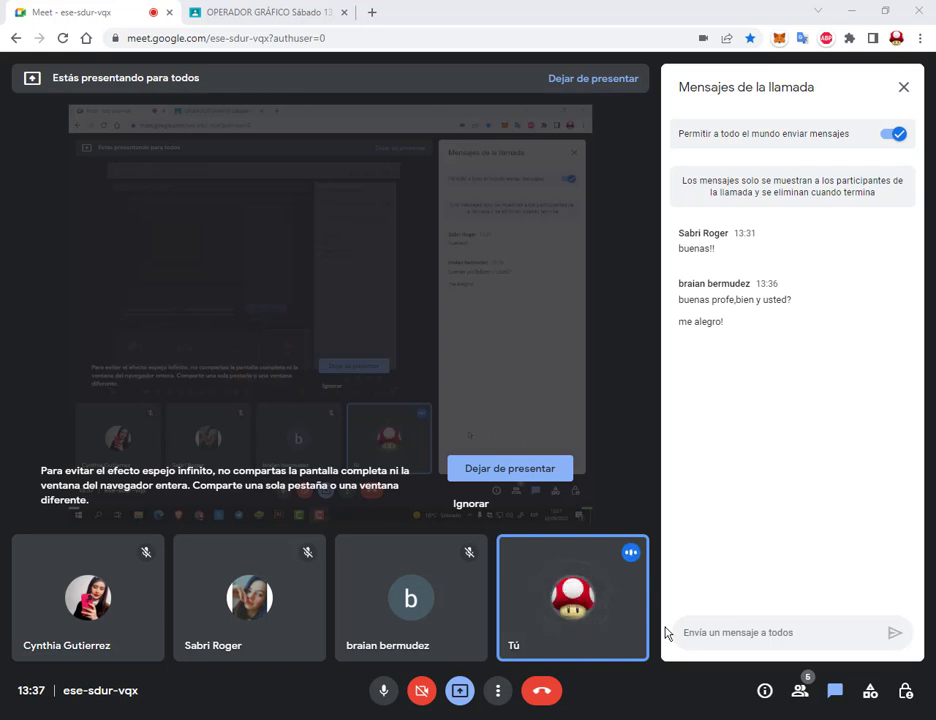
Step: Bring Adobe Illustrator's empty workspace to the front, leaving the Google Meet call
key("alt+Tab")
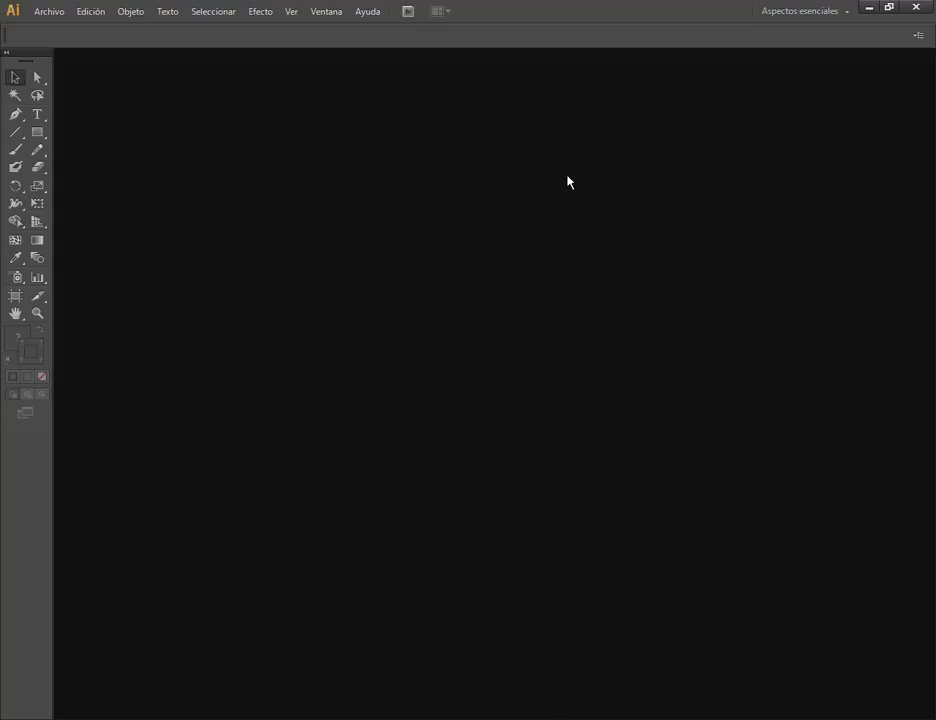
Step: Create a new blank document and draw a straight horizontal line across the artboard
left_click(42, 13)
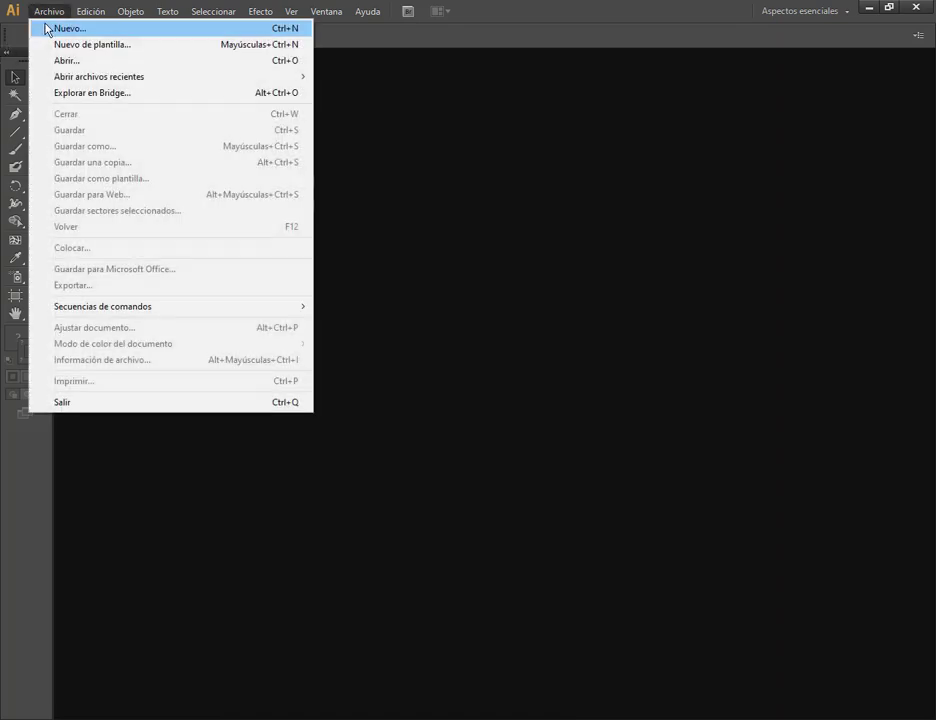
left_click(677, 523)
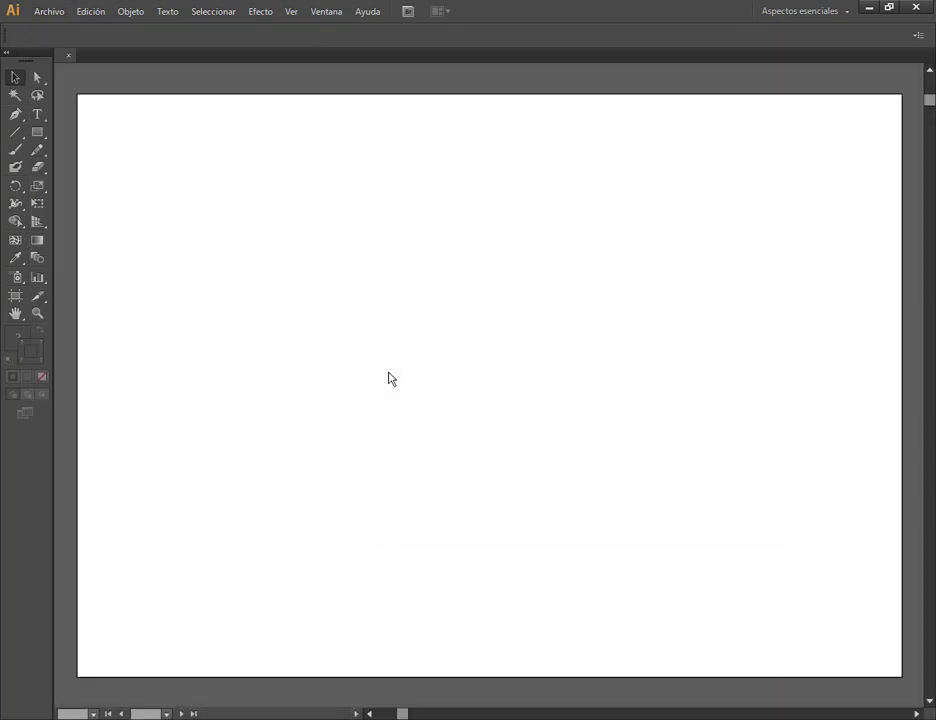
left_click(15, 131)
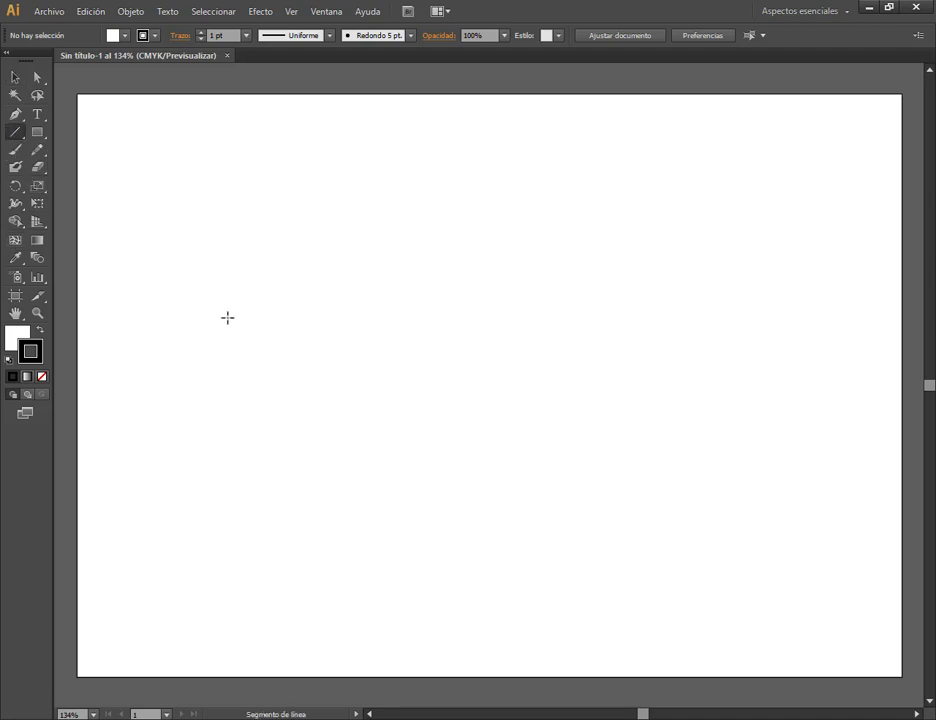
left_click_drag(228, 317, 546, 317)
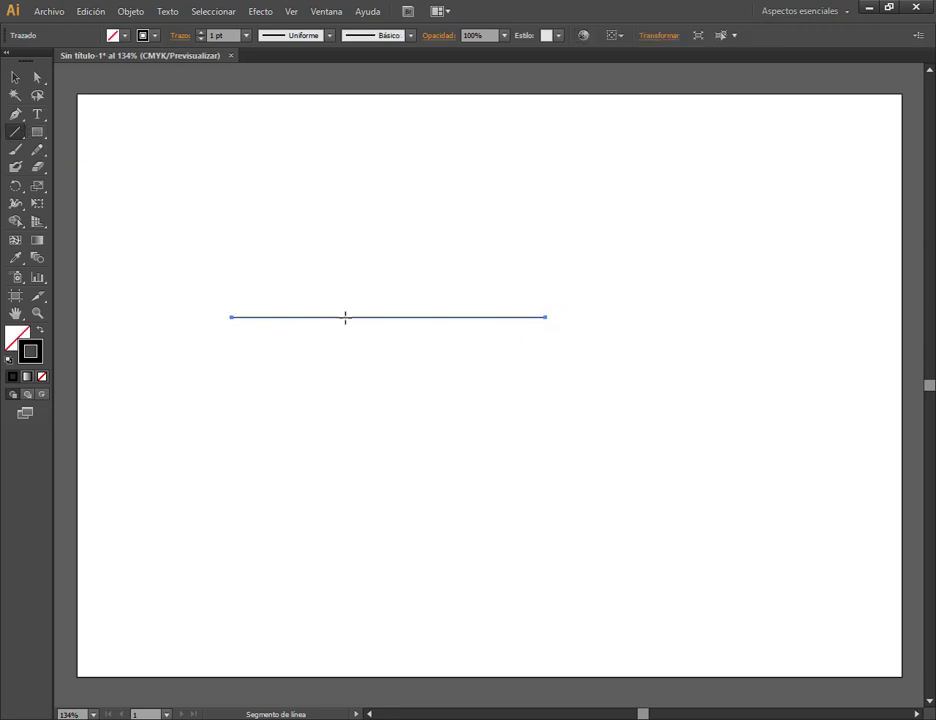
Step: Give the line an 8 pt stroke and move it higher up the artboard
key("v")
left_click(248, 38)
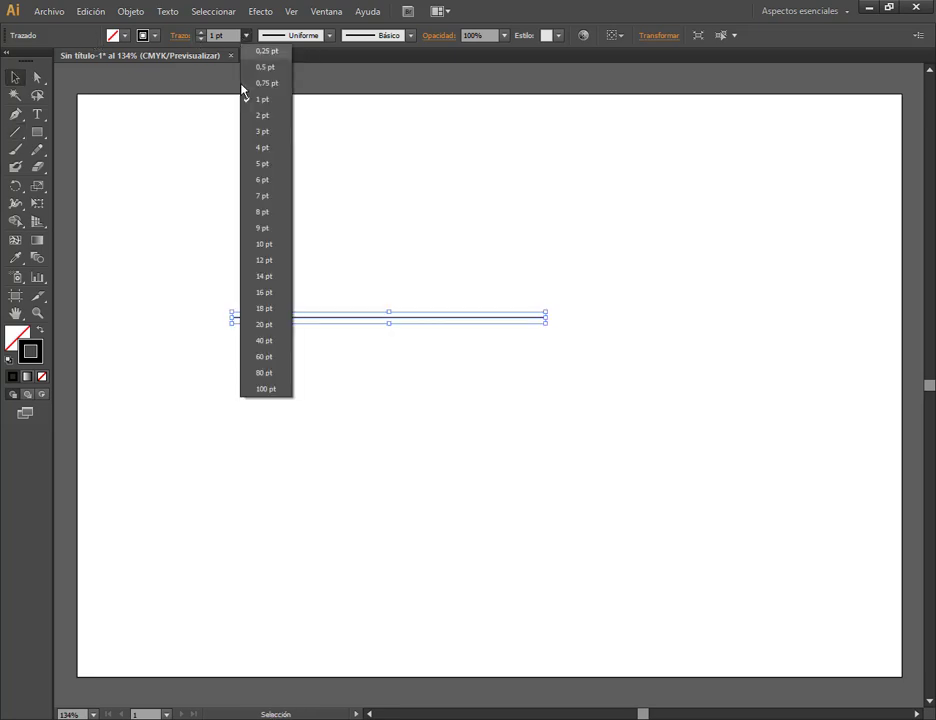
left_click(267, 210)
left_click_drag(463, 318, 450, 258)
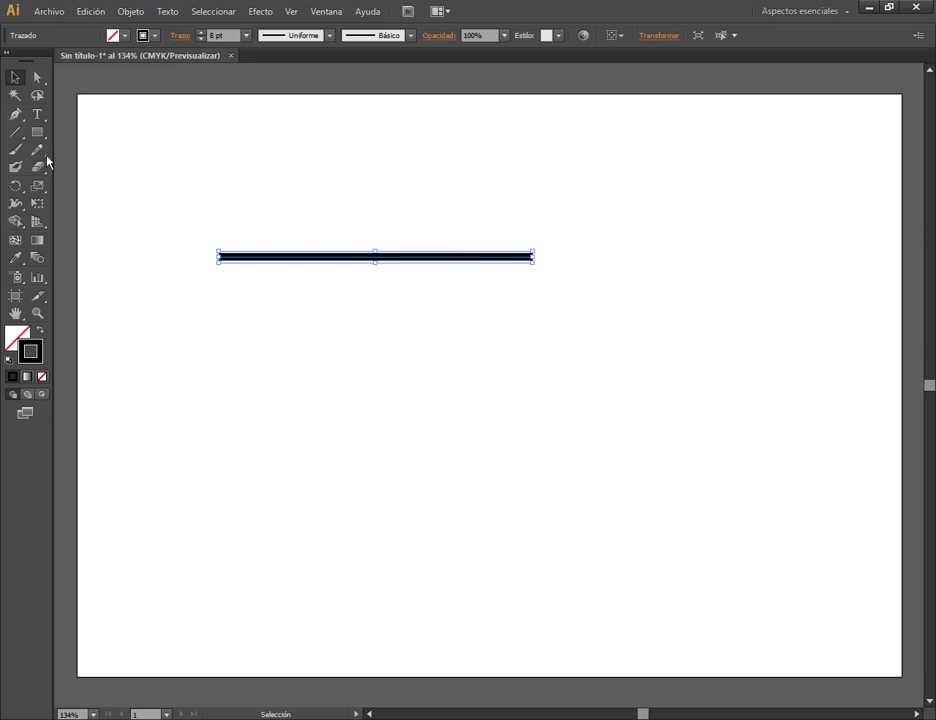
Step: Shape the line into a lens with the Width tool, bulging the middle and tapering the ends
key("ctrl")
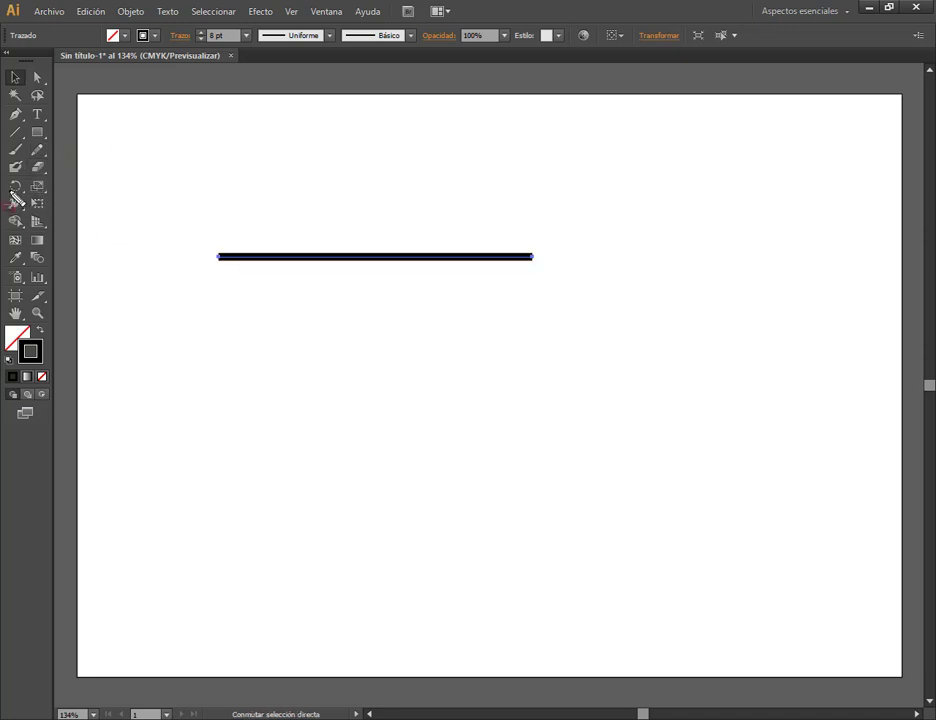
left_click(15, 203)
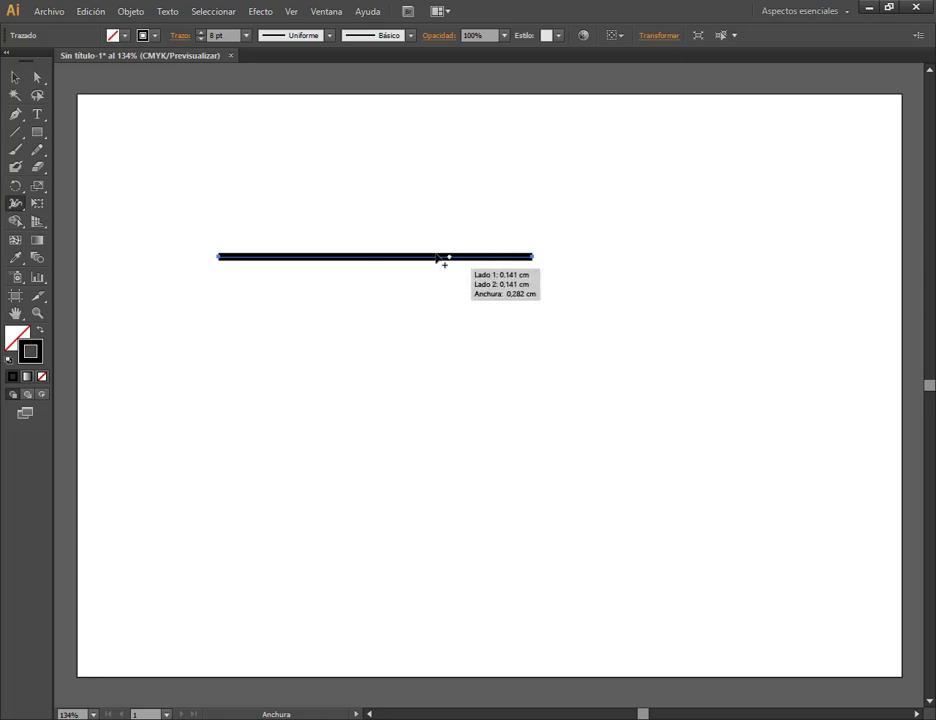
left_click_drag(380, 258, 381, 224)
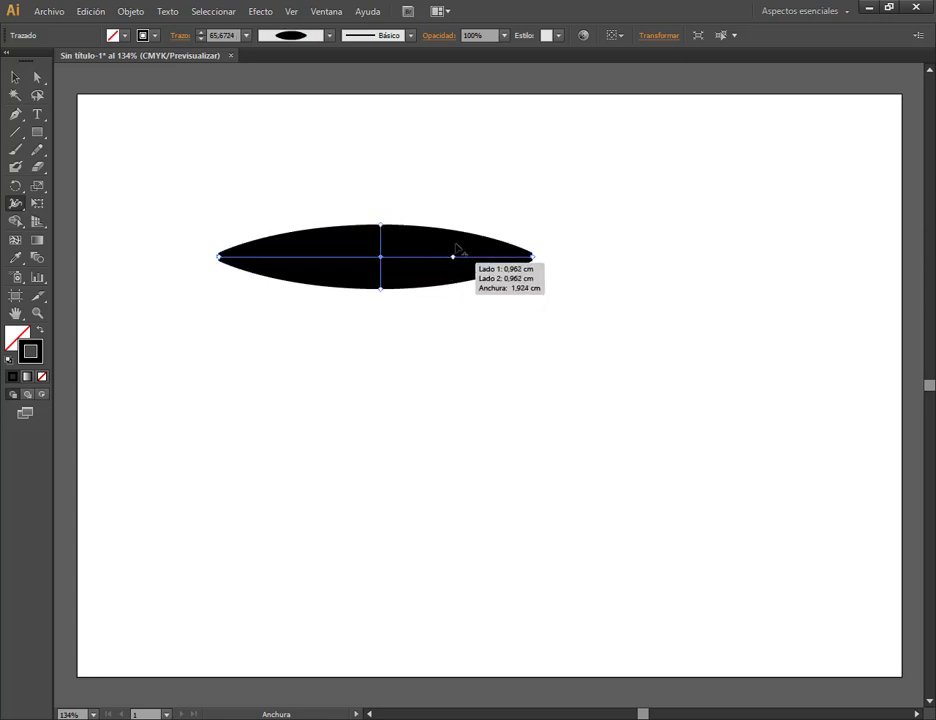
left_click_drag(469, 246, 471, 250)
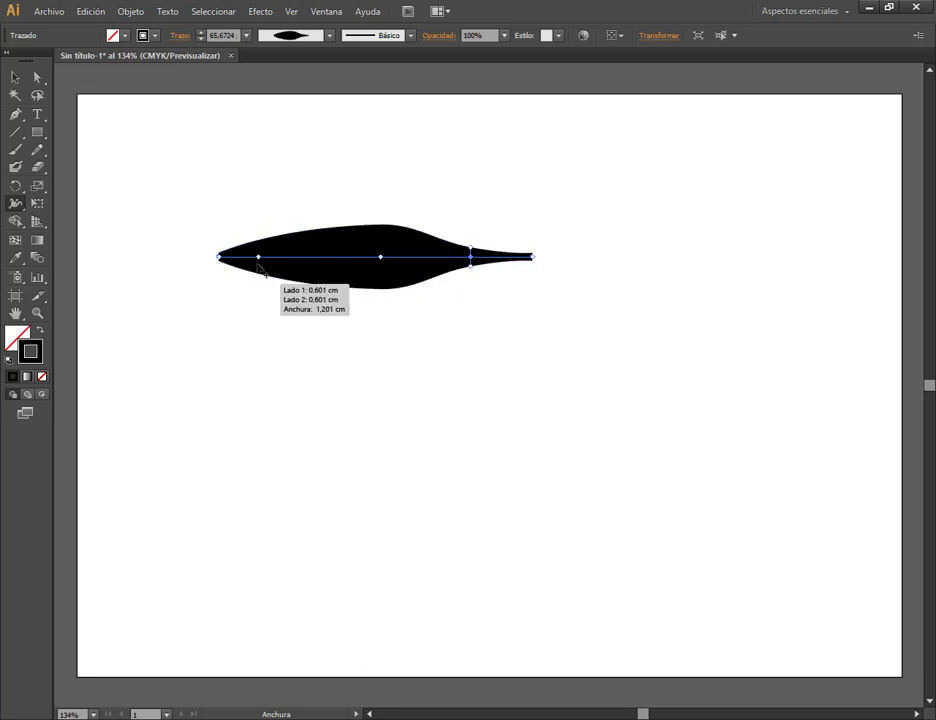
mouse_move(260, 257)
left_mouse_down()
mouse_move(260, 272)
mouse_move(261, 259)
left_mouse_up()
Step: Delete the shaped stroke and draw a rectangle near the artboard centre
left_click(15, 78)
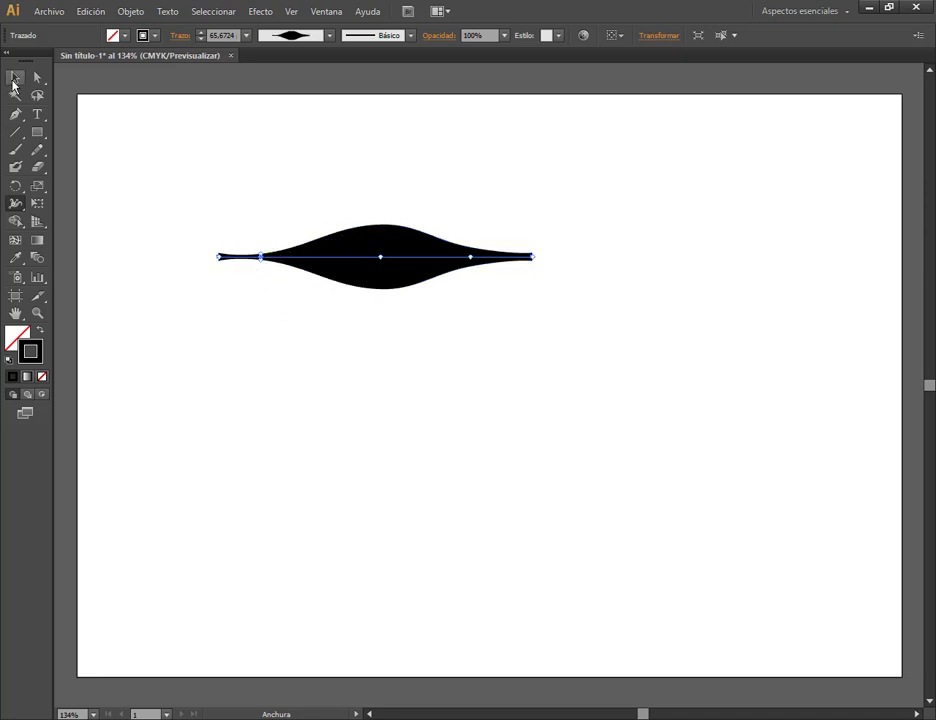
left_click(209, 171)
left_click_drag(420, 265, 350, 195)
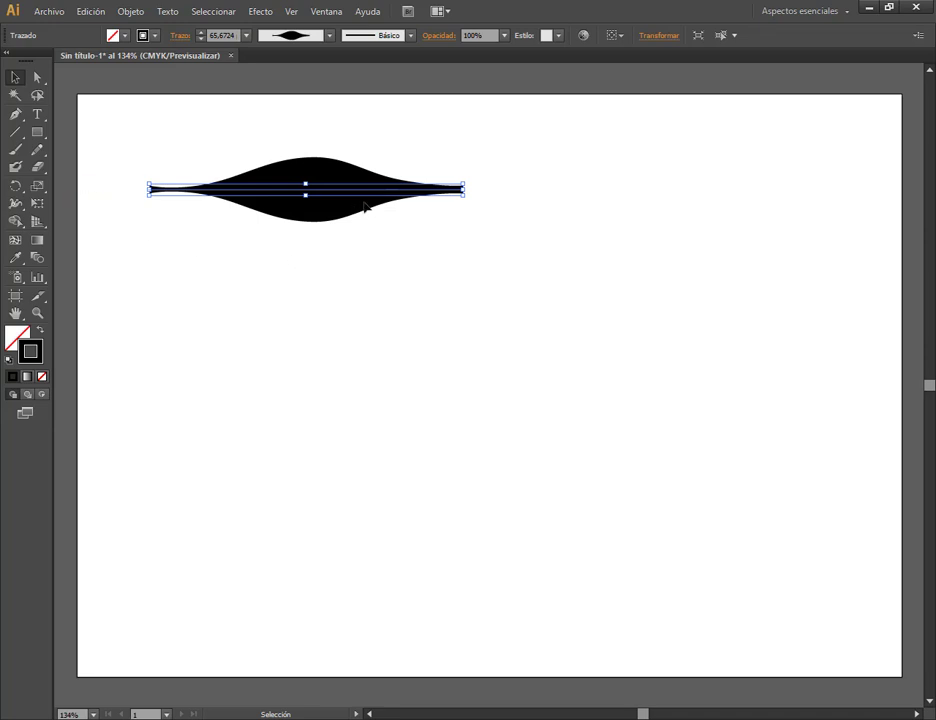
key("Delete")
left_click(37, 132)
left_click_drag(318, 229, 476, 466)
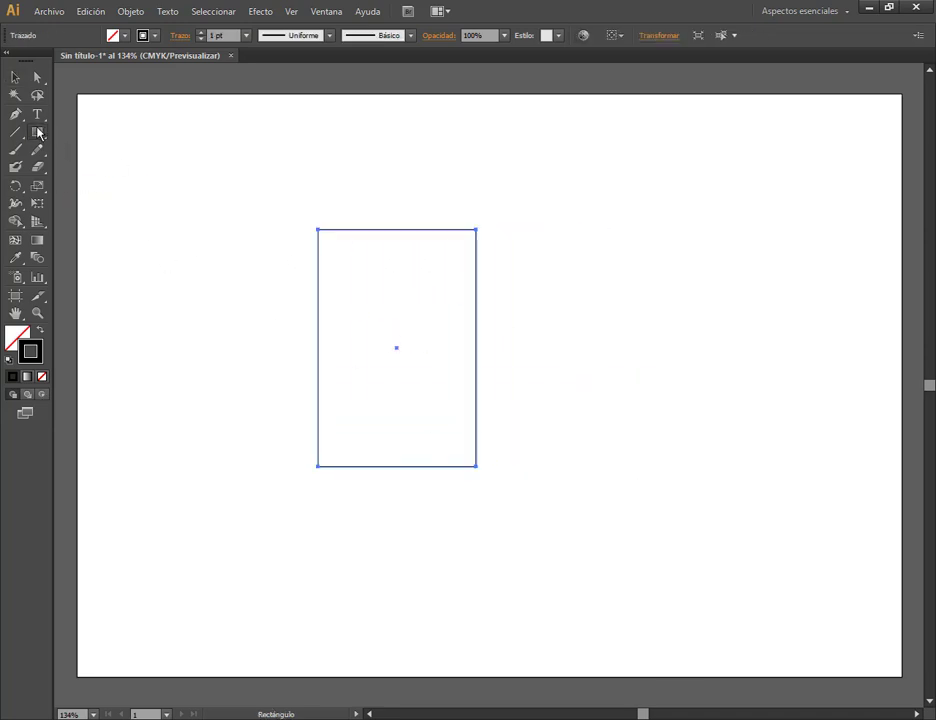
Step: Draw a star to the right of the rectangle with a 6 pt stroke
left_click_drag(38, 132, 125, 200)
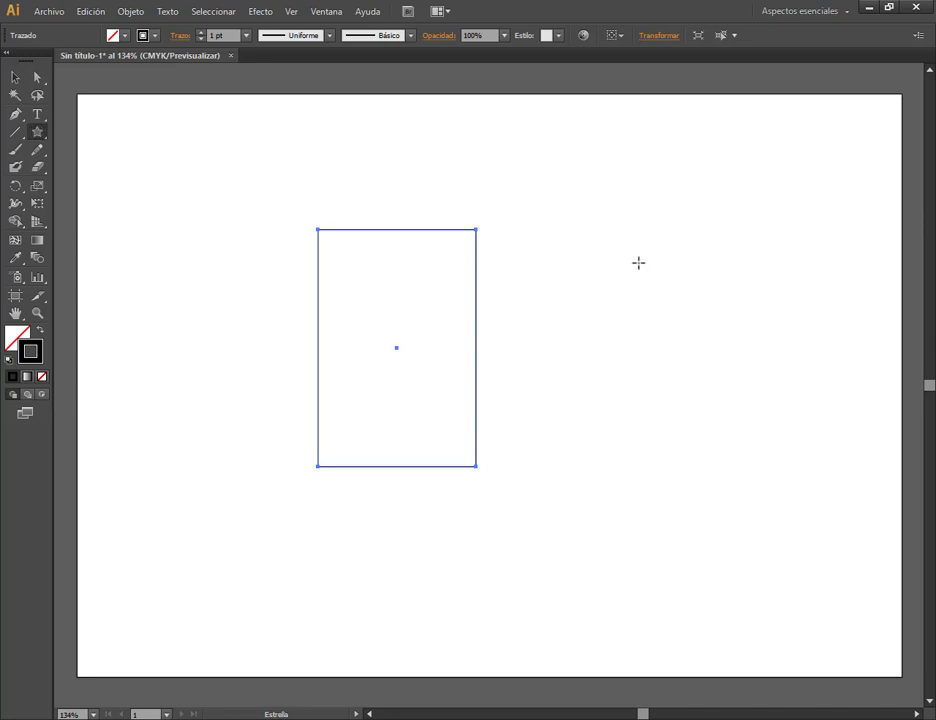
left_click_drag(630, 256, 710, 371)
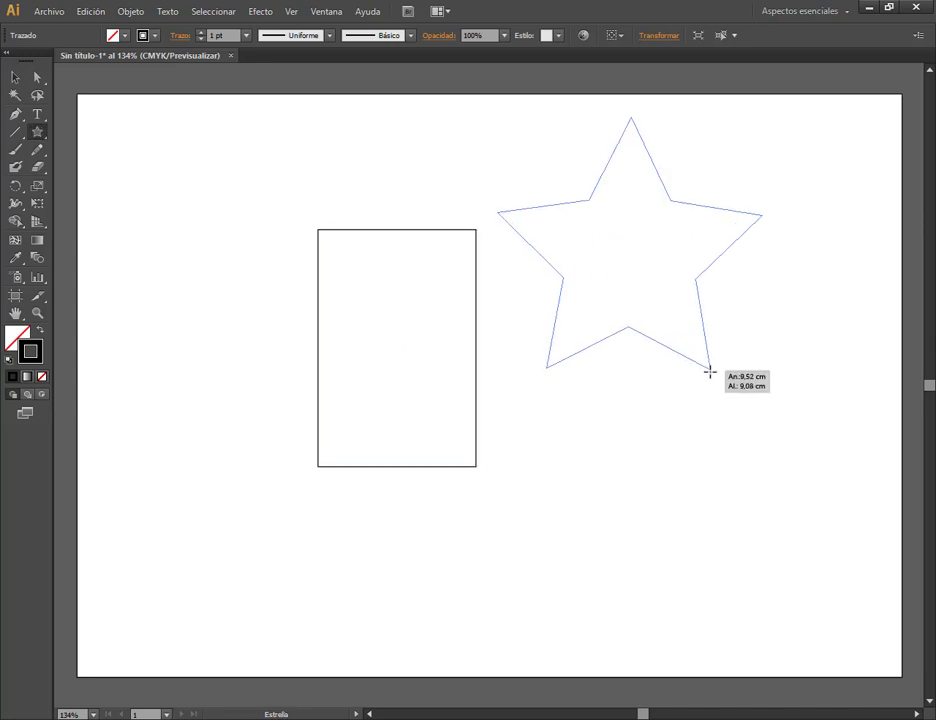
left_click(246, 35)
left_click(279, 183)
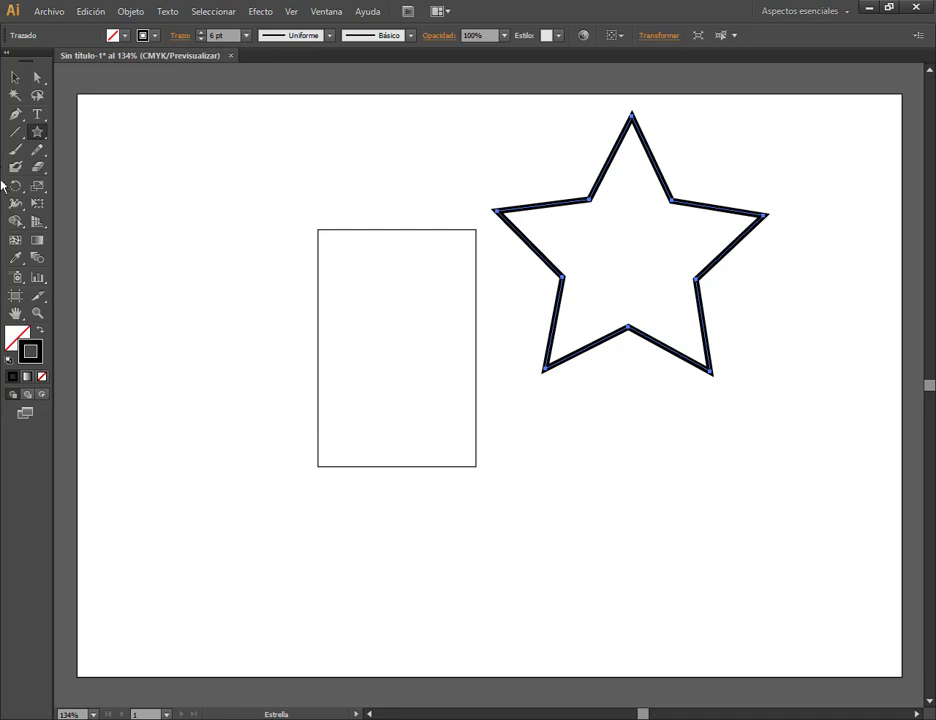
Step: Widen one star edge with the Width tool, then delete both the star and rectangle
left_click(11, 204)
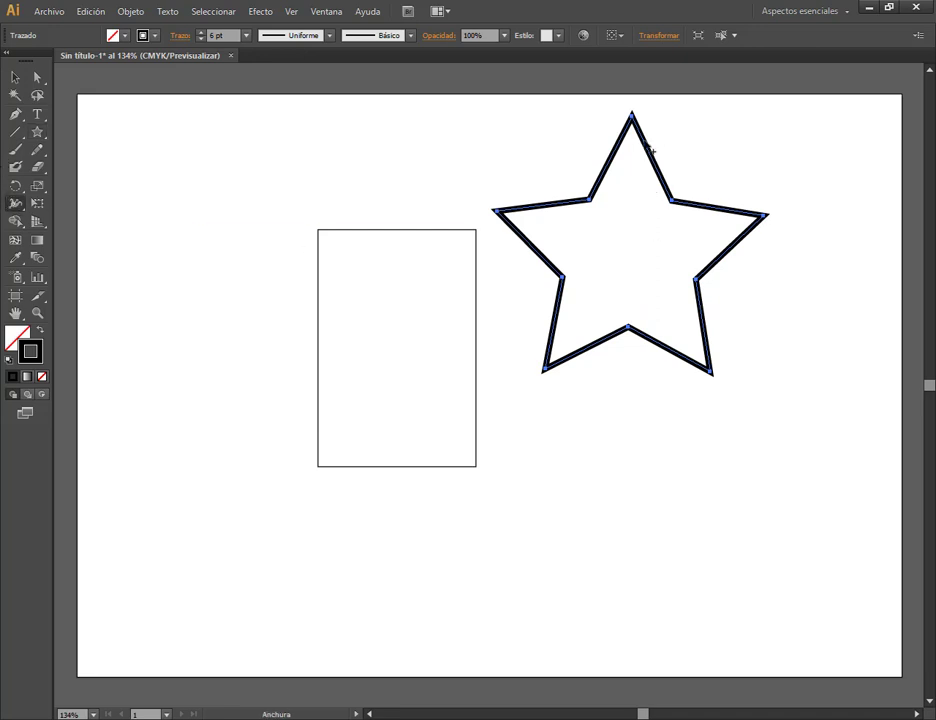
mouse_move(645, 147)
left_mouse_down()
mouse_move(681, 182)
mouse_move(690, 221)
left_mouse_up()
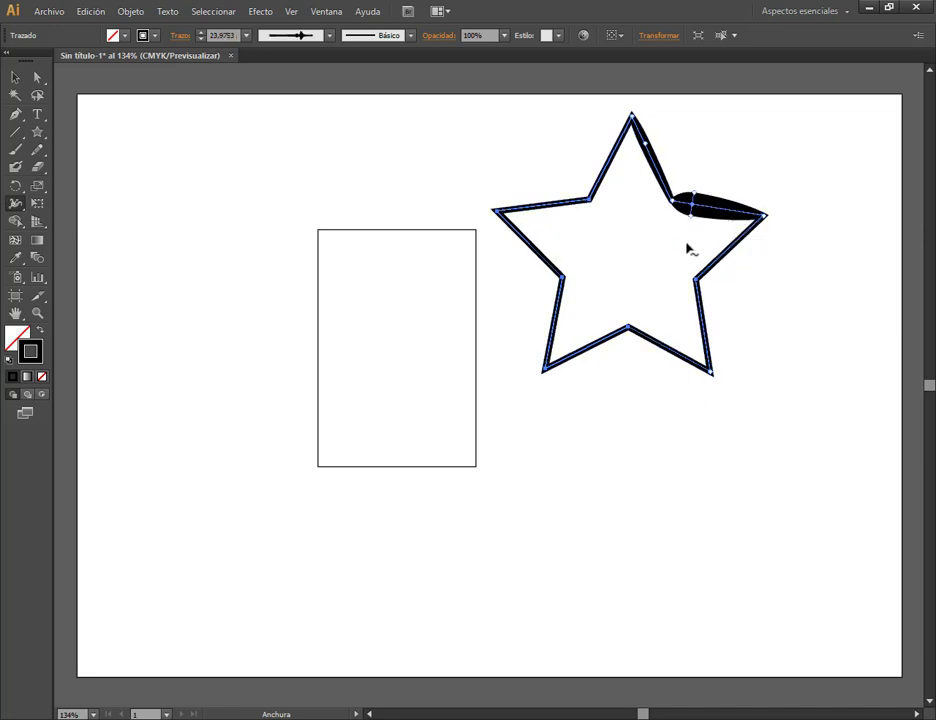
left_click(15, 77)
left_click_drag(340, 169, 746, 350)
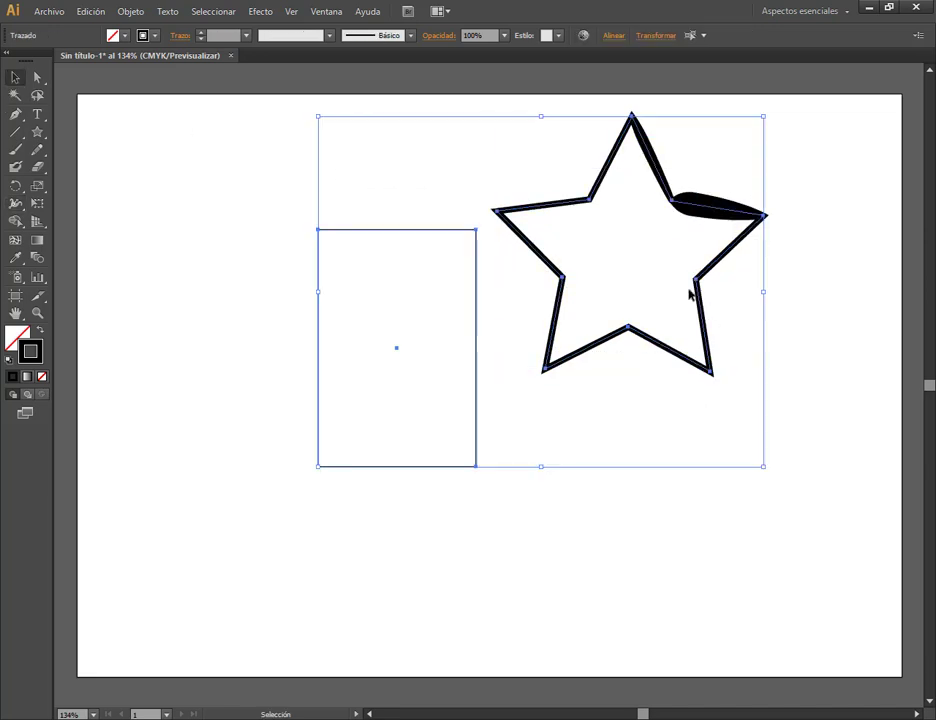
key("Delete")
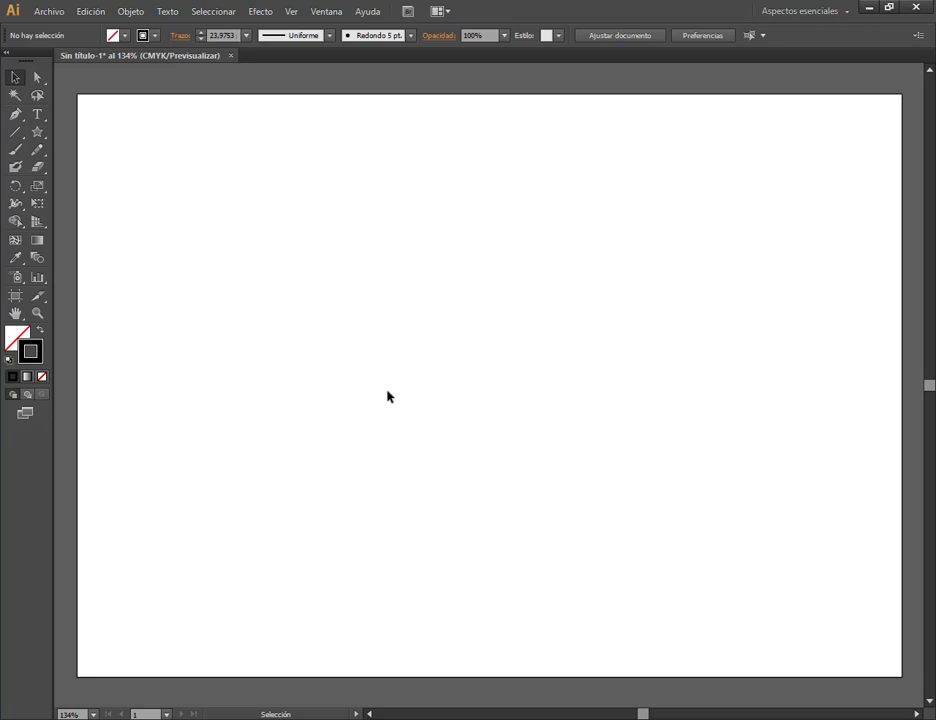
Step: Show the Brushes panel from the Window menu
left_click(326, 10)
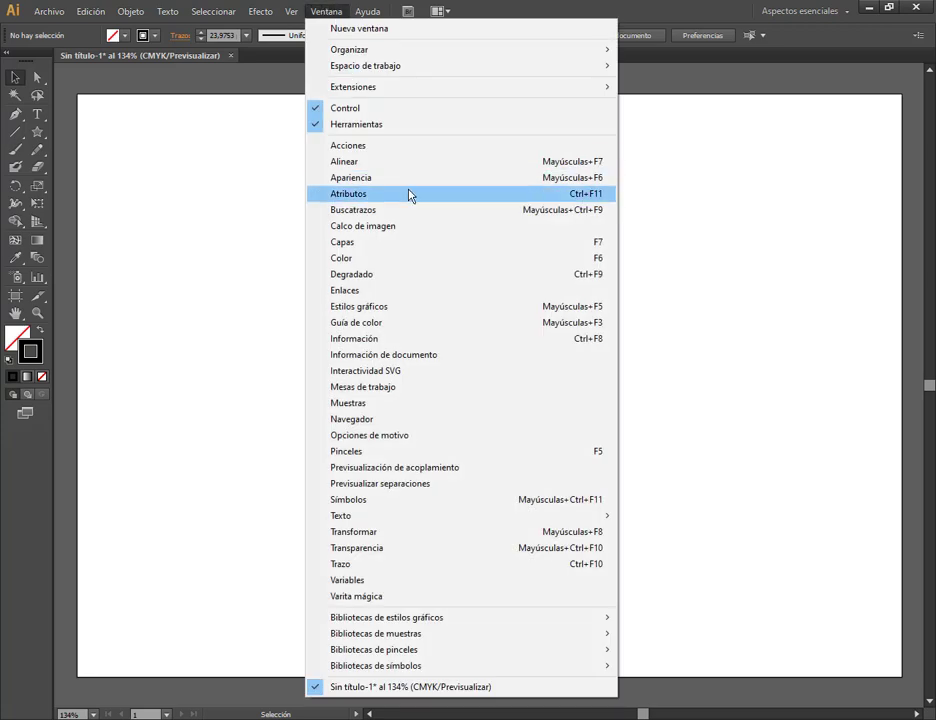
left_click(352, 451)
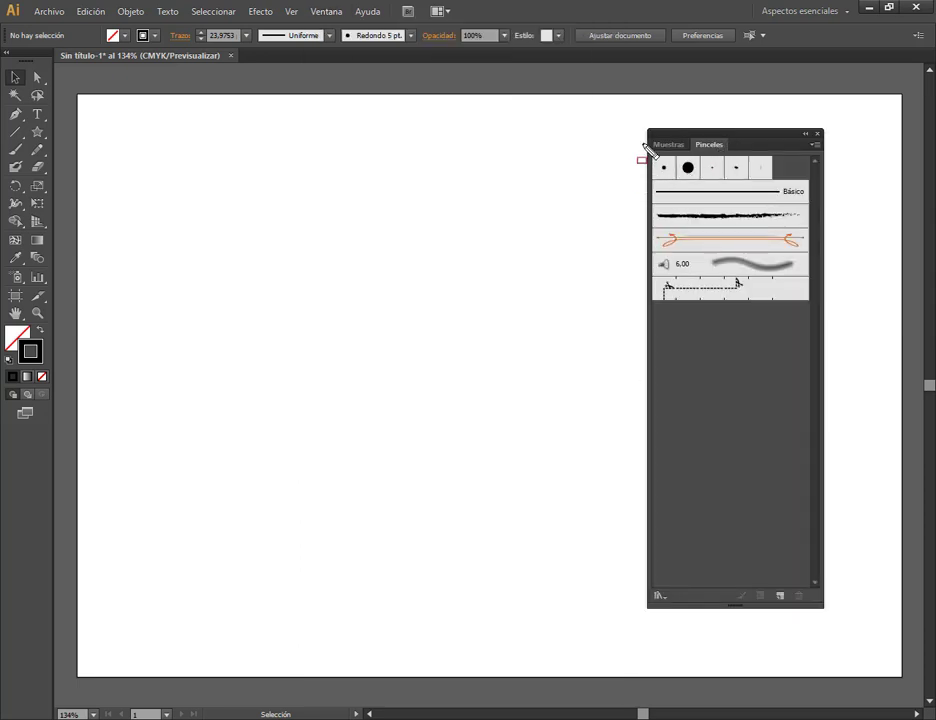
mouse_move(645, 148)
left_mouse_down()
mouse_move(818, 322)
mouse_move(828, 316)
left_mouse_up()
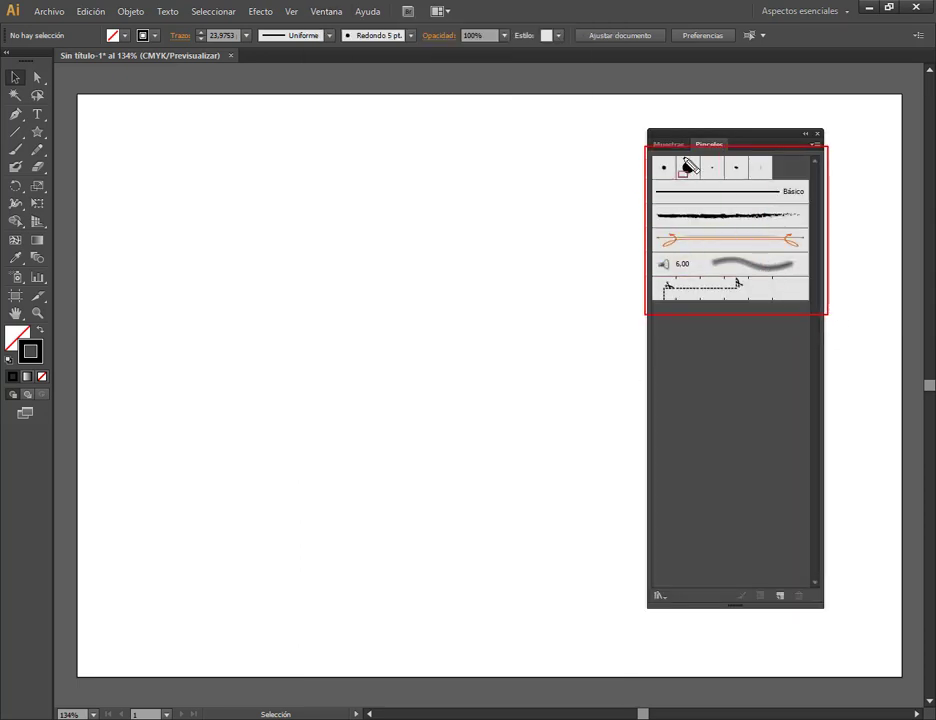
key("Escape")
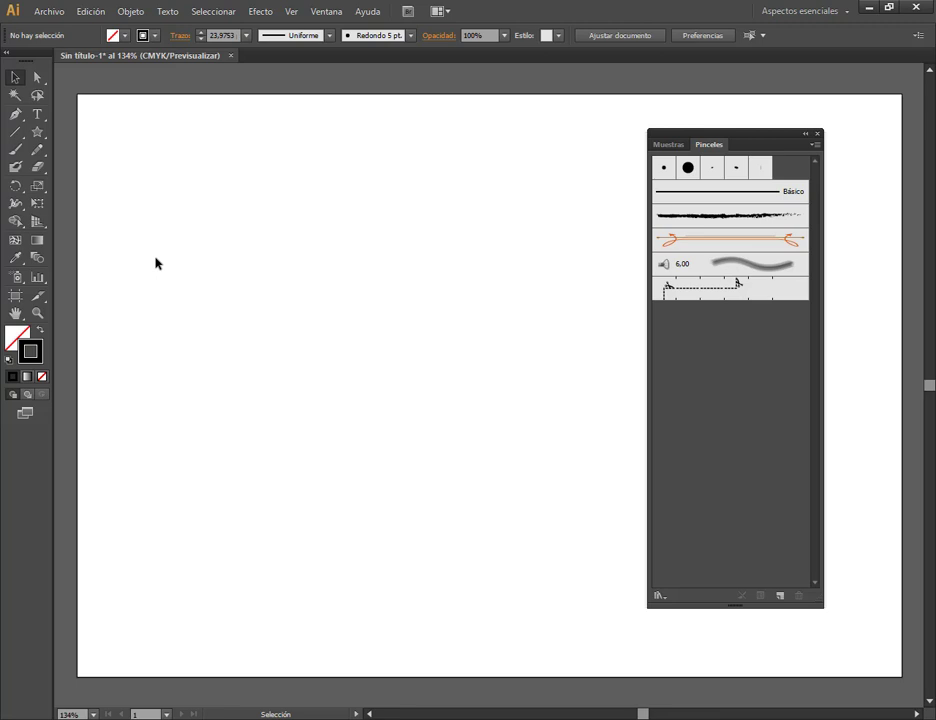
key("ctrl+2")
Step: Set the Paintbrush to use the flat Plano 5 pt calligraphic brush
left_click(16, 148)
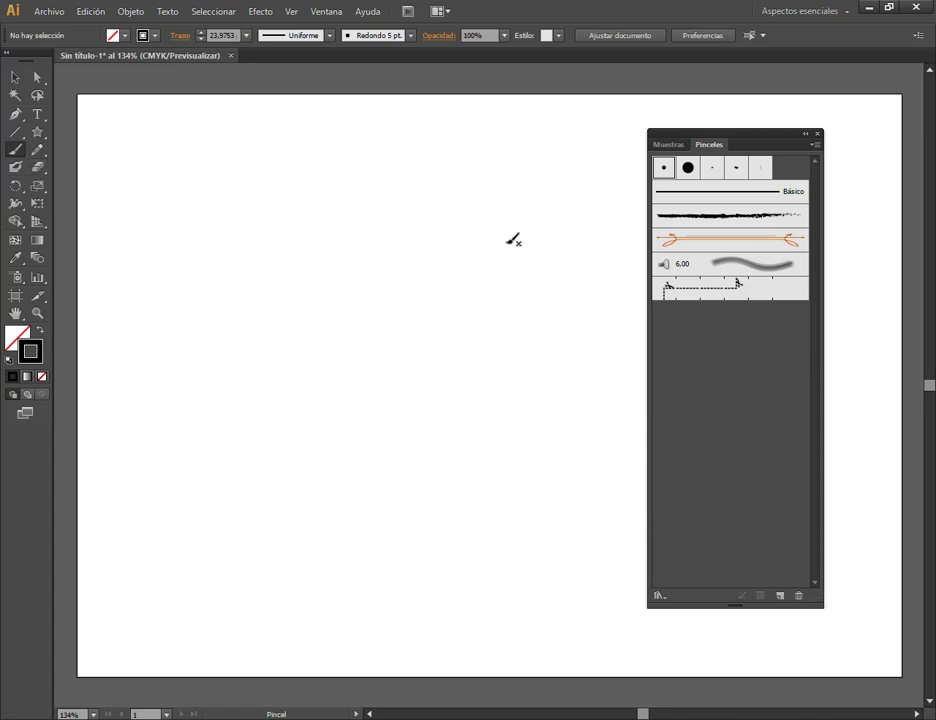
left_click(662, 170)
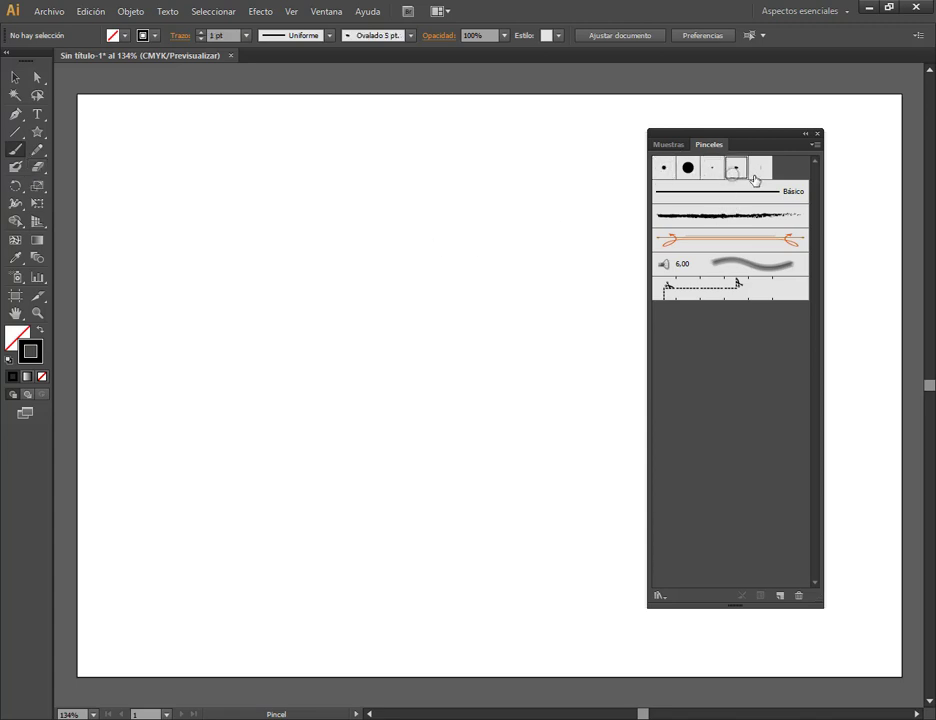
left_click(759, 169)
Step: Paint a wavy stroke with the Carboncillo - Desvanecer charcoal brush and nudge it up-left
left_click(689, 221)
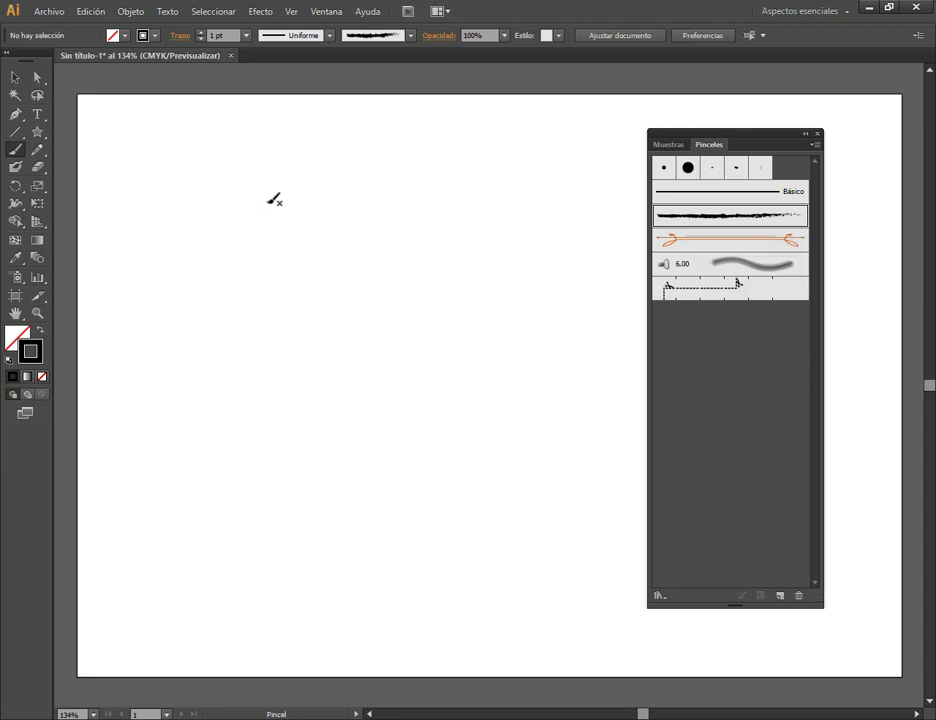
left_click_drag(275, 196, 405, 477)
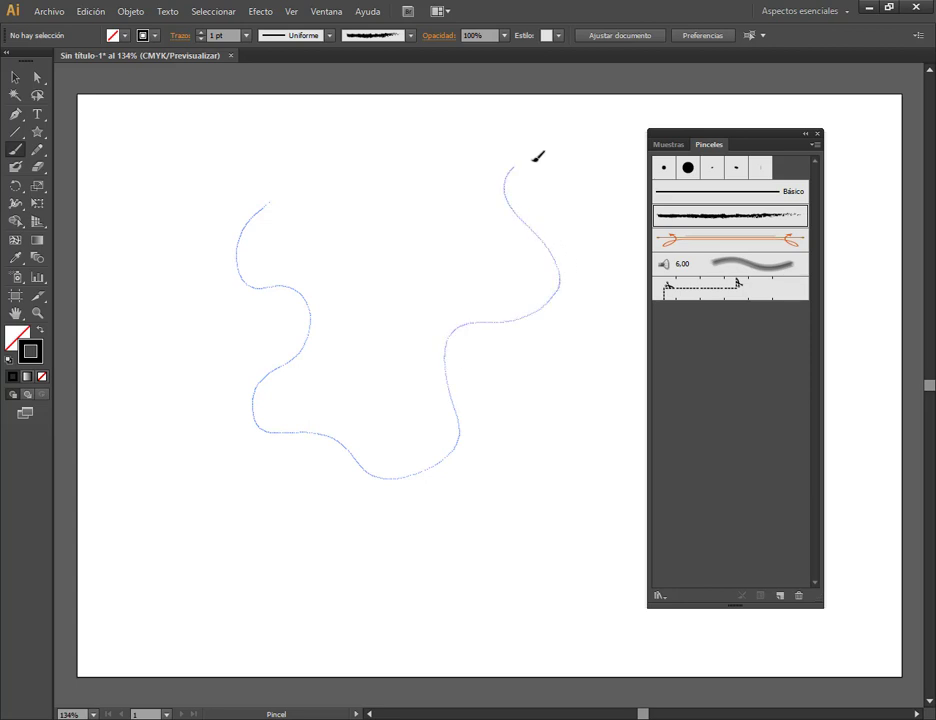
left_click_drag(407, 474, 557, 160)
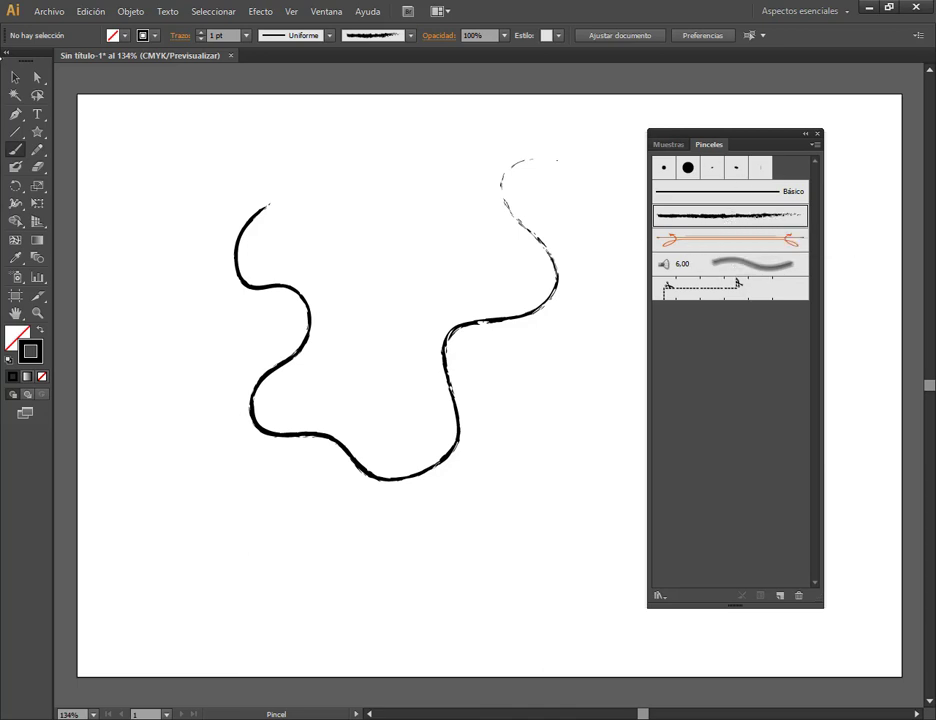
left_click(15, 76)
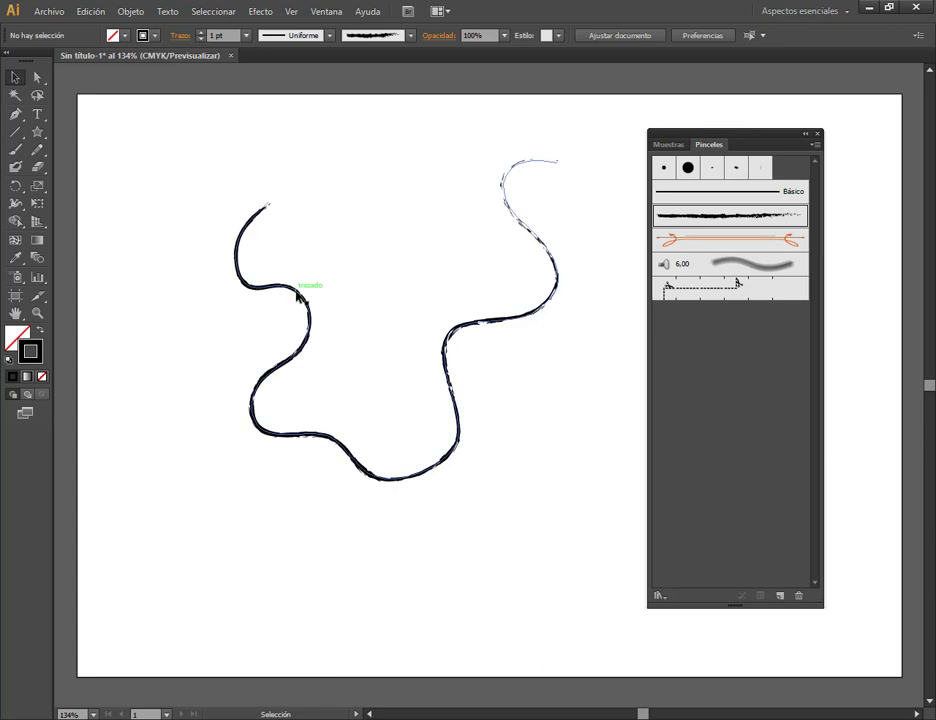
mouse_move(298, 291)
left_mouse_down()
mouse_move(287, 262)
mouse_move(267, 267)
left_mouse_up()
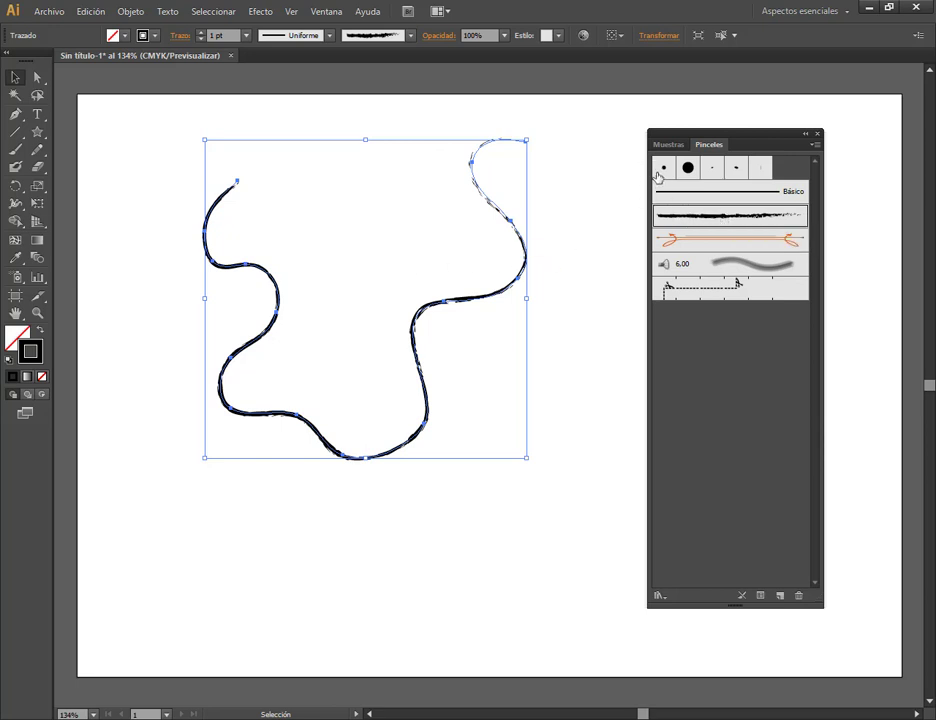
Step: Try the Ovalado 5 pt, Ovalado 3 pt and Plano 5 pt brushes on the wavy path
left_click(737, 172)
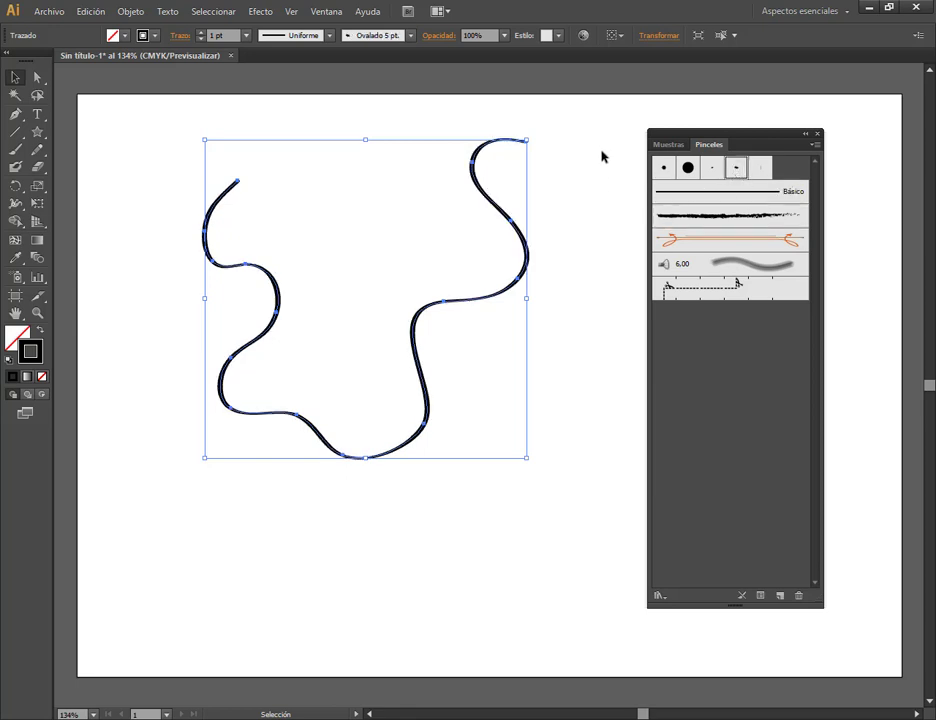
left_click(602, 181)
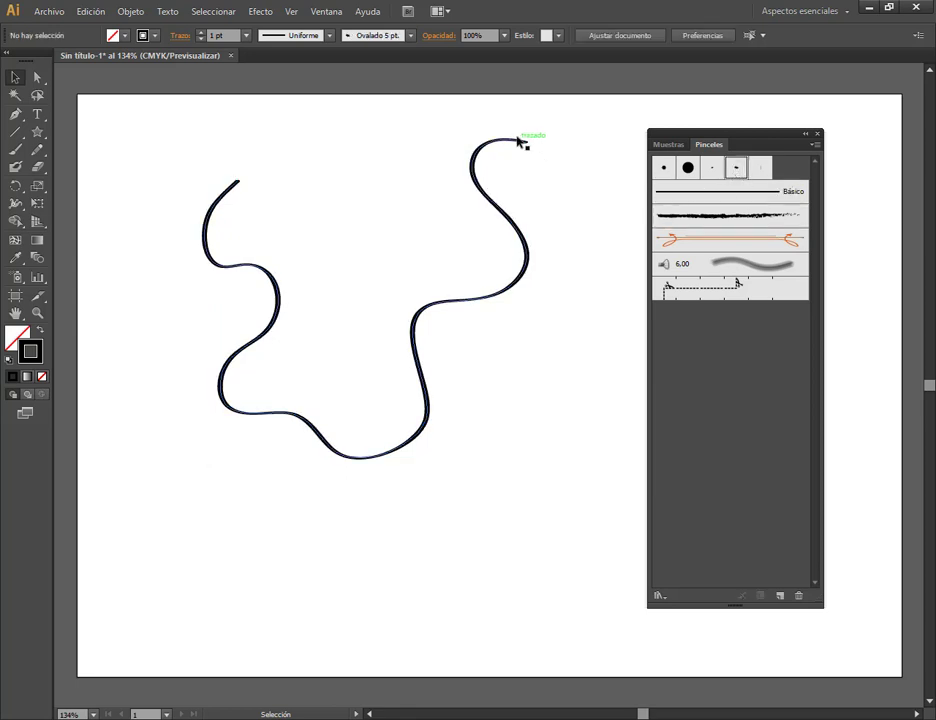
left_click(520, 280)
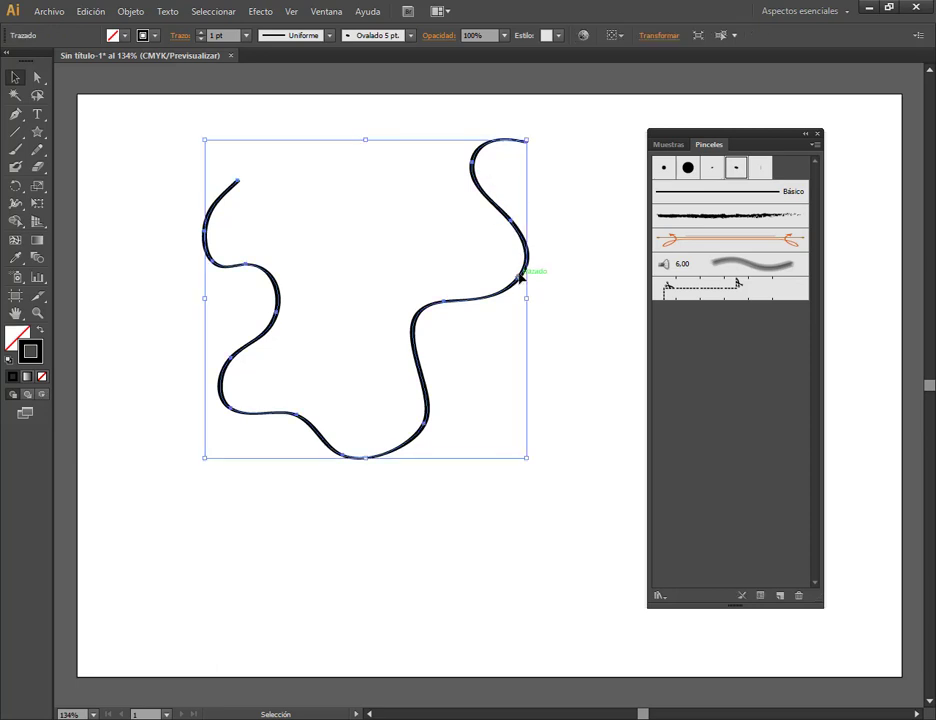
left_click(711, 170)
left_click(760, 170)
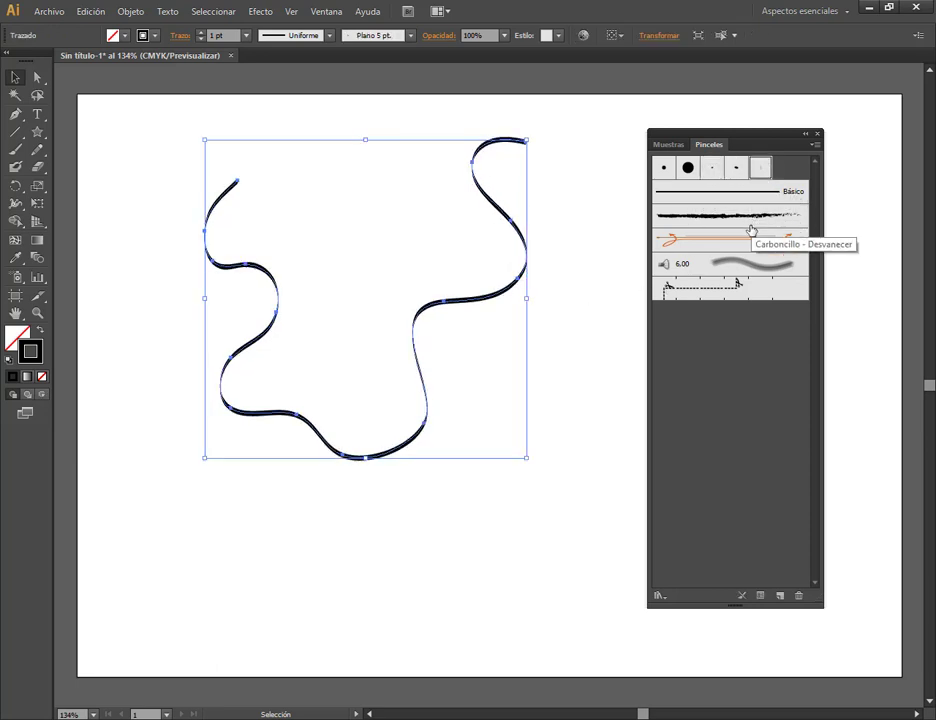
left_click(574, 215)
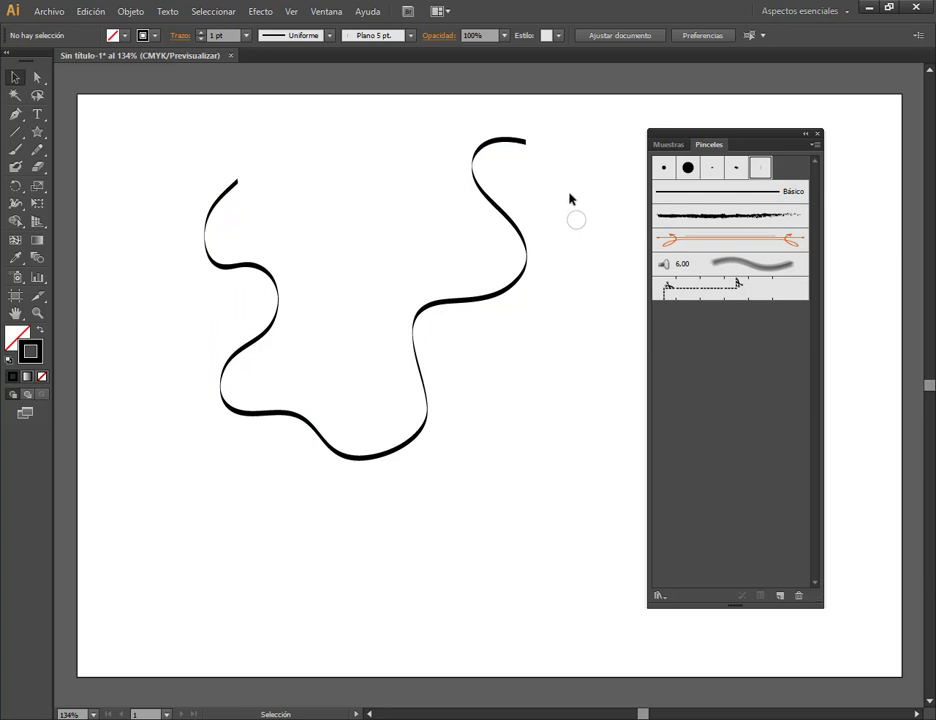
Step: Try the arrow, Fregar and dashed brushes on the path, then delete it
left_click(504, 145)
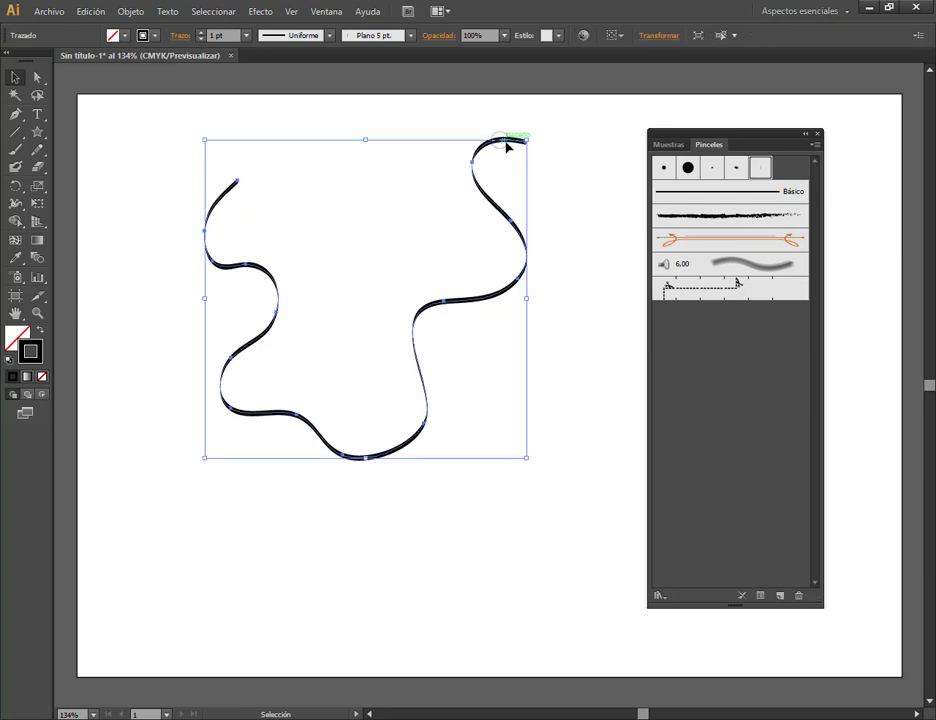
left_click(707, 242)
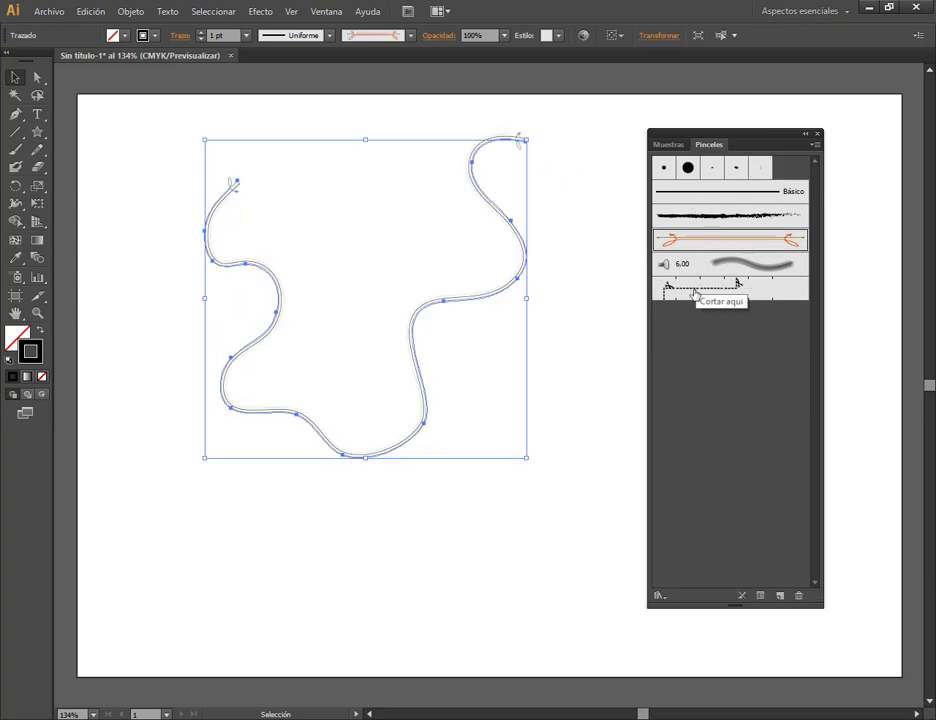
left_click(709, 268)
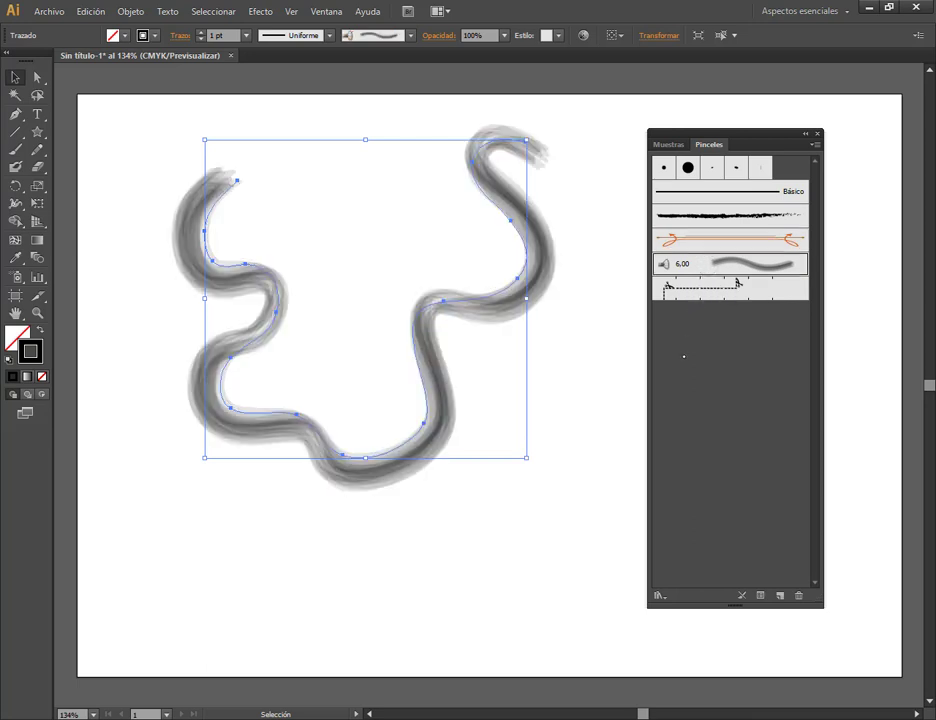
left_click(706, 292)
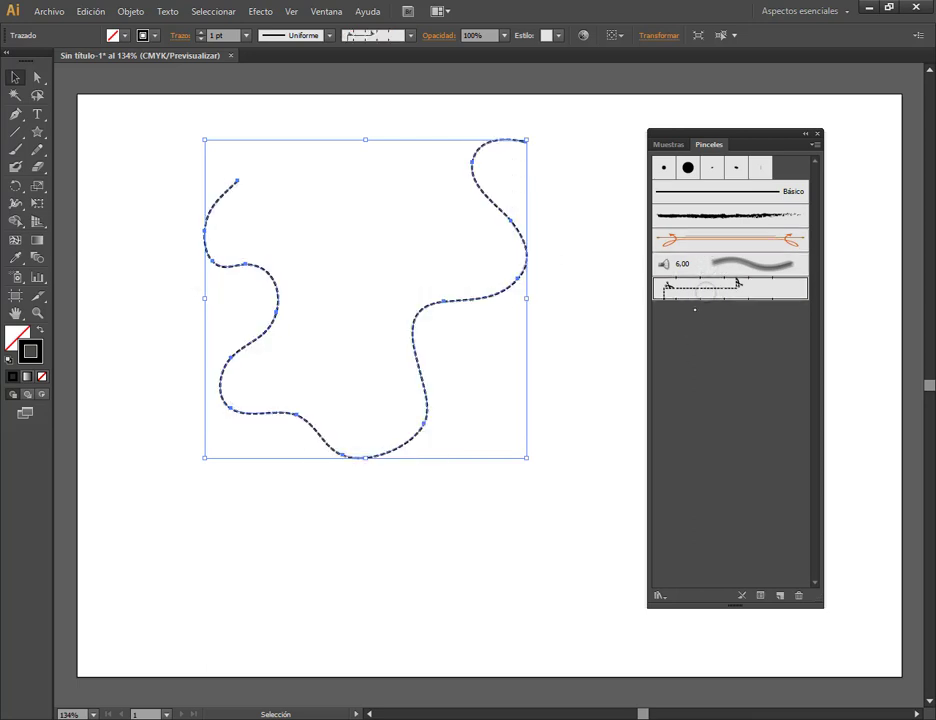
left_click(605, 290)
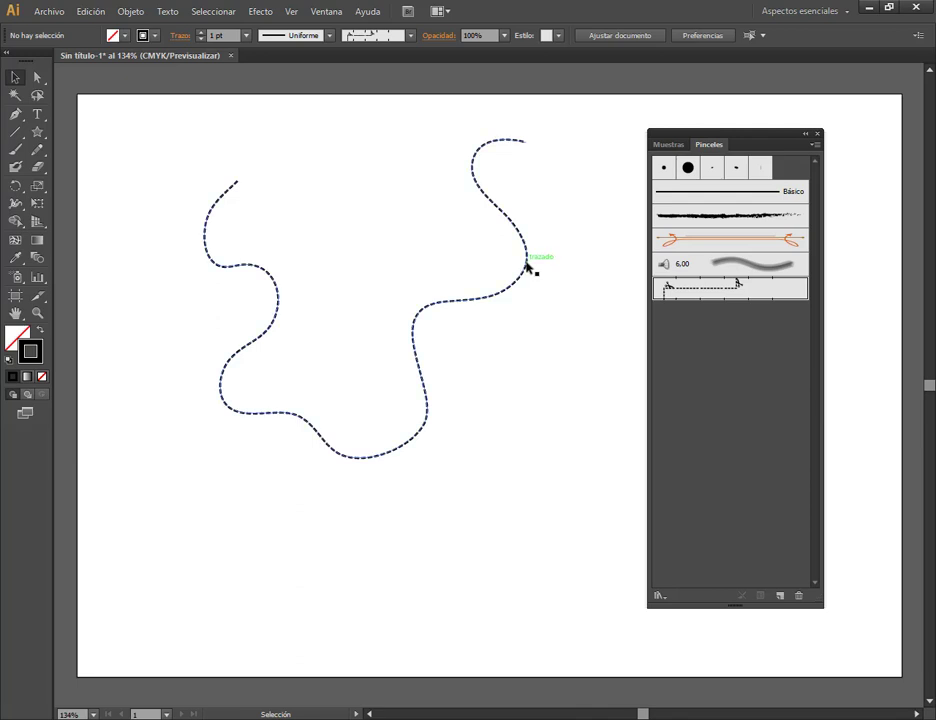
left_click_drag(528, 266, 459, 290)
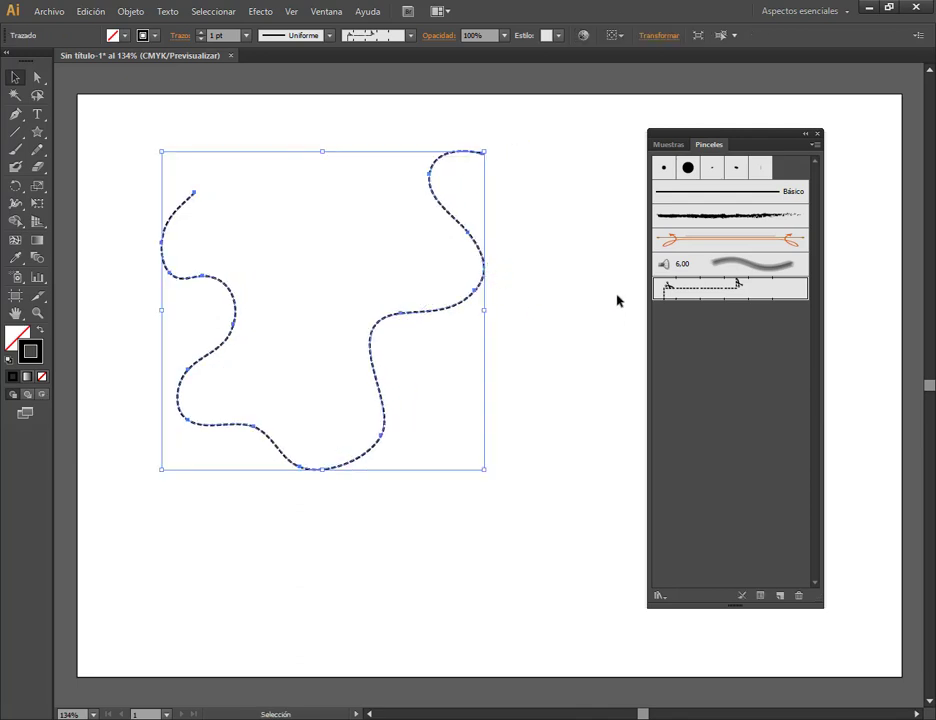
key("Delete")
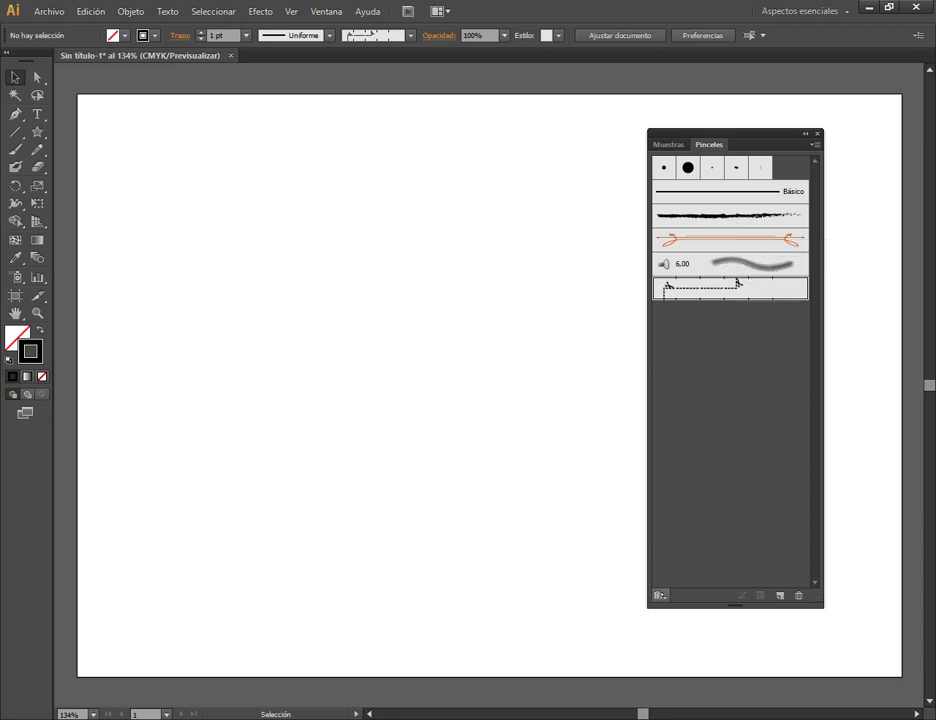
Step: Open the Artístico_Pincel brush library, then enlarge and reposition its panel
left_click(658, 596)
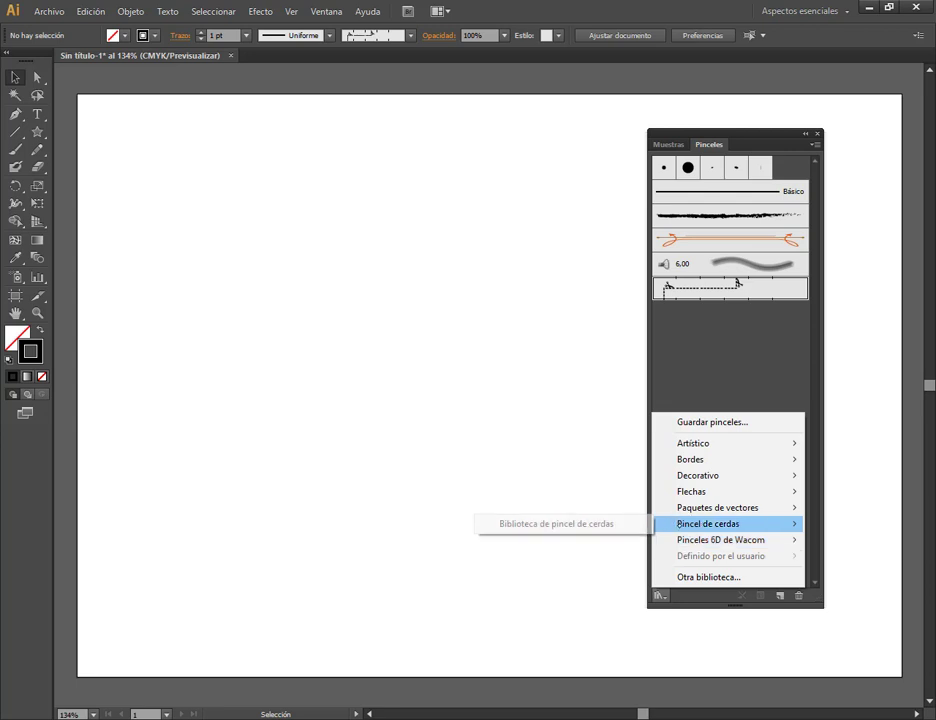
mouse_move(693, 443)
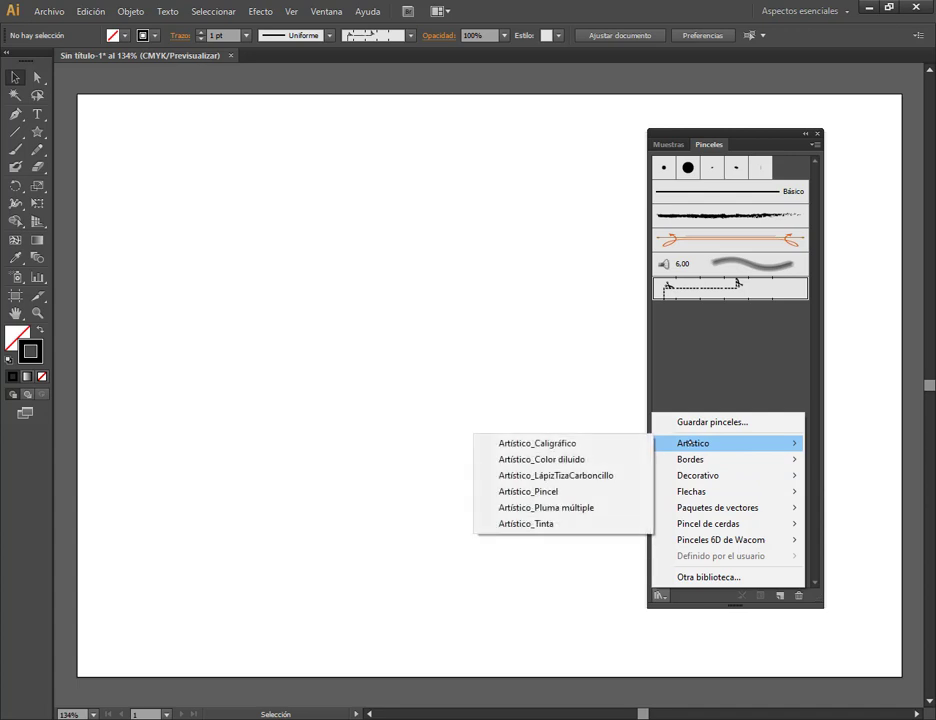
mouse_move(728, 443)
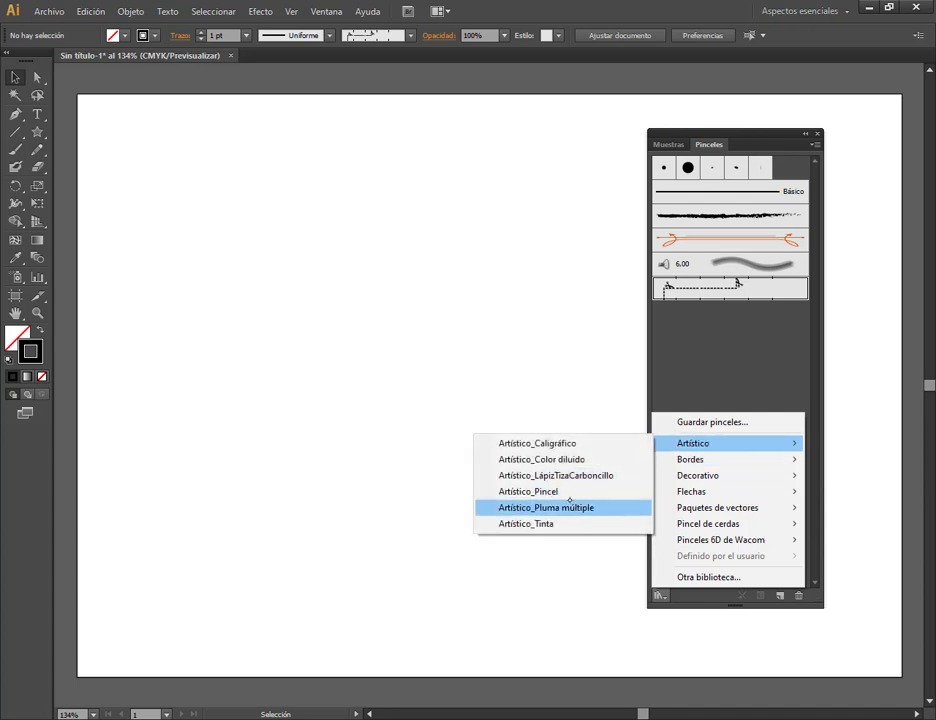
left_click(566, 491)
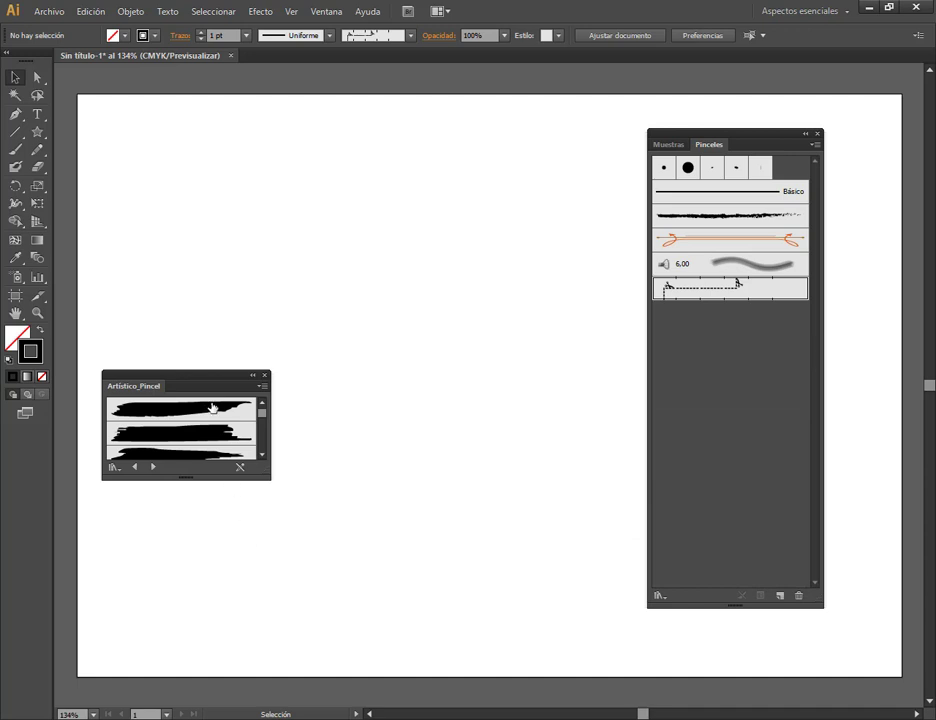
left_click_drag(263, 510, 281, 633)
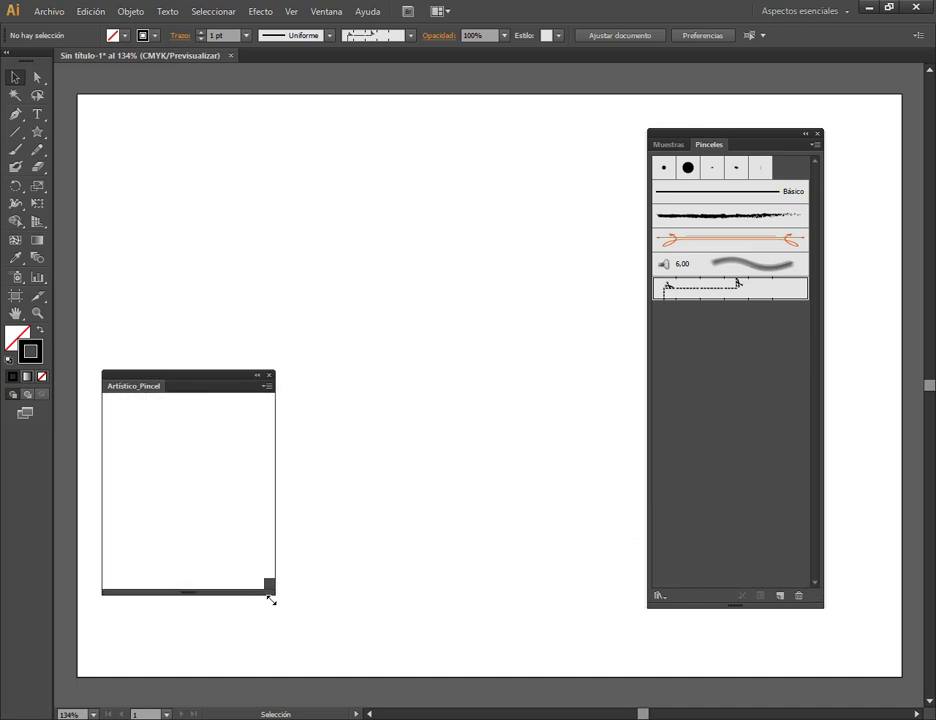
left_click_drag(212, 375, 209, 267)
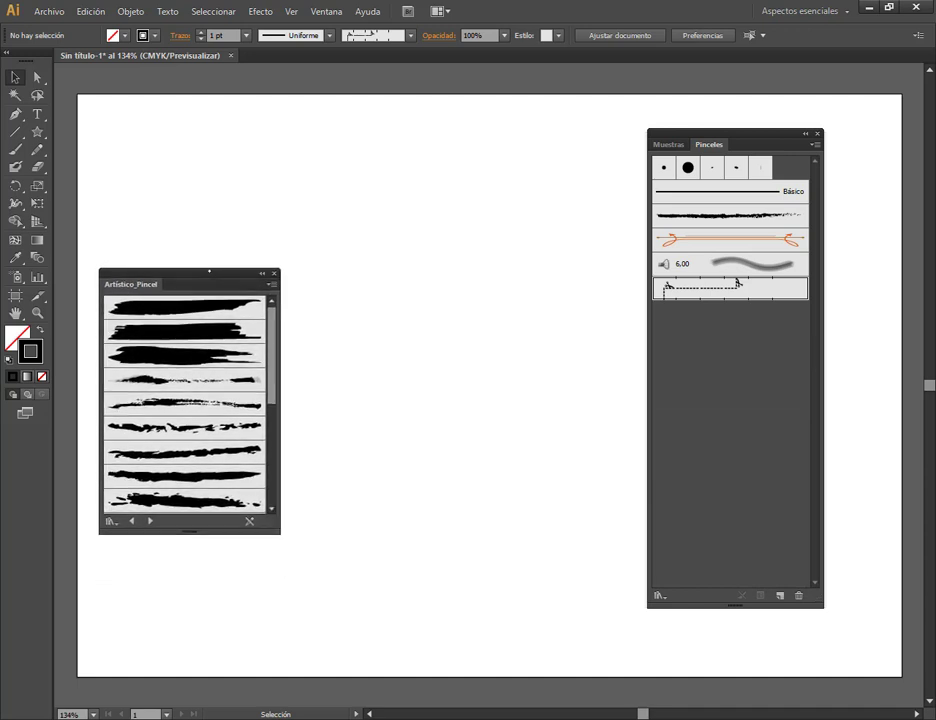
Step: Add the Paleta Cuchilla brush from the library to the document's brushes, ready for painting
scroll(274, 416, "down", 3)
scroll(274, 416, "down", 3)
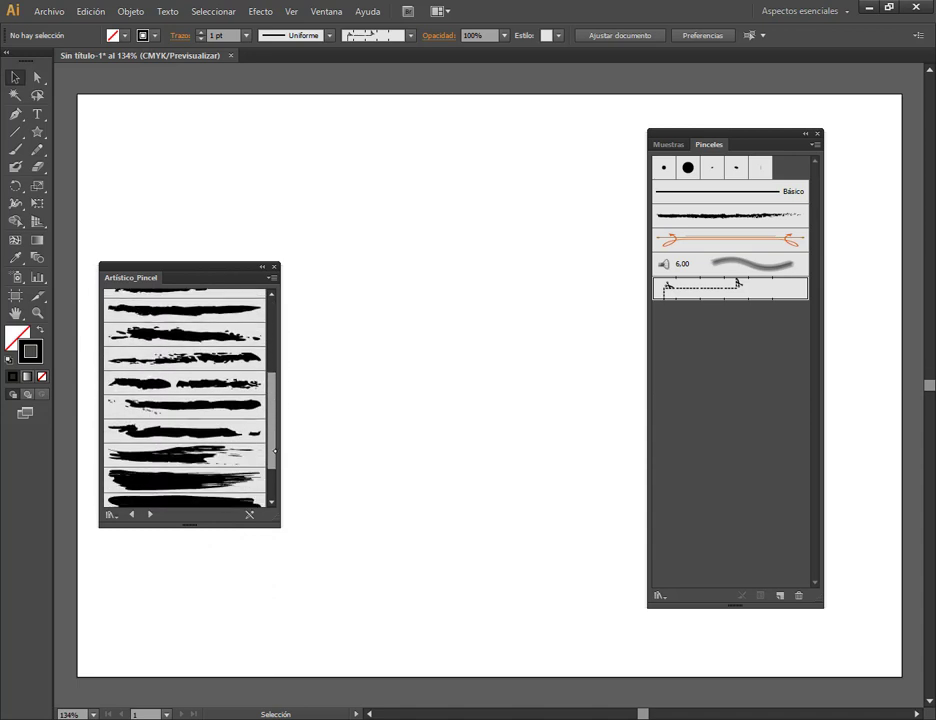
scroll(240, 450, "down", 3)
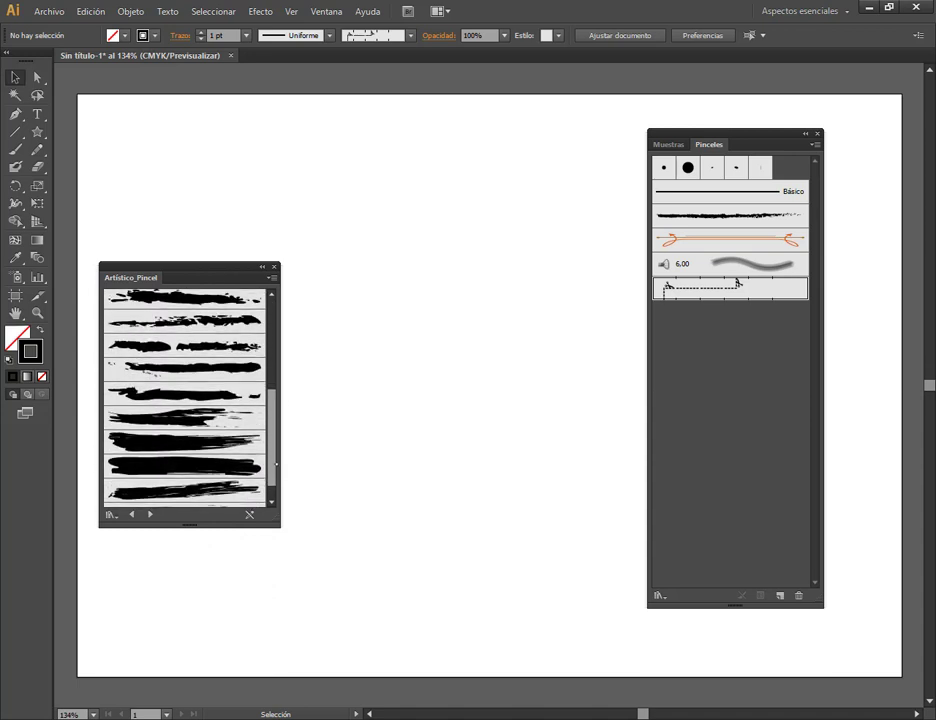
left_click(204, 489)
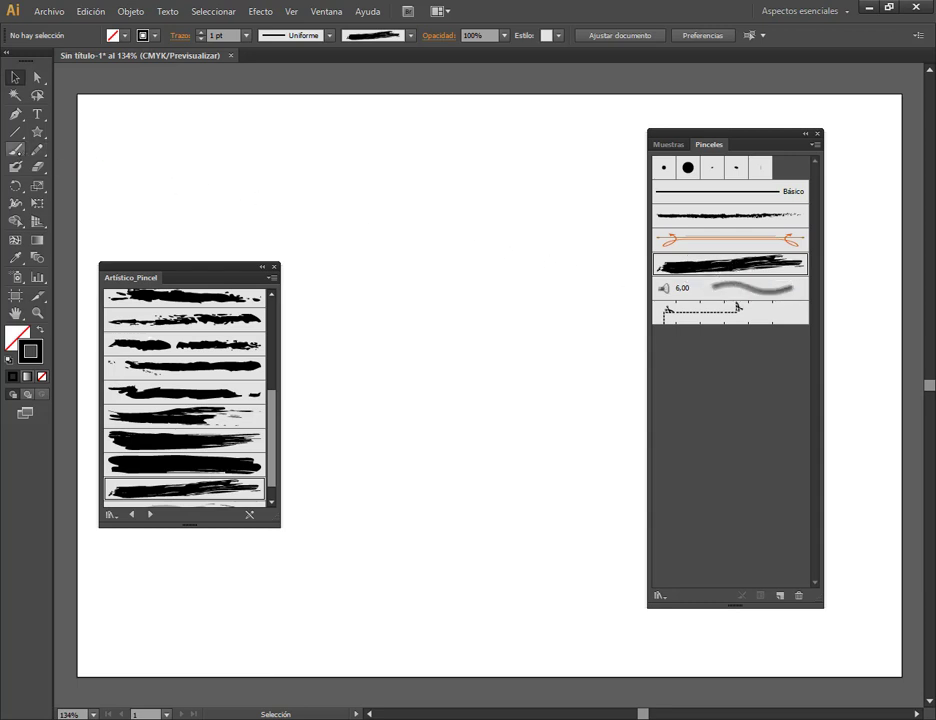
key("b")
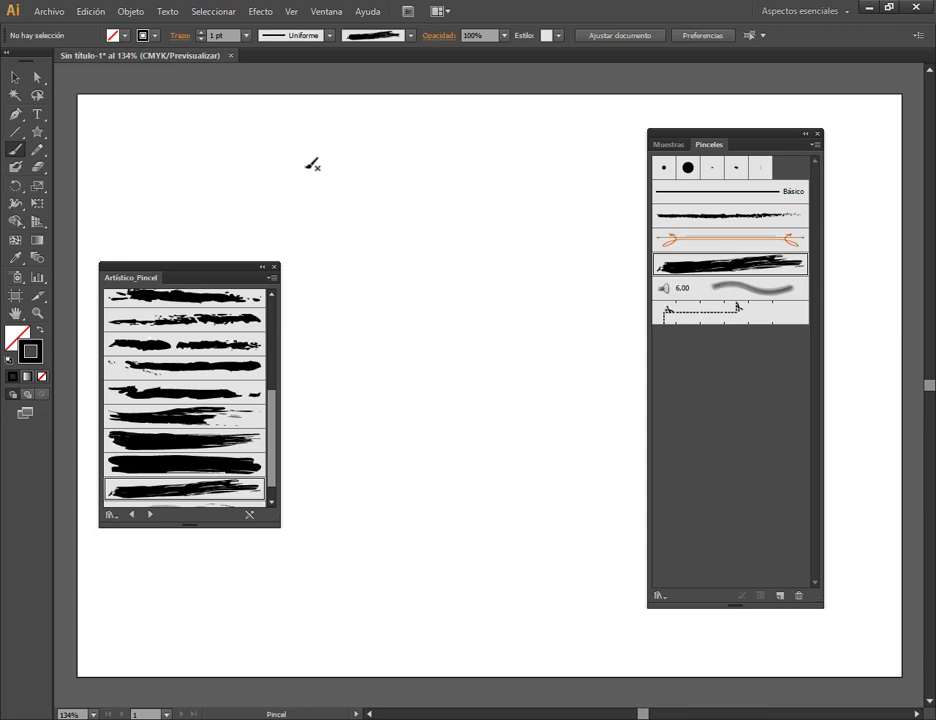
Step: Paint two test strokes, one with Paleta Cuchilla and one with Fregar
left_click_drag(318, 171, 370, 387)
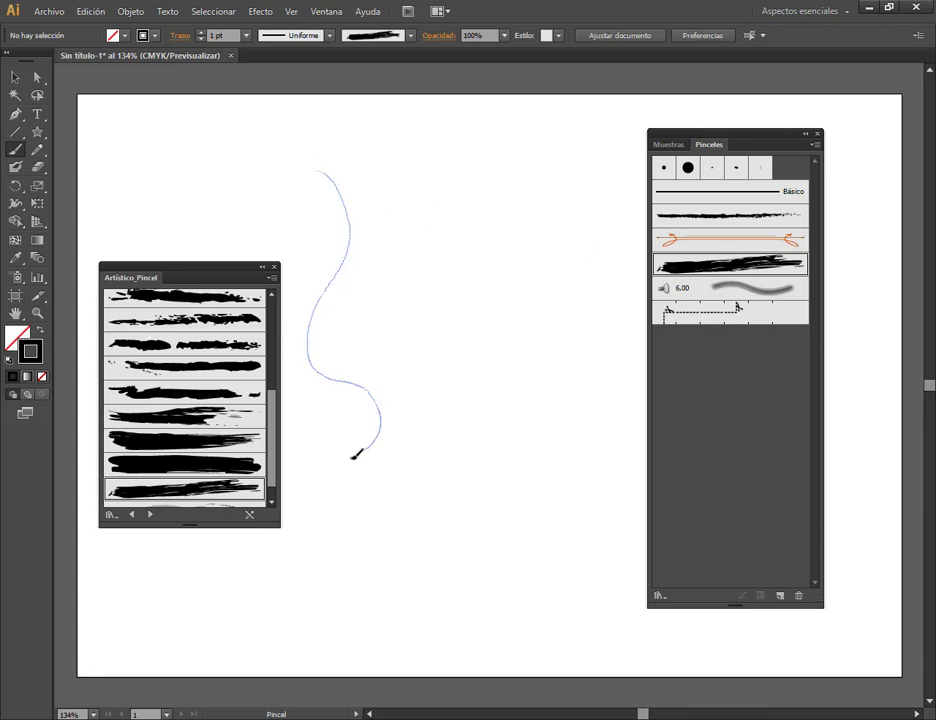
left_click_drag(352, 458, 330, 475)
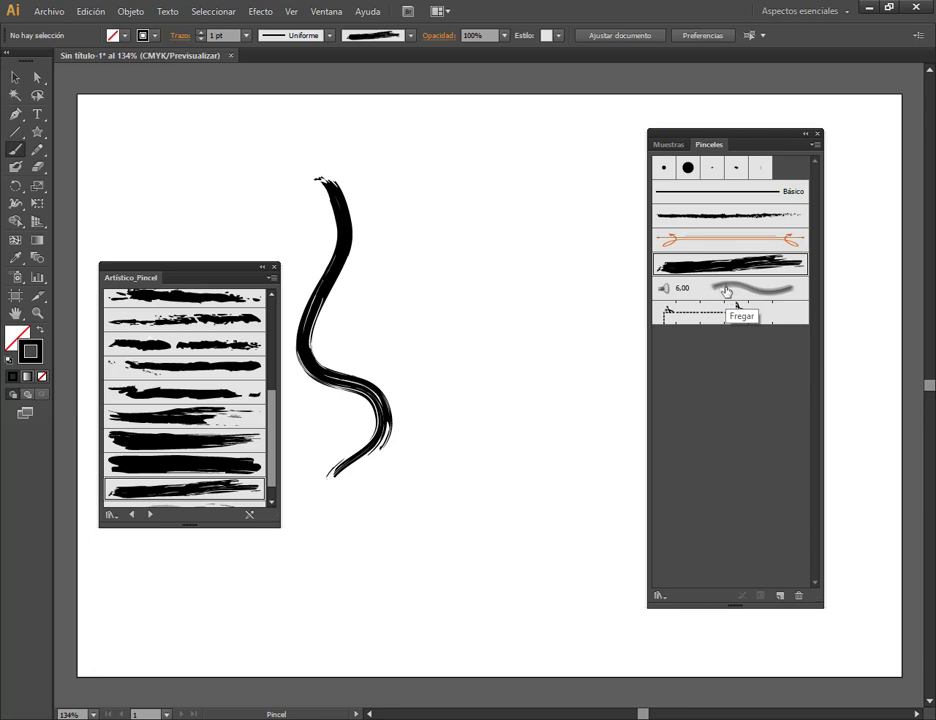
left_click(727, 291)
left_click_drag(440, 168, 463, 460)
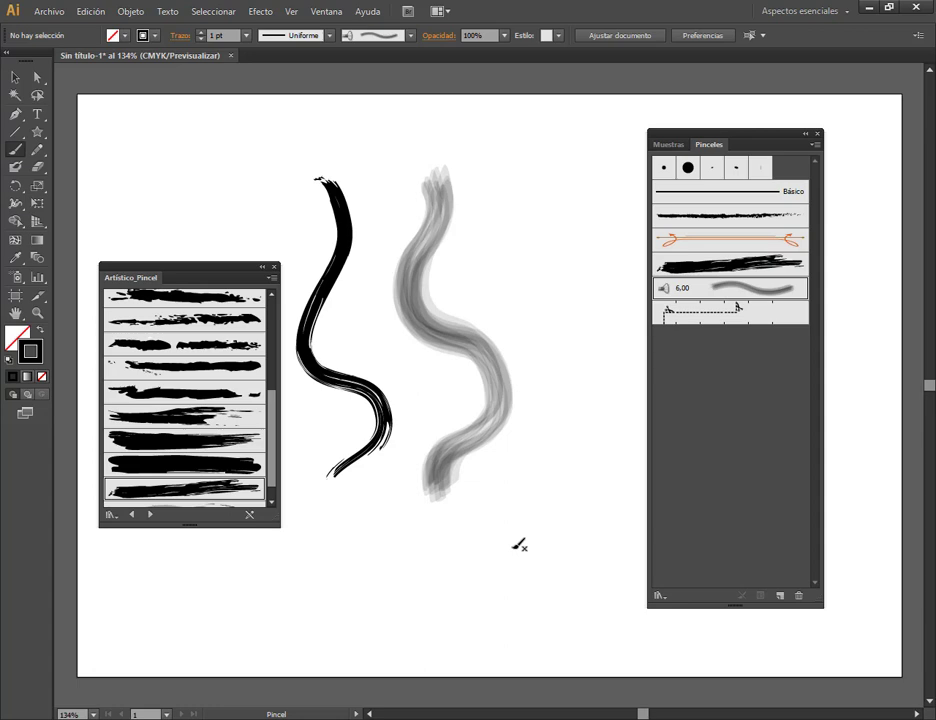
Step: Close the Artístico_Pincel library panel and delete both test strokes
left_click(15, 76)
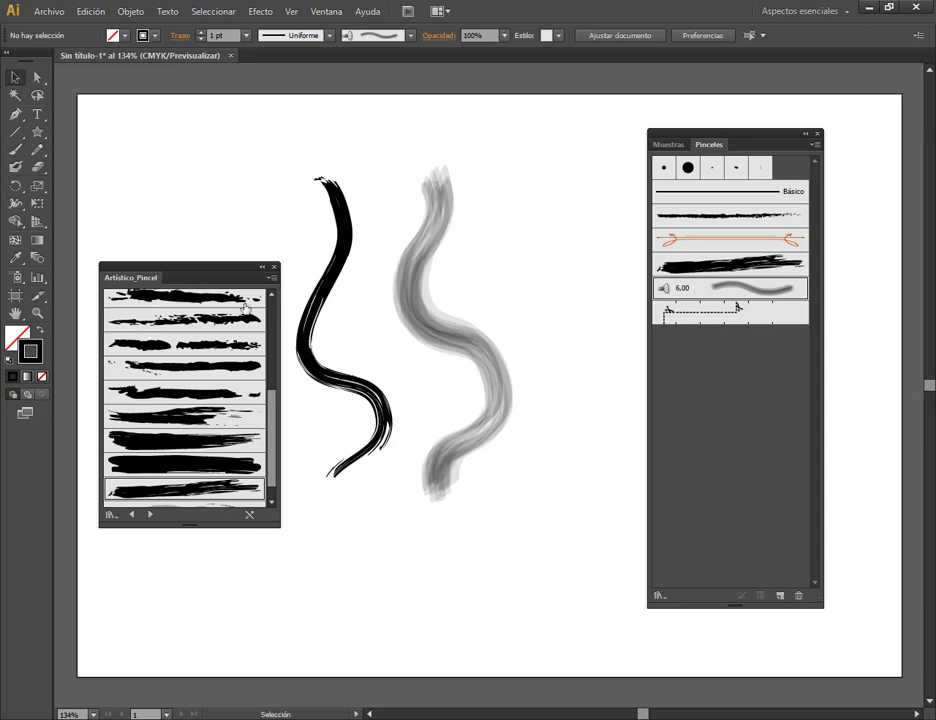
left_click(274, 268)
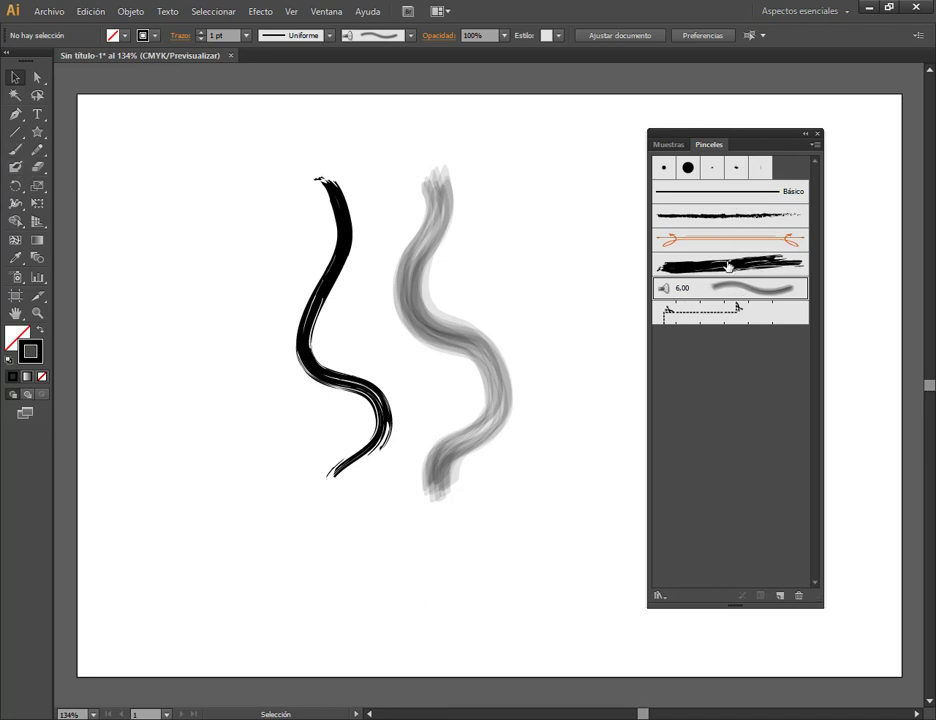
mouse_move(581, 242)
left_mouse_down()
mouse_move(238, 434)
mouse_move(252, 424)
left_mouse_up()
key("Delete")
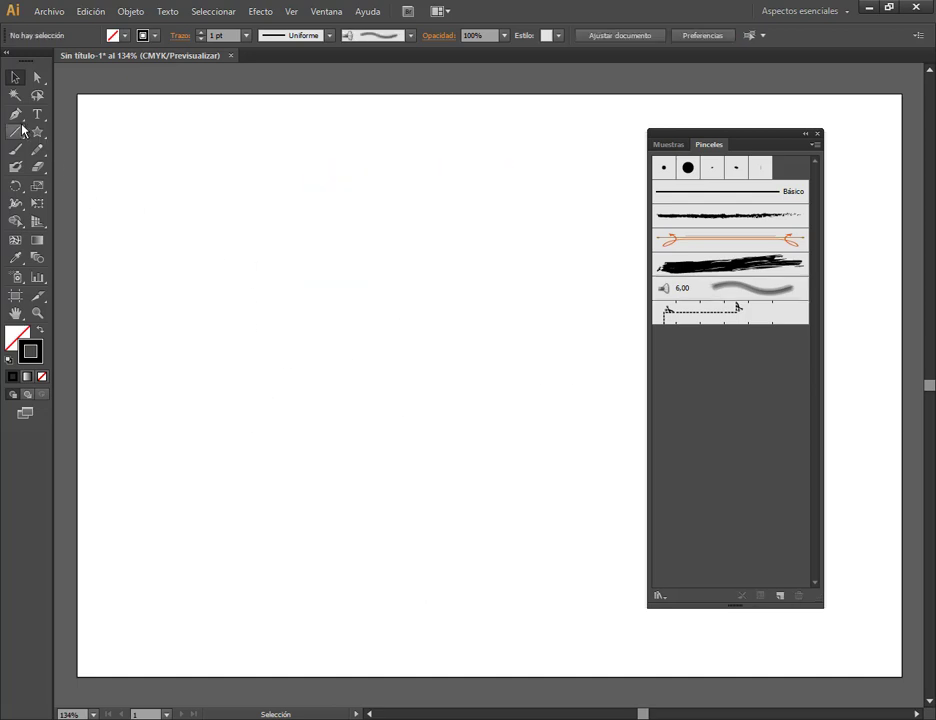
Step: Draw a three-anchor curved path with the Pen tool in the upper-left area
left_click(15, 114)
left_click(158, 171)
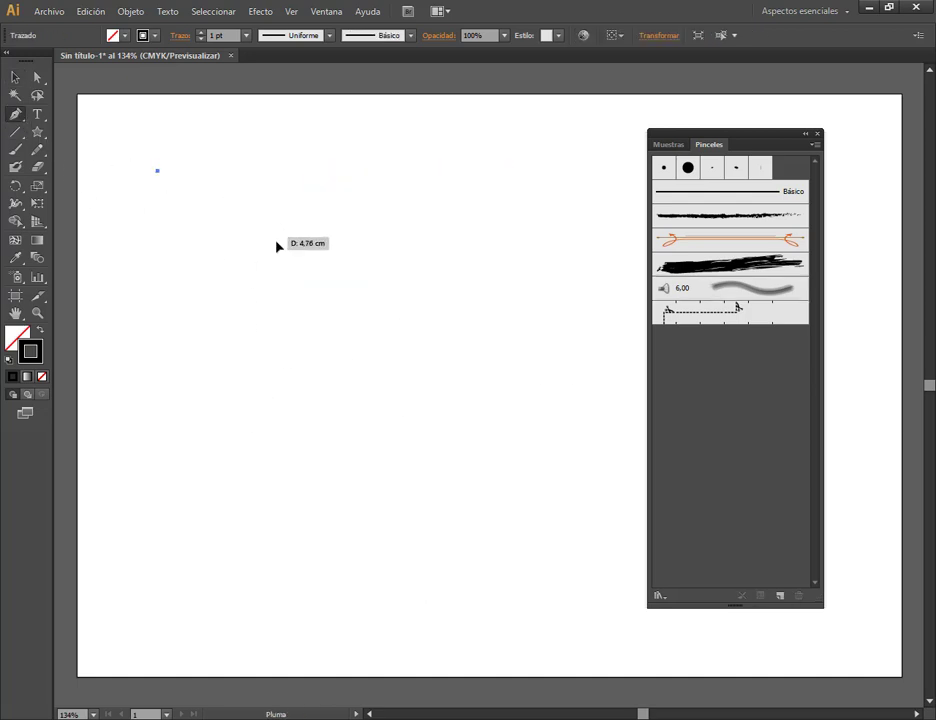
left_click_drag(274, 237, 287, 315)
mouse_move(204, 433)
left_mouse_down()
mouse_move(199, 455)
mouse_move(219, 520)
left_mouse_up()
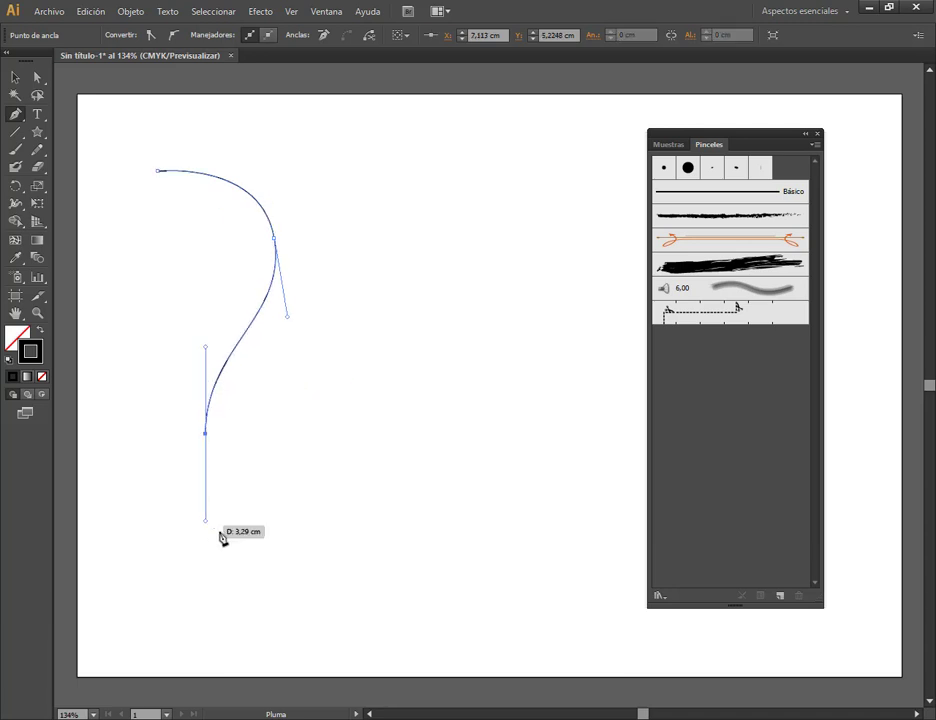
key("ctrl")
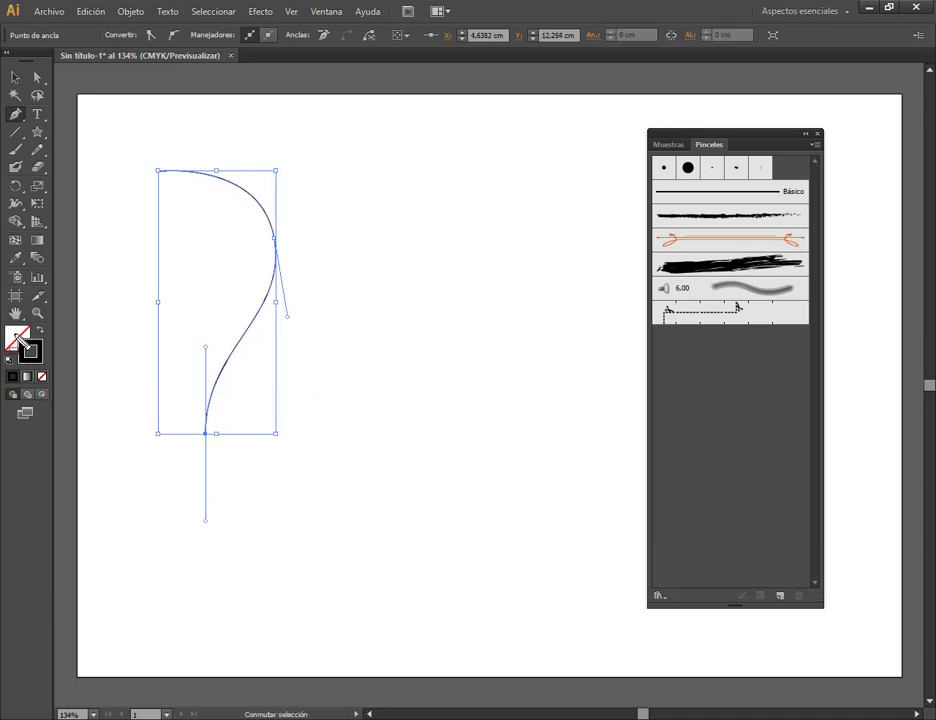
left_click(28, 348)
Step: Move the curved path right and slightly up
left_click(15, 77)
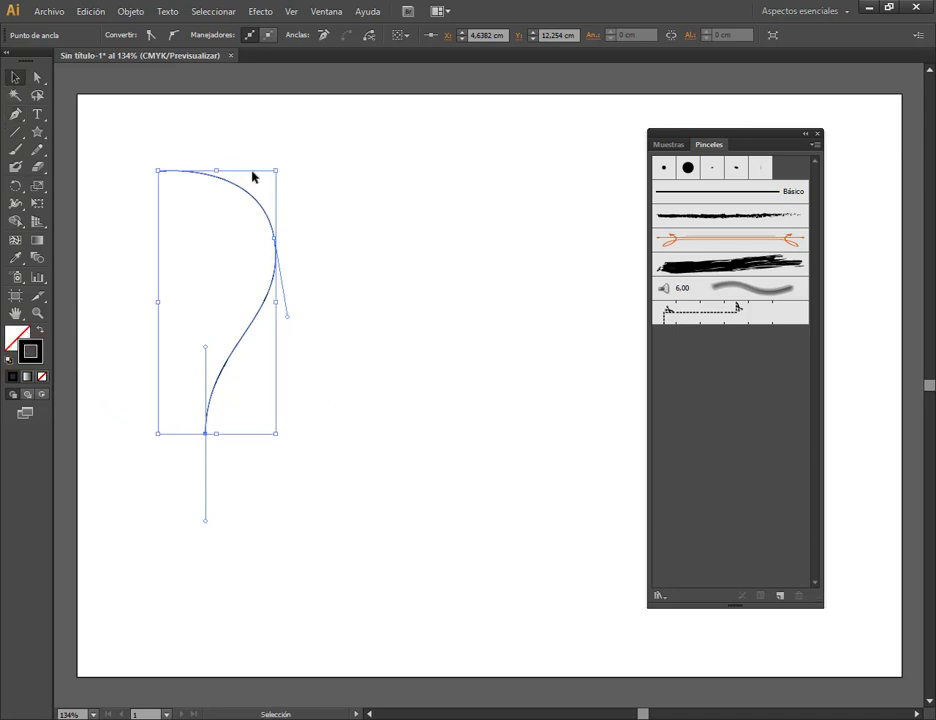
left_click(278, 209)
left_click_drag(272, 217, 337, 202)
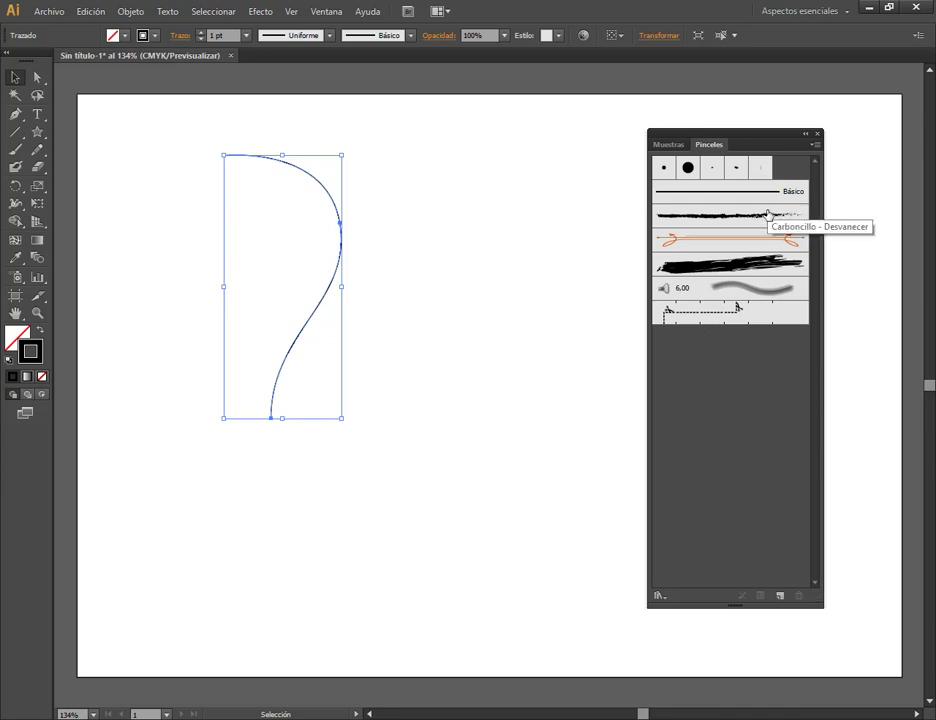
Step: Try the Carboncillo - Desvanecer, thick charcoal and smooth grey 6.00 brushes on the curve, then nudge it left
left_click(768, 214)
left_click(467, 250)
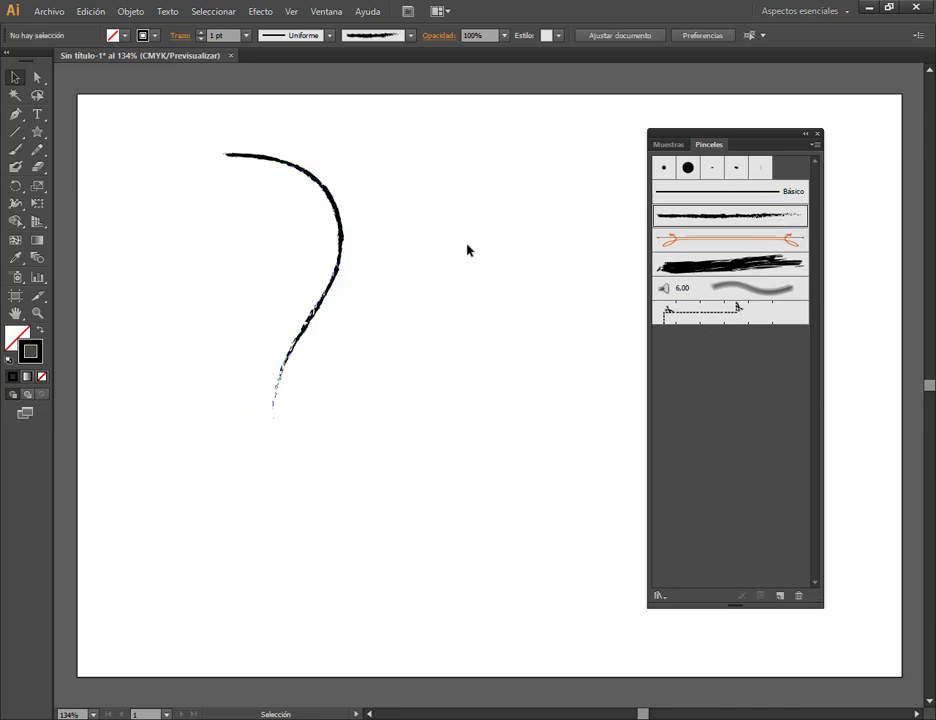
left_click(346, 212)
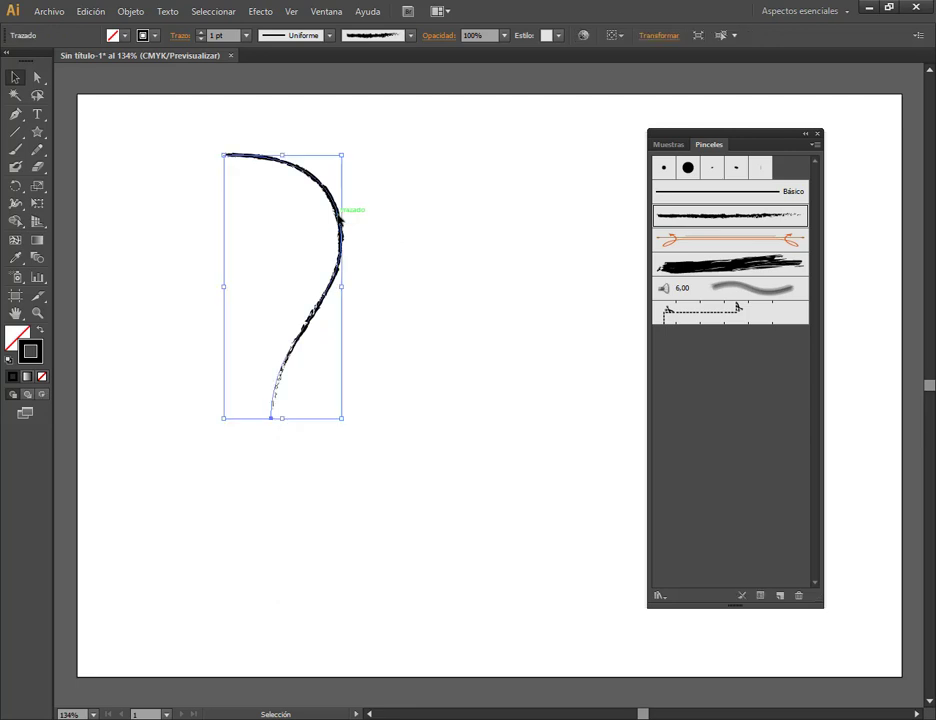
left_click(783, 268)
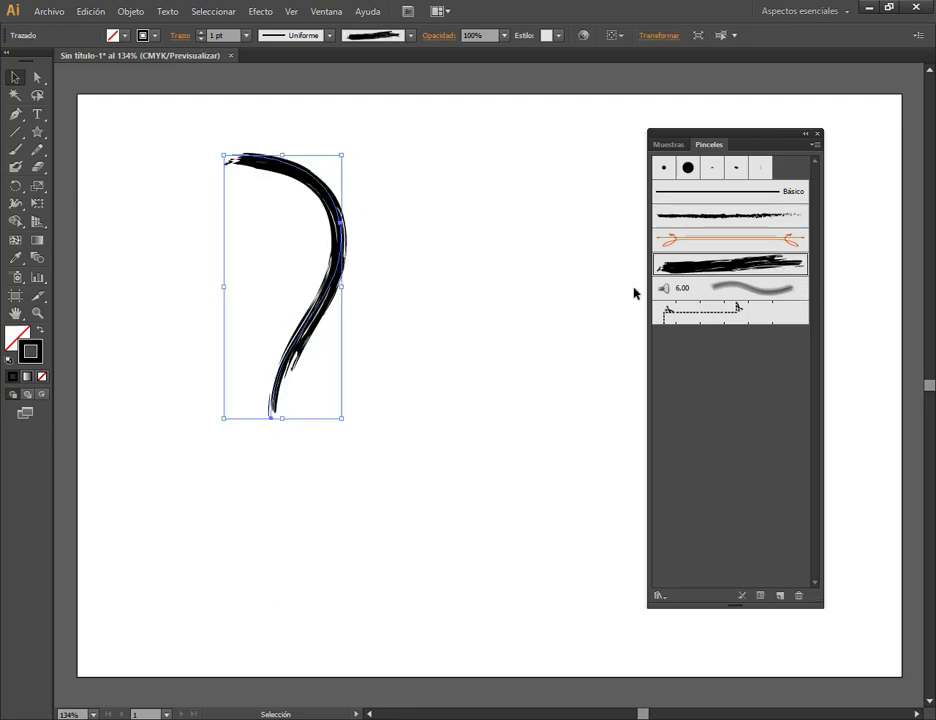
left_click(750, 297)
left_click(412, 278)
left_click_drag(330, 257, 301, 260)
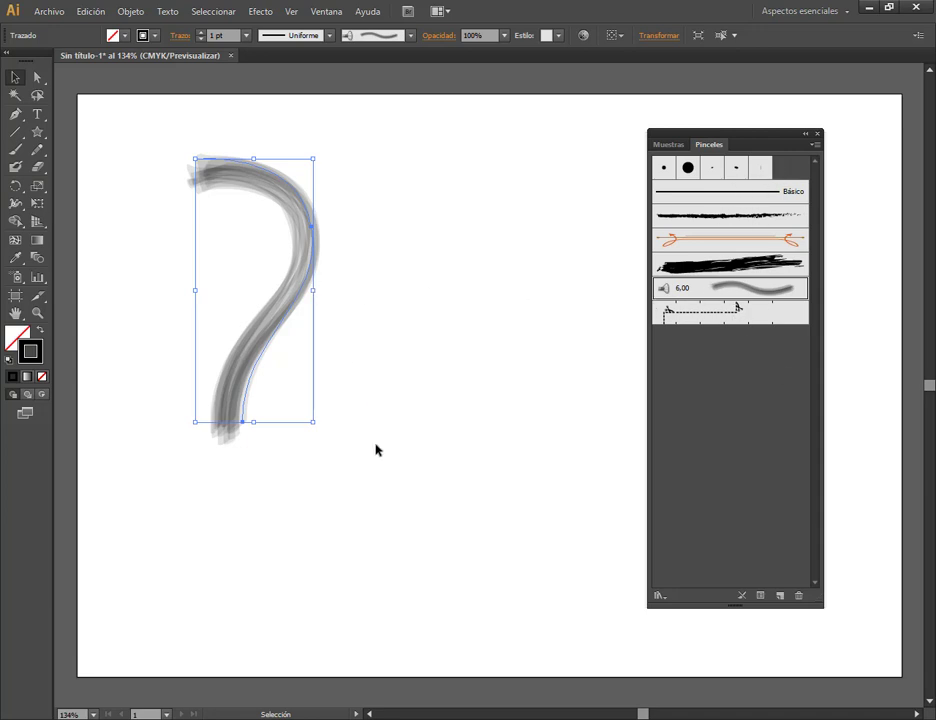
Step: Paint a wavy test stroke with the Paintbrush, undo it, and delete the remaining brushed curves
left_click(16, 151)
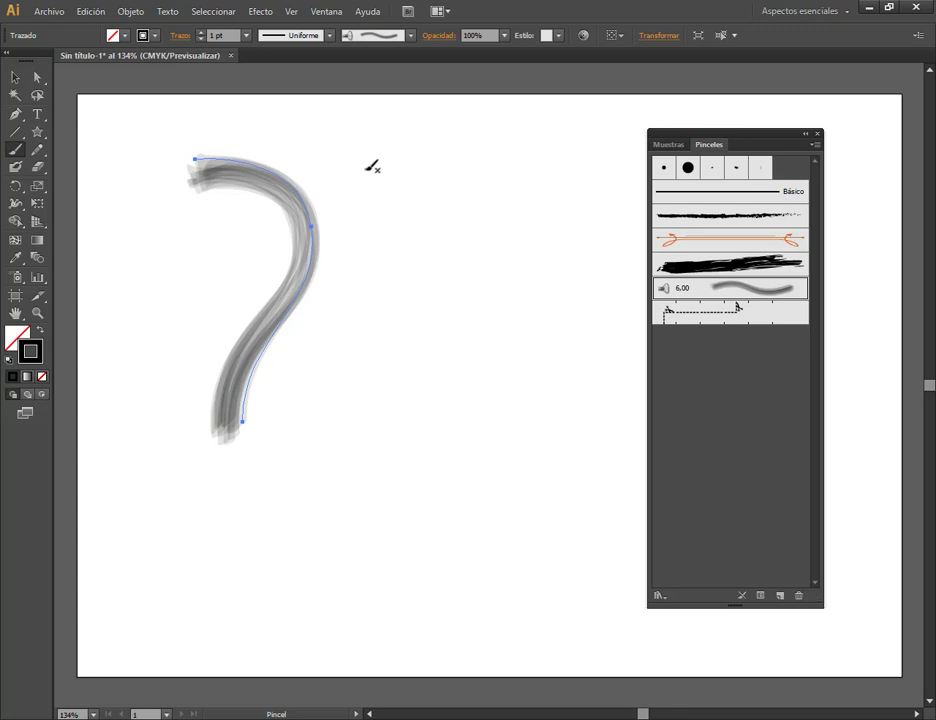
mouse_move(368, 168)
left_mouse_down()
mouse_move(389, 192)
mouse_move(366, 305)
mouse_move(478, 468)
left_mouse_up()
left_click_drag(425, 494, 280, 560)
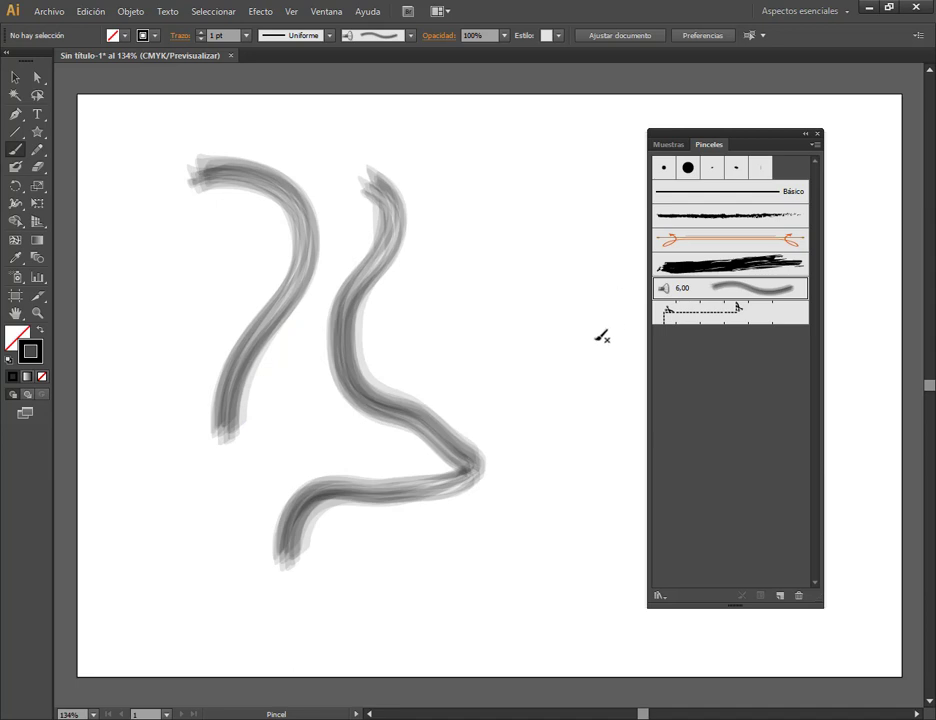
key("ctrl+z")
left_click(16, 77)
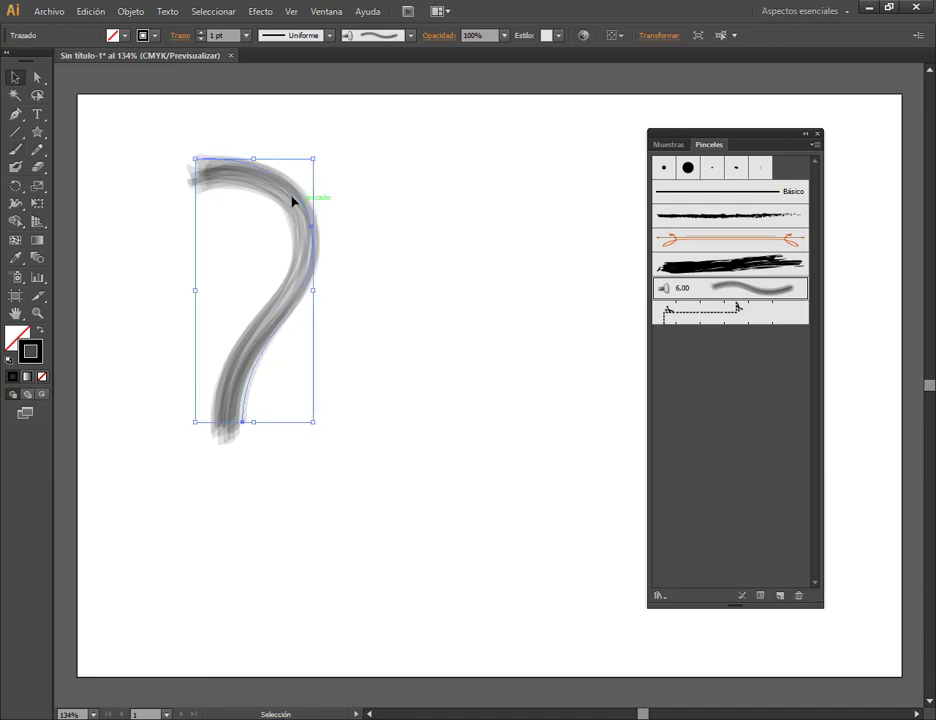
left_click_drag(295, 200, 258, 187)
key("Delete")
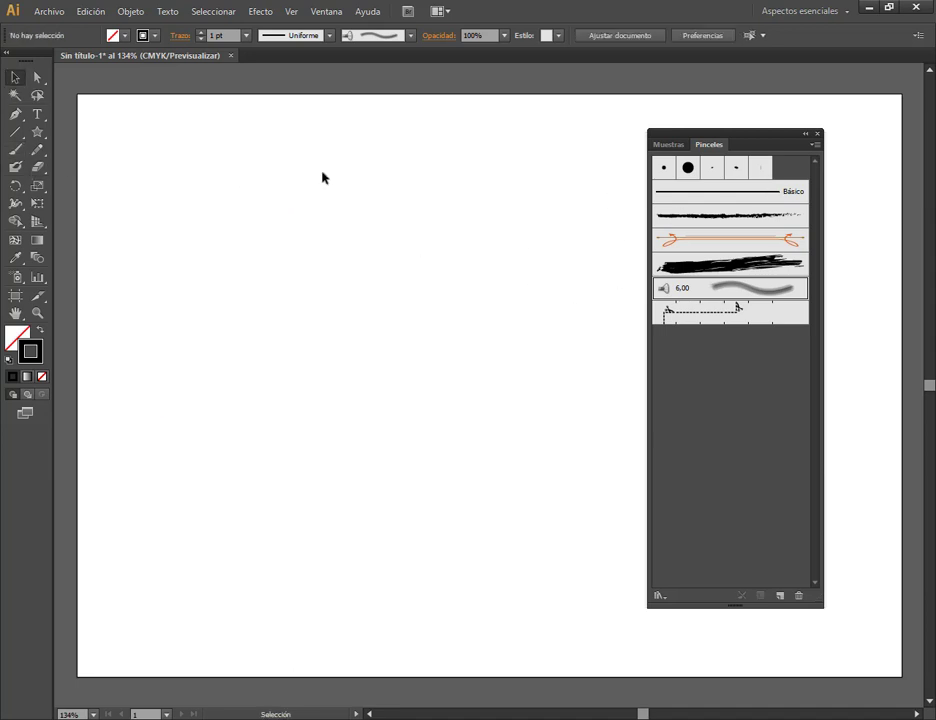
left_click(713, 214)
left_click(15, 149)
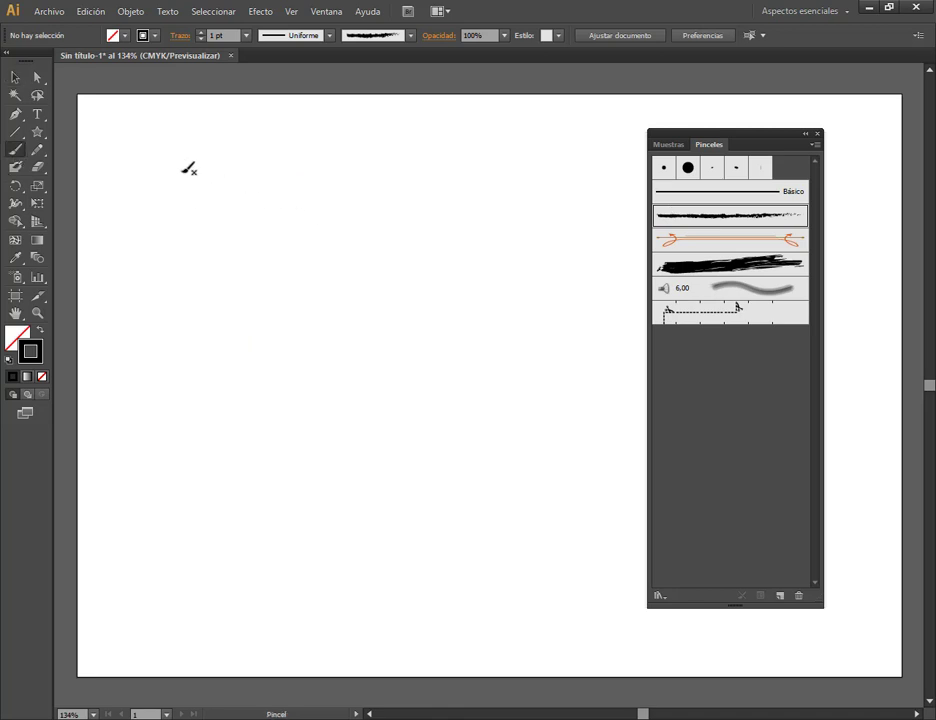
mouse_move(170, 170)
left_mouse_down()
mouse_move(206, 198)
mouse_move(211, 353)
left_mouse_up()
left_click_drag(352, 282, 500, 260)
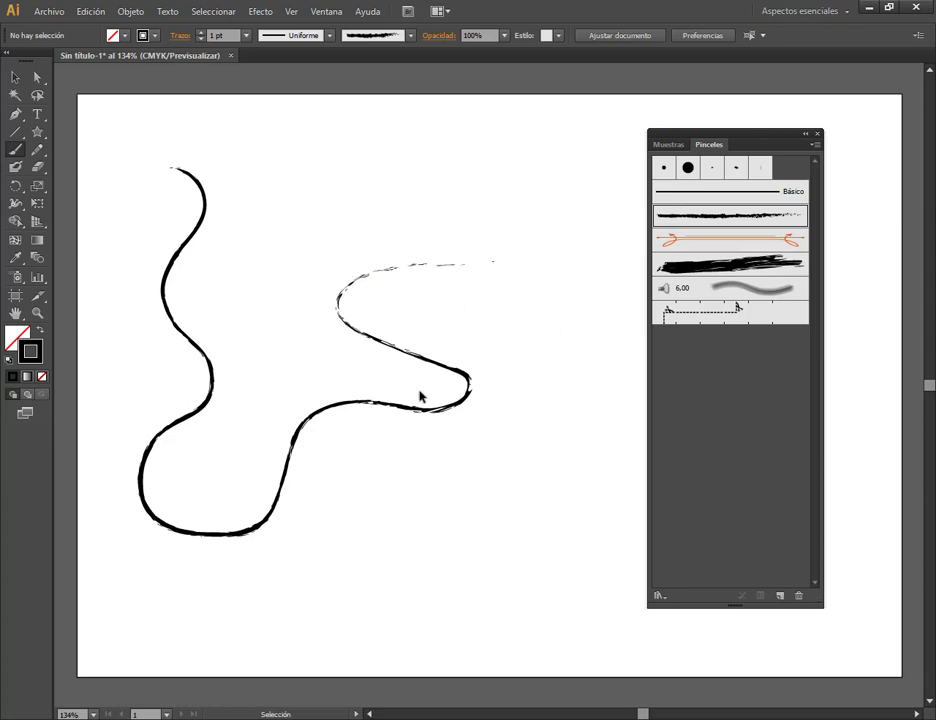
key("ctrl+z")
key("ctrl+z")
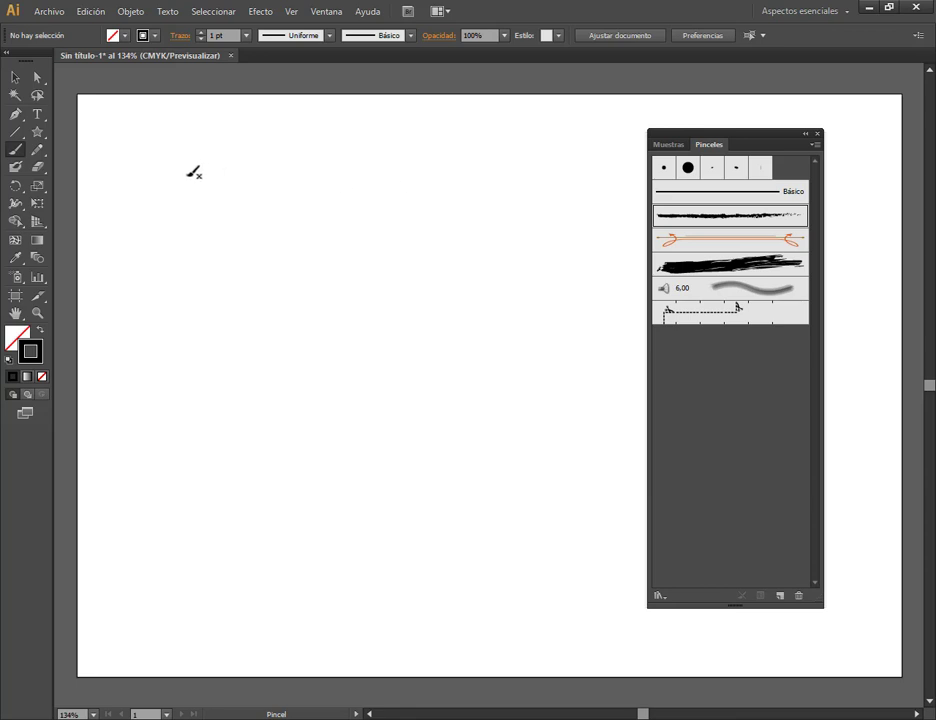
mouse_move(190, 171)
left_mouse_down()
mouse_move(212, 340)
mouse_move(242, 436)
left_mouse_up()
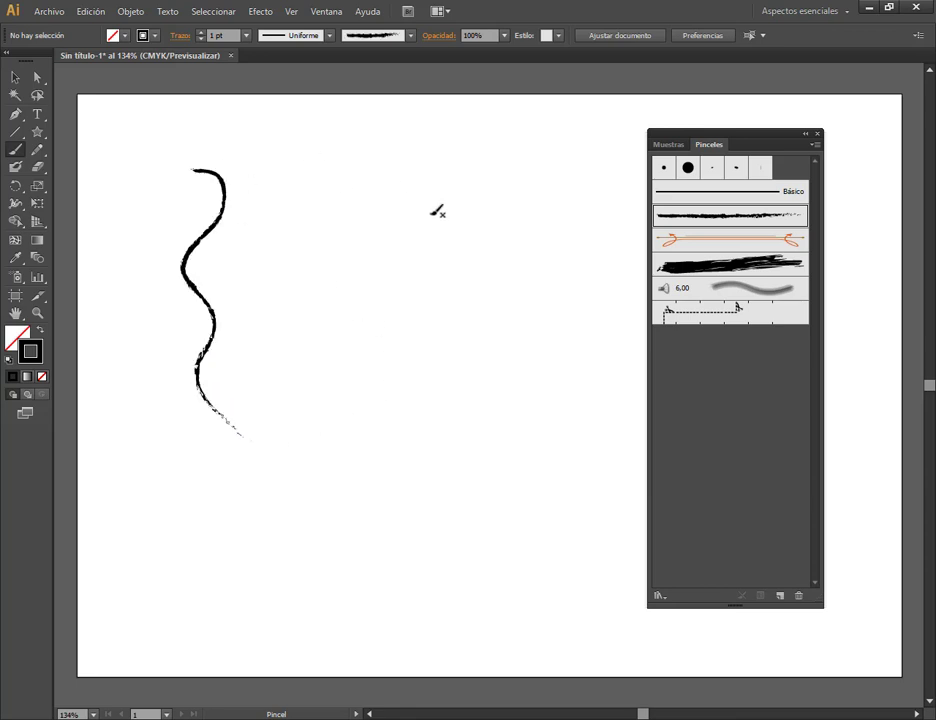
key("v")
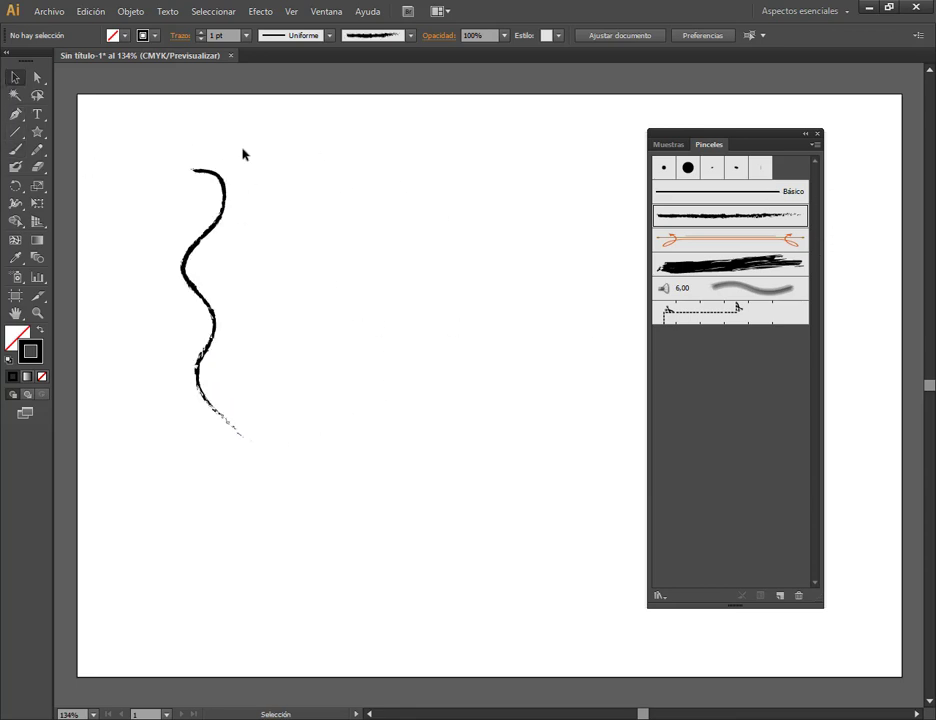
left_click_drag(355, 168, 155, 357)
key("Delete")
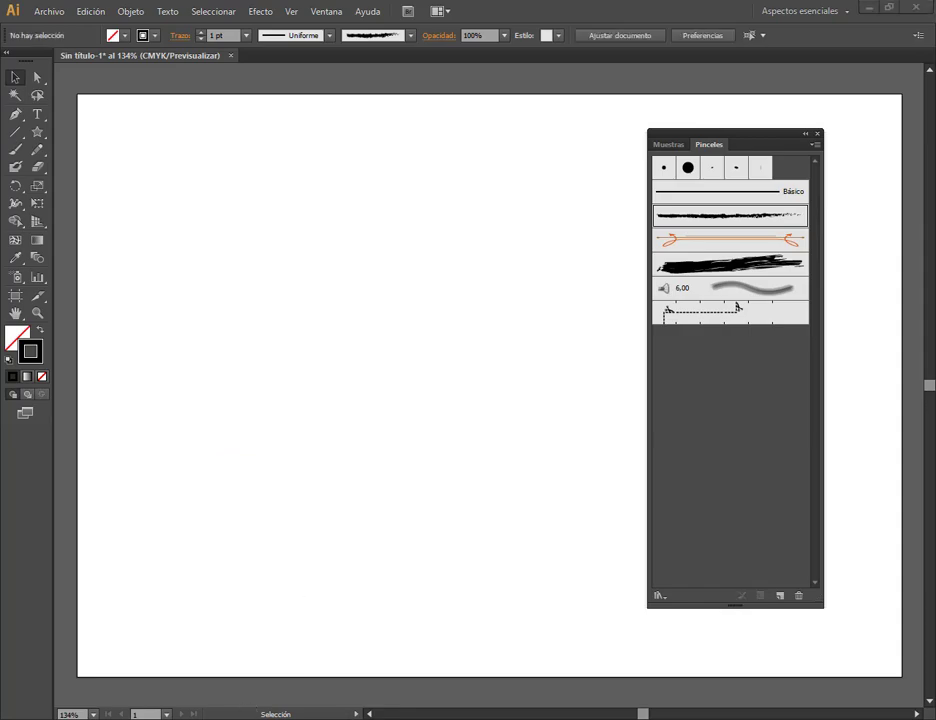
Step: Bring the Google Meet call window forward and open a new browser tab
left_click(125, 657)
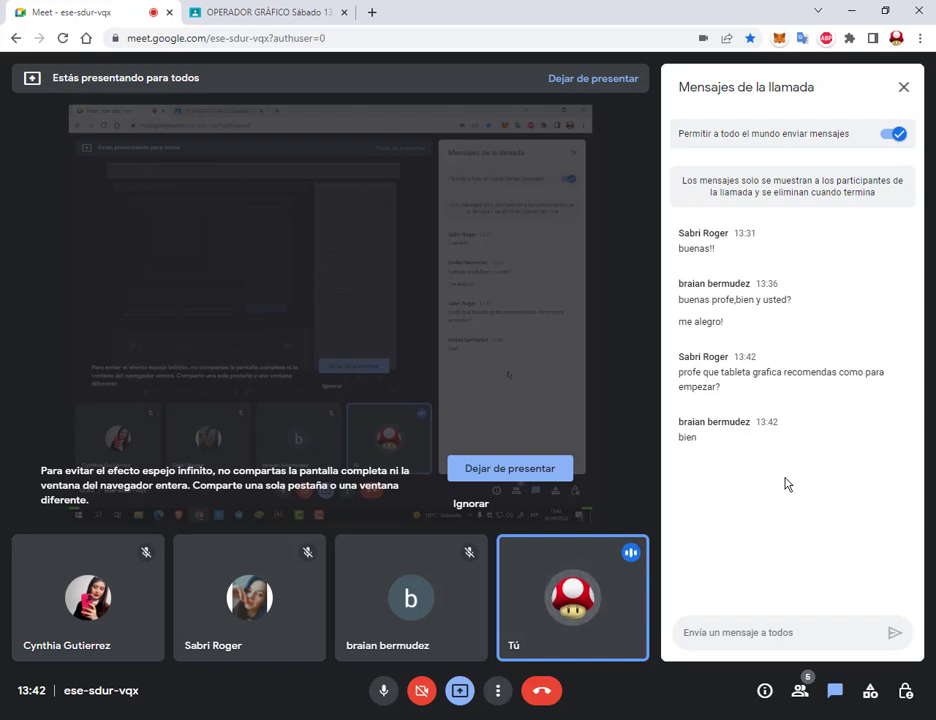
left_click(371, 12)
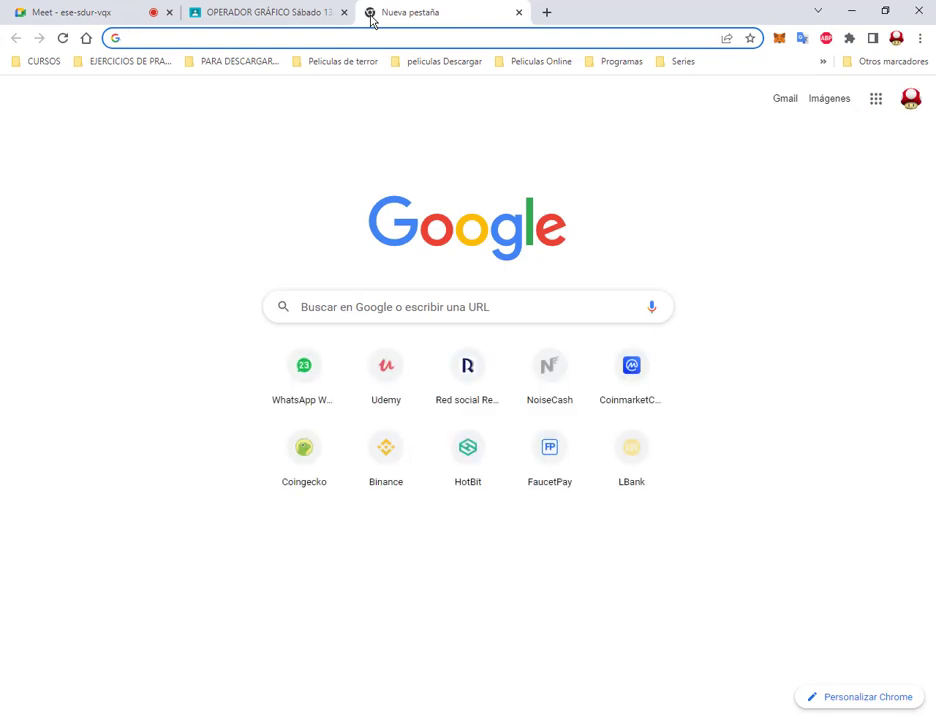
Step: Search Google for 'wacom' and scroll through the Imágenes results
type("wacom")
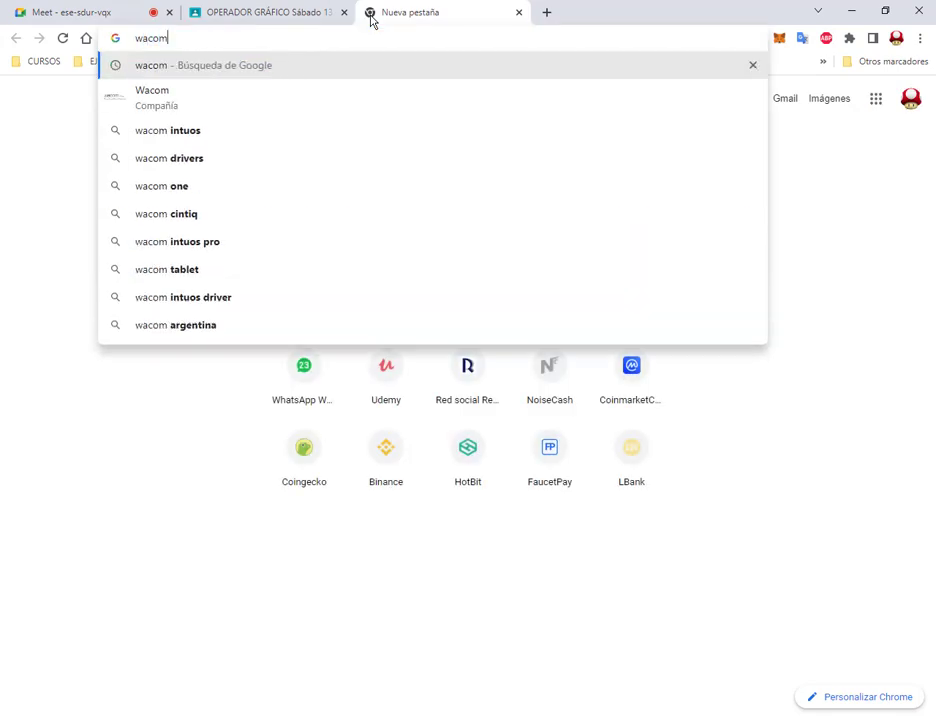
key("Return")
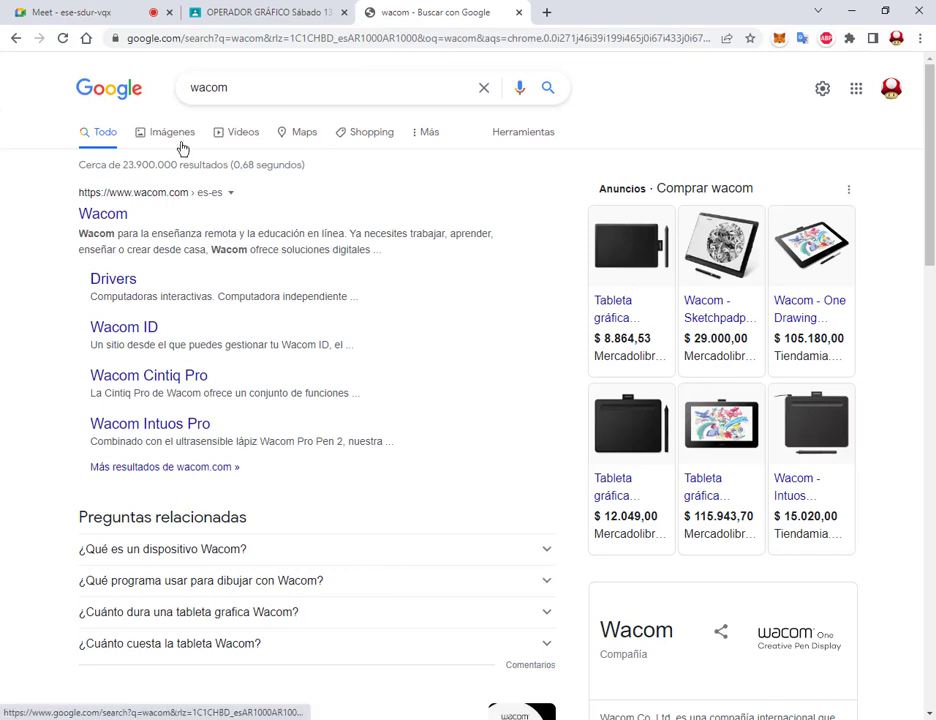
left_click(181, 142)
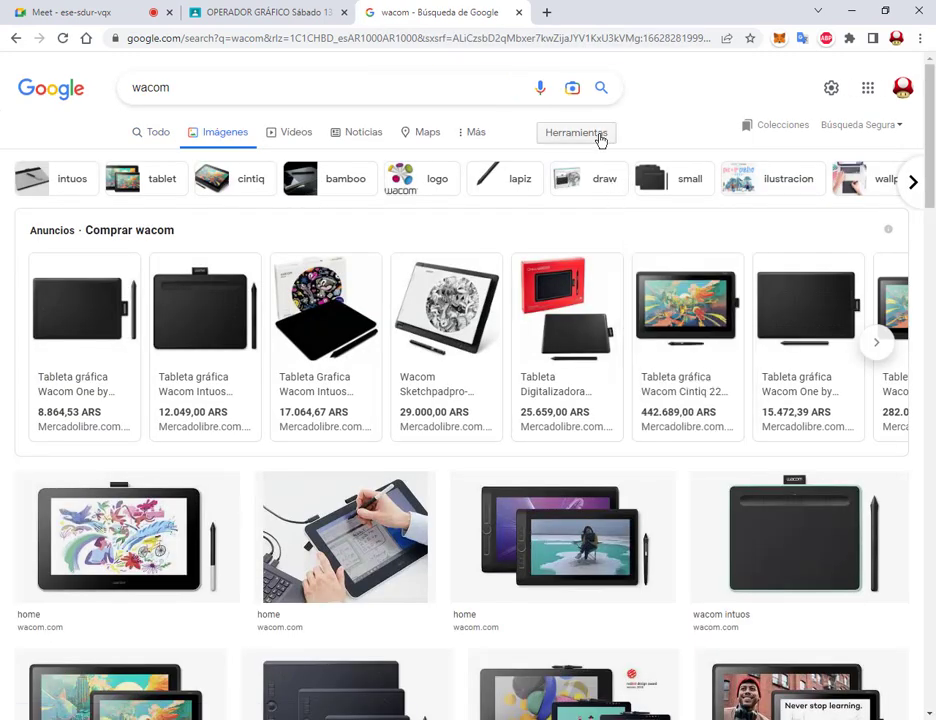
left_click(75, 12)
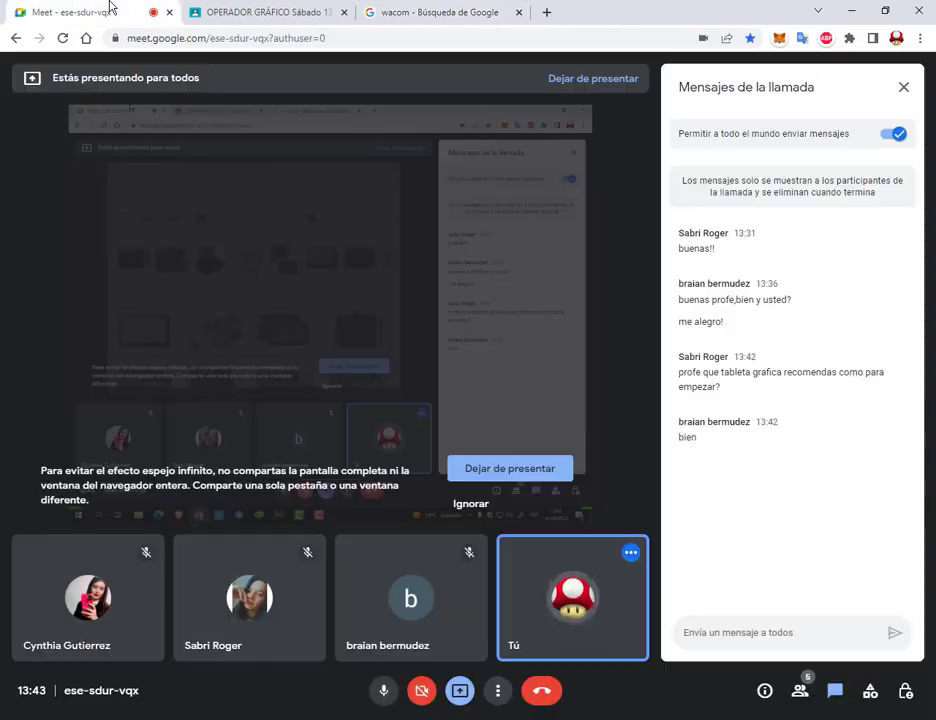
left_click(480, 12)
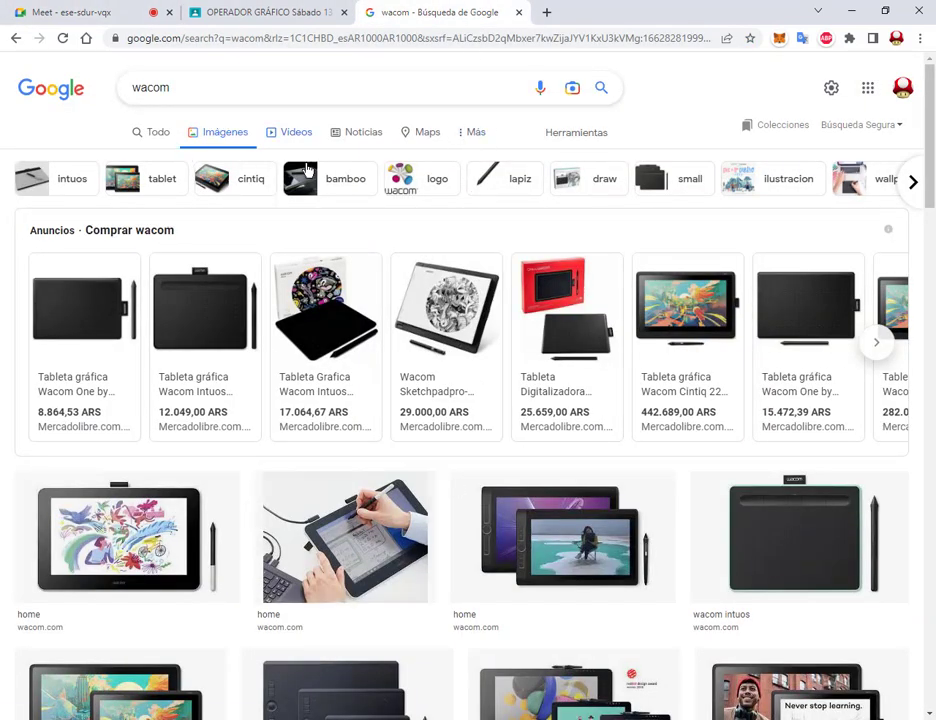
scroll(300, 185, "down", 2)
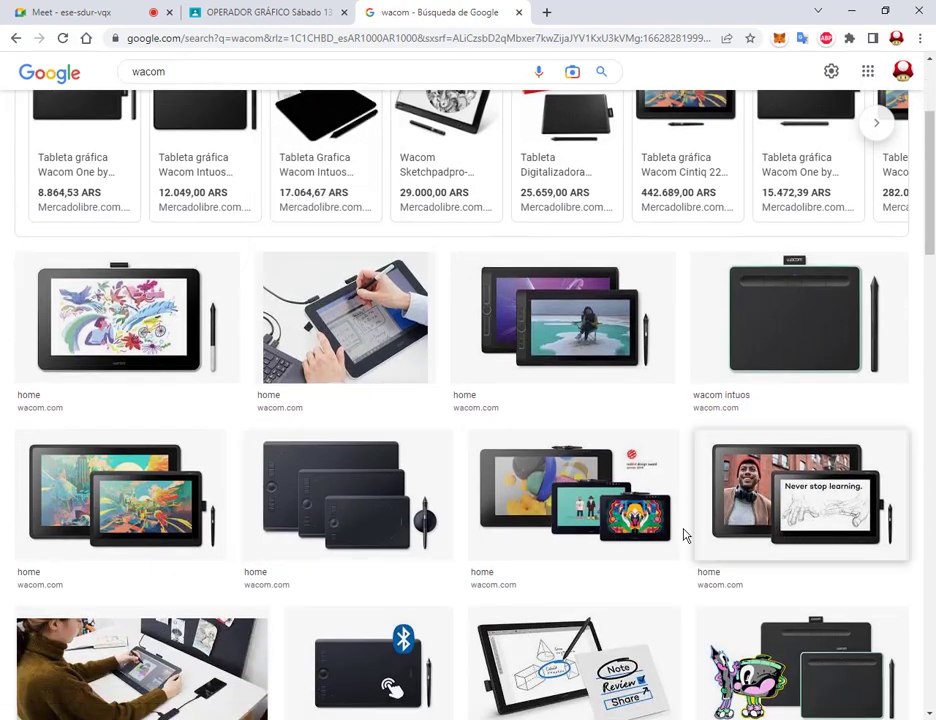
scroll(575, 334, "down", 3)
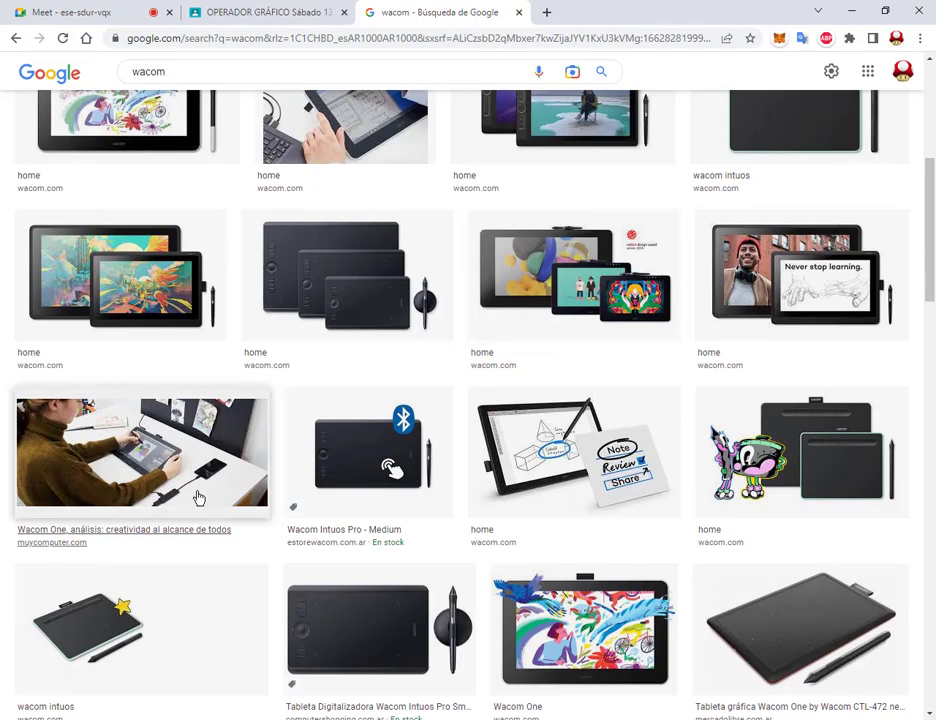
Step: Preview the Xataka, mappingmemories, WACOM ONE review, Wacom One análisis and droiders tablet images
left_click(197, 496)
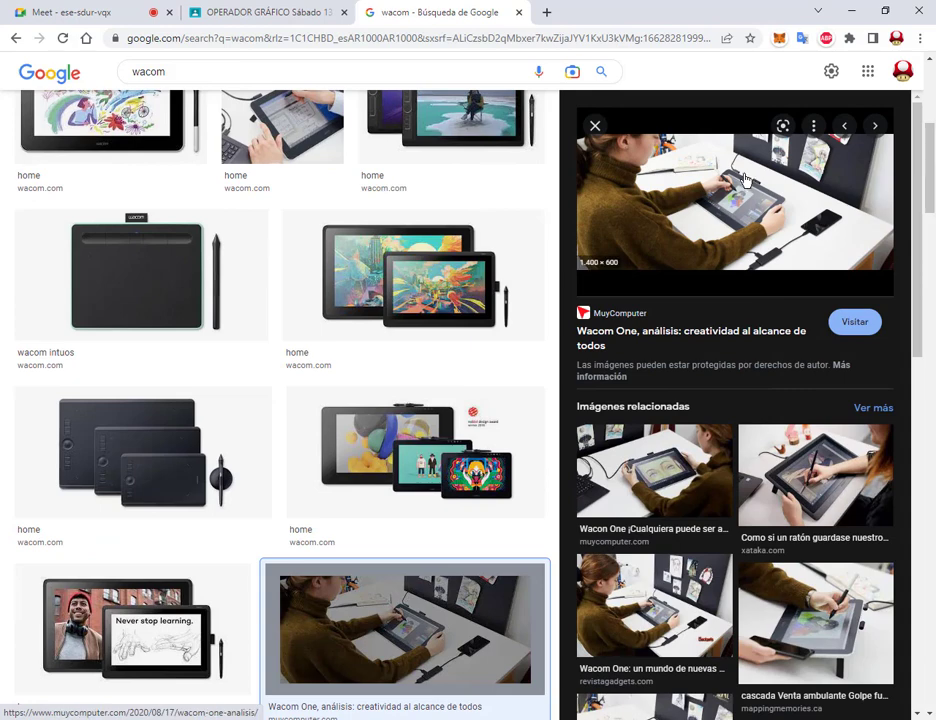
left_click(815, 475)
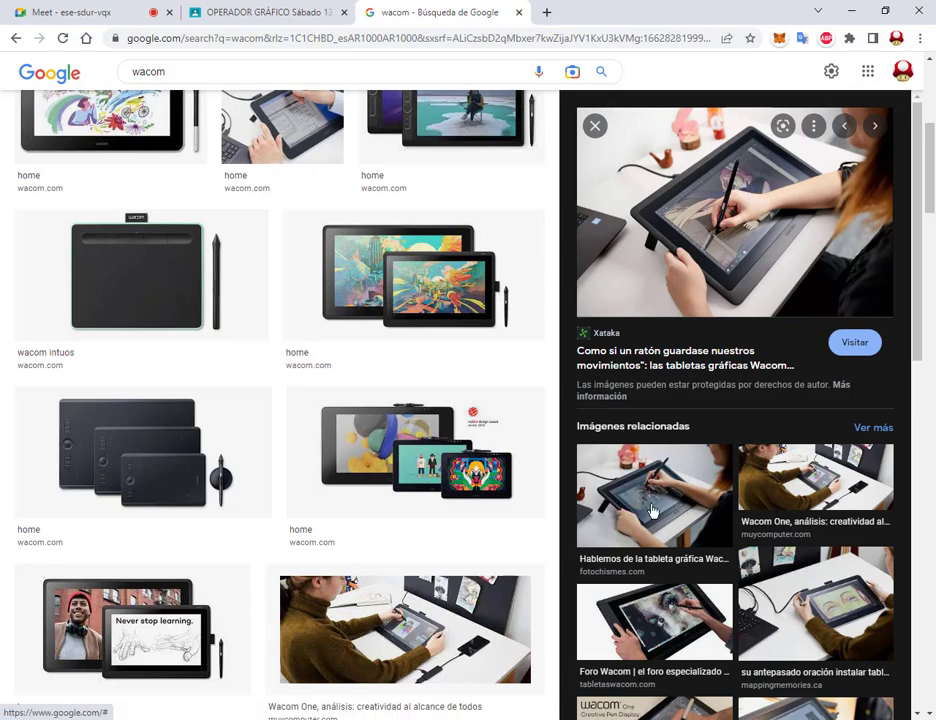
left_click(833, 610)
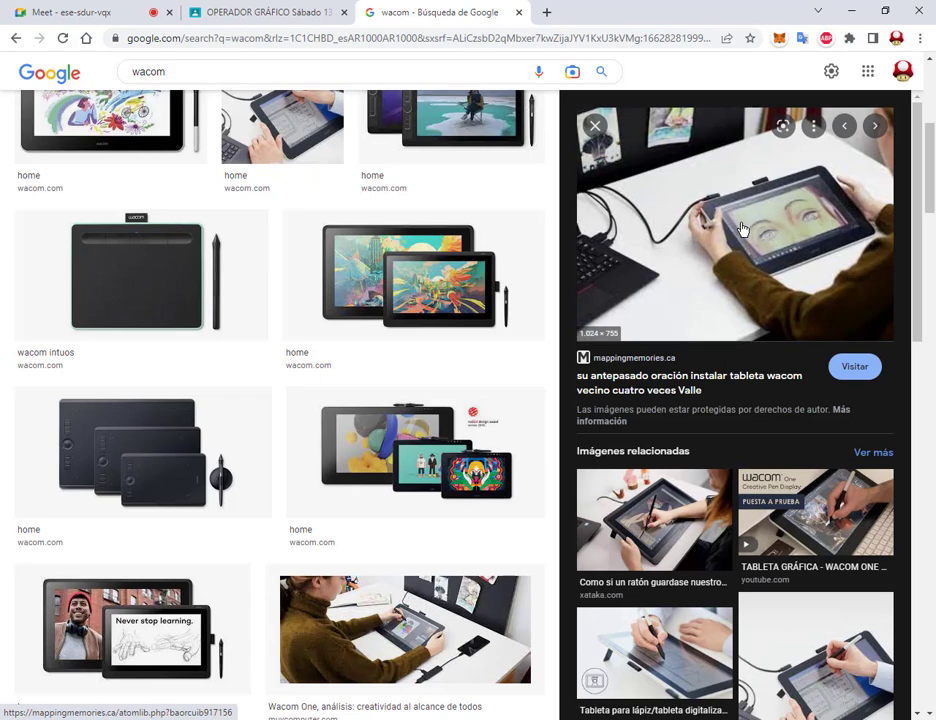
left_click(760, 492)
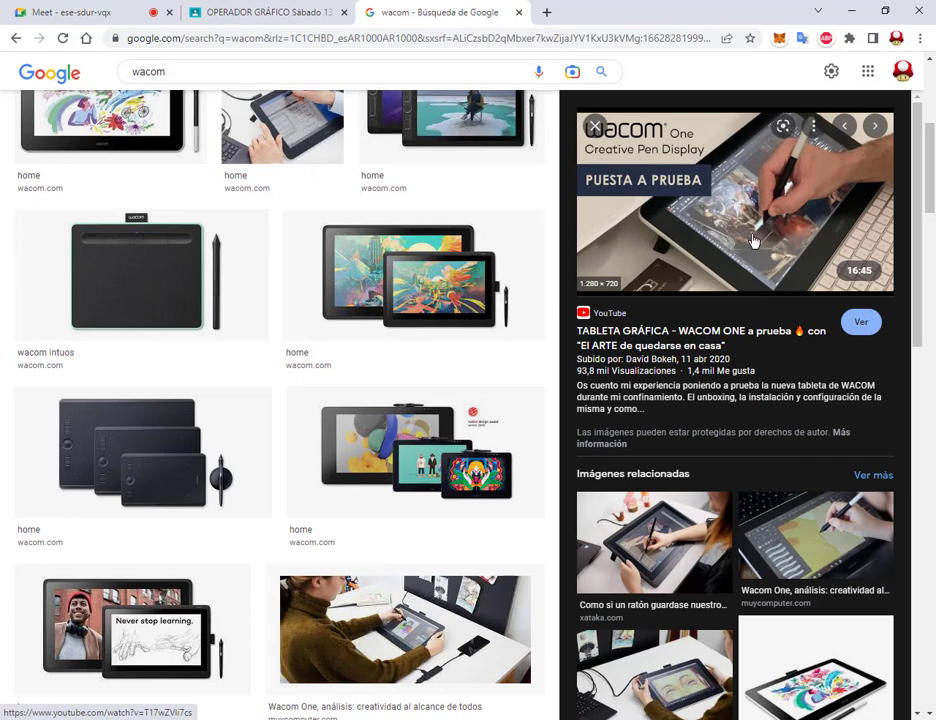
scroll(755, 245, "down", 2)
left_click(770, 368)
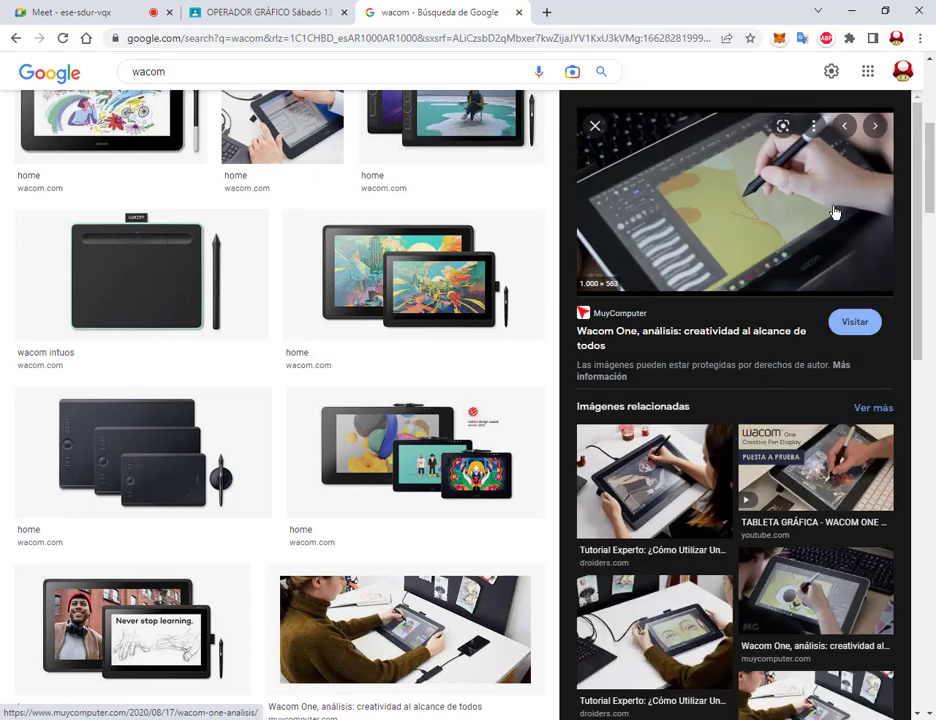
left_click(643, 490)
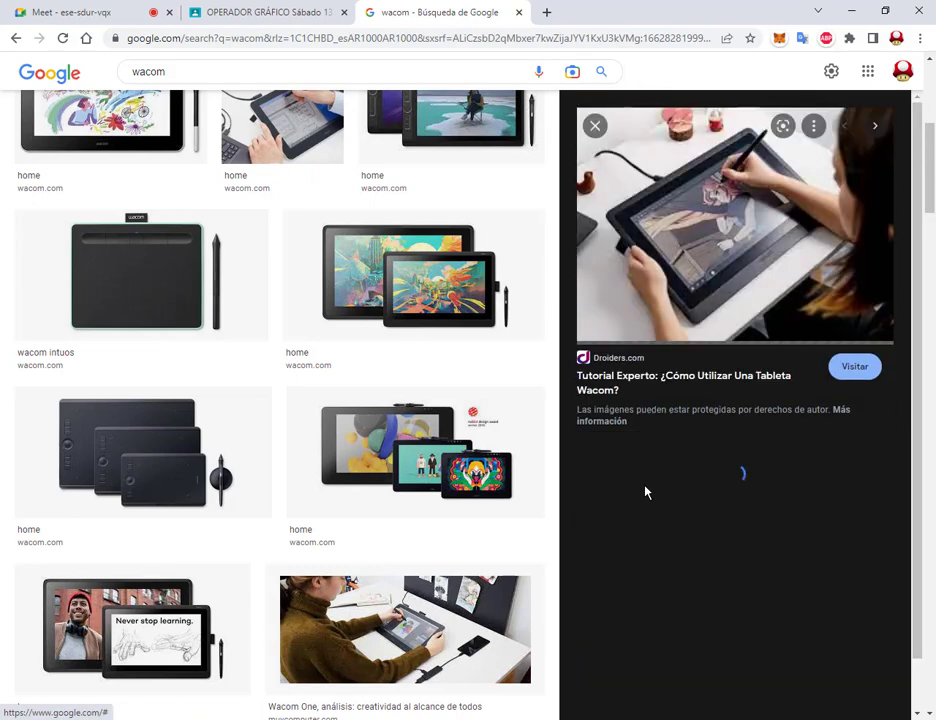
Step: Preview the Wacom Intuos Pro – Medium product, then return to the Meet call tab
scroll(455, 413, "down", 1)
scroll(224, 492, "down", 2)
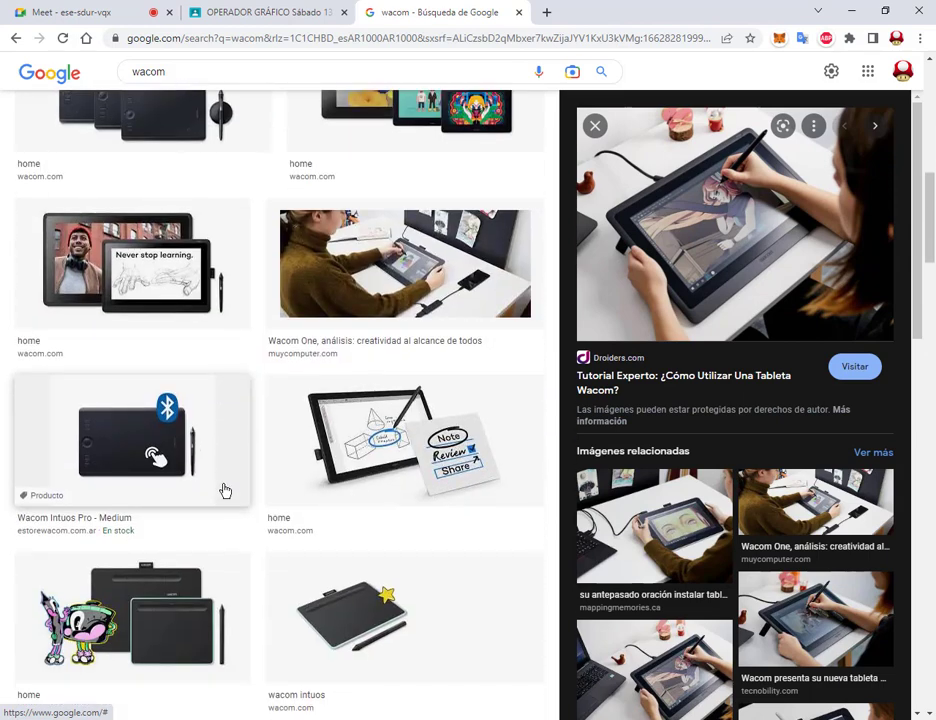
left_click(132, 440)
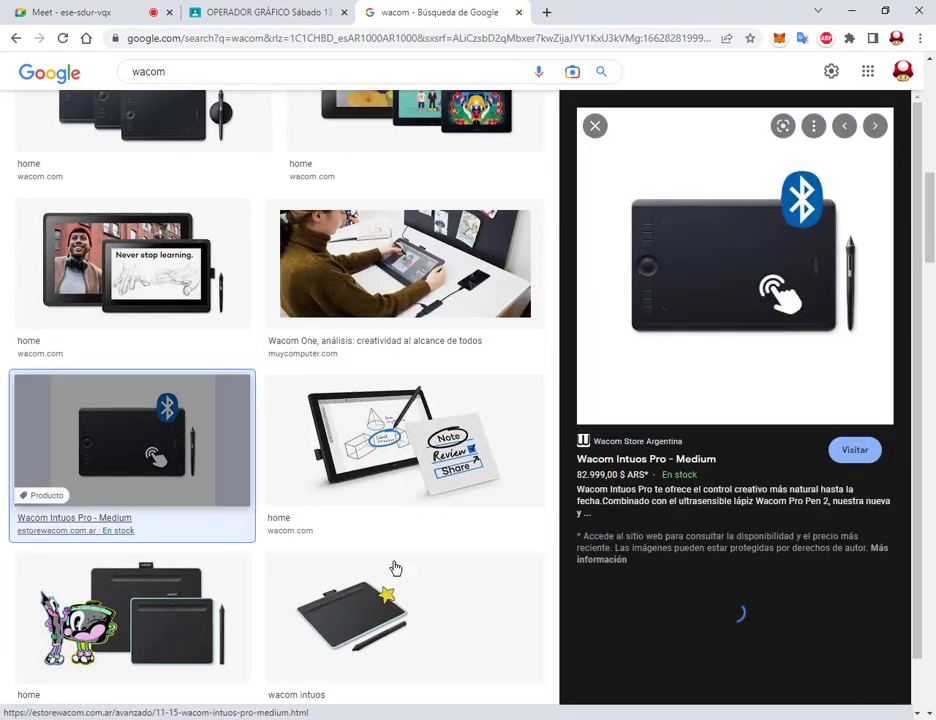
scroll(737, 250, "down", 2)
scroll(725, 235, "up", 2)
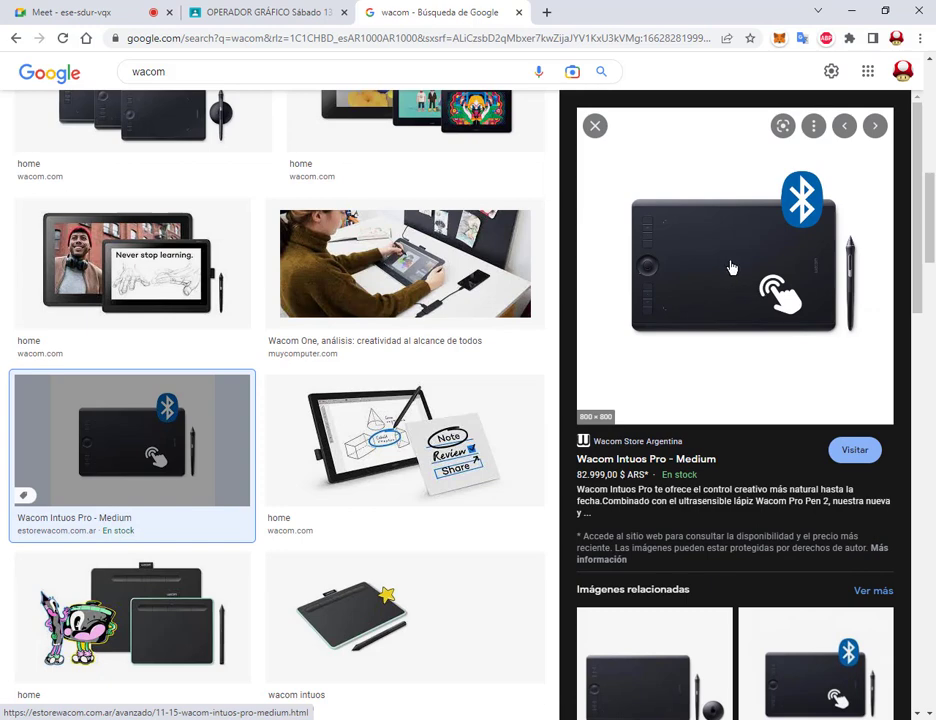
left_click(75, 12)
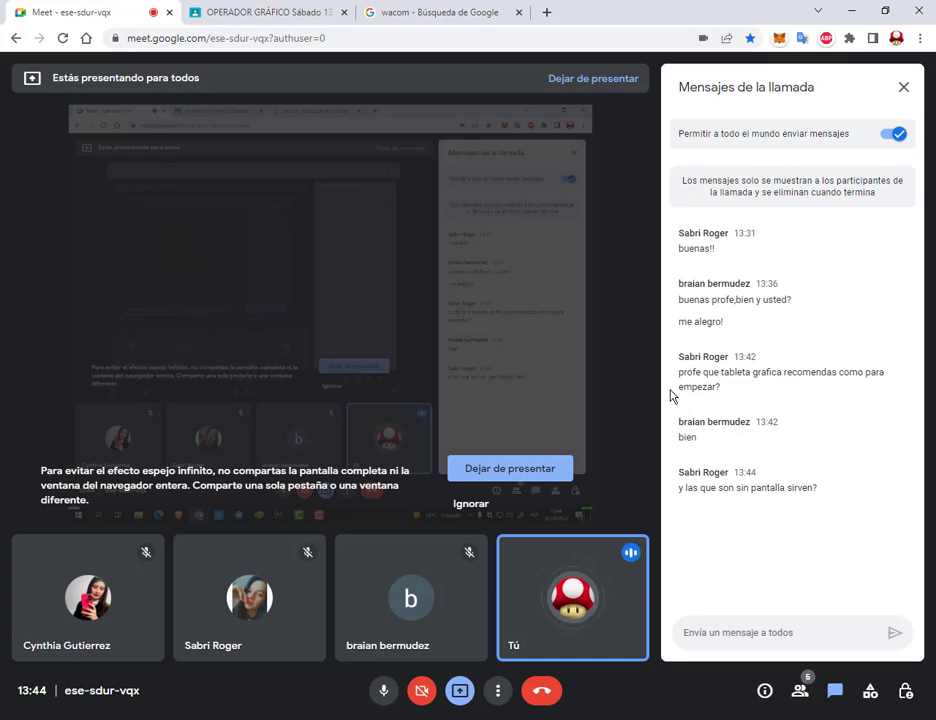
Step: Turn your camera on in the Google Meet call
left_click(420, 694)
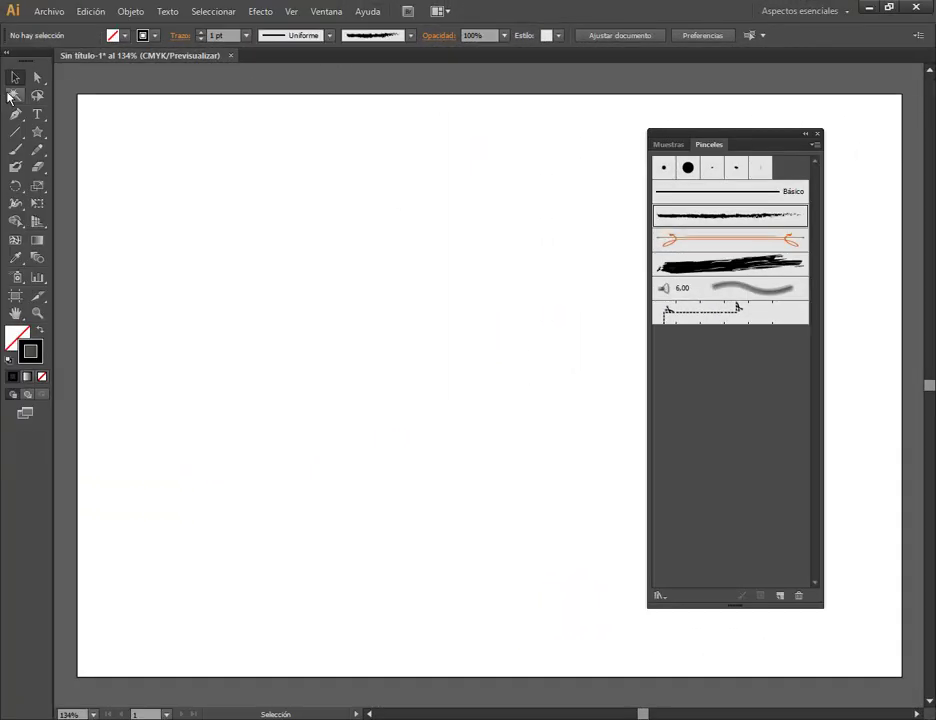
Step: Close the Pinceles panel, reopen it from Ventana > Pinceles, and reposition it
left_click(818, 133)
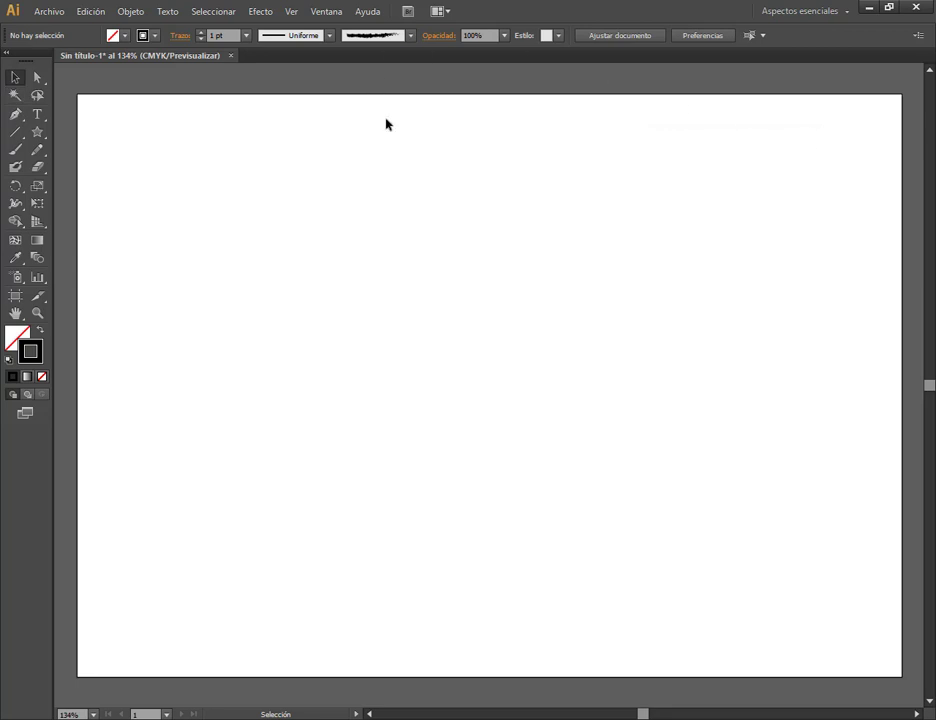
left_click(334, 14)
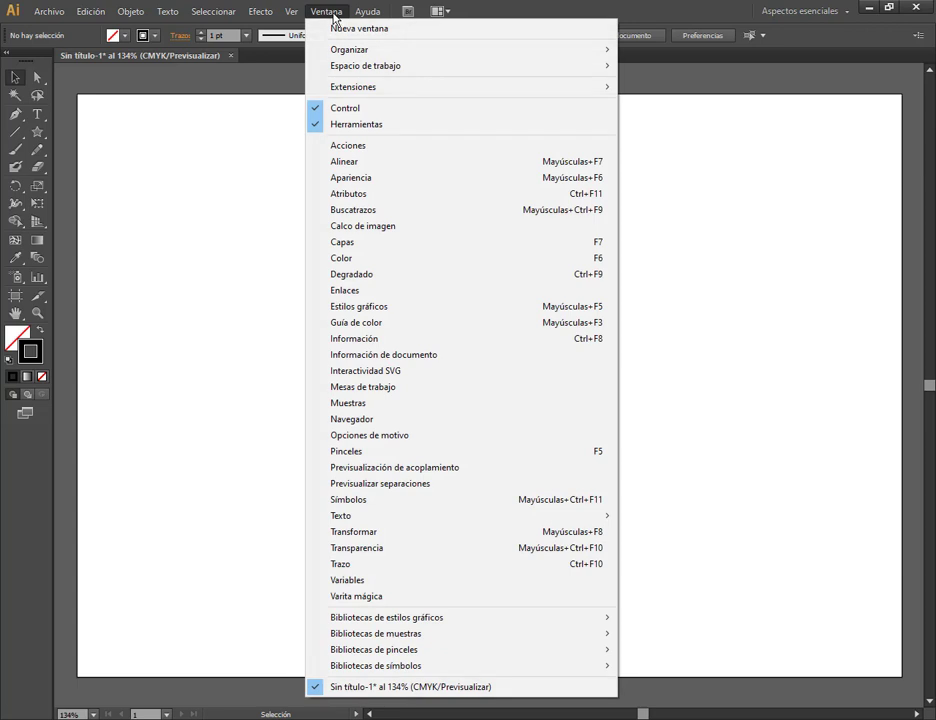
left_click(350, 451)
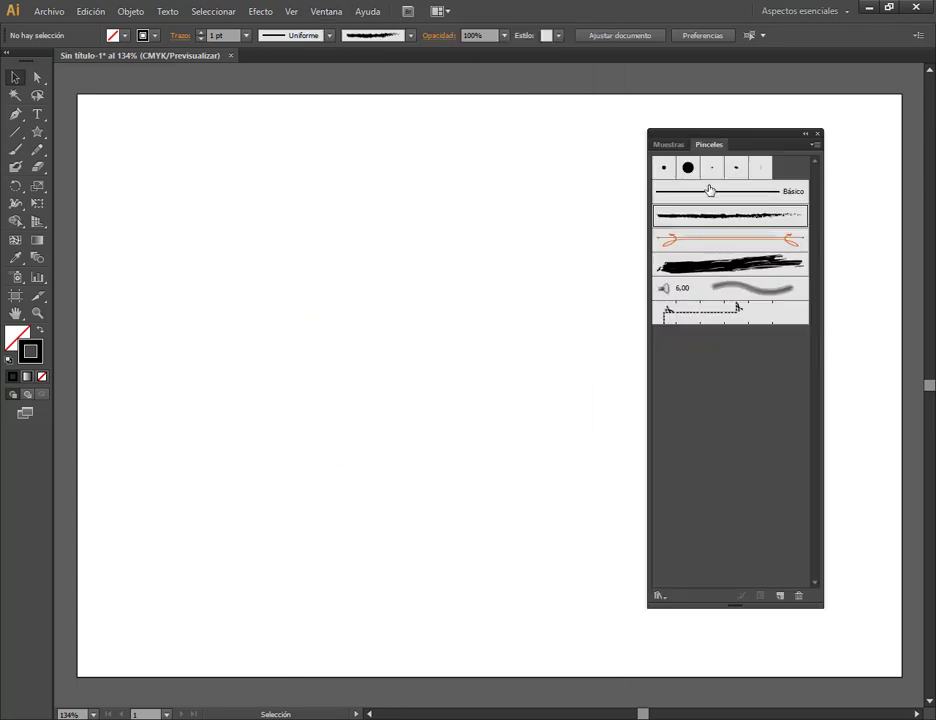
left_click_drag(754, 138, 725, 125)
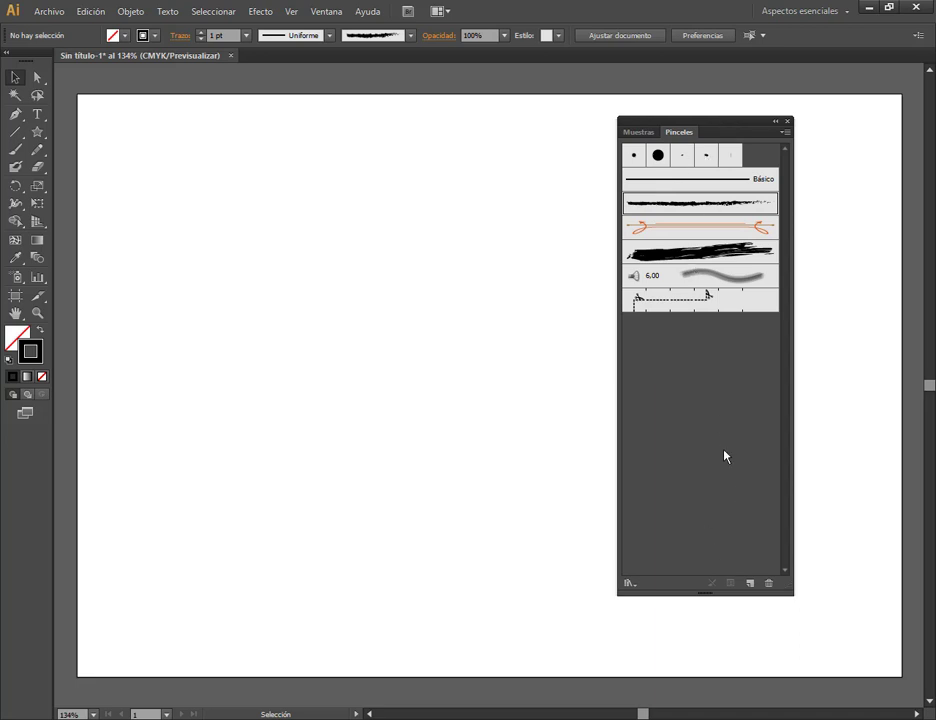
Step: Choose the dashed-arrow brush and the Paintbrush tool for freehand painting
left_click(706, 297)
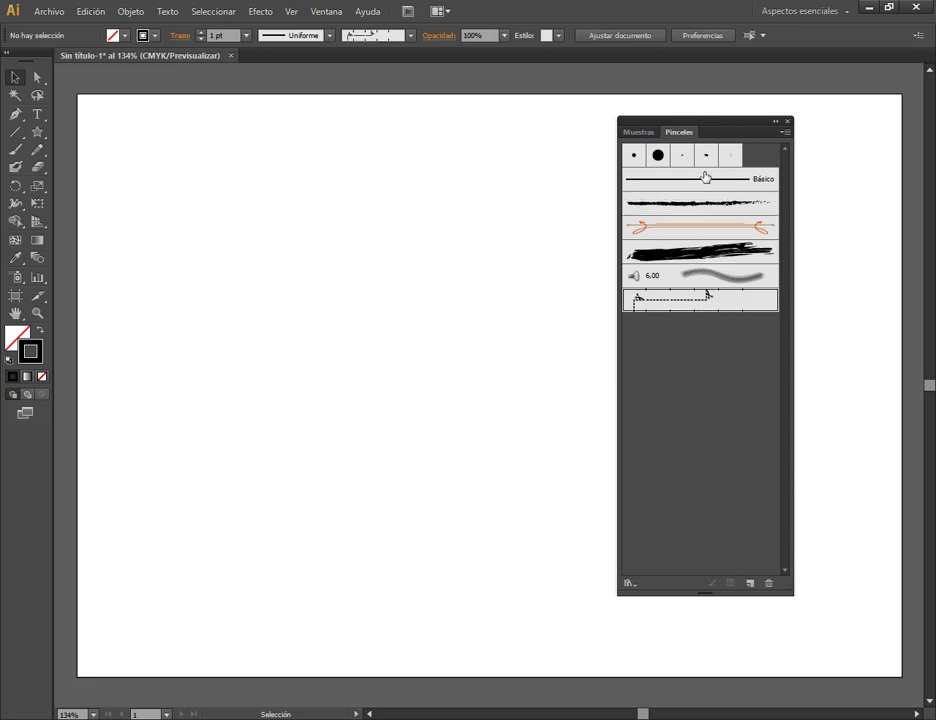
left_click(714, 343)
left_click_drag(745, 117, 767, 115)
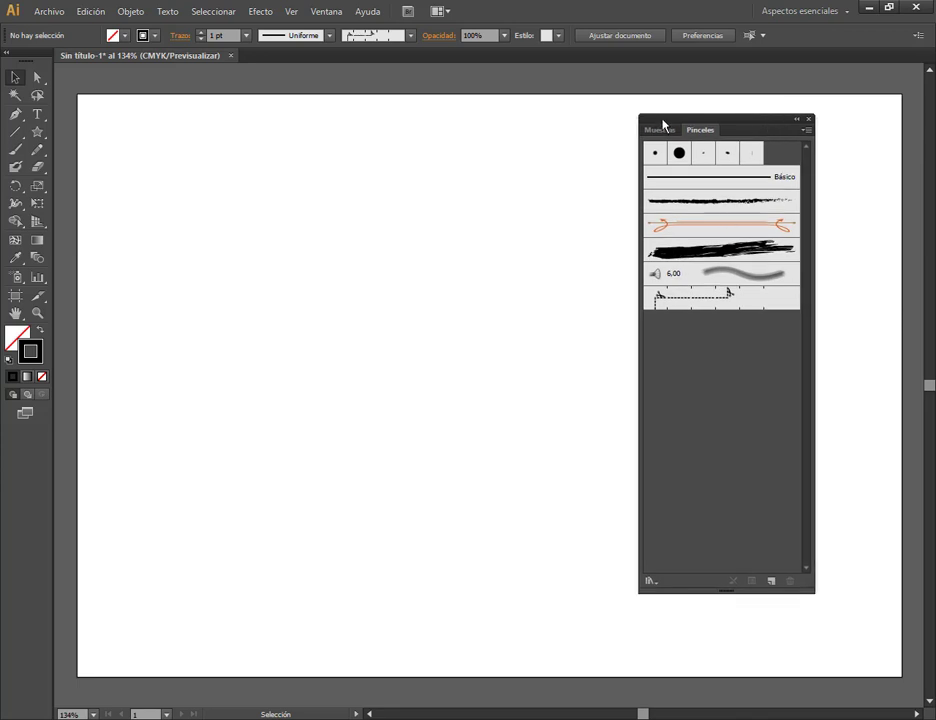
left_click(15, 149)
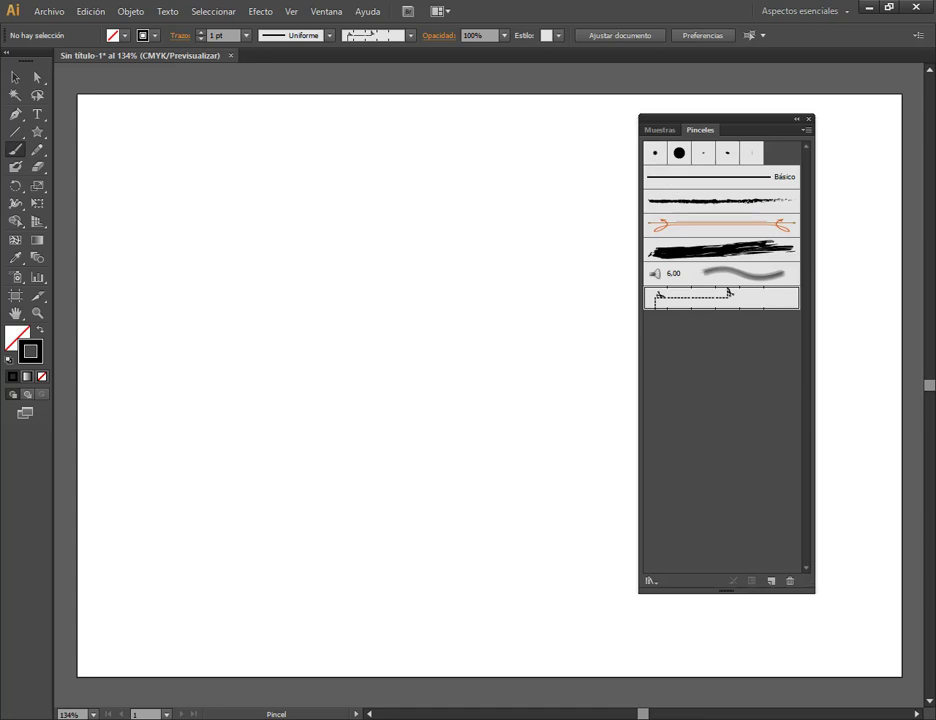
Step: Duplicate Redondo 5 pt. as Redondo 5 pt. copia and paint a wavy S-curve with it
left_click(120, 660)
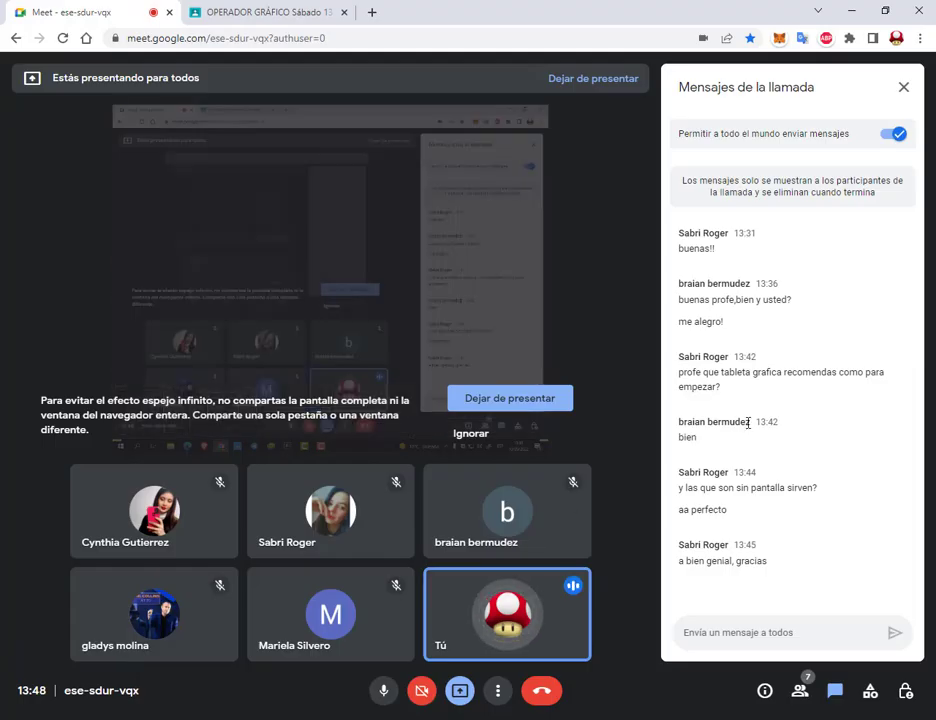
left_click(850, 11)
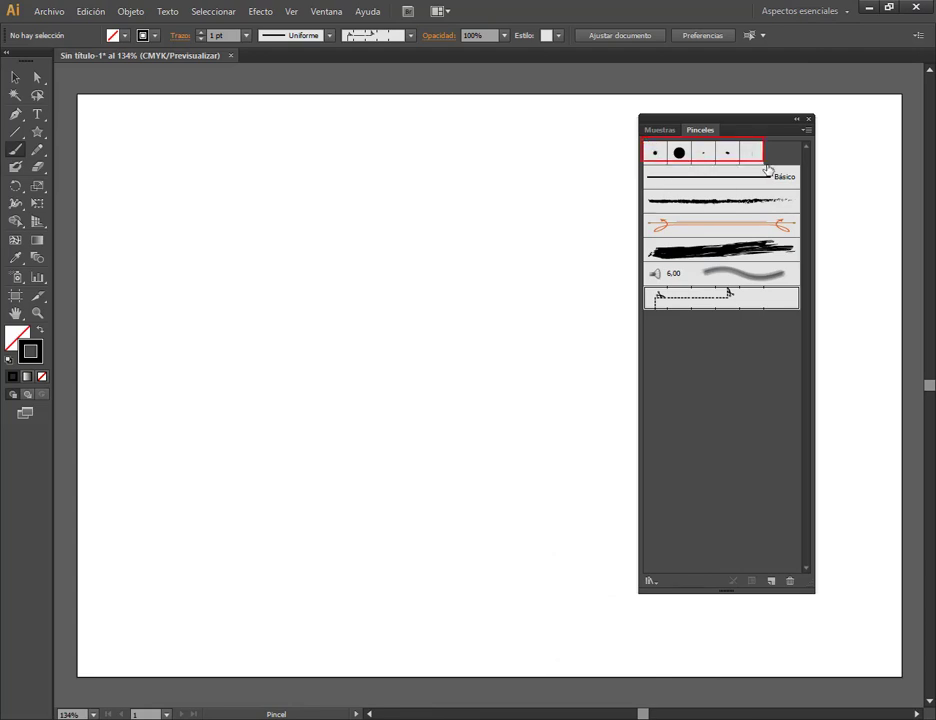
left_click(655, 153)
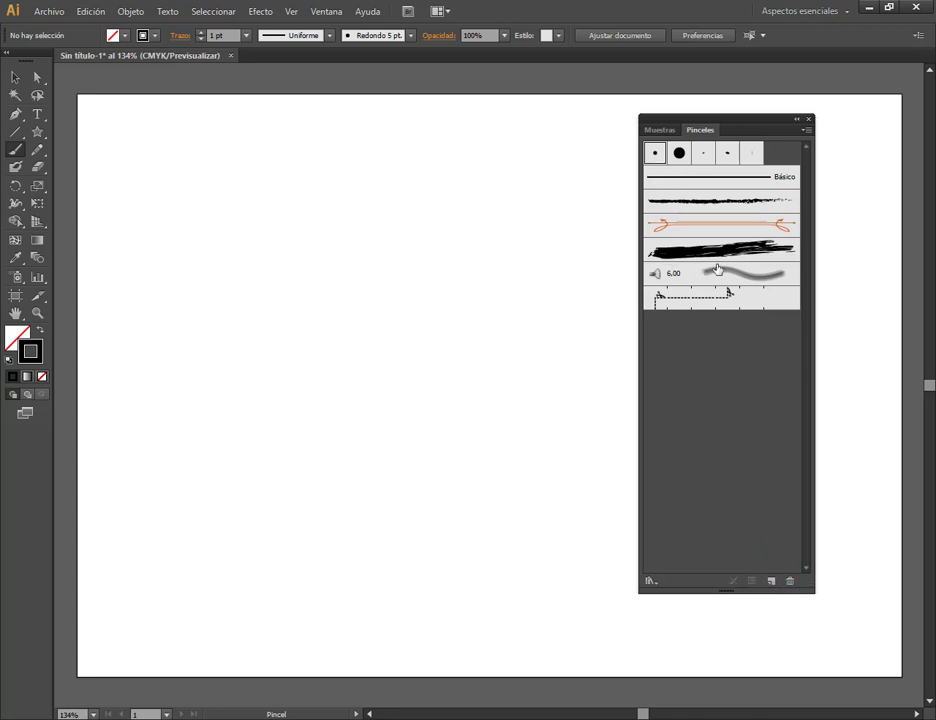
left_click(771, 583)
left_click(775, 155)
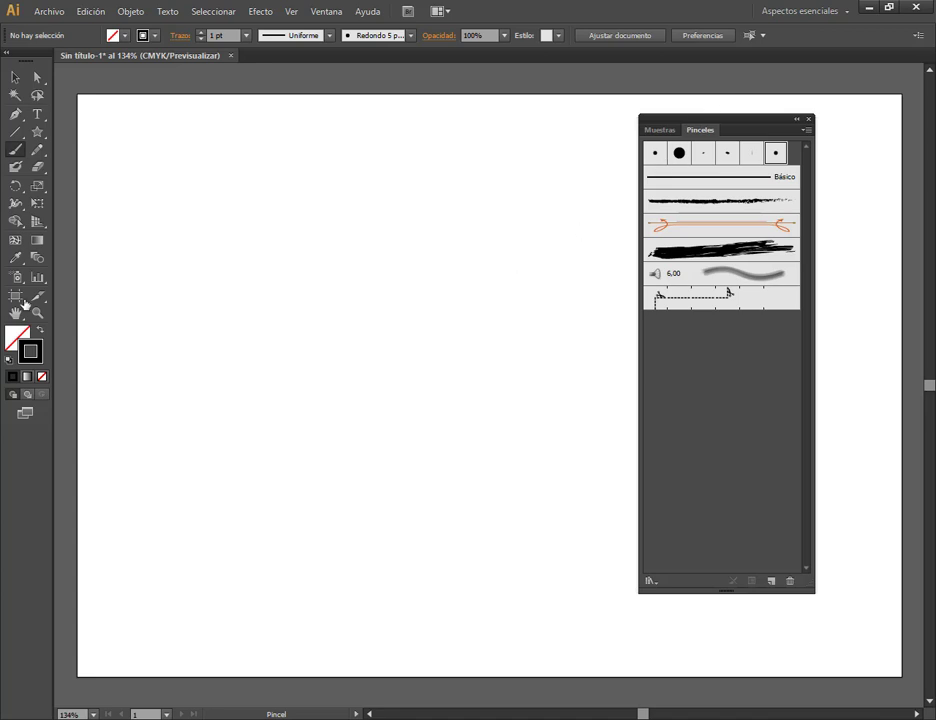
mouse_move(199, 227)
left_mouse_down()
mouse_move(208, 344)
mouse_move(292, 507)
mouse_move(344, 565)
left_mouse_up()
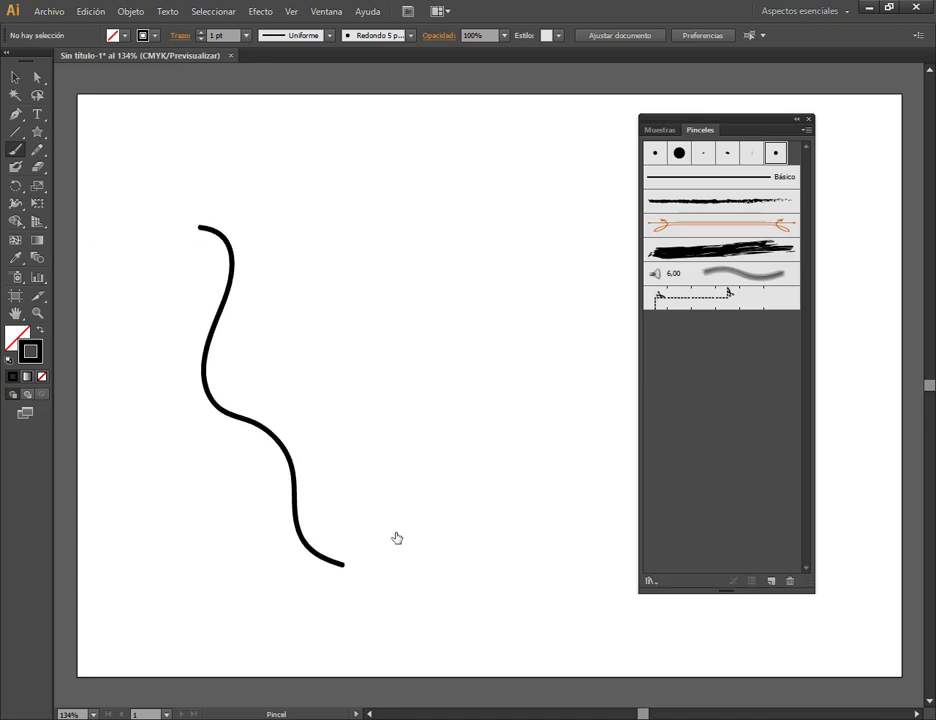
Step: Open the Redondo 5 pt. copia brush options and type 'P' over 'copia' in its name
double_click(775, 152)
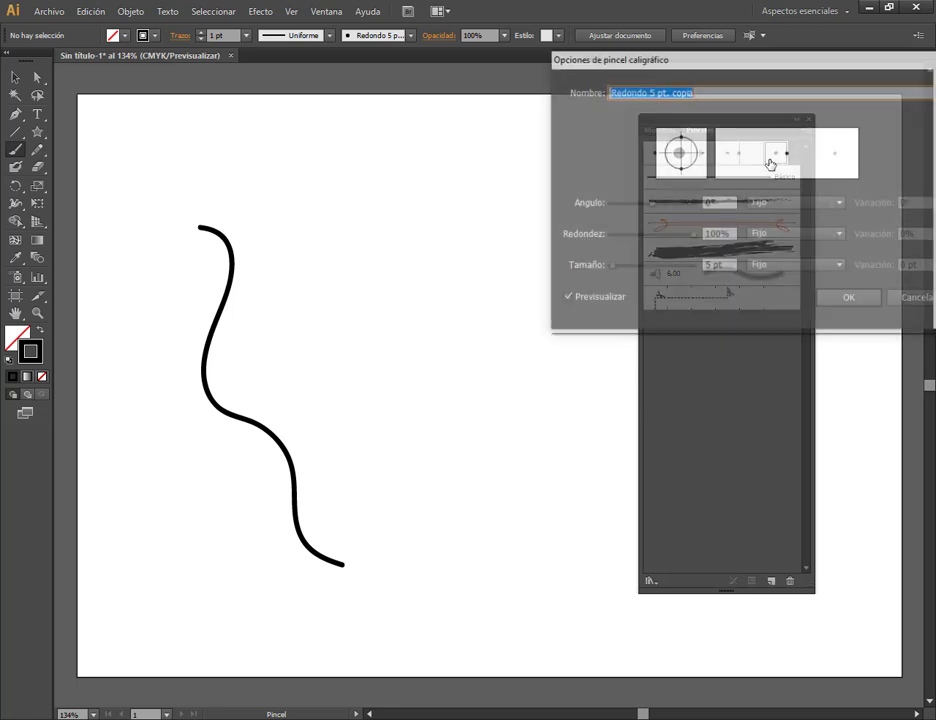
left_click_drag(776, 67, 593, 194)
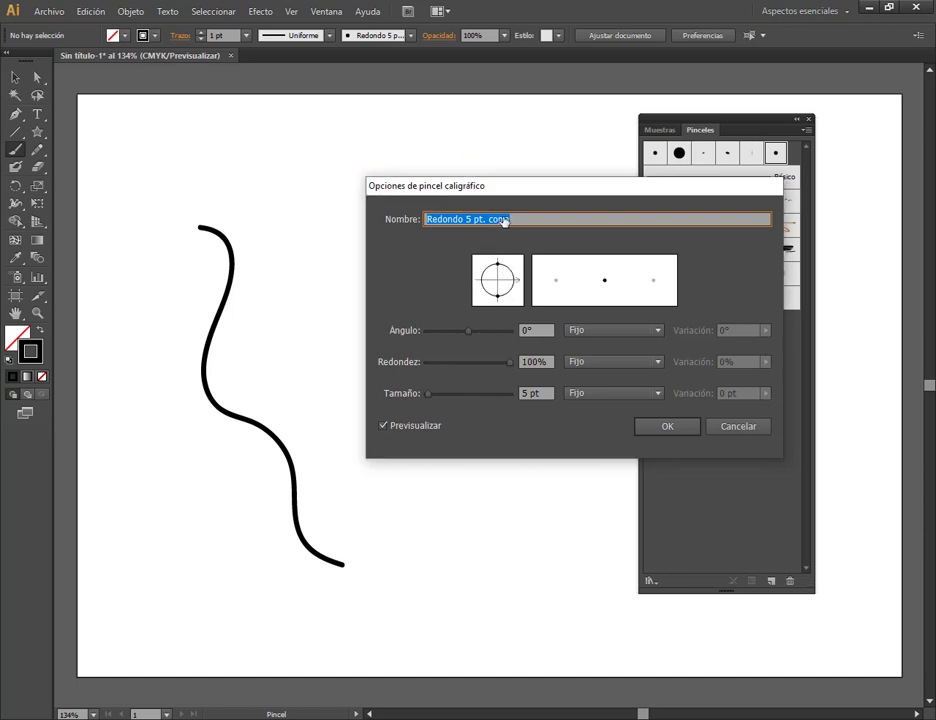
left_click_drag(518, 218, 400, 225)
type("Pincel de ejemplo")
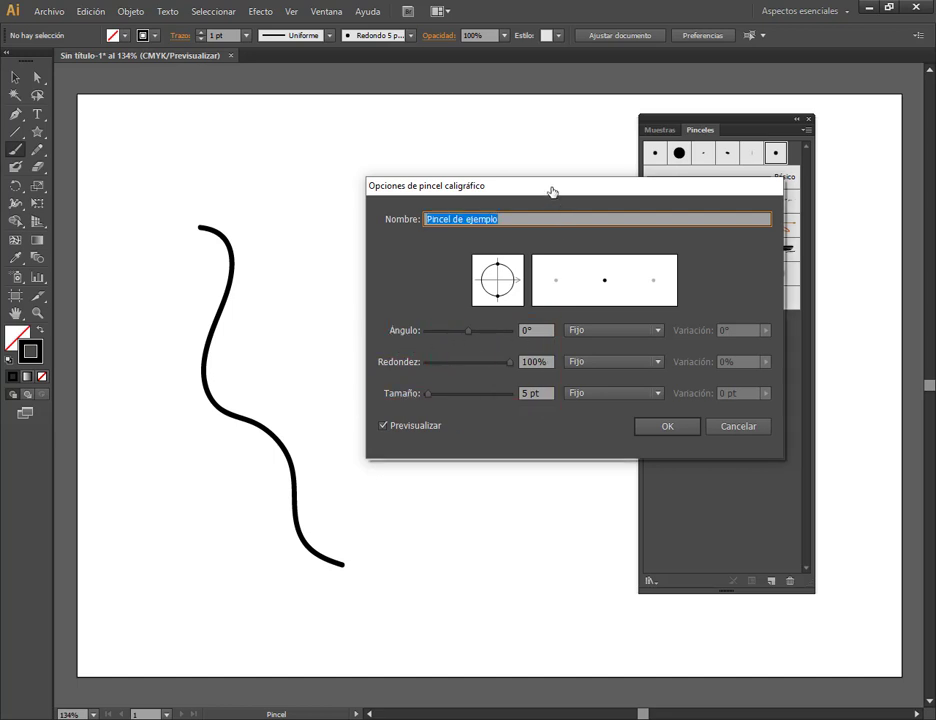
left_click_drag(552, 191, 443, 114)
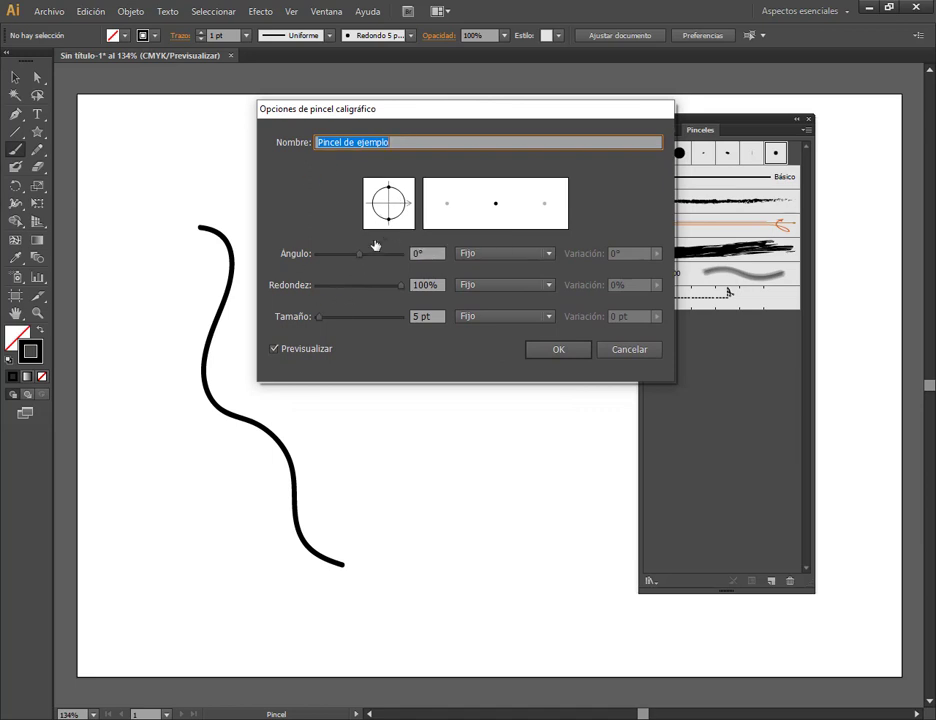
Step: Preview brush angle and roundness trials, ending at 73° and 14%, then dismiss the dialog
left_click_drag(400, 203, 393, 187)
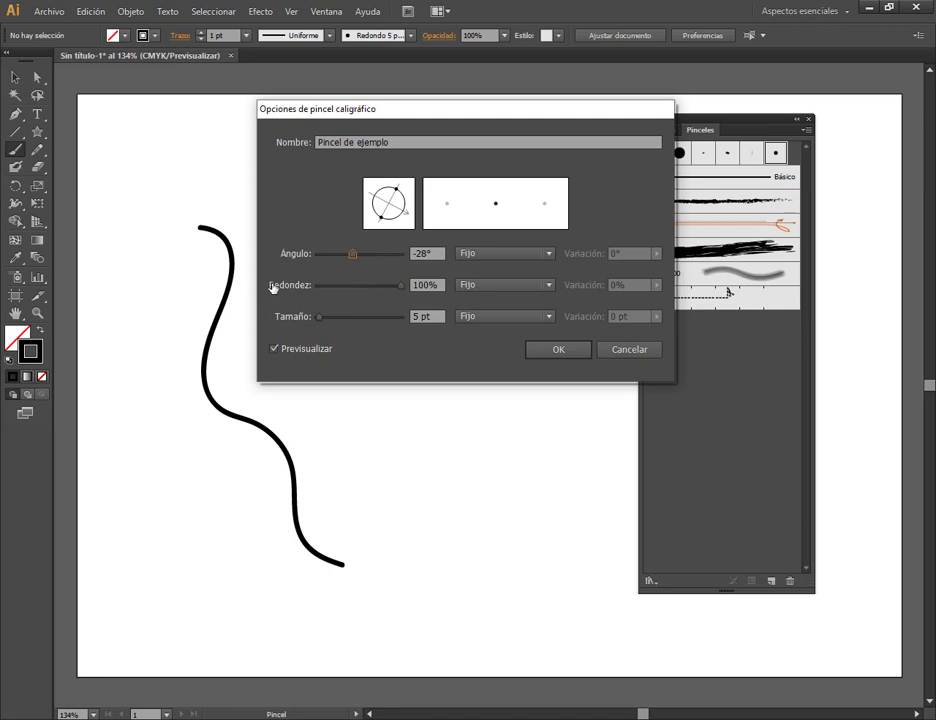
left_click_drag(402, 286, 363, 286)
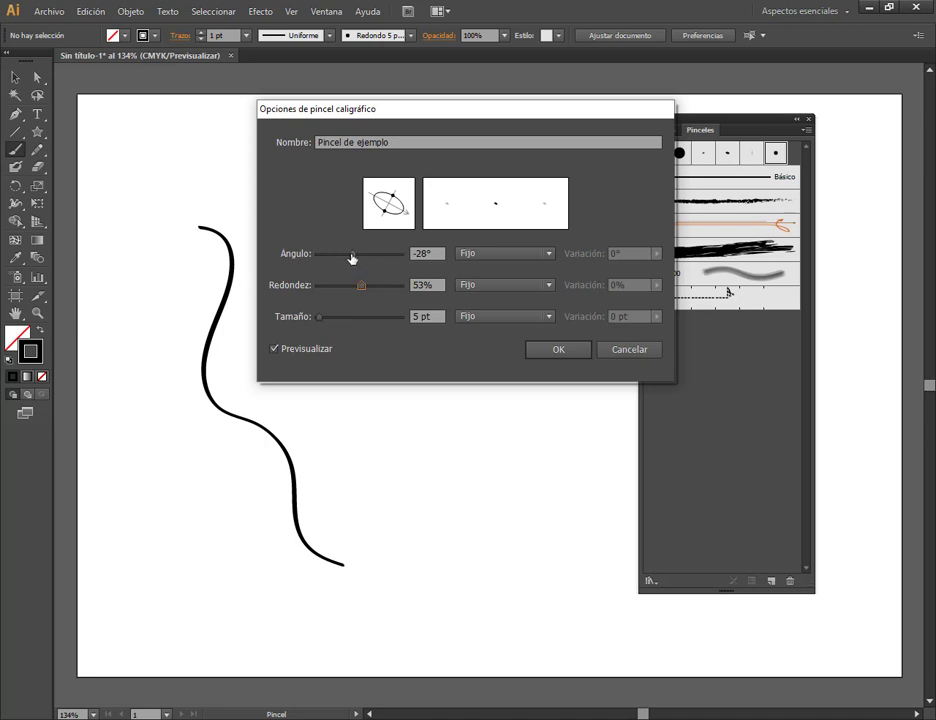
left_click_drag(352, 256, 365, 256)
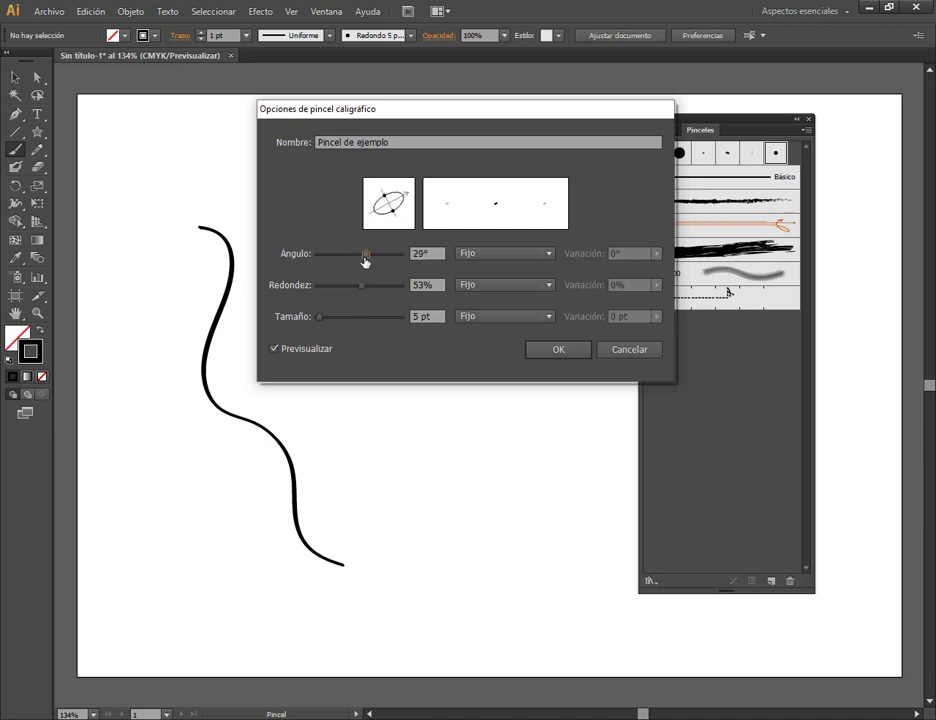
left_click_drag(365, 256, 376, 256)
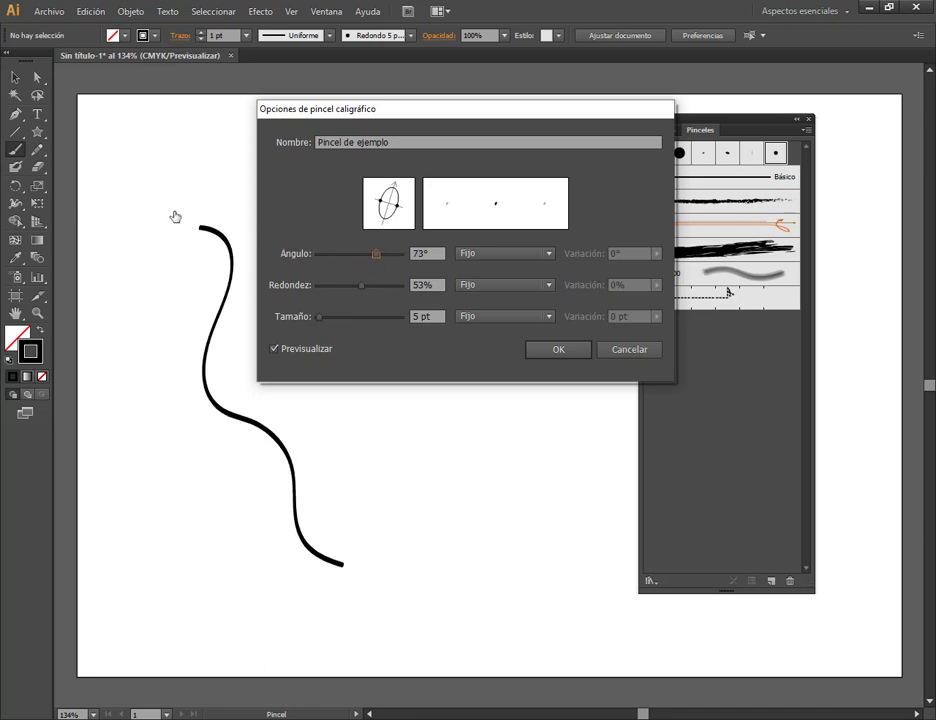
left_click_drag(173, 210, 364, 586)
left_click_drag(117, 467, 198, 400)
left_click_drag(360, 287, 326, 285)
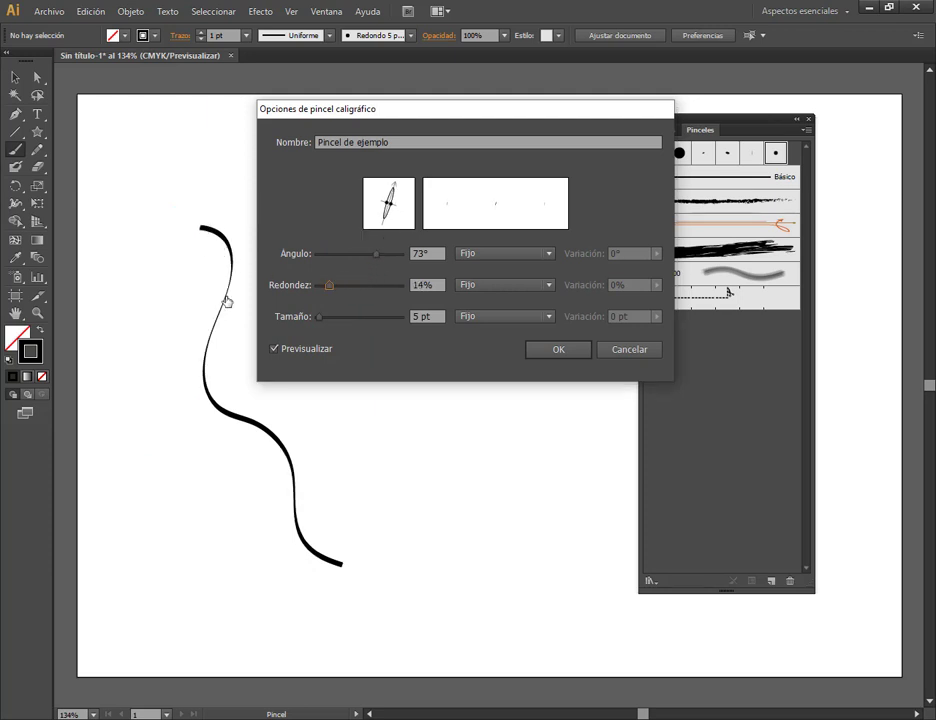
left_click_drag(472, 115, 458, 61)
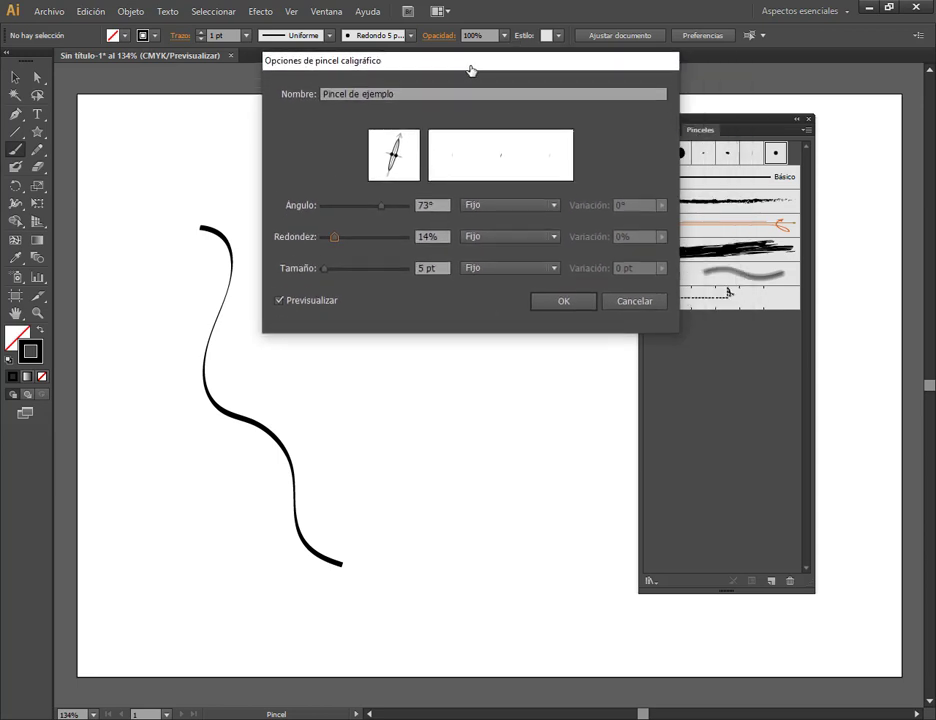
left_click(605, 297)
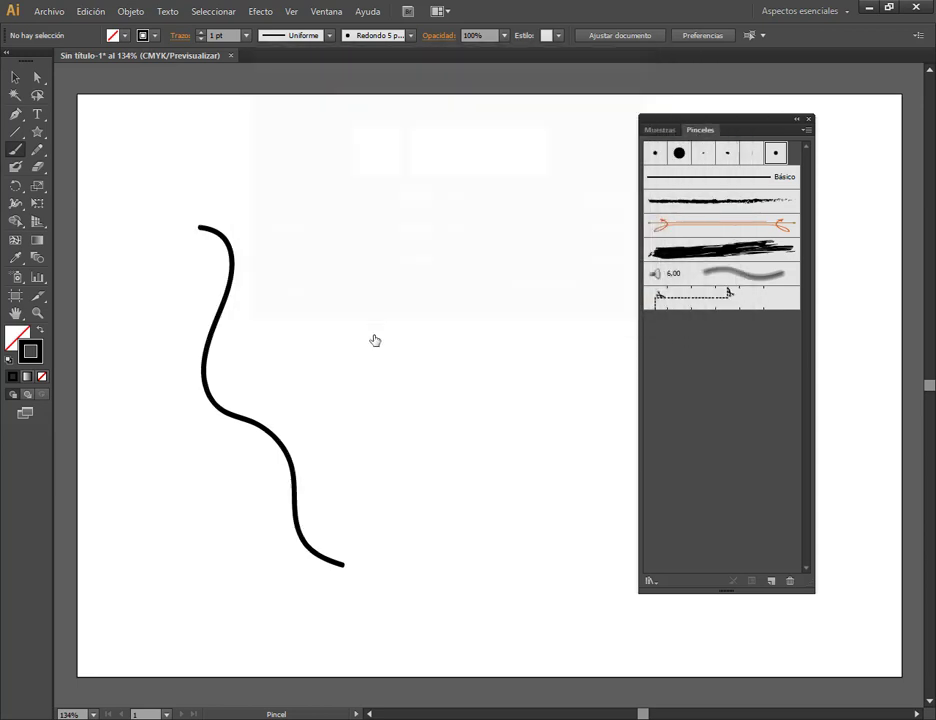
left_click(372, 335)
Step: Select everything on the artboard, including the curve and the dot, and delete it
key("v")
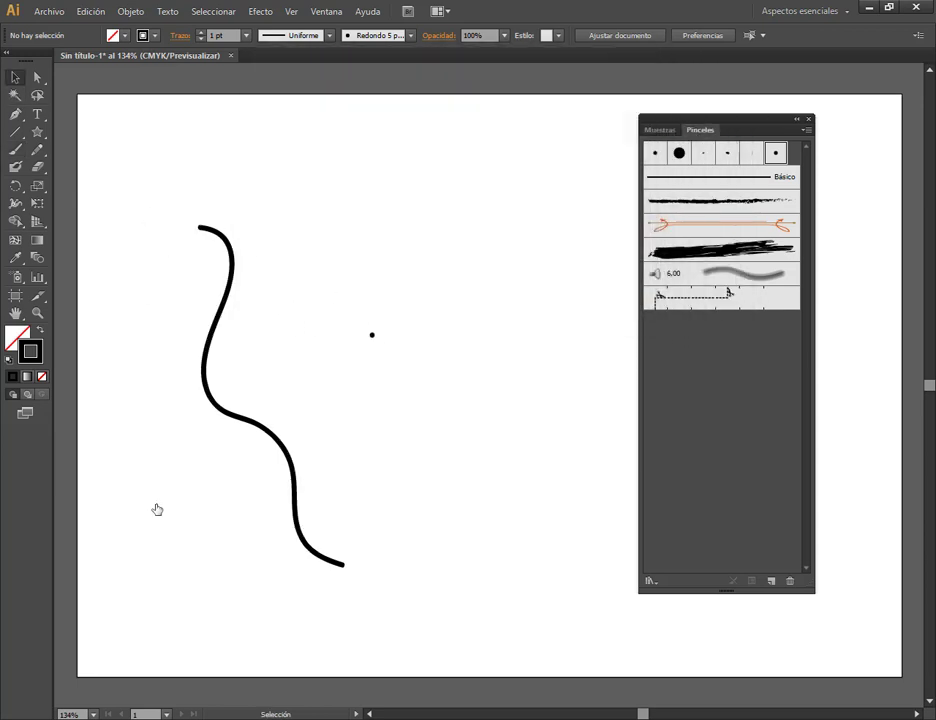
left_click_drag(418, 299, 389, 318)
key("ctrl+a")
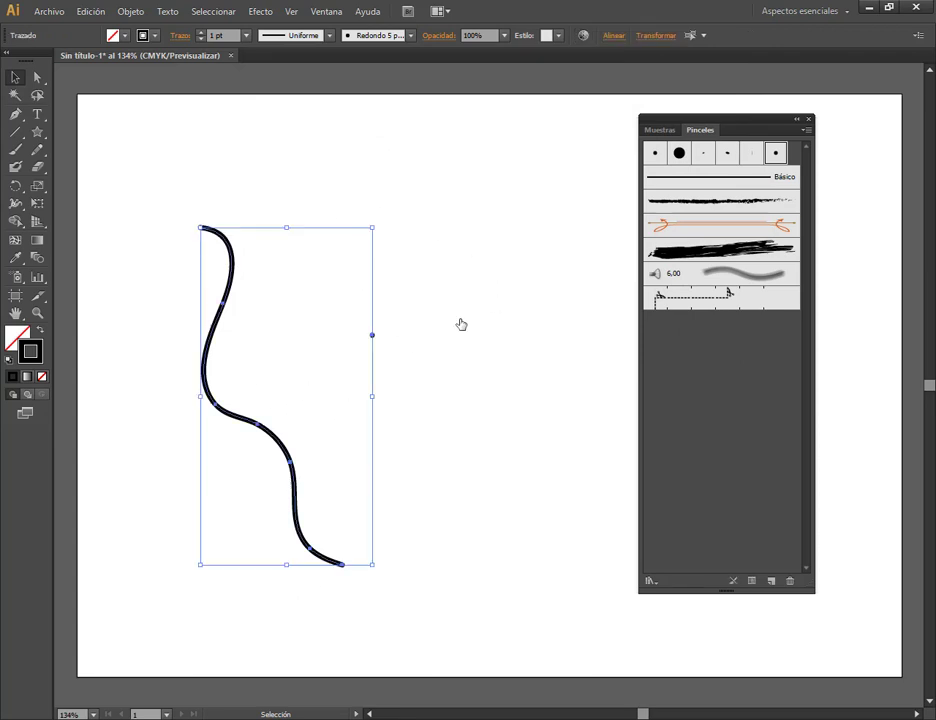
key("Delete")
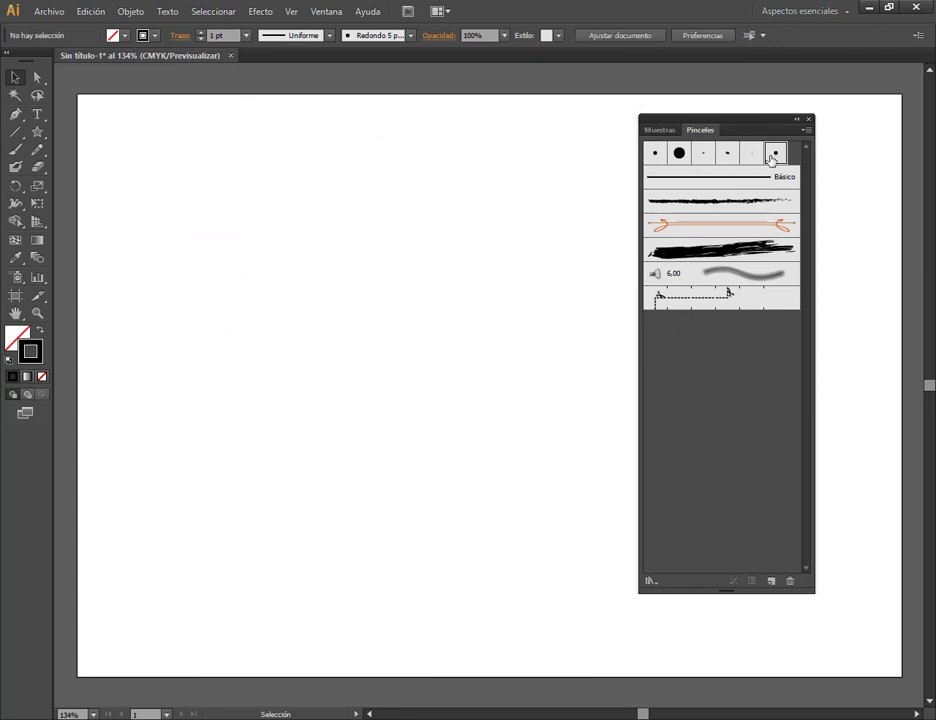
Step: View and close the copied round brush's options, then move the curve up and right
double_click(771, 161)
left_click_drag(535, 56, 538, 113)
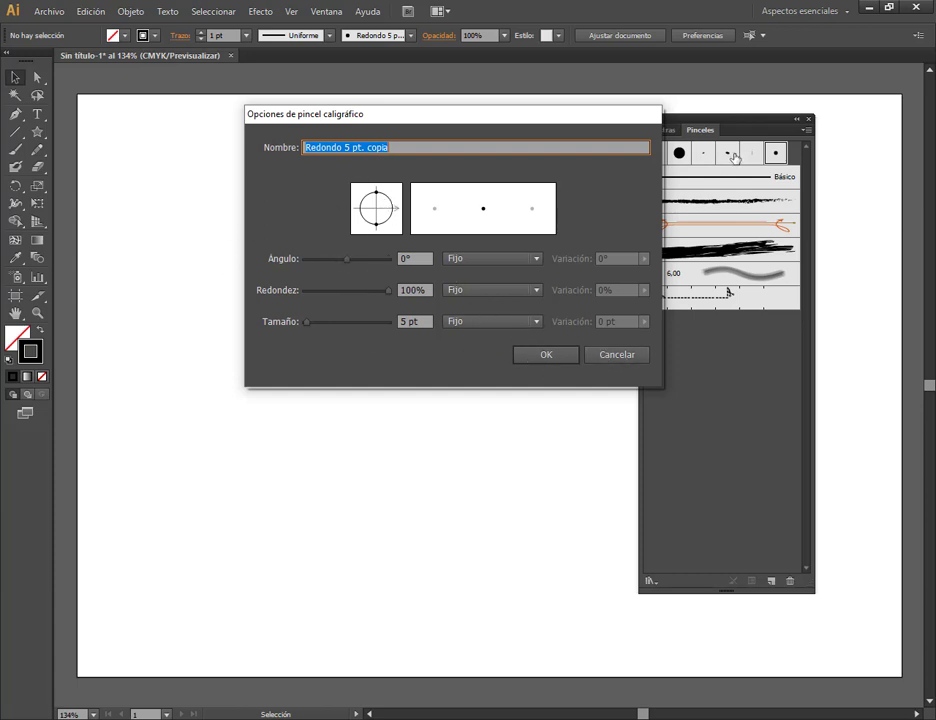
left_click(604, 355)
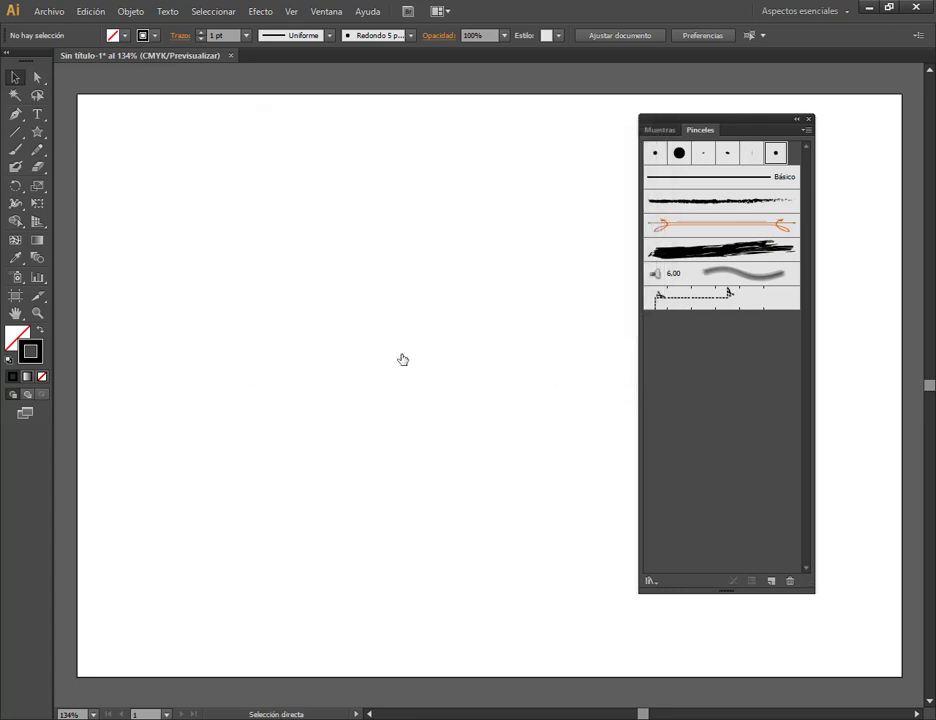
left_click(405, 333)
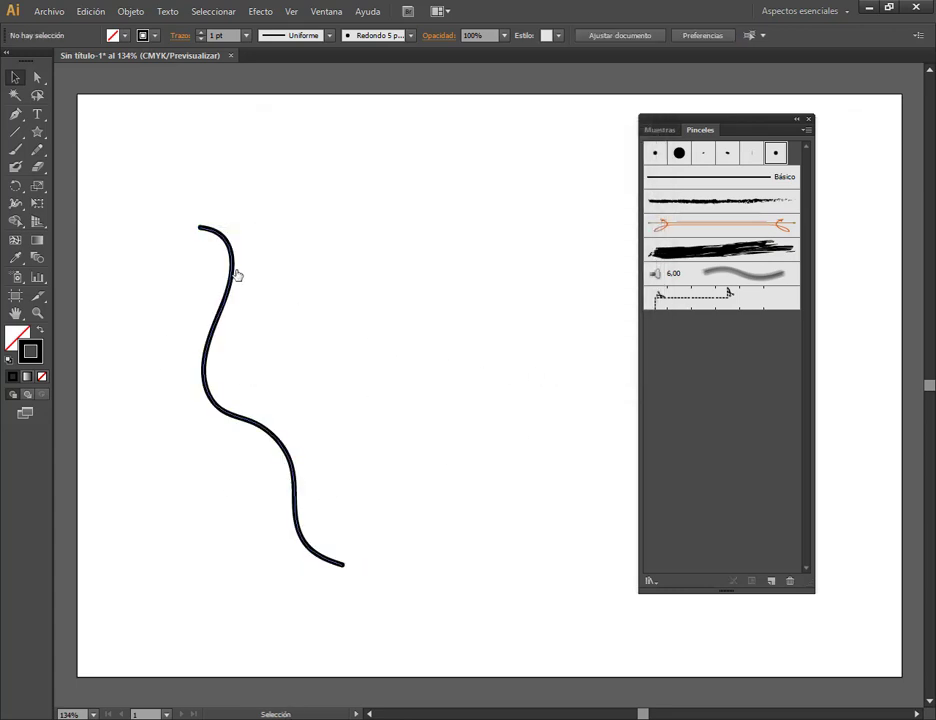
left_click_drag(228, 280, 295, 255)
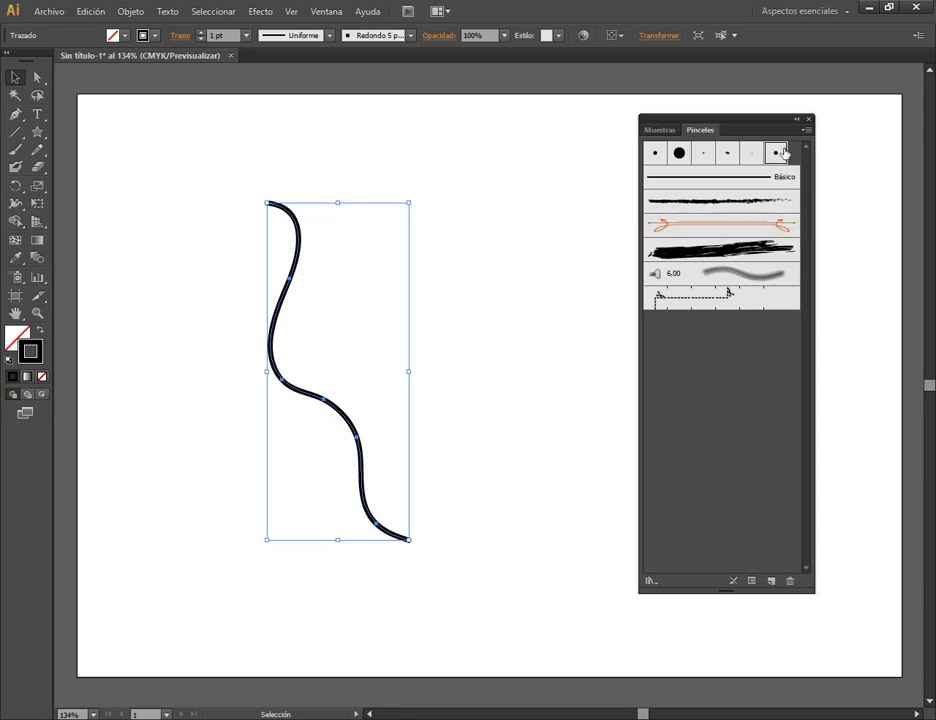
Step: In Redondo 5 pt. copia options, flatten roundness to 13% and lower the size toward 15 pt
double_click(782, 152)
left_click_drag(550, 114, 622, 97)
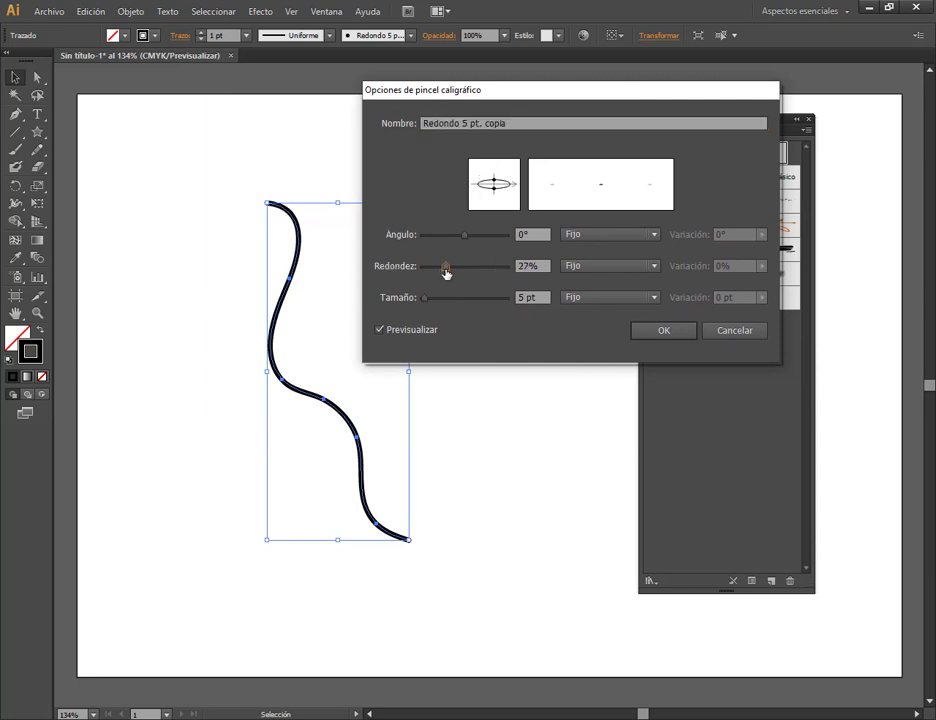
mouse_move(507, 268)
left_mouse_down()
mouse_move(434, 267)
mouse_move(429, 300)
left_mouse_up()
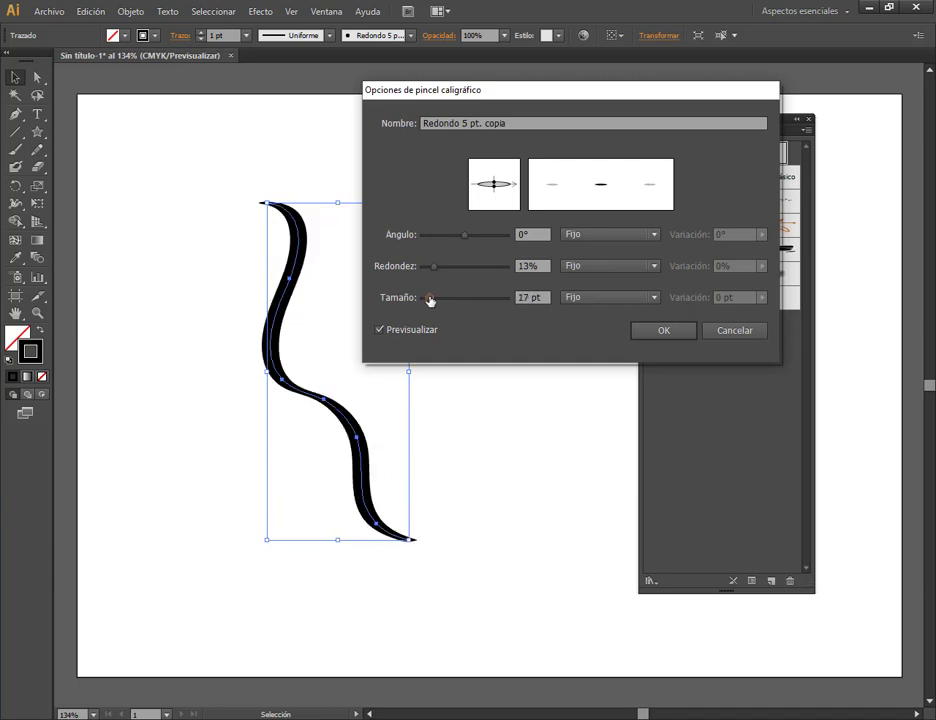
double_click(533, 298)
key("Down")
key("Down")
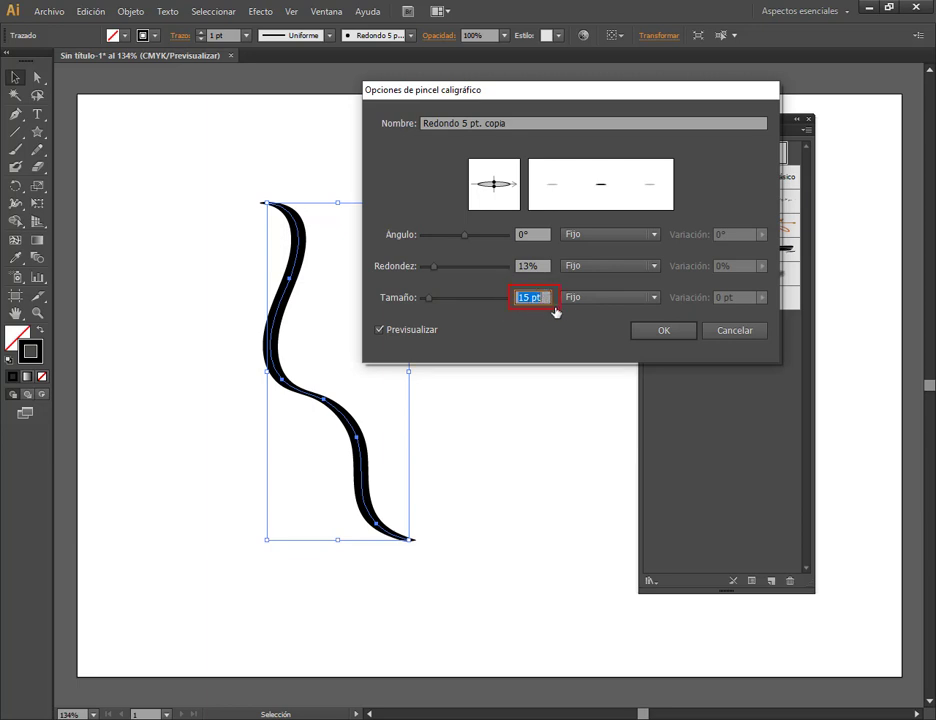
left_click(540, 299)
double_click(540, 299)
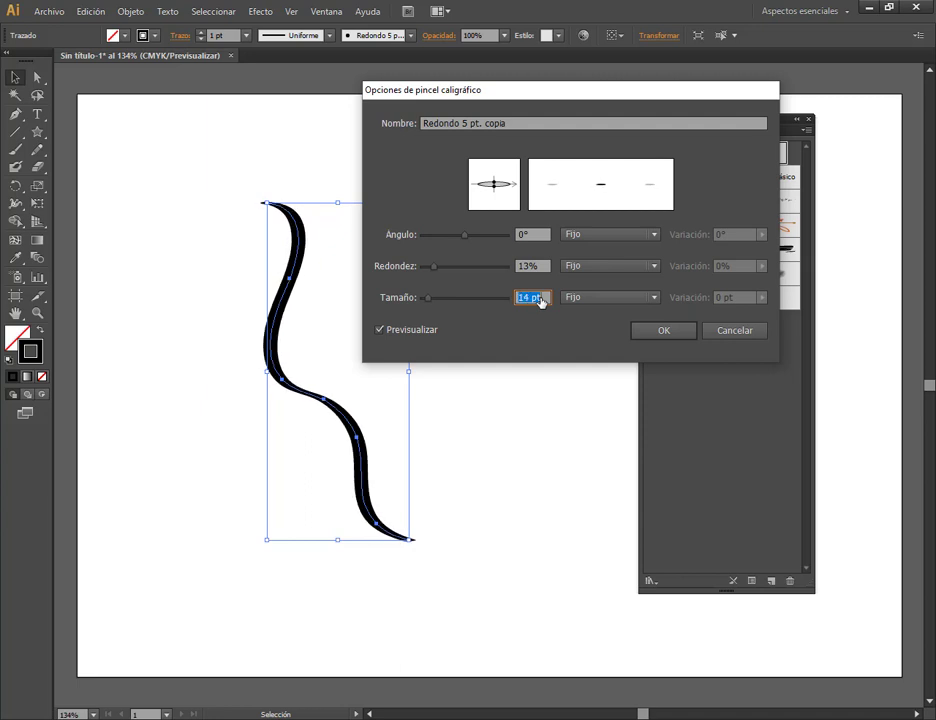
key("Down")
key("Down")
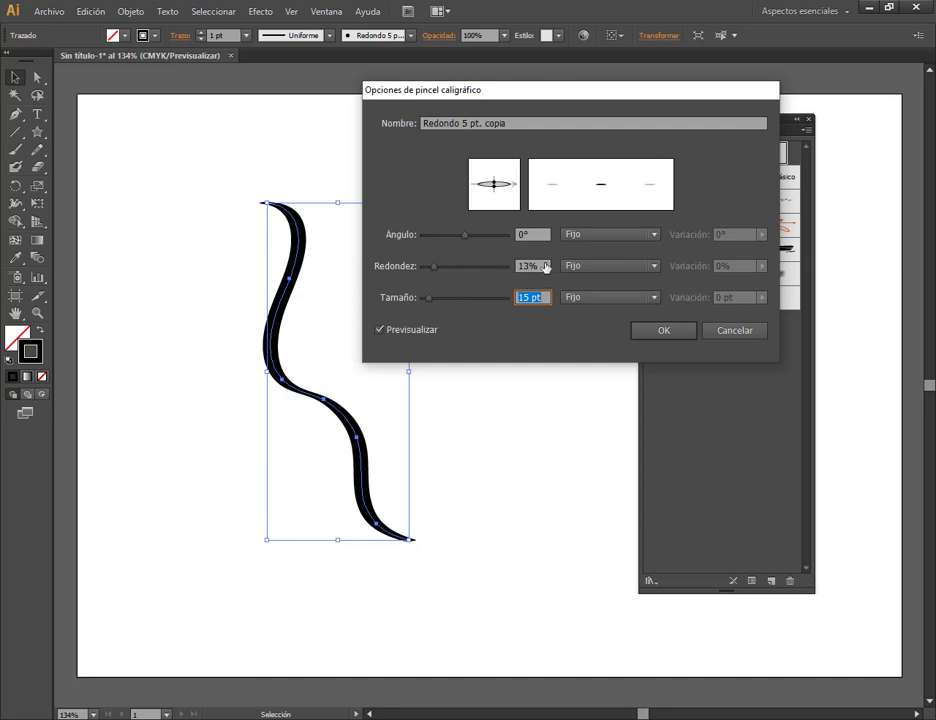
Step: Adjust the brush tip to an elliptical shape at 37 pt, admitting a waiting call participant meanwhile
left_click_drag(434, 266, 448, 266)
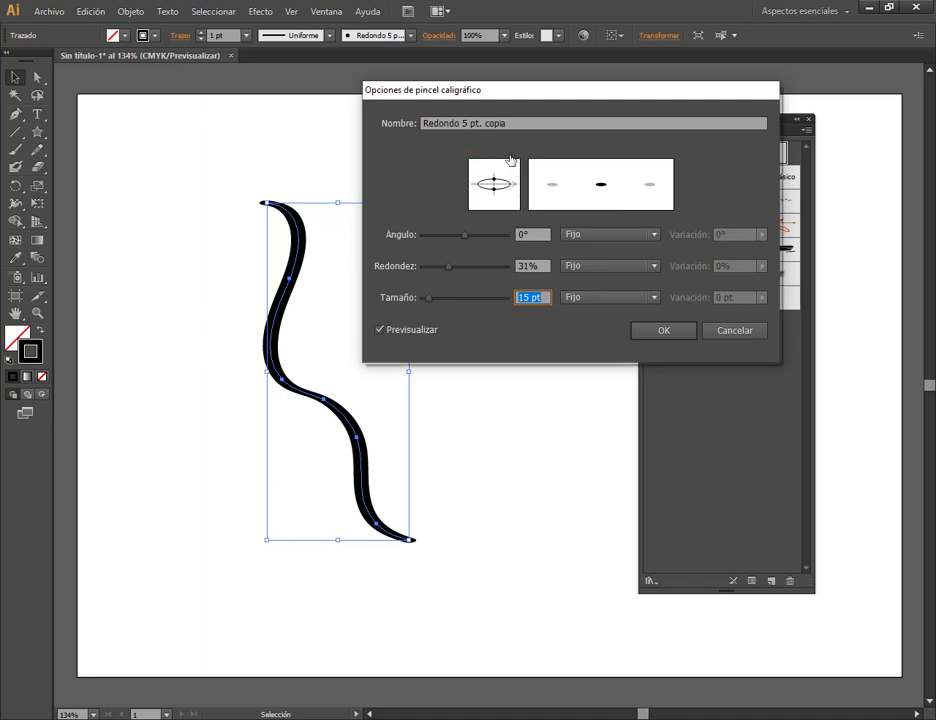
mouse_move(512, 170)
left_mouse_down()
mouse_move(509, 205)
mouse_move(480, 211)
mouse_move(489, 213)
mouse_move(483, 191)
mouse_move(505, 208)
mouse_move(495, 192)
mouse_move(493, 205)
mouse_move(510, 201)
left_mouse_up()
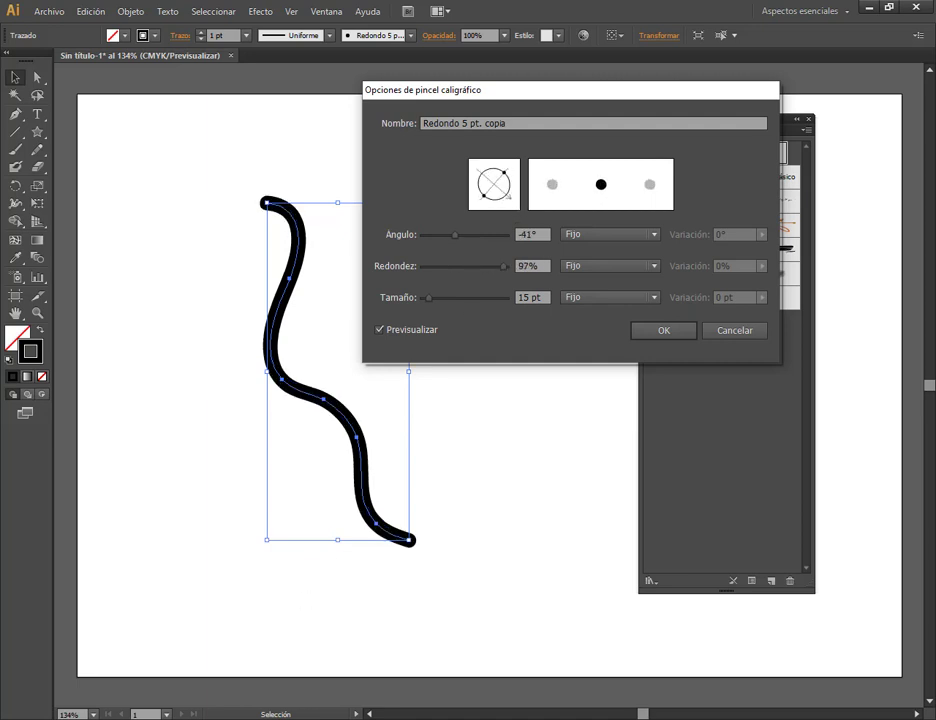
left_click(84, 640)
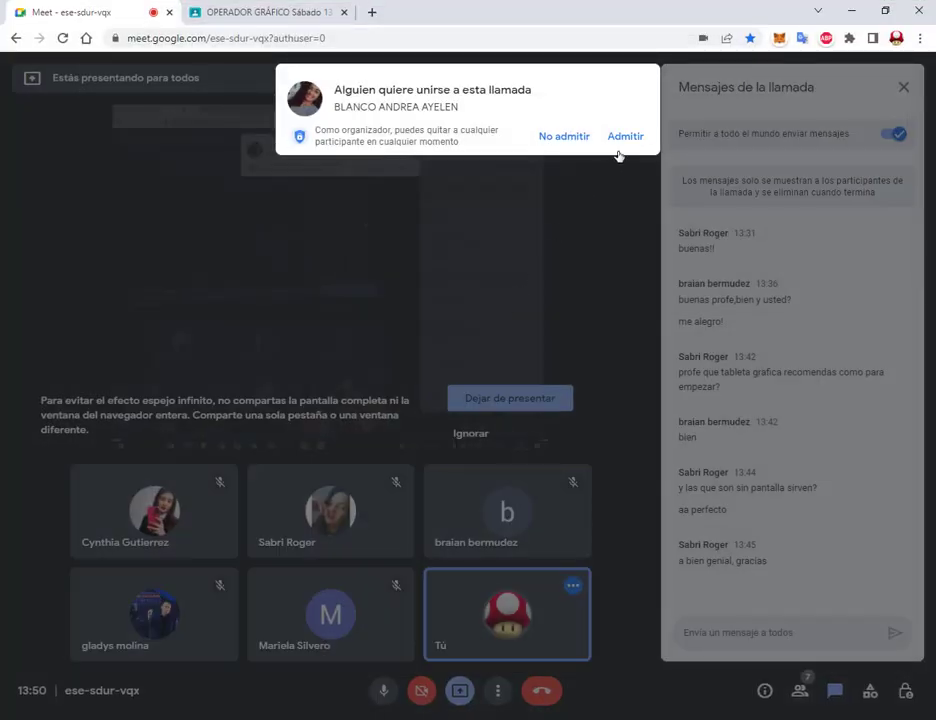
left_click(624, 137)
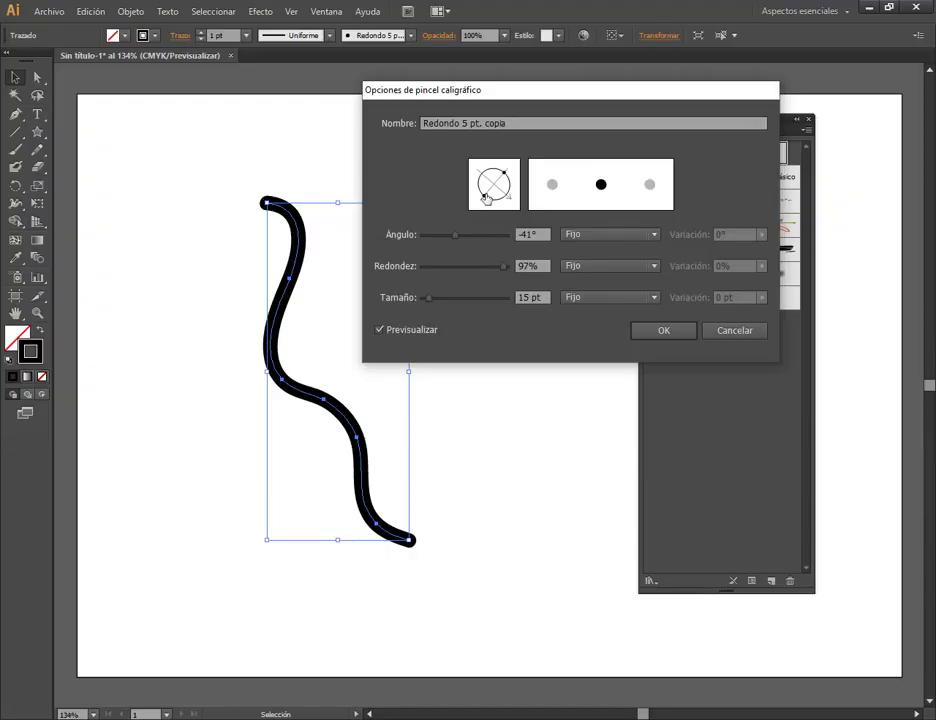
mouse_move(485, 197)
left_mouse_down()
mouse_move(500, 200)
mouse_move(517, 168)
left_mouse_up()
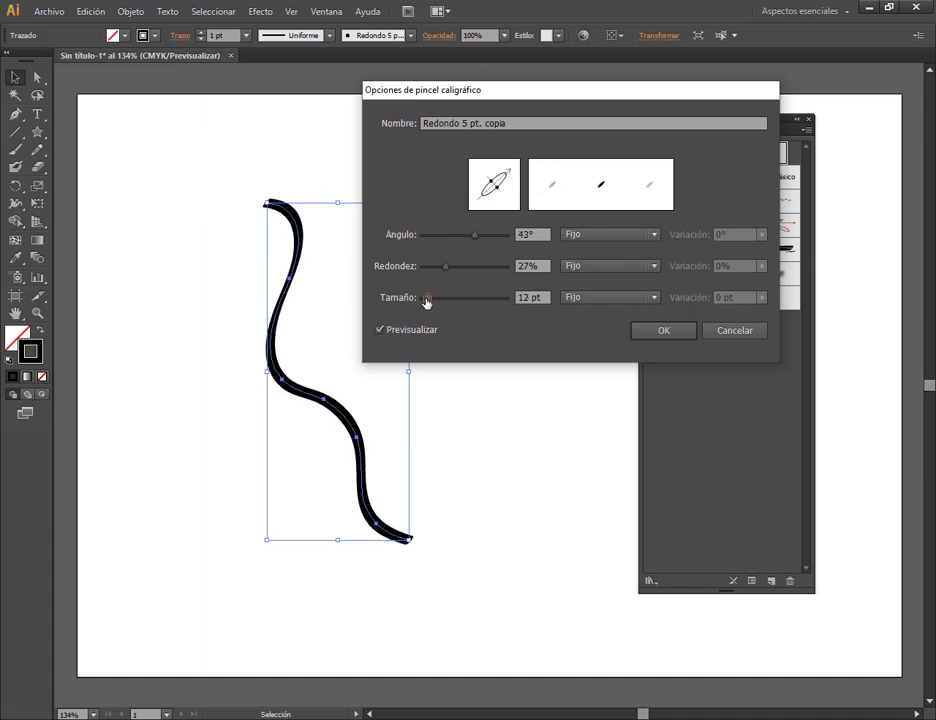
left_click_drag(426, 301, 430, 302)
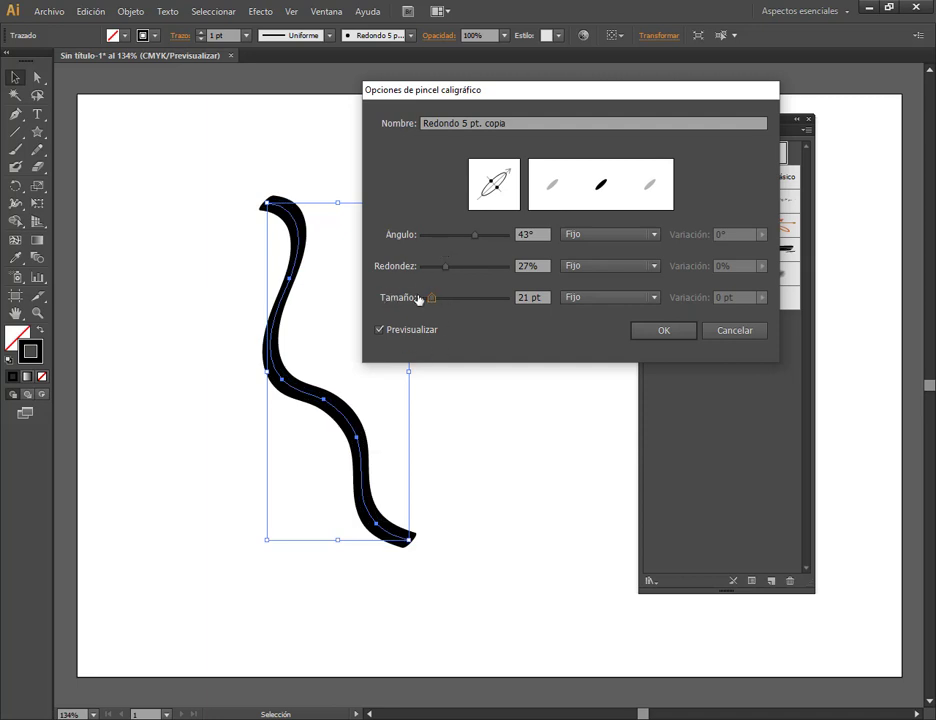
mouse_move(434, 302)
left_mouse_down()
mouse_move(425, 302)
mouse_move(437, 301)
left_mouse_up()
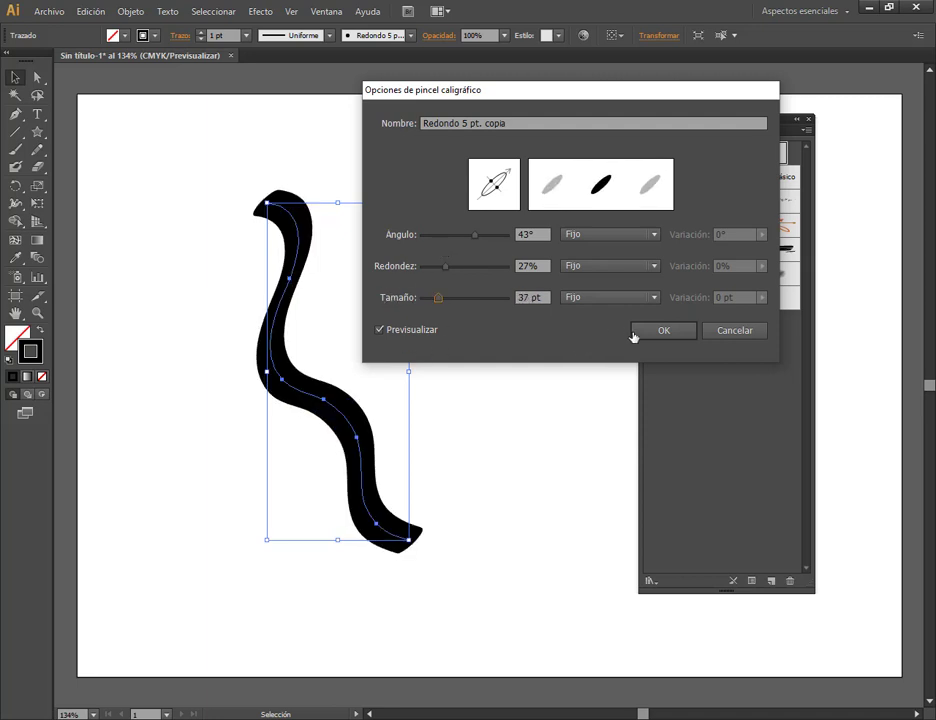
Step: Confirm the brush edit without changing existing strokes, then reposition the curve and deselect it
left_click(633, 334)
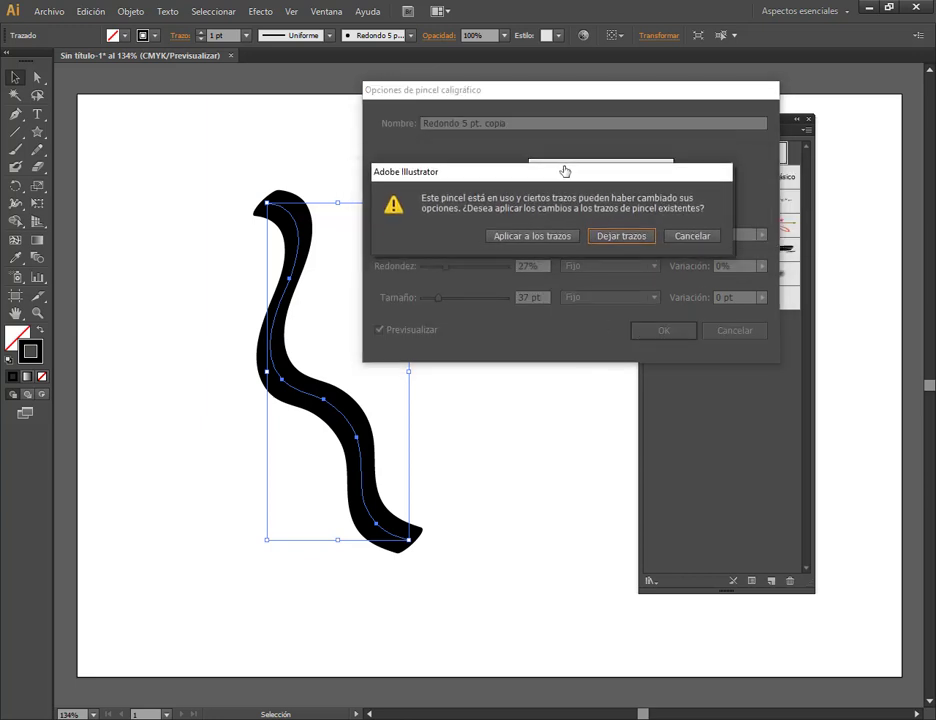
left_click_drag(565, 171, 565, 159)
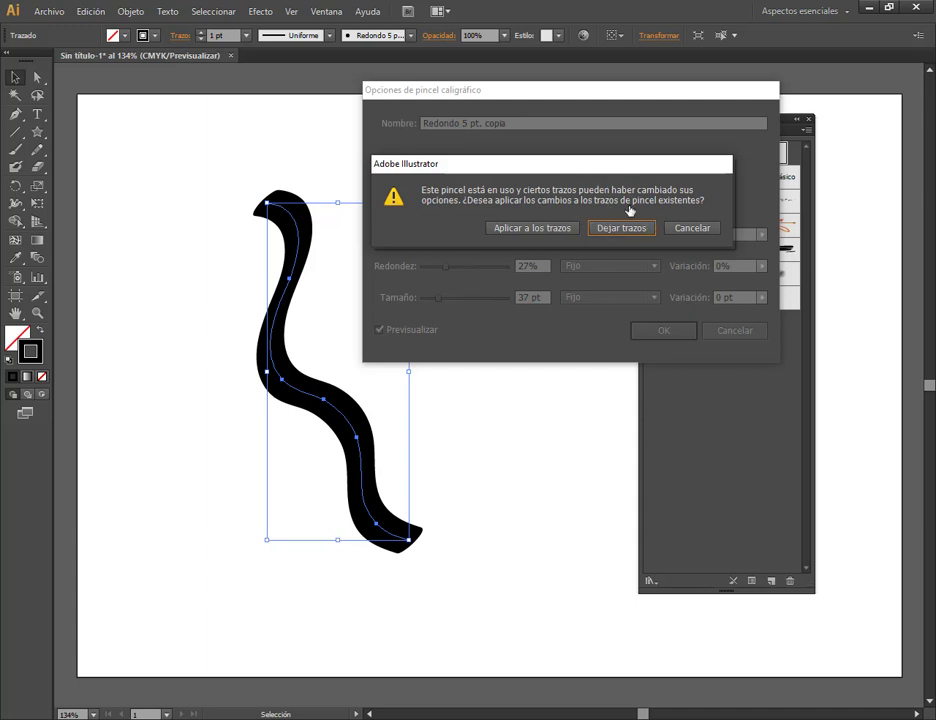
left_click(629, 228)
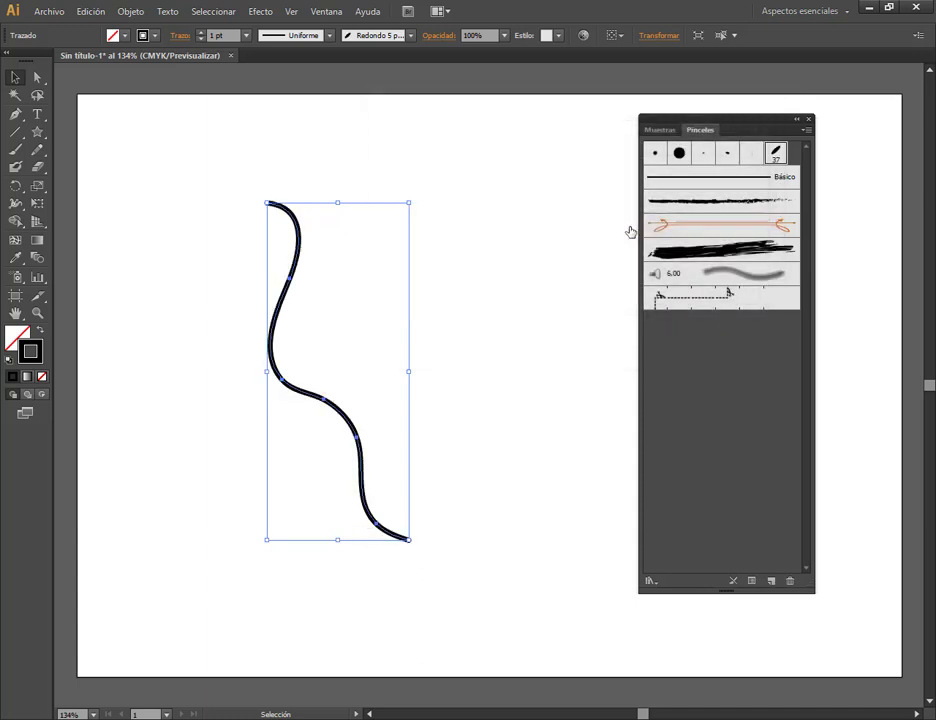
left_click_drag(281, 208, 187, 176)
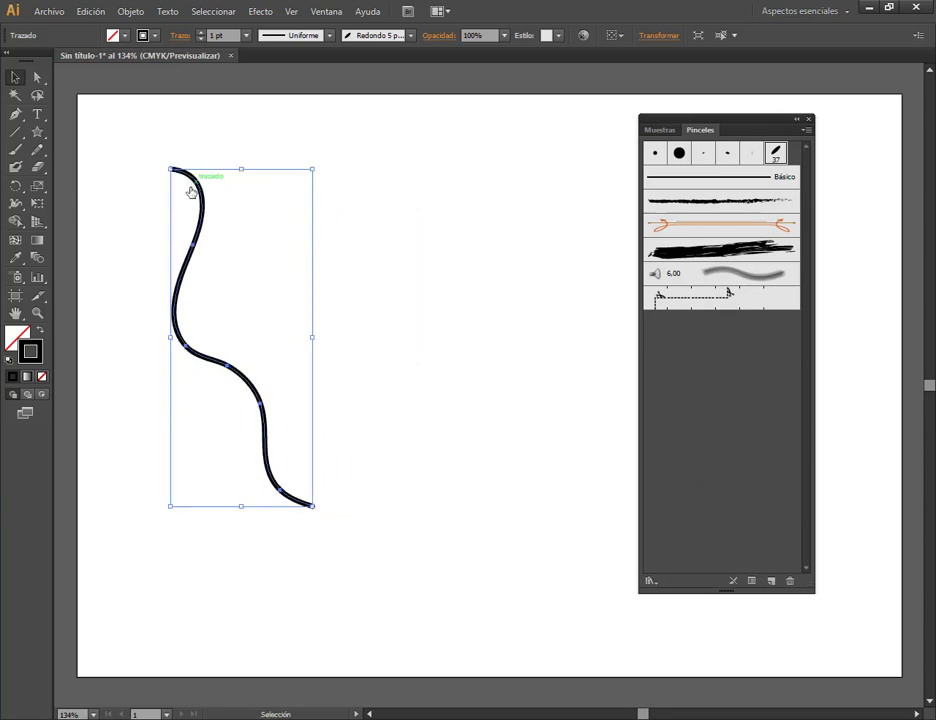
left_click(326, 167)
left_click_drag(196, 233, 170, 245)
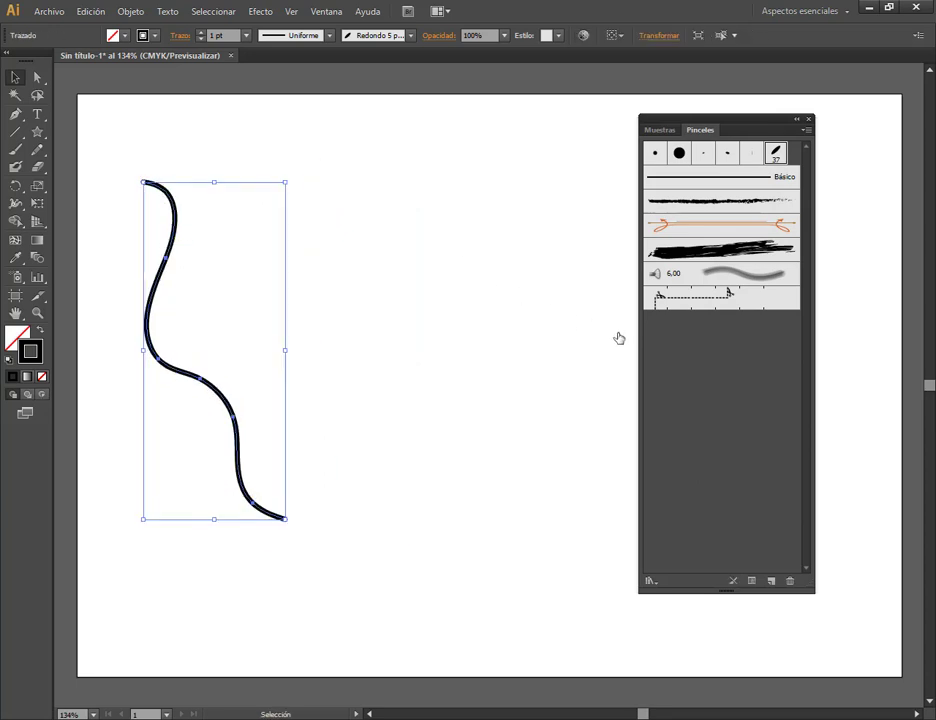
left_click(520, 355)
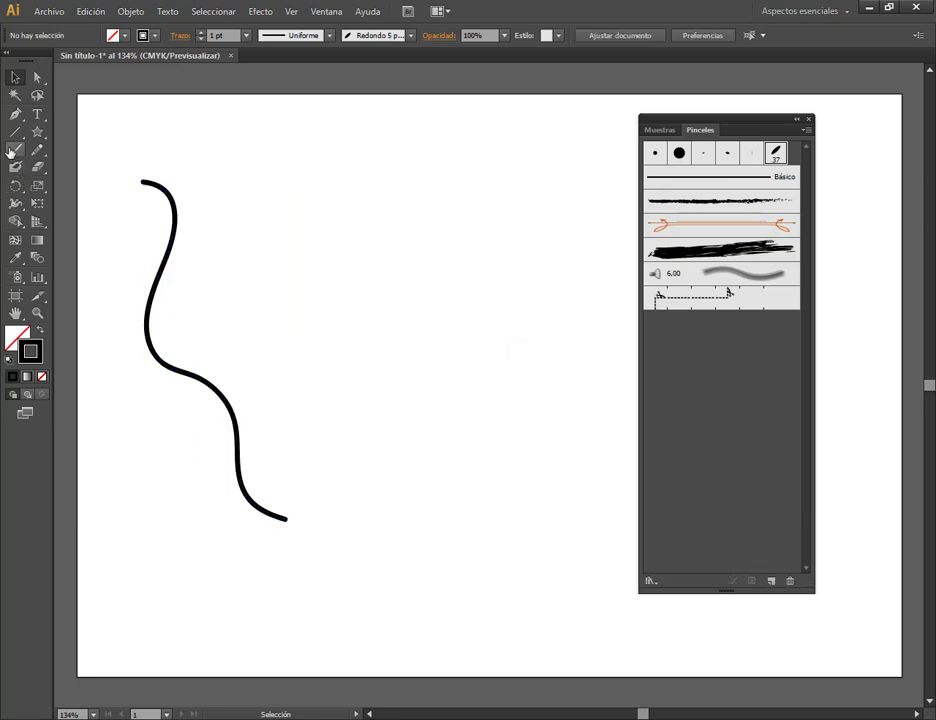
Step: Paint a thick test stroke with the 37 pt brush, then delete it along with the thin S-curve
left_click(11, 151)
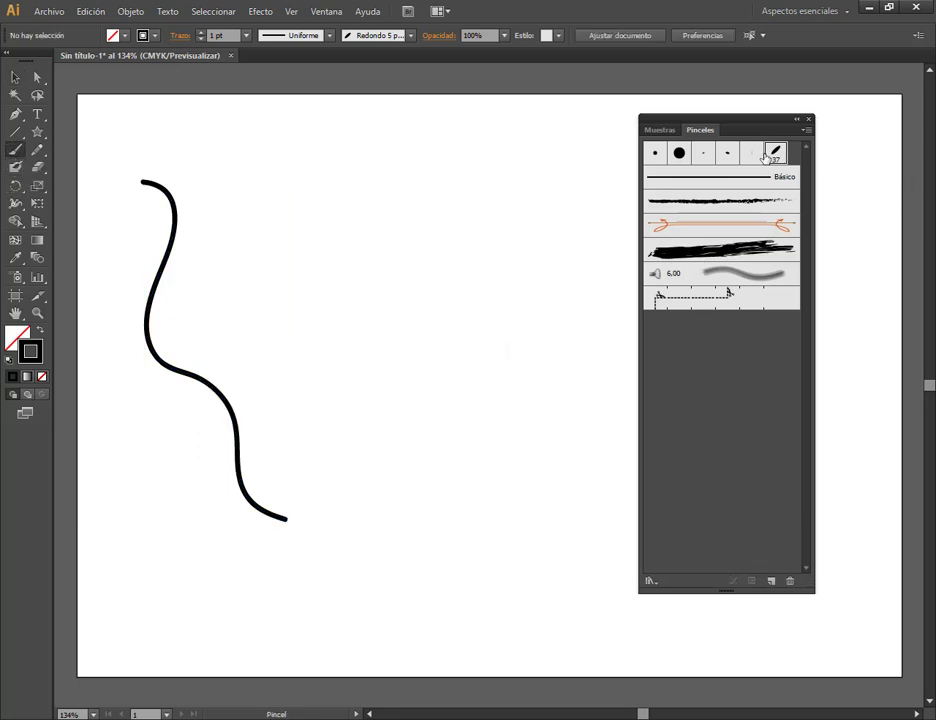
mouse_move(290, 195)
left_mouse_down()
mouse_move(376, 424)
mouse_move(445, 382)
mouse_move(505, 487)
mouse_move(523, 318)
left_mouse_up()
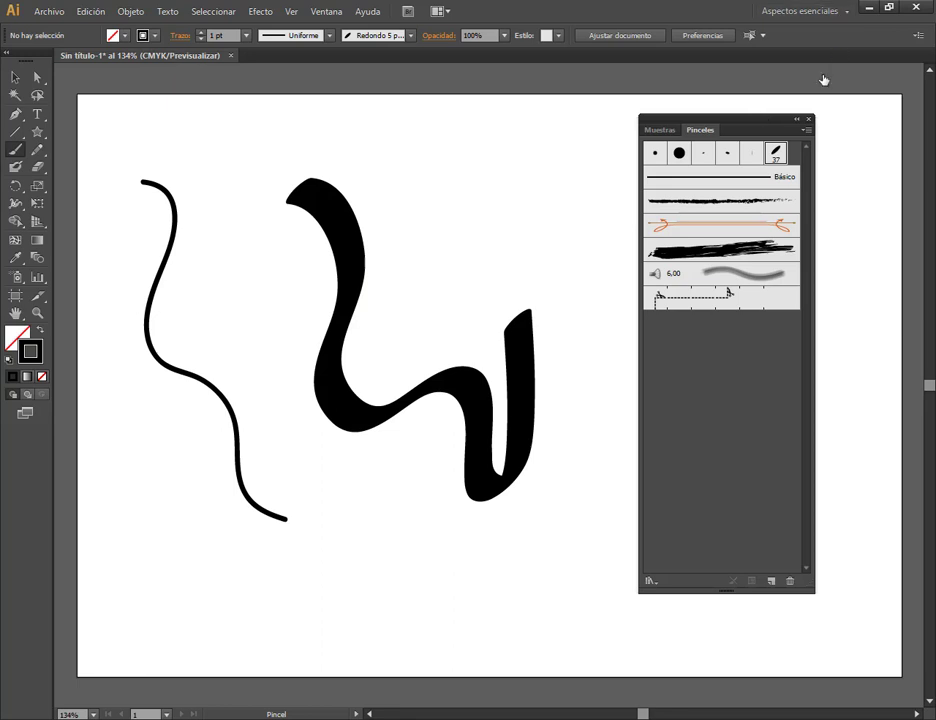
left_click(15, 78)
mouse_move(550, 205)
left_mouse_down()
mouse_move(453, 355)
mouse_move(178, 556)
left_mouse_up()
key("Delete")
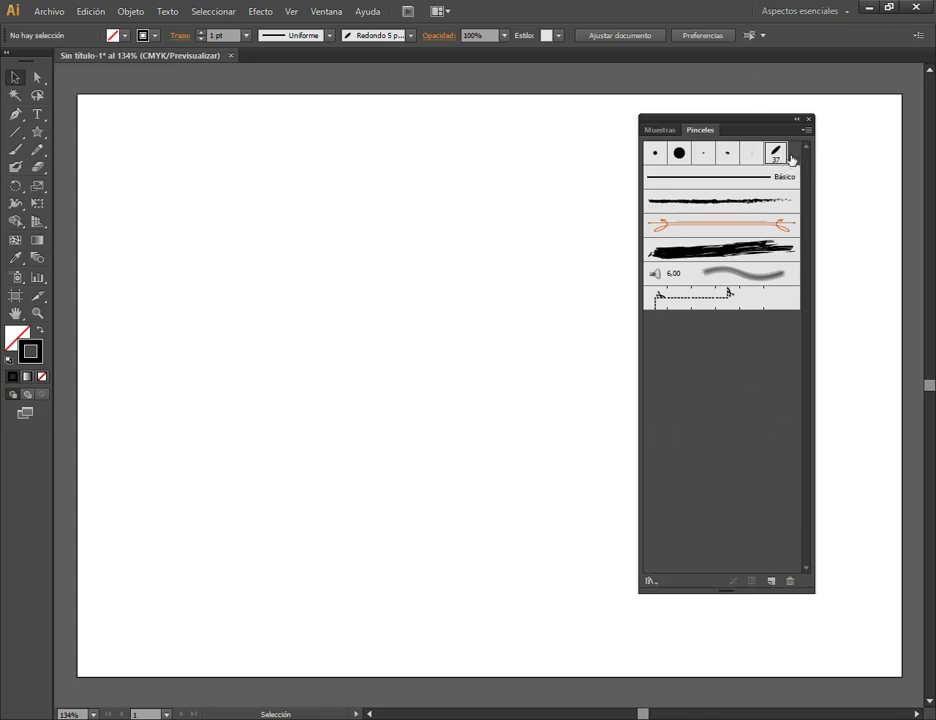
Step: Delete the 37 pt brush and inspect the Carbonillo - Desvanecer art brush settings without changes
left_click(790, 581)
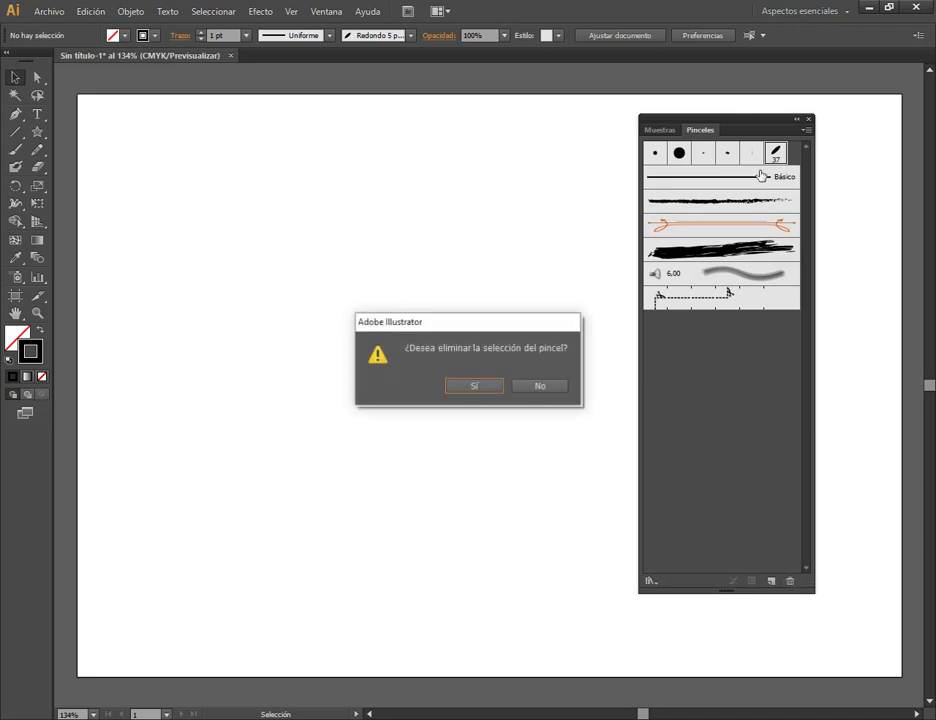
left_click(492, 389)
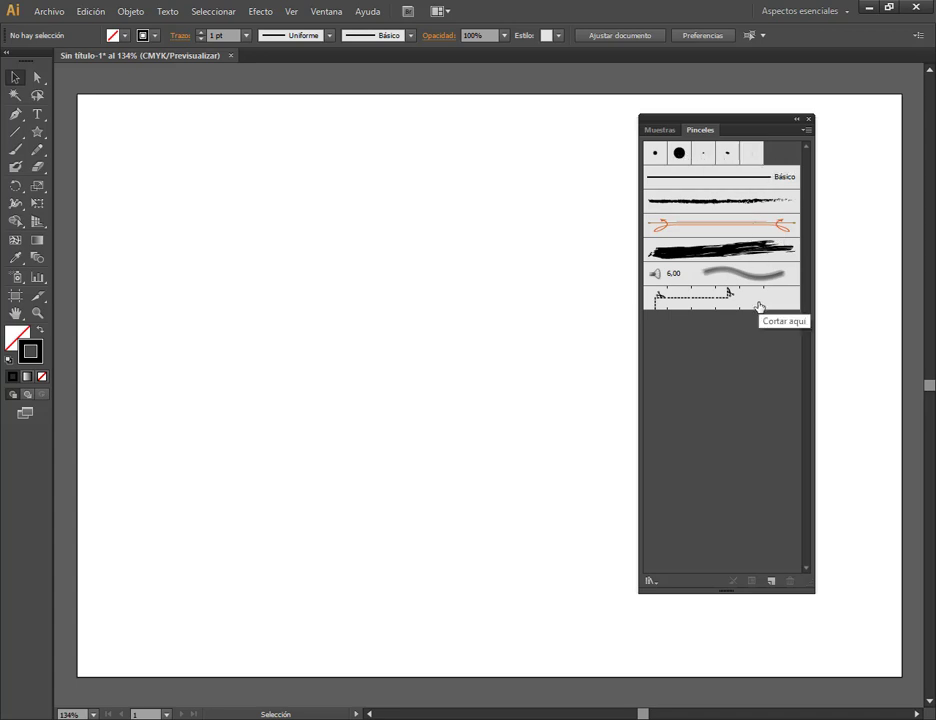
double_click(705, 202)
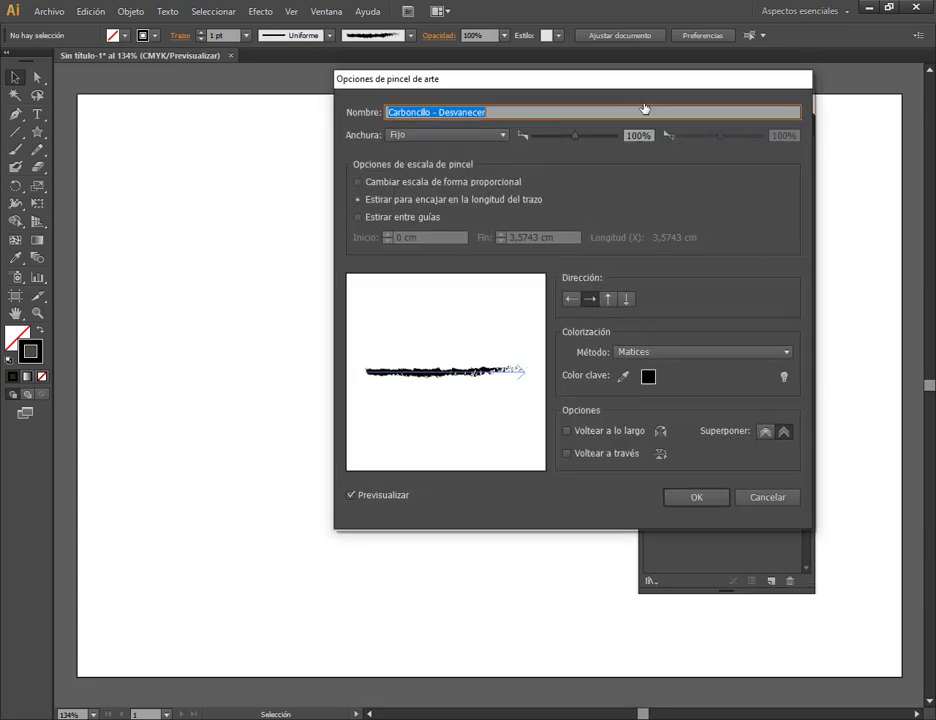
left_click_drag(633, 80, 438, 115)
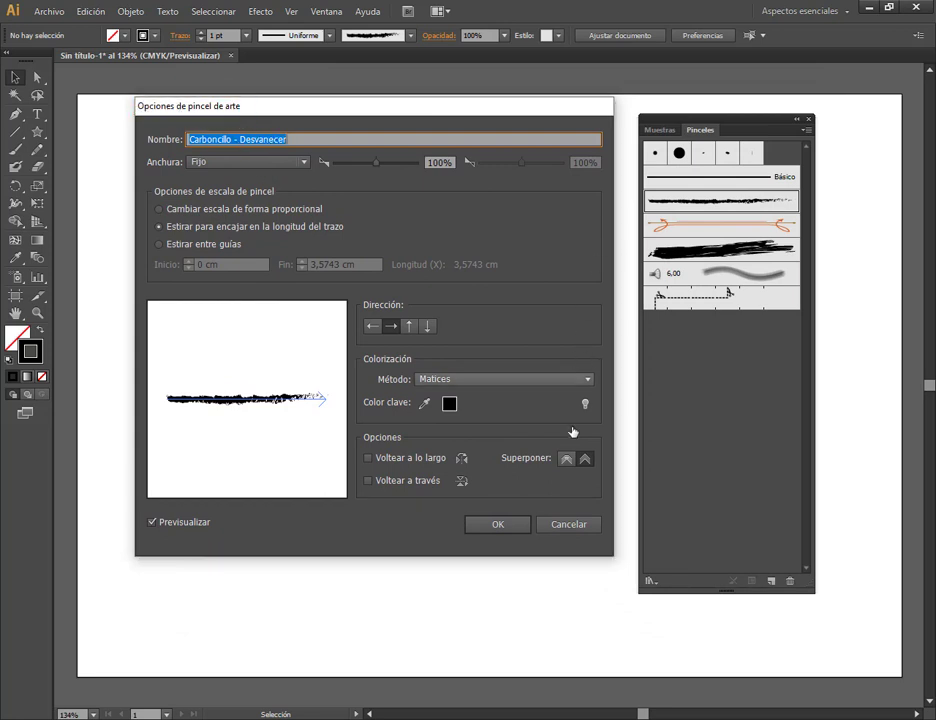
left_click(568, 524)
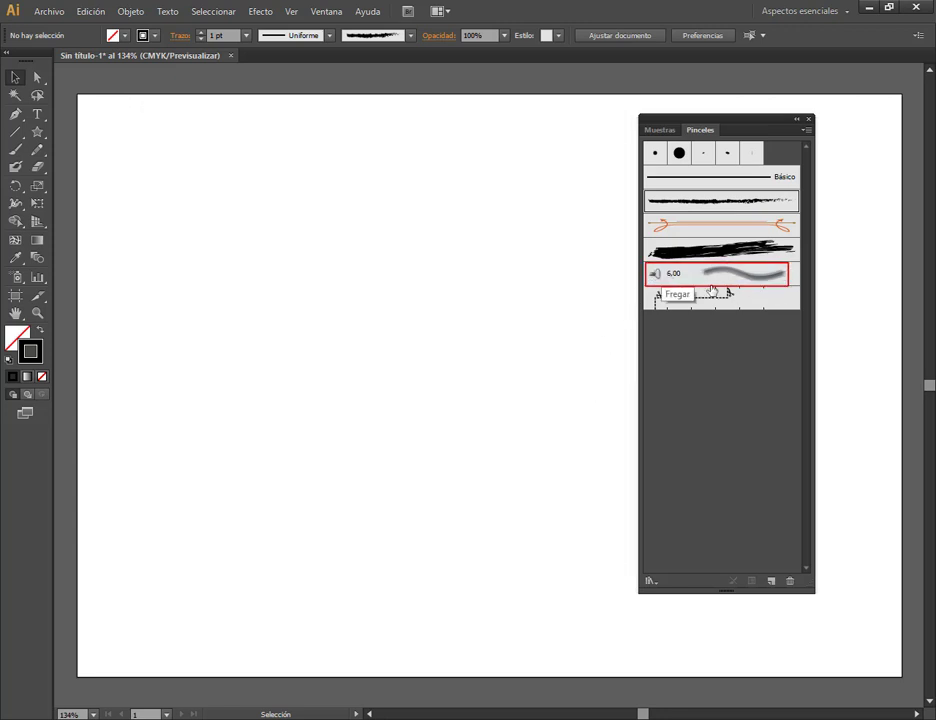
Step: Inspect the 6,00 bristle brush and Cortar aquí pattern brush settings, cancelling both
left_click(751, 275)
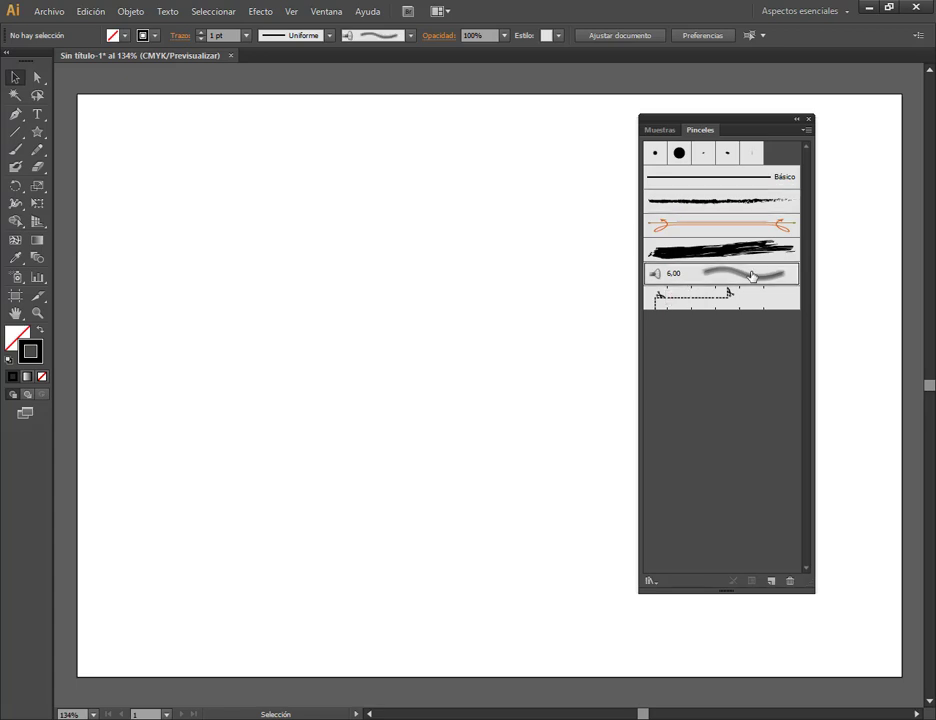
double_click(753, 275)
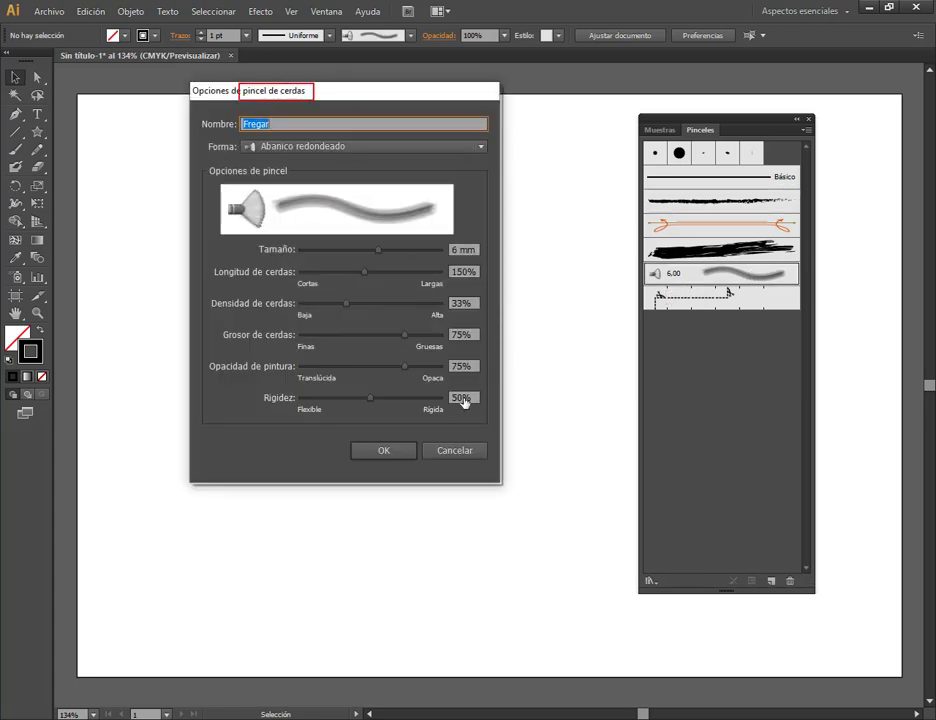
left_click(455, 451)
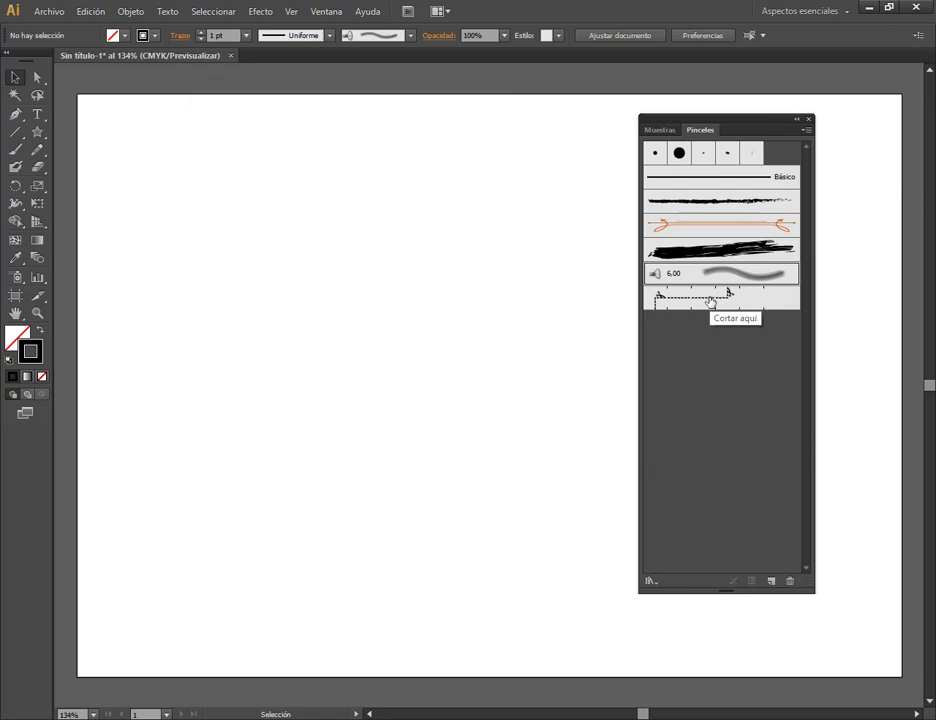
double_click(710, 298)
left_click_drag(174, 97, 223, 96)
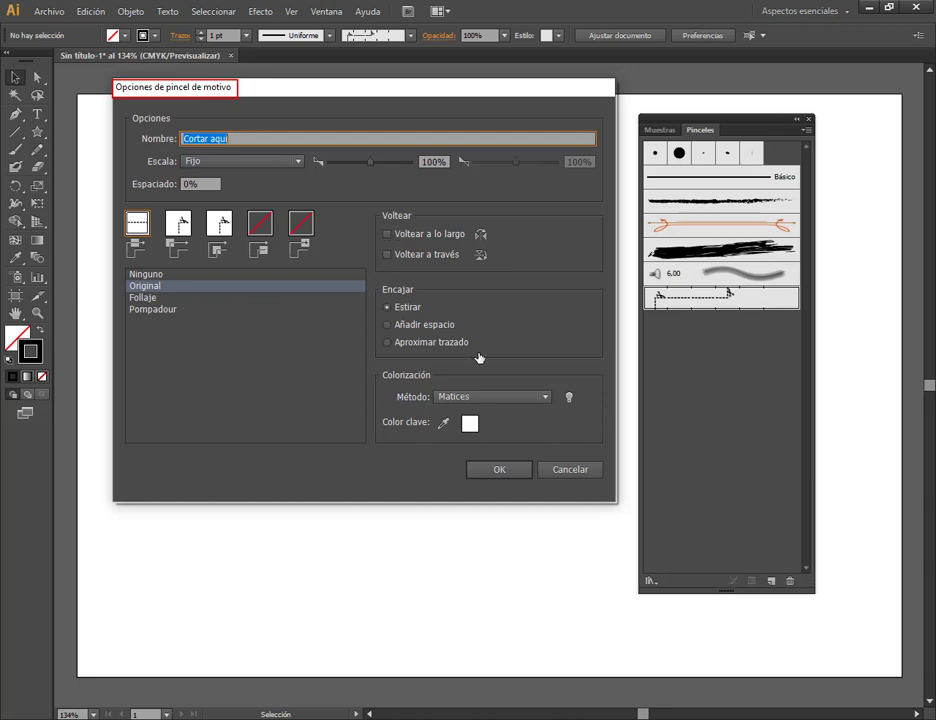
left_click(556, 470)
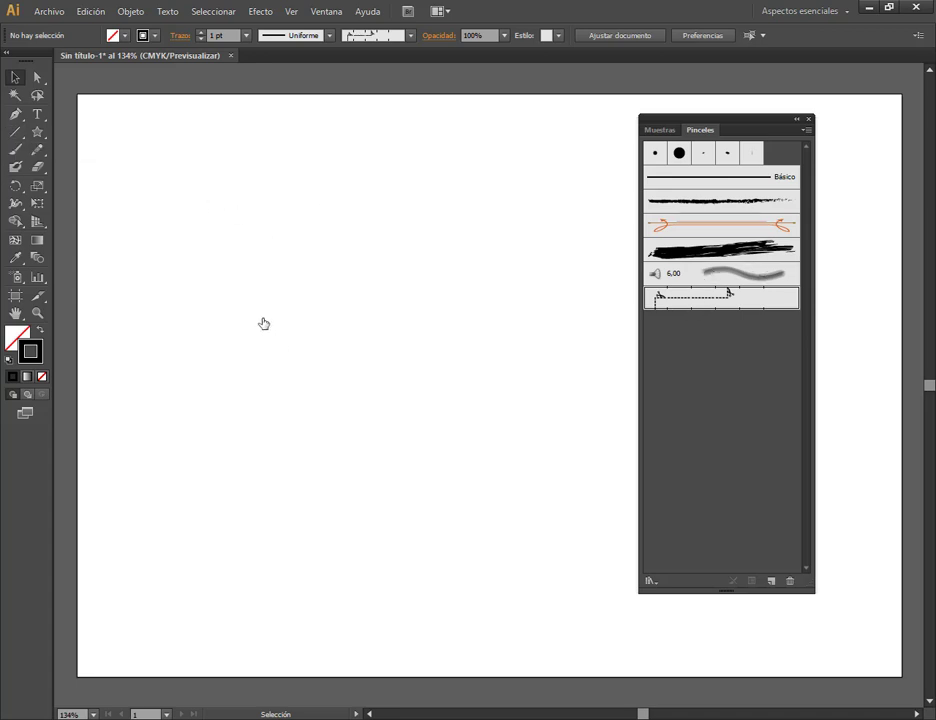
Step: Paint a wavy test stroke with the dashed Cortar aquí brush, then delete it
left_click(15, 149)
mouse_move(224, 207)
left_mouse_down()
mouse_move(282, 272)
mouse_move(374, 430)
mouse_move(495, 292)
mouse_move(463, 487)
mouse_move(552, 582)
left_mouse_up()
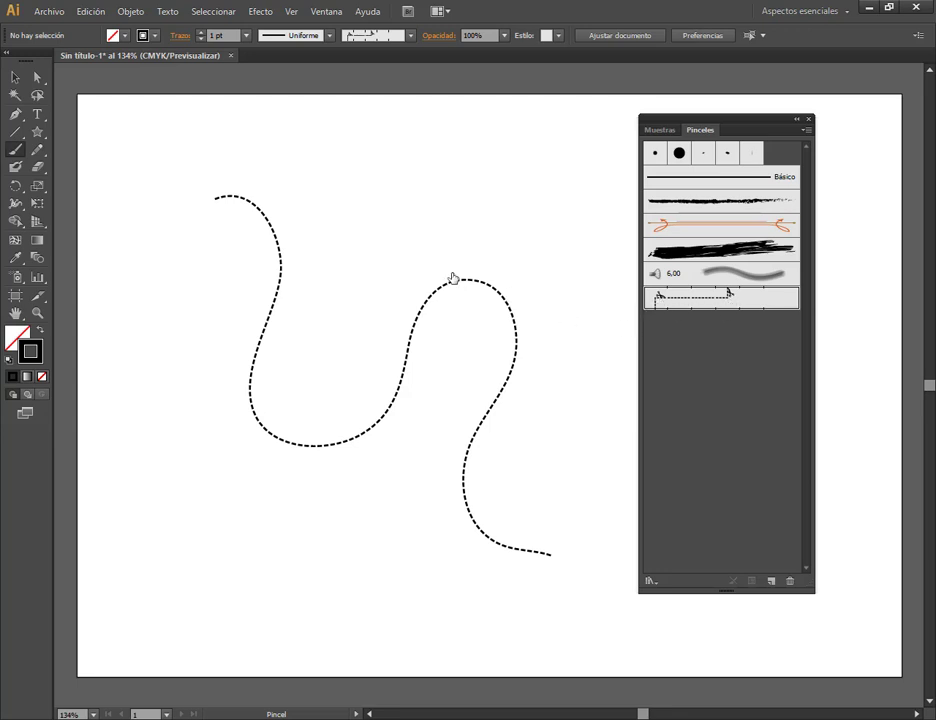
left_click(12, 77)
left_click_drag(453, 287, 516, 148)
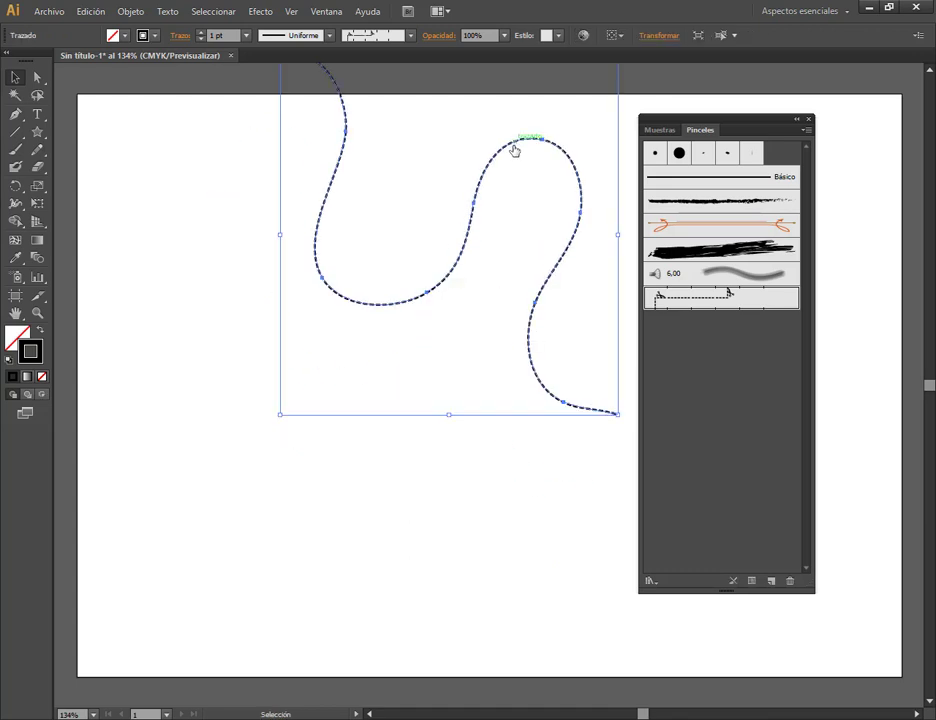
key("Delete")
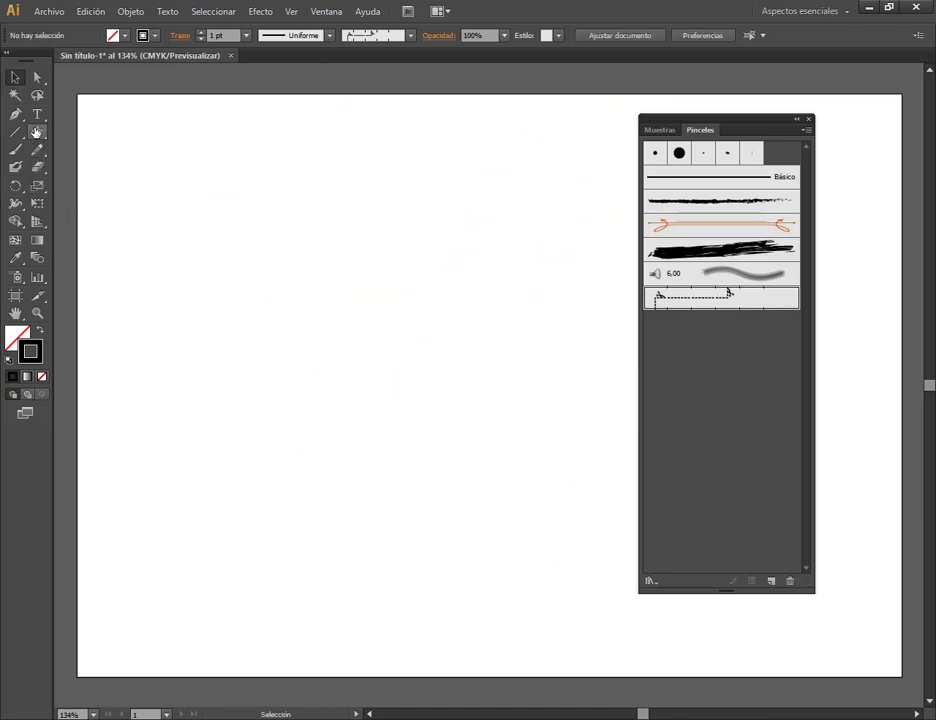
Step: Draw a rectangle, apply the Cortar aquí brush to it, then delete it
left_click_drag(37, 132, 75, 135)
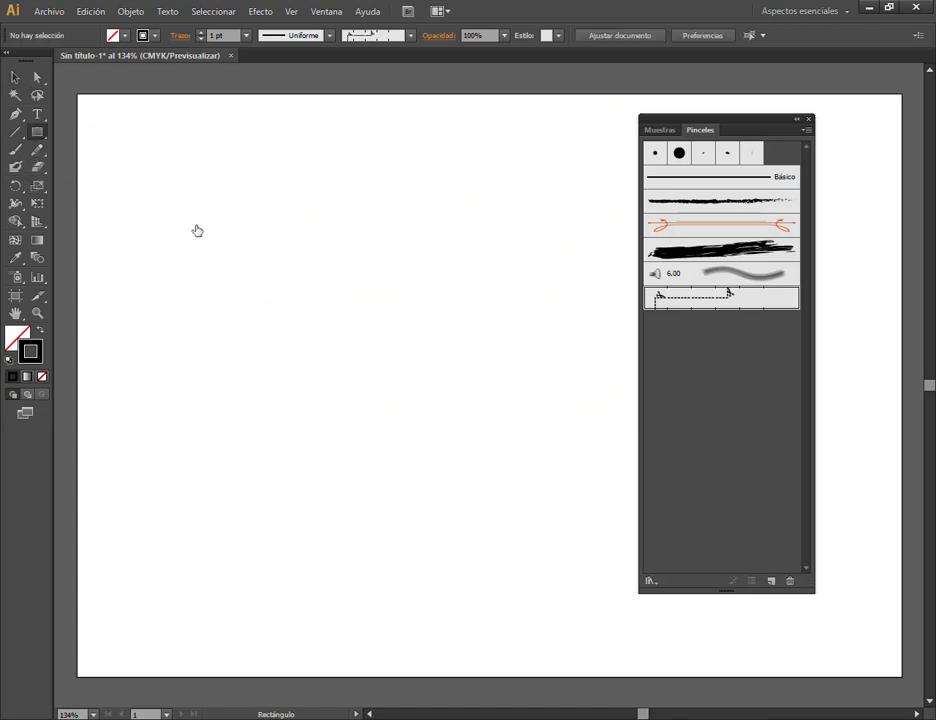
mouse_move(195, 226)
left_mouse_down()
mouse_move(502, 524)
mouse_move(531, 521)
left_mouse_up()
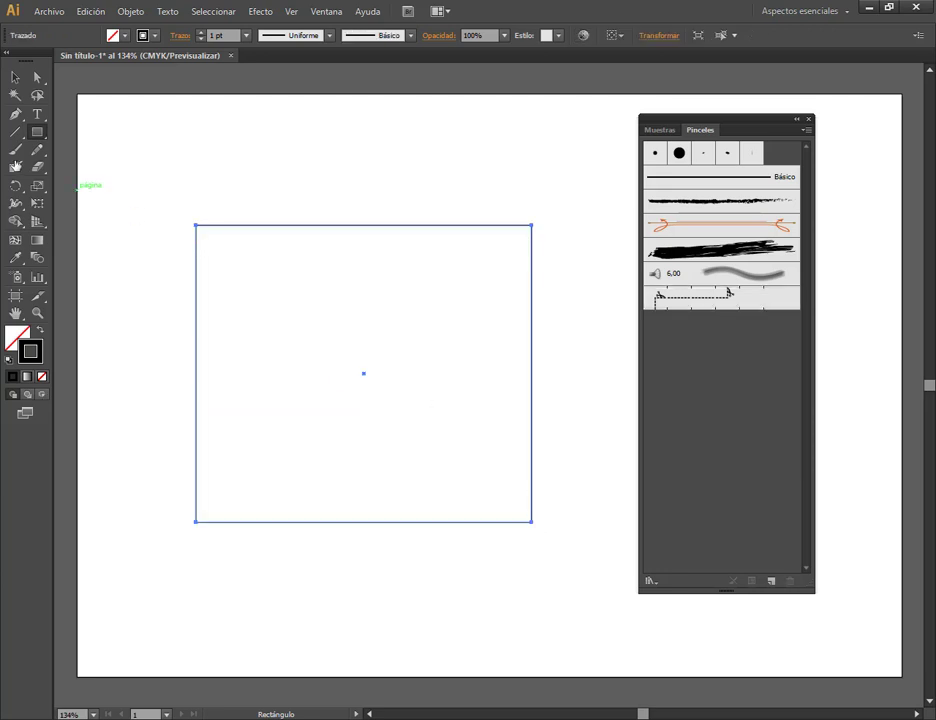
left_click(15, 77)
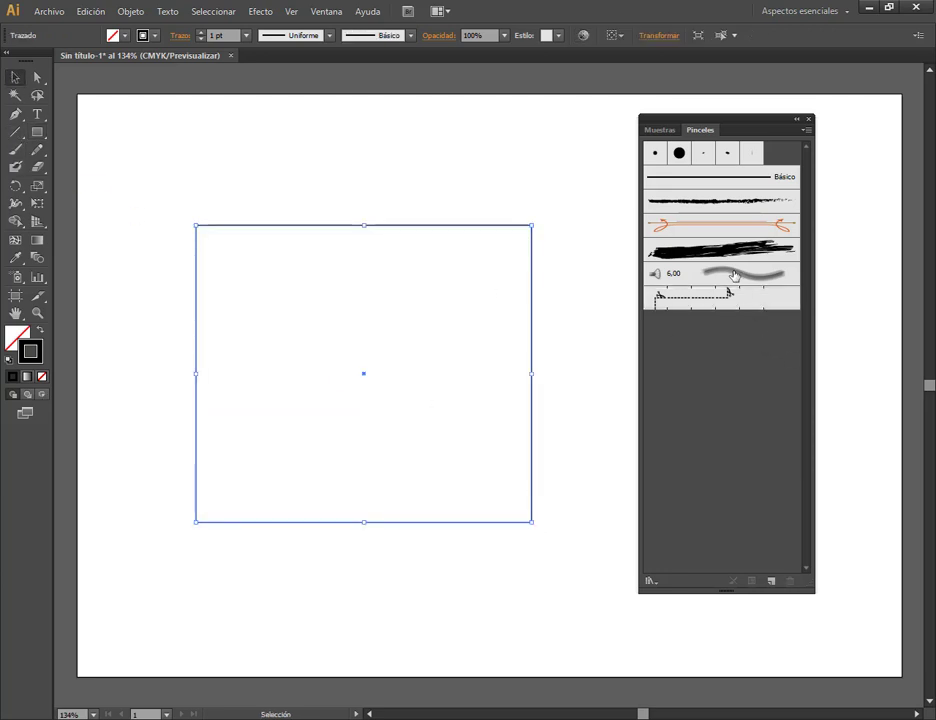
left_click(718, 300)
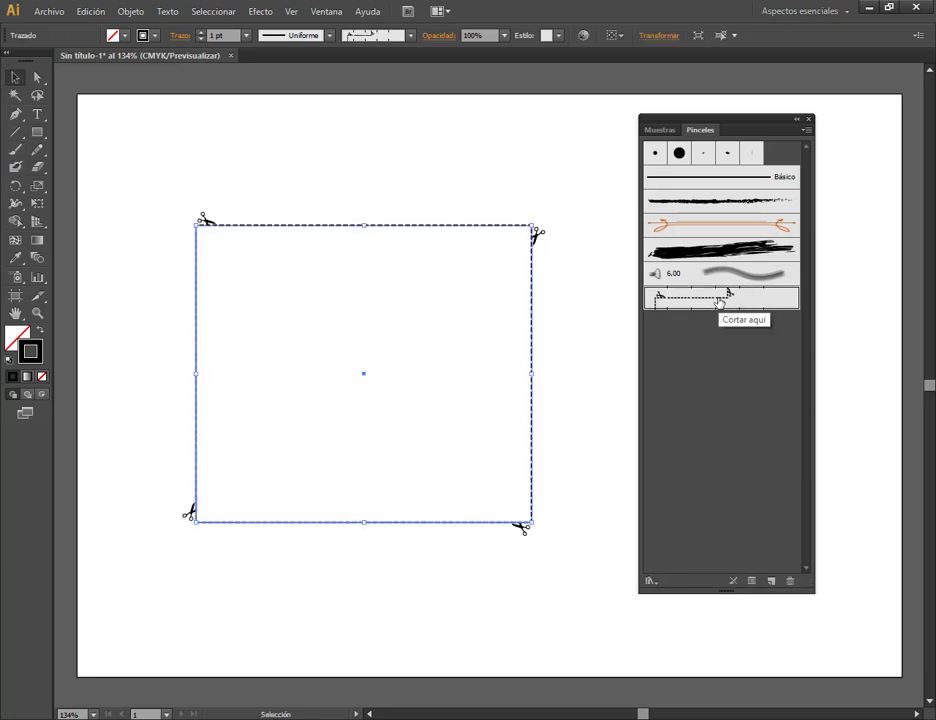
left_click(570, 302)
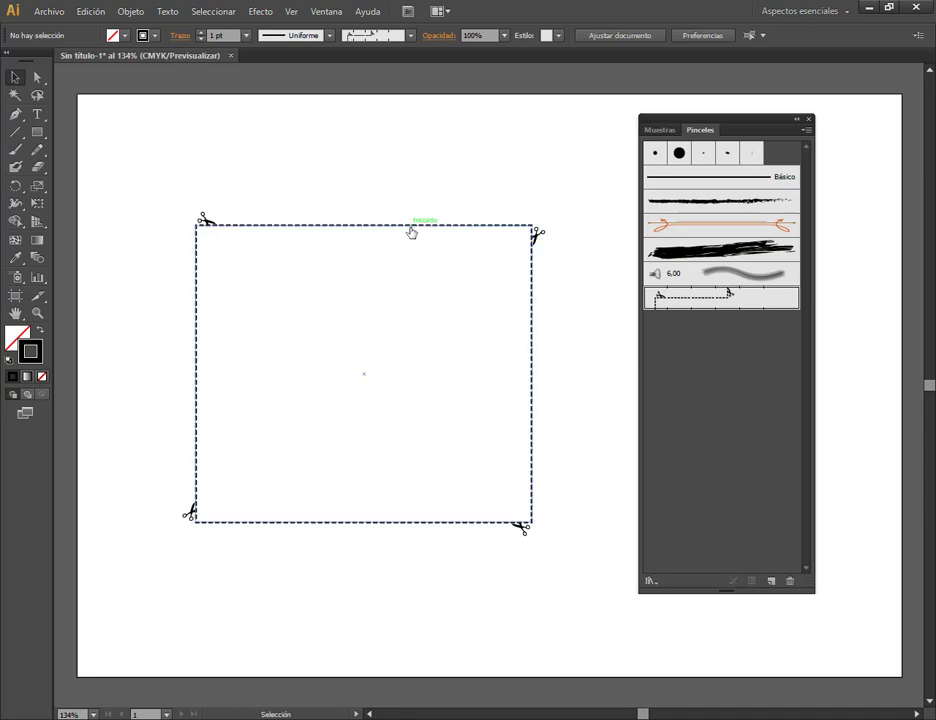
left_click_drag(411, 228, 324, 202)
key("Delete")
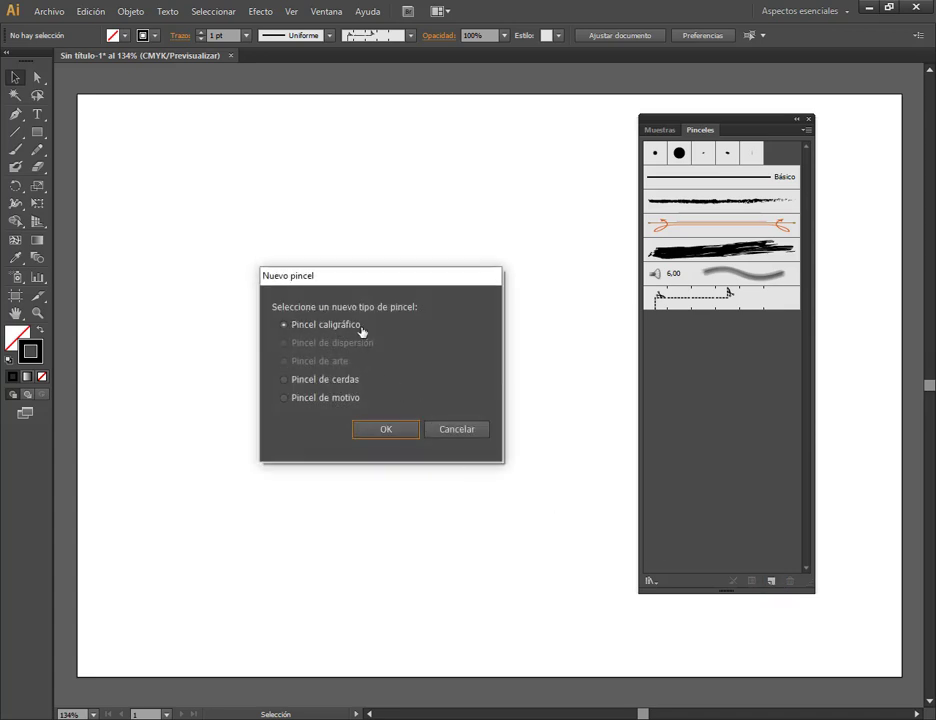
Step: Create a calligraphic brush with a 73° angle, 50% roundness and a small size of a few points
left_click(387, 428)
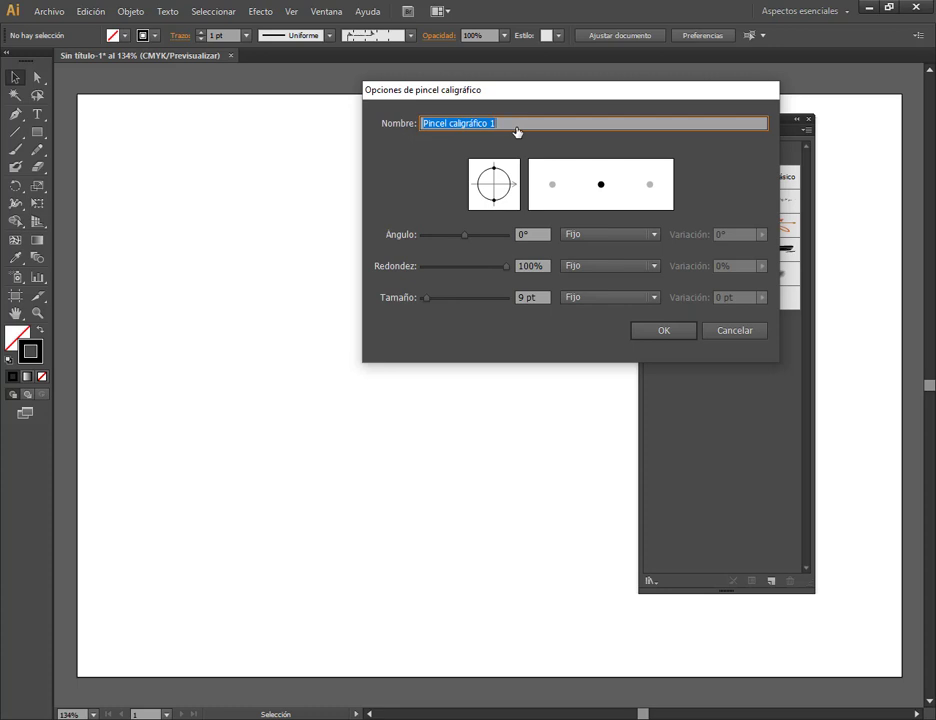
type("P")
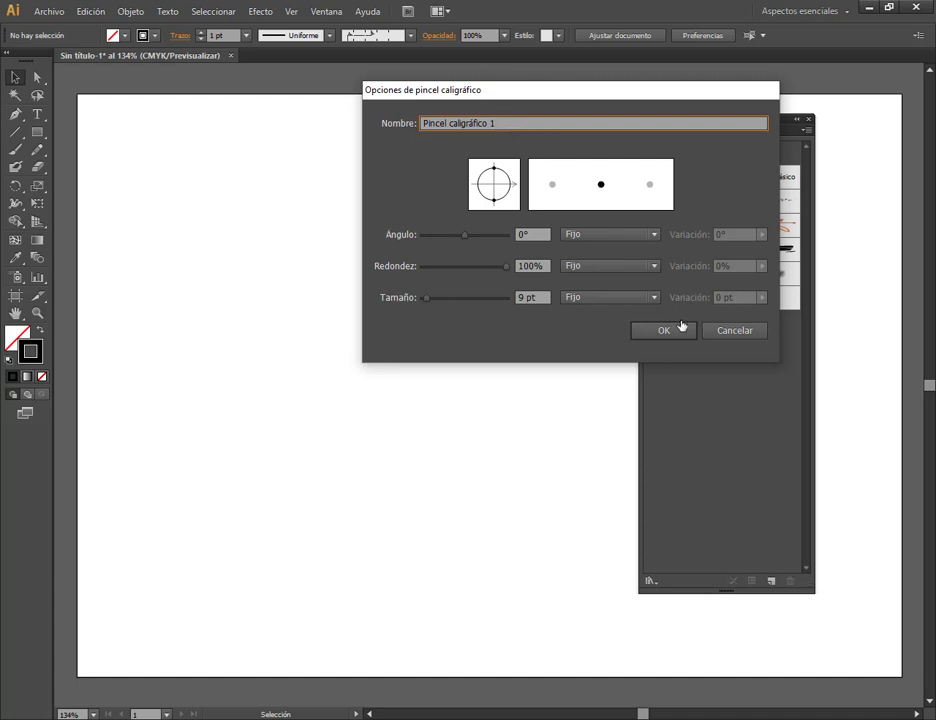
mouse_move(600, 94)
left_mouse_down()
mouse_move(468, 100)
mouse_move(402, 82)
left_mouse_up()
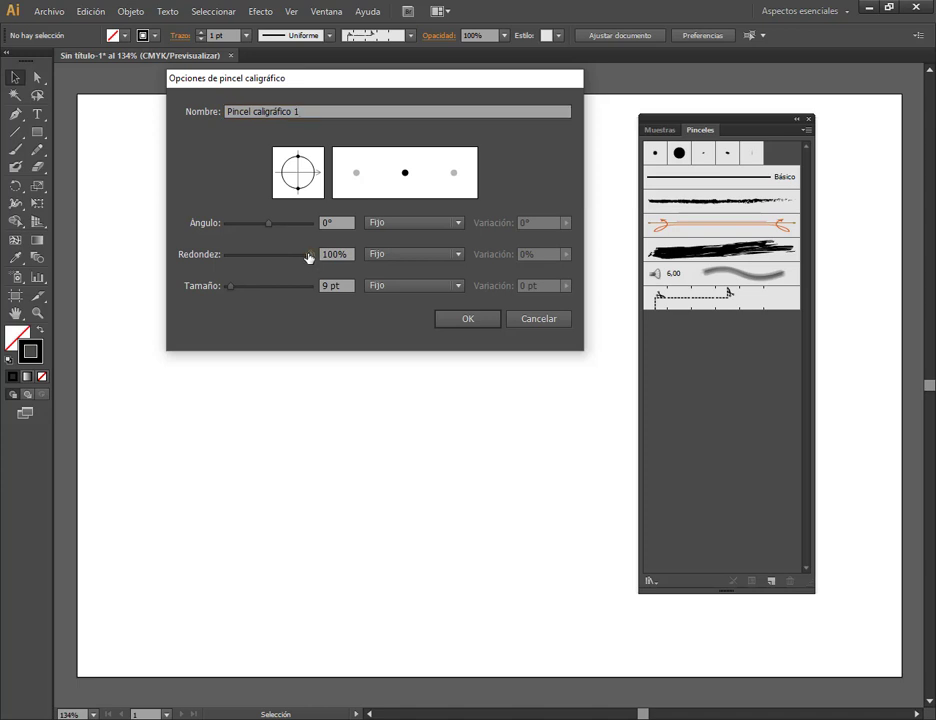
mouse_move(309, 257)
left_mouse_down()
mouse_move(267, 257)
mouse_move(286, 231)
left_mouse_up()
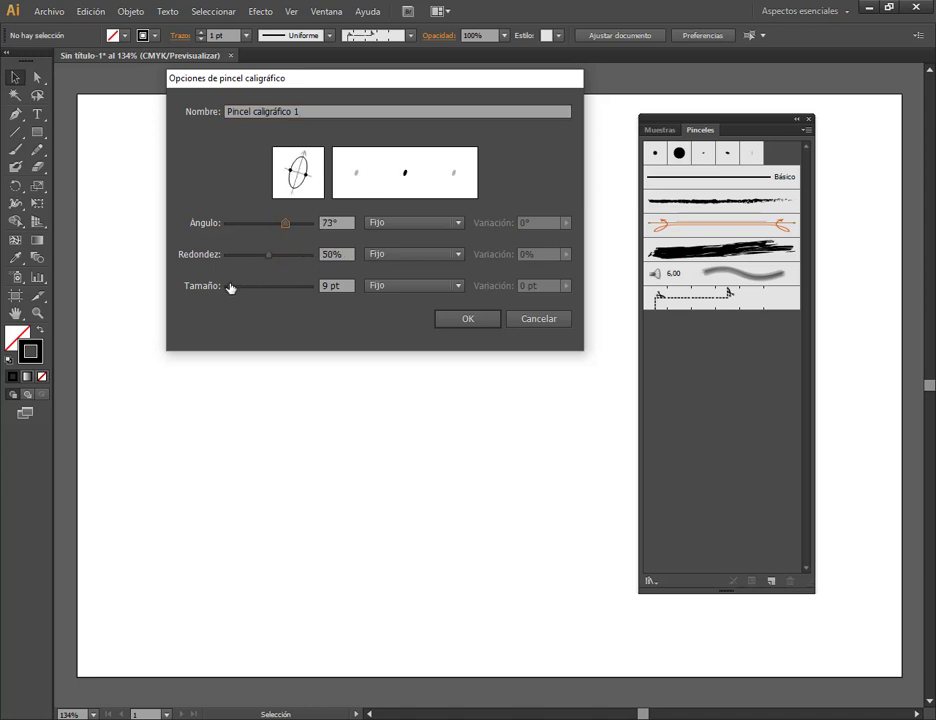
left_click_drag(229, 289, 236, 289)
left_click_drag(235, 288, 228, 289)
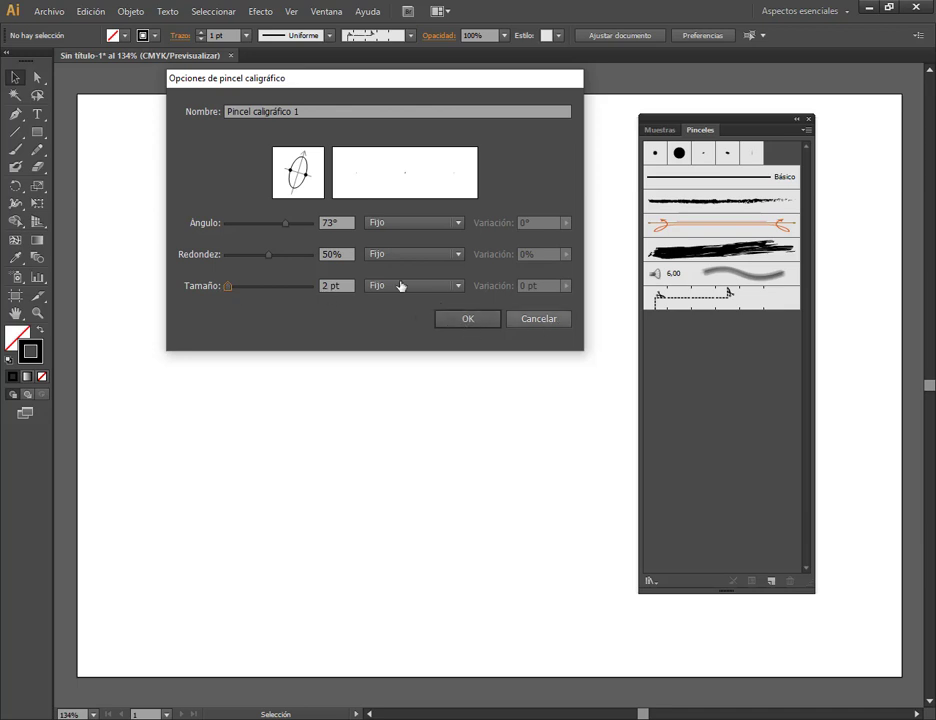
left_click(468, 324)
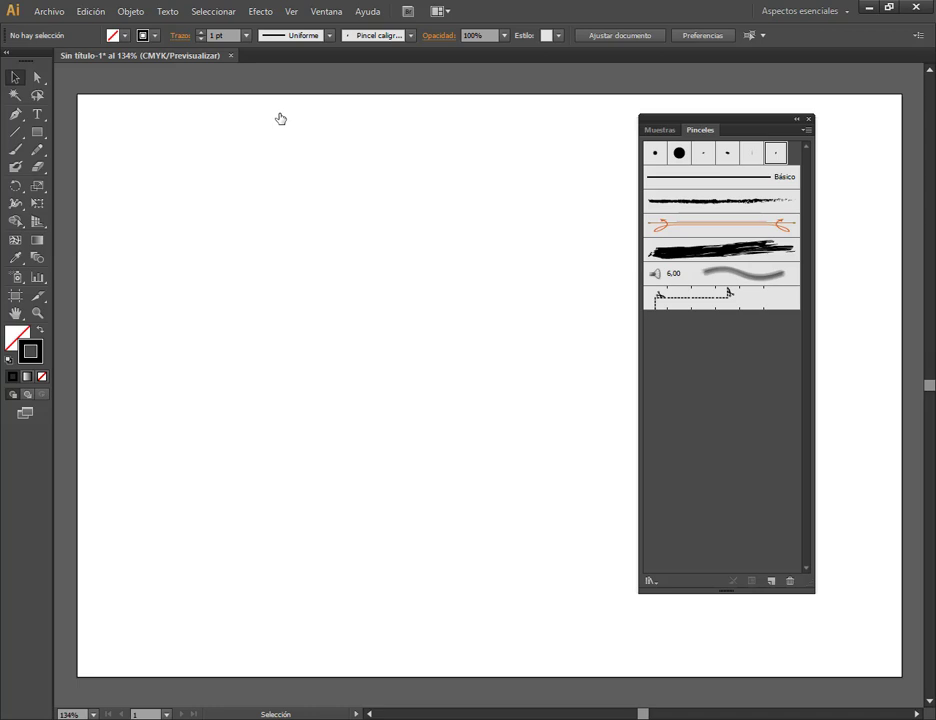
Step: Delete the dashed arrow brush and the 6,00 brush from the Brushes panel
key("a")
left_click_drag(645, 146, 806, 318)
left_click(718, 338)
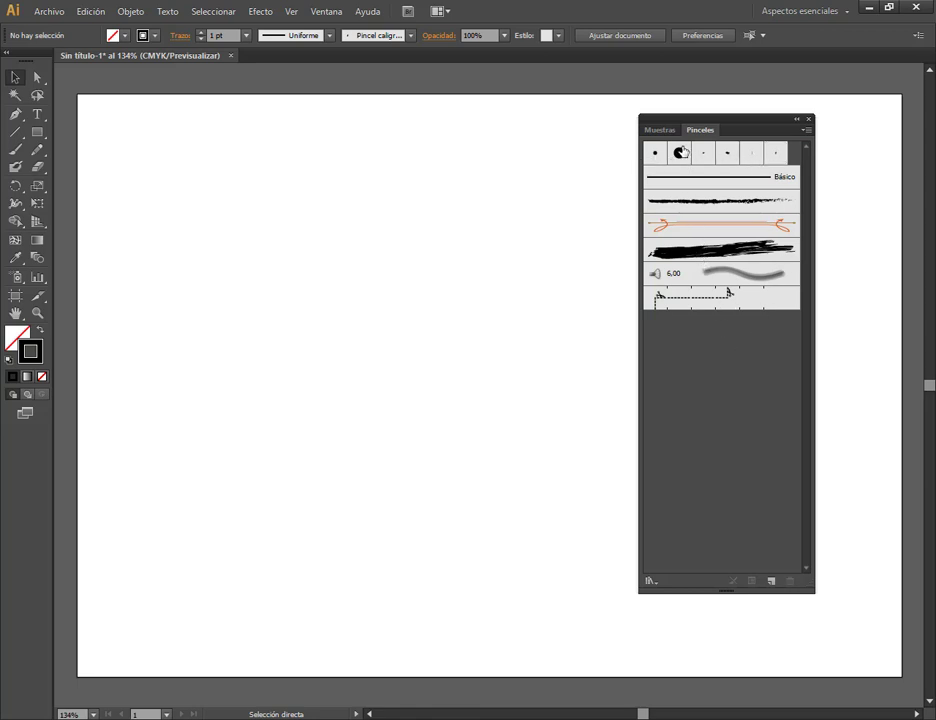
left_click(757, 298)
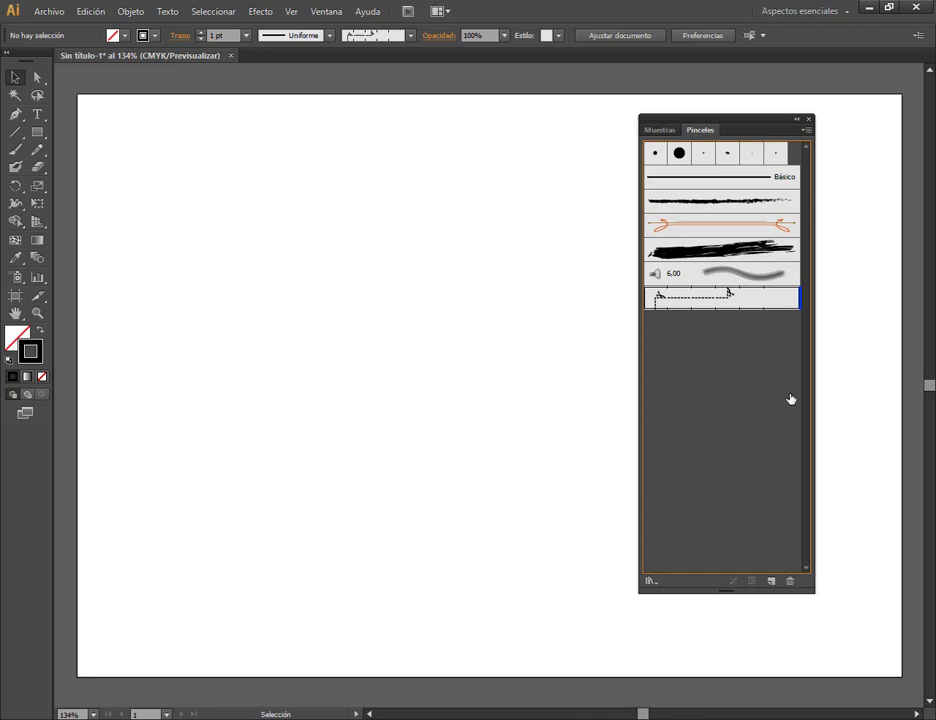
left_click(789, 581)
left_click(770, 280)
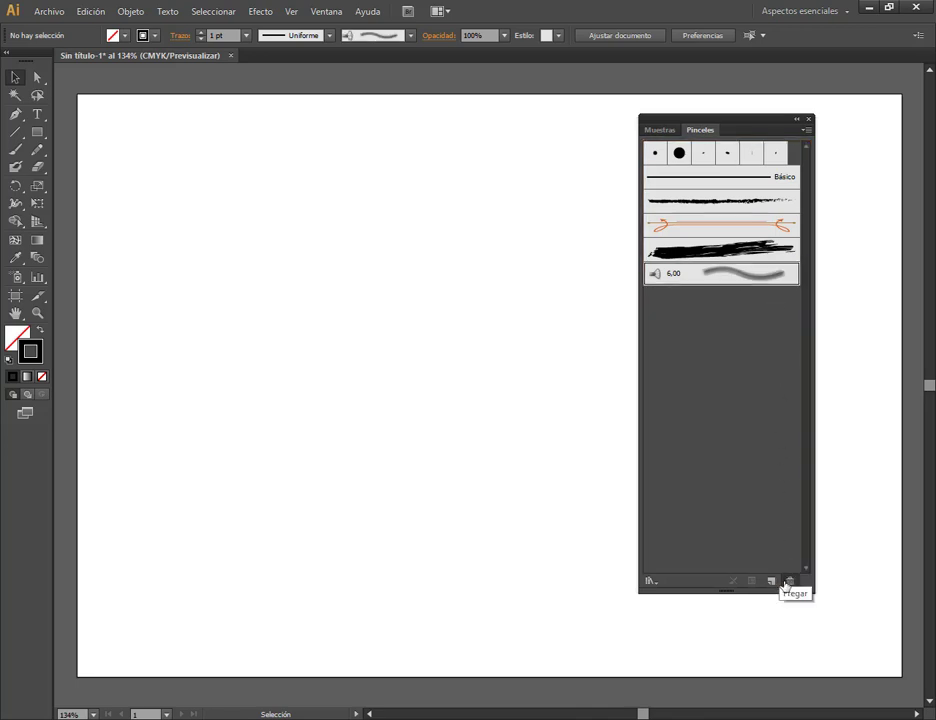
left_click(789, 581)
Step: Delete the heavy ink, orange arrow and charcoal brushes as well
left_click(789, 581)
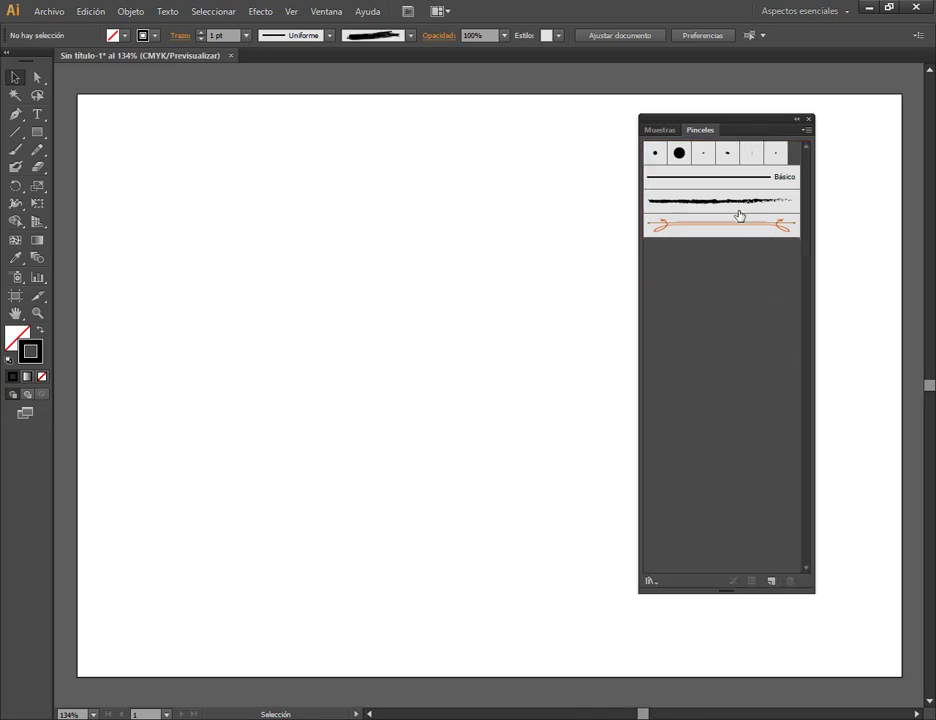
left_click(745, 225)
left_click(790, 582)
left_click(763, 204)
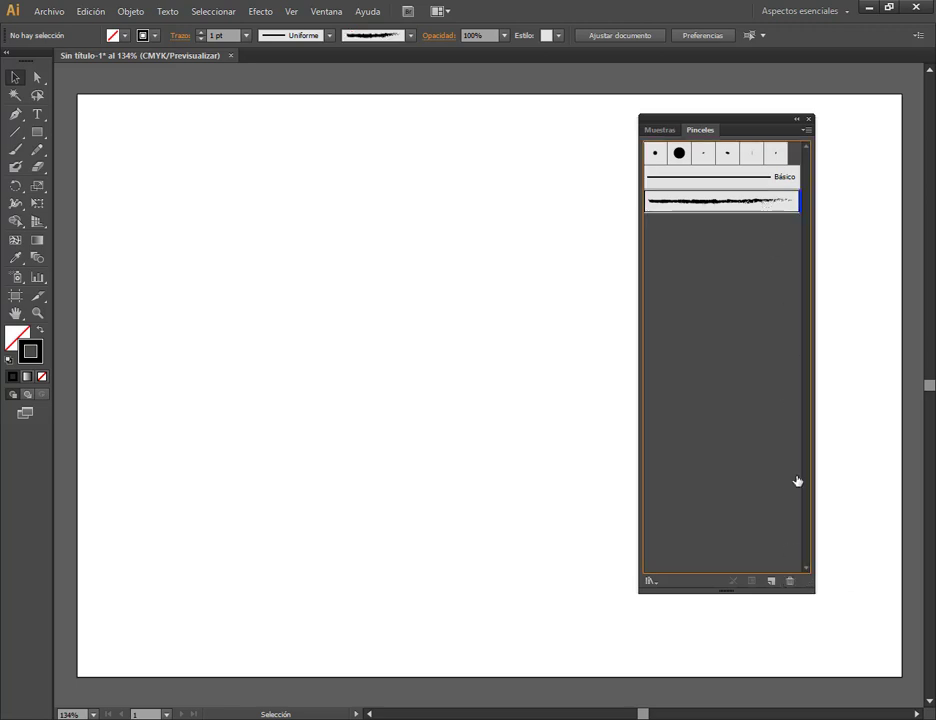
left_click(790, 582)
left_click(767, 188)
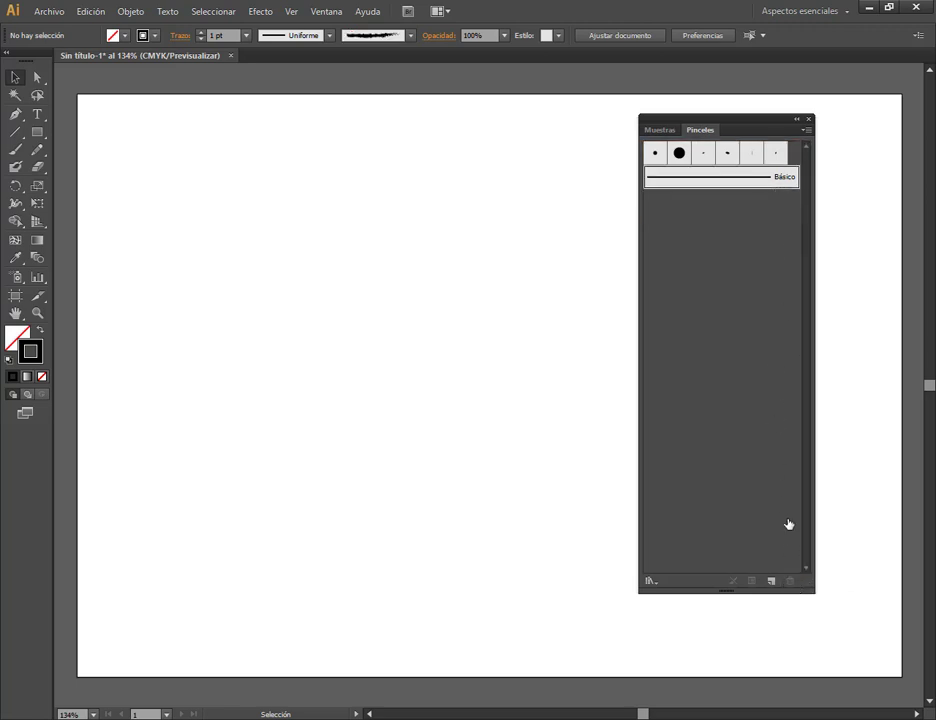
Step: Delete the extra calligraphic brushes, including Plano 5 pt, confirming the deletion
left_click(679, 152)
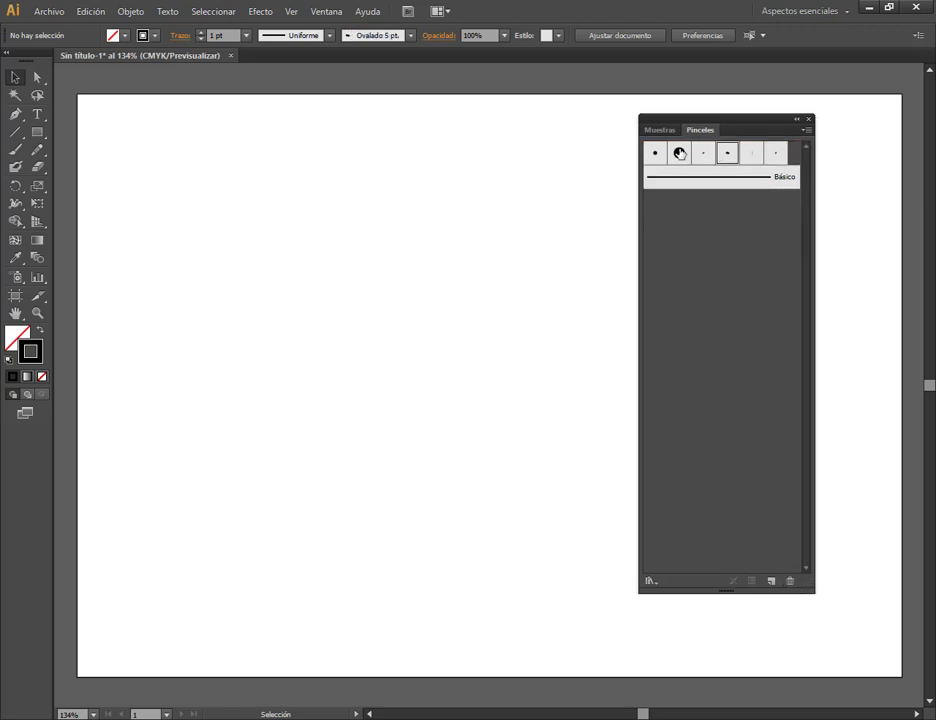
left_click(774, 152)
left_click(752, 153)
left_click(790, 581)
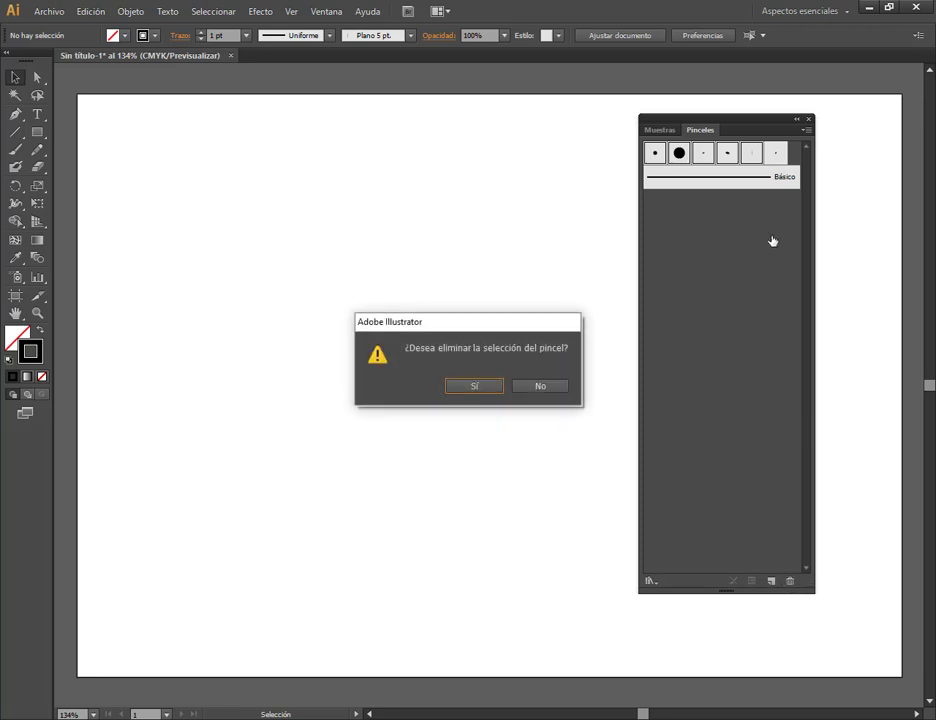
left_click(473, 388)
left_click(473, 388)
Step: Select the remaining small calligraphic brush and Básico, then view the brush options list
left_click(654, 153)
left_click(686, 181)
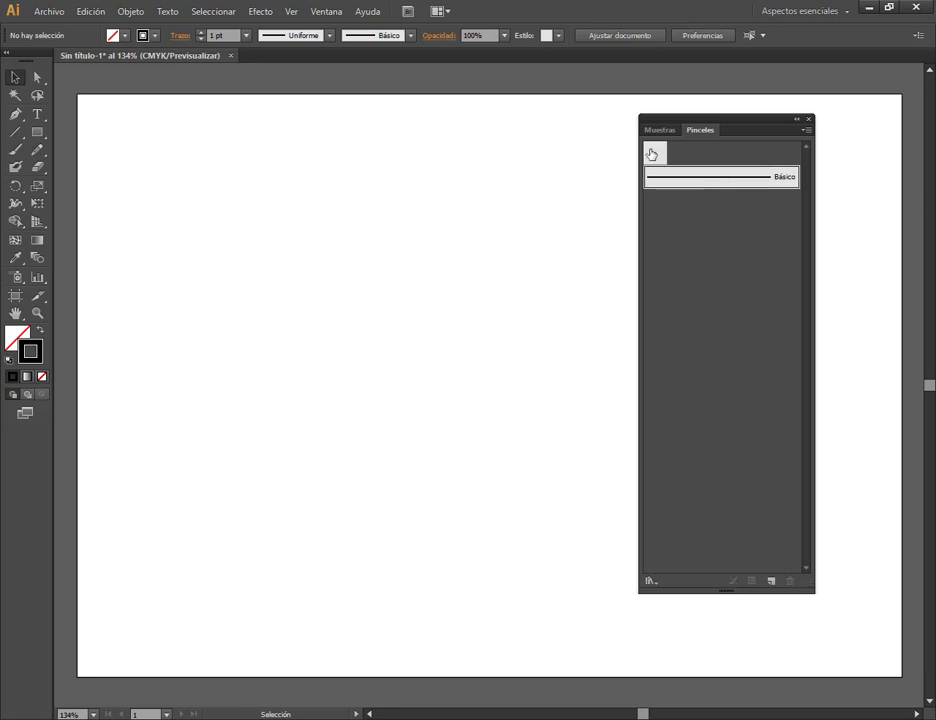
left_click(651, 153)
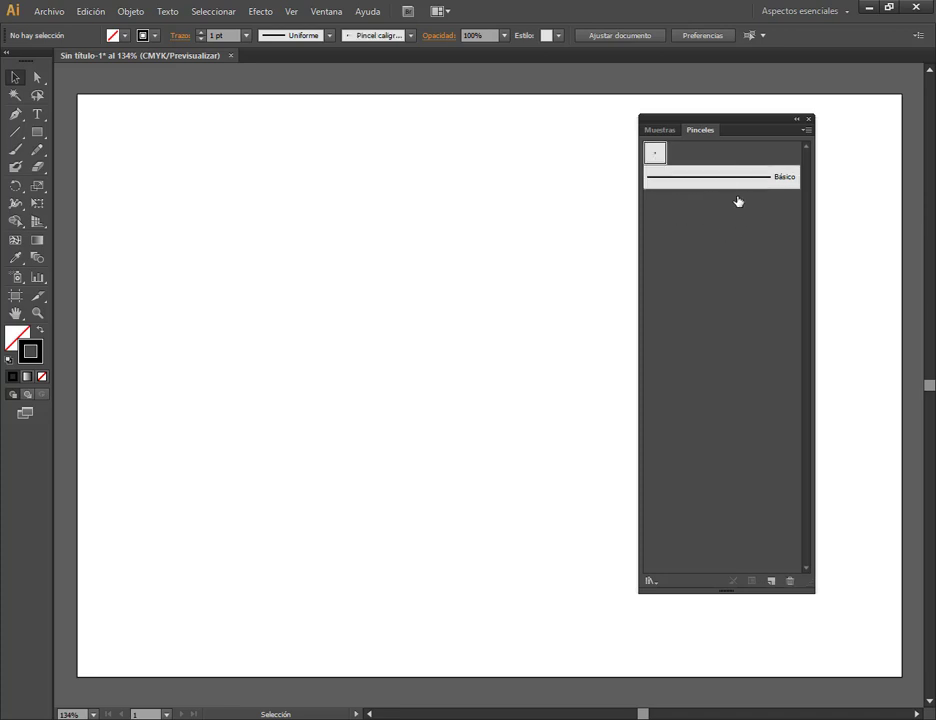
left_click(809, 134)
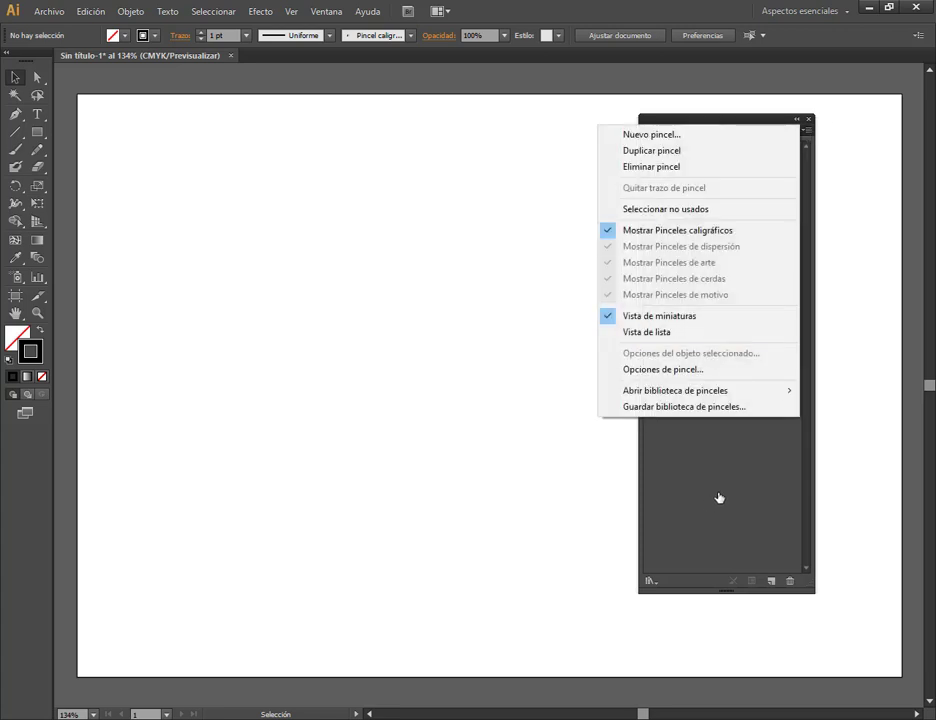
Step: Create Pincel caligráfico 2, a flat calligraphic brush with 13 pt size and 23% roundness
left_click(717, 479)
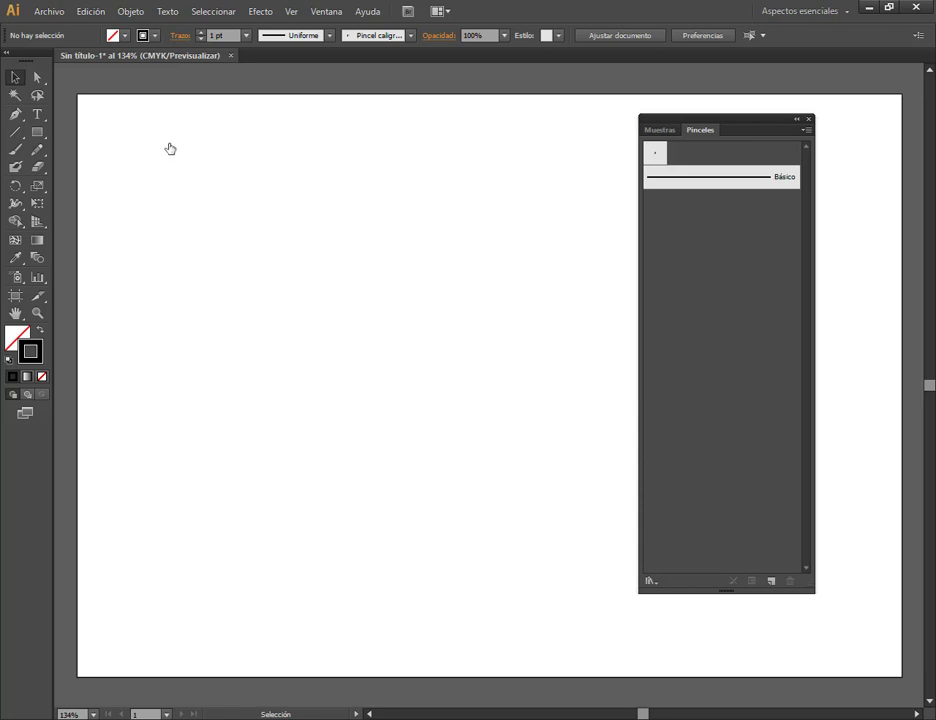
left_click(781, 578)
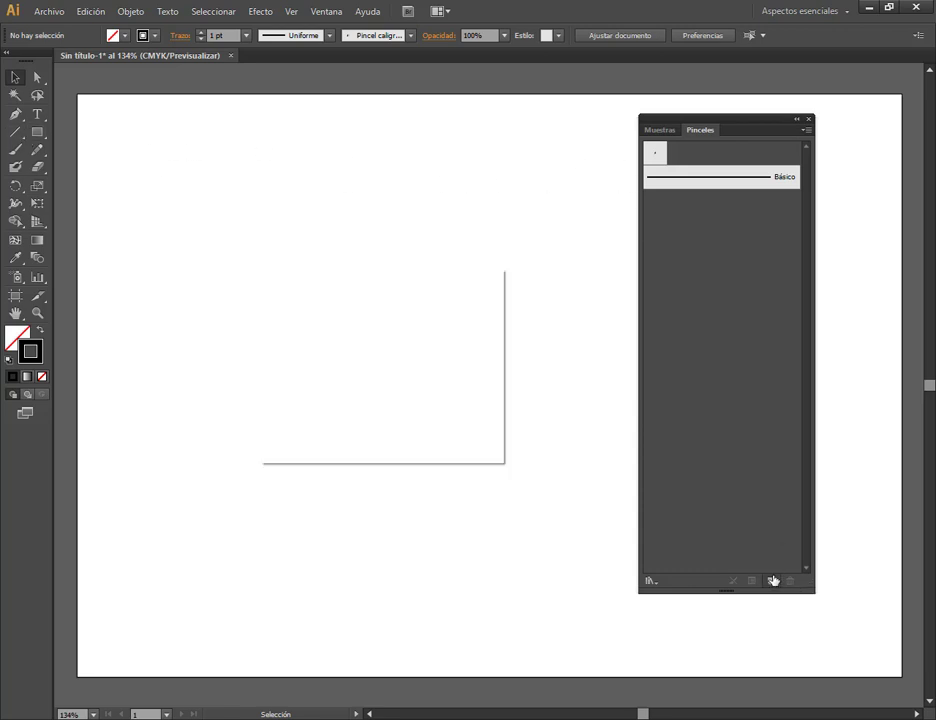
left_click(410, 431)
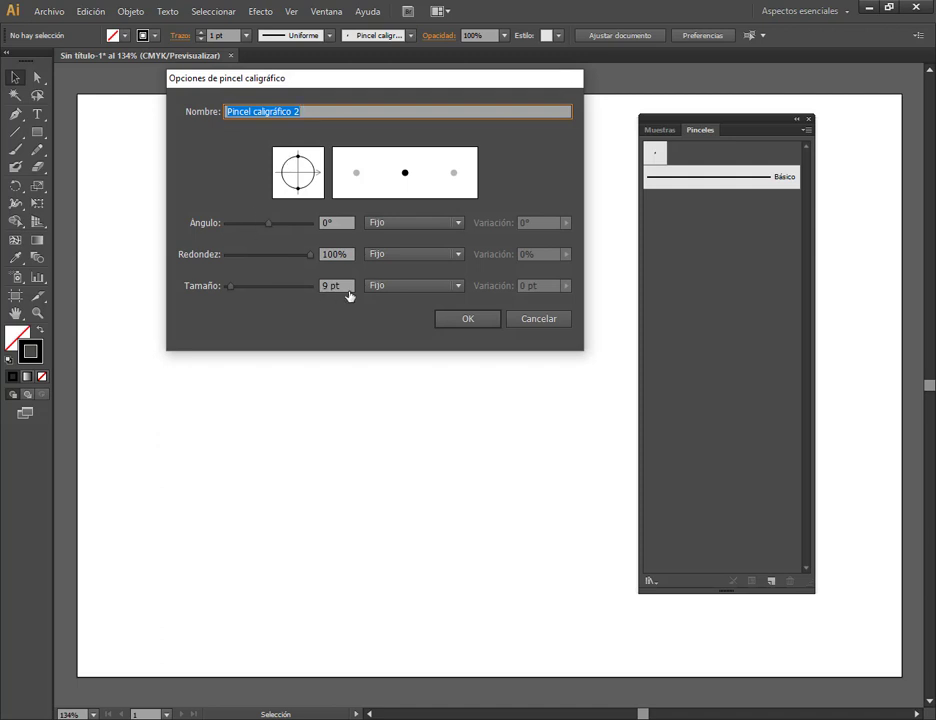
left_click(311, 116)
scroll(342, 290, "up", 4)
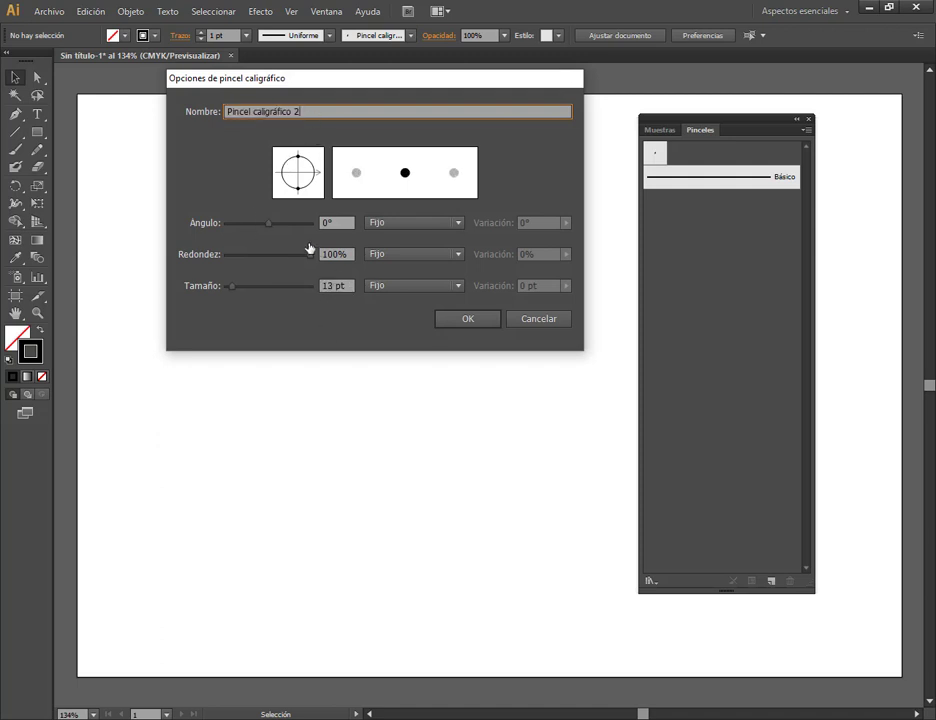
left_click_drag(311, 258, 246, 258)
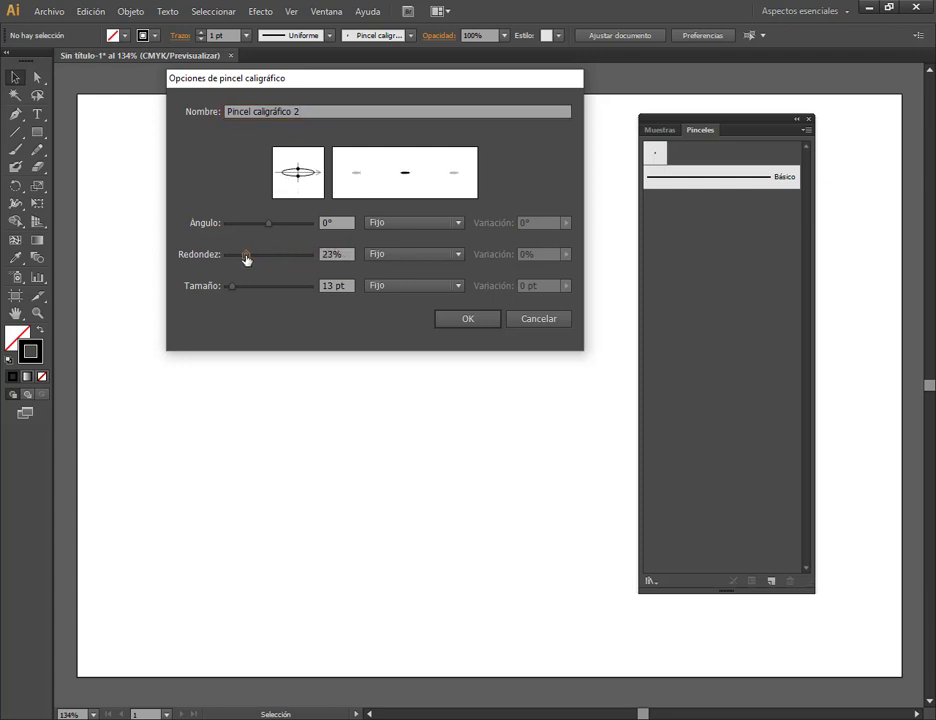
left_click(472, 322)
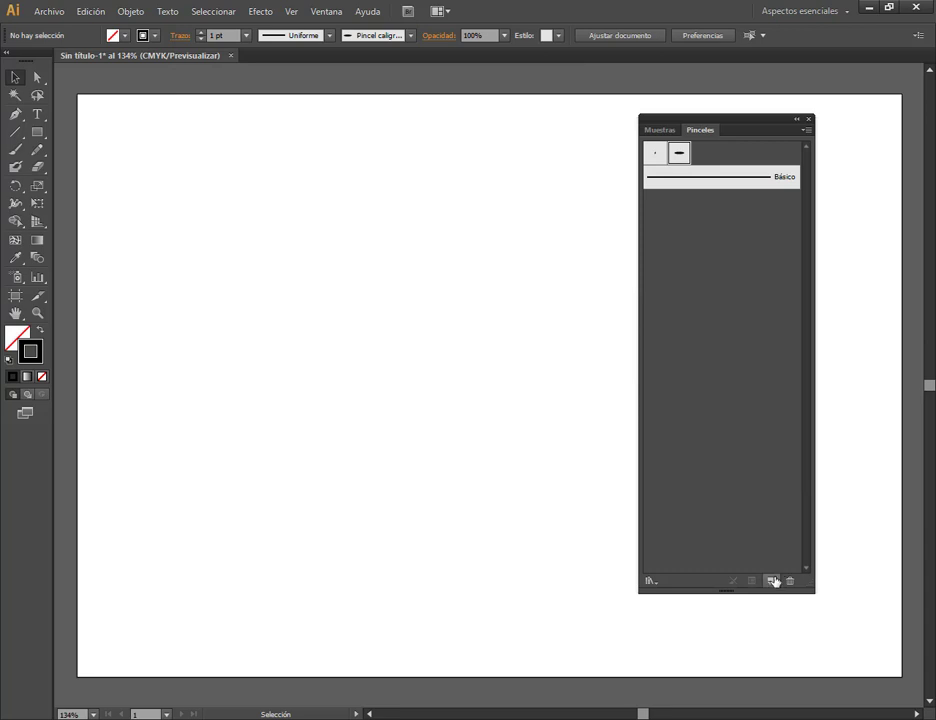
left_click(772, 581)
Step: Create Pincel caligráfico 3 with an 89° angle, 7% roundness and 10 pt size
left_click(399, 432)
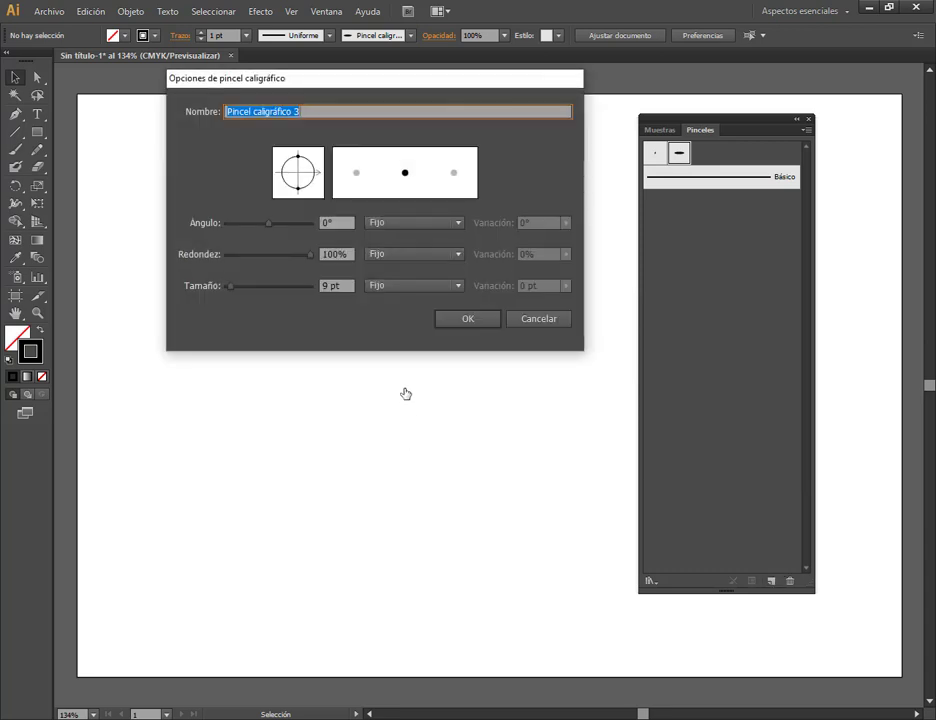
double_click(332, 287)
type("21")
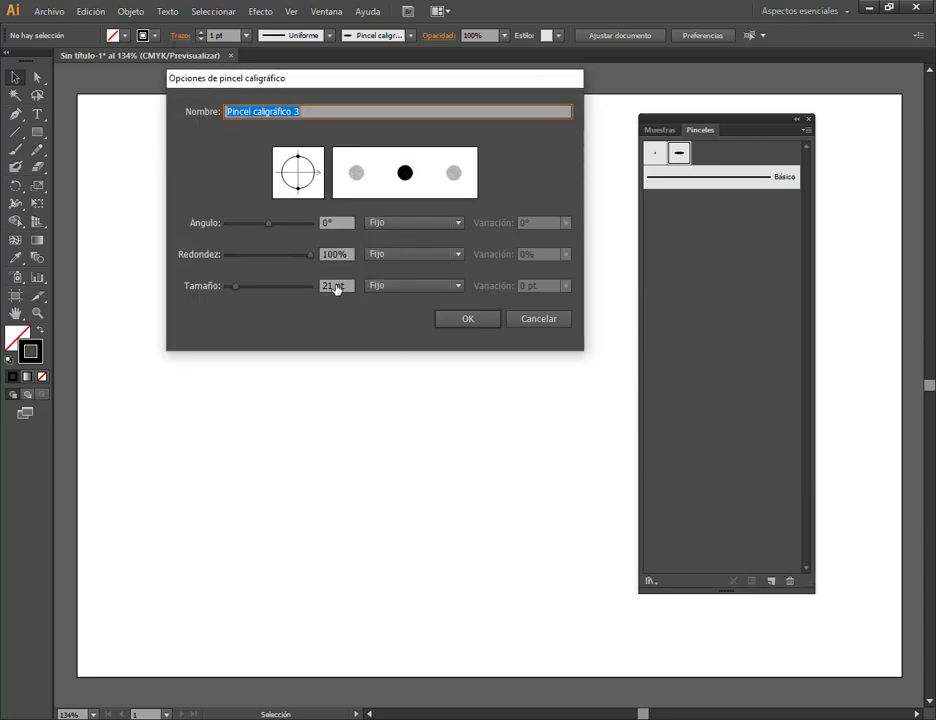
mouse_move(265, 226)
left_mouse_down()
mouse_move(233, 256)
mouse_move(287, 228)
left_mouse_up()
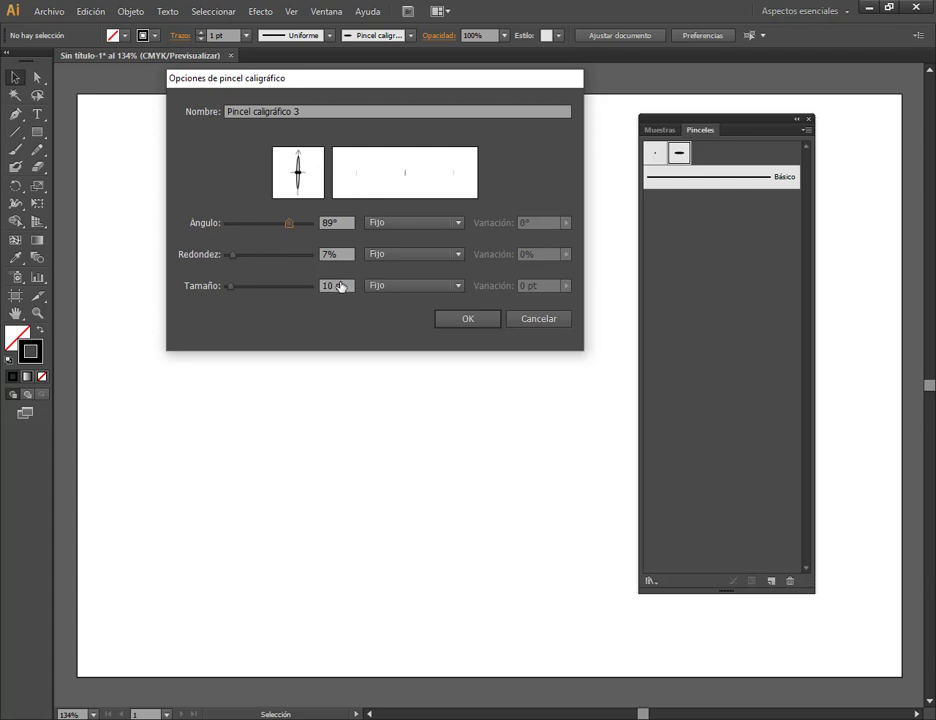
left_click(478, 319)
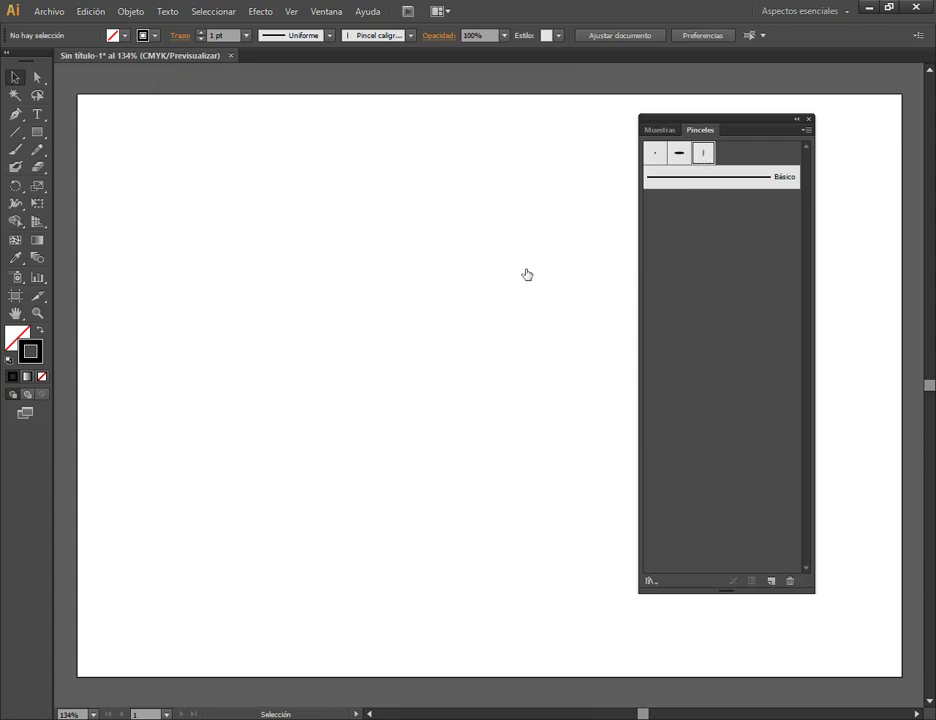
Step: Paint test strokes with each new calligraphic brush: a thin wave, a thick U, a hooked bar, p and & shapes
left_click(655, 153)
left_click(15, 149)
mouse_move(146, 157)
left_mouse_down()
mouse_move(167, 214)
mouse_move(167, 351)
mouse_move(193, 412)
left_mouse_up()
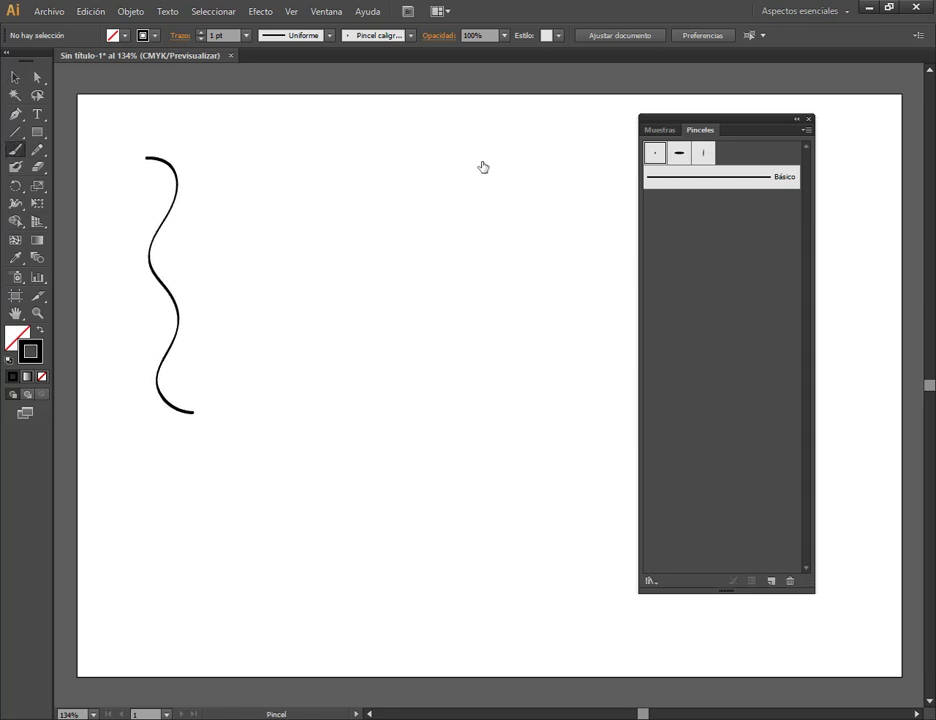
left_click(681, 155)
mouse_move(270, 167)
left_mouse_down()
mouse_move(278, 236)
mouse_move(270, 349)
mouse_move(318, 357)
mouse_move(334, 250)
mouse_move(365, 258)
left_mouse_up()
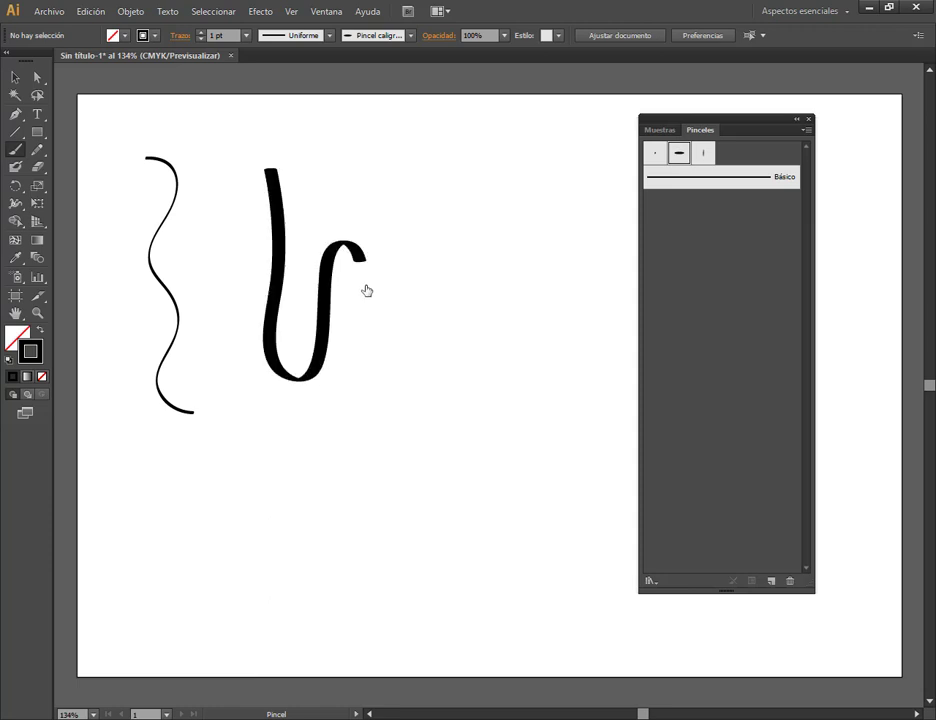
left_click(703, 153)
mouse_move(392, 207)
left_mouse_down()
mouse_move(445, 208)
mouse_move(452, 335)
left_mouse_up()
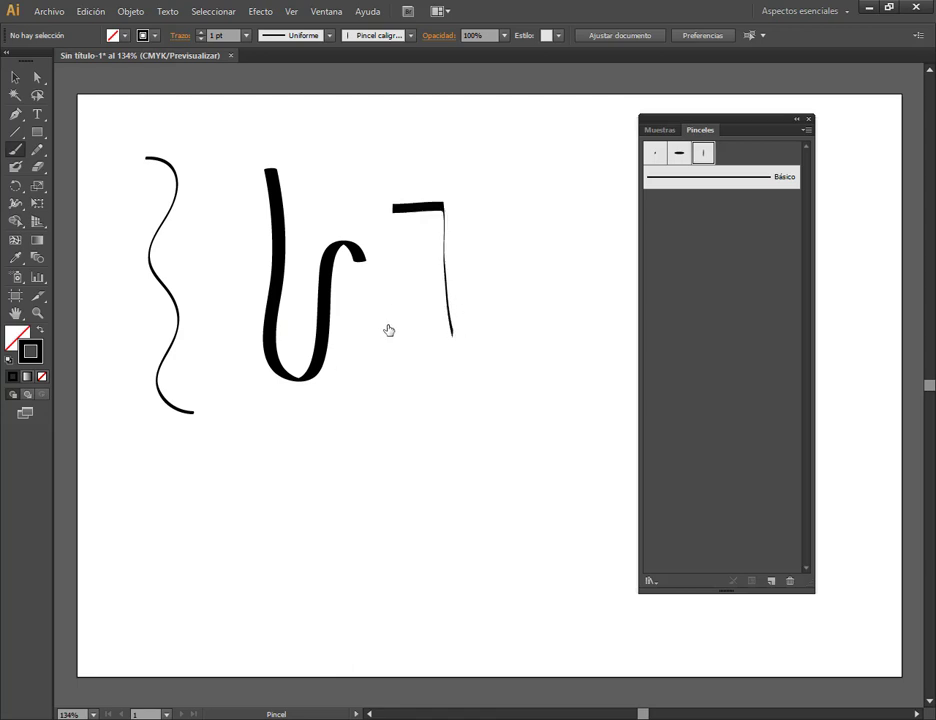
mouse_move(385, 390)
left_mouse_down()
mouse_move(390, 316)
mouse_move(387, 355)
left_mouse_up()
mouse_move(445, 368)
left_mouse_down()
mouse_move(427, 347)
mouse_move(476, 398)
left_mouse_up()
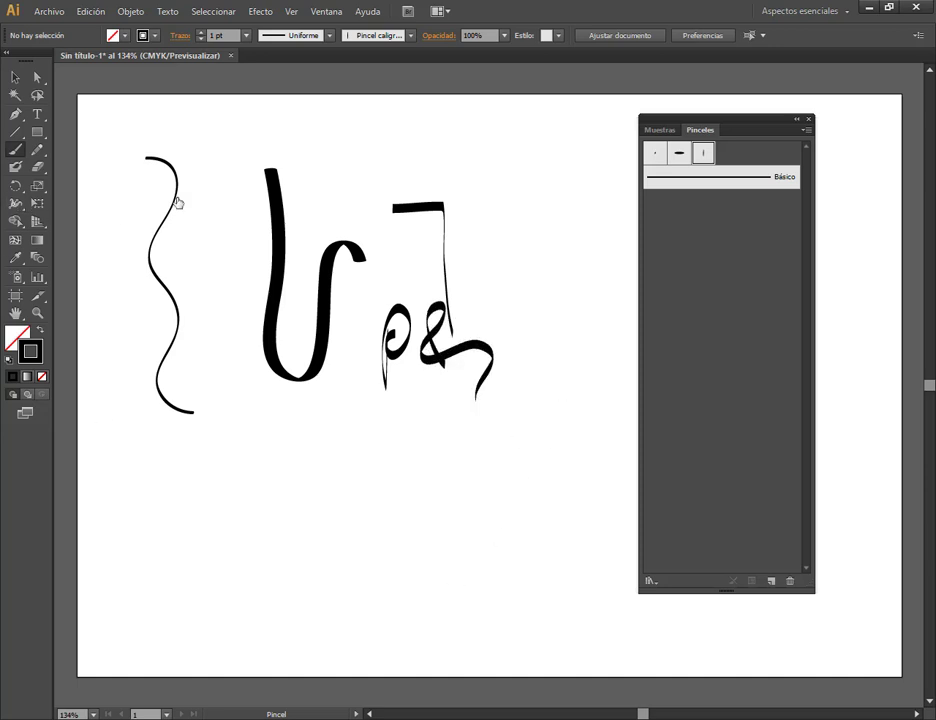
Step: Reposition the hooked bar, and move, enlarge and rotate the ampersand stroke about 45°
key("v")
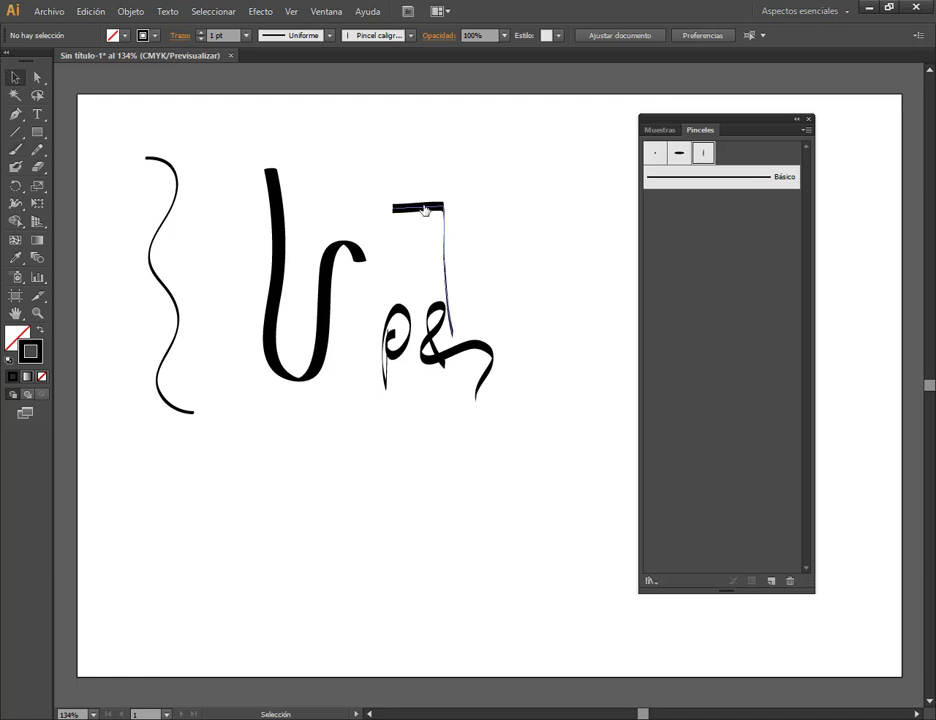
left_click_drag(426, 207, 466, 158)
left_click_drag(427, 335, 454, 390)
left_click_drag(519, 445, 634, 537)
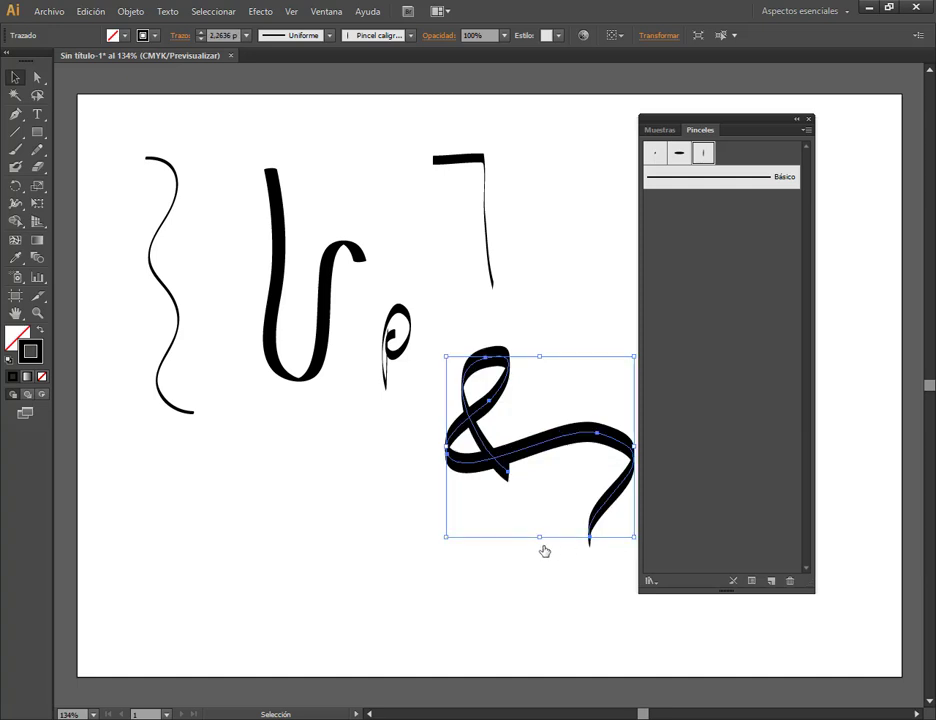
left_click_drag(443, 550, 384, 451)
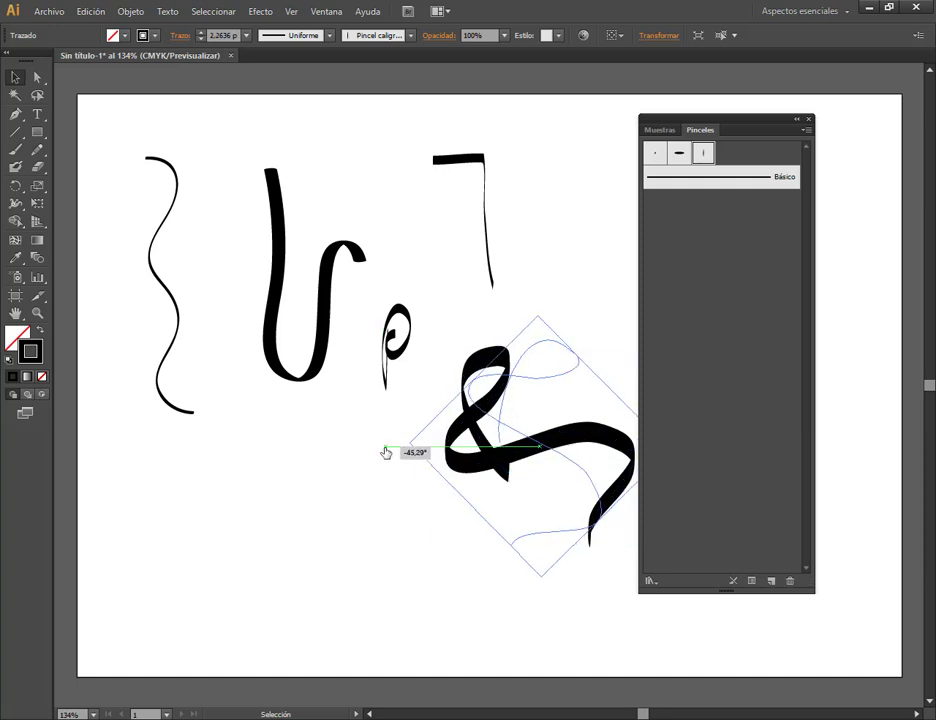
left_click(577, 296)
left_click_drag(561, 346, 549, 294)
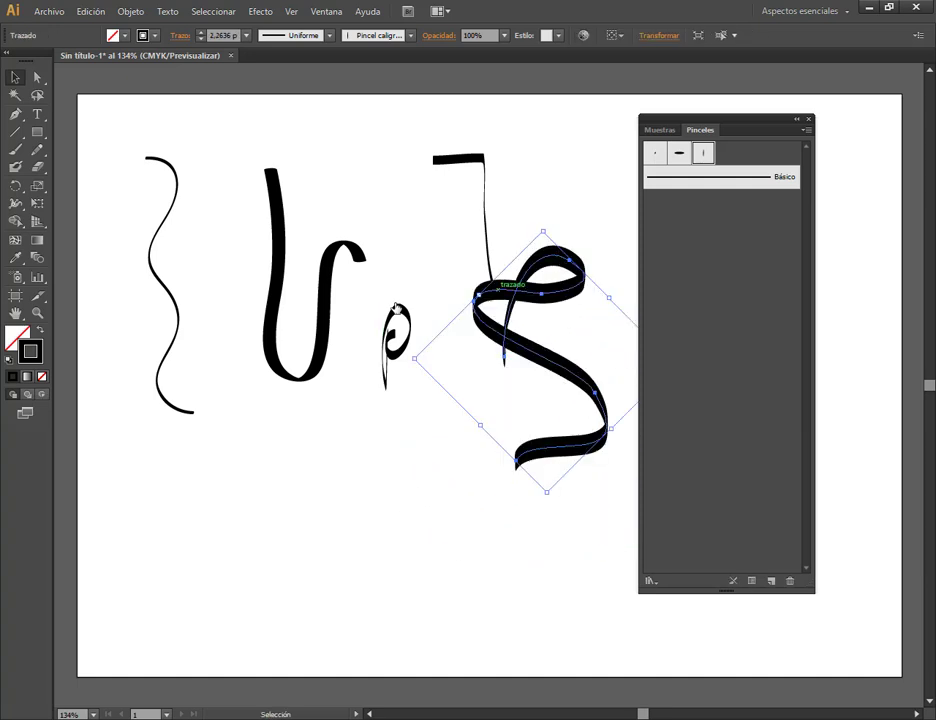
Step: Colour the ribbon stroke orange and shift the top bar and U strokes left
left_click(155, 35)
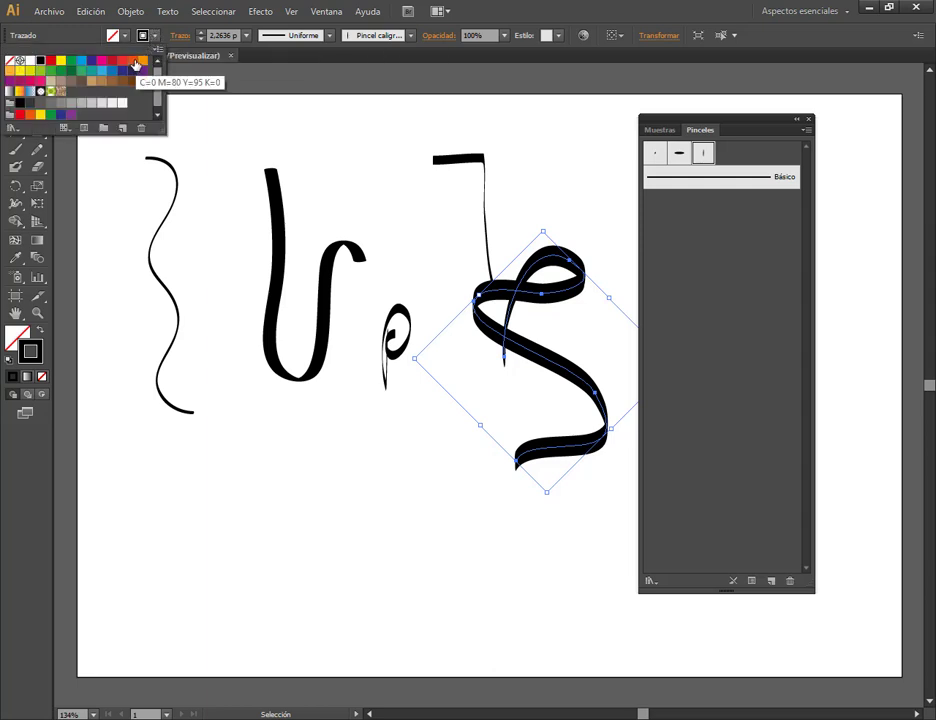
left_click(136, 64)
left_click(426, 246)
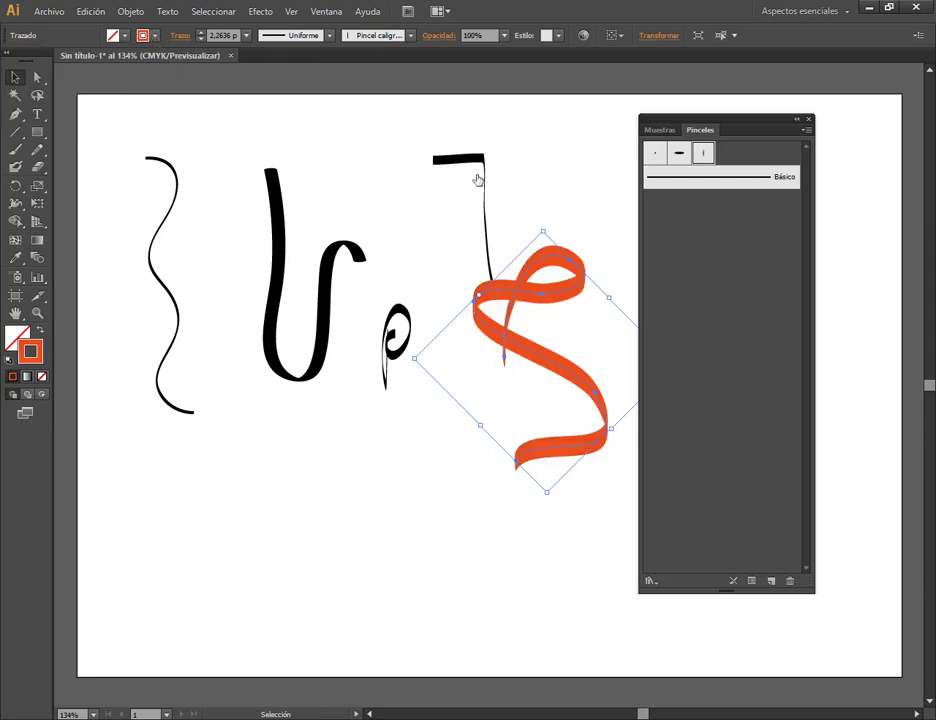
left_click_drag(470, 167, 390, 161)
left_click_drag(334, 257, 316, 287)
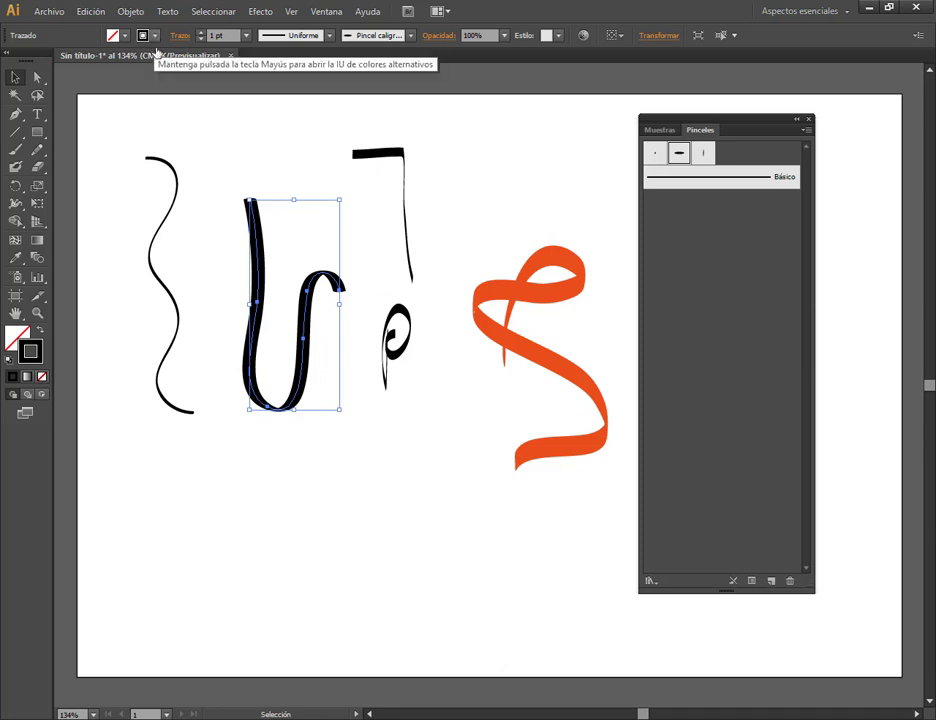
Step: Colour the wavy line blue, then select all strokes and delete them
left_click_drag(130, 133, 420, 436)
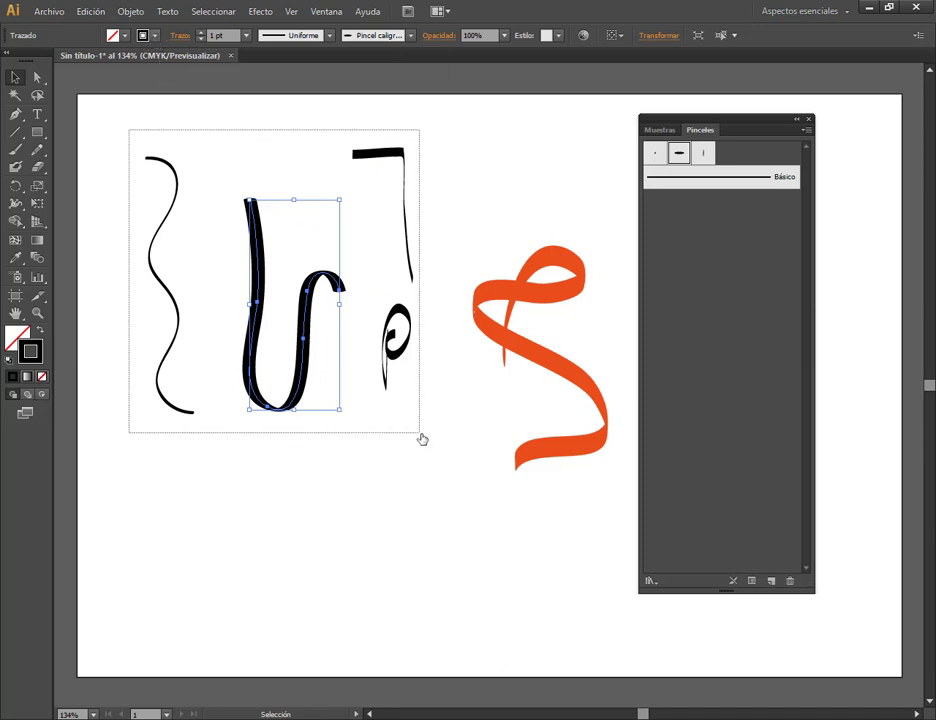
left_click(219, 188)
left_click(175, 188)
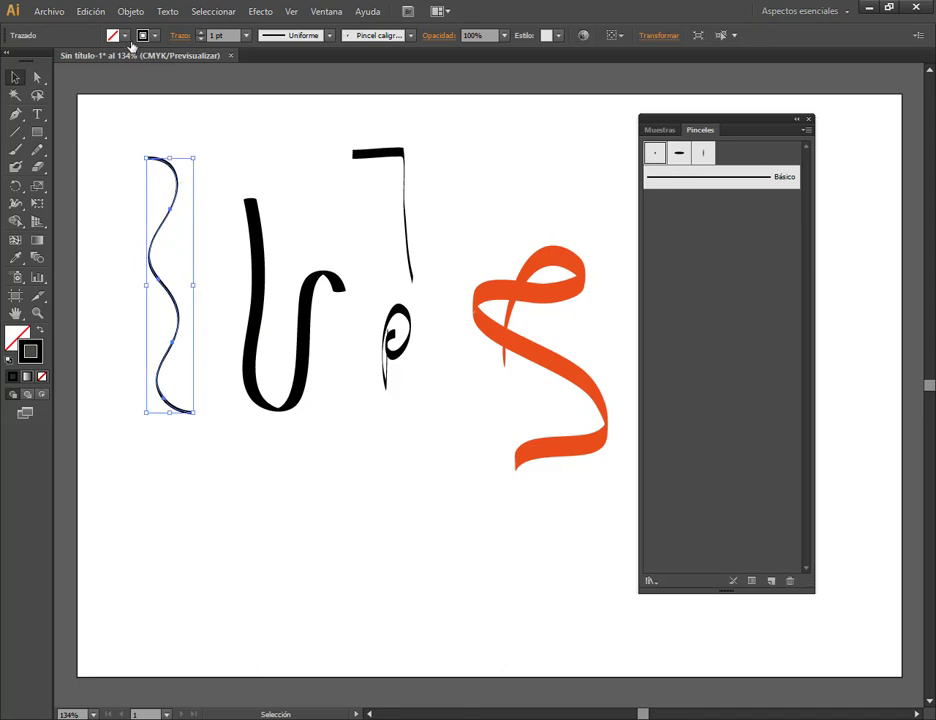
left_click(155, 36)
left_click(121, 70)
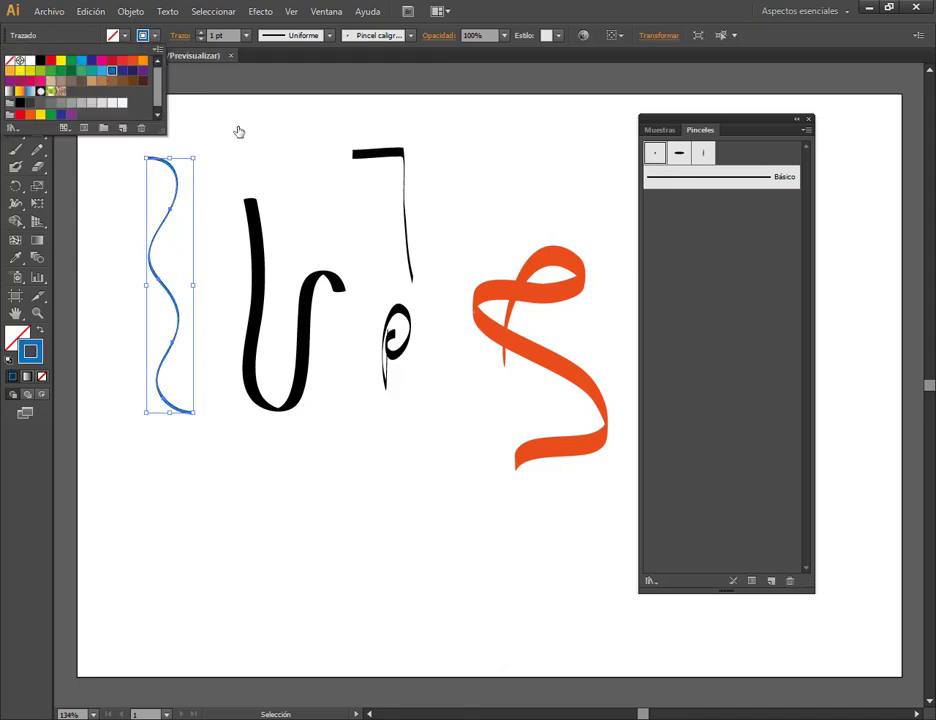
left_click(140, 146)
left_click_drag(133, 150, 586, 533)
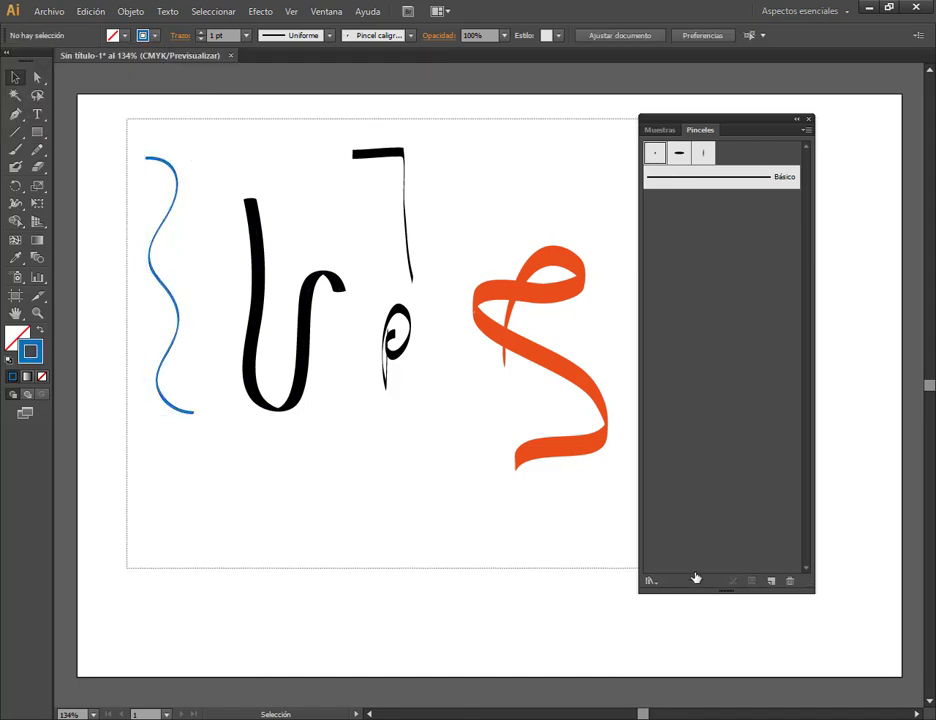
key("Delete")
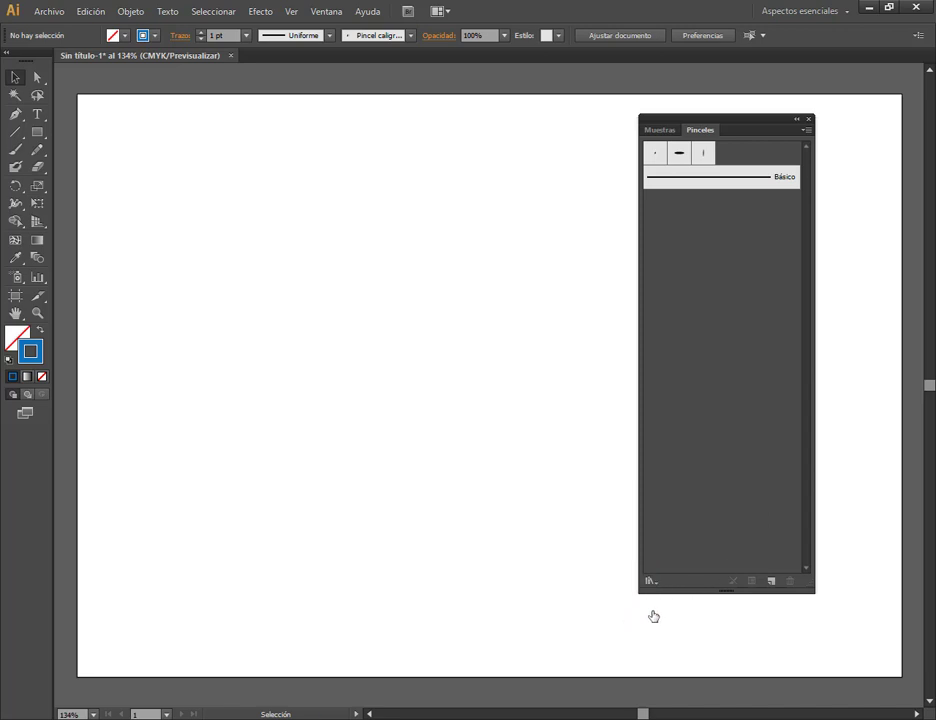
Step: Start saving the brushes as a library in Documentos > 1. Curso Operador Grafico > Illustrator
left_click(652, 582)
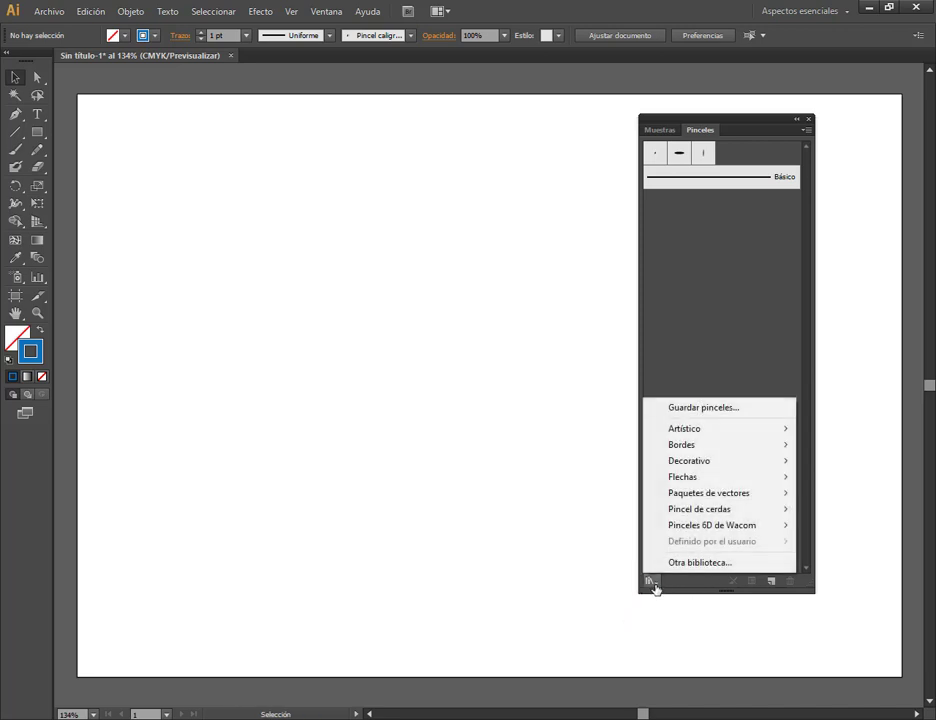
left_click(712, 408)
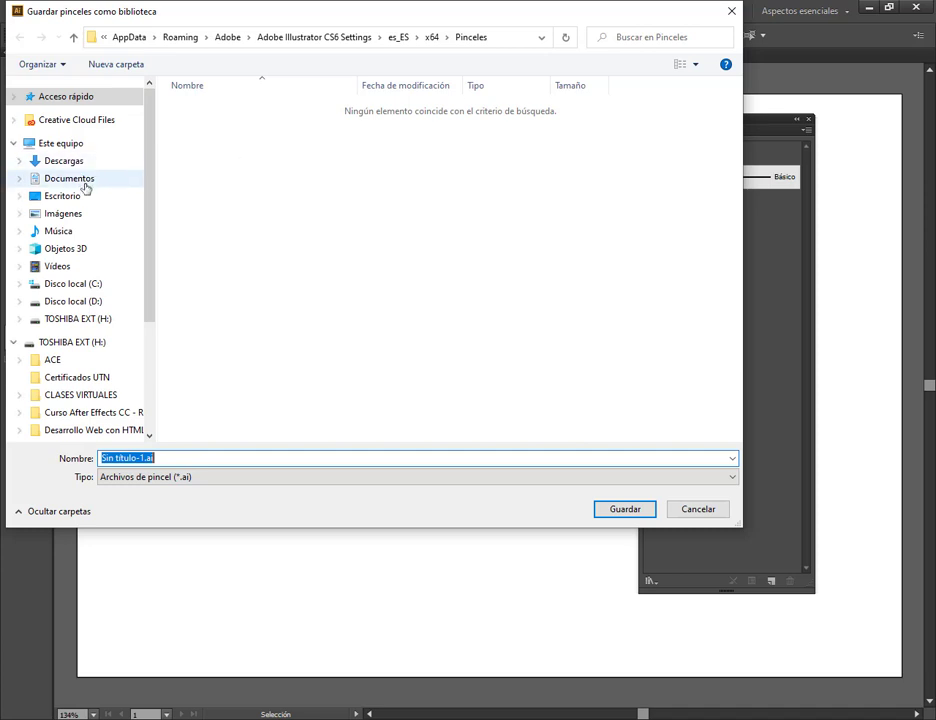
left_click(78, 186)
double_click(288, 140)
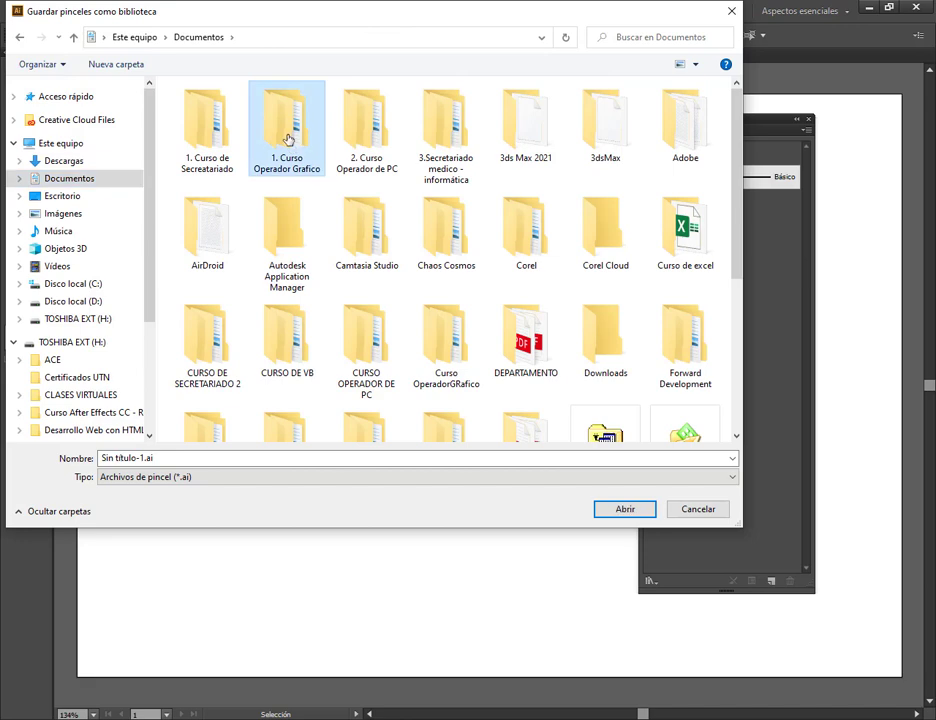
double_click(208, 107)
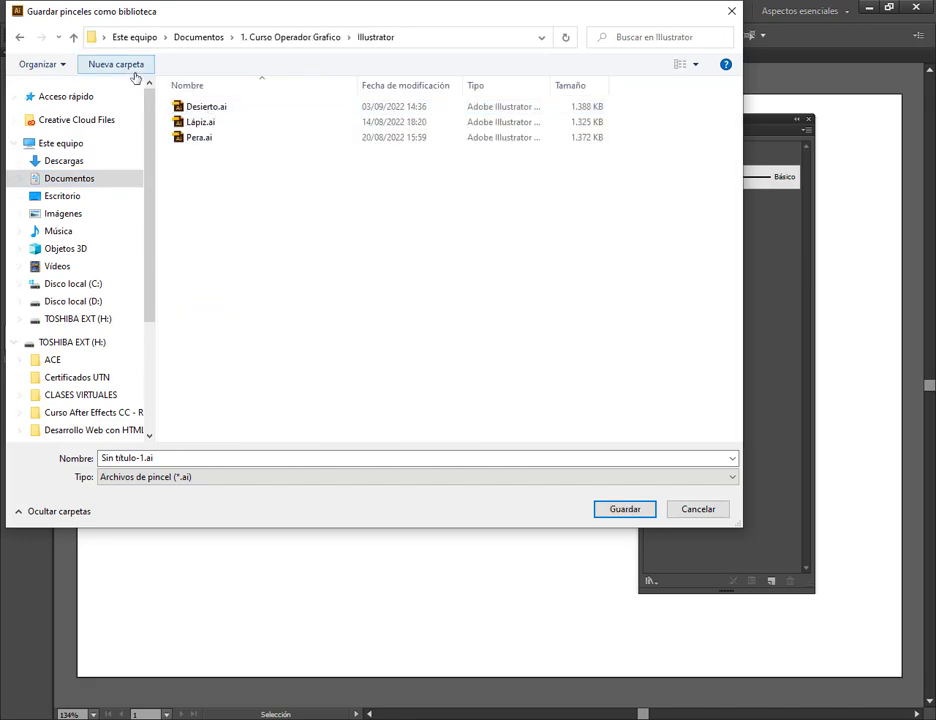
Step: Create a Mis pinceles folder and save the brush library there as Pinceles calig…
left_click(135, 70)
type("M")
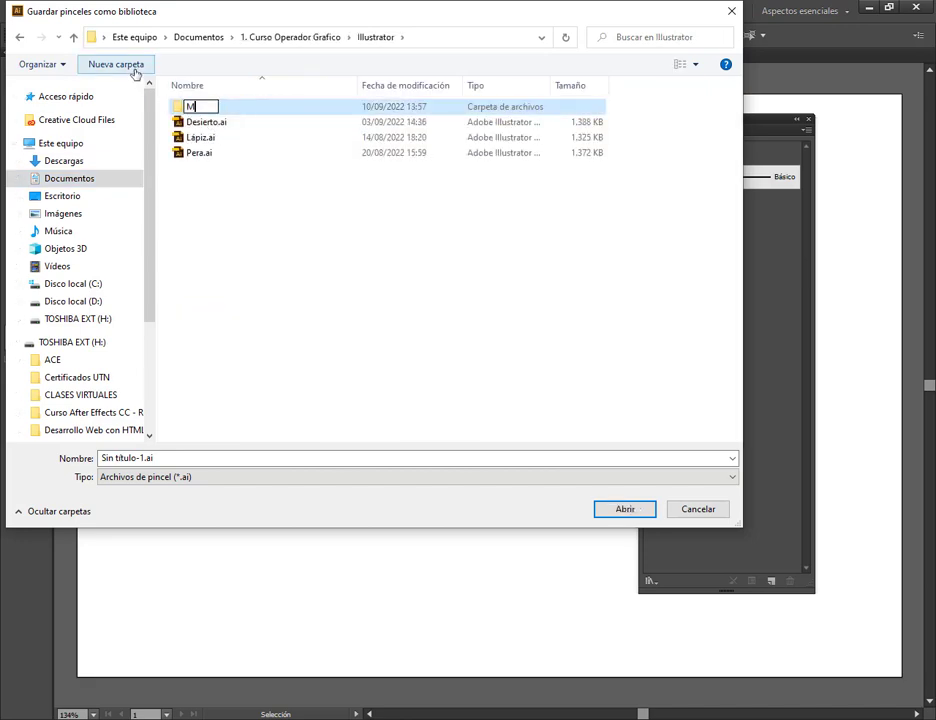
type("is pinceles")
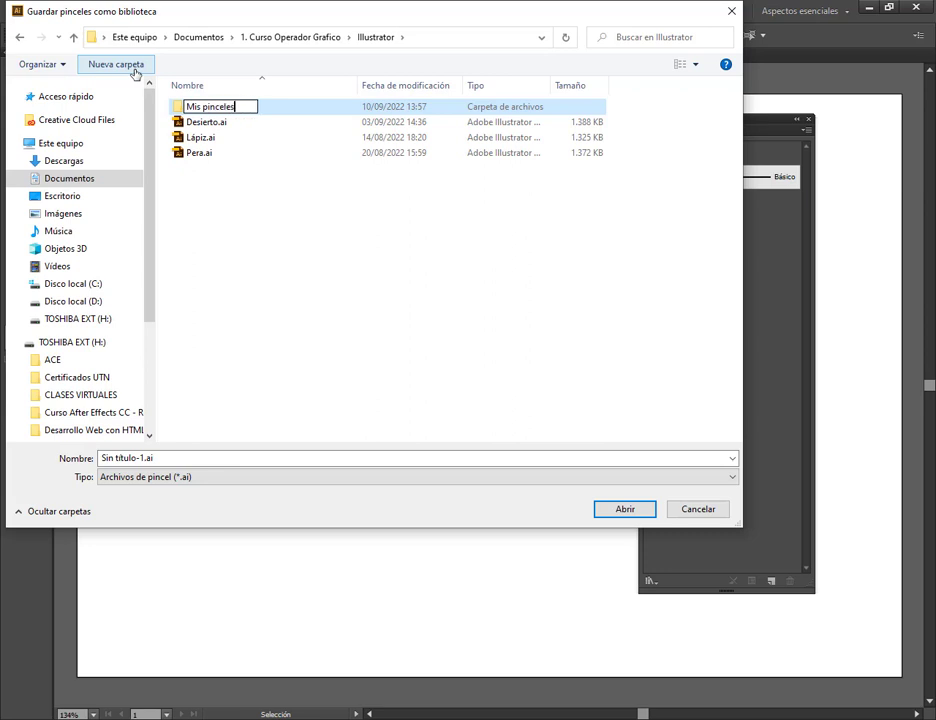
key("Return")
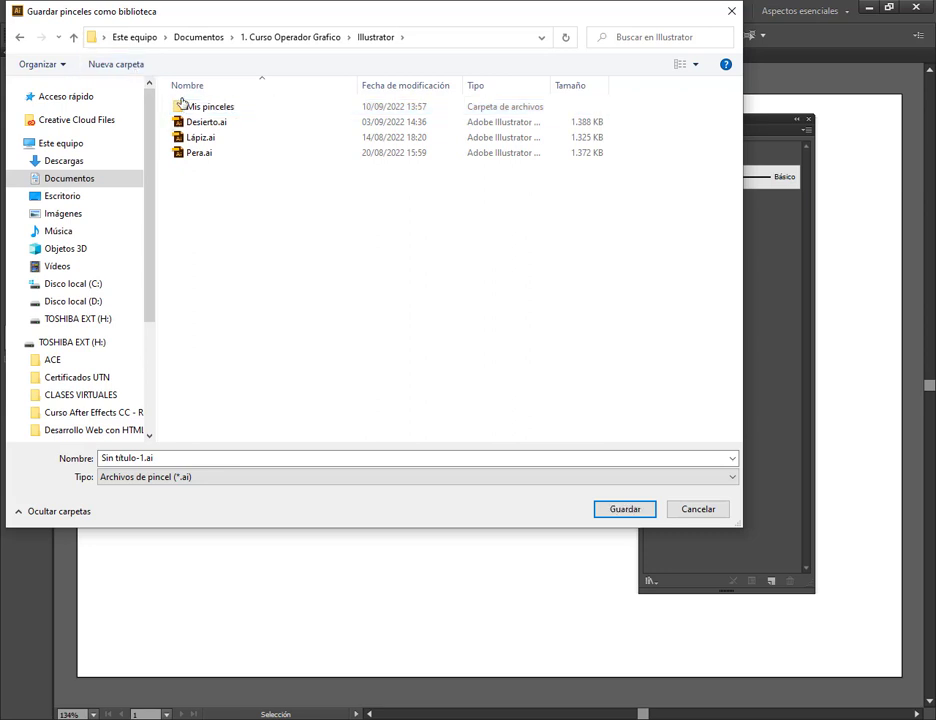
double_click(190, 106)
left_click(186, 456)
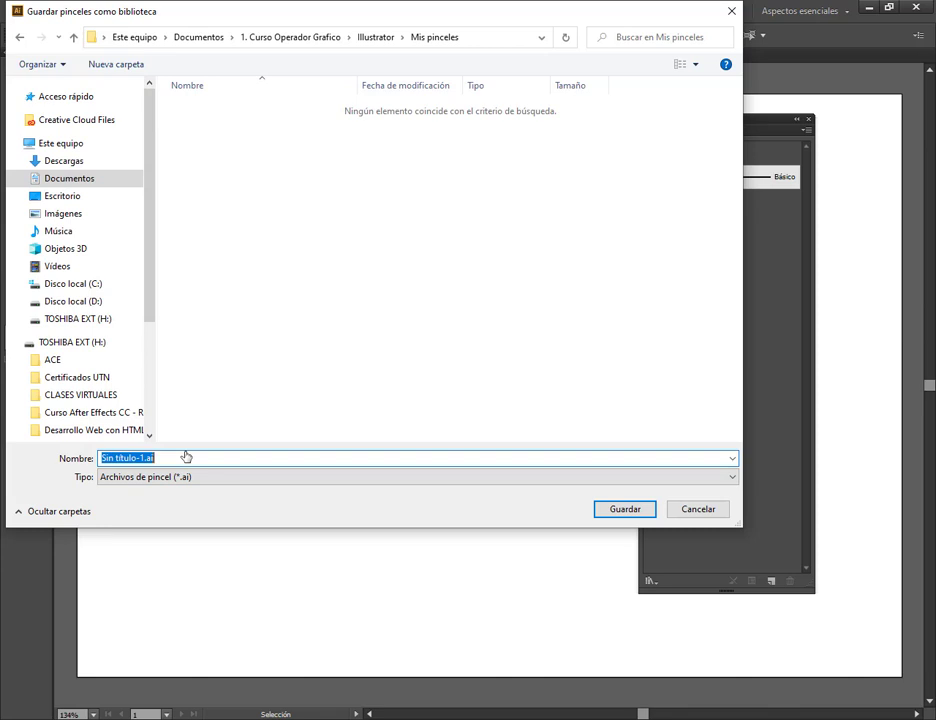
type("p")
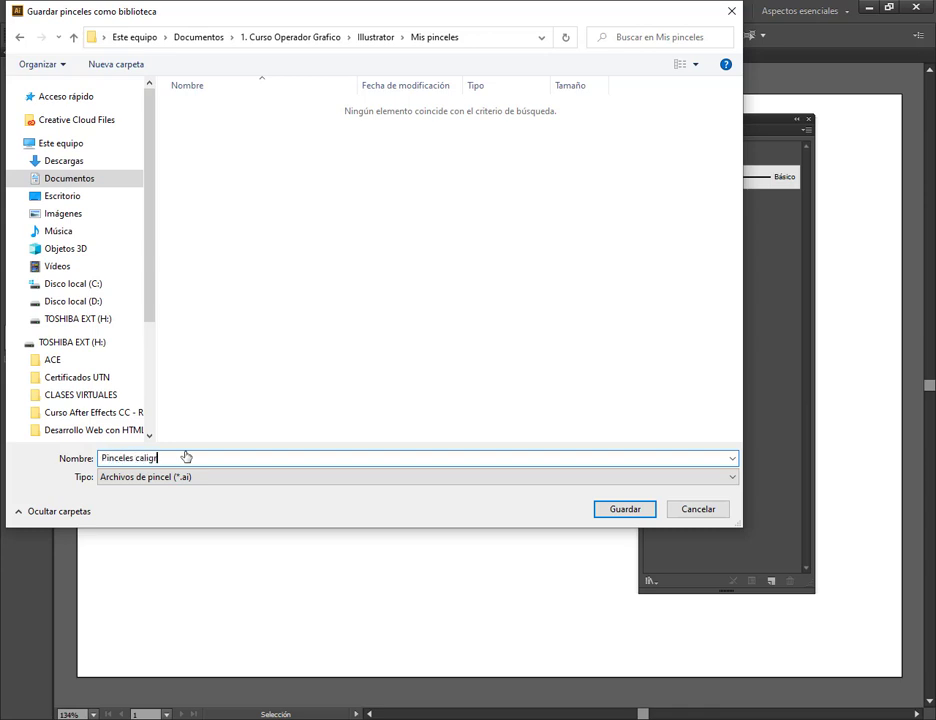
key("Return")
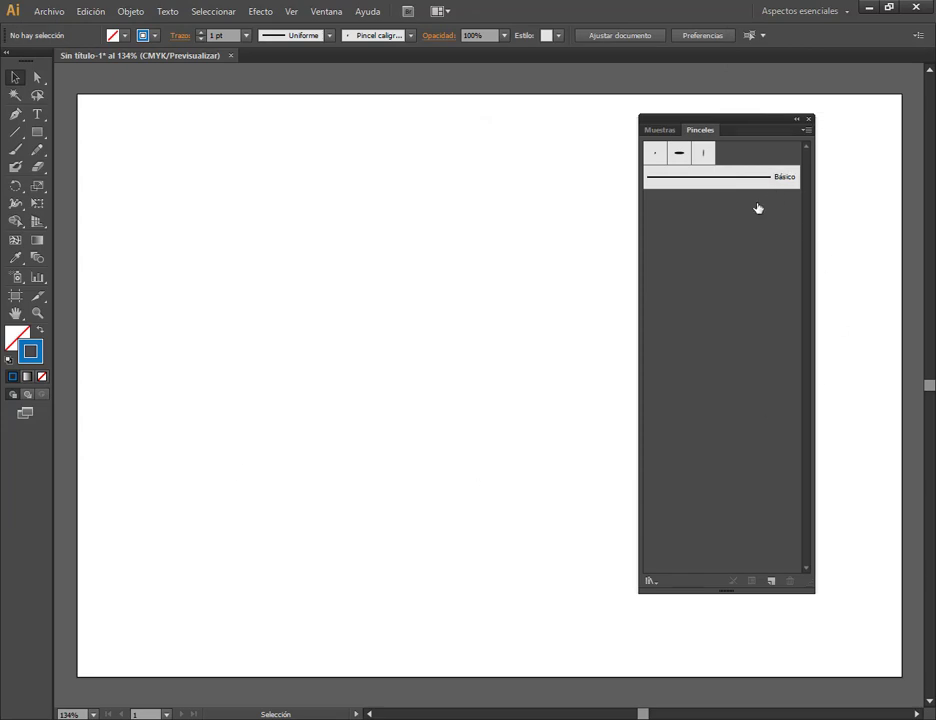
Step: Create a new document with the default settings and select its default brushes
left_click(60, 11)
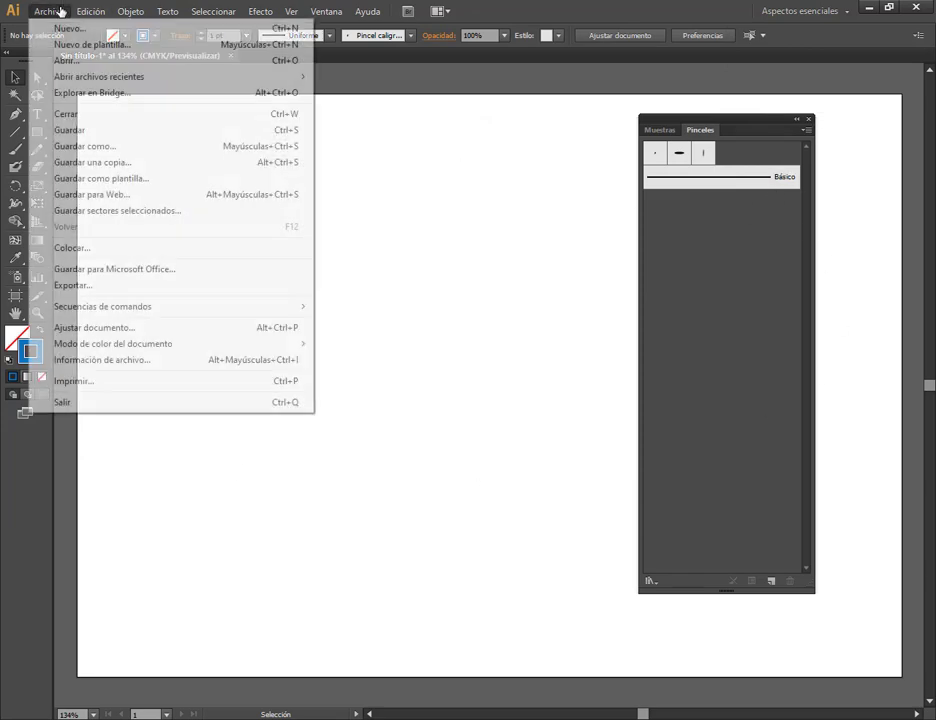
left_click(60, 27)
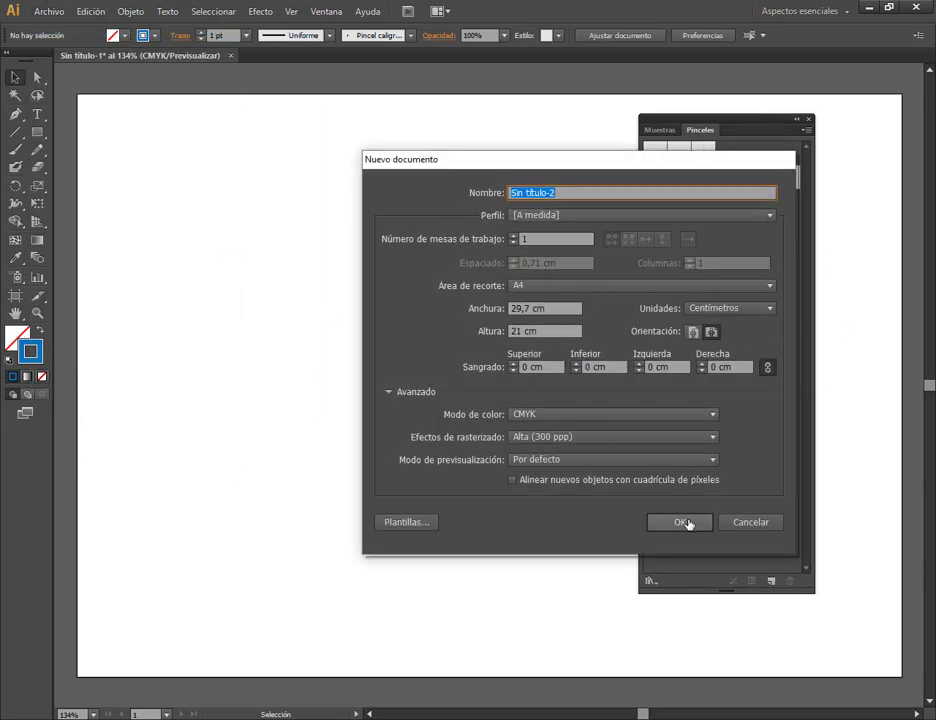
left_click(684, 522)
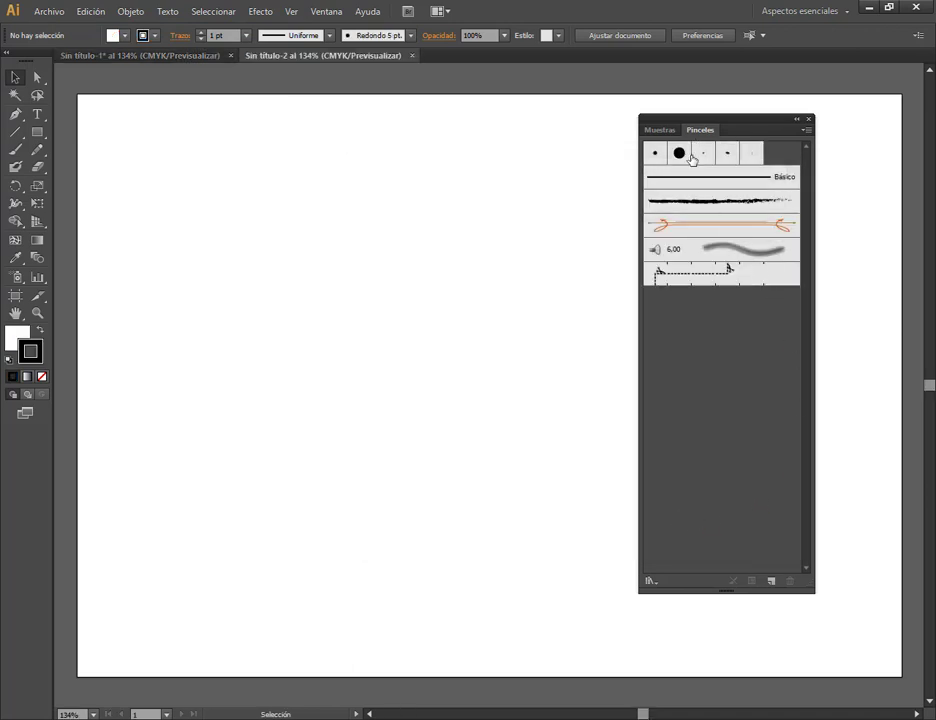
left_click_drag(643, 140, 807, 291)
Step: Load the Pinceles caligráficos library from Documentos > Mis pinceles, then bring the Meet call forward
left_click(650, 582)
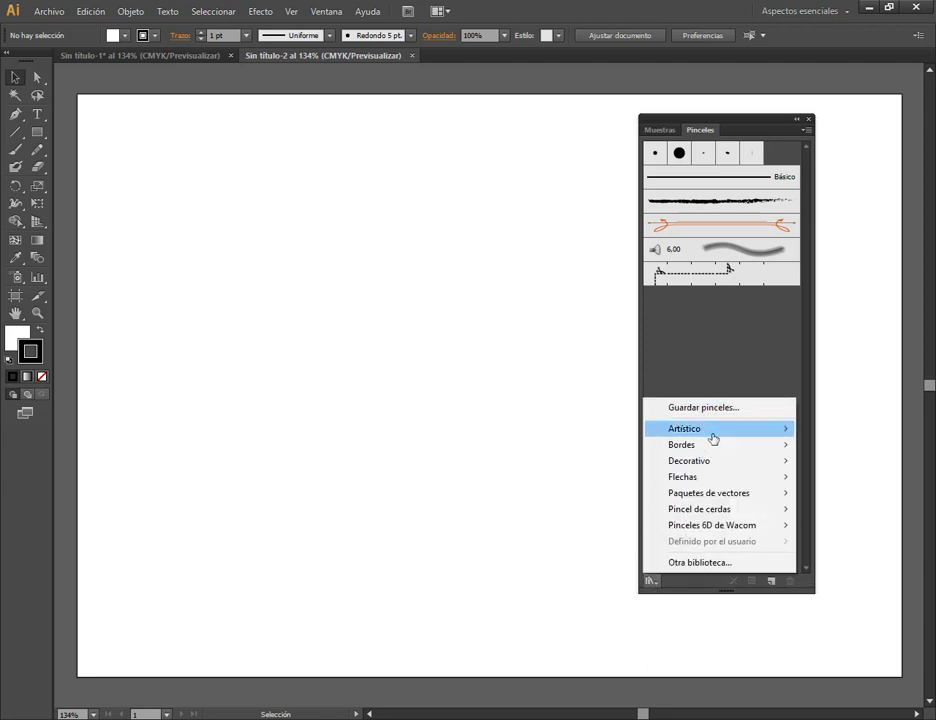
mouse_move(690, 444)
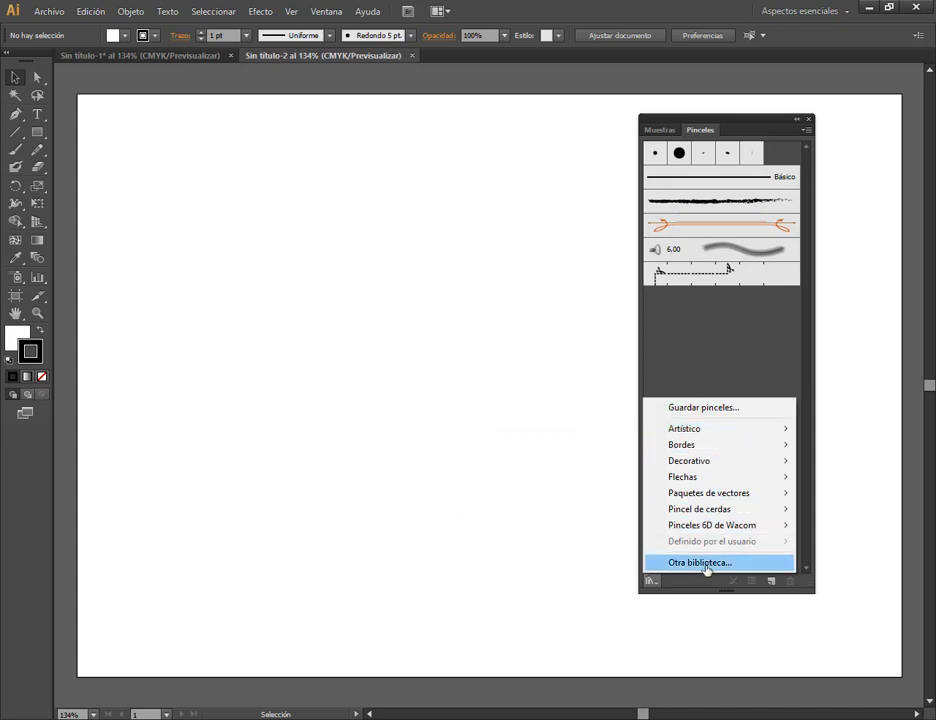
left_click(706, 563)
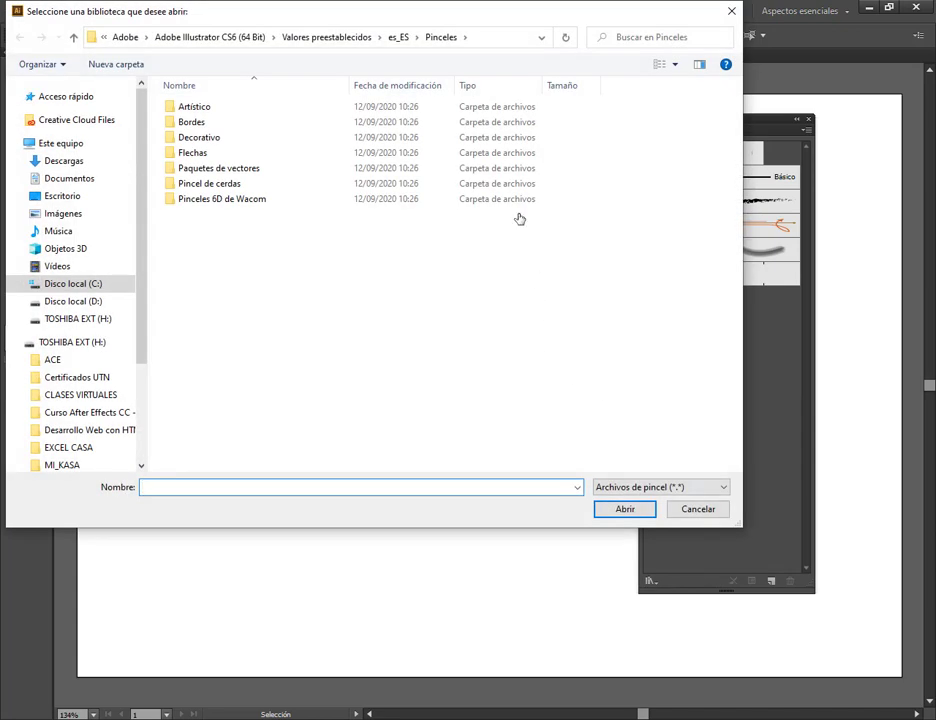
left_click(69, 178)
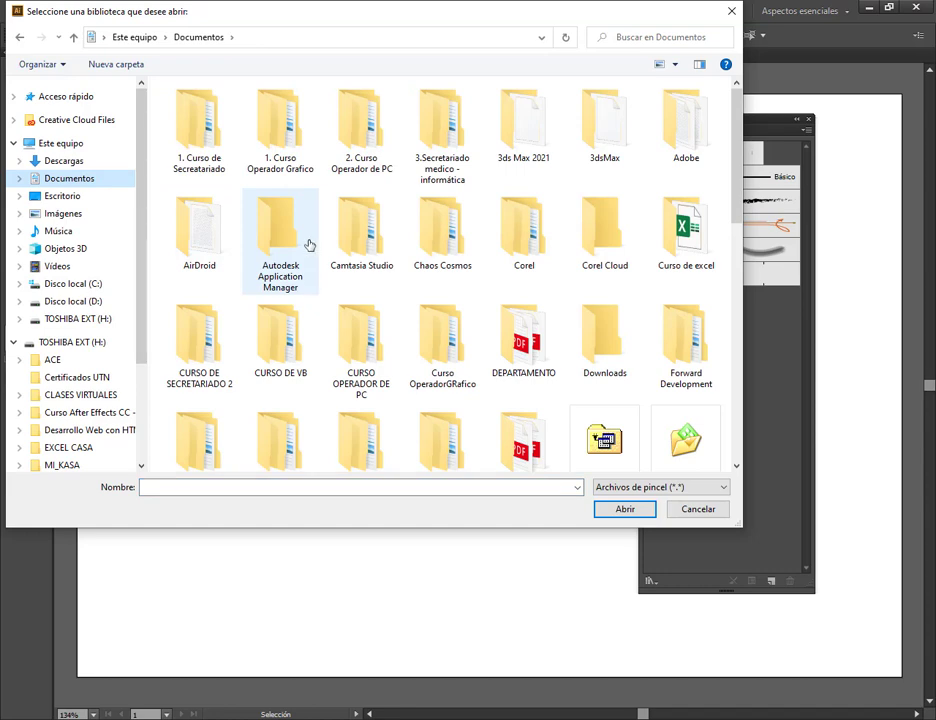
double_click(300, 145)
double_click(208, 108)
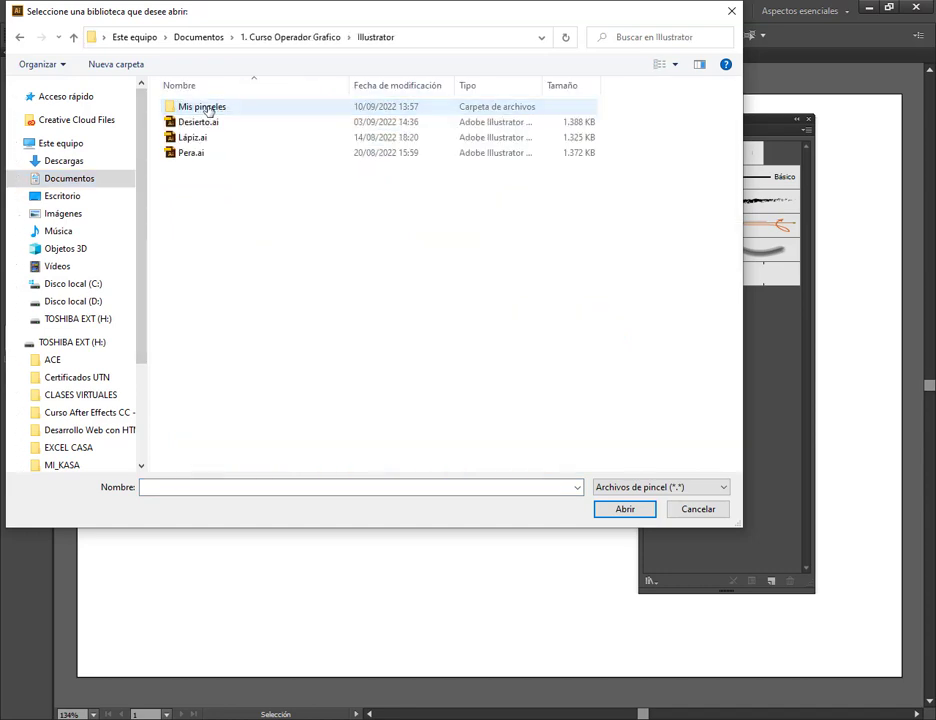
double_click(208, 107)
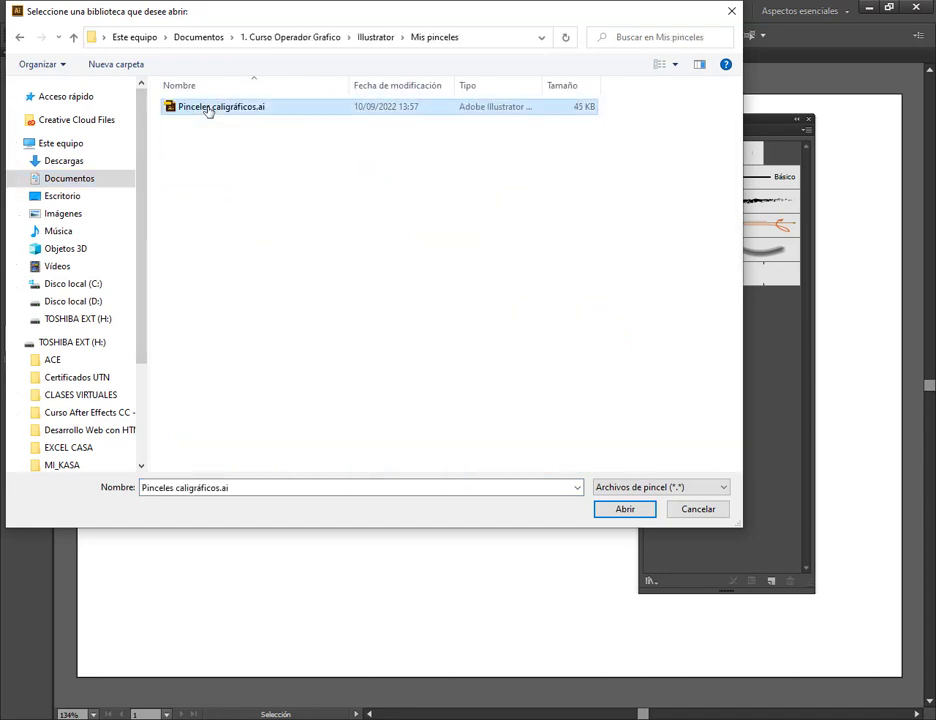
double_click(208, 106)
left_click_drag(203, 275, 424, 197)
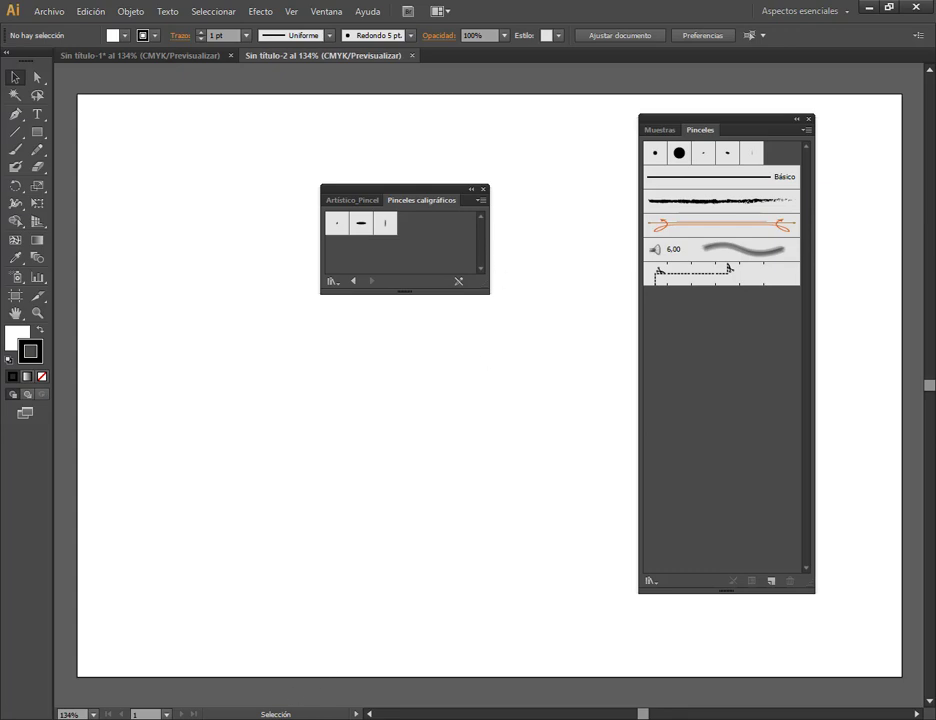
left_click(134, 643)
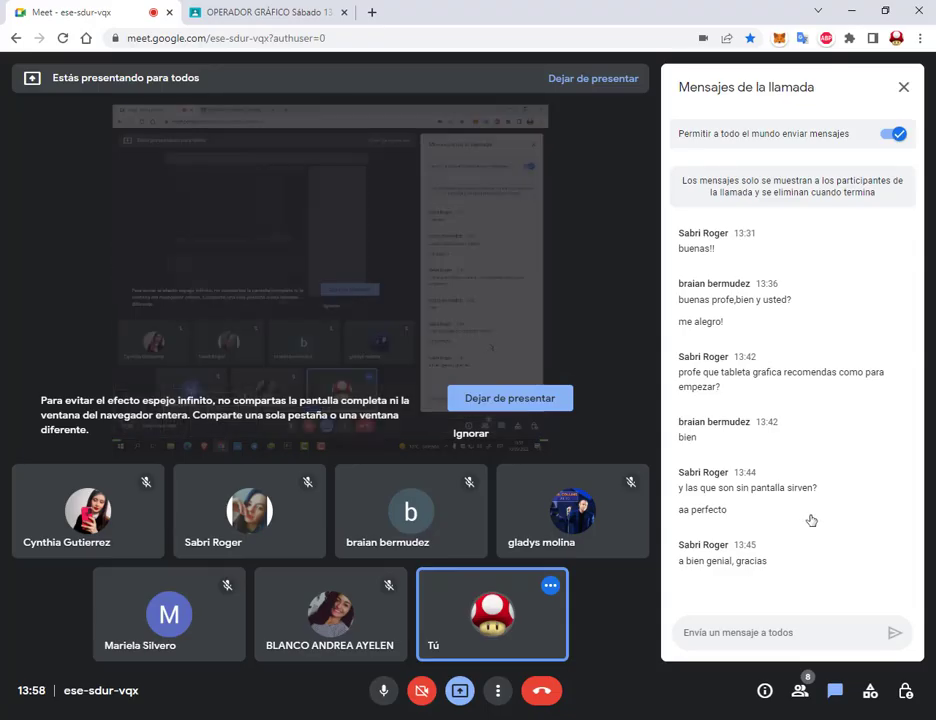
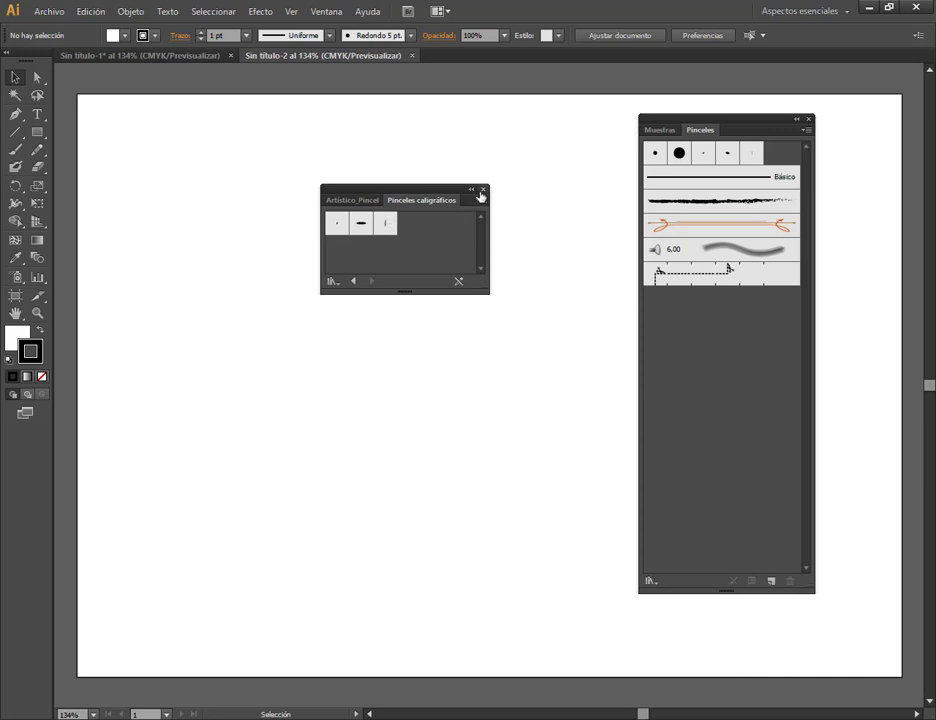
Step: Close the calligraphic brushes panel and Sin título-1 without saving, then cancel a New Brush dialog
left_click(484, 190)
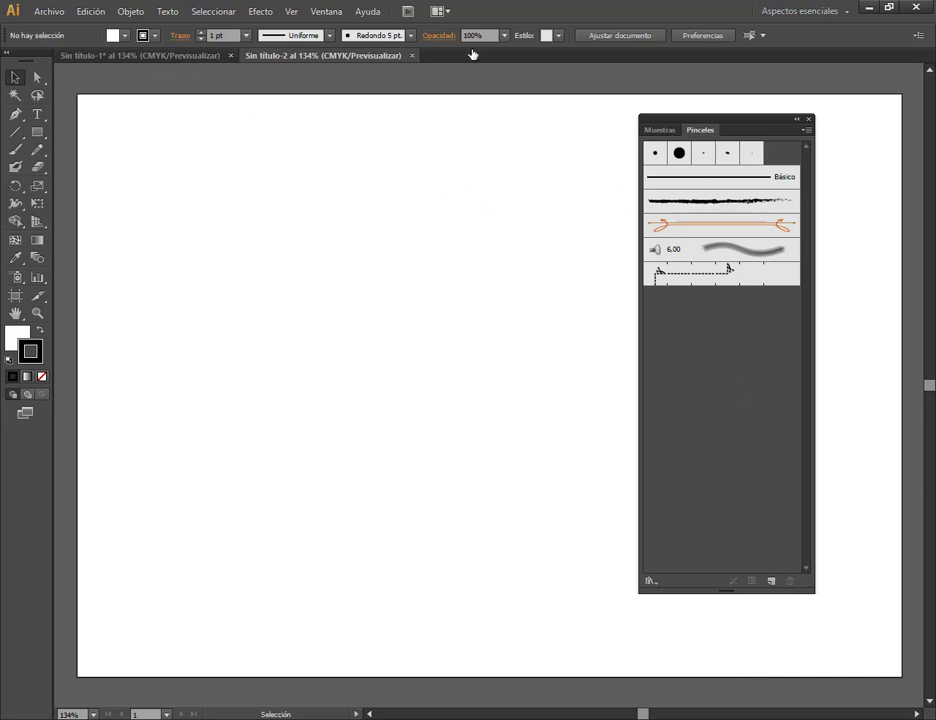
left_click(231, 55)
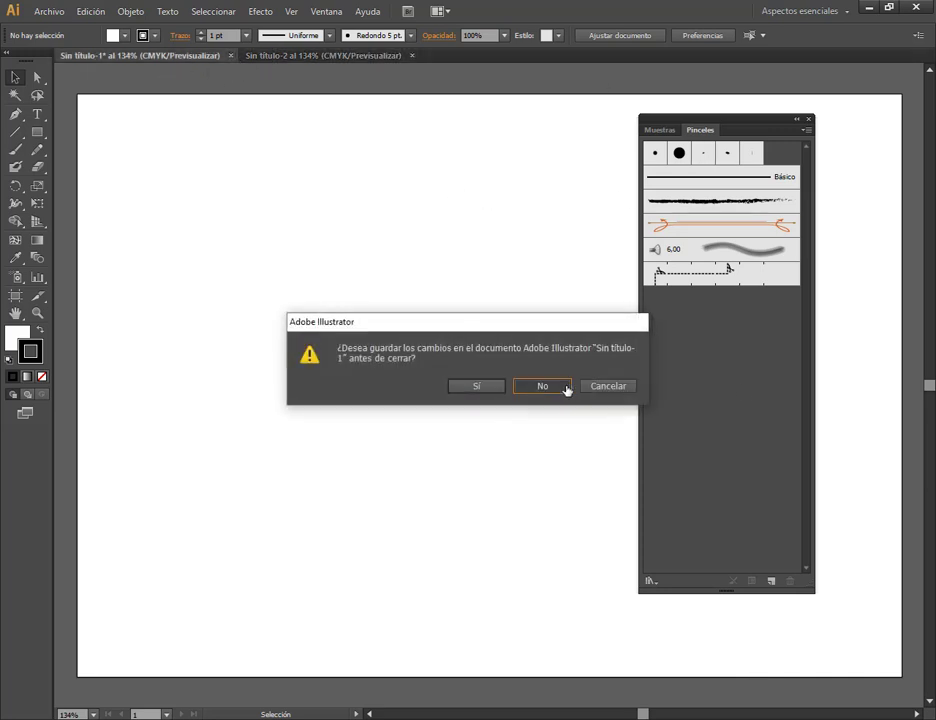
left_click(563, 388)
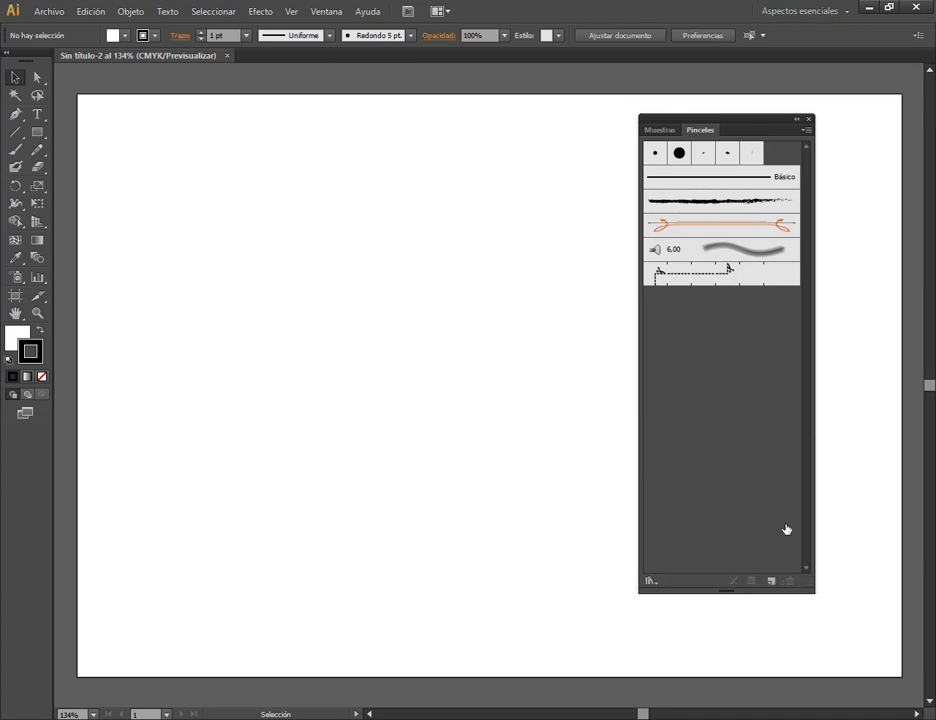
left_click(773, 580)
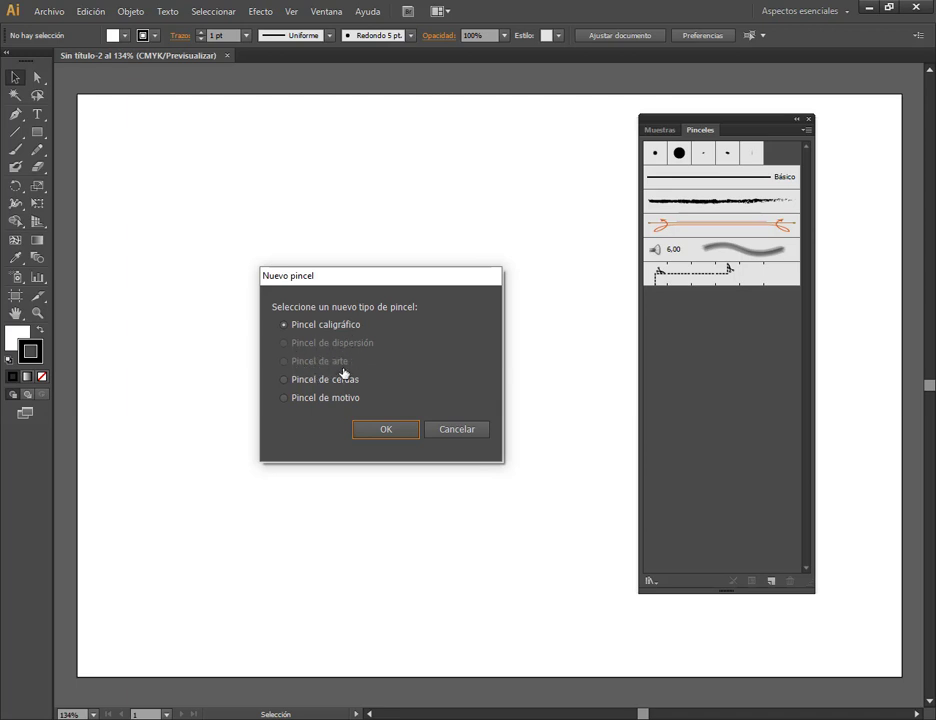
left_click(466, 432)
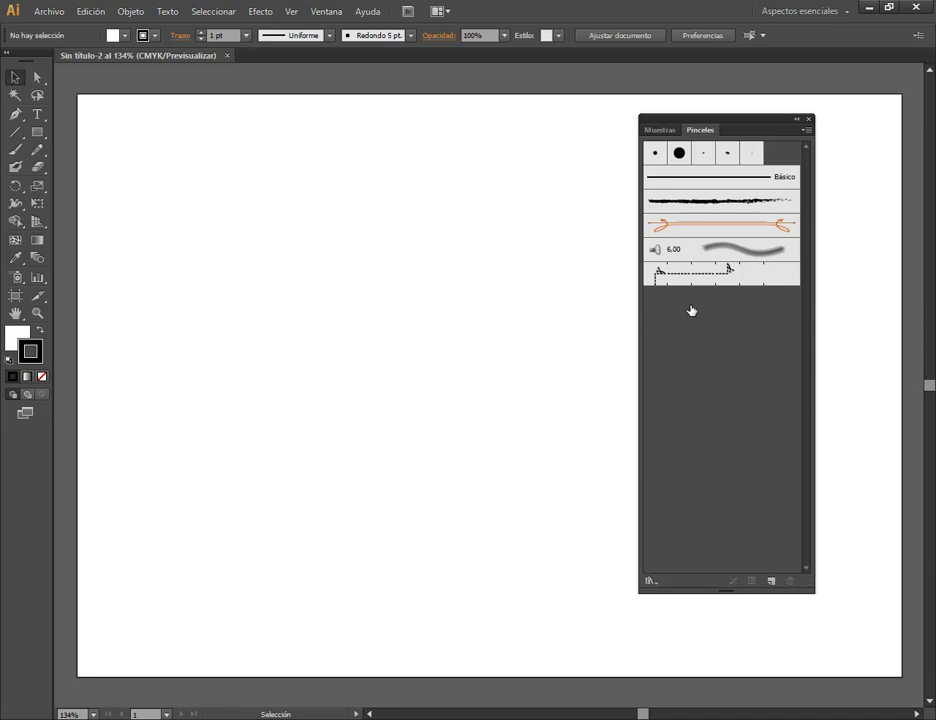
Step: Draw a small circle with the Ellipse tool
left_click(41, 134)
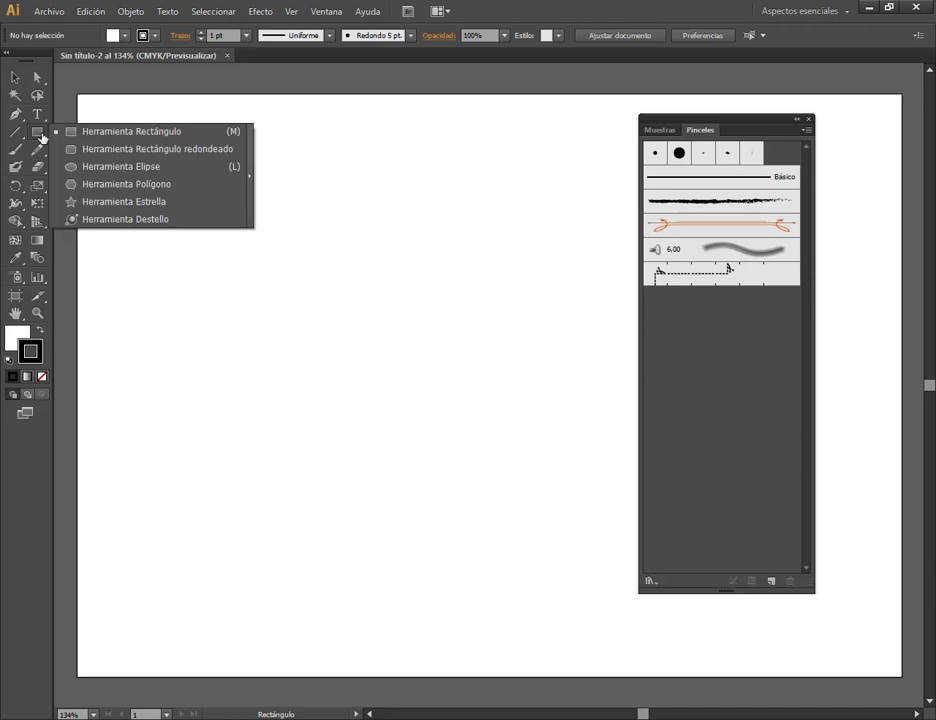
left_click(110, 166)
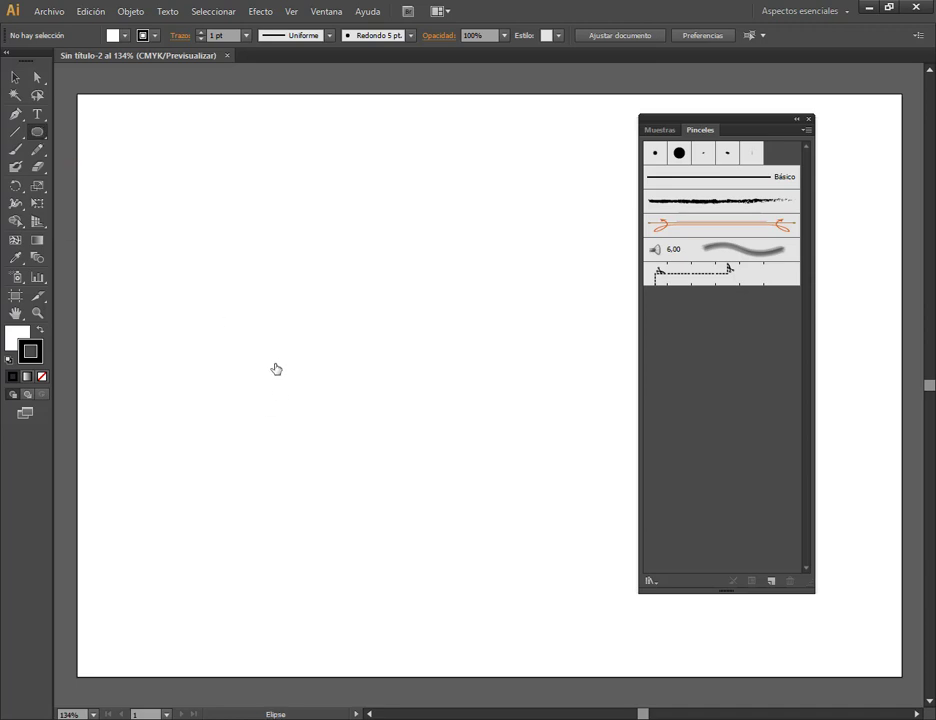
left_click_drag(271, 340, 299, 372)
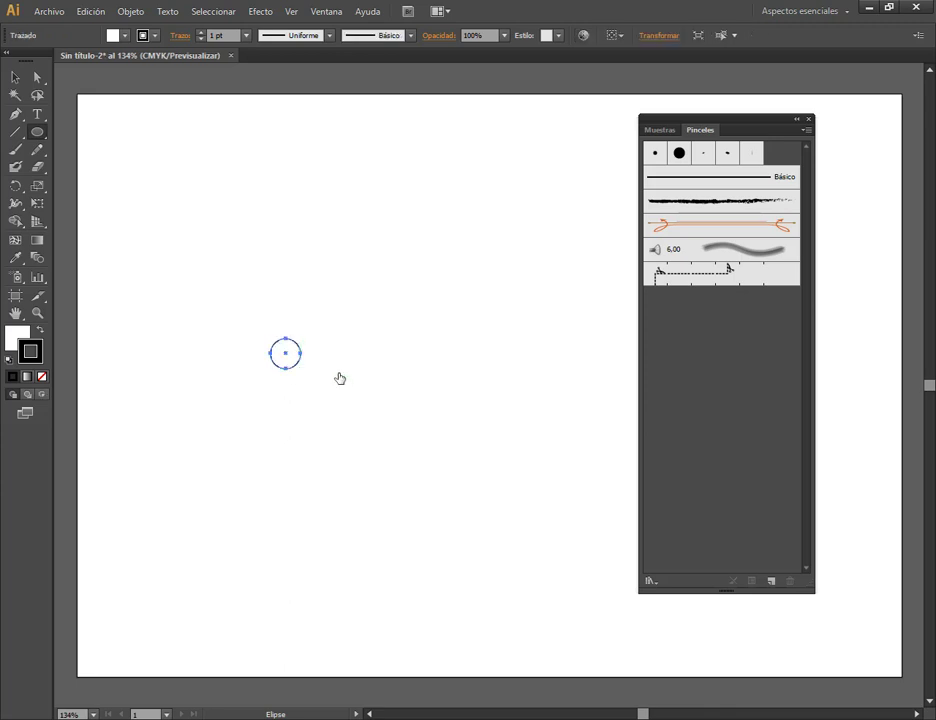
scroll(334, 362, "up", 1)
scroll(334, 362, "up", 1)
scroll(333, 362, "up", 1)
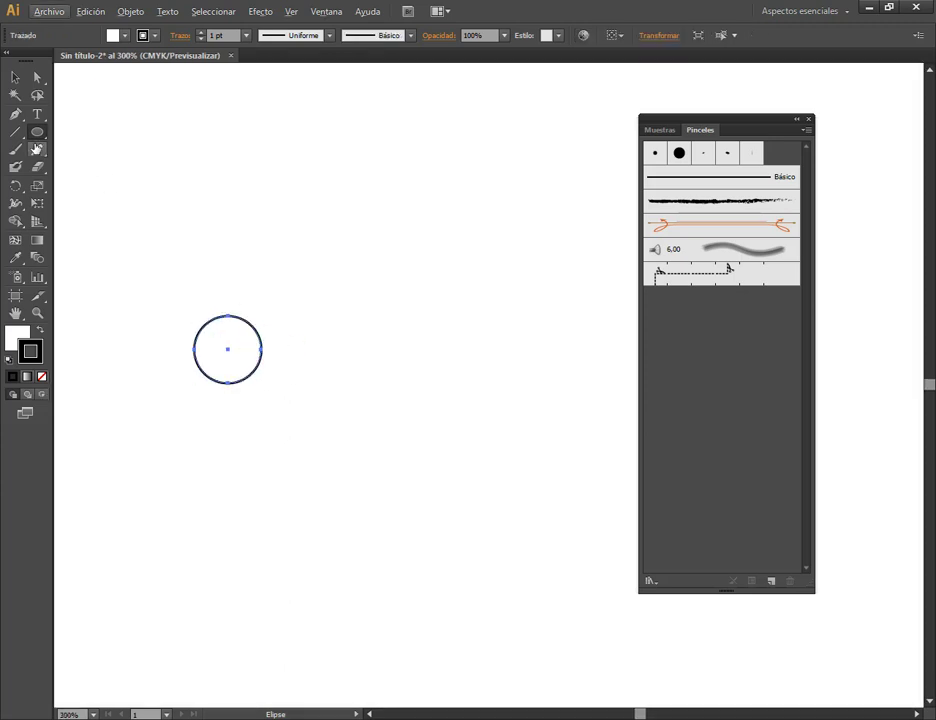
Step: Draw a horizontal line below the circle and raise its stroke weight to 5 pt
left_click(16, 133)
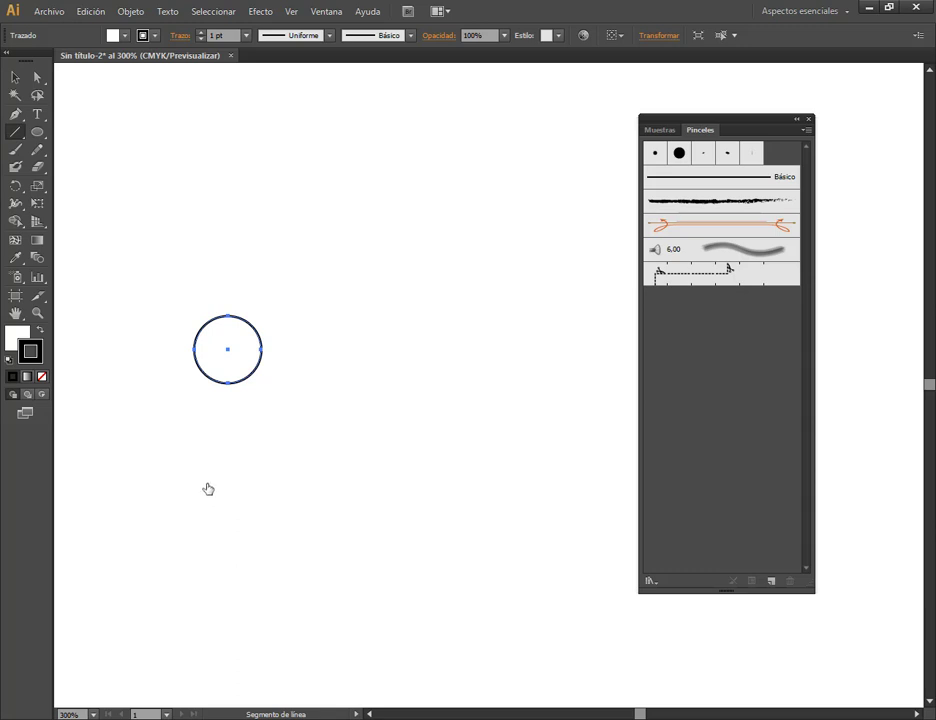
left_click_drag(206, 483, 518, 485)
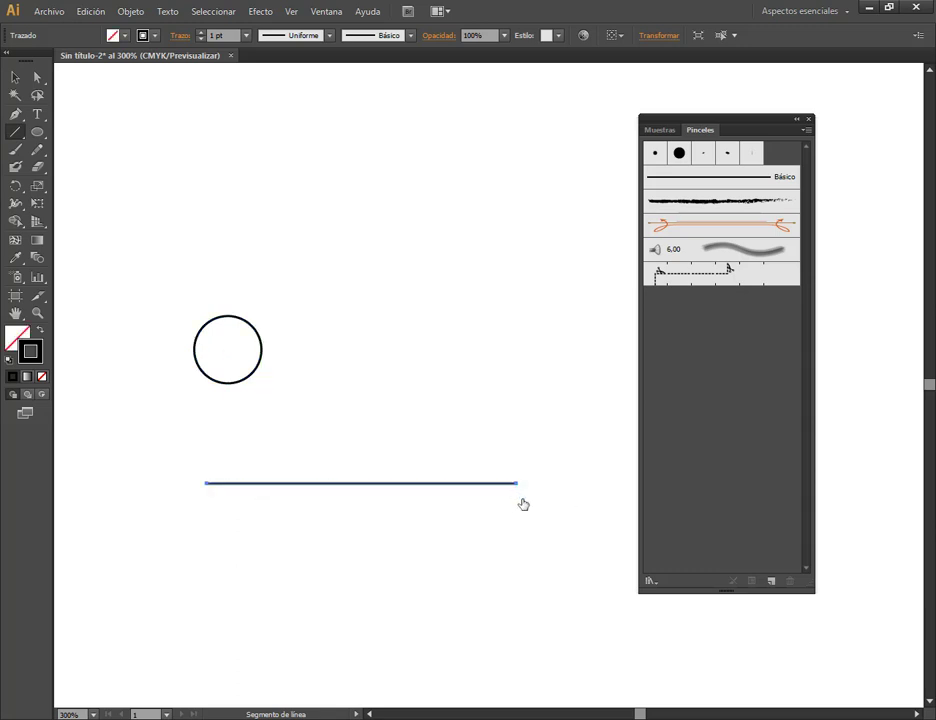
left_click(15, 77)
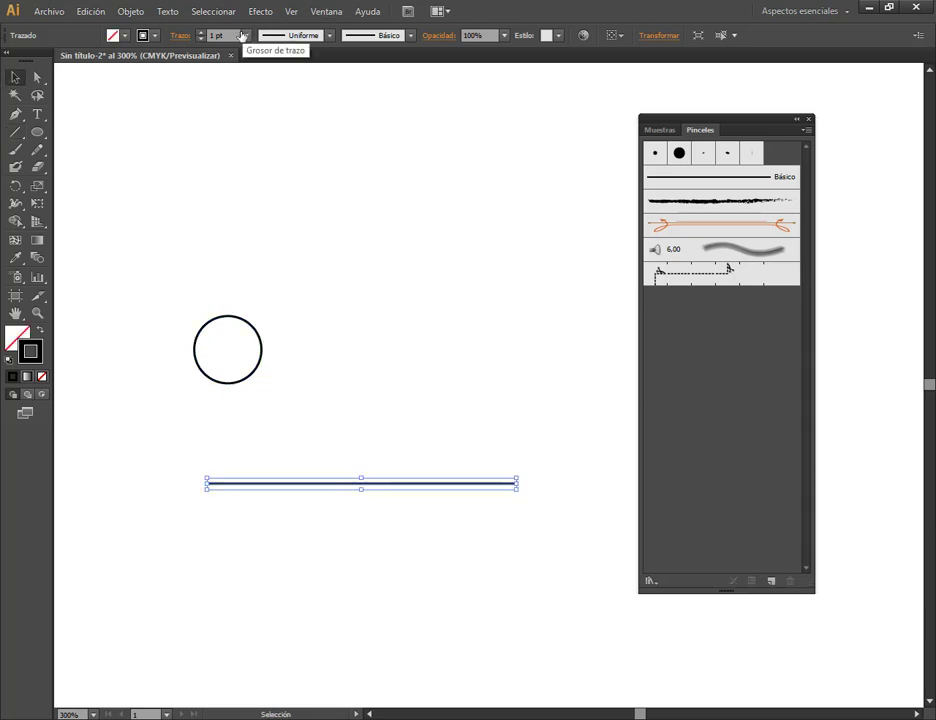
left_click(201, 31)
scroll(228, 38, "up", 2)
scroll(228, 38, "up", 1)
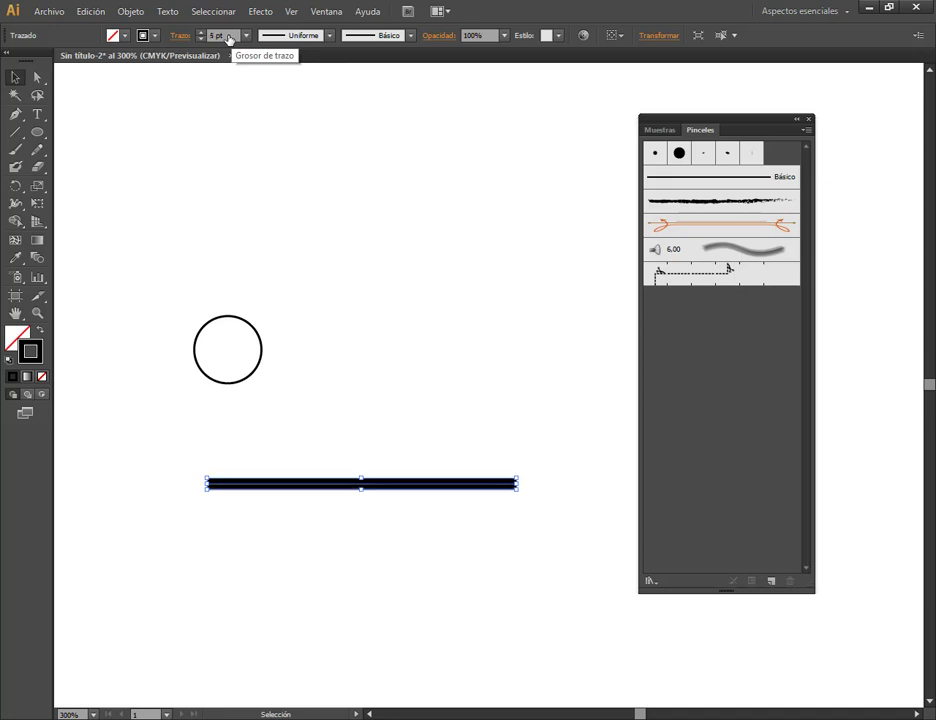
left_click(500, 424)
left_click_drag(424, 486, 403, 477)
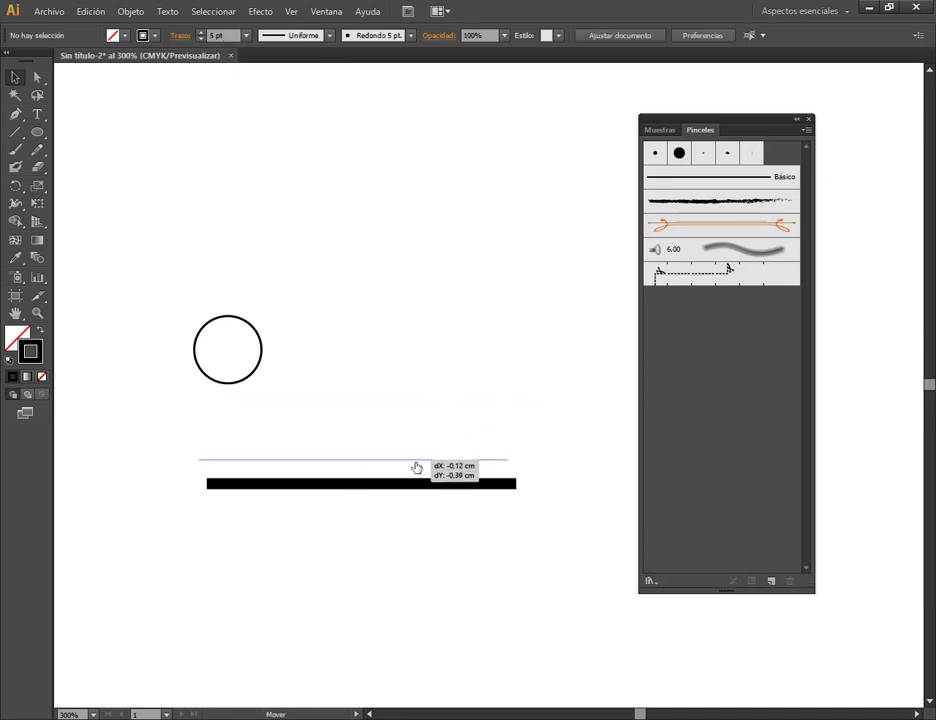
scroll(308, 510, "up", 1)
scroll(308, 510, "up", 1)
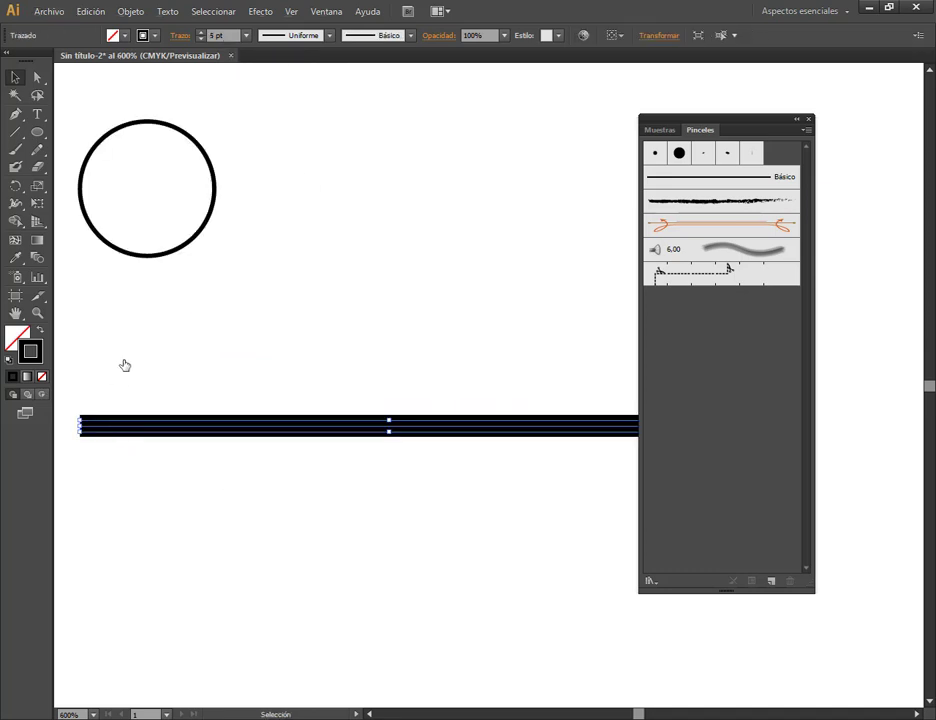
left_click(123, 366)
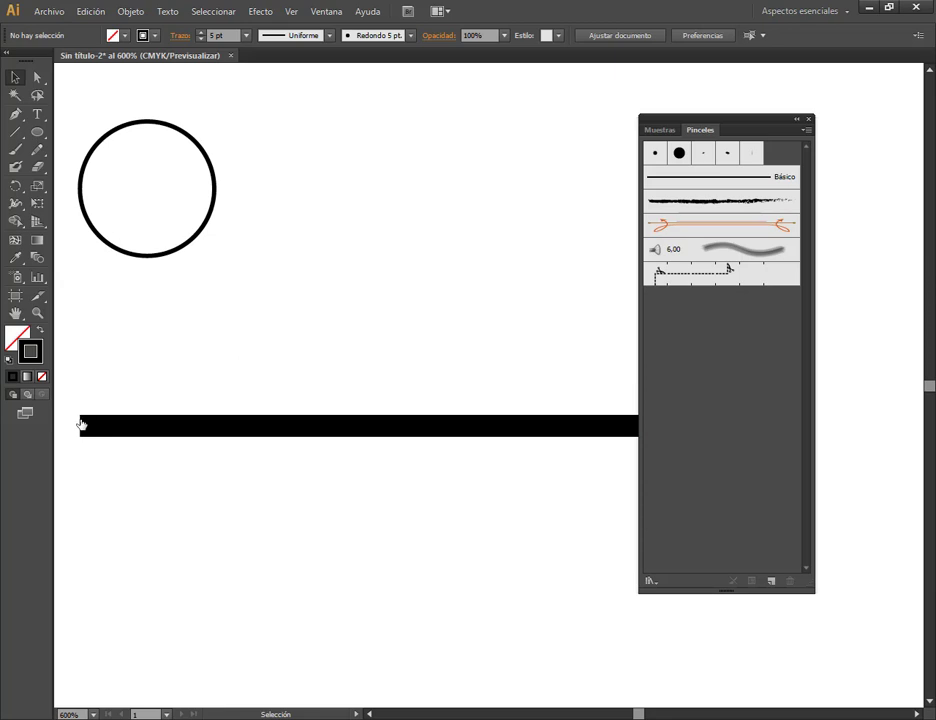
Step: Move the thick line under the circle and give its stroke round caps
left_click(796, 121)
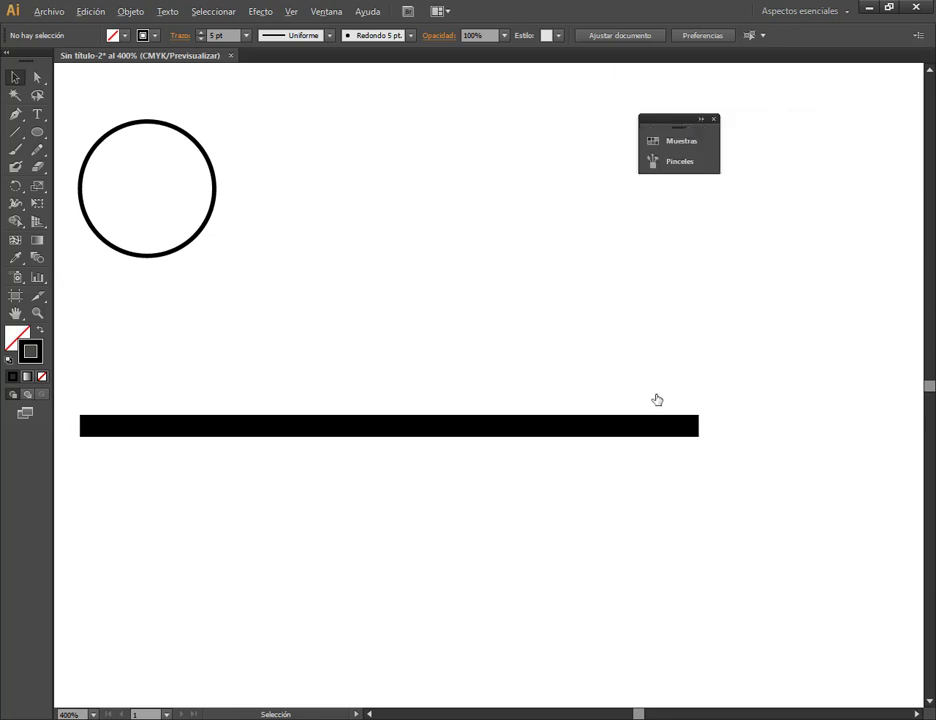
scroll(655, 398, "down", 1)
left_click(589, 418)
left_click_drag(574, 424, 485, 433)
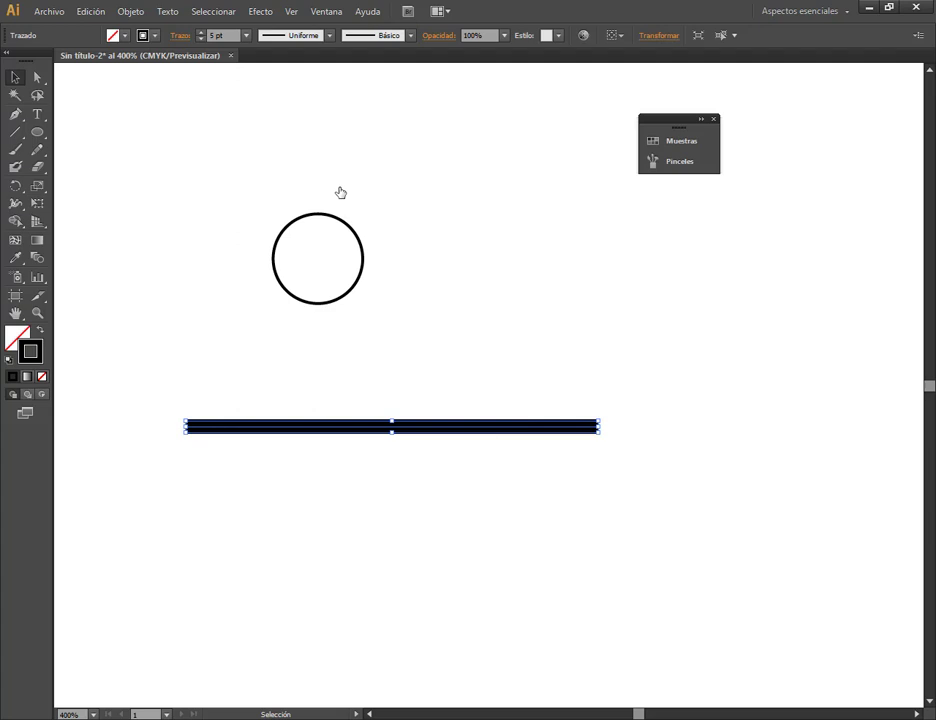
left_click(183, 39)
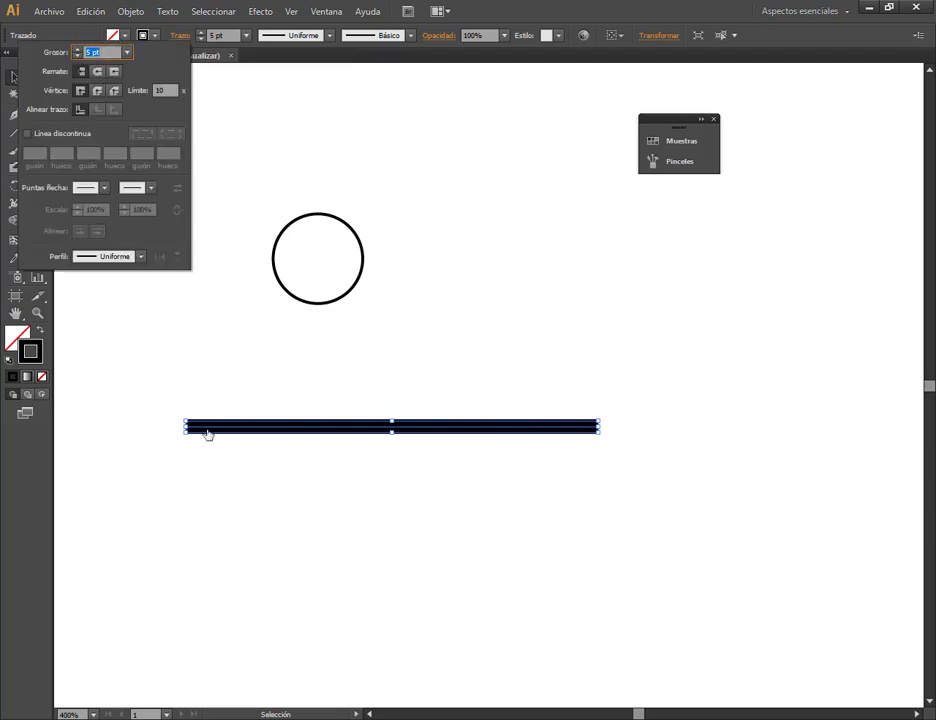
left_click(97, 71)
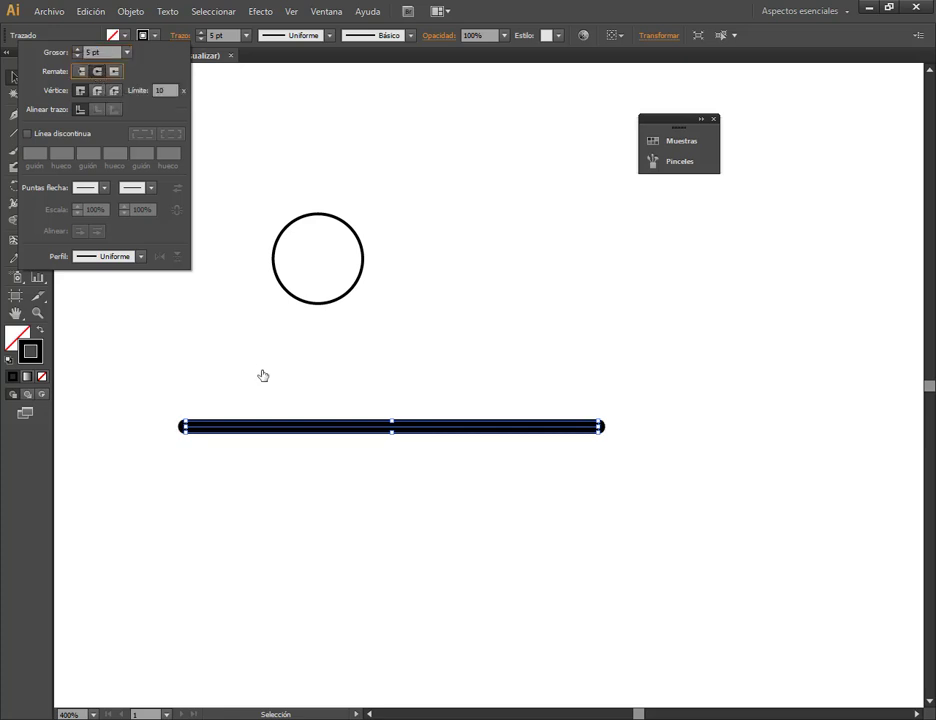
left_click(608, 458)
left_click(588, 428)
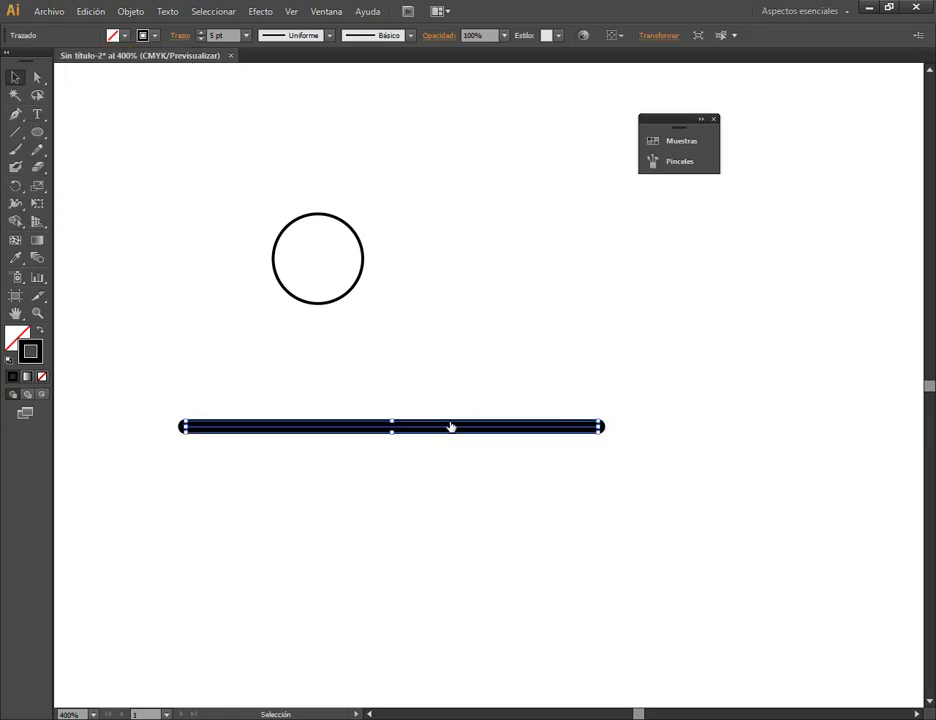
Step: With the Width tool, bulge the line's middle and pinch its right end into a stem
left_click(18, 203)
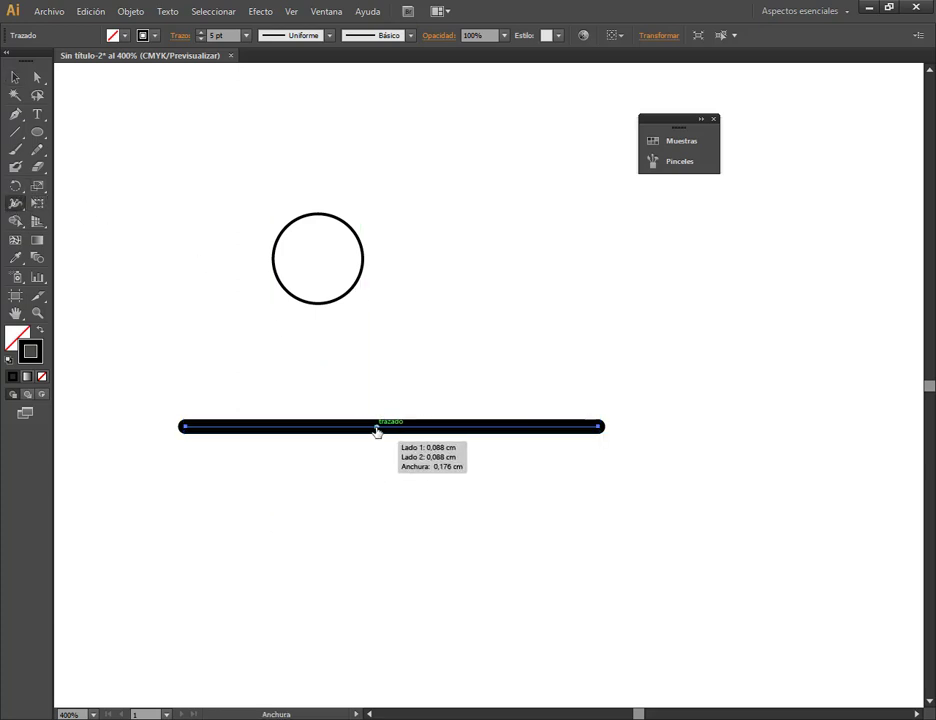
left_click_drag(377, 430, 380, 490)
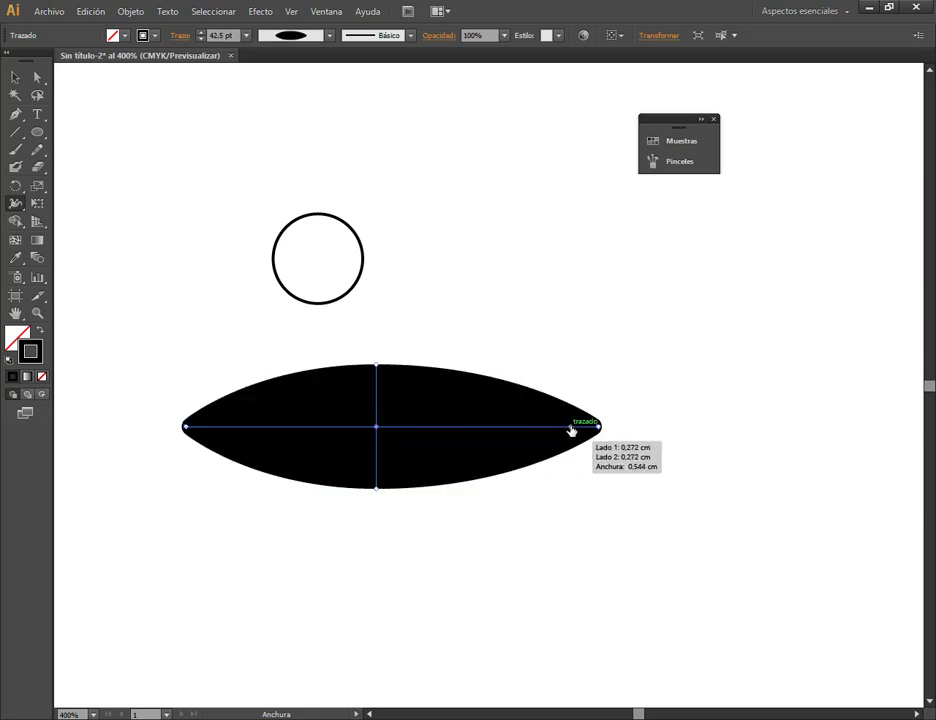
left_click_drag(571, 430, 569, 427)
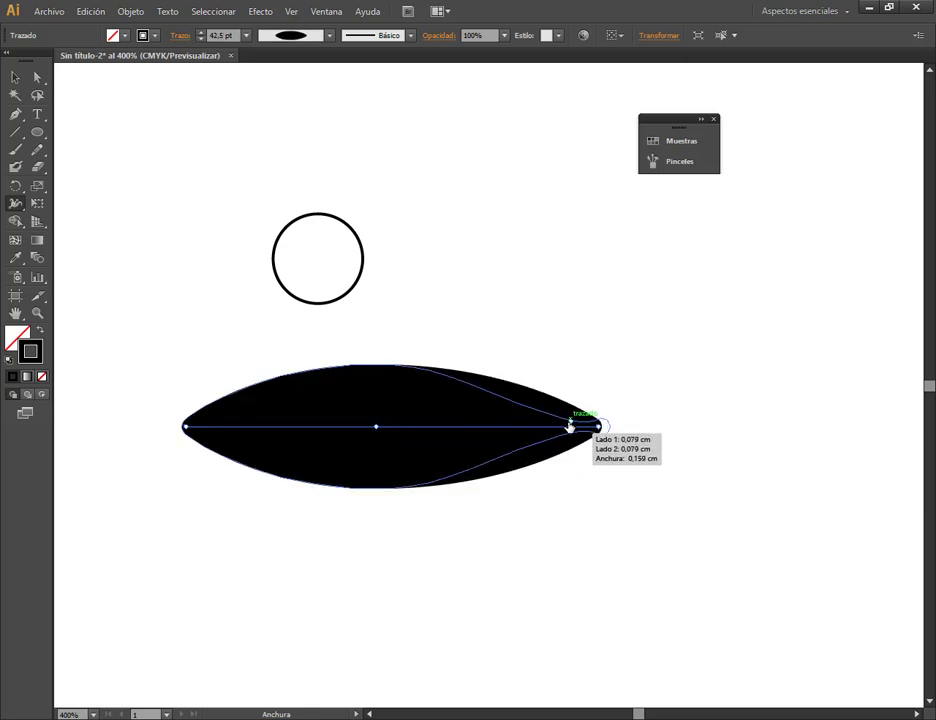
left_click_drag(568, 427, 569, 427)
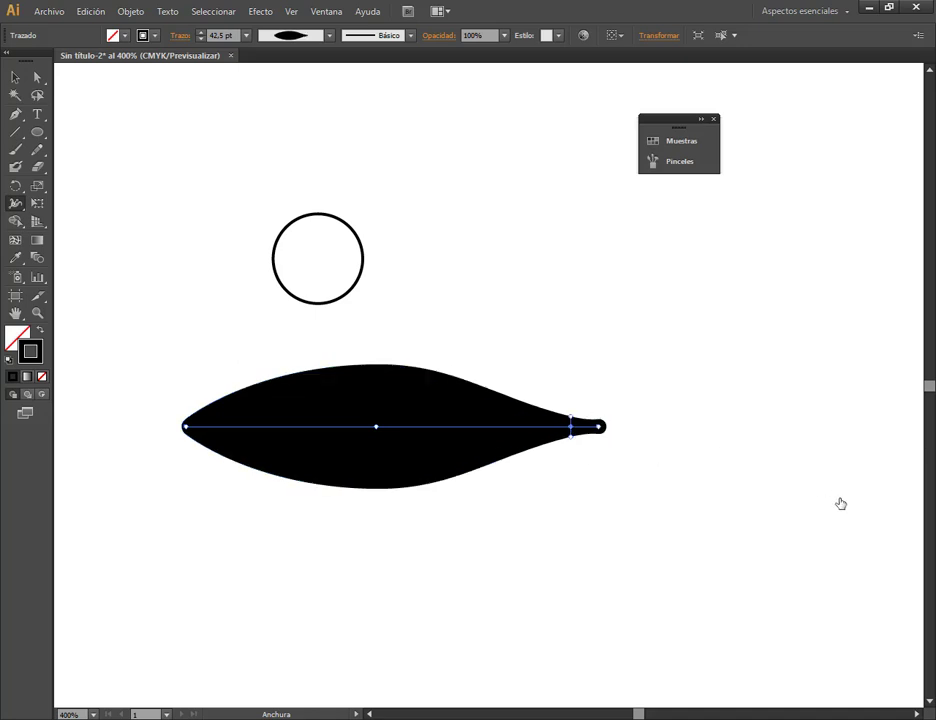
Step: Reposition the leaf shape directly below the circle
left_click(15, 77)
left_click(480, 391)
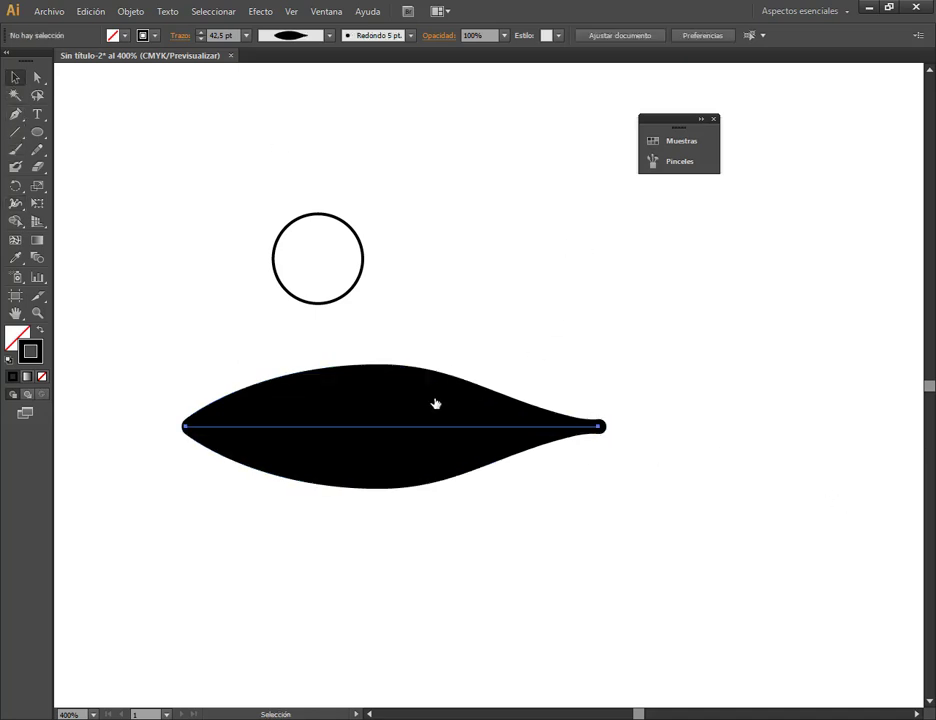
left_click_drag(434, 403, 382, 381)
left_click(702, 120)
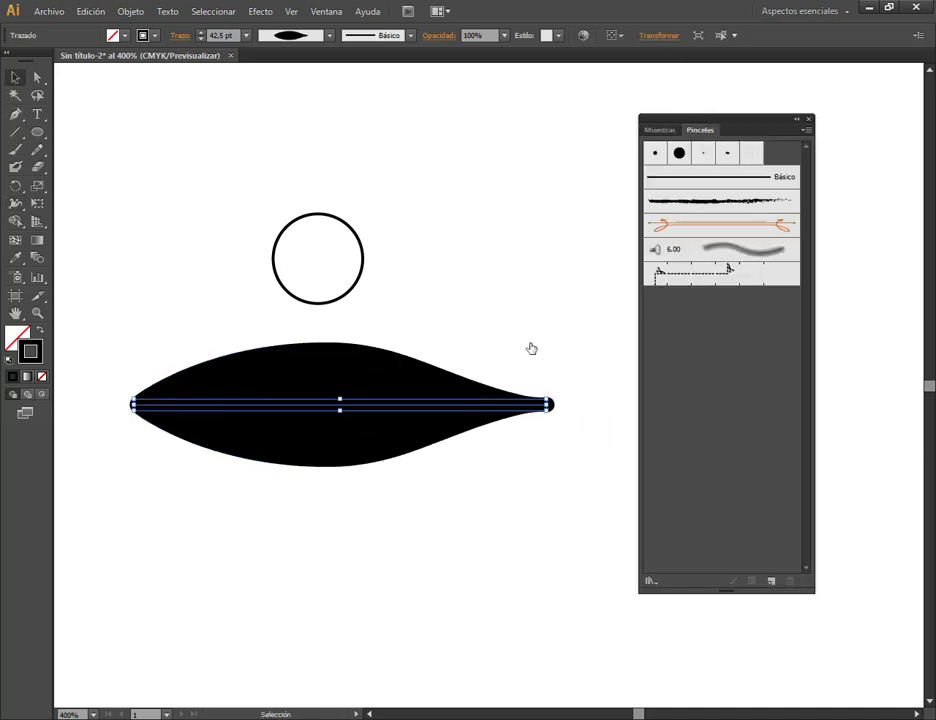
scroll(563, 353, "down", 2)
left_click_drag(560, 349, 410, 352)
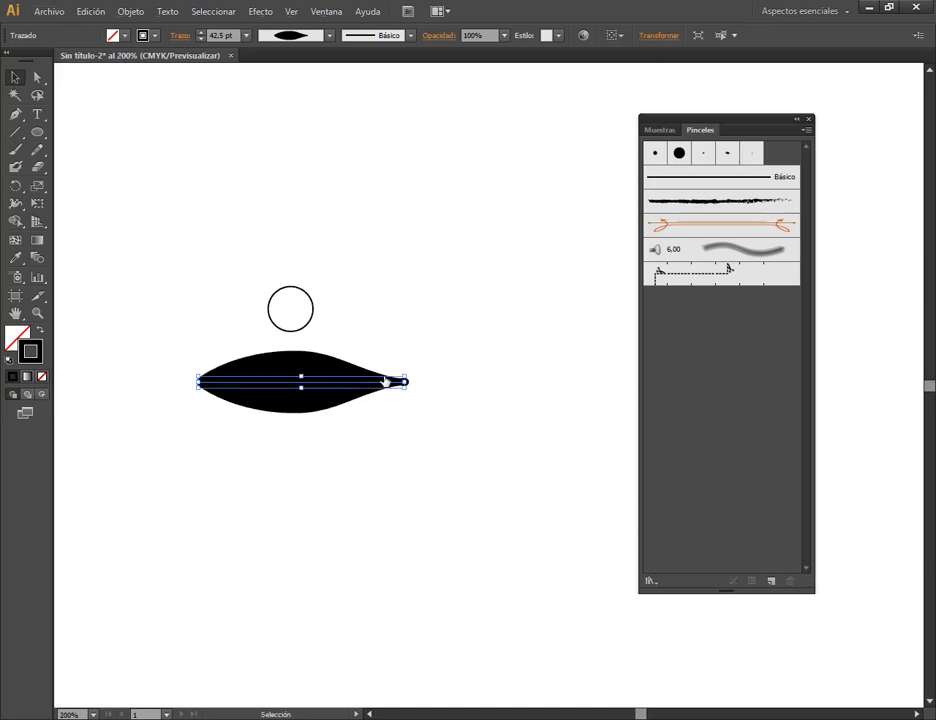
left_click_drag(343, 370, 407, 415)
left_click(311, 309)
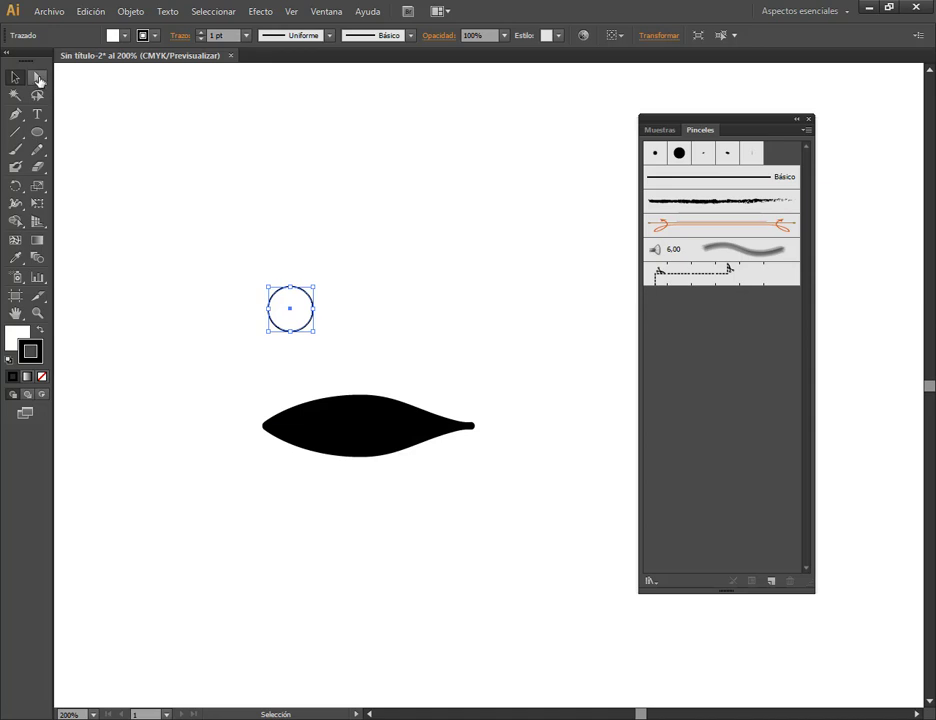
Step: Reposition the circle and drag its right anchor far right to form a teardrop
left_click(38, 78)
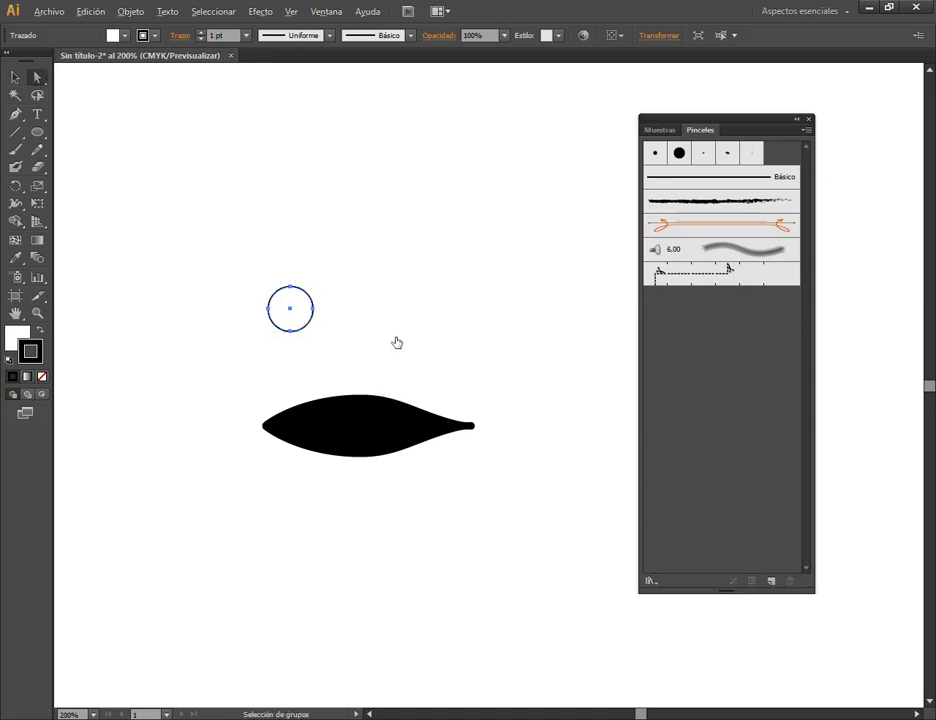
scroll(397, 341, "up", 1, "alt")
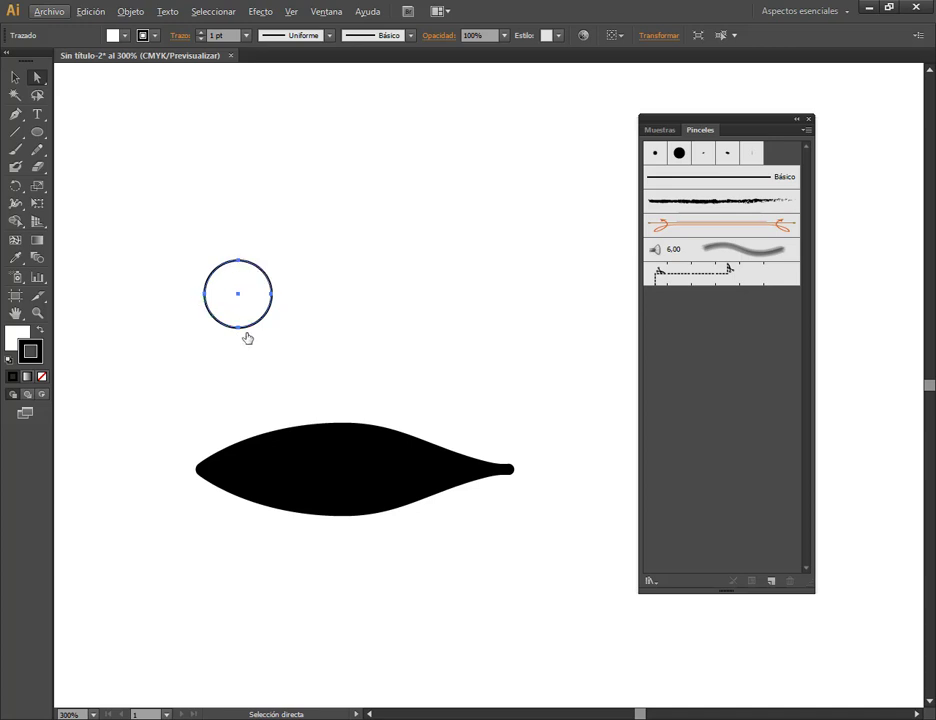
left_click_drag(264, 323, 367, 346)
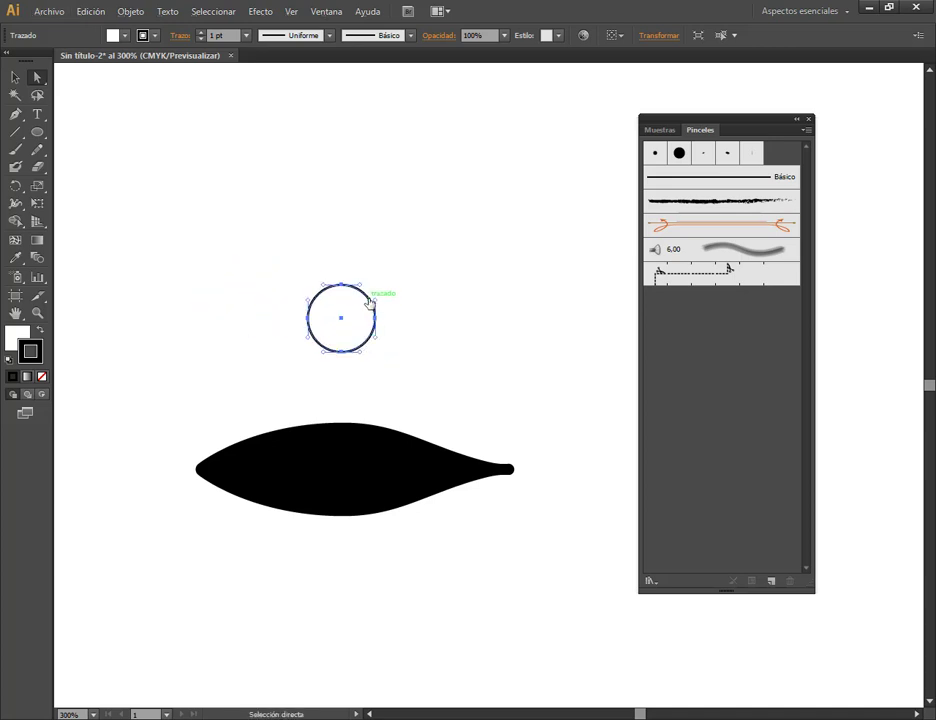
mouse_move(366, 299)
left_mouse_down()
mouse_move(268, 267)
mouse_move(305, 291)
mouse_move(355, 292)
mouse_move(290, 295)
left_mouse_up()
key("alt")
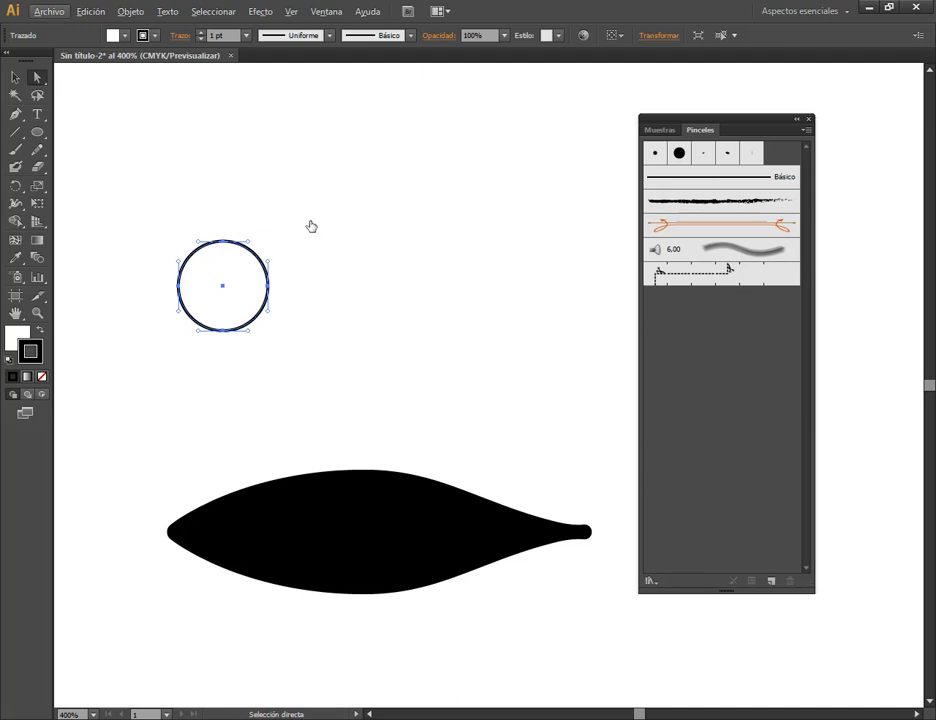
key("alt")
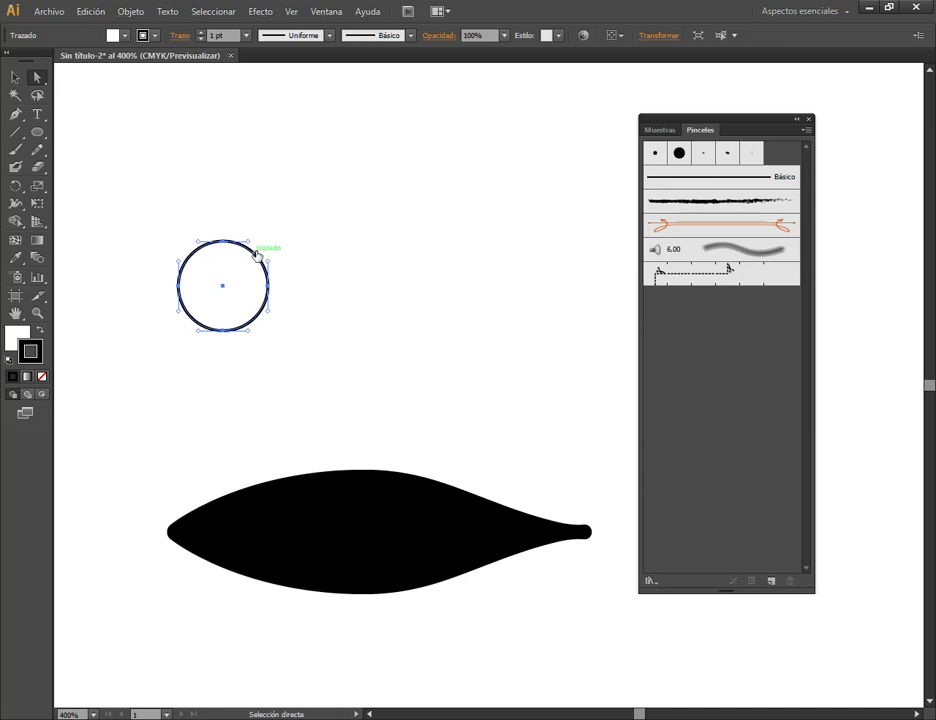
left_click(263, 241)
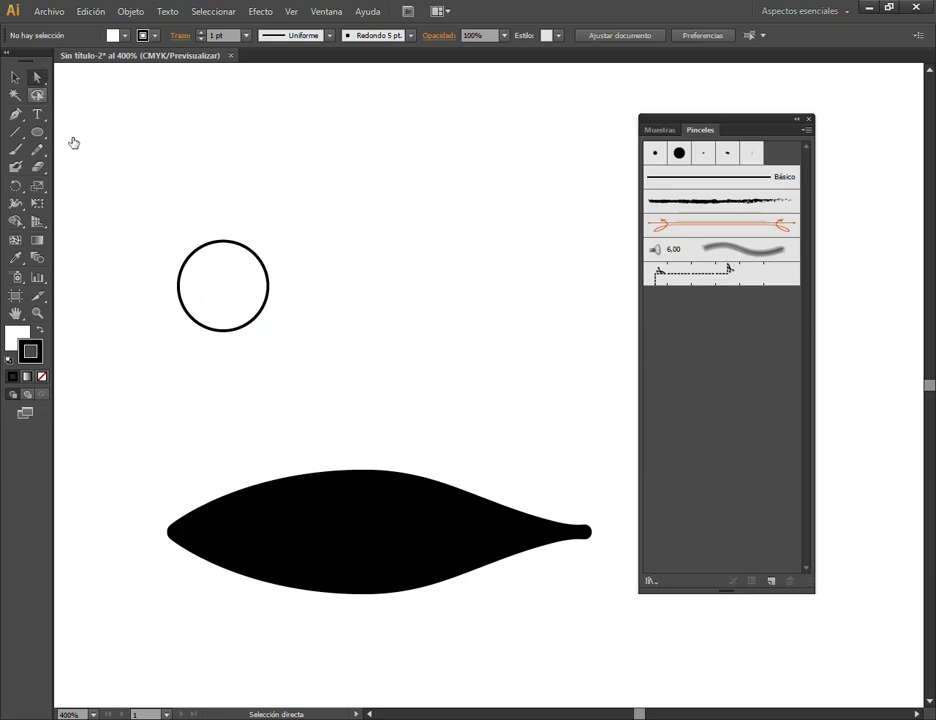
left_click(253, 254)
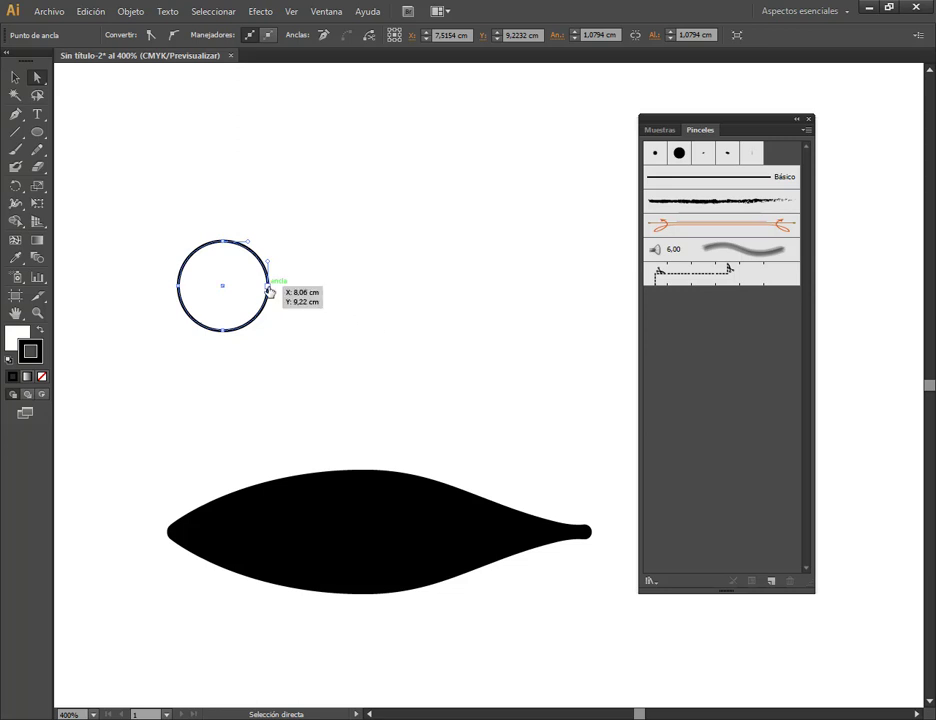
left_click_drag(268, 289, 605, 287)
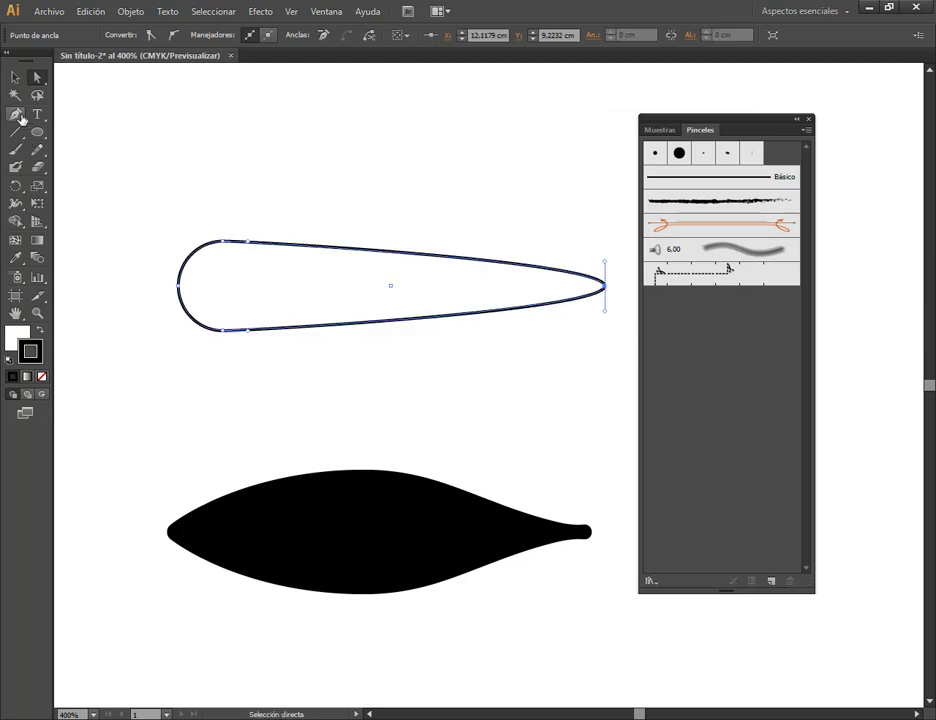
Step: Tear off the Pen tool group and convert the teardrop's tip anchor to a sharp point
left_click(20, 117)
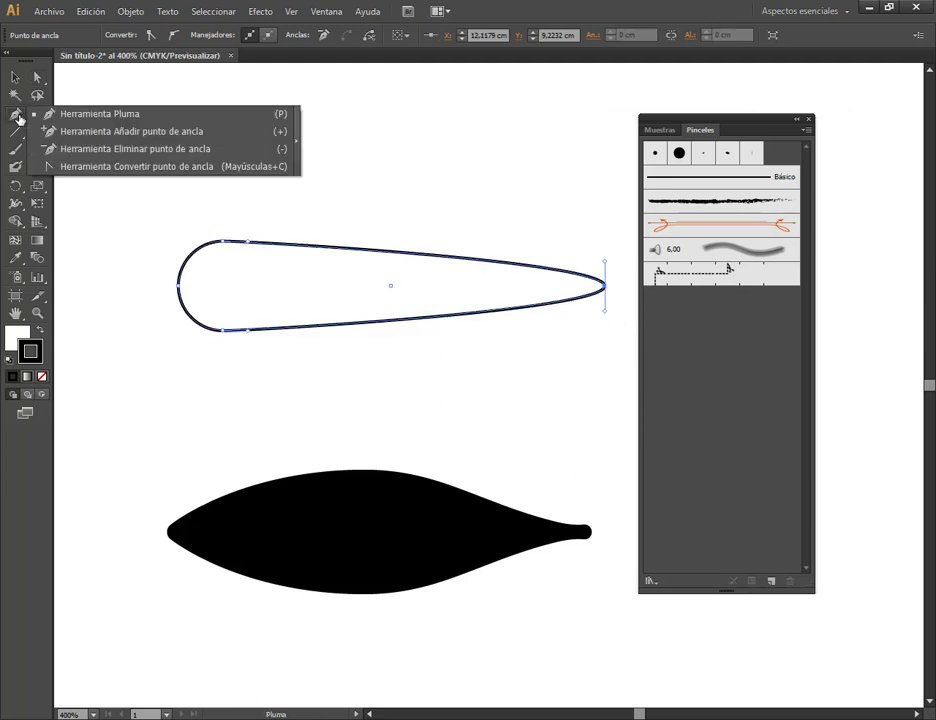
left_click(296, 143)
left_click_drag(35, 93, 397, 99)
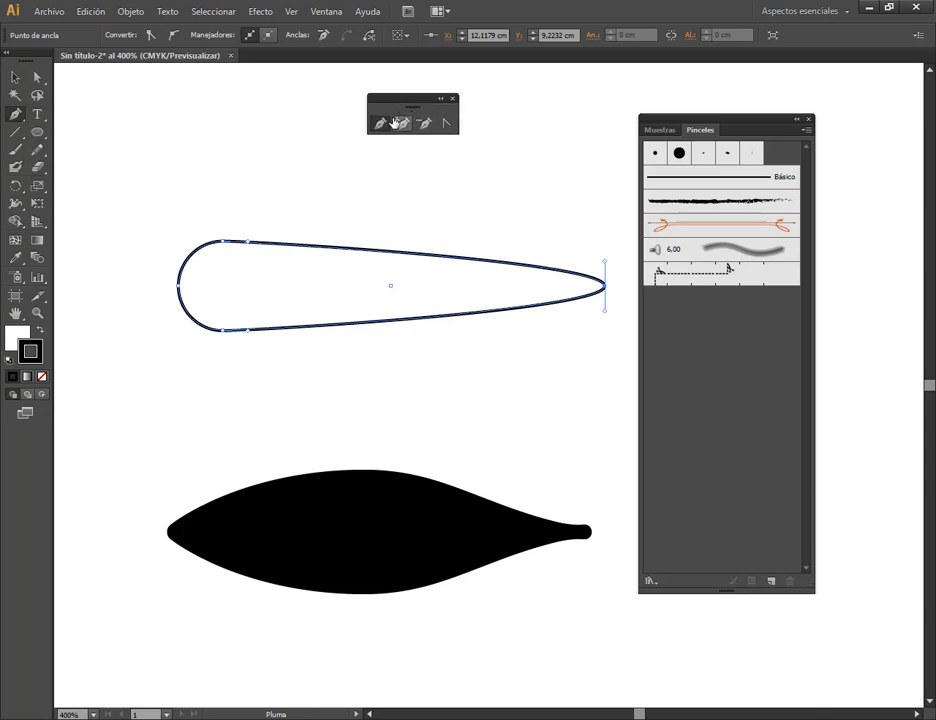
left_click(447, 123)
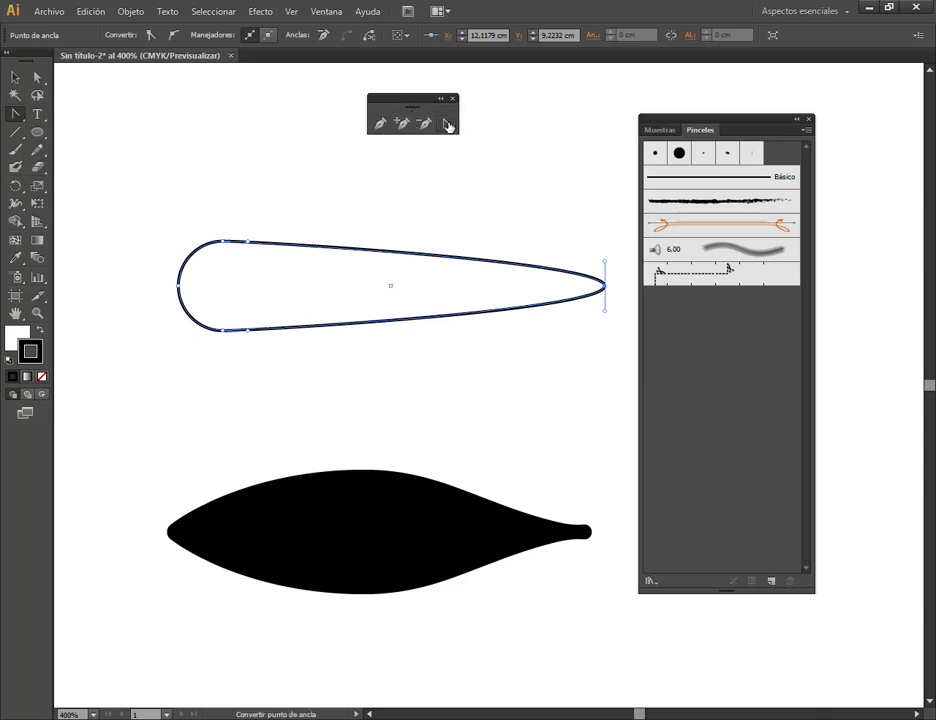
left_click_drag(605, 263, 524, 276)
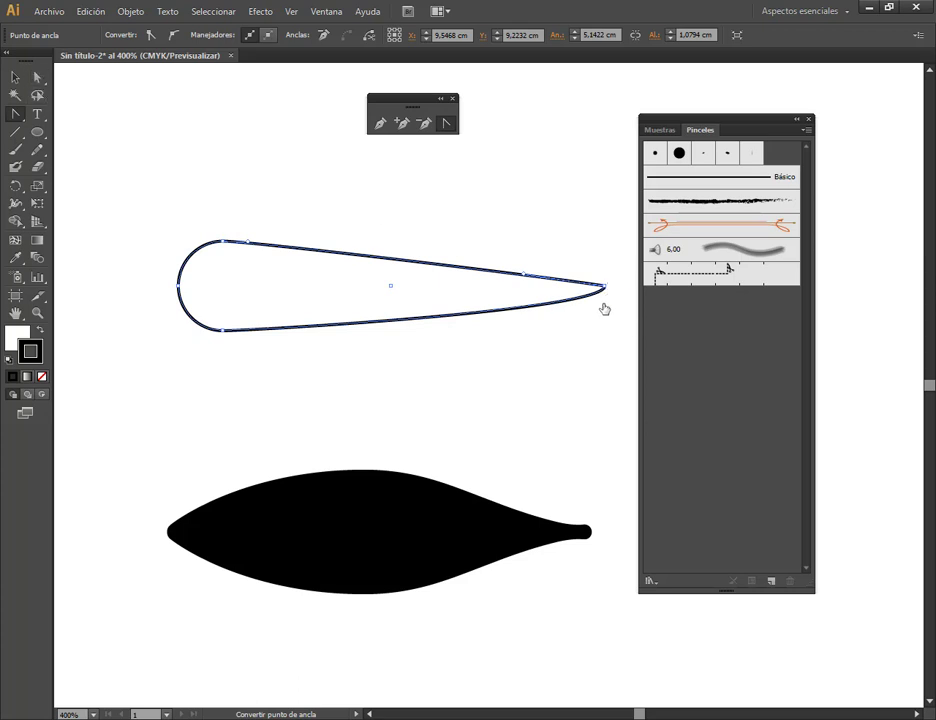
Step: Refine the teardrop's curves, nudge it left, and swap fill and stroke to make it black
left_click(37, 77)
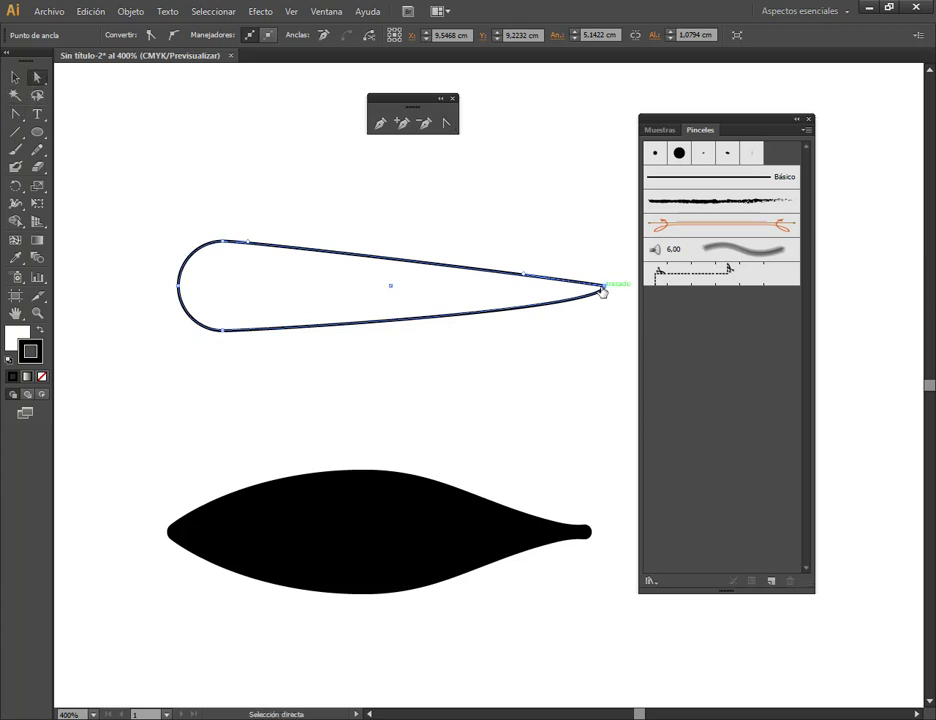
mouse_move(605, 289)
left_mouse_down()
mouse_move(498, 302)
mouse_move(492, 287)
left_mouse_up()
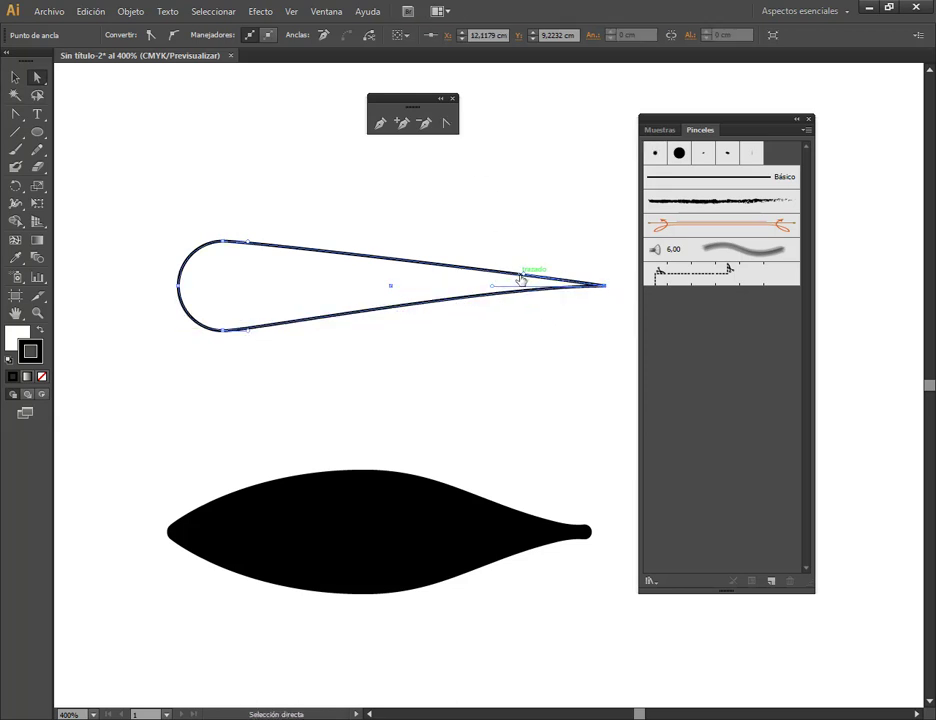
mouse_move(522, 272)
left_mouse_down()
mouse_move(523, 228)
mouse_move(447, 284)
mouse_move(499, 313)
mouse_move(489, 291)
mouse_move(391, 287)
left_mouse_up()
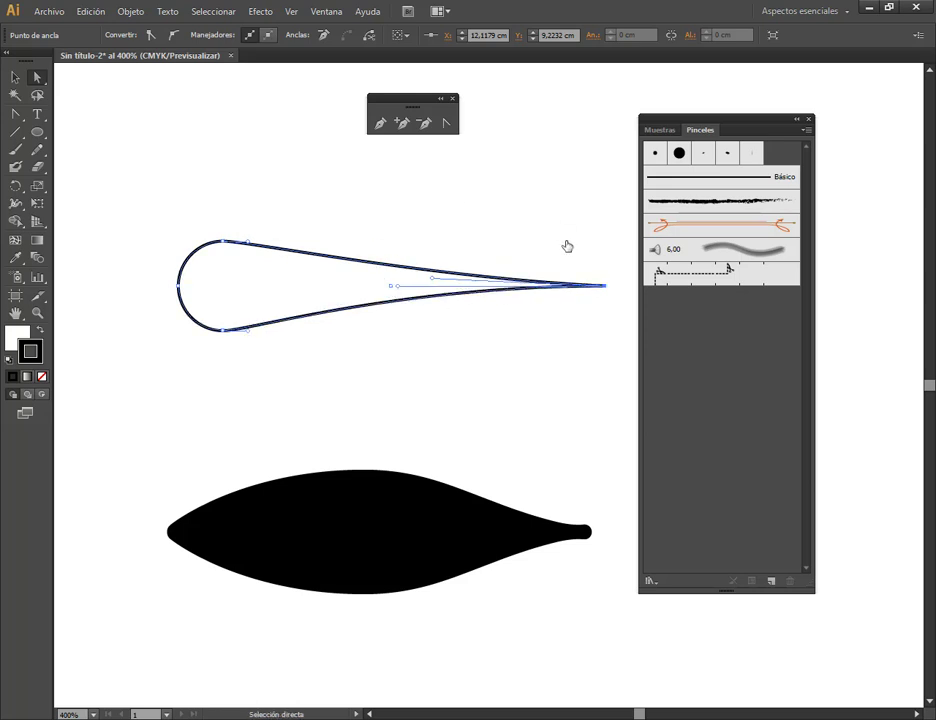
left_click_drag(248, 247, 264, 239)
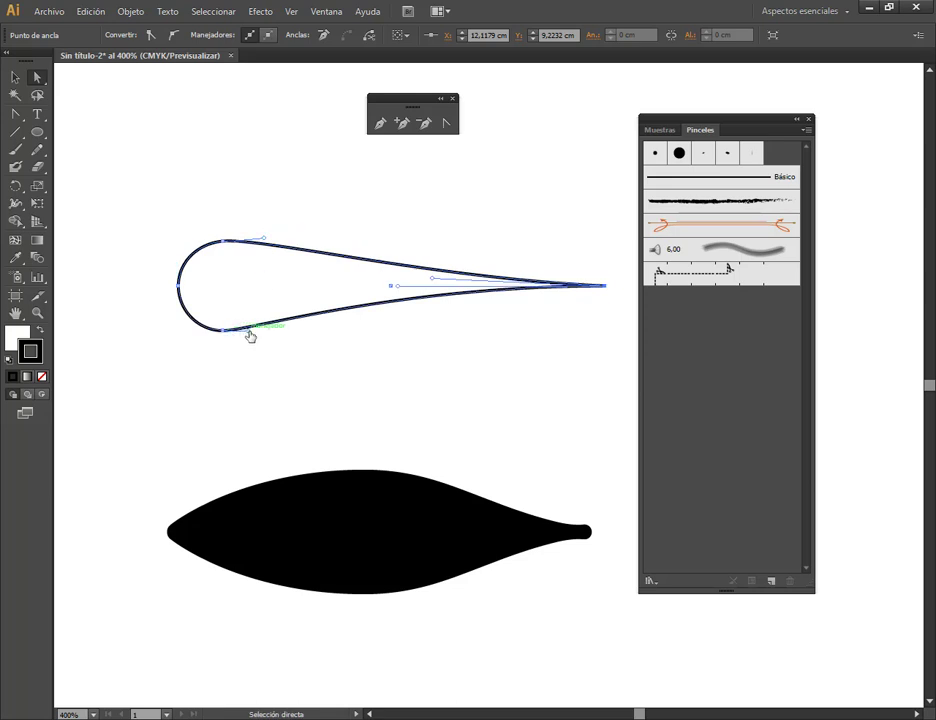
left_click_drag(245, 333, 253, 333)
left_click(15, 77)
left_click(389, 257)
left_click_drag(387, 267, 362, 267)
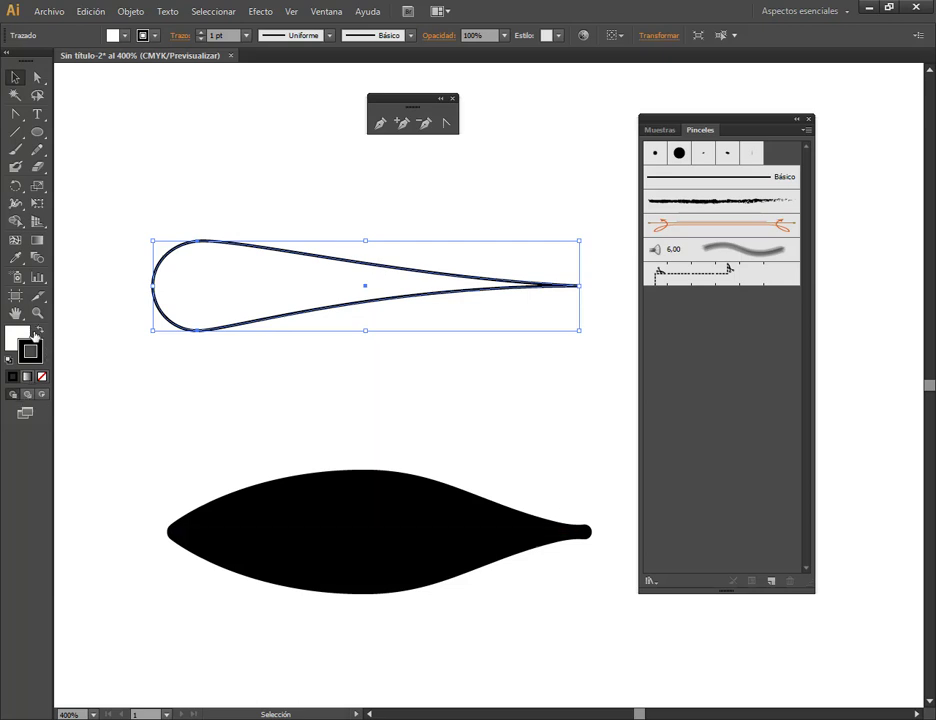
left_click(42, 333)
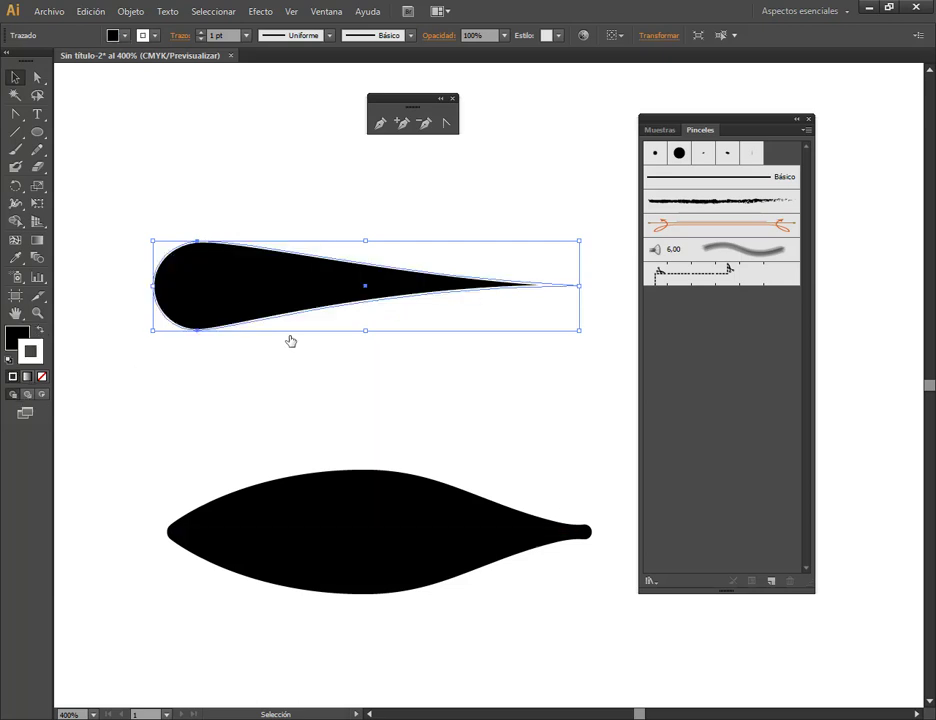
Step: Set the black teardrop's stroke to None
left_click(405, 224)
left_click(181, 269)
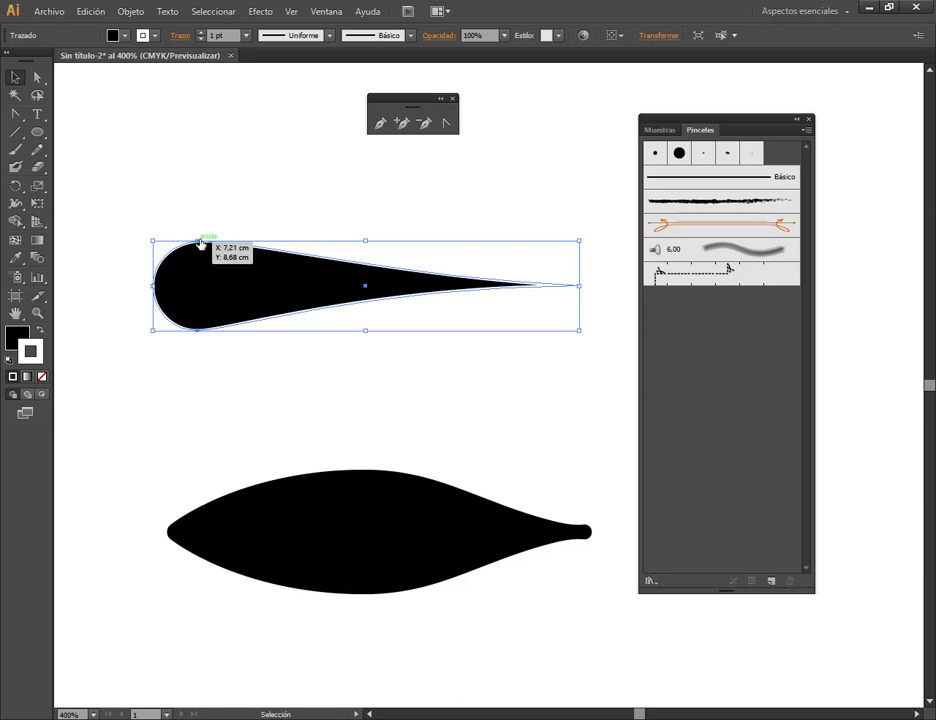
left_click(42, 377)
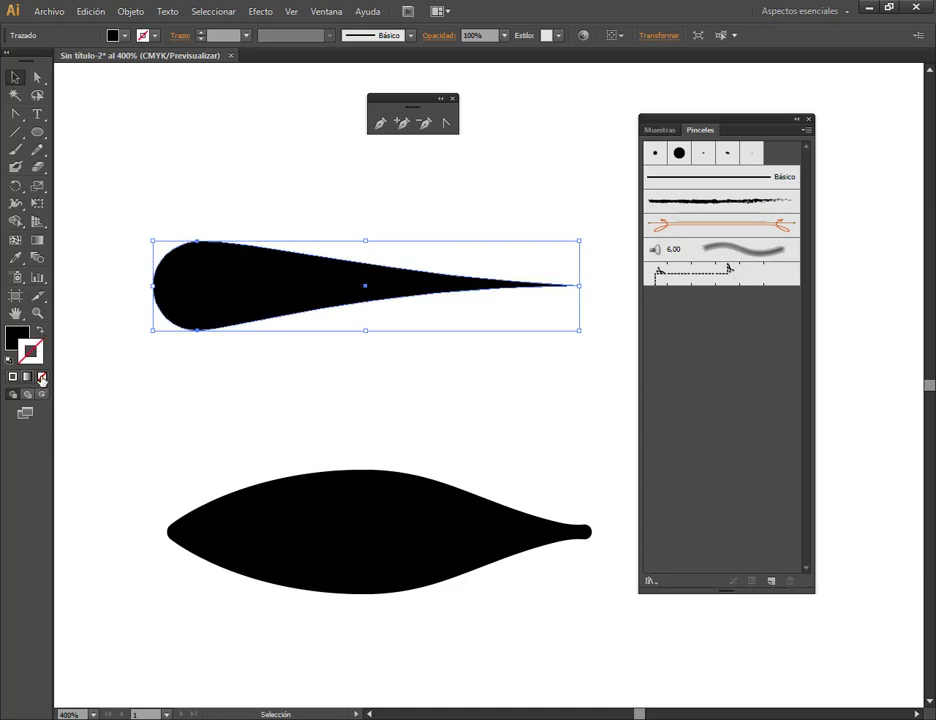
left_click(289, 395)
left_click(297, 297)
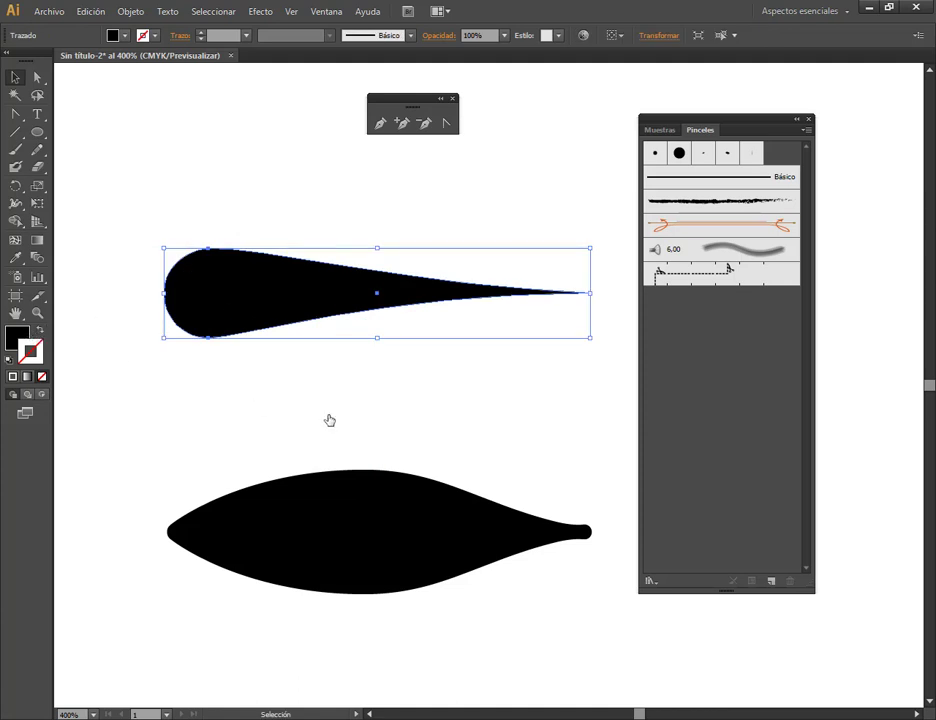
Step: Nudge the bottom leaf, then drag the teardrop into the Brushes panel as a new brush
left_click_drag(422, 507, 415, 495)
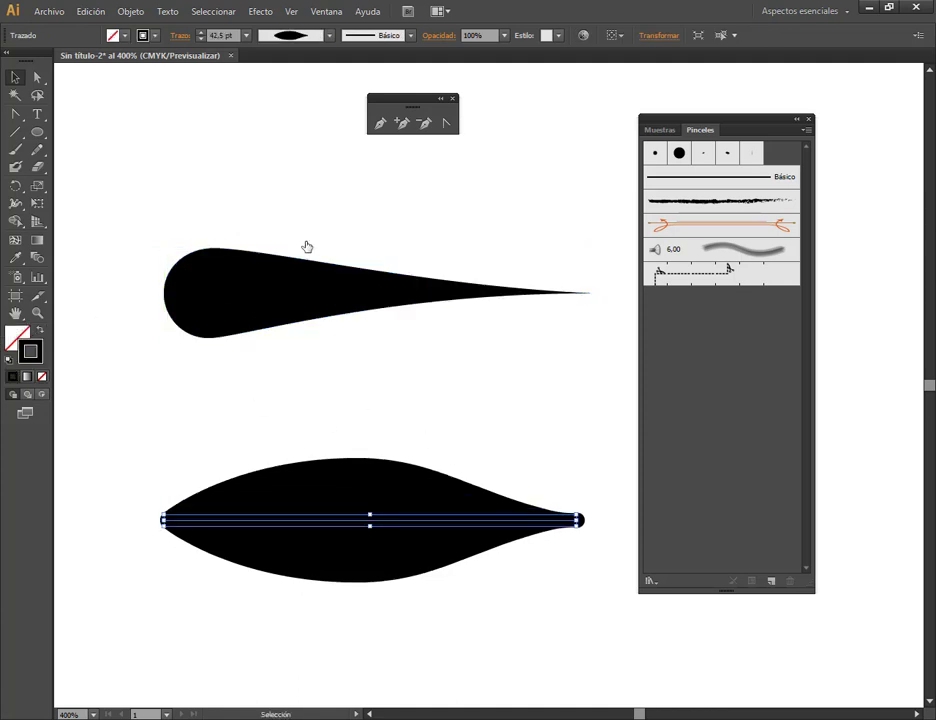
left_click(286, 198)
left_click(335, 294)
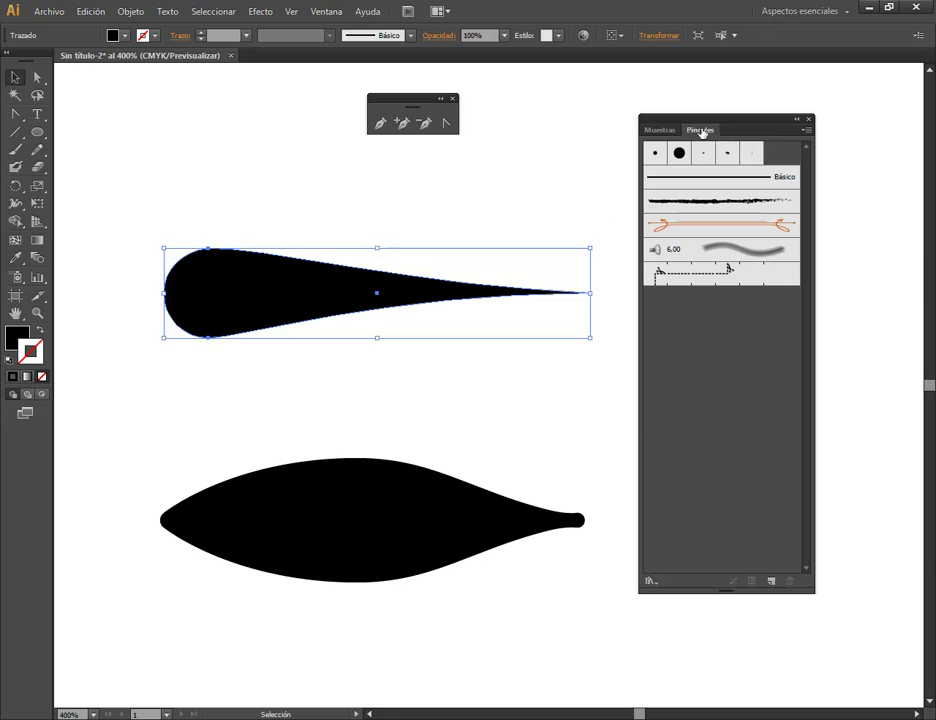
mouse_move(235, 295)
left_mouse_down()
mouse_move(592, 265)
mouse_move(683, 316)
left_mouse_up()
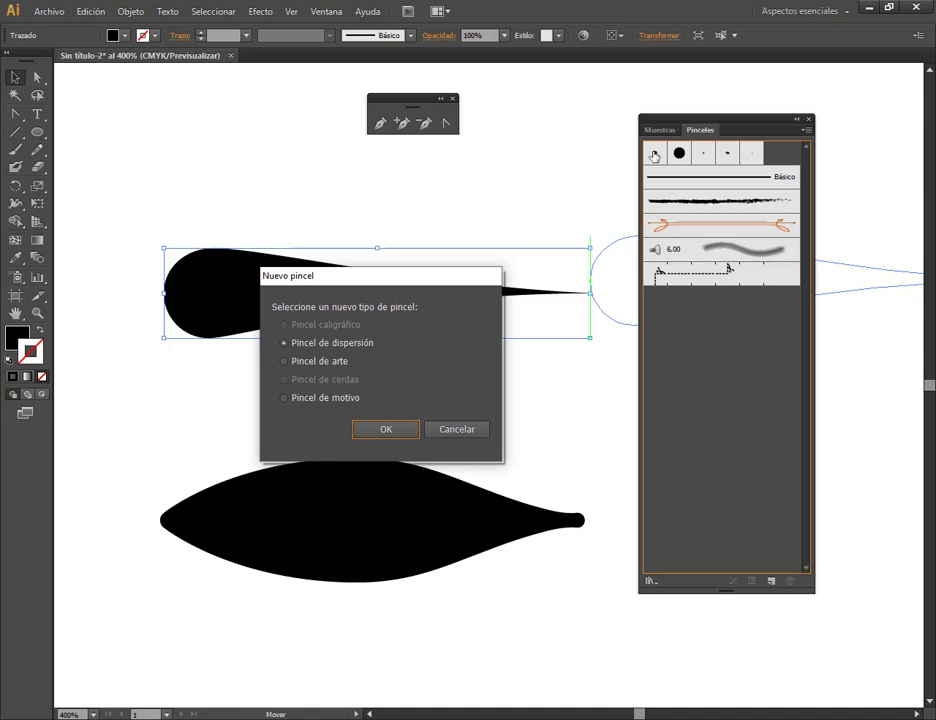
Step: Create an Art Brush from the teardrop, keeping the default name 'Pincel de arte 1'
left_click_drag(638, 142, 815, 296)
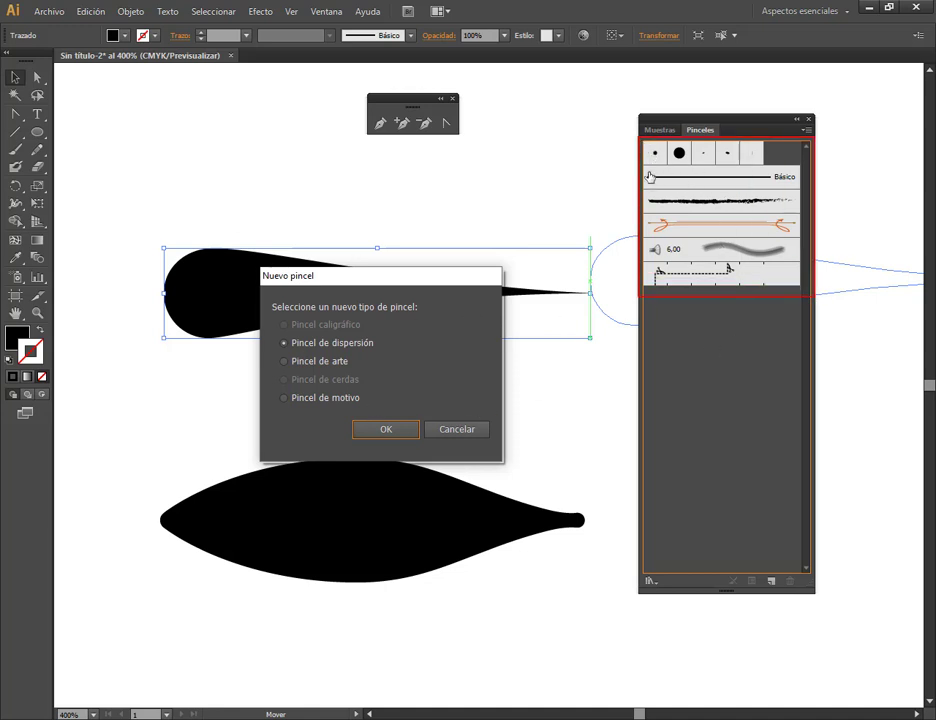
left_click_drag(642, 167, 800, 192)
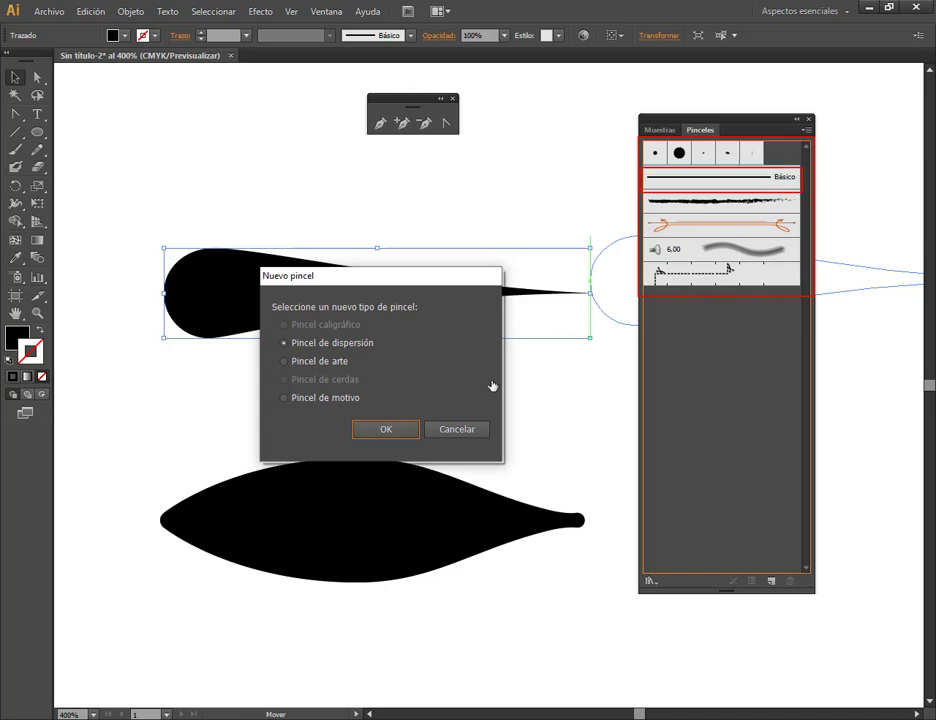
left_click(305, 364)
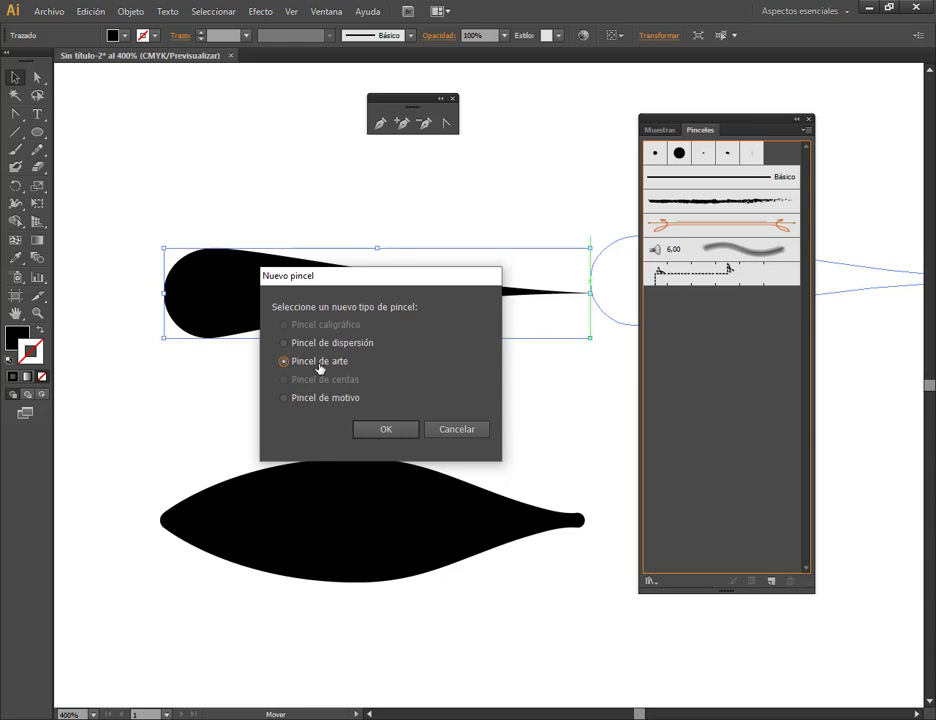
left_click(390, 431)
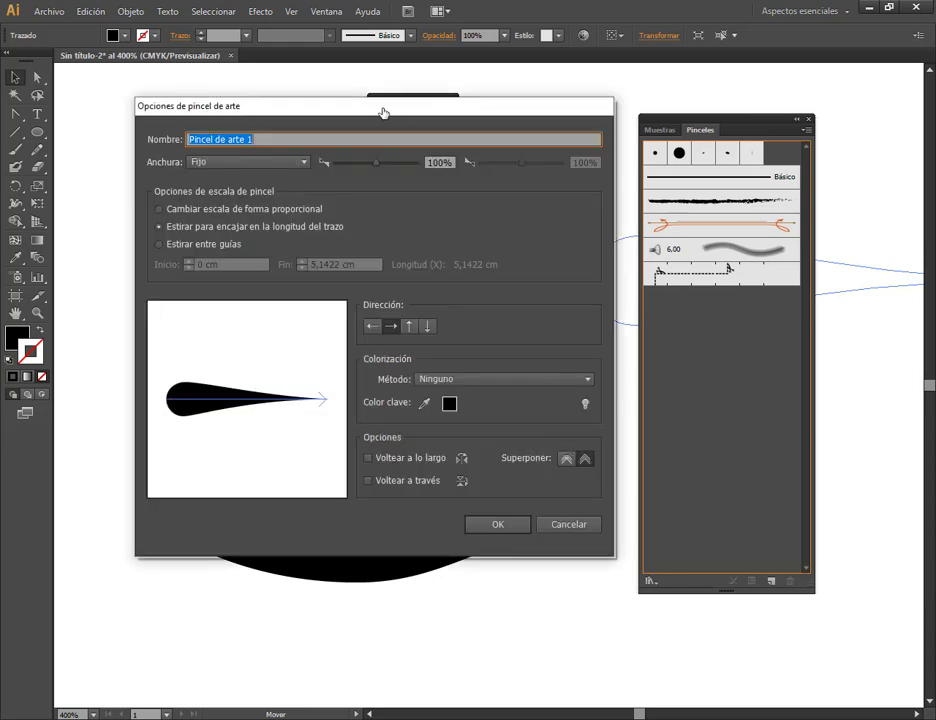
left_click(252, 139)
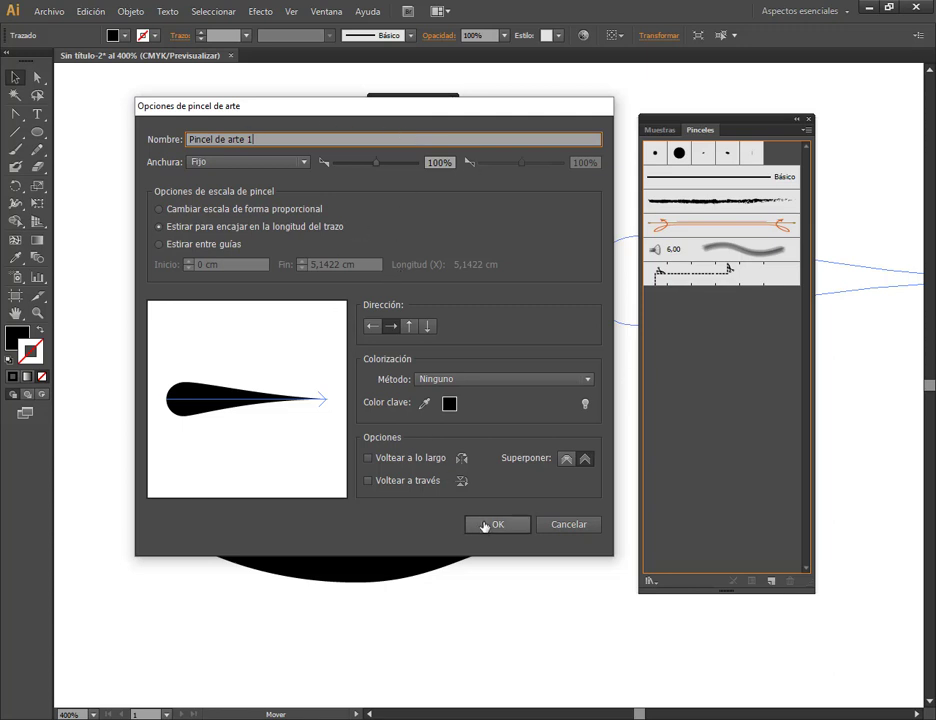
left_click(484, 525)
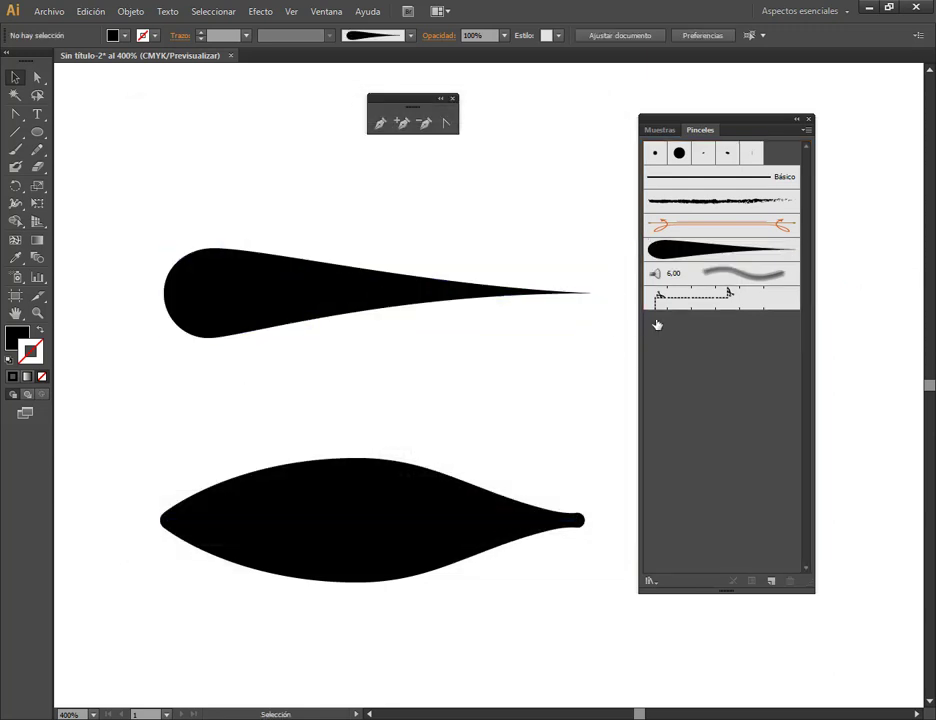
Step: Paint five teardrop strokes: two short upward curves, a long wave, a loop and a small stroke
scroll(547, 313, "down", 2, "alt")
scroll(530, 356, "down", 2, "alt")
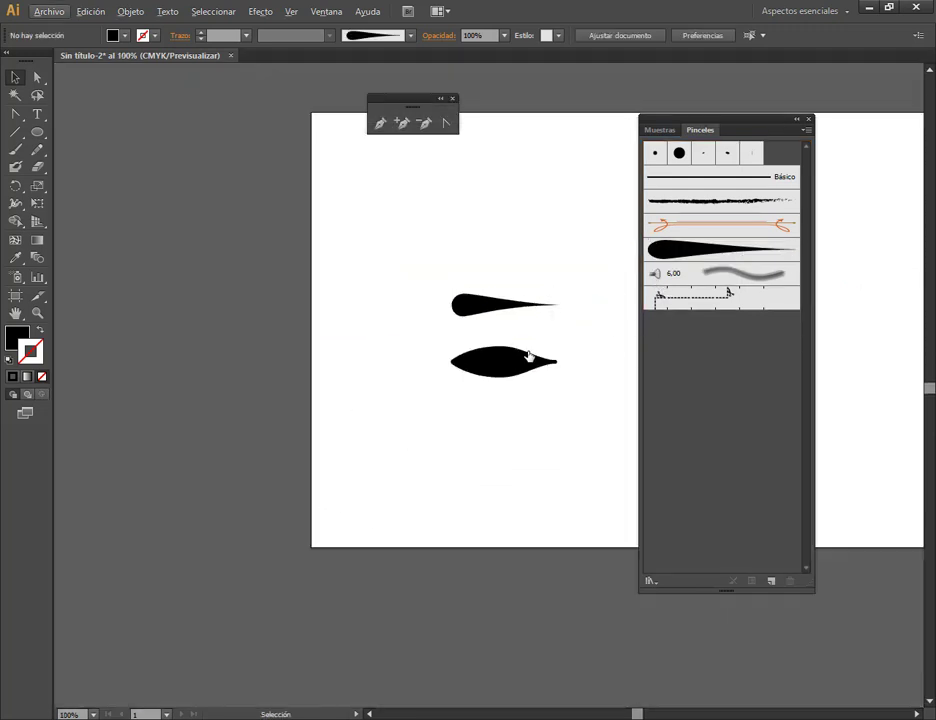
mouse_move(529, 356)
left_mouse_down()
mouse_move(443, 424)
mouse_move(368, 391)
left_mouse_up()
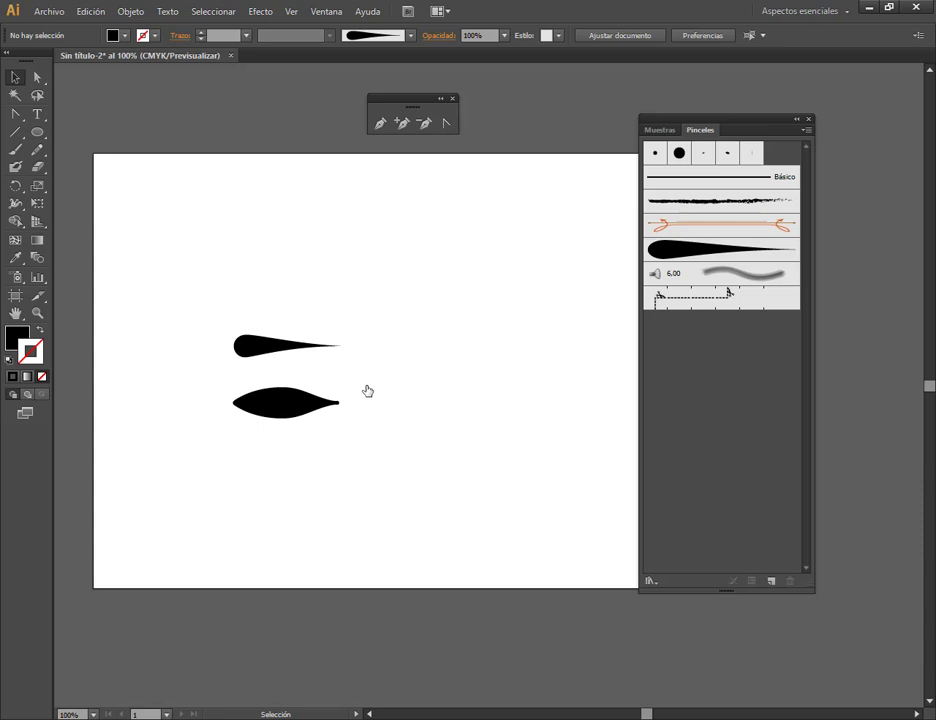
left_click(14, 151)
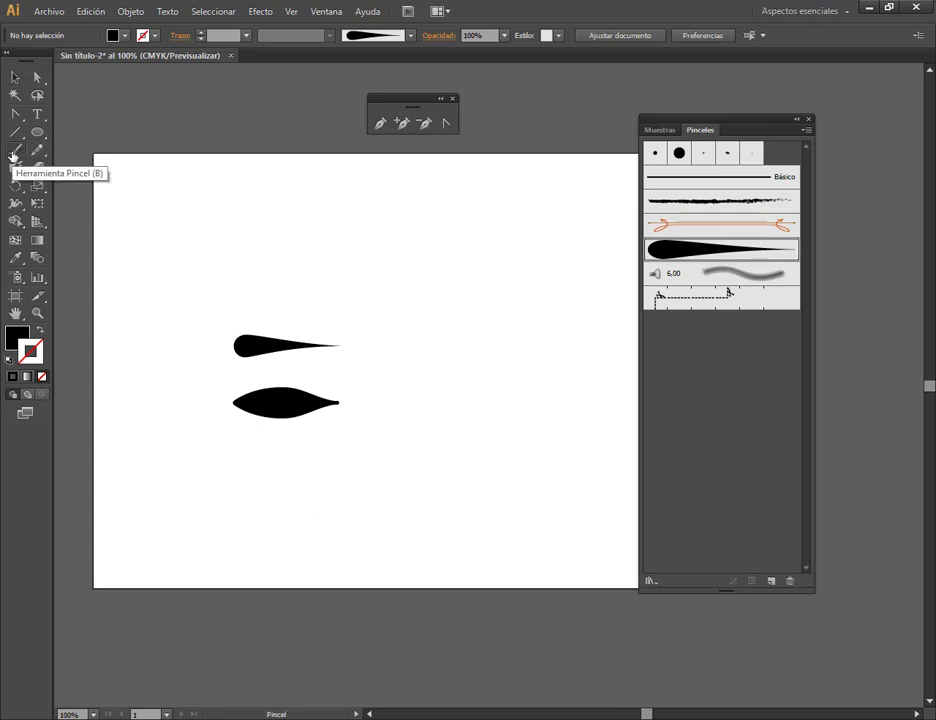
left_click_drag(411, 363, 408, 286)
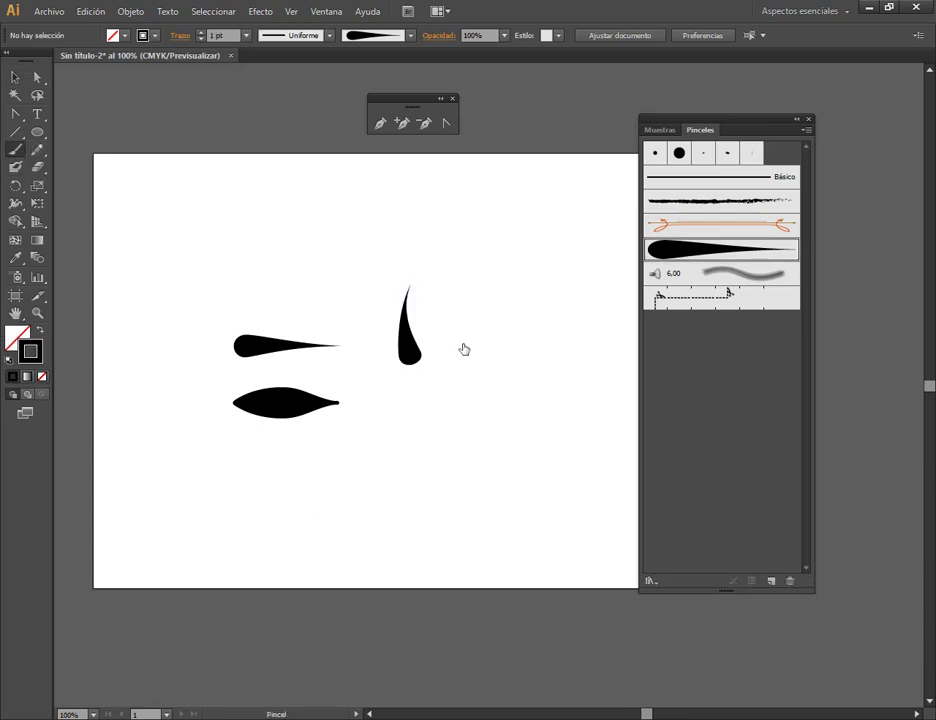
left_click_drag(470, 337, 506, 209)
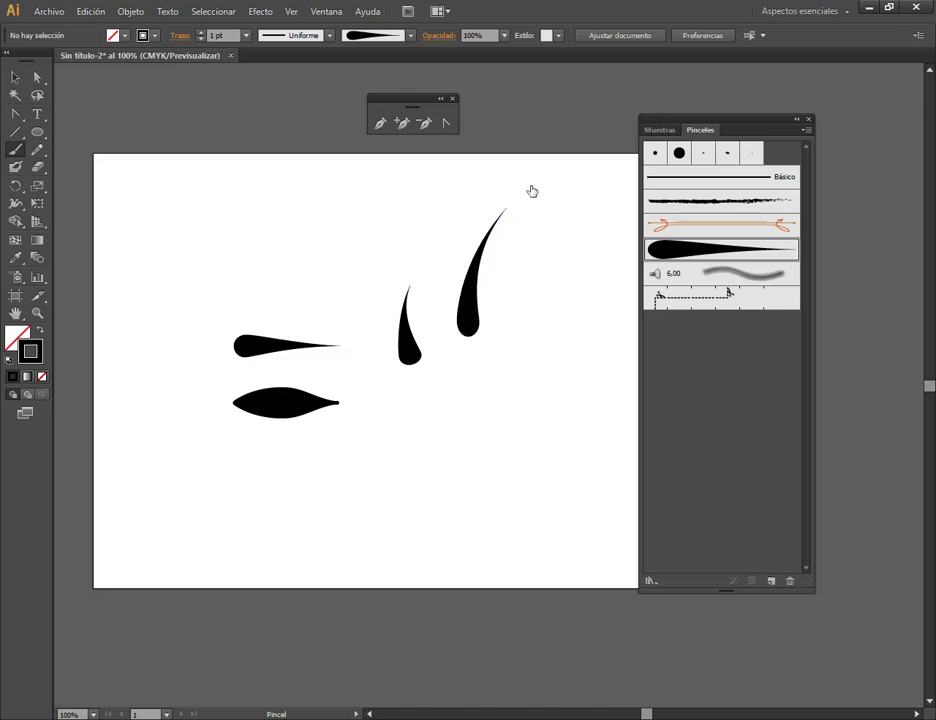
left_click_drag(542, 457, 253, 479)
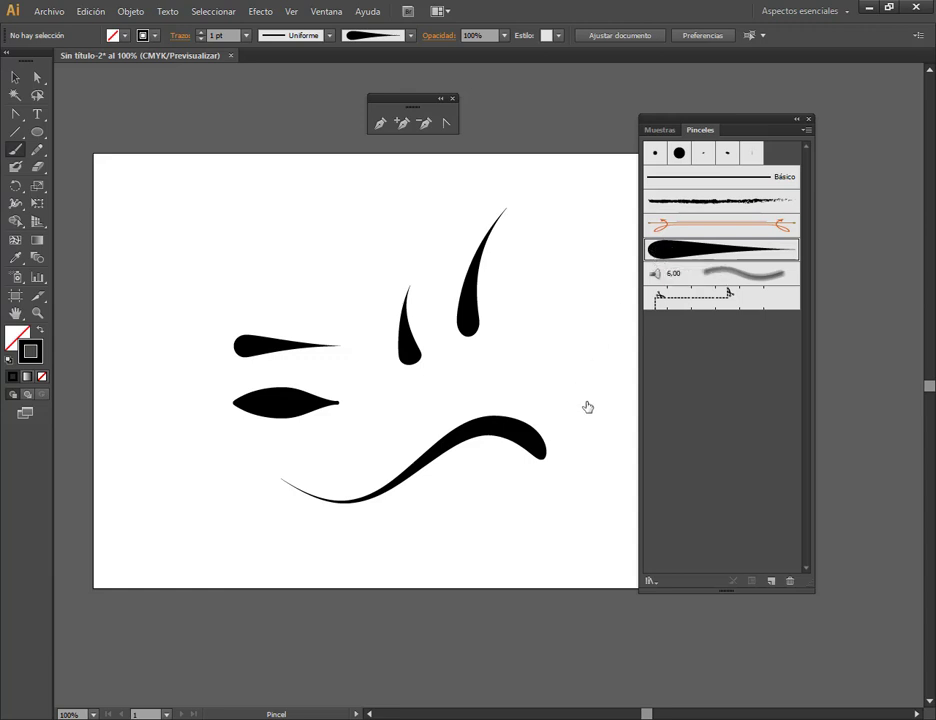
mouse_move(591, 393)
left_mouse_down()
mouse_move(561, 318)
mouse_move(450, 548)
left_mouse_up()
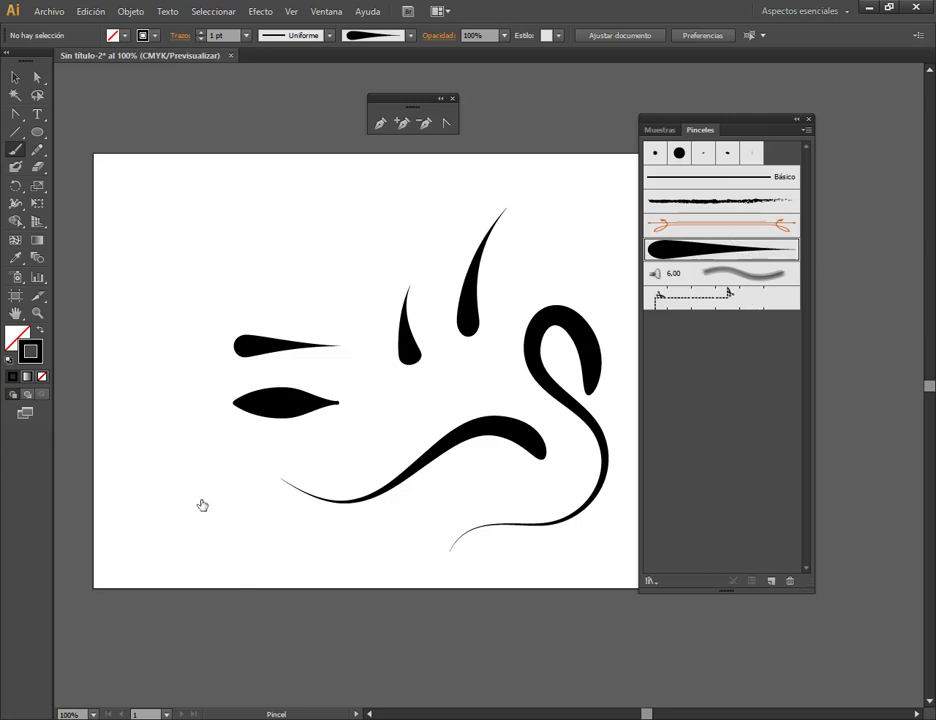
left_click_drag(206, 490, 188, 463)
Step: Reduce the teardrop art brush width to 18% and apply the change to existing strokes
double_click(686, 249)
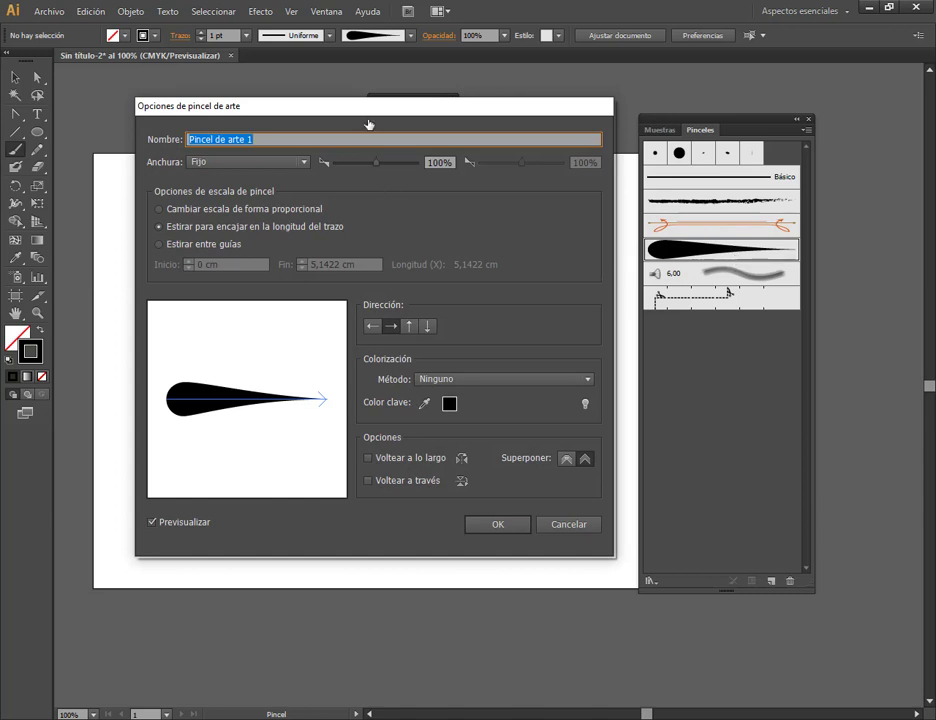
left_click_drag(368, 124, 645, 123)
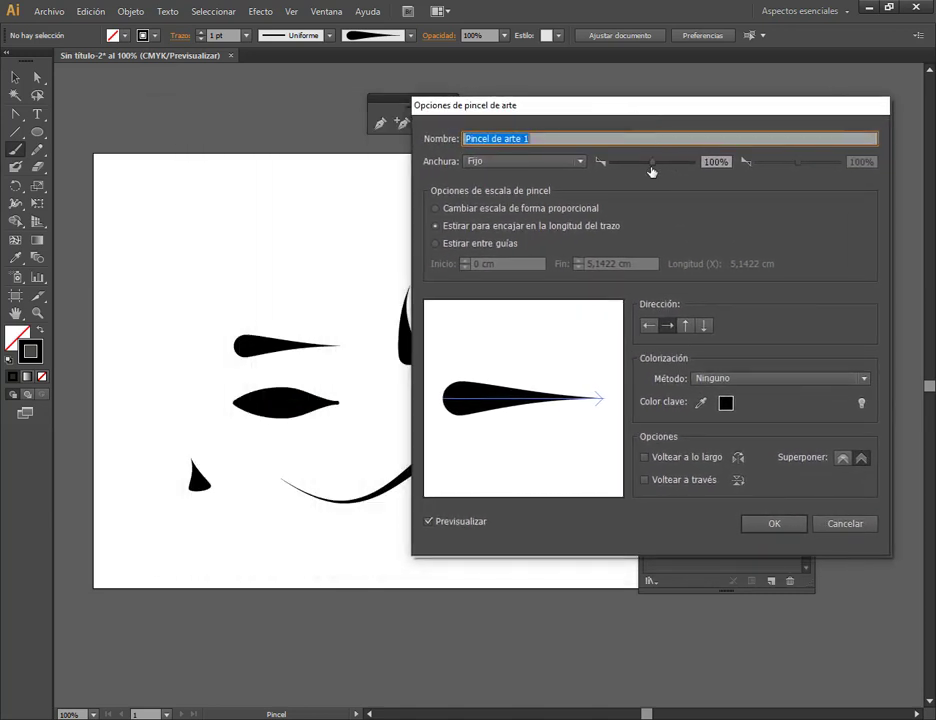
left_click_drag(653, 166, 642, 166)
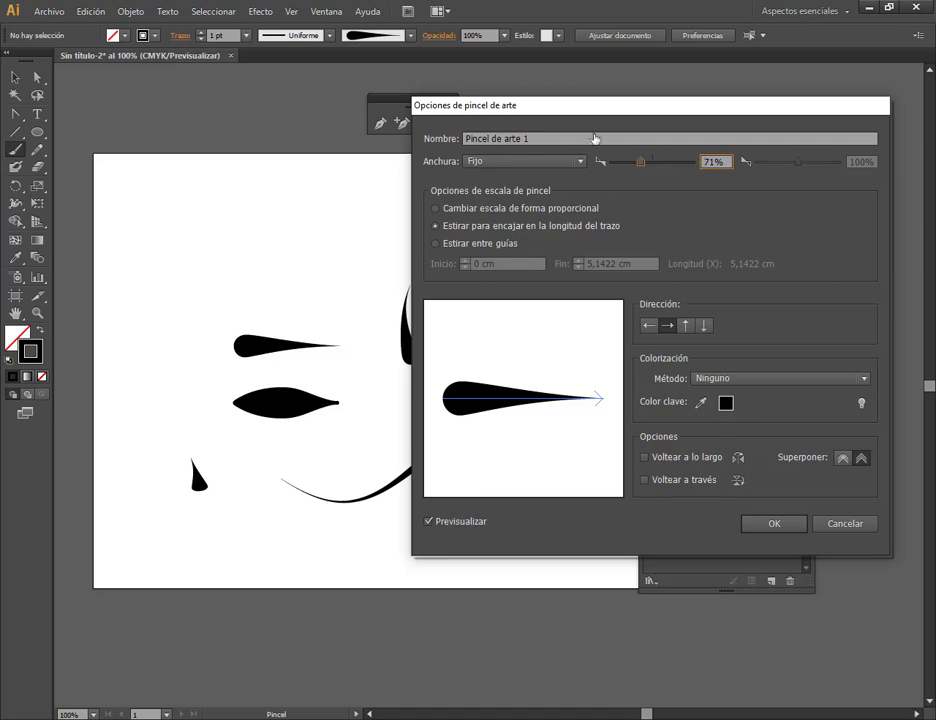
left_click_drag(580, 118, 683, 86)
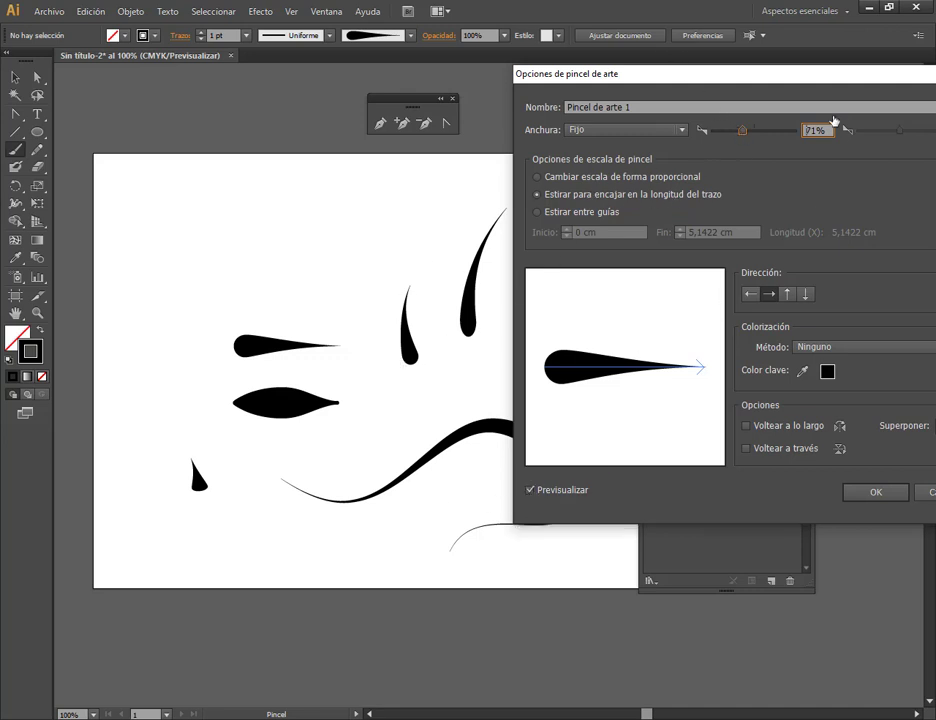
scroll(818, 132, "down", 4)
scroll(822, 132, "down", 2)
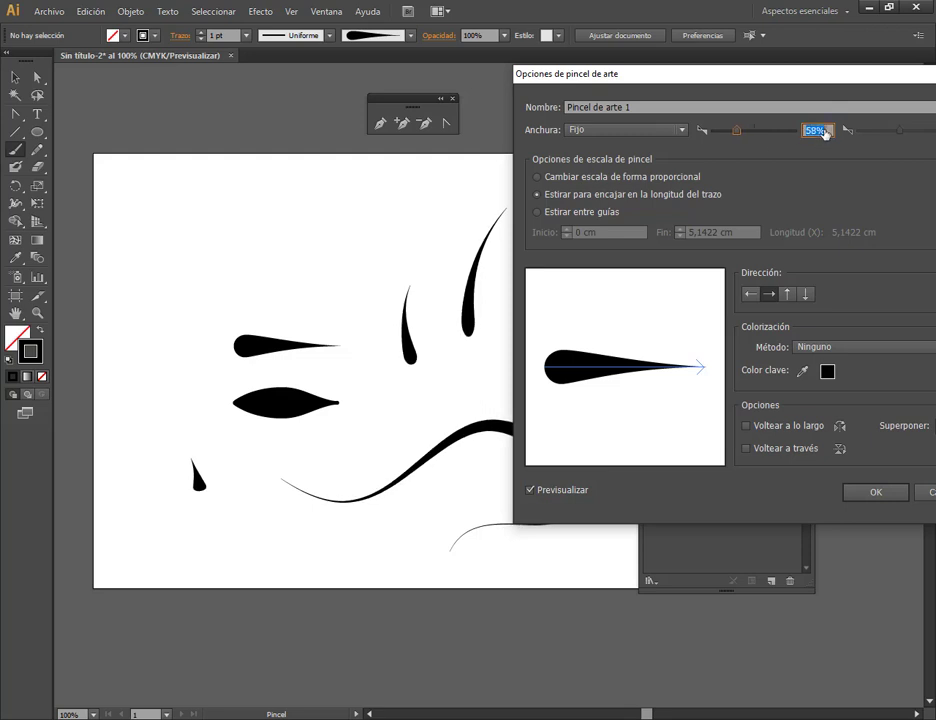
scroll(820, 132, "down", 2)
scroll(818, 131, "down", 2)
scroll(816, 131, "down", 2)
scroll(816, 131, "down", 3)
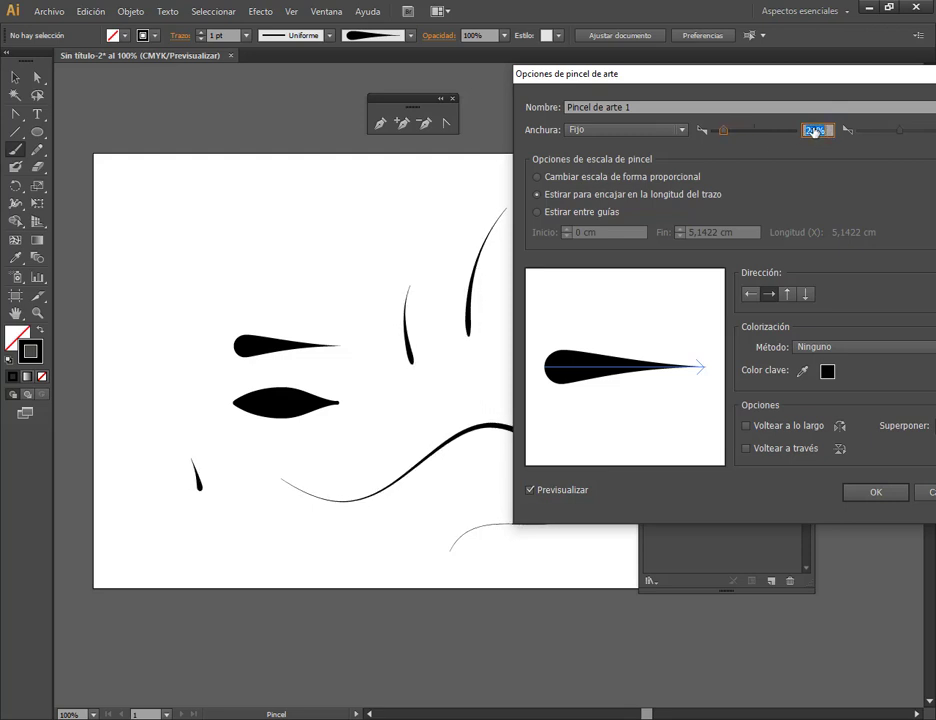
scroll(816, 131, "down", 2)
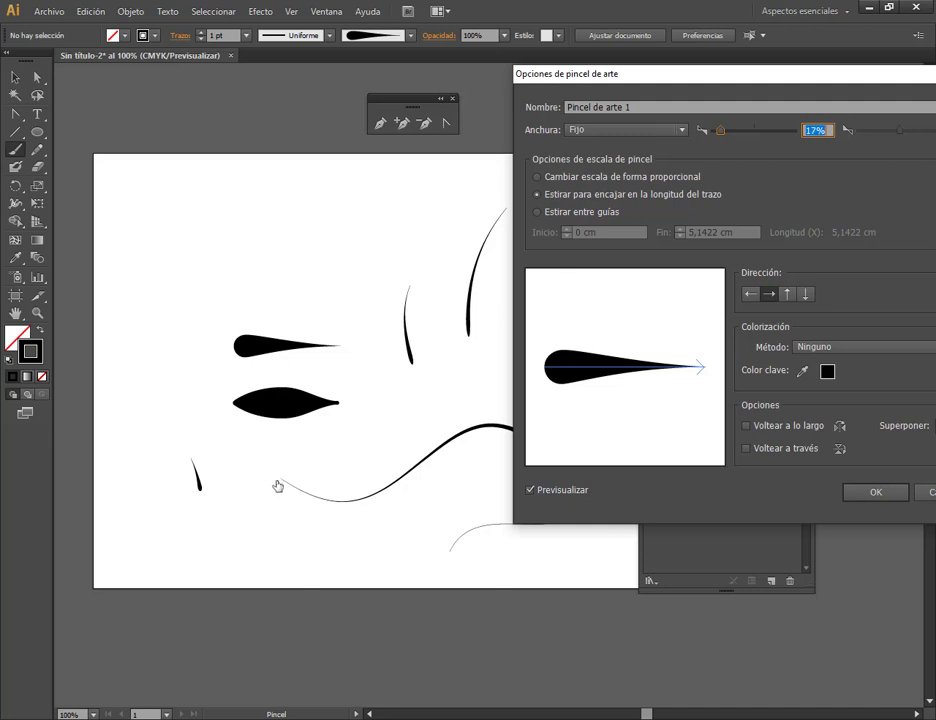
scroll(826, 133, "down", 4)
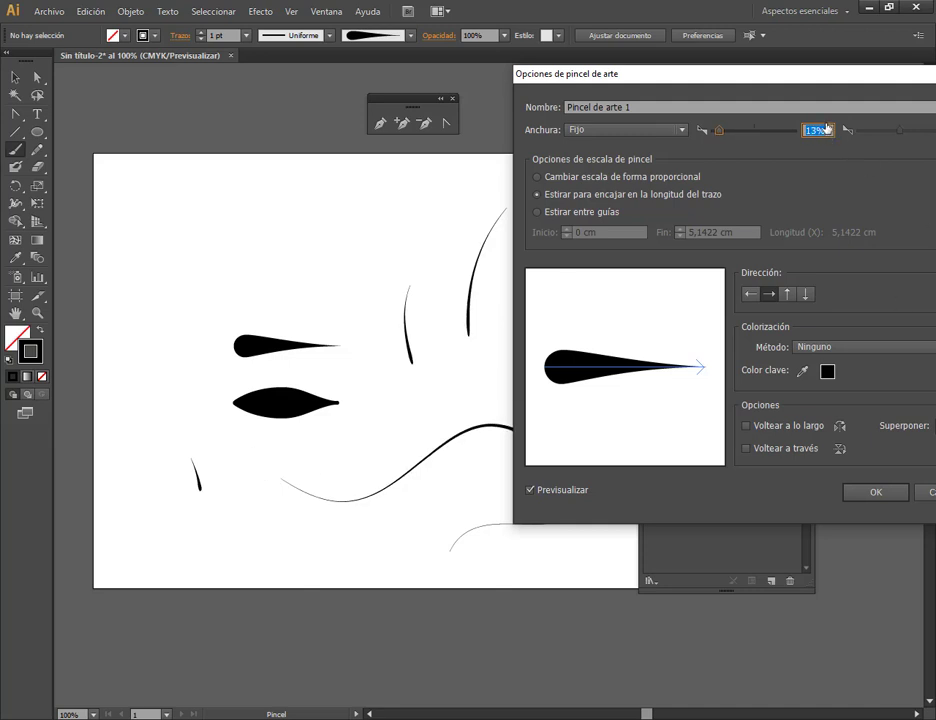
scroll(826, 129, "up", 5)
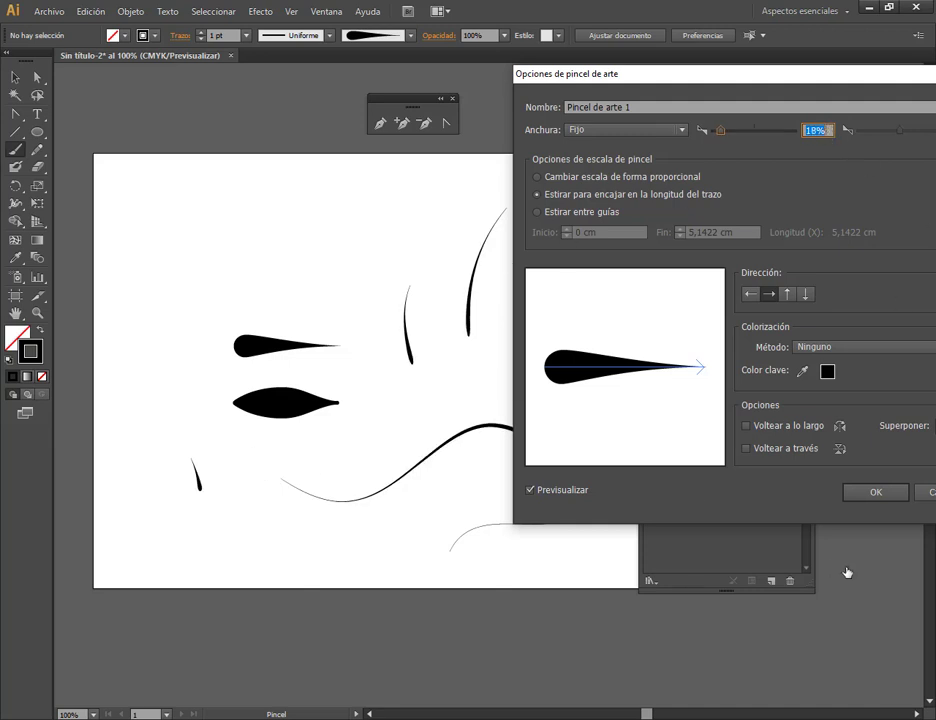
left_click(866, 497)
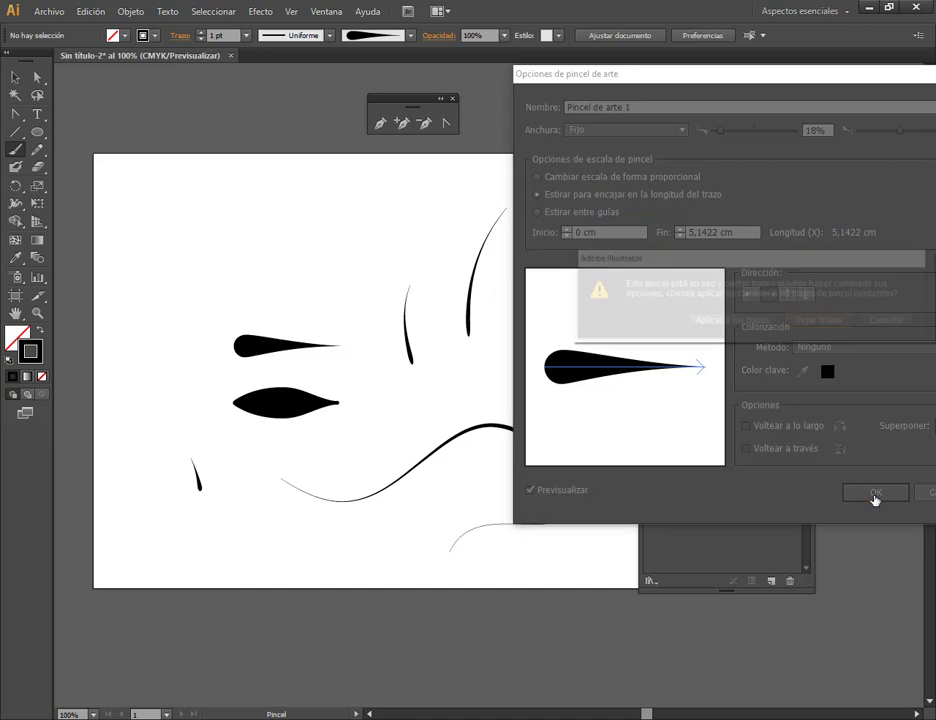
left_click(716, 324)
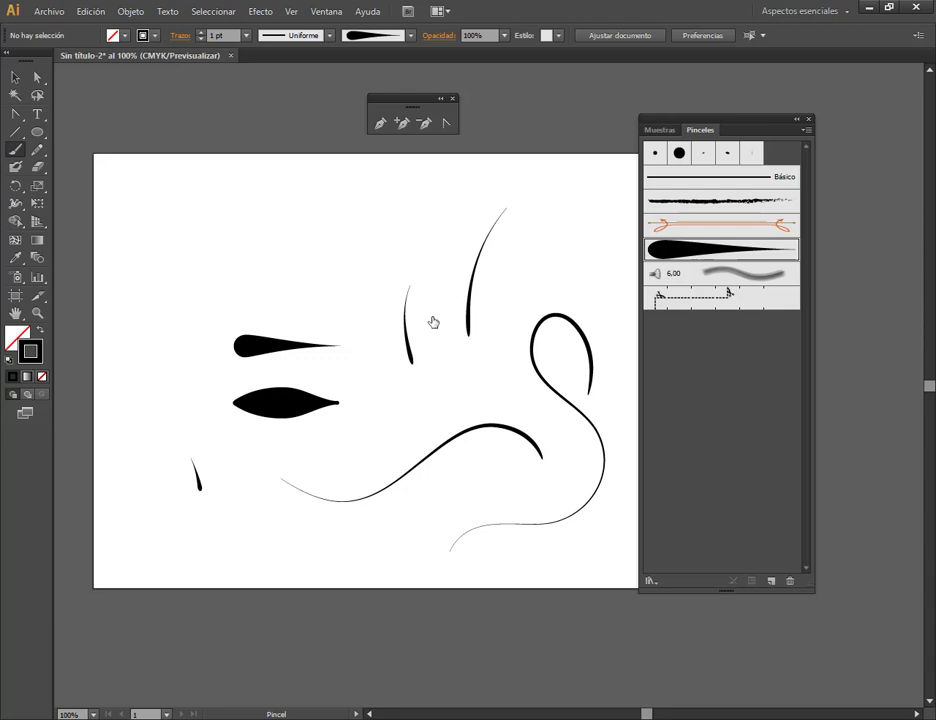
Step: Paint a small tuft of thin hair-like strokes with the slimmer teardrop brush
mouse_move(374, 460)
left_mouse_down()
mouse_move(367, 423)
mouse_move(390, 406)
mouse_move(423, 339)
mouse_move(443, 338)
left_mouse_up()
mouse_move(466, 398)
left_mouse_down()
mouse_move(471, 374)
mouse_move(458, 366)
mouse_move(494, 358)
left_mouse_up()
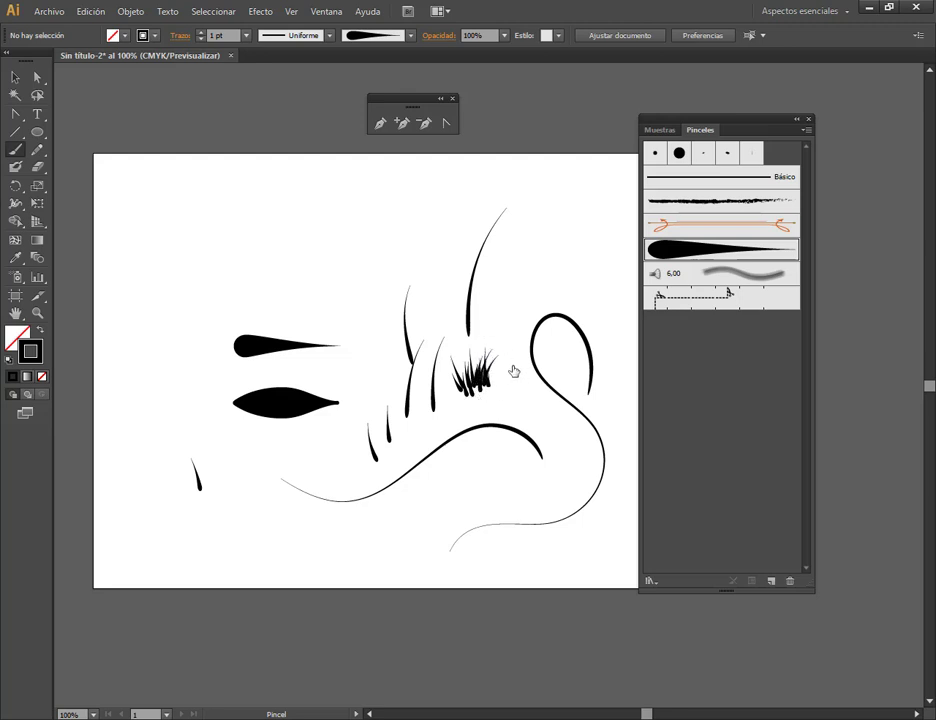
mouse_move(499, 380)
left_mouse_down()
mouse_move(518, 352)
mouse_move(536, 366)
mouse_move(527, 362)
mouse_move(512, 380)
mouse_move(513, 353)
left_mouse_up()
Step: Delete all painted strokes, leaving only the teardrop and leaf source shapes
left_click(15, 77)
left_click_drag(364, 262, 590, 558)
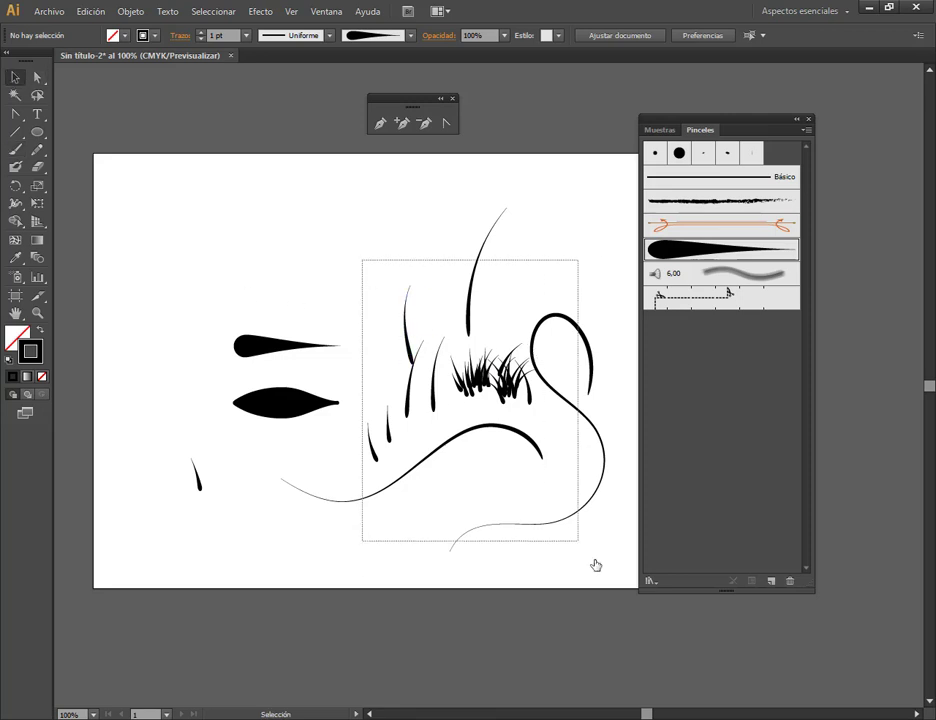
key("Delete")
left_click_drag(169, 448, 236, 524)
key("Delete")
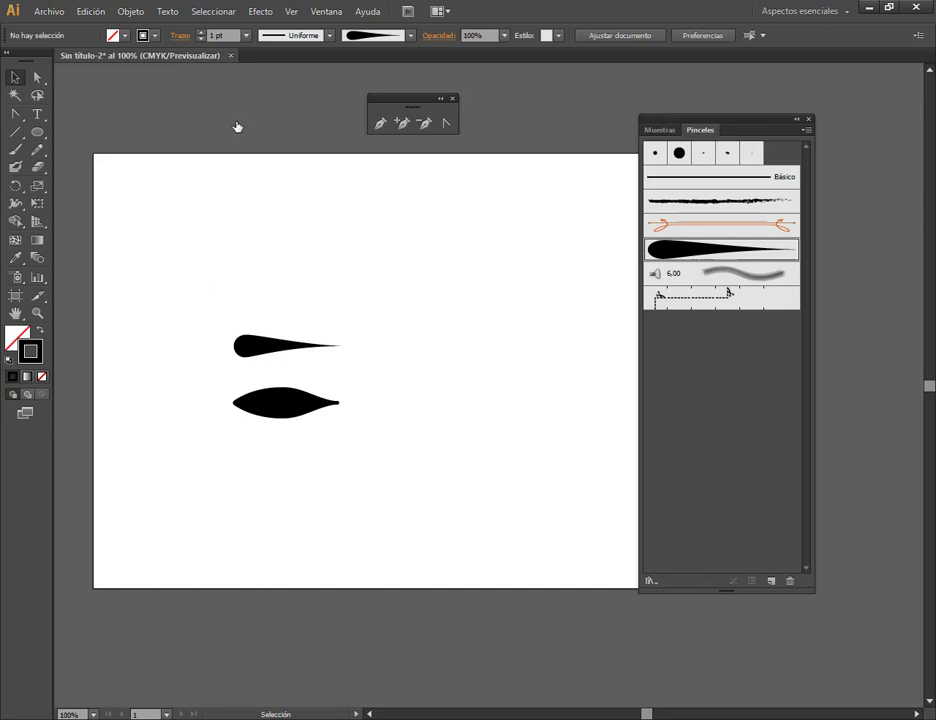
Step: Paint one curved tapered stroke with the Paintbrush and select it
left_click(15, 149)
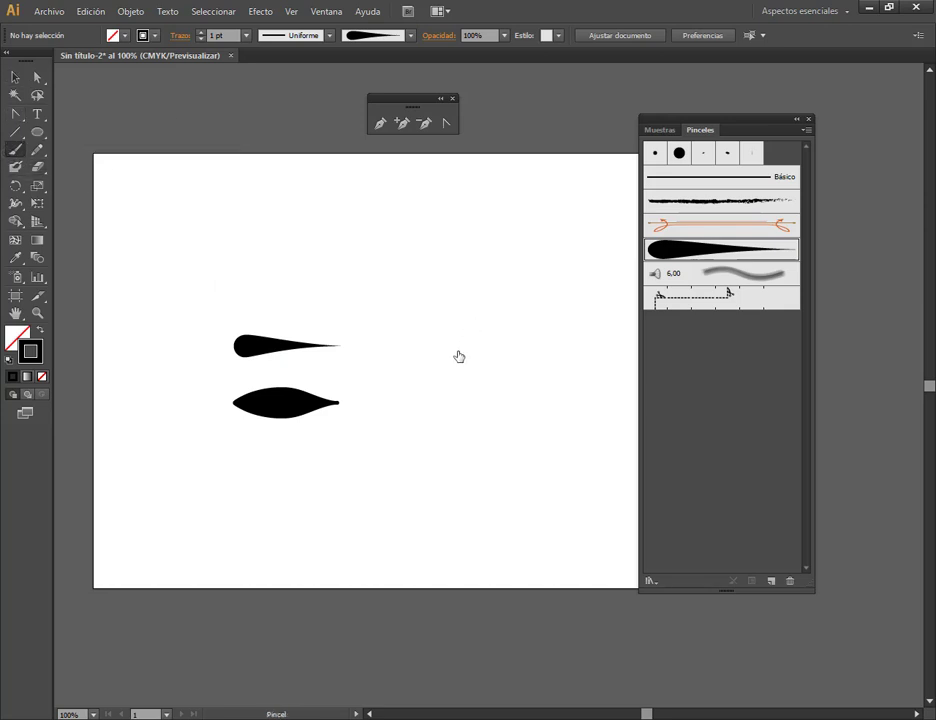
left_click_drag(463, 408, 491, 312)
left_click(15, 77)
left_click(467, 356)
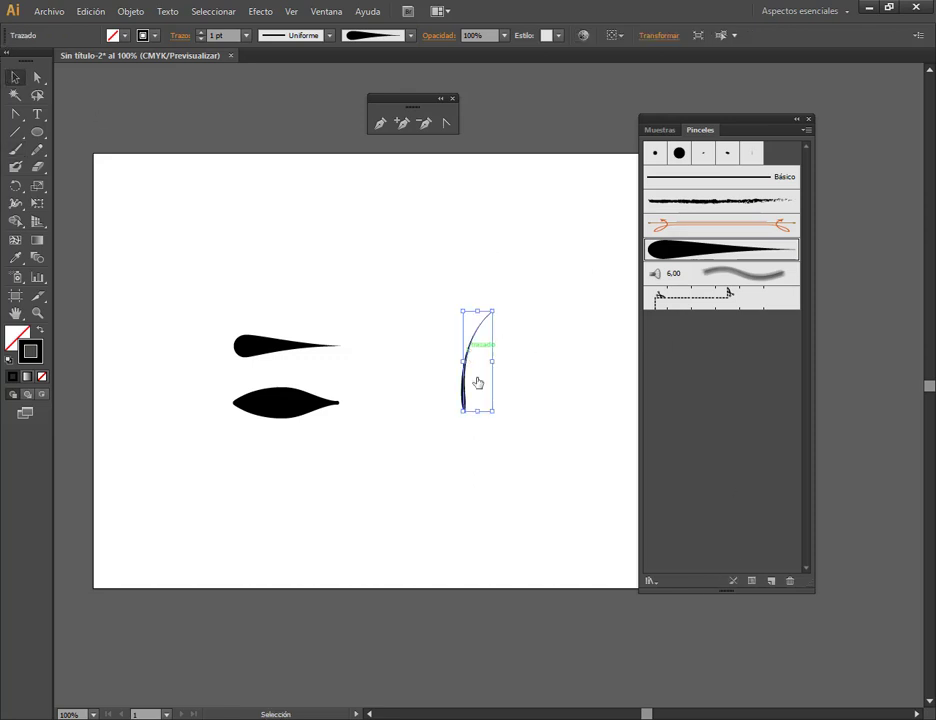
Step: Duplicate the curve up and left and give the copy the Plano 5 pt. brush
left_click(305, 228)
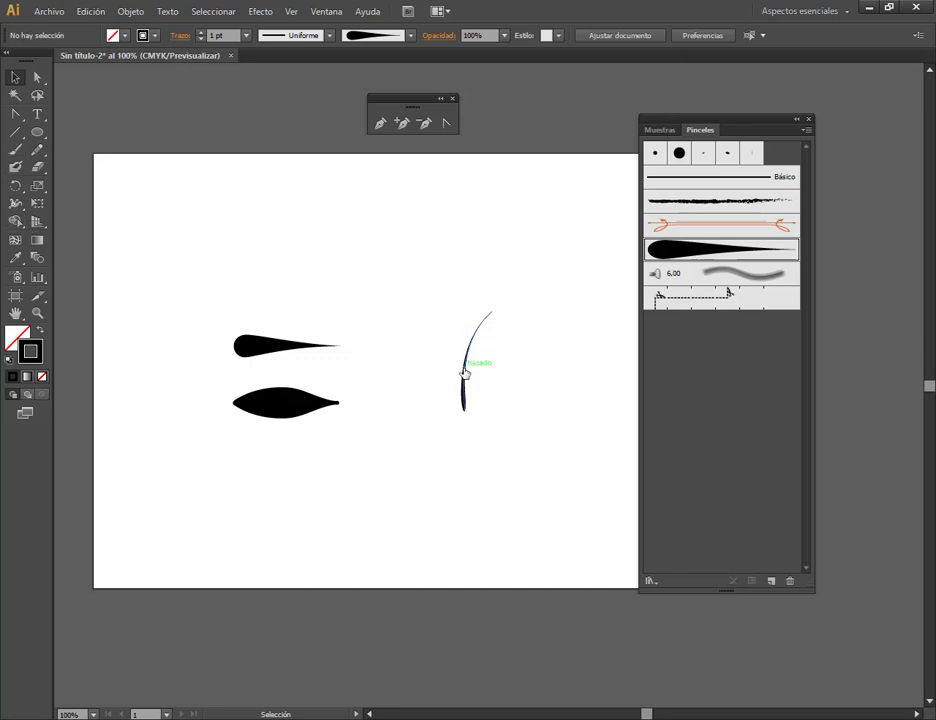
left_click_drag(464, 376, 408, 300)
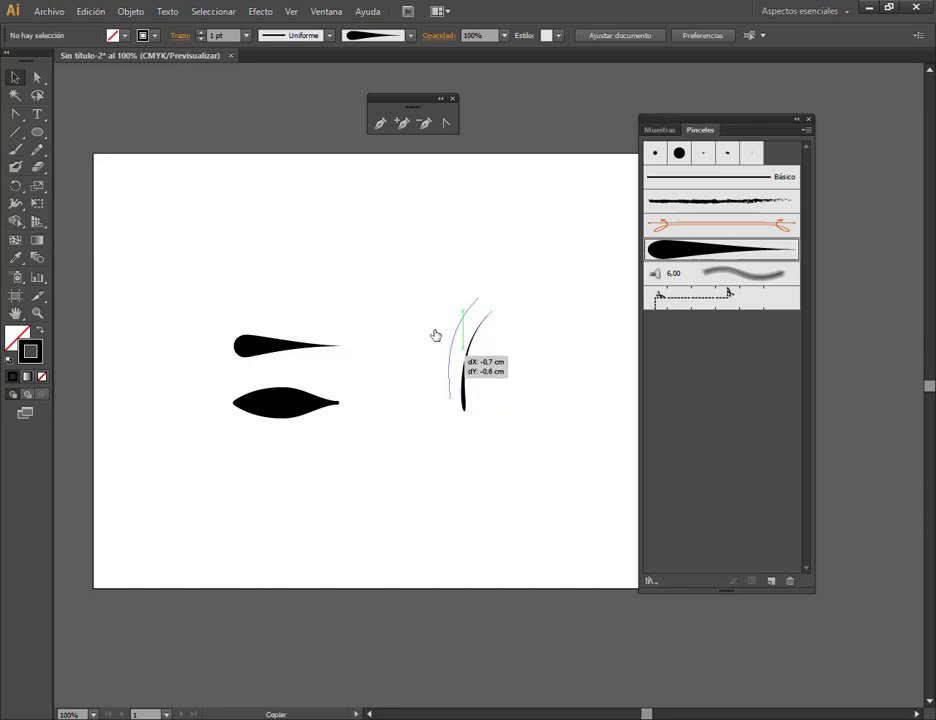
left_click(752, 152)
scroll(418, 255, "up", 1)
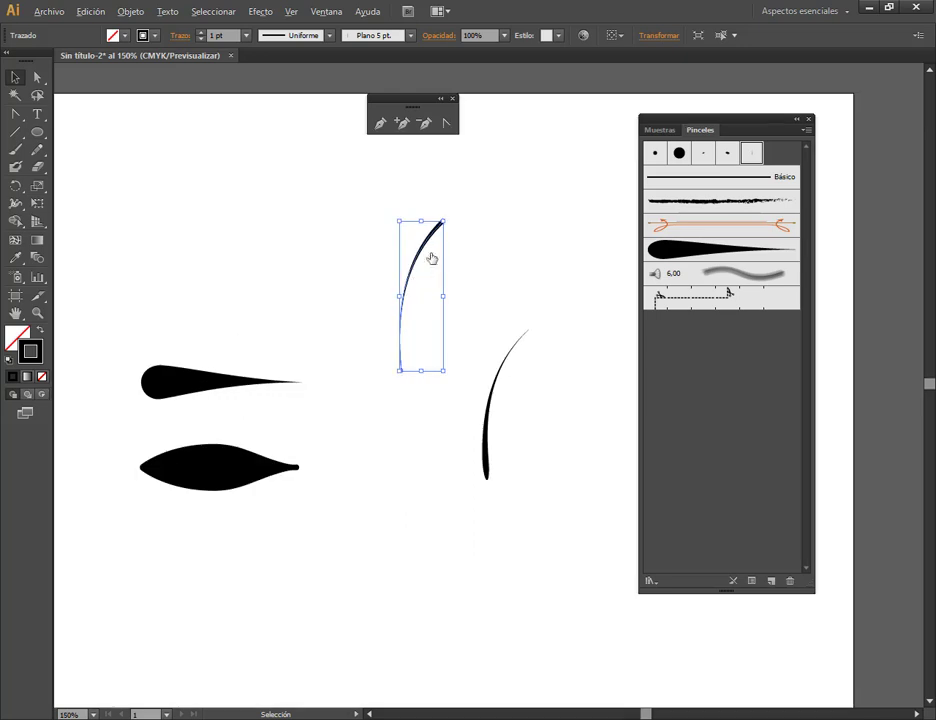
Step: Make the copied curve red-orange and move both curves up and left
left_click(153, 35)
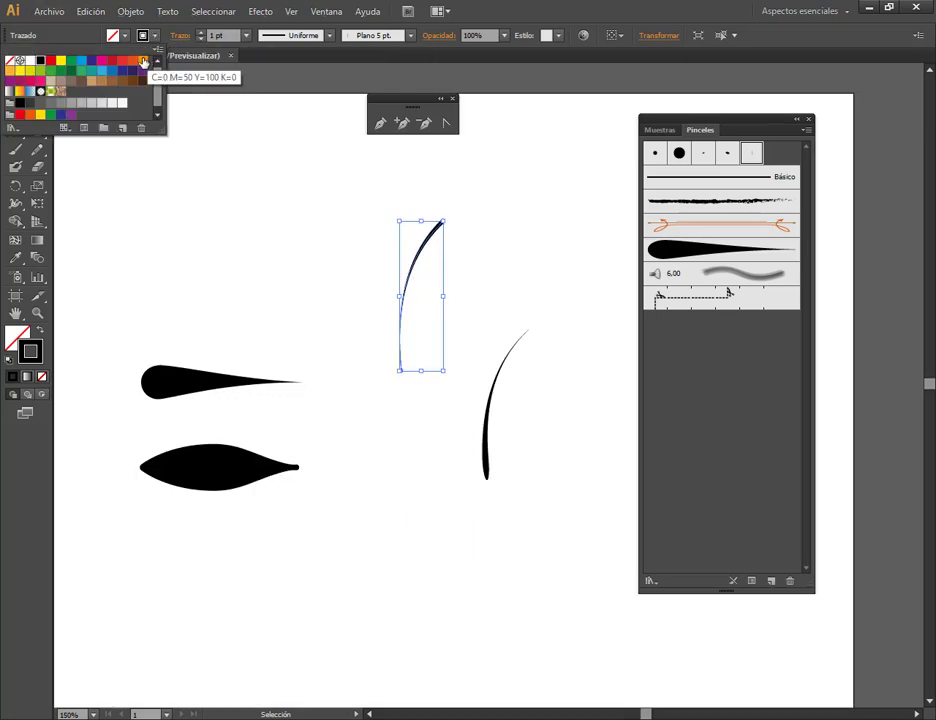
left_click(133, 60)
left_click(579, 238)
left_click(495, 249)
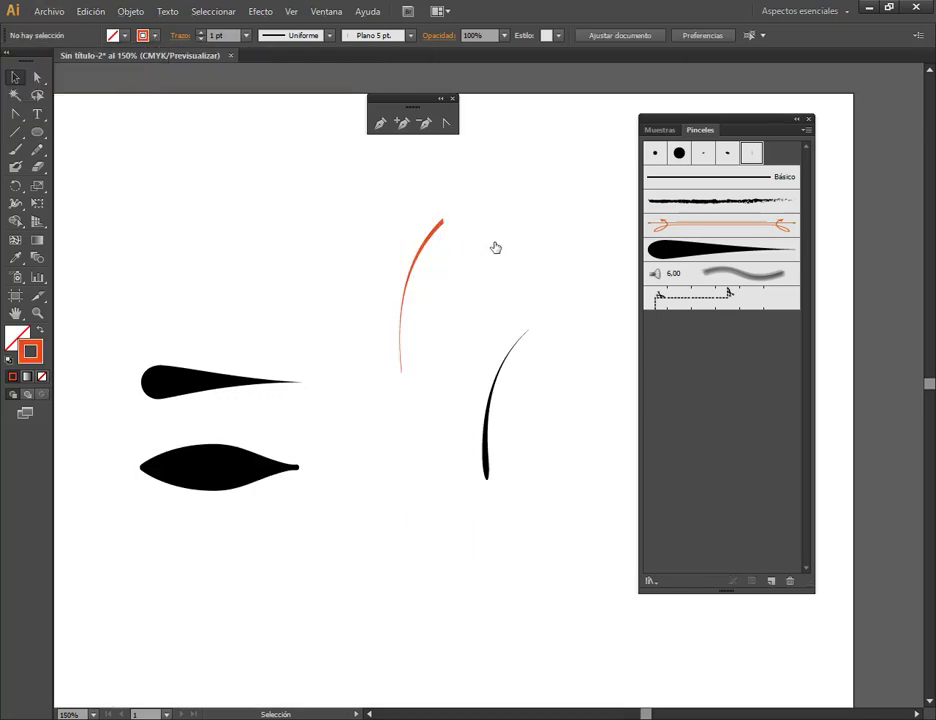
left_click_drag(432, 240, 316, 194)
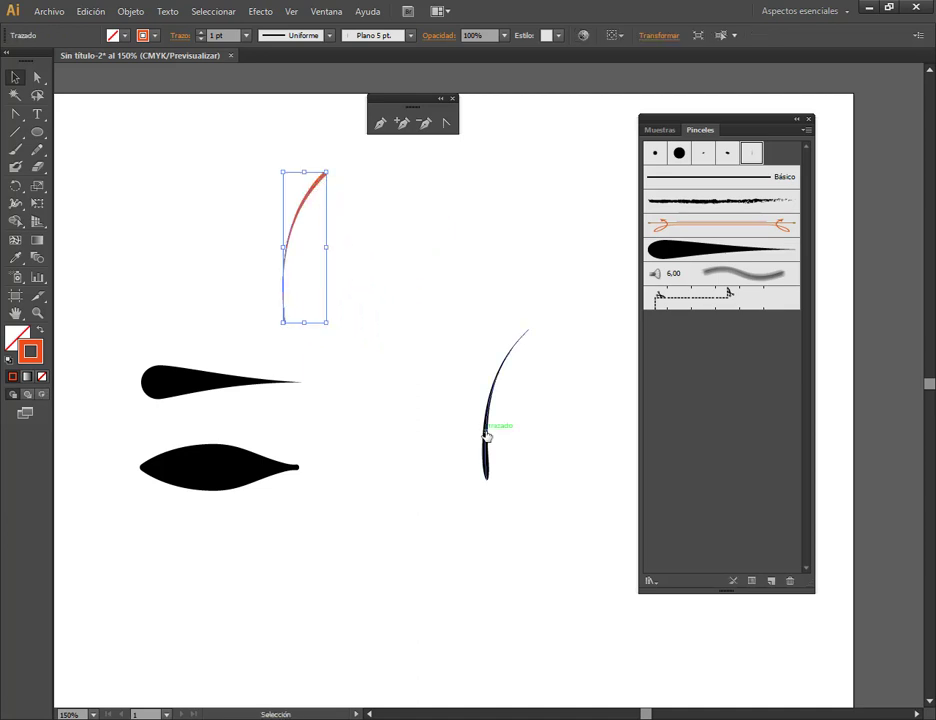
left_click_drag(488, 433, 448, 392)
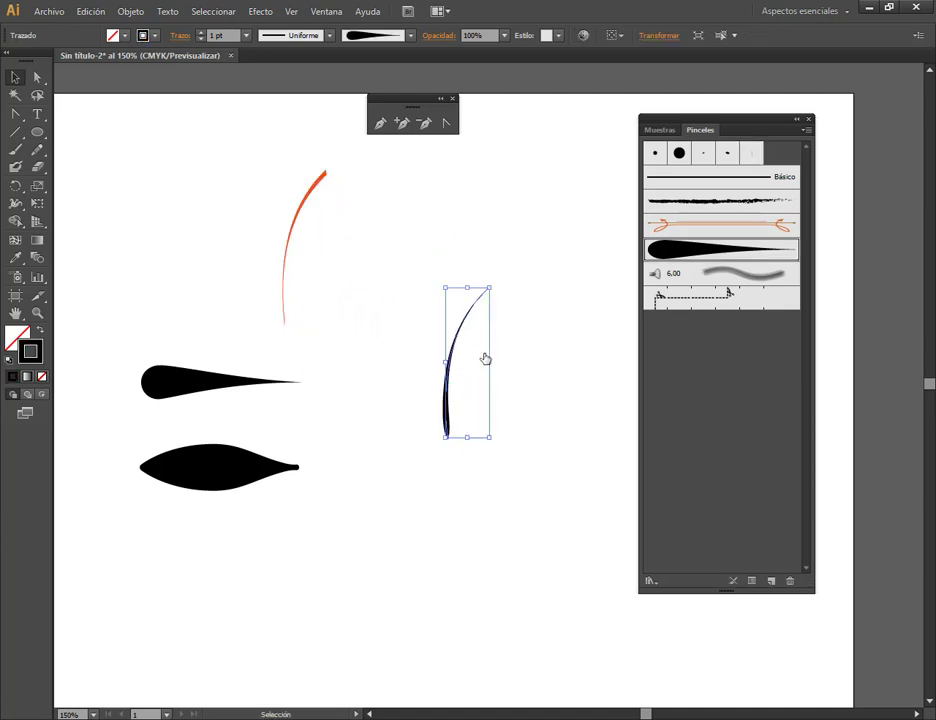
Step: Set the curve's stroke to brown and open Art Brush Options for Pincel de arte 1
key("a")
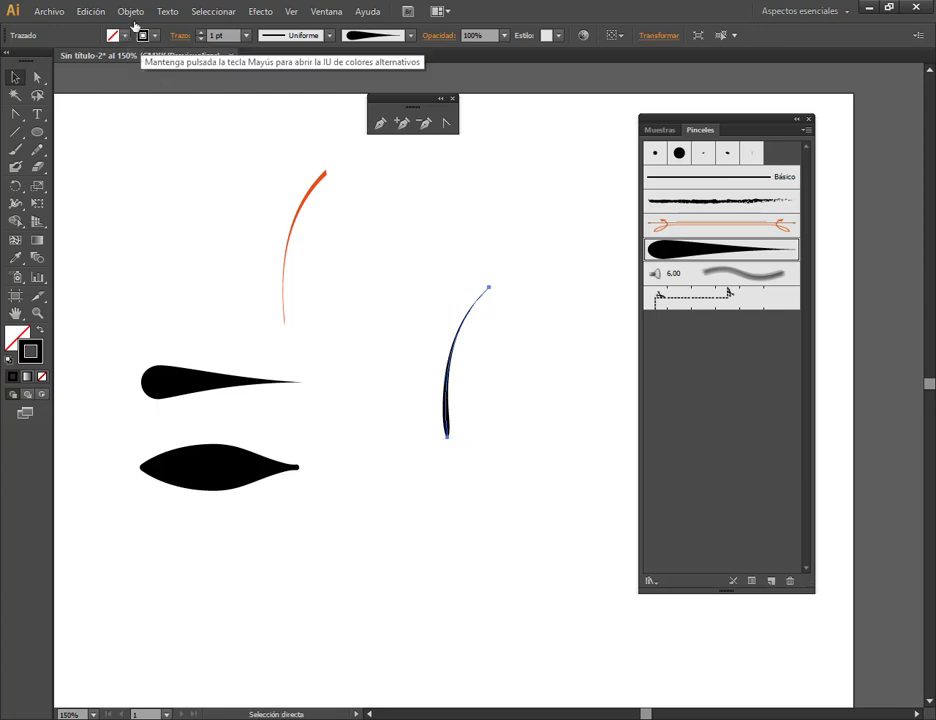
left_click(155, 37)
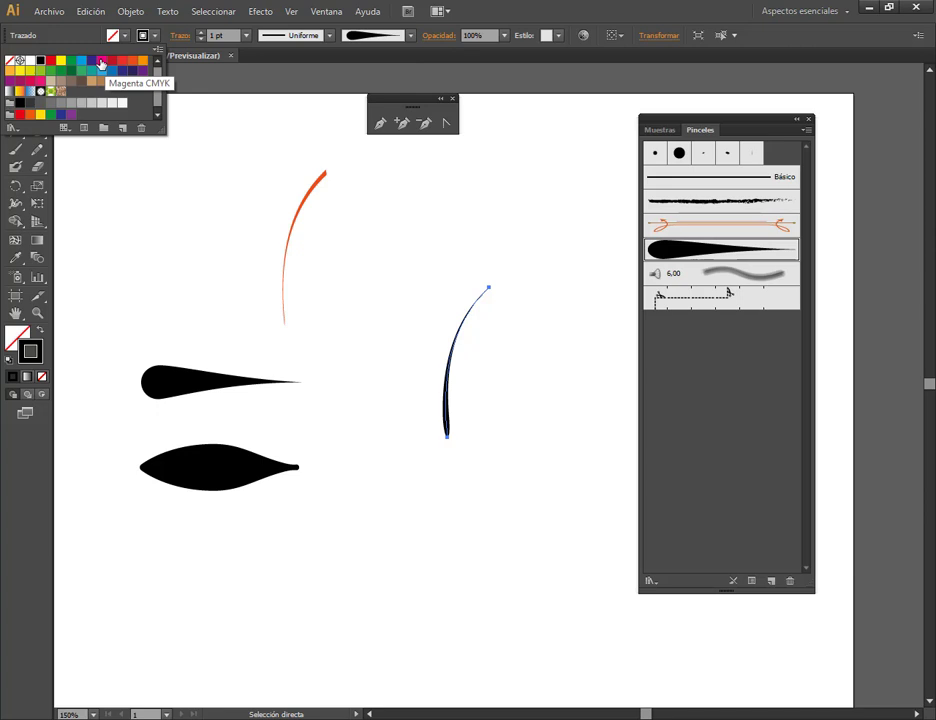
key("v")
left_click(112, 81)
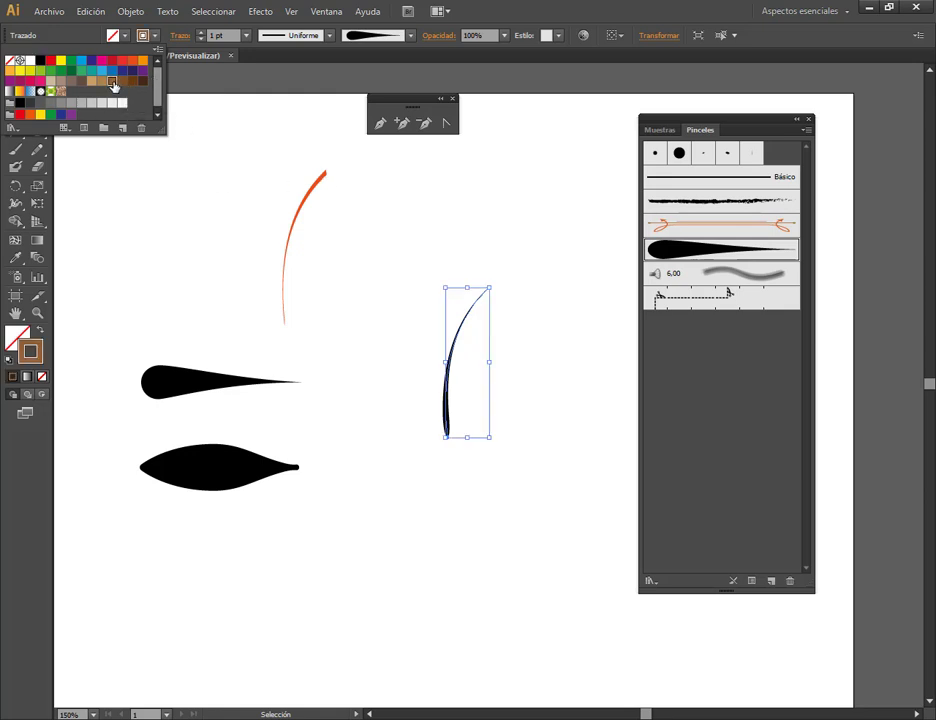
left_click(200, 148)
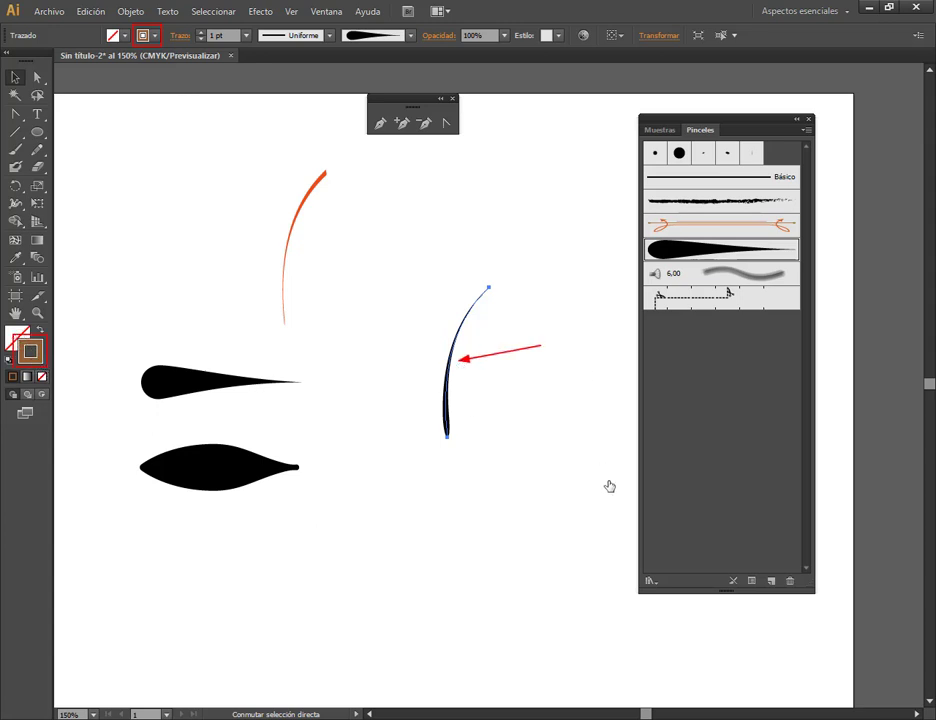
key("ctrl")
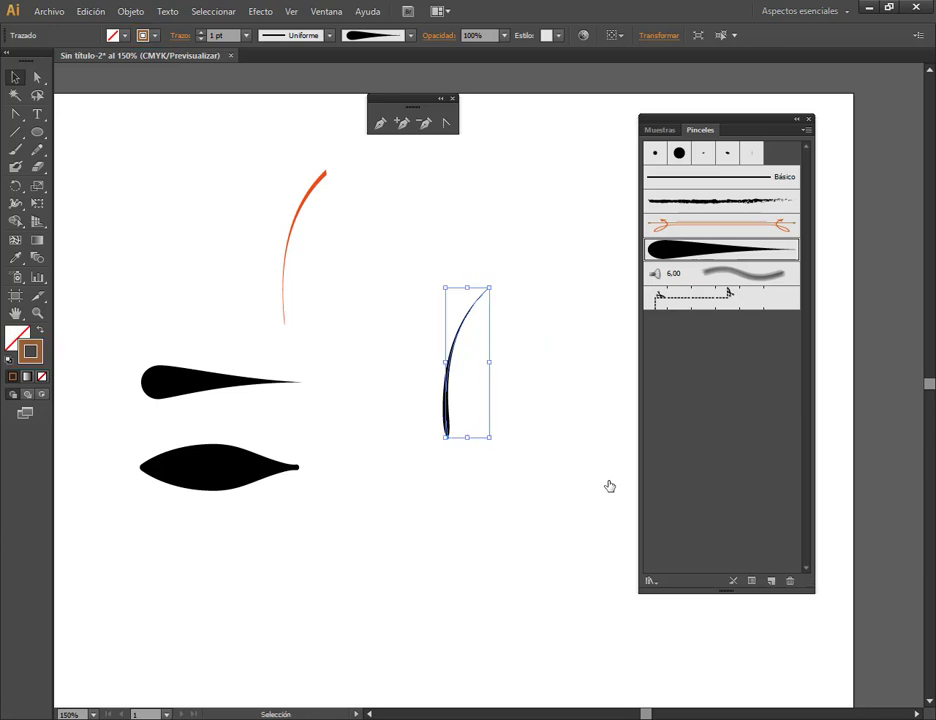
left_click(609, 486)
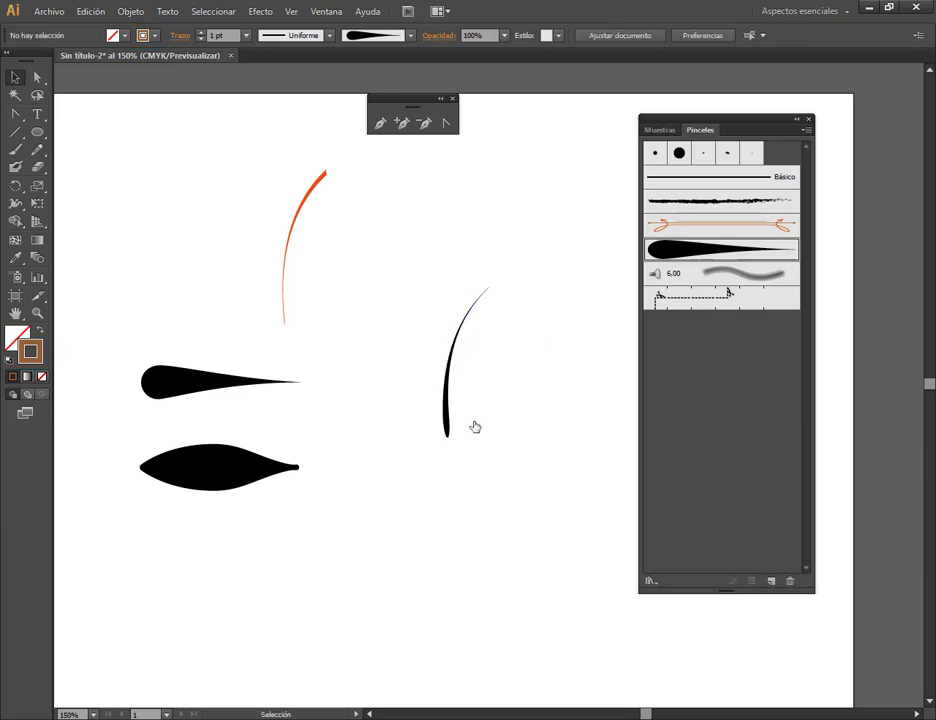
double_click(683, 251)
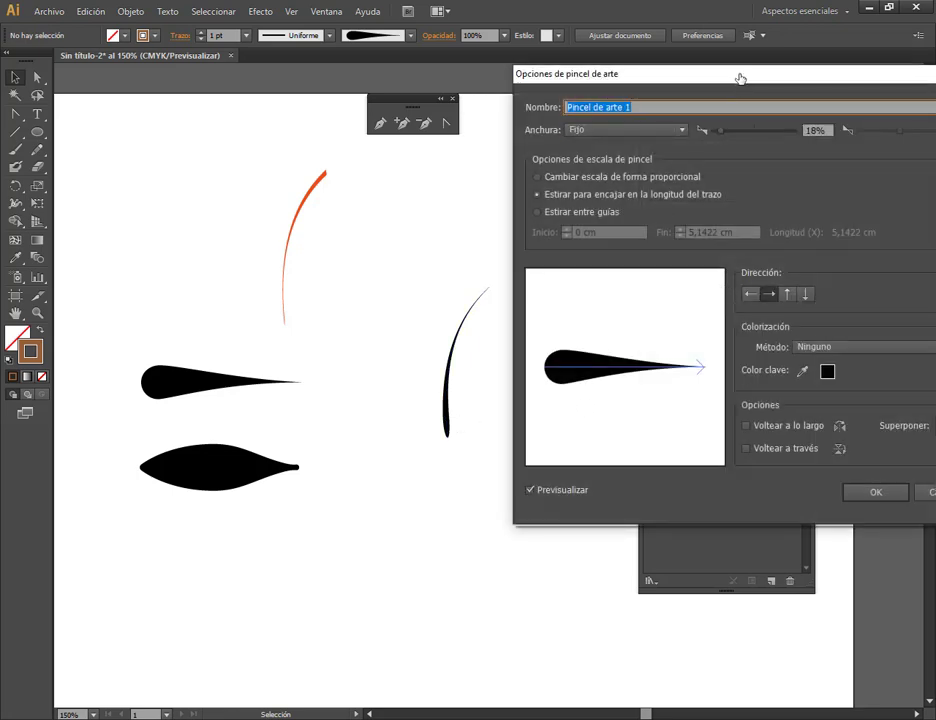
Step: Set the teardrop art brush's colorization to Matices and apply it to existing strokes
left_click_drag(740, 77, 411, 93)
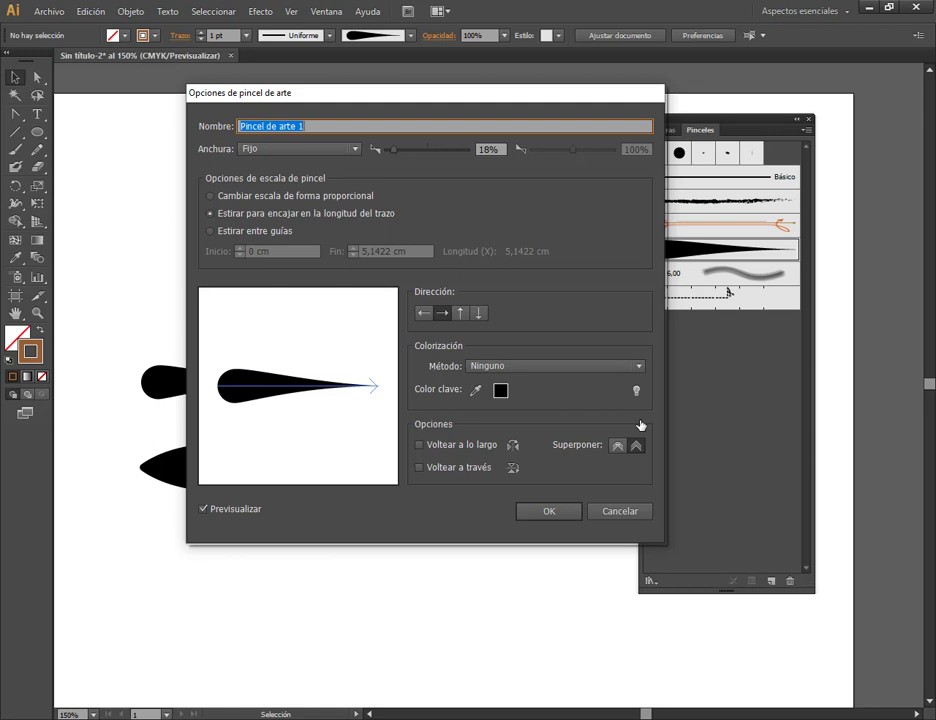
left_click(640, 367)
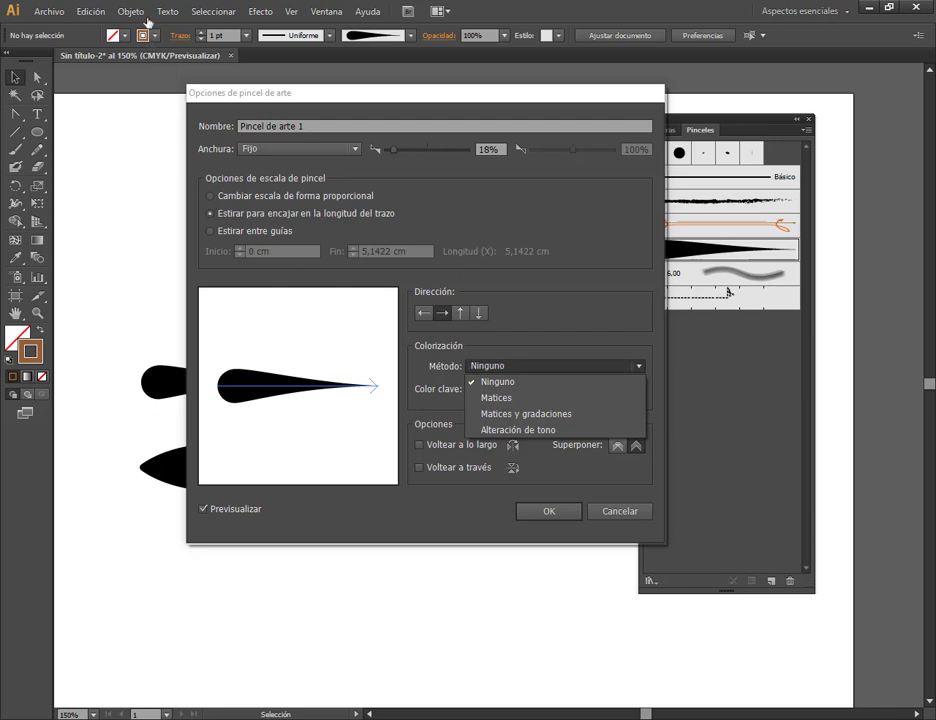
left_click(508, 398)
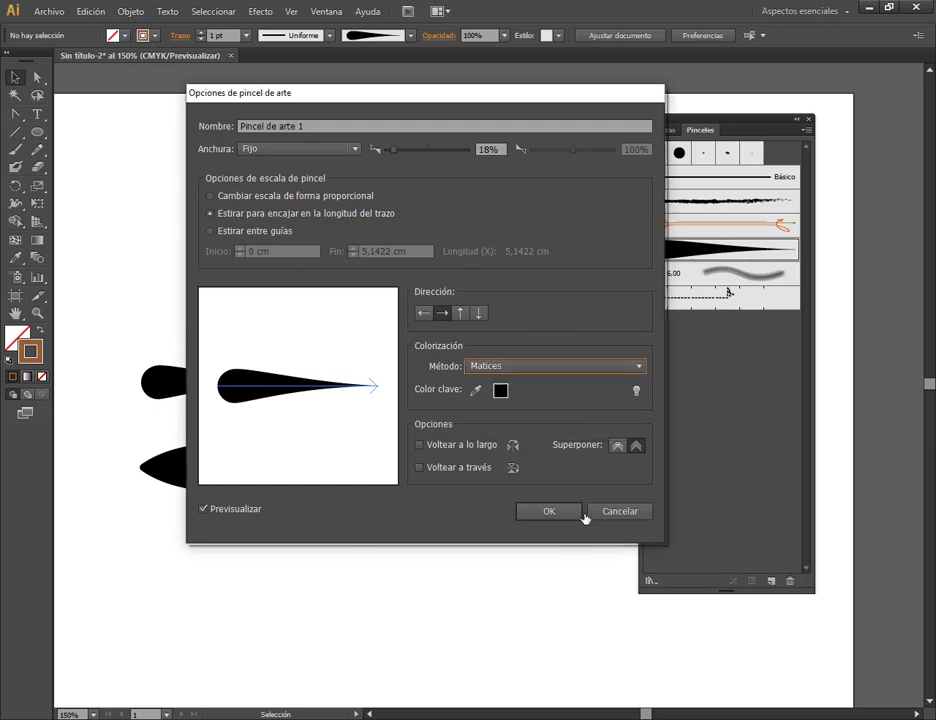
left_click(558, 511)
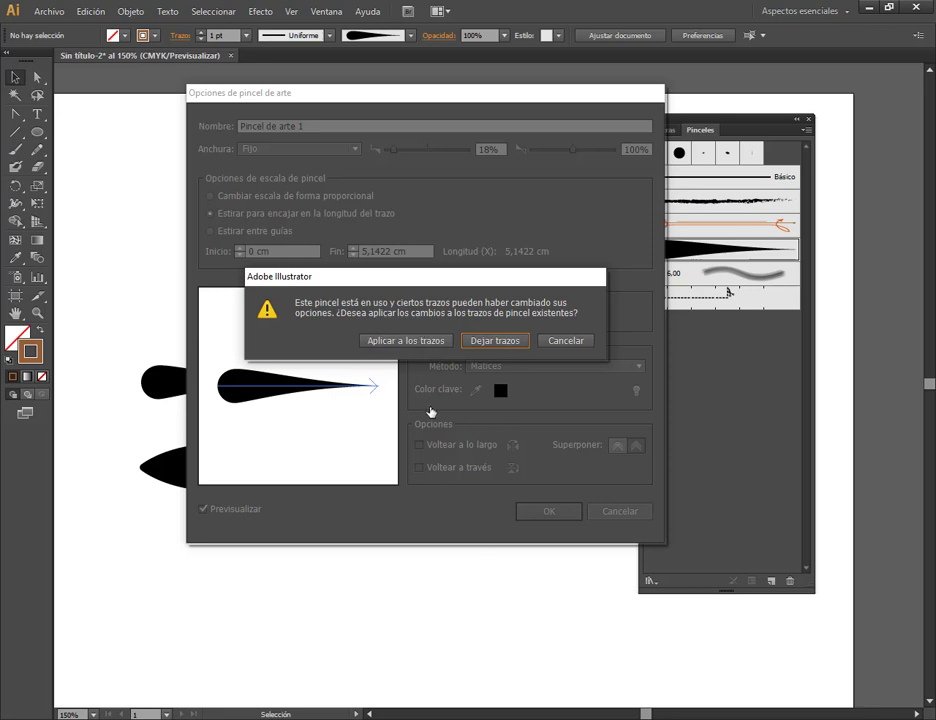
left_click(410, 344)
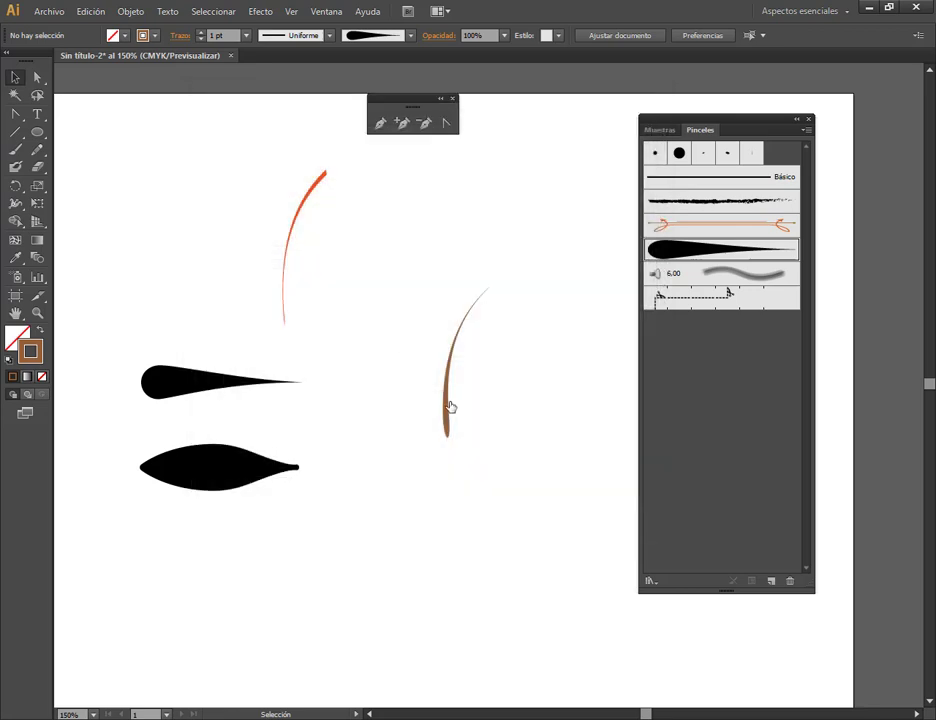
Step: Test by recolouring the brown curve green, then delete both curved strokes
left_click(447, 405)
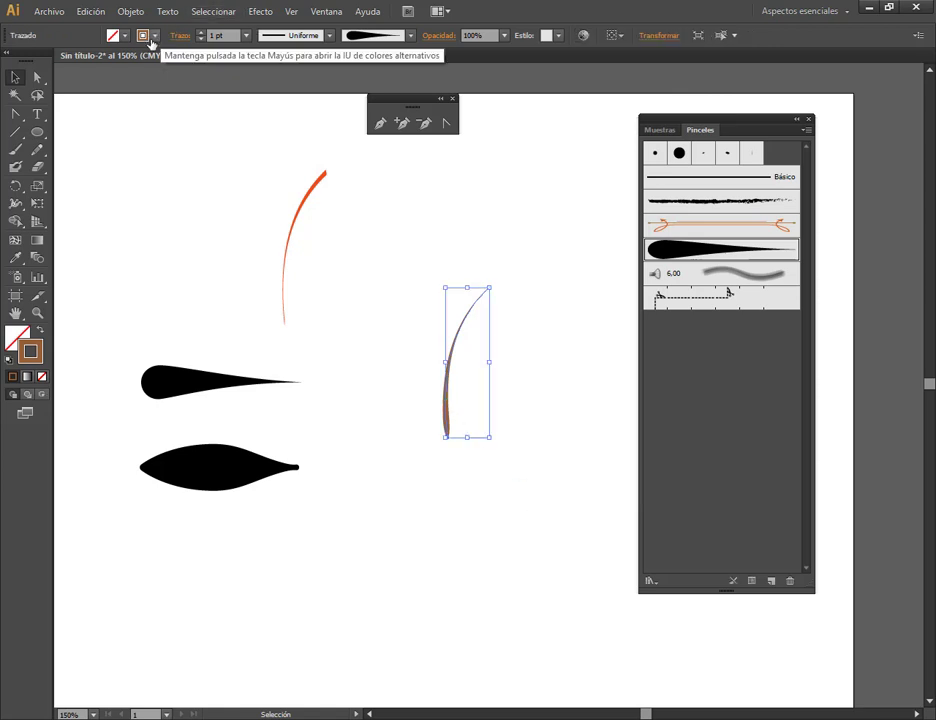
left_click(153, 36)
left_click(56, 71)
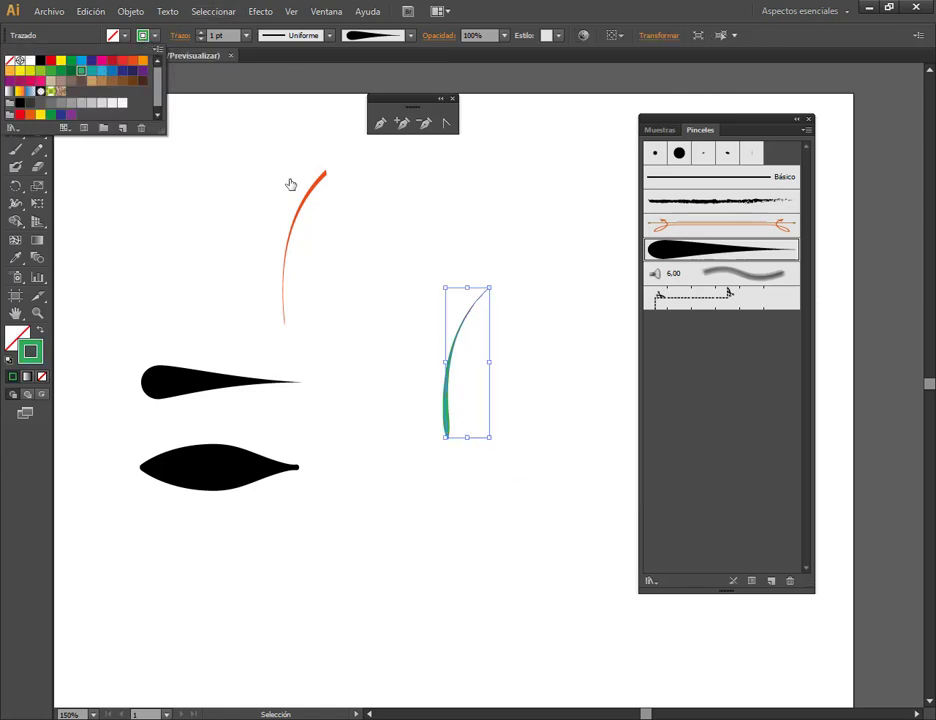
left_click(433, 421)
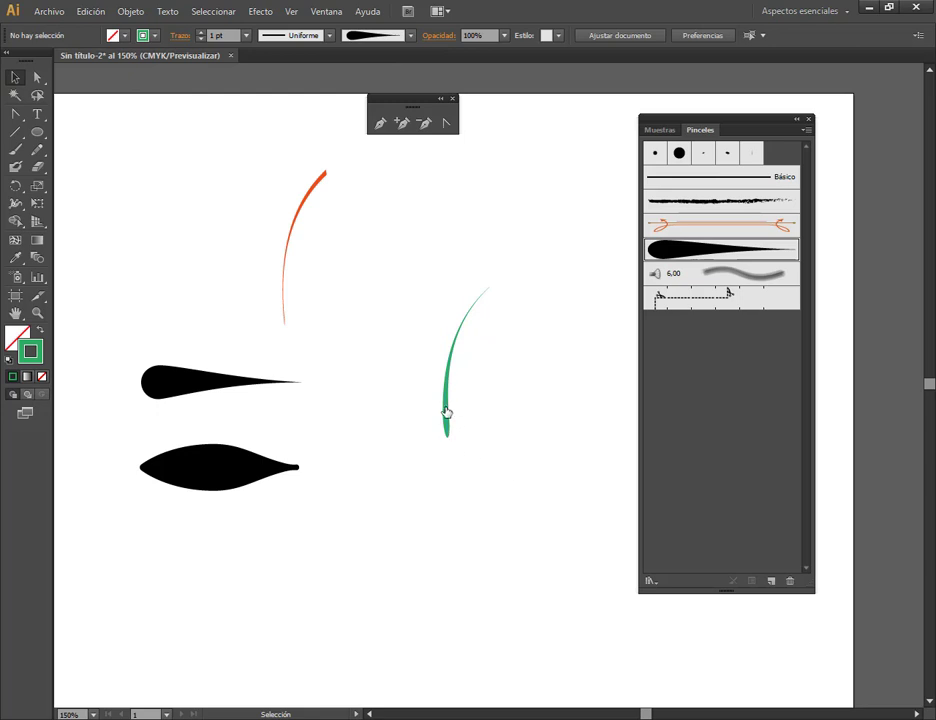
left_click_drag(445, 418, 363, 307)
key("Delete")
left_click(289, 240)
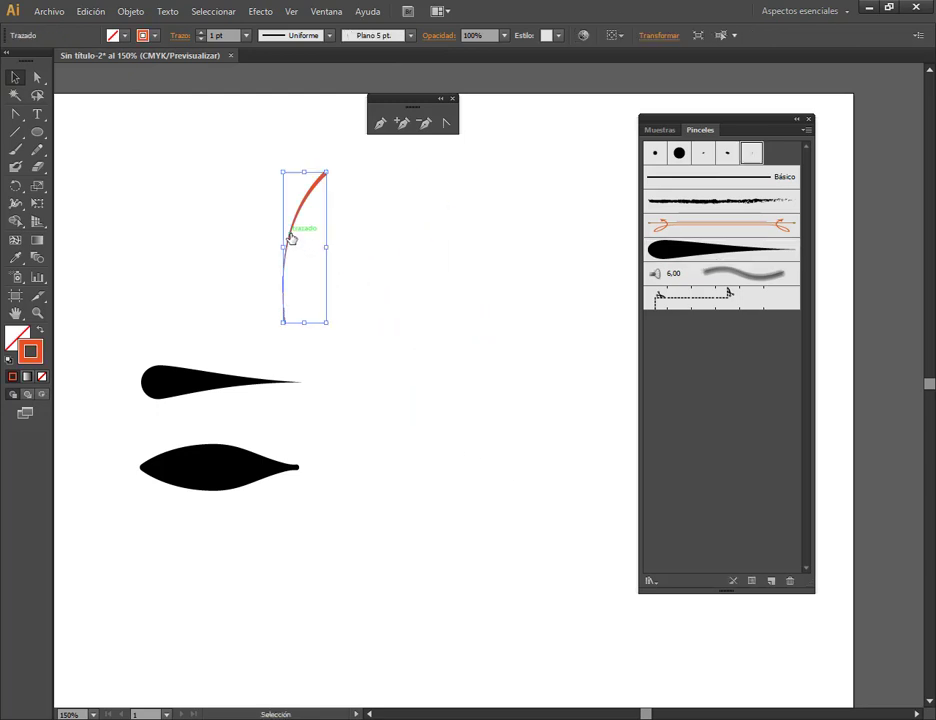
key("Delete")
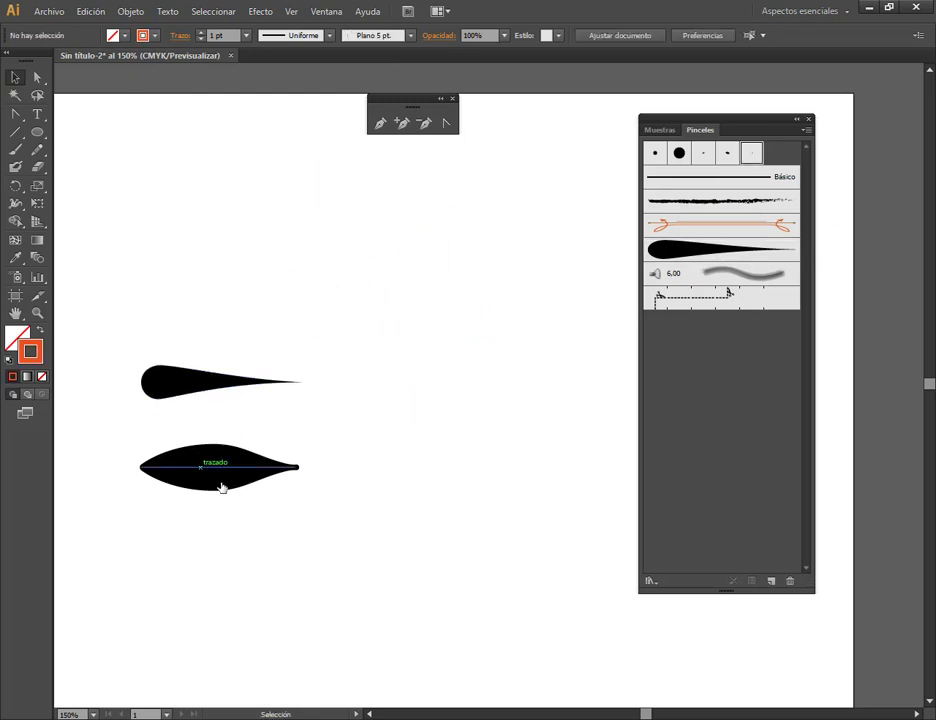
Step: Turn the lower leaf shape into art brush Pincel de arte 2 with Matices colorization
left_click_drag(226, 473, 217, 480)
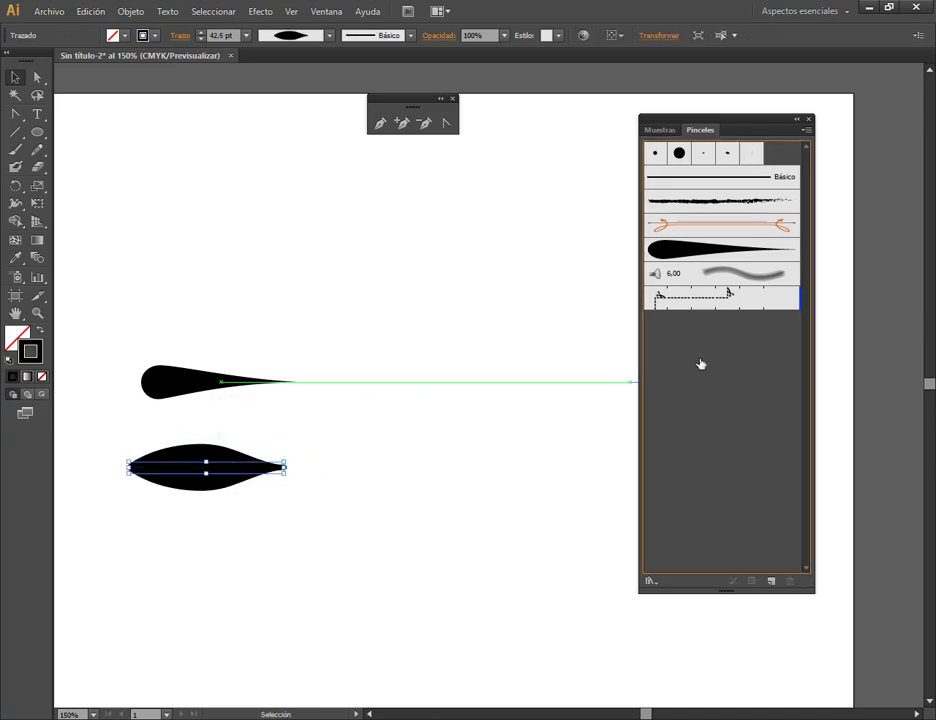
left_click_drag(206, 463, 720, 360)
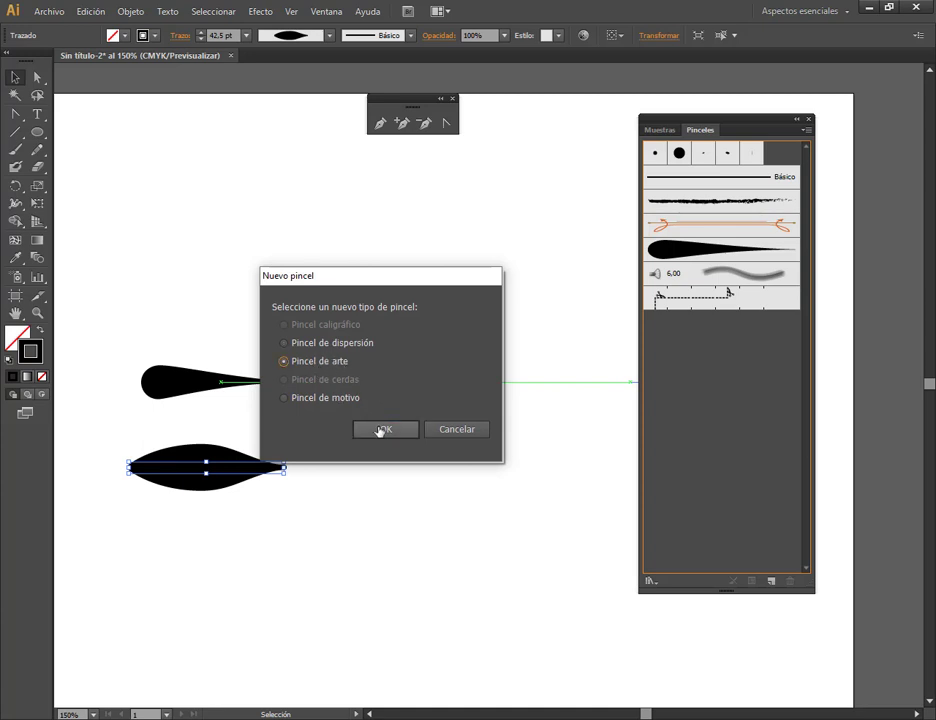
left_click(380, 428)
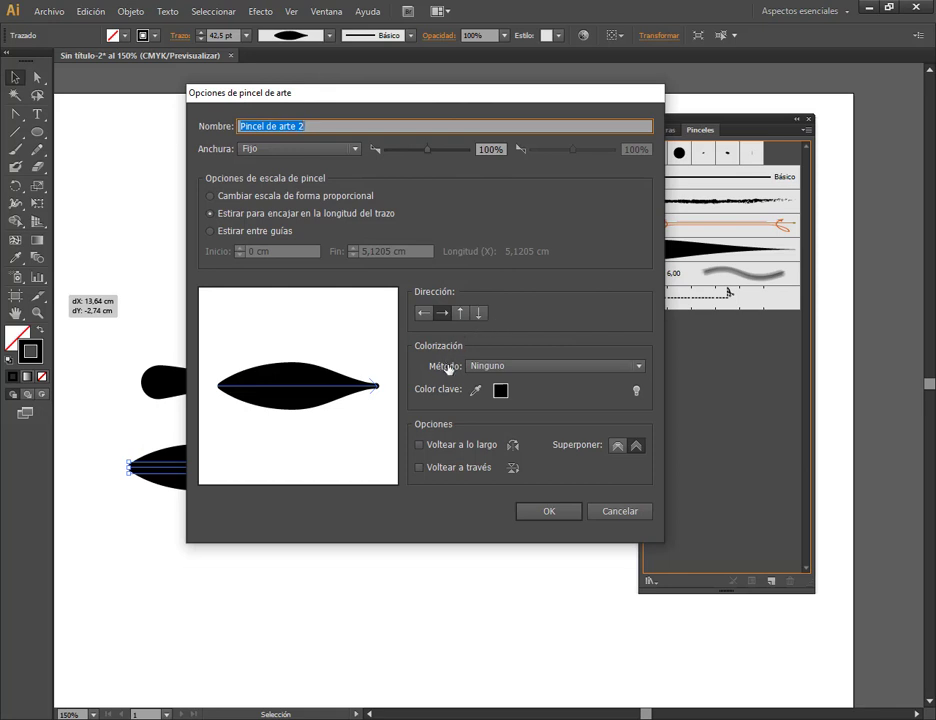
left_click(492, 366)
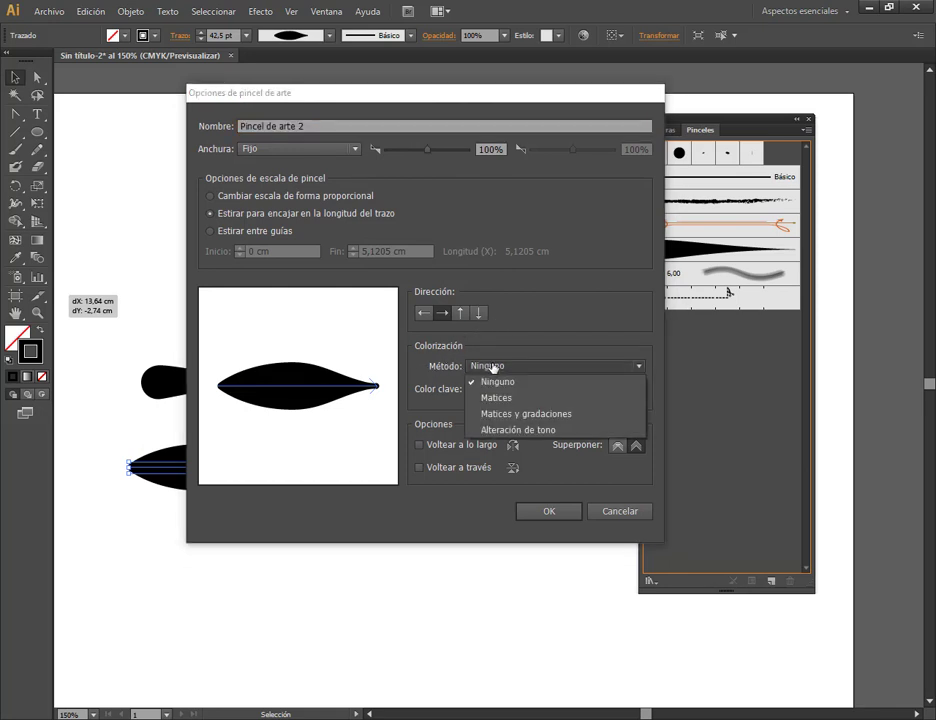
left_click(499, 397)
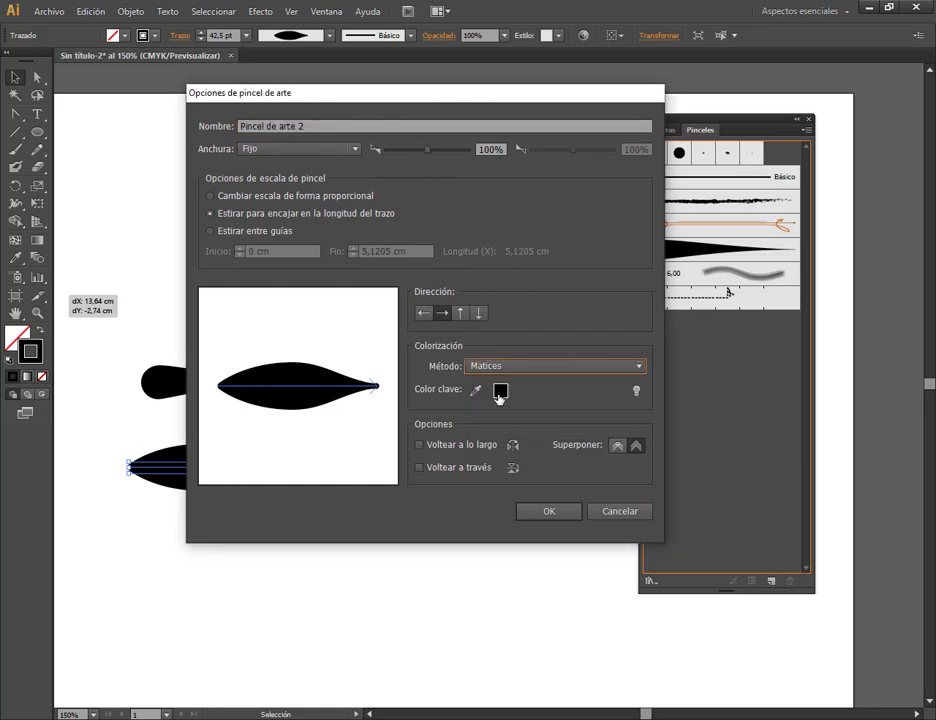
left_click(548, 510)
left_click(556, 398)
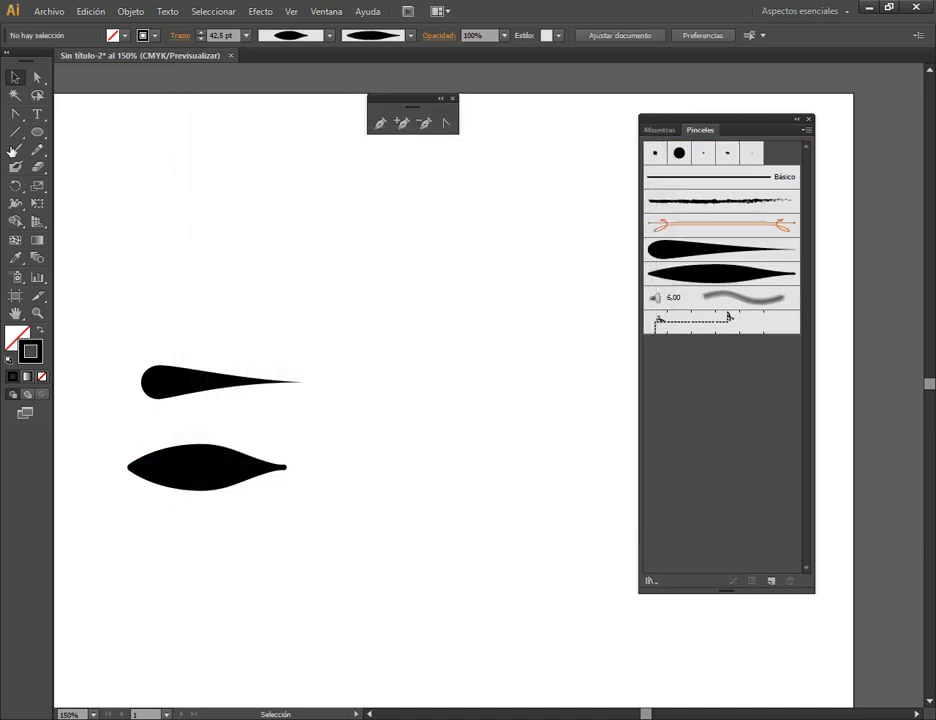
Step: Paint three leaf strokes with the new leaf art brush
left_click(14, 150)
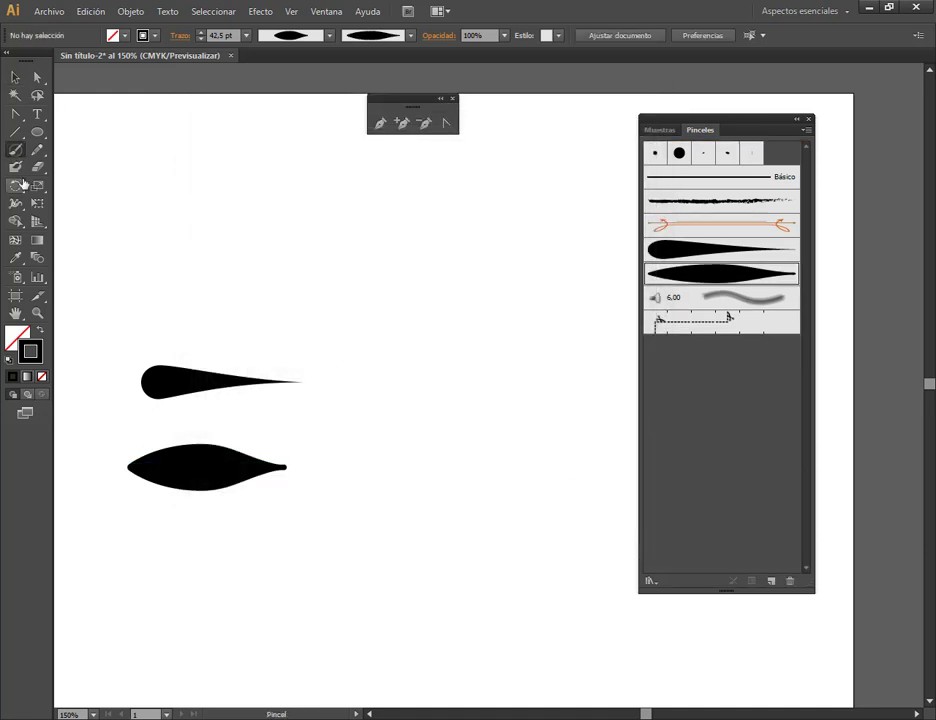
left_click(755, 276)
left_click_drag(413, 470, 423, 352)
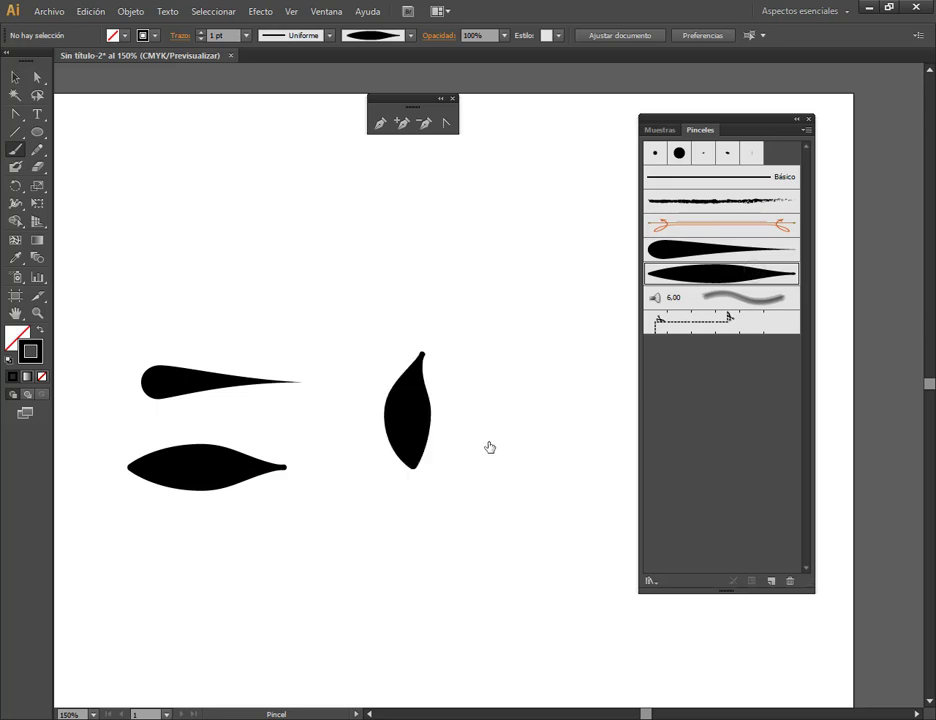
left_click_drag(489, 447, 472, 342)
mouse_move(572, 380)
left_mouse_down()
mouse_move(519, 277)
mouse_move(485, 242)
left_mouse_up()
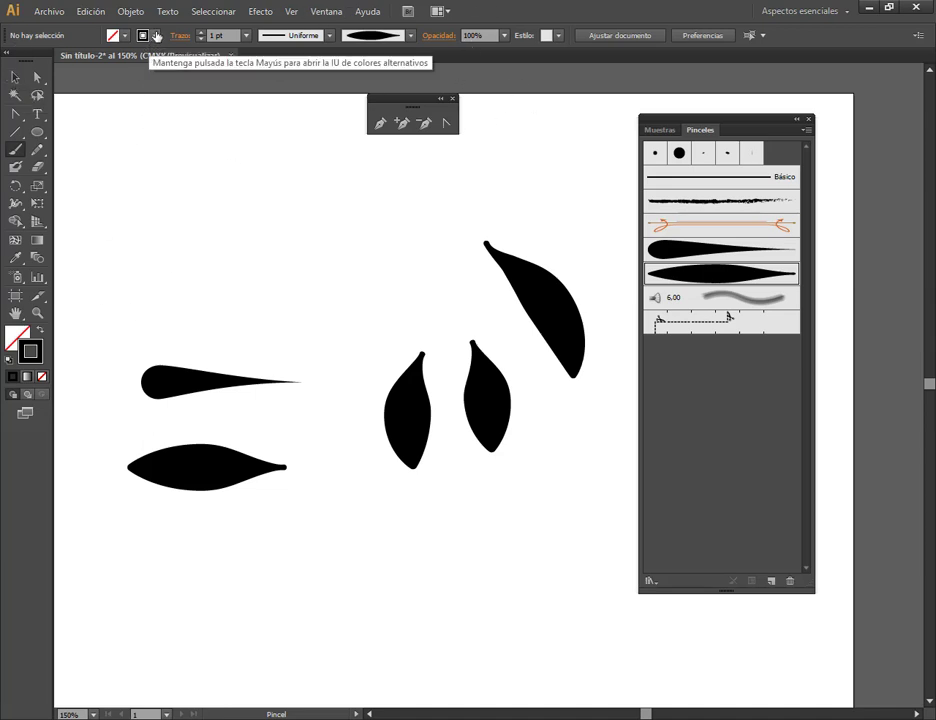
Step: Set the stroke colour to green and paint three more leaves
left_click(122, 35)
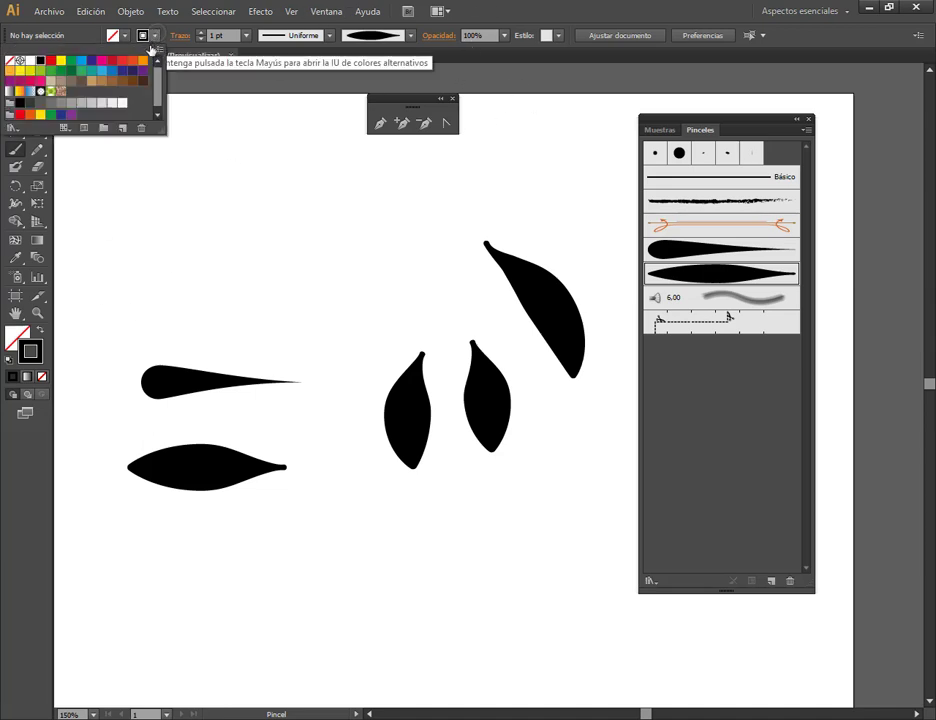
left_click(61, 70)
left_click(284, 299)
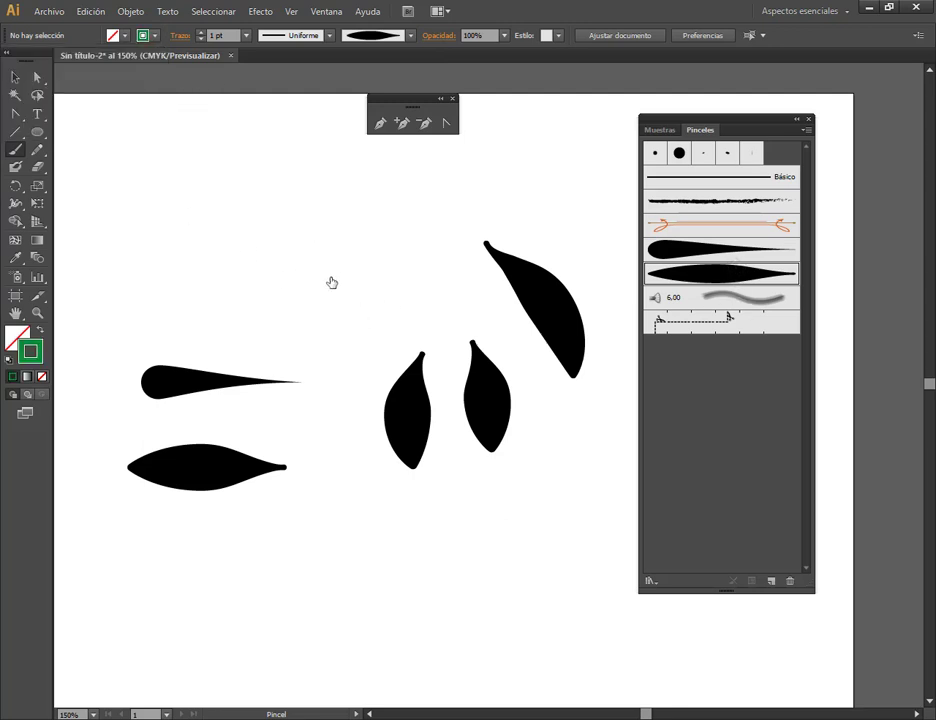
left_click_drag(316, 318, 336, 260)
left_click_drag(413, 286, 377, 187)
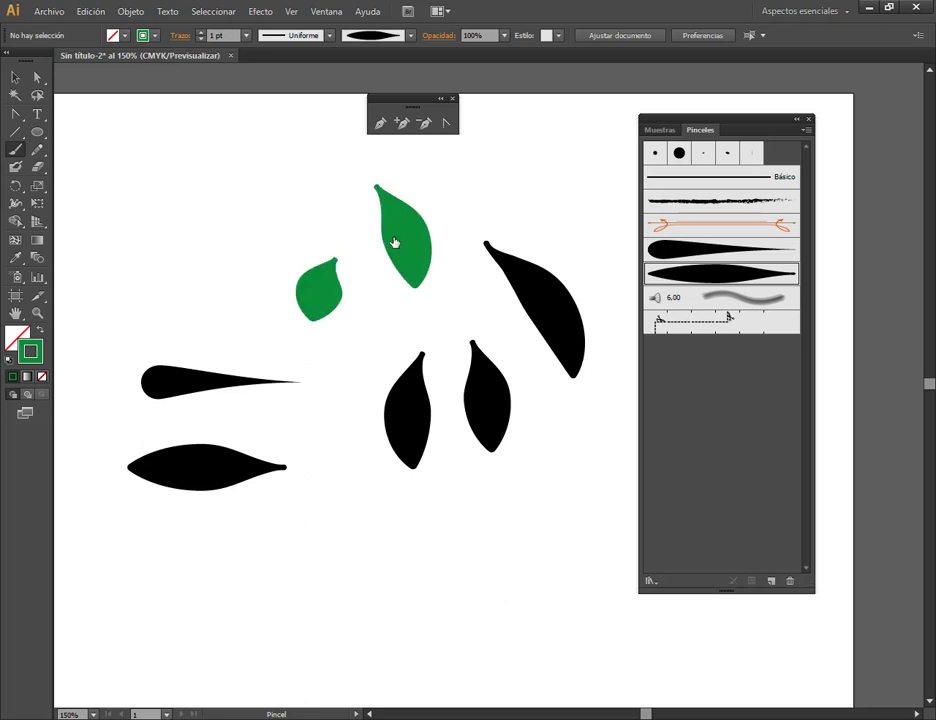
left_click_drag(381, 608, 410, 551)
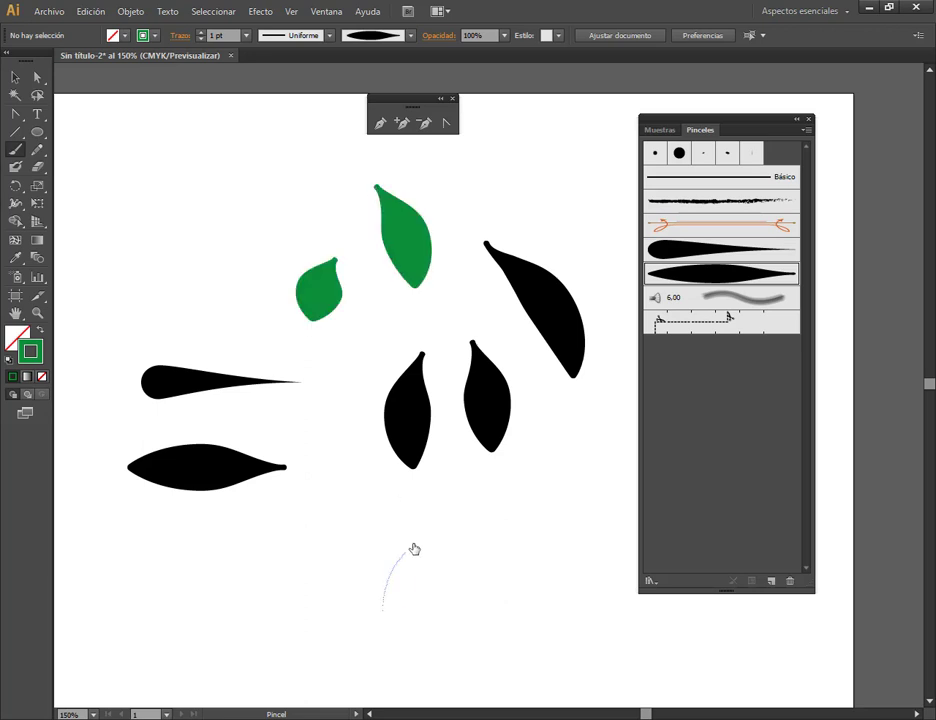
Step: Switch the stroke to light green and paint five light-green leaves
left_click(155, 36)
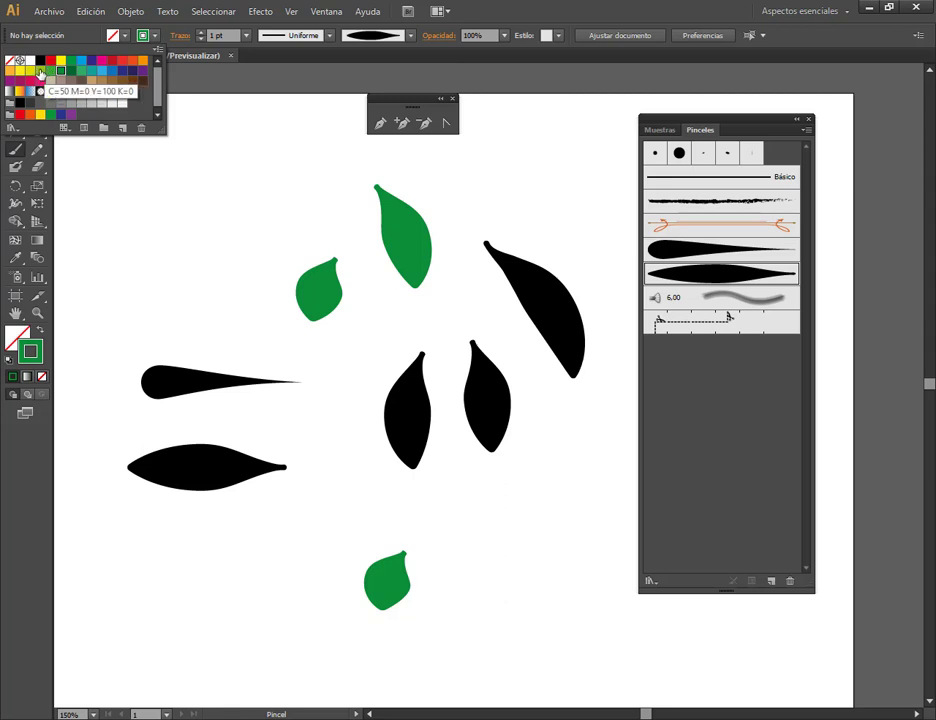
left_click(40, 72)
left_click_drag(185, 291, 234, 216)
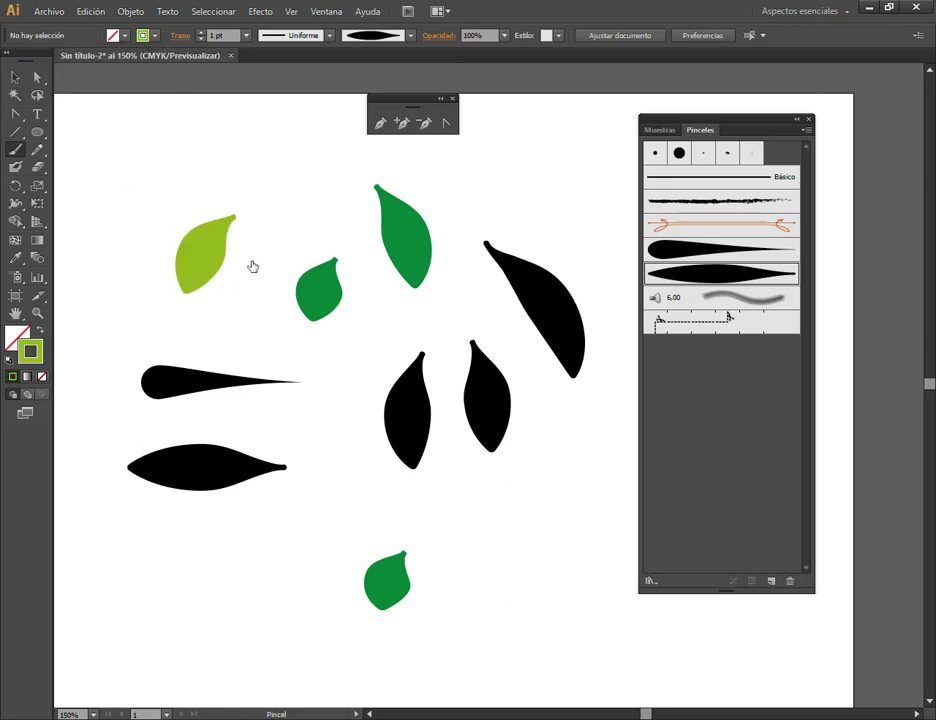
left_click_drag(241, 298, 272, 224)
left_click_drag(345, 403, 320, 318)
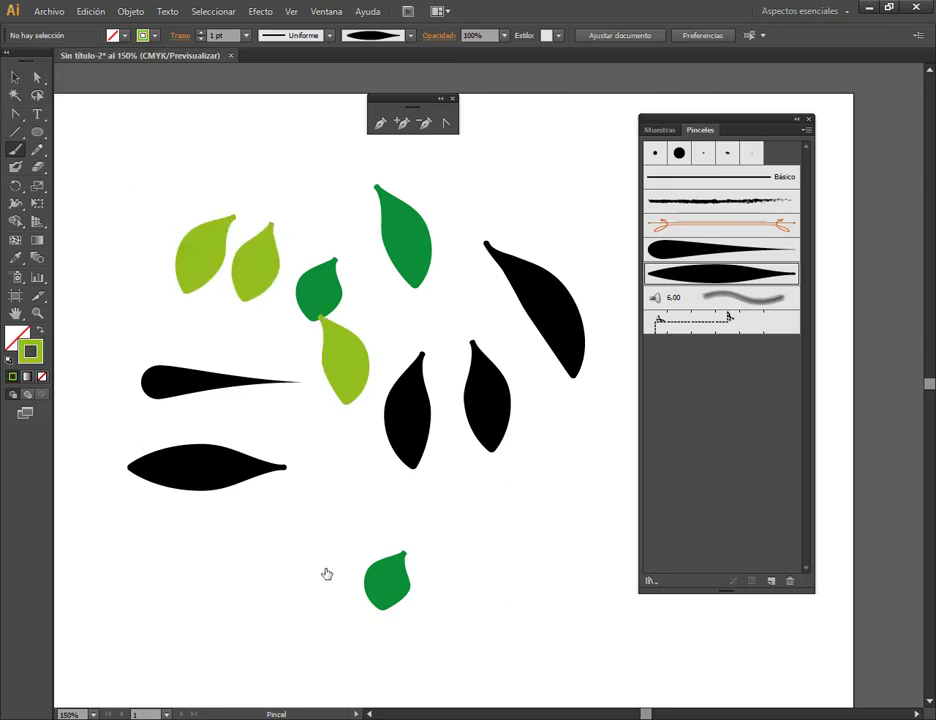
left_click_drag(328, 558, 306, 480)
left_click_drag(268, 605, 289, 536)
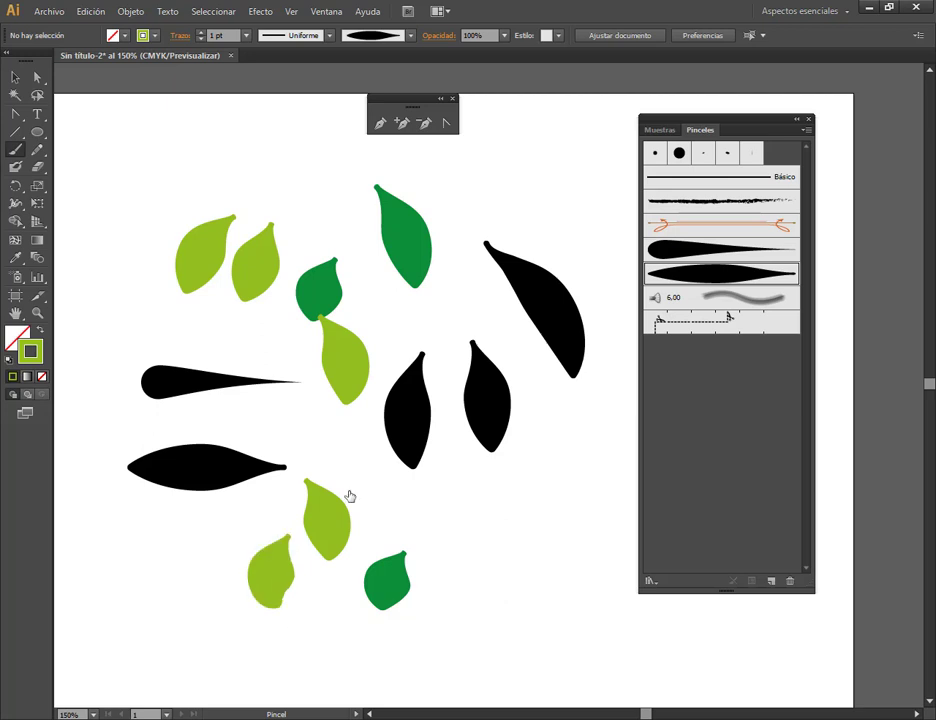
Step: Marquee-select most of the leaves and delete them
left_click(14, 77)
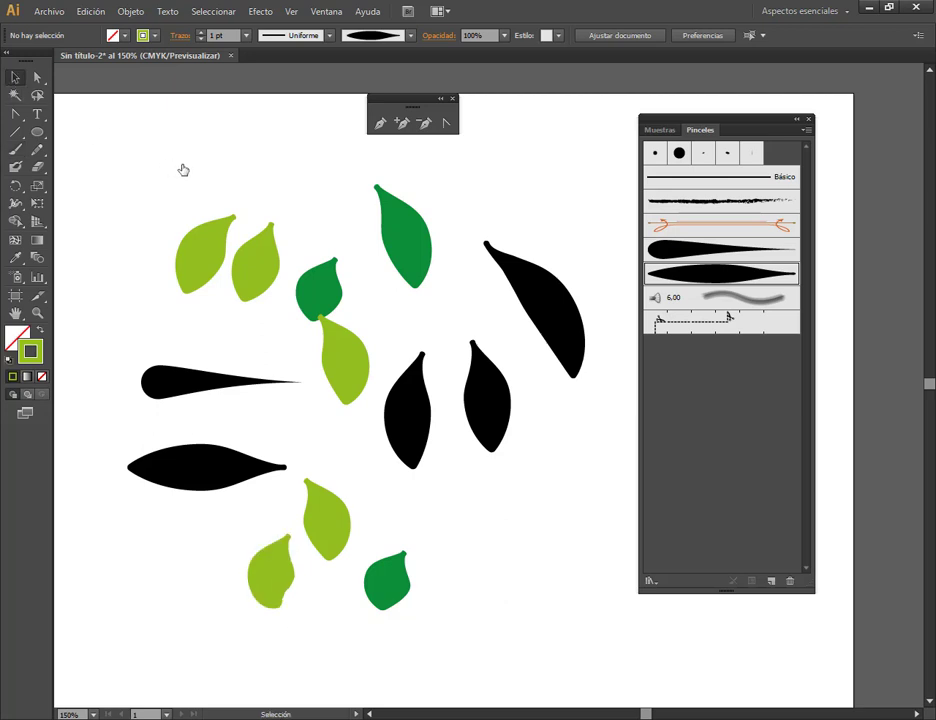
mouse_move(186, 155)
left_mouse_down()
mouse_move(524, 368)
mouse_move(303, 641)
left_mouse_up()
key("Delete")
key("Delete")
Step: Draw a Pen curve and apply the tapered art brush to it
left_click(265, 598)
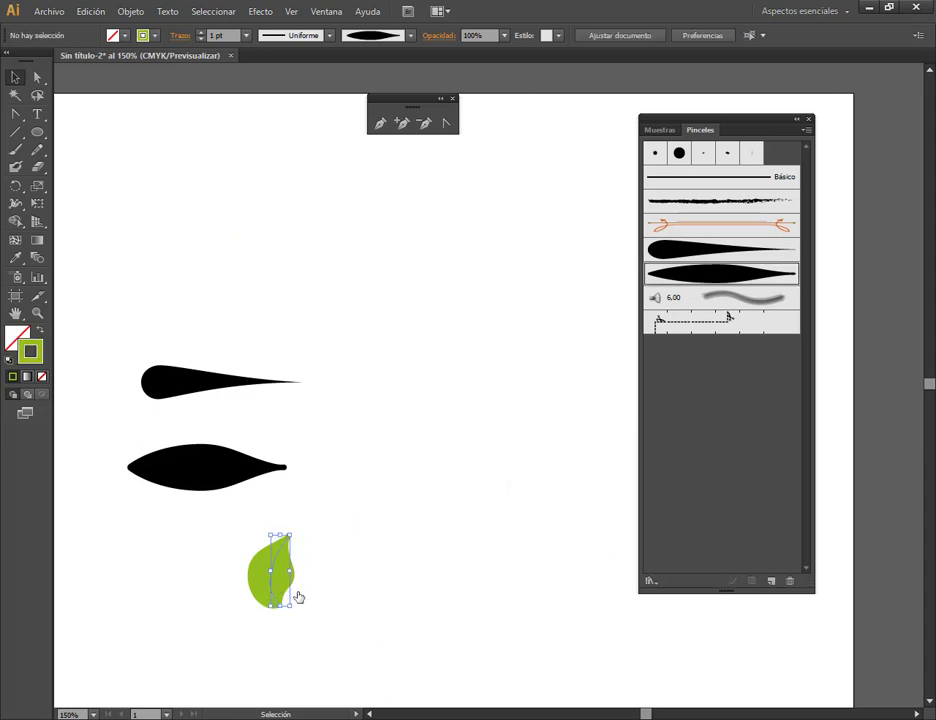
key("Delete")
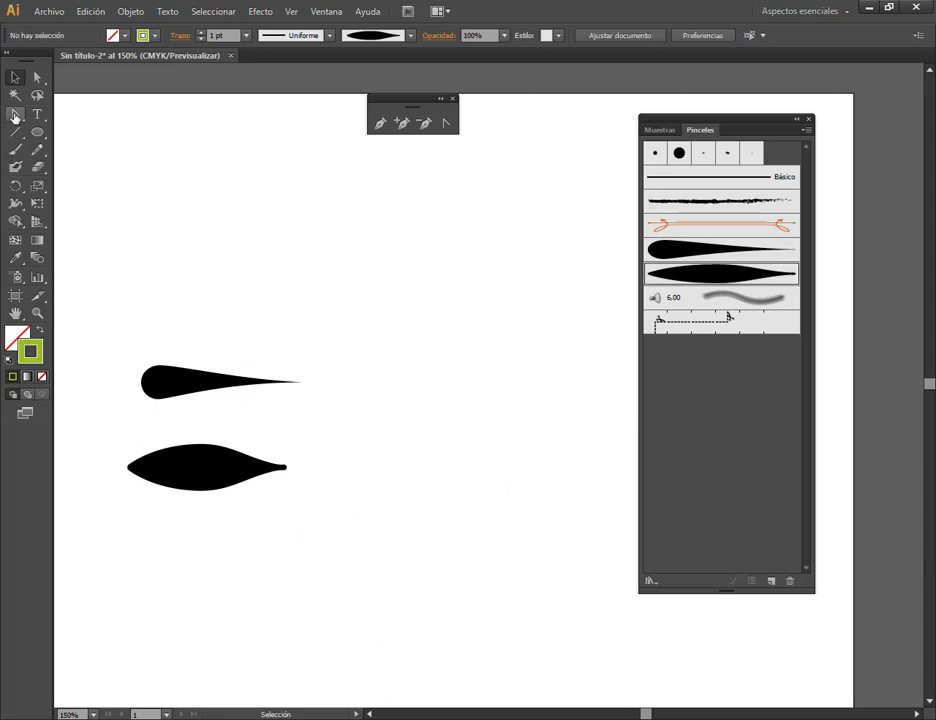
left_click(15, 114)
left_click(381, 123)
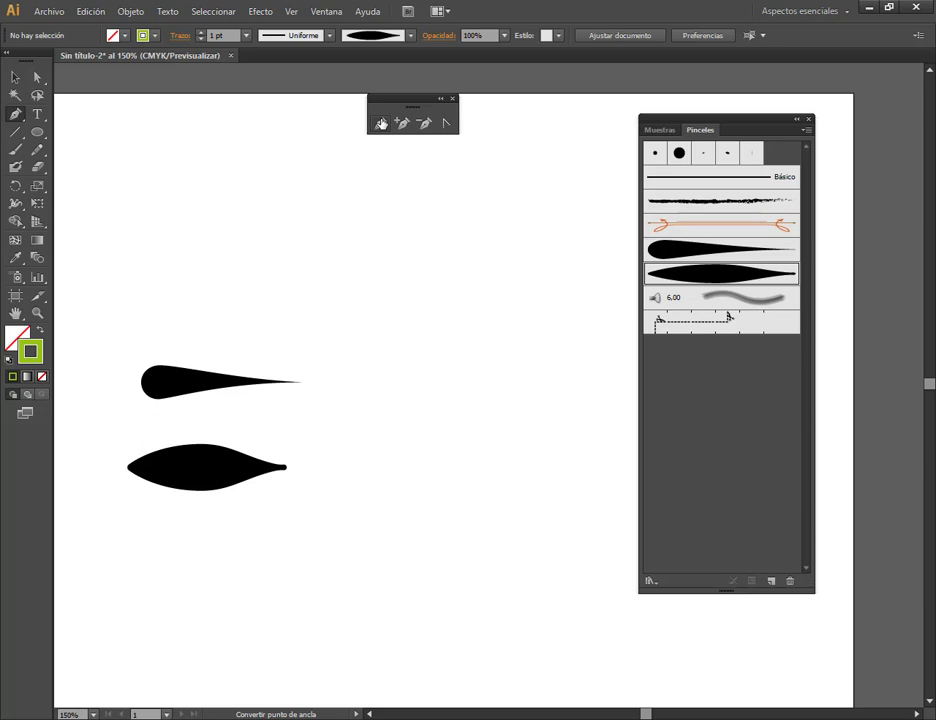
left_click(263, 210)
left_click_drag(463, 309, 487, 420)
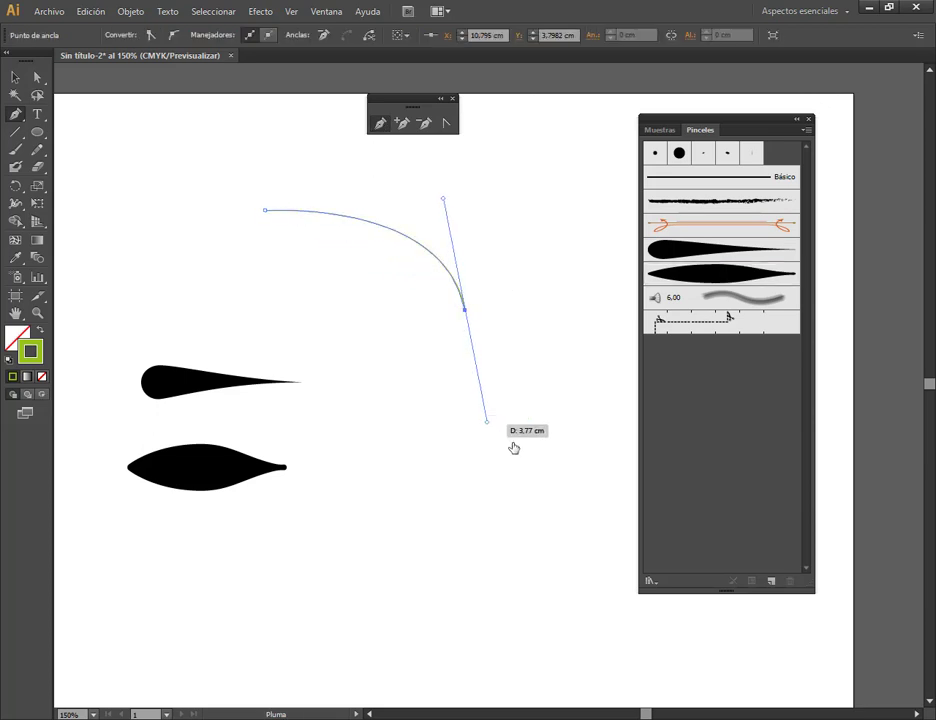
left_click(768, 258)
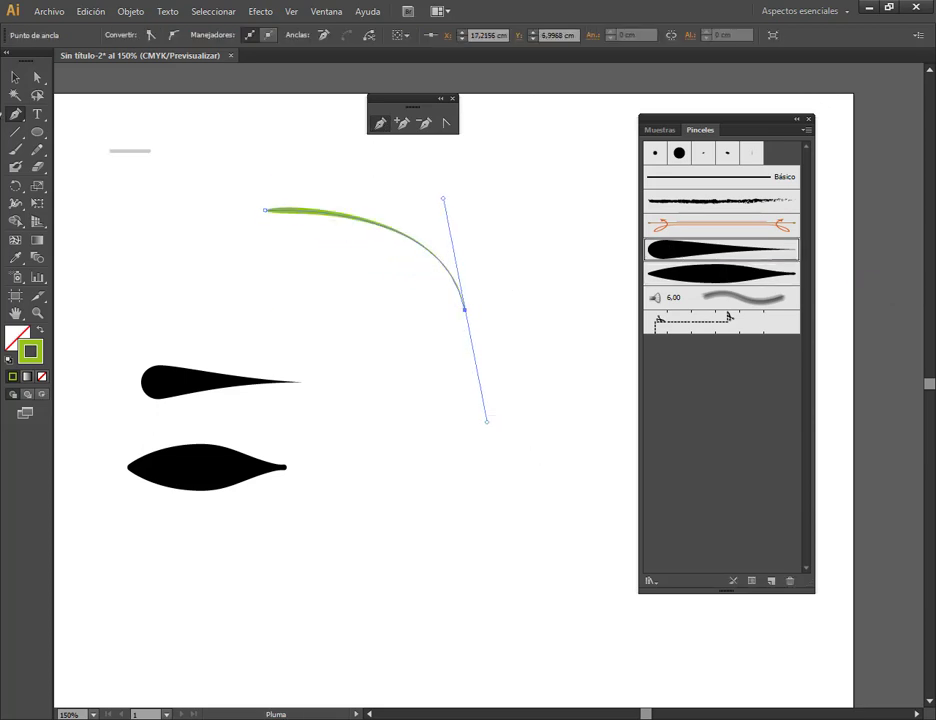
left_click(15, 77)
left_click(280, 175)
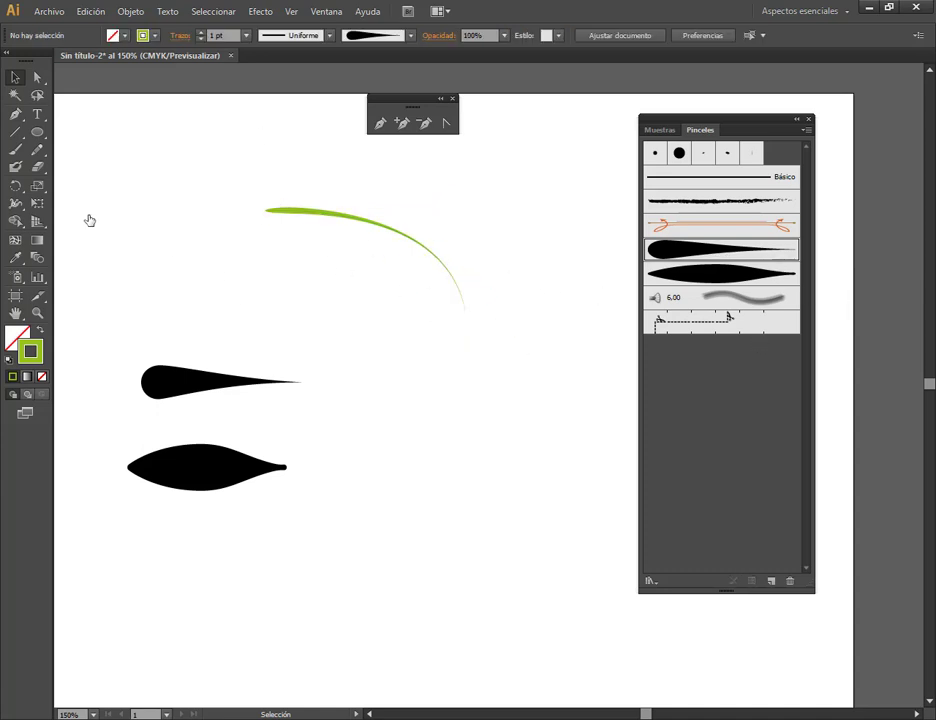
Step: Draw an arched Pen path with the tapered brush, then delete both green strokes
left_click(15, 114)
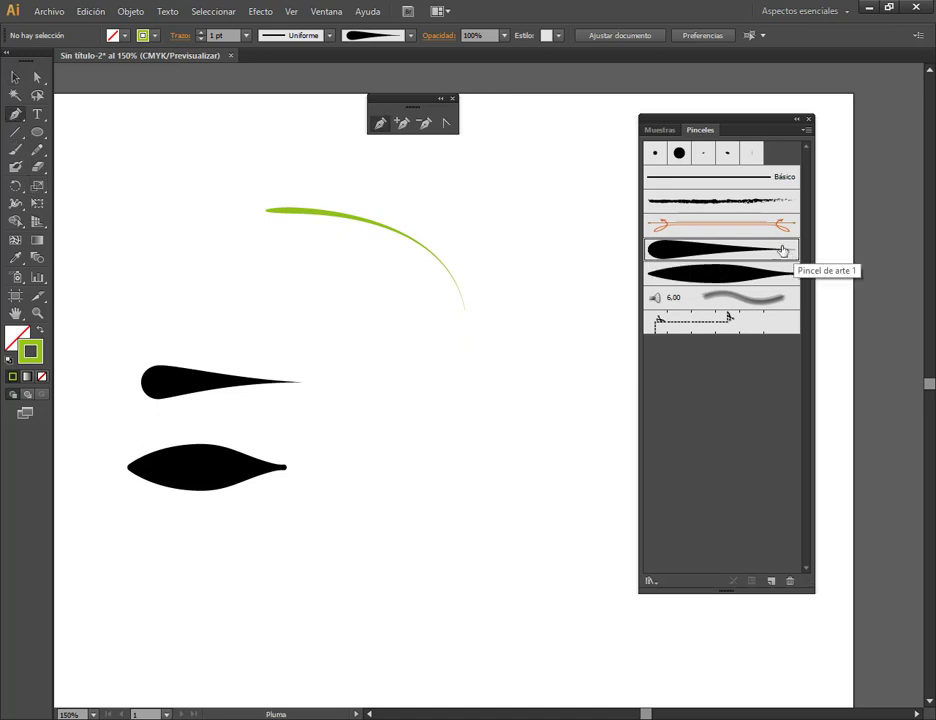
left_click(449, 567)
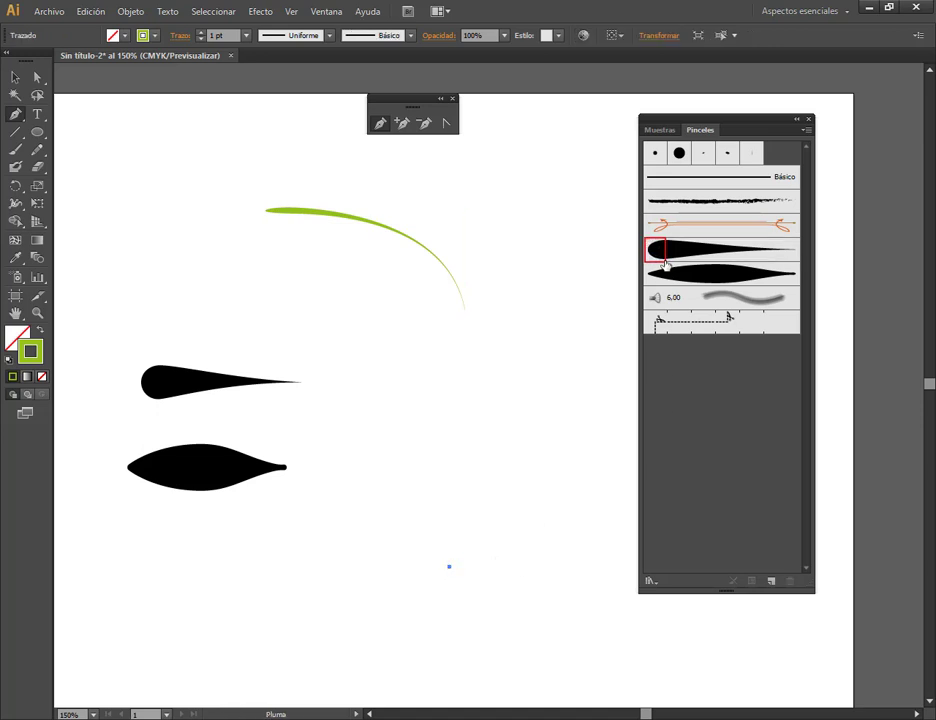
left_click_drag(428, 375, 389, 330)
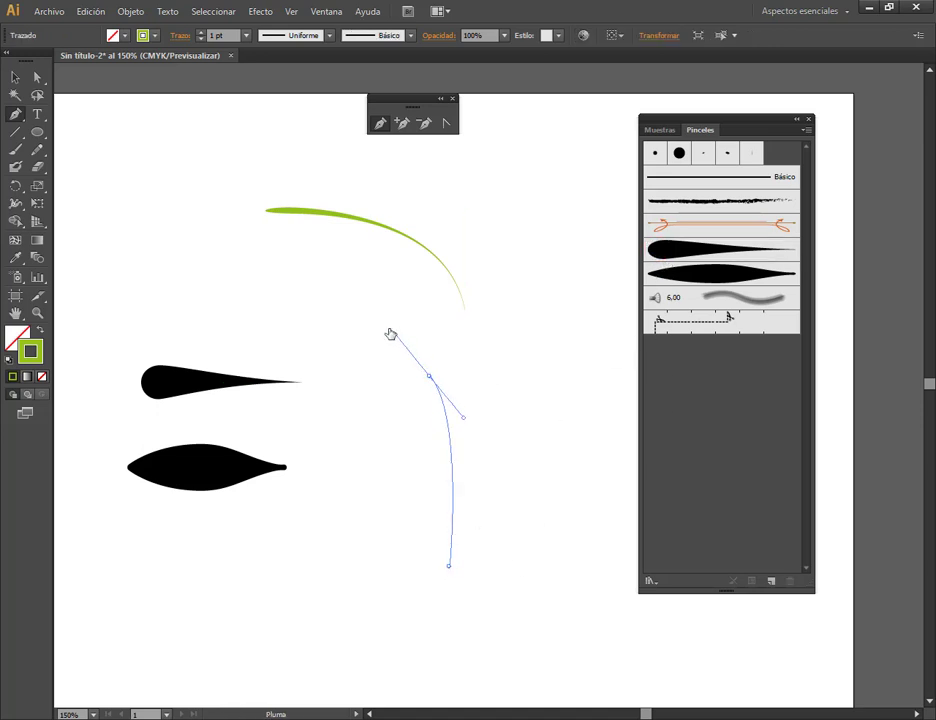
left_click_drag(305, 614, 324, 660)
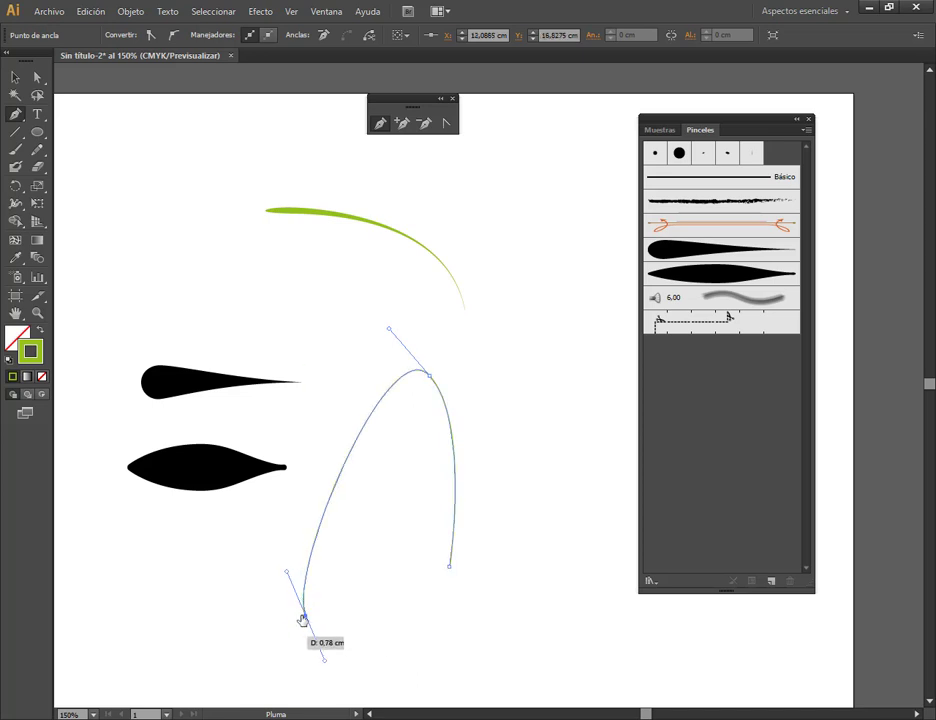
left_click(772, 251)
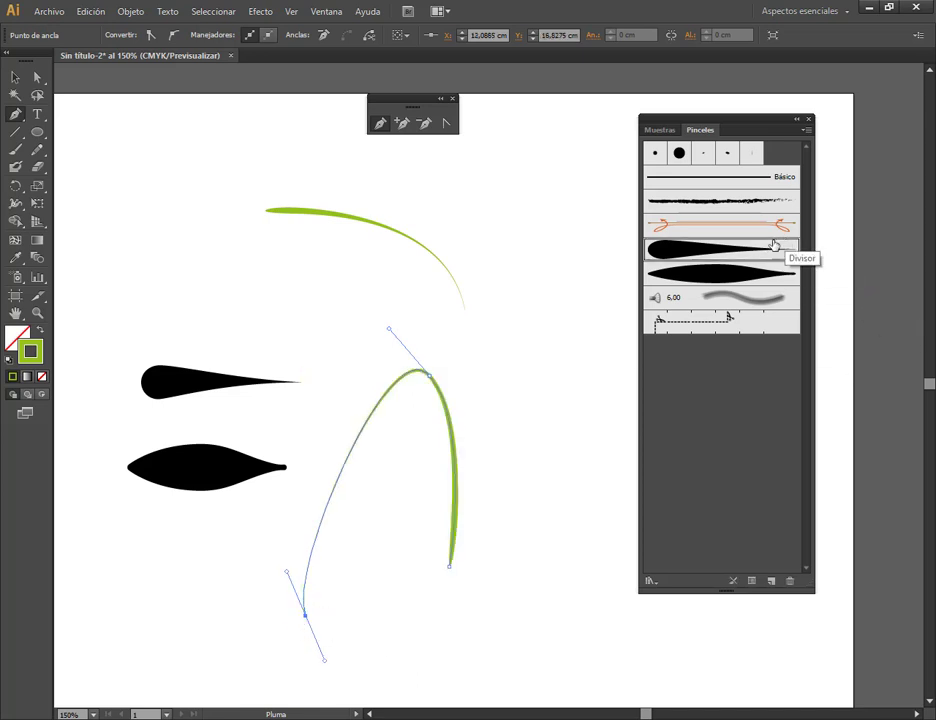
left_click(15, 77)
left_click(278, 317)
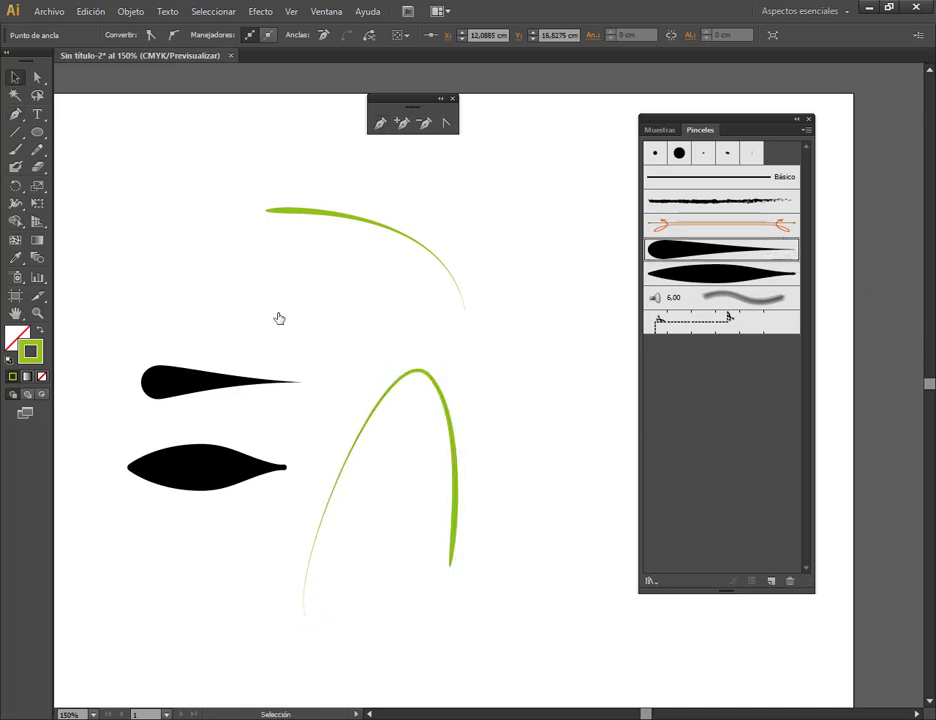
left_click_drag(506, 243, 421, 396)
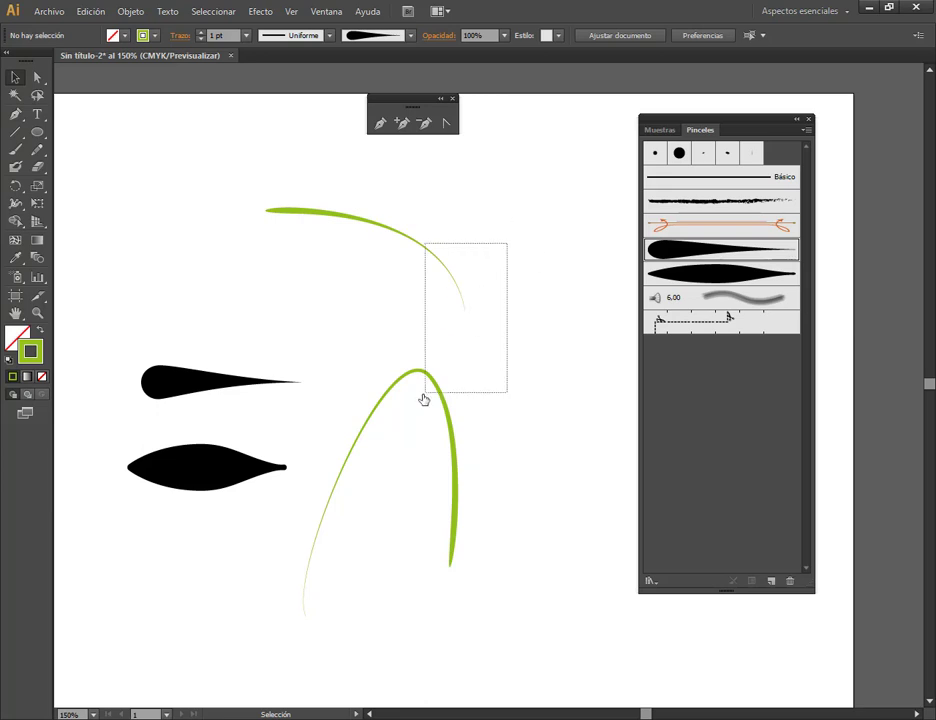
key("Delete")
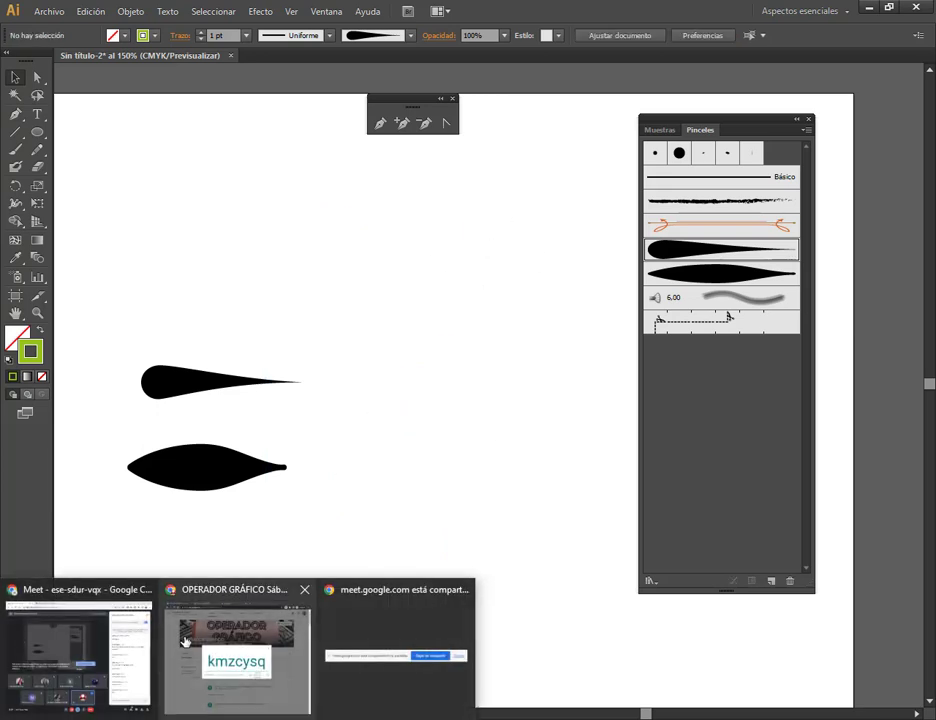
left_click(75, 645)
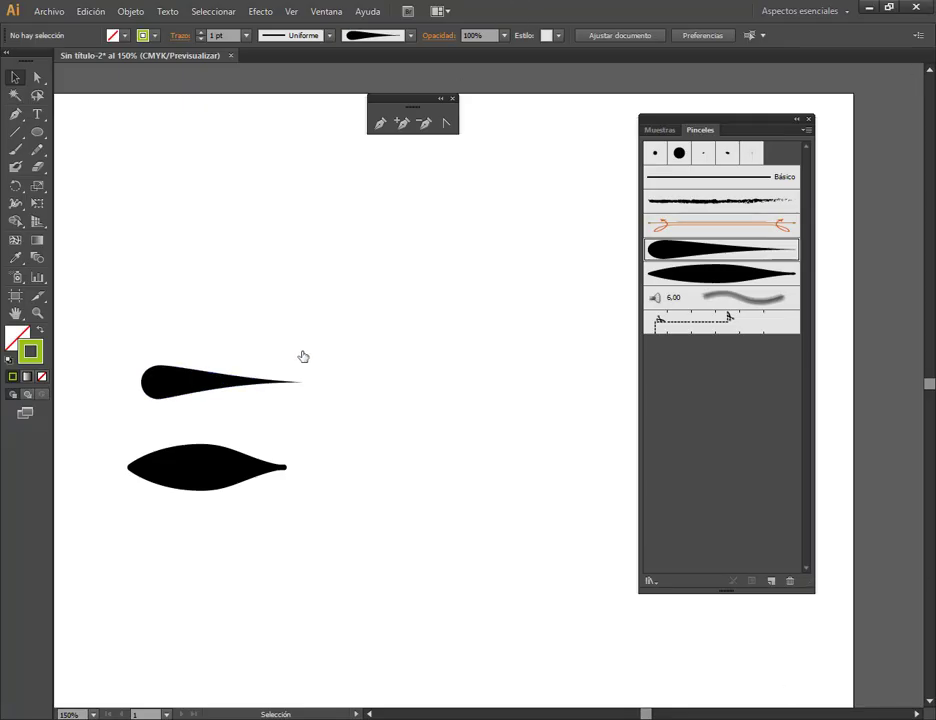
Step: Delete both black shapes and the wide leaf brush, and reset fill and stroke to defaults
left_click_drag(340, 307, 198, 516)
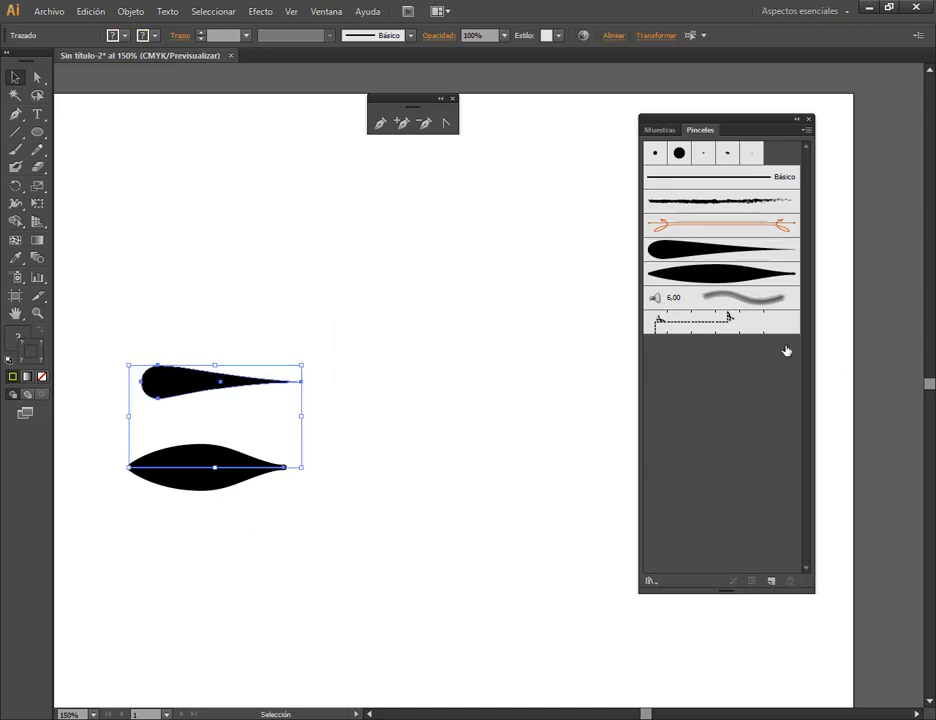
key("Delete")
left_click(743, 268)
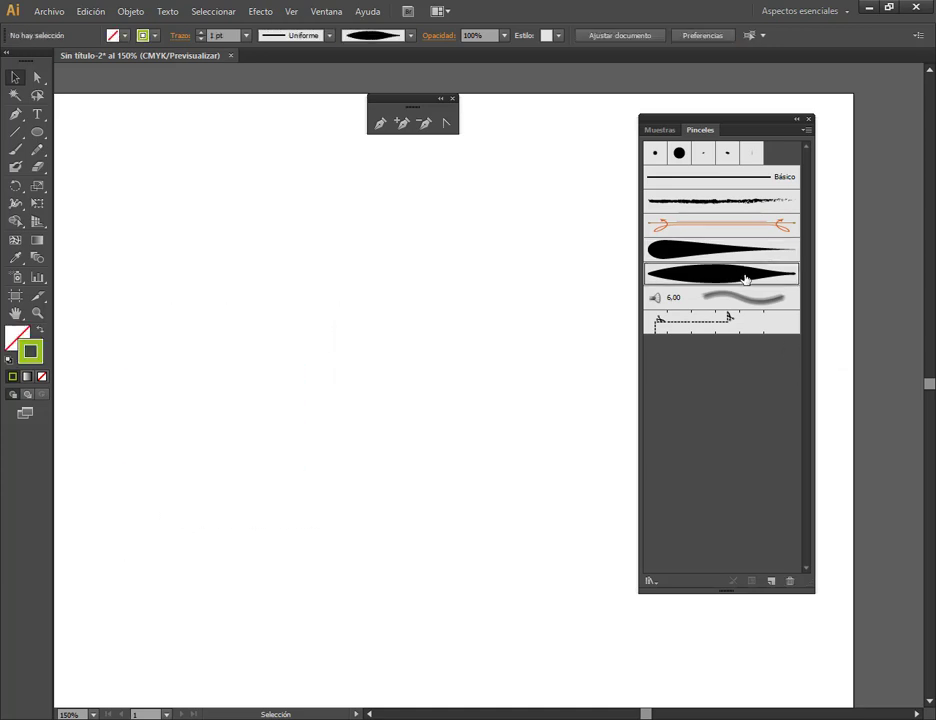
left_click(789, 581)
left_click(488, 393)
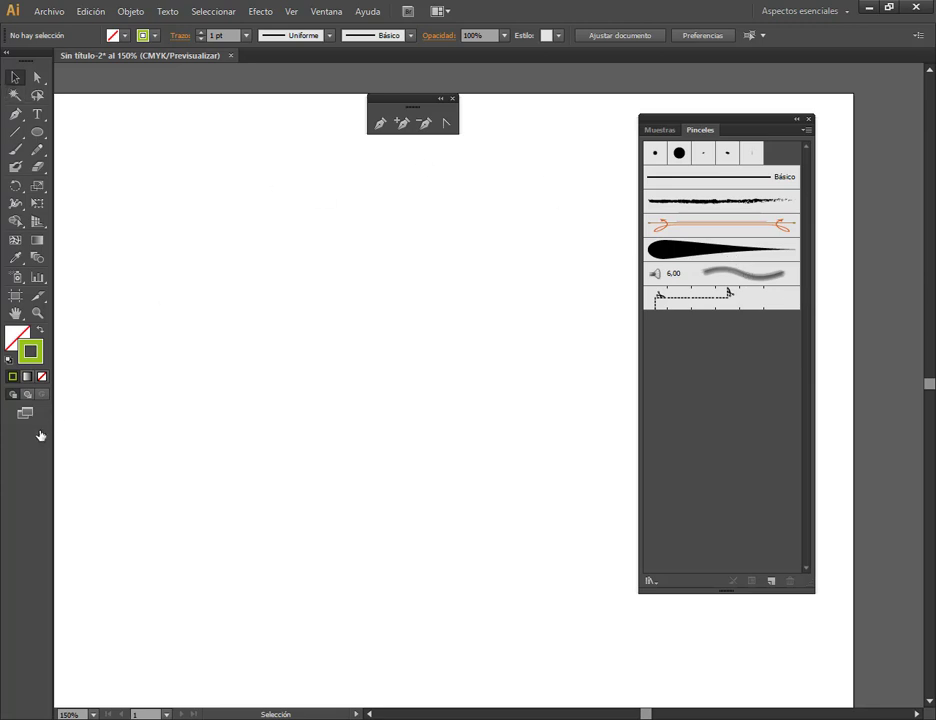
left_click(8, 362)
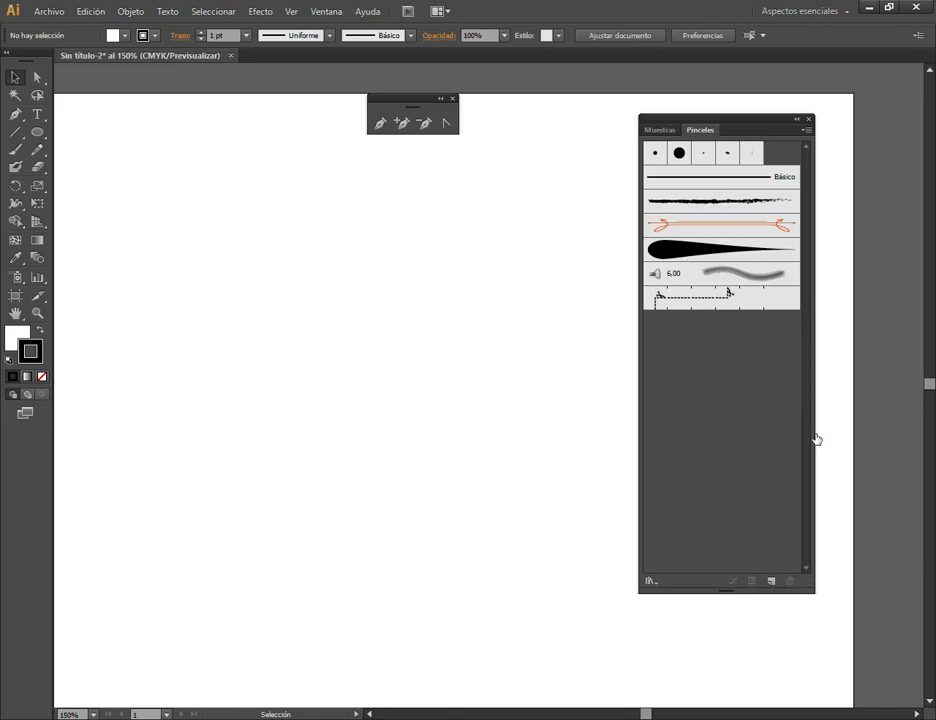
left_click(771, 581)
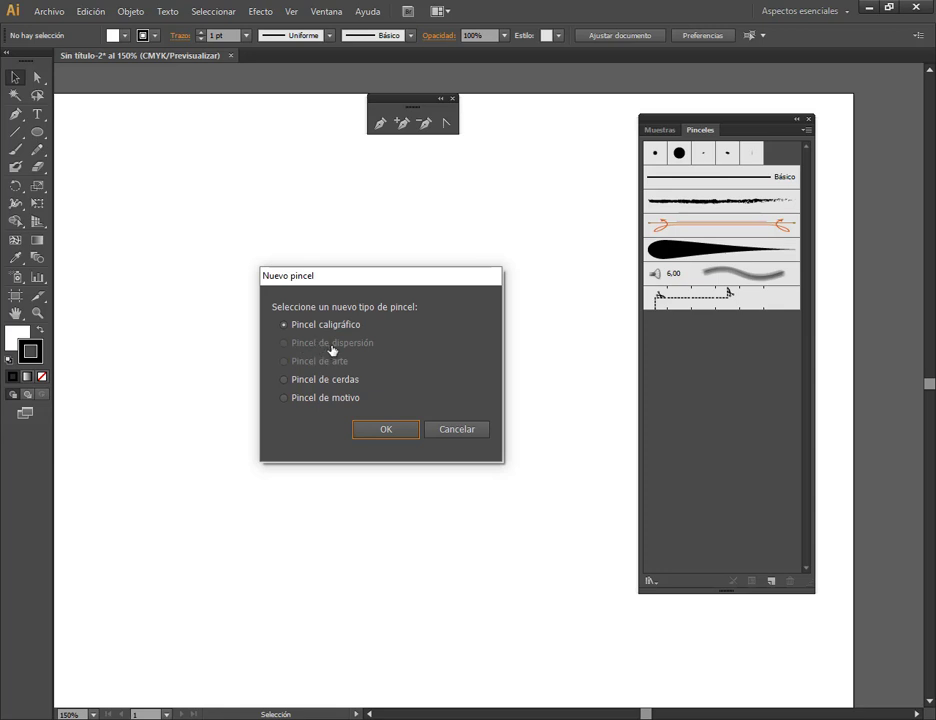
left_click(449, 429)
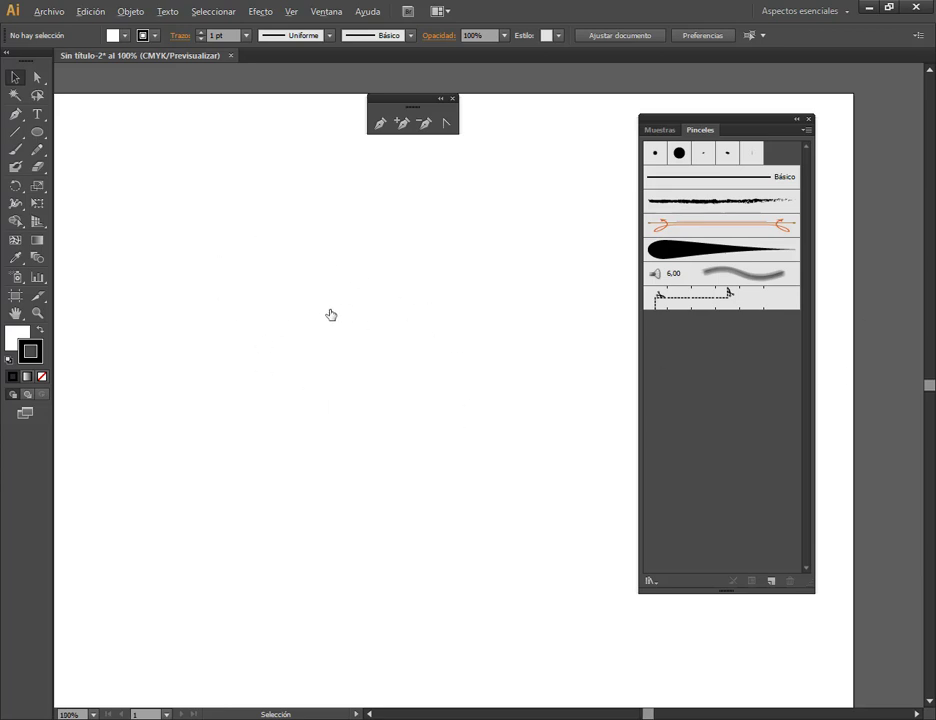
scroll(328, 313, "down", 1)
scroll(335, 316, "down", 1)
left_click_drag(313, 325, 316, 335)
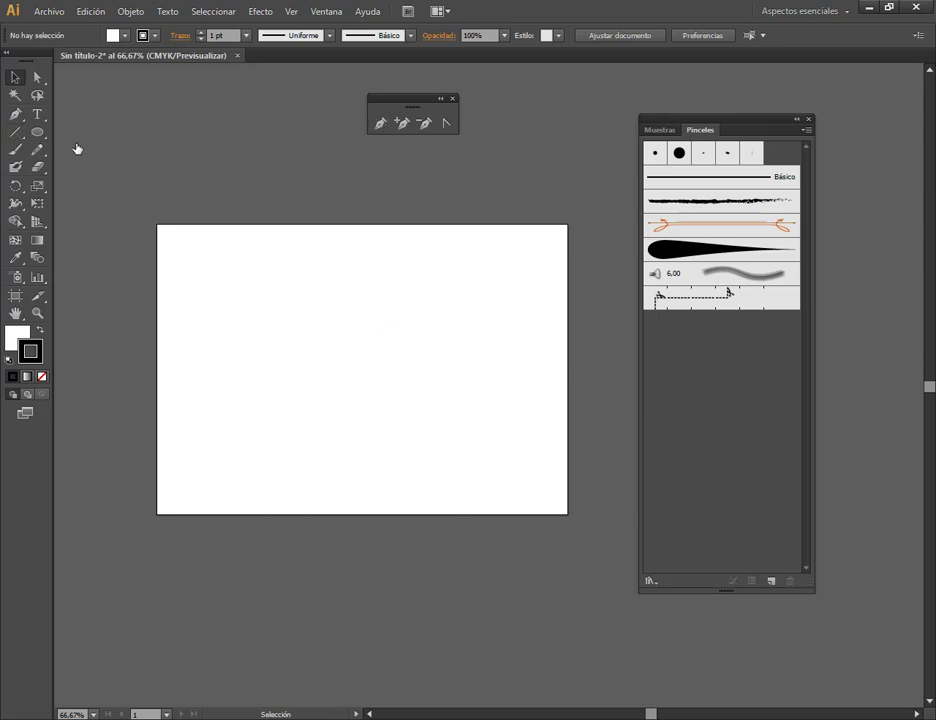
left_click(380, 123)
left_click(194, 270)
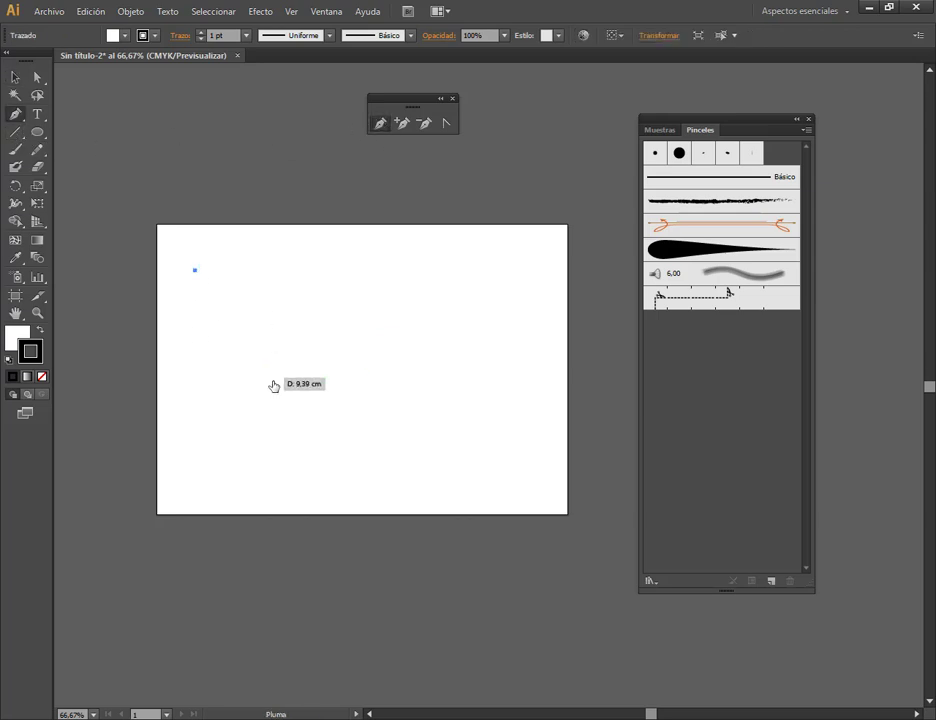
left_click_drag(301, 396, 416, 399)
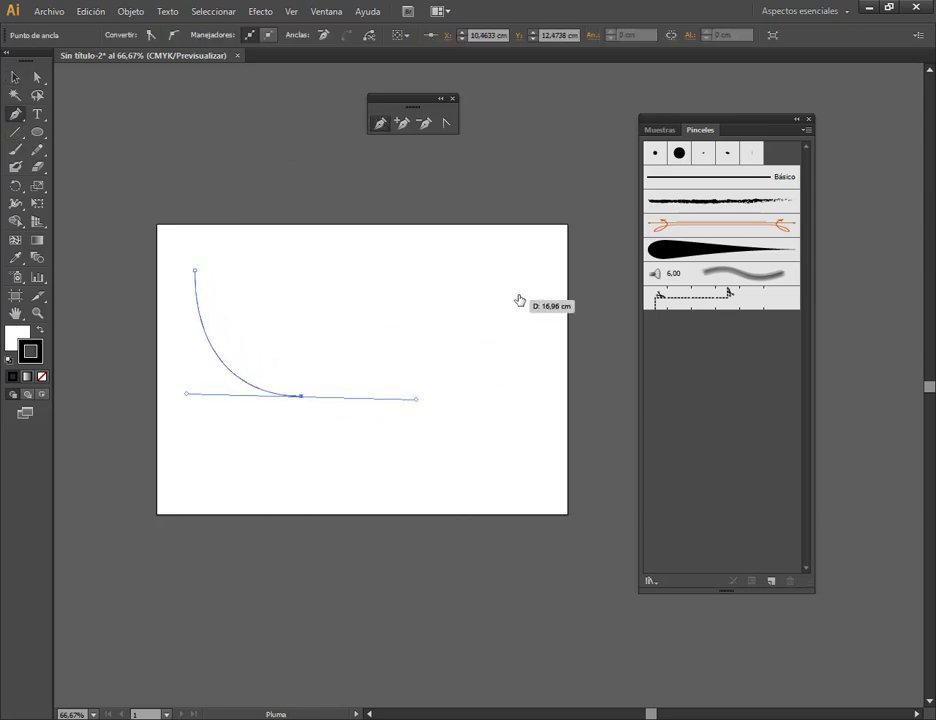
left_click_drag(521, 291, 567, 290)
left_click(15, 77)
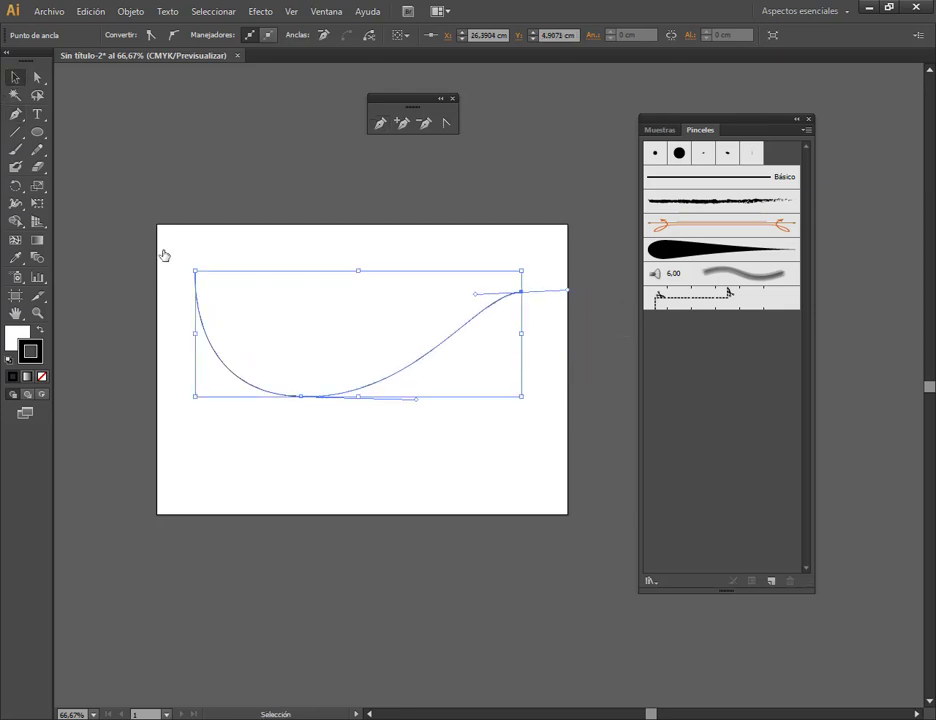
left_click(543, 198)
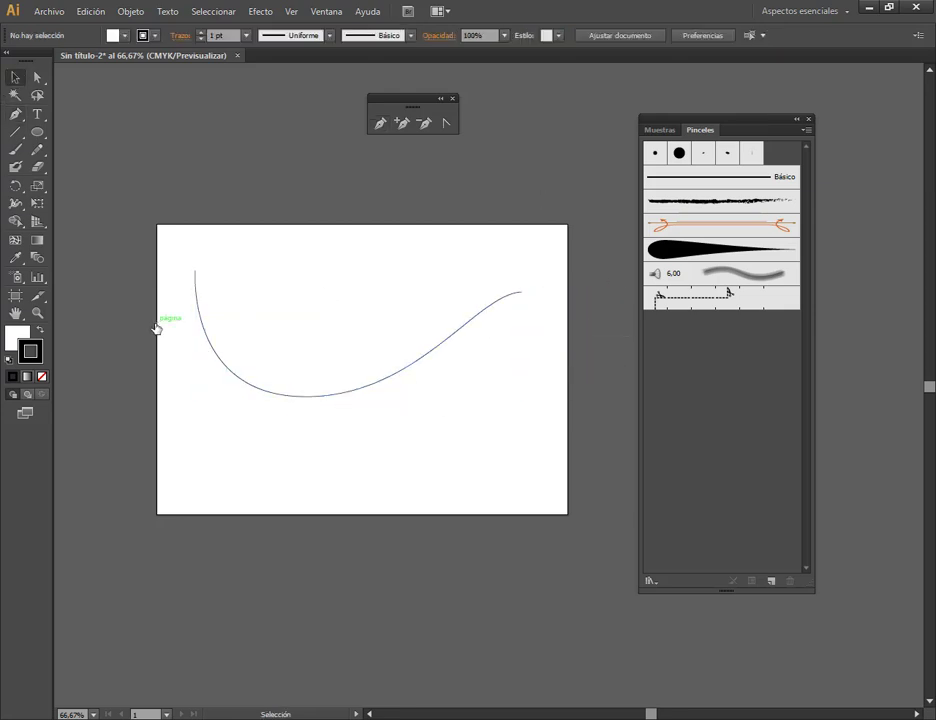
left_click(200, 269)
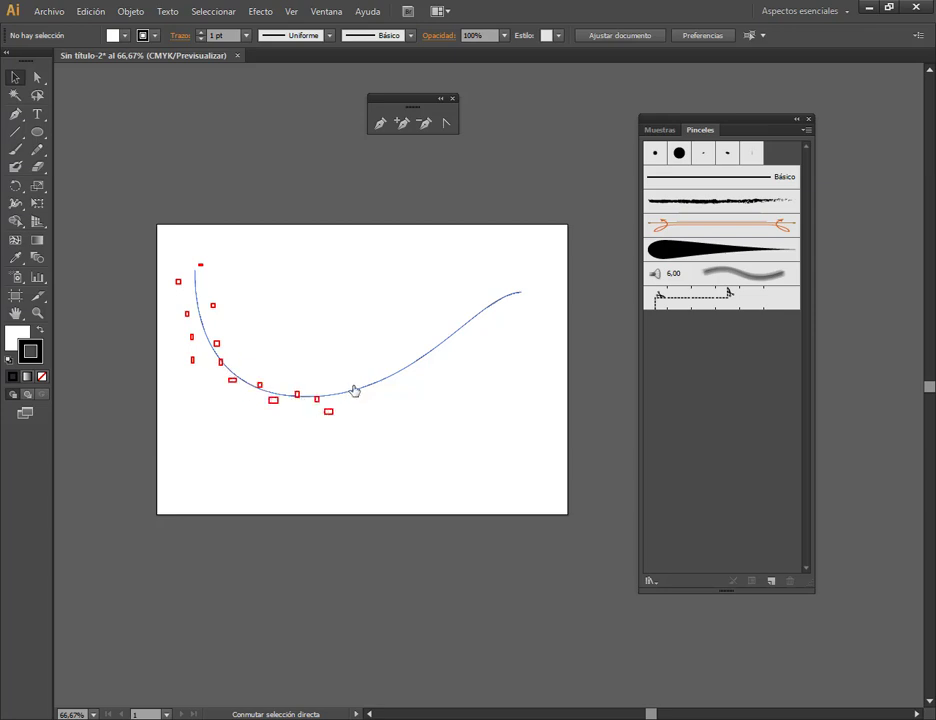
left_click(14, 78)
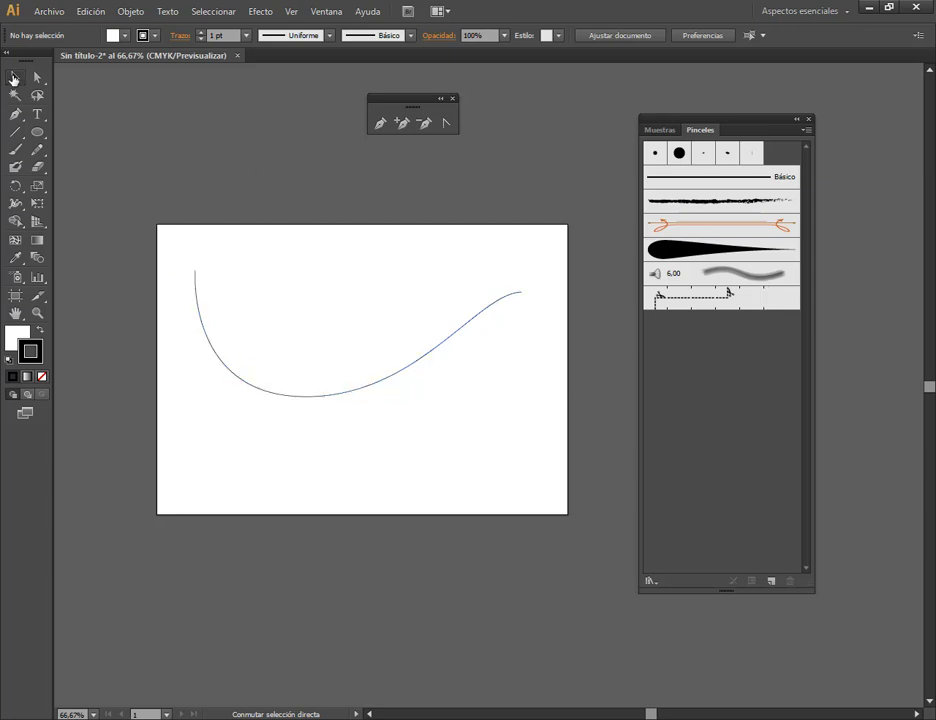
left_click(203, 328)
key("Delete")
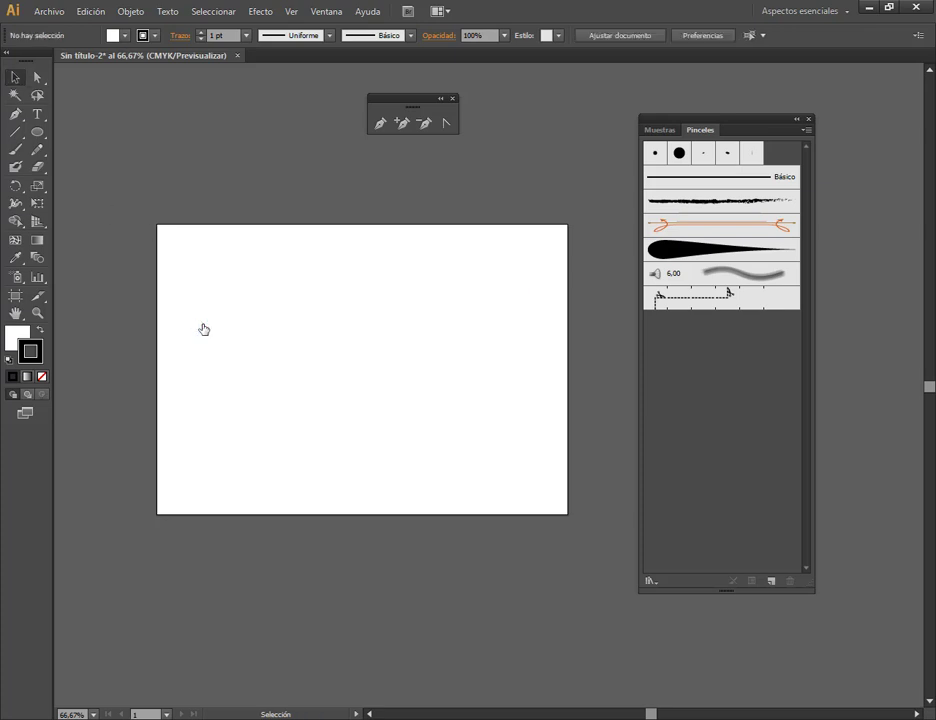
Step: Draw a small star near the left of the artboard with the Star tool
key("ctrl+1")
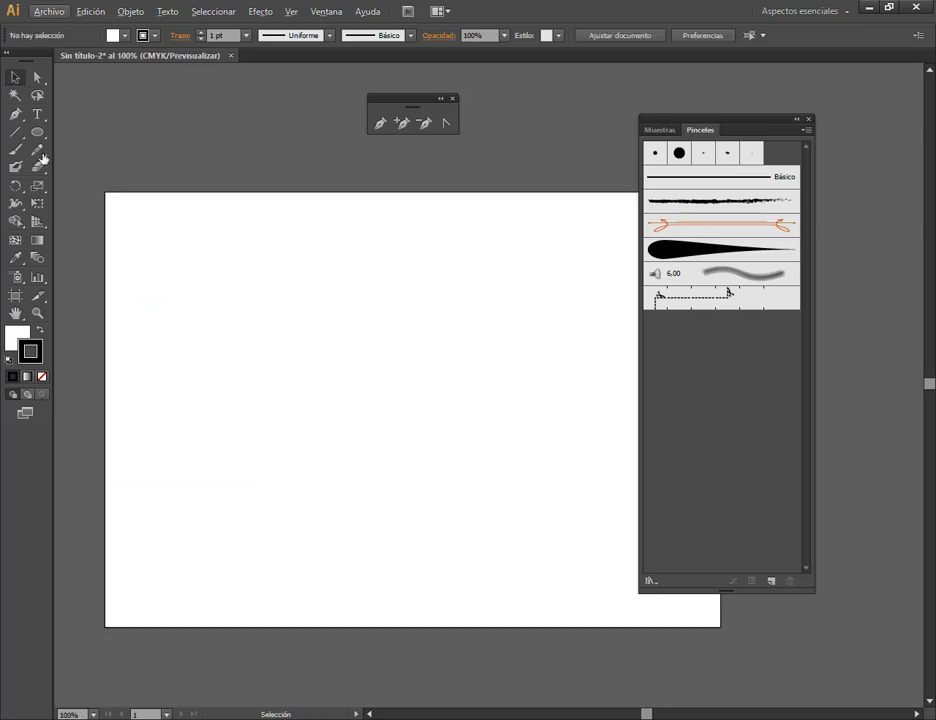
left_click(37, 132)
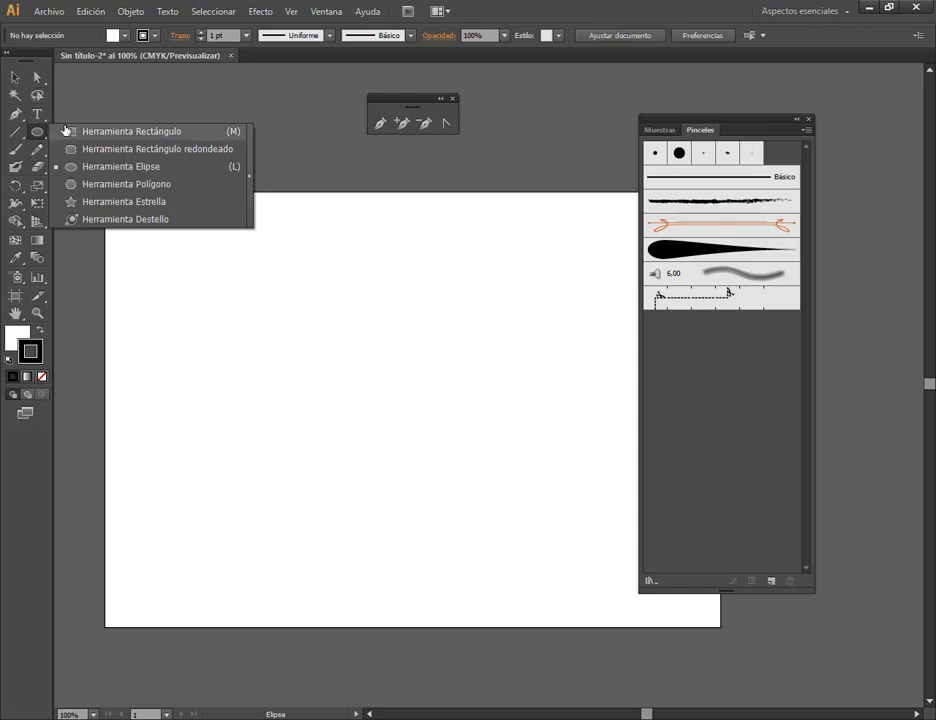
left_click(90, 202)
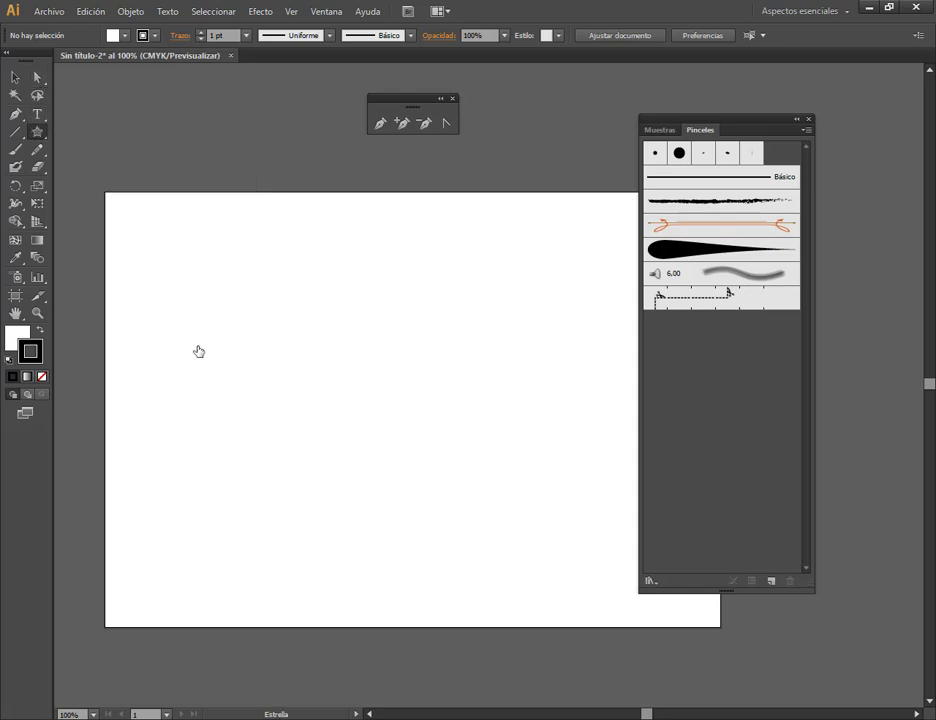
left_click(40, 331)
left_click_drag(168, 341, 176, 360)
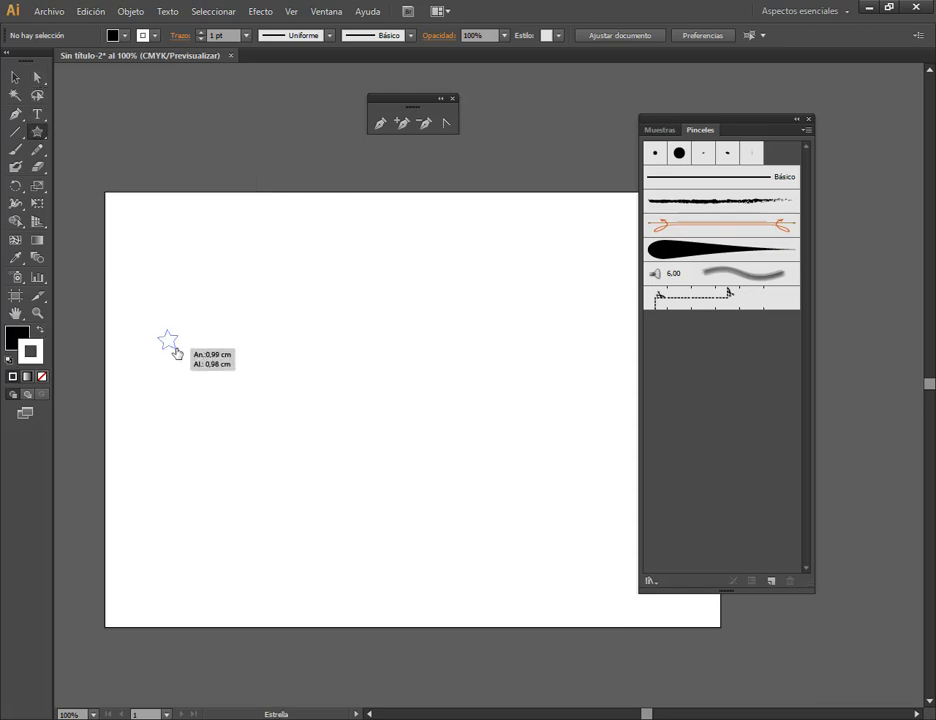
Step: Remove the star's outline, fill it yellow, and move it up and right
left_click(15, 77)
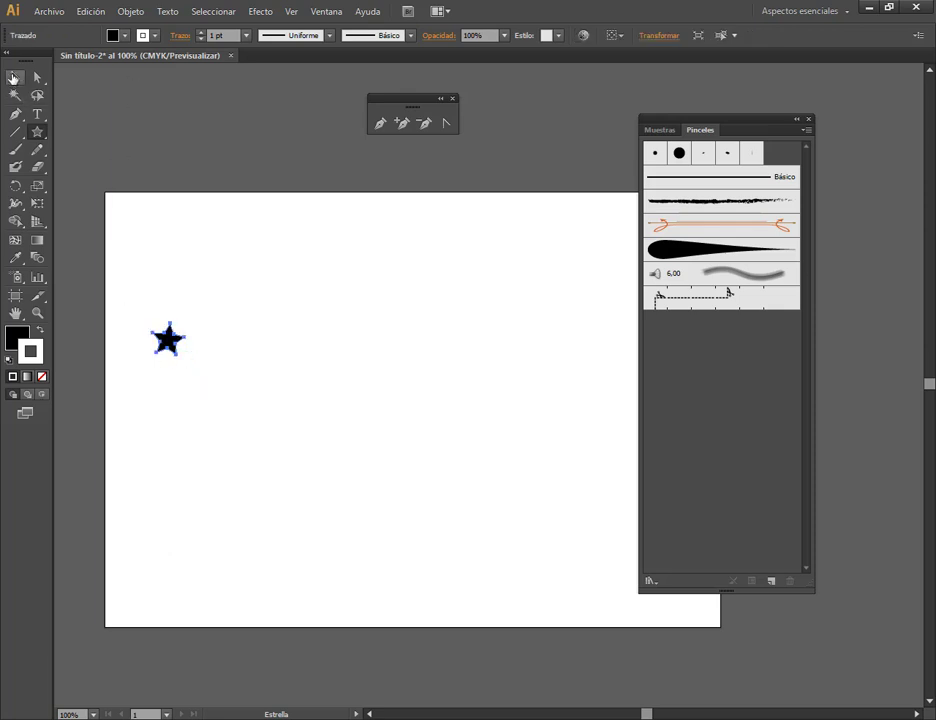
left_click(40, 377)
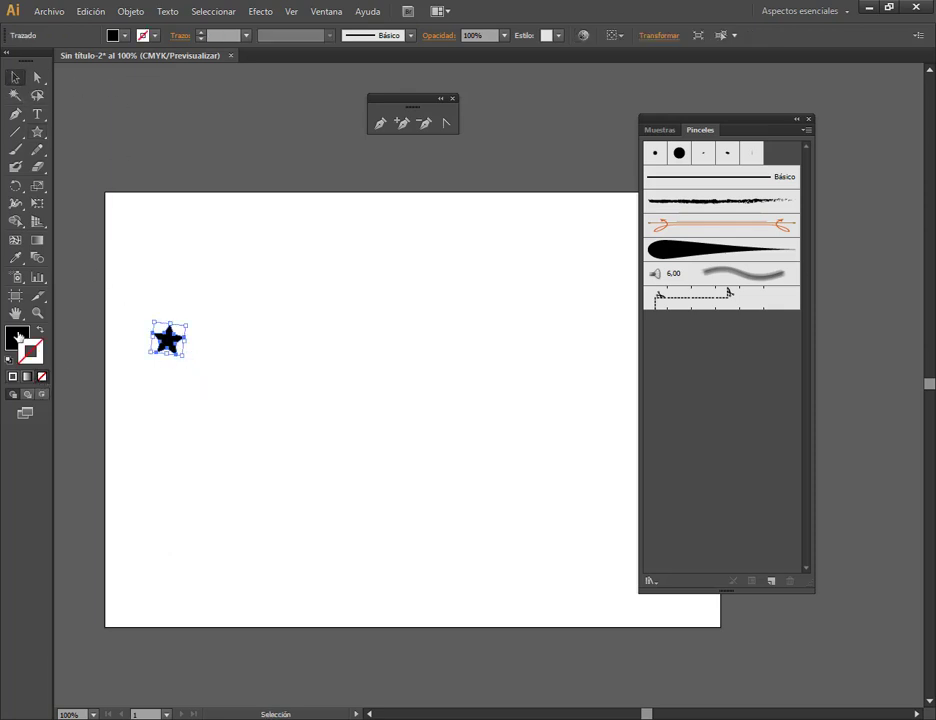
left_click(17, 337)
left_click(389, 194)
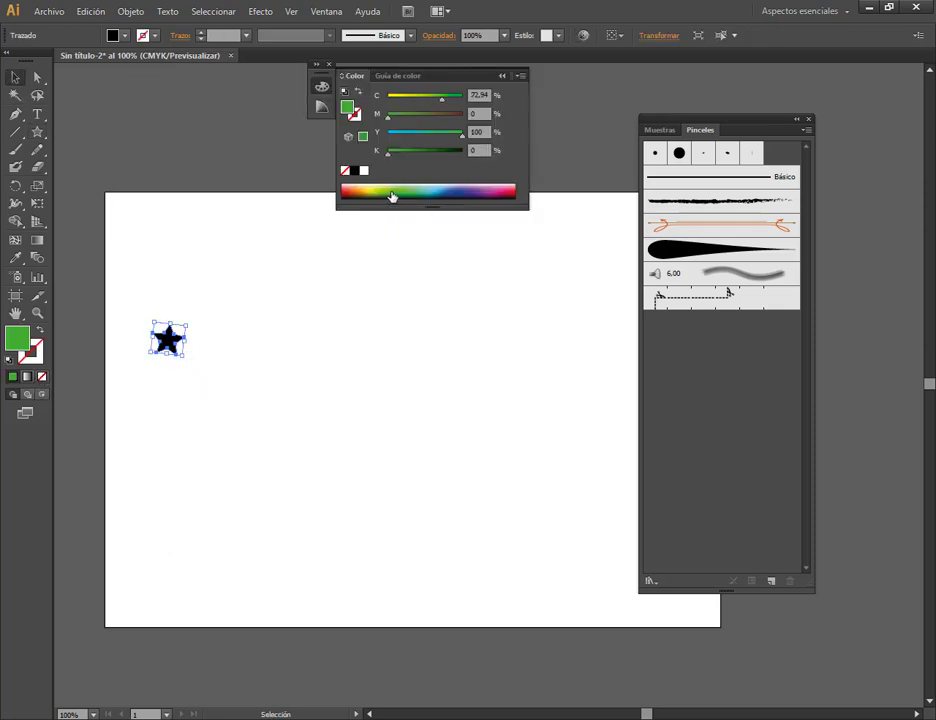
left_click(238, 252)
left_click(178, 344)
left_click(388, 96)
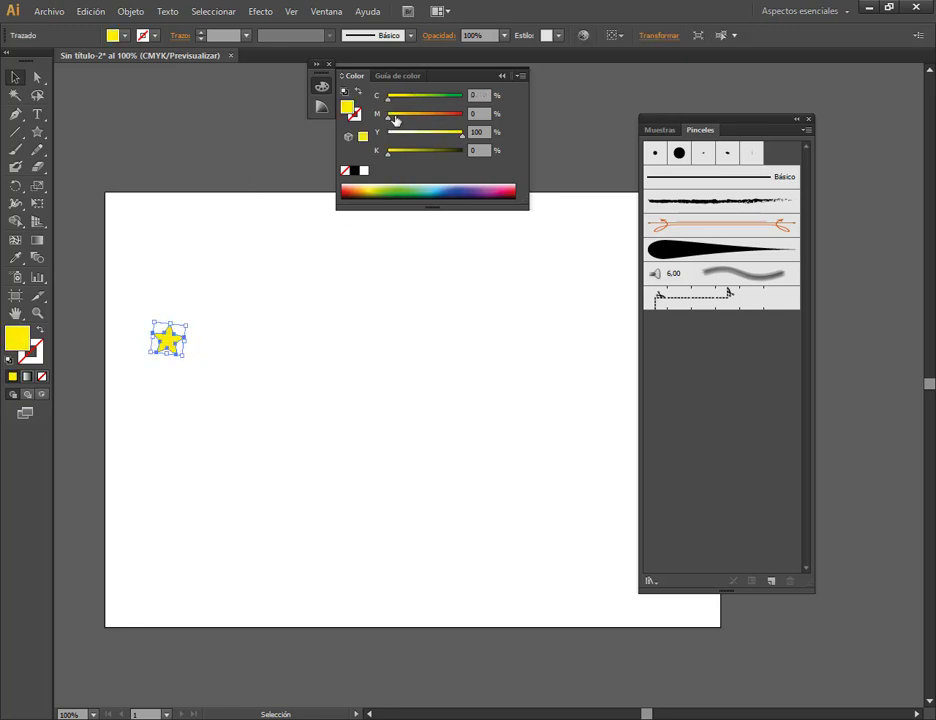
left_click(276, 298)
left_click(502, 77)
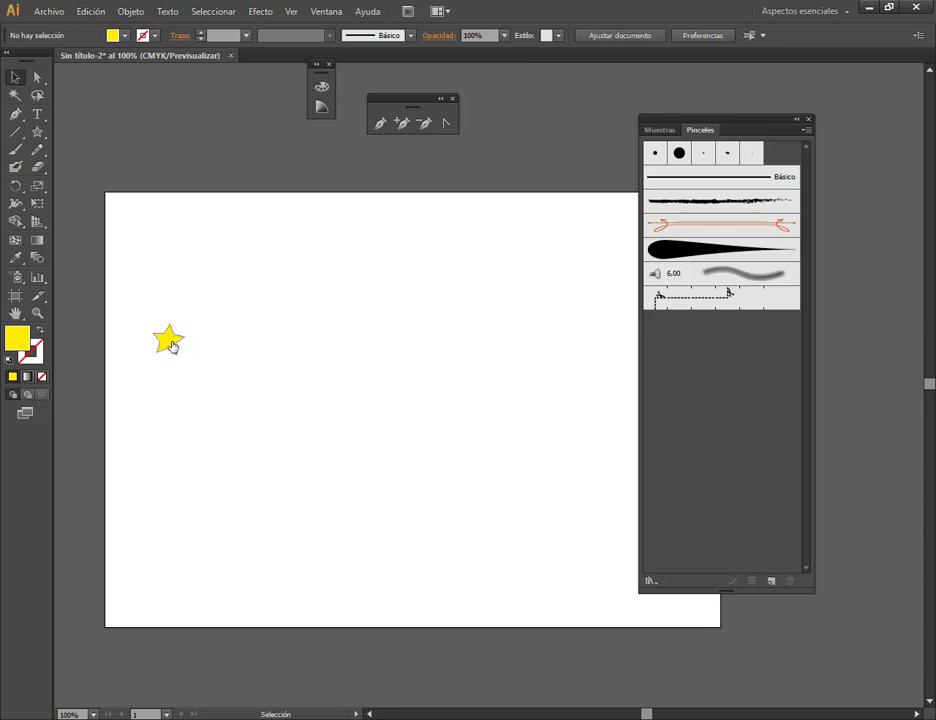
left_click_drag(173, 344, 205, 317)
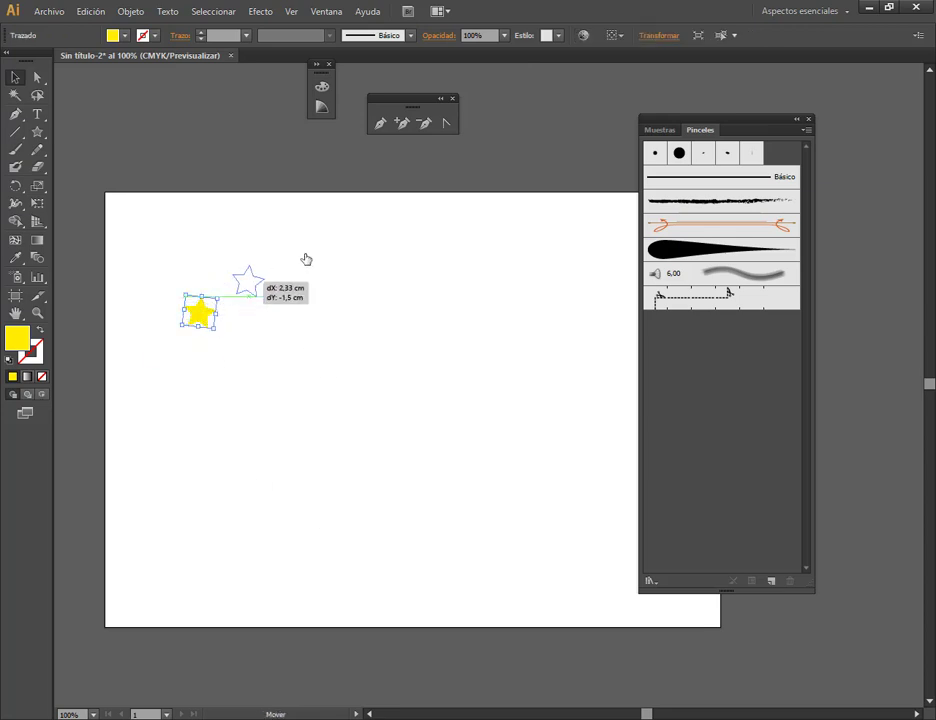
left_click_drag(200, 318, 703, 247)
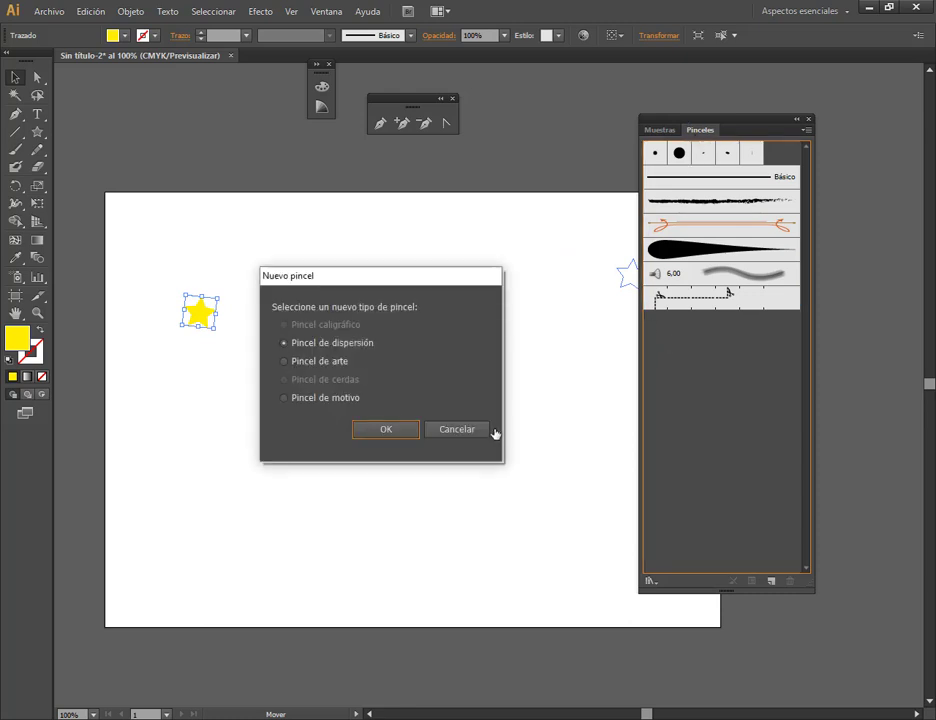
left_click(327, 362)
left_click(405, 429)
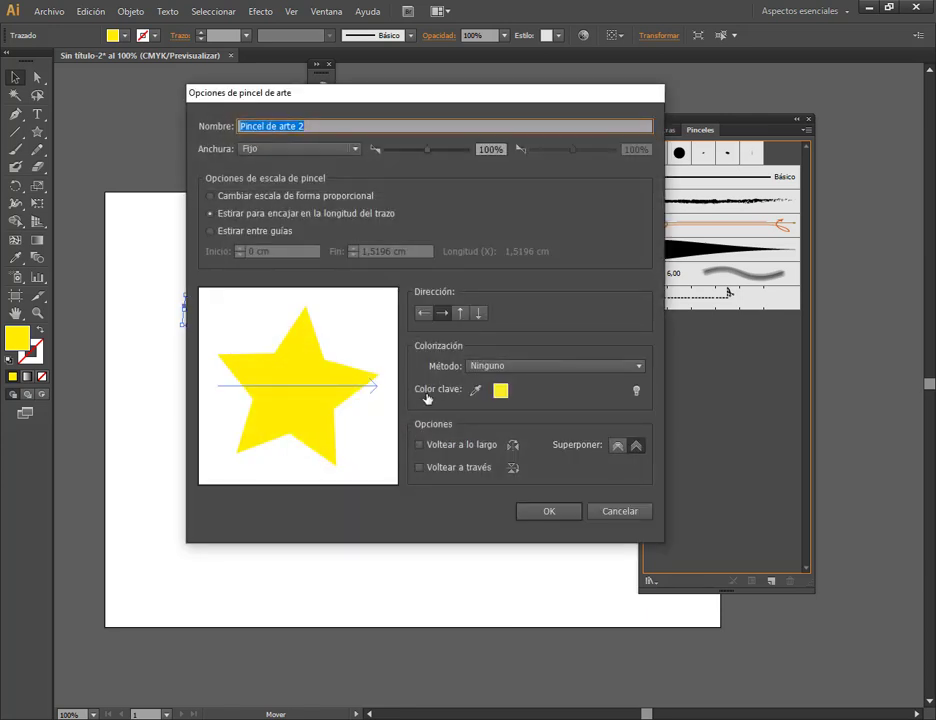
left_click(545, 513)
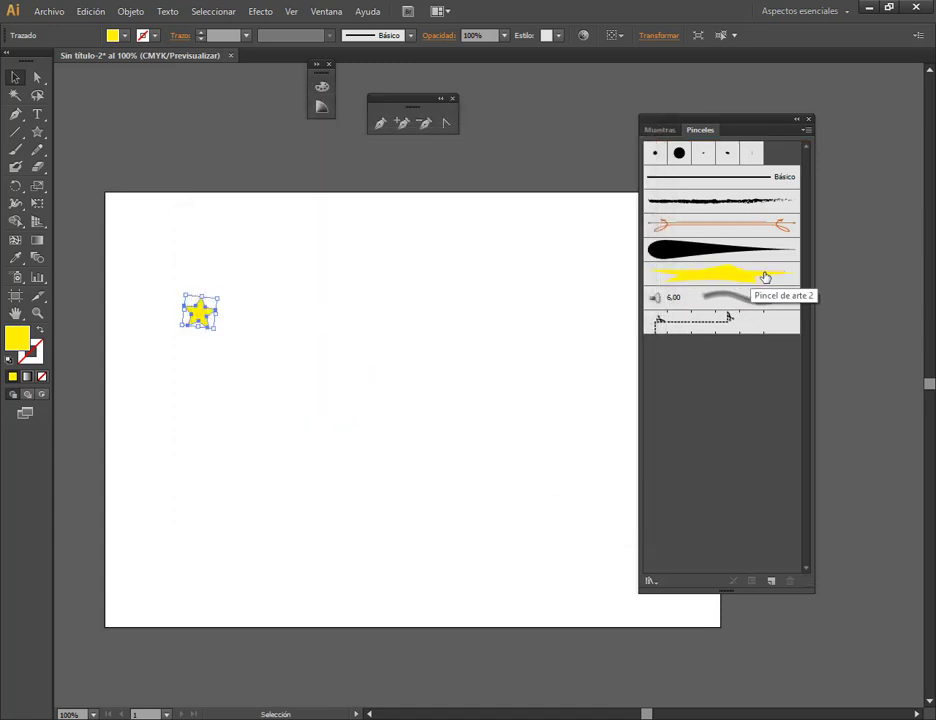
left_click(496, 355)
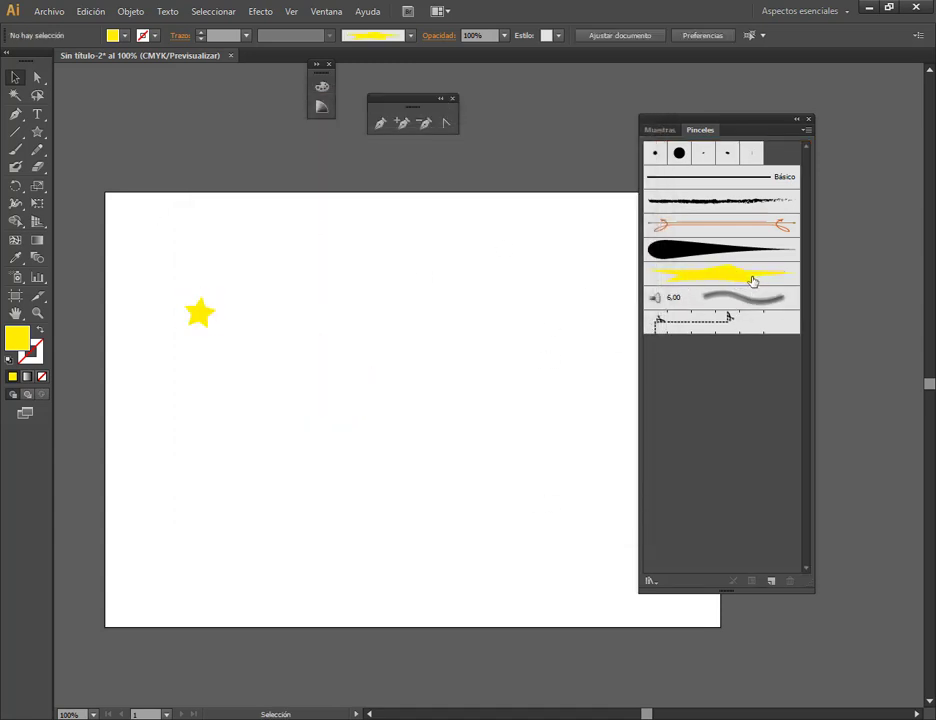
left_click(753, 282)
left_click(15, 149)
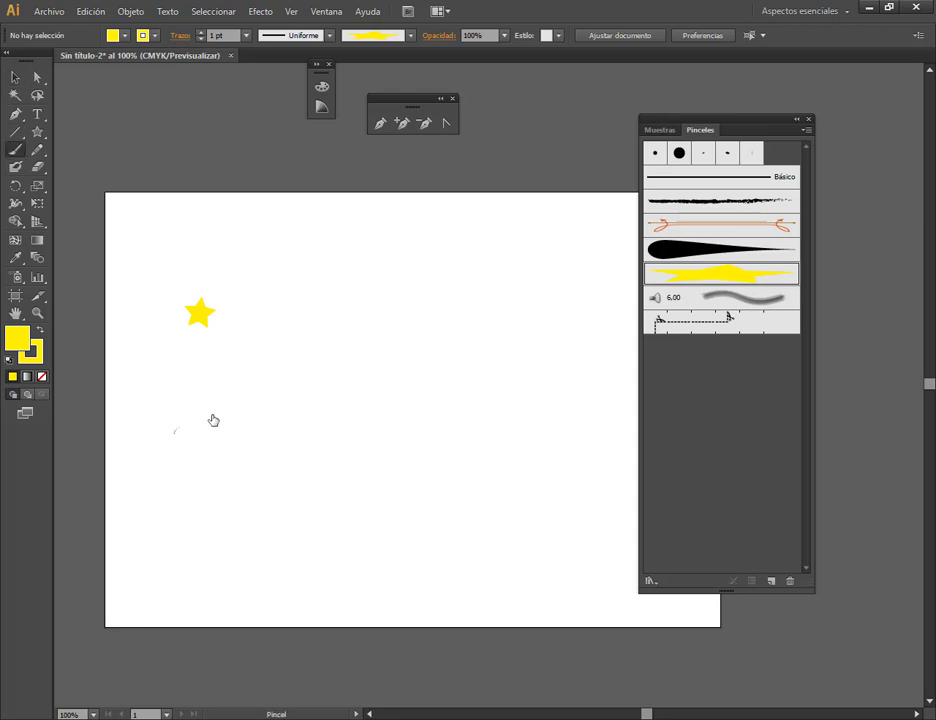
mouse_move(213, 420)
left_mouse_down()
mouse_move(395, 503)
mouse_move(474, 384)
left_mouse_up()
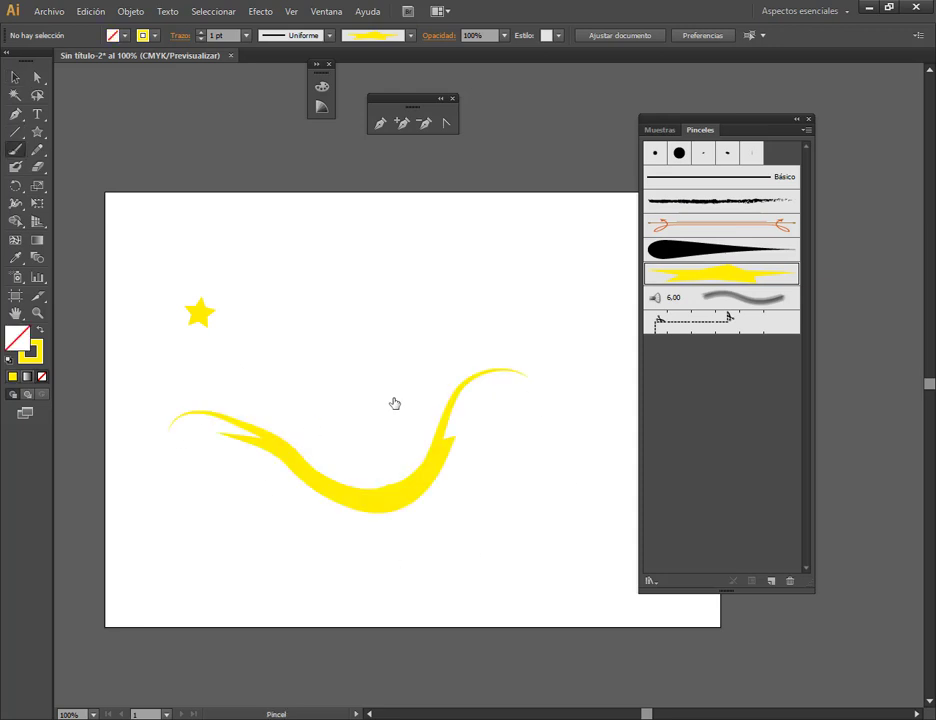
key("v")
left_click_drag(420, 477, 404, 476)
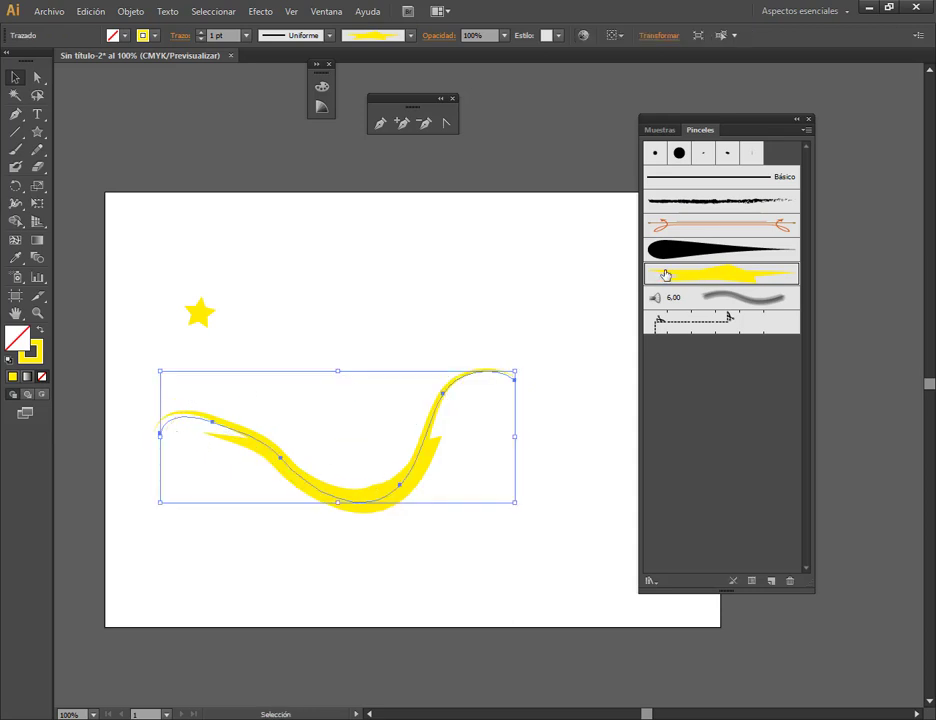
key("Delete")
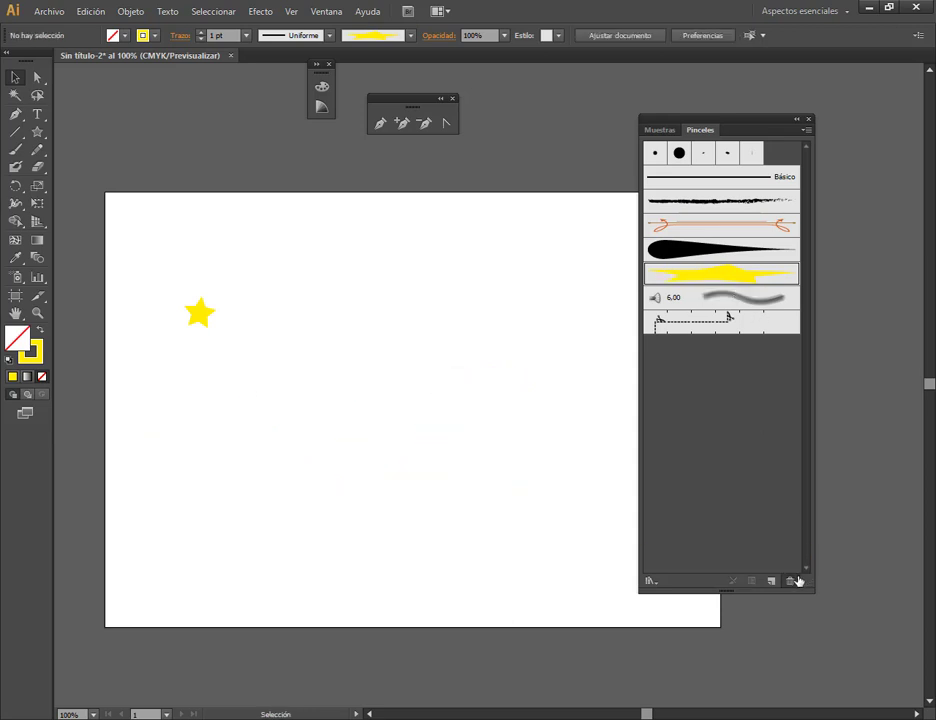
left_click(798, 581)
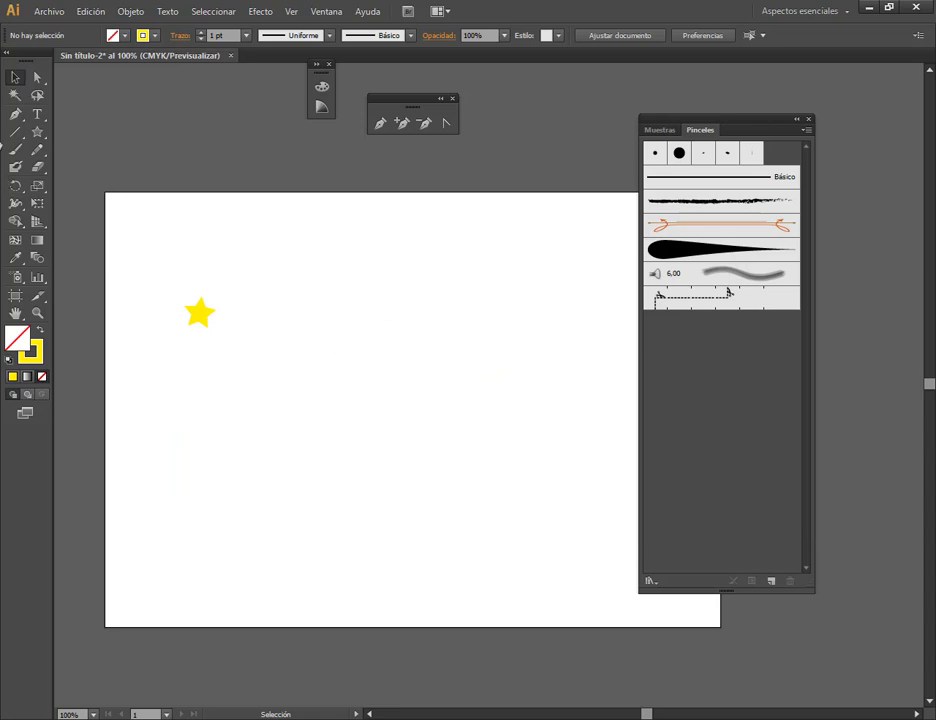
Step: Add the text TEXTO at lower left and enlarge it proportionally
key("t")
left_click(176, 460)
type("TEXTO")
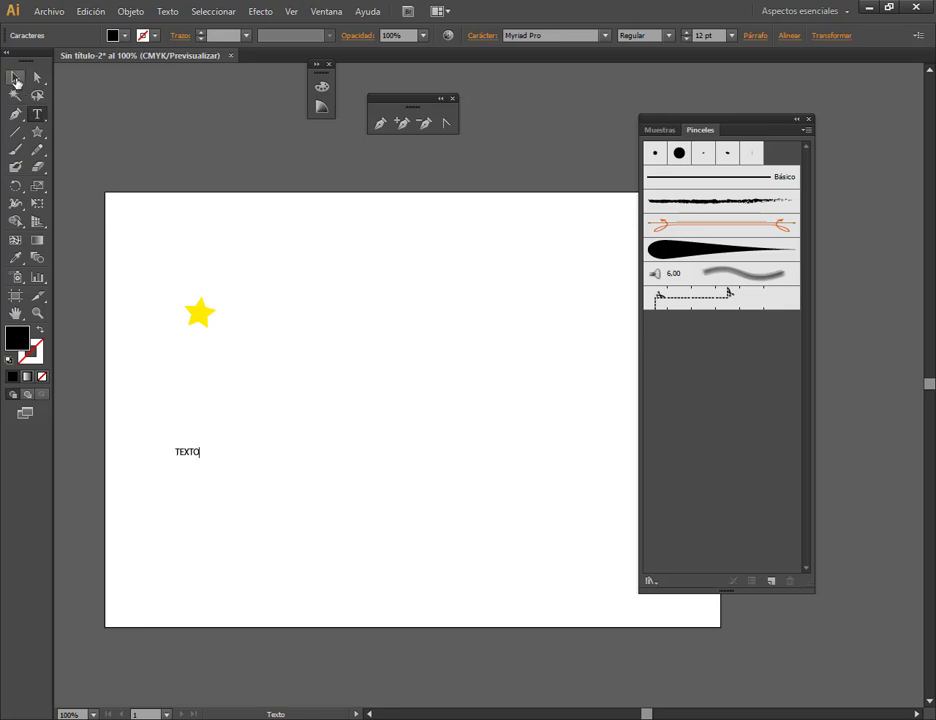
left_click(15, 77)
left_click_drag(201, 447, 395, 399)
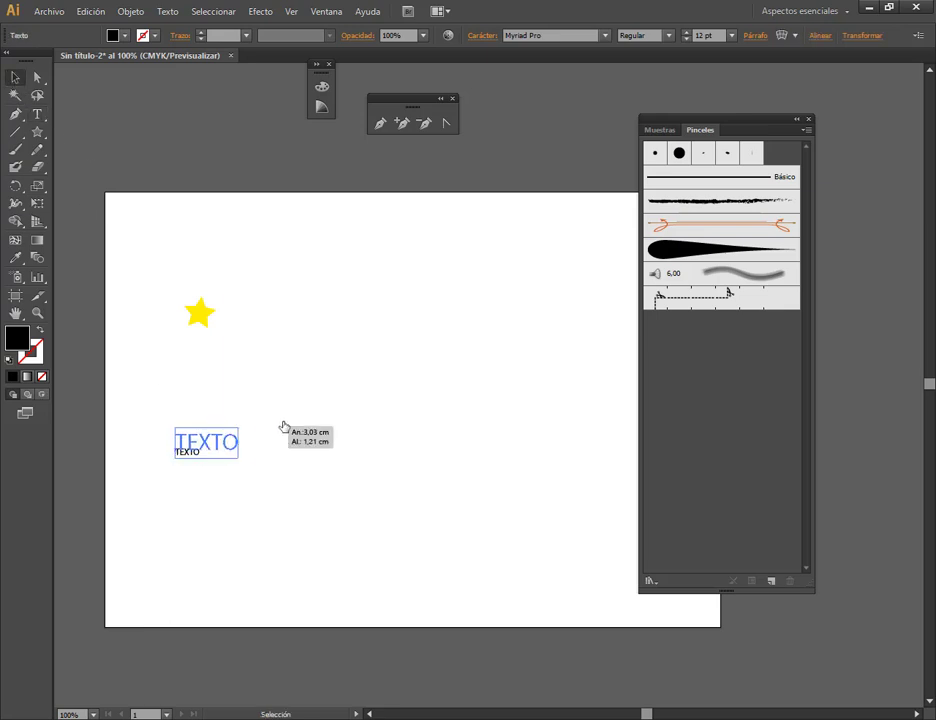
Step: Set TEXTO to Arial Black, move it up-left, and raise the yellow star slightly
left_click(604, 35)
left_click_drag(652, 265, 646, 69)
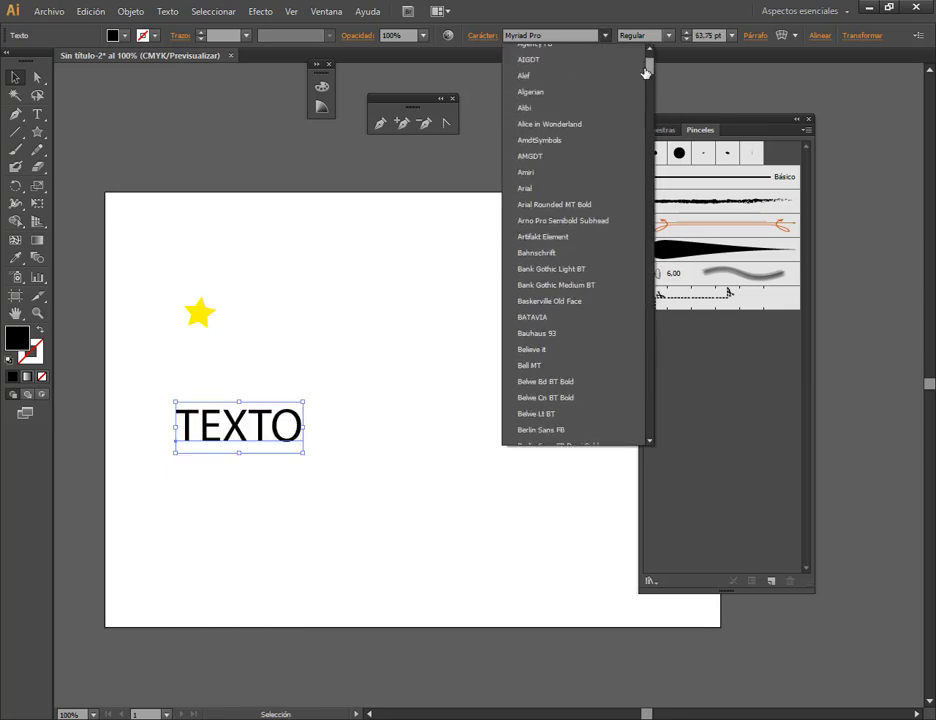
left_click(542, 155)
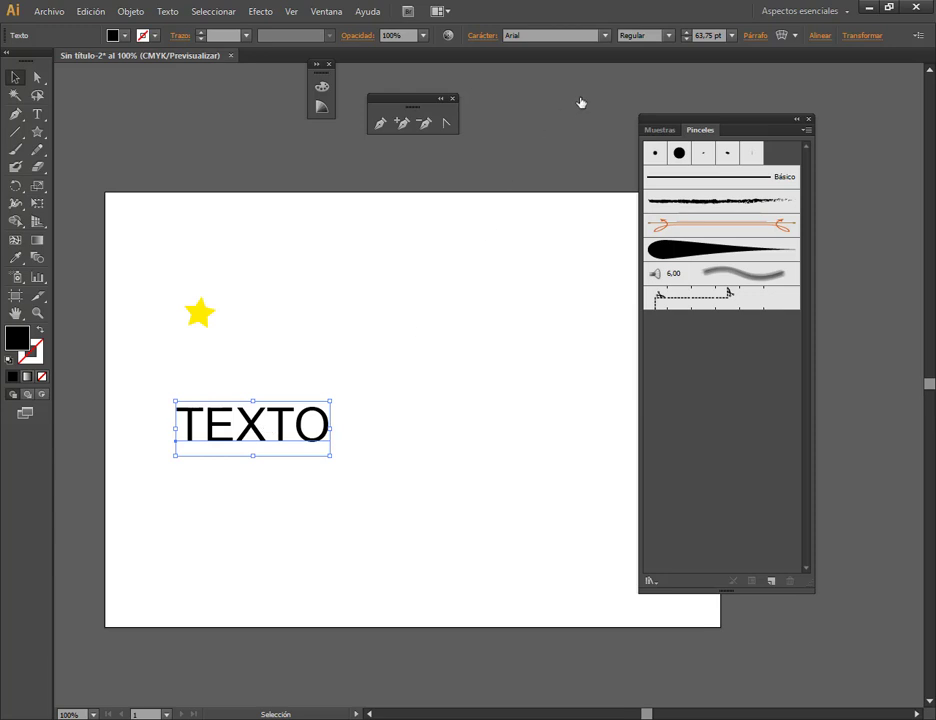
left_click(668, 35)
left_click(641, 180)
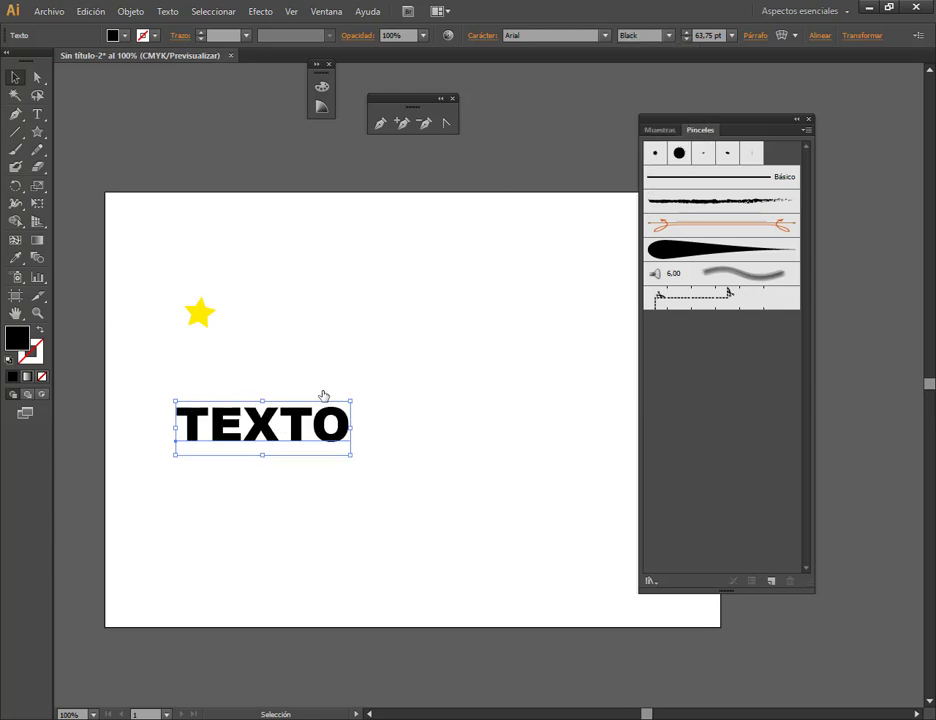
left_click_drag(294, 430, 267, 396)
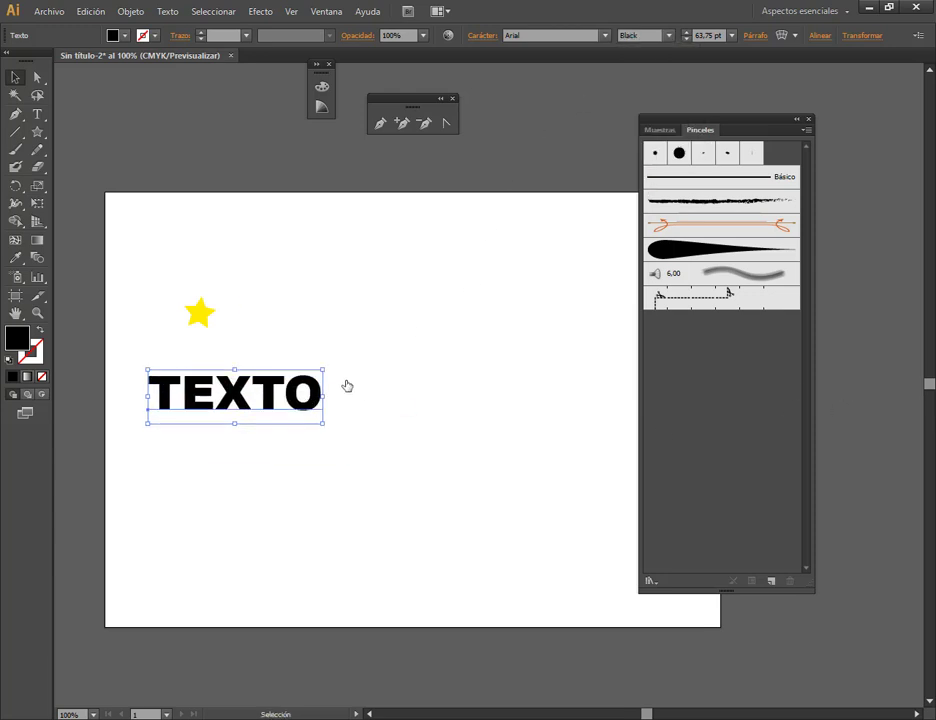
left_click(218, 307)
left_click_drag(198, 311, 202, 280)
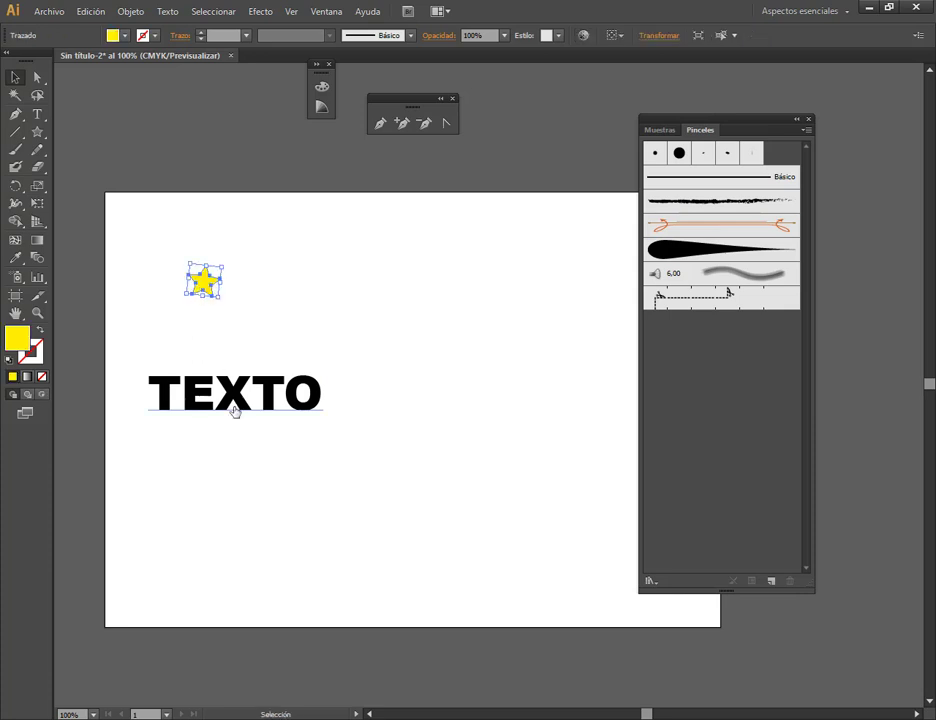
Step: Try making TEXTO an art brush and dismiss the warning that text needs outlines
mouse_move(267, 388)
left_mouse_down()
mouse_move(414, 307)
mouse_move(700, 373)
left_mouse_up()
left_click(326, 362)
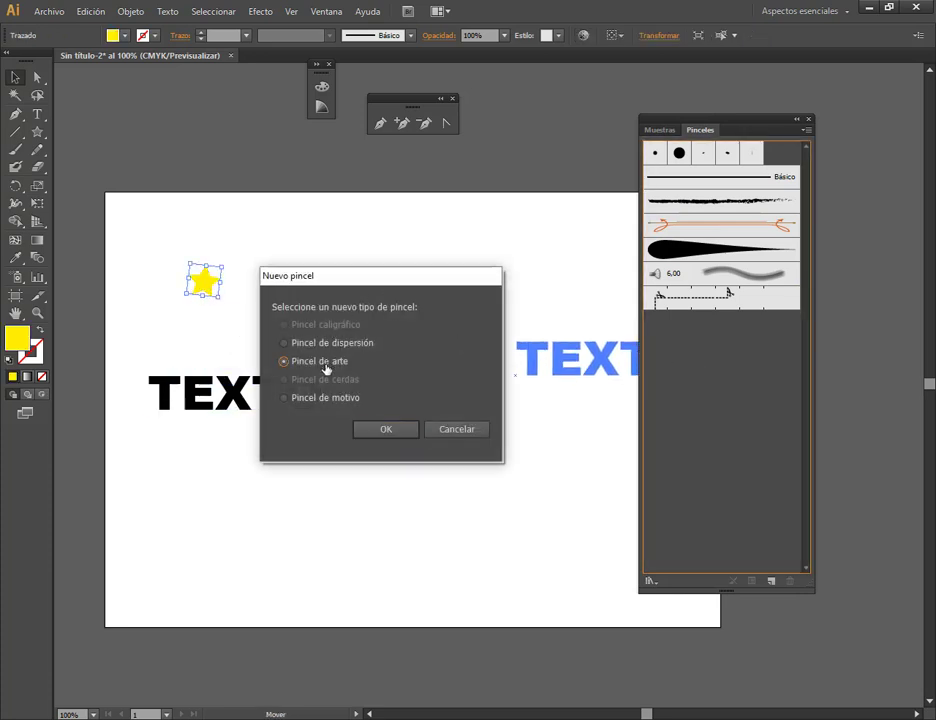
left_click(366, 430)
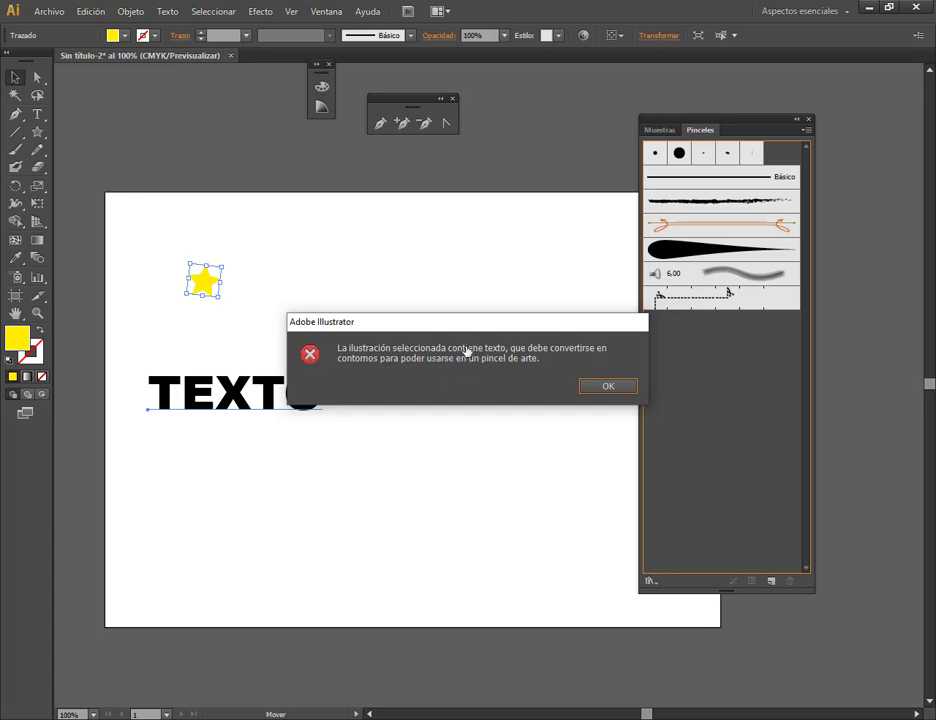
left_click(588, 387)
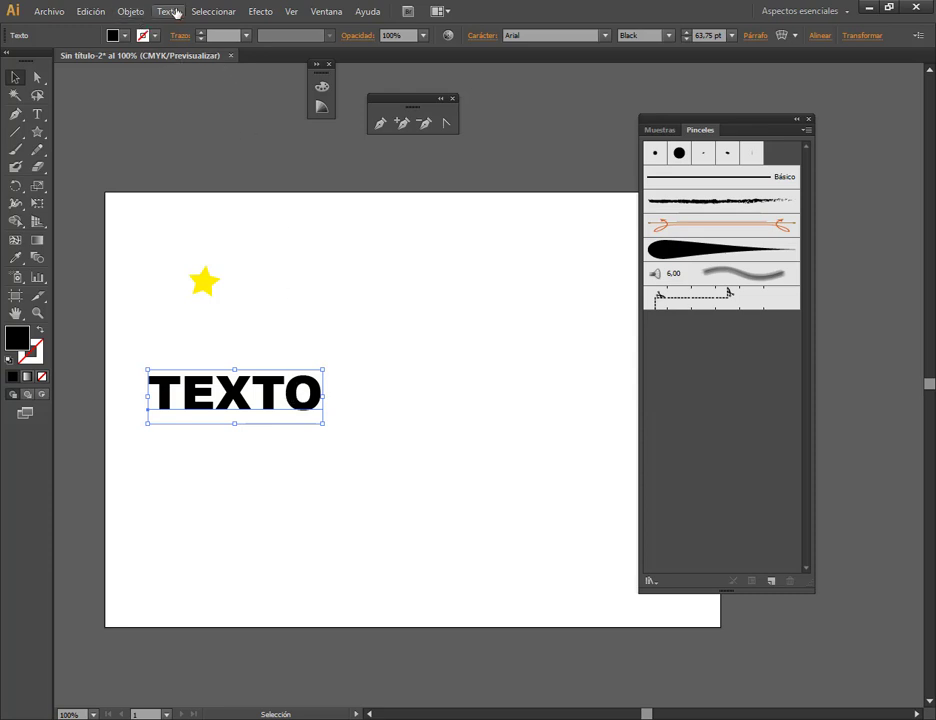
Step: Convert TEXTO to outlines with Texto > Crear contornos and reselect it
left_click(172, 11)
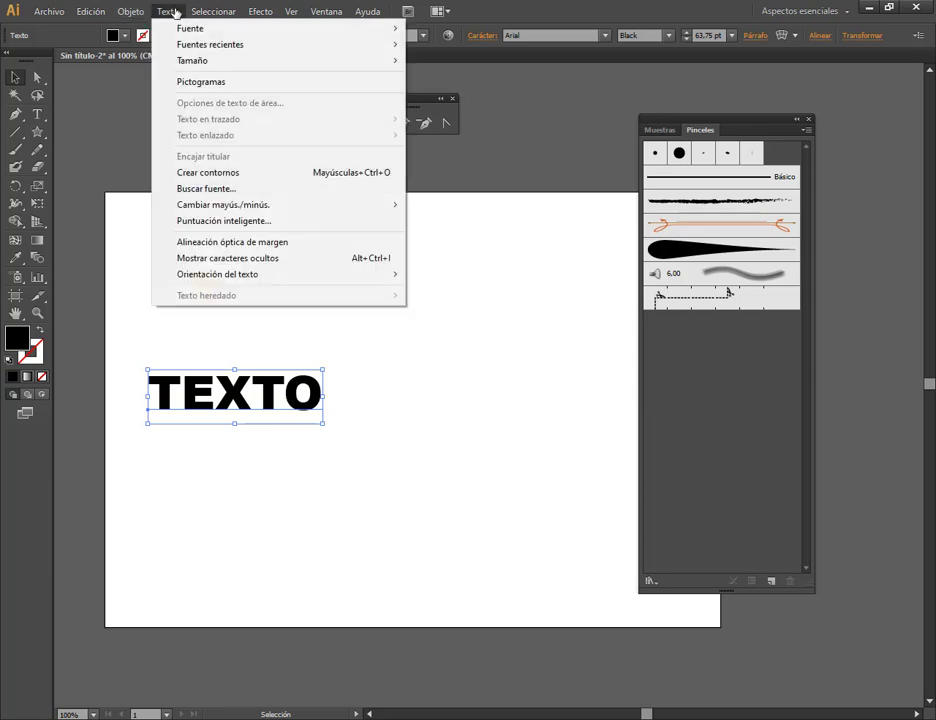
left_click(246, 383)
left_click(168, 10)
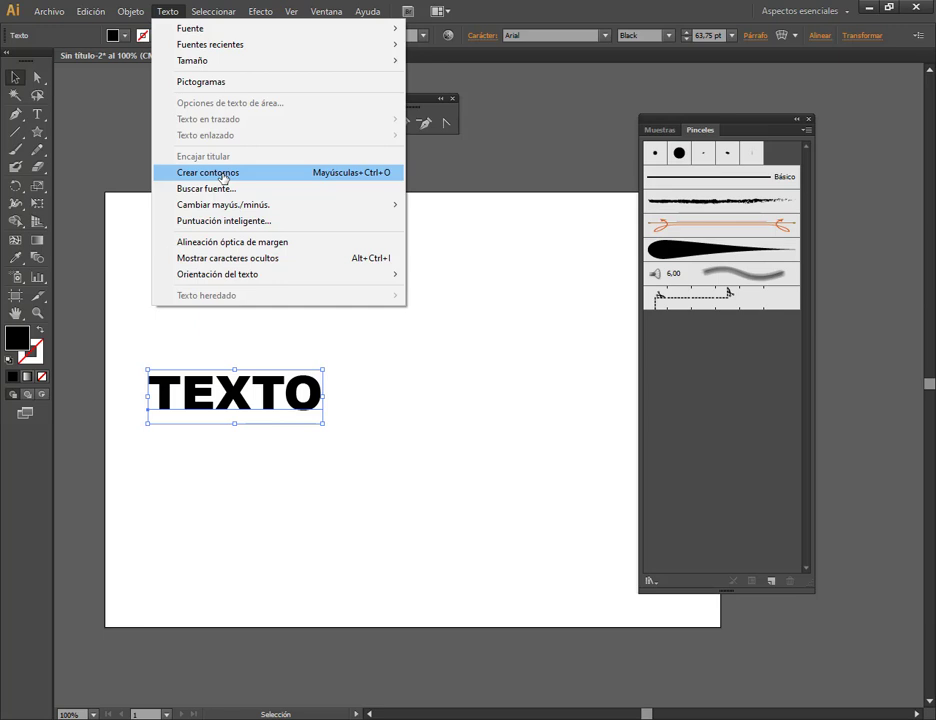
left_click(222, 175)
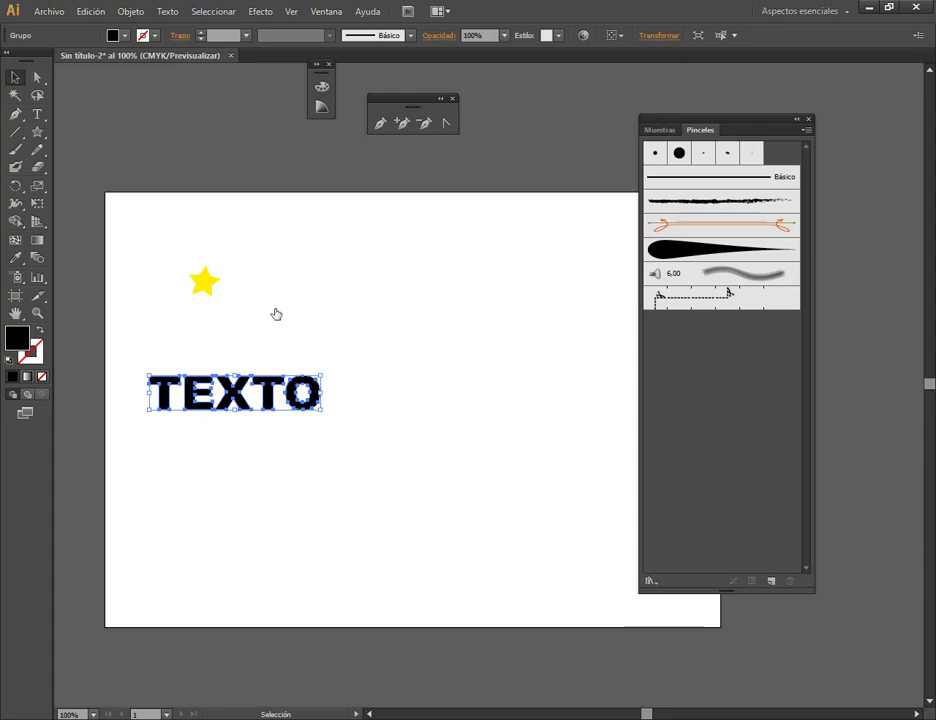
left_click(274, 324)
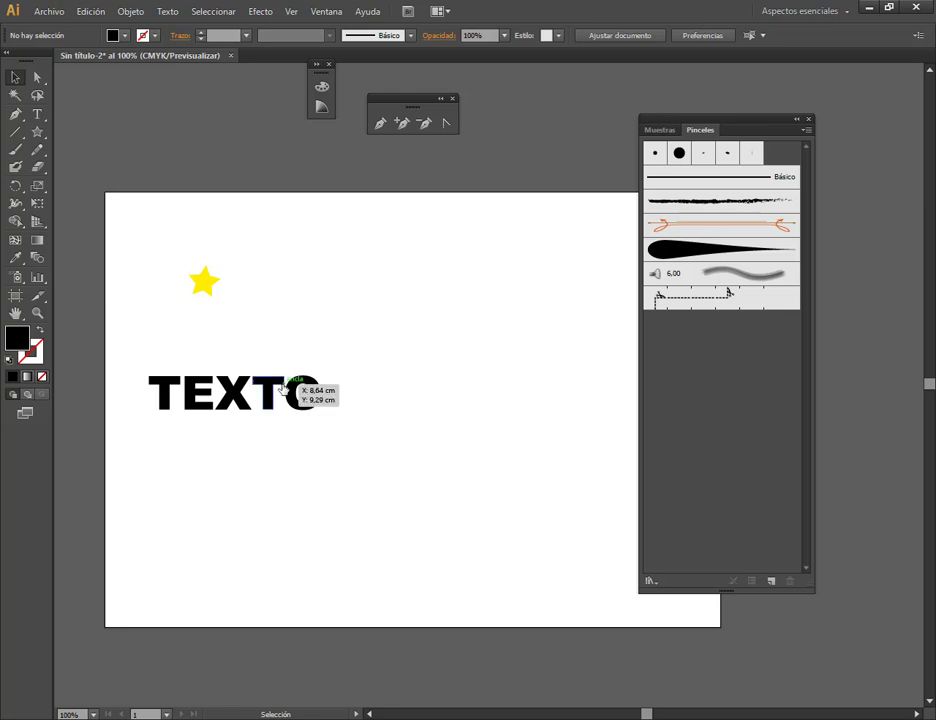
Step: Make the outlined TEXTO an art brush with Matices colorization
mouse_move(292, 392)
left_mouse_down()
mouse_move(272, 430)
mouse_move(694, 359)
left_mouse_up()
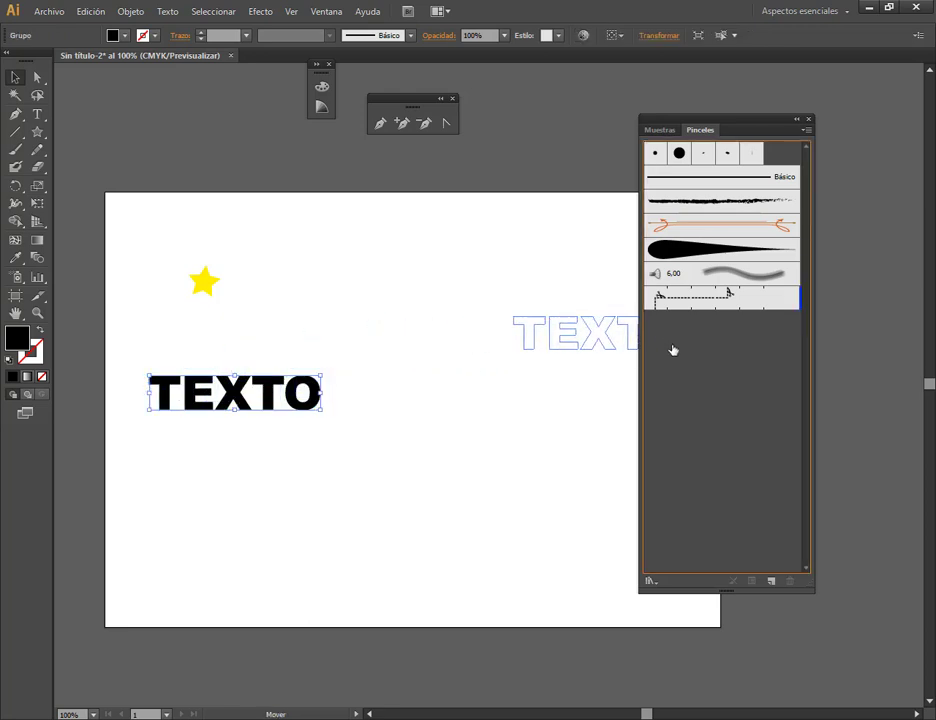
left_click(310, 362)
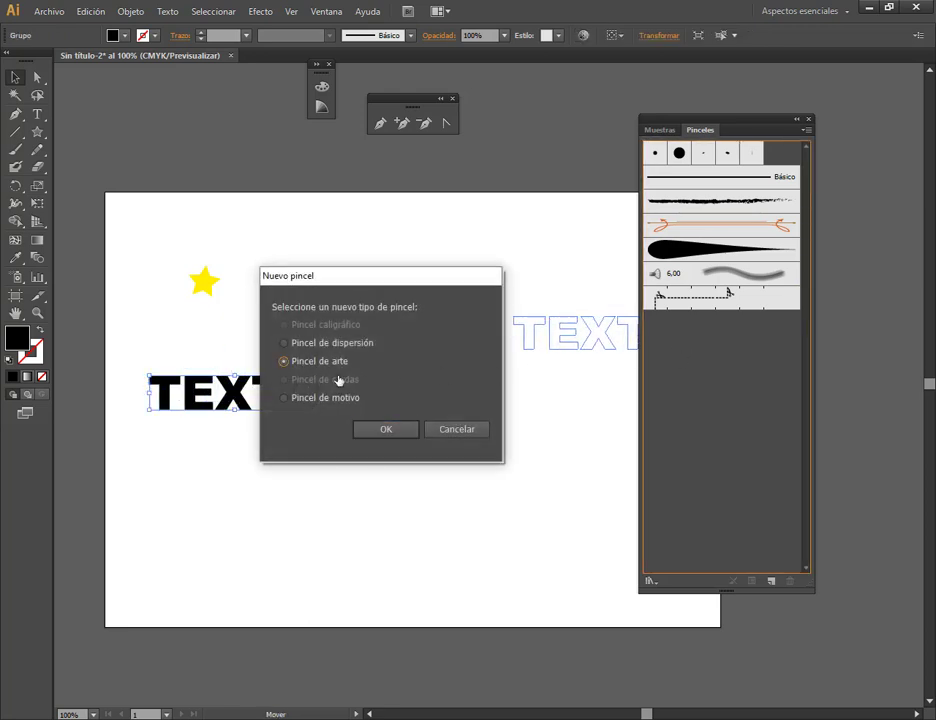
left_click(383, 430)
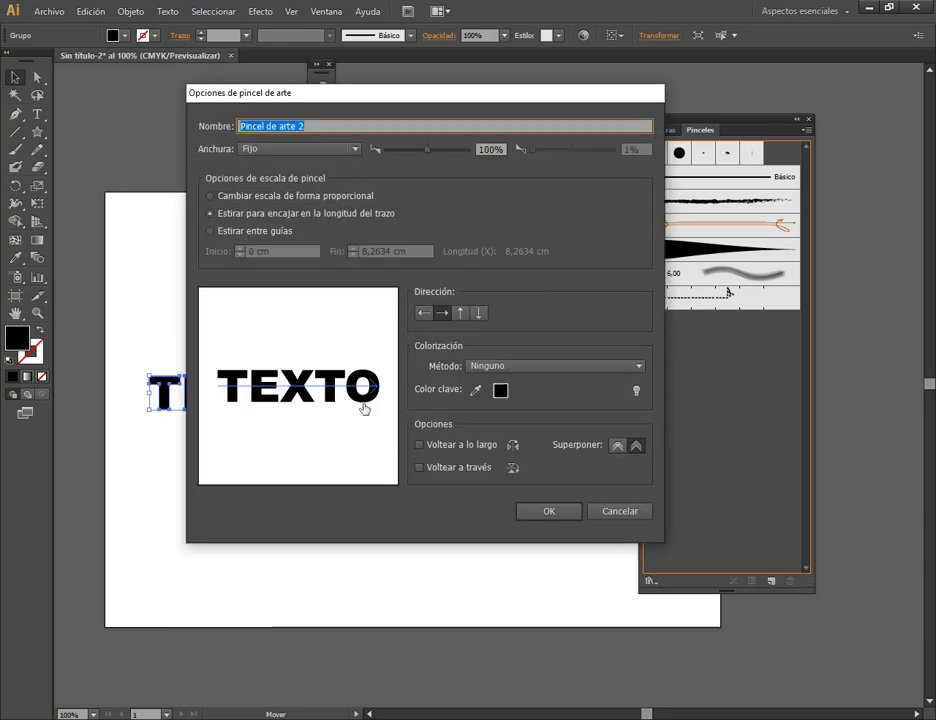
mouse_move(330, 93)
left_mouse_down()
mouse_move(473, 88)
mouse_move(403, 165)
mouse_move(366, 108)
left_mouse_up()
left_click(543, 382)
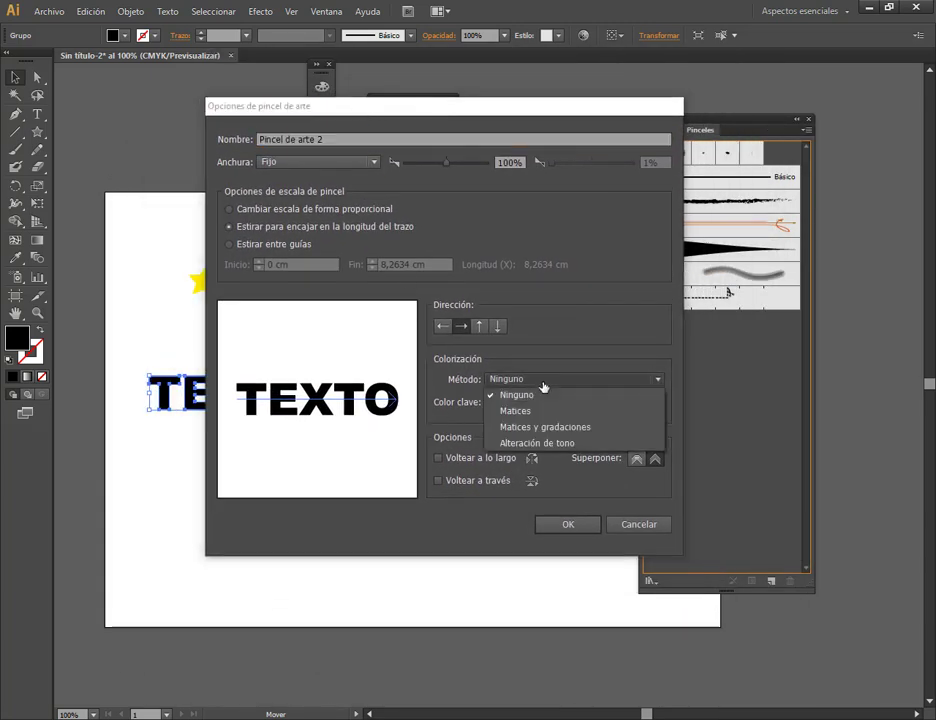
left_click(540, 407)
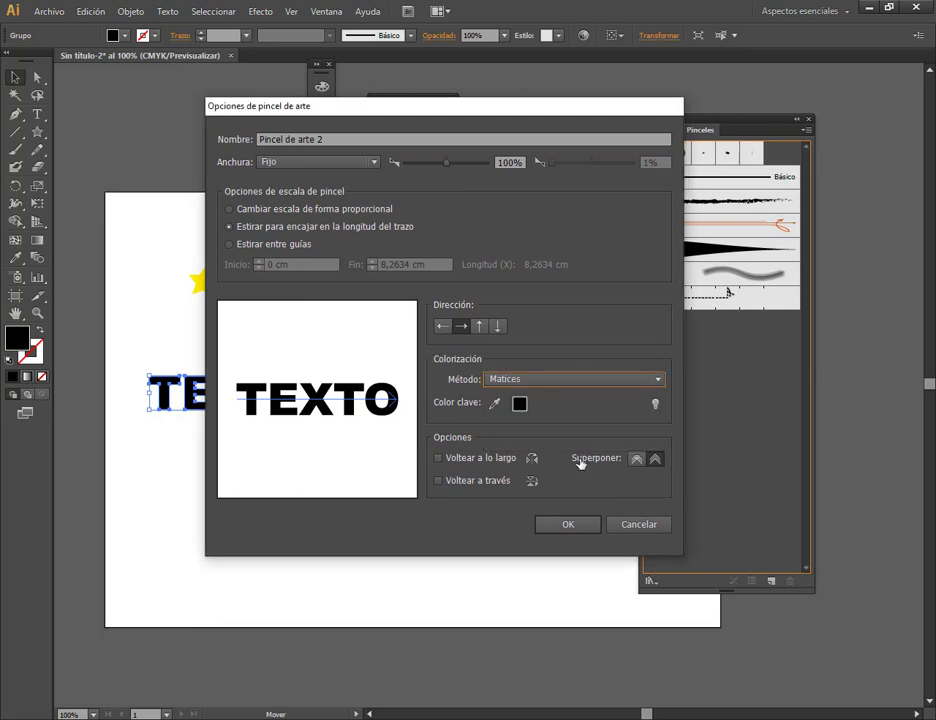
left_click(575, 525)
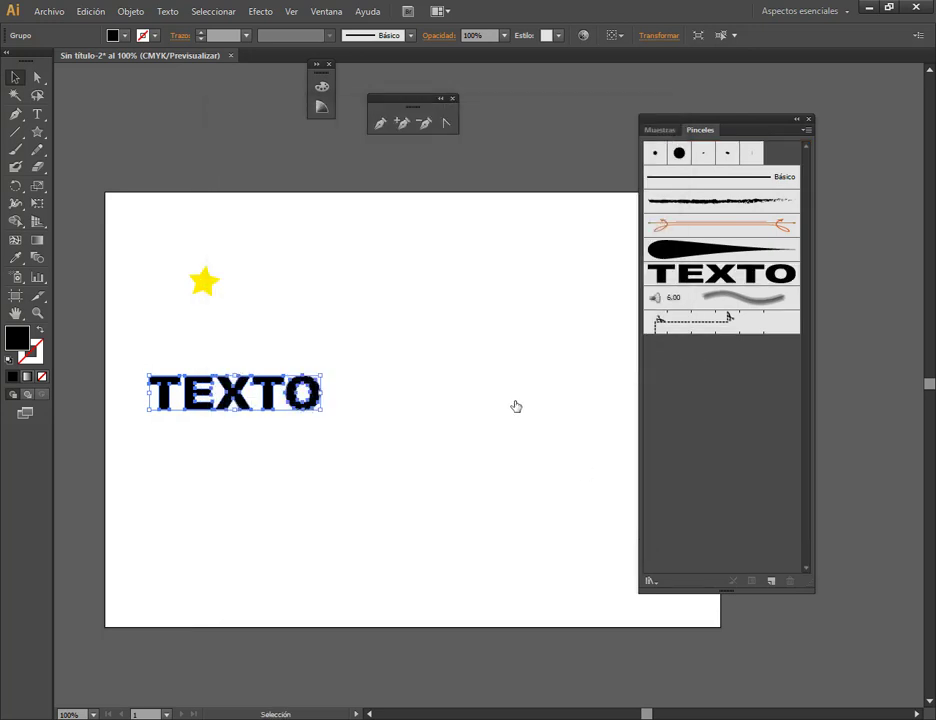
left_click(142, 298)
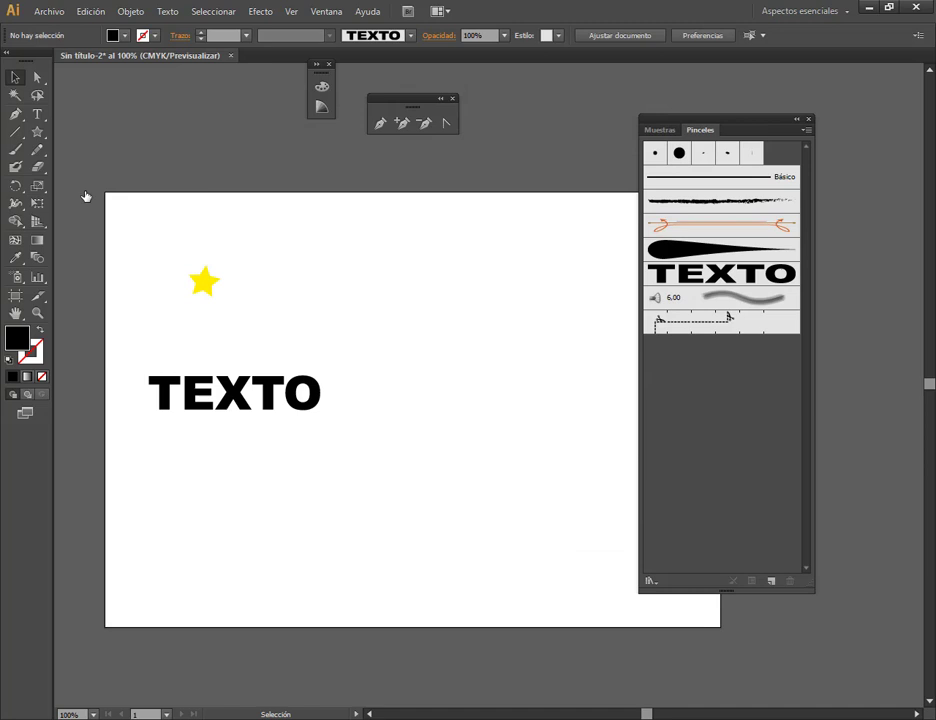
Step: Paint a large curved stroke and a small arched stroke with the TEXTO art brush
left_click(15, 148)
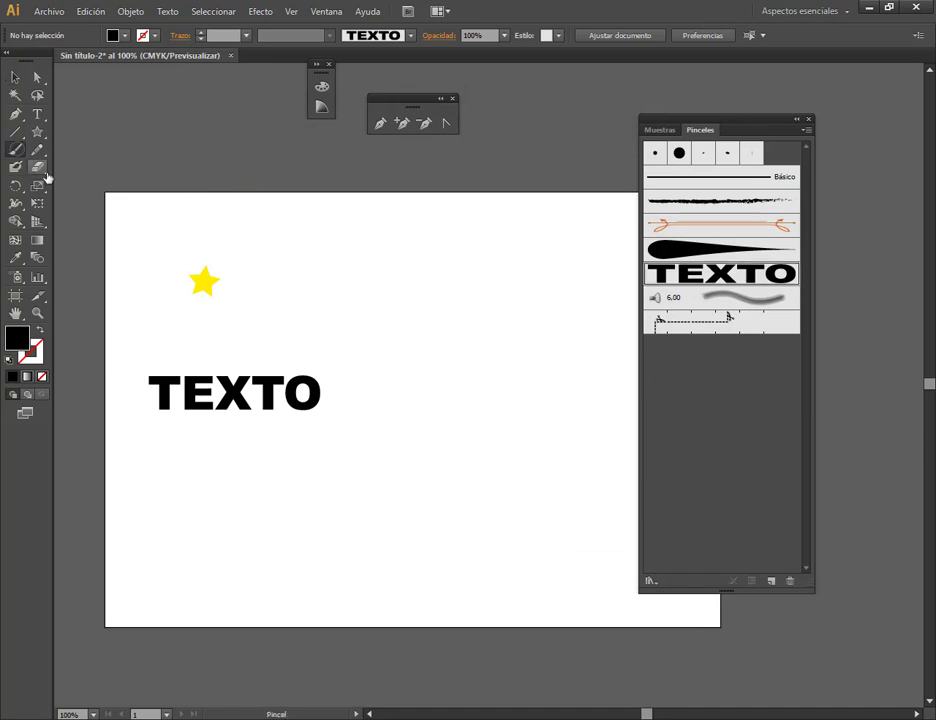
left_click(720, 273)
mouse_move(304, 297)
left_mouse_down()
mouse_move(351, 282)
mouse_move(491, 520)
mouse_move(556, 520)
left_mouse_up()
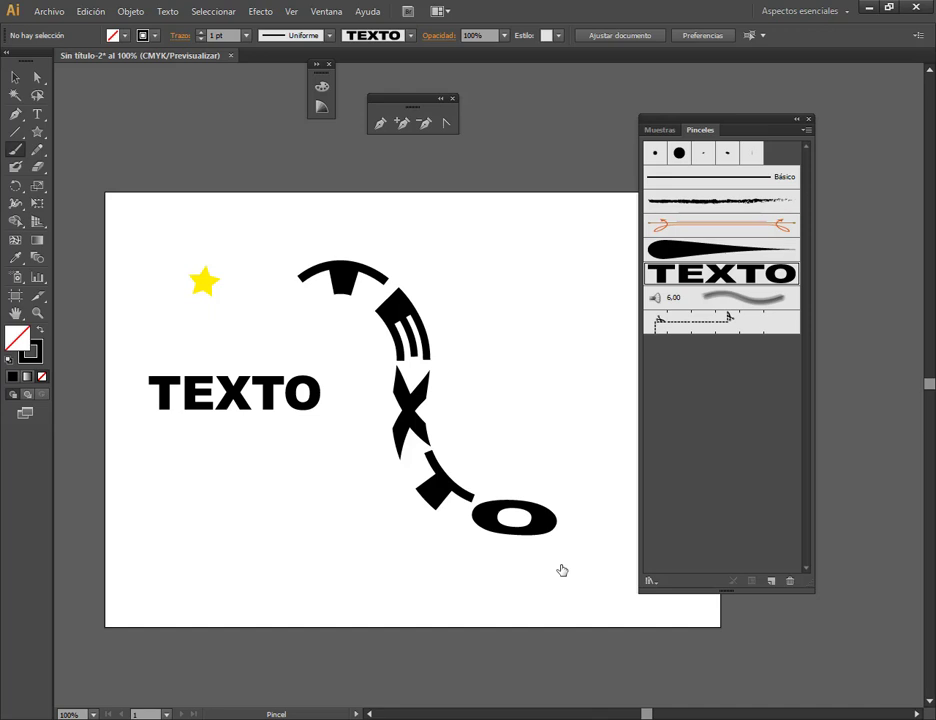
left_click_drag(158, 498, 250, 478)
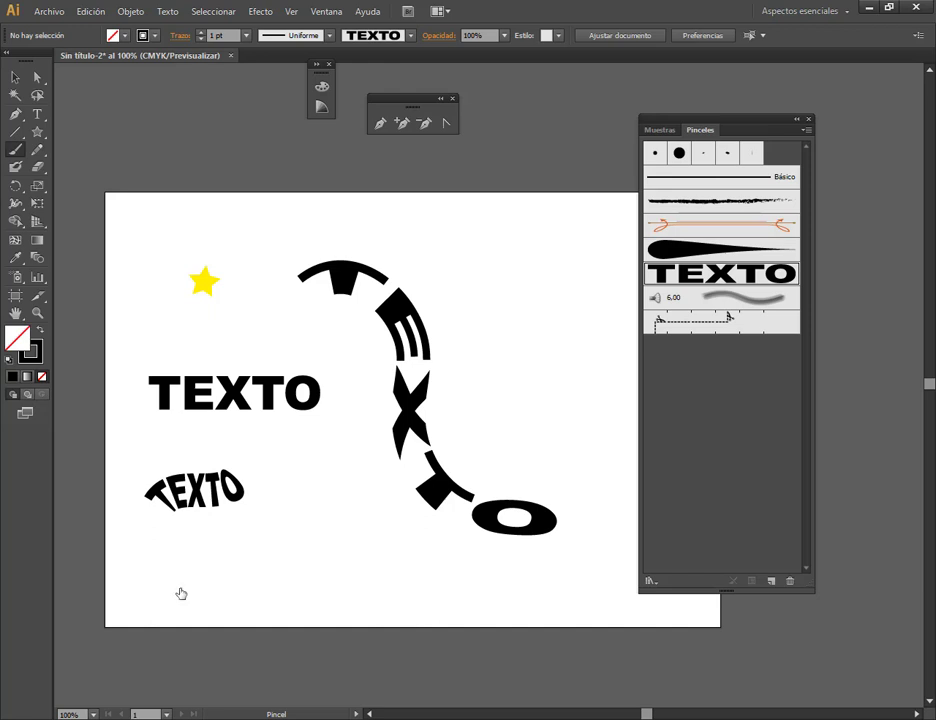
Step: Delete the small arched TEXTO stroke and select the large curve to show its anchors
left_click(15, 77)
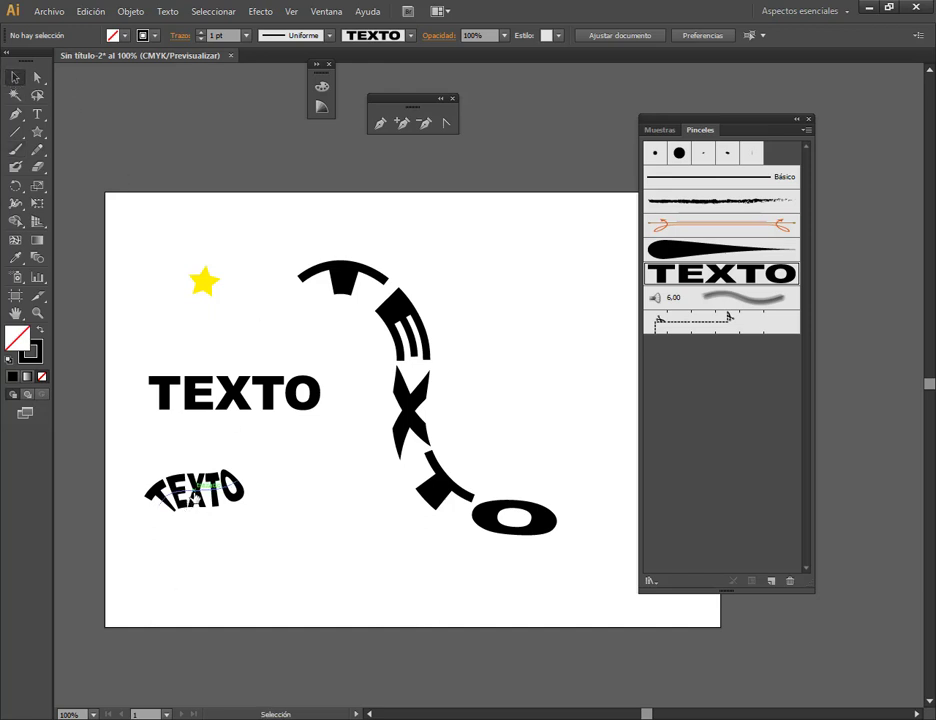
left_click(195, 497)
key("Delete")
left_click(416, 420)
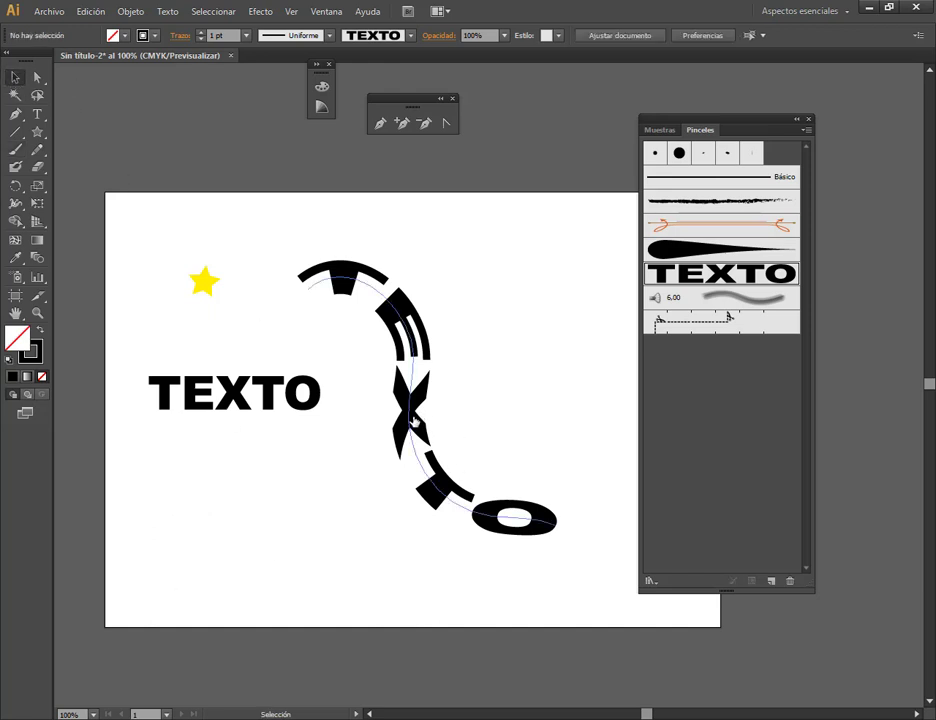
left_click(416, 420)
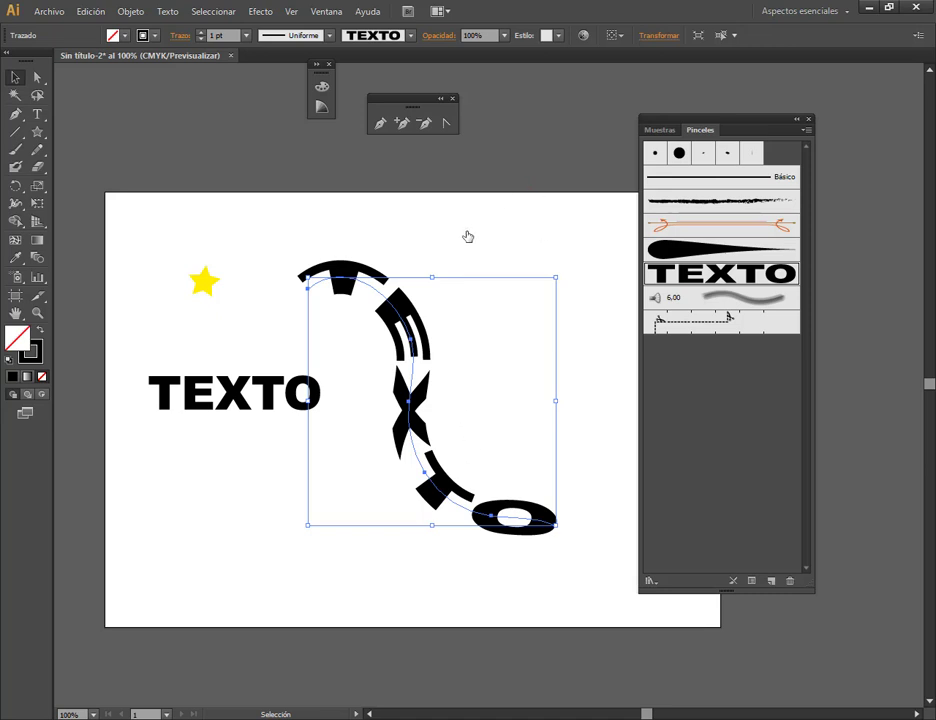
left_click(350, 254)
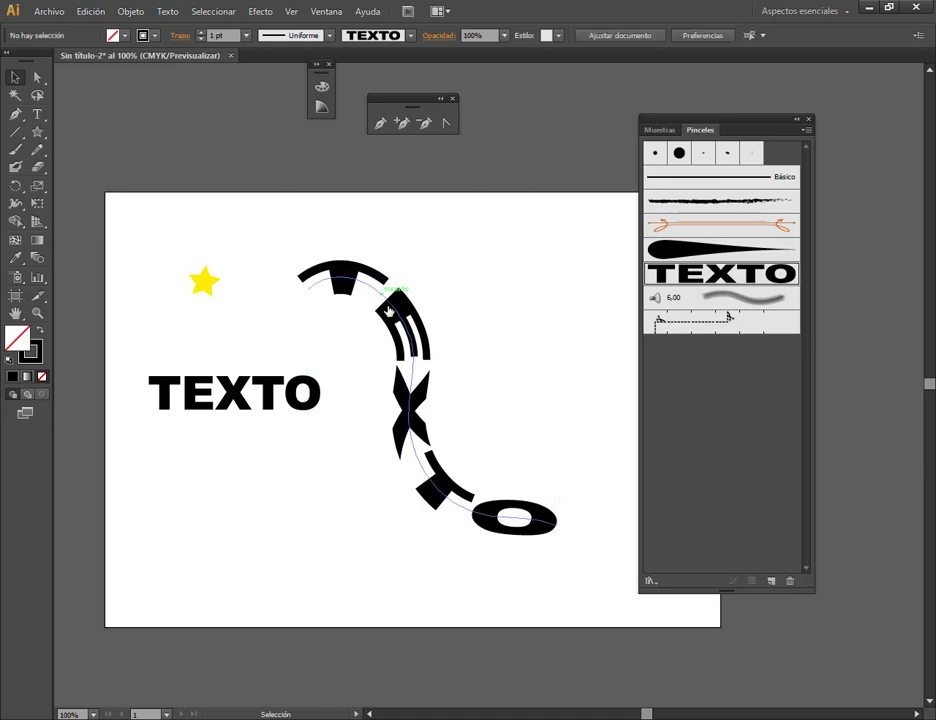
left_click(388, 311)
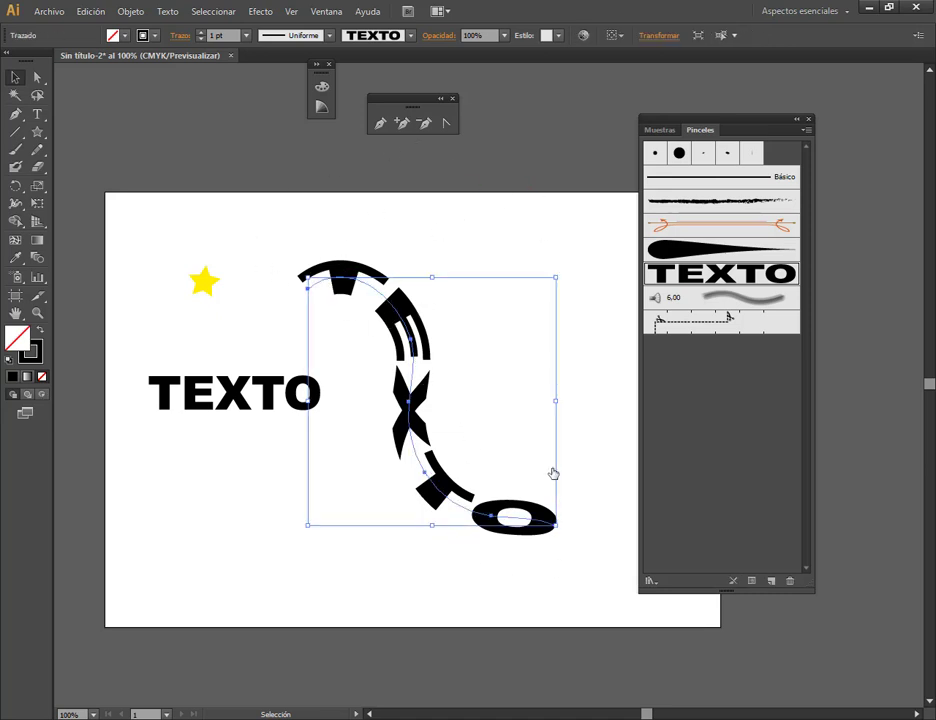
left_click(421, 252)
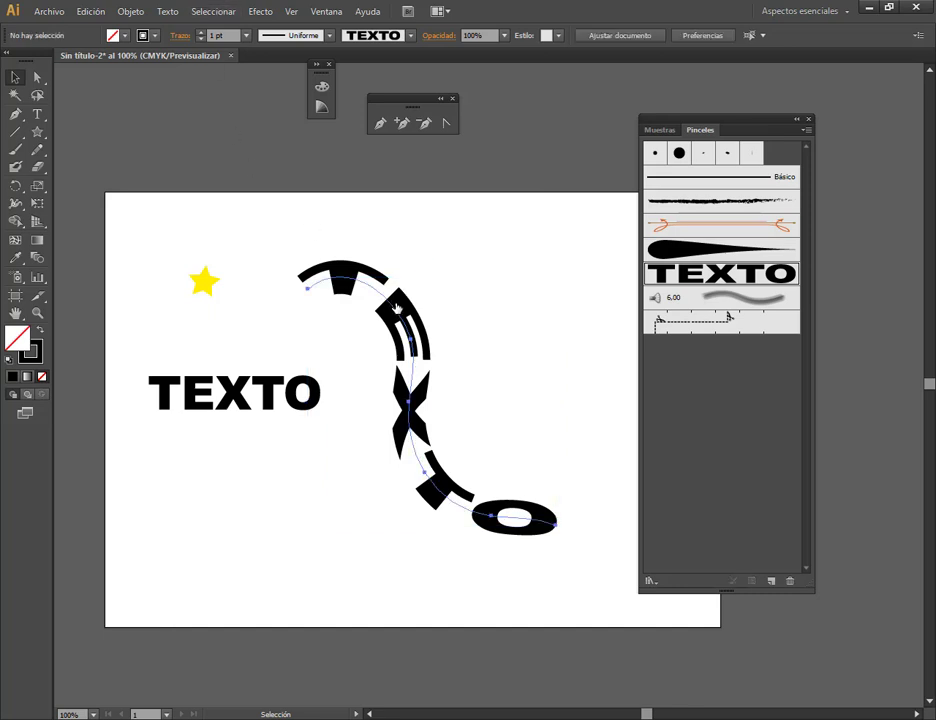
left_click(405, 340)
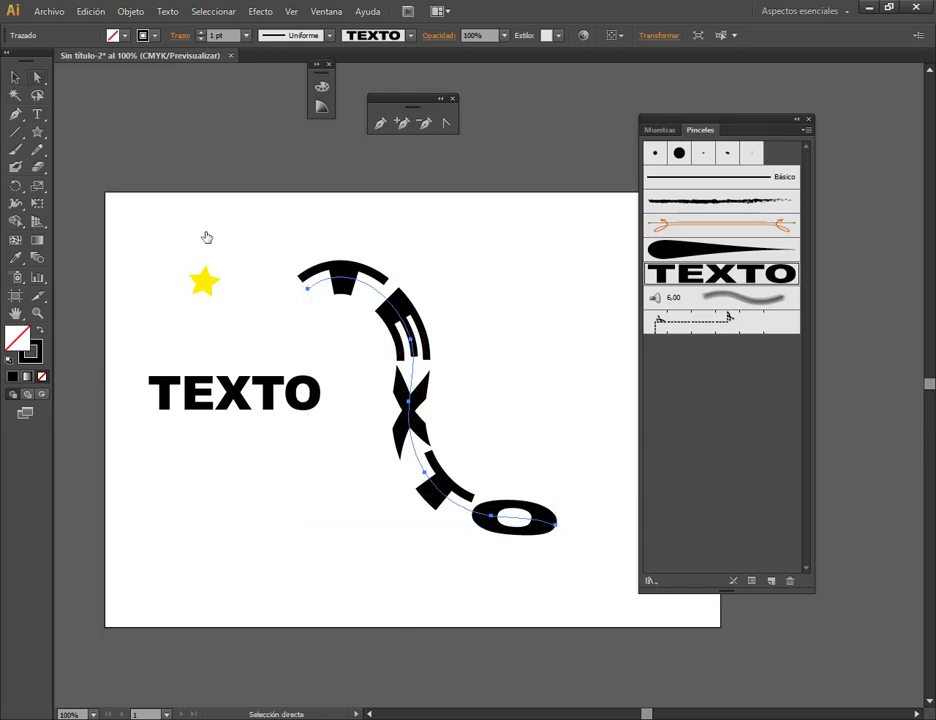
Step: Drag the TEXTO curve's anchors, delete the anchor near the lower T, and stretch the end
left_click(411, 342)
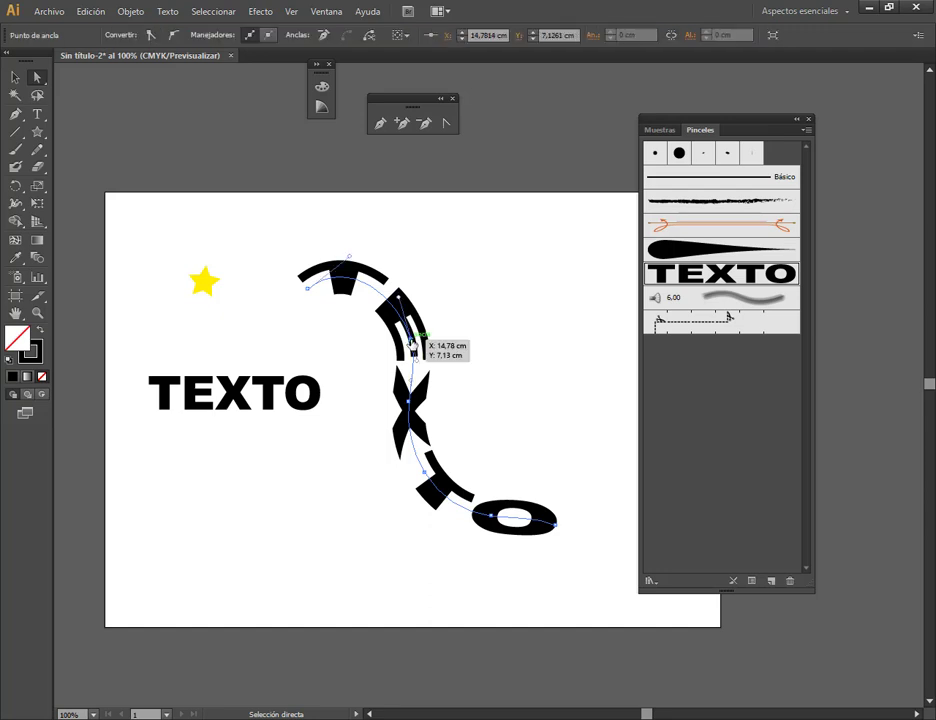
left_click_drag(411, 342, 420, 305)
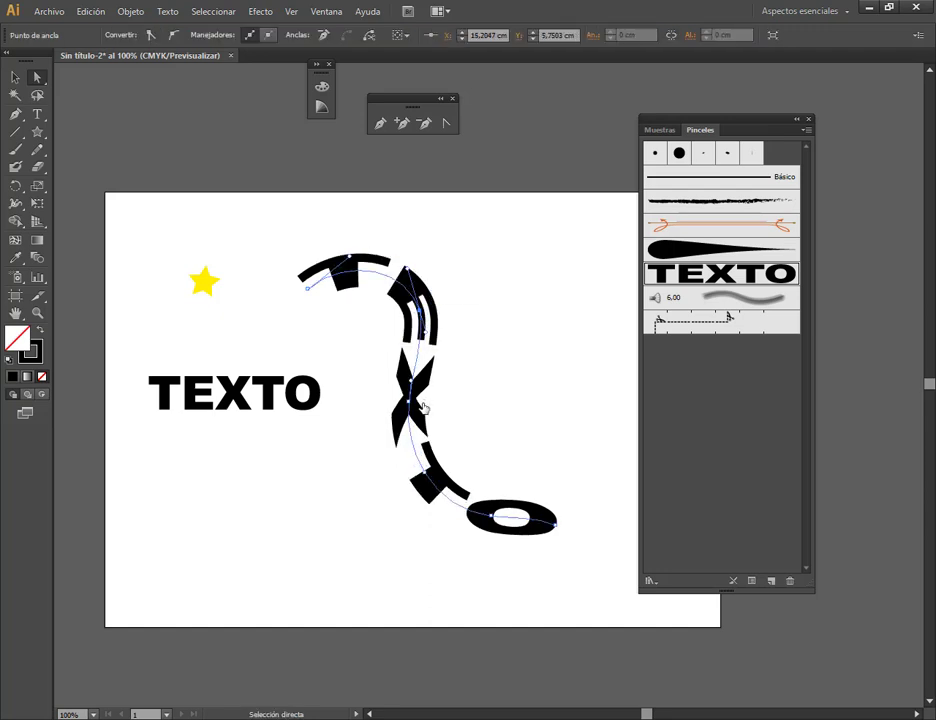
left_click_drag(414, 409, 394, 449)
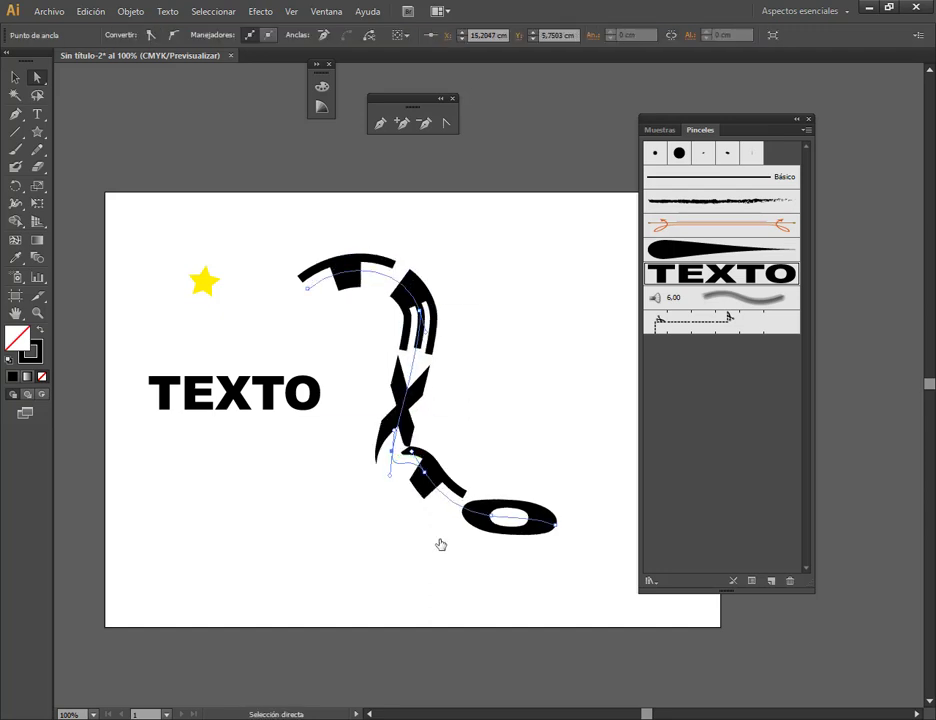
left_click_drag(426, 489, 446, 497)
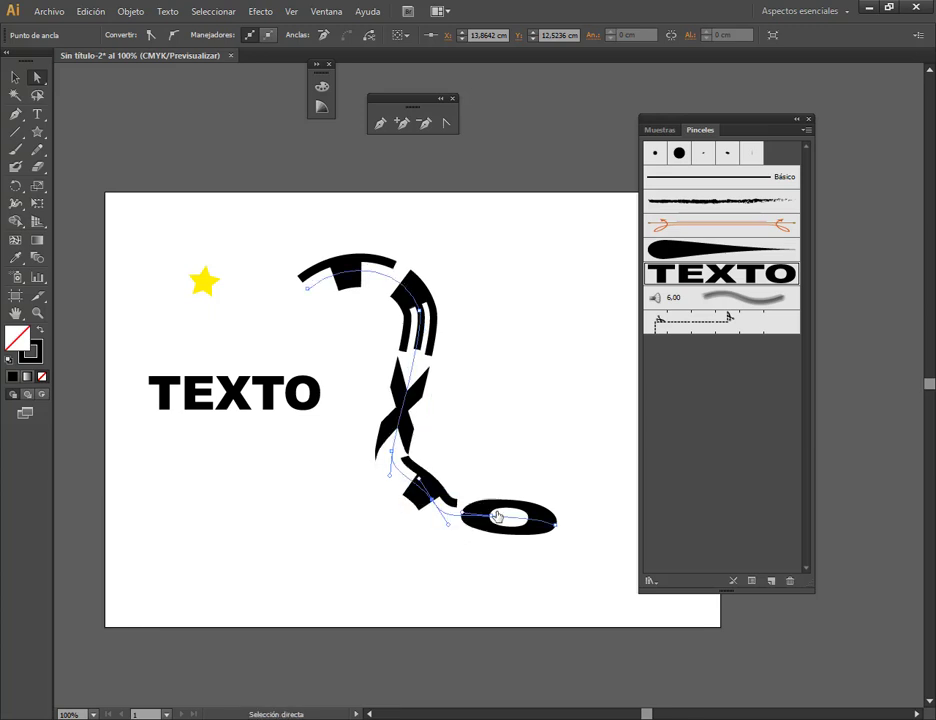
left_click(424, 123)
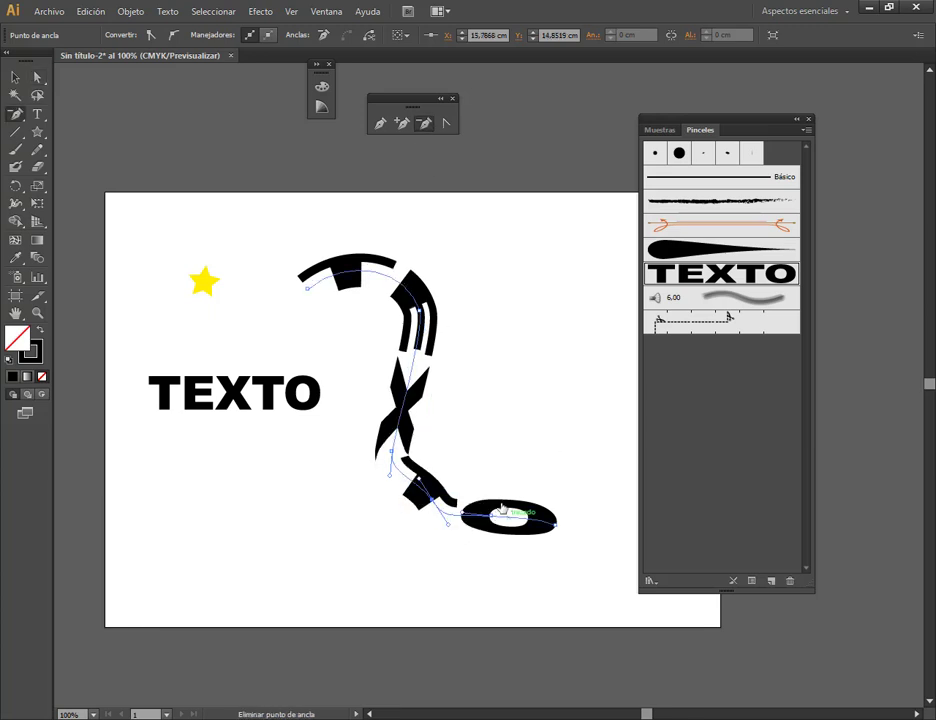
left_click(431, 498)
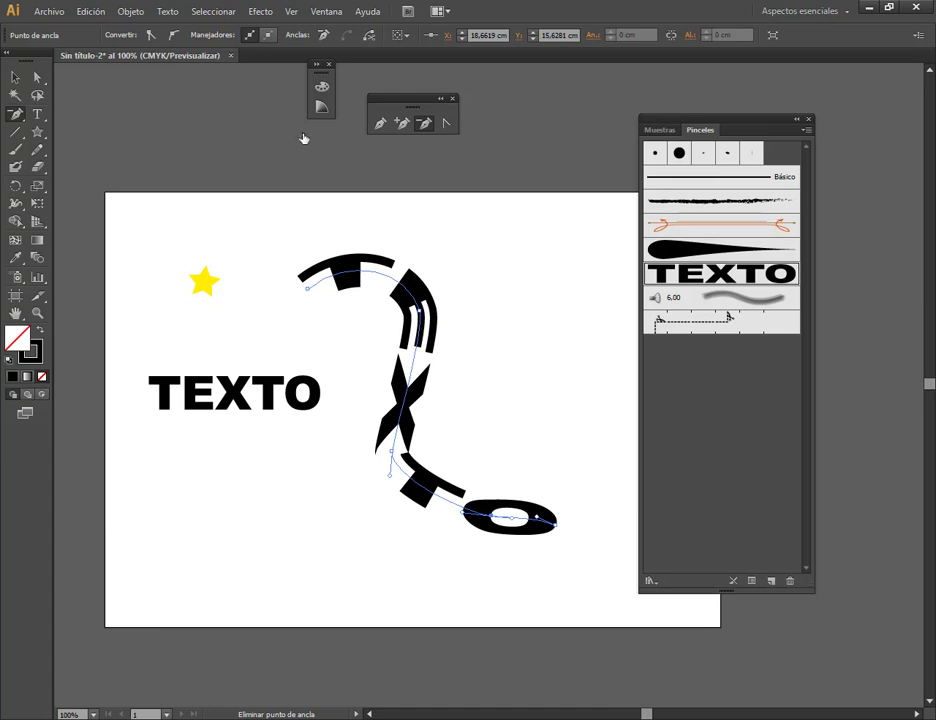
left_click(37, 77)
left_click_drag(555, 518, 616, 496)
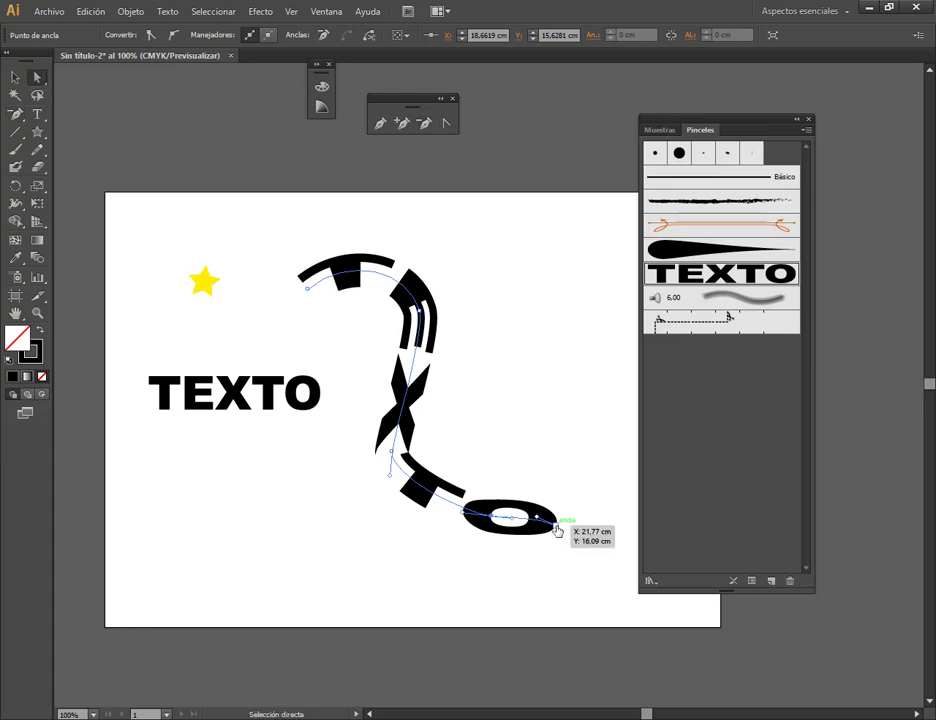
Step: Remove another lower anchor and pull the remaining anchors so the letters run diagonally
left_click(424, 123)
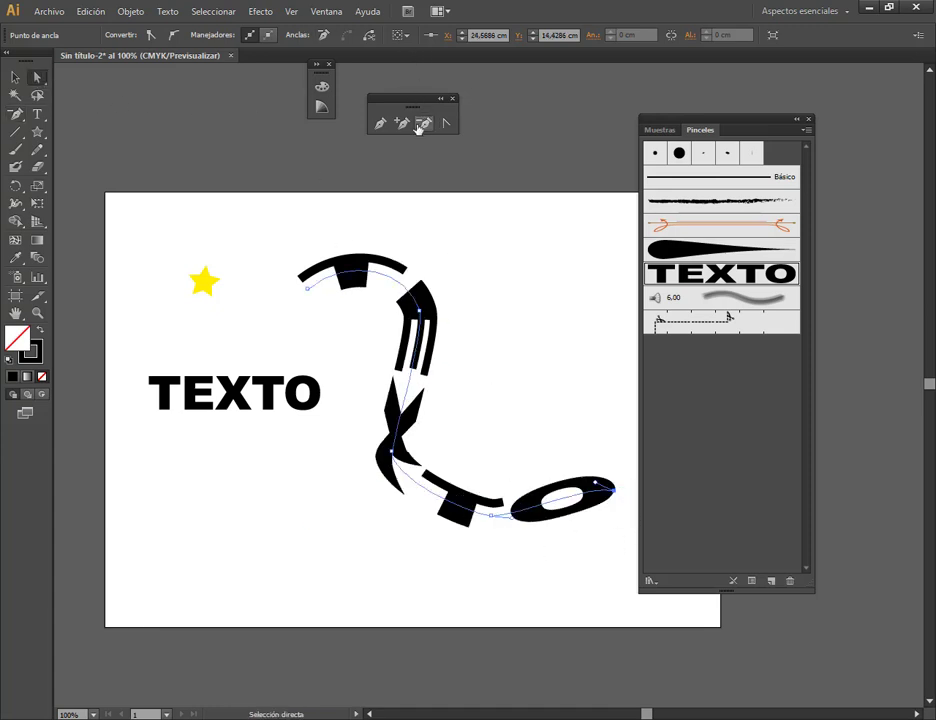
left_click(492, 515)
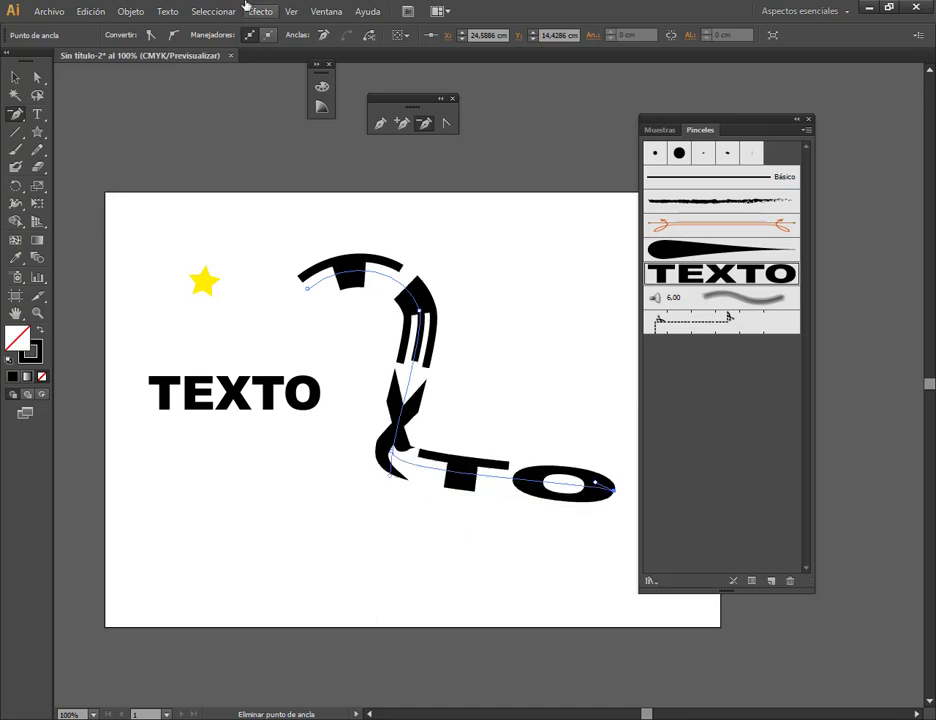
left_click(37, 77)
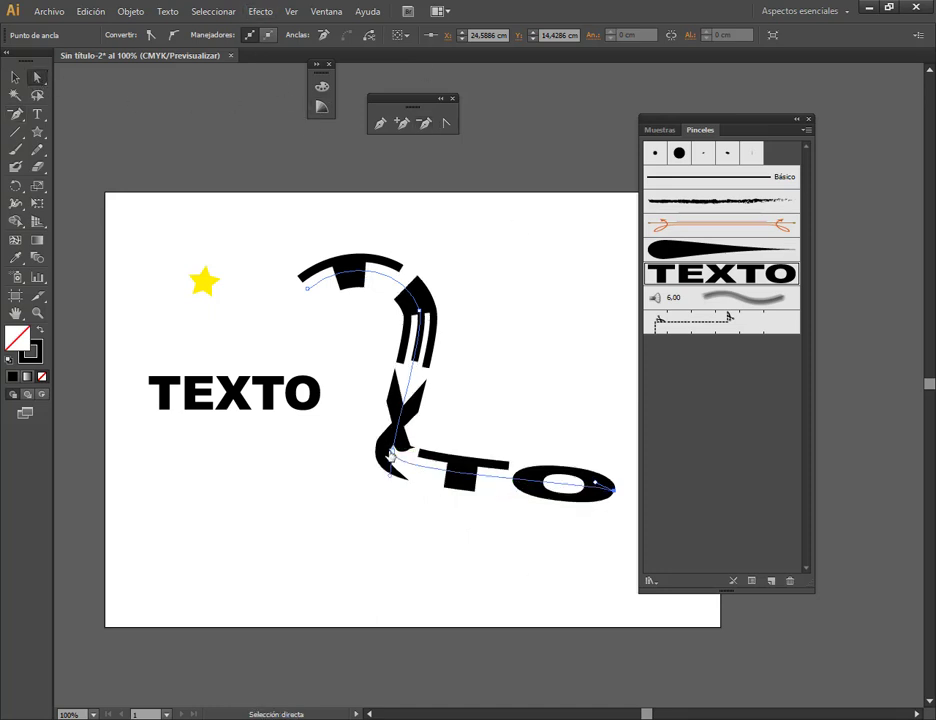
mouse_move(392, 471)
left_mouse_down()
mouse_move(421, 484)
mouse_move(458, 536)
mouse_move(520, 537)
mouse_move(533, 527)
left_mouse_up()
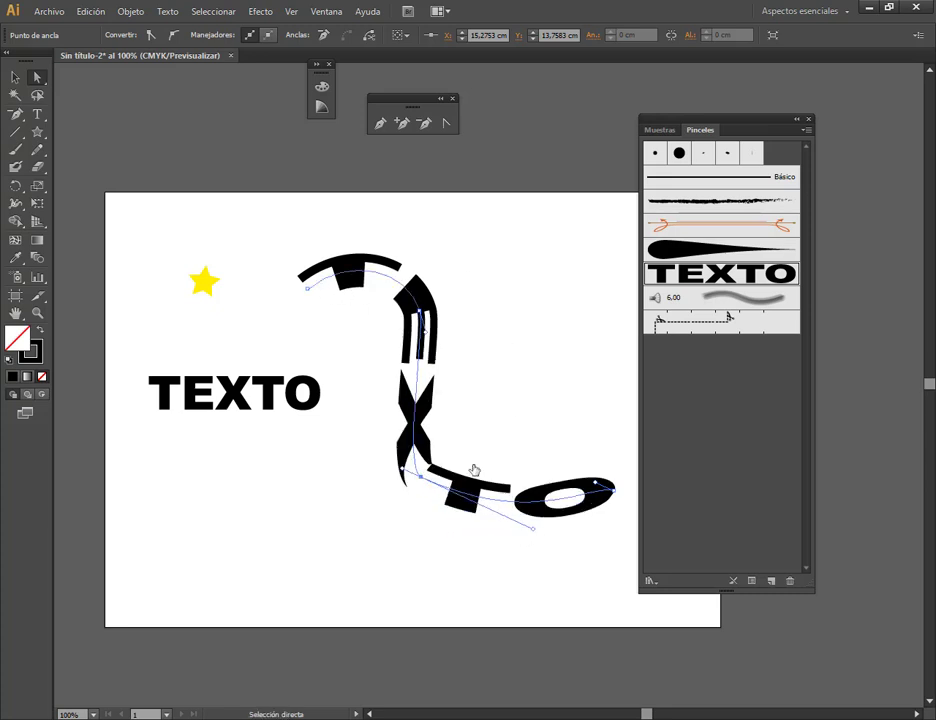
left_click_drag(424, 479, 507, 428)
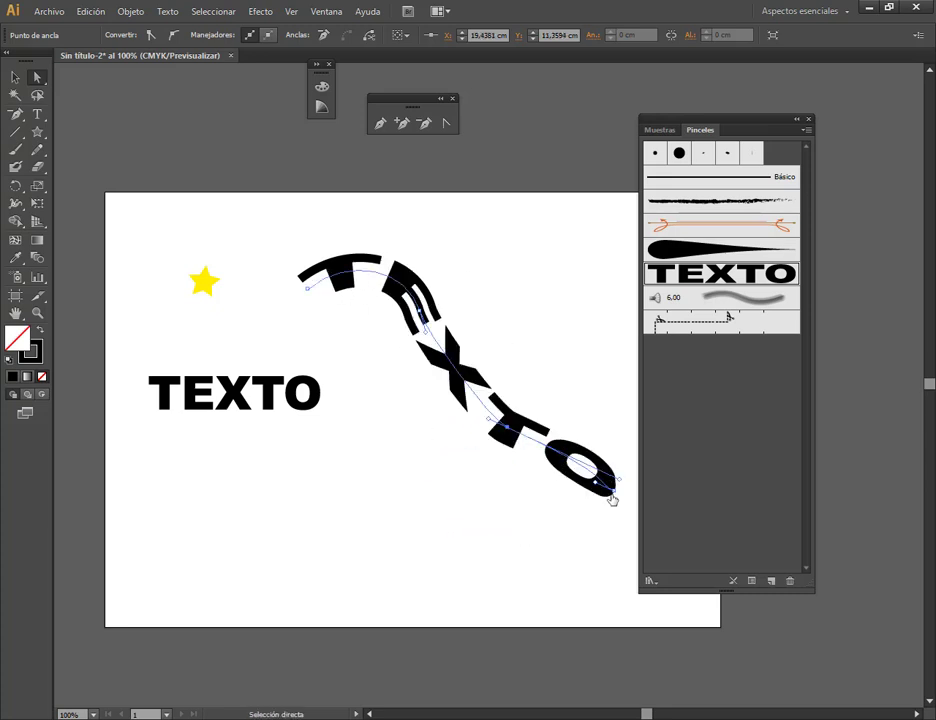
mouse_move(617, 484)
left_mouse_down()
mouse_move(604, 468)
mouse_move(625, 375)
mouse_move(634, 462)
left_mouse_up()
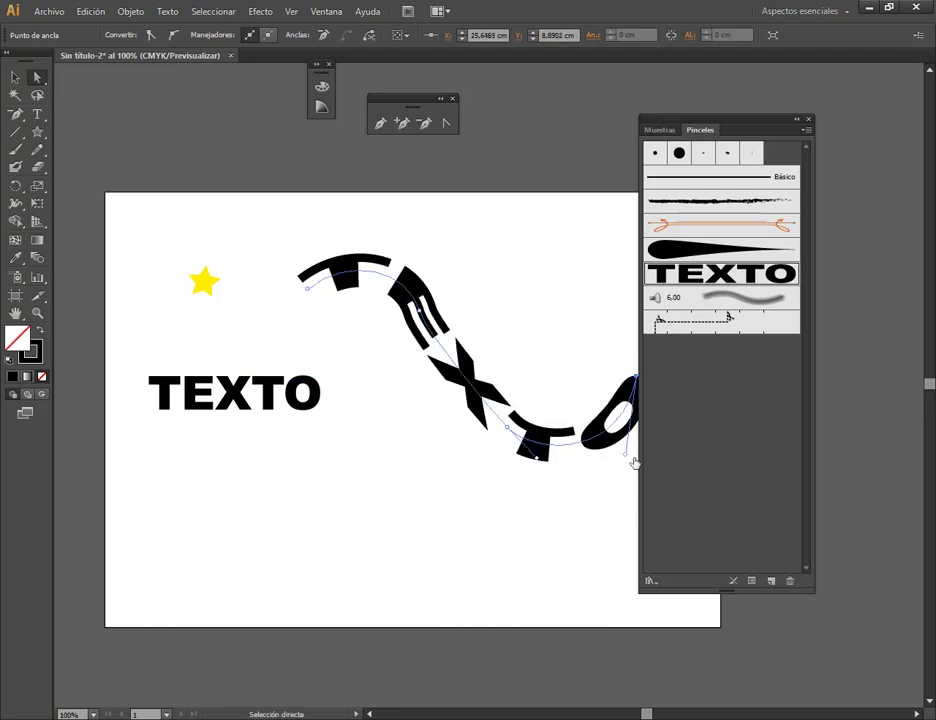
Step: Delete the middle anchor, flatten the path into a wide wave, and select the whole stroke
left_click(424, 122)
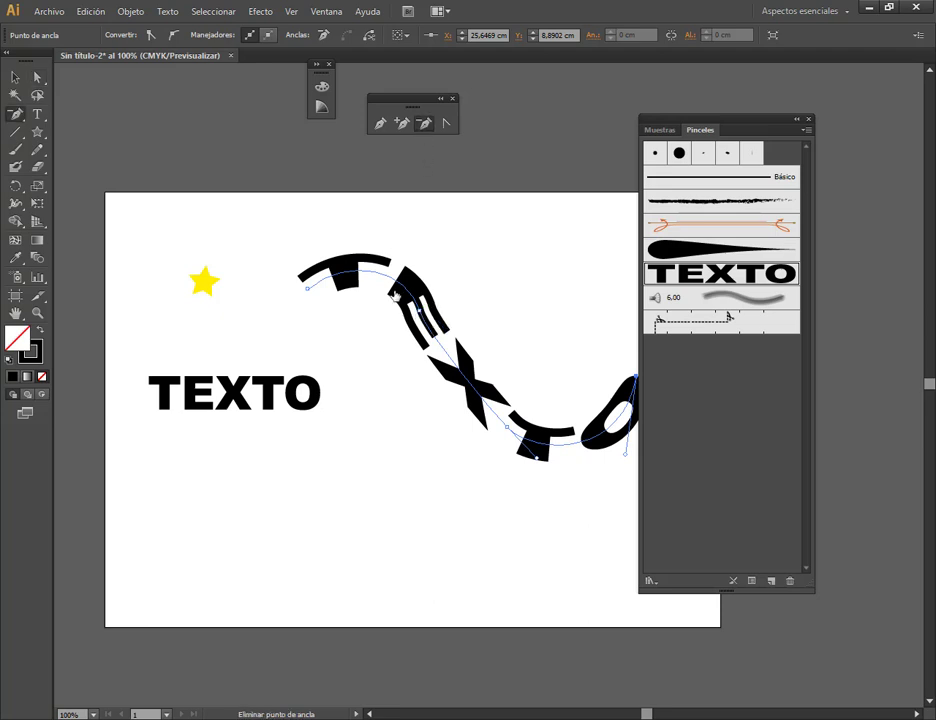
left_click(418, 316)
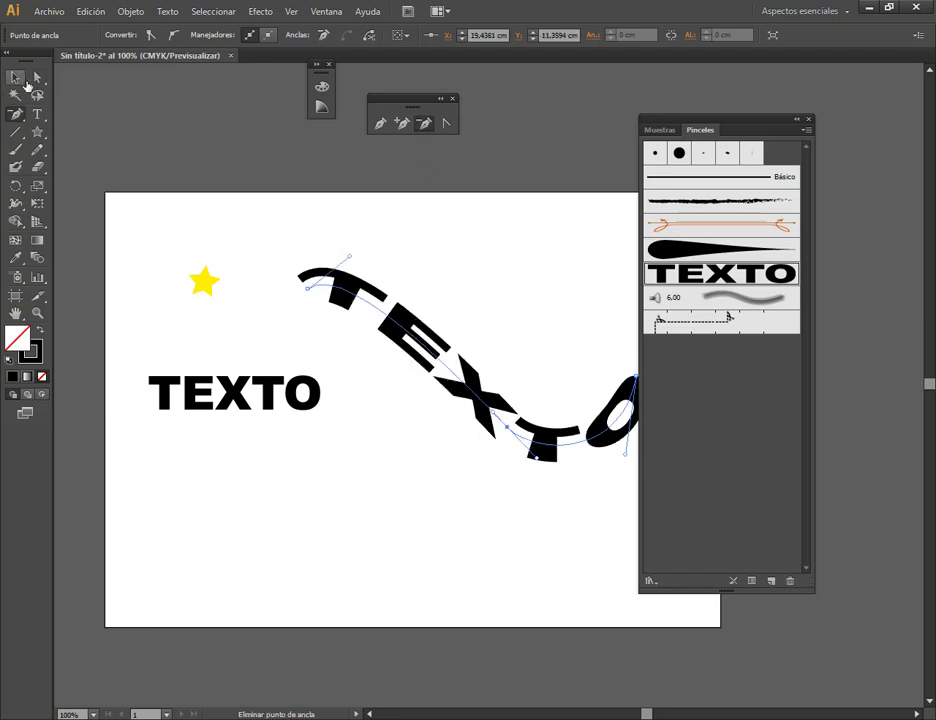
key("a")
mouse_move(308, 289)
left_mouse_down()
mouse_move(172, 490)
mouse_move(268, 291)
left_mouse_up()
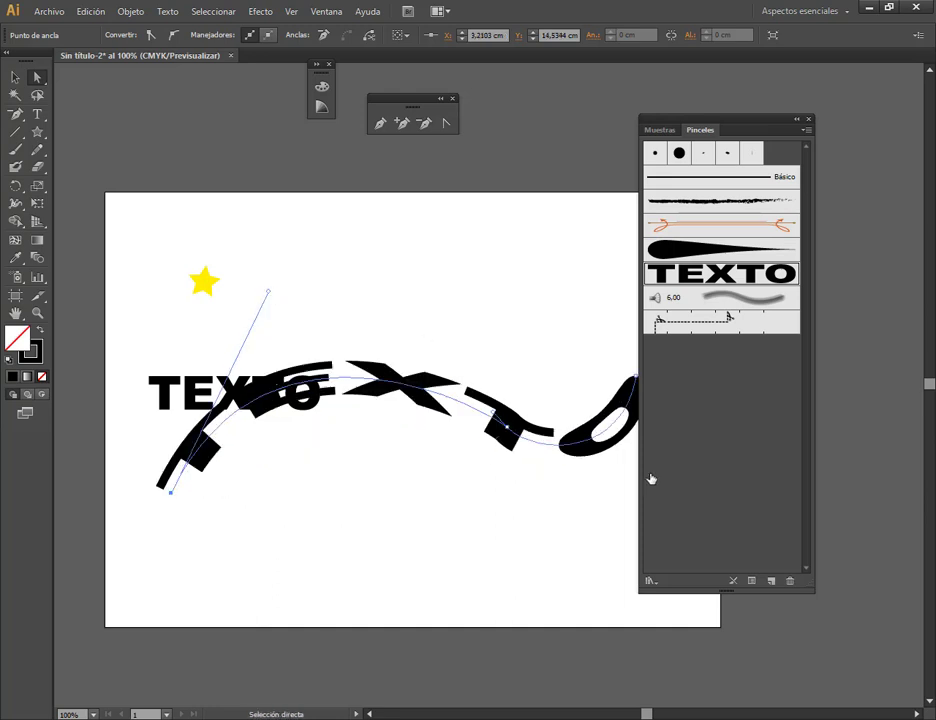
left_click_drag(510, 427, 457, 432)
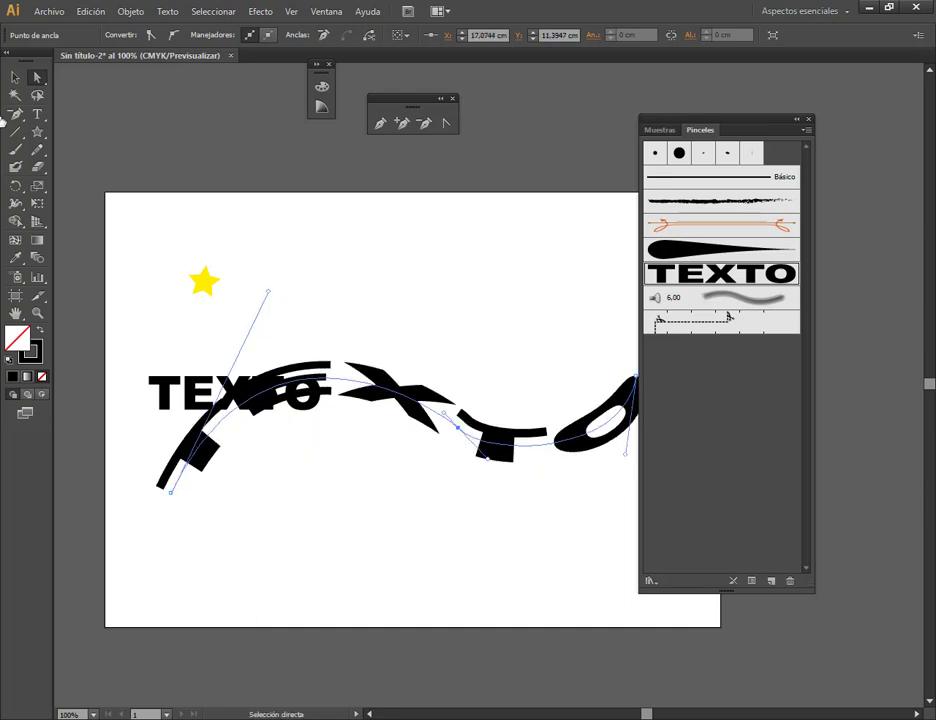
left_click(15, 77)
left_click(508, 284)
Step: Move the TEXTO wave down-left and set its stroke colour to orange
left_click_drag(405, 385, 370, 462)
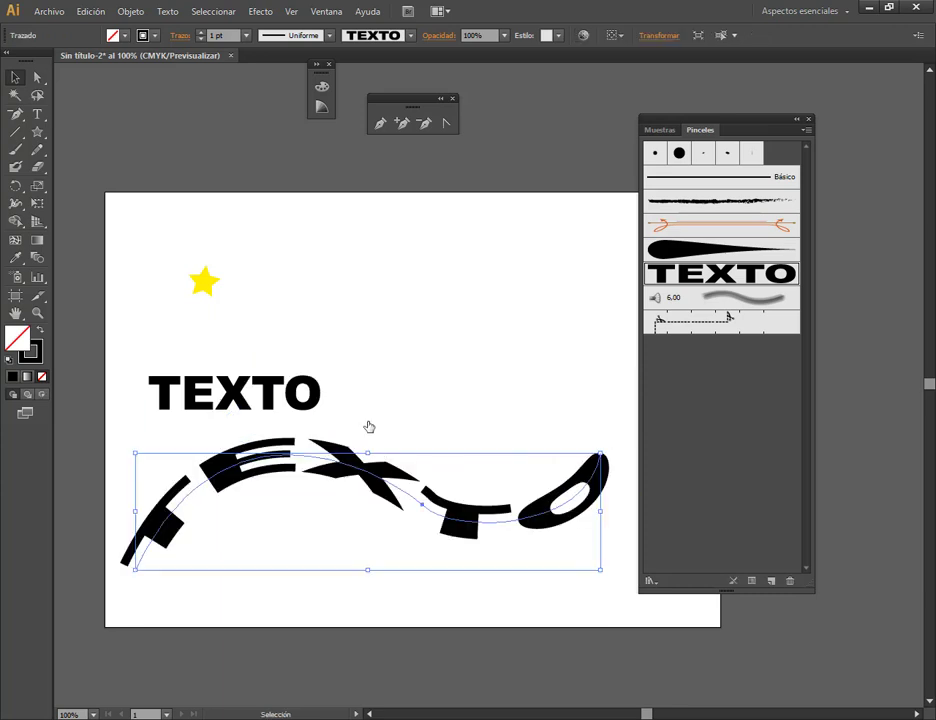
left_click(154, 36)
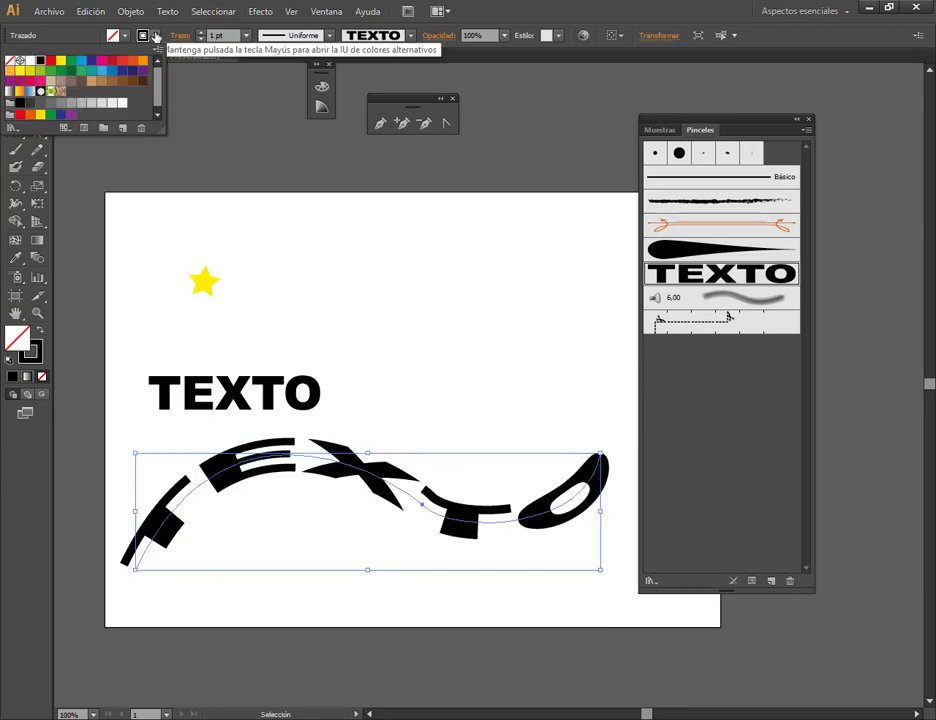
left_click(133, 61)
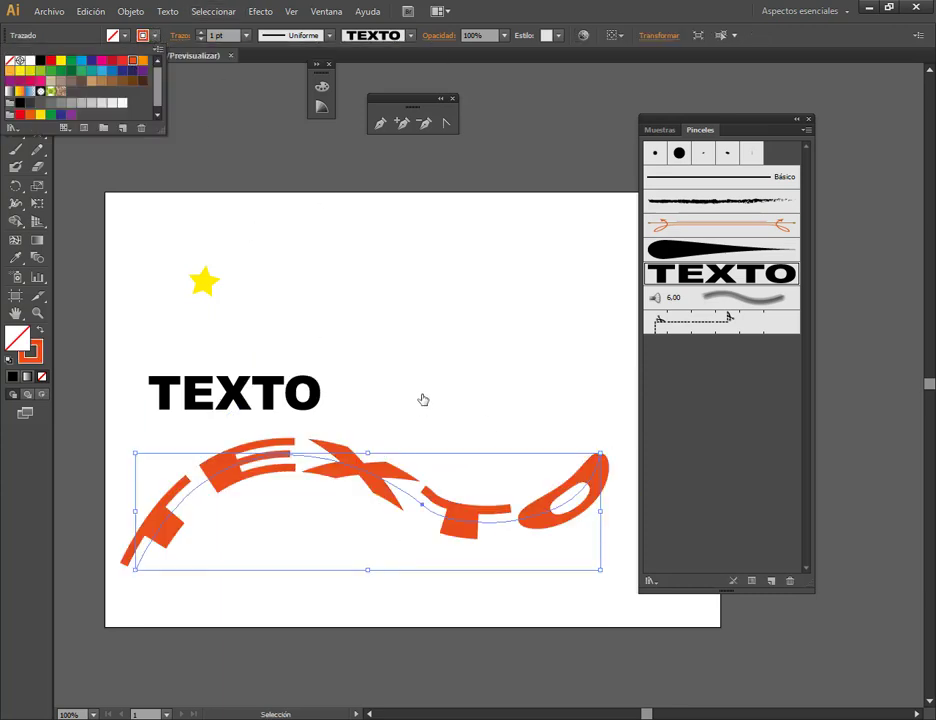
Step: Delete the orange TEXTO stroke and select the yellow star
left_click_drag(400, 478, 380, 462)
key("Delete")
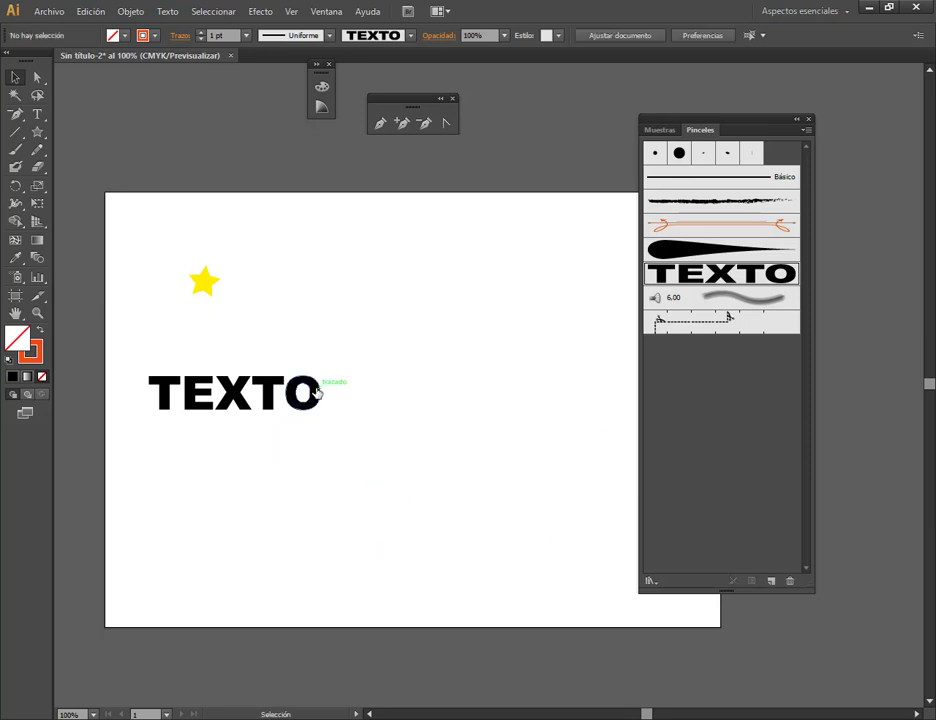
left_click(210, 281)
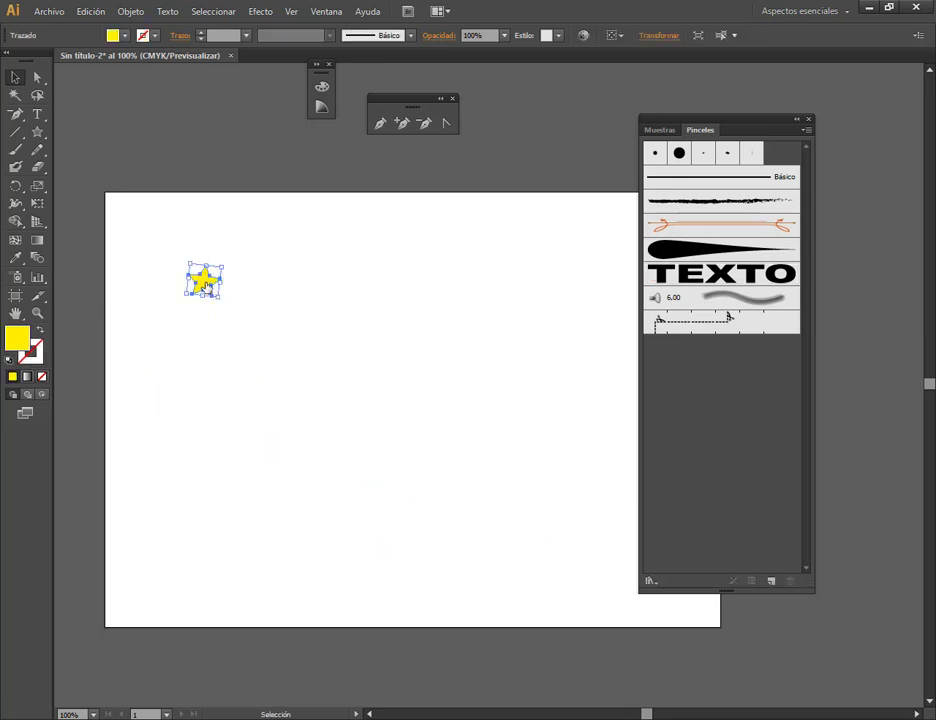
Step: Drag the yellow star into the Brushes panel to create a new Scatter Brush
left_click_drag(203, 283, 702, 407)
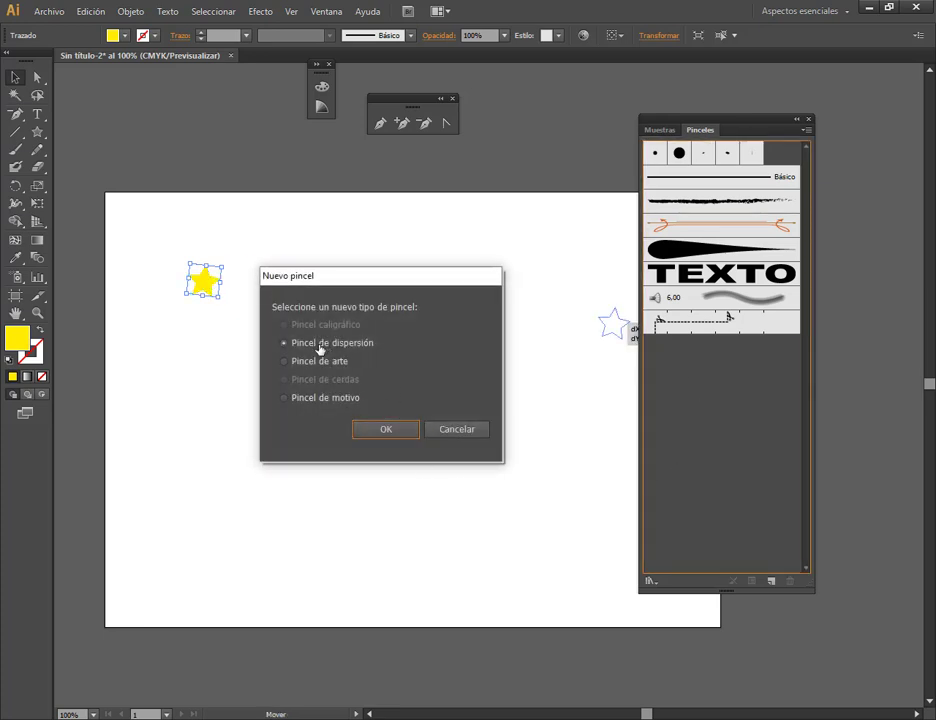
left_click(372, 432)
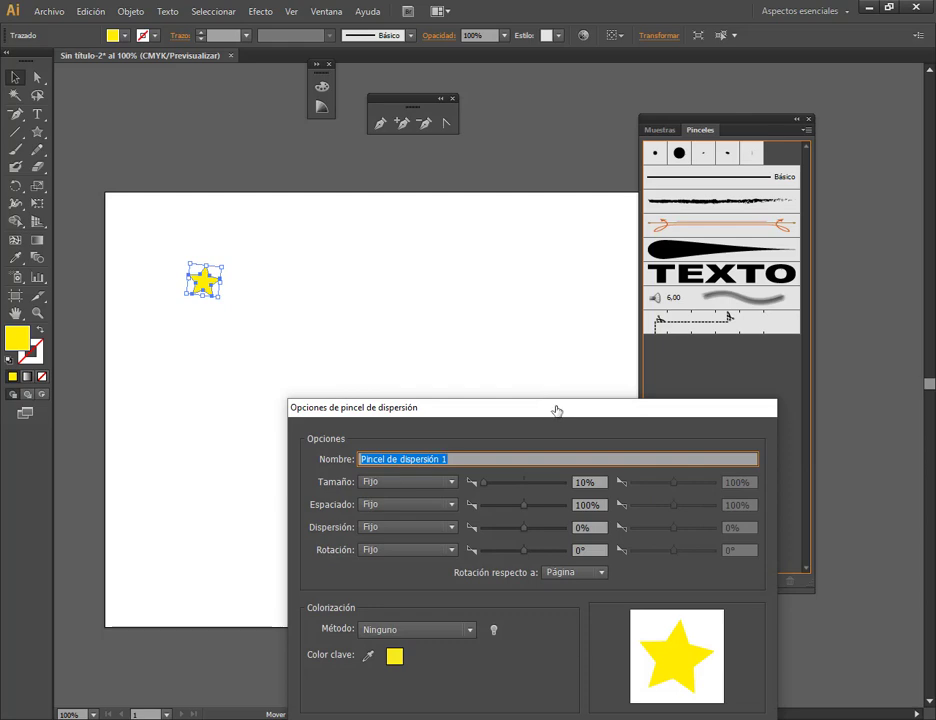
mouse_move(556, 410)
left_mouse_down()
mouse_move(468, 156)
mouse_move(424, 198)
mouse_move(412, 192)
left_mouse_up()
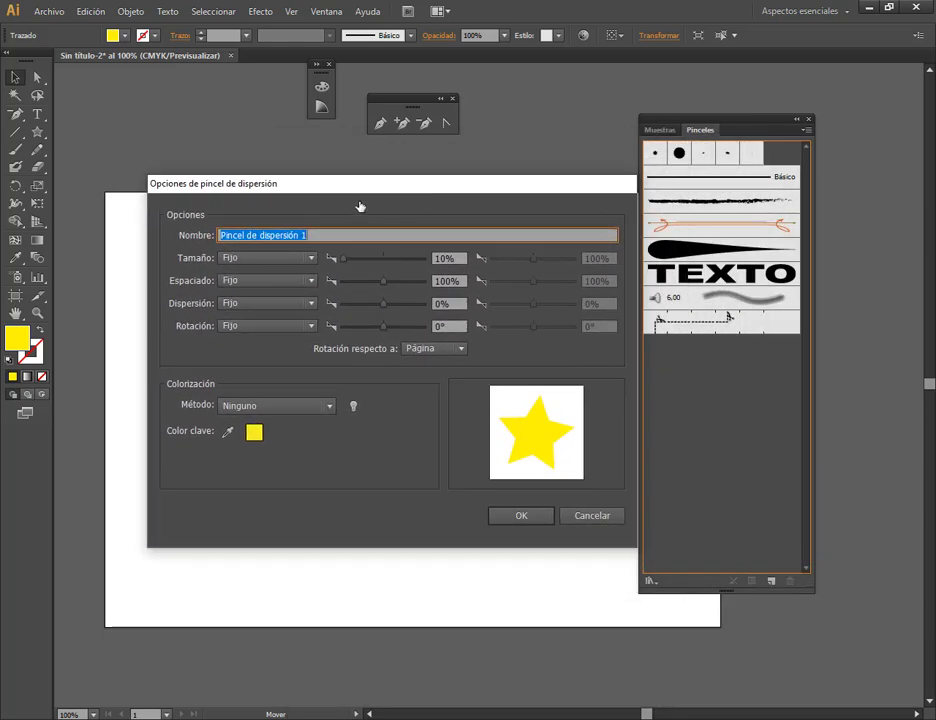
Step: Review the Scatter Brush Options for 'Pincel de dispersión 1', selecting its name beside the brushes list
left_click(307, 237)
double_click(305, 236)
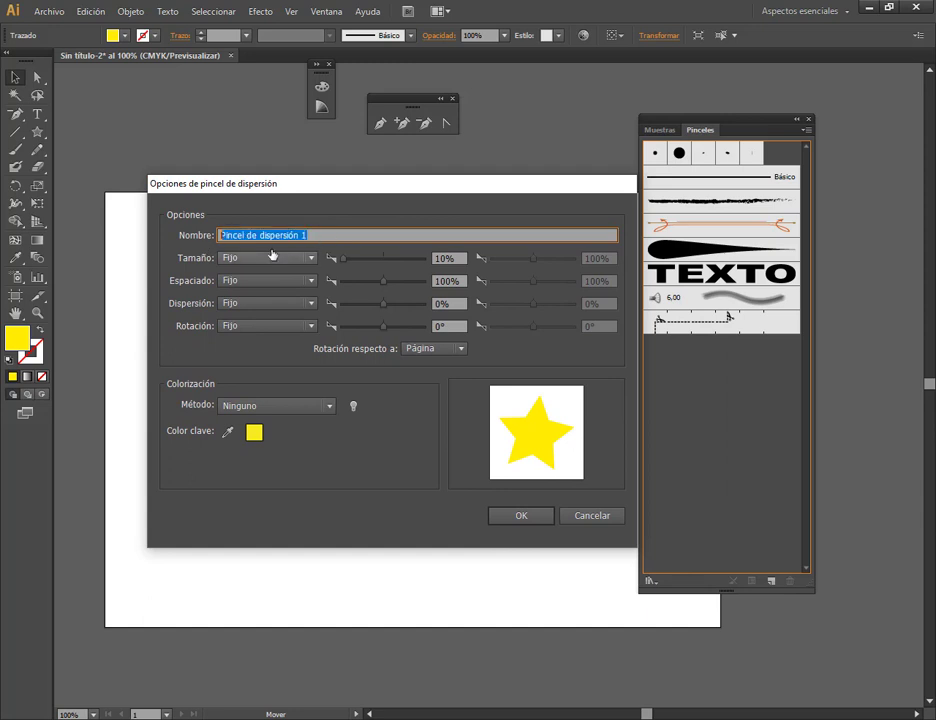
mouse_move(323, 195)
left_mouse_down()
mouse_move(399, 188)
mouse_move(414, 175)
left_mouse_up()
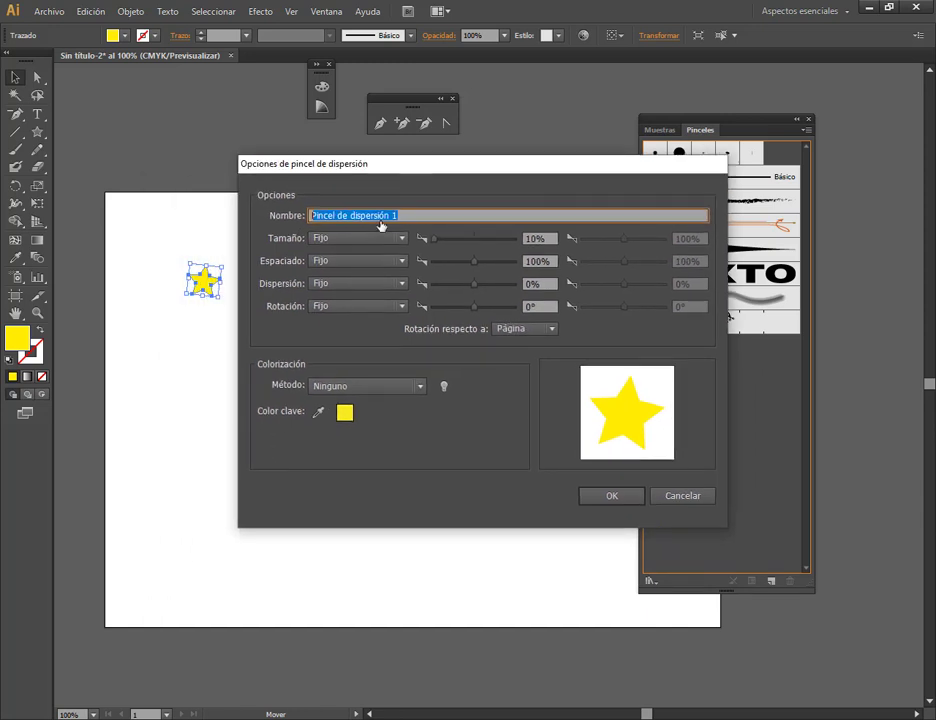
left_click_drag(714, 171, 584, 173)
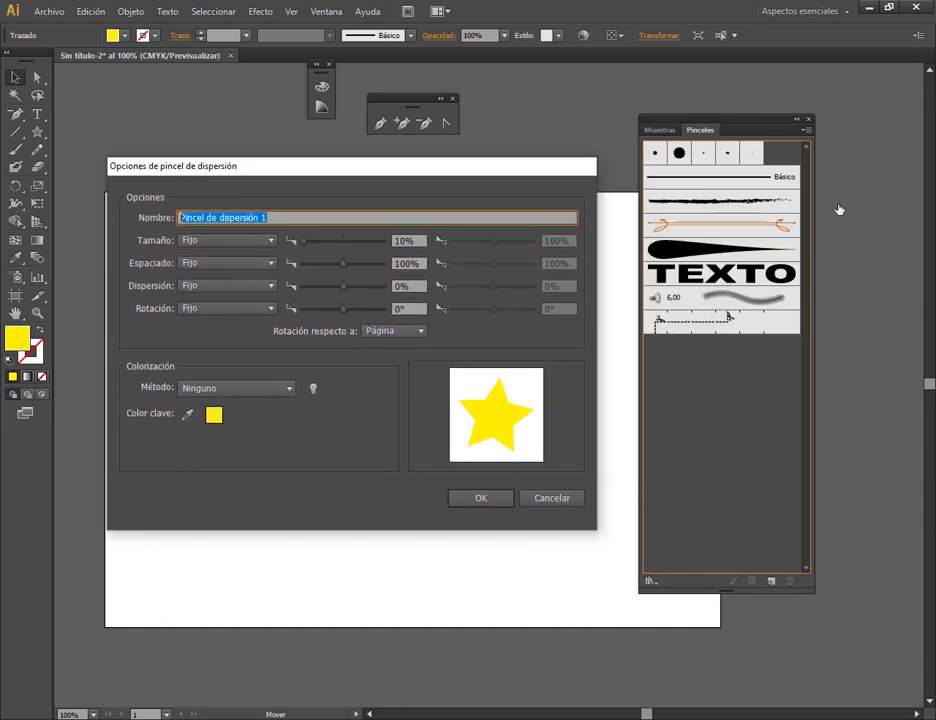
left_click_drag(641, 140, 815, 356)
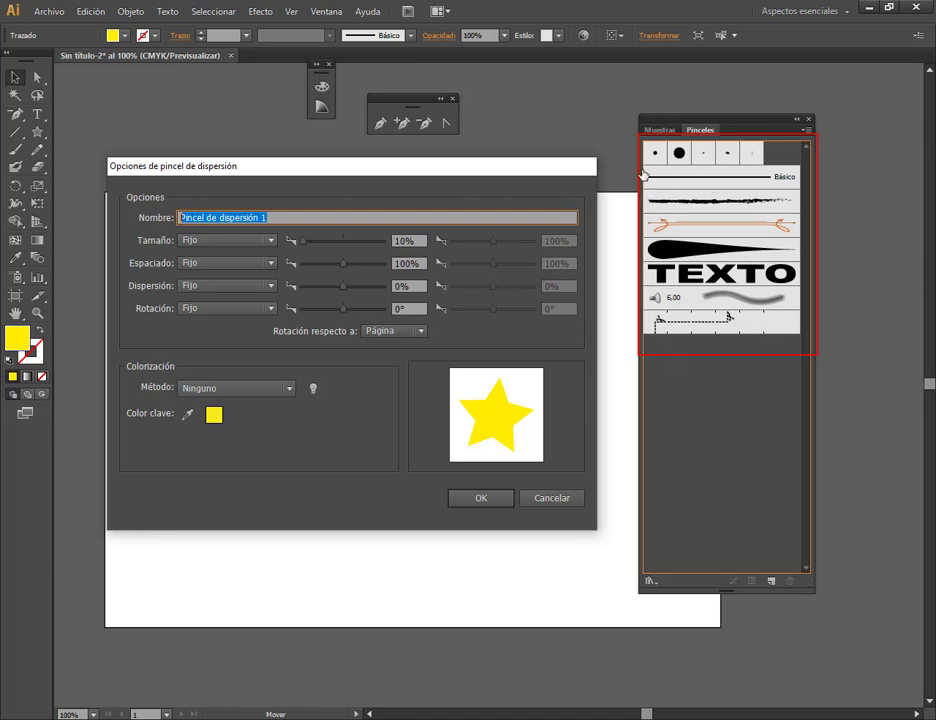
Step: Drag the yellow star toward the Brushes panel, then cancel the scatter brush setup
left_click_drag(648, 216, 771, 245)
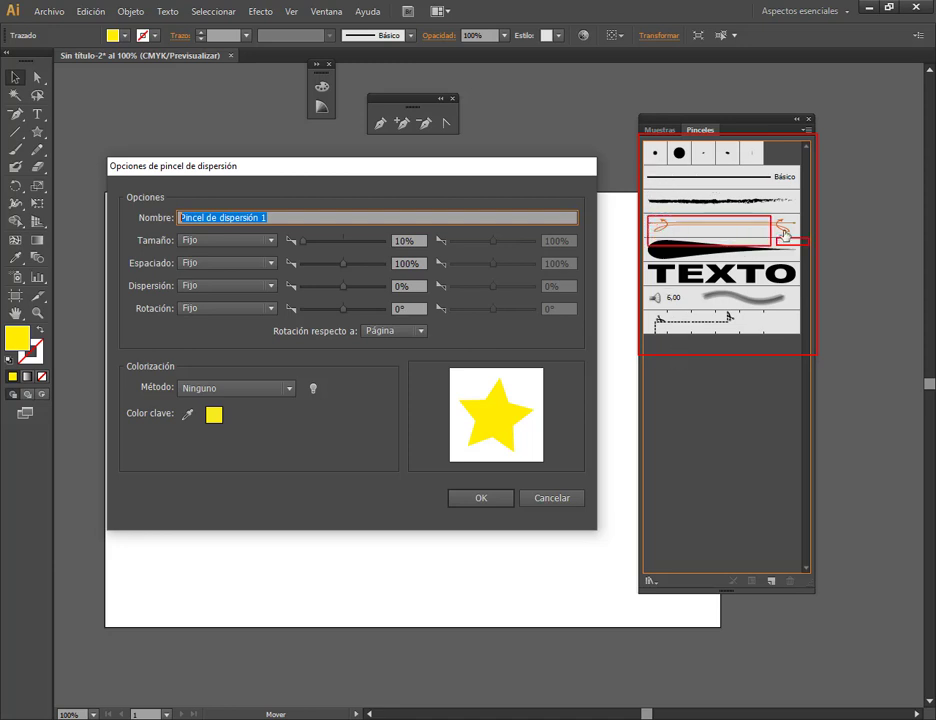
left_click_drag(646, 212, 792, 241)
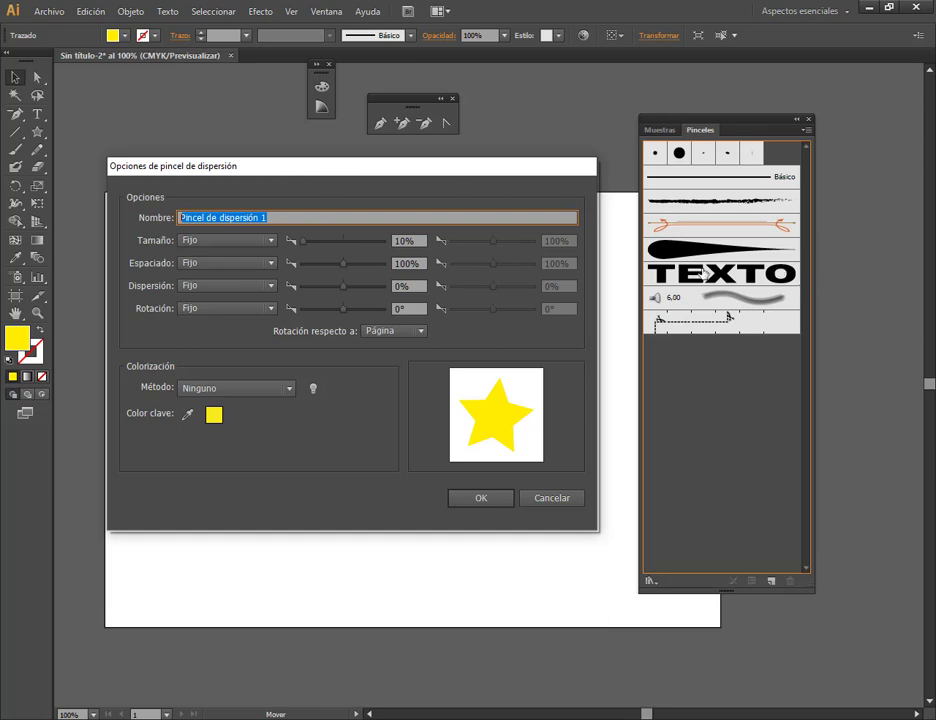
left_click_drag(645, 213, 797, 243)
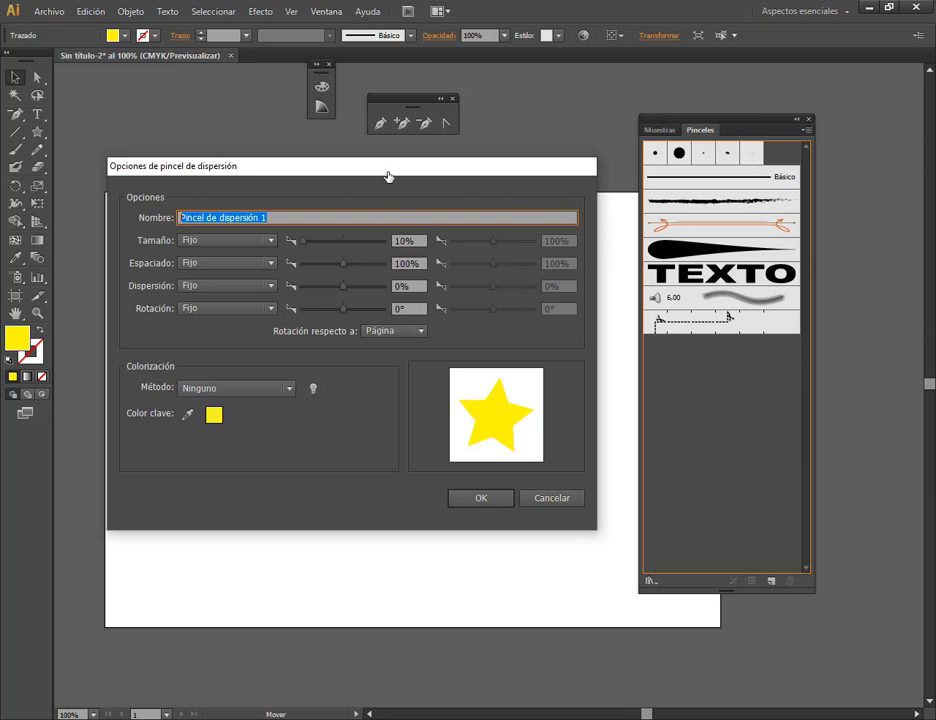
left_click_drag(388, 176, 400, 172)
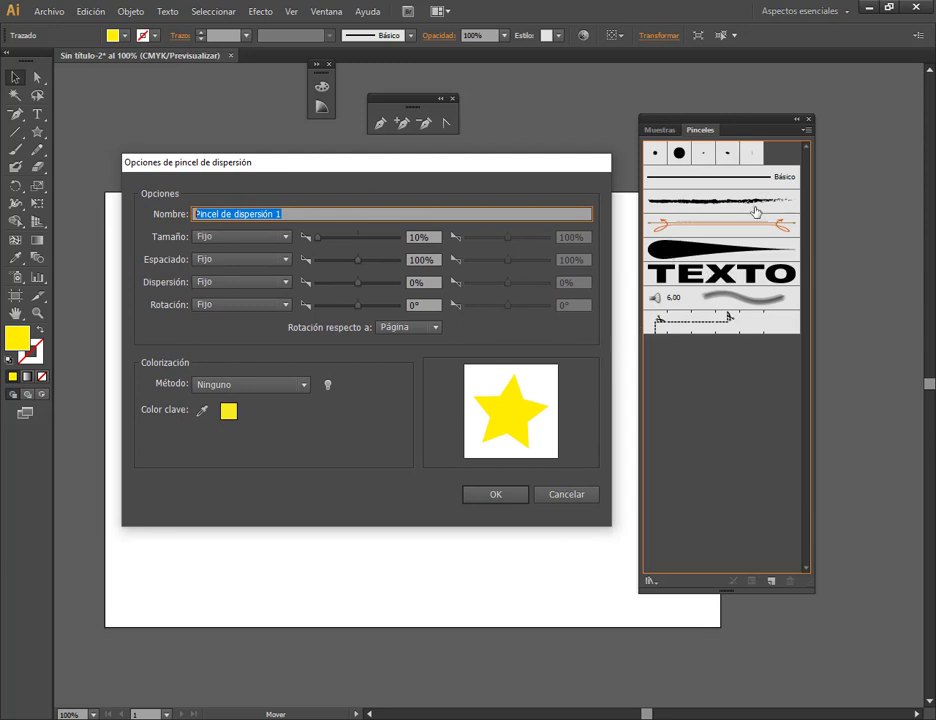
left_click(661, 454)
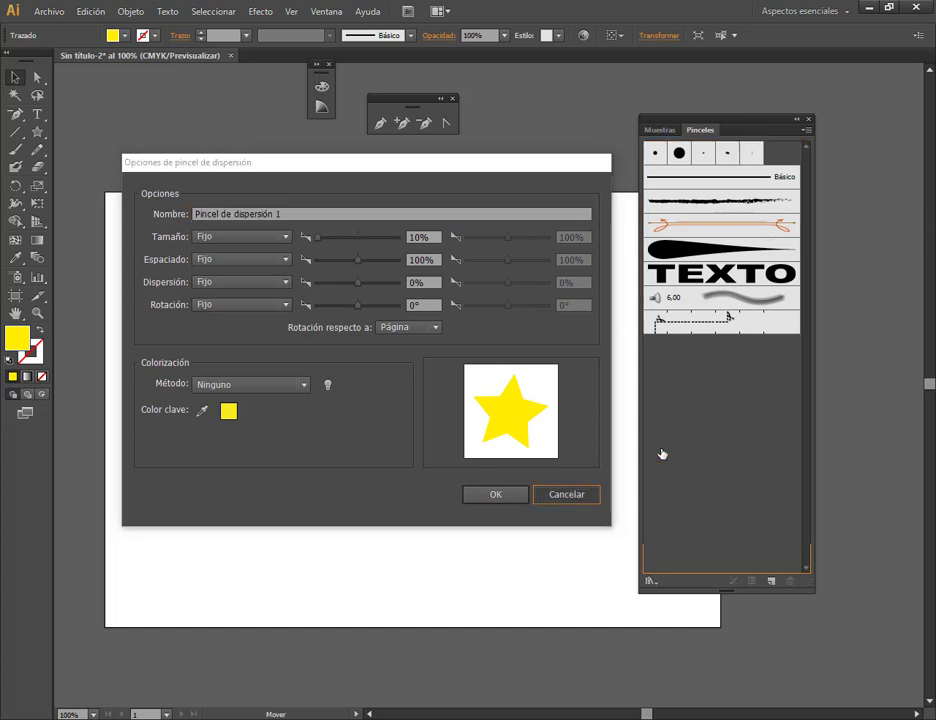
Step: Switch the Brushes panel to list view and back to thumbnails, then drop the star in as a new brush
left_click(808, 131)
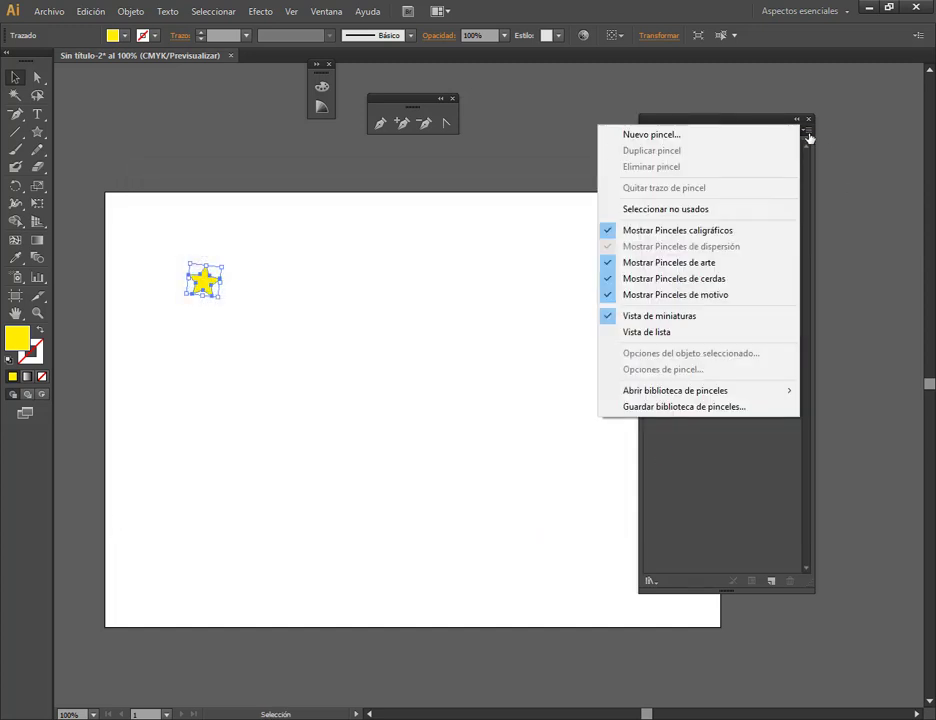
left_click(652, 332)
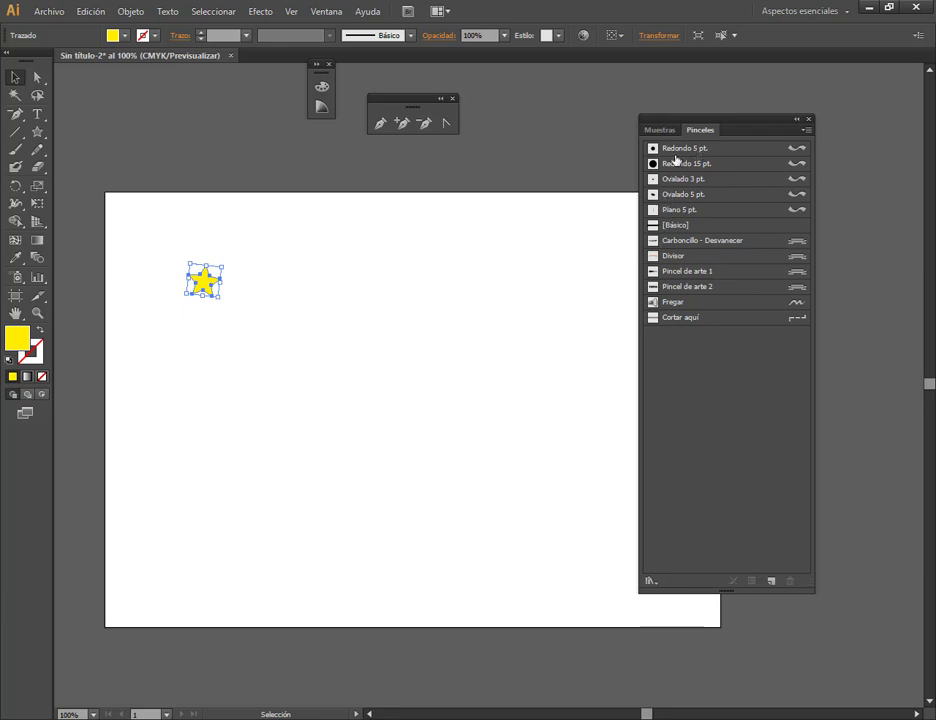
left_click(806, 129)
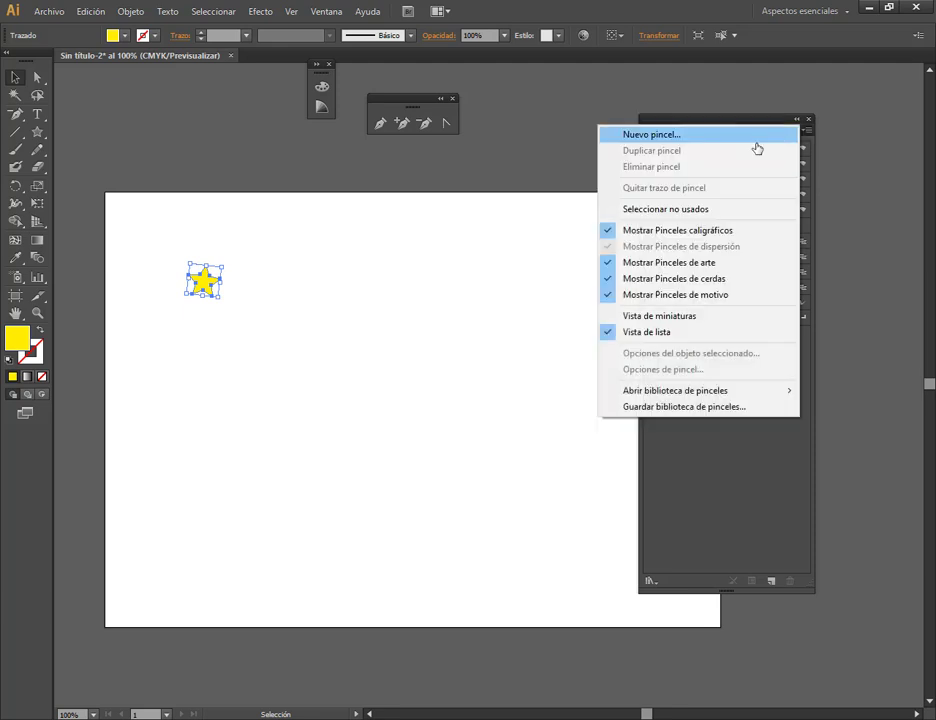
left_click(669, 317)
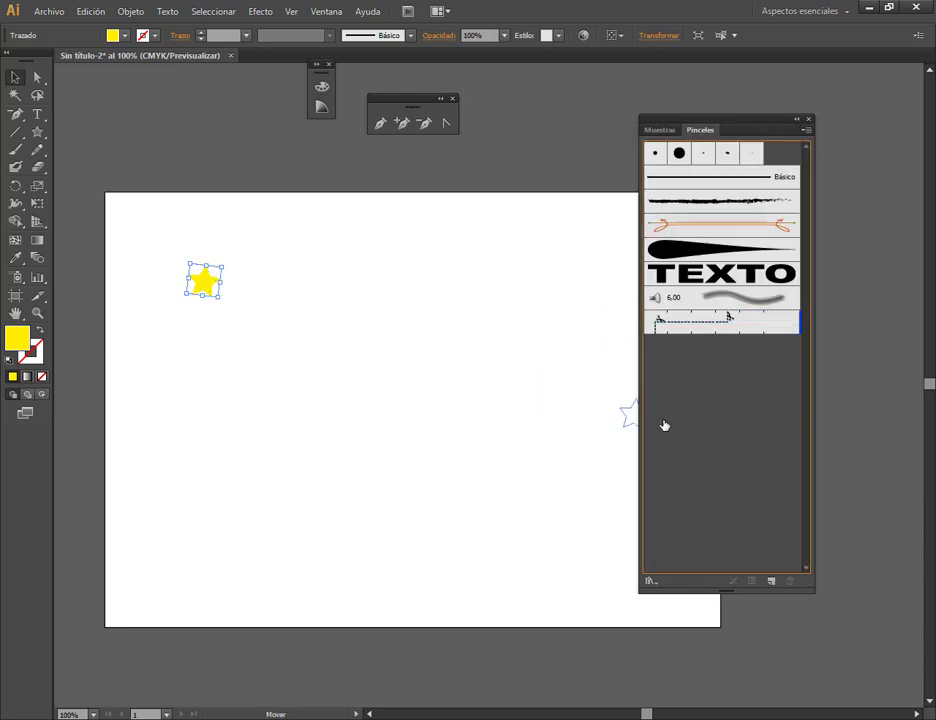
left_click_drag(212, 284, 664, 426)
Step: Create the yellow star scatter brush 'Pincel de dispersión 1' with a fixed 22% size
left_click(353, 379)
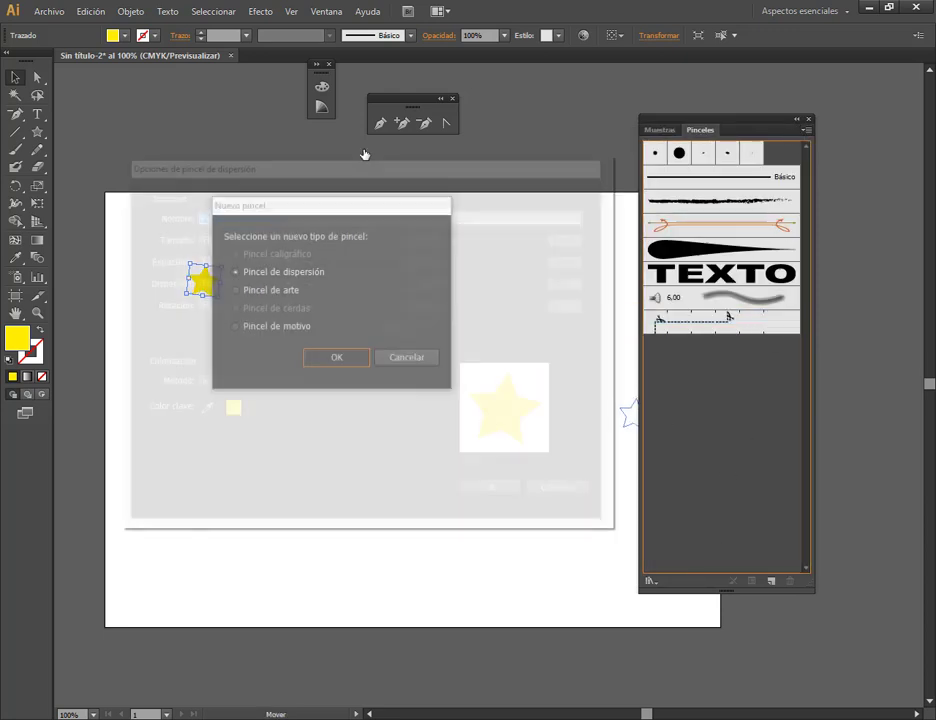
left_click(294, 213)
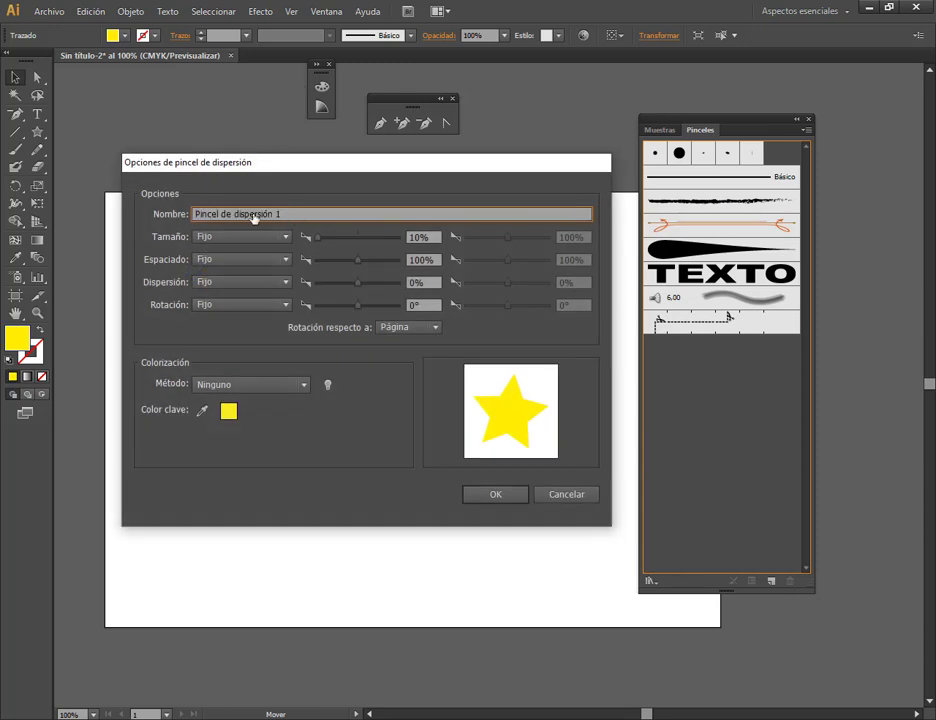
triple_click(253, 218)
left_click(288, 219)
triple_click(295, 215)
left_click(268, 241)
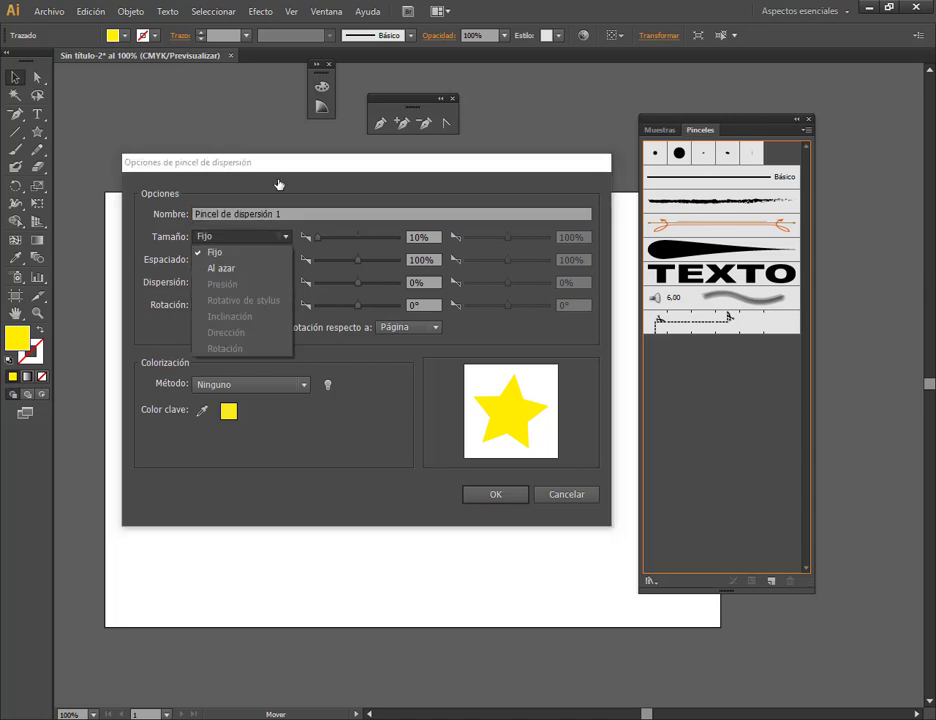
left_click(278, 168)
mouse_move(279, 166)
left_mouse_down()
mouse_move(445, 177)
mouse_move(420, 148)
left_mouse_up()
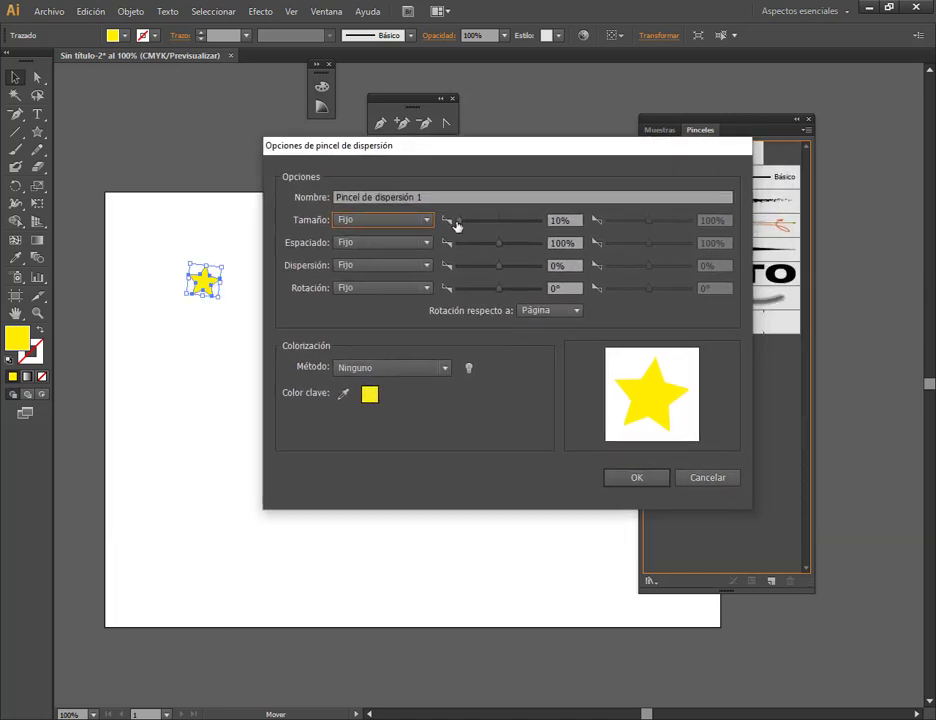
left_click_drag(456, 222, 462, 223)
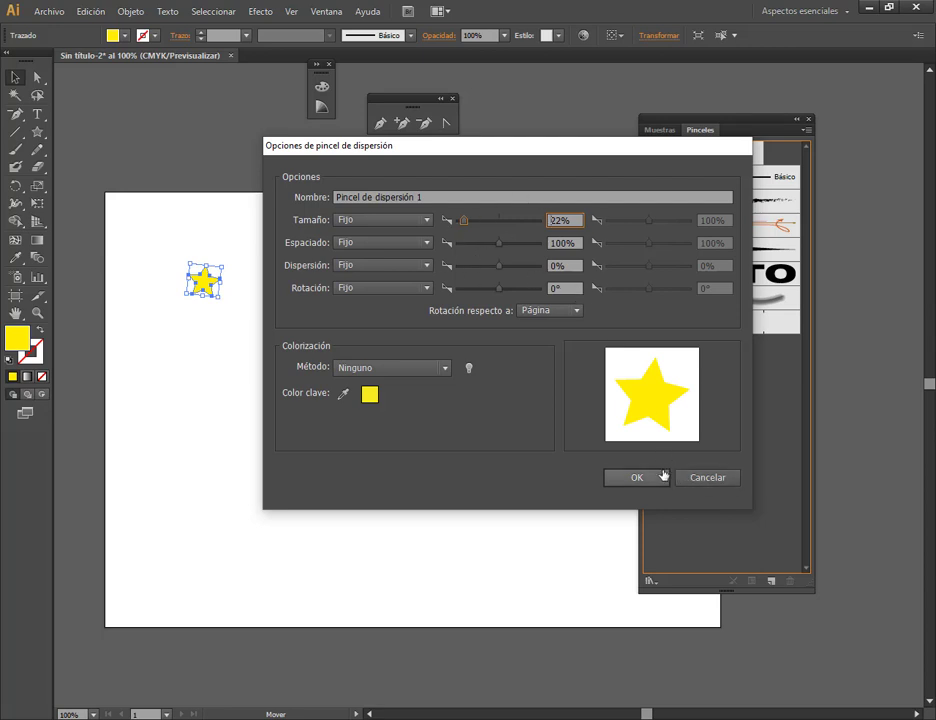
left_click(655, 479)
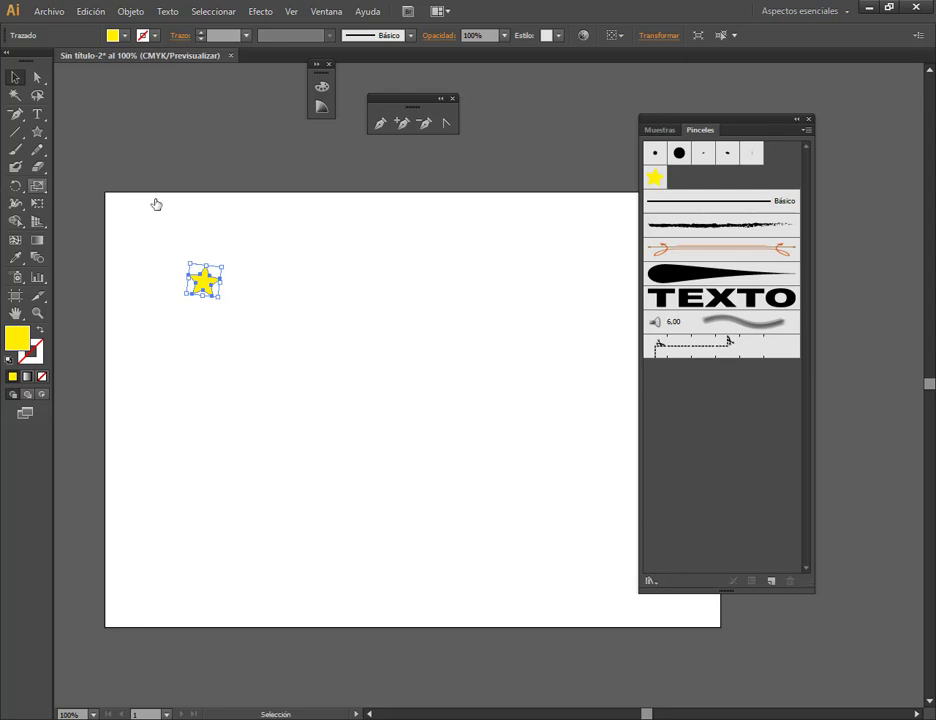
Step: Paint a wavy stroke with the star scatter brush, select it, and zoom in
left_click(378, 120)
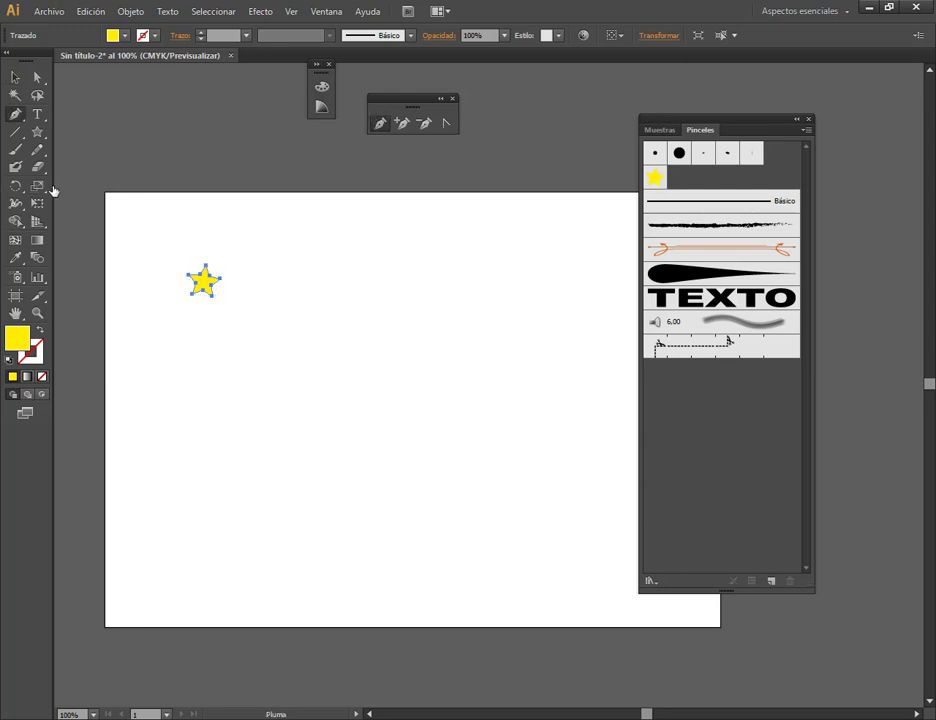
left_click(15, 149)
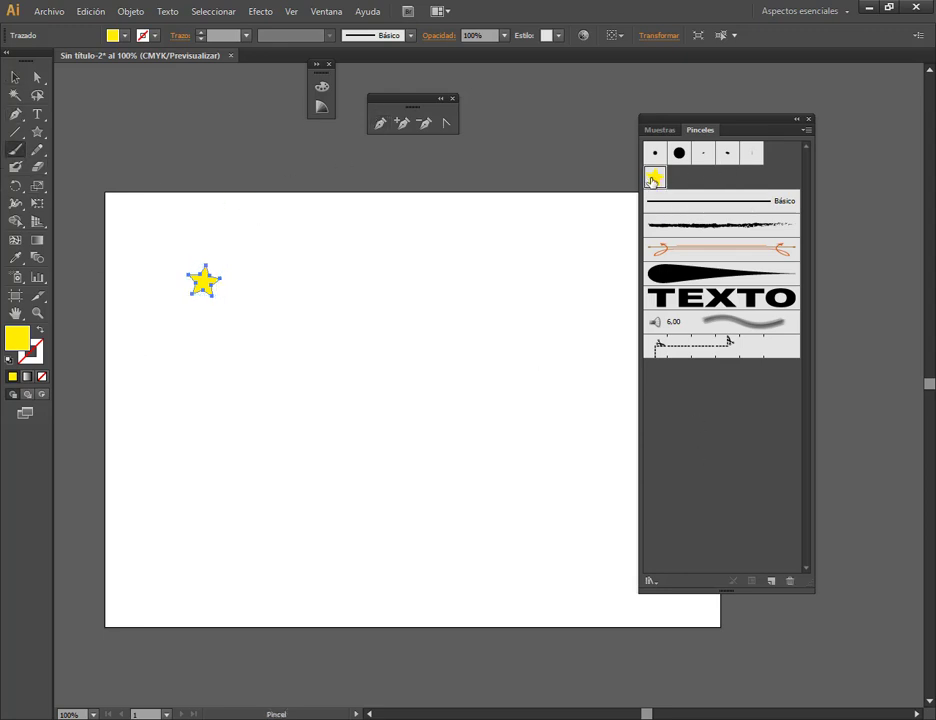
left_click(653, 179)
mouse_move(137, 349)
left_mouse_down()
mouse_move(532, 400)
mouse_move(604, 502)
left_mouse_up()
left_click(15, 77)
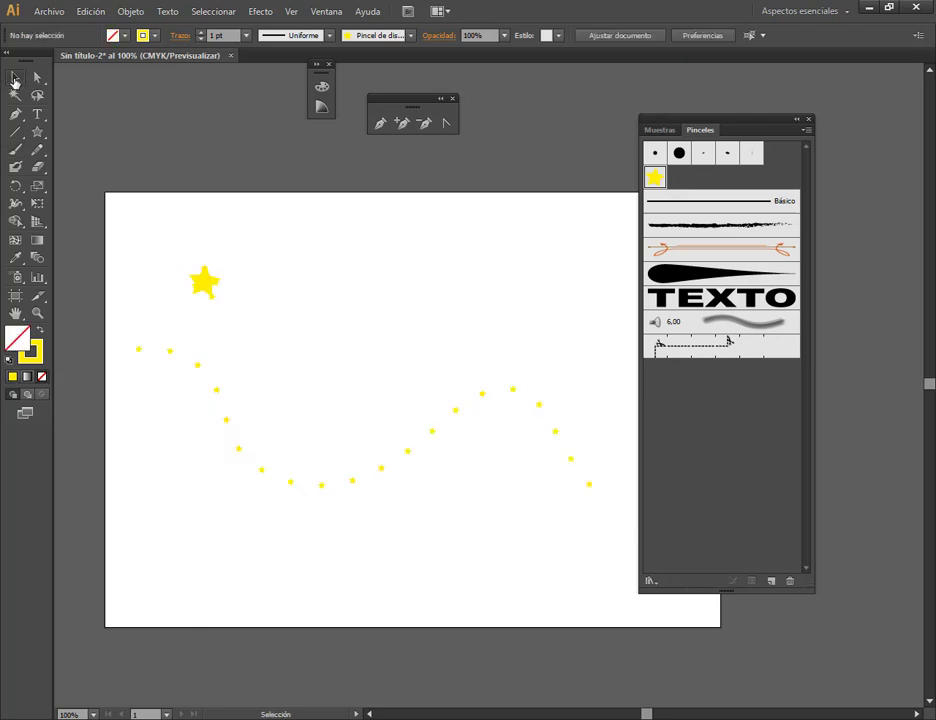
left_click(458, 414)
scroll(405, 481, "up", 2)
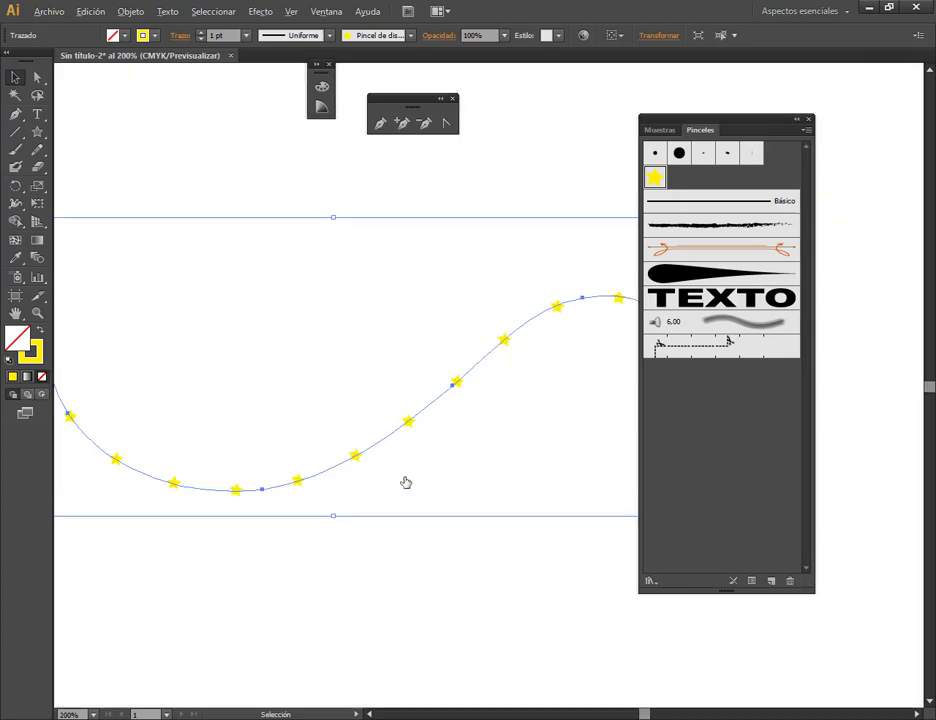
scroll(406, 470, "up", 1)
Step: Reopen the star brush options and set the star size to 34%
double_click(655, 178)
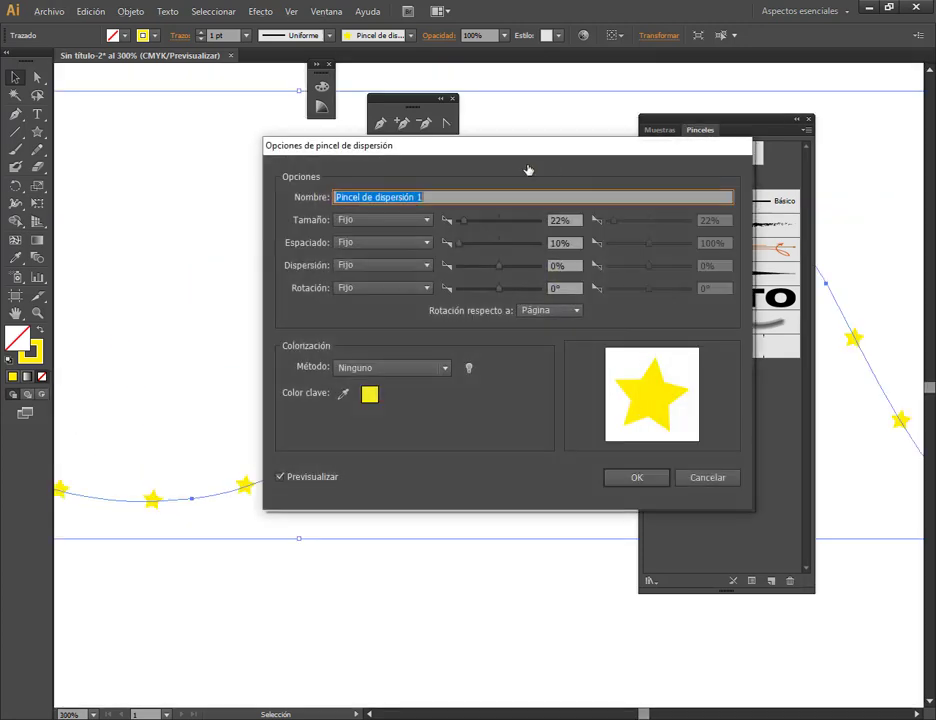
left_click_drag(540, 148, 680, 37)
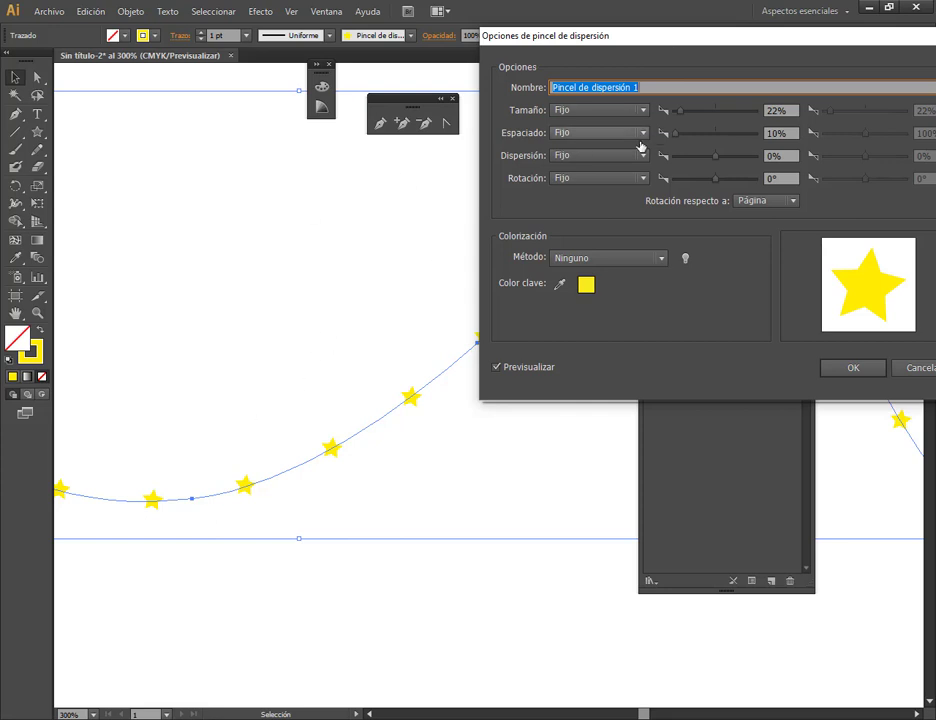
left_click_drag(680, 36, 587, 87)
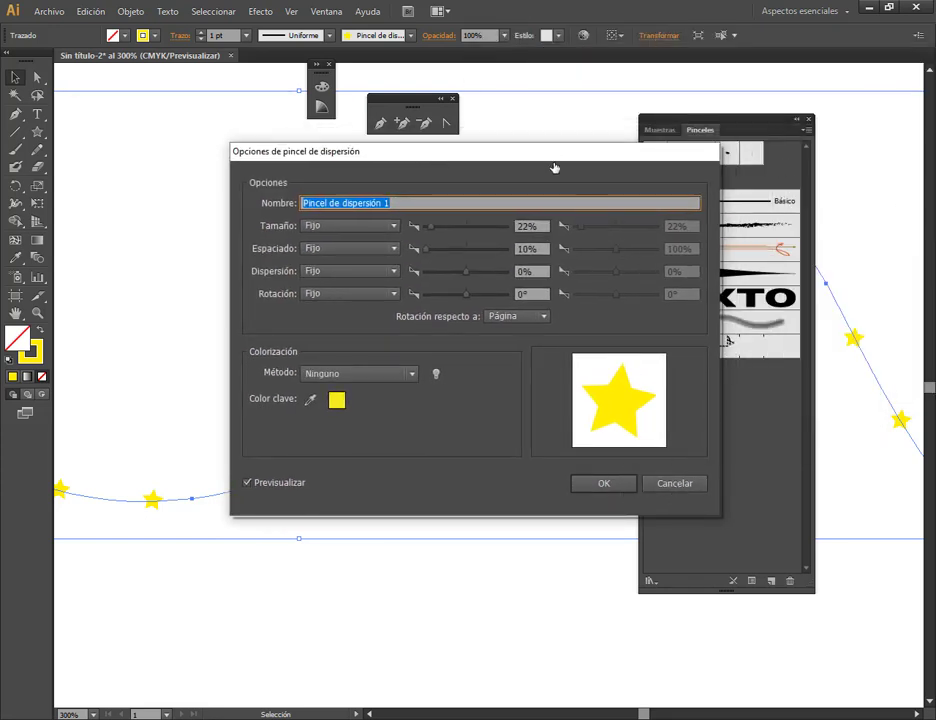
left_click_drag(553, 158, 710, 117)
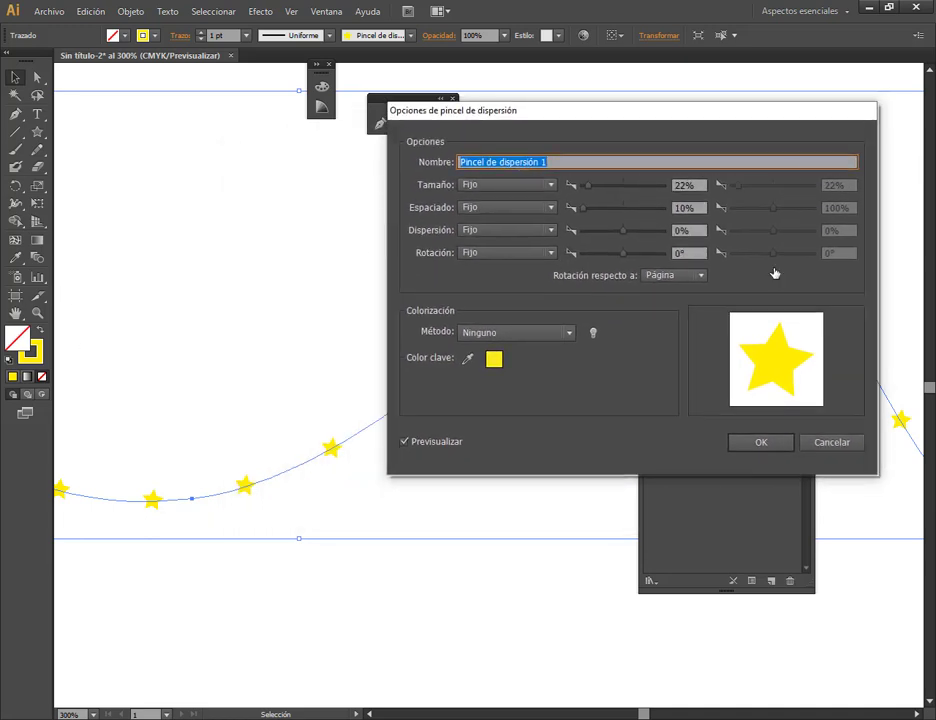
mouse_move(630, 112)
left_mouse_down()
mouse_move(312, 120)
mouse_move(652, 100)
mouse_move(694, 85)
left_mouse_up()
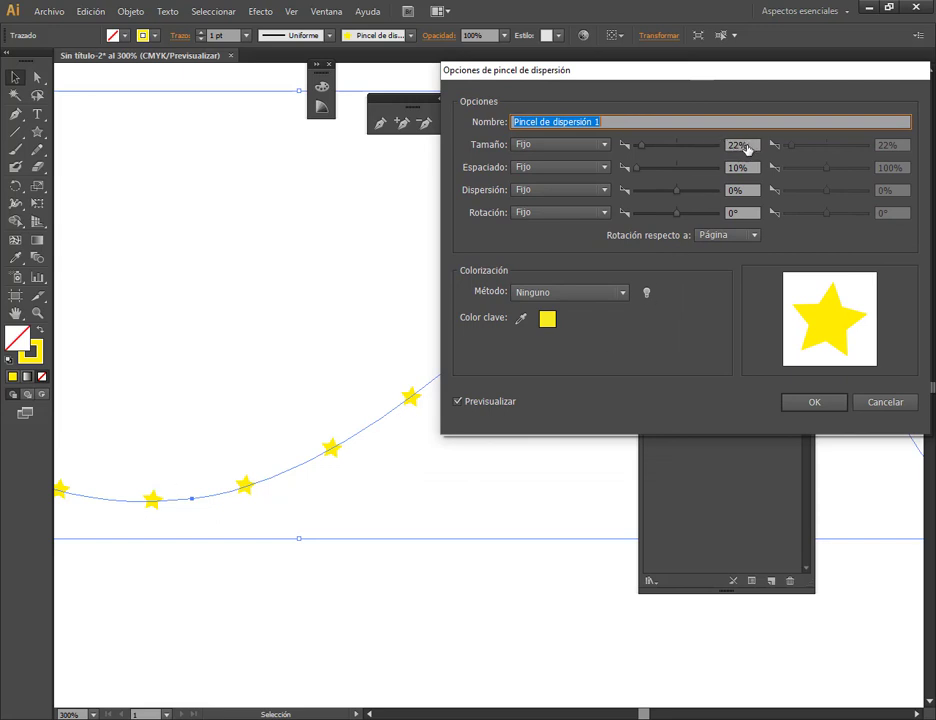
type("34")
key("Tab")
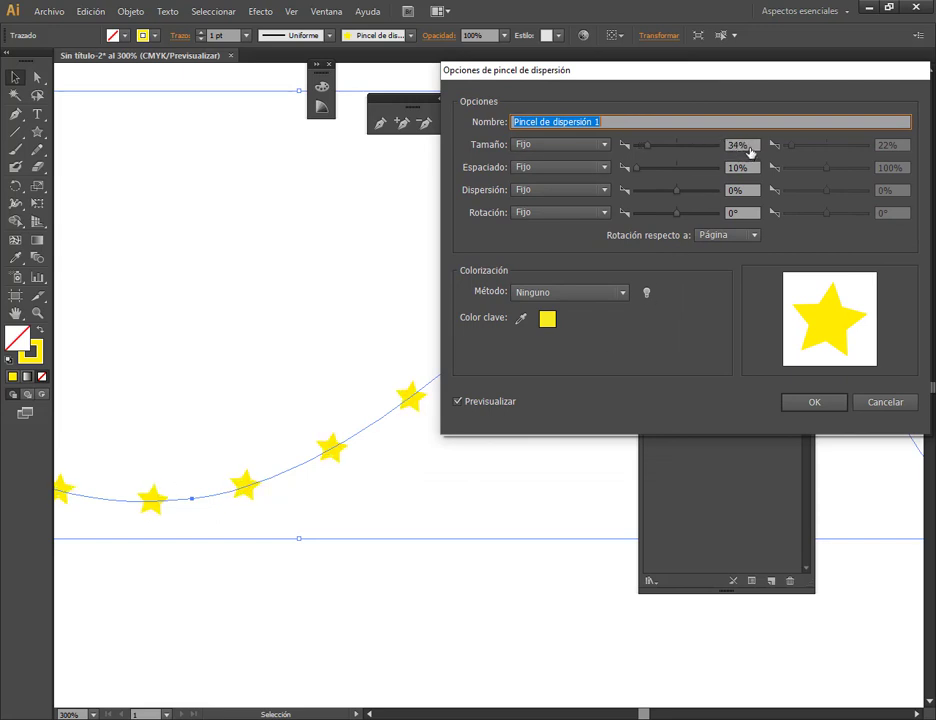
Step: Raise the star size to 46% and tighten spacing to 72% along the path
scroll(749, 151, "up", 2)
scroll(749, 151, "up", 2)
scroll(749, 151, "up", 2)
scroll(749, 151, "up", 2)
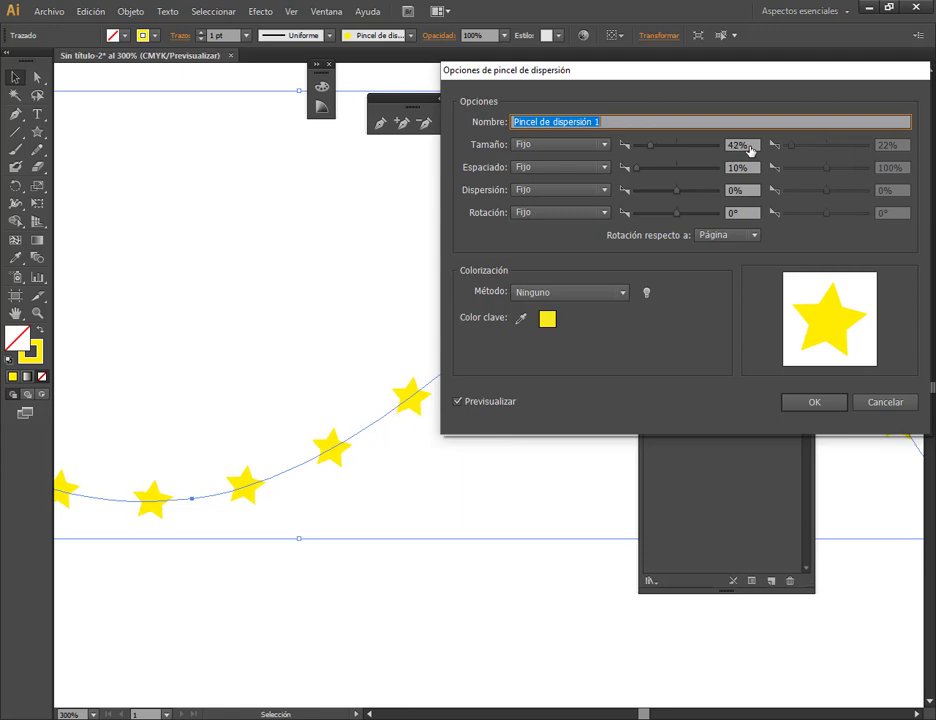
scroll(749, 148, "up", 2)
scroll(749, 148, "up", 2)
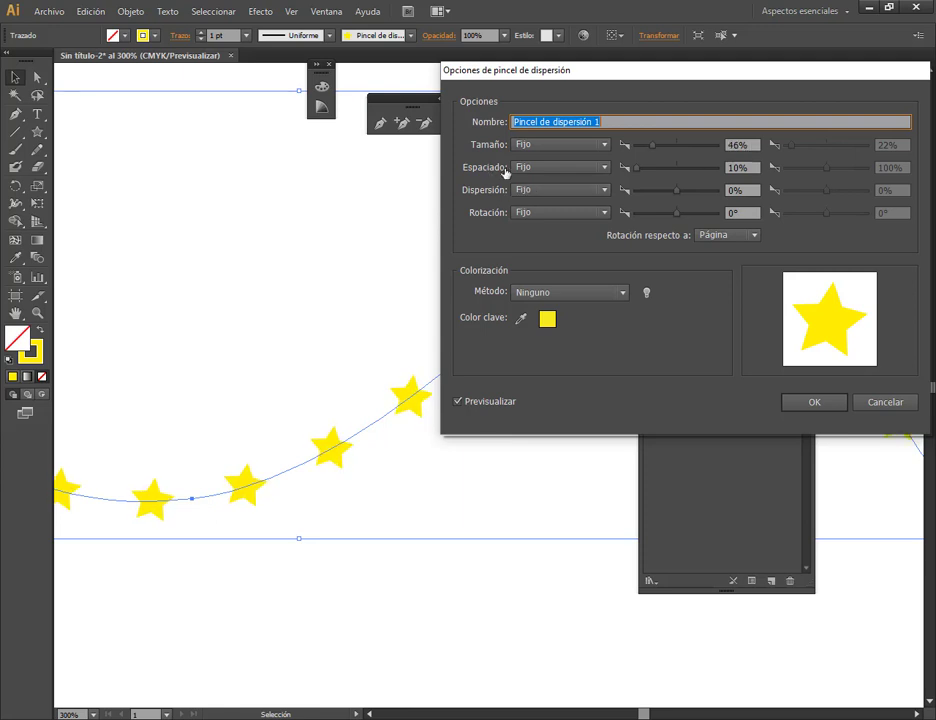
scroll(752, 172, "down", 2)
scroll(752, 172, "down", 1)
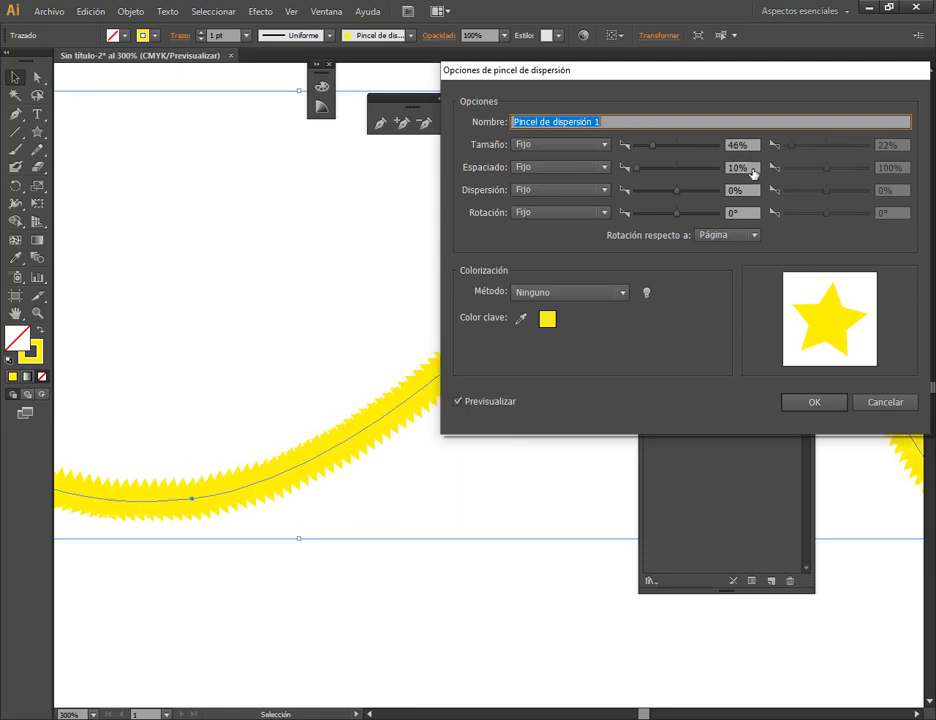
scroll(752, 172, "down", 1)
scroll(752, 172, "down", 1)
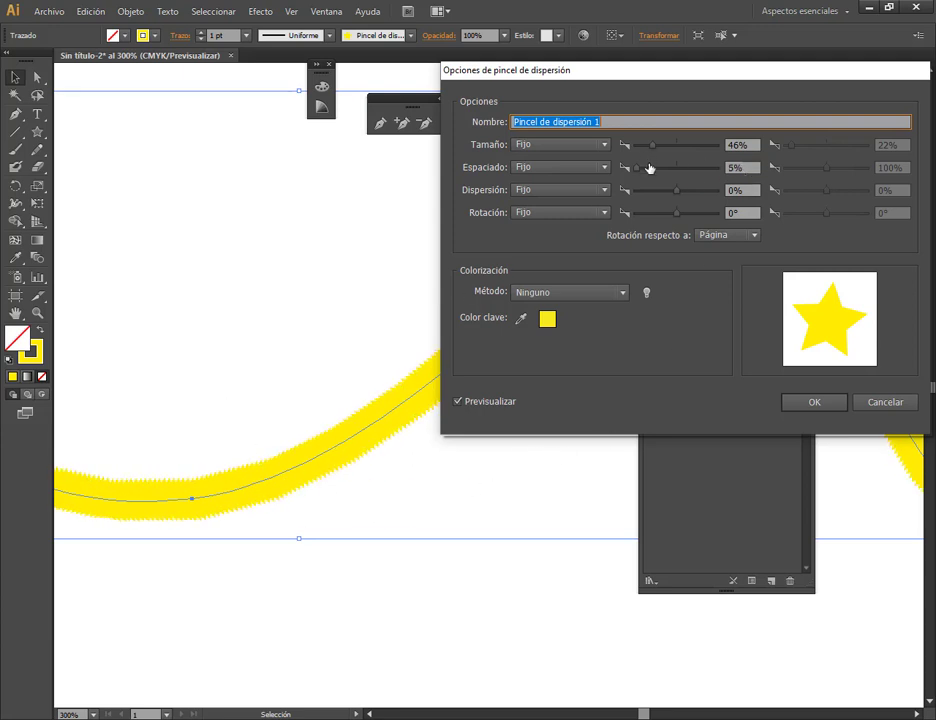
left_click_drag(637, 167, 678, 172)
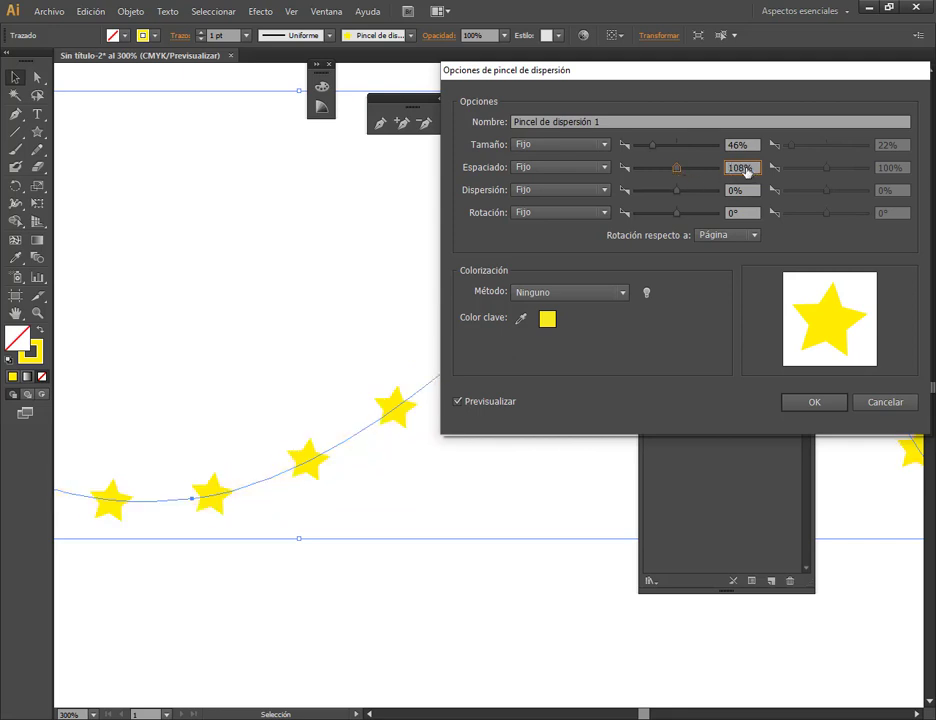
scroll(748, 171, "down", 1)
scroll(745, 170, "down", 1)
scroll(745, 170, "down", 1)
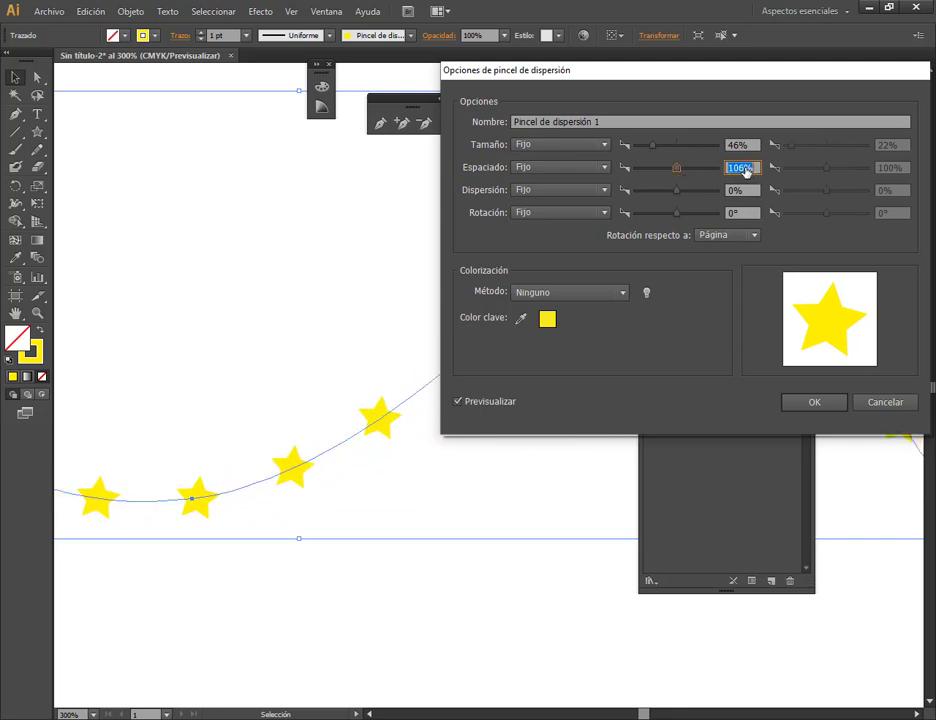
scroll(745, 170, "down", 1)
scroll(746, 171, "down", 2)
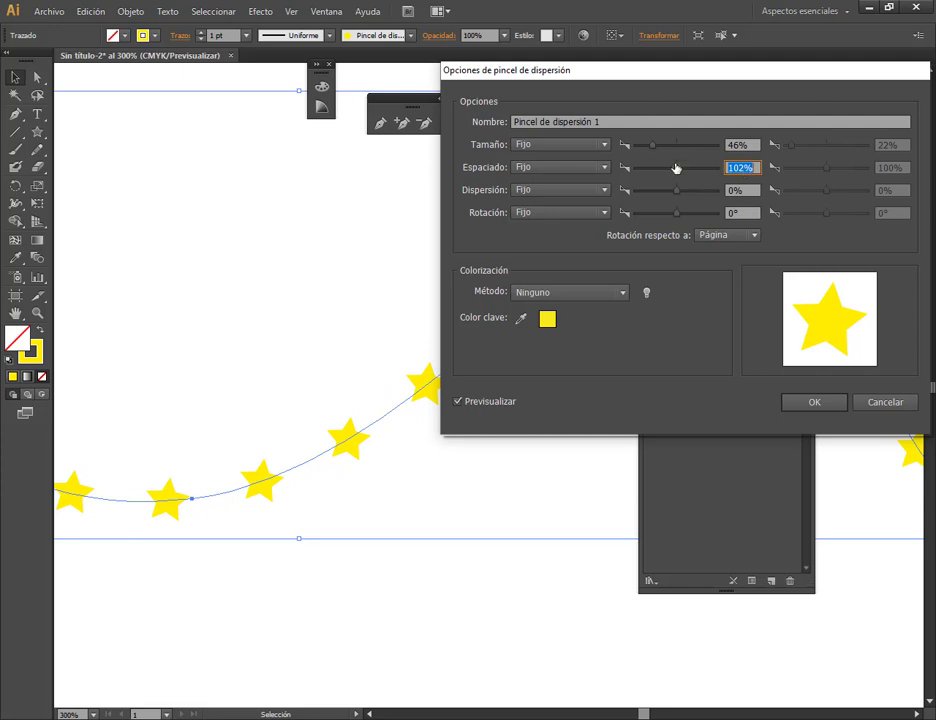
mouse_move(677, 170)
left_mouse_down()
mouse_move(656, 171)
mouse_move(686, 171)
mouse_move(660, 168)
left_mouse_up()
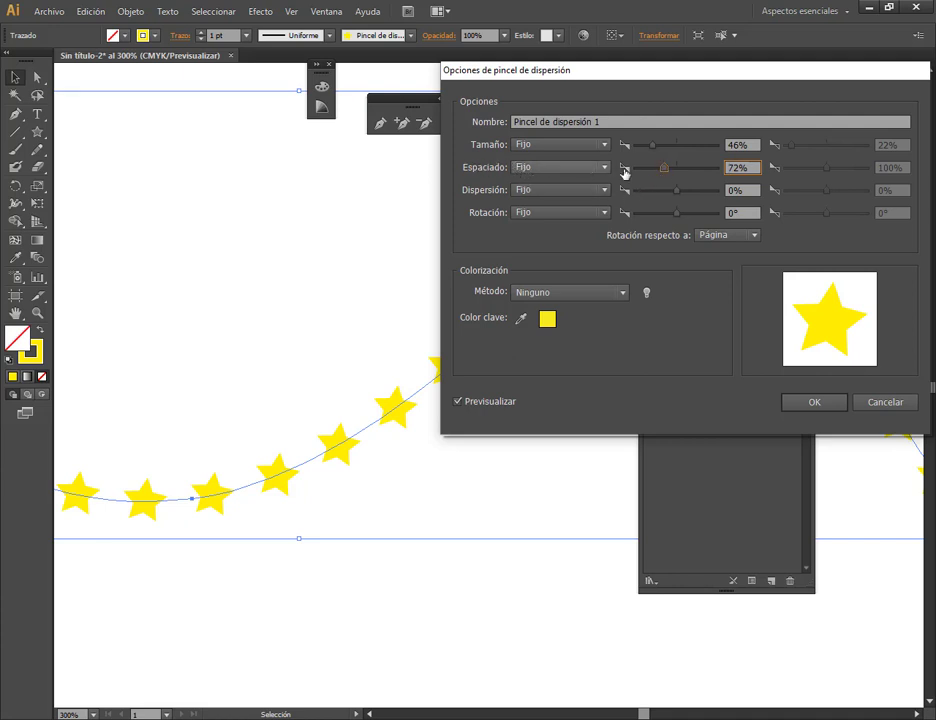
Step: Set the star brush scatter to 39% and rotation to 50°
left_click(736, 192)
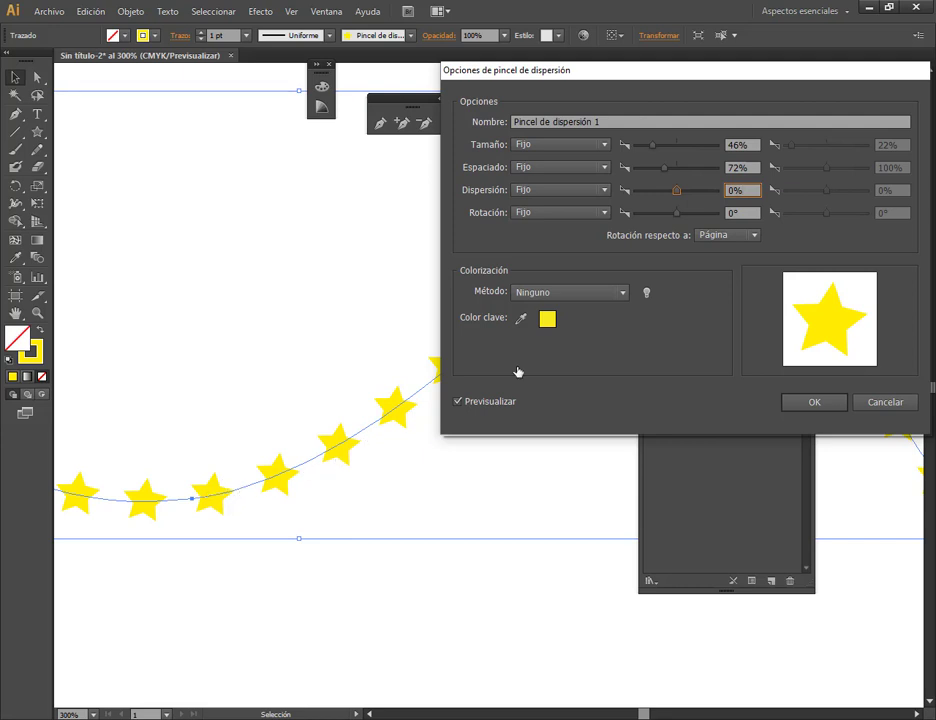
left_click(738, 190)
key("Down")
key("Down")
key("Down")
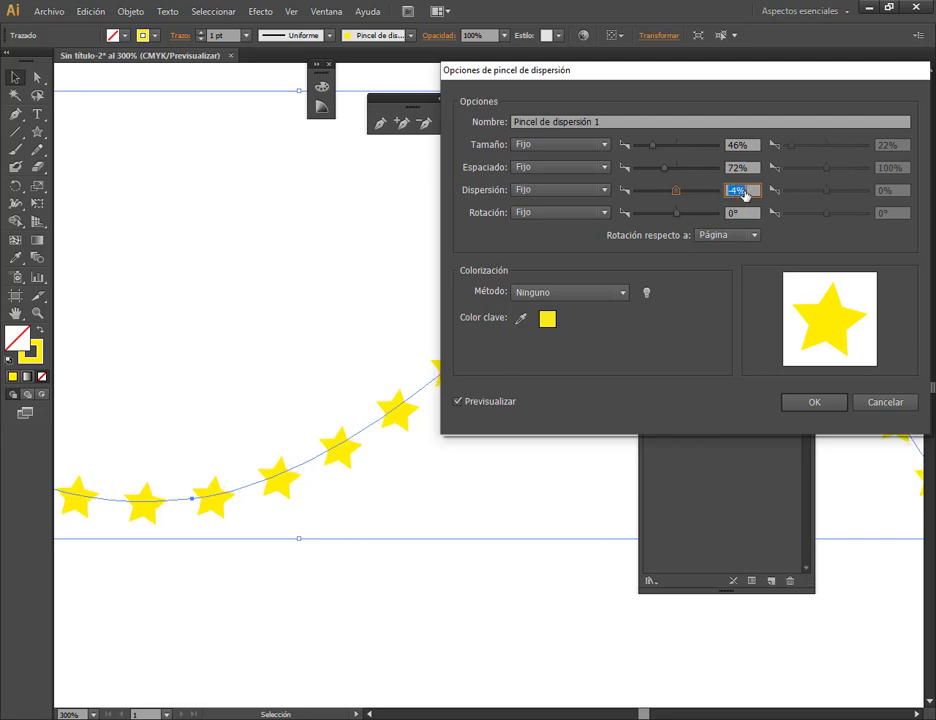
key("Down")
key("Down")
key("Down")
key("Down")
key("Down")
key("Down")
key("Down")
key("Down")
key("Down")
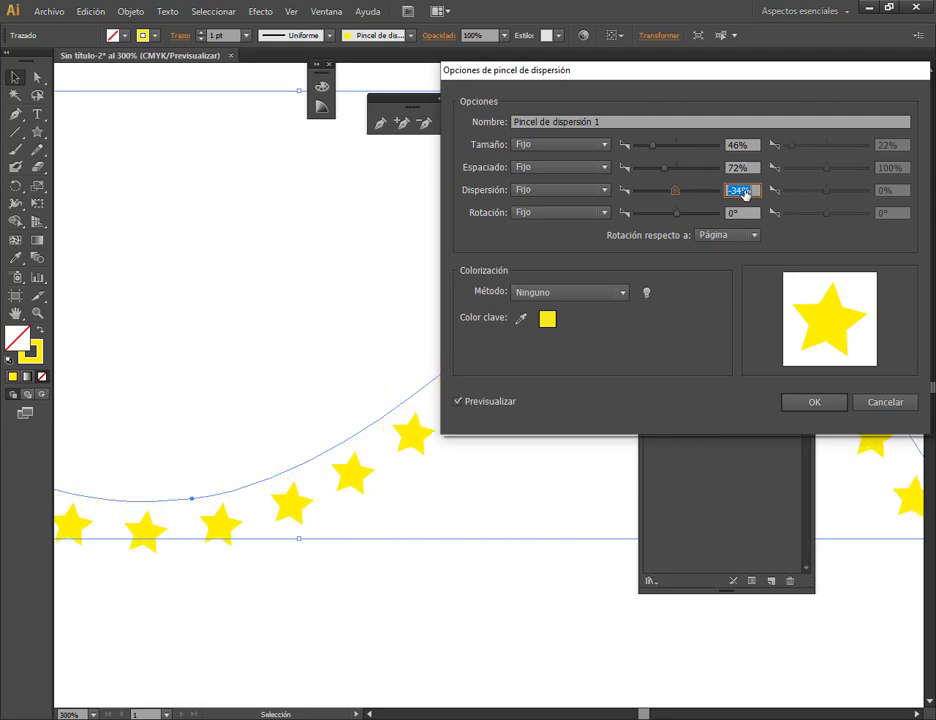
key("Down")
key("Down")
key("Down")
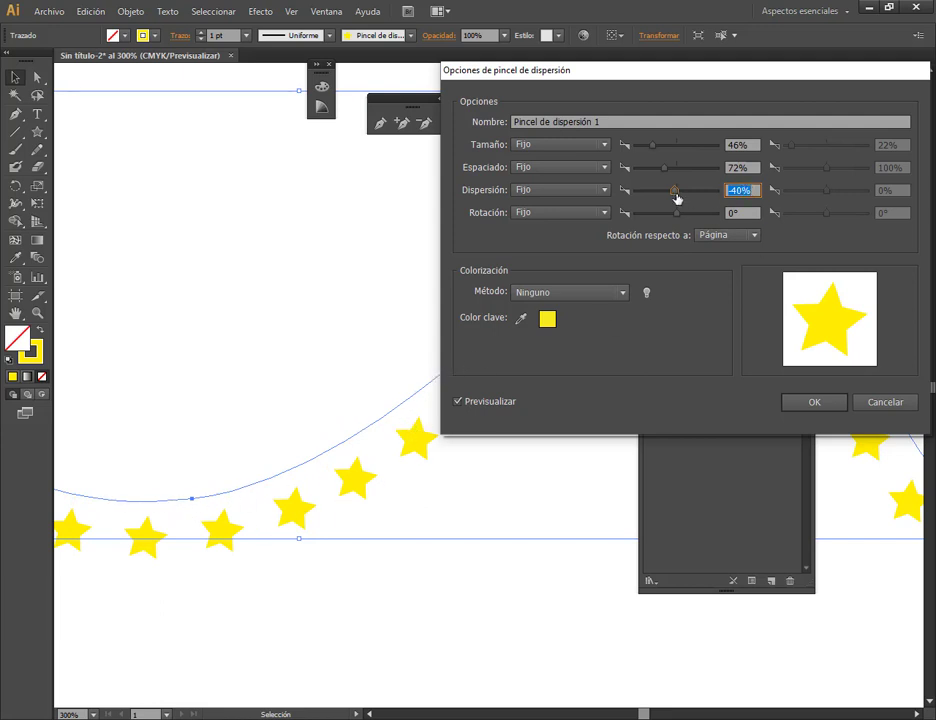
left_click_drag(674, 193, 668, 193)
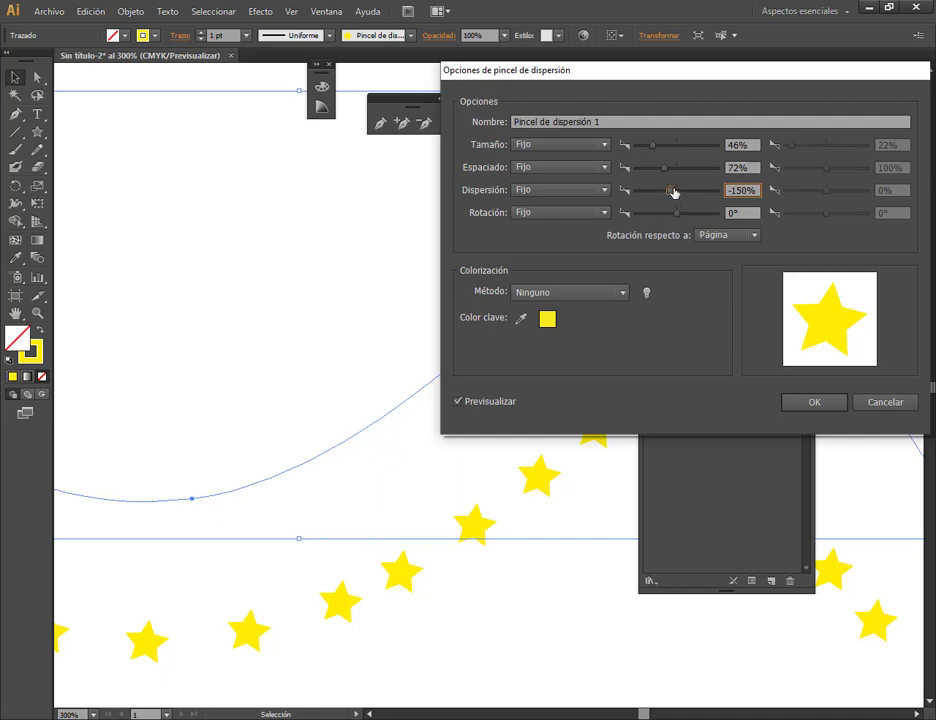
left_click_drag(673, 192, 684, 195)
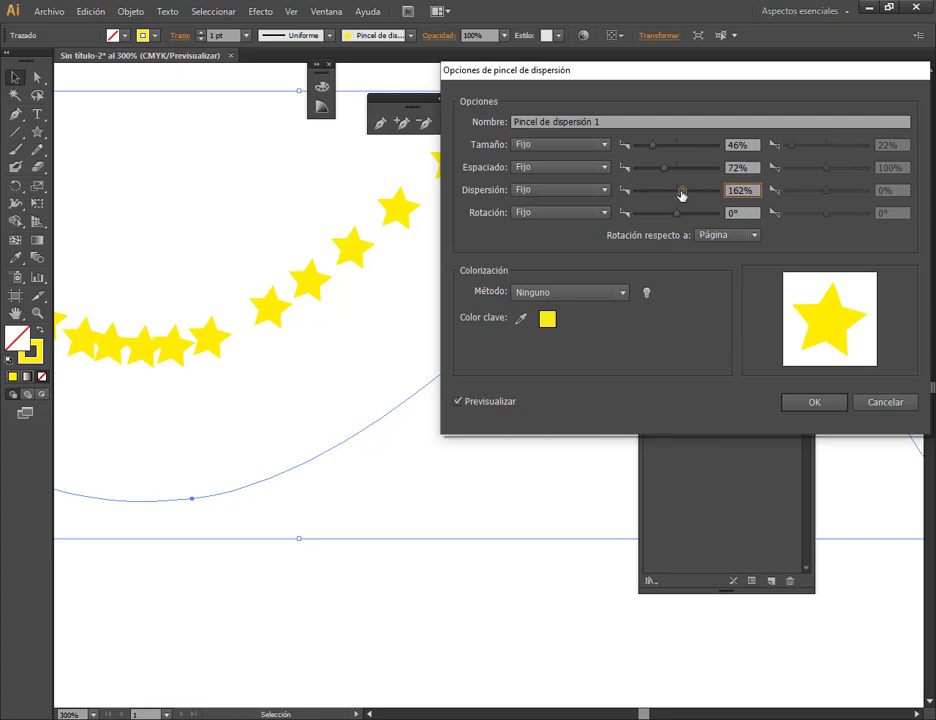
left_click_drag(682, 193, 678, 193)
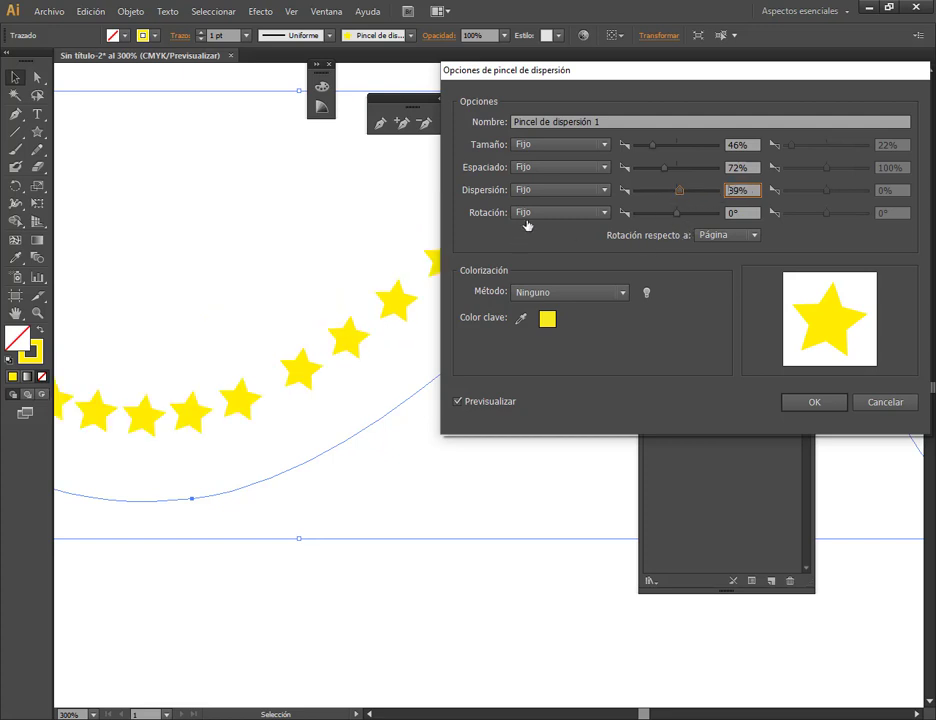
scroll(754, 213, "up", 1)
scroll(748, 215, "up", 5)
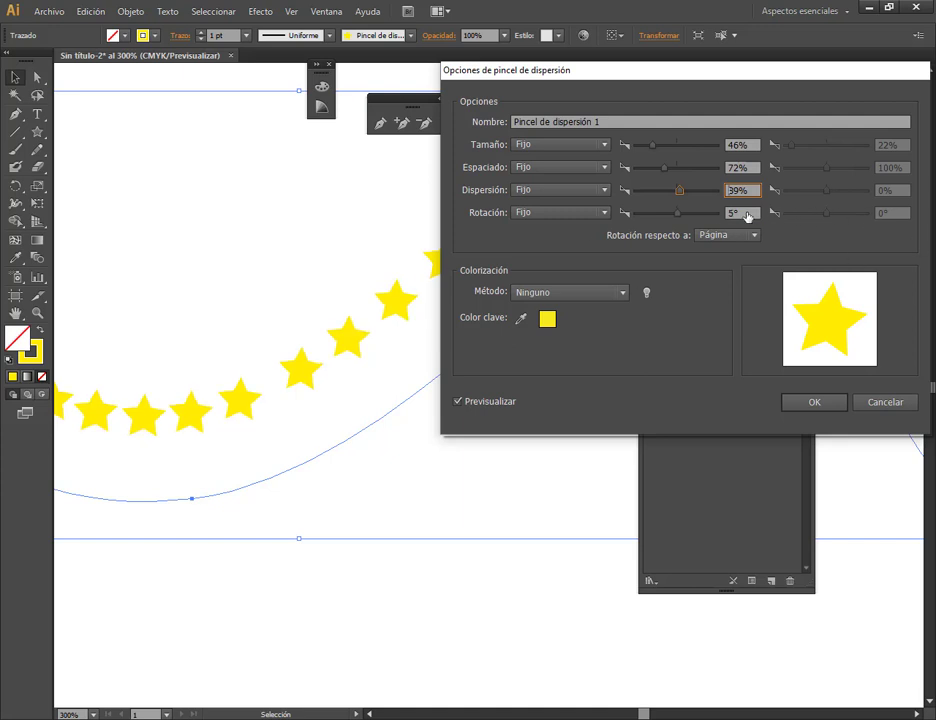
scroll(748, 215, "up", 5)
scroll(748, 215, "up", 5)
scroll(748, 215, "up", 5)
scroll(748, 215, "up", 10)
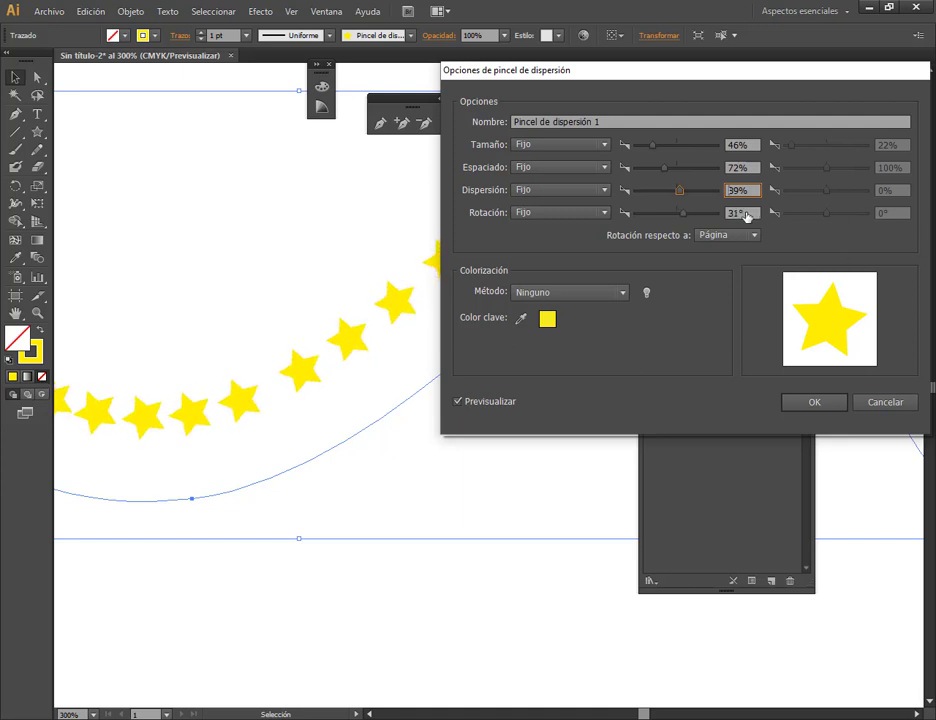
scroll(748, 215, "up", 10)
scroll(748, 215, "up", 9)
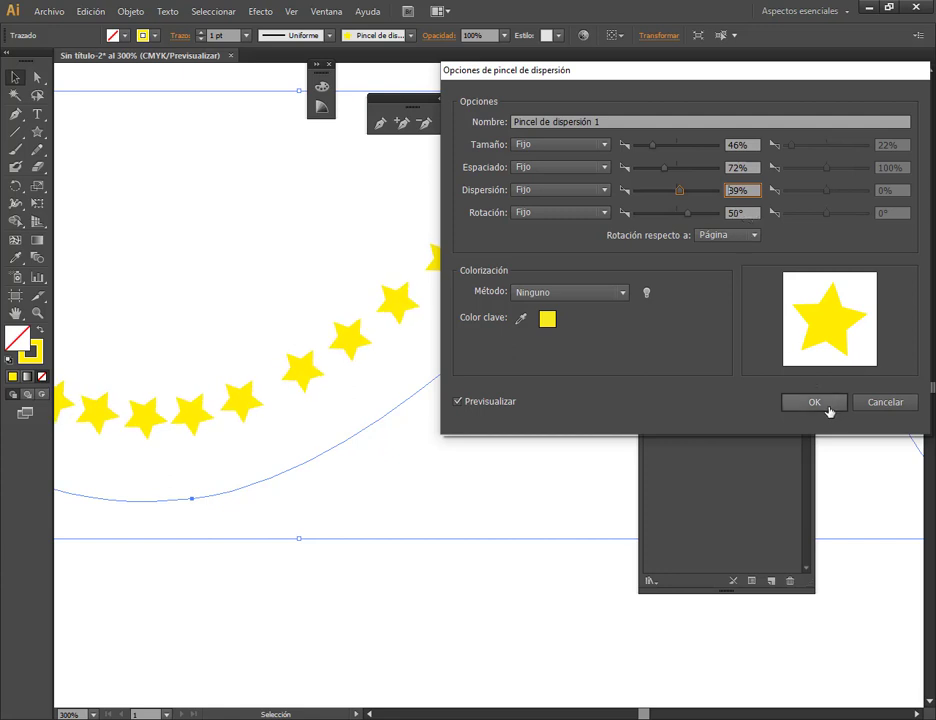
Step: Apply the new brush settings to the existing star stroke, deselect it, and zoom out
left_click(830, 405)
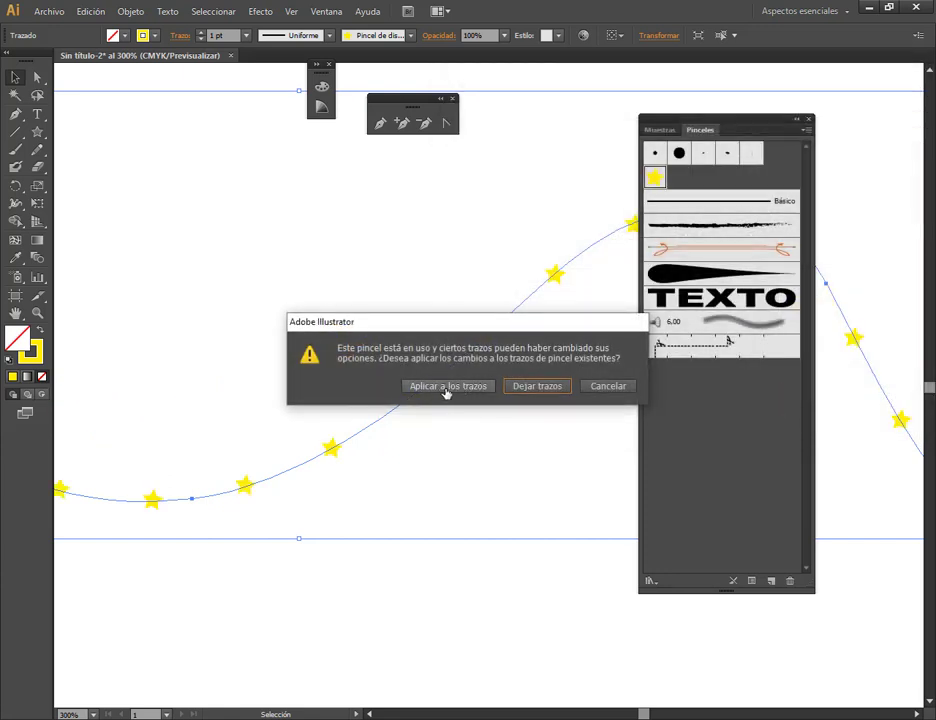
left_click(466, 387)
left_click(486, 468)
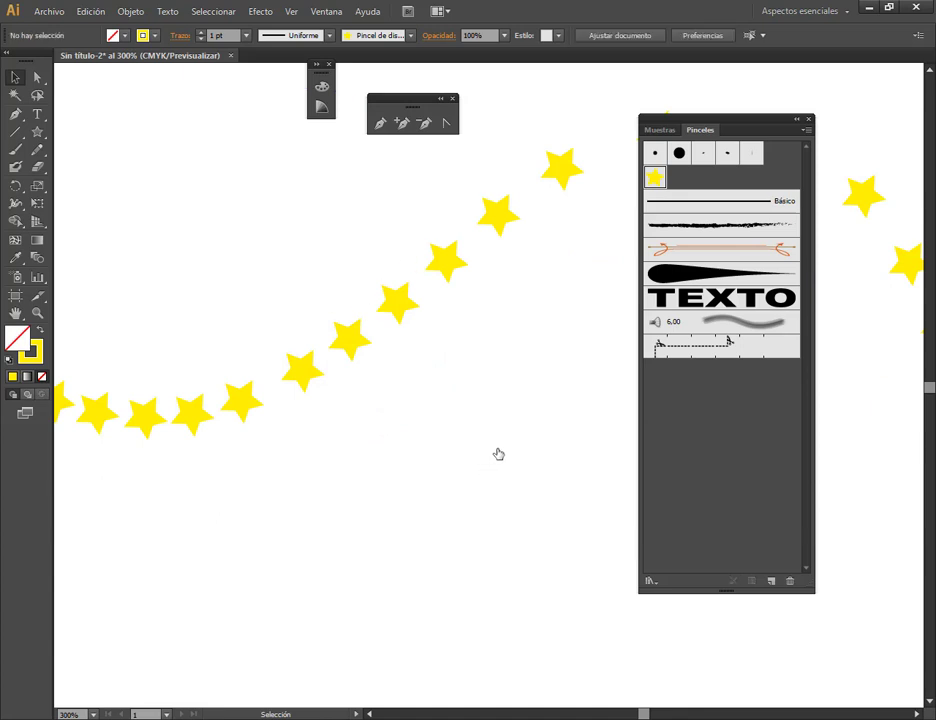
key("ctrl+minus")
key("ctrl+minus")
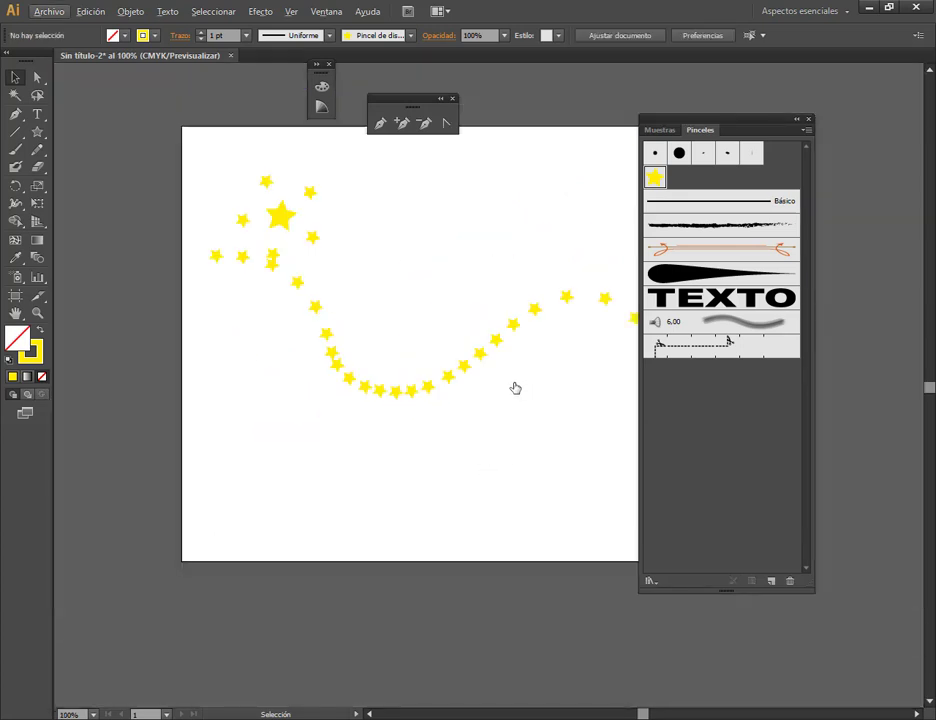
Step: Delete the wavy star path and paint several freehand star-brush trails across the artboard
mouse_move(485, 386)
left_mouse_down()
mouse_move(418, 396)
mouse_move(397, 440)
left_mouse_up()
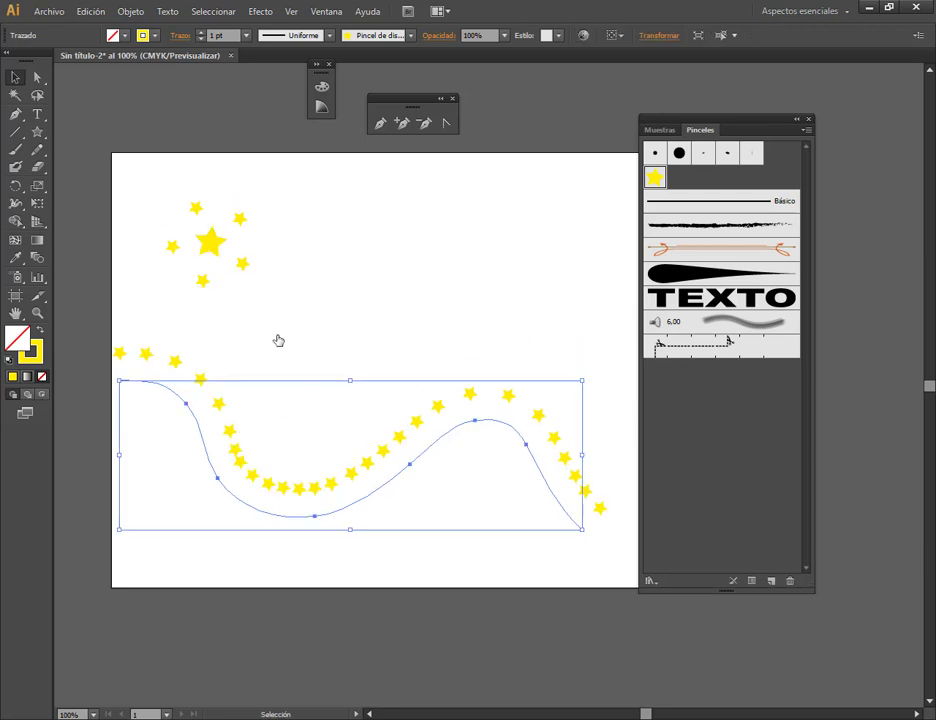
key("Delete")
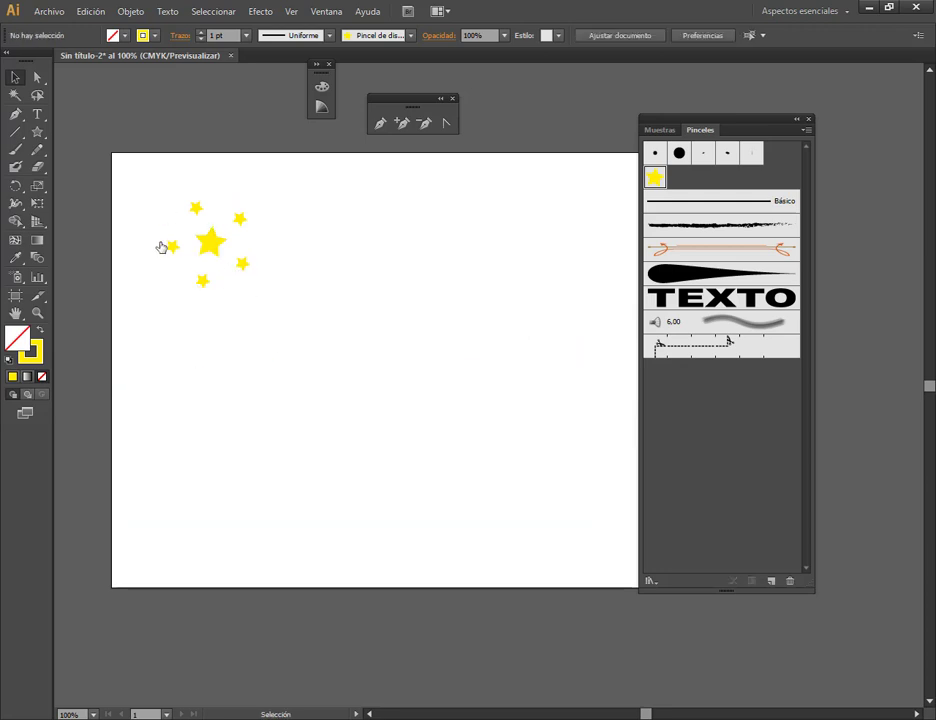
left_click(16, 149)
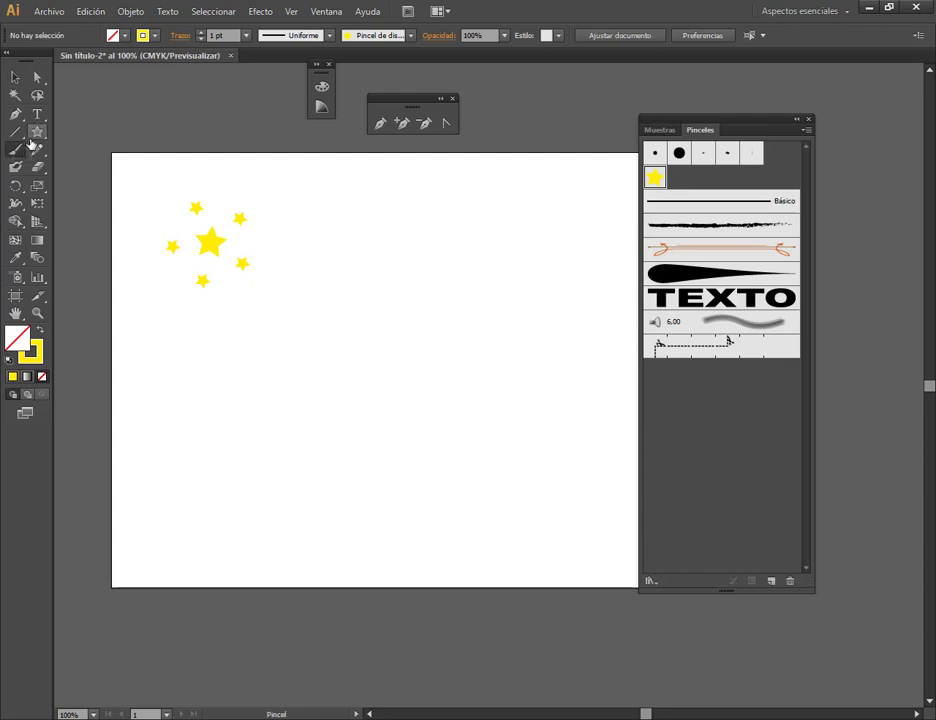
left_click_drag(319, 193, 338, 262)
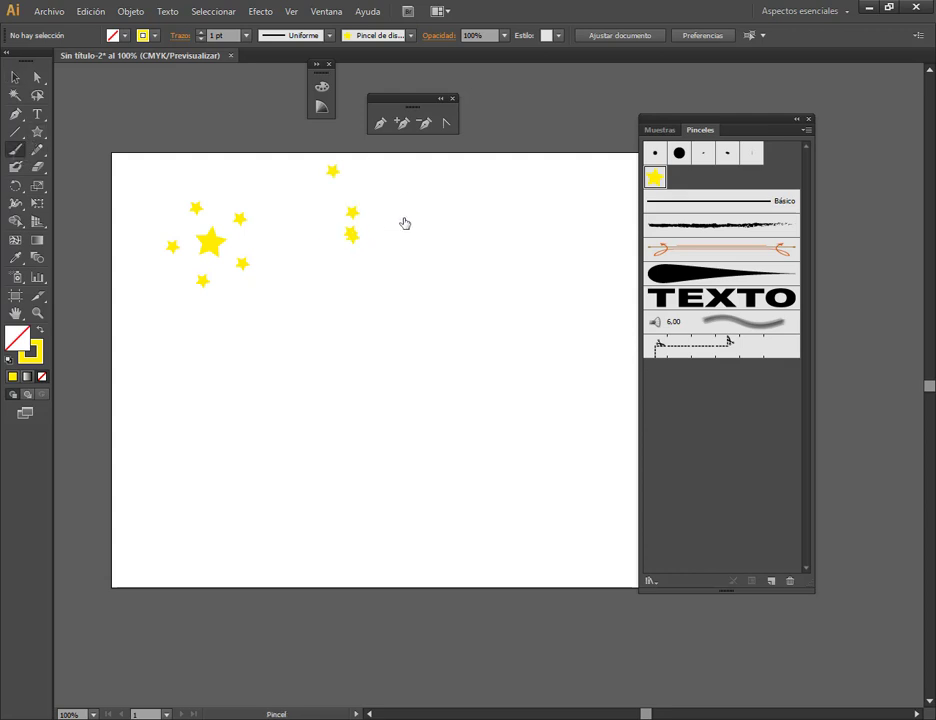
left_click_drag(414, 209, 525, 245)
left_click_drag(263, 404, 541, 405)
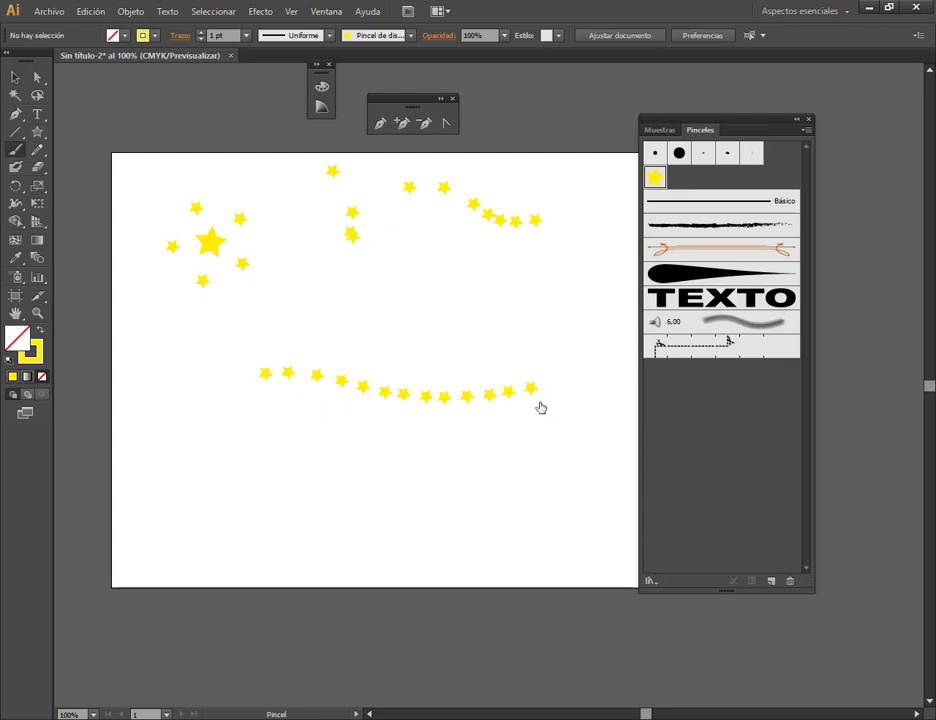
mouse_move(315, 470)
left_mouse_down()
mouse_move(292, 475)
mouse_move(230, 573)
left_mouse_up()
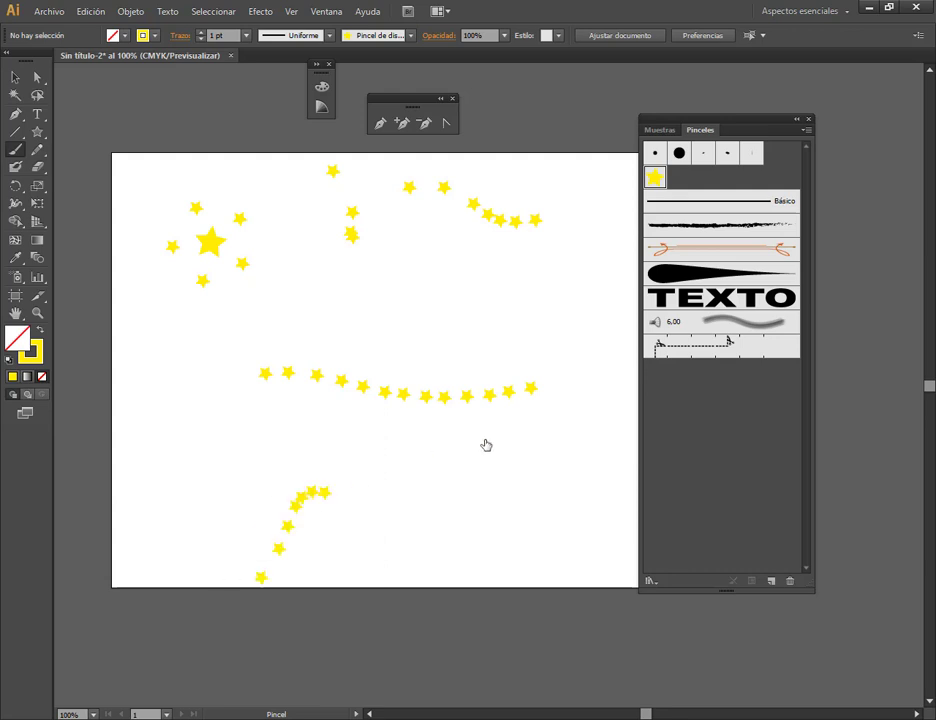
mouse_move(493, 443)
left_mouse_down()
mouse_move(497, 506)
mouse_move(520, 558)
left_mouse_up()
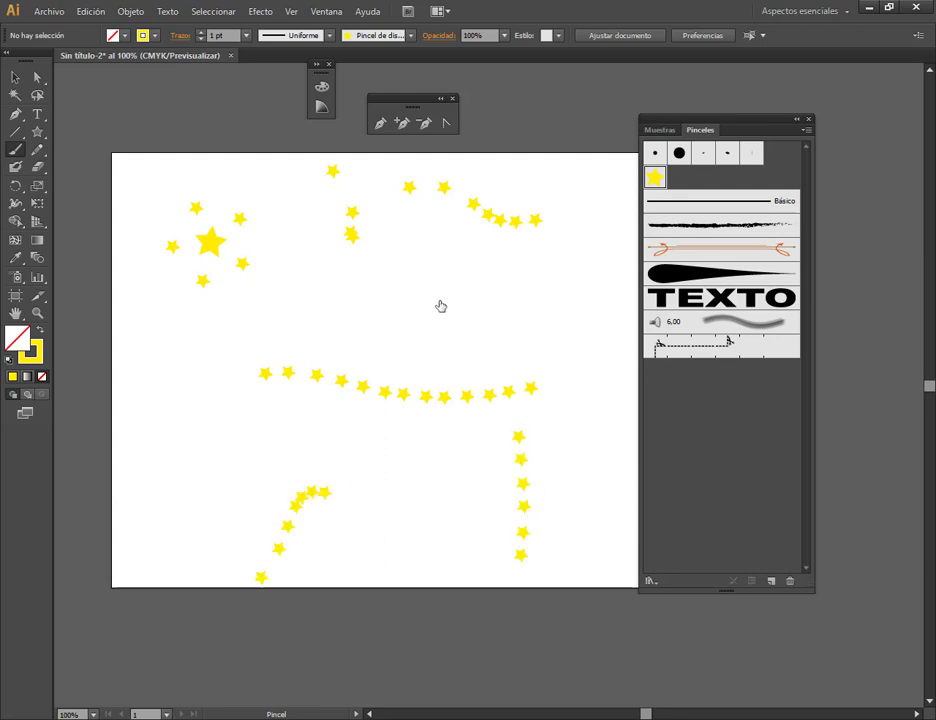
left_click_drag(401, 311, 538, 326)
left_click_drag(548, 333, 548, 332)
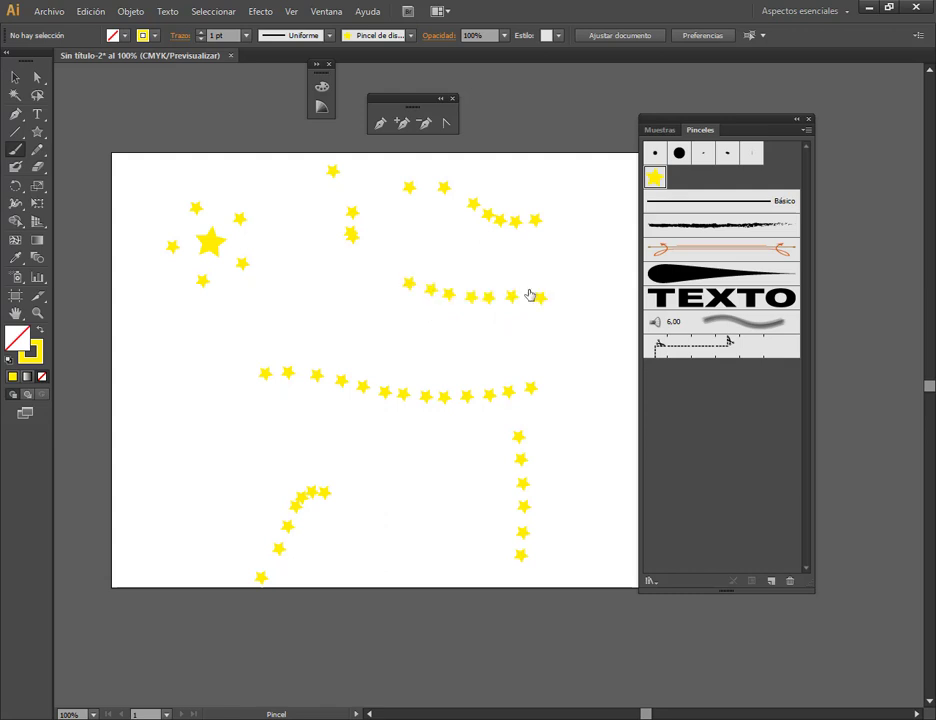
Step: Reopen the star scatter brush options, shift the dialog around, and cancel without changes
double_click(655, 177)
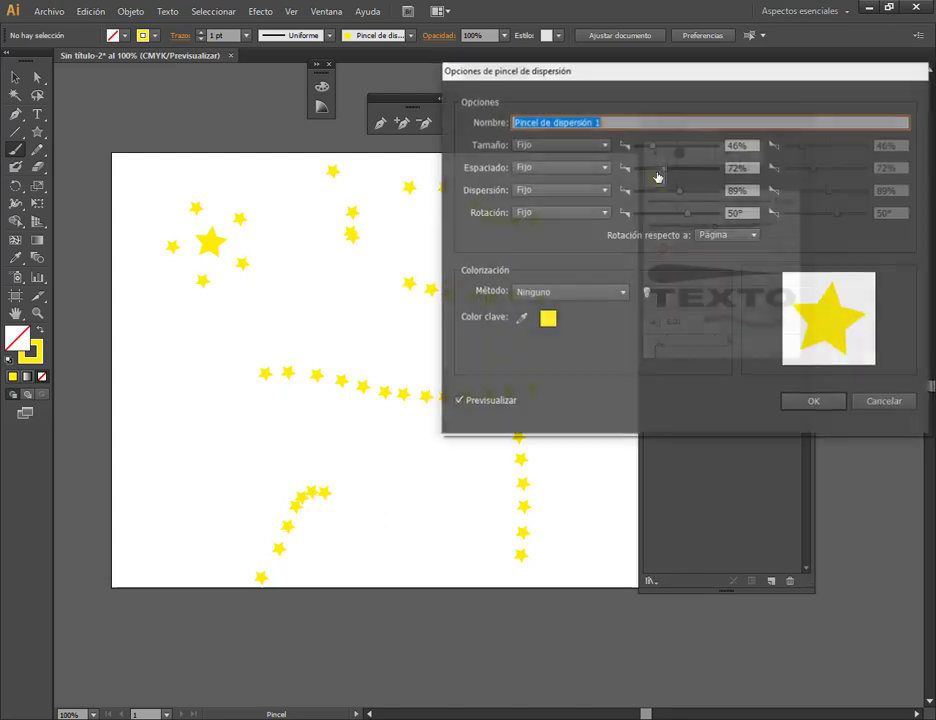
left_click_drag(635, 70, 743, 69)
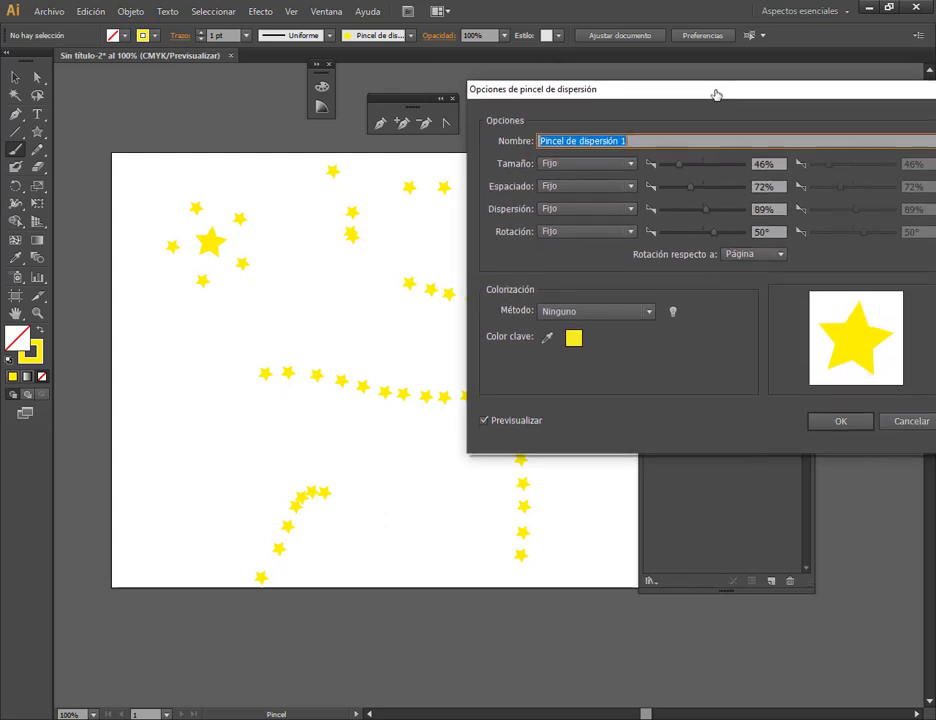
left_click_drag(798, 71, 704, 63)
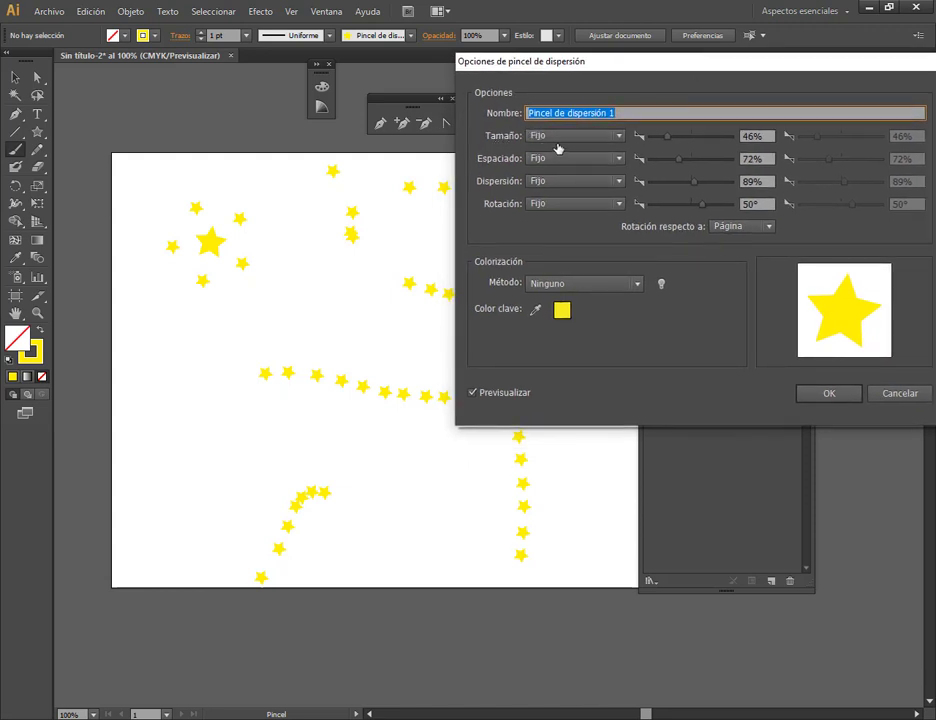
left_click(900, 393)
Step: Delete all the freehand star trails, clearing the artboard
key("v")
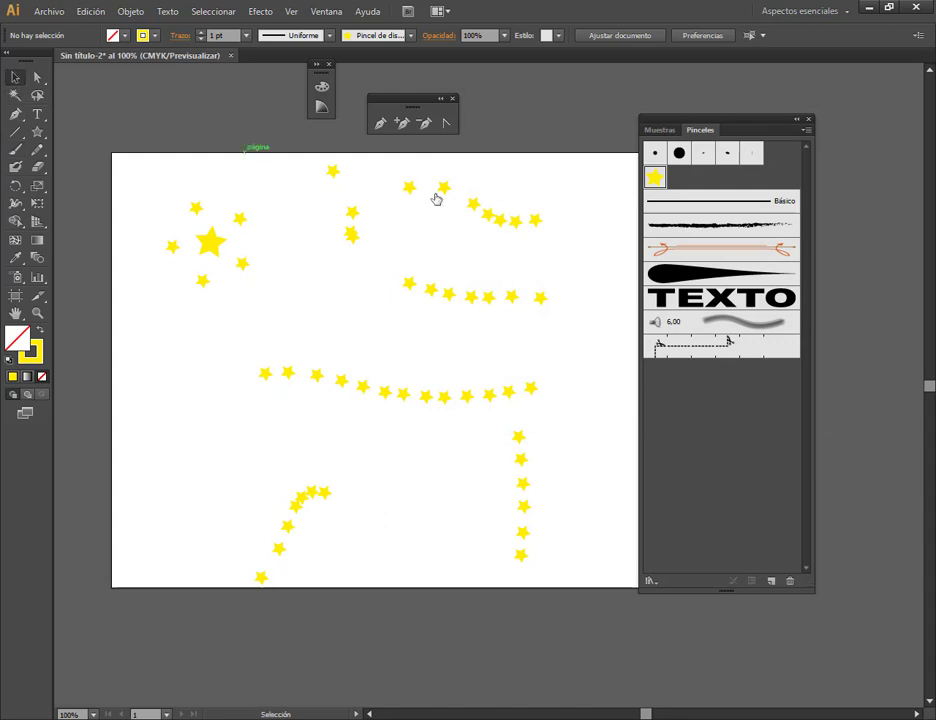
left_click_drag(593, 193, 462, 599)
key("Delete")
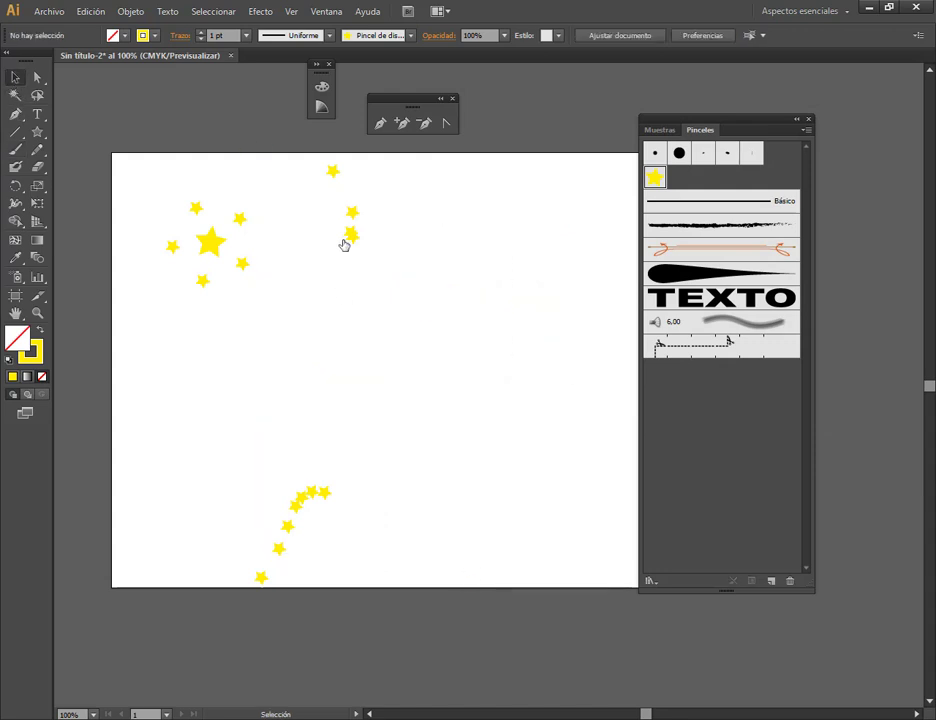
key("Delete")
left_click(303, 507)
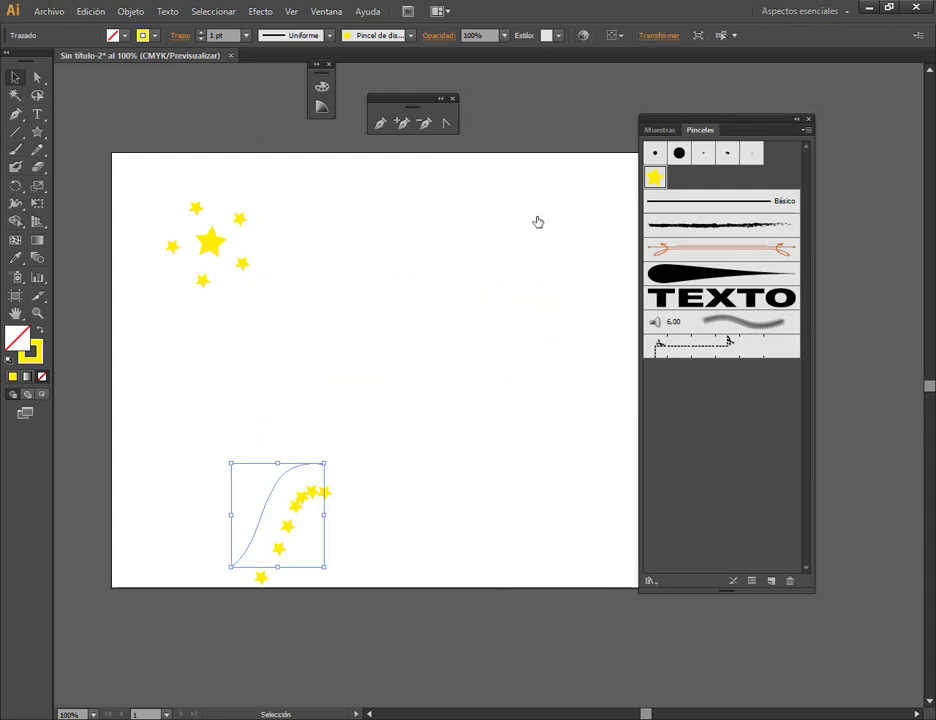
key("Delete")
left_click(209, 240)
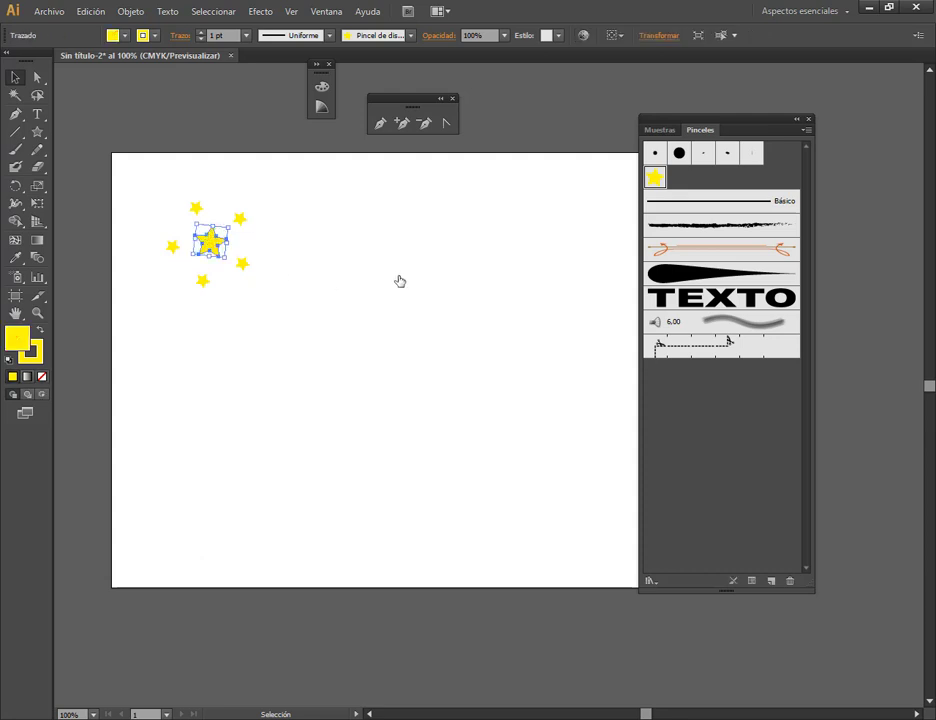
key("Delete")
Step: Paint one new wavy star-brush stroke across the artboard and zoom in
left_click(15, 149)
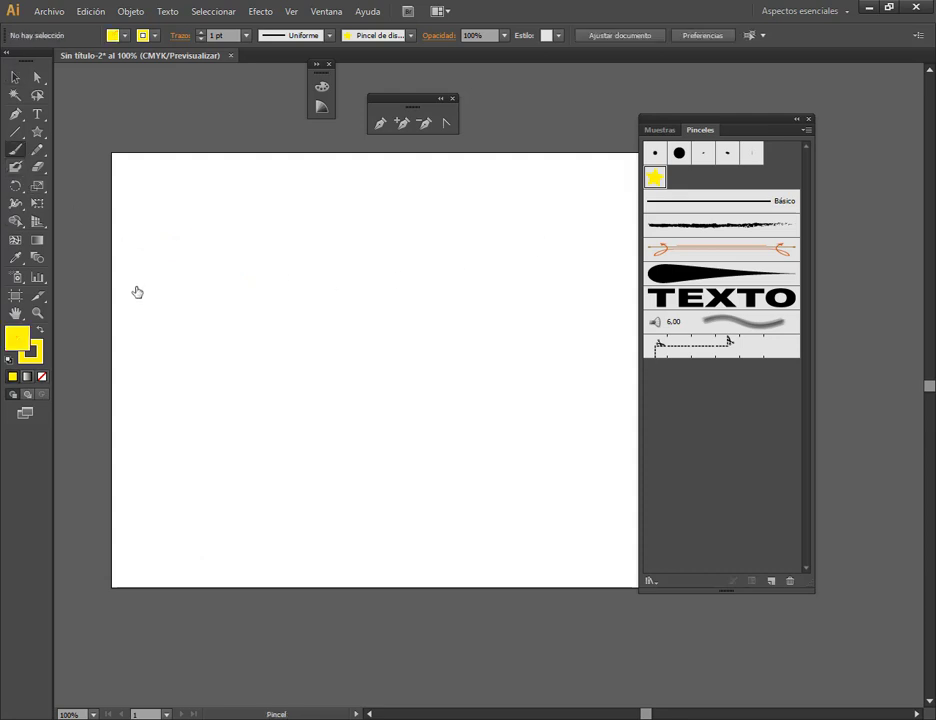
mouse_move(136, 286)
left_mouse_down()
mouse_move(450, 409)
mouse_move(535, 398)
left_mouse_up()
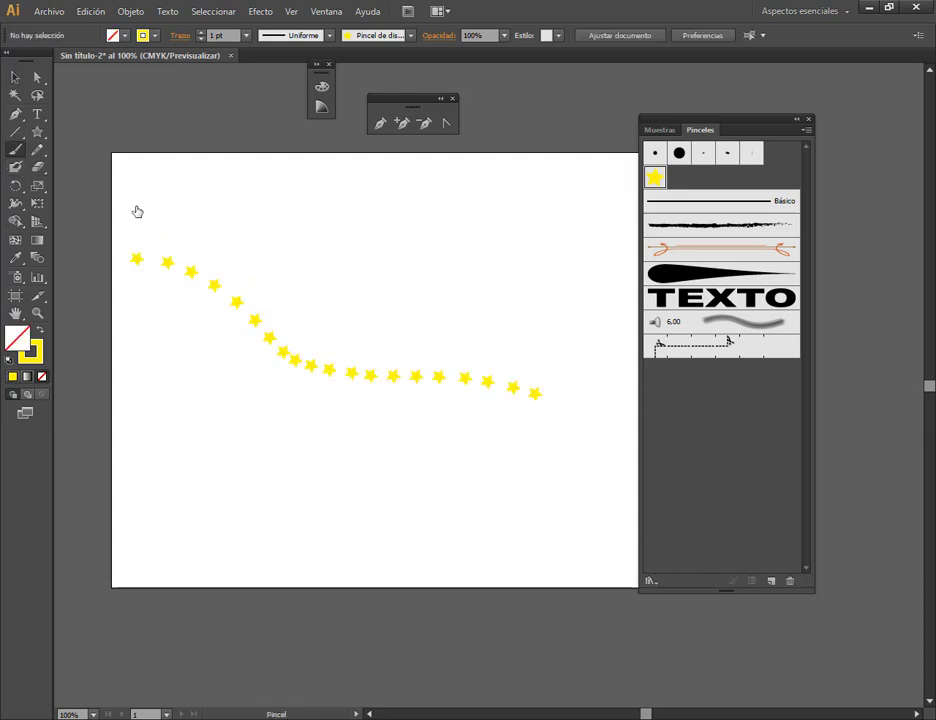
key("v")
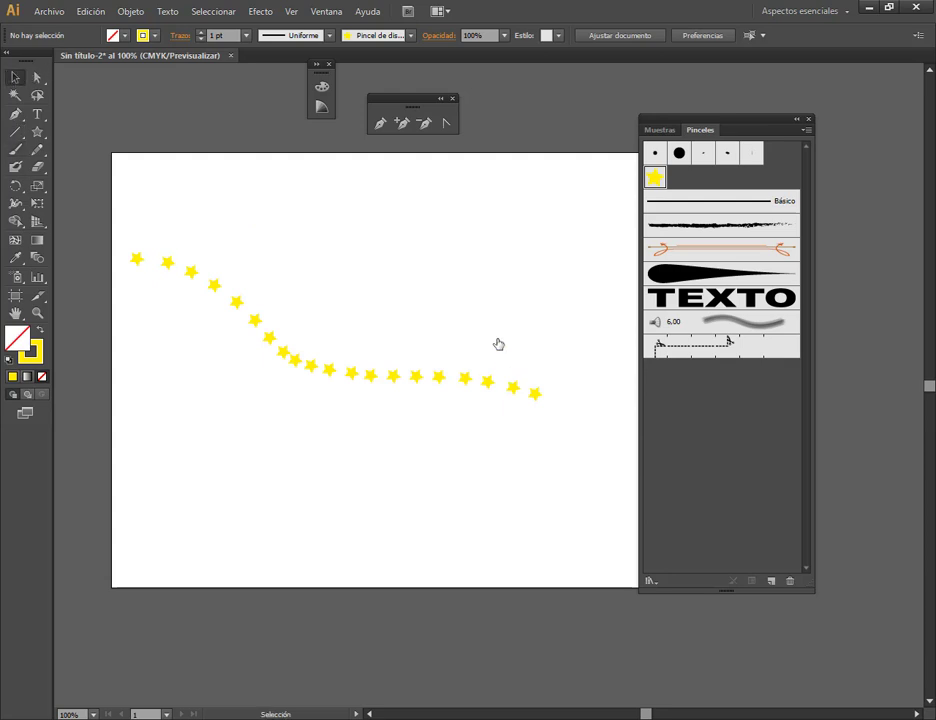
scroll(397, 380, "up", 1, "alt")
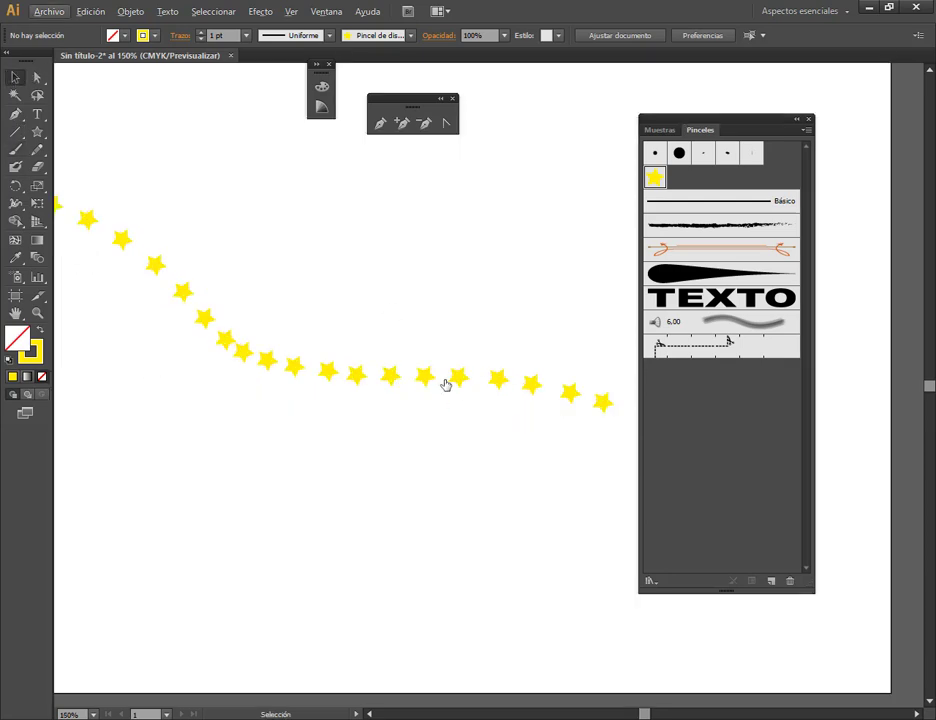
Step: Set the star brush size to Al azar and raise its minimum size
double_click(655, 178)
left_click_drag(607, 68, 540, 184)
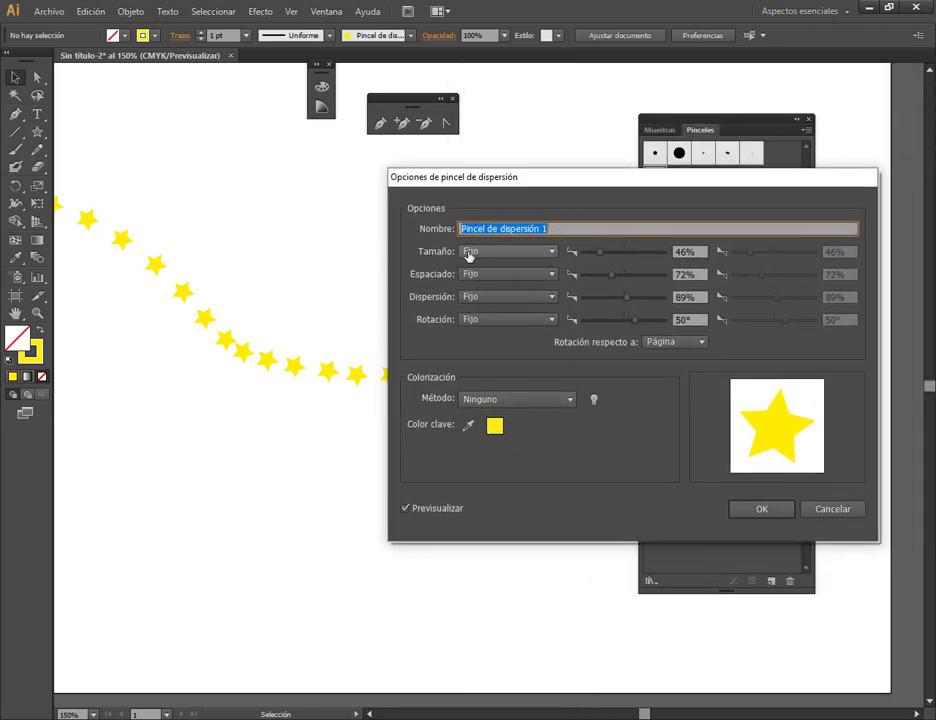
left_click(476, 259)
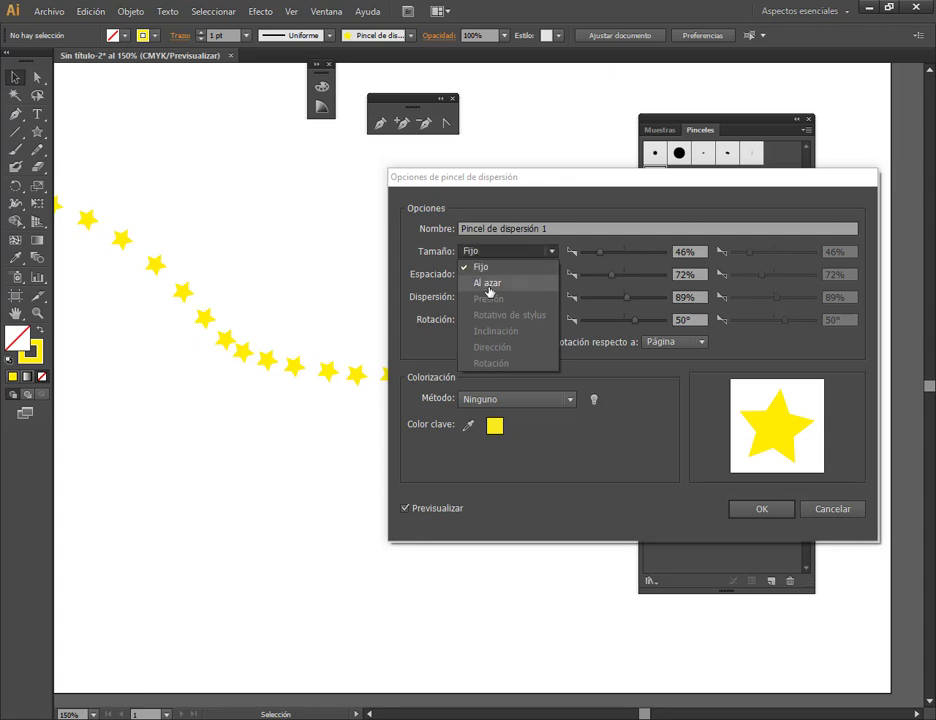
left_click(489, 284)
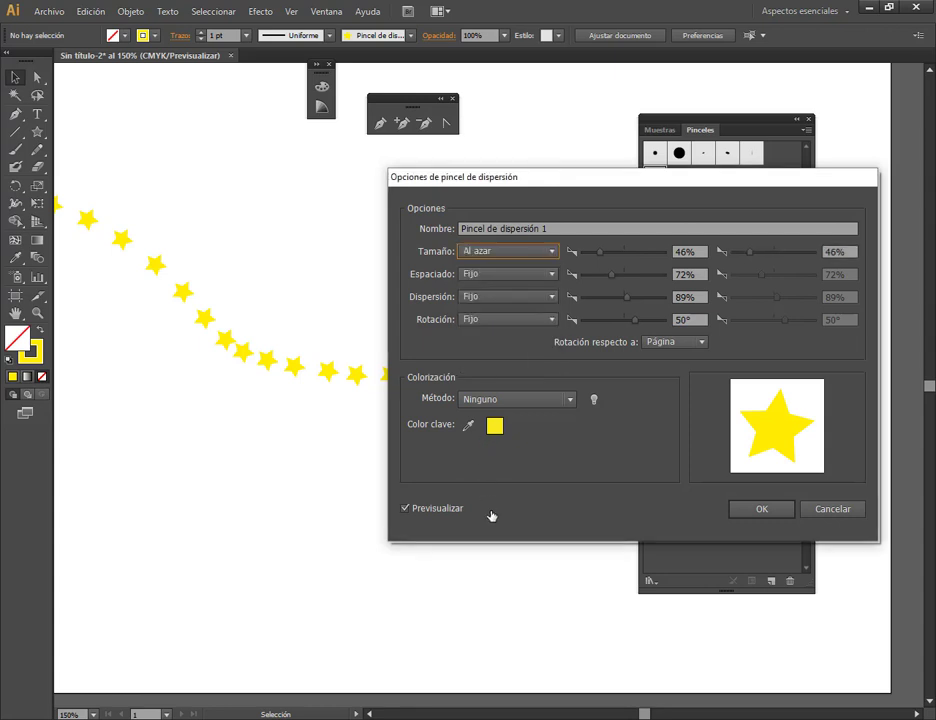
left_click_drag(601, 255, 620, 260)
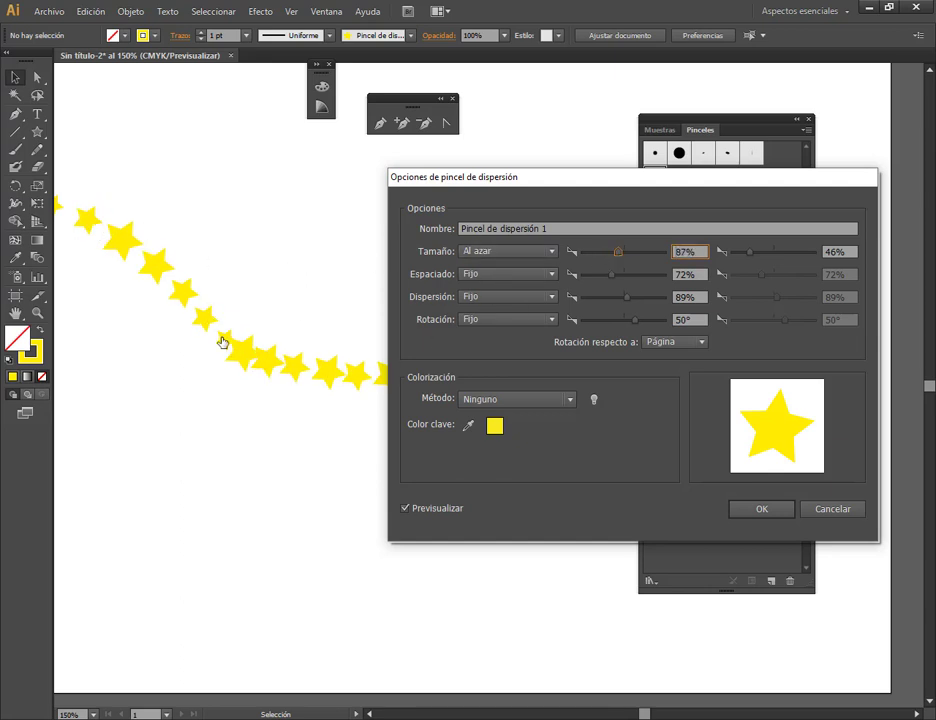
left_click_drag(558, 183, 672, 148)
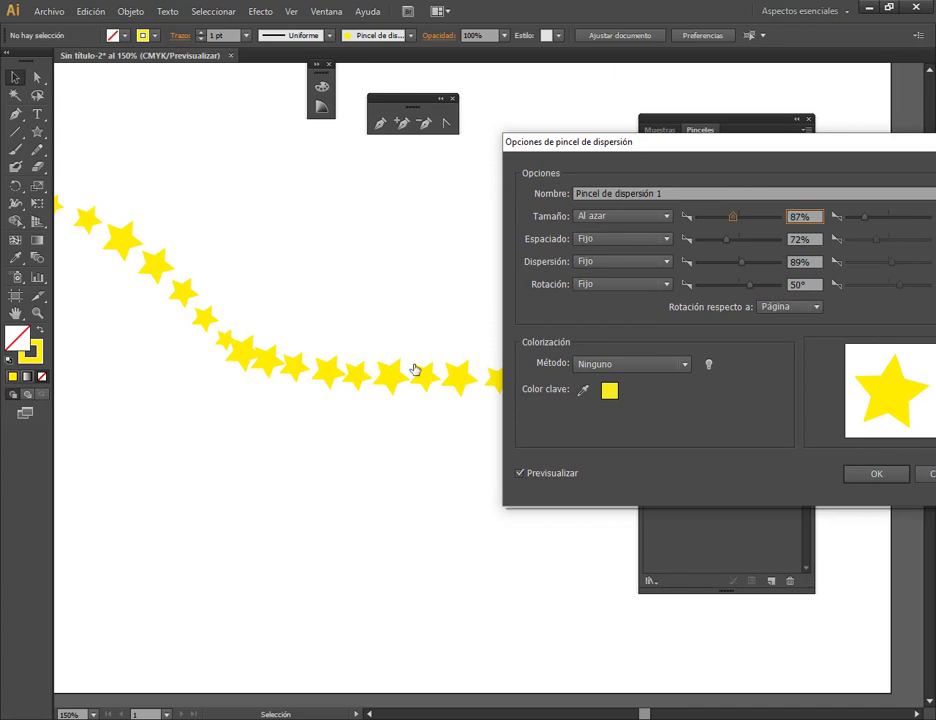
mouse_move(734, 220)
left_mouse_down()
mouse_move(696, 222)
mouse_move(730, 222)
left_mouse_up()
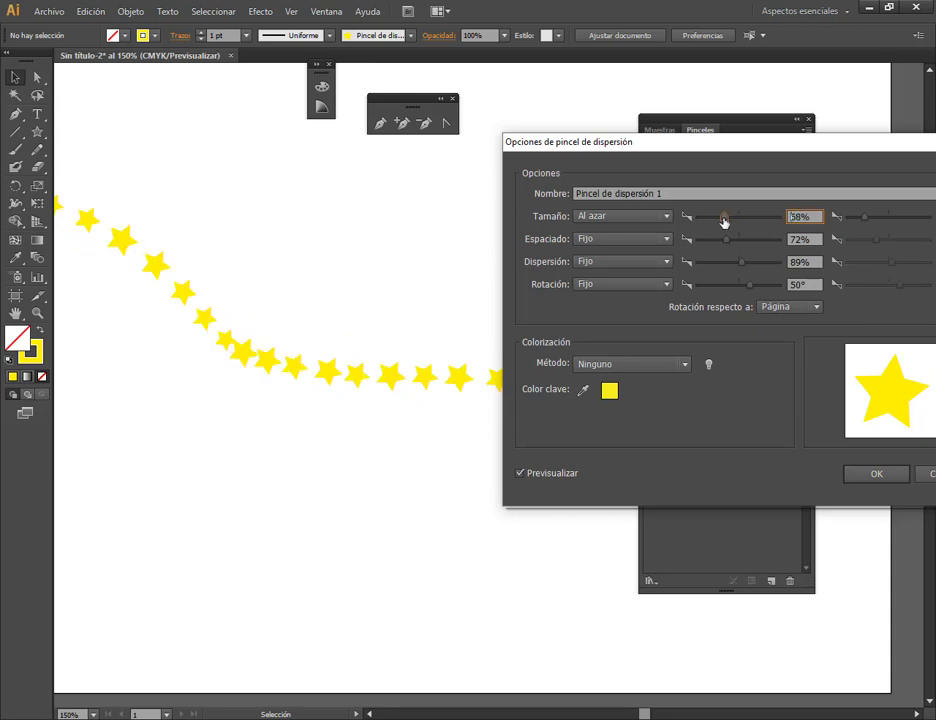
key("Up")
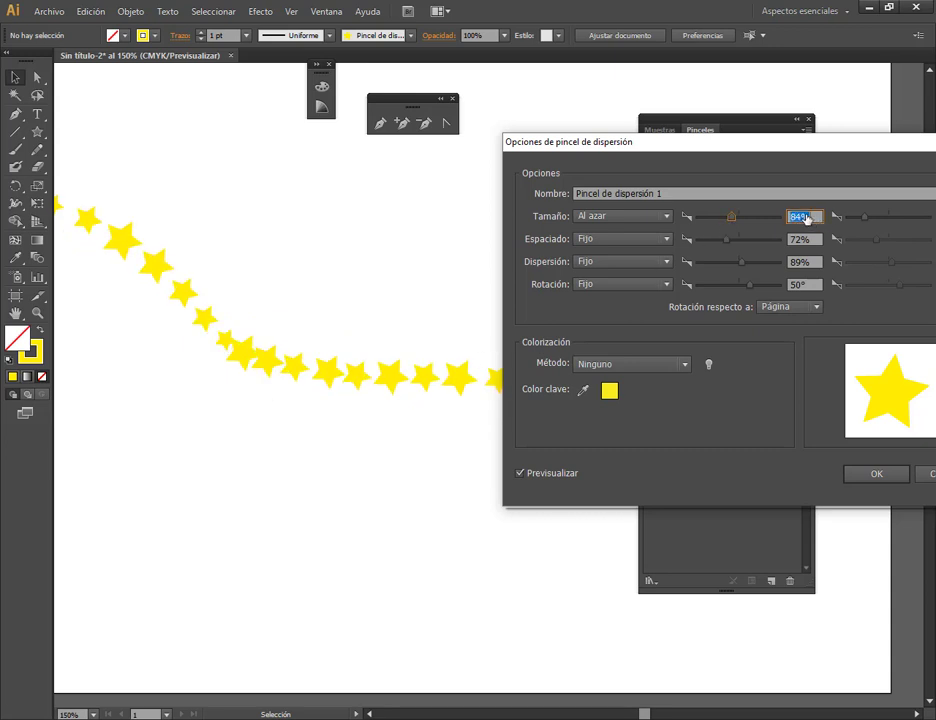
key("Up")
key("Up")
key("Up")
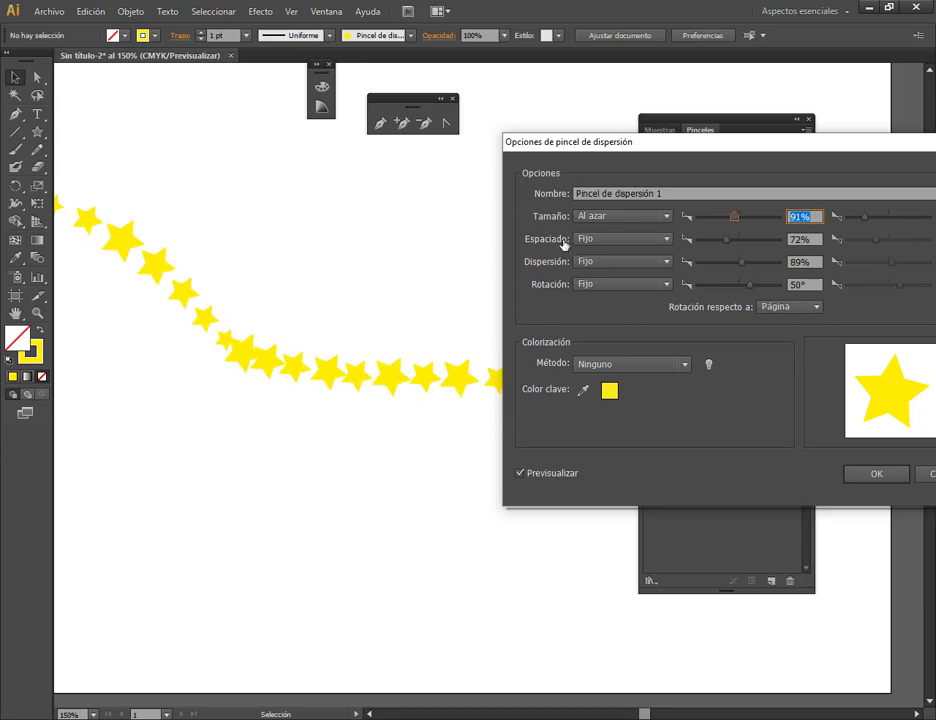
Step: Make star spacing random with a value of 123%
left_click(727, 244)
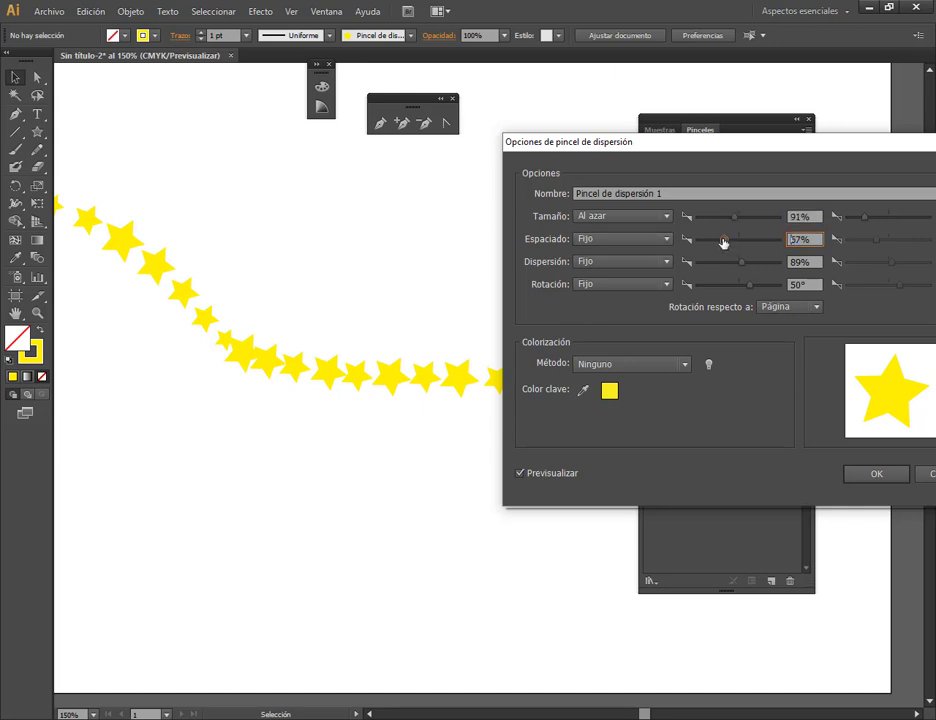
left_click_drag(730, 244, 737, 243)
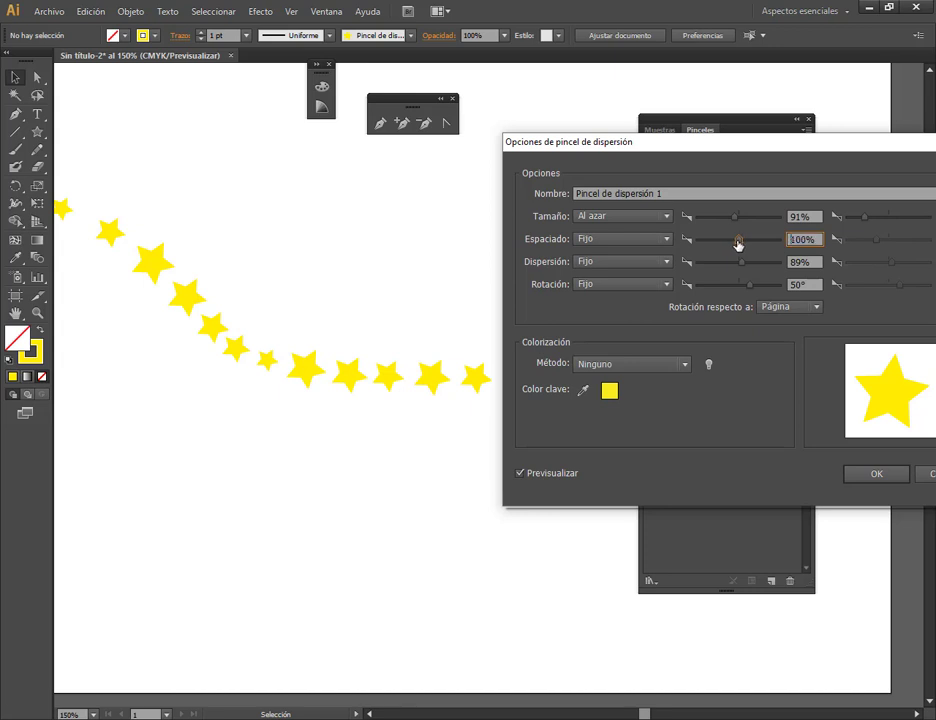
left_click(644, 240)
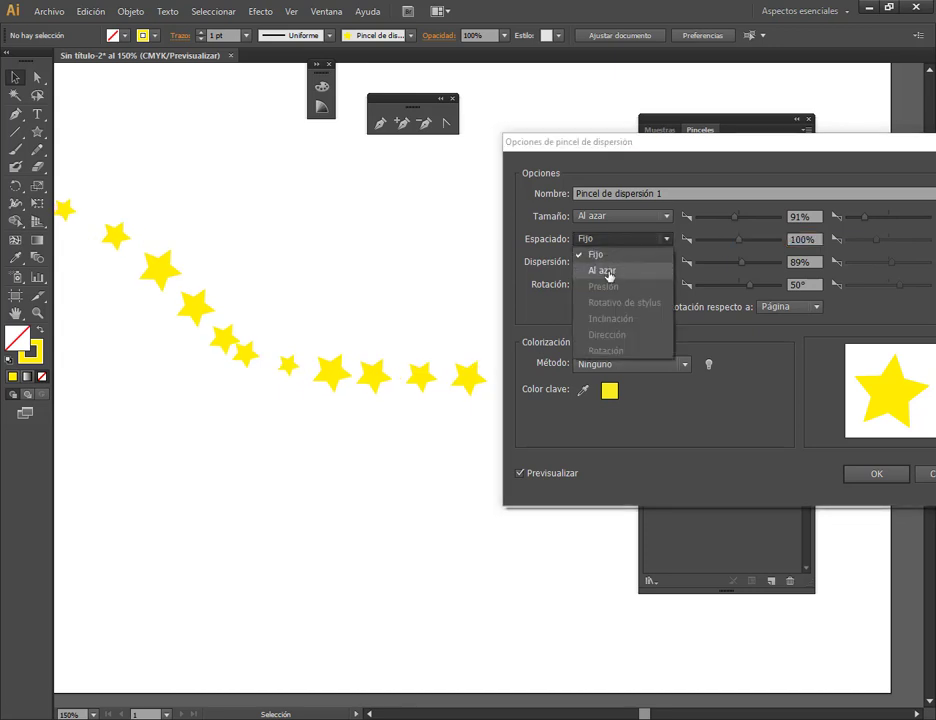
left_click(603, 271)
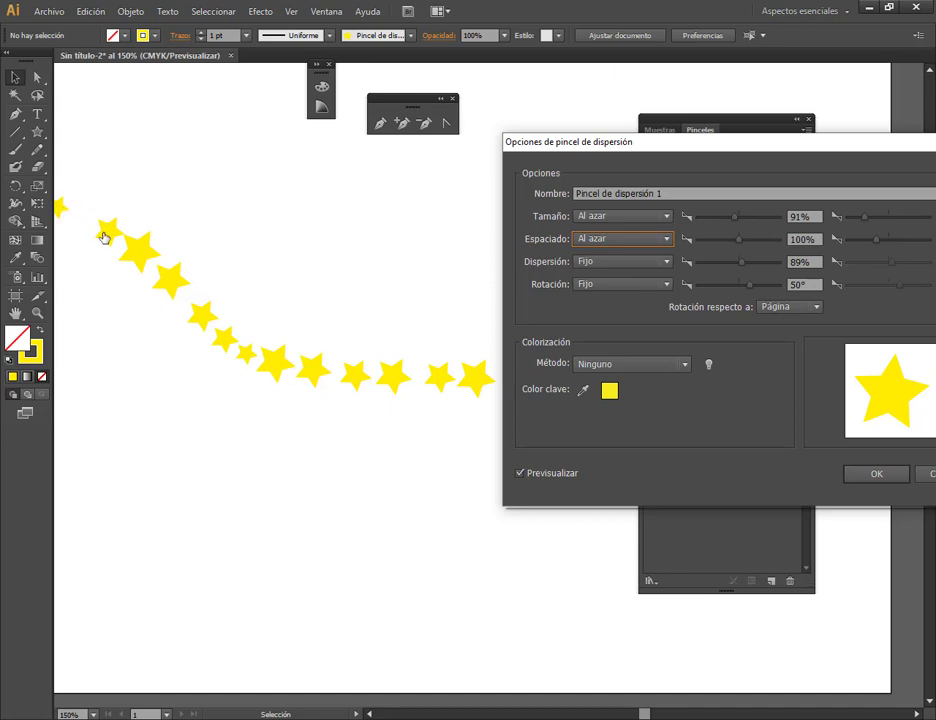
left_click(800, 240)
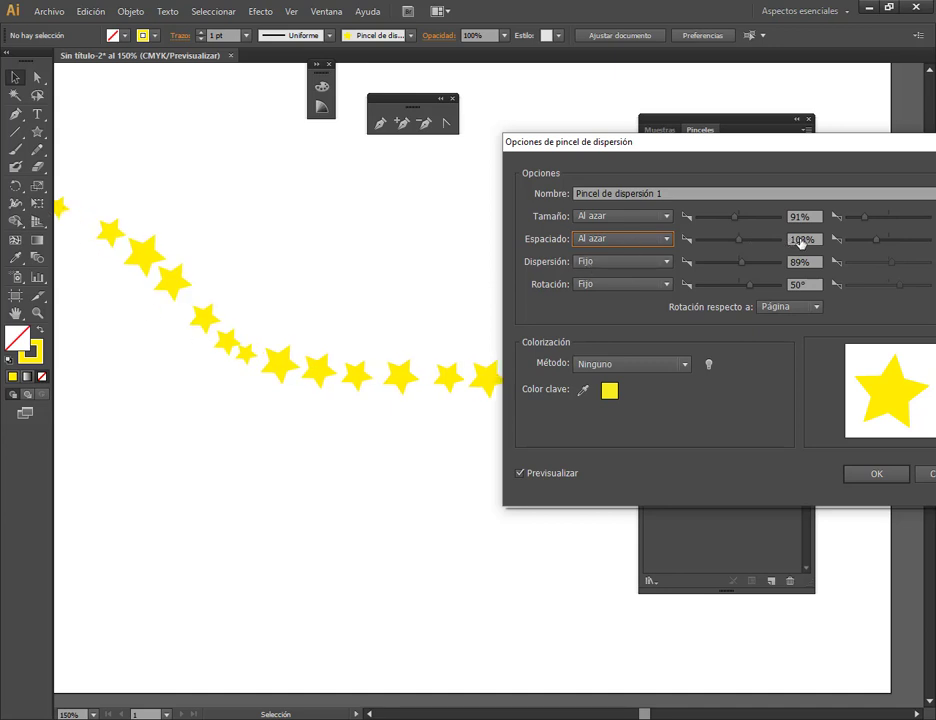
type("123")
key("Tab")
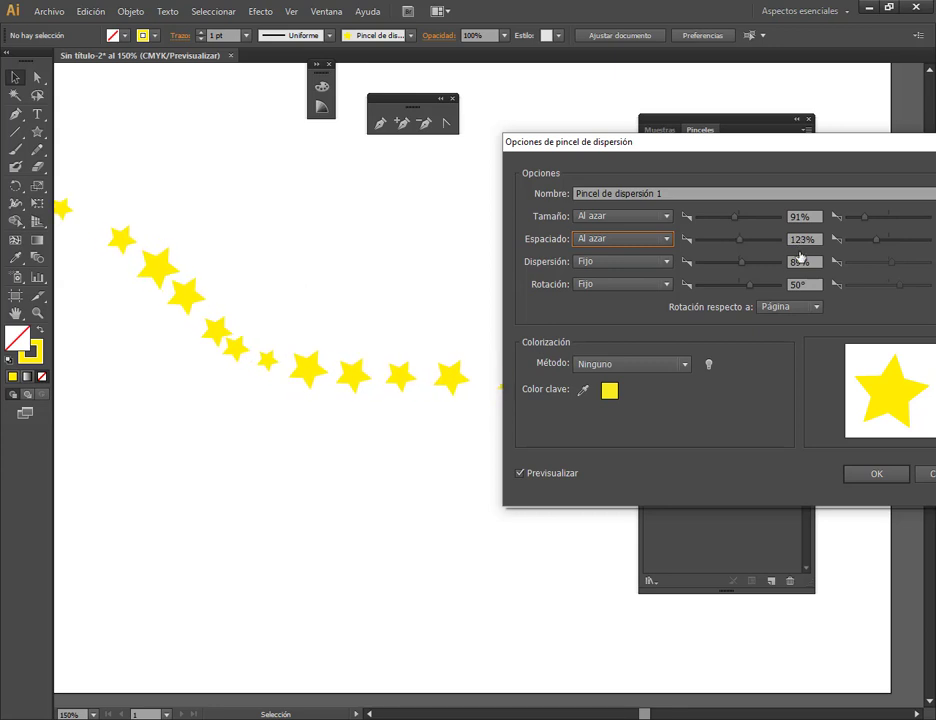
Step: Make star scatter random at 44%
left_click(631, 263)
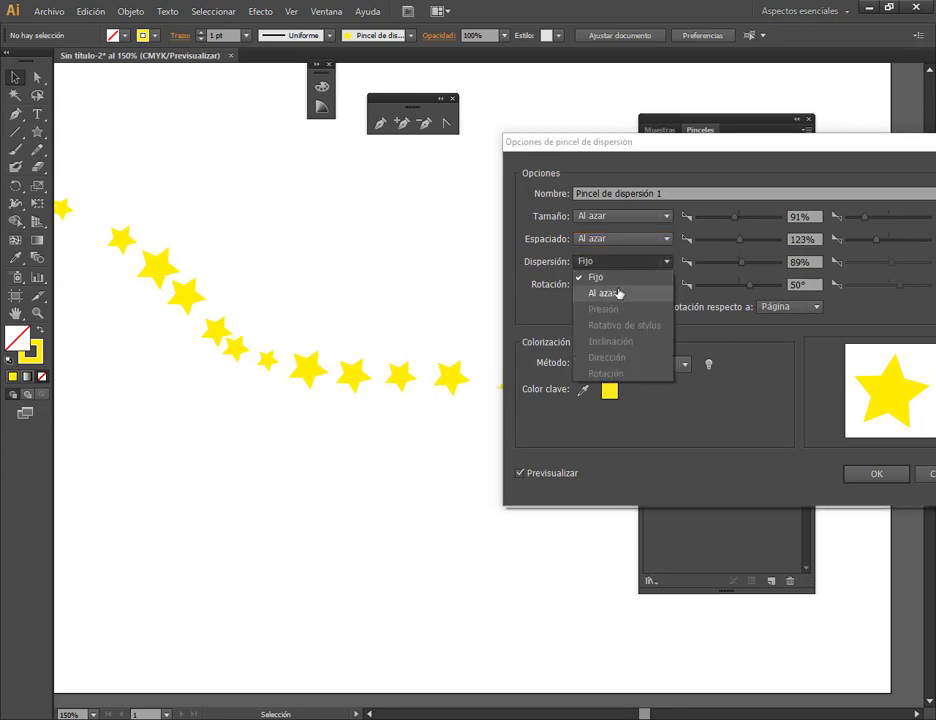
left_click(619, 294)
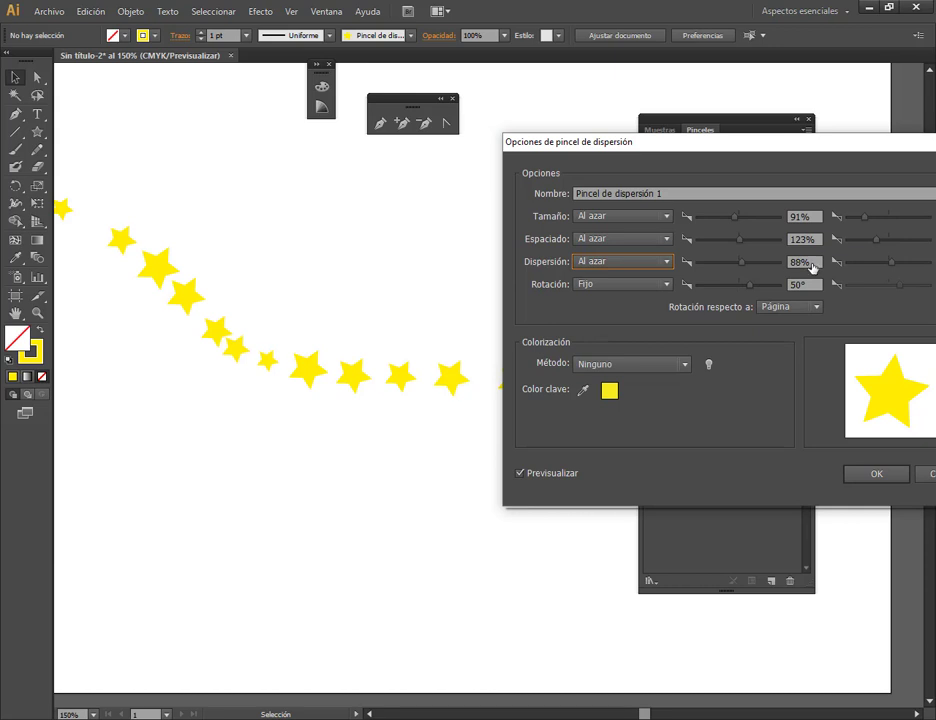
scroll(811, 267, "down", 5)
scroll(811, 267, "down", 5)
scroll(811, 267, "down", 5)
scroll(811, 267, "down", 6)
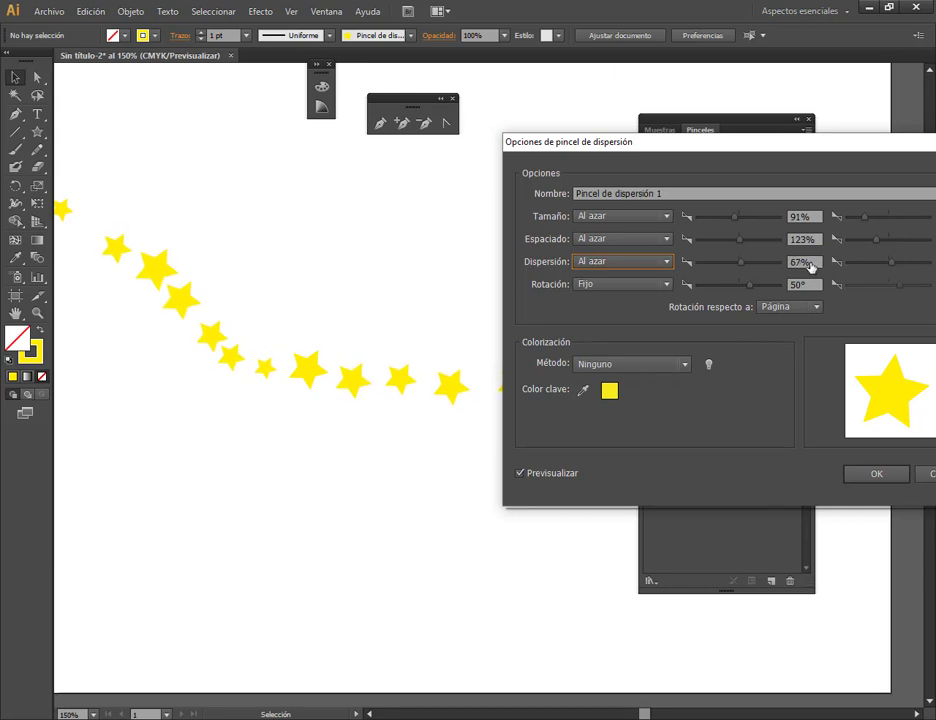
scroll(811, 267, "down", 8)
scroll(811, 267, "down", 8)
scroll(811, 267, "down", 7)
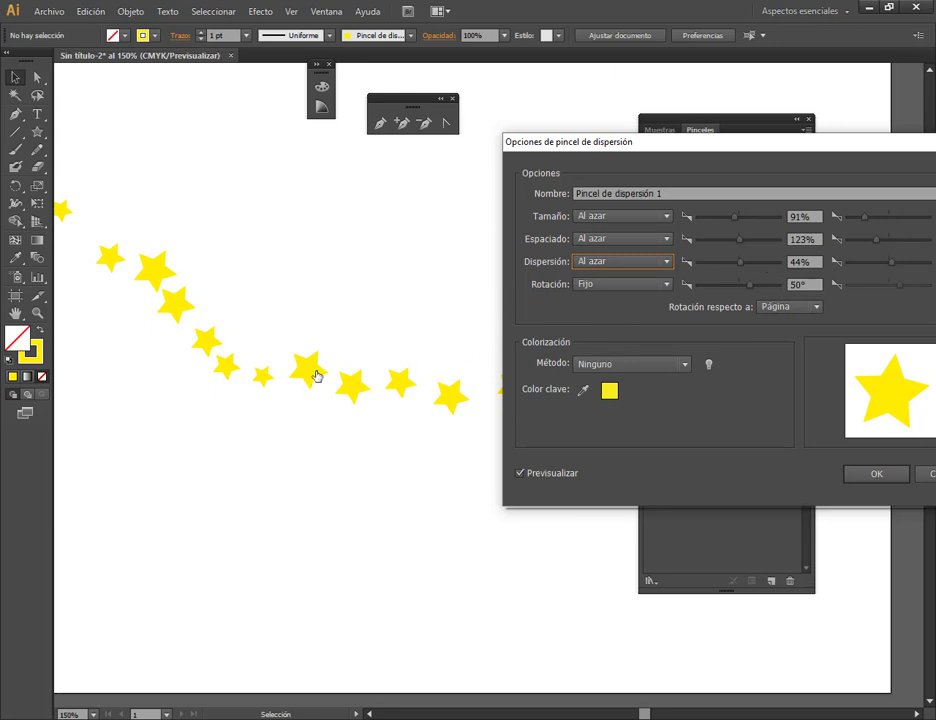
Step: Make star rotation random with a lower angle and confirm the brush settings
left_click(664, 289)
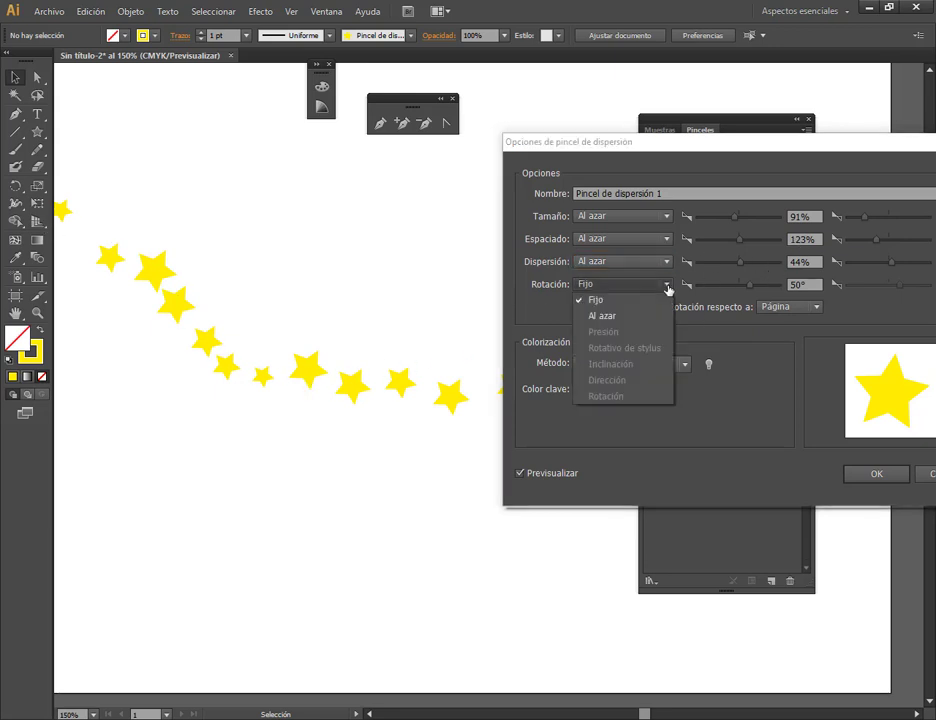
left_click(662, 318)
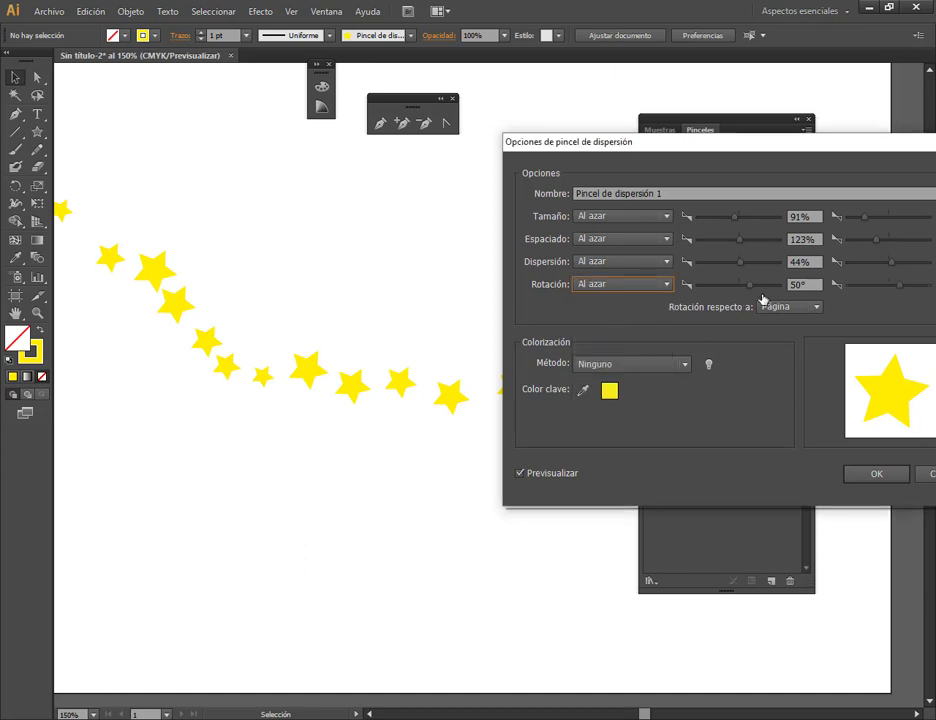
left_click_drag(753, 288, 721, 288)
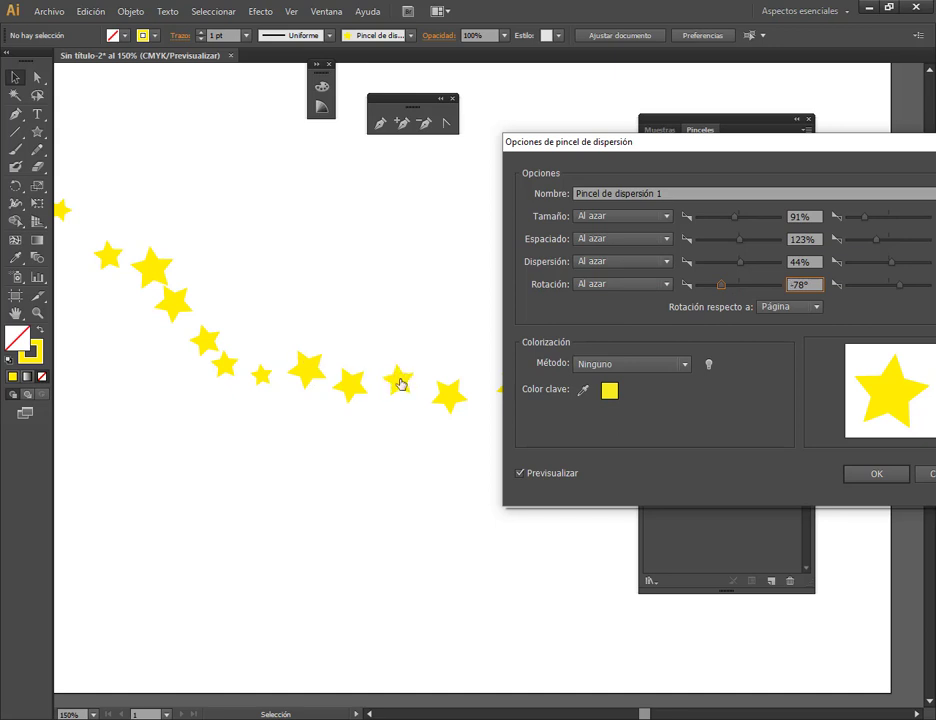
double_click(805, 286)
left_click(875, 478)
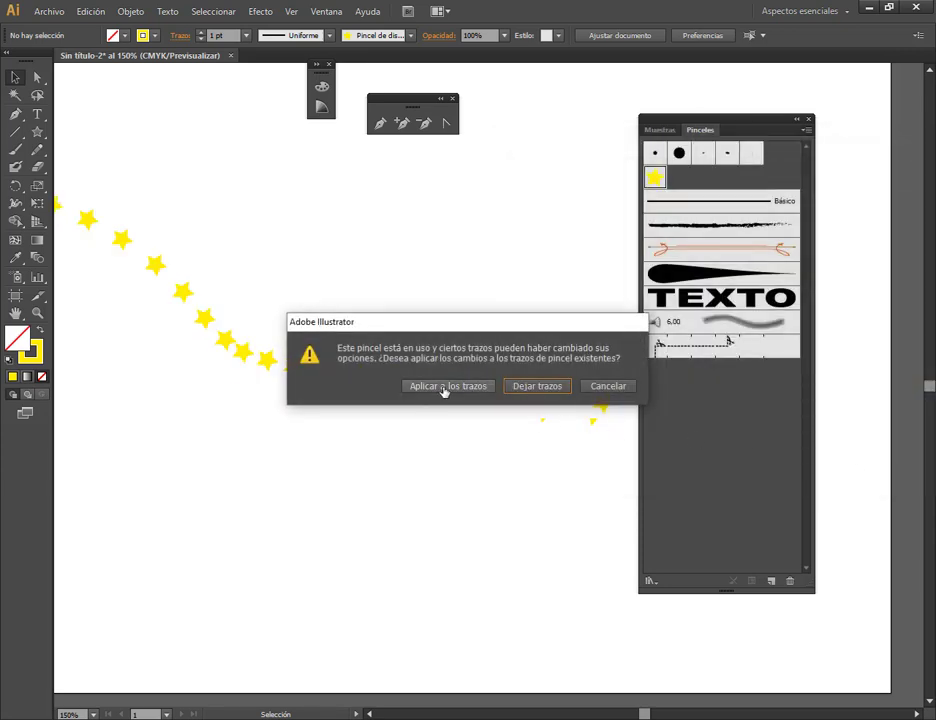
Step: Apply the updated star brush settings to the existing star stroke
left_click(444, 386)
left_click(500, 336)
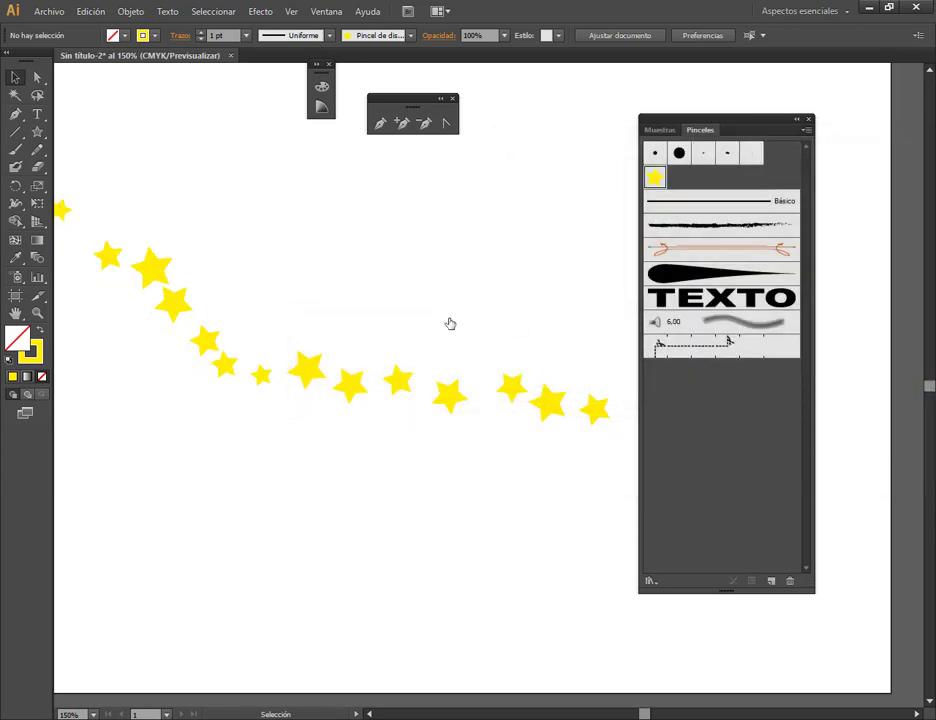
scroll(450, 323, "down", 1)
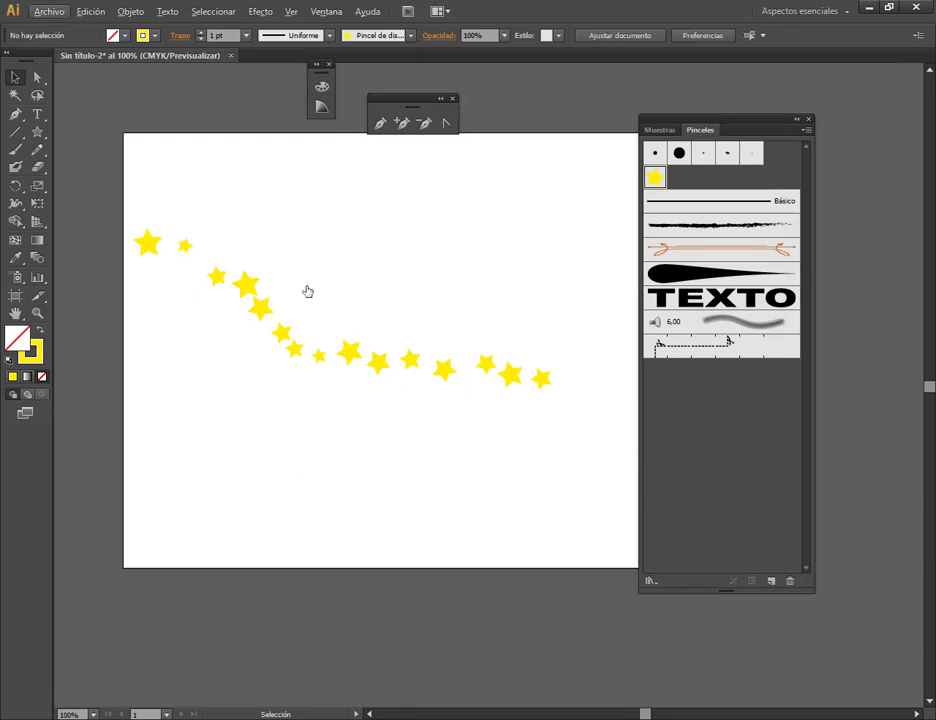
Step: Paint about nine curving star strokes across the top, sides and bottom of the artboard
left_click(15, 149)
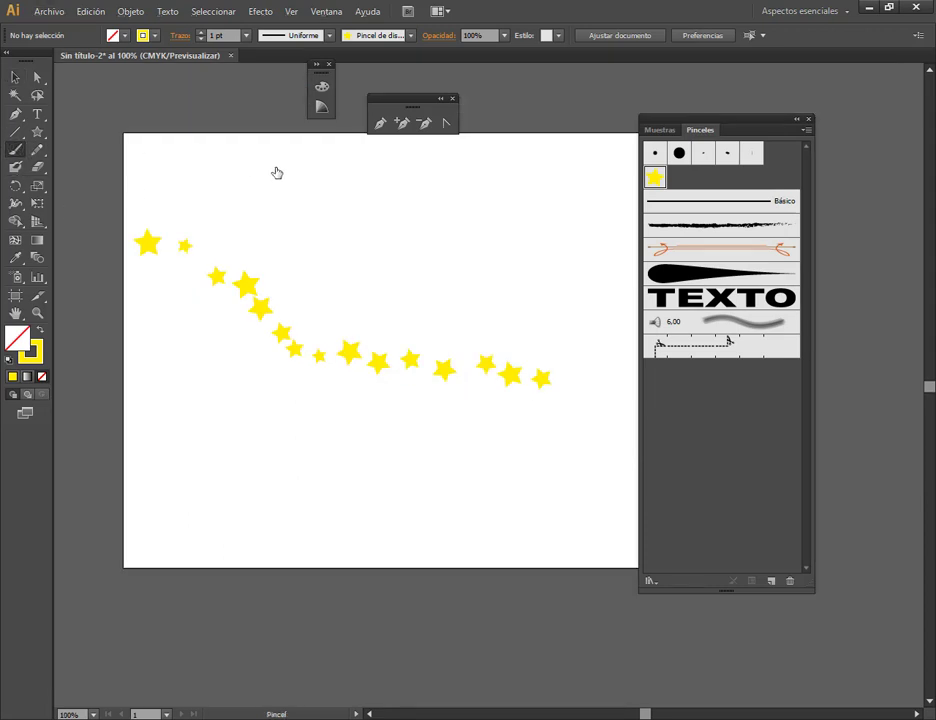
left_click_drag(291, 168, 430, 207)
mouse_move(574, 186)
left_mouse_down()
mouse_move(583, 261)
mouse_move(613, 317)
left_mouse_up()
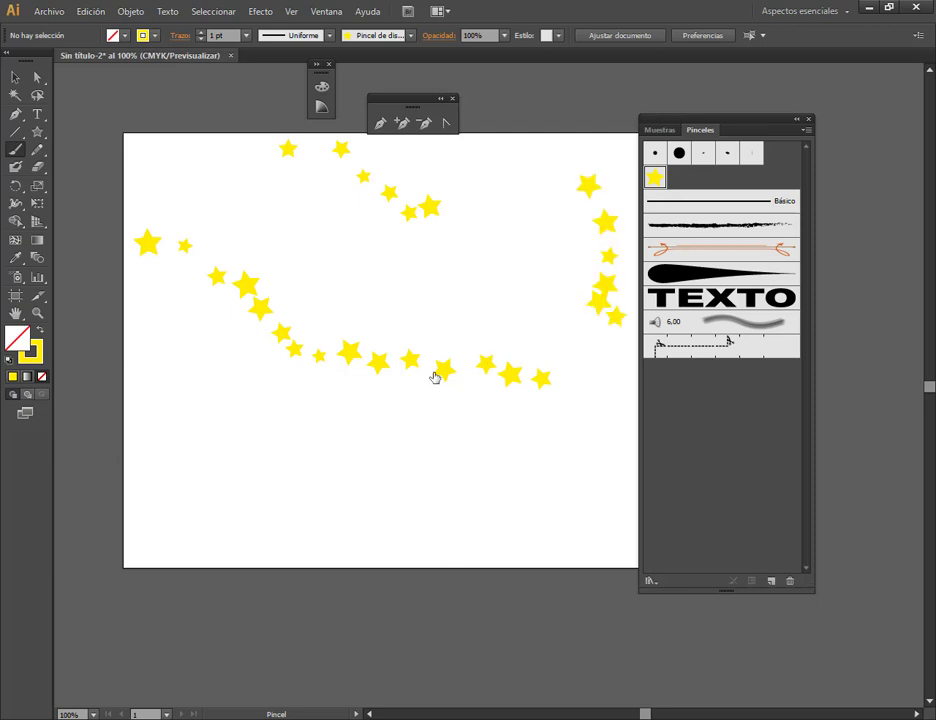
mouse_move(184, 436)
left_mouse_down()
mouse_move(430, 488)
mouse_move(460, 469)
left_mouse_up()
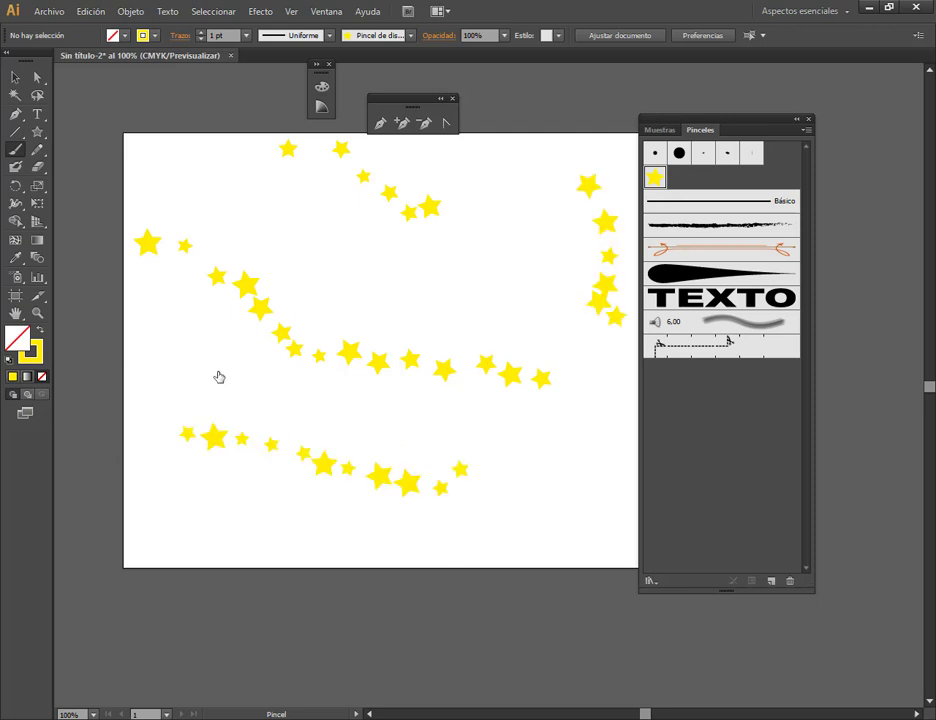
left_click_drag(219, 377, 243, 524)
left_click_drag(335, 493, 510, 548)
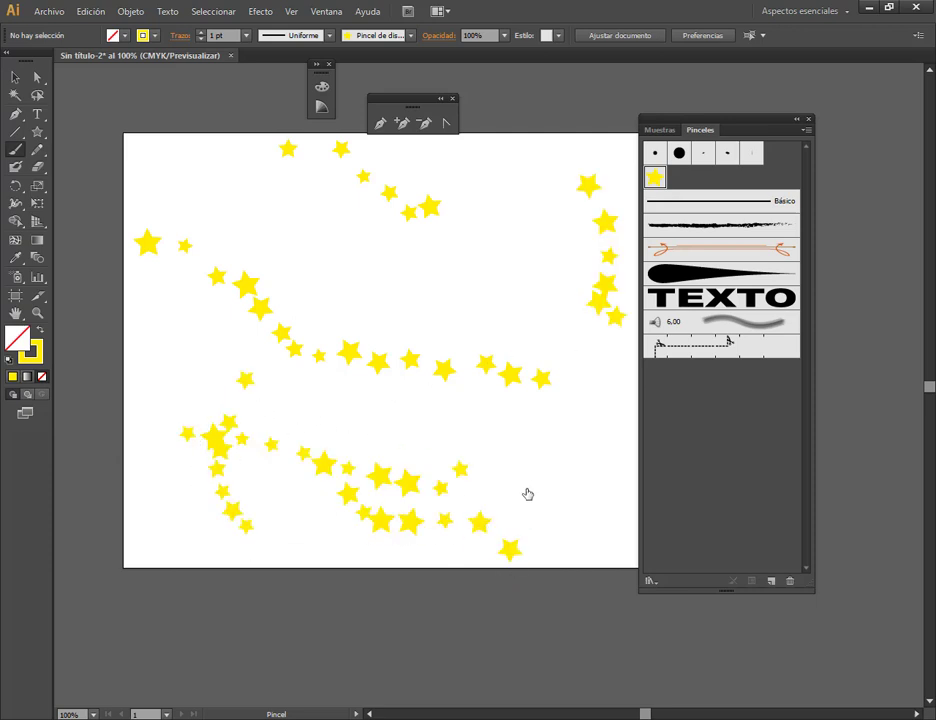
left_click_drag(562, 490, 460, 288)
mouse_move(520, 184)
left_mouse_down()
mouse_move(540, 214)
mouse_move(545, 255)
left_mouse_up()
left_click_drag(211, 187, 382, 256)
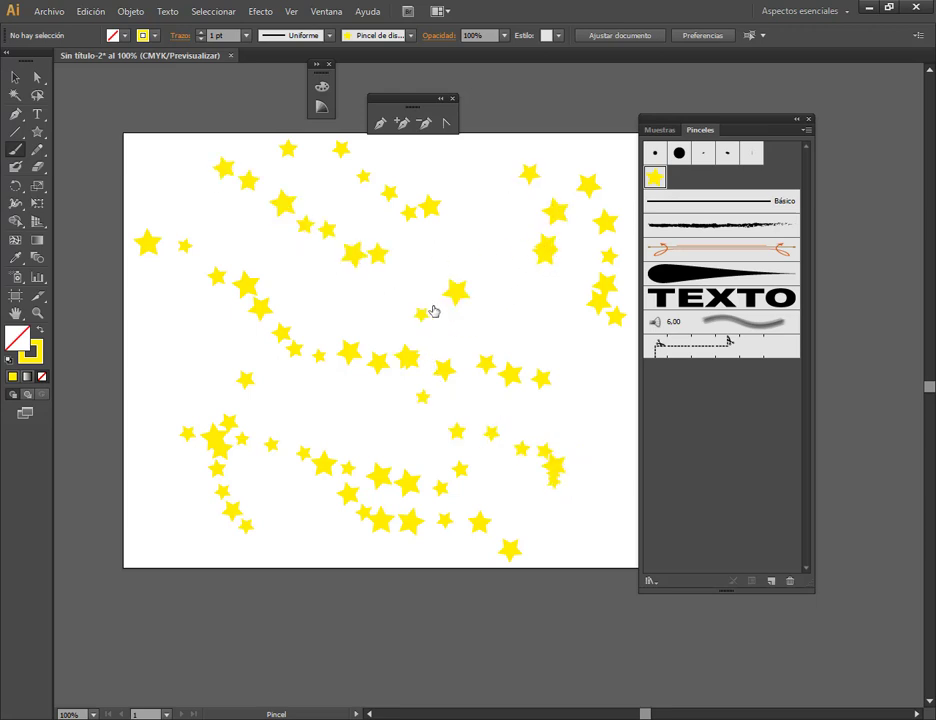
left_click_drag(512, 309, 621, 499)
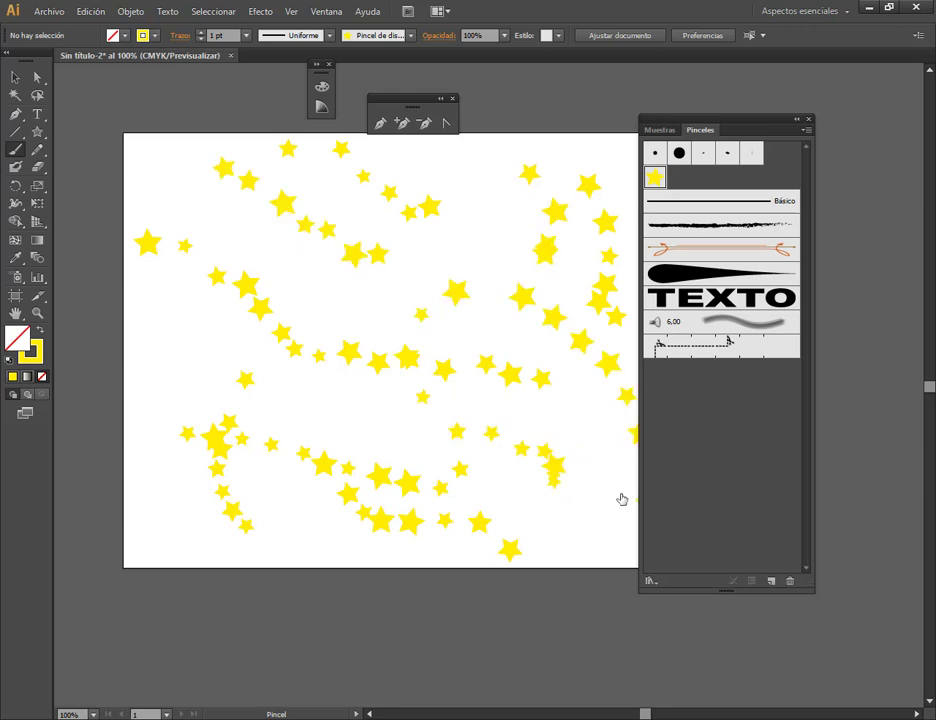
Step: Marquee-select every star stroke on the artboard and delete them
left_click(15, 77)
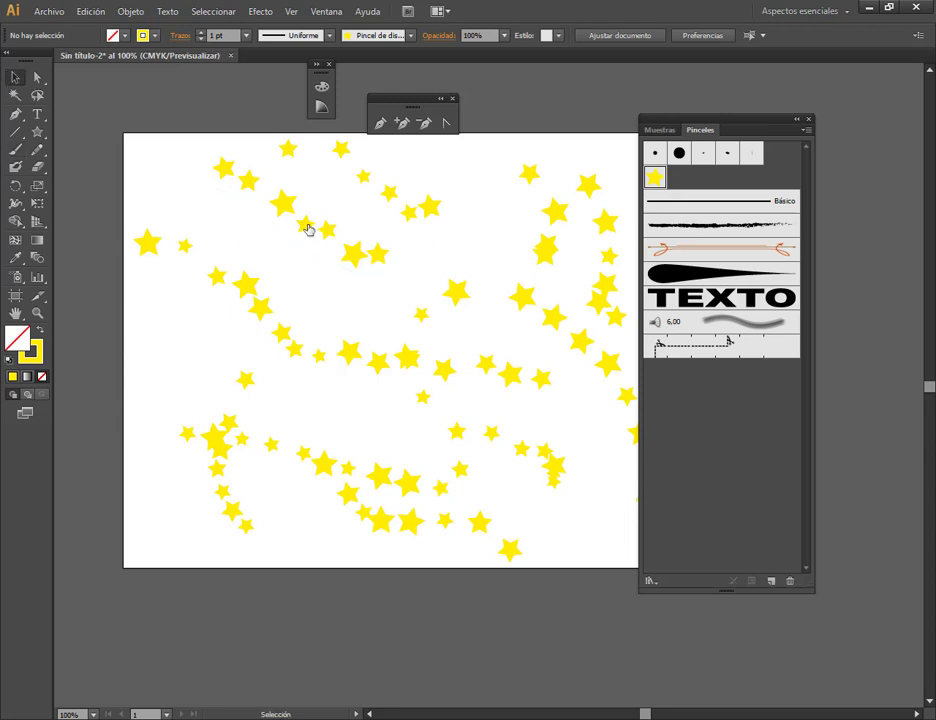
left_click(233, 198)
left_click(233, 198)
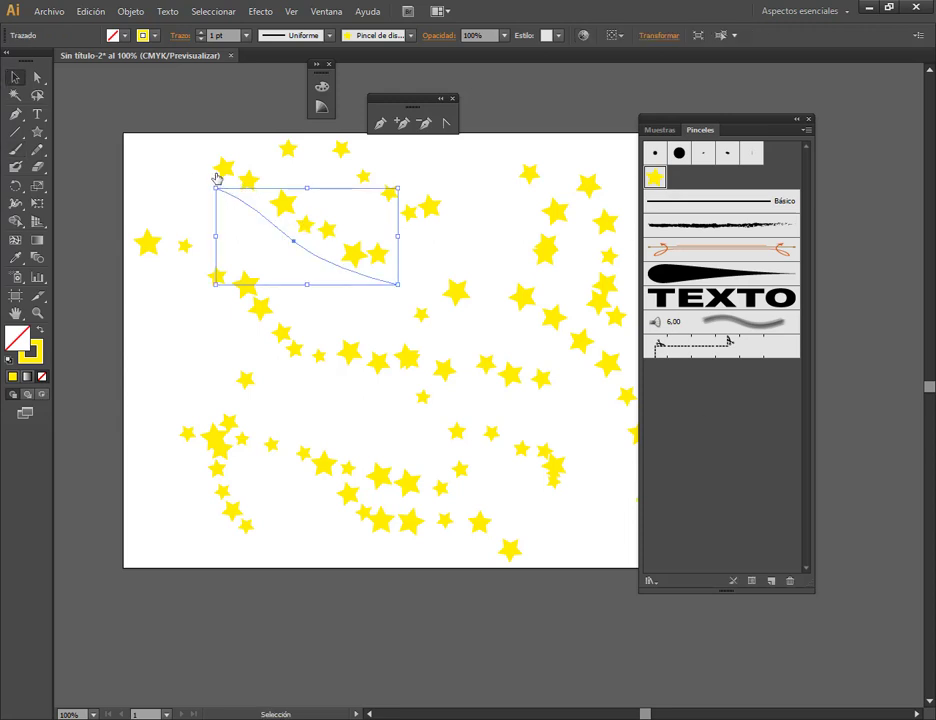
left_click_drag(361, 262, 328, 258)
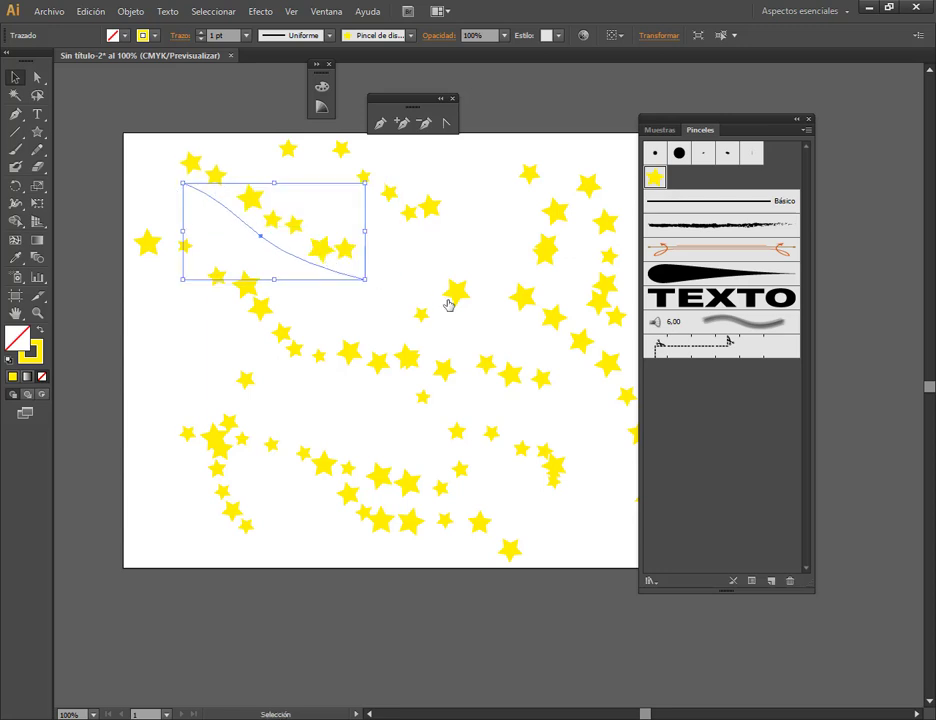
left_click_drag(158, 150, 648, 598)
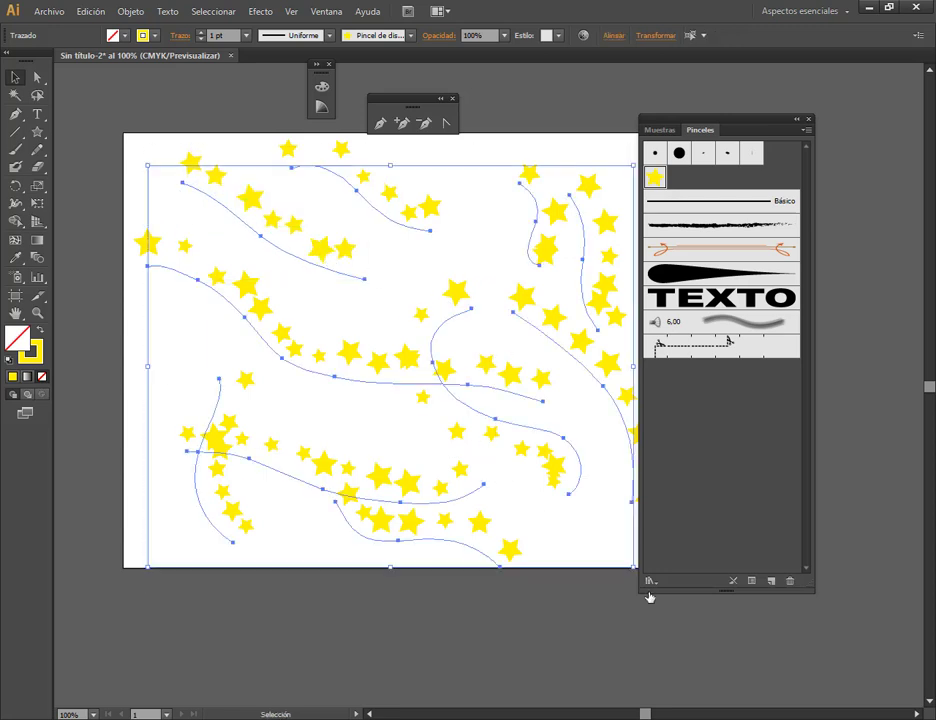
key("Delete")
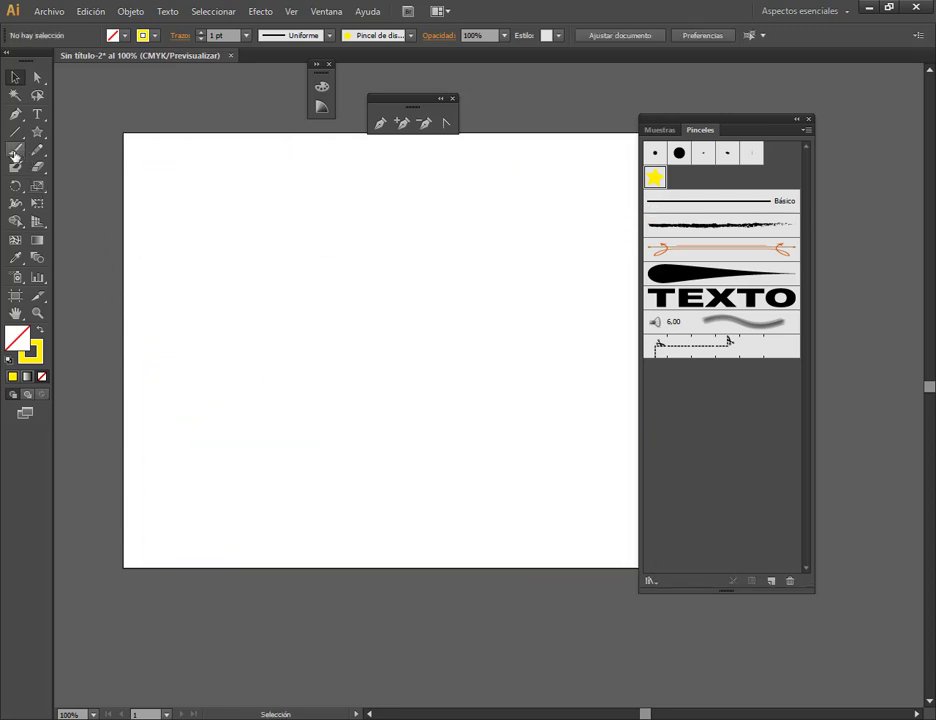
Step: Paint one S-shaped star stroke from the upper left and give it an orange stroke
left_click(15, 149)
left_click_drag(172, 201, 368, 372)
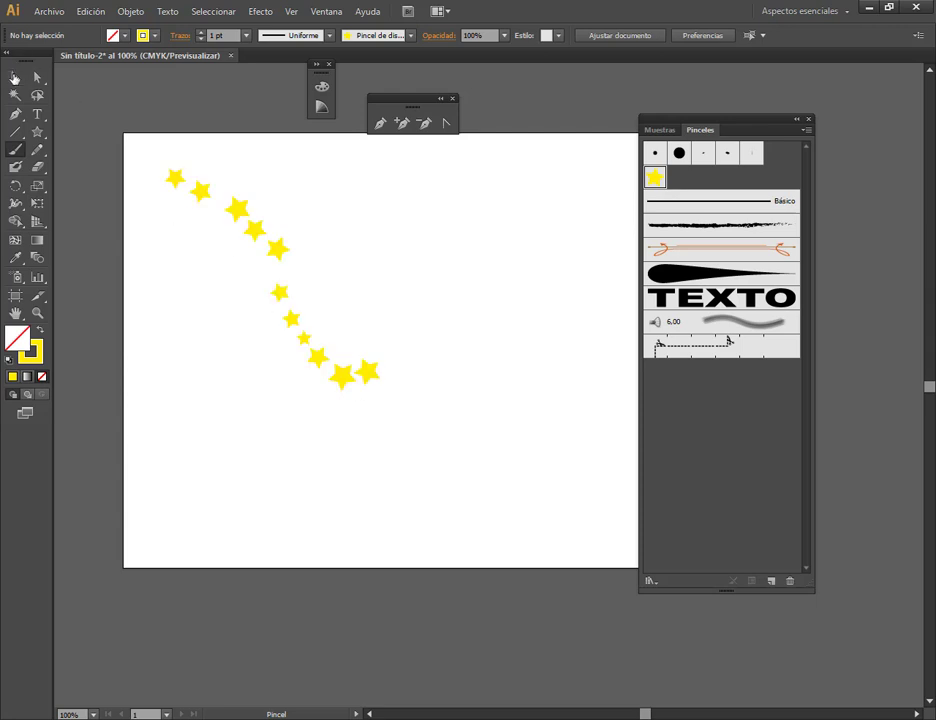
left_click(15, 77)
left_click(253, 228)
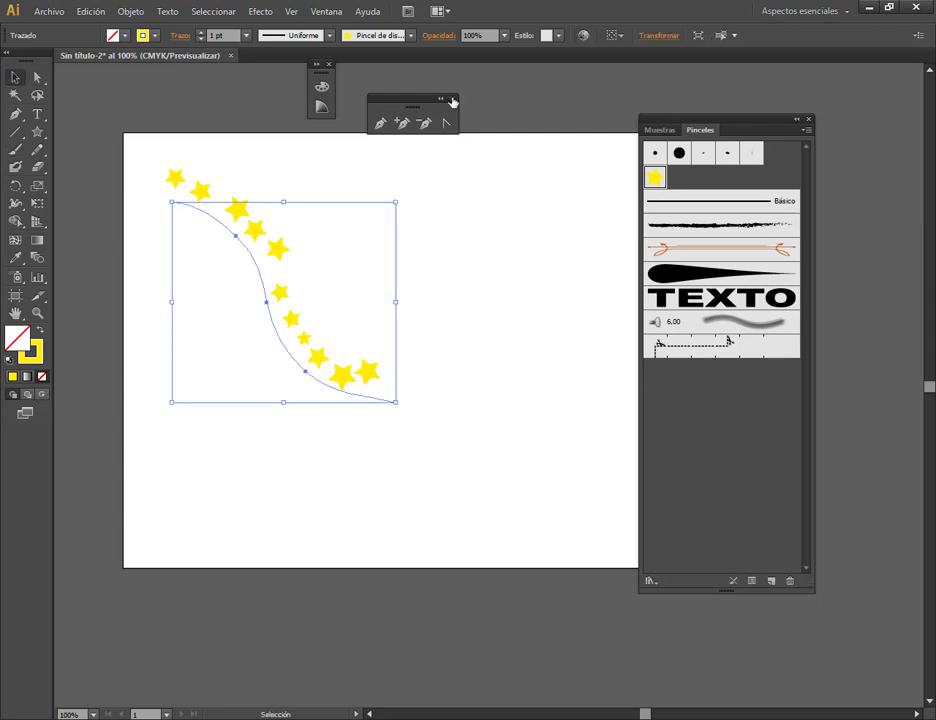
left_click(152, 36)
Step: Set the star brush's colorization method to Matices and apply it to the existing stroke
double_click(654, 177)
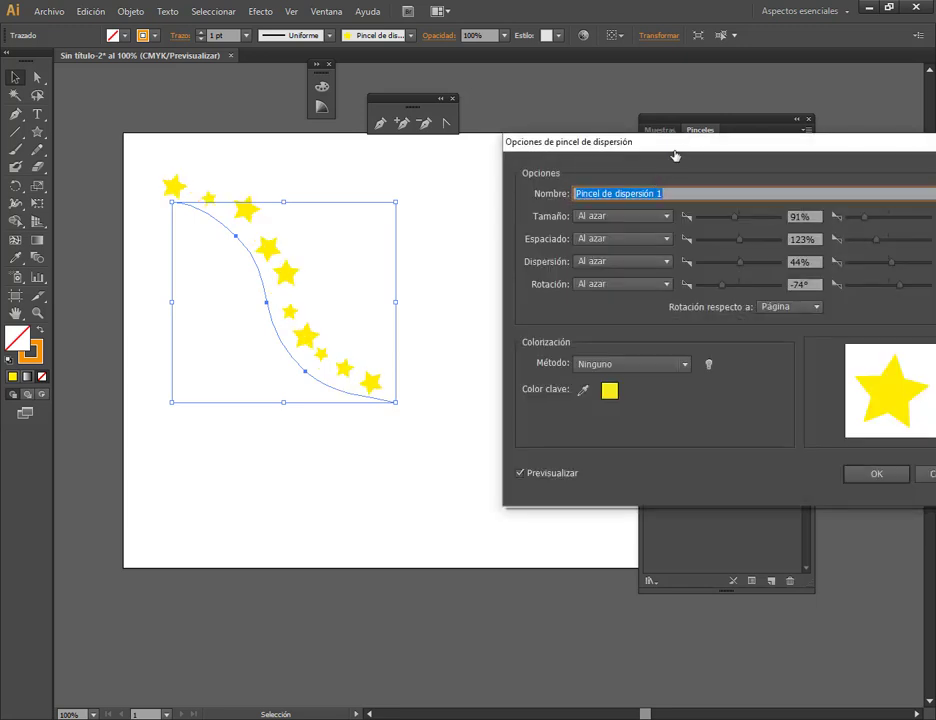
left_click_drag(675, 155, 580, 117)
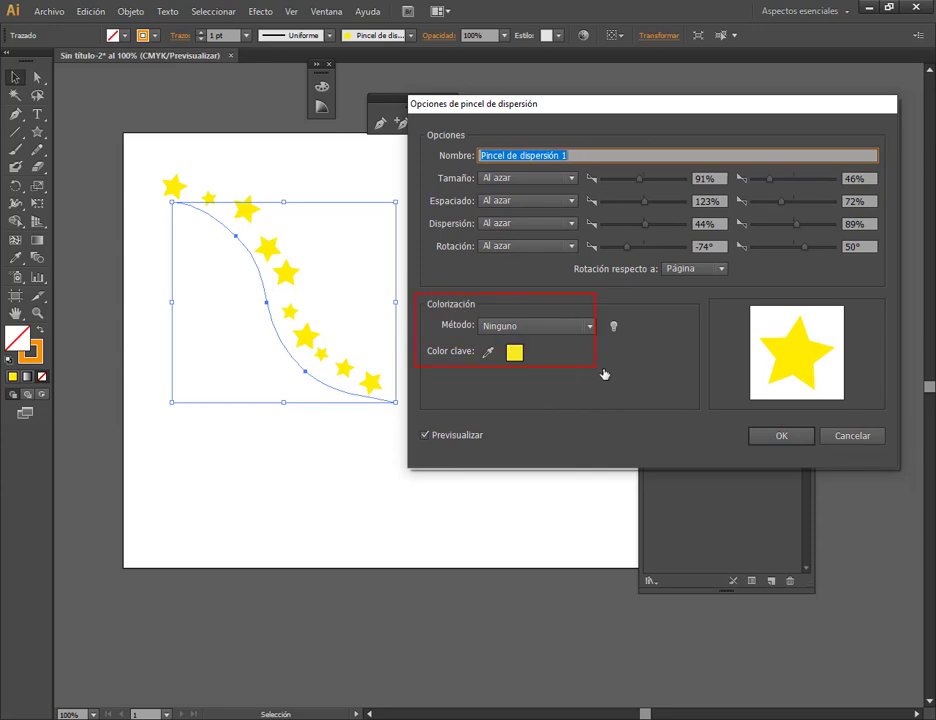
left_click(528, 327)
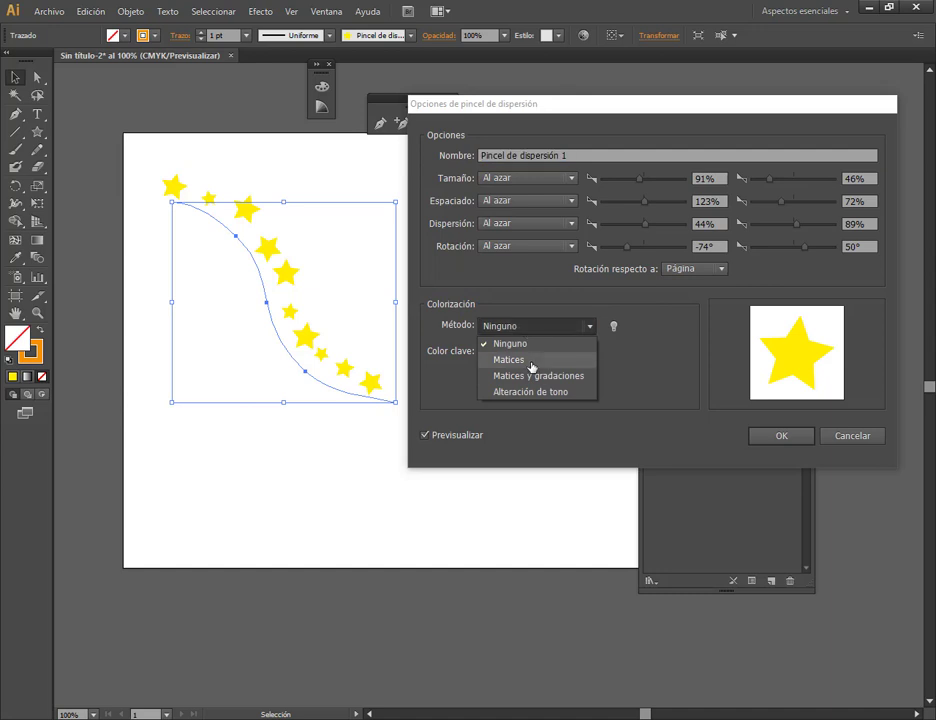
left_click(532, 360)
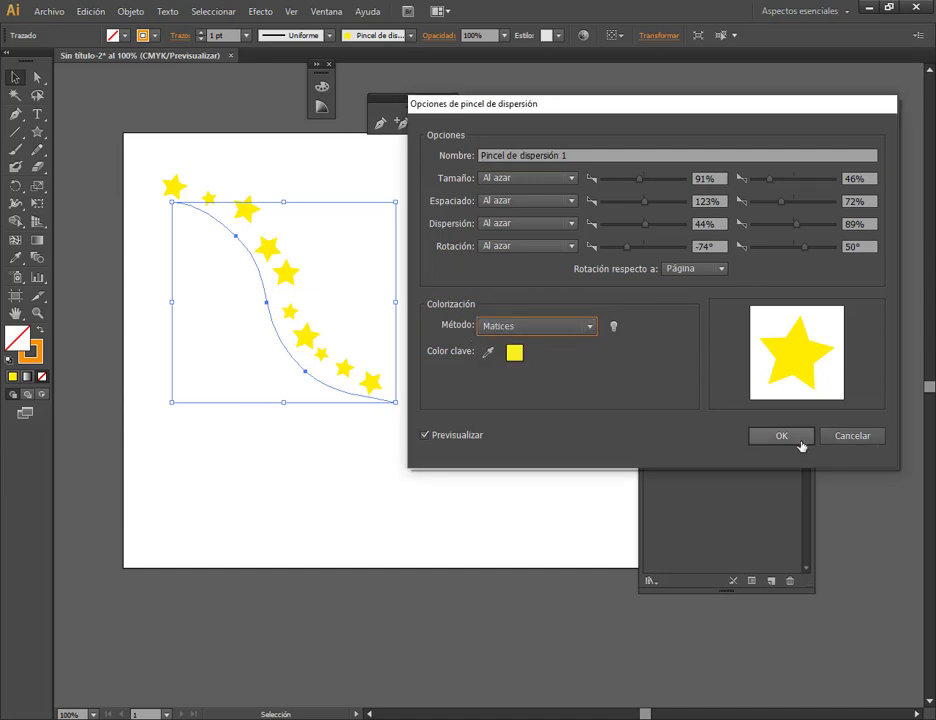
left_click(748, 440)
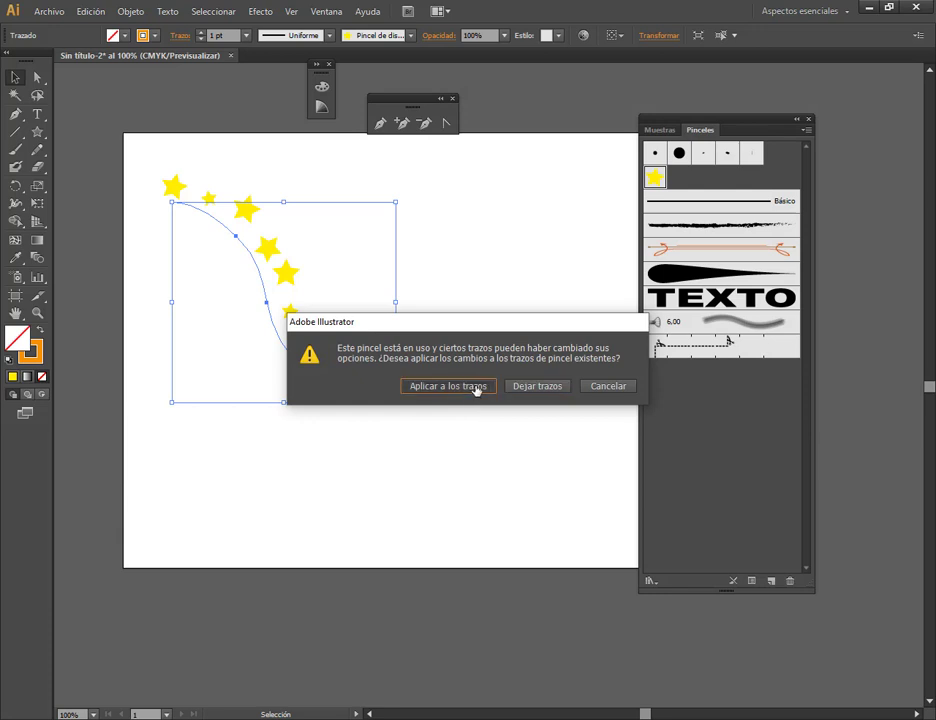
left_click(430, 386)
left_click(262, 254)
Step: Try red and then light blue as the star path's stroke colour
left_click(256, 215)
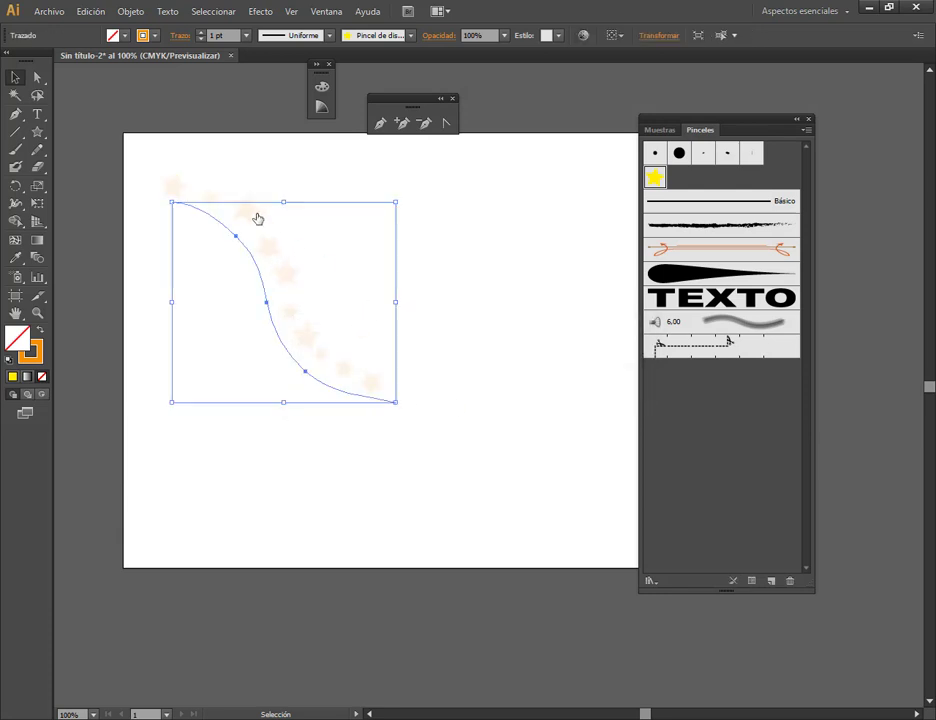
left_click(154, 36)
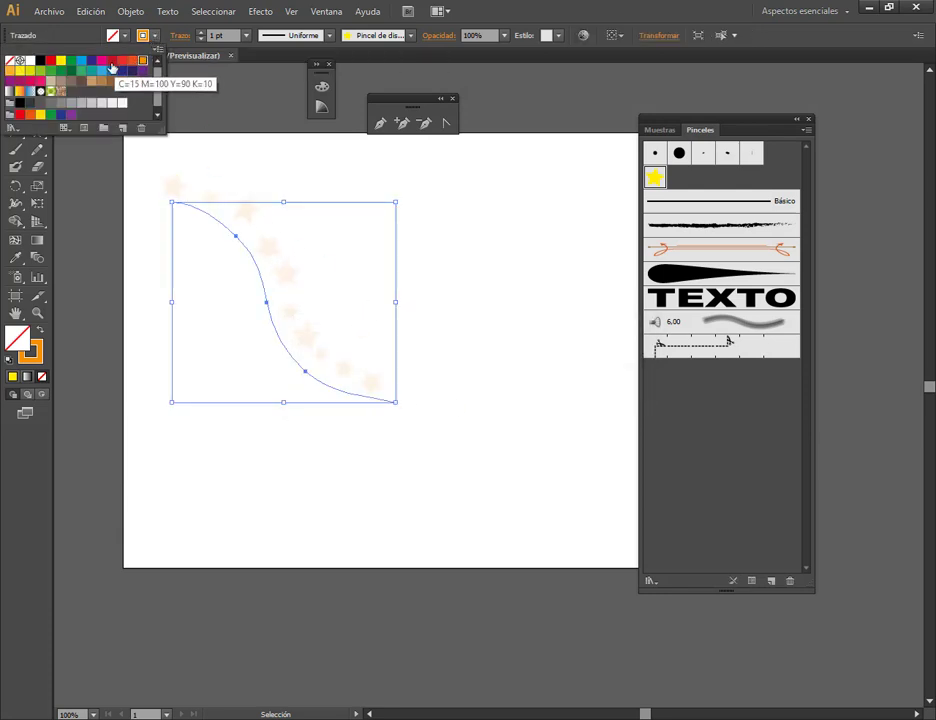
left_click(112, 60)
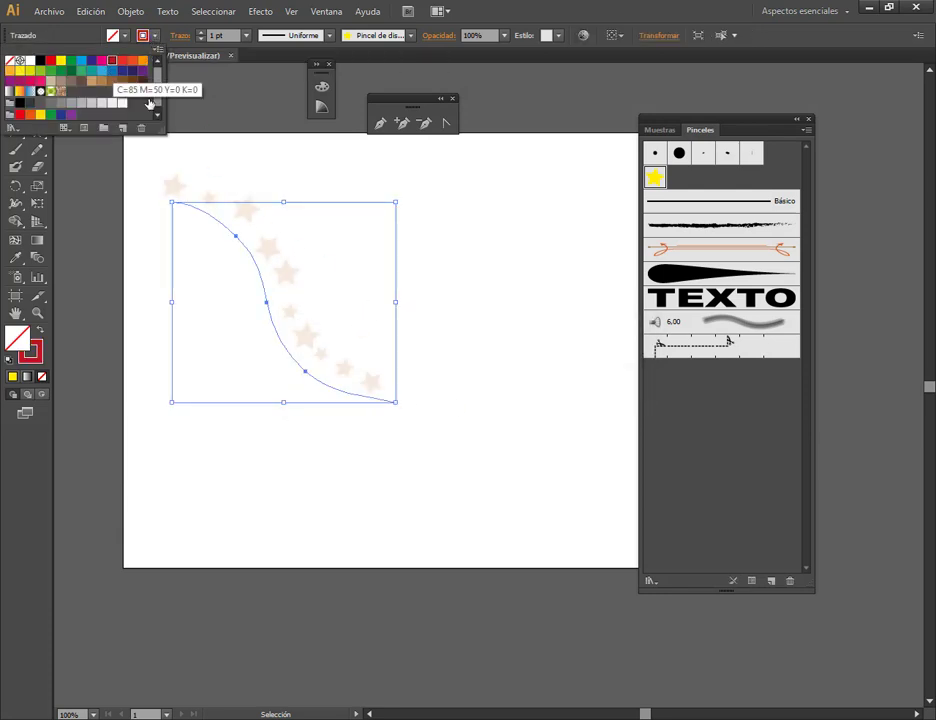
left_click(81, 60)
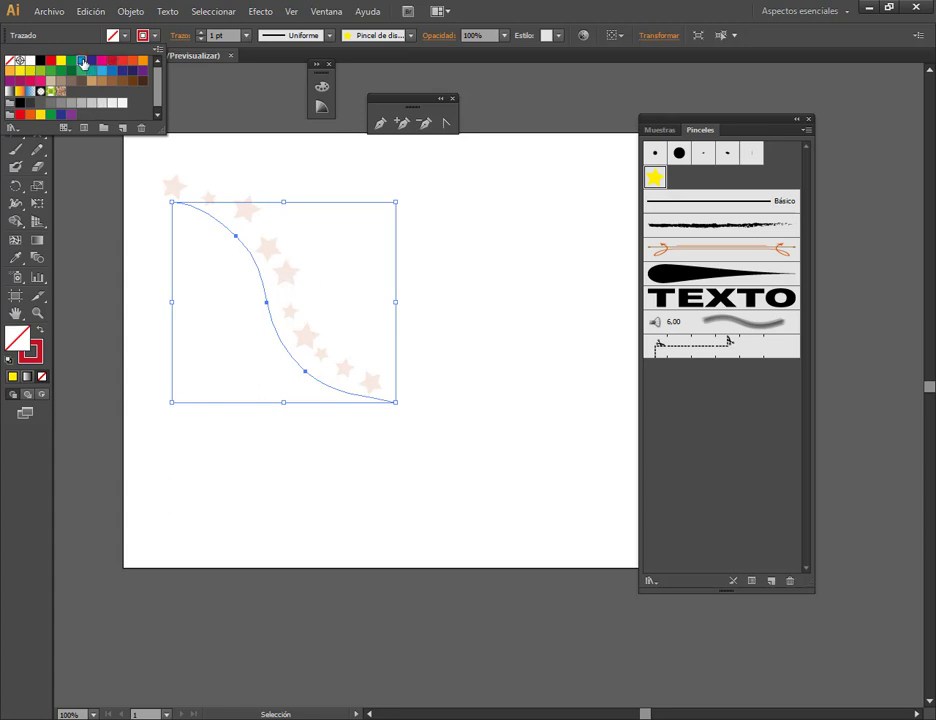
Step: Switch the star brush colorization to Matices y gradaciones and apply it to existing strokes
double_click(654, 177)
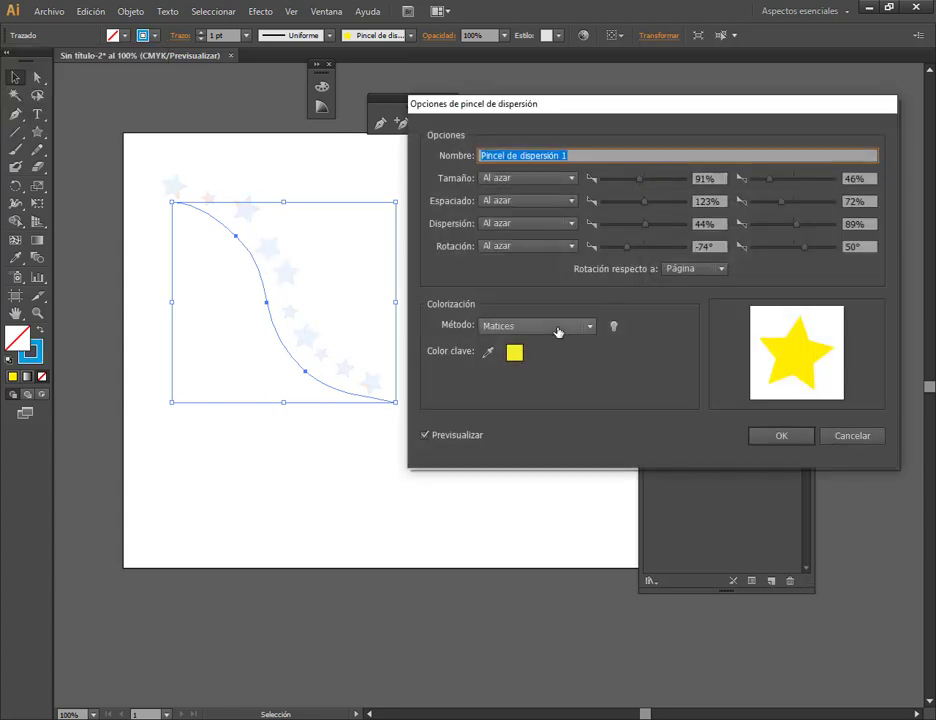
left_click(558, 328)
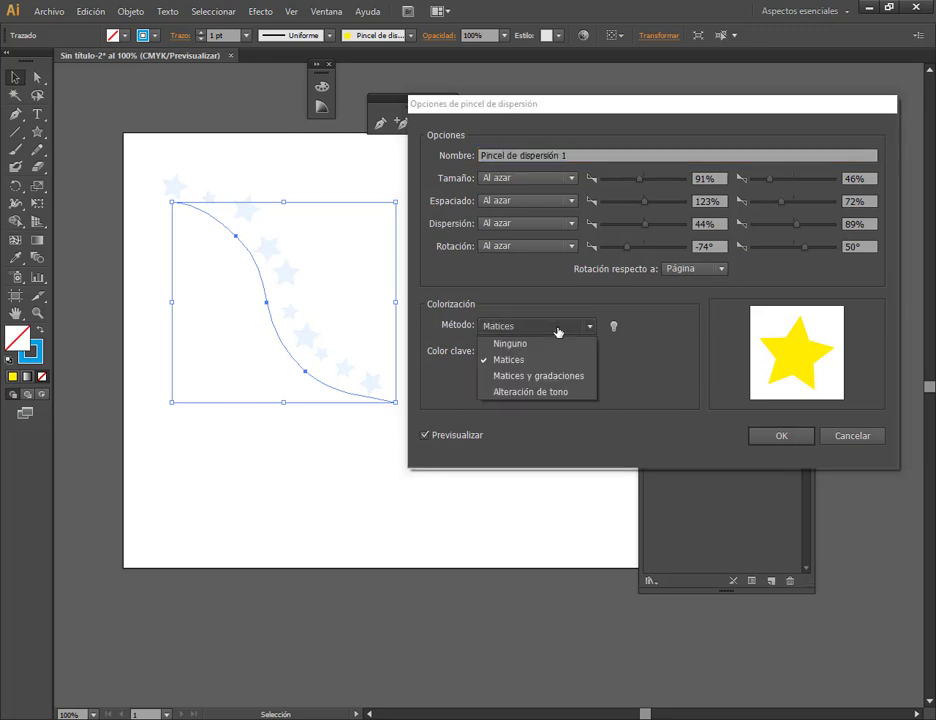
left_click(528, 378)
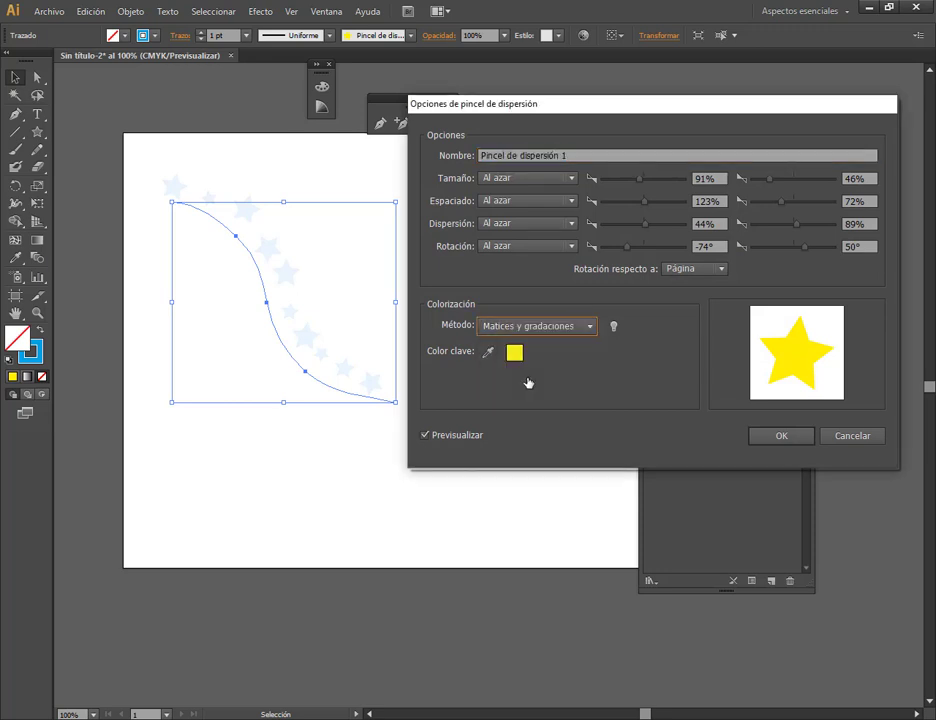
left_click(779, 438)
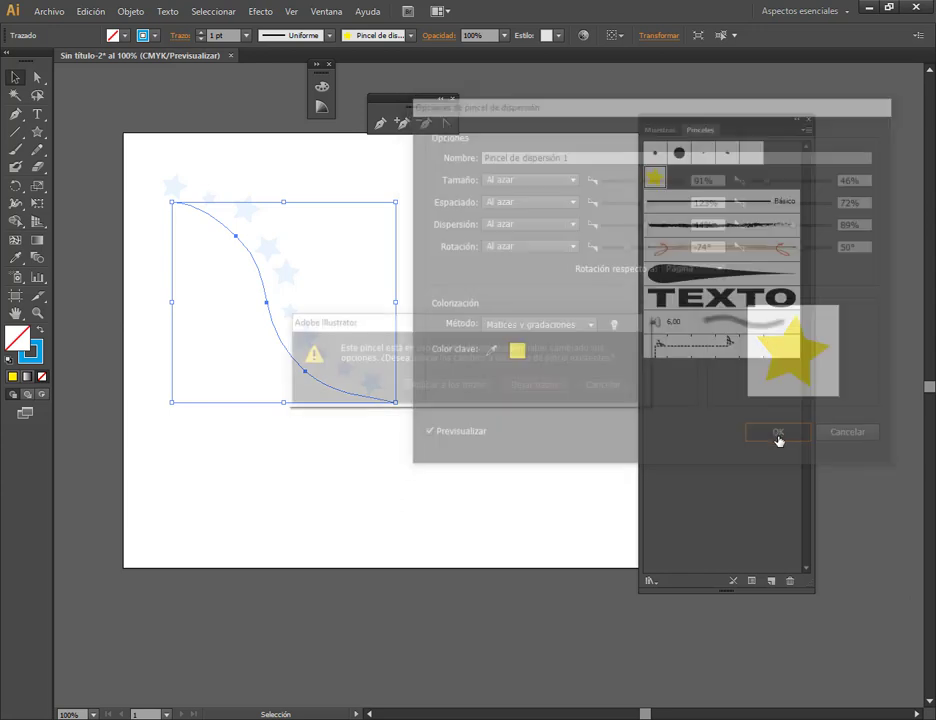
left_click(447, 387)
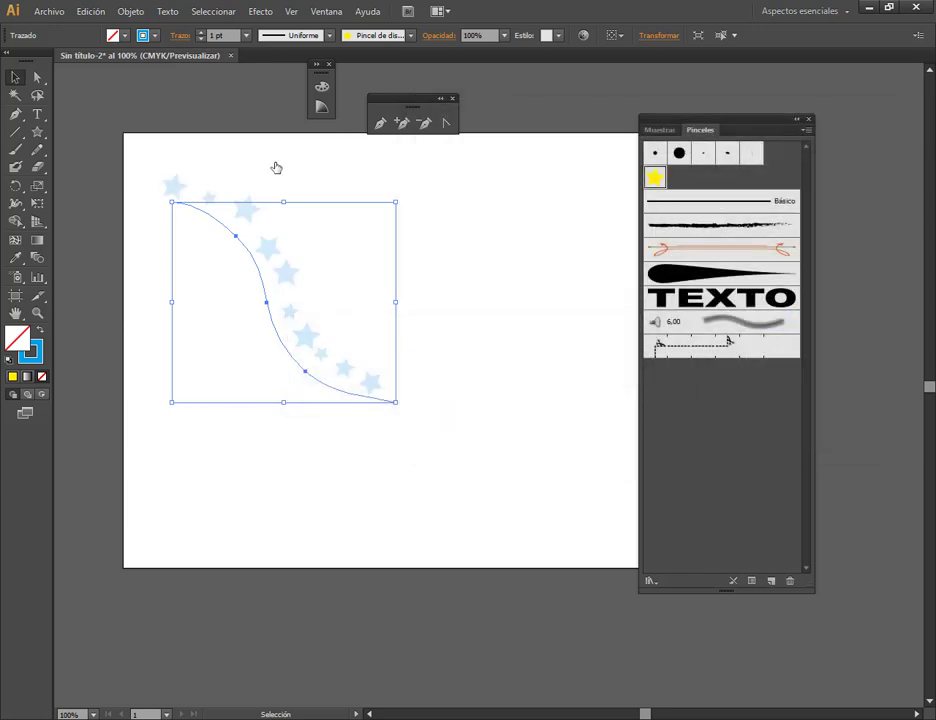
Step: Make the stroke dark red, zoom in, and shift the star path down and right
left_click(155, 37)
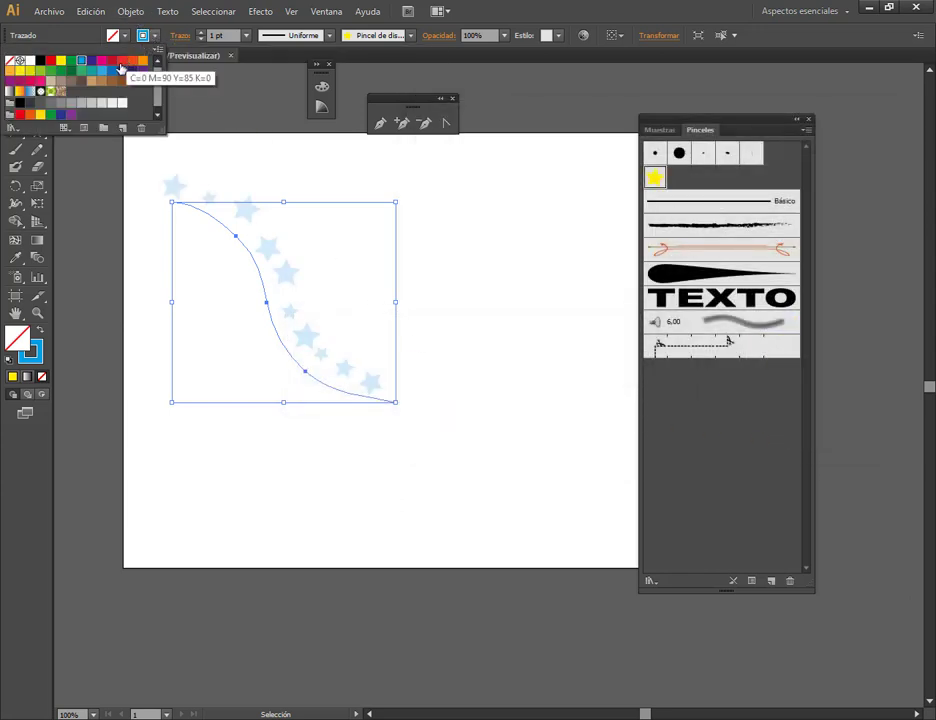
left_click(112, 60)
key("Escape")
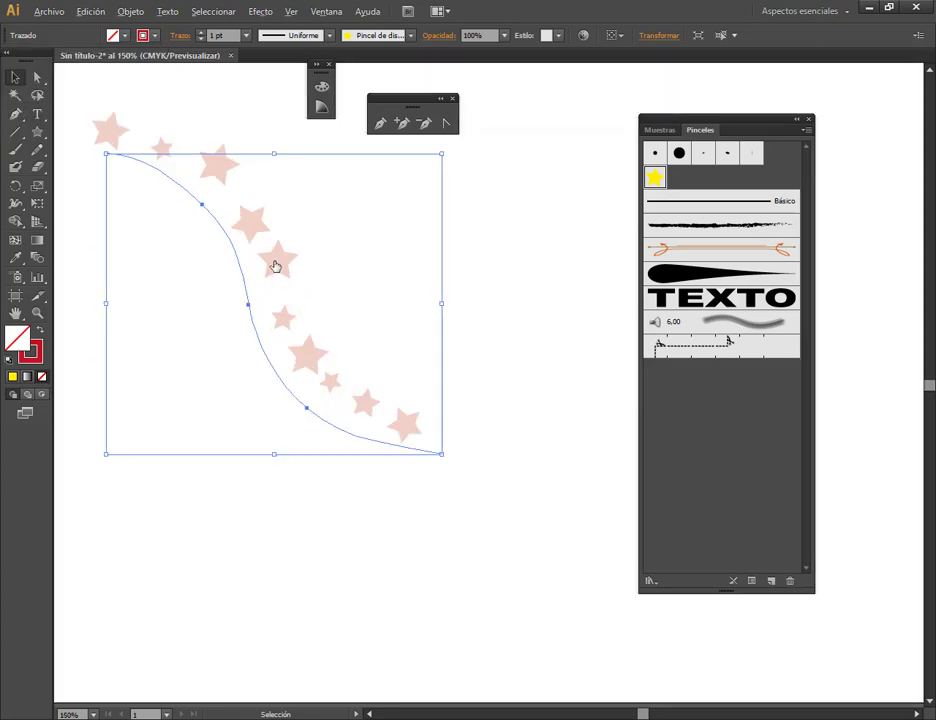
key("ctrl+plus")
left_click_drag(274, 265, 318, 380)
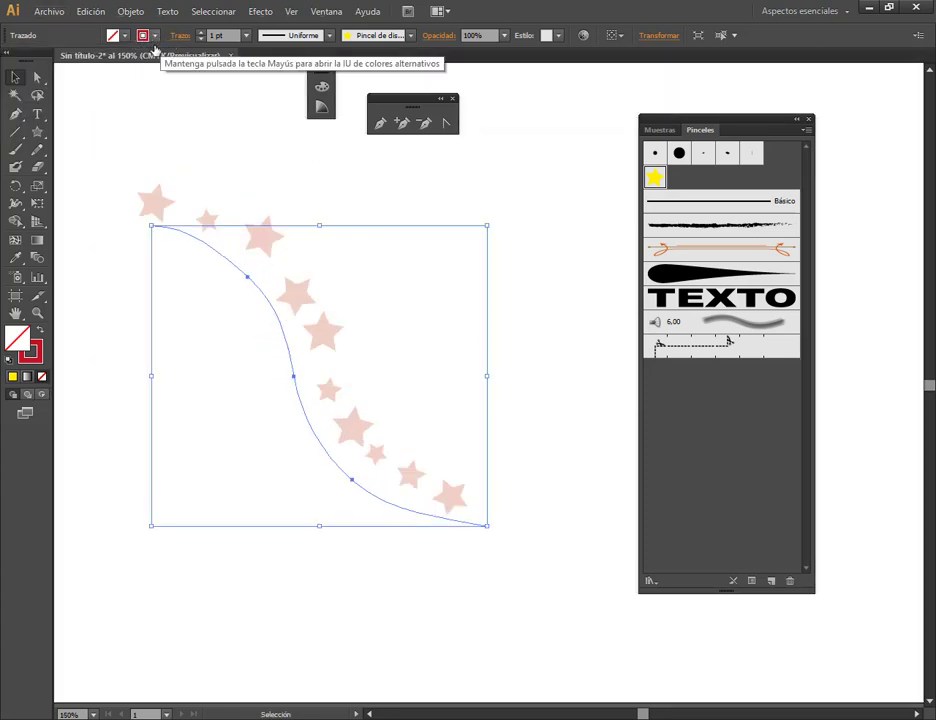
Step: Change the star brush's colorization method to Alteración de tono
double_click(655, 177)
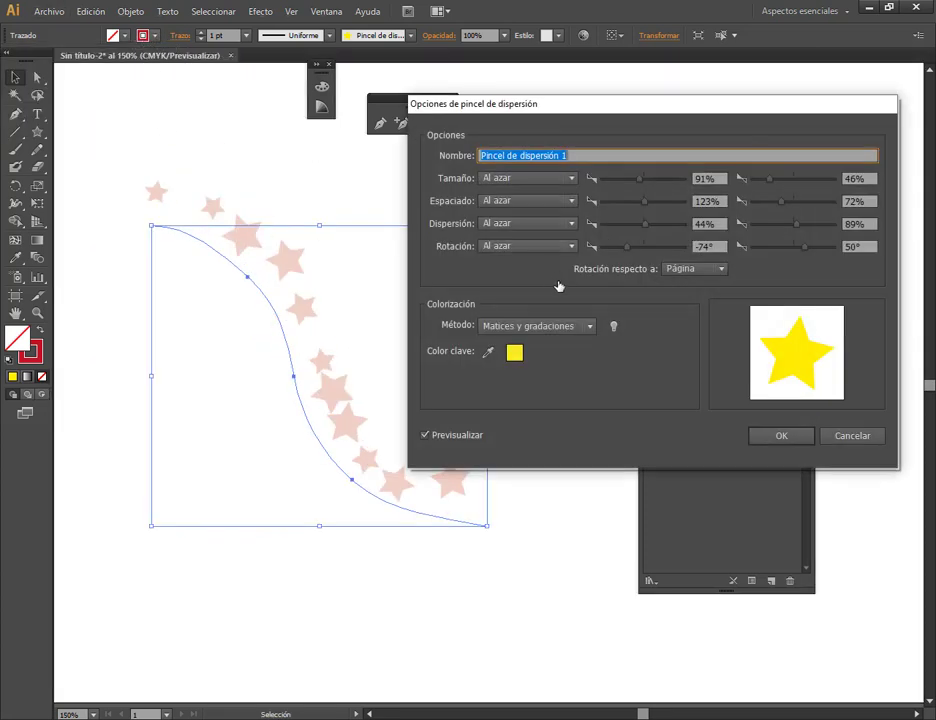
left_click(560, 326)
left_click(537, 391)
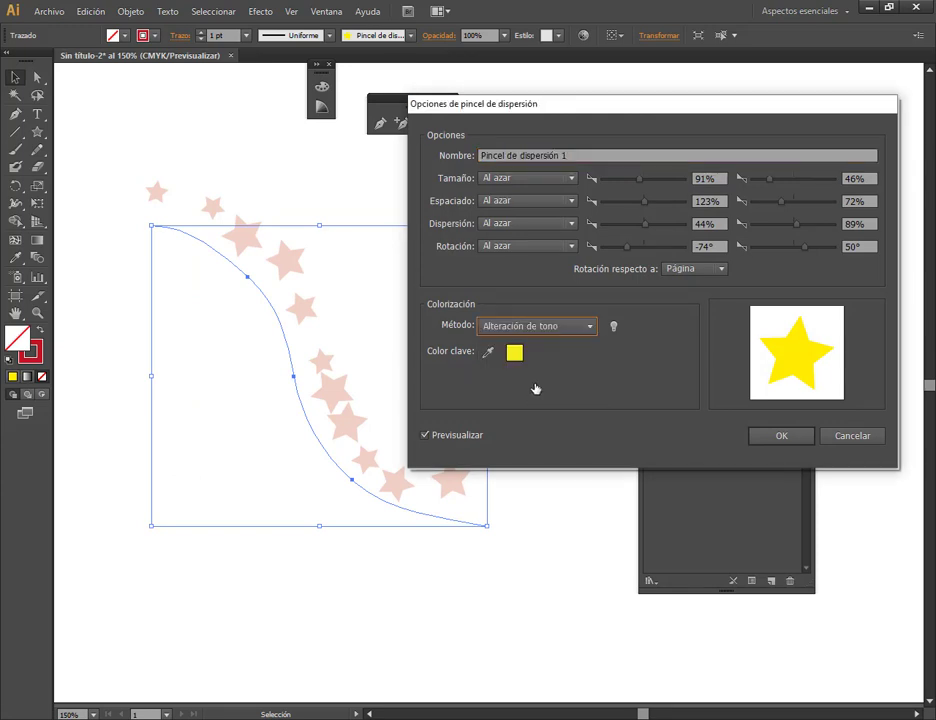
left_click(794, 441)
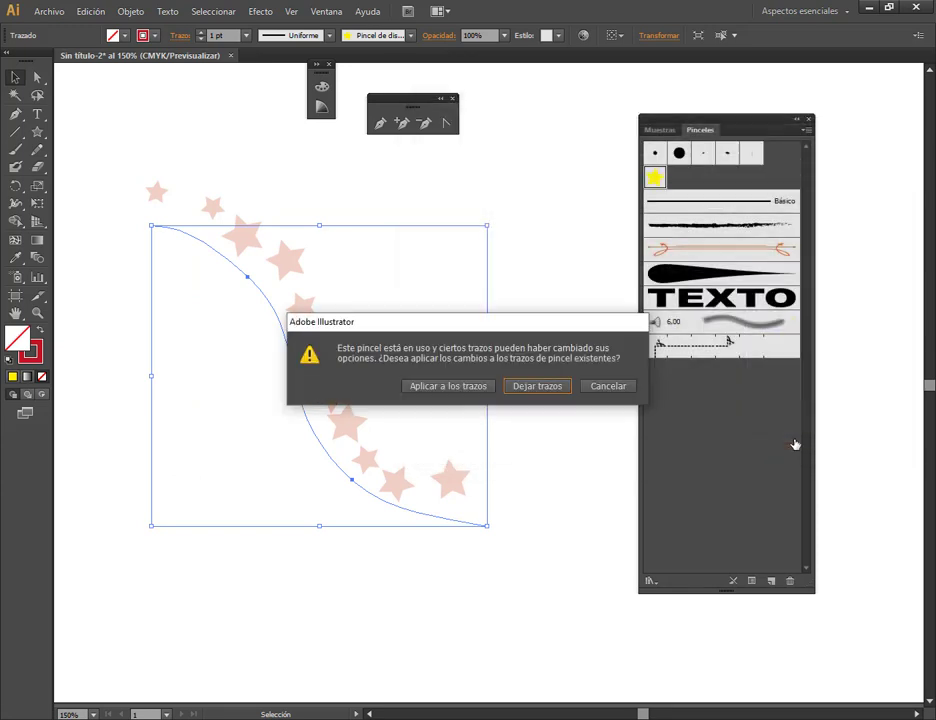
Step: Try orange, then set the stars' stroke colour to green and reopen the star brush settings
left_click(143, 35)
left_click(143, 62)
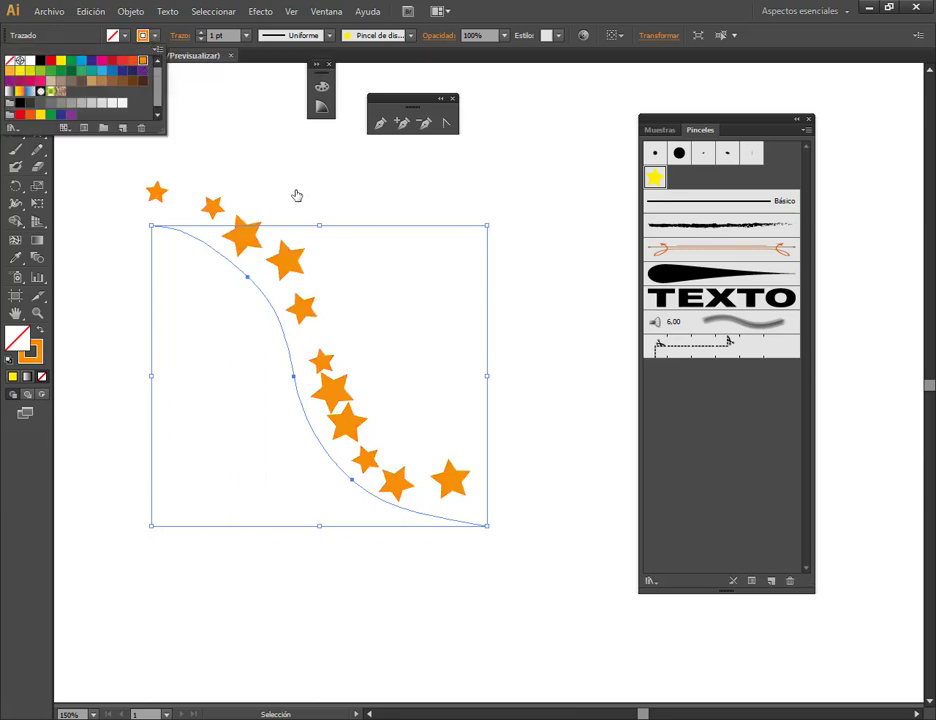
left_click(71, 61)
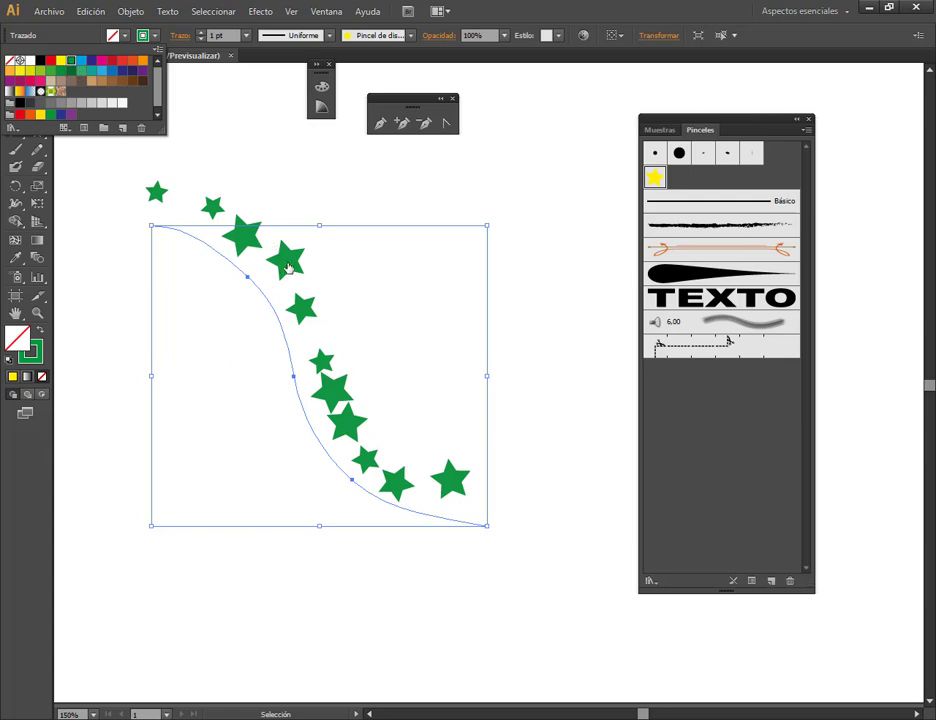
left_click(265, 282)
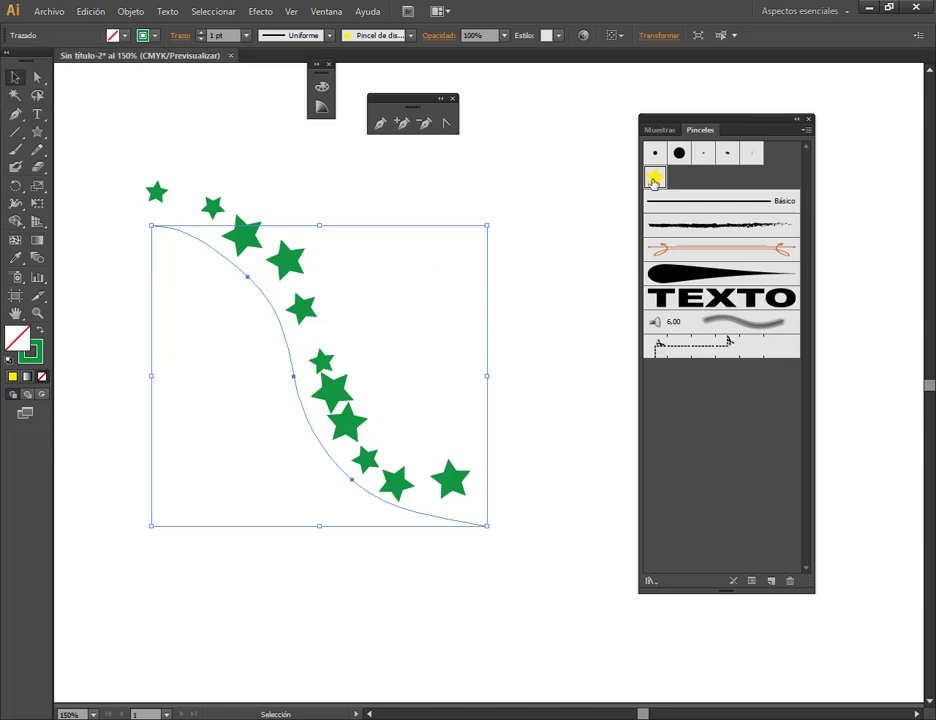
double_click(654, 180)
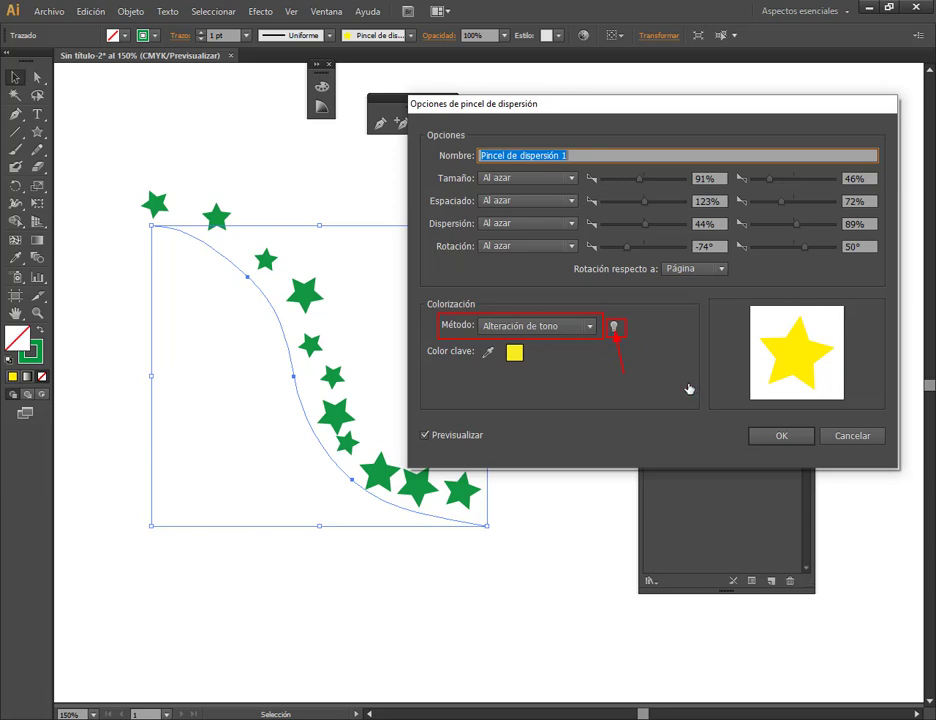
Step: Read the Colorization Tips beside the stars, close them, and accept the star brush settings
left_click(614, 326)
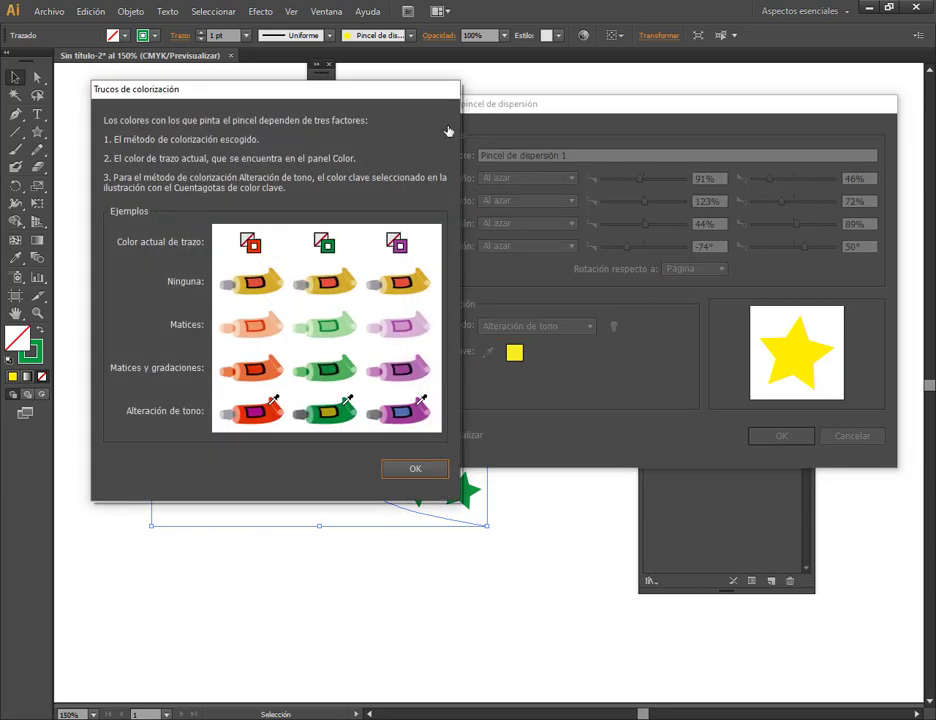
left_click_drag(369, 92, 743, 90)
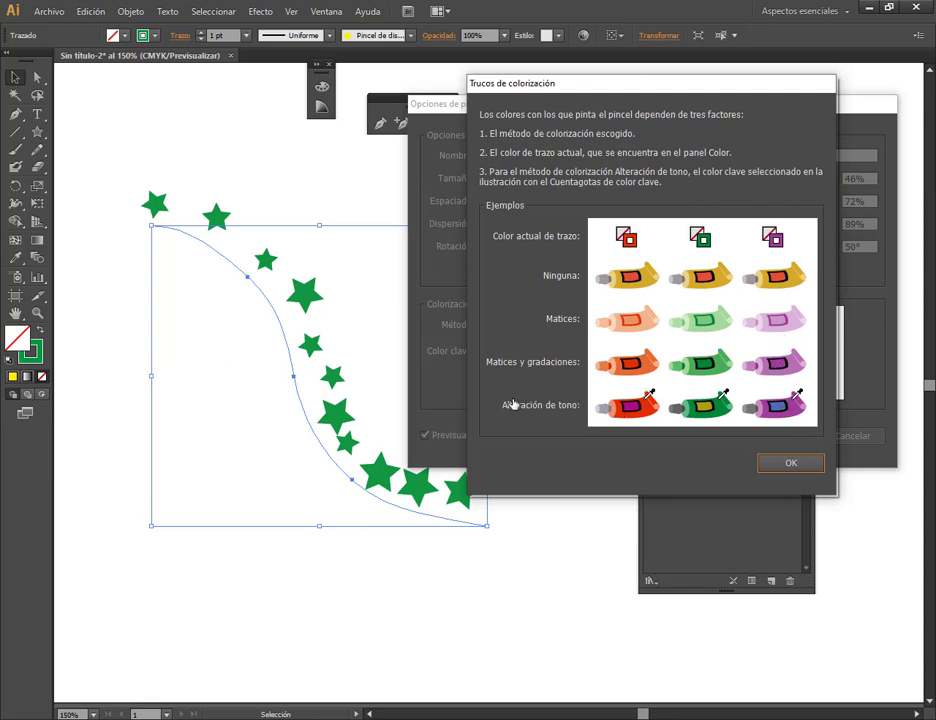
left_click_drag(595, 83, 621, 56)
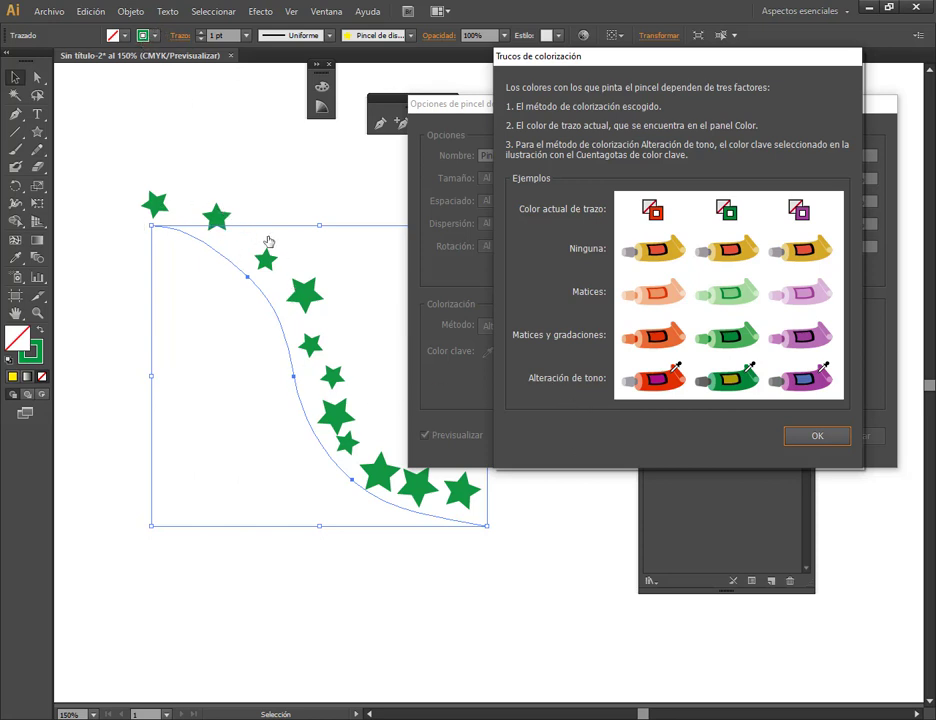
left_click(840, 436)
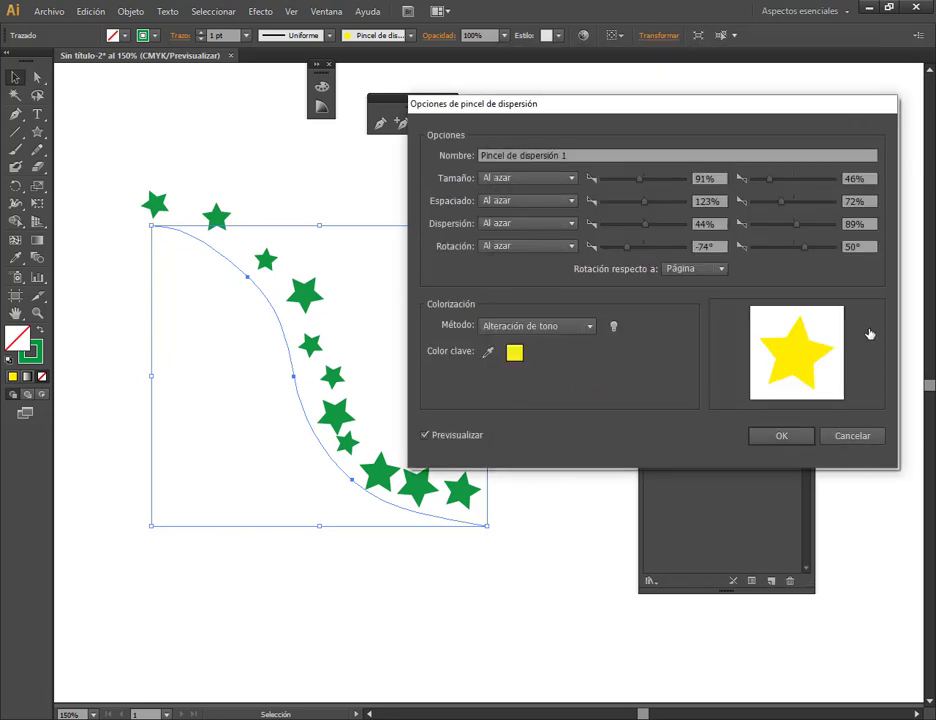
left_click(782, 435)
Step: Delete the star stroke, zoom out to the whole artboard, and switch to the Google Meet call
left_click(363, 316)
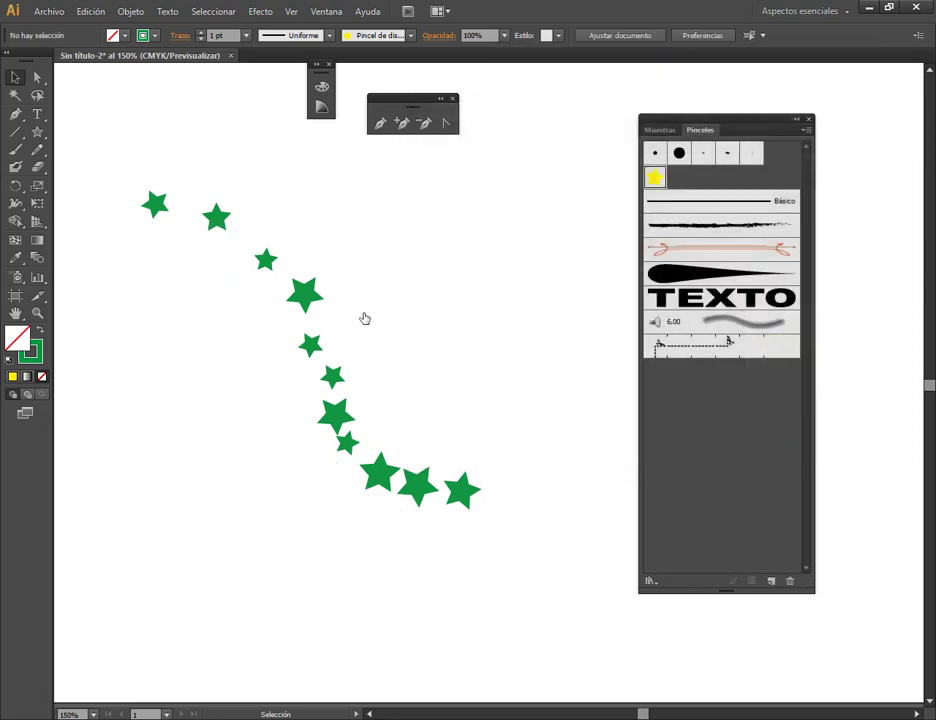
left_click(312, 296)
key("Delete")
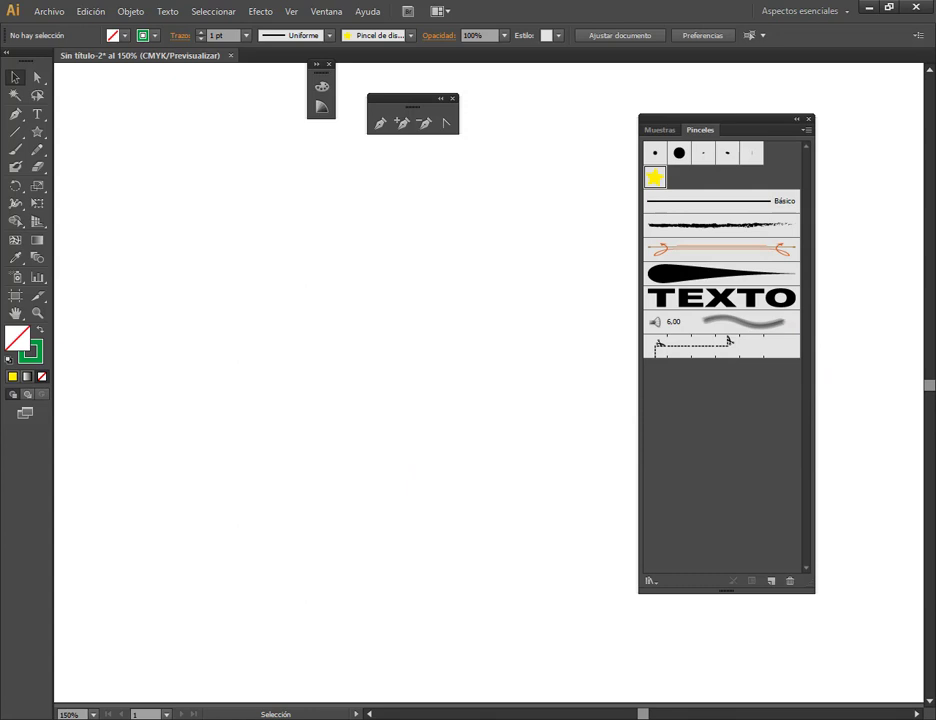
key("ctrl+minus")
key("ctrl+minus")
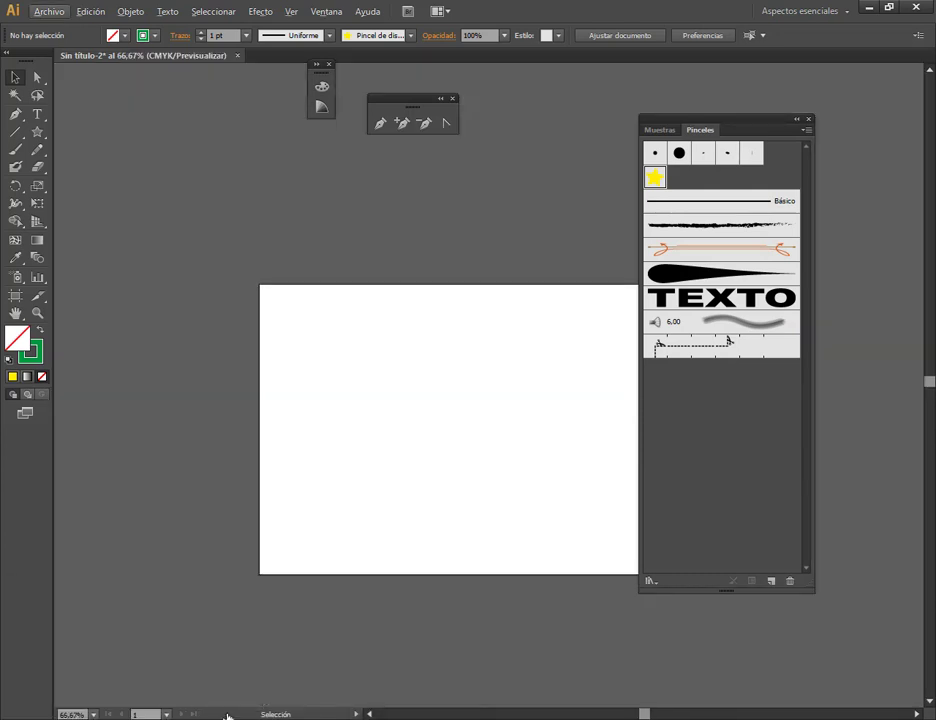
mouse_move(228, 716)
left_click(79, 655)
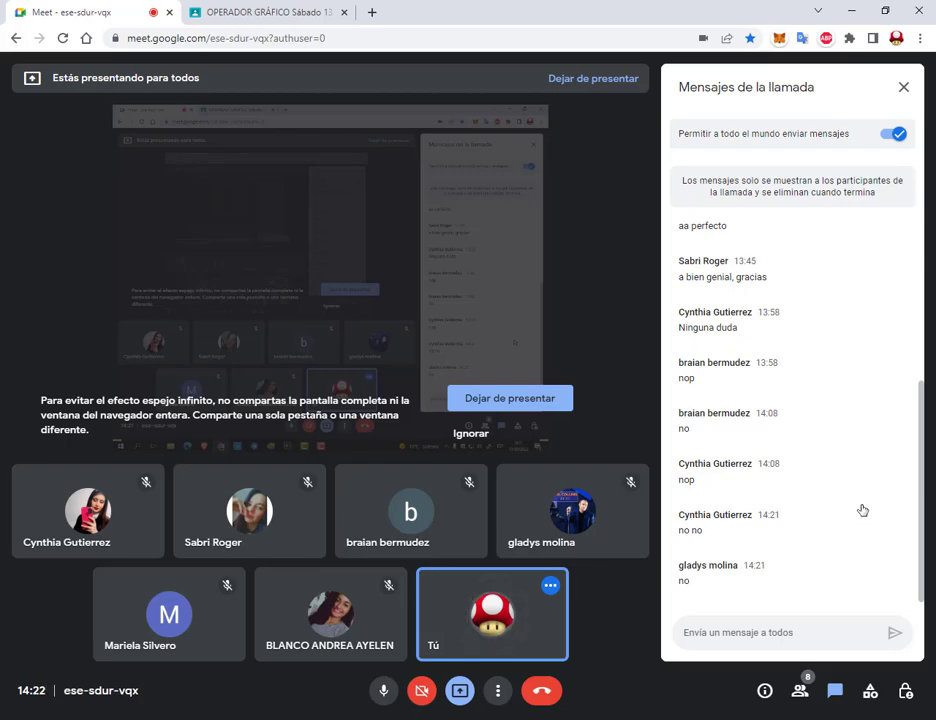
Step: Return from the Chrome Meet call to Illustrator with Alt+Tab
key("alt+Tab")
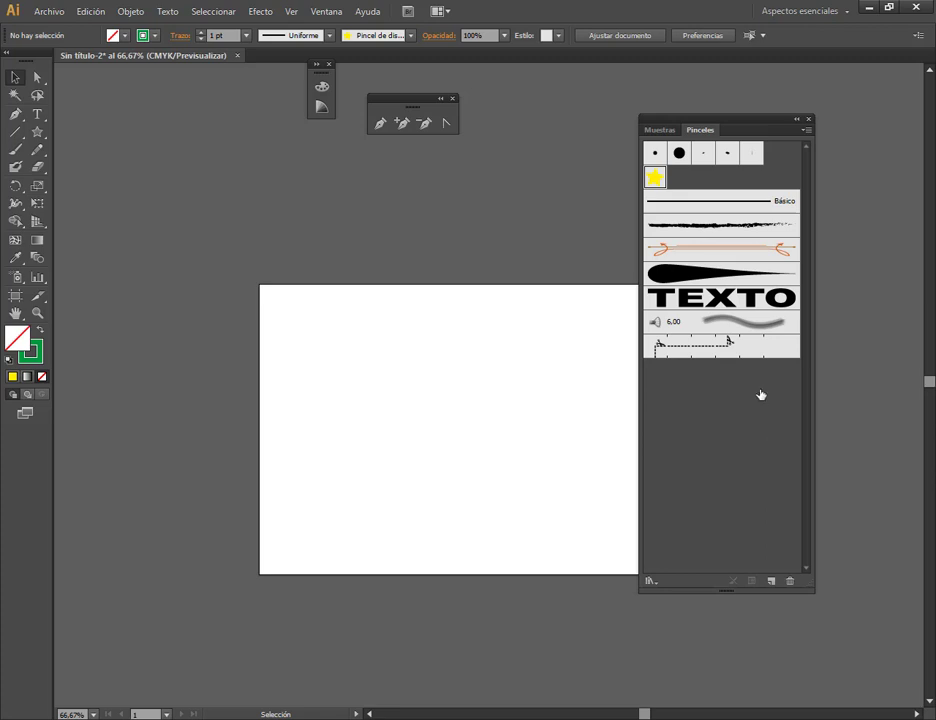
Step: Abandon a new brush and make the 6,00 bristle brush current with the Paintbrush tool
left_click(771, 581)
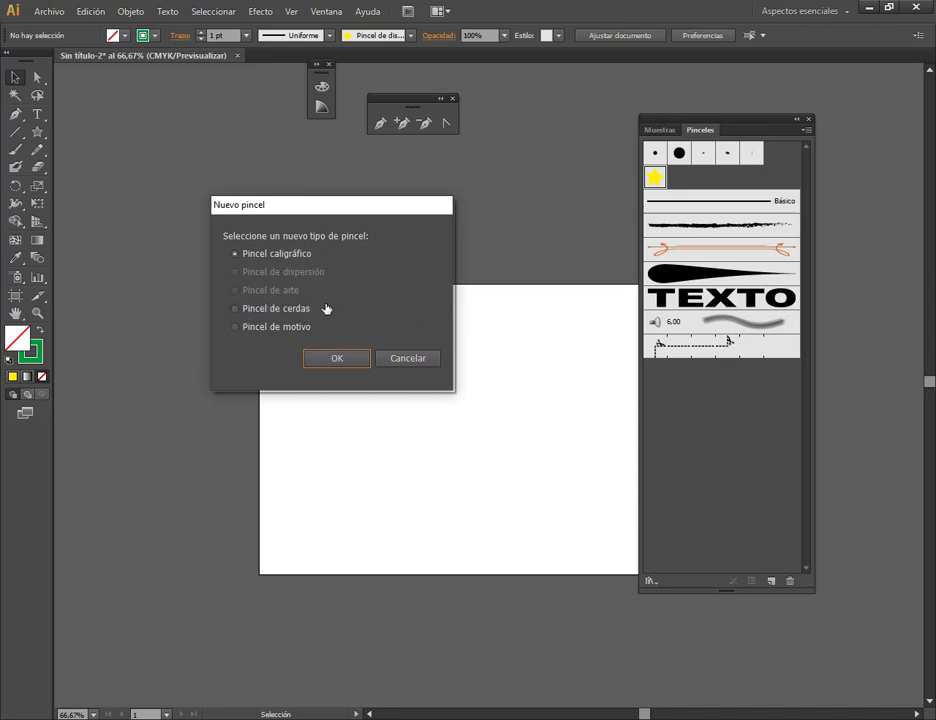
left_click(418, 360)
left_click(706, 330)
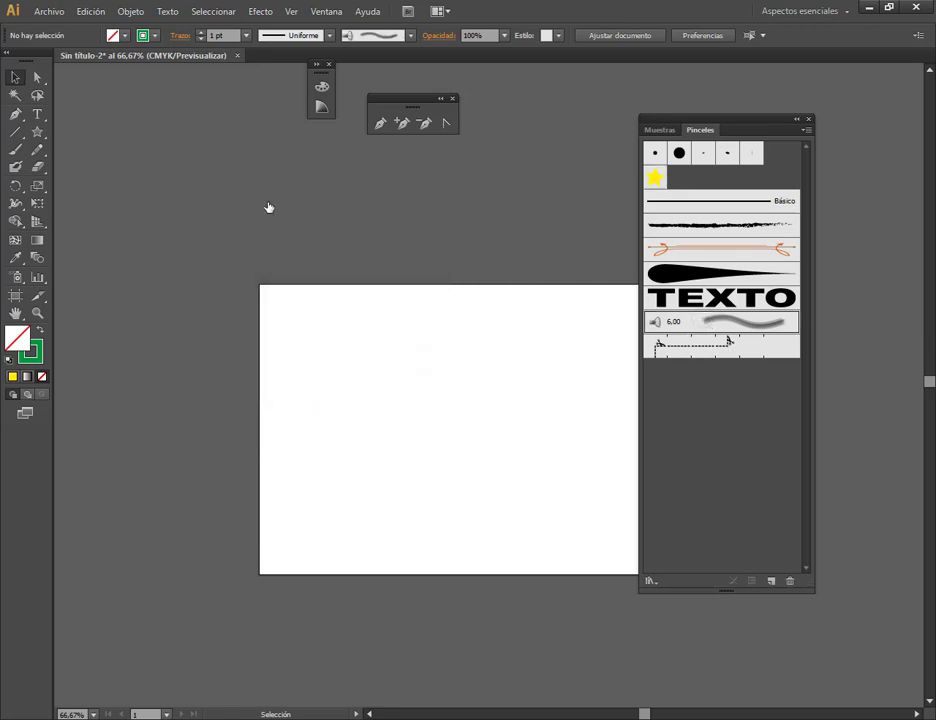
left_click(15, 152)
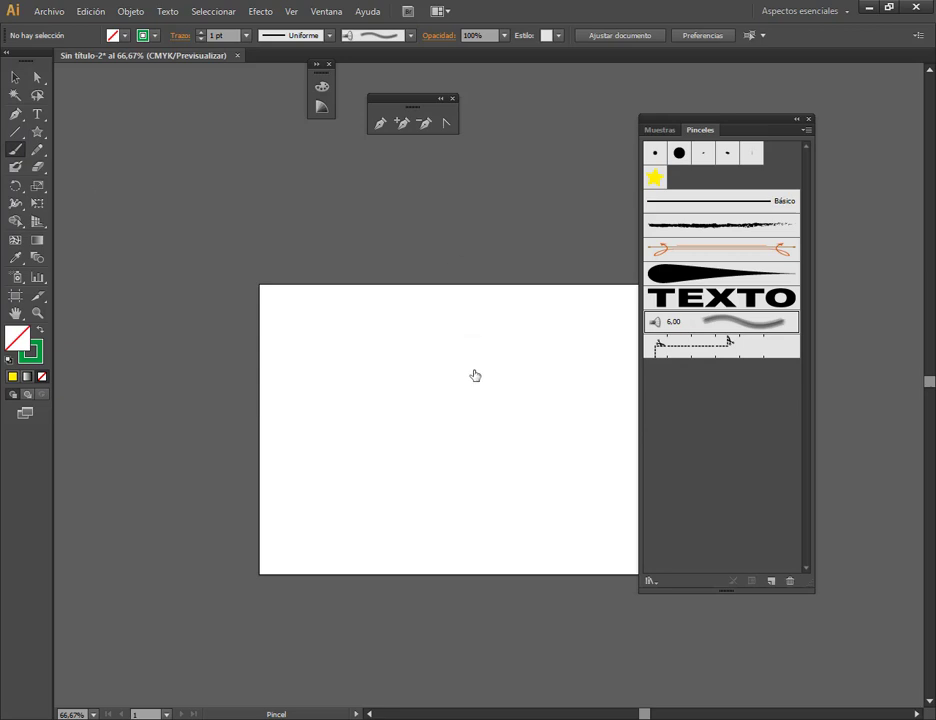
left_click_drag(464, 350, 466, 460)
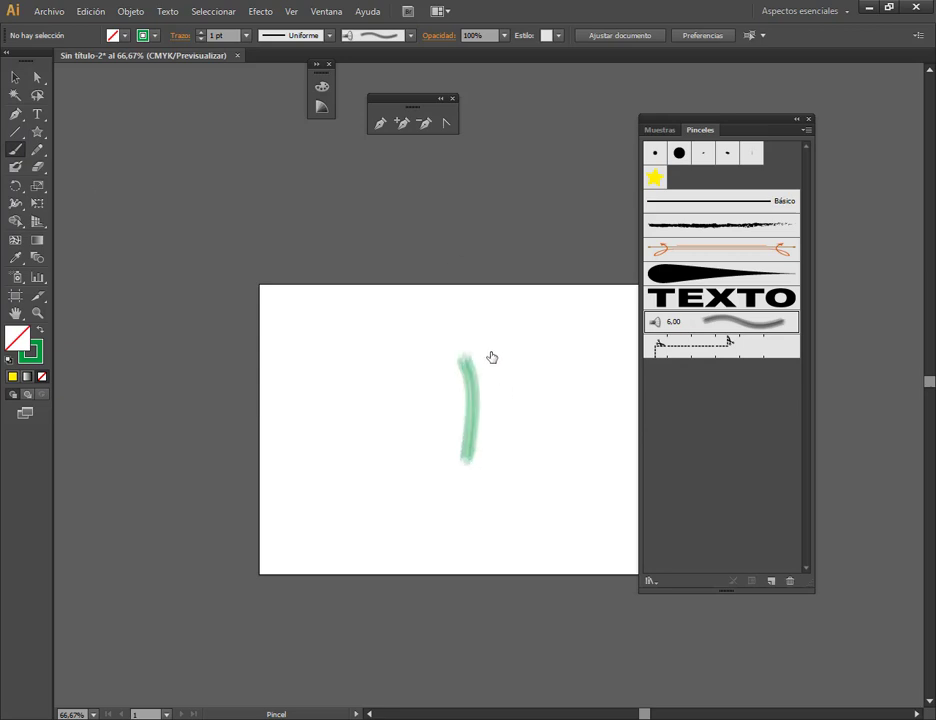
left_click_drag(480, 347, 490, 443)
left_click_drag(510, 348, 502, 438)
scroll(514, 415, "up", 2)
scroll(514, 415, "up", 1)
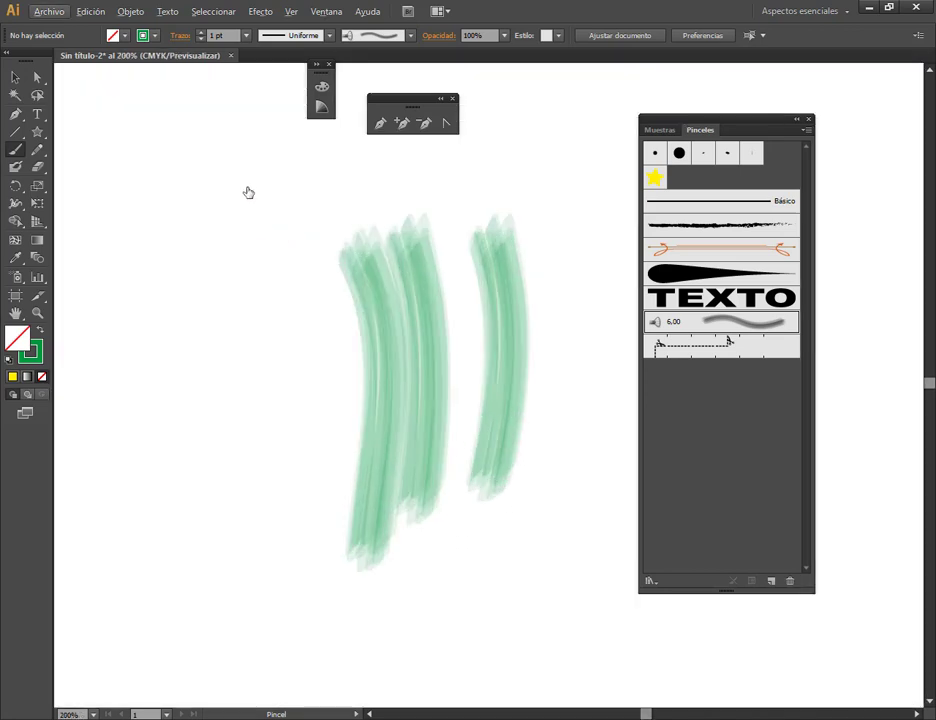
mouse_move(240, 182)
left_mouse_down()
mouse_move(217, 240)
mouse_move(248, 316)
mouse_move(242, 403)
mouse_move(194, 445)
mouse_move(215, 565)
left_mouse_up()
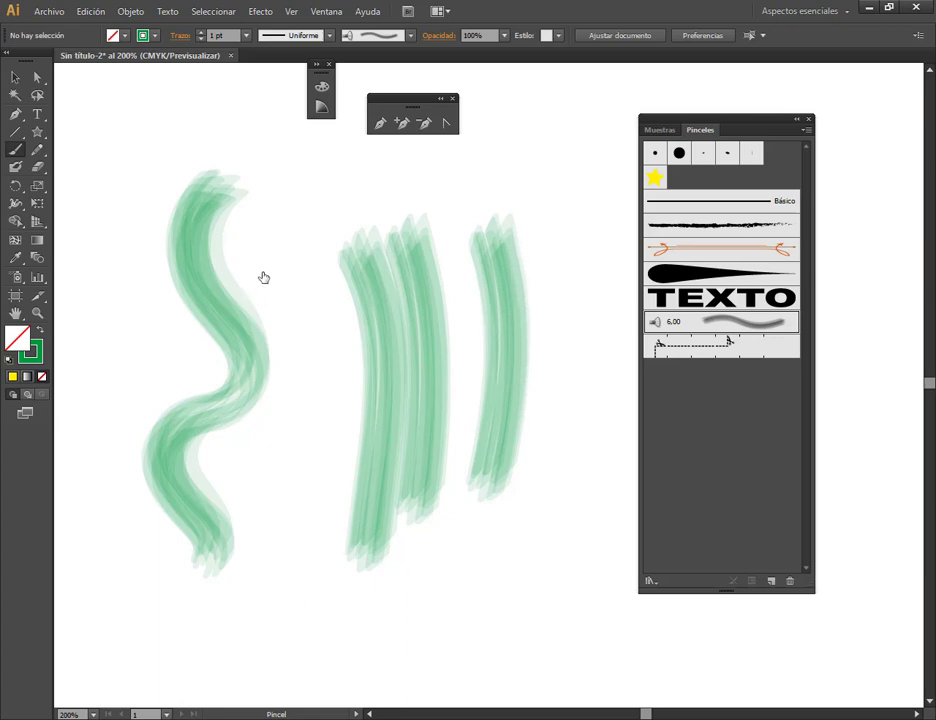
mouse_move(328, 219)
left_mouse_down()
mouse_move(380, 292)
mouse_move(382, 345)
left_mouse_up()
mouse_move(376, 192)
left_mouse_down()
mouse_move(398, 295)
mouse_move(407, 230)
mouse_move(416, 297)
mouse_move(416, 213)
mouse_move(436, 367)
mouse_move(435, 219)
mouse_move(464, 418)
mouse_move(491, 217)
mouse_move(513, 361)
mouse_move(512, 236)
mouse_move(512, 351)
mouse_move(516, 263)
mouse_move(498, 233)
mouse_move(516, 384)
mouse_move(493, 230)
mouse_move(489, 305)
mouse_move(510, 328)
mouse_move(487, 242)
mouse_move(503, 428)
mouse_move(506, 272)
mouse_move(488, 459)
mouse_move(497, 441)
mouse_move(391, 320)
mouse_move(412, 403)
mouse_move(420, 305)
mouse_move(372, 436)
left_mouse_up()
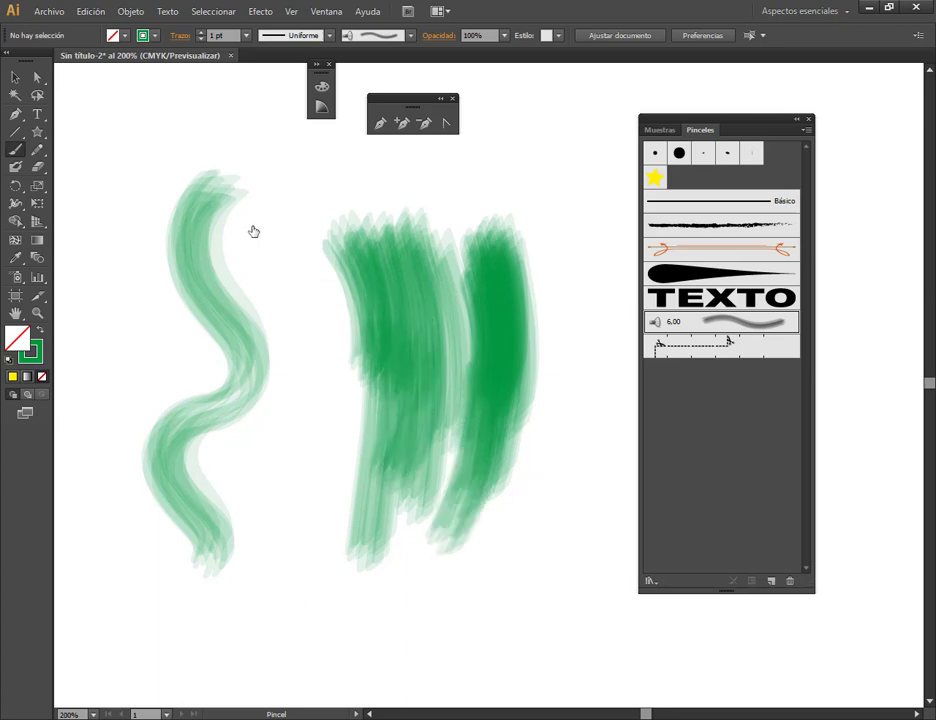
left_click_drag(224, 209, 245, 388)
mouse_move(230, 226)
left_mouse_down()
mouse_move(251, 386)
mouse_move(215, 555)
left_mouse_up()
left_click_drag(210, 440, 262, 514)
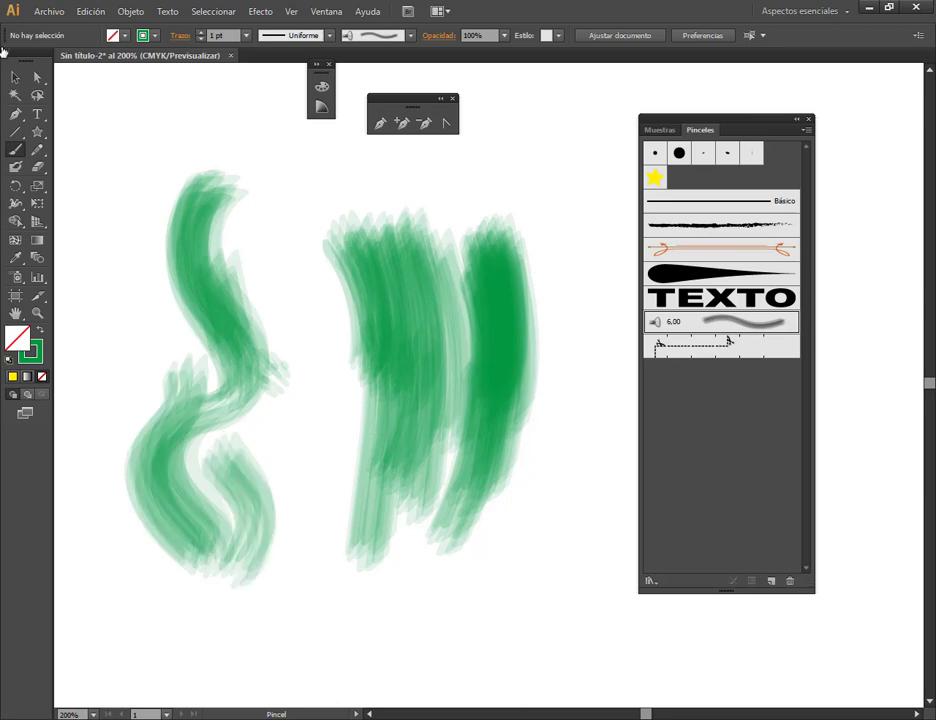
left_click(15, 77)
left_click_drag(62, 160, 582, 603)
Step: Clear the painted strokes and start a new Bristle brush
key("Delete")
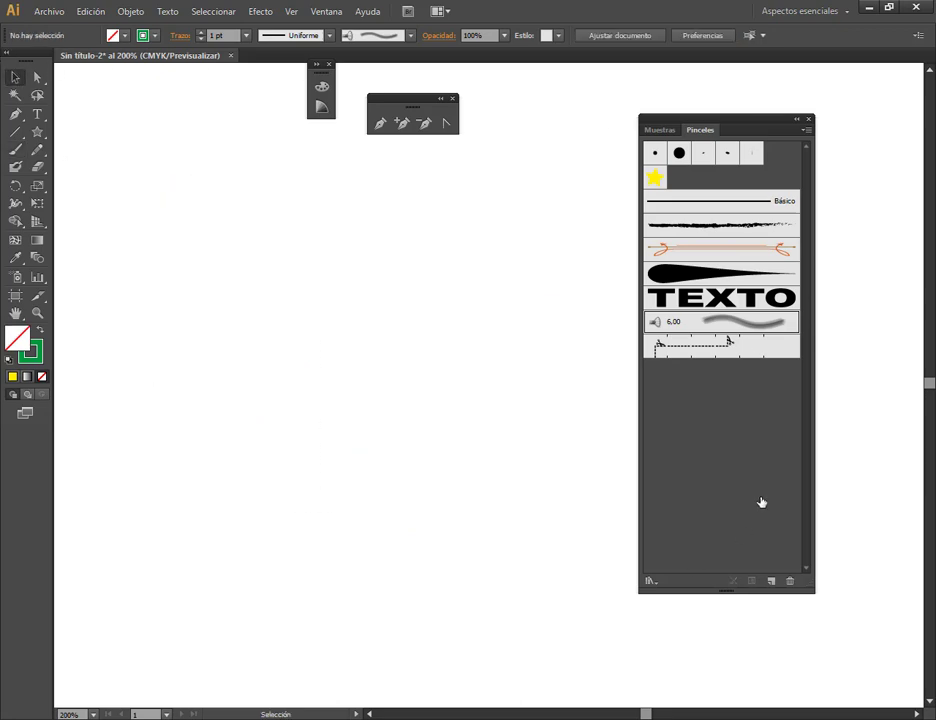
left_click(772, 582)
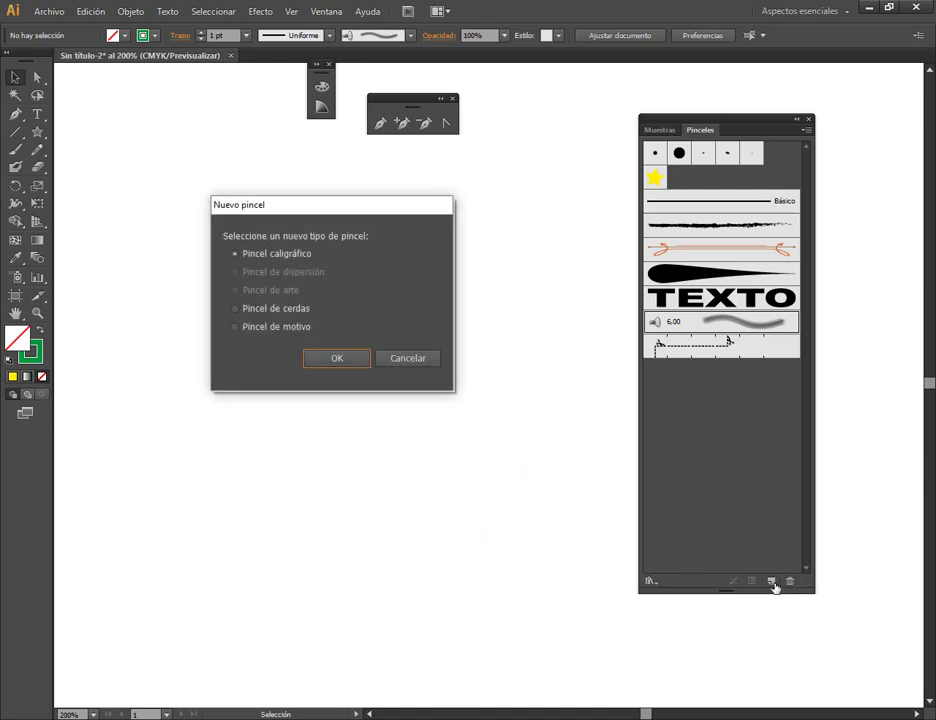
left_click(255, 310)
left_click(345, 362)
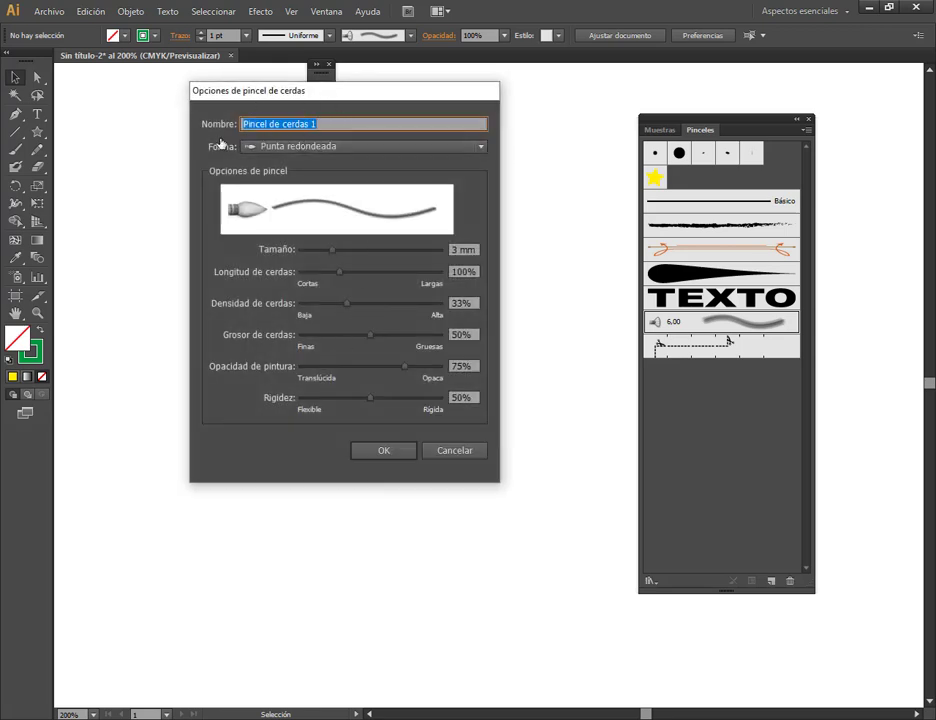
Step: Preview the Abanico redondeado, Punta plana, Sin punta plana and Curva plana bristle tip shapes
left_click(292, 150)
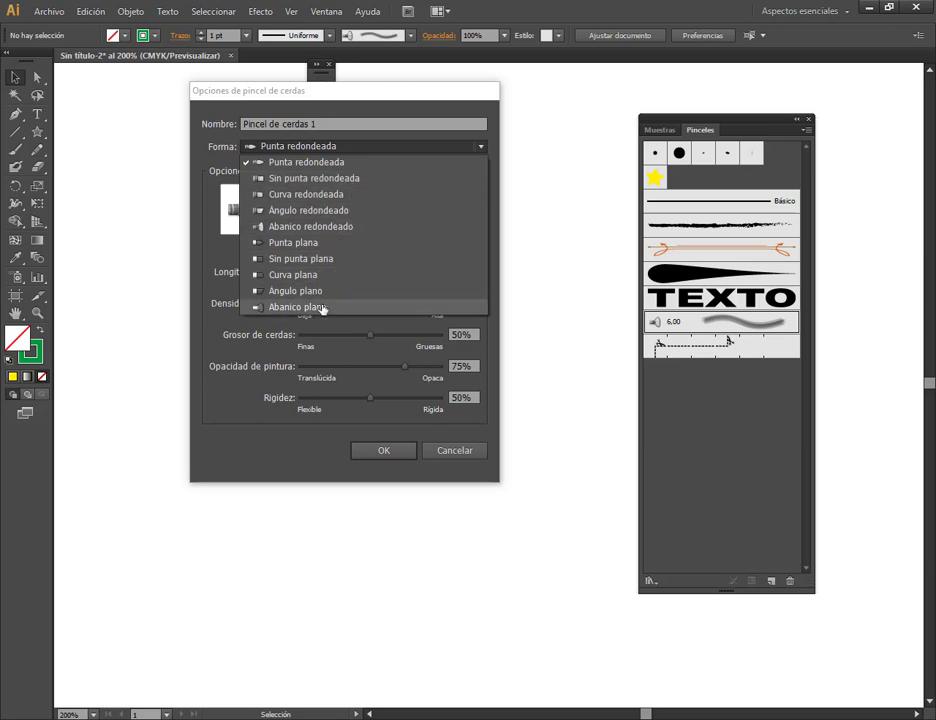
left_click(319, 228)
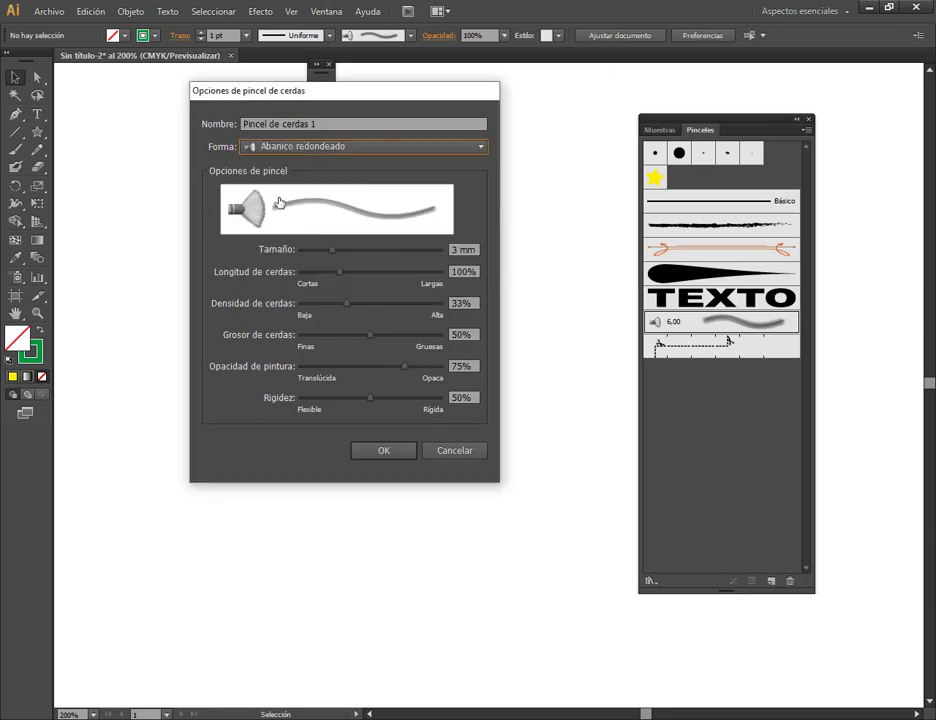
left_click(383, 147)
left_click(313, 244)
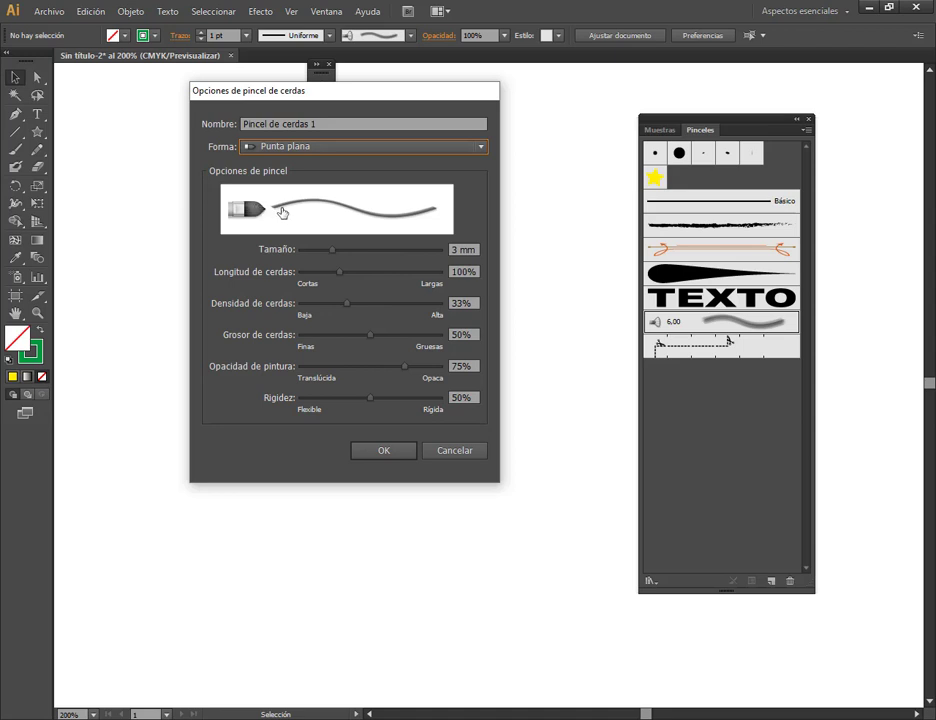
left_click(439, 150)
left_click(324, 264)
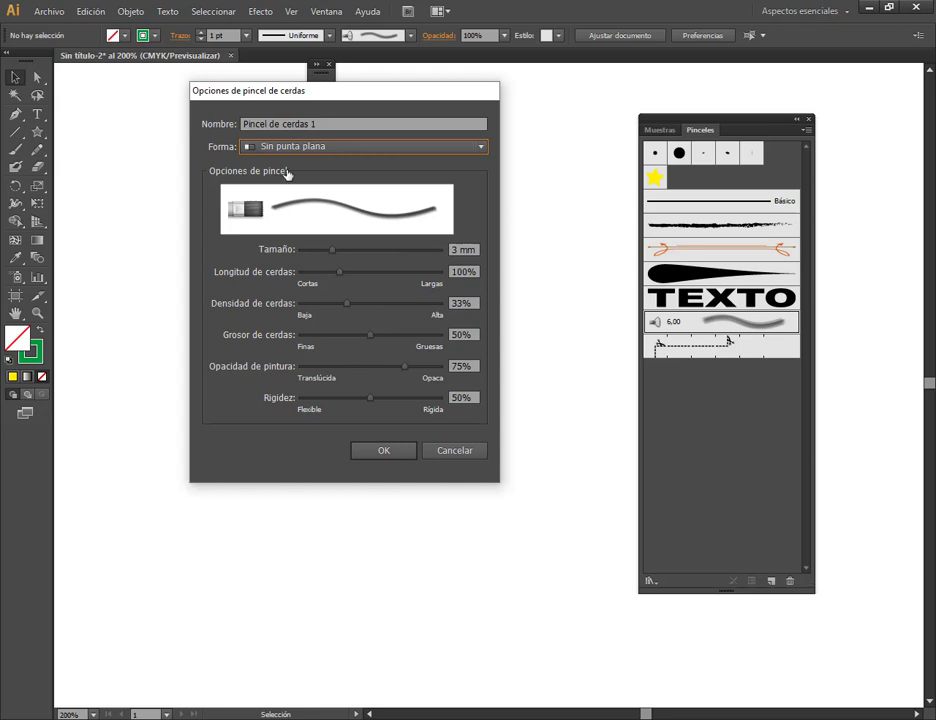
left_click(270, 146)
left_click(300, 274)
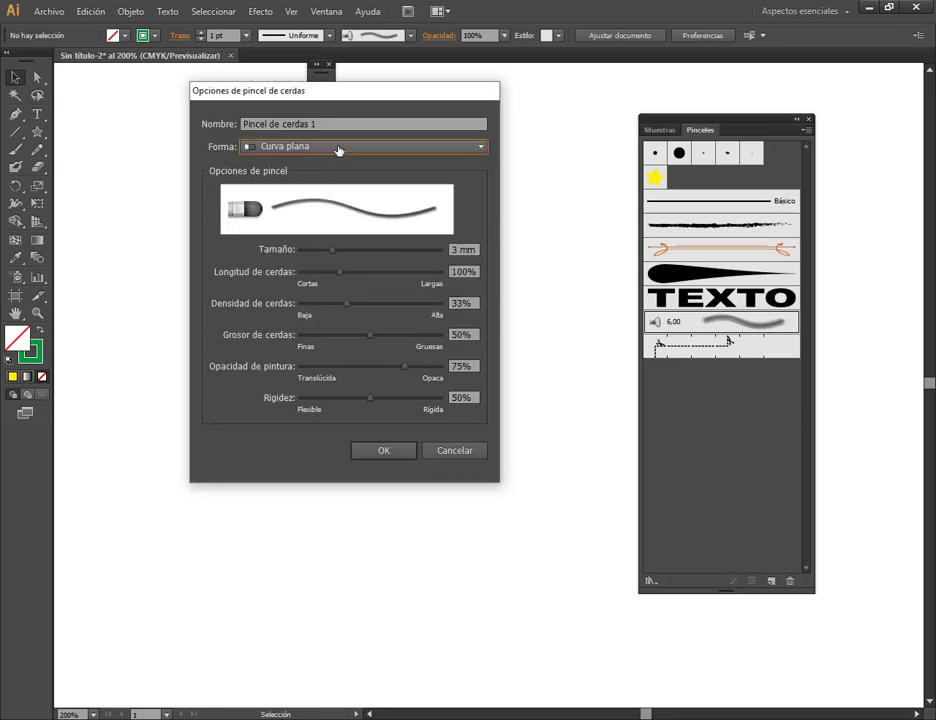
Step: Settle on the Abanico plano tip at 3 mm and create Pincel de cerdas 1
left_click(313, 148)
left_click(294, 306)
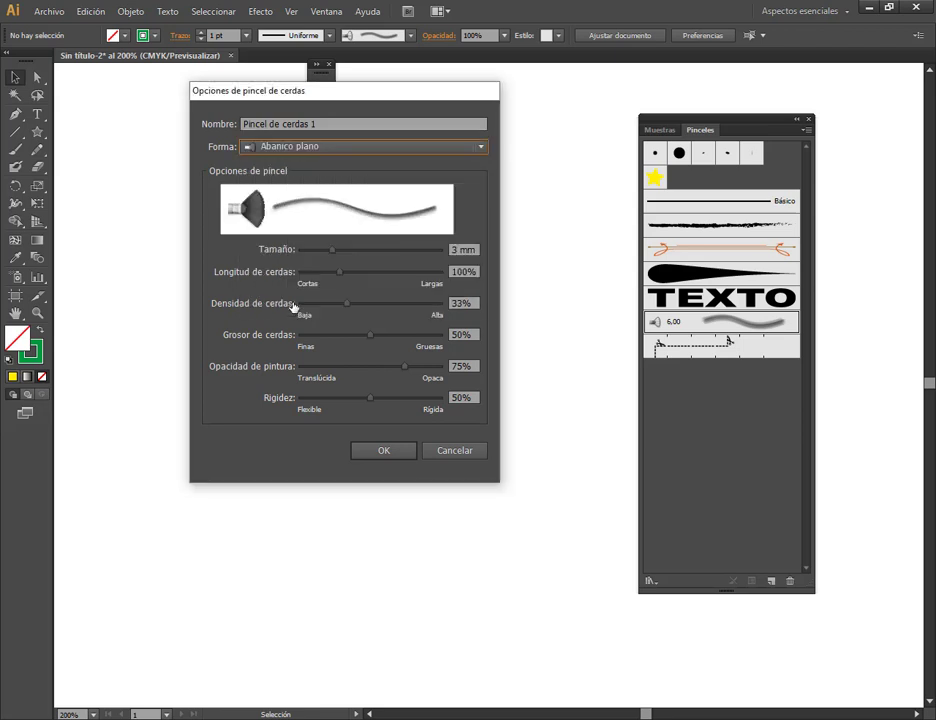
left_click(388, 150)
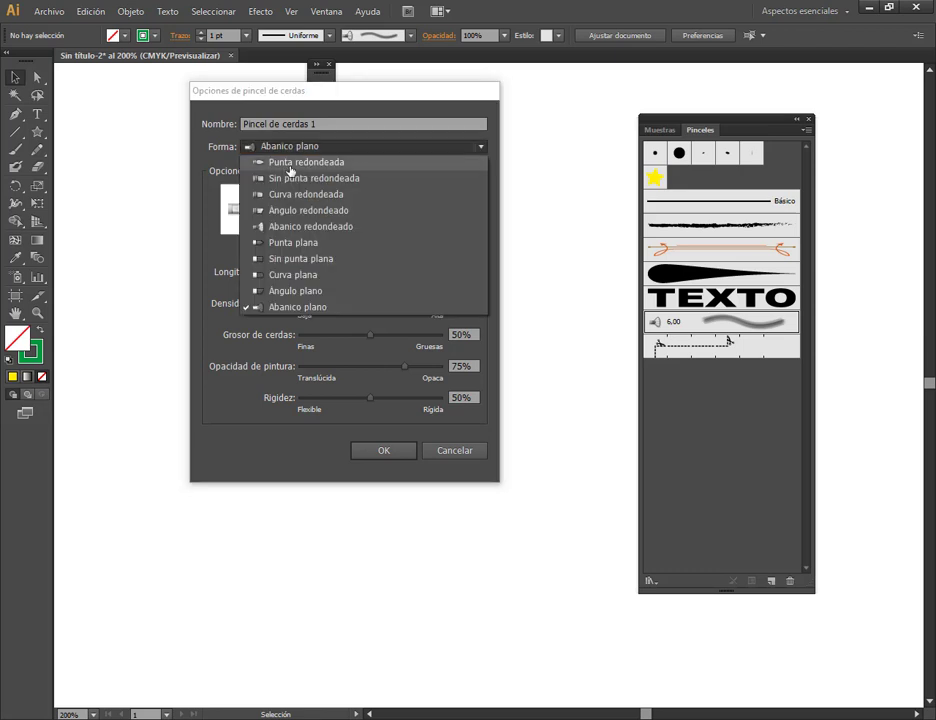
left_click(306, 227)
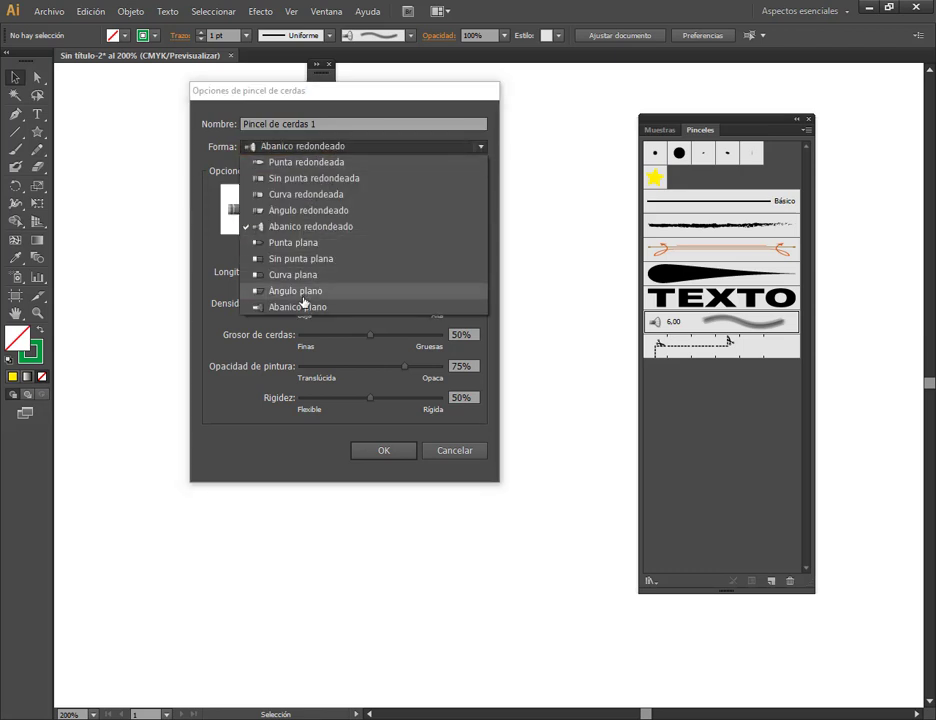
left_click(306, 310)
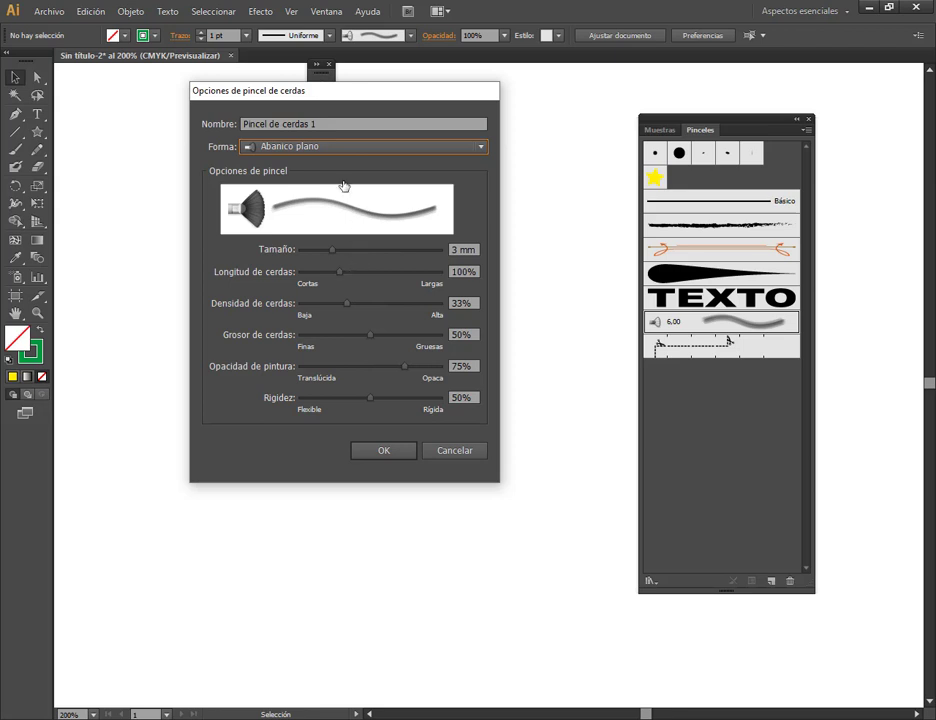
left_click(383, 451)
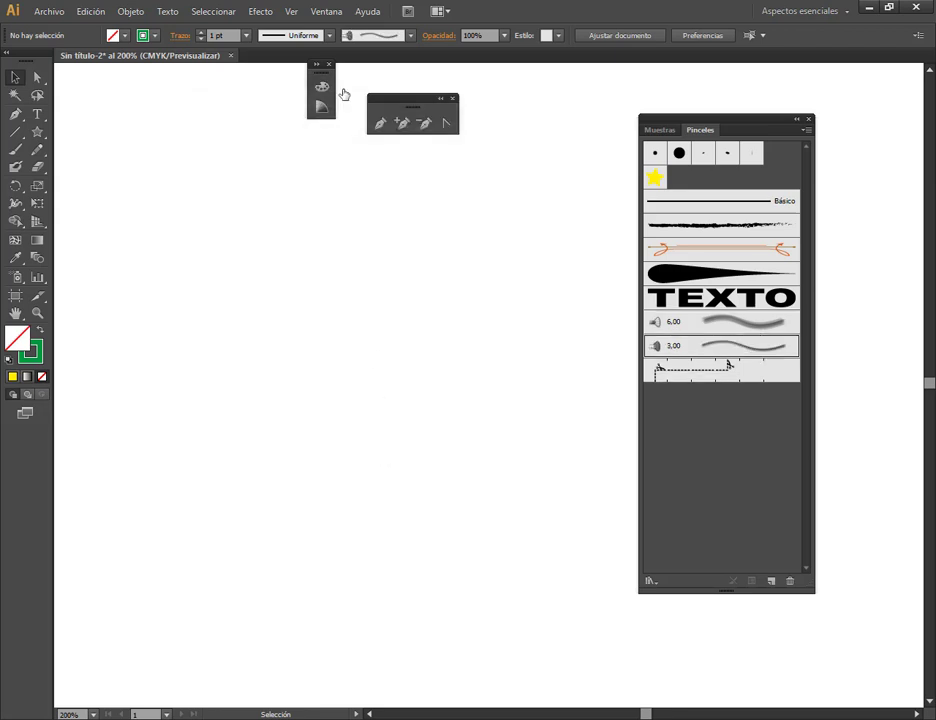
Step: Paint a green wavy bristle stroke and an orange one beside it, then nudge the orange one closer
left_click(15, 150)
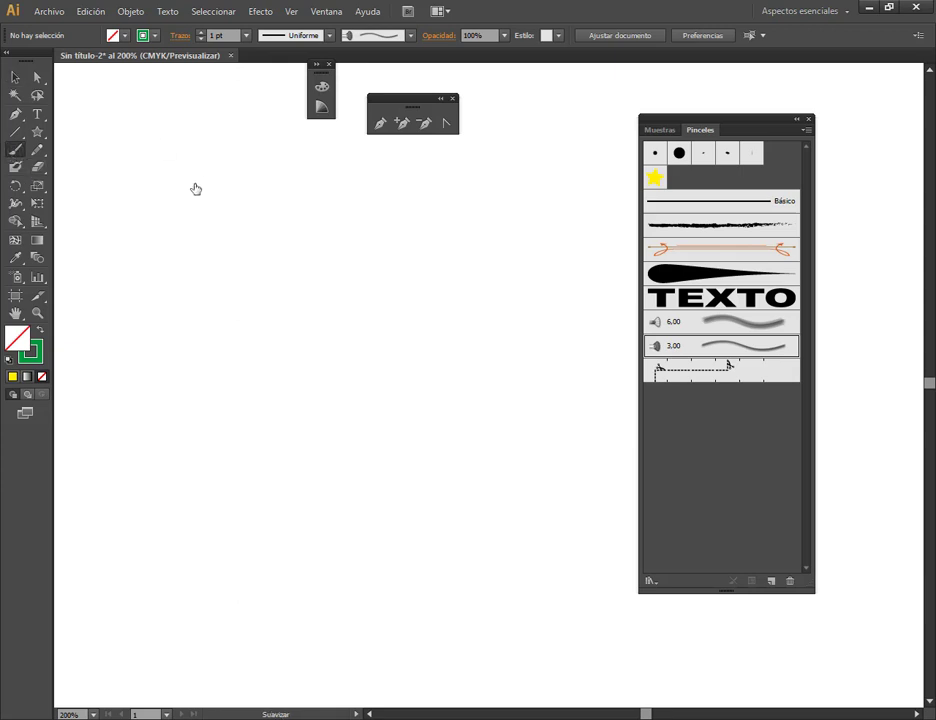
mouse_move(140, 176)
left_mouse_down()
mouse_move(119, 318)
mouse_move(196, 472)
left_mouse_up()
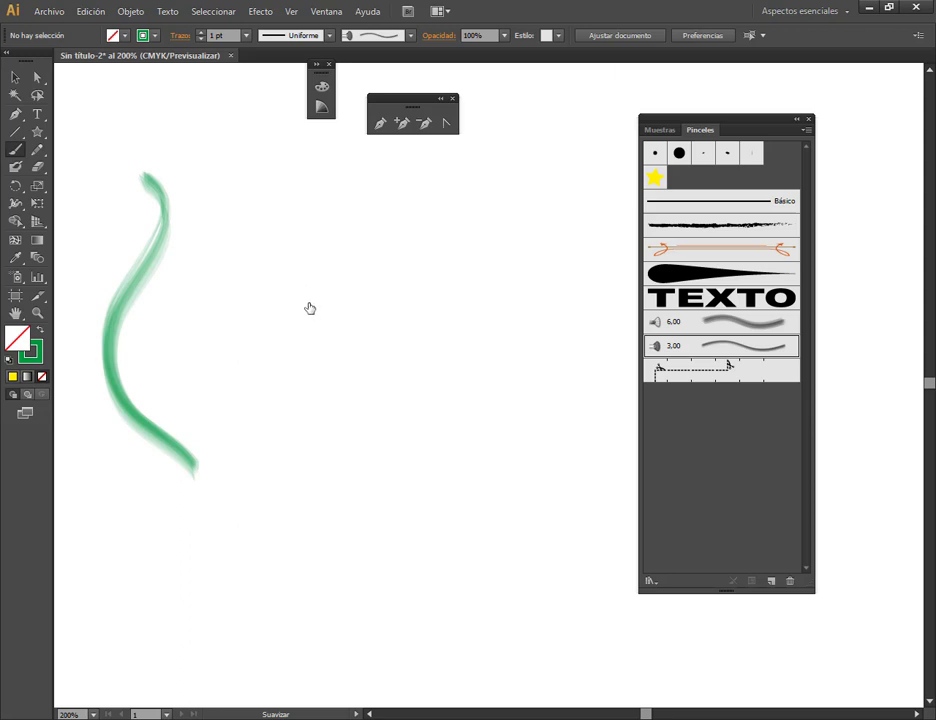
left_click(154, 35)
left_click(139, 66)
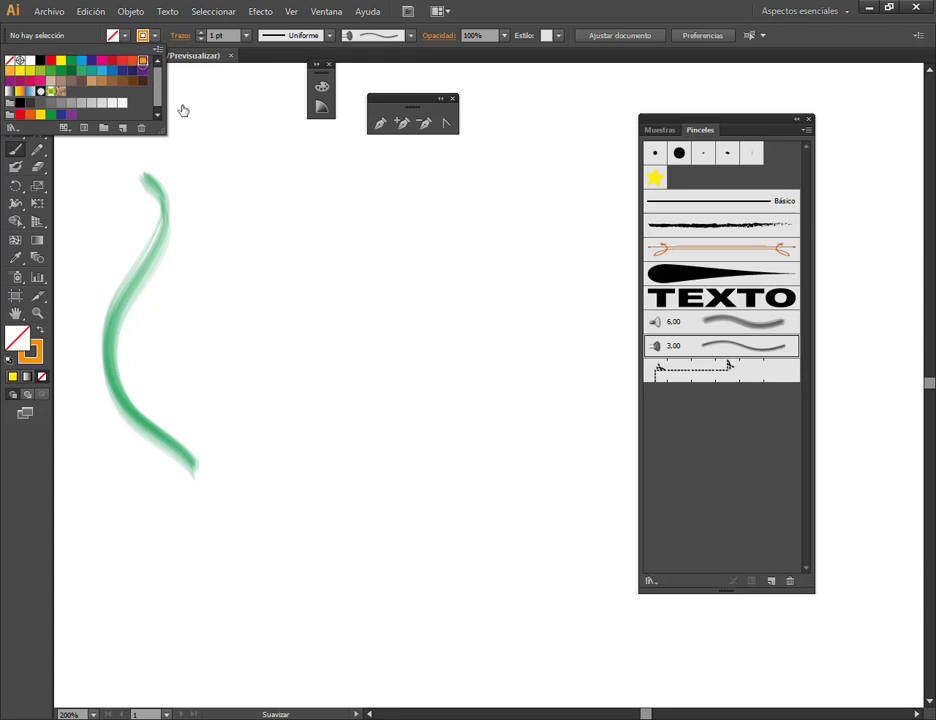
left_click(265, 209)
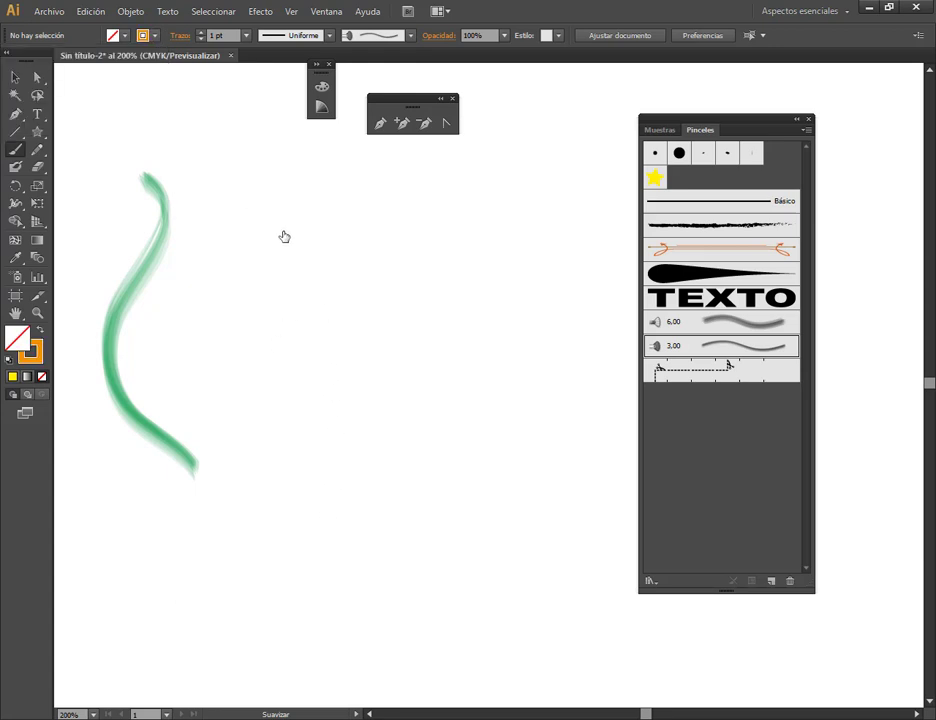
left_click_drag(287, 236, 357, 542)
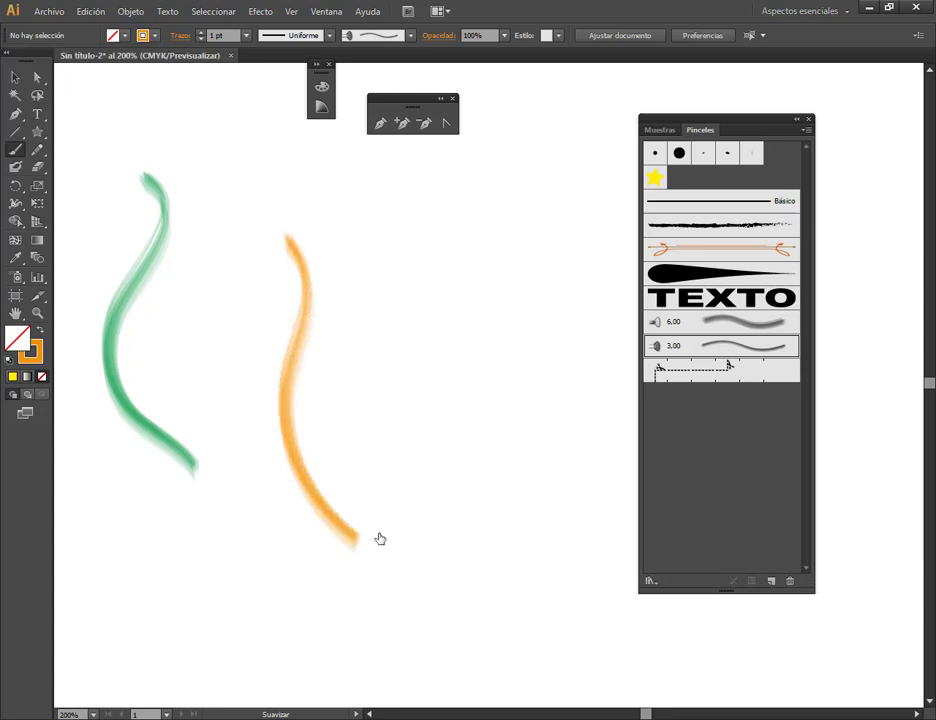
left_click(15, 77)
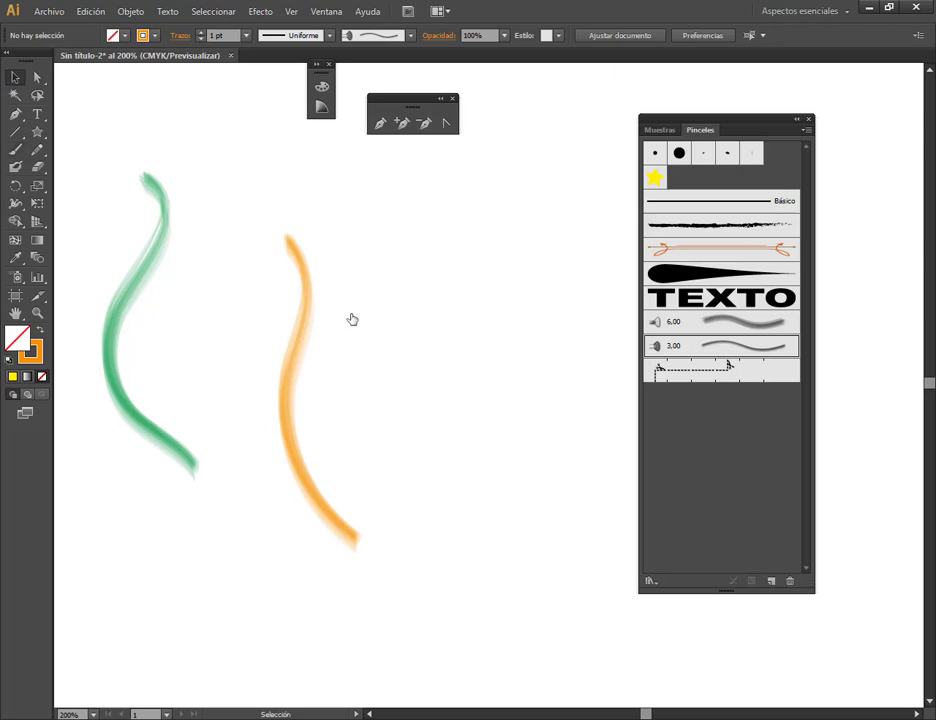
left_click_drag(305, 327, 264, 299)
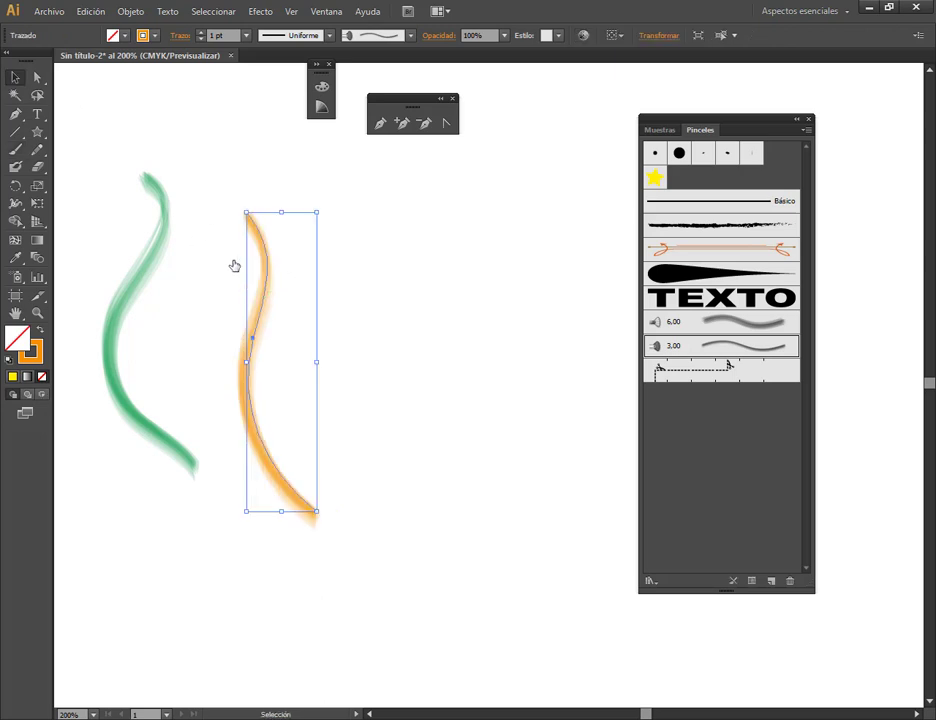
Step: Preview the bristle brush at 4,52 size, 85% length, 43% density, 63% thickness and 48% opacity
double_click(733, 347)
mouse_move(360, 98)
left_mouse_down()
mouse_move(404, 105)
mouse_move(539, 88)
left_mouse_up()
left_click(450, 442)
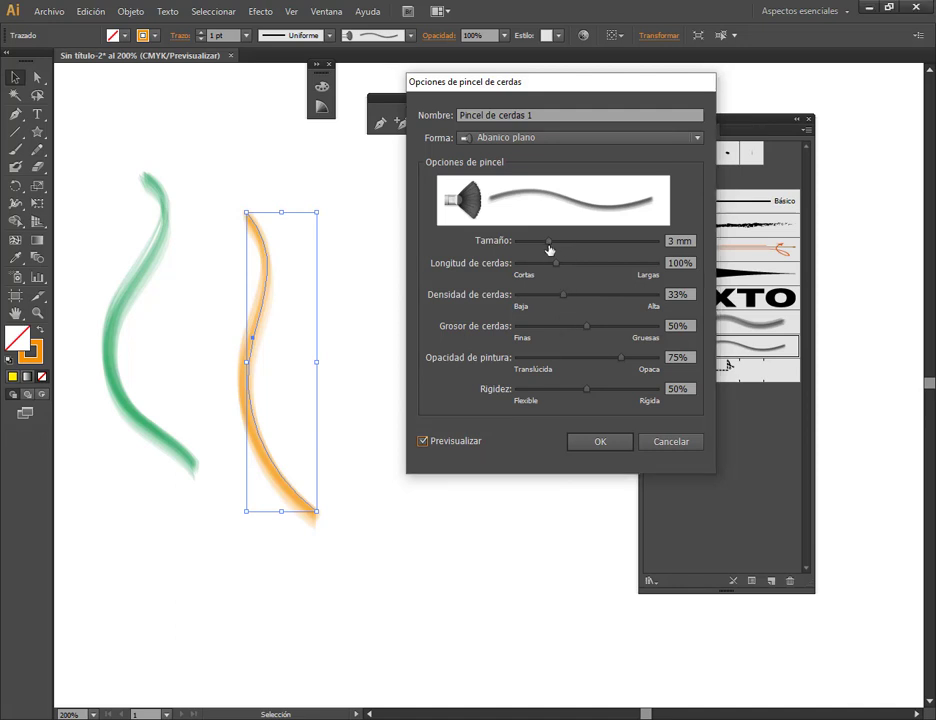
mouse_move(546, 245)
left_mouse_down()
mouse_move(573, 245)
mouse_move(568, 265)
mouse_move(585, 268)
mouse_move(547, 265)
left_mouse_up()
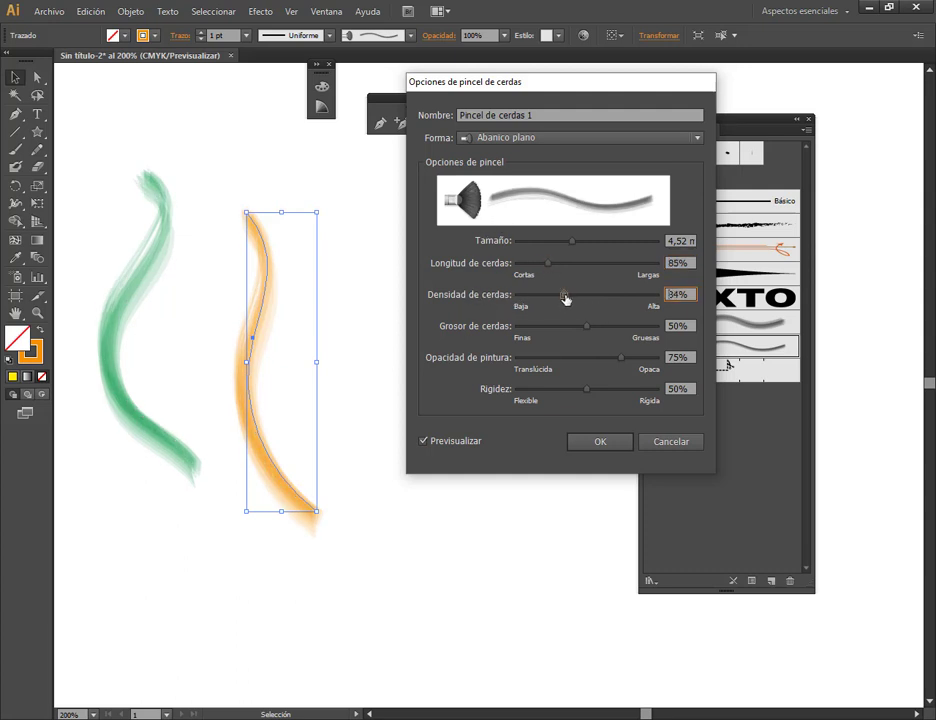
mouse_move(556, 296)
left_mouse_down()
mouse_move(620, 296)
mouse_move(519, 299)
mouse_move(594, 297)
mouse_move(524, 298)
mouse_move(582, 299)
mouse_move(561, 329)
mouse_move(532, 330)
mouse_move(665, 334)
mouse_move(603, 338)
mouse_move(584, 359)
left_mouse_up()
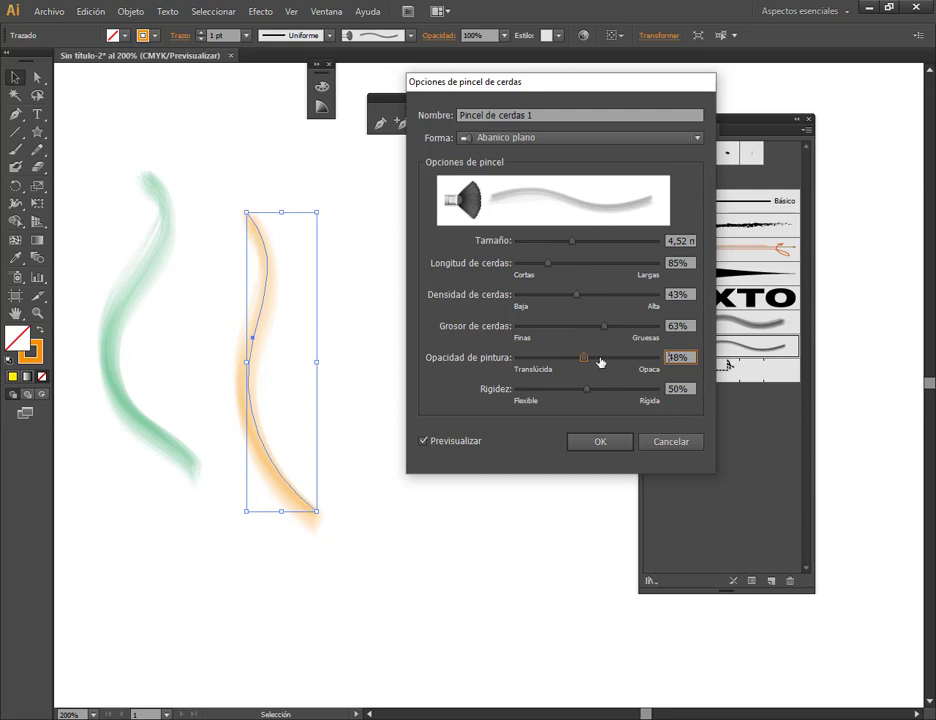
Step: Set the bristle brush to 79% paint opacity and 77% rigidity, applying it to existing strokes
left_click_drag(587, 359, 591, 359)
left_click_drag(587, 359, 610, 360)
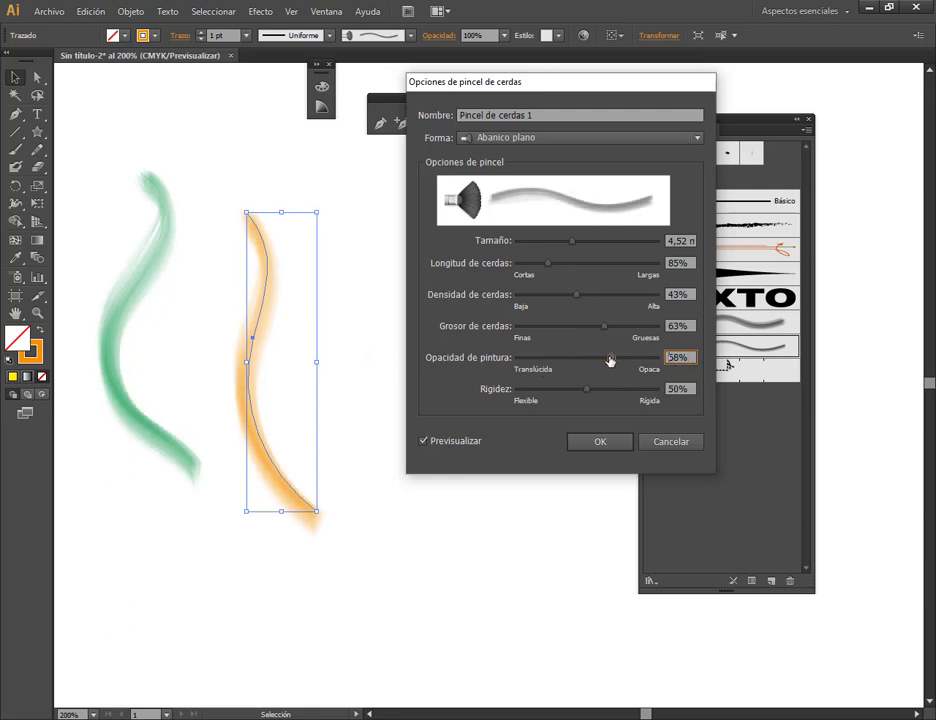
left_click_drag(612, 360, 658, 358)
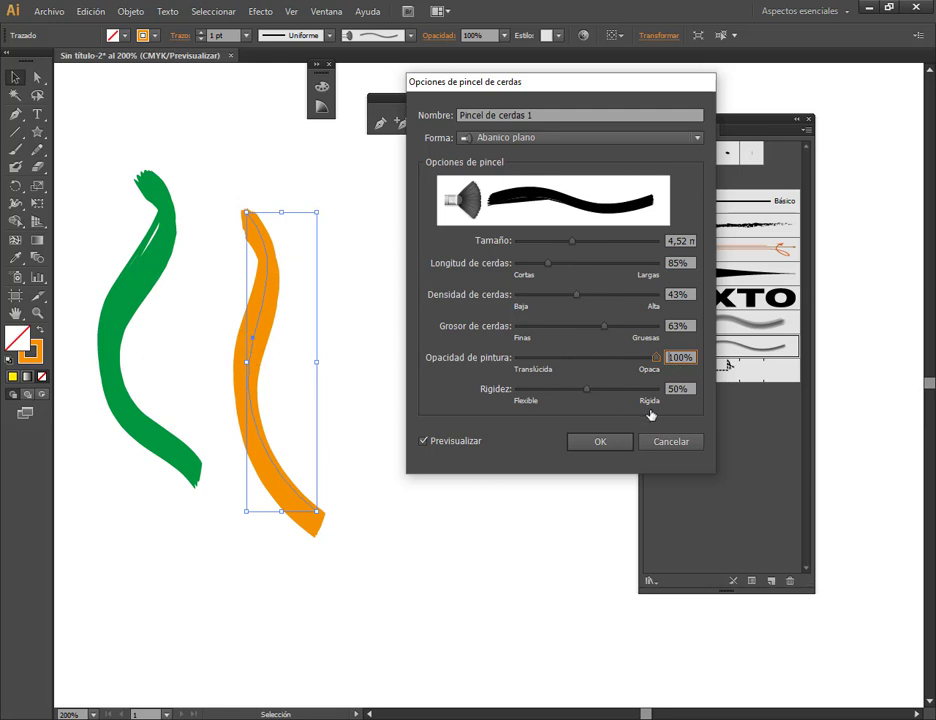
mouse_move(655, 362)
left_mouse_down()
mouse_move(612, 362)
mouse_move(633, 362)
left_mouse_up()
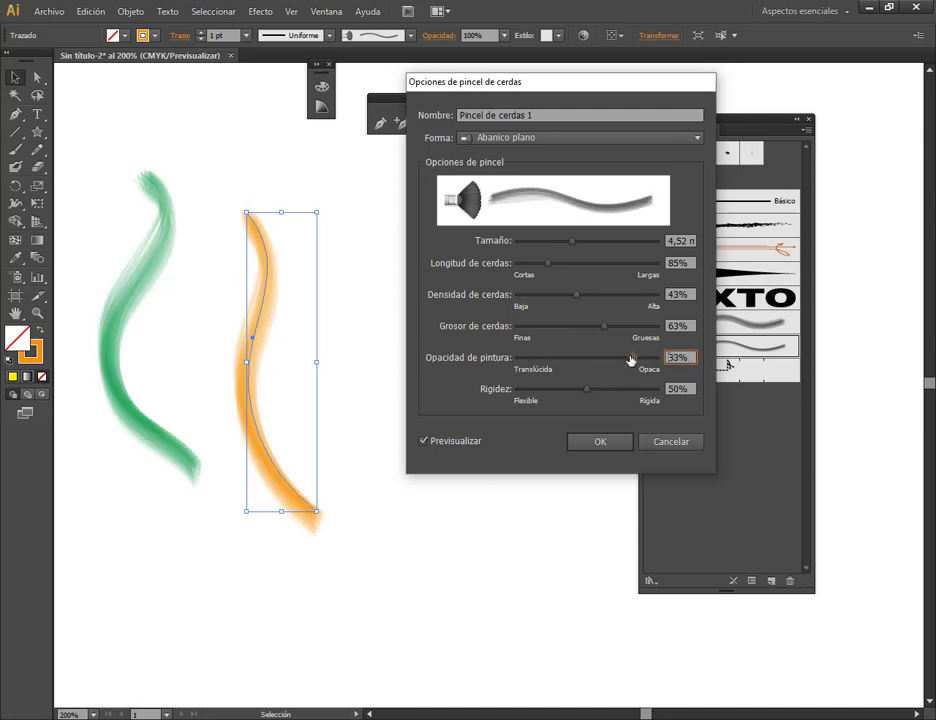
left_click_drag(631, 361, 626, 362)
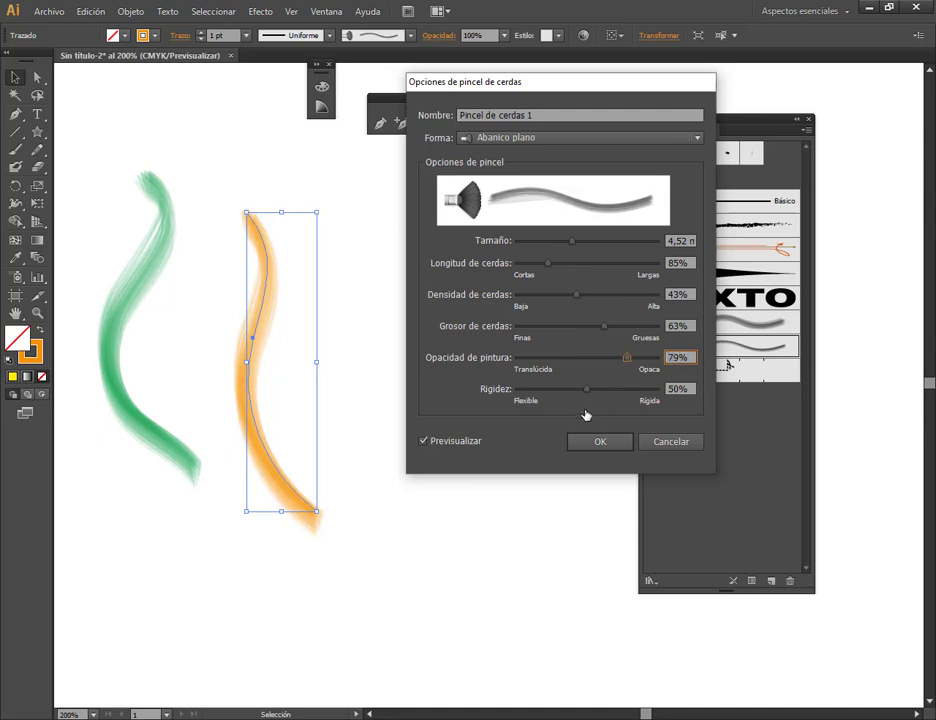
mouse_move(586, 391)
left_mouse_down()
mouse_move(550, 391)
mouse_move(639, 397)
mouse_move(624, 391)
left_mouse_up()
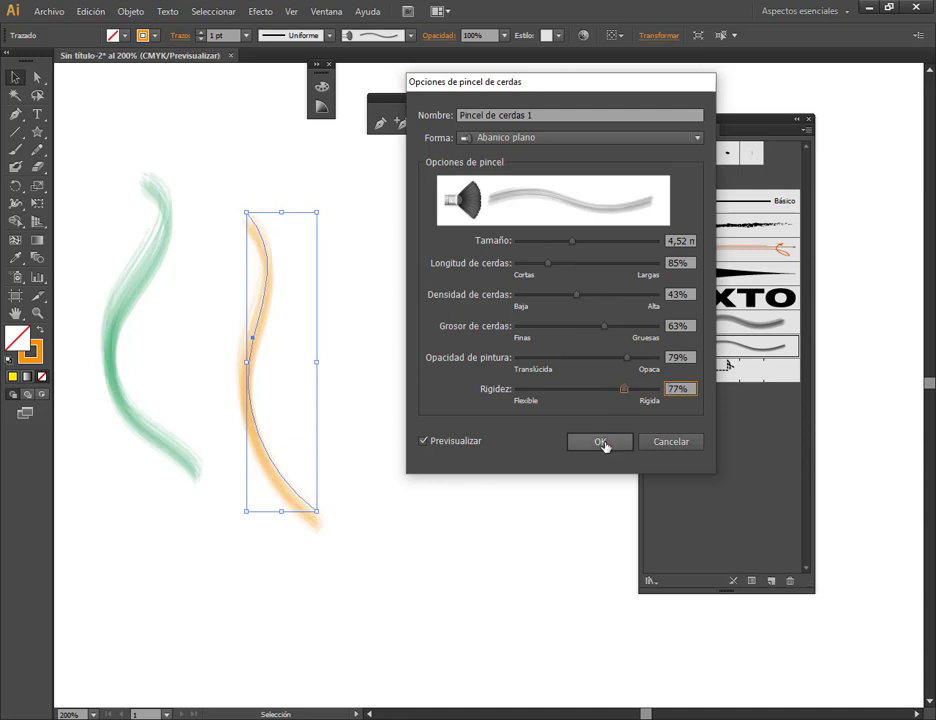
left_click(601, 443)
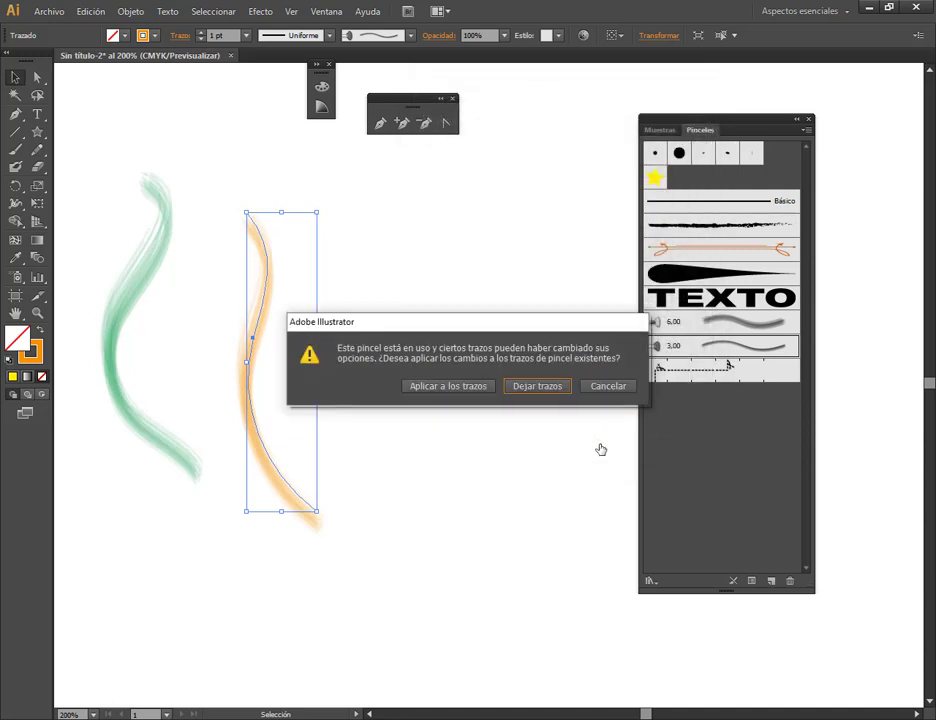
left_click(436, 396)
left_click(420, 367)
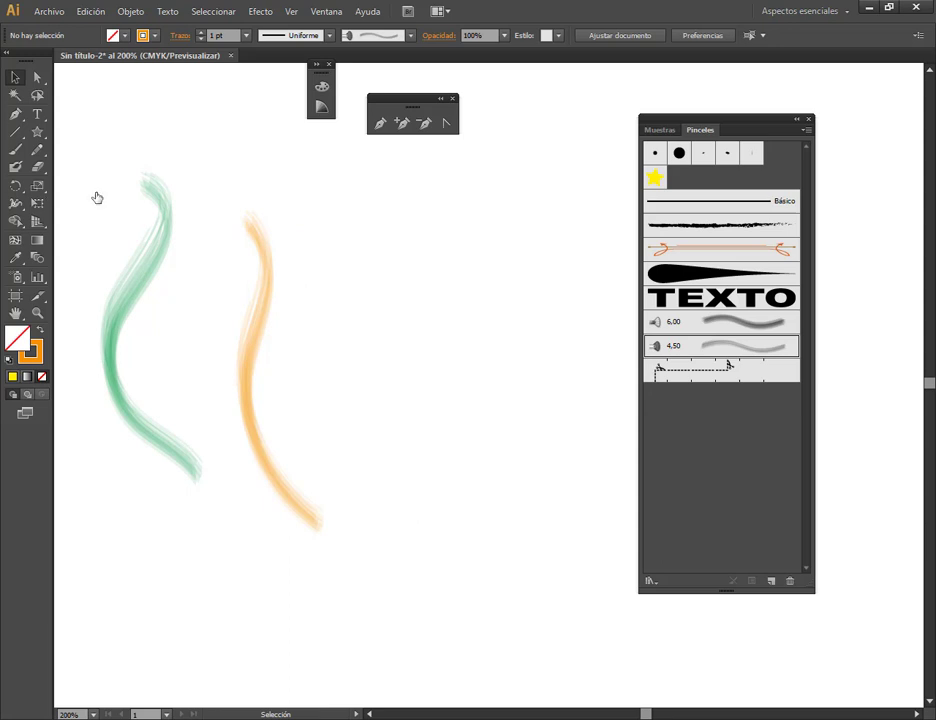
Step: Paint several overlapping orange test strokes with the bristle brush
left_click(16, 149)
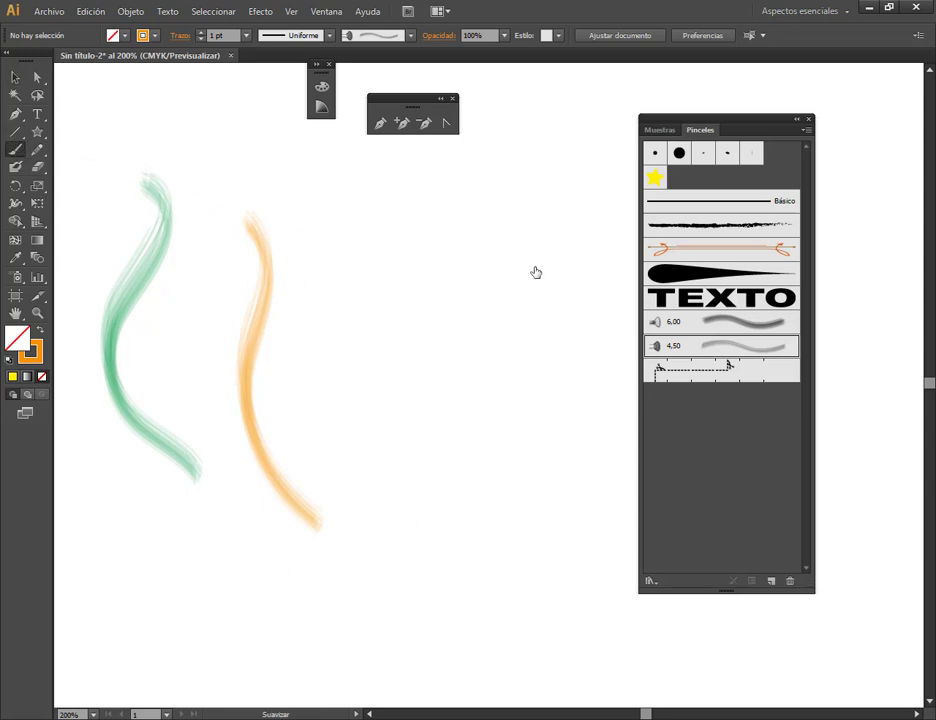
mouse_move(357, 198)
left_mouse_down()
mouse_move(351, 278)
mouse_move(370, 336)
left_mouse_up()
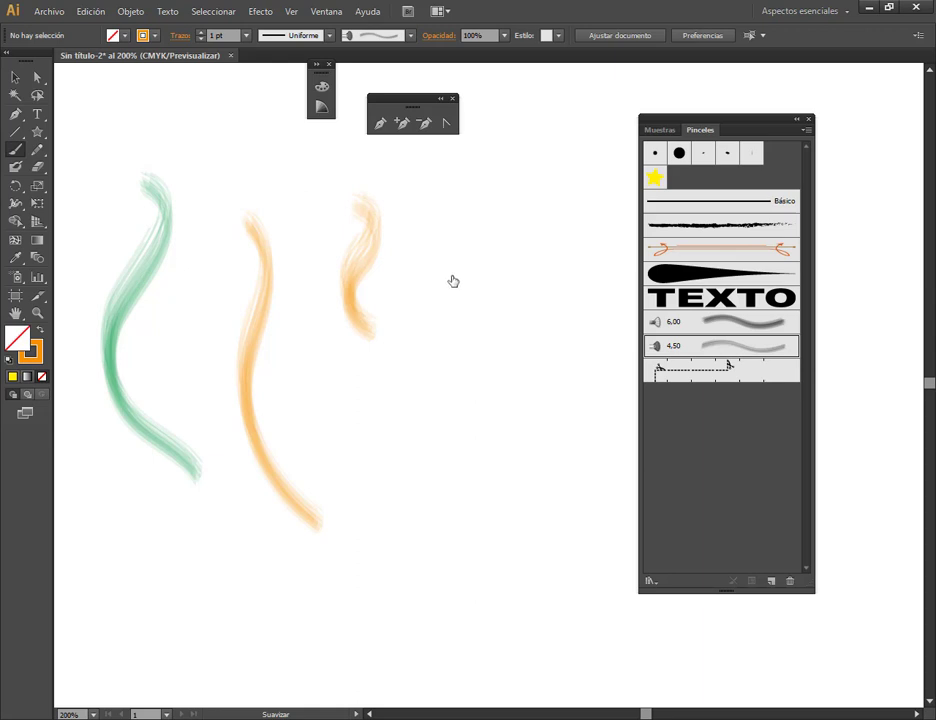
left_click_drag(458, 268, 600, 376)
left_click_drag(385, 352, 370, 485)
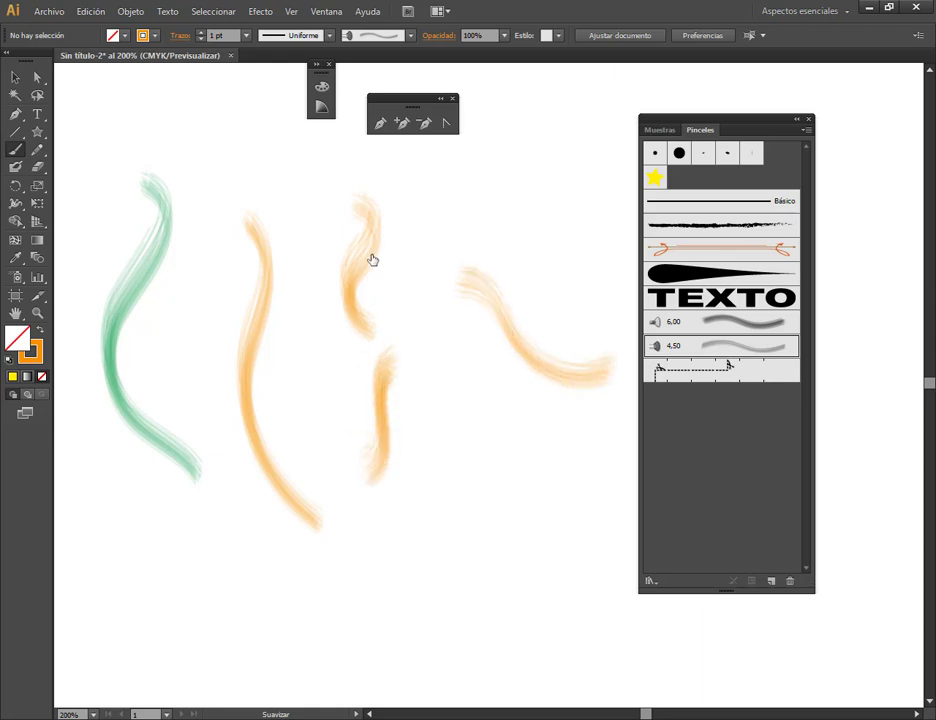
left_click_drag(353, 205, 373, 290)
left_click_drag(465, 286, 510, 336)
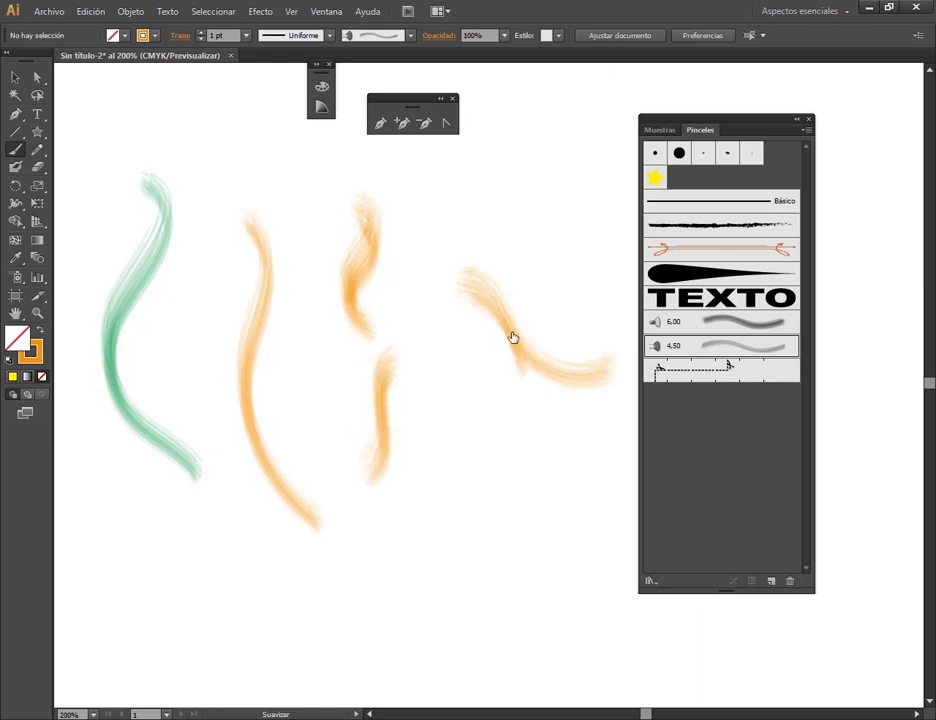
left_click_drag(472, 274, 520, 370)
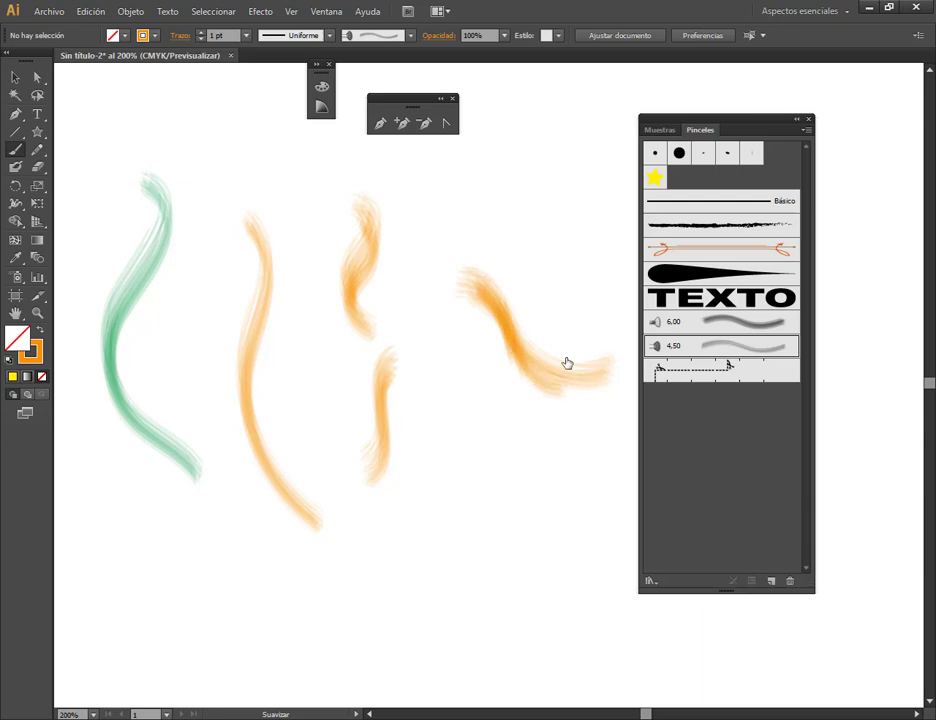
left_click_drag(520, 130, 510, 210)
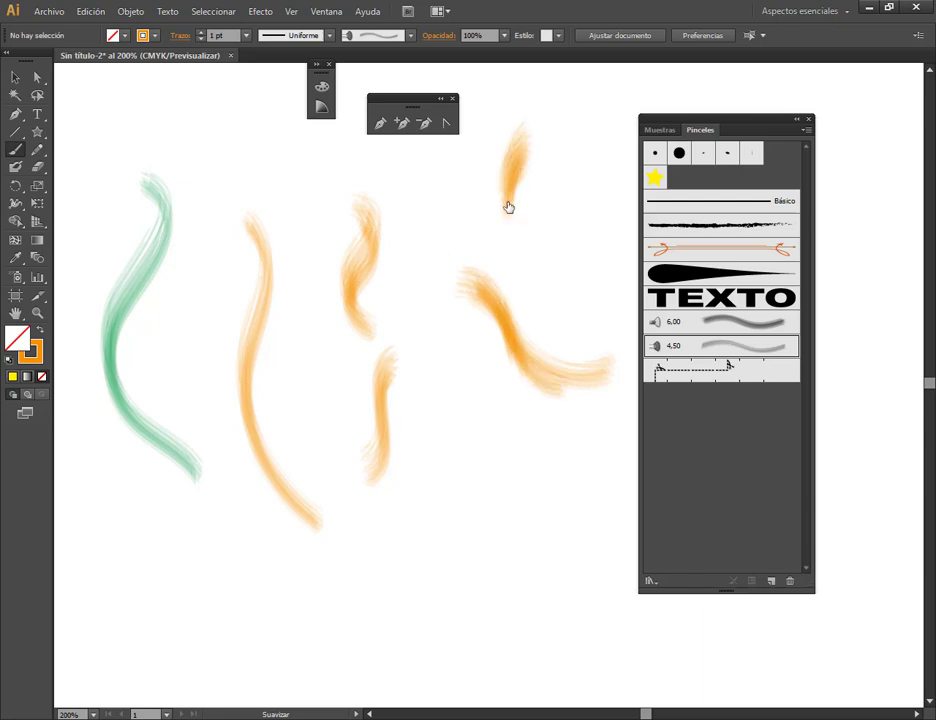
left_click_drag(520, 130, 490, 280)
left_click_drag(510, 235, 550, 330)
mouse_move(565, 172)
left_mouse_down()
mouse_move(587, 249)
mouse_move(556, 113)
mouse_move(583, 245)
mouse_move(578, 298)
left_mouse_up()
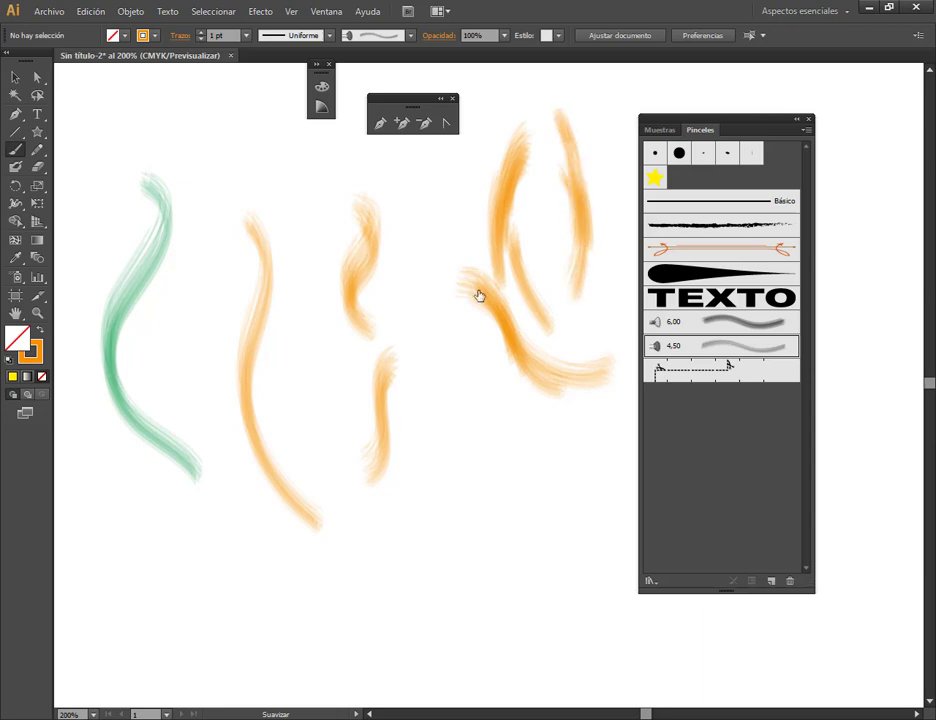
mouse_move(440, 165)
left_mouse_down()
mouse_move(435, 224)
mouse_move(443, 218)
mouse_move(455, 305)
mouse_move(447, 272)
mouse_move(460, 303)
mouse_move(487, 213)
mouse_move(534, 151)
left_mouse_up()
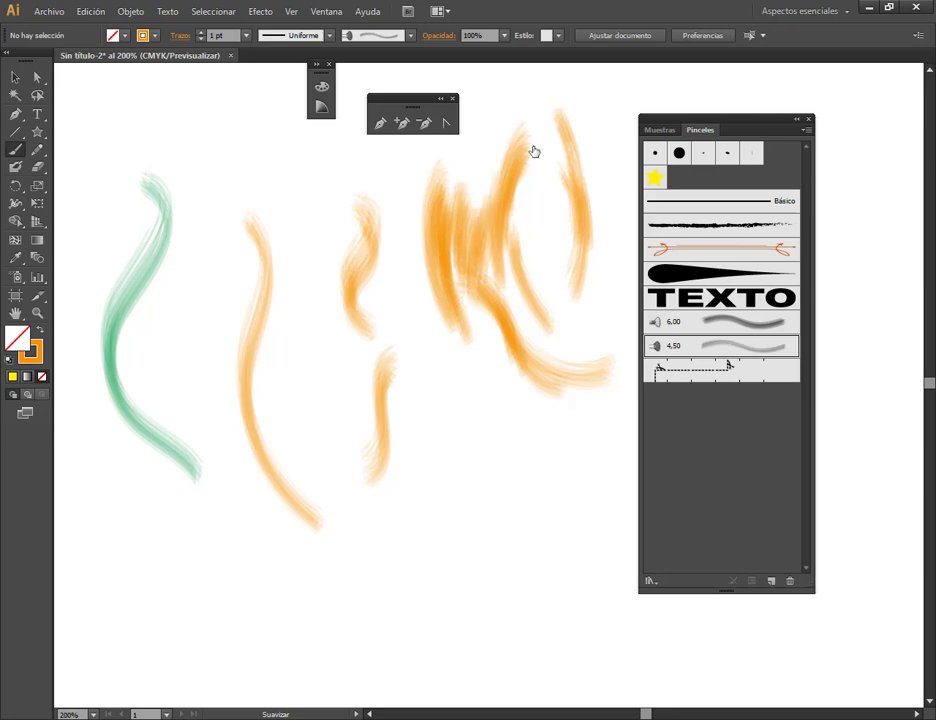
Step: Marquee-select all the painted strokes and delete them
left_click(15, 77)
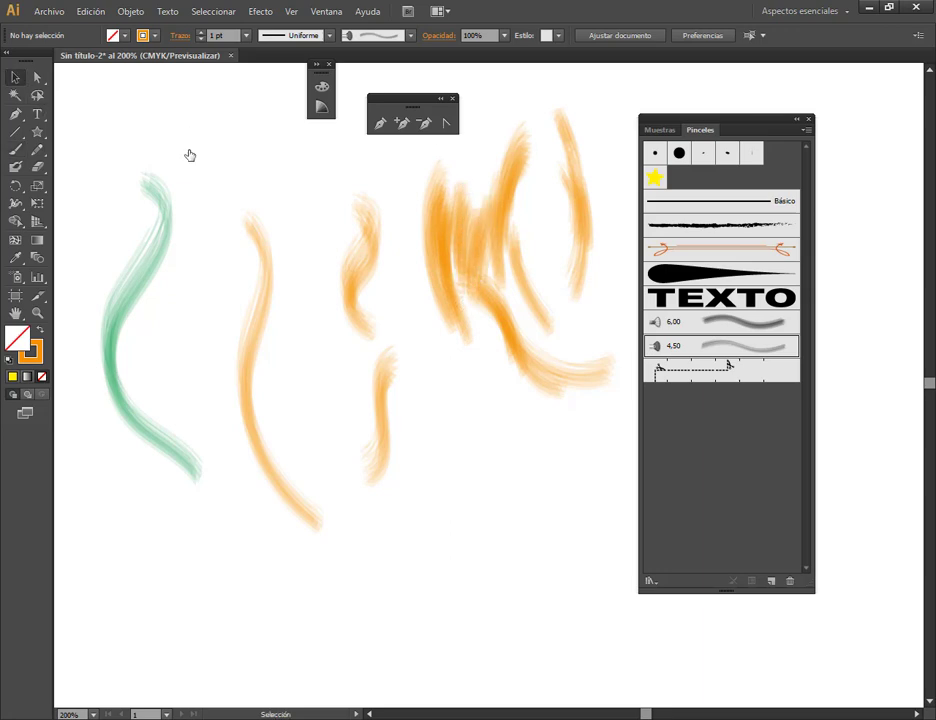
scroll(405, 300, "down", 1)
mouse_move(150, 178)
left_mouse_down()
mouse_move(541, 390)
mouse_move(602, 506)
left_mouse_up()
key("Delete")
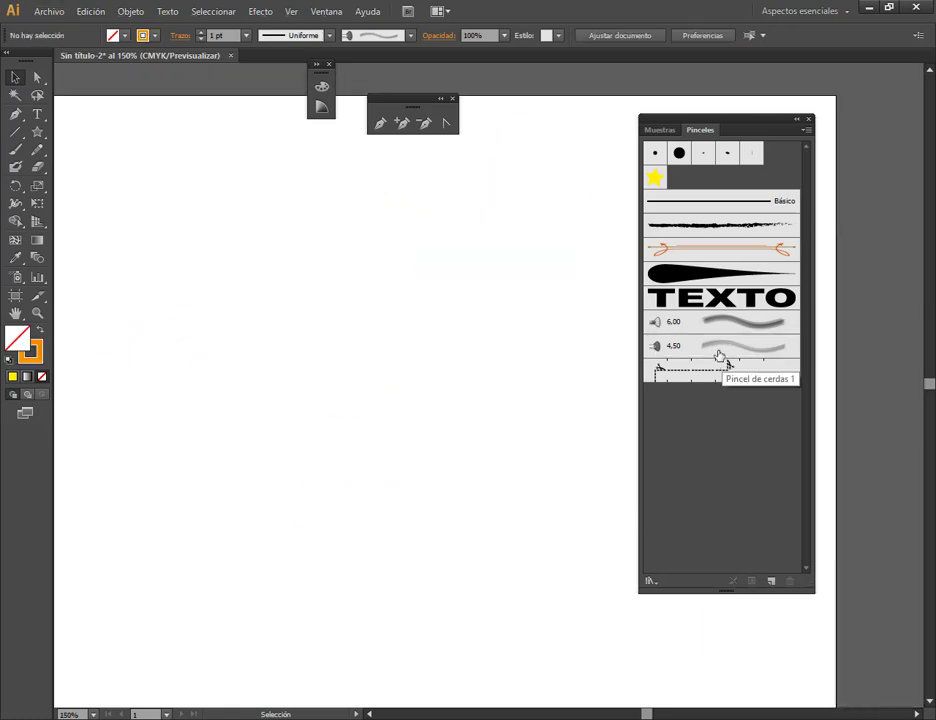
Step: Start a new bristle brush, look at the tip shapes, and cancel without creating it
left_click(771, 580)
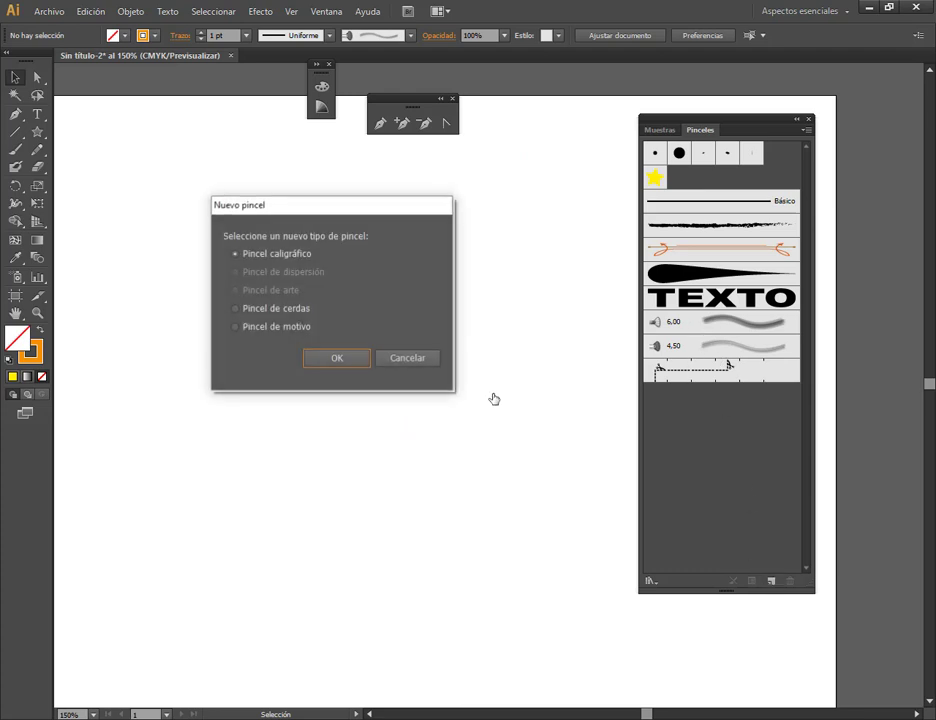
left_click(300, 308)
left_click(337, 357)
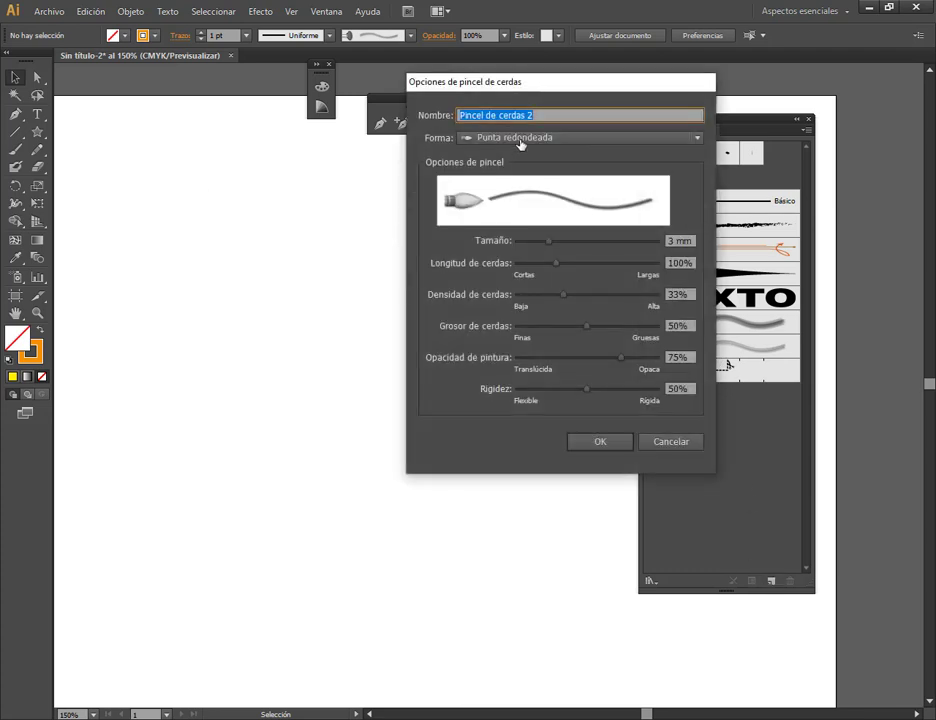
left_click(525, 138)
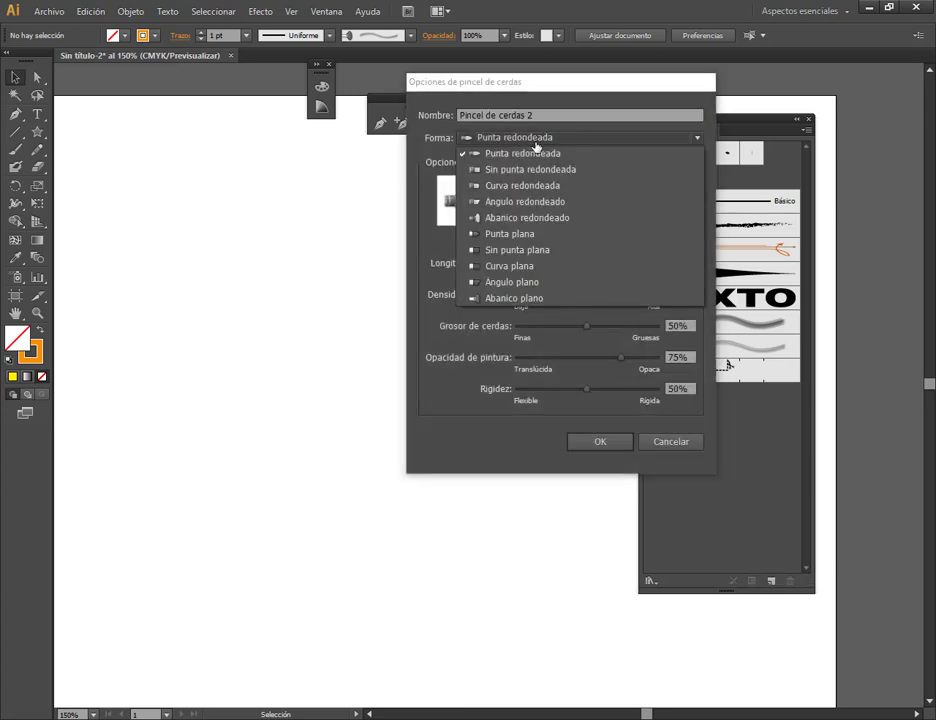
left_click(604, 139)
left_click(670, 445)
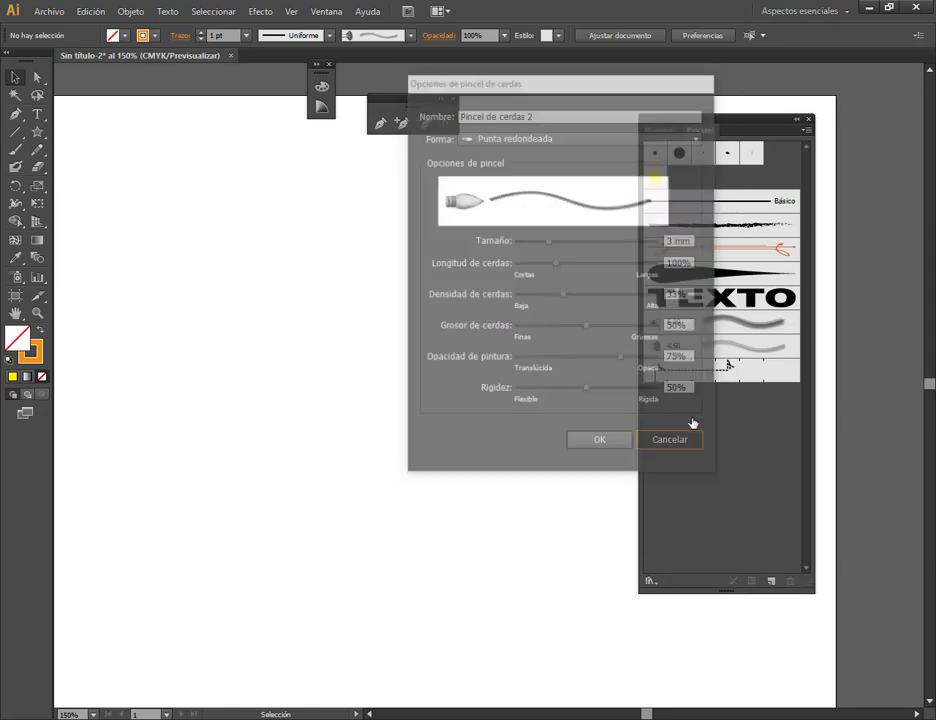
Step: Start a new calligraphic brush, cancel its options, and switch to the Google Meet call
left_click(770, 588)
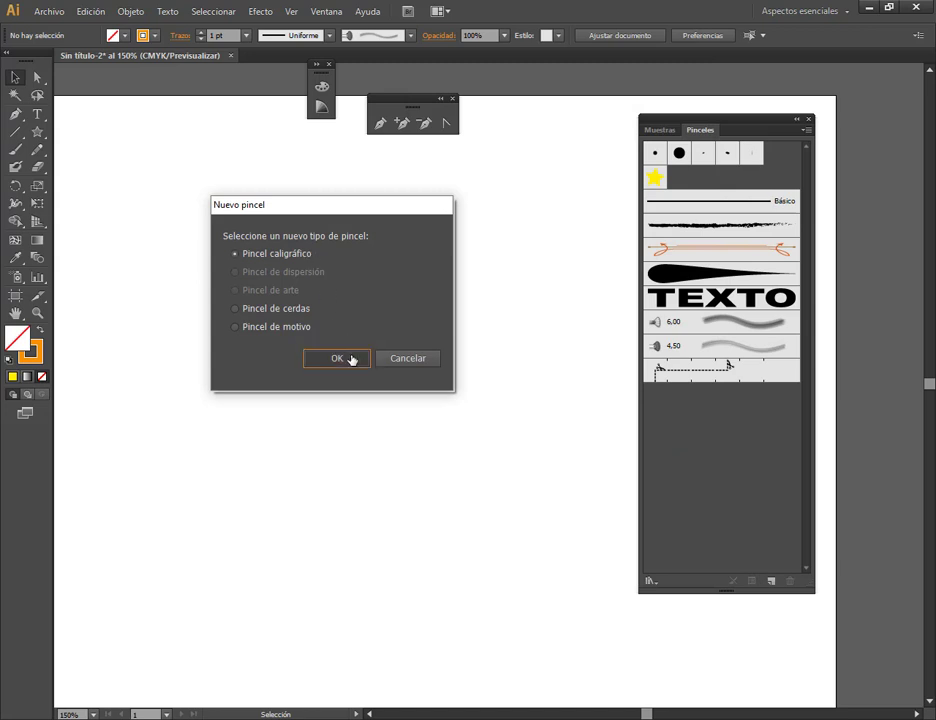
left_click(352, 359)
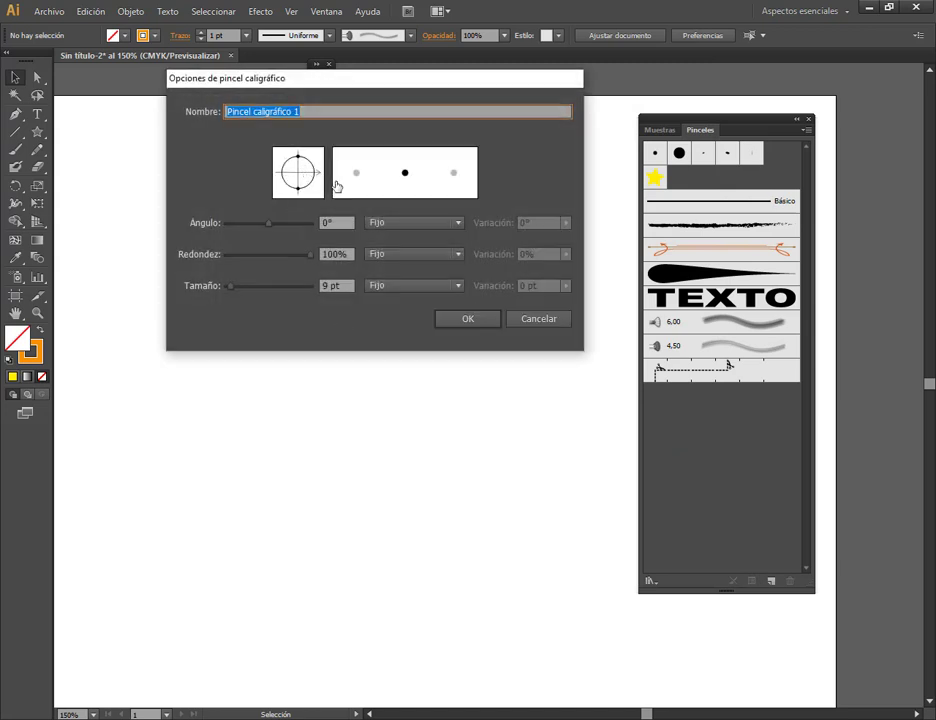
left_click(547, 319)
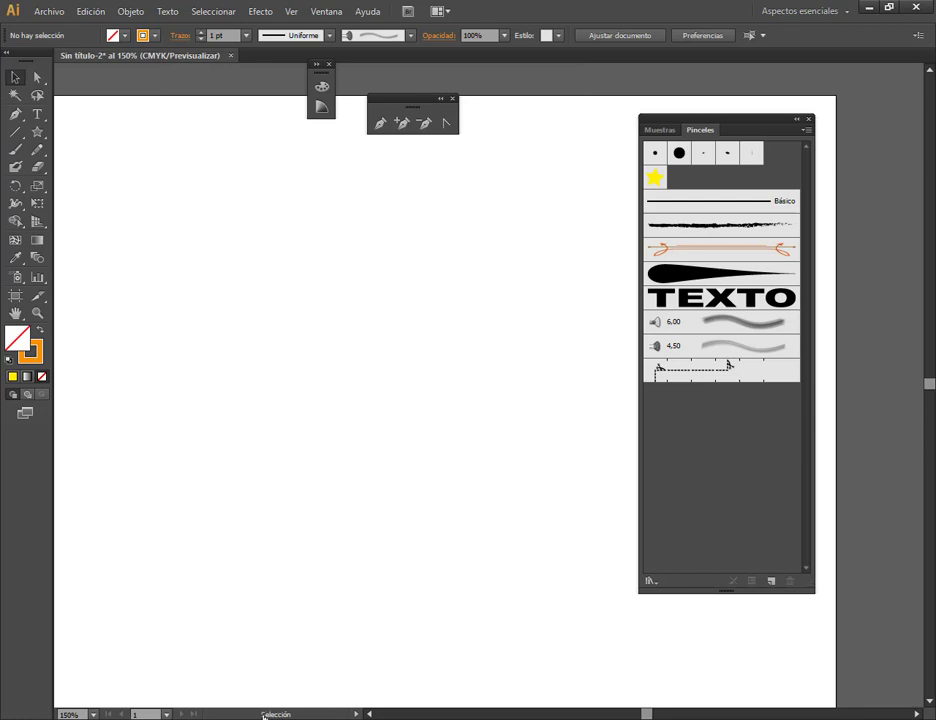
left_click(75, 650)
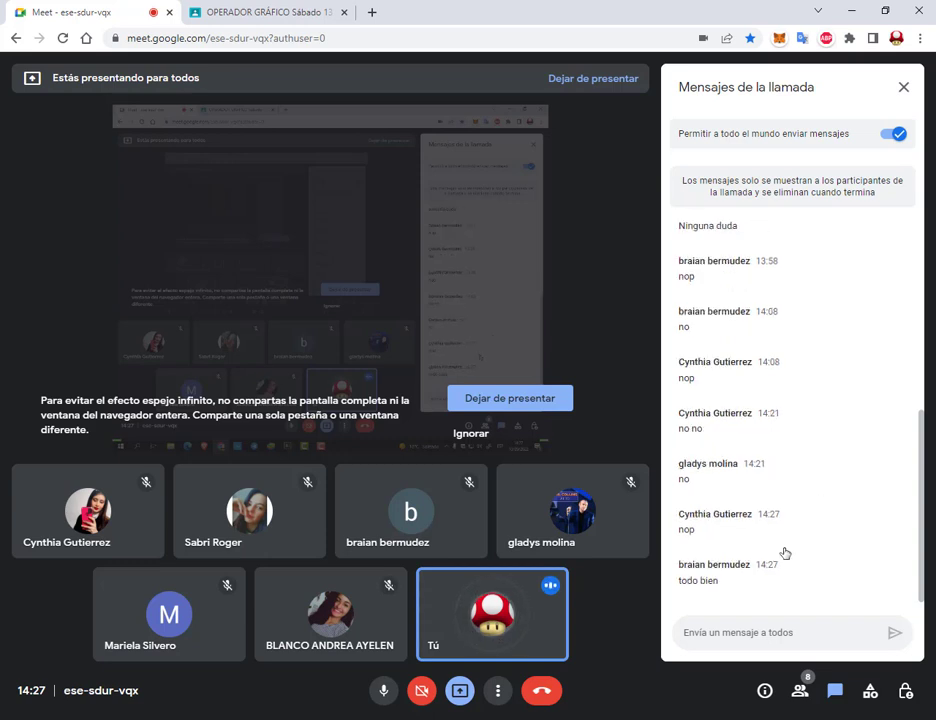
Step: Return to Illustrator and cancel the New Brush dialog without adding a brush
key("alt+Tab")
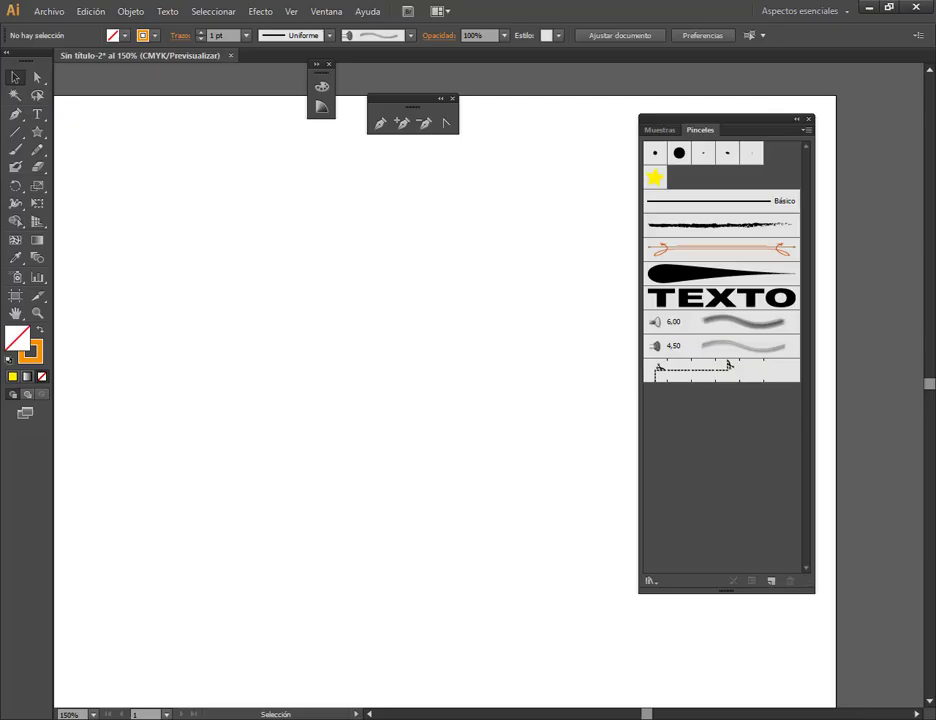
left_click(770, 581)
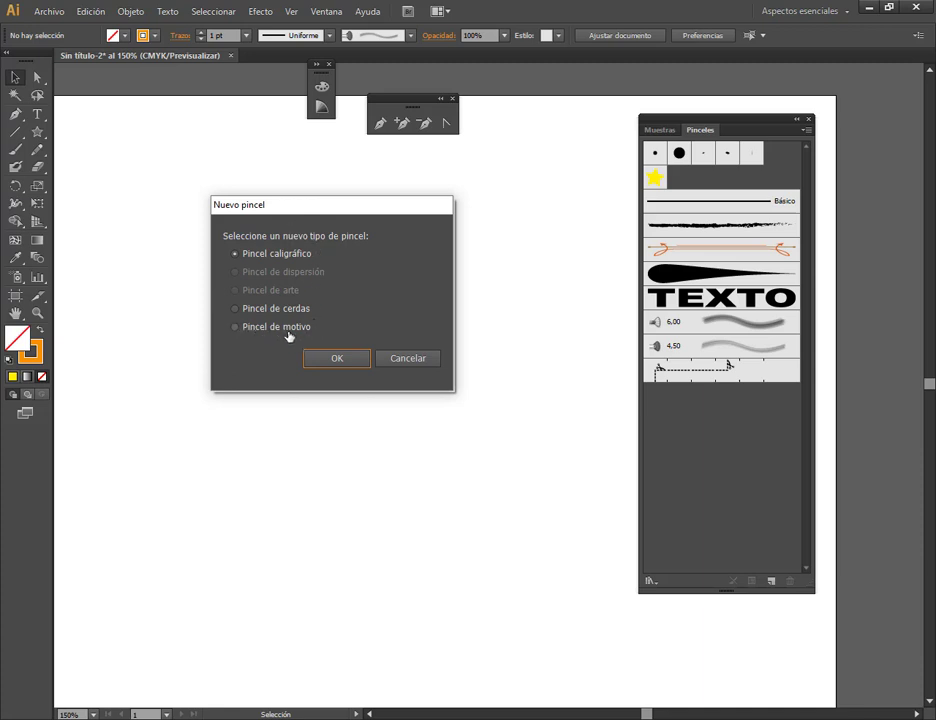
left_click(418, 359)
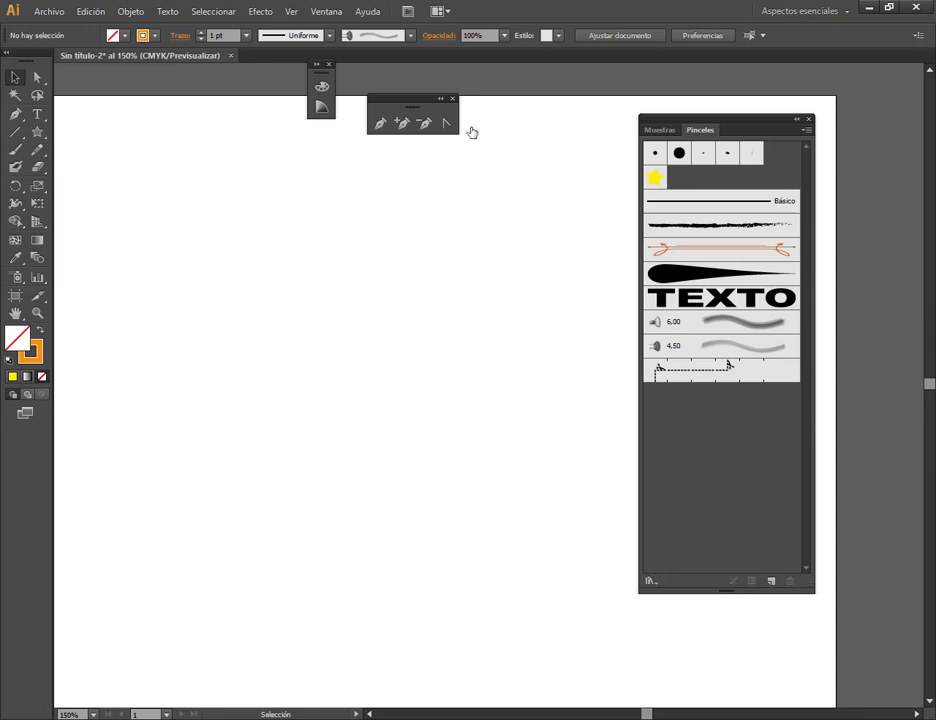
Step: Draw a small star in the upper left and fill it orange
left_click(37, 131)
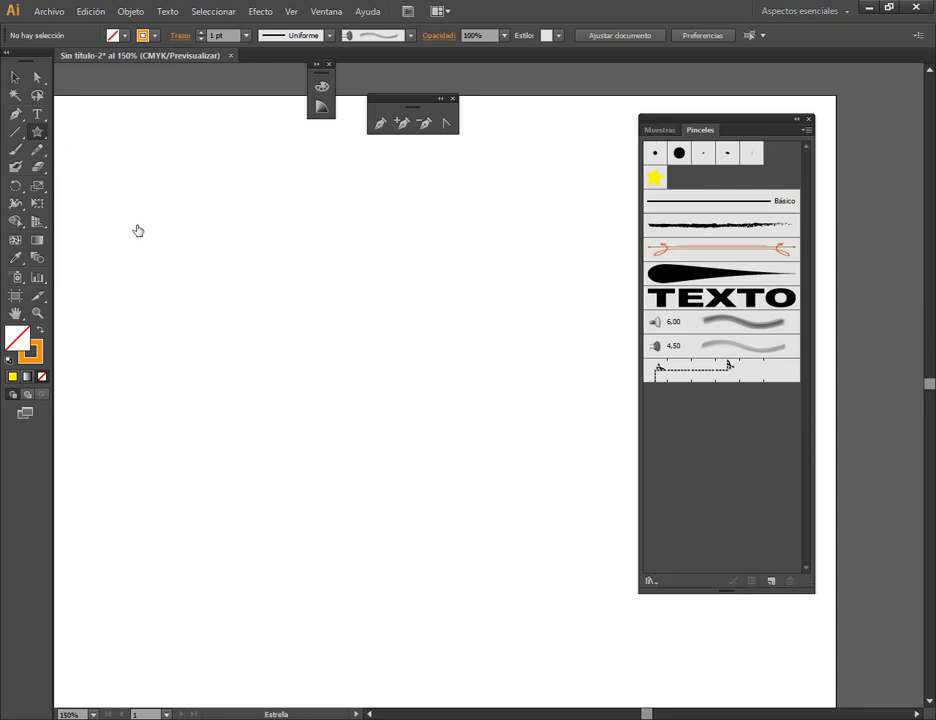
mouse_move(147, 234)
left_mouse_down()
mouse_move(172, 258)
mouse_move(197, 244)
left_mouse_up()
left_click(23, 79)
left_click(40, 330)
left_click(194, 330)
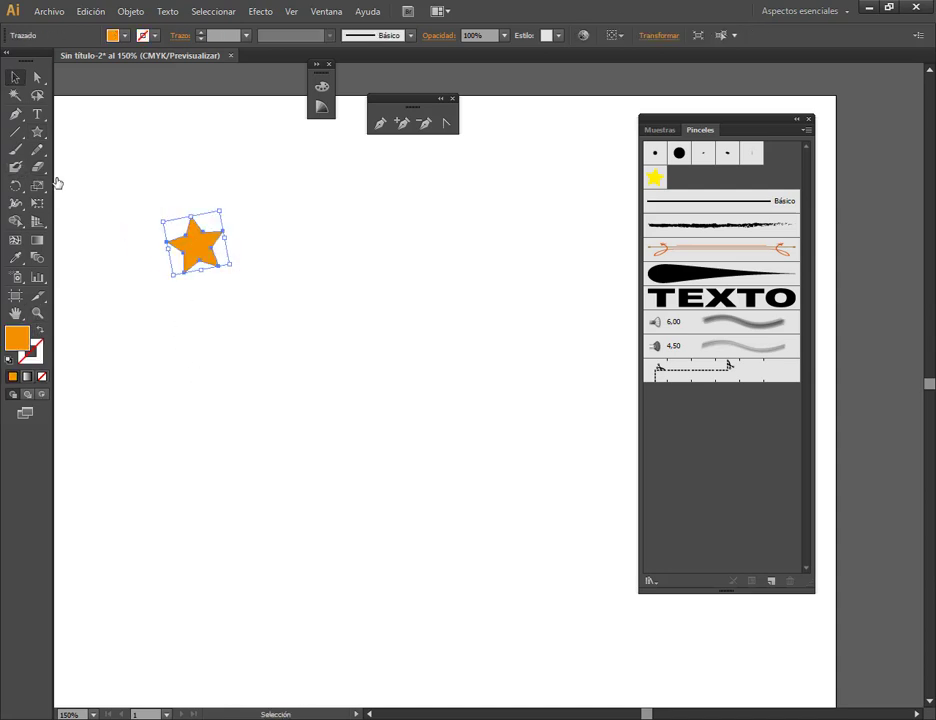
Step: Draw a blue-filled hexagon to the right of the star
left_click(38, 134)
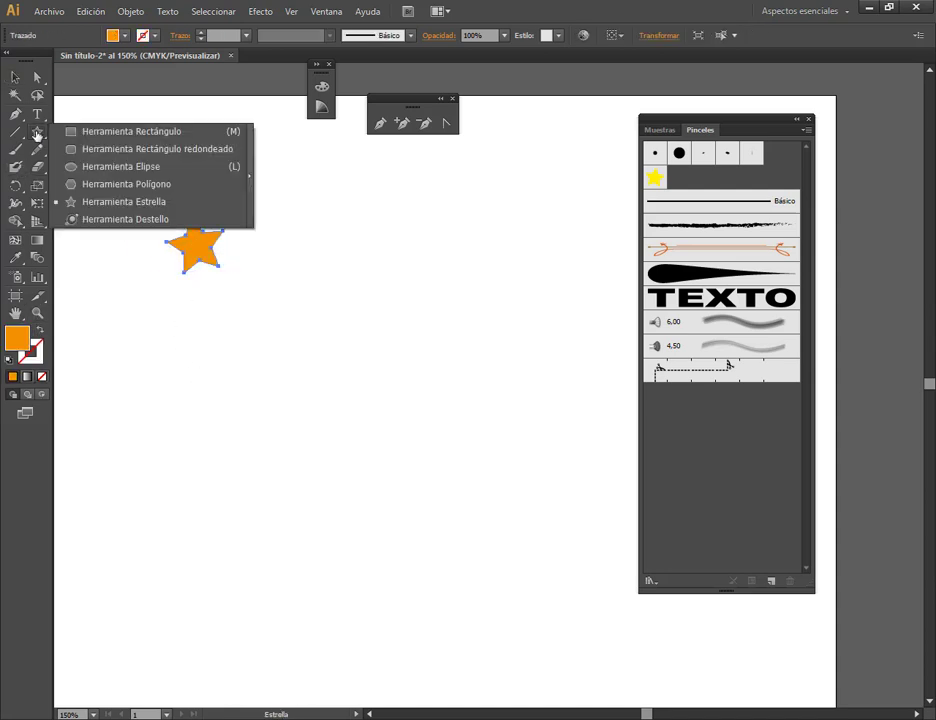
left_click(70, 184)
left_click_drag(299, 241, 314, 259)
left_click(124, 35)
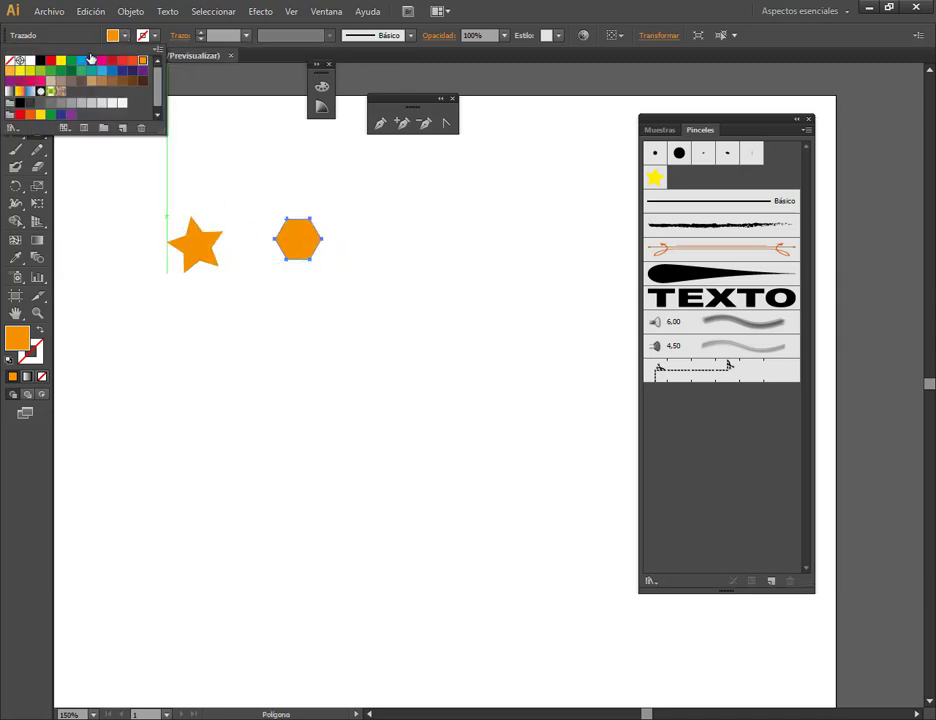
left_click(91, 59)
left_click(419, 273)
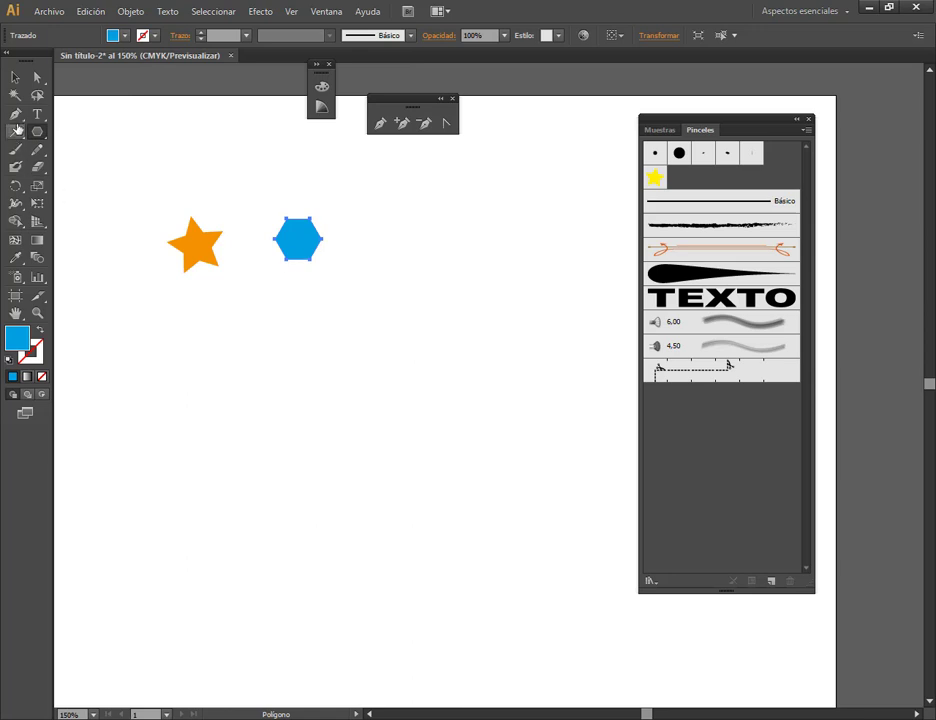
Step: Draw a thin green rectangle right of the hexagon and deselect it
left_click(37, 131)
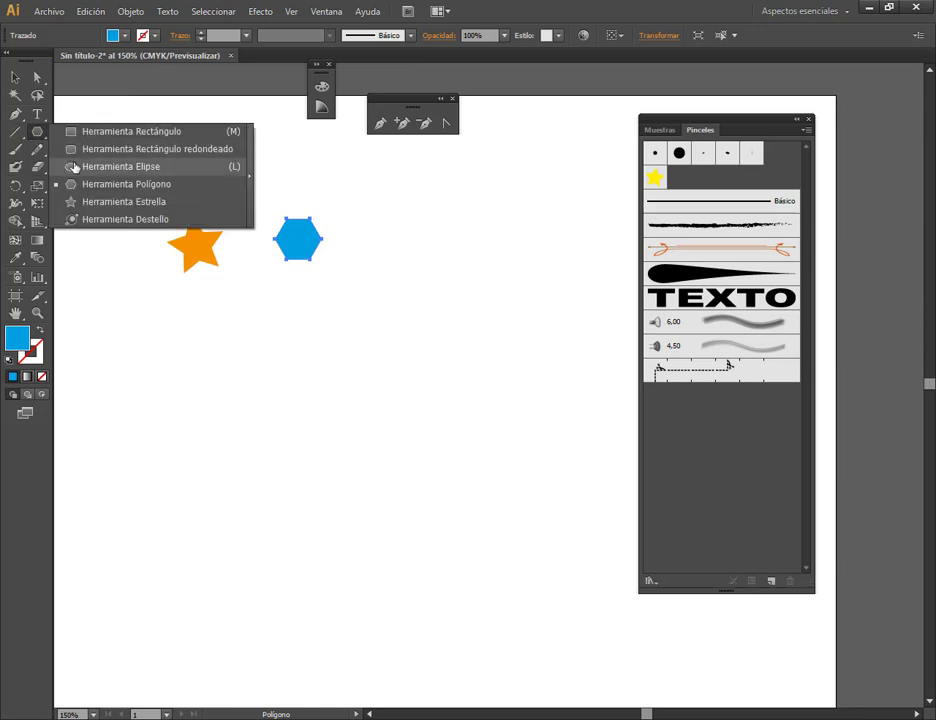
left_click(77, 133)
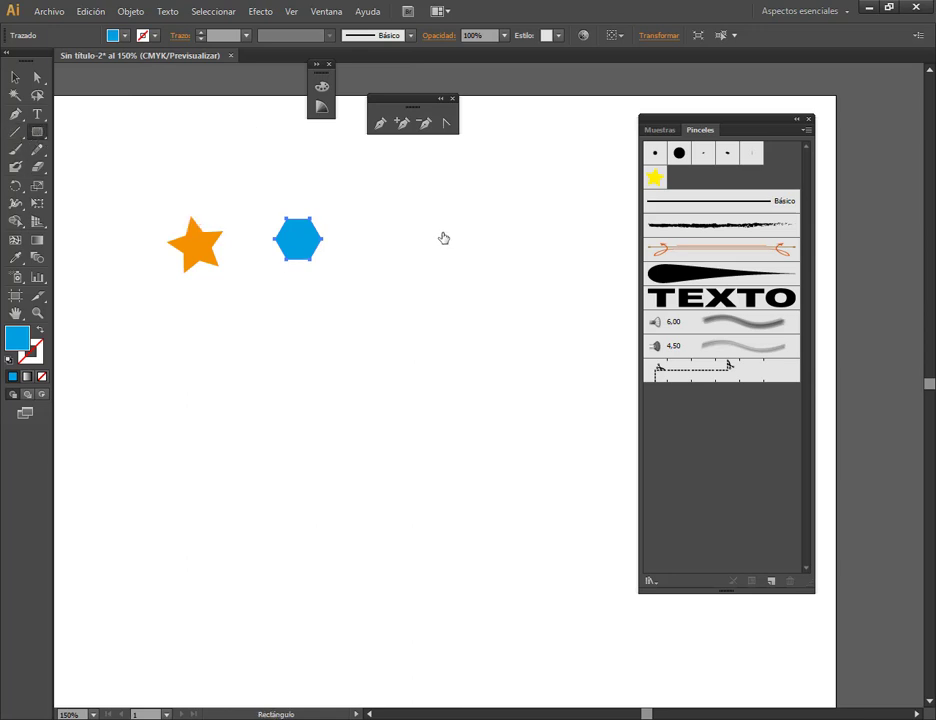
left_click_drag(362, 232, 441, 250)
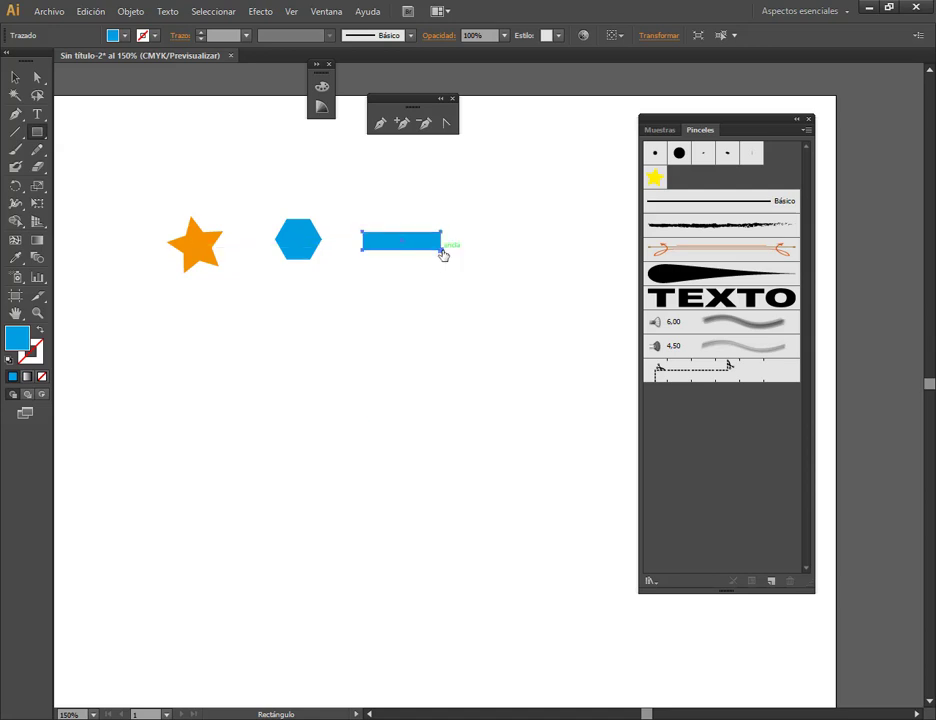
left_click(125, 36)
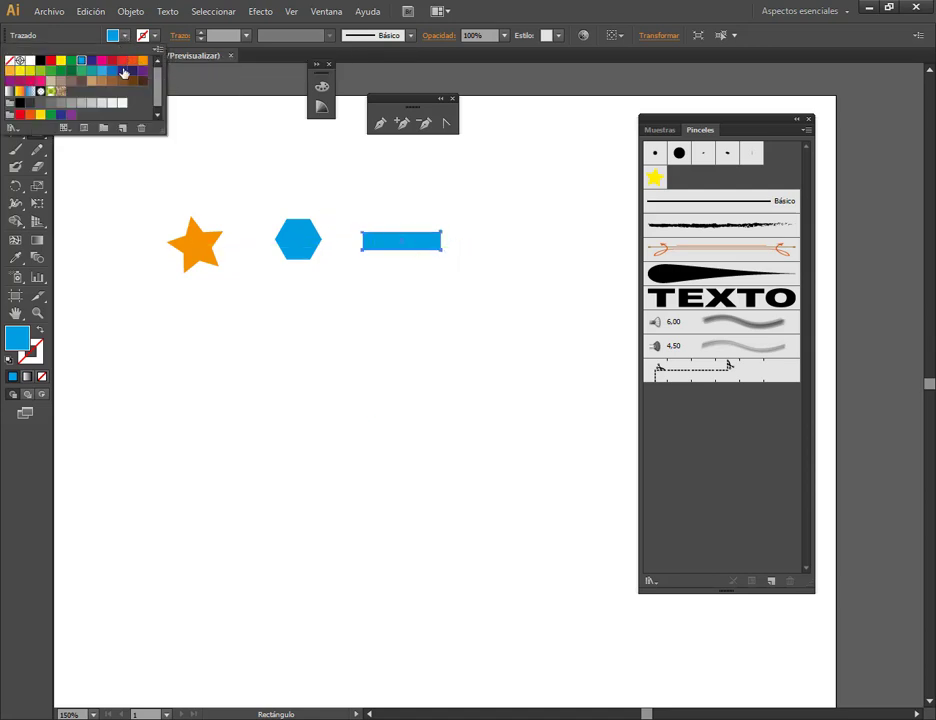
left_click(75, 66)
left_click(533, 77)
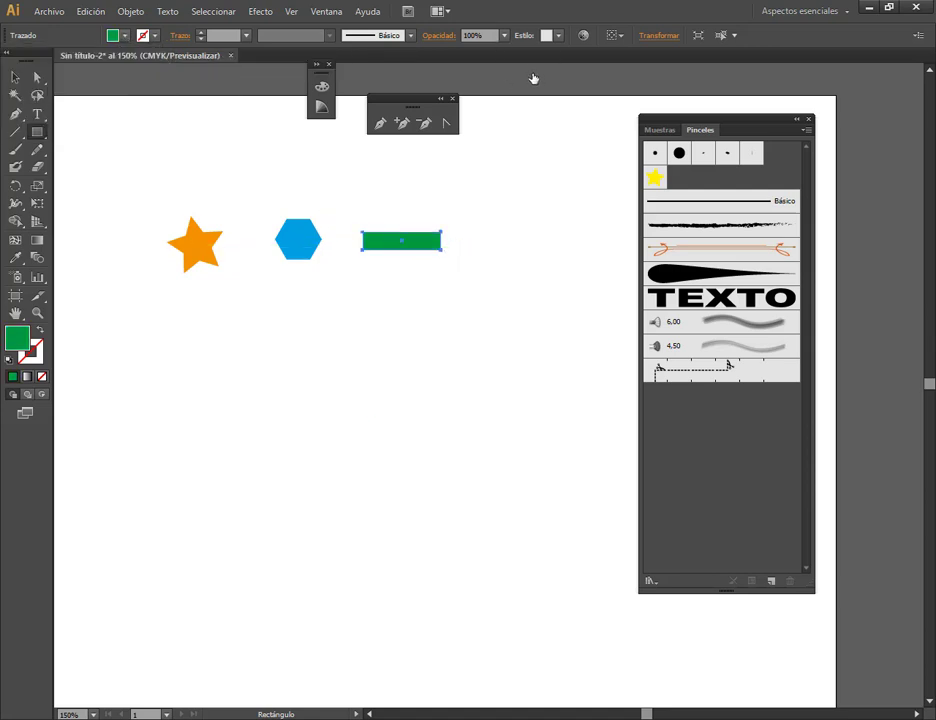
key("v")
left_click(254, 148)
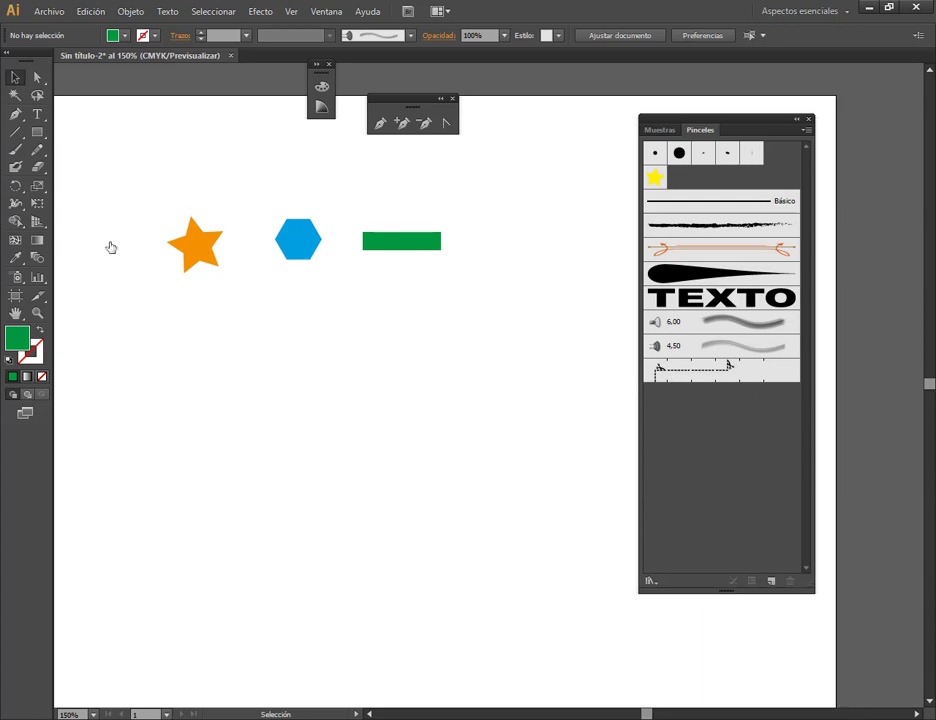
double_click(698, 374)
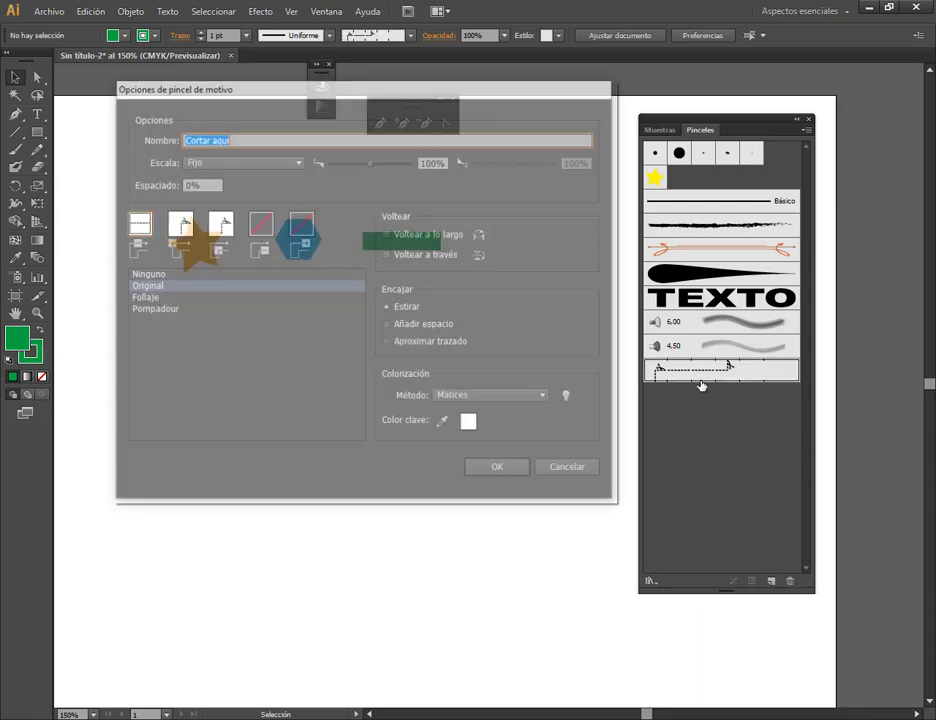
mouse_move(395, 101)
left_mouse_down()
mouse_move(528, 171)
mouse_move(451, 167)
left_mouse_up()
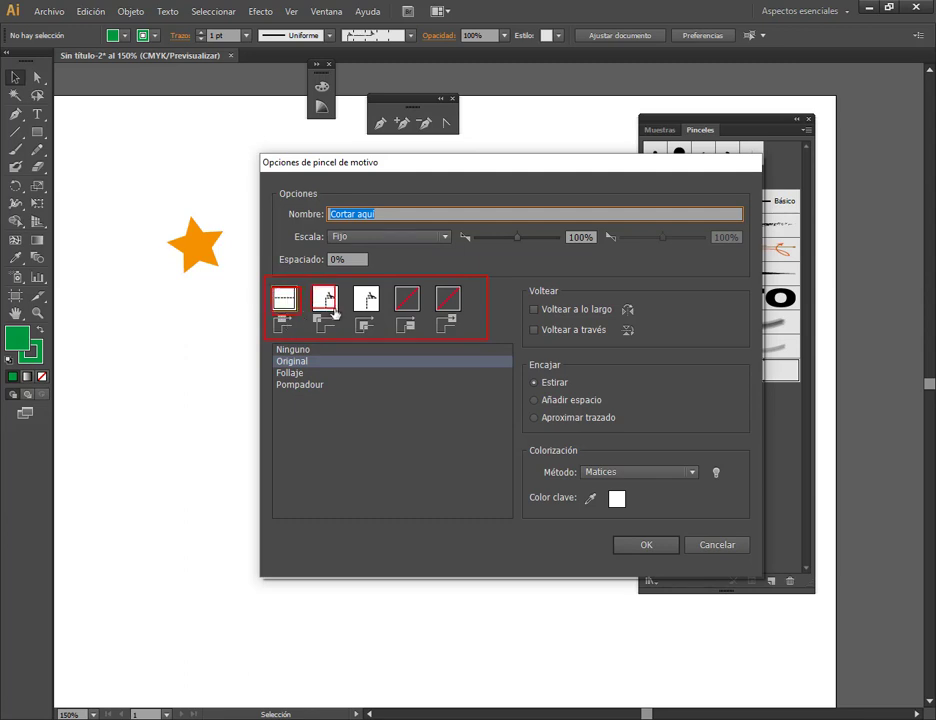
left_click(728, 546)
key("m")
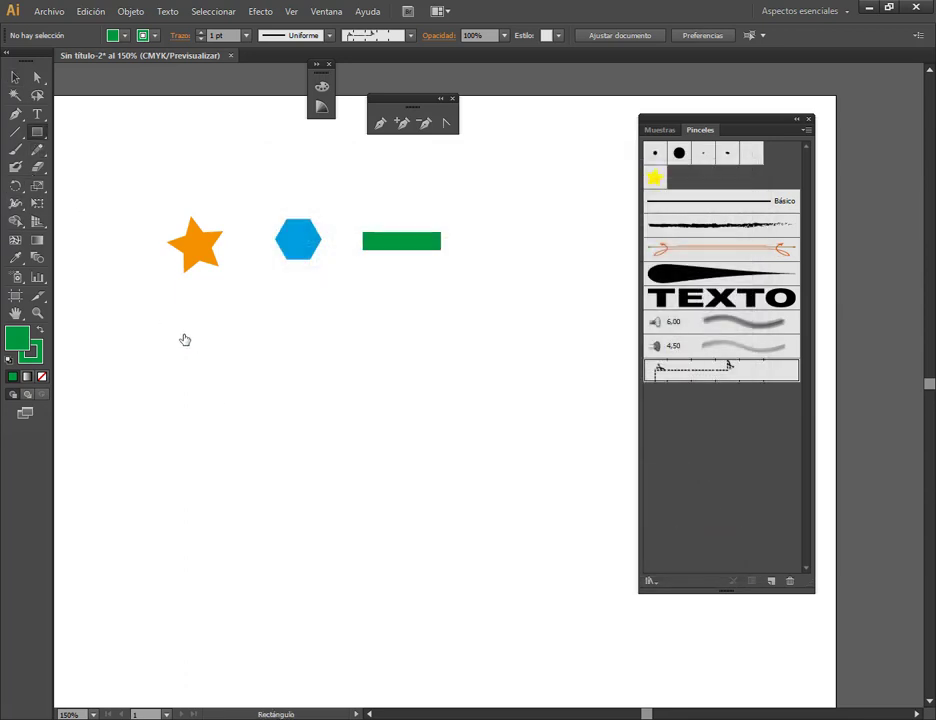
left_click_drag(184, 335, 479, 598)
Step: Give the large square no fill and a 3 pt Cortar aquí brush outline
left_click(15, 77)
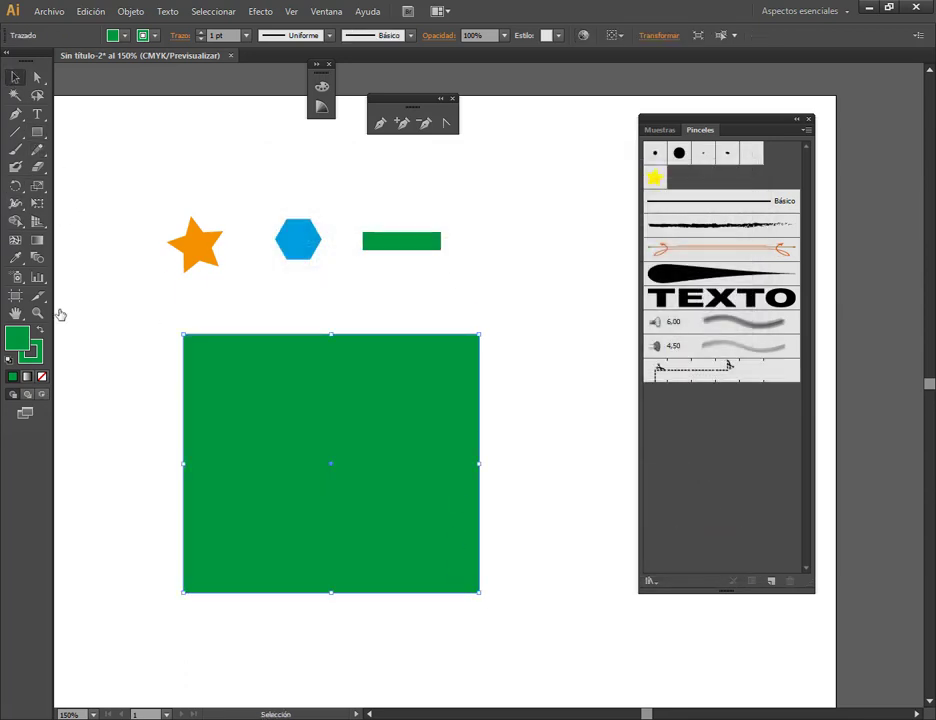
left_click(41, 377)
left_click(735, 371)
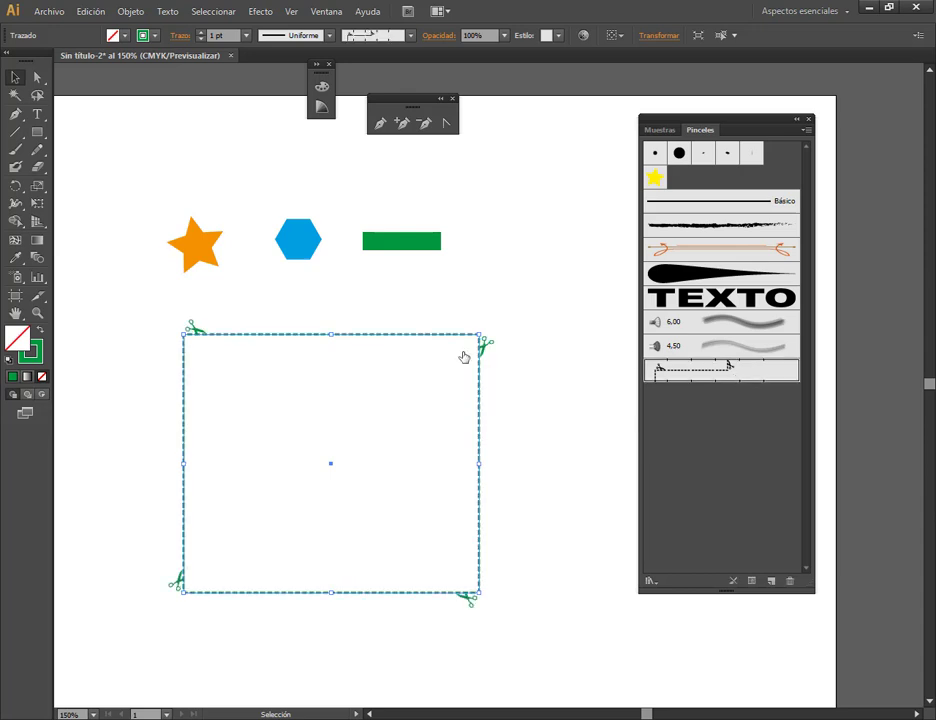
left_click(201, 32)
left_click(201, 32)
left_click(201, 32)
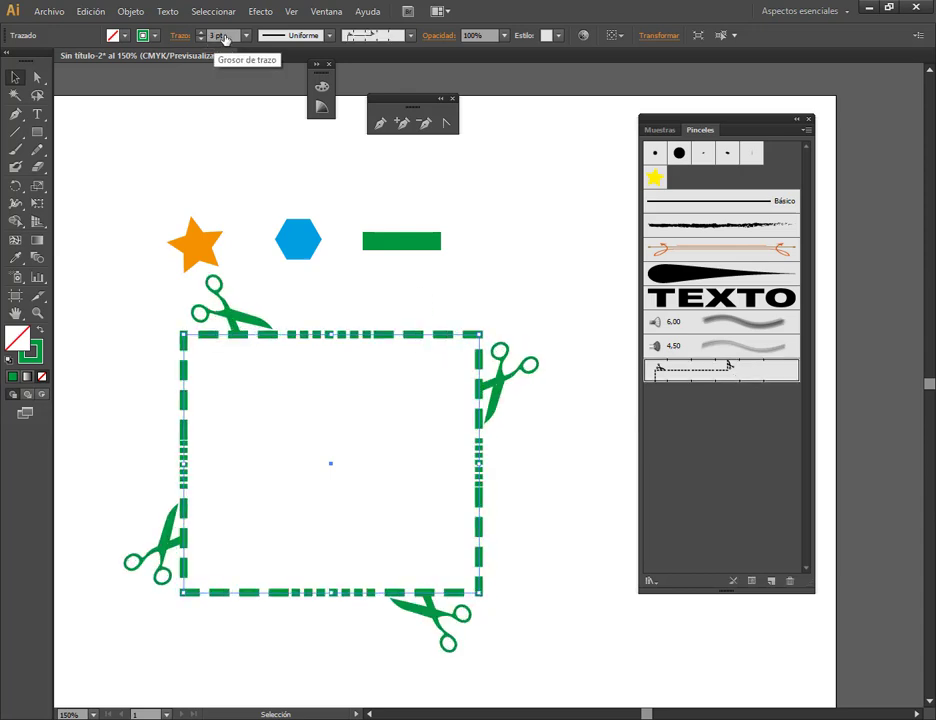
Step: Review the Cortar aquí brush options and confirm them with OK
double_click(683, 383)
left_click_drag(372, 164, 506, 89)
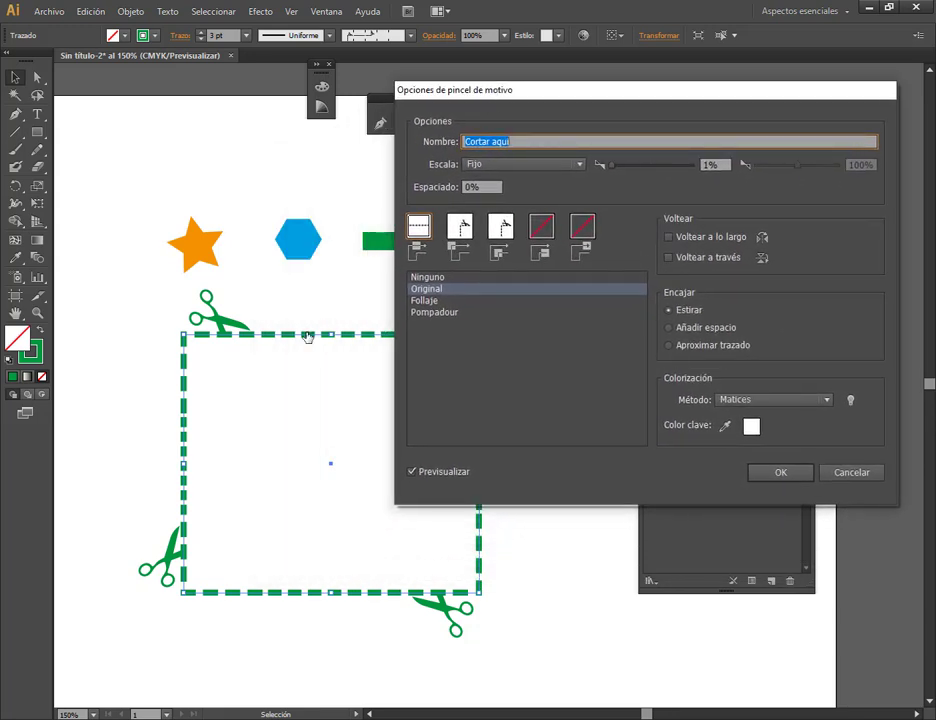
left_click_drag(171, 348, 197, 500)
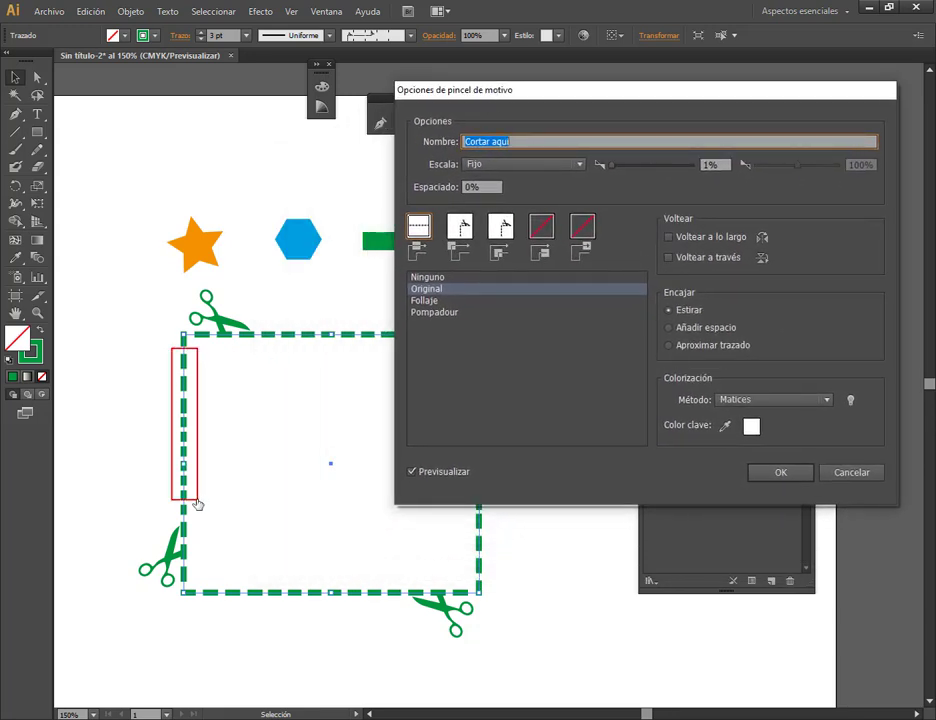
mouse_move(226, 580)
left_mouse_down()
mouse_move(328, 620)
mouse_move(364, 619)
left_mouse_up()
left_click_drag(407, 213, 432, 240)
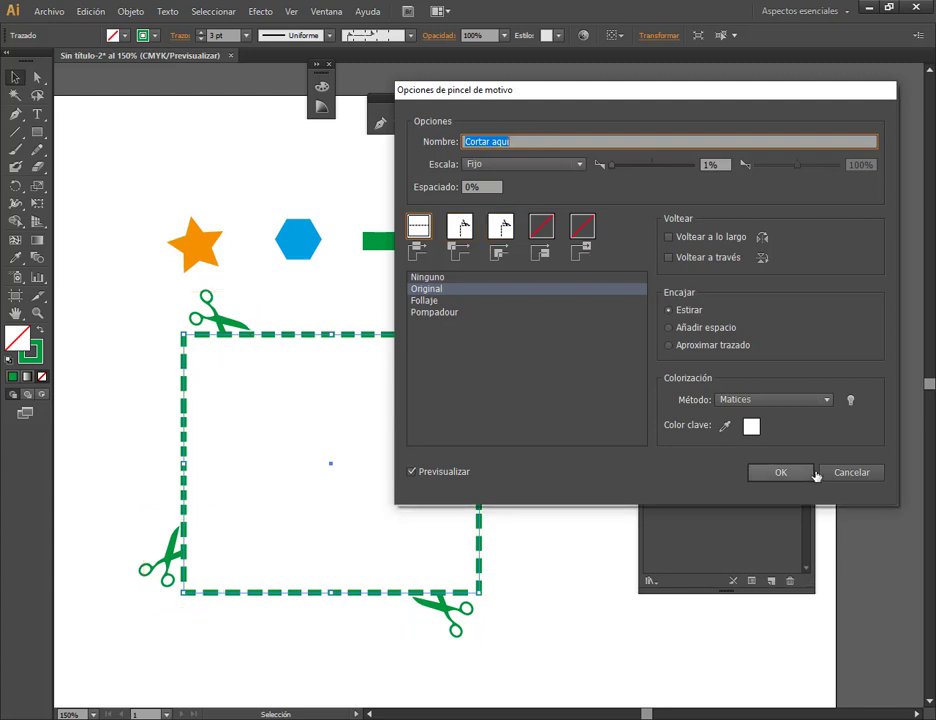
left_click(846, 473)
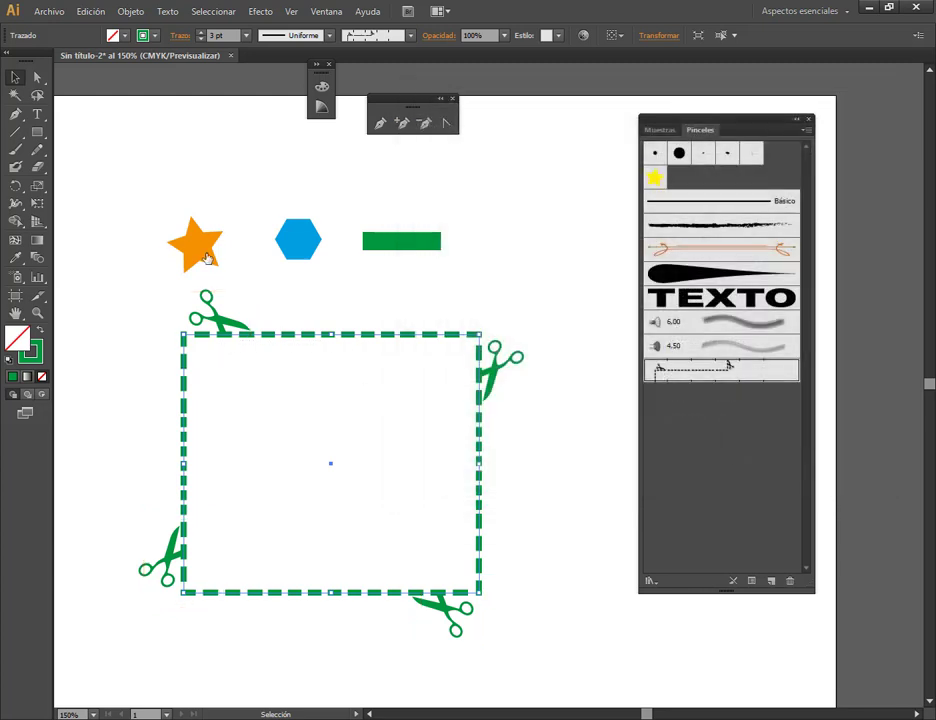
Step: Delete the scissors-bordered square and the green rectangle
mouse_move(227, 326)
left_mouse_down()
mouse_move(139, 326)
mouse_move(184, 336)
left_mouse_up()
key("Delete")
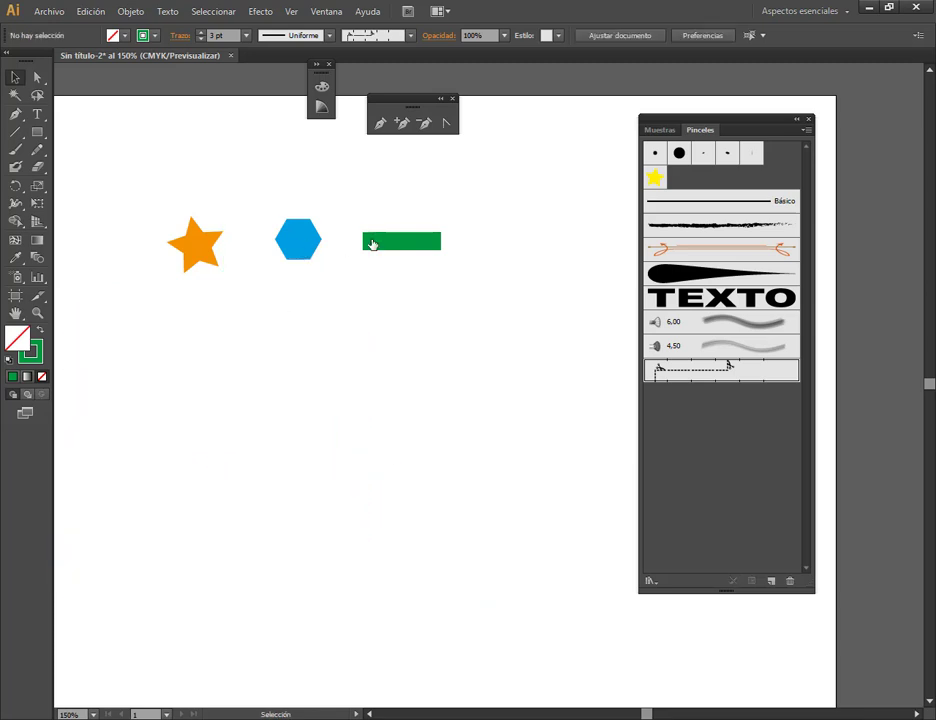
left_click_drag(376, 242, 418, 244)
key("Delete")
Step: Space the orange star and blue hexagon apart side by side, then deselect
left_click_drag(307, 247, 360, 247)
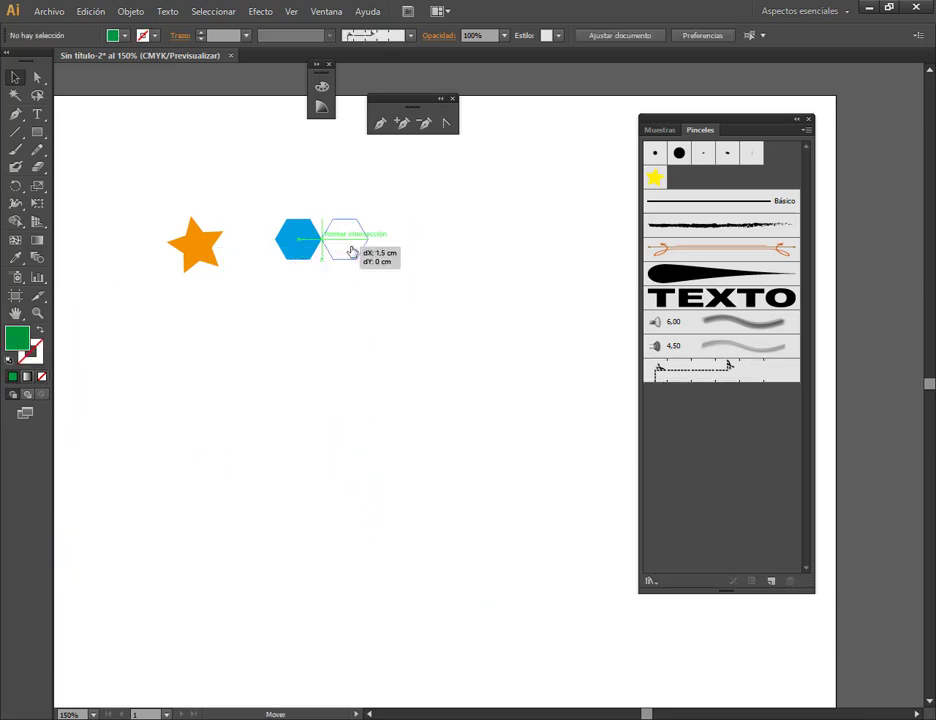
left_click_drag(195, 245, 240, 219)
mouse_move(357, 243)
left_mouse_down()
mouse_move(365, 249)
mouse_move(384, 237)
left_mouse_up()
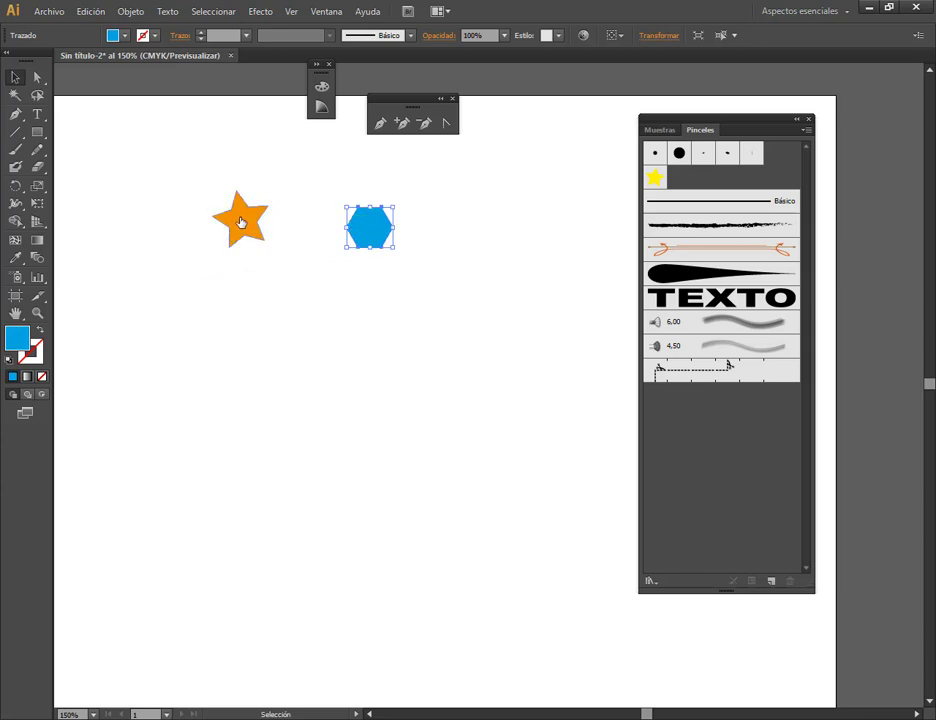
left_click_drag(242, 217, 249, 226)
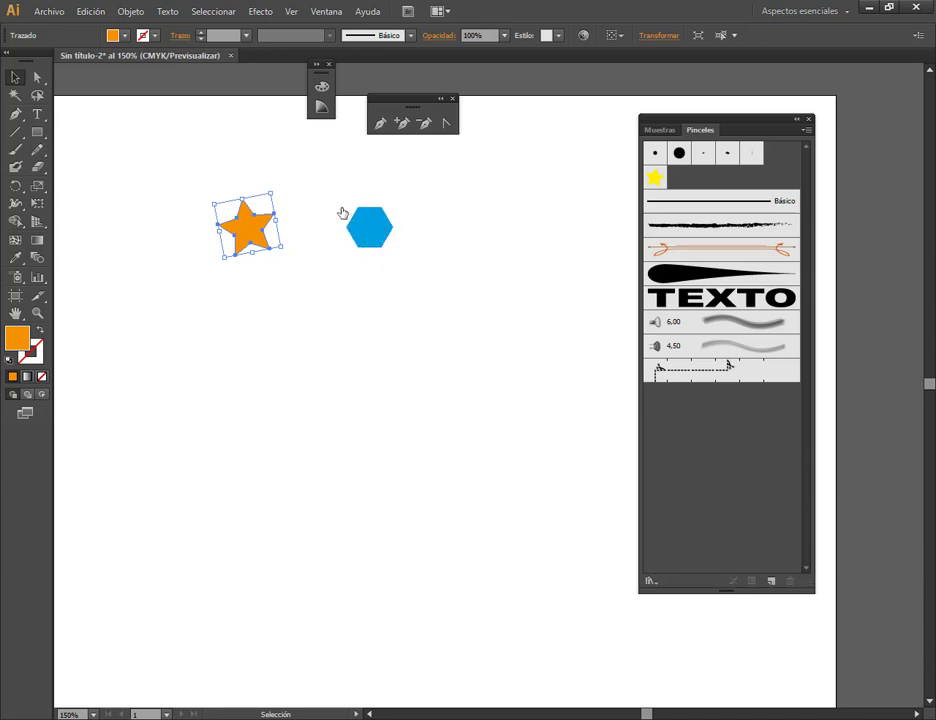
left_click(376, 289)
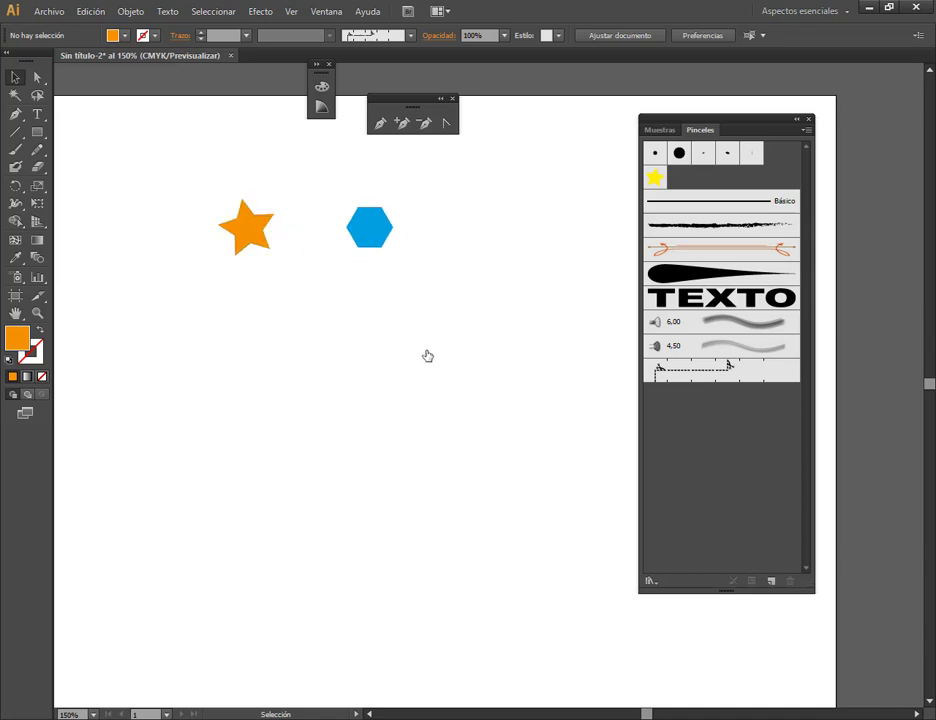
Step: Inspect the Cortar aquí pattern brush's tile options, close them, and show the Swatches panel
double_click(737, 381)
left_click(541, 230)
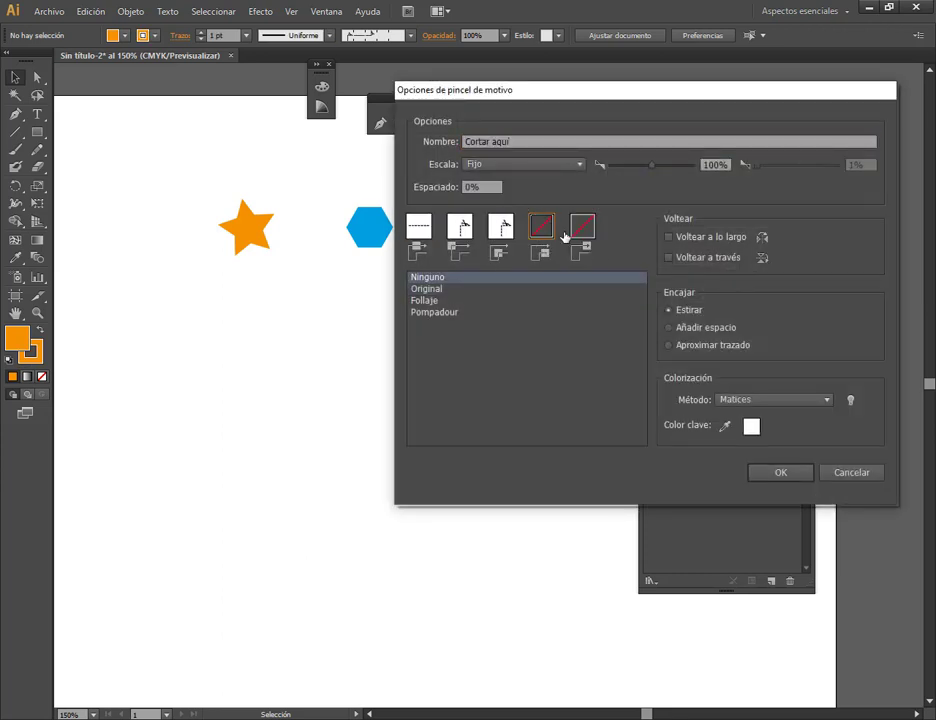
left_click_drag(405, 272, 474, 330)
left_click_drag(352, 330, 405, 314)
left_click(825, 474)
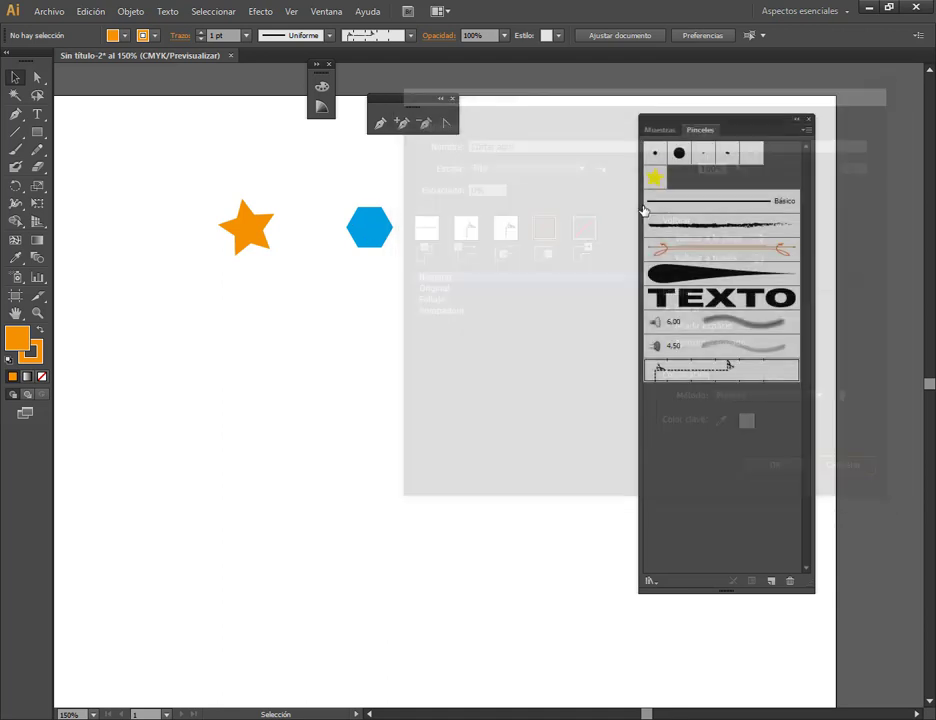
left_click(658, 130)
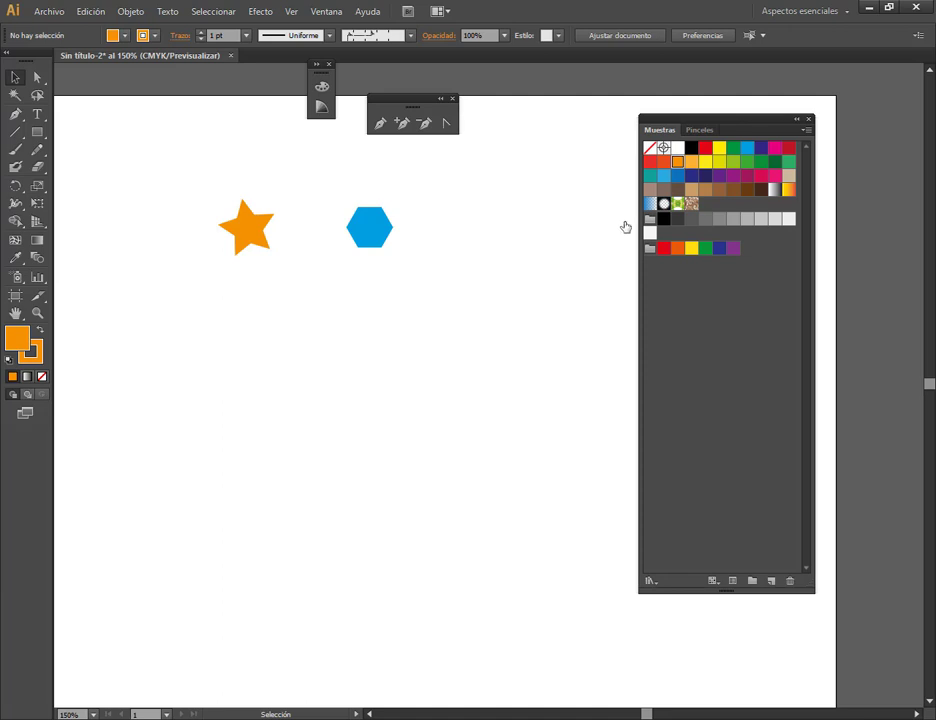
Step: Drag the star and the hexagon into the Swatches panel as new pattern swatches
left_click(318, 10)
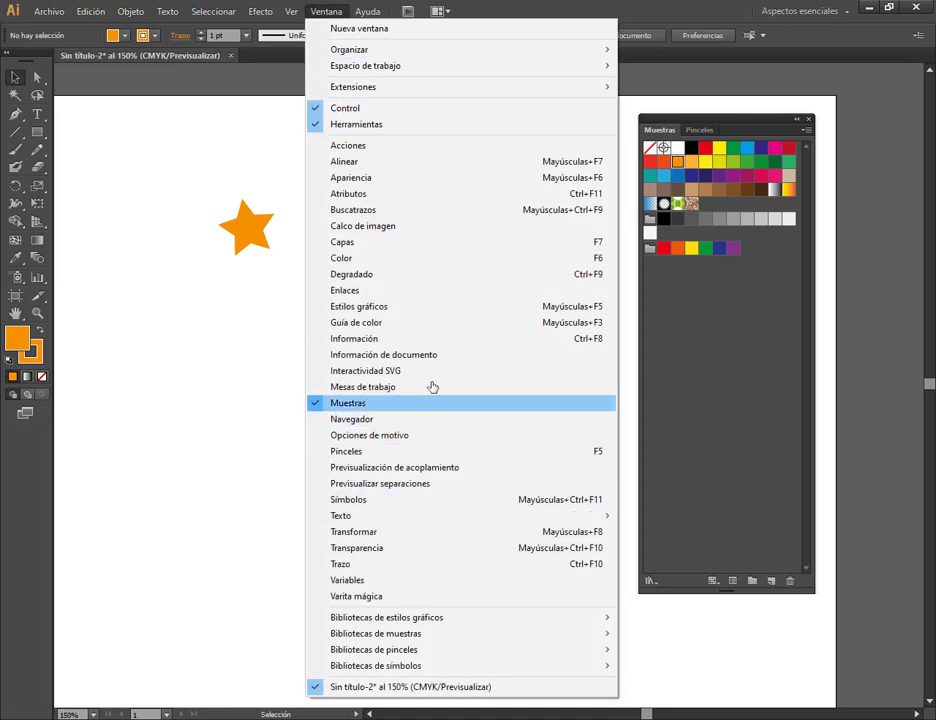
left_click(686, 128)
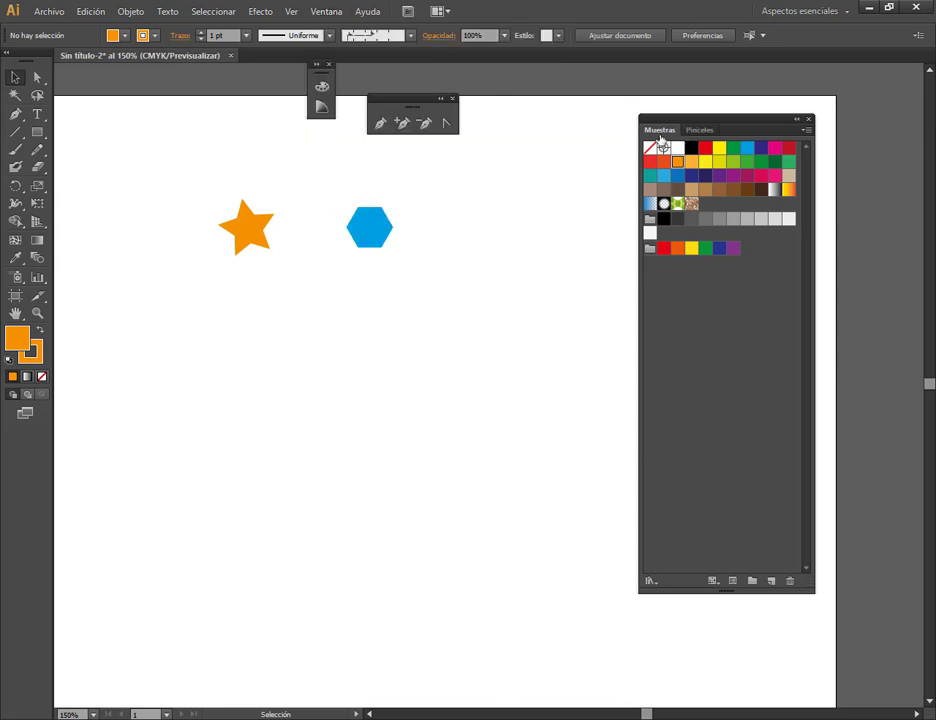
left_click(712, 307)
left_click_drag(245, 238, 740, 313)
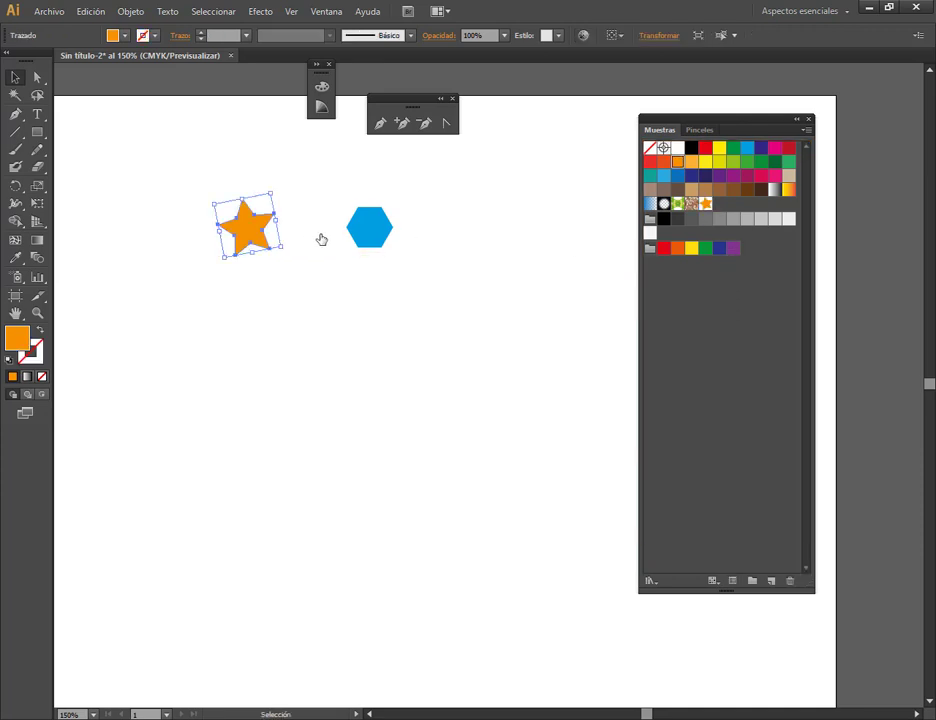
left_click_drag(376, 239, 730, 205)
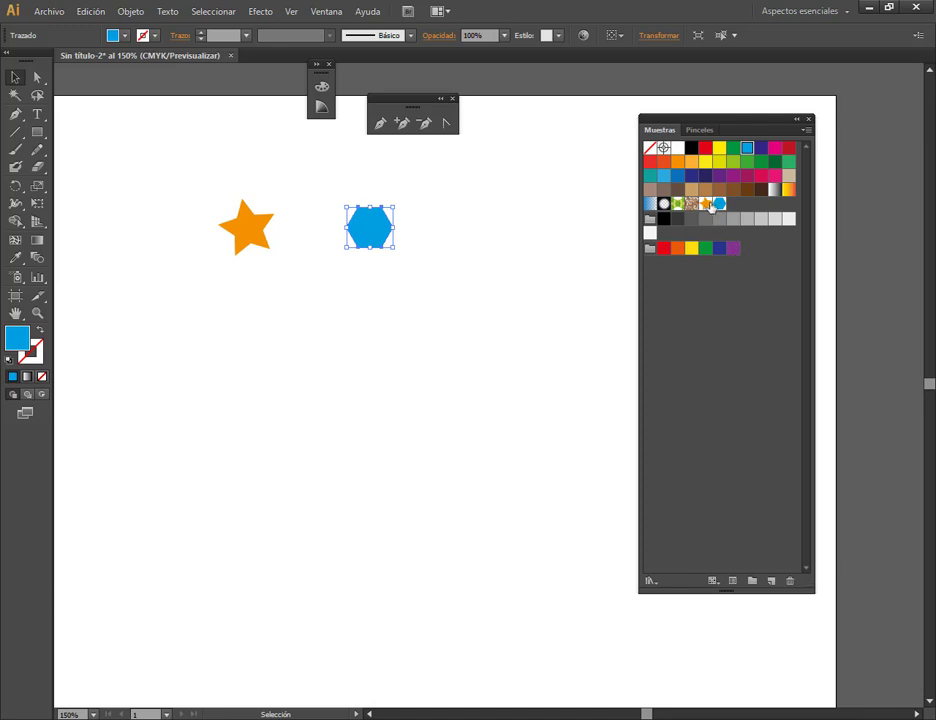
Step: Marquee-select both original shapes and delete them from the artboard
left_click(707, 204)
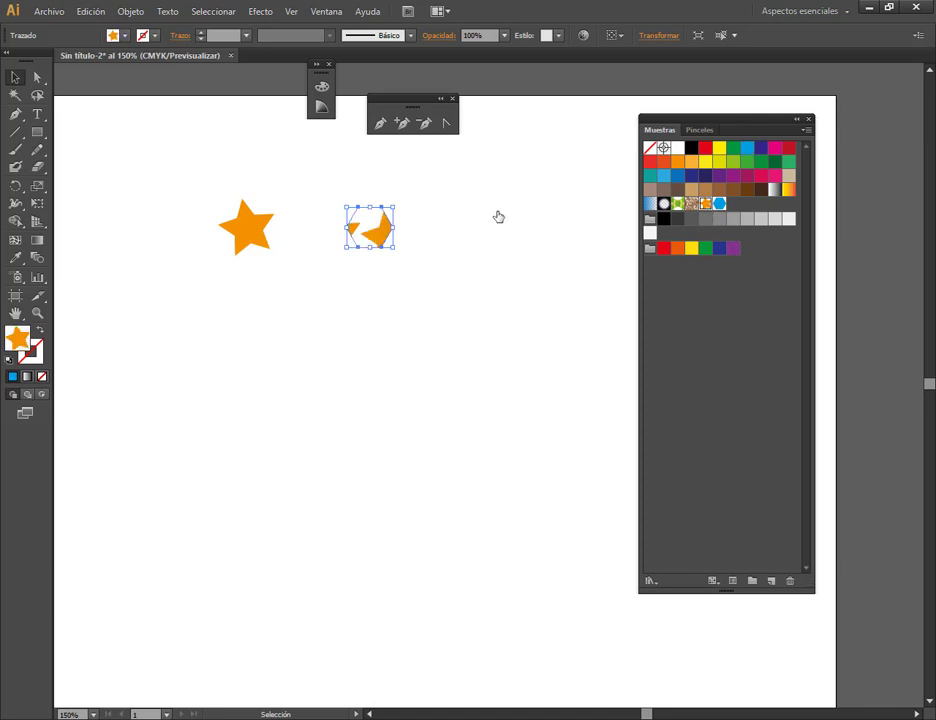
left_click(462, 207)
left_click_drag(487, 188, 224, 303)
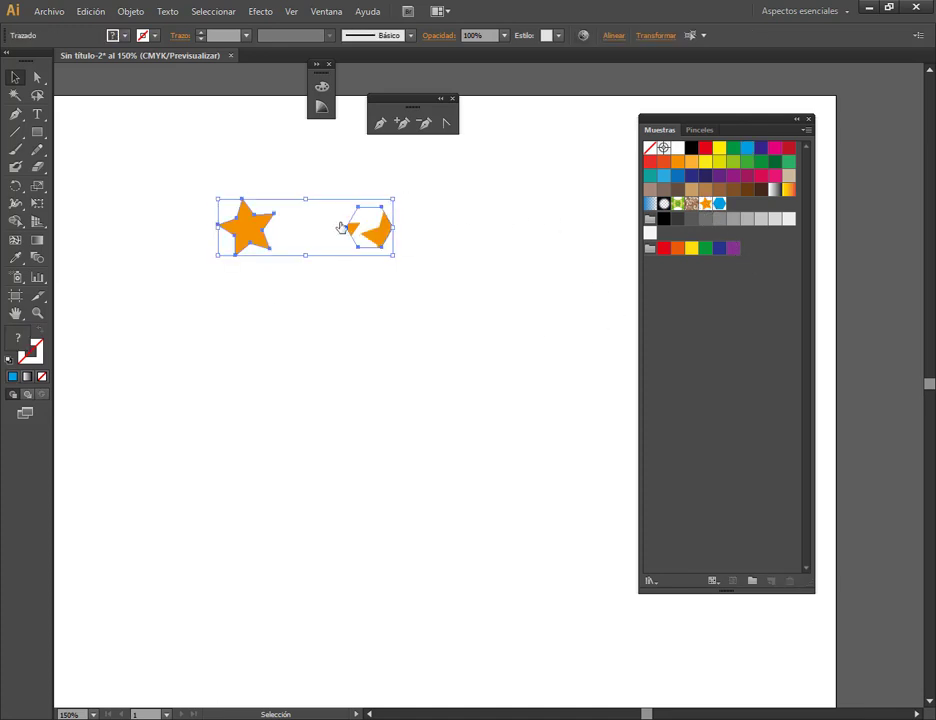
key("Delete")
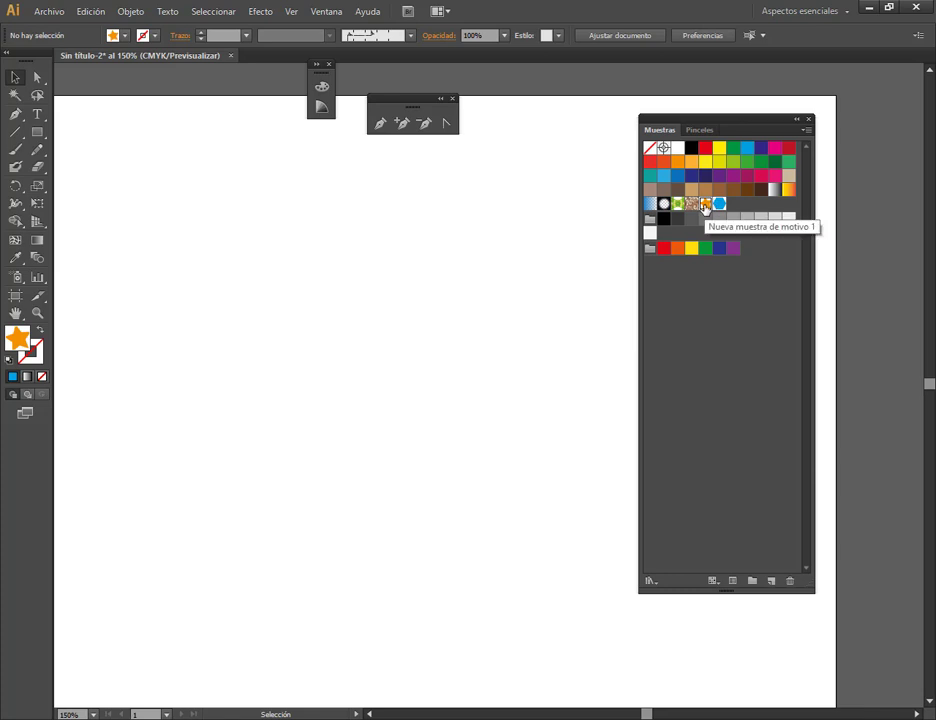
Step: Name the star pattern 'Estrella' in Pattern Options and leave pattern-editing mode
double_click(706, 204)
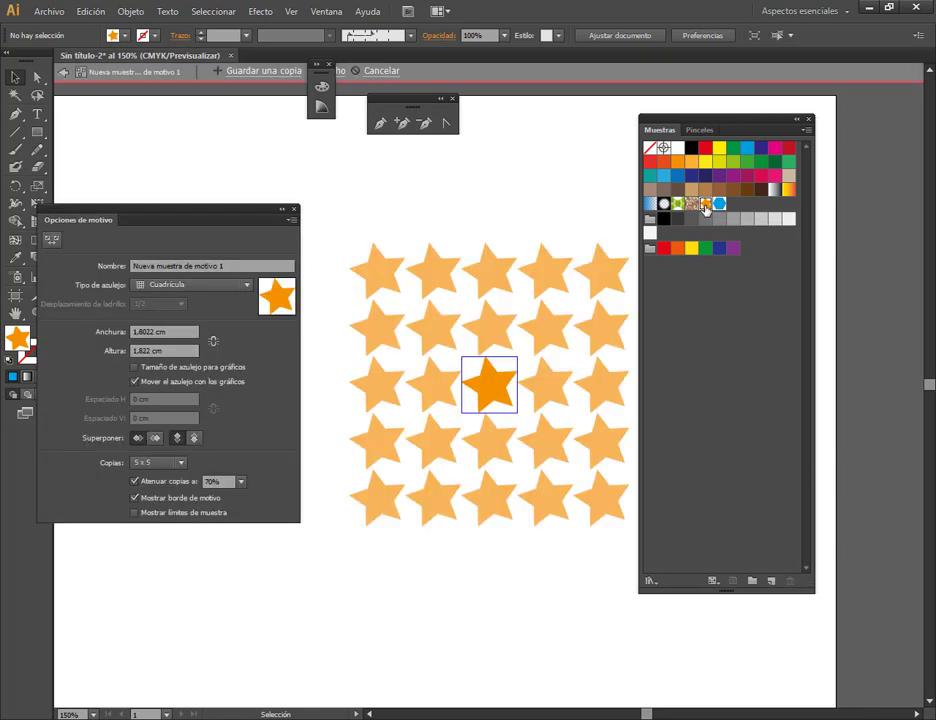
left_click(247, 266)
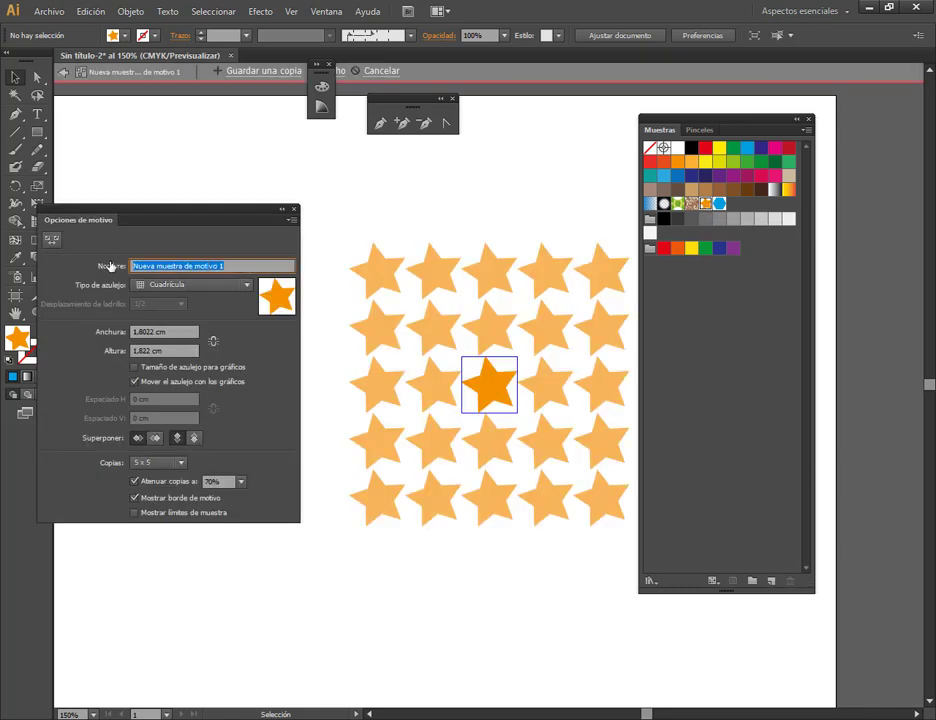
type("Estrella")
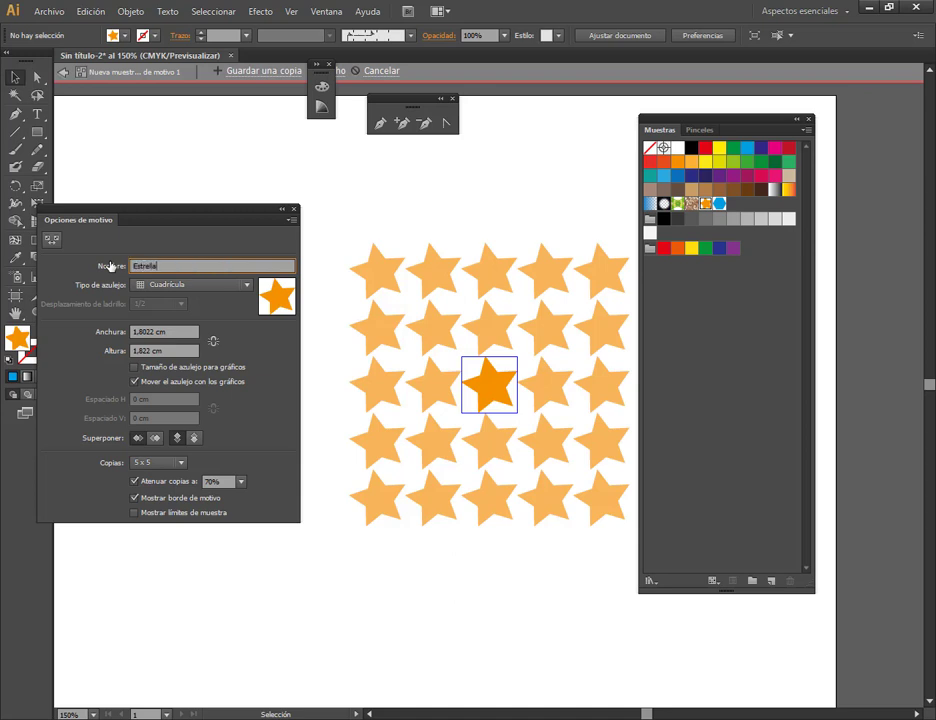
key("Return")
left_click(294, 211)
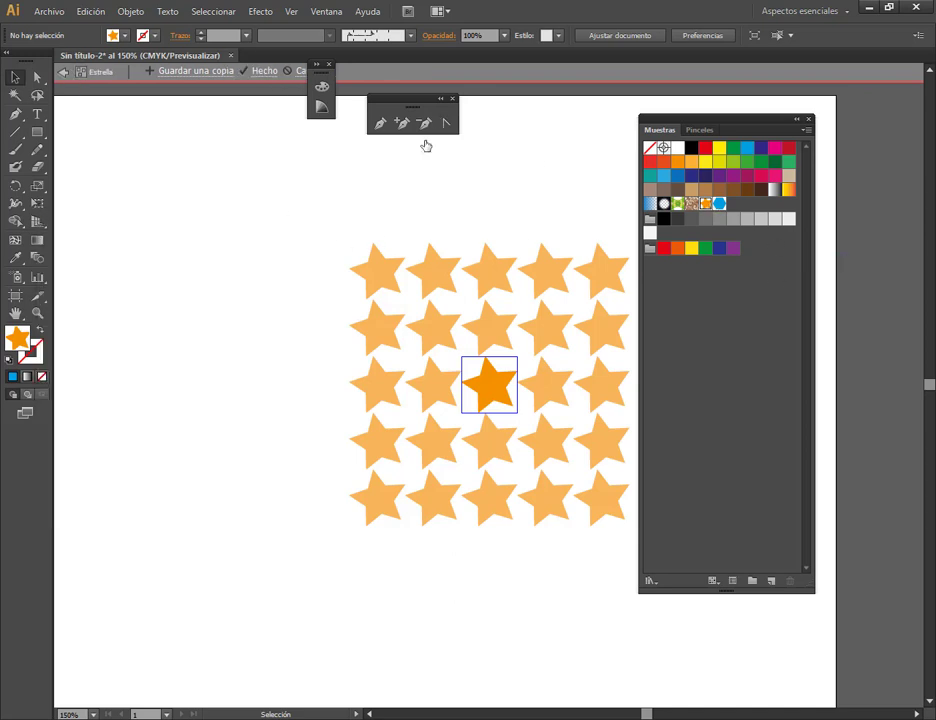
left_click_drag(541, 203, 382, 223)
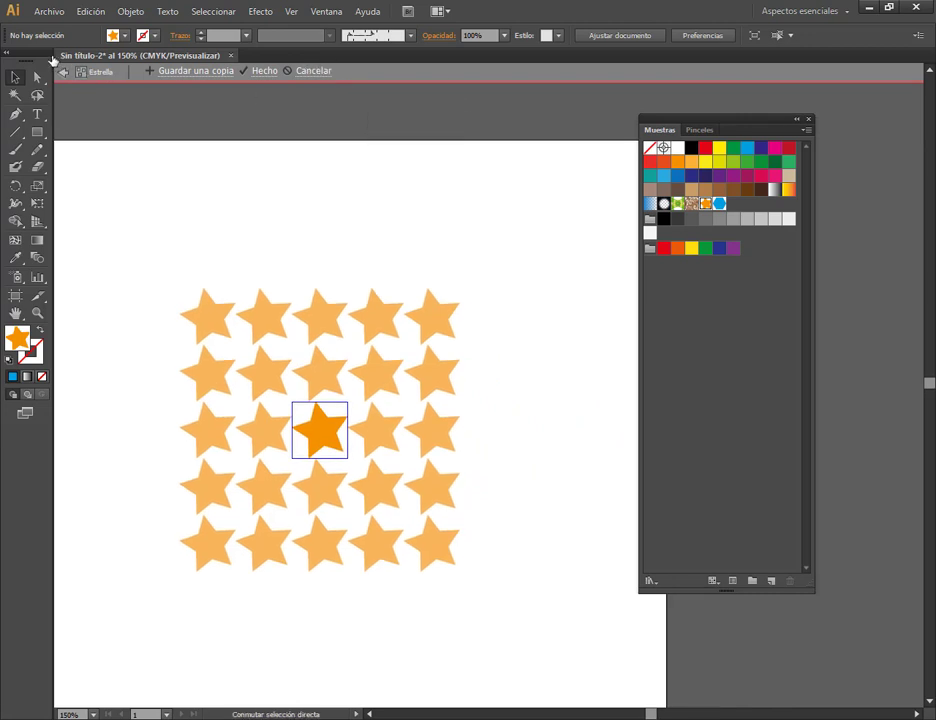
left_click_drag(54, 58, 366, 88)
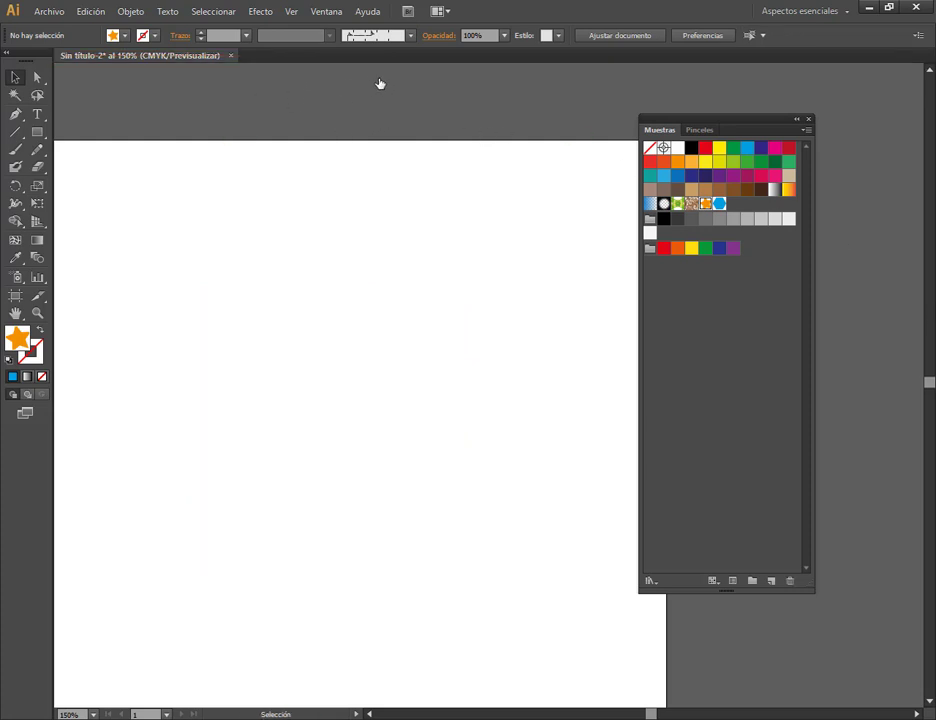
Step: Rename the hexagon pattern swatch to 'Polígono' and exit pattern editing
double_click(718, 205)
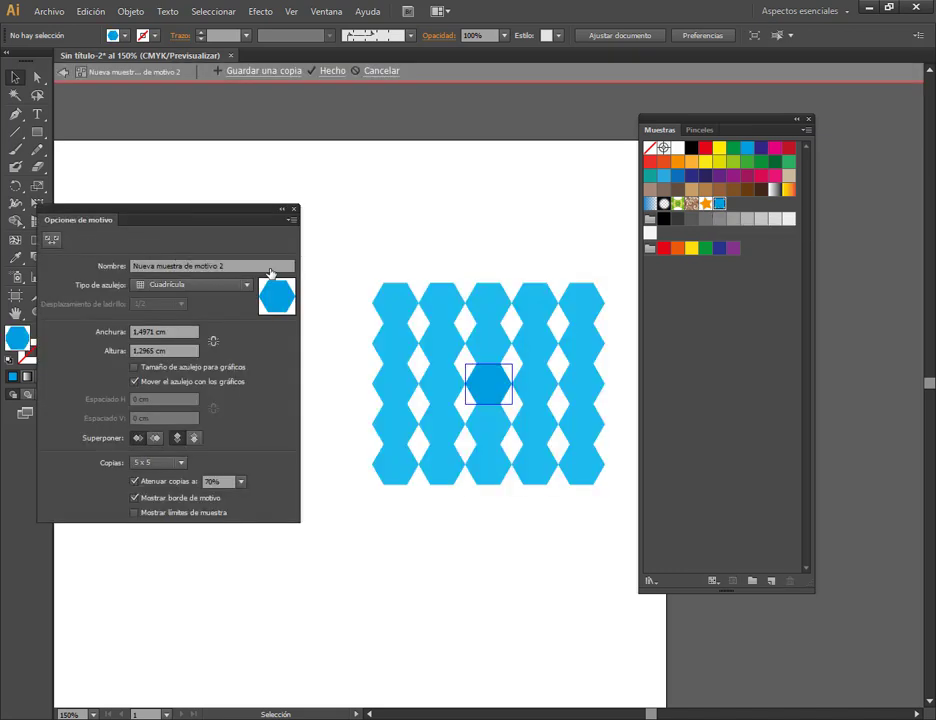
left_click_drag(270, 267, 133, 267)
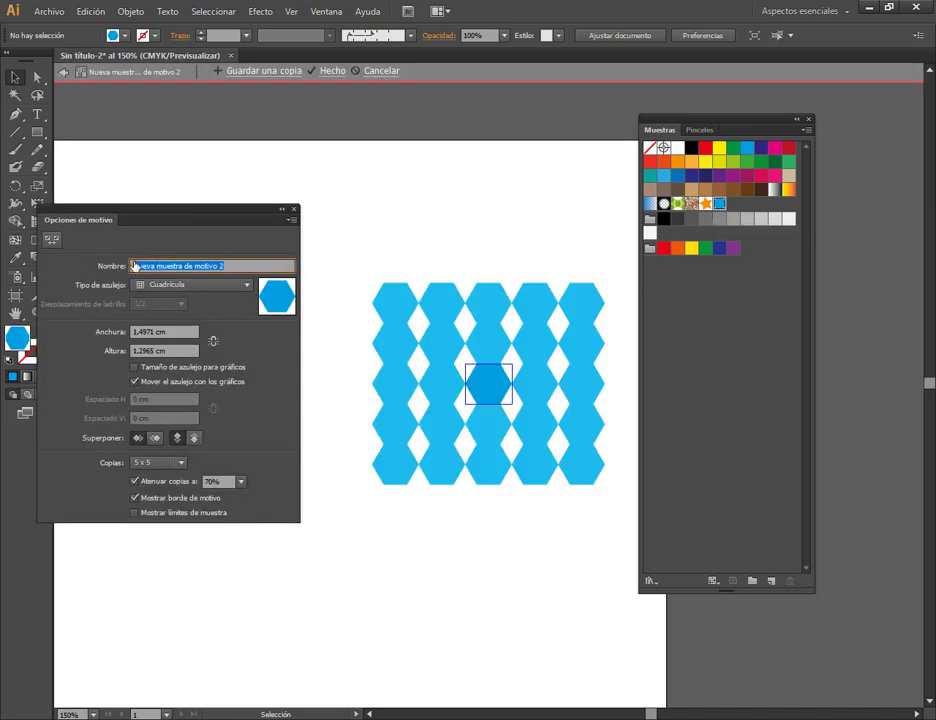
key("BackSpace")
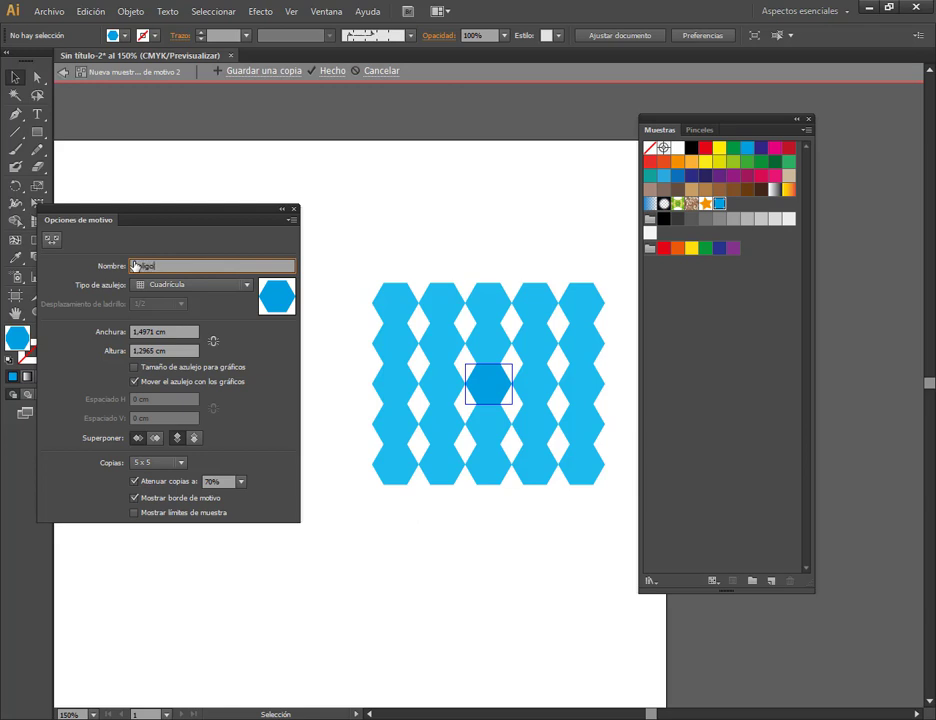
type("no")
key("Return")
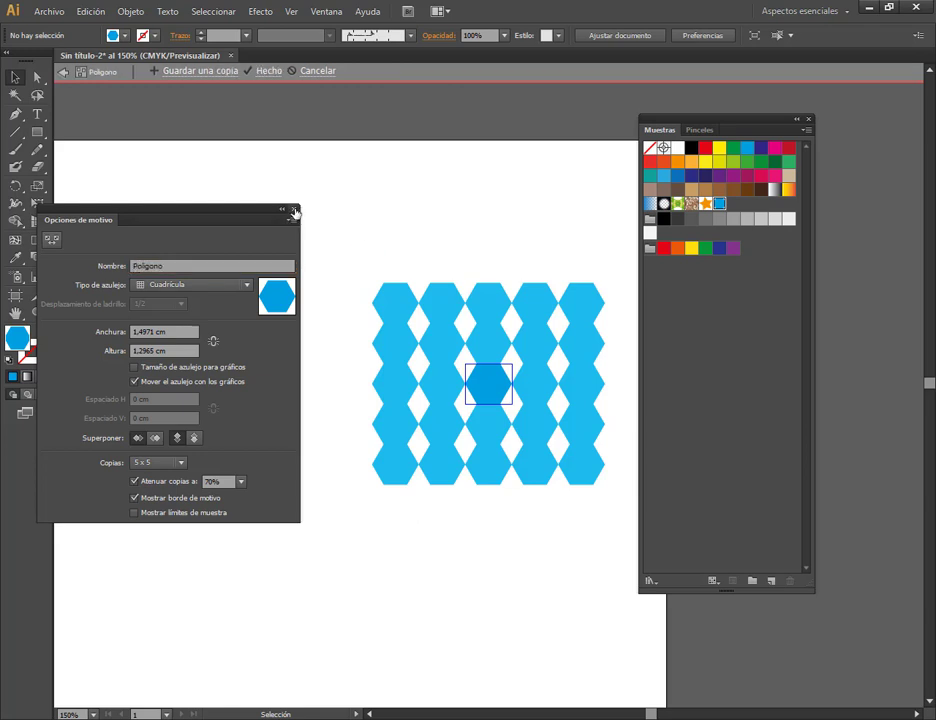
left_click(293, 208)
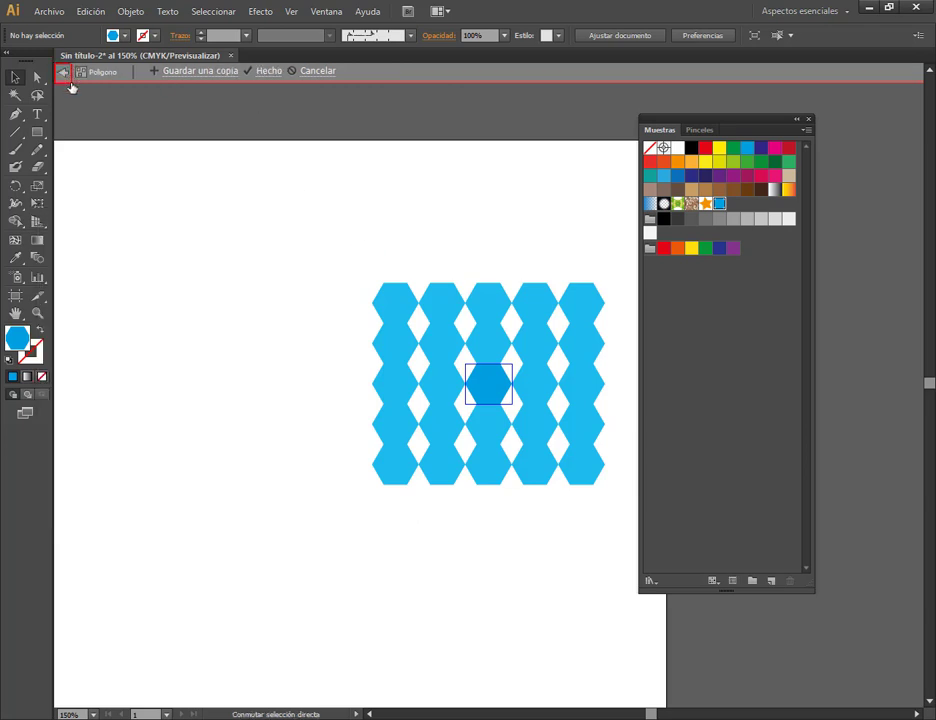
left_click(62, 72)
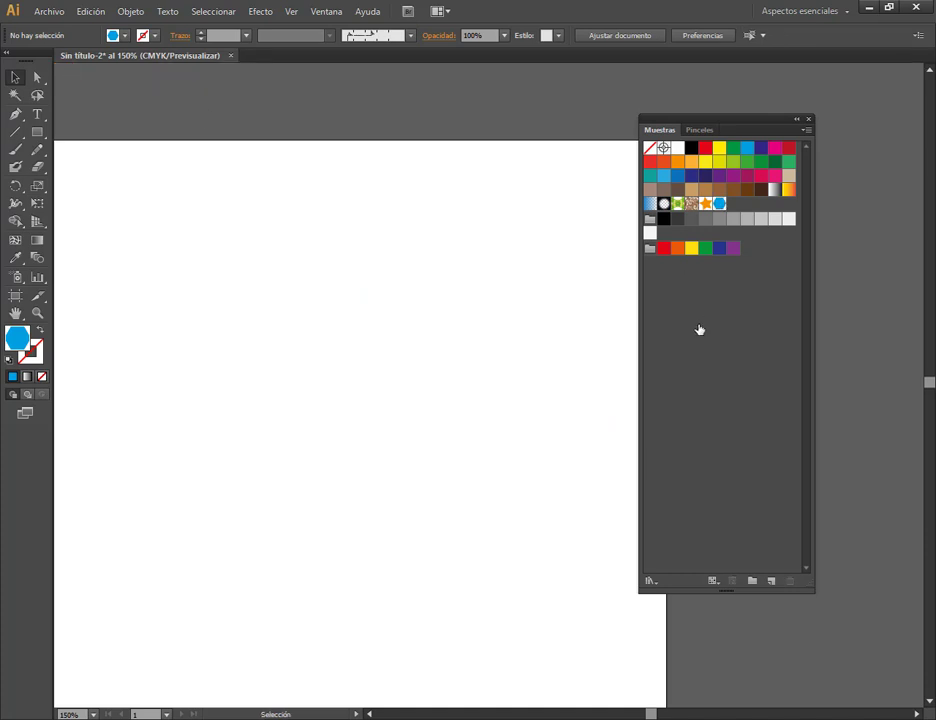
Step: Briefly reopen the Polígono and Estrella patterns, then float the Swatches panel over the canvas
double_click(719, 205)
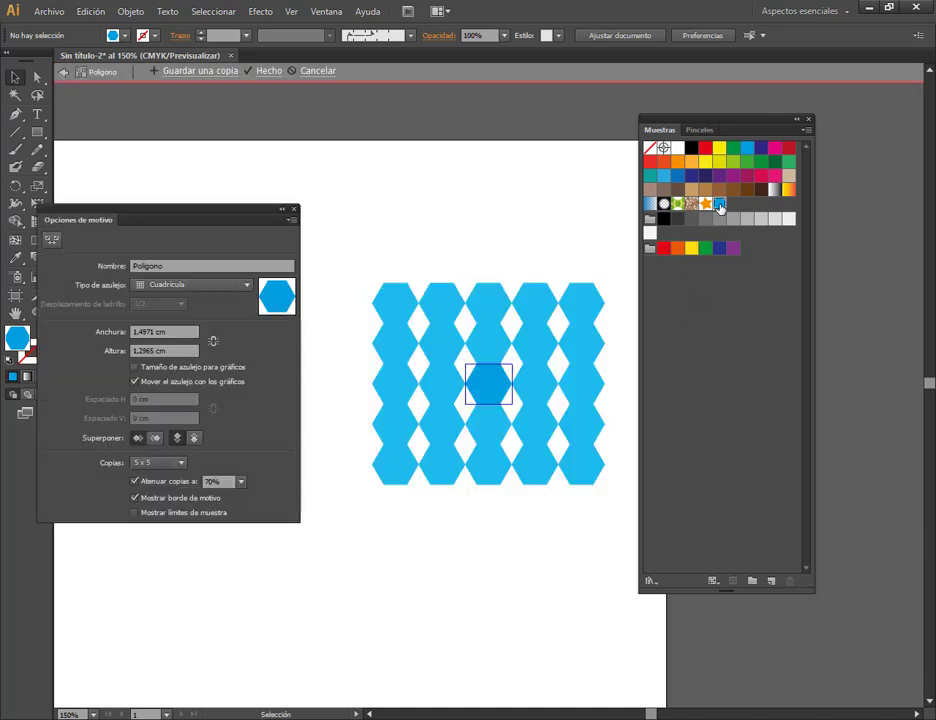
key("Escape")
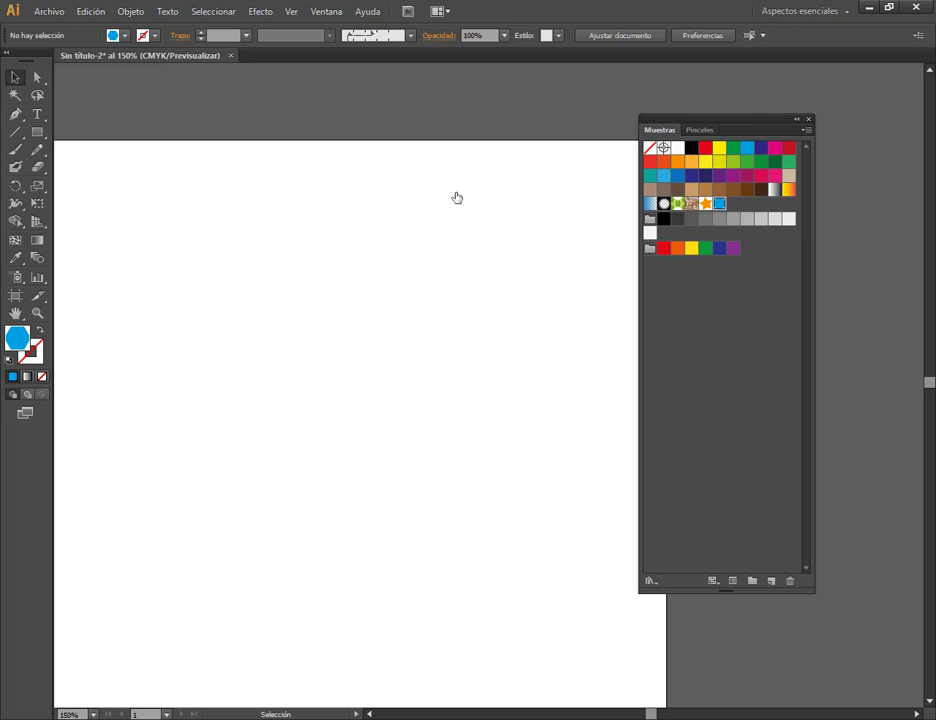
double_click(706, 204)
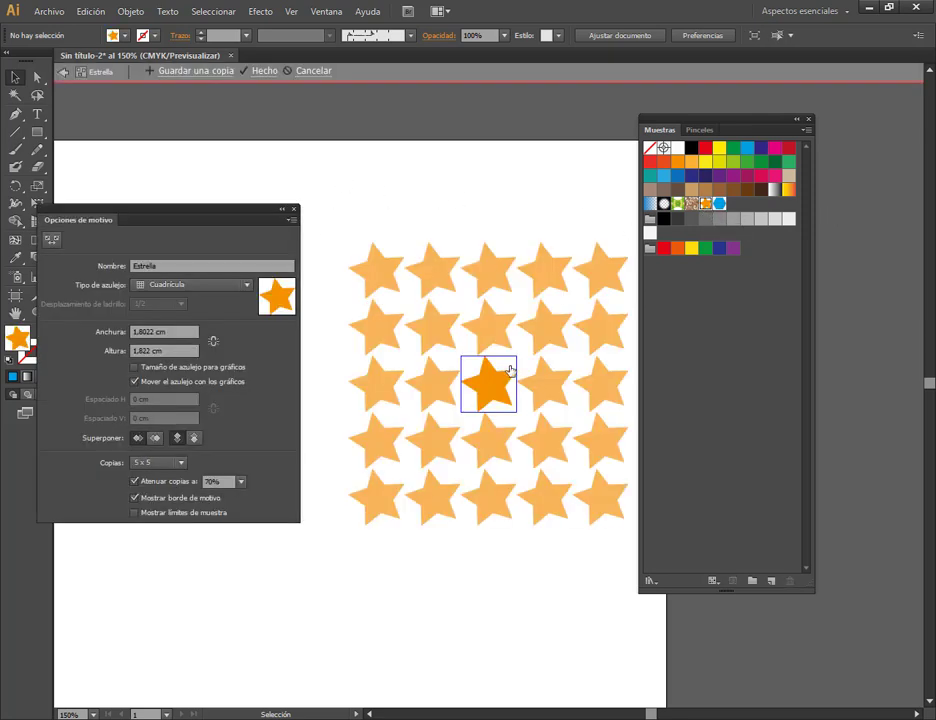
left_click_drag(748, 130, 879, 141)
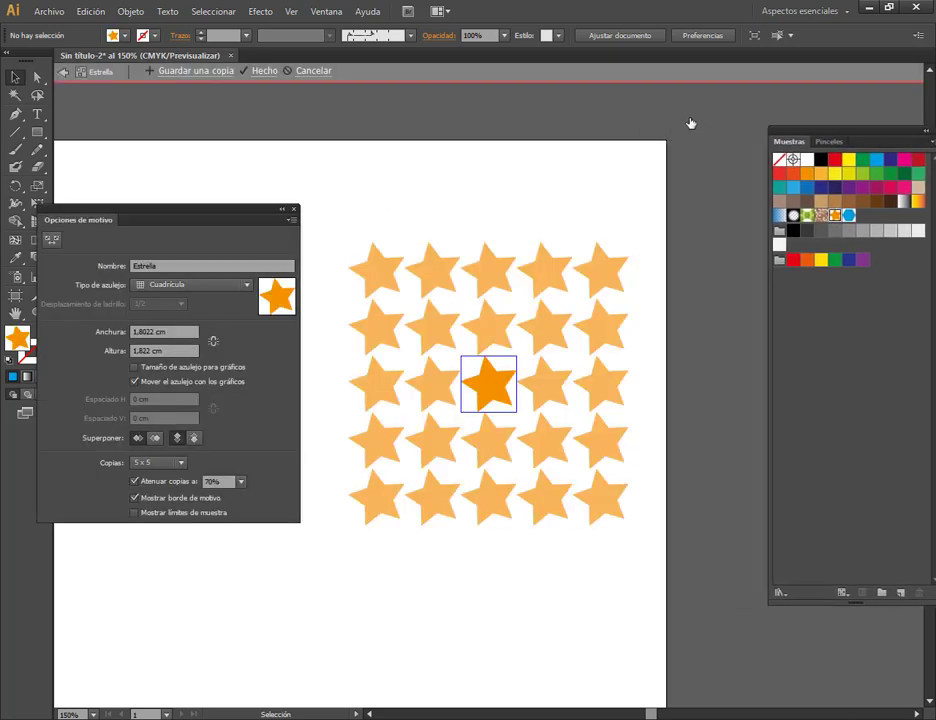
key("Escape")
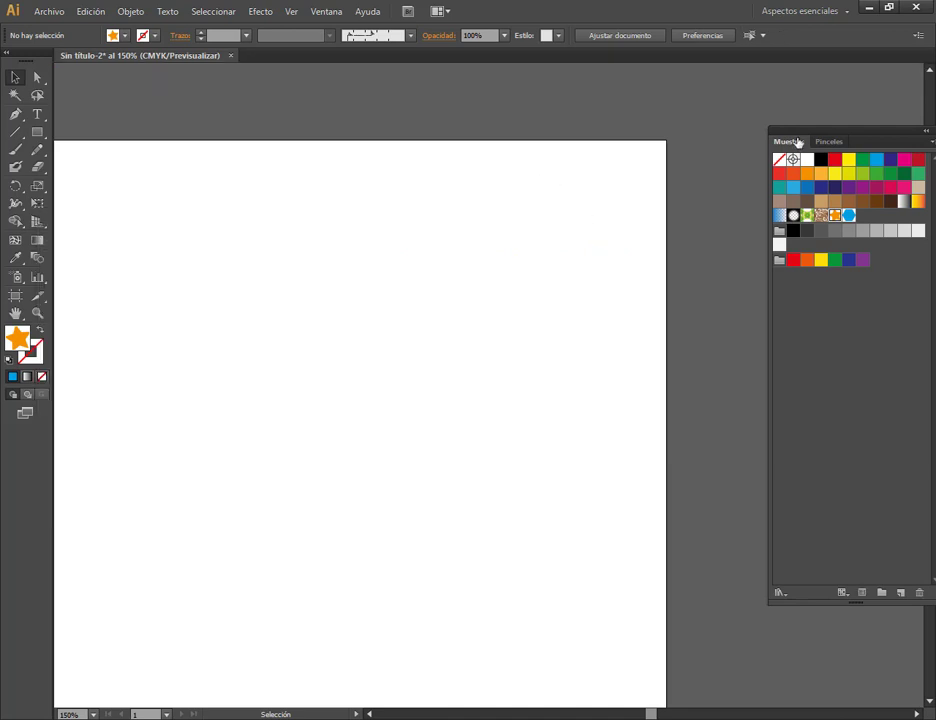
left_click_drag(790, 130, 545, 124)
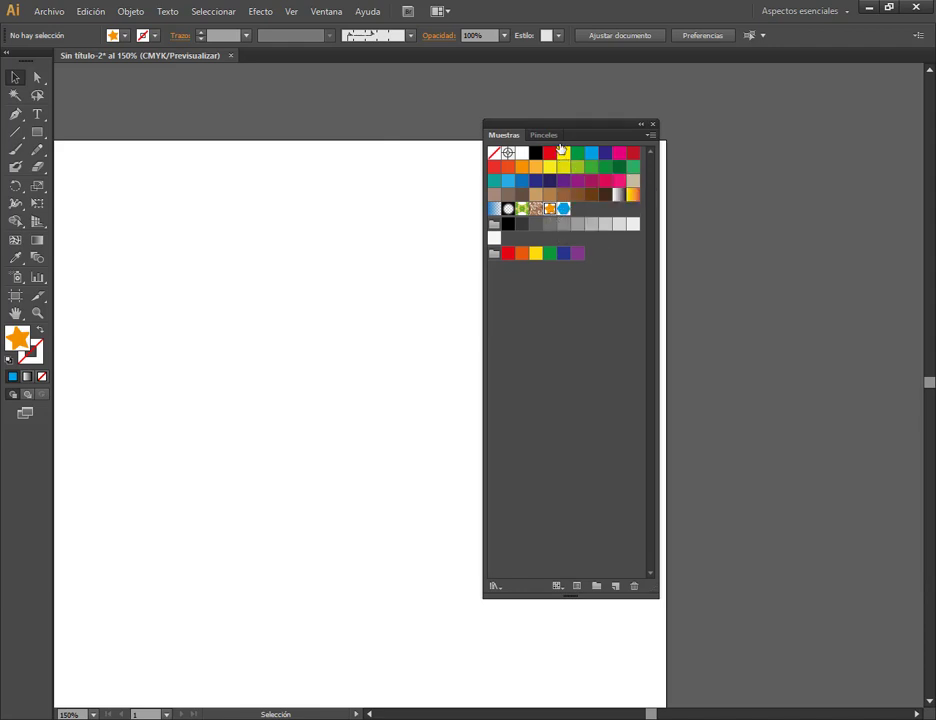
Step: Start a new brush of type Pattern Brush from the Brushes panel
left_click(576, 325)
left_click(540, 135)
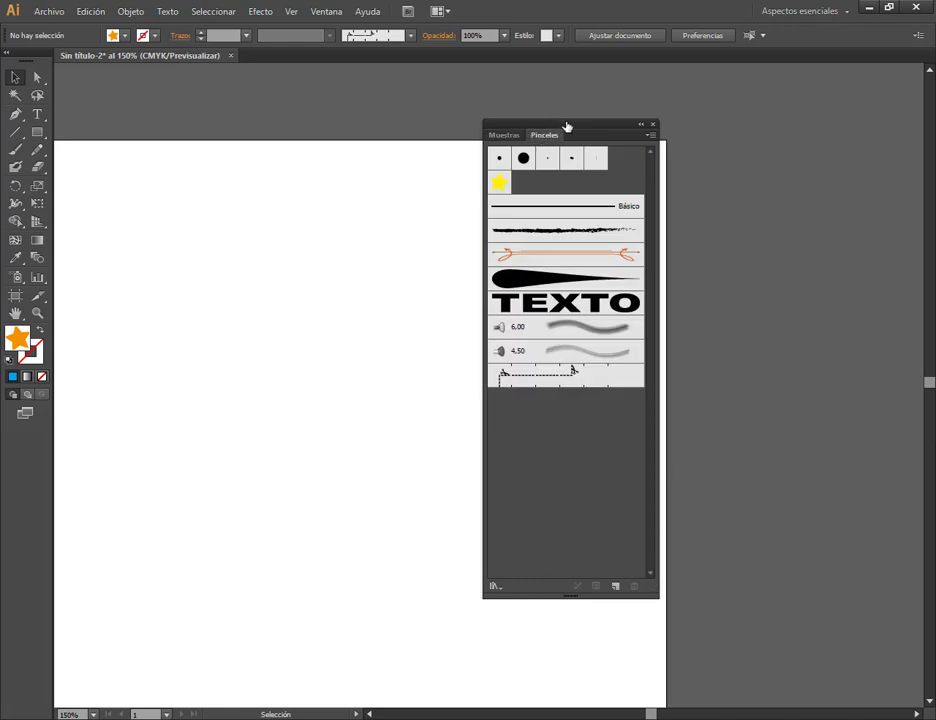
left_click_drag(567, 126, 747, 111)
left_click(796, 573)
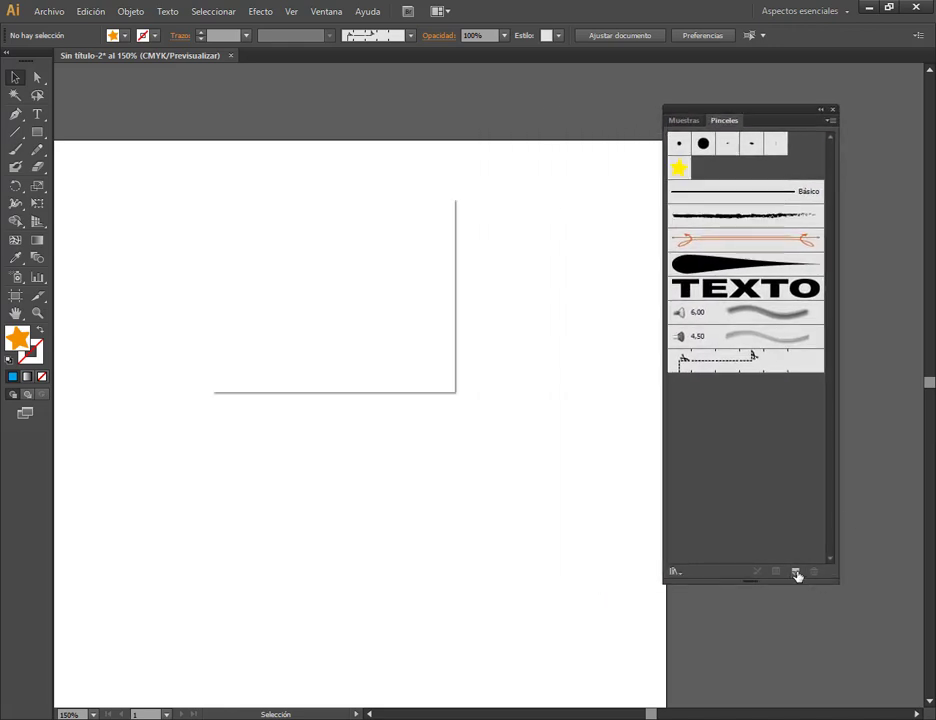
left_click(287, 328)
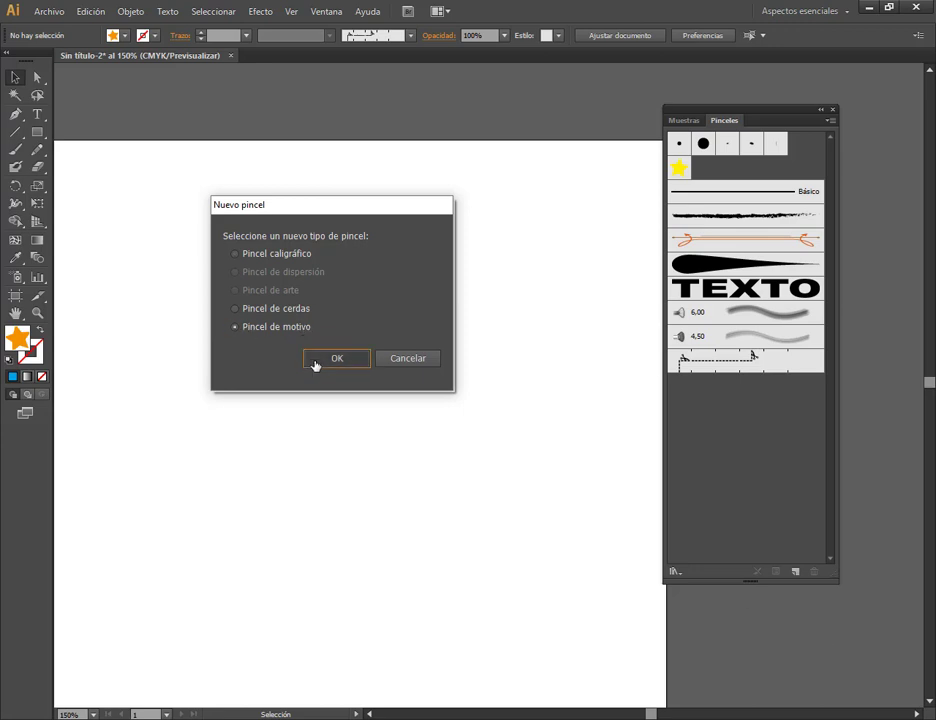
left_click(337, 360)
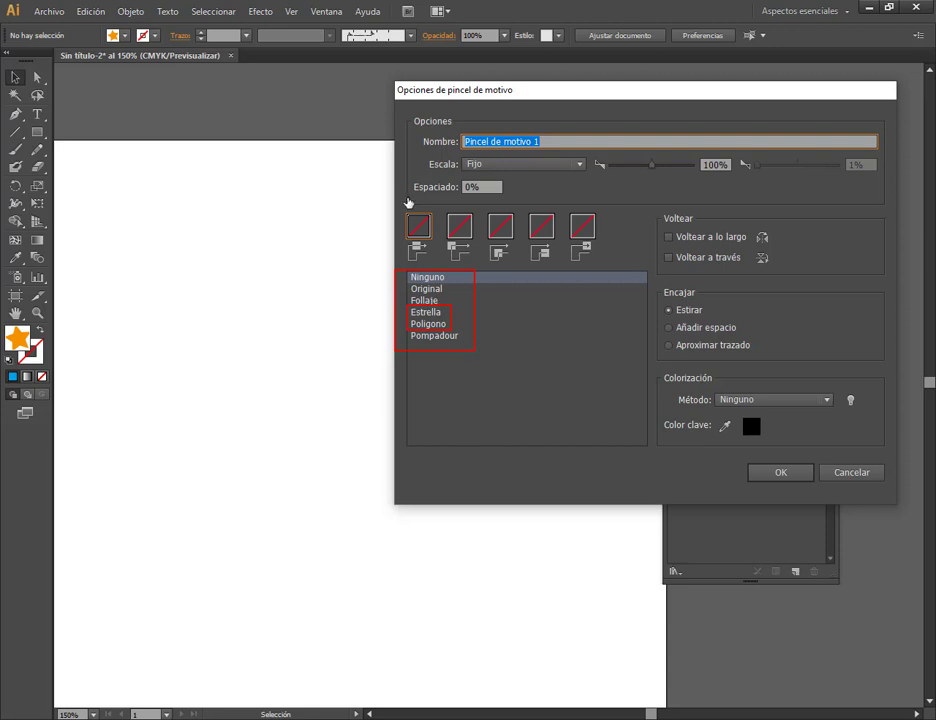
Step: Set the side tile to Polígono and outer corner tile to Estrella, then create the brush
left_click_drag(610, 90, 360, 115)
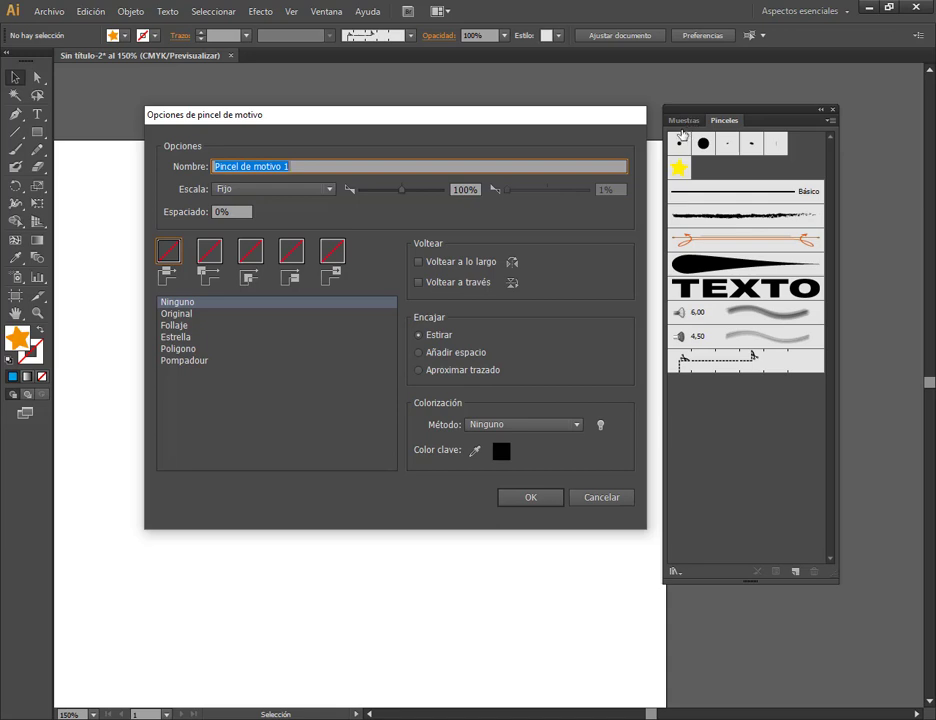
left_click(169, 253)
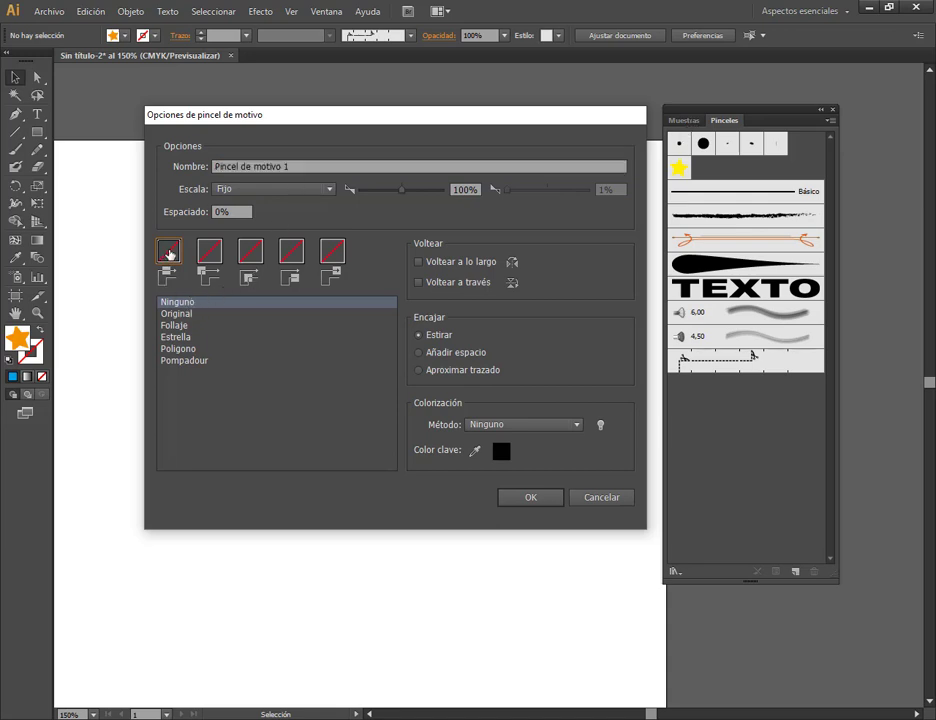
left_click(175, 349)
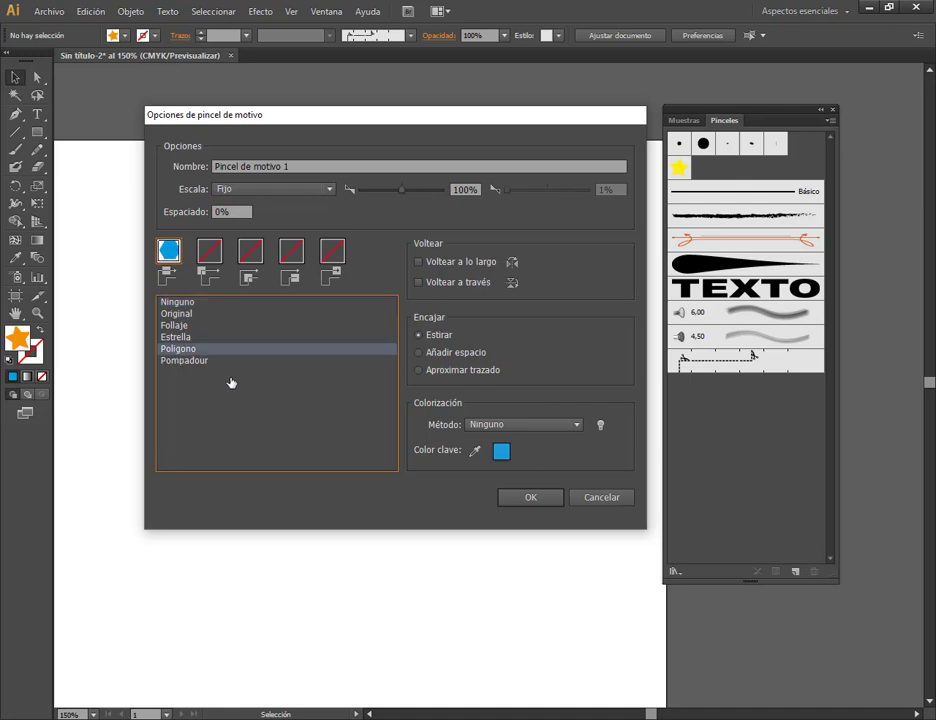
left_click(210, 253)
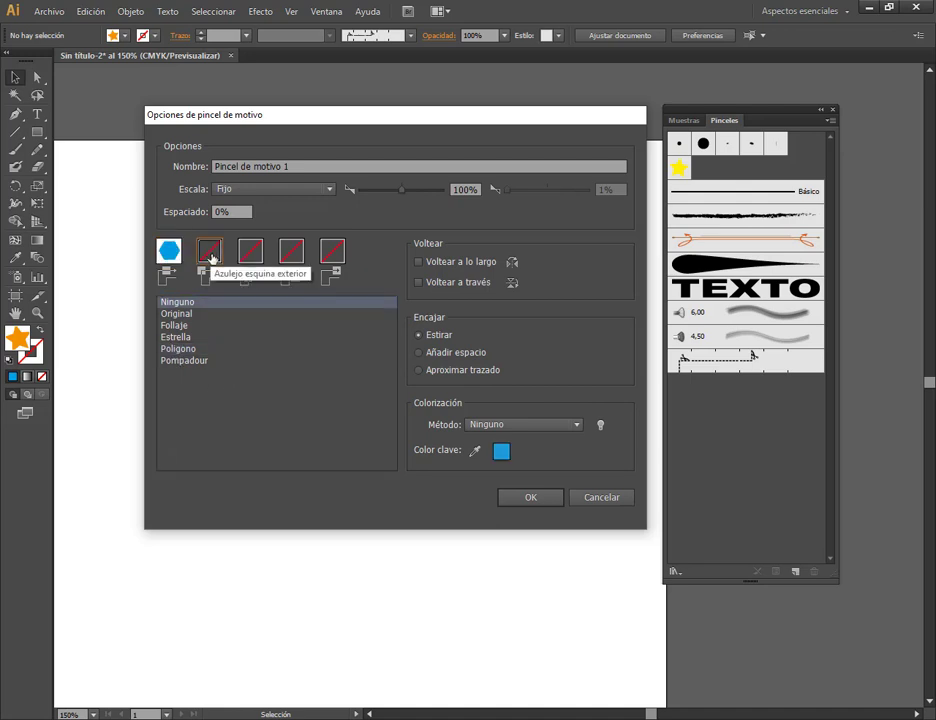
left_click(176, 337)
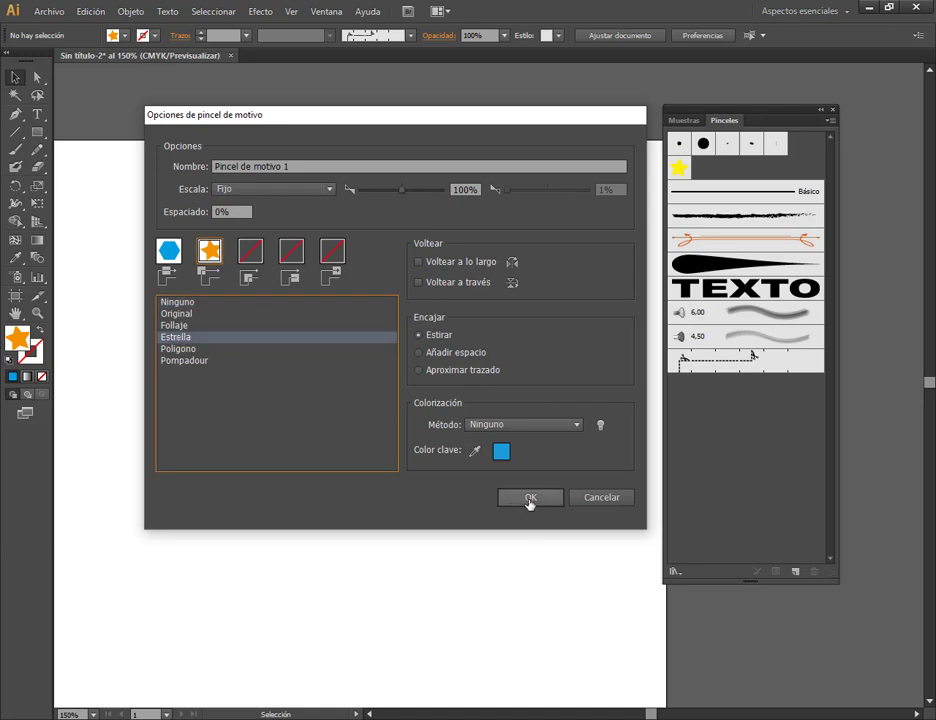
left_click(527, 497)
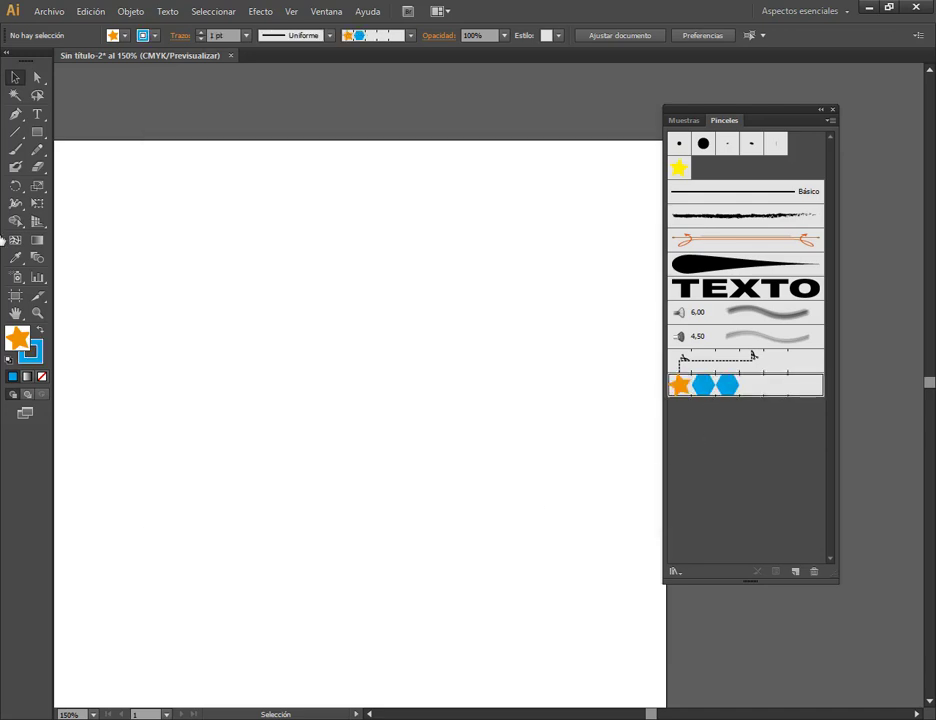
Step: Draw an unfilled square, apply the new pattern brush, and move it up-left
left_click(37, 132)
left_click_drag(189, 253, 407, 473)
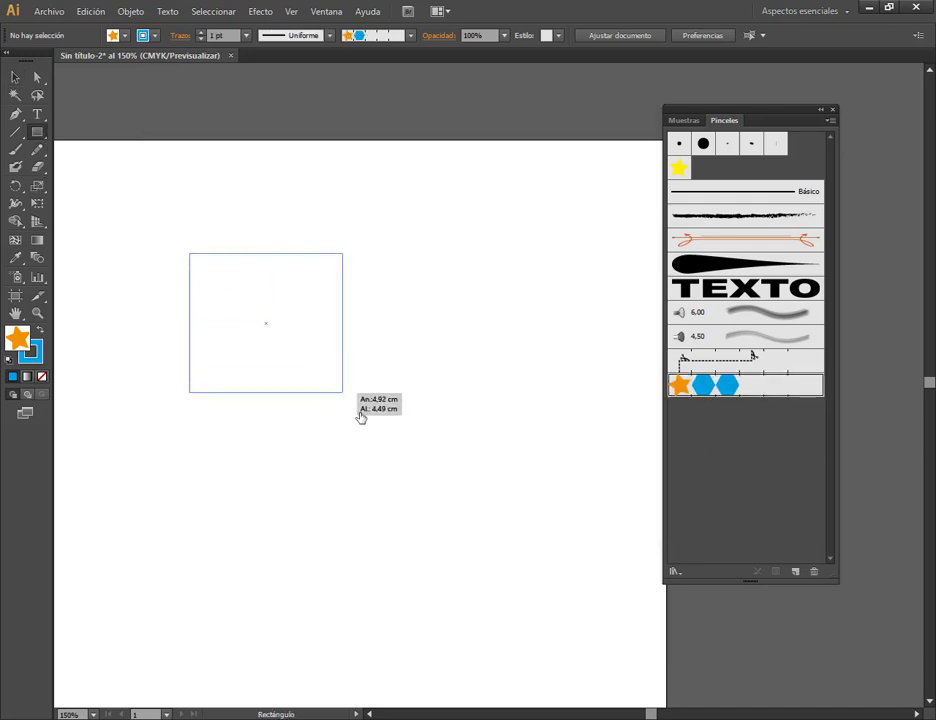
left_click(15, 77)
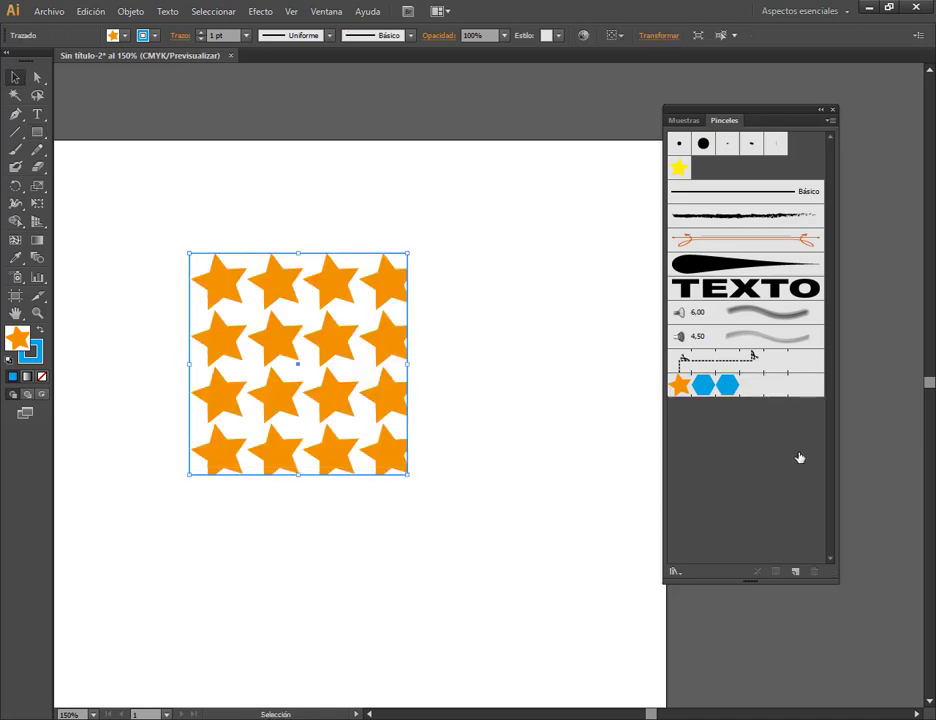
left_click(41, 377)
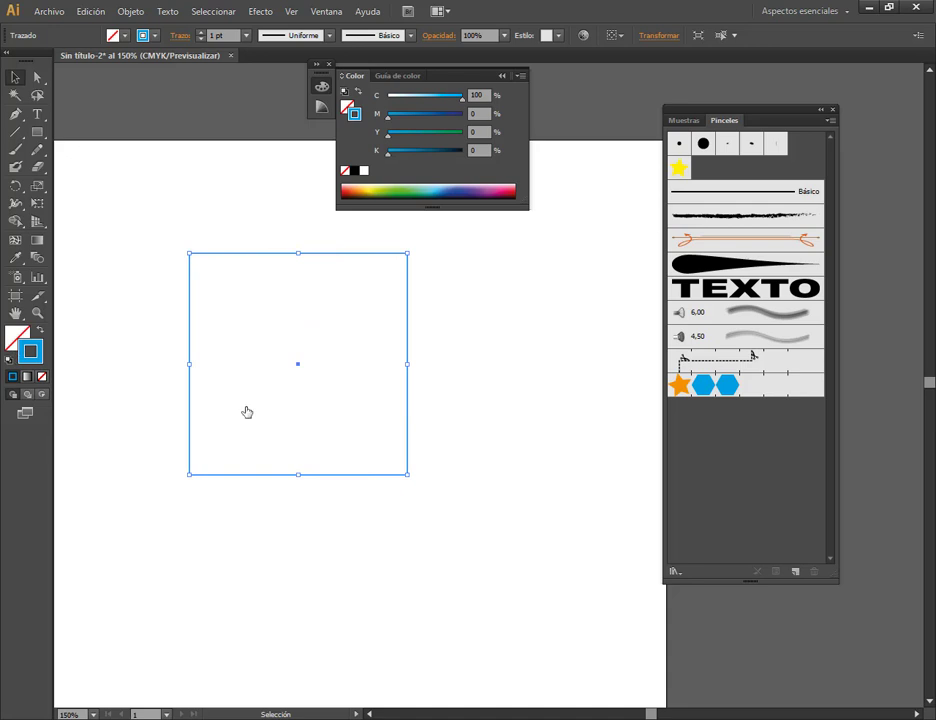
left_click(760, 390)
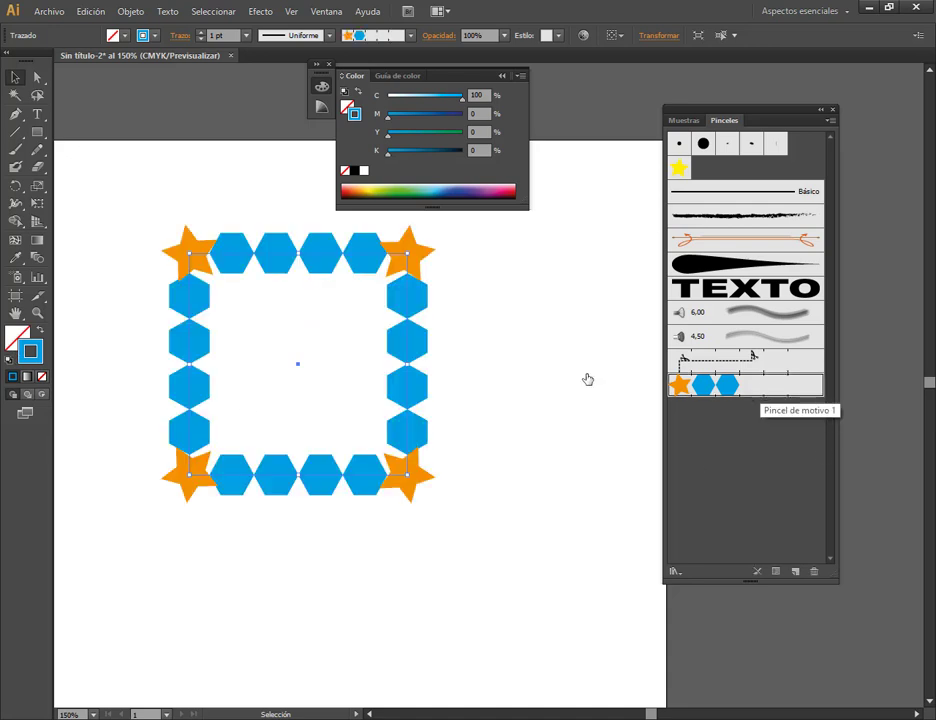
left_click_drag(341, 260, 288, 249)
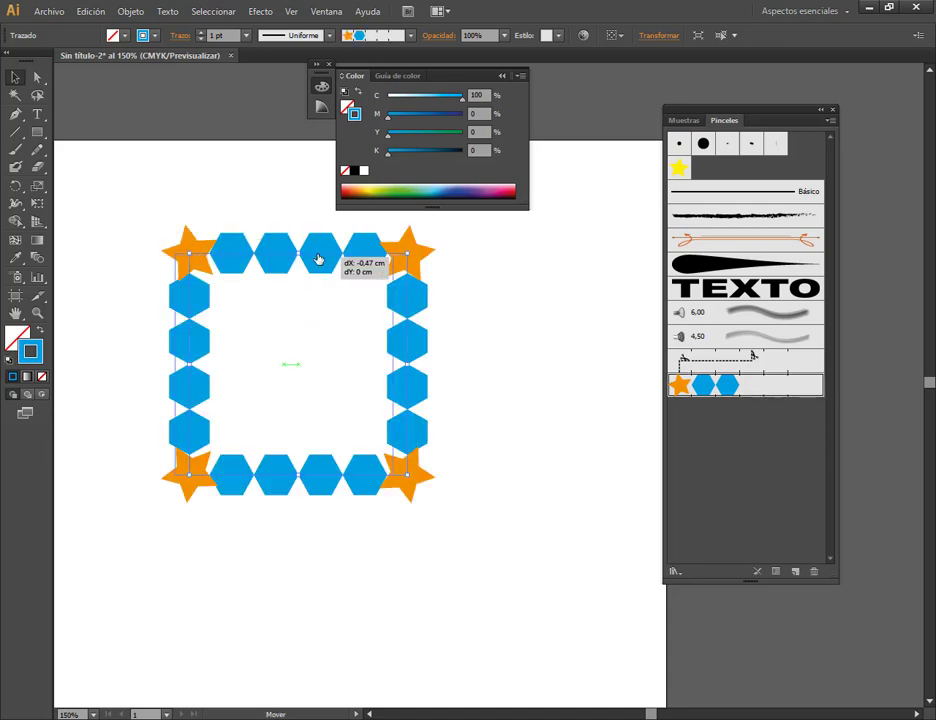
Step: Briefly fill the frame blue, then set its fill back to None
left_click(16, 340)
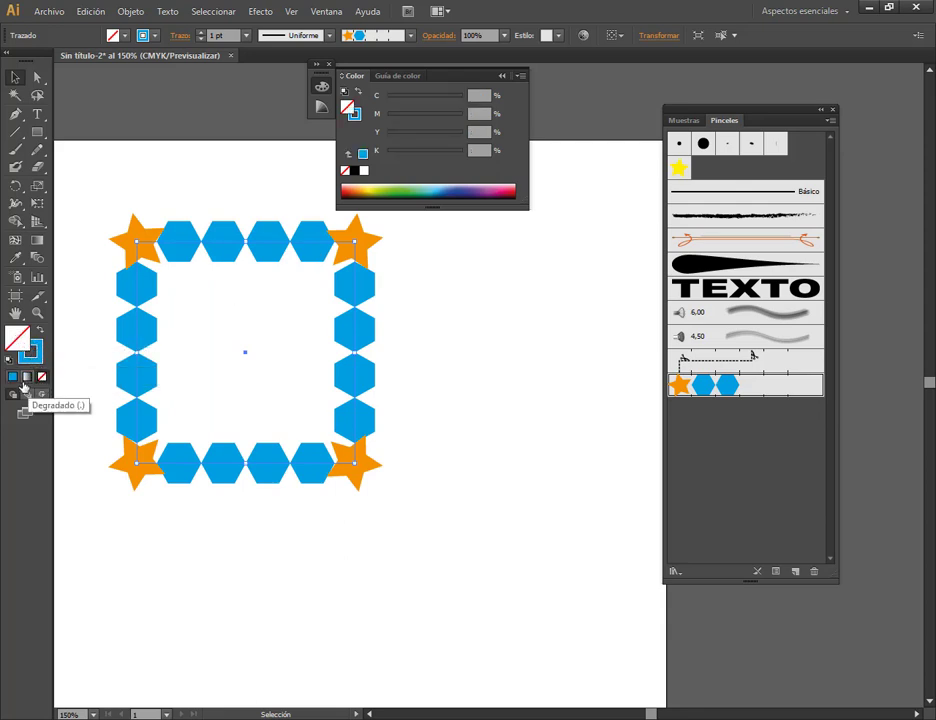
left_click(12, 376)
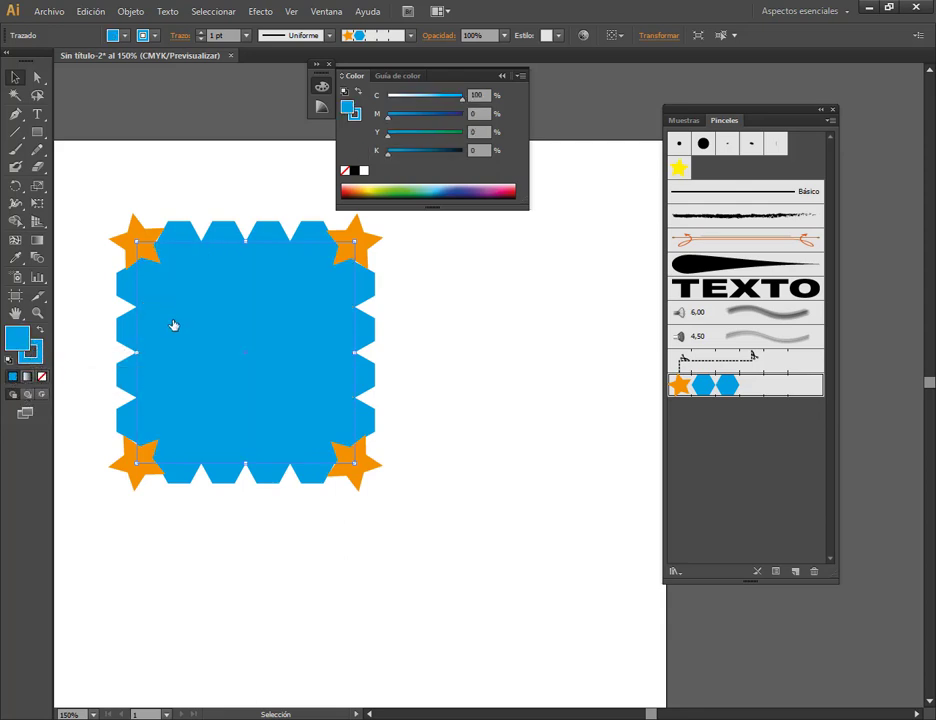
left_click(33, 350)
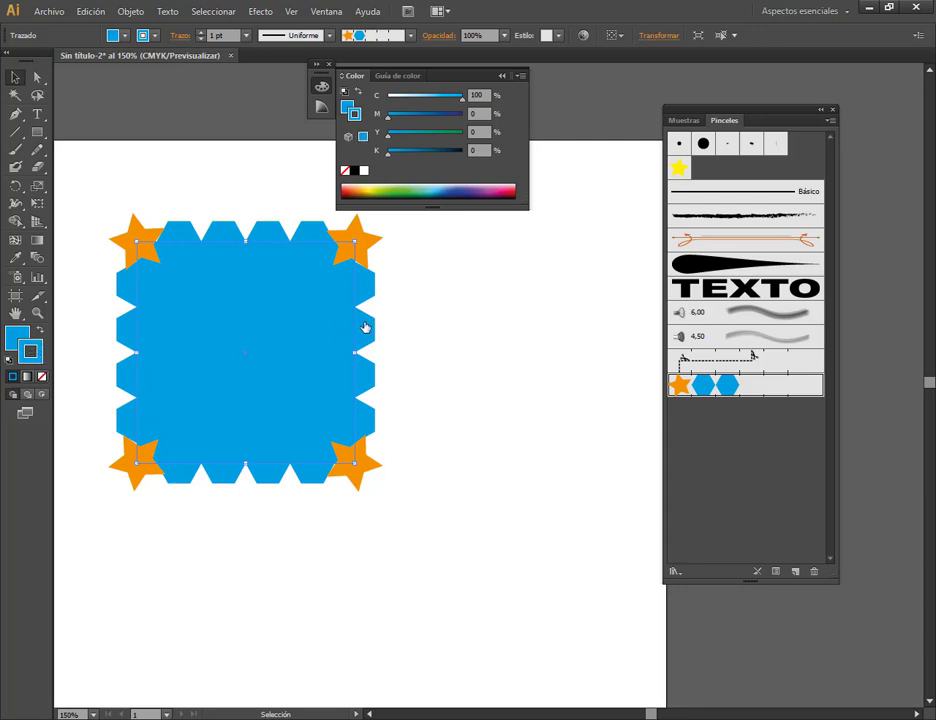
left_click(41, 376)
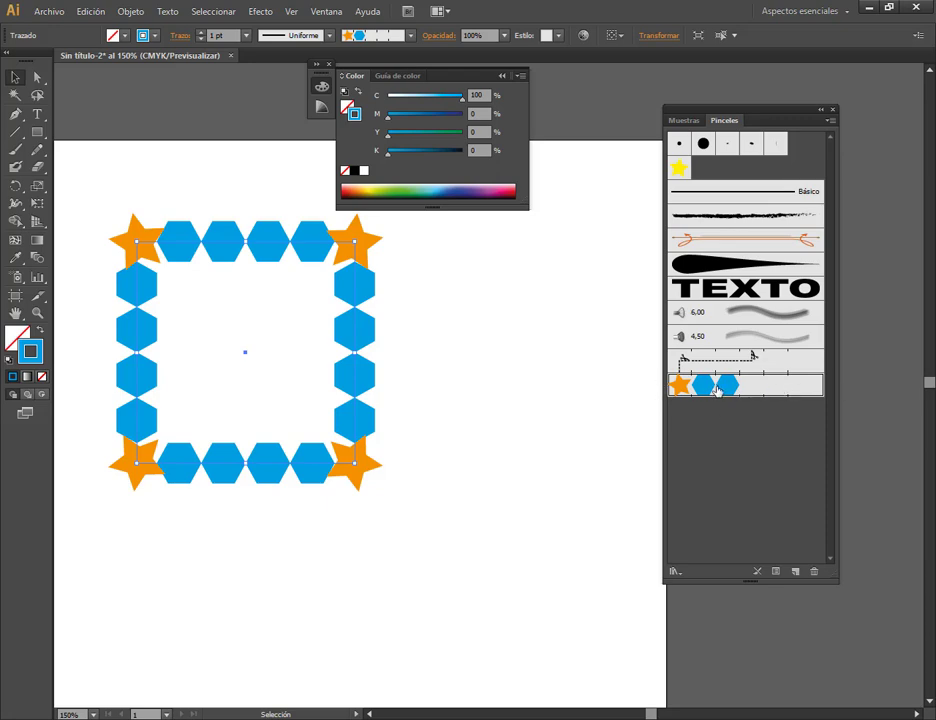
Step: Set the pattern brush Scale to 38% and apply it to existing strokes
double_click(731, 389)
left_click_drag(330, 124, 634, 134)
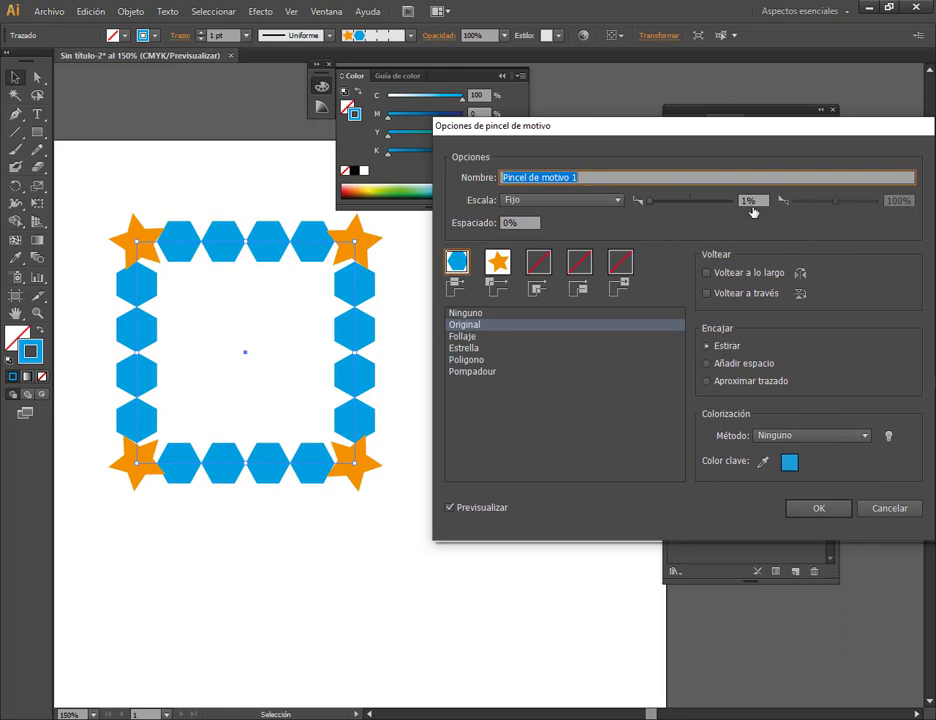
left_click_drag(648, 203, 691, 203)
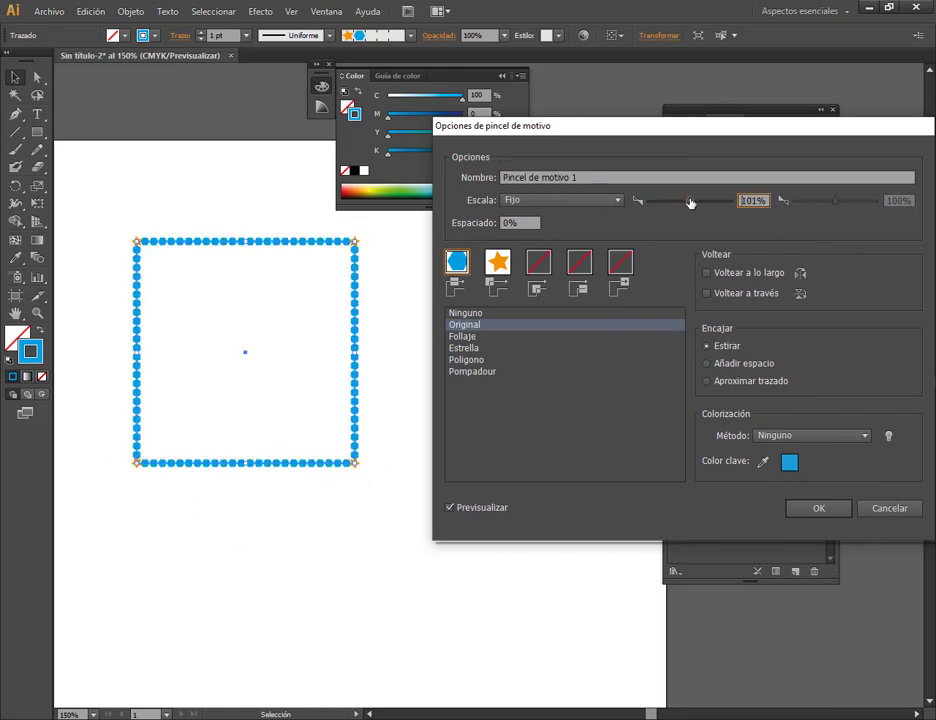
left_click(756, 202)
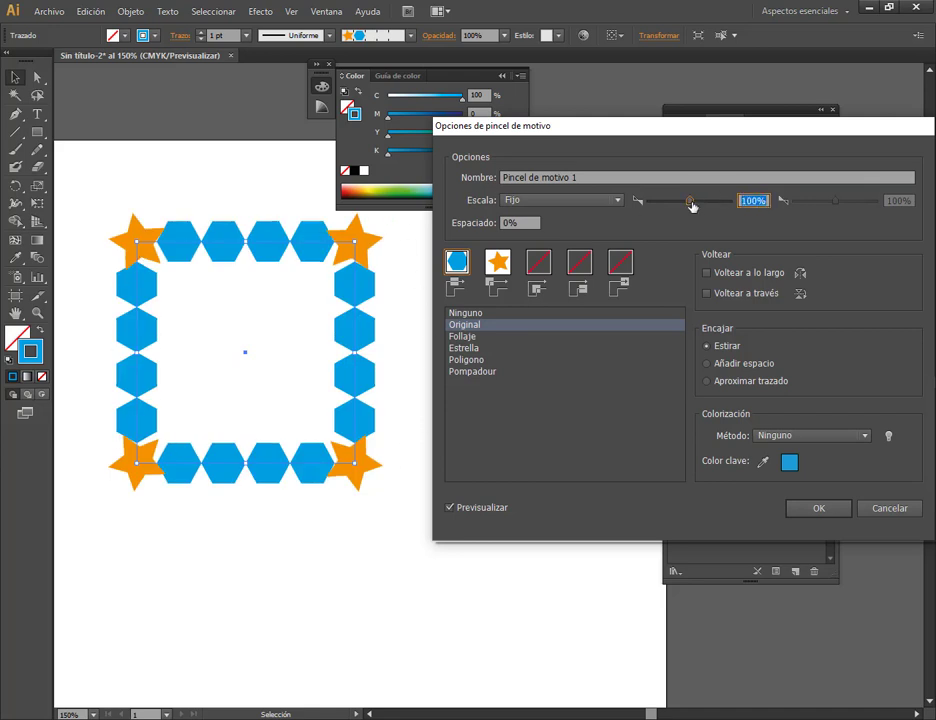
mouse_move(689, 204)
left_mouse_down()
mouse_move(700, 202)
mouse_move(645, 202)
mouse_move(673, 201)
mouse_move(664, 203)
left_mouse_up()
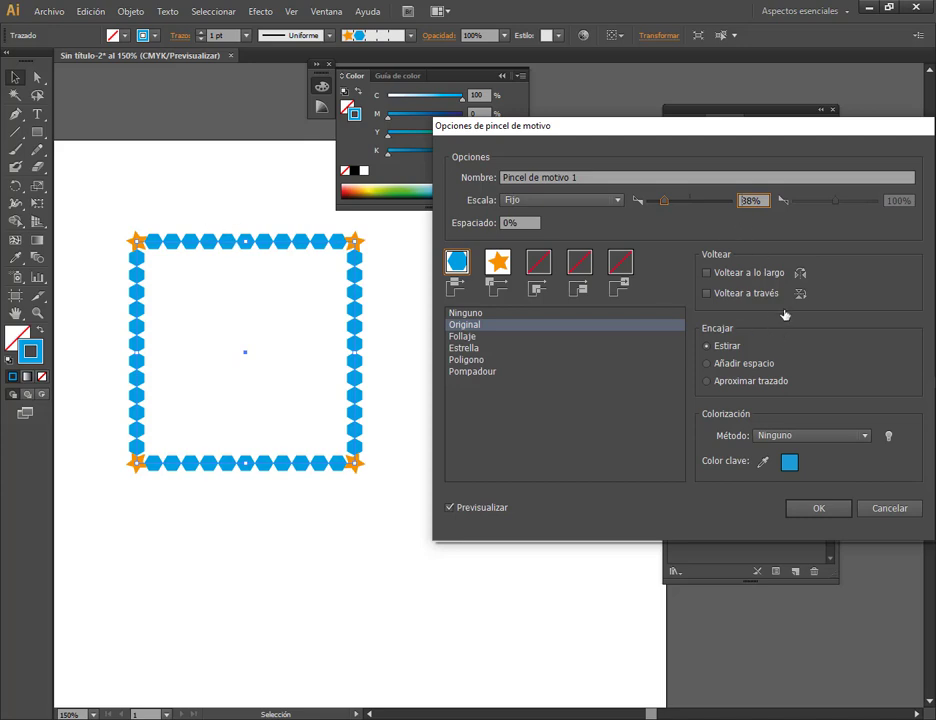
left_click(829, 510)
left_click(463, 393)
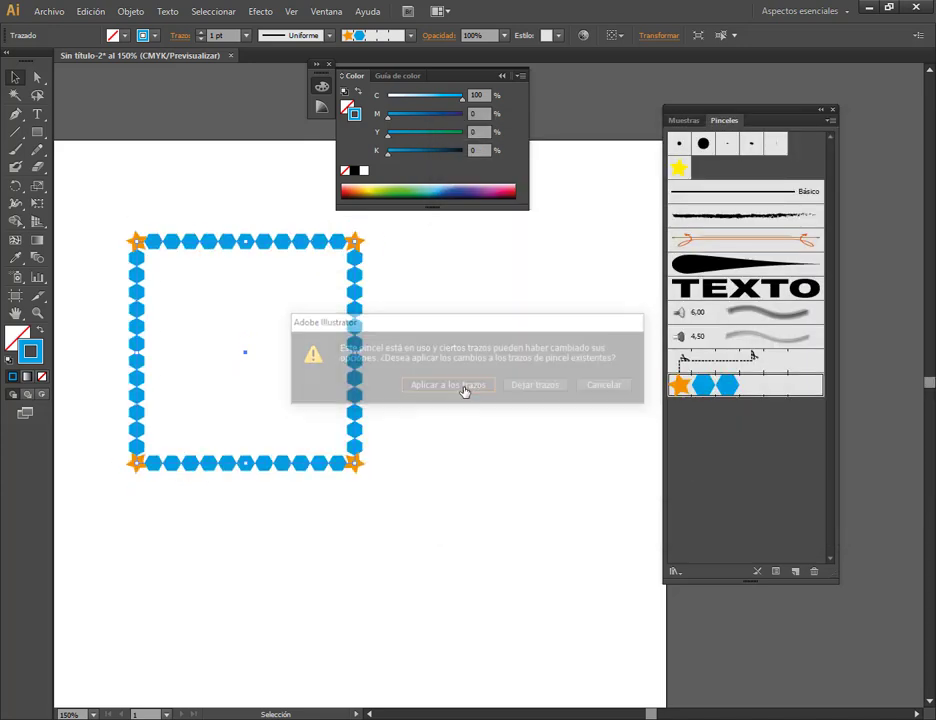
Step: Move the frame further left, deselect it, and switch to the Google Meet call
left_click_drag(278, 246, 221, 244)
left_click(547, 440)
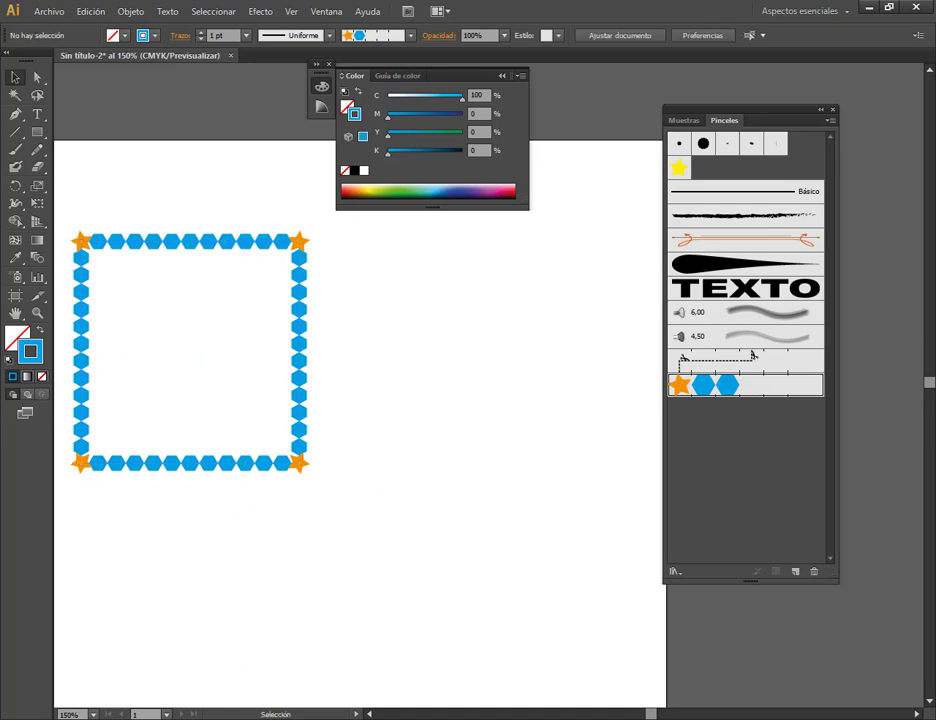
left_click(82, 468)
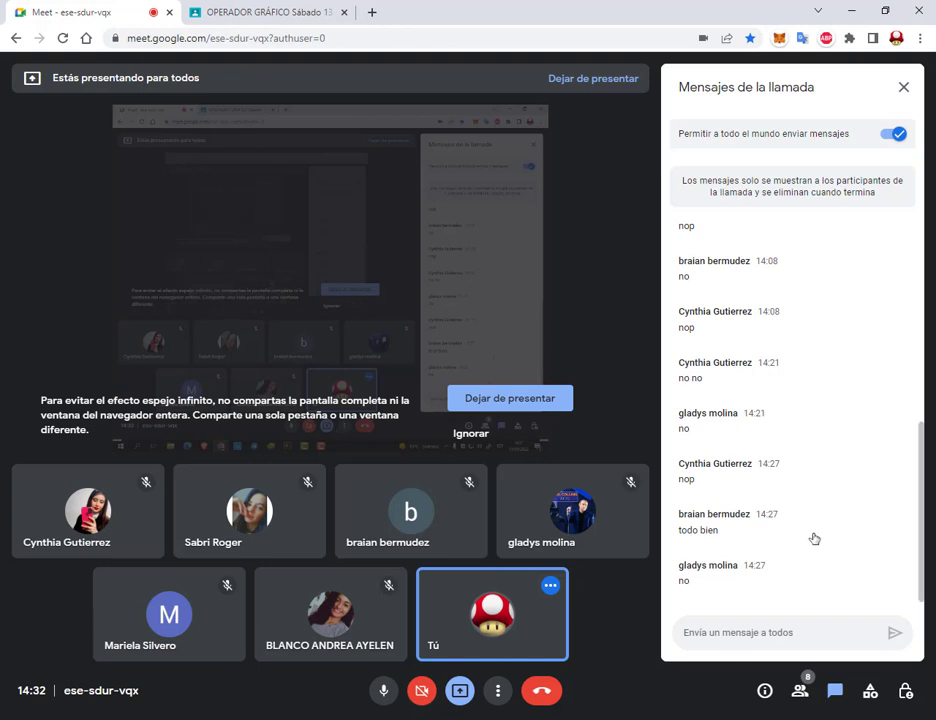
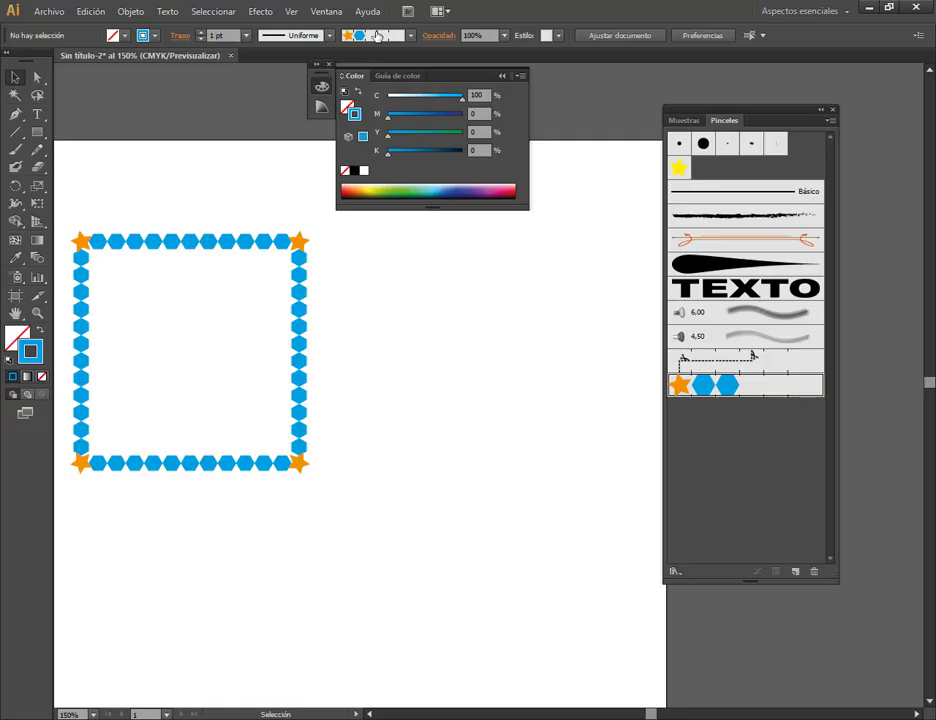
Step: Close the untitled border document without saving changes
left_click(500, 76)
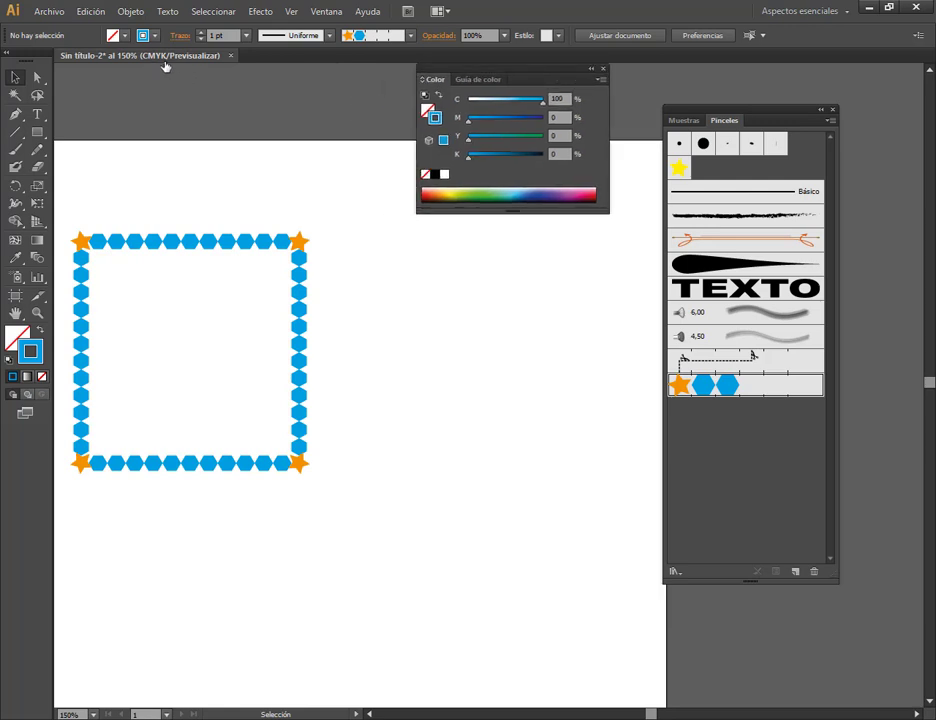
left_click(231, 55)
left_click(543, 386)
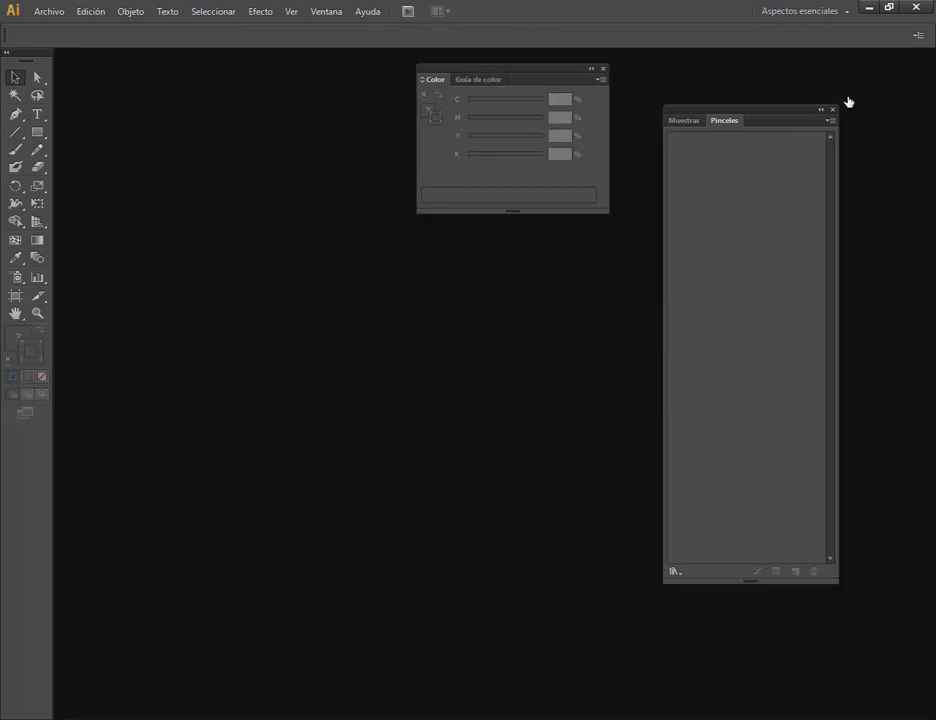
Step: Close the Color and Brushes panels and minimize Illustrator
left_click(604, 68)
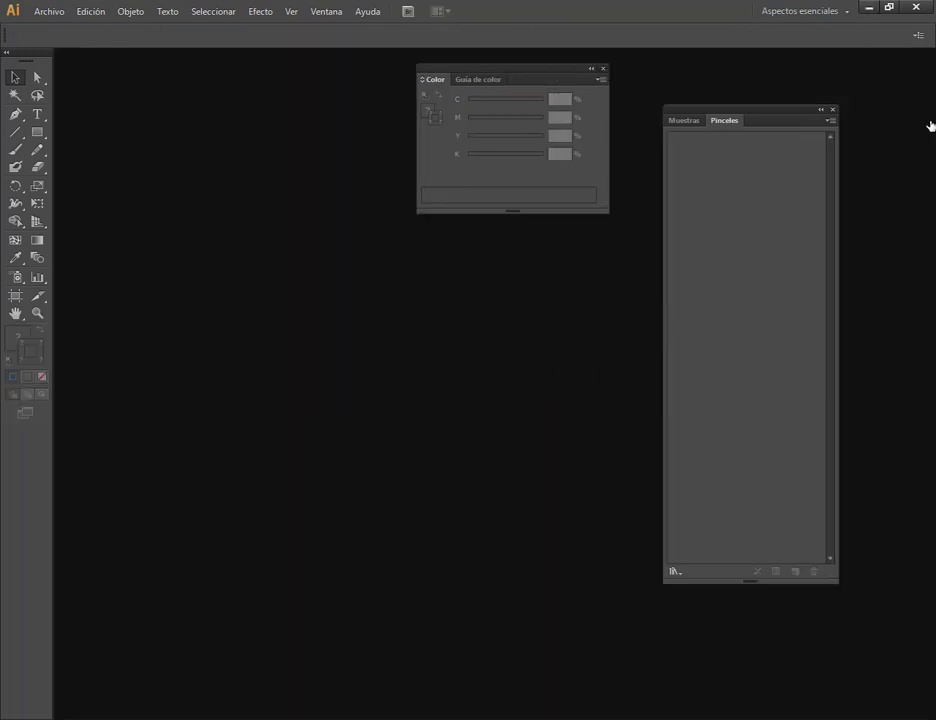
left_click(832, 109)
left_click(867, 10)
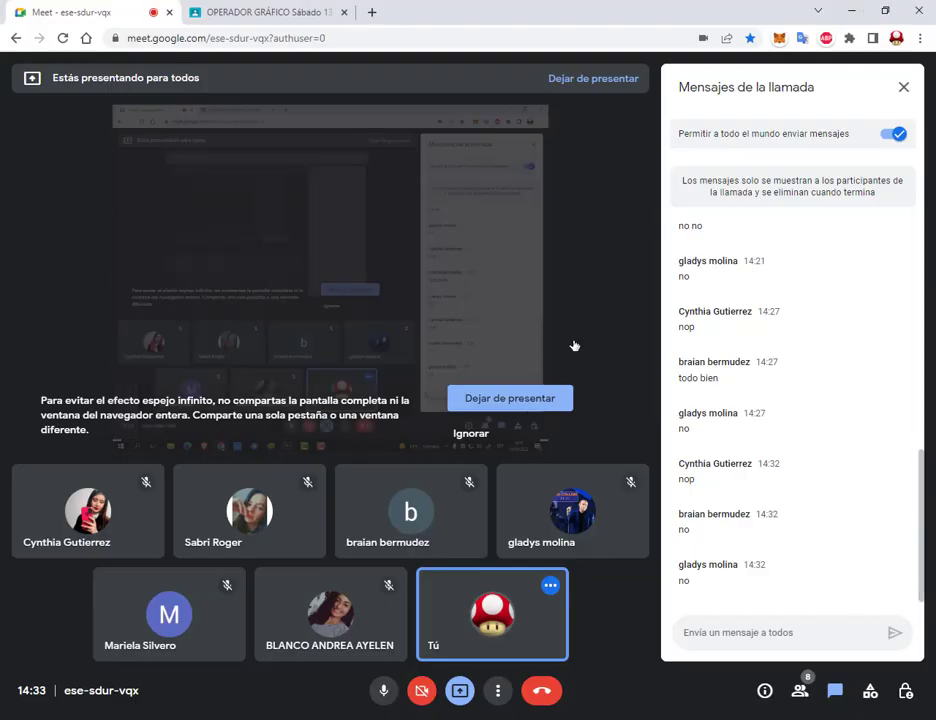
Step: From Trabajo de clase, expand Clase 5 - Pinceles and open its Clase 5 Drive folder
left_click(248, 10)
left_click(436, 68)
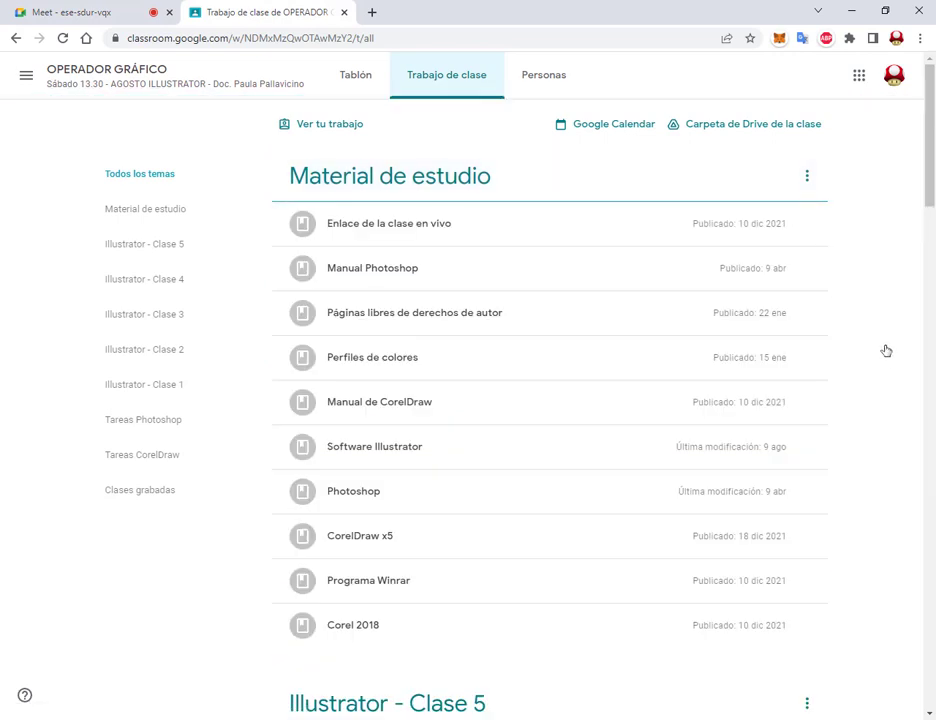
scroll(886, 350, "down", 1)
scroll(886, 350, "down", 1)
scroll(600, 380, "down", 1)
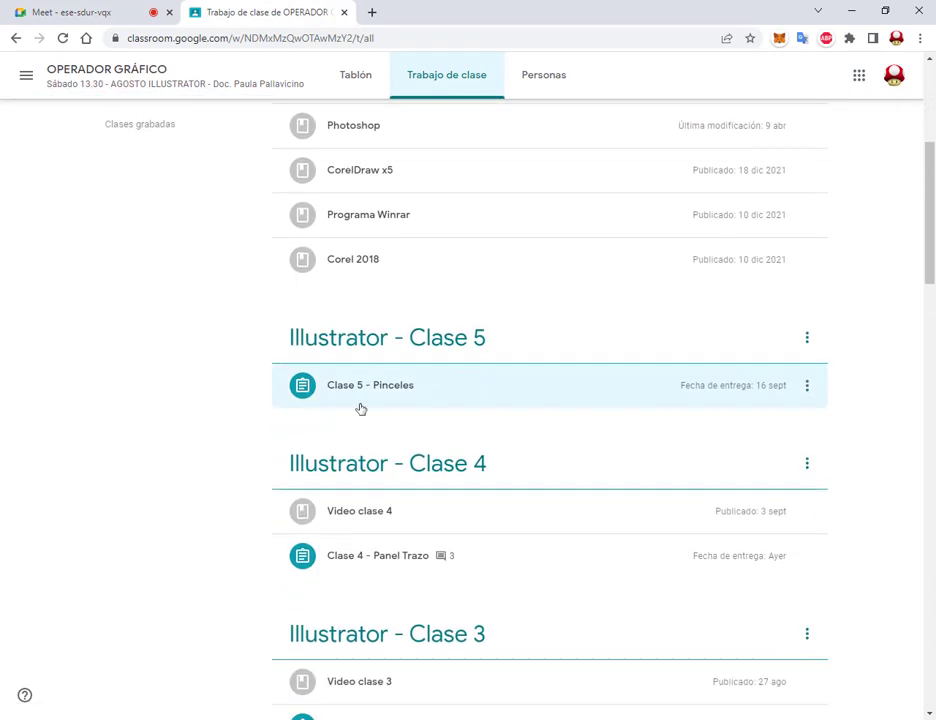
left_click(366, 392)
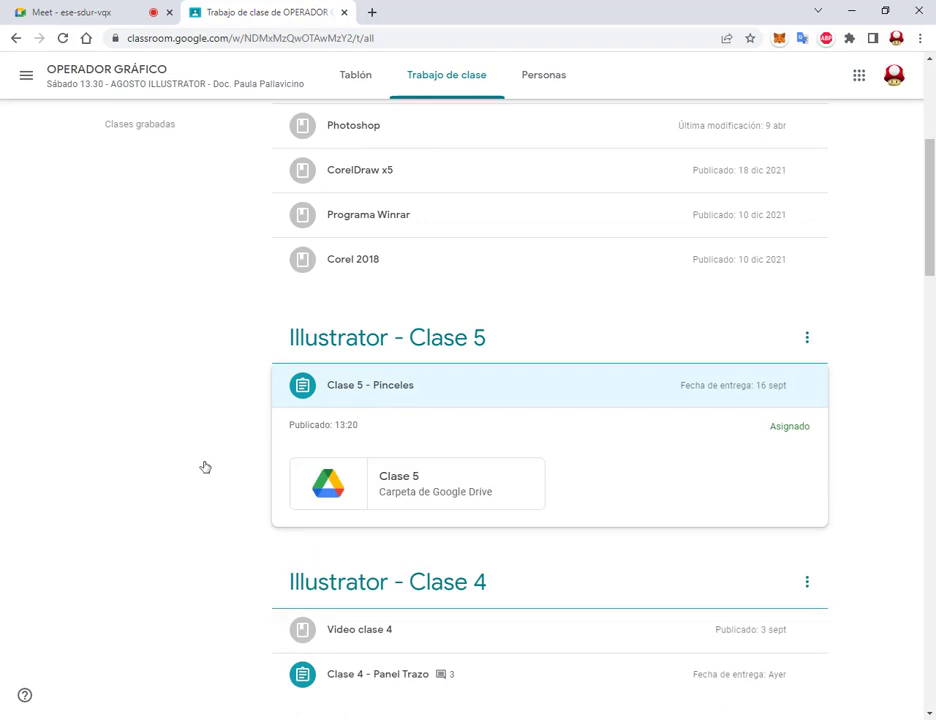
left_click(416, 490)
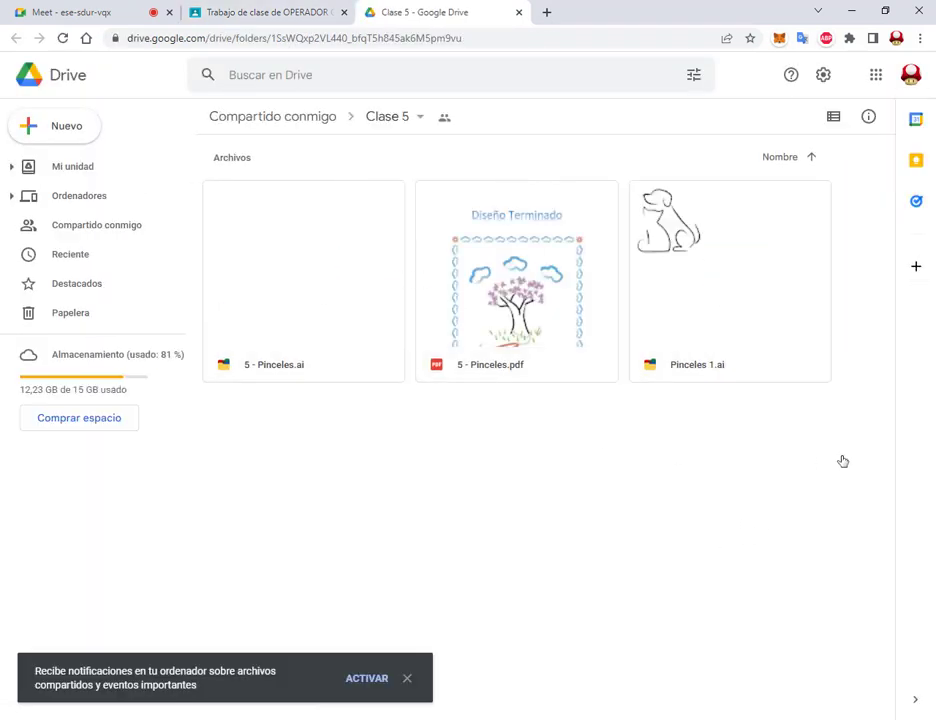
Step: Download Pinceles 1.ai from the Clase 5 folder and return to Illustrator
left_click(703, 212)
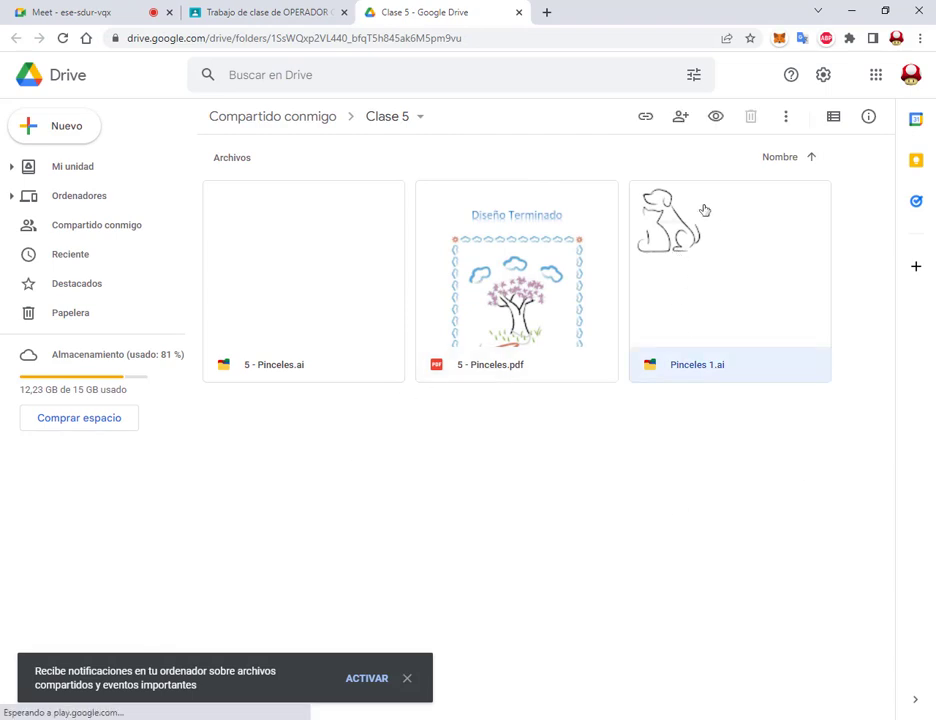
right_click(677, 253)
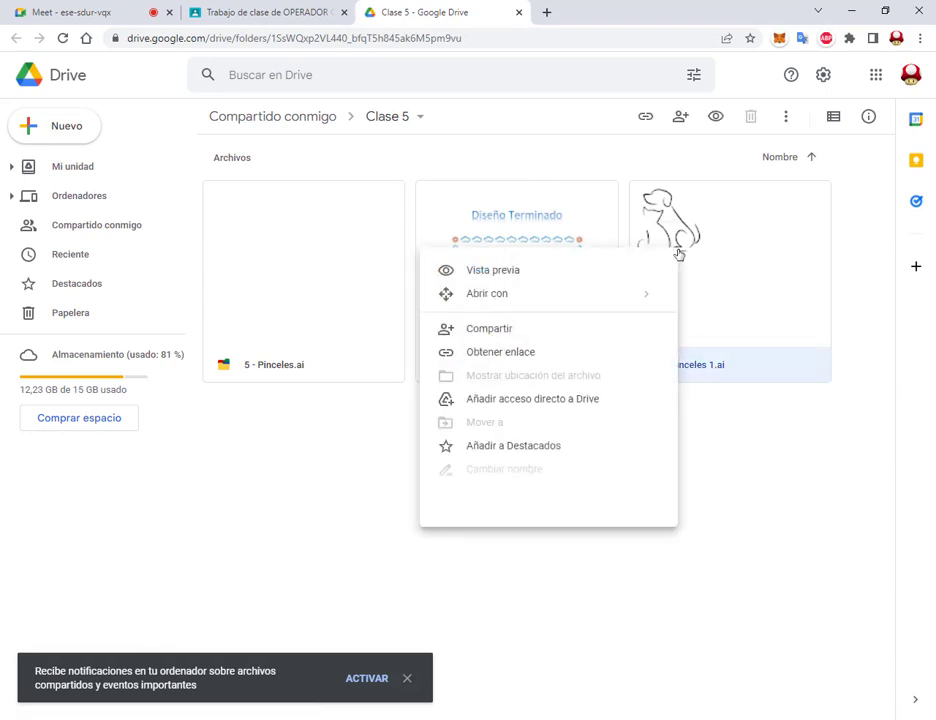
left_click(505, 604)
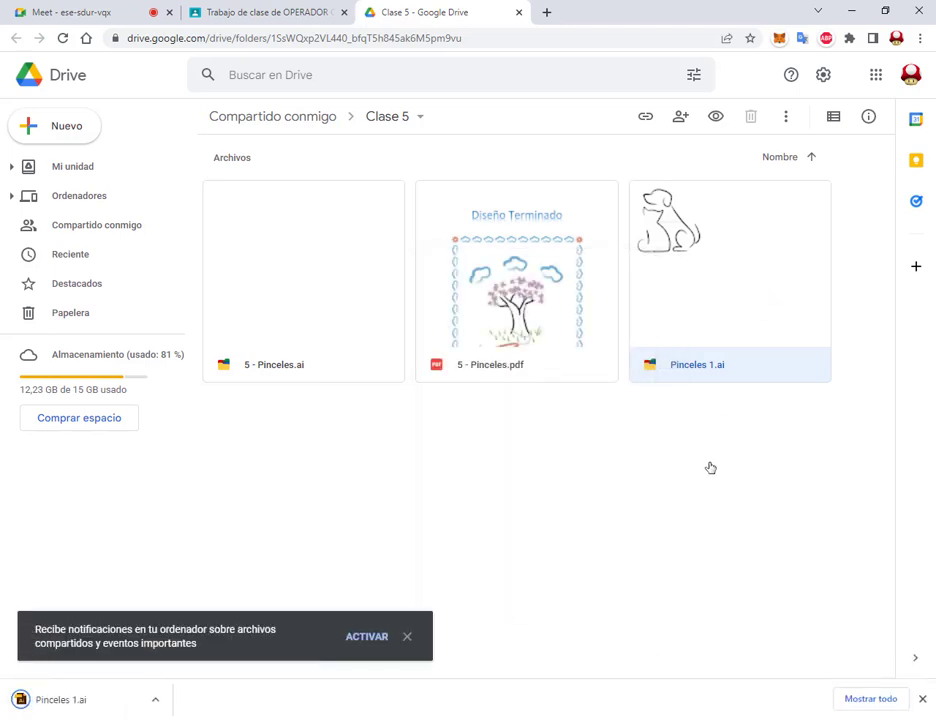
left_click(871, 698)
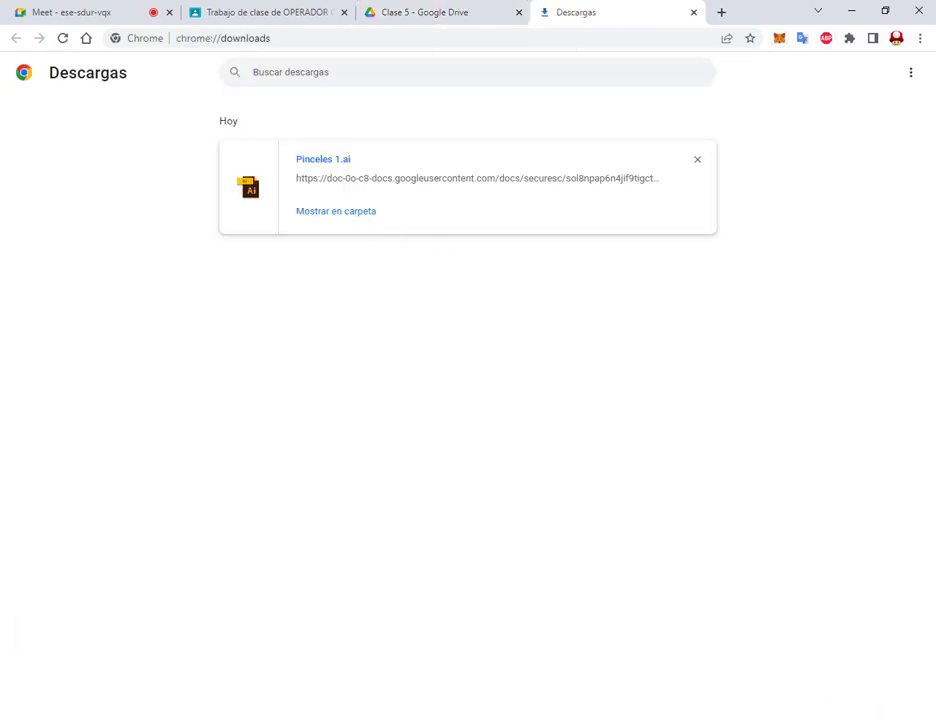
key("alt+Tab")
Step: Open Pinceles 1.ai and bring both dog drawings into view
left_click(43, 12)
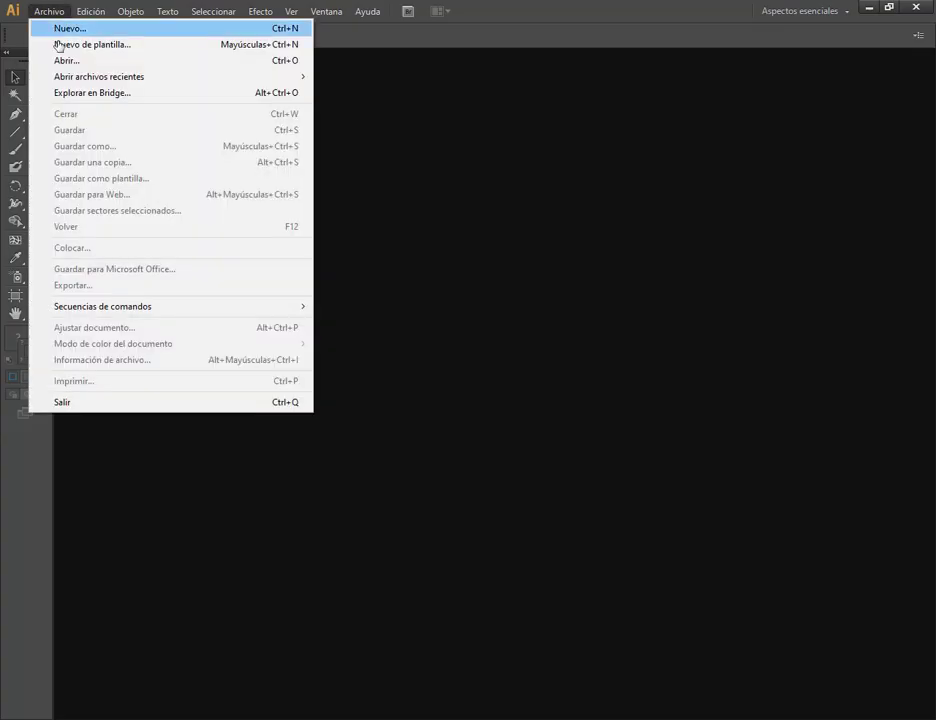
left_click(65, 60)
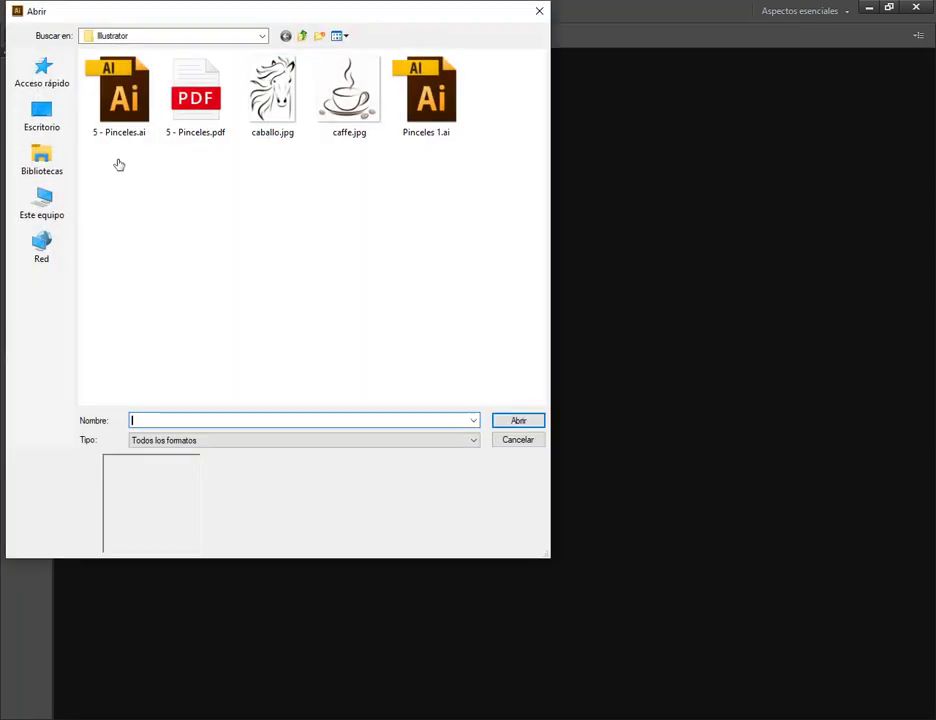
left_click(425, 95)
left_click(526, 421)
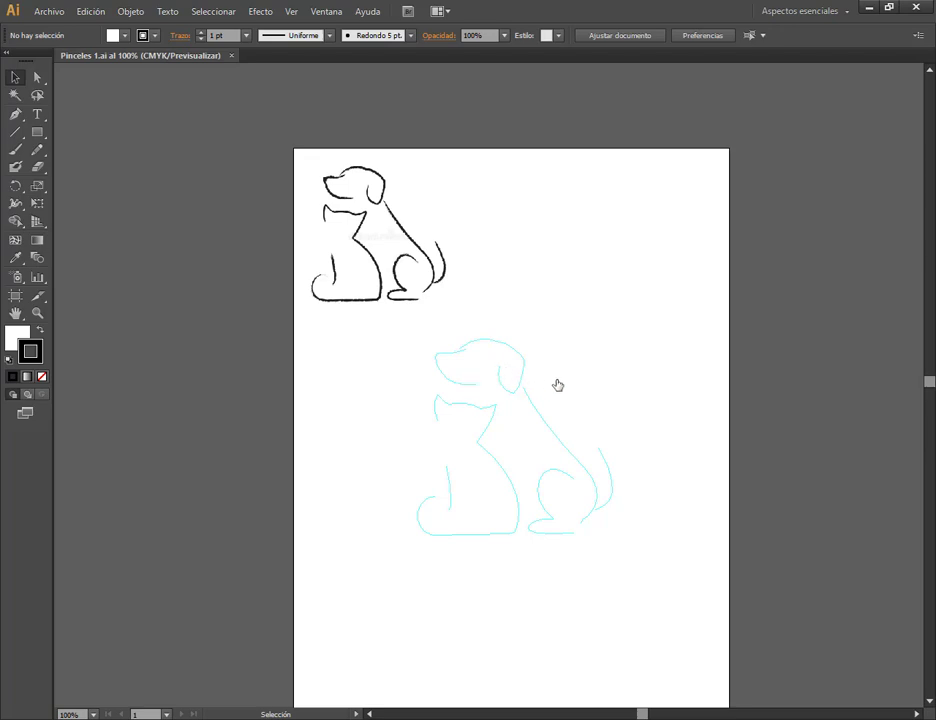
left_click_drag(556, 384, 464, 365)
scroll(300, 215, "up", 2)
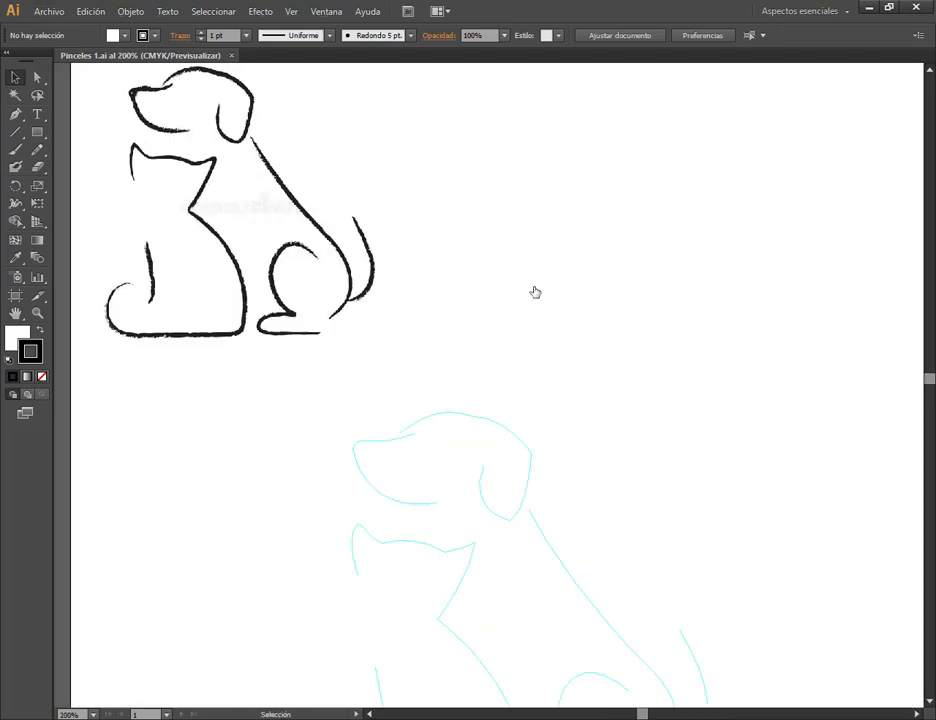
scroll(535, 290, "down", 1)
left_click_drag(600, 424, 531, 361)
Step: Show the Layers panel and dock the Brushes panel together with it
left_click(342, 9)
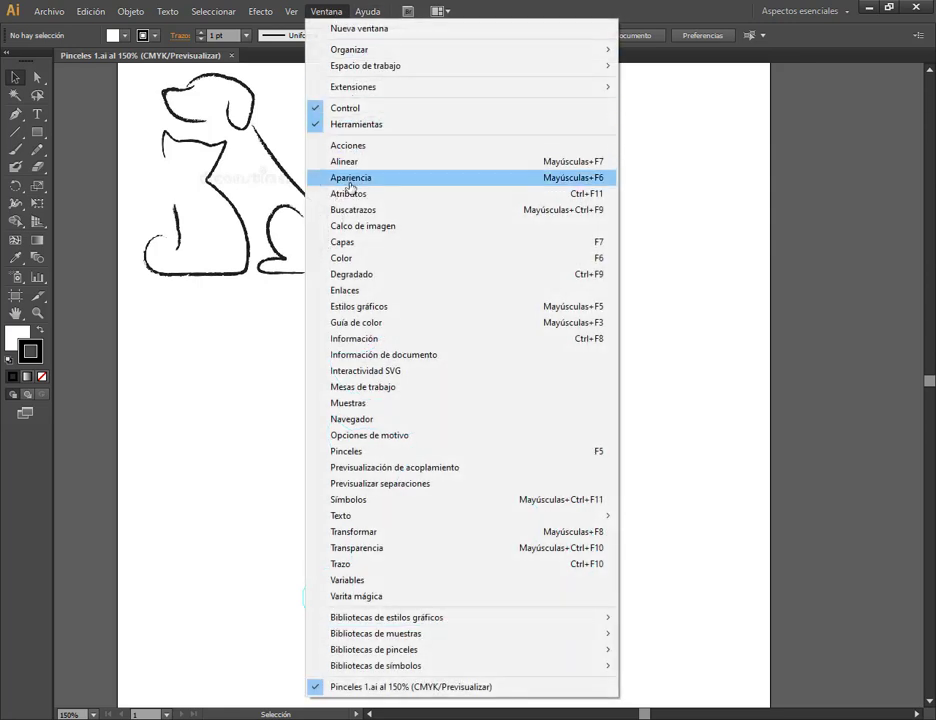
left_click(357, 241)
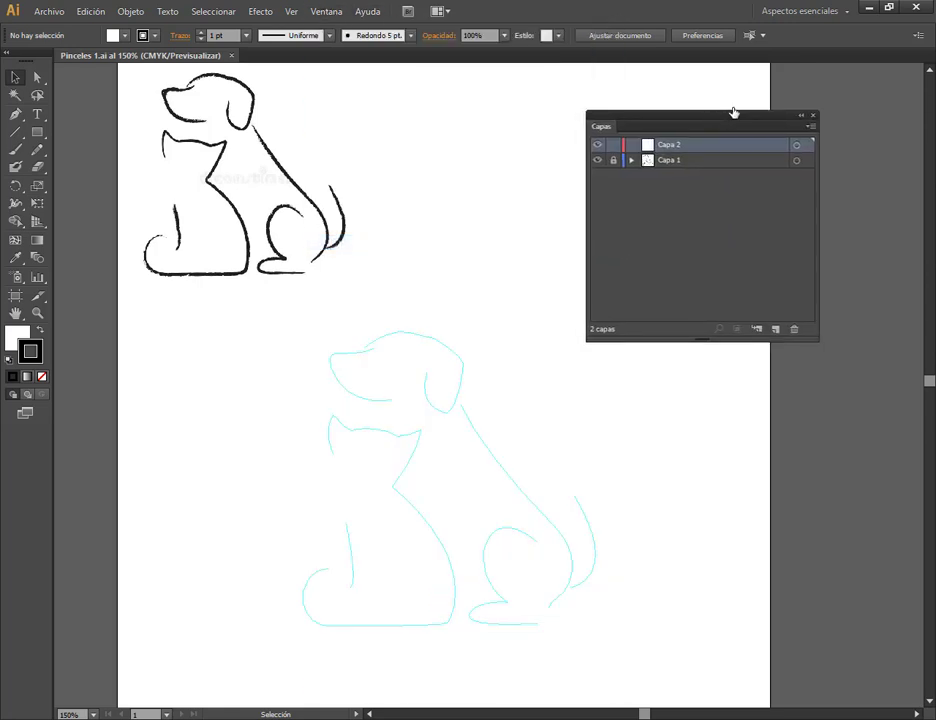
left_click_drag(706, 127, 778, 104)
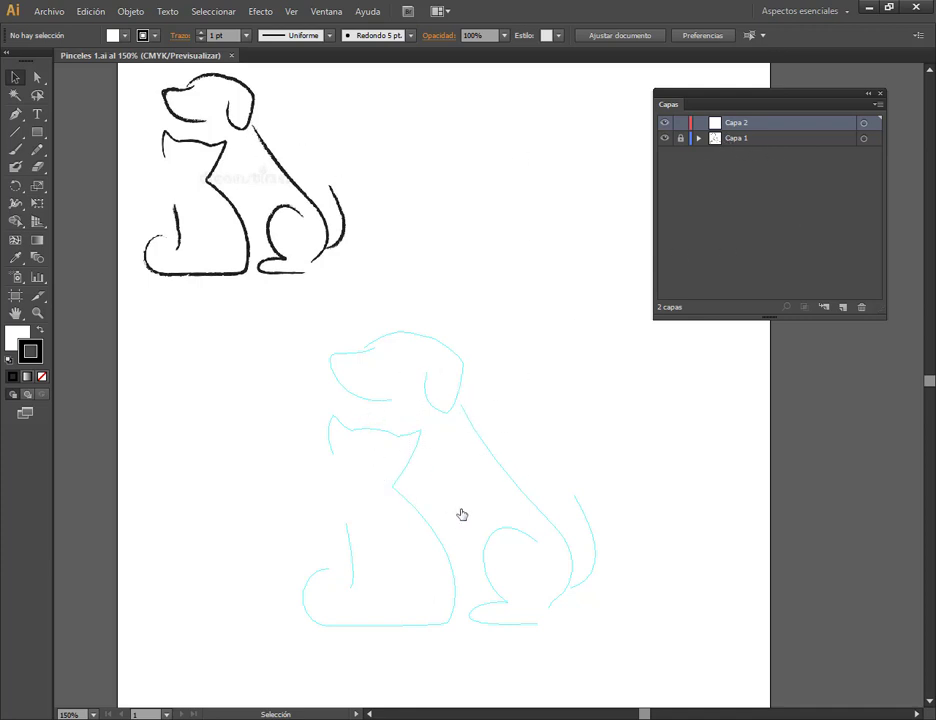
left_click(320, 12)
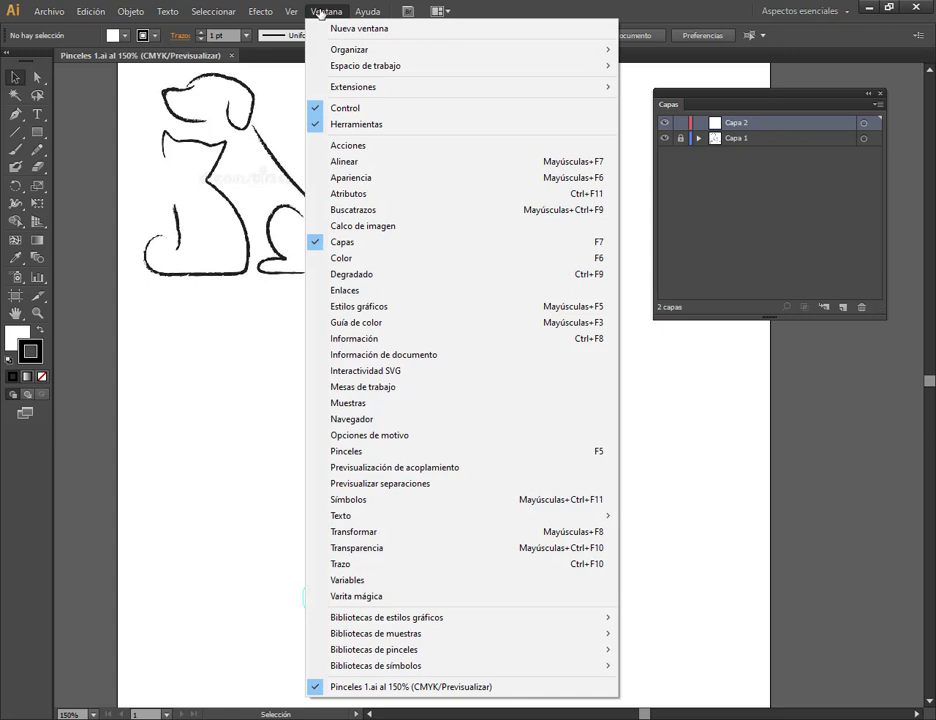
left_click(397, 451)
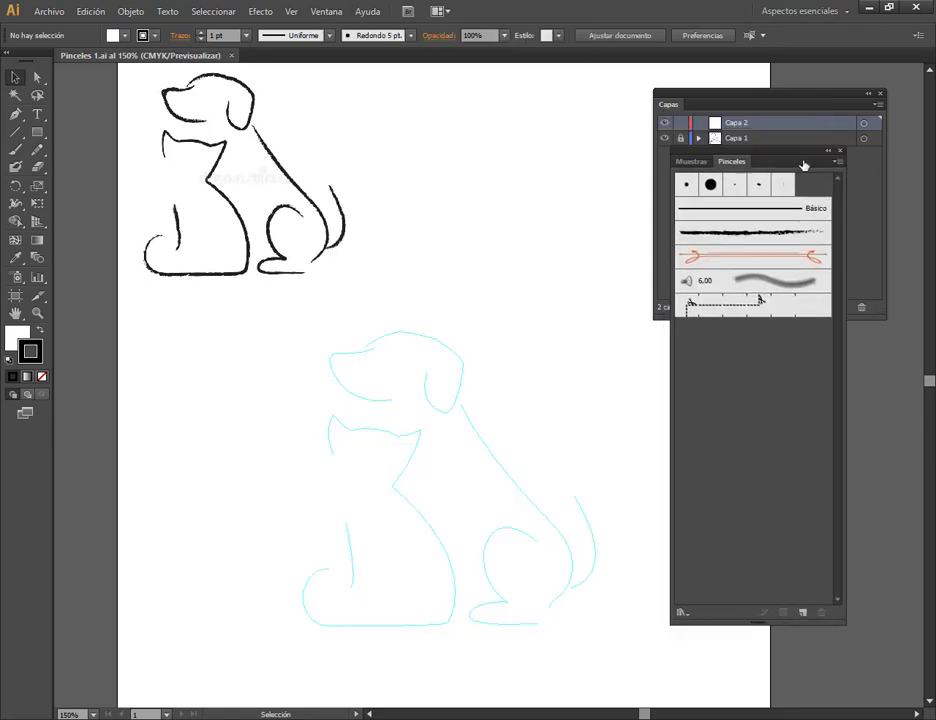
left_click_drag(791, 108, 595, 73)
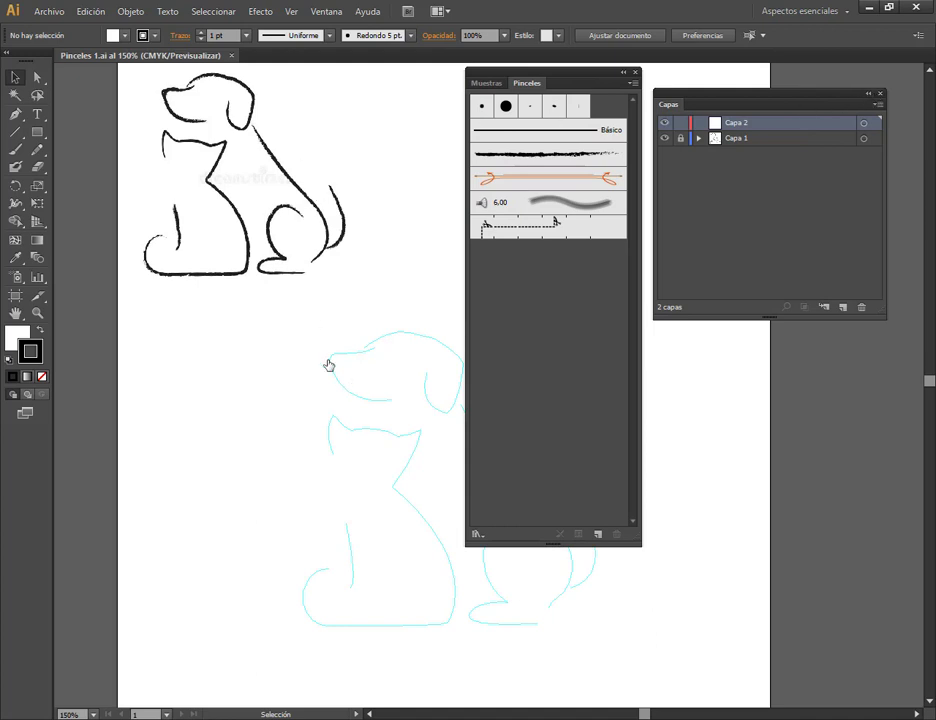
left_click_drag(559, 73, 771, 98)
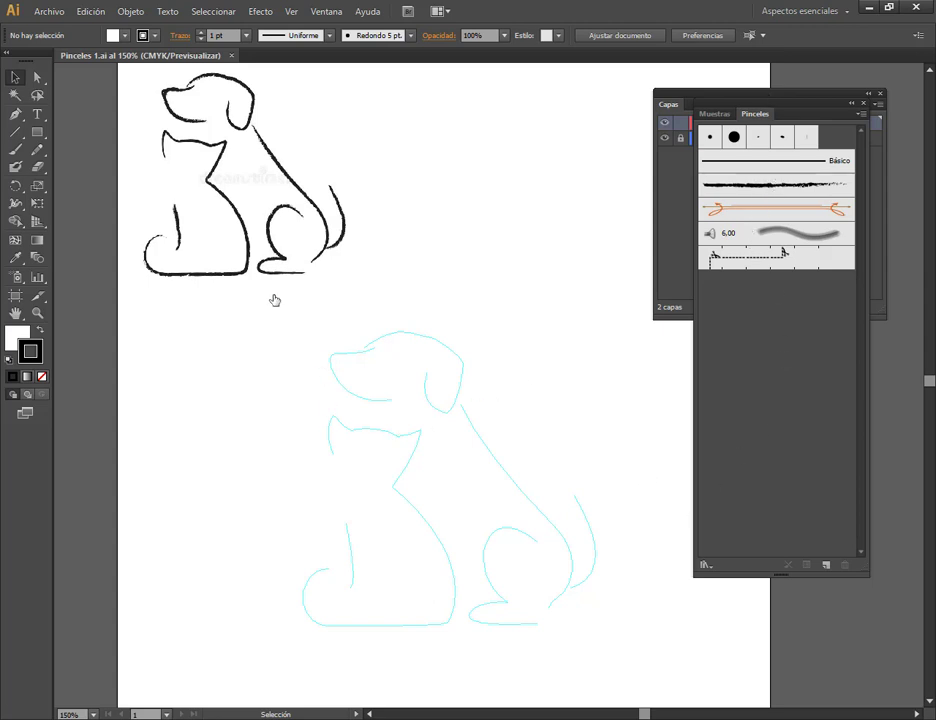
Step: Paint a trial Carboncillo brush stroke over the dog's leg, then delete it
left_click(15, 150)
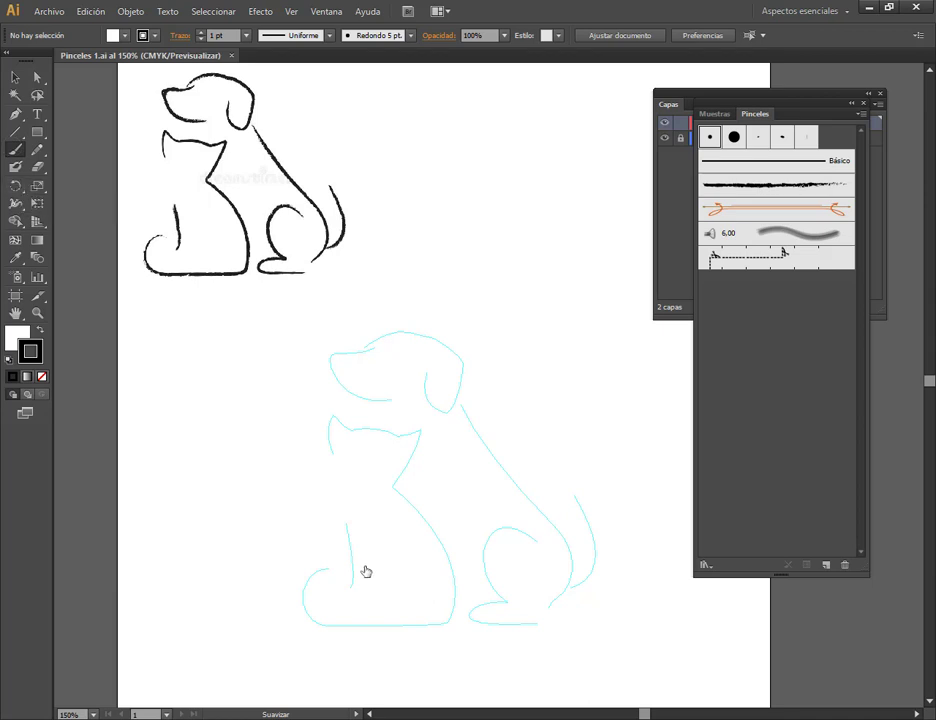
left_click(748, 186)
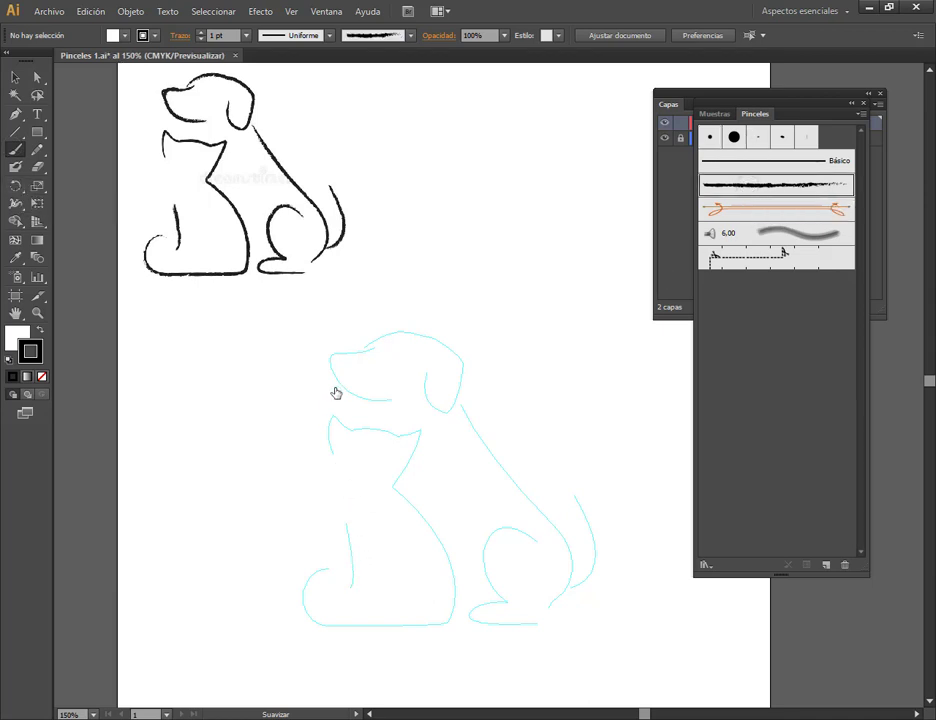
left_click_drag(351, 547, 356, 588)
key("ctrl+z")
left_click_drag(346, 527, 354, 592)
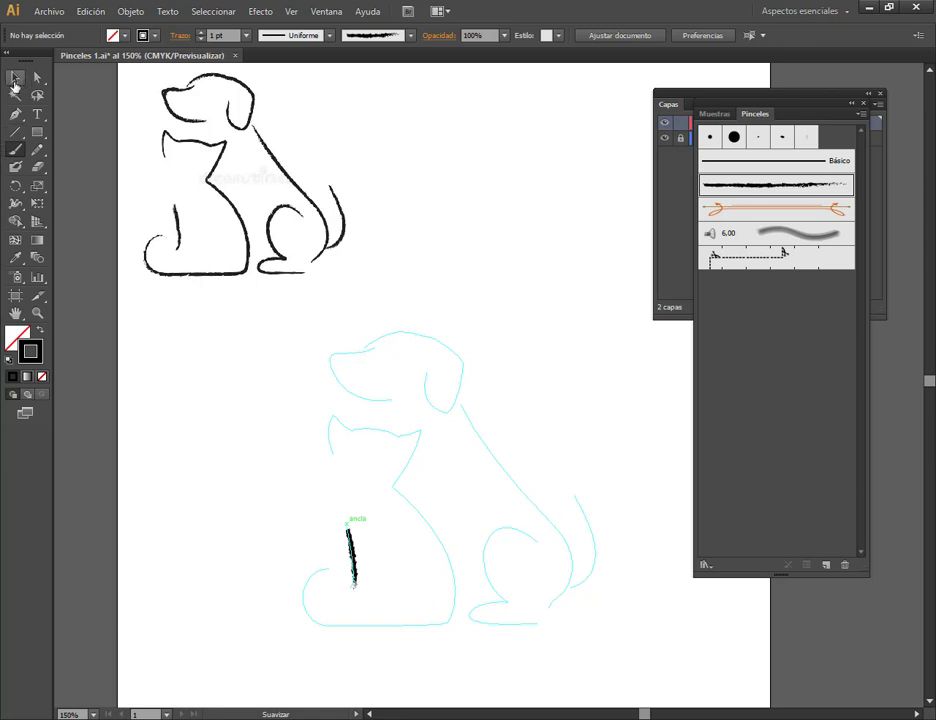
left_click(15, 77)
left_click(351, 552)
key("Delete")
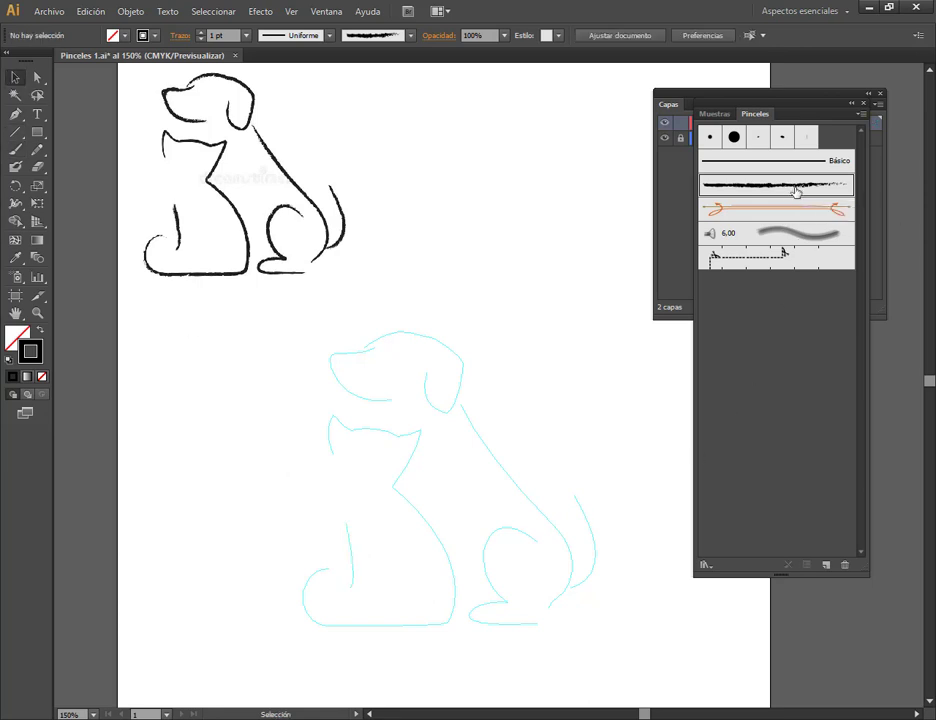
Step: Duplicate the charcoal brush and paint a stroke along the cat's inner leg
left_click(827, 568)
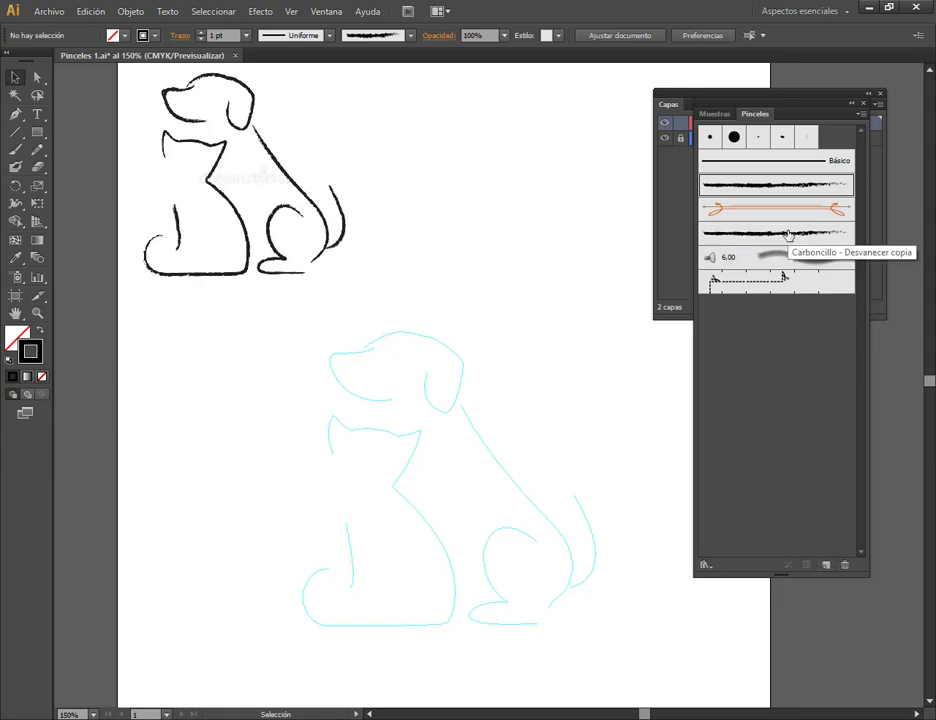
double_click(788, 234)
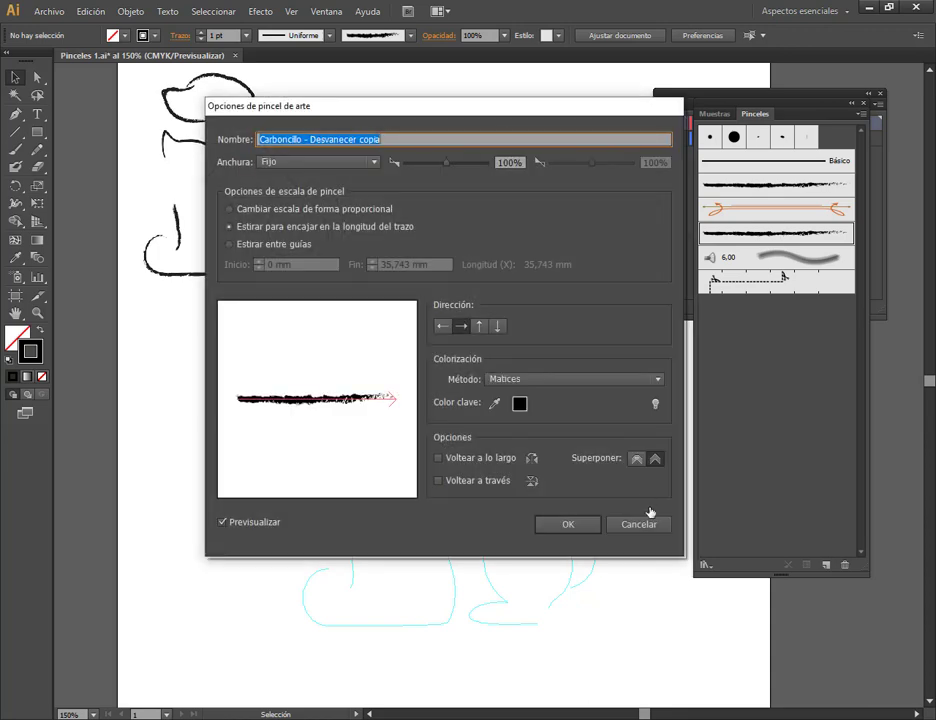
left_click(646, 530)
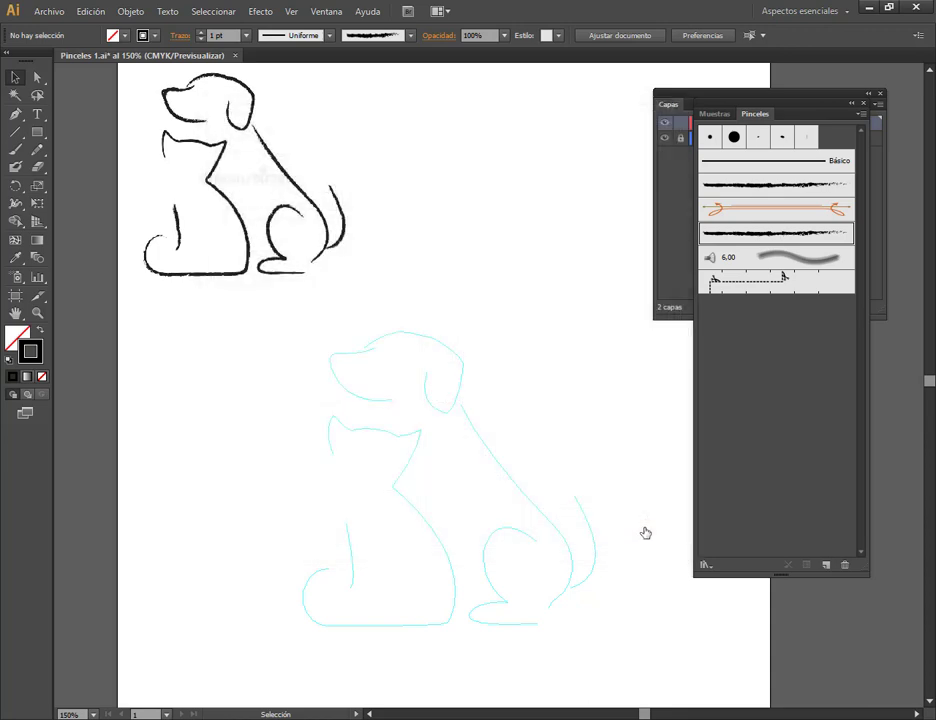
left_click(15, 149)
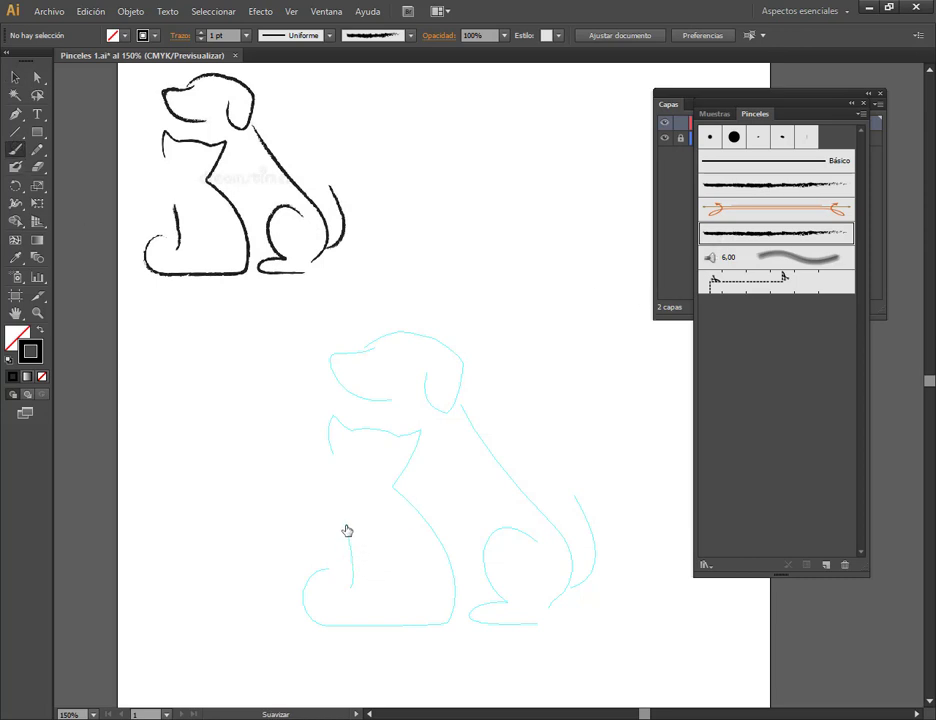
left_click_drag(347, 528, 353, 585)
key("ctrl+z")
left_click_drag(346, 528, 350, 601)
Step: Confirm the charcoal brush's art brush options, leaving existing strokes unchanged
double_click(789, 238)
left_click_drag(446, 115, 650, 68)
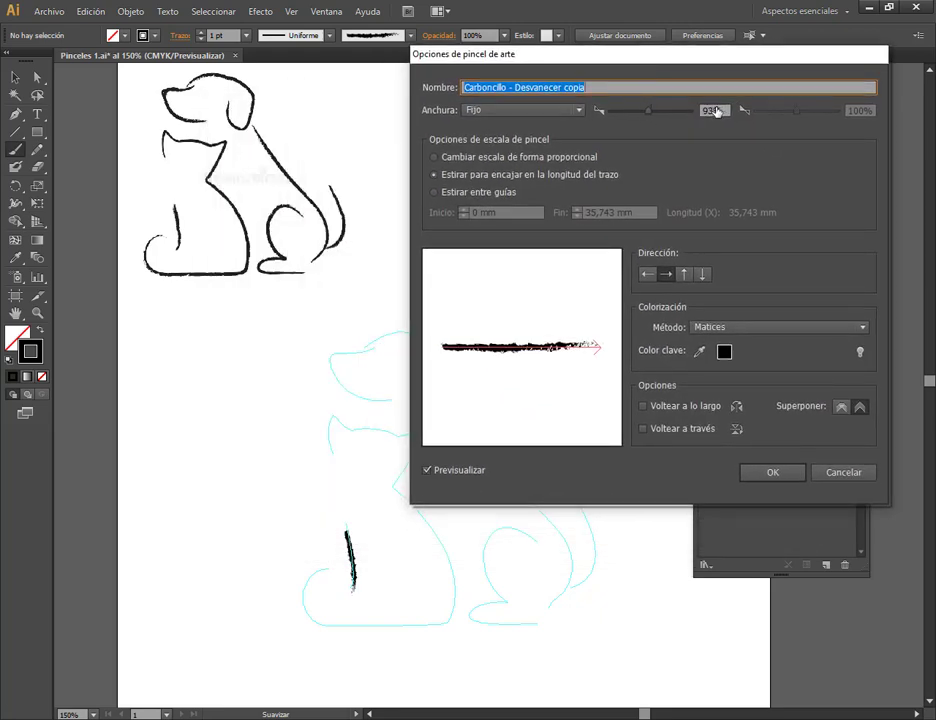
left_click(770, 474)
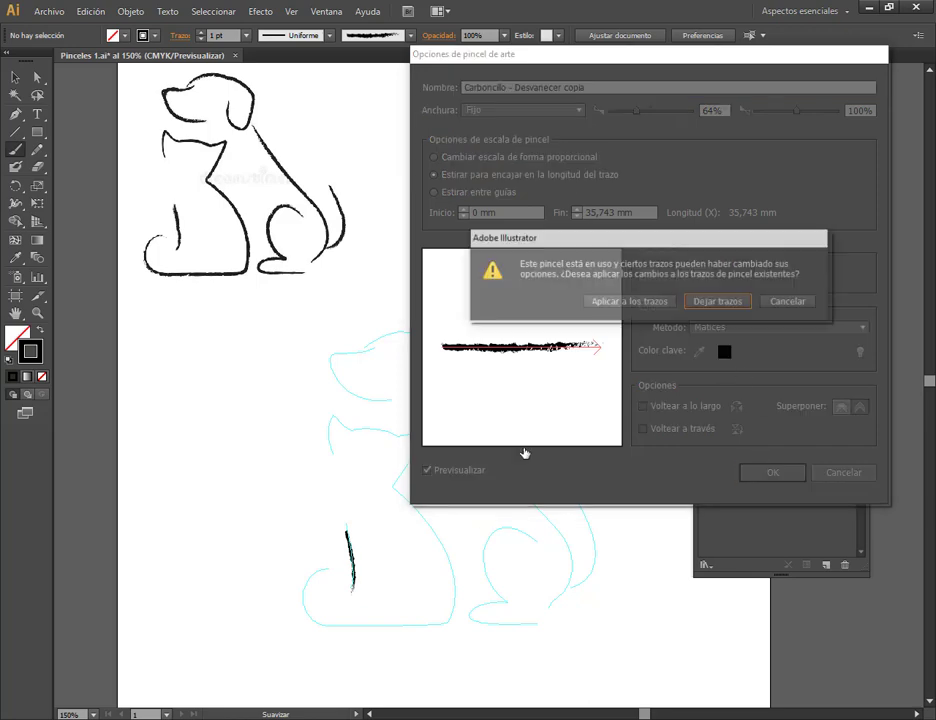
left_click(654, 302)
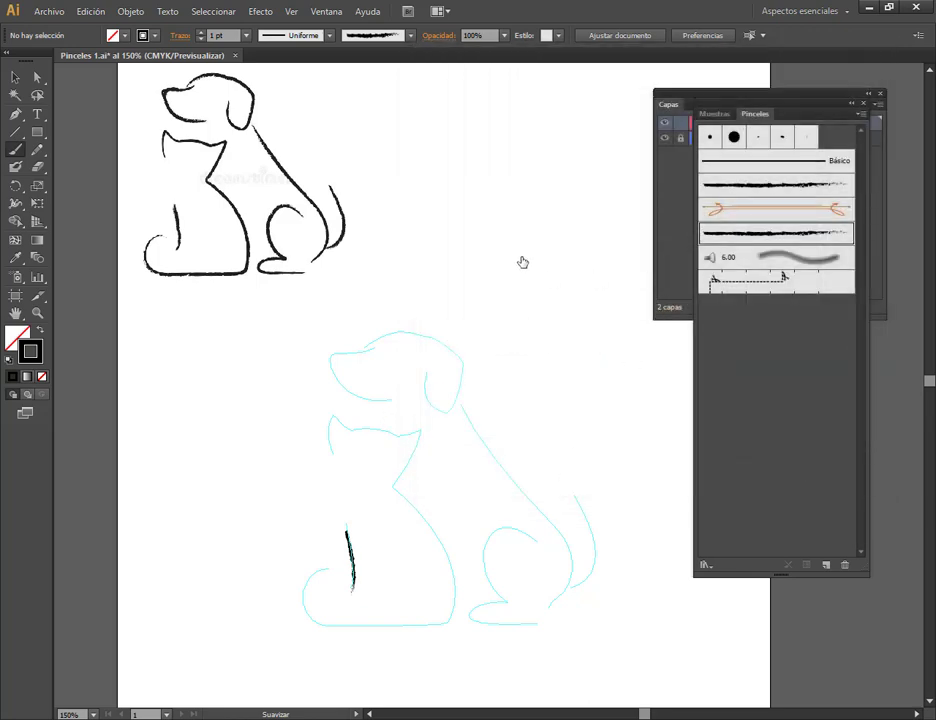
Step: Rename the charcoal brush to 'Carboncillo para el diseño'
double_click(784, 236)
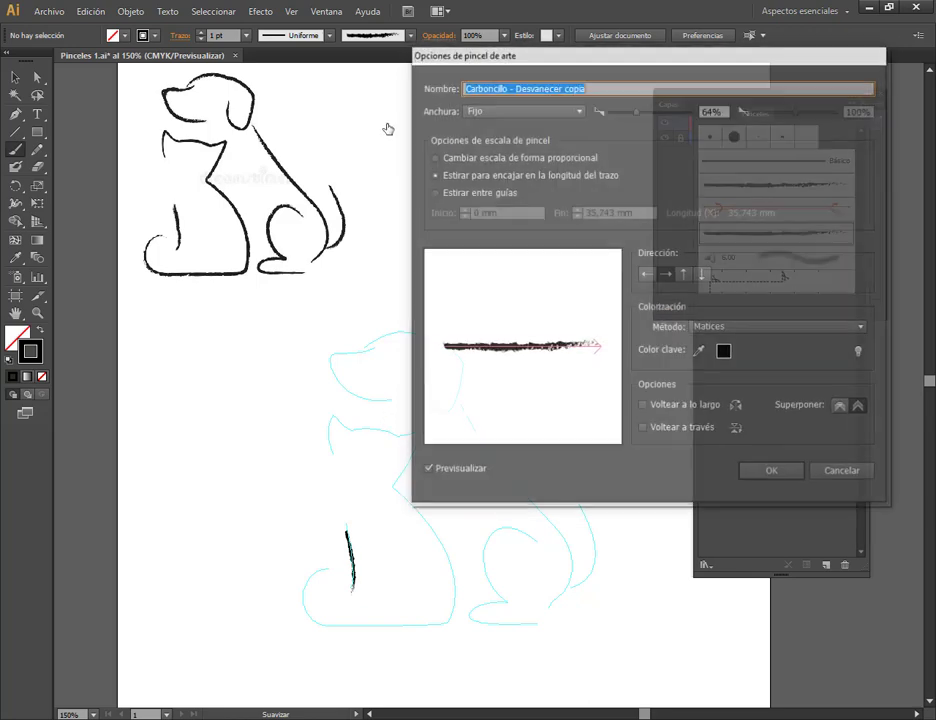
left_click(596, 90)
left_click_drag(508, 88, 597, 116)
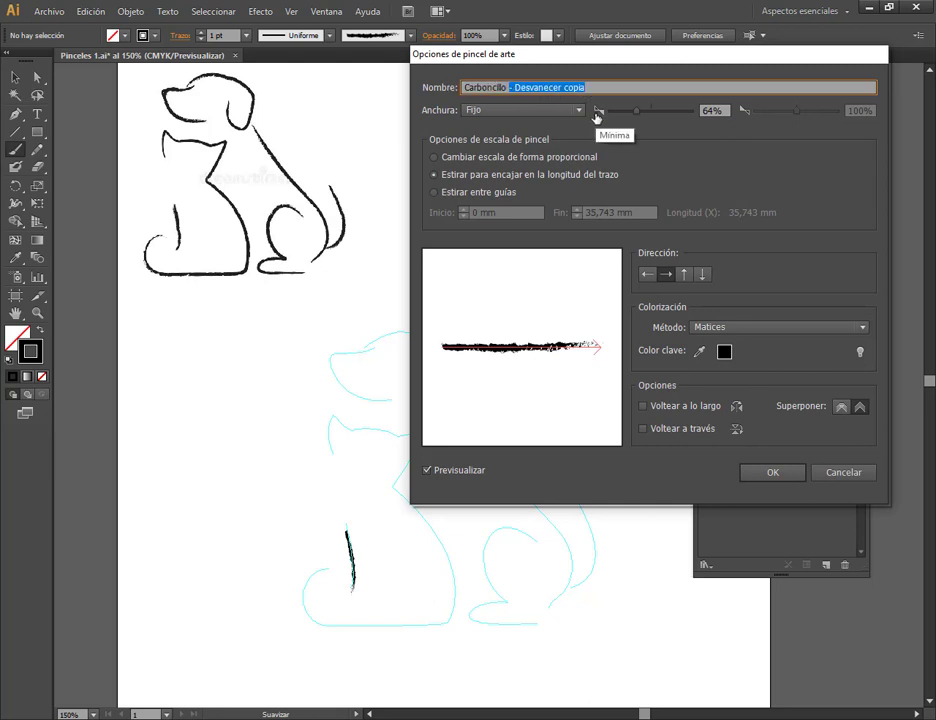
key("BackSpace")
type("para")
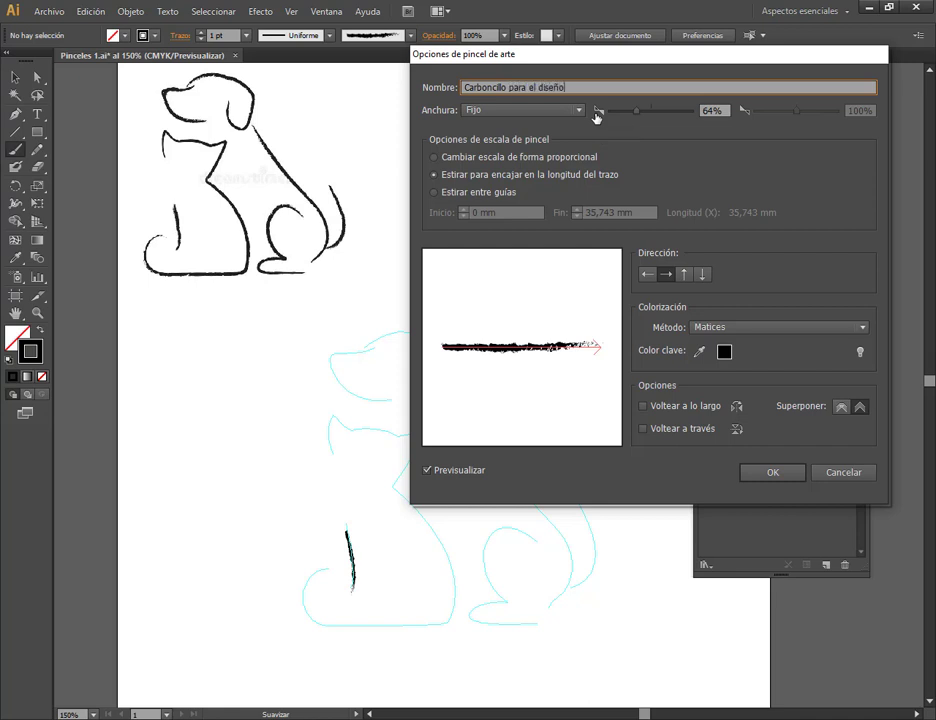
left_click(781, 475)
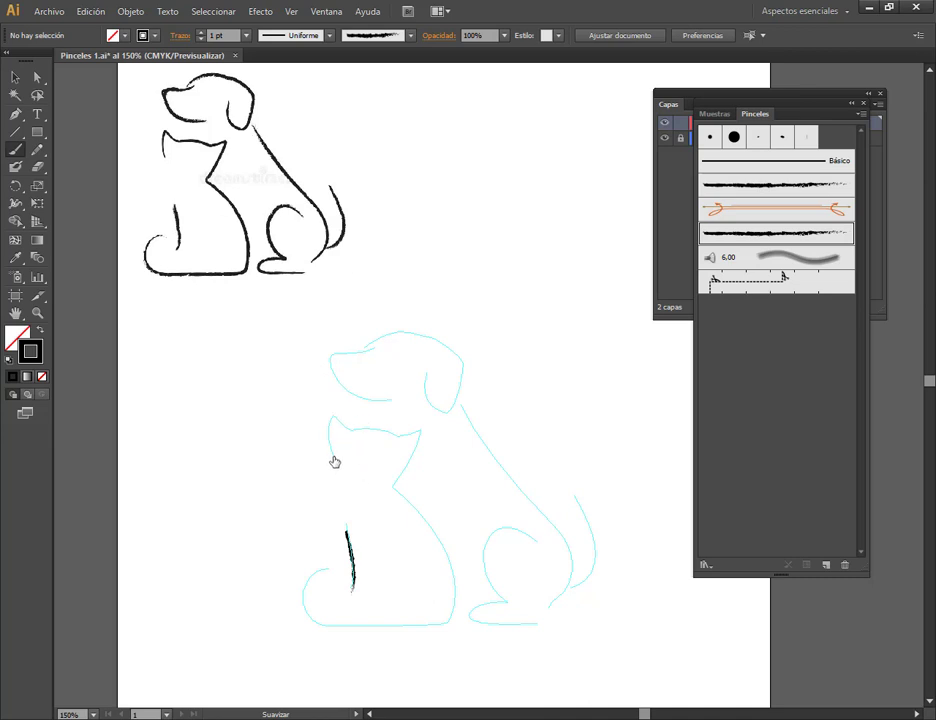
Step: Trace the cat's outline with the charcoal brush and round the ear peak anchor
mouse_move(335, 461)
left_mouse_down()
mouse_move(331, 421)
mouse_move(349, 437)
mouse_move(415, 436)
mouse_move(397, 497)
mouse_move(424, 522)
mouse_move(443, 563)
mouse_move(450, 629)
mouse_move(315, 627)
mouse_move(304, 597)
mouse_move(324, 570)
left_mouse_up()
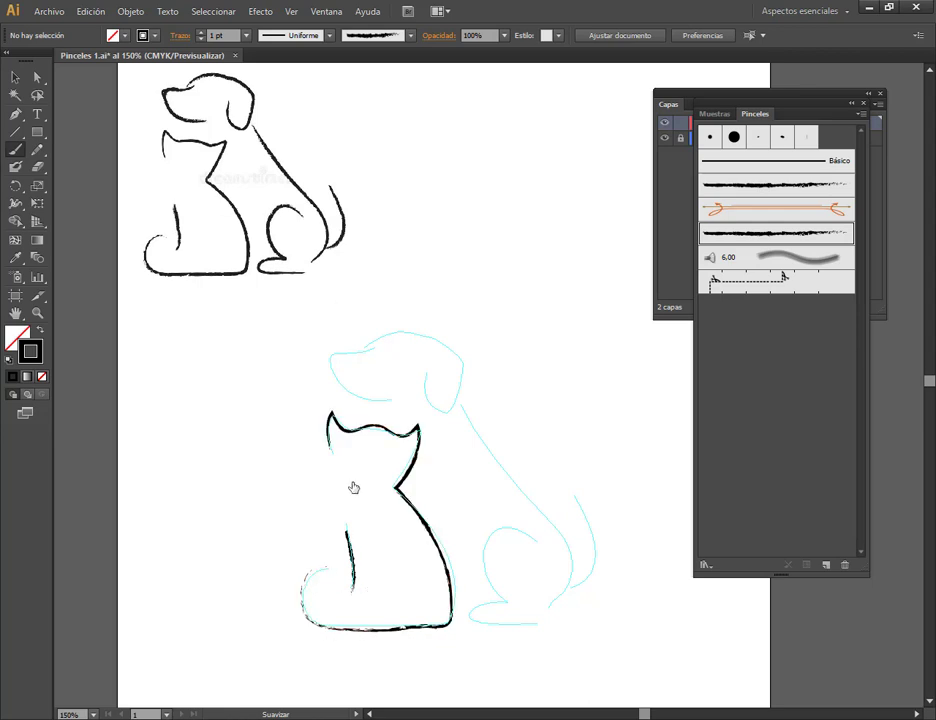
left_click(37, 77)
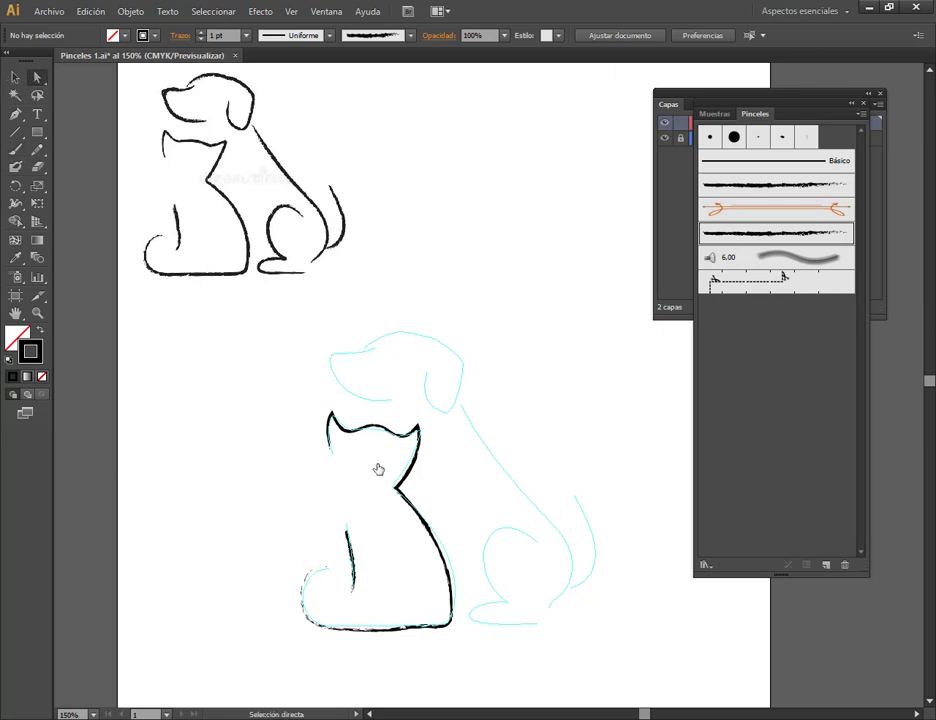
mouse_move(377, 440)
left_mouse_down()
mouse_move(347, 432)
mouse_move(376, 445)
mouse_move(362, 477)
left_mouse_up()
scroll(376, 445, "up", 2)
scroll(376, 445, "up", 2)
scroll(377, 443, "up", 3)
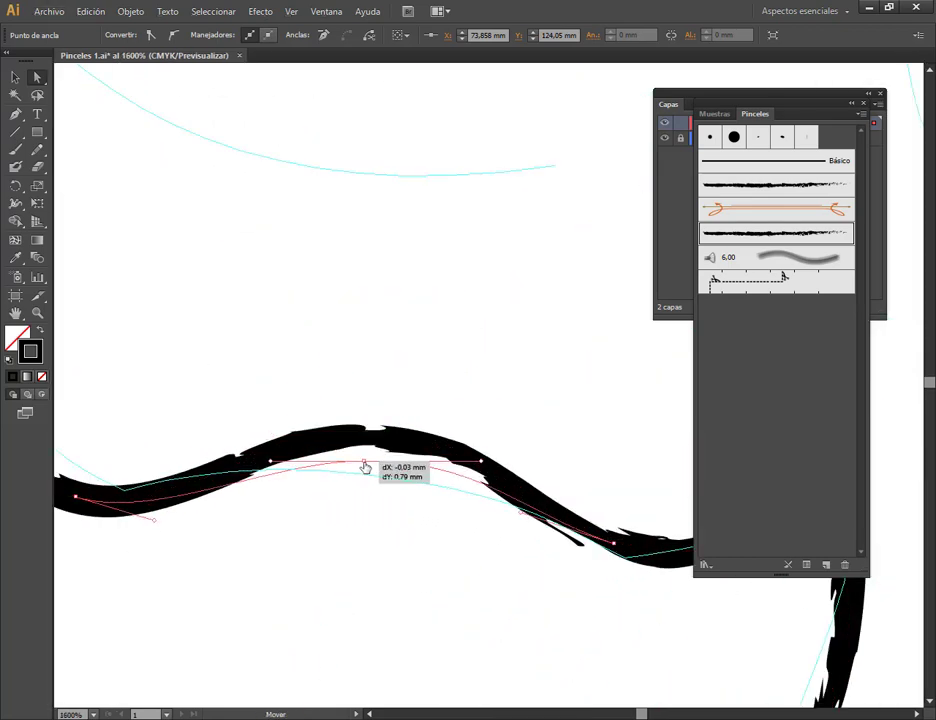
left_click_drag(568, 572, 287, 470)
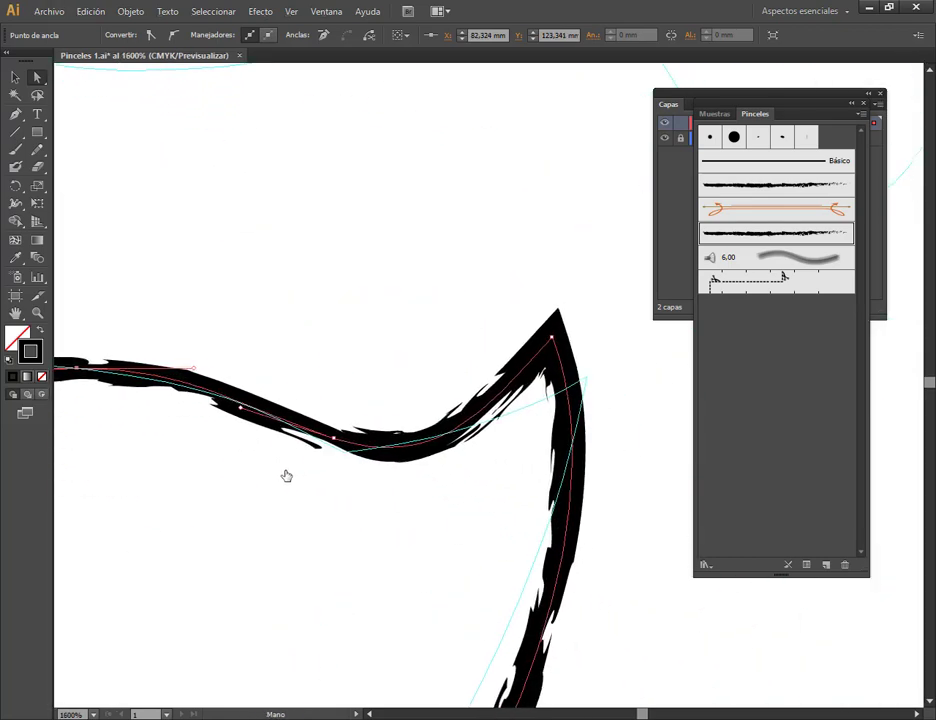
left_click(556, 340)
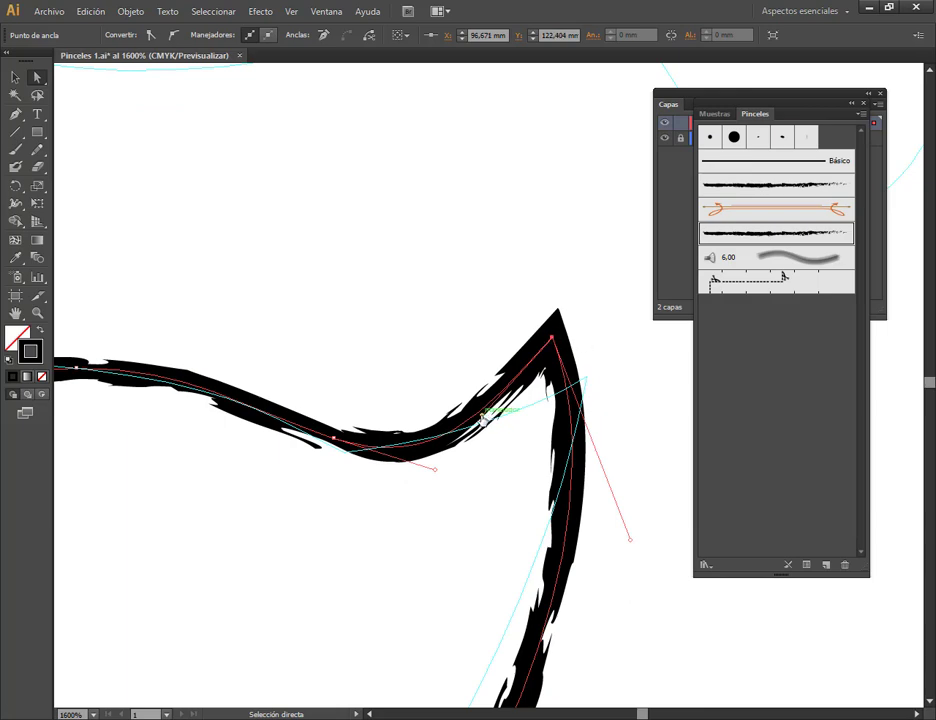
left_click_drag(483, 420, 537, 332)
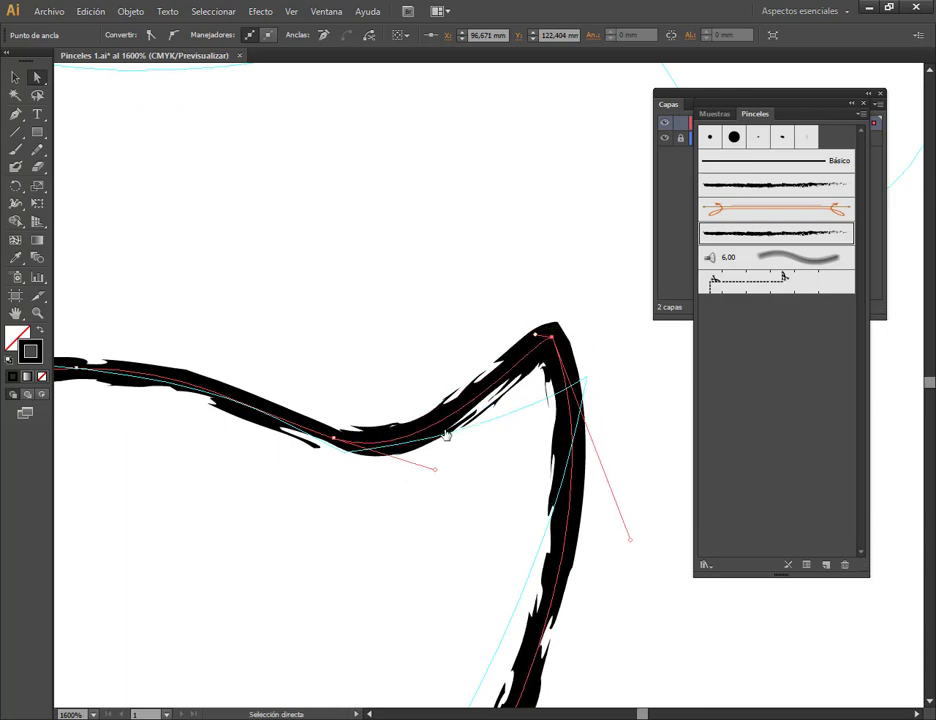
Step: Adjust the left ear peak and align the cat's bottom anchors to the template
mouse_move(446, 435)
left_mouse_down()
mouse_move(604, 462)
mouse_move(236, 322)
mouse_move(397, 500)
mouse_move(417, 482)
mouse_move(366, 484)
left_mouse_up()
left_click(386, 481)
scroll(526, 590, "down", 1)
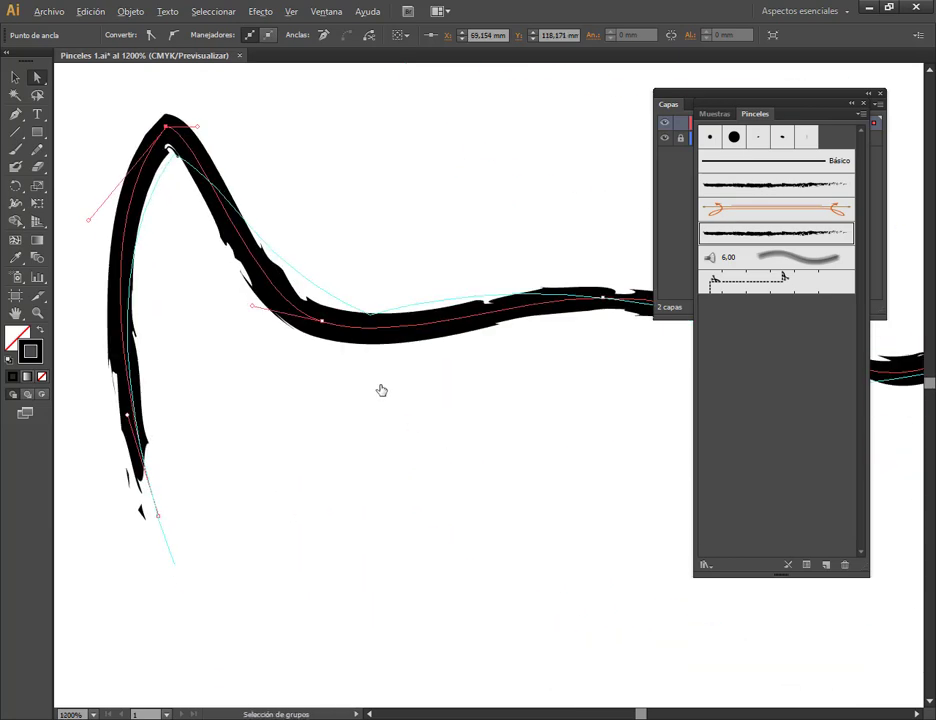
scroll(381, 390, "down", 7)
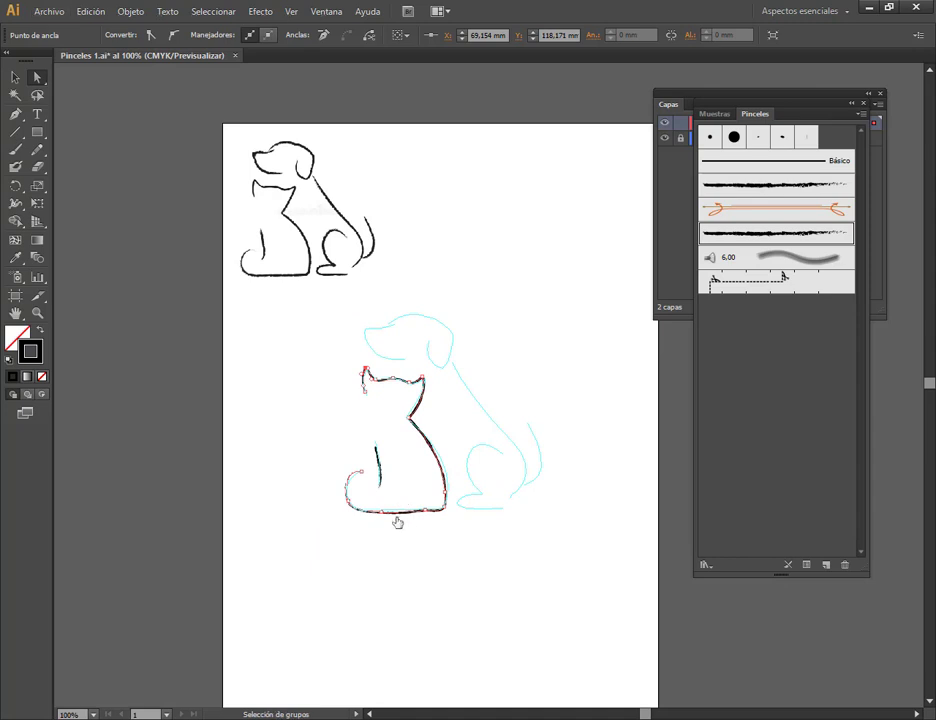
scroll(397, 521, "up", 3)
scroll(466, 520, "up", 2)
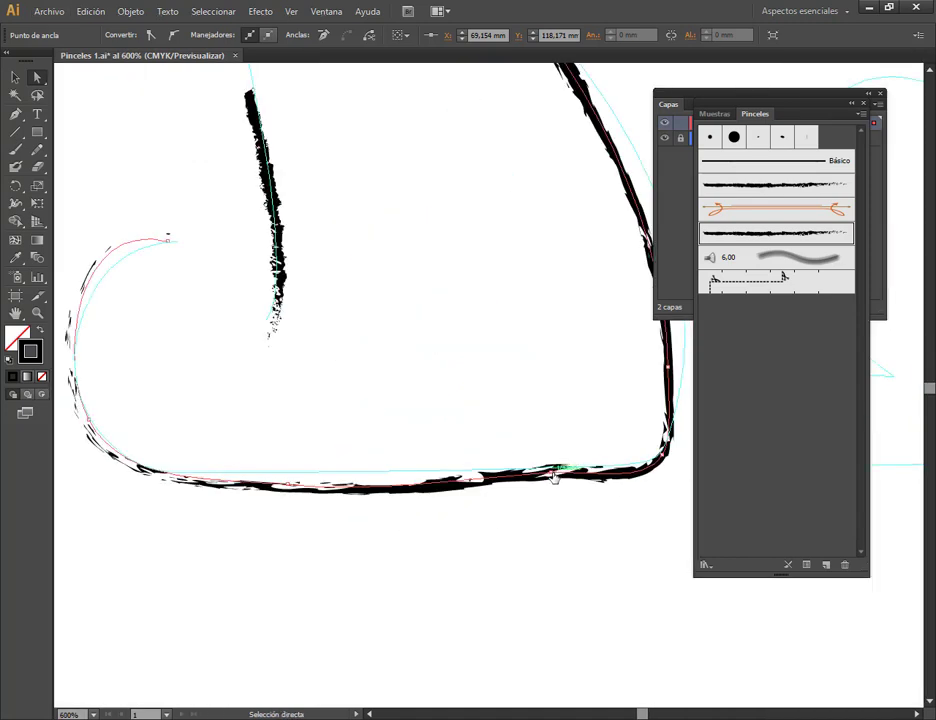
left_click_drag(555, 477, 546, 478)
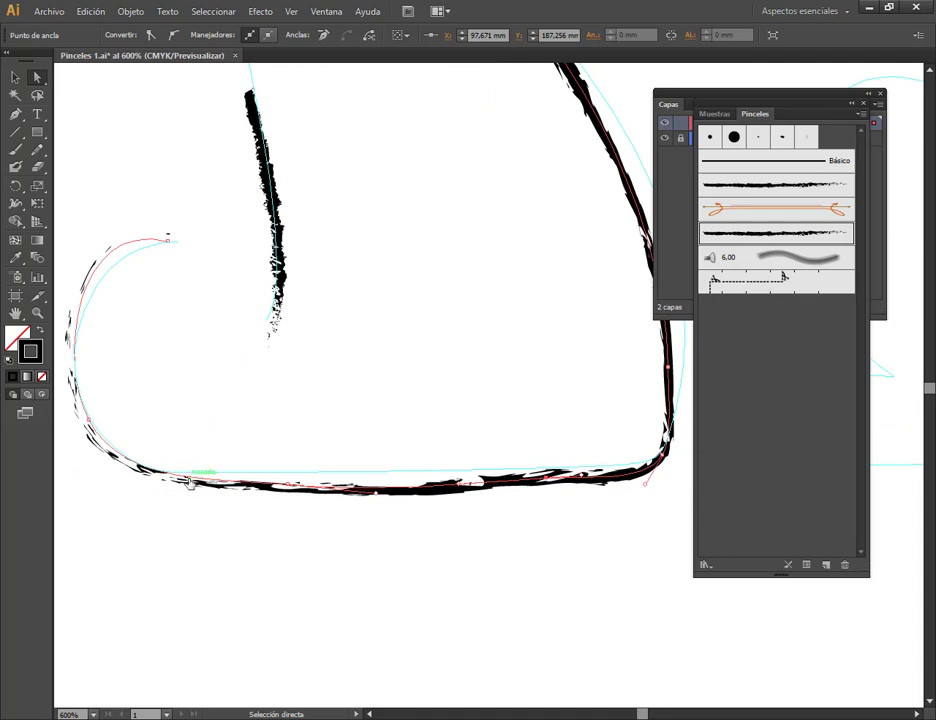
left_click_drag(289, 486, 265, 470)
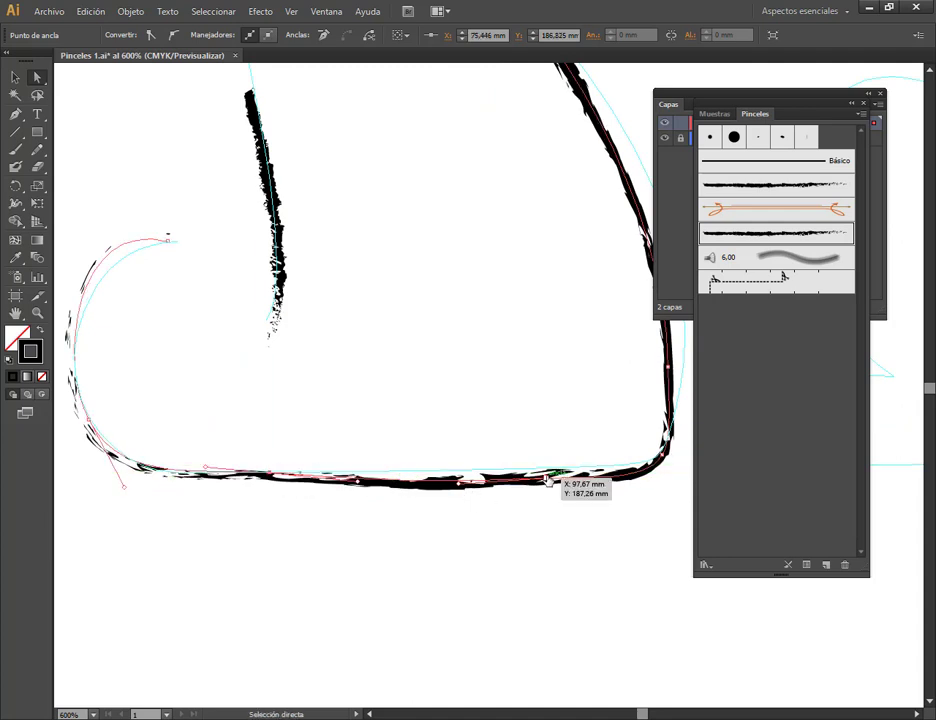
left_click_drag(549, 482, 548, 475)
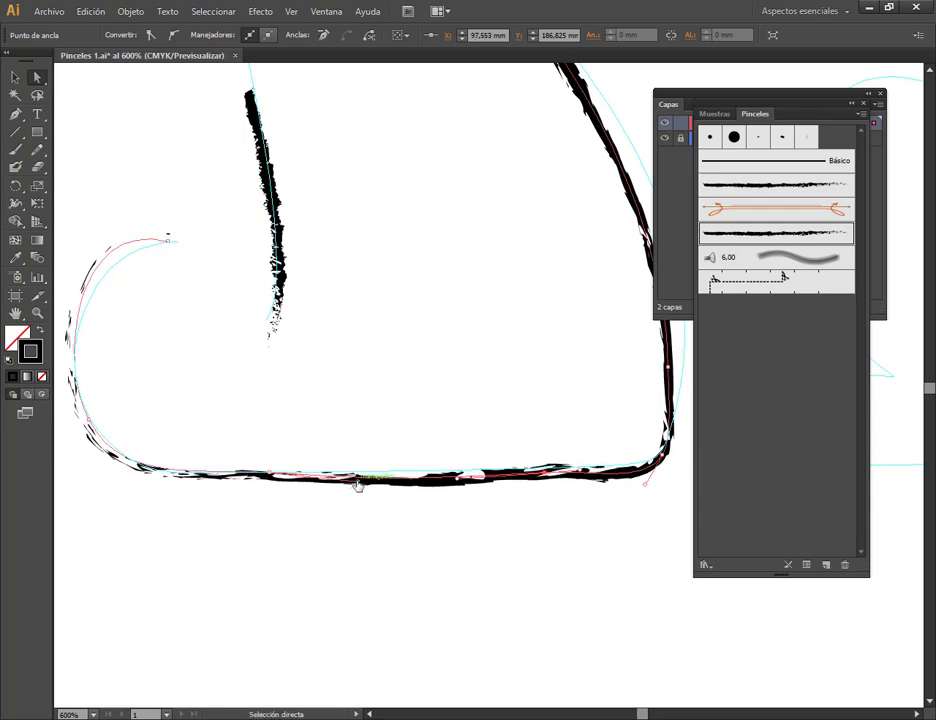
left_click_drag(356, 484, 370, 479)
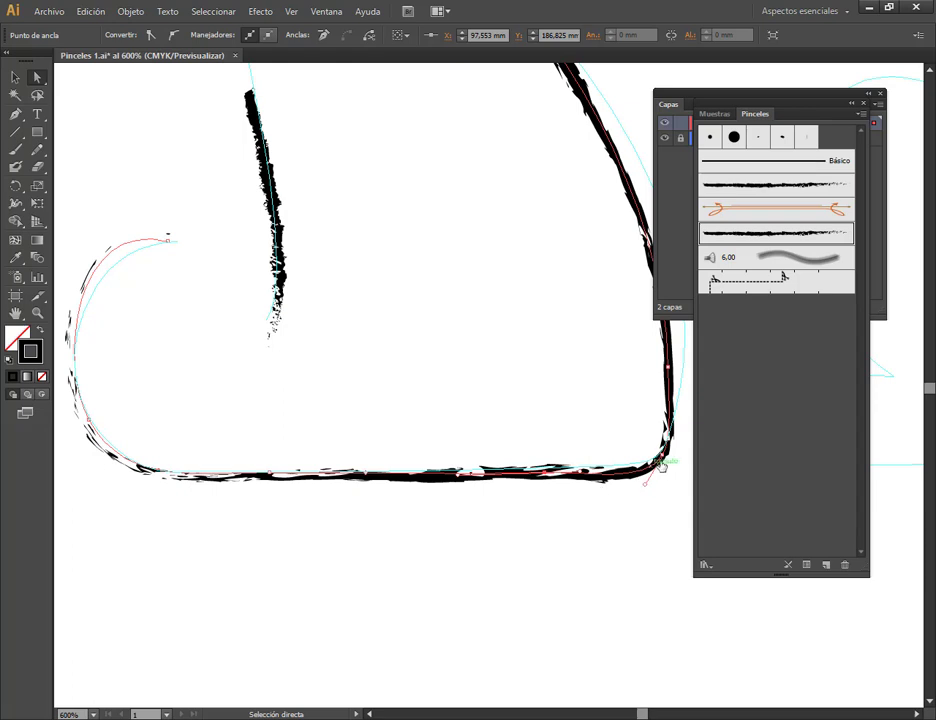
left_click_drag(661, 466, 669, 447)
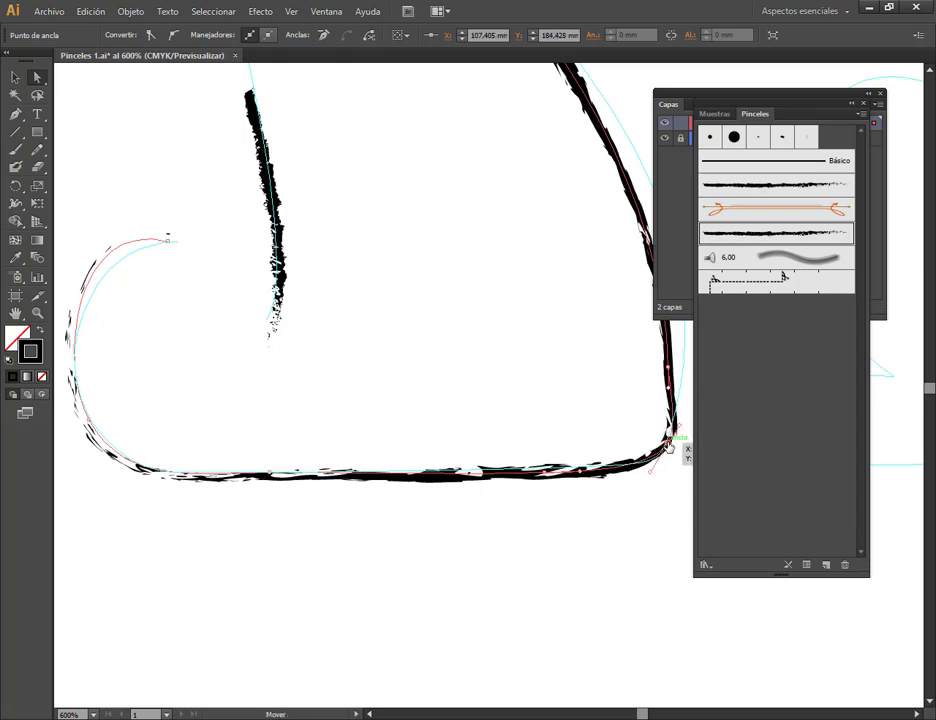
Step: Align the tail curve, right side, right ear tip and neck corner to the template
left_click_drag(209, 382, 307, 420)
mouse_move(274, 306)
left_mouse_down()
mouse_move(284, 310)
mouse_move(282, 302)
left_mouse_up()
left_click_drag(186, 281, 180, 309)
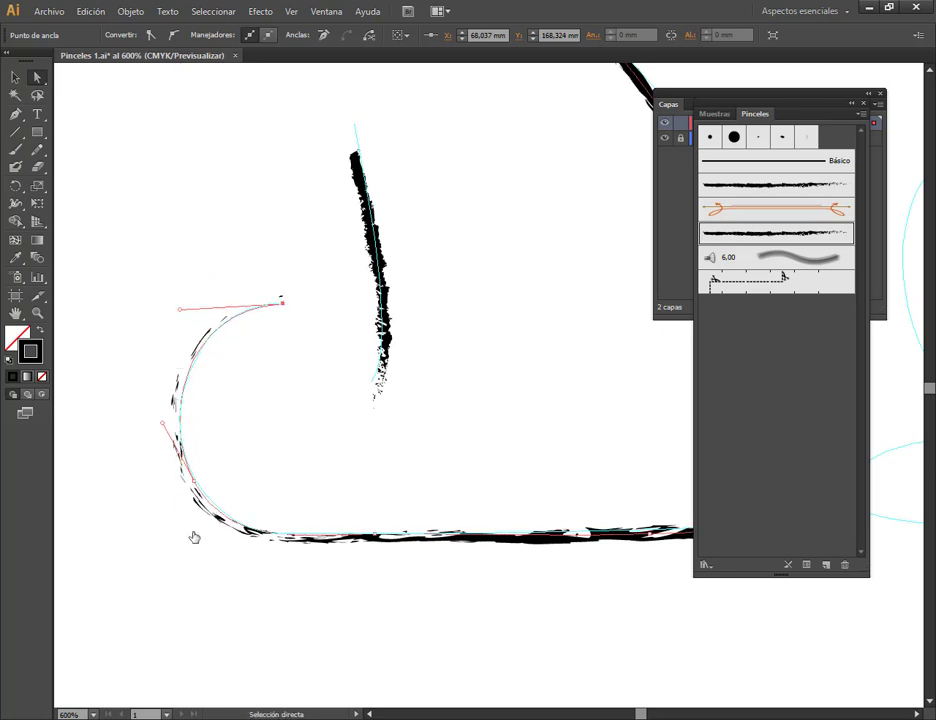
scroll(450, 440, "down", 2)
left_click_drag(512, 341, 420, 469)
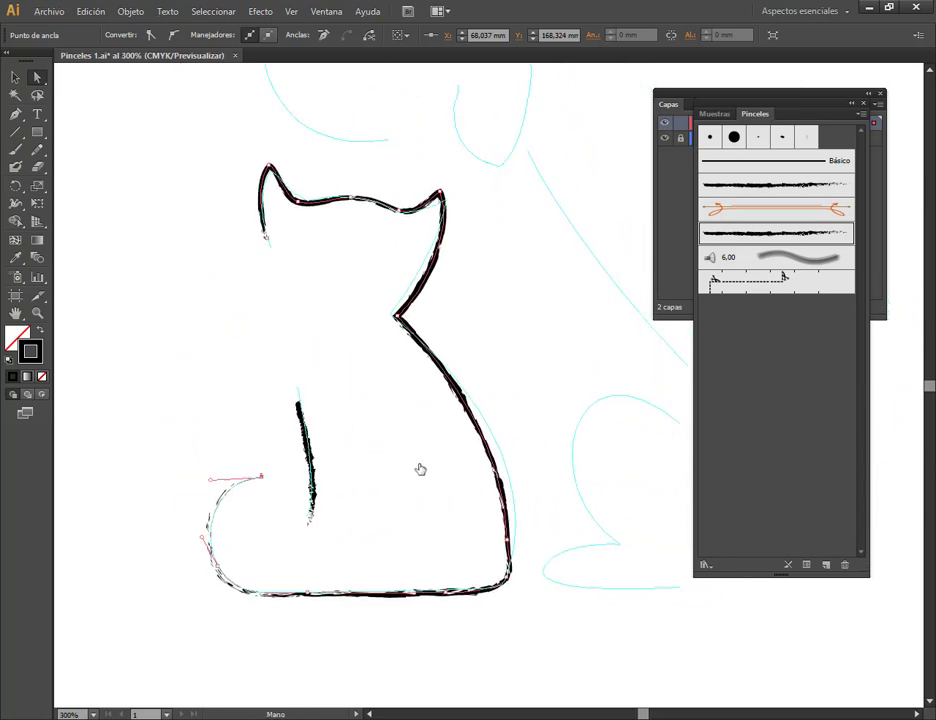
left_click_drag(503, 538, 508, 511)
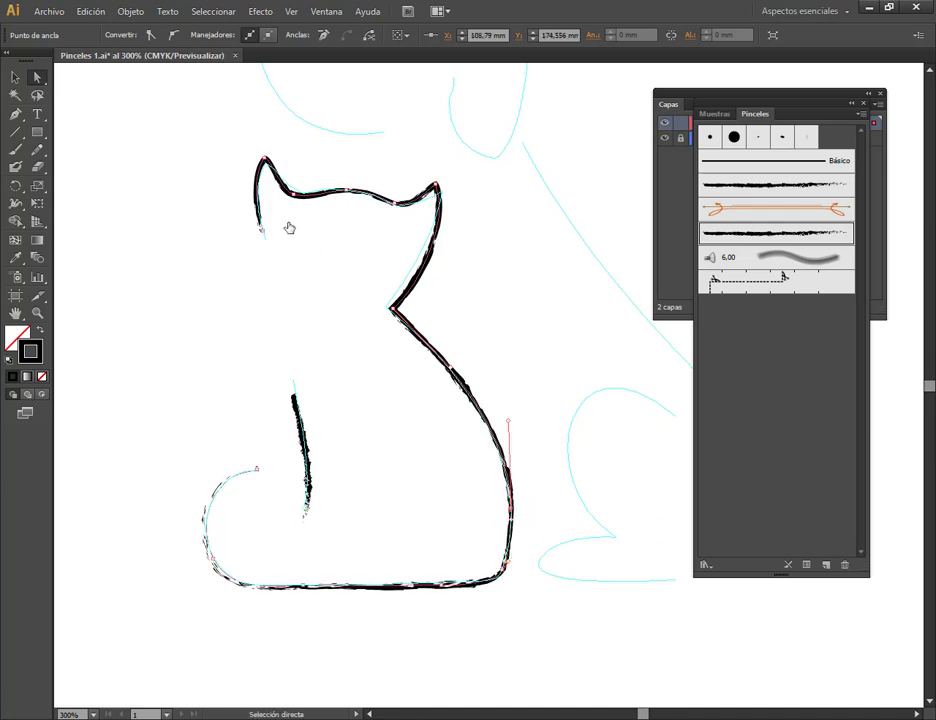
scroll(428, 217, "up", 1)
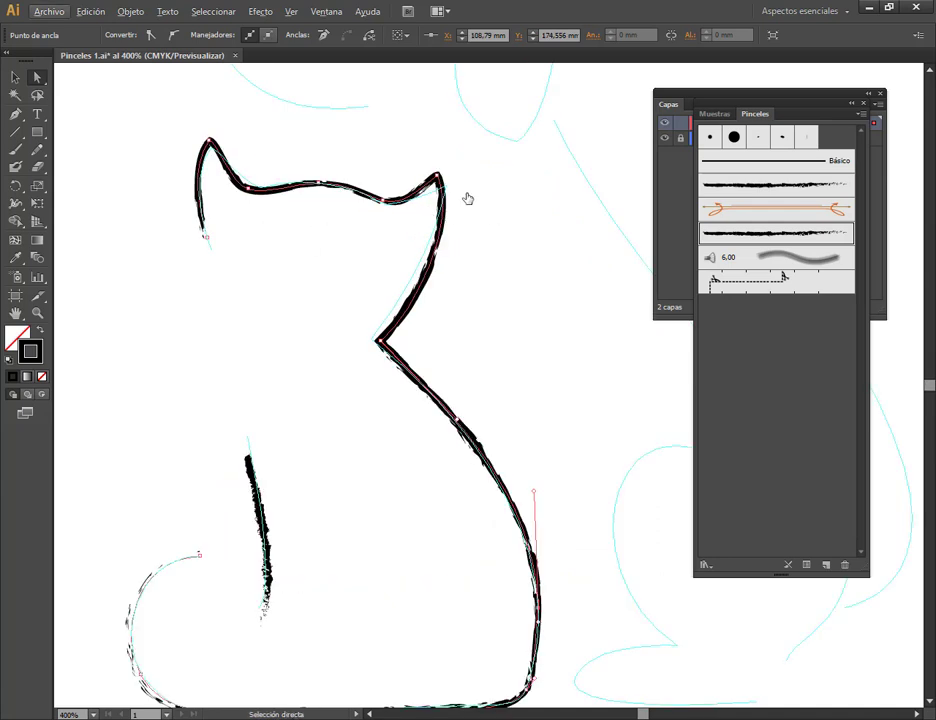
left_click_drag(438, 177, 447, 181)
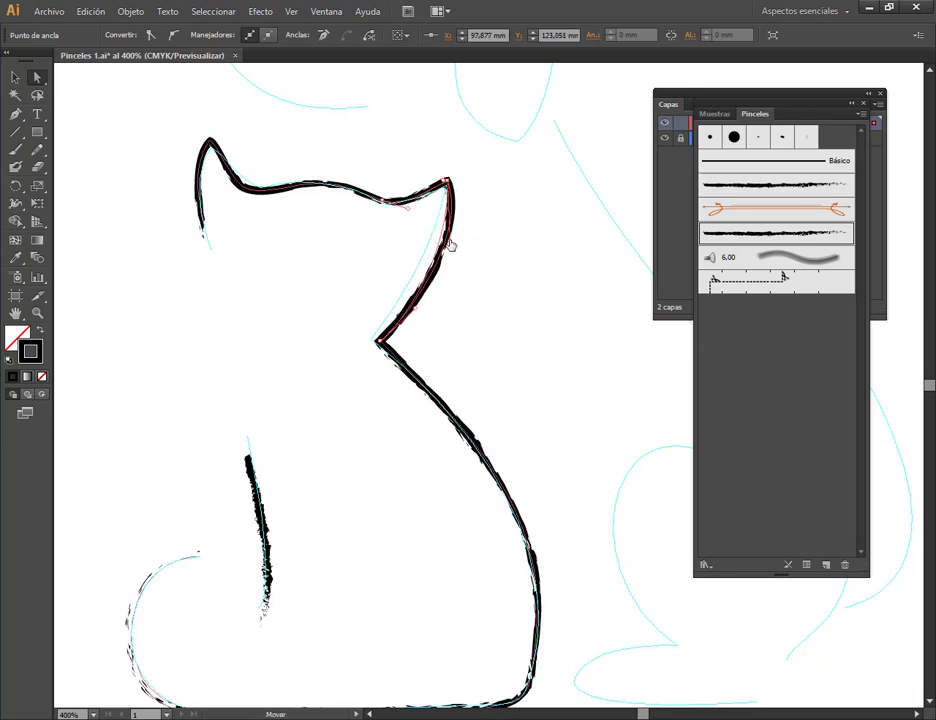
left_click_drag(379, 341, 367, 338)
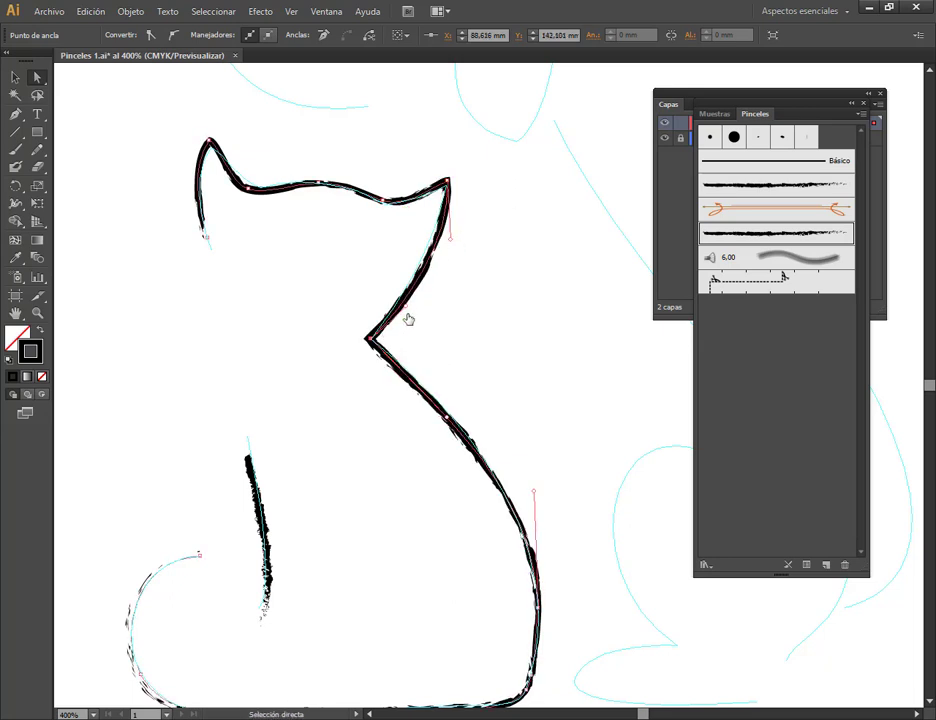
Step: Deselect the finished cat outline, glance at the Meet call, and return to Illustrator
left_click(324, 257)
scroll(441, 303, "down", 1)
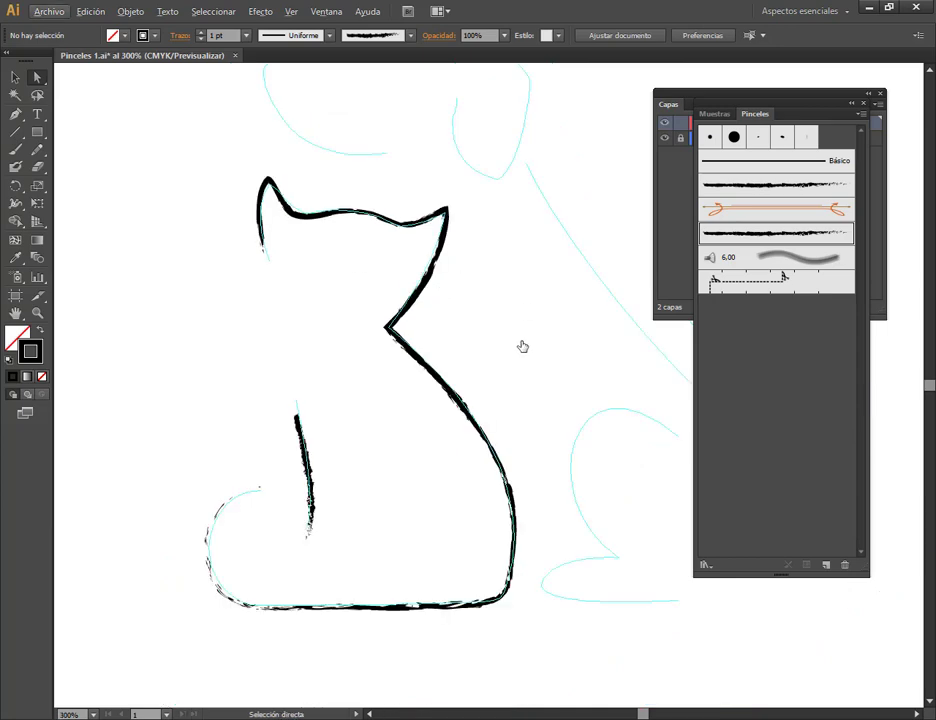
scroll(500, 336, "down", 1)
scroll(490, 370, "down", 1)
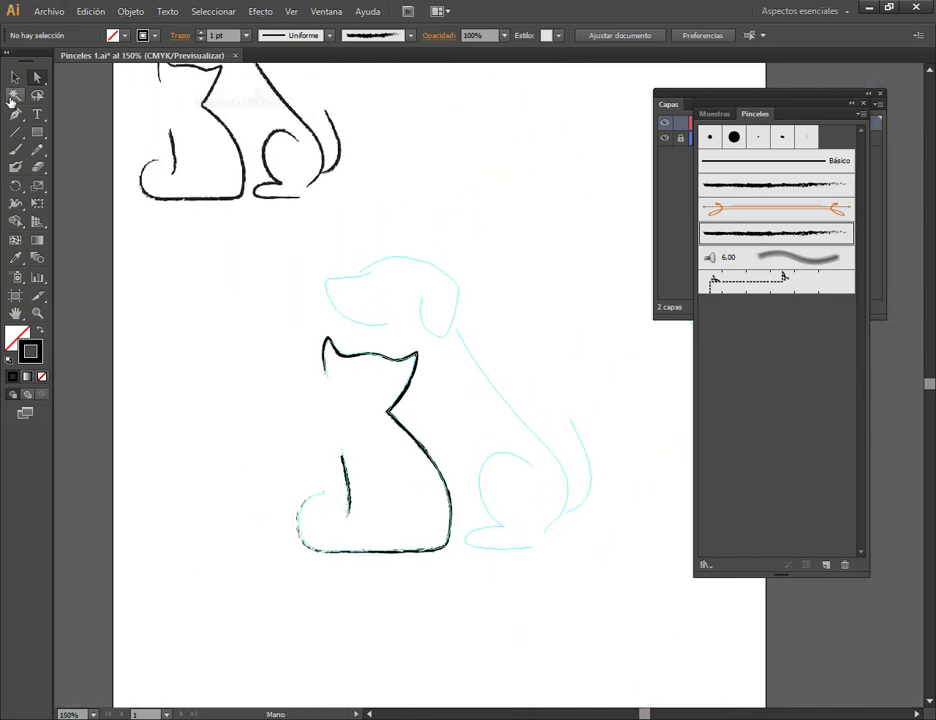
left_click(15, 77)
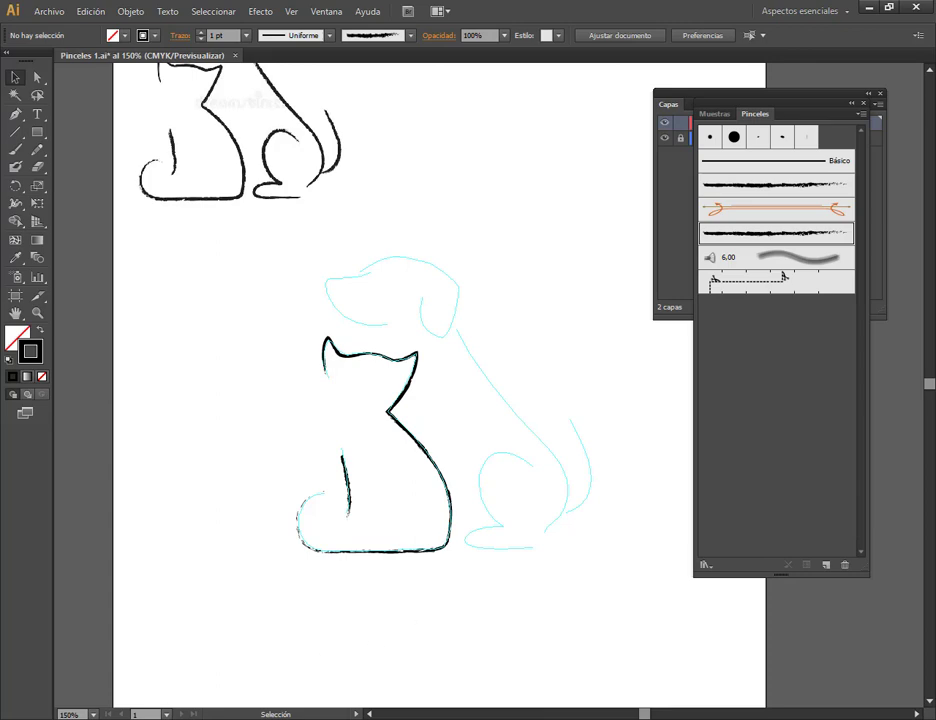
left_click(142, 660)
left_click(70, 12)
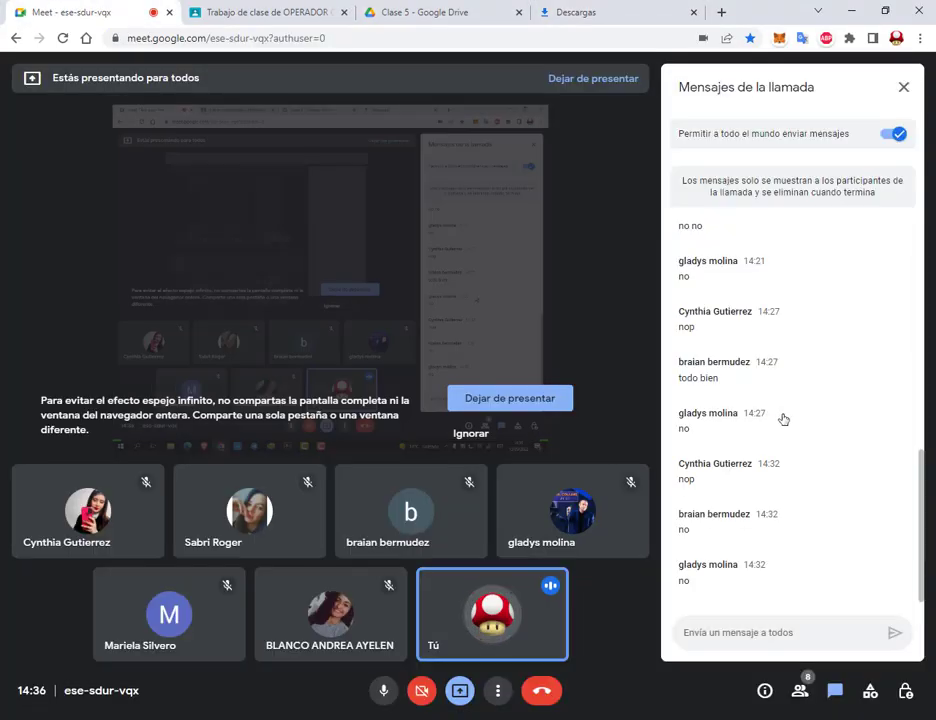
key("alt+Tab")
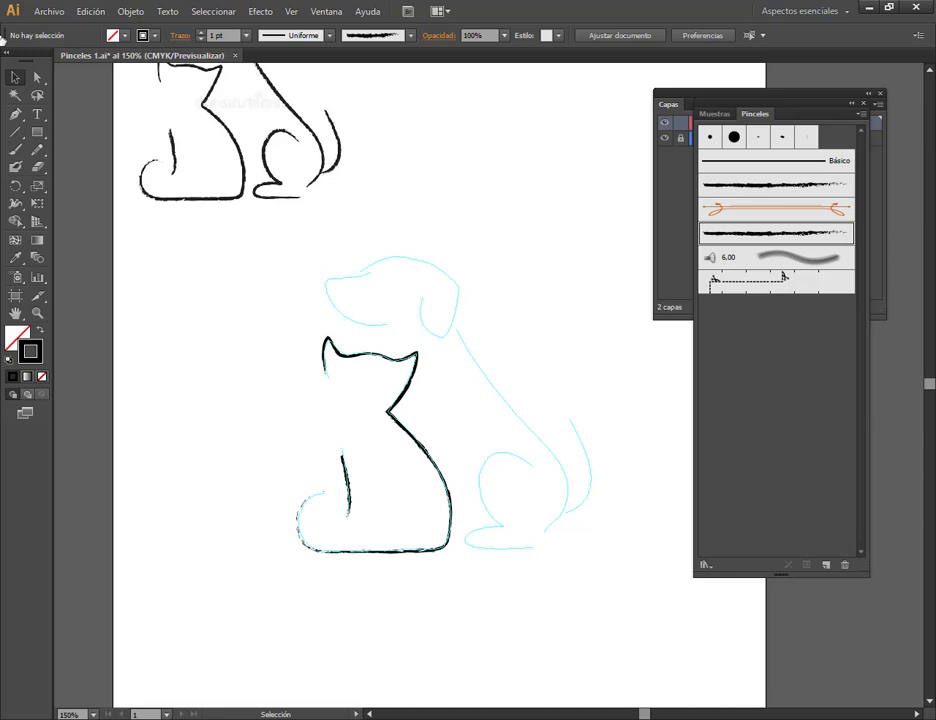
Step: Delete the traced cat path and brush new strokes over its head, base and tail
left_click(400, 405)
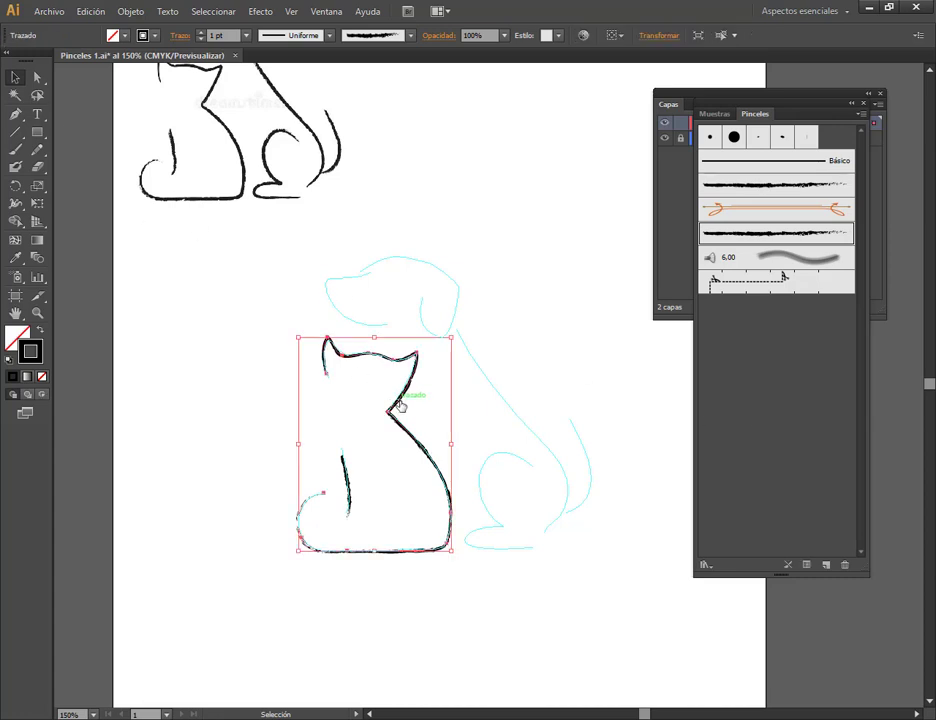
key("Delete")
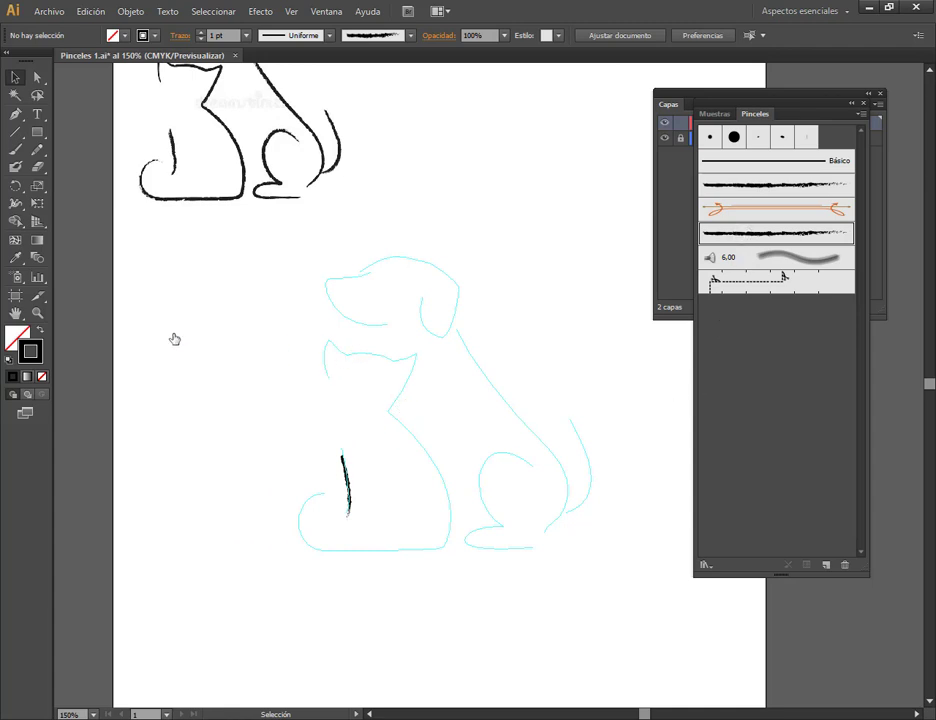
left_click(15, 149)
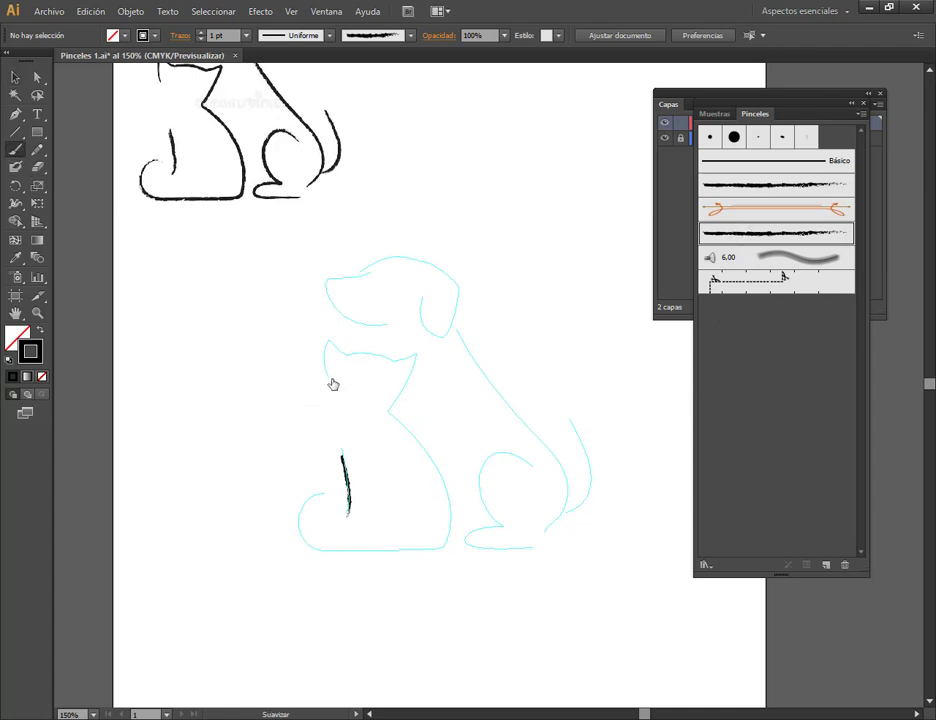
mouse_move(328, 381)
left_mouse_down()
mouse_move(330, 343)
mouse_move(406, 392)
mouse_move(390, 412)
mouse_move(443, 493)
mouse_move(449, 535)
mouse_move(437, 557)
left_mouse_up()
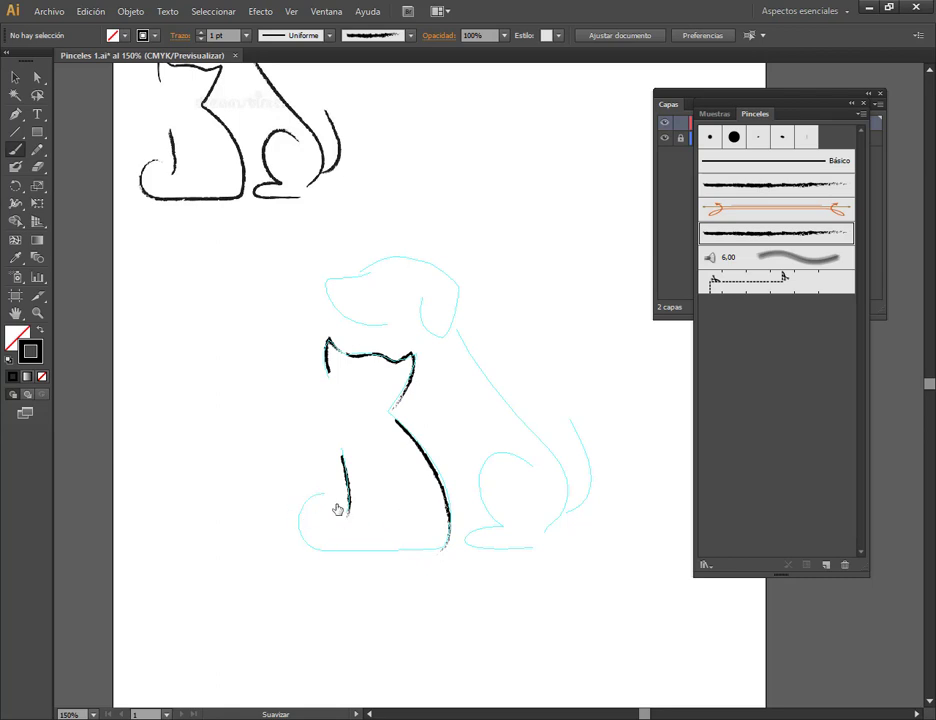
mouse_move(438, 553)
left_mouse_down()
mouse_move(330, 554)
mouse_move(290, 527)
mouse_move(321, 488)
left_mouse_up()
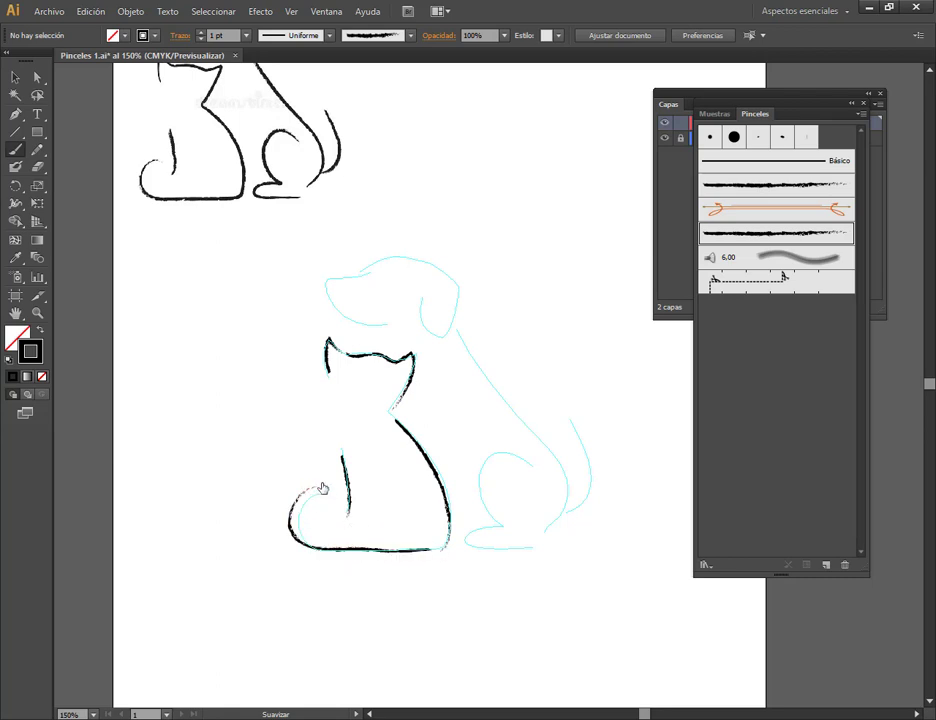
Step: Reposition the new head, back, tail and ear strokes, then select and delete them
left_click(14, 77)
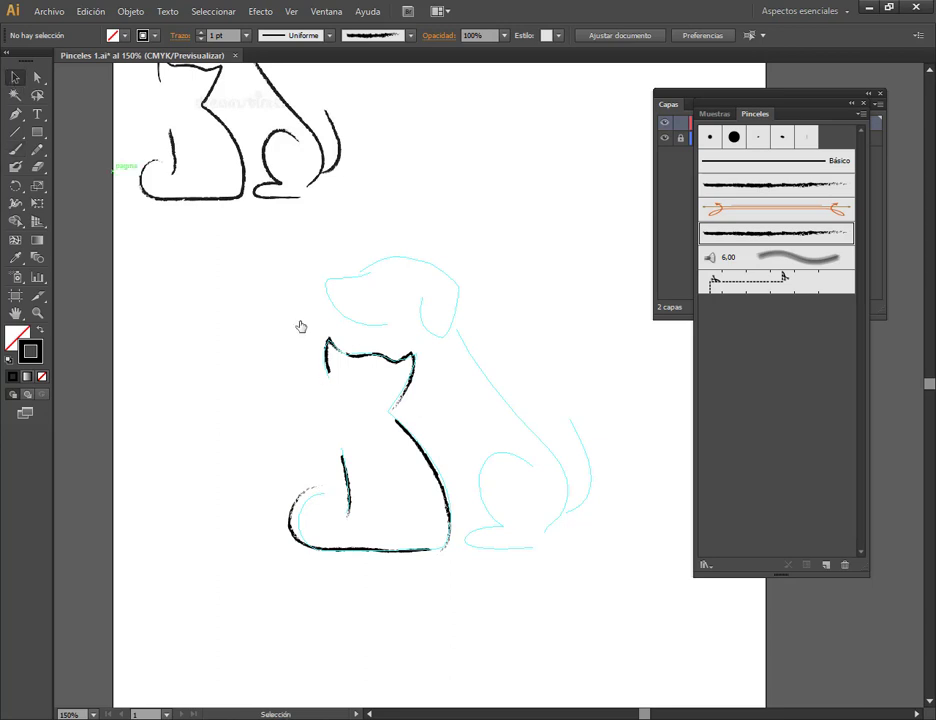
left_click(372, 357)
scroll(393, 395, "up", 1)
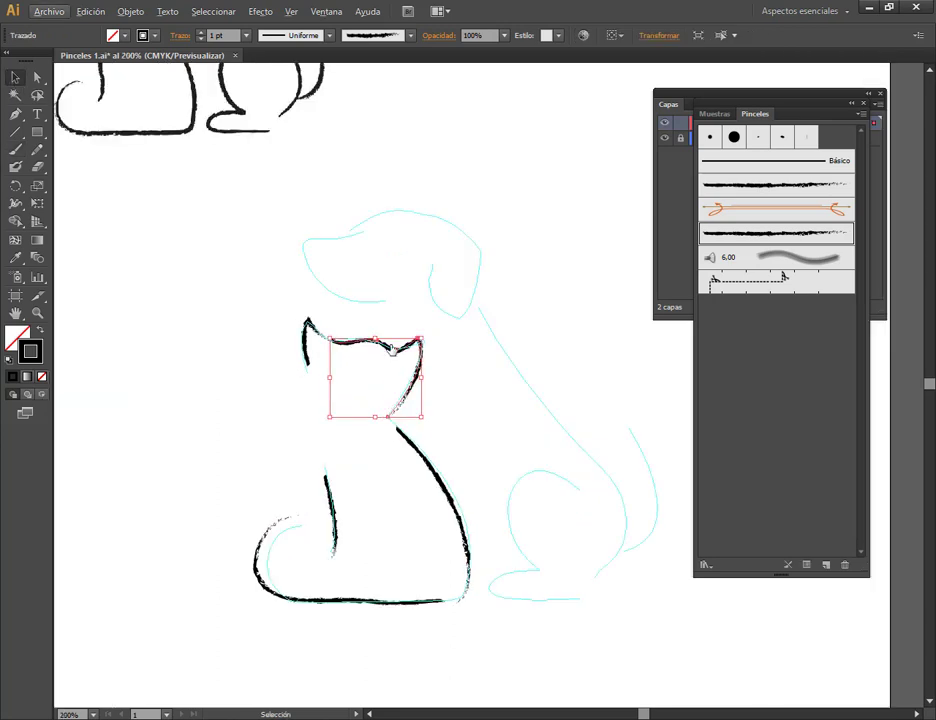
left_click_drag(393, 328, 409, 288)
mouse_move(433, 464)
left_mouse_down()
mouse_move(468, 472)
mouse_move(470, 457)
left_mouse_up()
left_click_drag(379, 603, 373, 639)
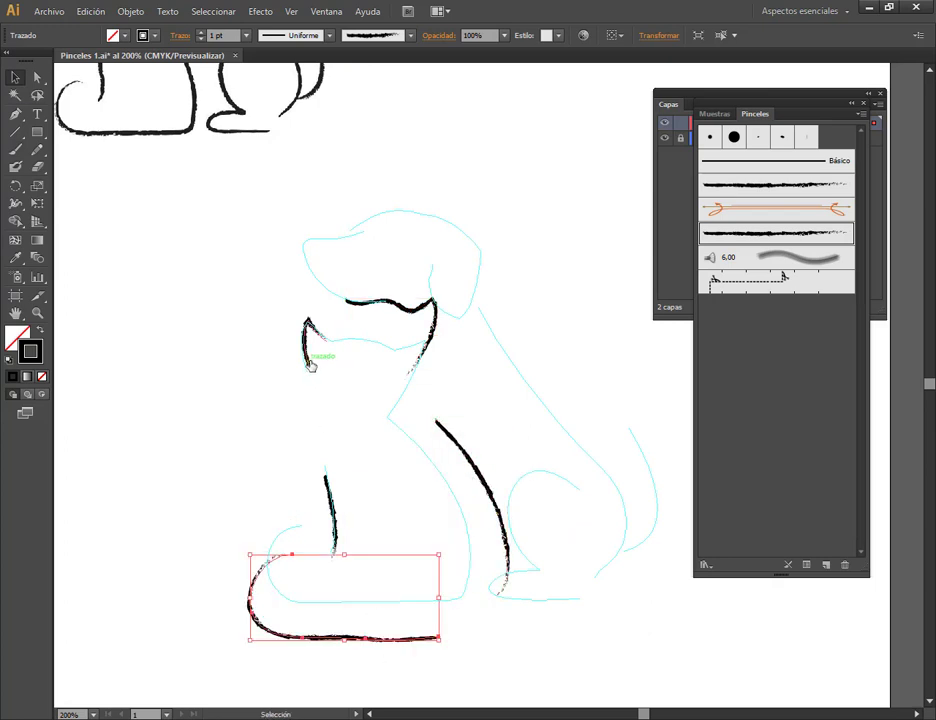
left_click_drag(308, 340, 285, 337)
left_click(430, 322, "shift")
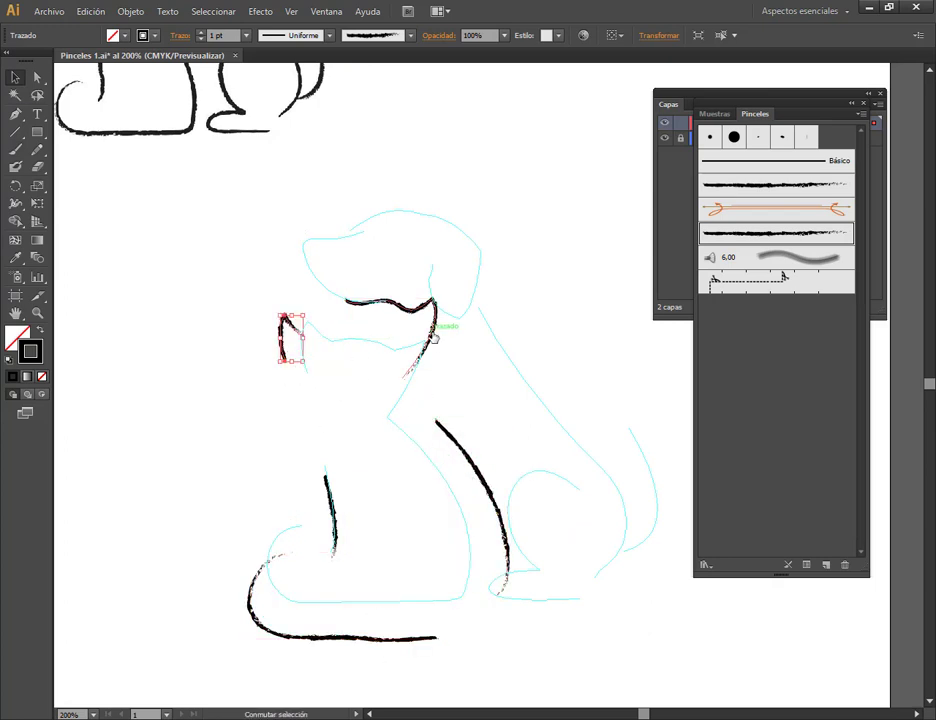
left_click(445, 437, "shift")
left_click(378, 645, "shift")
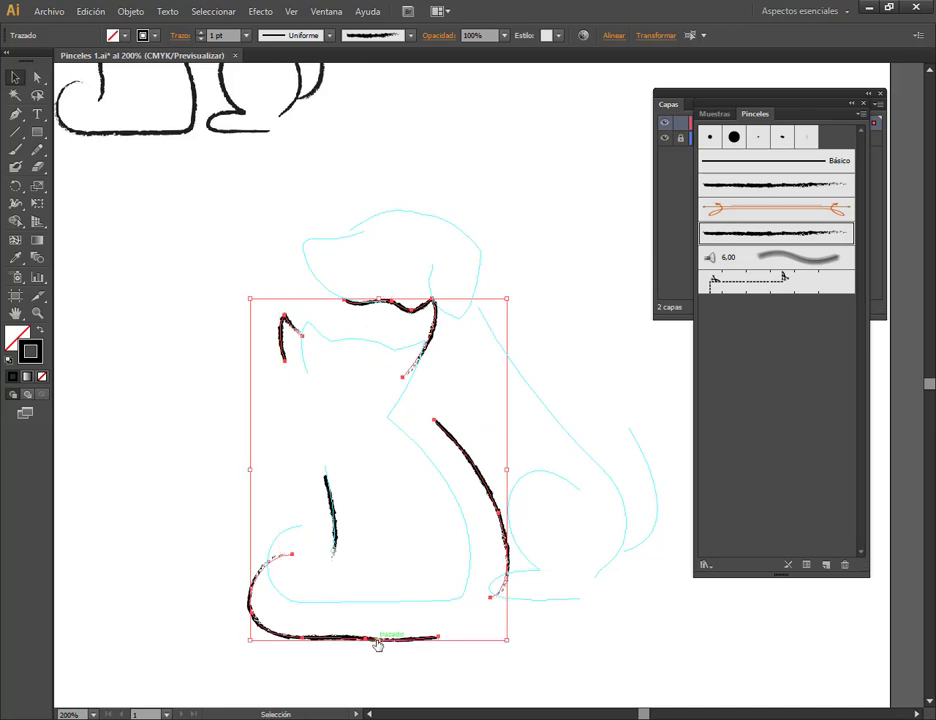
key("Delete")
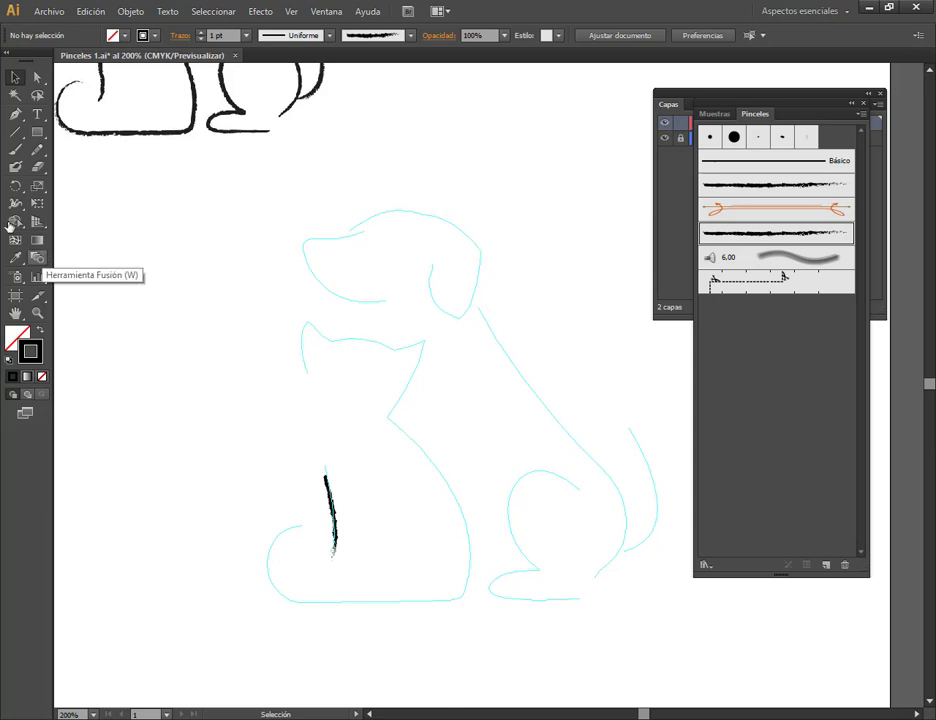
Step: Turn on Mantener seleccionado in the Paintbrush options, keeping fidelity at 4 pixels
double_click(12, 150)
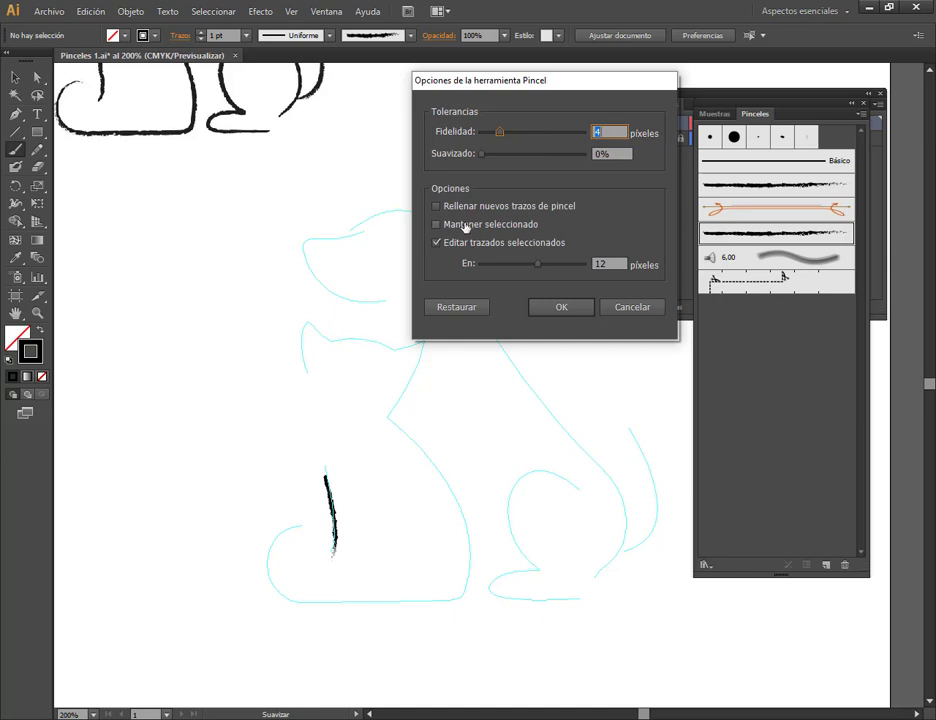
left_click(465, 225)
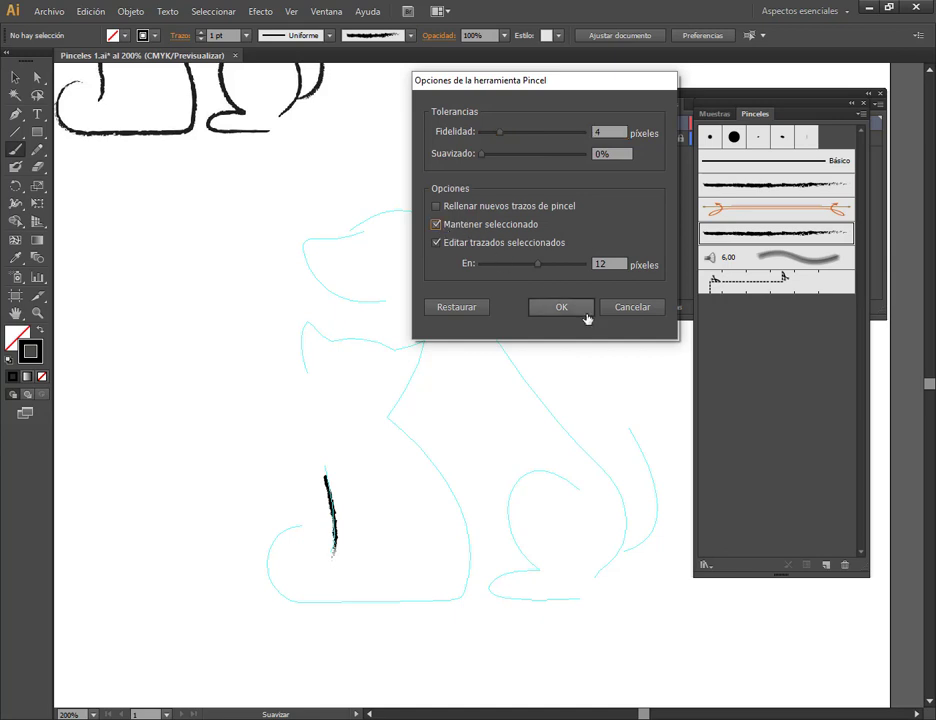
left_click(576, 313)
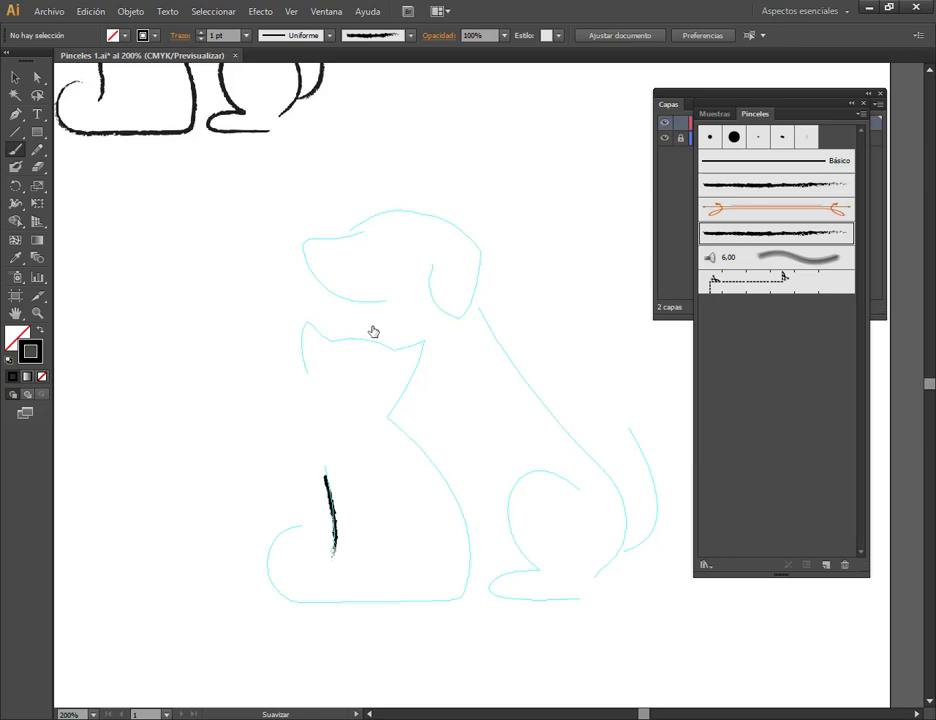
Step: Zoom in and brush over the cat's left ear and head top, undoing the right-ear section
scroll(345, 360, "up", 2)
scroll(340, 365, "up", 2)
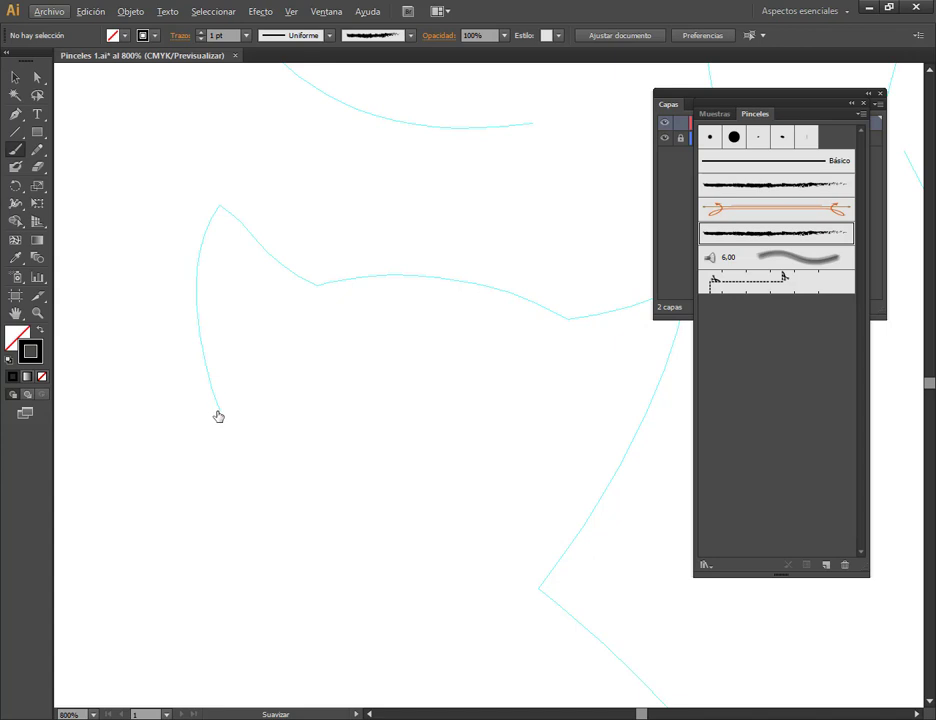
mouse_move(220, 415)
left_mouse_down()
mouse_move(200, 344)
mouse_move(200, 252)
mouse_move(225, 204)
mouse_move(311, 284)
left_mouse_up()
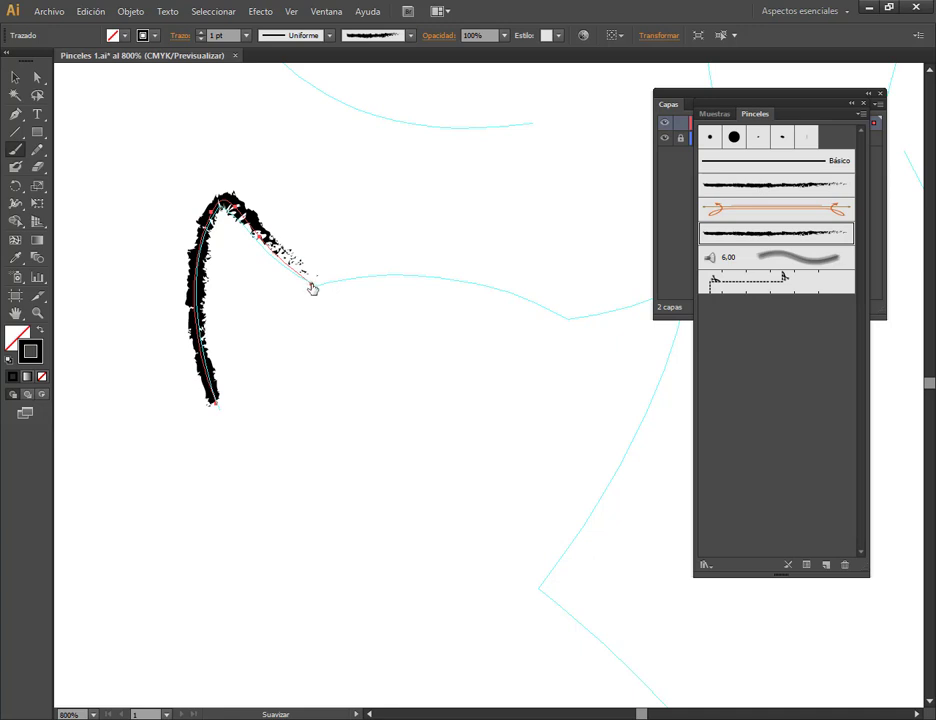
mouse_move(313, 288)
left_mouse_down()
mouse_move(370, 280)
mouse_move(478, 290)
mouse_move(566, 320)
left_mouse_up()
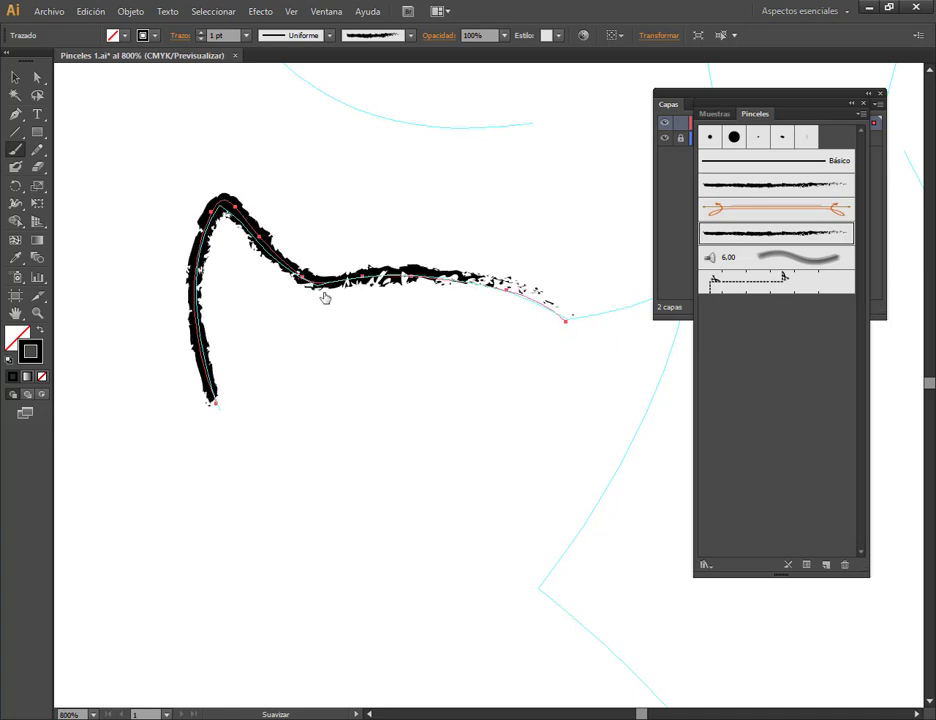
left_click_drag(503, 353, 335, 351)
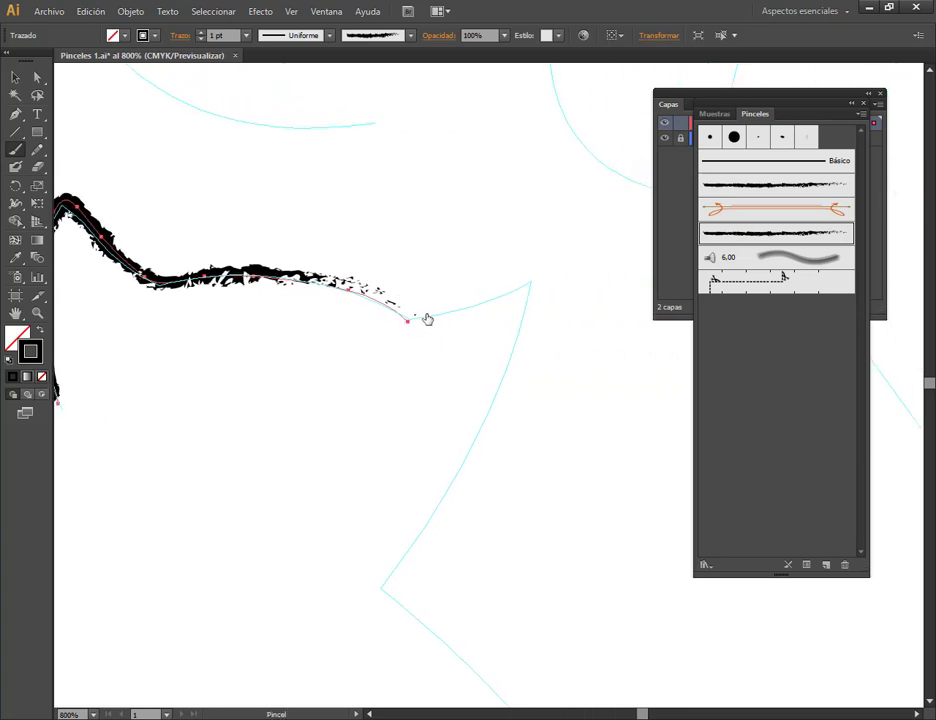
mouse_move(429, 321)
left_mouse_down()
mouse_move(497, 404)
mouse_move(455, 480)
left_mouse_up()
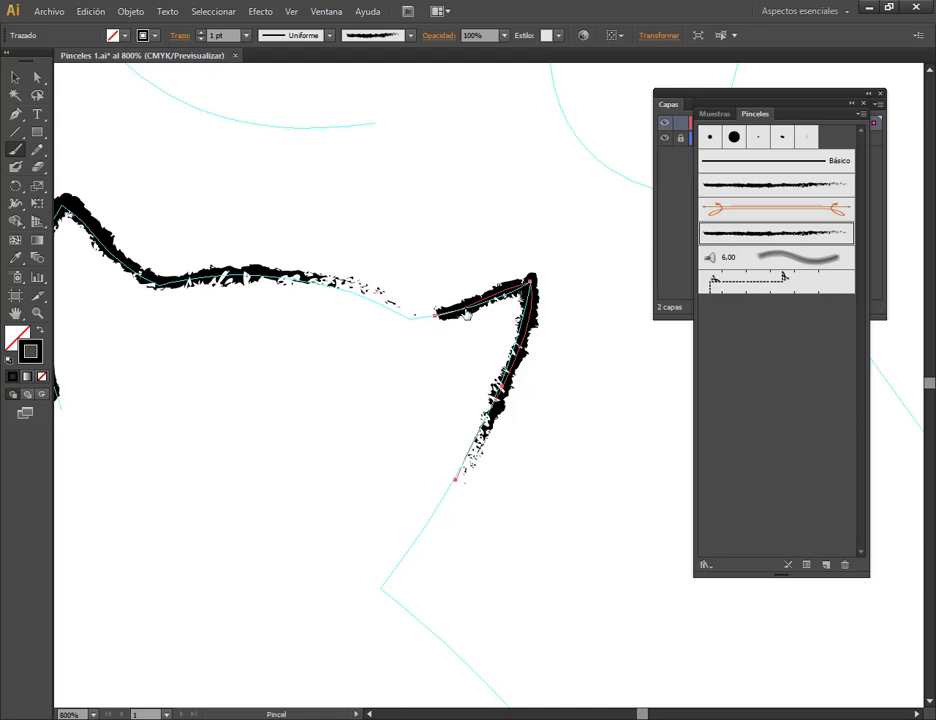
key("ctrl+z")
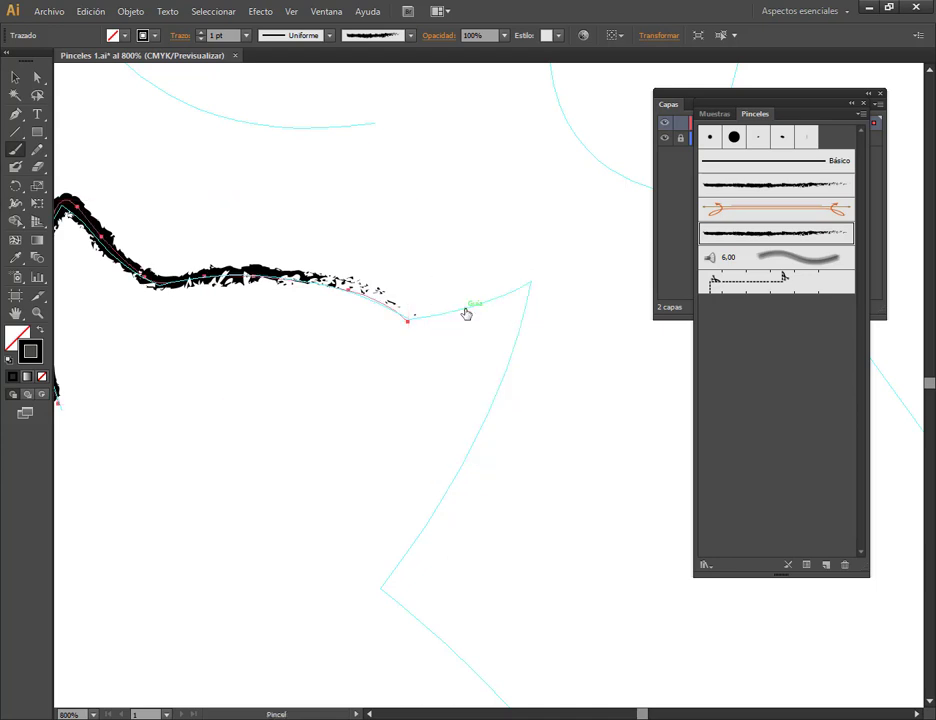
Step: Reselect the head stroke and extend it over the right ear and down the side
left_click(15, 77)
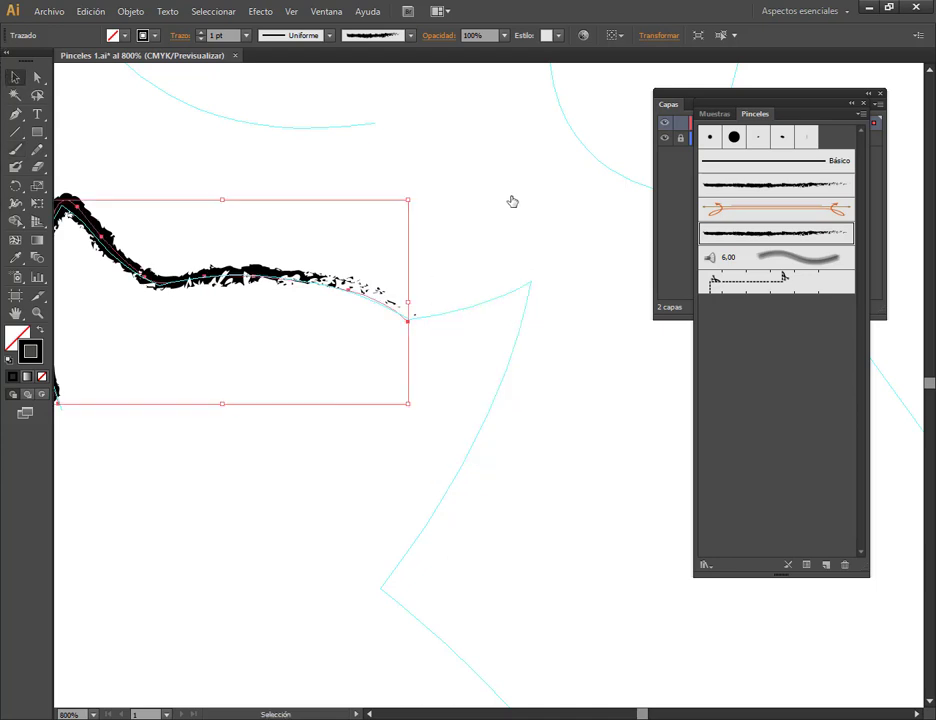
left_click(512, 202)
left_click(410, 323)
left_click(15, 149)
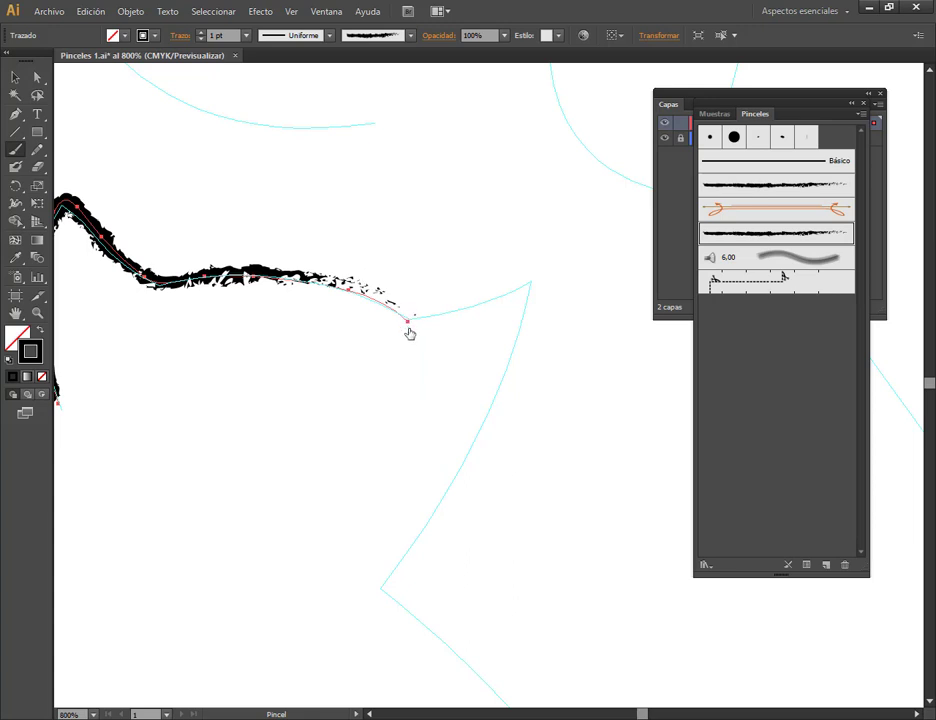
mouse_move(409, 326)
left_mouse_down()
mouse_move(527, 290)
mouse_move(371, 569)
left_mouse_up()
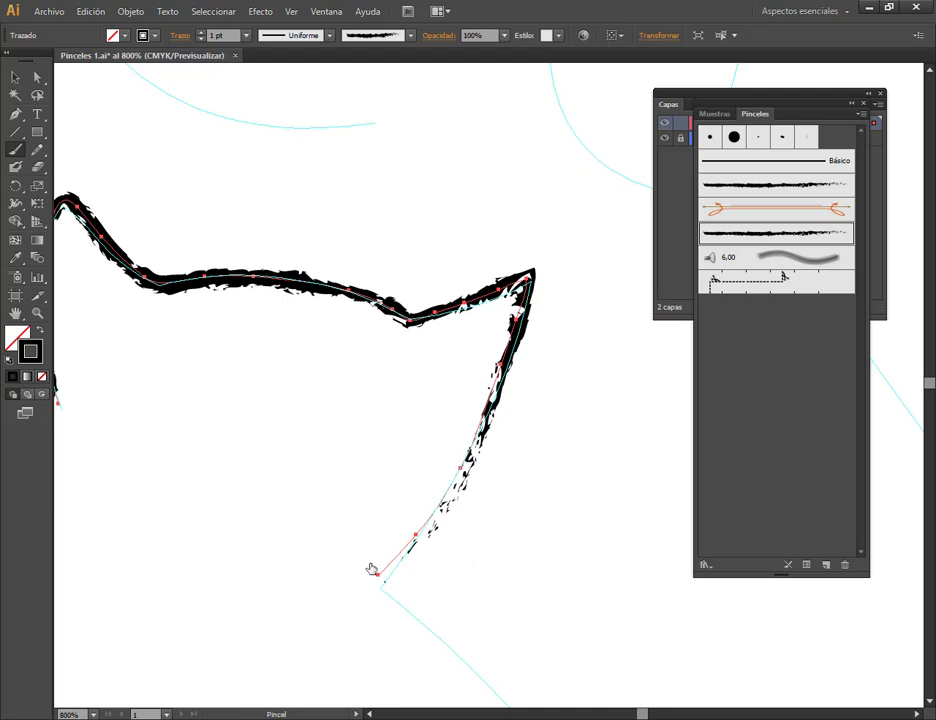
scroll(490, 440, "down", 3)
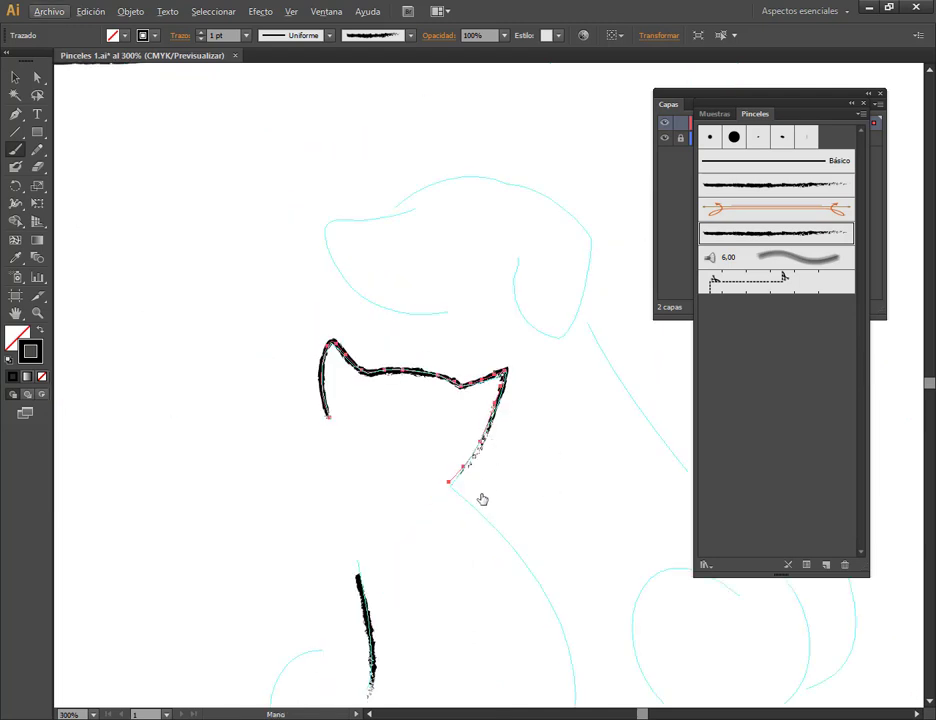
Step: Continue the cat's charcoal stroke from the neck down the back, along the base and into the tail
mouse_move(481, 497)
left_mouse_down()
mouse_move(388, 318)
mouse_move(391, 279)
left_mouse_up()
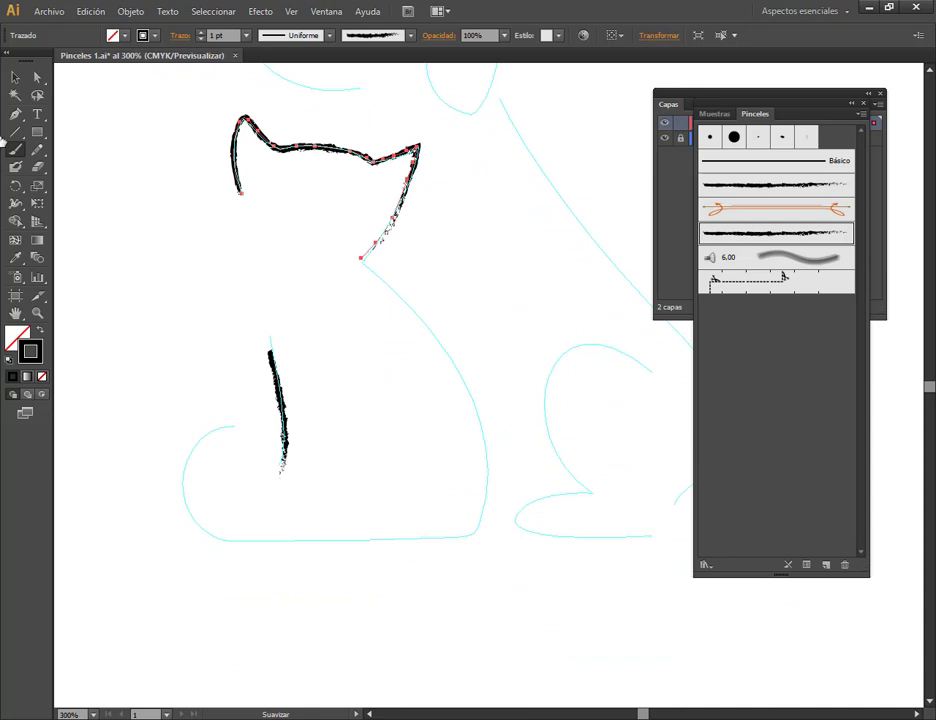
double_click(15, 152)
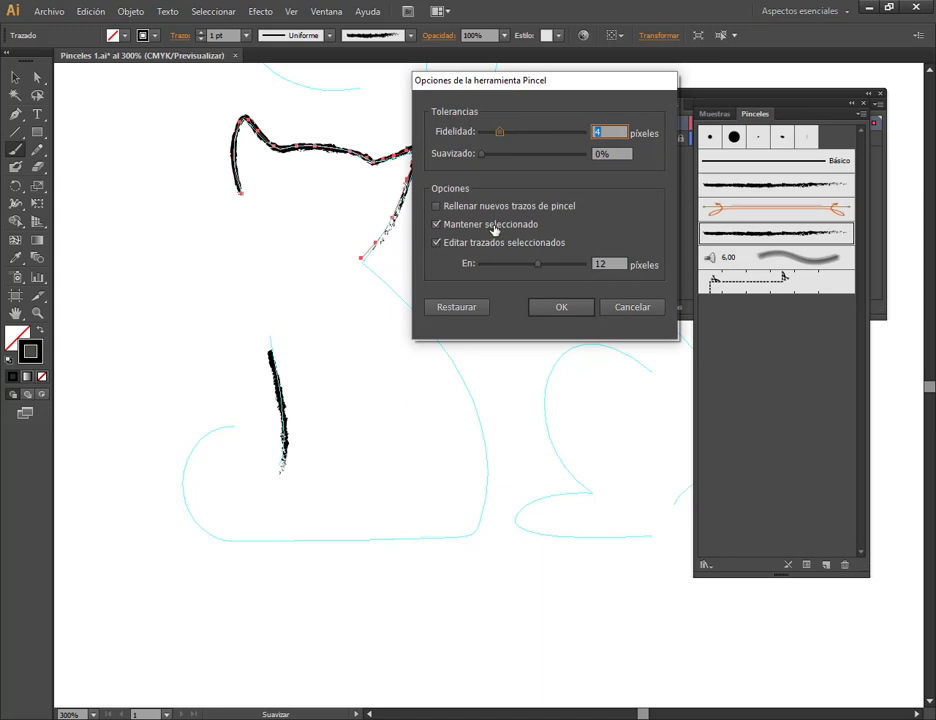
left_click(651, 311)
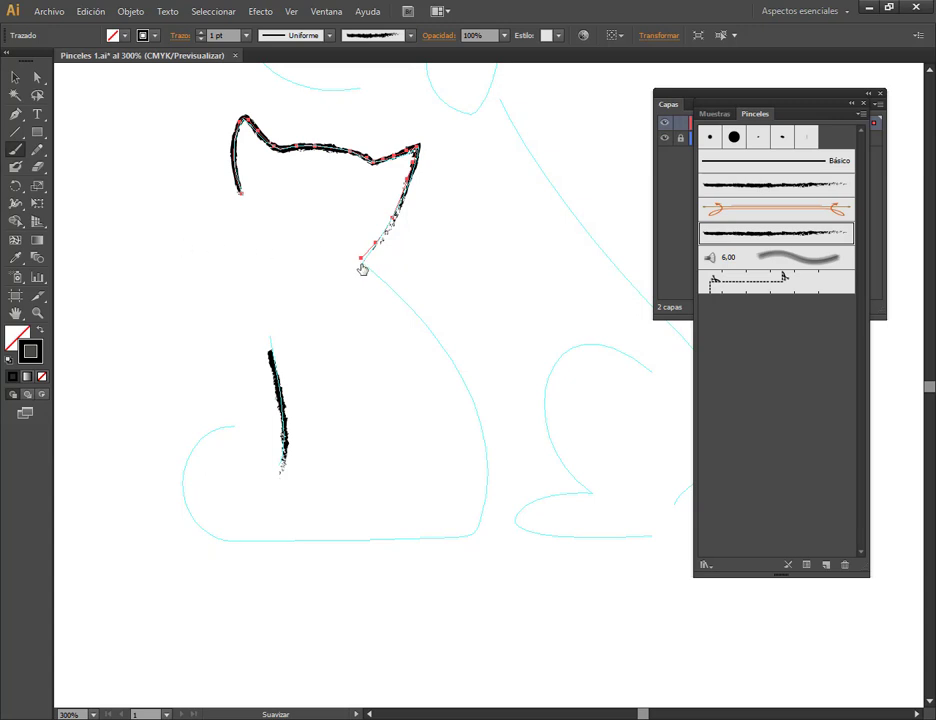
mouse_move(361, 258)
left_mouse_down()
mouse_move(472, 537)
mouse_move(197, 532)
mouse_move(182, 485)
mouse_move(229, 421)
left_mouse_up()
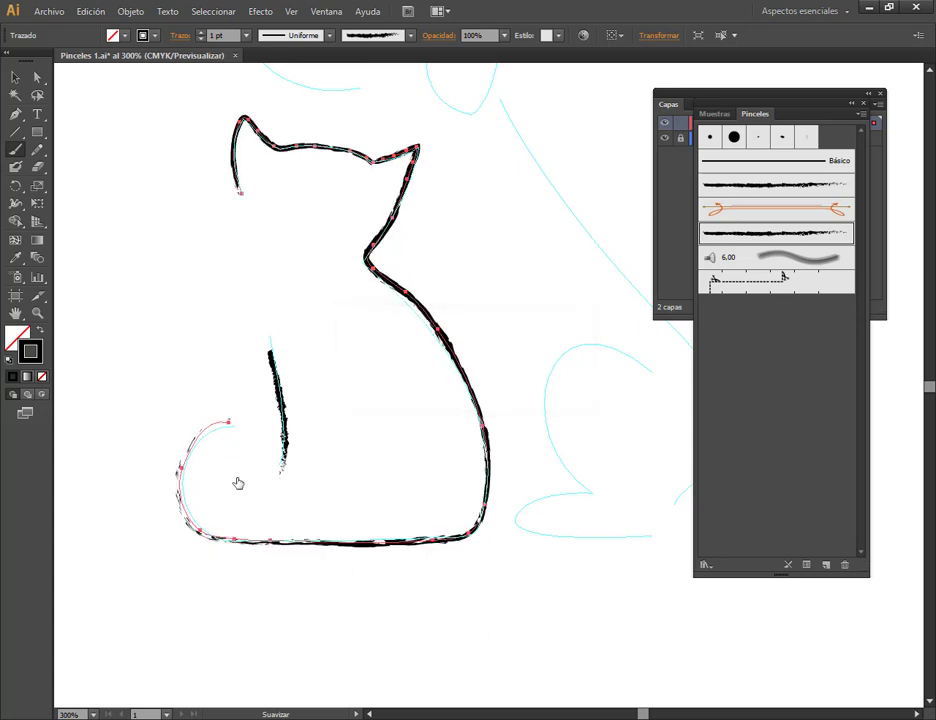
left_click(38, 78)
Step: Trace the dog's chin and the top of its nose over the cyan guide with the Paintbrush
left_click(516, 396)
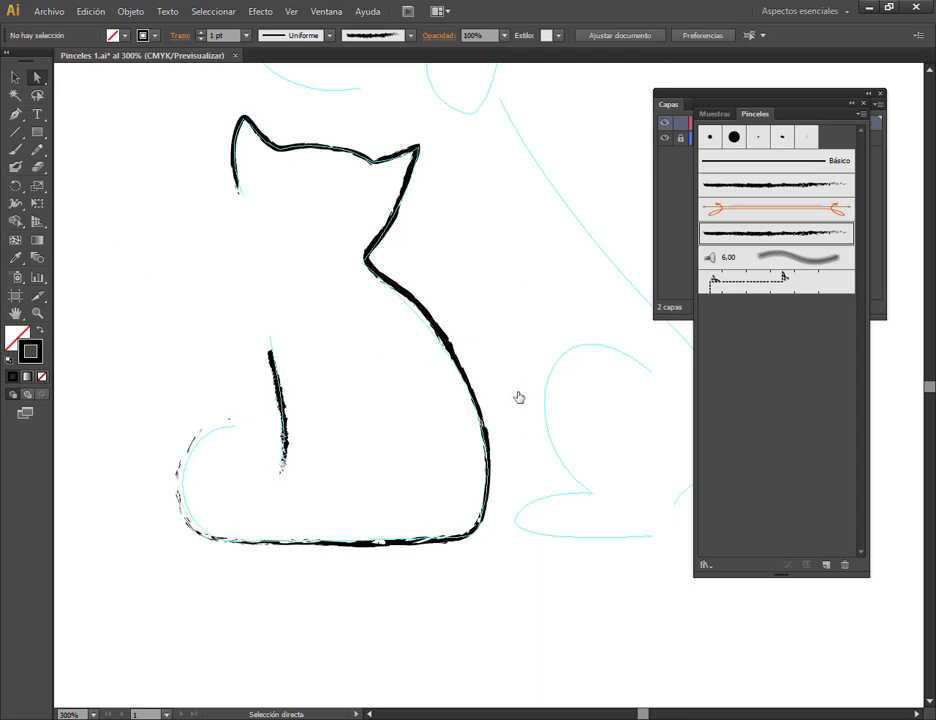
scroll(508, 396, "down", 1)
scroll(520, 385, "down", 1)
left_click_drag(536, 370, 481, 508)
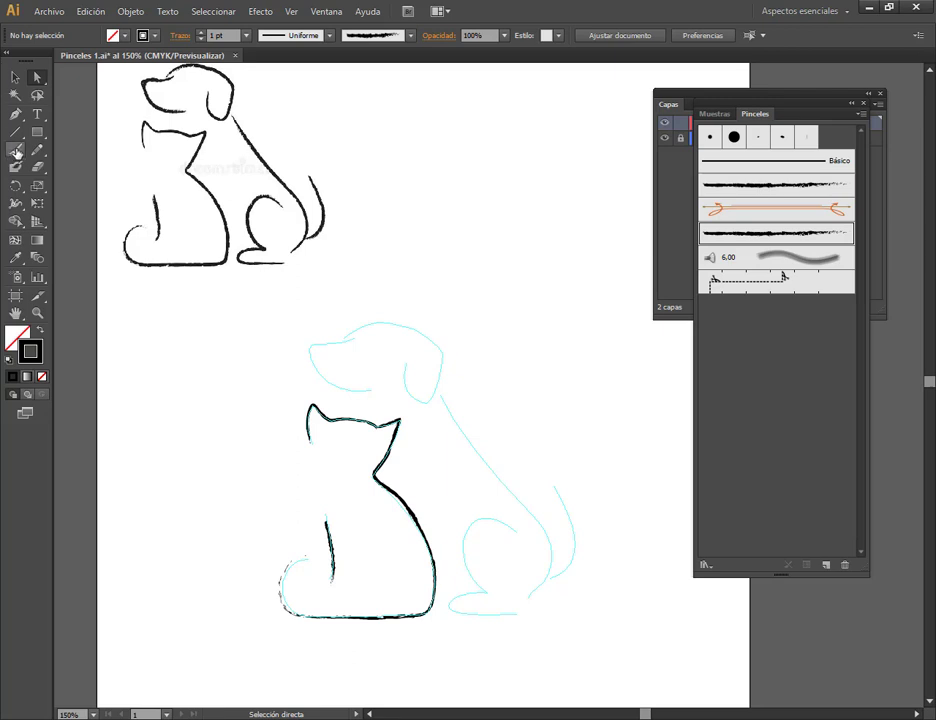
left_click(15, 150)
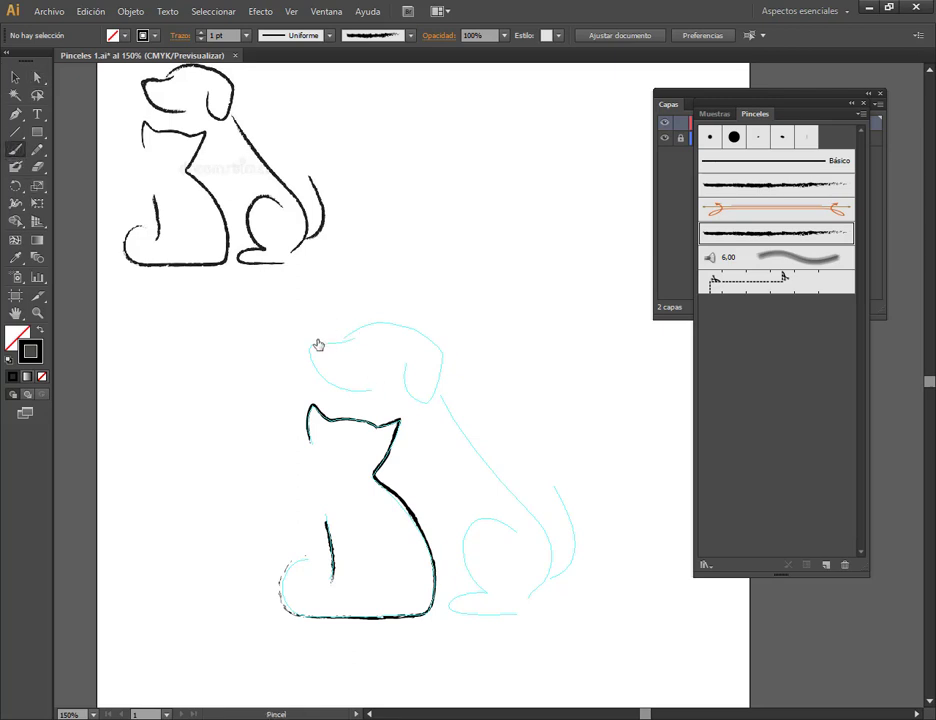
left_click_drag(366, 392, 308, 348)
left_click(351, 339)
left_click_drag(309, 351, 308, 349)
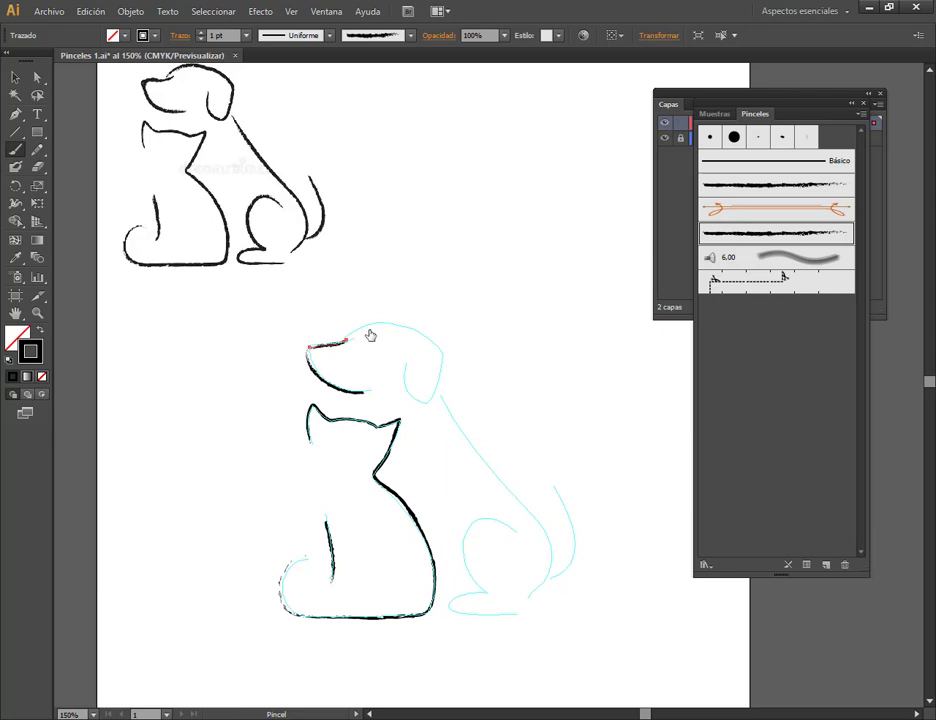
Step: Trace the dog's head and back, redo the tail stroke, and trace the hind leg
mouse_move(343, 341)
left_mouse_down()
mouse_move(425, 343)
mouse_move(437, 385)
mouse_move(405, 372)
mouse_move(554, 558)
mouse_move(530, 598)
left_mouse_up()
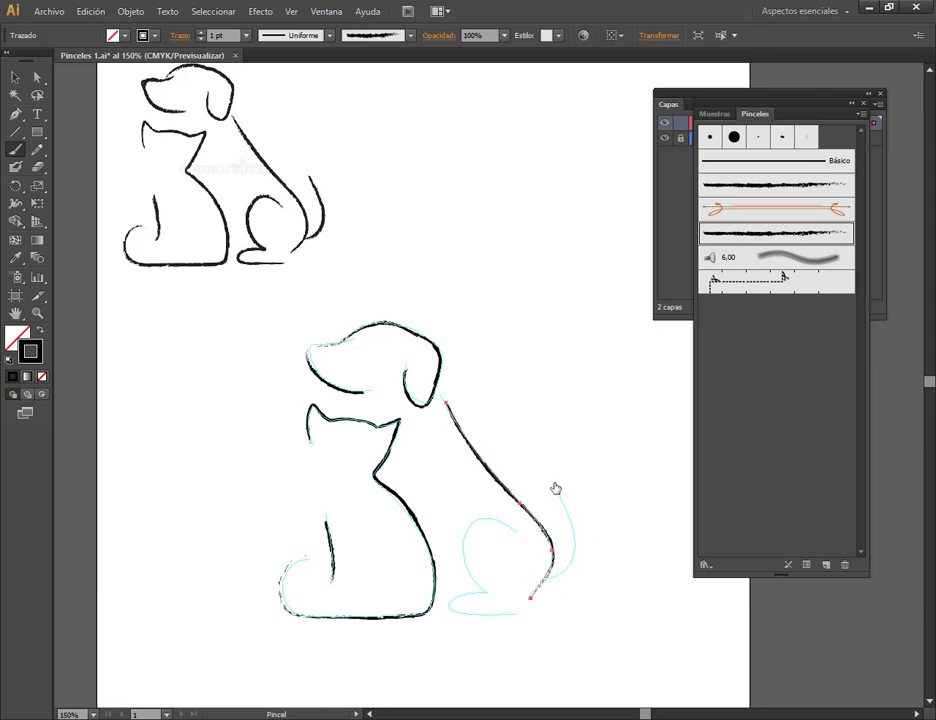
mouse_move(556, 488)
left_mouse_down()
mouse_move(570, 547)
mouse_move(566, 572)
mouse_move(551, 582)
left_mouse_up()
key("ctrl")
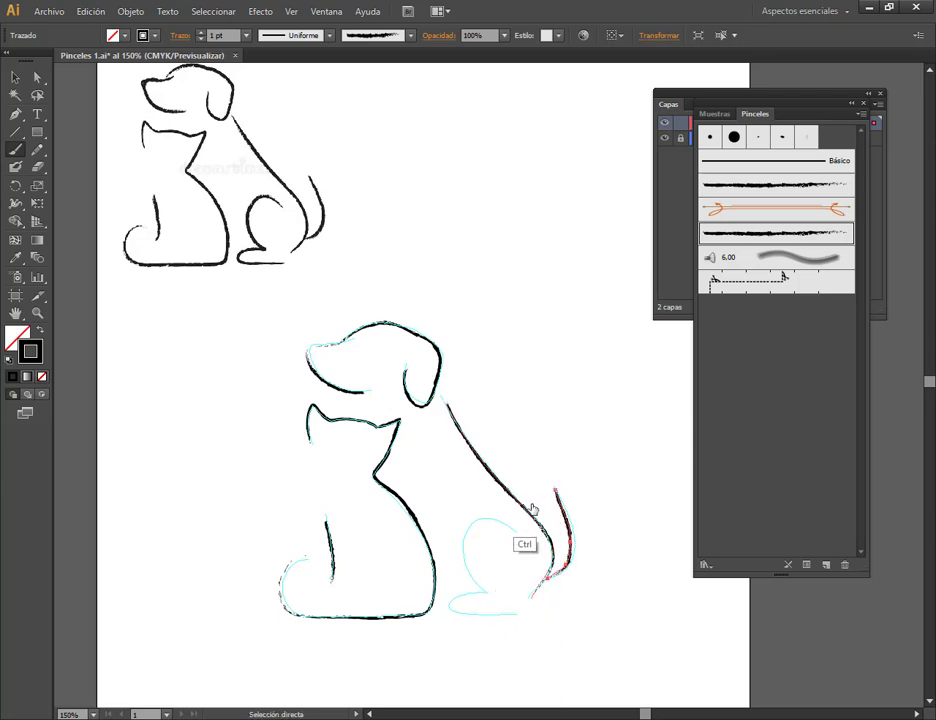
key("ctrl+z")
mouse_move(556, 492)
left_mouse_down()
mouse_move(575, 549)
mouse_move(565, 575)
mouse_move(553, 578)
left_mouse_up()
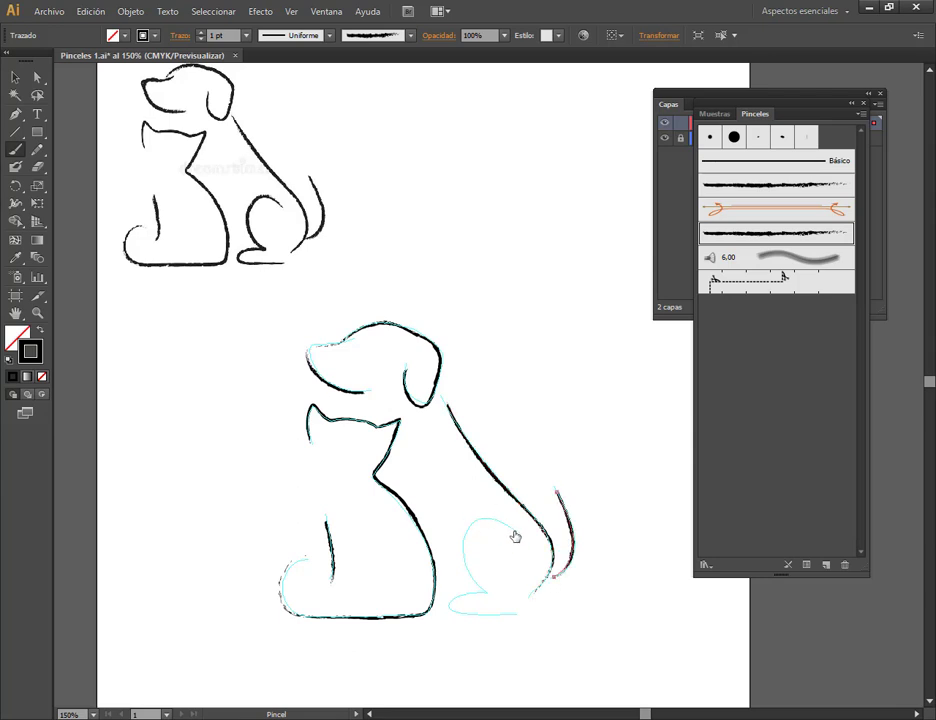
mouse_move(507, 518)
left_mouse_down()
mouse_move(487, 524)
mouse_move(472, 547)
mouse_move(487, 598)
mouse_move(455, 607)
mouse_move(468, 620)
mouse_move(515, 624)
left_mouse_up()
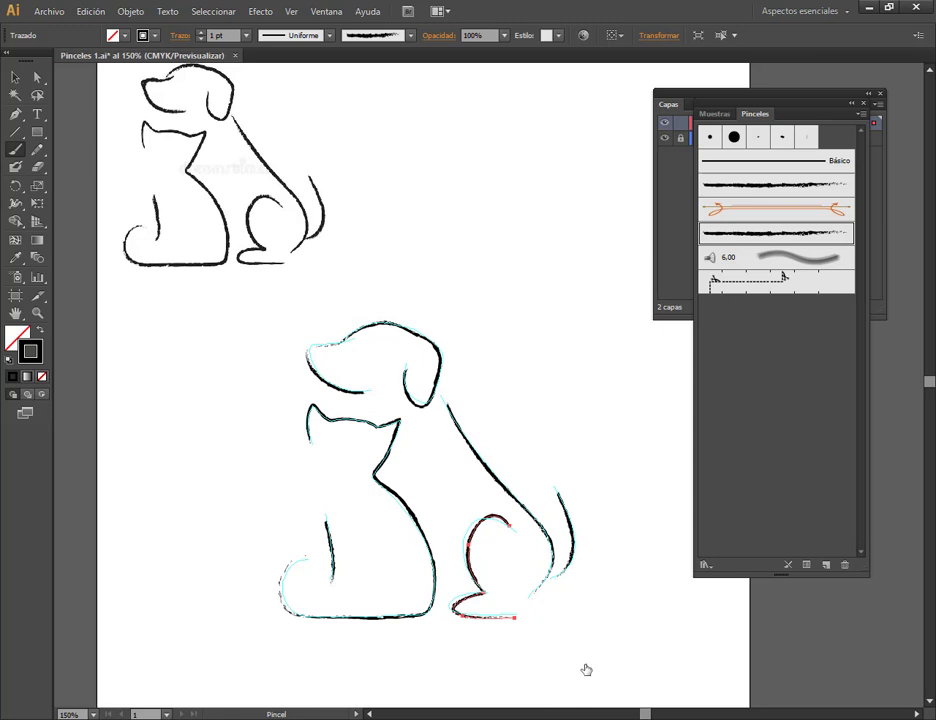
Step: Redraw the dog's hind-leg curve and paw at 400% so it hugs the guide
scroll(525, 607, "up", 3)
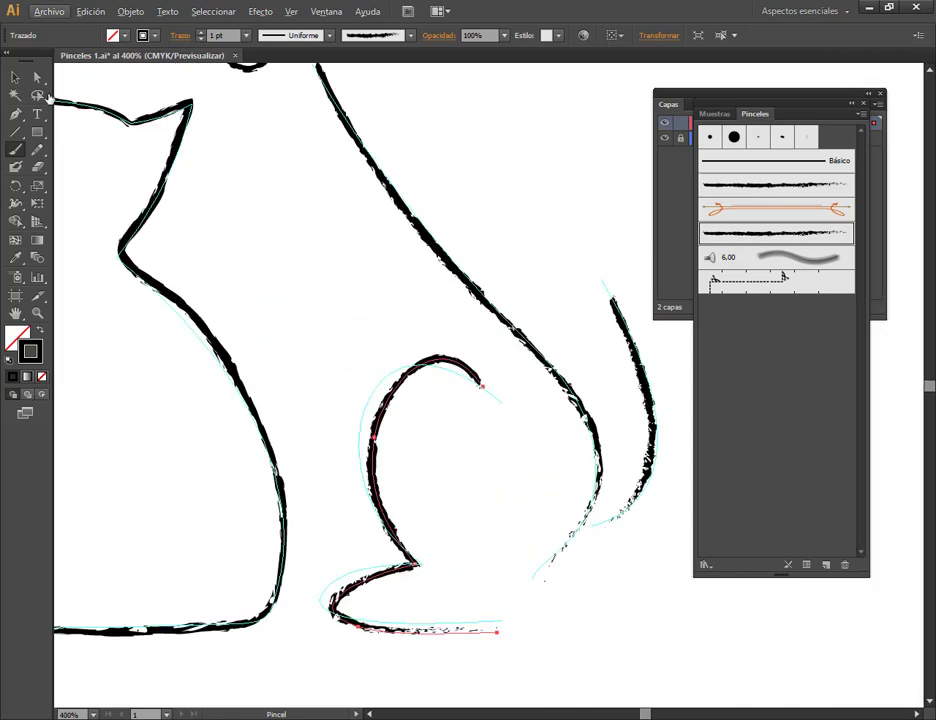
left_click(37, 77)
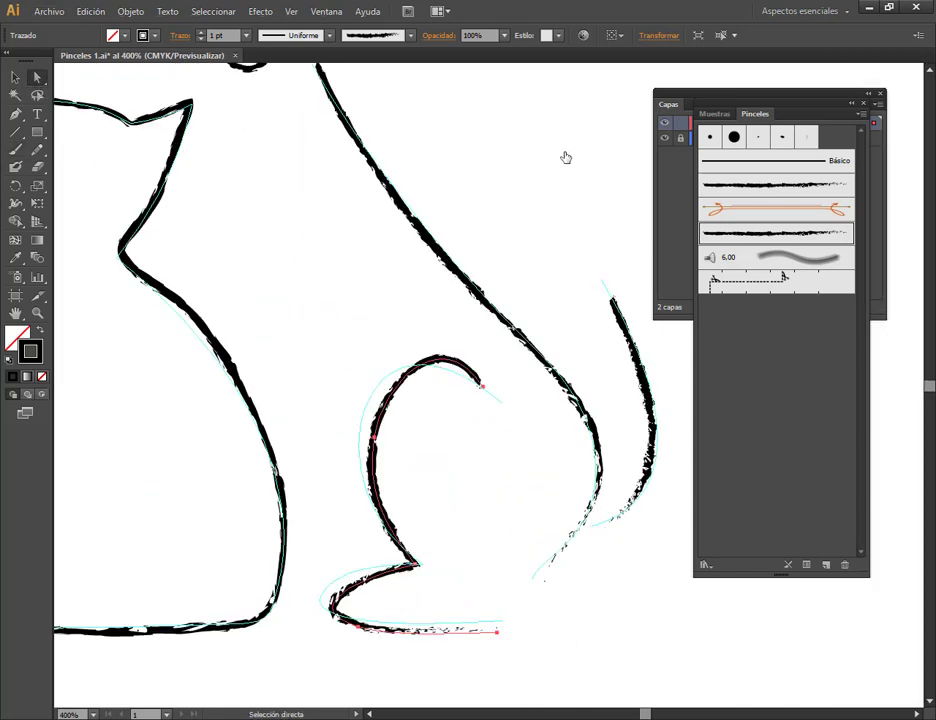
left_click(15, 149)
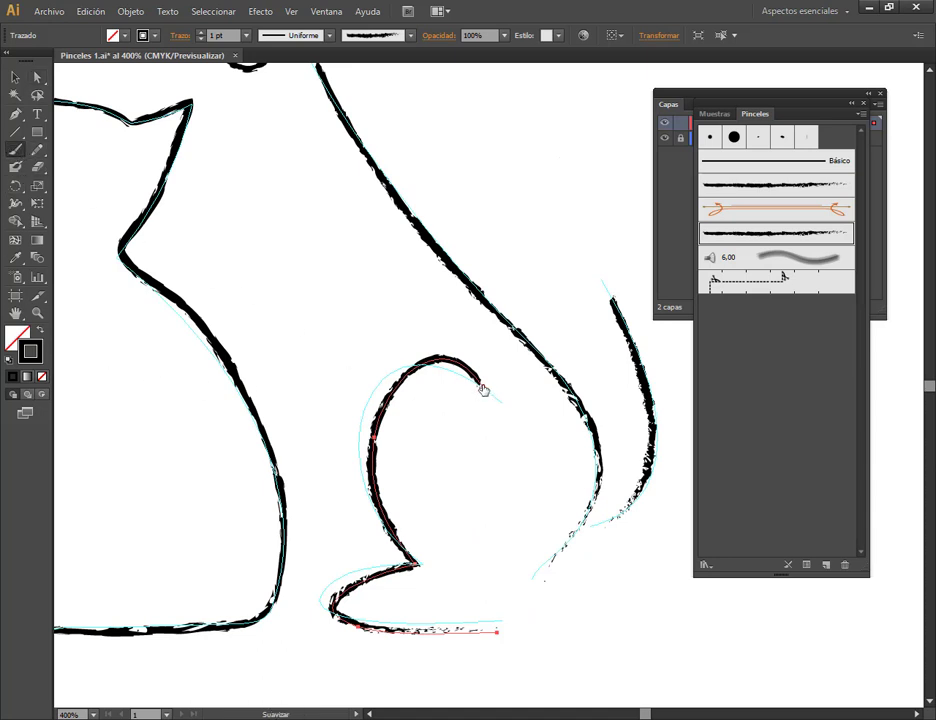
mouse_move(481, 389)
left_mouse_down()
mouse_move(366, 483)
mouse_move(416, 564)
left_mouse_up()
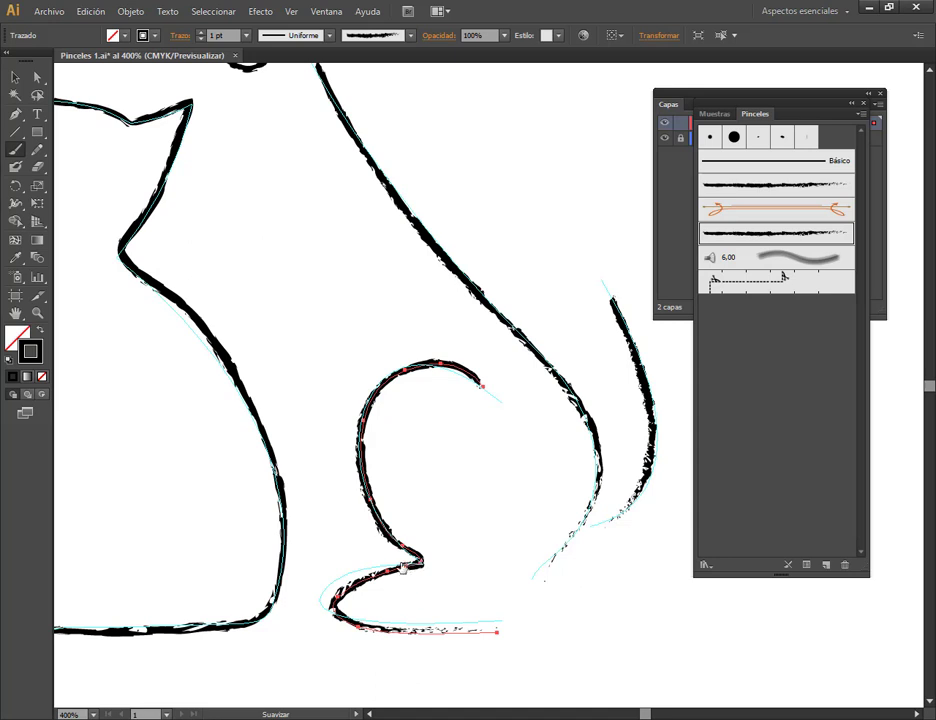
mouse_move(403, 567)
left_mouse_down()
mouse_move(391, 636)
mouse_move(447, 639)
left_mouse_up()
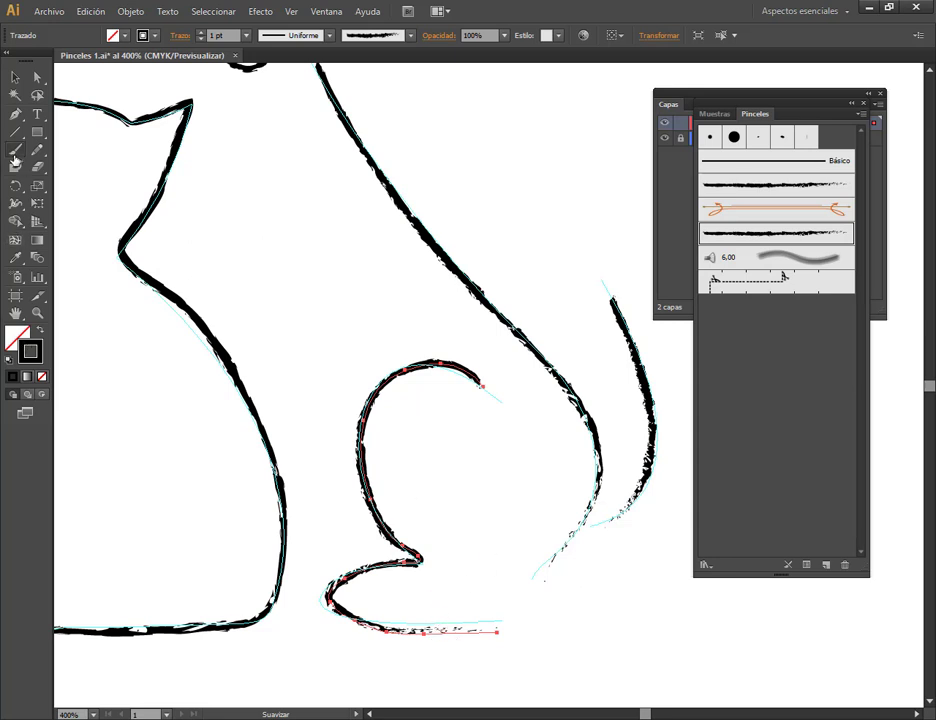
double_click(15, 148)
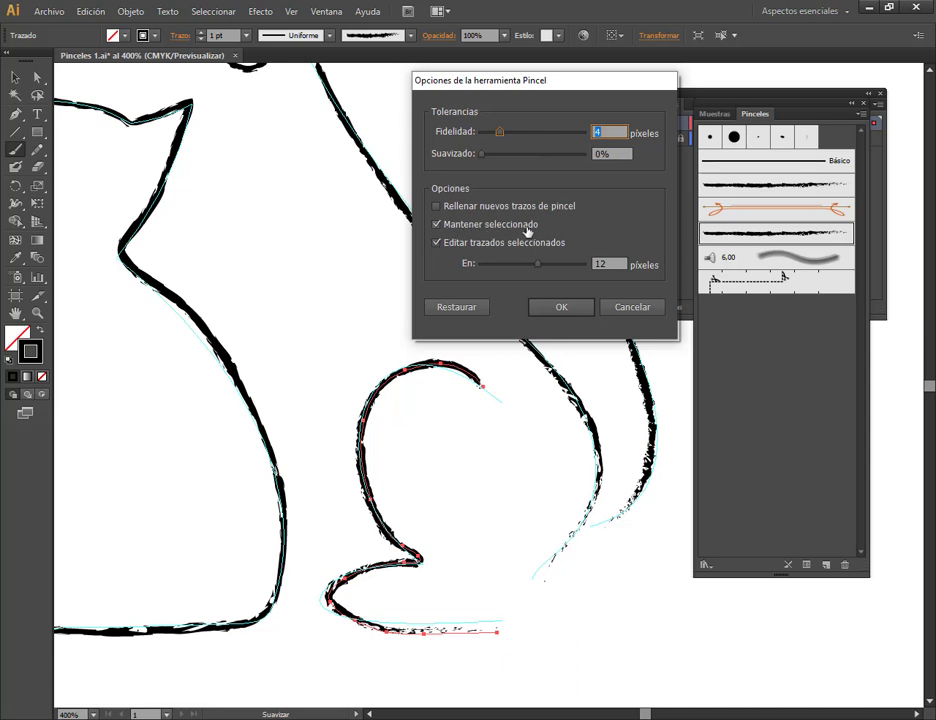
left_click(632, 312)
mouse_move(300, 402)
left_mouse_down()
mouse_move(489, 423)
mouse_move(503, 404)
left_mouse_up()
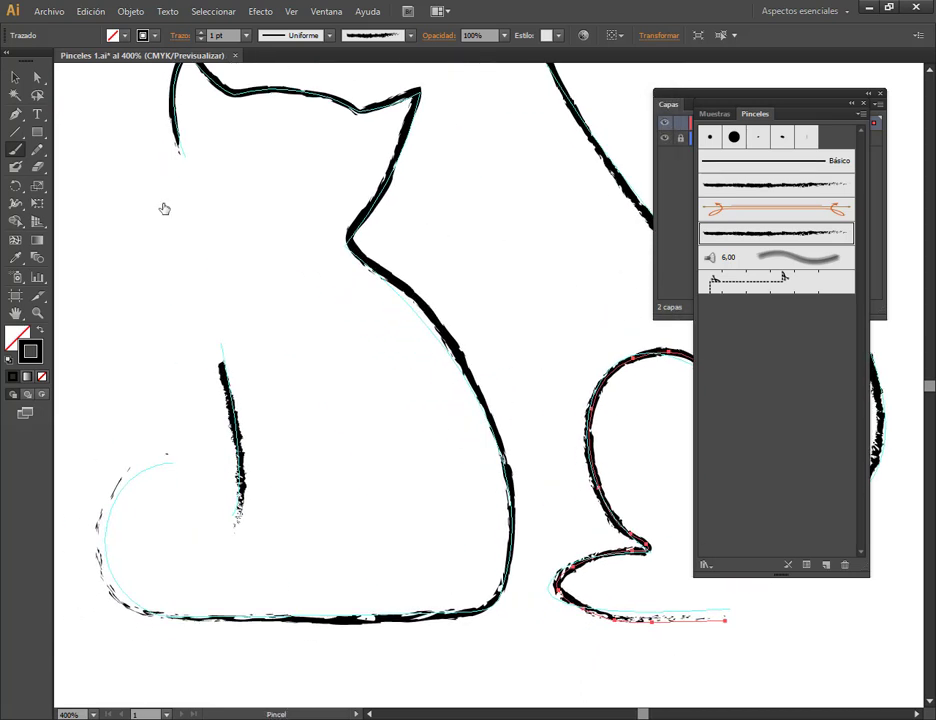
Step: Centre the dog's head and select its chin stroke for redrawing
scroll(561, 364, "down", 1)
scroll(561, 364, "down", 1)
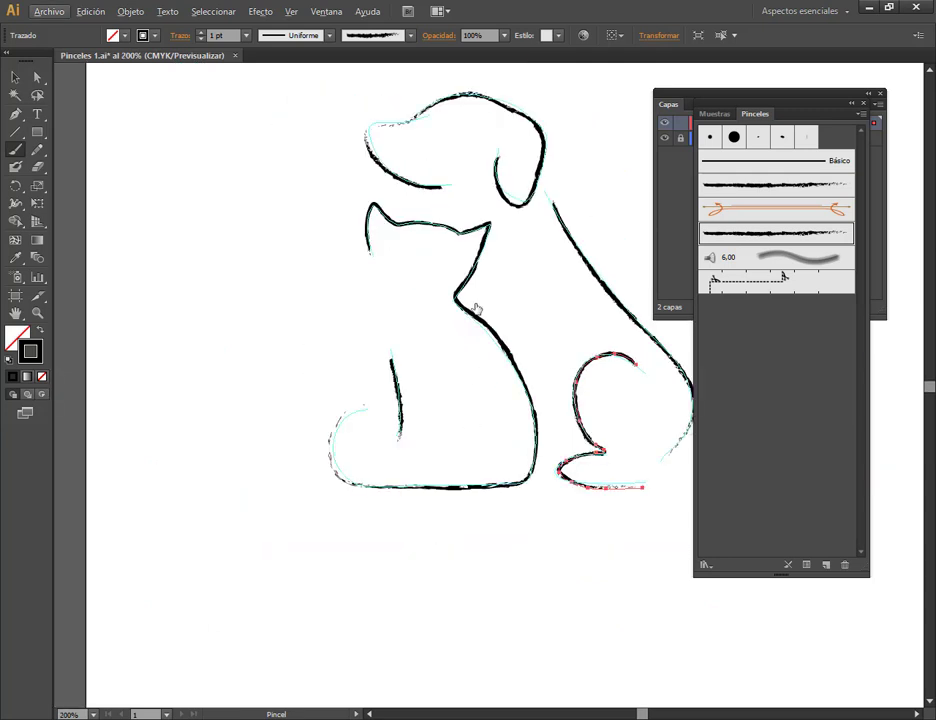
left_click_drag(403, 146, 382, 225)
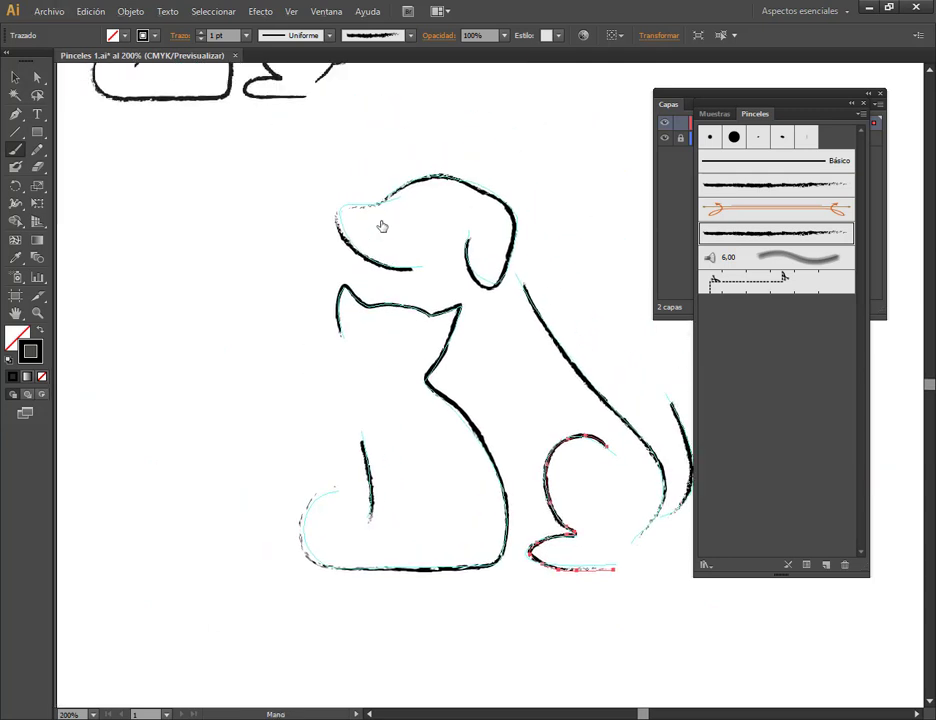
scroll(391, 230, "up", 2)
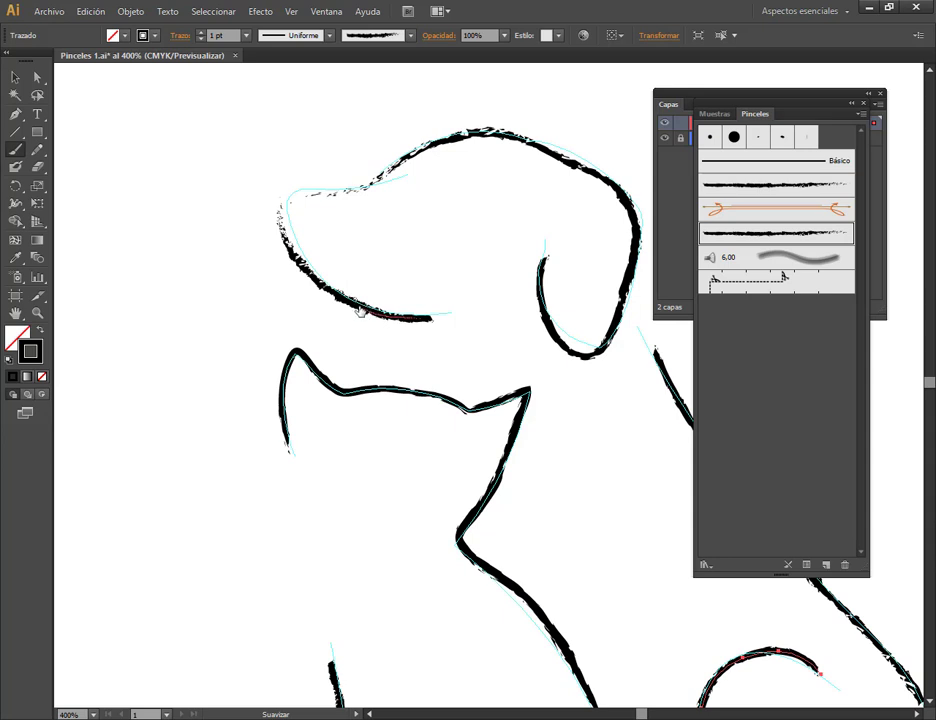
left_click_drag(360, 312, 300, 186)
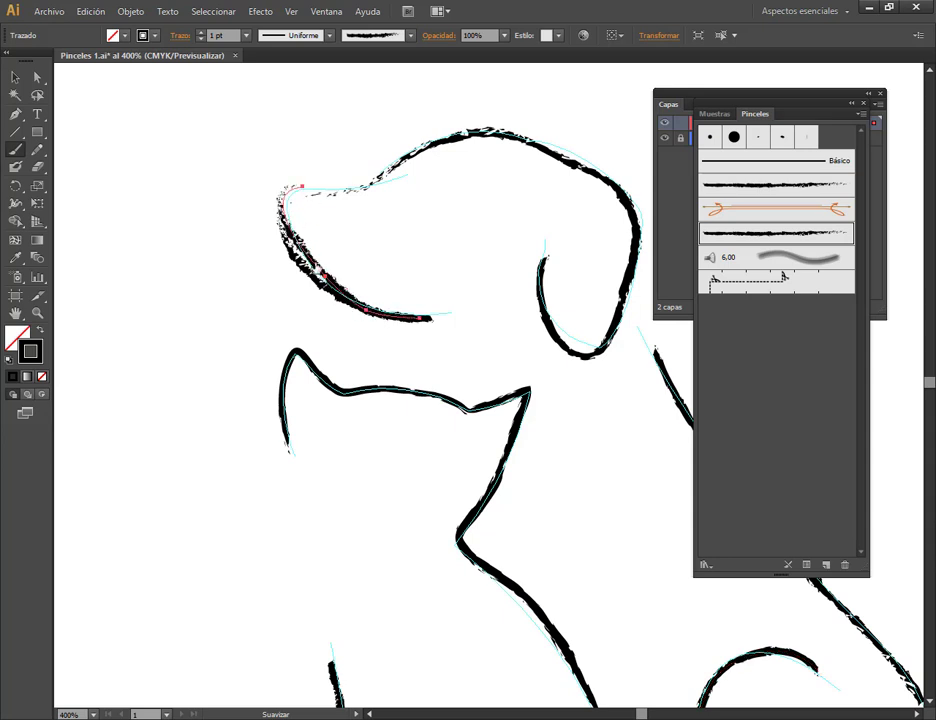
key("ctrl+z")
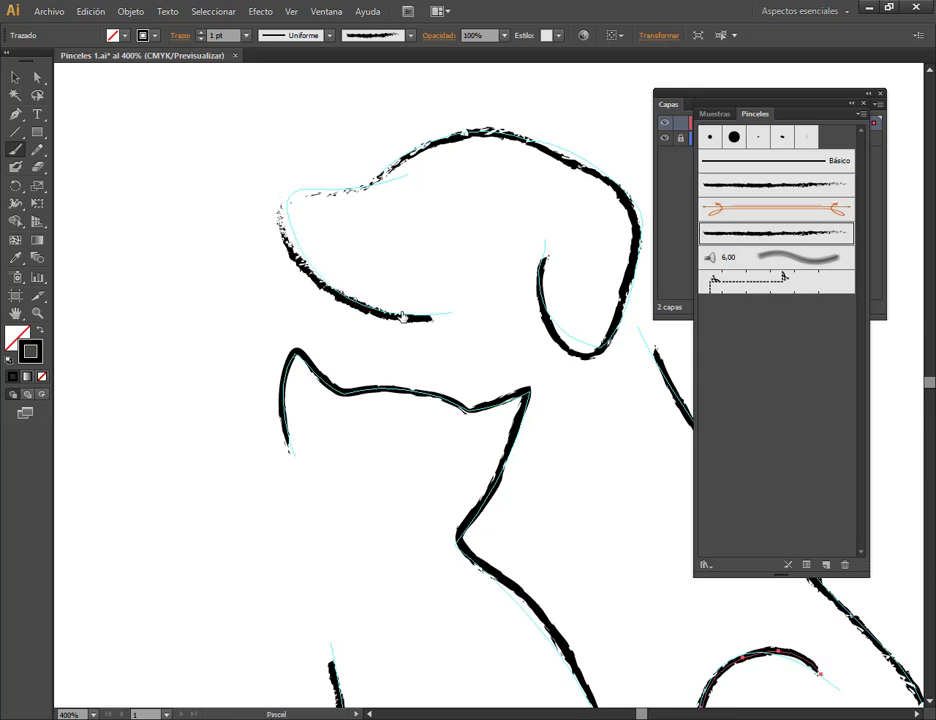
left_click(15, 77)
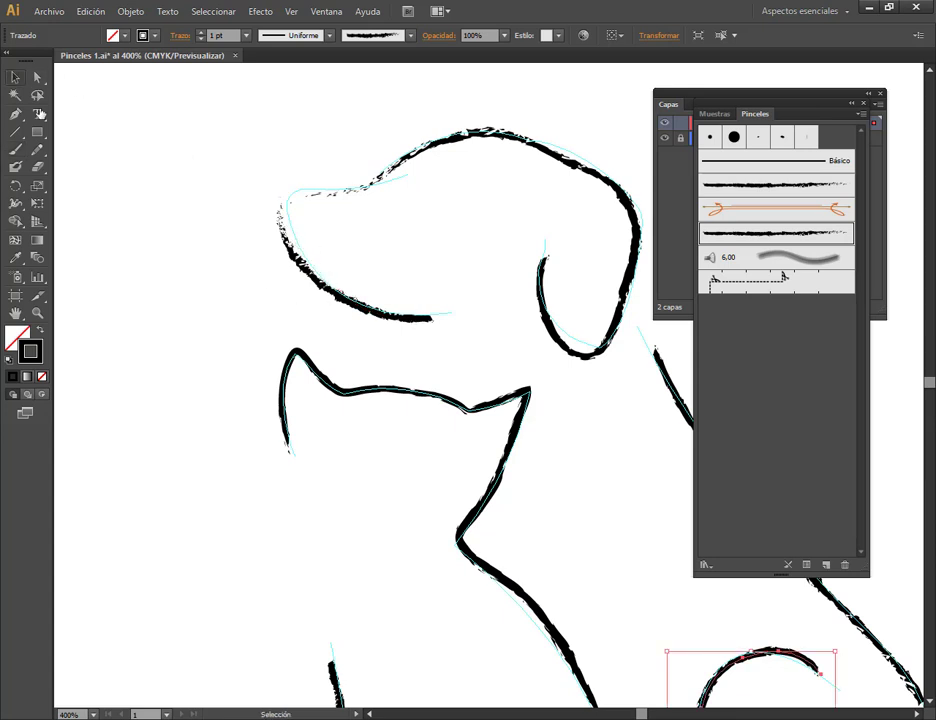
left_click(328, 293)
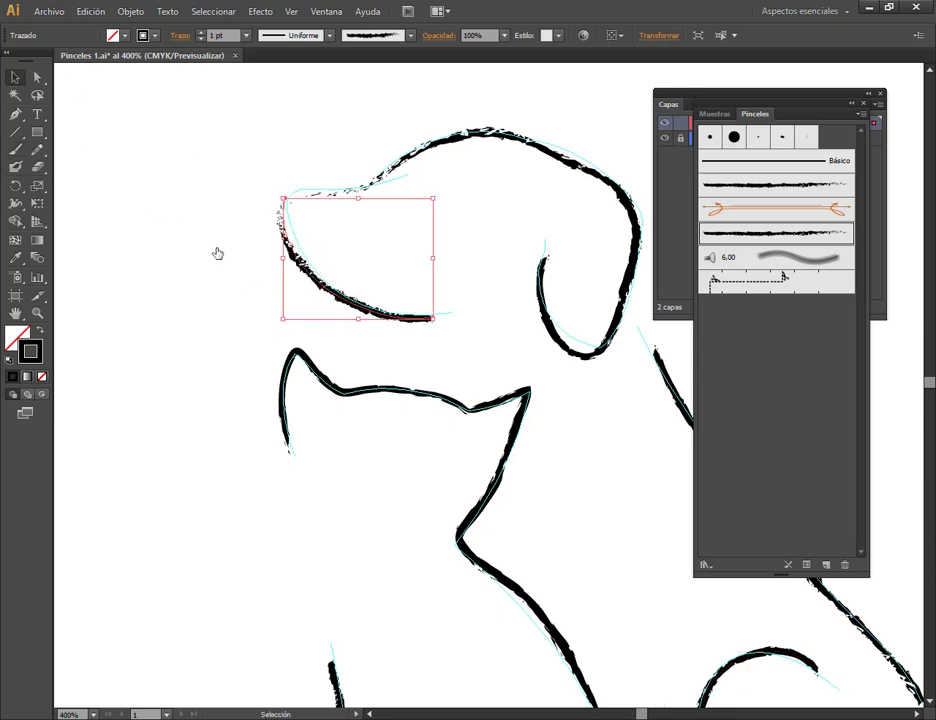
left_click(15, 149)
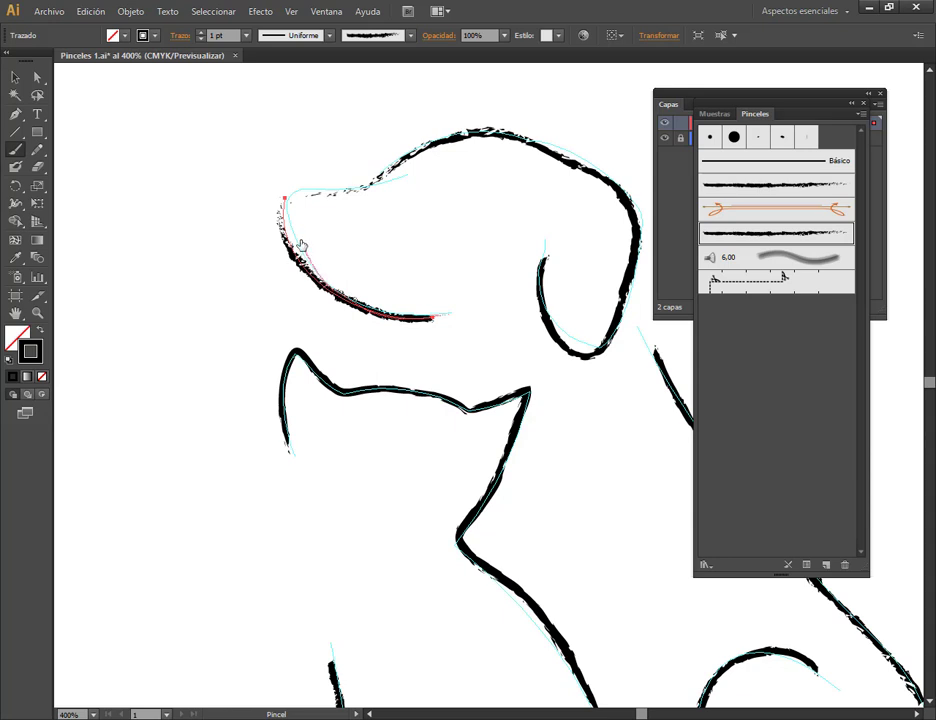
Step: Repaint the chin stroke from its lower end up to the nose tip
left_click_drag(322, 284, 296, 189)
left_click_drag(284, 202, 430, 316)
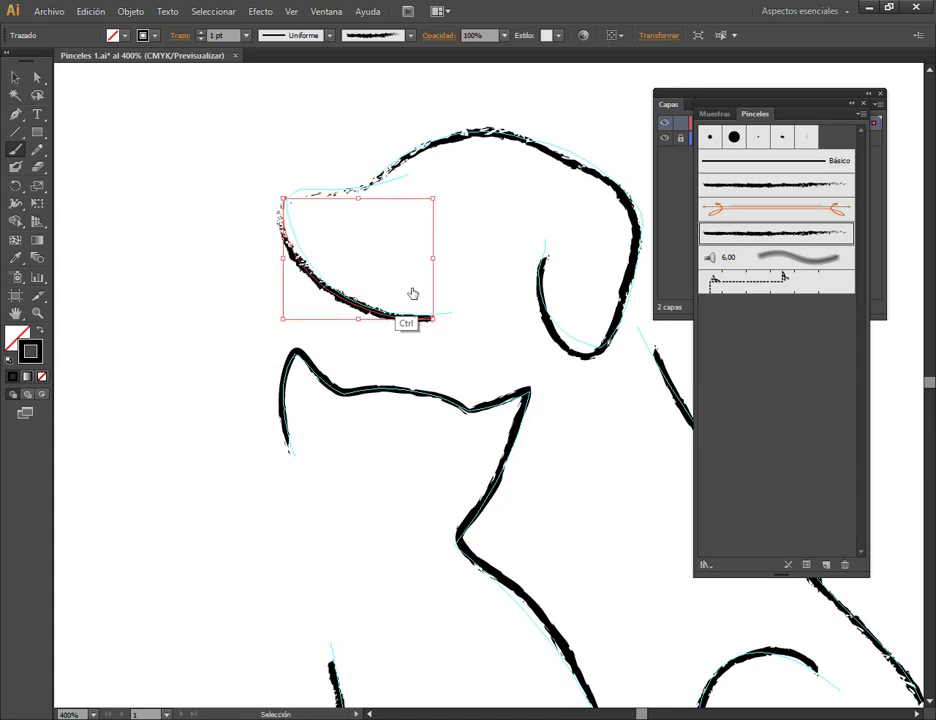
left_click_drag(284, 197, 433, 320)
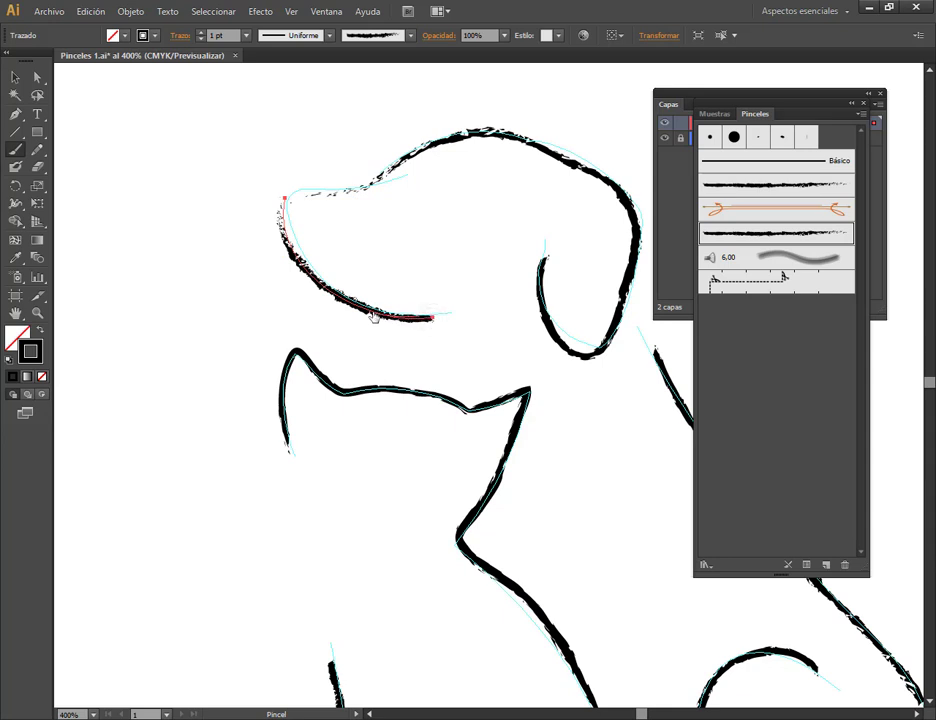
left_click_drag(330, 291, 323, 284)
left_click_drag(428, 320, 318, 284)
left_click_drag(283, 245, 287, 192)
left_click_drag(434, 320, 325, 285)
left_click_drag(303, 248, 288, 194)
Step: Redraw the chin as one curve wrapping around the nose tip, undoing a failed attempt
left_click_drag(432, 321, 297, 236)
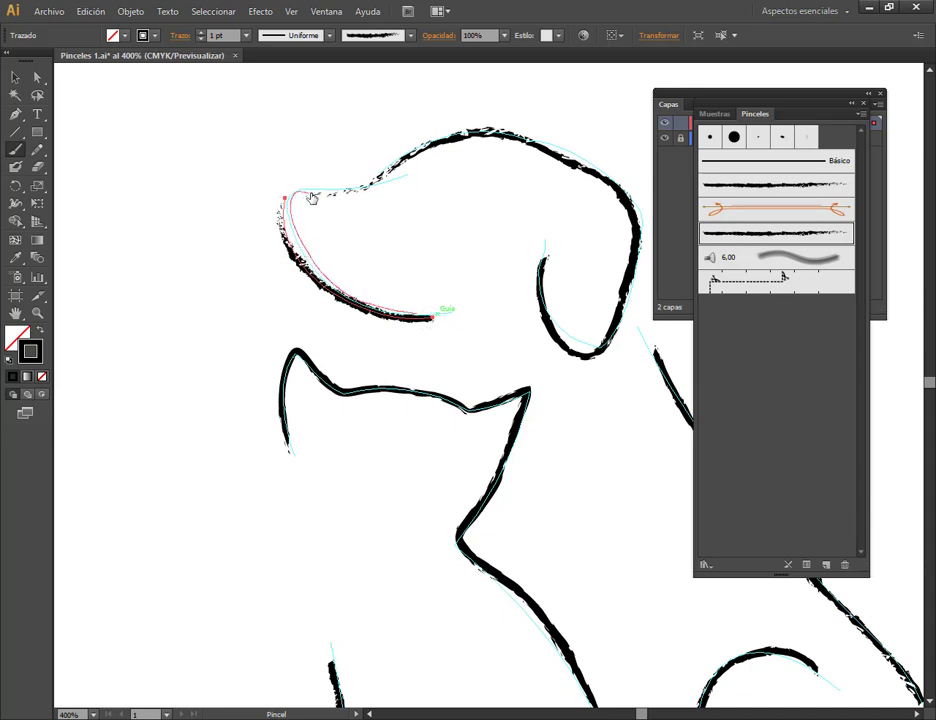
left_click_drag(297, 236, 328, 196)
key("ctrl+z")
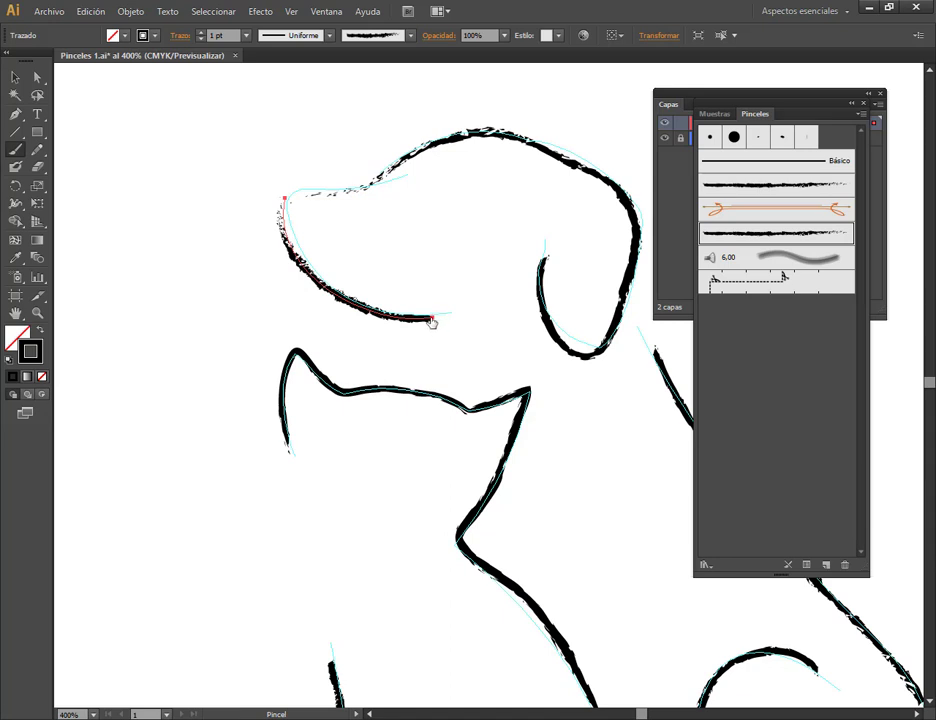
left_click_drag(432, 320, 326, 288)
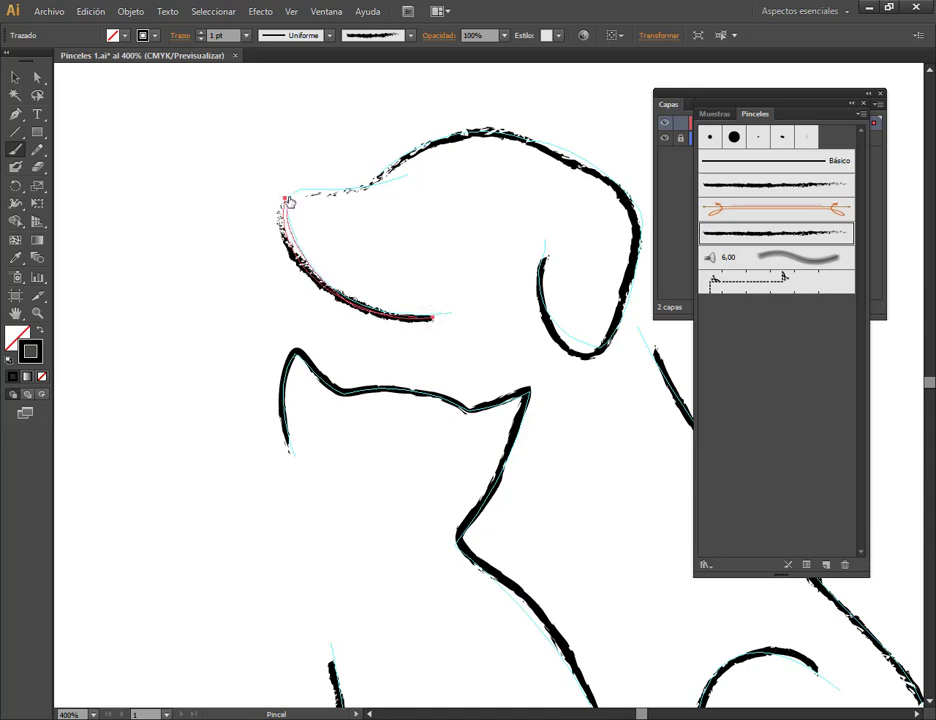
left_click_drag(299, 257, 340, 192)
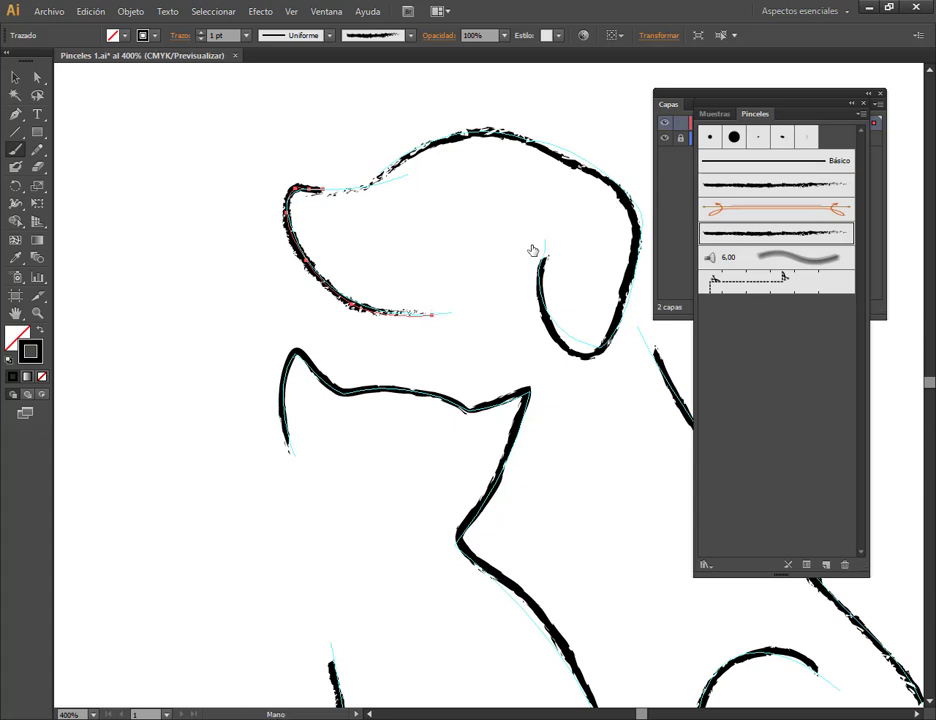
left_click_drag(533, 250, 423, 281)
Step: Redraw the dog's head top and the outer and inner ear edges with fresh brush strokes
left_click(15, 77)
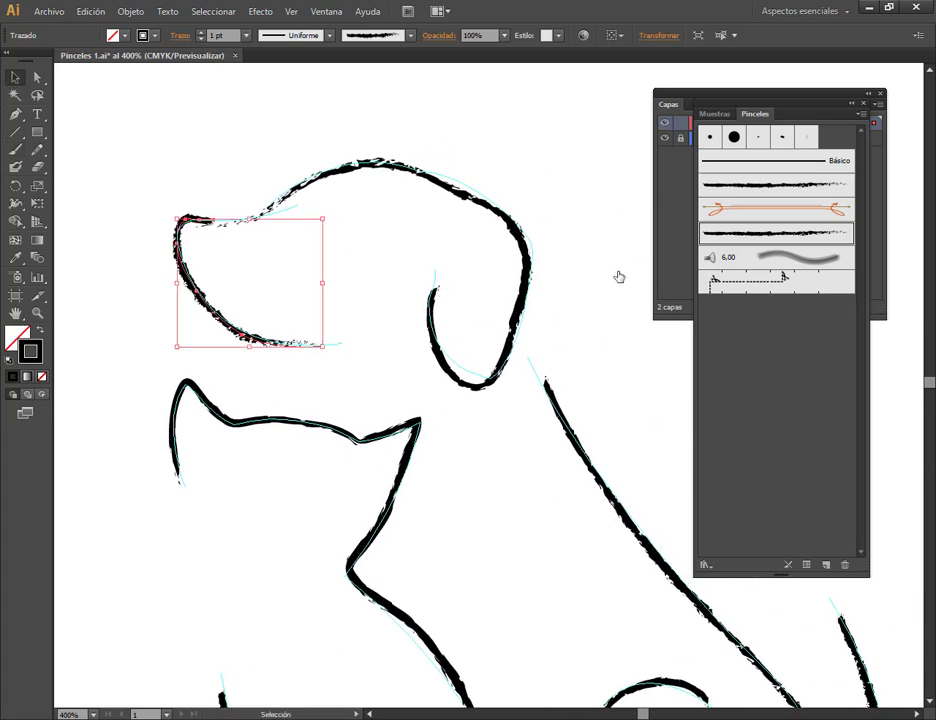
left_click(515, 252)
left_click(520, 251)
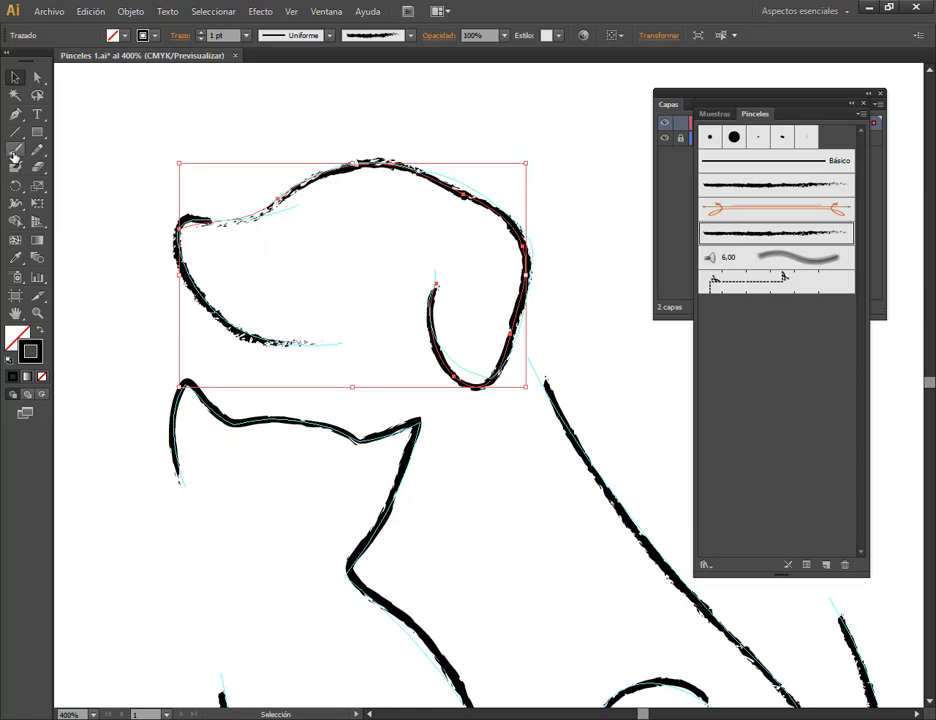
left_click(15, 149)
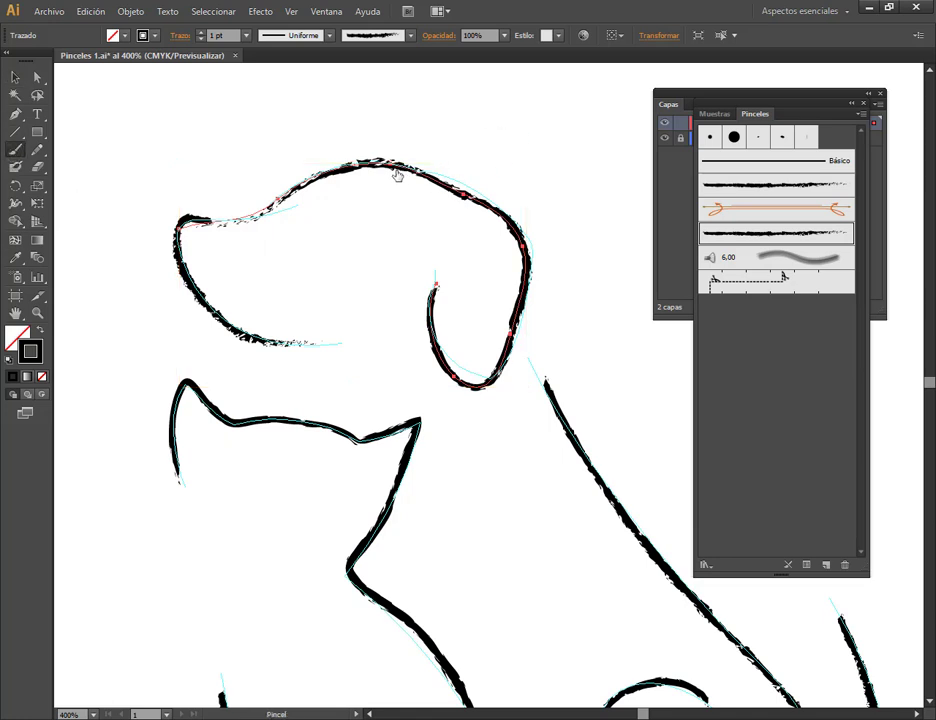
mouse_move(390, 168)
left_mouse_down()
mouse_move(515, 228)
mouse_move(512, 261)
left_mouse_up()
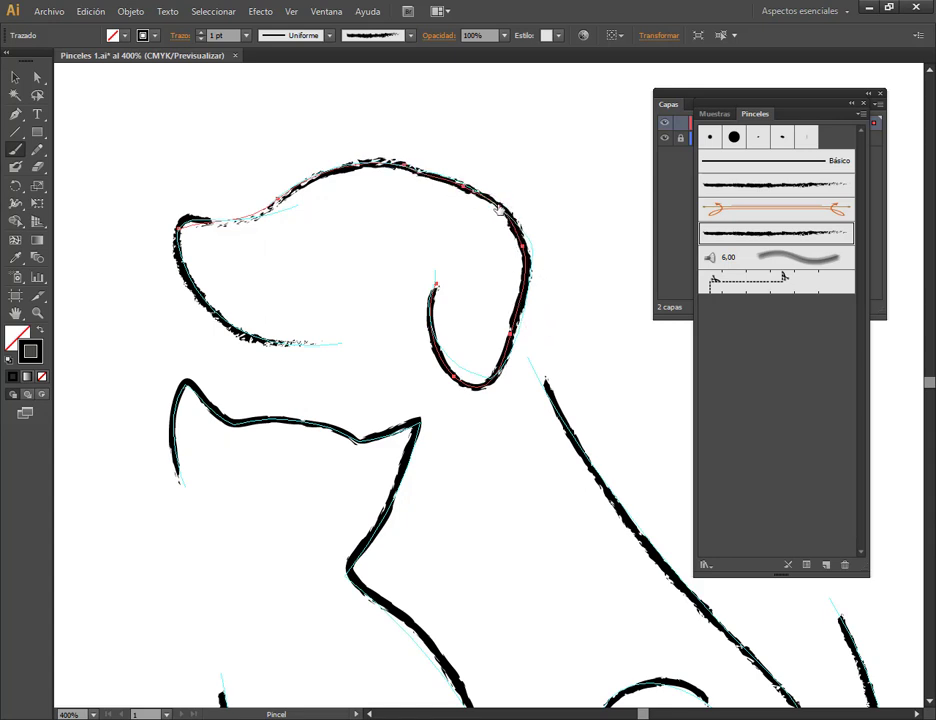
mouse_move(500, 209)
left_mouse_down()
mouse_move(528, 247)
mouse_move(527, 362)
left_mouse_up()
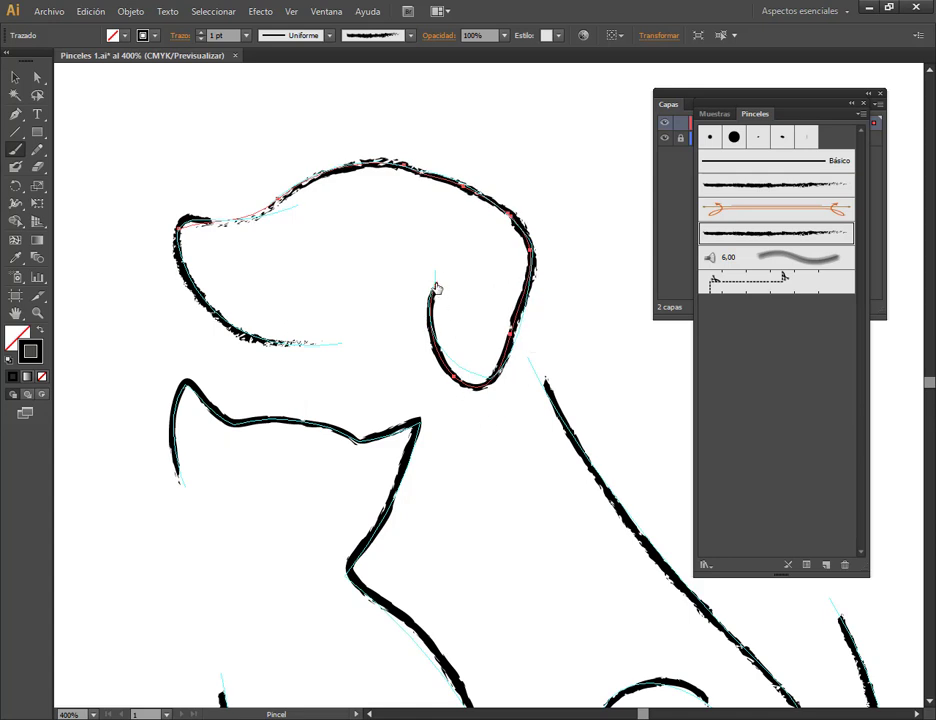
left_click_drag(436, 288, 496, 378)
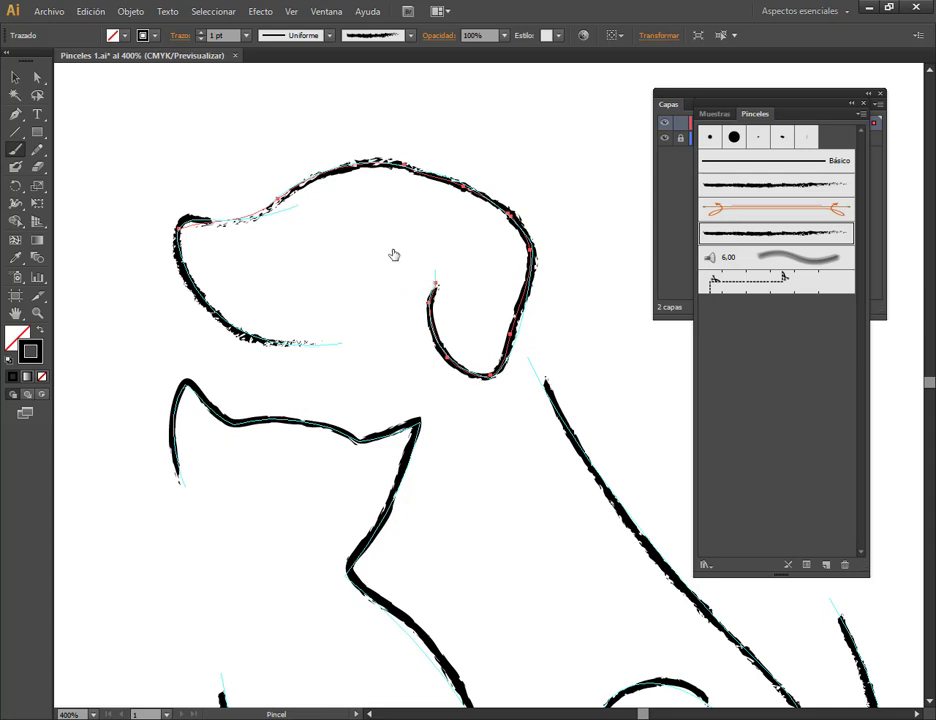
Step: Zoom out, deselect the dog strokes, and close the Pinceles brush panel
scroll(439, 505, "down", 2)
scroll(489, 597, "down", 2)
scroll(432, 548, "up", 1)
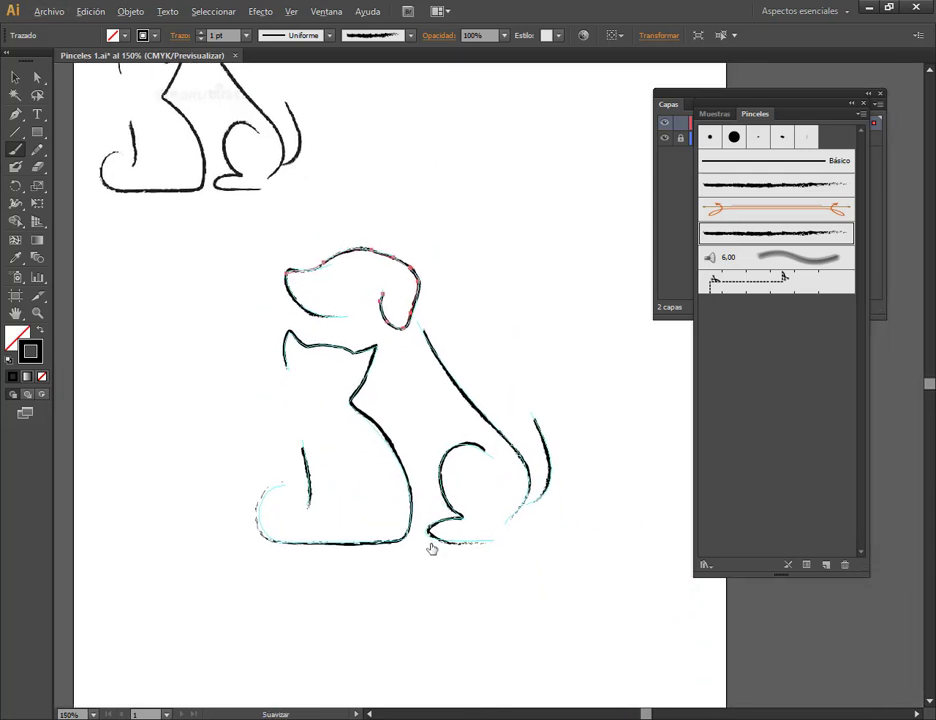
scroll(432, 548, "up", 1)
scroll(428, 551, "up", 1)
scroll(501, 517, "down", 2)
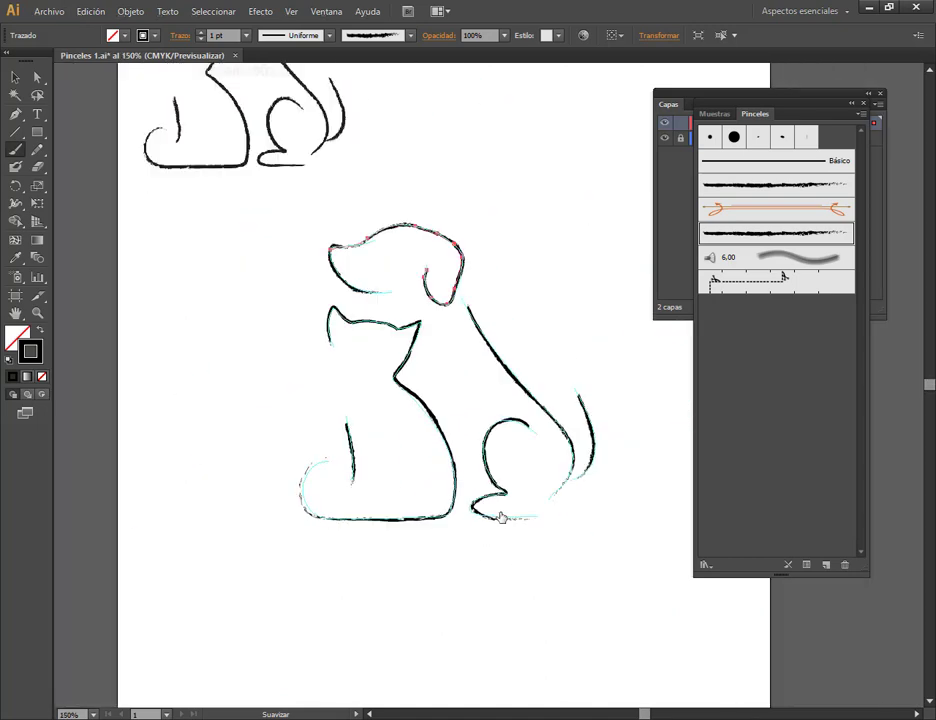
scroll(501, 517, "down", 1)
scroll(496, 517, "up", 1)
left_click(15, 77)
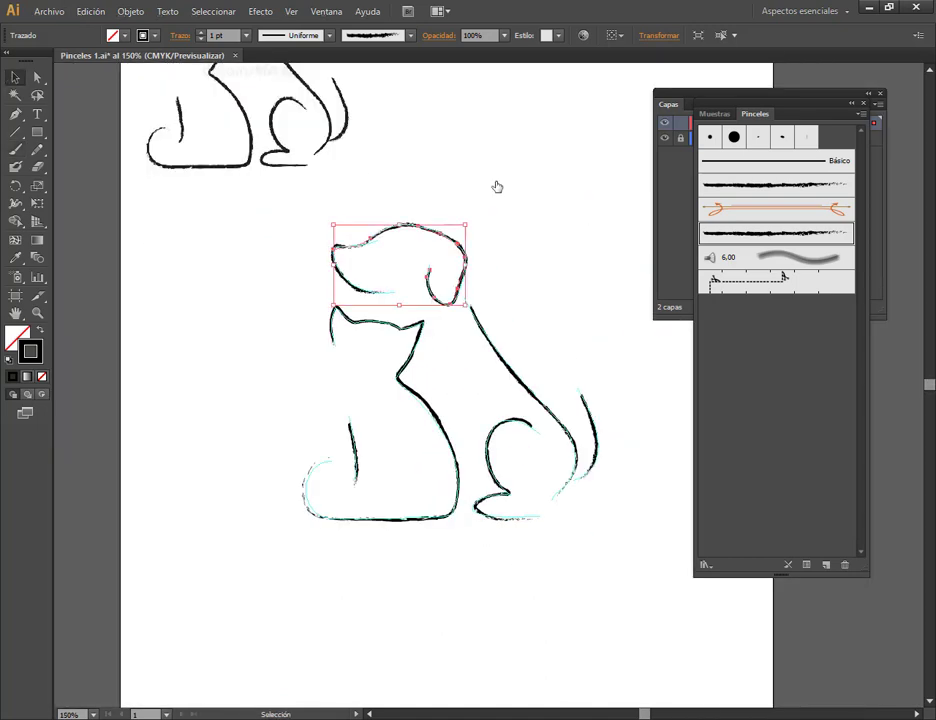
left_click(497, 187)
scroll(439, 376, "down", 1)
scroll(485, 348, "up", 1)
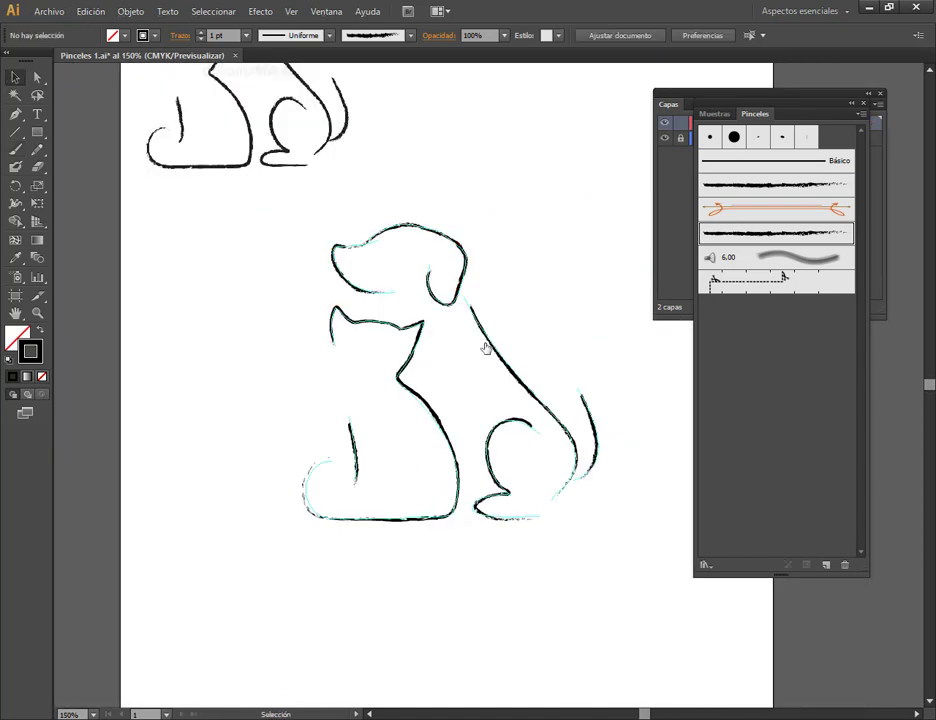
left_click(862, 104)
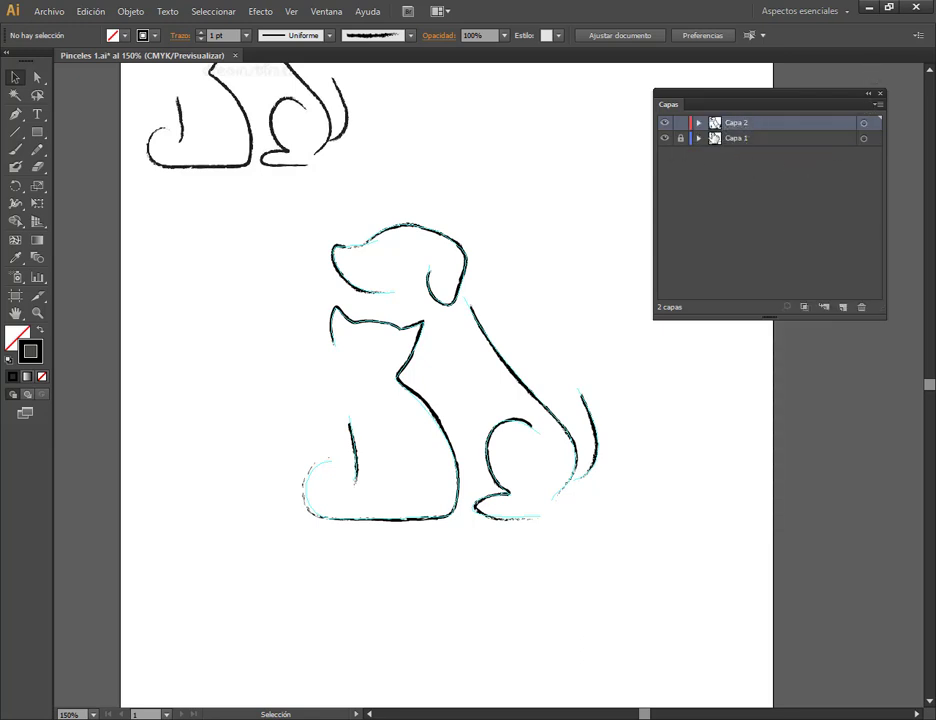
Step: Hide the Capa 1 template layer, toggling it once to compare
left_click(664, 141)
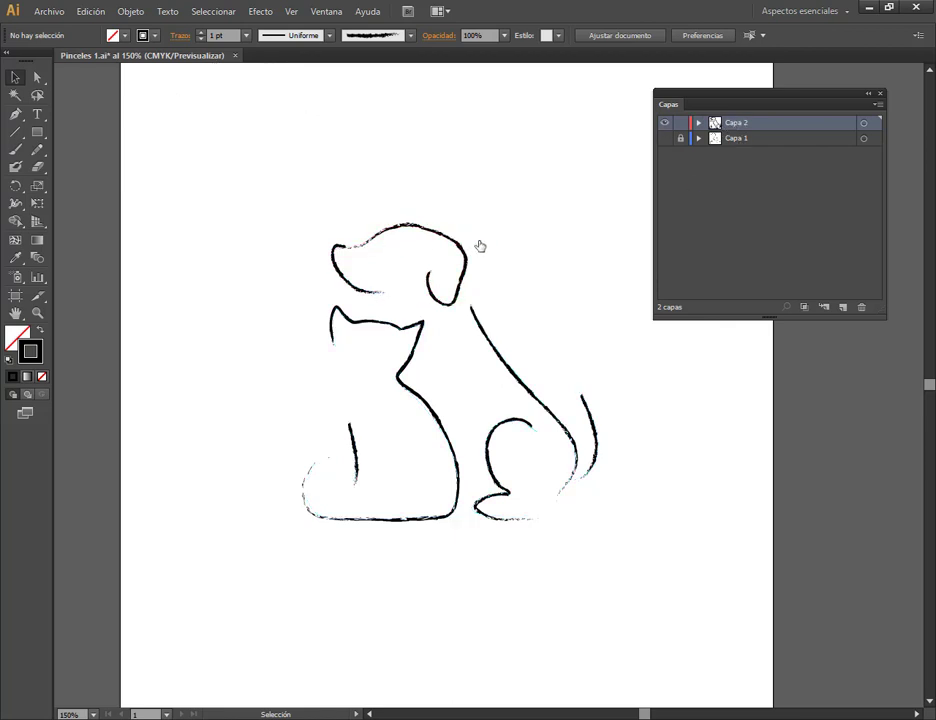
left_click(665, 139)
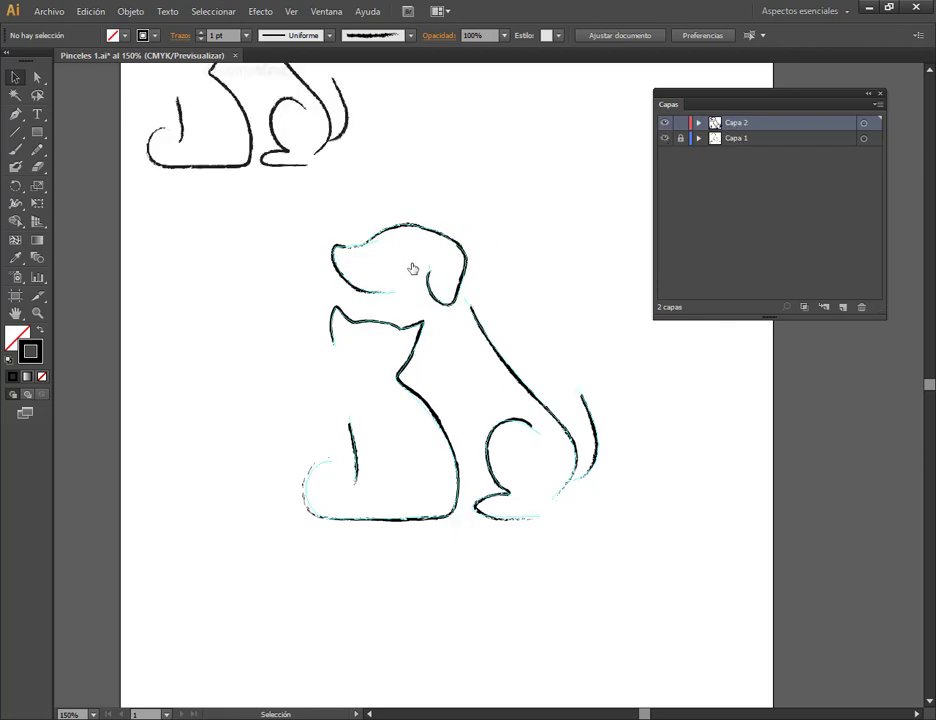
left_click(665, 139)
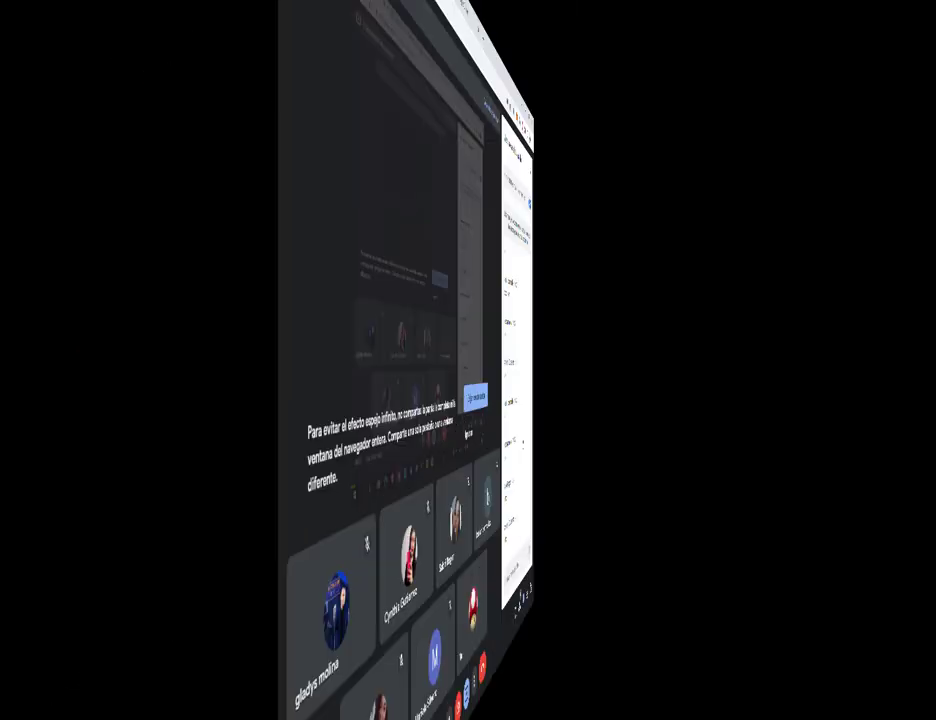
mouse_move(492, 612)
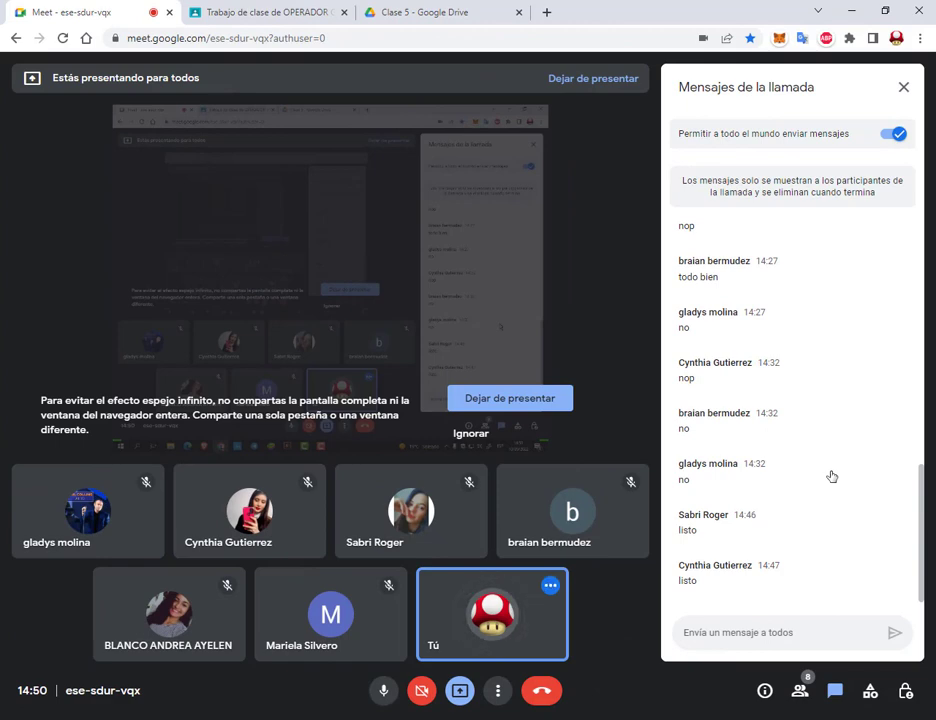
Step: Reload the Clase 5 Drive folder so Relleno interactivo ejemplo.ai appears
key("ctrl+3")
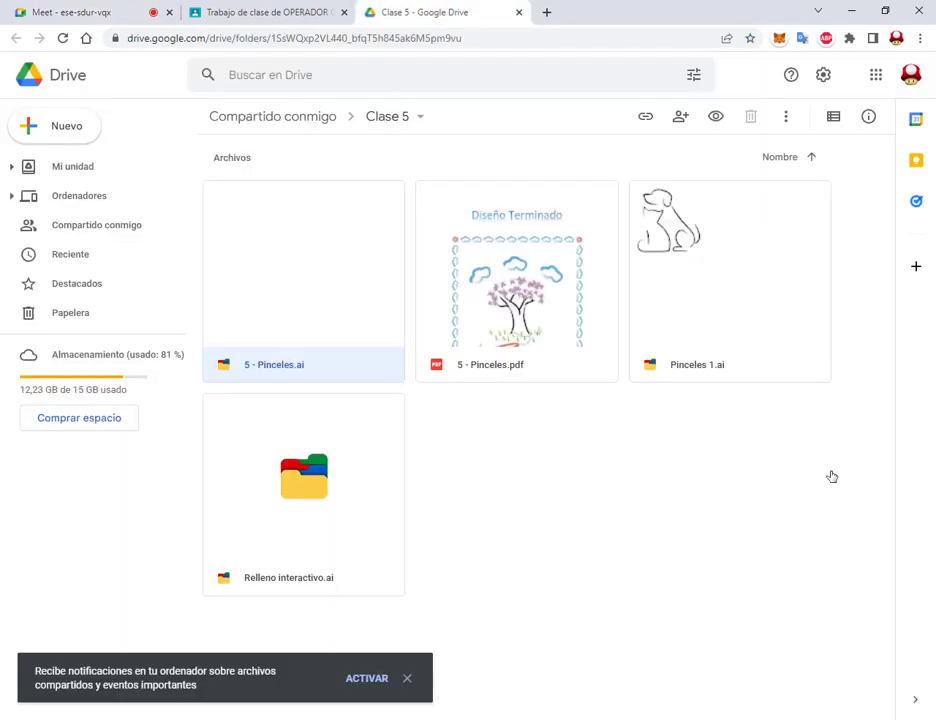
left_click(832, 477)
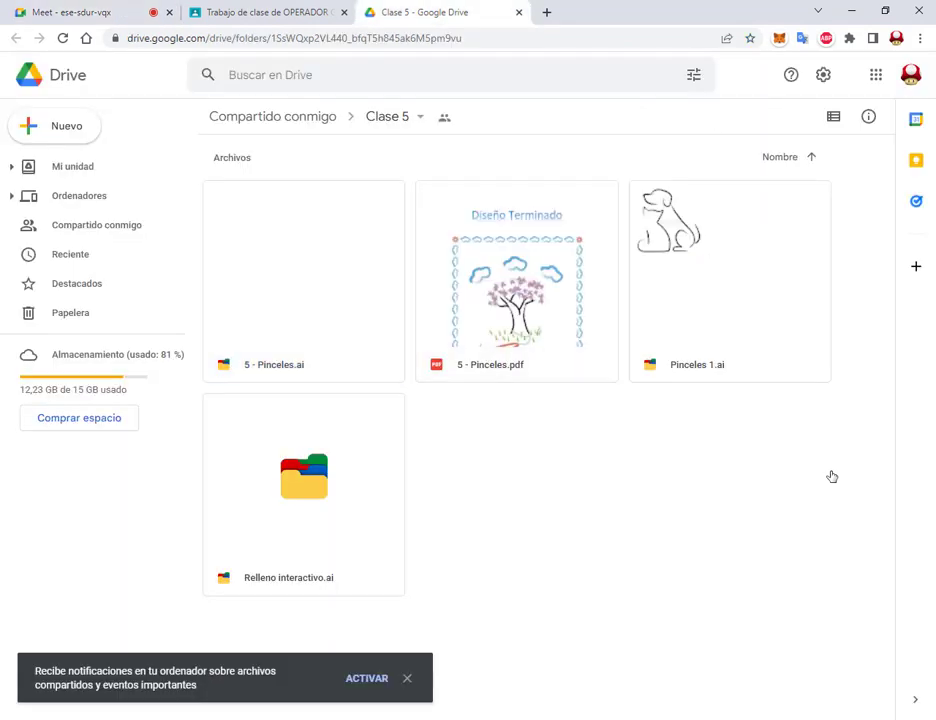
key("F5")
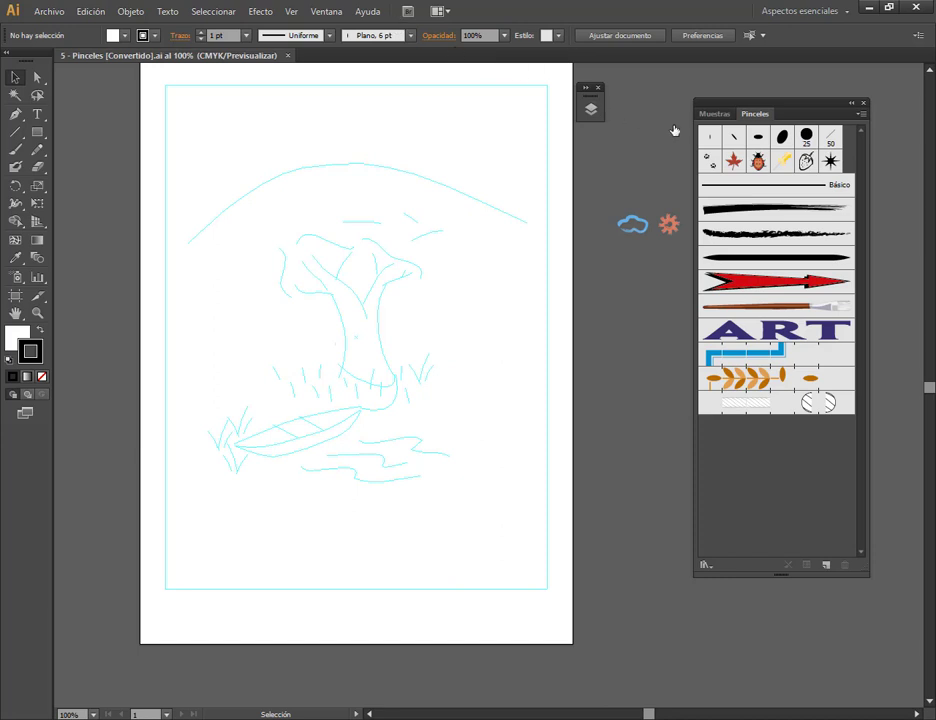
Step: Nudge the Pinceles brush panel slightly up and right in the 5 - Pinceles document
left_click_drag(752, 107, 770, 91)
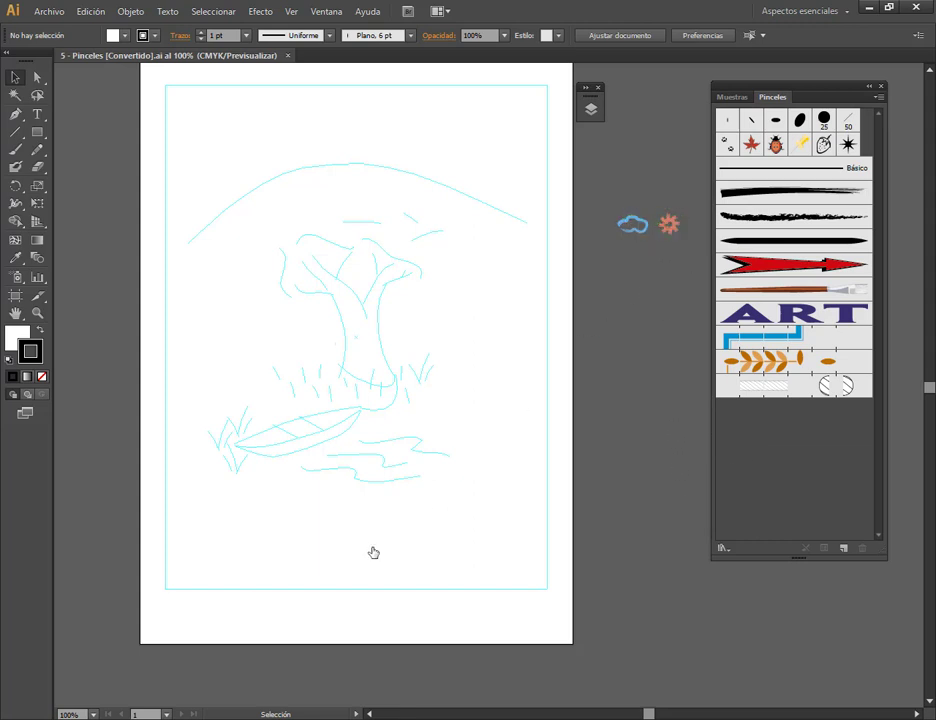
Step: Check the Google Meet call, then return to the Illustrator tree-and-boat sketch
left_click(130, 657)
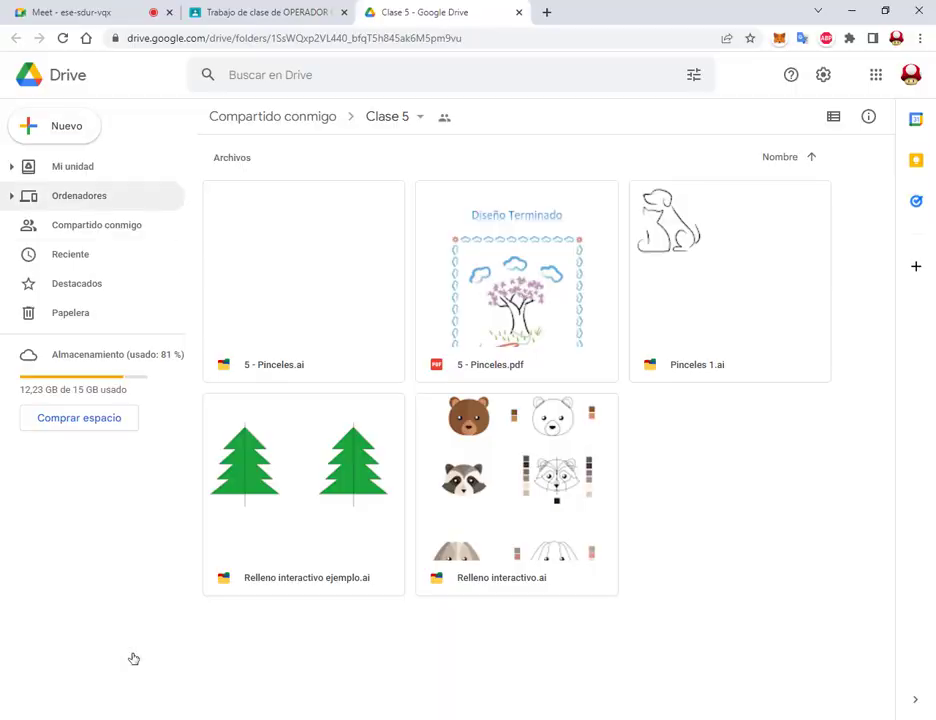
key("ctrl+1")
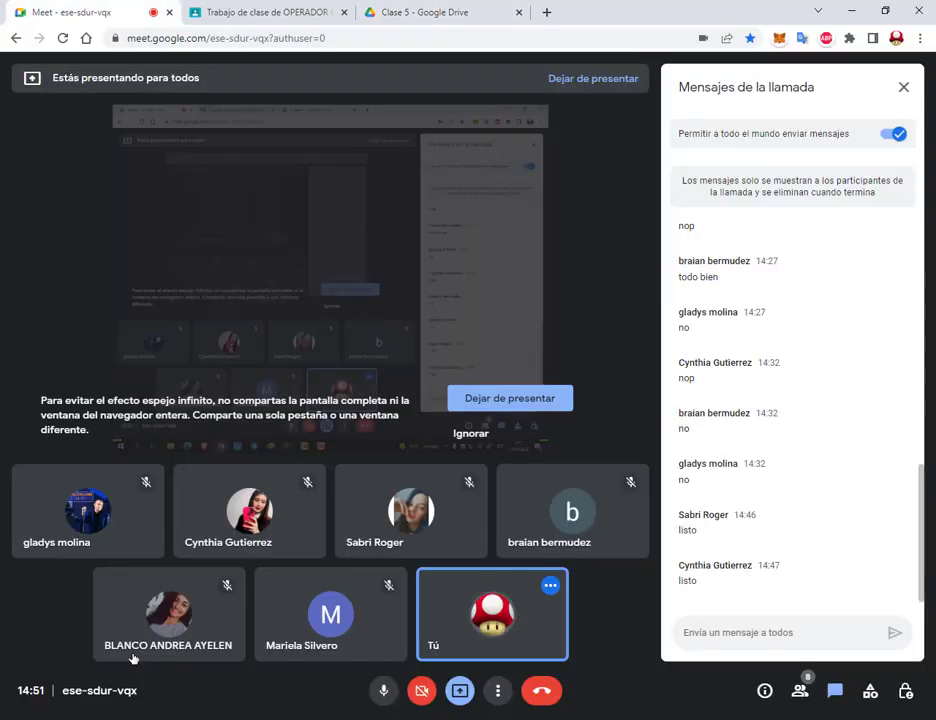
key("alt+Tab")
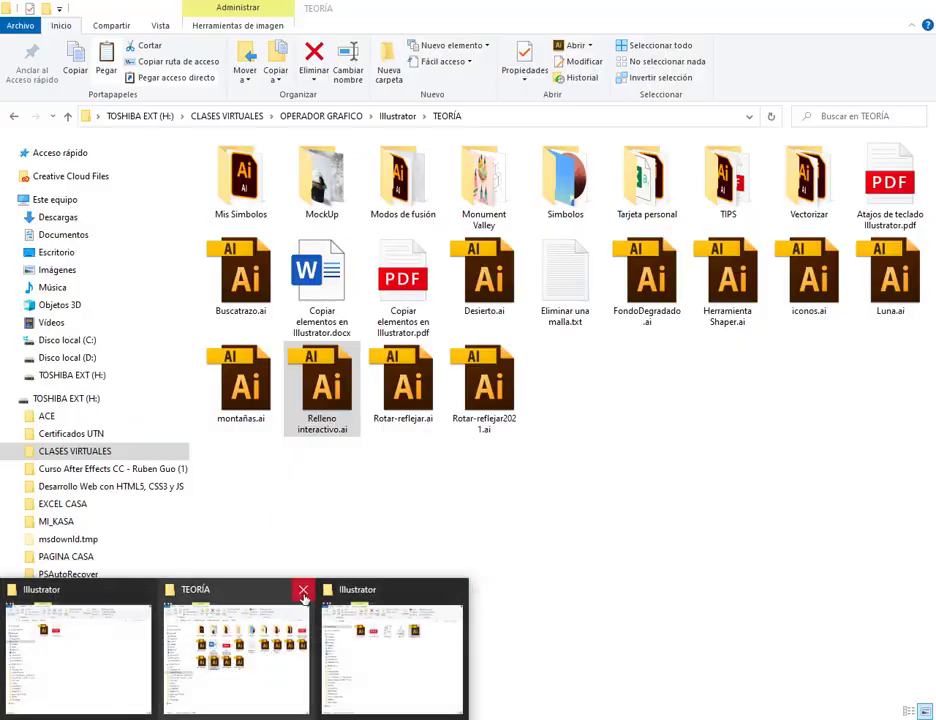
Step: Open 5 - Pinceles.pdf from the Illustrator folder in File Explorer
left_click(303, 589)
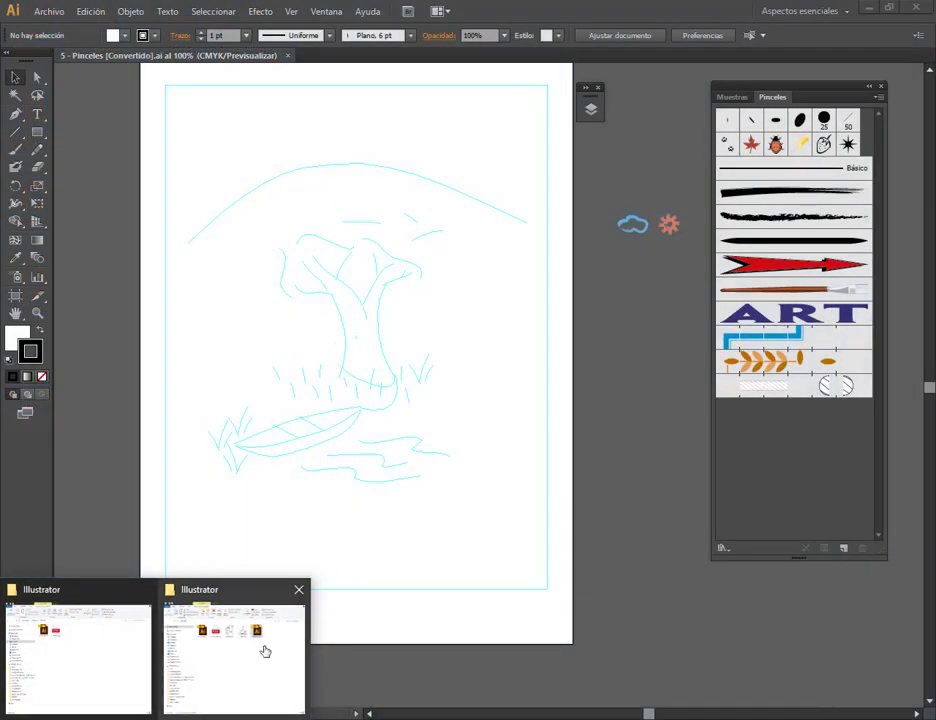
left_click(265, 651)
double_click(345, 205)
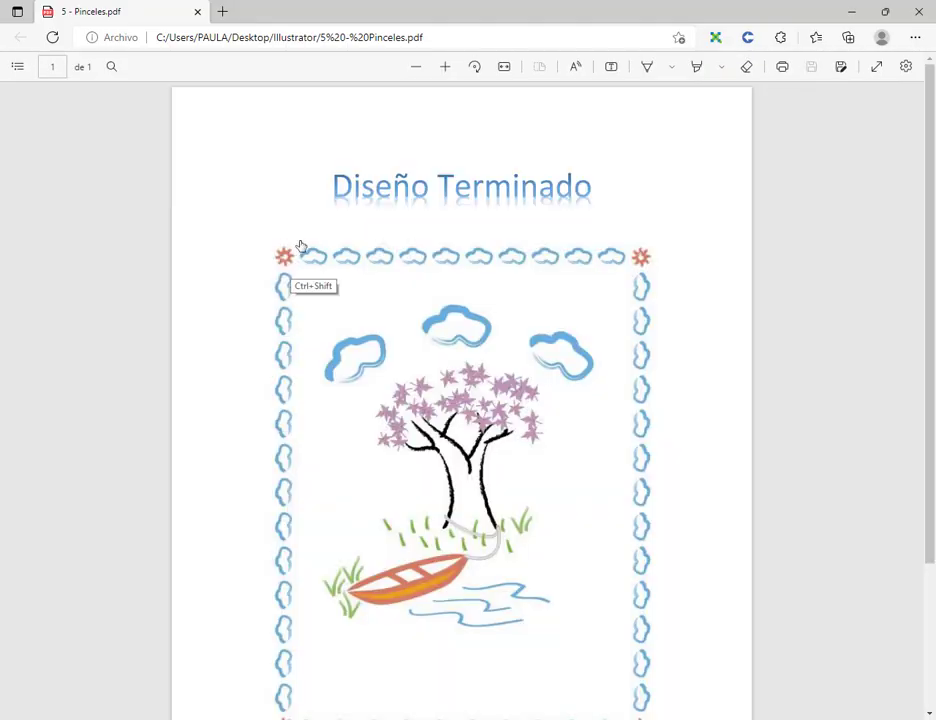
Step: Mark the clouds and sun on the finished design, then close Edge
left_click_drag(298, 241, 626, 272)
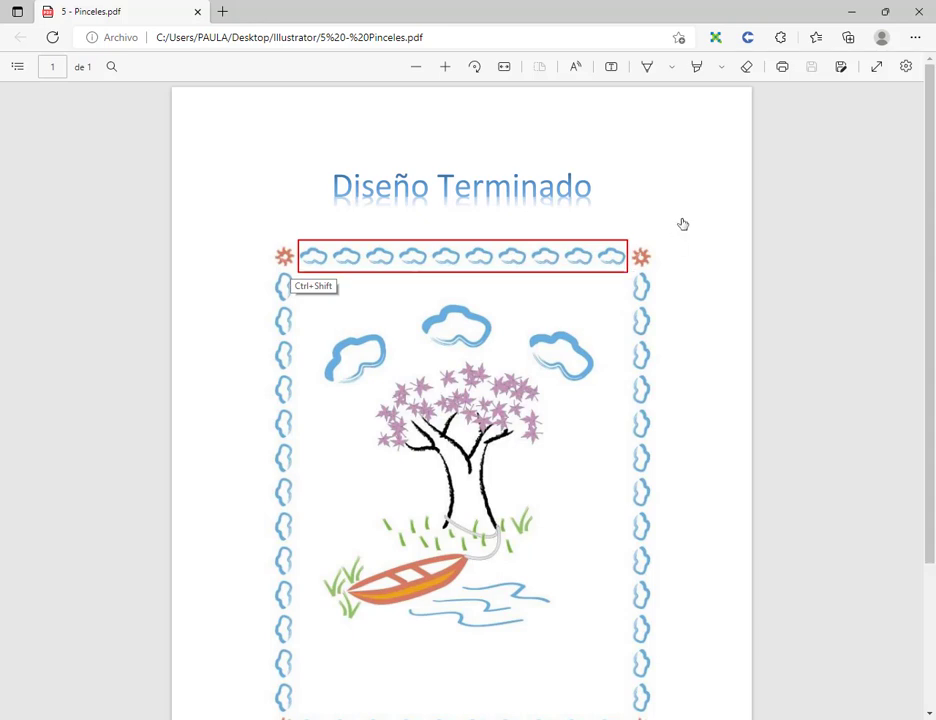
left_click_drag(682, 211, 650, 247)
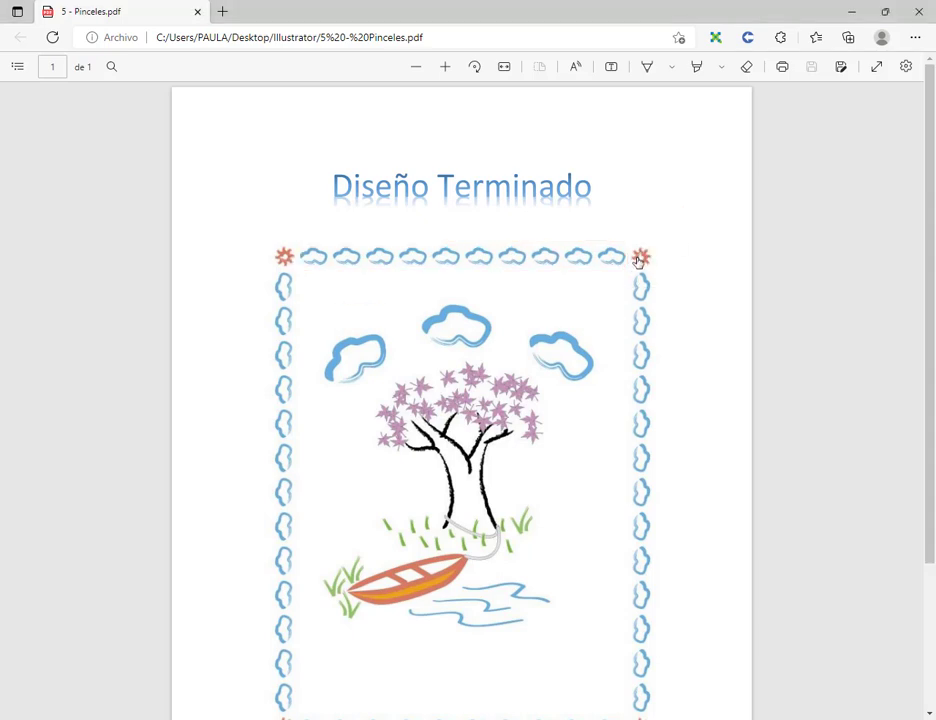
scroll(637, 260, "down", 3)
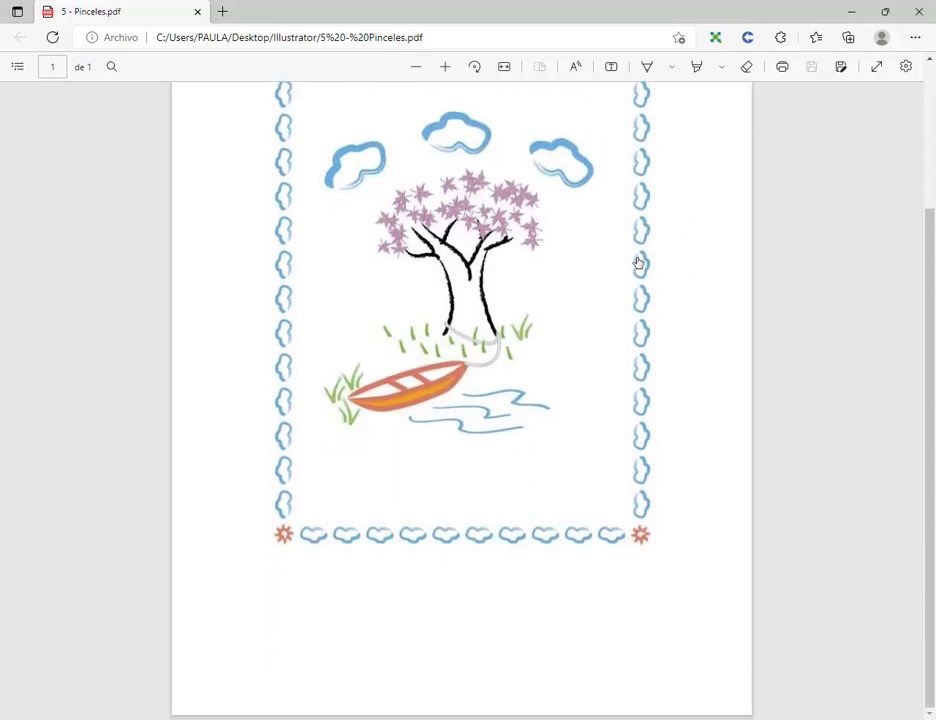
scroll(637, 262, "up", 1)
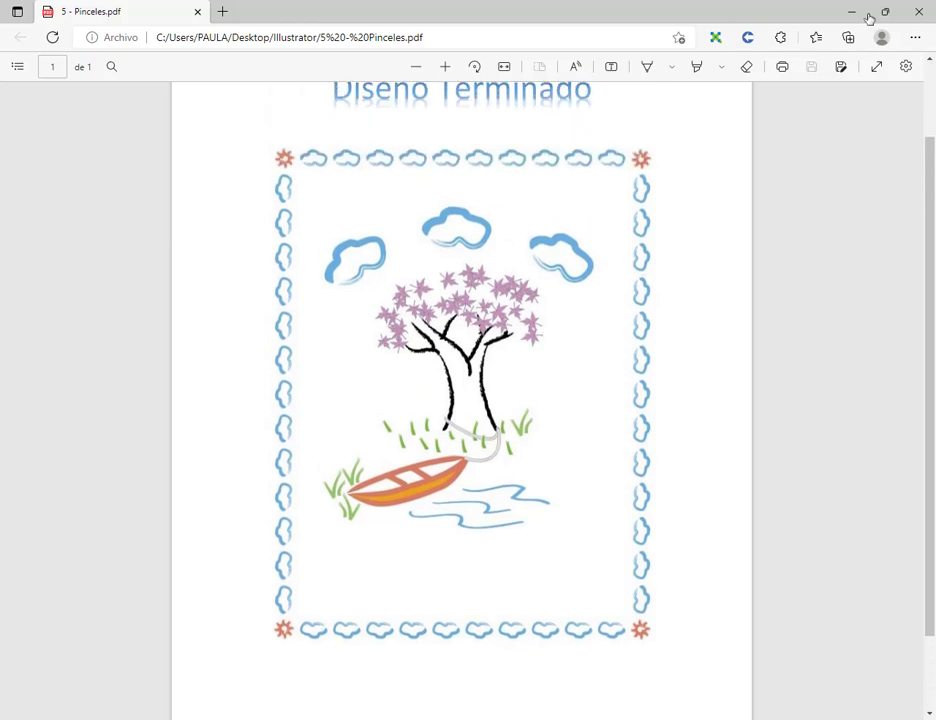
left_click(918, 11)
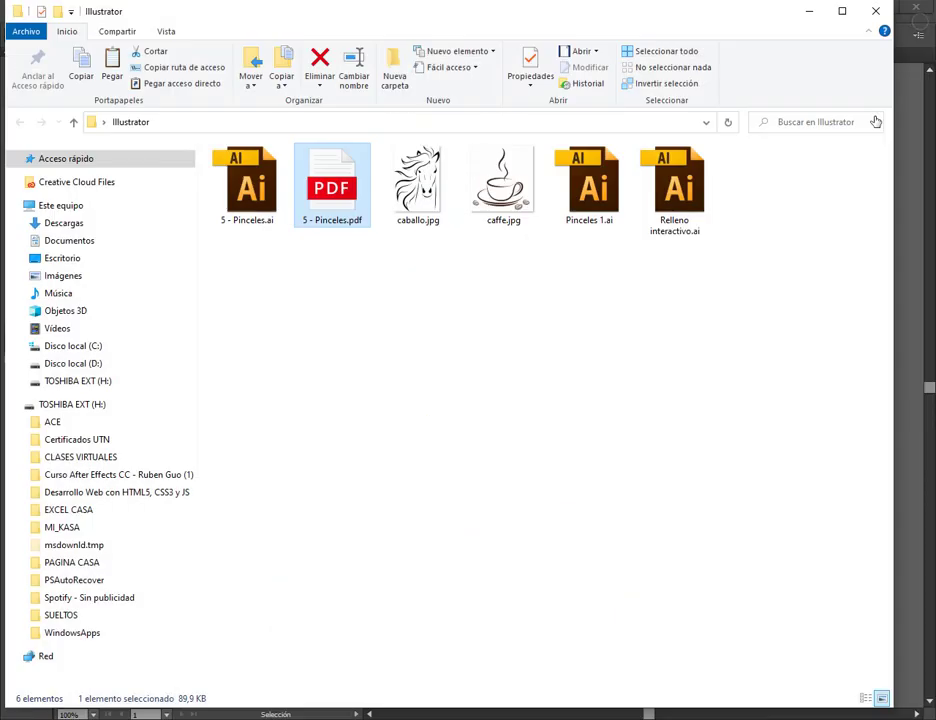
left_click(810, 15)
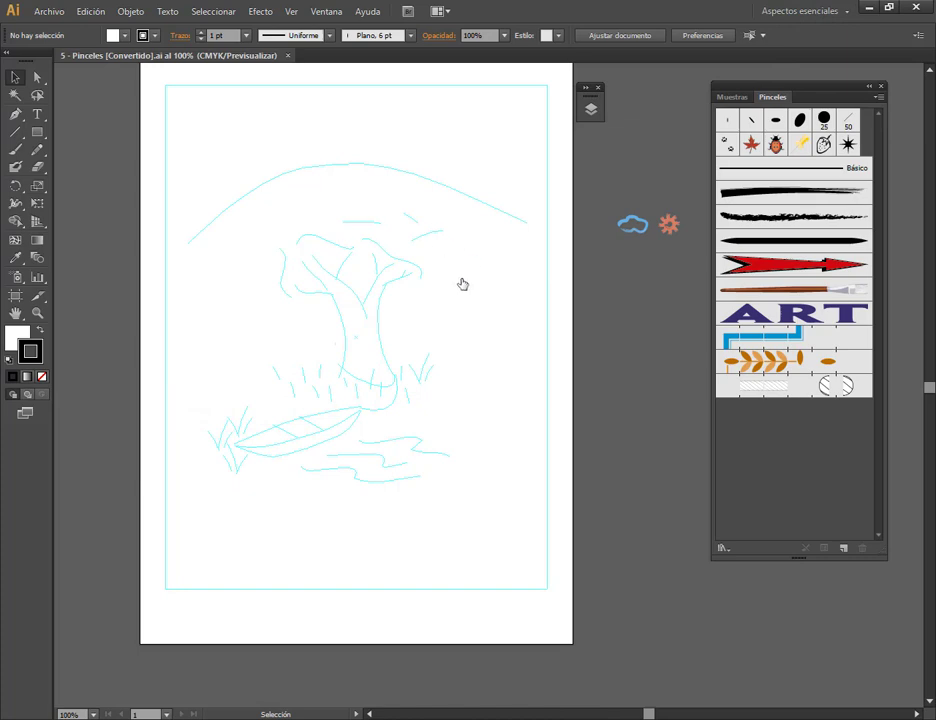
left_click(325, 11)
left_click(365, 242)
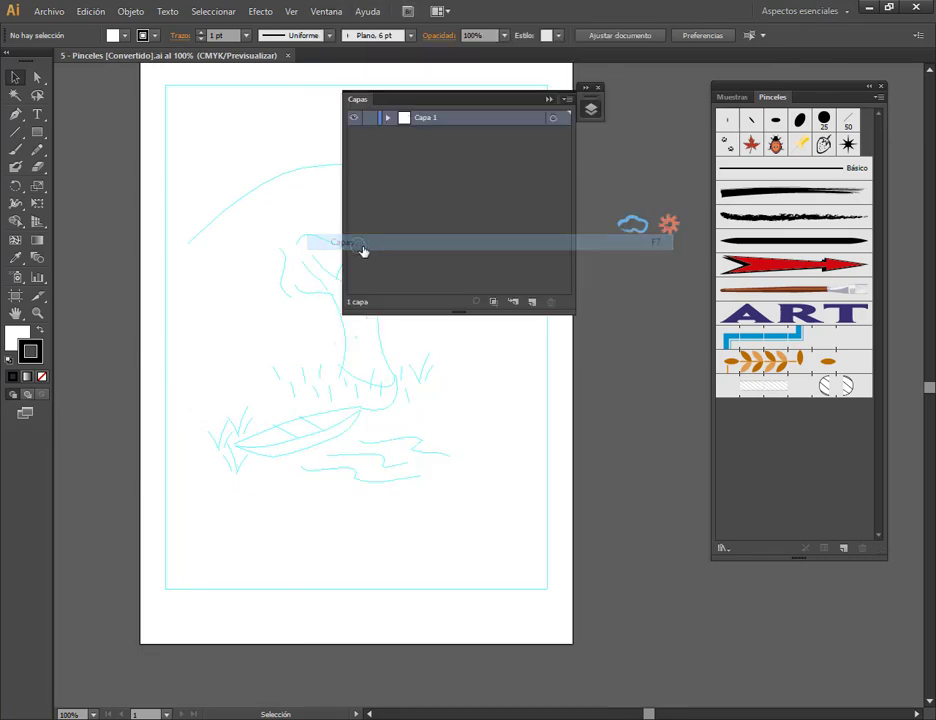
mouse_move(402, 104)
left_mouse_down()
mouse_move(494, 164)
mouse_move(556, 229)
left_mouse_up()
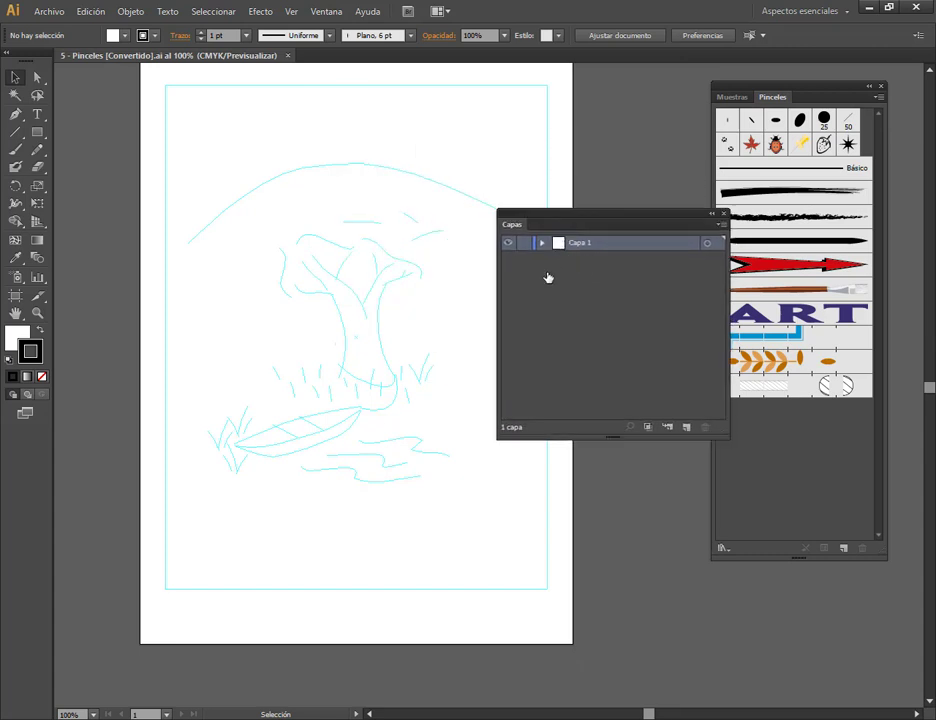
left_click(524, 243)
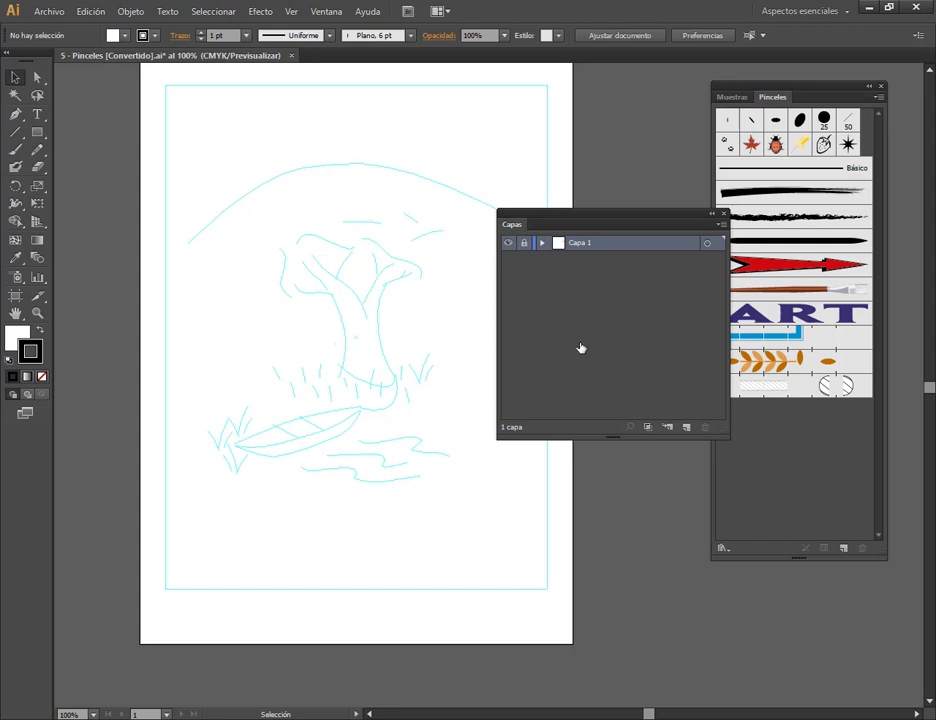
left_click(686, 427)
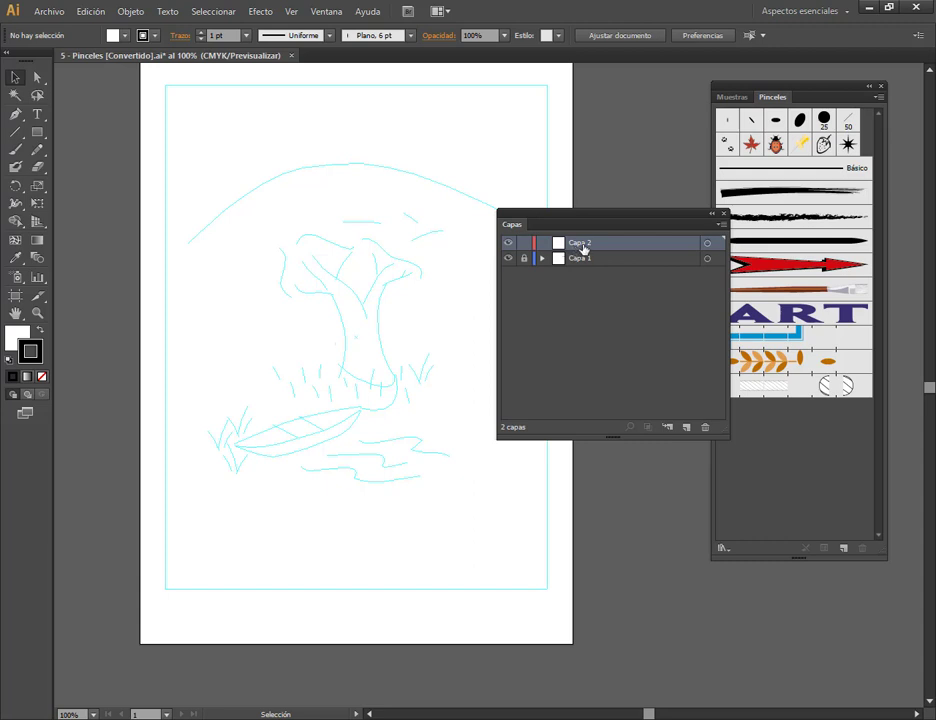
left_click(712, 214)
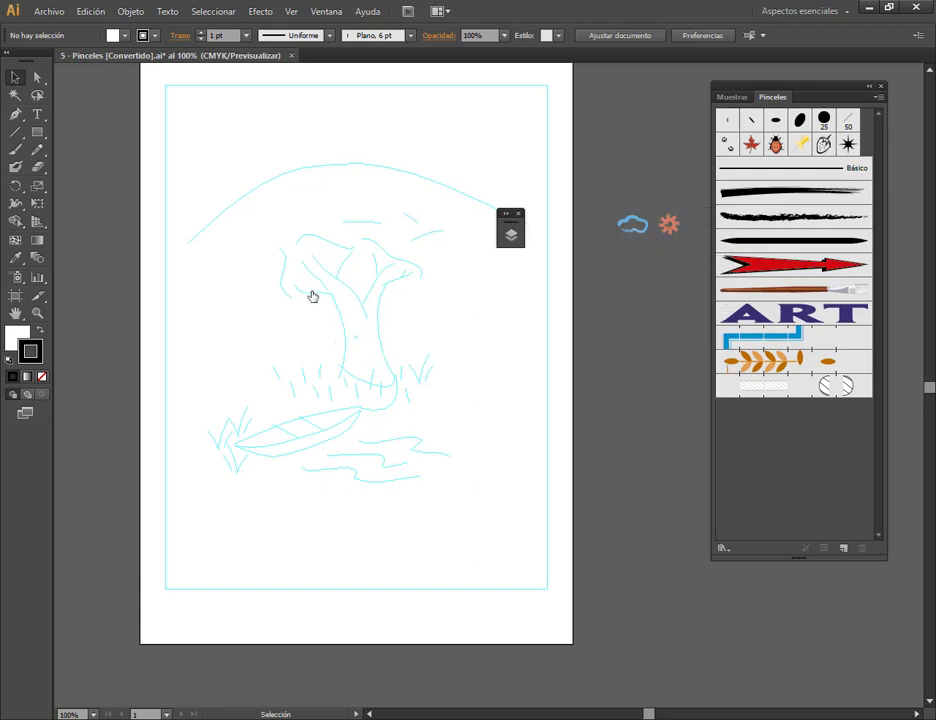
Step: Zoom to 200% on the boat and grass area and choose the Paintbrush
left_click(36, 314)
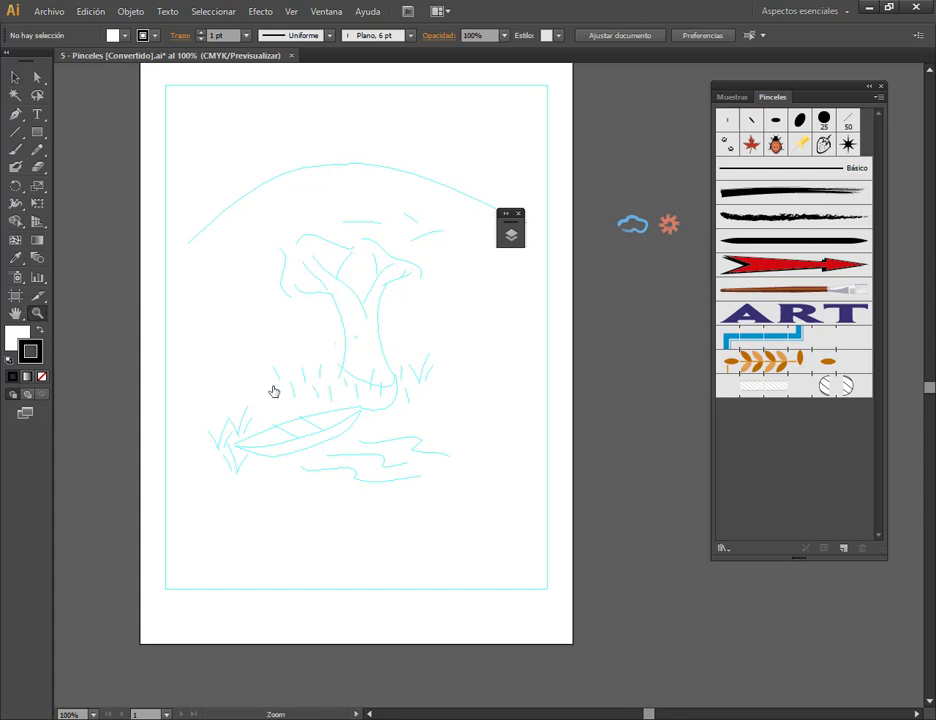
left_click(300, 406)
left_click(574, 427)
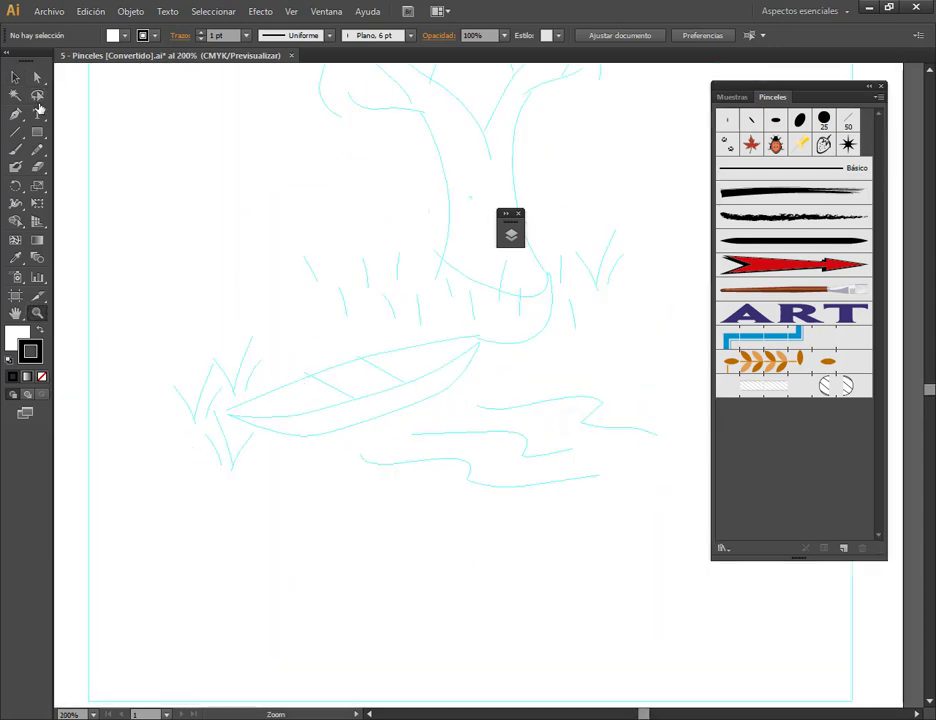
left_click(15, 77)
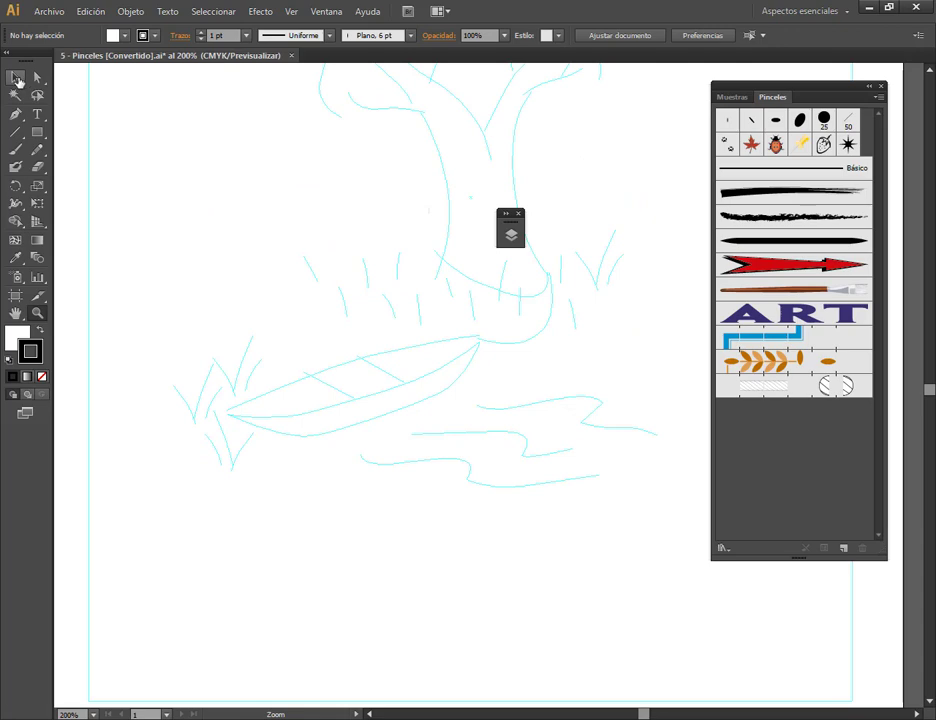
left_click(15, 149)
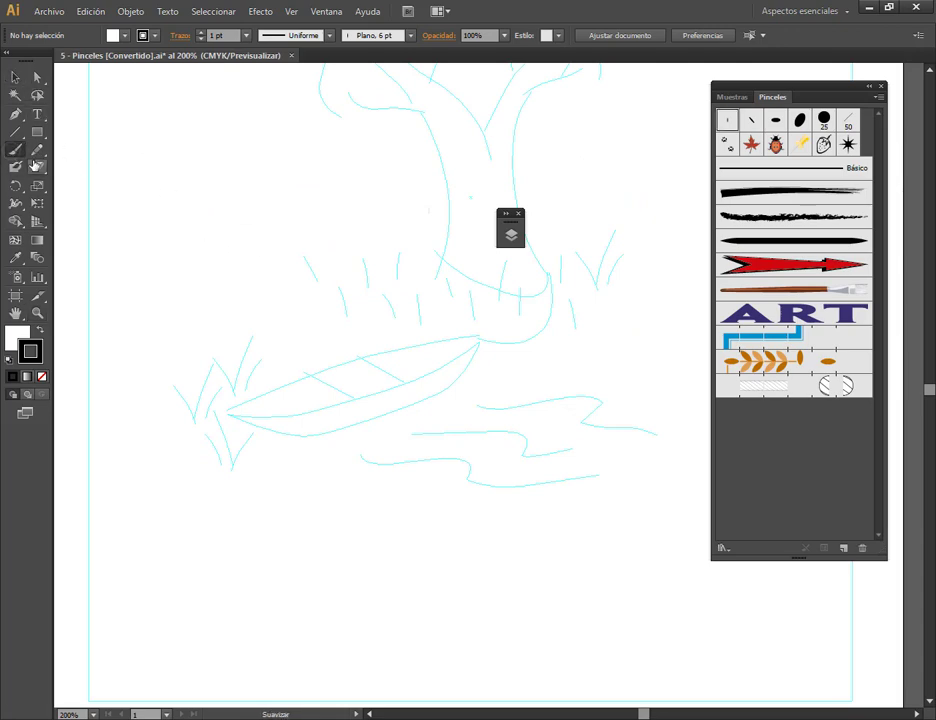
Step: Set the stroke colour to green, lightened to 52BC58 in the Color Picker
left_click(154, 35)
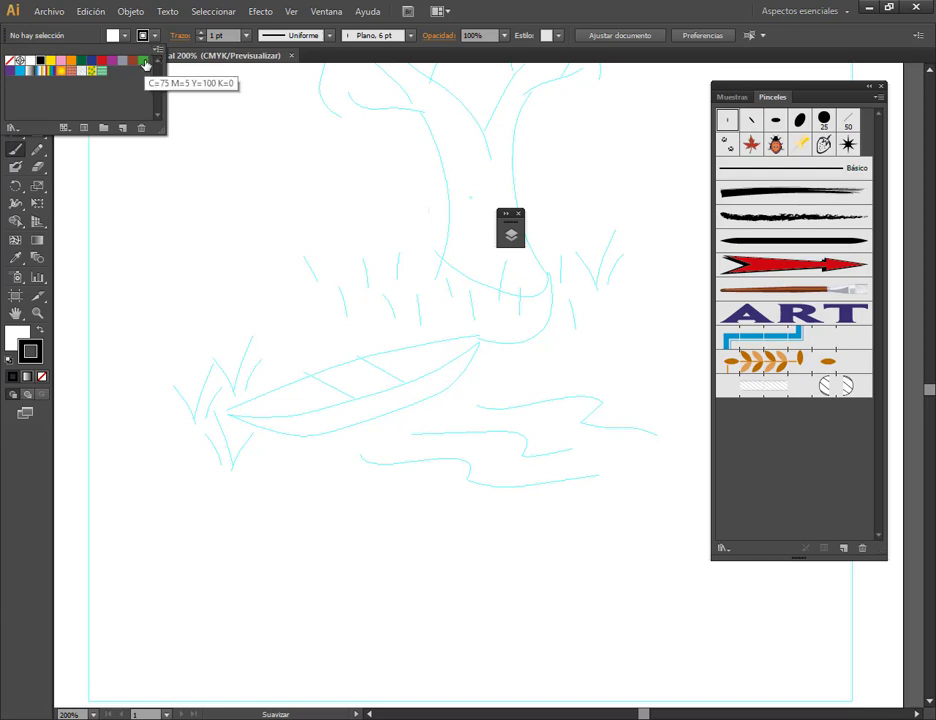
left_click(143, 63)
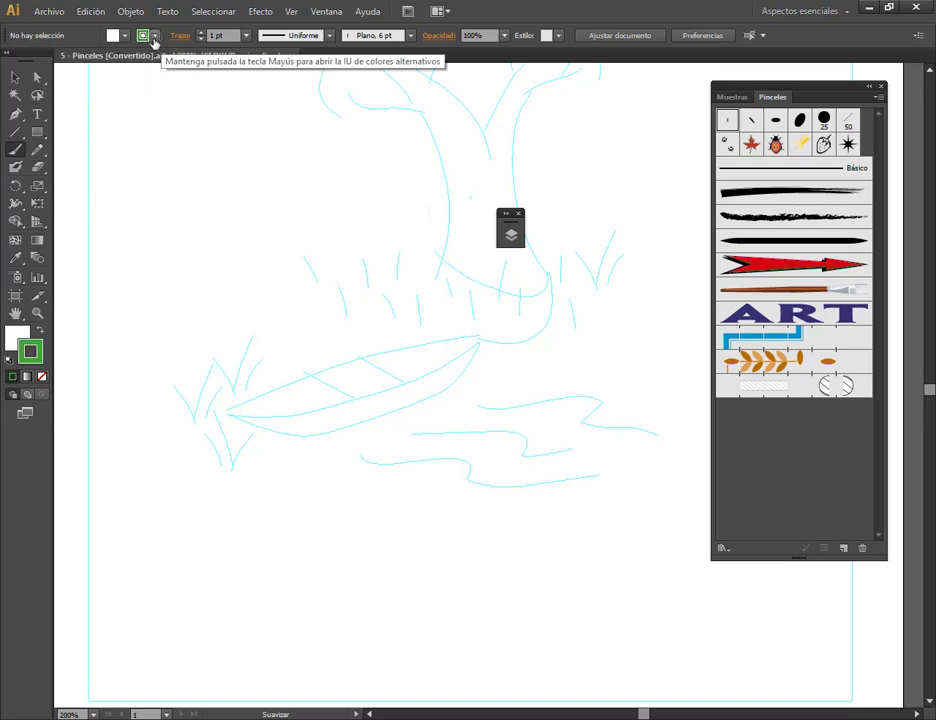
double_click(38, 354)
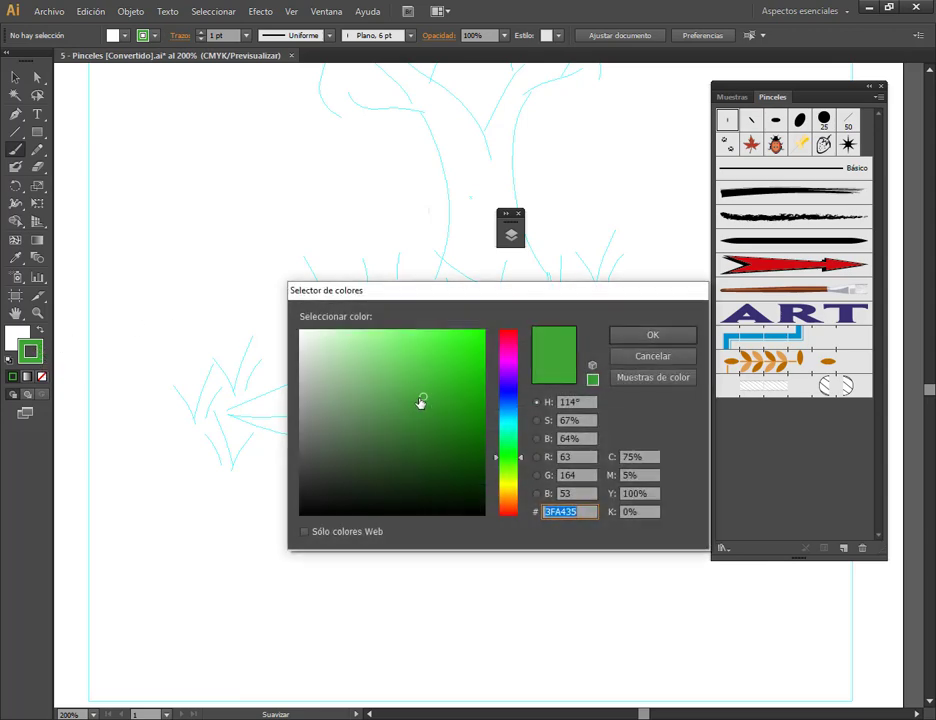
mouse_move(421, 402)
left_mouse_down()
mouse_move(399, 382)
mouse_move(441, 413)
mouse_move(436, 406)
left_mouse_up()
left_click(686, 345)
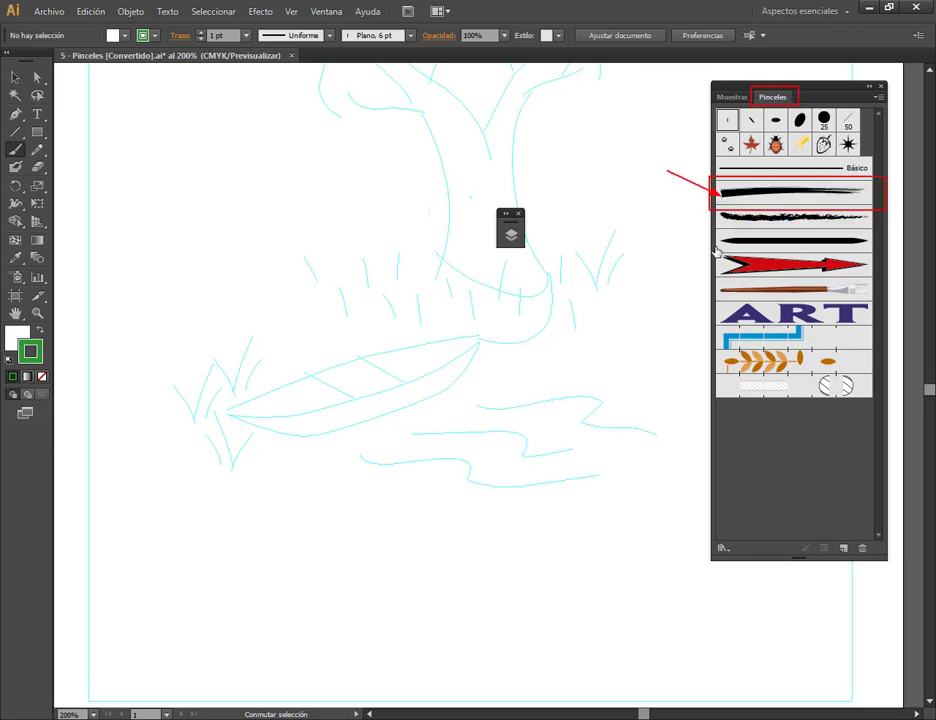
Step: Paint green grass blades along the template row with the Marcador brush
left_click(740, 192)
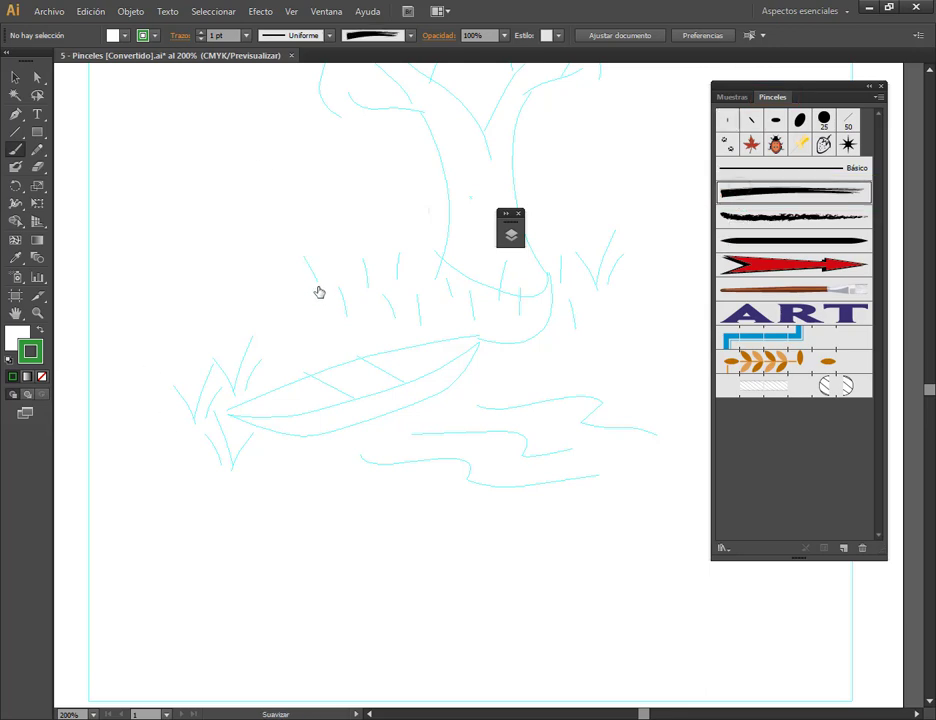
left_click_drag(316, 279, 305, 260)
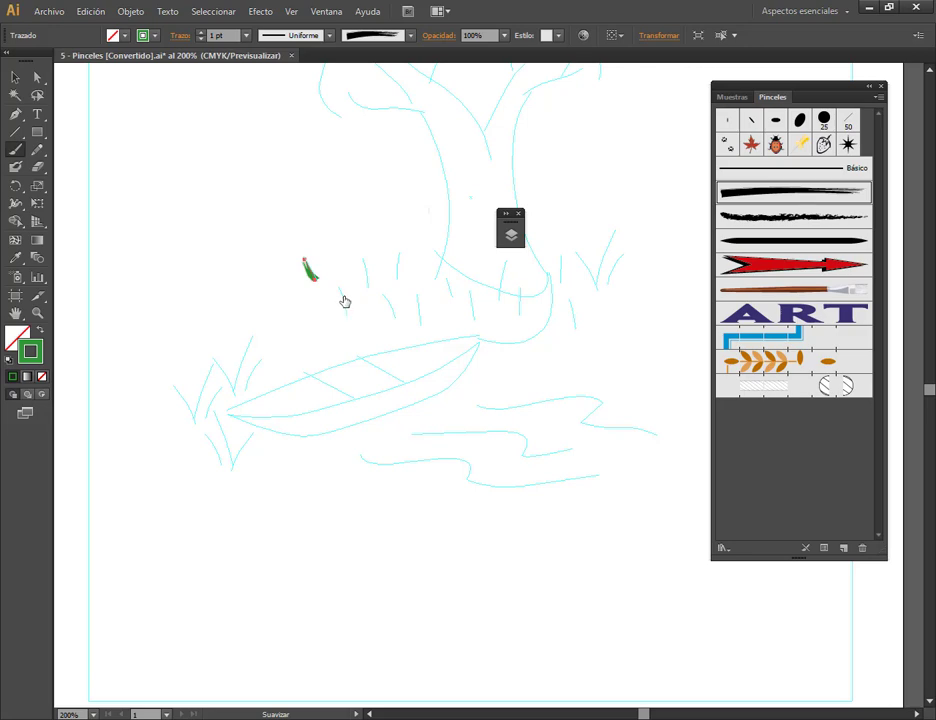
left_click_drag(349, 311, 338, 290)
mouse_move(394, 318)
left_mouse_down()
mouse_move(361, 259)
mouse_move(401, 251)
mouse_move(416, 289)
mouse_move(467, 286)
mouse_move(510, 263)
left_mouse_up()
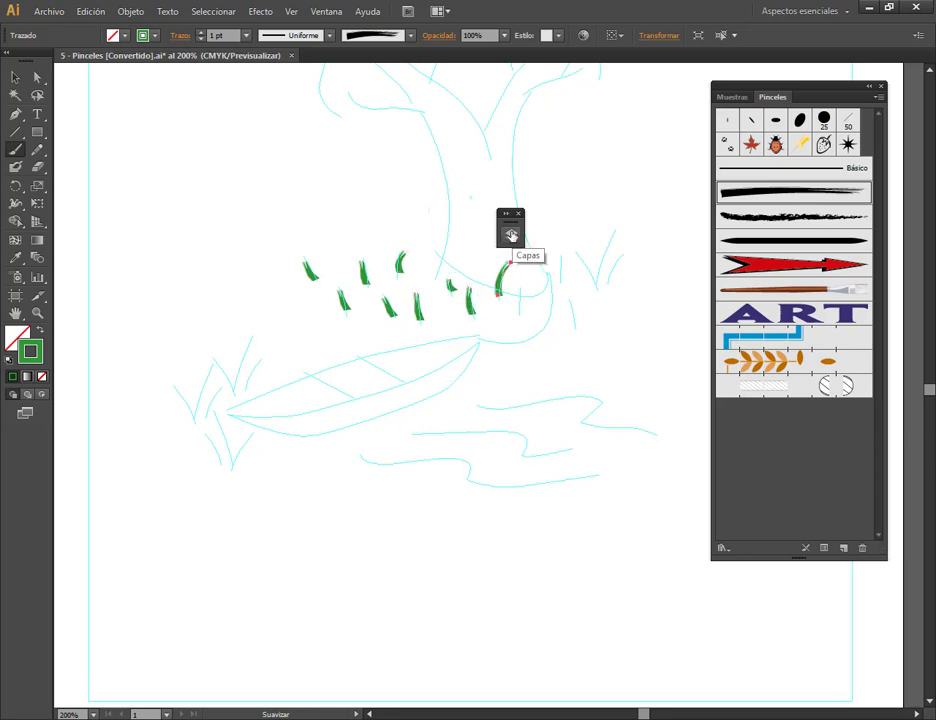
Step: Hide the floating layers panel and duplicate the brush as Marcador copia
left_click(15, 77)
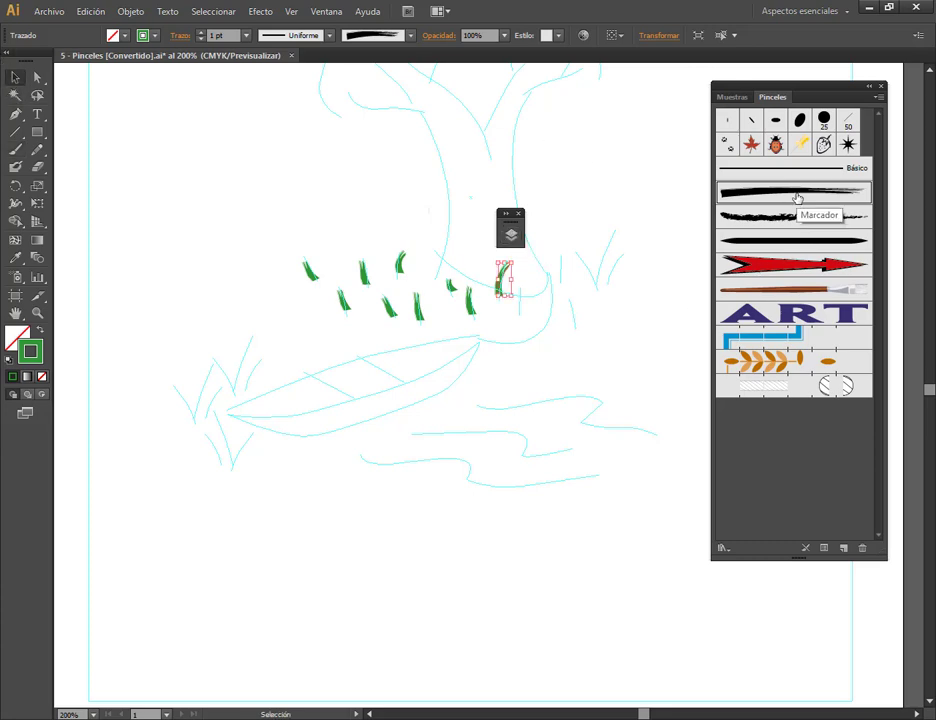
left_click(518, 213)
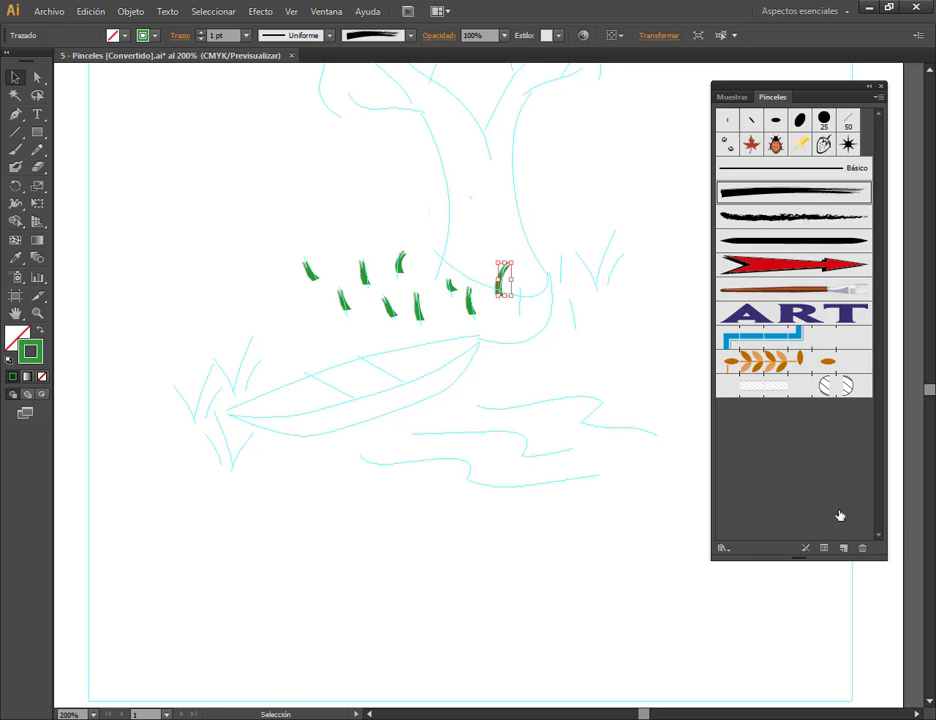
left_click(843, 548)
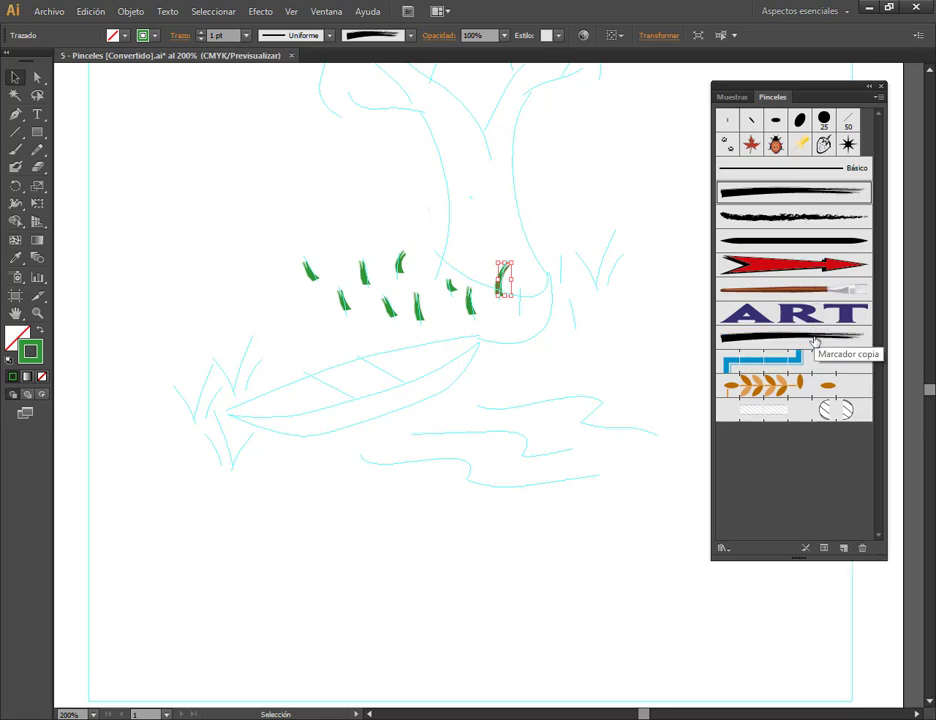
Step: Select all the green grass blades and apply the Marcador copia brush
left_click_drag(262, 219, 535, 333)
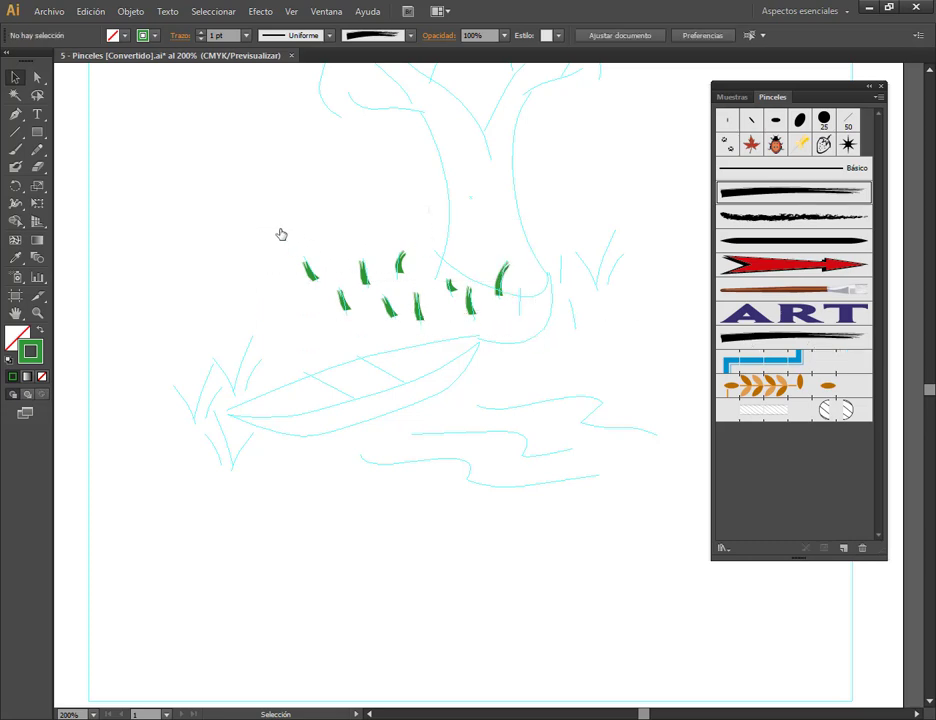
left_click_drag(277, 229, 557, 350)
left_click(803, 347)
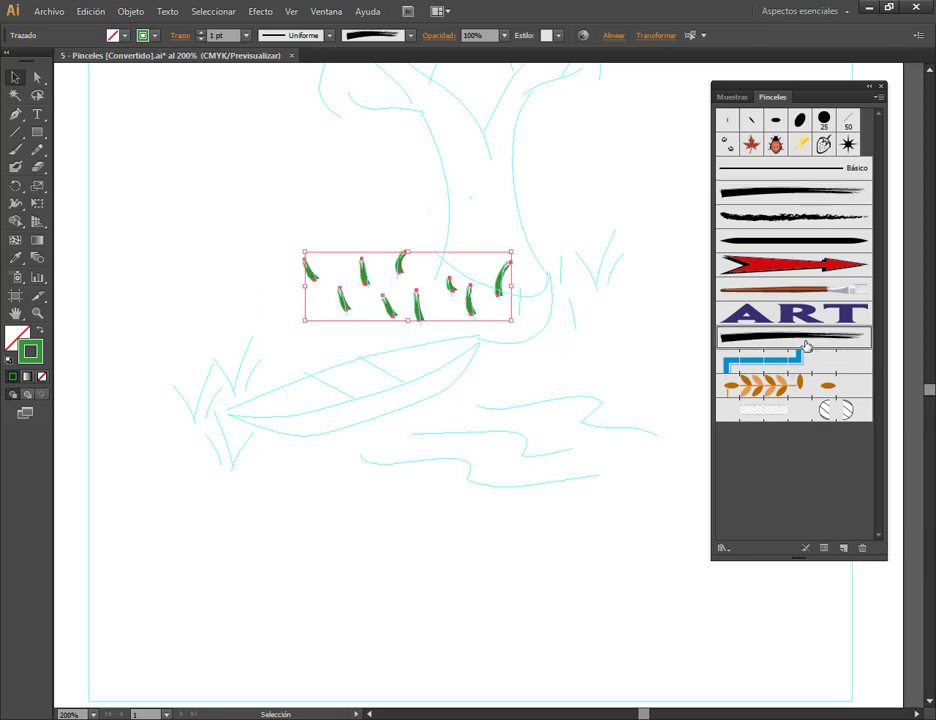
Step: Set Marcador copia's width to 36%, apply it to existing strokes, and deselect
double_click(803, 347)
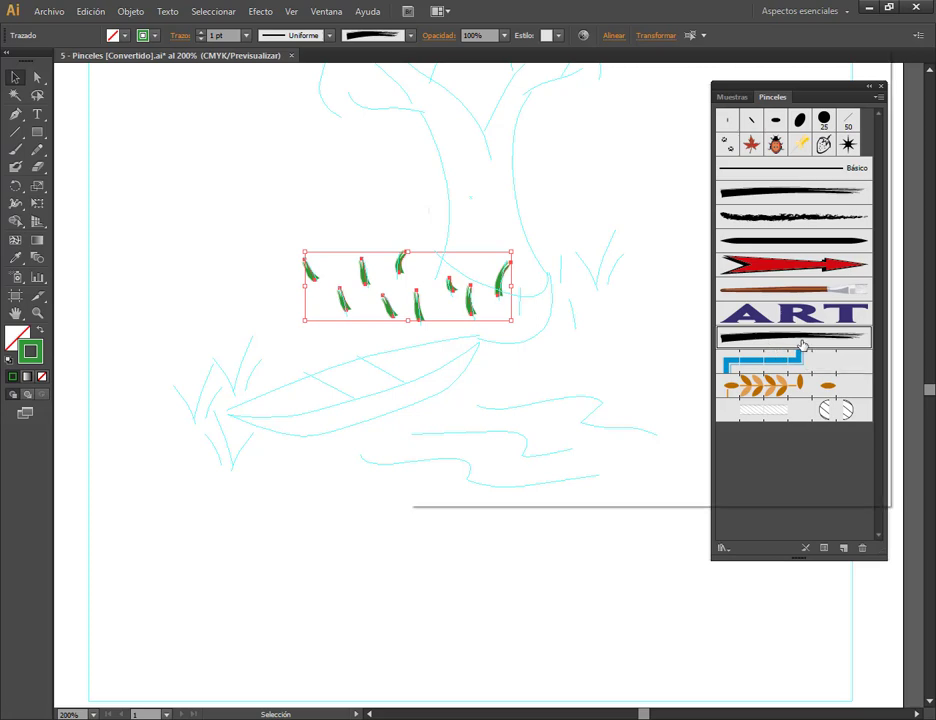
left_click_drag(579, 65, 725, 99)
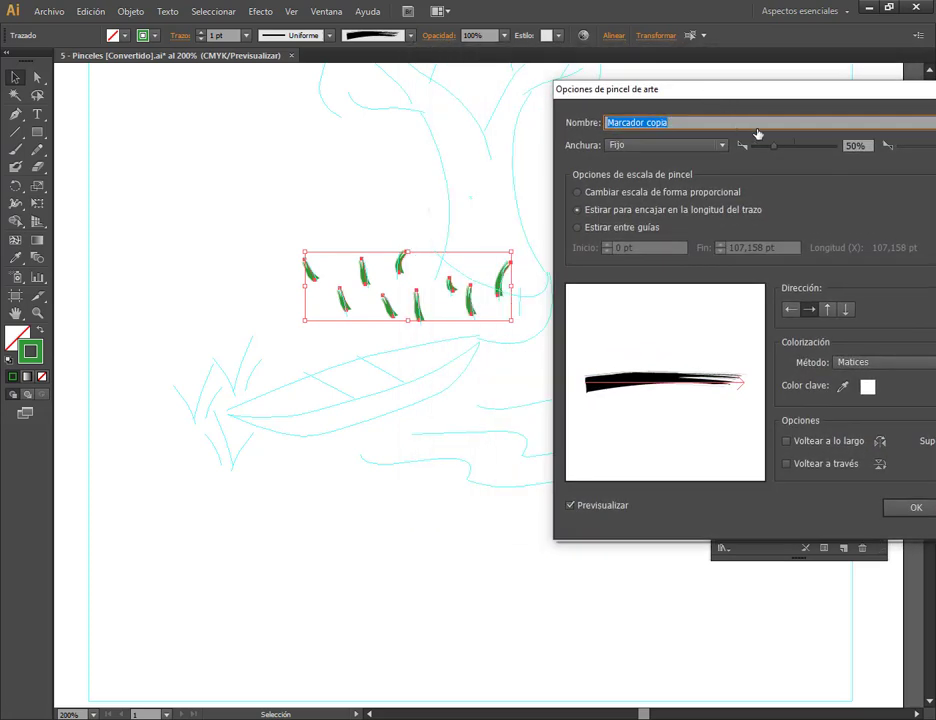
left_click(866, 147)
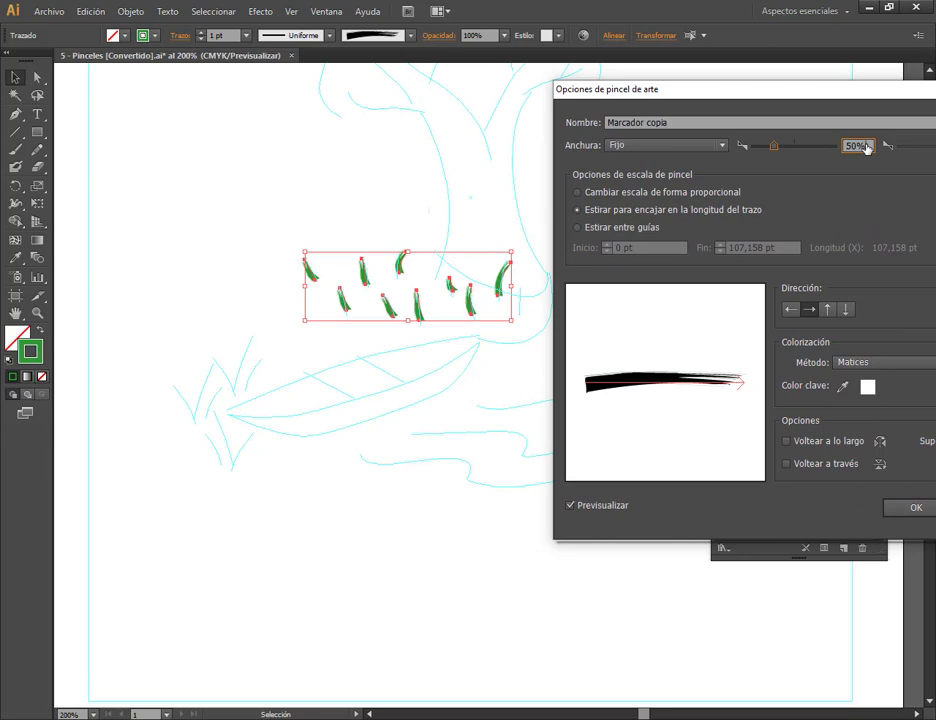
scroll(866, 147, "down", 7)
scroll(866, 147, "down", 6)
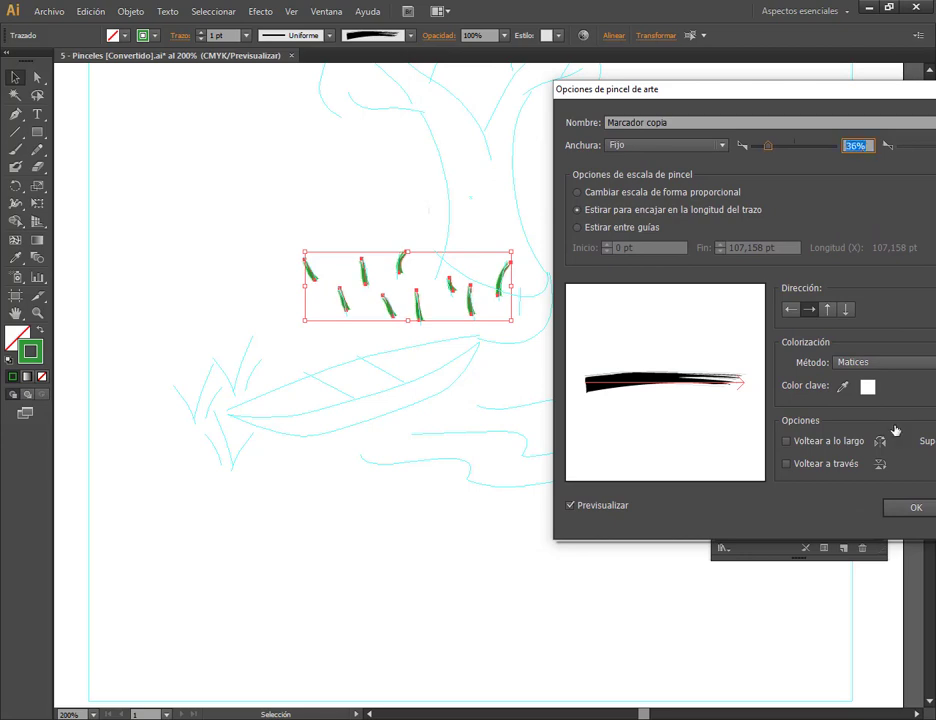
left_click(898, 508)
left_click(671, 334)
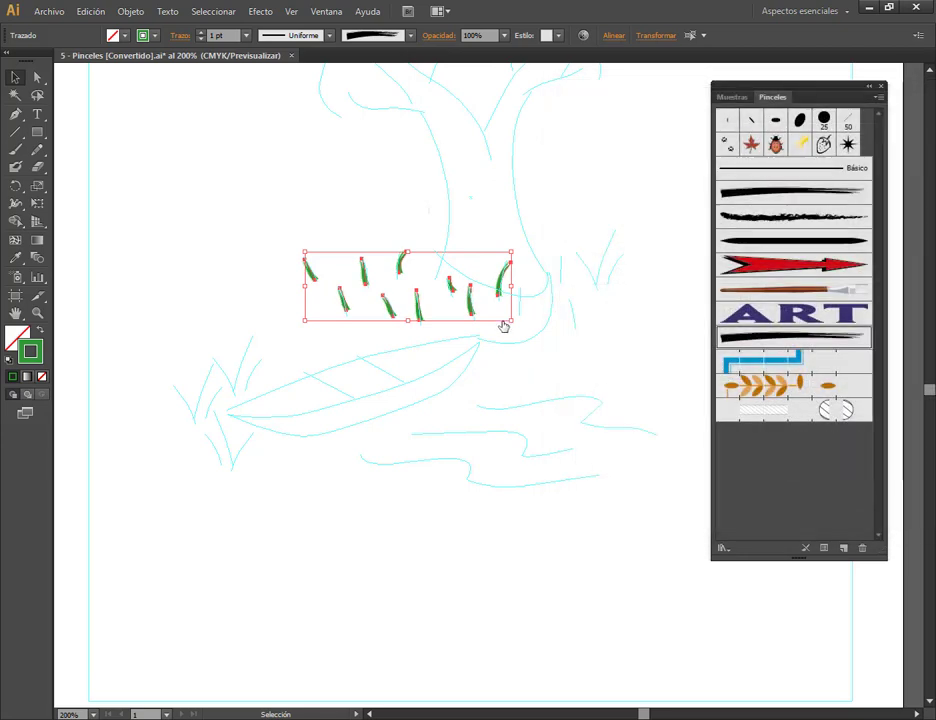
left_click(586, 236)
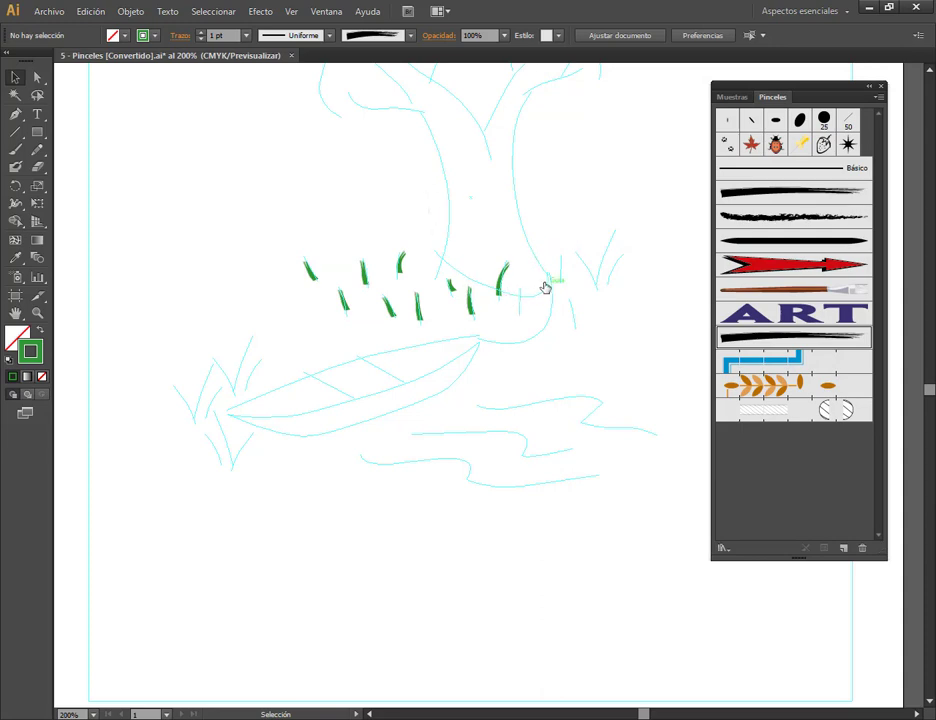
left_click_drag(540, 289, 471, 439)
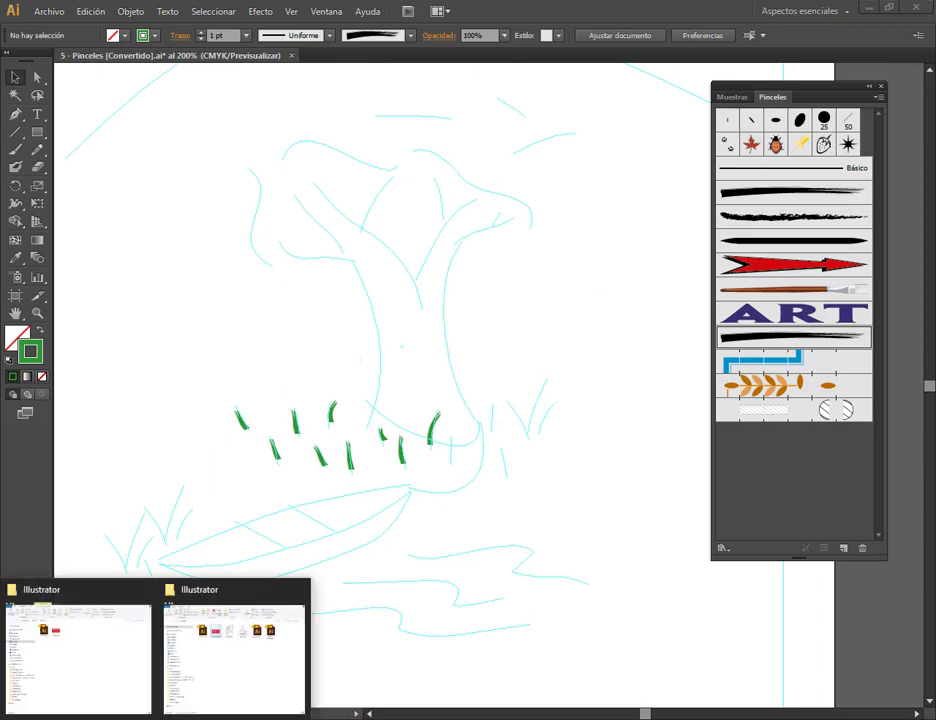
left_click(209, 673)
double_click(320, 215)
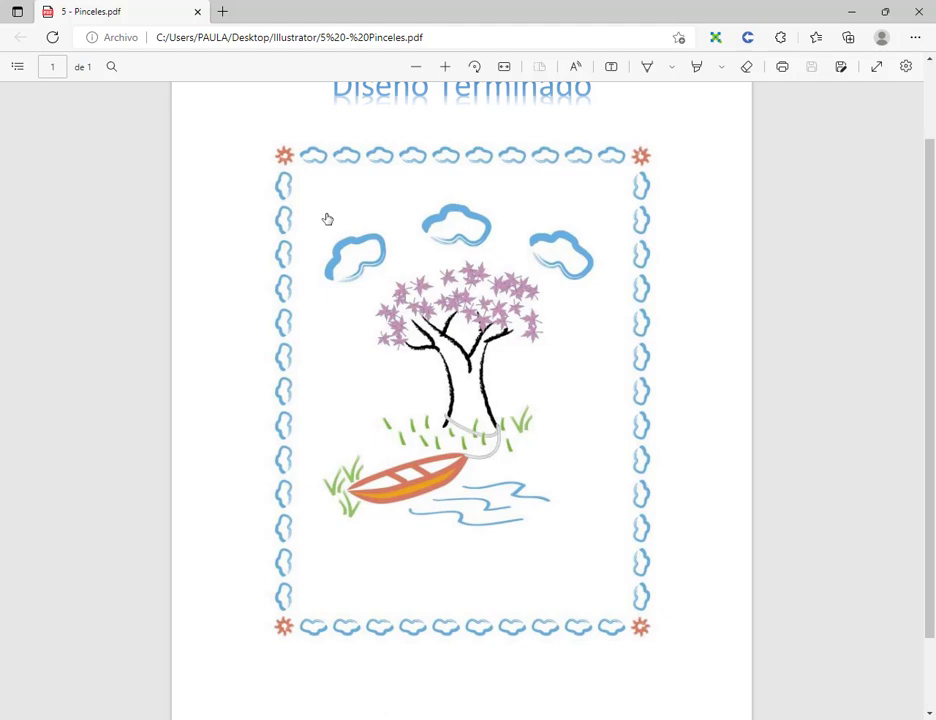
left_click(851, 12)
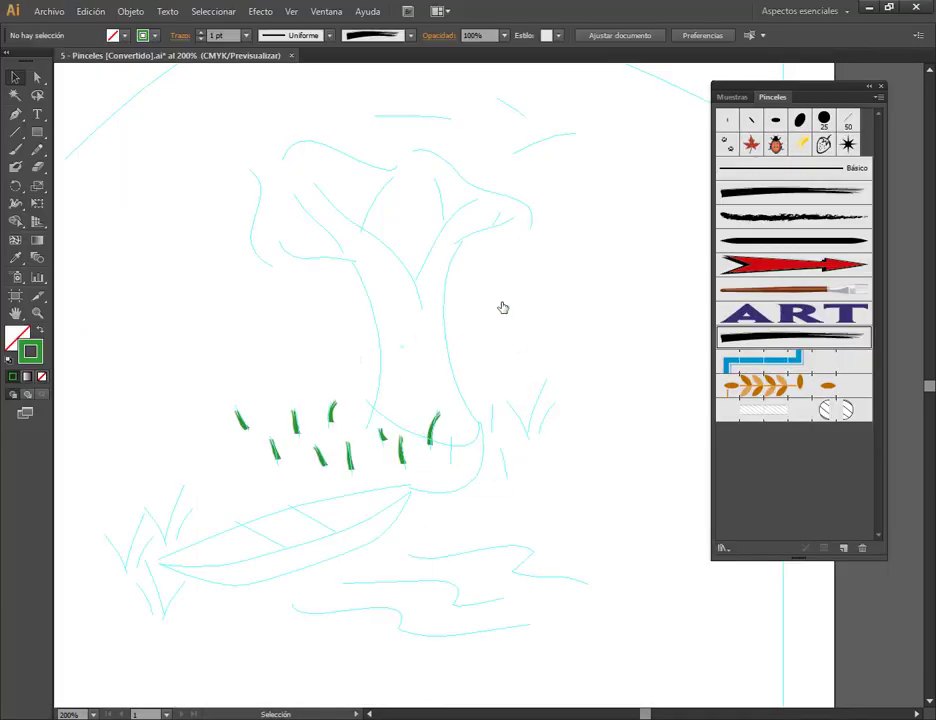
Step: Zoom to 400%, make the original Marcador brush current, and switch to the Pen tool
scroll(520, 487, "up", 2)
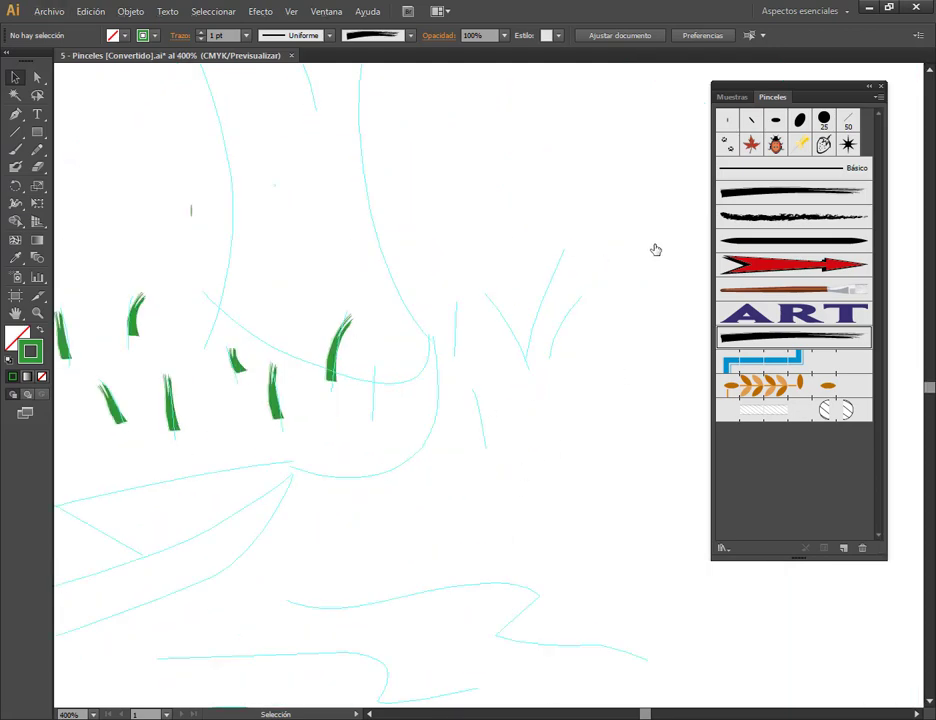
left_click(776, 193)
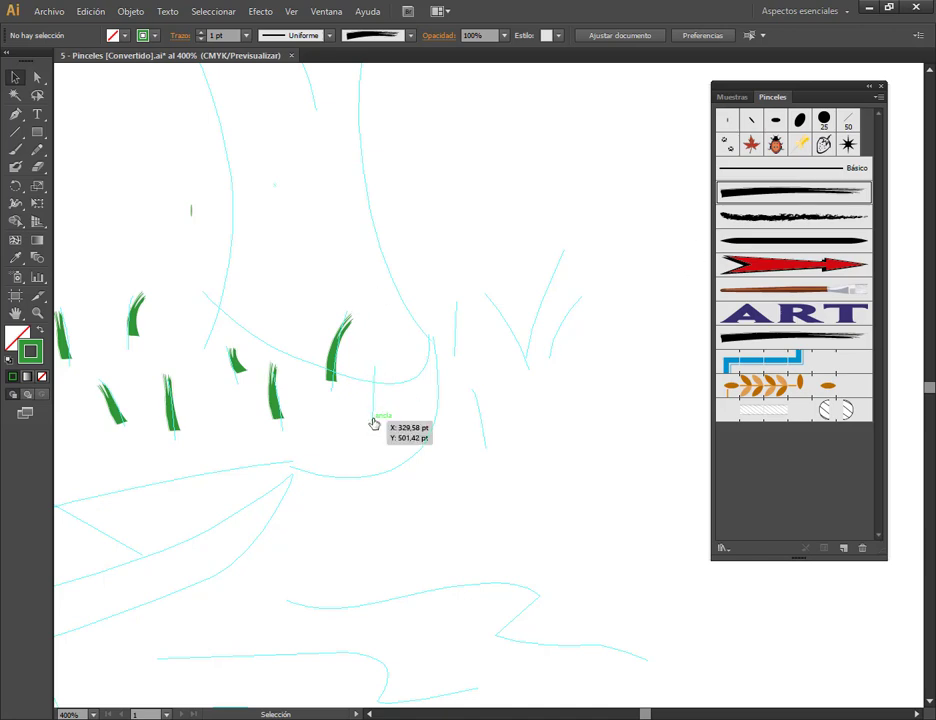
left_click(15, 149)
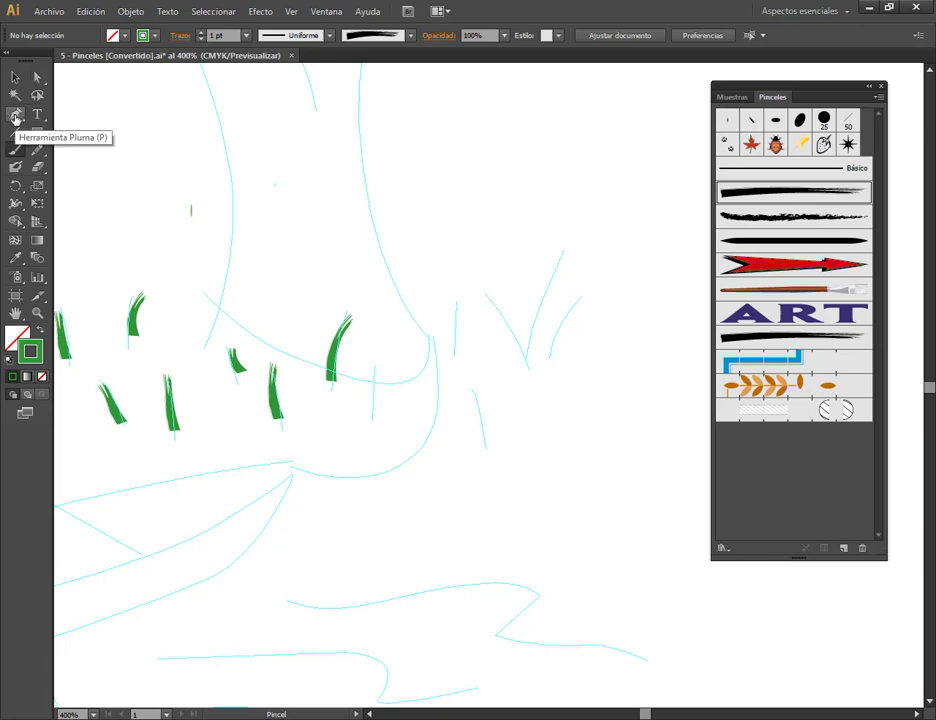
left_click(15, 117)
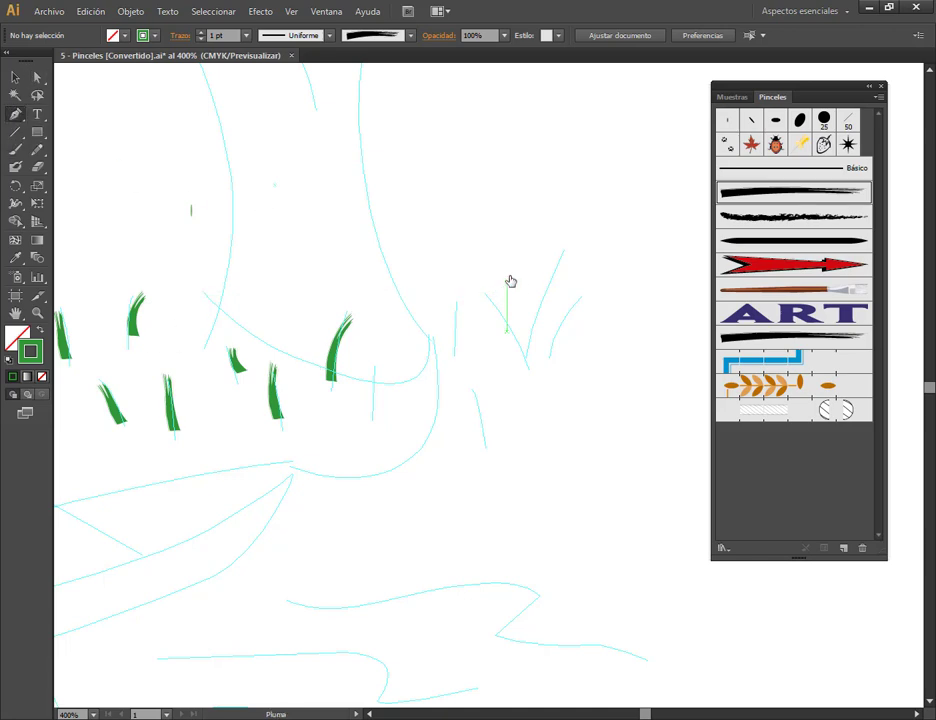
Step: Draw a two-anchor blade path right of the trunk with the grass art brush applied
left_click(484, 447)
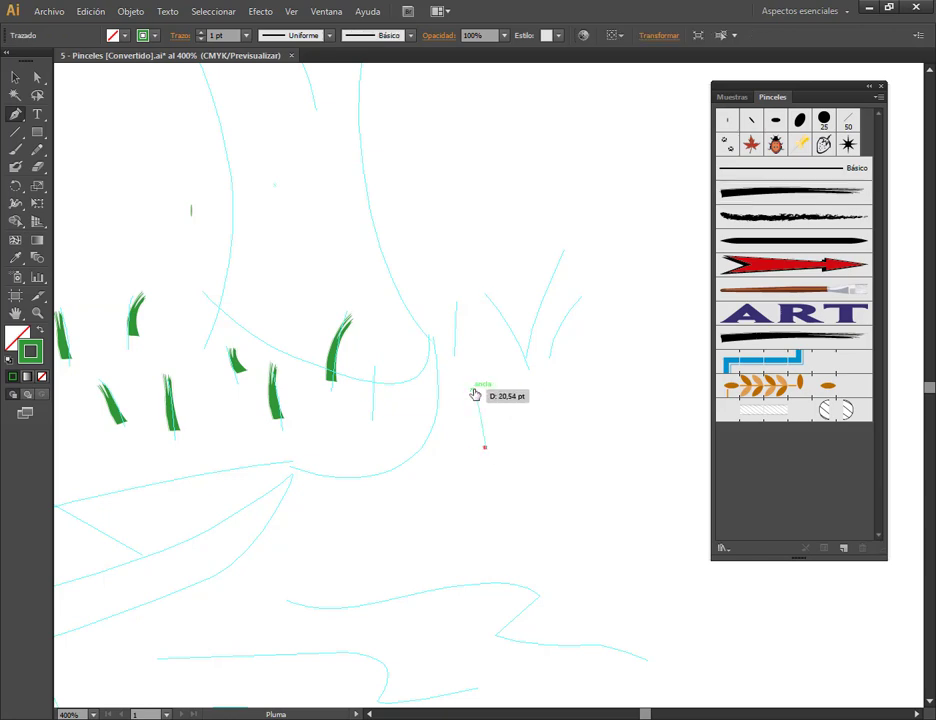
left_click_drag(472, 390, 463, 378)
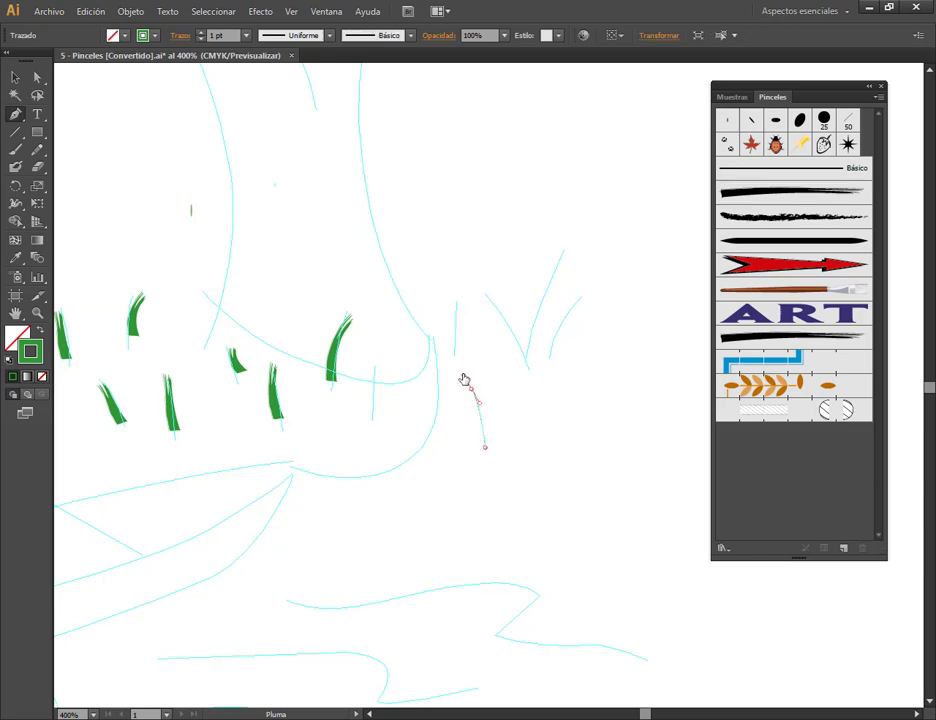
left_click(794, 195)
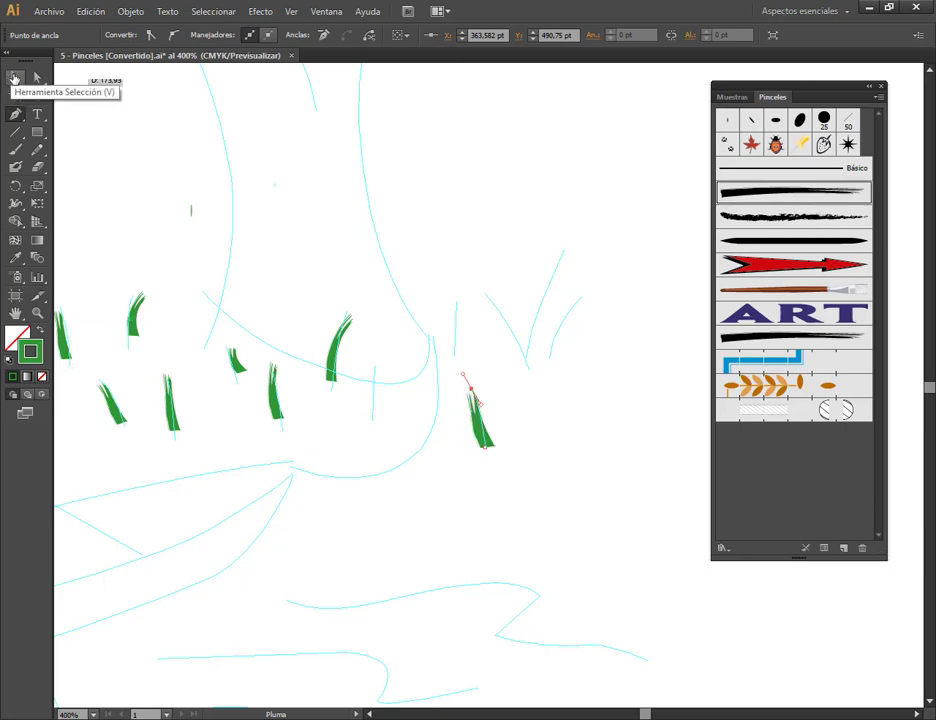
left_click(15, 77)
left_click(522, 396)
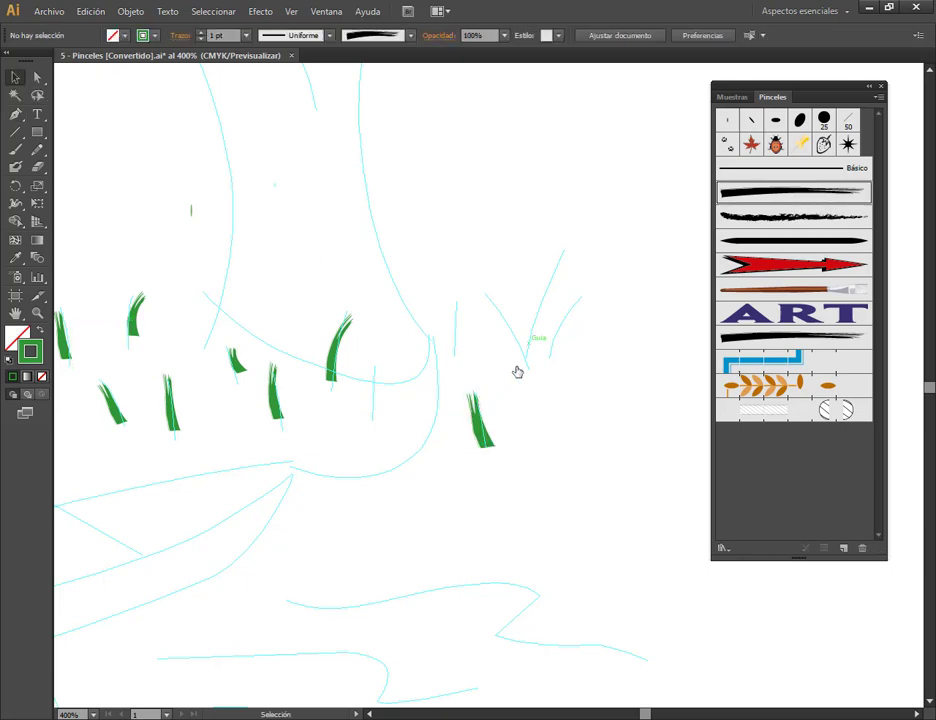
Step: Reshape the blade by moving its anchor and converting the bottom anchor to a smooth curve
left_click(477, 432)
key("a")
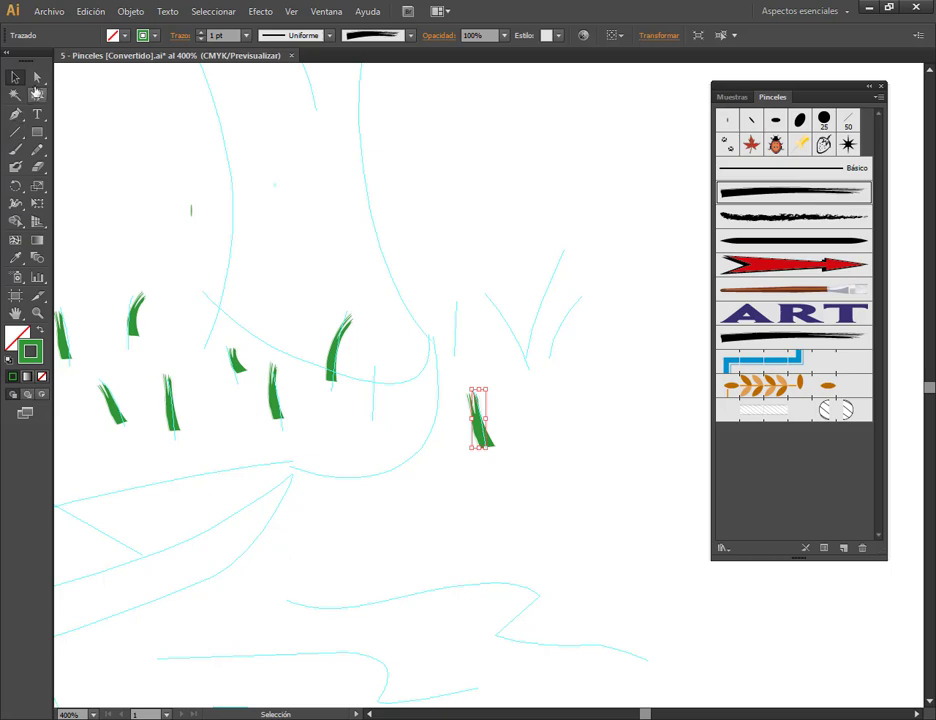
left_click_drag(472, 391, 464, 384)
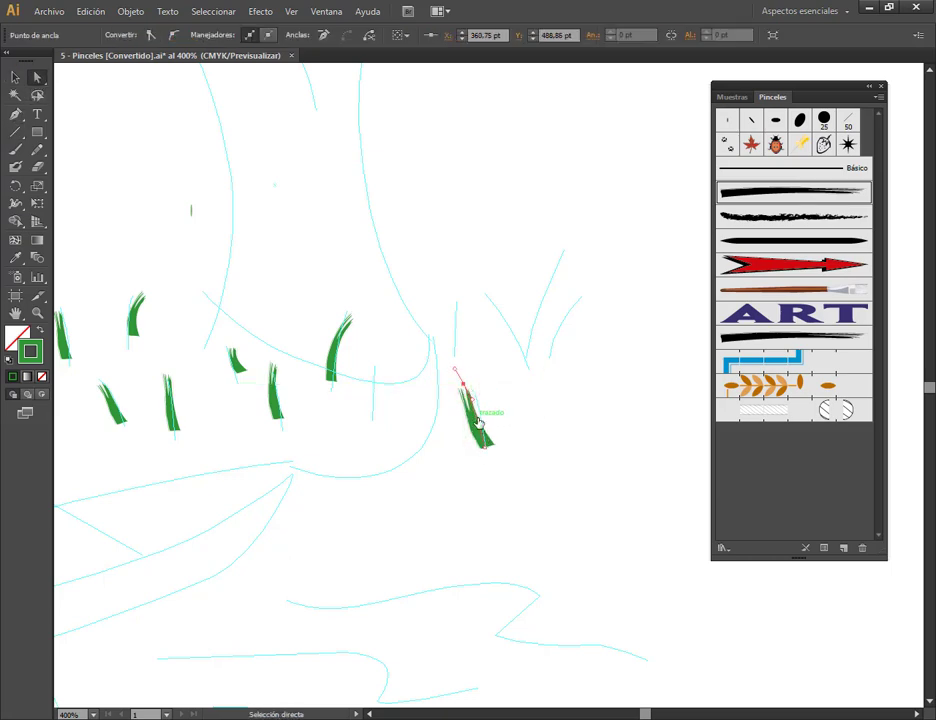
left_click(487, 452)
left_click(171, 35)
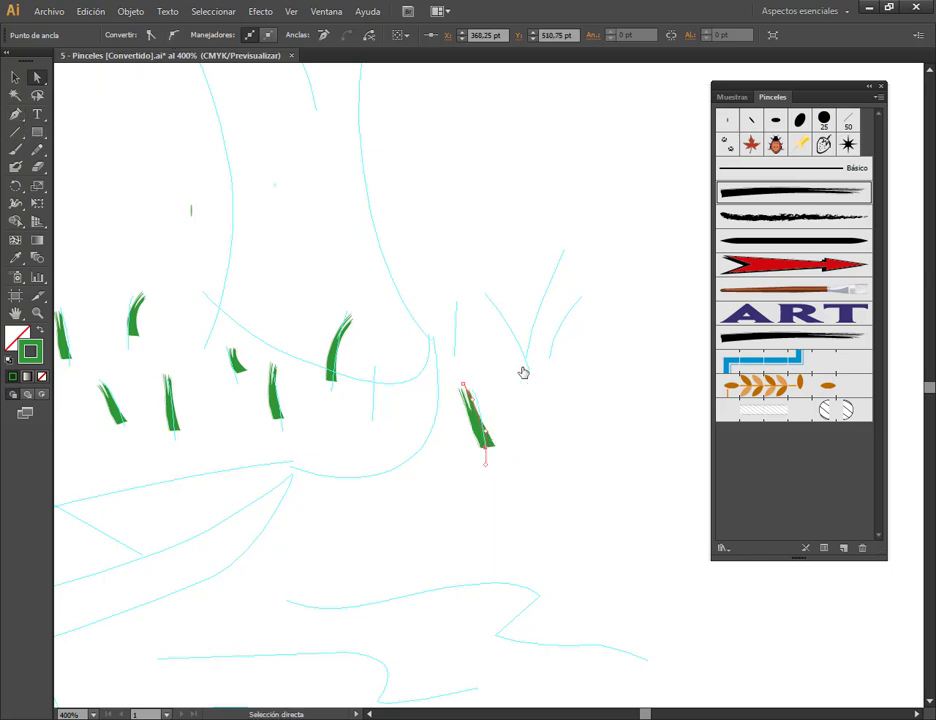
left_click_drag(485, 432, 476, 397)
left_click(15, 77)
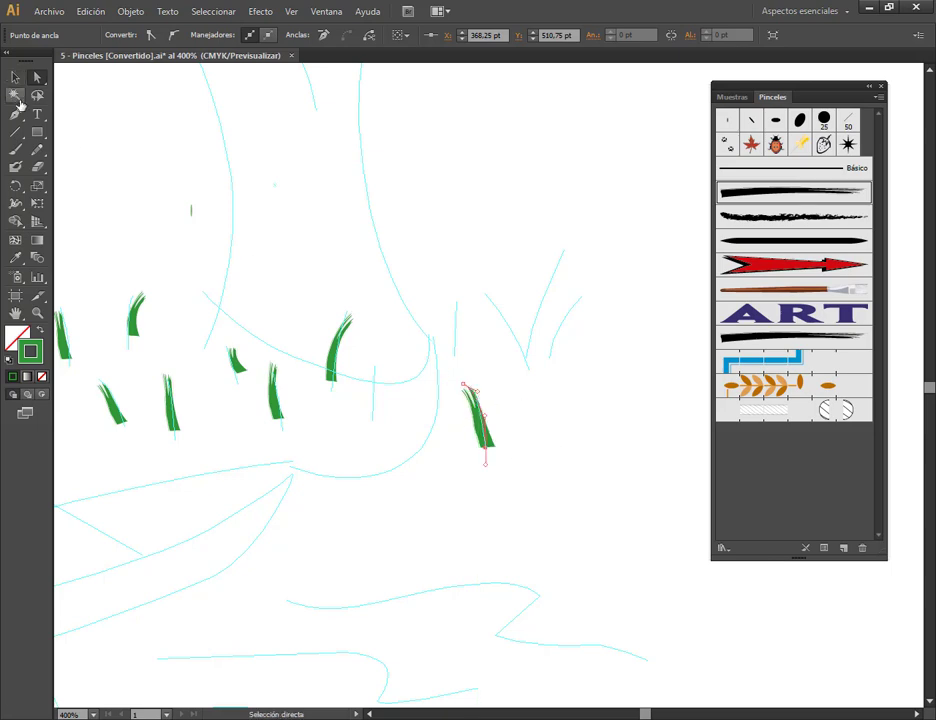
left_click(468, 390)
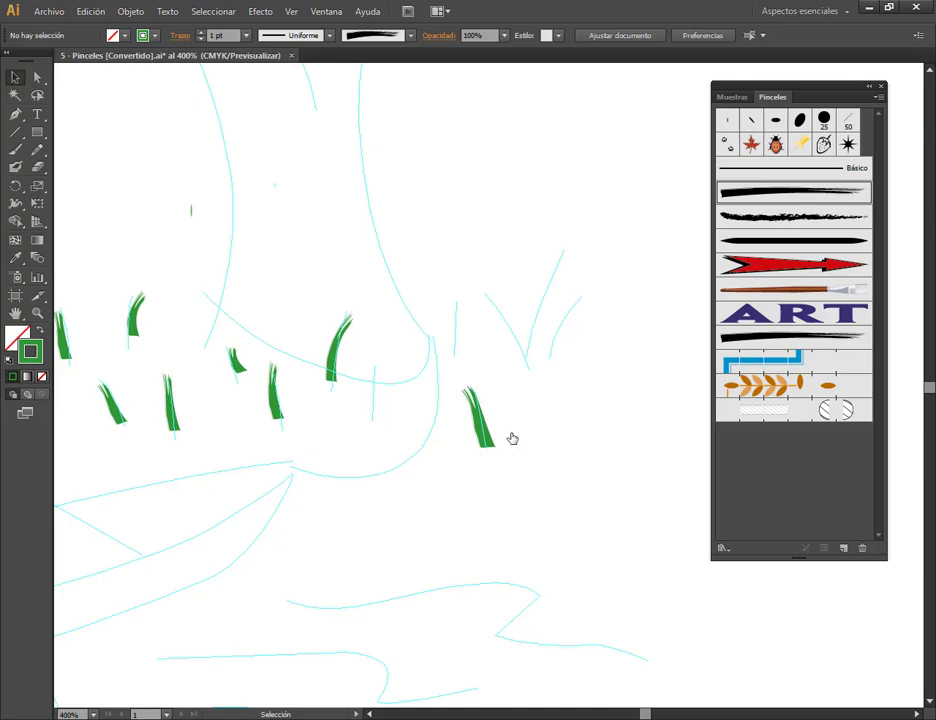
Step: Paint four grass blades over the template lines right of the trunk, undoing one redraw
left_click(15, 149)
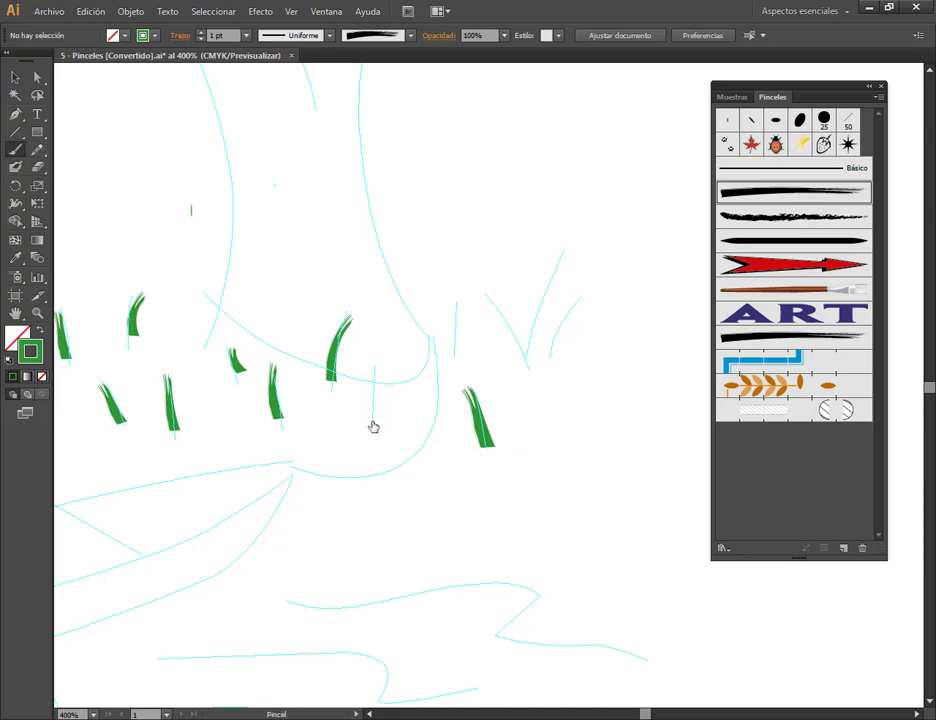
left_click_drag(372, 415, 376, 374)
left_click_drag(455, 355, 459, 300)
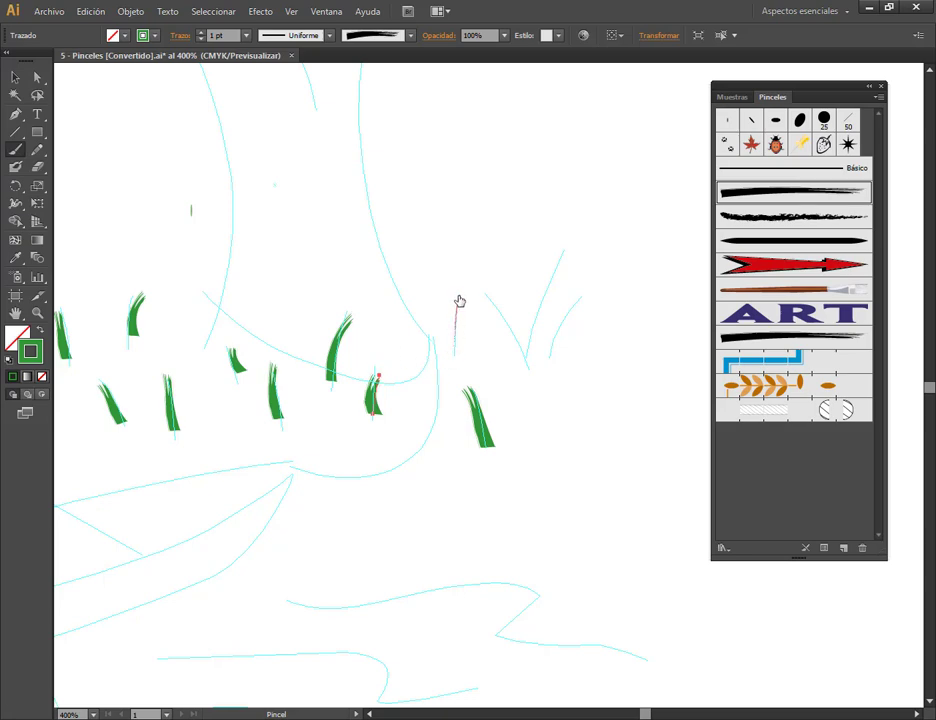
left_click_drag(525, 357, 485, 288)
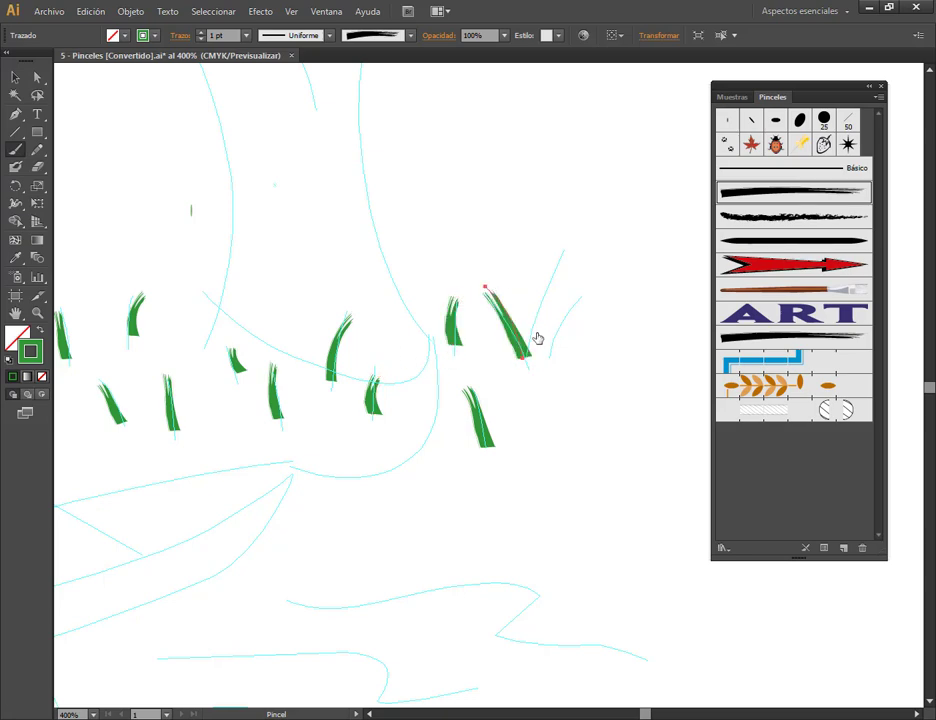
left_click_drag(527, 359, 568, 255)
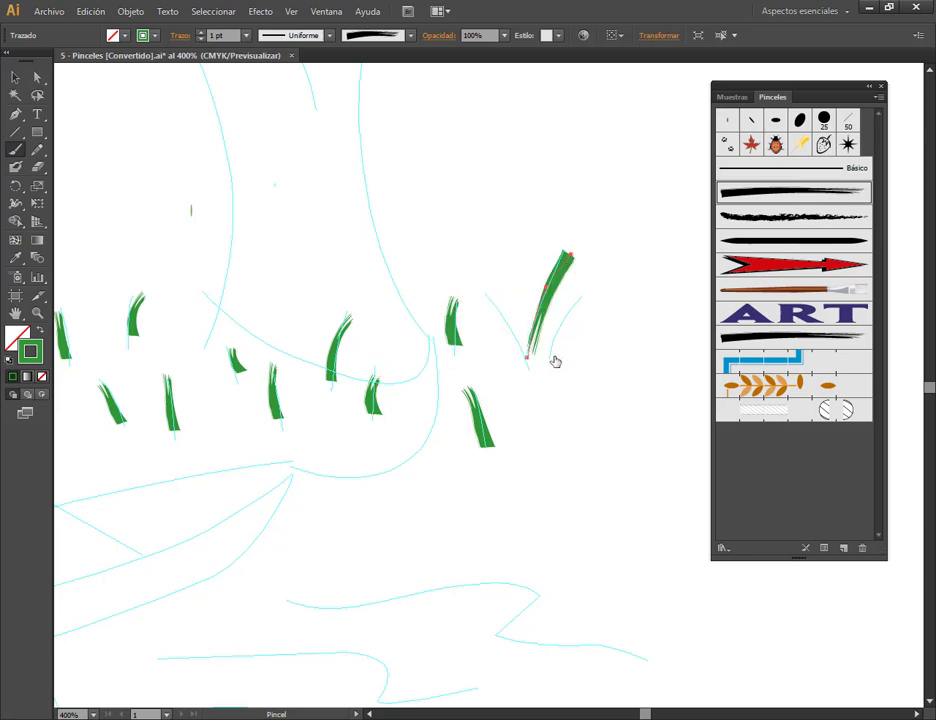
key("ctrl+z")
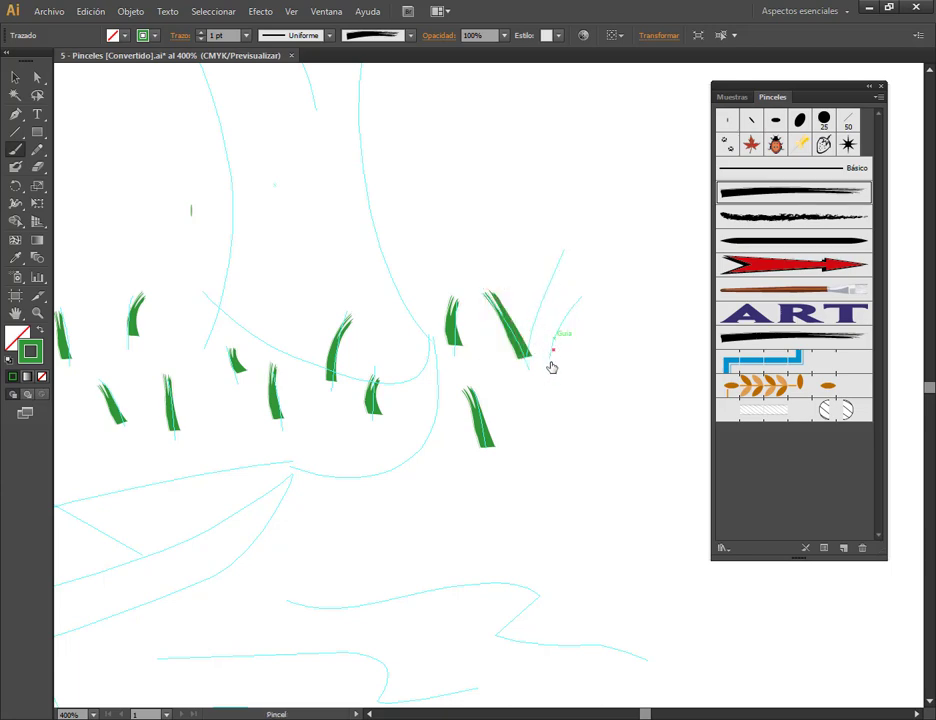
left_click_drag(553, 349, 593, 297)
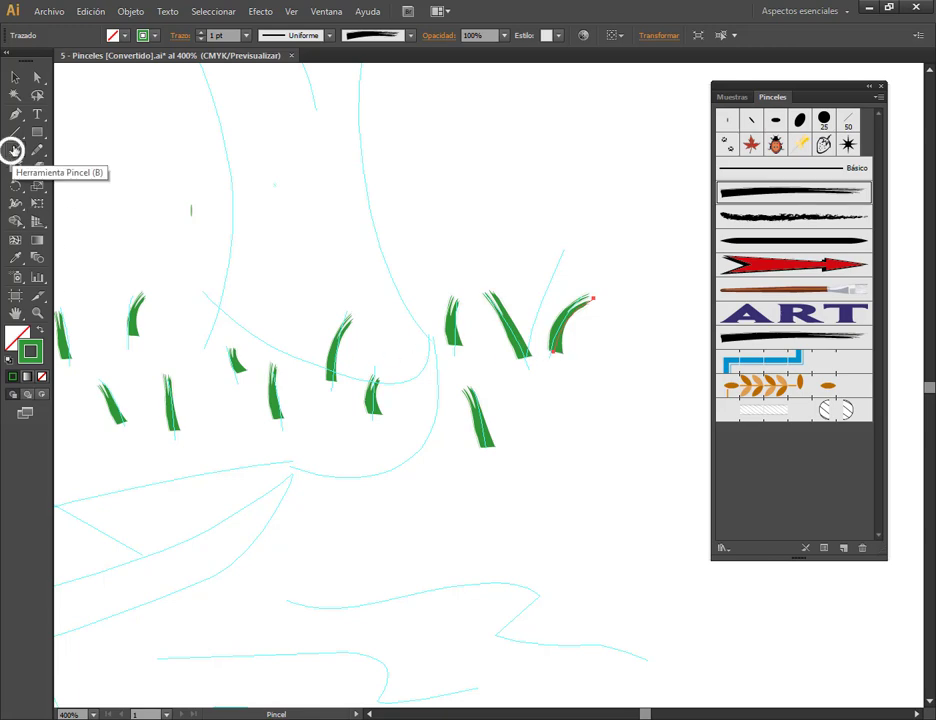
Step: Turn off the Paintbrush's Keep Selected option and paint the tall middle blade of the clump
double_click(15, 152)
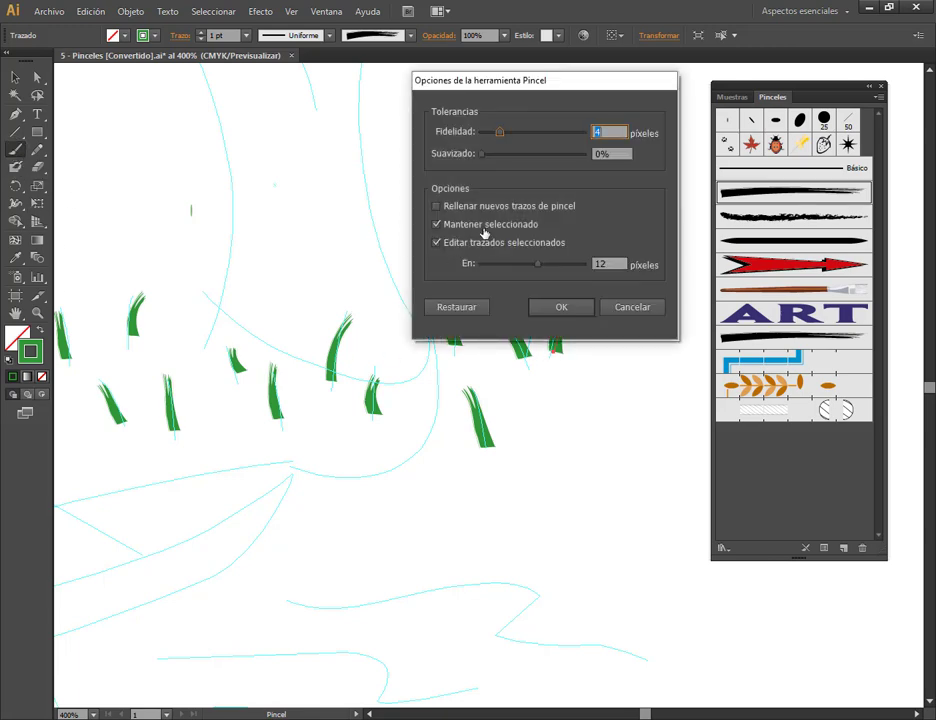
left_click(485, 226)
left_click(580, 310)
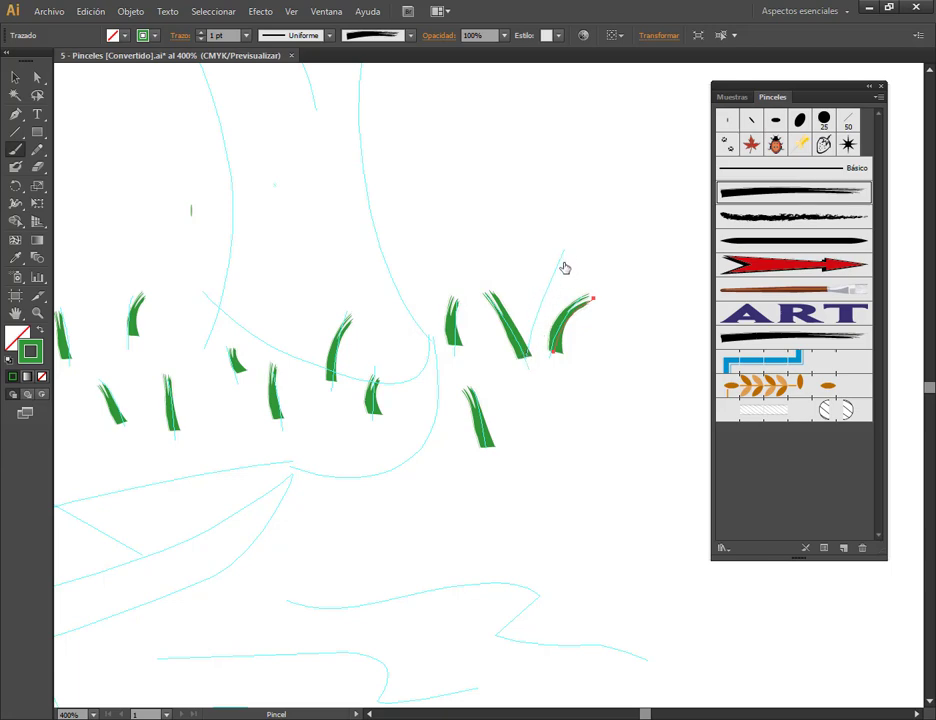
left_click_drag(551, 286, 565, 260)
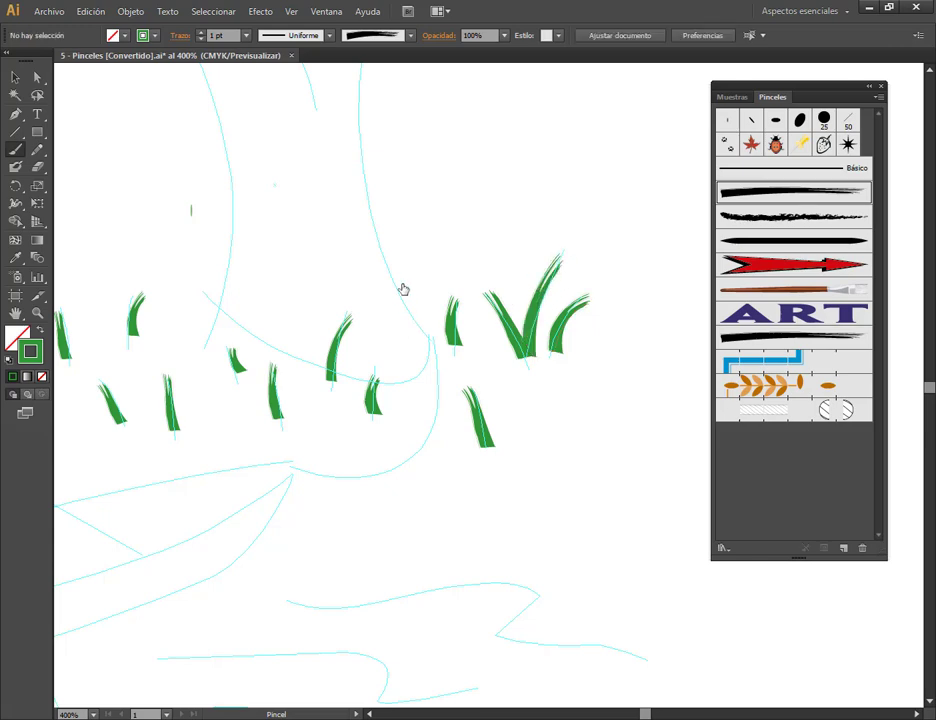
mouse_move(356, 415)
left_mouse_down()
mouse_move(478, 357)
mouse_move(531, 349)
mouse_move(514, 397)
mouse_move(656, 373)
left_mouse_up()
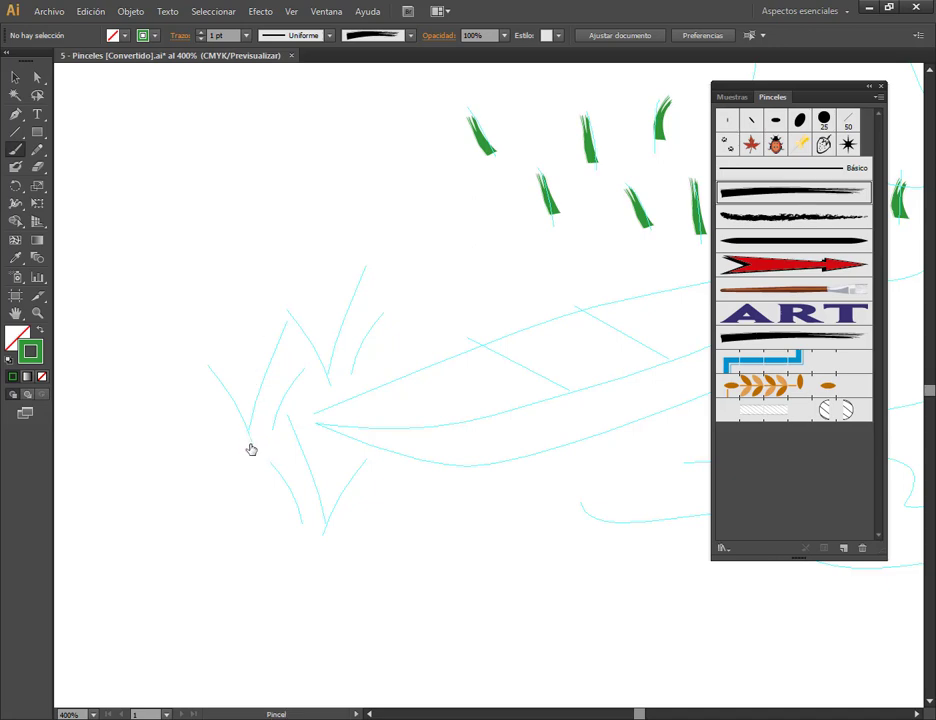
Step: Paint seven grass blades over the template outlines beside the boat's left tip
left_click_drag(210, 382, 206, 378)
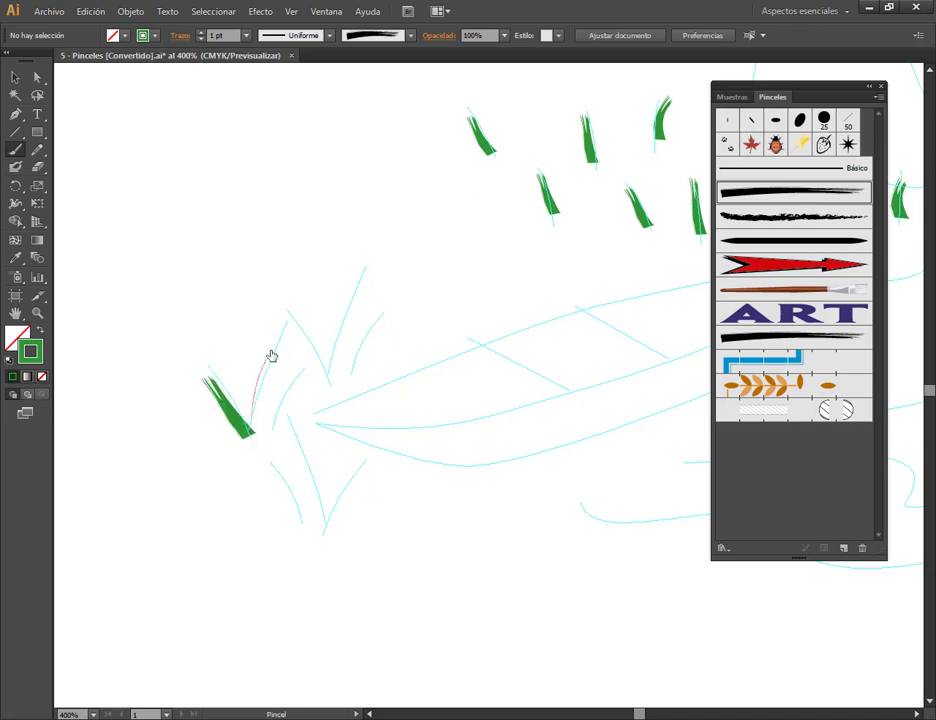
left_click_drag(271, 355, 281, 328)
left_click_drag(273, 432, 300, 368)
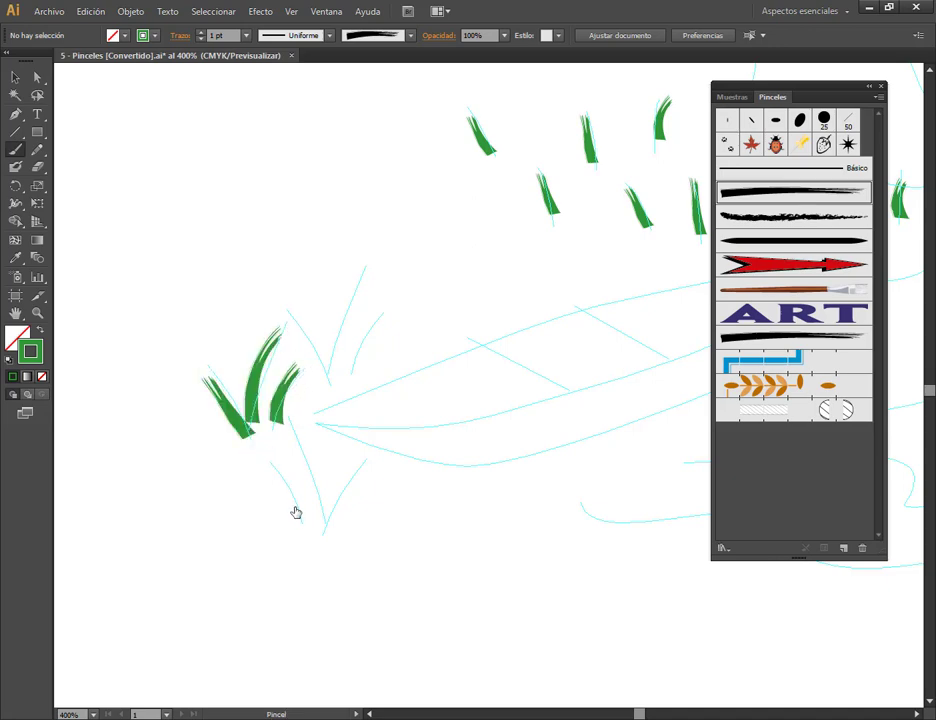
mouse_move(270, 467)
left_mouse_down()
mouse_move(334, 511)
mouse_move(352, 463)
left_mouse_up()
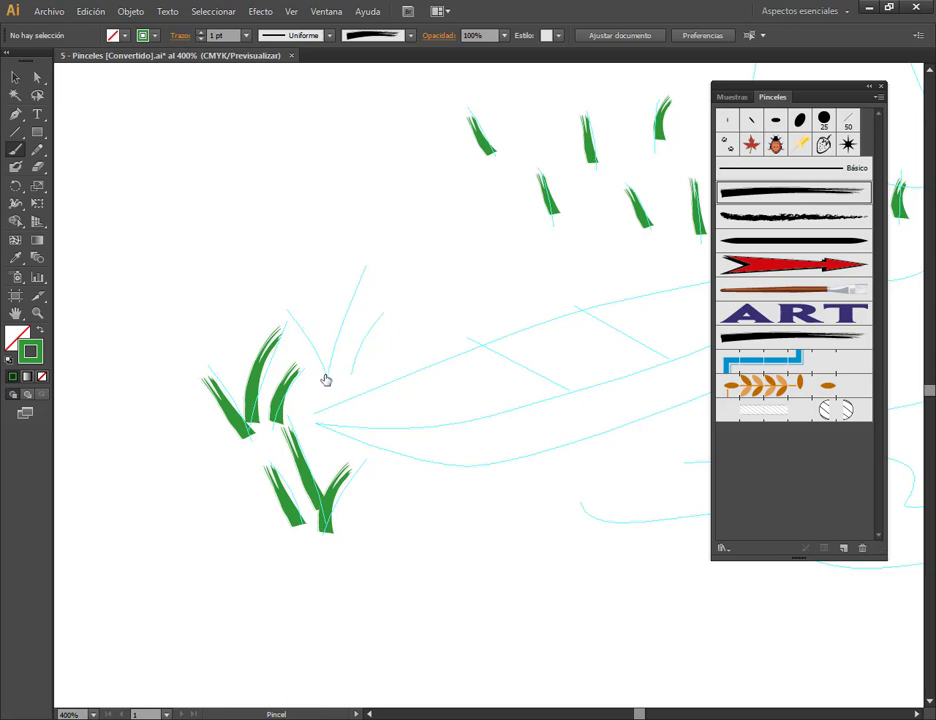
left_click_drag(296, 327, 289, 314)
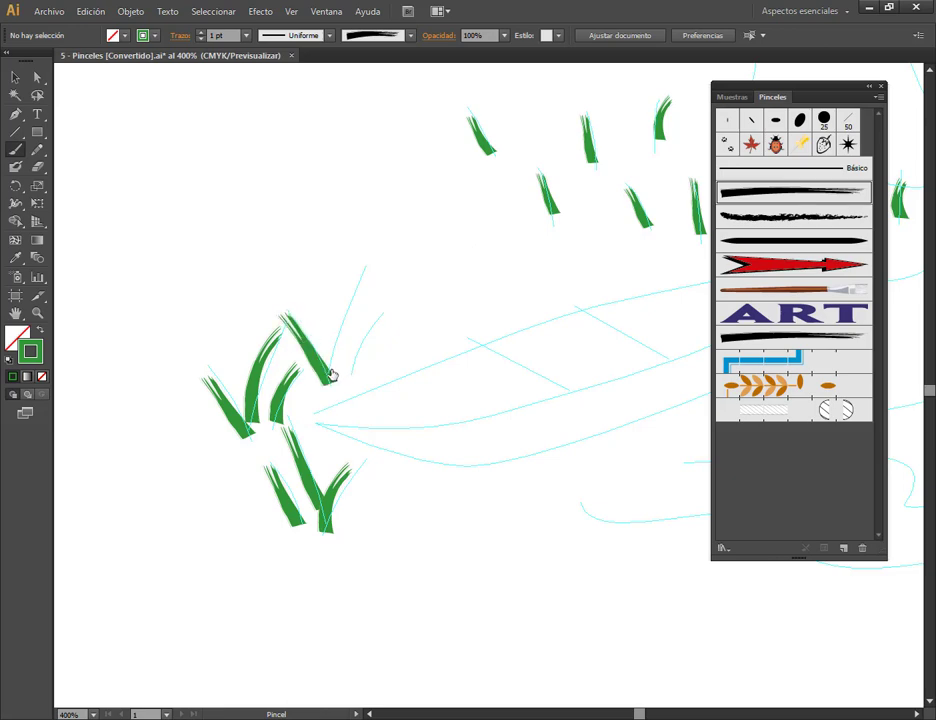
left_click_drag(352, 291, 363, 266)
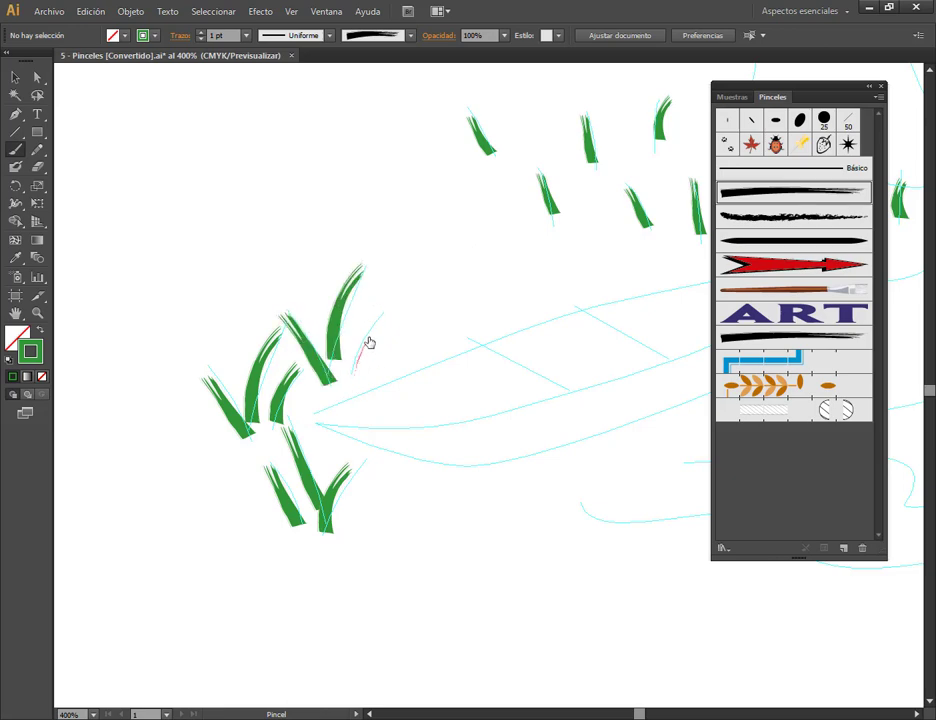
left_click_drag(369, 343, 383, 313)
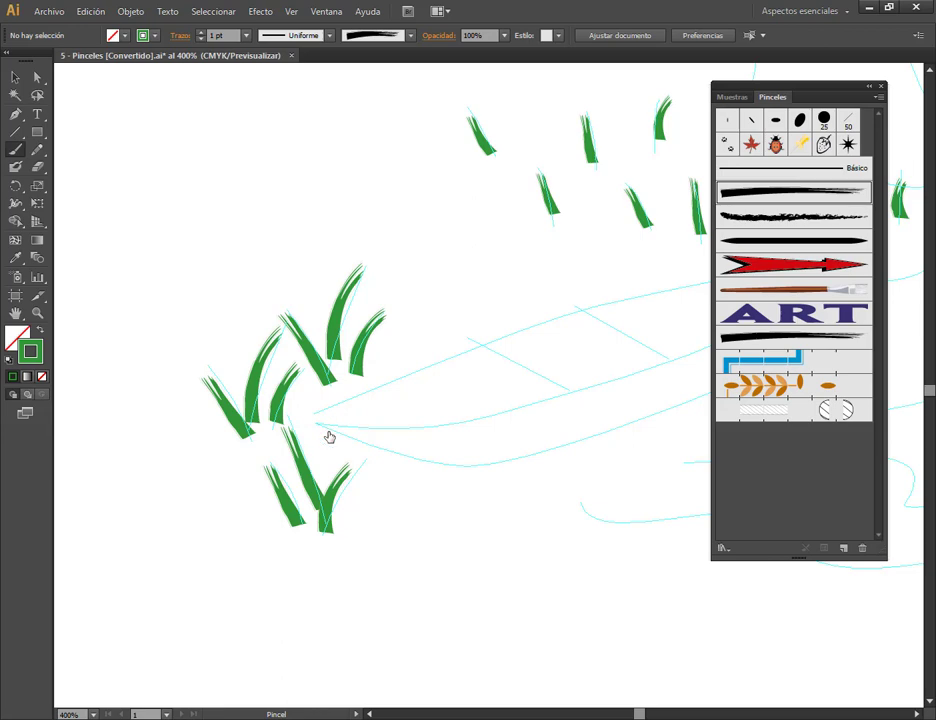
left_click(36, 77)
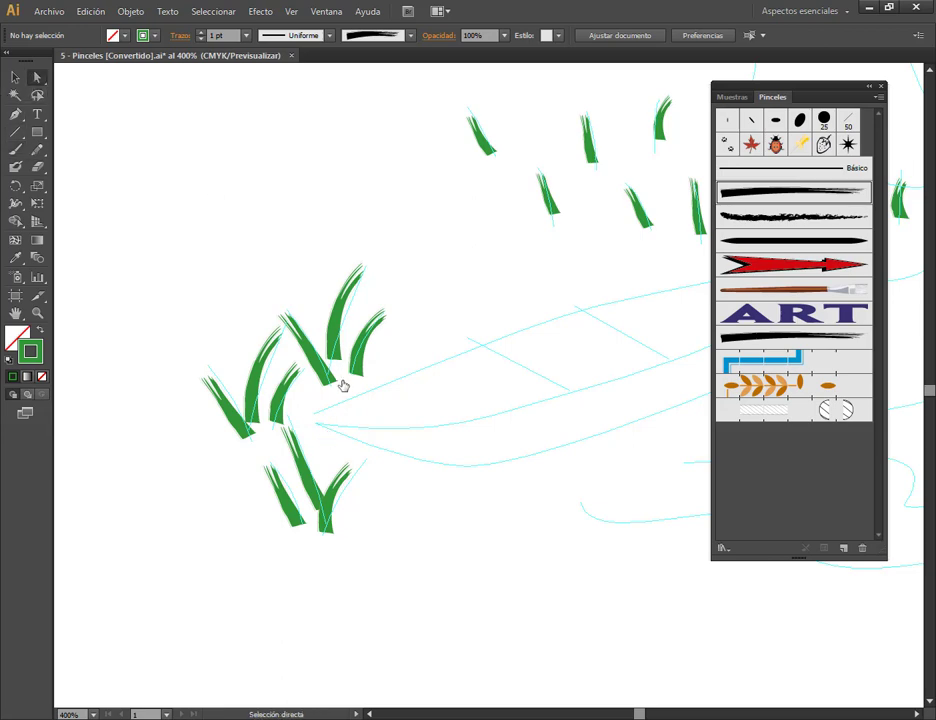
left_click(281, 309)
Step: Pull the upper blade's top anchor handle to reshape its curve
scroll(309, 342, "up", 2)
scroll(309, 342, "up", 1)
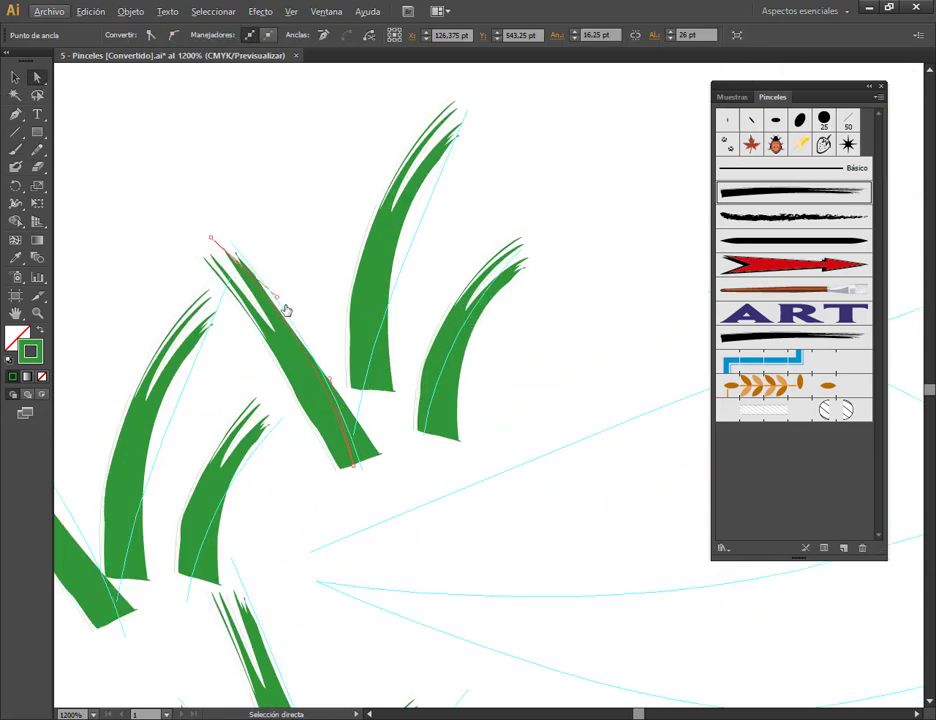
left_click_drag(277, 299, 320, 314)
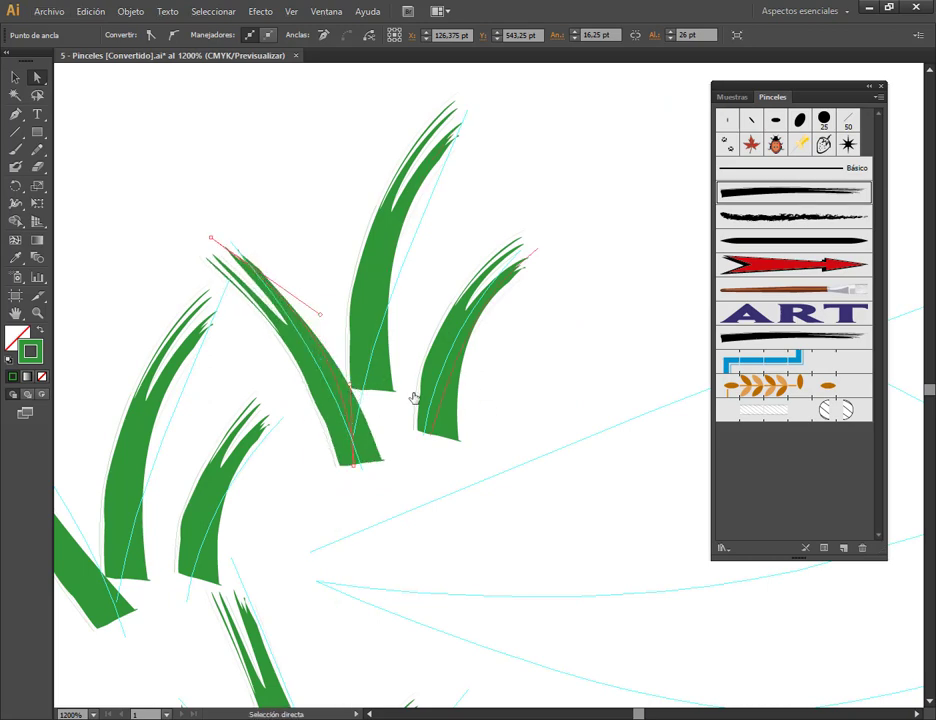
Step: Bend the leftmost blade, lowering its bottom point and moving its tip further left
mouse_move(358, 460)
left_mouse_down()
mouse_move(528, 336)
mouse_move(528, 353)
left_mouse_up()
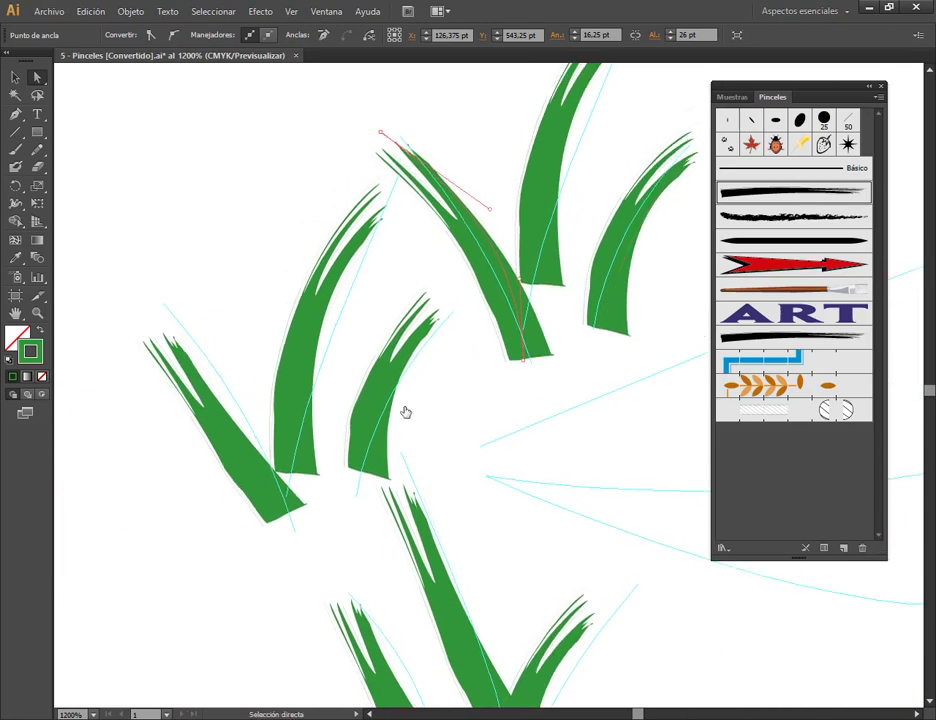
left_click(259, 461)
mouse_move(252, 450)
left_mouse_down()
mouse_move(256, 388)
mouse_move(206, 340)
mouse_move(197, 358)
mouse_move(157, 302)
left_mouse_up()
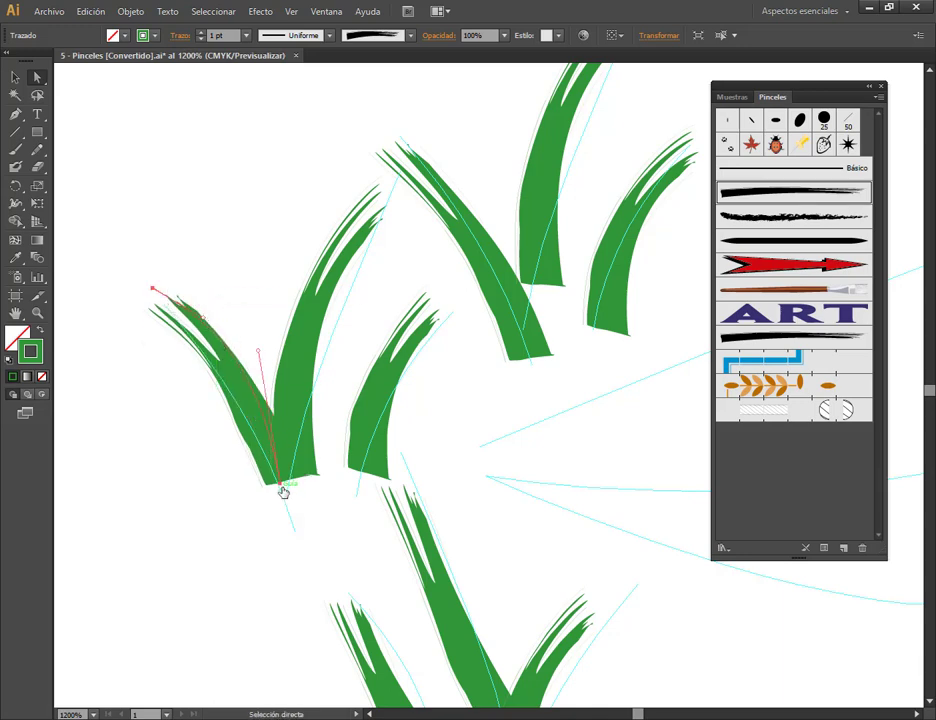
left_click(280, 487)
left_click_drag(280, 490, 291, 531)
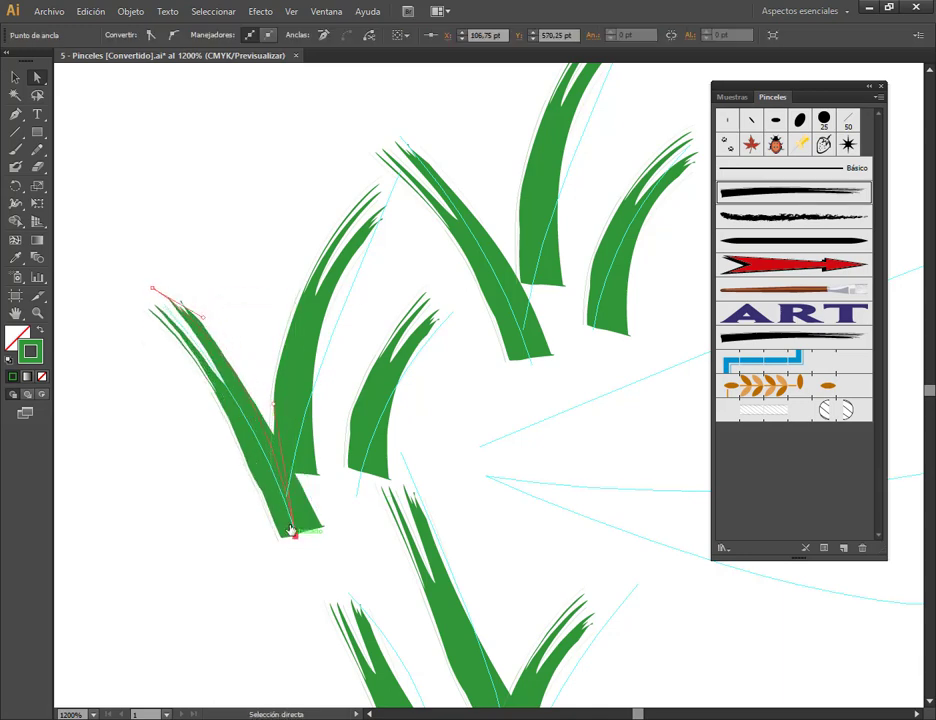
left_click_drag(275, 406, 280, 384)
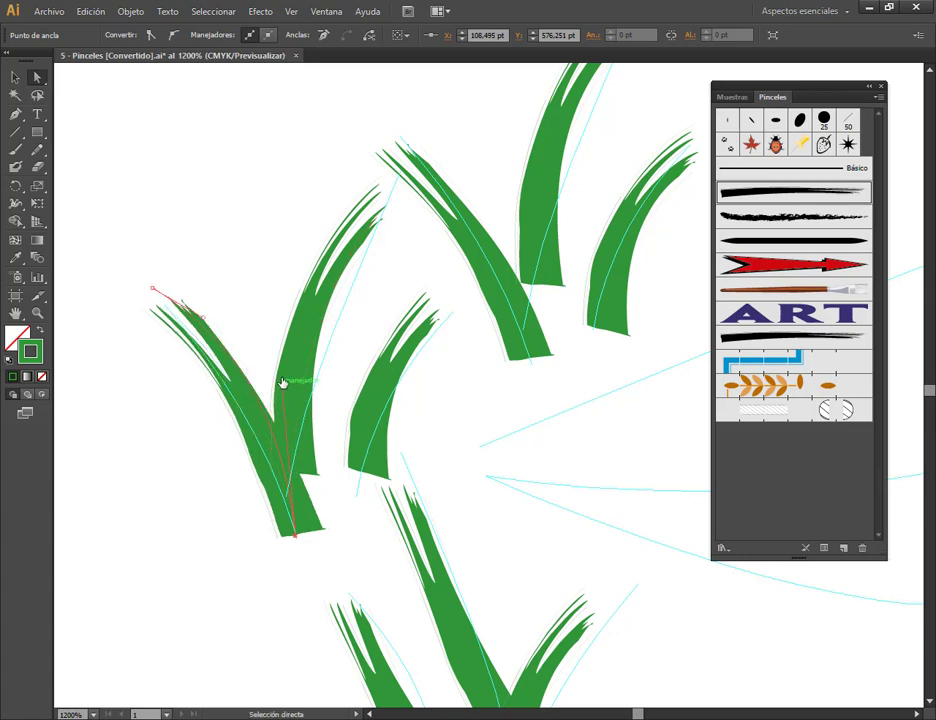
left_click_drag(156, 295, 135, 295)
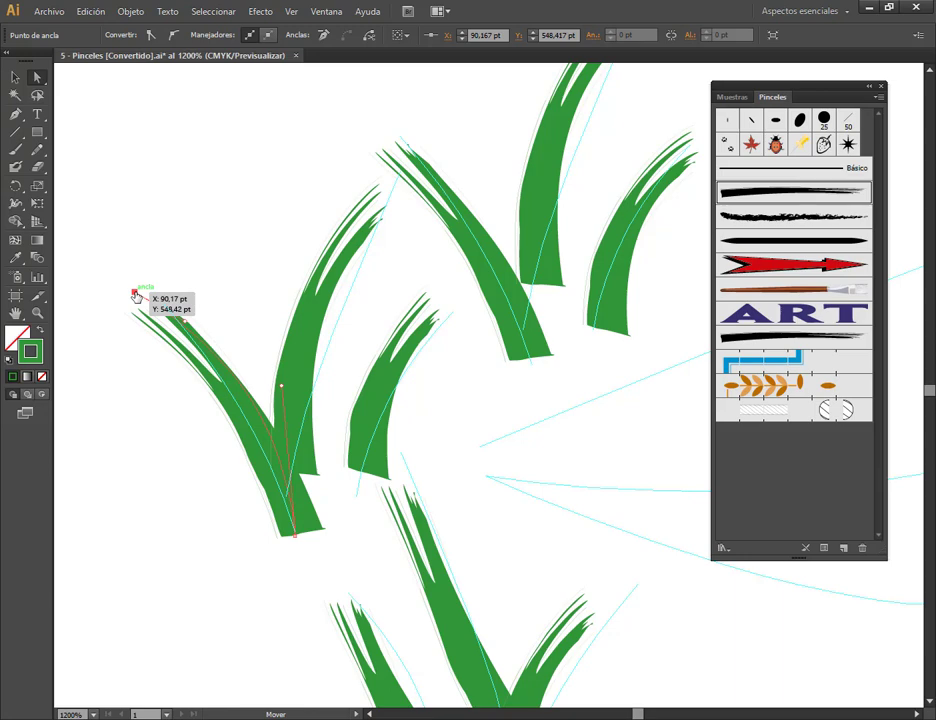
left_click_drag(478, 620, 388, 309)
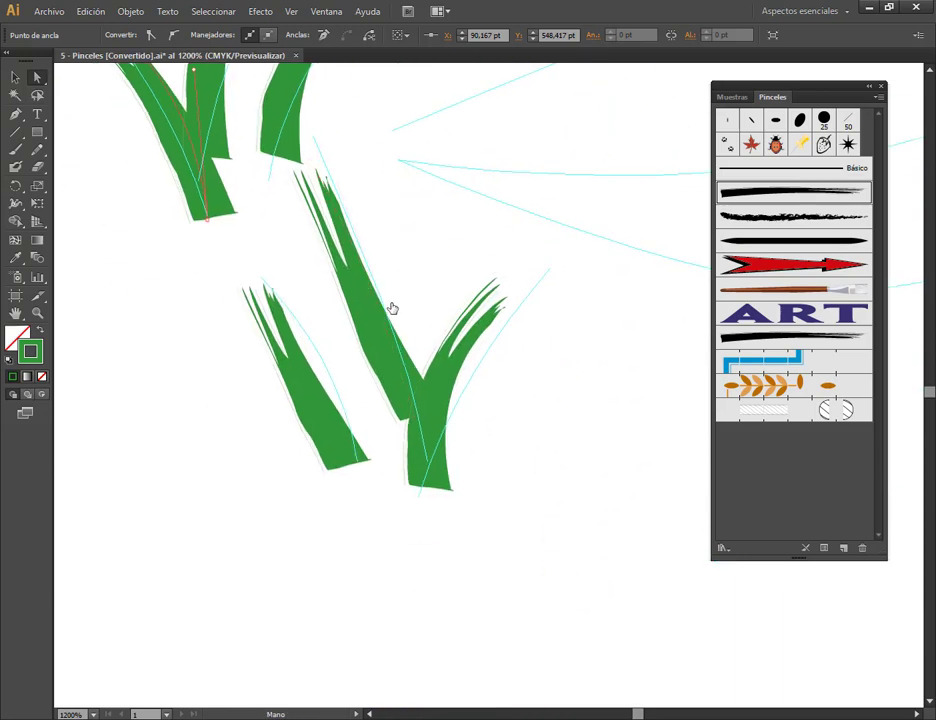
Step: Reshape the lower-left blade, moving its tip left and curving it up-right
left_click(308, 410)
left_click(341, 471)
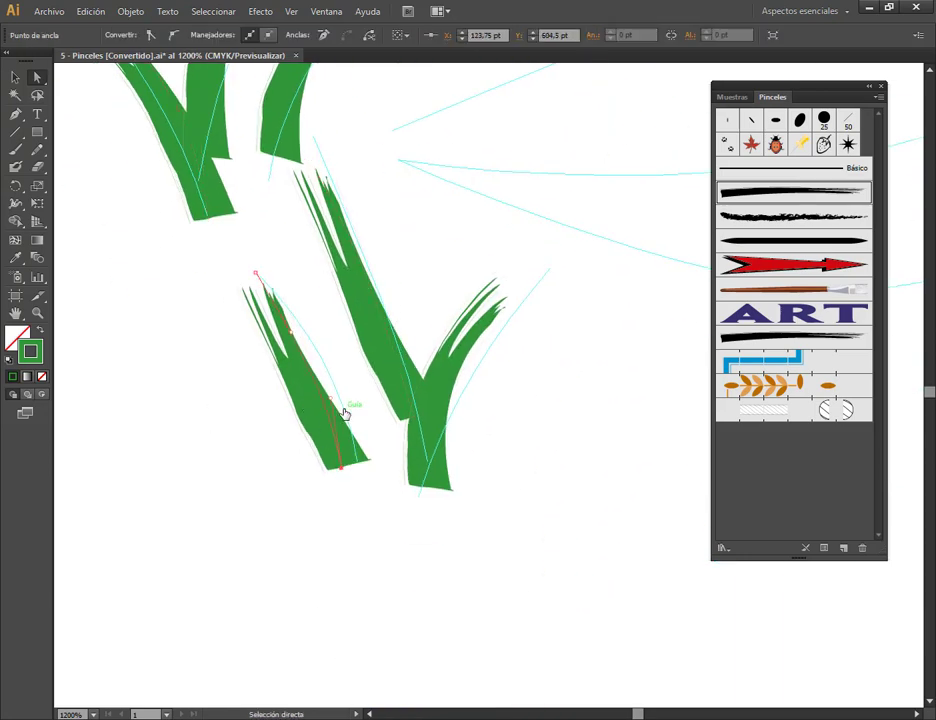
left_click_drag(328, 405, 345, 403)
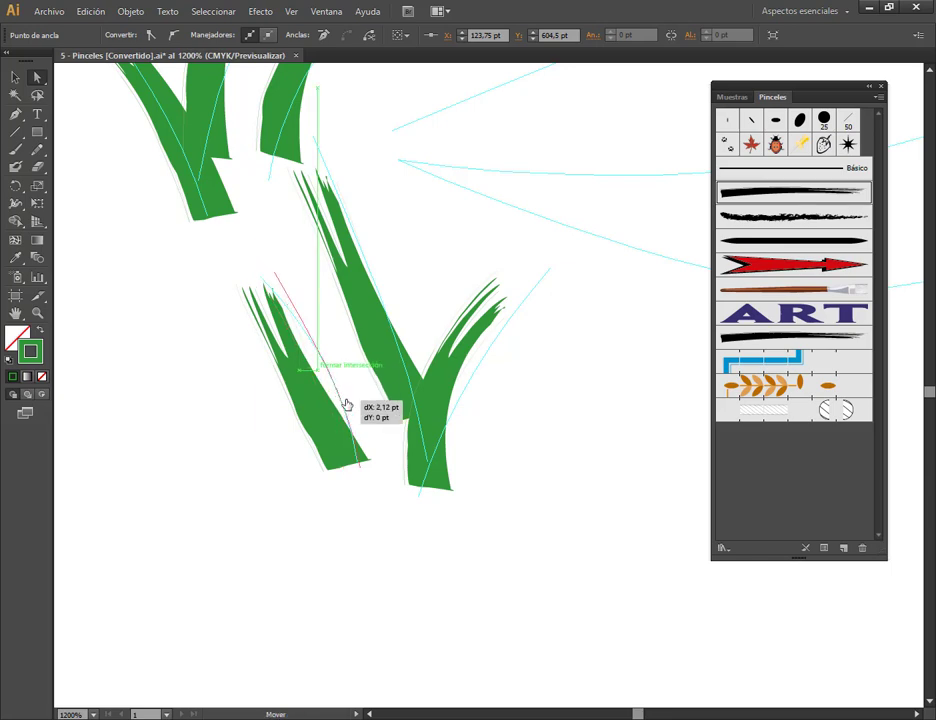
left_click_drag(272, 270, 236, 276)
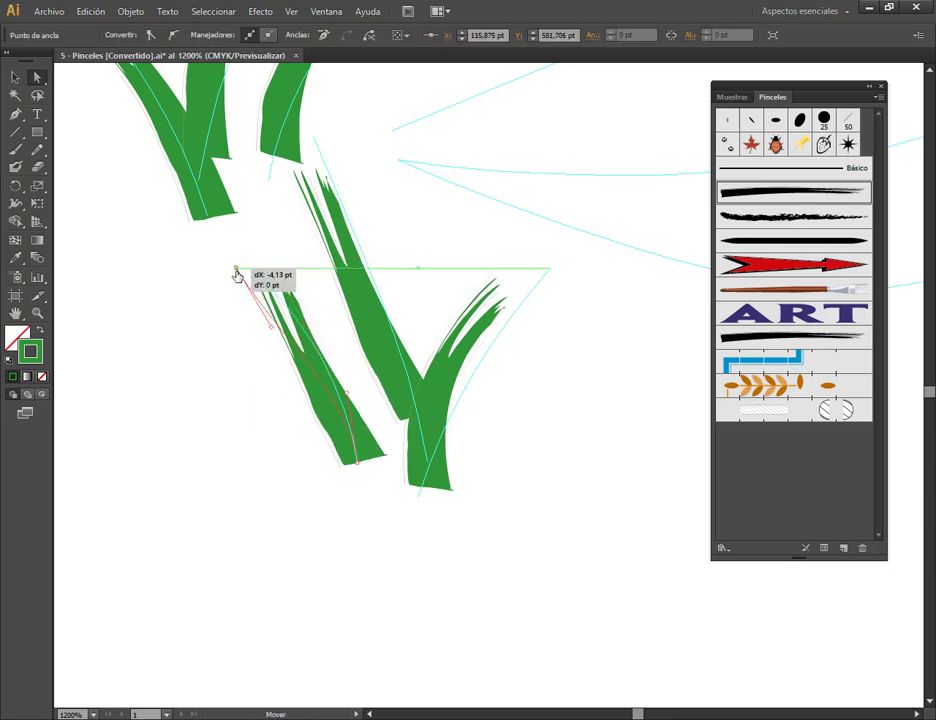
left_click_drag(272, 342, 297, 305)
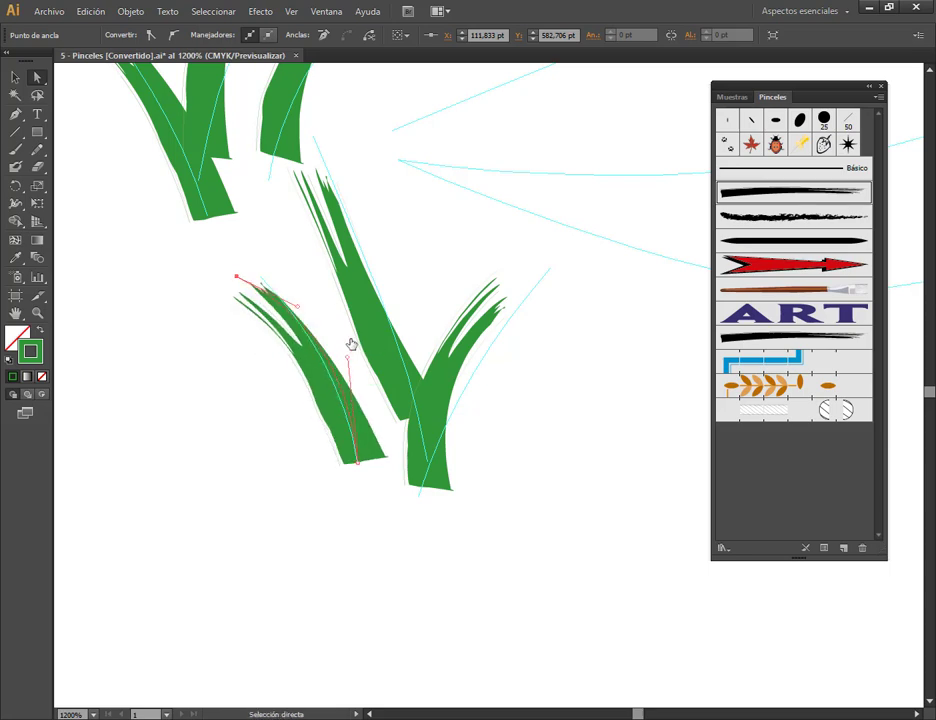
Step: Move the V's right blade tip rightward and its base down and left
left_click_drag(397, 329, 344, 397)
left_click(462, 380)
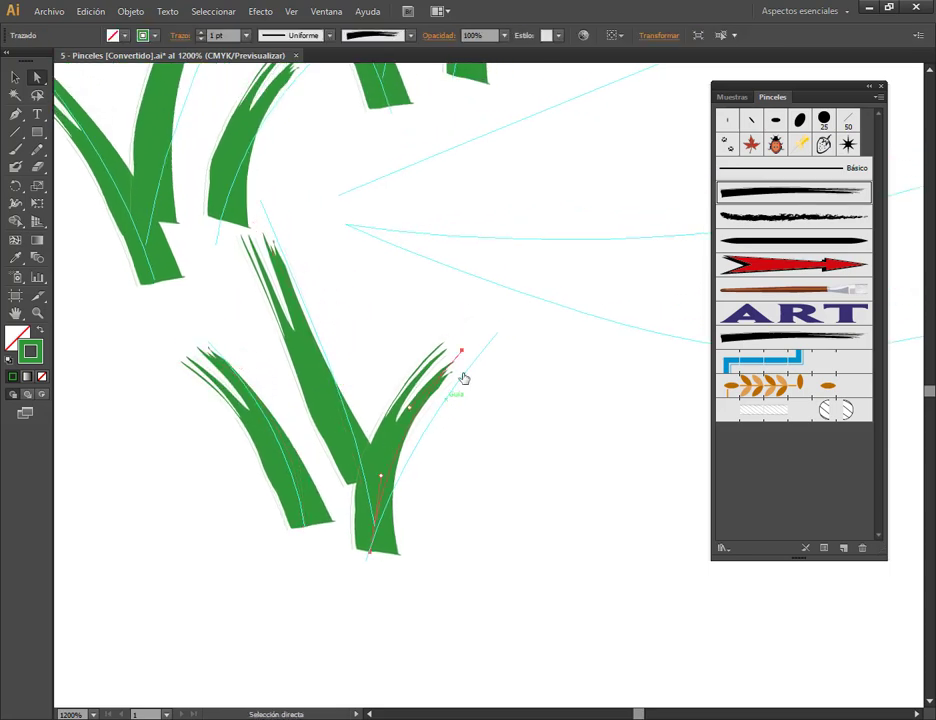
left_click_drag(462, 350, 496, 337)
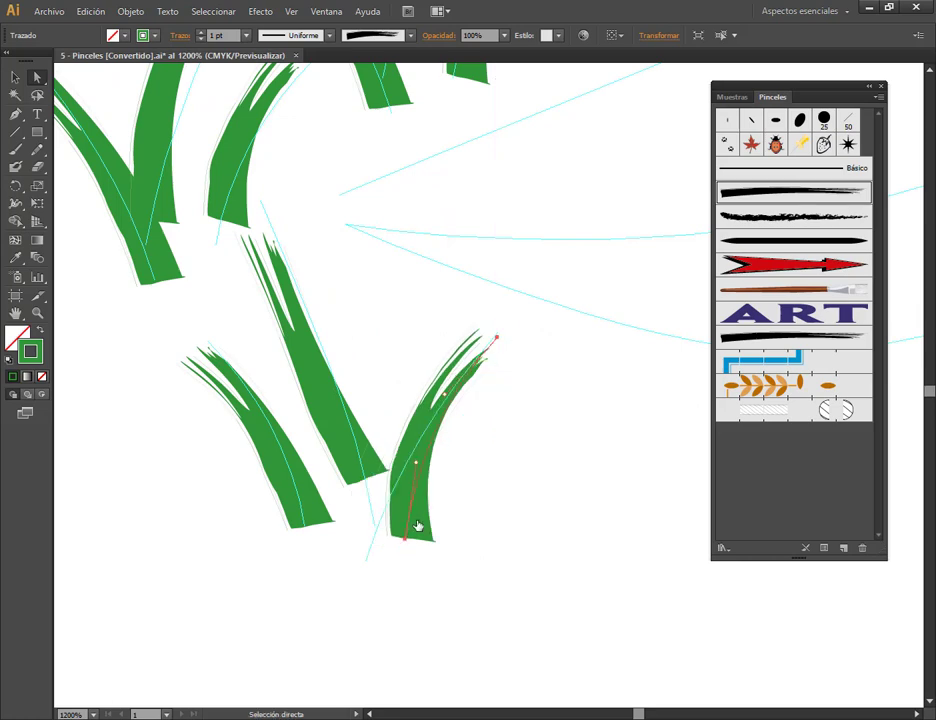
left_click(406, 541)
left_click_drag(406, 541, 365, 558)
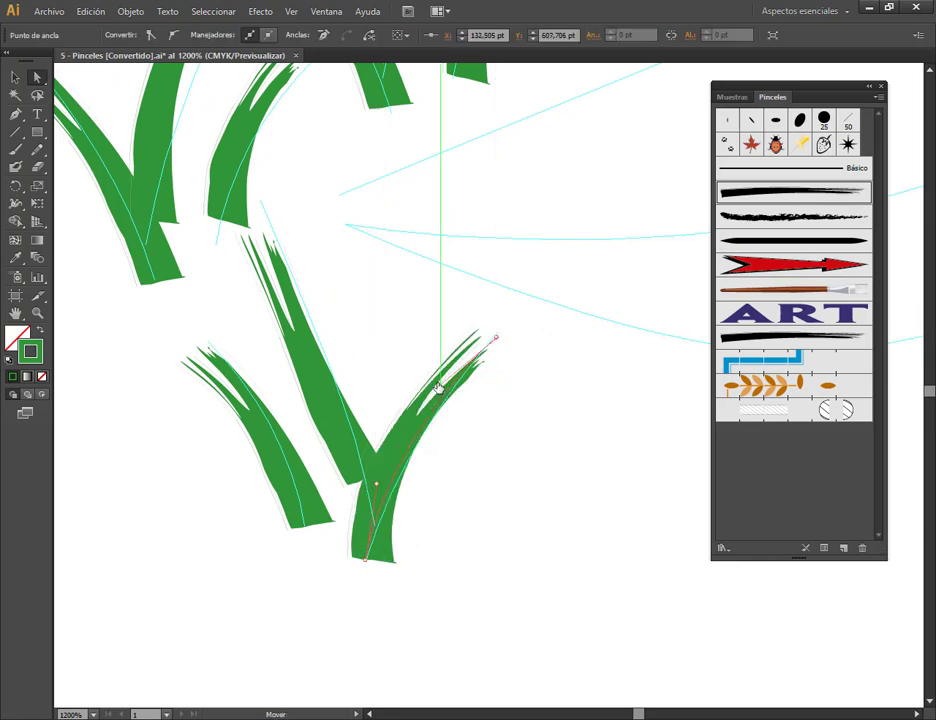
Step: Shift the middle blade, raise its tip, and adjust its curve handles
left_click(347, 475)
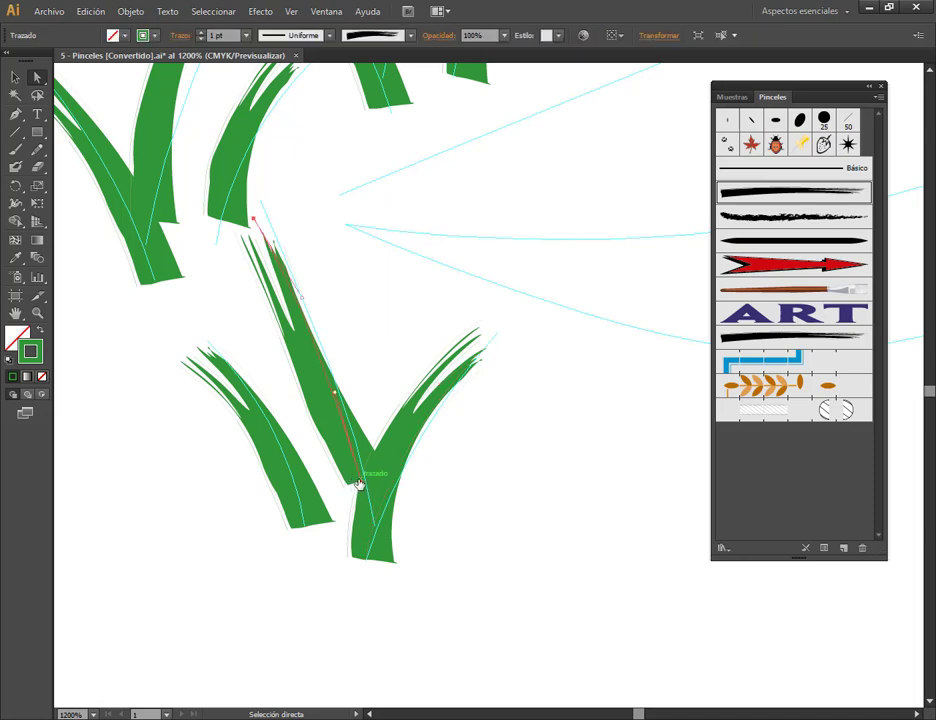
left_click_drag(358, 484, 375, 520)
left_click_drag(265, 254, 264, 203)
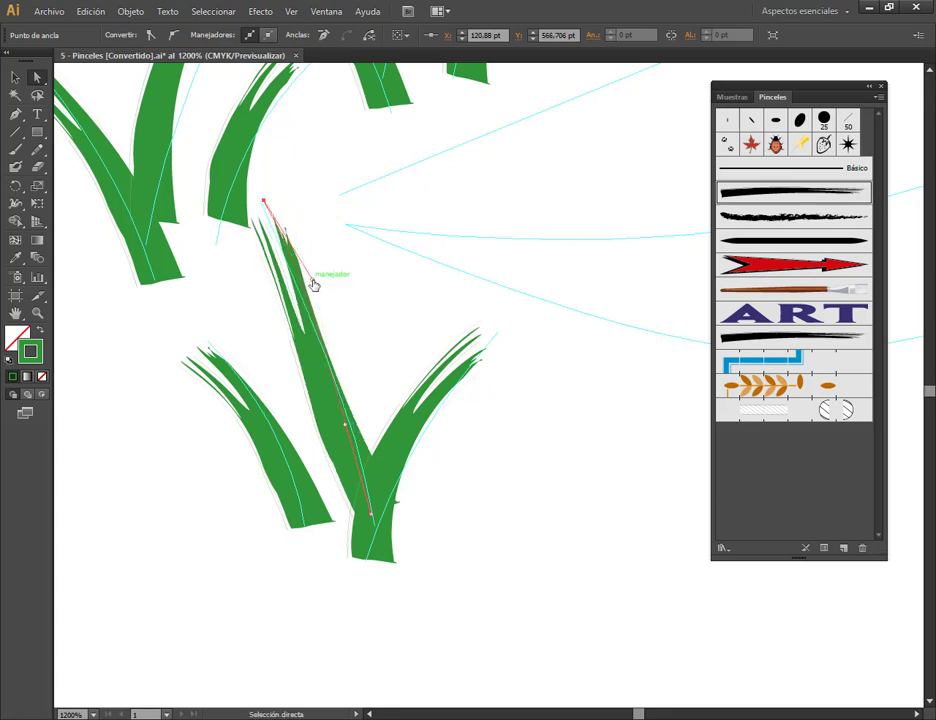
left_click_drag(313, 285, 256, 273)
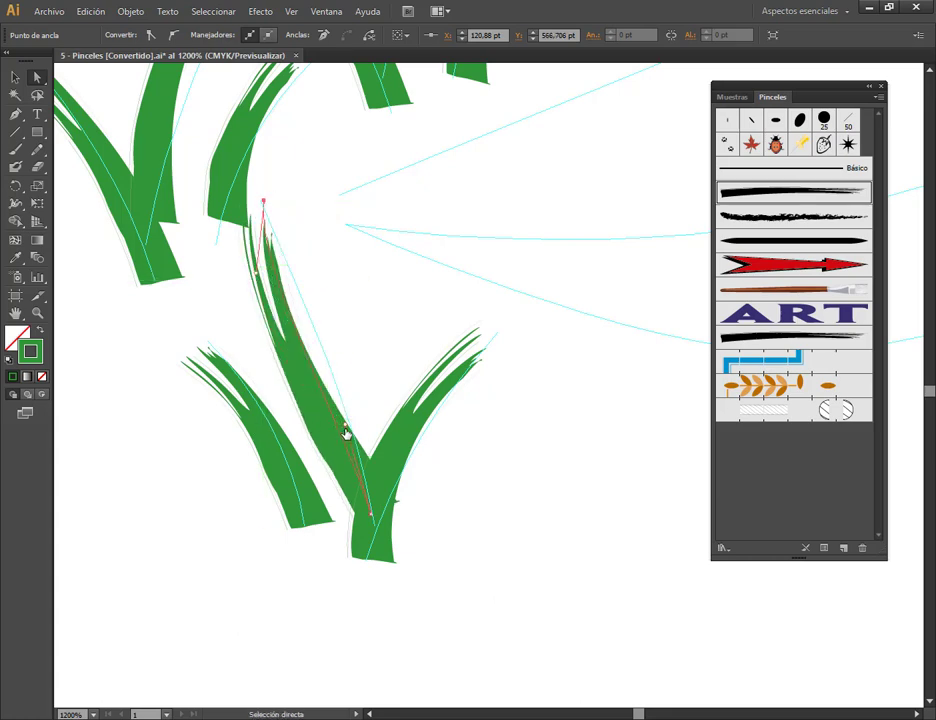
left_click_drag(345, 432, 347, 361)
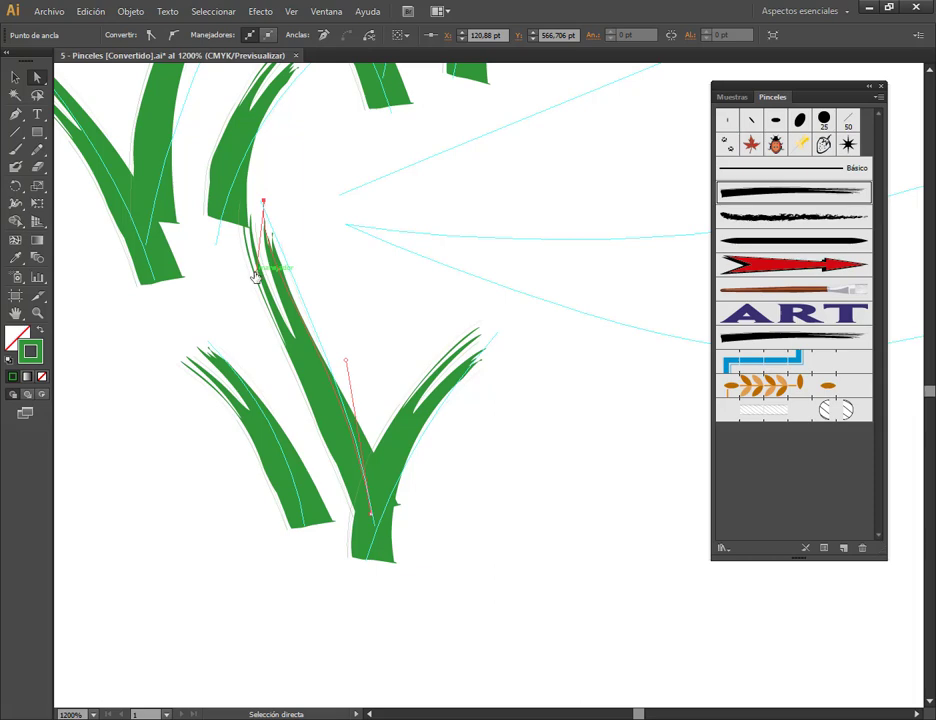
left_click_drag(256, 276, 268, 280)
left_click_drag(347, 362, 333, 384)
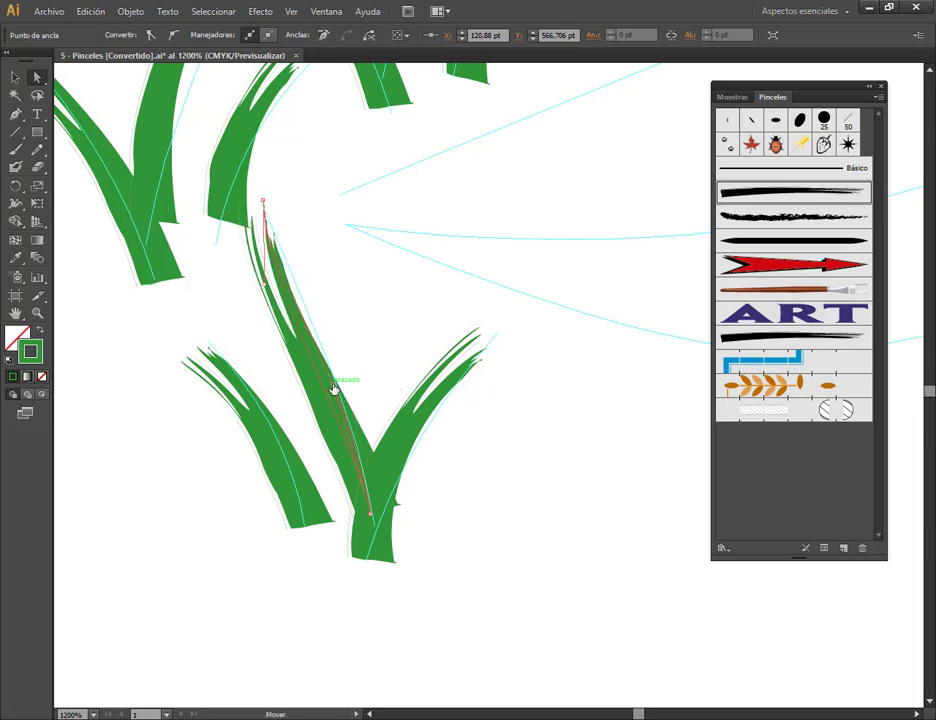
Step: Fine-tune the middle blade's tip and curves, then open 5 - Pinceles.pdf in Edge
left_click(264, 204)
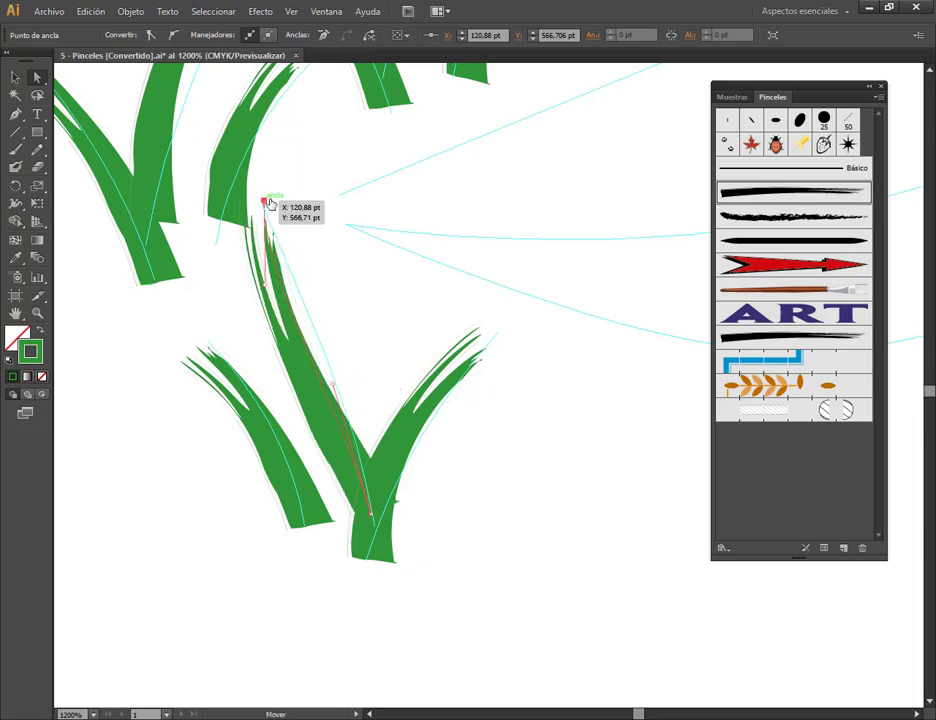
left_click_drag(268, 204, 265, 203)
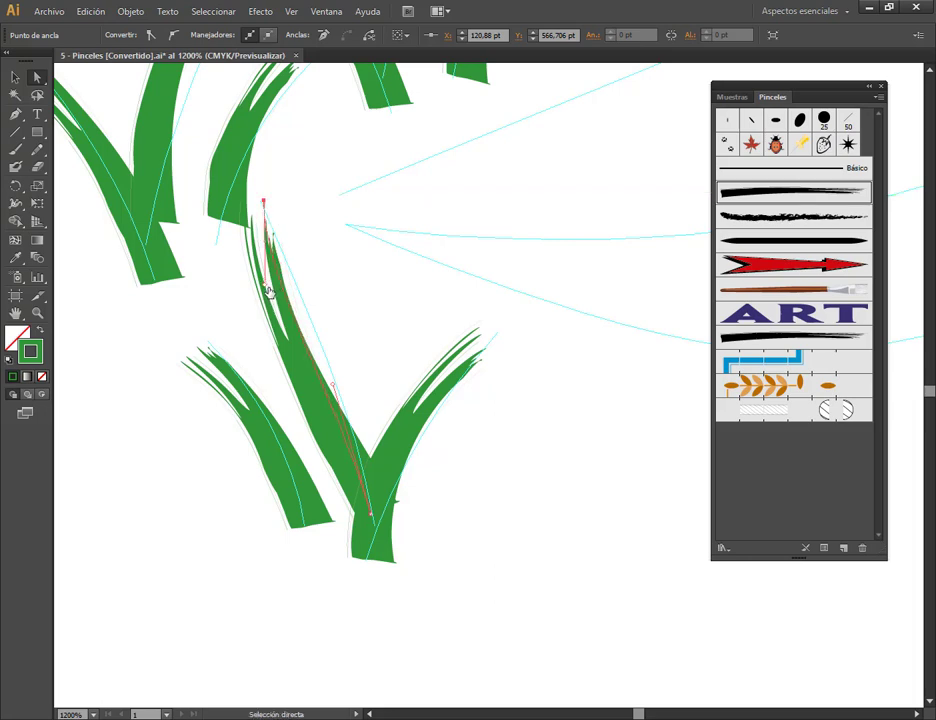
left_click_drag(268, 291, 309, 280)
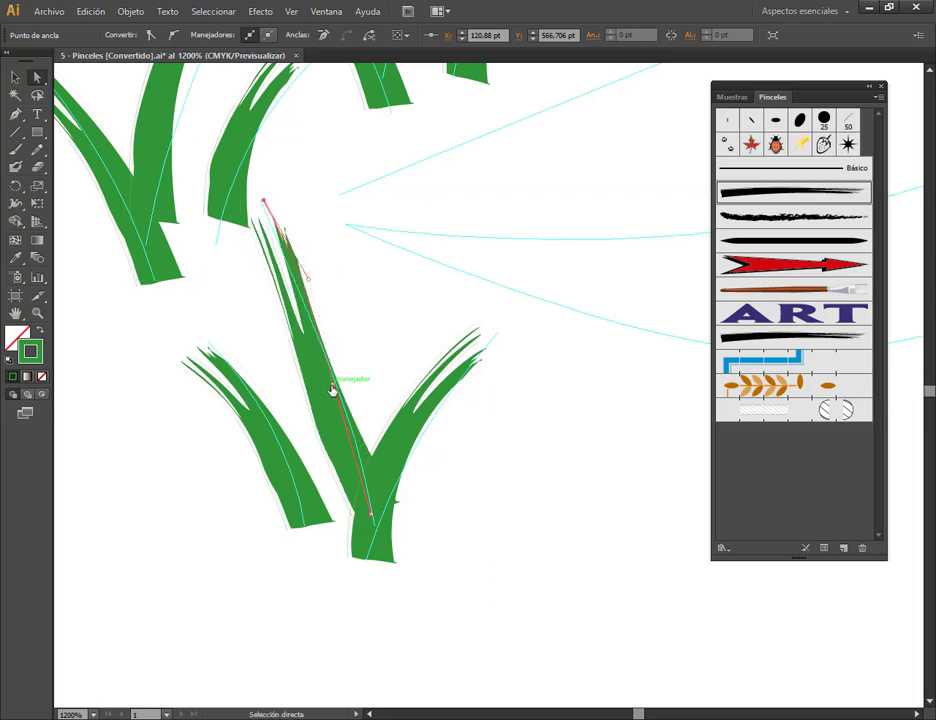
left_click_drag(333, 389, 312, 374)
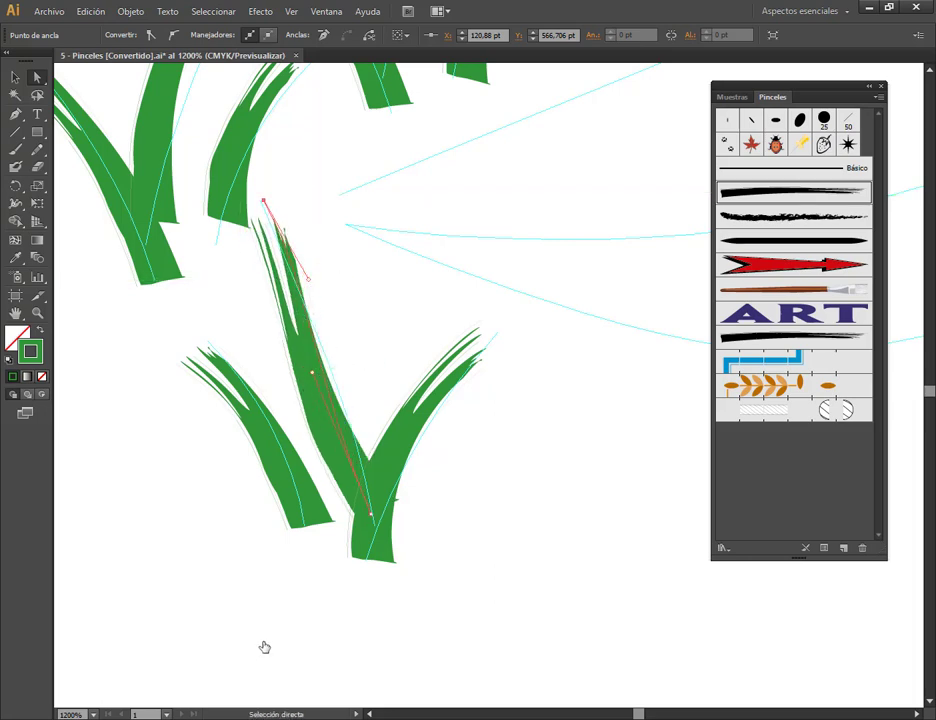
key("alt+Tab")
double_click(343, 187)
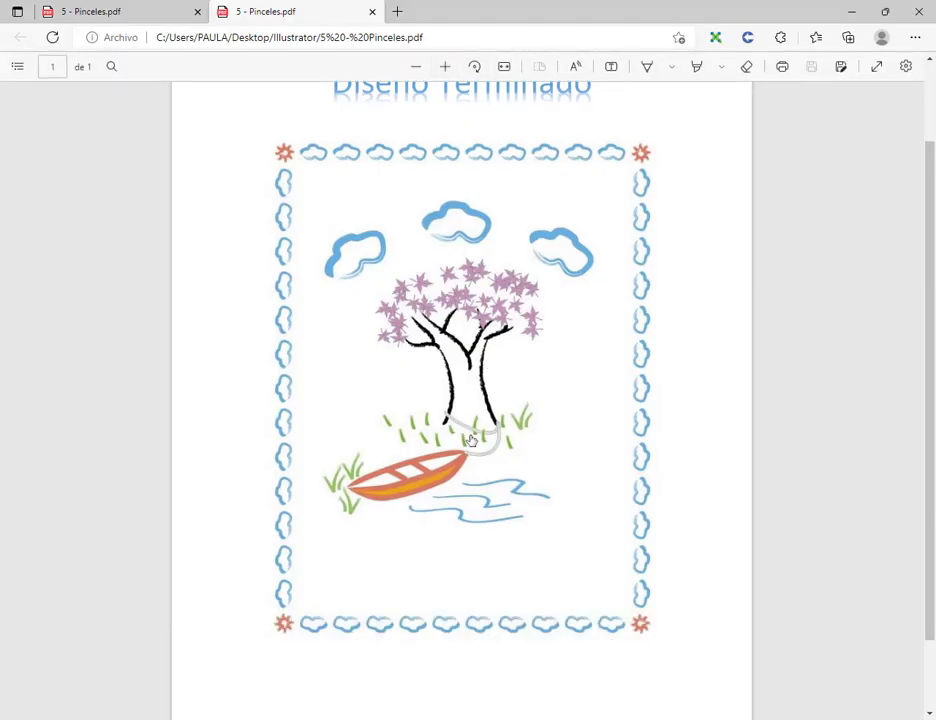
Step: Enlarge the Diseño Terminado PDF in Edge, inspect its grass tufts, then return to Illustrator
scroll(474, 436, "up", 1)
scroll(455, 490, "down", 1)
scroll(455, 490, "up", 1)
scroll(430, 540, "down", 1)
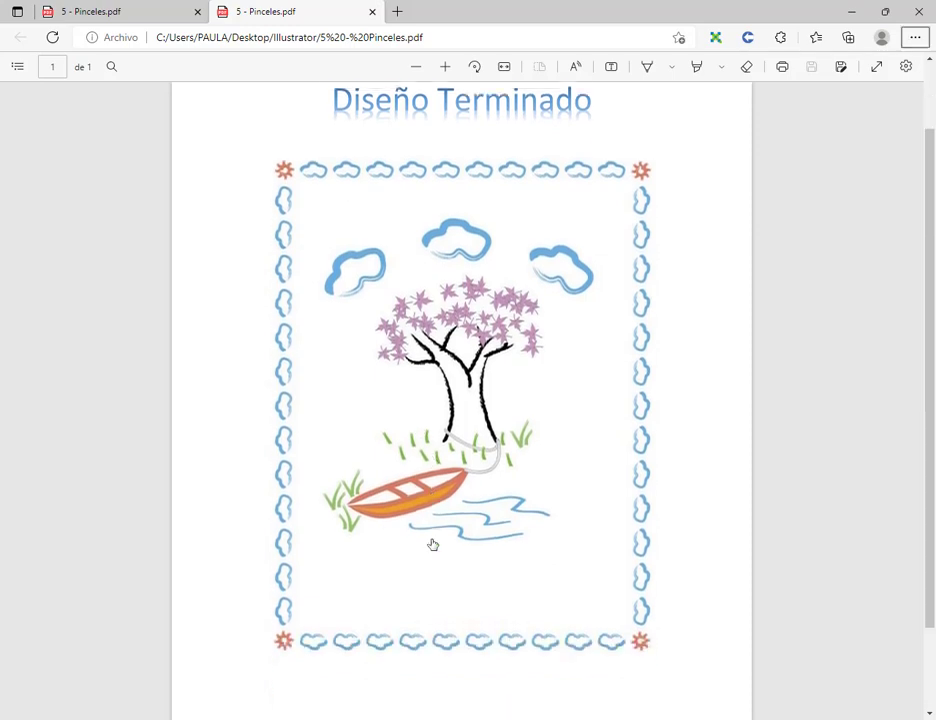
left_click(441, 67)
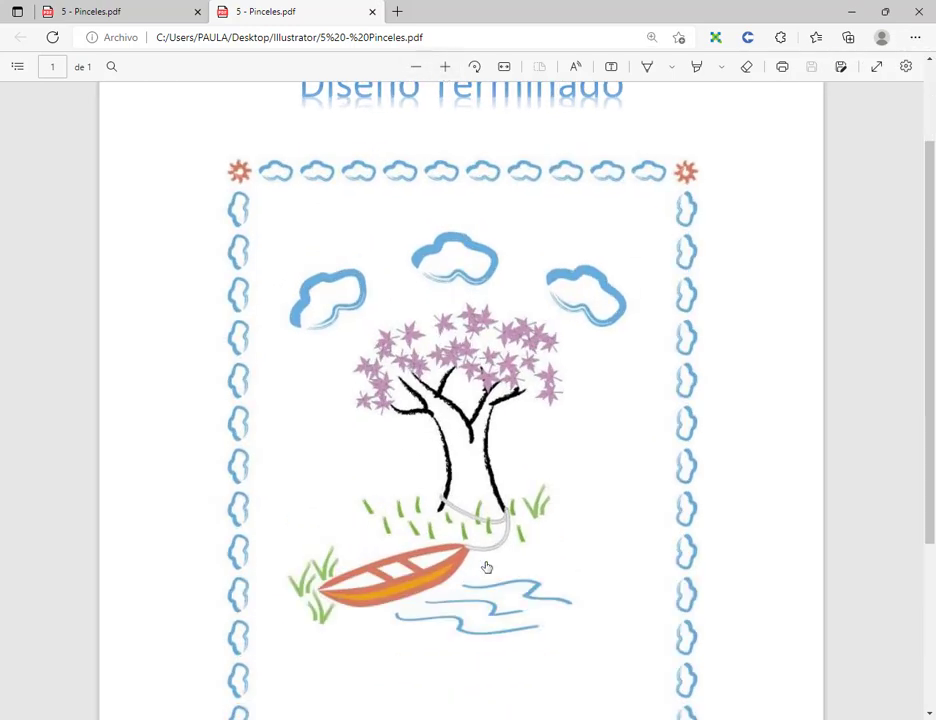
scroll(480, 550, "up", 1)
scroll(463, 517, "down", 2)
scroll(480, 508, "up", 1, "ctrl")
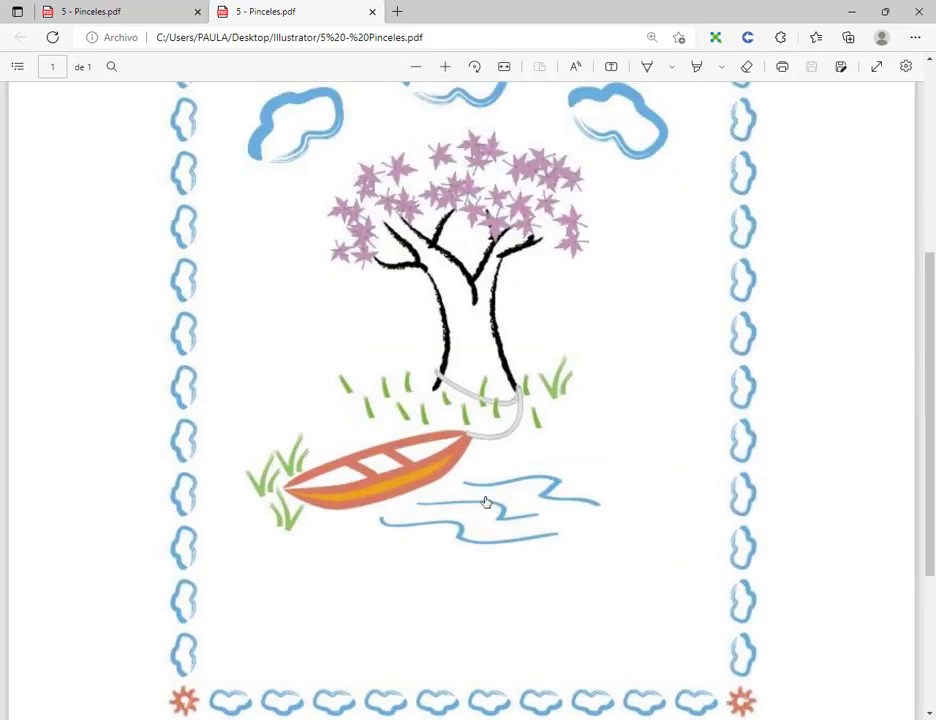
scroll(486, 502, "up", 1, "ctrl")
key("alt+Tab")
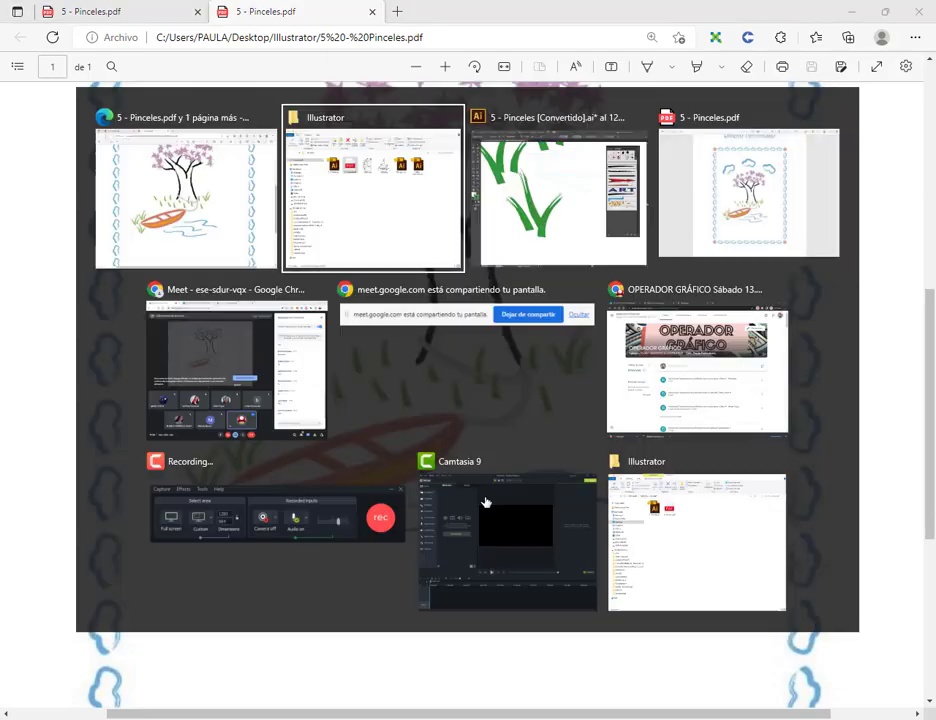
key("alt+Tab")
key("alt+Tab")
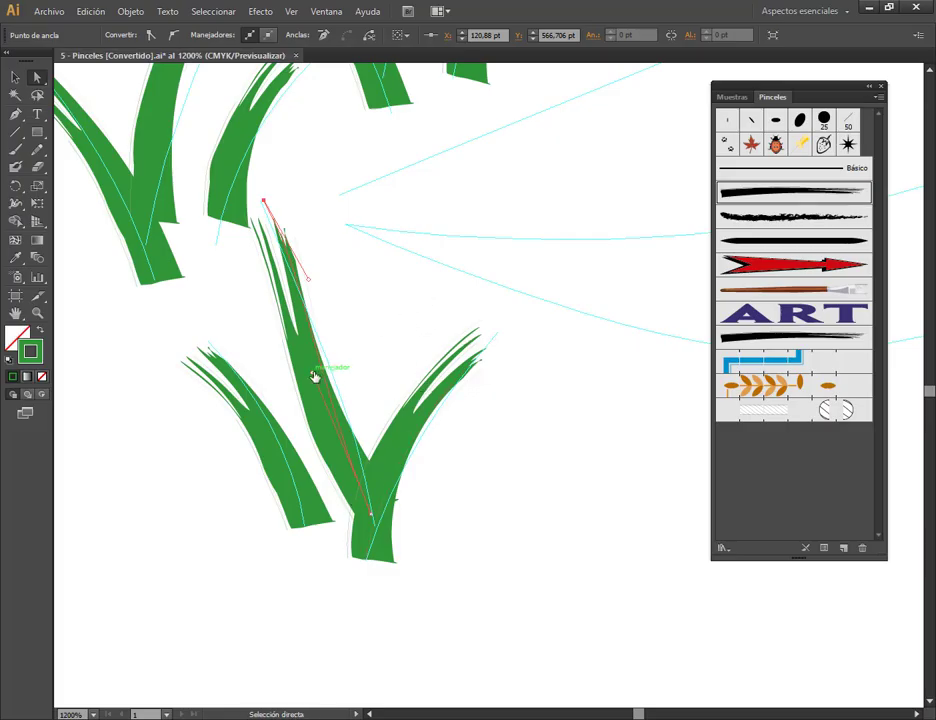
Step: Adjust the middle blade's lower curve handle, then pan to another area of grass tufts
mouse_move(315, 376)
left_mouse_down()
mouse_move(318, 416)
mouse_move(318, 397)
left_mouse_up()
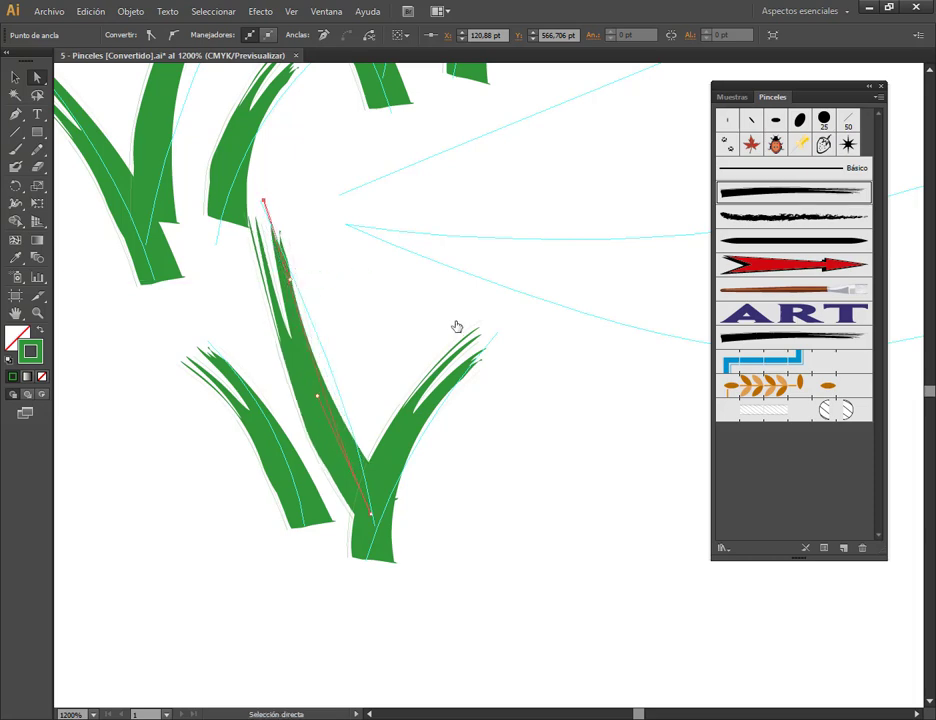
scroll(455, 326, "down", 2)
mouse_move(499, 259)
left_mouse_down()
mouse_move(439, 418)
mouse_move(334, 410)
mouse_move(479, 309)
mouse_move(165, 347)
left_mouse_up()
scroll(240, 322, "up", 1)
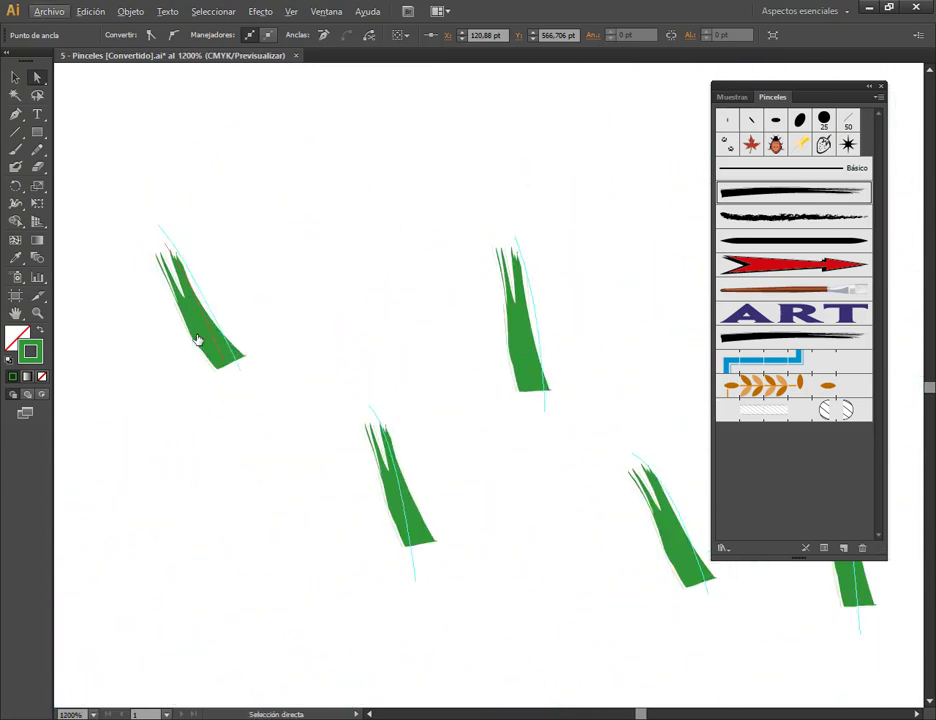
Step: Reshape the upper-left blade: tip raised, base moved down-right, curve handle adjusted
left_click(177, 258)
left_click_drag(161, 247, 158, 221)
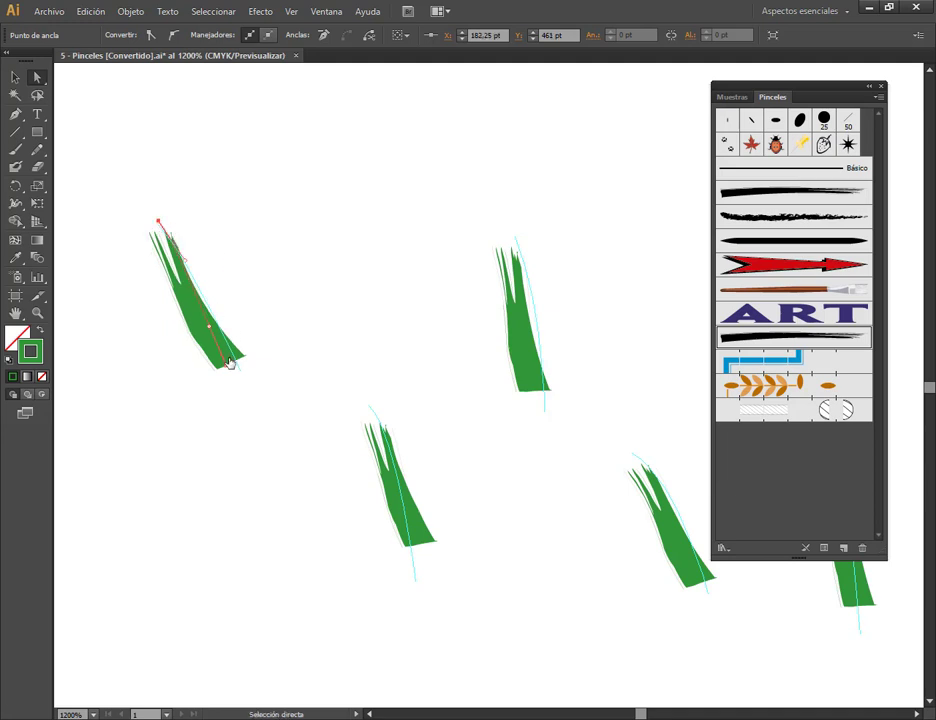
left_click_drag(229, 362, 239, 367)
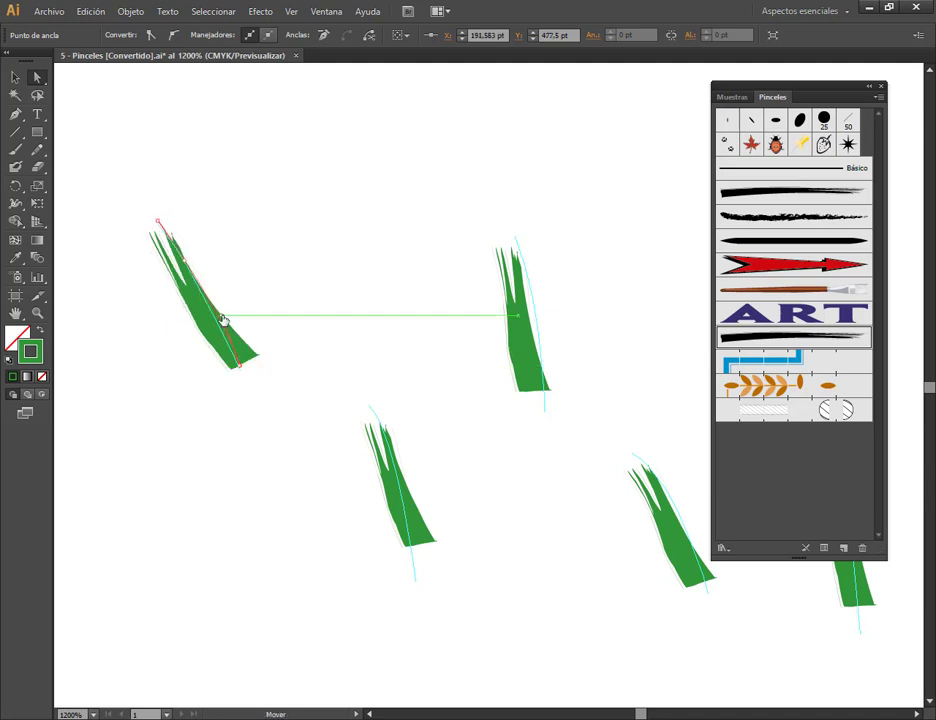
left_click_drag(223, 320, 222, 317)
Step: Reshape the next blade right: base extended down-right, tip raised, both curve handles pulled right
left_click(531, 397)
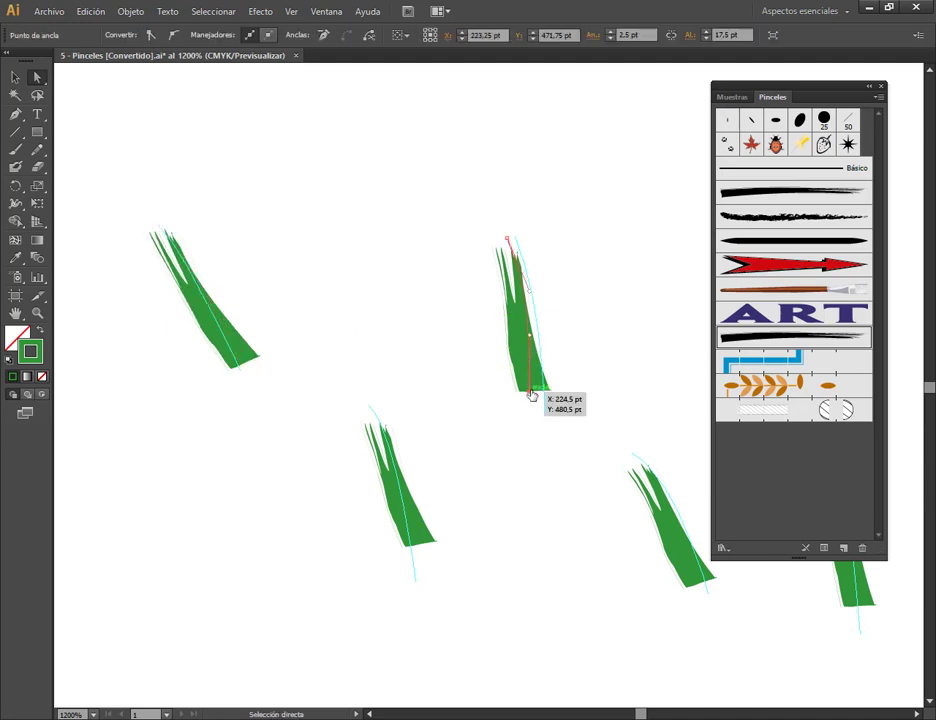
left_click_drag(531, 397, 543, 410)
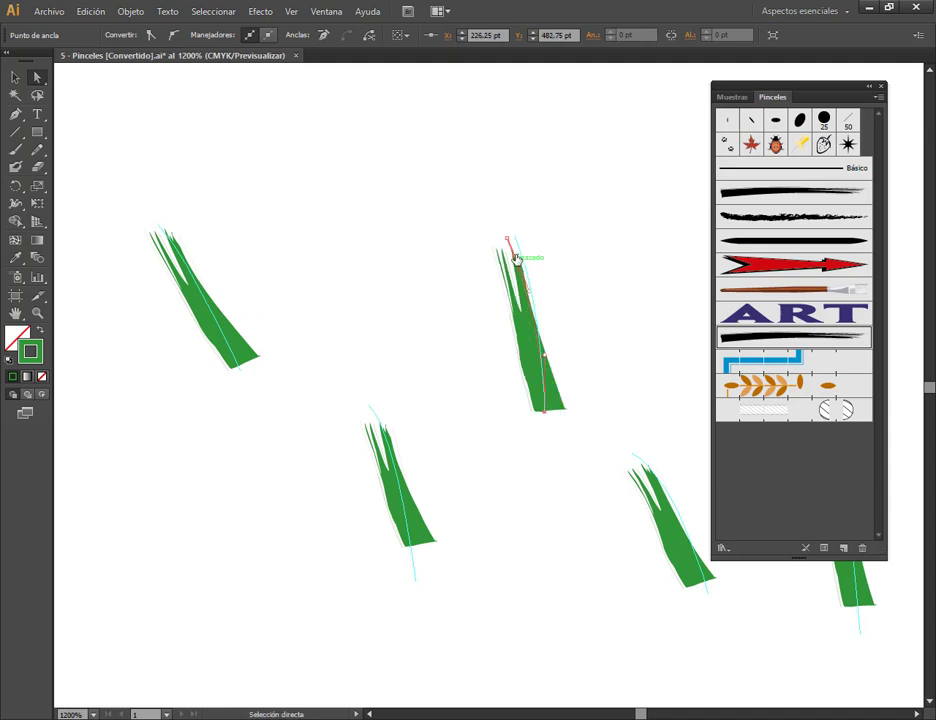
left_click_drag(507, 242, 511, 221)
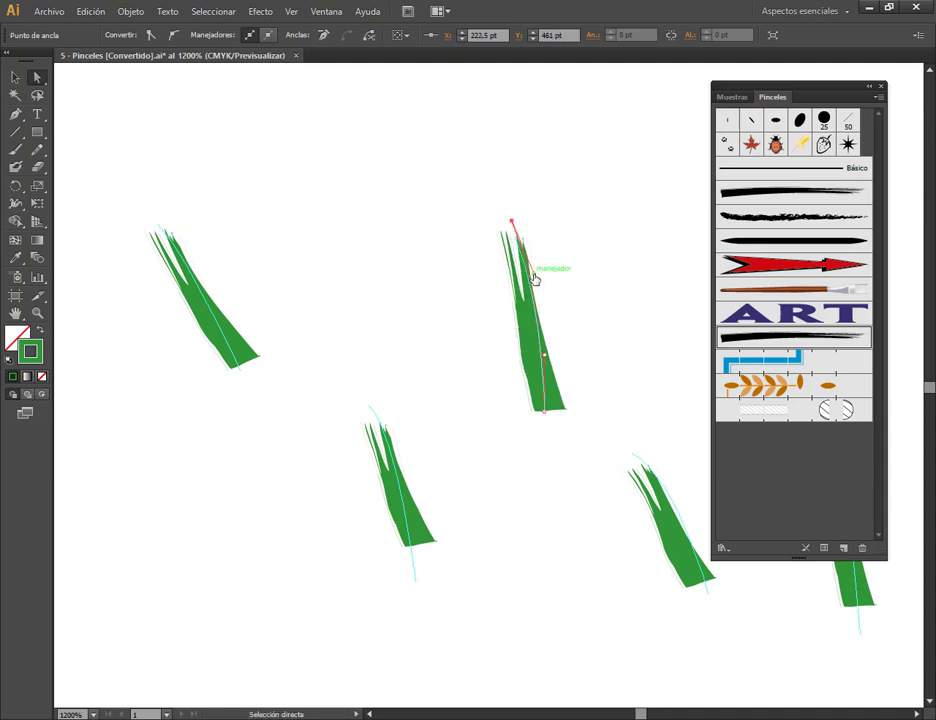
left_click_drag(535, 279, 545, 284)
left_click_drag(546, 356, 559, 348)
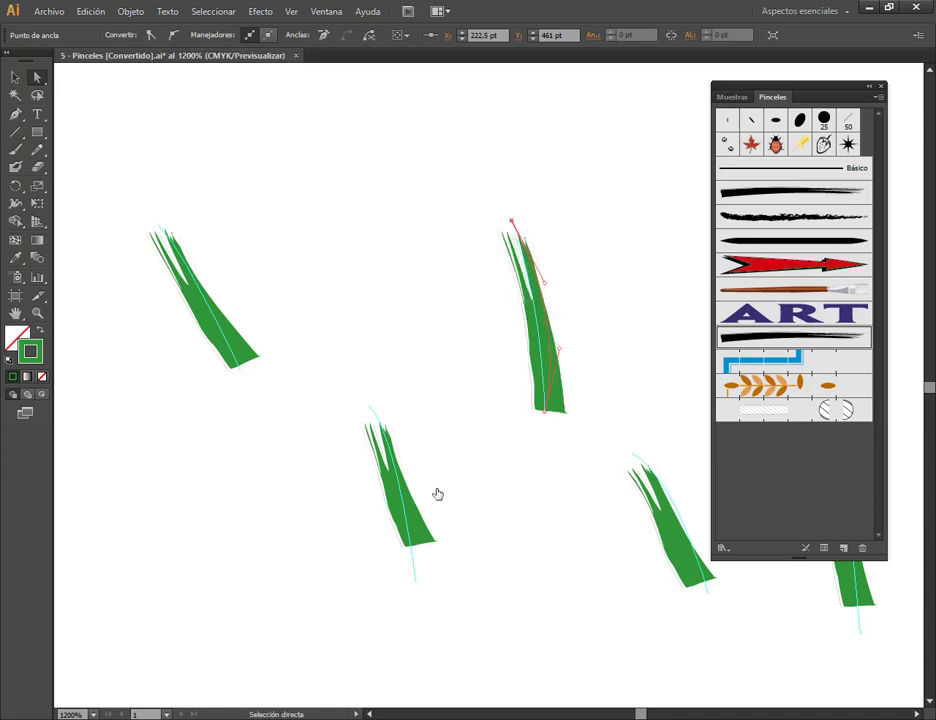
Step: Reshape the lower-left blade: base lowered, tip raised up-left, bent via its base handle
left_click(420, 549)
left_click_drag(416, 553, 412, 582)
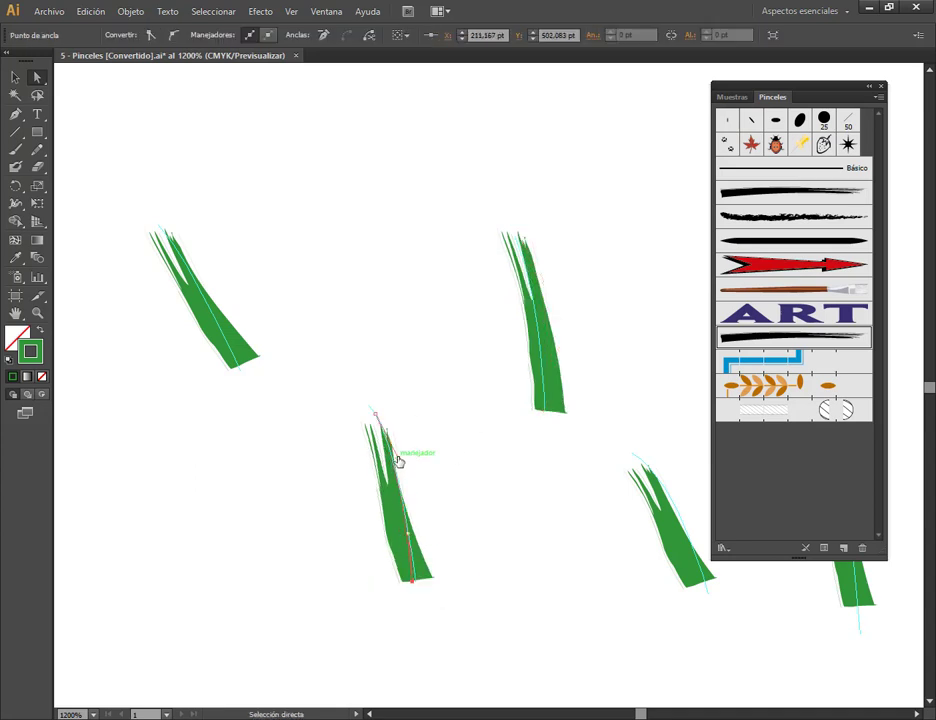
left_click_drag(376, 418, 369, 405)
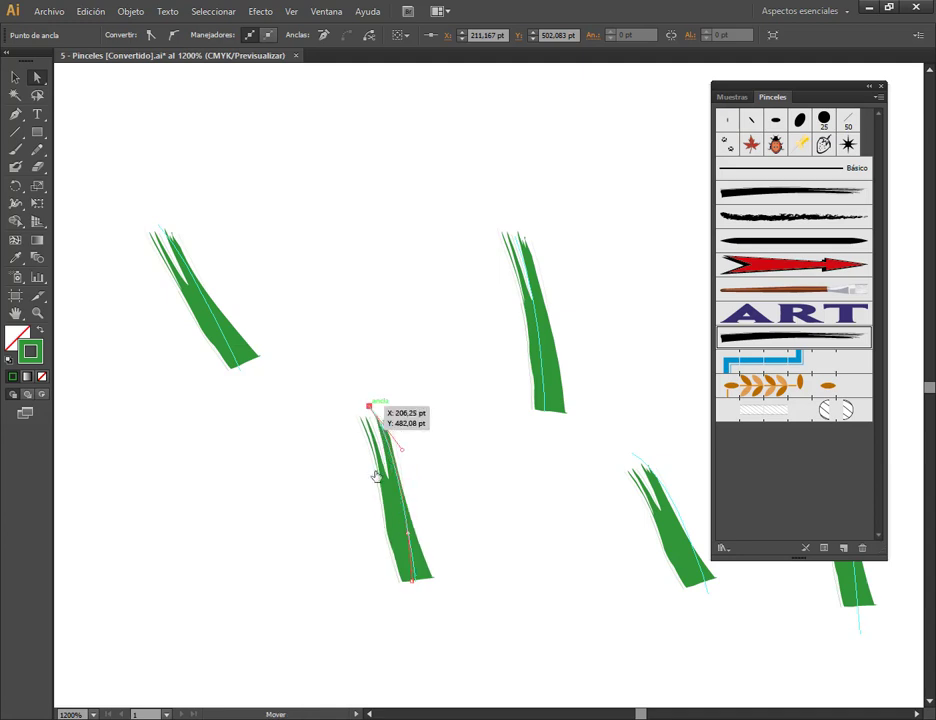
left_click_drag(410, 534, 418, 517)
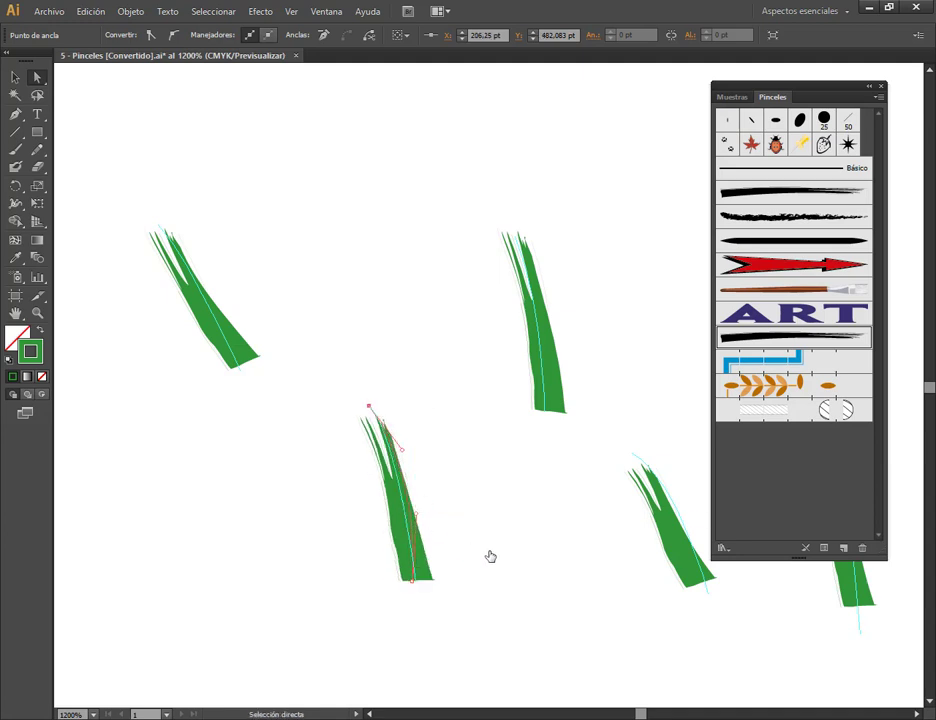
left_click_drag(490, 556, 298, 518)
left_click(394, 470)
Step: Lengthen the middle and top blades by lowering their bases, shifting the middle tip up-left
left_click_drag(371, 413, 360, 403)
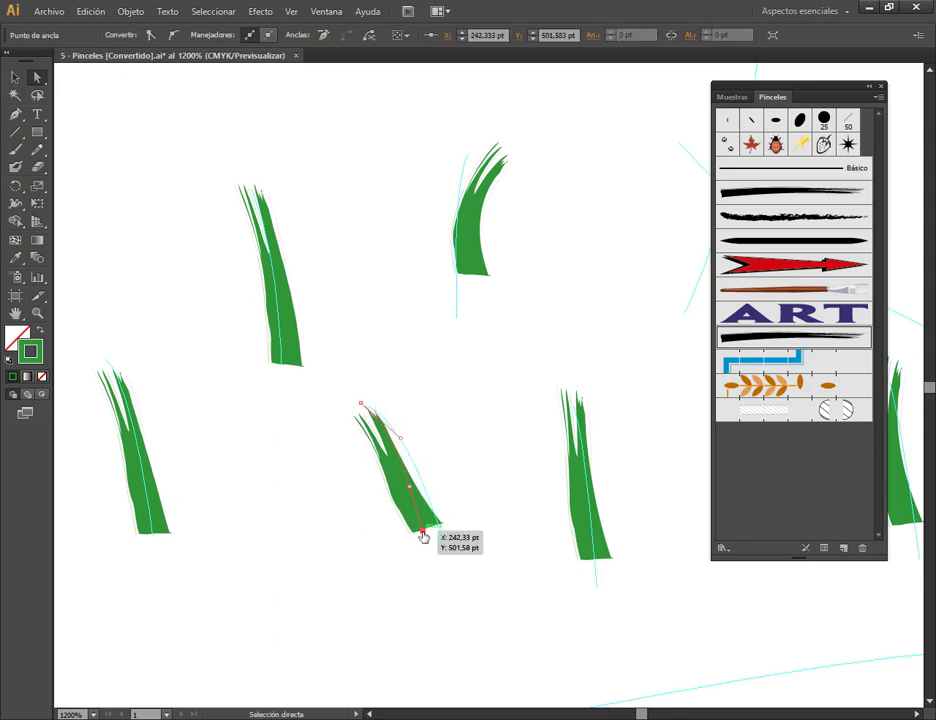
mouse_move(420, 537)
left_mouse_down()
mouse_move(448, 546)
mouse_move(424, 408)
left_mouse_up()
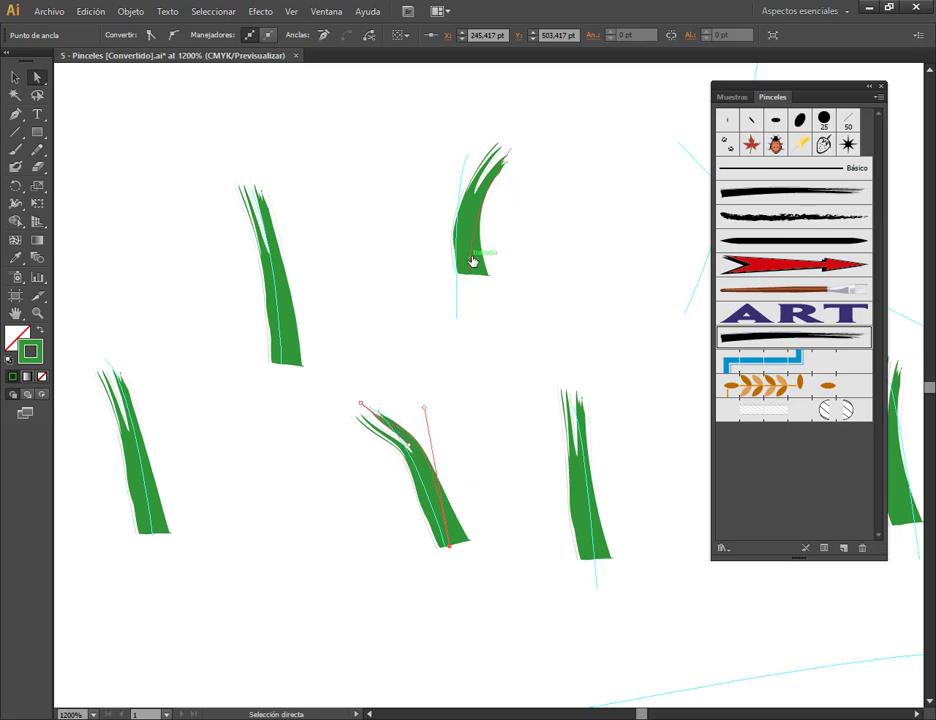
left_click_drag(473, 262, 424, 382)
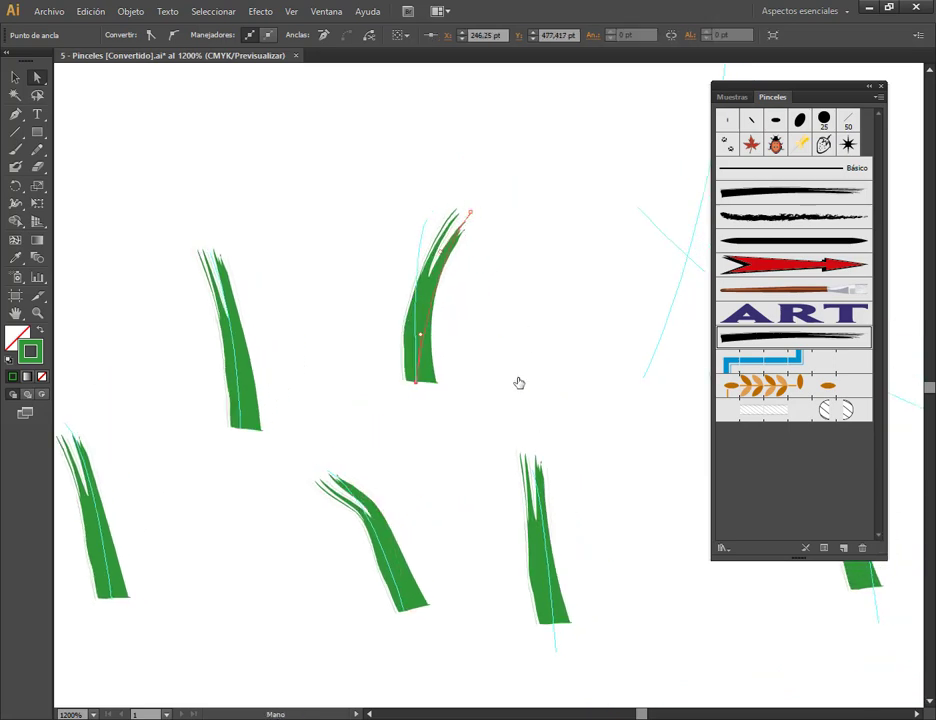
left_click_drag(565, 460, 339, 355)
left_click(329, 464)
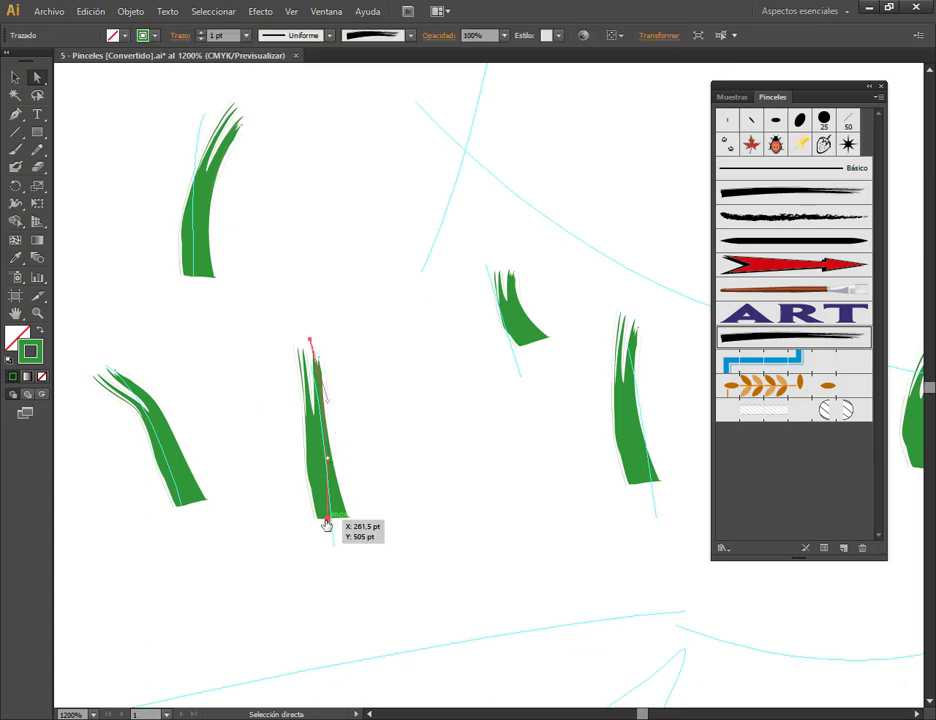
left_click_drag(328, 521, 333, 543)
Step: Lengthen the small upper blade by lowering its base and extending its tip upward
left_click_drag(468, 447, 393, 493)
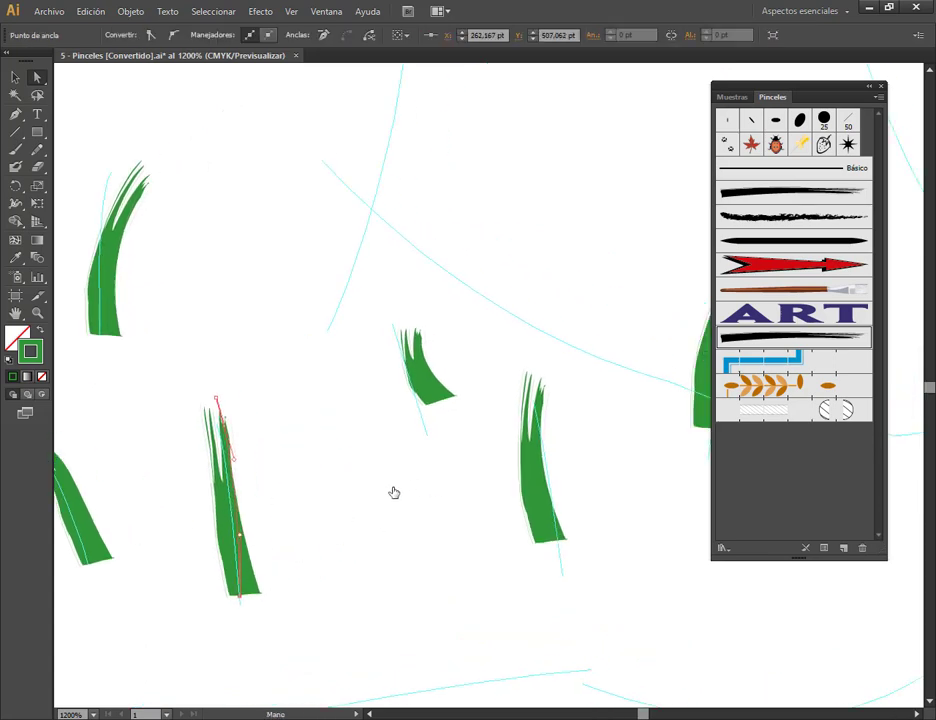
left_click(429, 387)
mouse_move(437, 408)
left_mouse_down()
mouse_move(439, 443)
mouse_move(439, 428)
left_mouse_up()
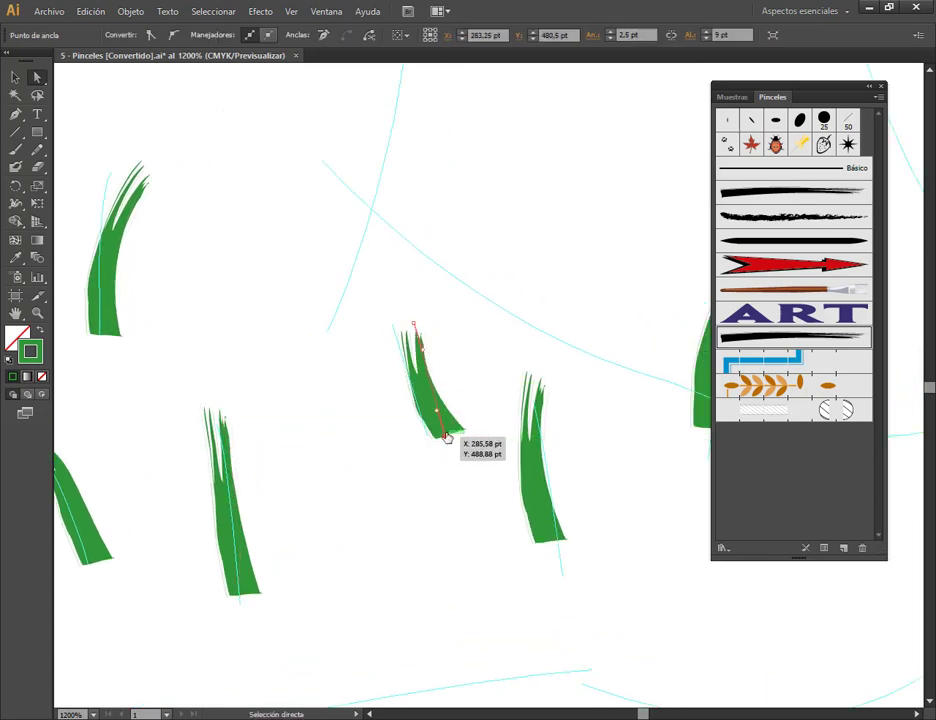
left_click_drag(468, 497, 238, 404)
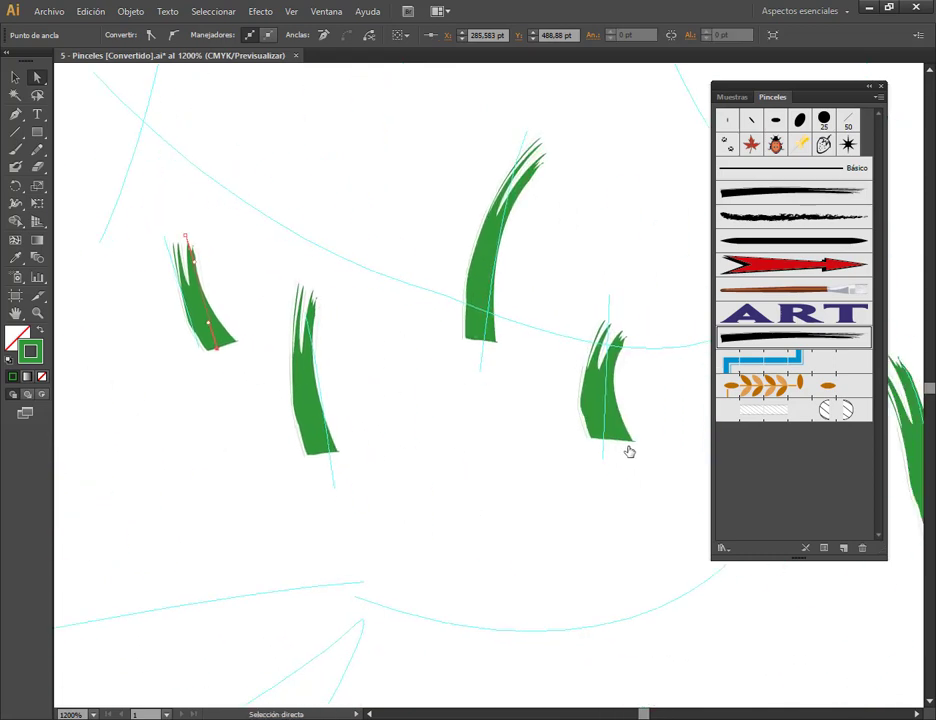
mouse_move(629, 451)
left_mouse_down()
mouse_move(355, 471)
mouse_move(349, 443)
mouse_move(328, 477)
left_mouse_up()
left_click(345, 362)
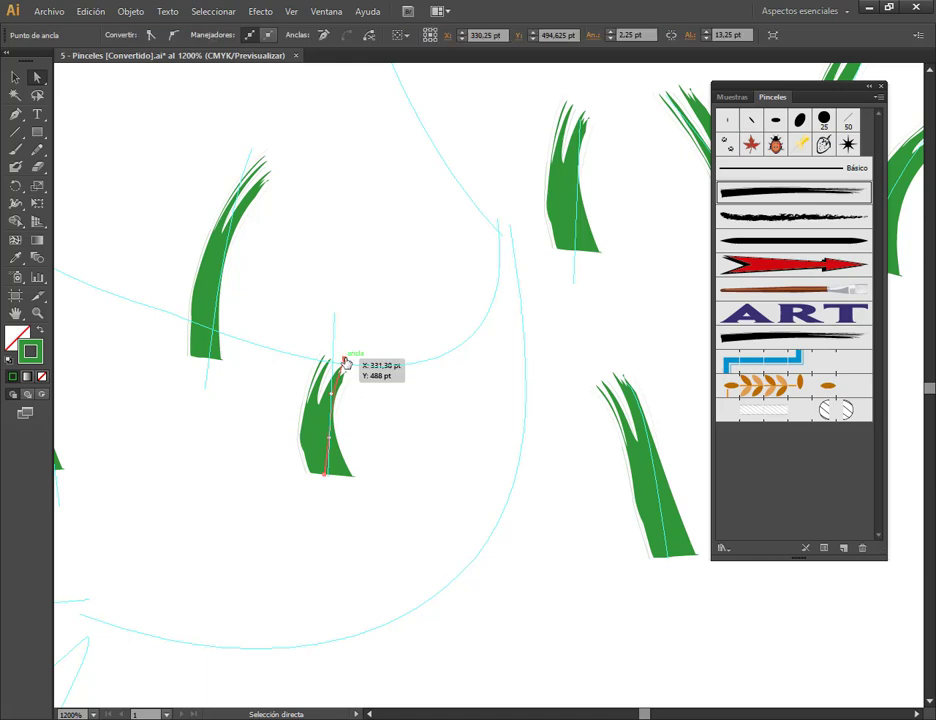
left_click_drag(345, 362, 343, 308)
Step: Shift the next middle blade's tip left and bend it by tilting its base handle
mouse_move(484, 404)
left_mouse_down()
mouse_move(478, 416)
mouse_move(340, 352)
left_mouse_up()
left_click(399, 410)
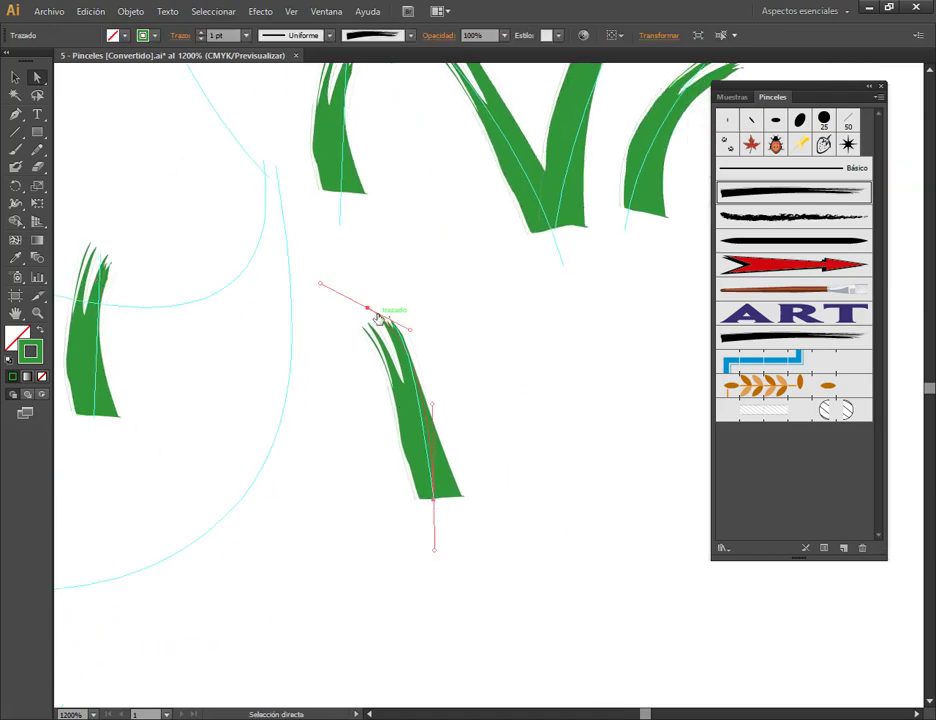
left_click_drag(379, 317, 352, 309)
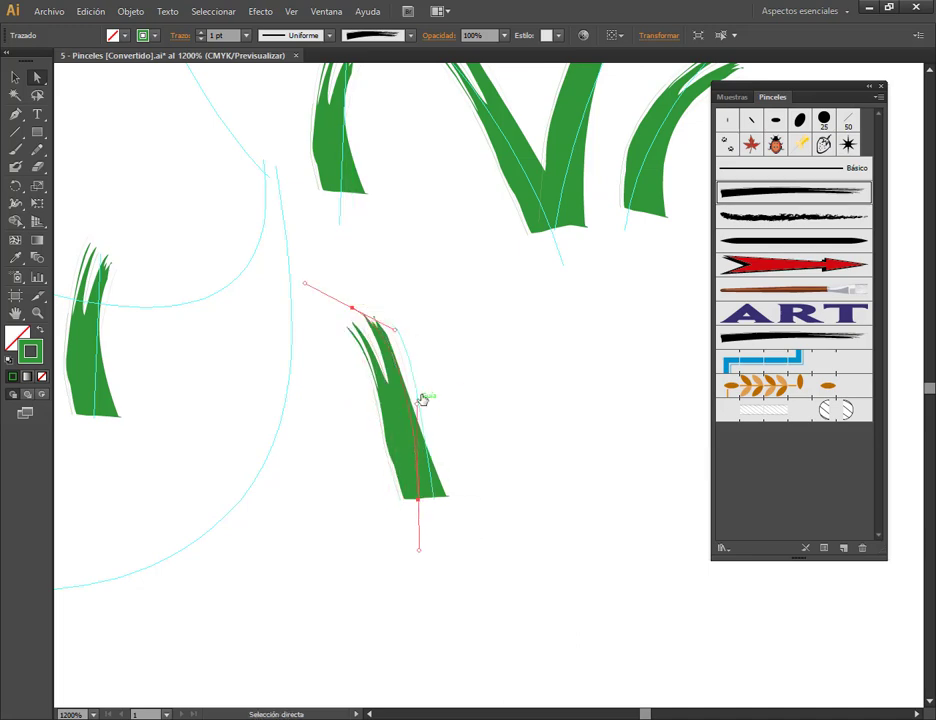
left_click(418, 500)
left_click_drag(418, 408, 433, 378)
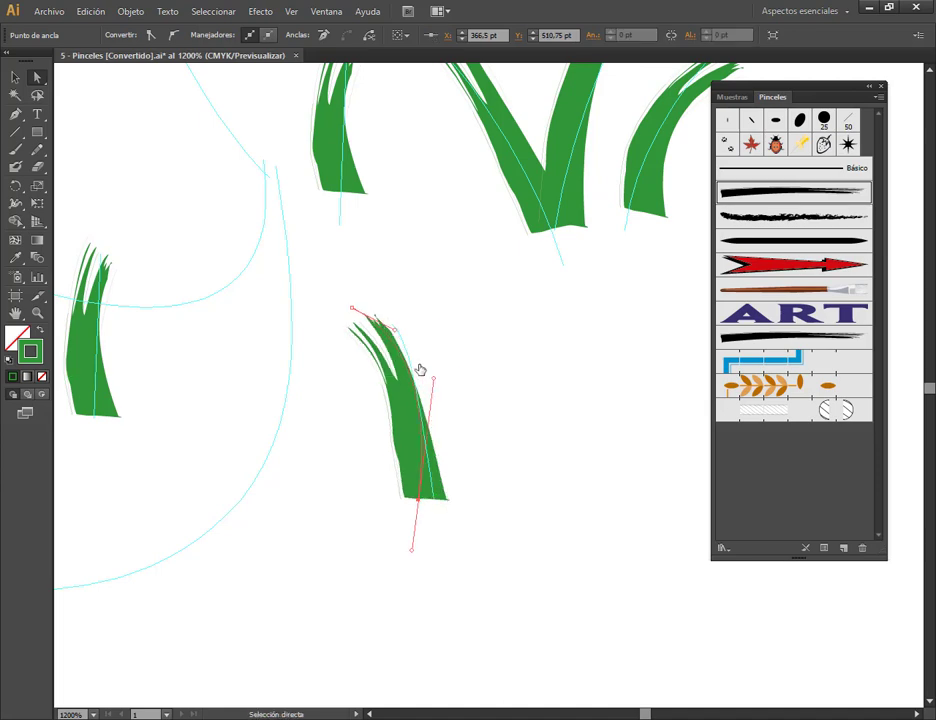
Step: Reshape the V-clump's left blade: tip moved left with a curving handle, base pulled lower
left_click_drag(482, 336, 401, 470)
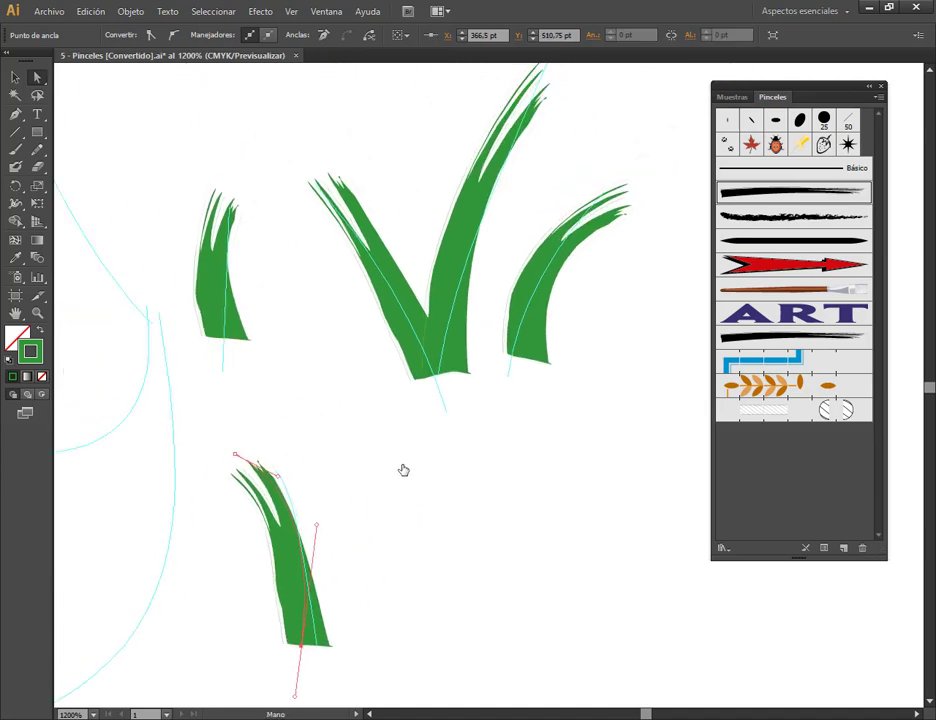
left_click(388, 294)
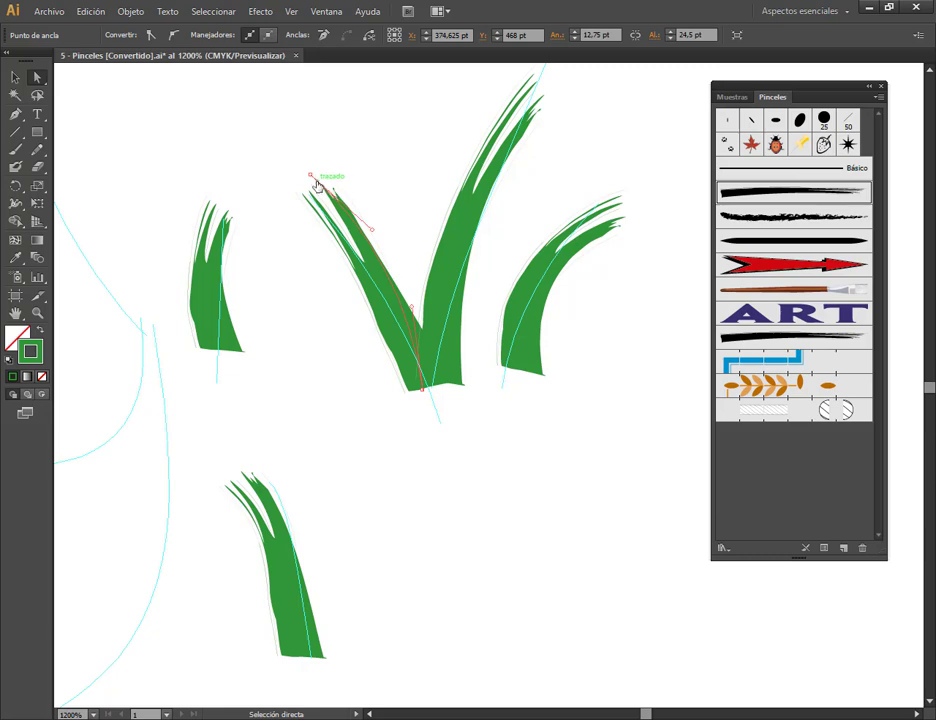
left_click_drag(310, 177, 299, 177)
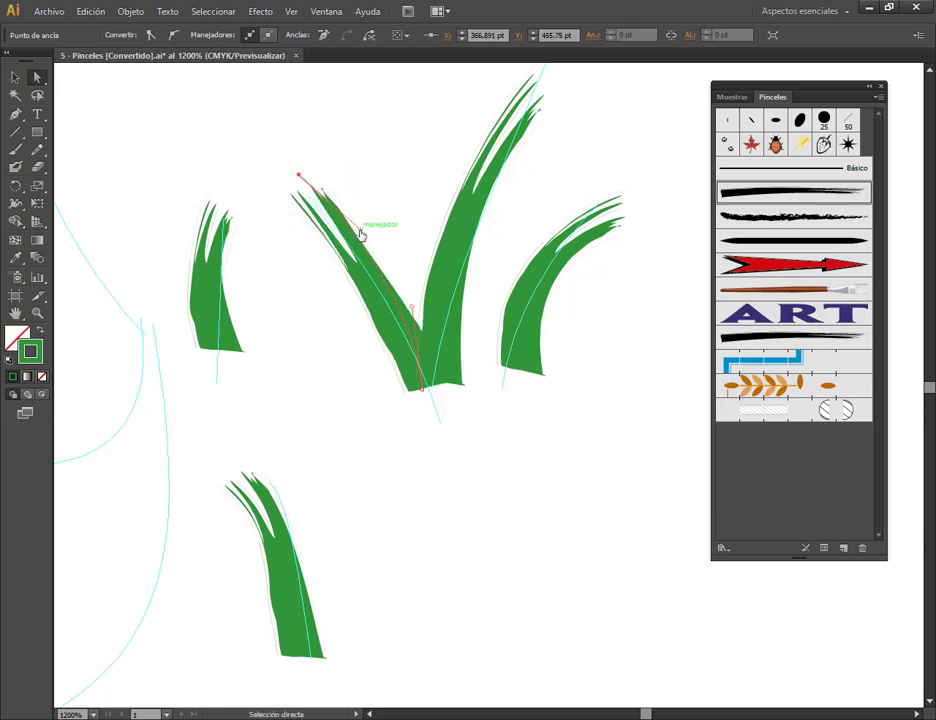
left_click_drag(360, 236, 400, 226)
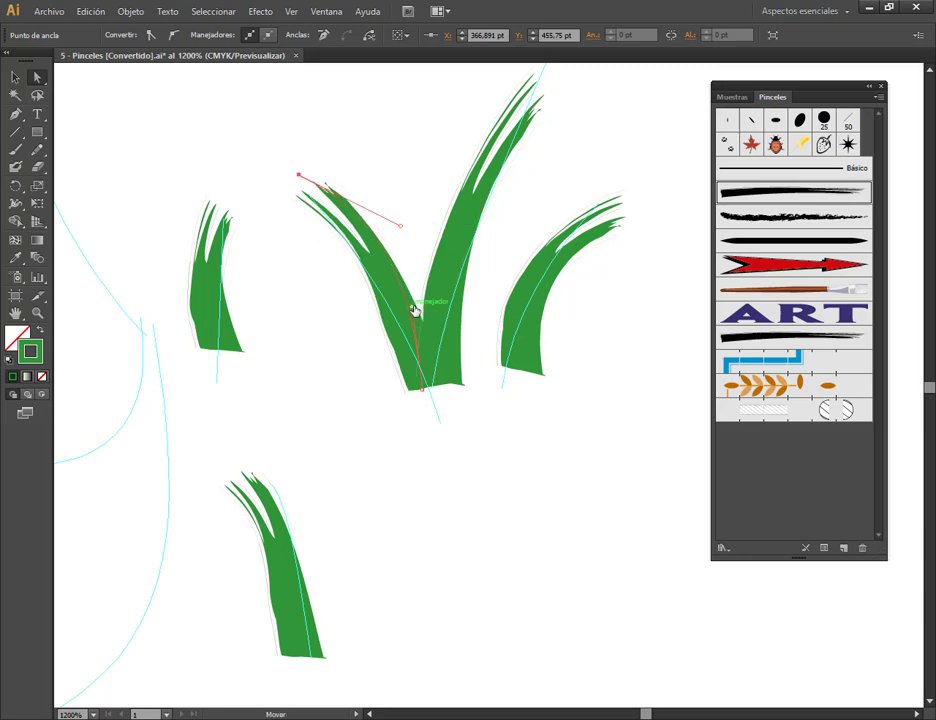
left_click(418, 358)
left_click_drag(422, 392, 438, 418)
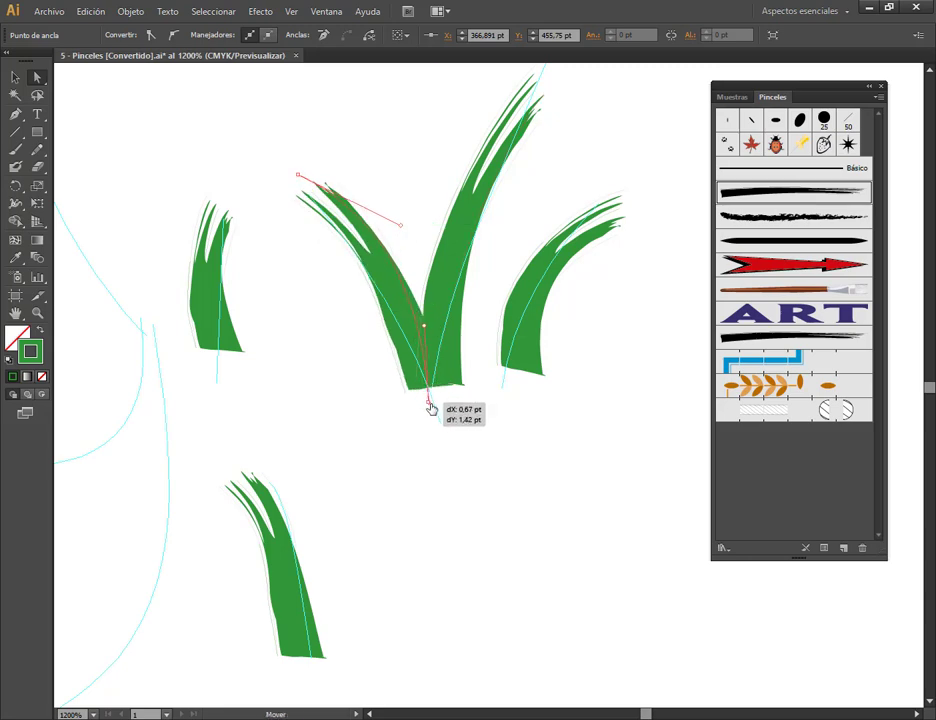
left_click_drag(299, 177, 276, 181)
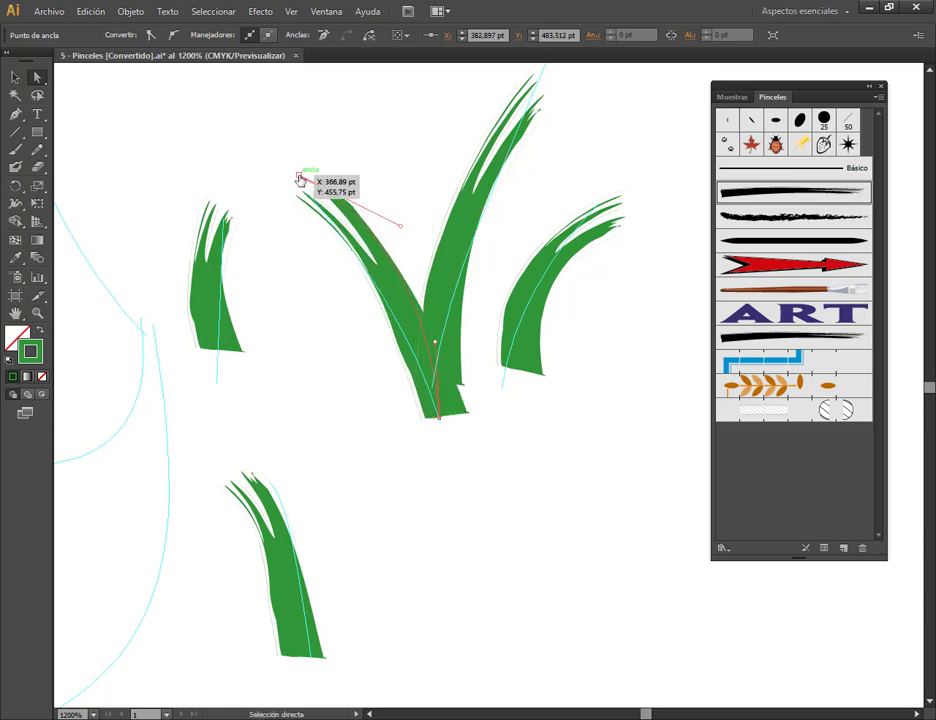
left_click(529, 456)
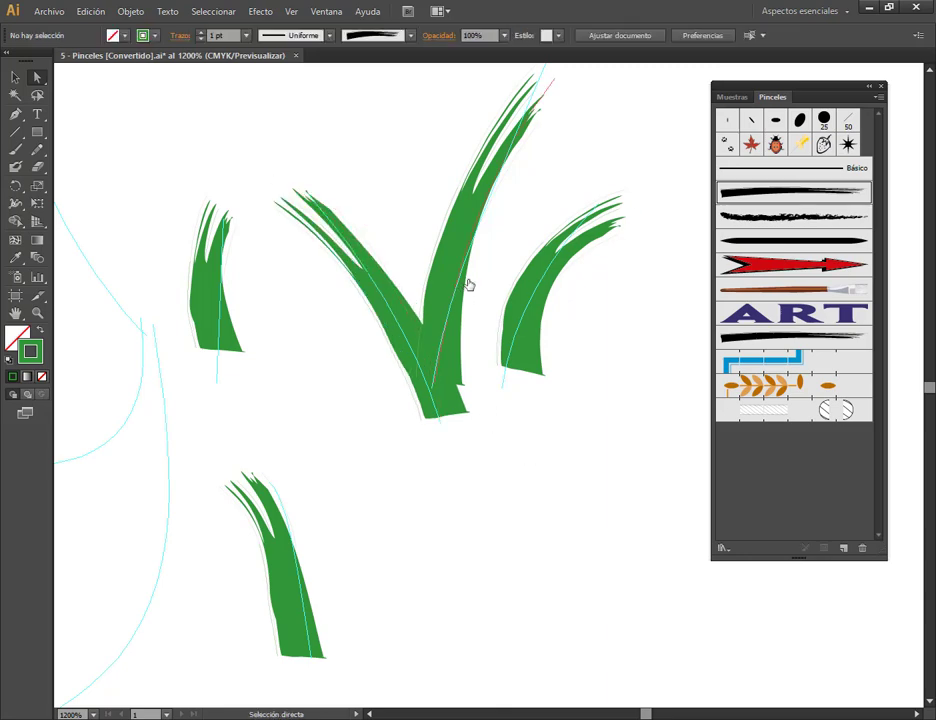
scroll(552, 359, "down", 3)
left_click(543, 334)
scroll(543, 334, "up", 2)
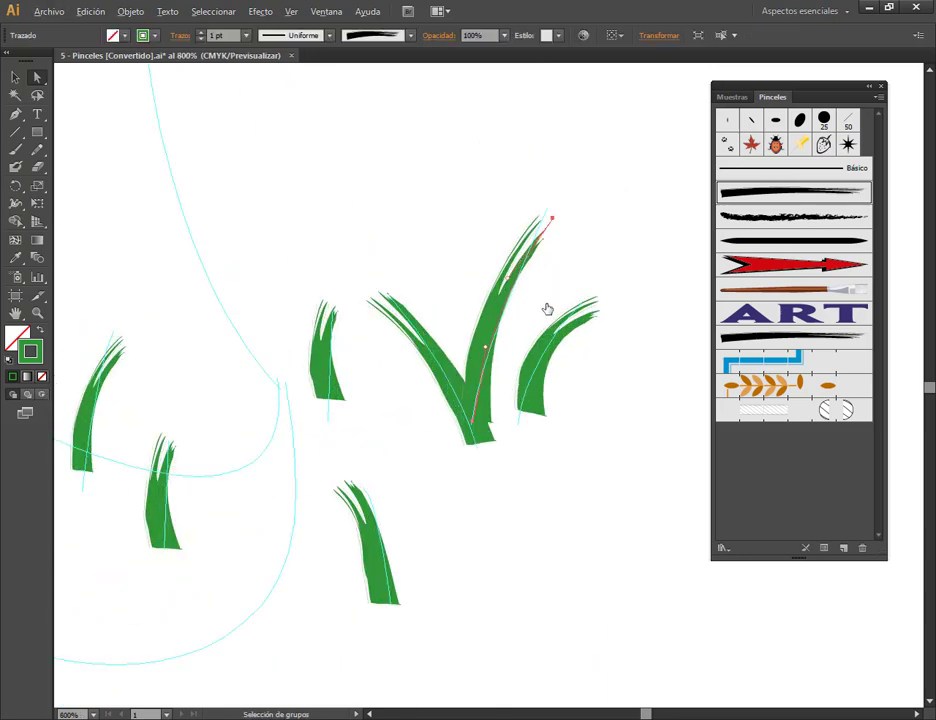
scroll(534, 274, "down", 2)
scroll(520, 305, "down", 2)
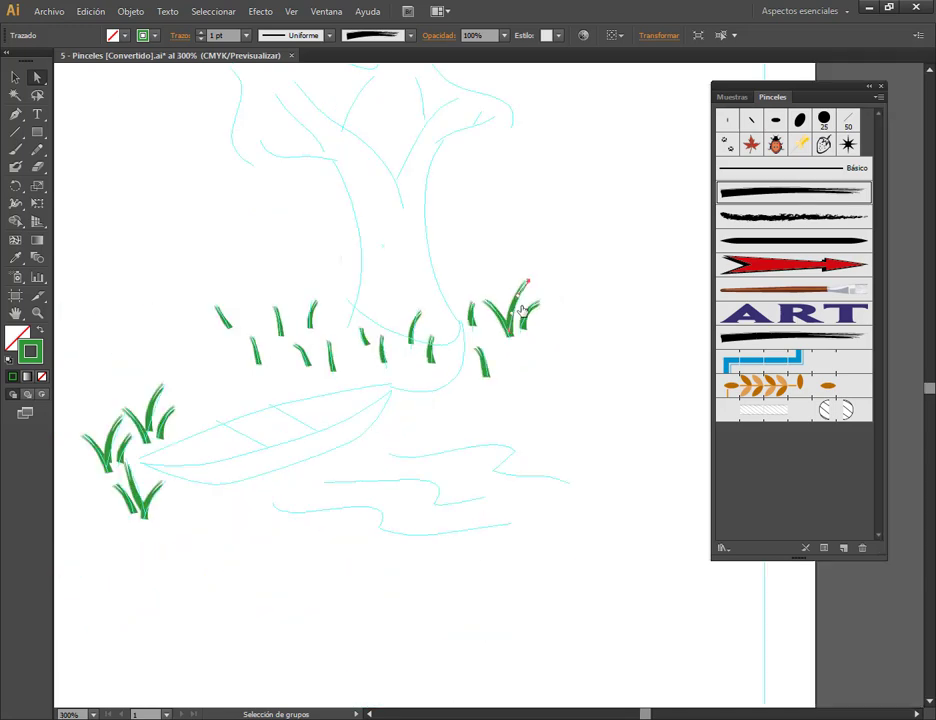
scroll(512, 300, "down", 1)
scroll(508, 271, "up", 2)
key("v")
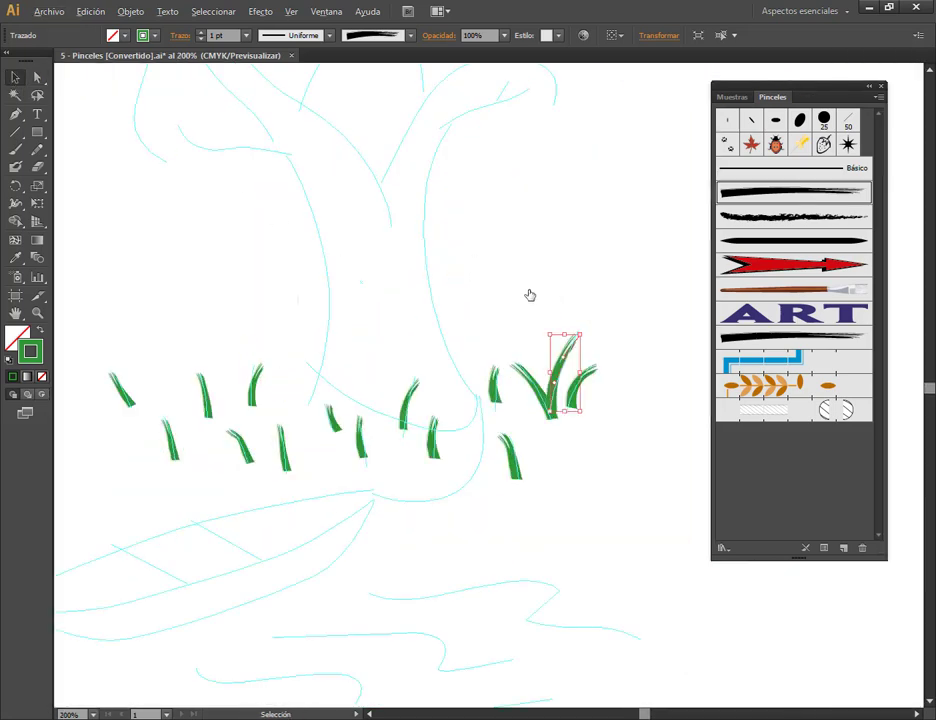
scroll(560, 285, "down", 1)
left_click(600, 262)
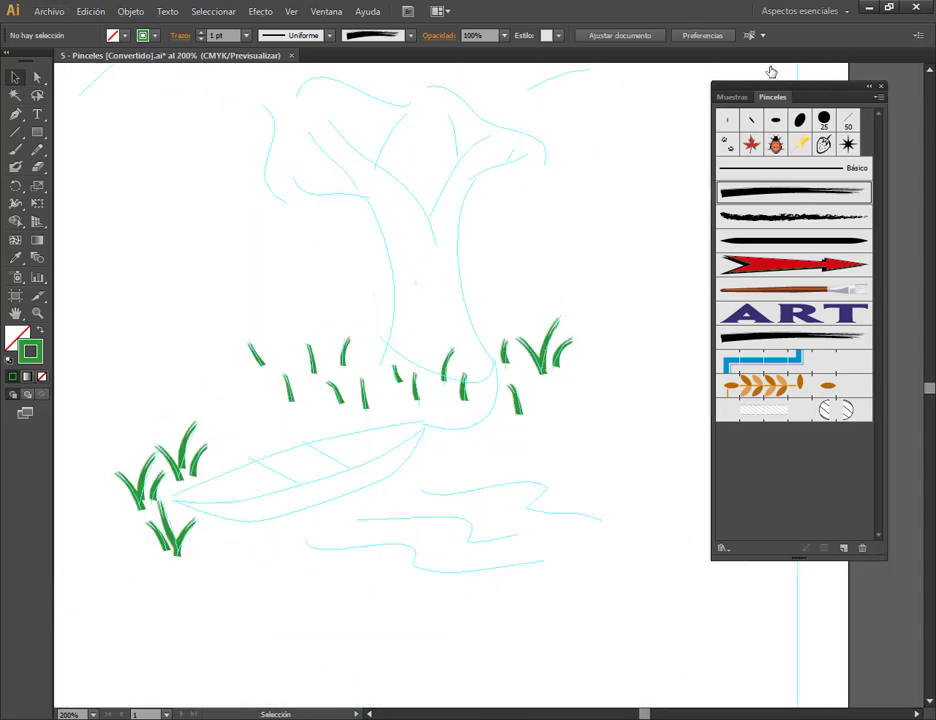
Step: Open the Layers panel from Ventana > Capas, move it aside, and begin renaming Capa 2
left_click(326, 11)
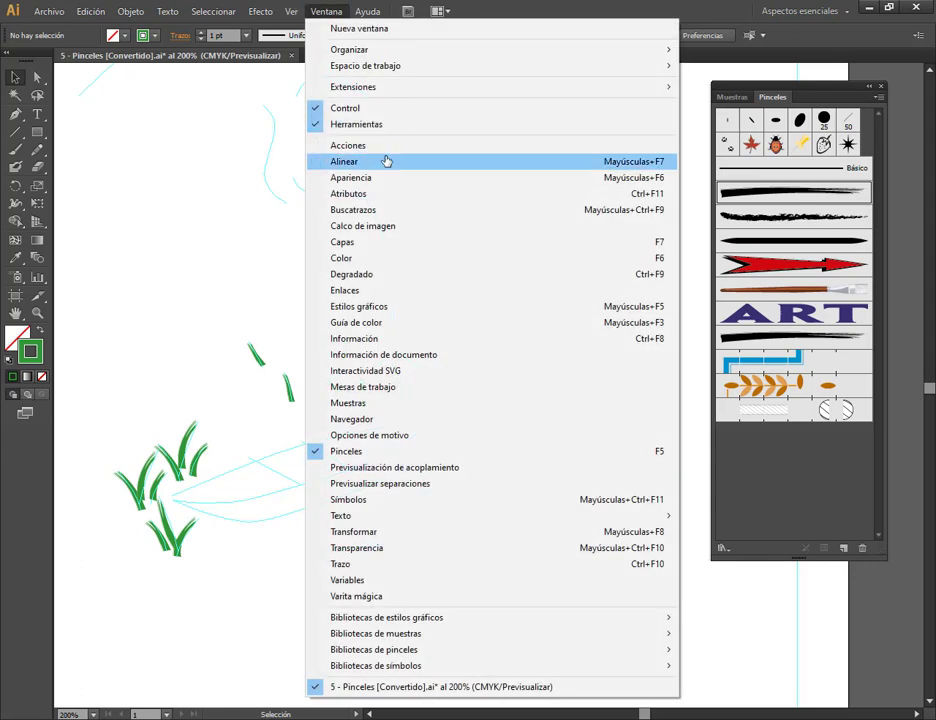
left_click(385, 243)
mouse_move(381, 231)
left_mouse_down()
mouse_move(560, 395)
mouse_move(573, 436)
left_mouse_up()
double_click(536, 450)
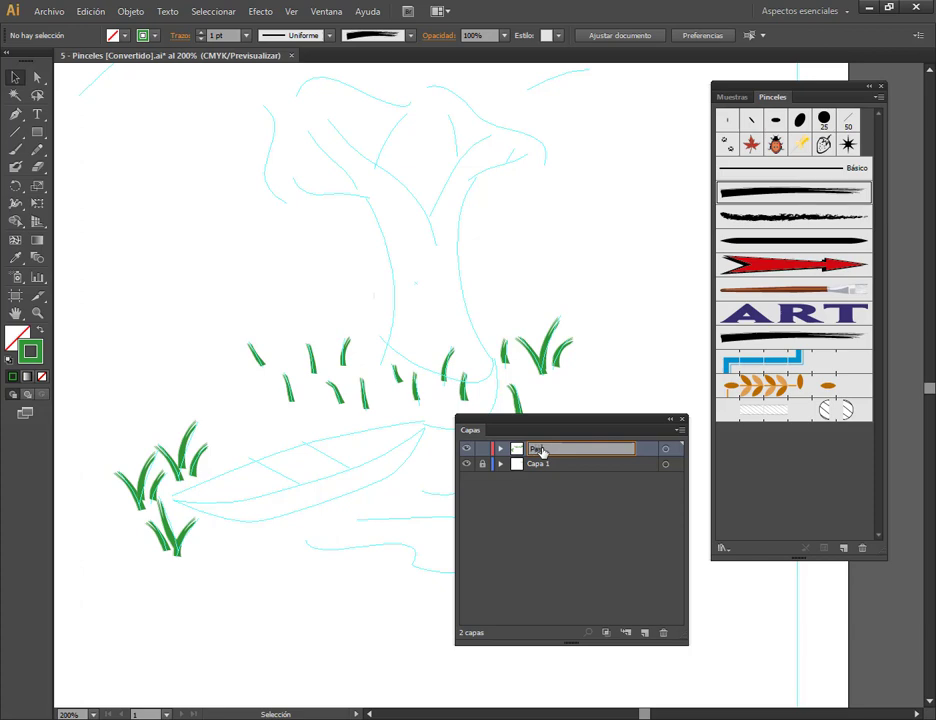
Step: Confirm the grass layer name Pasto, add a new layer above it, and close the Layers panel
key("Return")
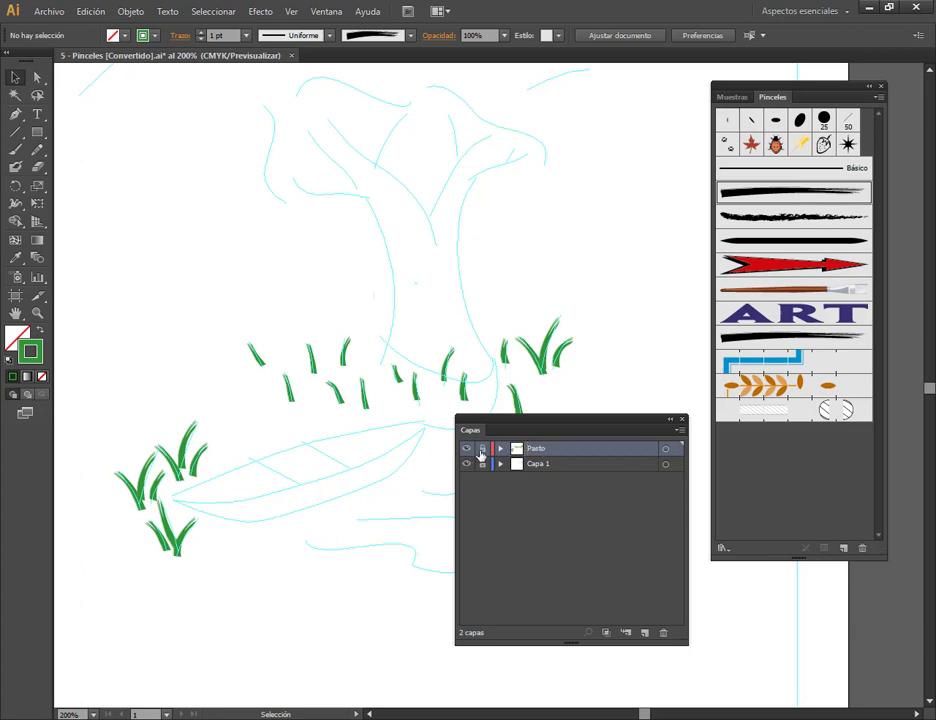
left_click(645, 634)
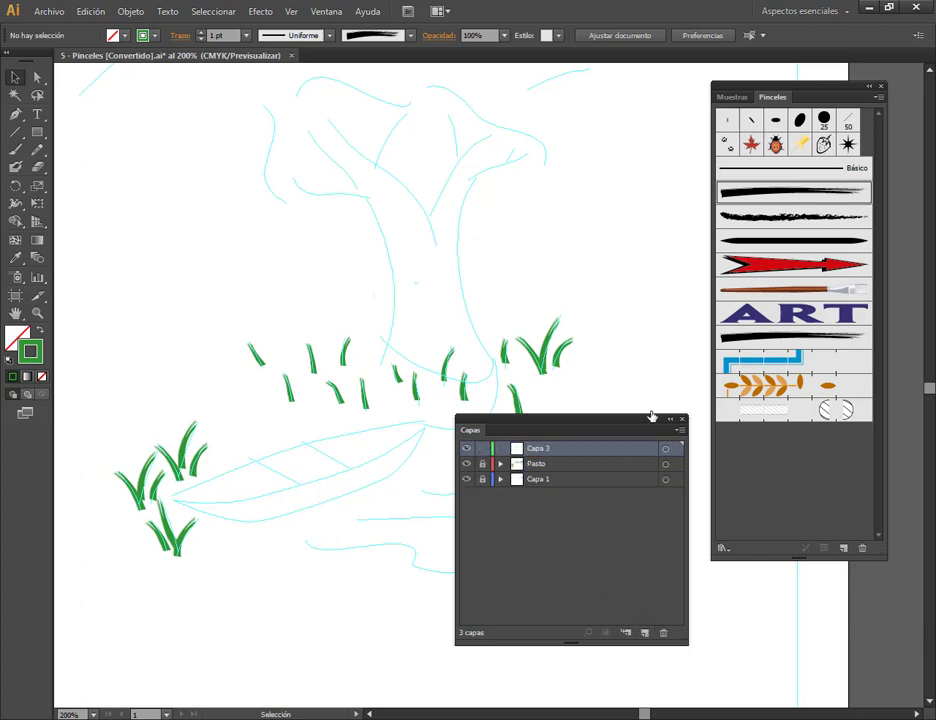
left_click(670, 421)
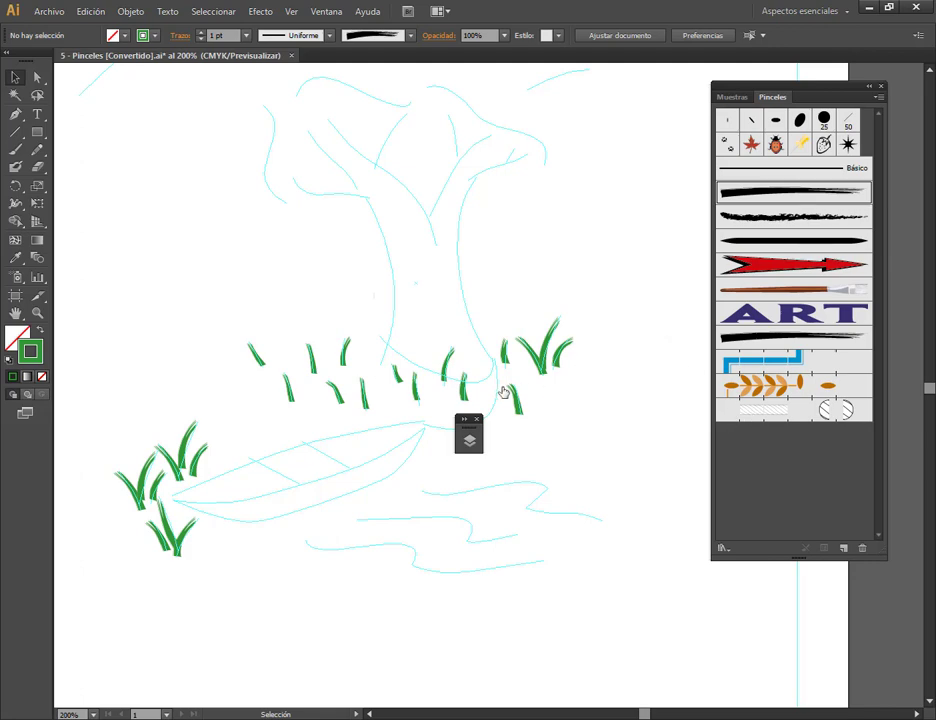
scroll(503, 392, "up", 2)
scroll(483, 403, "up", 2)
left_click(477, 420)
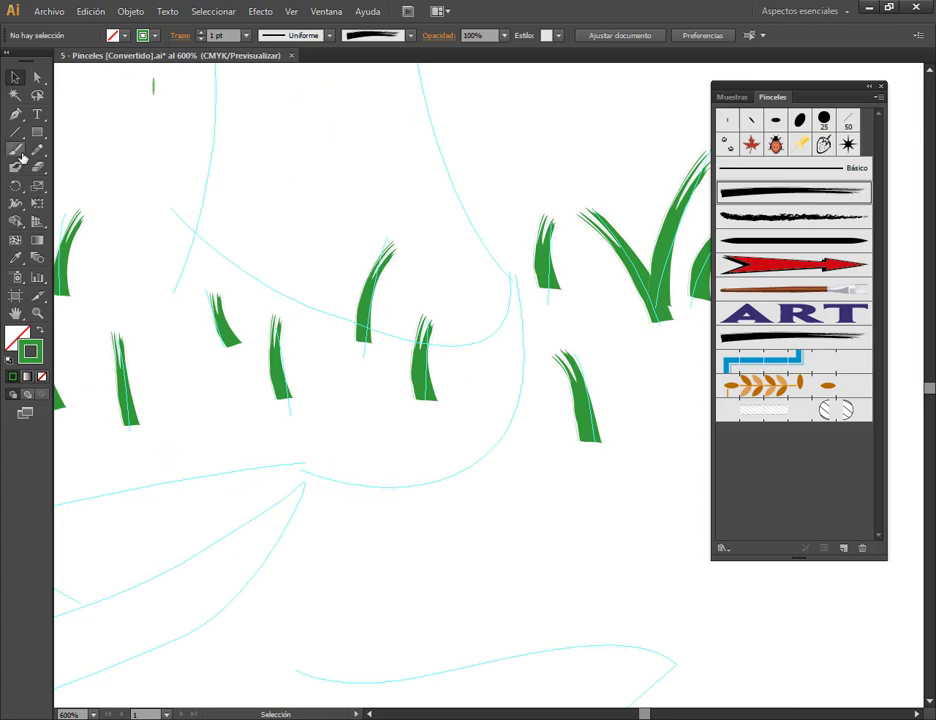
Step: Pan to the trunk base and grass and pick the Pen tool
left_click_drag(250, 348, 299, 277)
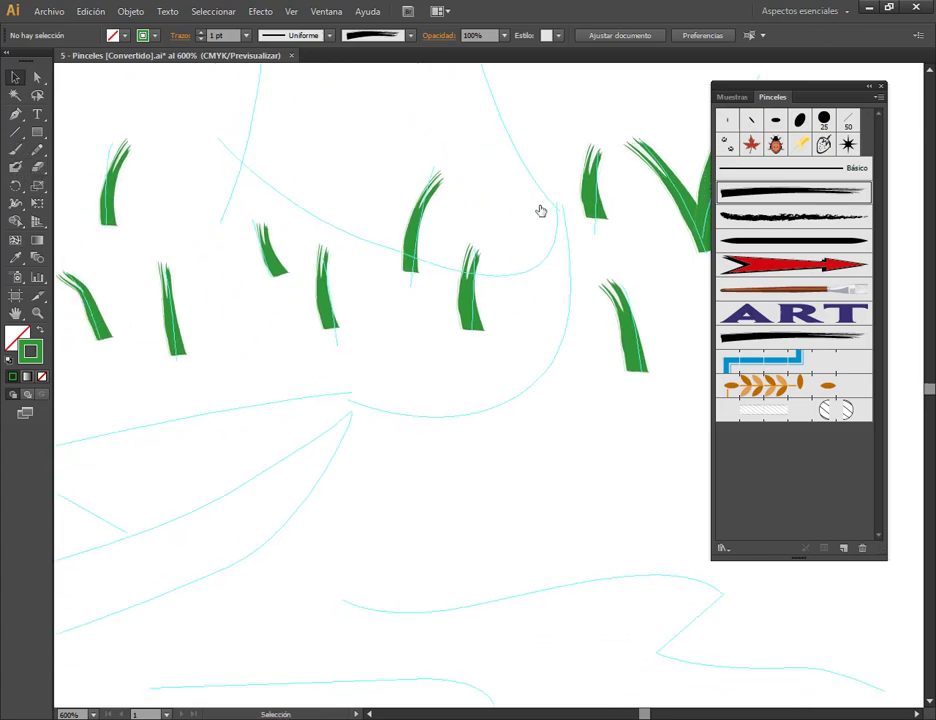
left_click_drag(539, 209, 528, 275)
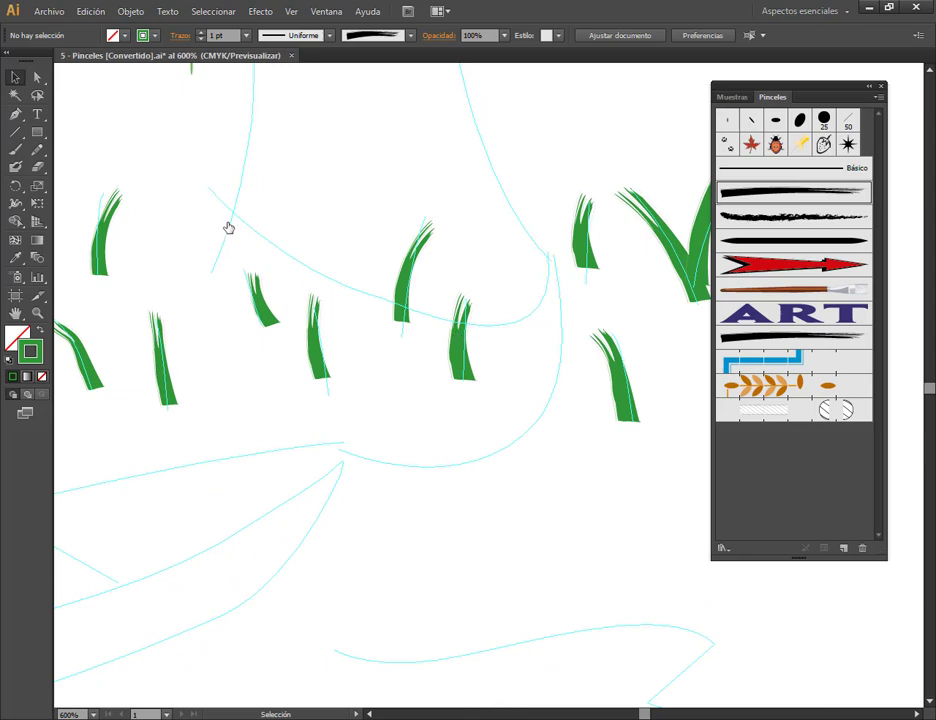
left_click(15, 114)
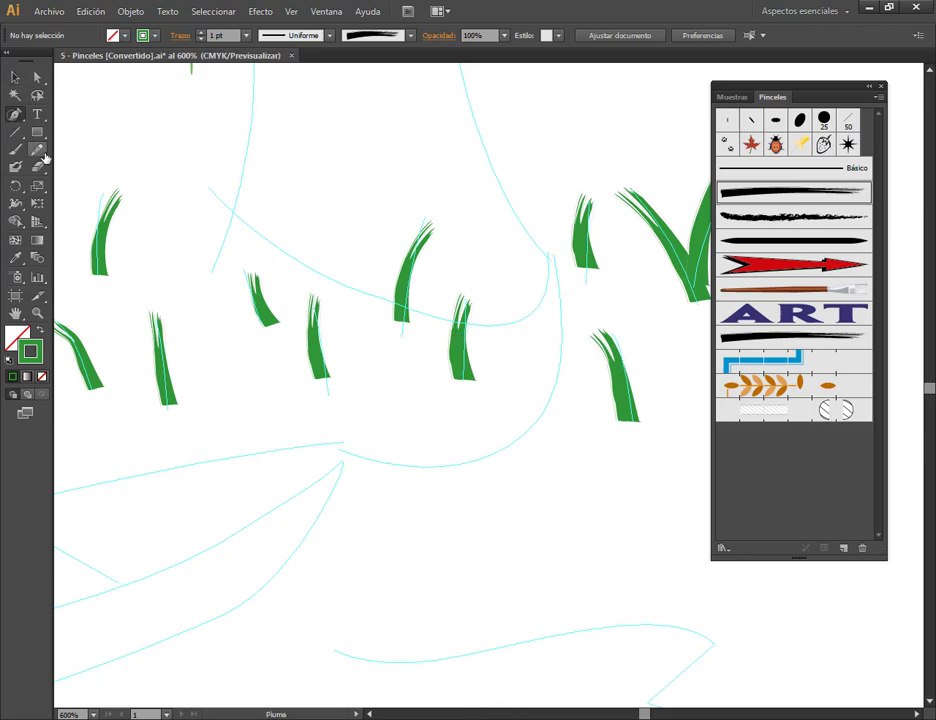
Step: Draw a curve from the left trunk outline down across the grass and up right, smoothing its start
left_click(208, 189)
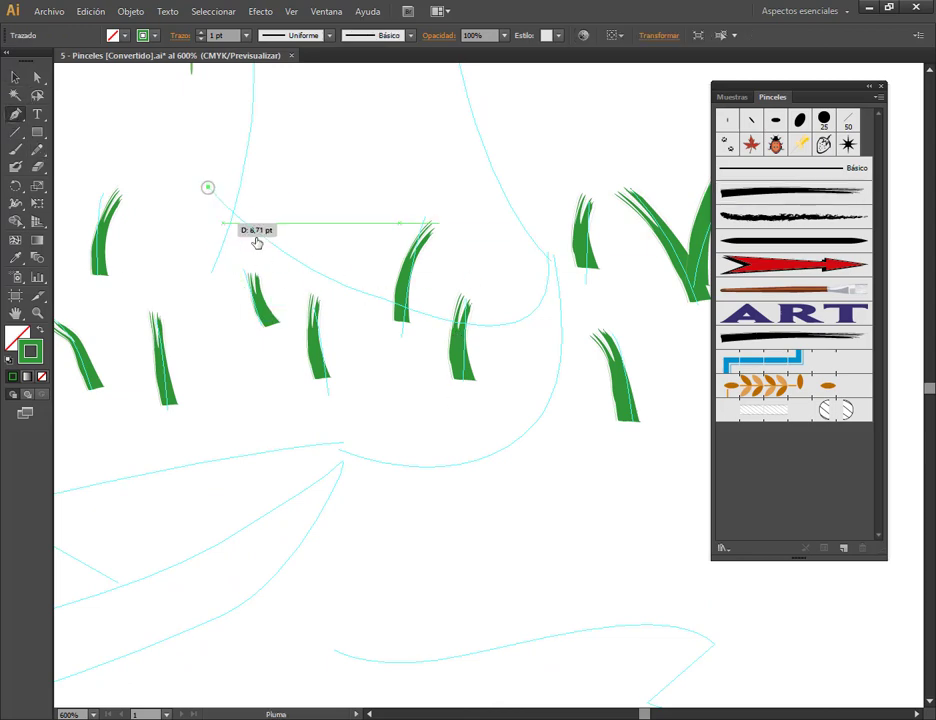
mouse_move(489, 325)
left_mouse_down()
mouse_move(575, 270)
mouse_move(541, 317)
left_mouse_up()
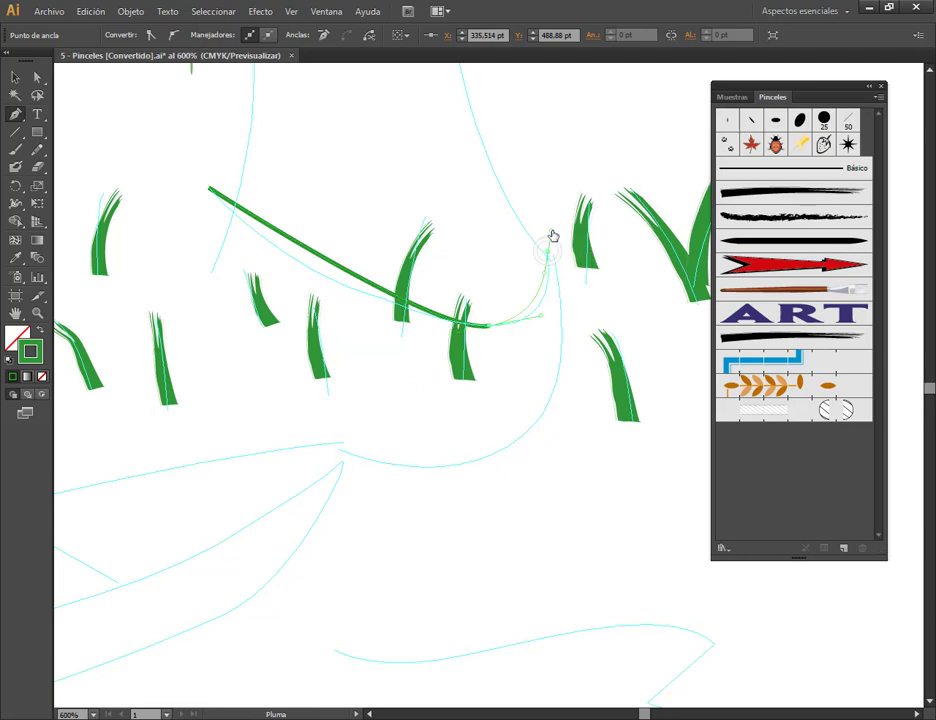
left_click_drag(549, 222, 387, 271)
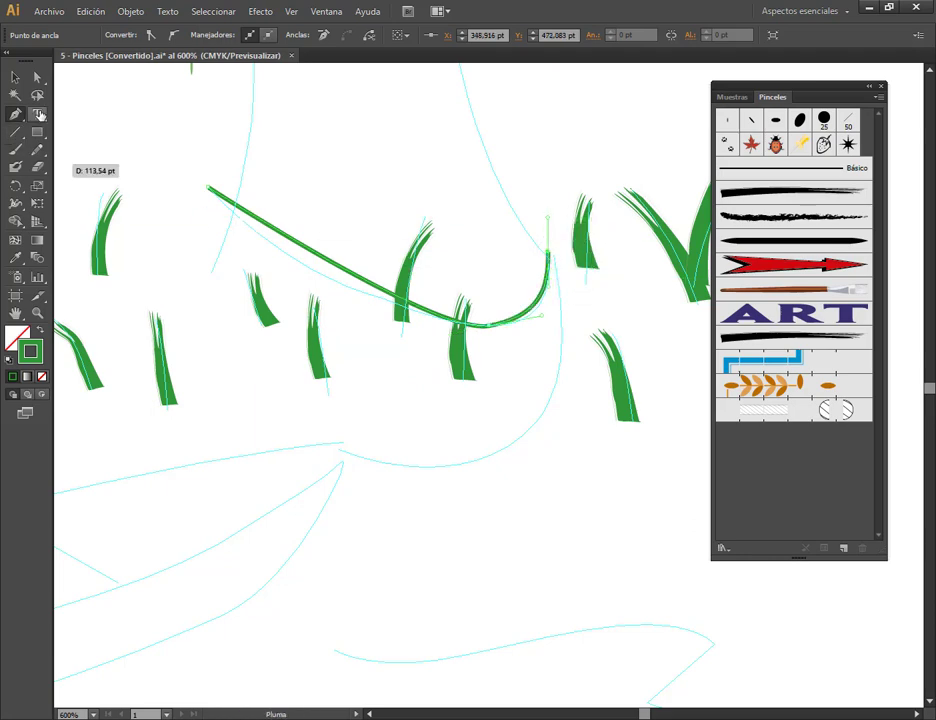
left_click(37, 77)
left_click_drag(210, 189, 207, 187)
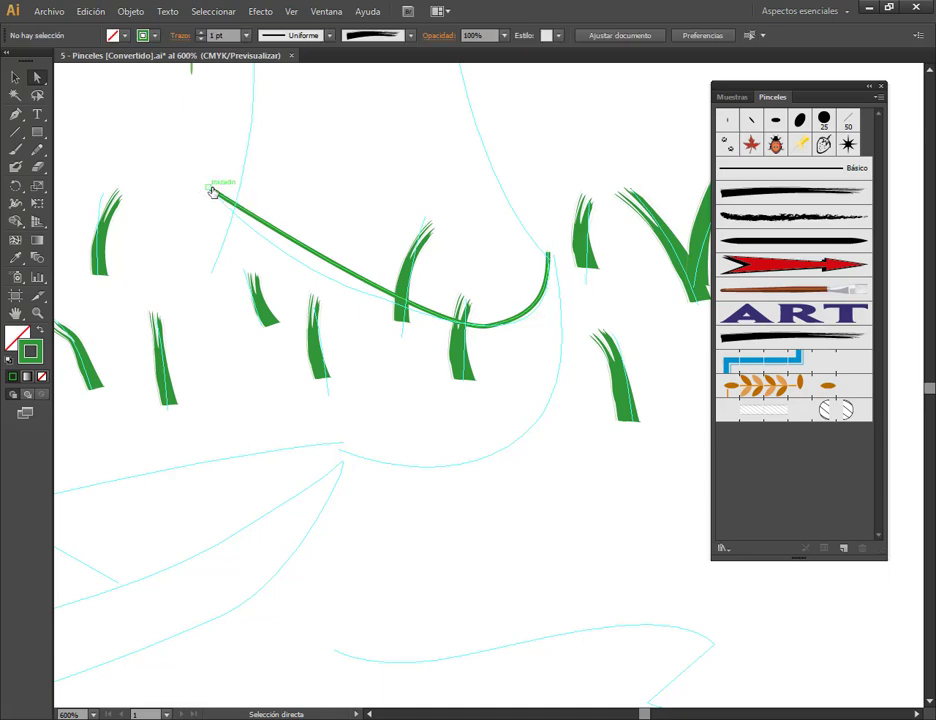
left_click(172, 36)
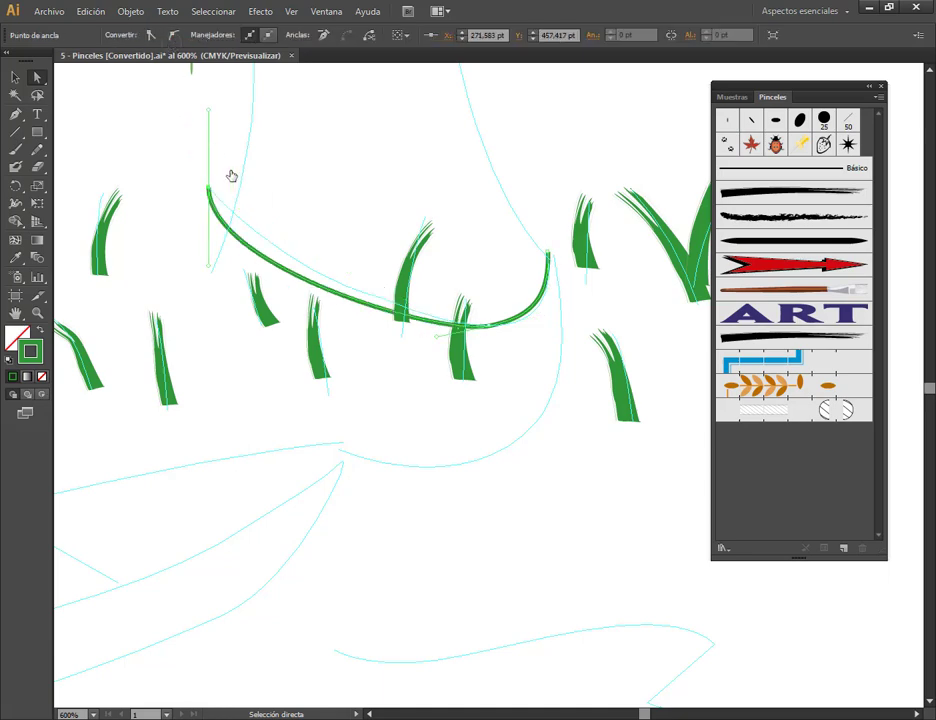
left_click_drag(209, 266, 233, 233)
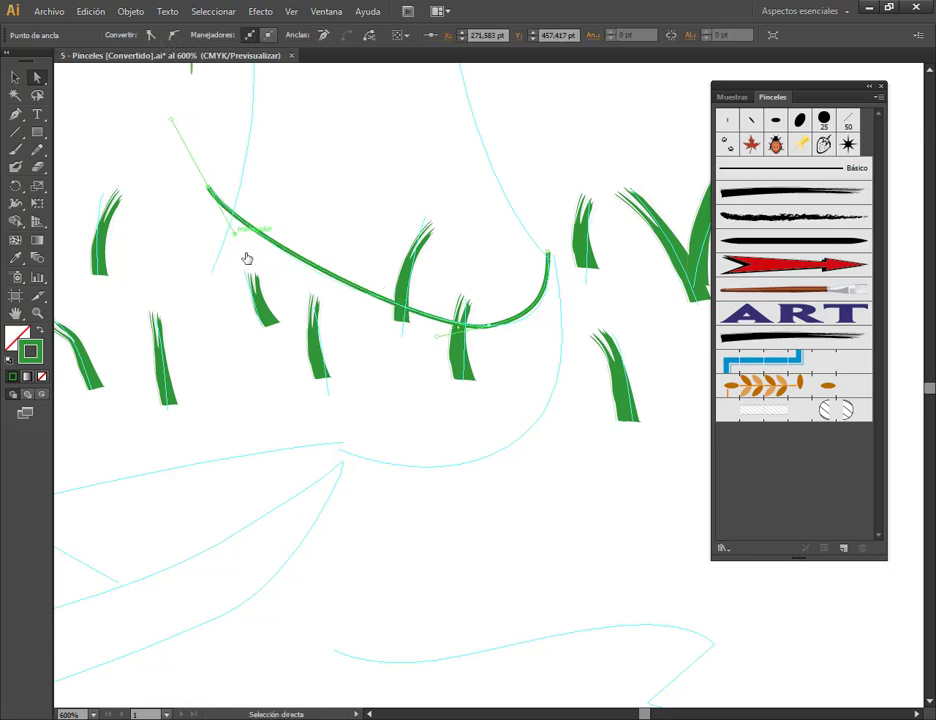
Step: Reshape the curve's bottom anchor and give the path the twisted rope brush
right_click(490, 330)
left_click(503, 298)
left_click(493, 236)
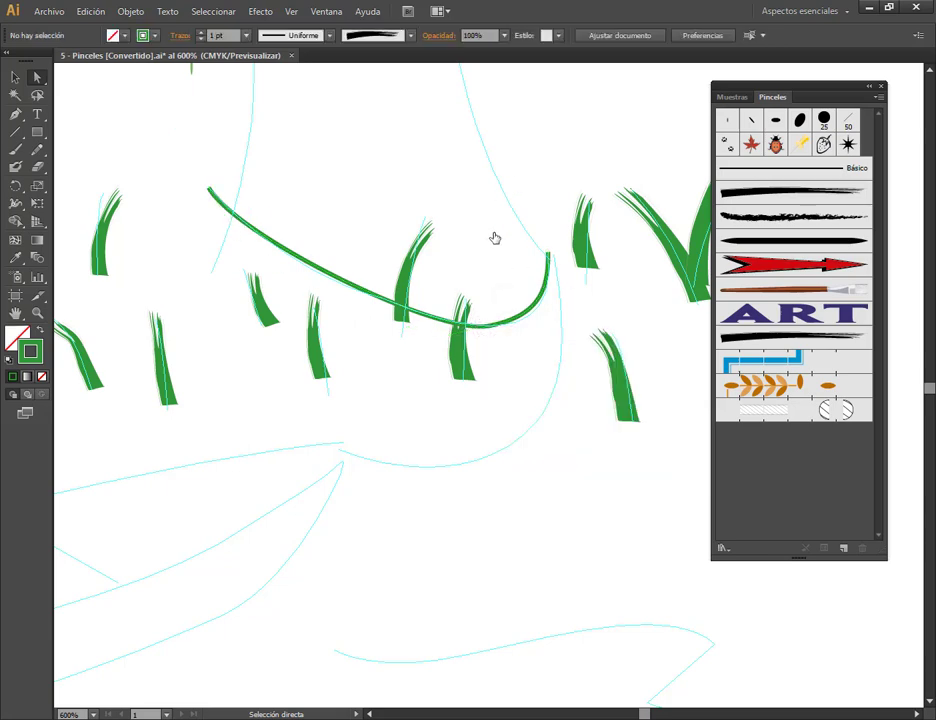
left_click(500, 325)
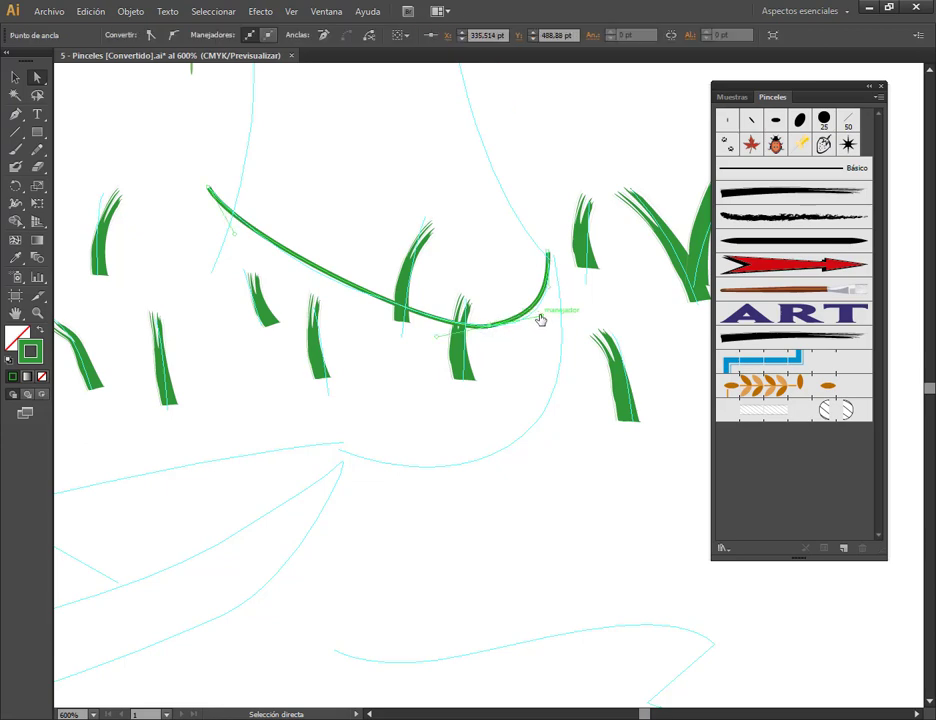
right_click(543, 320)
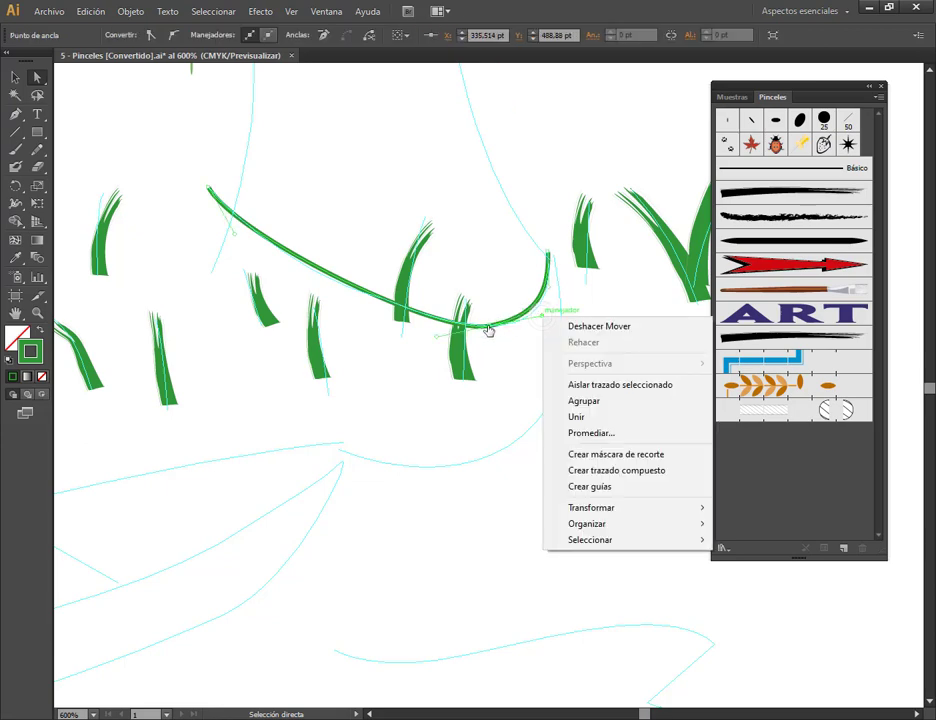
left_click(487, 326)
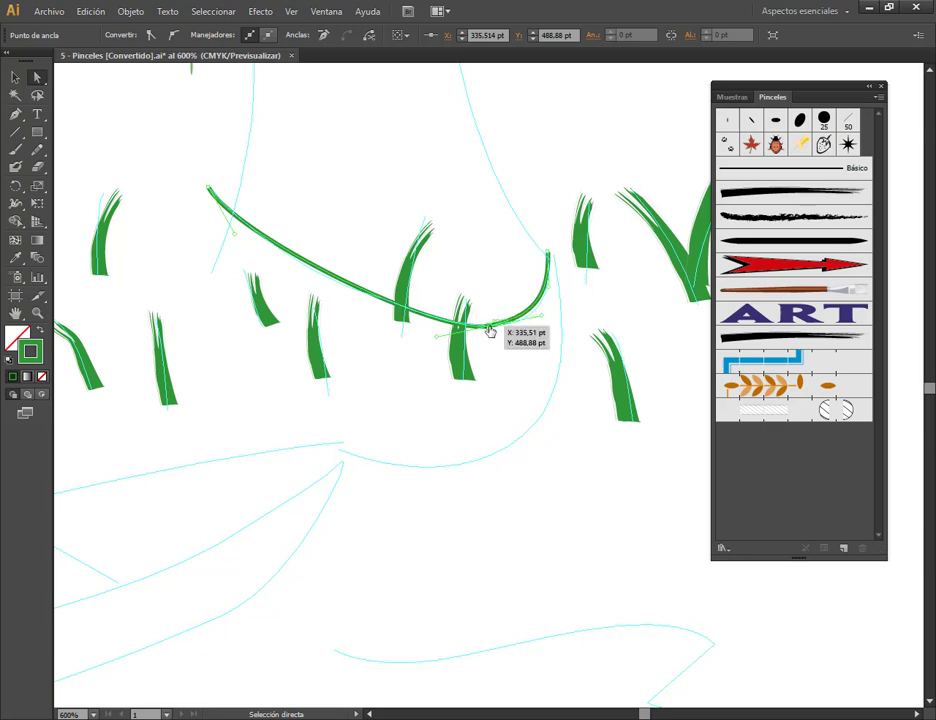
mouse_move(490, 331)
left_mouse_down()
mouse_move(490, 347)
mouse_move(505, 331)
mouse_move(425, 348)
left_mouse_up()
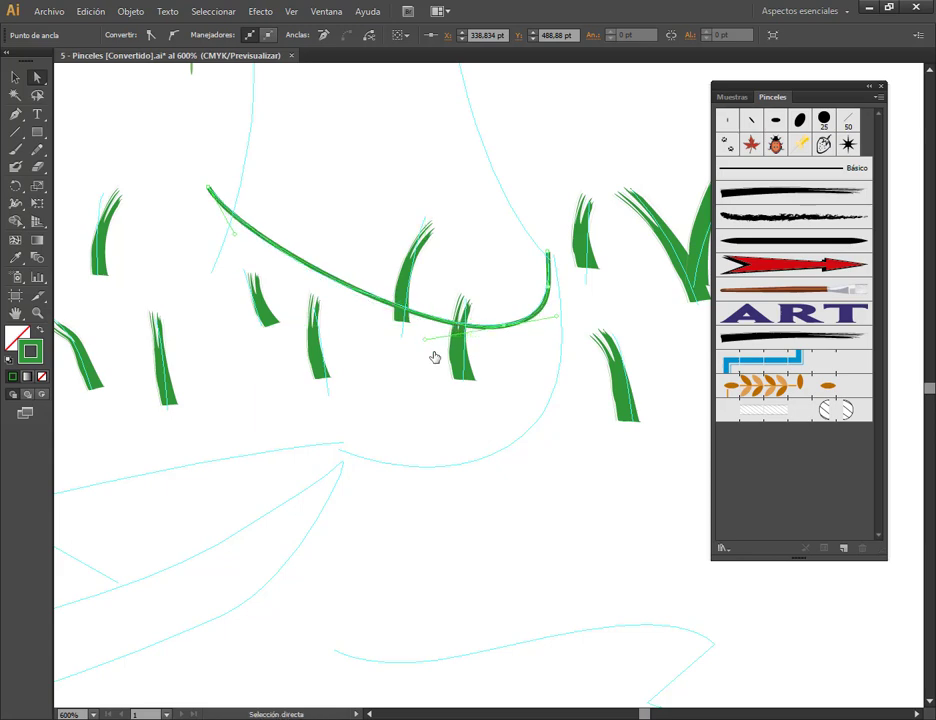
left_click(779, 411)
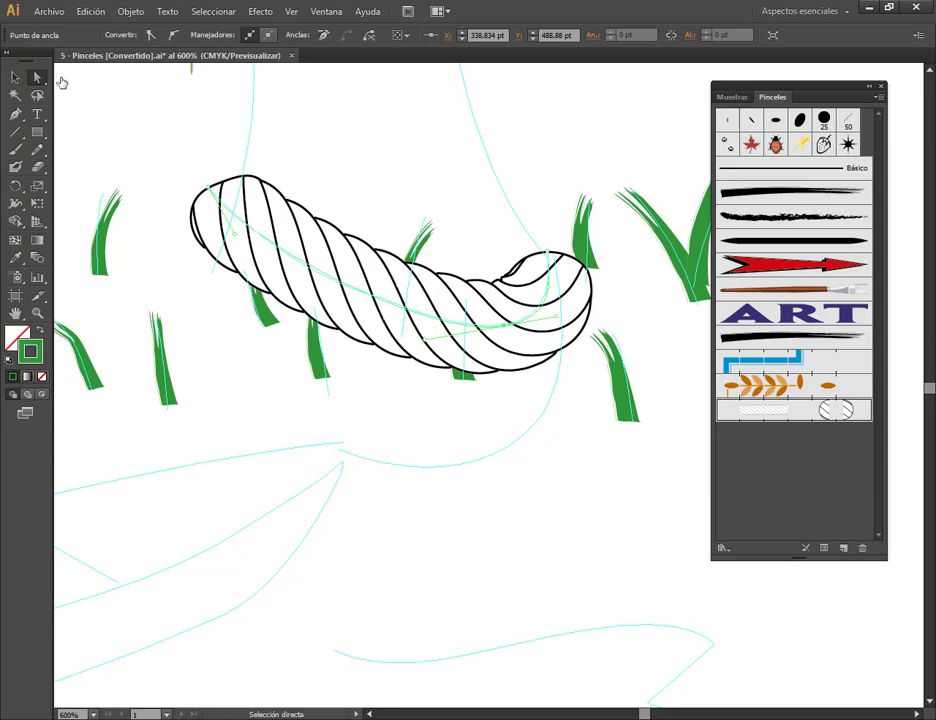
Step: Lower the Cuerda rope brush scale to 17% and apply it to the existing rope stroke
left_click(15, 77)
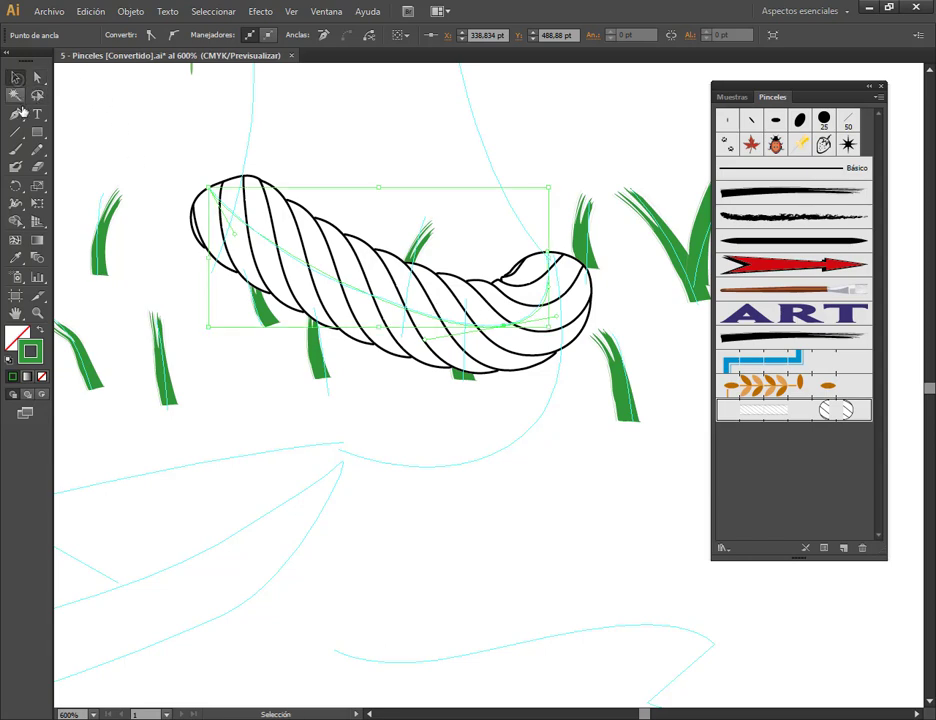
double_click(790, 410)
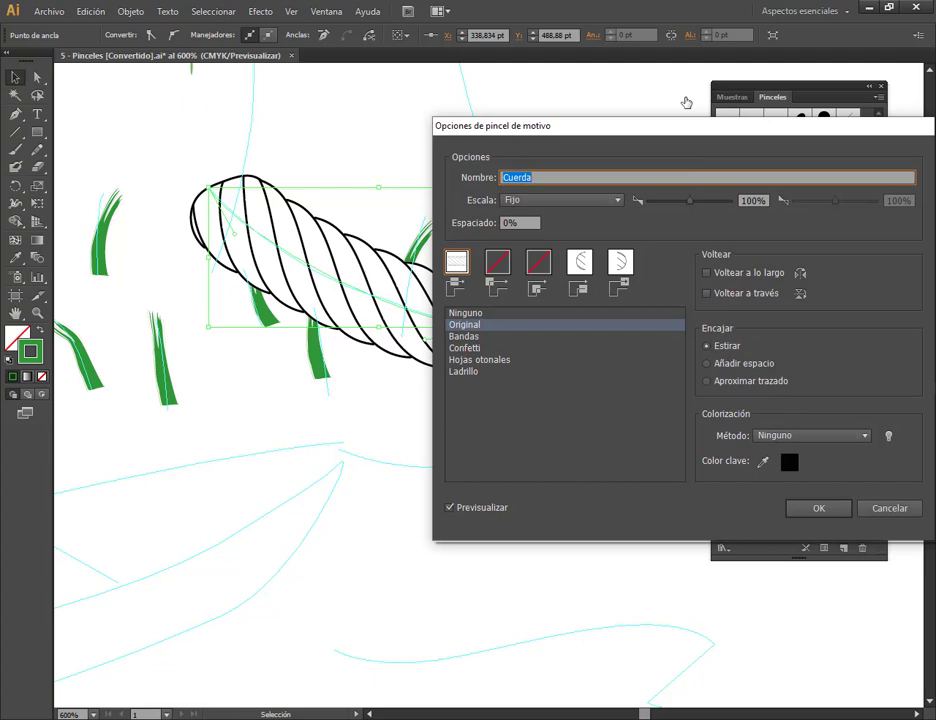
left_click_drag(614, 130, 704, 91)
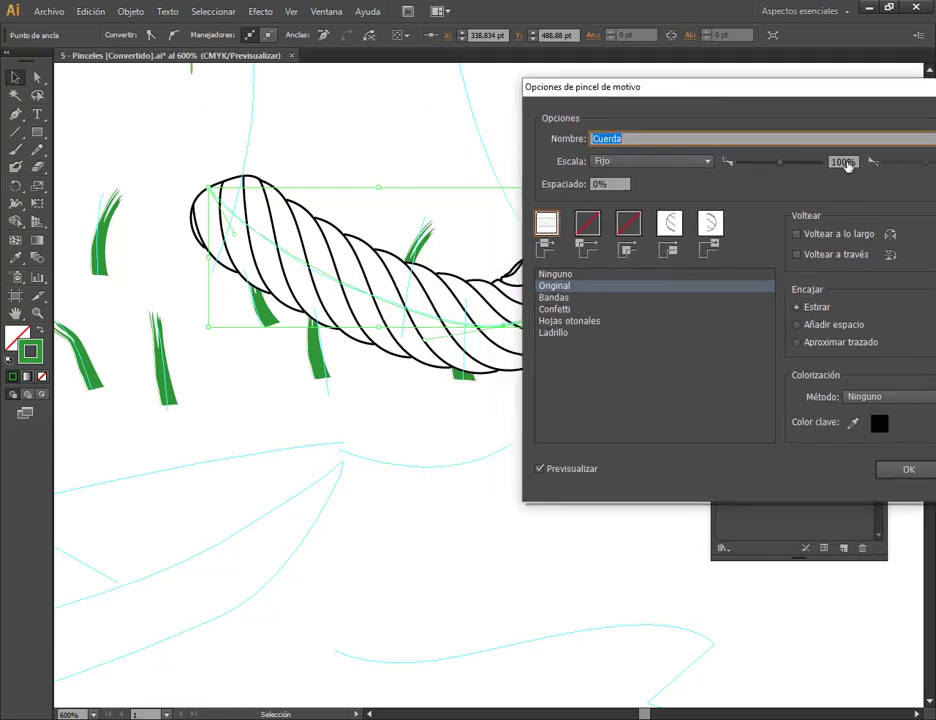
left_click(843, 162)
key("Down")
key("Down")
key("Down")
key("Down")
key("Down")
key("Down")
key("Down")
key("Down")
key("Down")
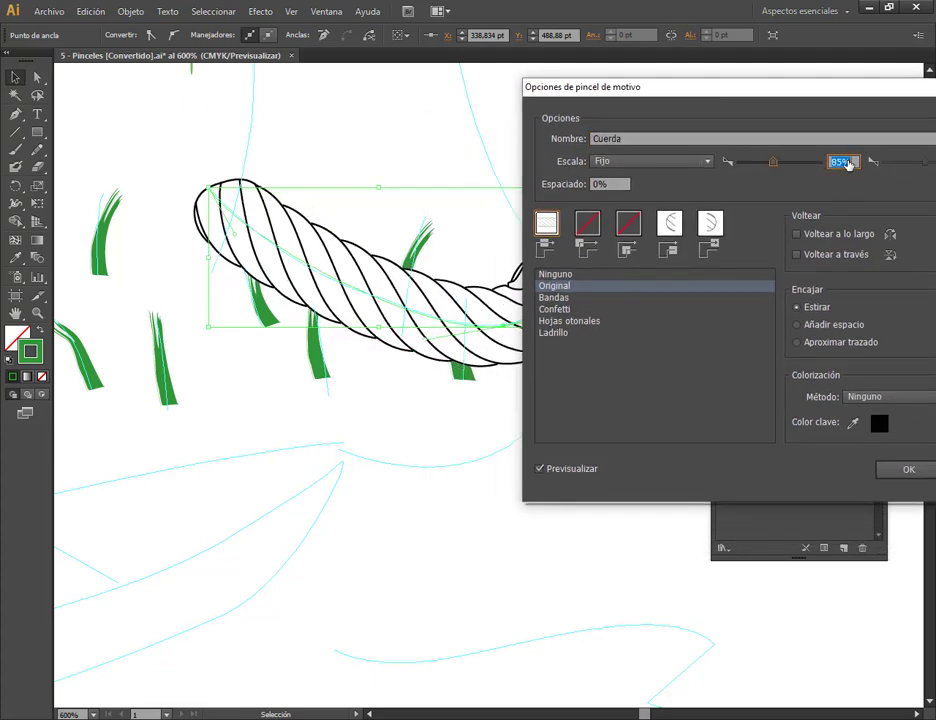
key("Down")
key("Down")
key("Down")
key("Down")
key("Down")
key("Down")
key("Down")
key("Down")
key("Down")
key("Down")
key("Down")
key("Down")
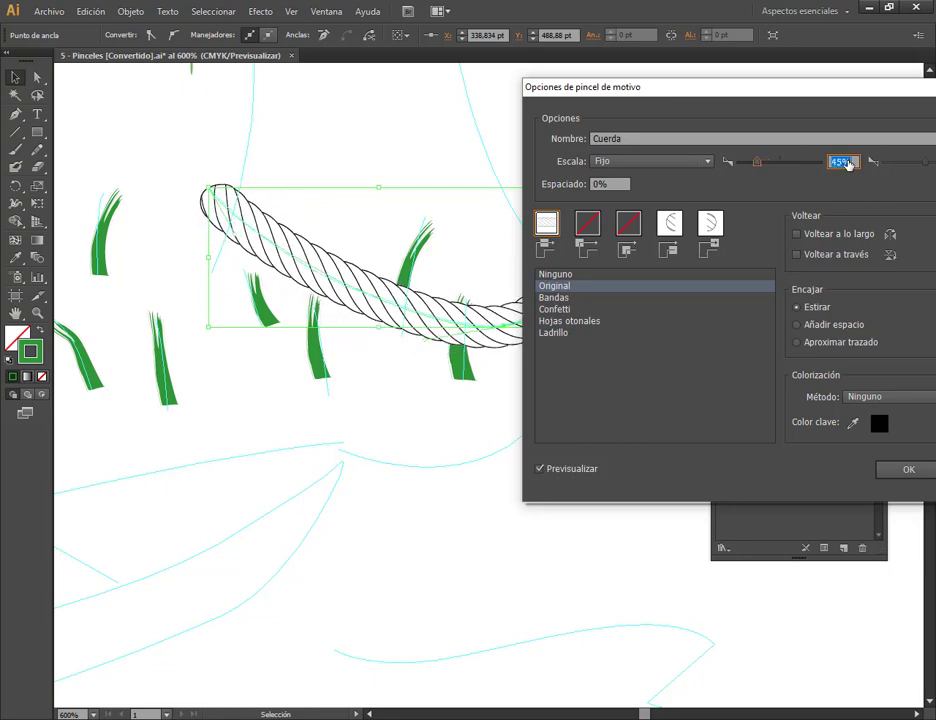
key("Down")
key("Down")
key("Down")
key("Down")
key("Down")
key("Down")
key("Down")
key("Down")
key("Down")
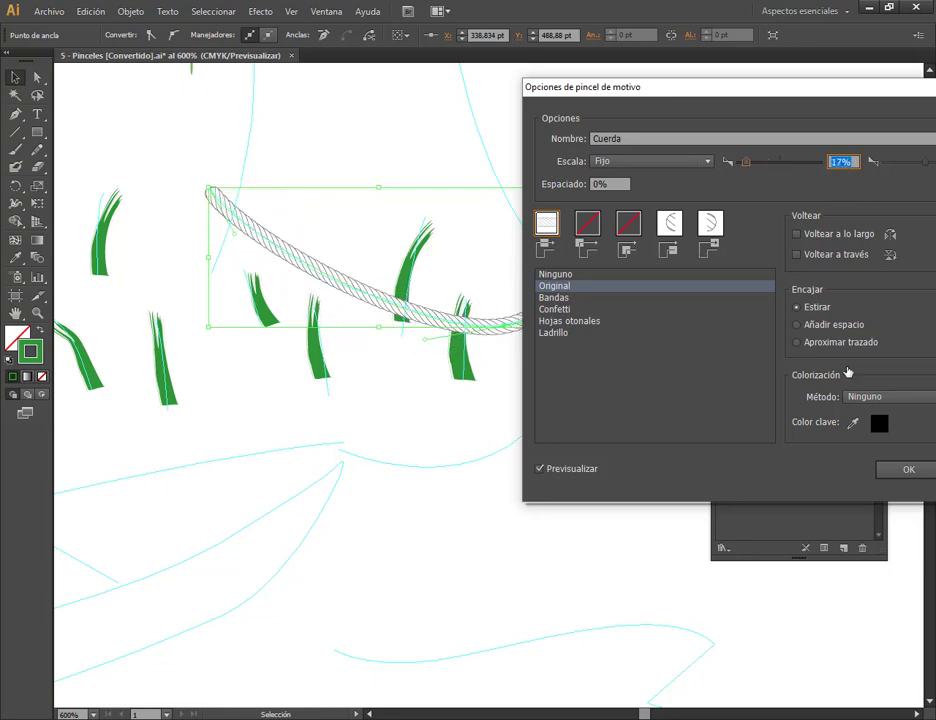
key("Return")
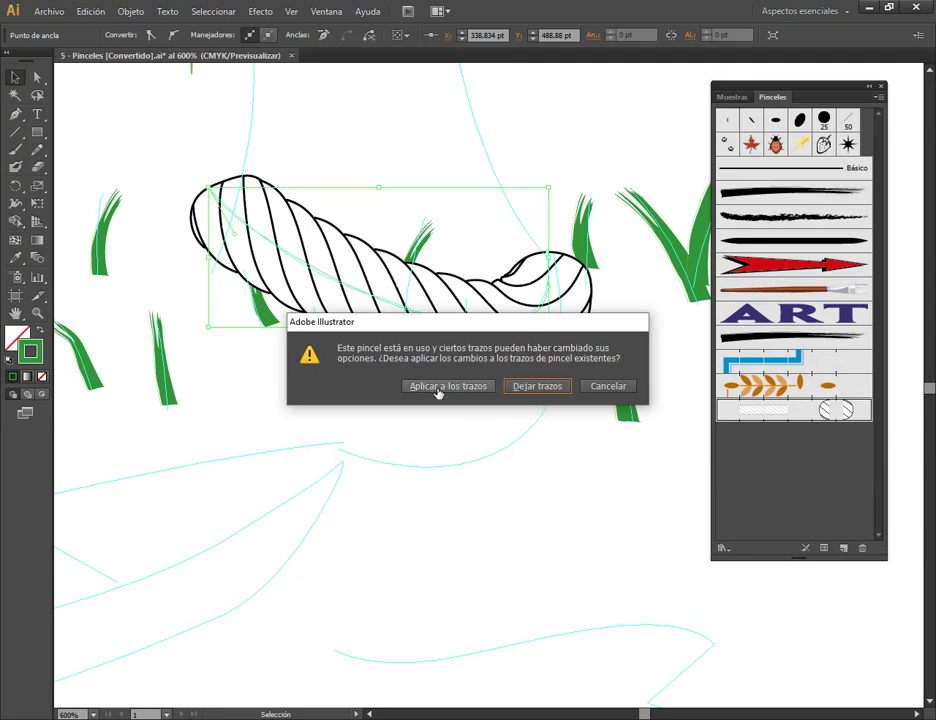
left_click(437, 387)
Step: Zoom out and deselect to view the thinner rope
key("ctrl+minus")
key("ctrl+minus")
key("ctrl+minus")
key("ctrl+minus")
left_click(508, 453)
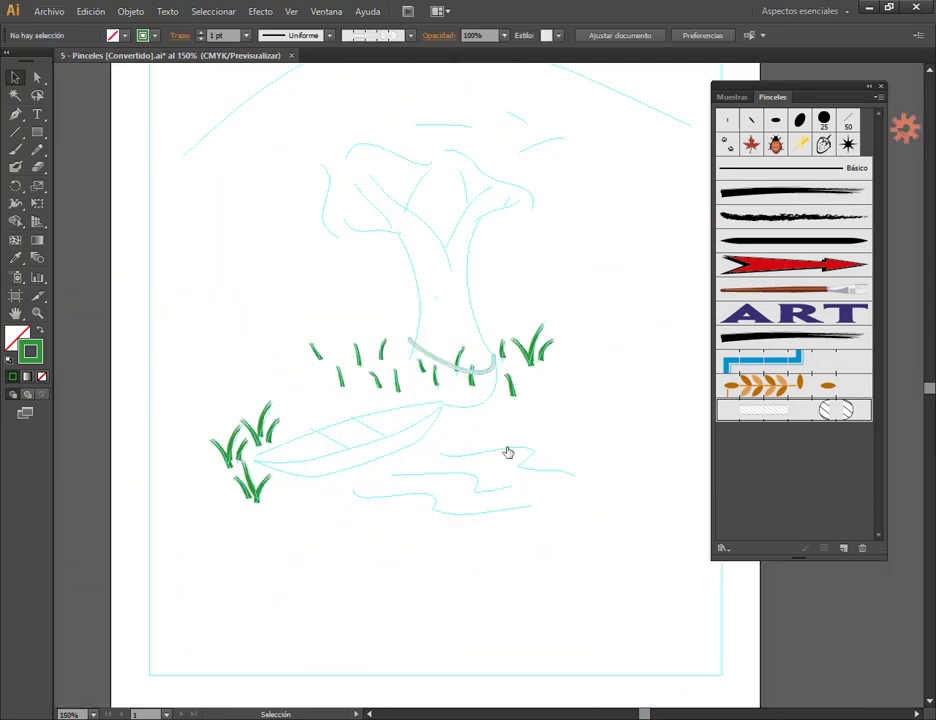
scroll(480, 357, "up", 2)
scroll(480, 357, "up", 1)
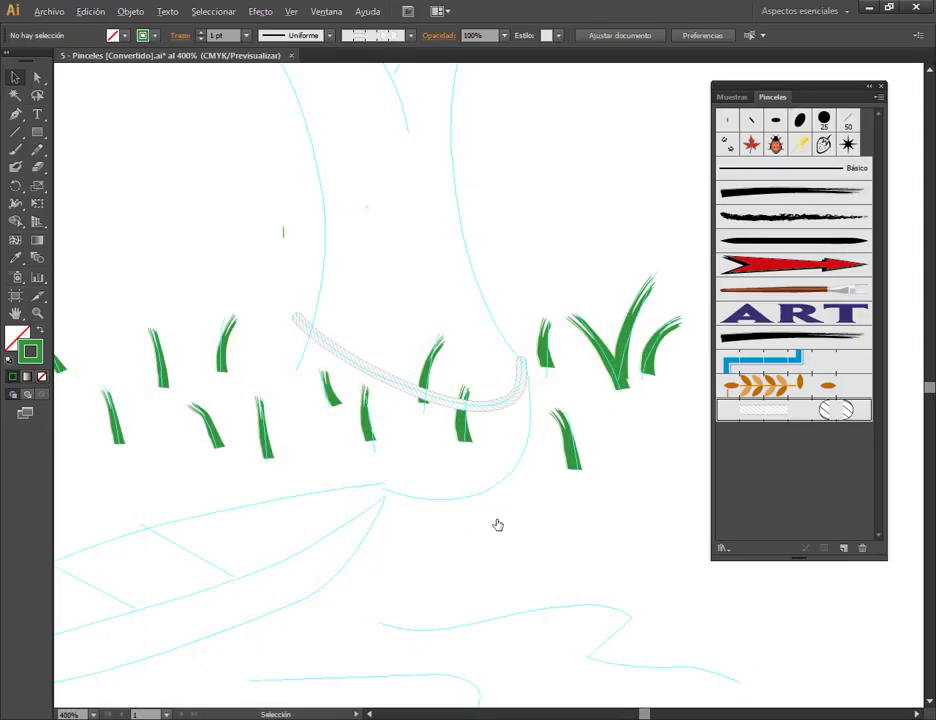
Step: Draw a second curved path down along the trunk outline and give it the rope brush
scroll(497, 524, "up", 1)
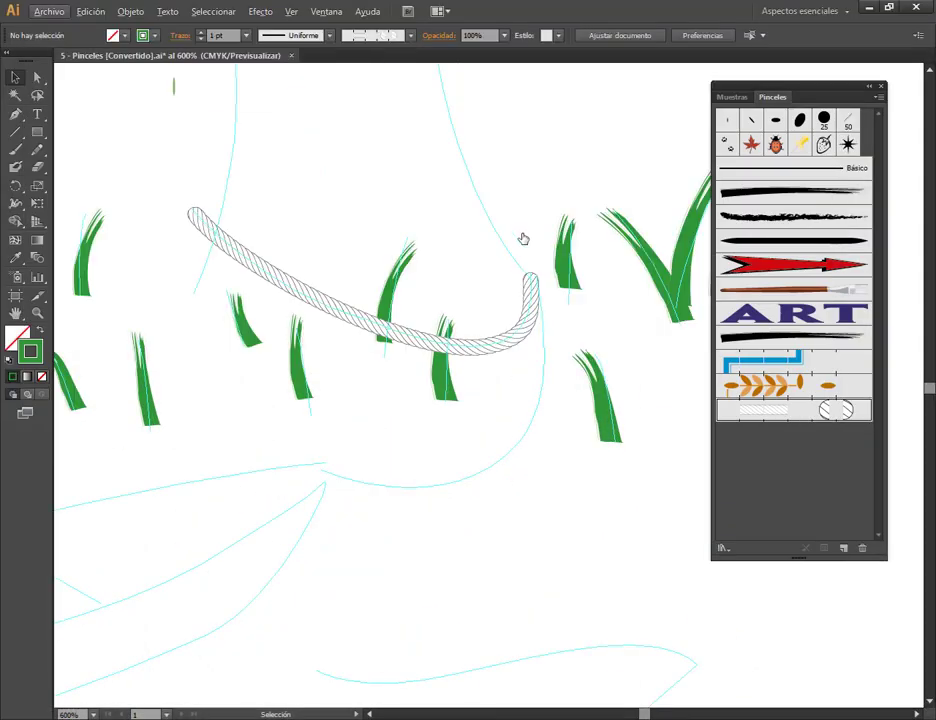
left_click(15, 114)
left_click(537, 276)
mouse_move(501, 458)
left_mouse_down()
mouse_move(498, 472)
mouse_move(468, 488)
left_mouse_up()
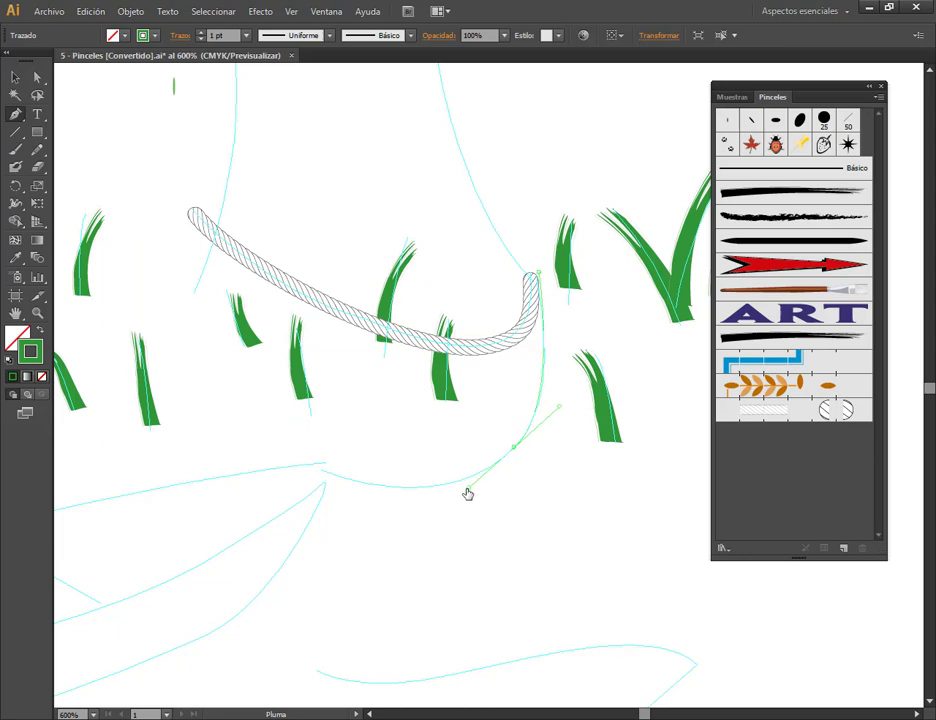
left_click_drag(318, 480, 250, 438)
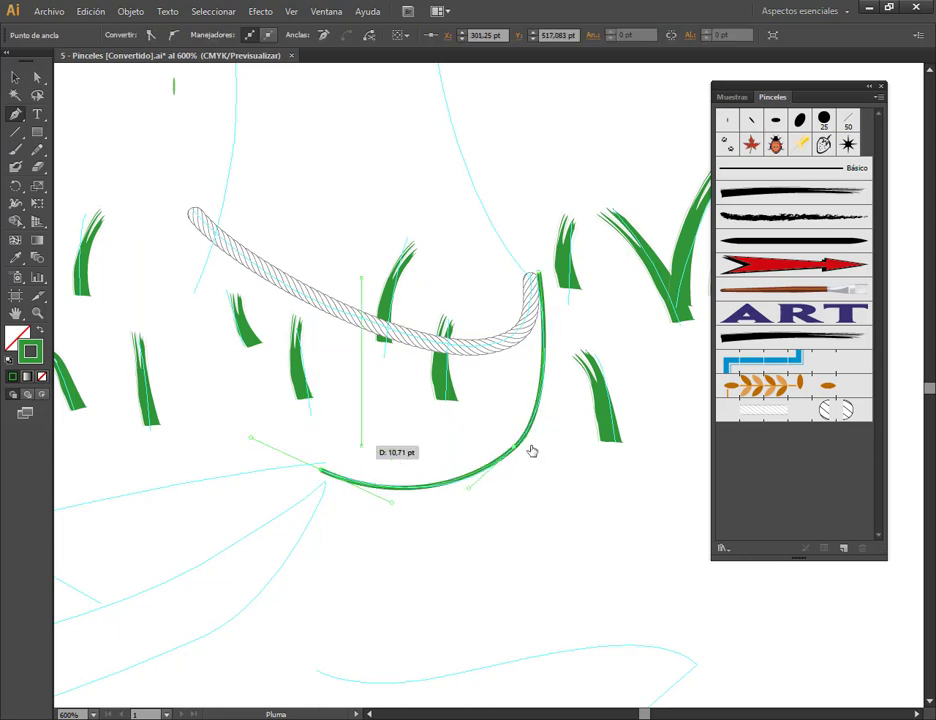
left_click(790, 418)
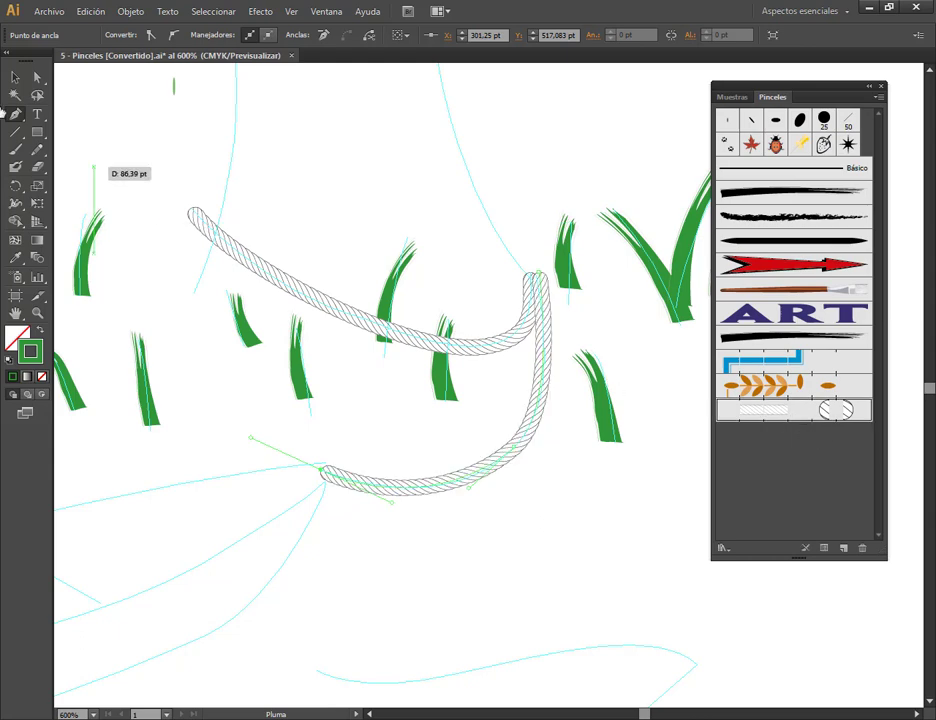
Step: Reshape the rope's upper-left start anchor and its curve, and adjust the top-right anchor
left_click(37, 77)
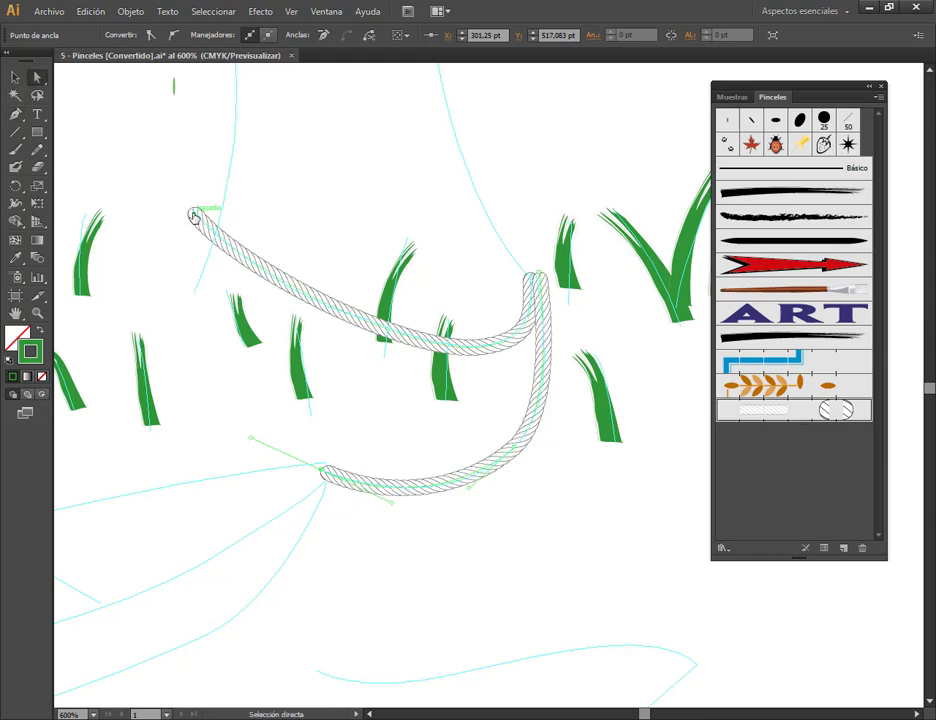
left_click_drag(194, 215, 210, 233)
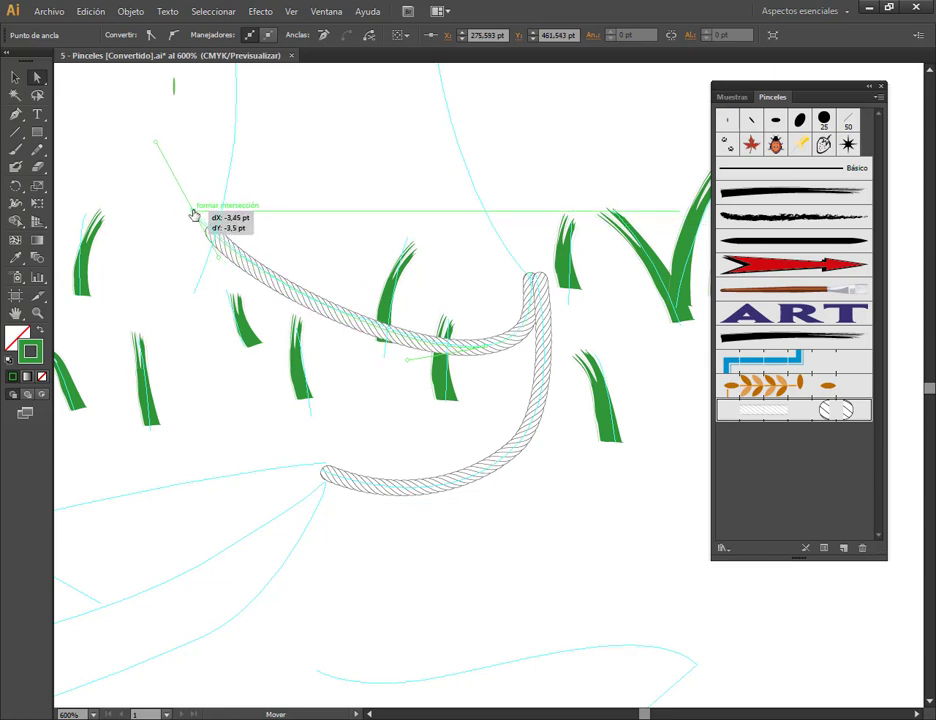
left_click_drag(210, 233, 194, 213)
left_click_drag(213, 260, 200, 258)
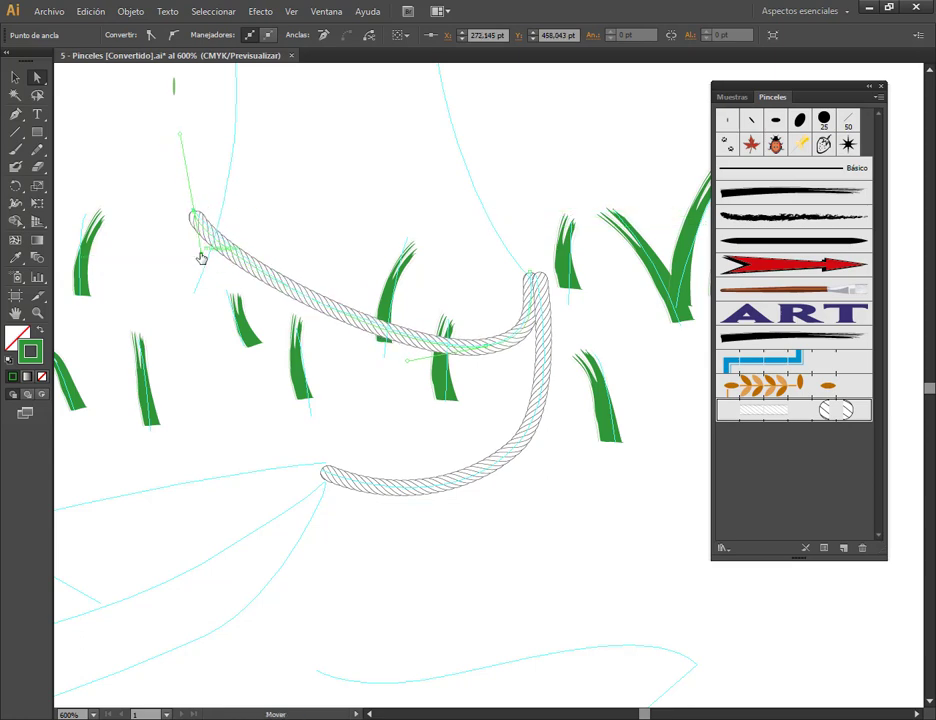
left_click_drag(537, 280, 533, 274)
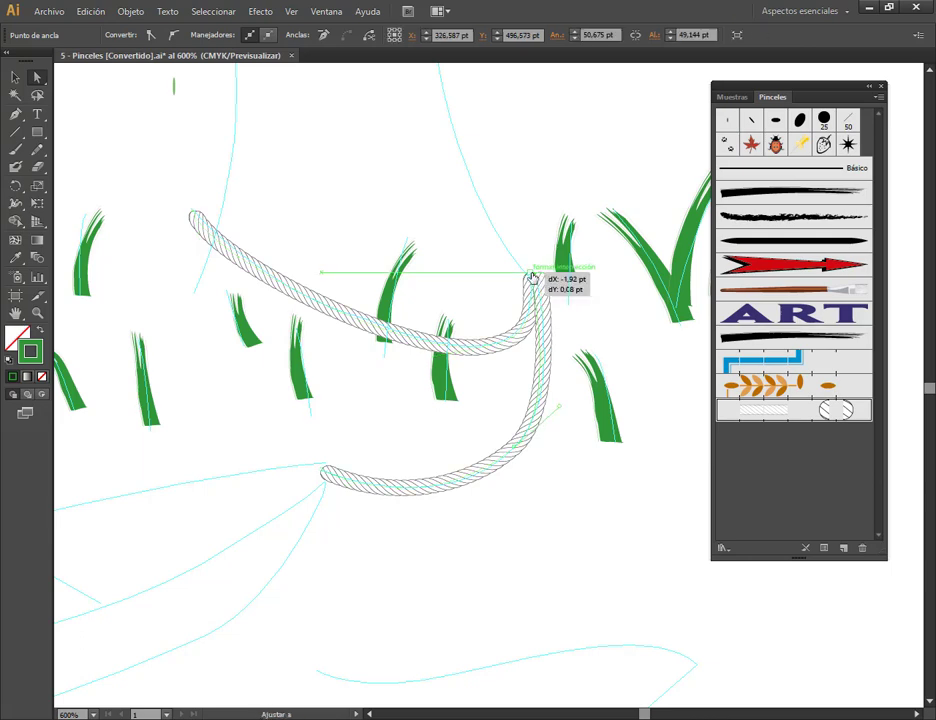
left_click(579, 346)
Step: Curl the rope's upper-left end into a tight hook by moving its start anchor right and pulling its handle
left_click_drag(194, 216, 195, 215)
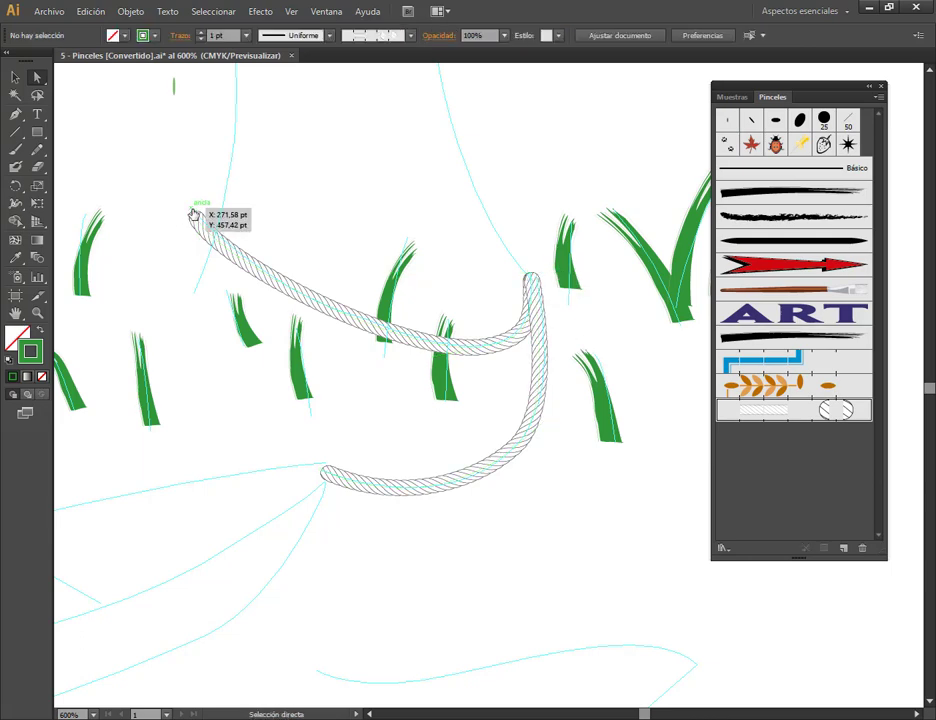
scroll(190, 200, "up", 1)
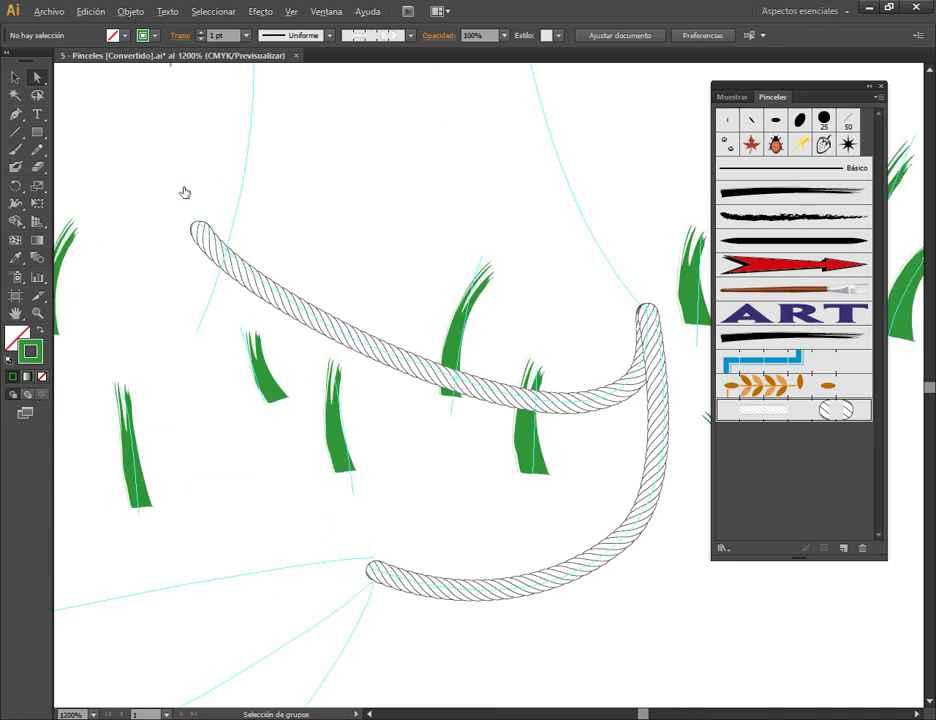
scroll(195, 215, "up", 1)
left_click(213, 245)
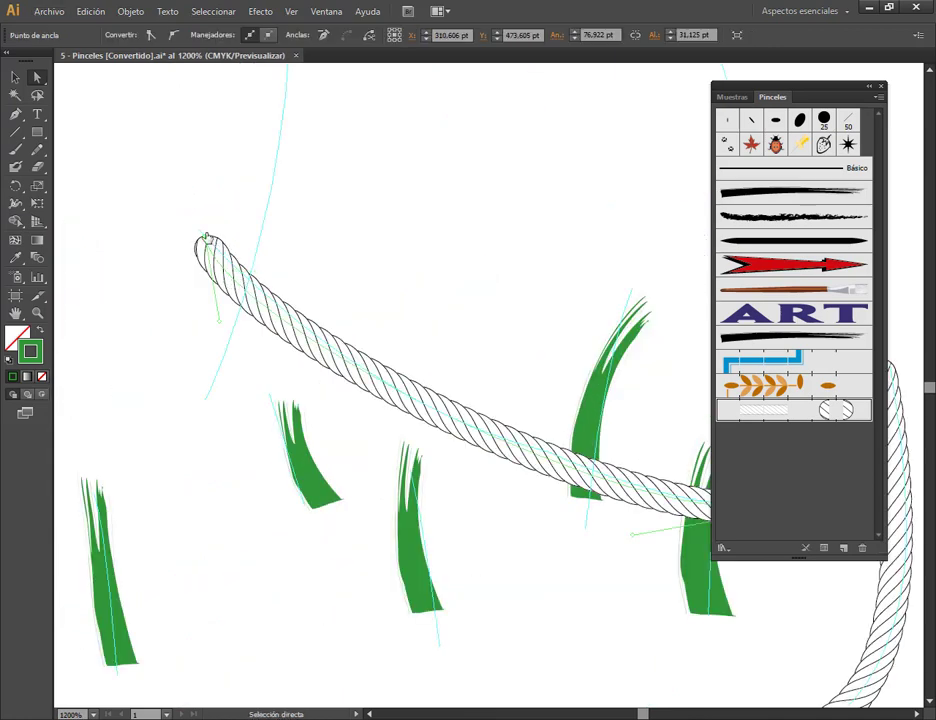
left_click_drag(205, 238, 262, 235)
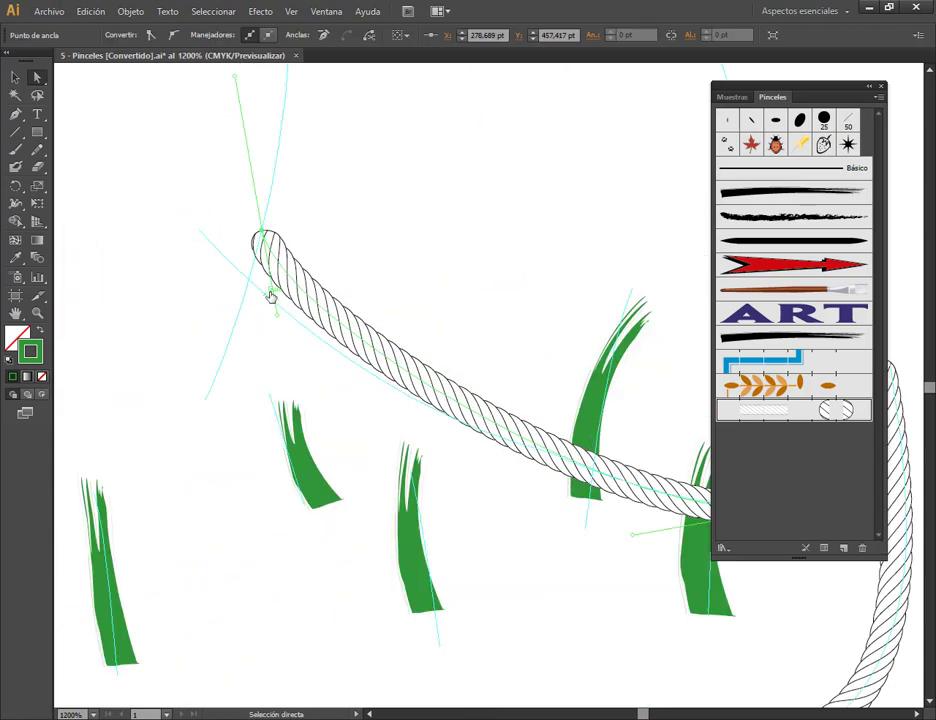
mouse_move(277, 321)
left_mouse_down()
mouse_move(174, 328)
mouse_move(130, 299)
mouse_move(105, 330)
left_mouse_up()
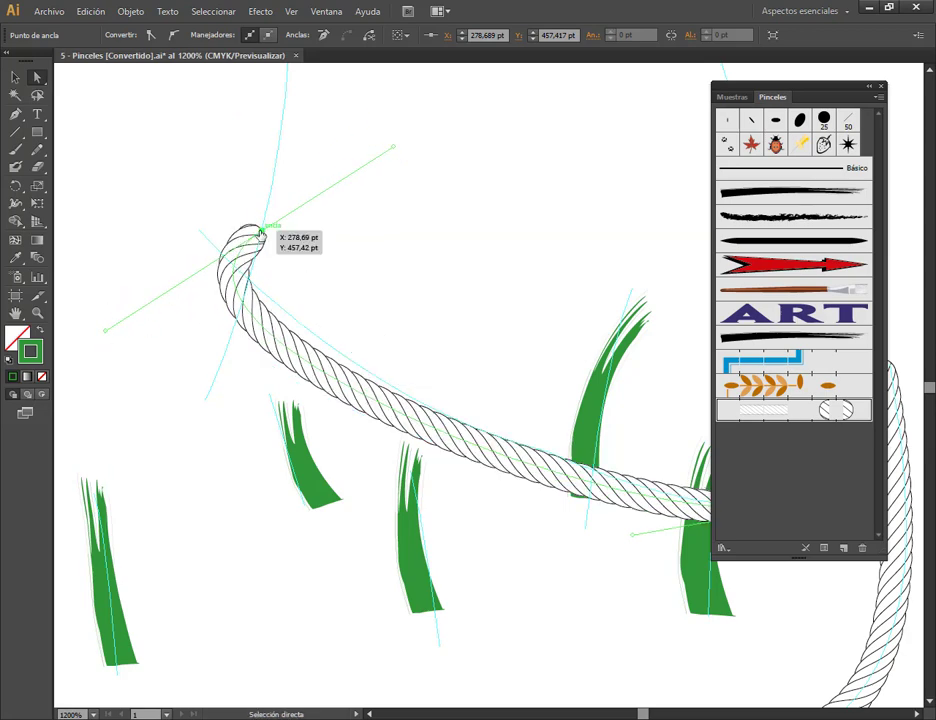
left_click_drag(260, 237, 258, 233)
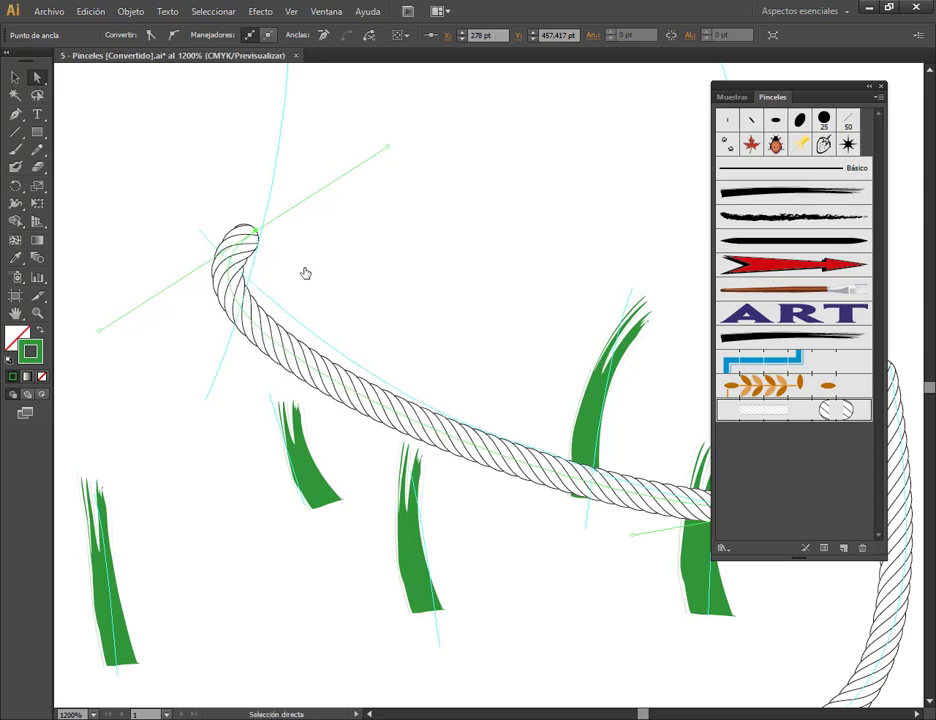
left_click(146, 297)
scroll(324, 315, "down", 1)
scroll(313, 309, "down", 2)
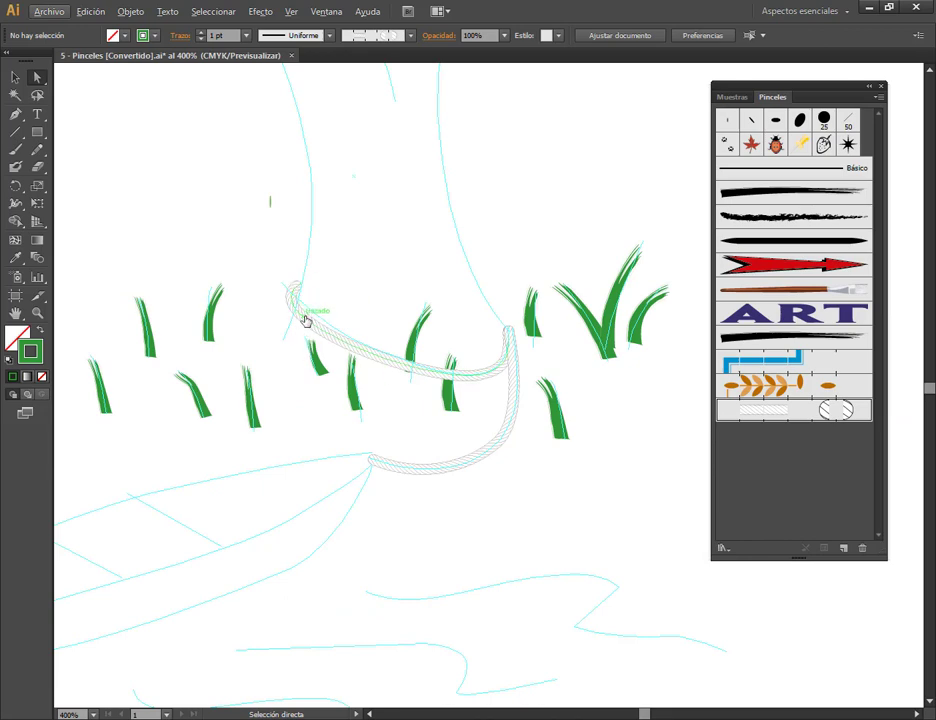
Step: Show the Layers panel from Ventana and rename Capa 3 to Cuerda
mouse_move(563, 515)
left_mouse_down()
mouse_move(589, 418)
mouse_move(572, 451)
left_mouse_up()
left_click(328, 12)
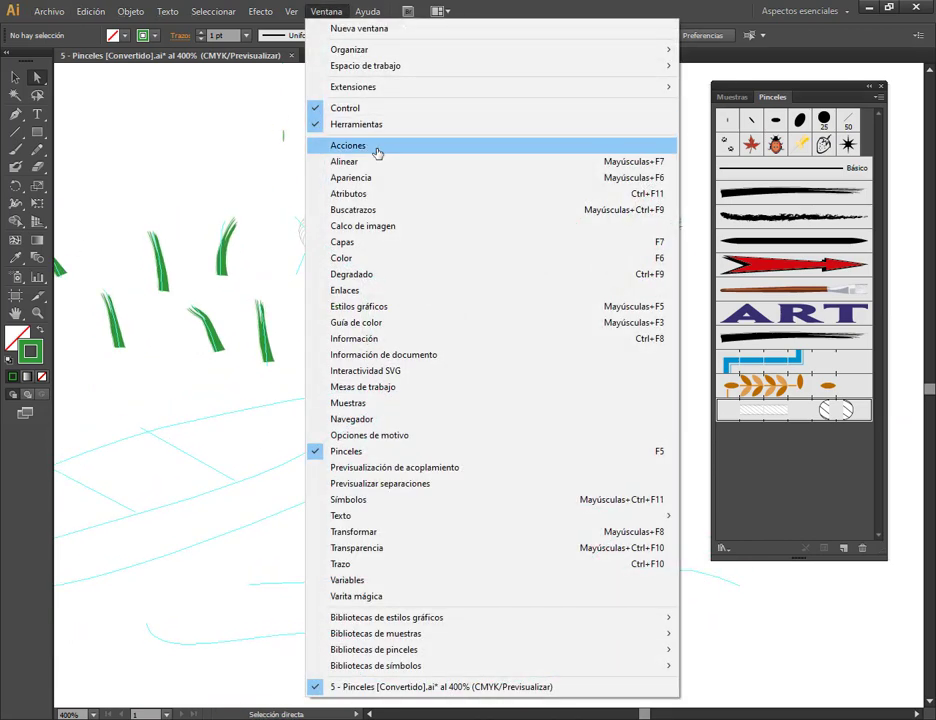
left_click(395, 246)
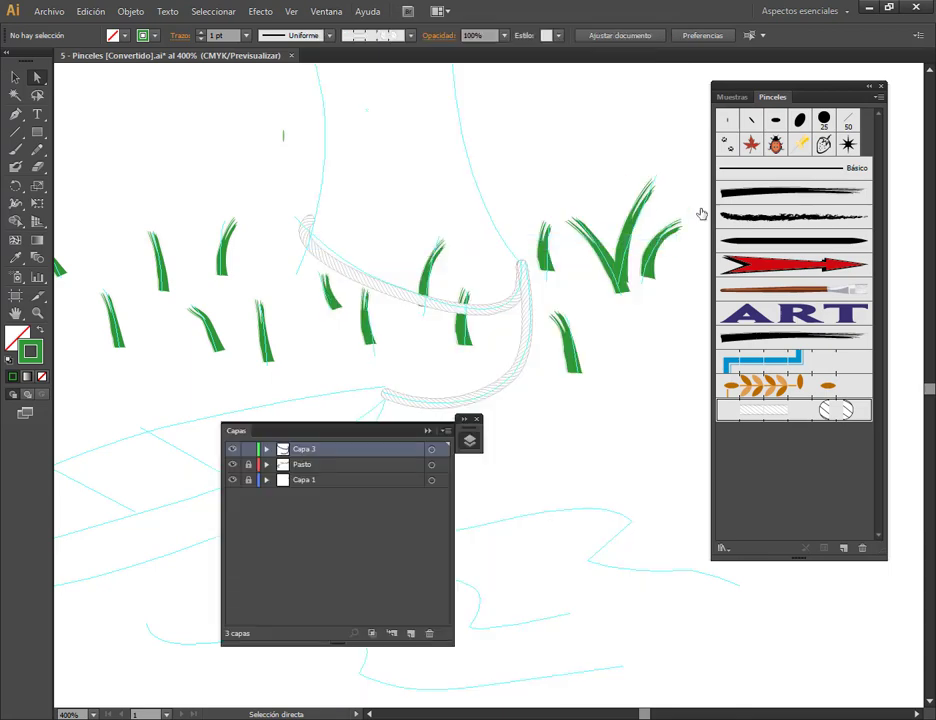
double_click(307, 450)
type("Cu")
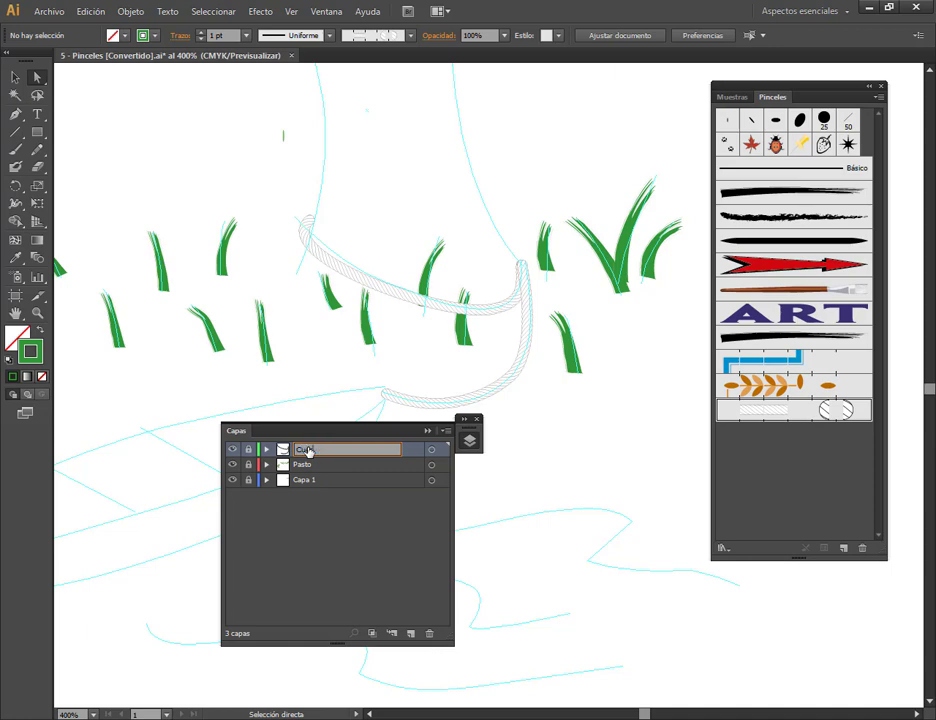
type("erda")
key("Return")
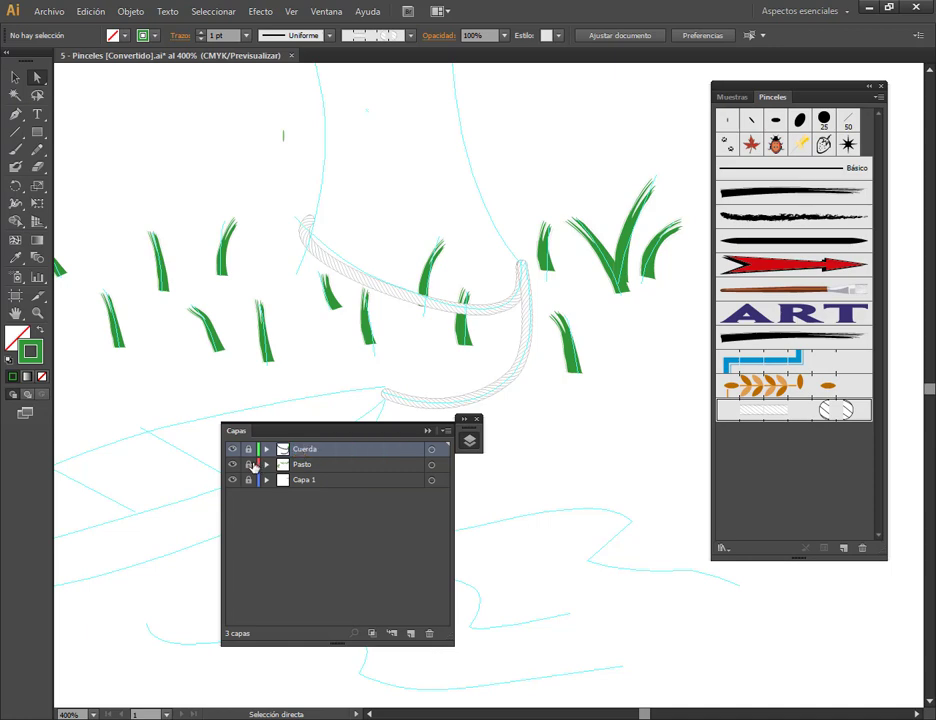
Step: Unlock Capa 1, delete the stray green mark, relock it, and add new layer Capa 4
left_click_drag(255, 113, 300, 164)
key("v")
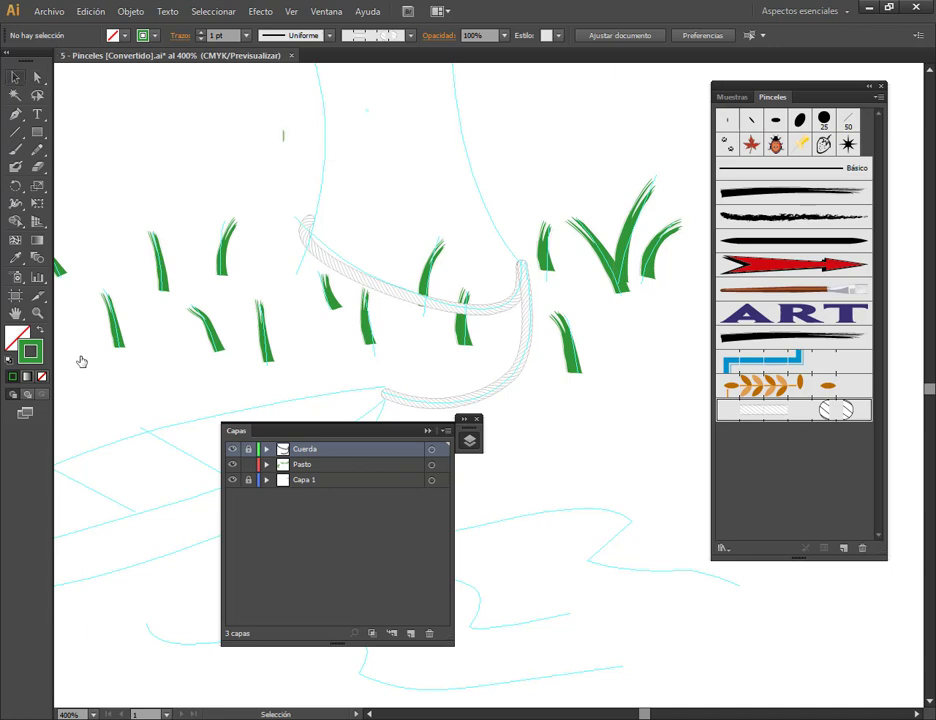
left_click(233, 483)
left_click(248, 481)
left_click(283, 134)
key("Delete")
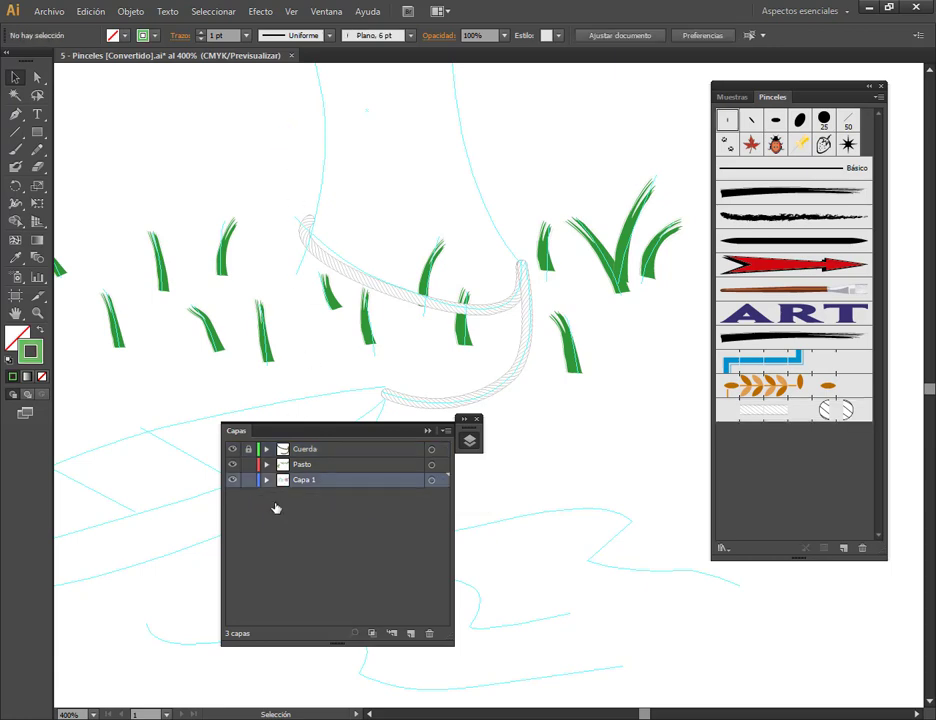
left_click(248, 481)
left_click(410, 633)
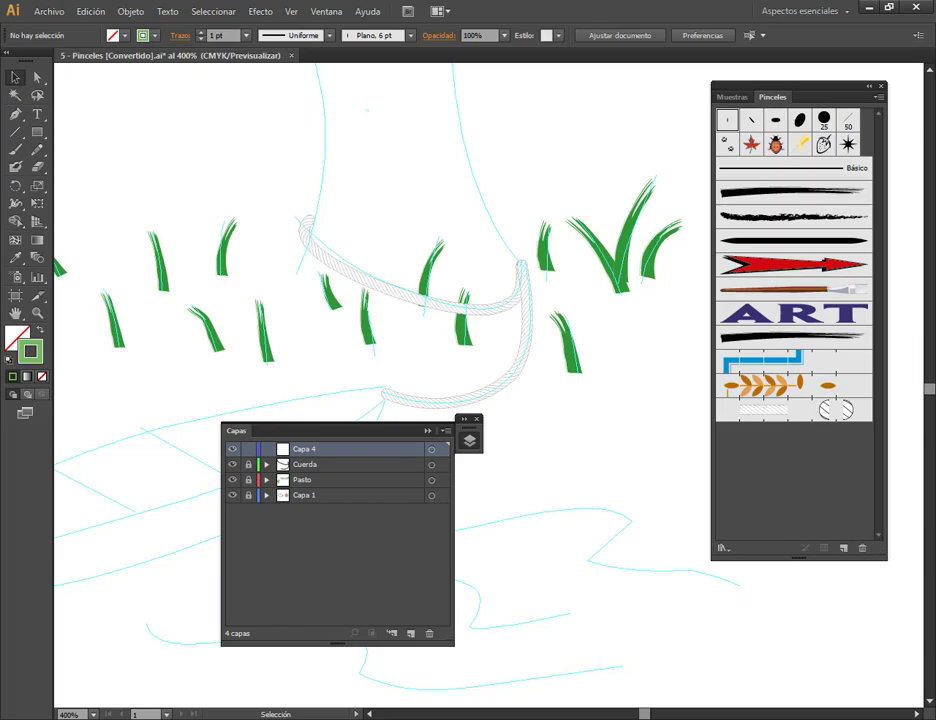
left_click(100, 645)
Step: Bring the water sketch lines into view and pick the Paintbrush with the Ovalado 10 pt brush
mouse_move(347, 433)
left_mouse_down()
mouse_move(478, 300)
mouse_move(435, 211)
left_mouse_up()
left_click_drag(529, 468, 500, 374)
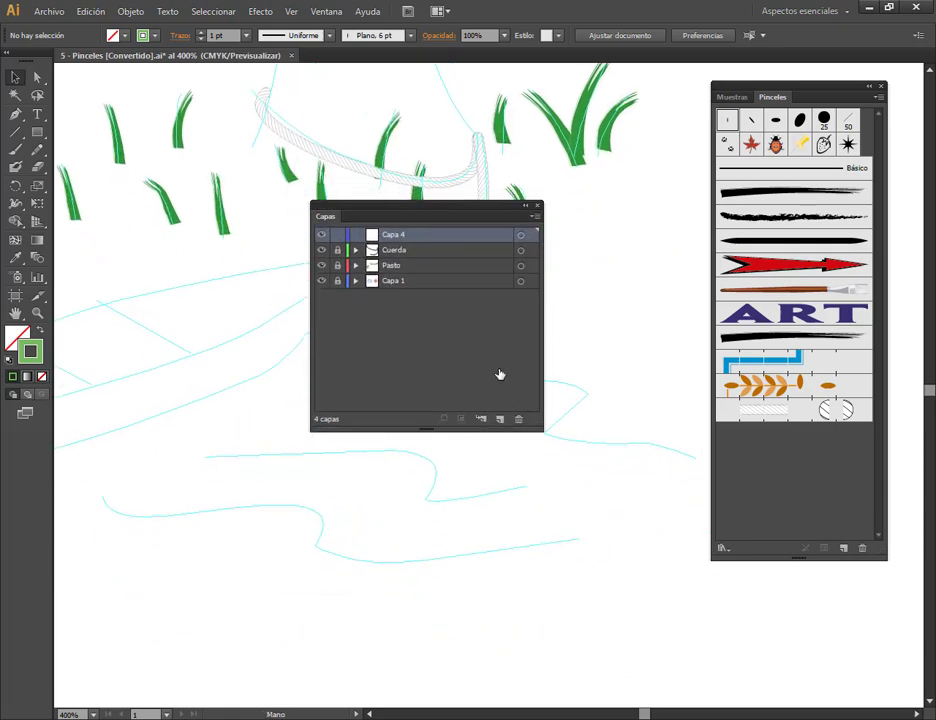
left_click_drag(445, 211, 443, 107)
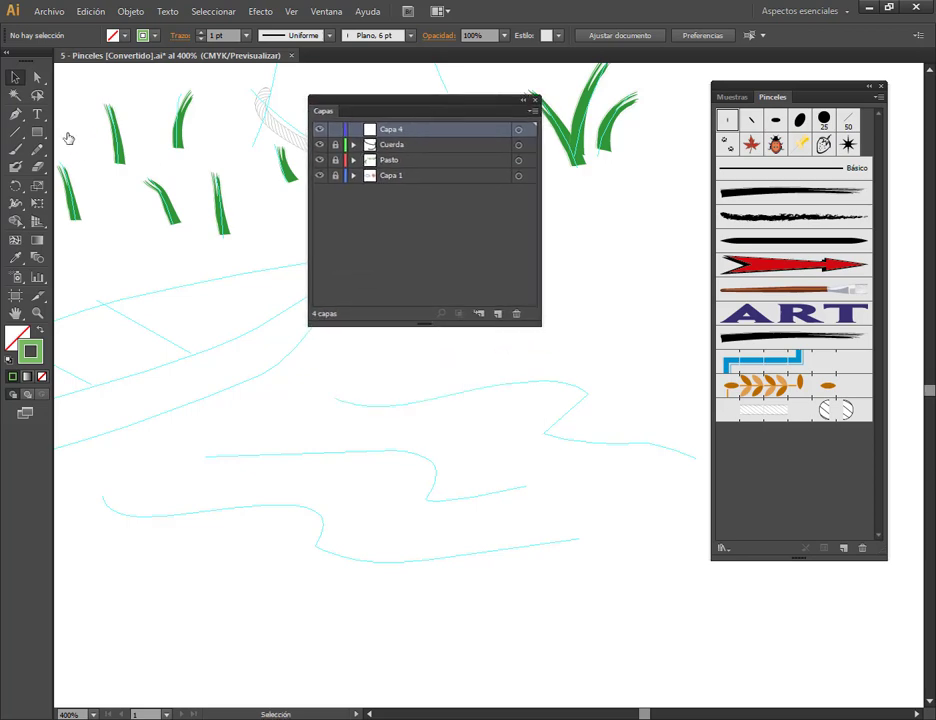
left_click(15, 148)
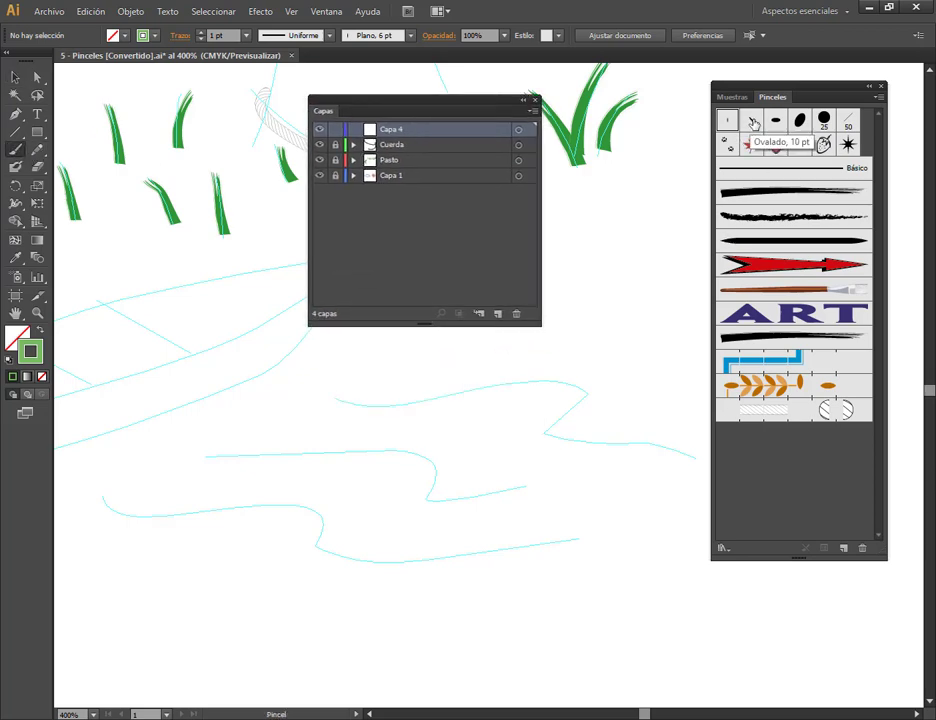
left_click(750, 120)
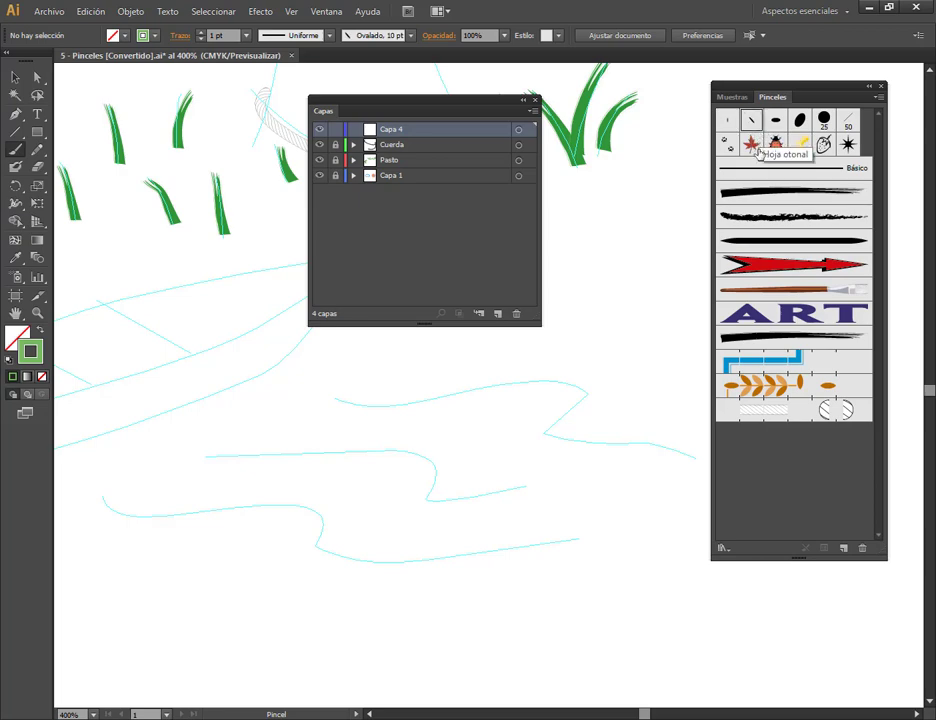
Step: Set the stroke to cyan and paint along the upper wavy water line
left_click(155, 35)
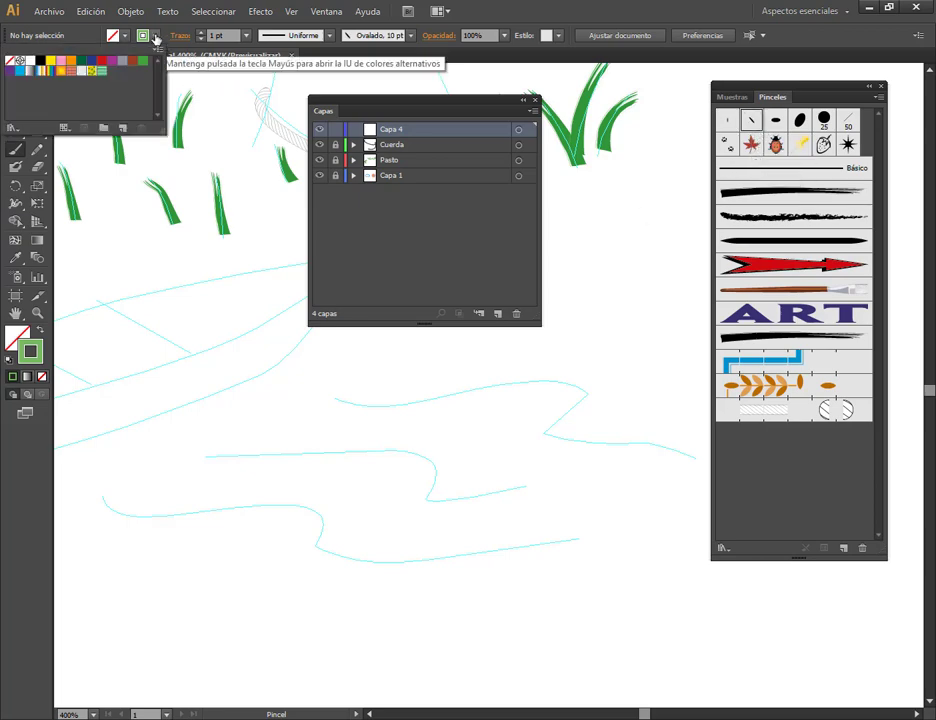
left_click(18, 71)
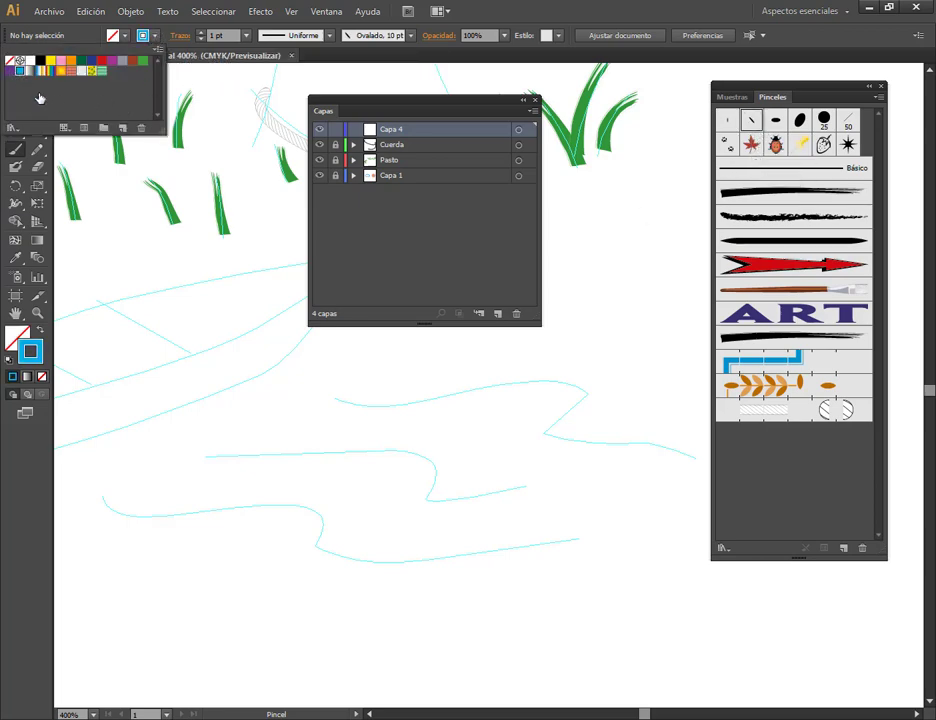
left_click(338, 403)
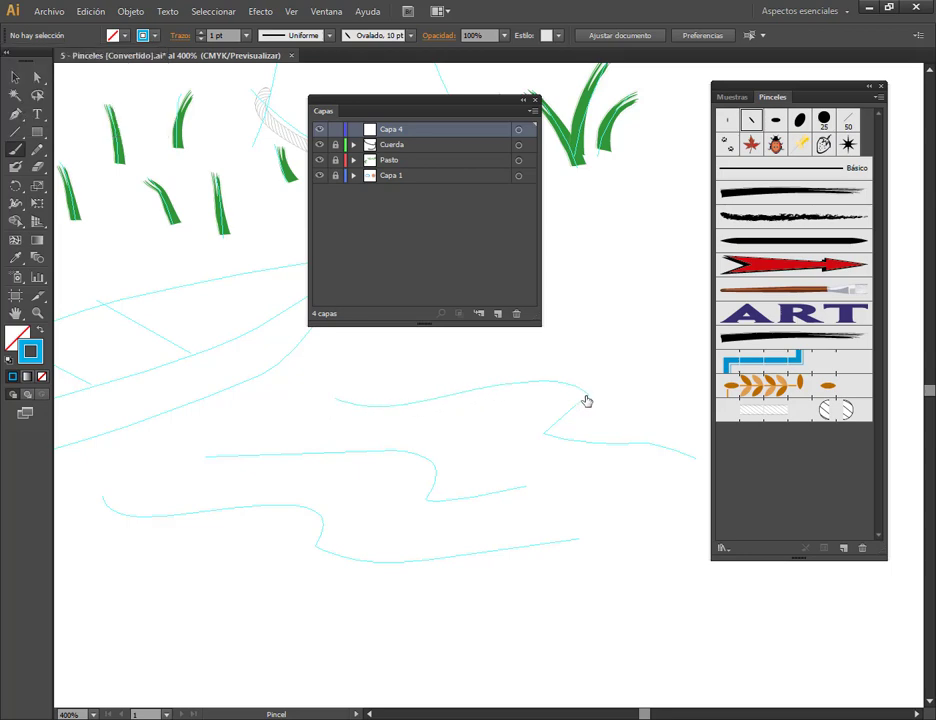
mouse_move(336, 403)
left_mouse_down()
mouse_move(581, 382)
mouse_move(579, 399)
mouse_move(545, 430)
mouse_move(552, 438)
mouse_move(671, 451)
mouse_move(695, 470)
left_mouse_up()
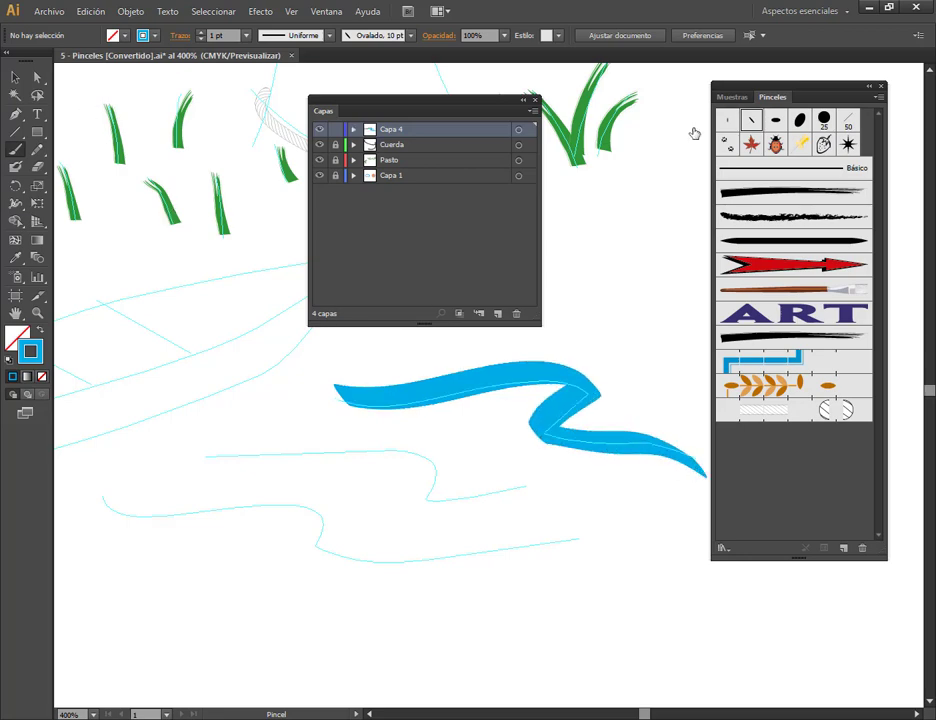
left_click(14, 77)
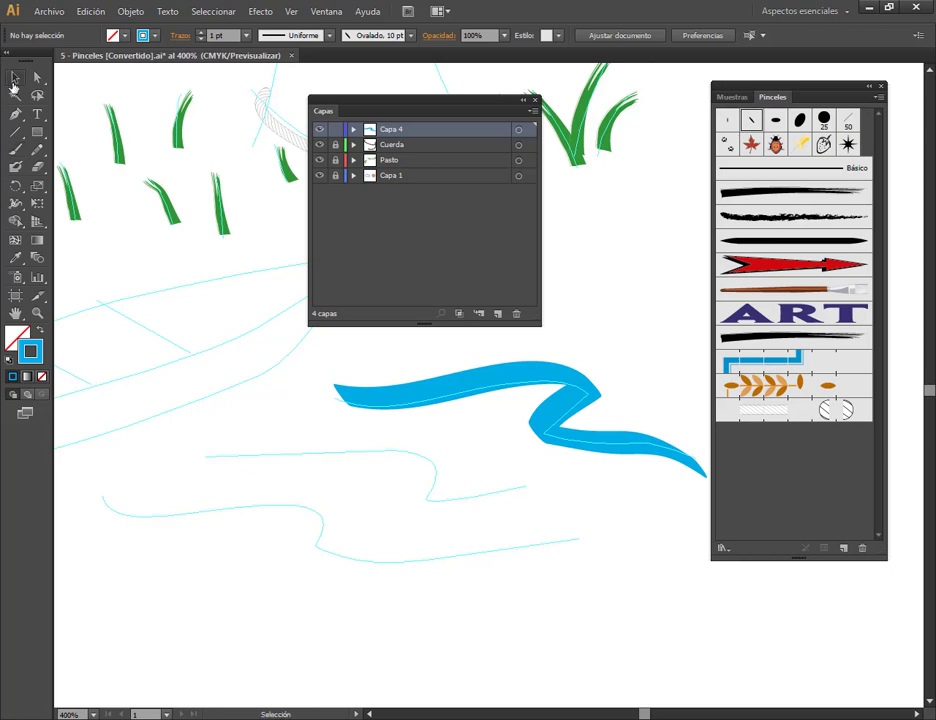
Step: Set the oval brush to Tamaño 5 pt and Variación 4 pt, applying it to existing strokes
double_click(760, 122)
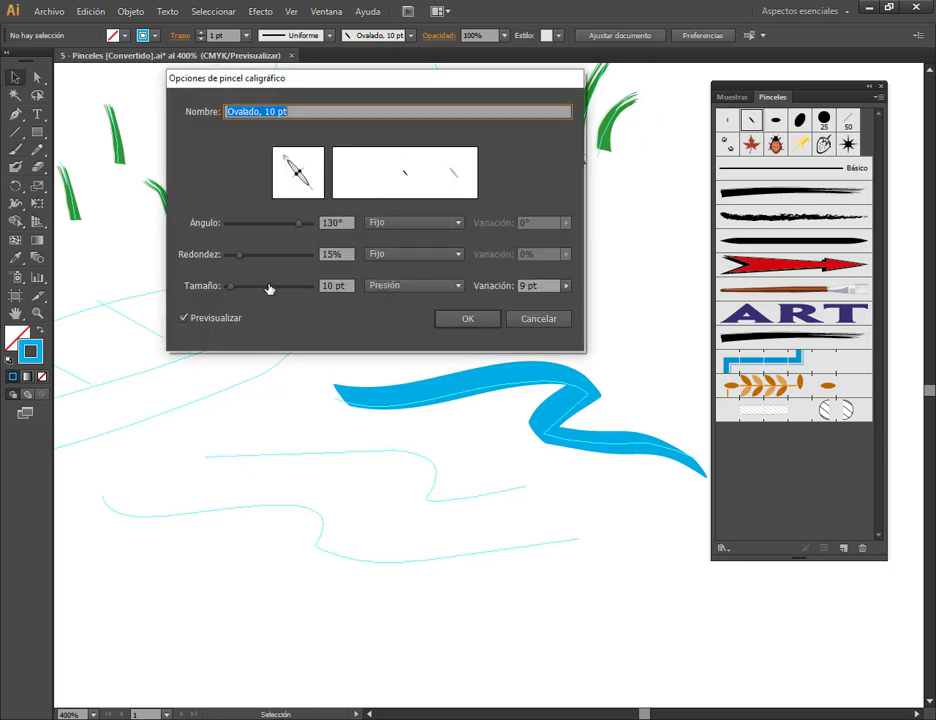
left_click_drag(230, 288, 228, 288)
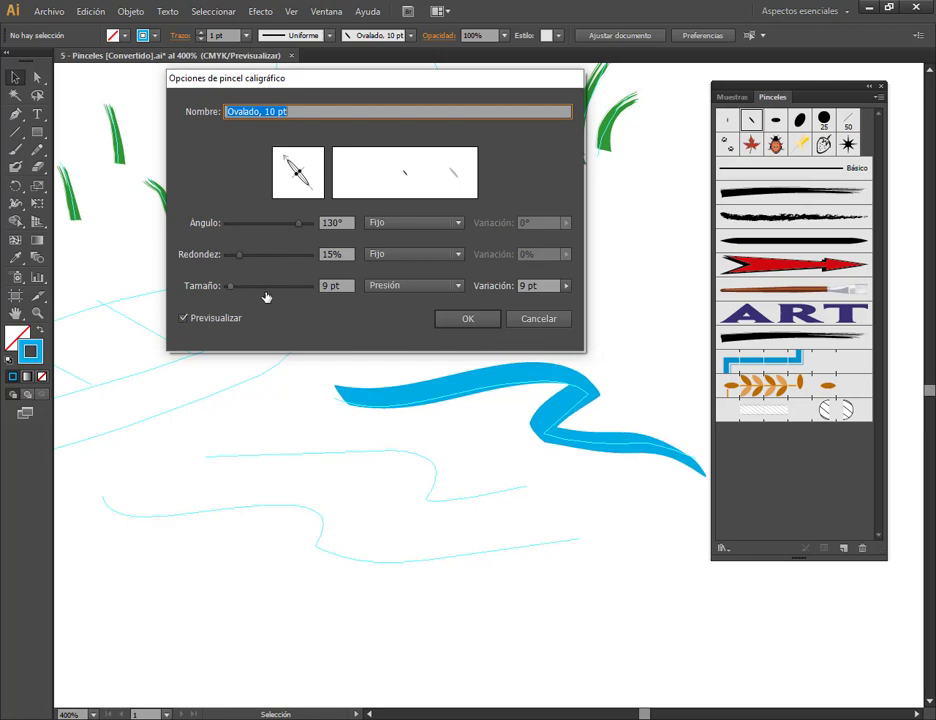
scroll(341, 291, "down", 4)
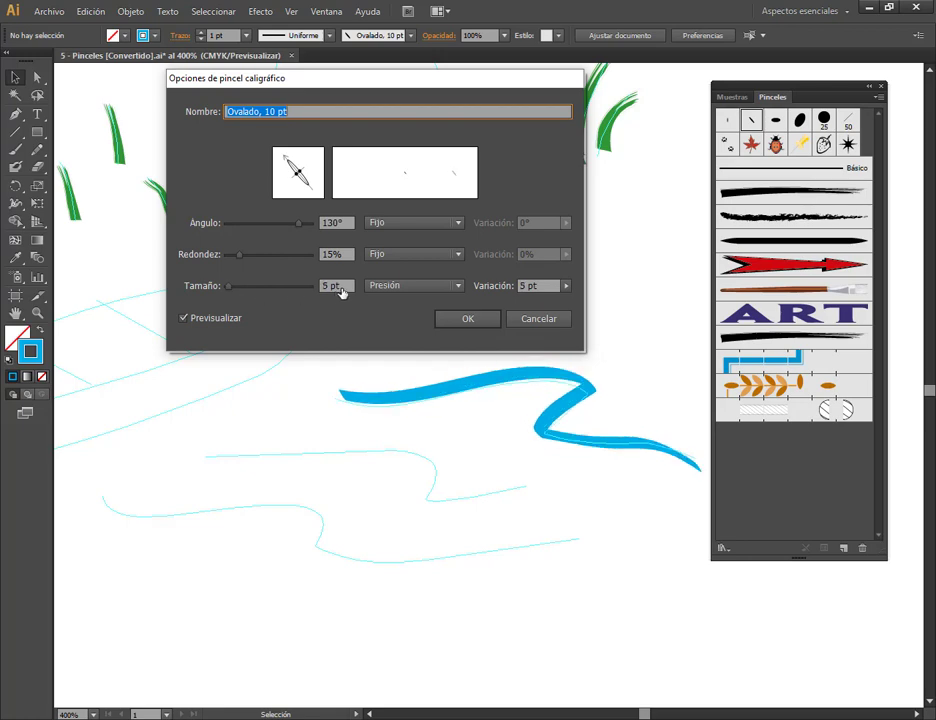
left_click(338, 287)
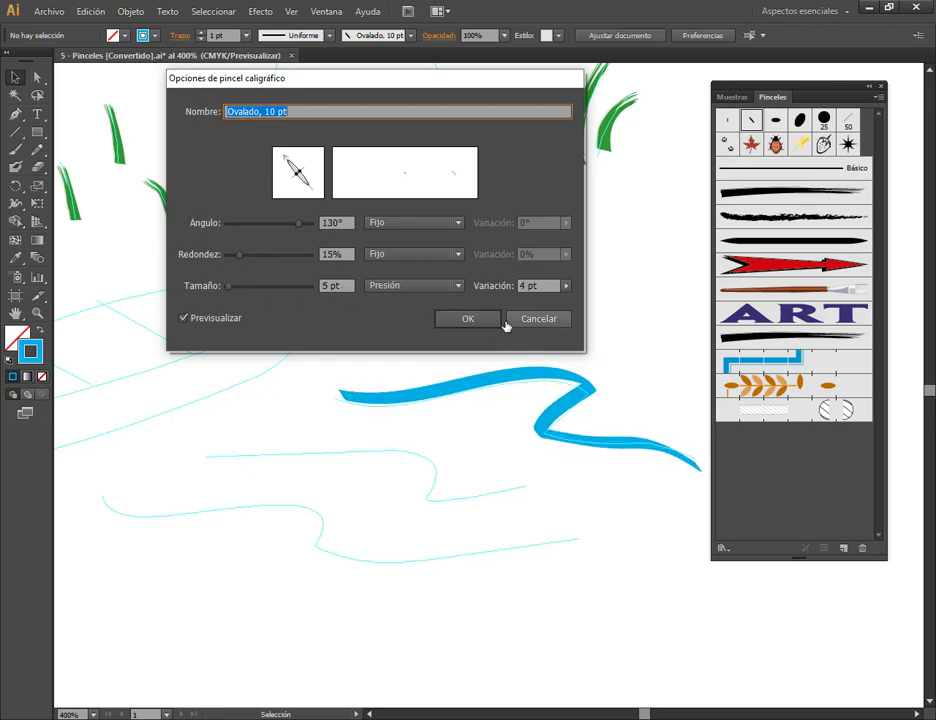
left_click(467, 319)
left_click(349, 237)
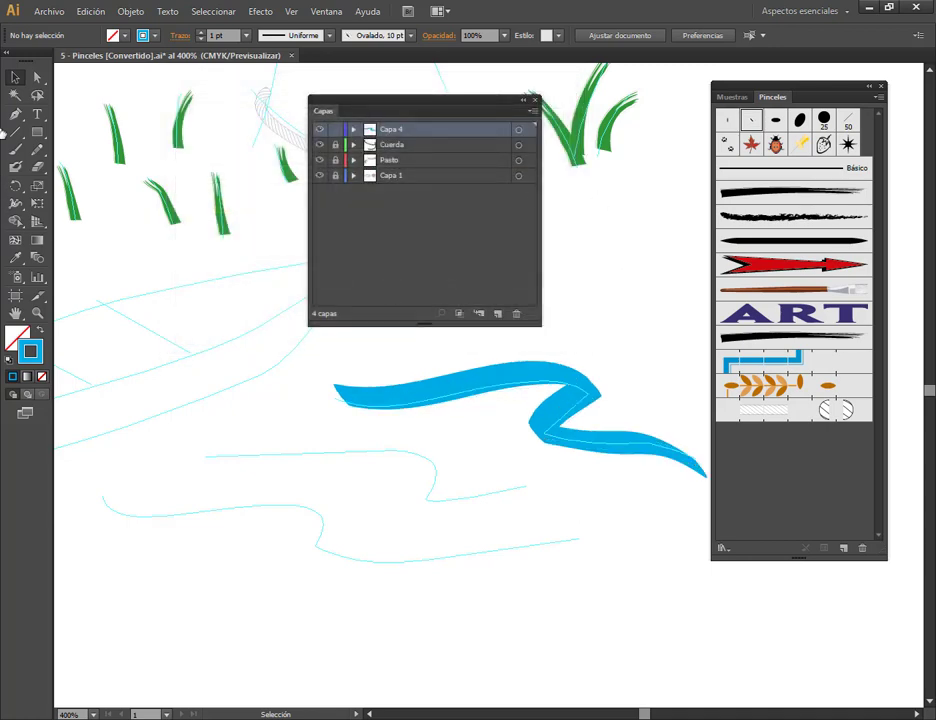
Step: Paint cyan strokes along the middle and lower water guide lines
left_click(15, 149)
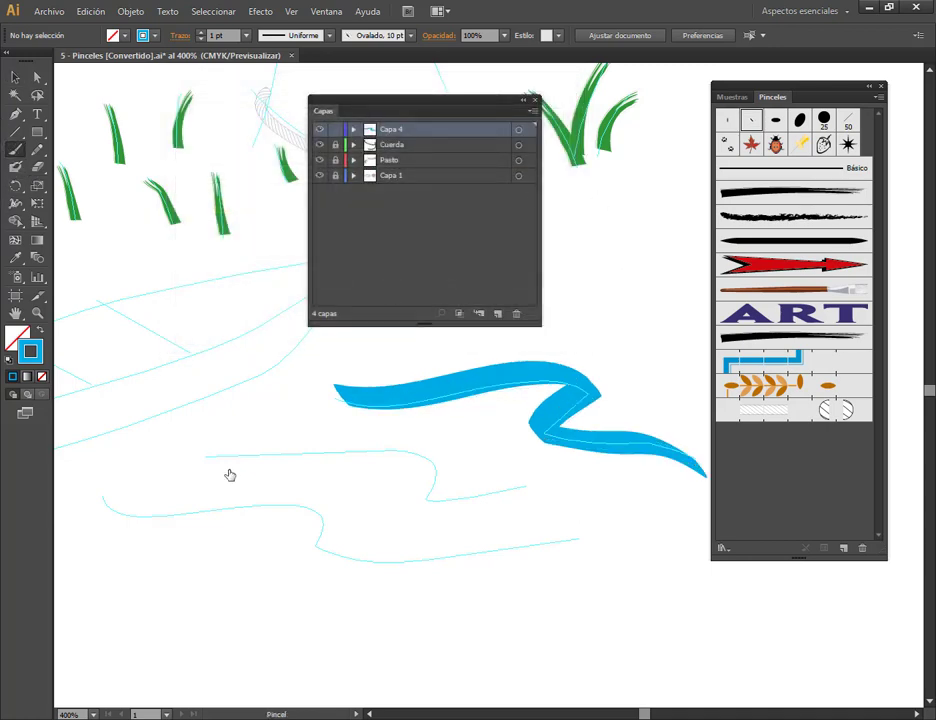
mouse_move(211, 463)
left_mouse_down()
mouse_move(434, 500)
mouse_move(532, 486)
left_mouse_up()
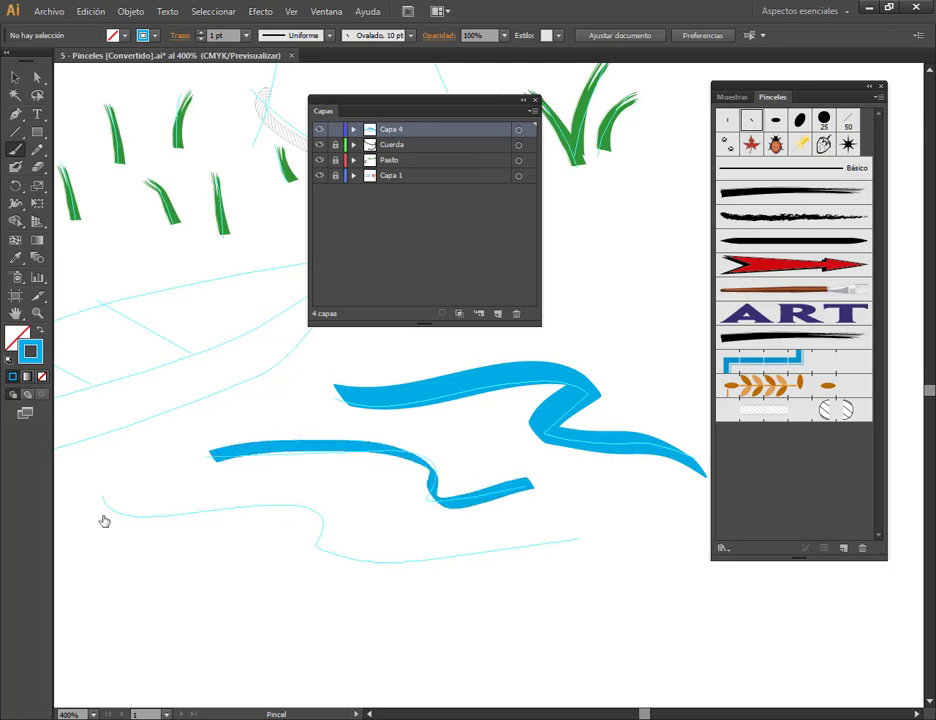
mouse_move(98, 498)
left_mouse_down()
mouse_move(337, 564)
mouse_move(582, 536)
left_mouse_up()
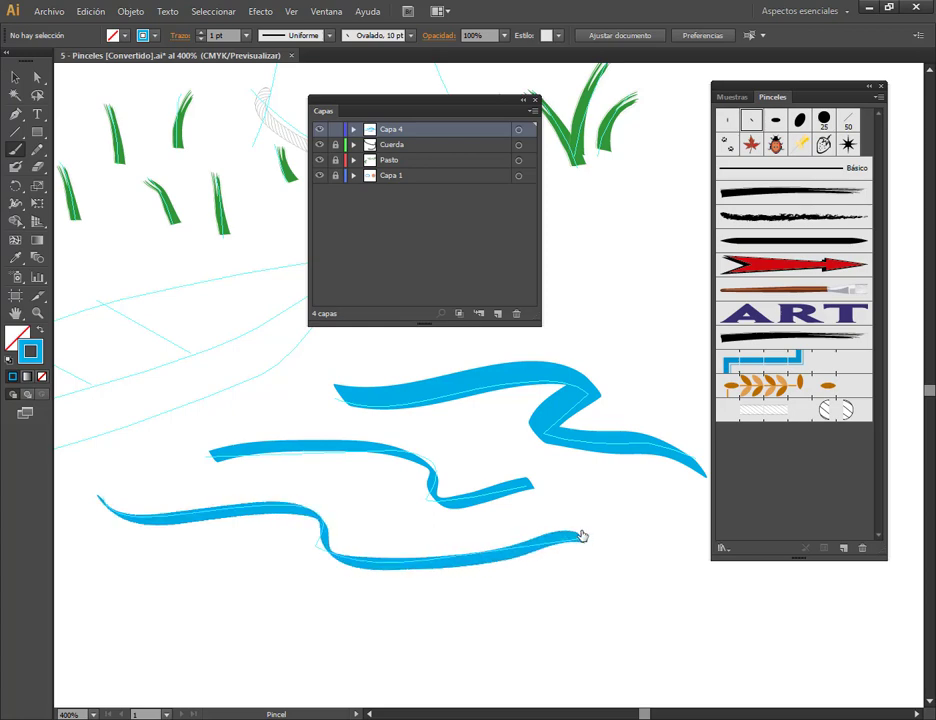
left_click(15, 77)
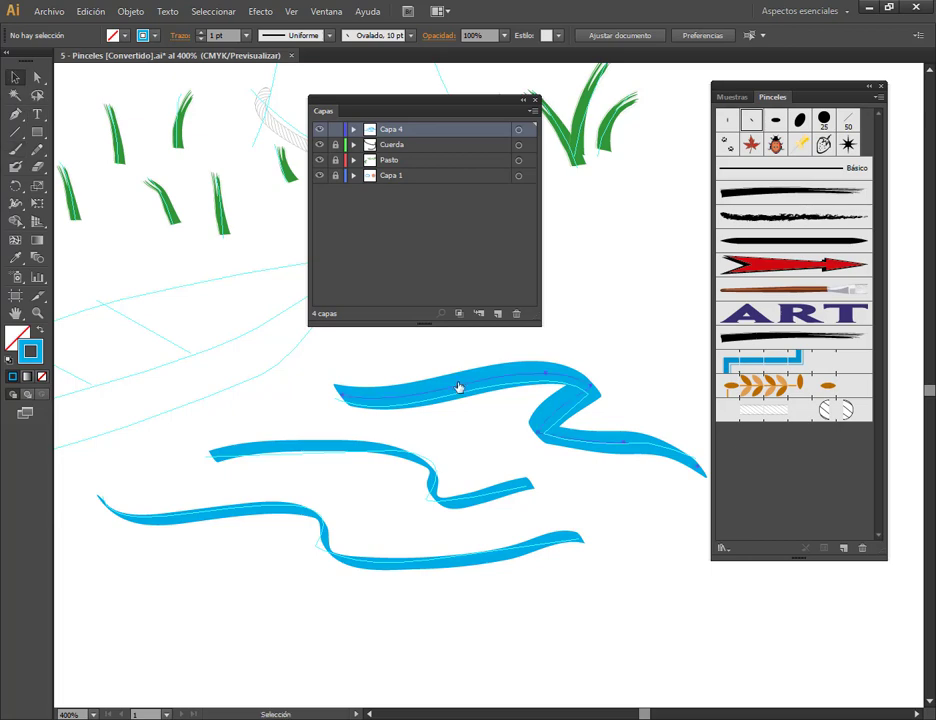
left_click(457, 386)
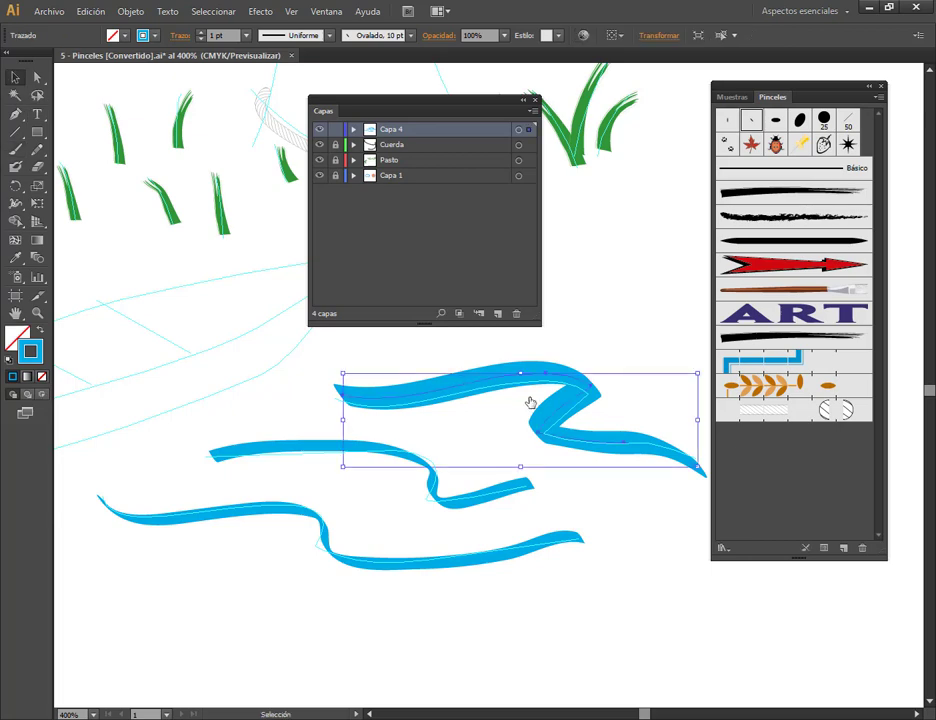
left_click(759, 122)
left_click(730, 121)
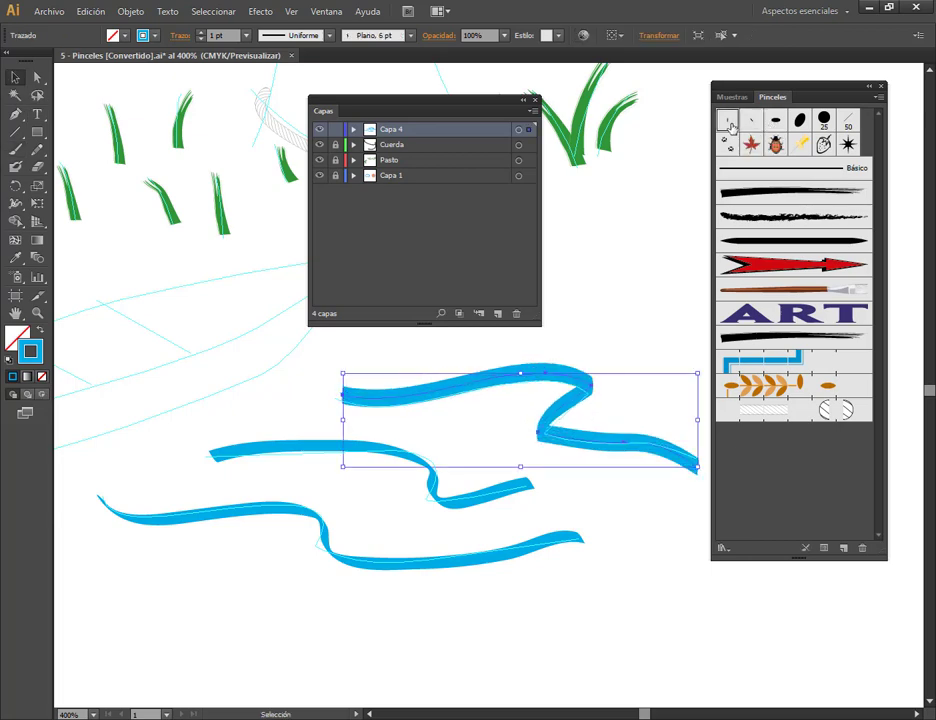
left_click(824, 119)
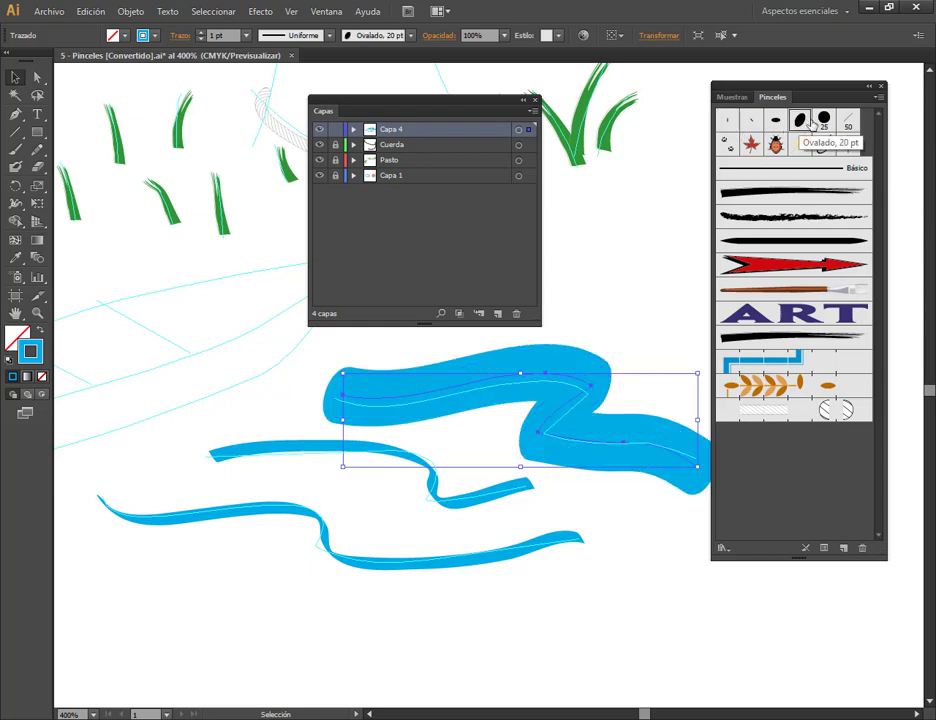
left_click(847, 121)
left_click(849, 122)
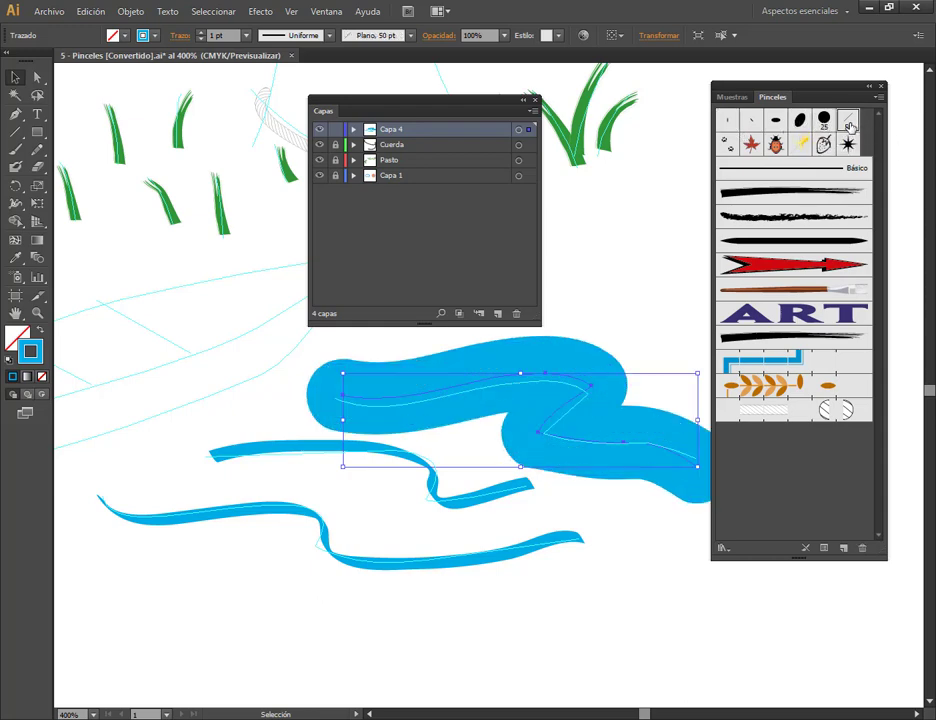
left_click(751, 120)
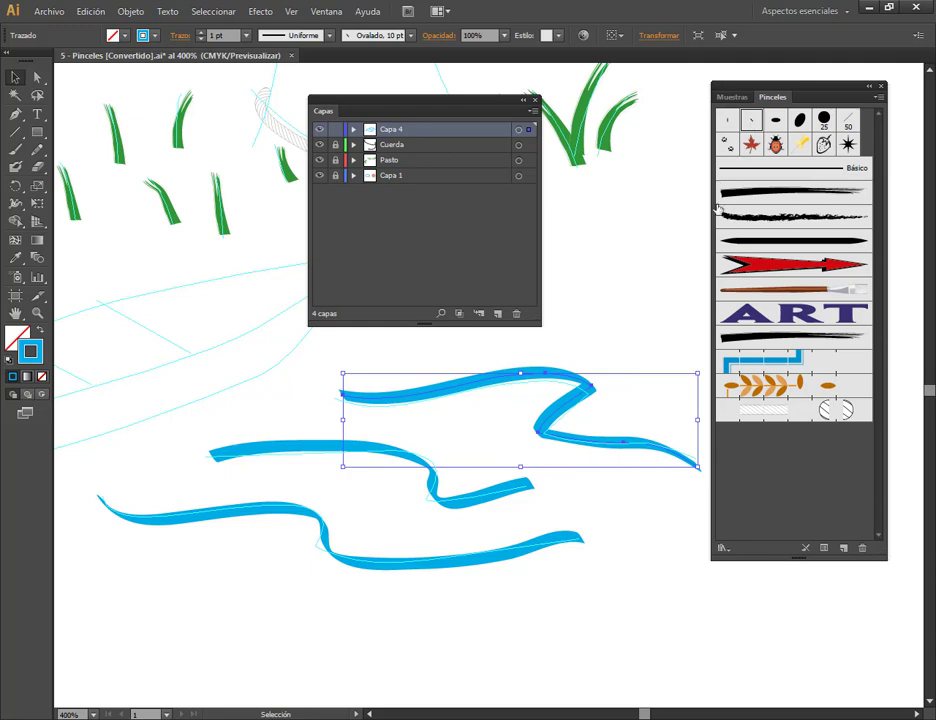
left_click(498, 470)
left_click(476, 497)
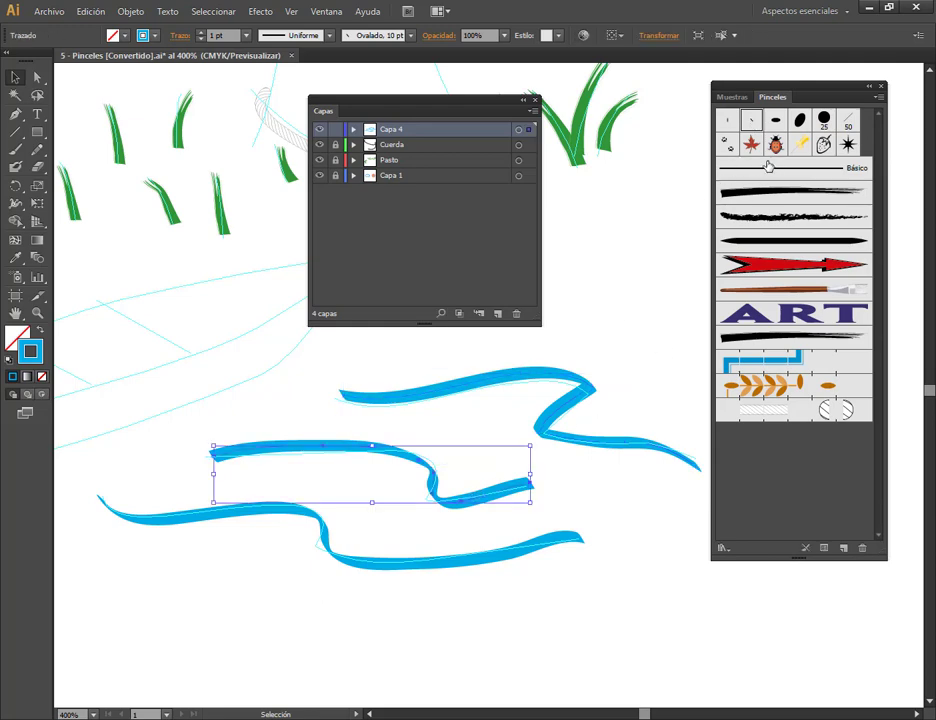
left_click(483, 562)
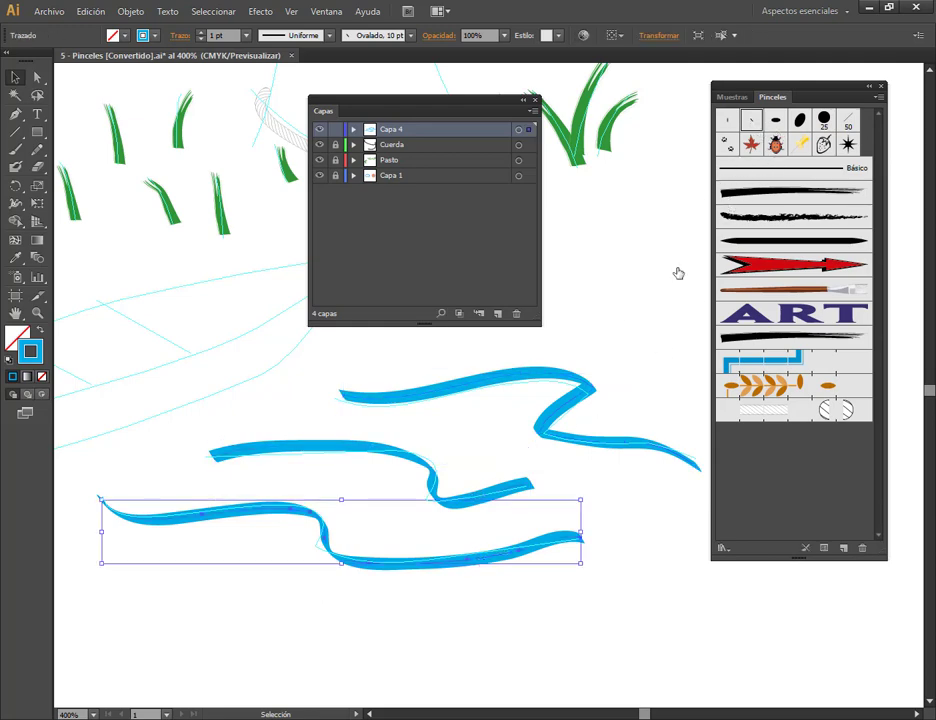
left_click(610, 549)
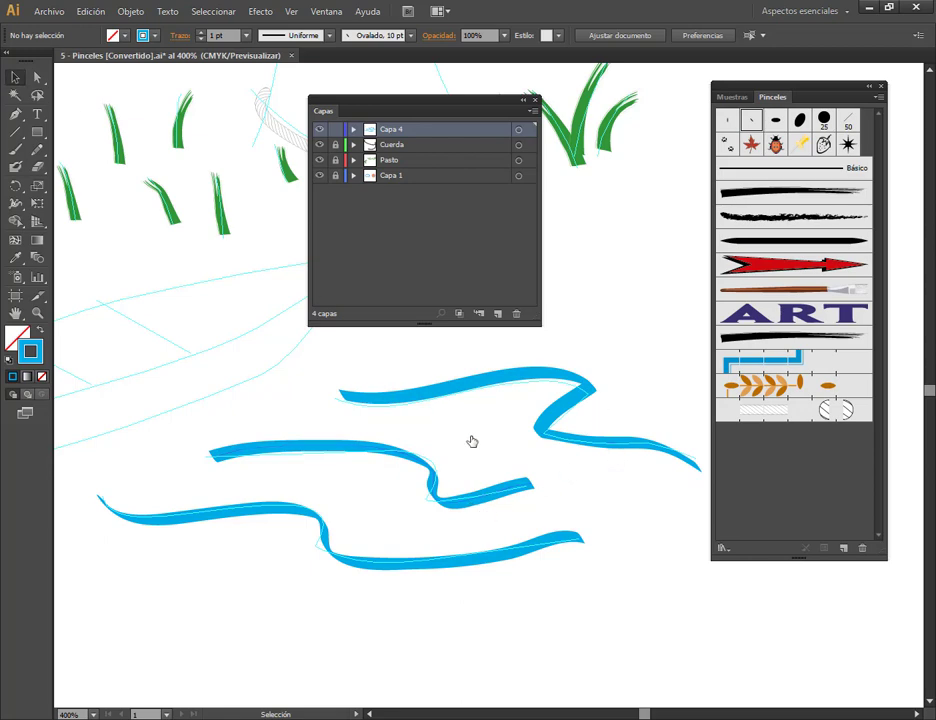
scroll(472, 467, "down", 2, "alt")
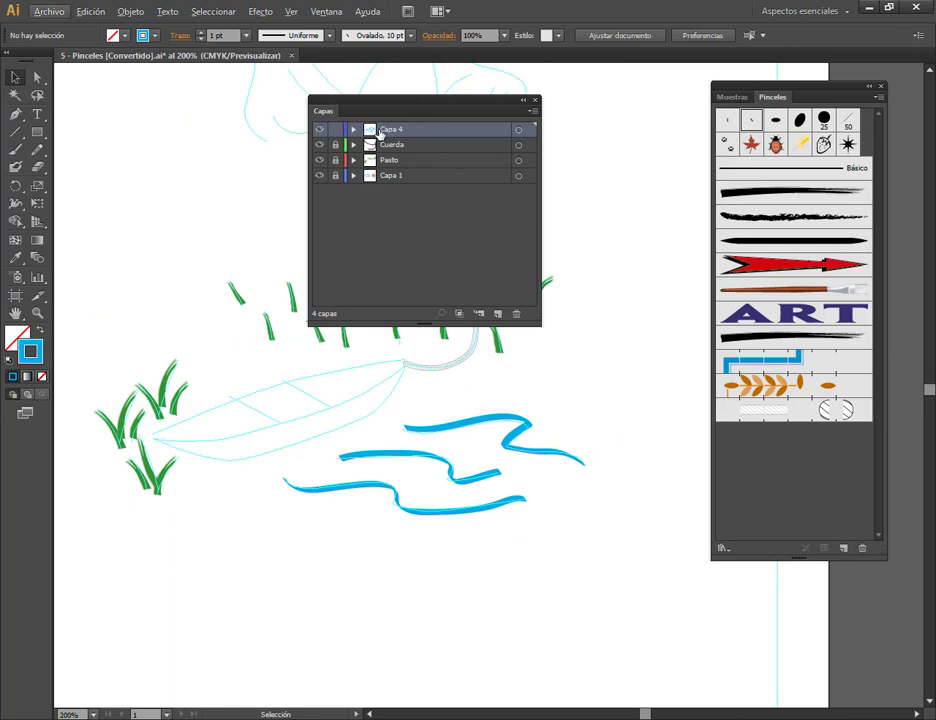
Step: Rename Capa 4 to Agua and add a new layer Capa 5 above it
left_click(334, 130)
double_click(392, 130)
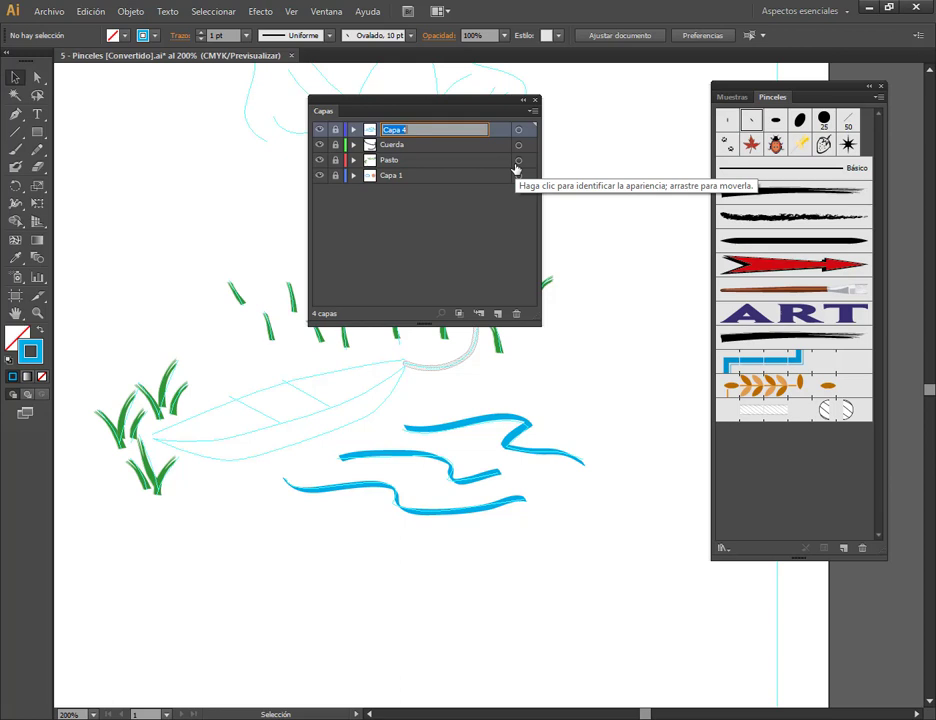
type("Agua")
key("Return")
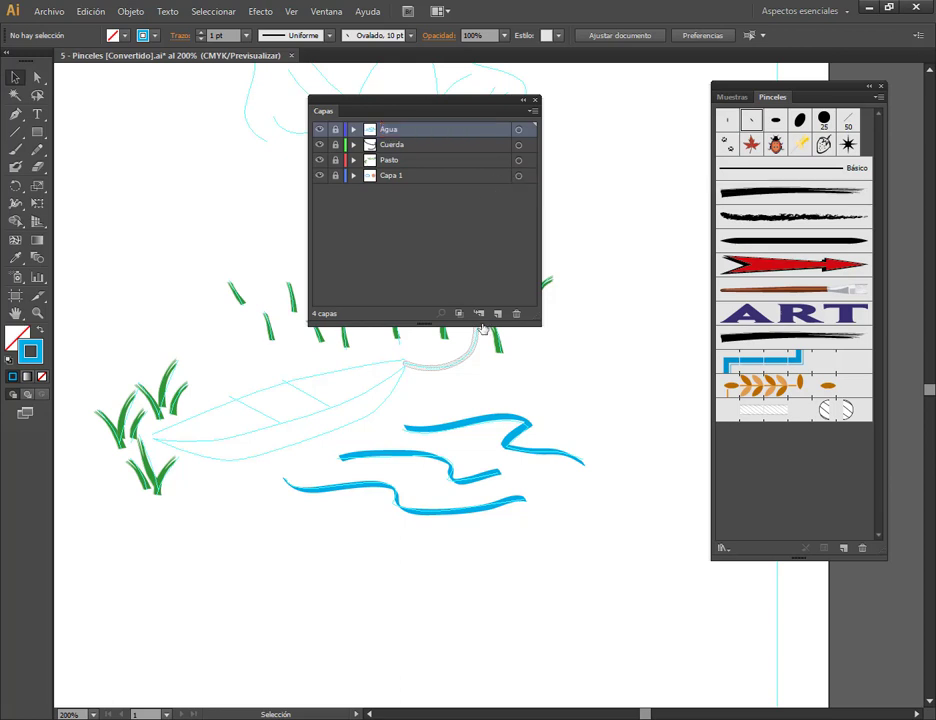
left_click(497, 316)
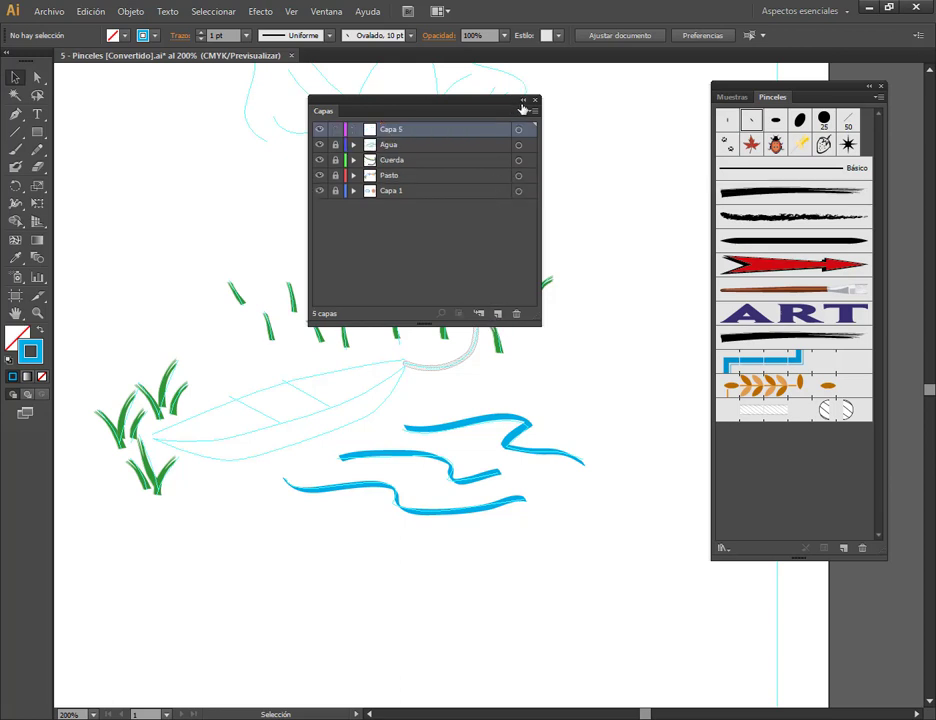
left_click(522, 104)
scroll(230, 445, "up", 2)
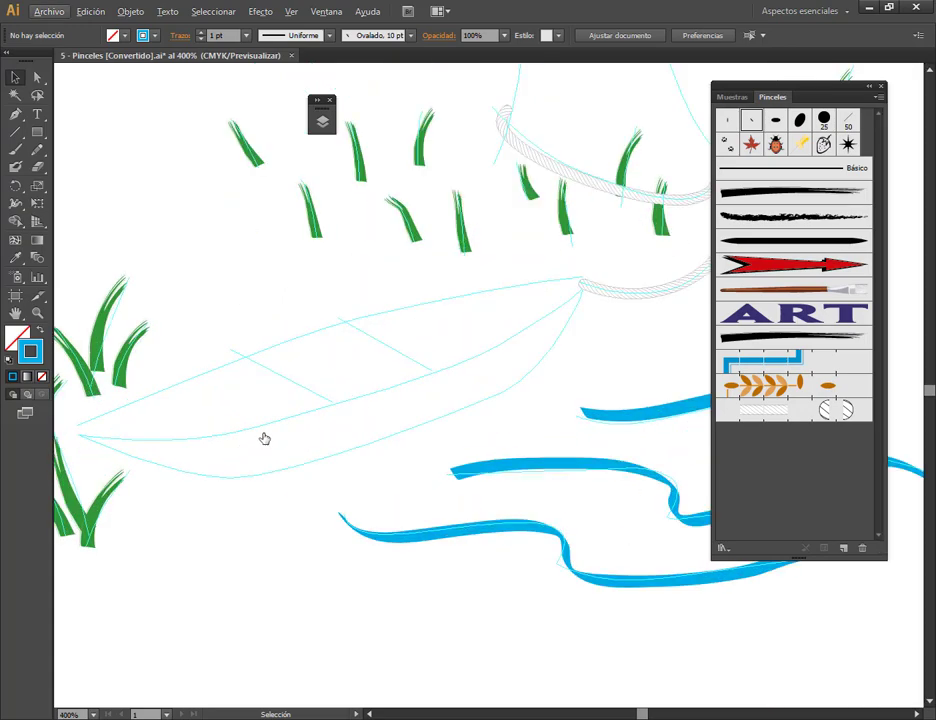
left_click_drag(264, 438, 276, 433)
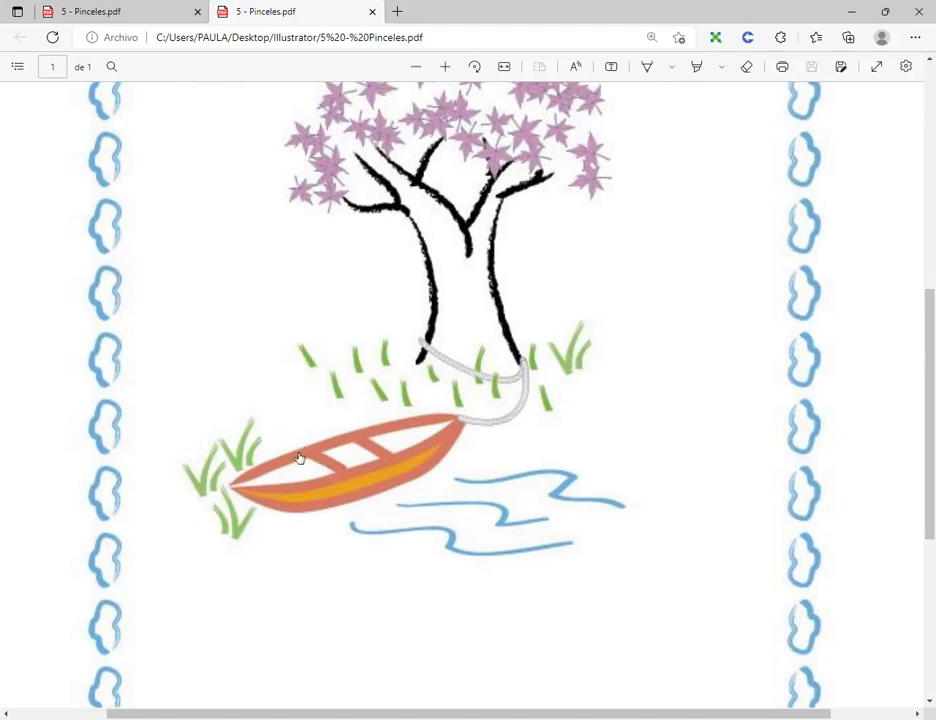
Step: Draw red arrows in the PDF pointing at the two grass tufts, the water bend and the rope
left_click_drag(227, 395, 240, 437)
left_click_drag(313, 311, 307, 351)
left_click_drag(592, 443, 577, 471)
left_click_drag(501, 335, 506, 376)
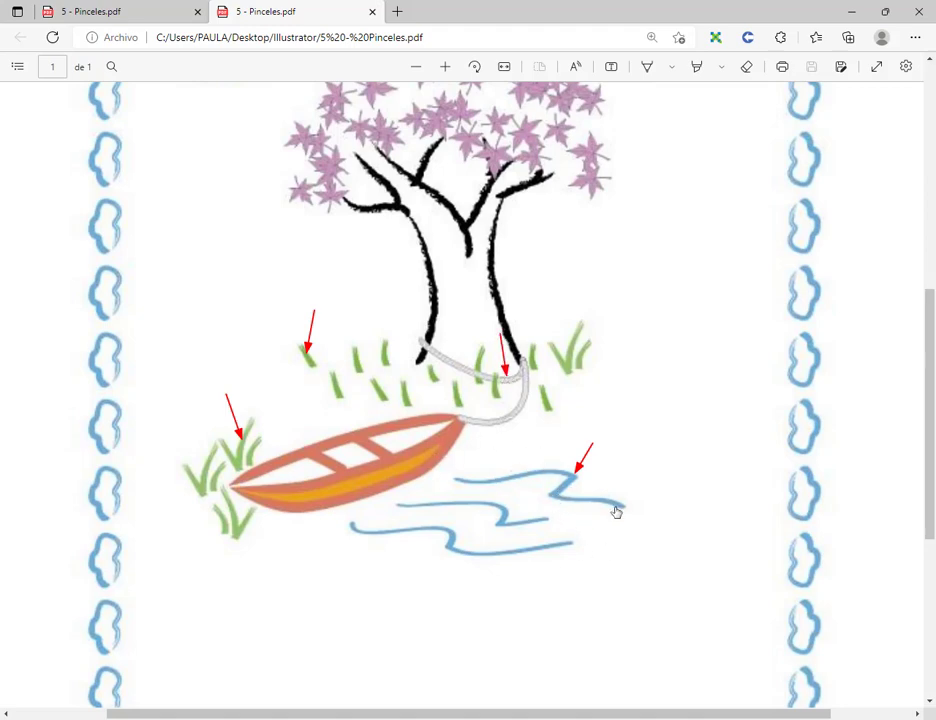
Step: Draw red arrows pointing at the boat's rim, both seats and the hull
left_click_drag(271, 411, 281, 458)
left_click_drag(344, 445, 333, 461)
left_click_drag(398, 431, 378, 445)
left_click_drag(297, 565, 314, 500)
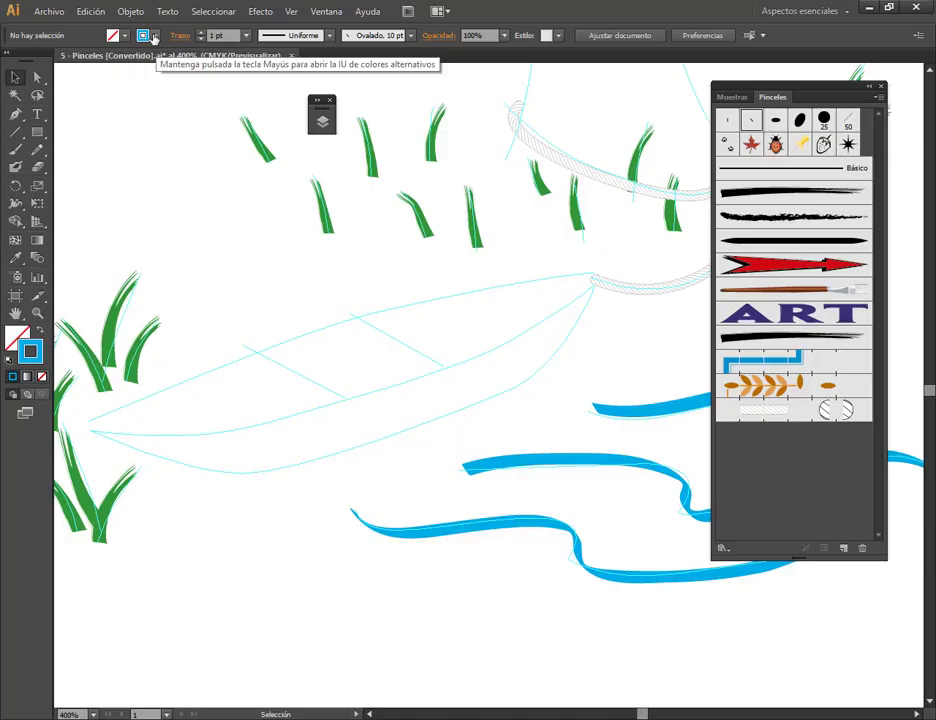
Step: Set the stroke colour to dark brown and choose the Trazo cónico tapered brush
left_click(153, 35)
left_click(134, 61)
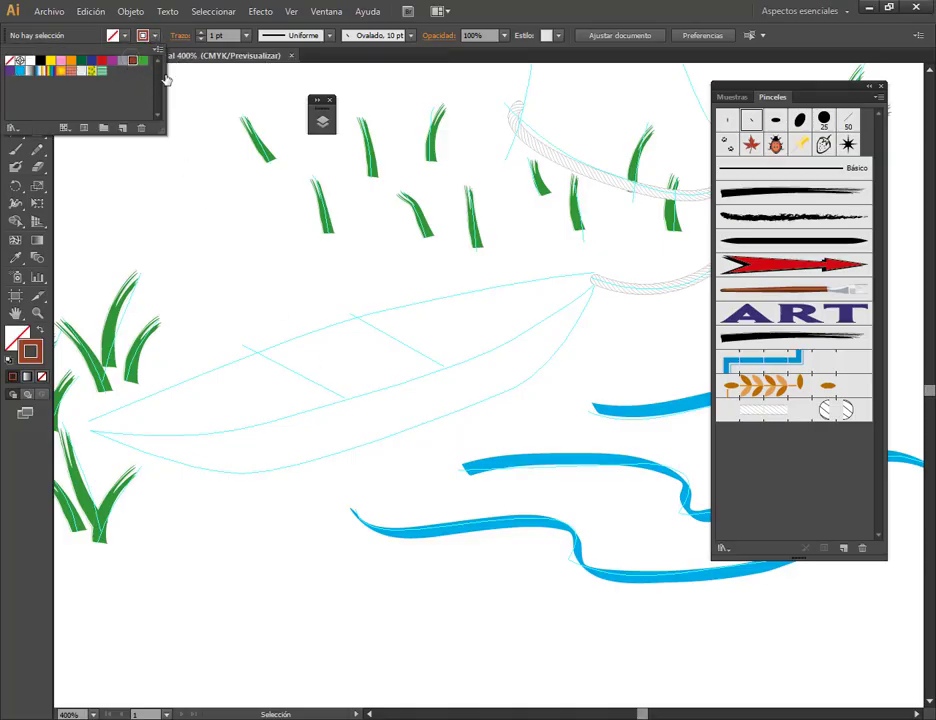
key("Escape")
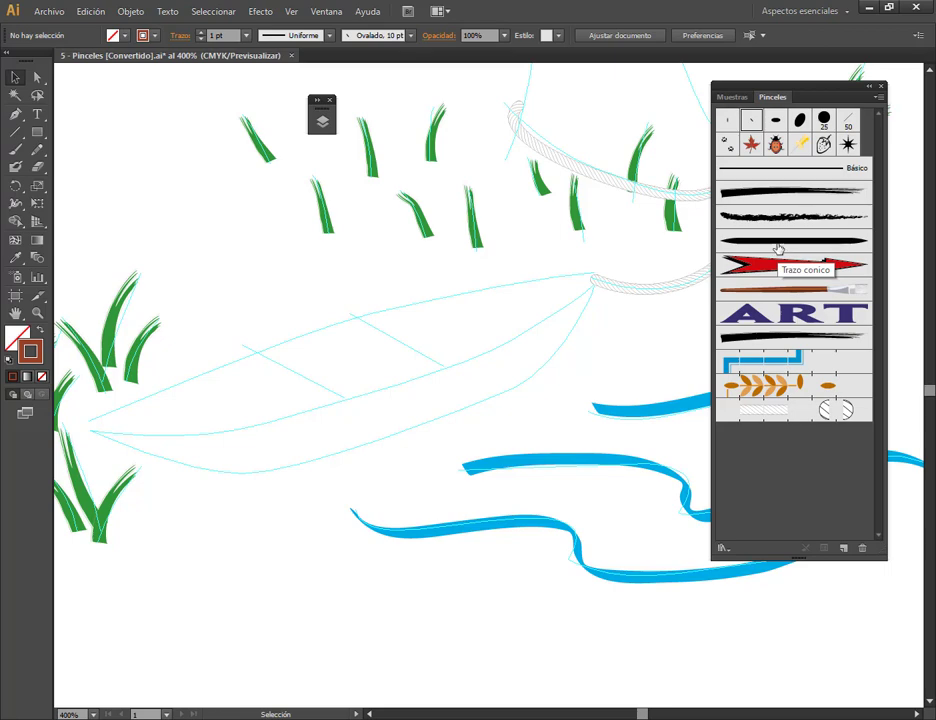
left_click(778, 241)
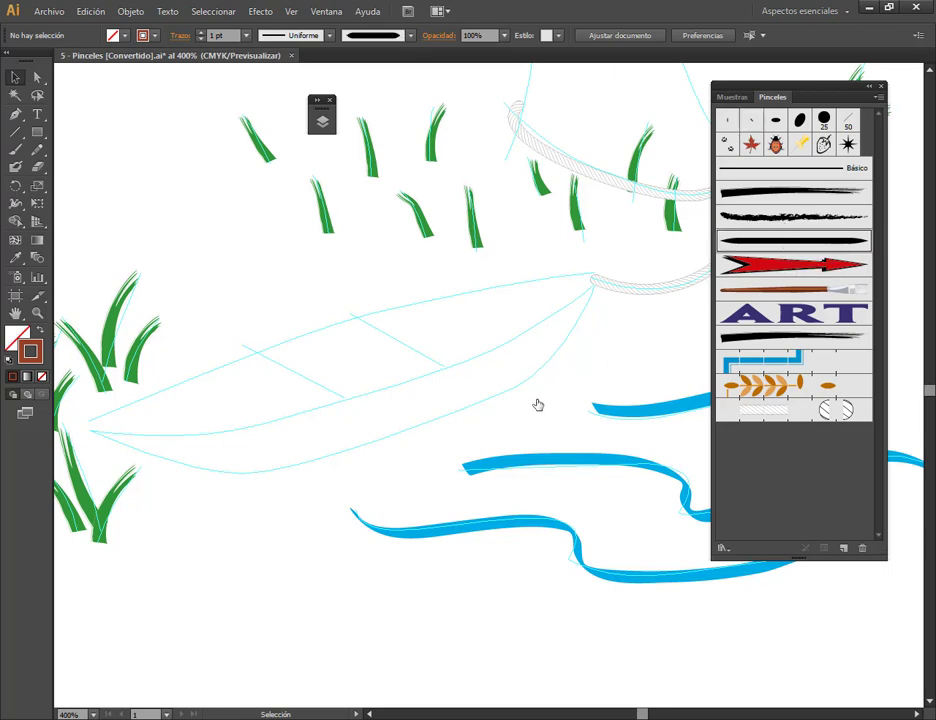
left_click_drag(480, 418, 520, 400)
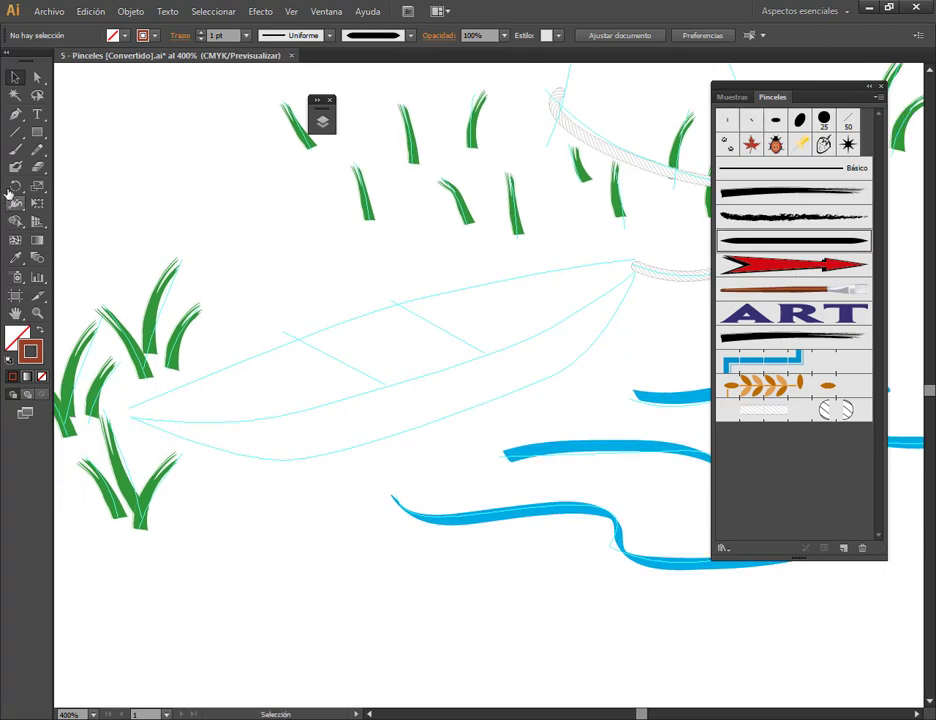
Step: Trace the boat hull as a closed Pen path and give it the thick tapered brush
left_click(15, 114)
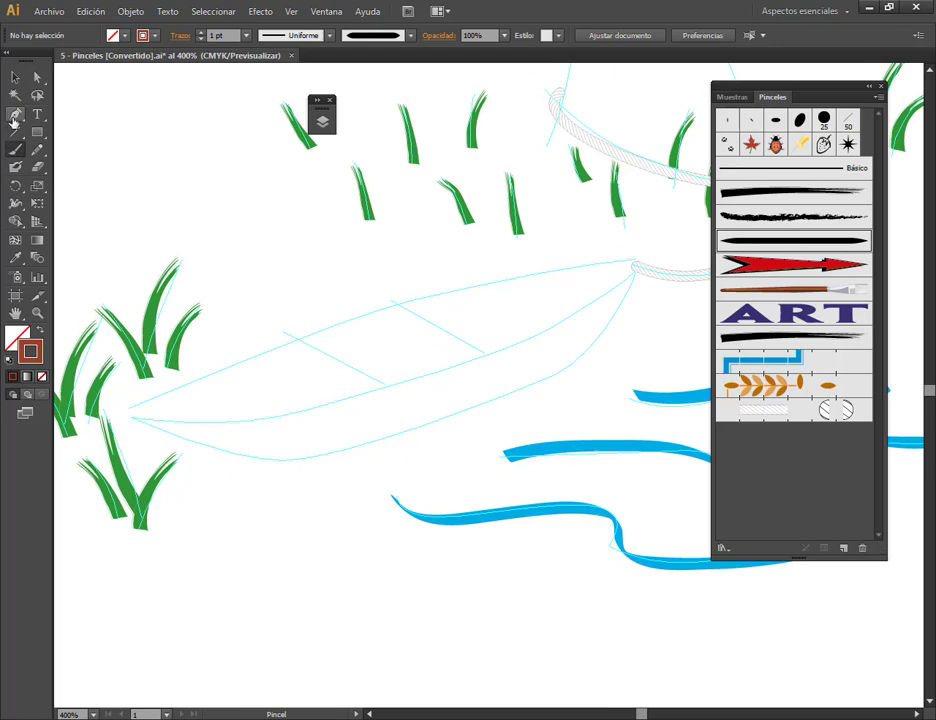
left_click(130, 416)
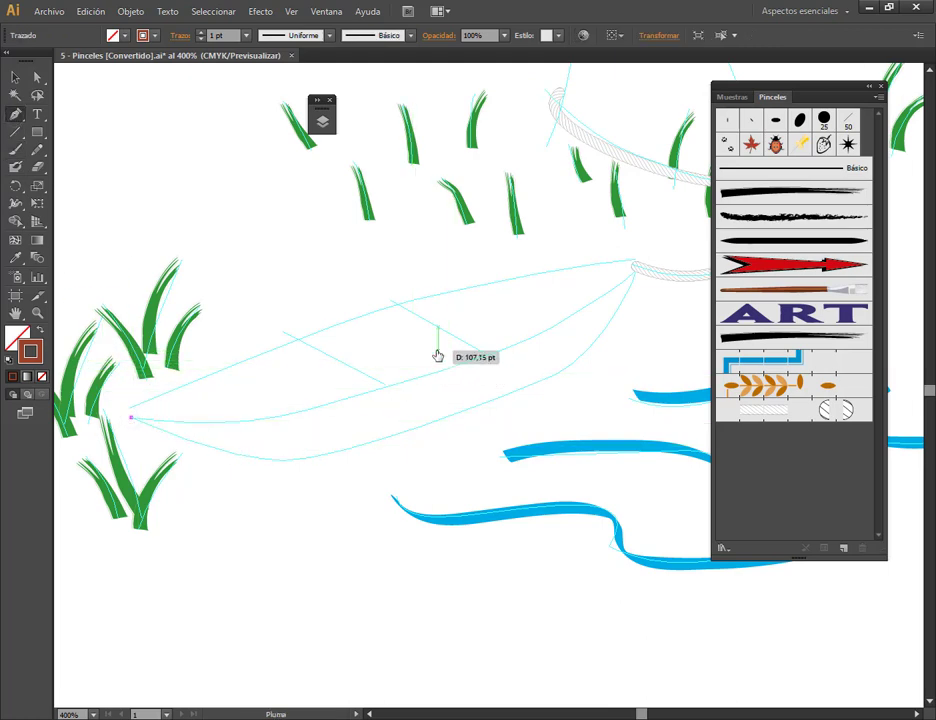
mouse_move(446, 369)
left_mouse_down()
mouse_move(488, 364)
mouse_move(616, 286)
mouse_move(591, 316)
mouse_move(528, 340)
mouse_move(546, 330)
left_mouse_up()
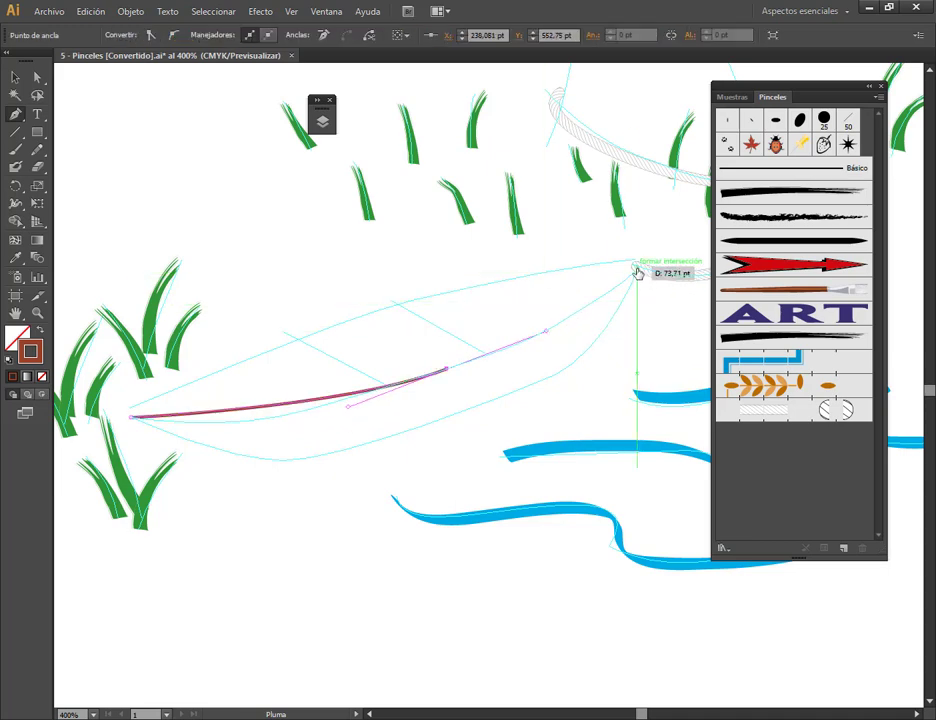
mouse_move(637, 270)
left_mouse_down()
mouse_move(581, 376)
mouse_move(565, 368)
mouse_move(531, 393)
mouse_move(270, 465)
left_mouse_up()
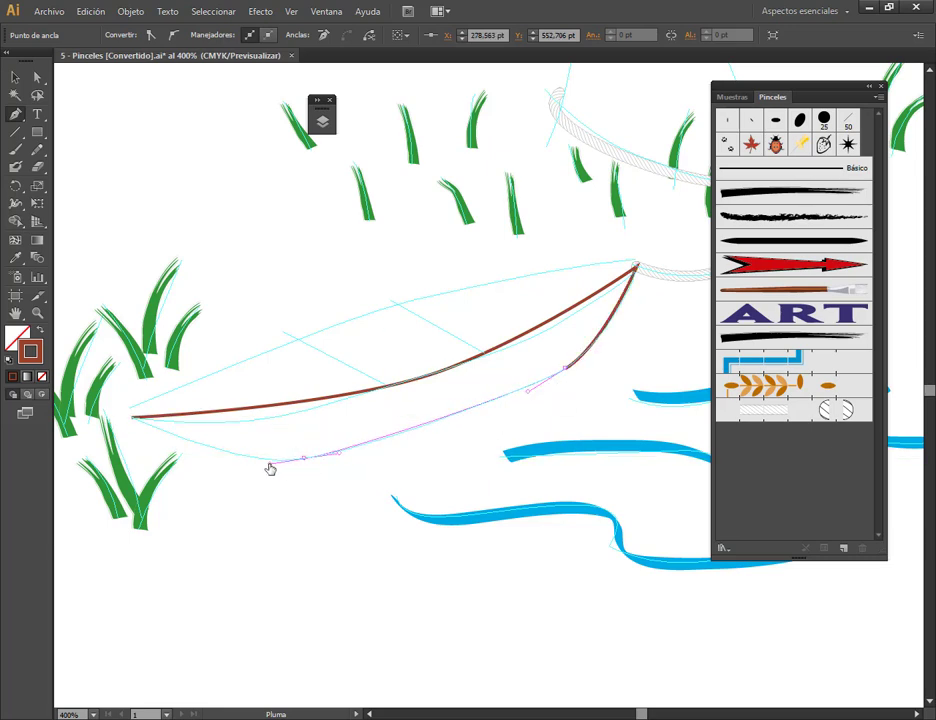
left_click(130, 421)
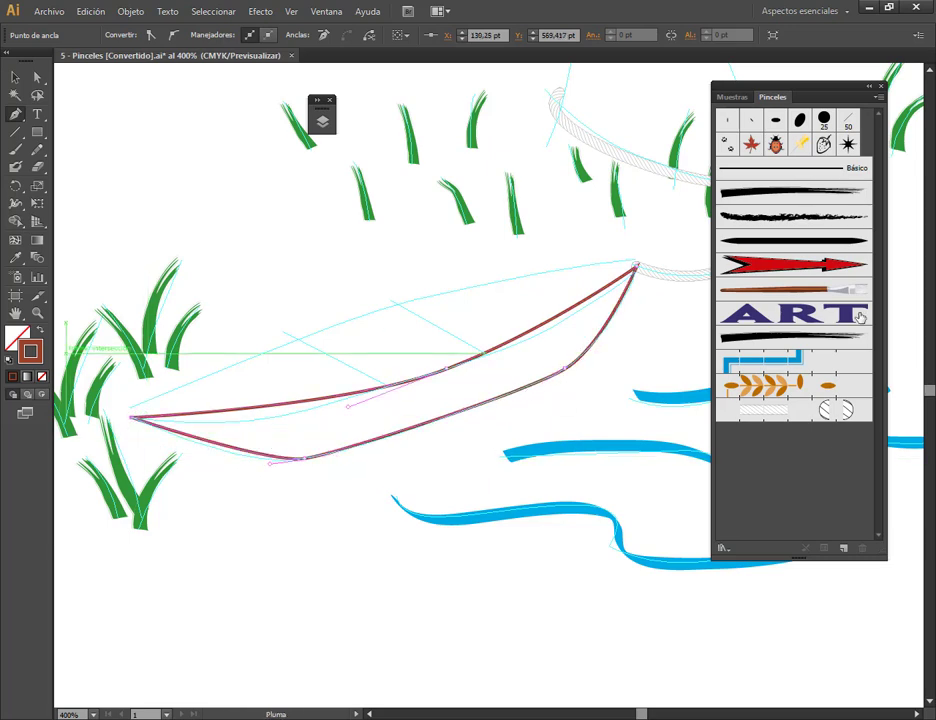
left_click(830, 246)
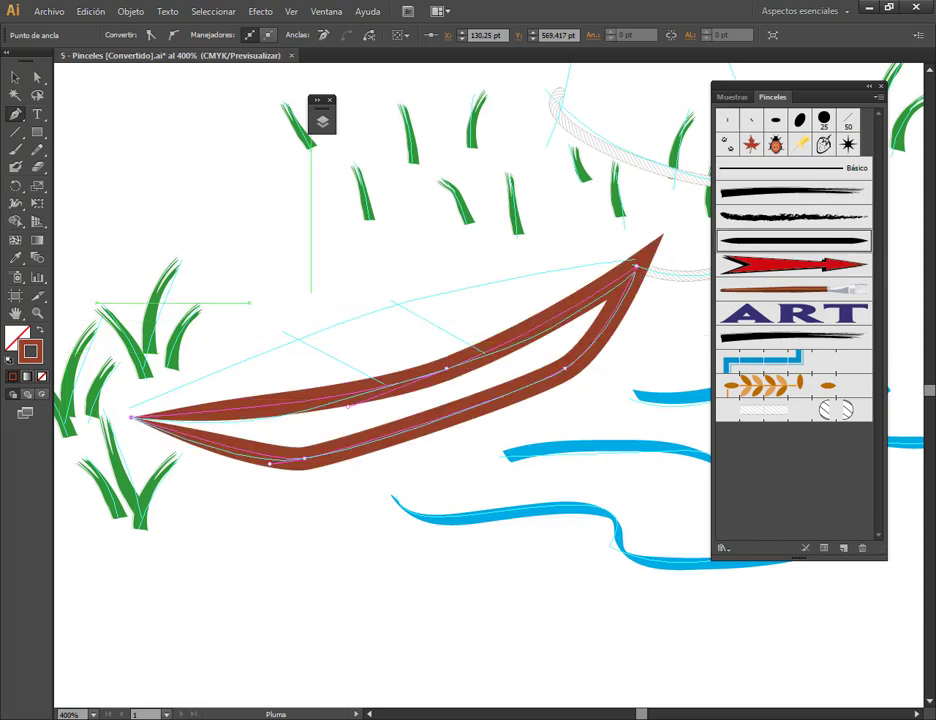
Step: Fill the boat with bright orange using the colour picker
double_click(17, 338)
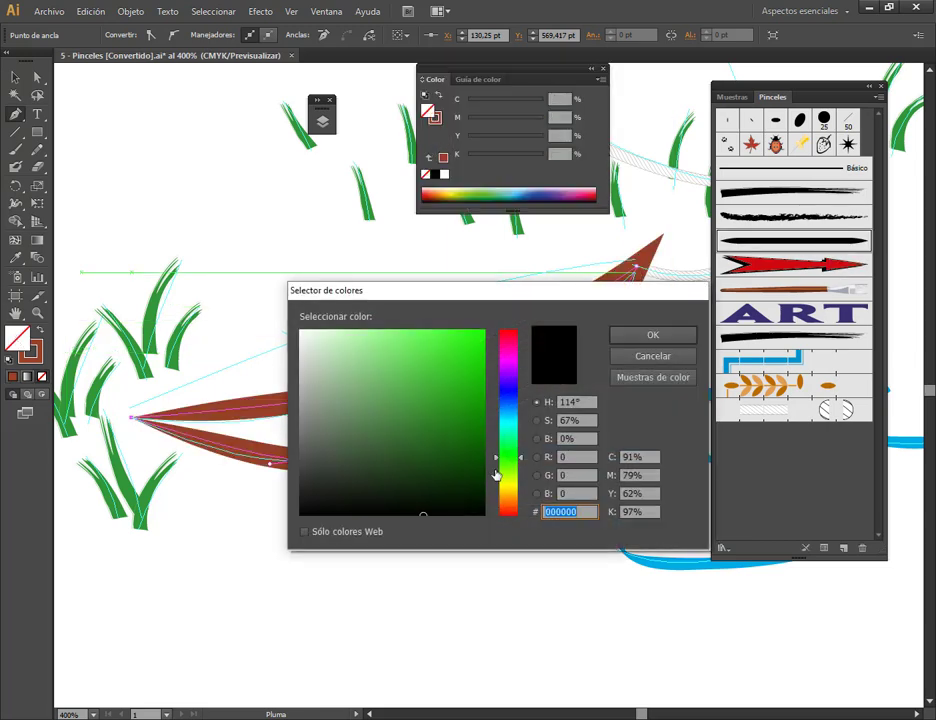
left_click(503, 500)
left_click(437, 351)
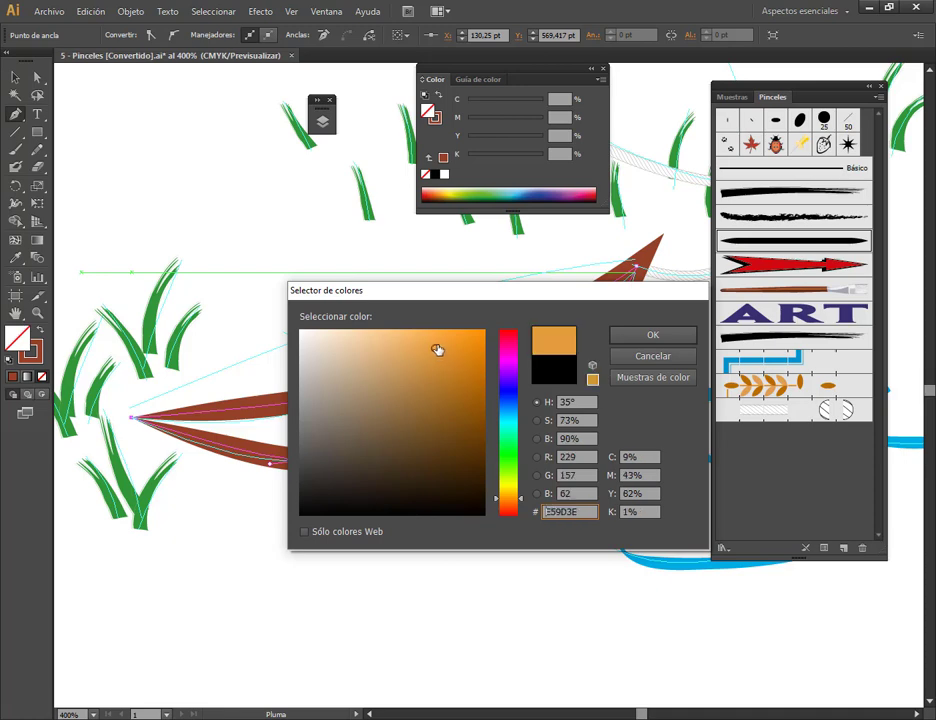
left_click(480, 356)
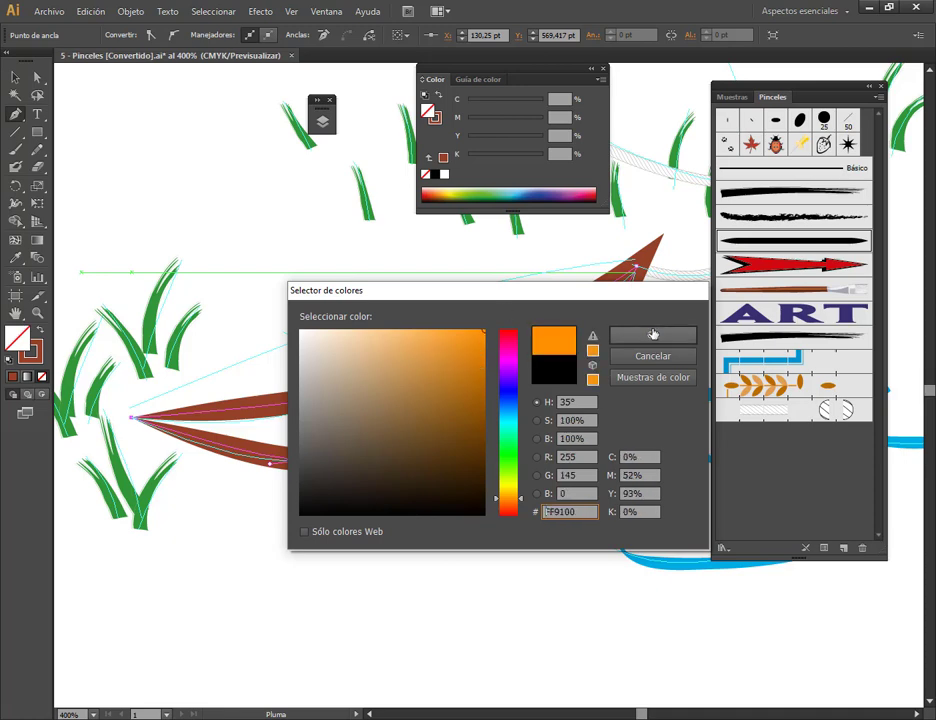
left_click(652, 334)
Step: Select the boat path with Direct Selection to reveal its anchors
left_click(37, 77)
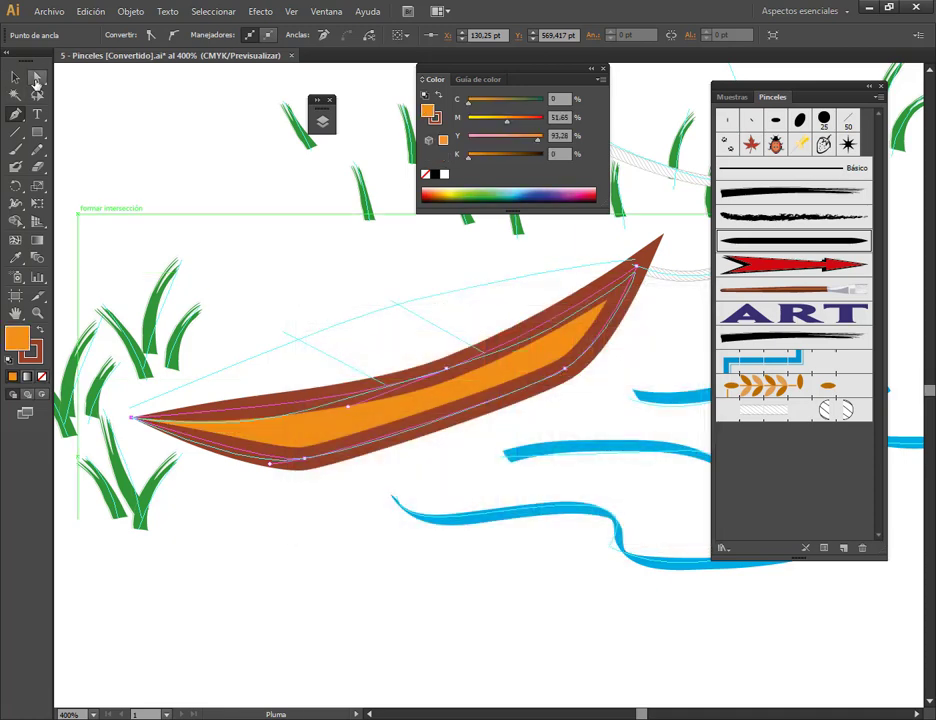
left_click(457, 411)
left_click(299, 412)
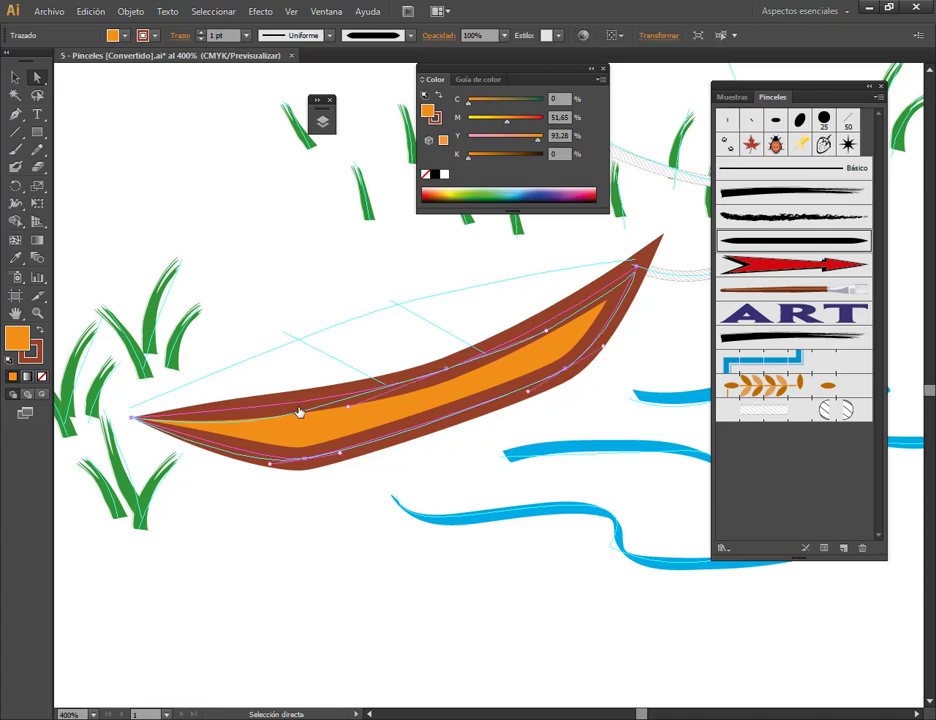
left_click(447, 370)
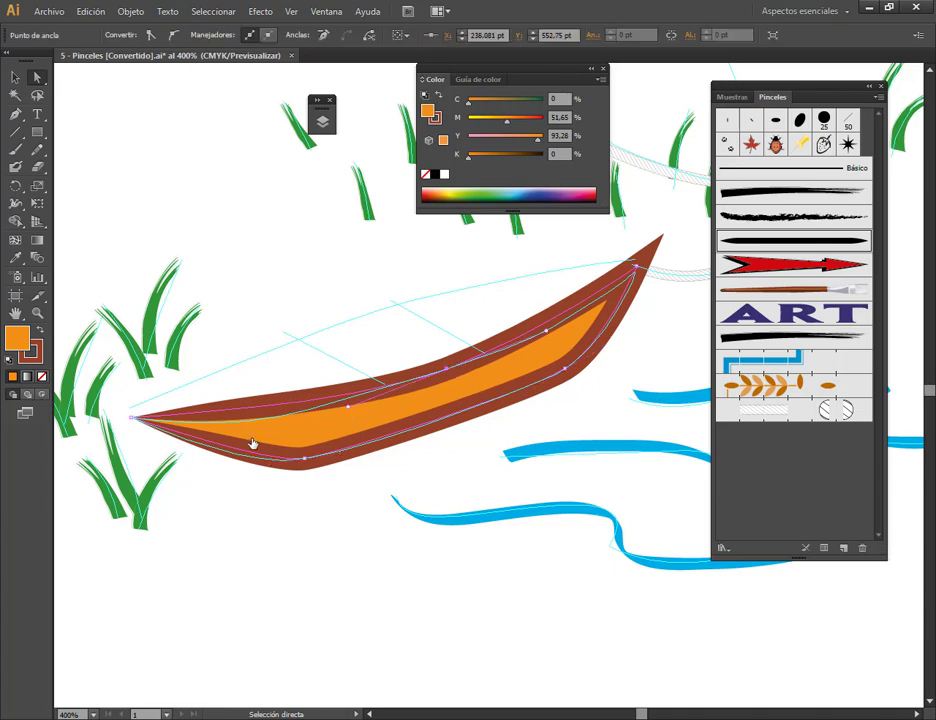
scroll(253, 443, "up", 1)
left_click(591, 69)
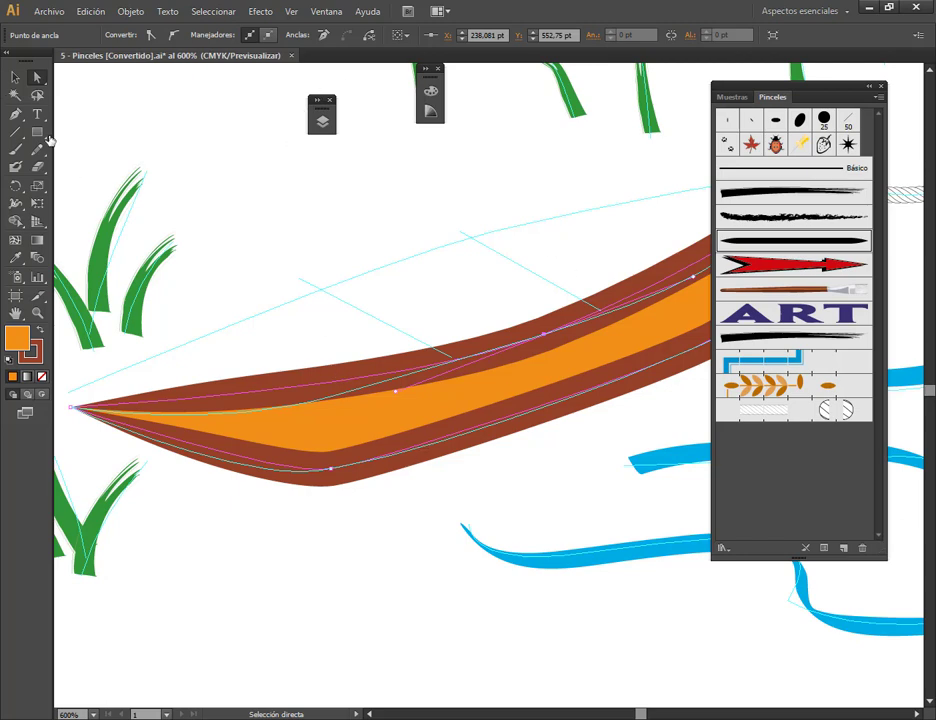
Step: Add an anchor on the boat's upper edge and reshape its upper, lower and tip curves
left_click(16, 114)
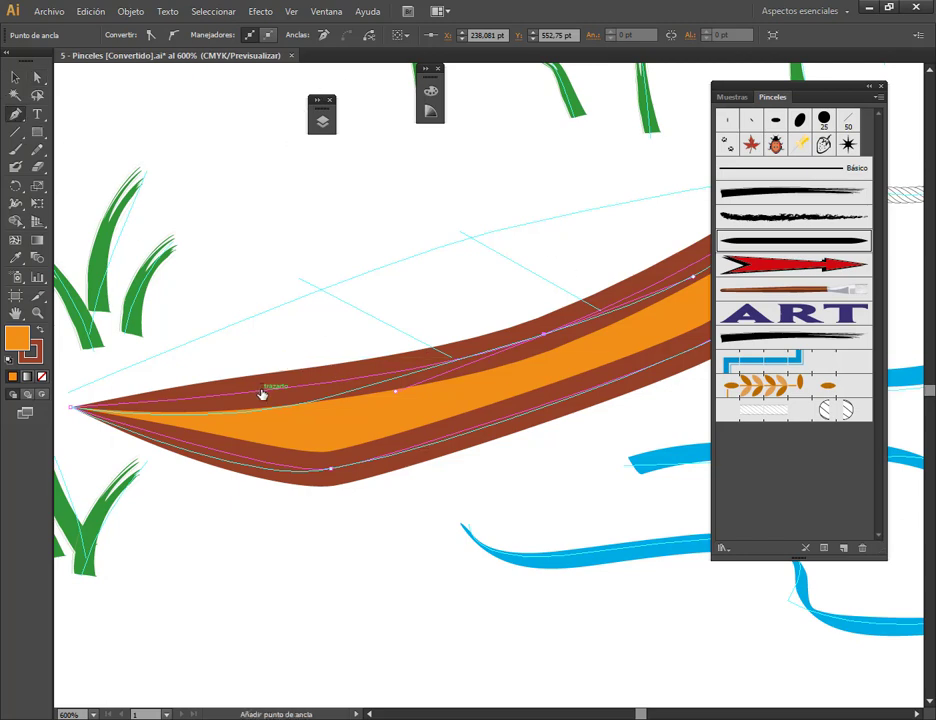
left_click(262, 393)
left_click(36, 77)
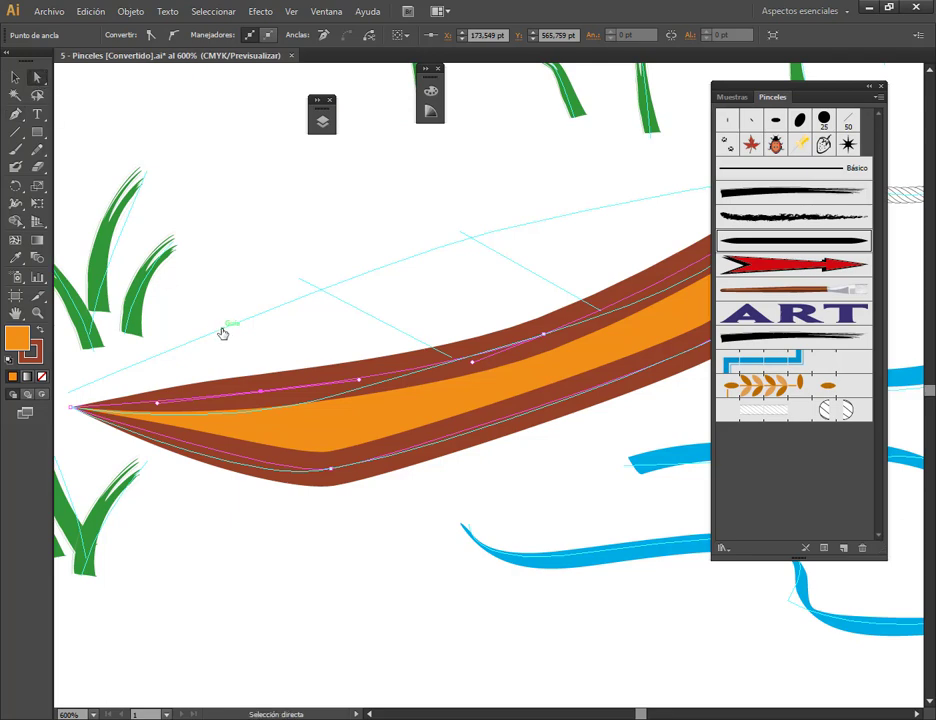
left_click_drag(260, 399, 253, 410)
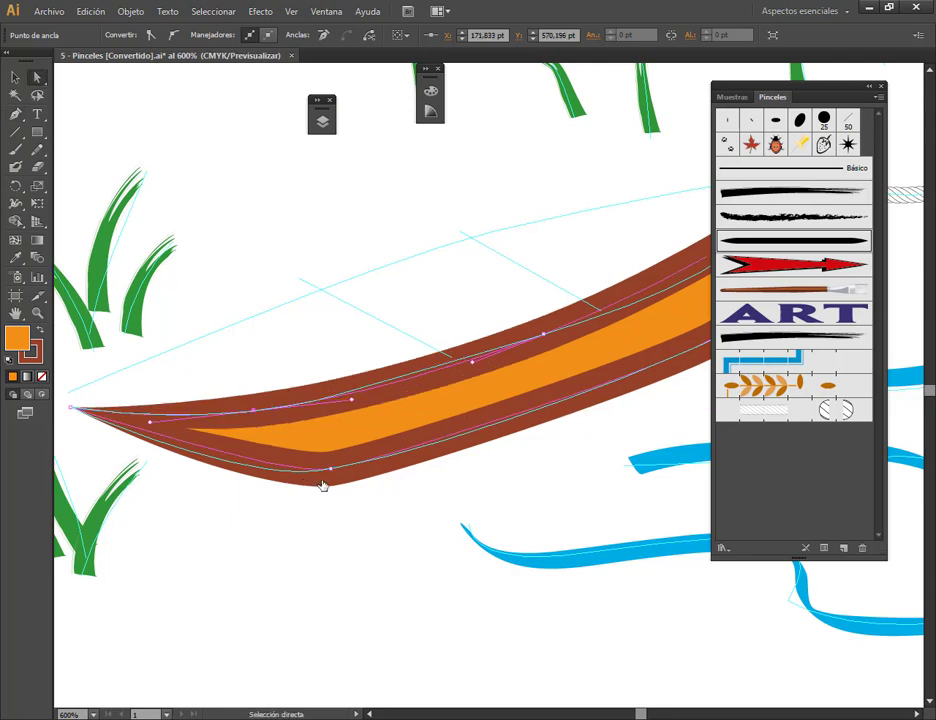
left_click_drag(330, 477, 307, 479)
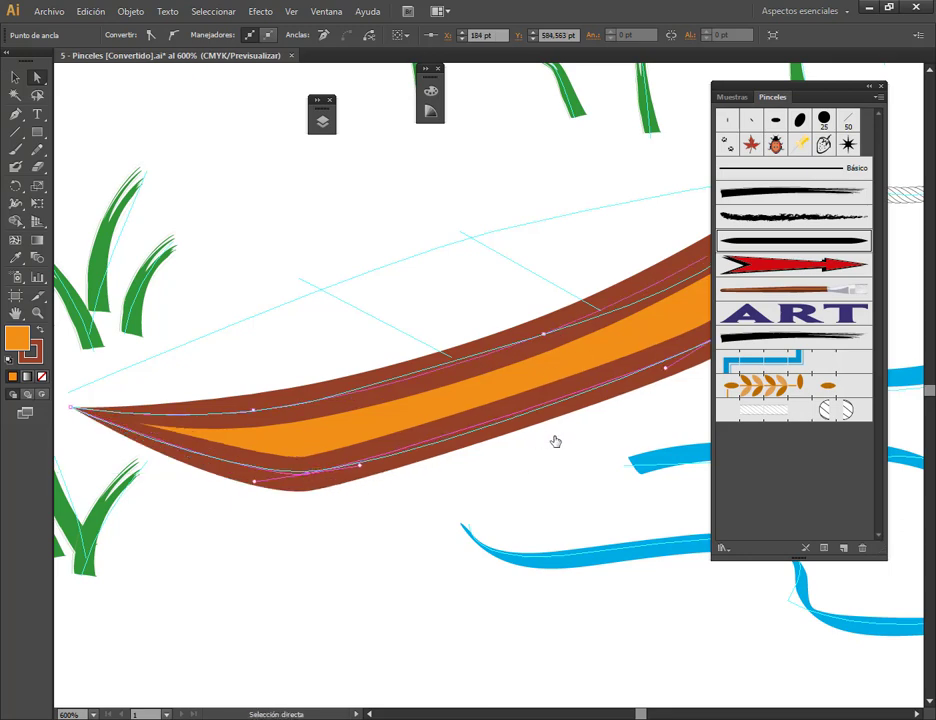
left_click_drag(556, 441, 318, 489)
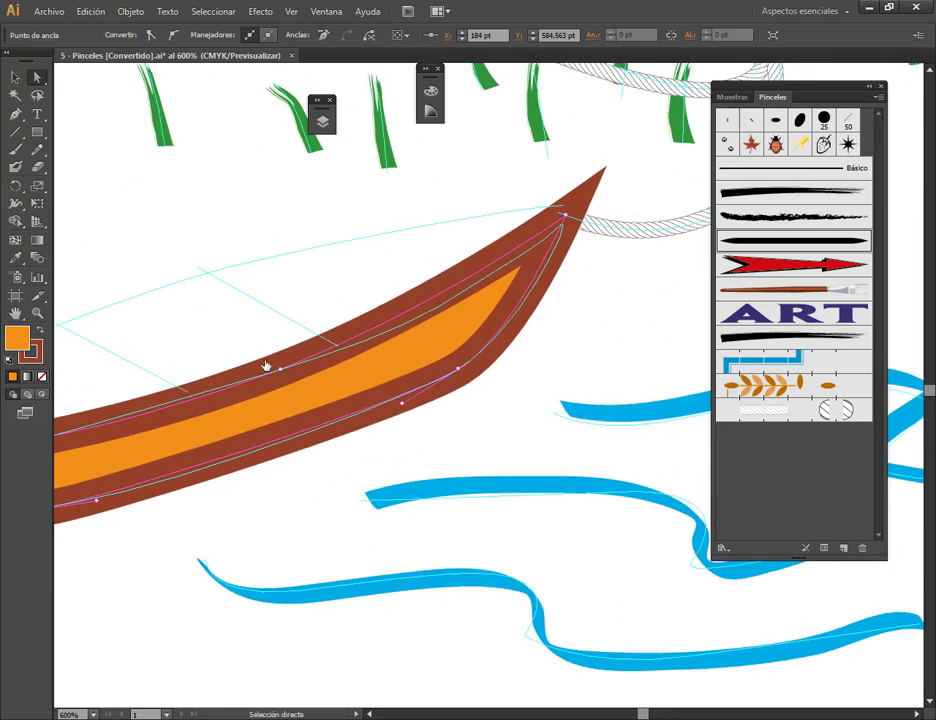
left_click(279, 368)
left_click_drag(566, 215, 566, 225)
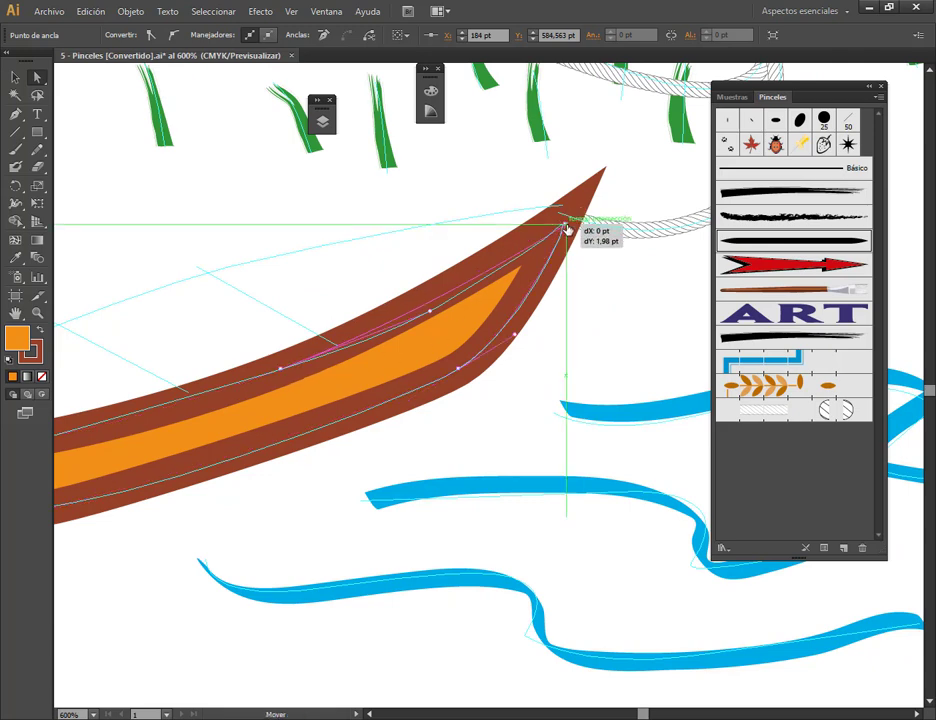
Step: Reduce the Trazo conico brush width to 87% and apply it to existing strokes
double_click(811, 243)
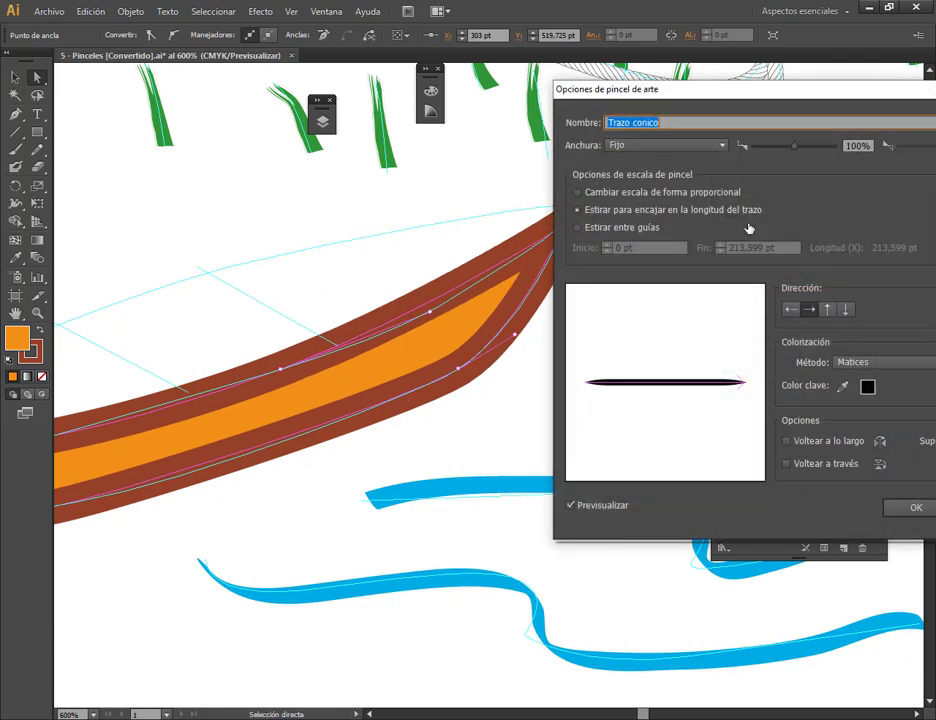
left_click(856, 146)
key("Down")
key("Down")
key("Down")
key("Down")
key("Down")
key("Down")
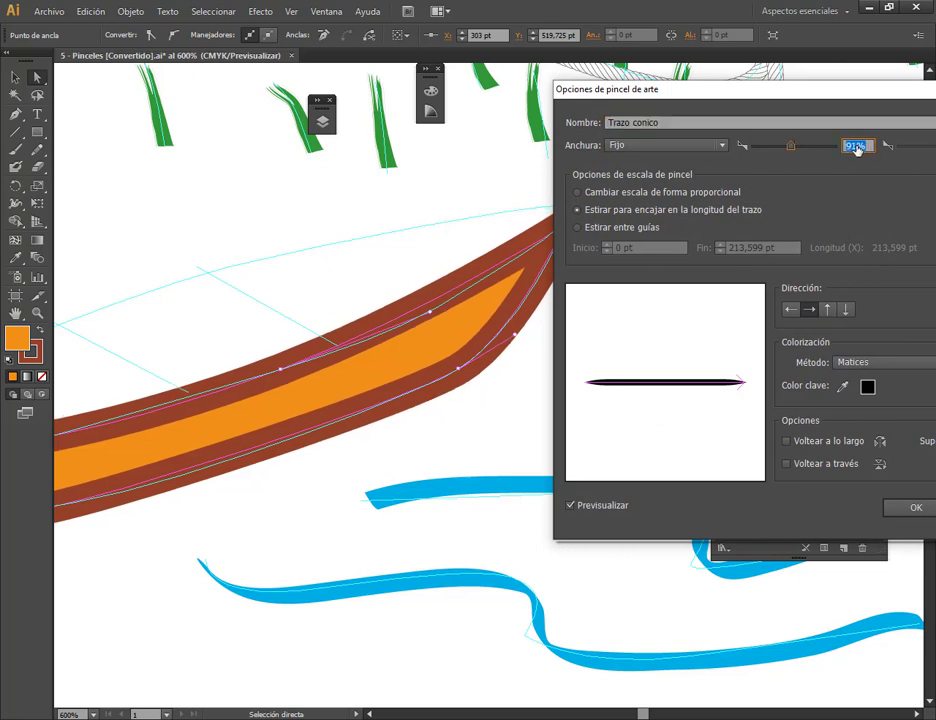
key("Down")
key("Down")
key("Down")
left_click(916, 508)
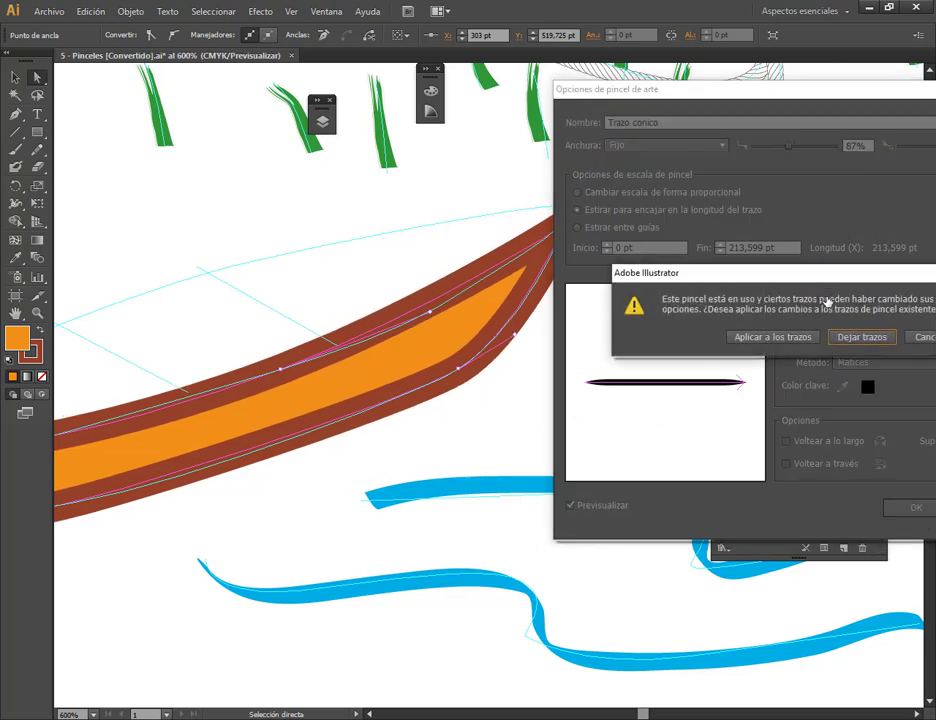
left_click(449, 337)
left_click(534, 412)
scroll(507, 424, "down", 3)
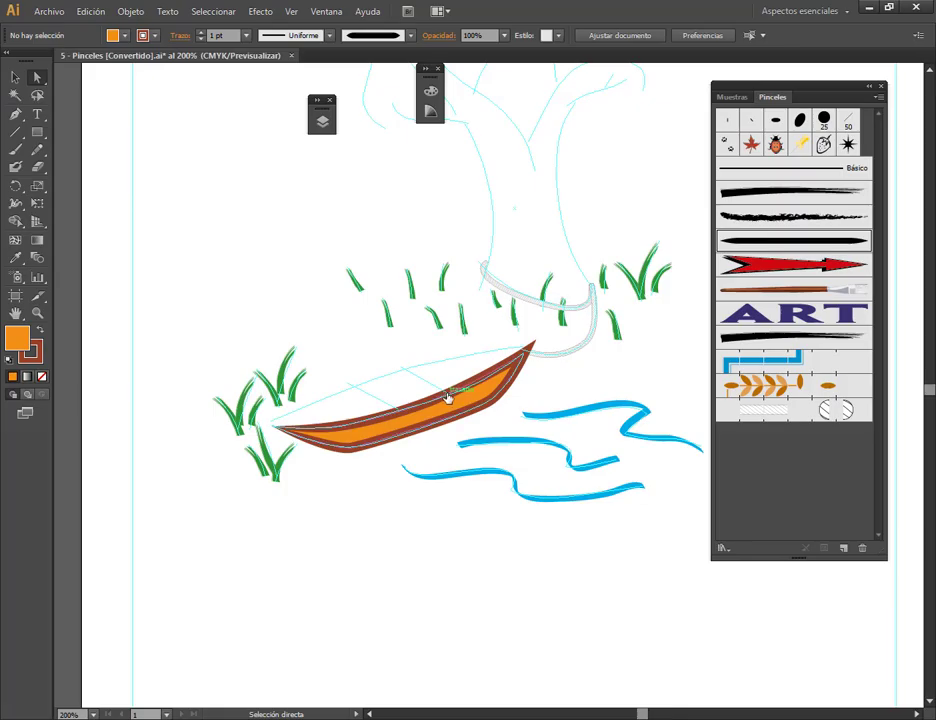
scroll(450, 425, "up", 2)
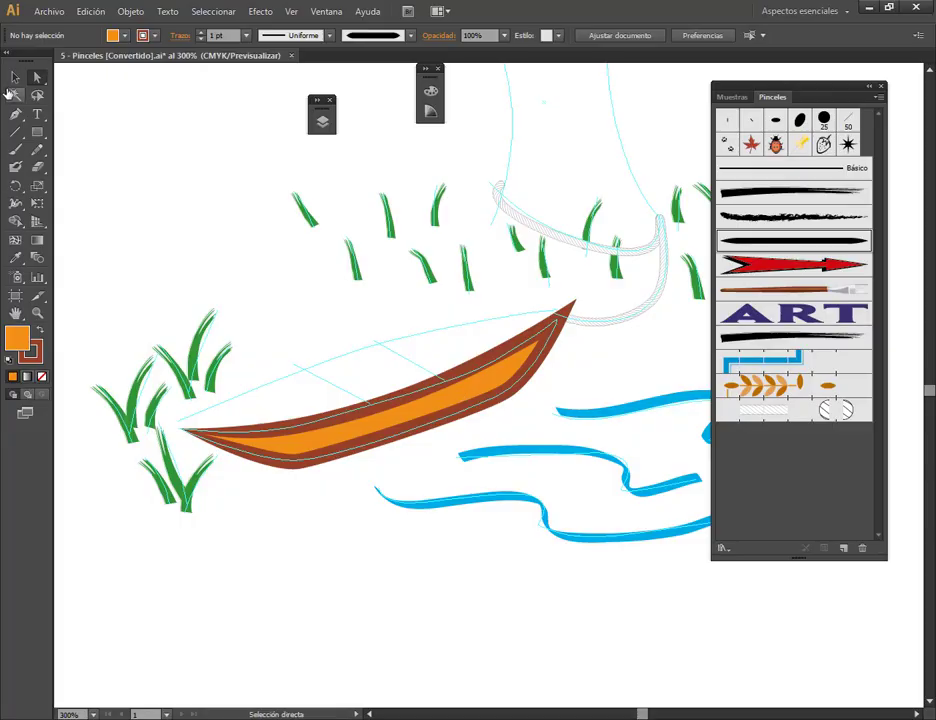
Step: Change the boat's outline colour to a redder brown
left_click(15, 77)
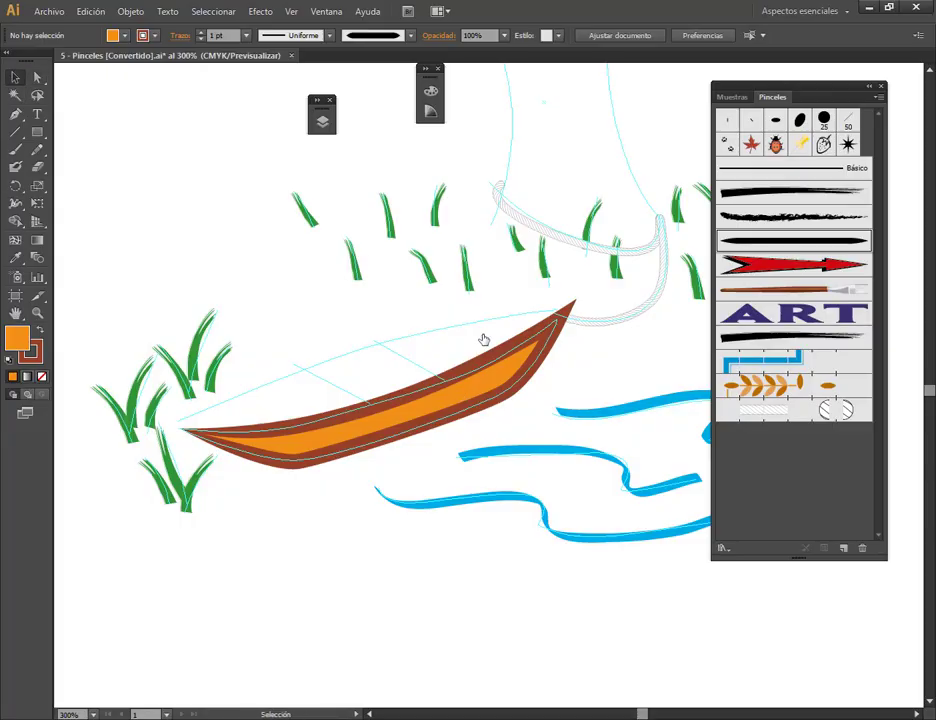
left_click(503, 365)
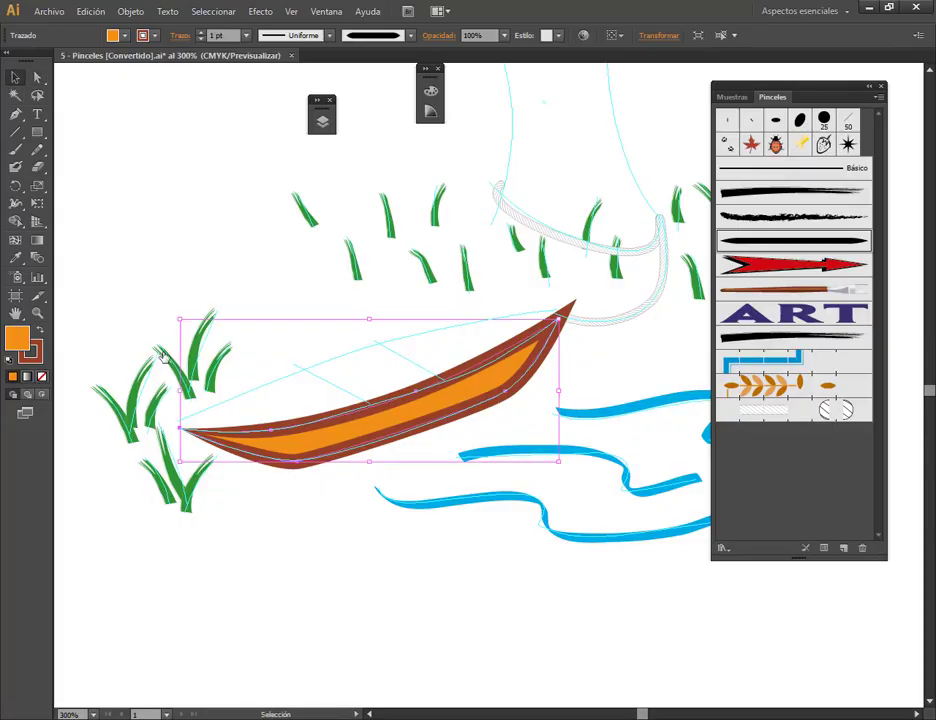
double_click(33, 353)
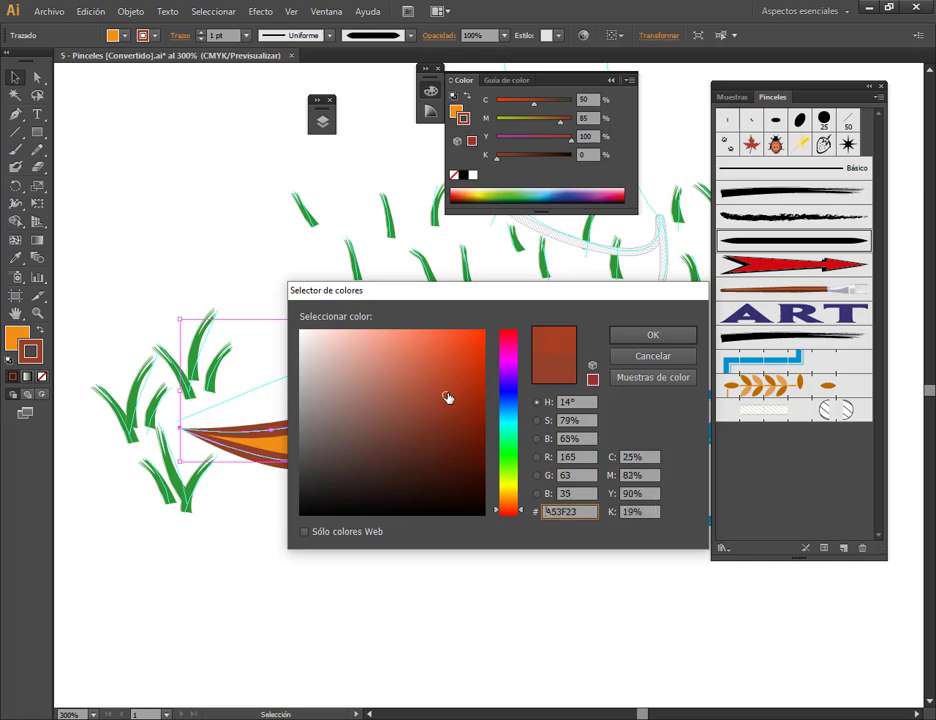
left_click_drag(447, 398, 449, 381)
left_click(650, 340)
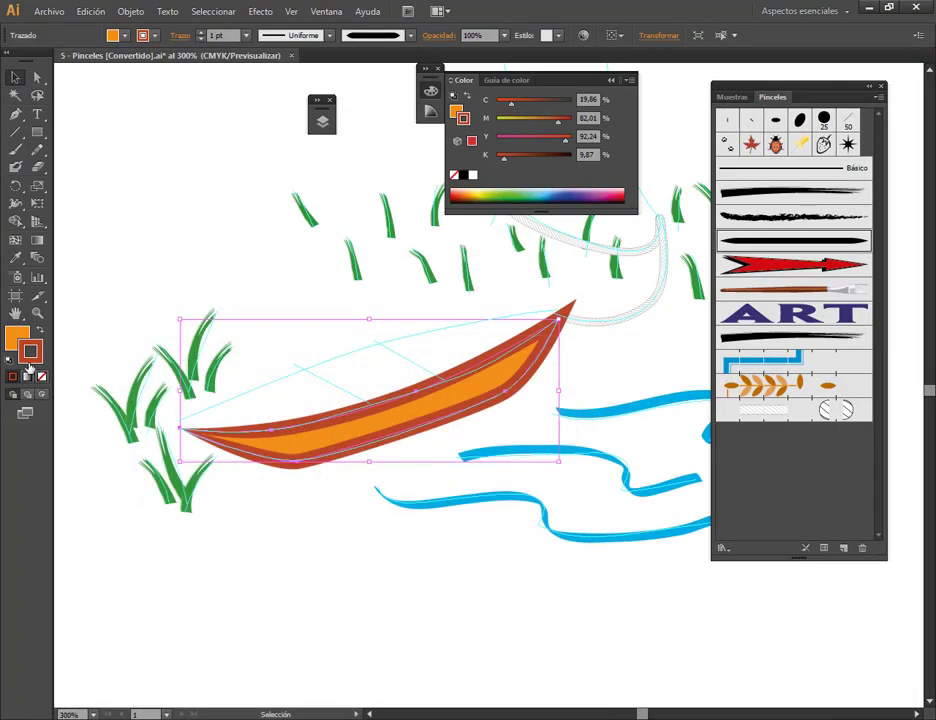
Step: Change the boat's fill to yellow-orange EFA91B
double_click(15, 337)
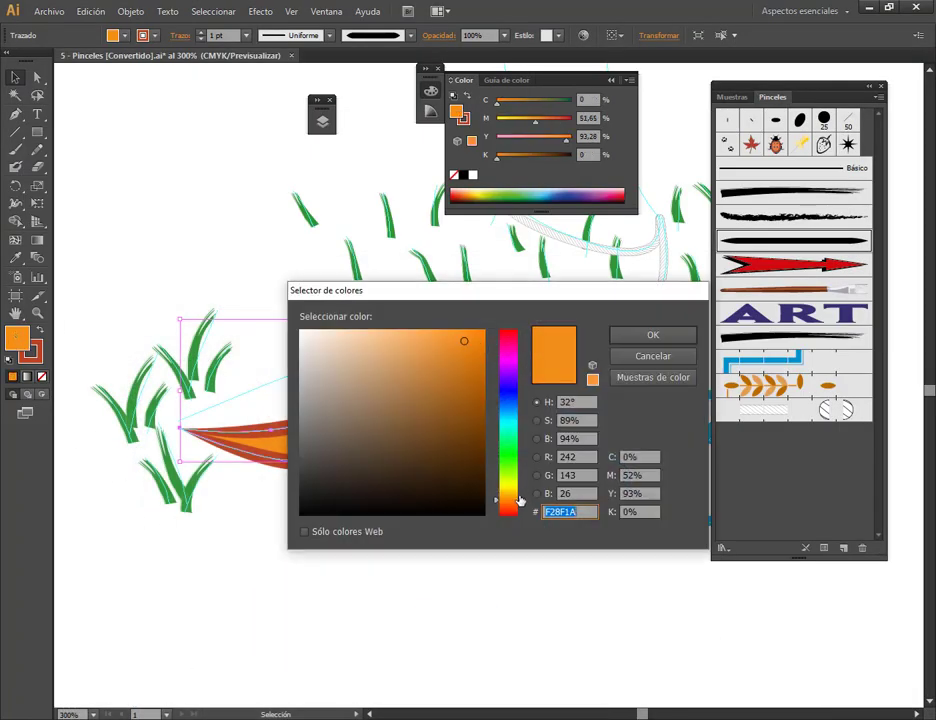
left_click_drag(519, 500, 528, 491)
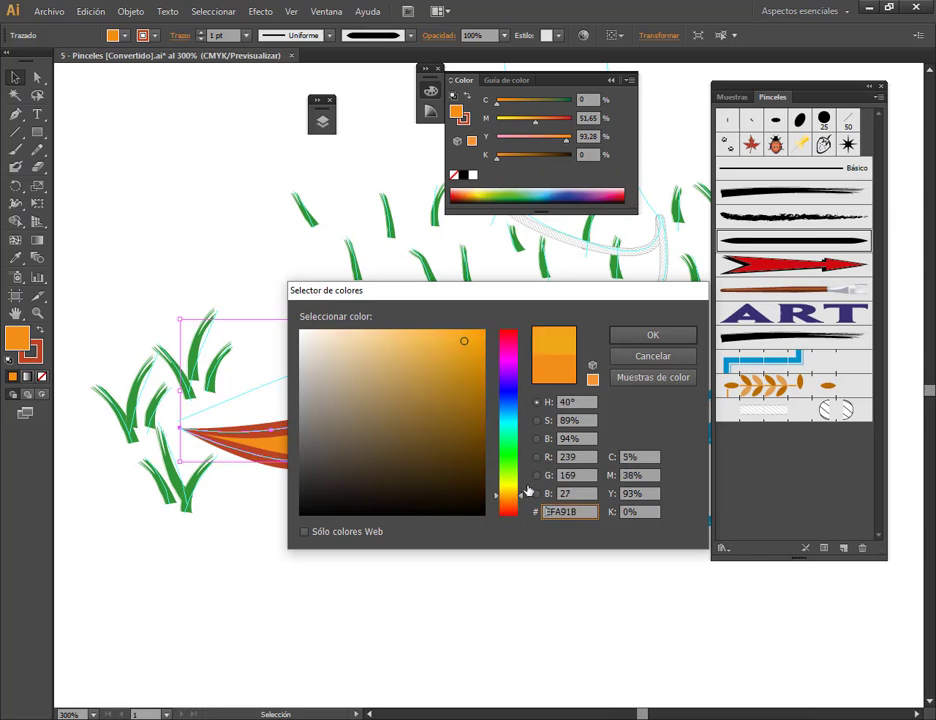
left_click(633, 336)
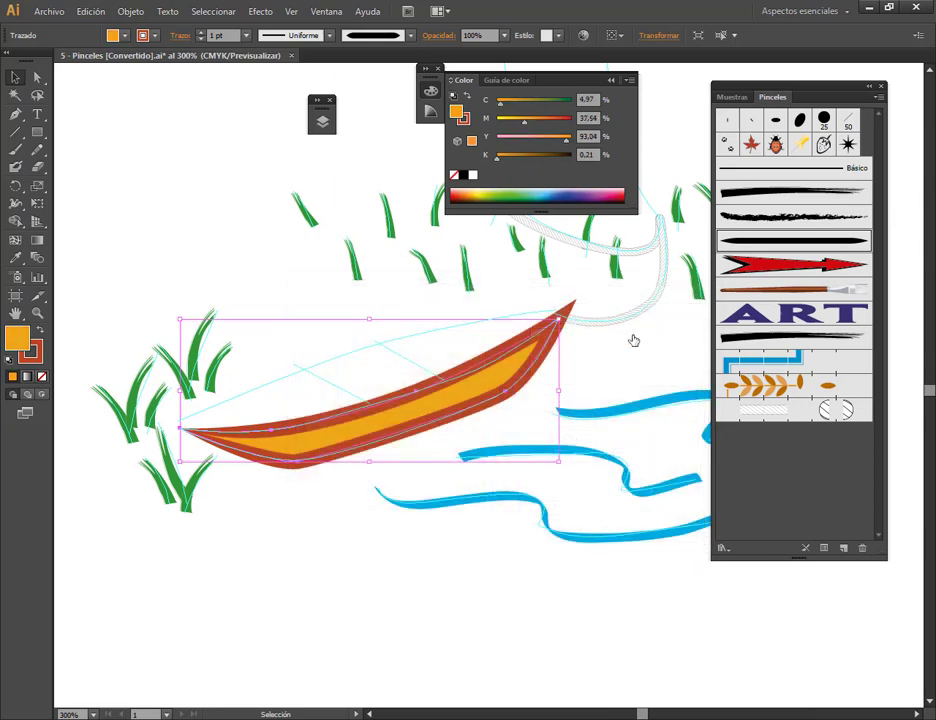
left_click(485, 591)
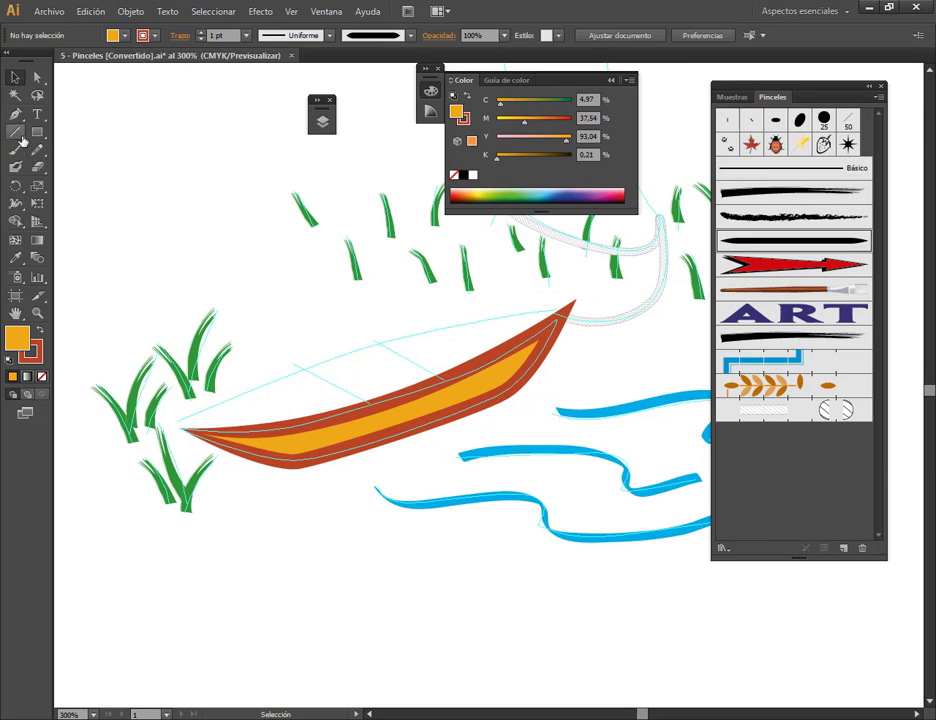
Step: Paint two brown seat crossbars and the upper rim stroke from the left tip
left_click(16, 149)
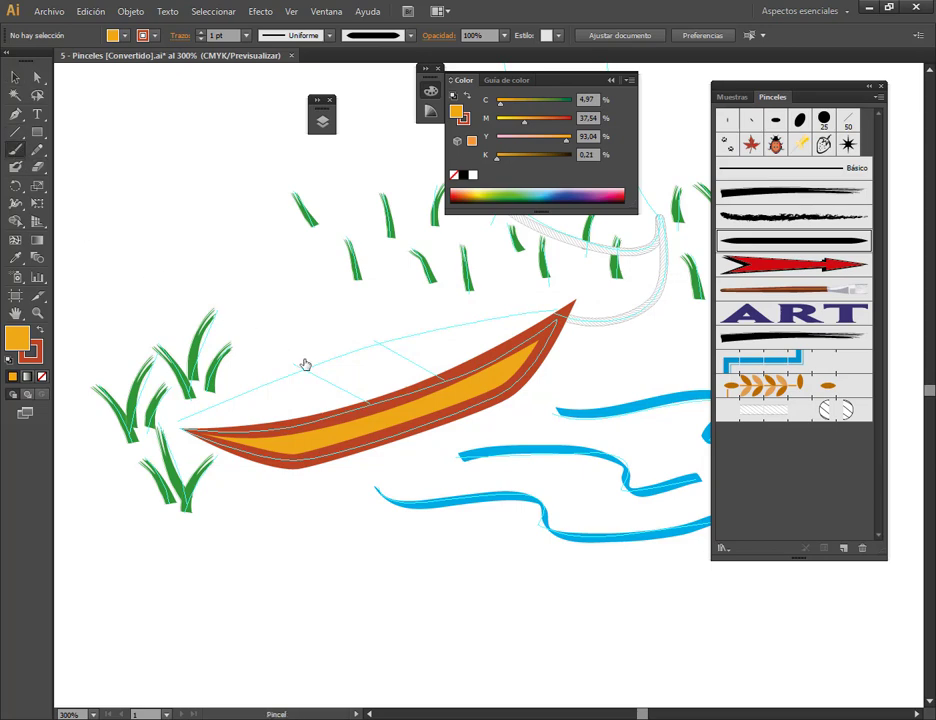
left_click_drag(298, 368, 362, 402)
left_click_drag(376, 343, 438, 371)
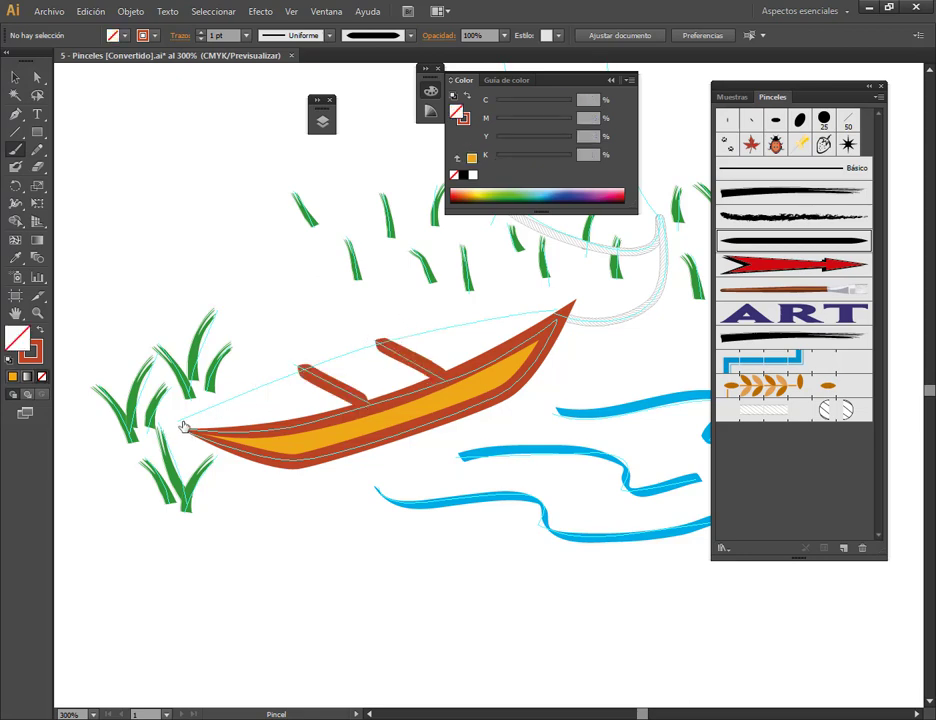
left_click_drag(184, 427, 556, 311)
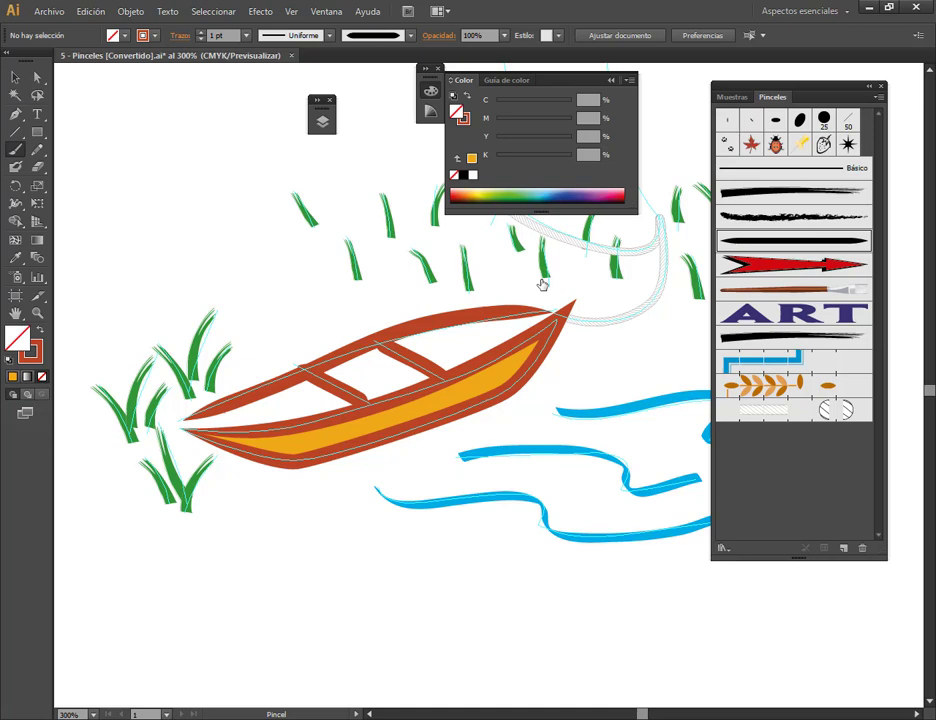
left_click(37, 77)
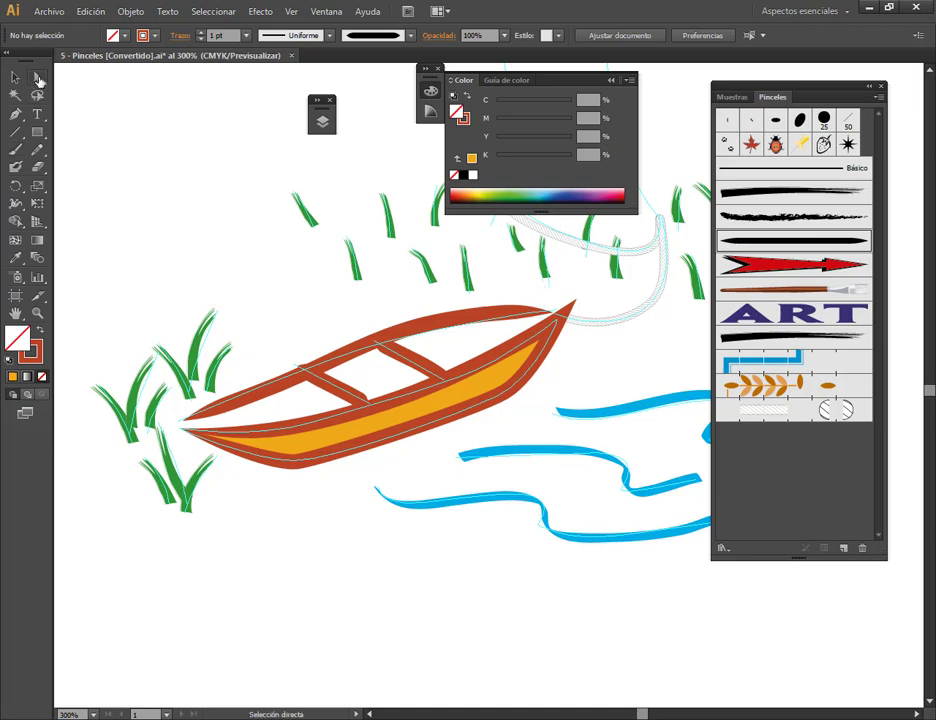
Step: Delete an extra rim anchor and move the rim anchors onto the traced edge
left_click(467, 320)
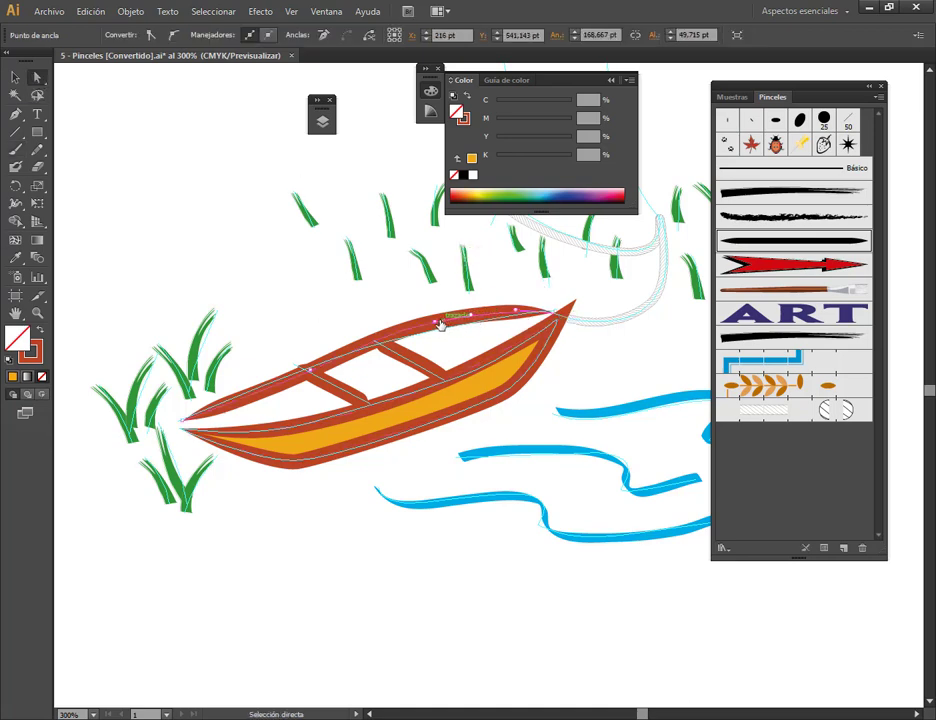
left_click(15, 113)
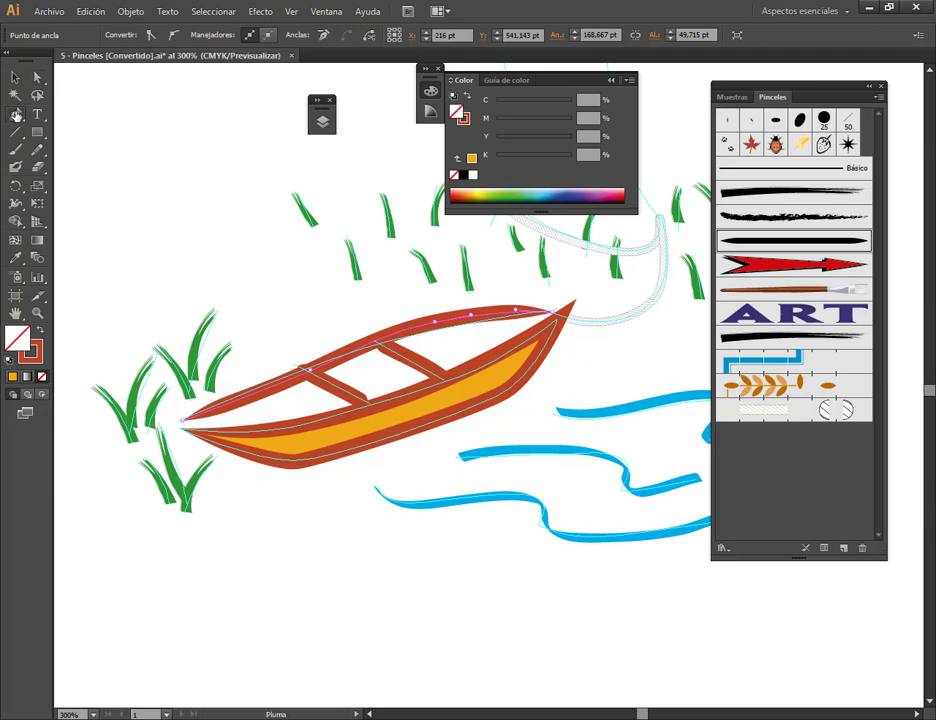
left_click(436, 326)
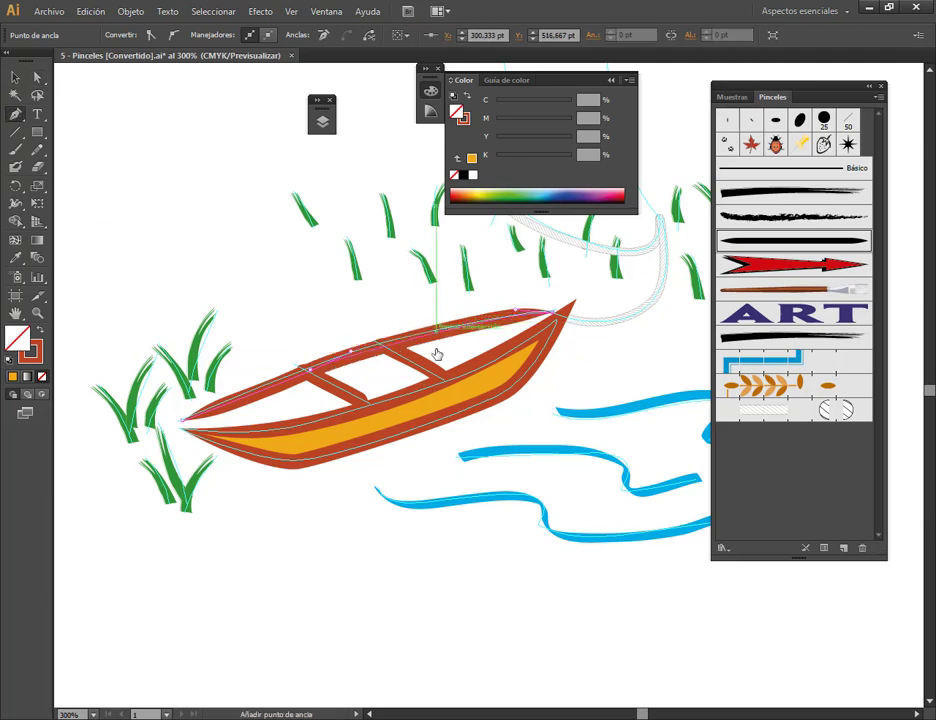
left_click(37, 77)
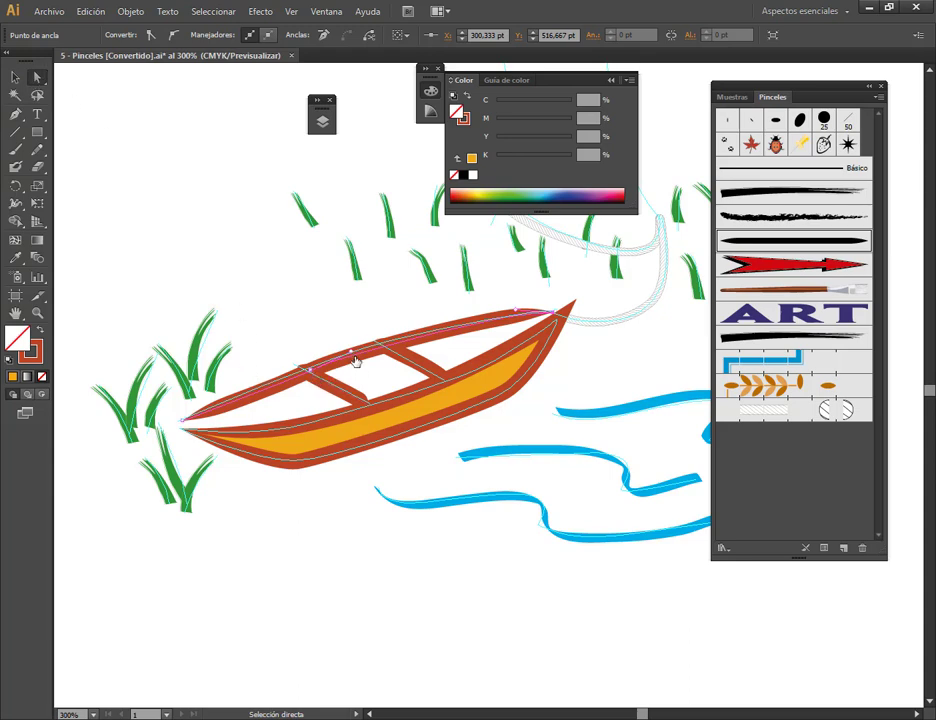
mouse_move(312, 370)
left_mouse_down()
mouse_move(311, 386)
mouse_move(372, 350)
left_mouse_up()
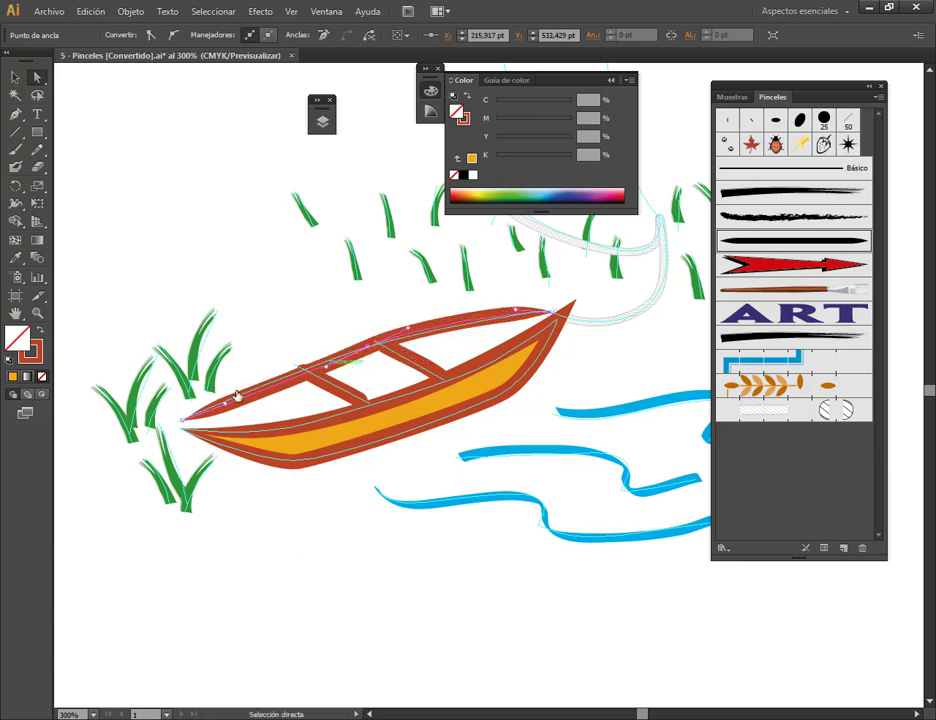
left_click_drag(234, 397, 230, 397)
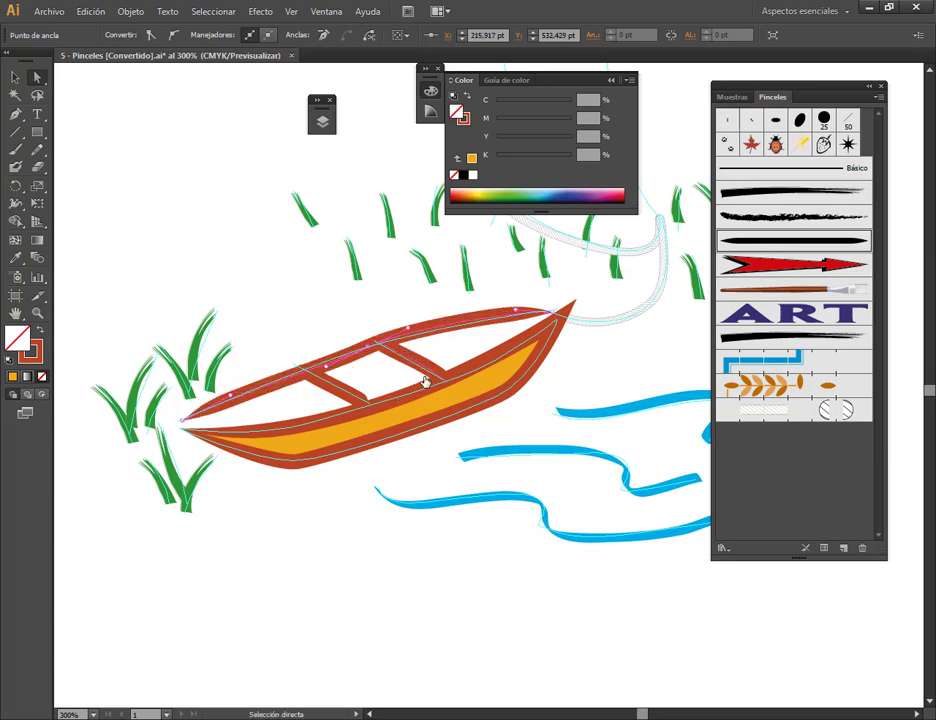
scroll(360, 370, "up", 1, "alt")
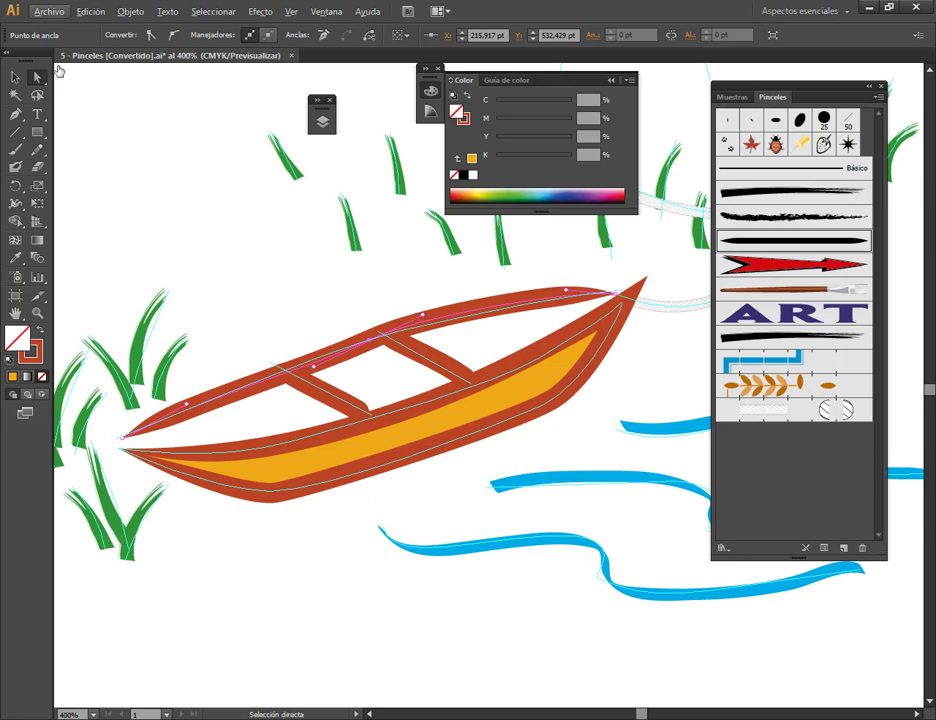
Step: Remove another rim anchor, adjust its curve handles, and extend the right end to the tip
left_click(15, 113)
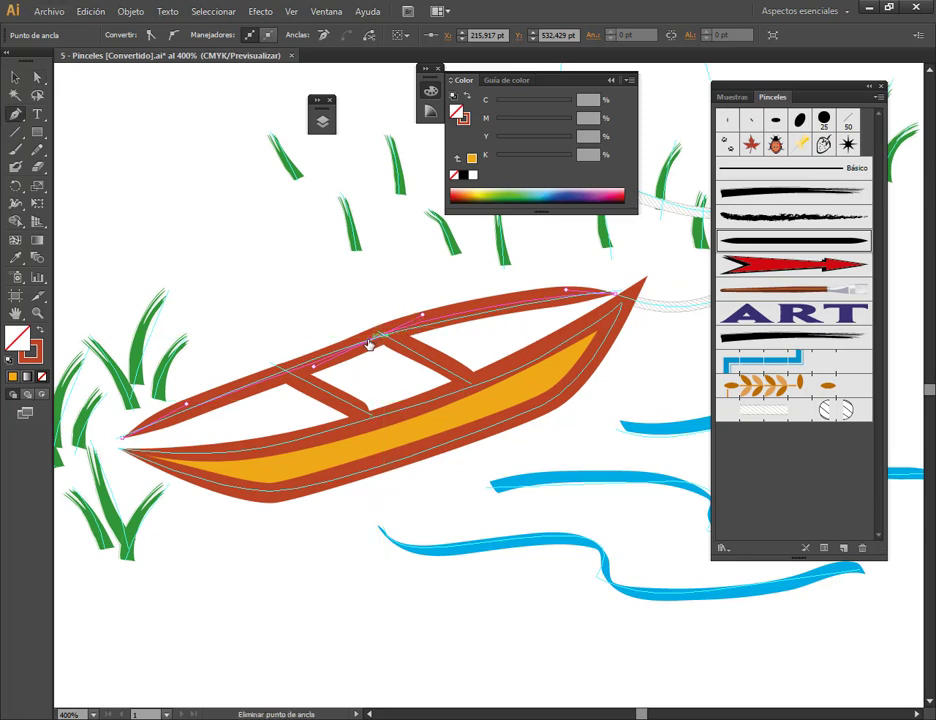
left_click(370, 345)
left_click(37, 77)
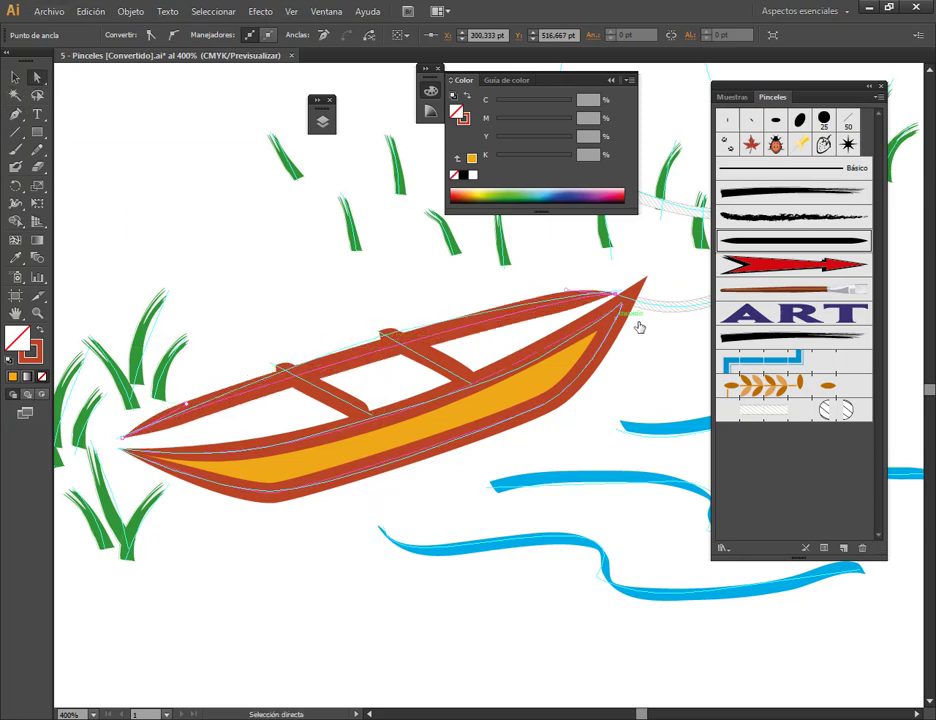
left_click_drag(568, 292, 488, 291)
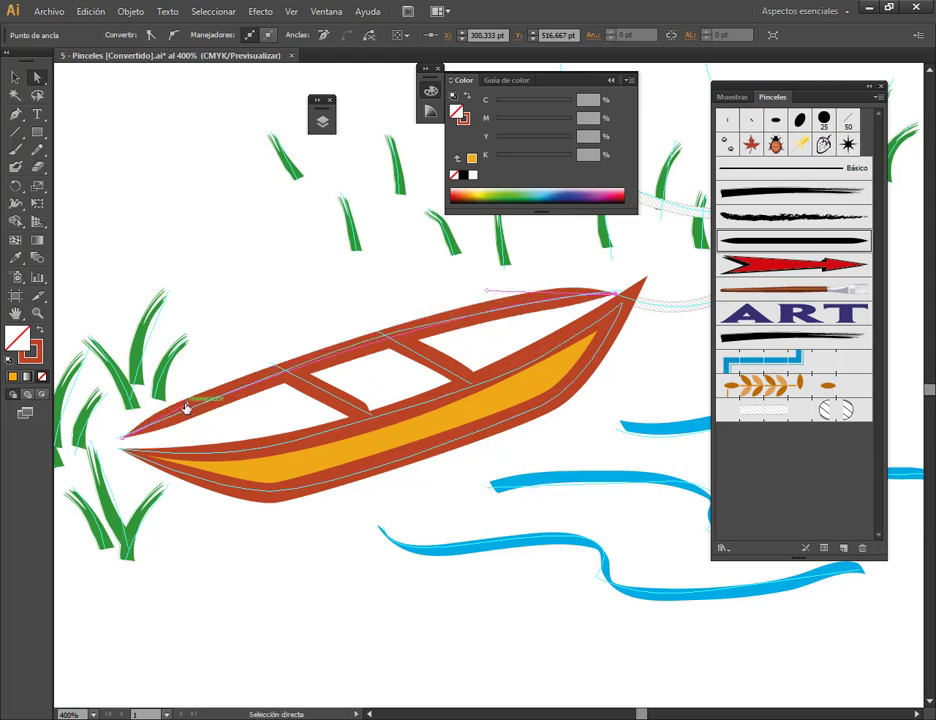
mouse_move(188, 405)
left_mouse_down()
mouse_move(255, 390)
mouse_move(261, 377)
left_mouse_up()
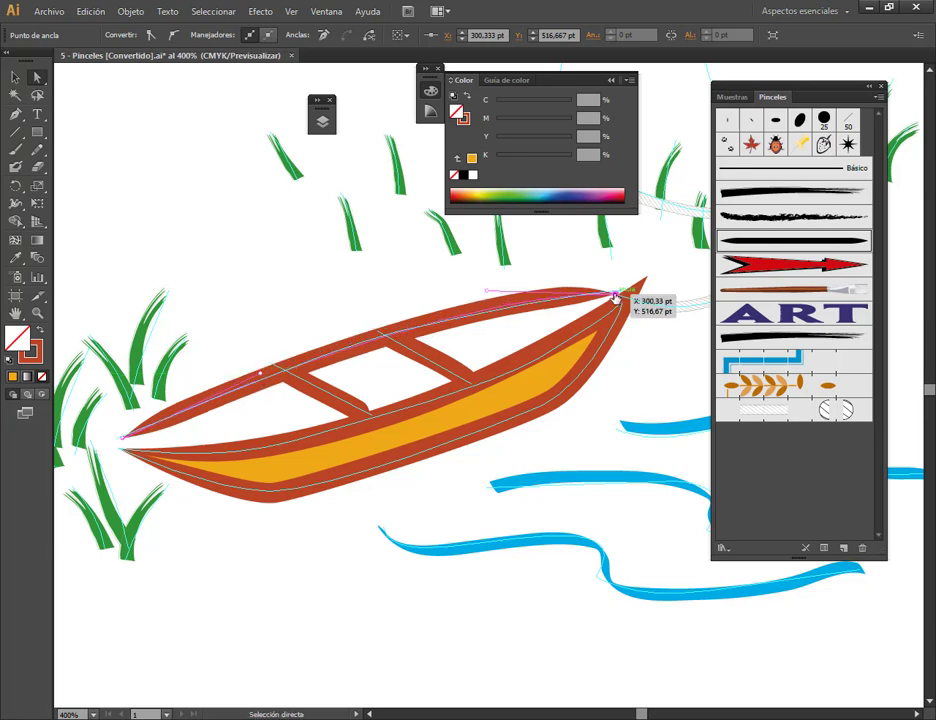
left_click_drag(617, 294, 637, 296)
left_click(335, 316)
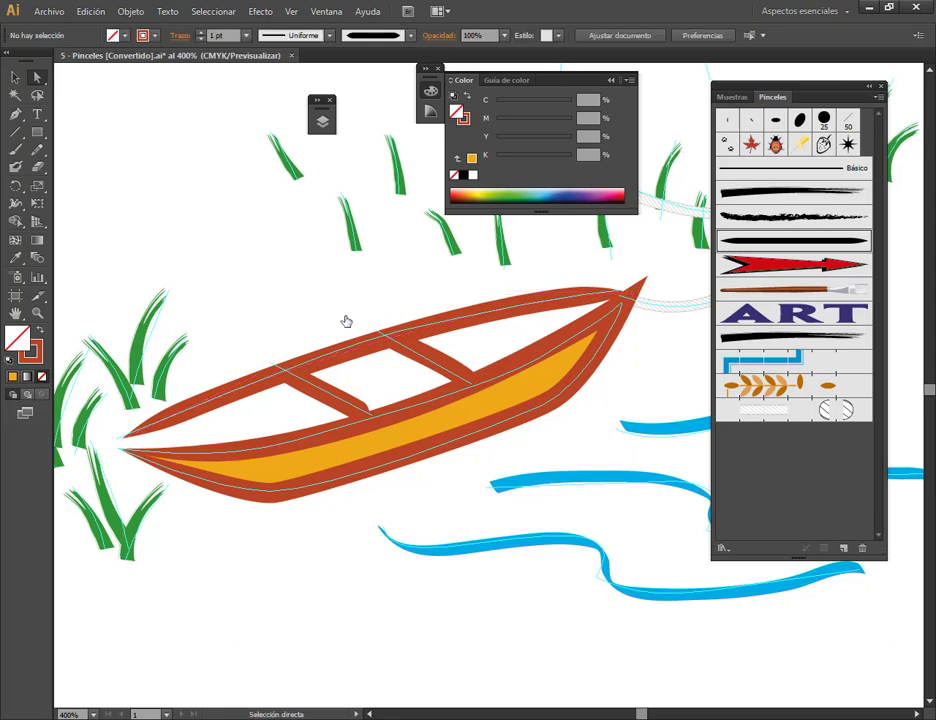
left_click(345, 425)
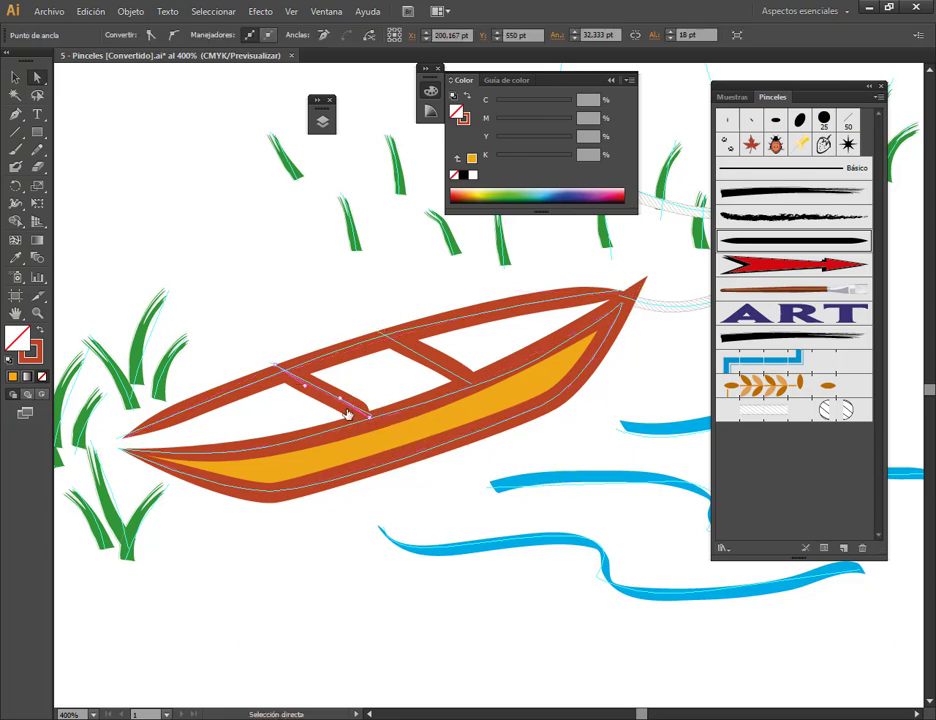
left_click(372, 420)
left_click(435, 605)
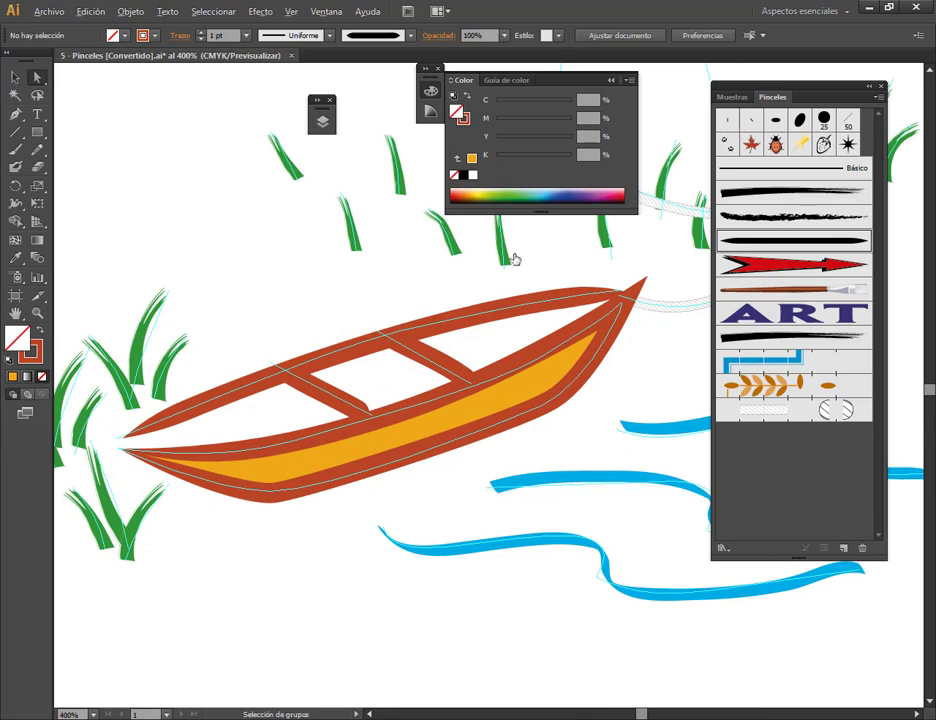
Step: Make the sketch layer Capa 1 visible in the Layers panel
scroll(514, 259, "down", 1)
left_click_drag(524, 317, 434, 400)
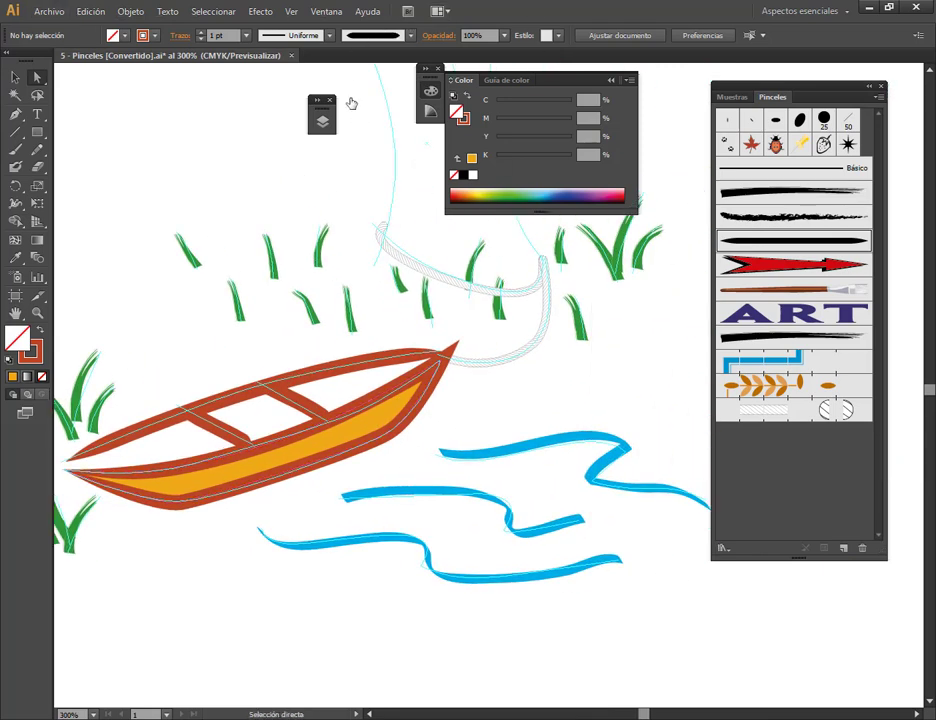
left_click(321, 119)
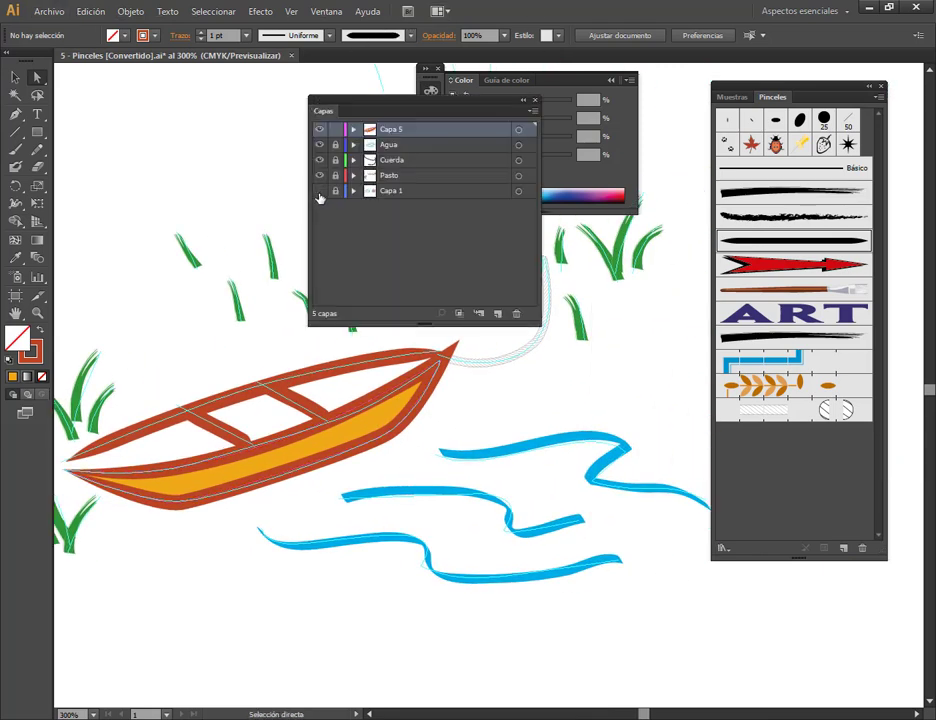
scroll(510, 357, "down", 1)
scroll(533, 362, "down", 2)
left_click_drag(531, 367, 395, 466)
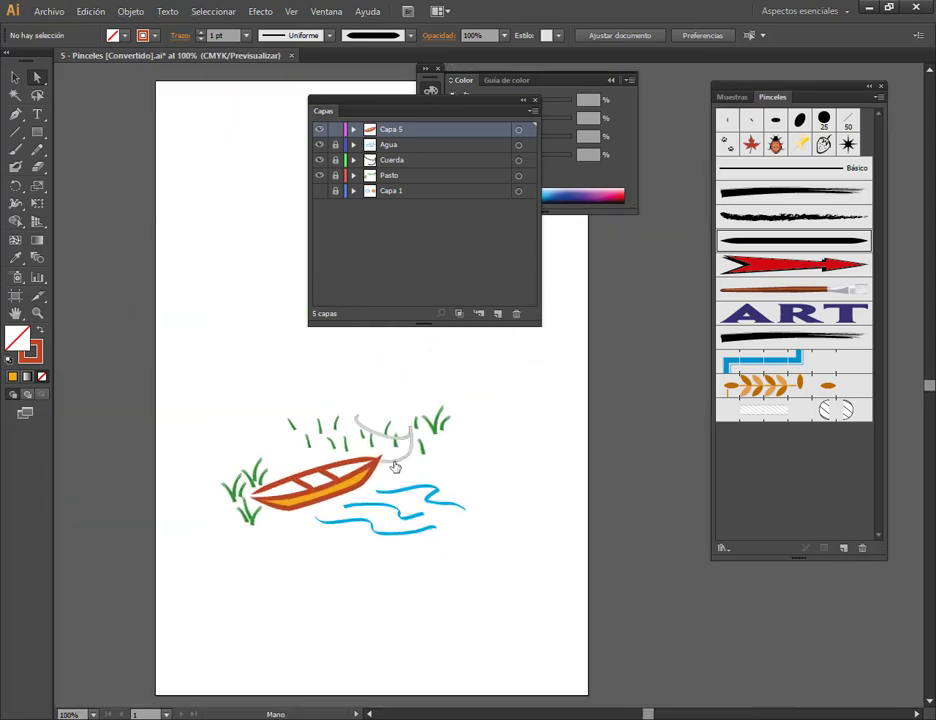
scroll(275, 530, "up", 2)
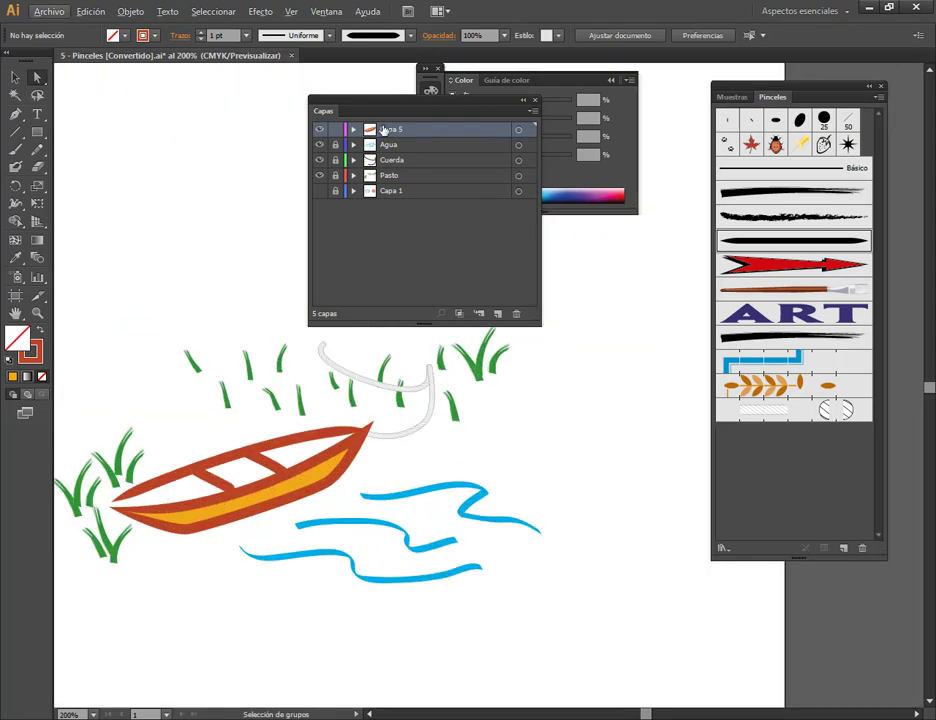
left_click(319, 192)
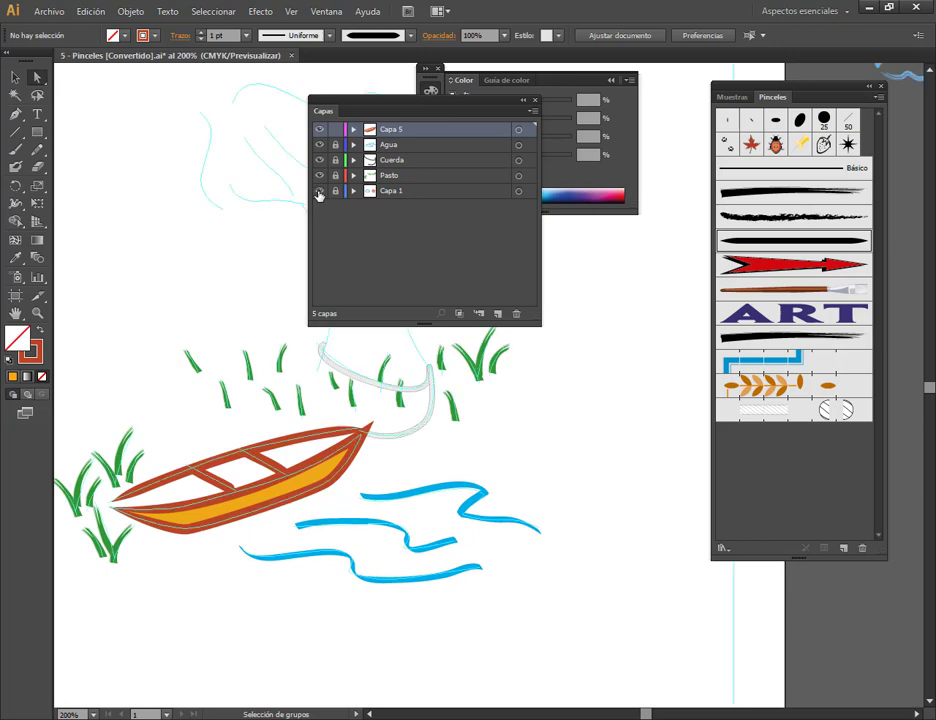
left_click(319, 192)
left_click(319, 192)
Step: Rename layer Capa 5 to Barco and add a new layer above it
double_click(391, 130)
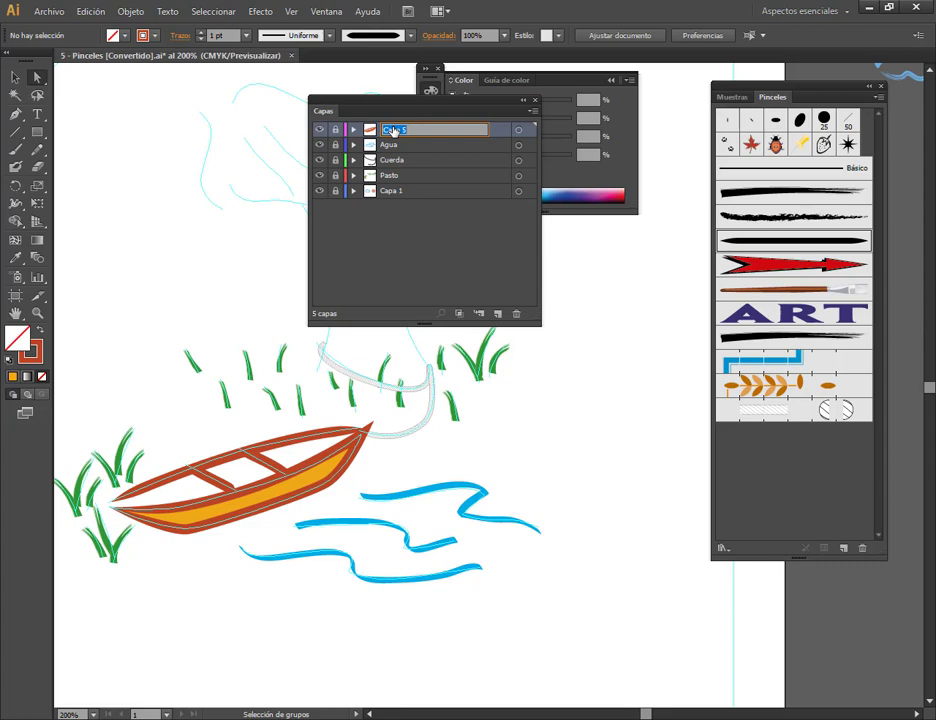
type("Bo")
key("Return")
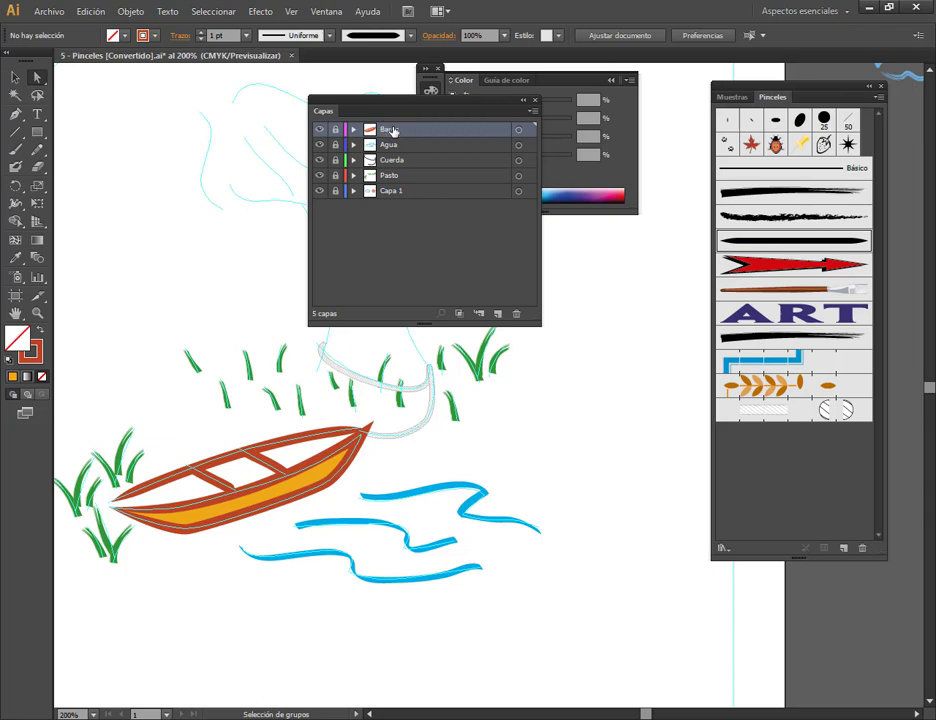
left_click(498, 314)
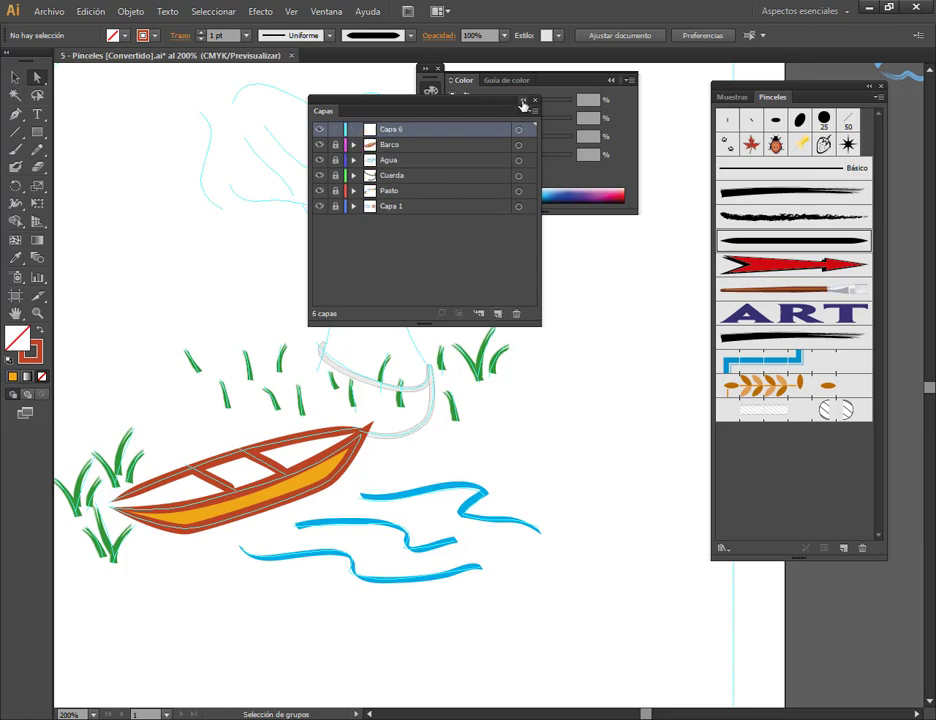
left_click(522, 103)
mouse_move(445, 288)
left_mouse_down()
mouse_move(439, 399)
mouse_move(489, 382)
left_mouse_up()
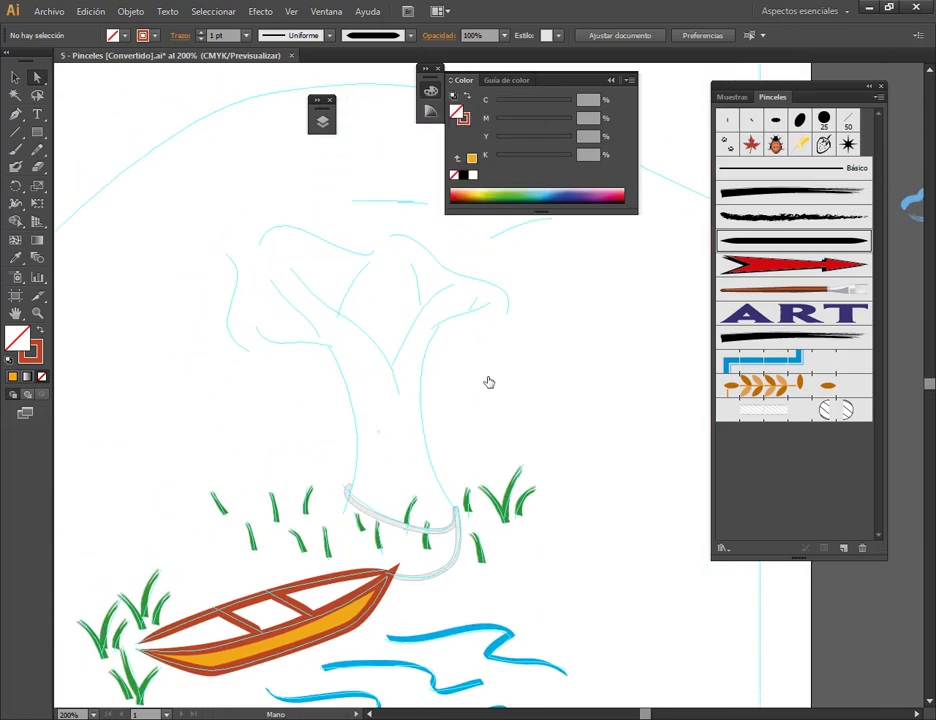
Step: Try painting brown strokes along both trunk edges, then undo them
left_click(614, 87)
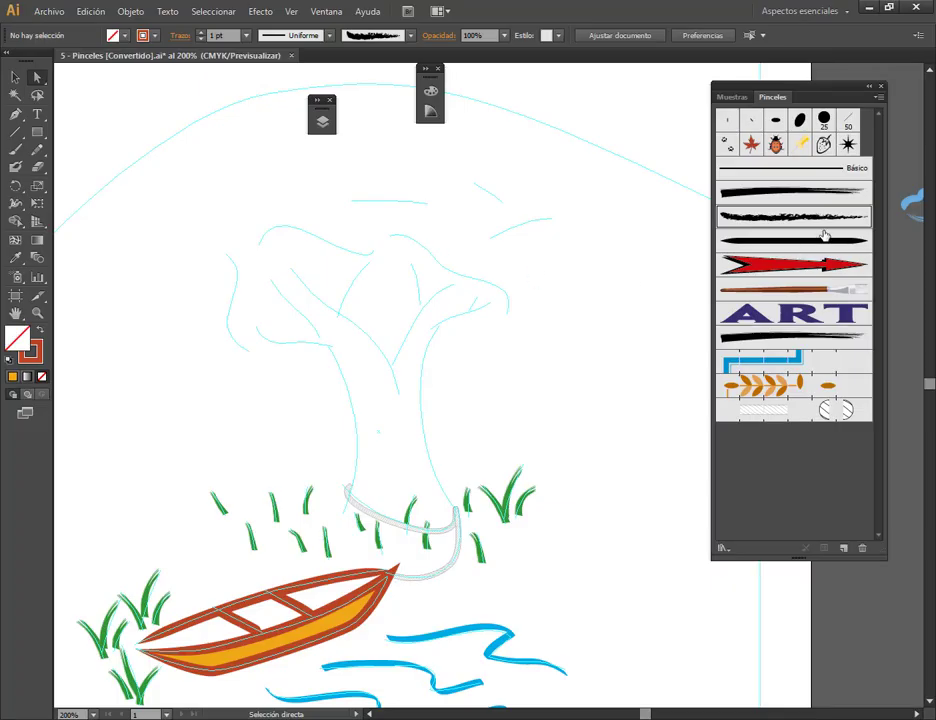
left_click(15, 149)
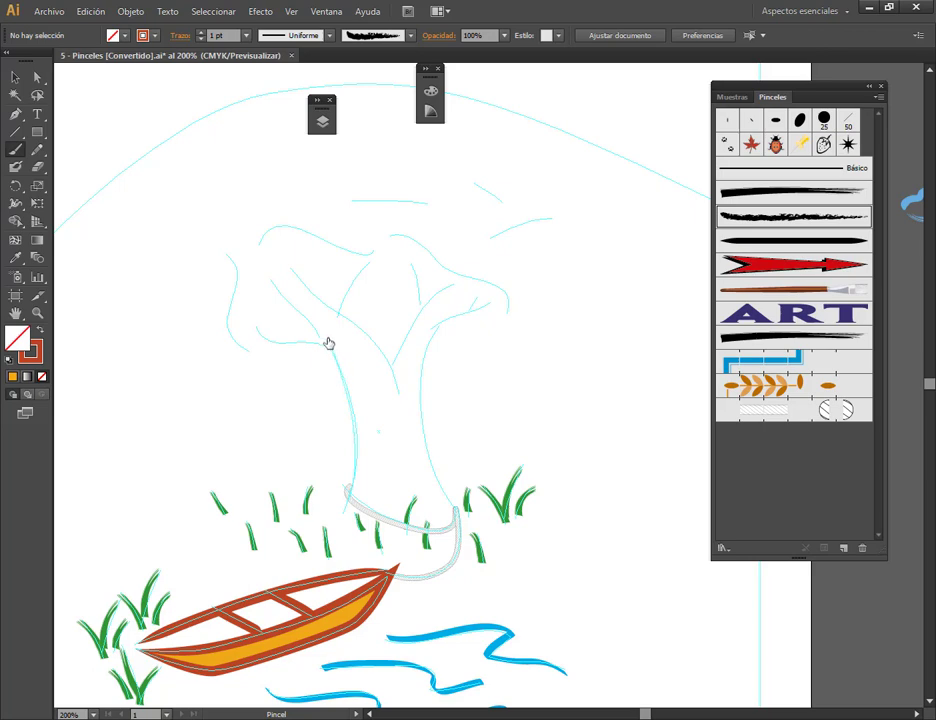
left_click_drag(328, 343, 370, 512)
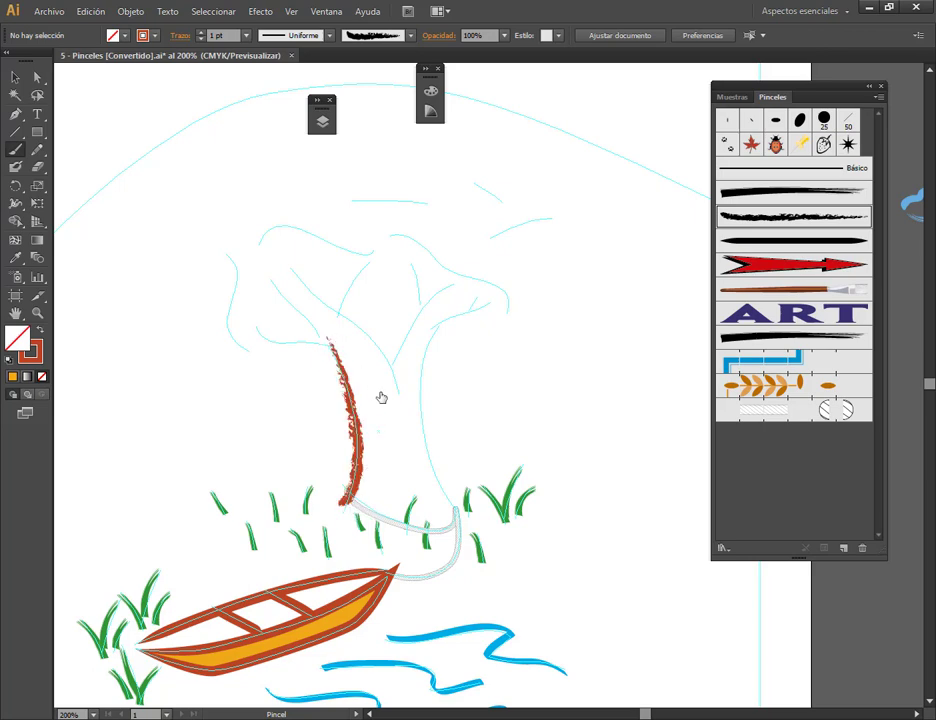
key("ctrl+z")
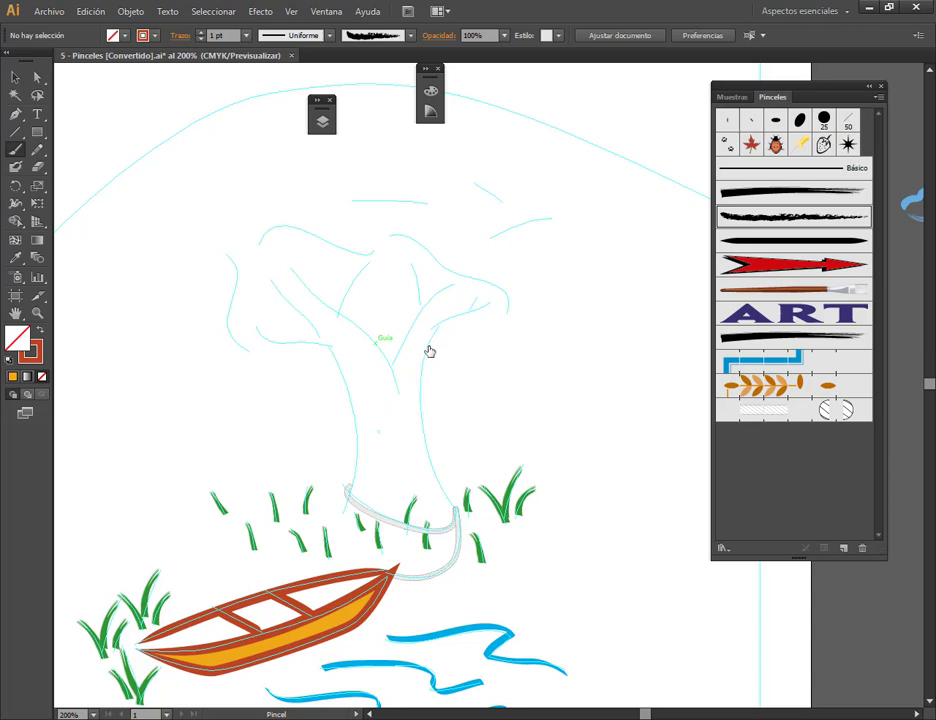
mouse_move(438, 332)
left_mouse_down()
mouse_move(422, 367)
mouse_move(422, 439)
mouse_move(446, 500)
left_mouse_up()
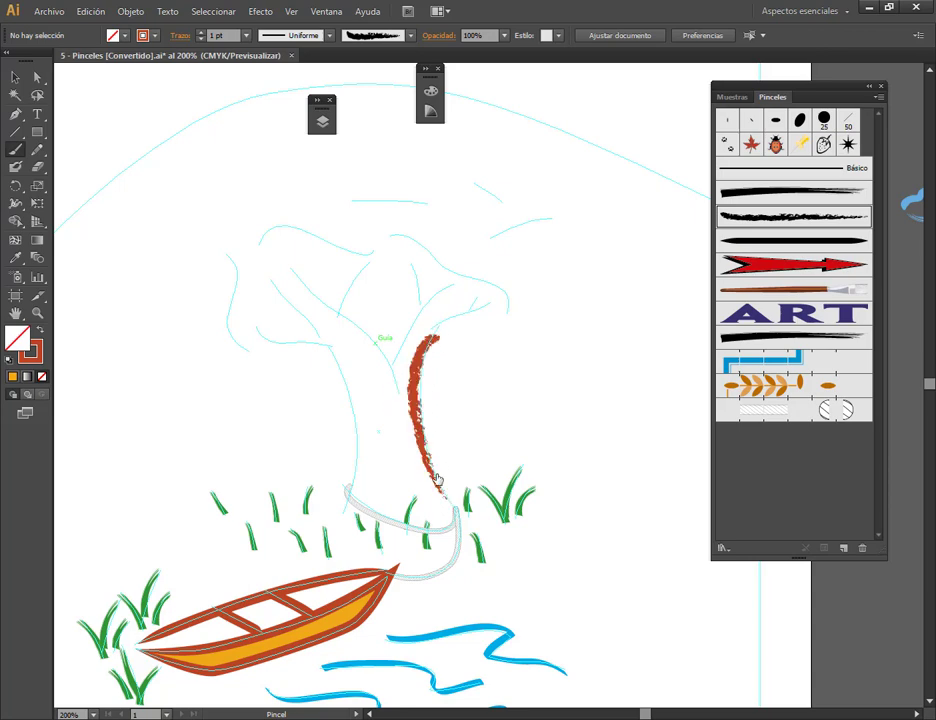
key("ctrl+z")
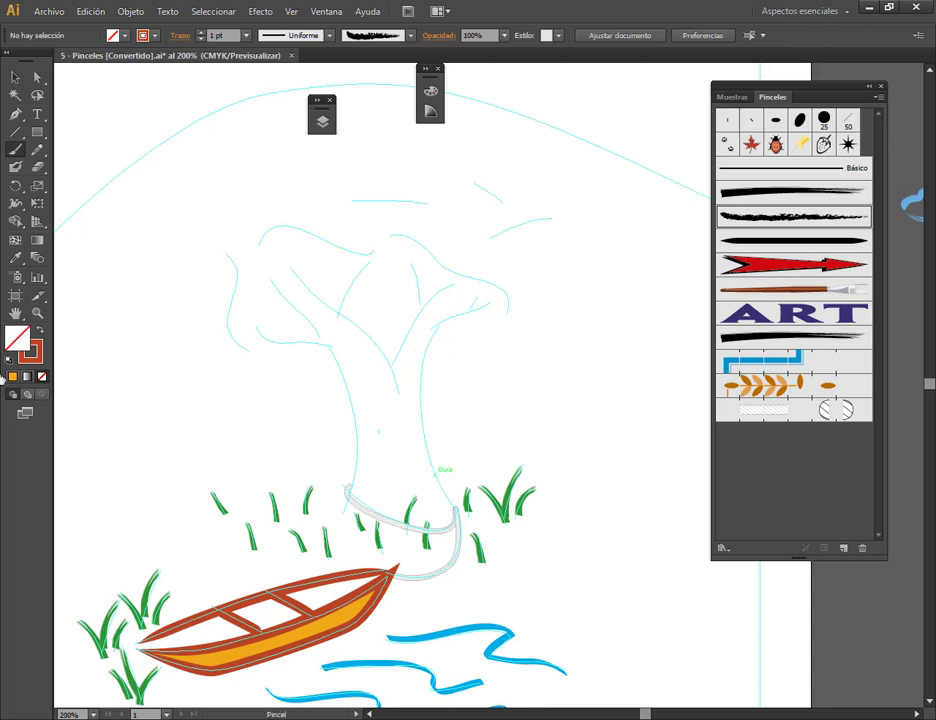
Step: Set the stroke colour to pure black (000000)
scroll(395, 464, "up", 1)
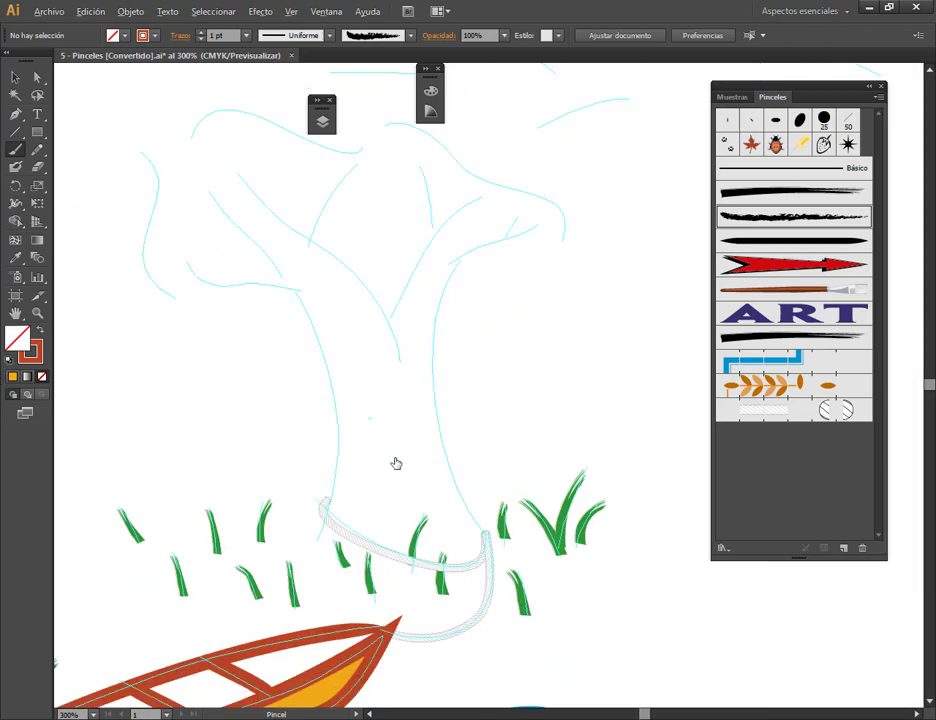
double_click(31, 350)
left_click_drag(448, 383, 286, 461)
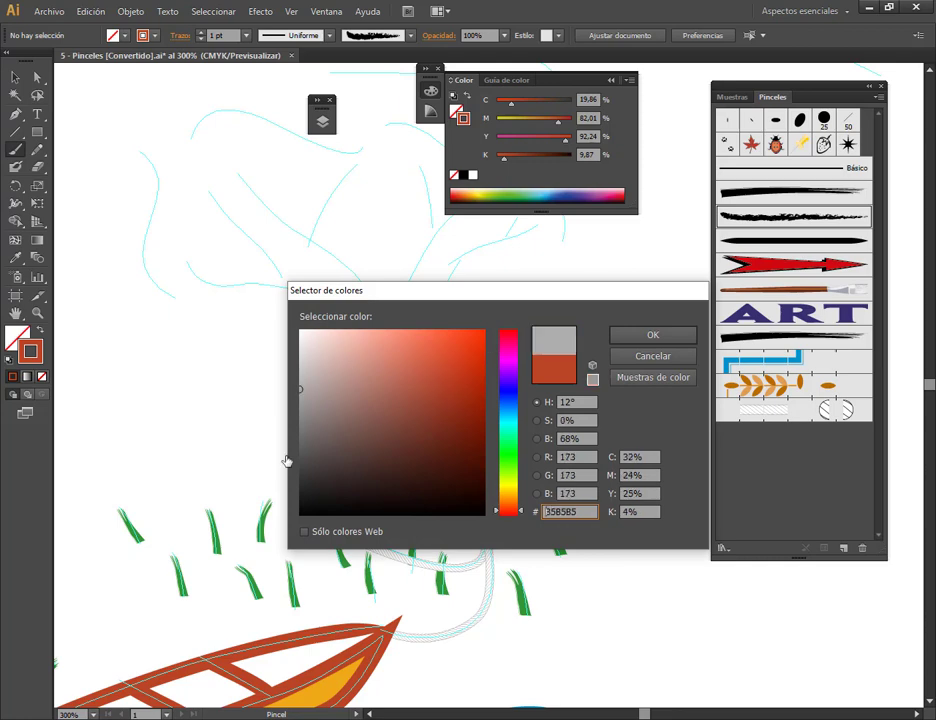
left_click_drag(332, 490, 300, 514)
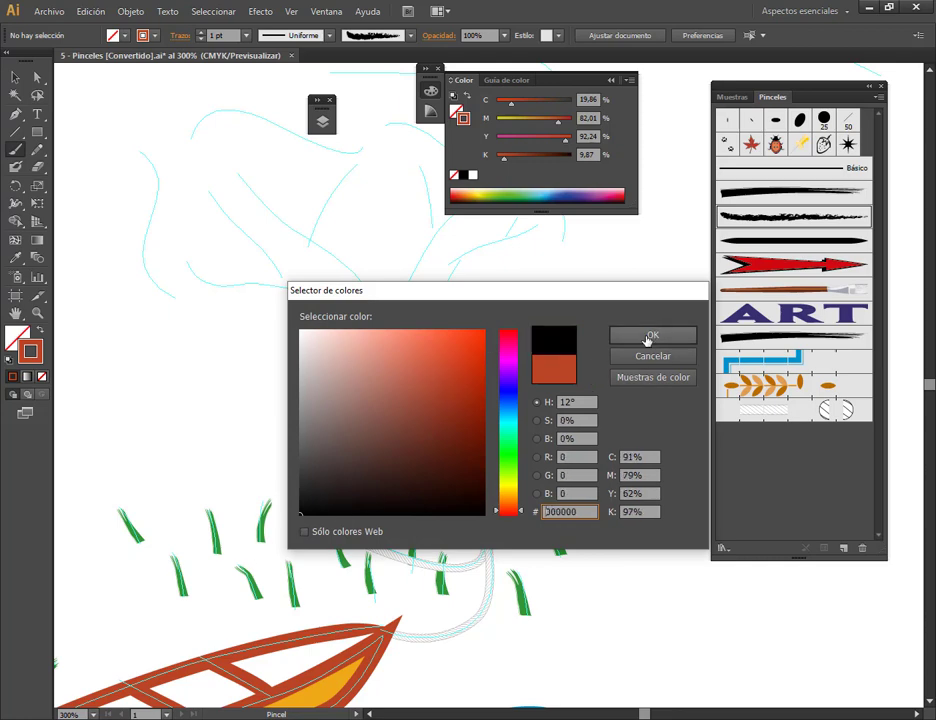
left_click(652, 334)
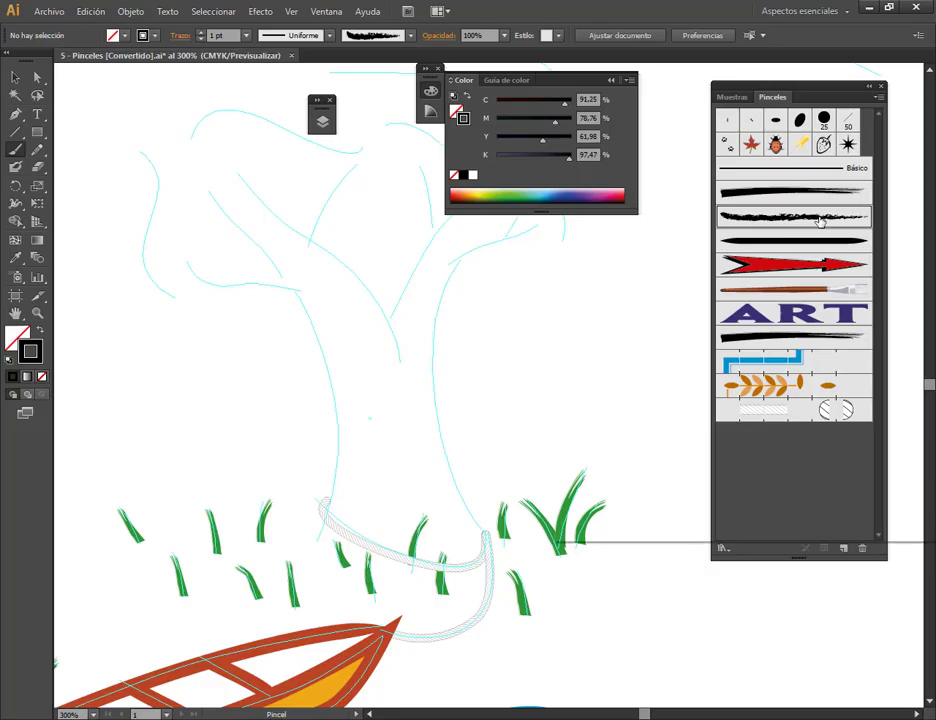
Step: Open the Carboncillo art brush options and close them unchanged
double_click(820, 221)
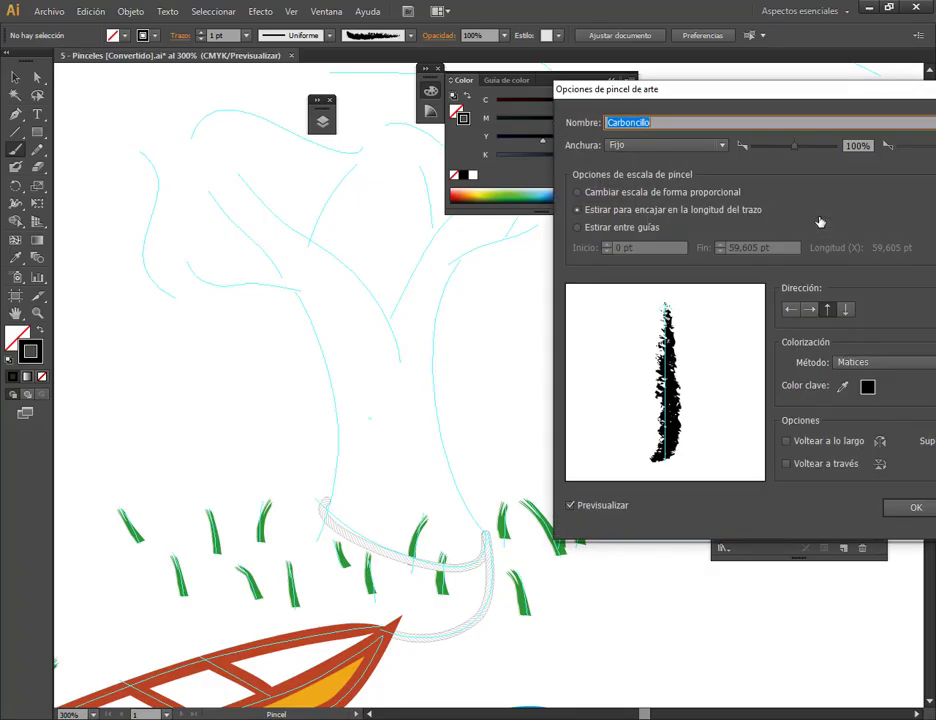
left_click_drag(826, 101, 734, 137)
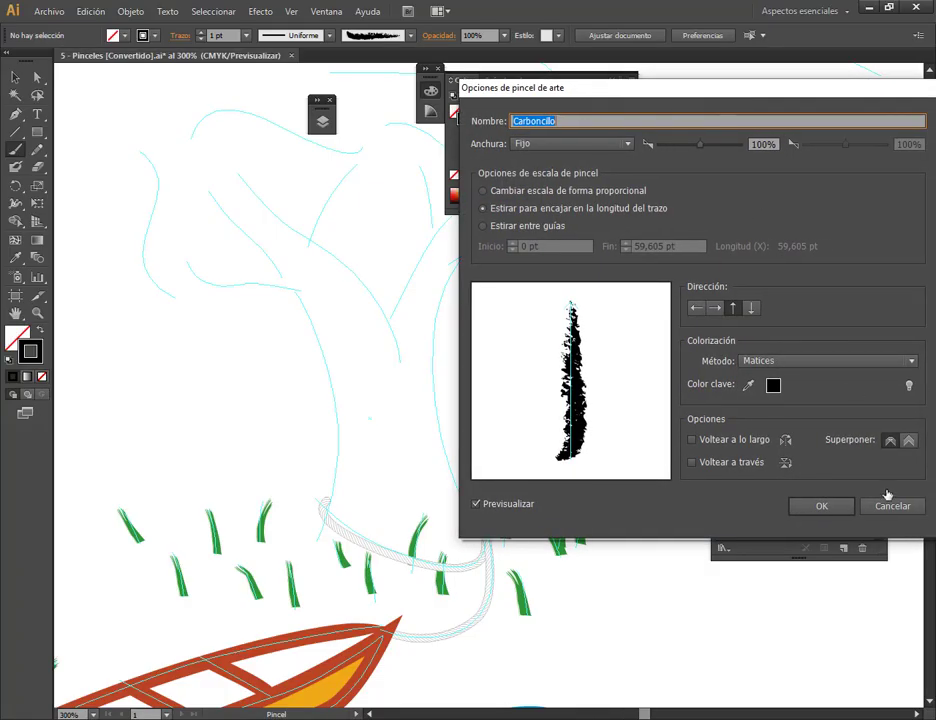
left_click(890, 503)
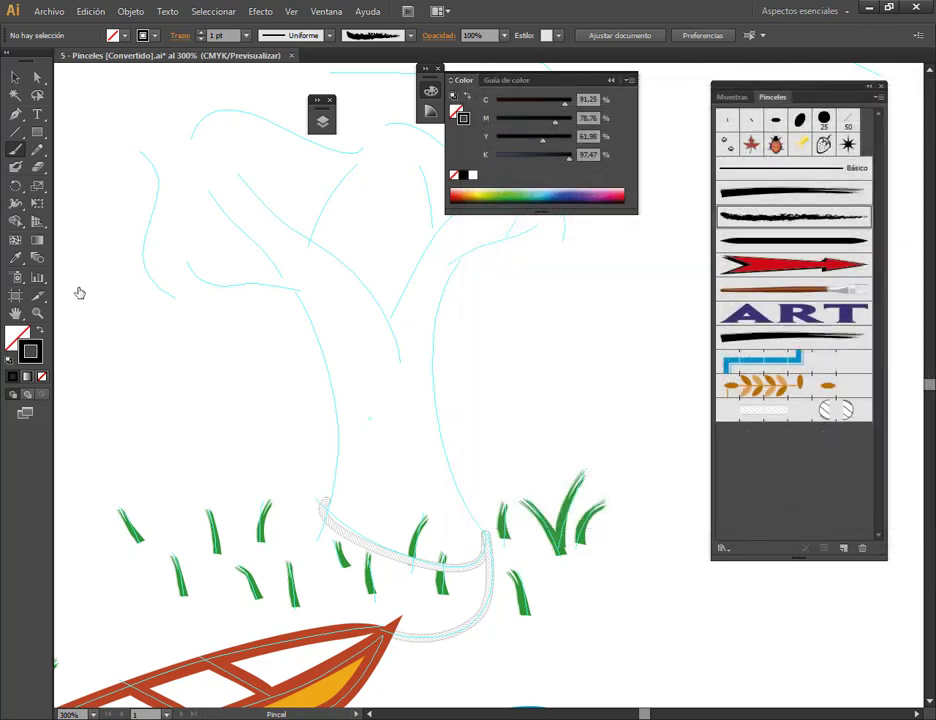
Step: Draw the trunk's right edge as a curve, fit it to the trace, and apply Carboncillo
left_click(15, 113)
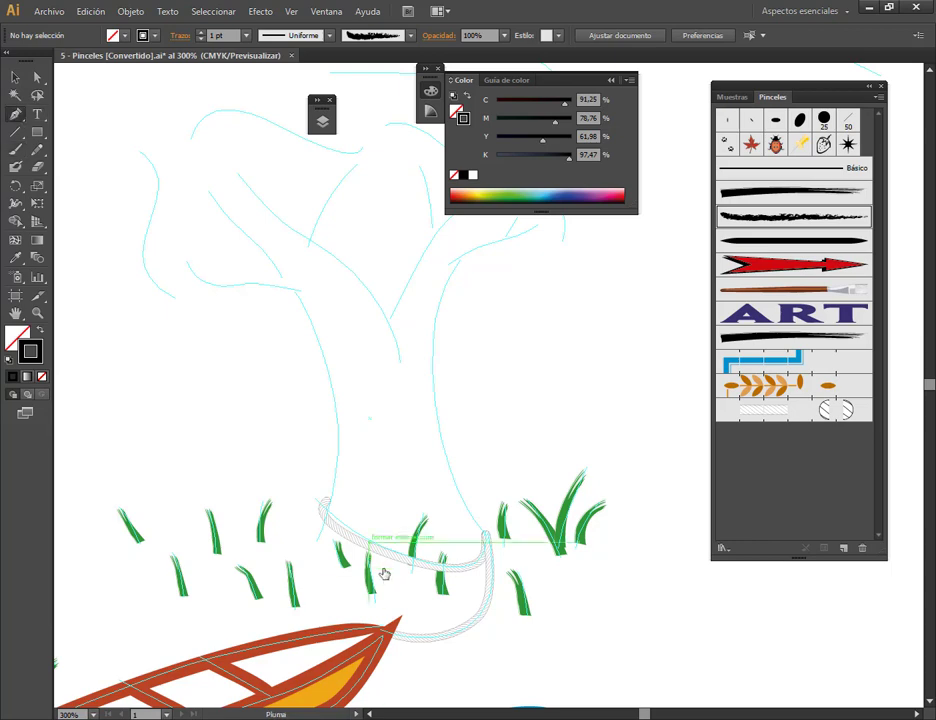
left_click(486, 538)
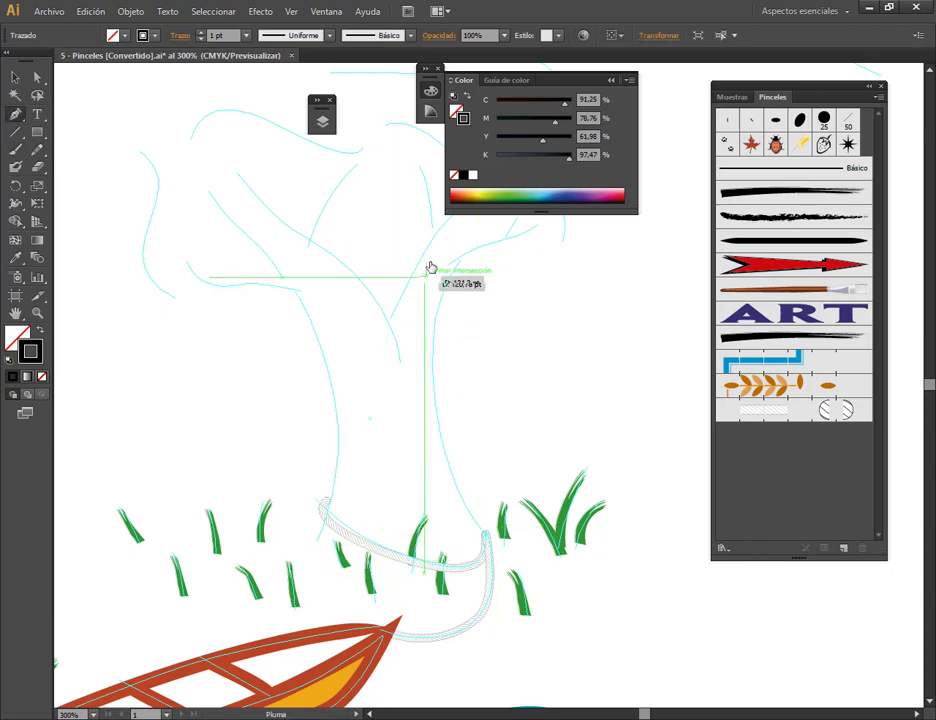
left_click_drag(461, 264, 491, 330)
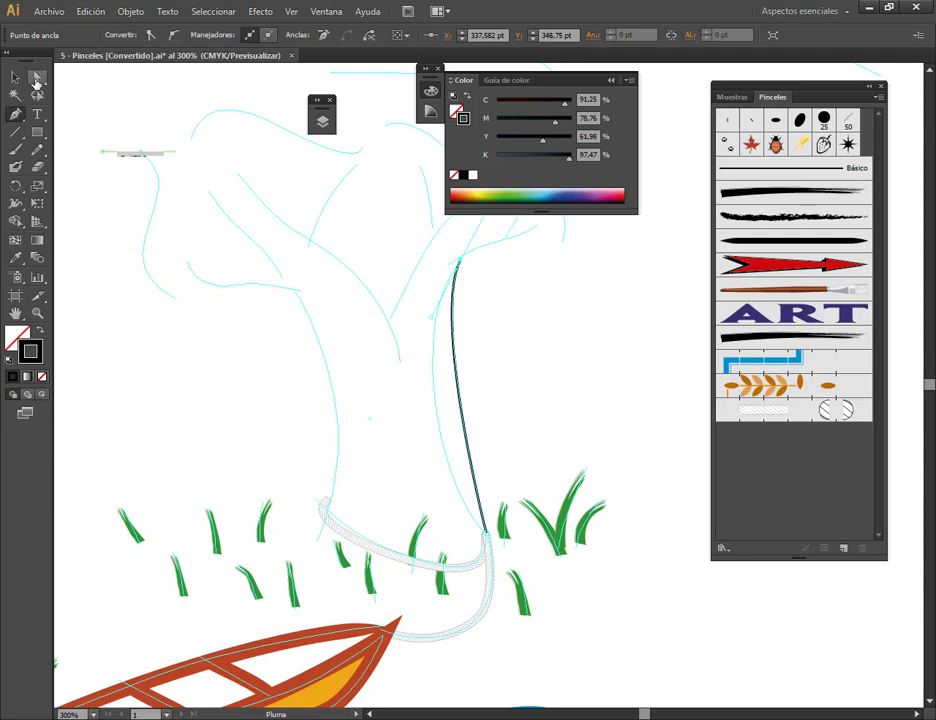
left_click(36, 80)
left_click(485, 538)
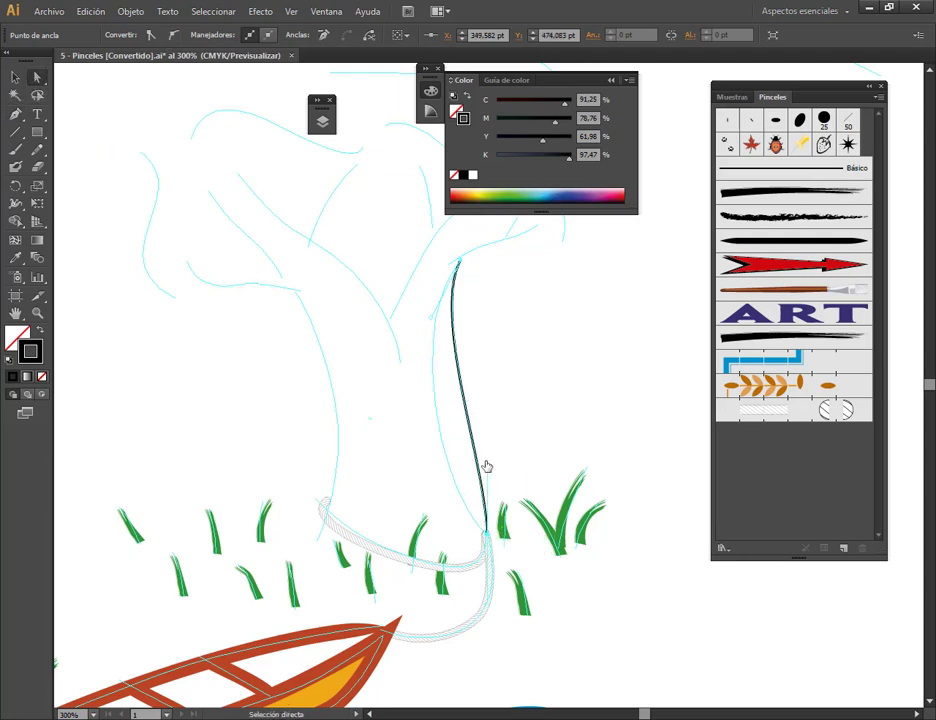
left_click_drag(486, 466, 420, 469)
left_click_drag(432, 324, 424, 301)
left_click(822, 216)
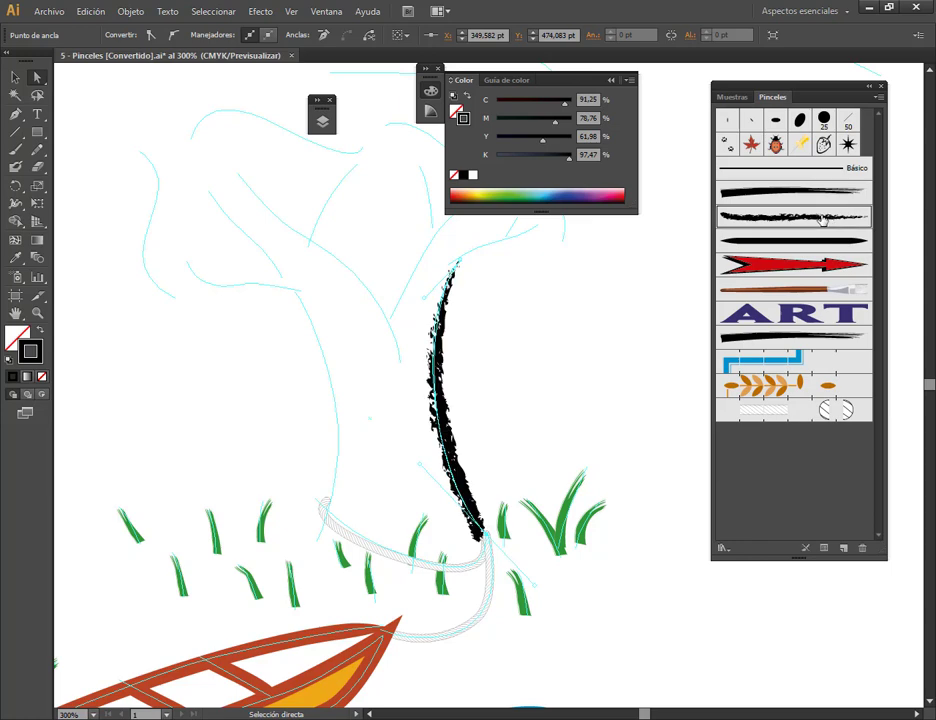
left_click(15, 77)
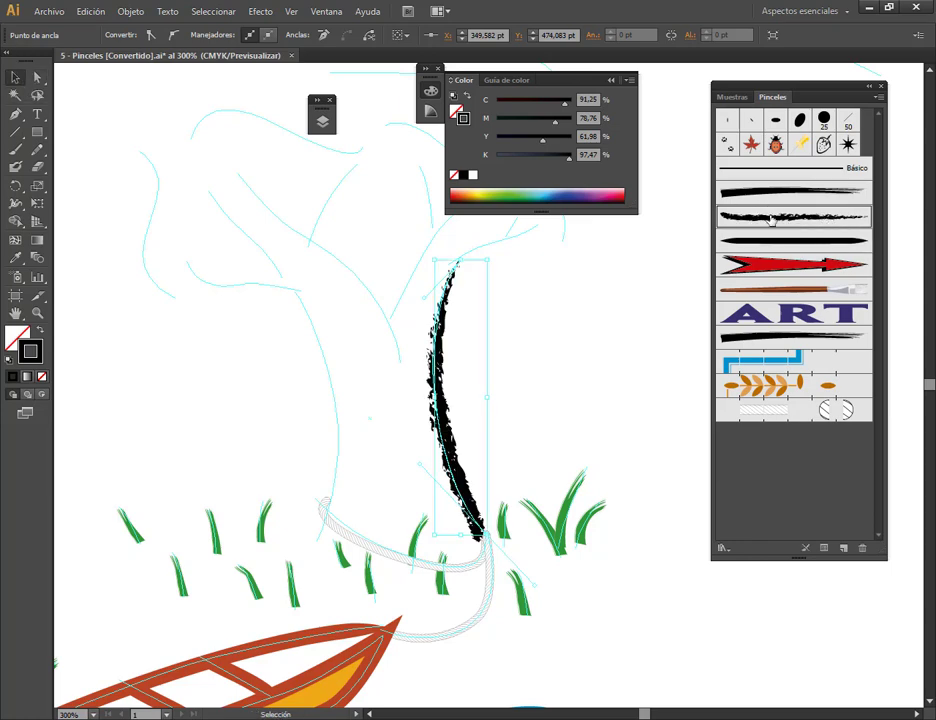
Step: Reduce the Carboncillo brush width to 60% and apply it to existing strokes
double_click(770, 216)
left_click_drag(683, 96, 808, 90)
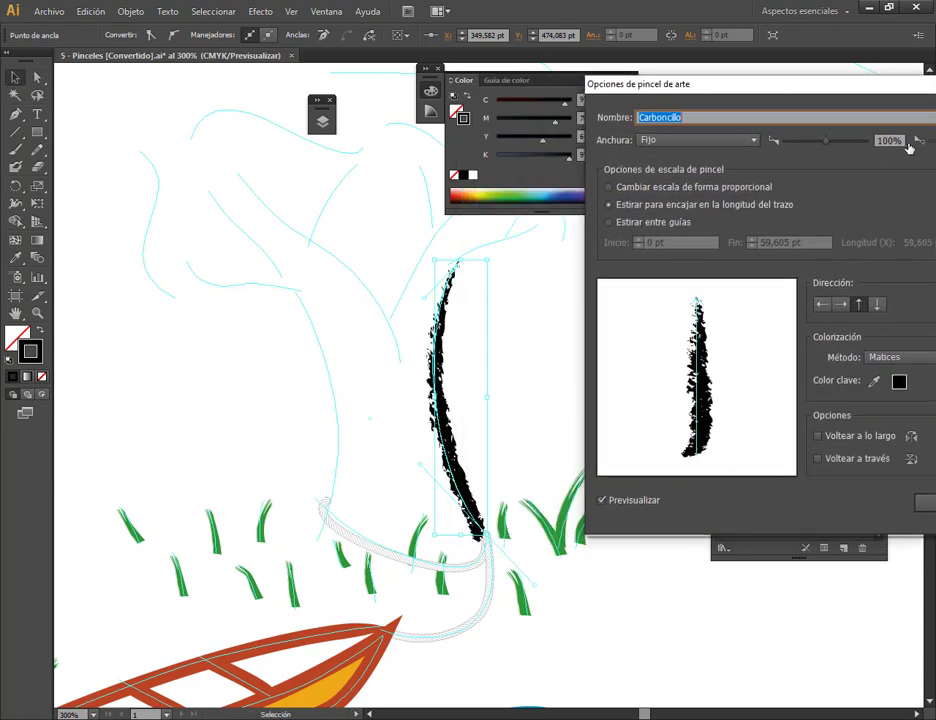
key("Down")
key("Down")
key("Down")
key("Down")
key("Down")
key("Down")
key("Down")
key("Down")
key("Down")
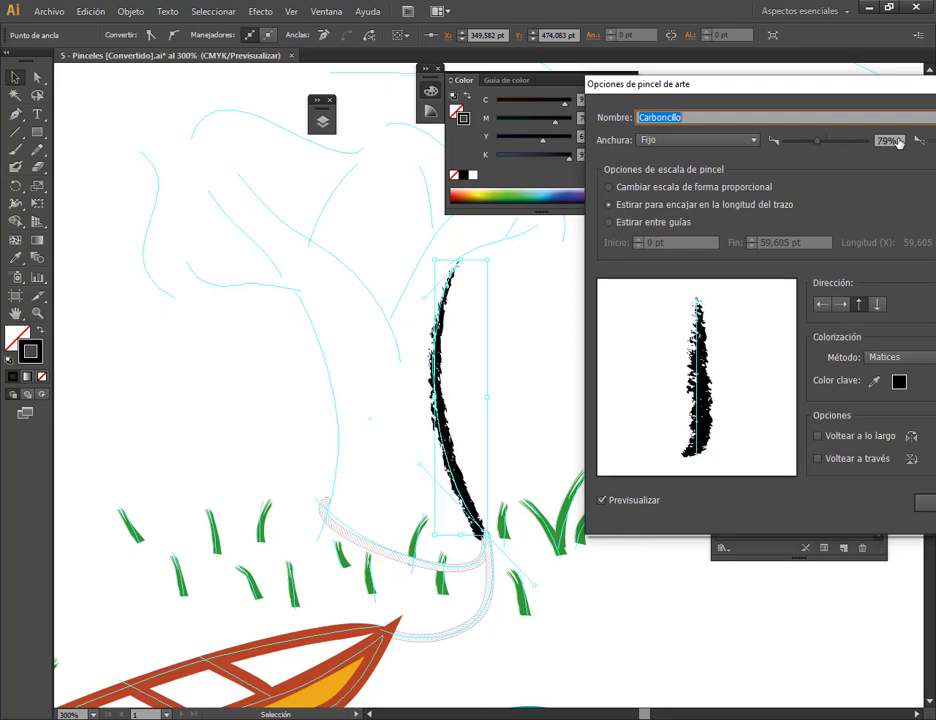
key("Down")
key("Down")
key("Down")
key("Down")
key("Down")
key("Down")
key("Down")
key("Down")
key("Down")
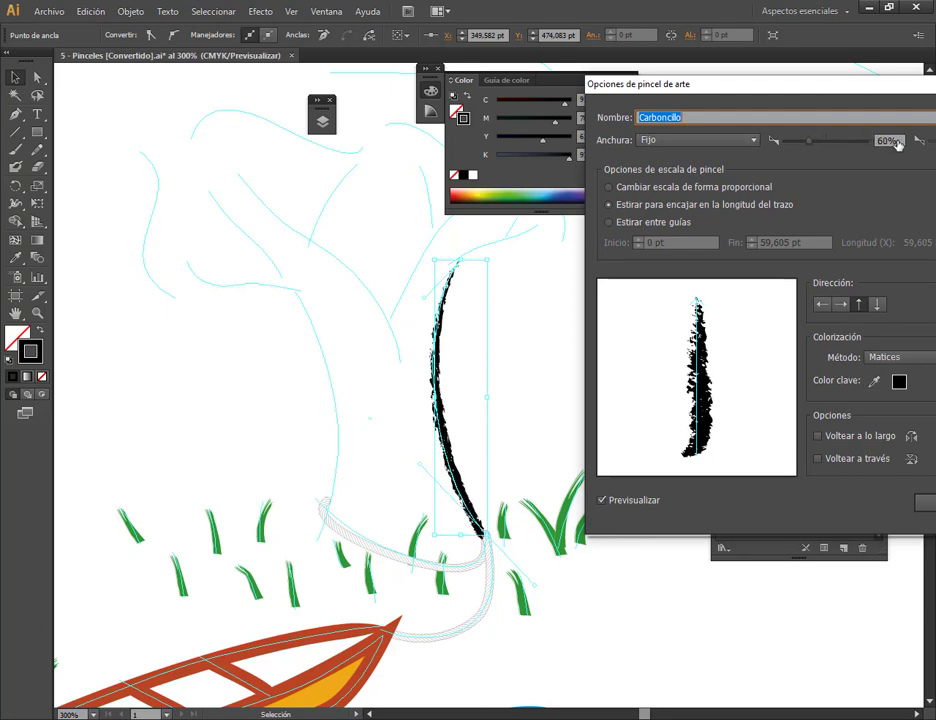
left_click(925, 502)
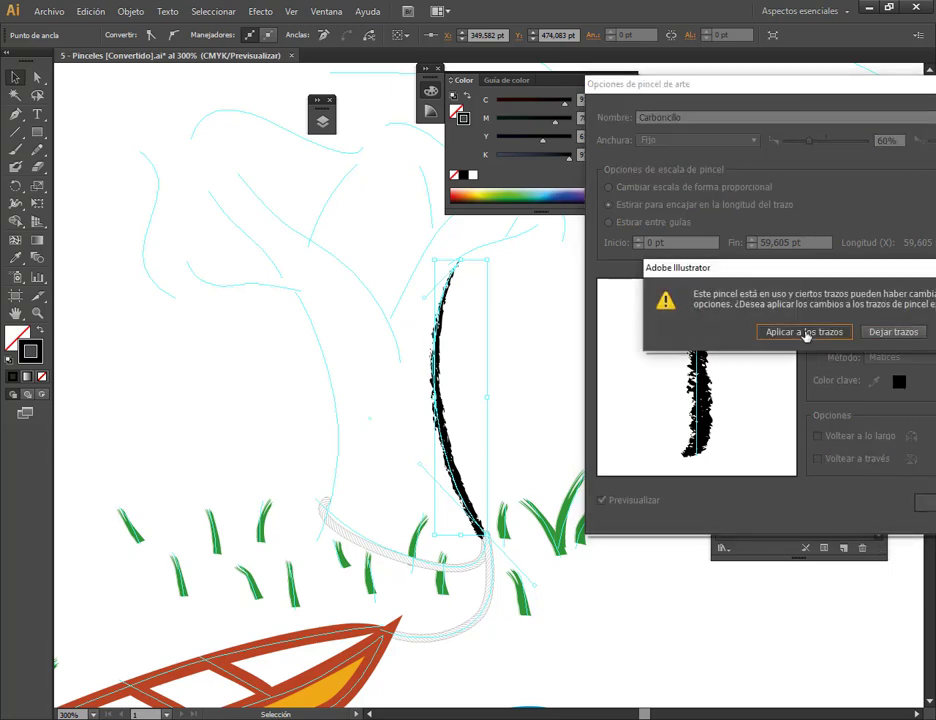
left_click(662, 330)
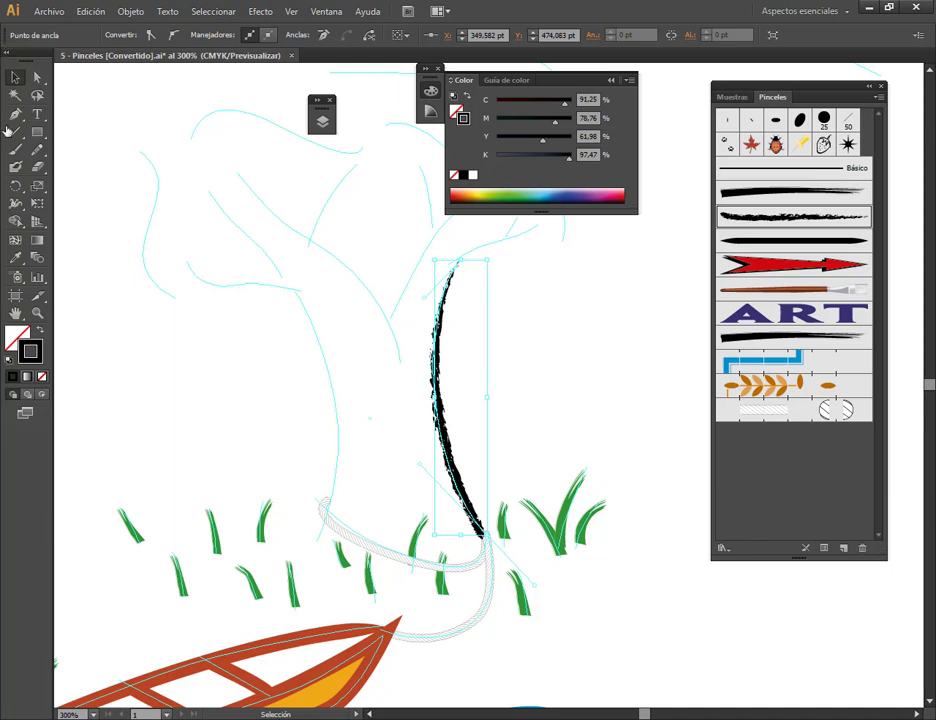
Step: Trace the trunk's left edge and a branch toward the upper right in charcoal
left_click(15, 149)
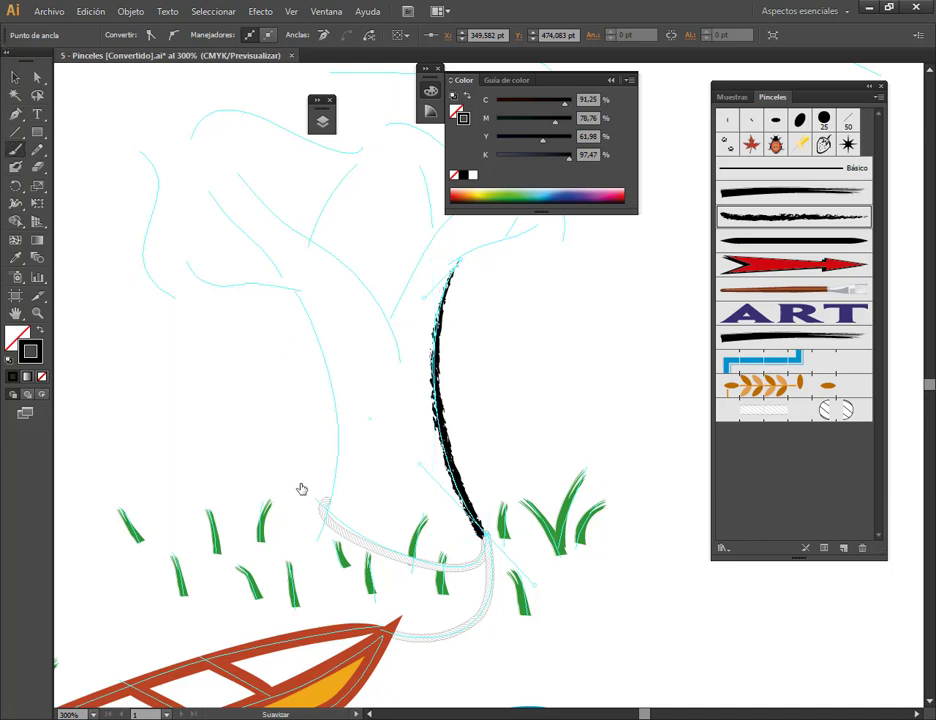
mouse_move(316, 547)
left_mouse_down()
mouse_move(325, 363)
mouse_move(297, 293)
left_mouse_up()
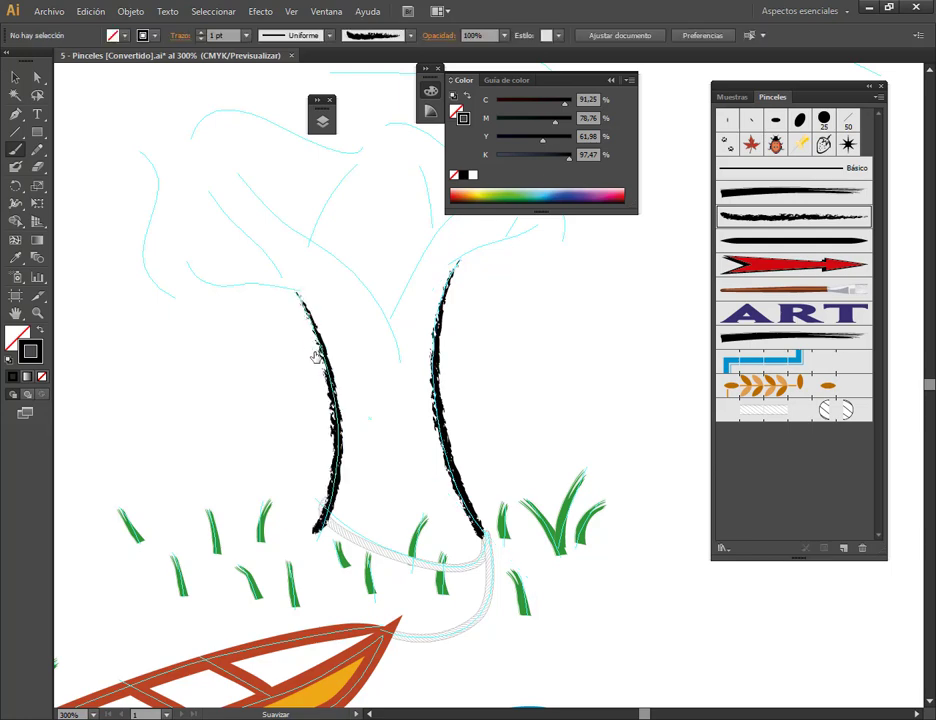
mouse_move(380, 309)
left_mouse_down()
mouse_move(359, 416)
mouse_move(450, 313)
left_mouse_up()
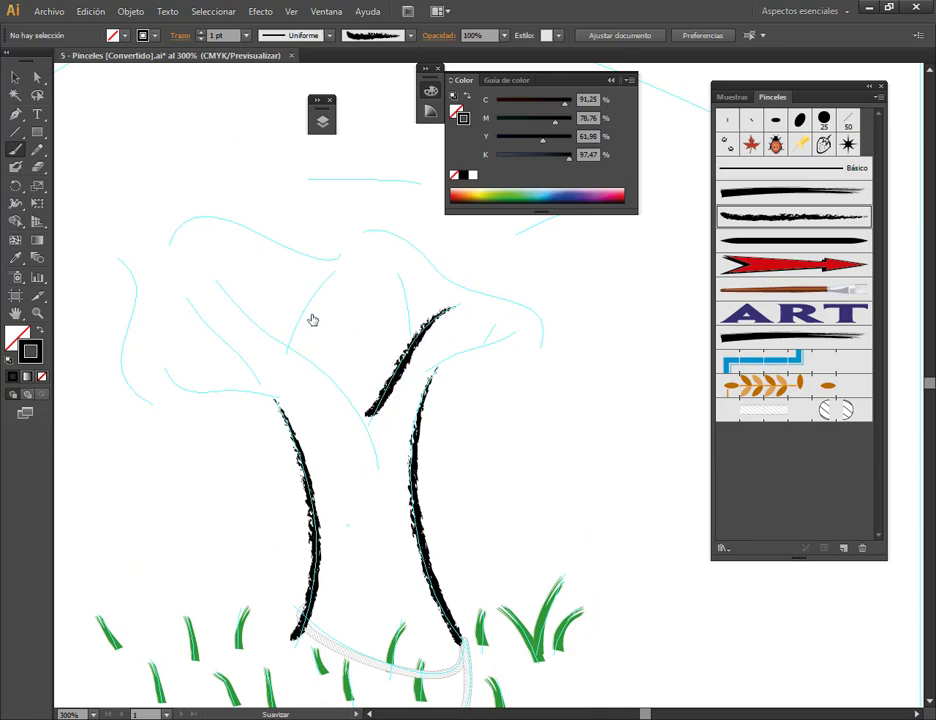
key("ctrl+z")
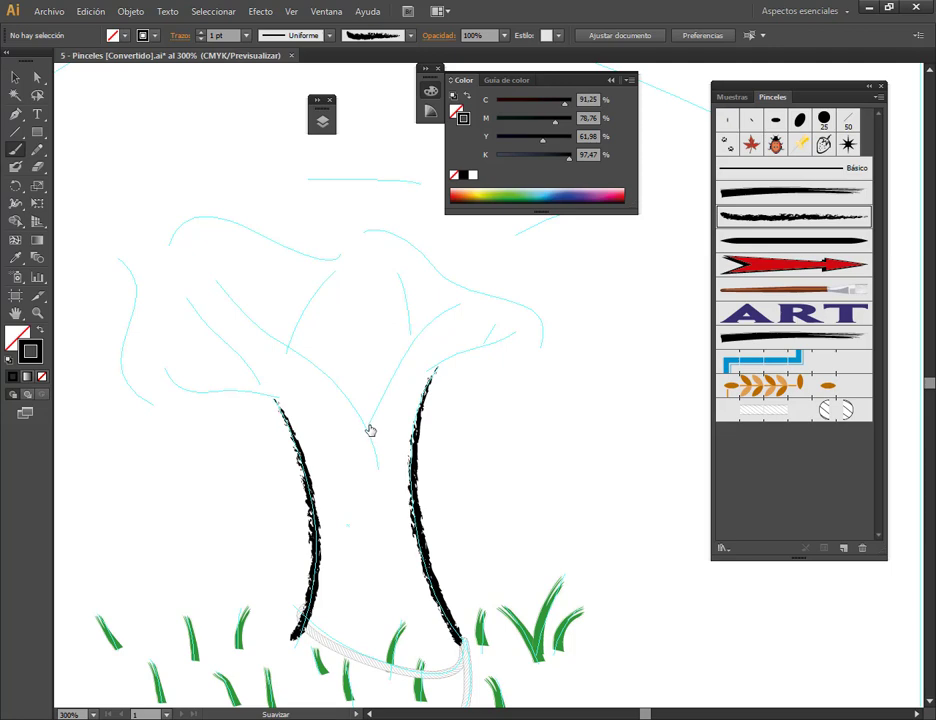
left_click_drag(369, 428, 453, 306)
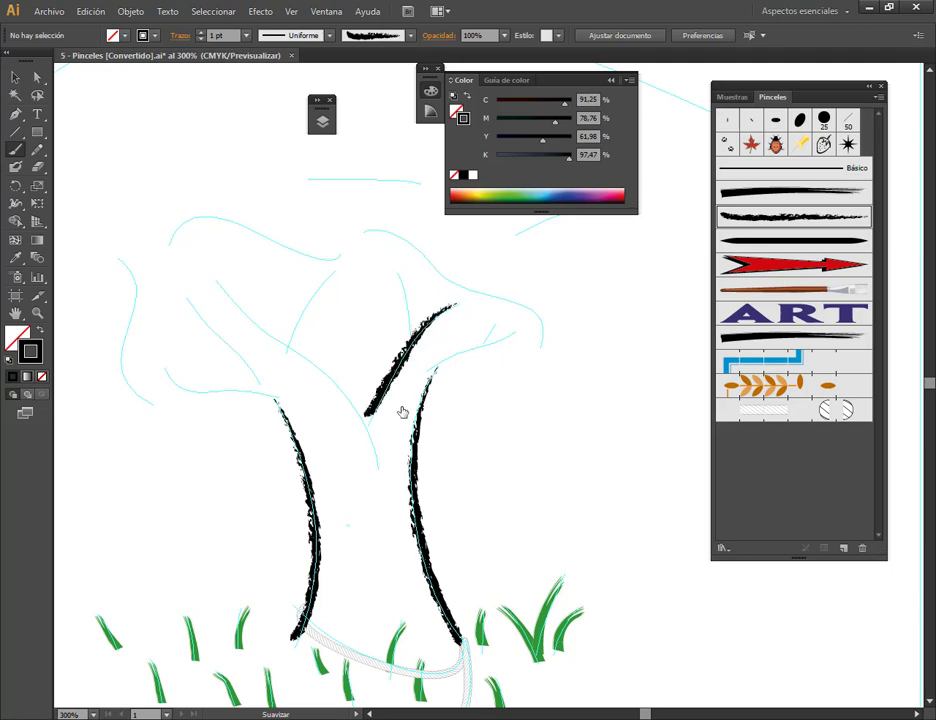
key("ctrl+z")
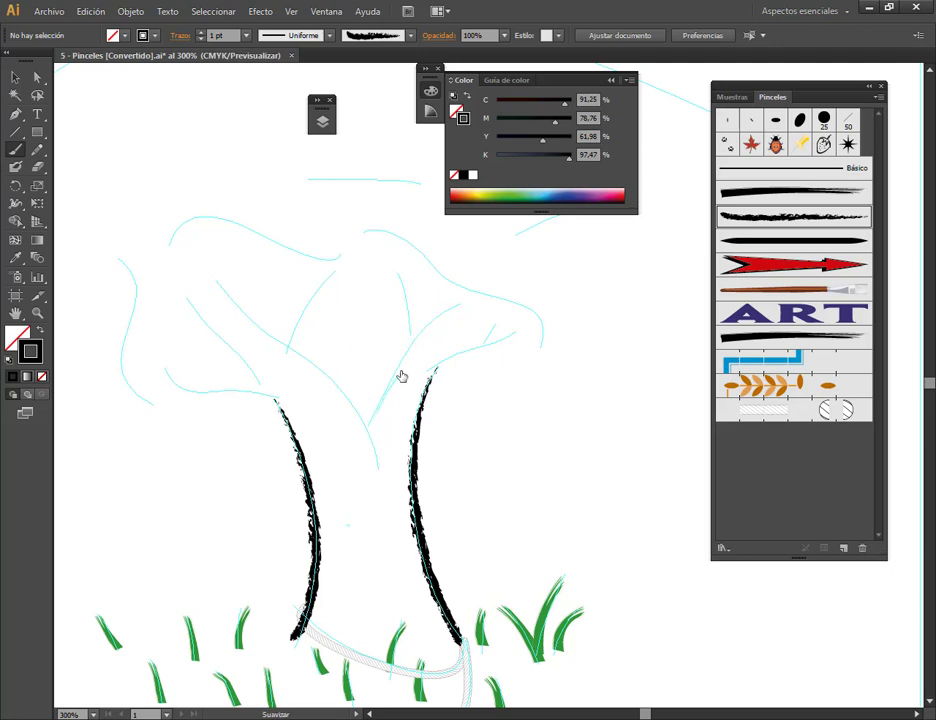
key("ctrl+shift+z")
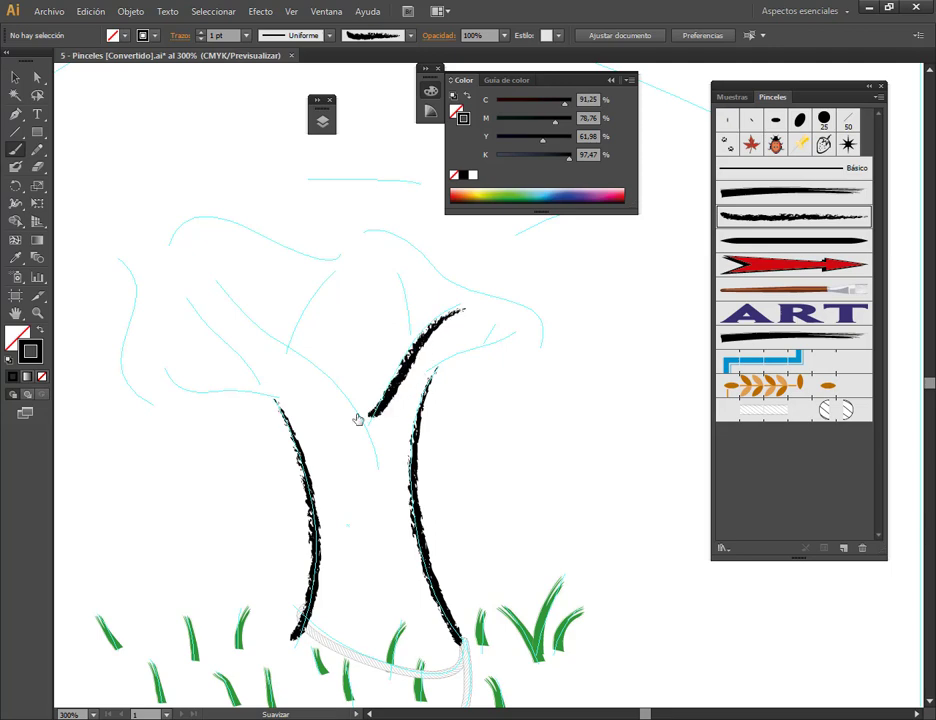
key("ctrl+z")
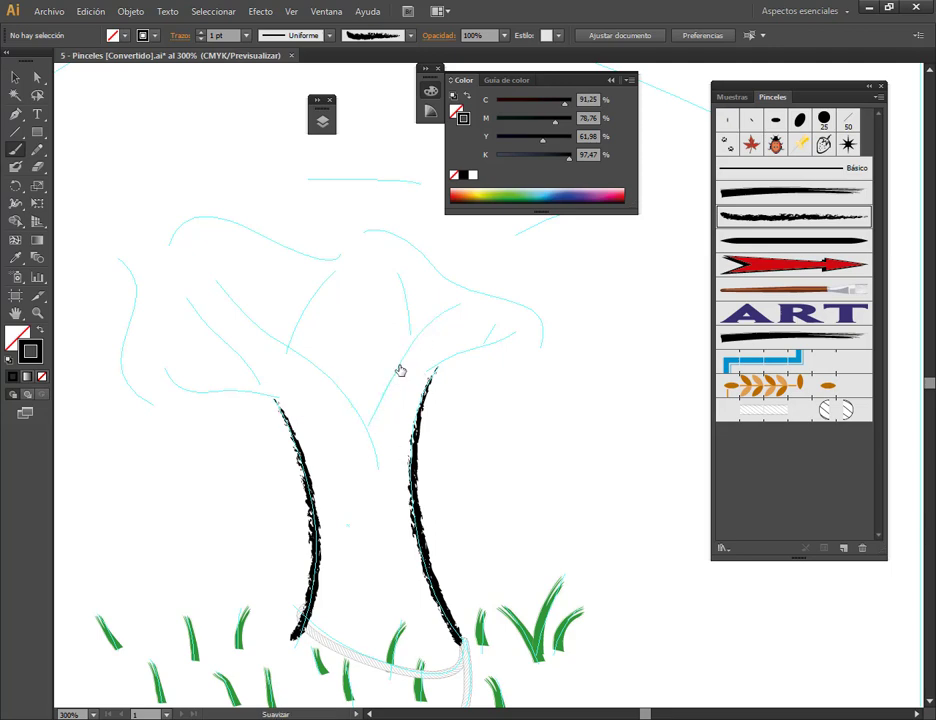
key("ctrl+shift+z")
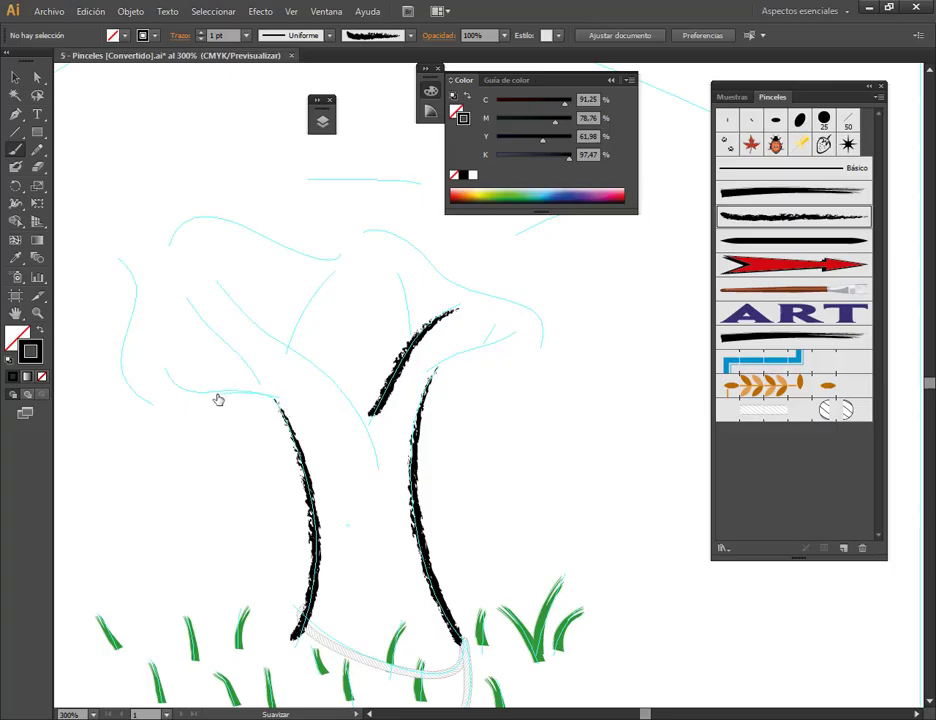
Step: Paint the remaining left, middle and right branches, then compare with the reference PDF
left_click_drag(171, 379, 254, 384)
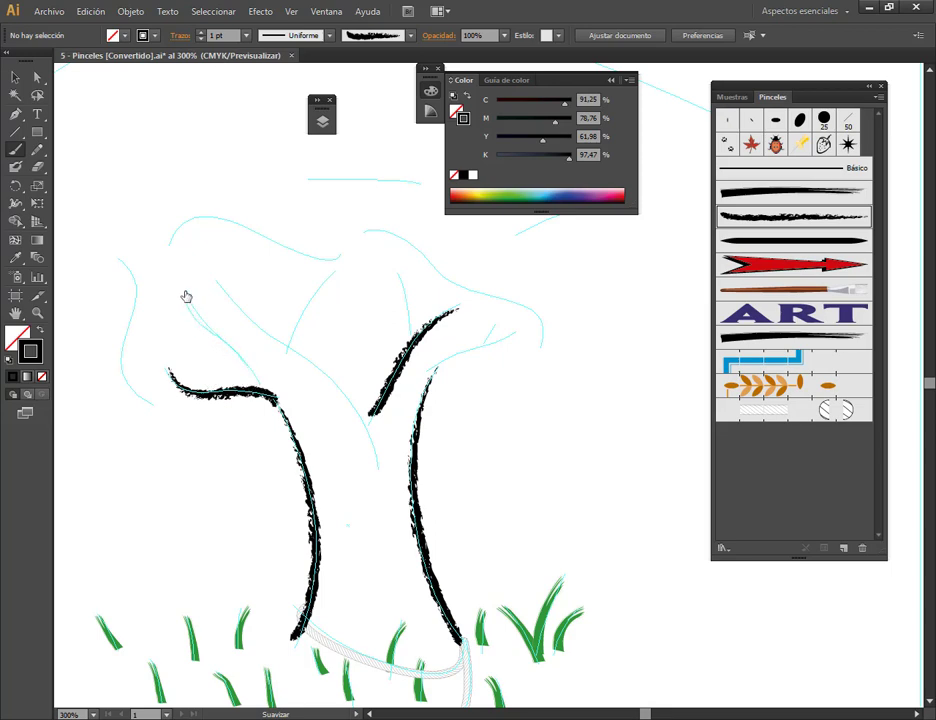
left_click_drag(185, 297, 249, 349)
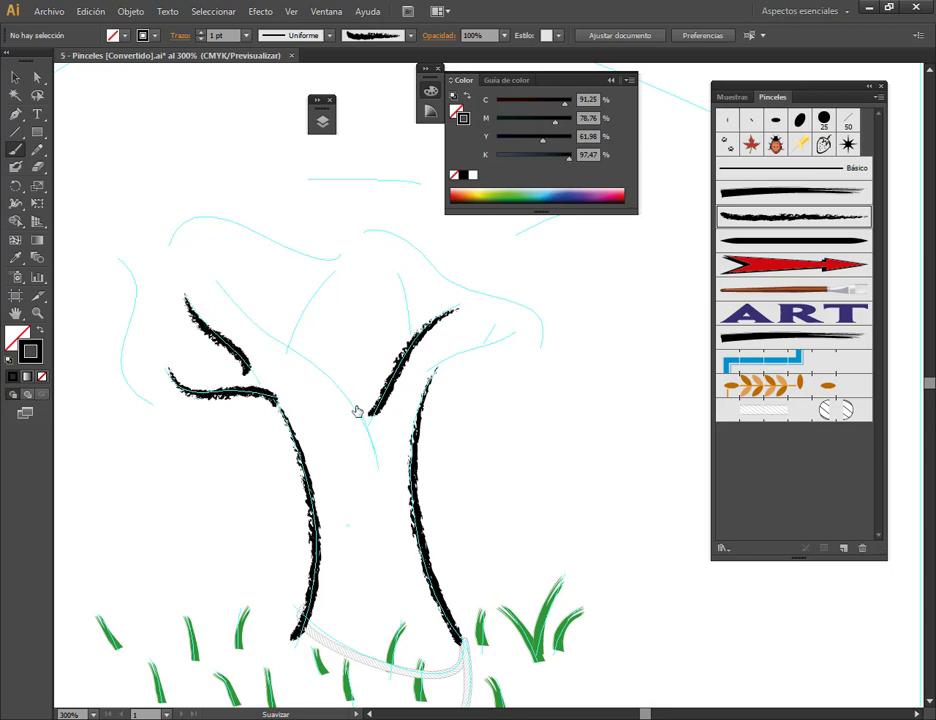
left_click_drag(372, 460, 221, 286)
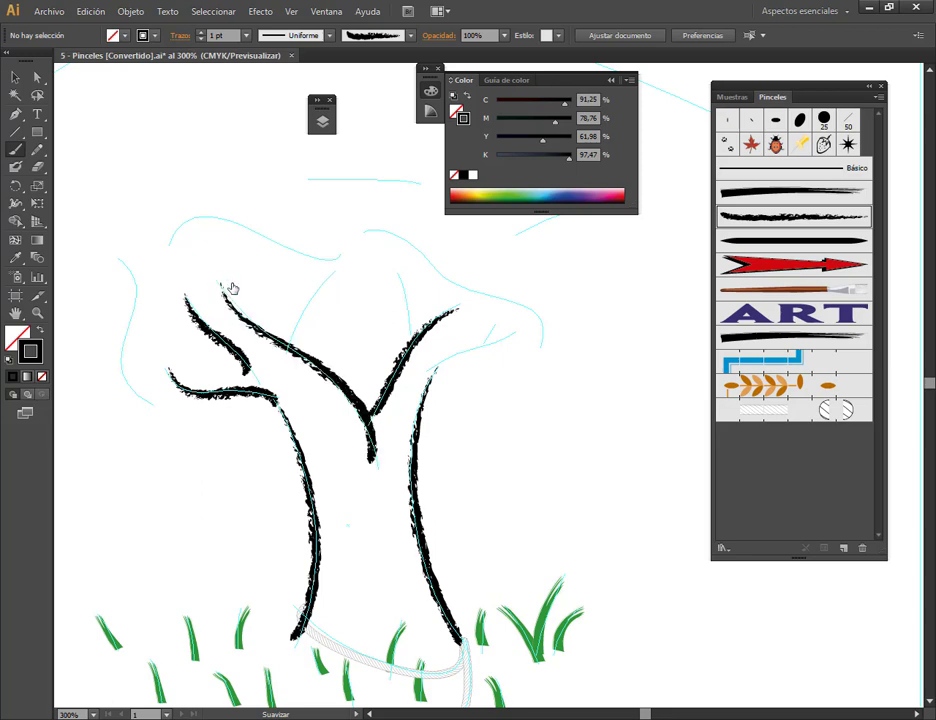
left_click_drag(290, 346, 328, 281)
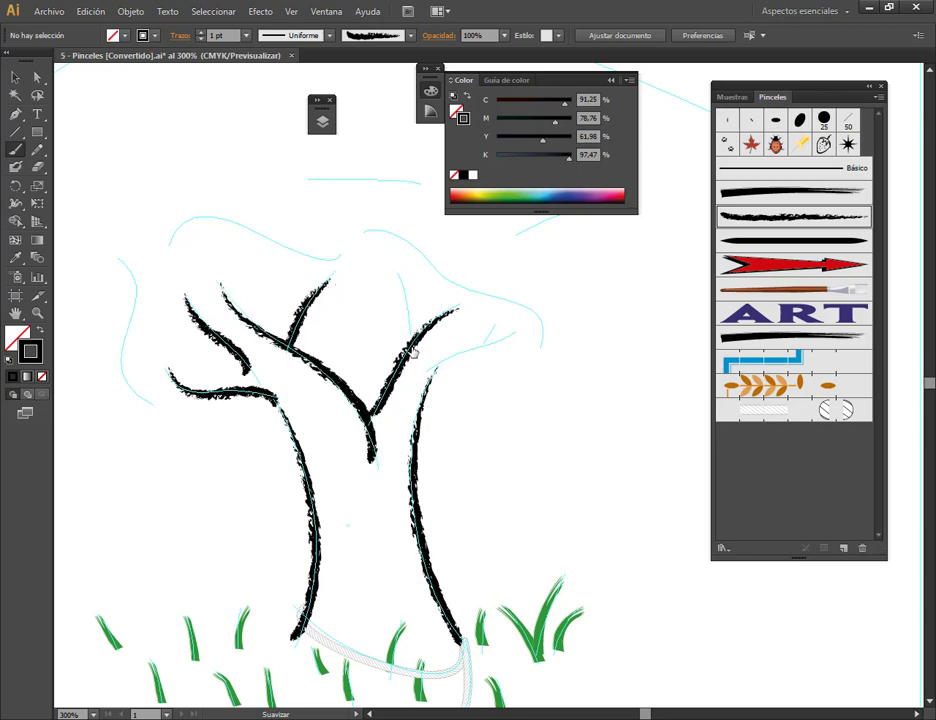
left_click_drag(411, 351, 397, 277)
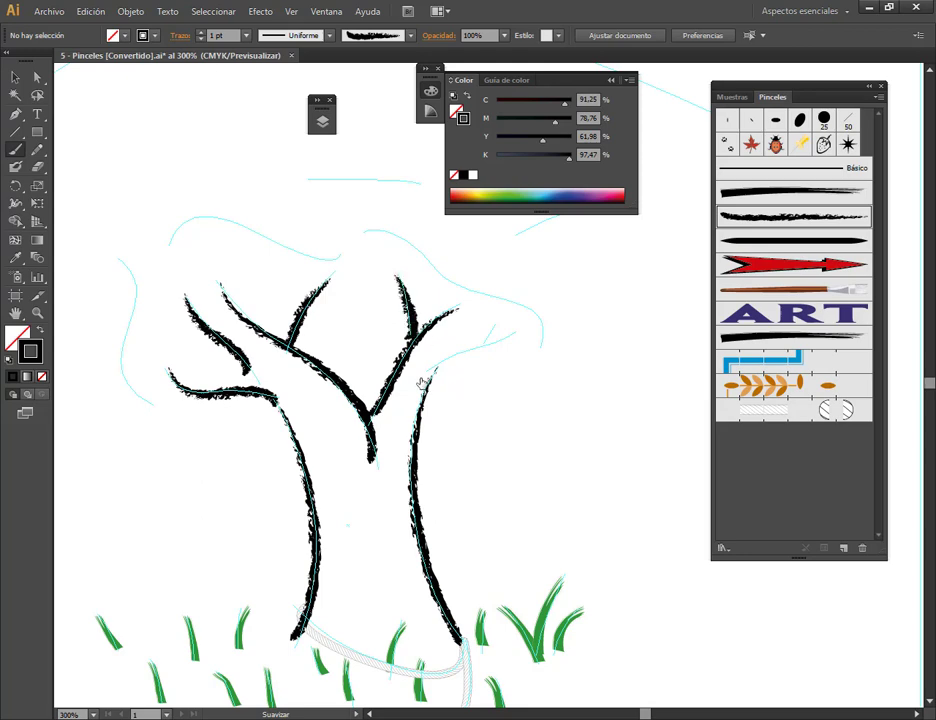
left_click_drag(422, 383, 508, 341)
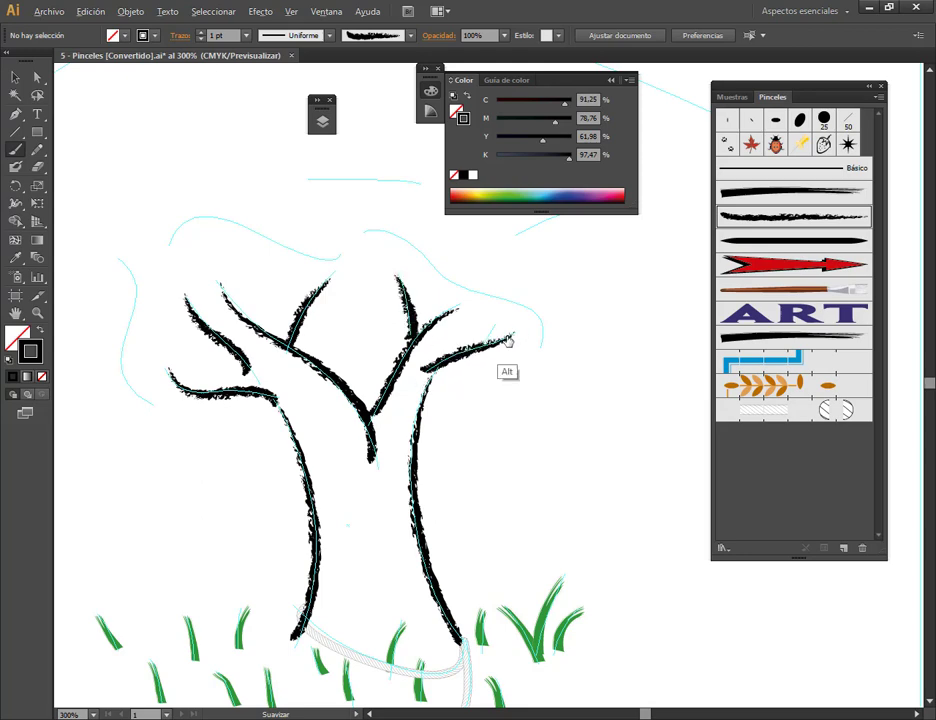
key("alt+Tab")
key("alt+Tab")
key("alt+Tab")
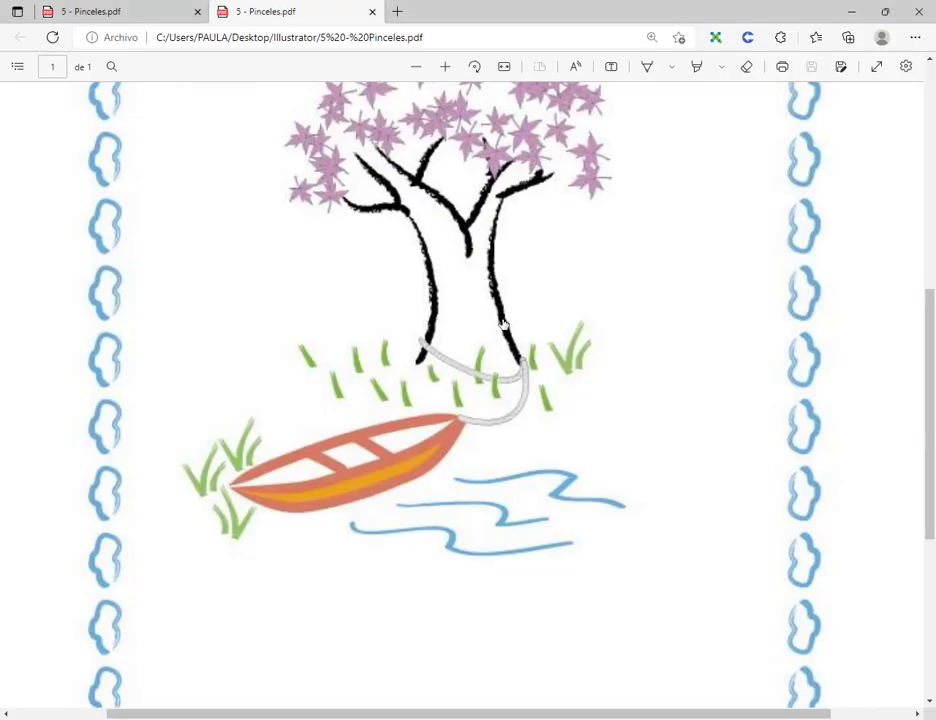
key("alt+Tab")
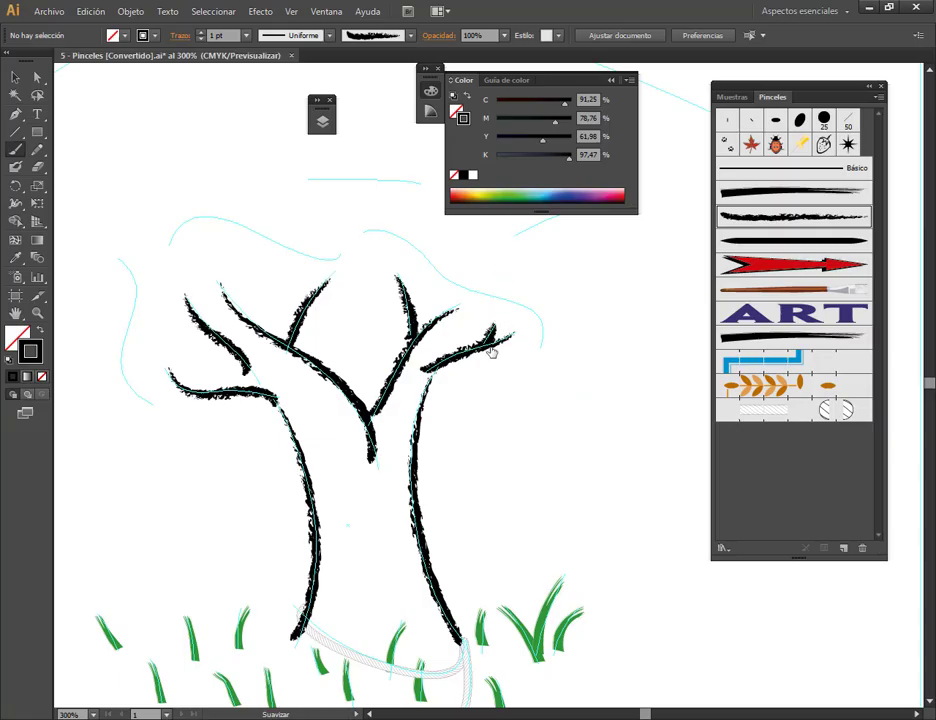
Step: Draw a small forked twig at the right branch tip
left_click_drag(487, 340, 493, 321)
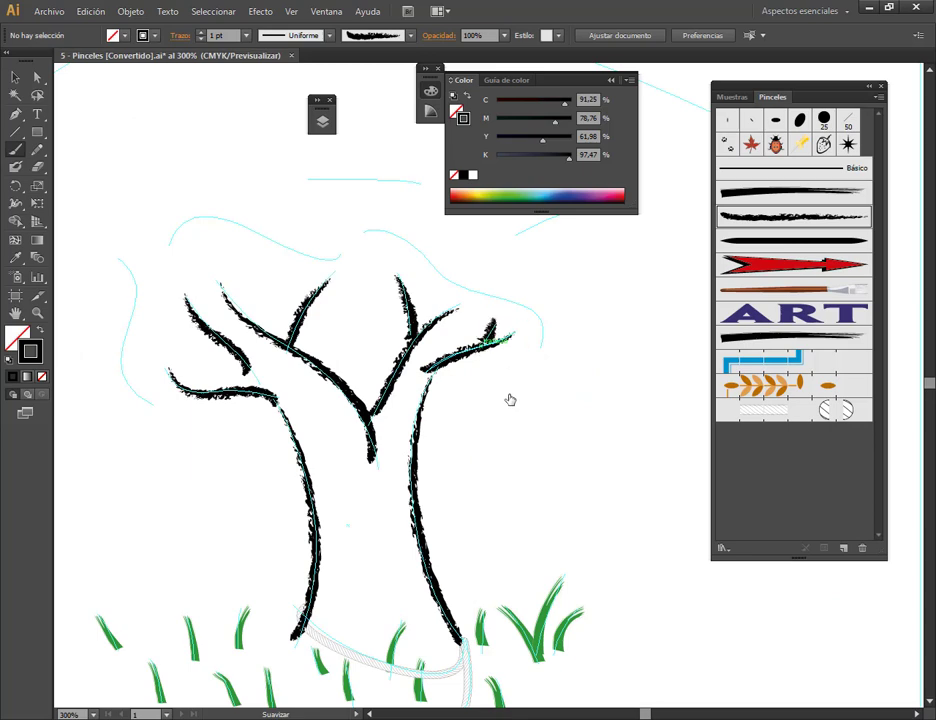
key("ctrl+z")
left_click_drag(478, 340, 497, 322)
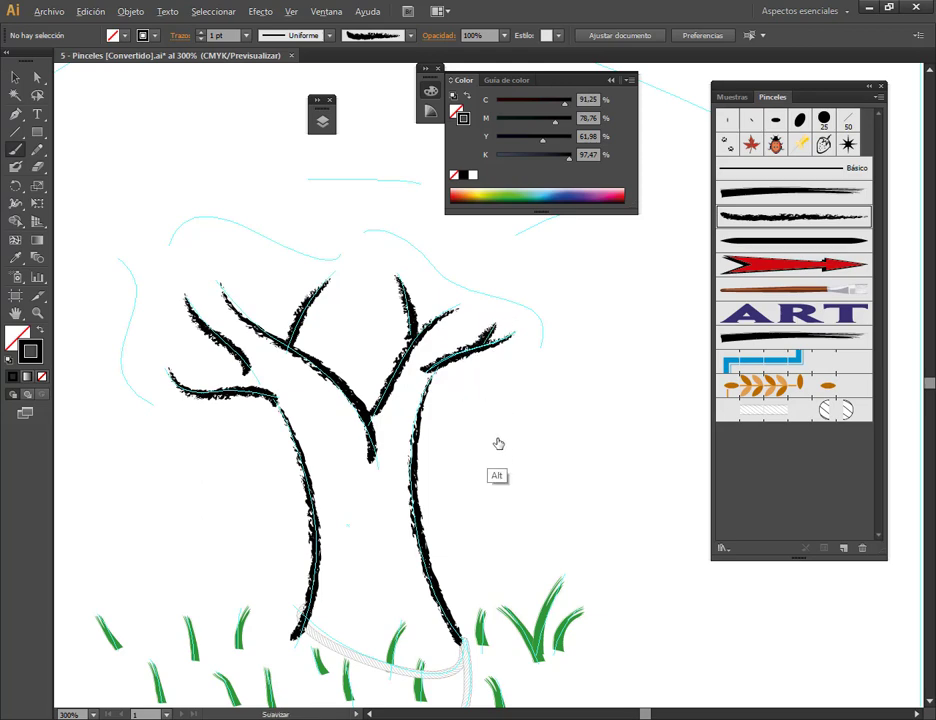
key("alt+Tab")
key("alt+Tab")
Step: Save the drawing as 5 - Pinceles [Convertido].ai with default Illustrator options
key("ctrl+s")
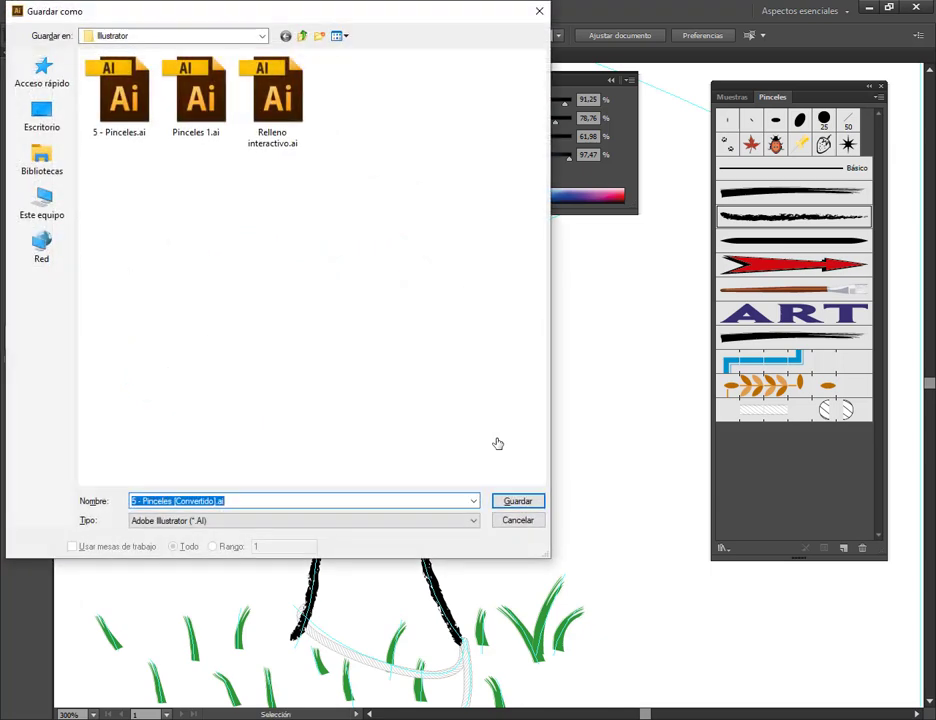
left_click(512, 505)
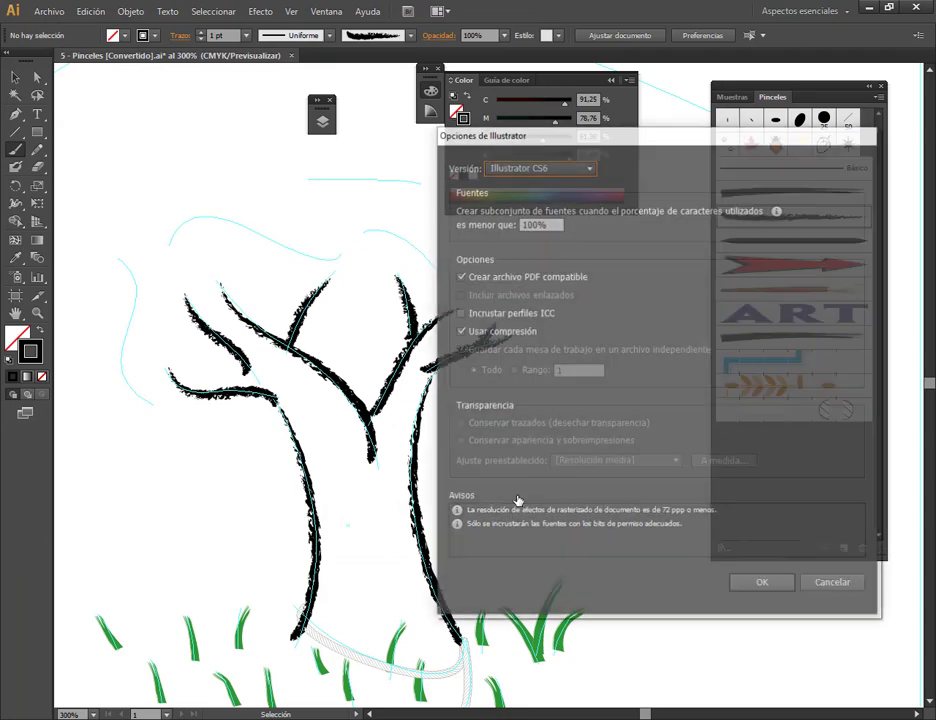
left_click(774, 588)
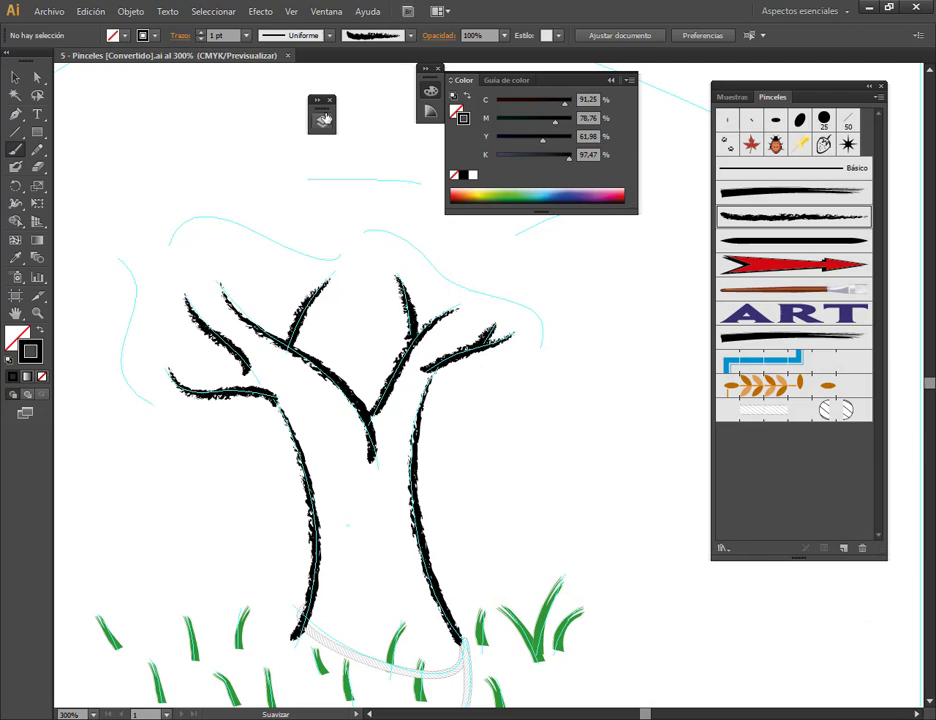
left_click(322, 120)
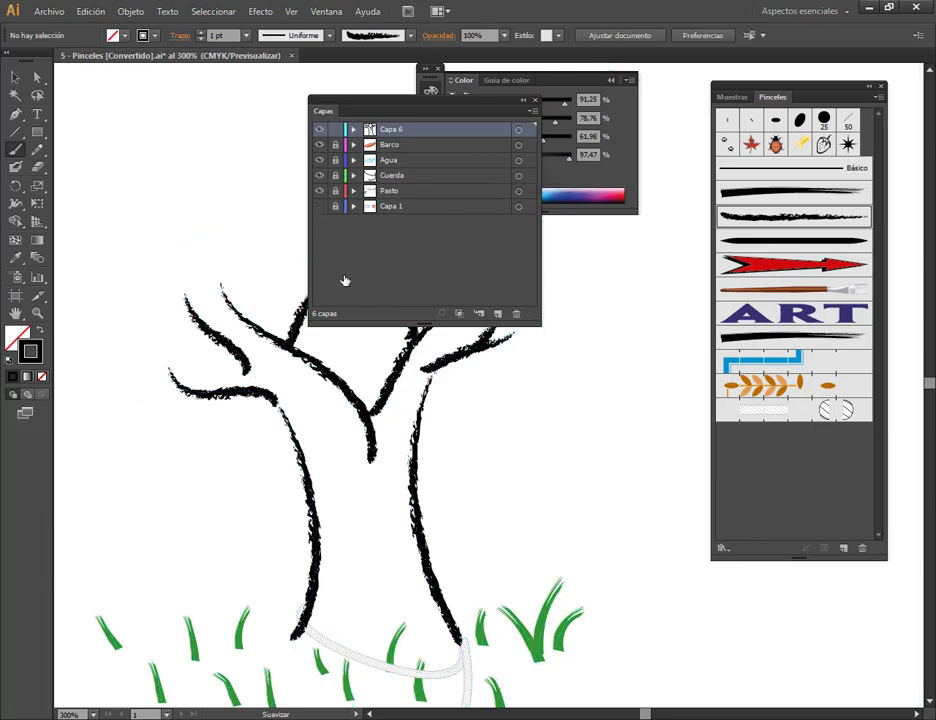
Step: Hide and re-show the Capa 1 sketch layer to preview the drawing
scroll(423, 447, "down", 2)
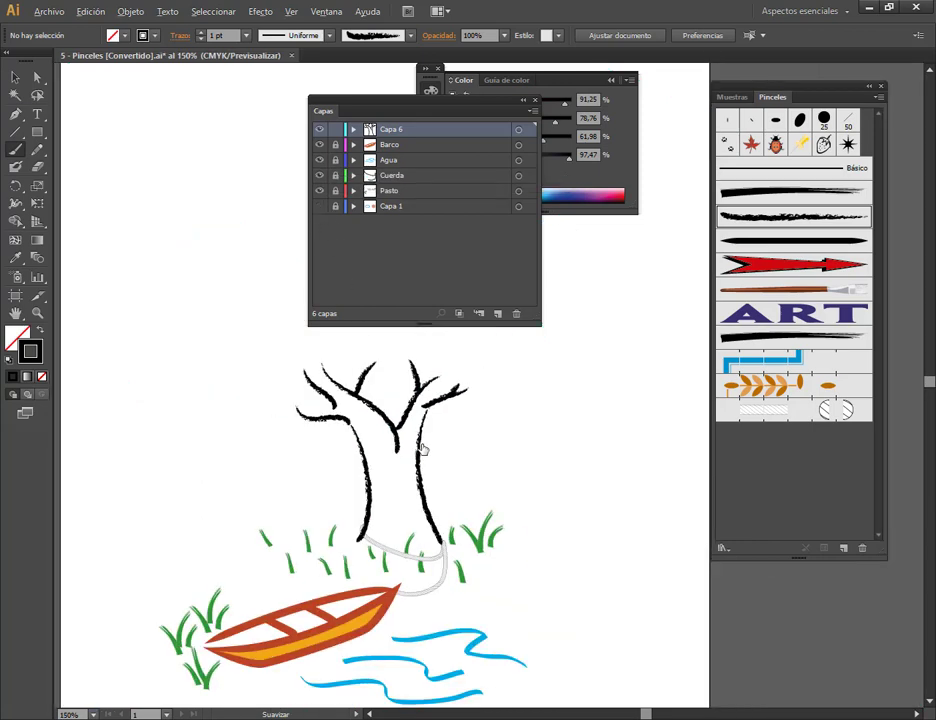
left_click(319, 206)
left_click(319, 206)
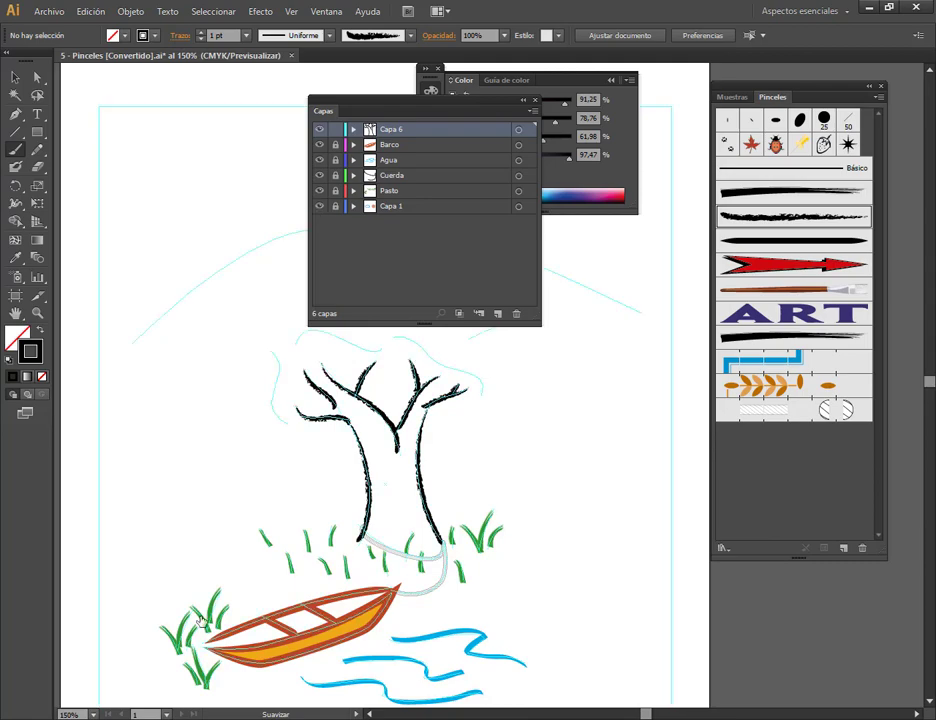
left_click(140, 660)
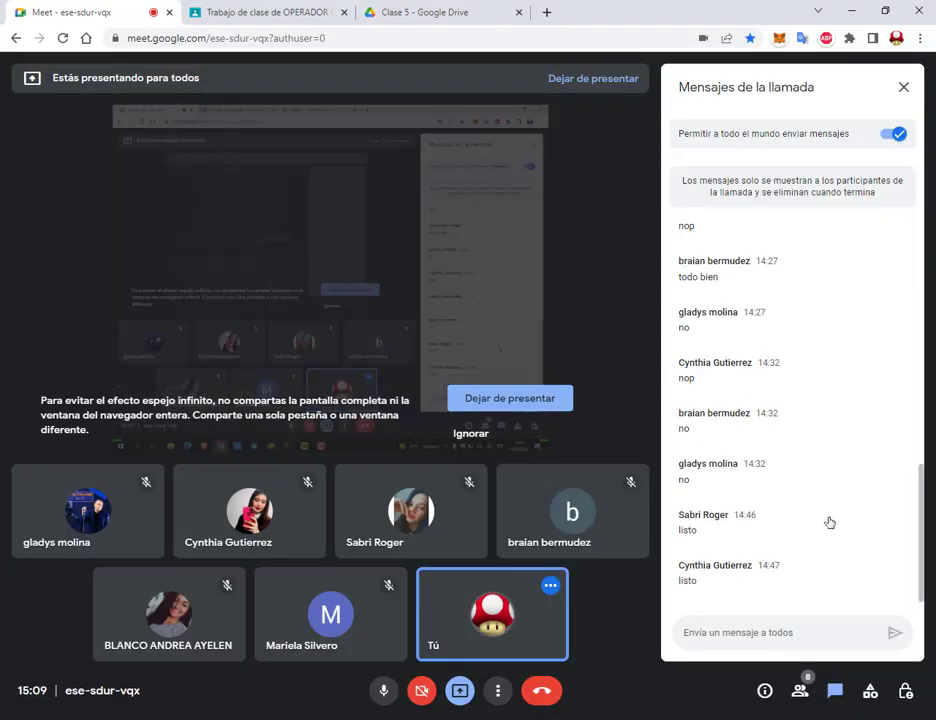
key("alt+Tab")
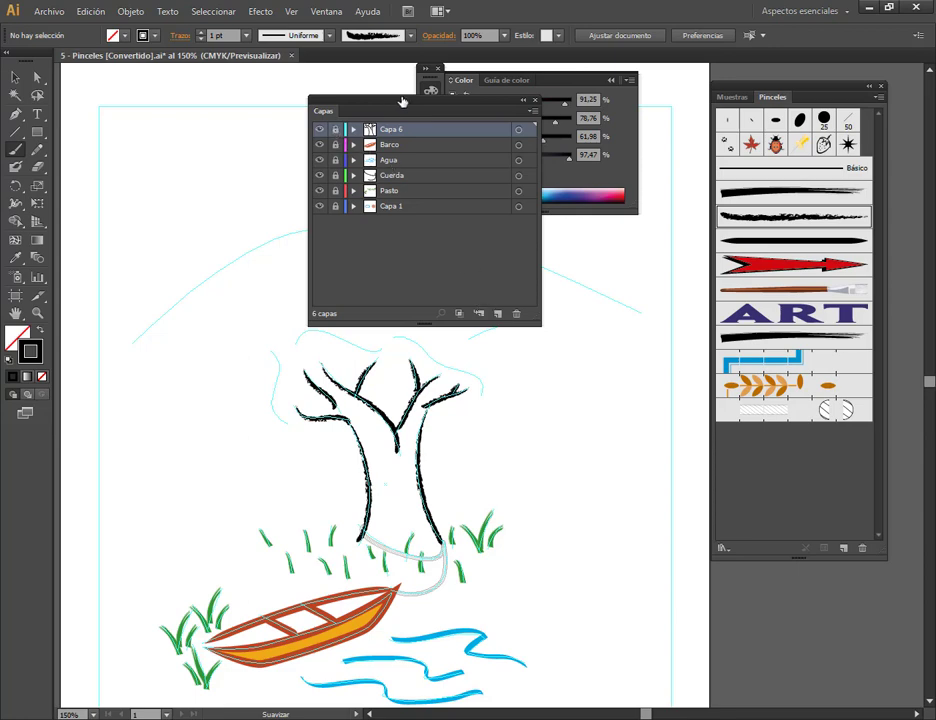
Step: Add a new top layer named Hojas and select the Hoja otoñal leaf brush
left_click_drag(402, 102, 571, 111)
left_click(667, 323)
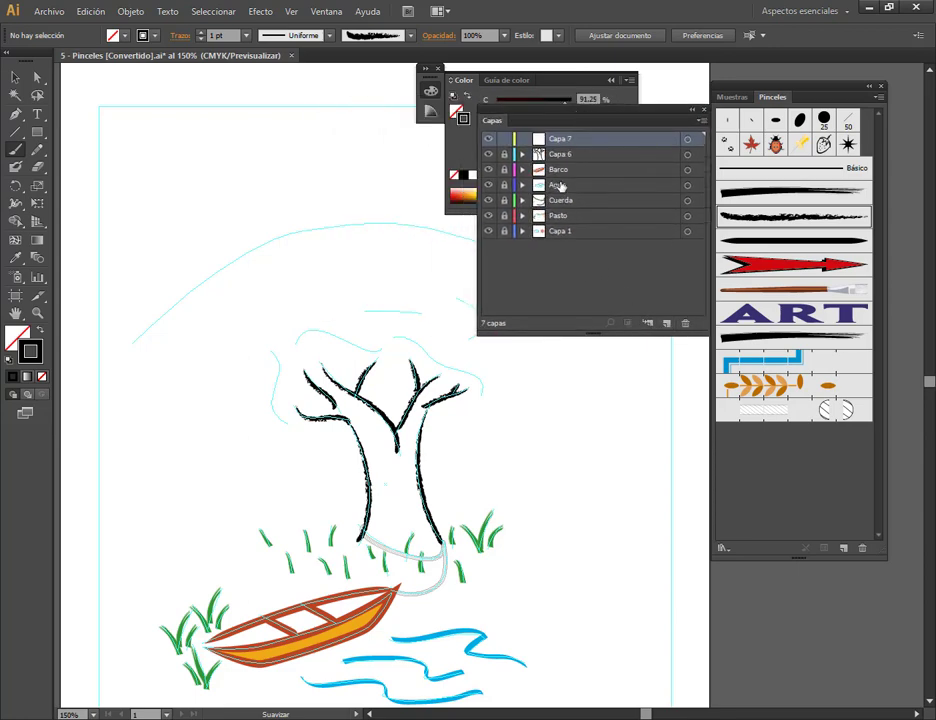
double_click(565, 140)
type("Ho")
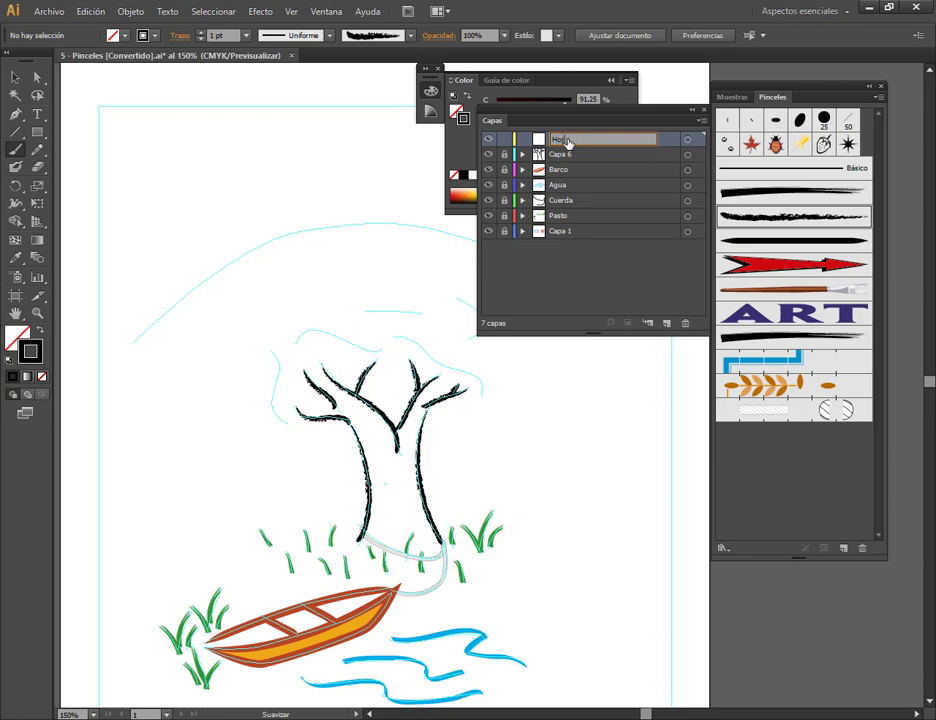
key("Return")
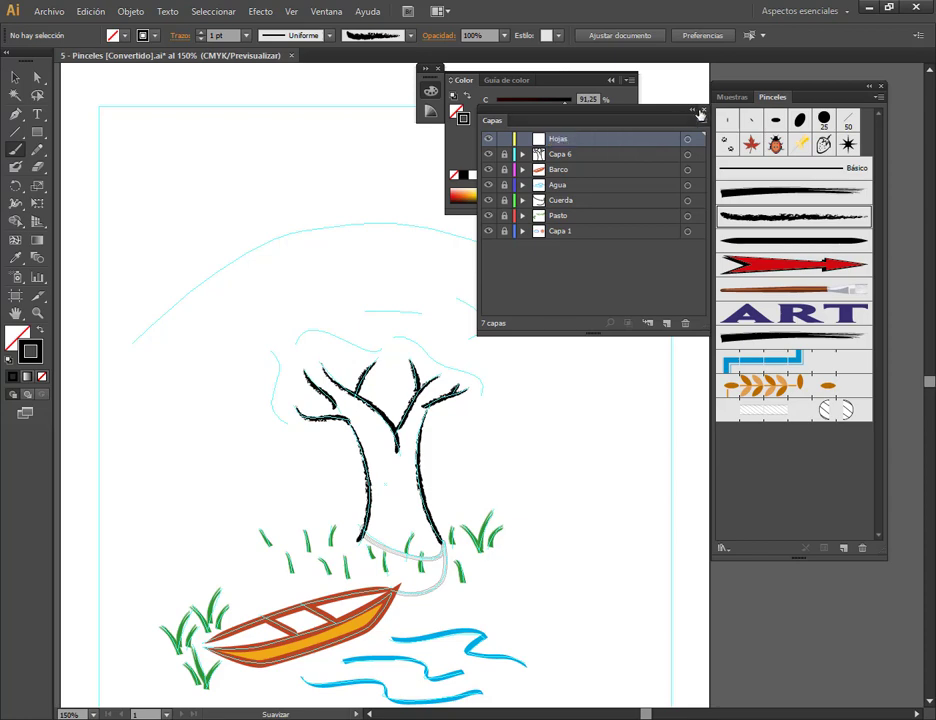
left_click(688, 110)
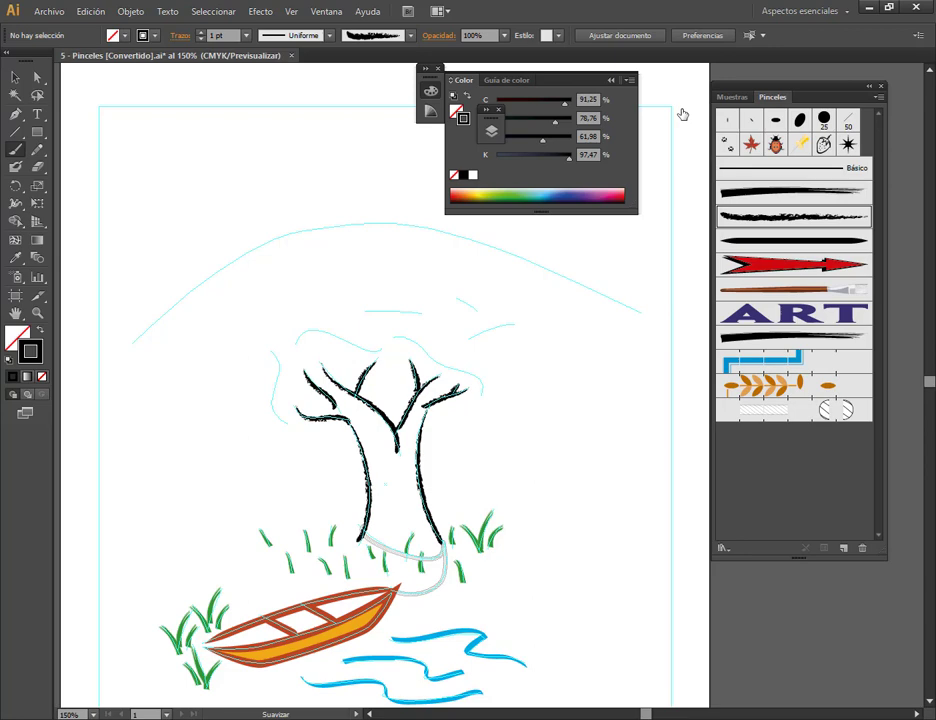
left_click(751, 144)
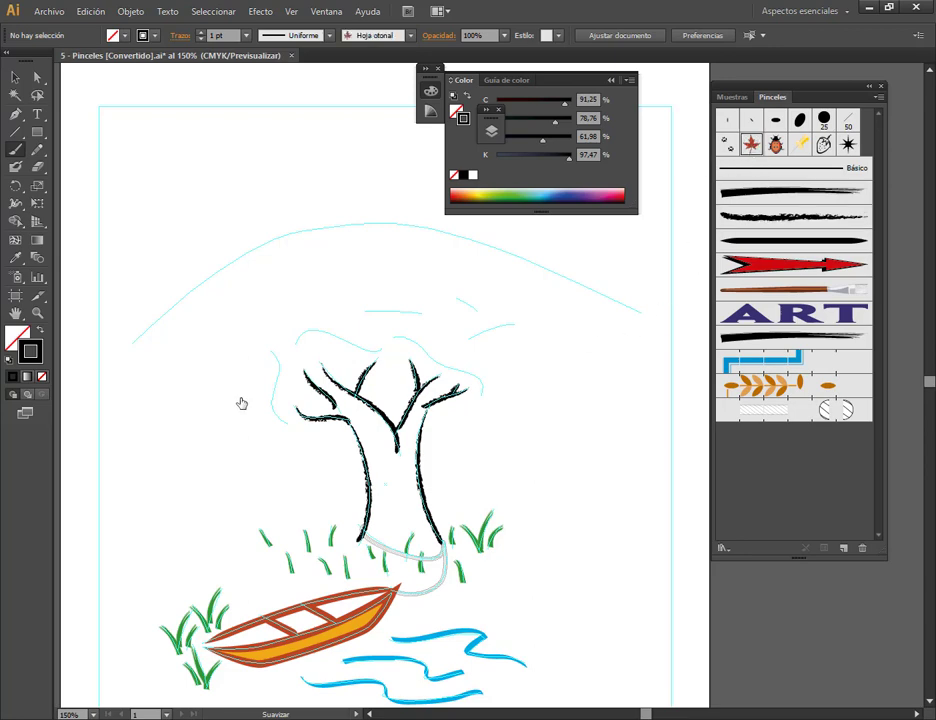
Step: Scatter red autumn leaves along the canopy's left outline and across the upper branches
left_click_drag(268, 351, 276, 418)
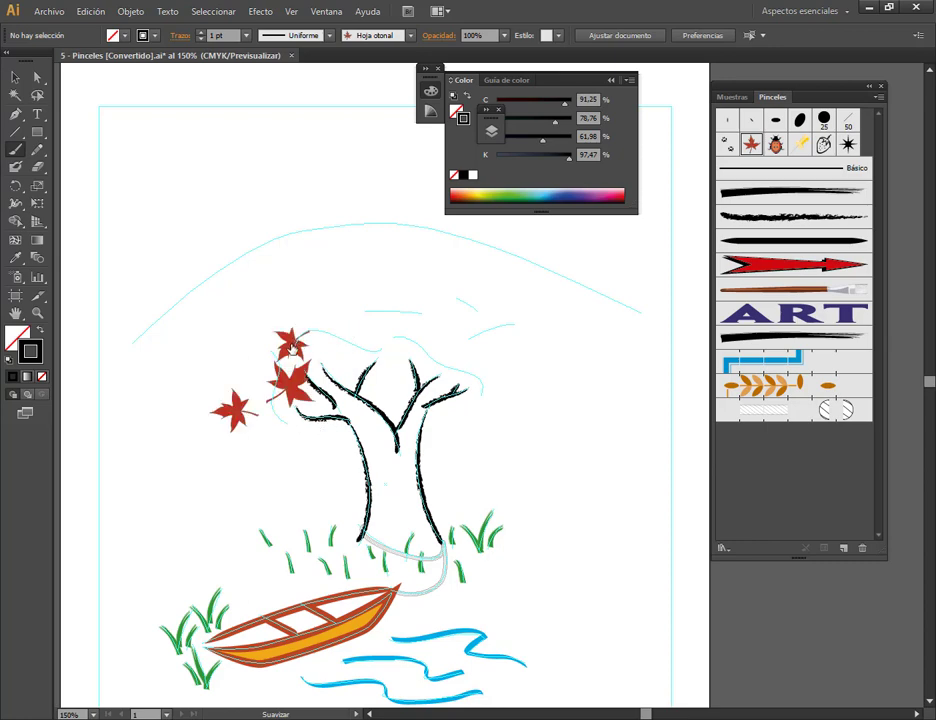
left_click_drag(367, 355, 305, 350)
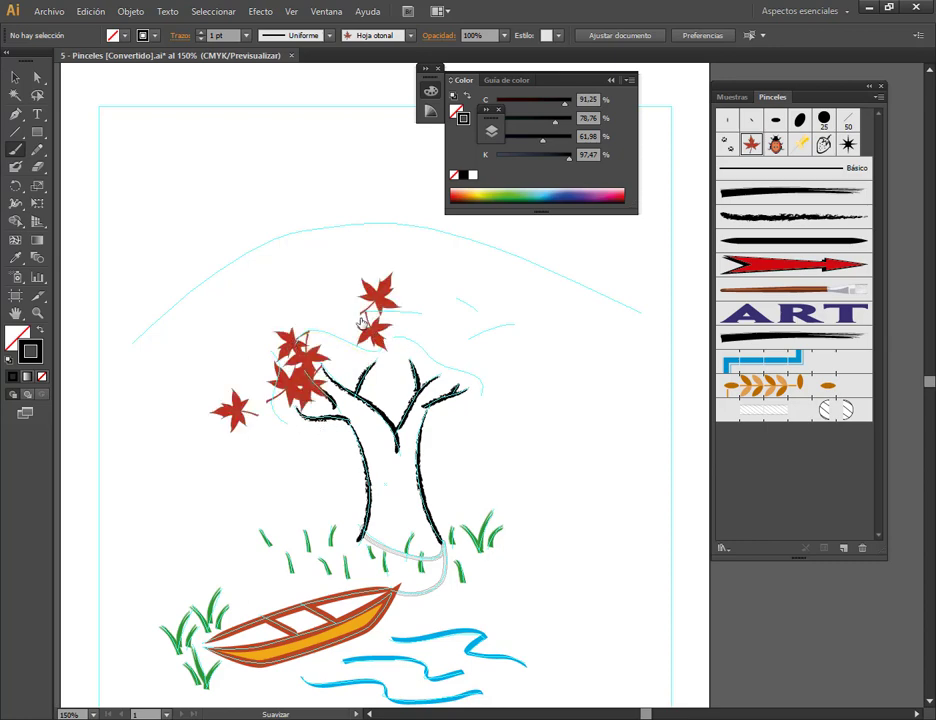
mouse_move(361, 317)
left_mouse_down()
mouse_move(428, 357)
mouse_move(478, 318)
mouse_move(452, 318)
left_mouse_up()
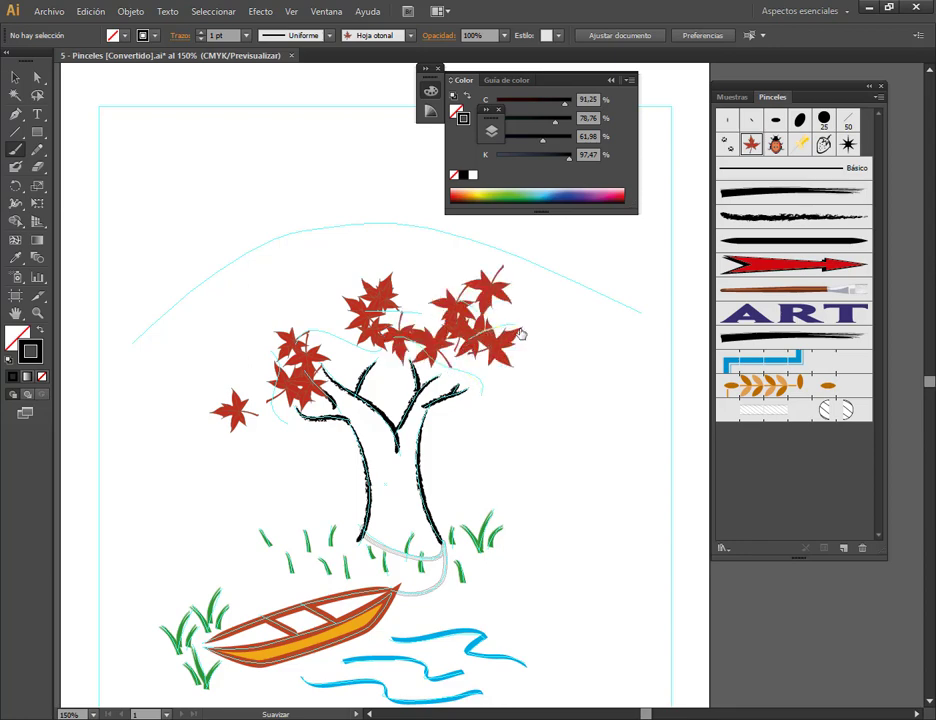
Step: Compare the canopy with the reference PDF, then return to the drawing
key("alt+Tab")
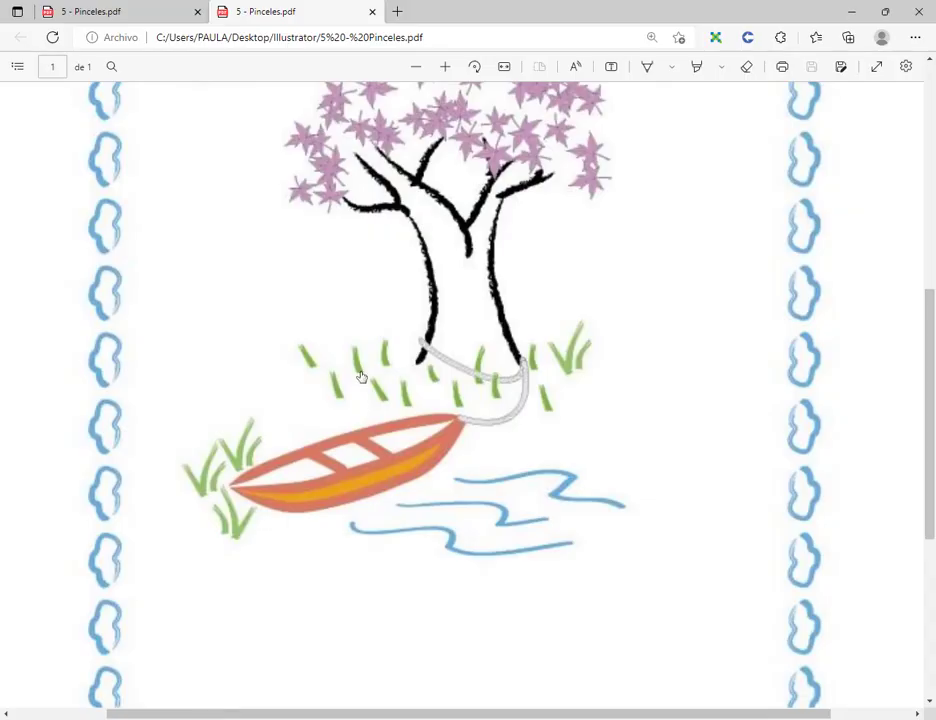
scroll(460, 270, "down", 4)
scroll(490, 200, "down", 1)
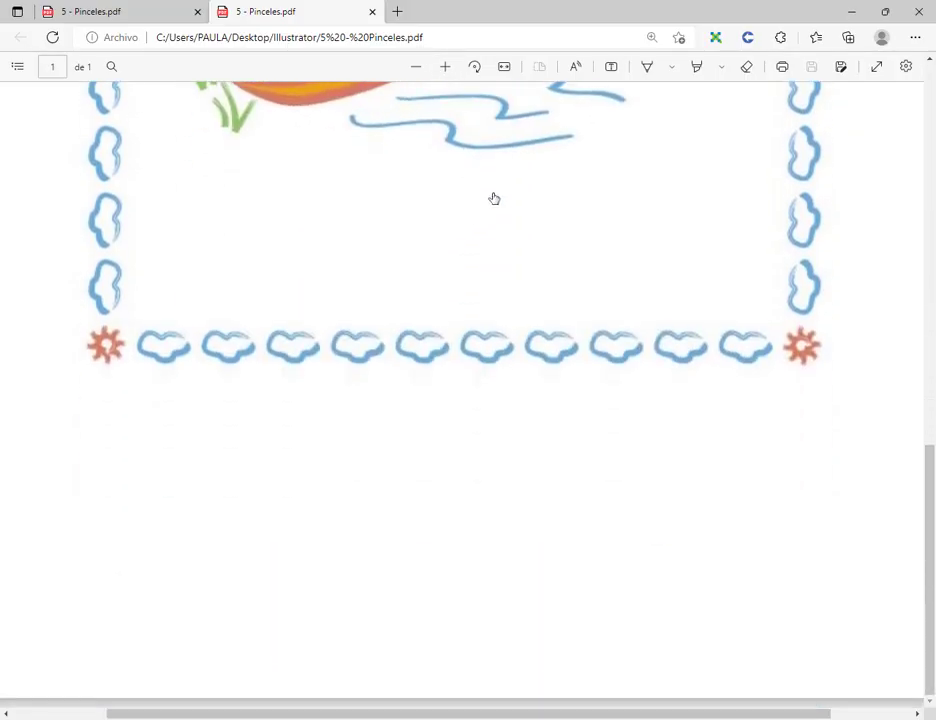
scroll(400, 280, "up", 5)
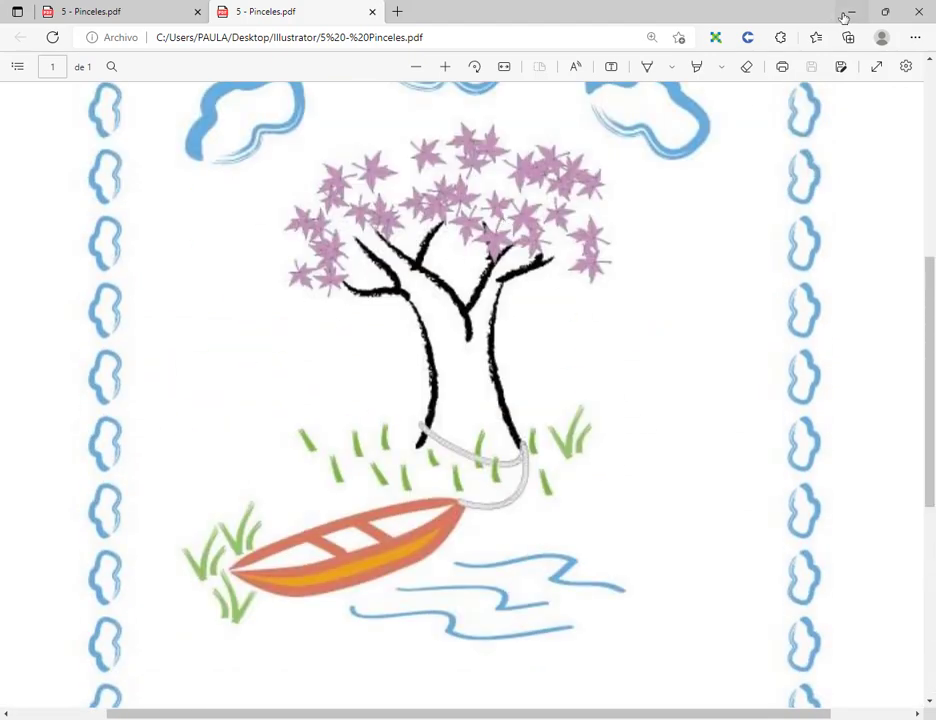
left_click(851, 11)
left_click(14, 78)
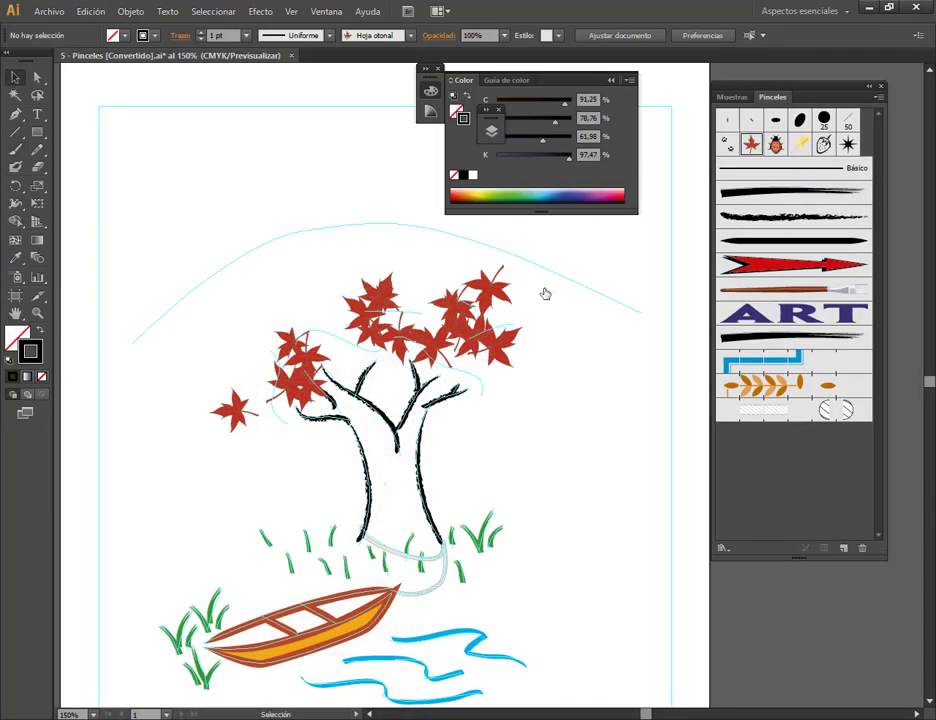
Step: In Hoja otoñal scatter brush options, lower the minimum Tamaño from 58% to 36%
left_click_drag(543, 292, 487, 309)
left_click(575, 354)
double_click(754, 147)
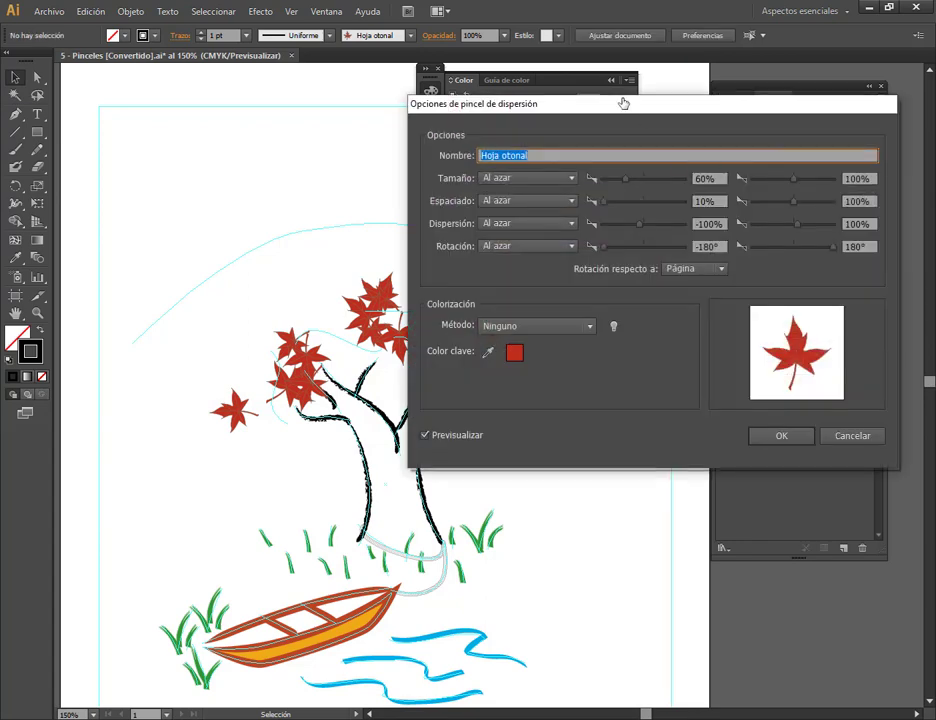
left_click_drag(623, 103, 676, 56)
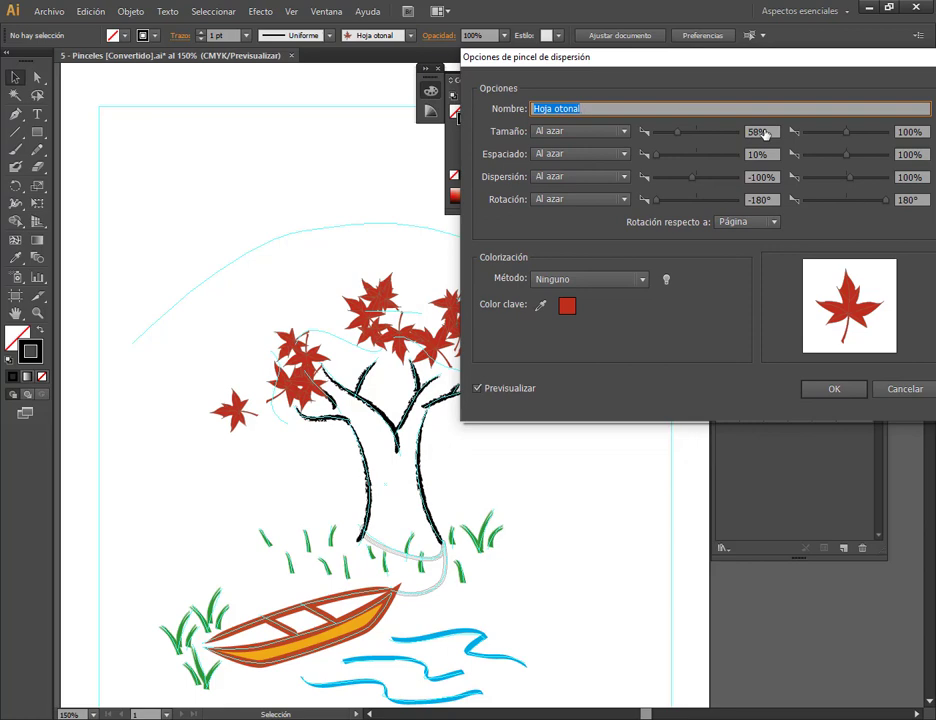
scroll(764, 133, "down", 5)
scroll(764, 133, "down", 5)
scroll(764, 133, "down", 5)
scroll(764, 133, "down", 4)
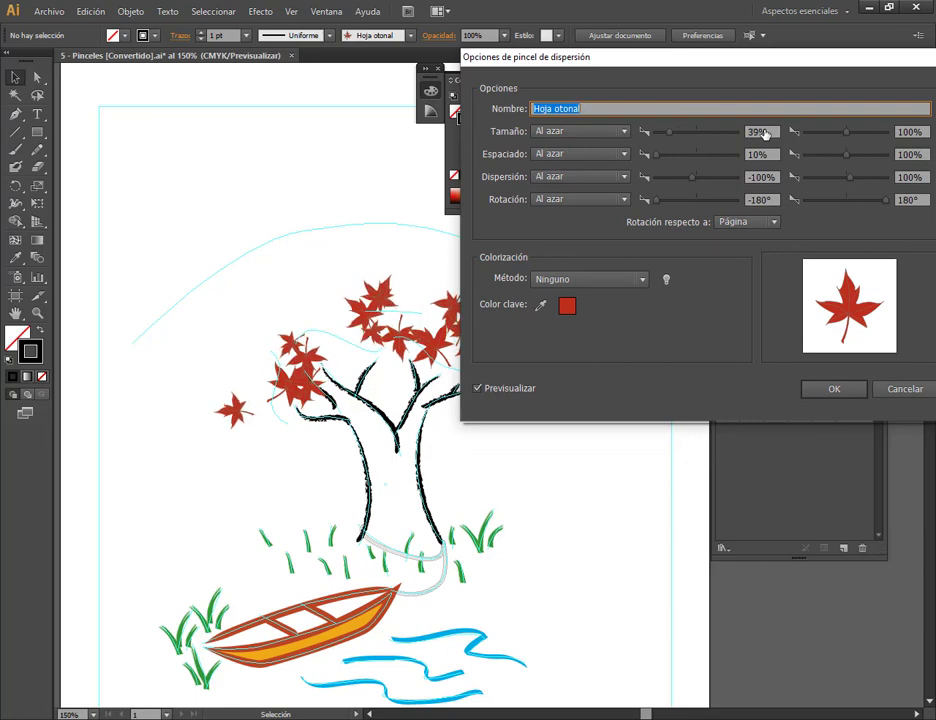
scroll(764, 133, "down", 2)
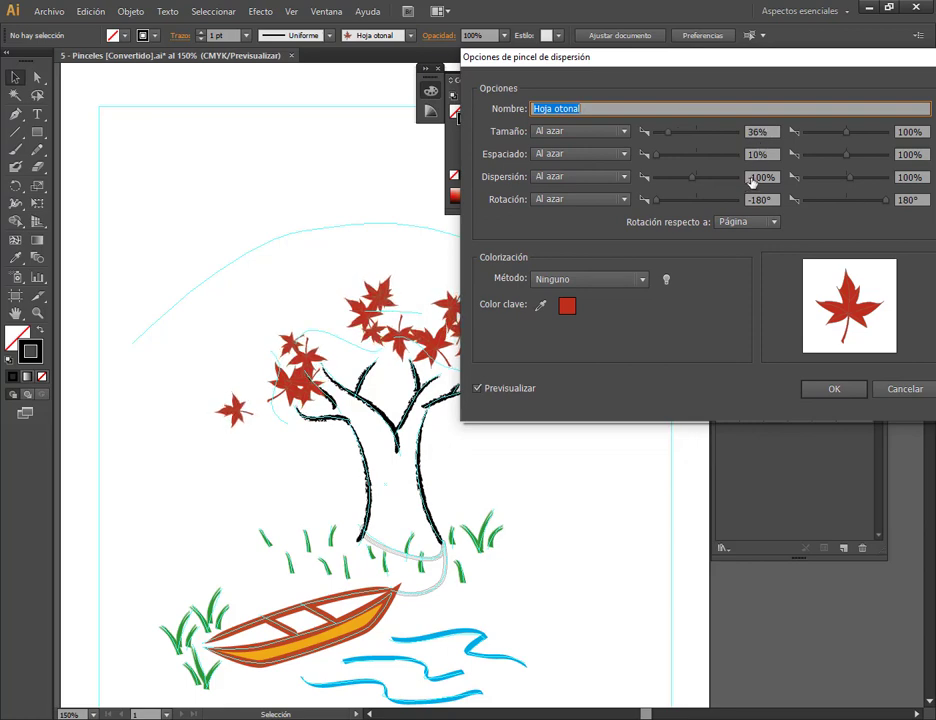
left_click_drag(676, 68, 710, 53)
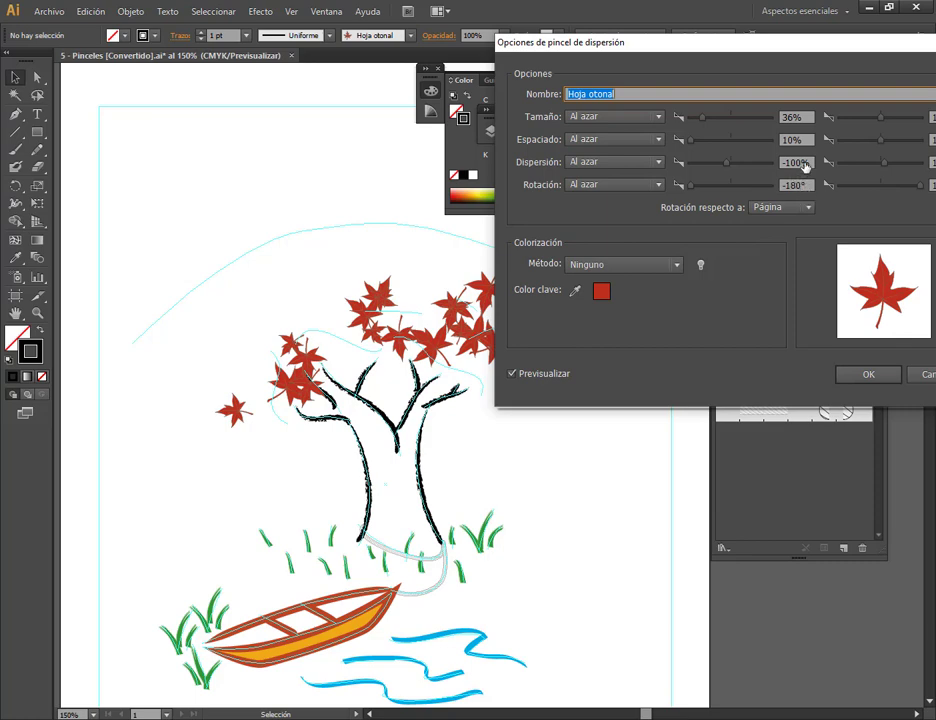
Step: Set the Hoja otonal leaf brush to scatter -105%, spacing 11% and size 32%, then confirm
key("Down")
key("Down")
key("Down")
key("Down")
key("Down")
key("Down")
key("Down")
key("Down")
key("Down")
key("Down")
key("Down")
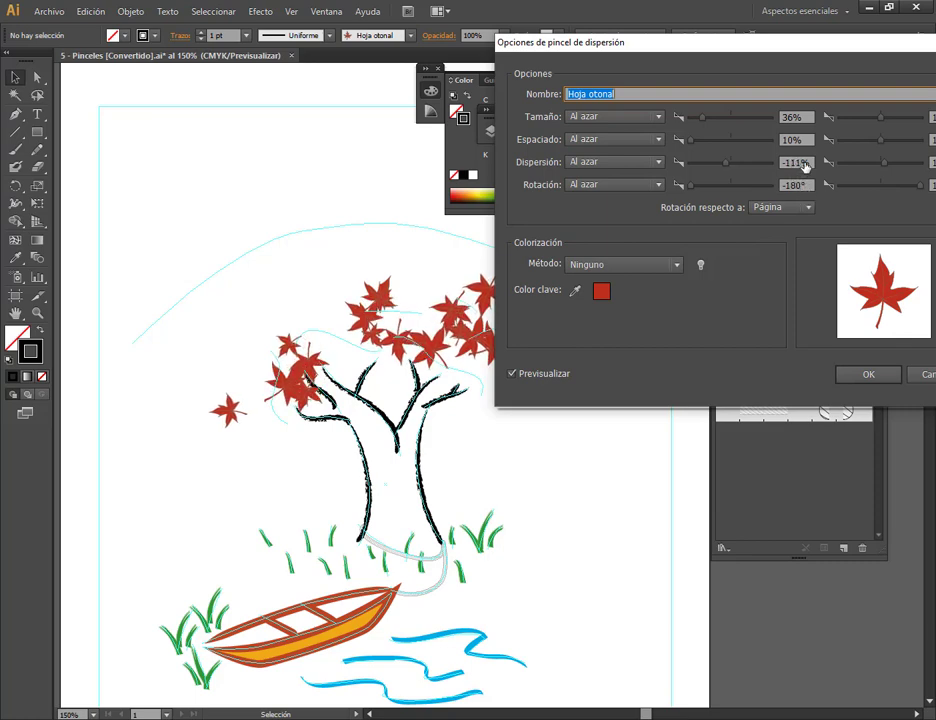
key("Up")
key("Up")
key("Up")
key("Up")
key("Up")
key("Up")
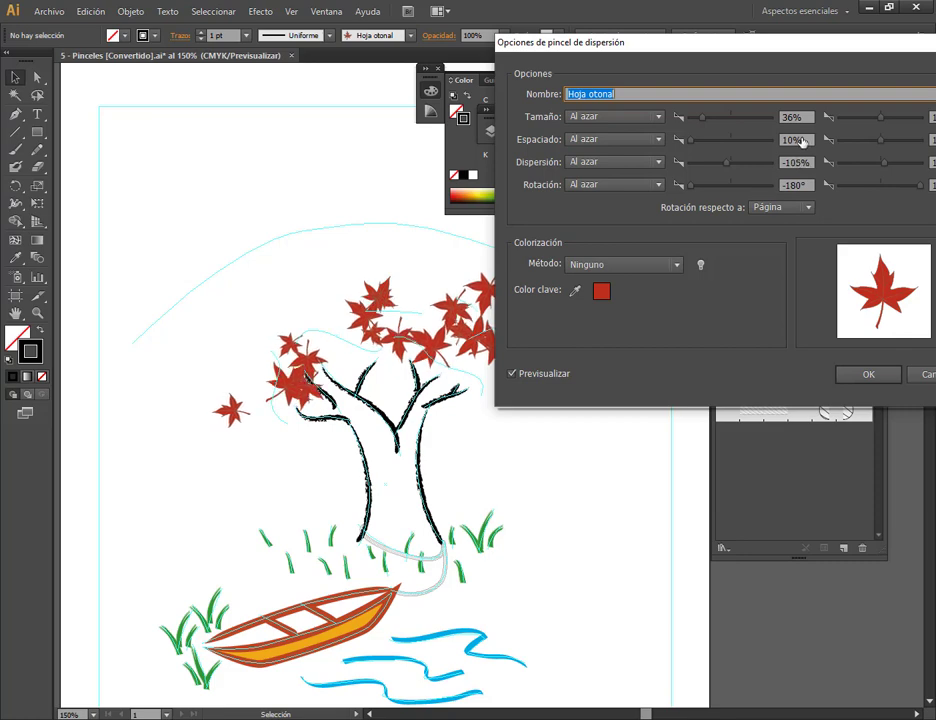
left_click(801, 142)
key("Down")
key("Down")
key("Down")
key("Down")
key("Down")
key("Down")
key("Down")
key("Down")
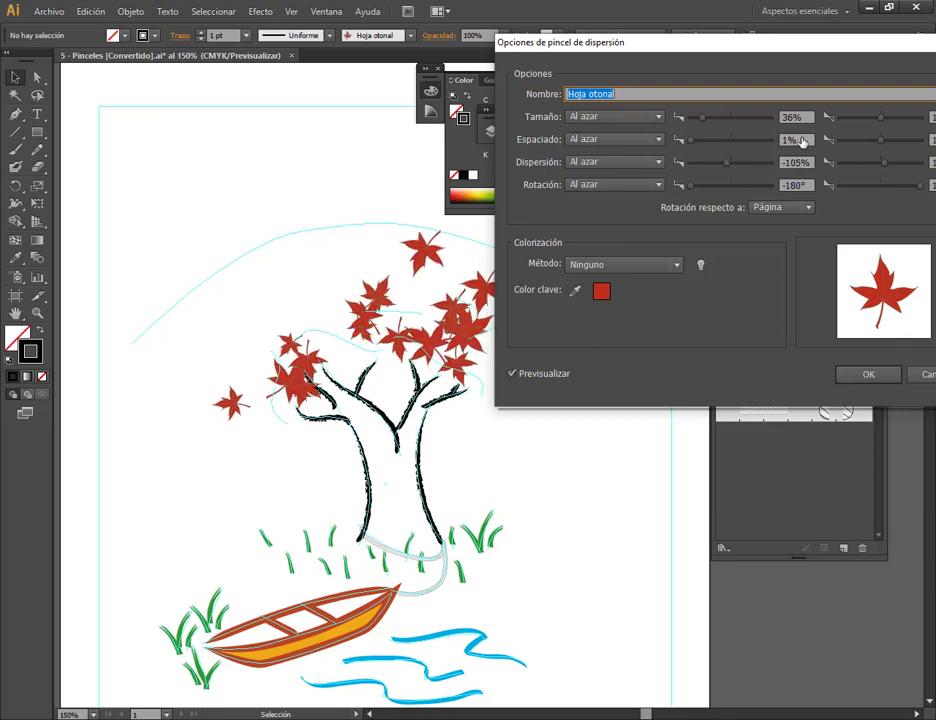
key("Up")
key("Up")
key("Up")
key("Up")
key("Up")
key("Up")
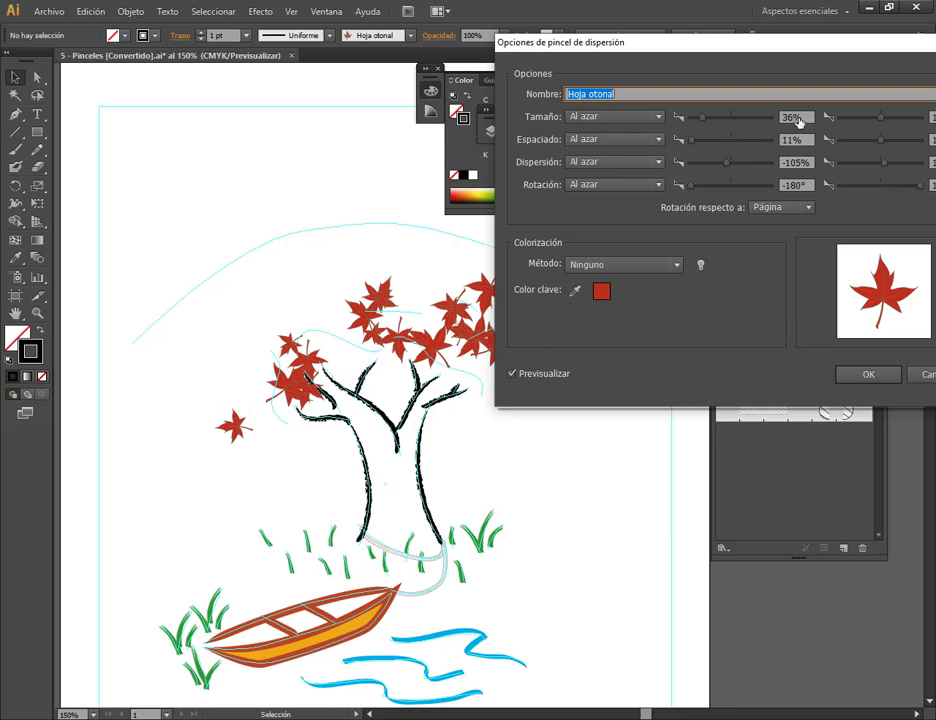
left_click(797, 120)
key("Down")
key("Down")
key("Down")
mouse_move(647, 48)
left_mouse_down()
mouse_move(800, 50)
mouse_move(595, 50)
left_mouse_up()
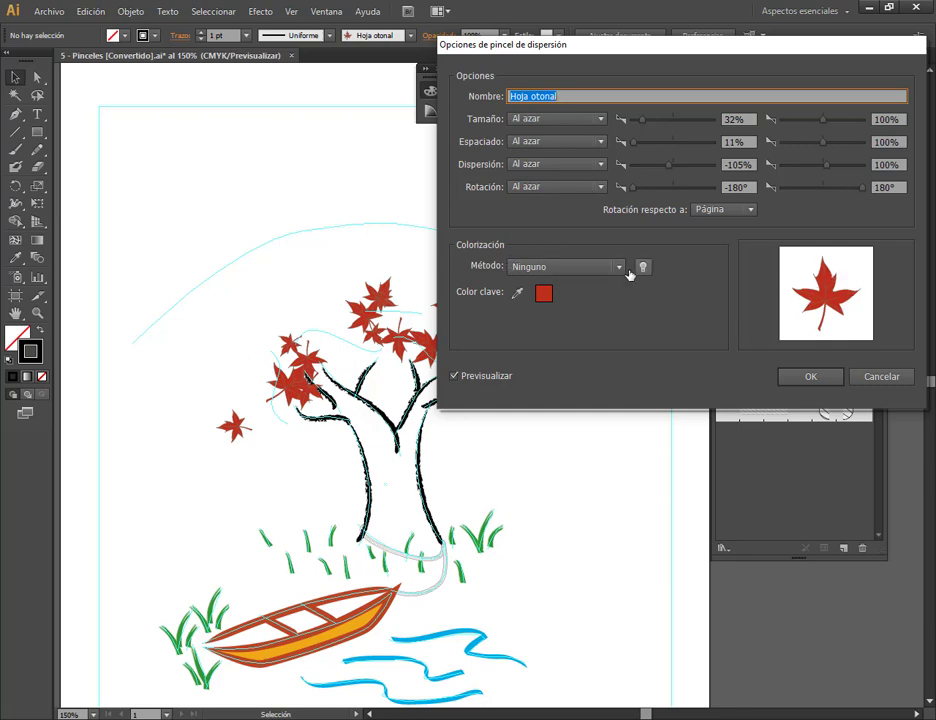
left_click(597, 267)
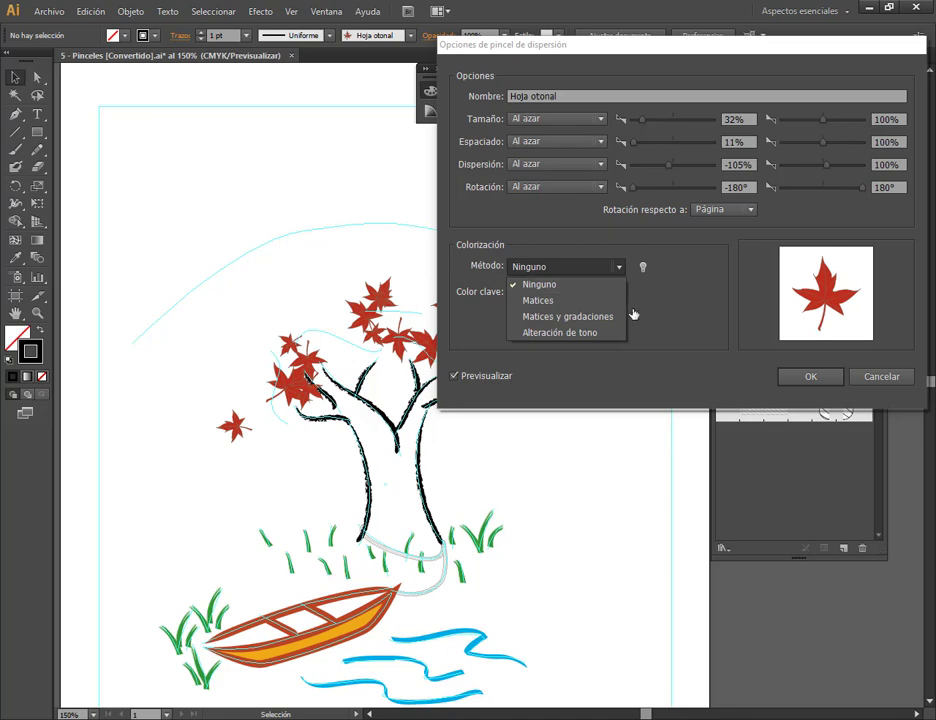
left_click(905, 377)
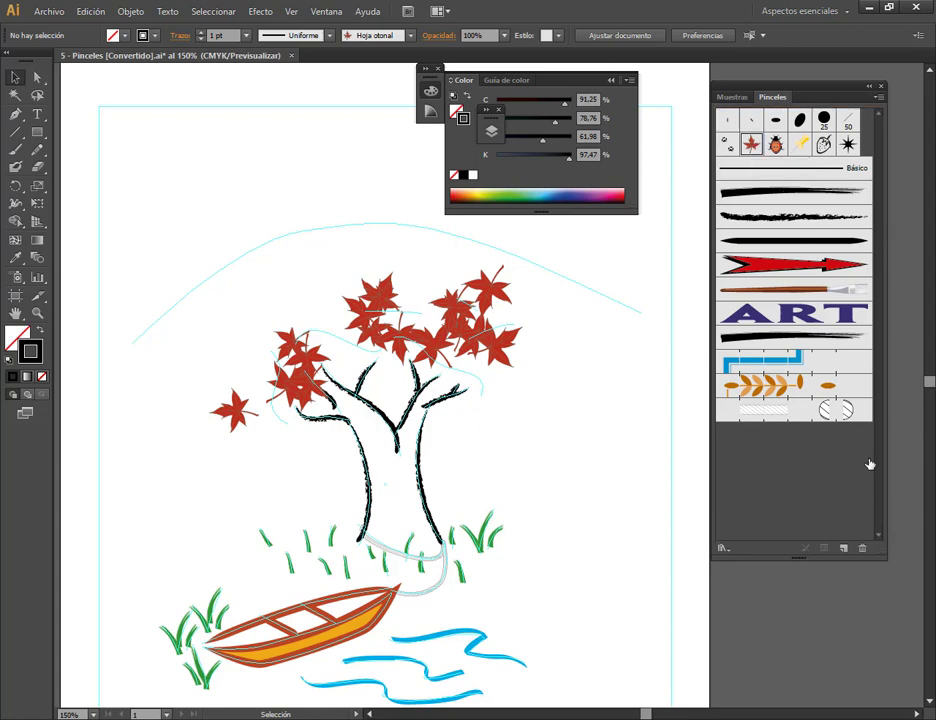
Step: Duplicate the Hoja otonal brush and apply the copy to the tree crown paths
left_click(845, 551)
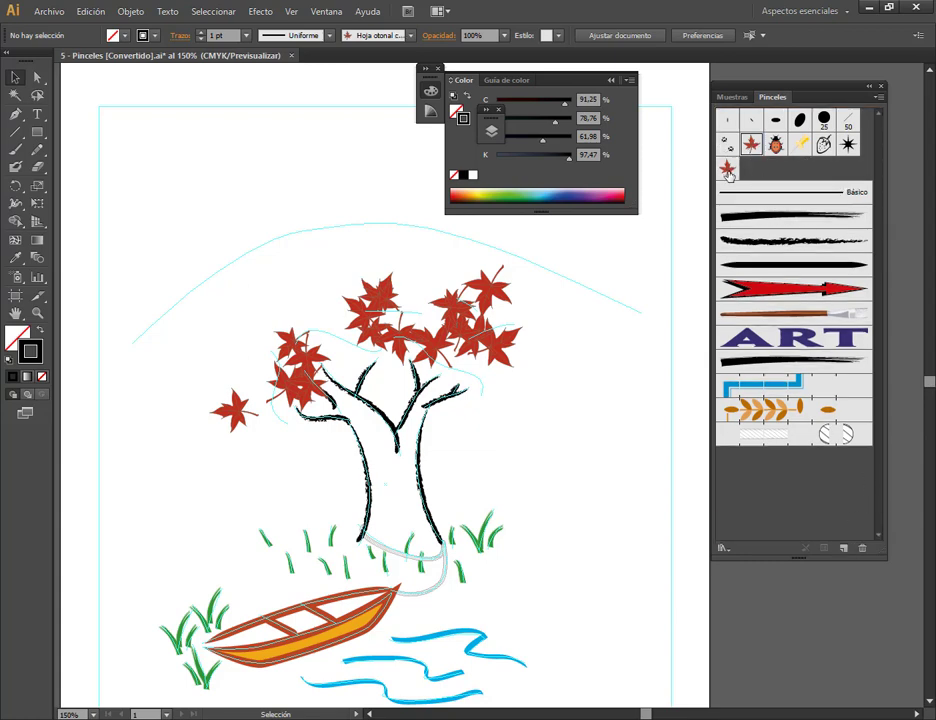
mouse_move(195, 230)
left_mouse_down()
mouse_move(532, 401)
mouse_move(599, 462)
left_mouse_up()
left_click(728, 169)
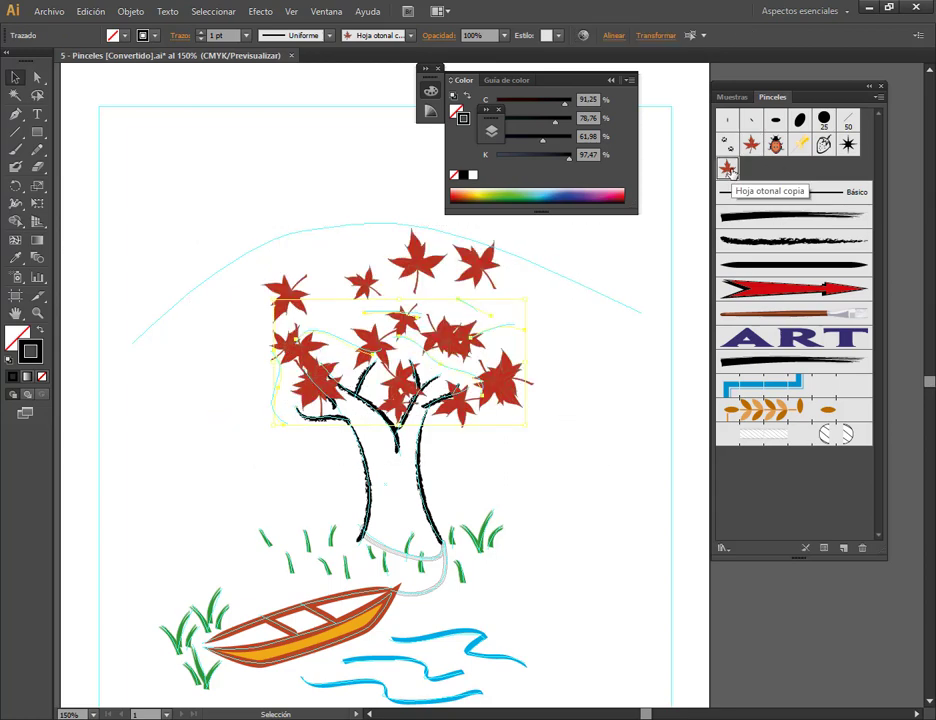
Step: Open the Hoja otonal copia brush options and place the dialog below the tree crown
double_click(728, 170)
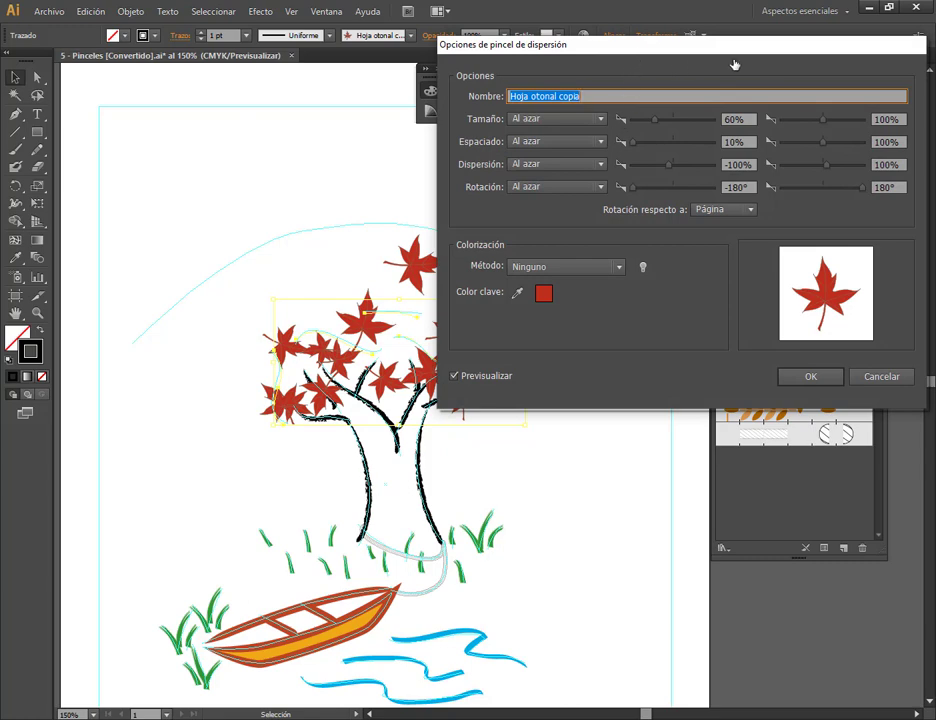
left_click_drag(702, 60, 811, 86)
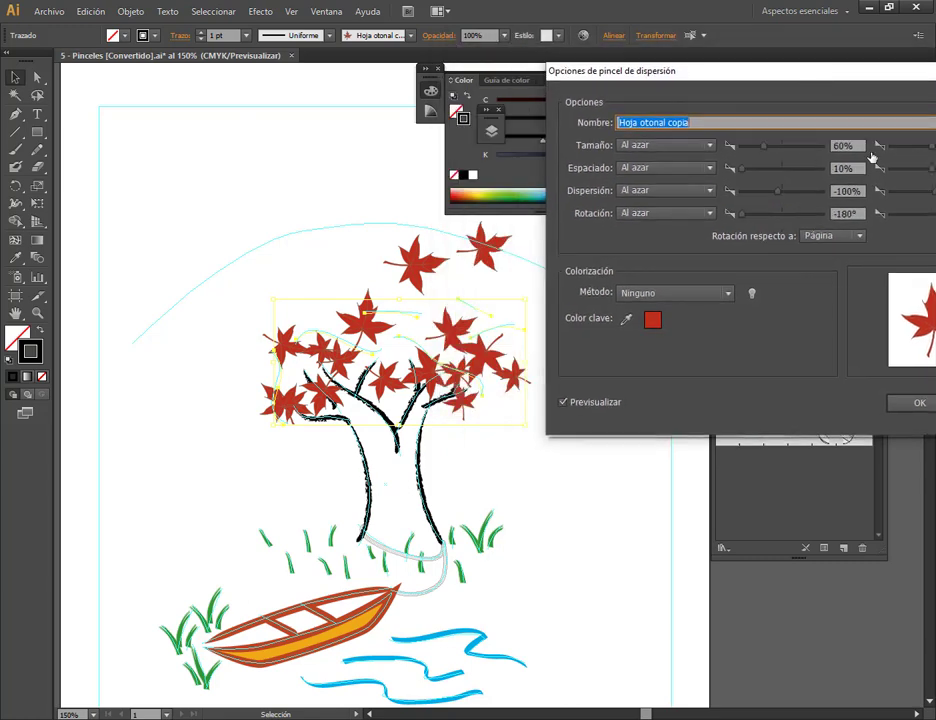
scroll(851, 151, "down", 5)
scroll(851, 151, "down", 5)
scroll(851, 151, "down", 5)
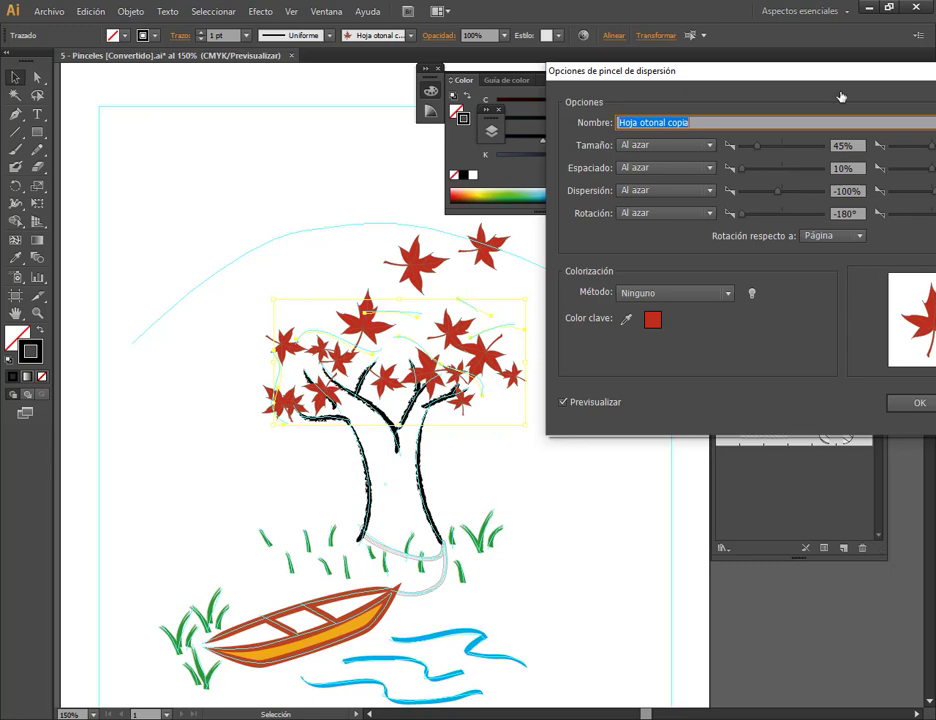
left_click_drag(779, 78, 780, 69)
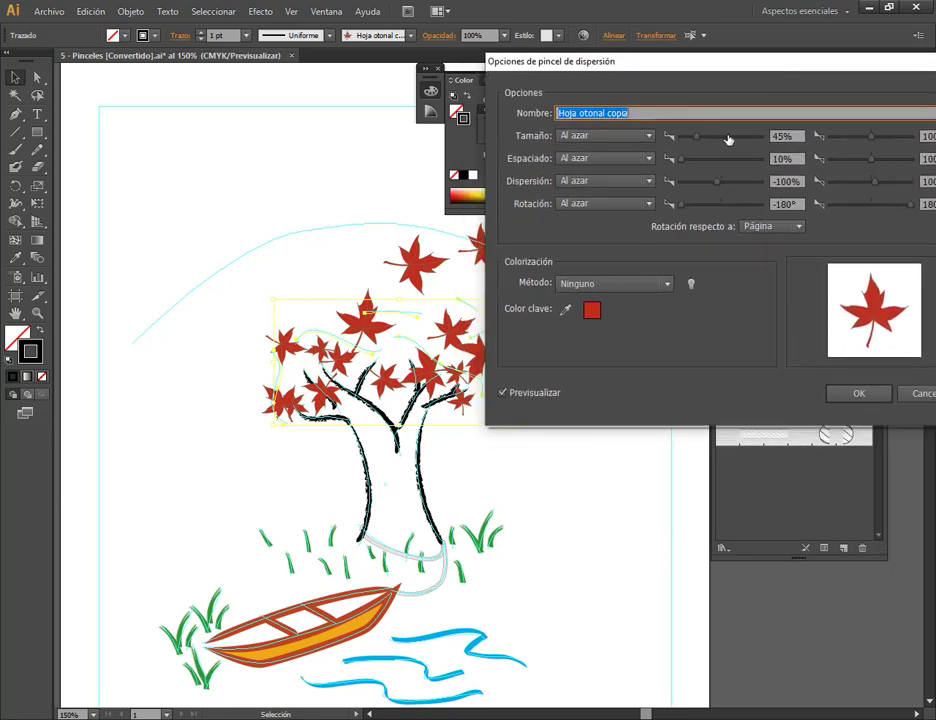
scroll(791, 139, "up", 4)
scroll(791, 139, "up", 3)
scroll(791, 139, "up", 3)
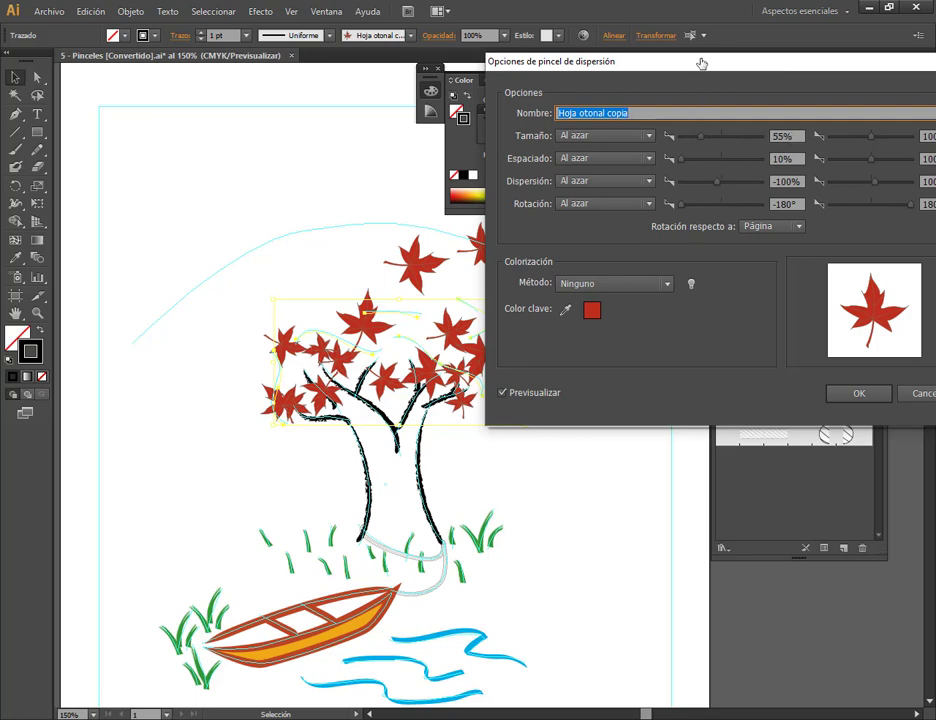
mouse_move(702, 63)
left_mouse_down()
mouse_move(554, 288)
mouse_move(376, 453)
mouse_move(363, 449)
left_mouse_up()
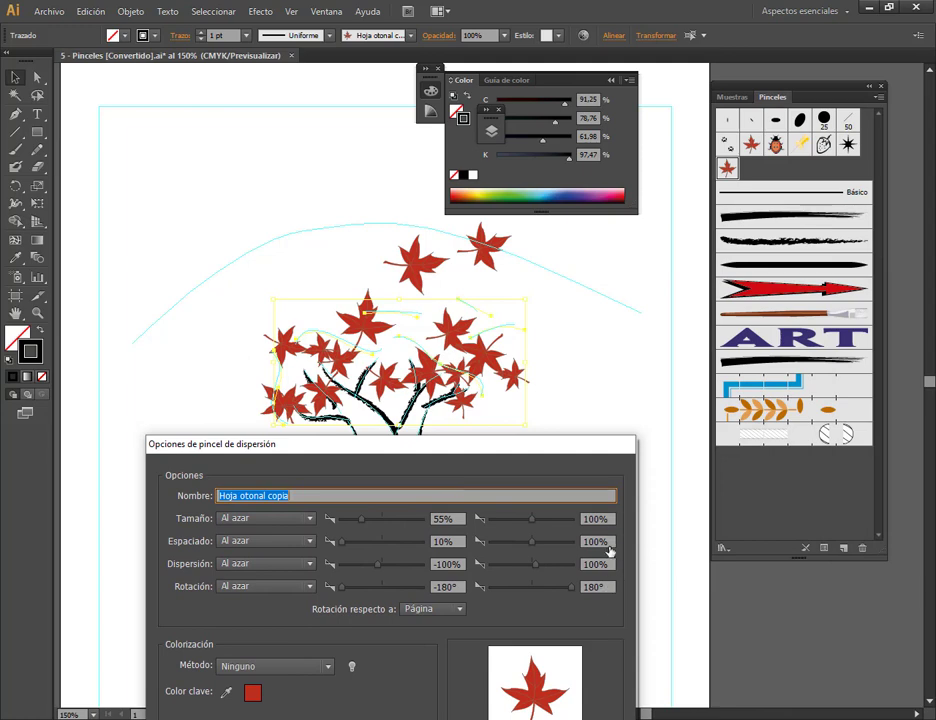
Step: Set the copy's random leaf size range to 54%–92% while previewing the tree
mouse_move(371, 522)
left_mouse_down()
mouse_move(361, 521)
mouse_move(396, 525)
mouse_move(366, 524)
left_mouse_up()
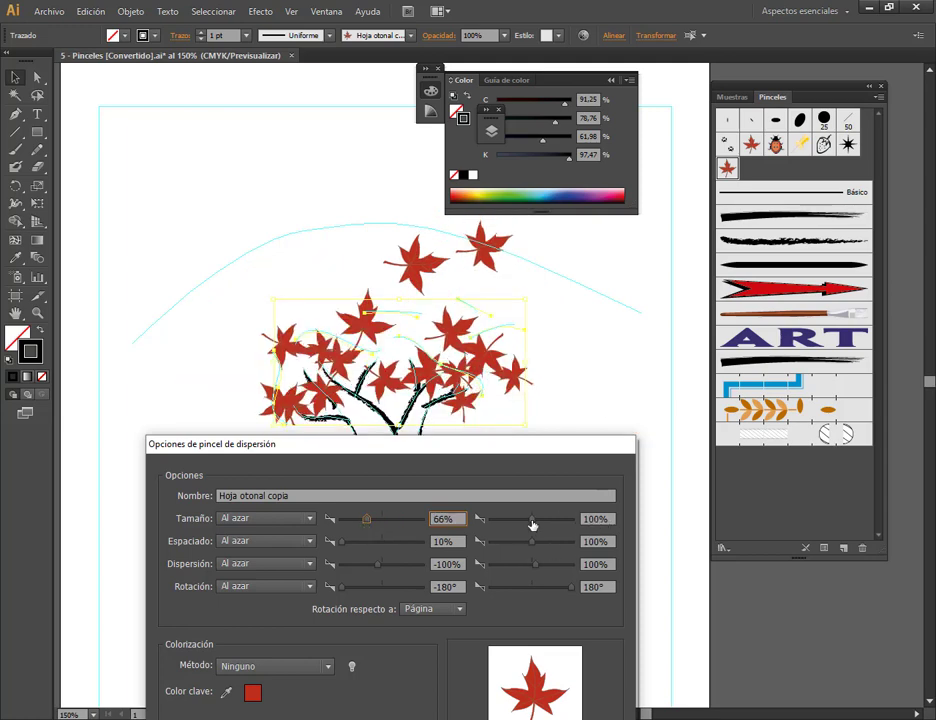
mouse_move(532, 523)
left_mouse_down()
mouse_move(518, 522)
mouse_move(529, 526)
left_mouse_up()
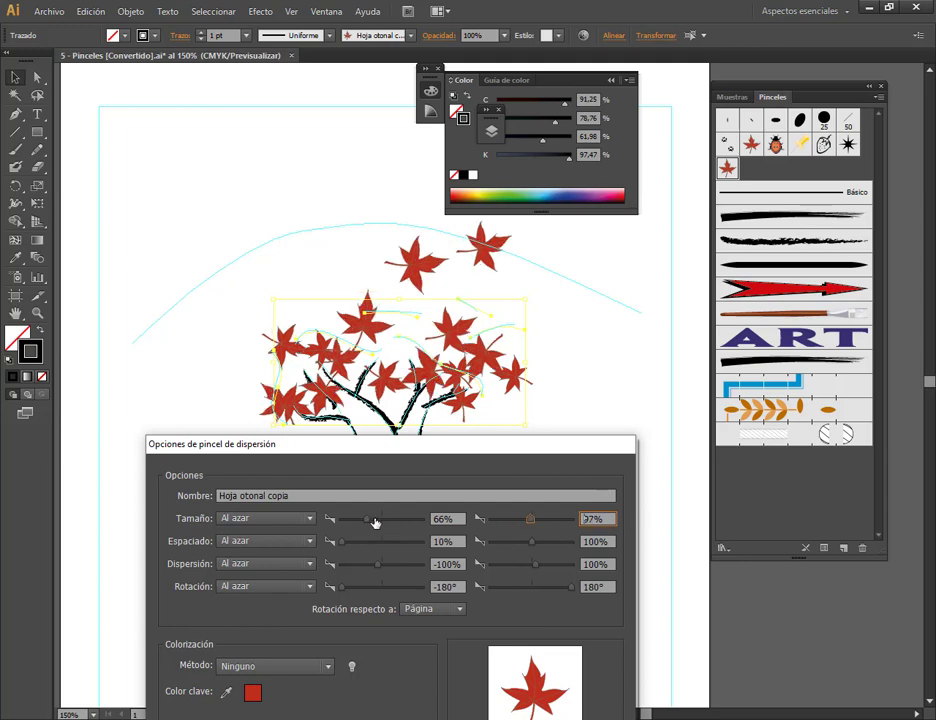
left_click_drag(368, 523, 361, 522)
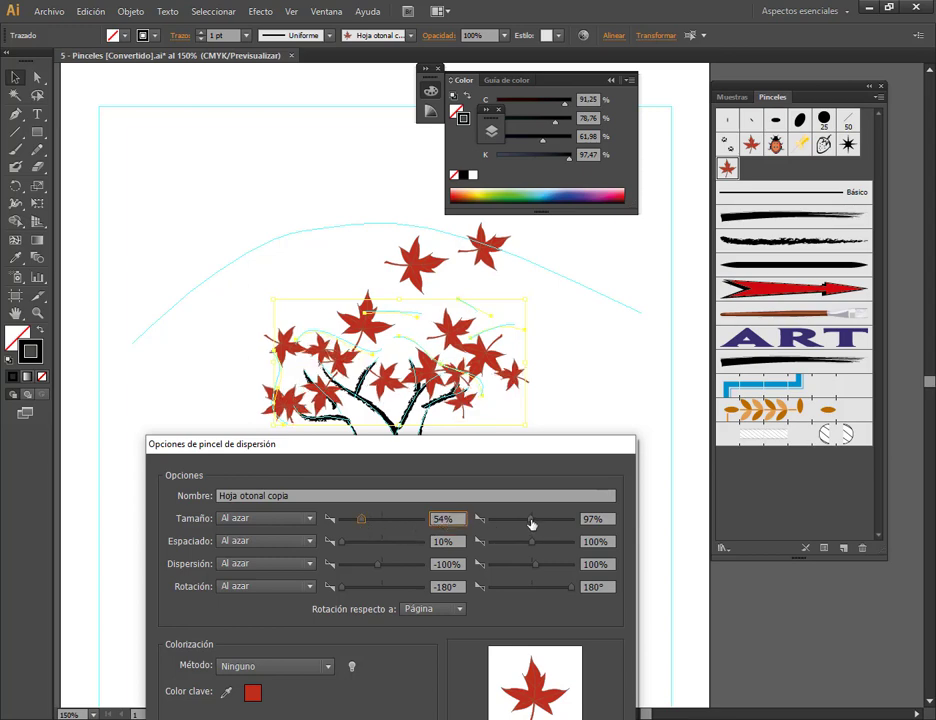
left_click_drag(531, 523, 534, 522)
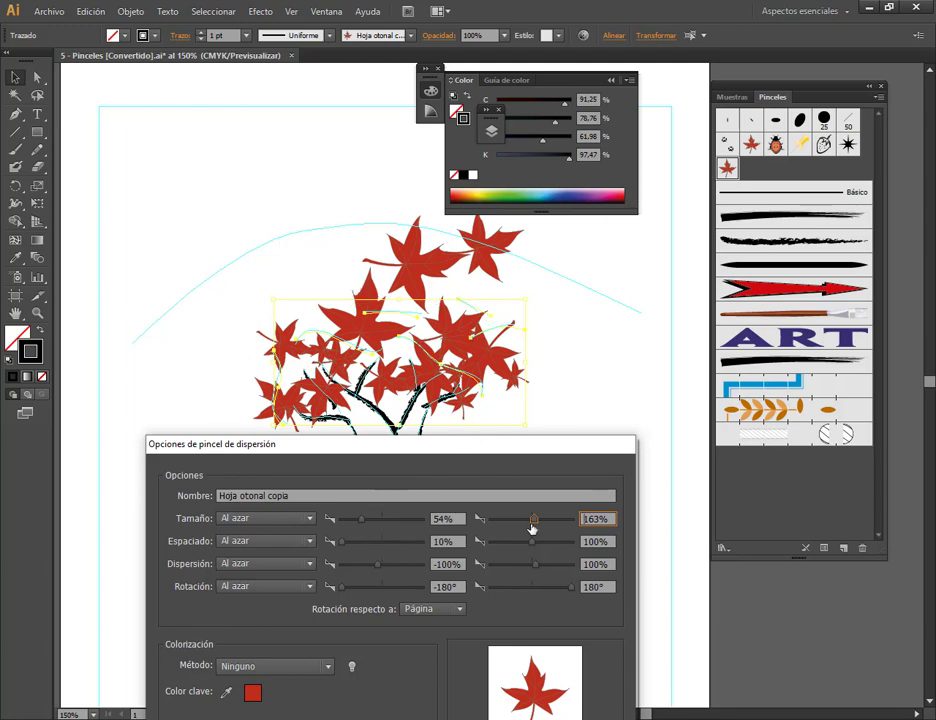
left_click_drag(536, 520, 524, 523)
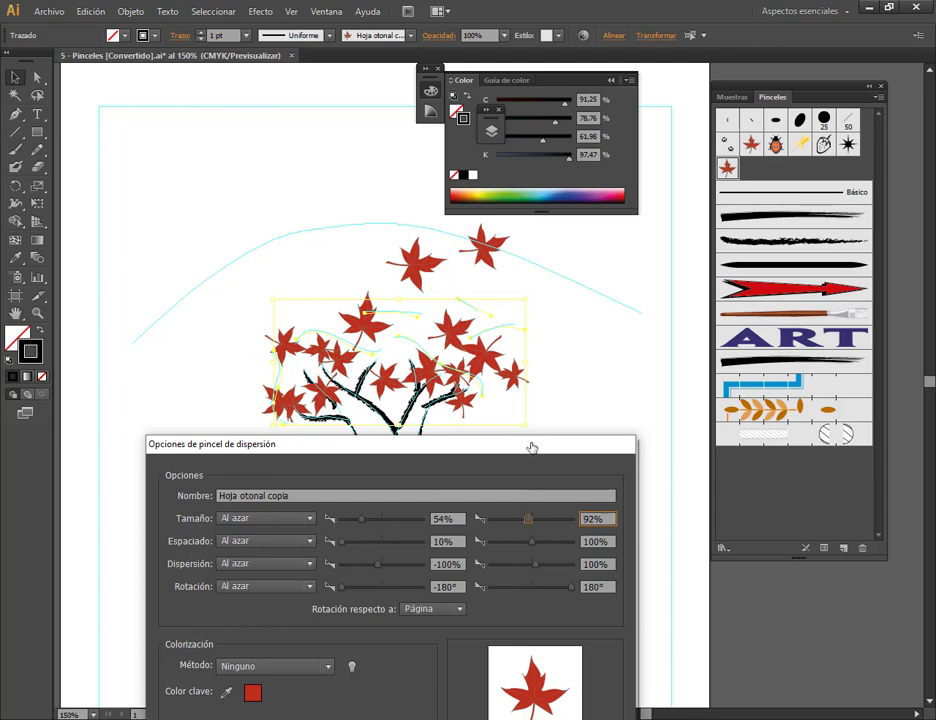
left_click_drag(530, 446, 560, 368)
left_click_drag(673, 341, 894, 159)
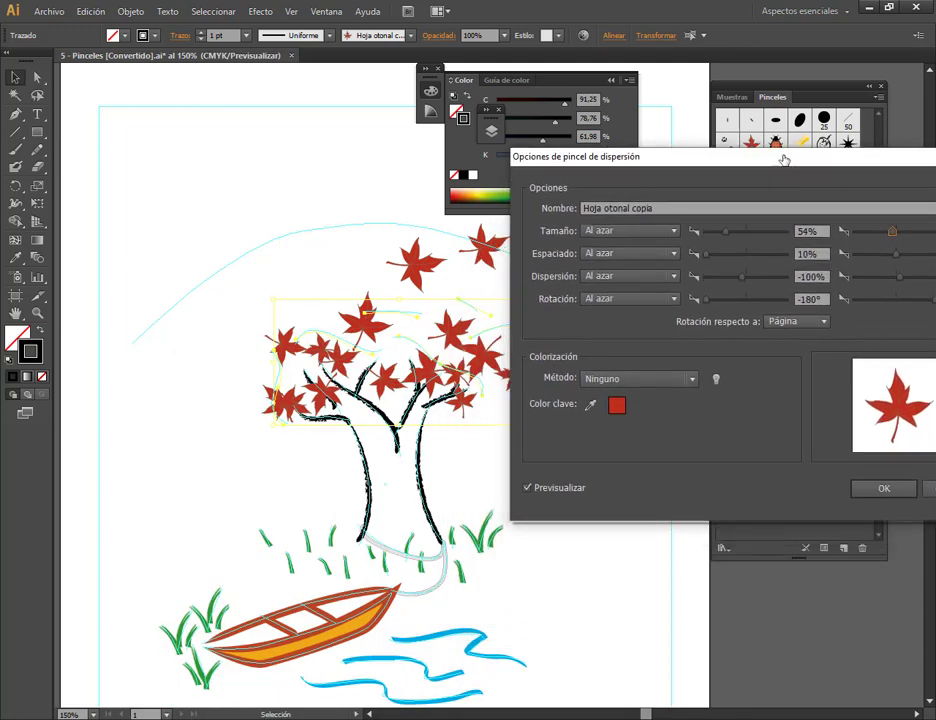
left_click_drag(784, 161, 696, 144)
left_click_drag(757, 145, 826, 86)
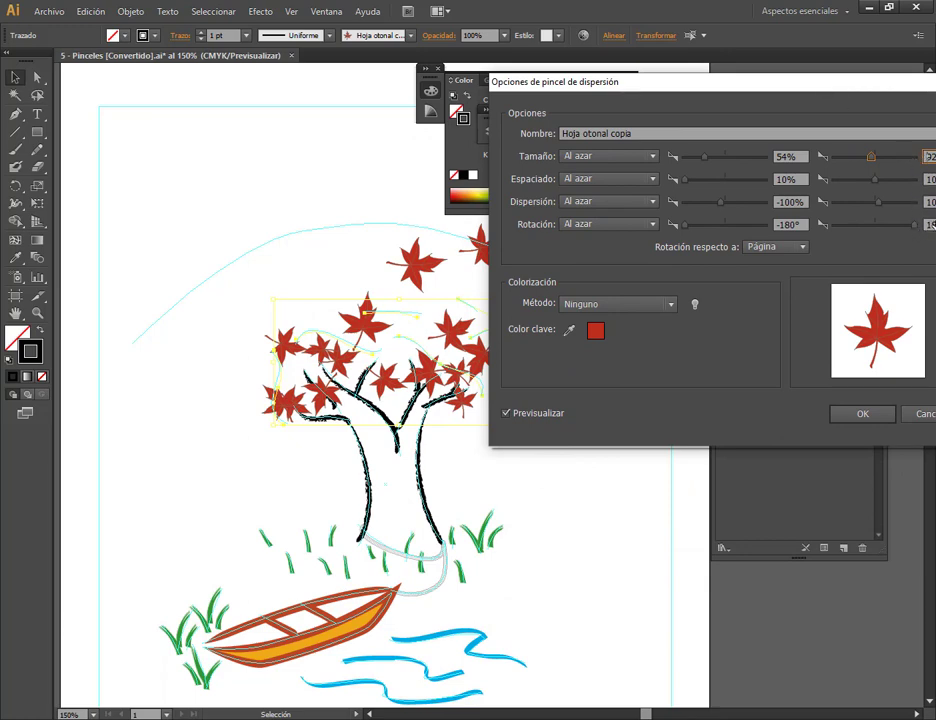
Step: Lower the leaf brush's maximum scatter to 49%
left_click_drag(817, 85, 588, 485)
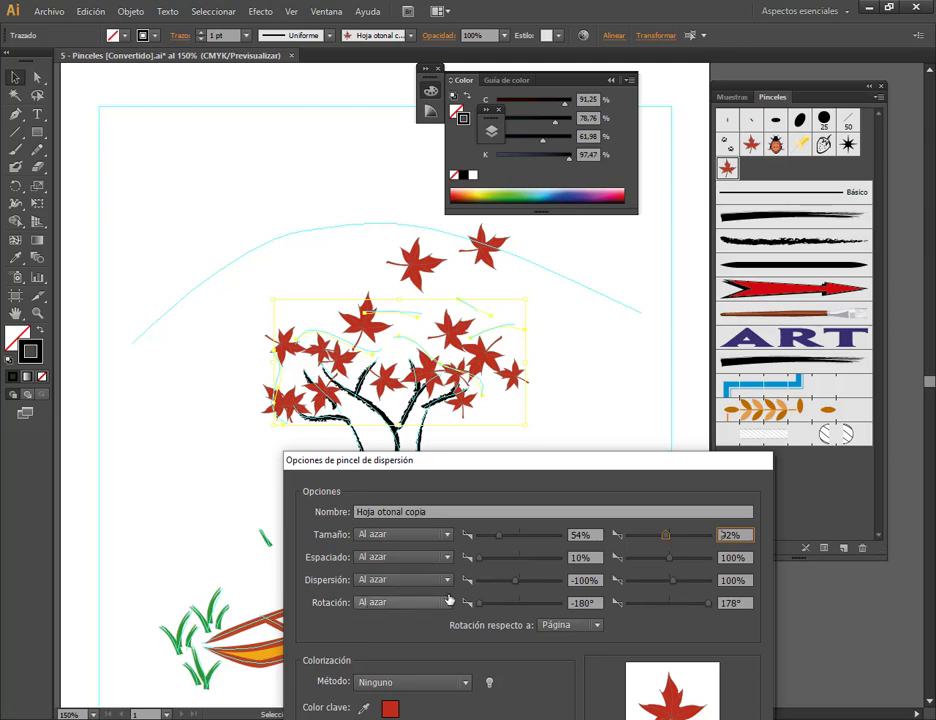
left_click(735, 580)
scroll(740, 580, "down", 4)
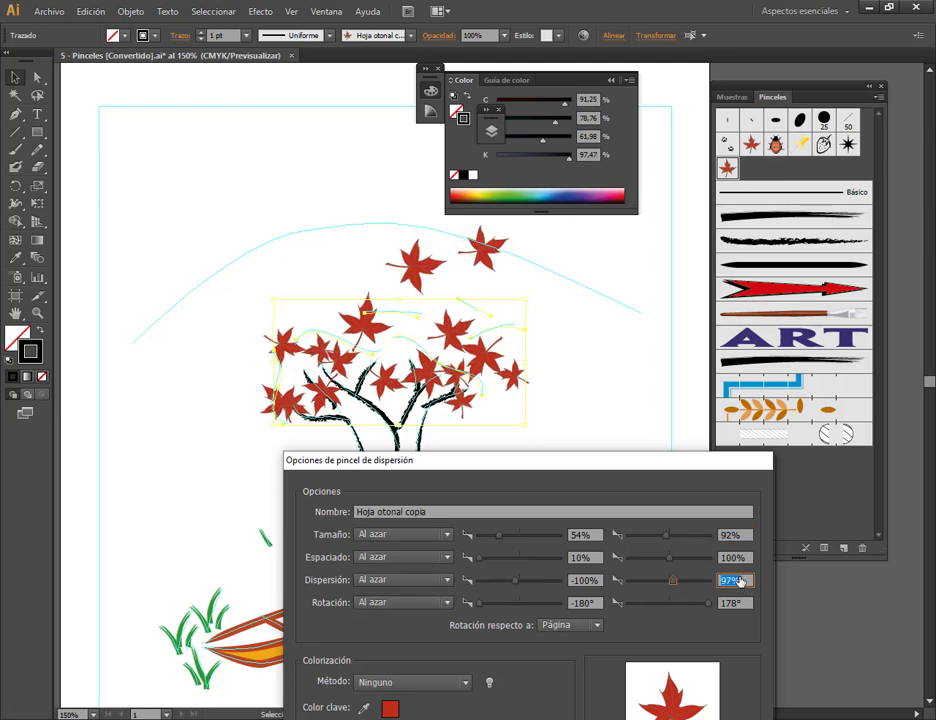
scroll(740, 580, "down", 5)
scroll(740, 580, "down", 4)
scroll(740, 580, "down", 7)
scroll(740, 580, "down", 7)
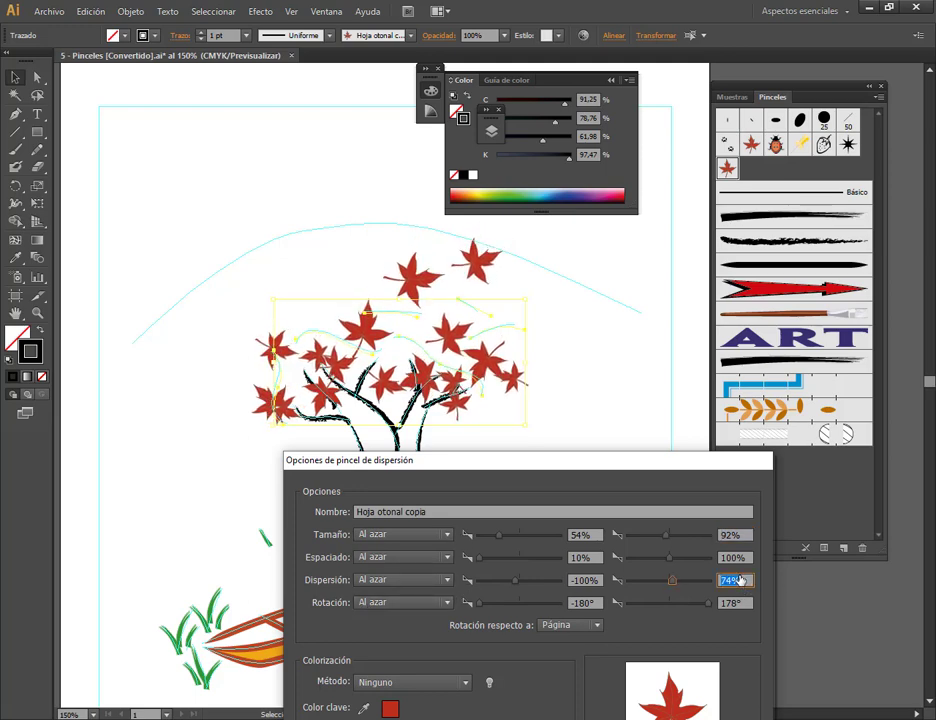
scroll(740, 580, "down", 7)
scroll(740, 580, "down", 8)
scroll(740, 580, "down", 7)
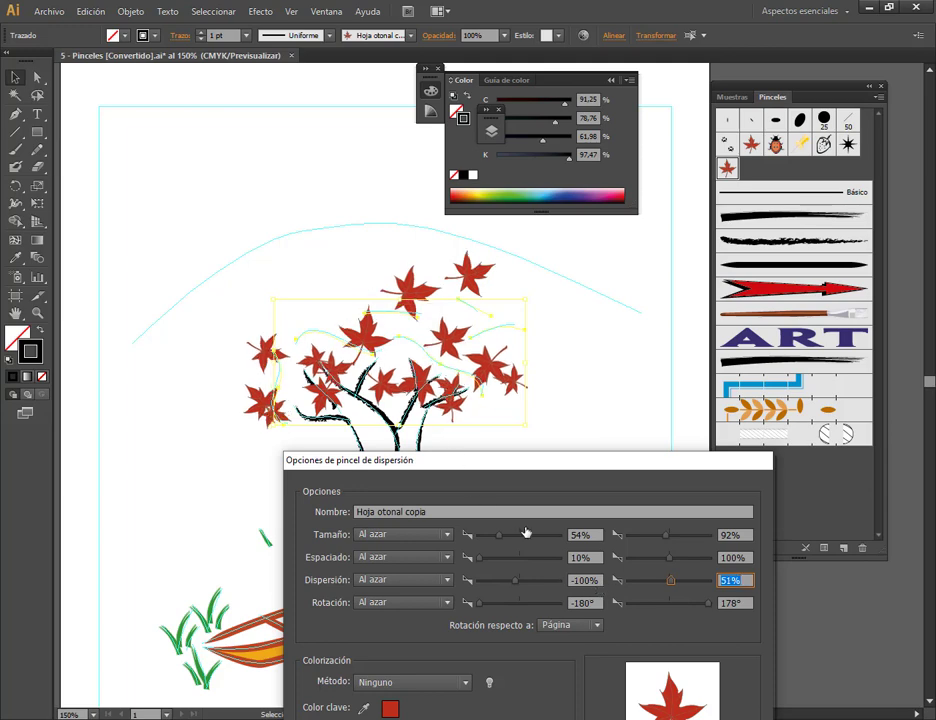
scroll(738, 587, "down", 2)
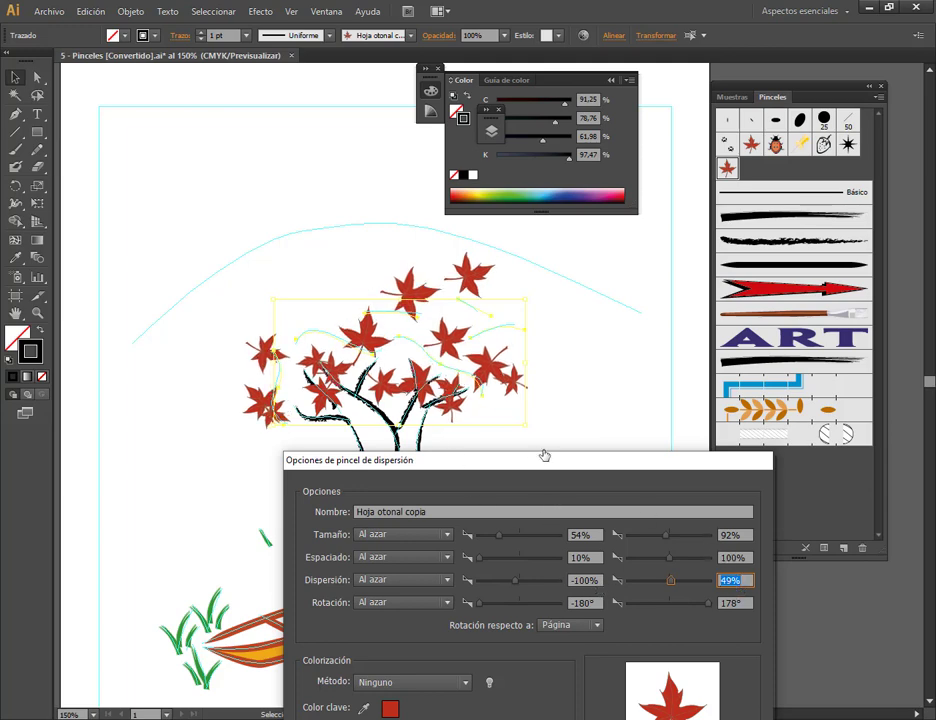
Step: Set the leaf brush colorization to Alteración de tono and confirm the options
left_click_drag(552, 458, 722, 68)
left_click(540, 291)
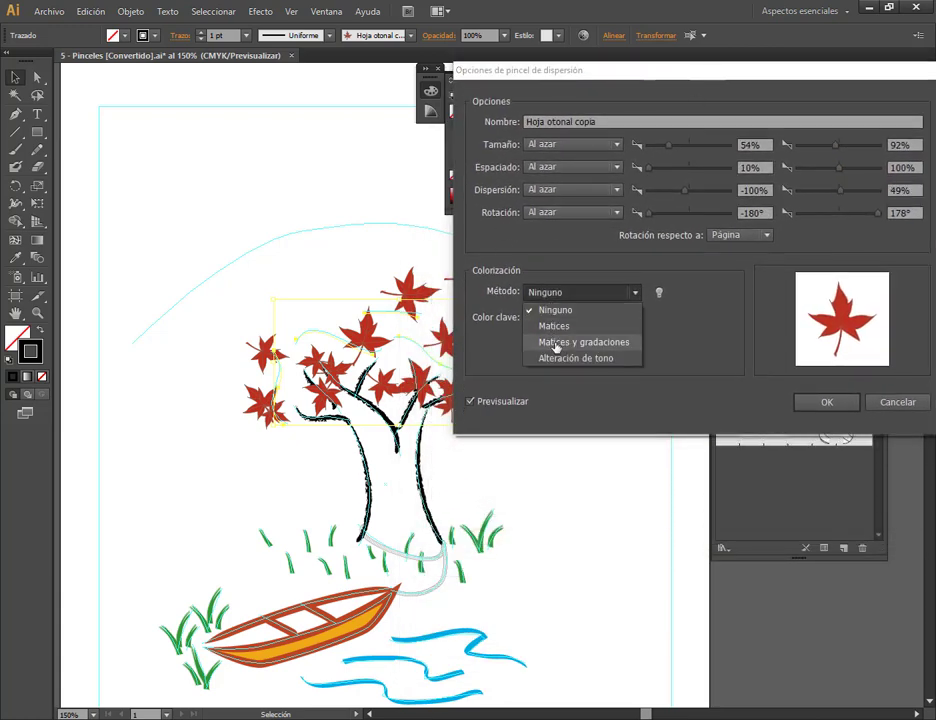
left_click(563, 358)
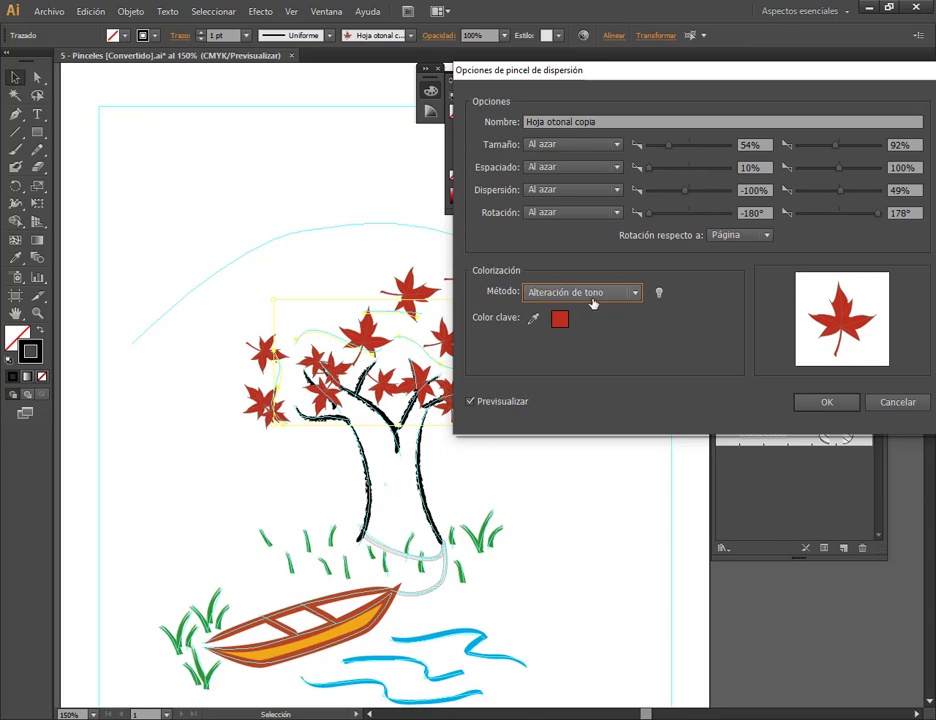
left_click(805, 403)
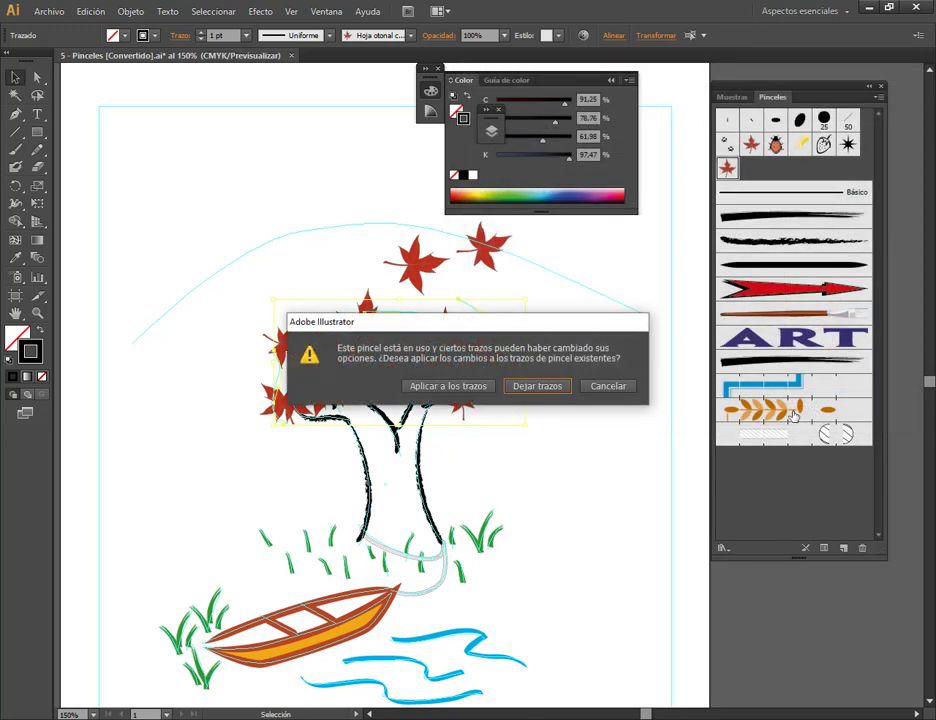
Step: Apply the brush changes to existing leaf strokes, keeping the leaves stroke-only
left_click(476, 388)
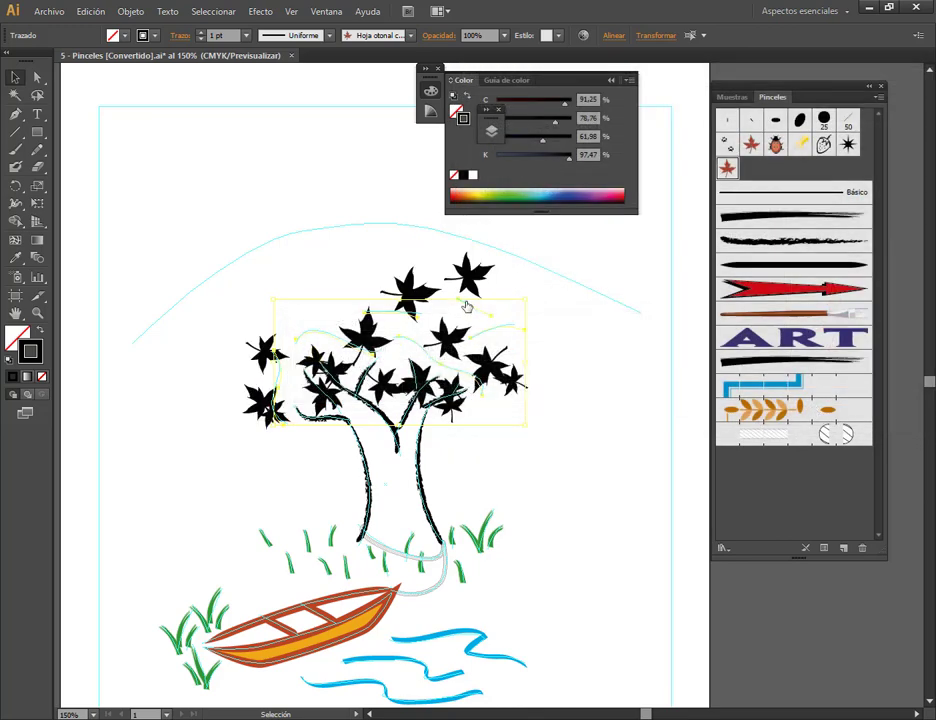
left_click(41, 331)
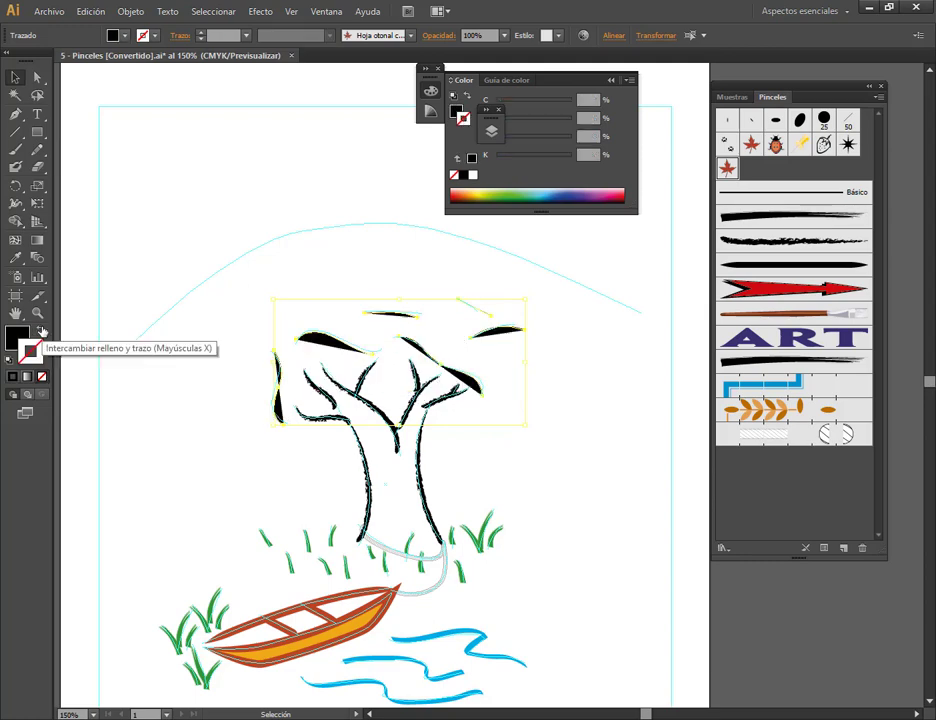
left_click(41, 331)
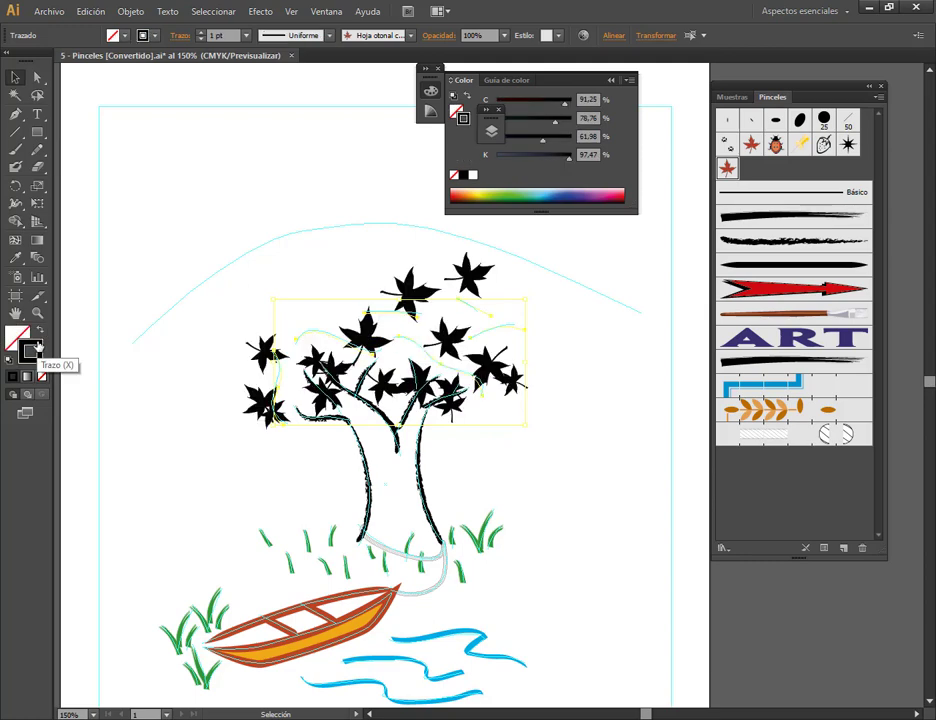
Step: Recolour the leaf strokes a light lavender purple instead of black
double_click(31, 350)
left_click_drag(511, 374, 509, 363)
left_click(472, 338)
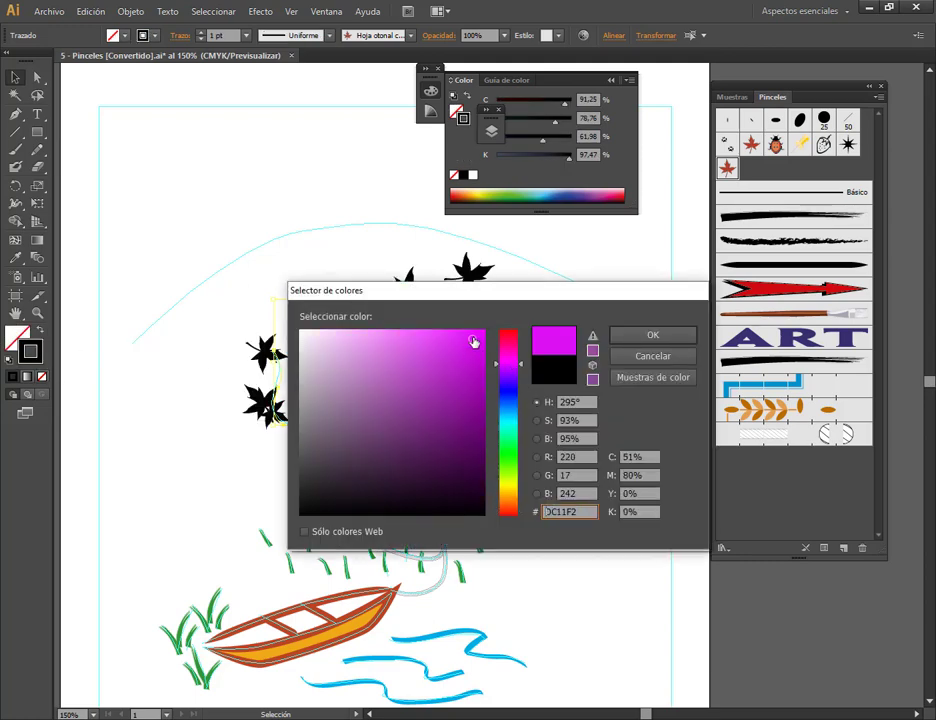
left_click(632, 341)
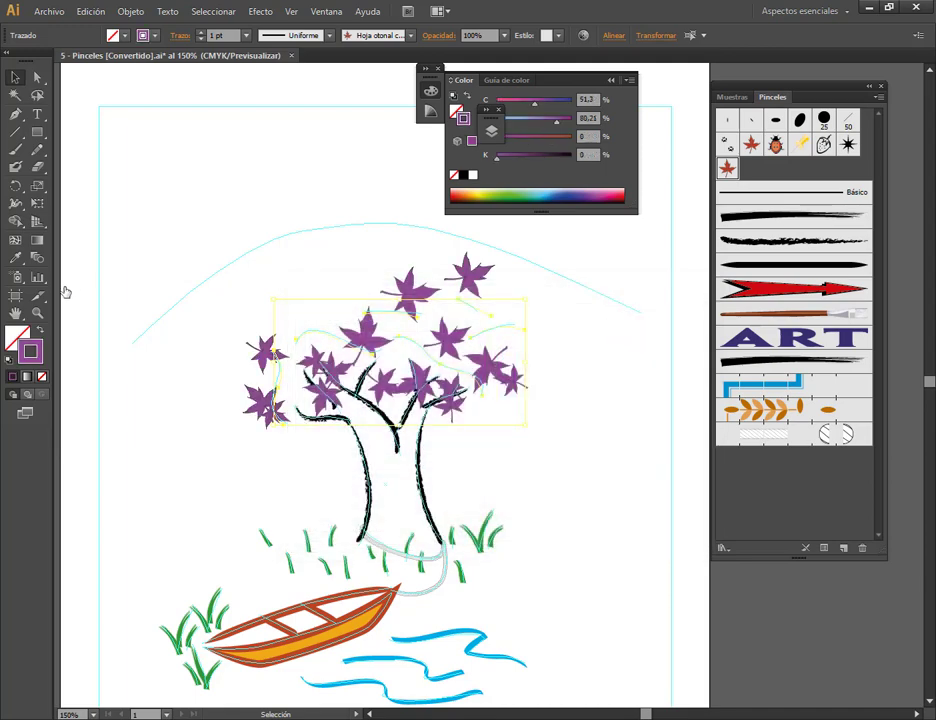
double_click(38, 349)
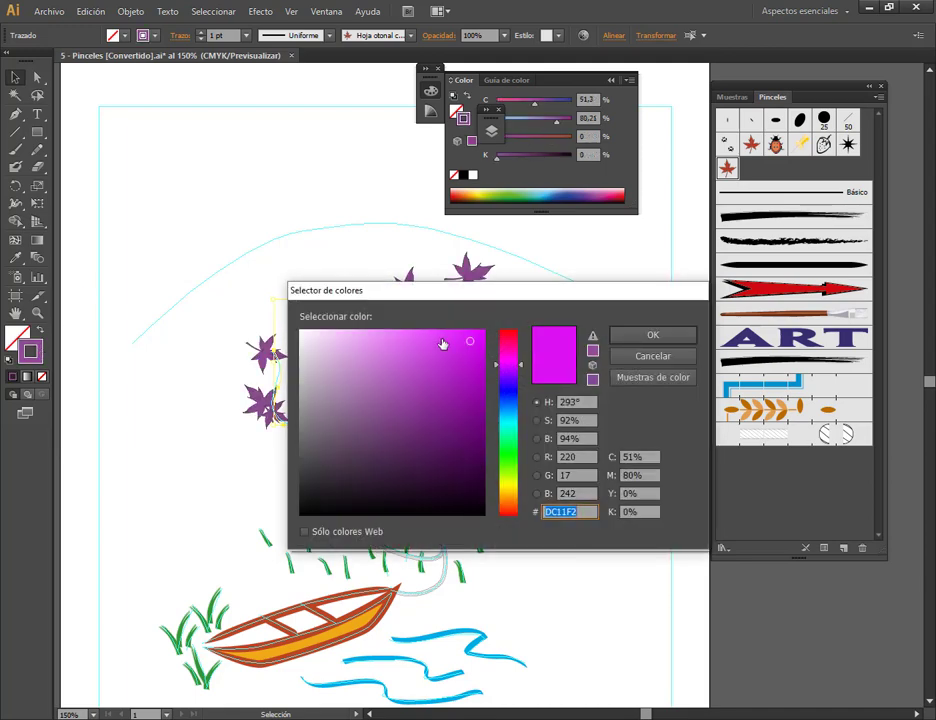
left_click(390, 332)
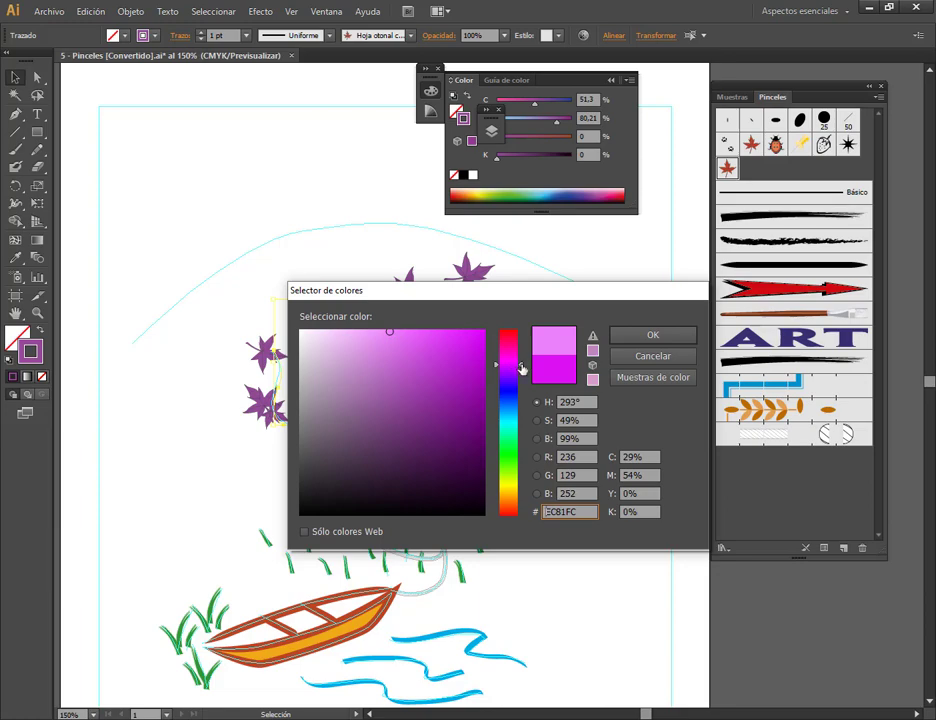
left_click_drag(521, 369, 520, 371)
left_click(650, 337)
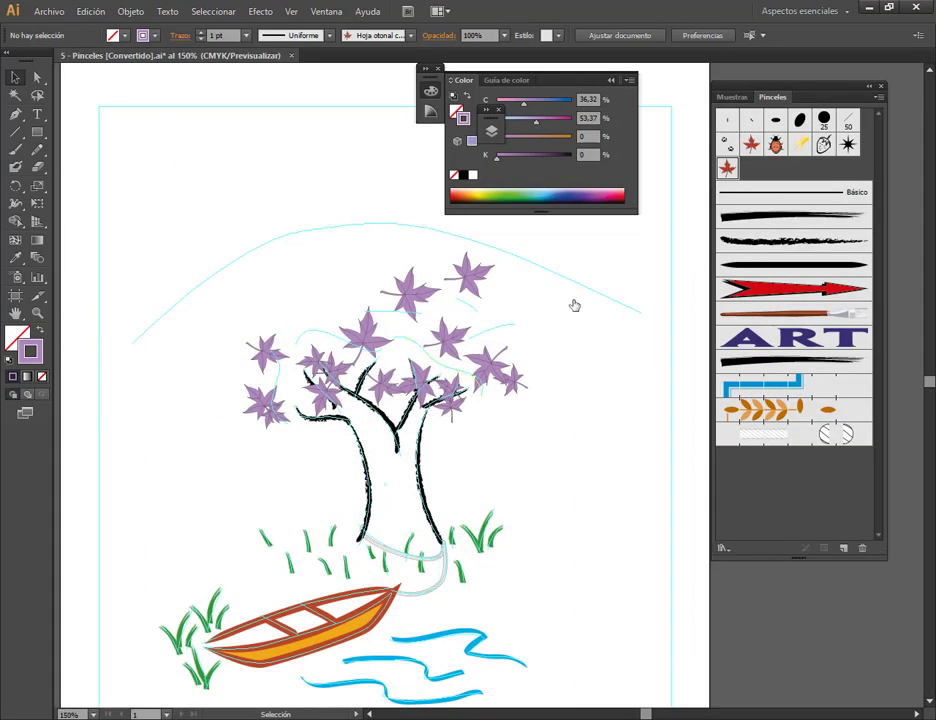
Step: Reopen the Hoja otonal copia options and begin adjusting its random values
double_click(727, 168)
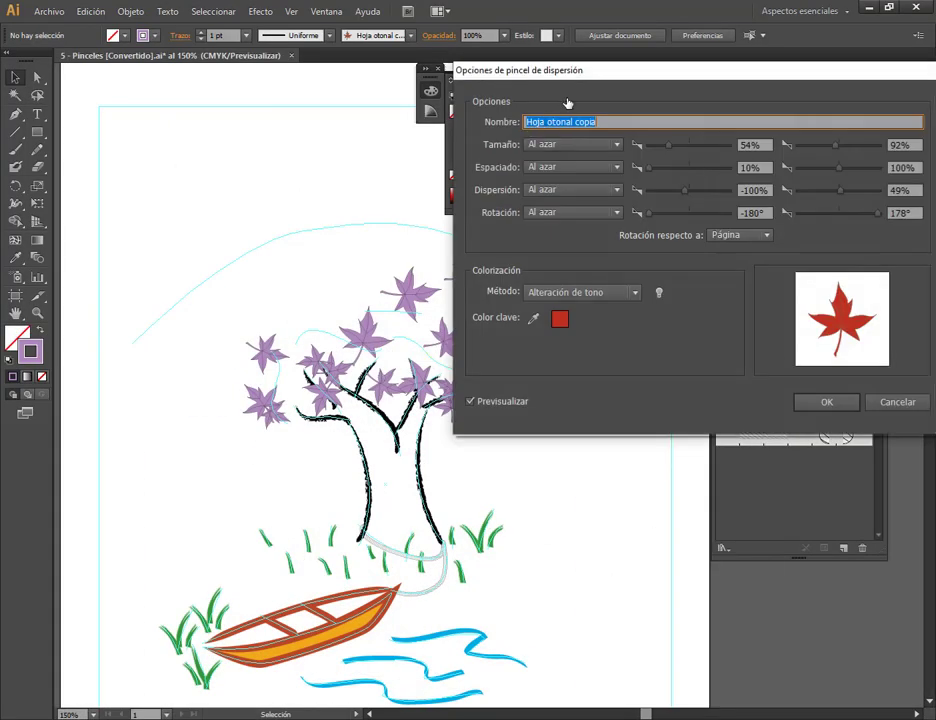
mouse_move(625, 98)
left_mouse_down()
mouse_move(617, 141)
mouse_move(593, 139)
left_mouse_up()
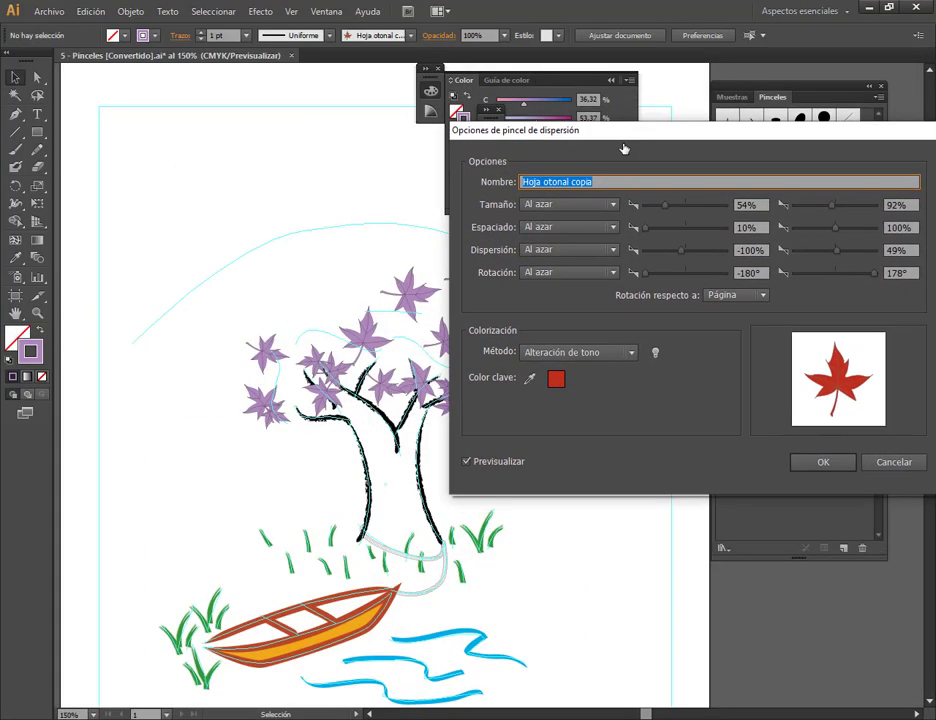
scroll(750, 207, "down", 10)
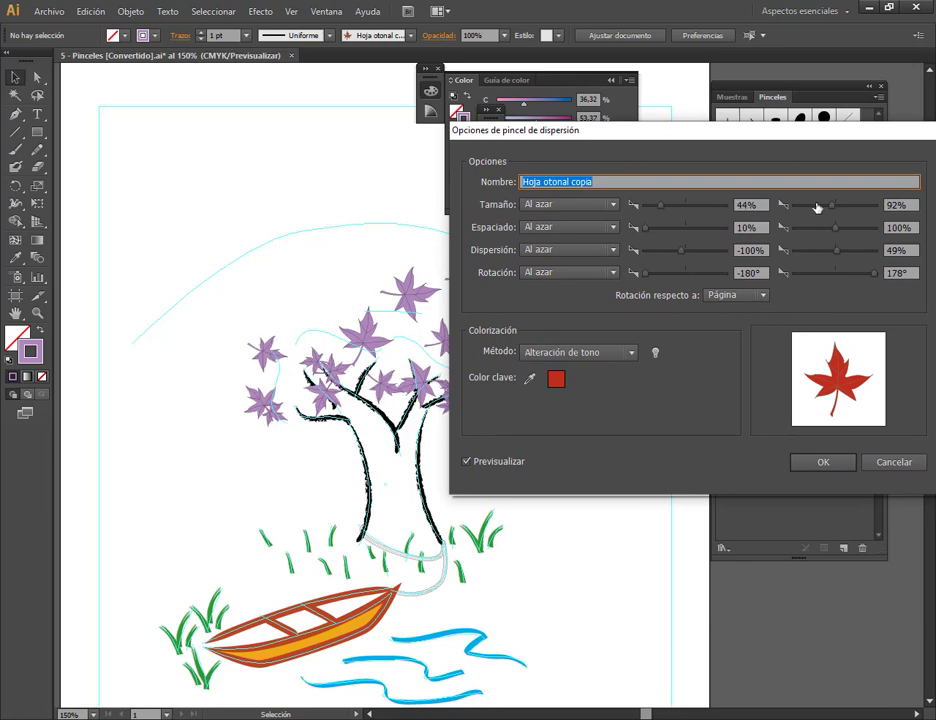
scroll(914, 205, "down", 6)
scroll(914, 206, "down", 6)
scroll(913, 208, "down", 7)
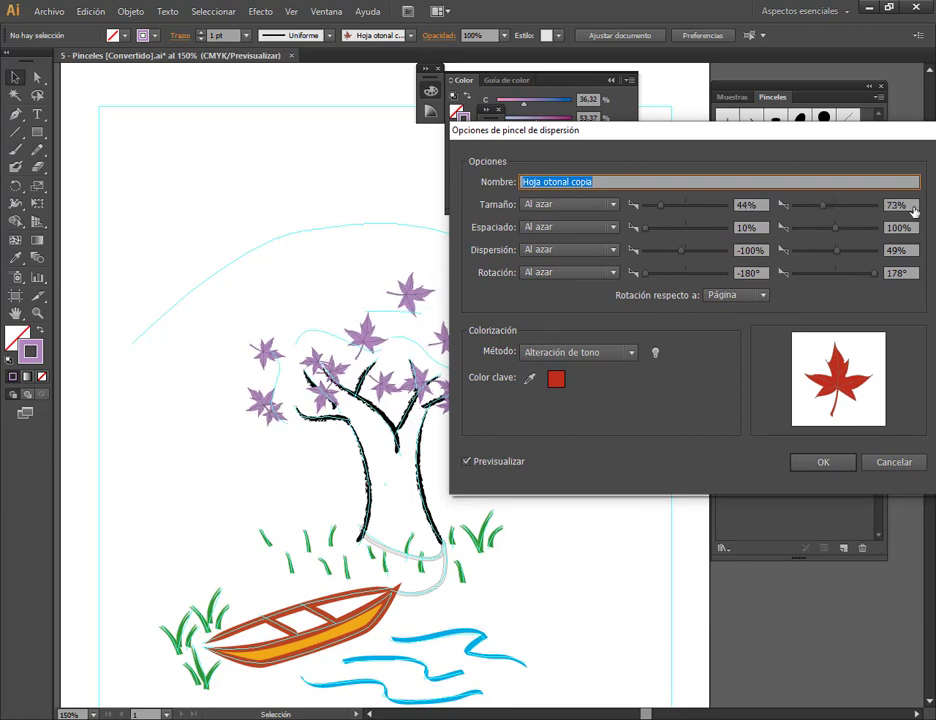
scroll(907, 229, "down", 3)
scroll(907, 229, "down", 2)
scroll(907, 229, "down", 2)
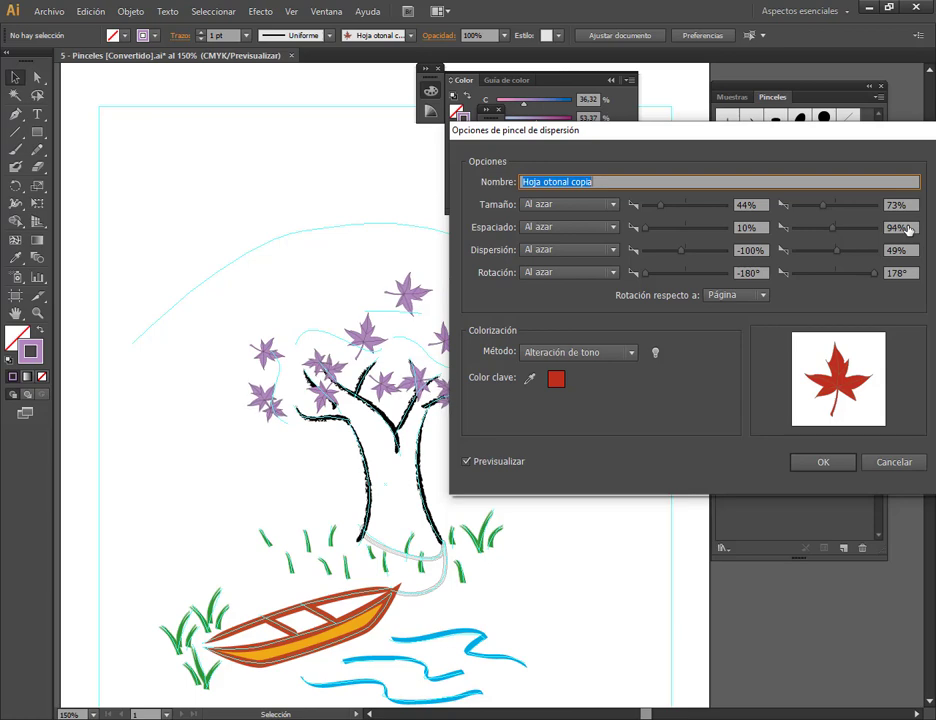
scroll(907, 229, "down", 3)
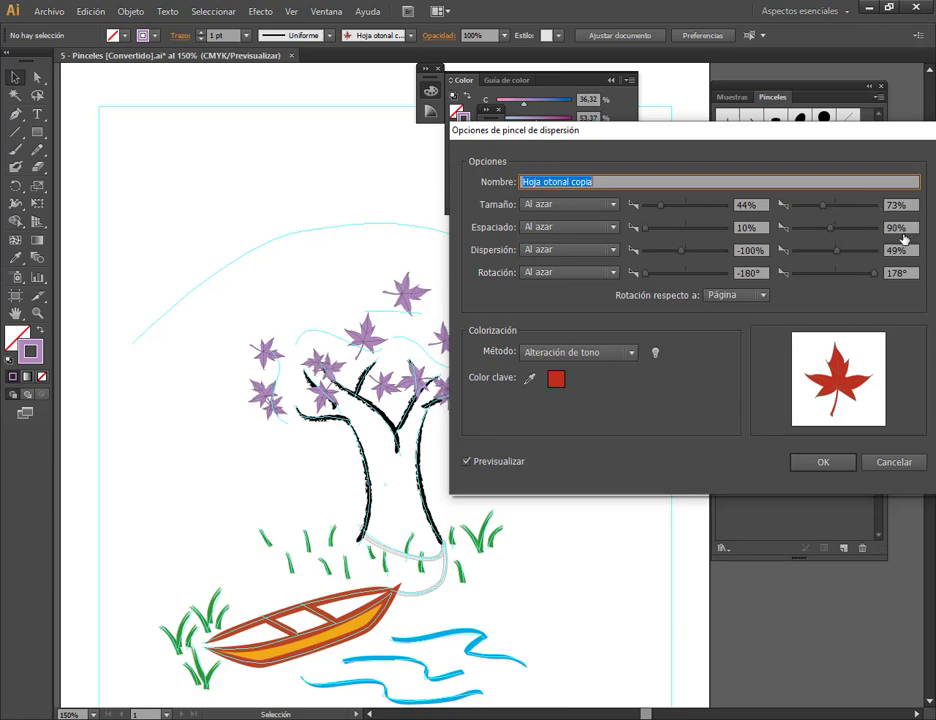
scroll(906, 231, "down", 2)
scroll(907, 229, "down", 2)
scroll(907, 229, "down", 2)
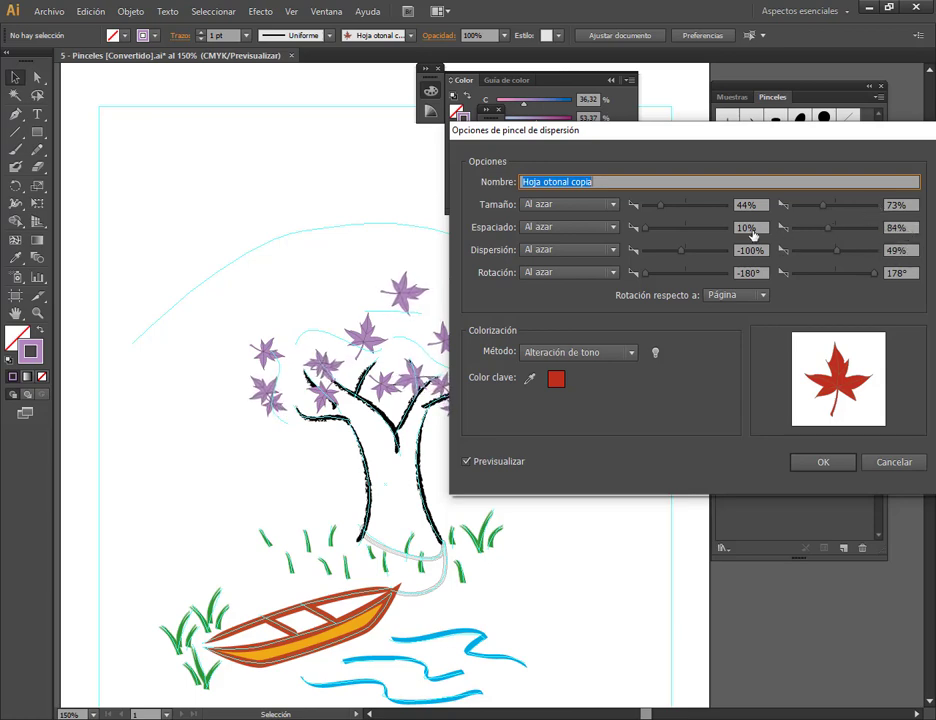
left_click_drag(698, 139, 389, 462)
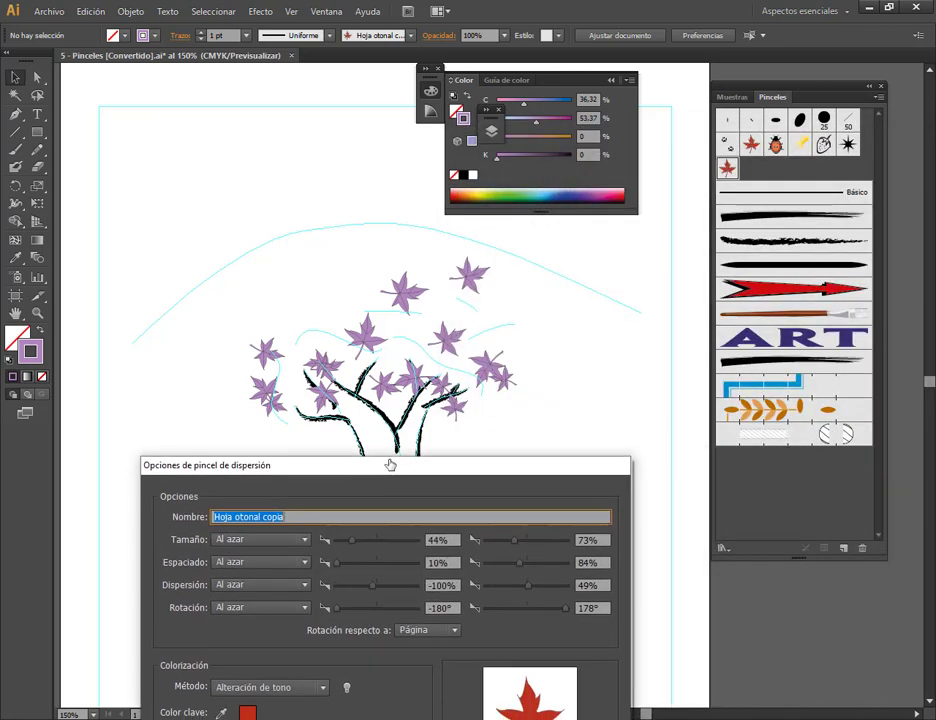
Step: Set the brush's random scatter to -52% and 40%, checking the tree's leaf spread
scroll(590, 555, "down", 2)
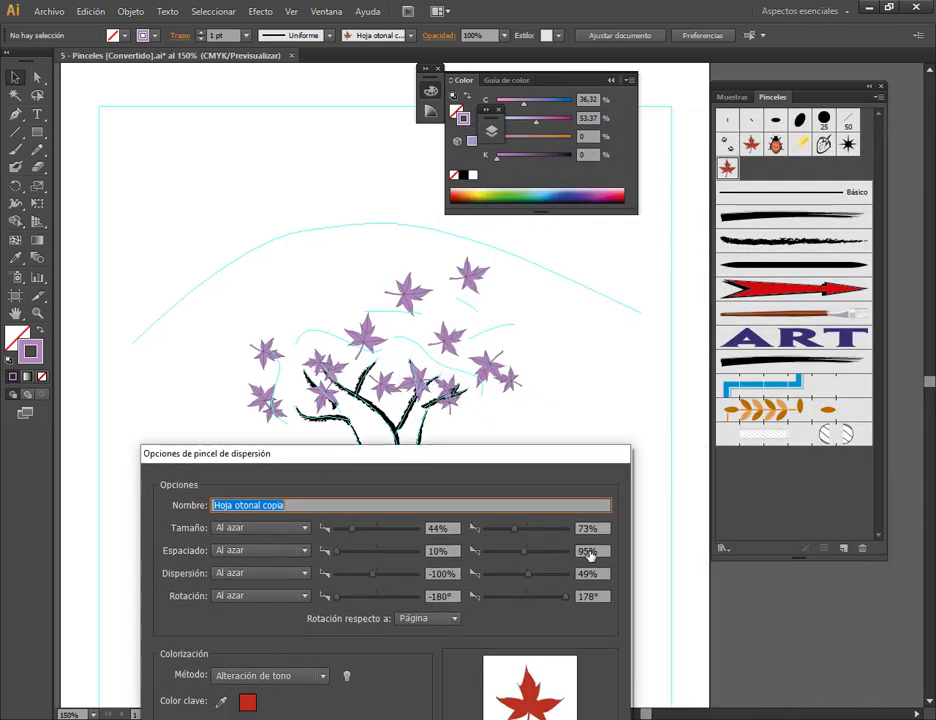
scroll(590, 555, "down", 10)
scroll(590, 555, "down", 10)
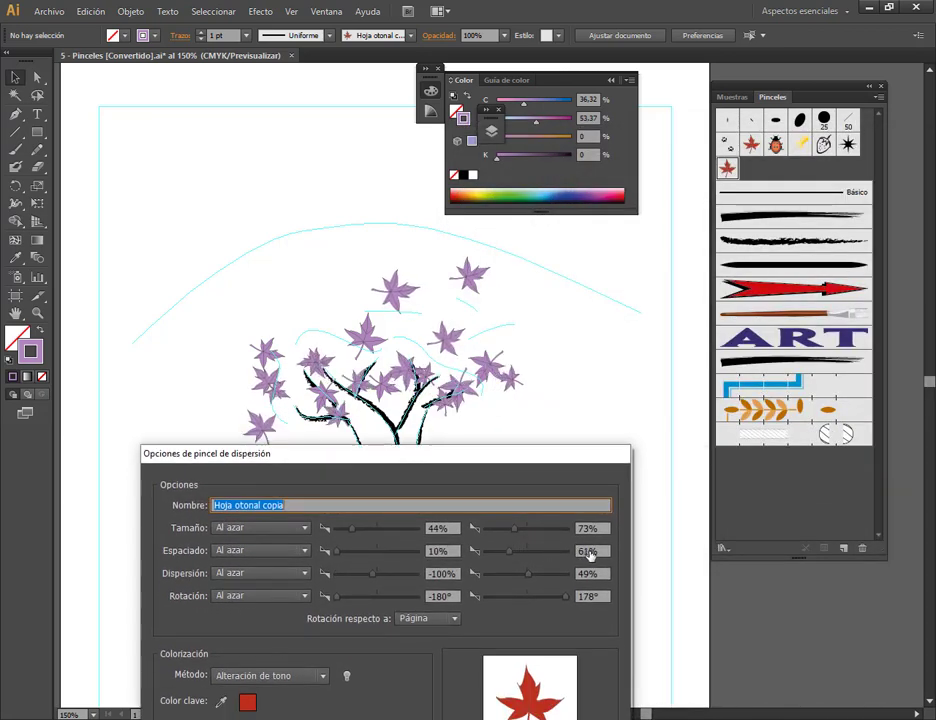
scroll(590, 555, "down", 11)
scroll(590, 555, "down", 10)
scroll(590, 555, "down", 10)
scroll(590, 555, "down", 10)
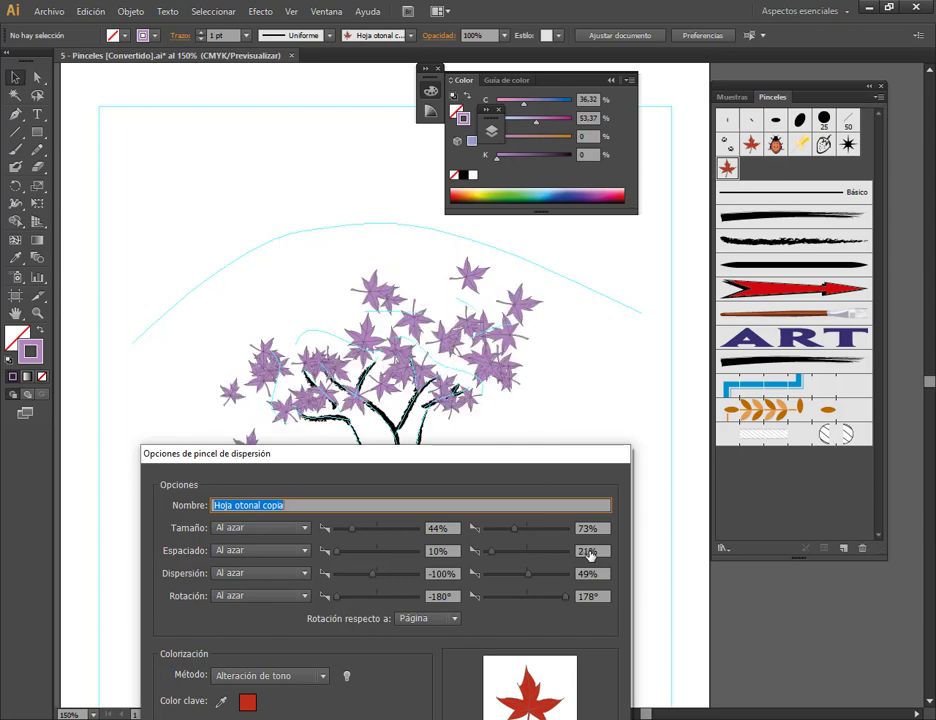
scroll(590, 555, "up", 5)
scroll(585, 549, "up", 5)
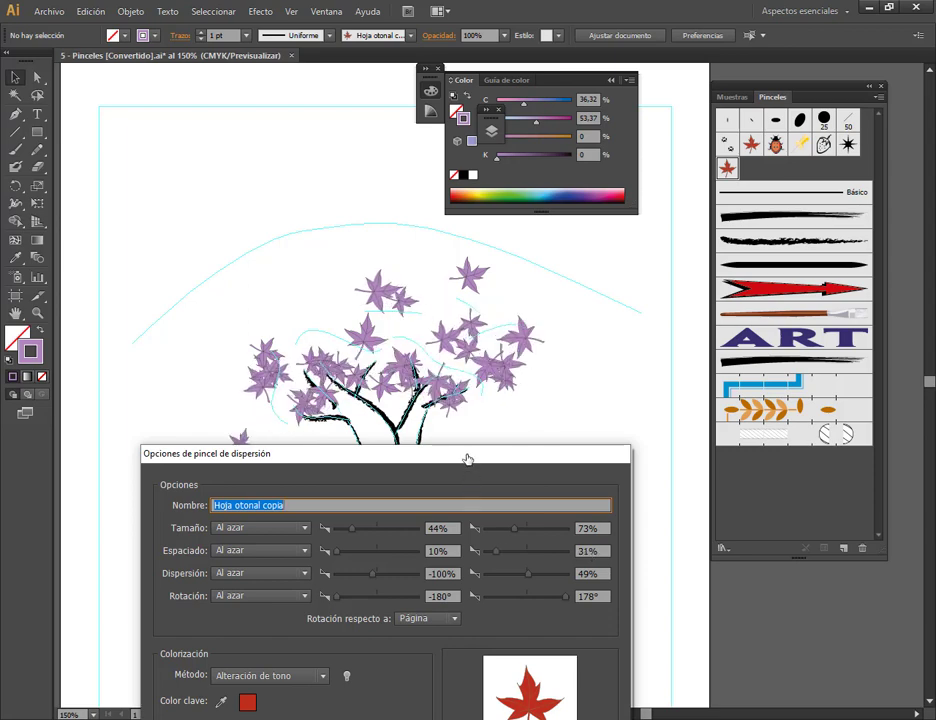
left_click_drag(467, 459, 484, 496)
scroll(614, 593, "down", 4)
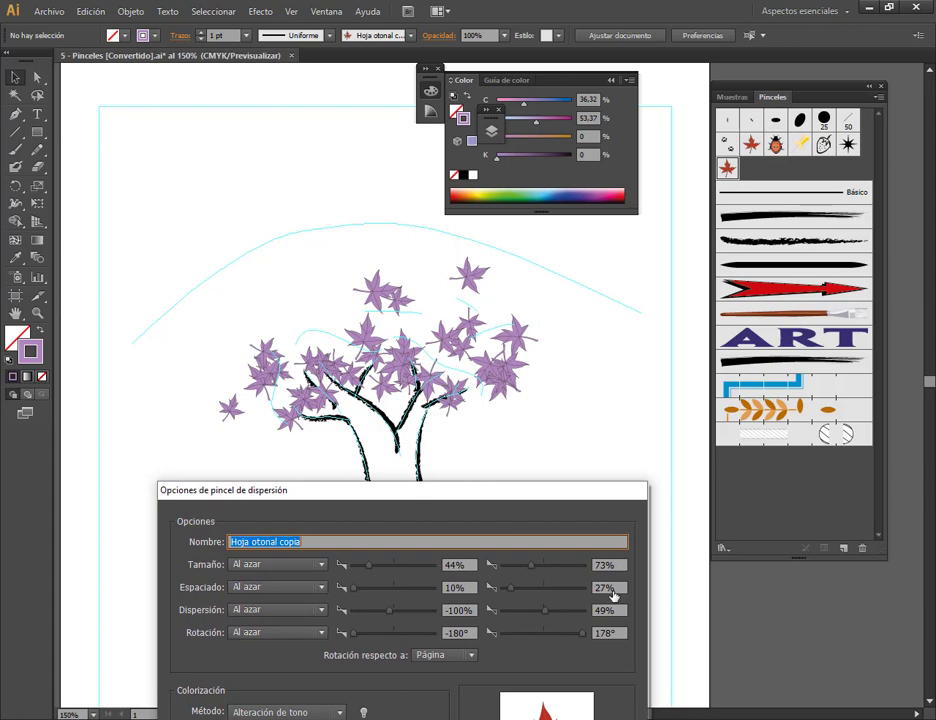
scroll(614, 595, "down", 2)
scroll(614, 595, "down", 2)
scroll(614, 596, "down", 1)
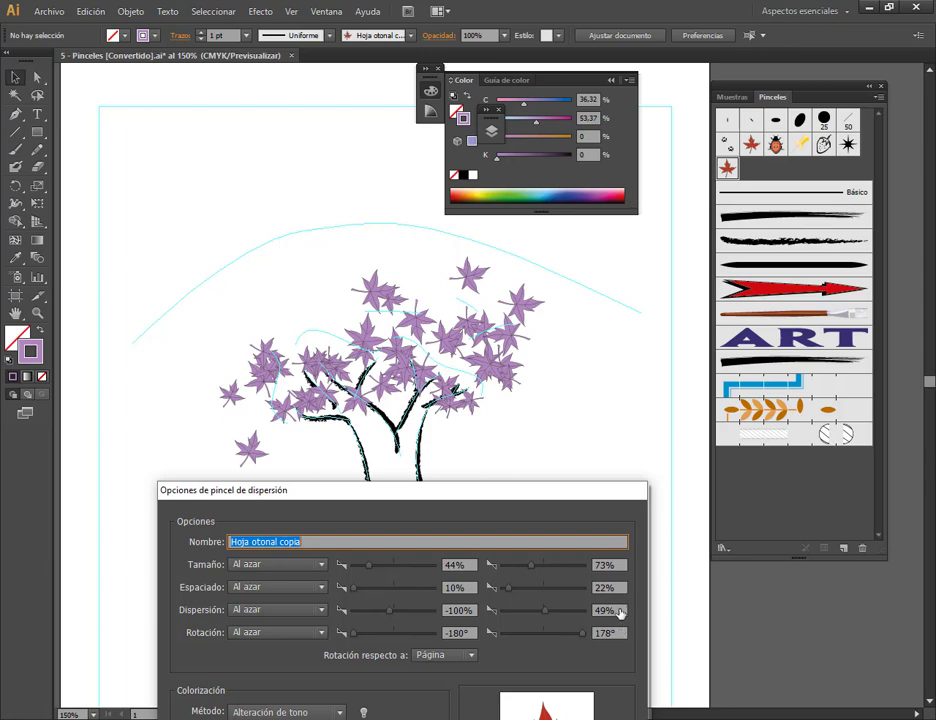
scroll(616, 610, "down", 5)
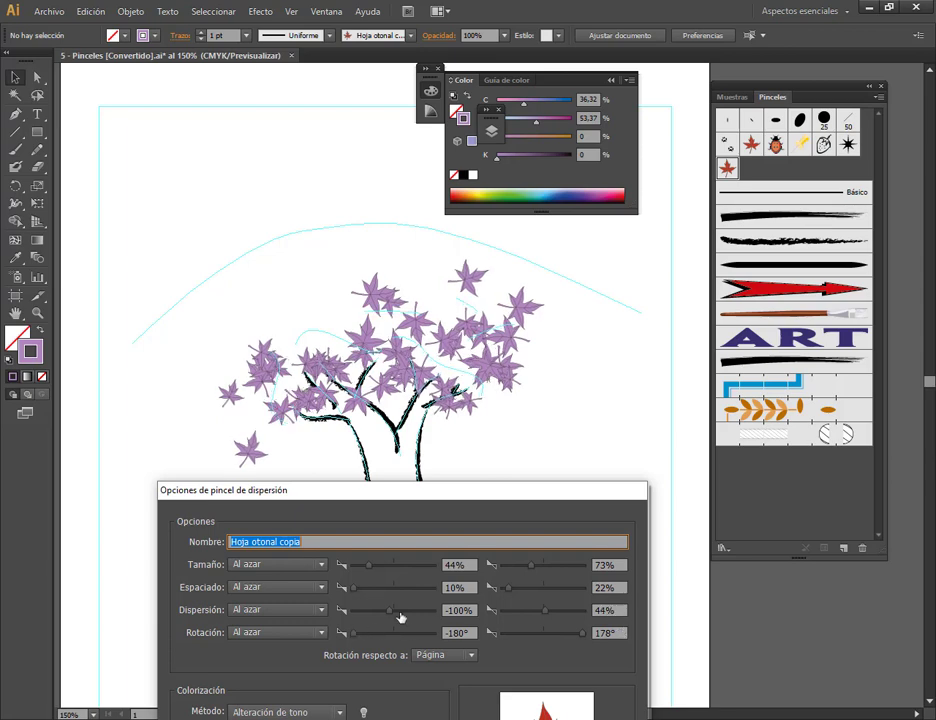
scroll(472, 615, "up", 4)
scroll(471, 615, "up", 5)
scroll(470, 614, "up", 5)
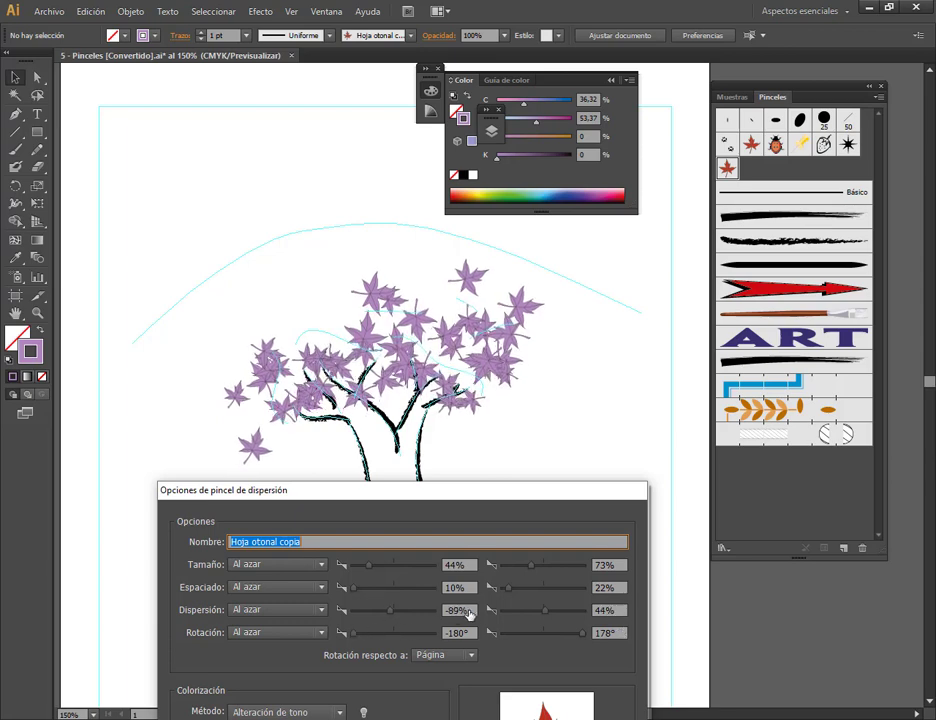
scroll(469, 614, "up", 5)
scroll(469, 614, "up", 5)
scroll(469, 614, "up", 5)
scroll(469, 614, "up", 5)
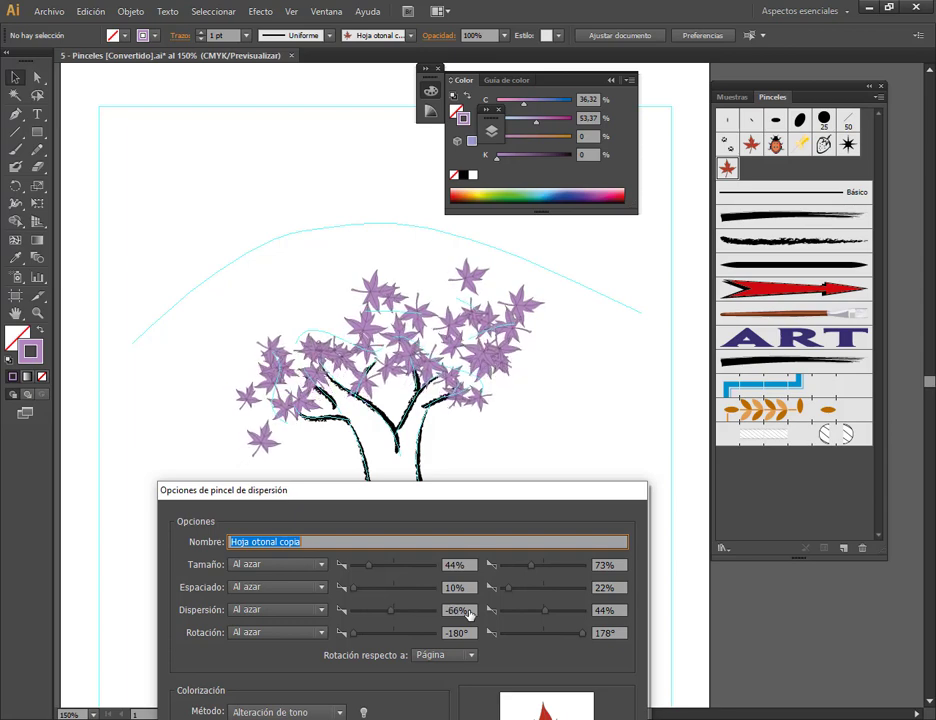
scroll(469, 614, "up", 5)
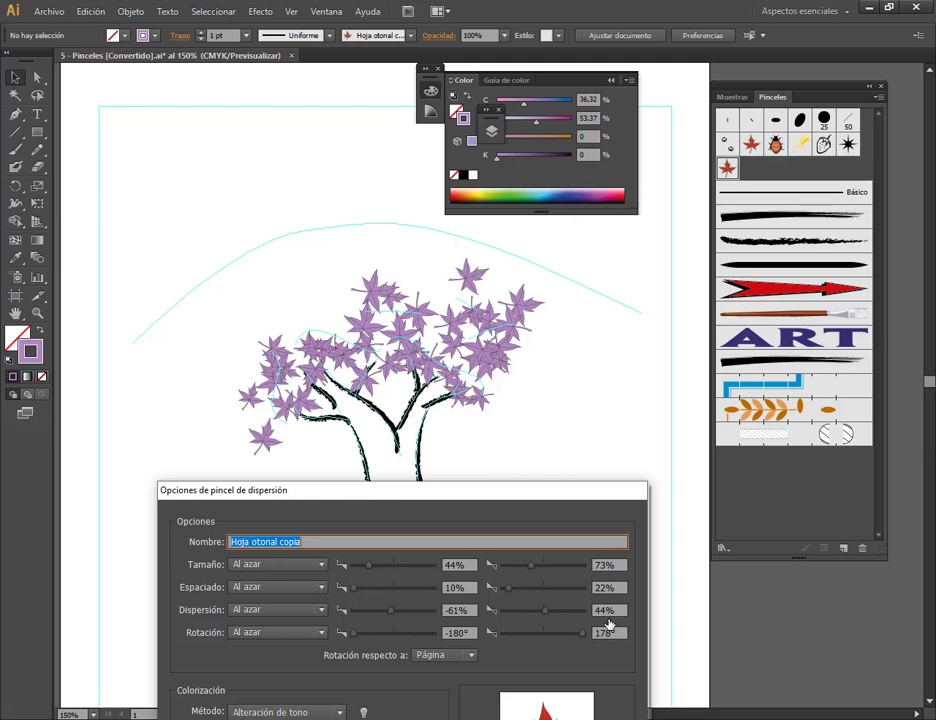
scroll(616, 610, "up", 4)
scroll(616, 612, "down", 3)
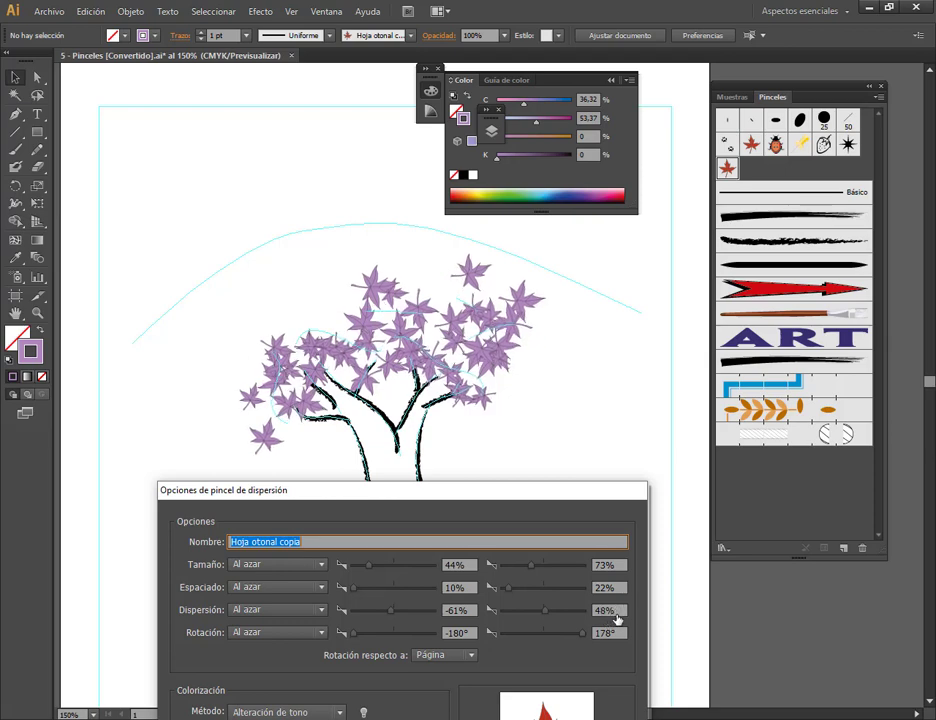
scroll(616, 612, "down", 4)
scroll(616, 612, "down", 4)
scroll(600, 616, "down", 7)
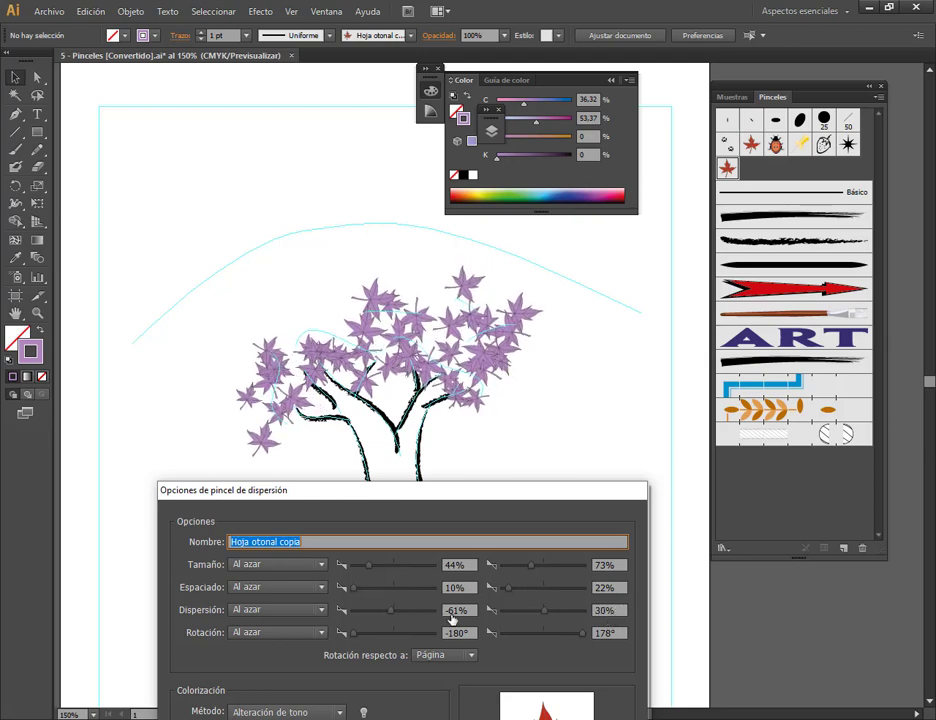
scroll(452, 620, "up", 7)
scroll(454, 619, "up", 7)
scroll(456, 618, "up", 7)
scroll(458, 616, "up", 7)
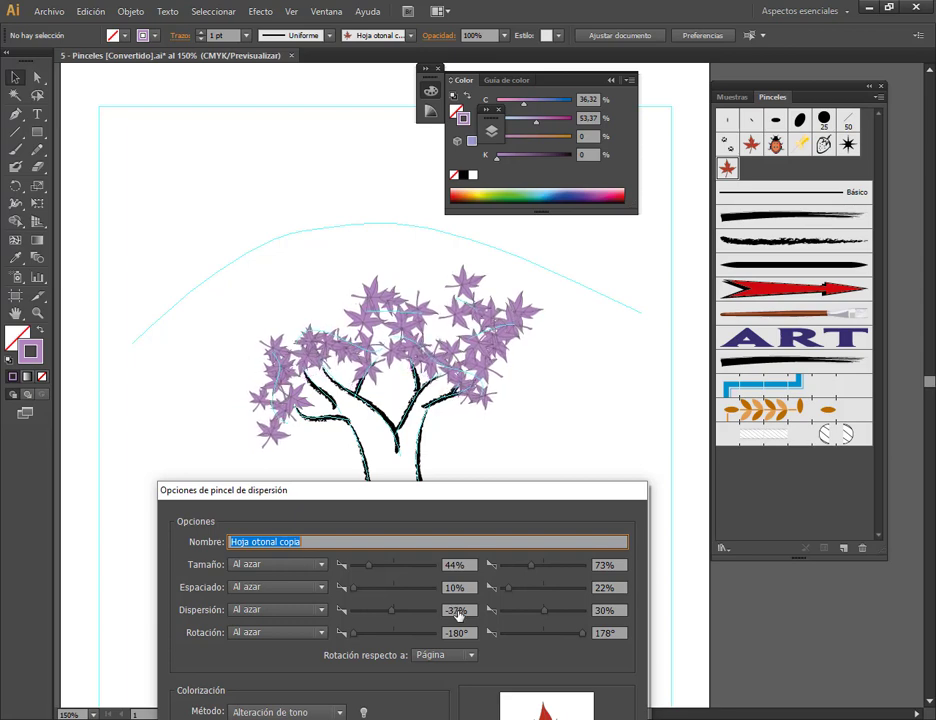
scroll(458, 616, "down", 7)
scroll(458, 617, "down", 12)
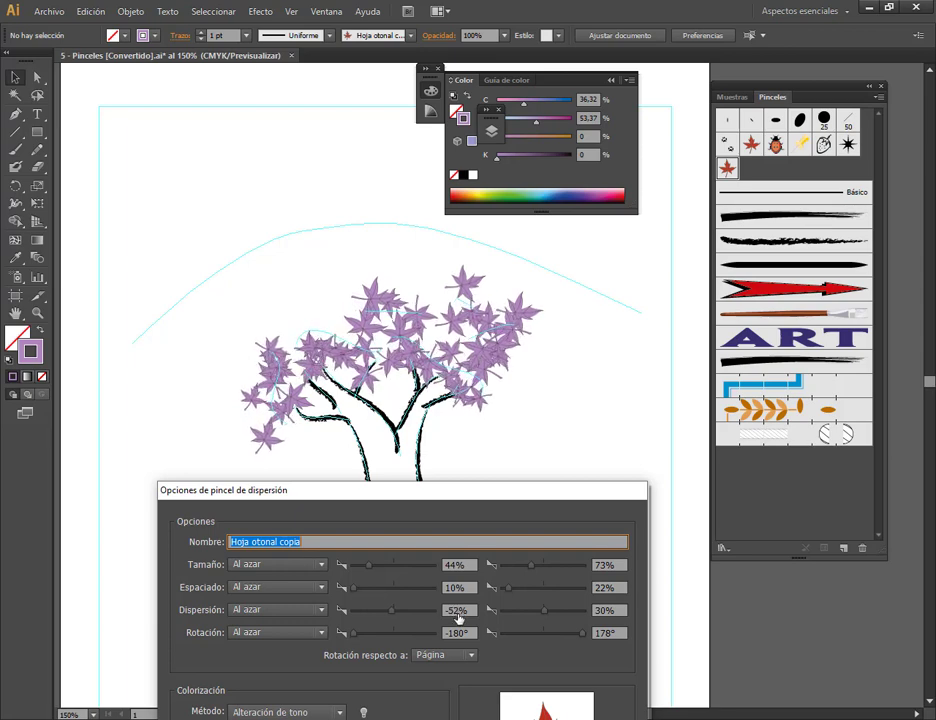
scroll(614, 612, "up", 3)
scroll(614, 612, "up", 4)
scroll(614, 612, "up", 3)
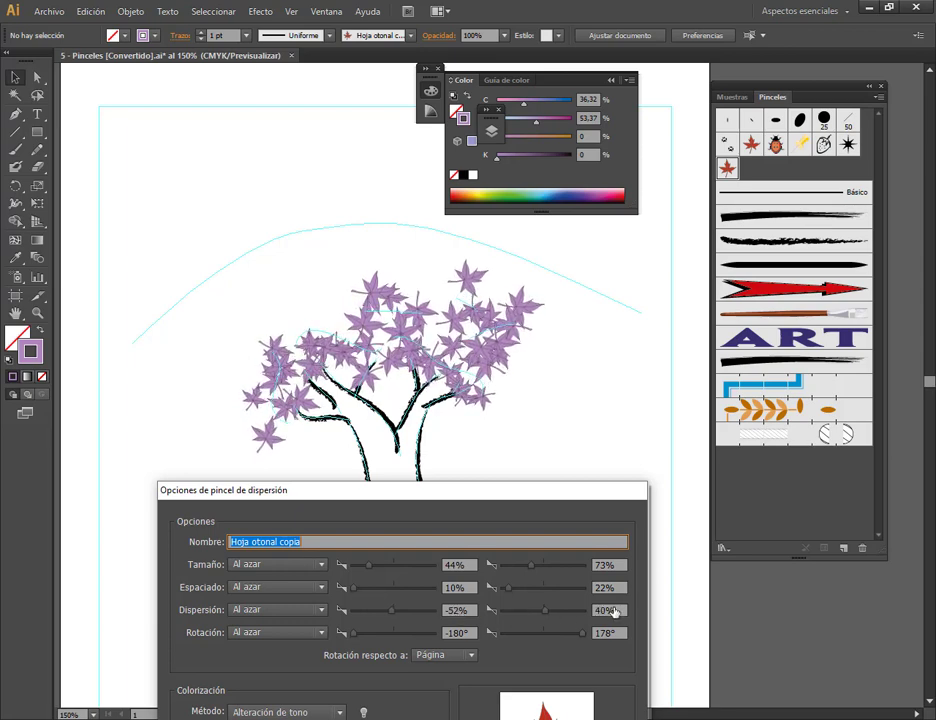
mouse_move(484, 505)
left_mouse_down()
mouse_move(676, 379)
mouse_move(741, 241)
left_mouse_up()
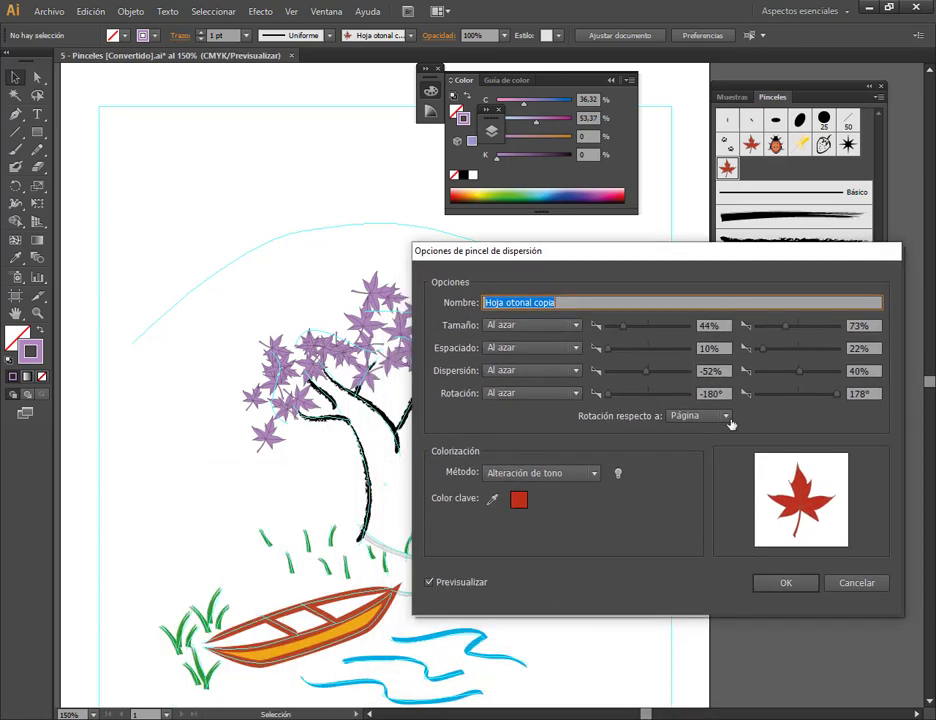
Step: Confirm the new scatter settings and apply them to the existing leaf strokes
left_click(774, 586)
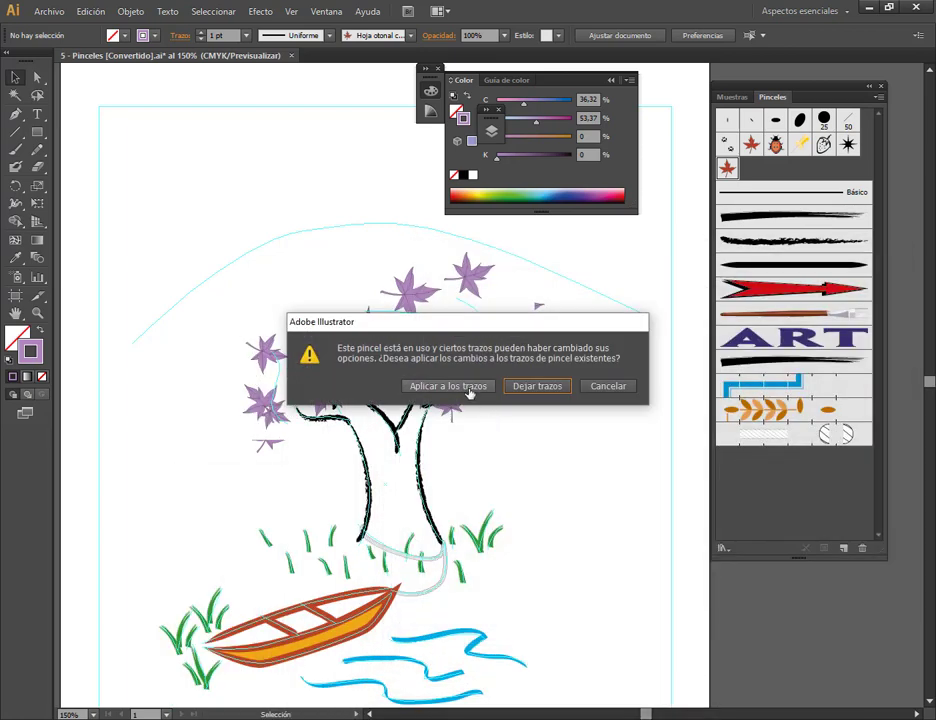
left_click(470, 386)
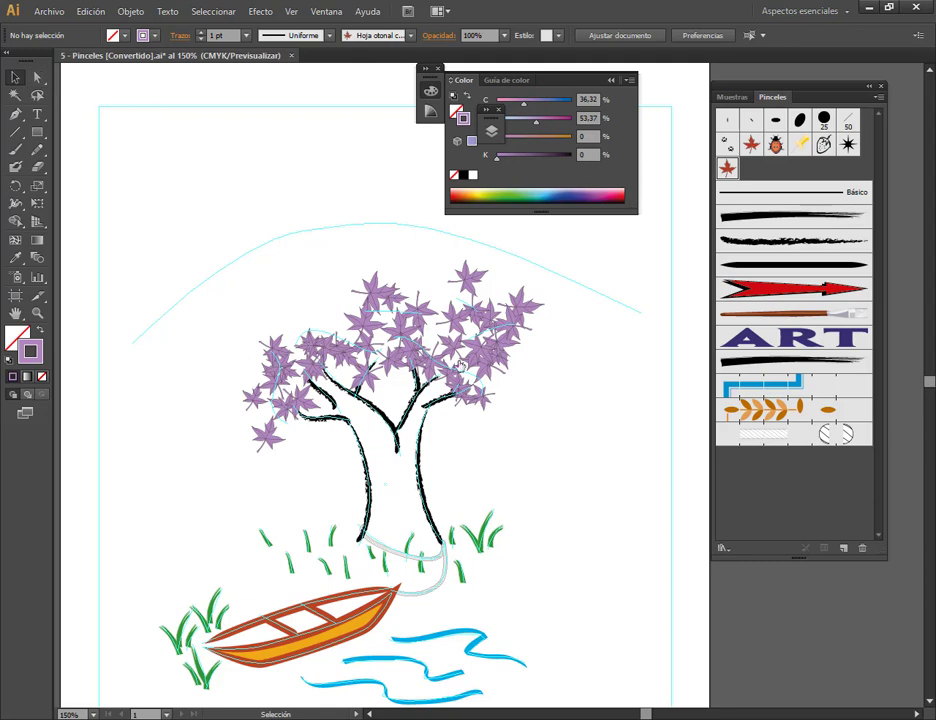
left_click(615, 80)
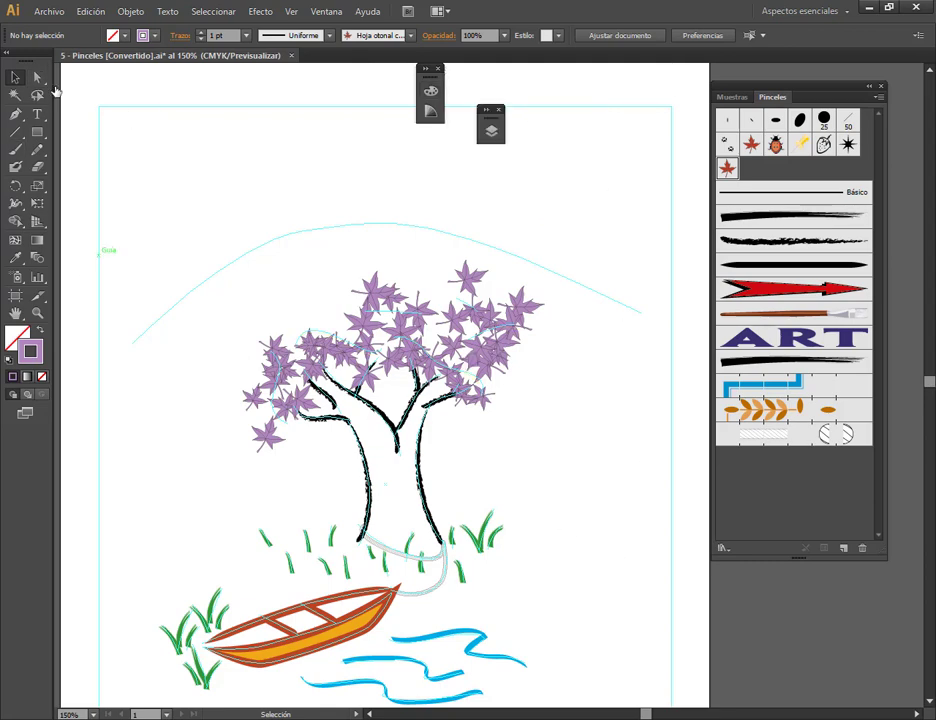
Step: Toggle Capa 1's visibility and add a new empty top layer, Capa 8
left_click(490, 128)
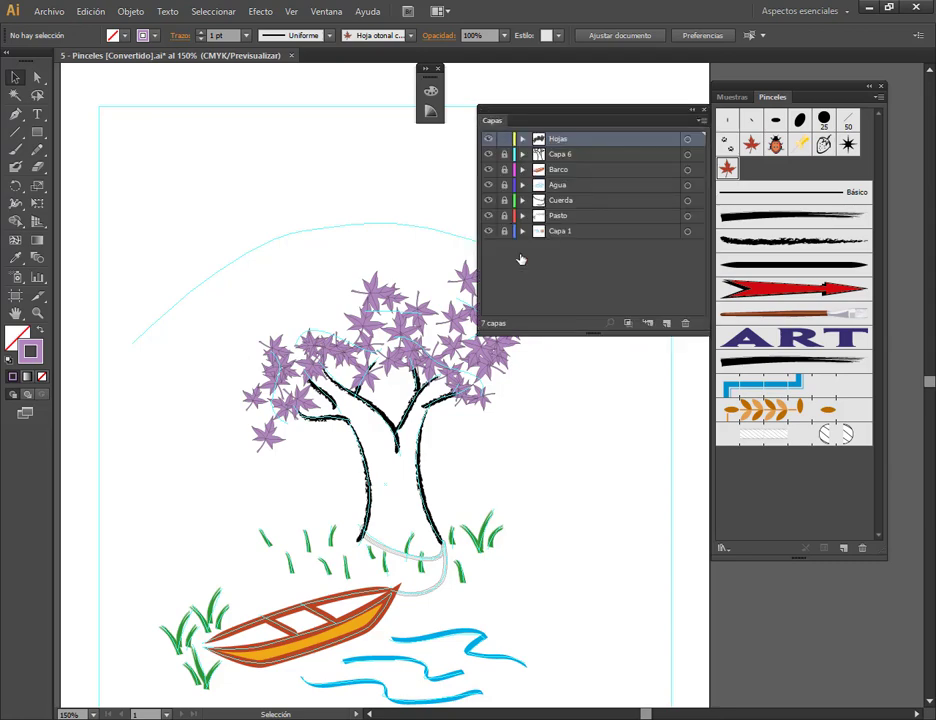
left_click(488, 231)
left_click(488, 231)
left_click(488, 231)
left_click(666, 323)
left_click(691, 111)
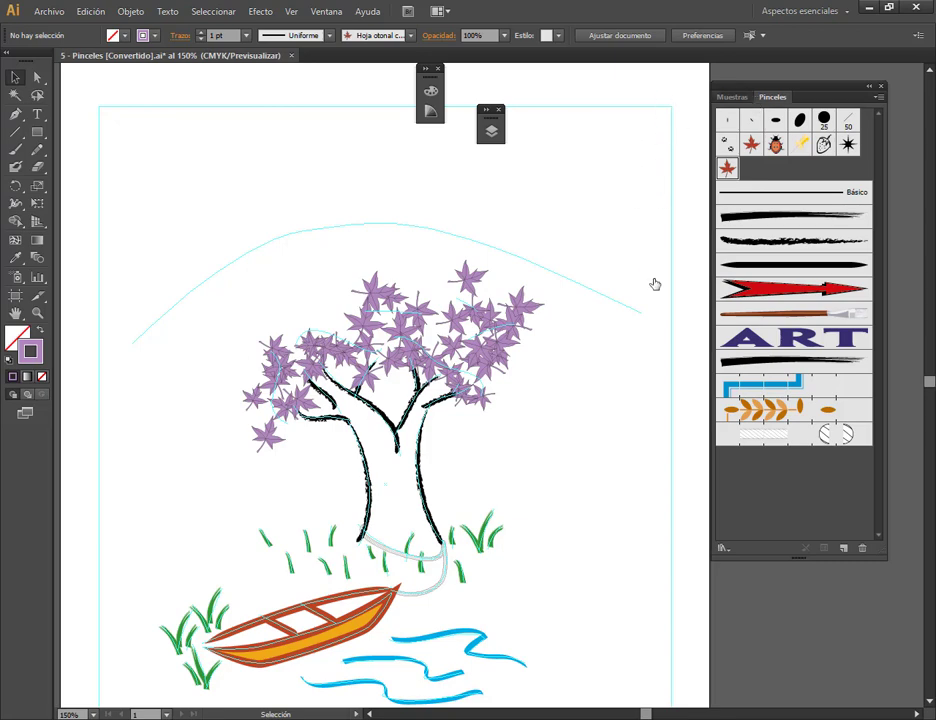
Step: Expand Capa 1 in Layers and locate the cloud and sun groups beside the artboard
left_click_drag(601, 449, 347, 418)
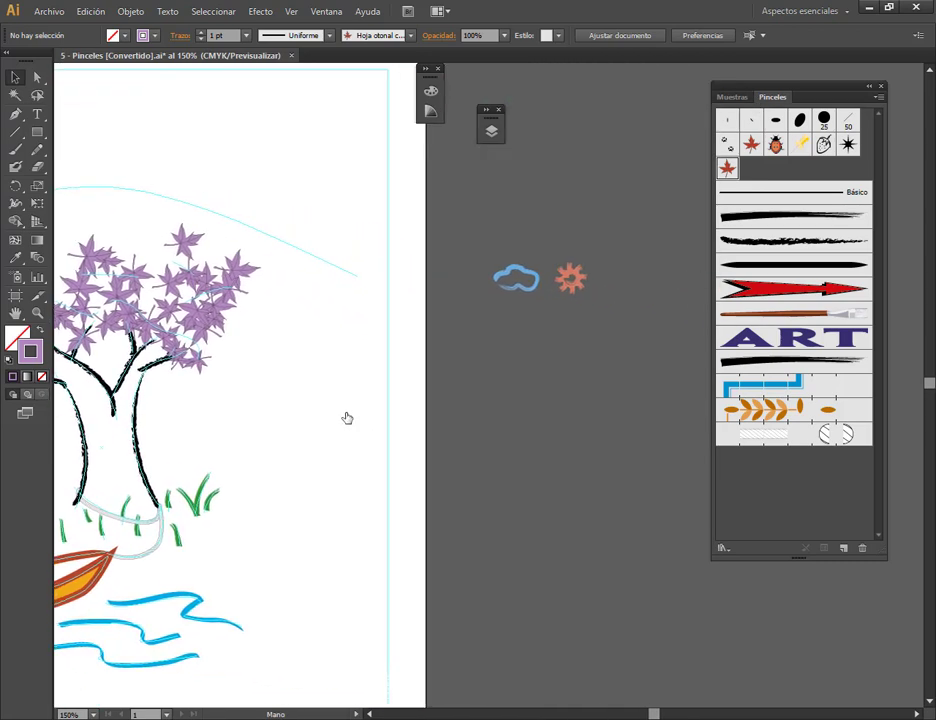
scroll(549, 370, "down", 1, "alt")
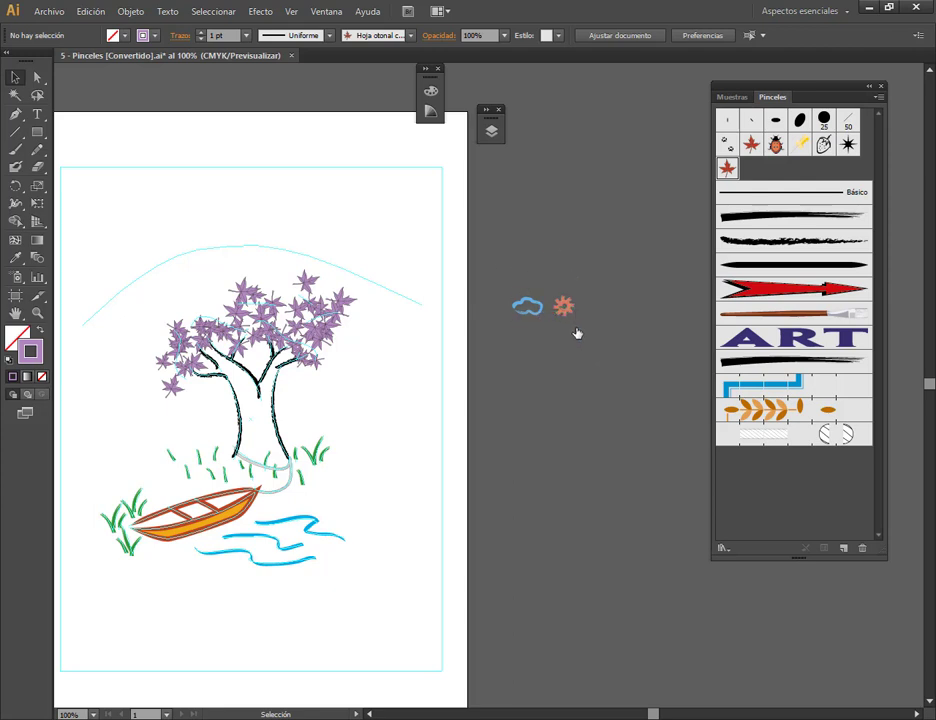
left_click(490, 130)
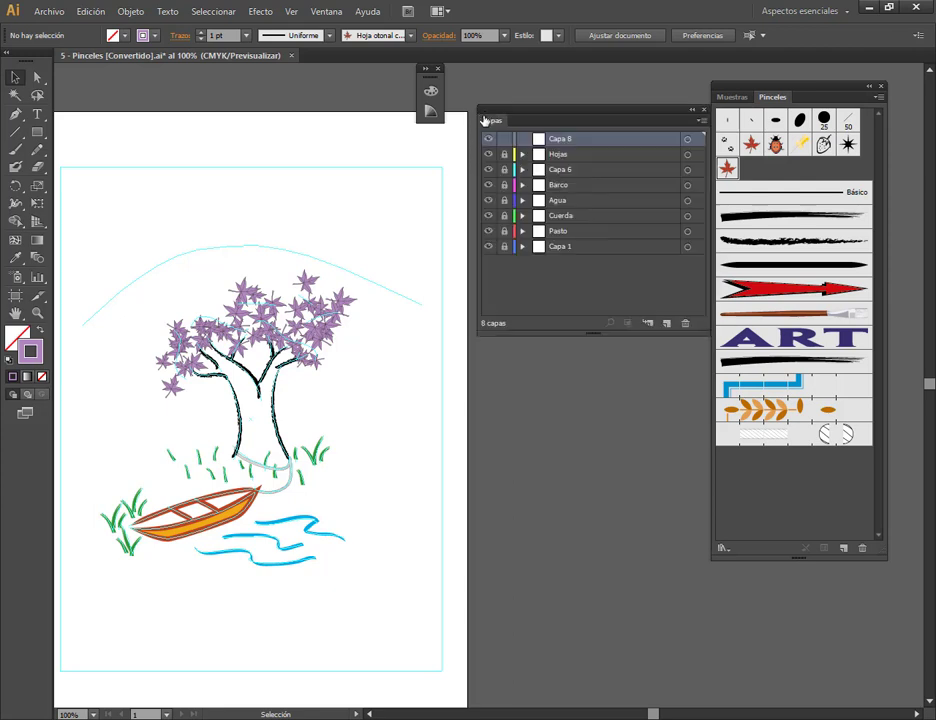
mouse_move(559, 118)
left_mouse_down()
mouse_move(167, 88)
mouse_move(214, 68)
left_mouse_up()
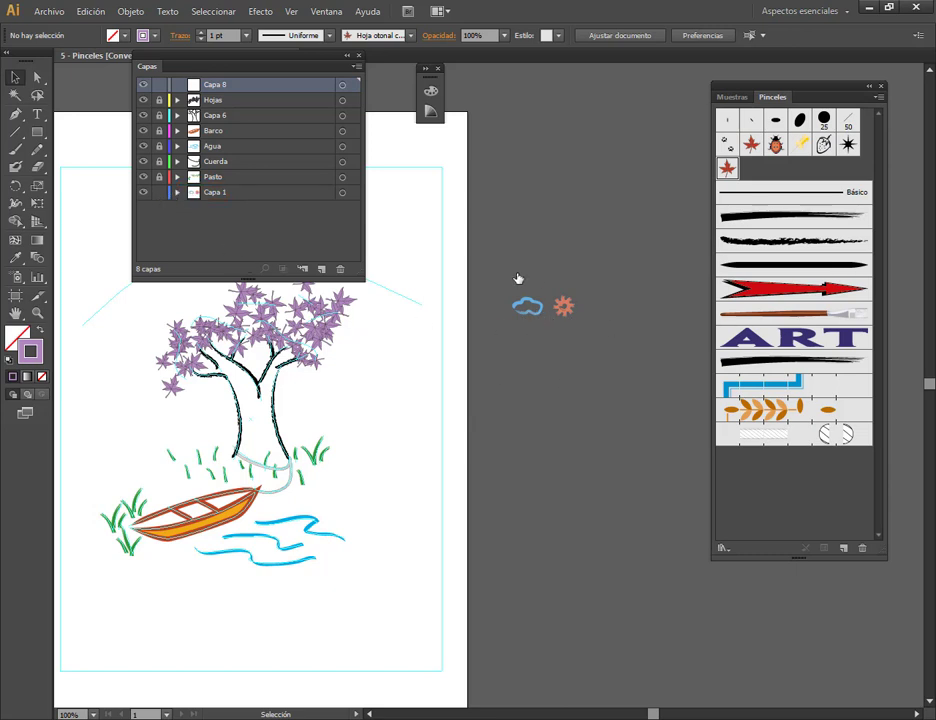
left_click_drag(500, 280, 594, 344)
left_click(177, 192)
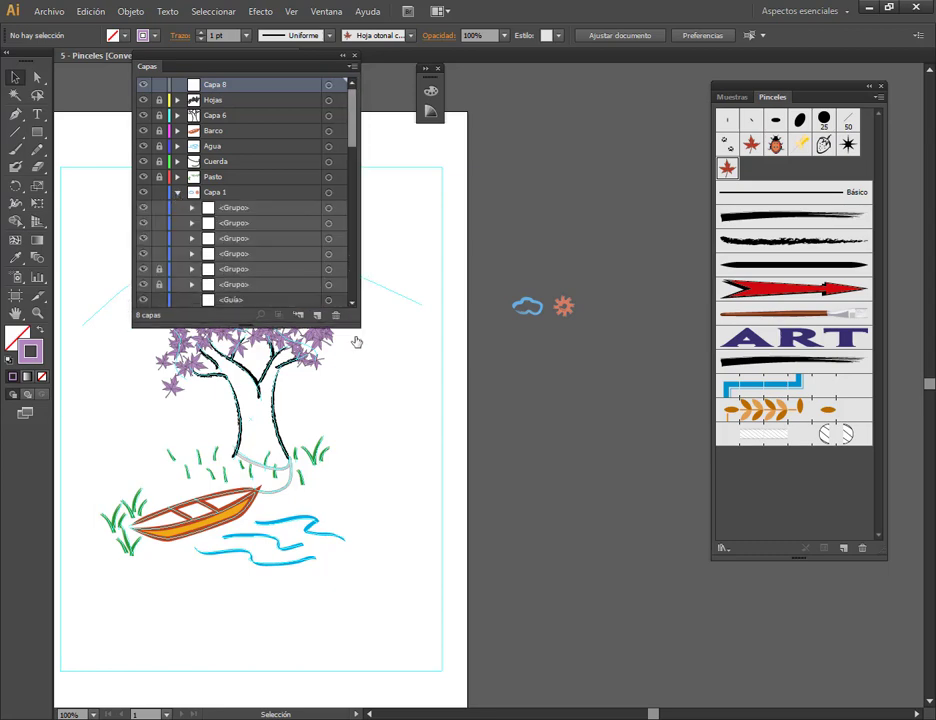
left_click_drag(361, 275, 393, 536)
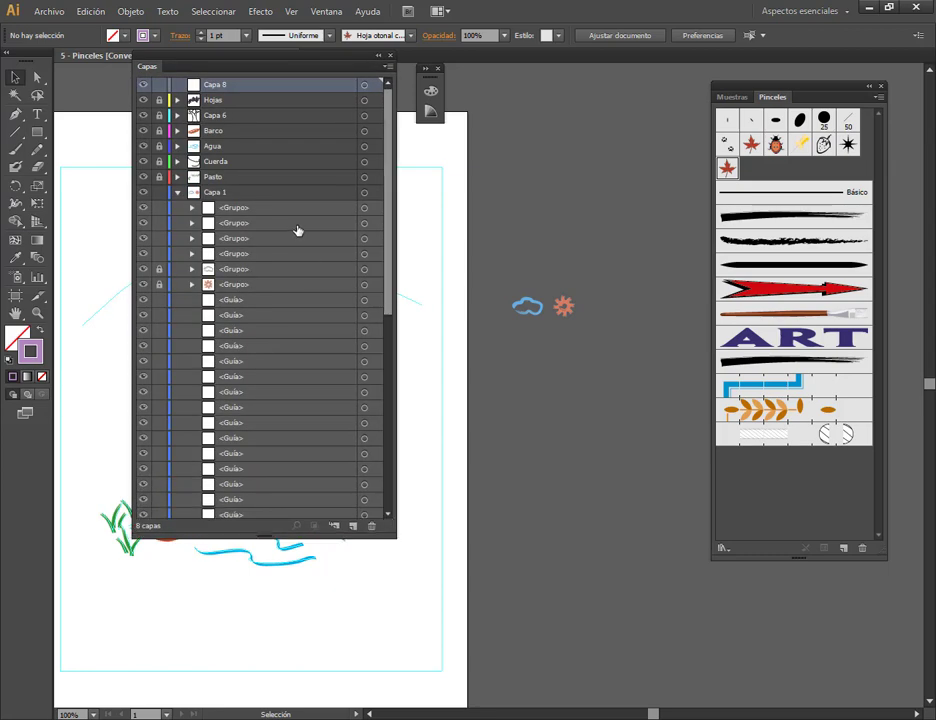
left_click(232, 271)
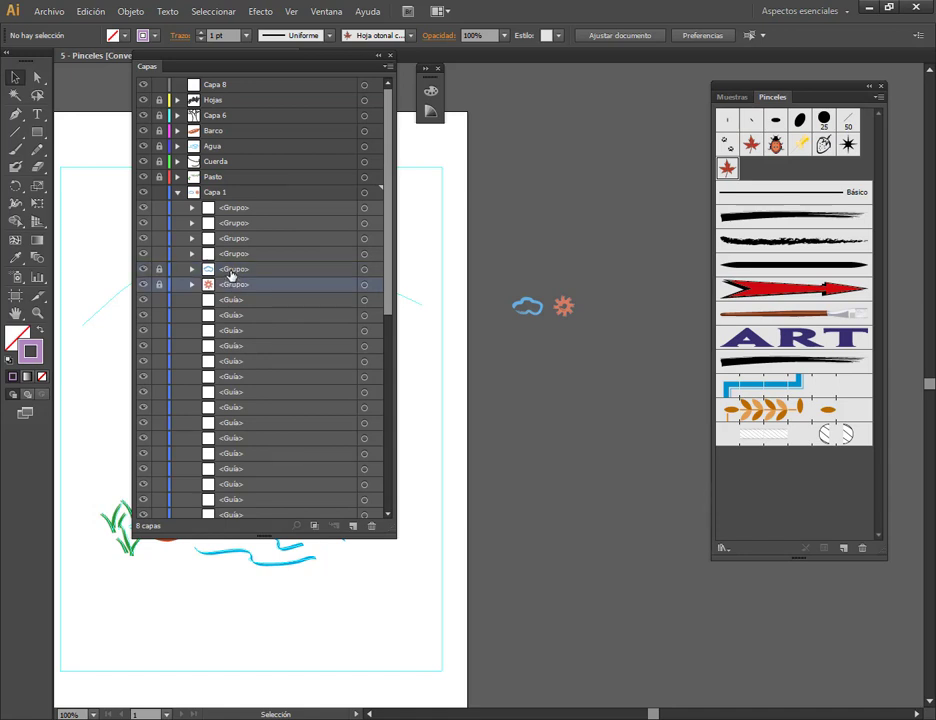
left_click(233, 287)
left_click_drag(512, 286, 604, 355)
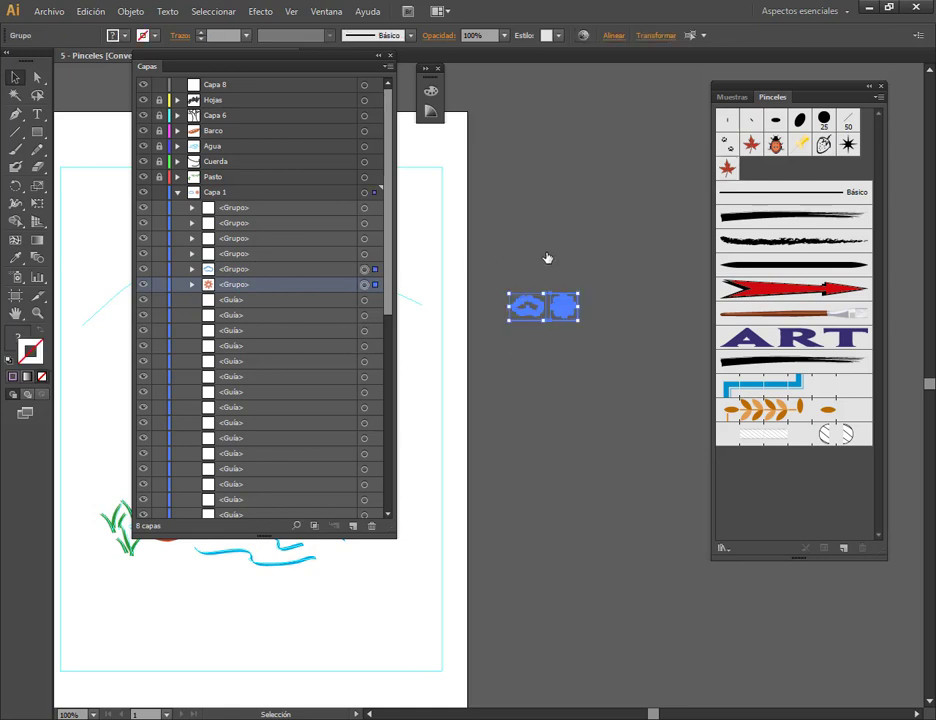
left_click(603, 320)
scroll(590, 322, "up", 1)
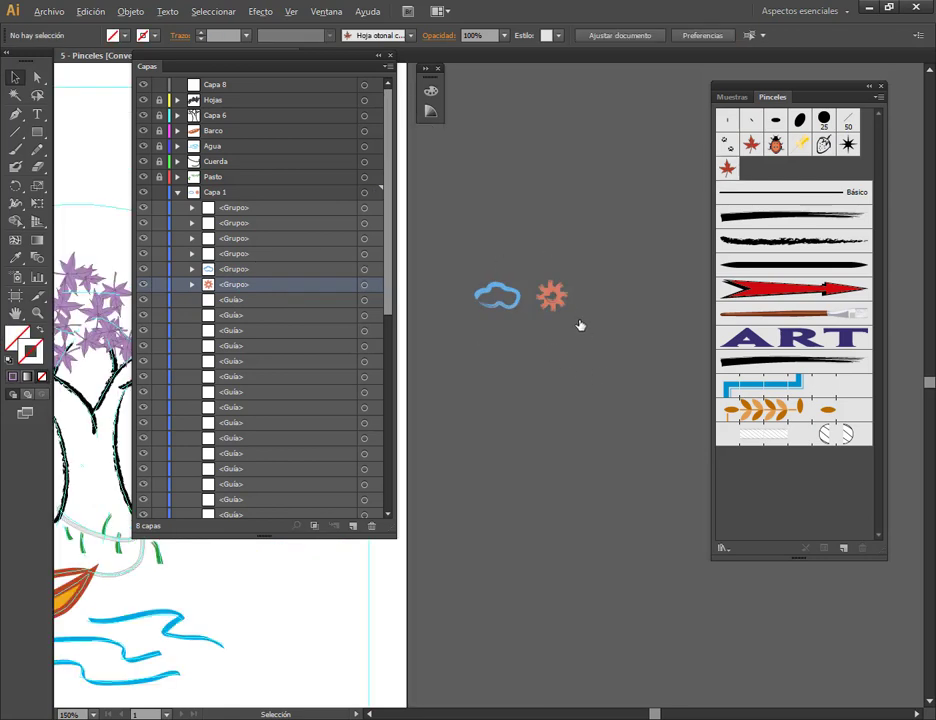
left_click(389, 55)
Step: Move the blue cloud well above the orange sun and display the swatches
left_click_drag(450, 275, 527, 342)
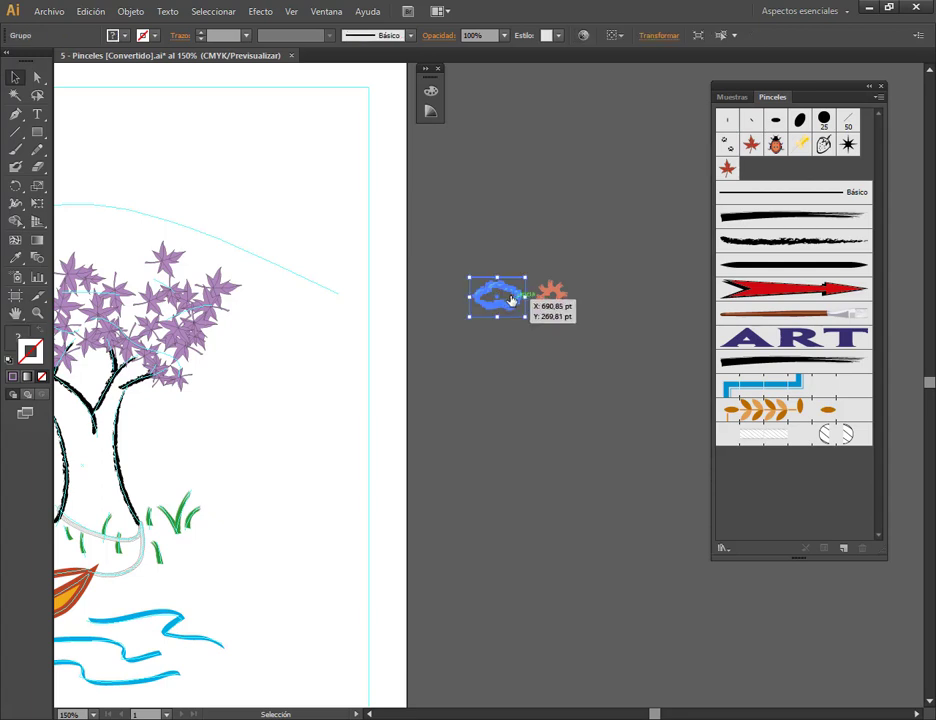
left_click_drag(510, 296, 503, 180)
left_click(528, 74)
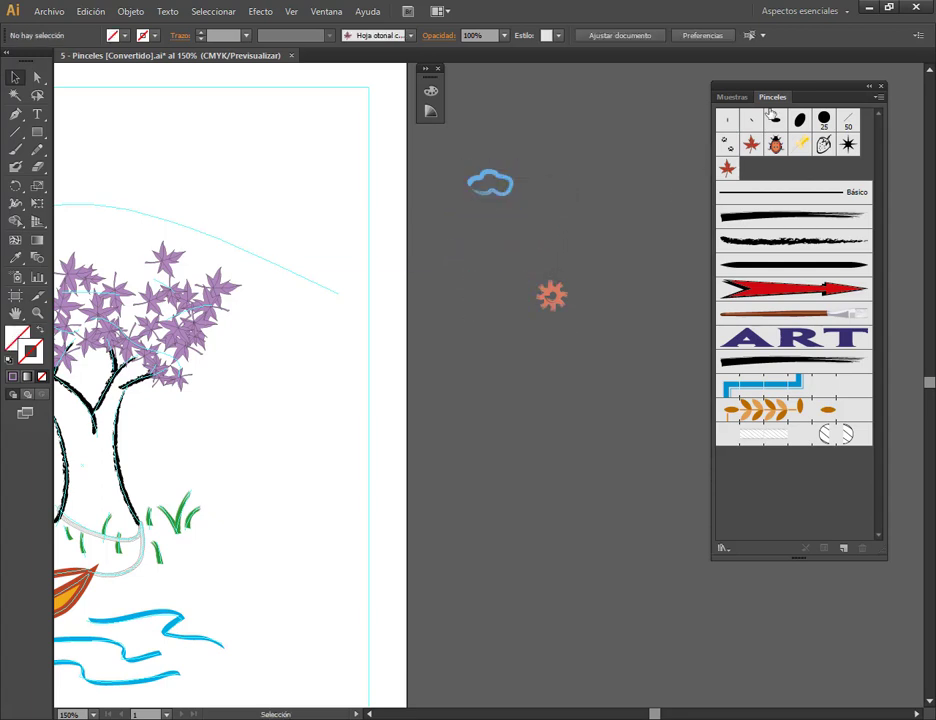
left_click_drag(649, 247, 537, 263)
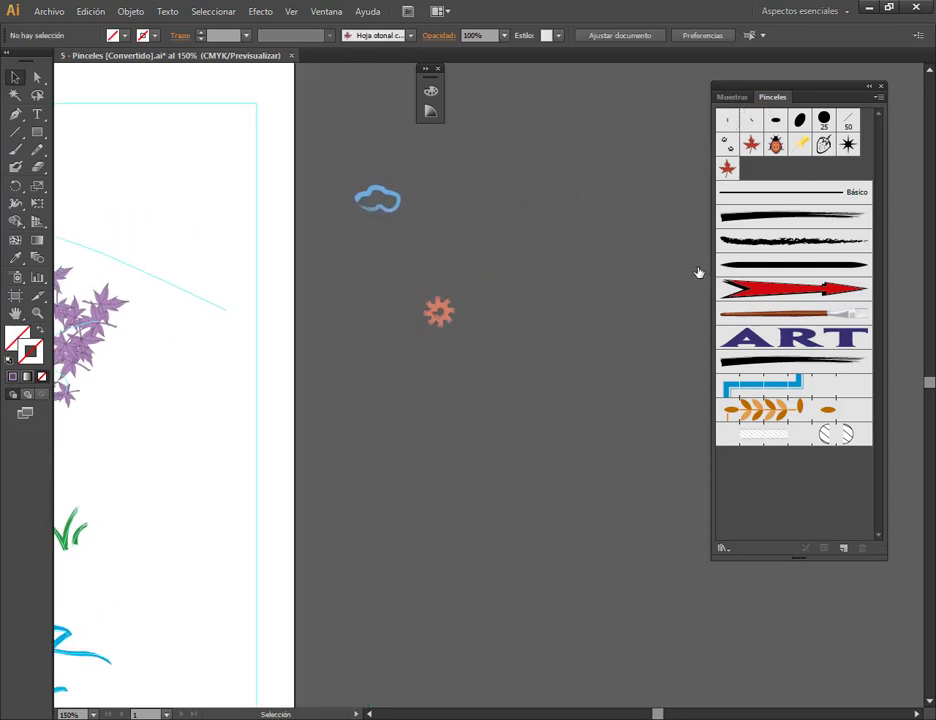
left_click(738, 96)
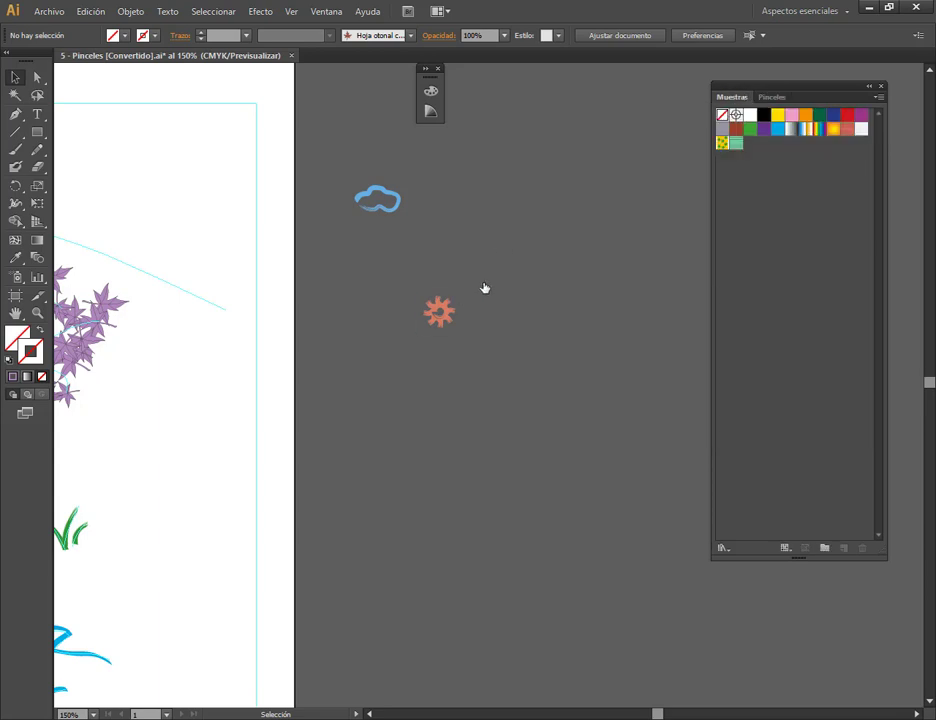
Step: Save the orange sun as a pattern swatch named 'Sol'
mouse_move(433, 313)
left_mouse_down()
mouse_move(492, 264)
mouse_move(756, 192)
mouse_move(771, 205)
left_mouse_up()
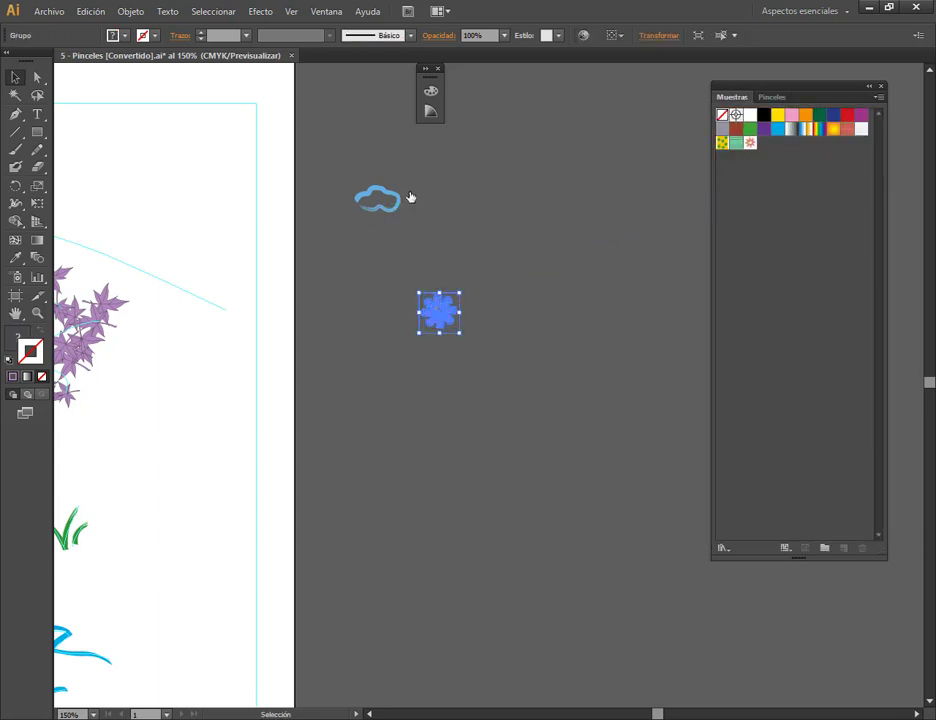
double_click(751, 143)
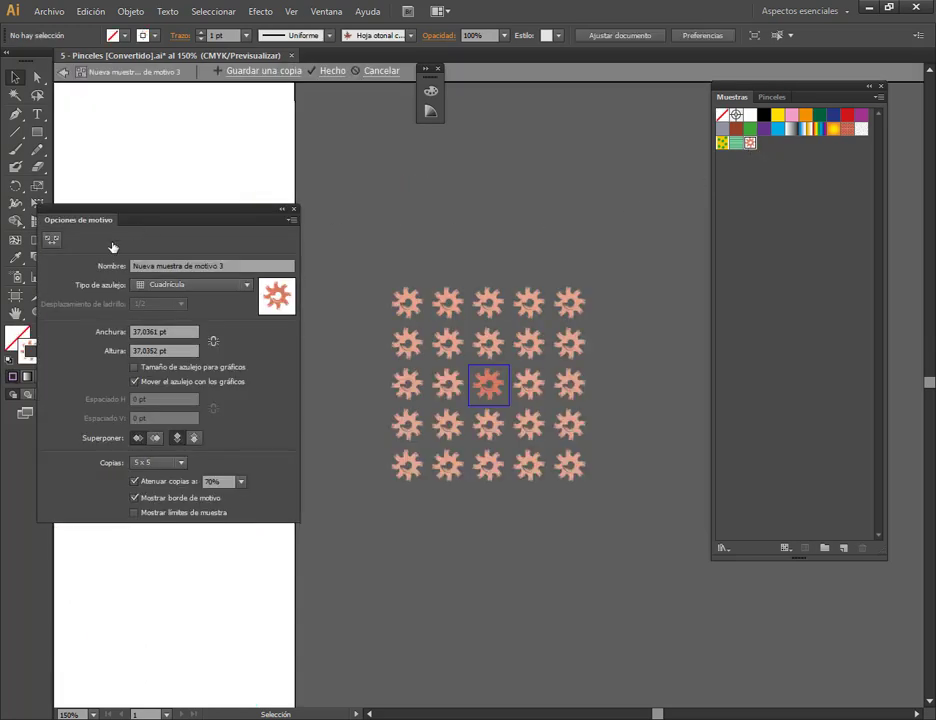
left_click_drag(292, 265, 76, 271)
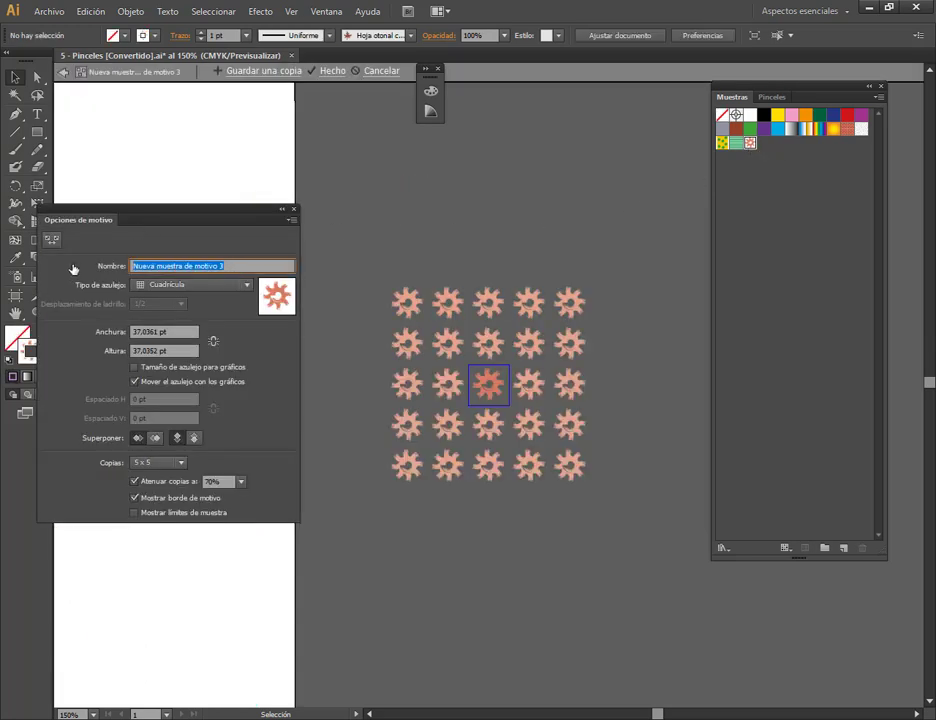
type("Sol")
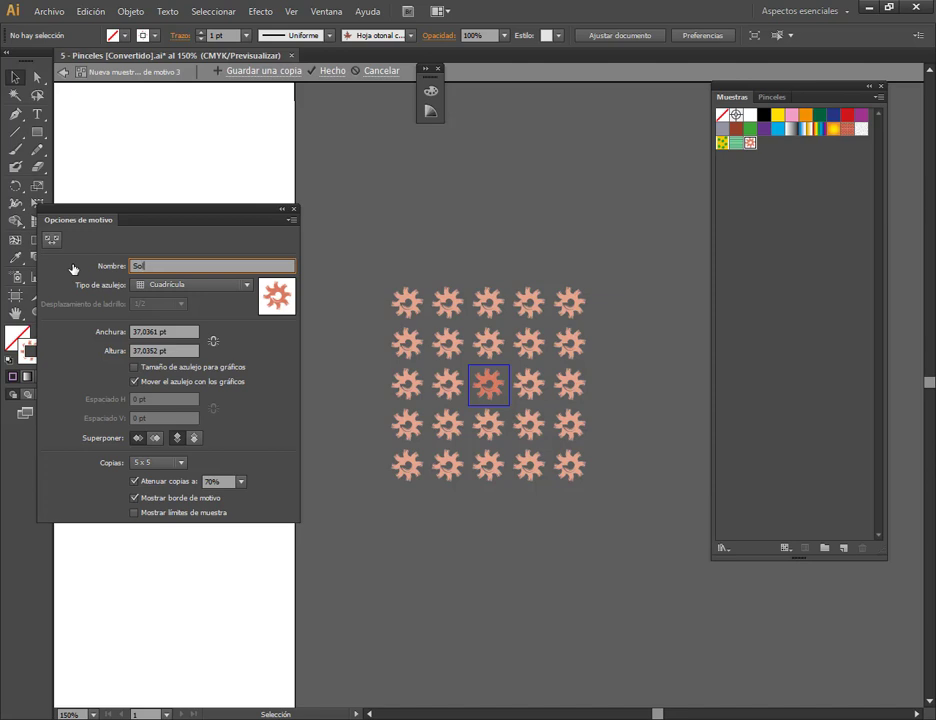
key("Return")
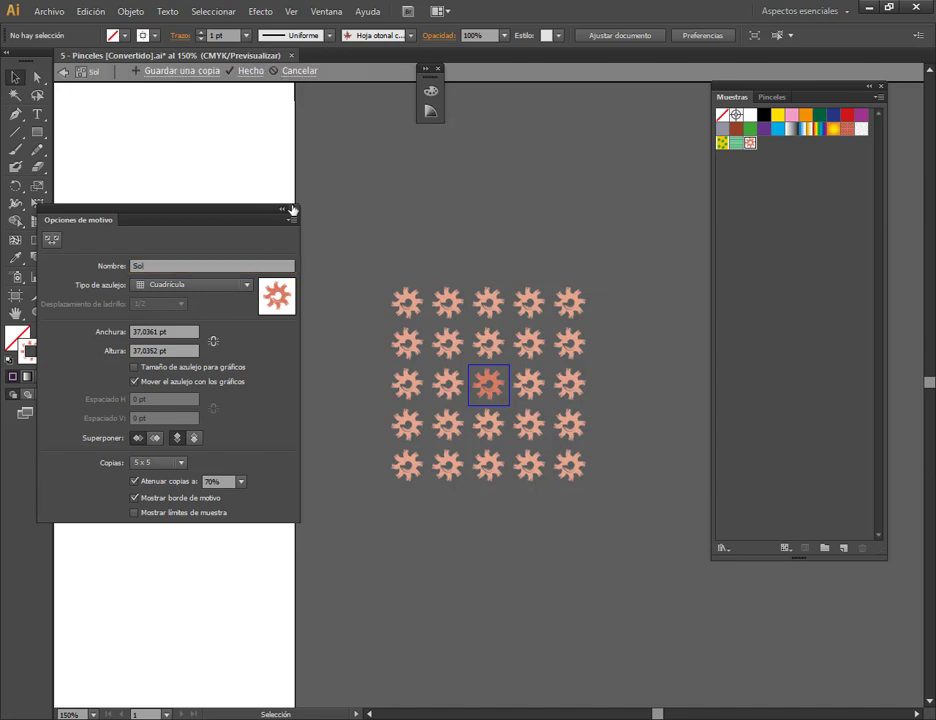
left_click(293, 209)
key("Escape")
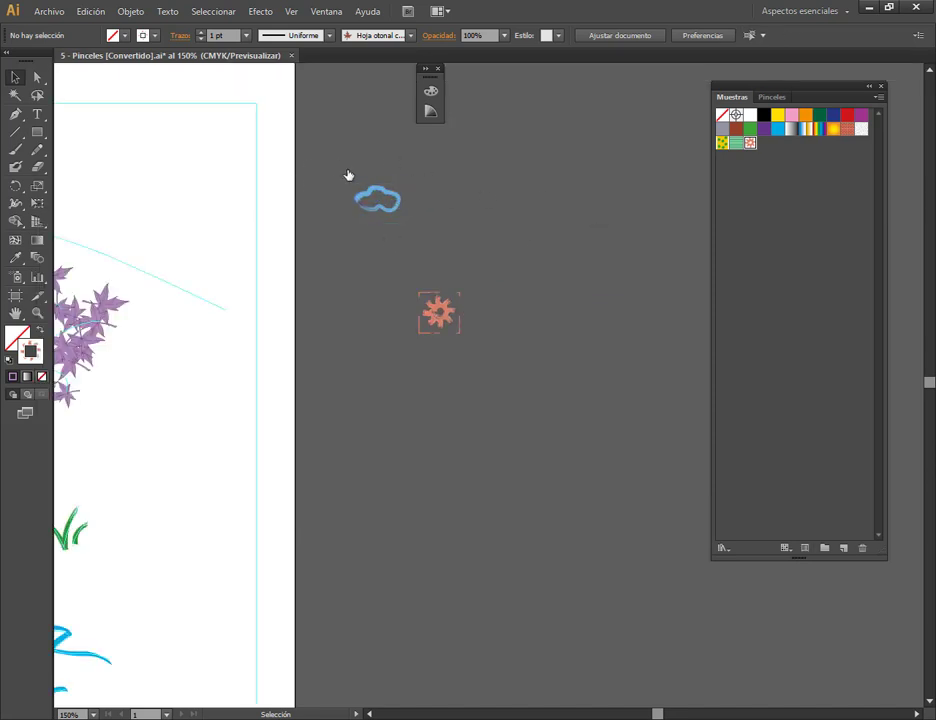
Step: Turn the blue cloud into a pattern swatch named 'Nube' and exit pattern editing
left_click_drag(349, 178, 428, 244)
left_click_drag(386, 201, 853, 205)
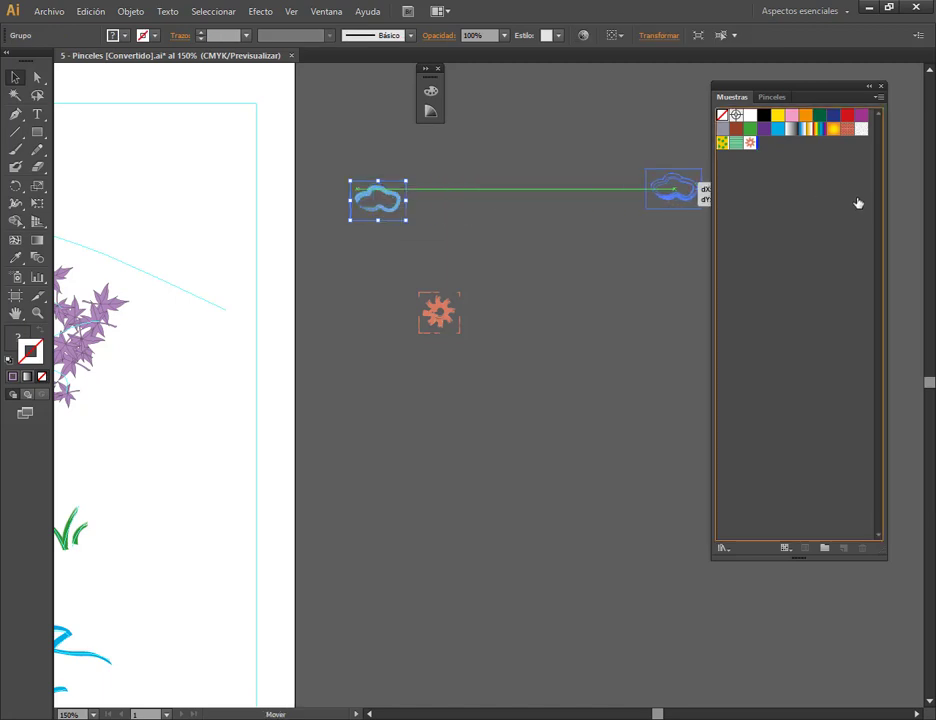
double_click(763, 143)
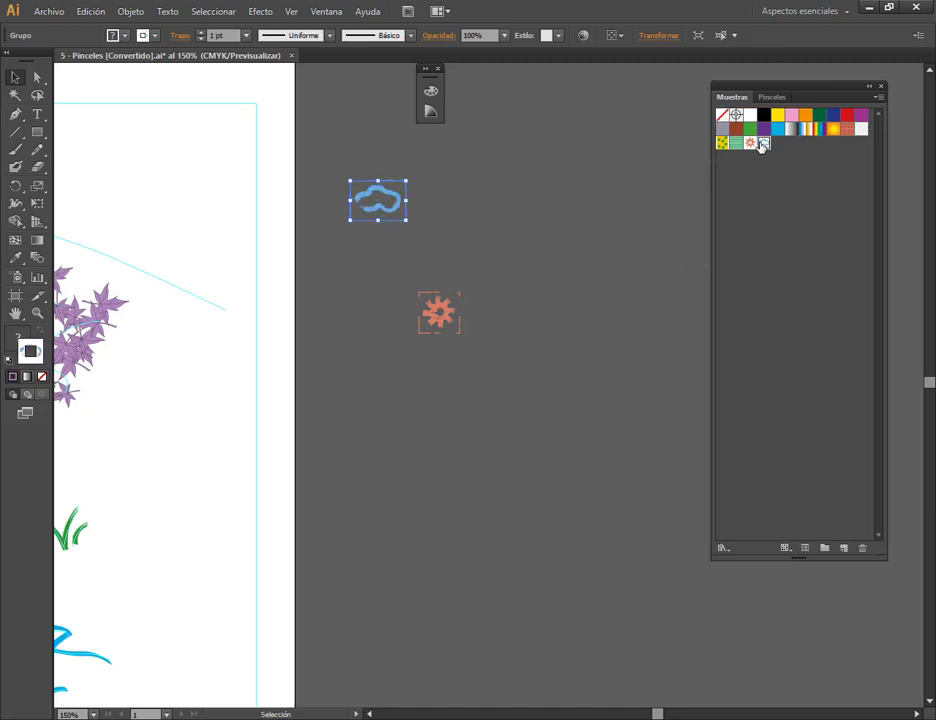
left_click(102, 267)
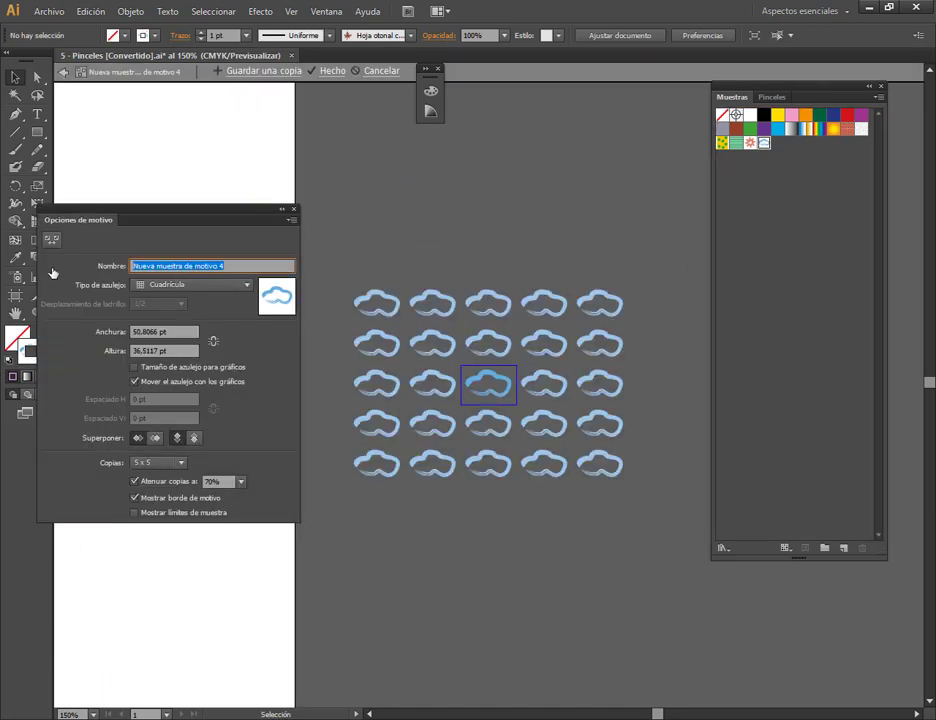
type("Nube")
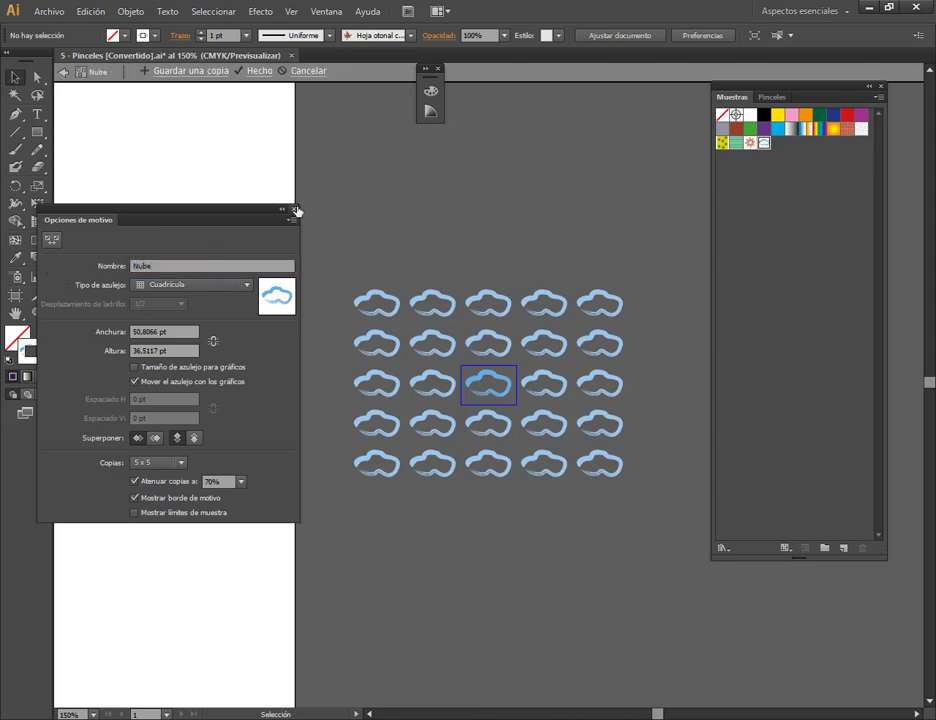
left_click(294, 209)
key("Escape")
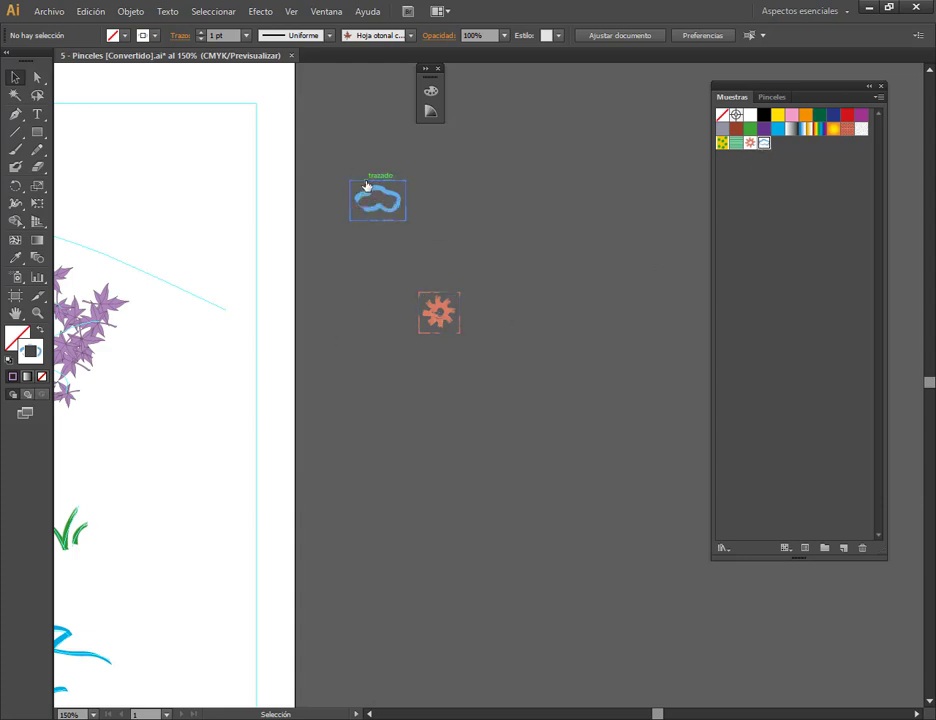
Step: Check the cloud and gear artwork, then zoom to 100% with the artboard in view
left_click(366, 186)
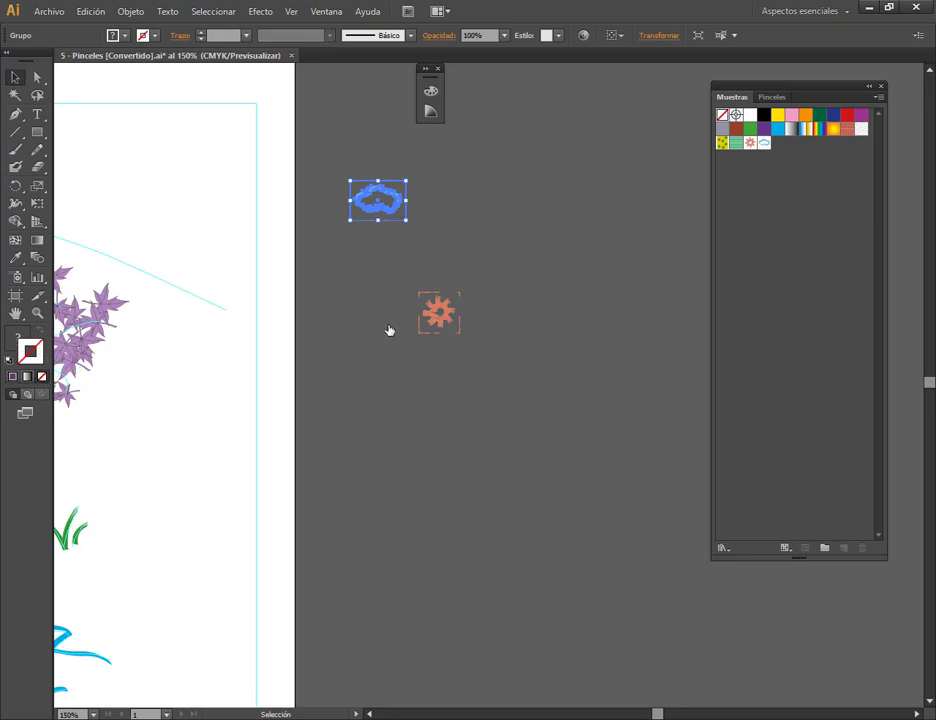
left_click_drag(386, 282, 501, 371)
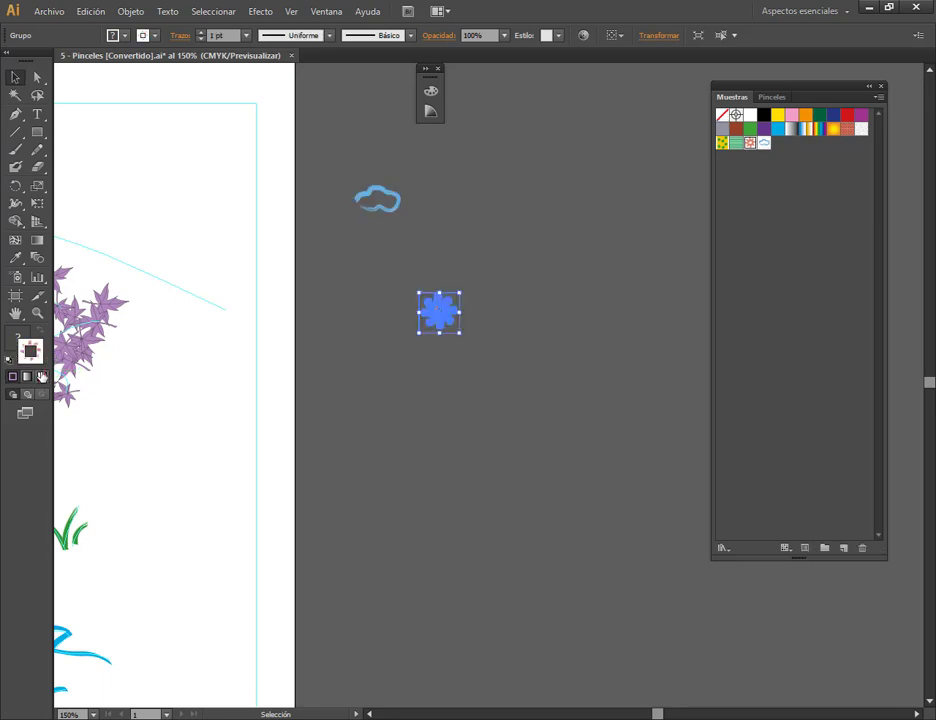
left_click(440, 444)
key("ctrl+1")
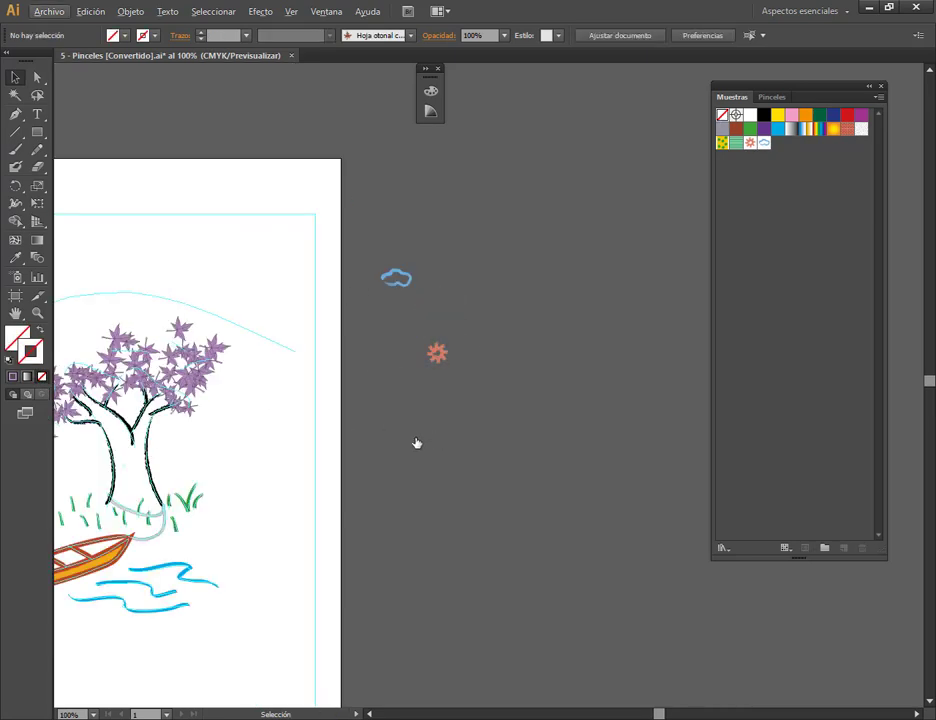
left_click_drag(417, 443, 539, 397)
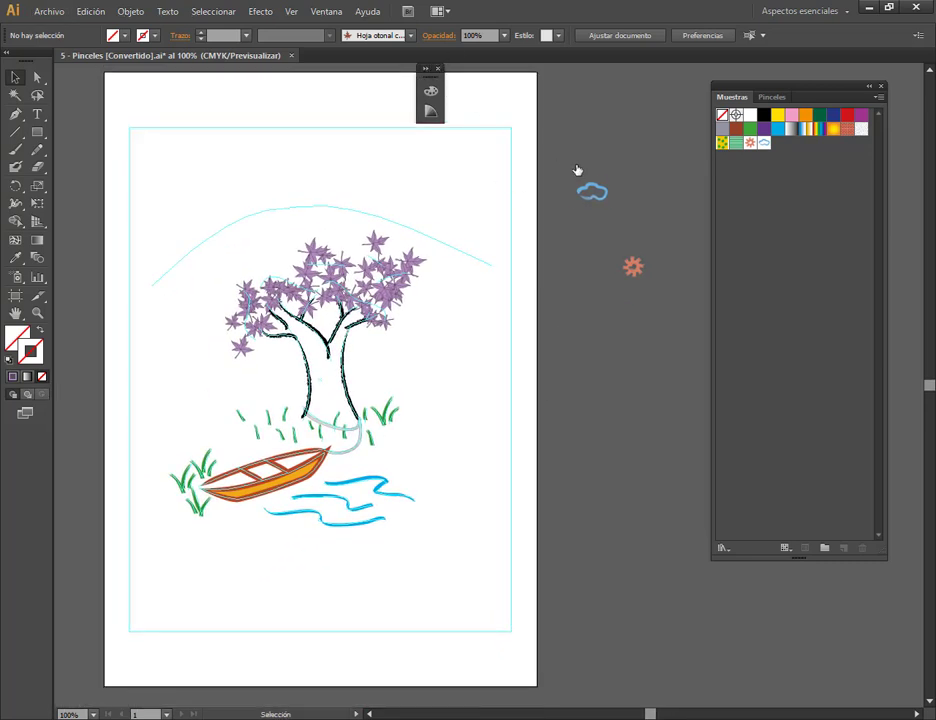
Step: Show the Layers panel, collapsing and unlocking Capa 1
left_click(427, 72)
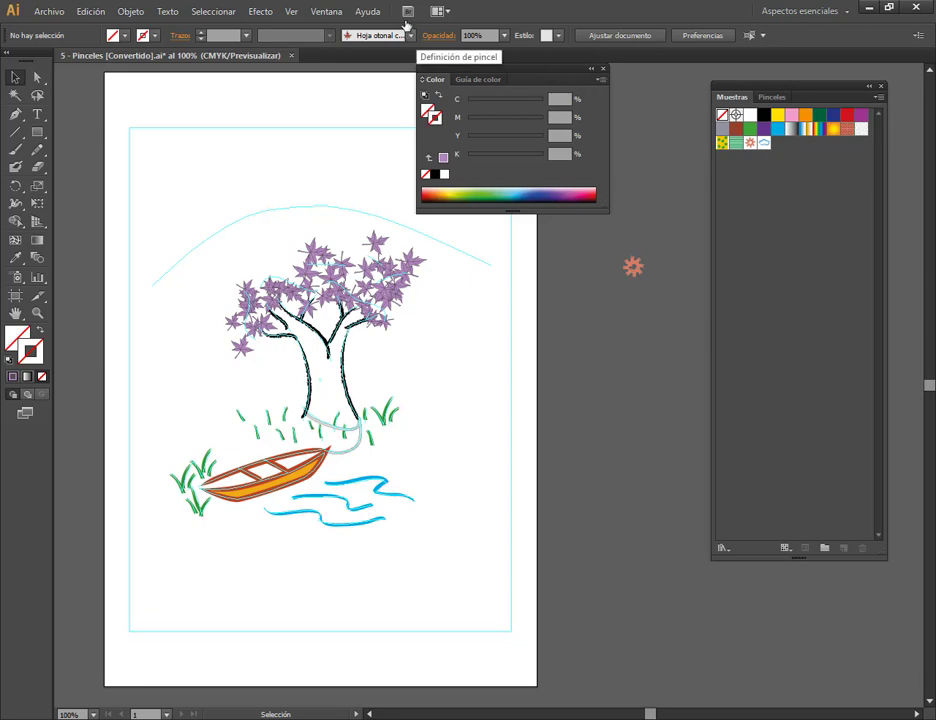
left_click(330, 11)
left_click(366, 243)
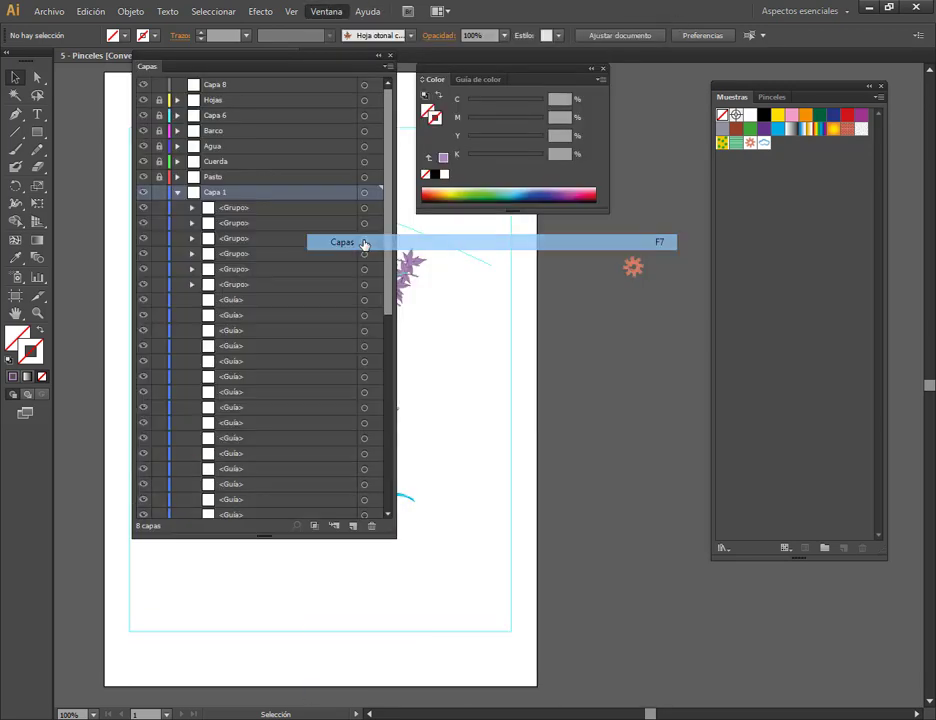
left_click(177, 192)
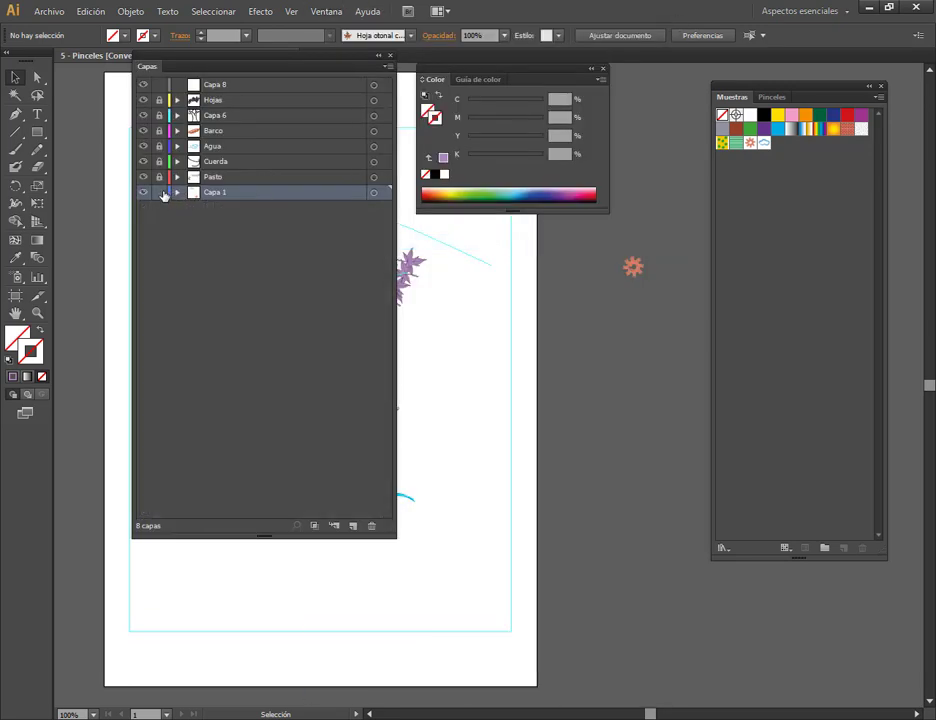
left_click(159, 192)
left_click(589, 69)
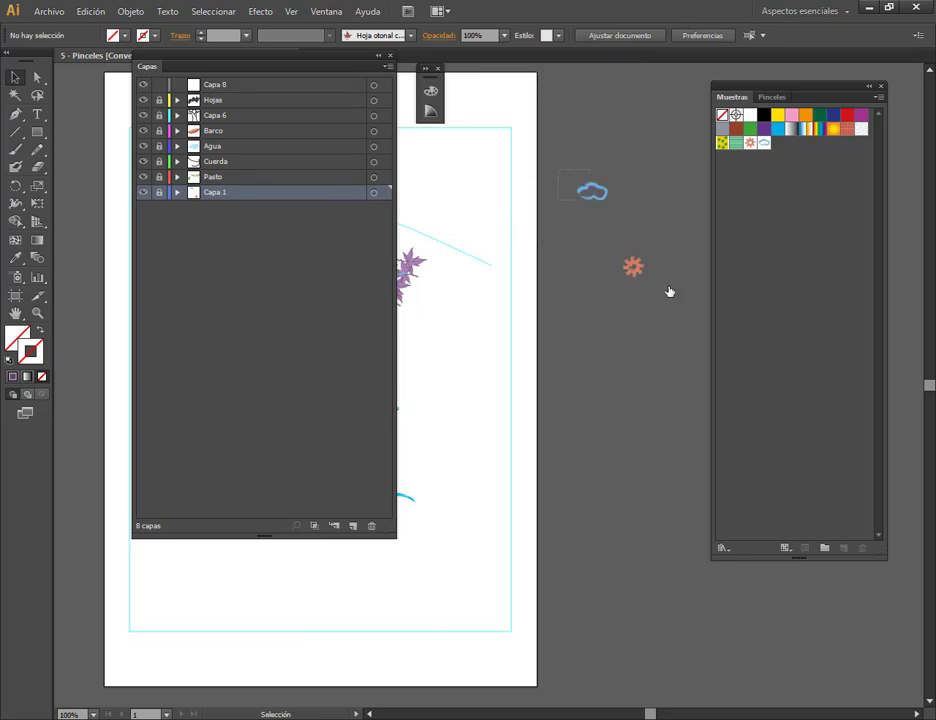
Step: Check the cloud and gear, relock Capa 1 and make Capa 8 the active layer
left_click_drag(633, 266, 628, 238)
left_click_drag(567, 171, 625, 224)
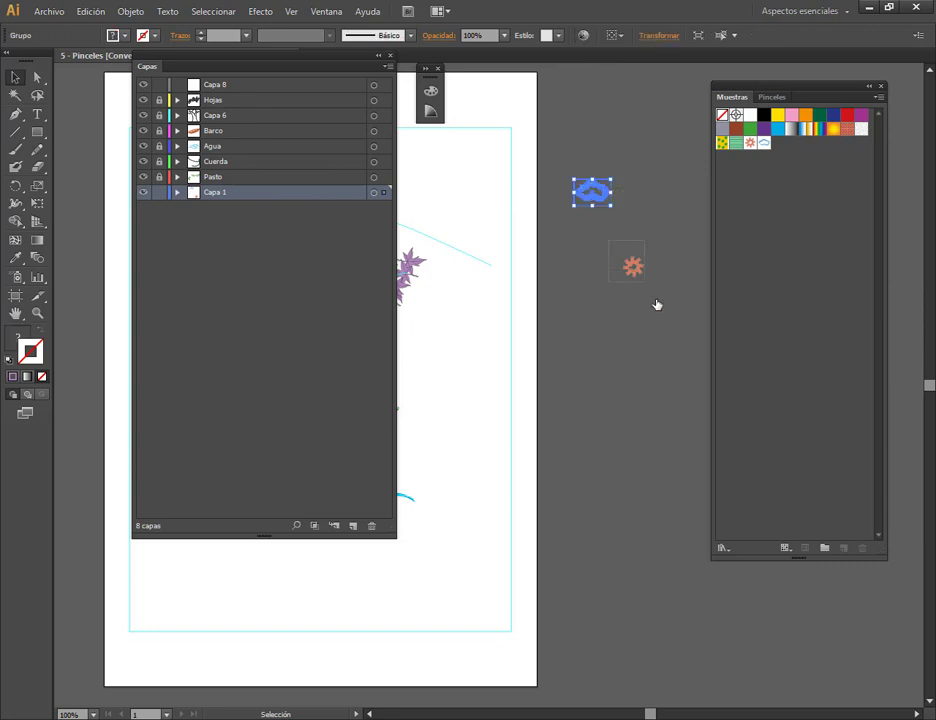
left_click_drag(657, 304, 625, 258)
left_click(160, 192)
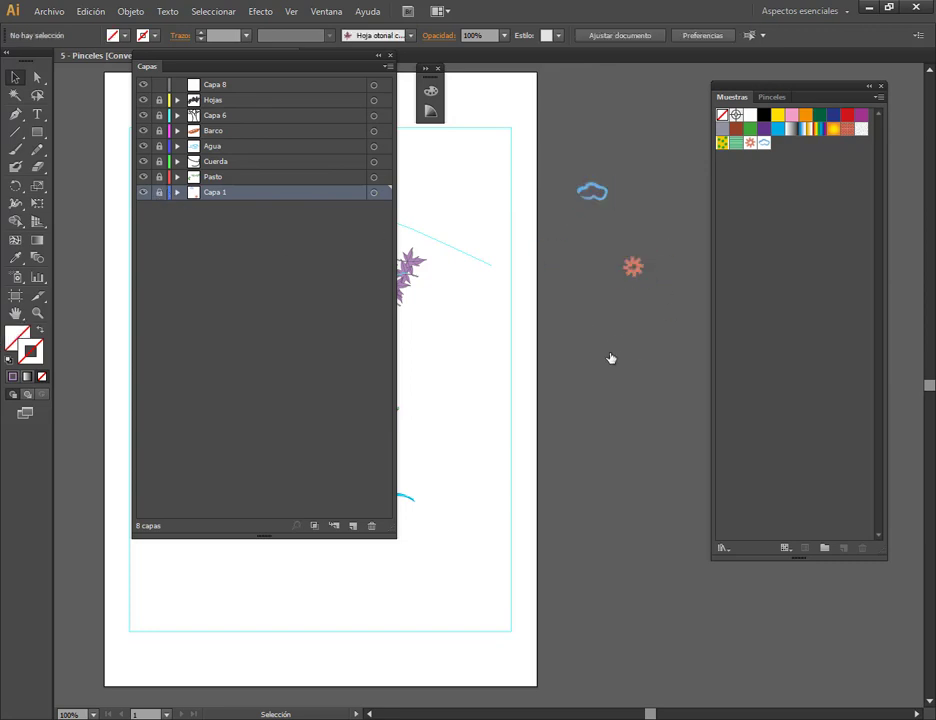
left_click_drag(541, 301, 566, 347)
left_click(261, 85)
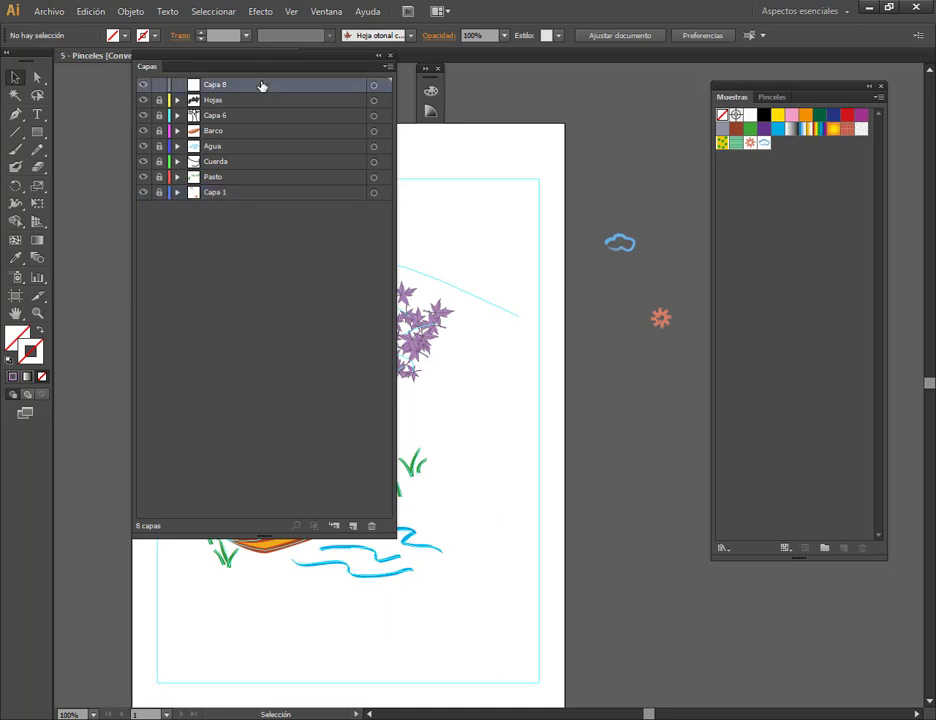
left_click(377, 56)
scroll(524, 420, "down", 1)
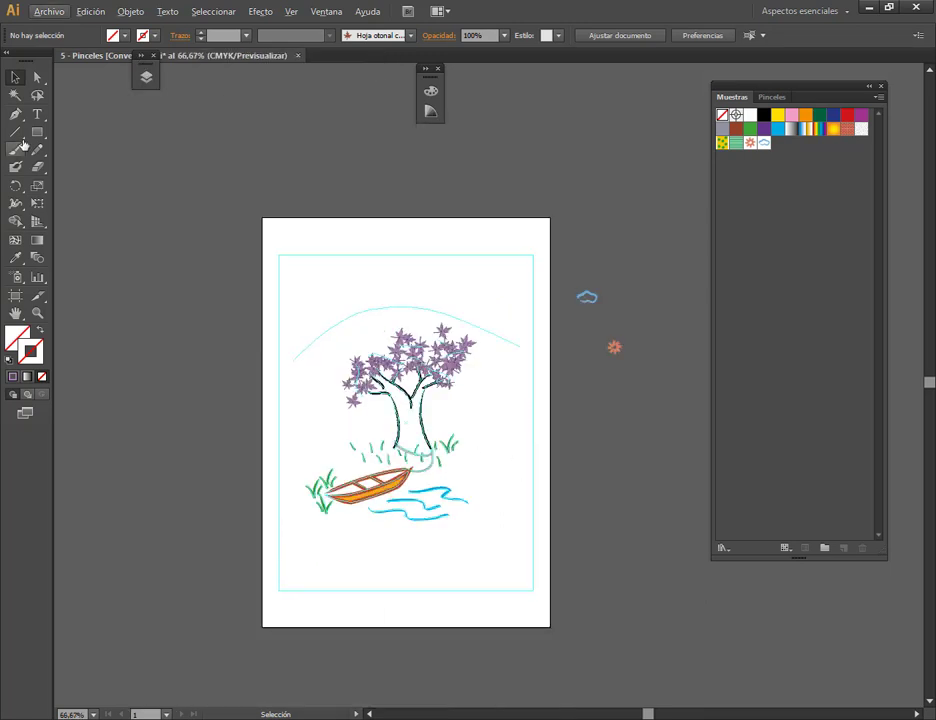
Step: Draw a rectangle along the cyan margin guides with a black 4 pt stroke
left_click(37, 132)
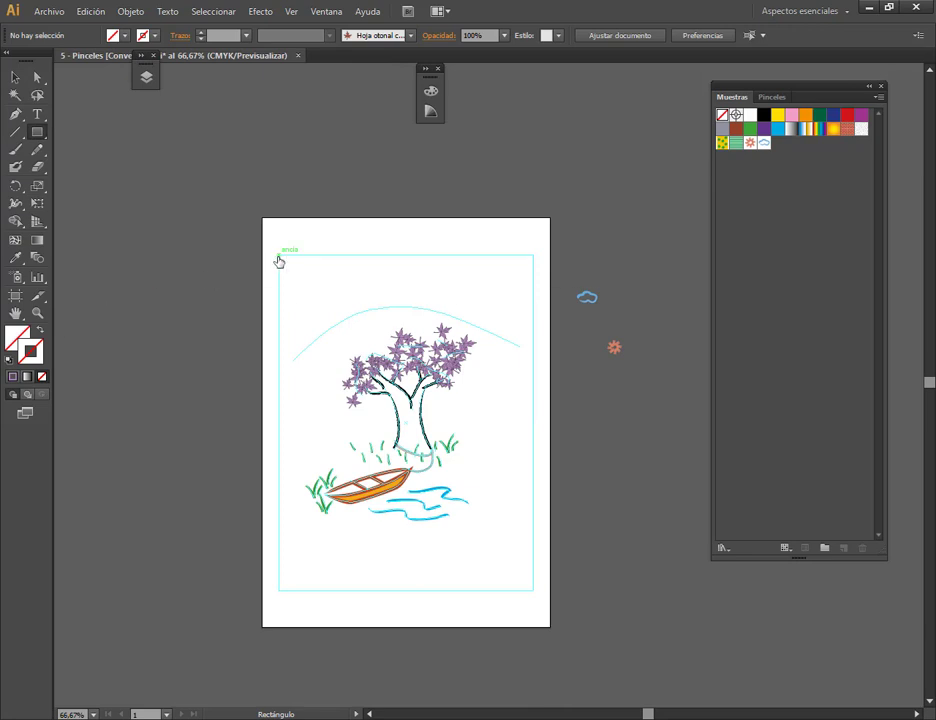
left_click_drag(278, 255, 532, 590)
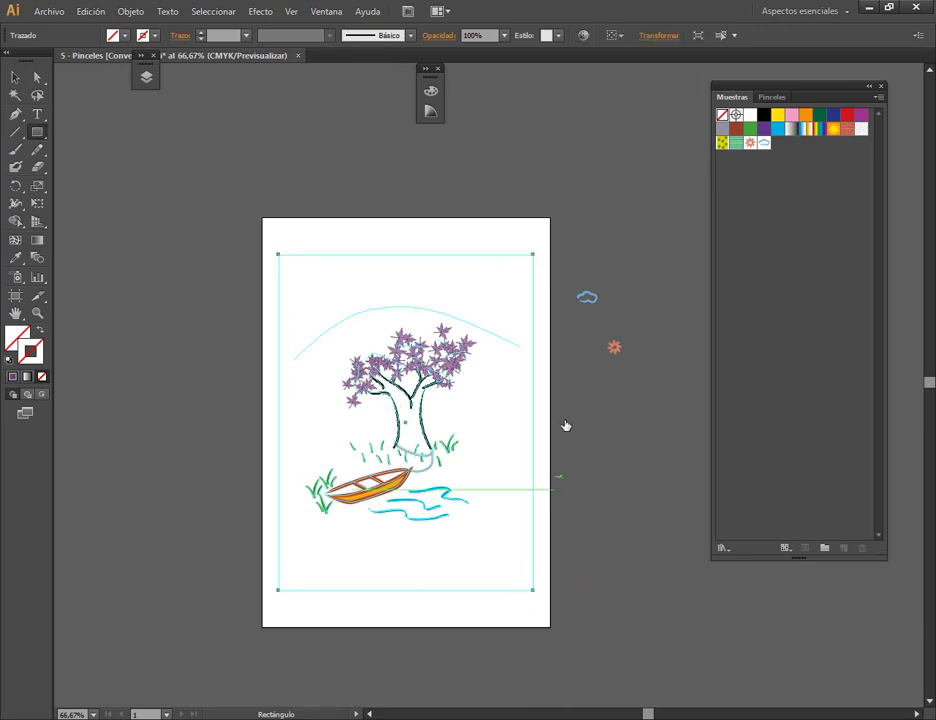
scroll(565, 425, "up", 1)
left_click(155, 35)
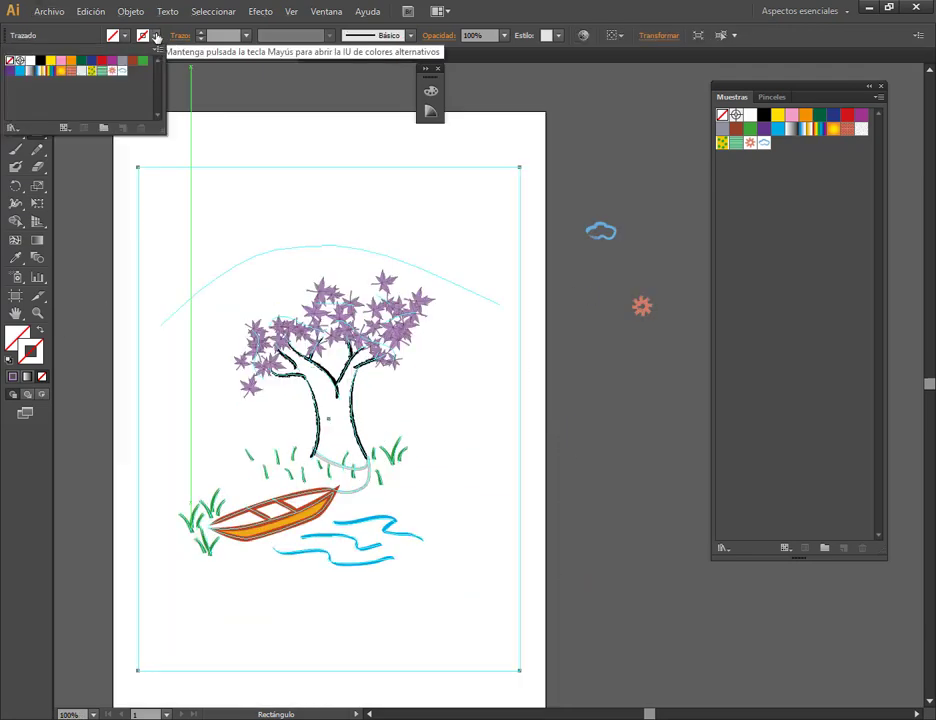
left_click(40, 61)
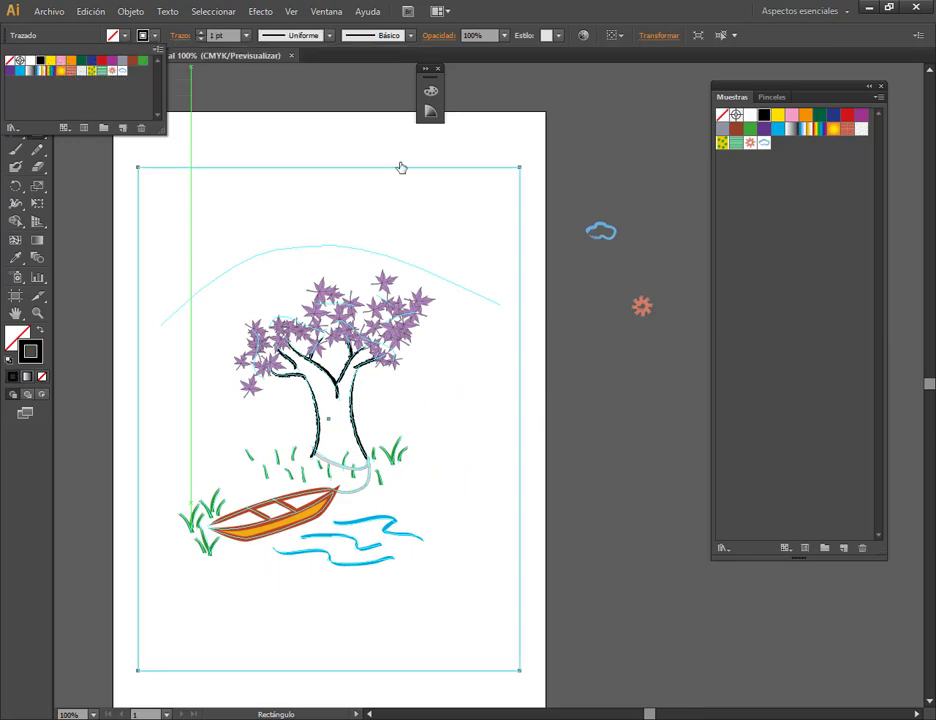
left_click(222, 35)
key("Up")
key("Up")
key("Up")
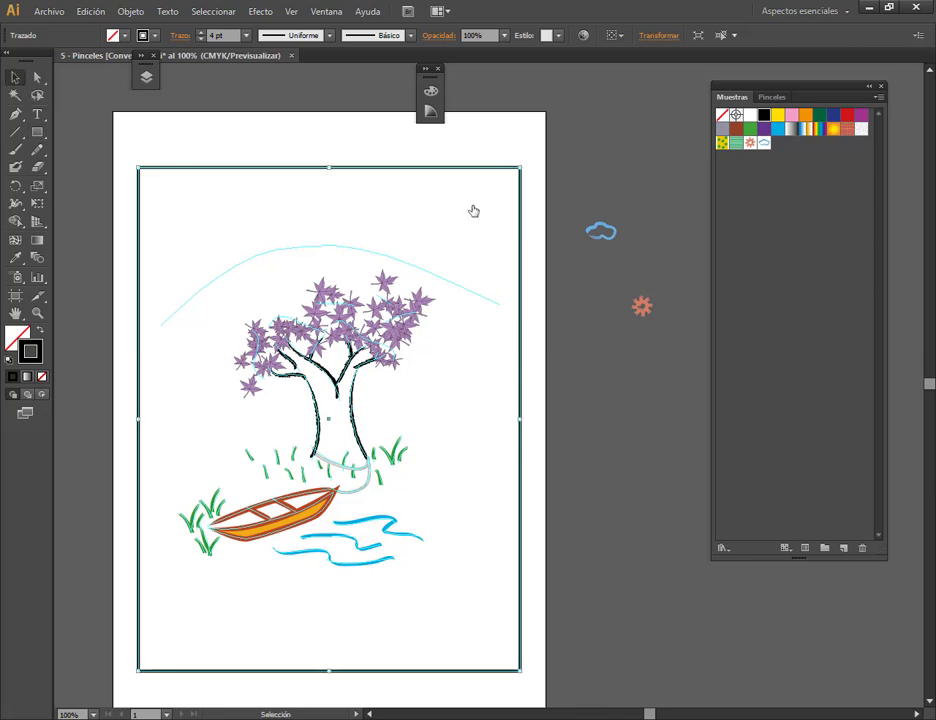
left_click(474, 211)
left_click(773, 97)
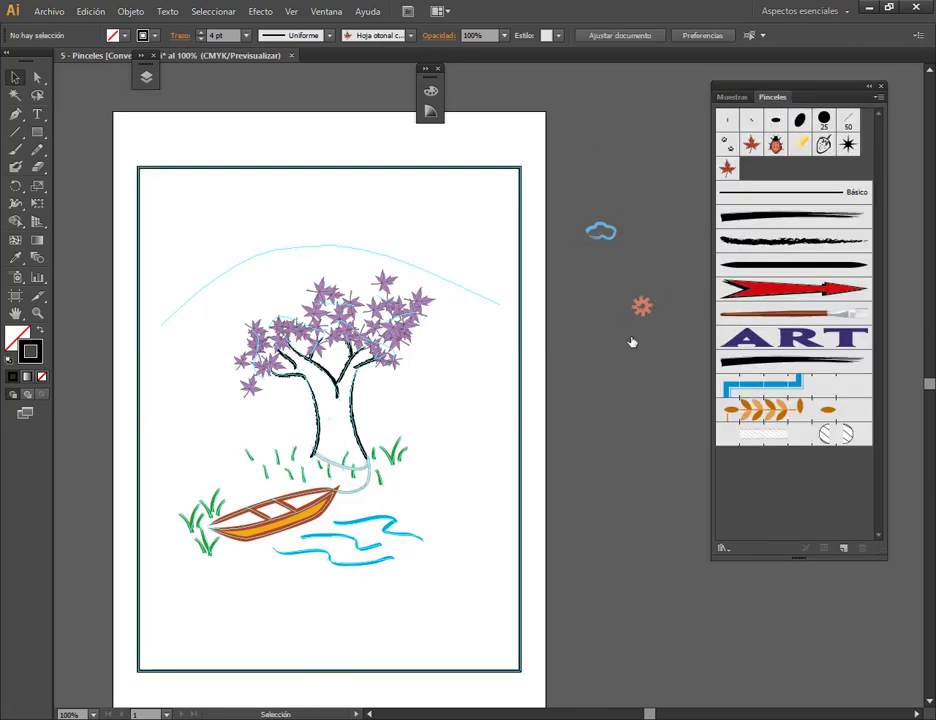
Step: Create a pattern brush using Nube for the side tile and Sol for the outer corners
left_click(843, 549)
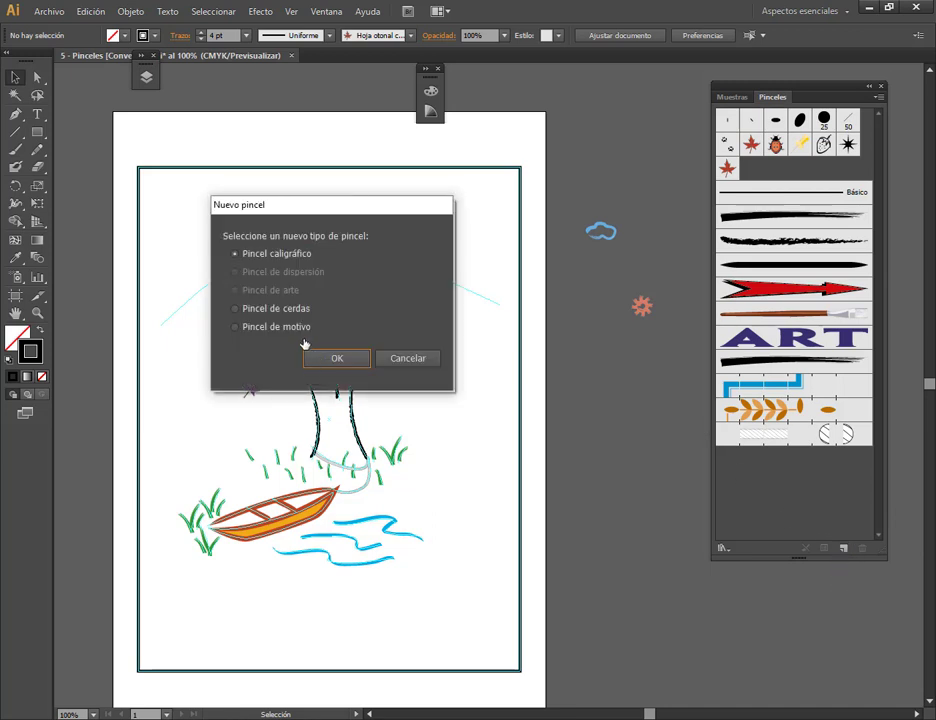
left_click(298, 328)
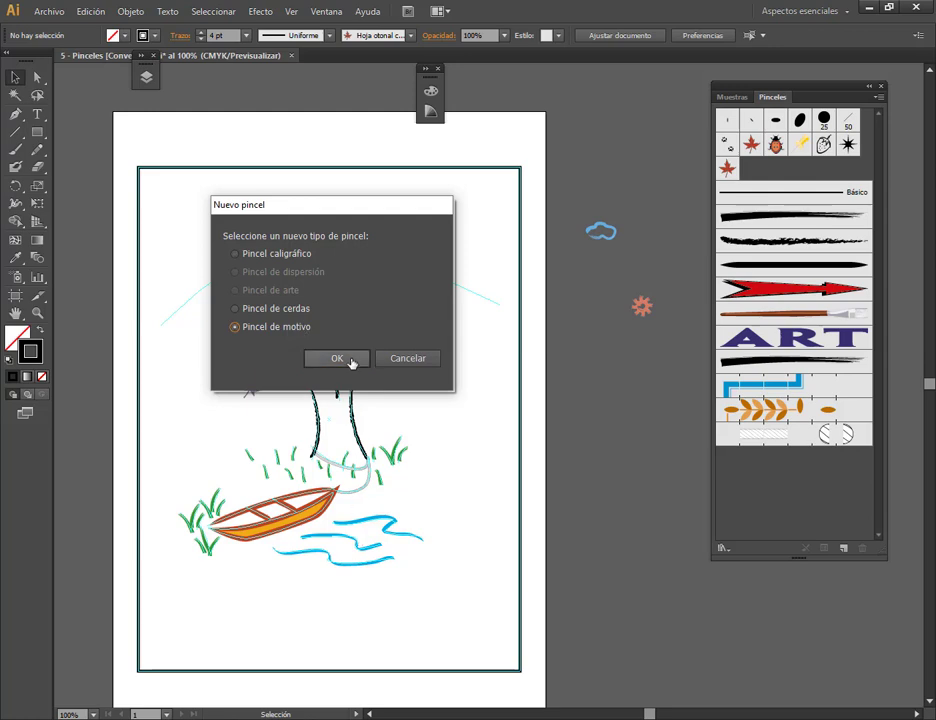
left_click(347, 359)
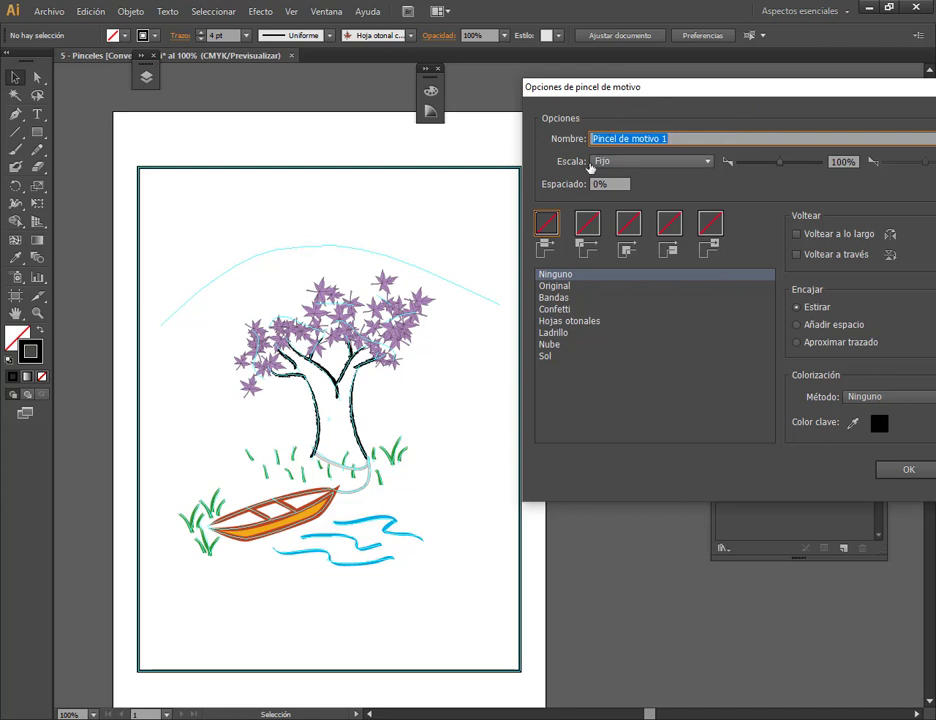
left_click(549, 229)
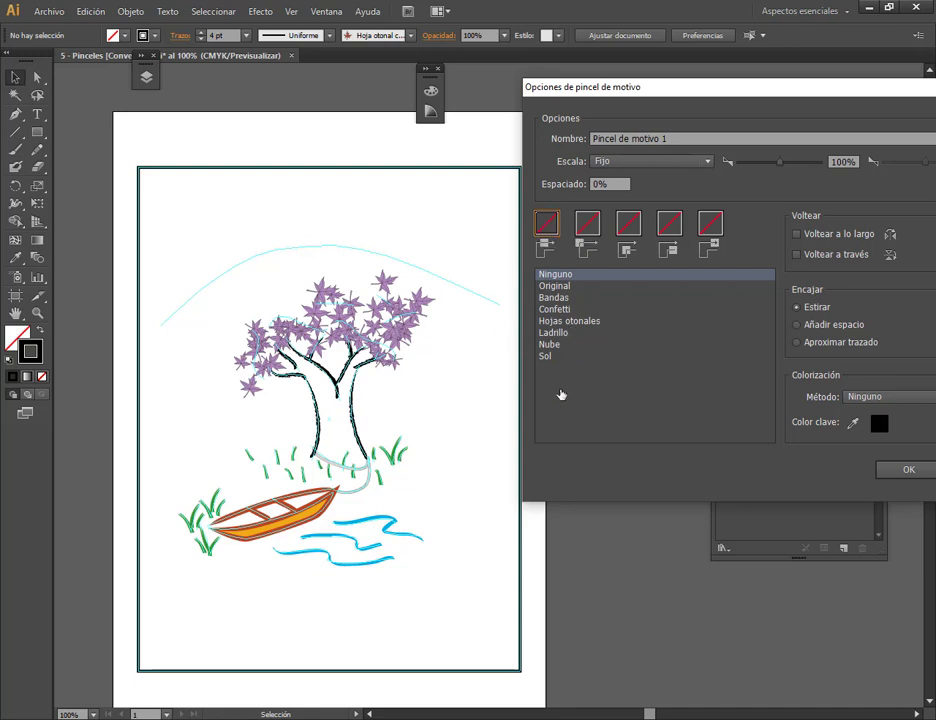
left_click(549, 345)
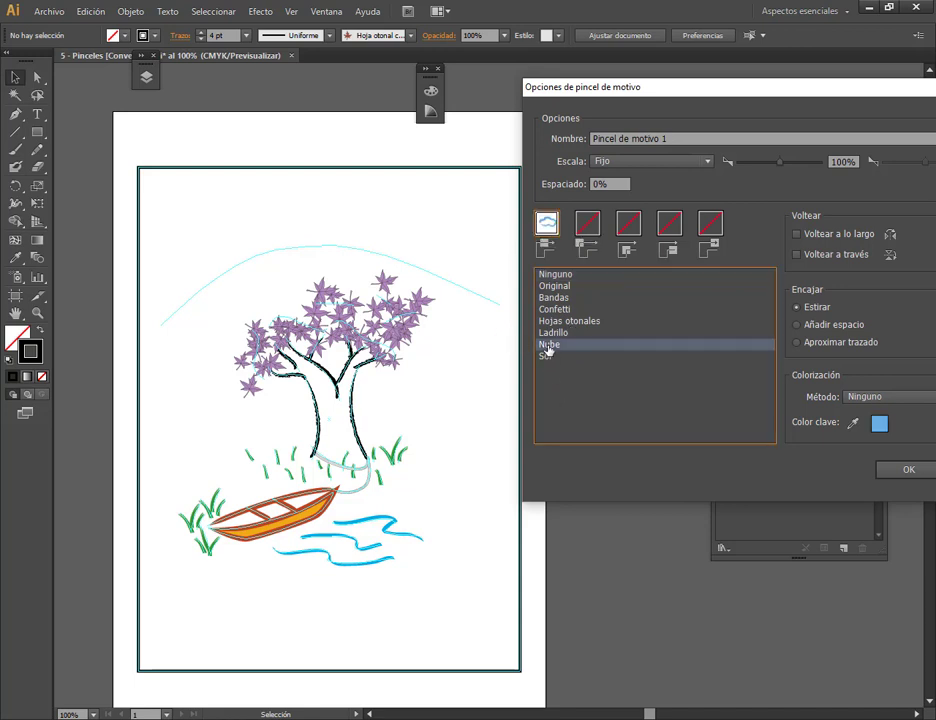
left_click(594, 221)
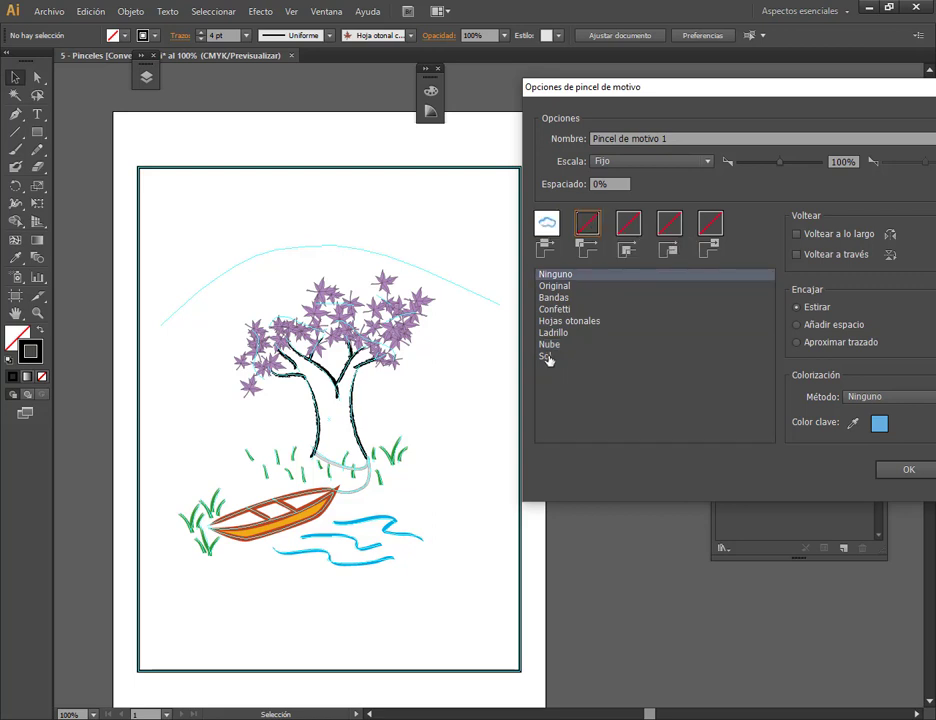
left_click(548, 357)
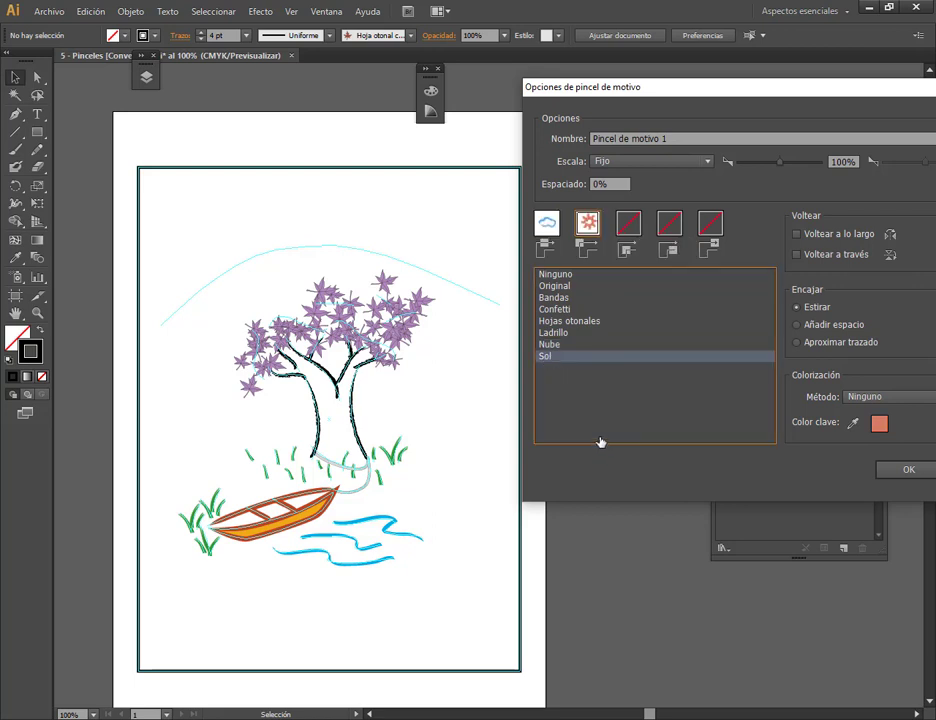
left_click_drag(657, 85, 551, 56)
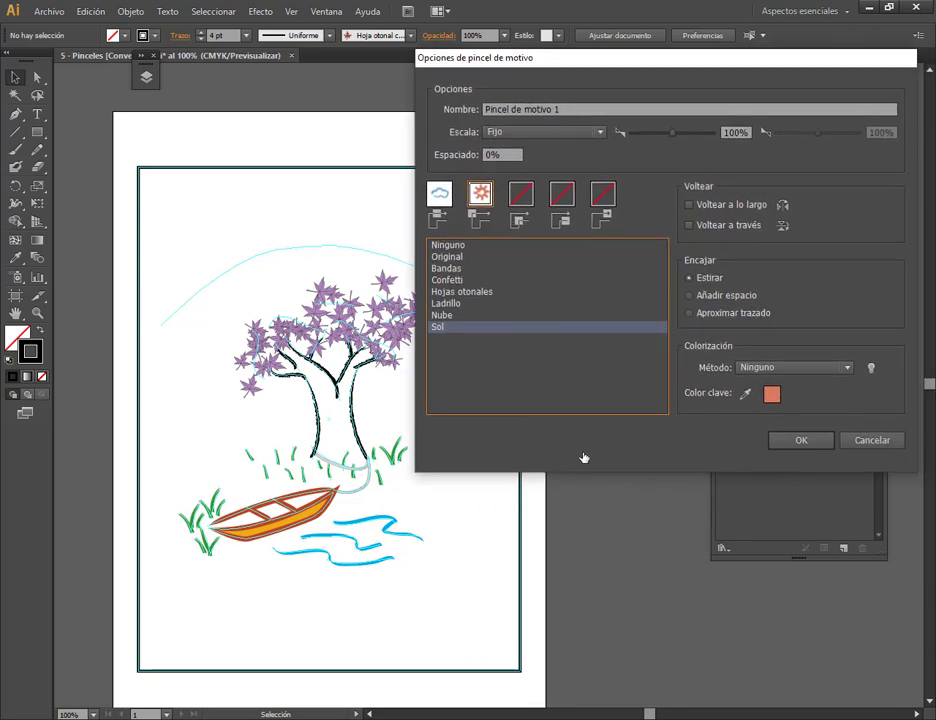
left_click(785, 440)
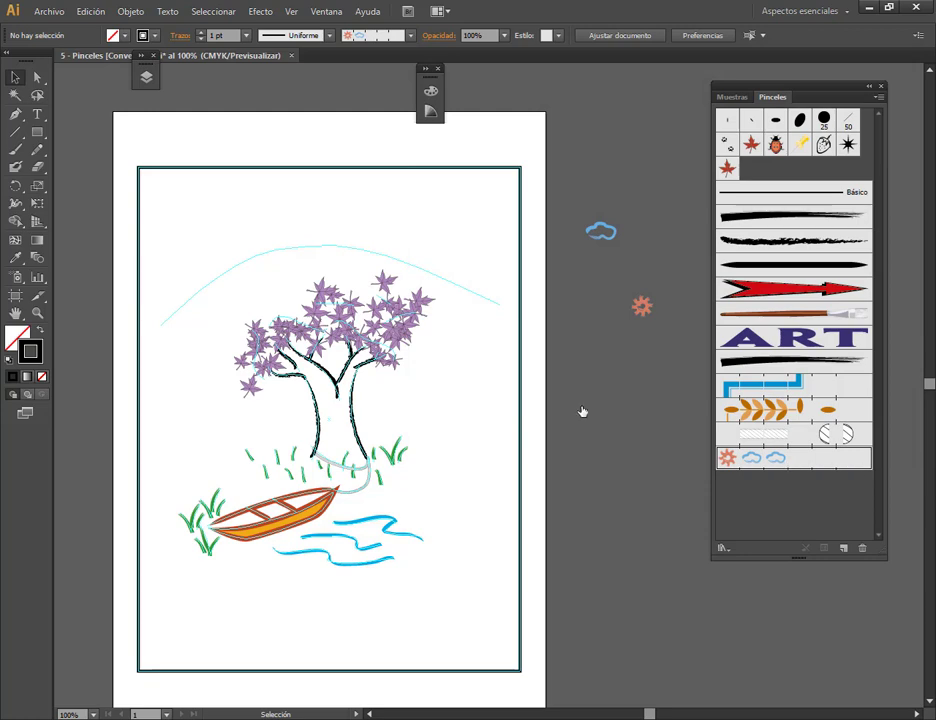
Step: Apply the cloud-and-sun pattern brush to the border rectangle and deselect it
left_click(520, 455)
left_click(789, 459)
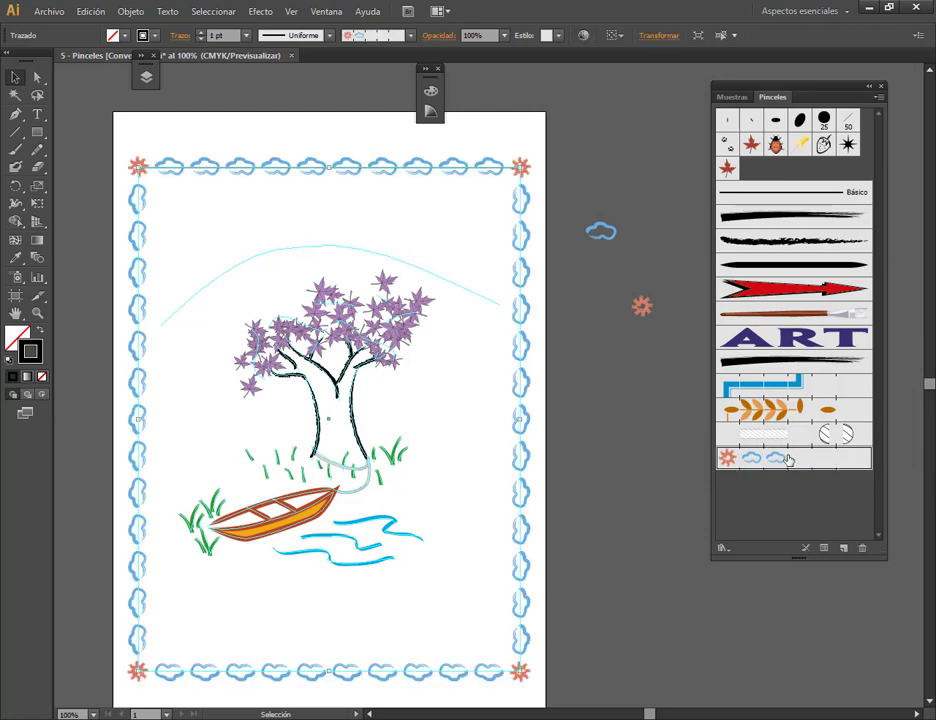
left_click(543, 351)
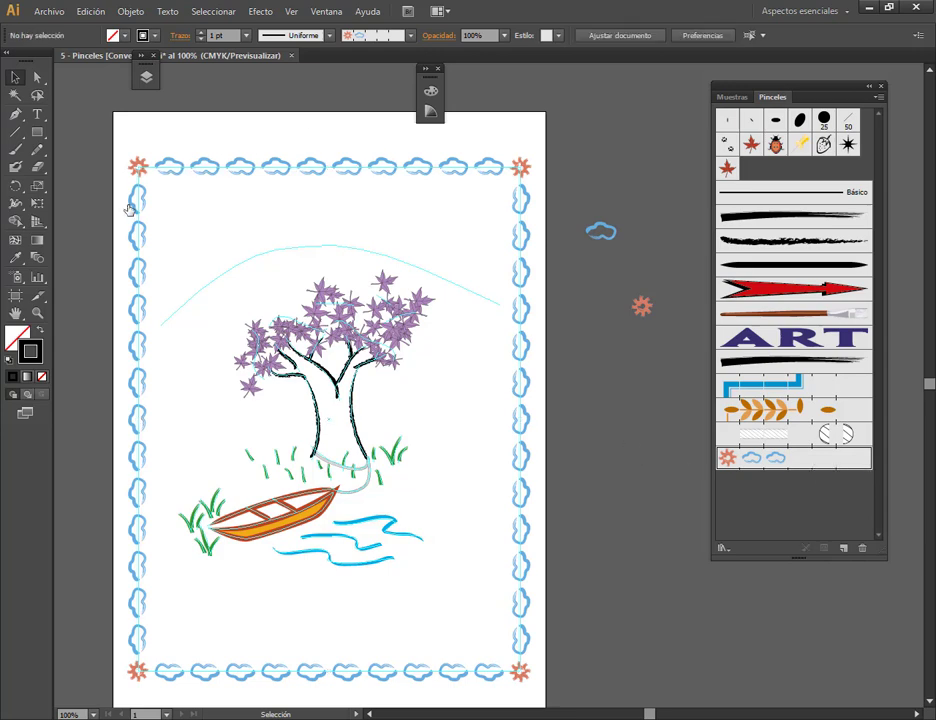
left_click(48, 11)
left_click(62, 95)
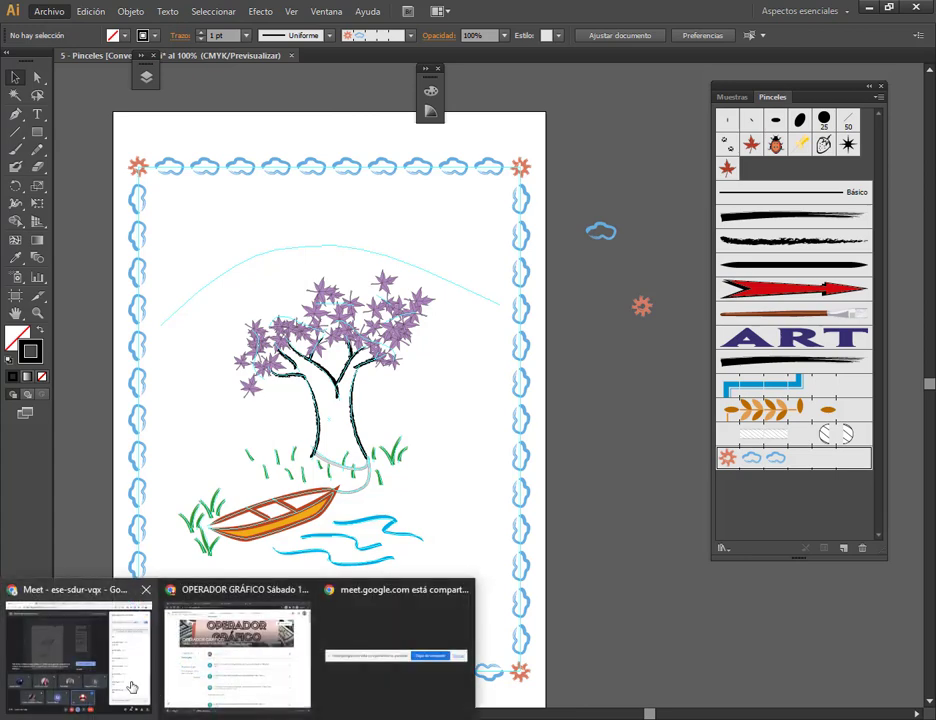
left_click(130, 683)
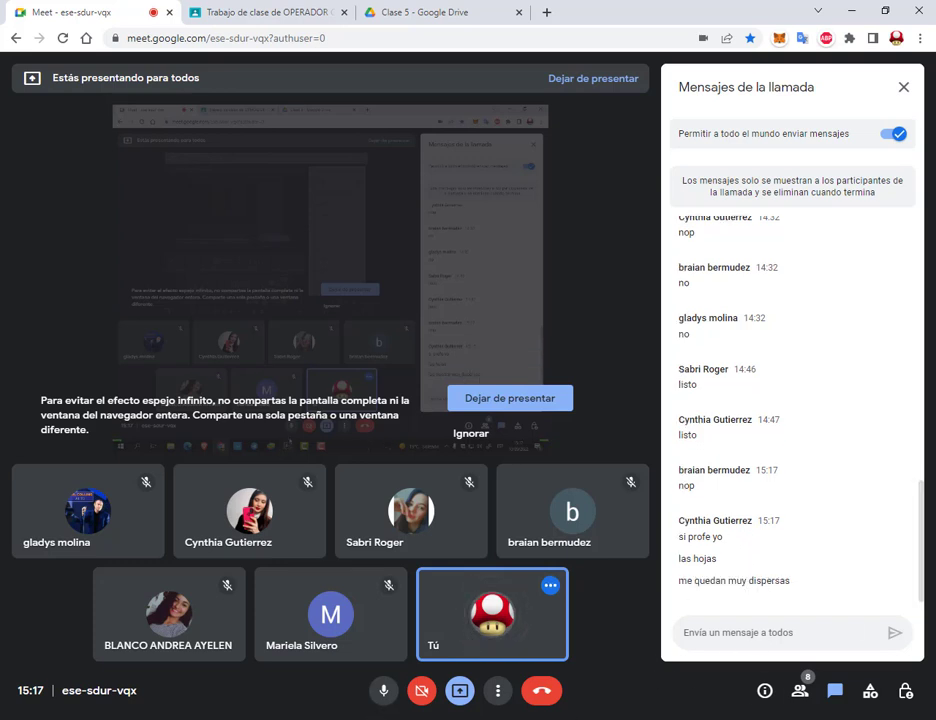
Step: Shrink the Illustrator window and move it low so the Meet call shows behind
left_click(376, 650)
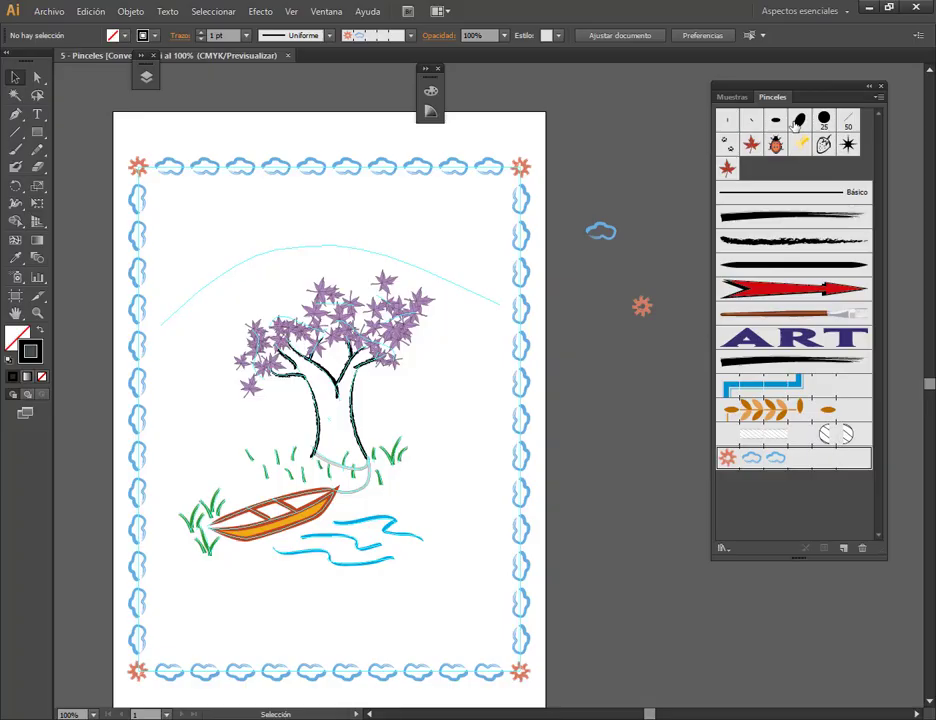
left_click(890, 9)
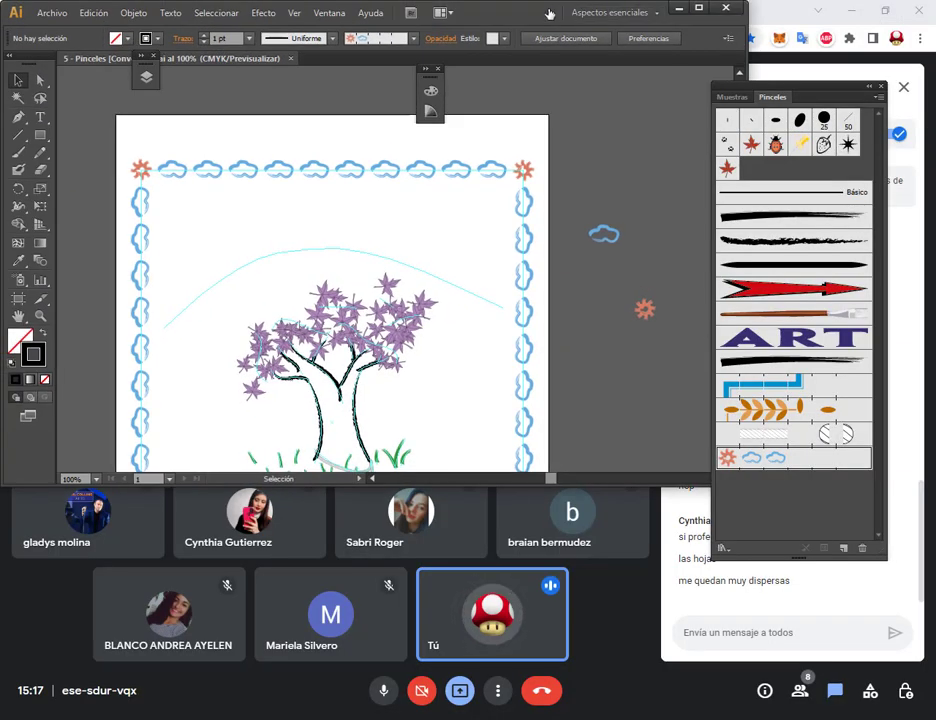
mouse_move(522, 14)
left_mouse_down()
mouse_move(409, 145)
mouse_move(517, 232)
left_mouse_up()
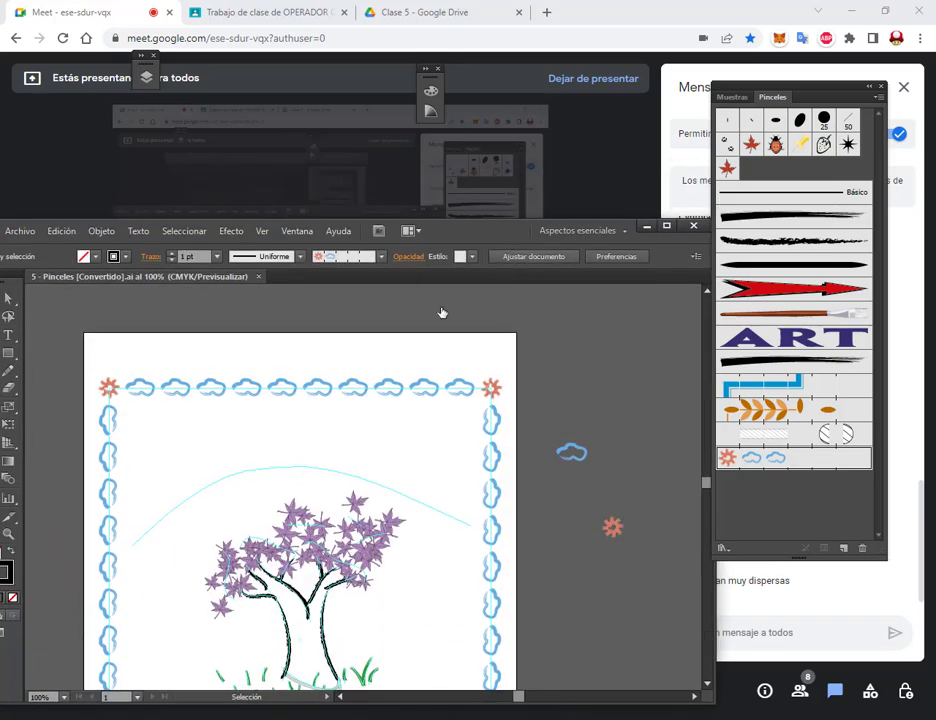
left_click(305, 231)
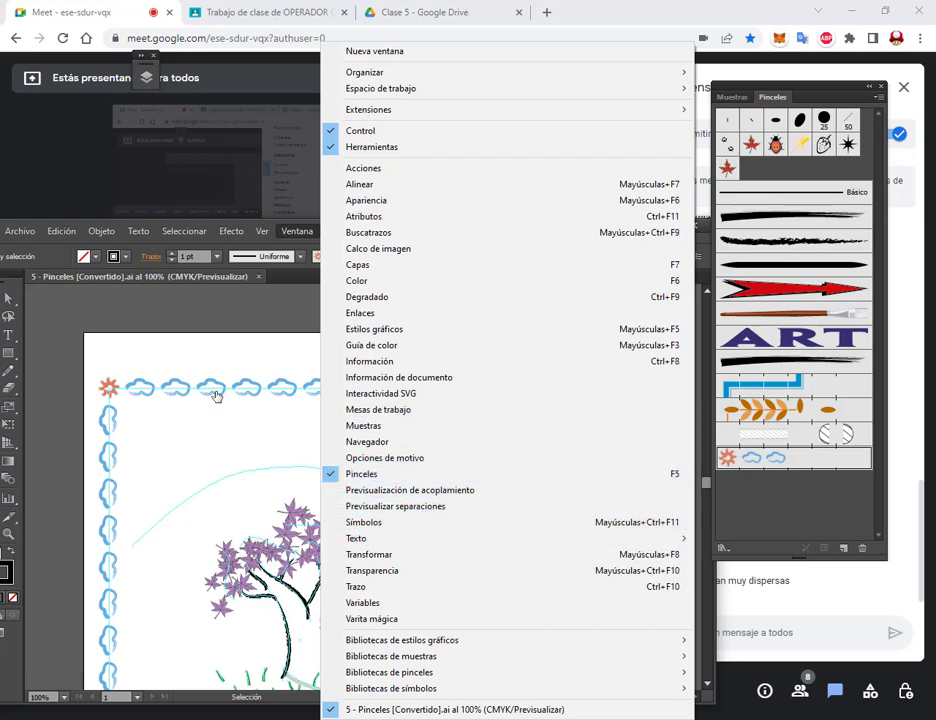
left_click(275, 350)
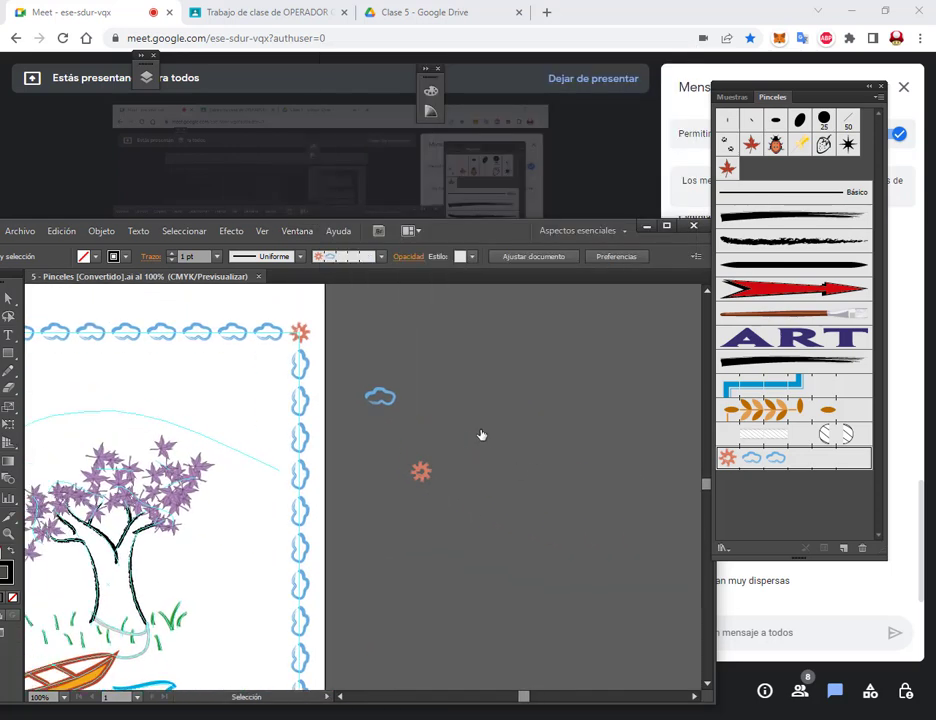
scroll(476, 438, "down", 3)
scroll(476, 438, "up", 2)
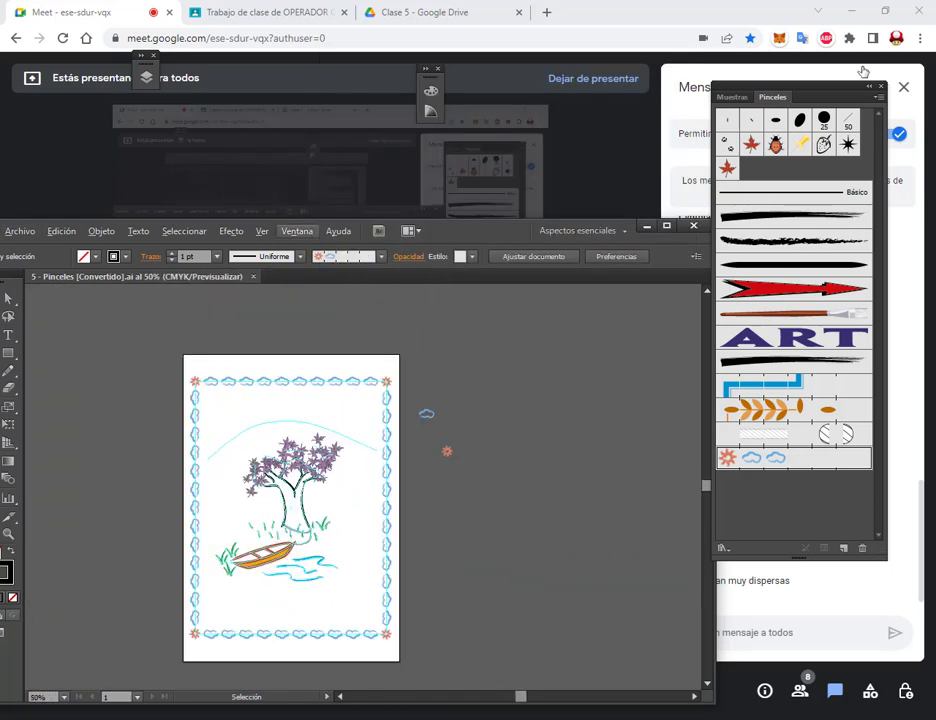
left_click_drag(506, 236, 458, 626)
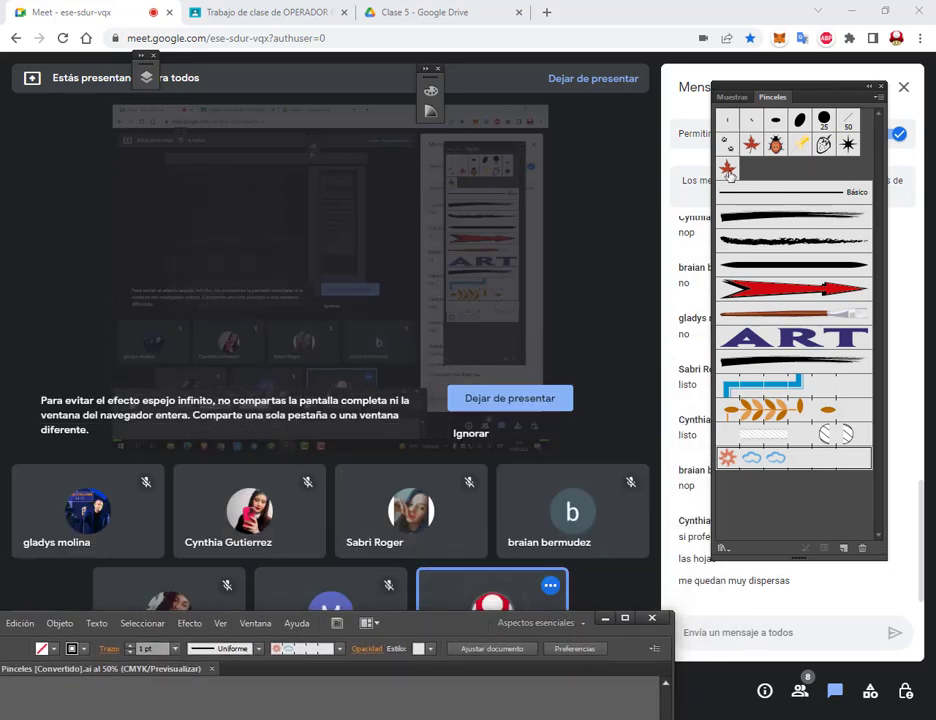
Step: Review the Hoja otonal leaf brush's Dispersión settings with annotations, then cancel
double_click(727, 167)
mouse_move(712, 262)
left_mouse_down()
mouse_move(386, 129)
mouse_move(406, 92)
left_mouse_up()
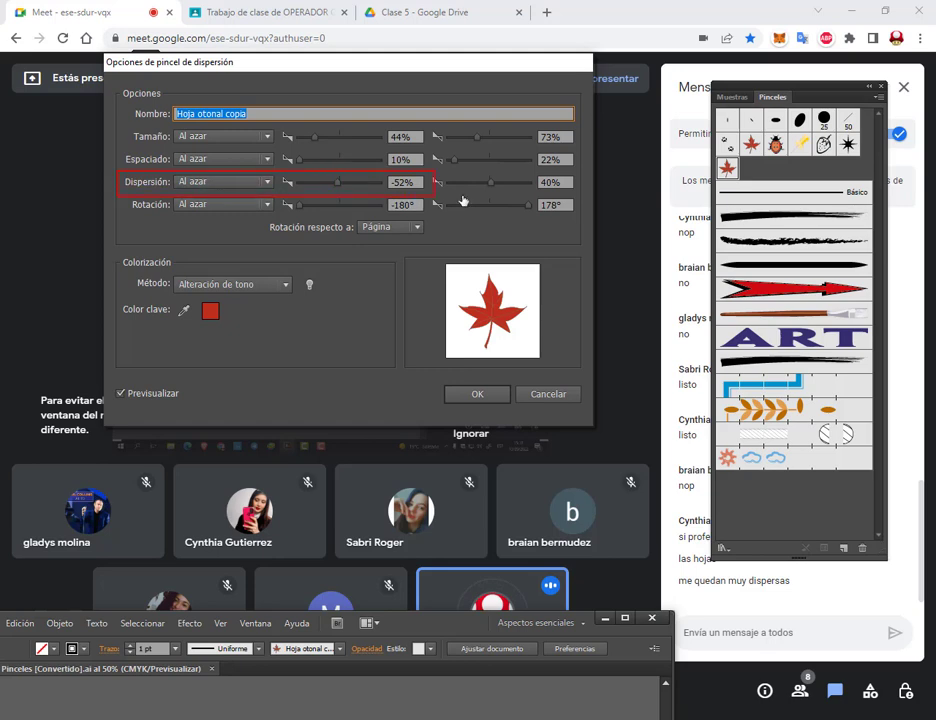
left_click_drag(462, 200, 572, 199)
left_click_drag(331, 300, 544, 300)
left_click(433, 295)
left_click(444, 315)
left_click(471, 296)
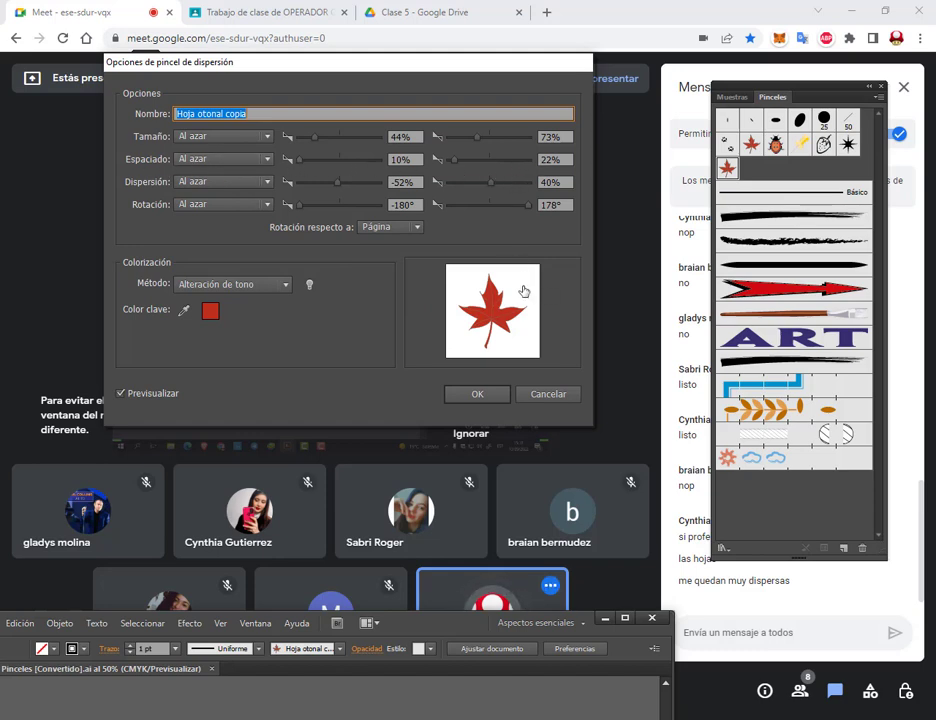
left_click(540, 395)
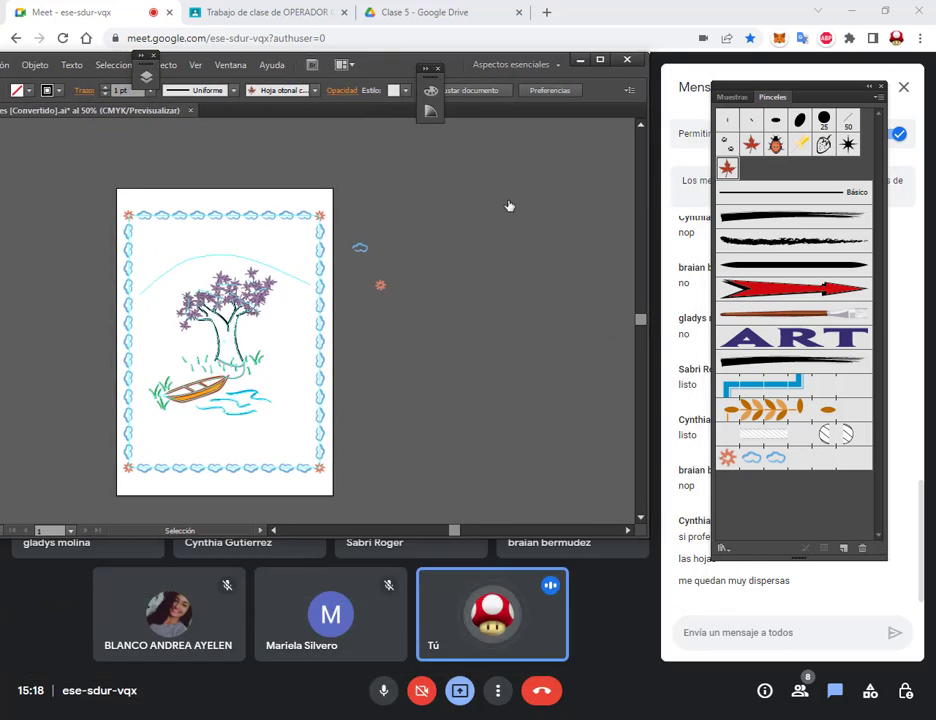
Step: Duplicate the Hoja otonal brush and paint a test trail of red leaves
mouse_move(371, 66)
left_mouse_down()
mouse_move(472, 52)
mouse_move(458, 48)
left_mouse_up()
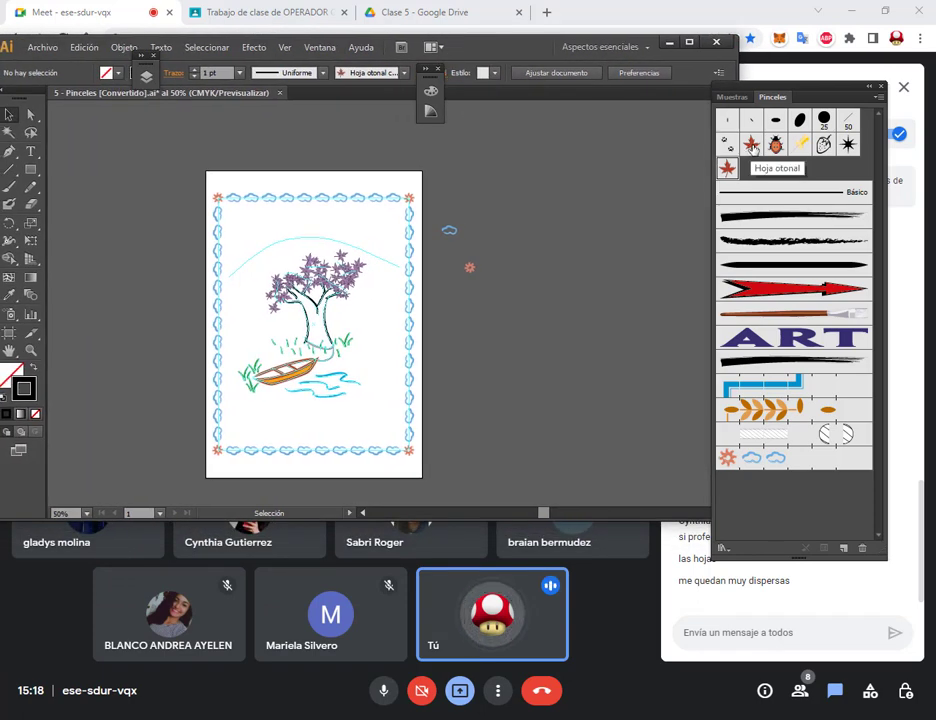
left_click_drag(727, 168, 843, 548)
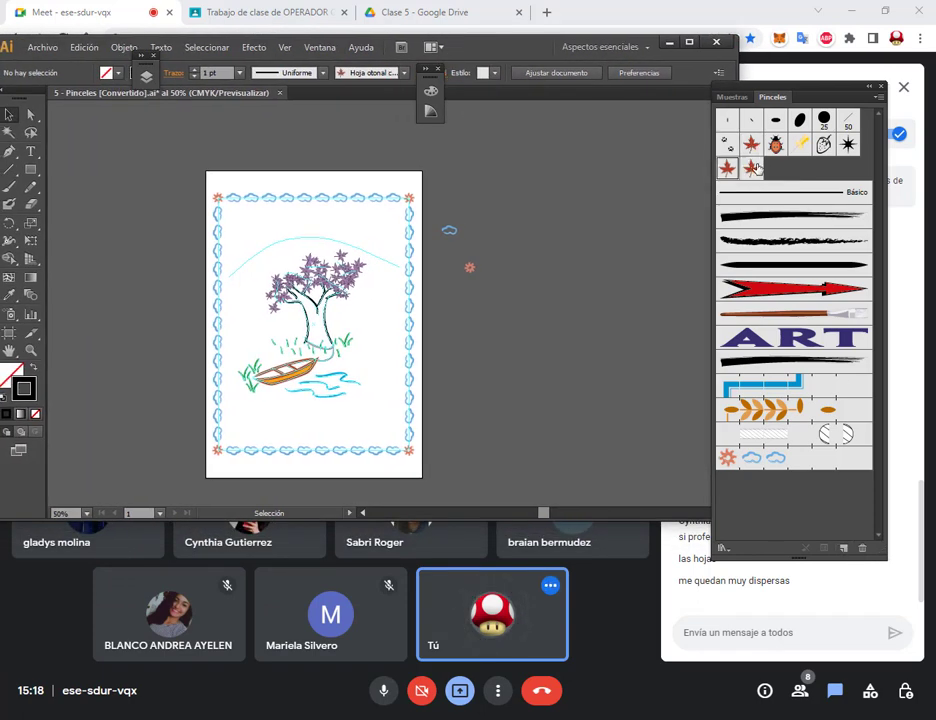
left_click(752, 168)
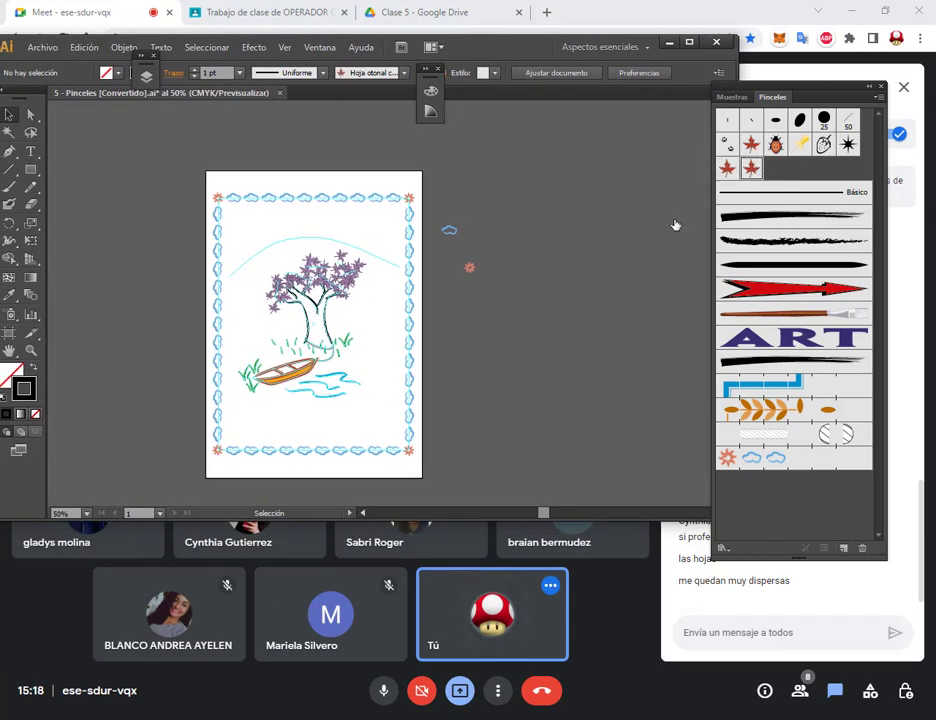
left_click(12, 185)
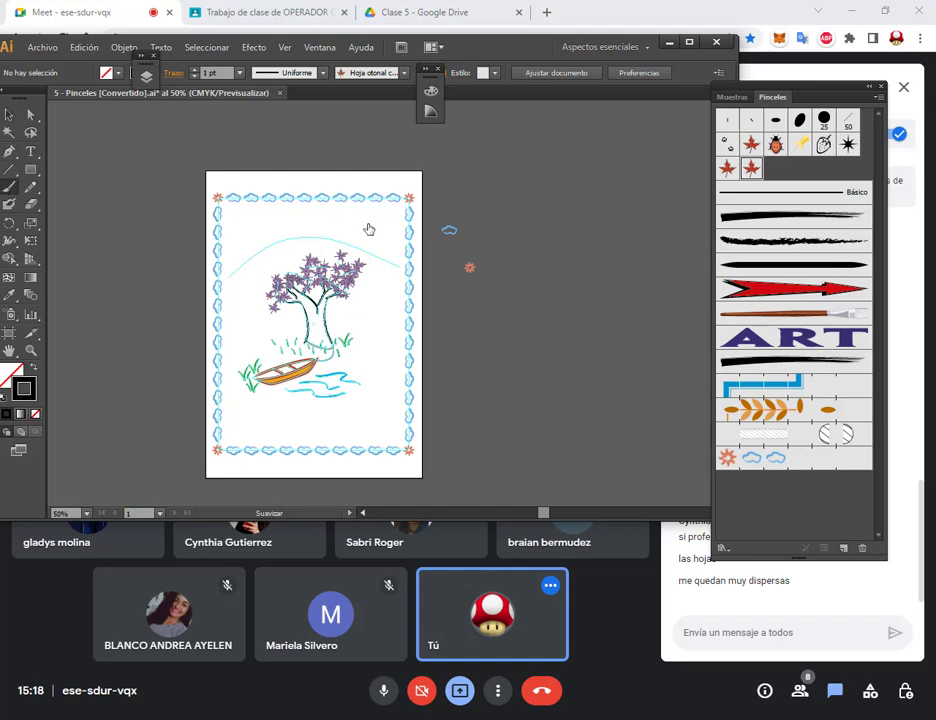
left_click_drag(369, 229, 605, 315)
left_click(9, 114)
scroll(620, 261, "up", 1)
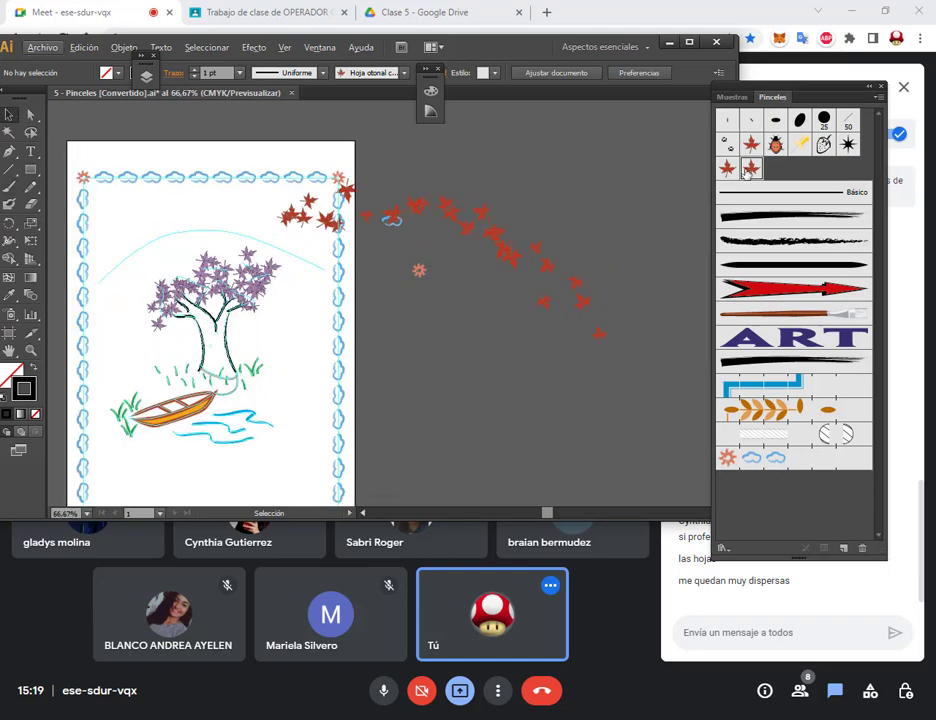
Step: Open Hoja otonal copia 2 options and drag the Dispersión sliders to trial values
double_click(748, 170)
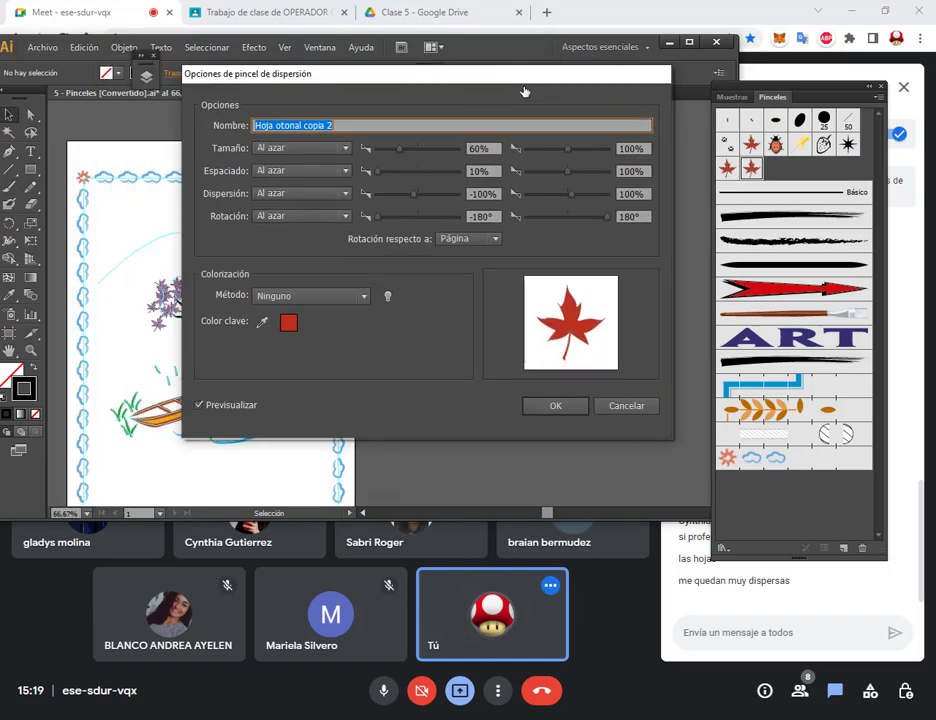
left_click_drag(524, 76, 764, 56)
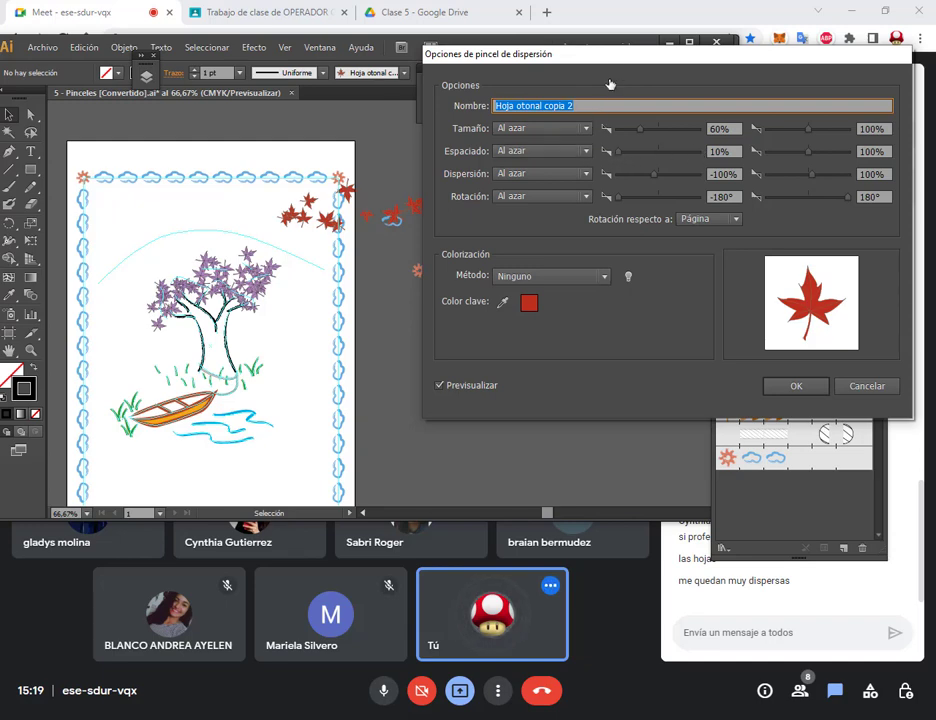
left_click_drag(612, 54, 654, 47)
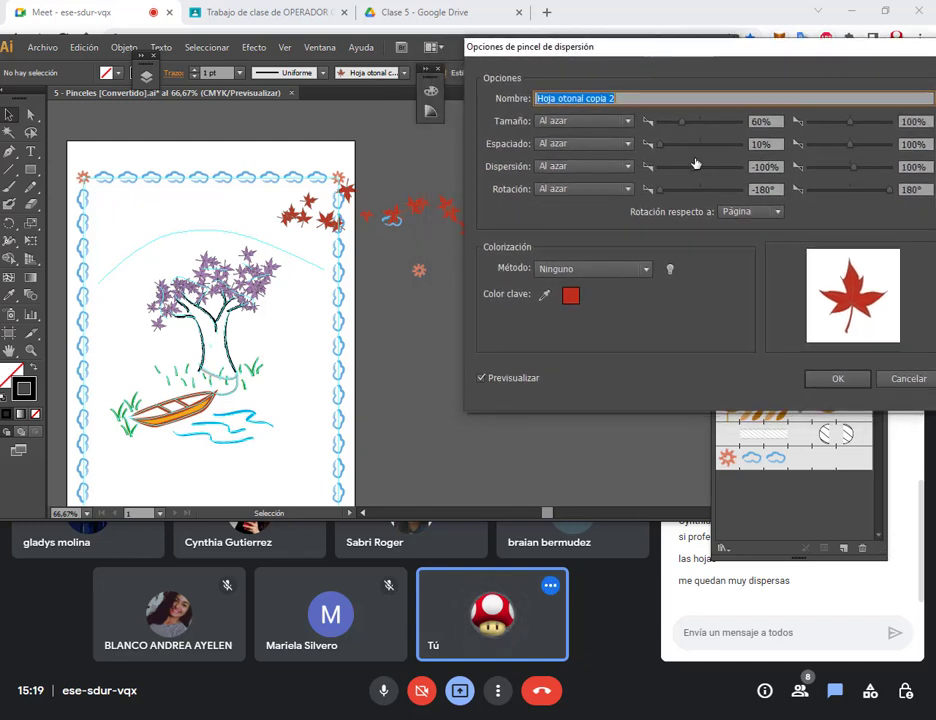
left_click(698, 168)
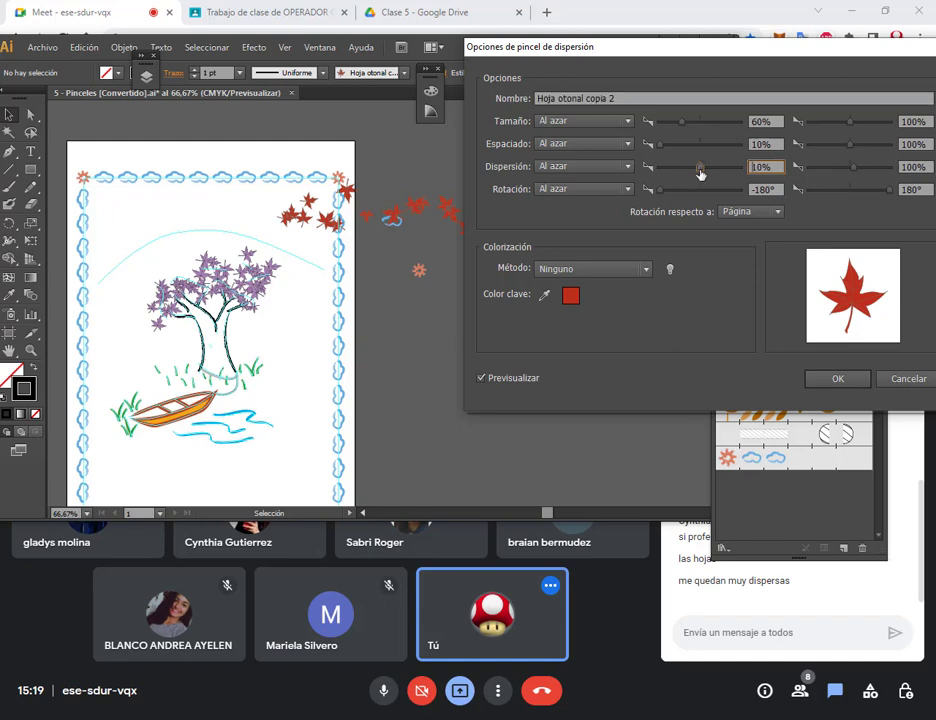
left_click_drag(699, 174, 699, 174)
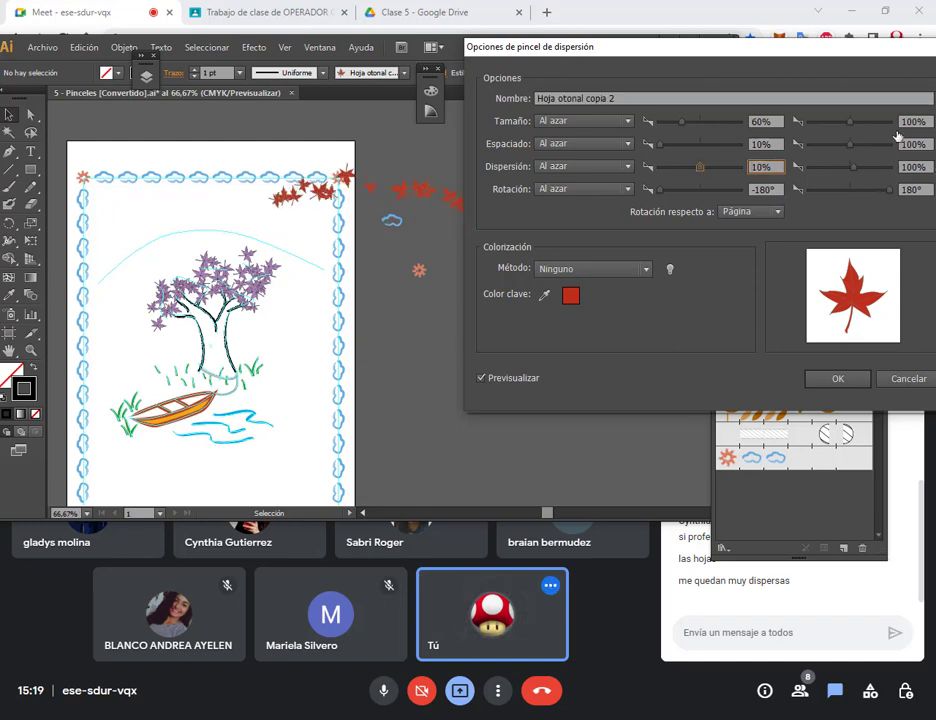
left_click_drag(850, 57, 795, 51)
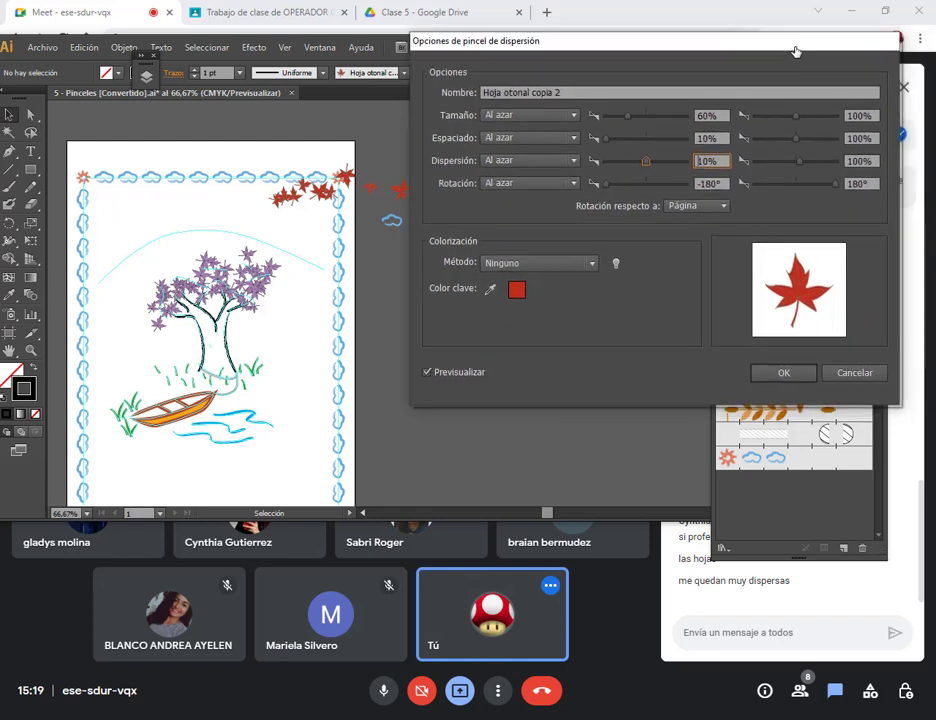
left_click(797, 162)
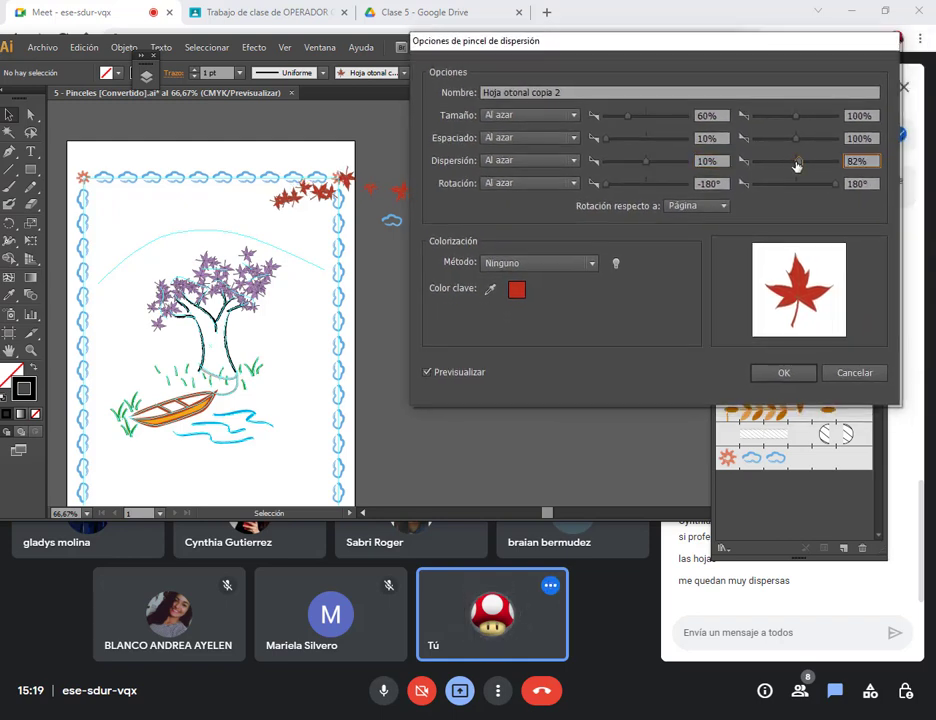
left_click_drag(797, 165, 800, 166)
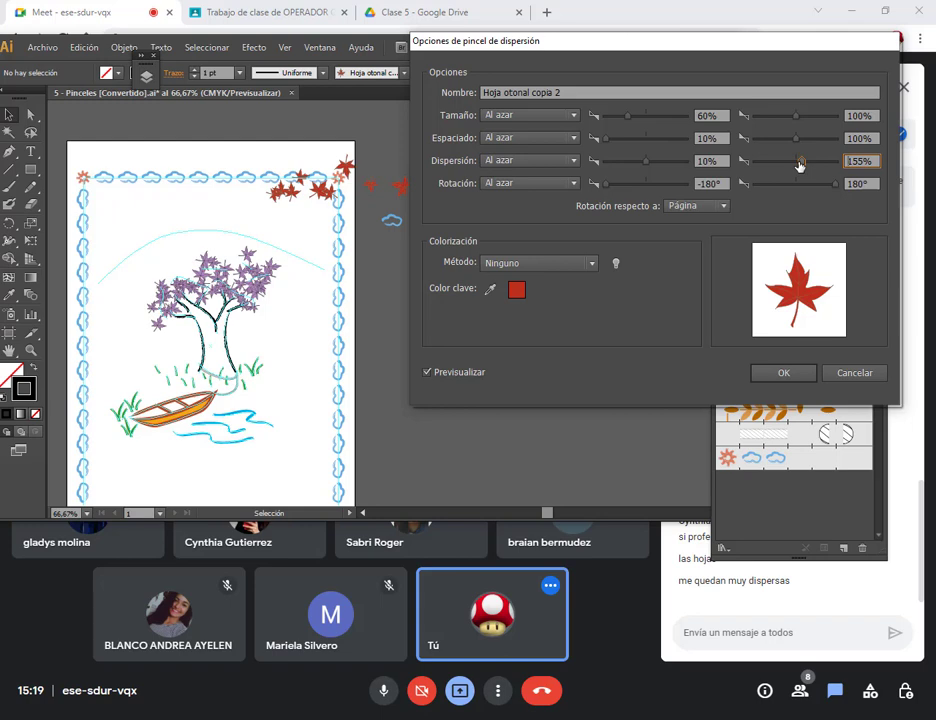
mouse_move(742, 45)
left_mouse_down()
mouse_move(438, 315)
mouse_move(378, 342)
left_mouse_up()
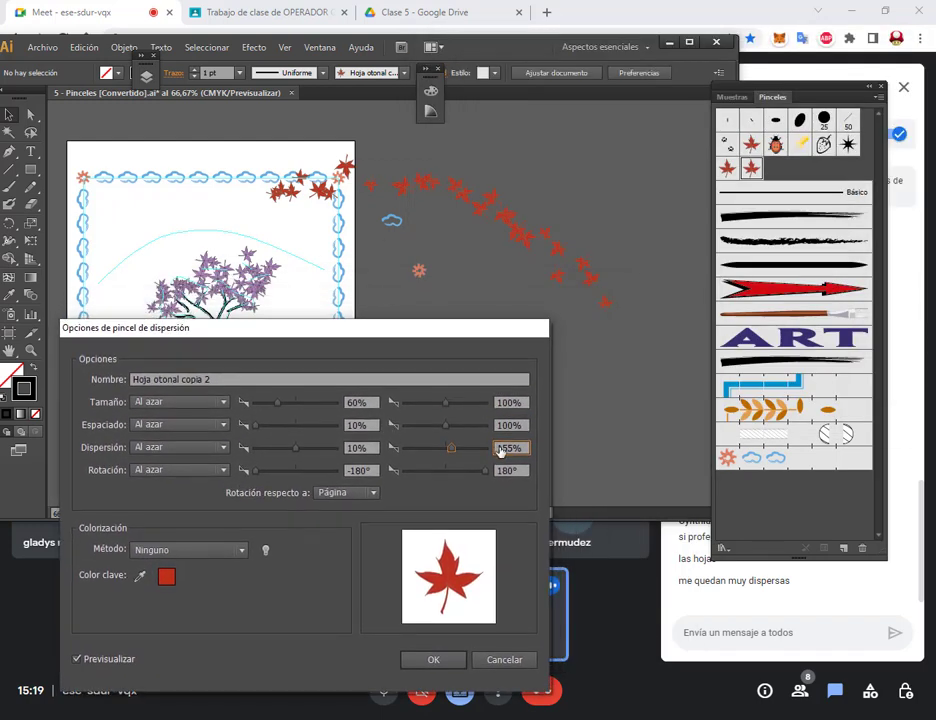
mouse_move(451, 448)
left_mouse_down()
mouse_move(474, 452)
mouse_move(446, 452)
left_mouse_up()
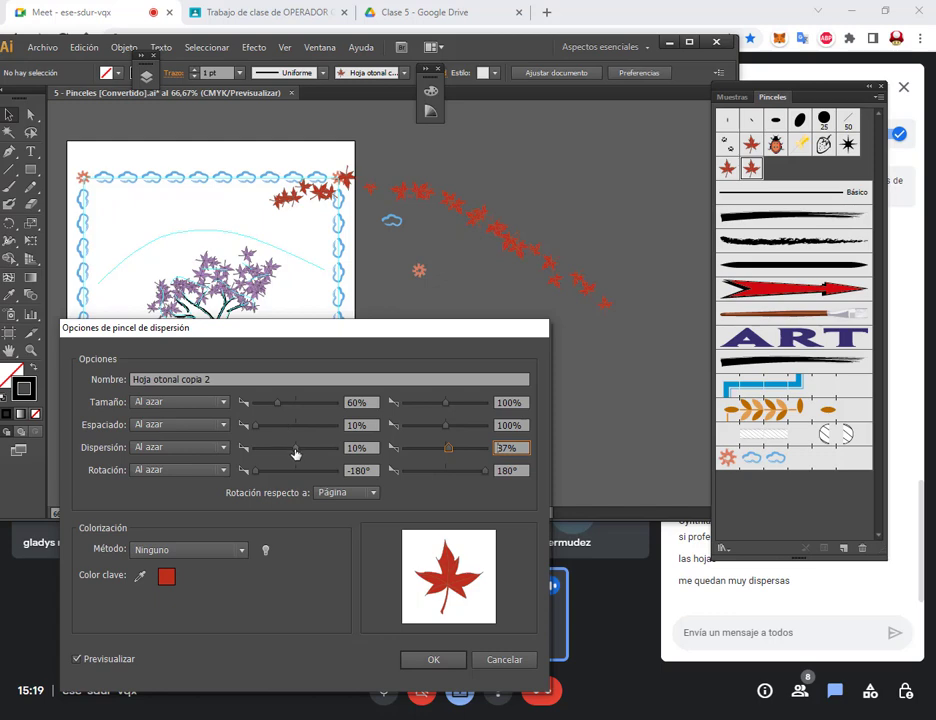
mouse_move(295, 452)
left_mouse_down()
mouse_move(267, 452)
mouse_move(298, 454)
left_mouse_up()
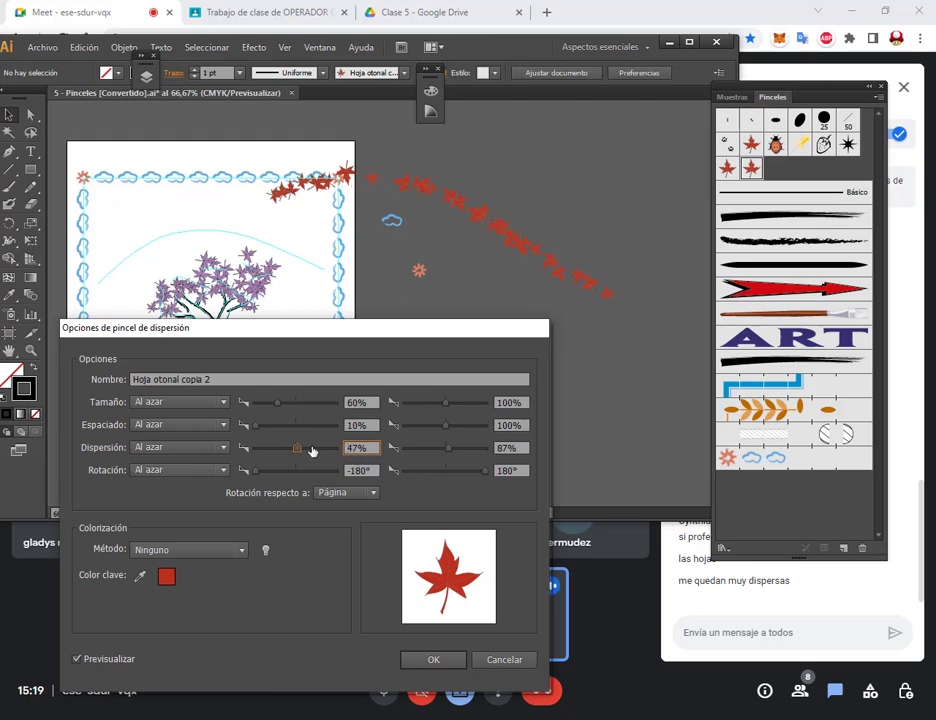
left_click_drag(298, 449, 295, 456)
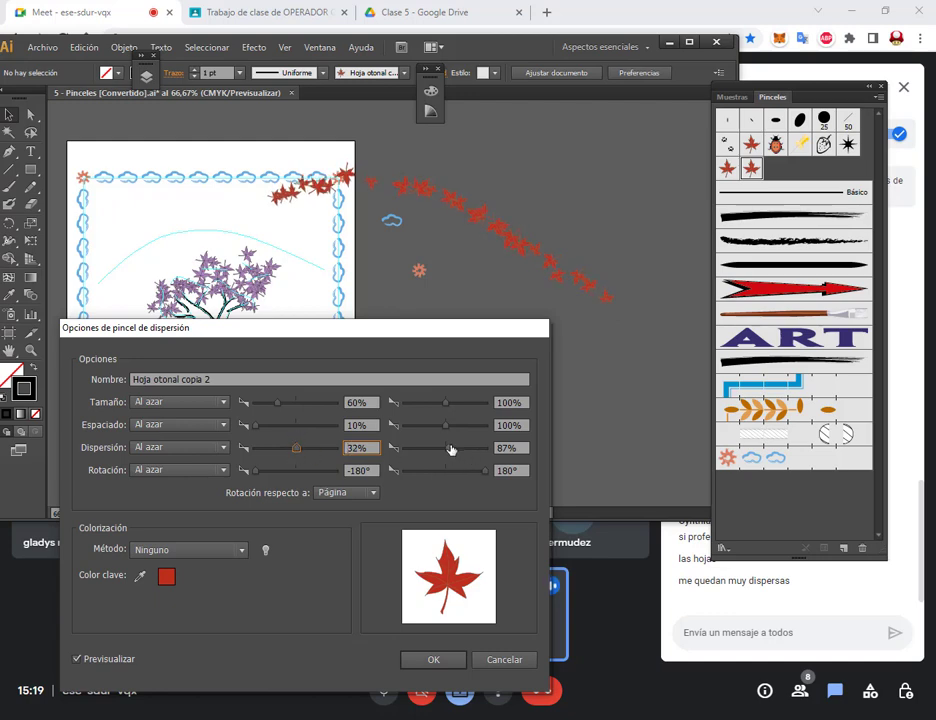
Step: Retype the minimum and maximum Dispersión values in the scatter fields
left_click(519, 450)
double_click(519, 449)
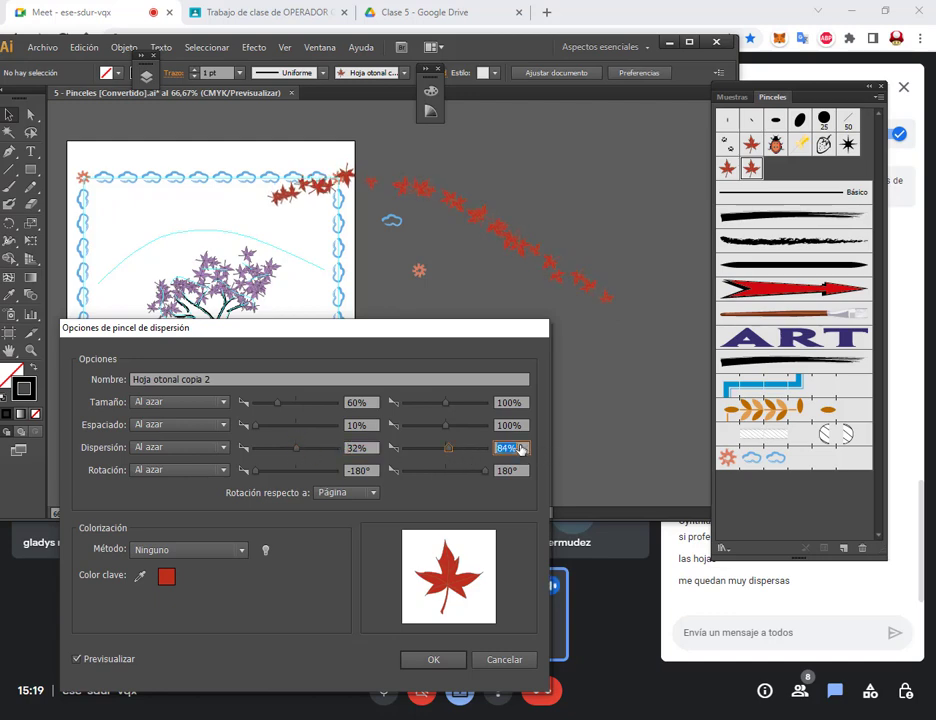
type("79")
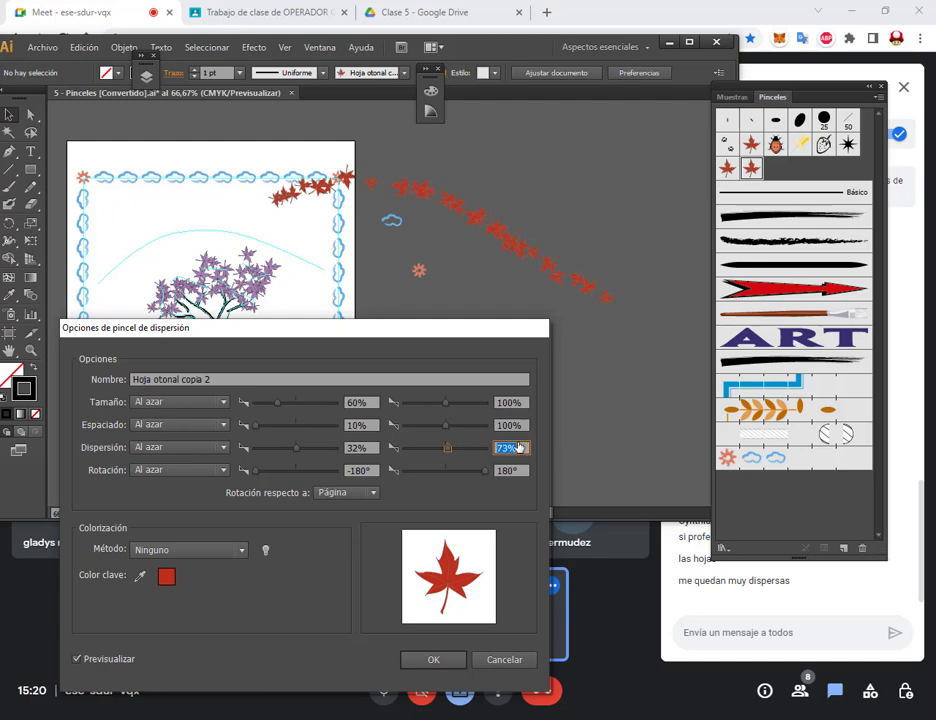
type("49")
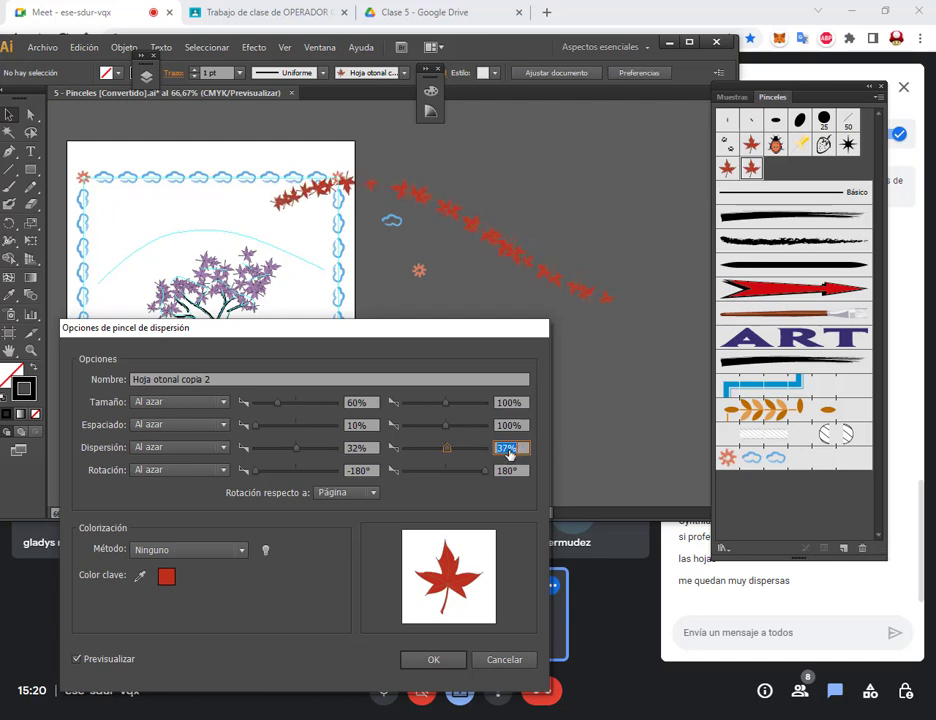
type("31")
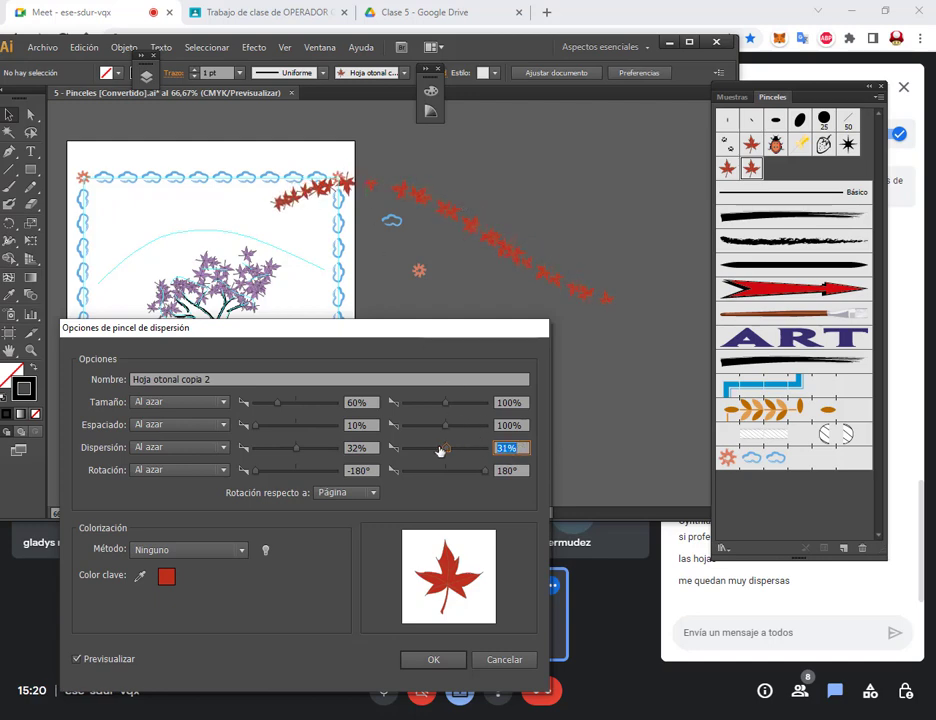
left_click(510, 450)
double_click(511, 450)
type("51")
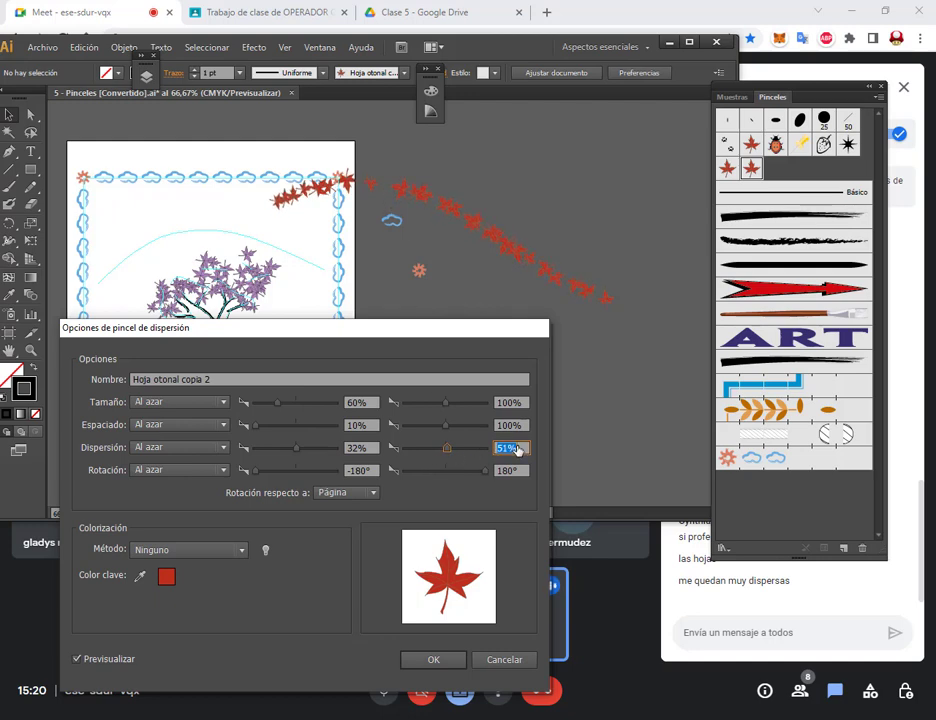
type("59")
double_click(360, 447)
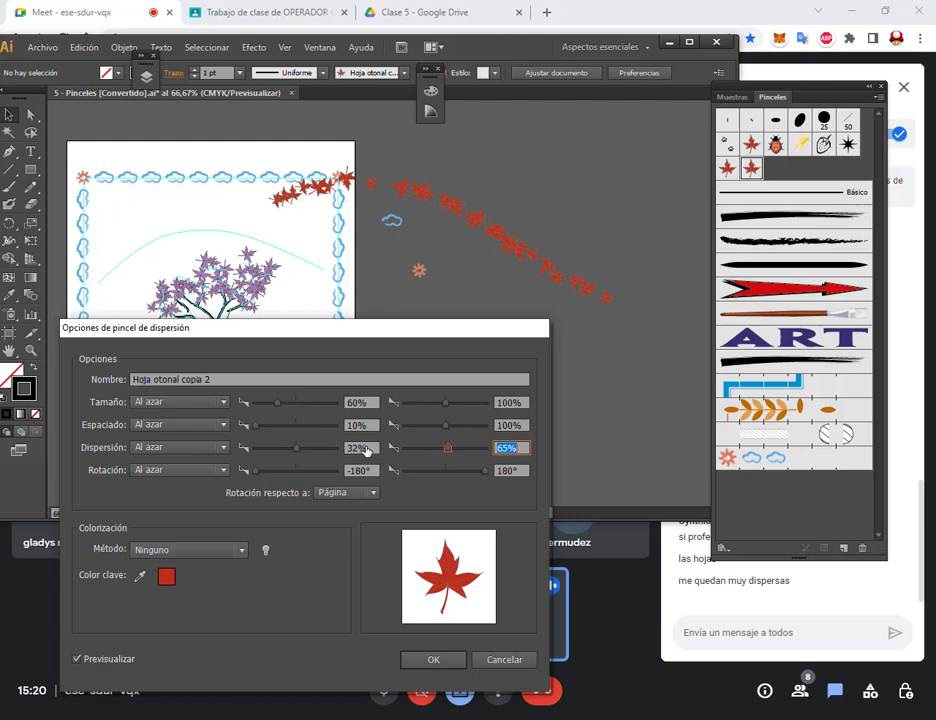
type("21")
type("-8")
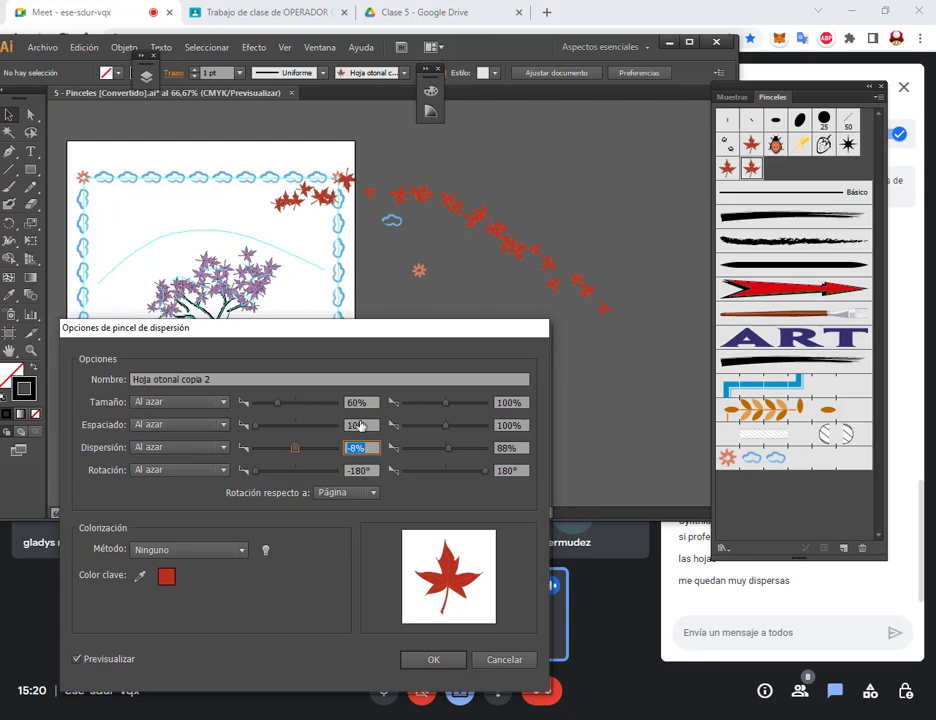
Step: Set Espaciado max to 143% and Dispersión from -45% to 143%, then confirm
left_click(364, 426)
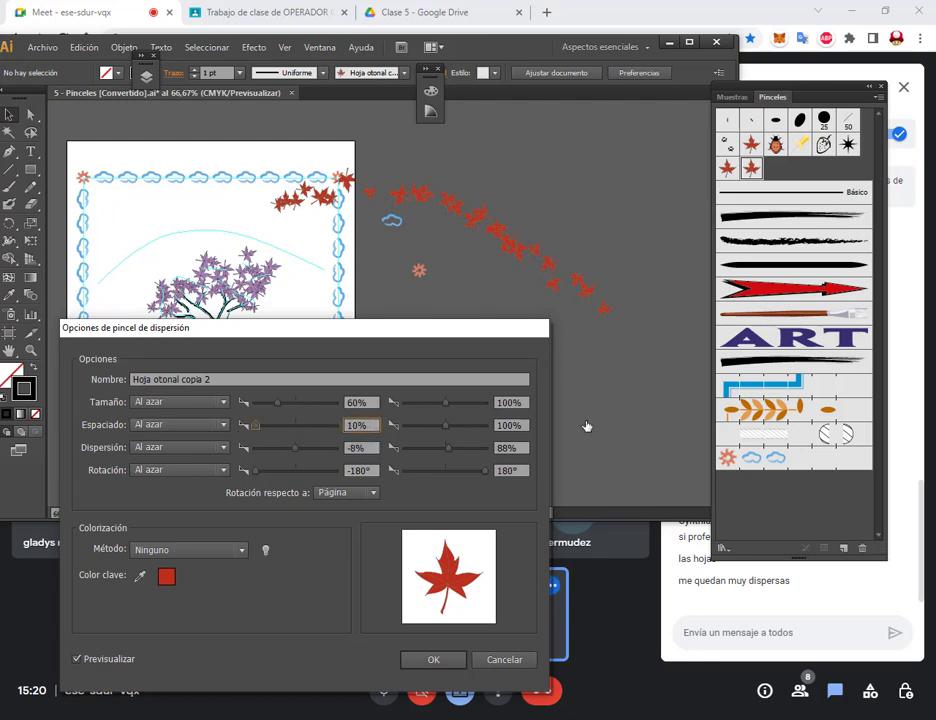
double_click(521, 426)
type("105")
scroll(521, 426, "up", 6)
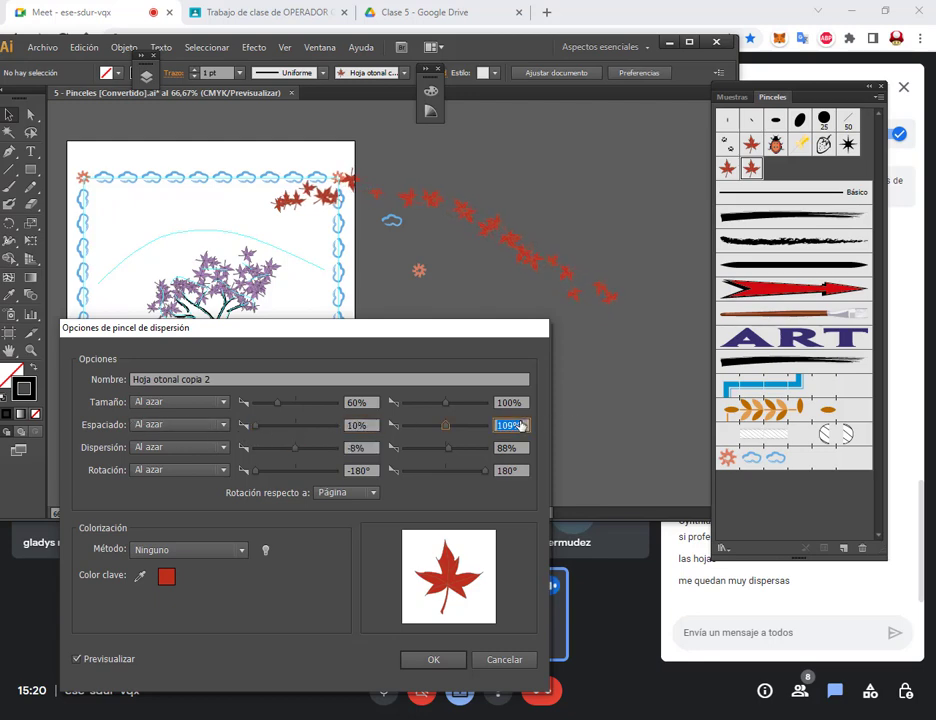
scroll(521, 426, "up", 6)
scroll(521, 426, "up", 6)
scroll(521, 426, "up", 6)
scroll(521, 435, "up", 7)
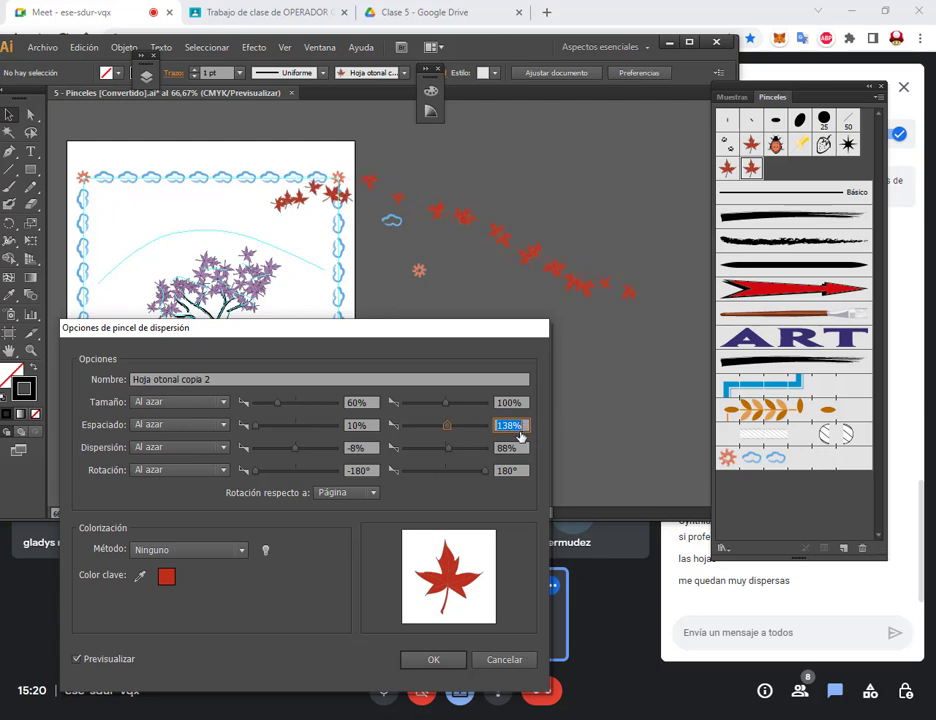
scroll(521, 435, "up", 7)
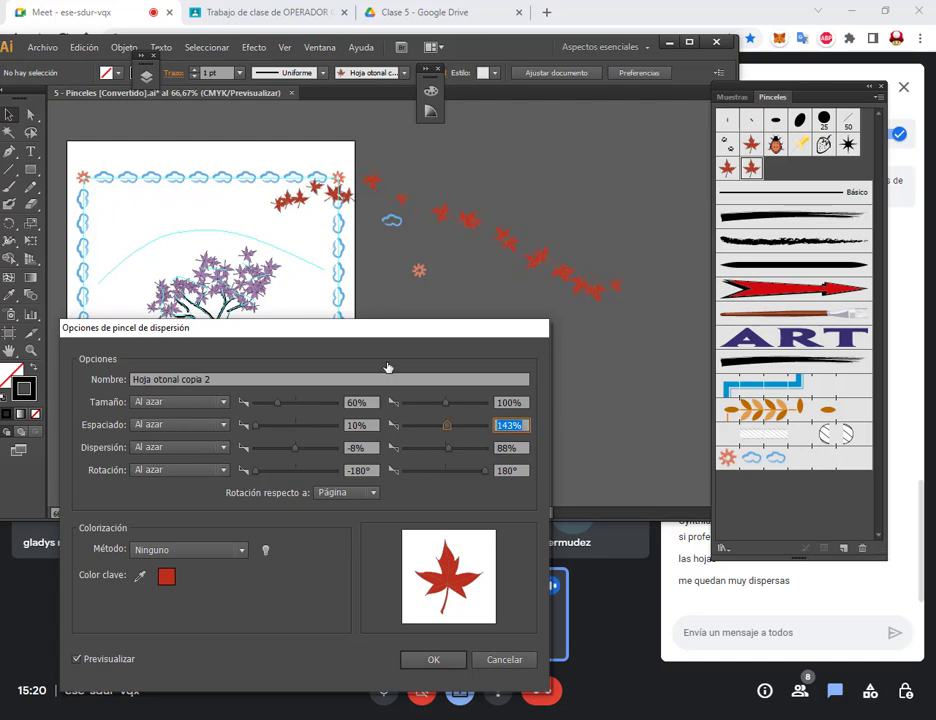
left_click(293, 452)
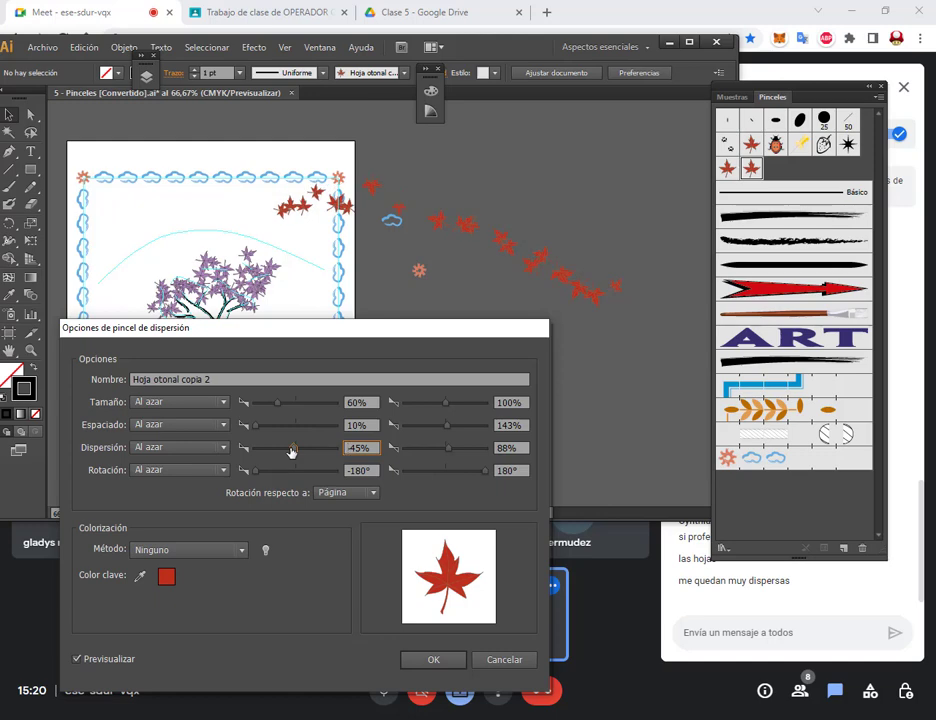
left_click(449, 448)
scroll(451, 451, "up", 5)
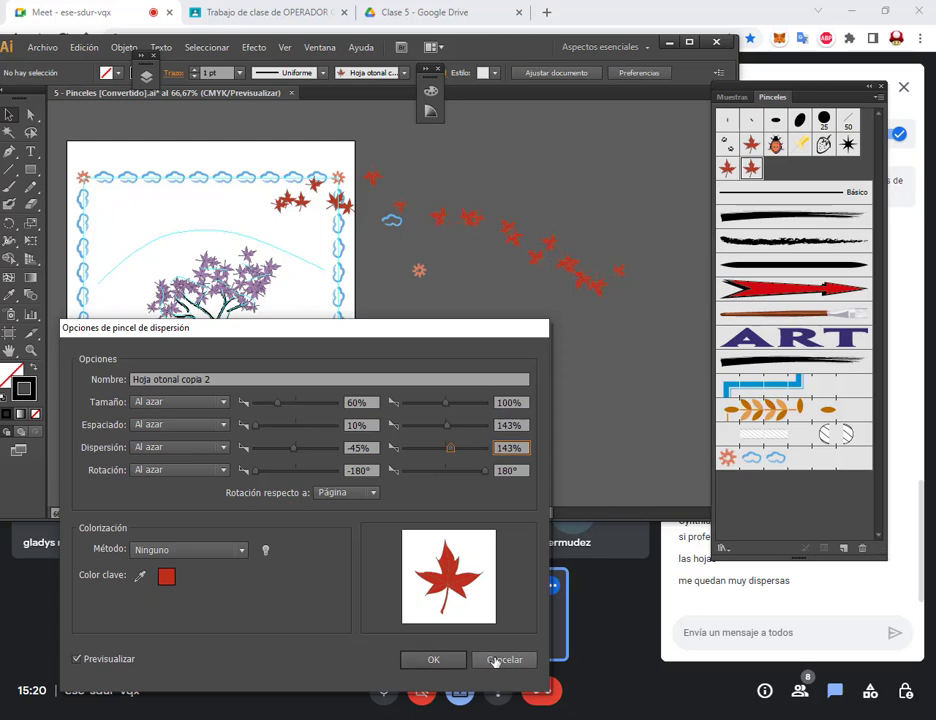
left_click(457, 659)
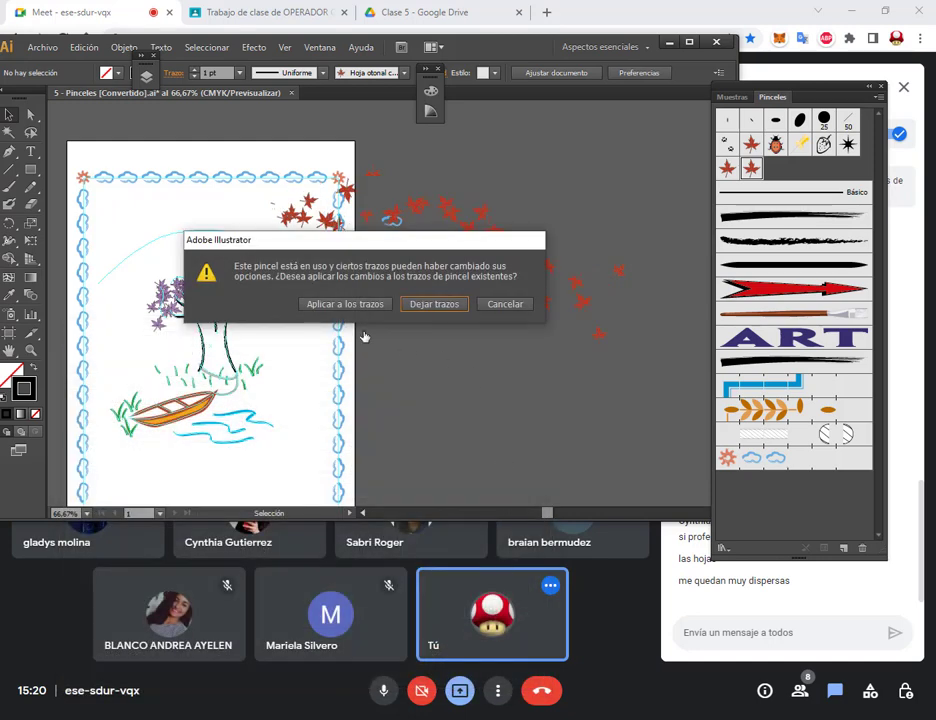
Step: Apply the new brush settings to existing strokes and delete the test leaf trail
left_click(344, 303)
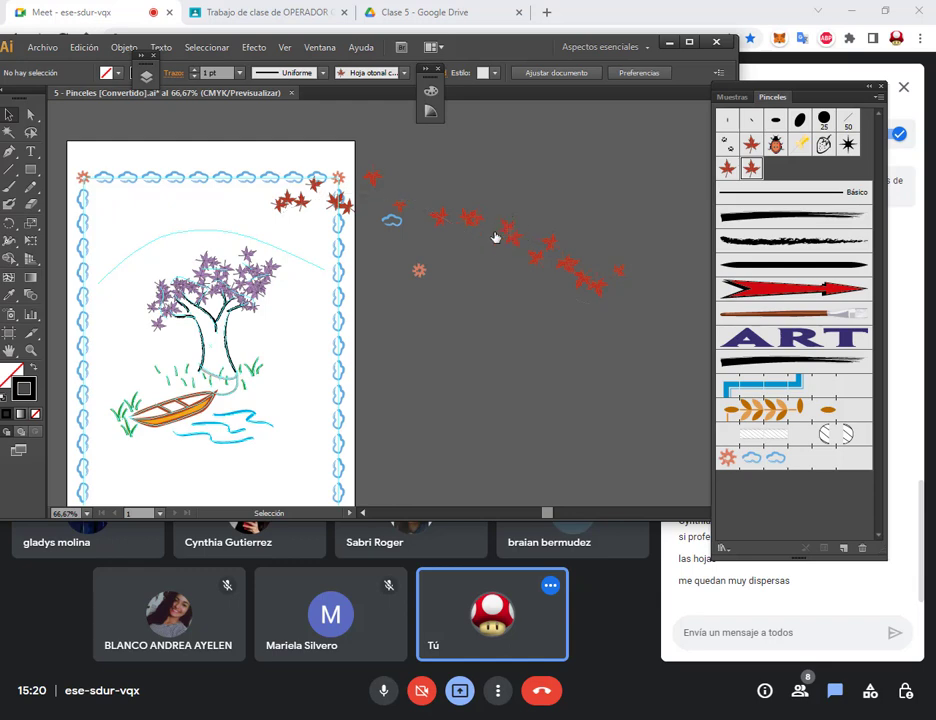
left_click(493, 252)
key("Delete")
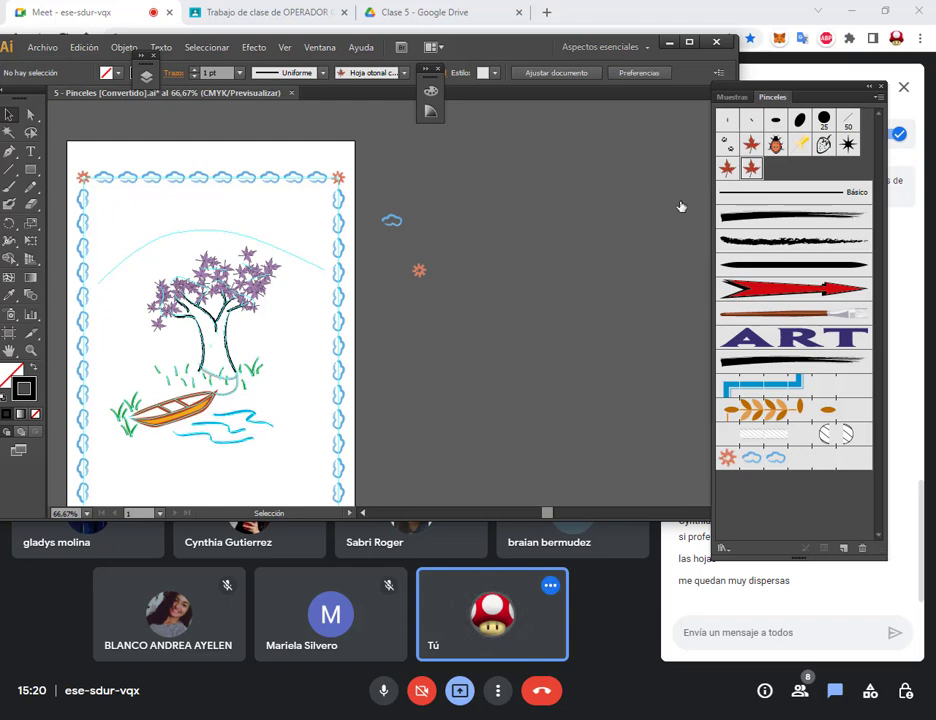
Step: Maximize the window, save the illustration and center the artboard on screen
left_click(689, 43)
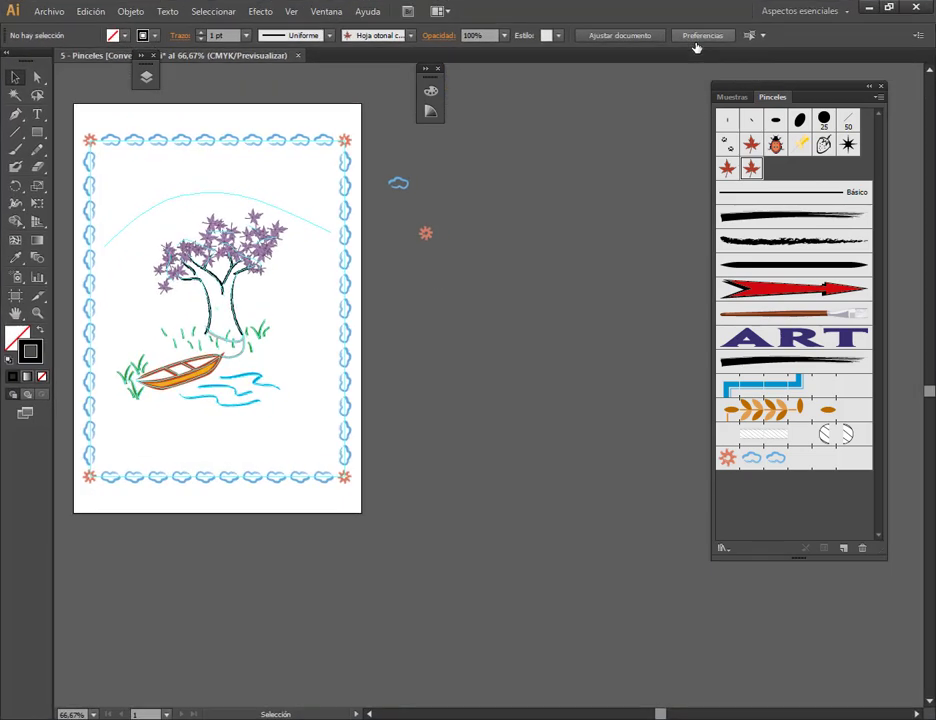
left_click(45, 11)
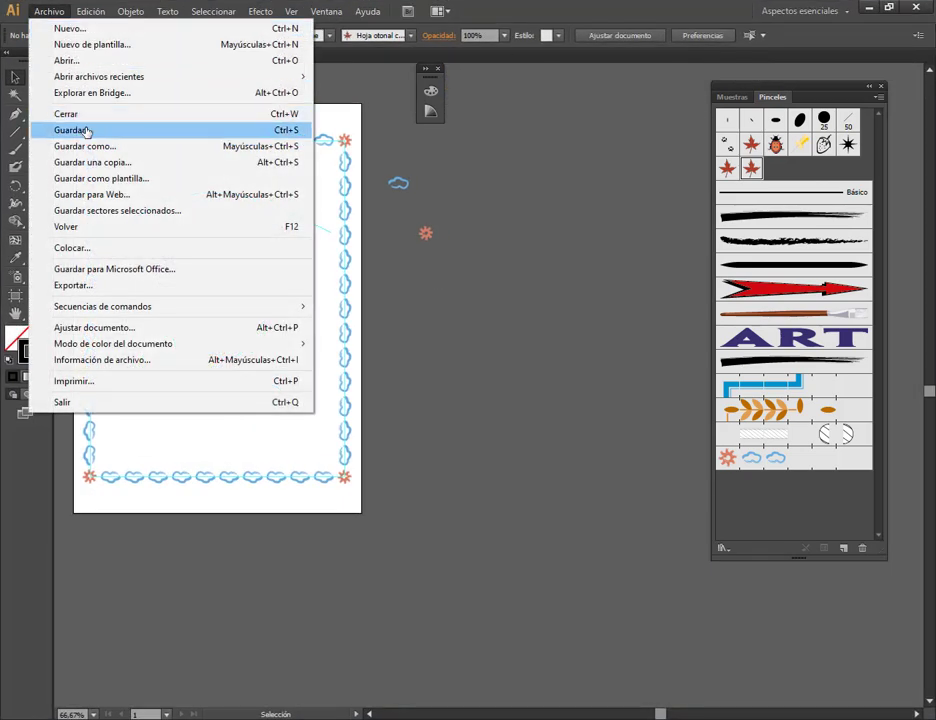
left_click(88, 129)
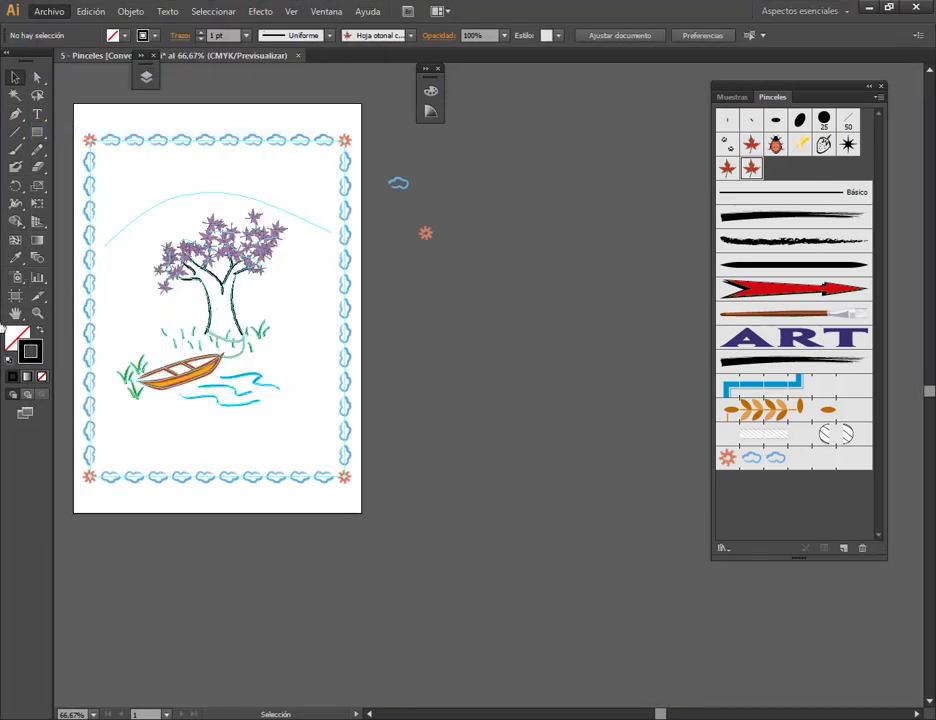
left_click(15, 313)
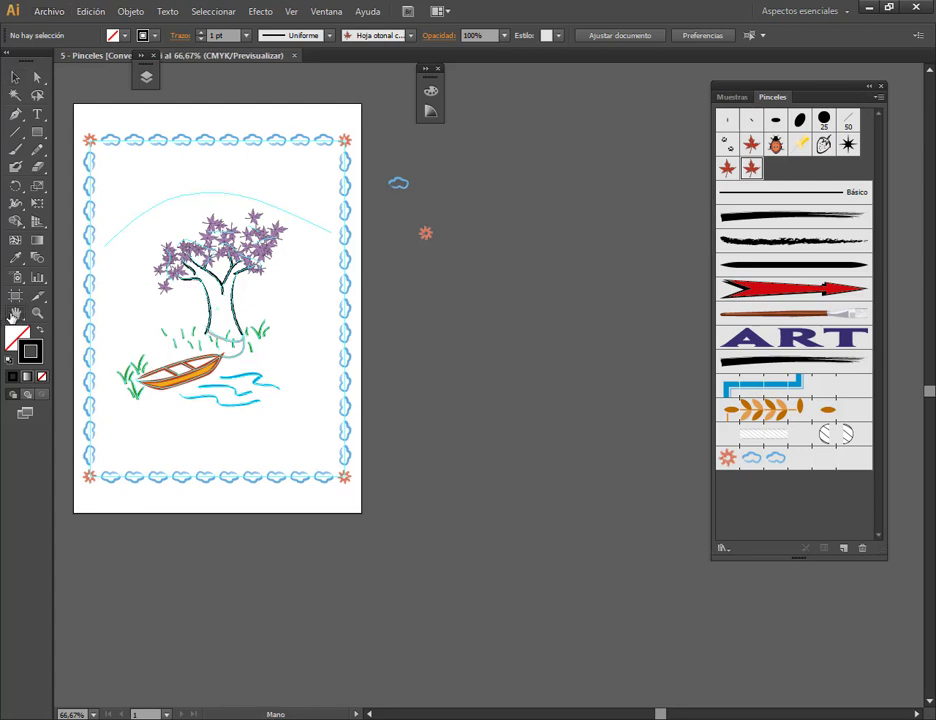
mouse_move(169, 323)
left_mouse_down()
mouse_move(388, 420)
mouse_move(363, 416)
left_mouse_up()
left_click(15, 77)
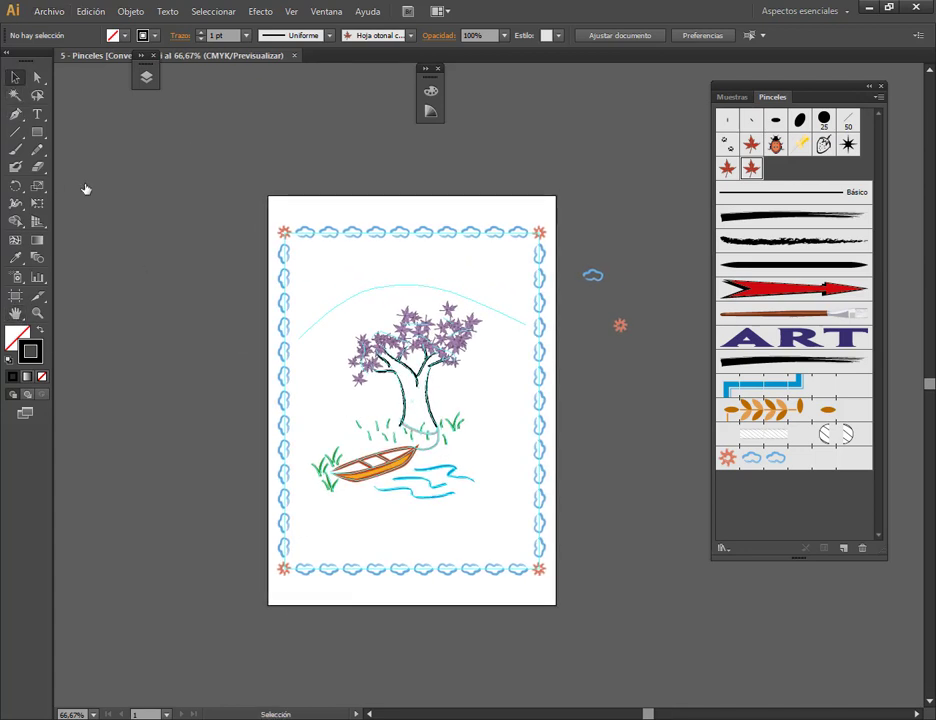
key("alt+Tab")
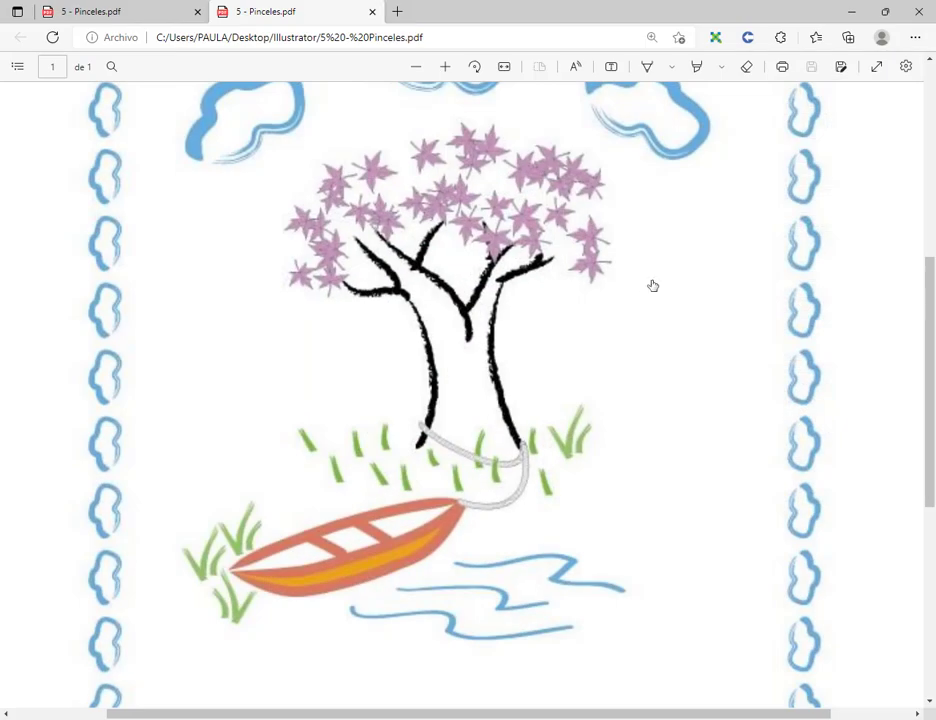
scroll(554, 292, "up", 5)
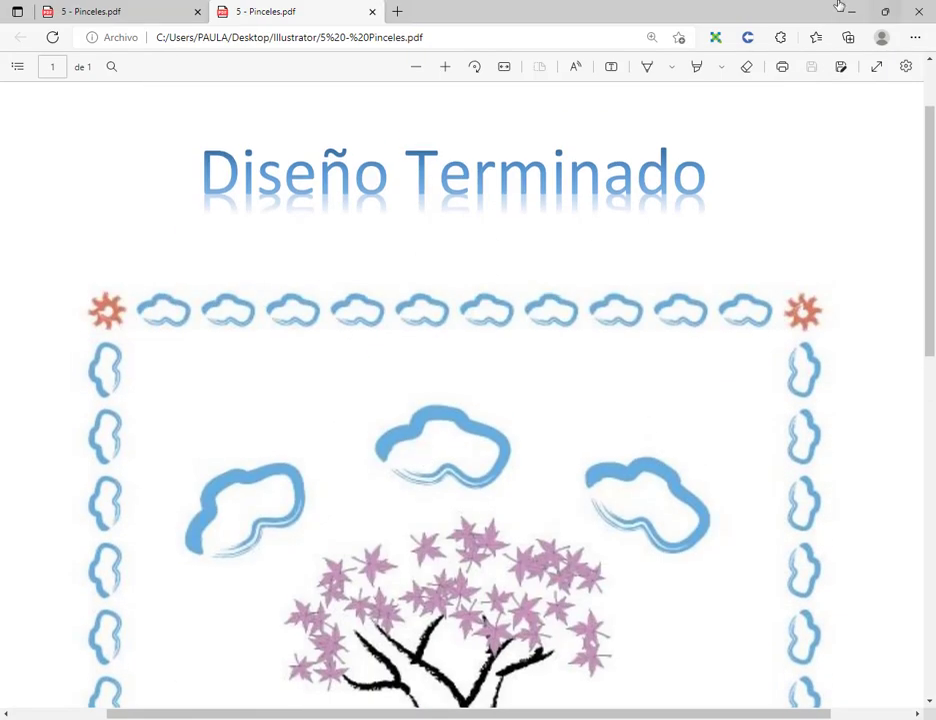
left_click(849, 11)
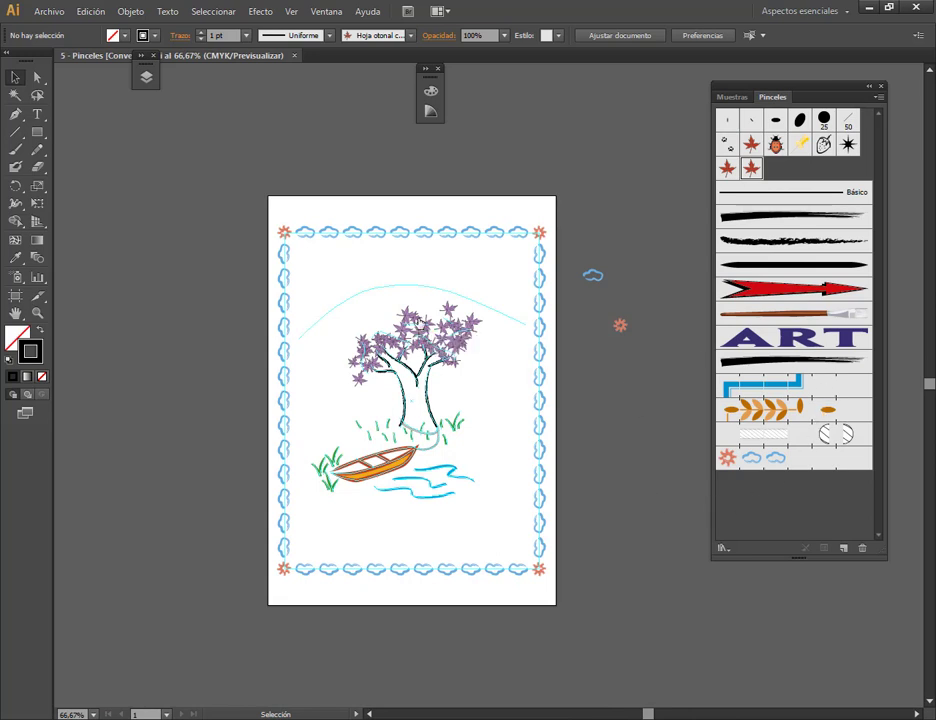
Step: Move the brush list off the small orange flower and expand the eight-layer Layers list
scroll(407, 304, "up", 1)
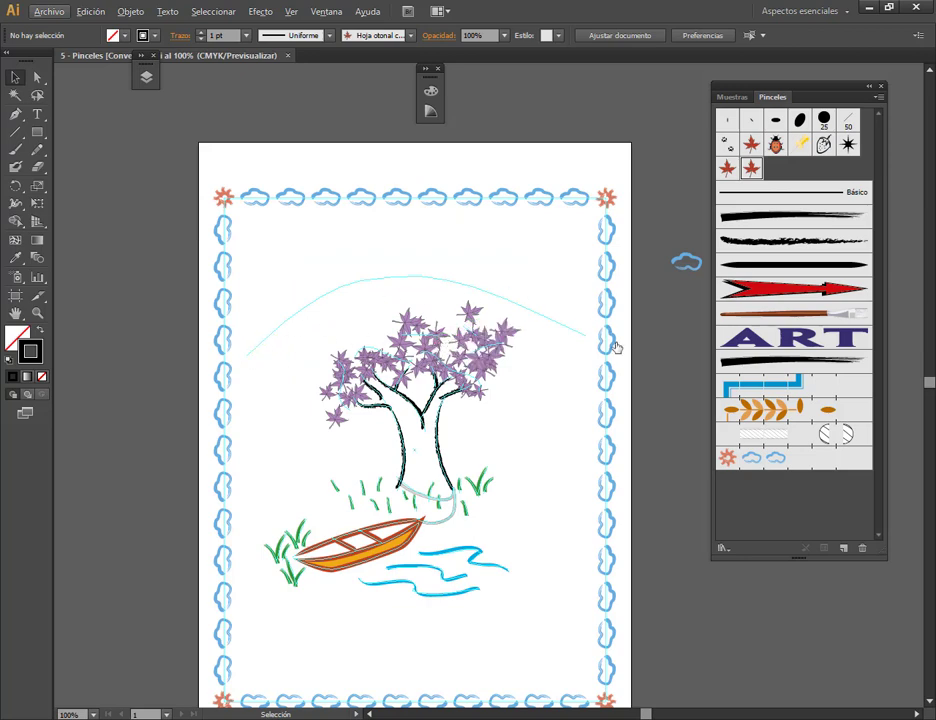
left_click(822, 522)
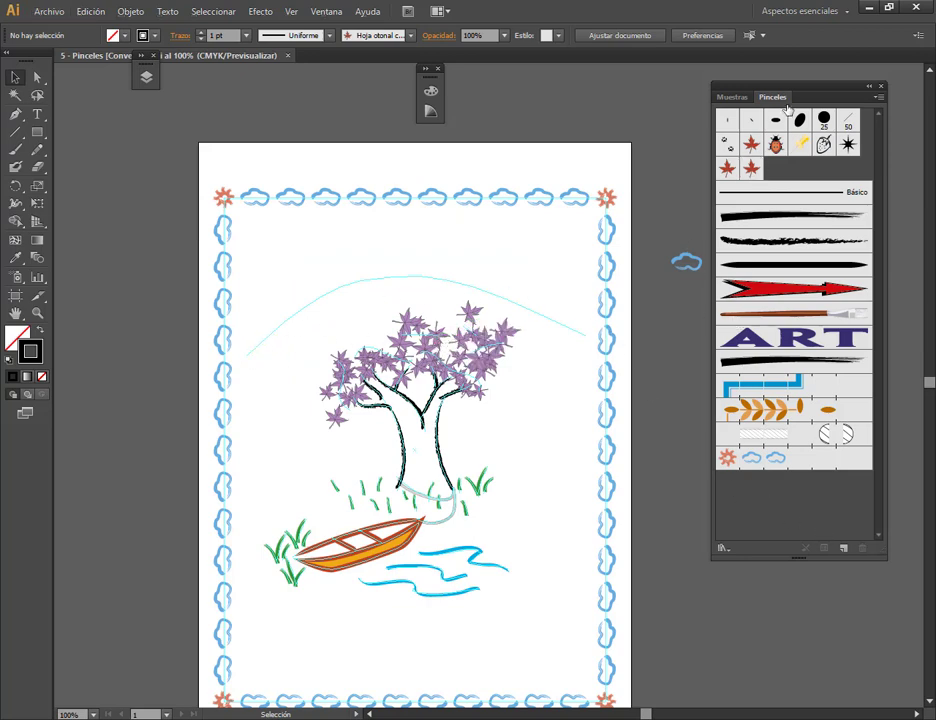
left_click_drag(810, 95, 858, 89)
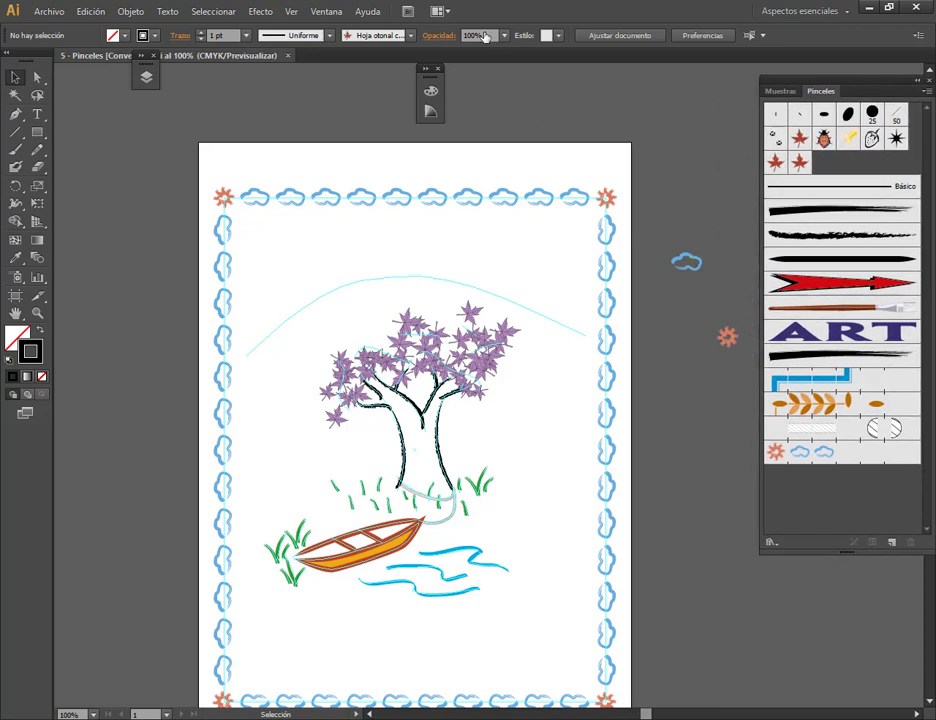
left_click(146, 77)
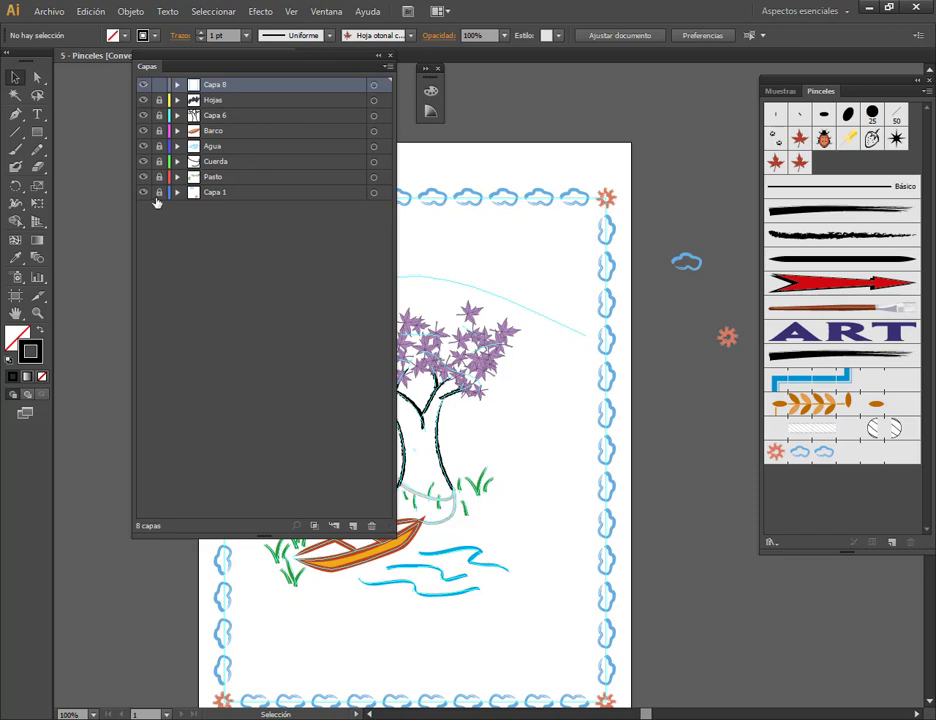
Step: Make the small blue cloud into a scatter brush named 'Pincel con nubes'
left_click(695, 259)
left_click_drag(695, 259, 817, 505)
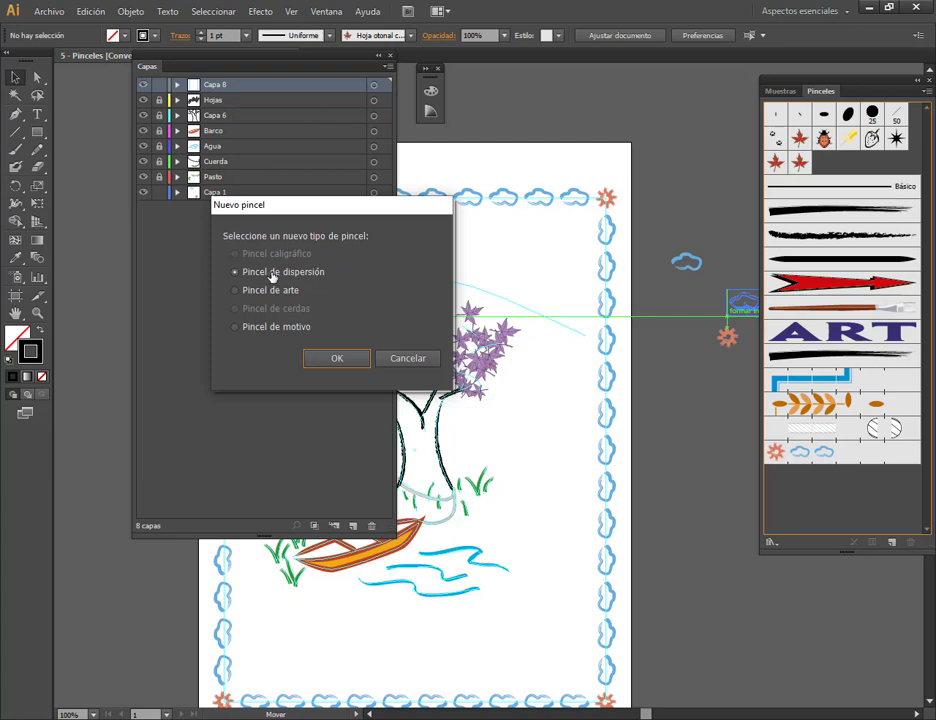
left_click(346, 361)
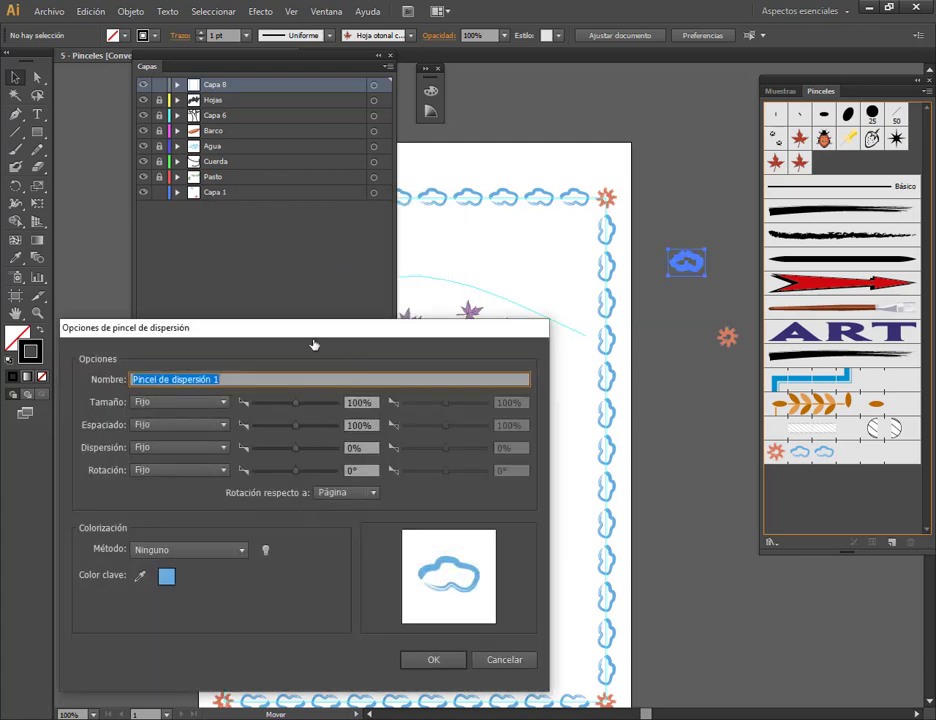
left_click_drag(313, 340, 447, 163)
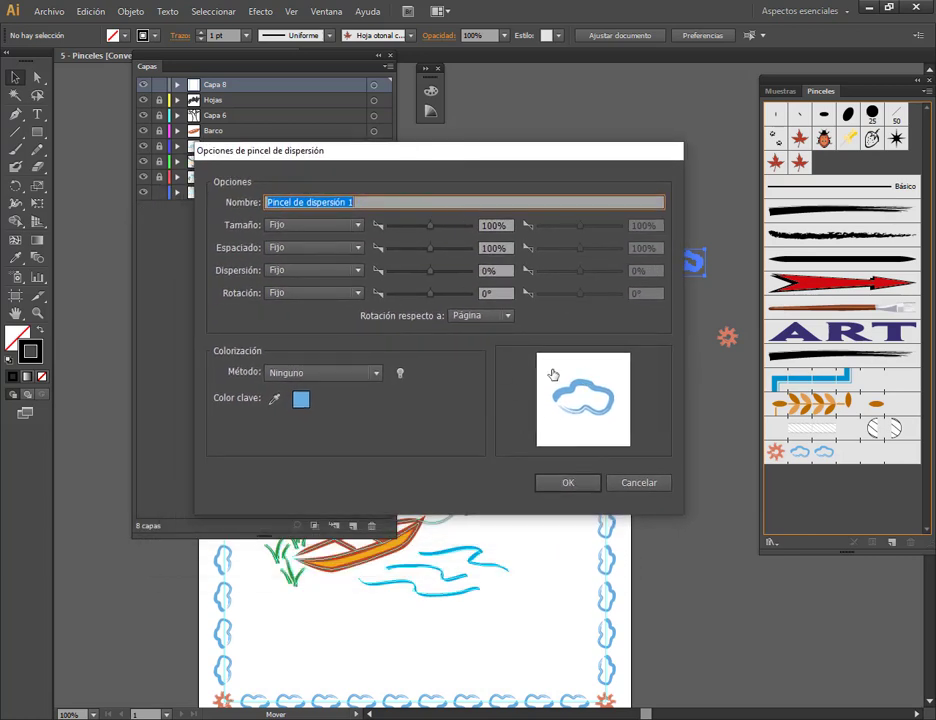
type("N")
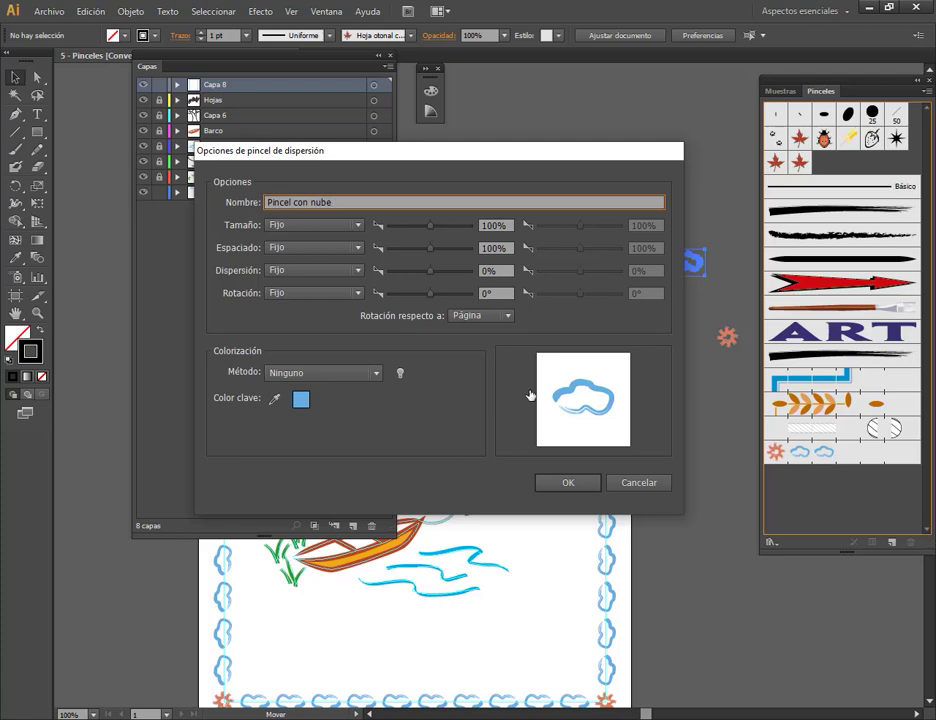
type("s")
left_click(568, 483)
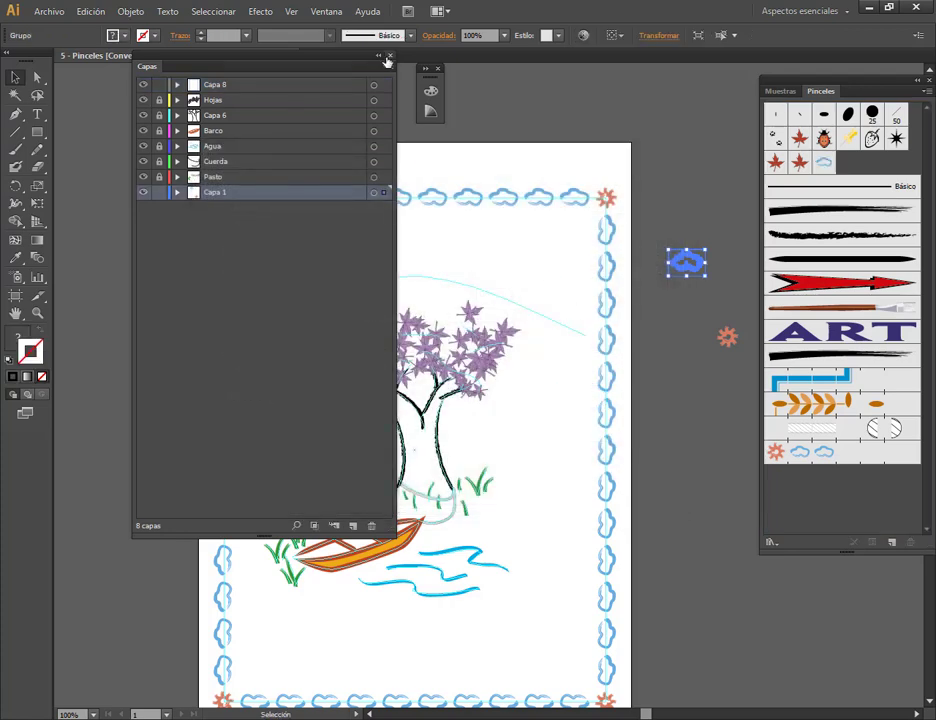
key("ctrl+shift+a")
Step: Rename the top layer Capa 8 to Marco
left_click(350, 82)
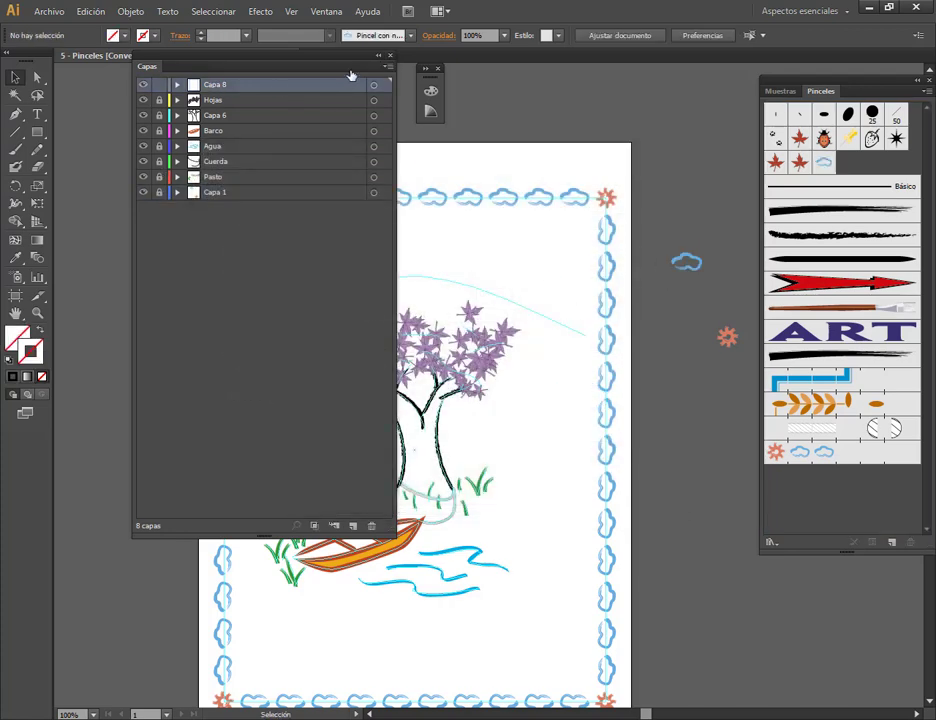
double_click(214, 86)
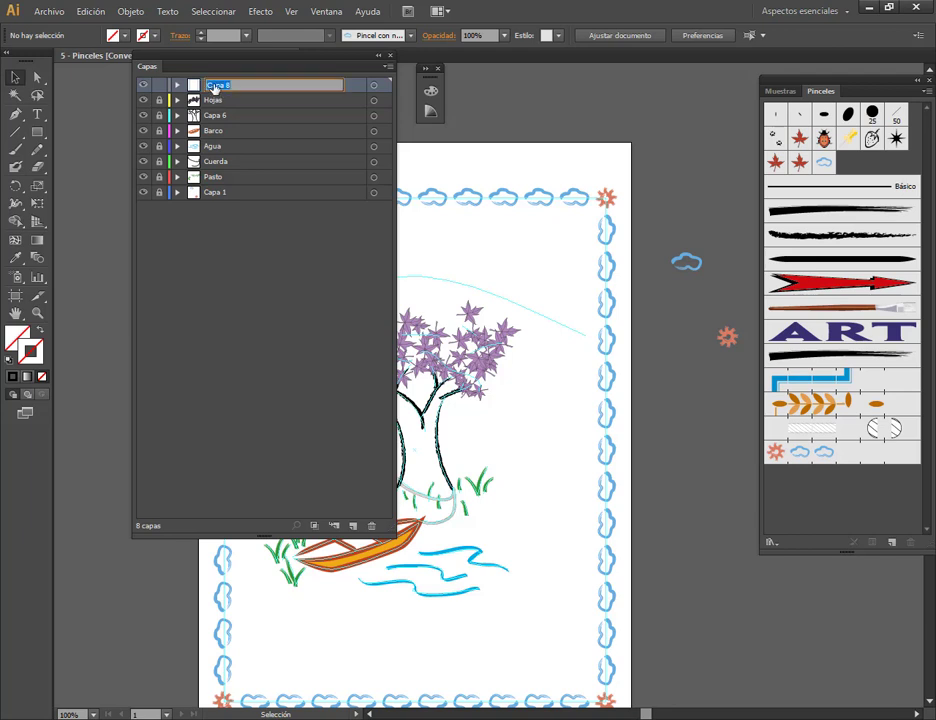
type("Nu")
key("Return")
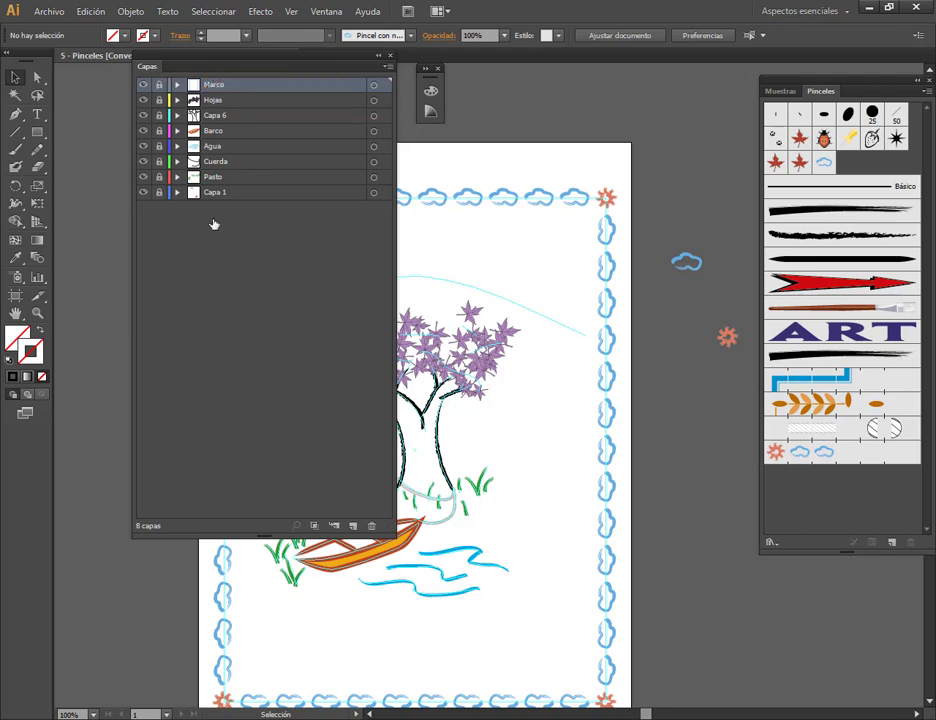
Step: Add a new layer above it, rename Capa 9 to Nube, and collapse the Layers panel
left_click(352, 525)
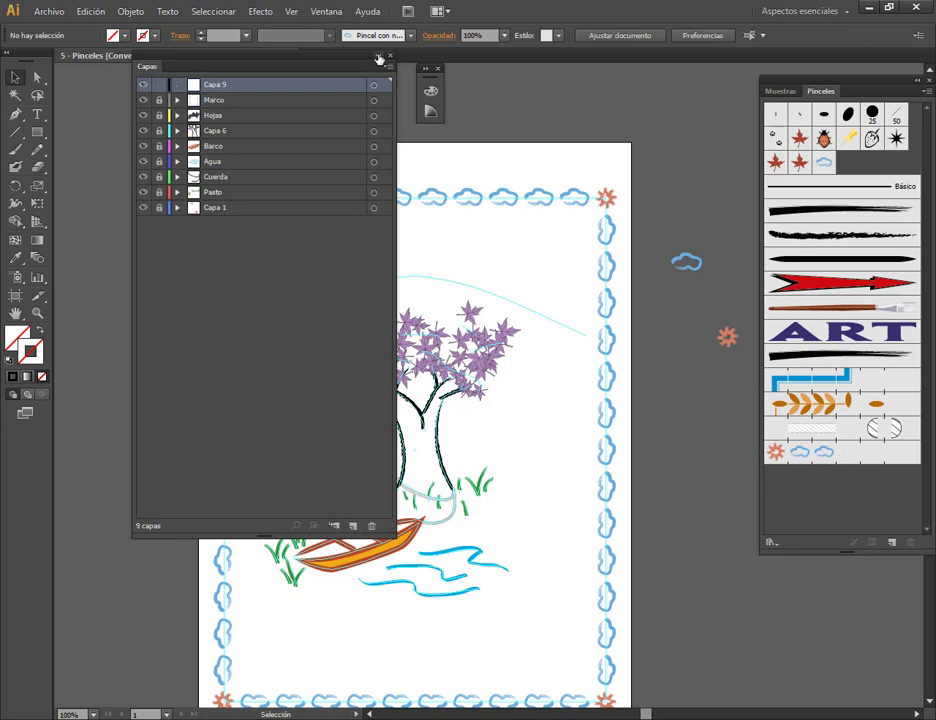
left_click(379, 59)
left_click(146, 75)
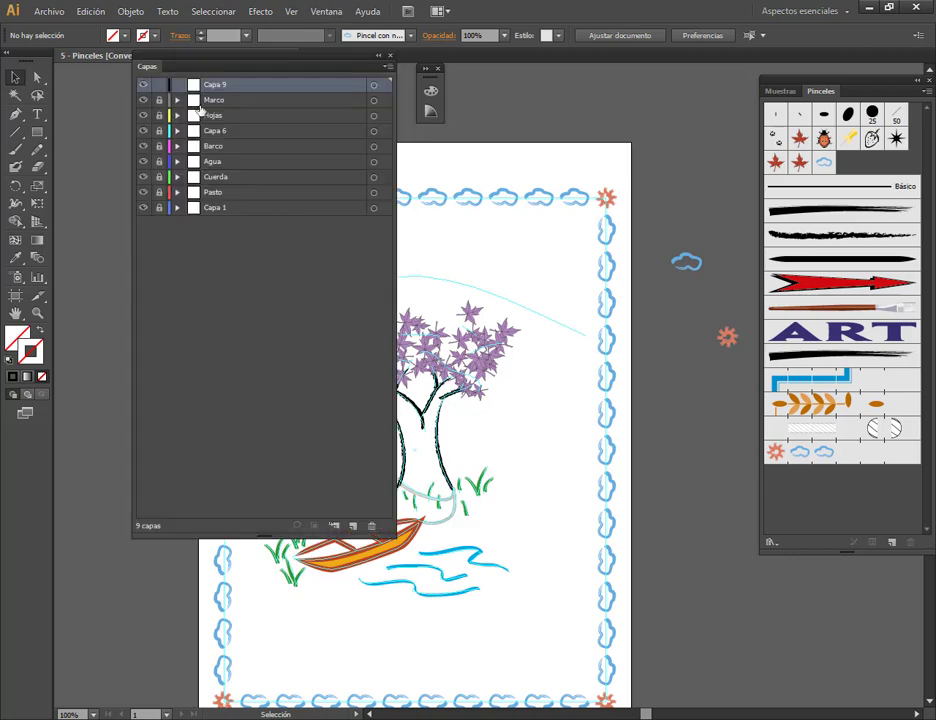
double_click(218, 85)
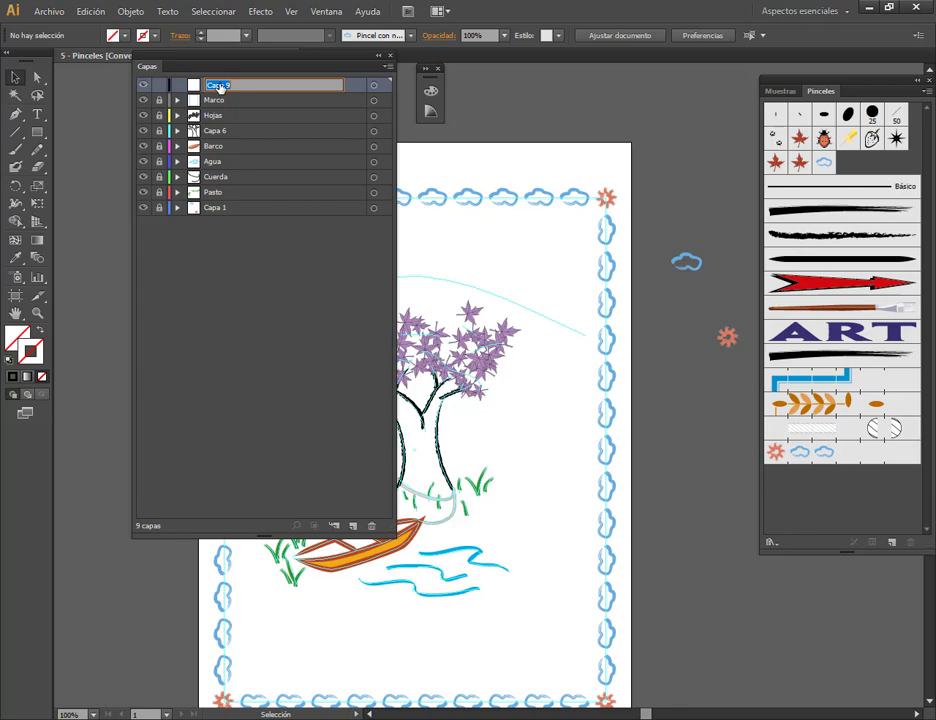
type("M")
key("Return")
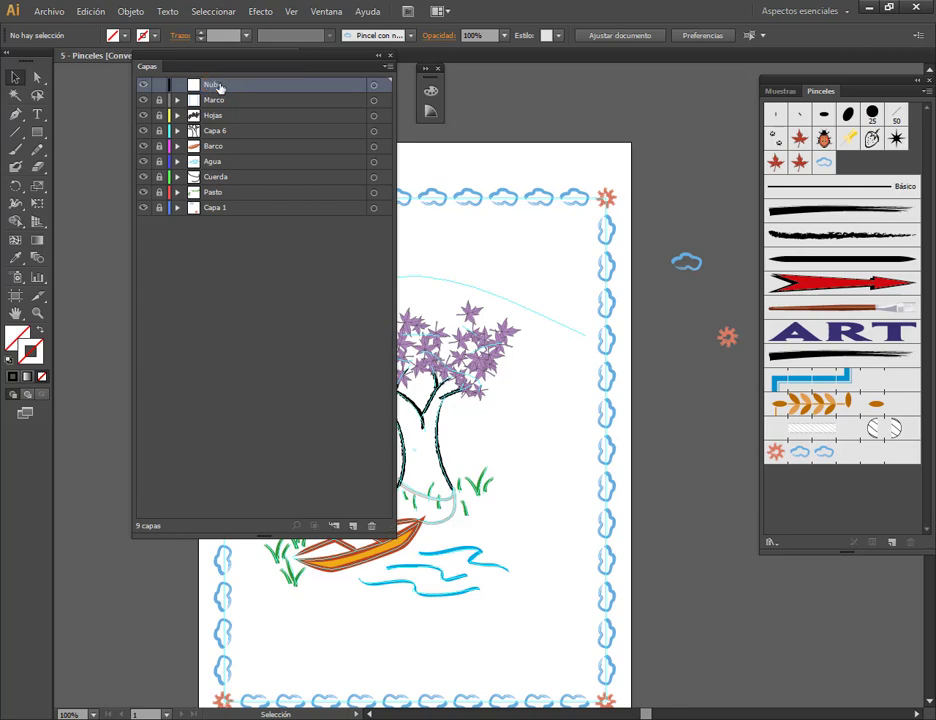
left_click(380, 58)
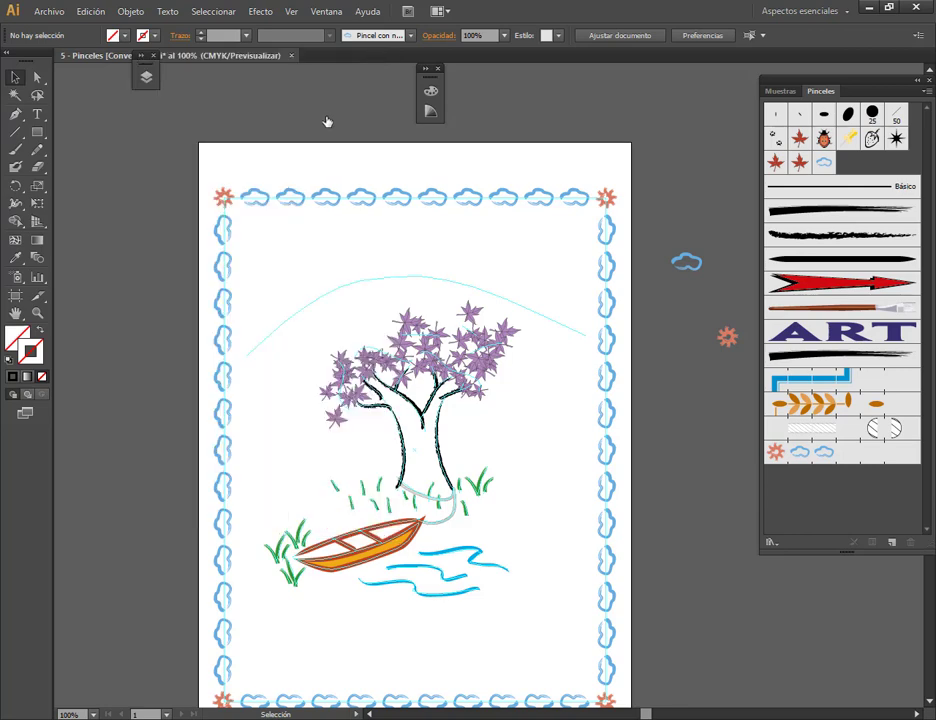
Step: Draw a three-anchor Pen arc over the tree, left border to right, and give it the cloud brush
left_click(15, 148)
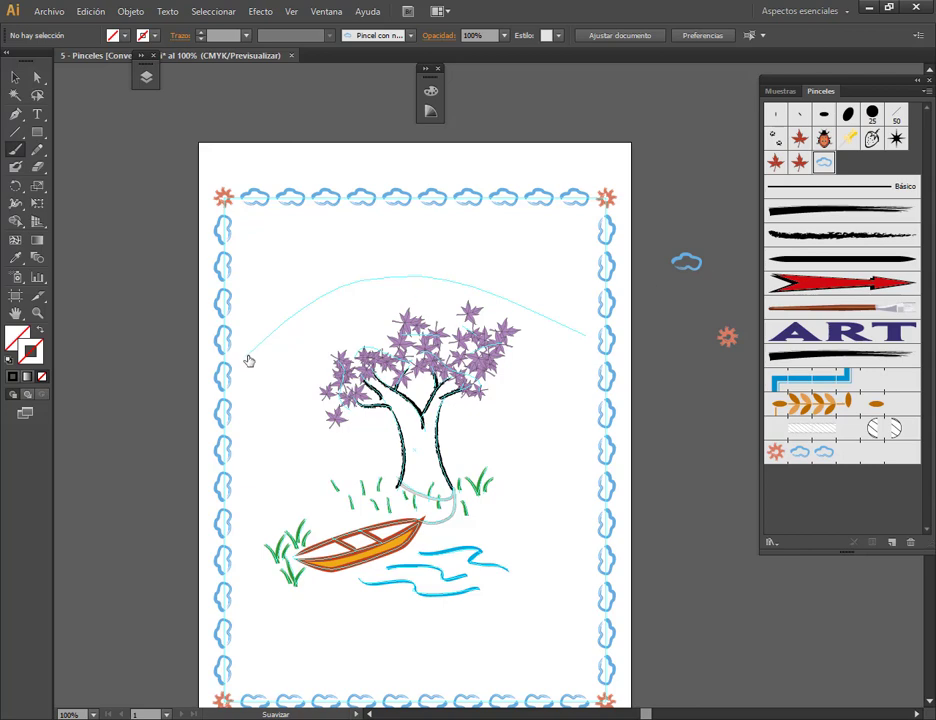
left_click(15, 113)
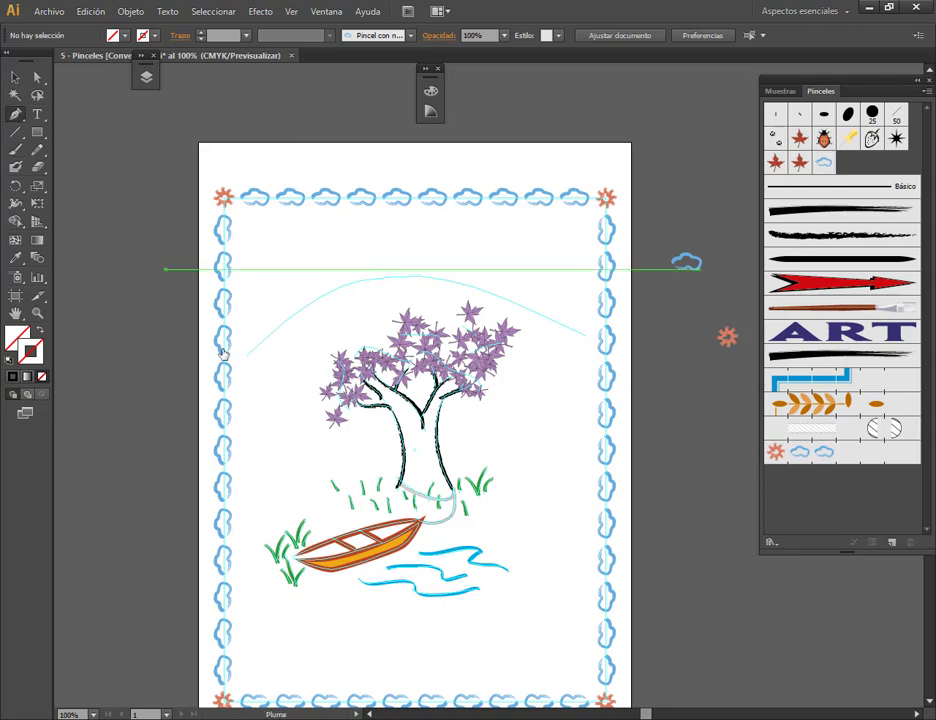
left_click(249, 352)
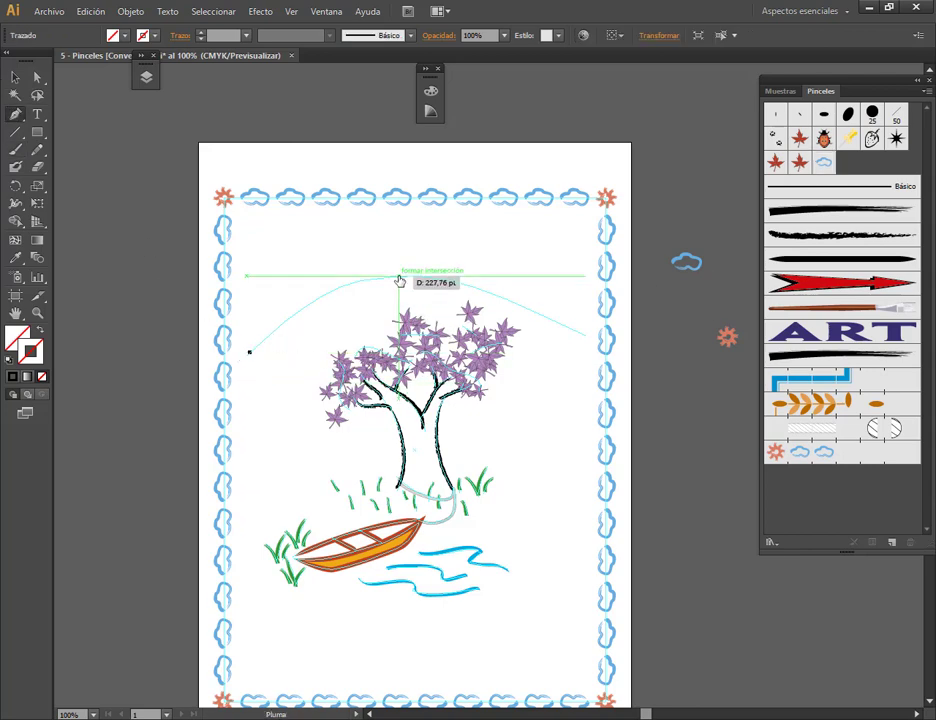
left_click_drag(408, 275, 493, 281)
left_click(585, 339)
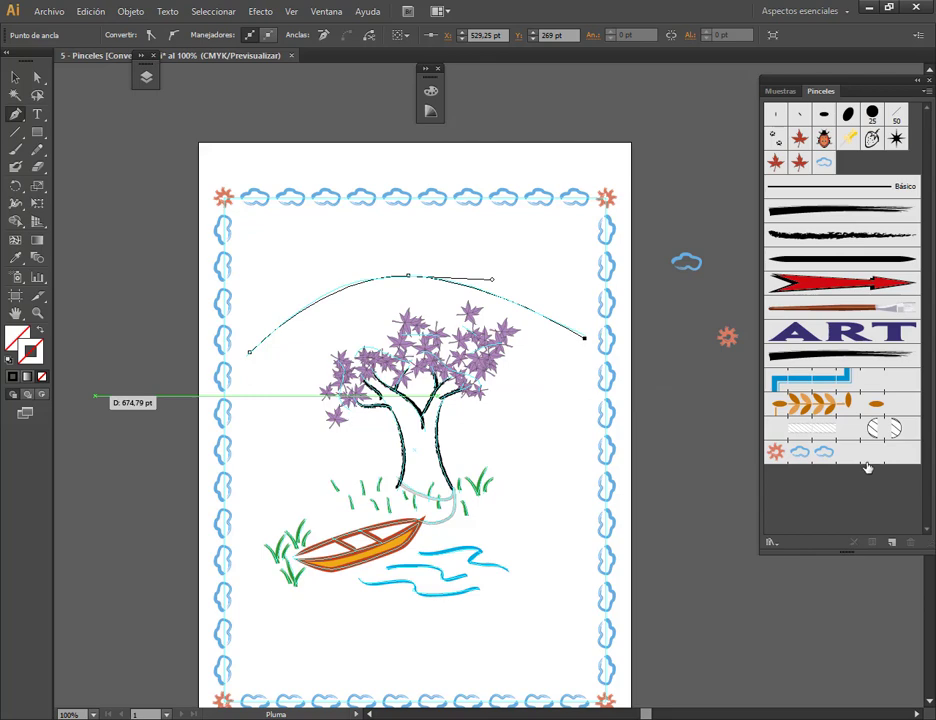
left_click(823, 162)
left_click(15, 77)
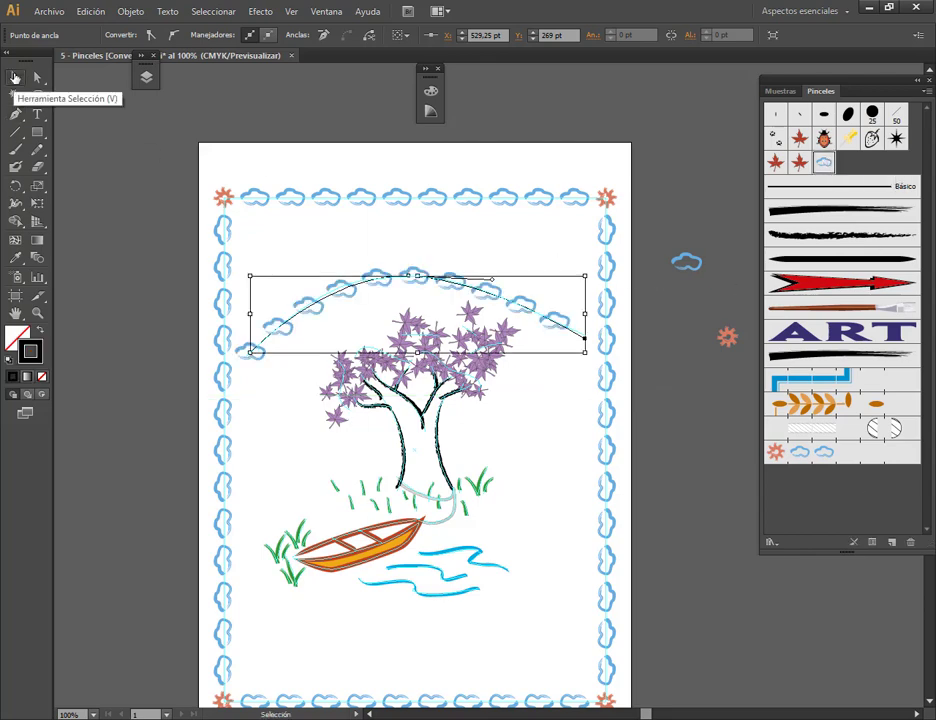
Step: Set the cloud brush to 184% size and 472% spacing and apply it to existing strokes
double_click(824, 163)
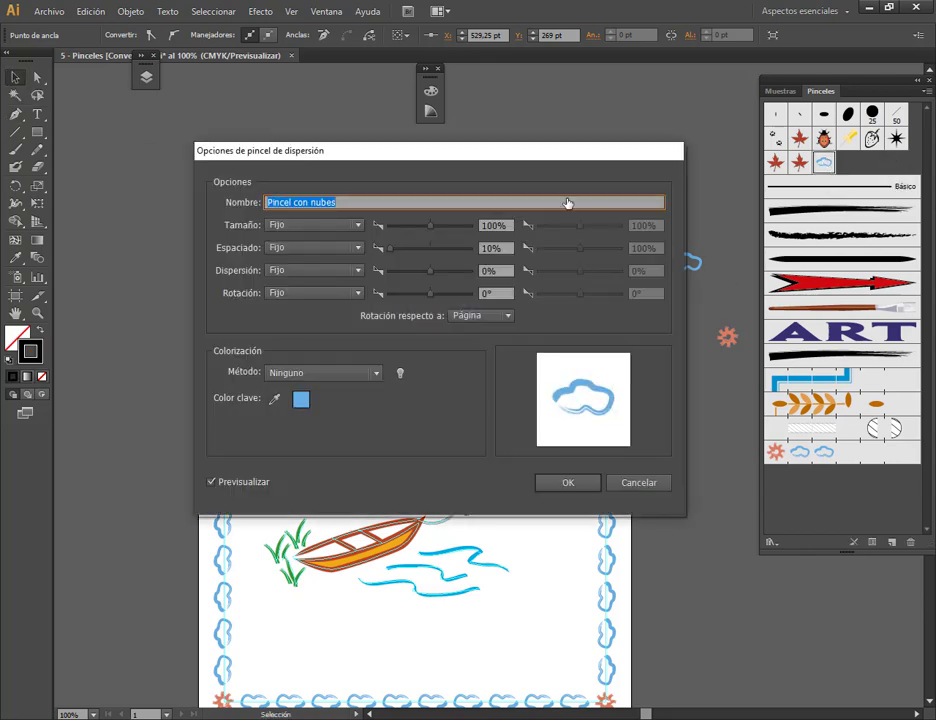
left_click_drag(400, 160, 433, 386)
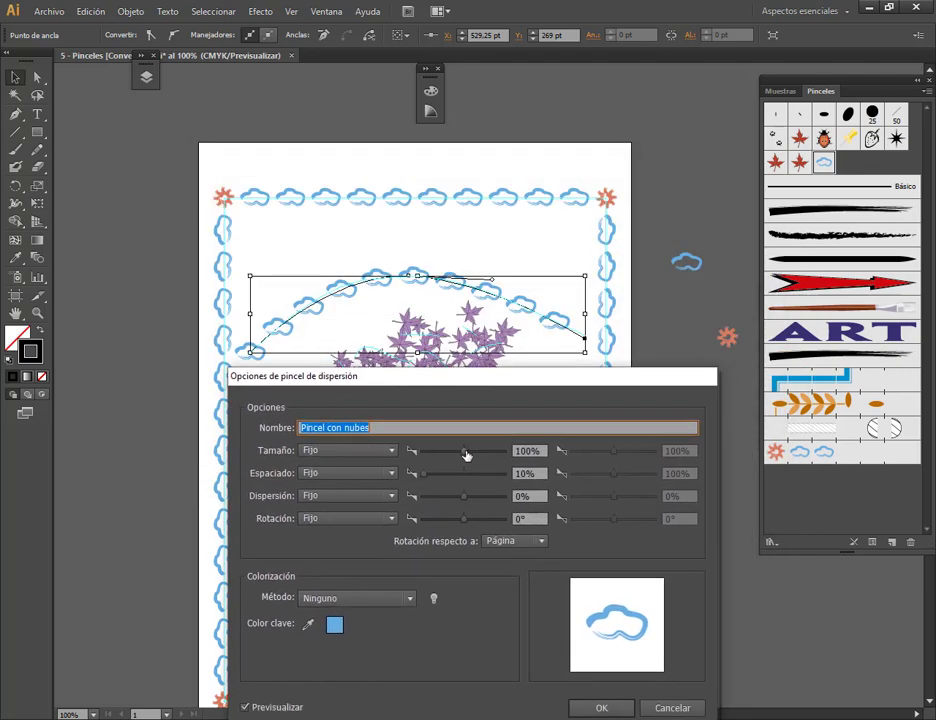
left_click_drag(465, 455, 463, 456)
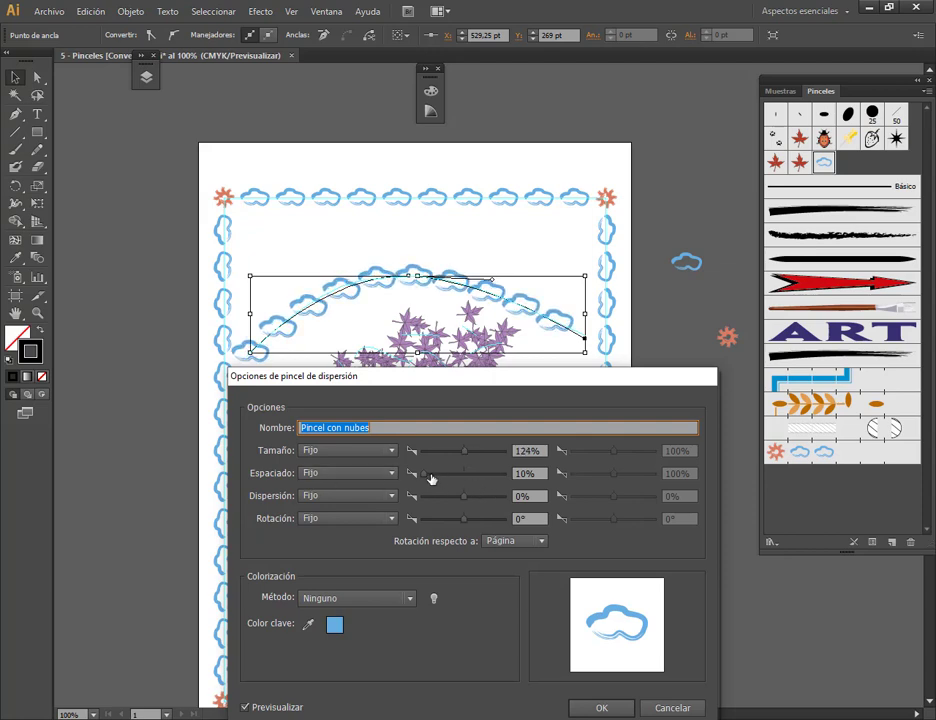
left_click_drag(425, 478, 485, 478)
left_click(528, 474)
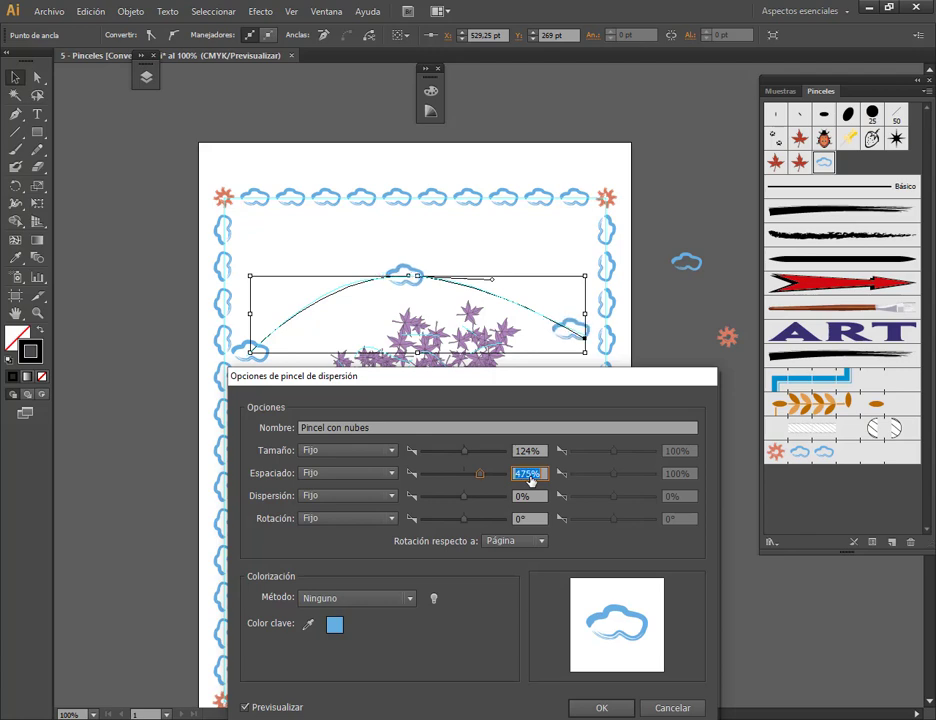
scroll(530, 478, "down", 8)
scroll(530, 478, "down", 8)
scroll(530, 478, "down", 8)
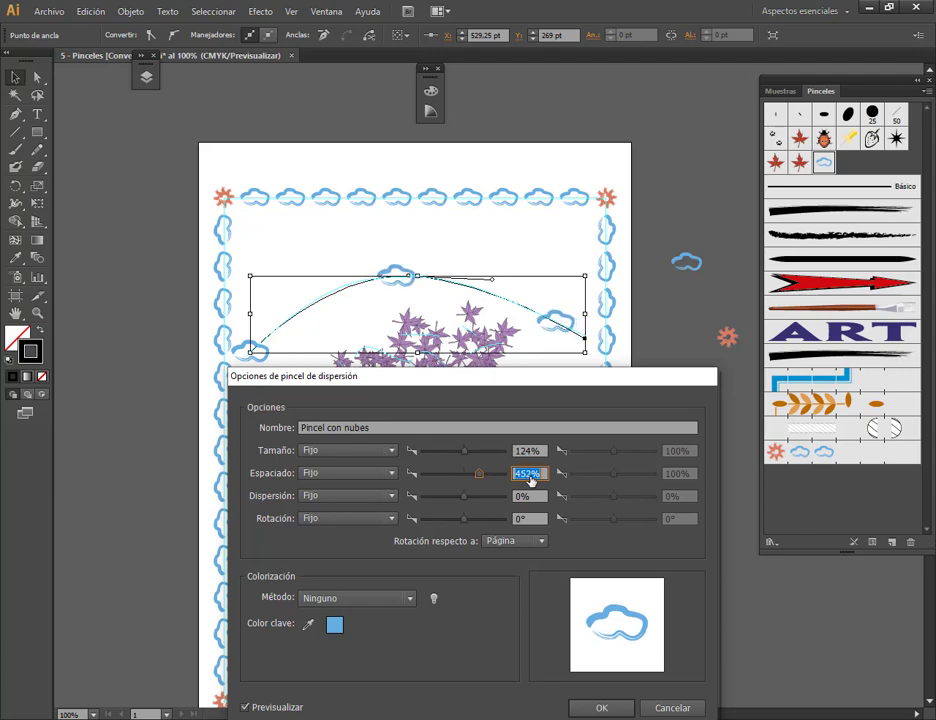
scroll(530, 447, "up", 8)
scroll(530, 447, "up", 8)
scroll(530, 447, "up", 8)
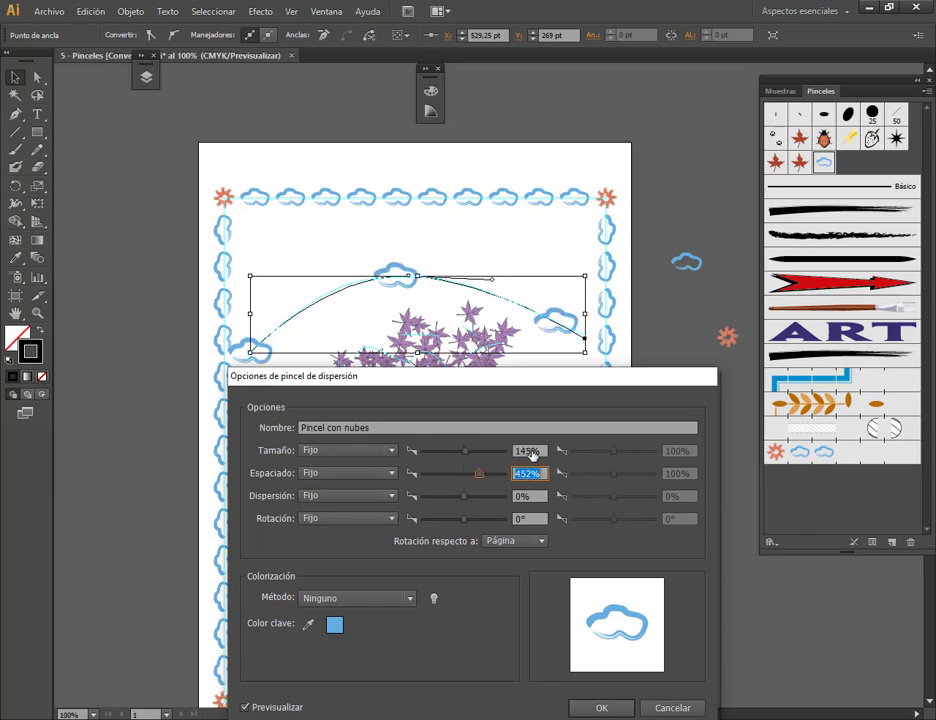
scroll(530, 447, "up", 8)
scroll(533, 453, "up", 5)
scroll(533, 453, "up", 5)
scroll(533, 453, "up", 5)
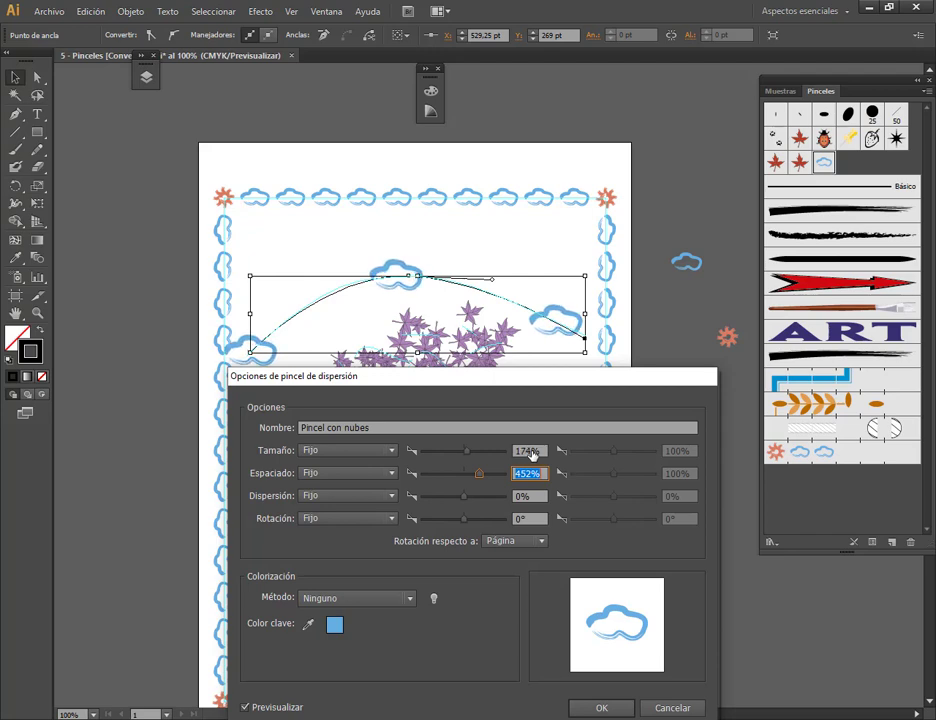
scroll(533, 453, "up", 5)
scroll(533, 453, "up", 3)
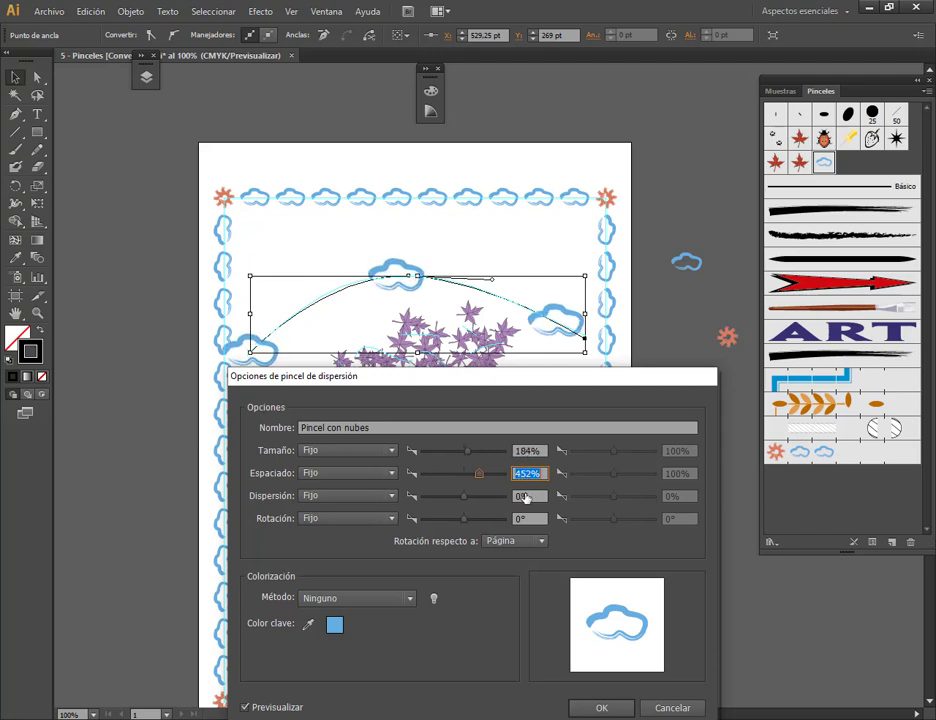
scroll(528, 481, "up", 3)
scroll(530, 481, "up", 5)
scroll(532, 481, "up", 5)
scroll(535, 481, "up", 5)
scroll(535, 481, "up", 10)
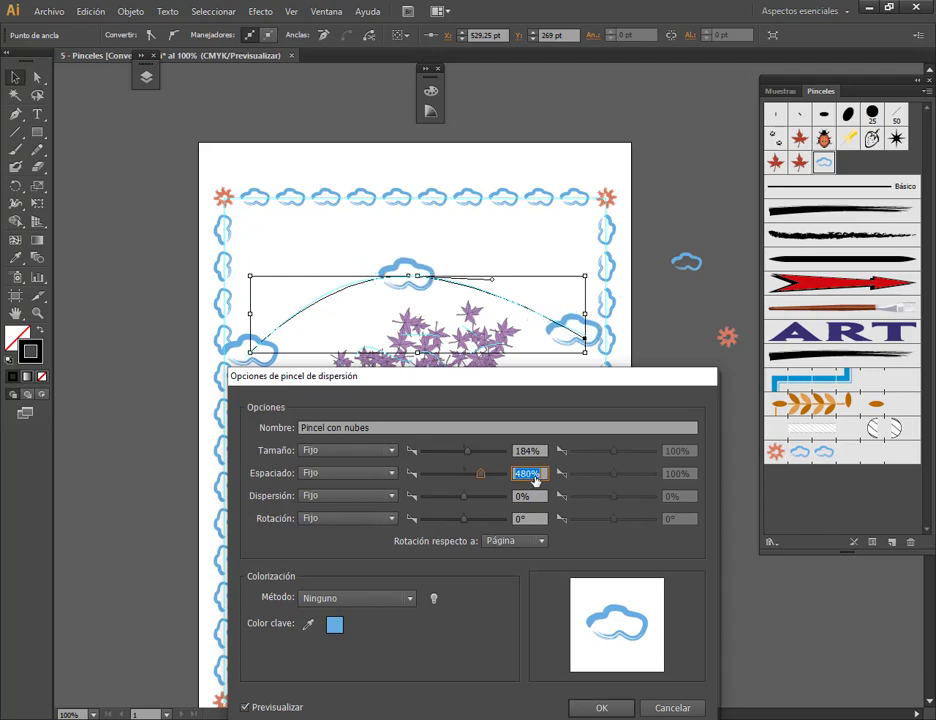
scroll(535, 481, "up", 10)
scroll(535, 481, "up", 10)
scroll(535, 481, "down", 8)
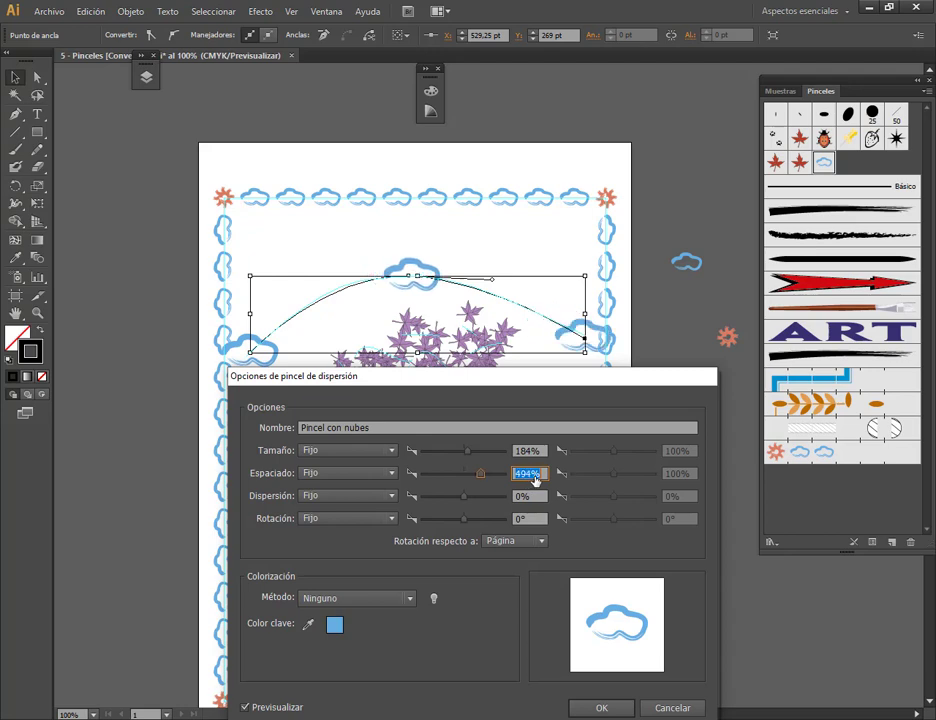
scroll(535, 481, "down", 8)
scroll(533, 482, "down", 7)
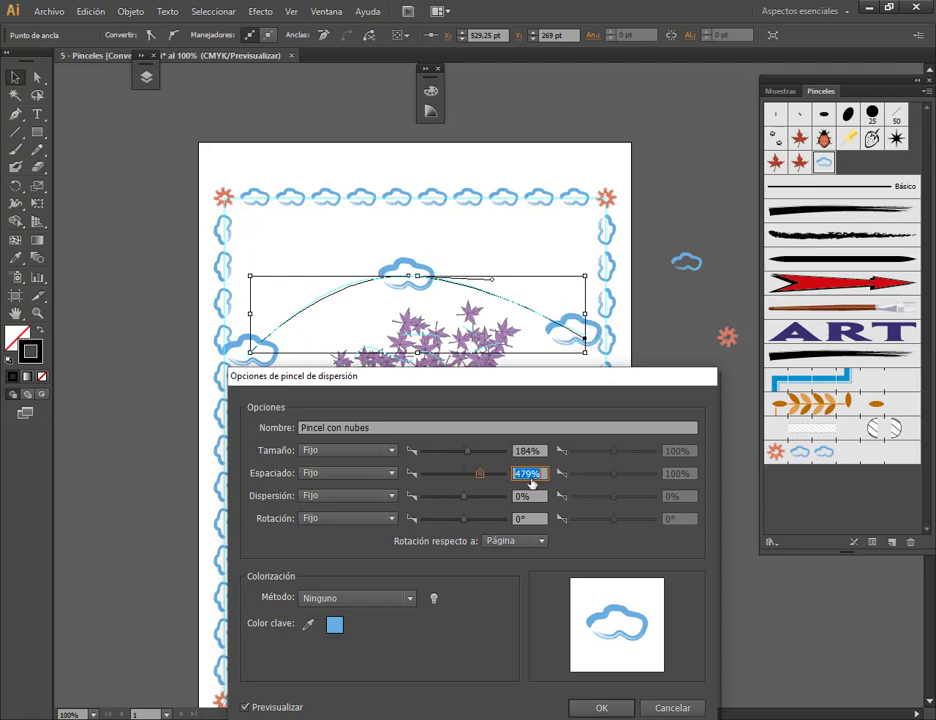
scroll(531, 484, "down", 7)
left_click_drag(560, 389, 673, 170)
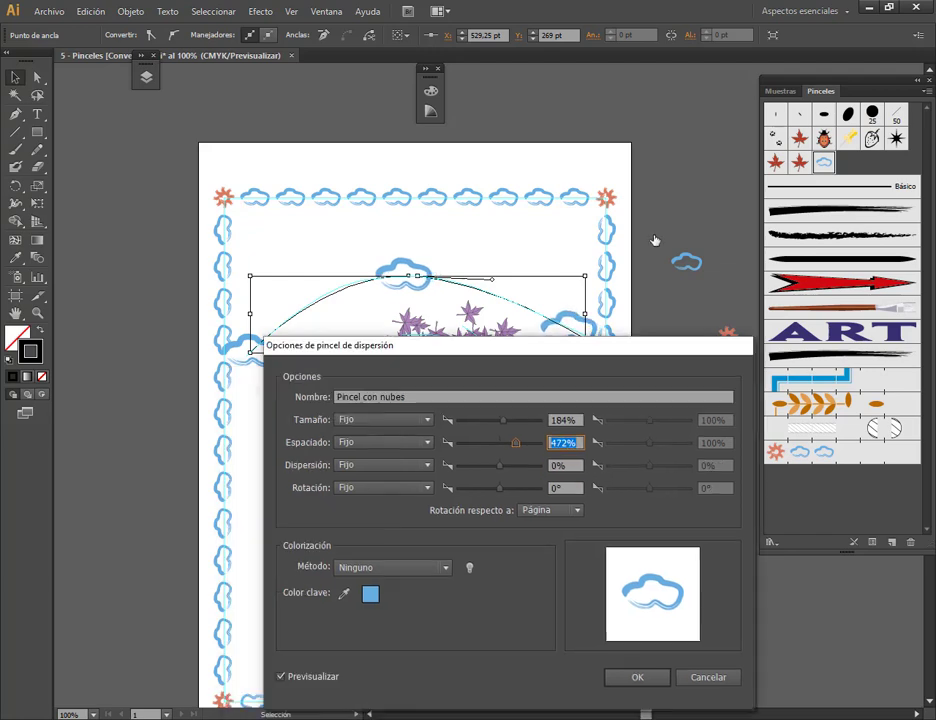
left_click(684, 490)
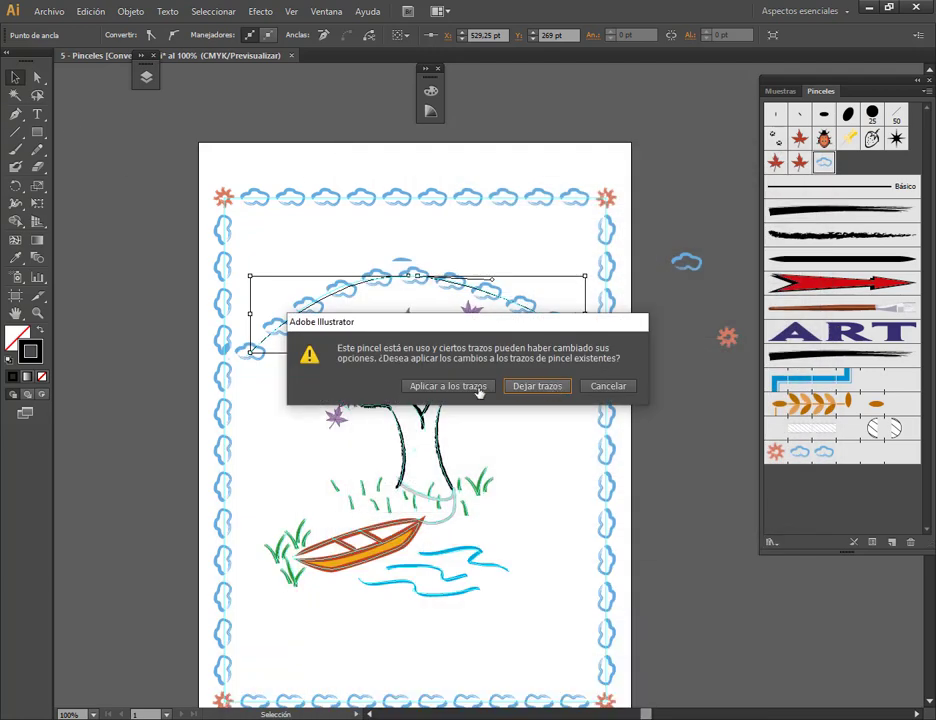
left_click(464, 389)
Step: Pull both arc endpoints inside the border and nudge the top anchor to reshape the curve
left_click(37, 78)
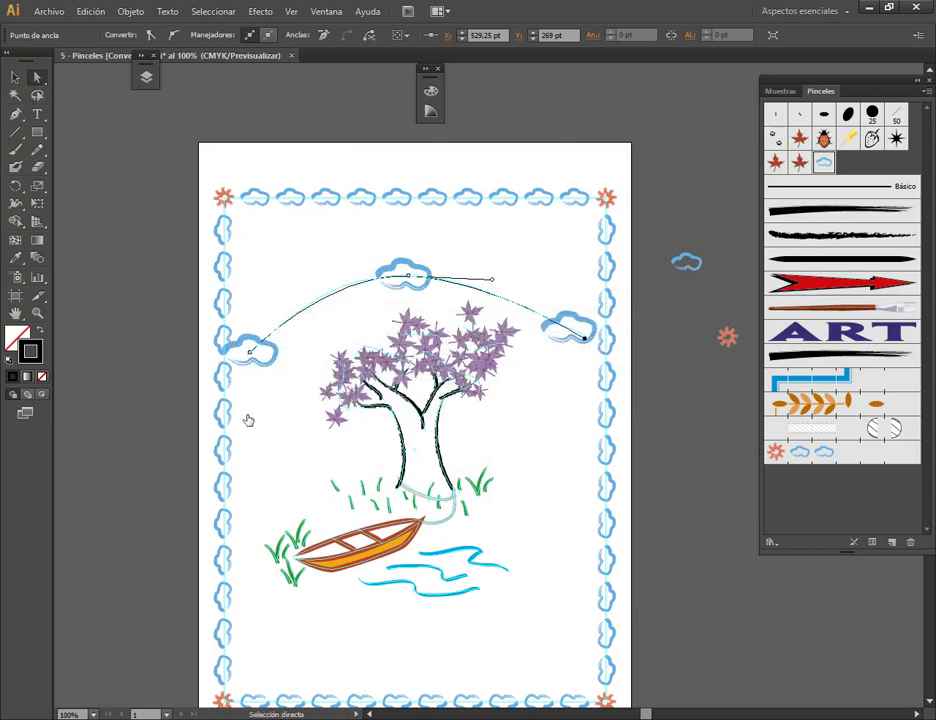
left_click(247, 357)
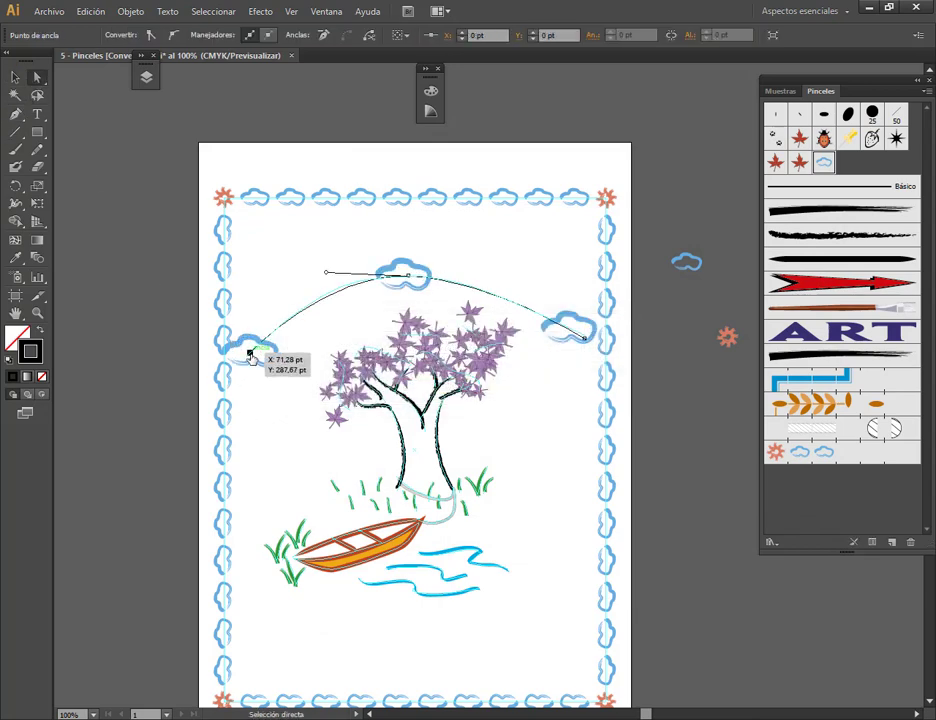
left_click_drag(250, 355, 265, 337)
left_click_drag(585, 342, 576, 330)
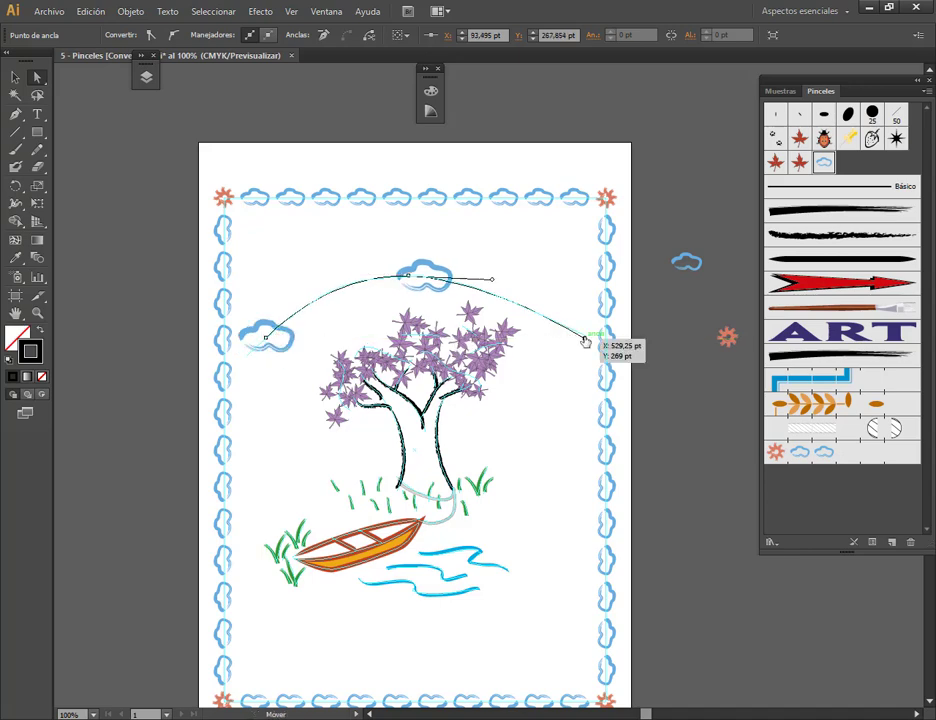
left_click_drag(397, 280, 394, 276)
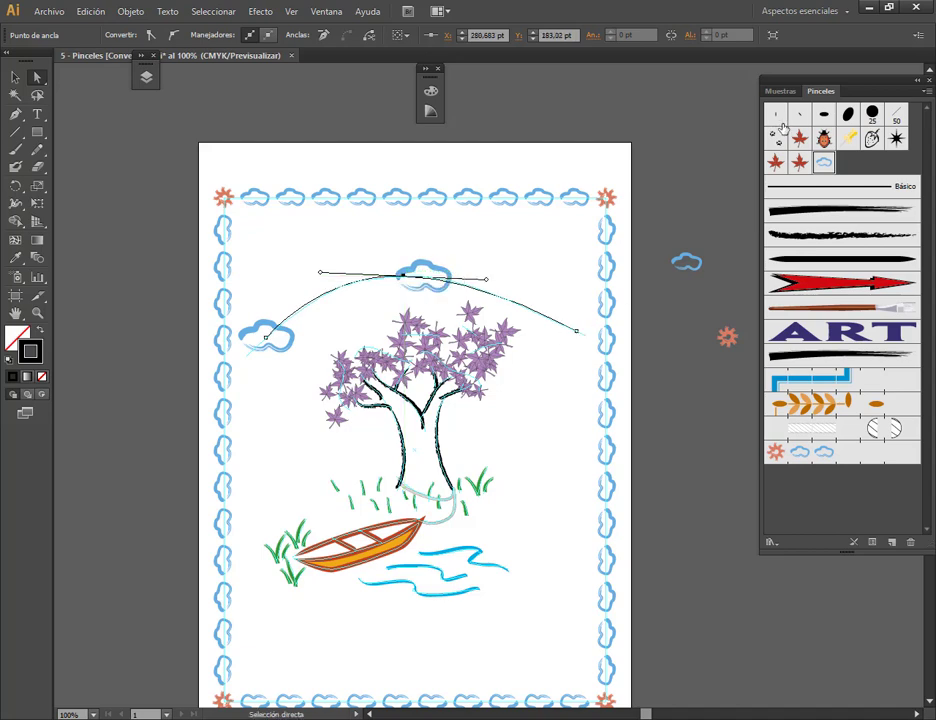
Step: Give the cloud brush 445% spacing and a fixed 4° rotation relative to the path
double_click(823, 162)
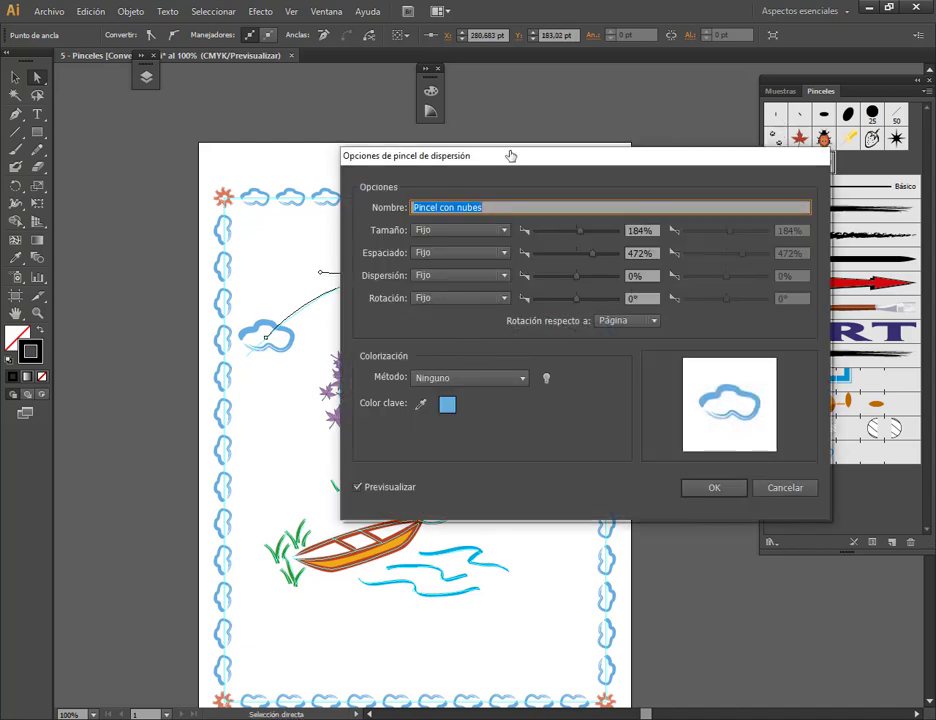
left_click_drag(486, 152, 385, 376)
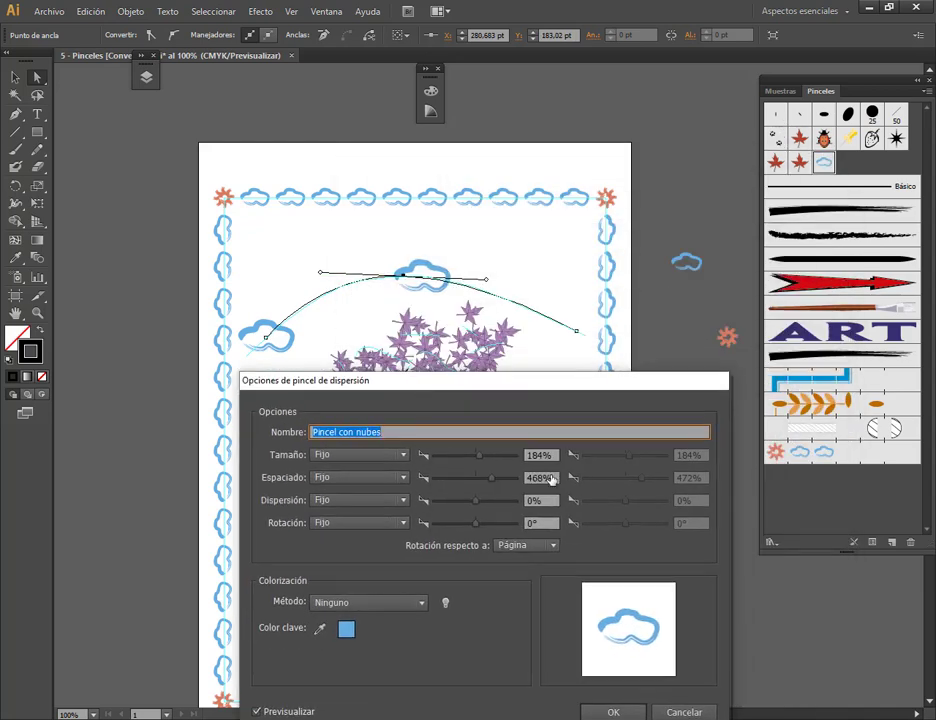
scroll(551, 480, "down", 20)
scroll(551, 480, "up", 1)
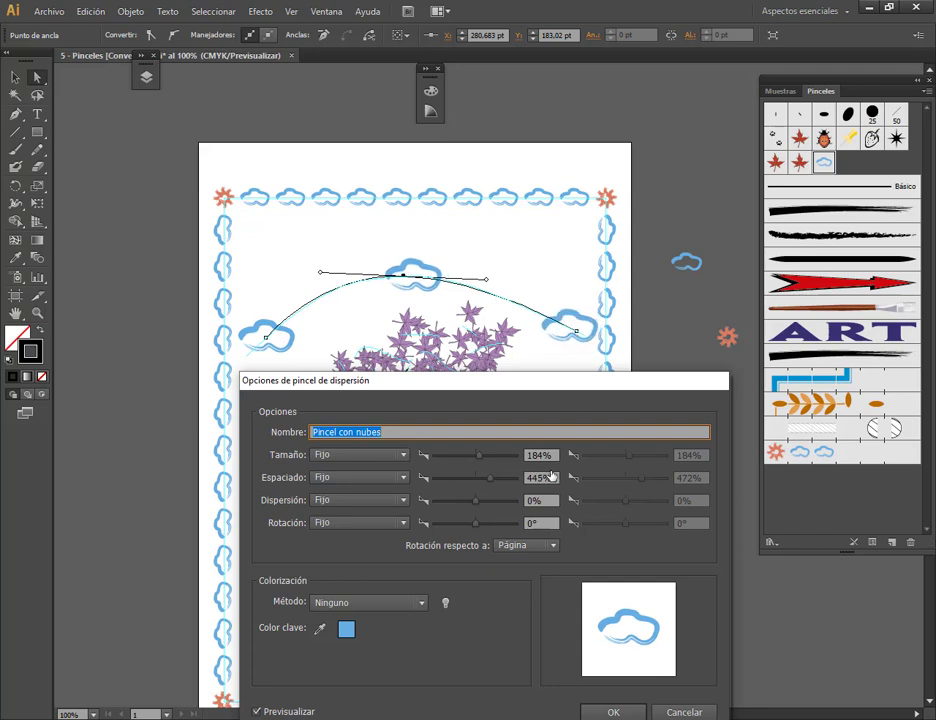
left_click_drag(568, 384, 518, 416)
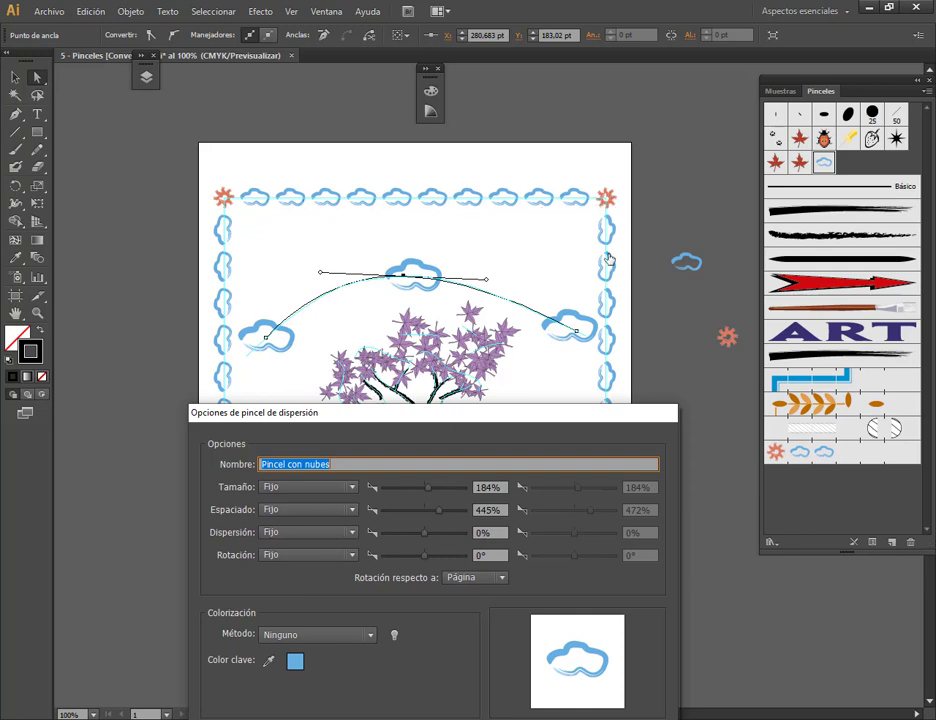
left_click_drag(600, 417, 531, 203)
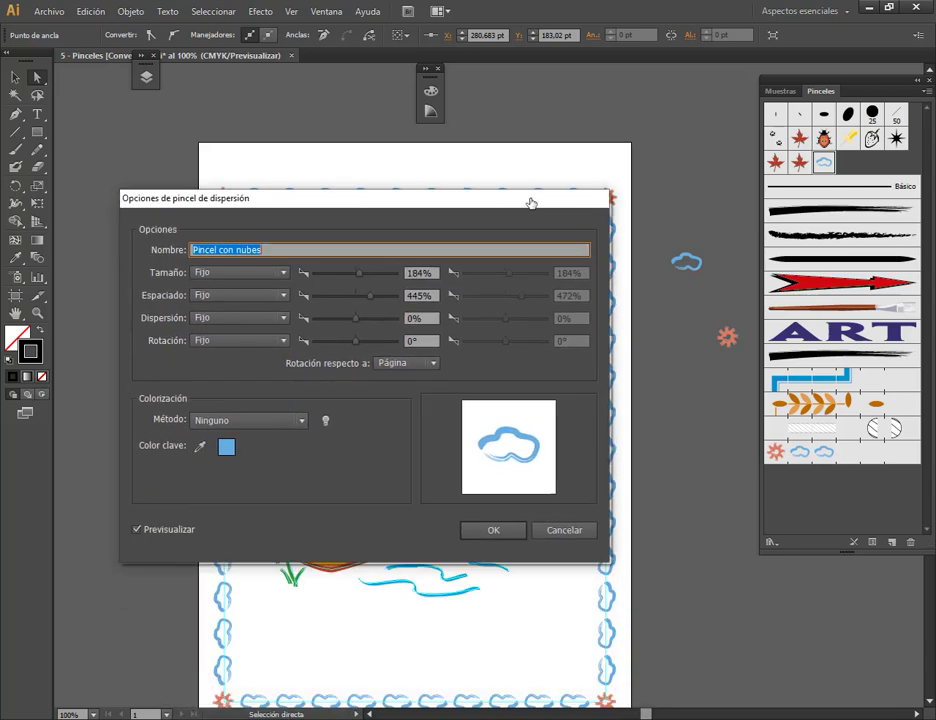
left_click_drag(318, 199, 418, 391)
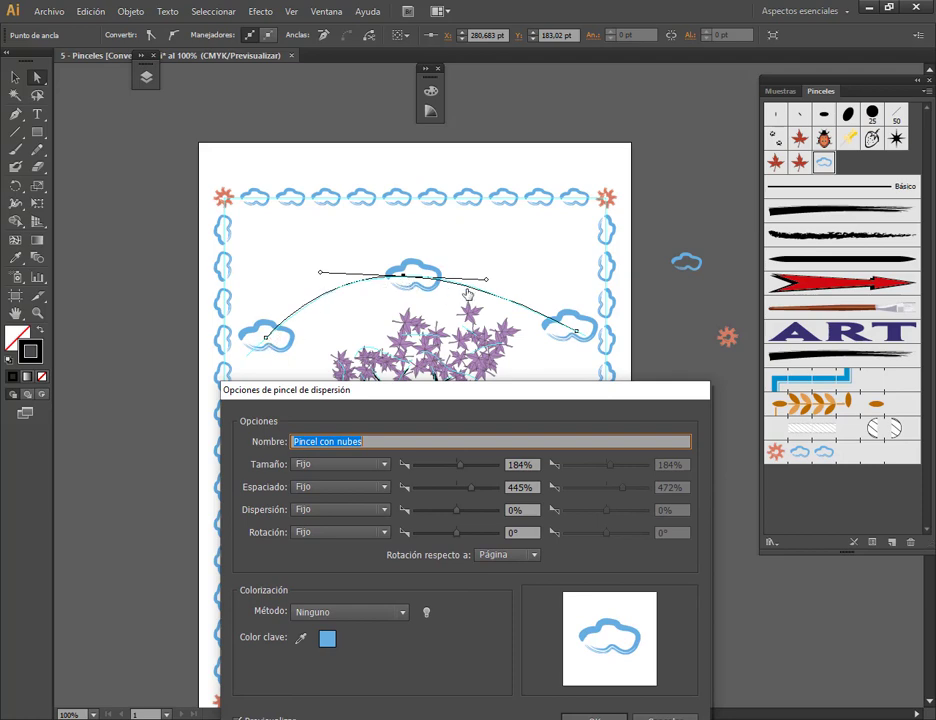
mouse_move(535, 391)
left_mouse_down()
mouse_move(546, 189)
mouse_move(508, 447)
left_mouse_up()
type("3")
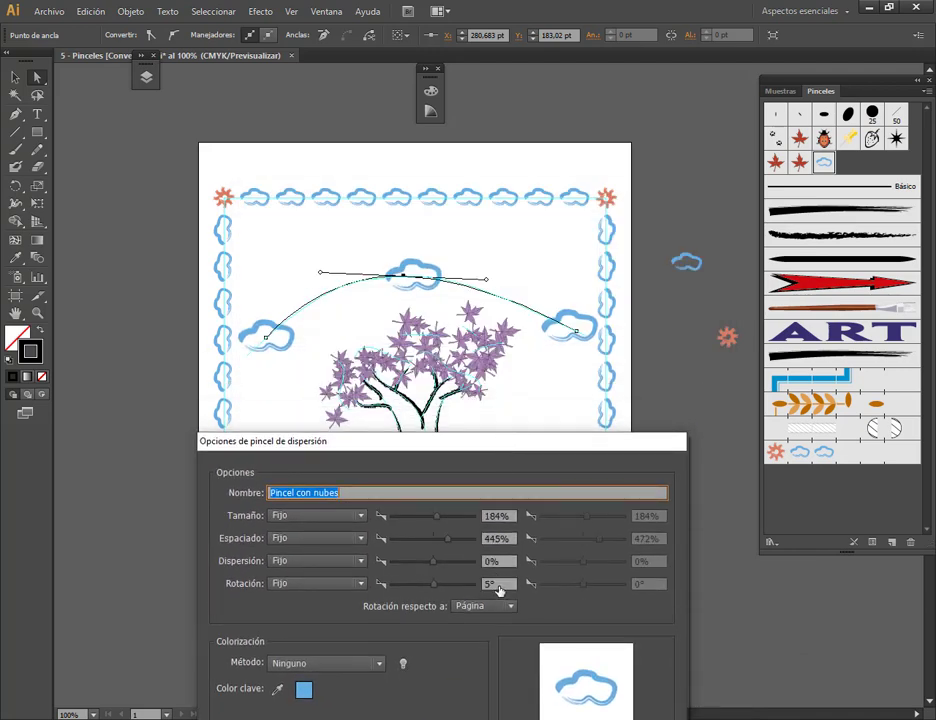
key("BackSpace")
key("BackSpace")
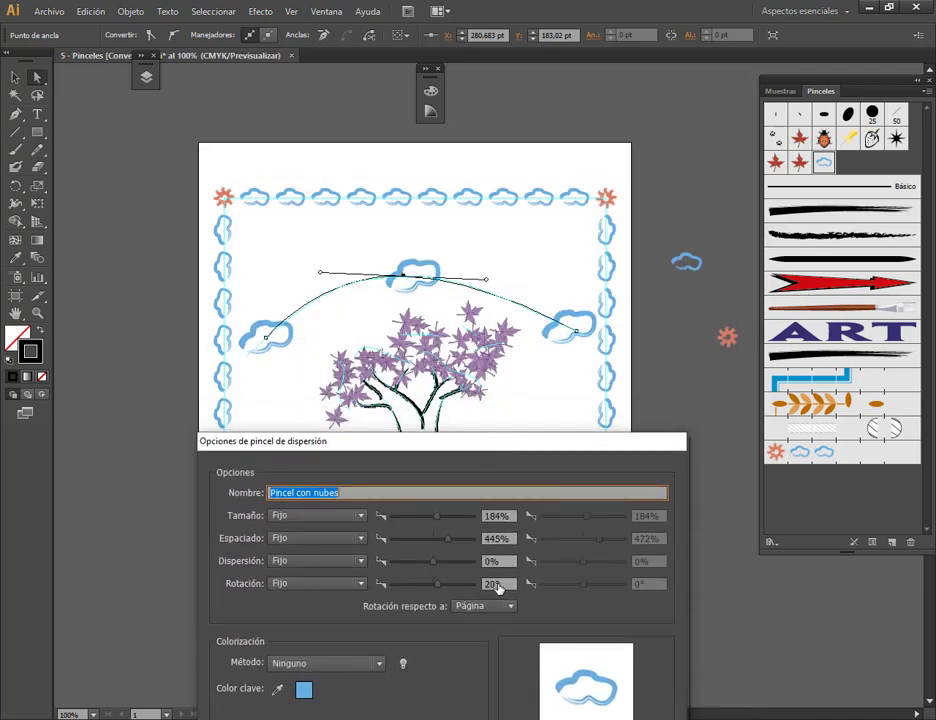
type("2")
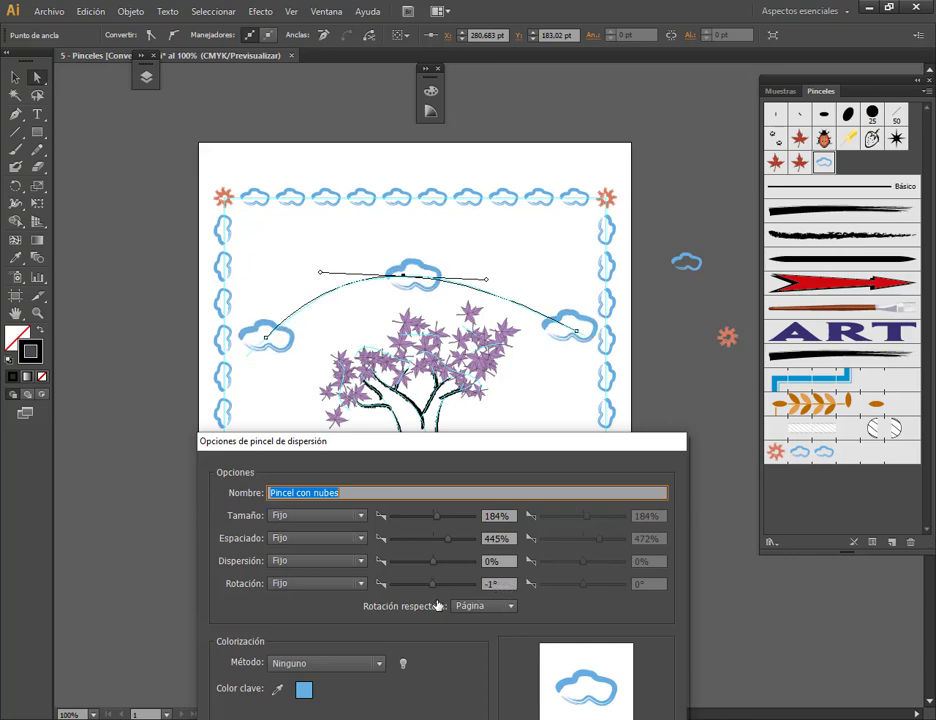
left_click(330, 583)
left_click(309, 614)
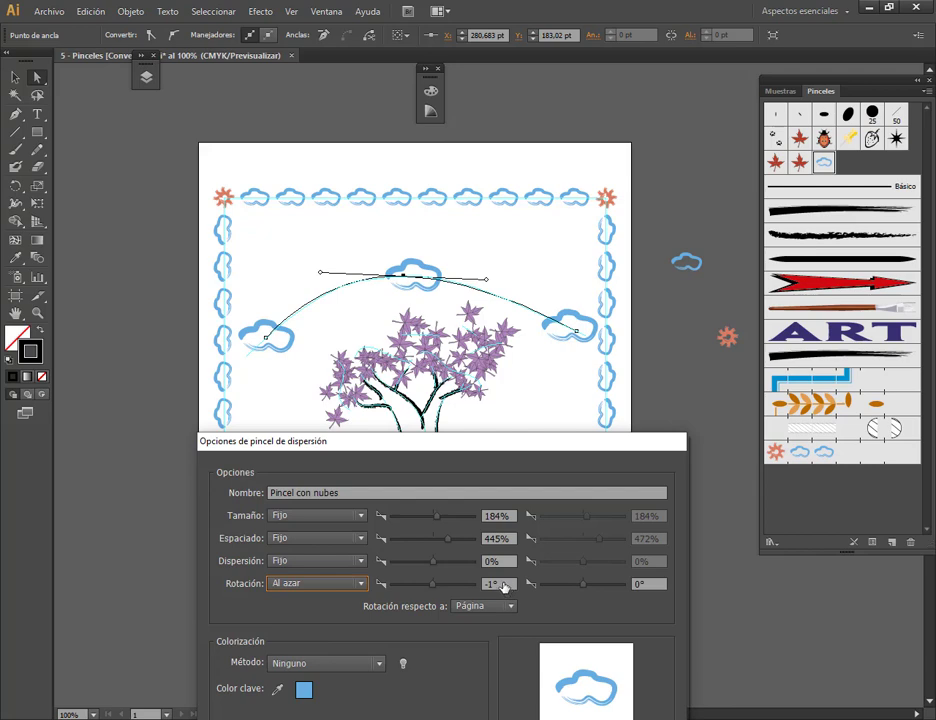
scroll(503, 587, "up", 4)
scroll(503, 587, "up", 4)
scroll(503, 587, "up", 5)
scroll(503, 587, "up", 9)
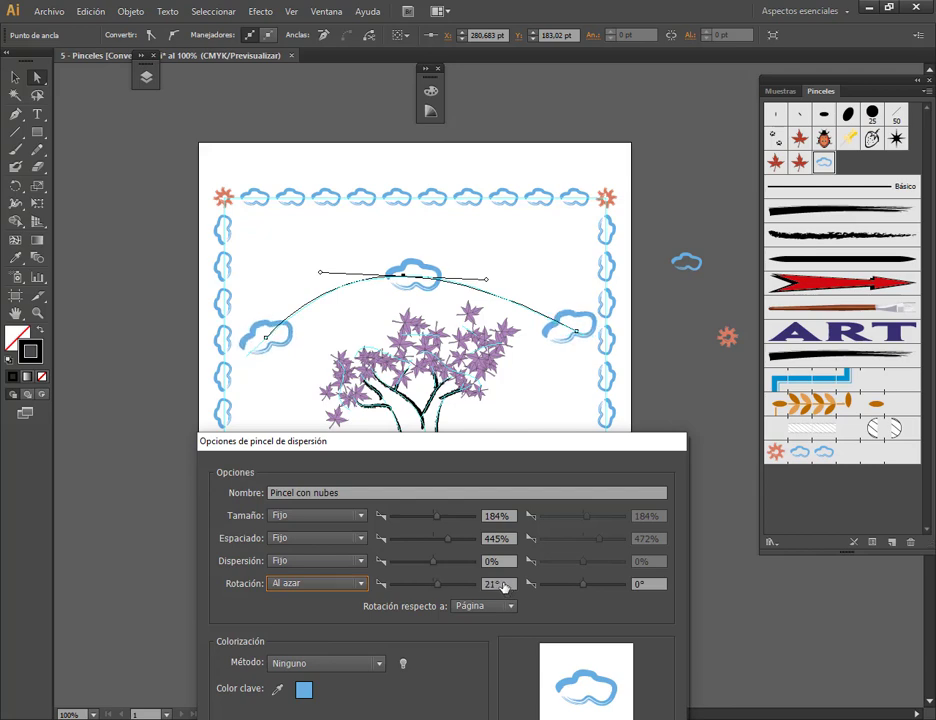
scroll(503, 587, "down", 5)
scroll(503, 587, "down", 6)
scroll(503, 587, "down", 6)
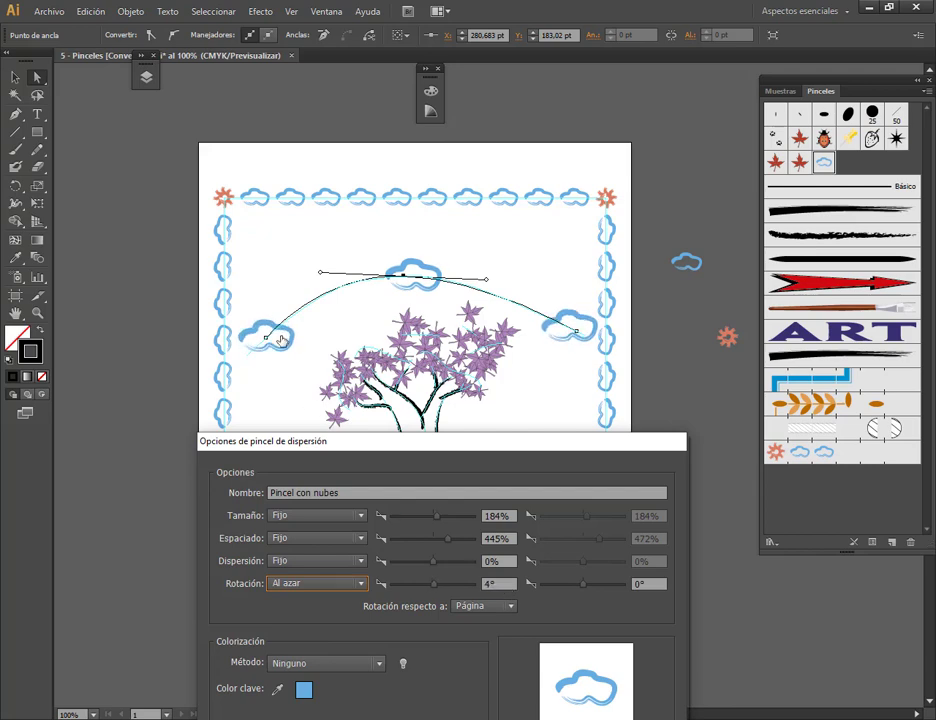
left_click(305, 585)
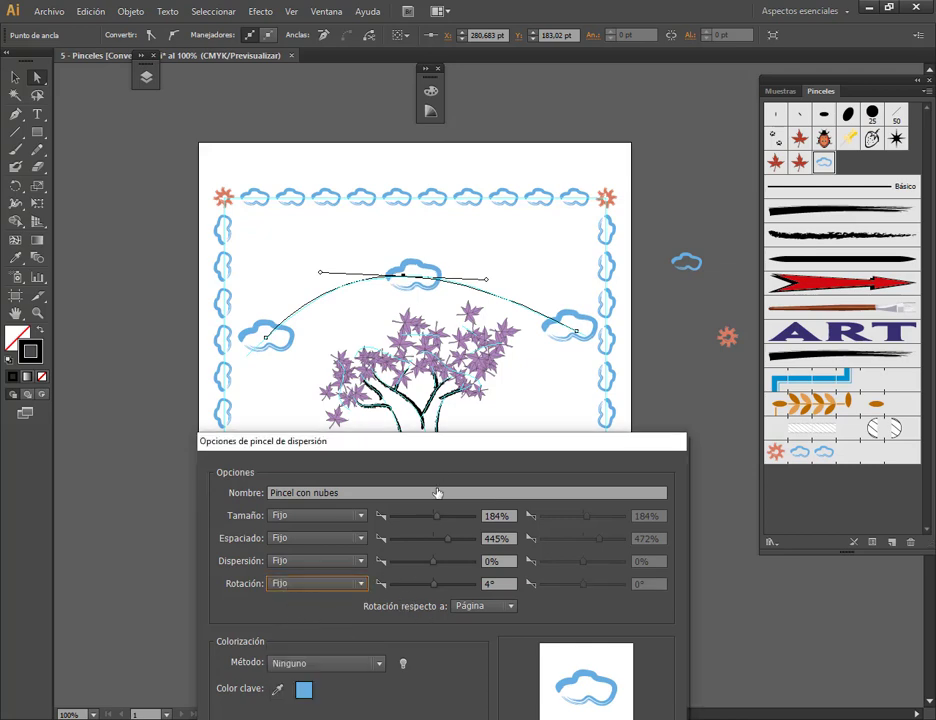
left_click_drag(447, 443, 459, 417)
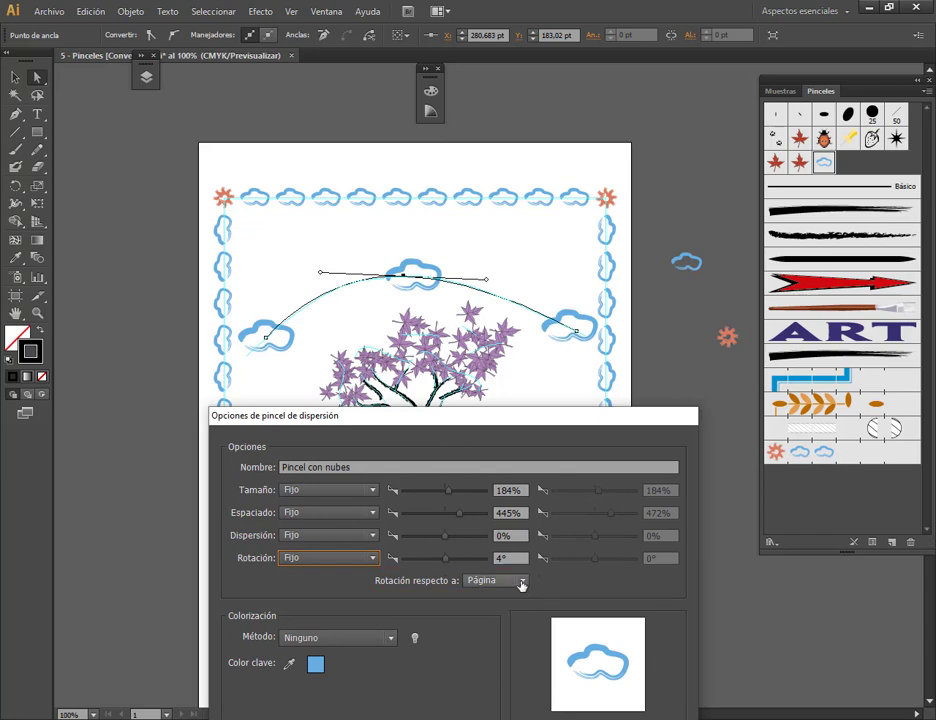
left_click(521, 582)
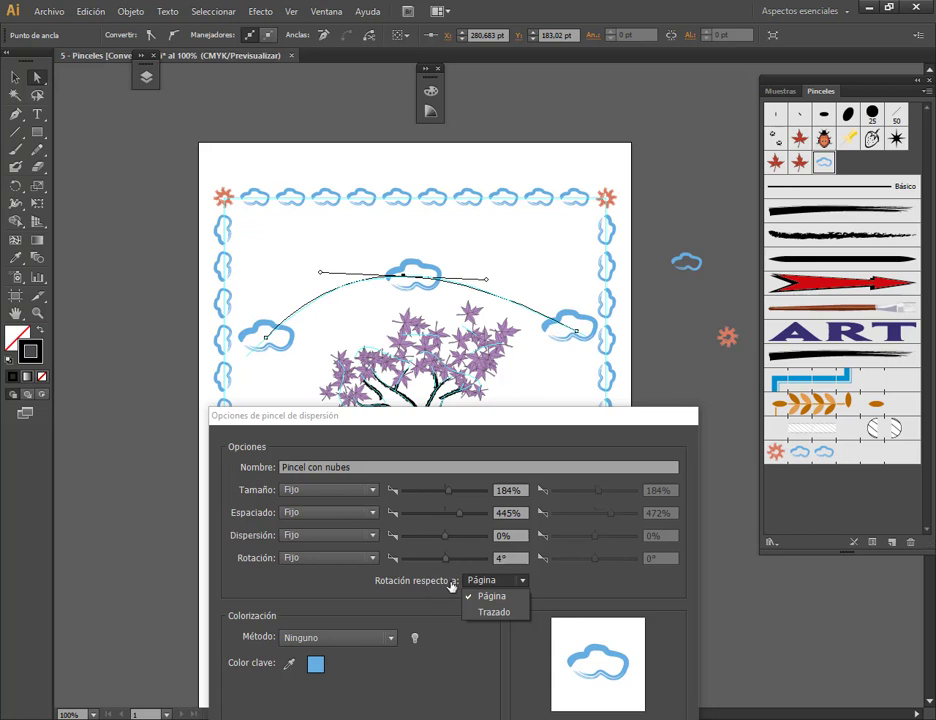
left_click(493, 614)
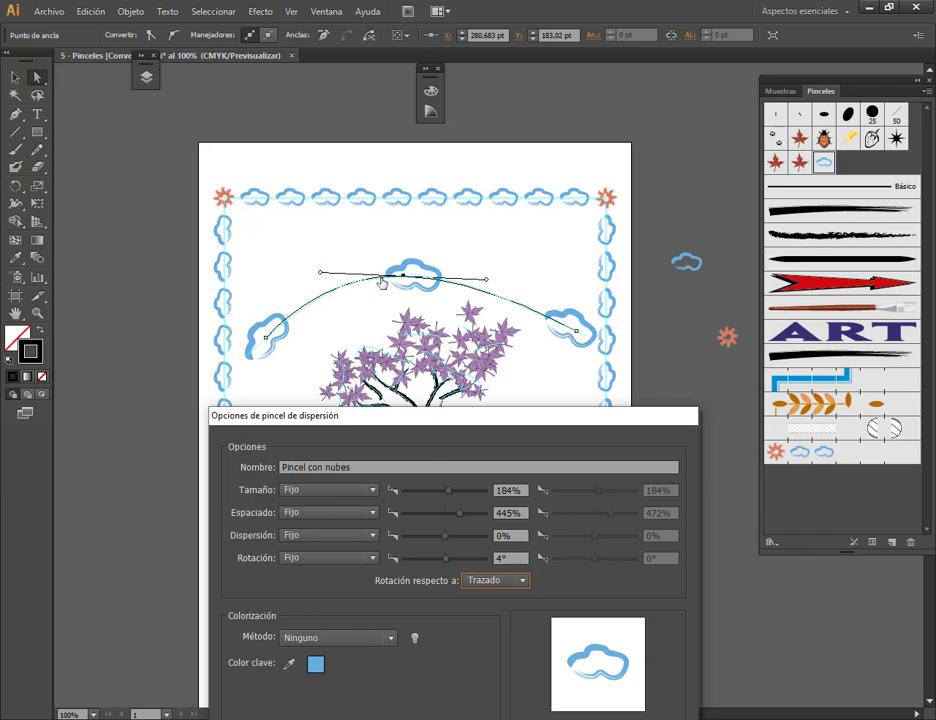
left_click_drag(564, 416, 538, 300)
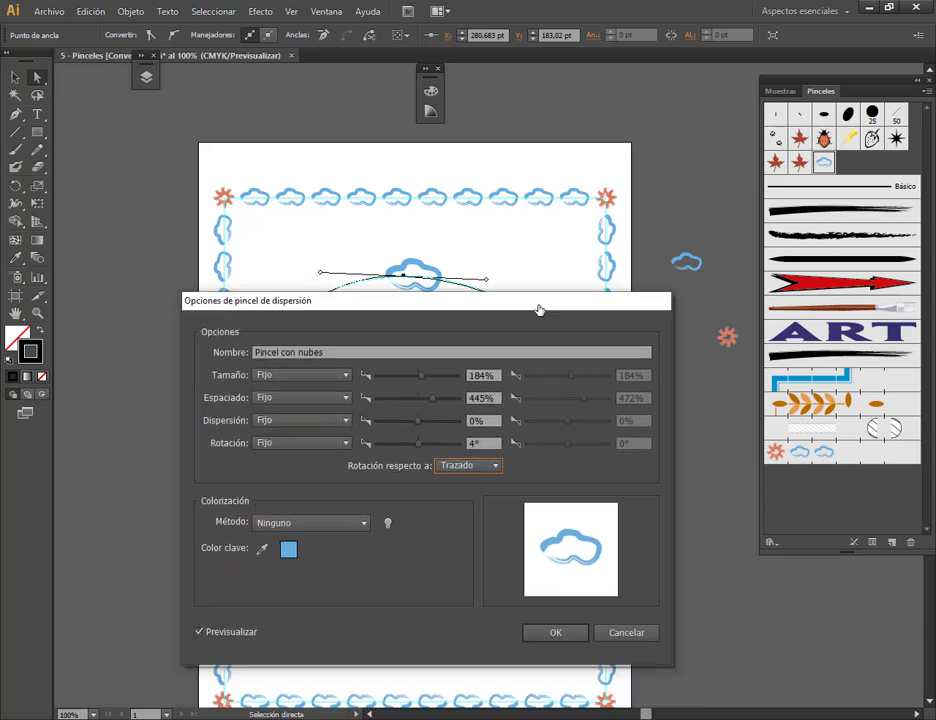
left_click(556, 631)
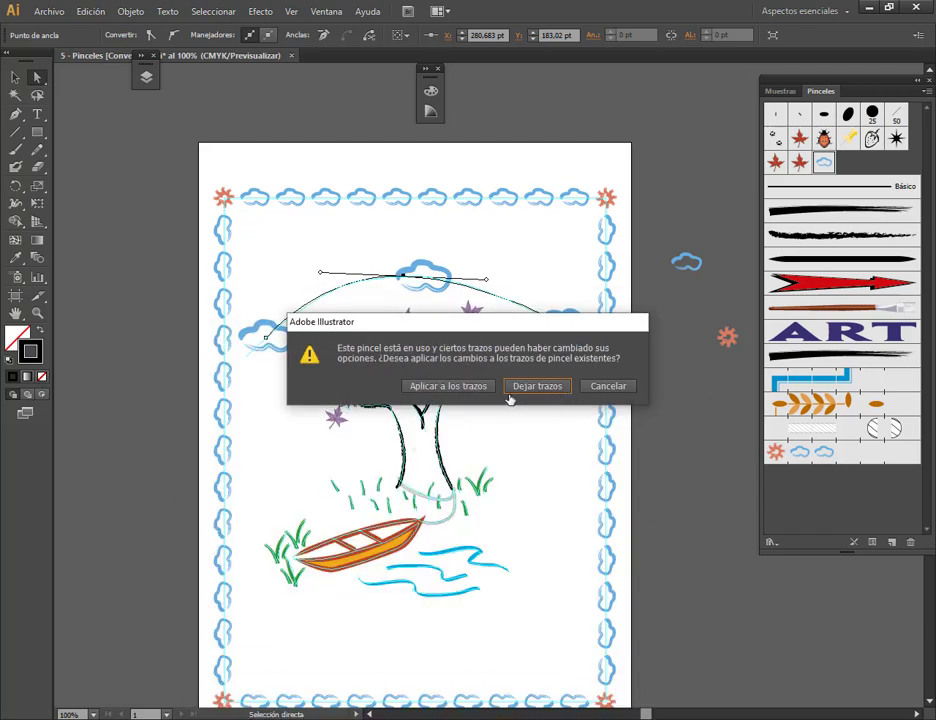
Step: Apply the settings to existing strokes and make the arc's right end a smooth point curving down to the border
left_click(466, 387)
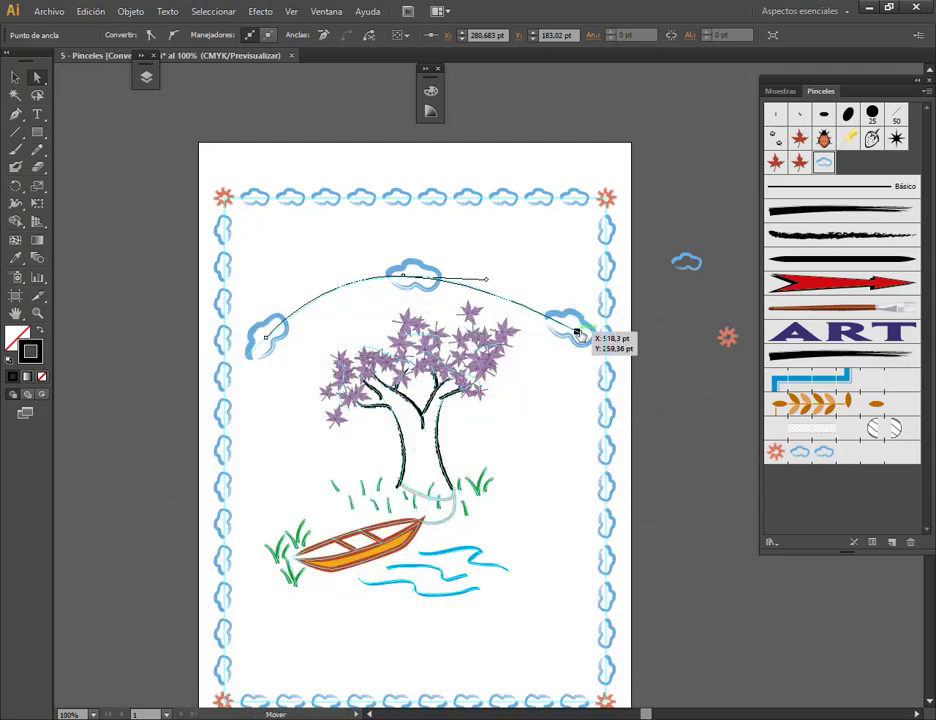
left_click(578, 333)
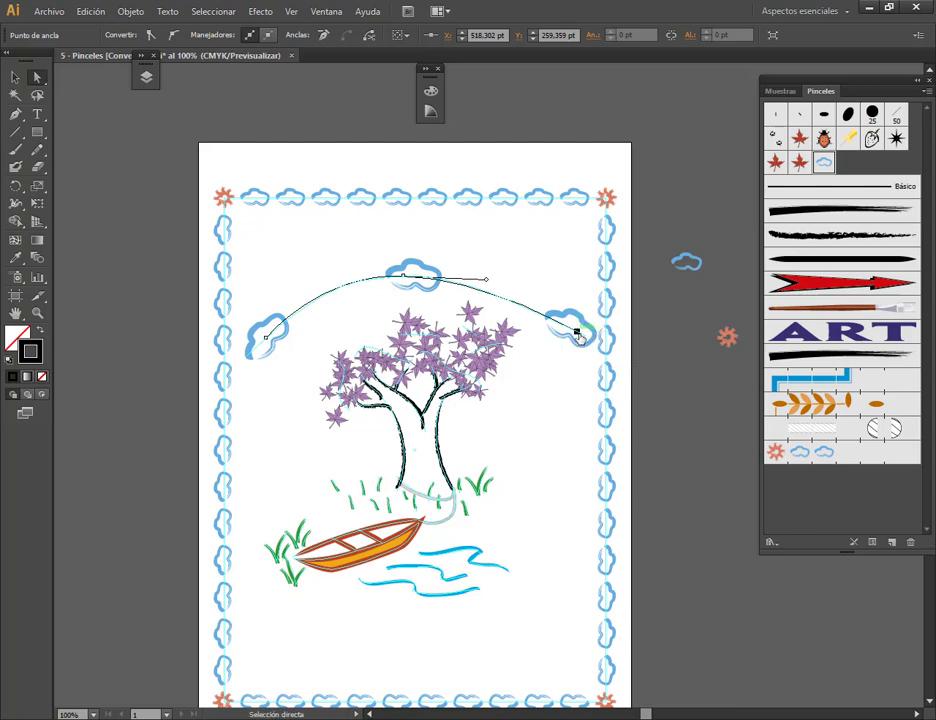
left_click(151, 34)
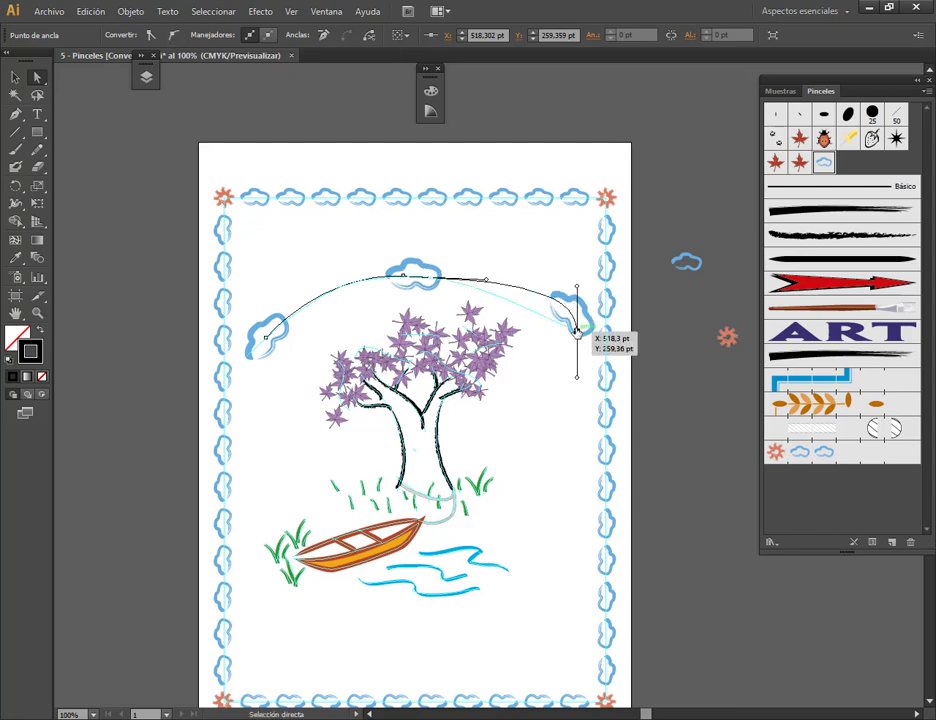
left_click_drag(577, 333, 578, 358)
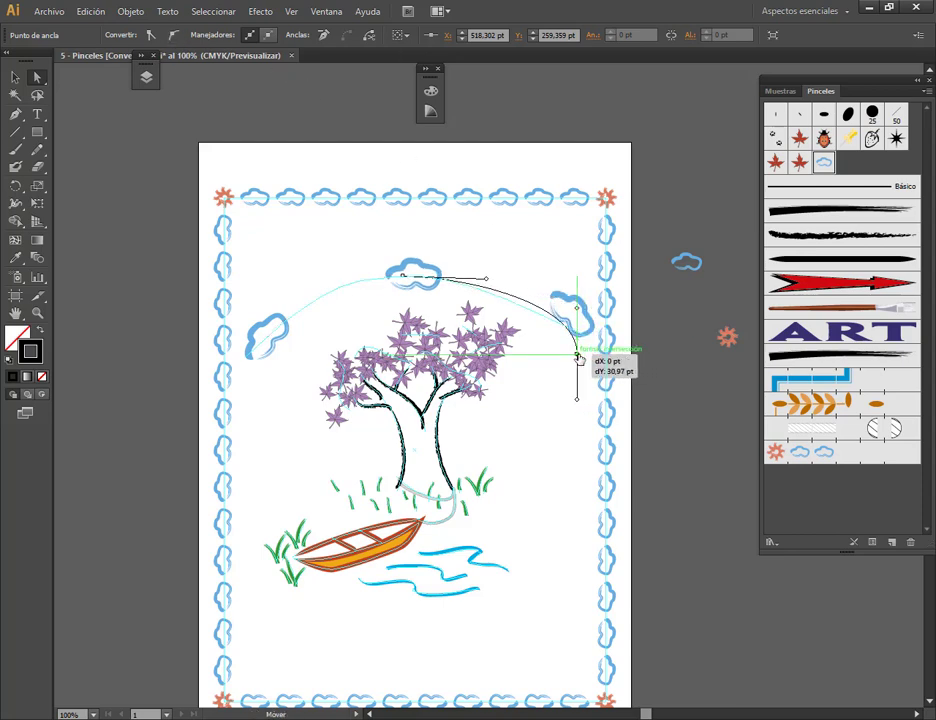
mouse_move(577, 307)
left_mouse_down()
mouse_move(562, 313)
mouse_move(586, 346)
left_mouse_up()
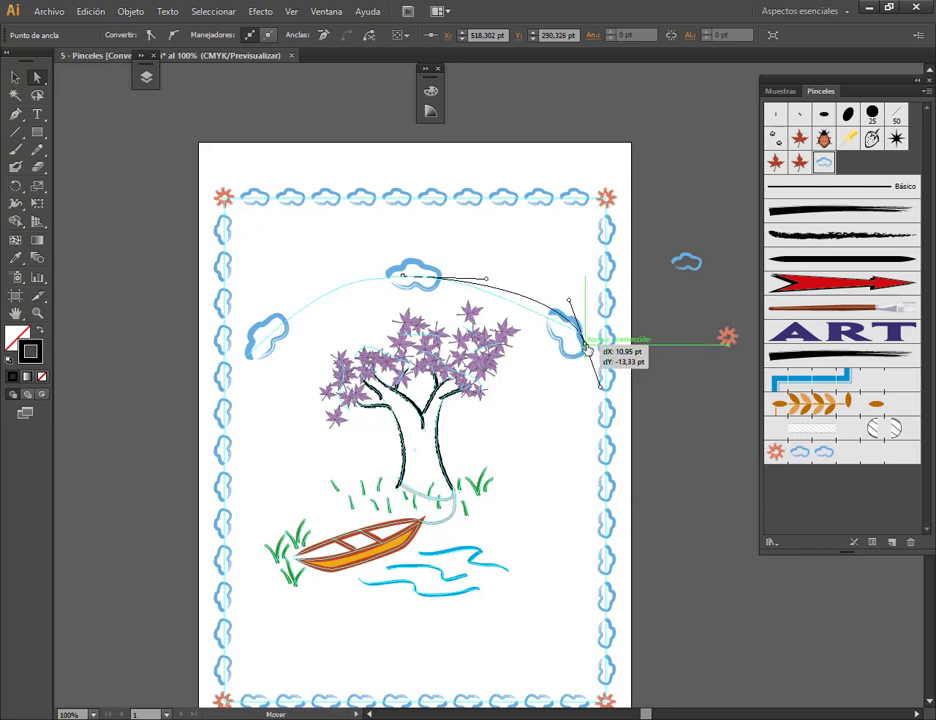
left_click_drag(569, 300, 553, 313)
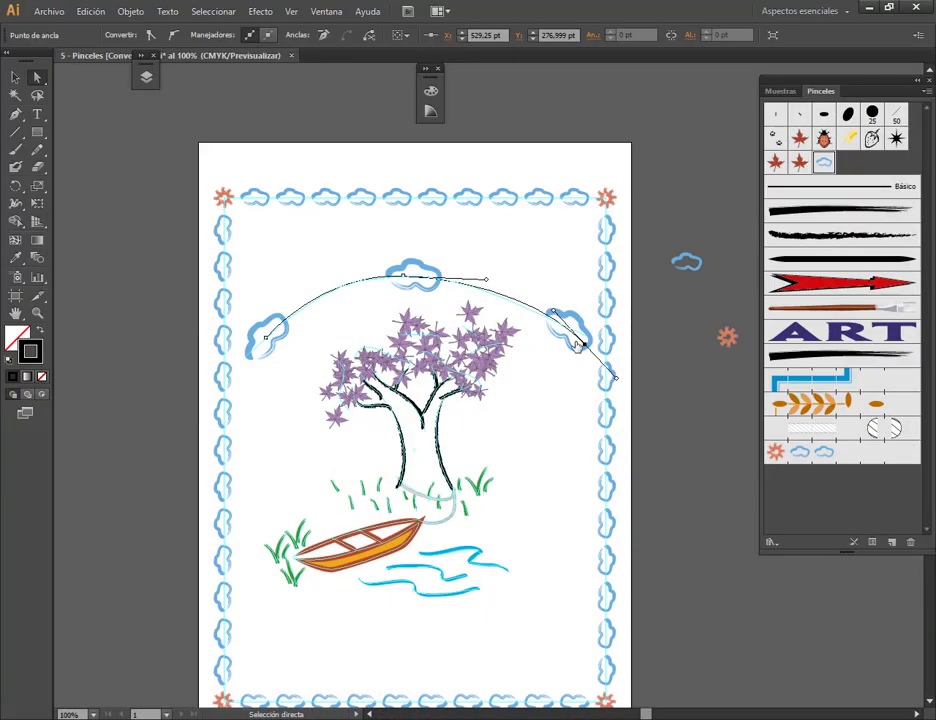
left_click_drag(580, 343, 540, 313)
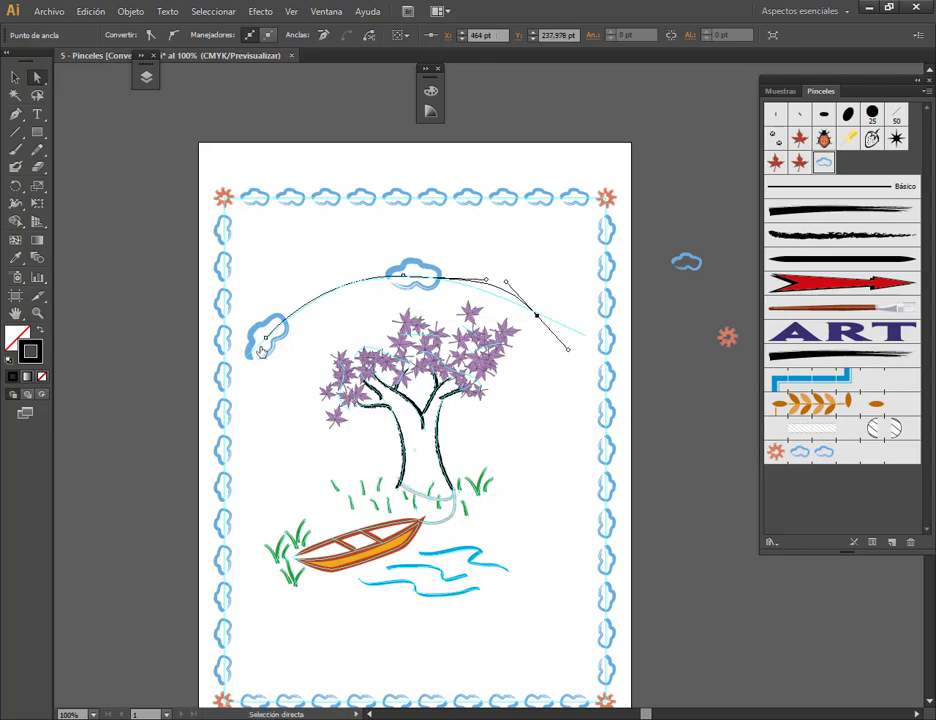
Step: Raise the arc's left end and adjust the top anchor's handles to even out the arch
left_click_drag(270, 338, 302, 313)
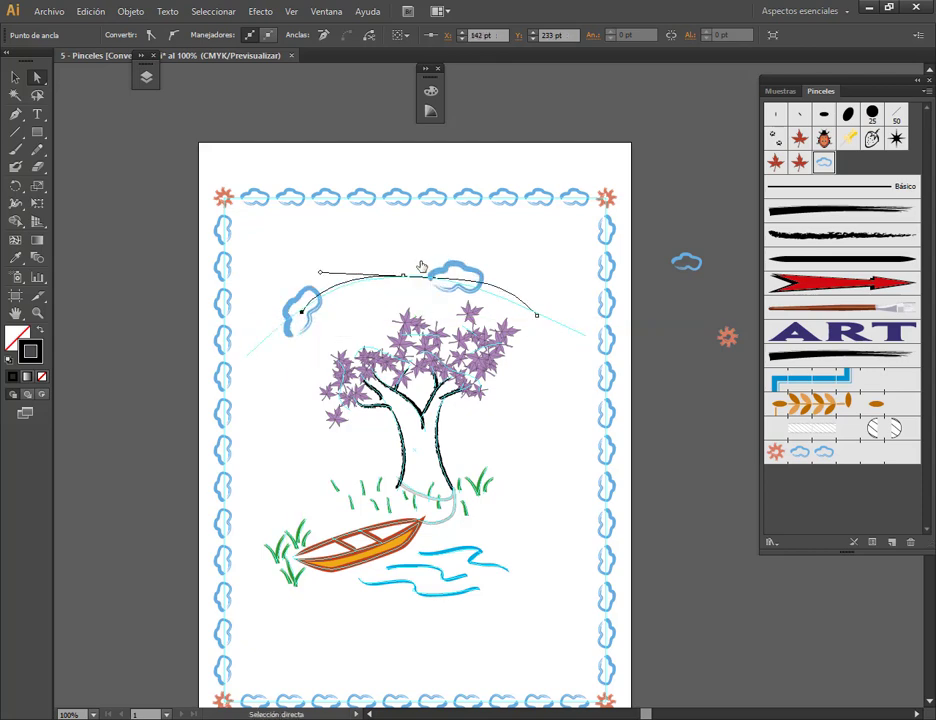
left_click(404, 274)
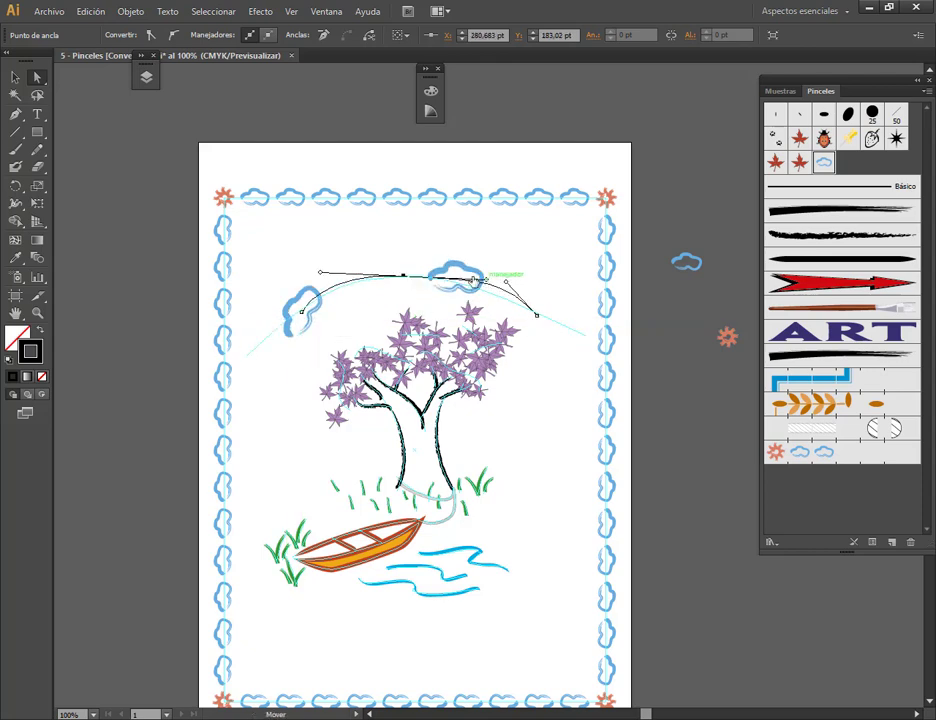
left_click_drag(320, 272, 350, 274)
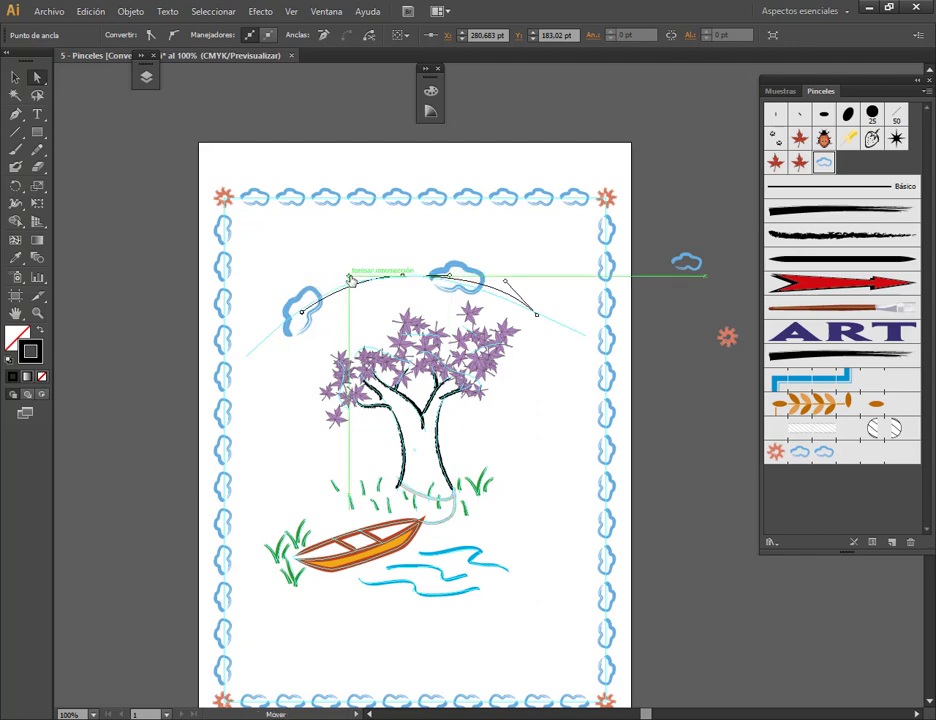
mouse_move(305, 316)
left_mouse_down()
mouse_move(248, 347)
mouse_move(255, 355)
mouse_move(271, 333)
left_mouse_up()
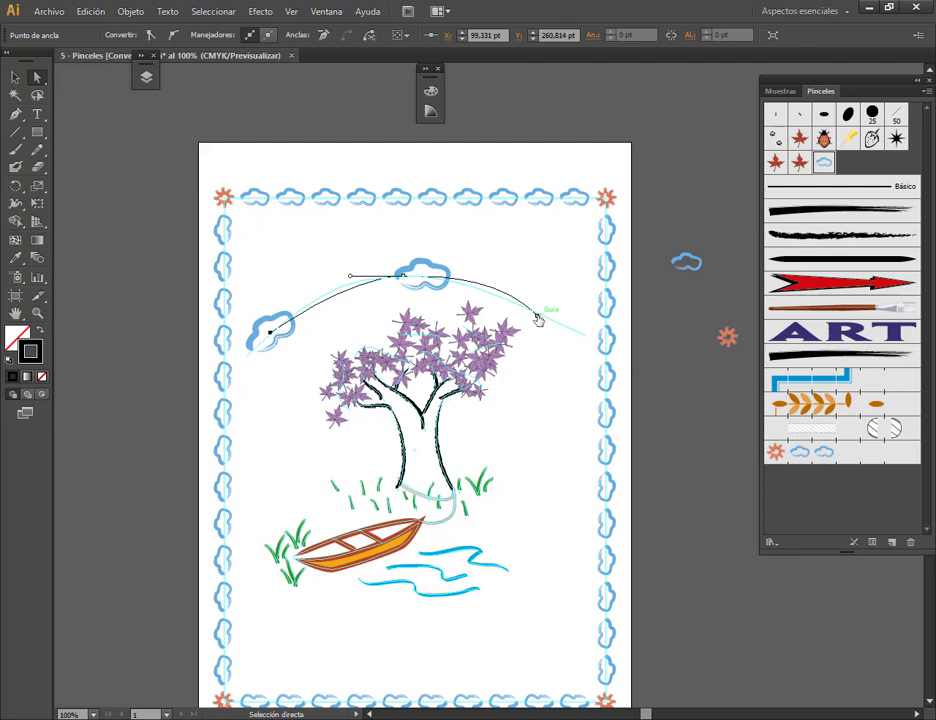
mouse_move(539, 318)
left_mouse_down()
mouse_move(522, 290)
mouse_move(508, 293)
mouse_move(588, 359)
left_mouse_up()
Step: Change the cloud brush to 263% size and 393% spacing and confirm
double_click(826, 166)
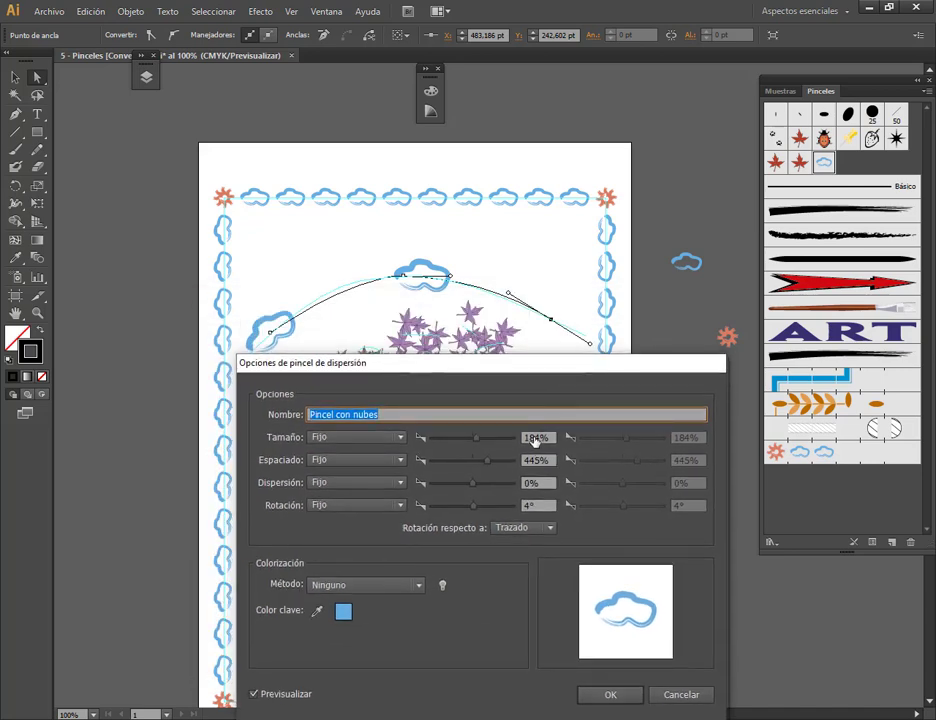
scroll(535, 441, "up", 5)
scroll(535, 441, "up", 5)
scroll(535, 441, "up", 5)
scroll(536, 441, "up", 5)
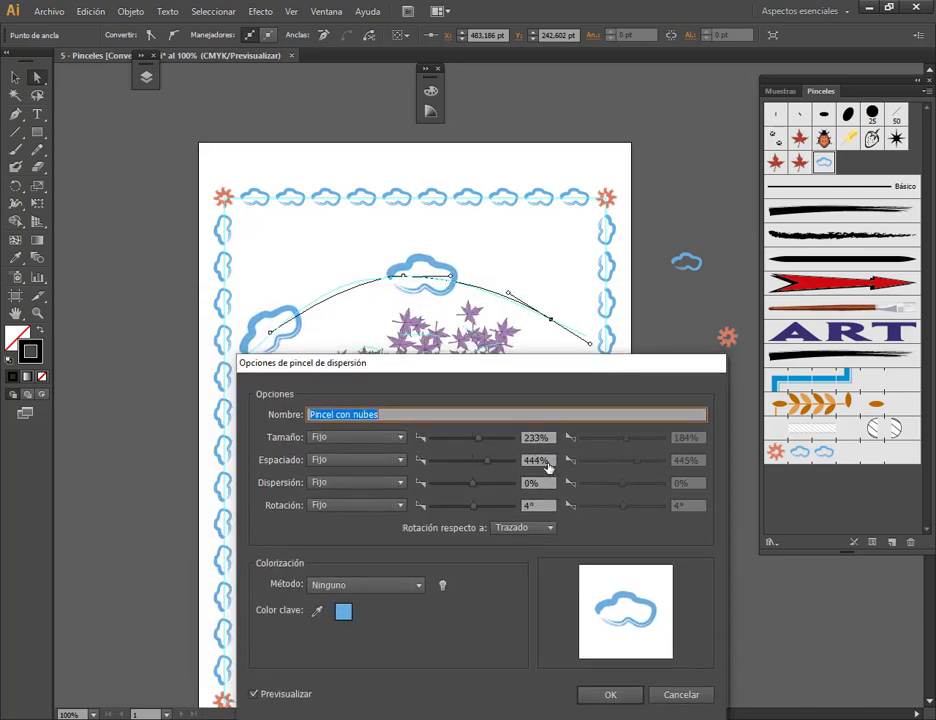
scroll(547, 466, "down", 3)
scroll(547, 466, "down", 3)
scroll(547, 466, "down", 3)
scroll(547, 466, "down", 3)
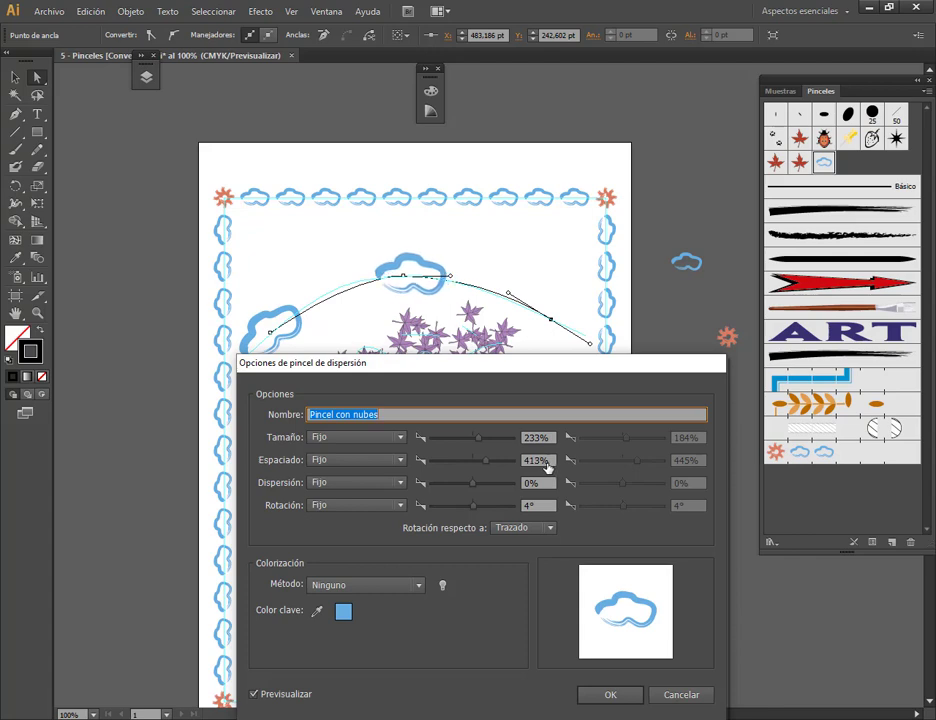
scroll(547, 467, "down", 5)
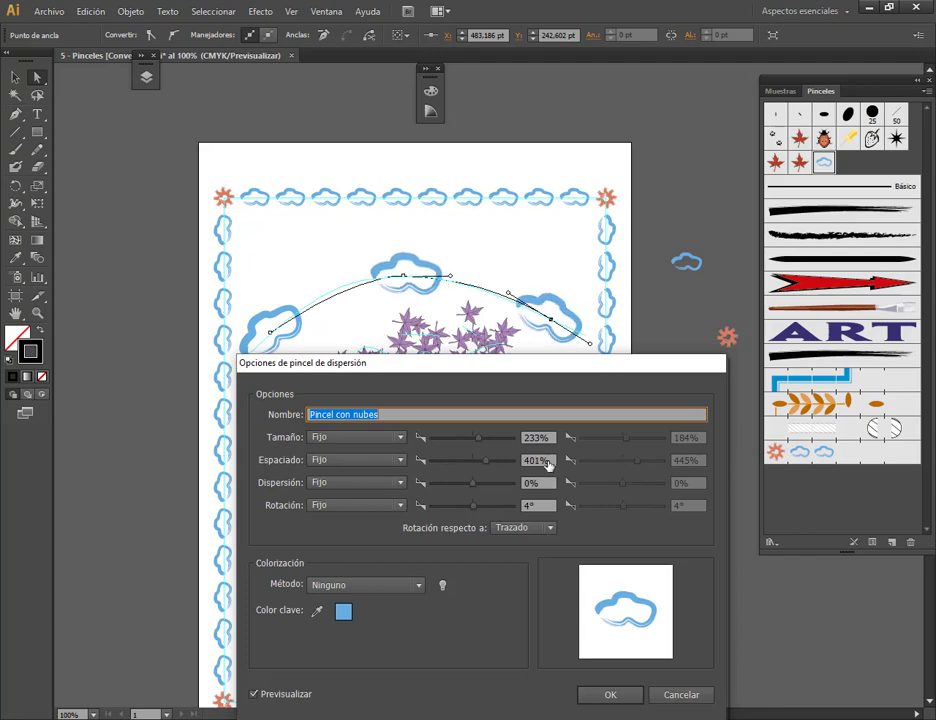
scroll(548, 465, "down", 2)
scroll(552, 440, "up", 4)
scroll(552, 440, "up", 4)
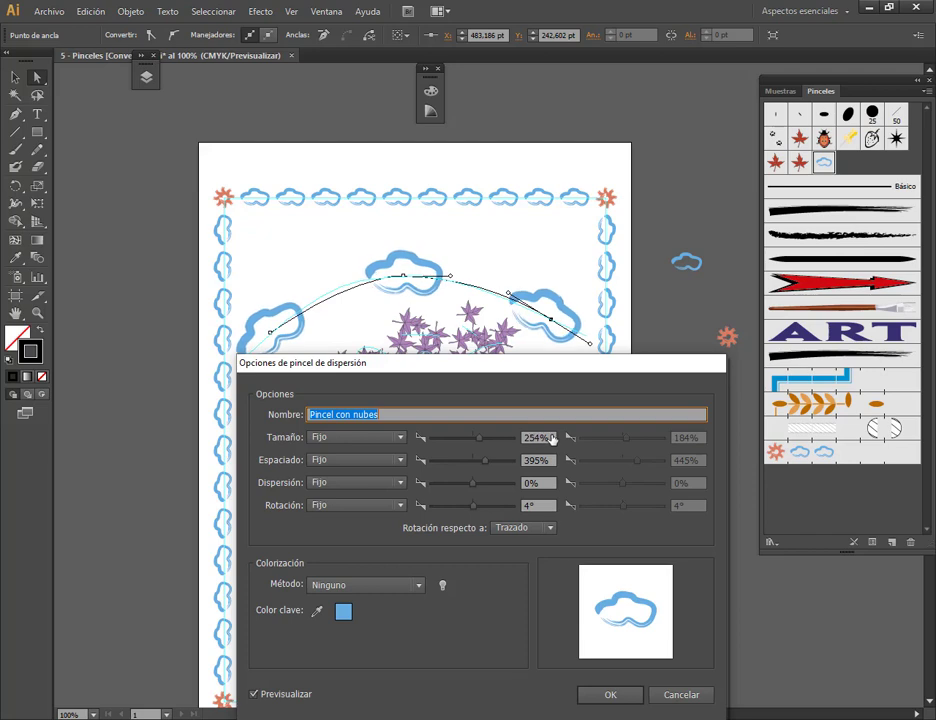
scroll(552, 440, "up", 2)
scroll(552, 440, "up", 2)
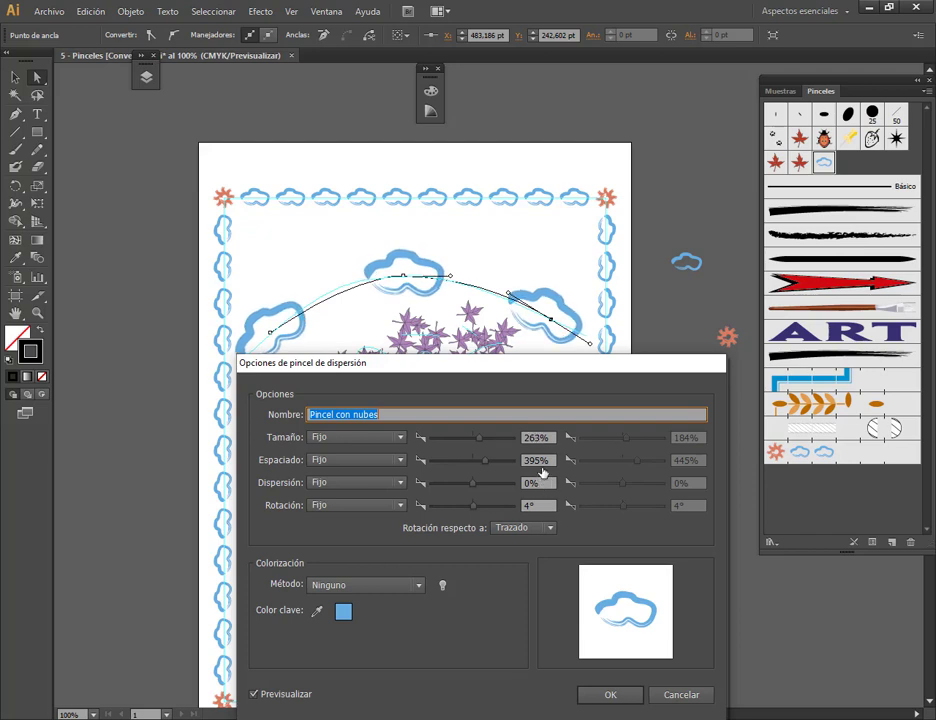
scroll(548, 463, "down", 3)
scroll(548, 463, "down", 2)
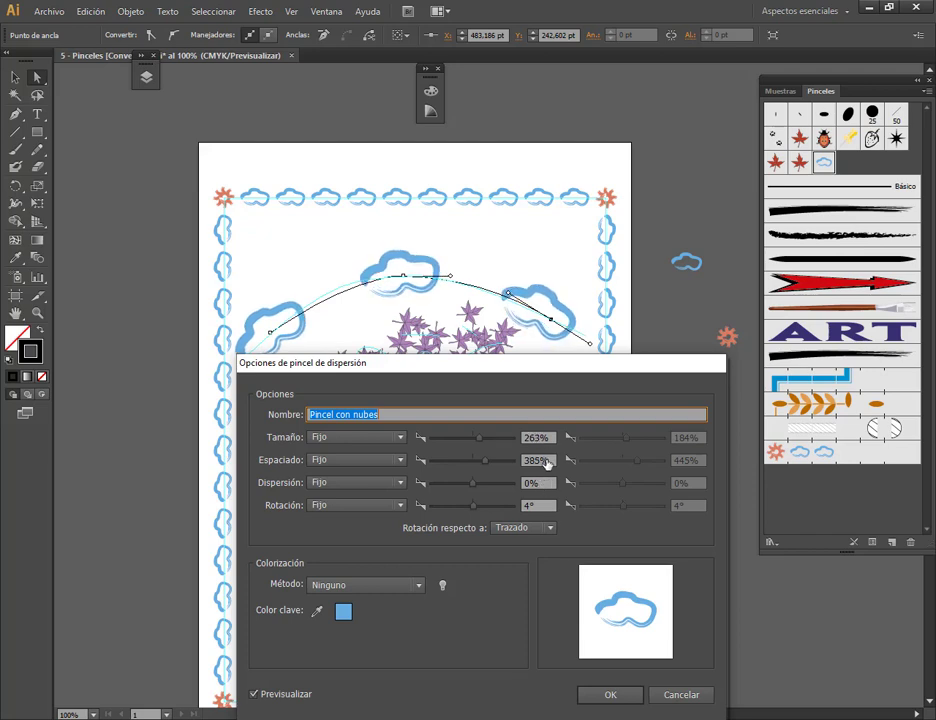
scroll(548, 463, "down", 2)
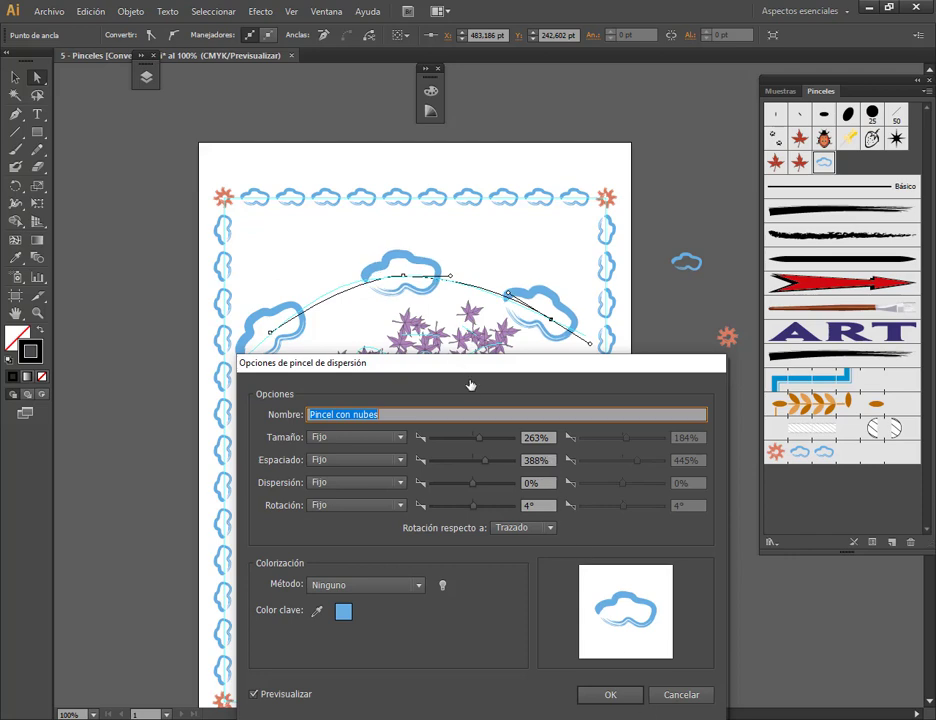
scroll(535, 470, "up", 2)
scroll(540, 476, "up", 3)
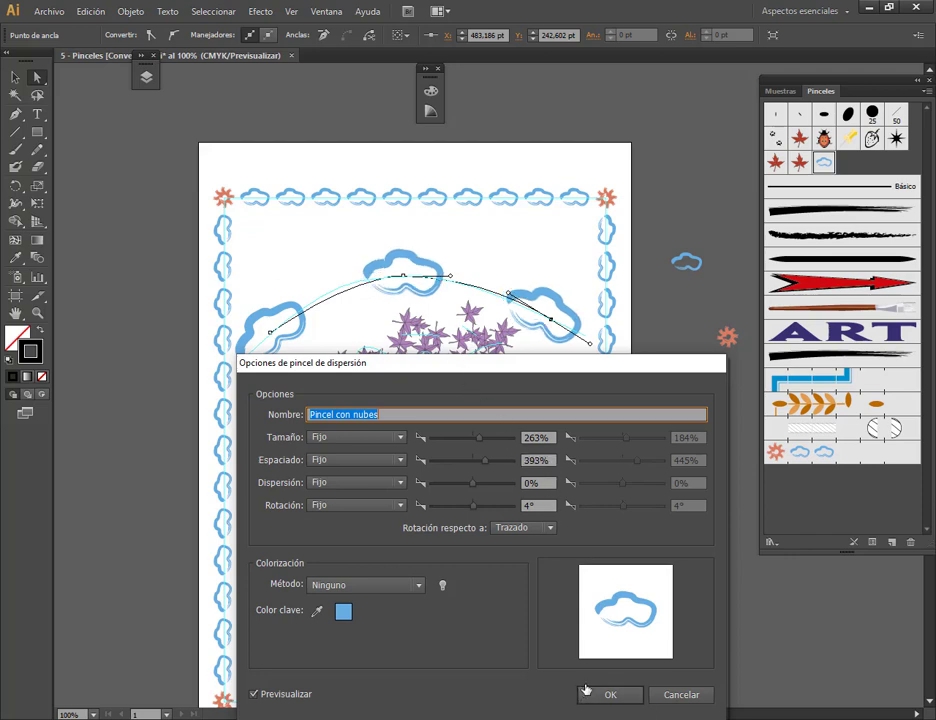
left_click(586, 690)
Step: Apply the brush change to existing strokes and adjust the arc's ends so three clouds arch evenly
left_click(465, 387)
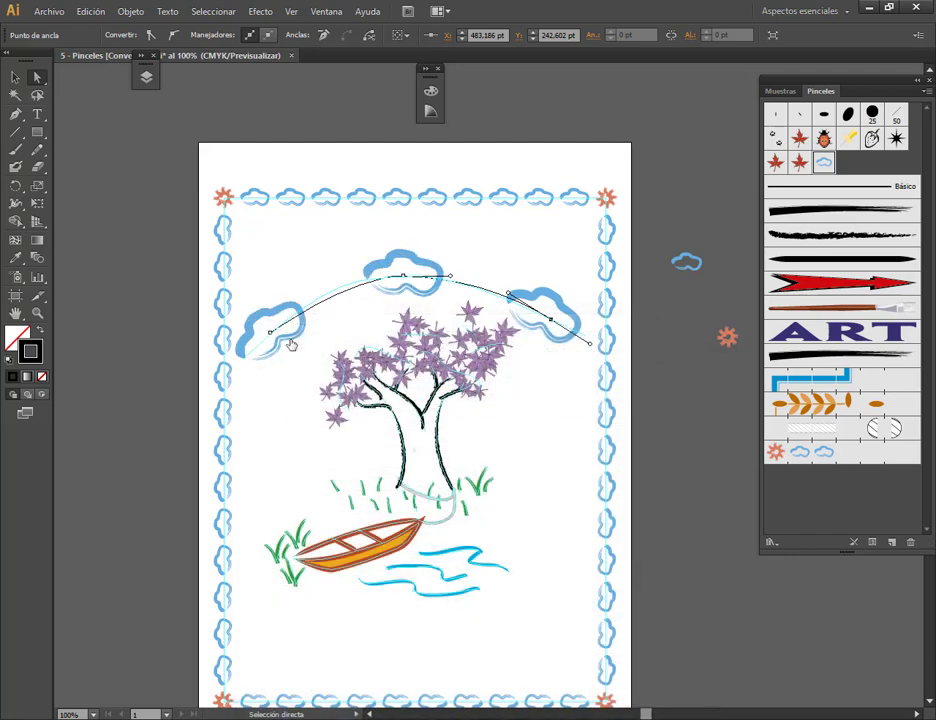
left_click_drag(271, 333, 281, 324)
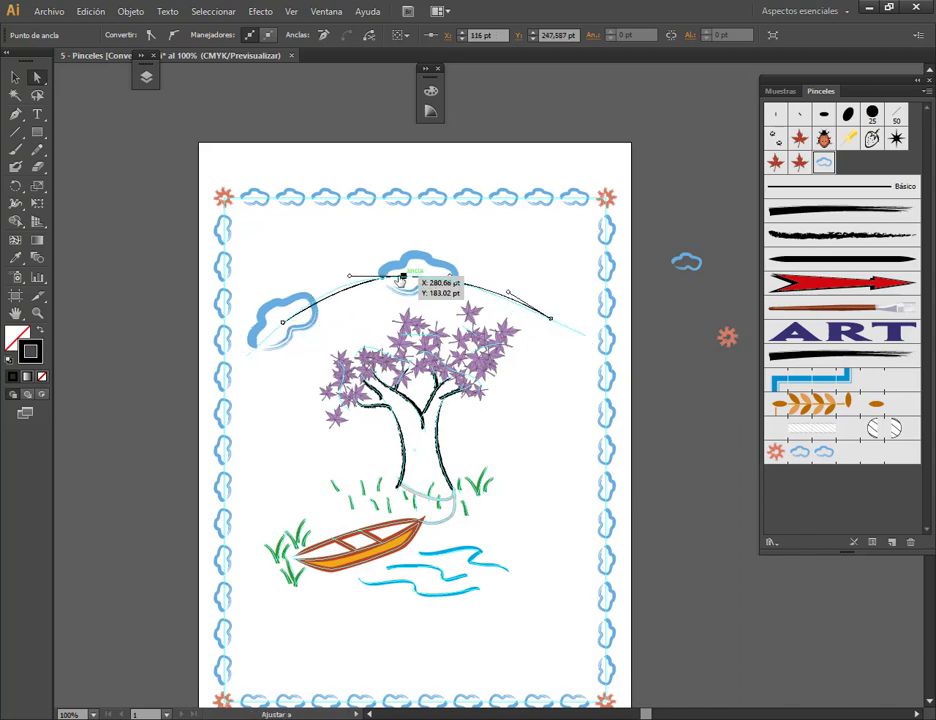
left_click_drag(550, 318, 569, 328)
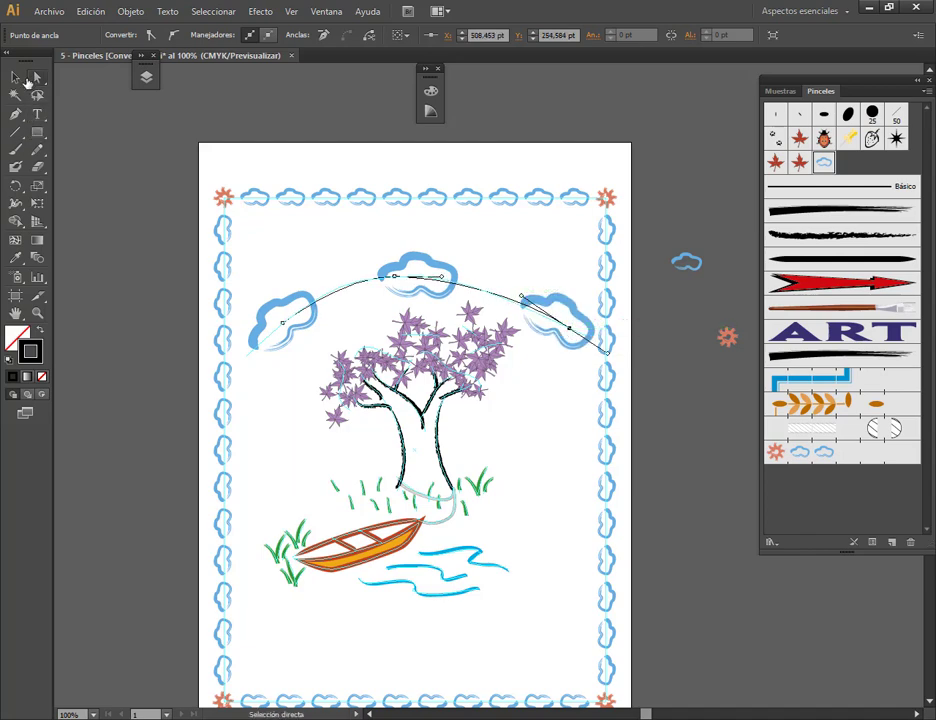
left_click(16, 77)
left_click(676, 549)
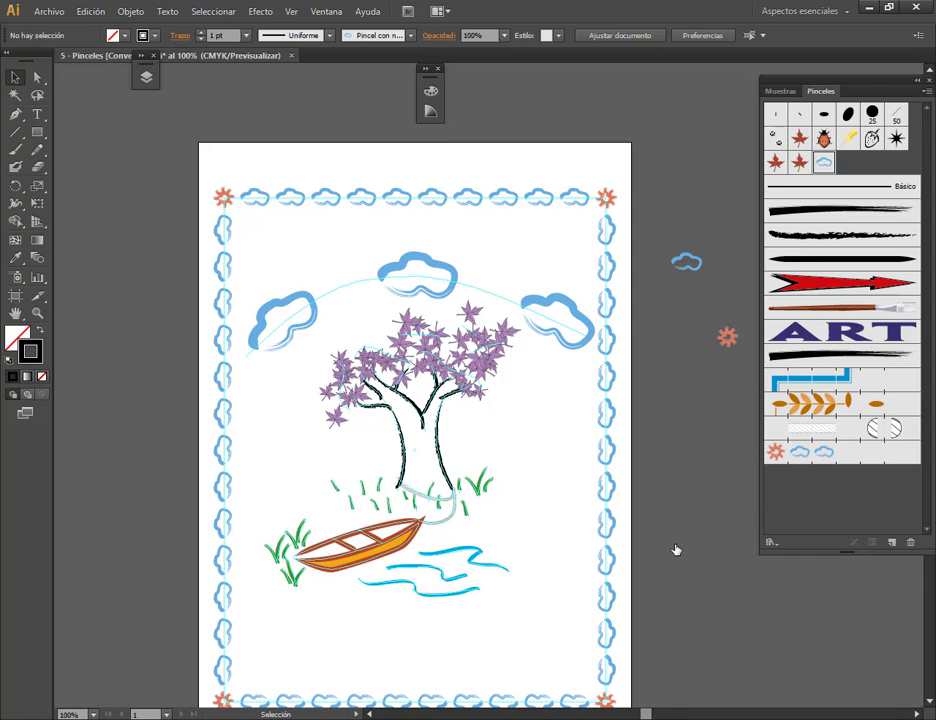
Step: Hide the Capa 1 guide-line layer, save the illustration, and unmute the Meet microphone
left_click(146, 77)
left_click(144, 208)
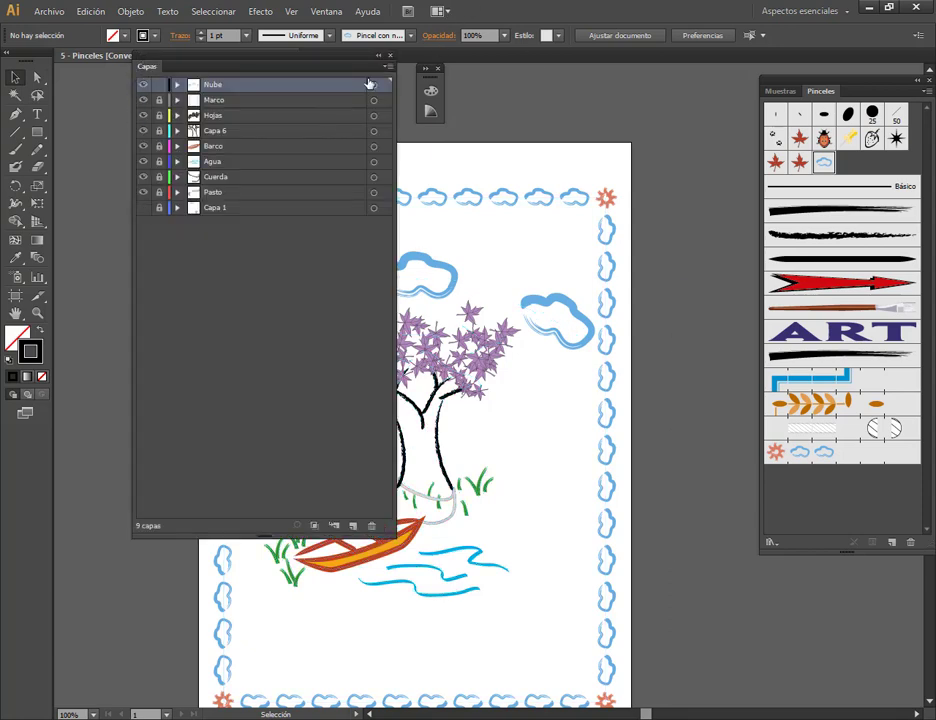
left_click(376, 56)
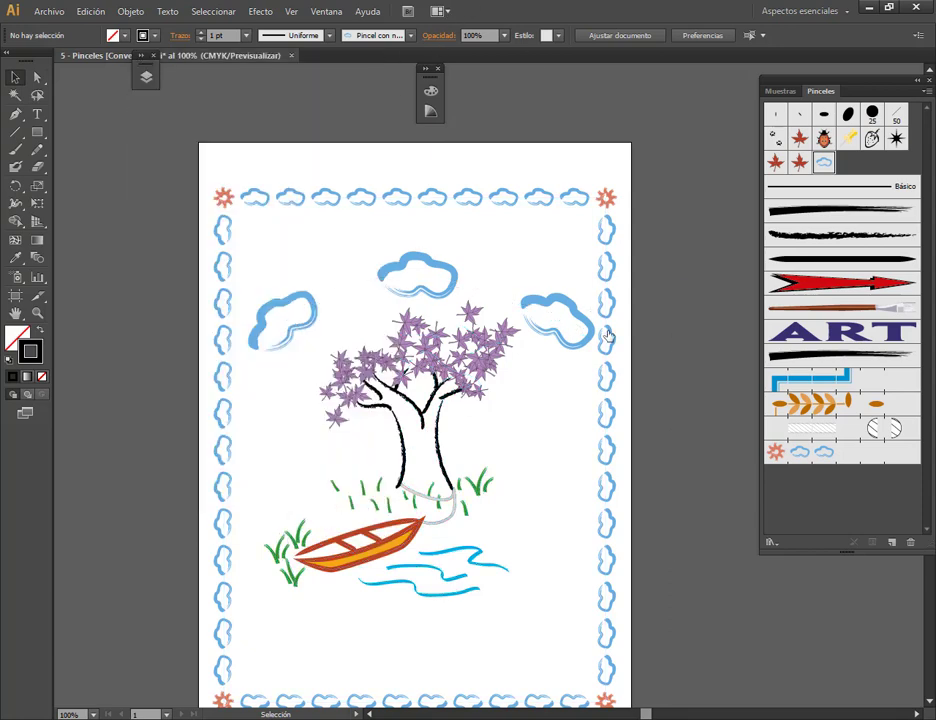
left_click(48, 11)
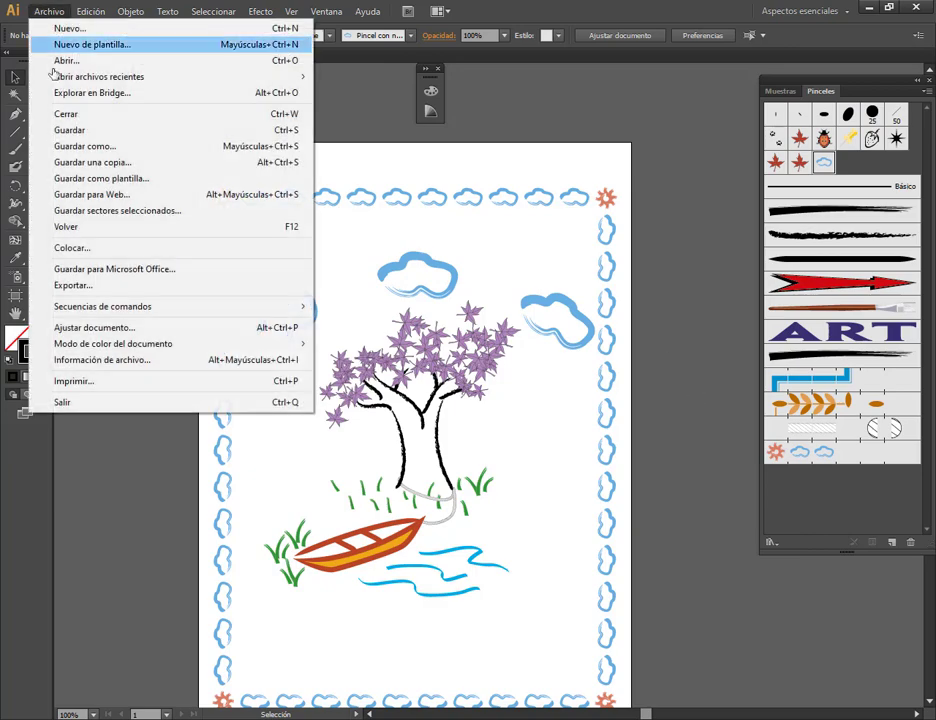
left_click(52, 127)
left_click(390, 706)
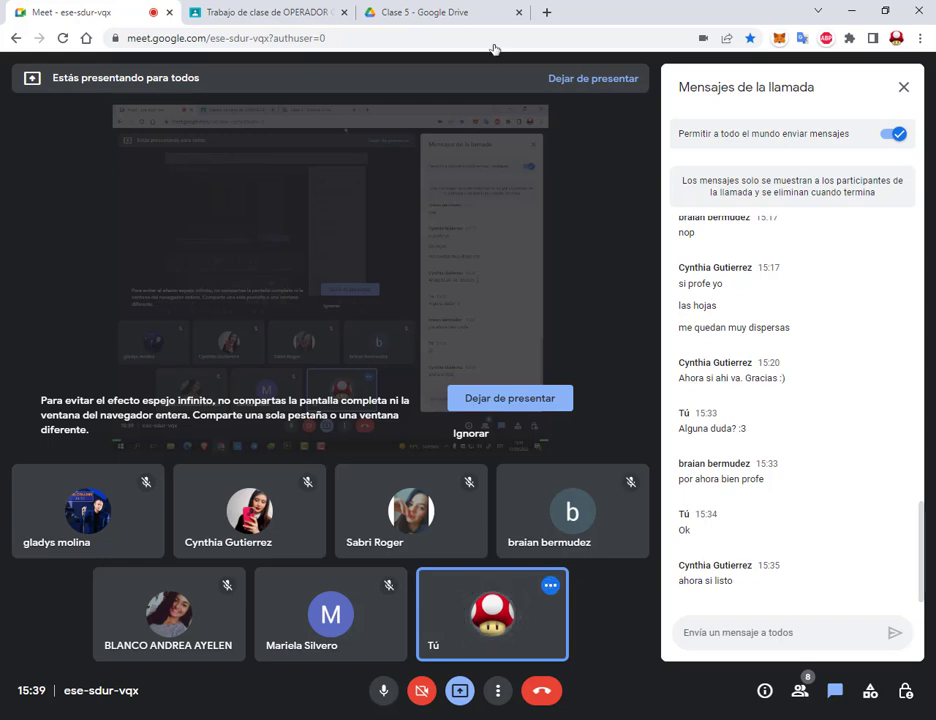
Step: Download Relleno interactivo.ai from the Google Drive class folder
left_click(481, 8)
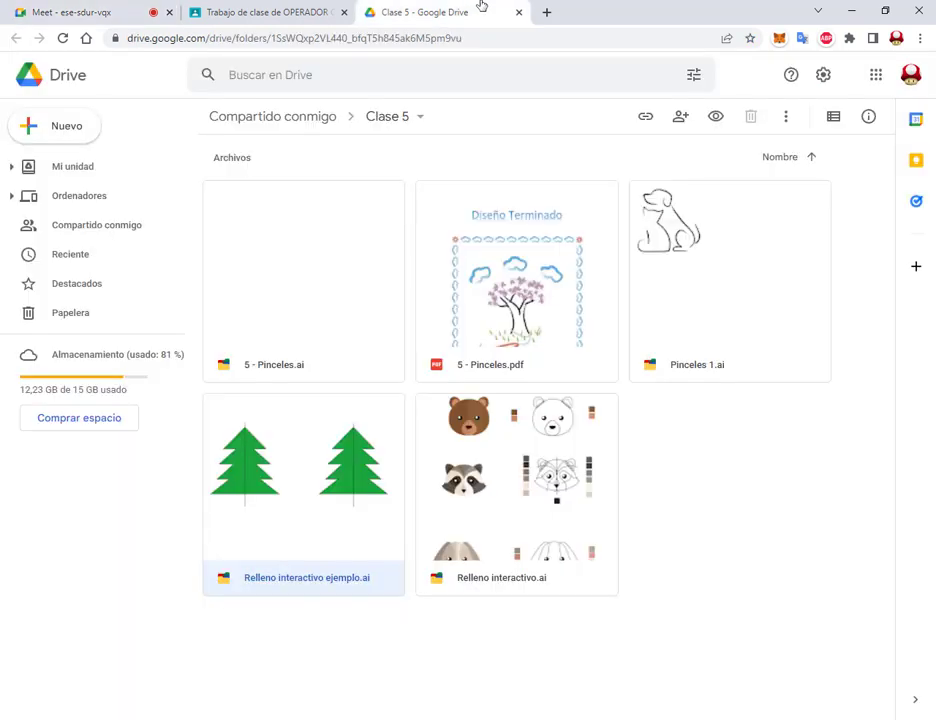
left_click(299, 600)
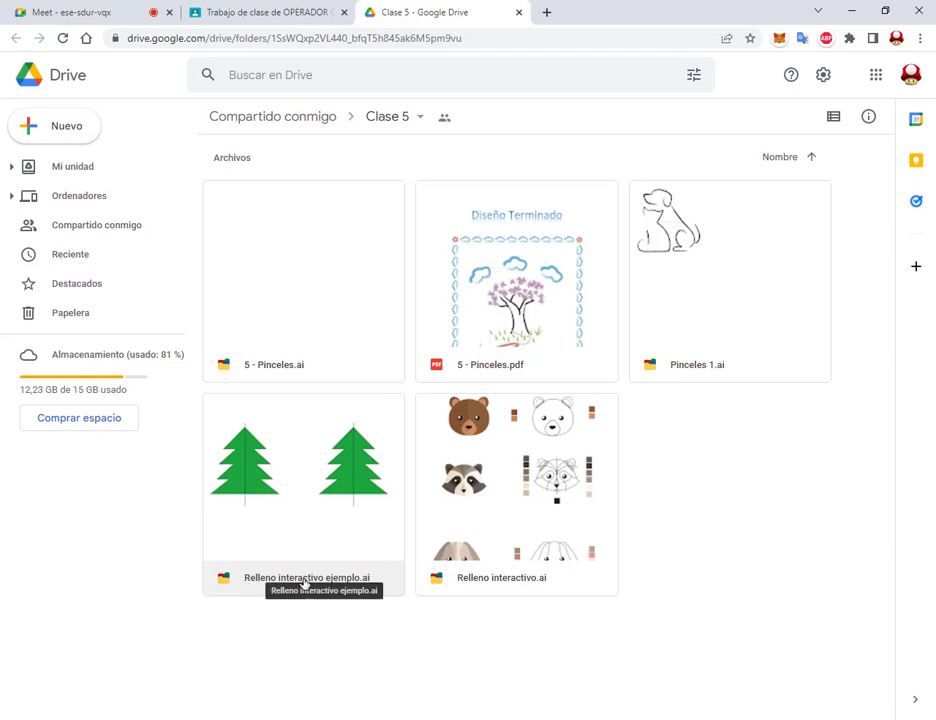
left_click(521, 490)
right_click(521, 490)
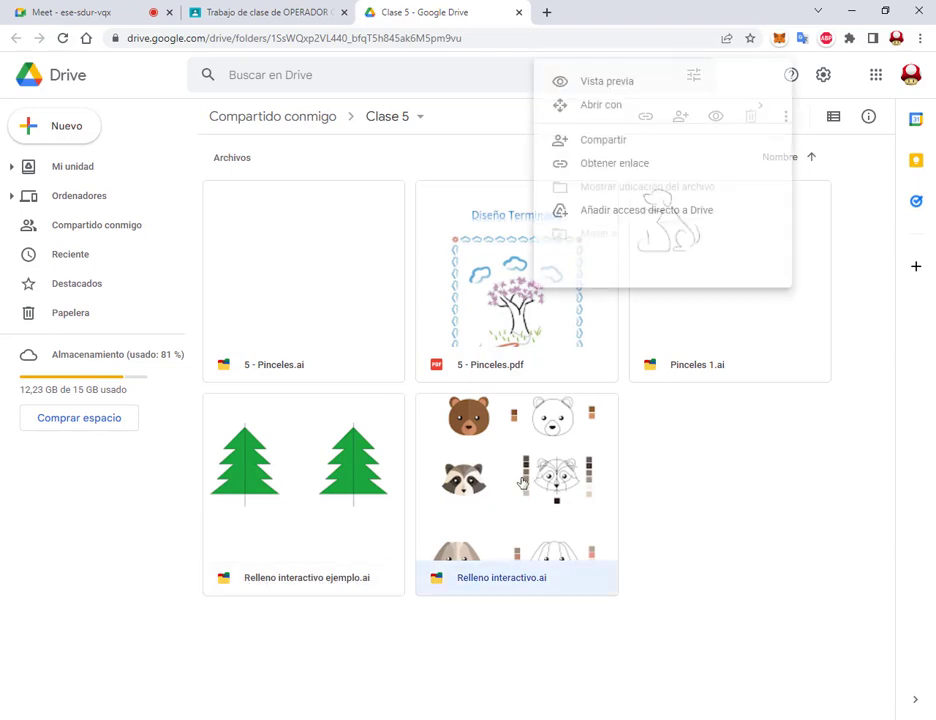
left_click(604, 412)
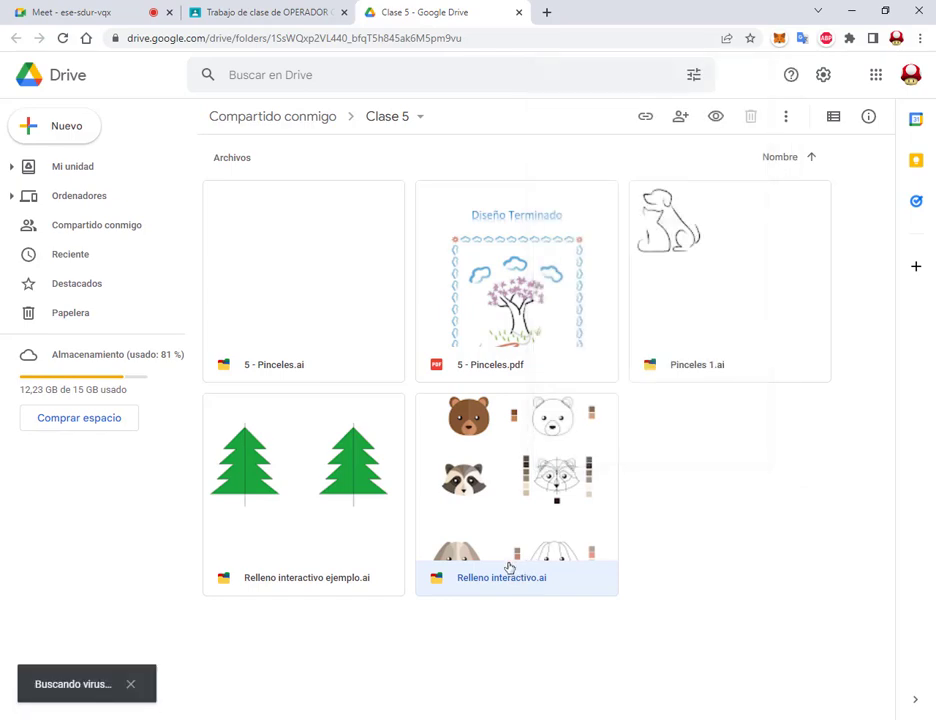
Step: Dismiss the download notice and switch to Relleno interactivo ejemplo.ai in Illustrator
left_click(95, 12)
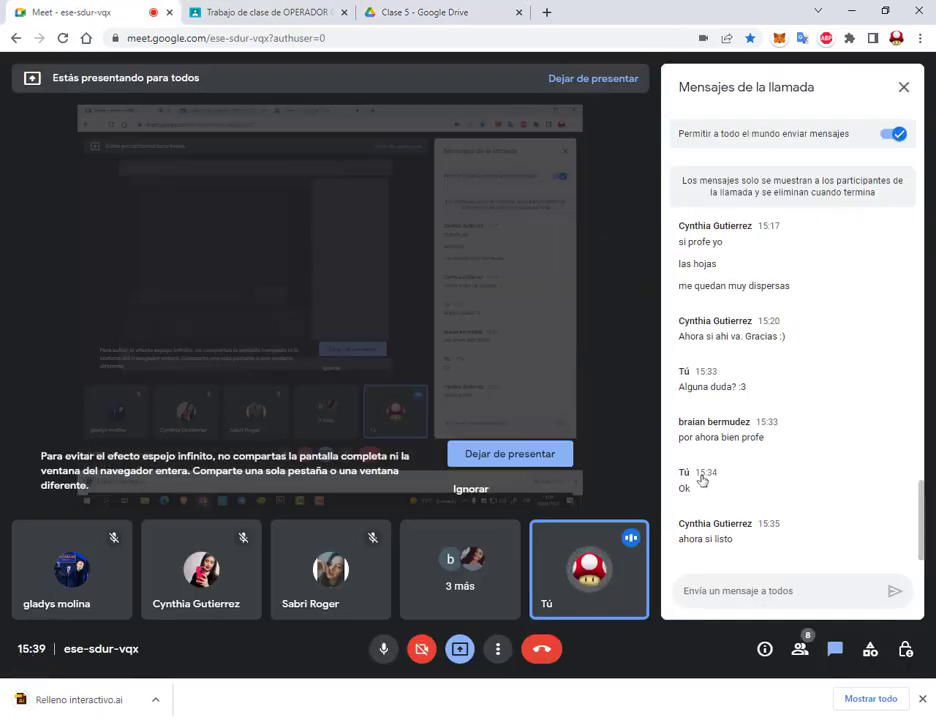
left_click(922, 698)
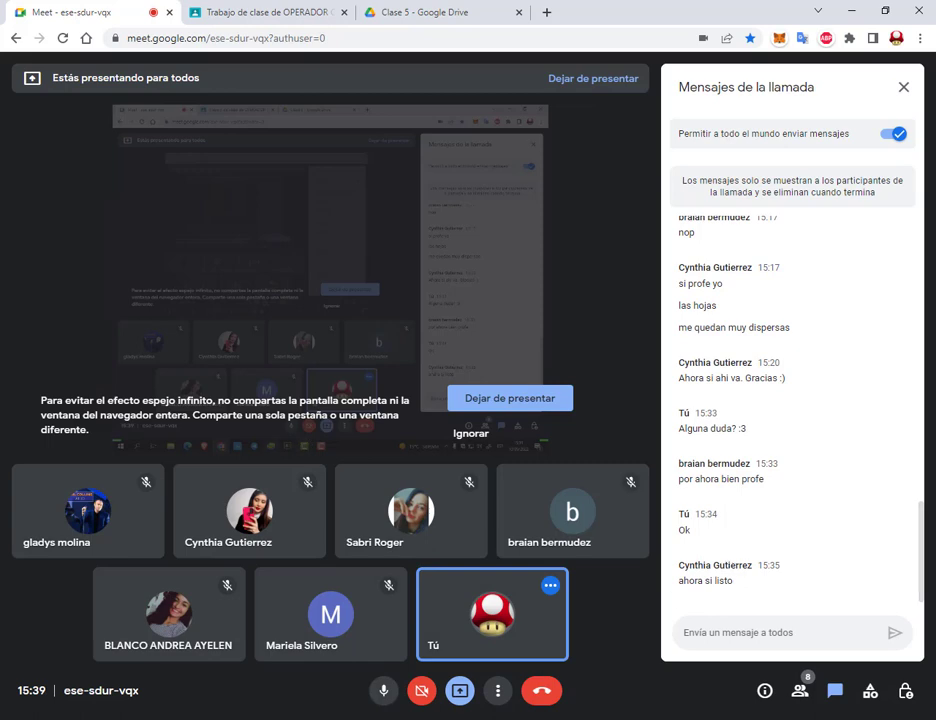
key("alt+Tab")
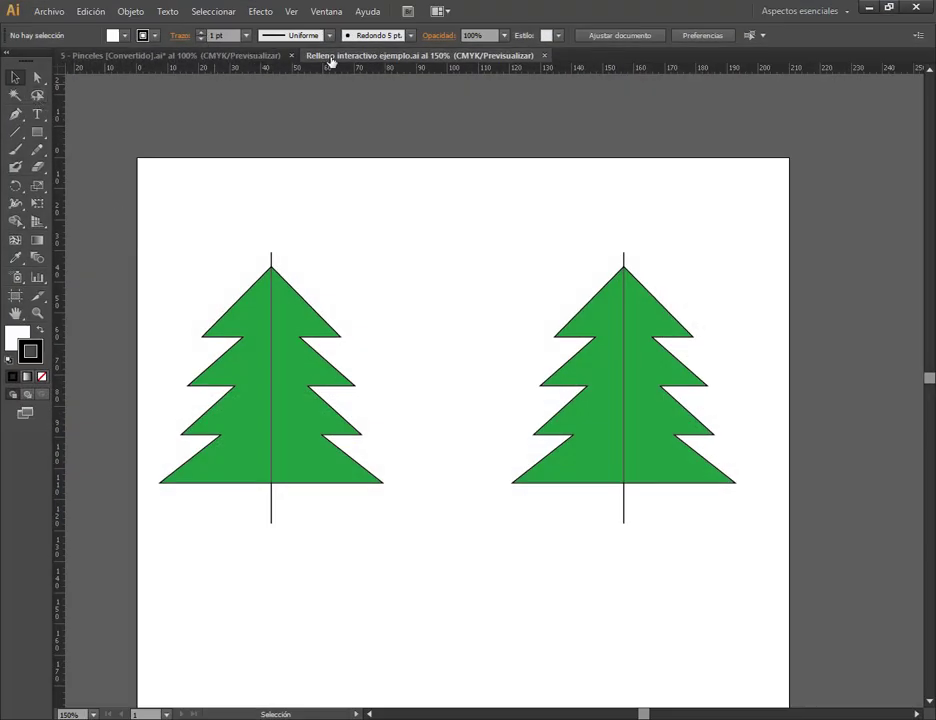
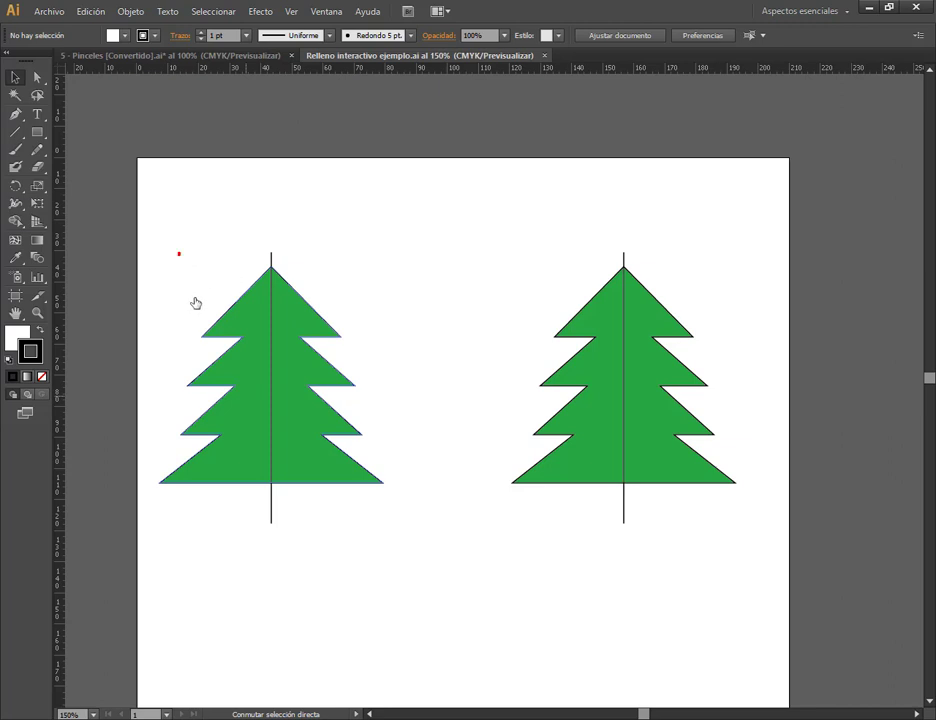
Step: Mark the left tree's top with a red annotation box and arrows, then clear them
left_click_drag(179, 252, 395, 518)
left_click_drag(213, 222, 252, 312)
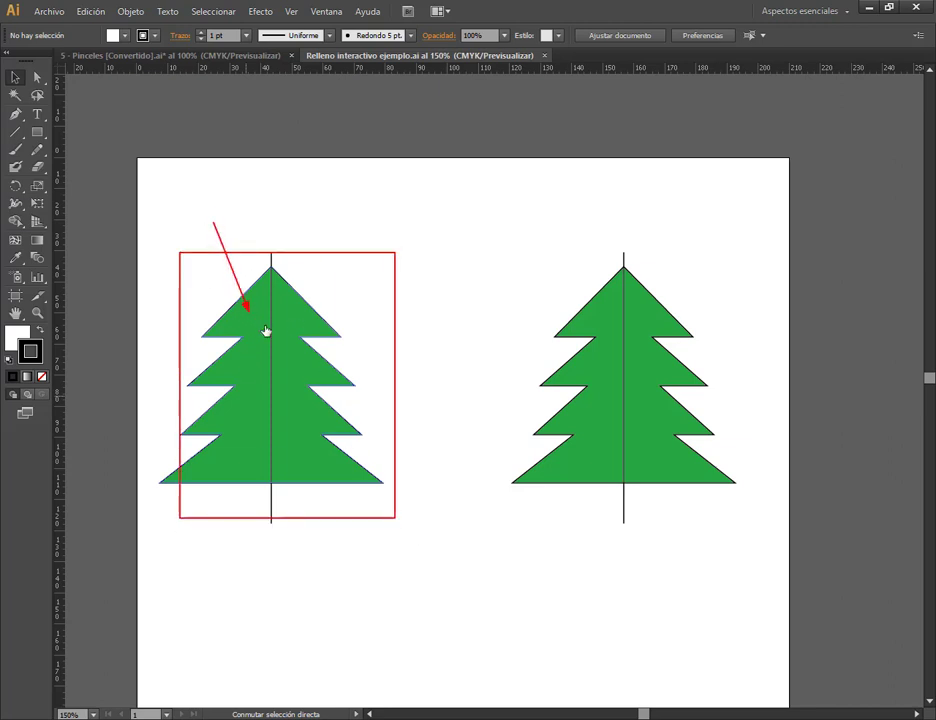
left_click_drag(332, 215, 292, 315)
key("Escape")
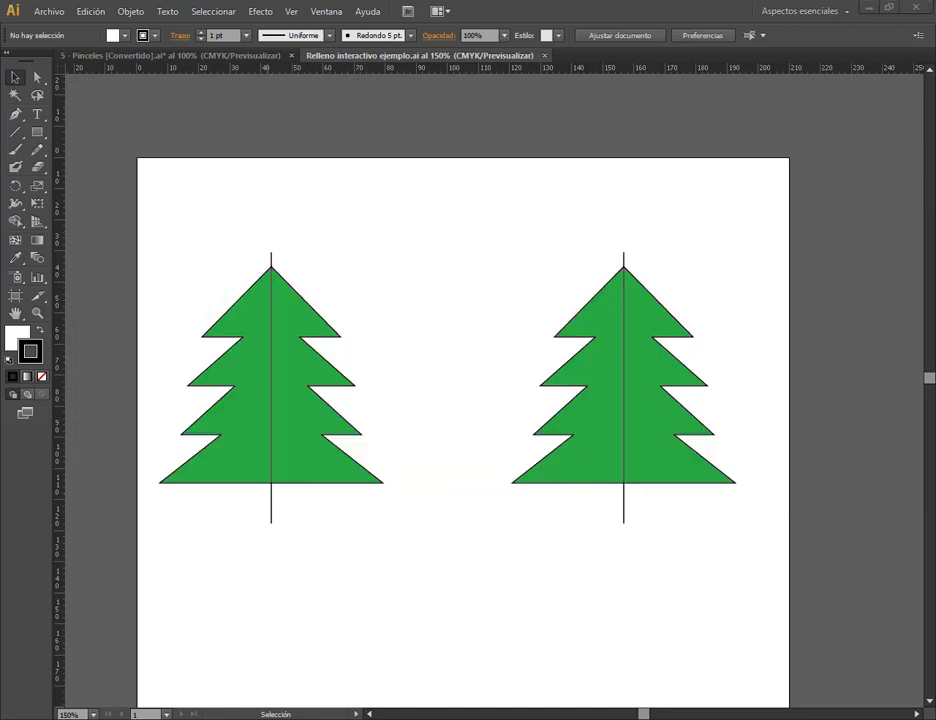
left_click(134, 664)
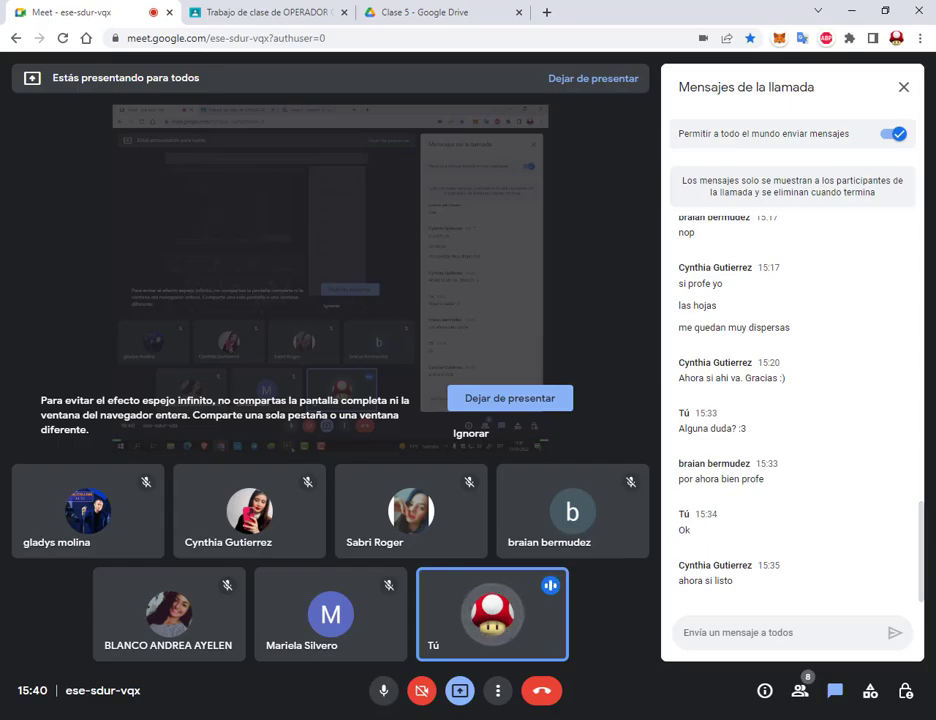
key("alt+Tab")
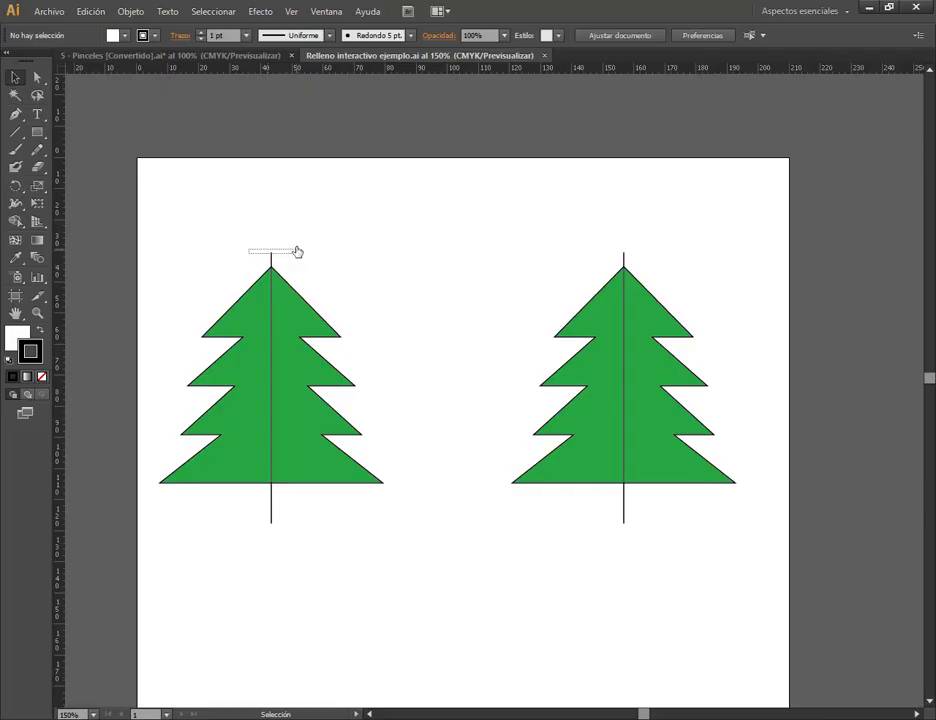
Step: Open the Pathfinder (Buscatrazos) panel and move it aside
left_click_drag(291, 290, 294, 252)
left_click(371, 183)
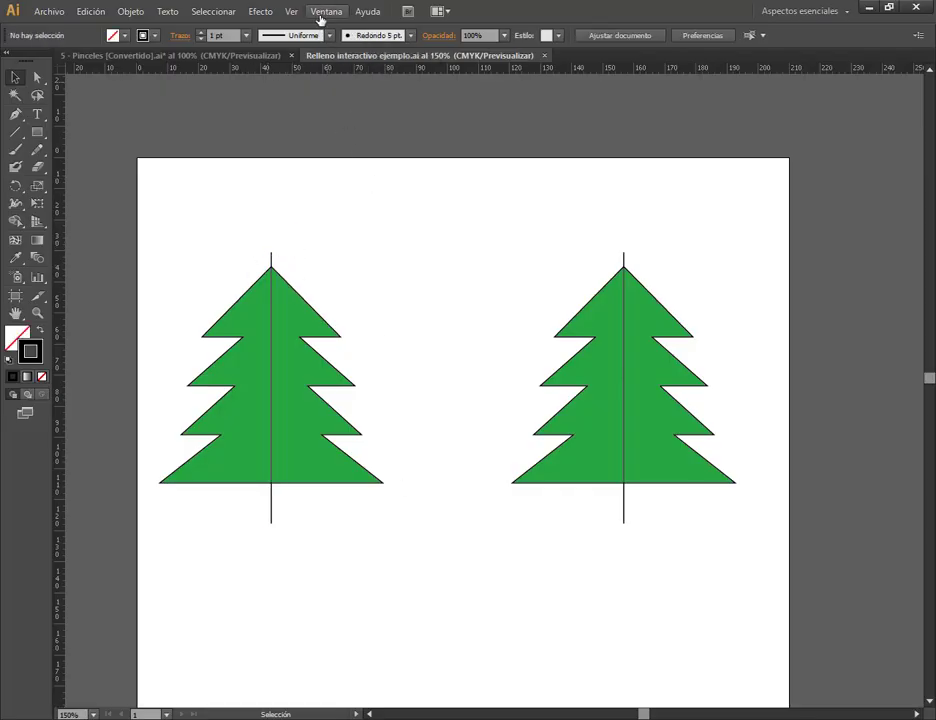
left_click(324, 11)
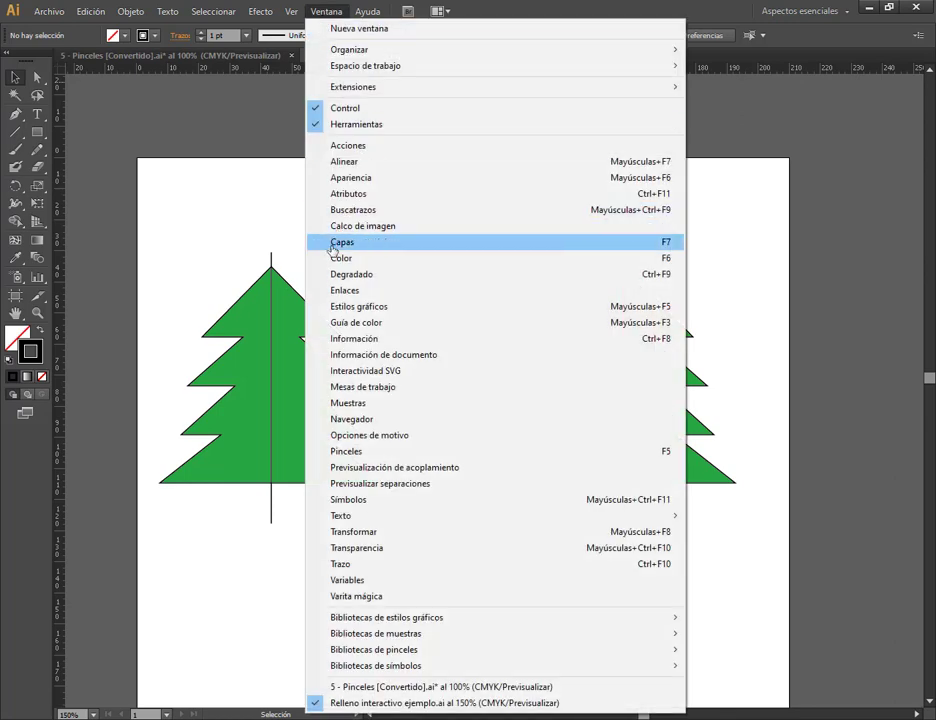
left_click(376, 209)
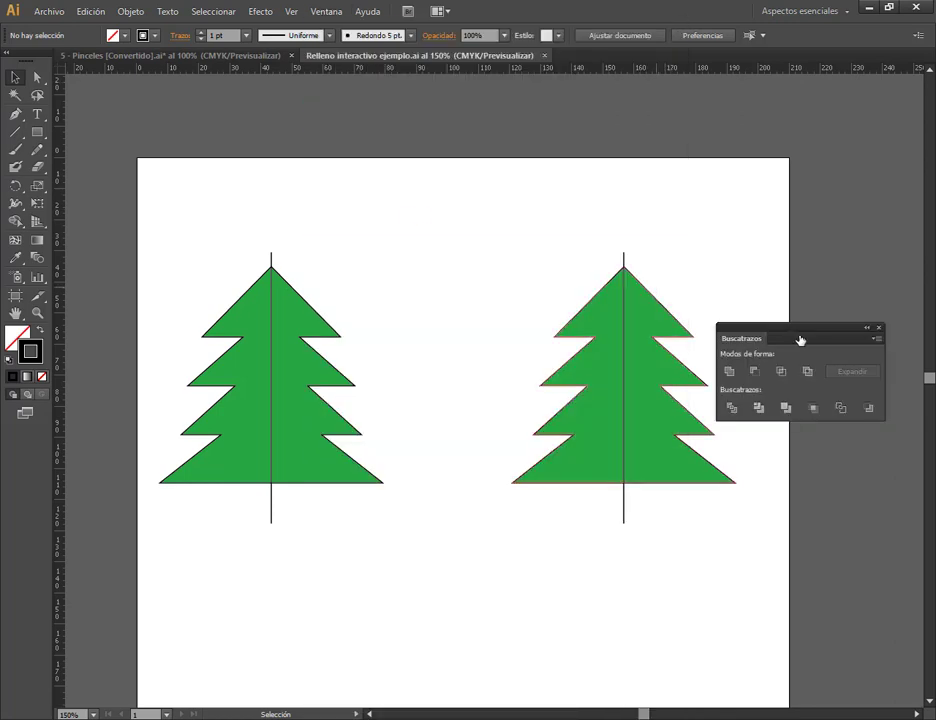
mouse_move(815, 331)
left_mouse_down()
mouse_move(625, 249)
mouse_move(508, 154)
left_mouse_up()
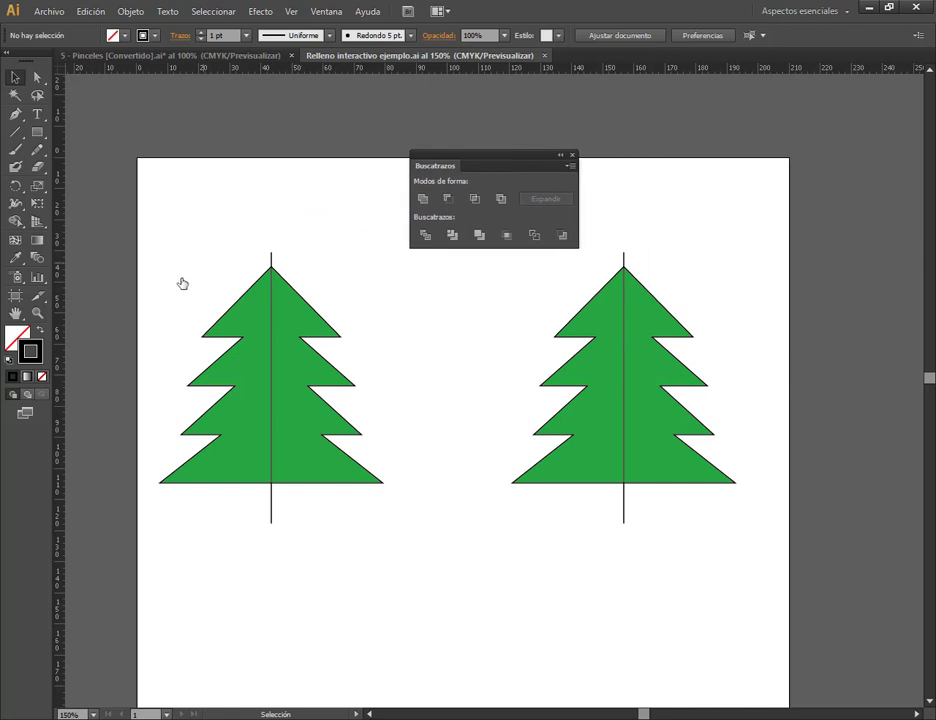
Step: Divide the left tree along its center line with Pathfinder and ungroup the pieces
mouse_move(151, 253)
left_mouse_down()
mouse_move(388, 520)
mouse_move(399, 559)
left_mouse_up()
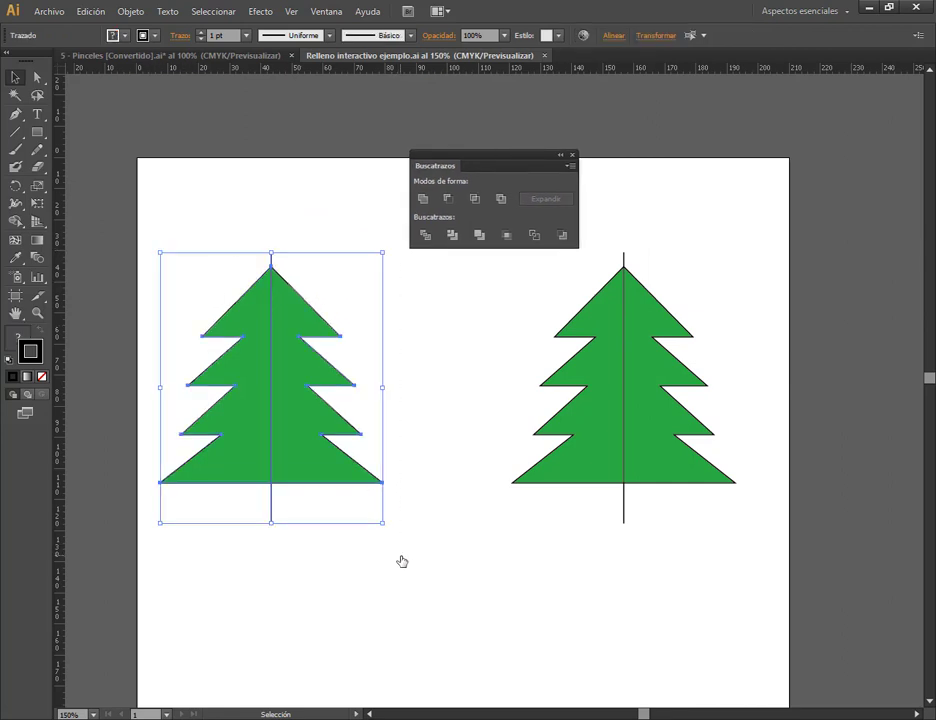
left_click(427, 237)
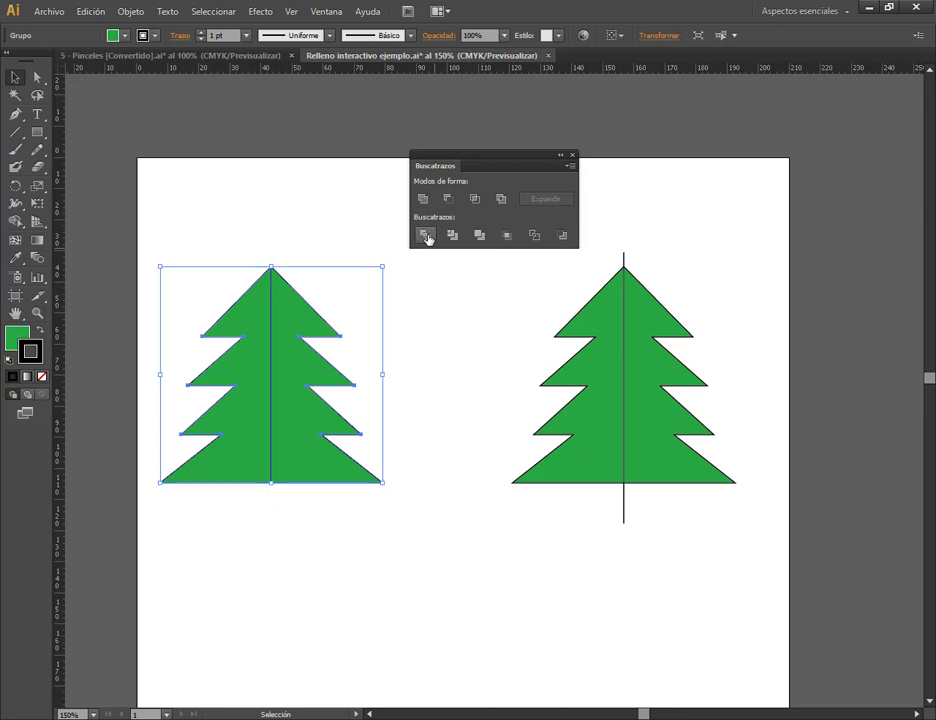
left_click(561, 156)
left_click(430, 285)
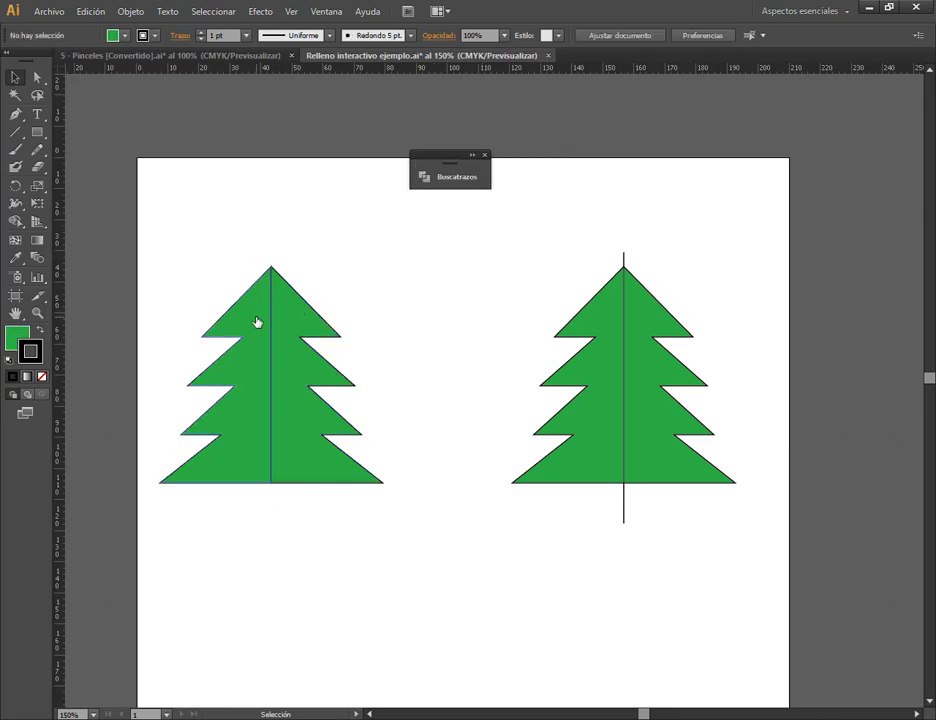
left_click(238, 344)
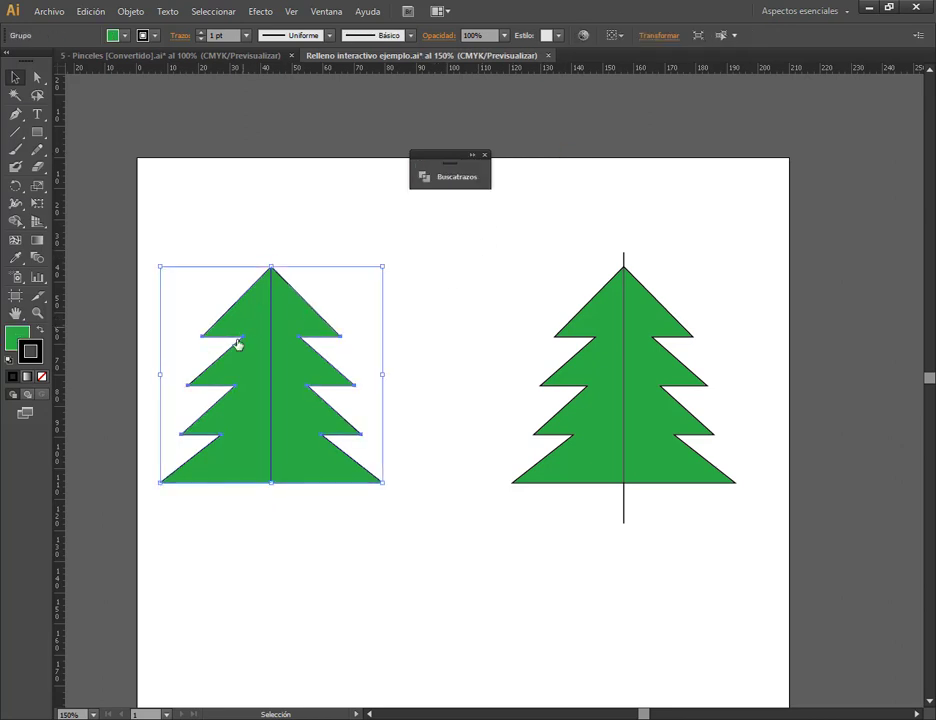
right_click(295, 320)
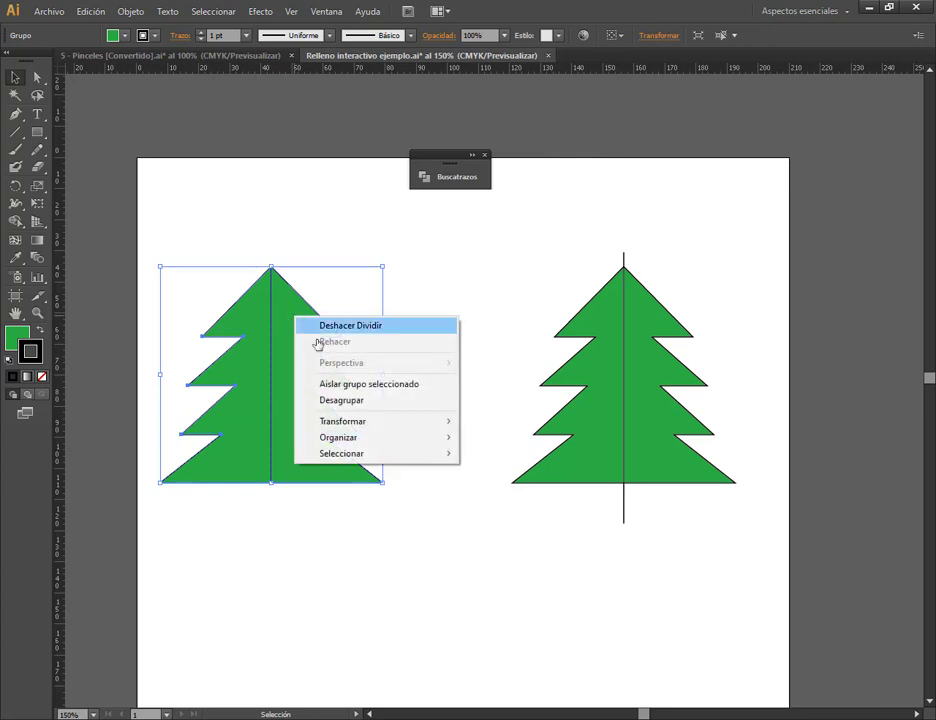
left_click(341, 400)
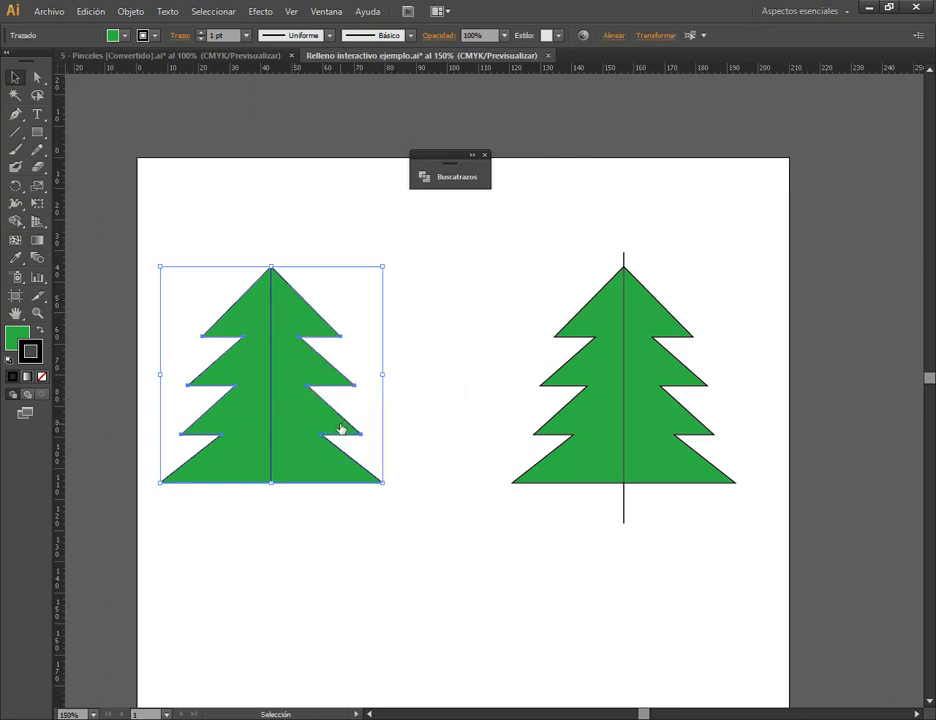
Step: Fill the left tree's right half with dark green
left_click(420, 401)
left_click_drag(354, 373, 366, 378)
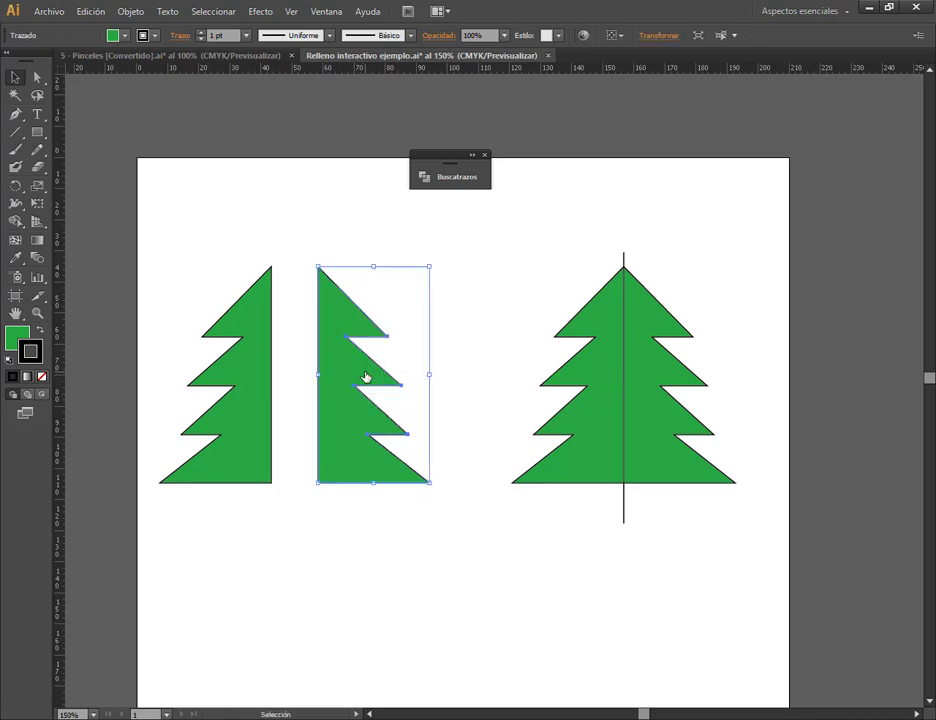
key("ctrl+z")
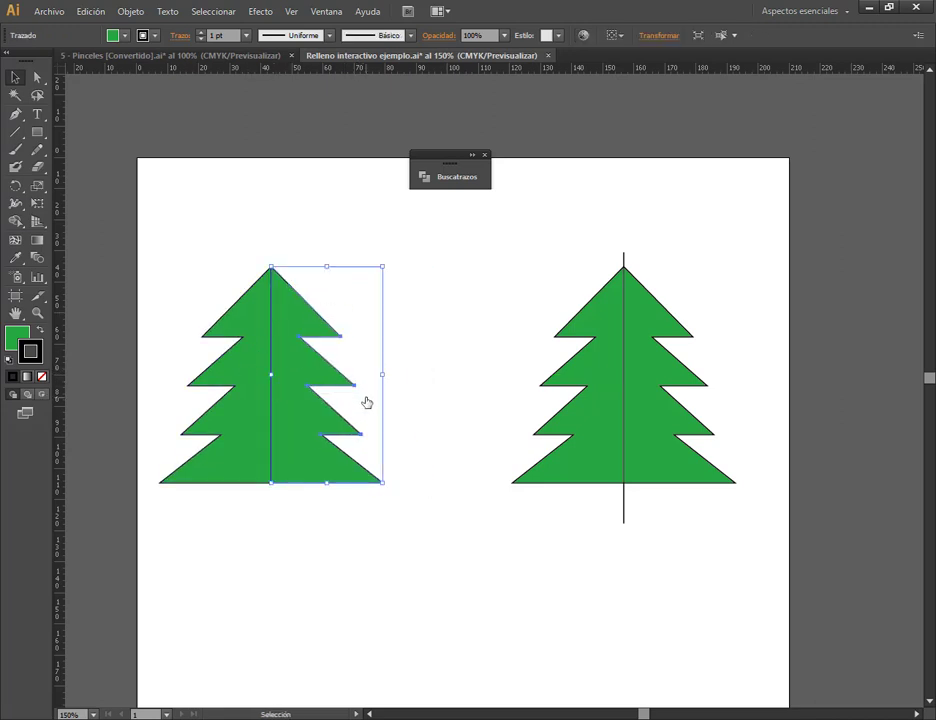
left_click(125, 41)
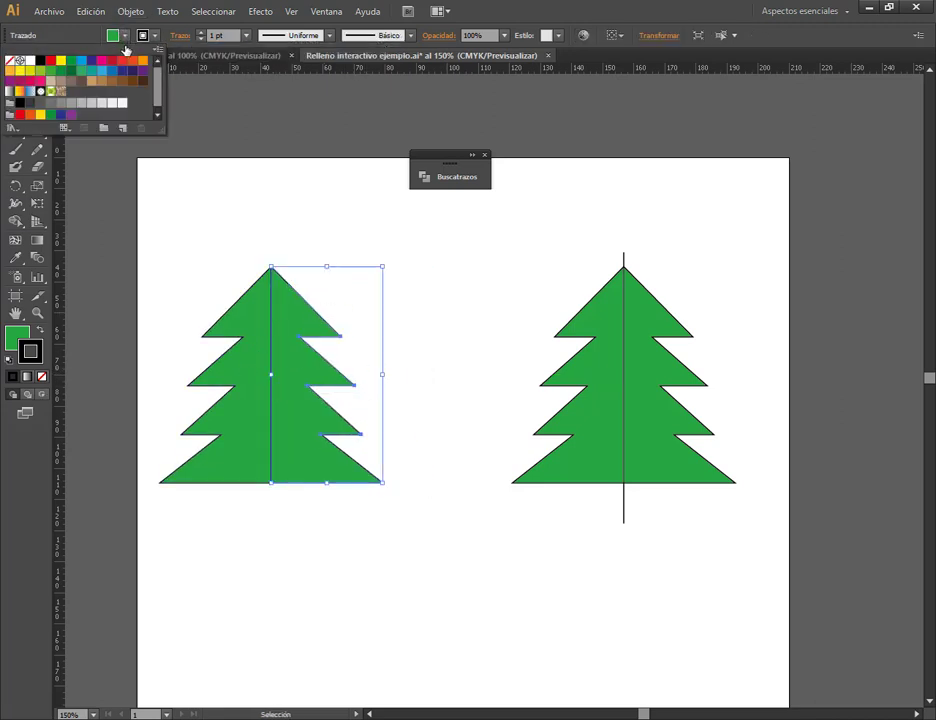
left_click(71, 75)
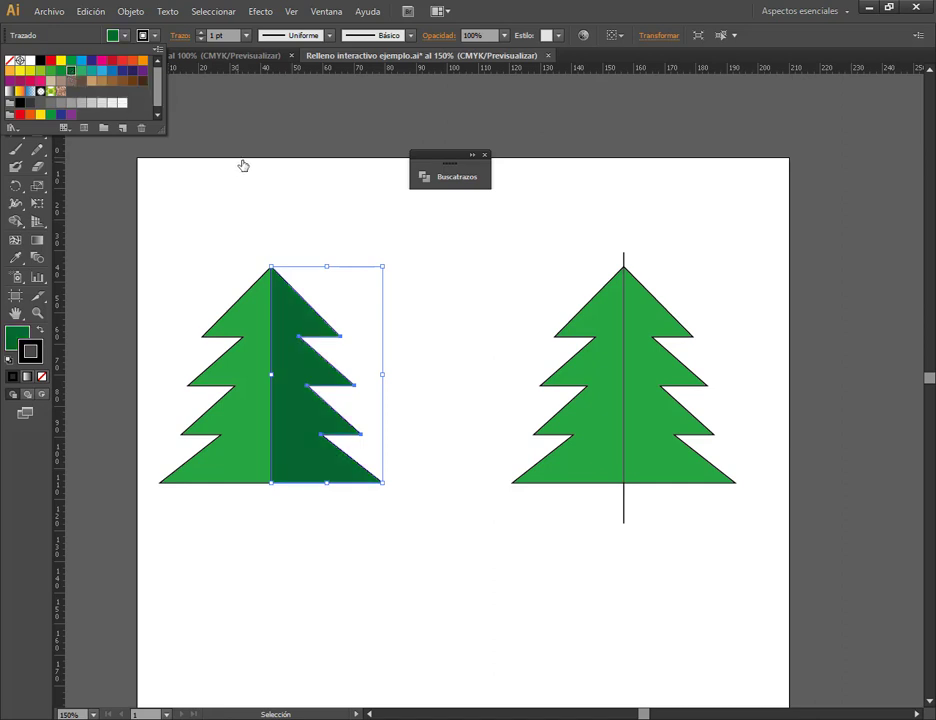
Step: Set both tree halves' stroke to None to remove the black outline
left_click(265, 232)
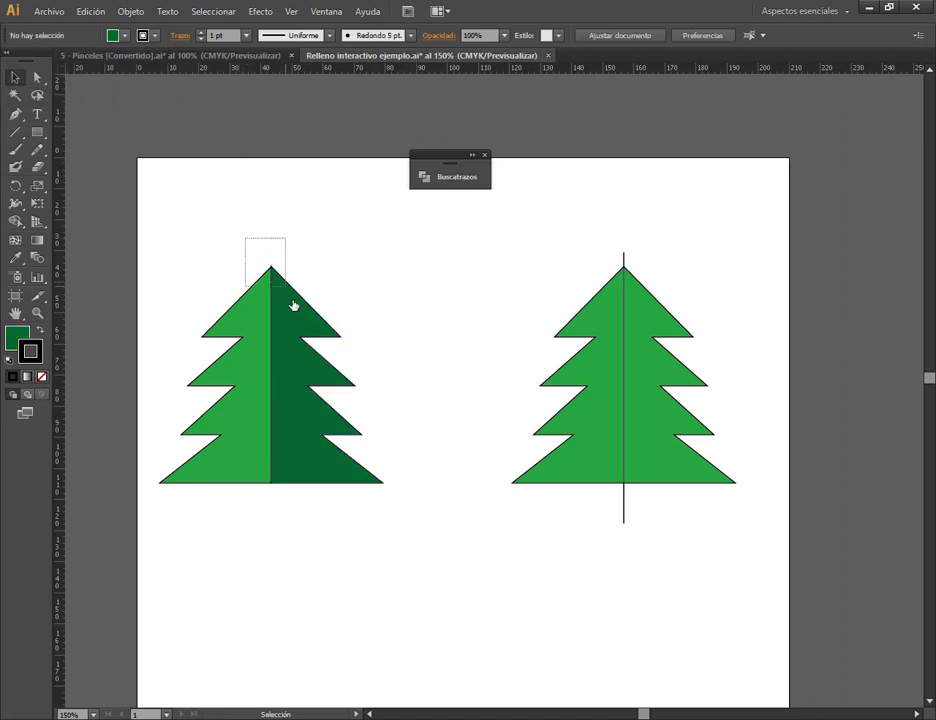
left_click_drag(245, 236, 302, 314)
left_click(113, 35)
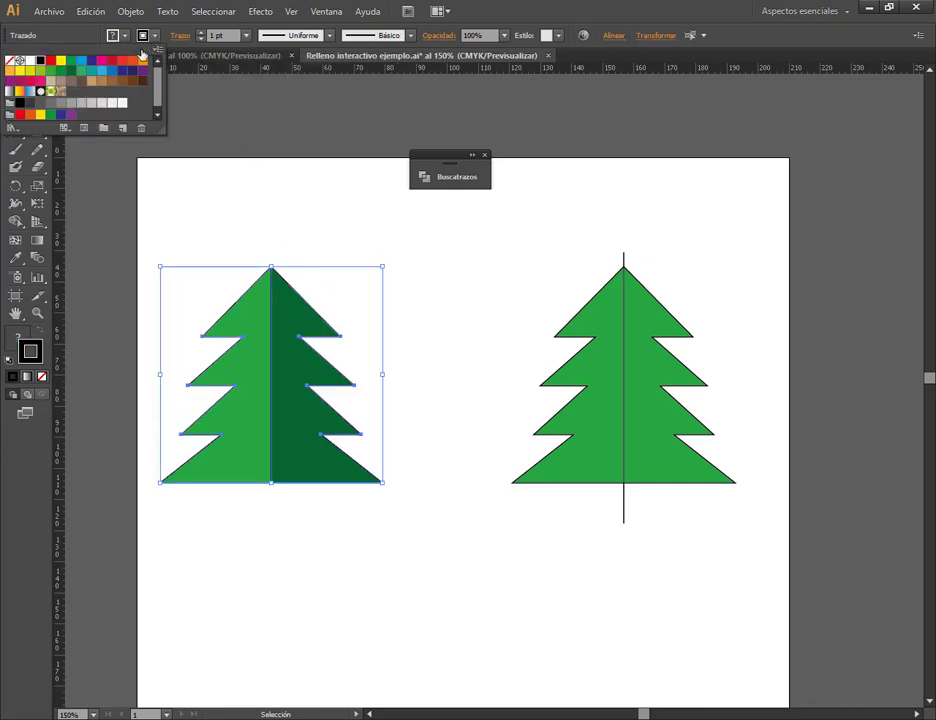
left_click(16, 62)
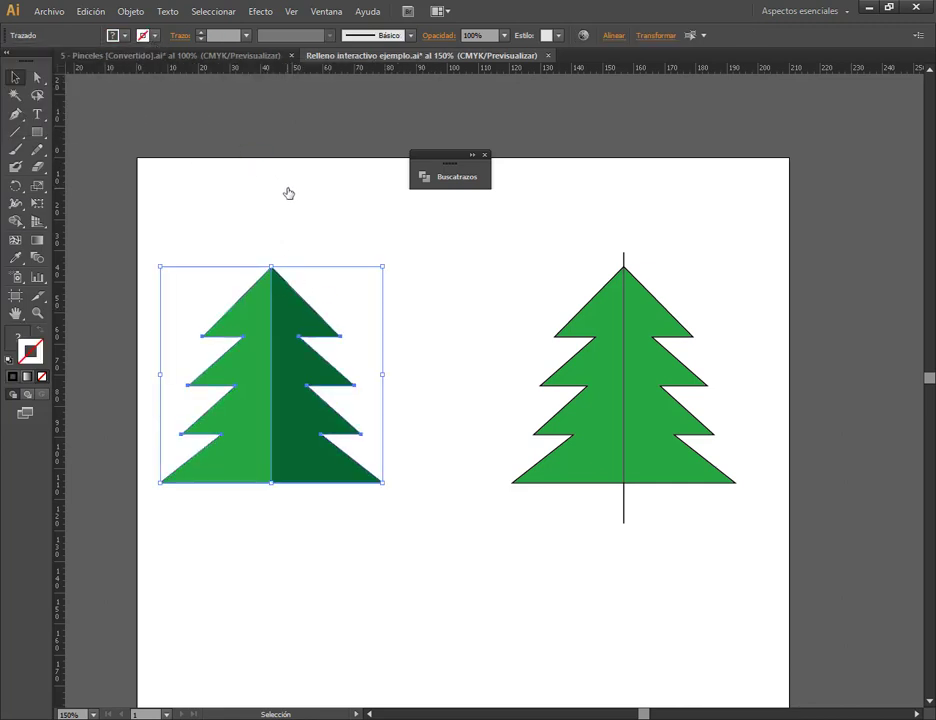
left_click(311, 282)
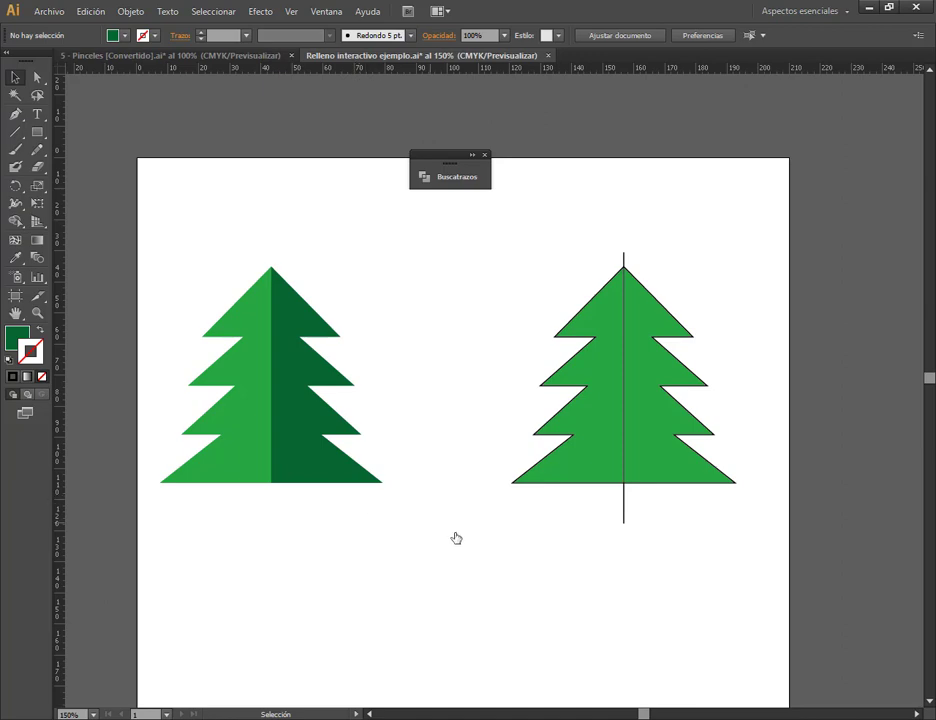
Step: Show the dark half is separate by moving it and undoing, then close the Pathfinder panel
left_click(134, 664)
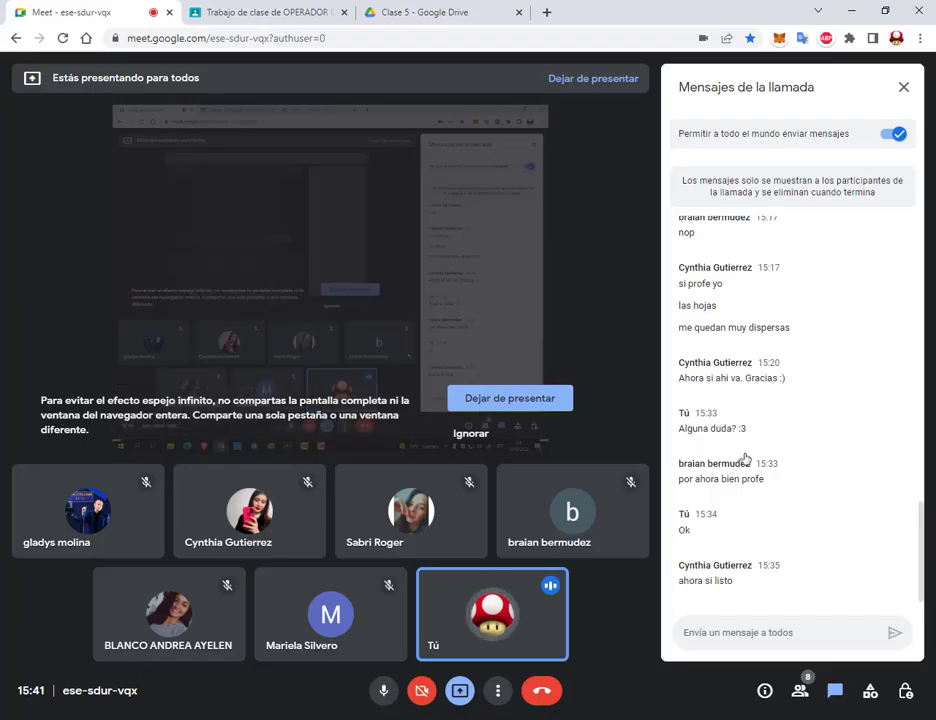
left_click(853, 10)
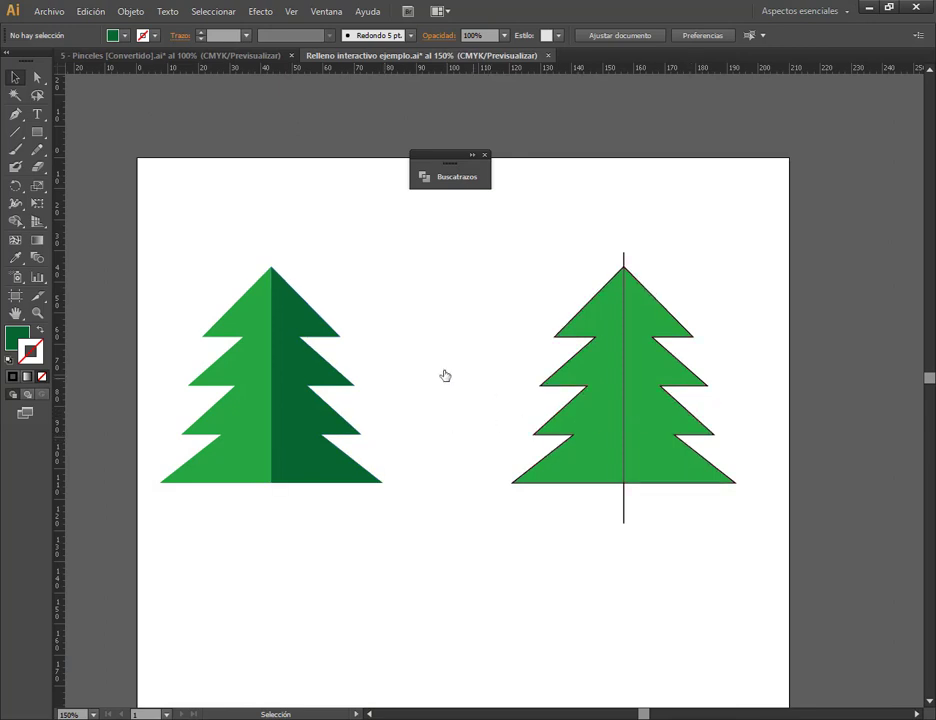
left_click_drag(336, 373, 397, 428)
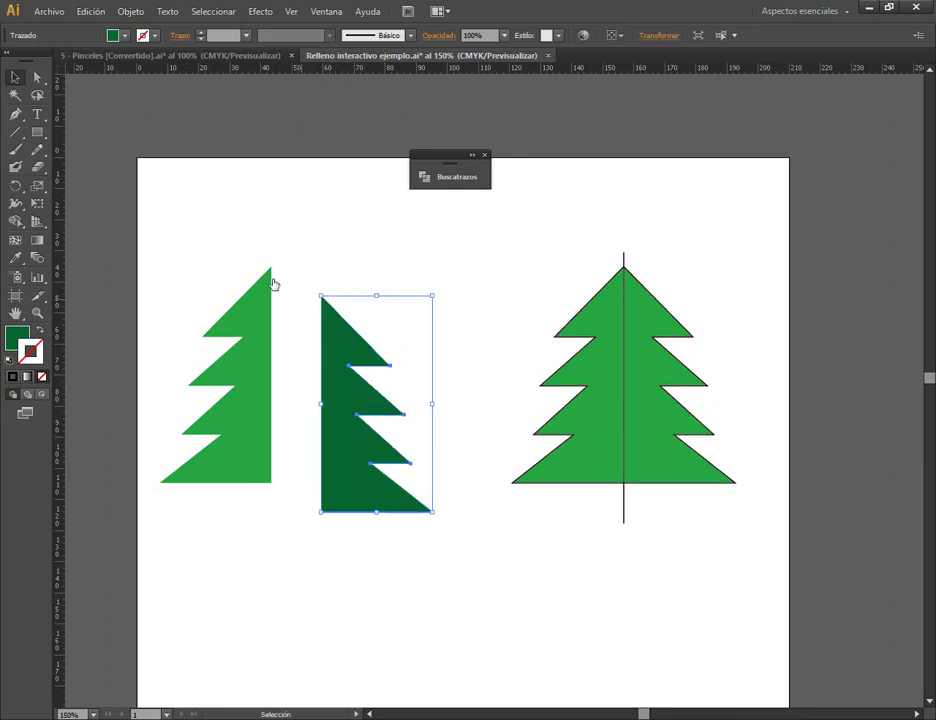
key("ctrl+z")
left_click(384, 338)
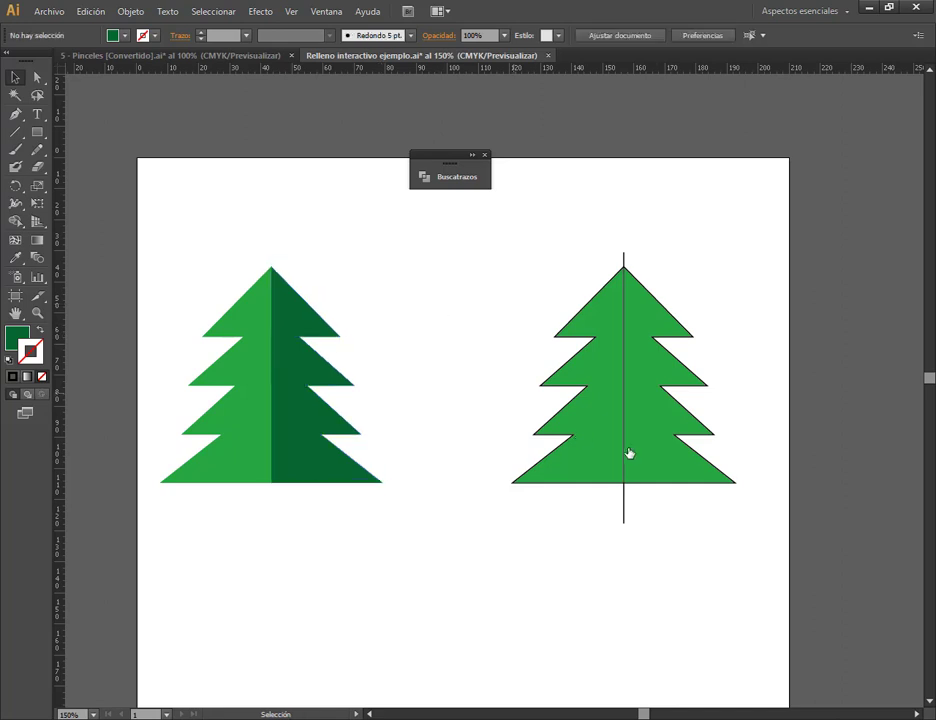
scroll(710, 440, "up", 1)
left_click(485, 154)
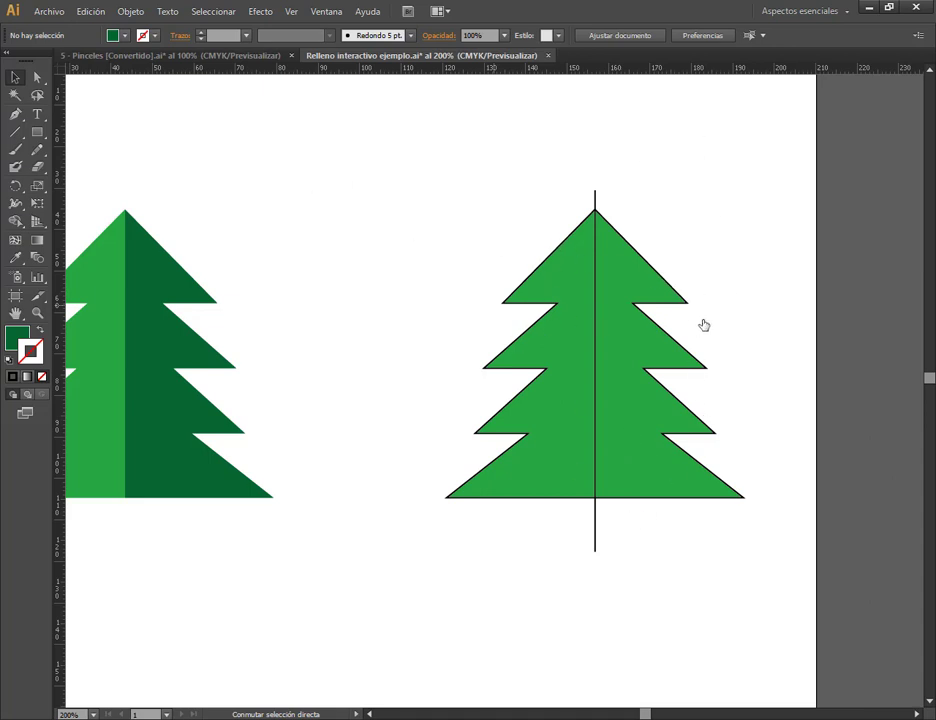
Step: Sketch a sample rectangle with dividing lines and blue and yellow scribbles
left_click_drag(286, 128, 441, 251)
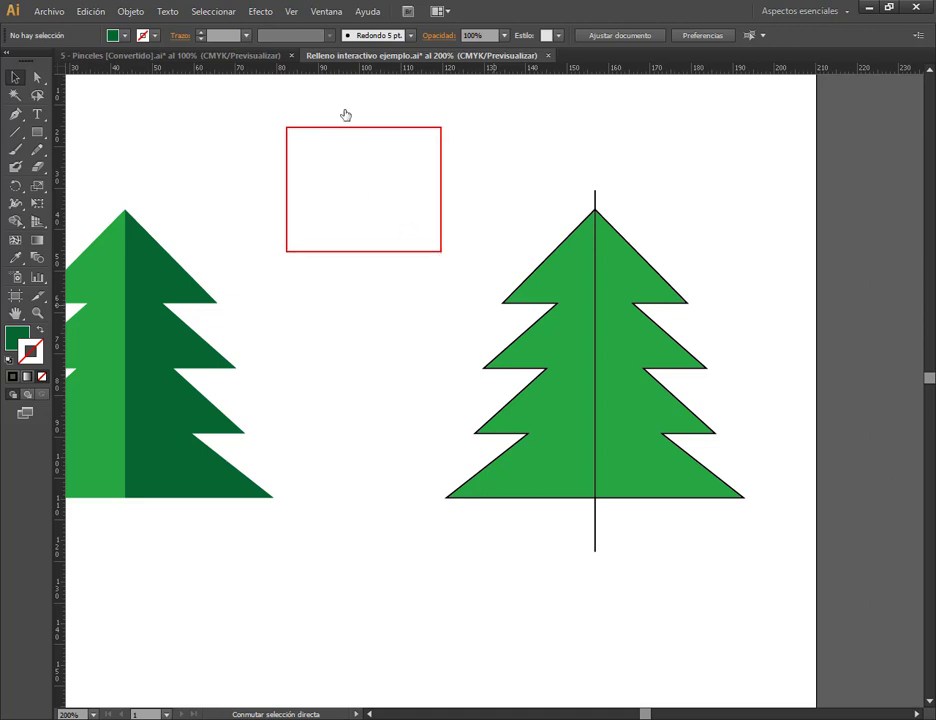
left_click_drag(355, 104, 266, 201)
left_click_drag(400, 112, 335, 276)
mouse_move(467, 166)
left_mouse_down()
mouse_move(416, 209)
mouse_move(373, 267)
left_mouse_up()
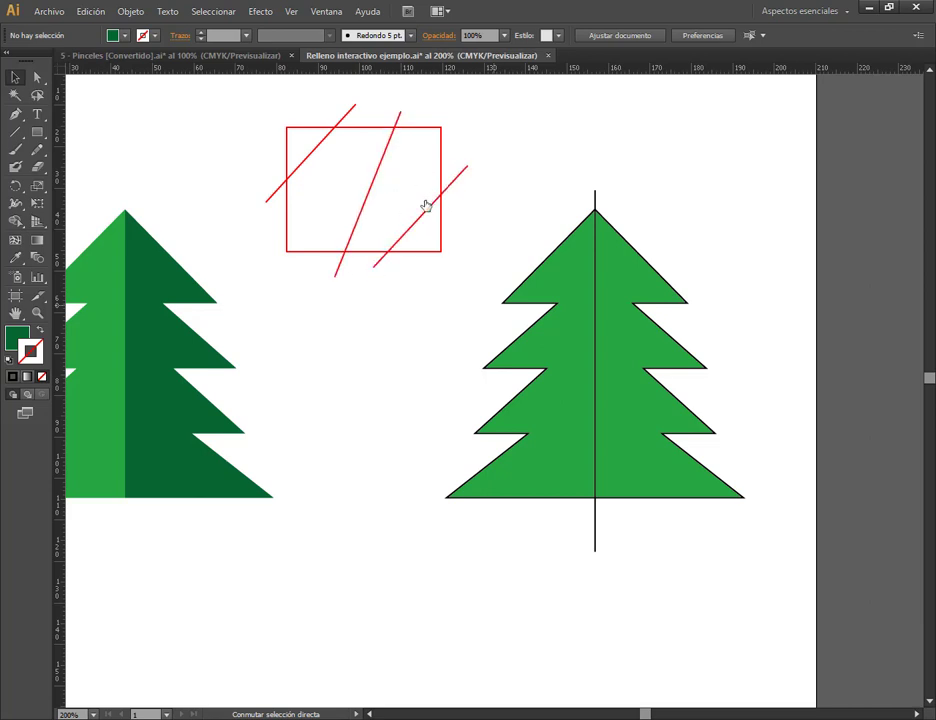
left_click_drag(372, 180, 424, 214)
mouse_move(301, 149)
left_mouse_down()
mouse_move(299, 159)
mouse_move(357, 217)
left_mouse_up()
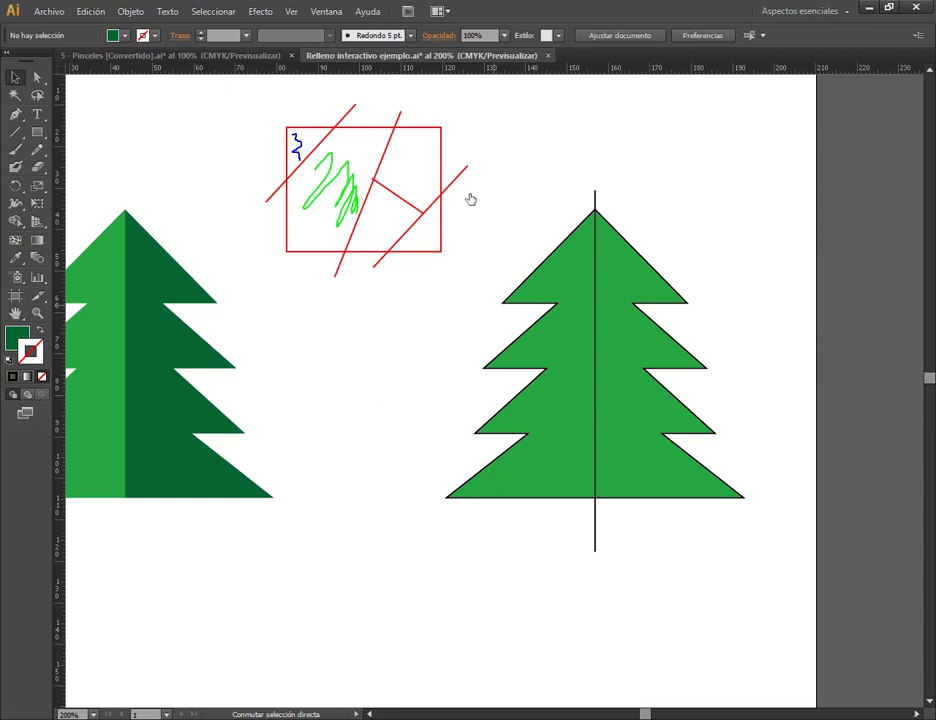
mouse_move(402, 145)
left_mouse_down()
mouse_move(420, 193)
mouse_move(371, 238)
mouse_move(392, 216)
mouse_move(422, 230)
mouse_move(427, 253)
left_mouse_up()
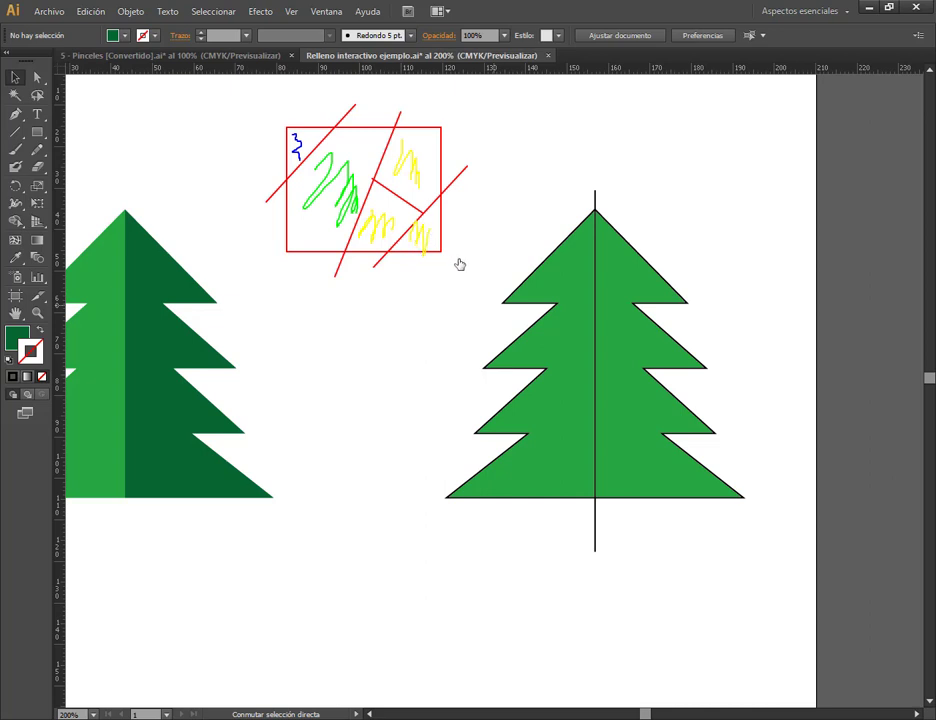
Step: Undo the sample rectangle, lines and scribbles, keeping the tree's centre line
key("ctrl+z")
key("ctrl+z")
key("ctrl+z")
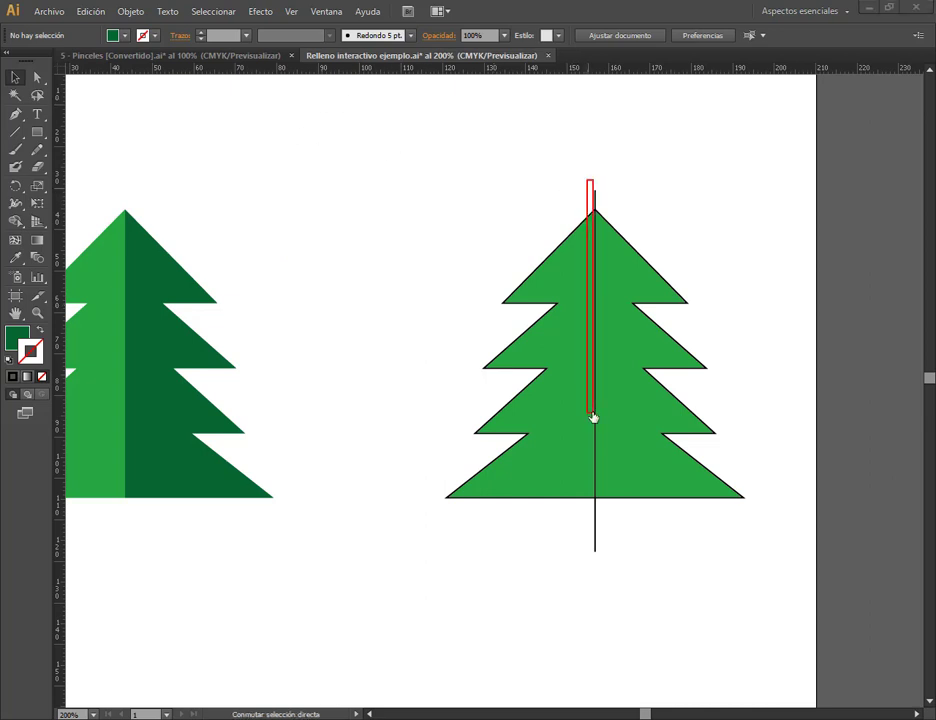
left_click_drag(588, 181, 606, 560)
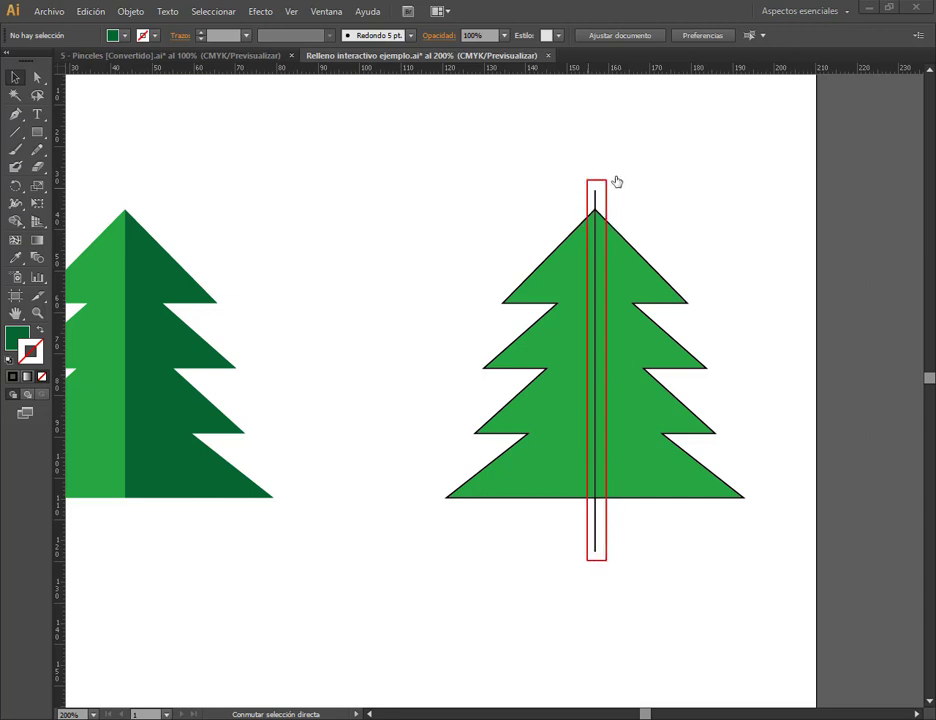
left_click(612, 198)
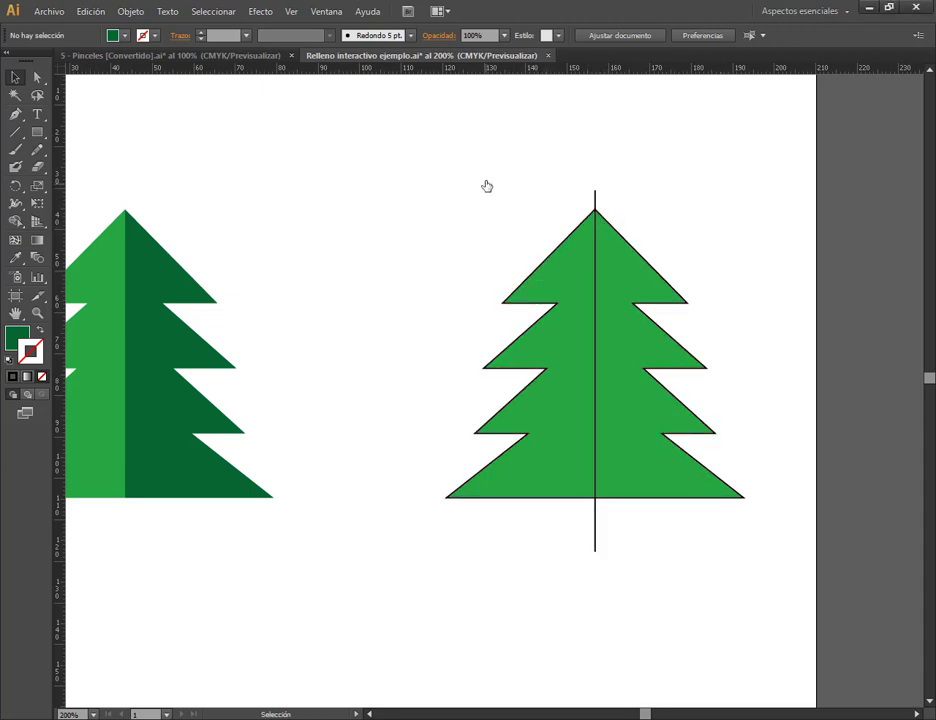
Step: Select the right tree and try the Direct Selection and Shape Builder tools
mouse_move(488, 164)
left_mouse_down()
mouse_move(601, 196)
mouse_move(683, 248)
left_mouse_up()
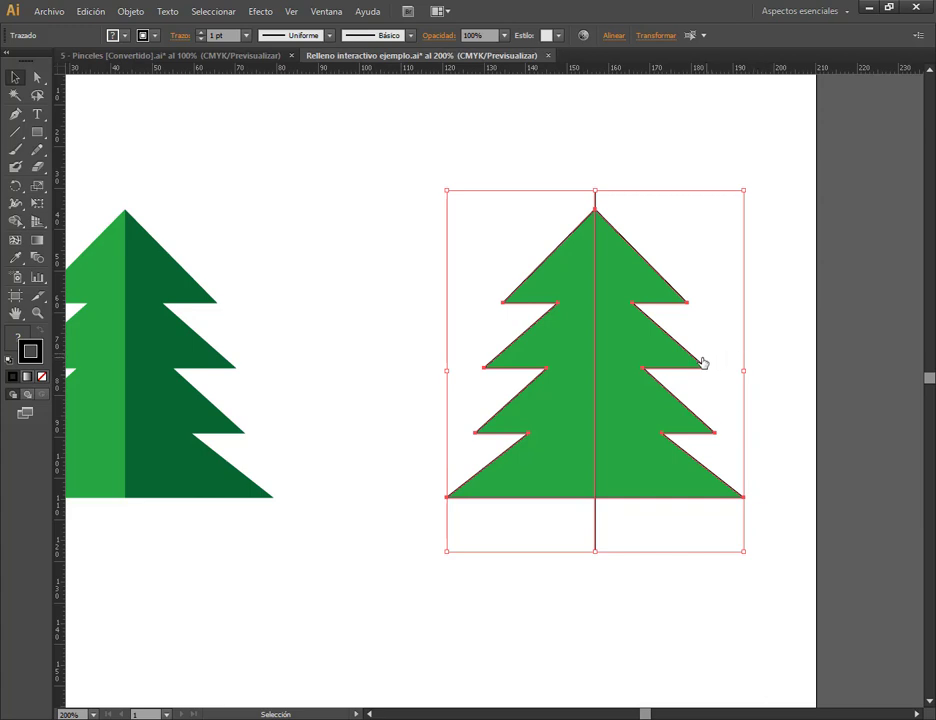
key("a")
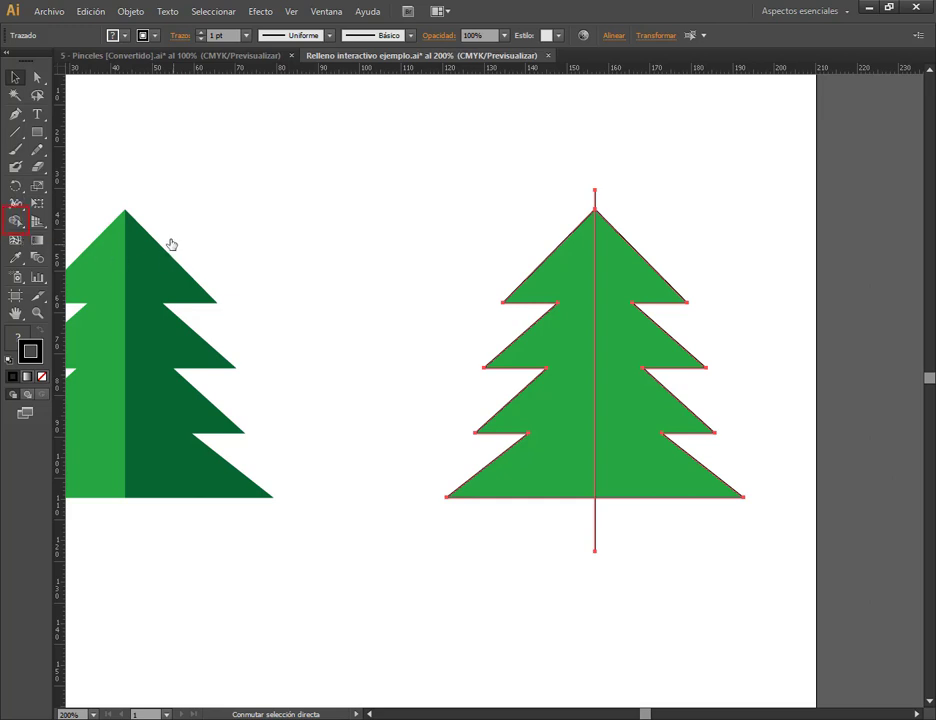
key("v")
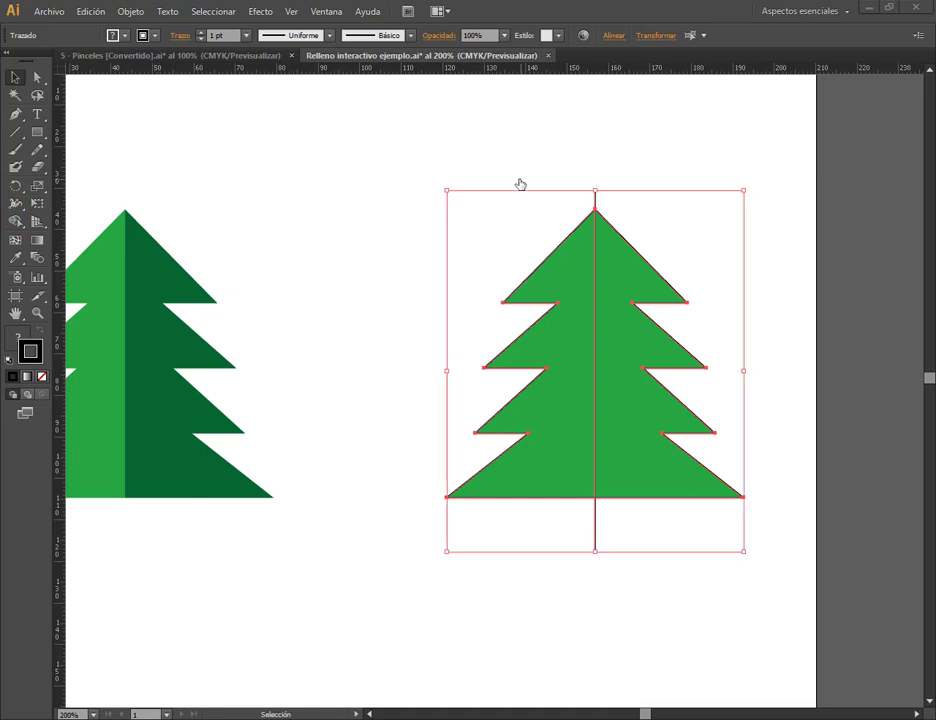
left_click(17, 221)
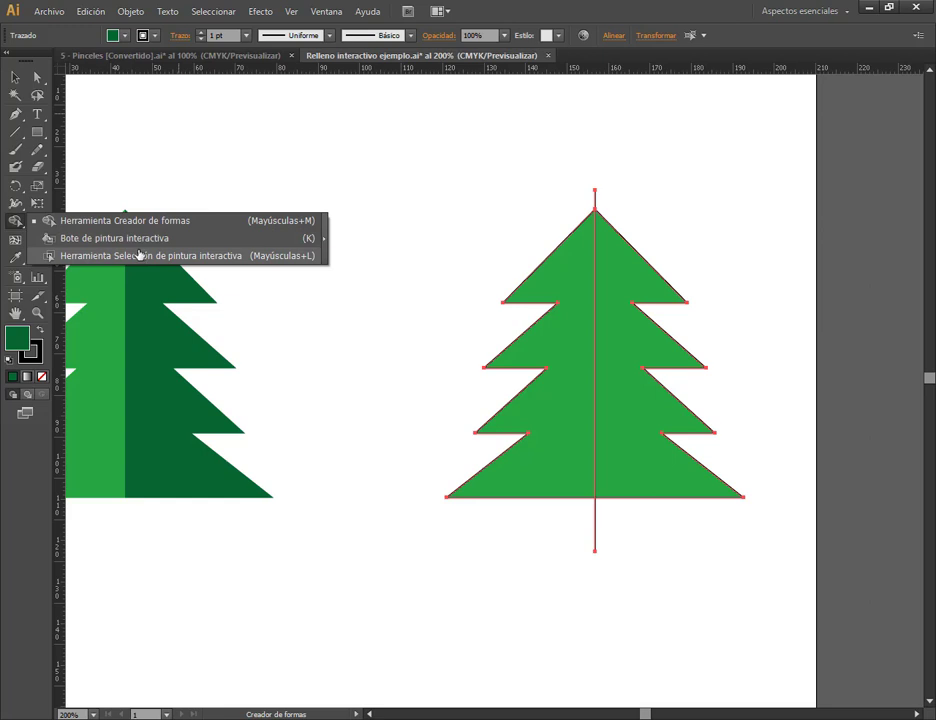
key("v")
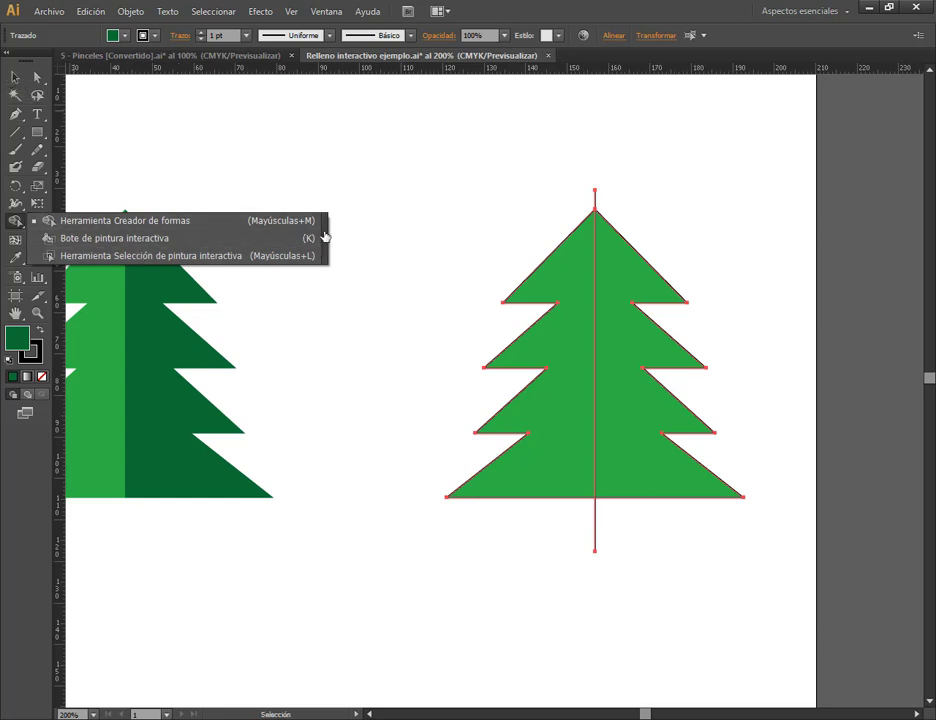
Step: Tear off the Shape Builder/Live Paint flyout into a floating panel above the tree
left_click(324, 236)
mouse_move(63, 236)
left_mouse_down()
mouse_move(607, 140)
mouse_move(622, 120)
left_mouse_up()
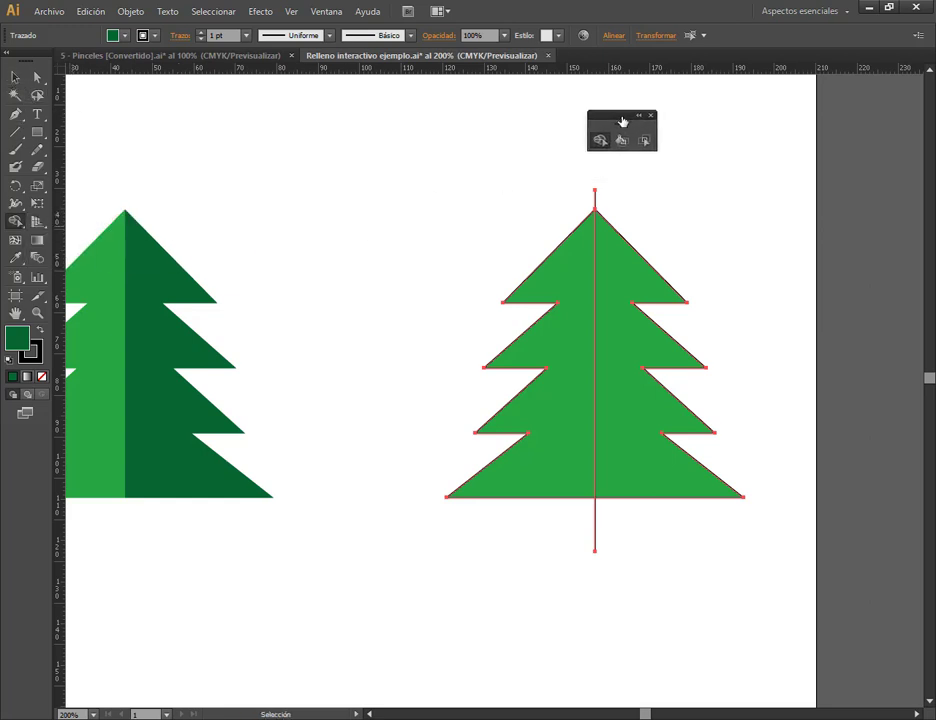
left_click(600, 140)
left_click(15, 77)
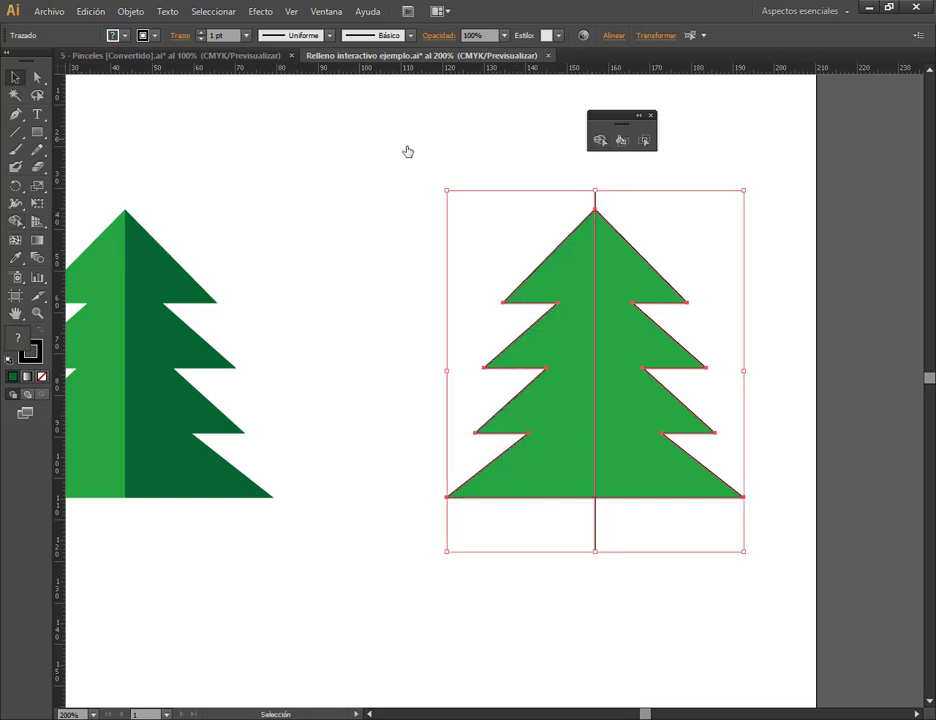
Step: Turn the tree and its centre line into a Live Paint group with the Live Paint Bucket
left_click(407, 150)
mouse_move(548, 201)
left_mouse_down()
mouse_move(625, 242)
mouse_move(539, 242)
mouse_move(437, 200)
mouse_move(581, 219)
left_mouse_up()
left_click(566, 237)
left_click(577, 203)
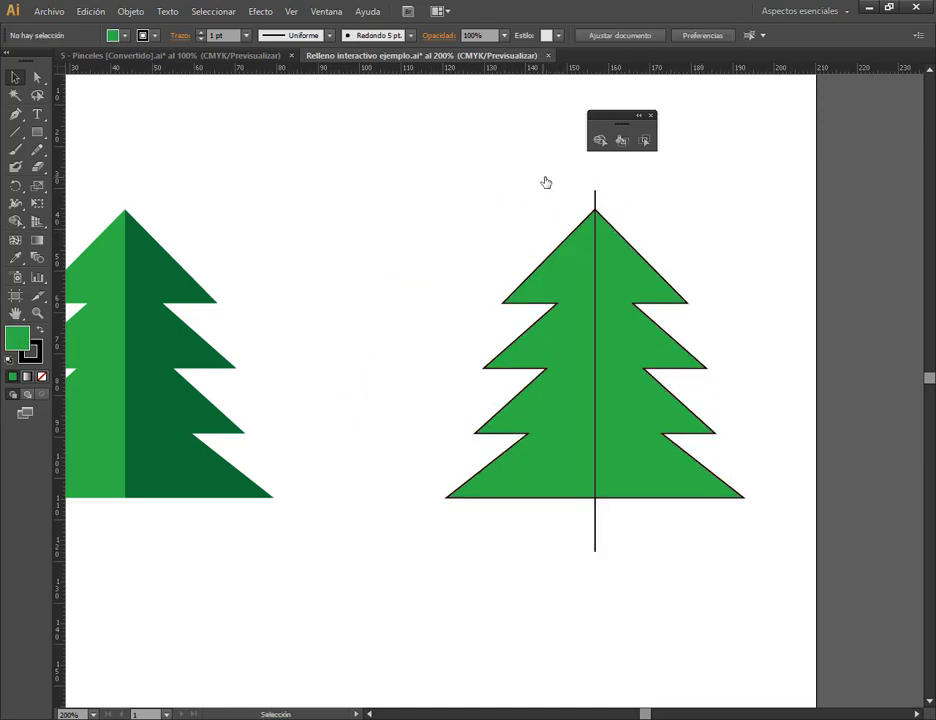
left_click_drag(543, 181, 604, 233)
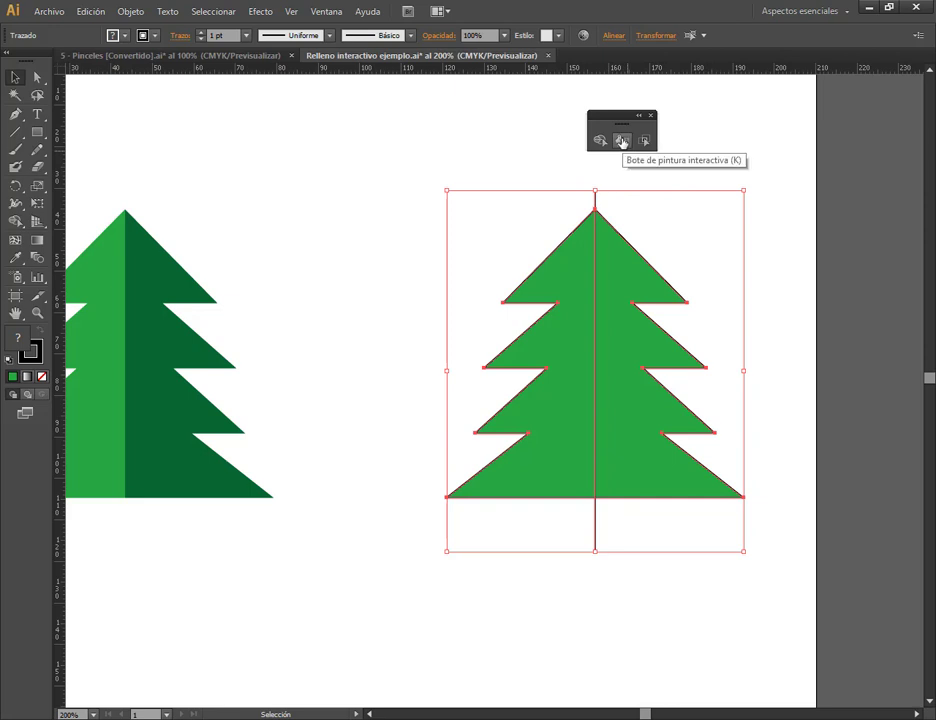
left_click(621, 141)
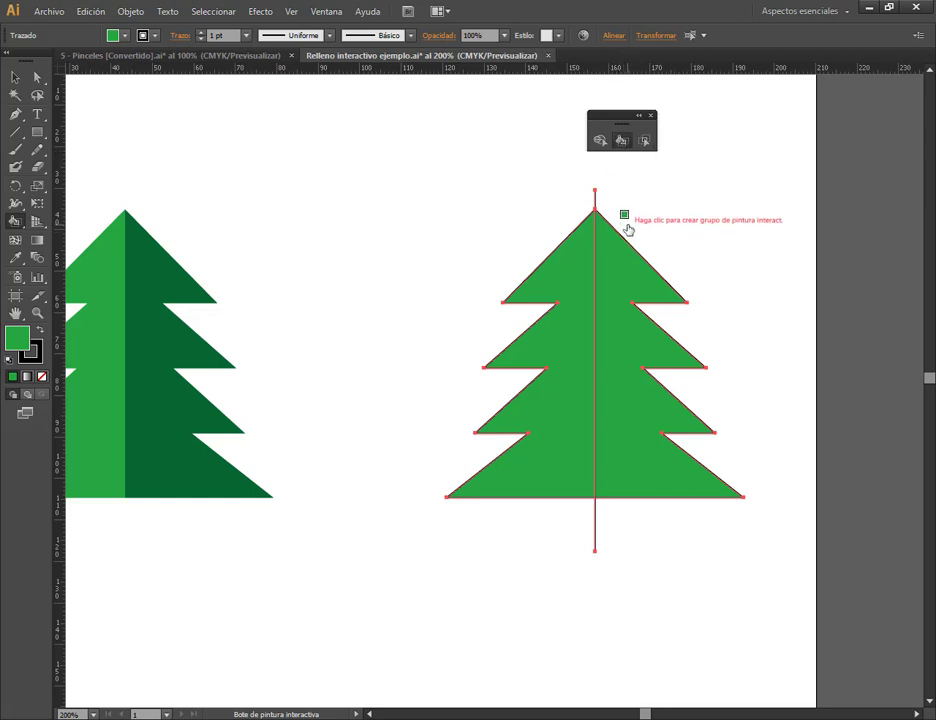
left_click(579, 297)
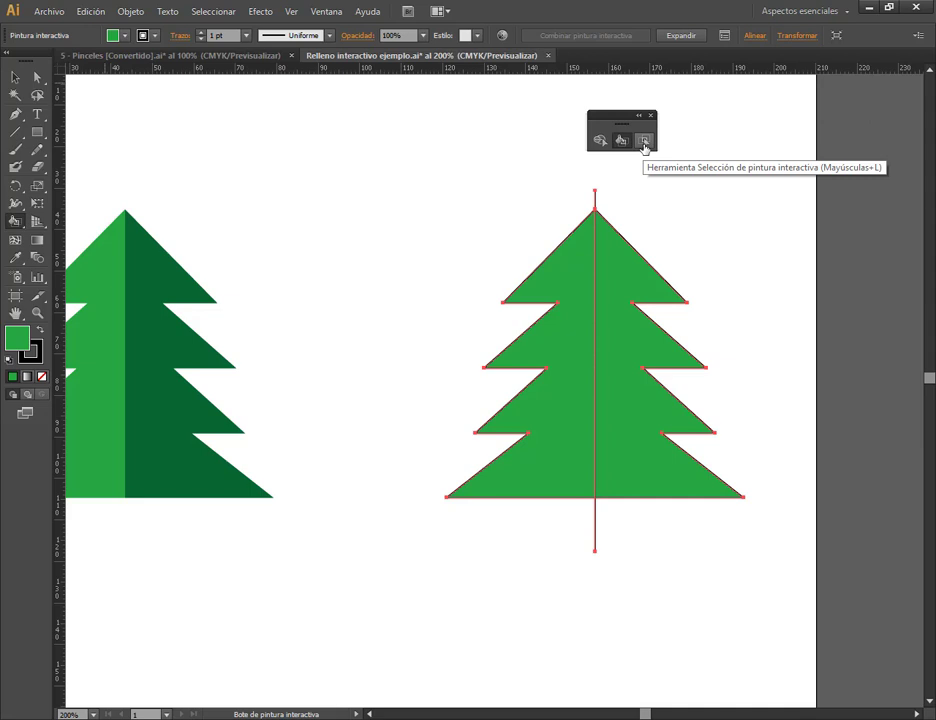
Step: Reselect the tree's Live Paint group and switch to the Live Paint Selection tool
key("ctrl")
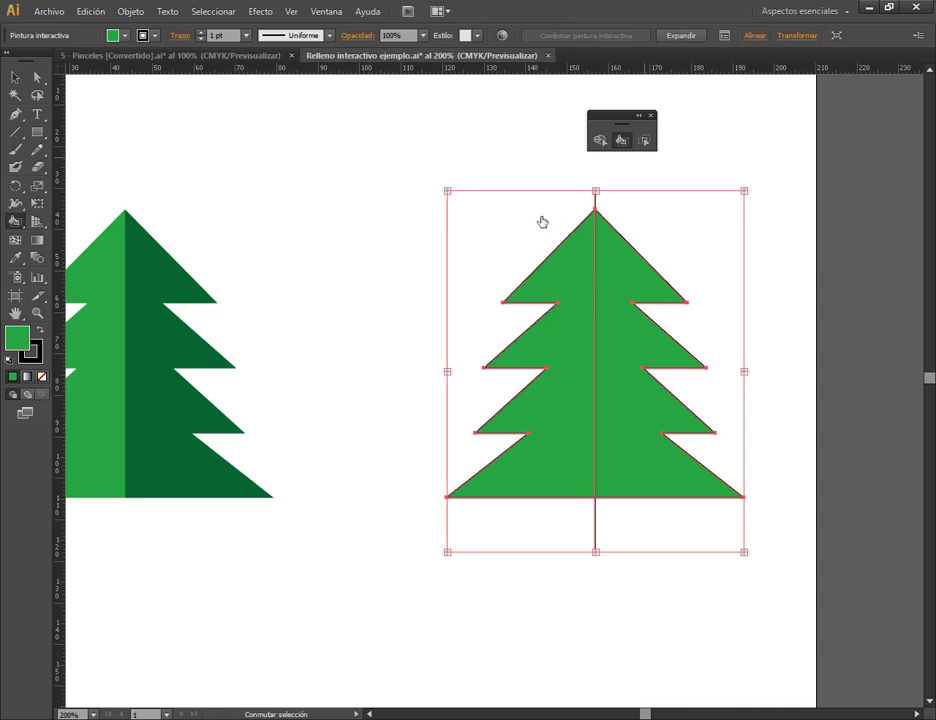
left_click_drag(507, 215, 715, 449)
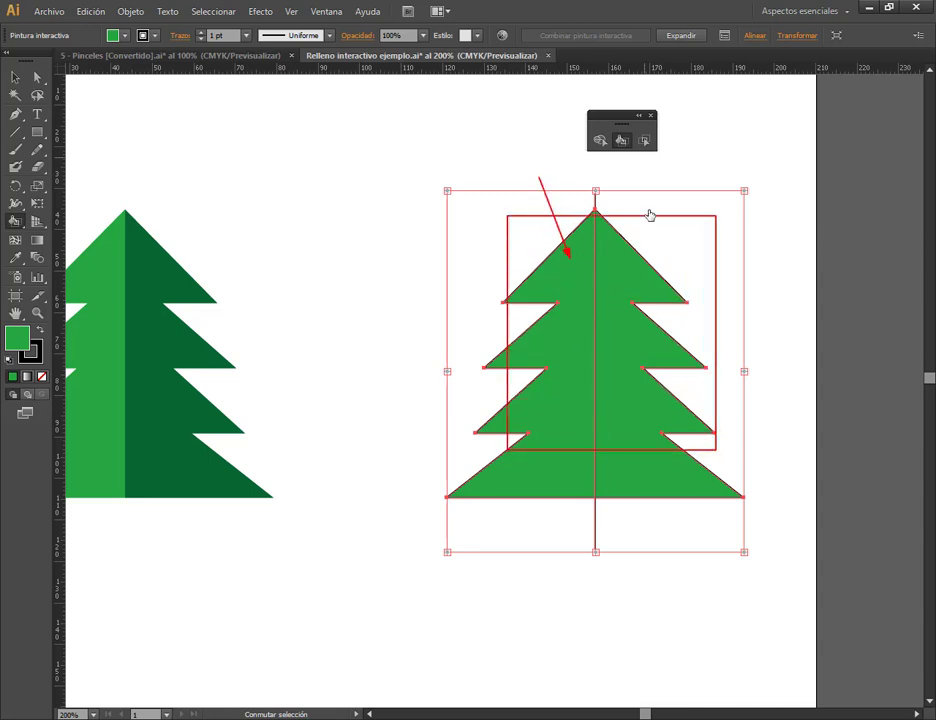
left_click(640, 265)
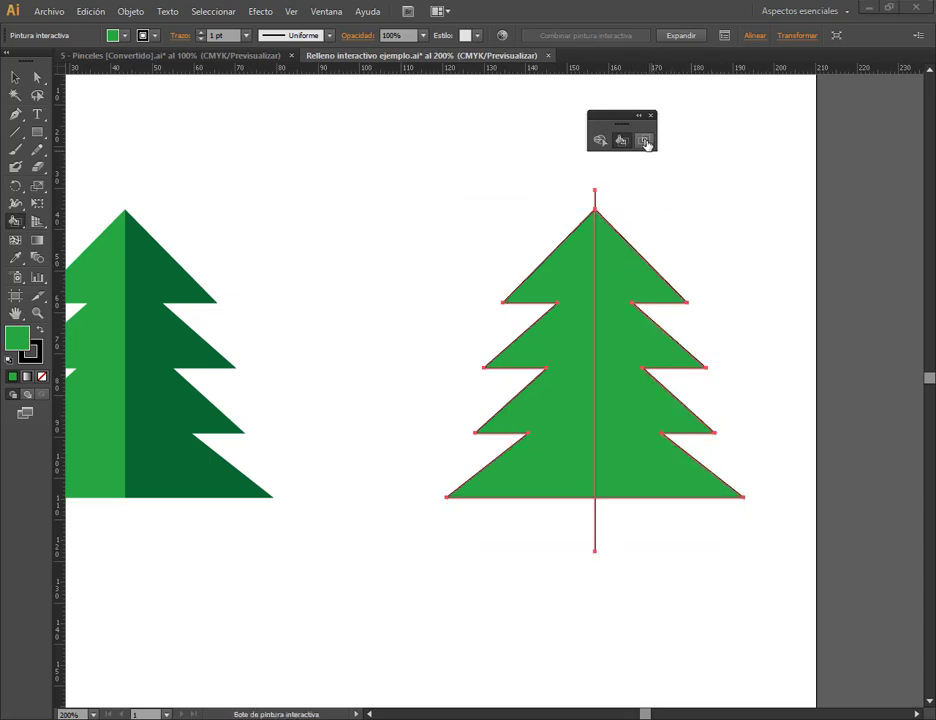
left_click(645, 141)
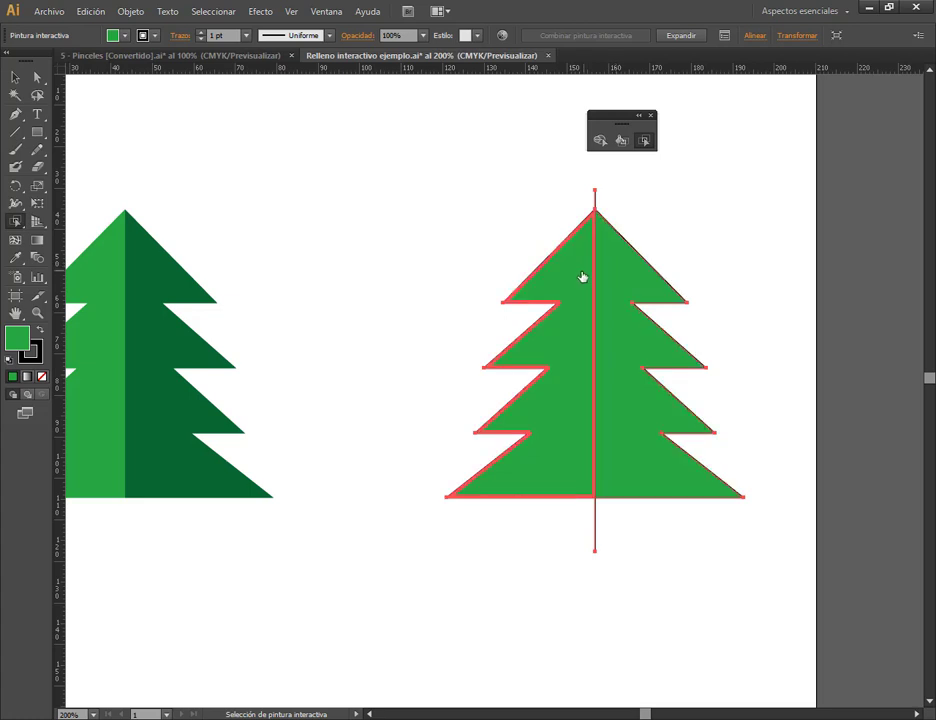
Step: Paint the right tree's right half dark green
left_click(627, 275)
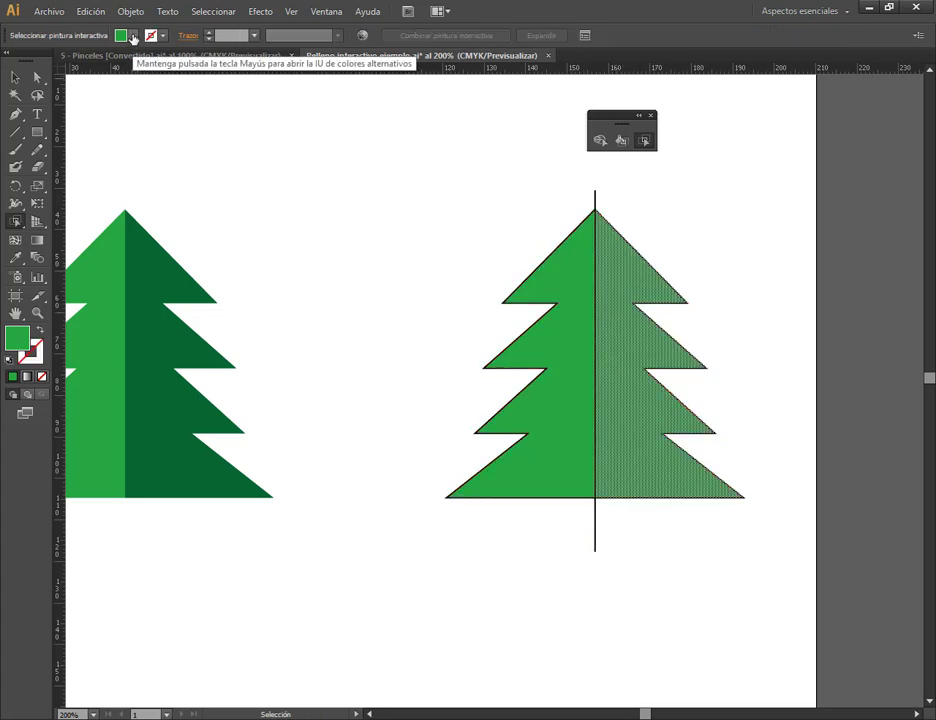
left_click(132, 36)
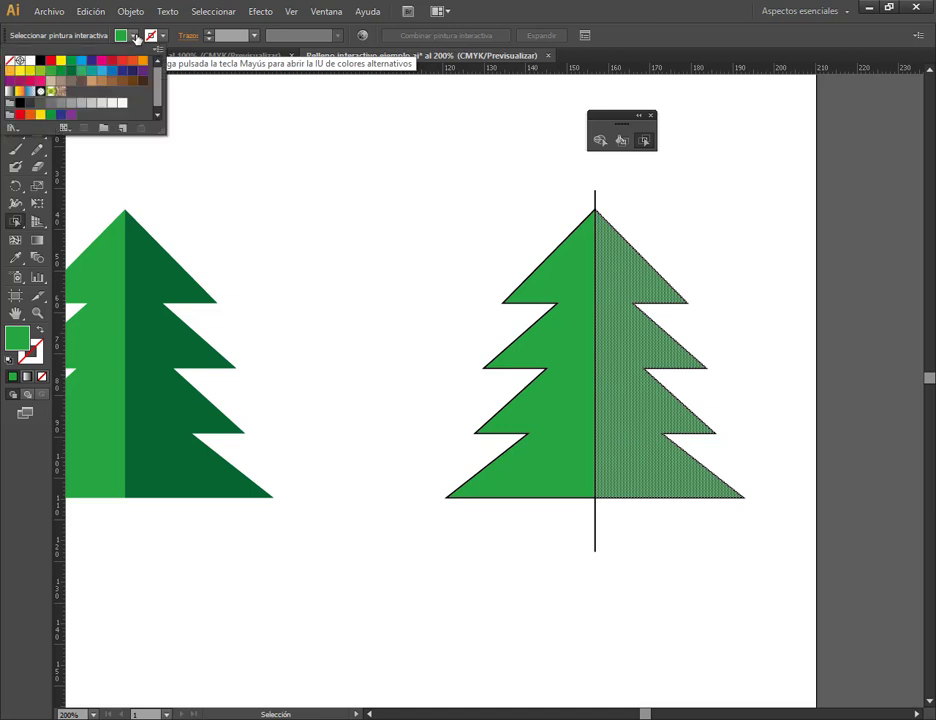
left_click(71, 70)
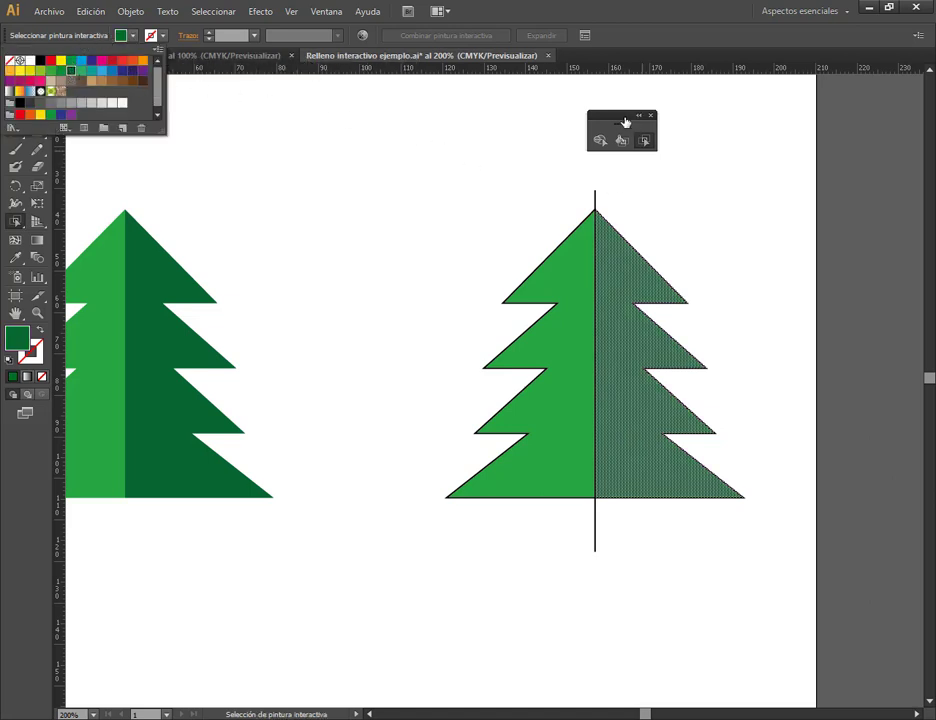
left_click(460, 88)
Step: Set the right tree's Live Paint group stroke to None
left_click(13, 77)
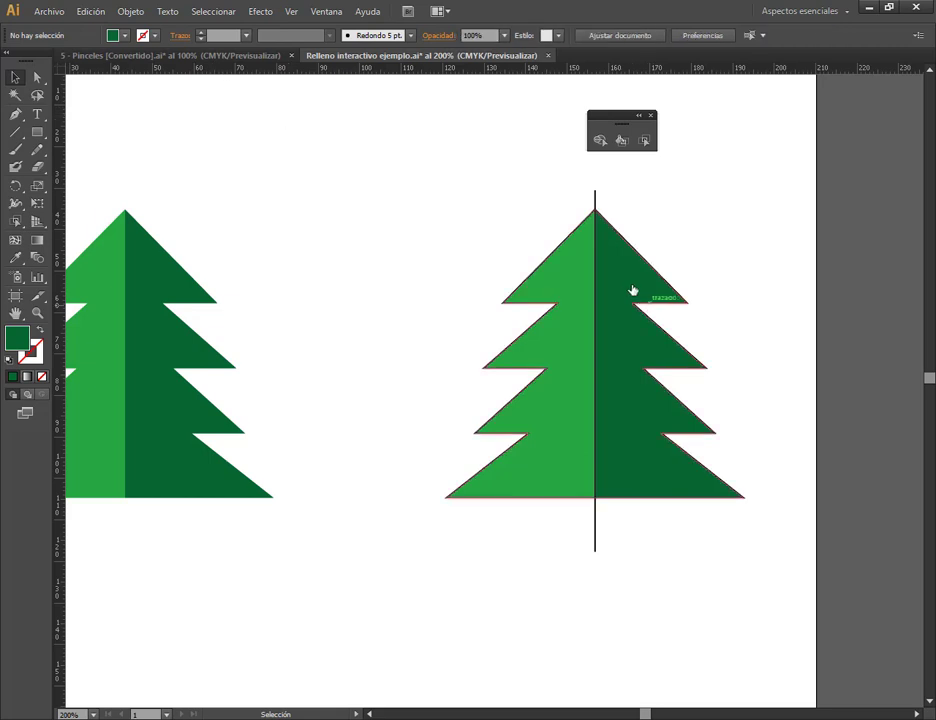
left_click(650, 322)
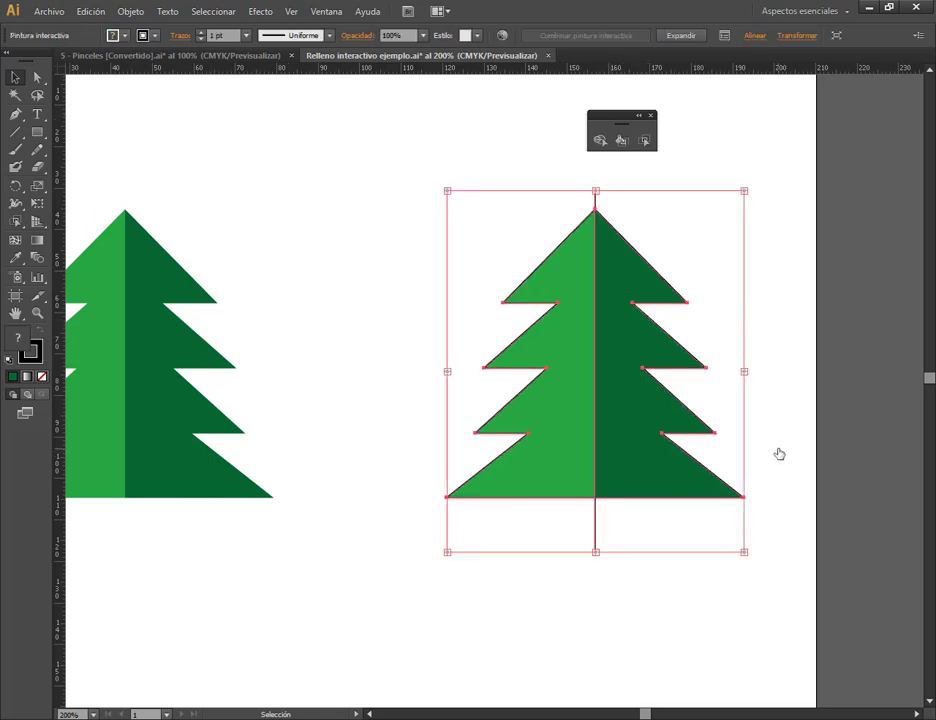
left_click(155, 35)
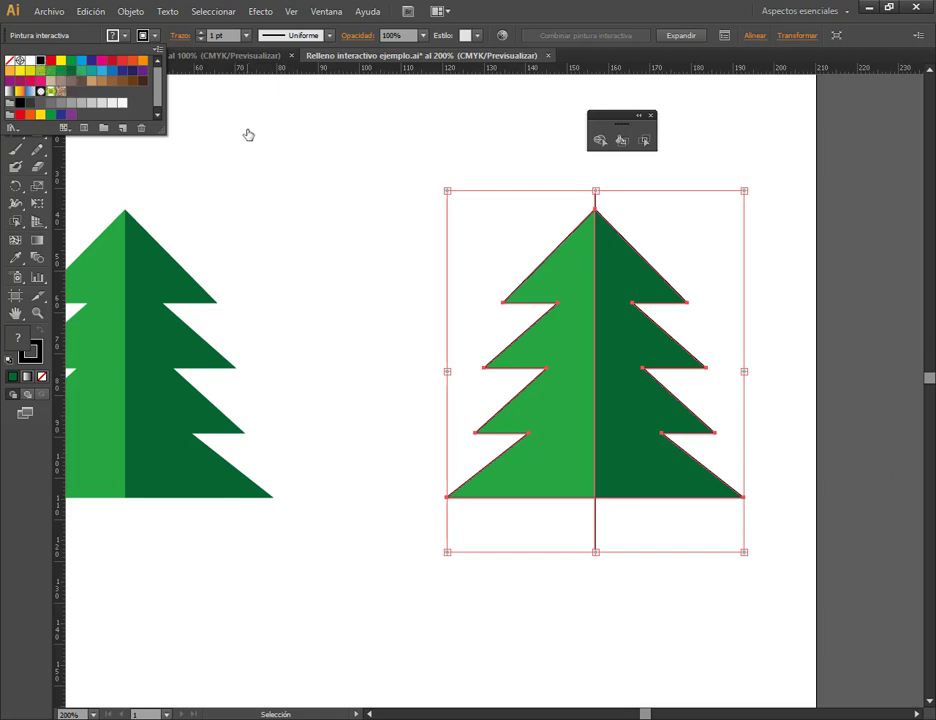
left_click(8, 60)
left_click(316, 157)
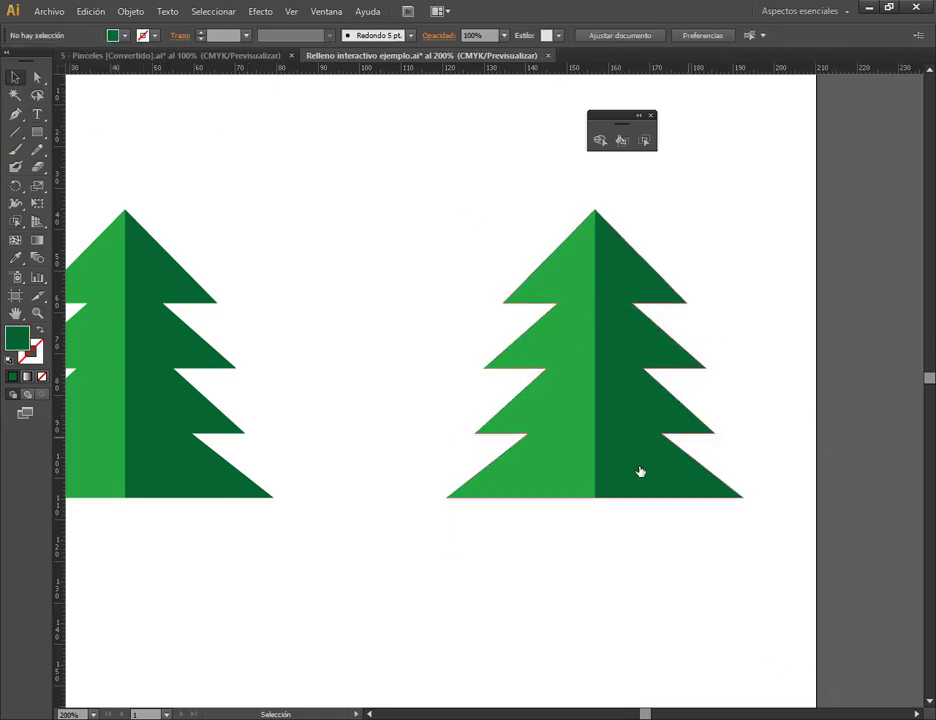
scroll(624, 464, "down", 1, "alt")
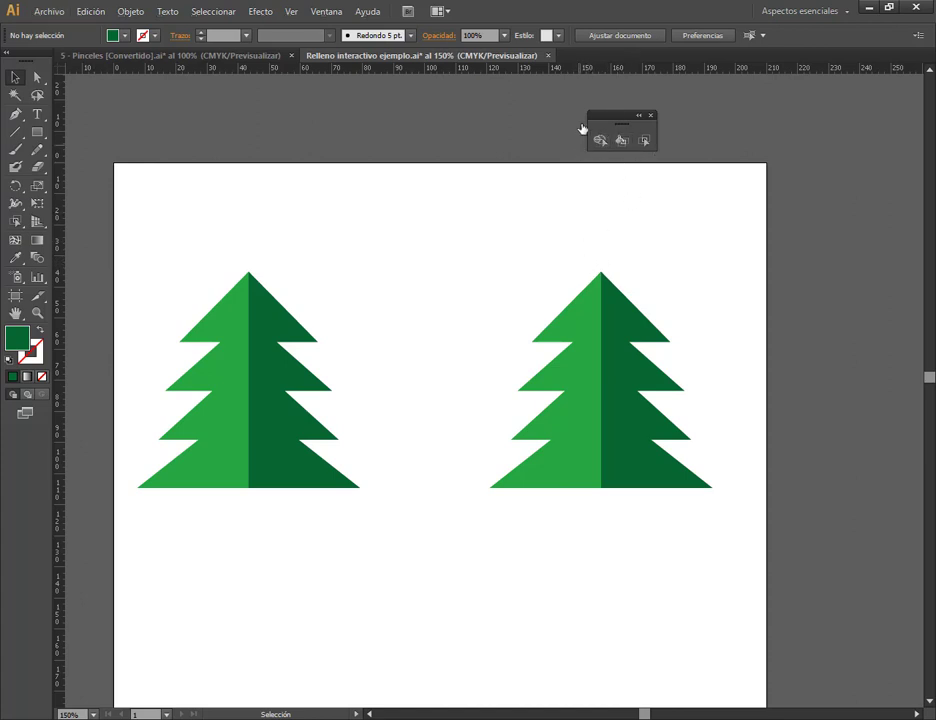
Step: Draw a square below the trees with horizontal and vertical lines crossing its middle
left_click(643, 140)
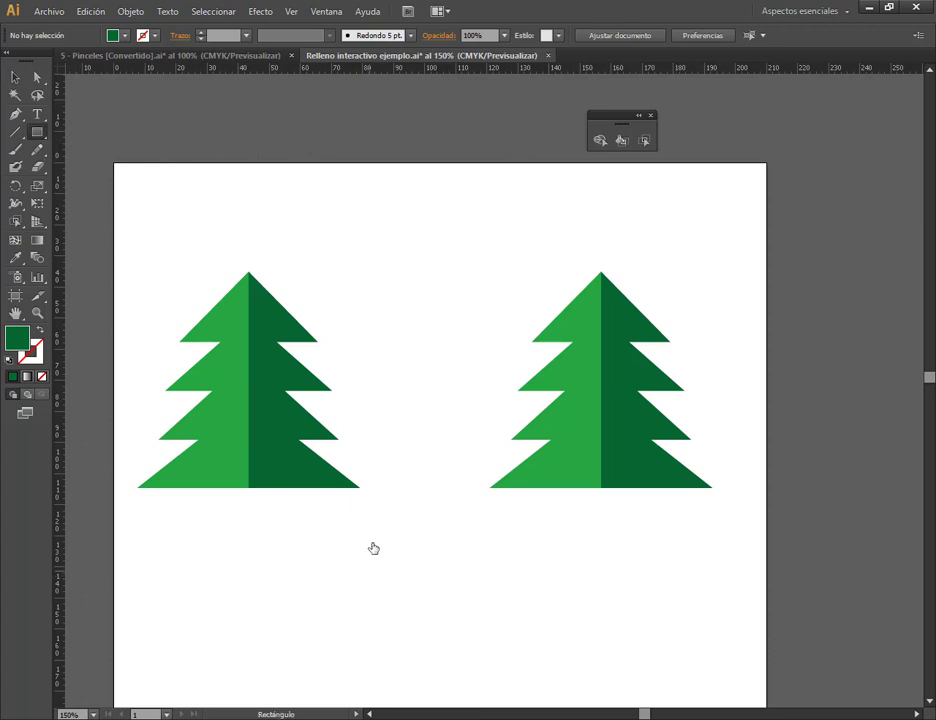
mouse_move(388, 538)
left_mouse_down()
mouse_move(436, 358)
mouse_move(416, 302)
left_mouse_up()
left_click_drag(358, 340, 558, 551)
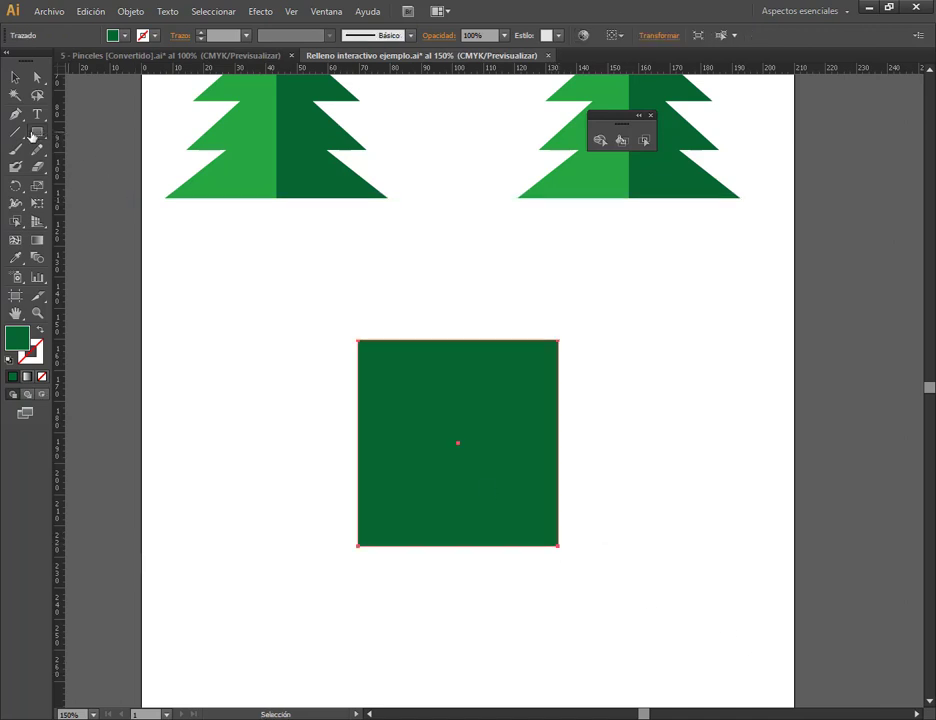
left_click(15, 131)
left_click_drag(332, 88, 333, 320)
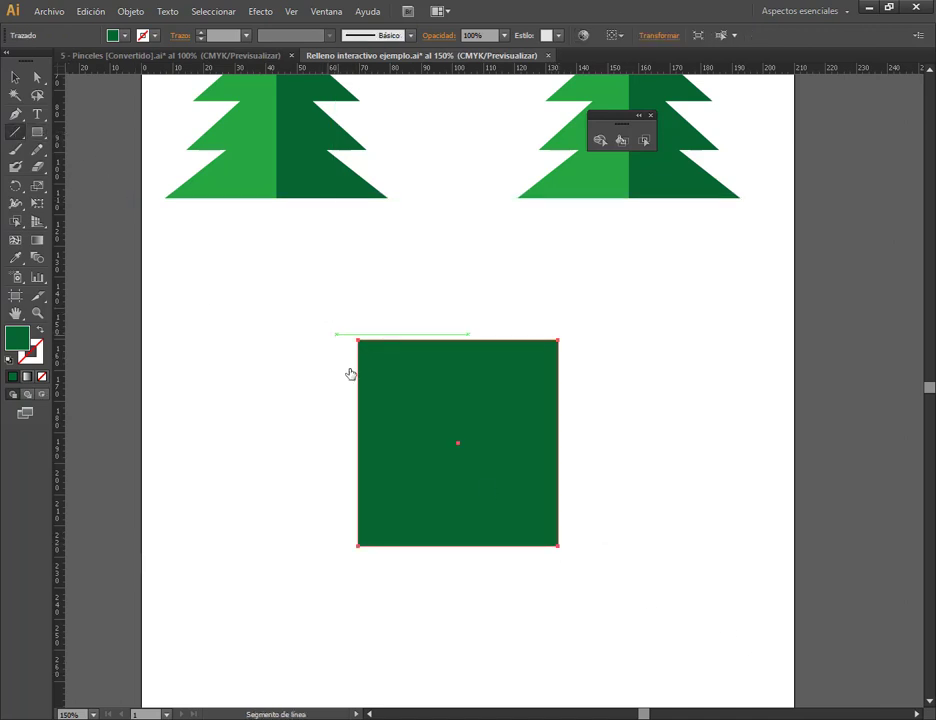
left_click_drag(318, 430, 593, 443)
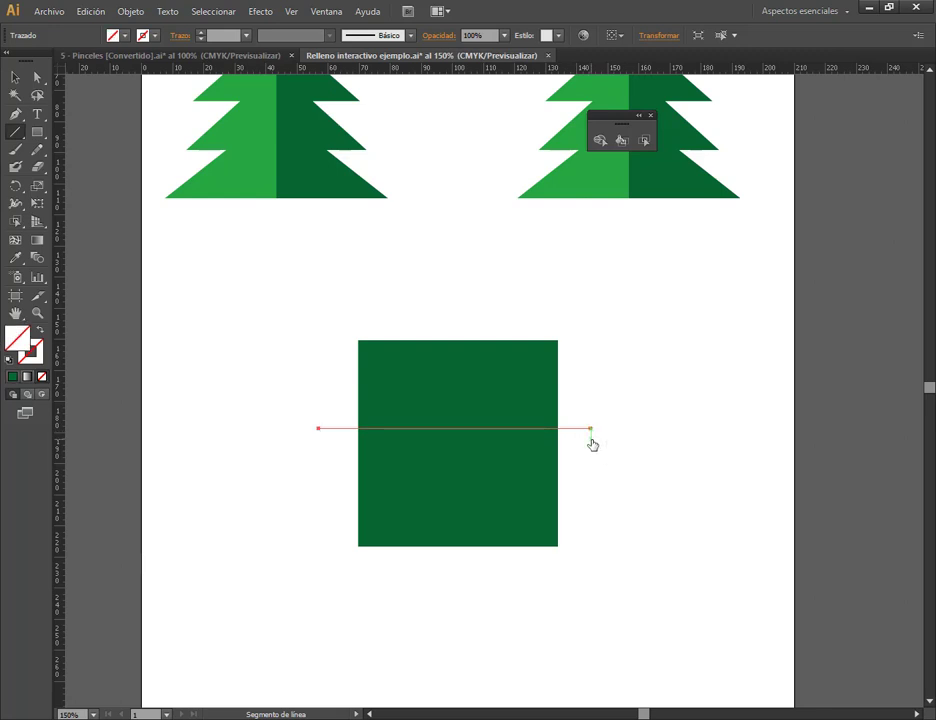
left_click_drag(463, 288, 466, 586)
Step: Give the crossing lines a black stroke and select the square with both lines
left_click(17, 75)
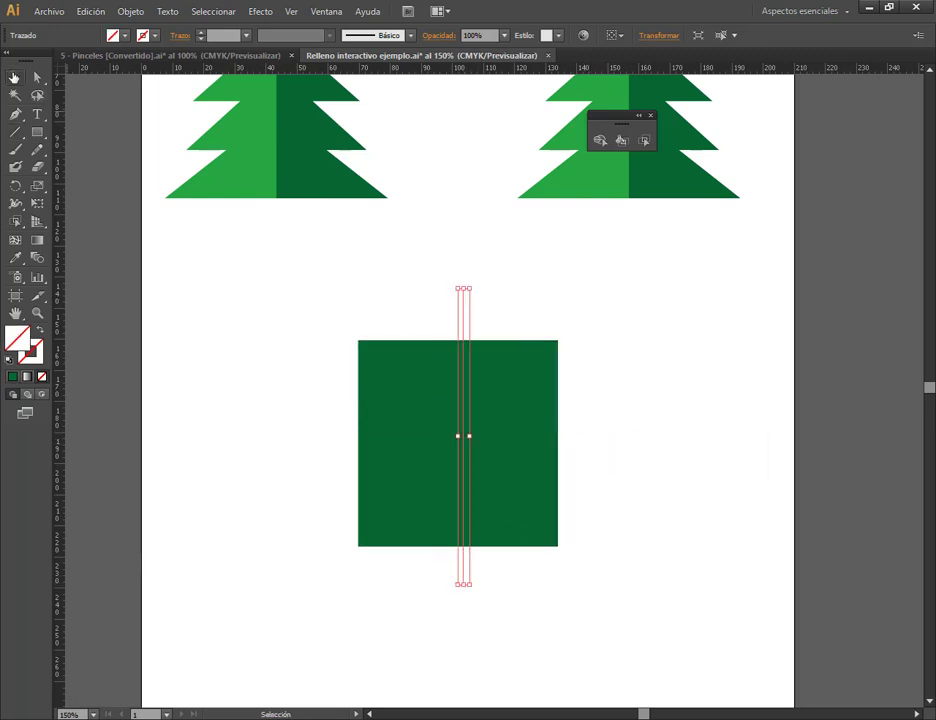
left_click_drag(254, 411, 343, 519)
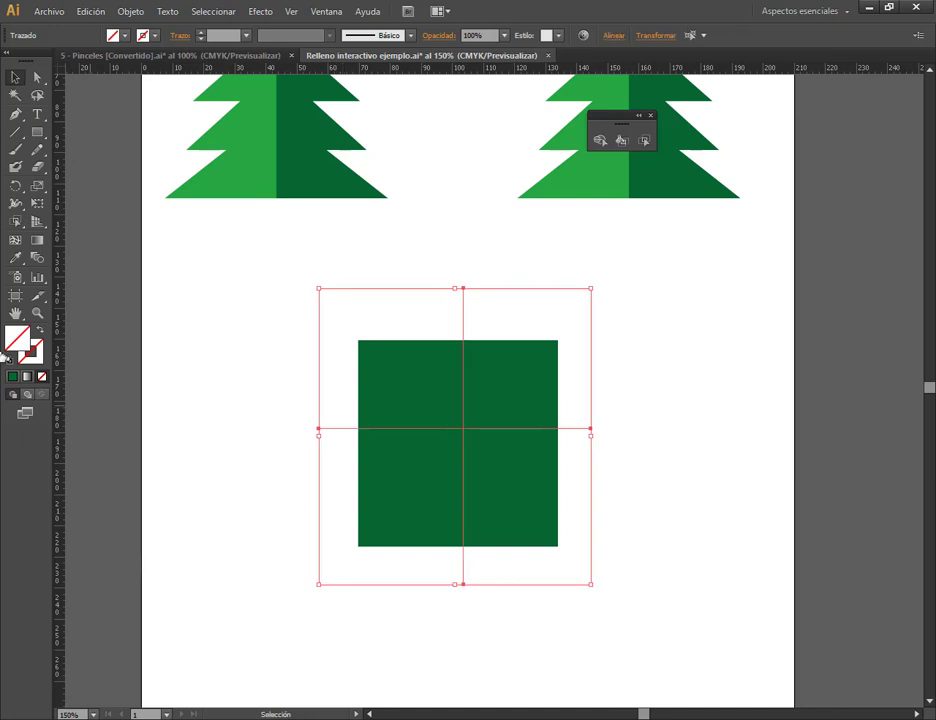
left_click(37, 354)
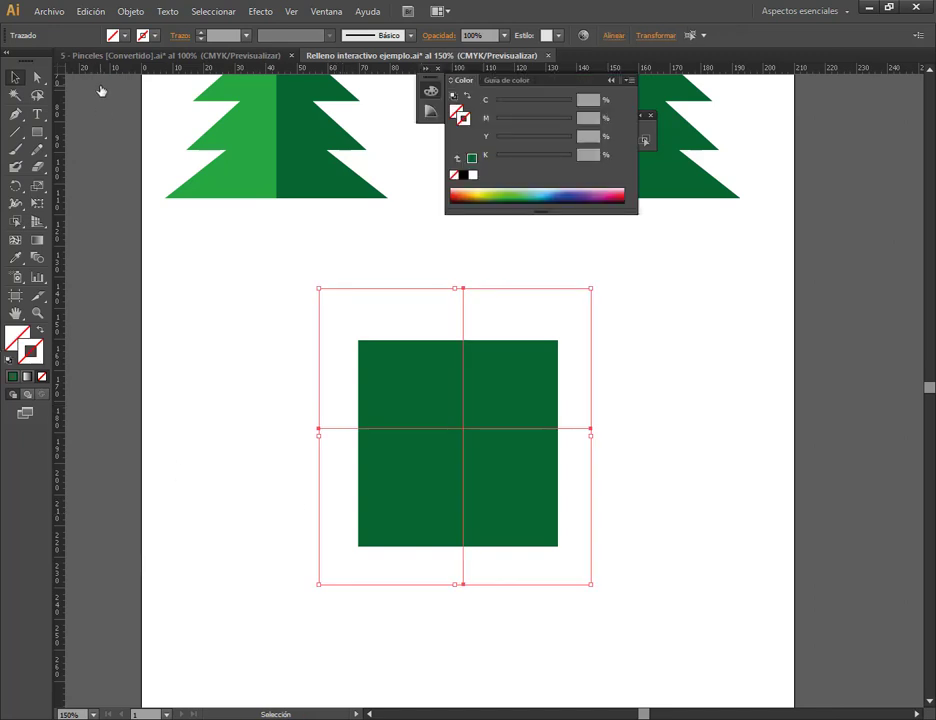
left_click(145, 34)
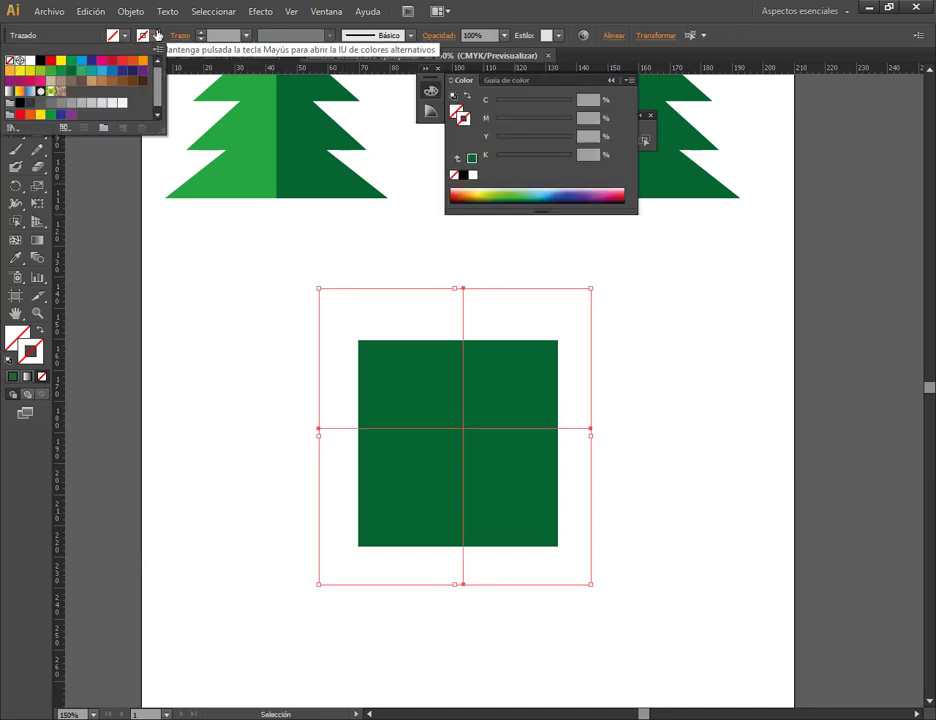
left_click(41, 61)
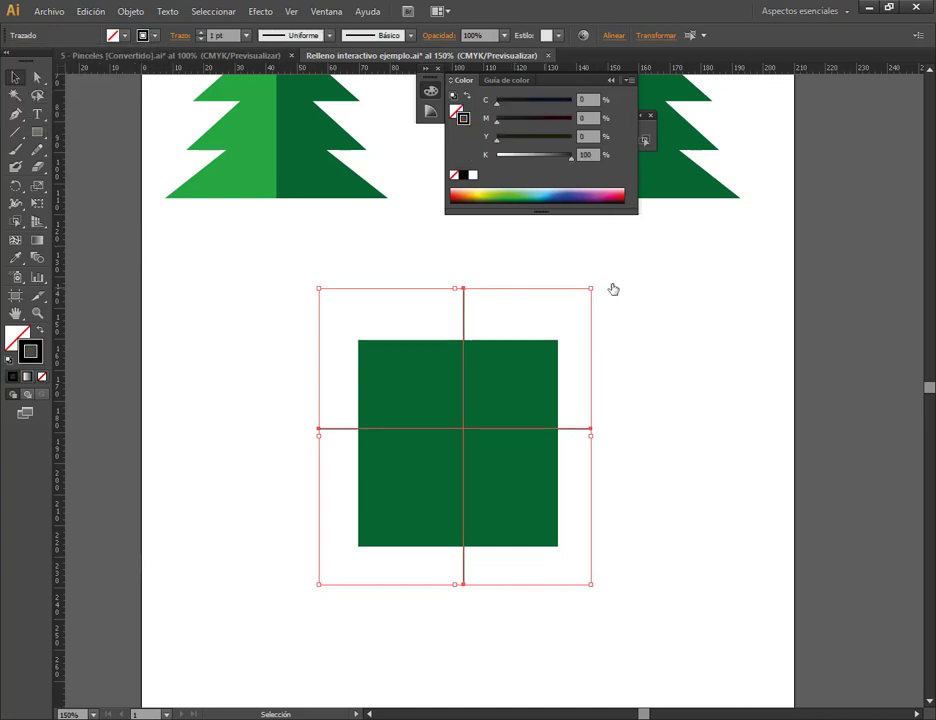
left_click(612, 288)
left_click(611, 81)
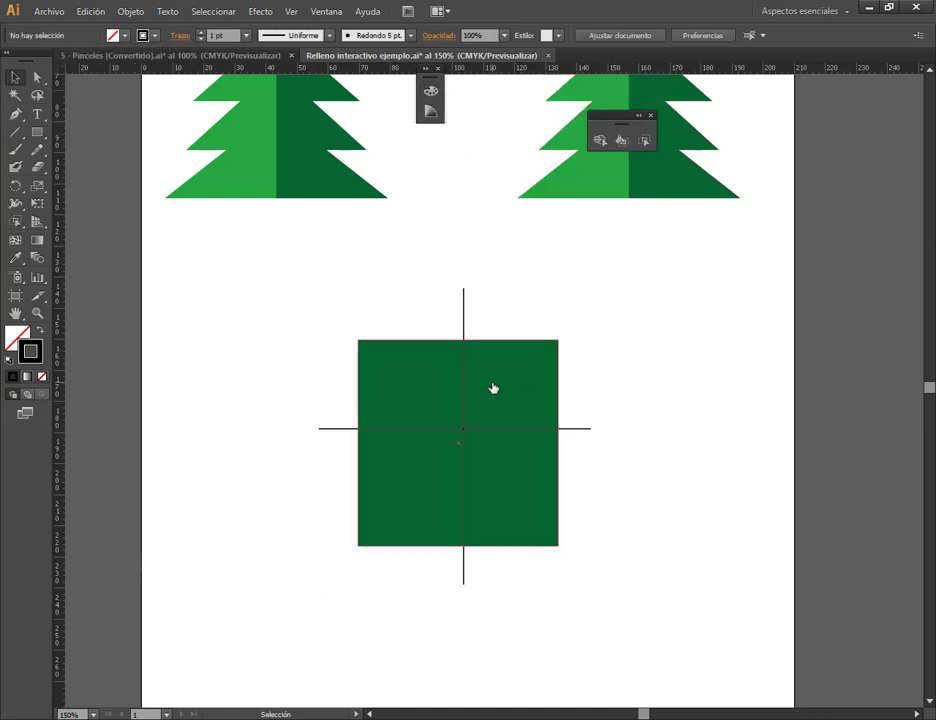
left_click_drag(333, 303, 608, 499)
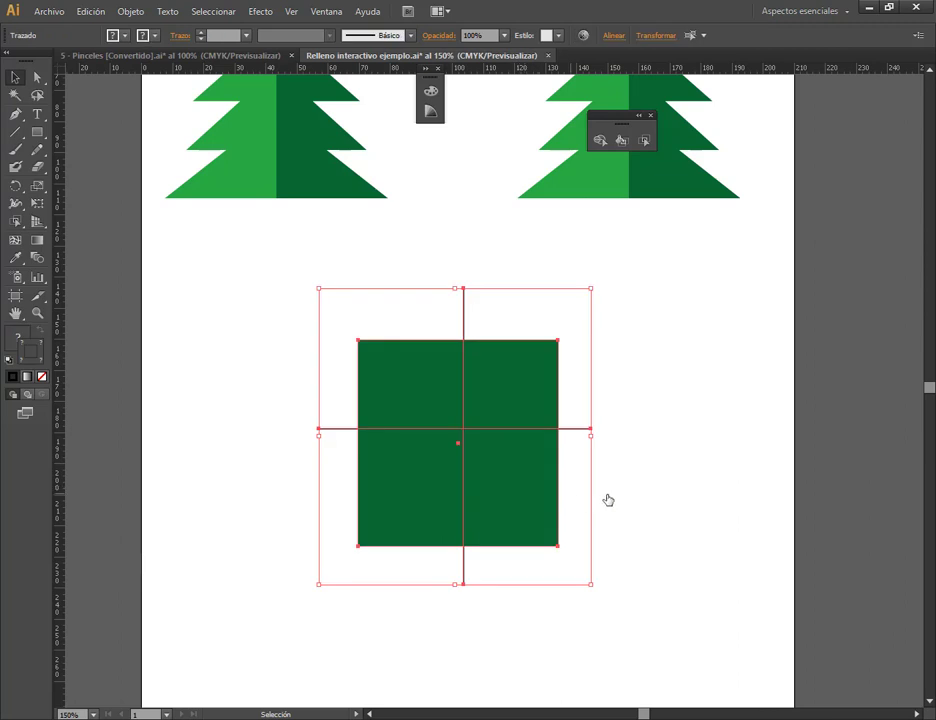
Step: Make the square and crossing lines a Live Paint group with the Live Paint Bucket
left_click(621, 140)
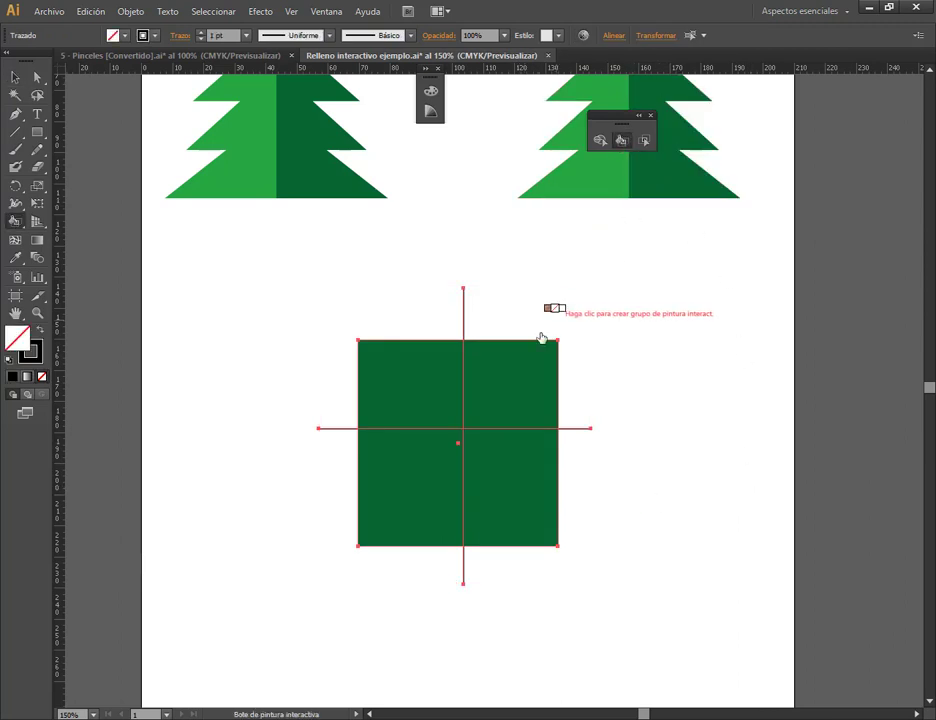
left_click(428, 398)
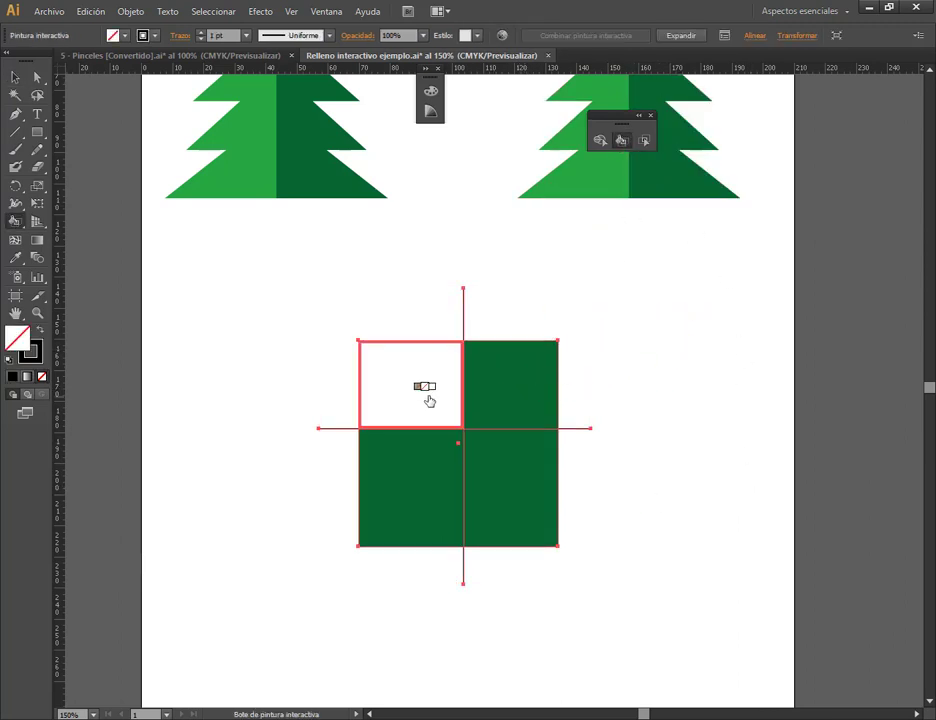
left_click_drag(620, 123, 442, 203)
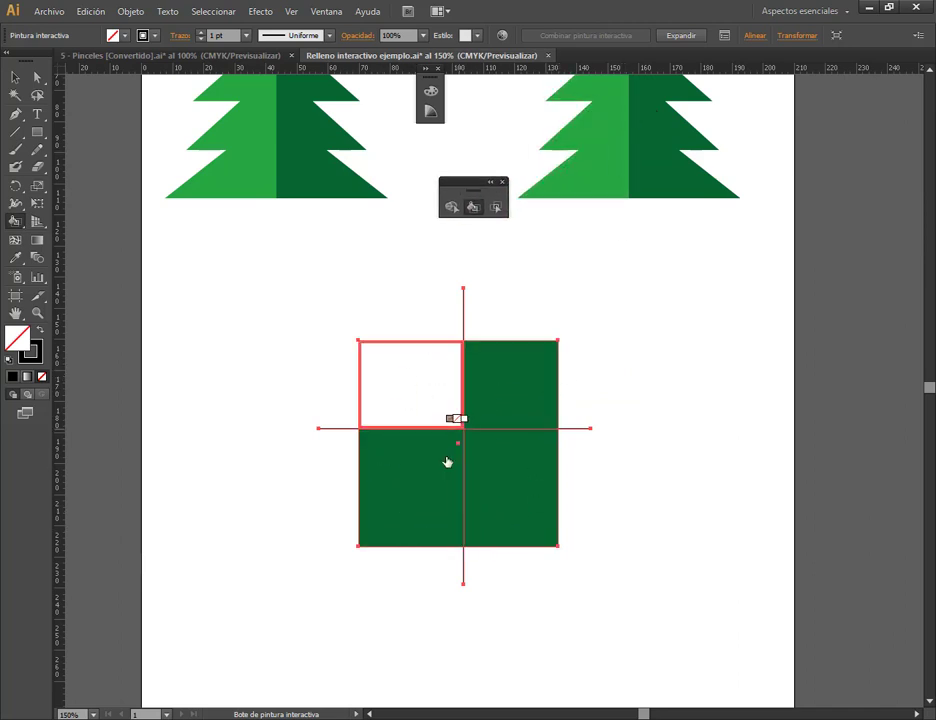
Step: Fill the top-right quadrant orange and the top-left quadrant yellow
left_click(498, 210)
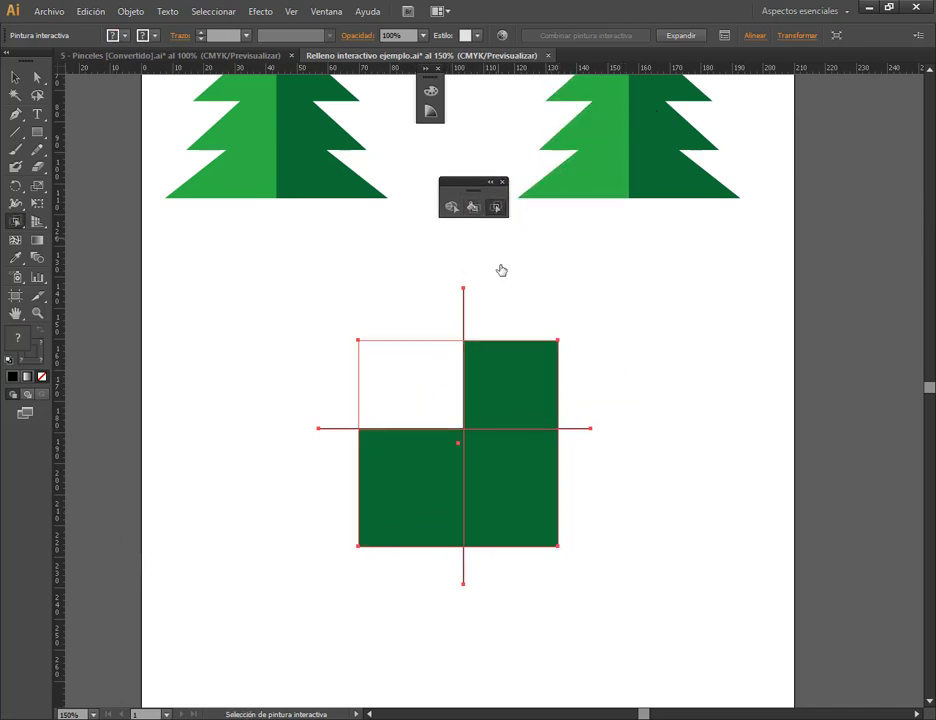
left_click(510, 377)
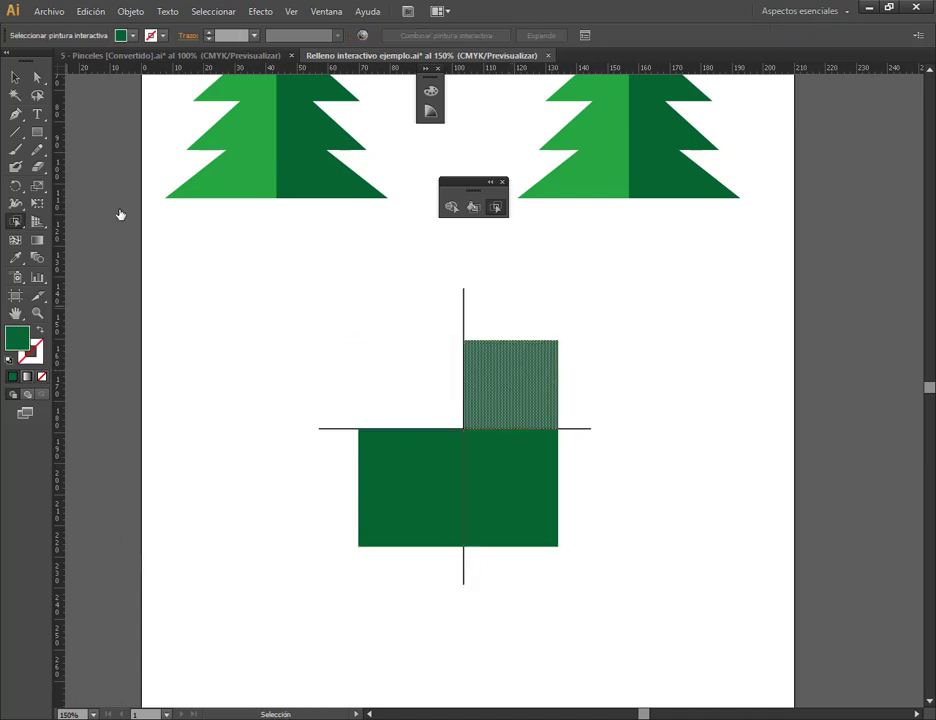
left_click(132, 35)
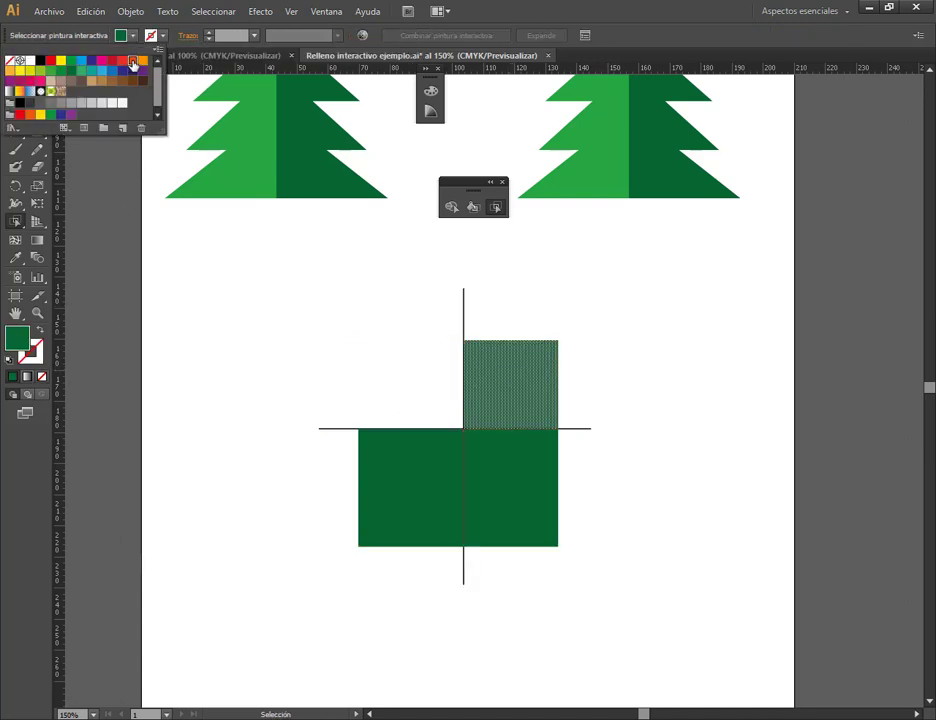
left_click(128, 62)
left_click(432, 414)
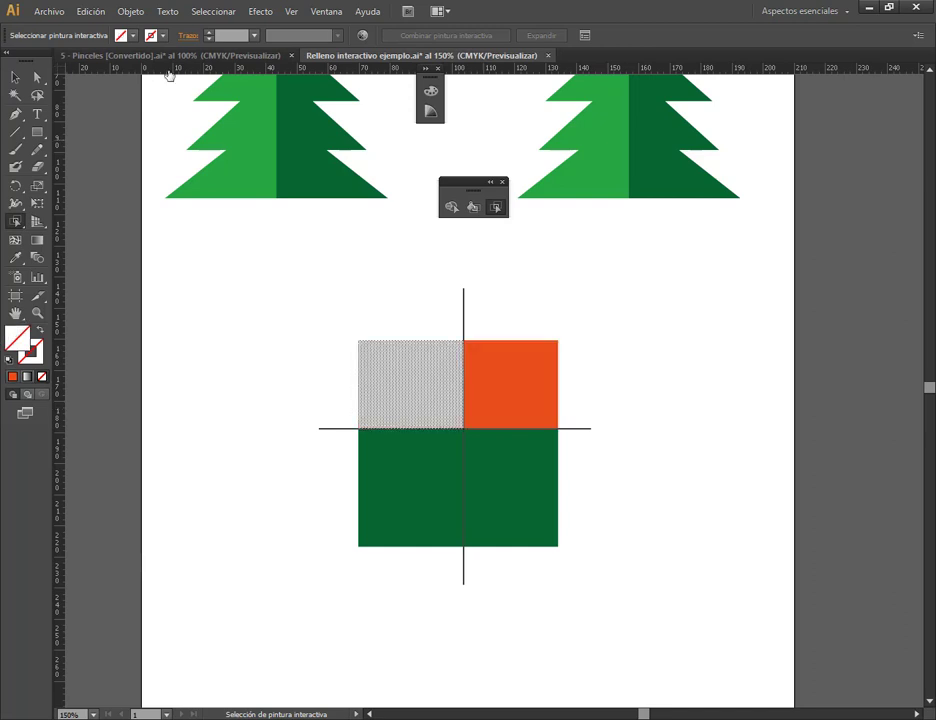
left_click(132, 35)
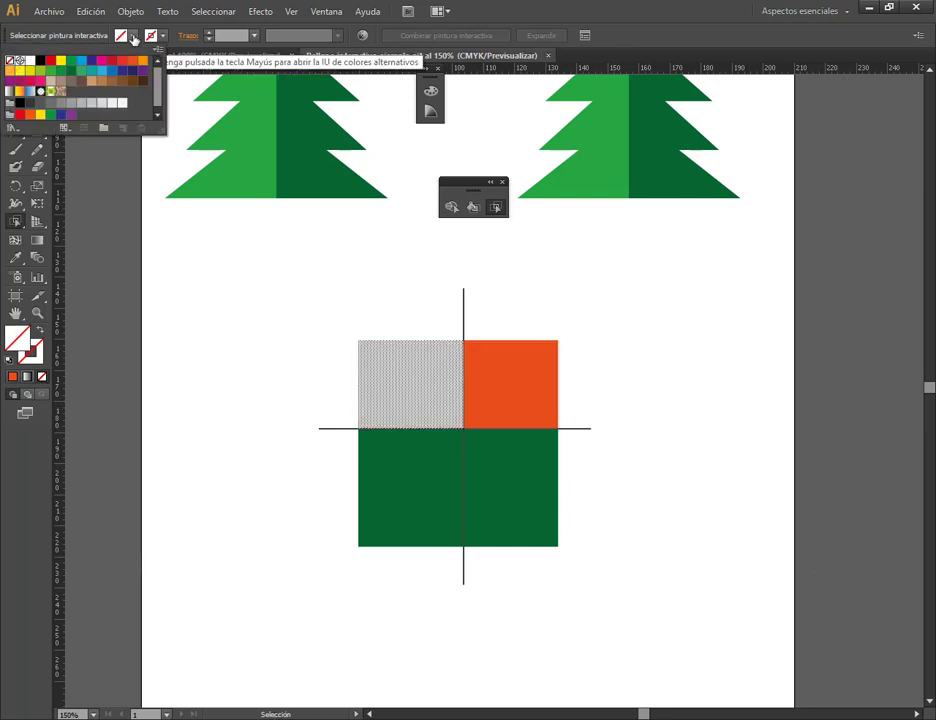
left_click(61, 60)
Step: Fill the lower-left quadrant red and the lower-right quadrant blue
left_click(408, 497)
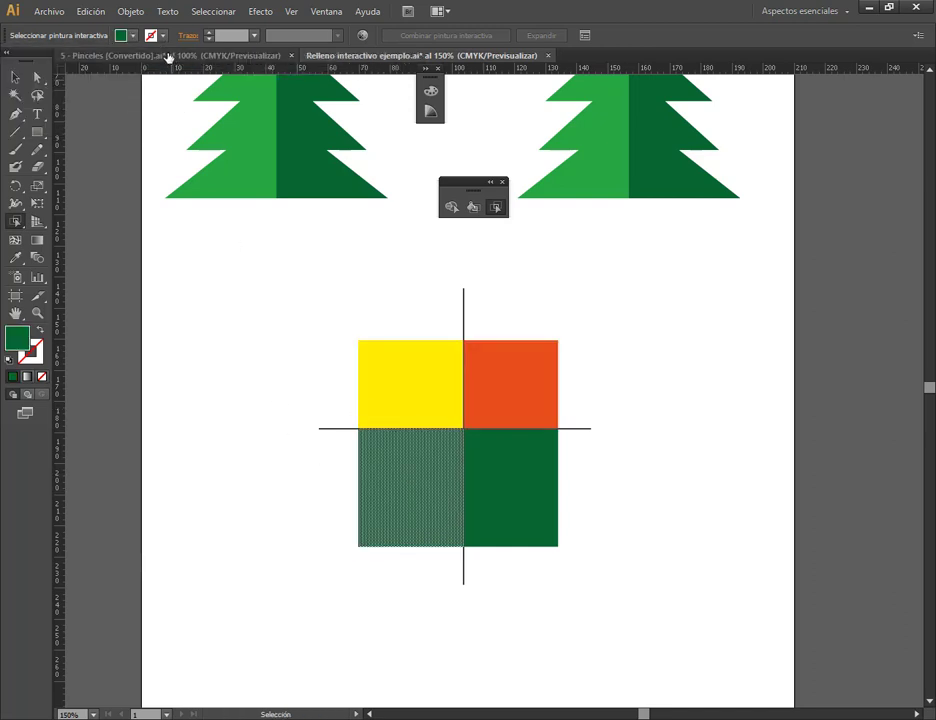
left_click(132, 35)
left_click(111, 63)
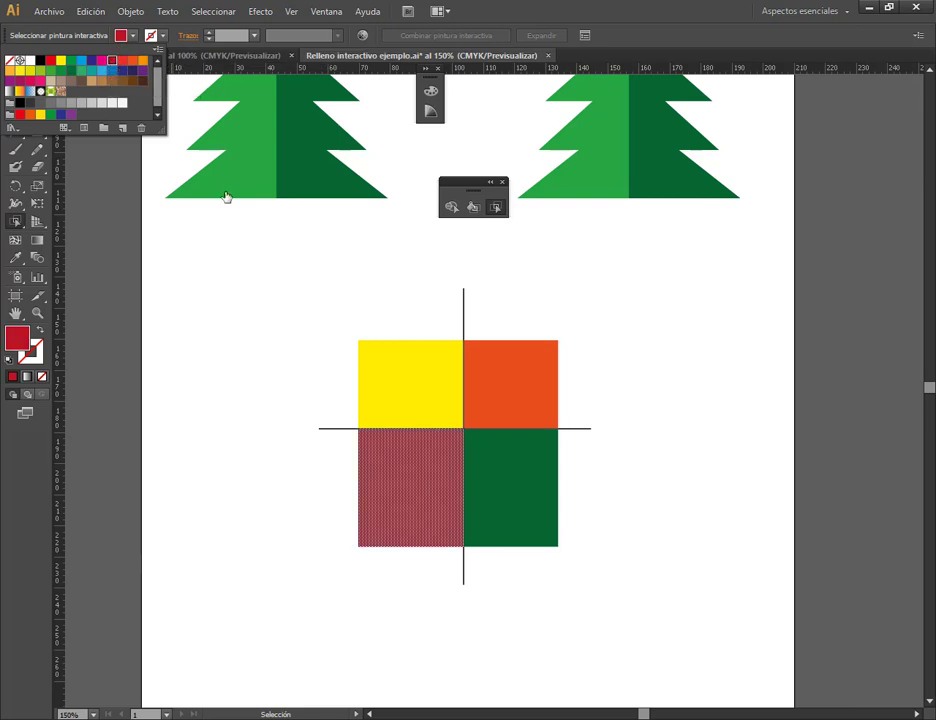
left_click(506, 478)
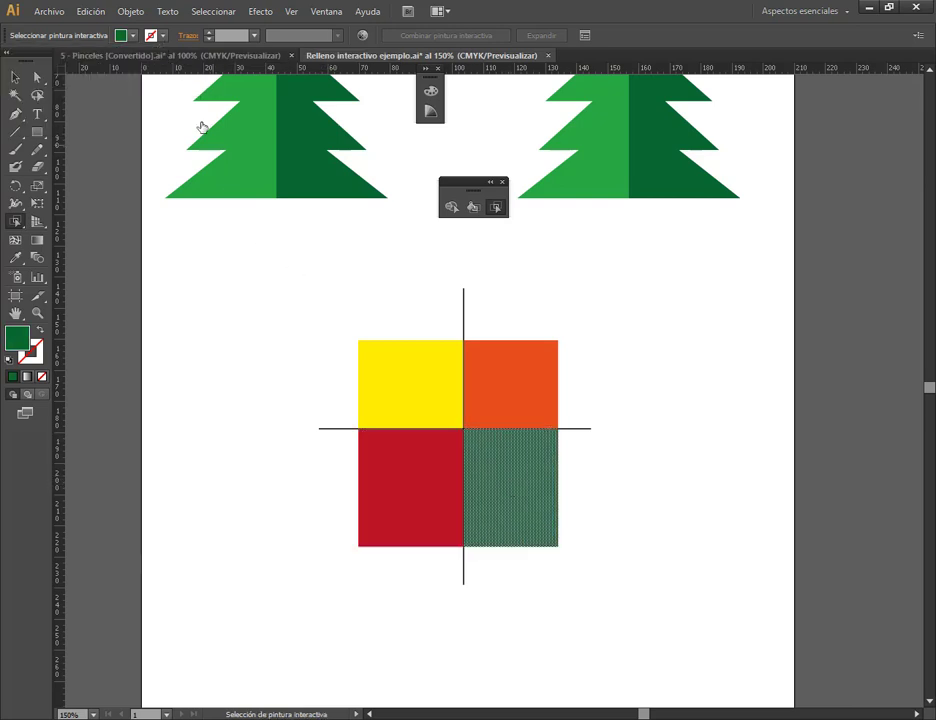
left_click(132, 35)
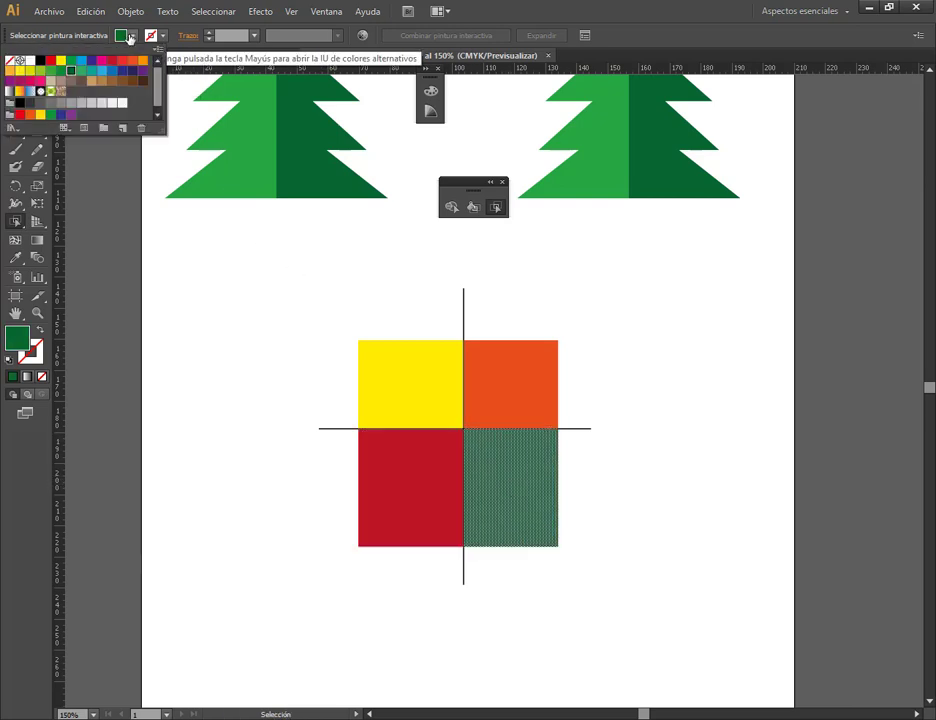
left_click(80, 62)
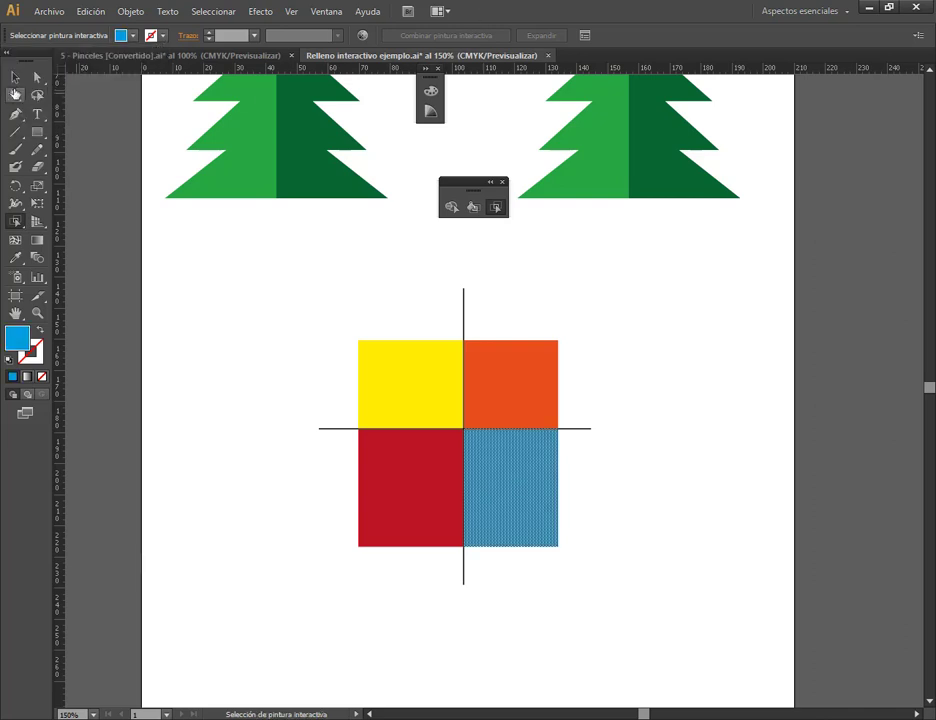
left_click(15, 77)
left_click(274, 296)
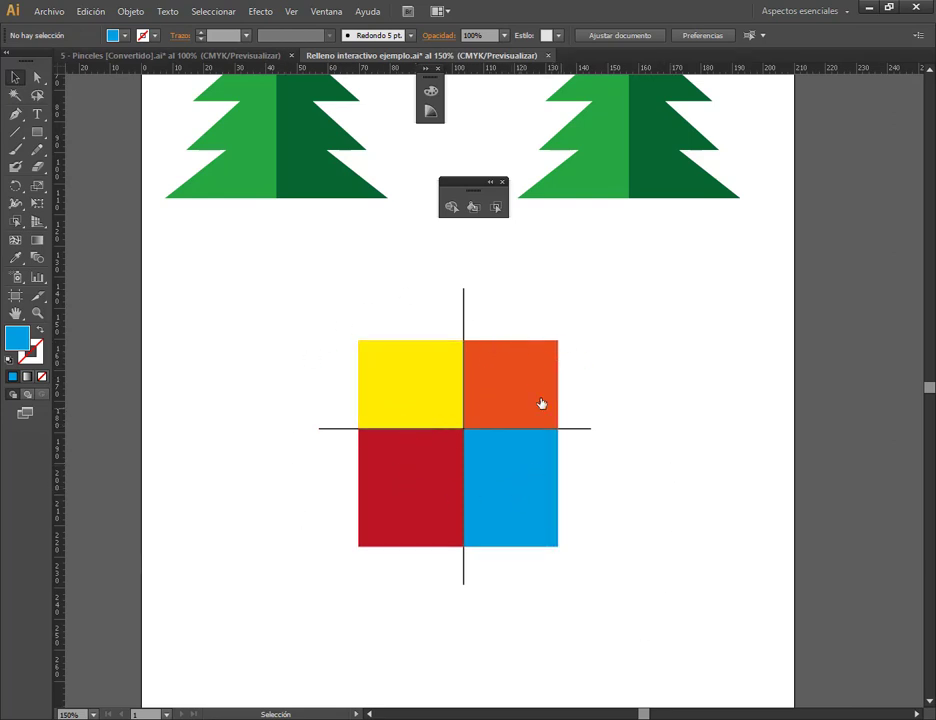
Step: Move the four-colour square left and up beneath the left tree
left_click_drag(467, 313, 307, 268)
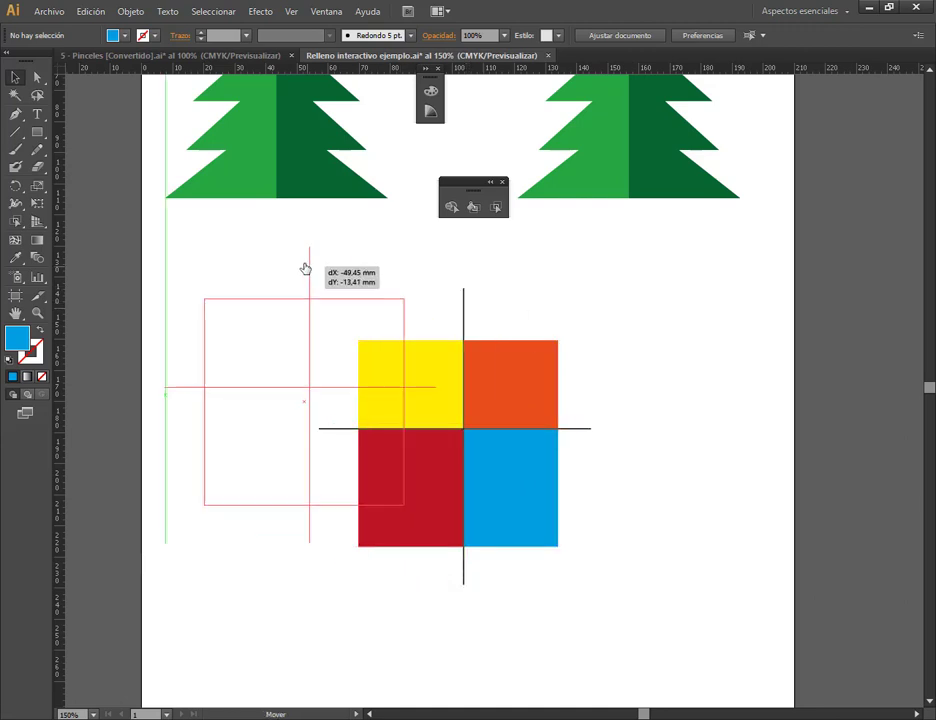
left_click(246, 280)
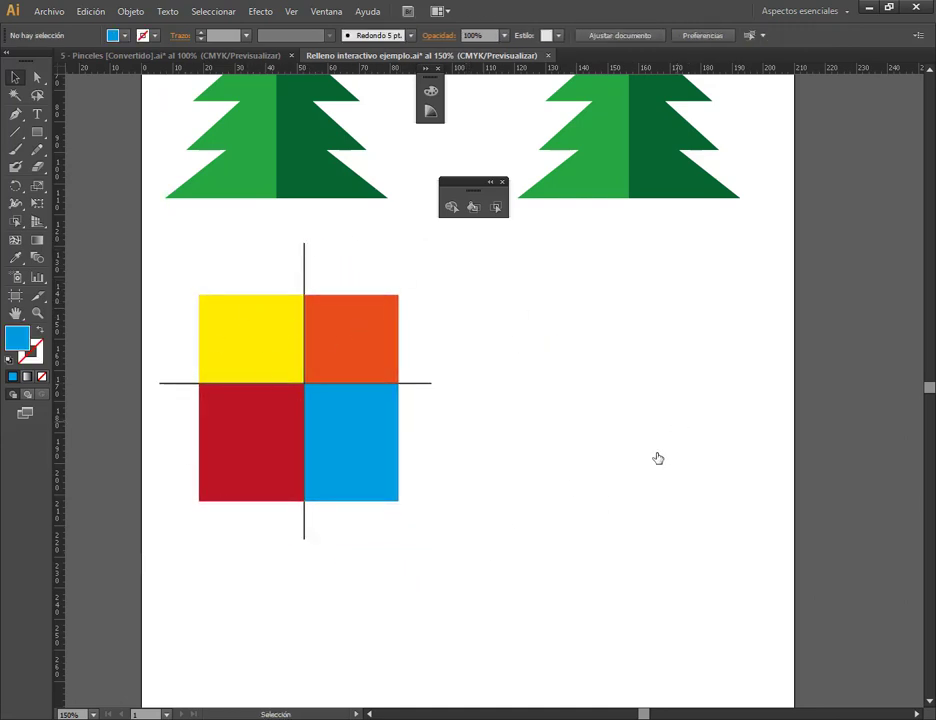
left_click(145, 670)
Step: Close 'Relleno interactivo ejemplo' without saving and close '5 - Pinceles', saving it
left_click(548, 57)
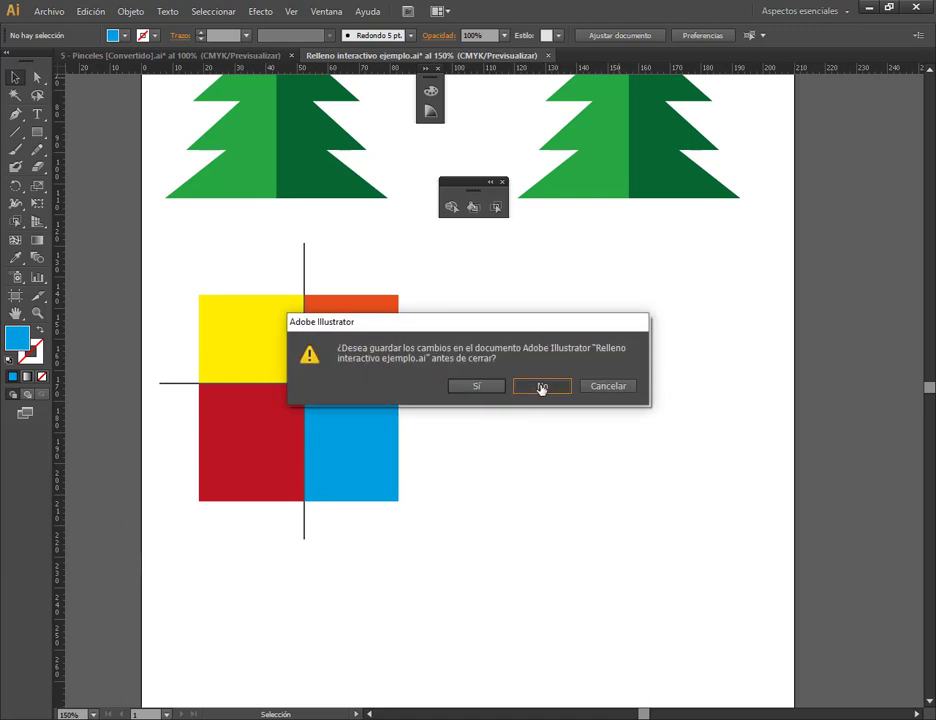
left_click(542, 388)
left_click(291, 55)
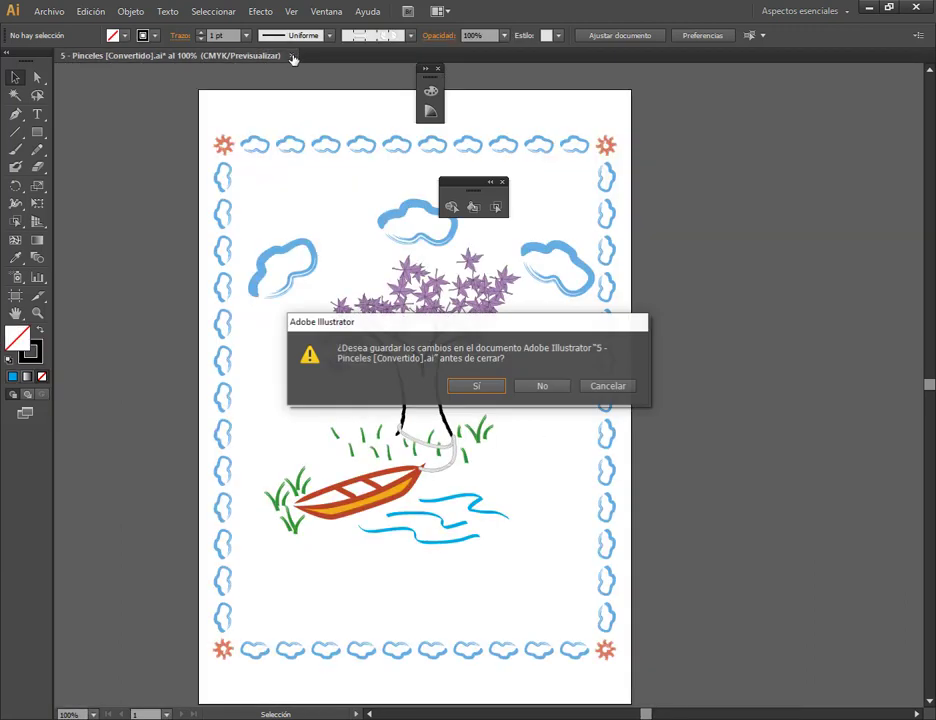
left_click(478, 388)
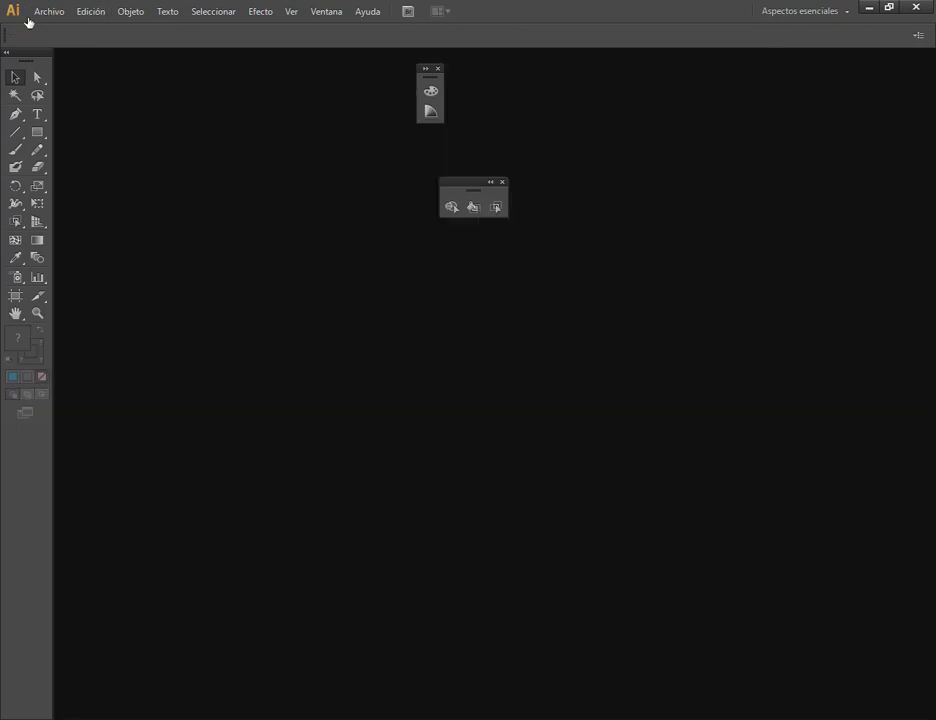
Step: Start Archivo > Abrir and cancel the Abrir dialog
left_click(28, 18)
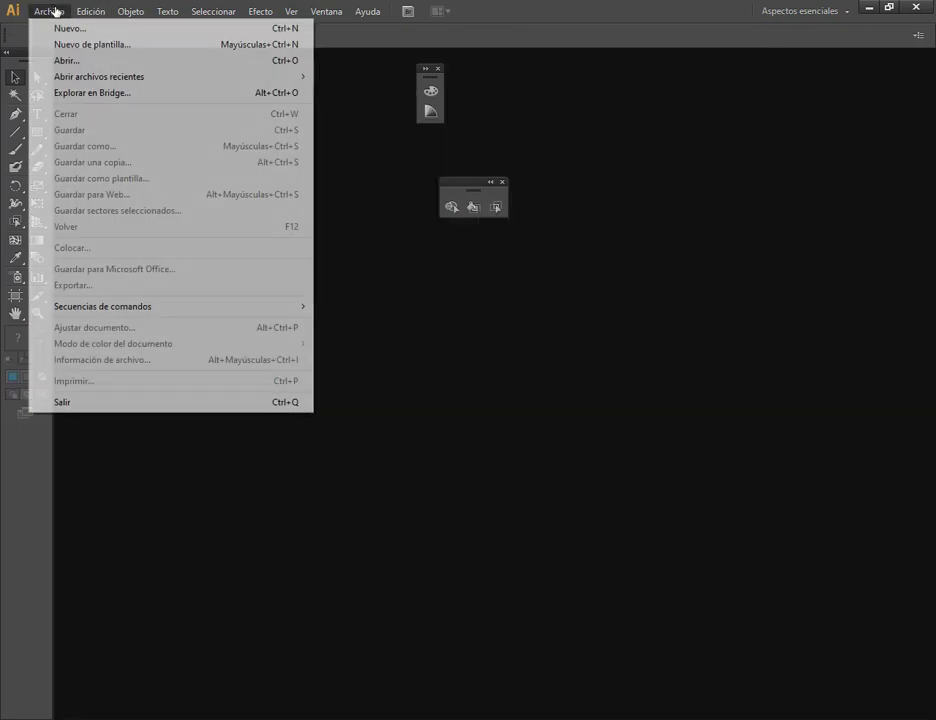
left_click(65, 60)
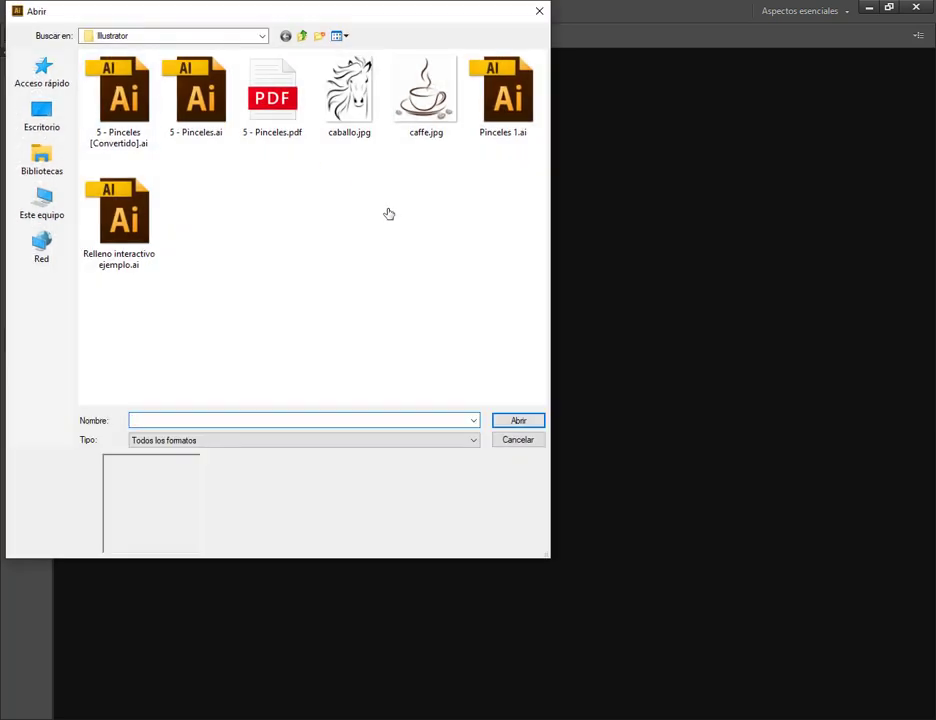
left_click(522, 440)
Step: Download Relleno interactivo.ai from the Clase 5 Google Drive folder via Descargar
left_click(136, 655)
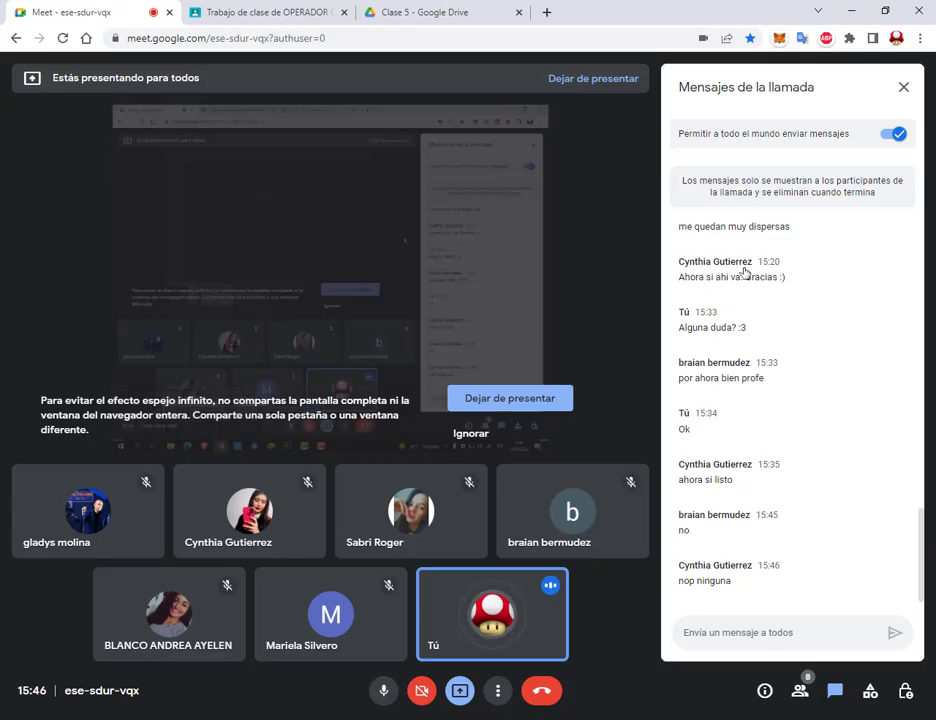
left_click(437, 8)
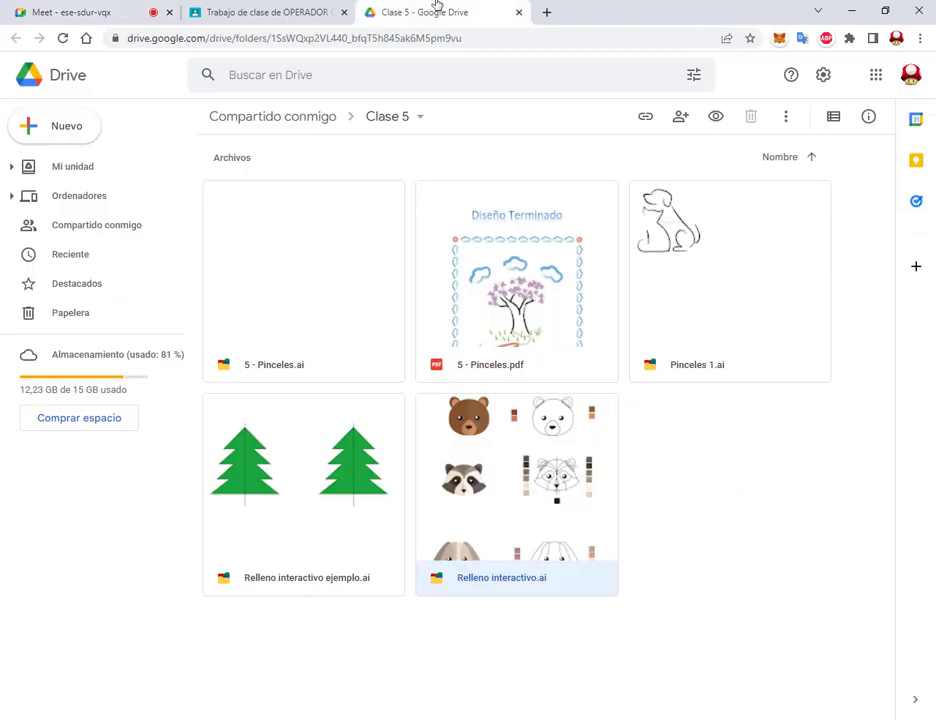
right_click(499, 505)
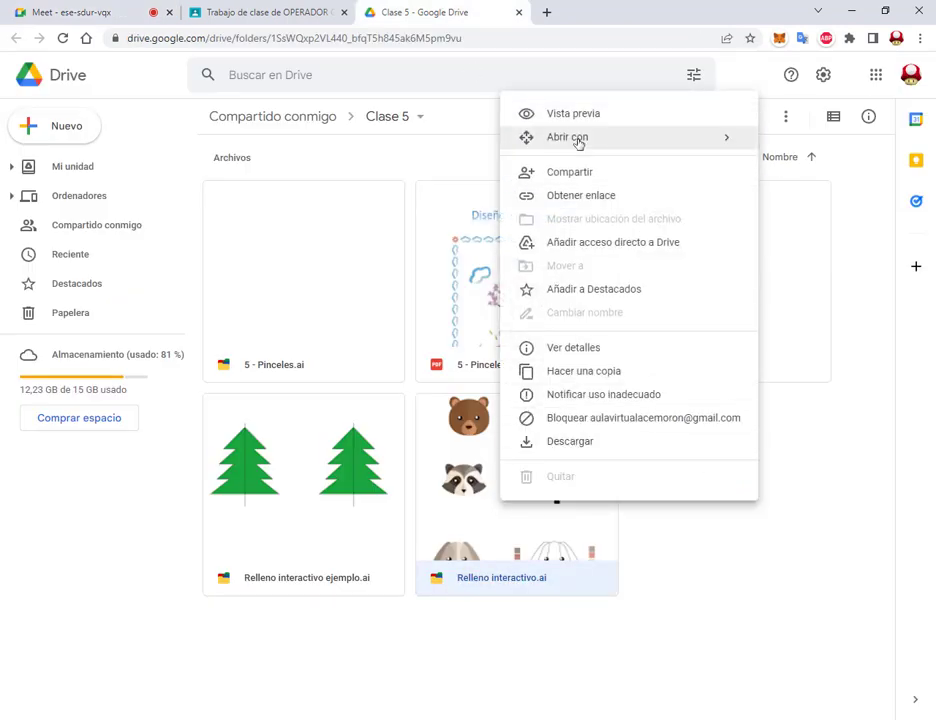
left_click(575, 445)
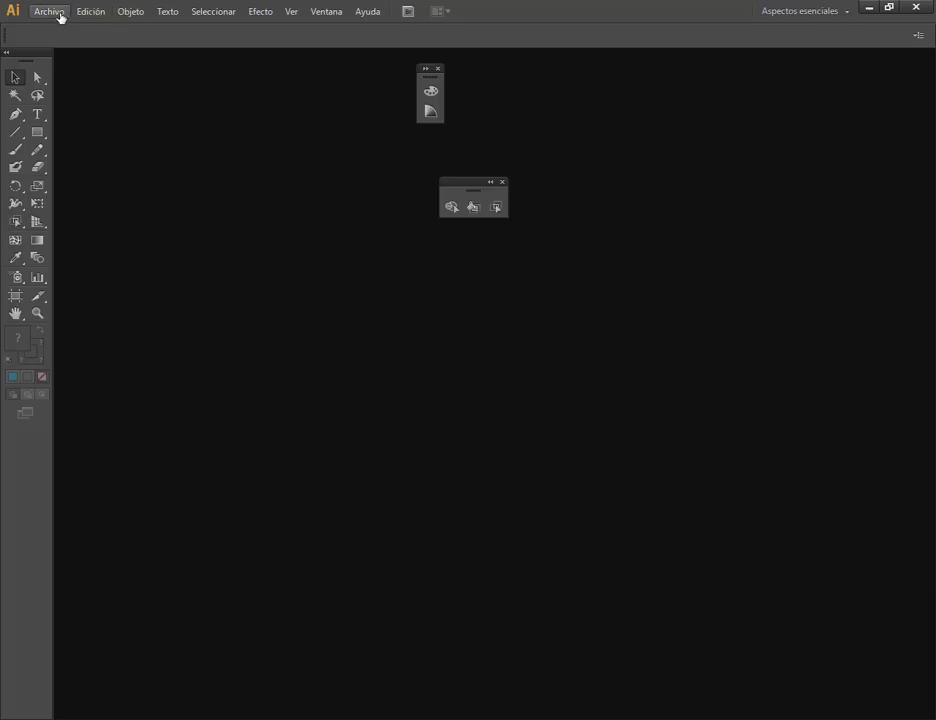
Step: Open Relleno interactivo.ai from the Descargas folder in Illustrator
left_click(60, 14)
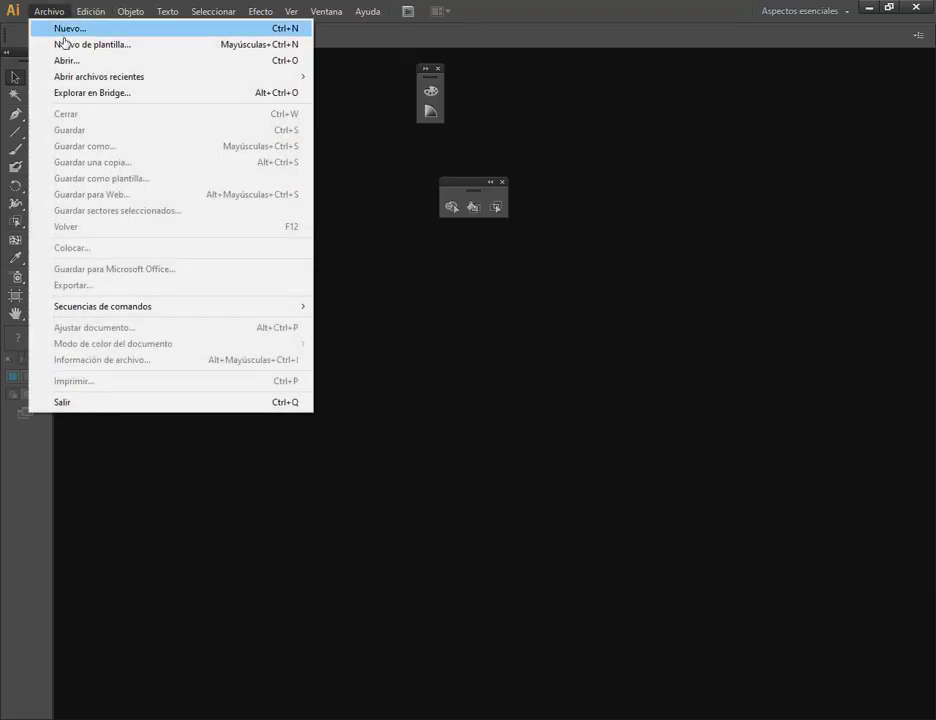
left_click(66, 60)
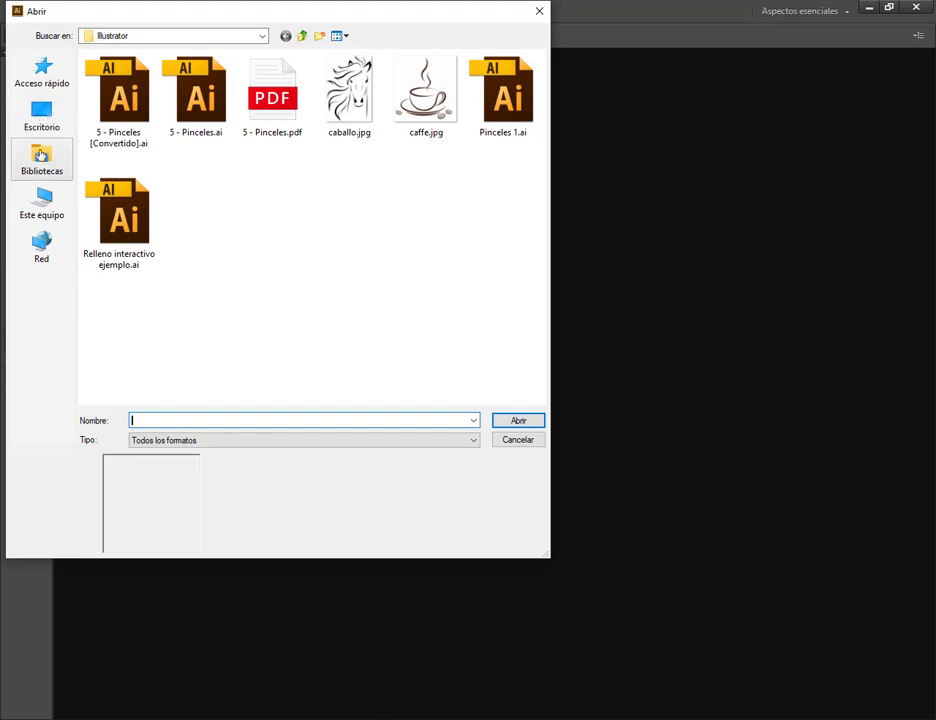
left_click(134, 37)
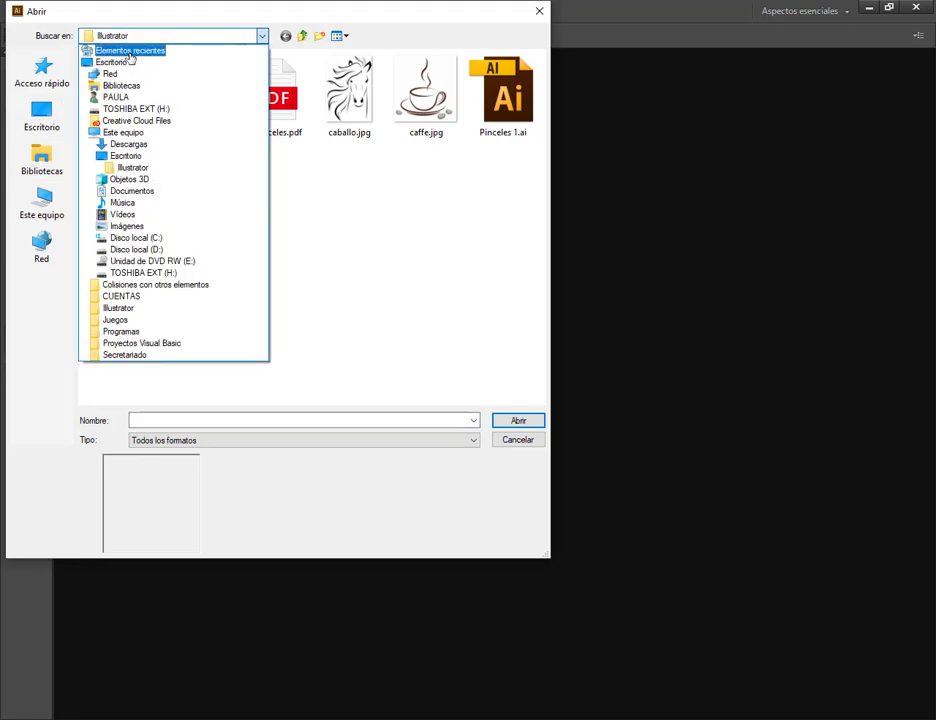
left_click(140, 146)
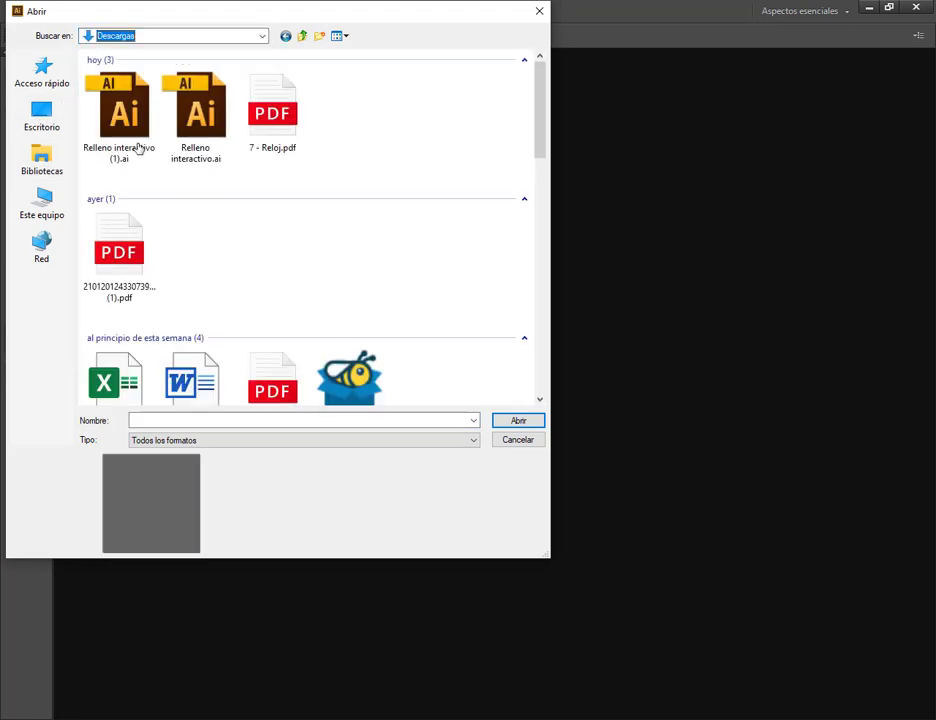
left_click(193, 105)
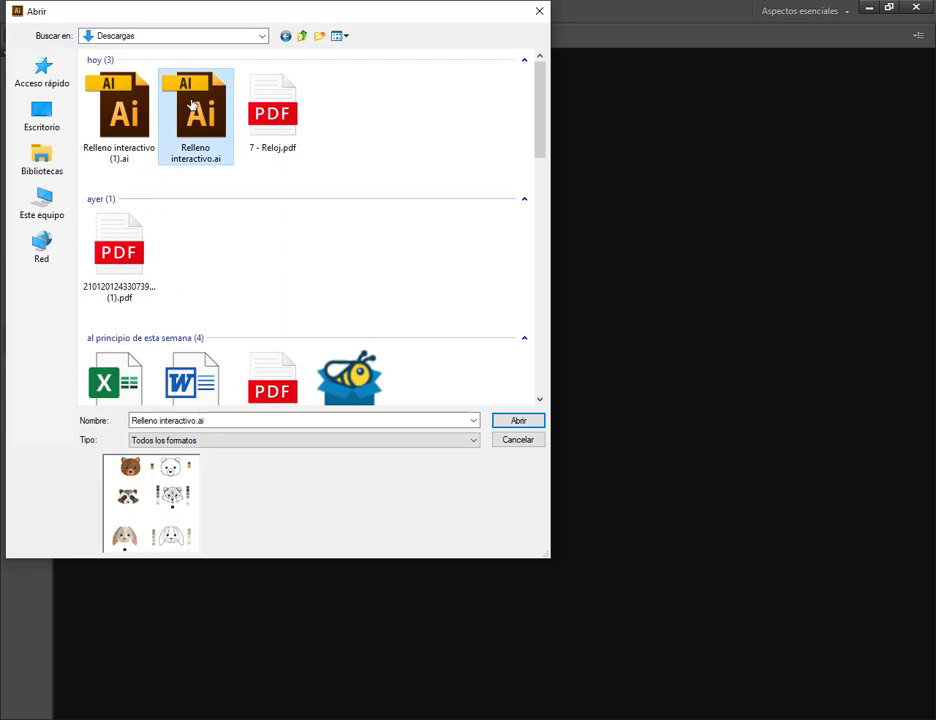
double_click(193, 105)
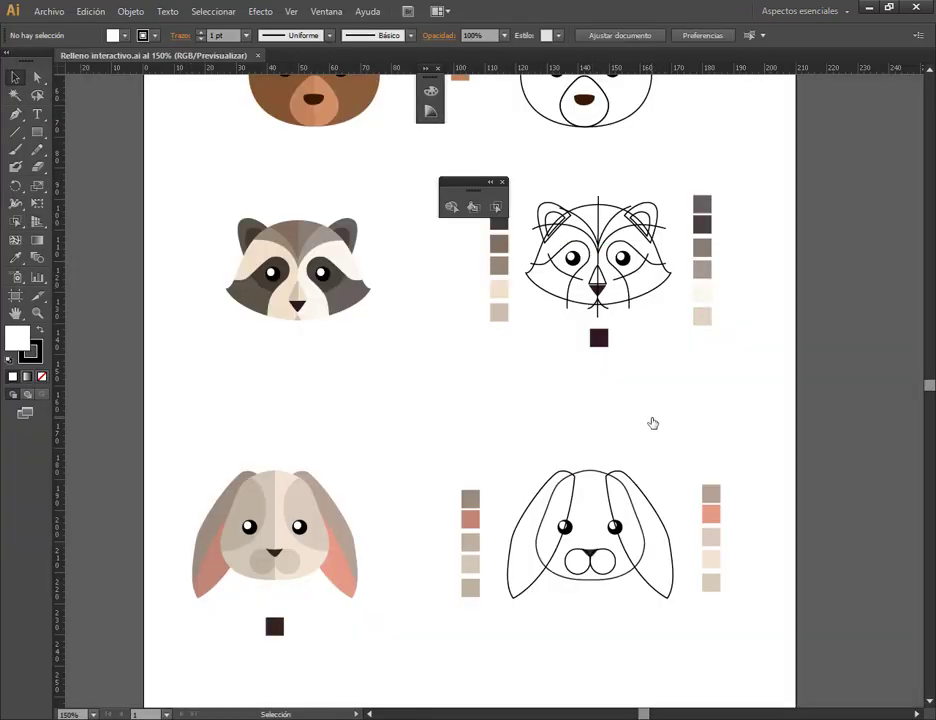
Step: Zoom in on the outlined bear and select its head path
left_click_drag(506, 340, 495, 539)
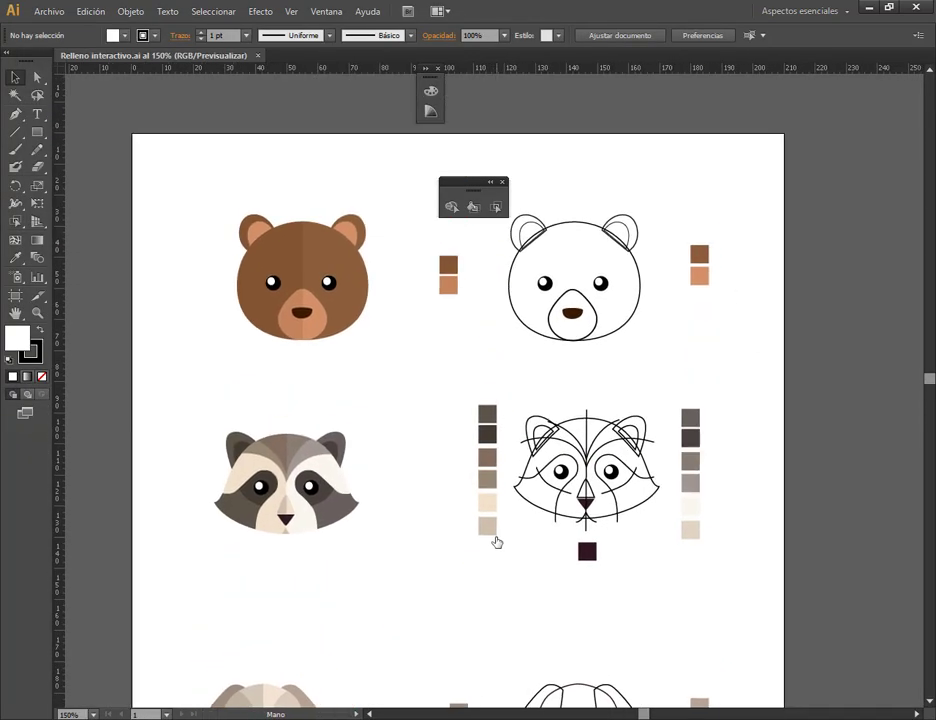
scroll(410, 278, "up", 1, "alt")
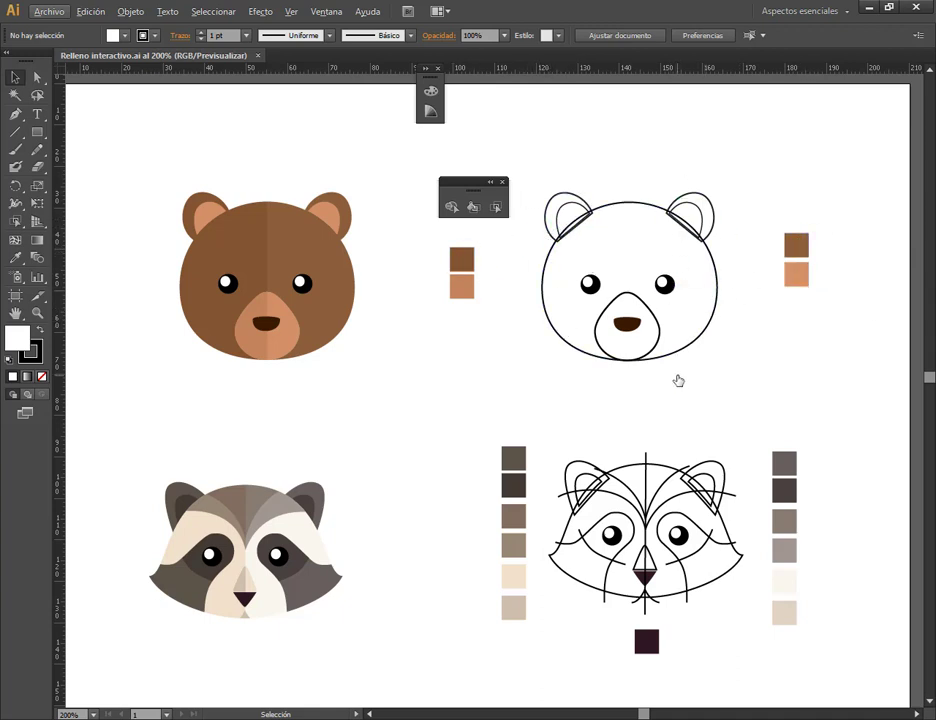
scroll(703, 295, "up", 2)
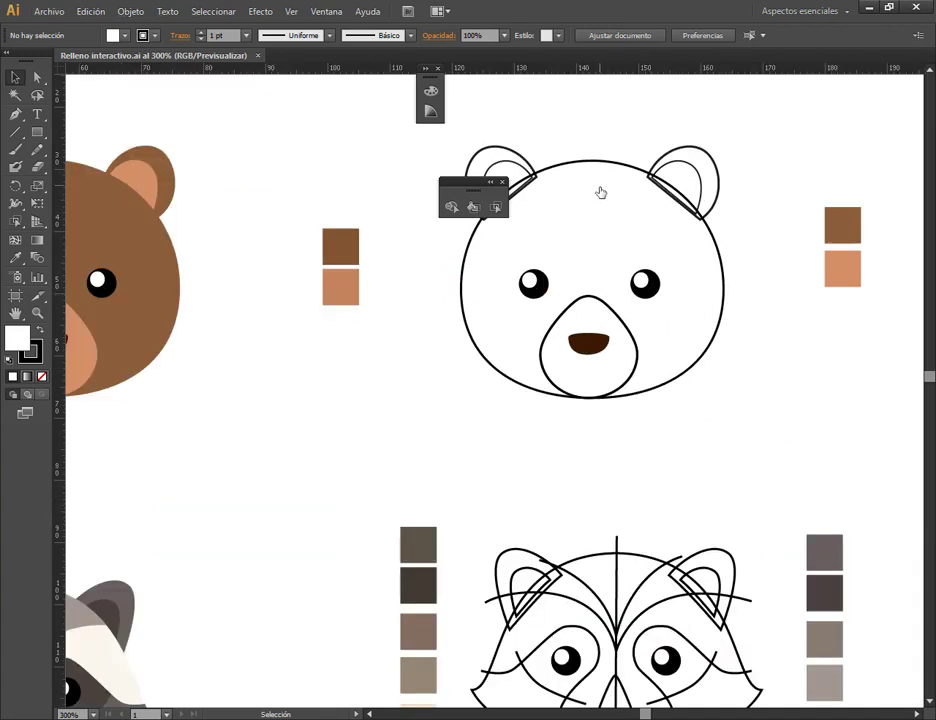
left_click(579, 164)
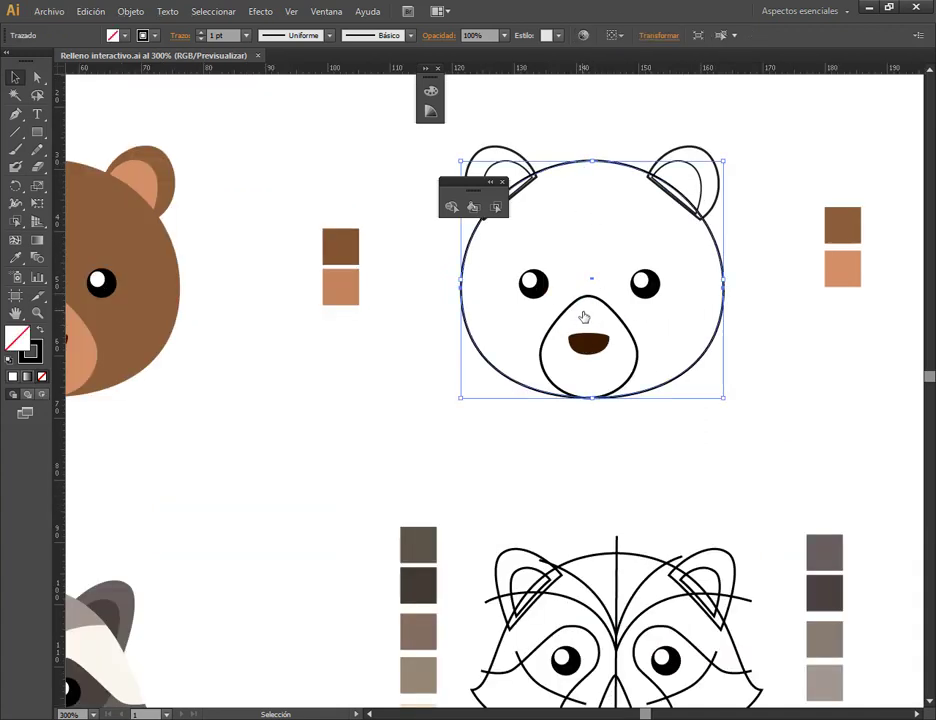
scroll(676, 390, "down", 1)
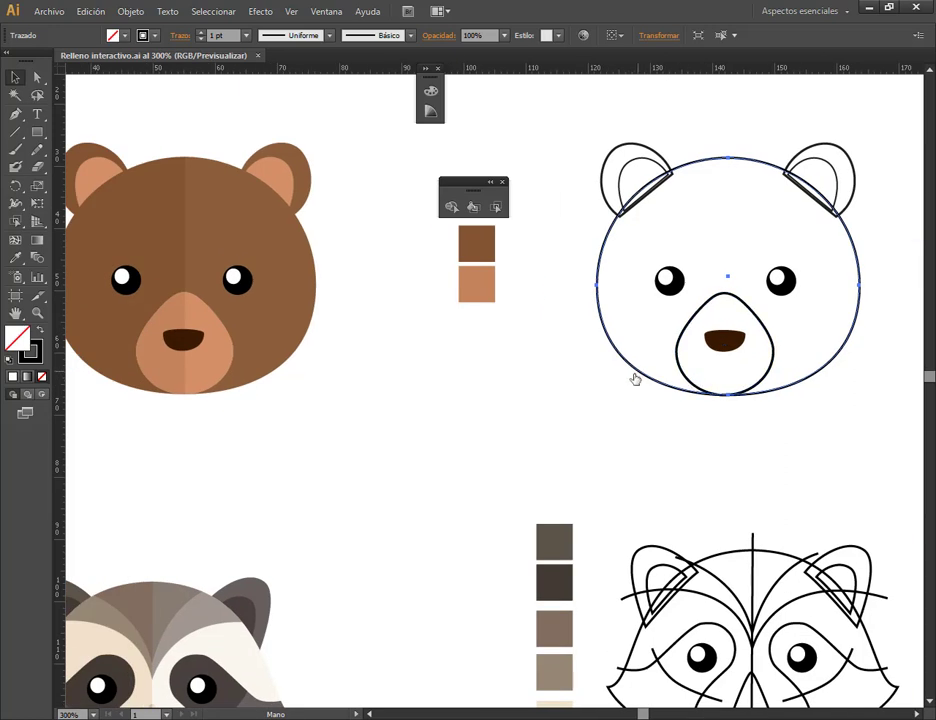
scroll(633, 378, "up", 1)
Step: Move the floating panel clear of the bear's ears, reselect the head and check the View ruler options
left_click_drag(470, 184, 370, 172)
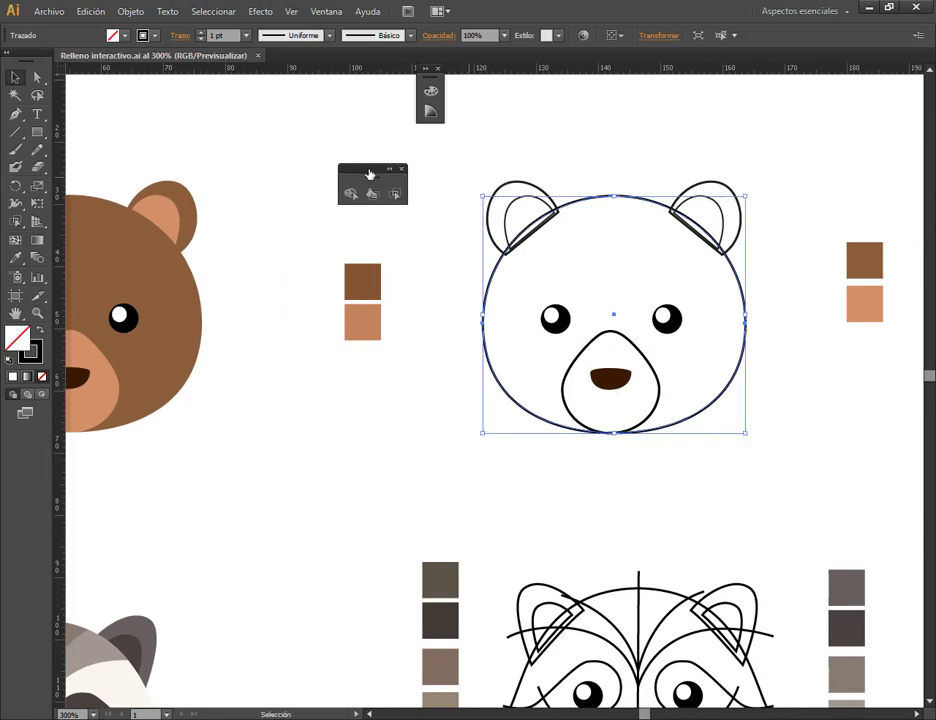
left_click(618, 138)
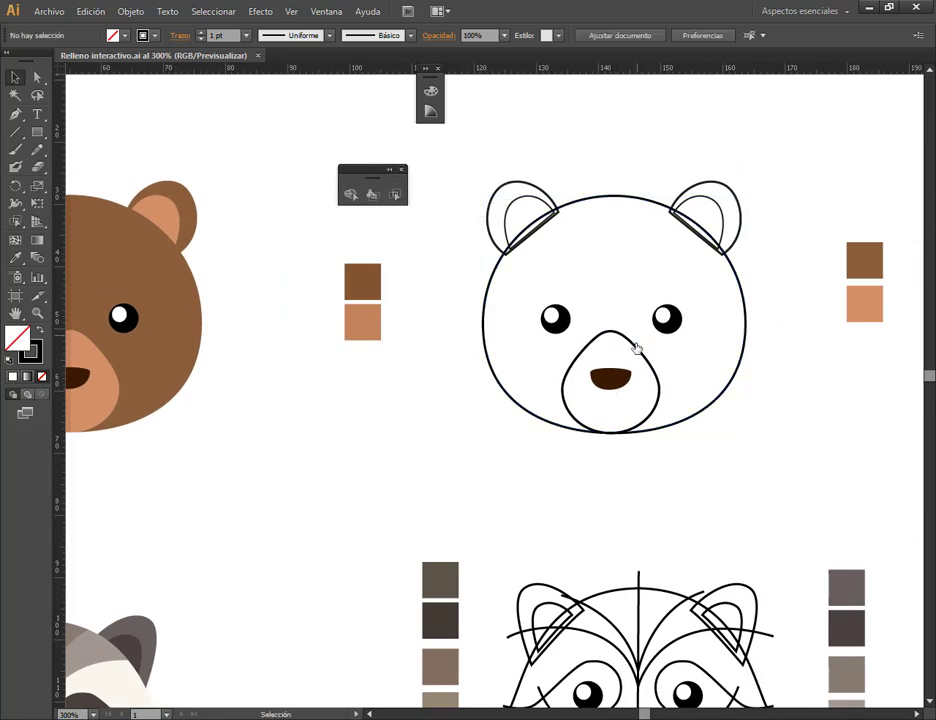
left_click(624, 202)
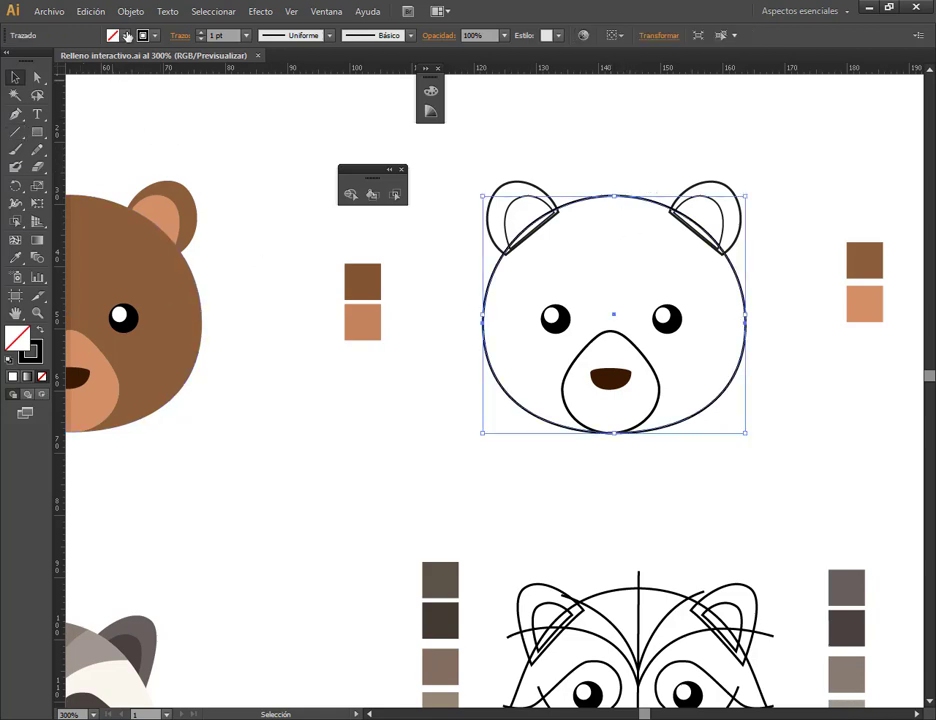
left_click(290, 10)
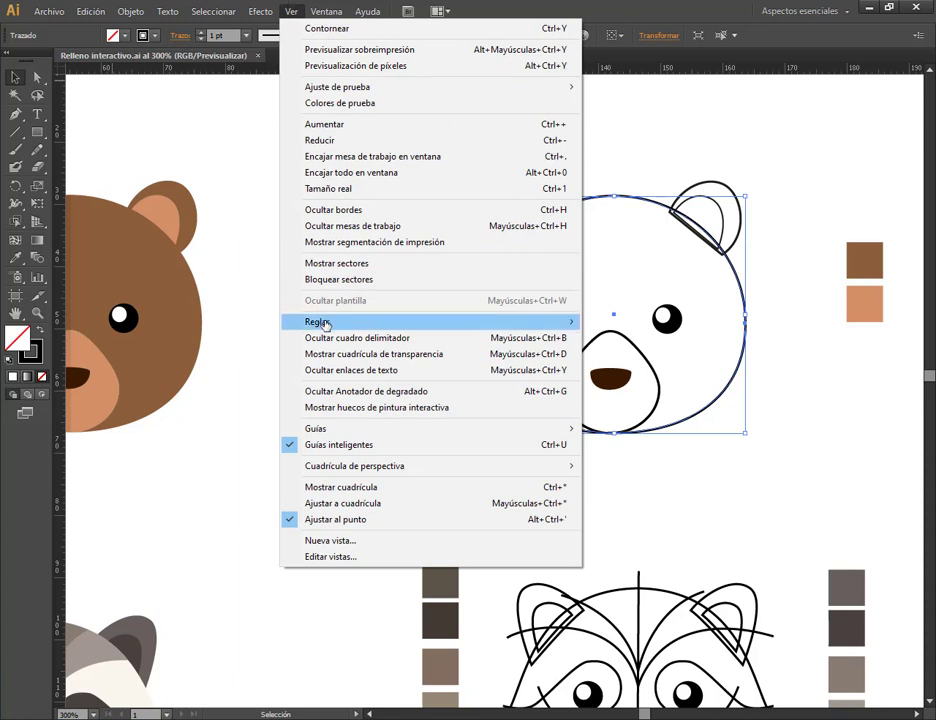
mouse_move(318, 321)
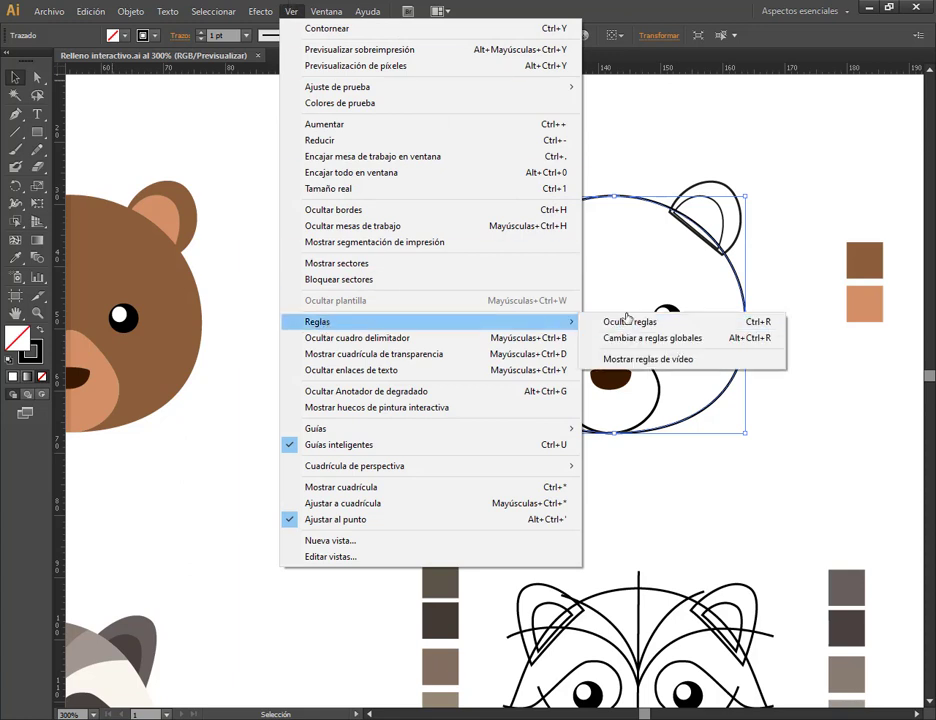
Step: Place a vertical guide exactly through the centre of the bear's head
left_click(635, 128)
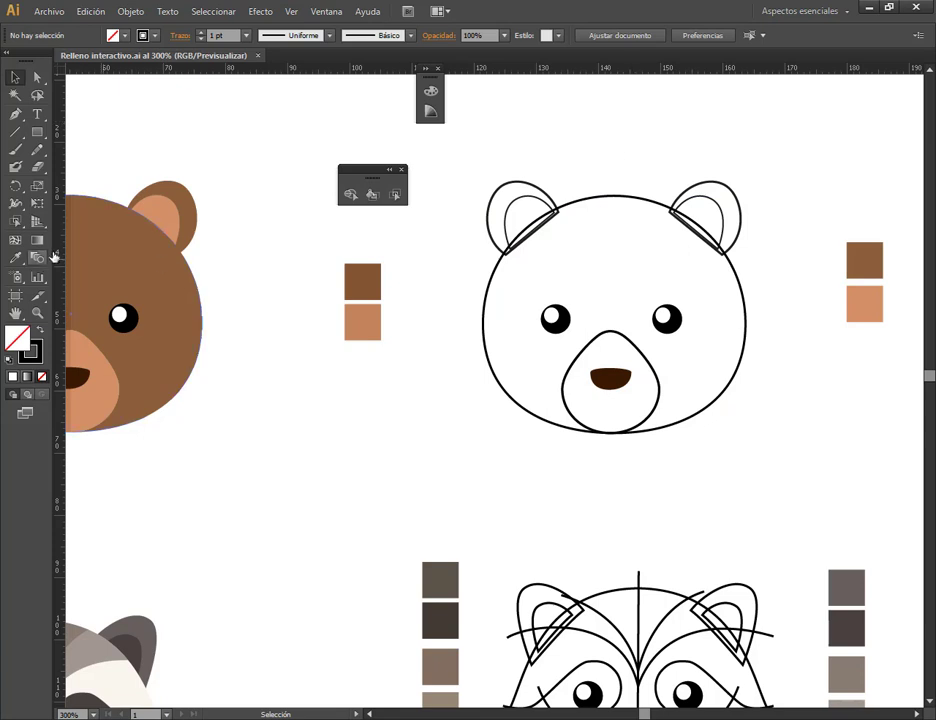
left_click(573, 203)
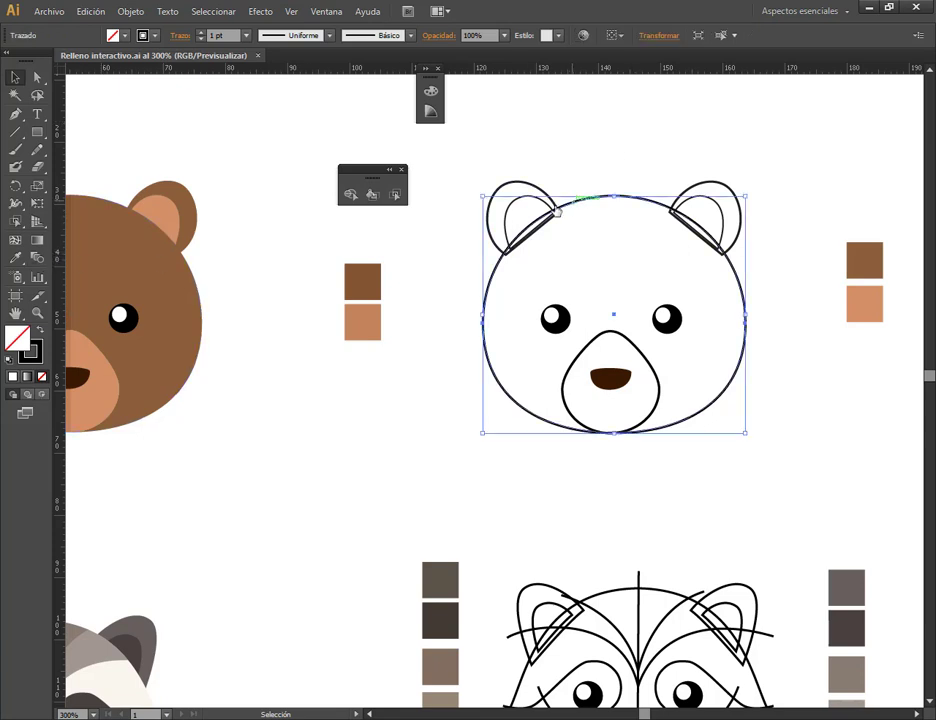
left_click_drag(62, 234, 422, 290)
left_click_drag(557, 317, 613, 322)
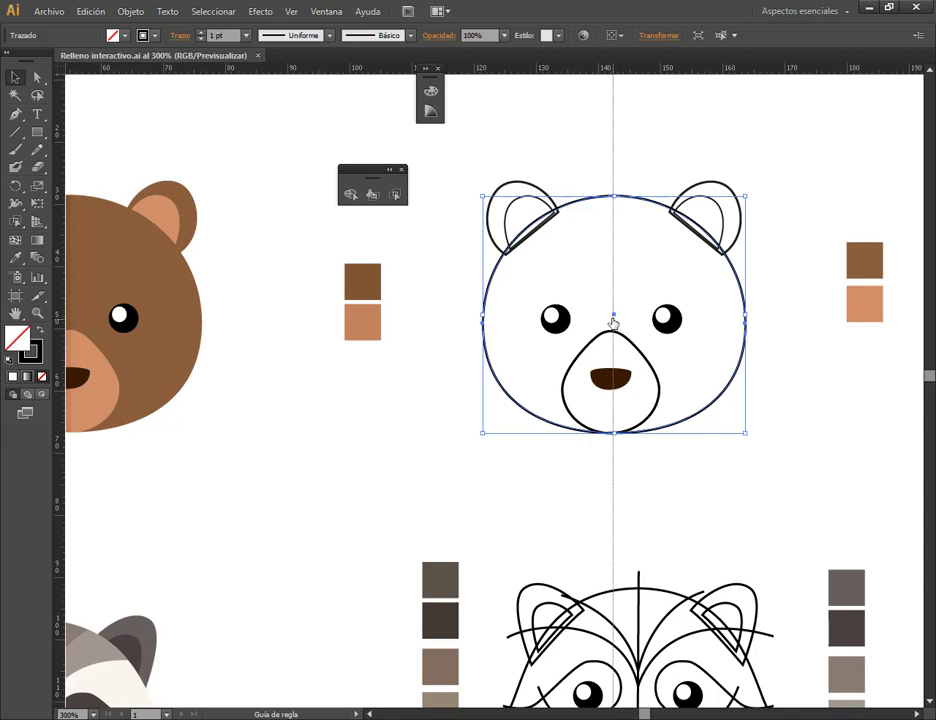
left_click_drag(613, 322, 609, 323)
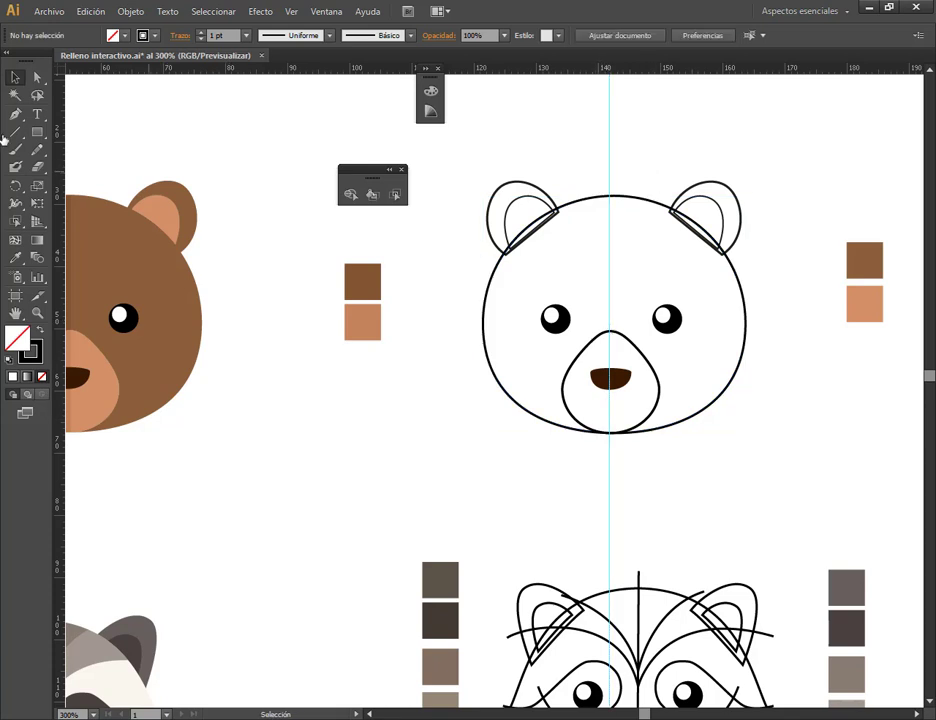
Step: Draw a vertical centre line from above the head to below the chin, then delete the guide
left_click(15, 131)
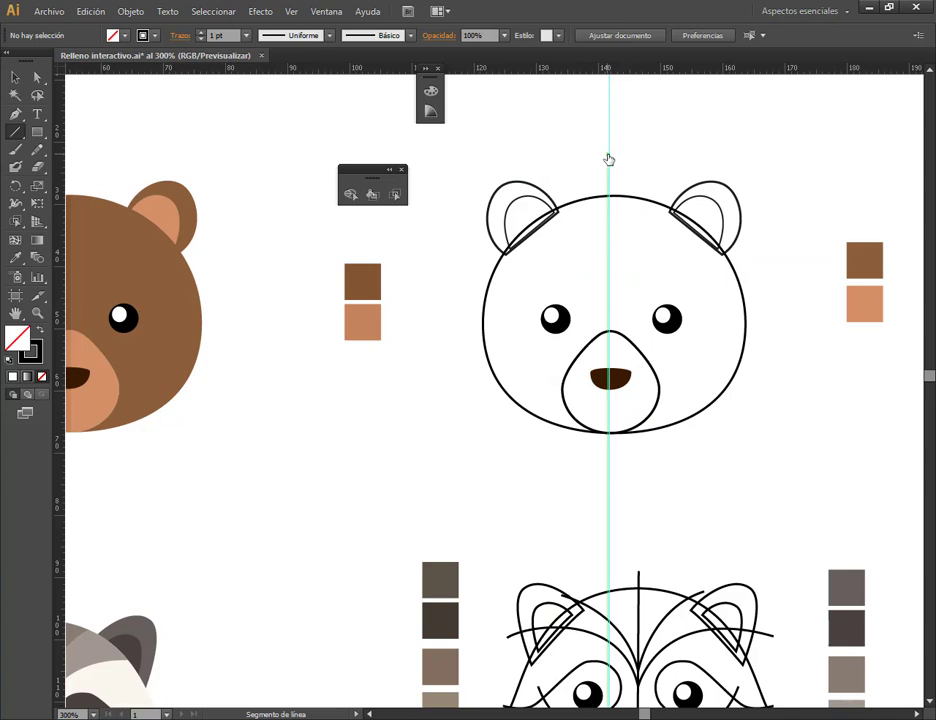
left_click_drag(609, 160, 608, 485)
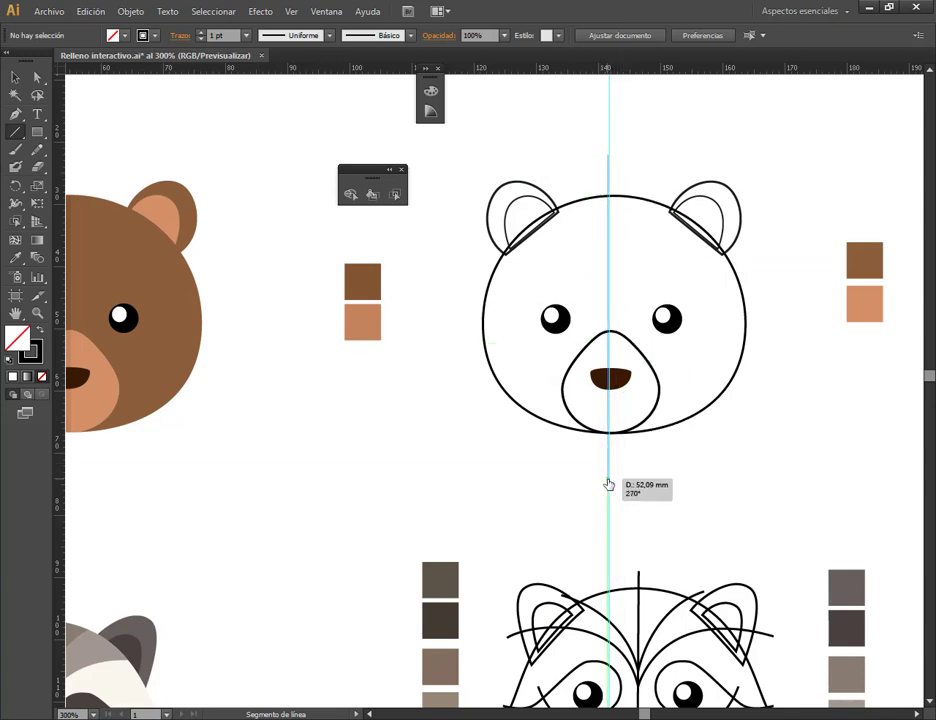
left_click_drag(608, 485, 609, 484)
key("v")
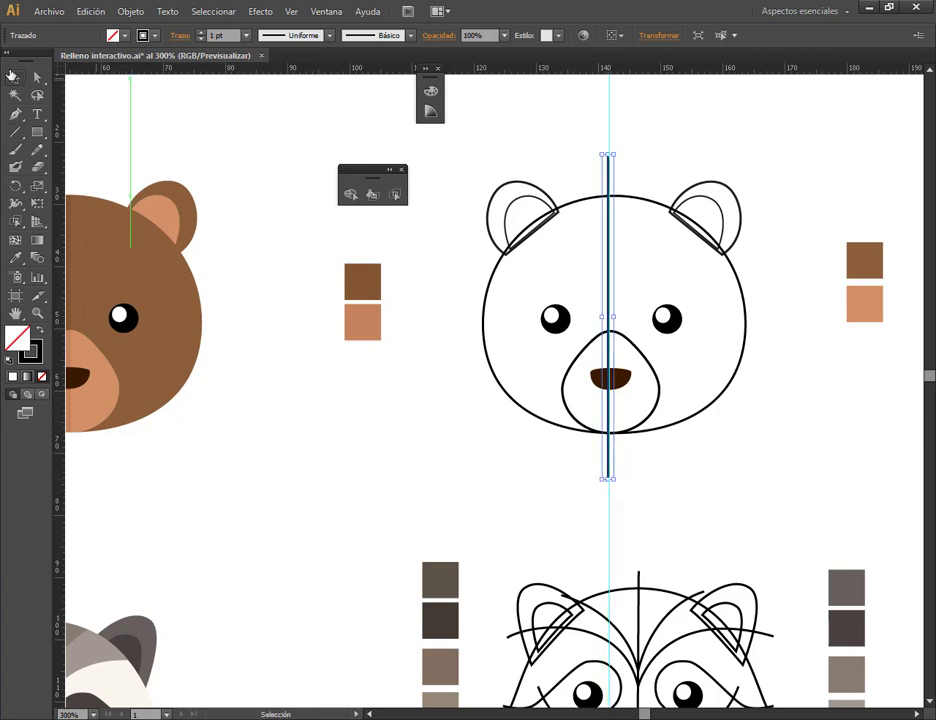
left_click(610, 127)
left_click_drag(610, 127, 562, 127)
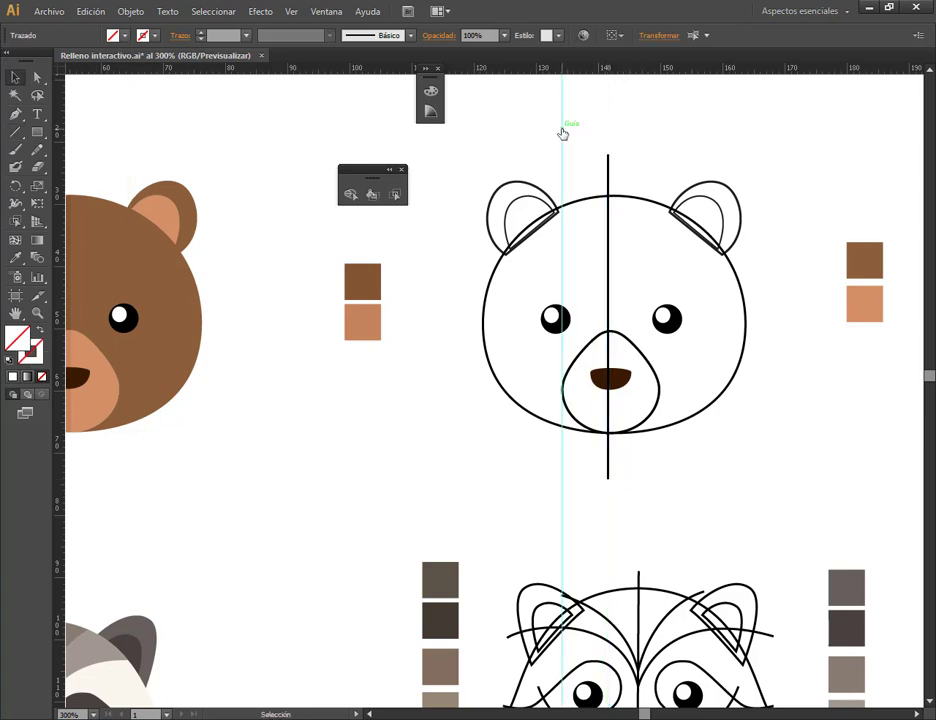
key("Delete")
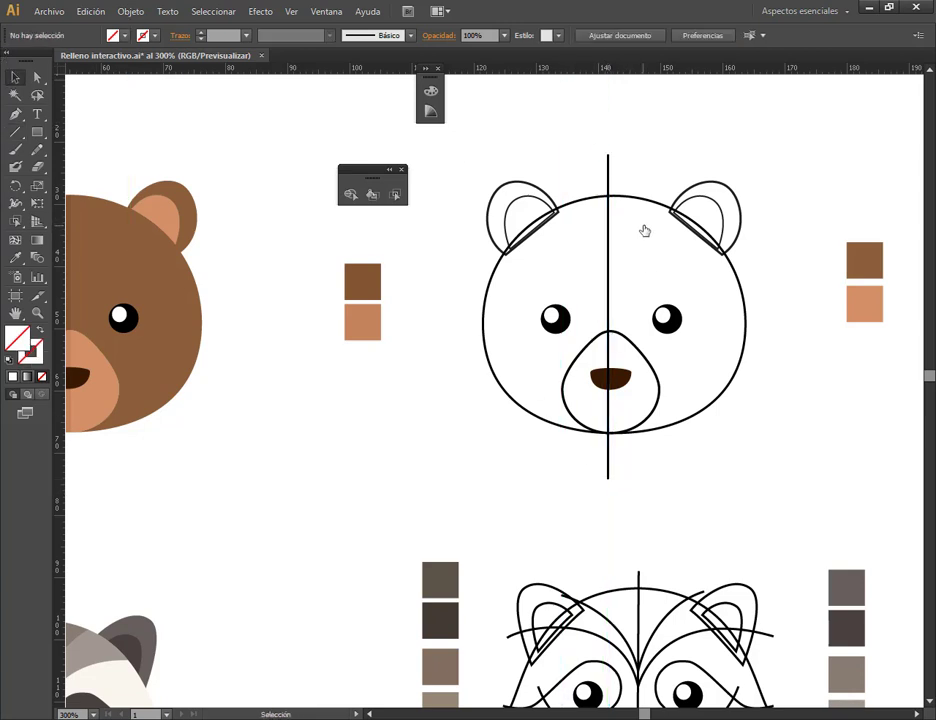
Step: Eyedropper-fill the left ear dark brown outside and light brown inside from the swatches
scroll(645, 225, "down", 1, "alt")
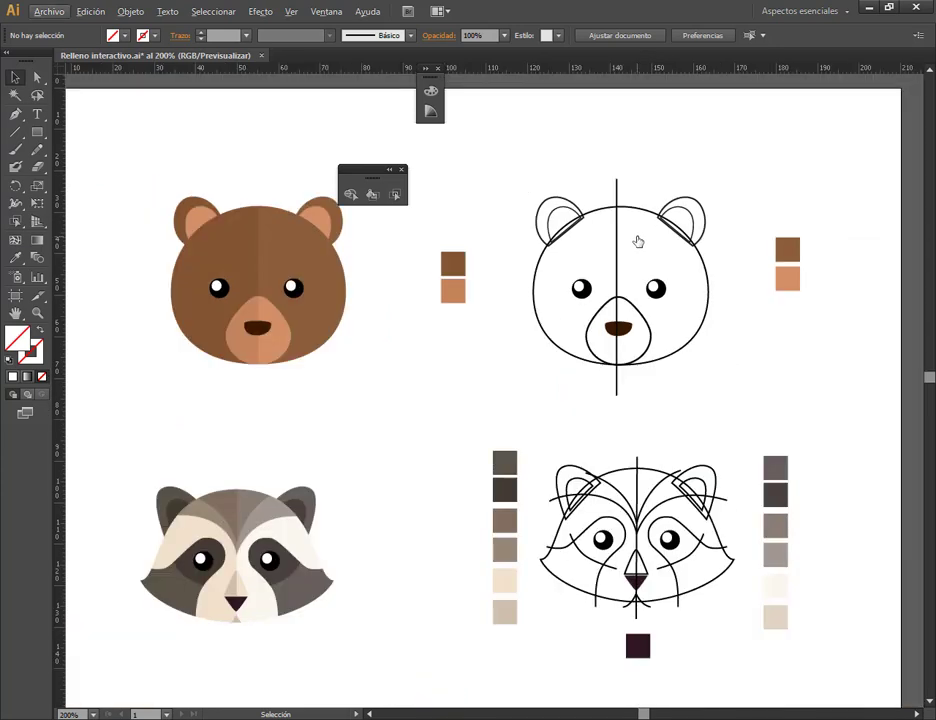
scroll(700, 208, "up", 1, "alt")
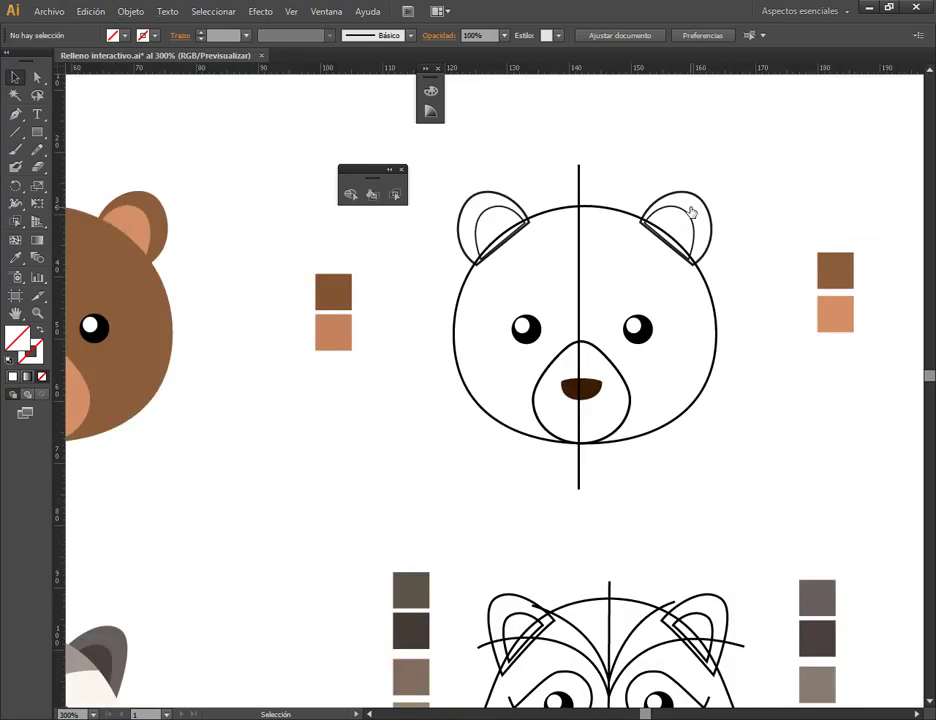
left_click_drag(548, 278, 643, 240)
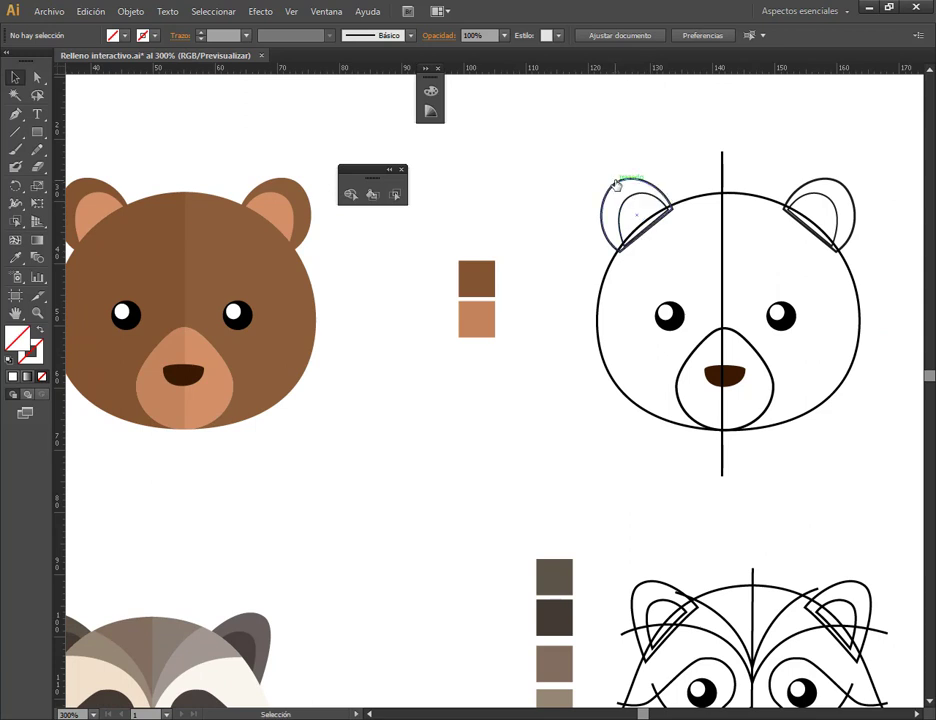
left_click(618, 188)
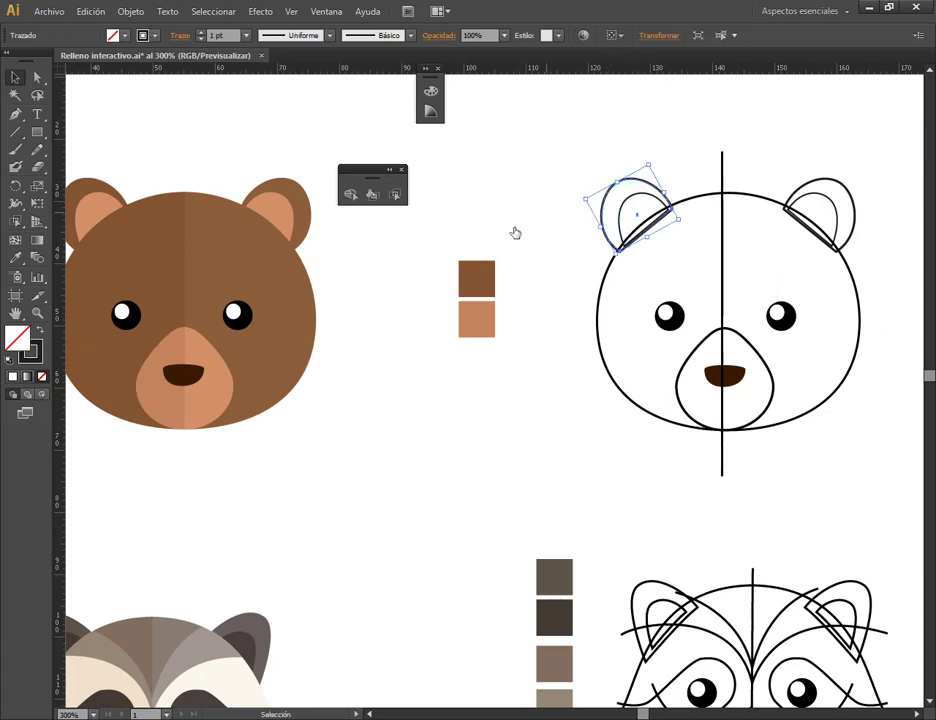
left_click(15, 257)
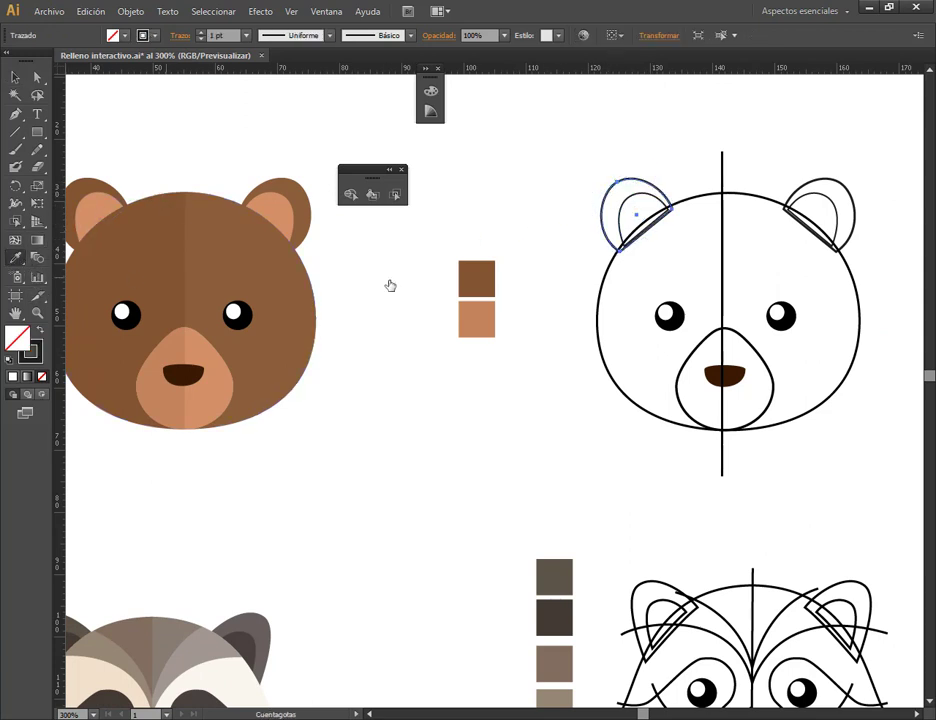
left_click(486, 283)
left_click(15, 77)
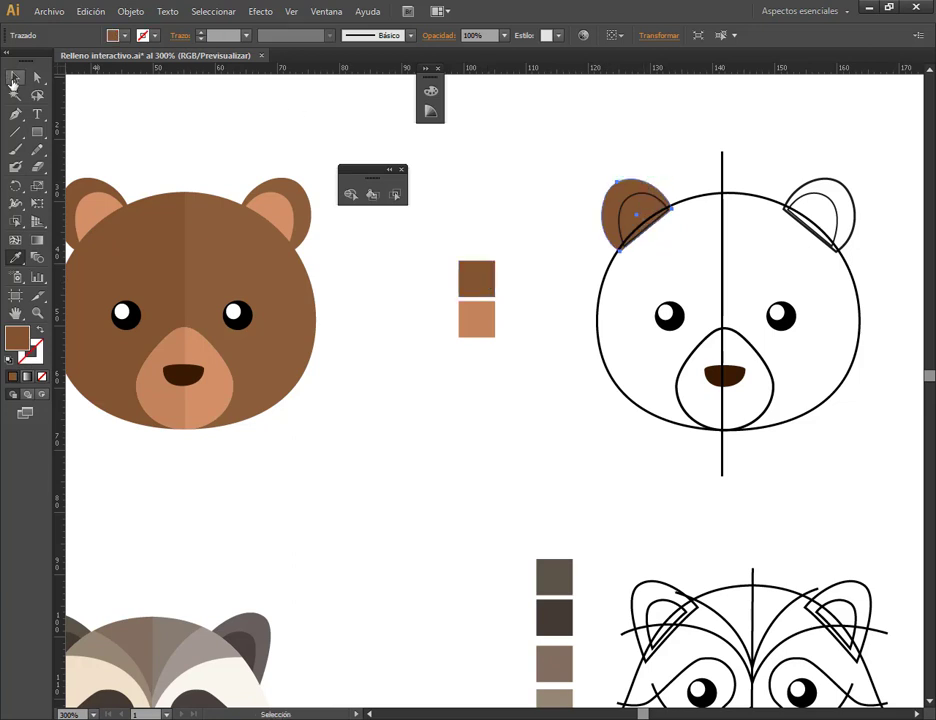
left_click(621, 213)
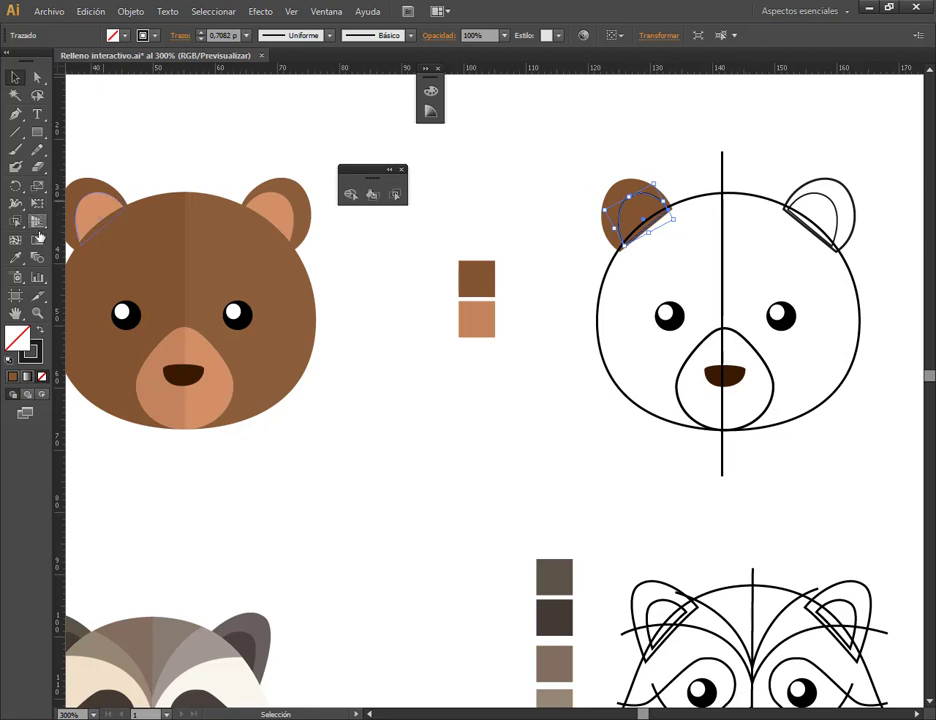
left_click(15, 257)
left_click(470, 317)
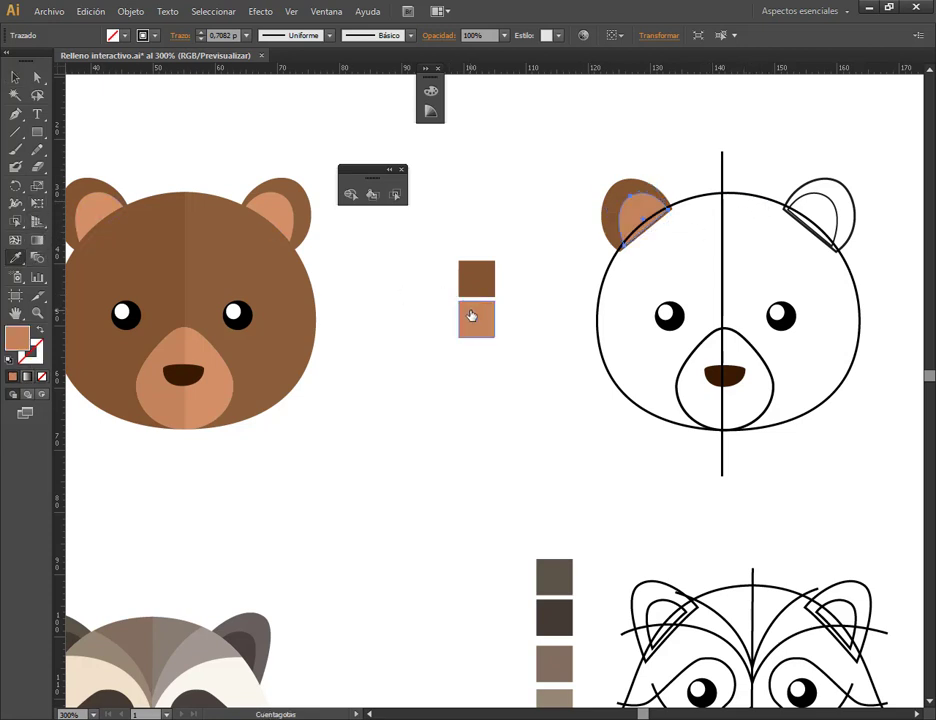
left_click(15, 77)
left_click(648, 156)
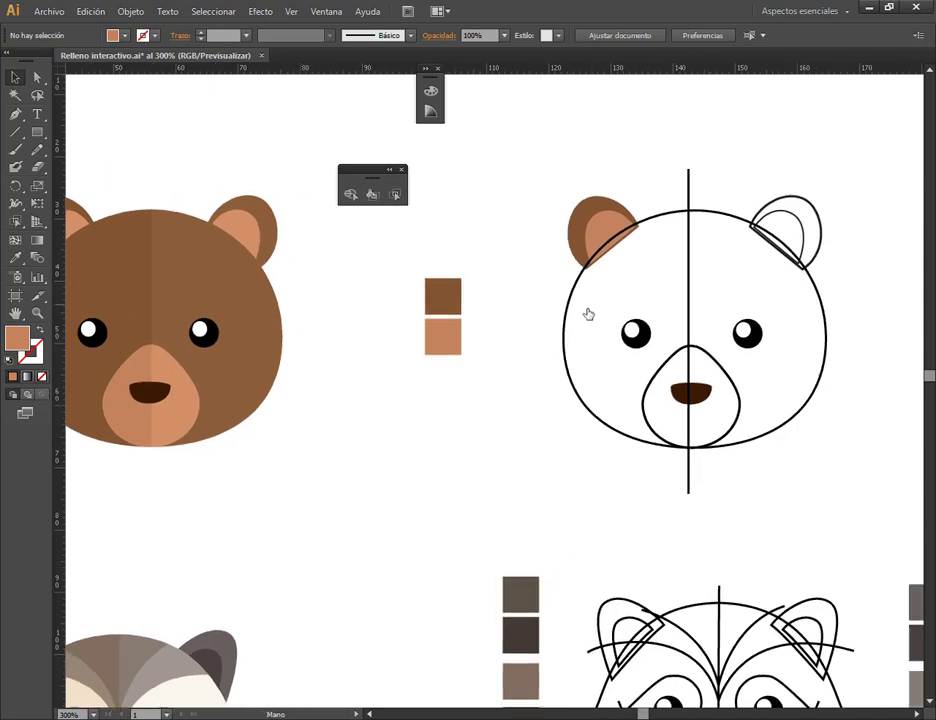
Step: Fill the right ear likewise: dark brown outer ear, light brown inner ear
left_click_drag(643, 276, 478, 247)
left_click(497, 238)
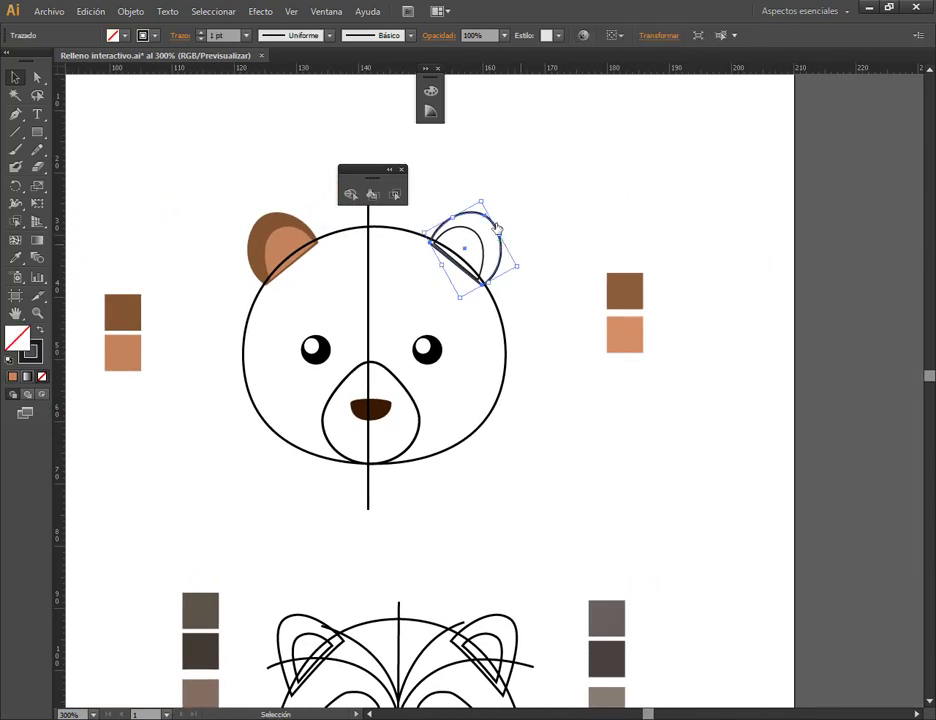
left_click(15, 257)
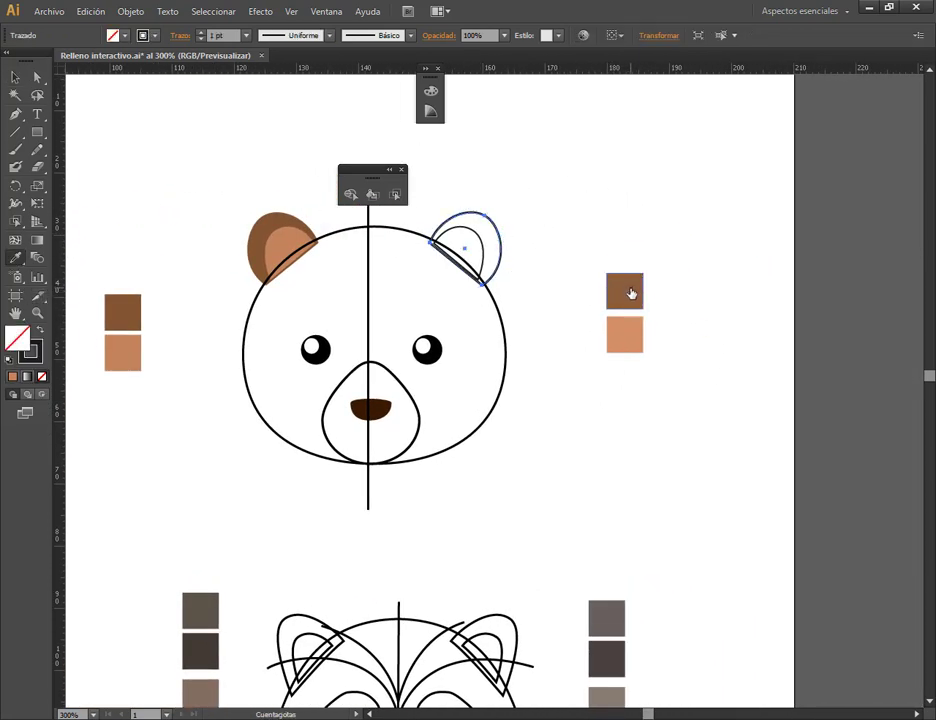
left_click(630, 291)
left_click(14, 78)
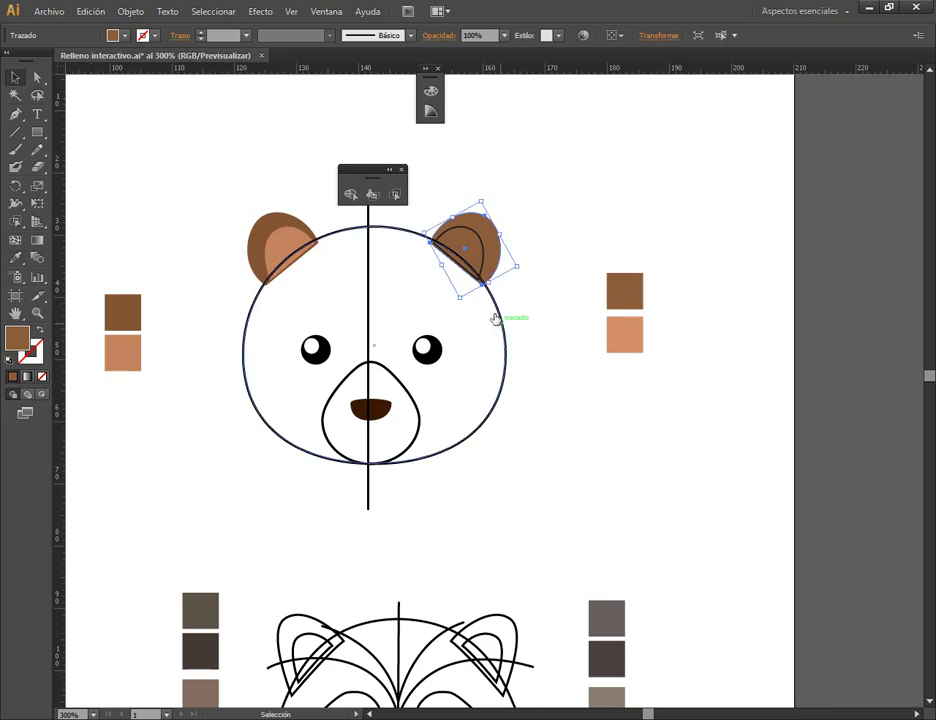
left_click(480, 242)
left_click(15, 257)
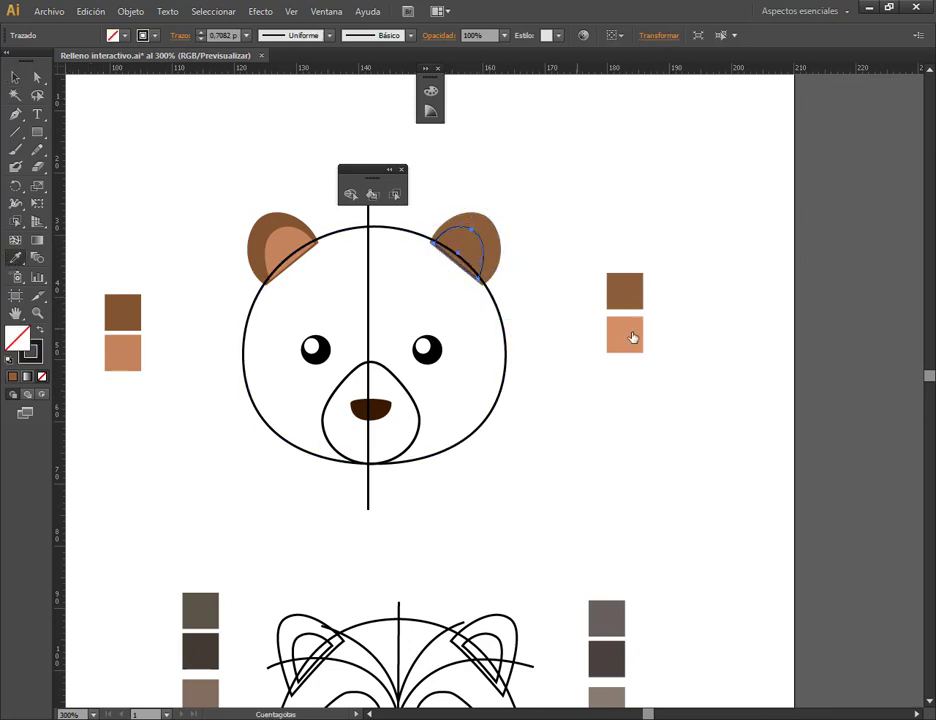
left_click(627, 336)
left_click(14, 77)
left_click(150, 124)
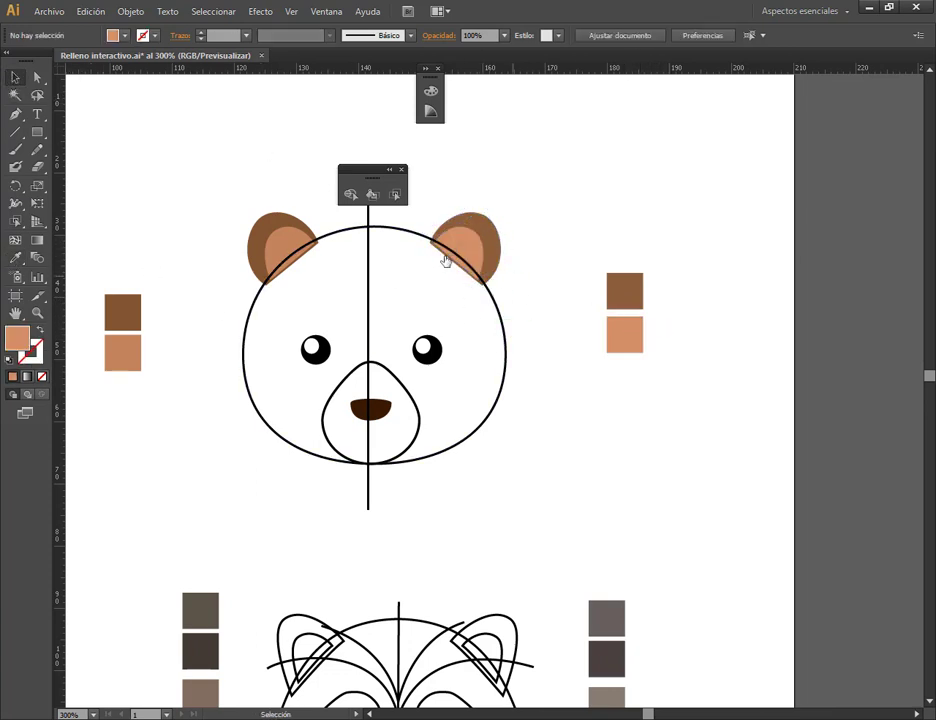
mouse_move(444, 340)
left_mouse_down()
mouse_move(670, 256)
mouse_move(786, 260)
left_mouse_up()
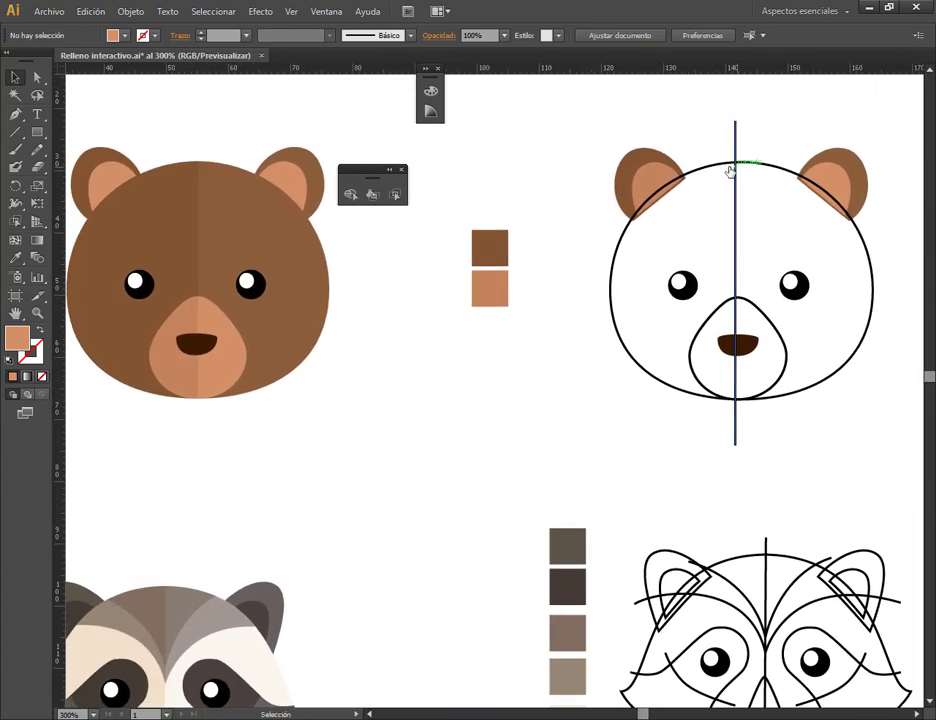
Step: Select the bear's centre line, head outline and nose together, moving the floating panel aside
left_click(735, 225)
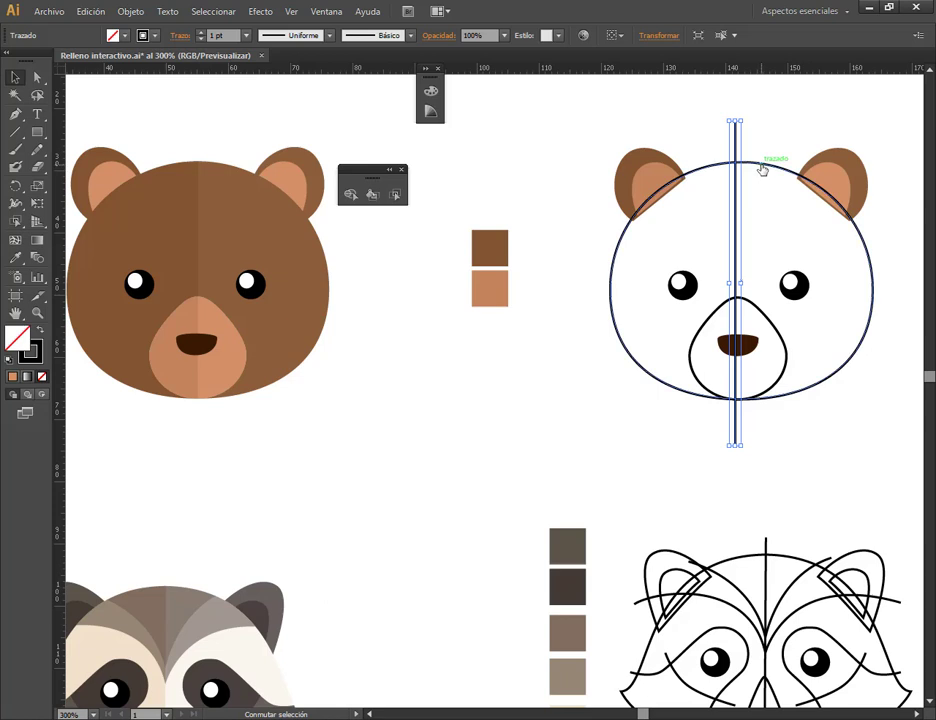
left_click(762, 167, "shift")
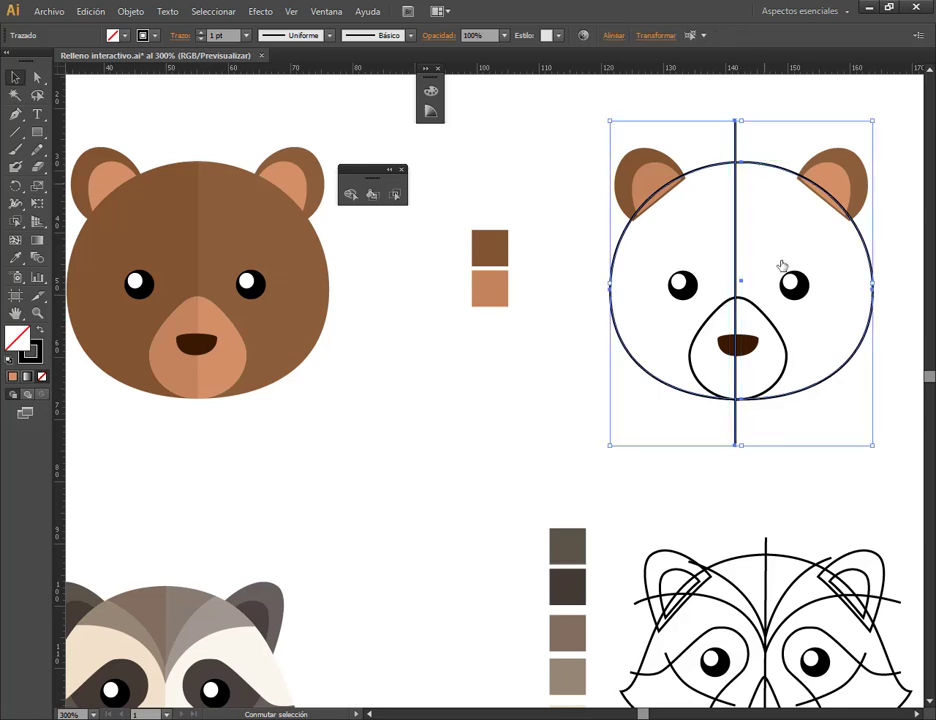
left_click(783, 352, "shift")
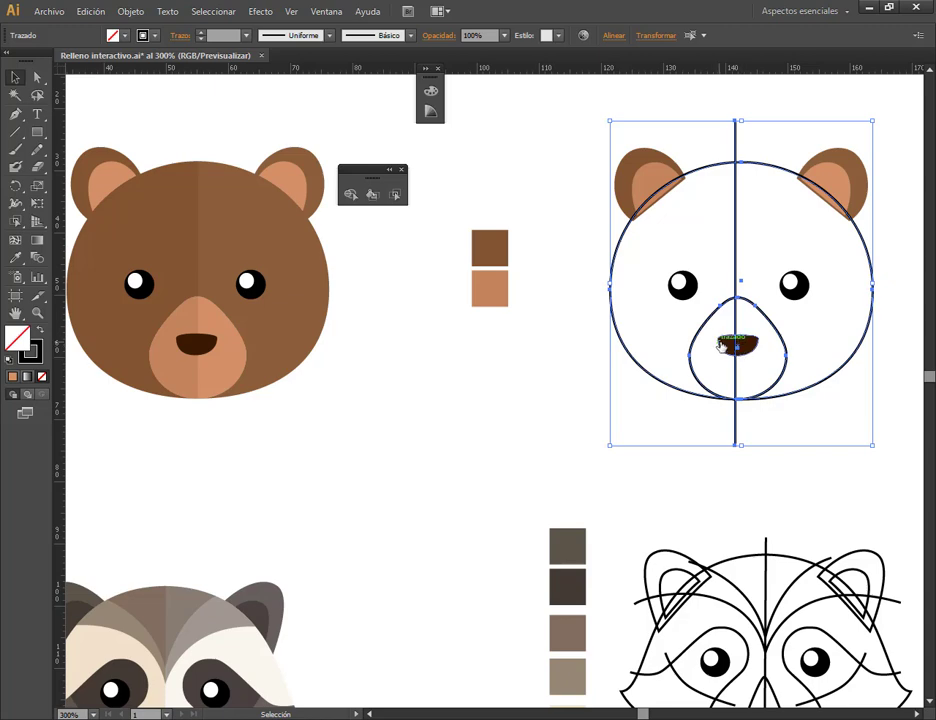
left_click_drag(581, 449, 424, 458)
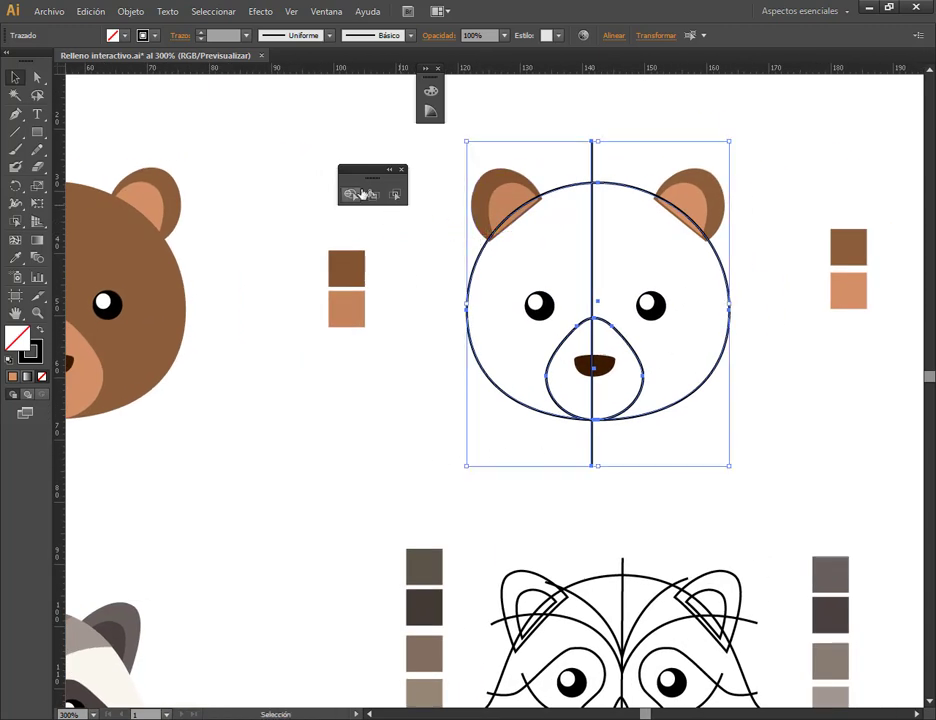
left_click_drag(367, 172, 308, 136)
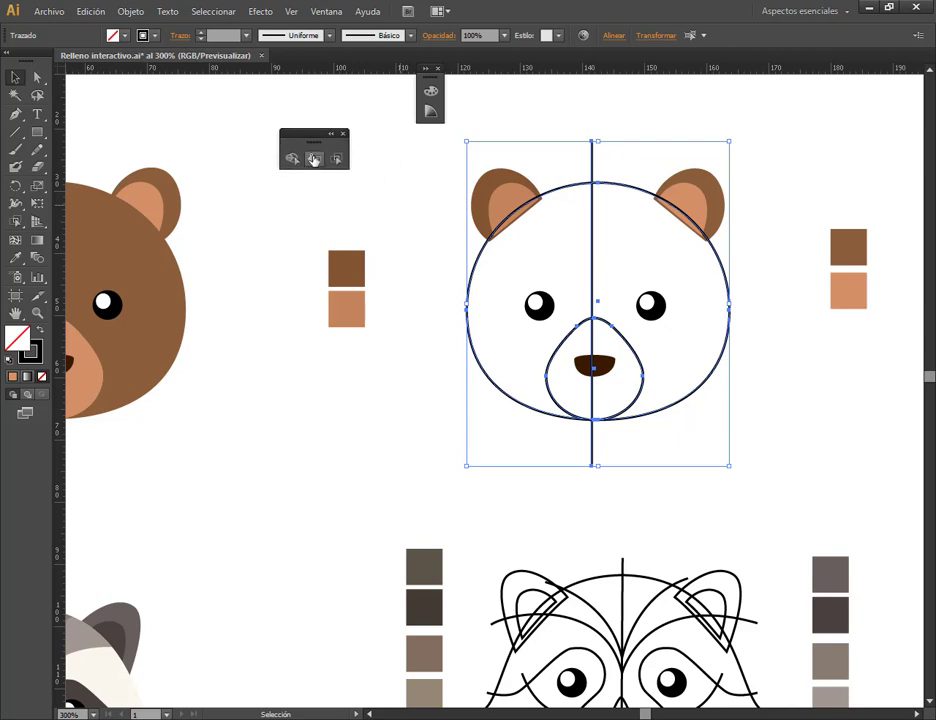
left_click(313, 159)
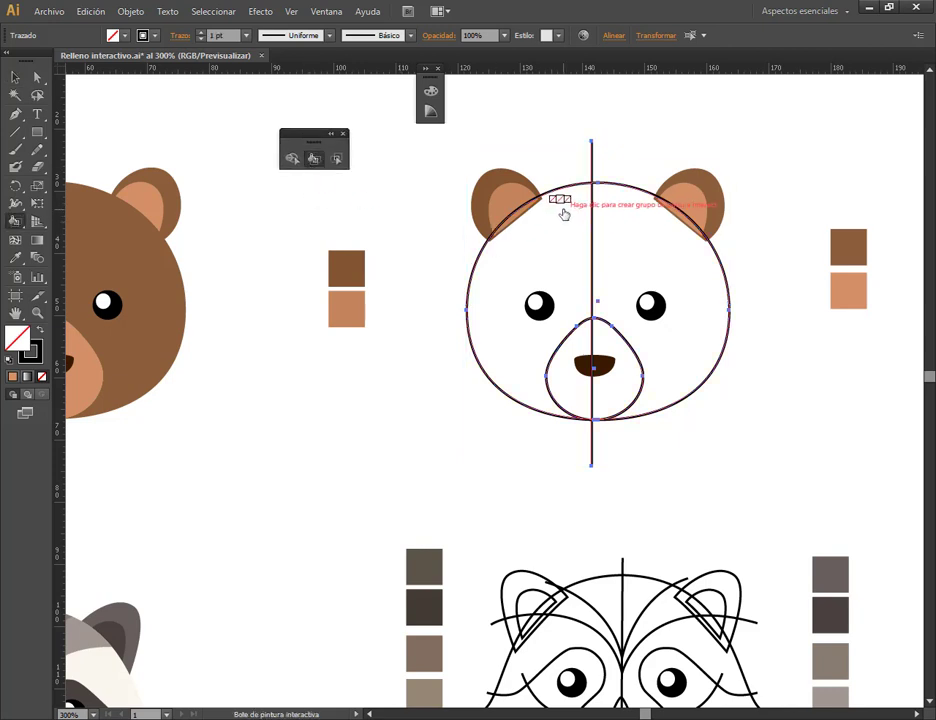
Step: Make the selection a Live Paint group and fill the face's left half dark brown
left_click(628, 240)
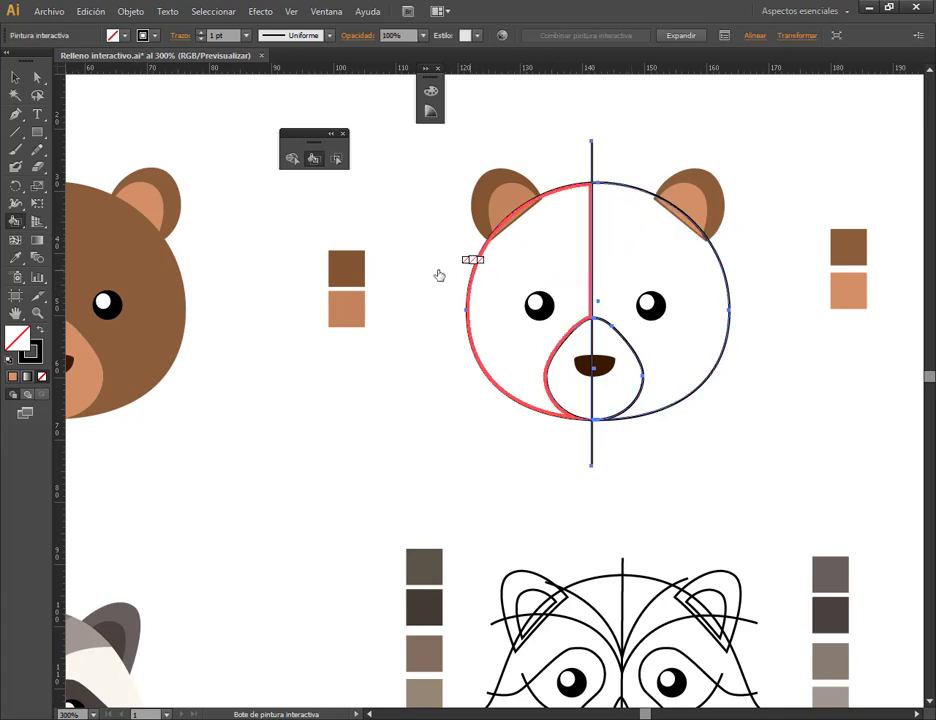
left_click(338, 160)
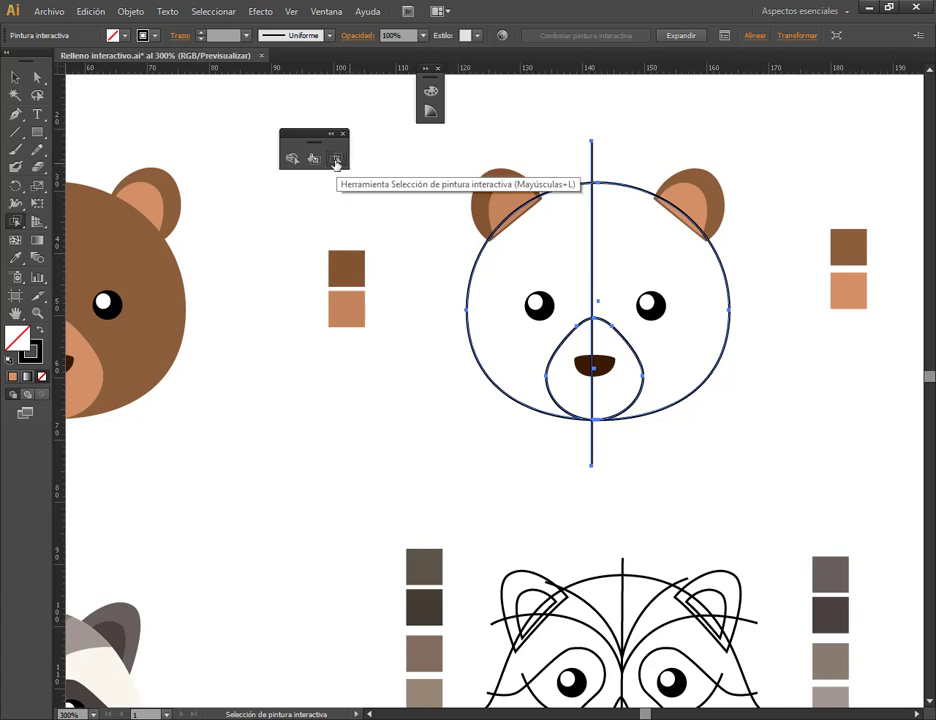
left_click_drag(355, 250, 470, 245)
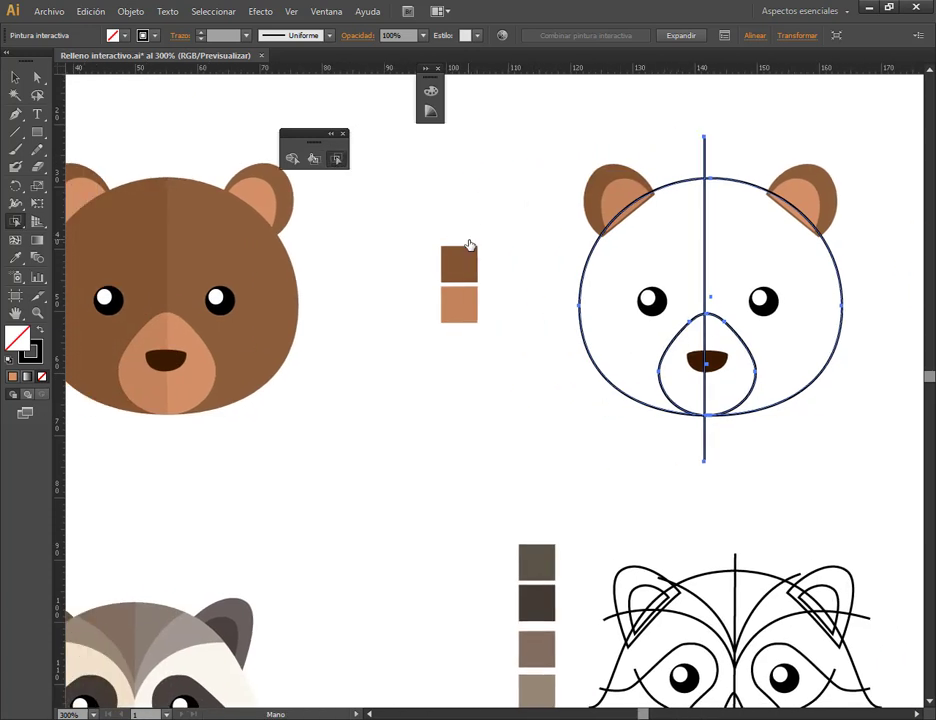
left_click(665, 224)
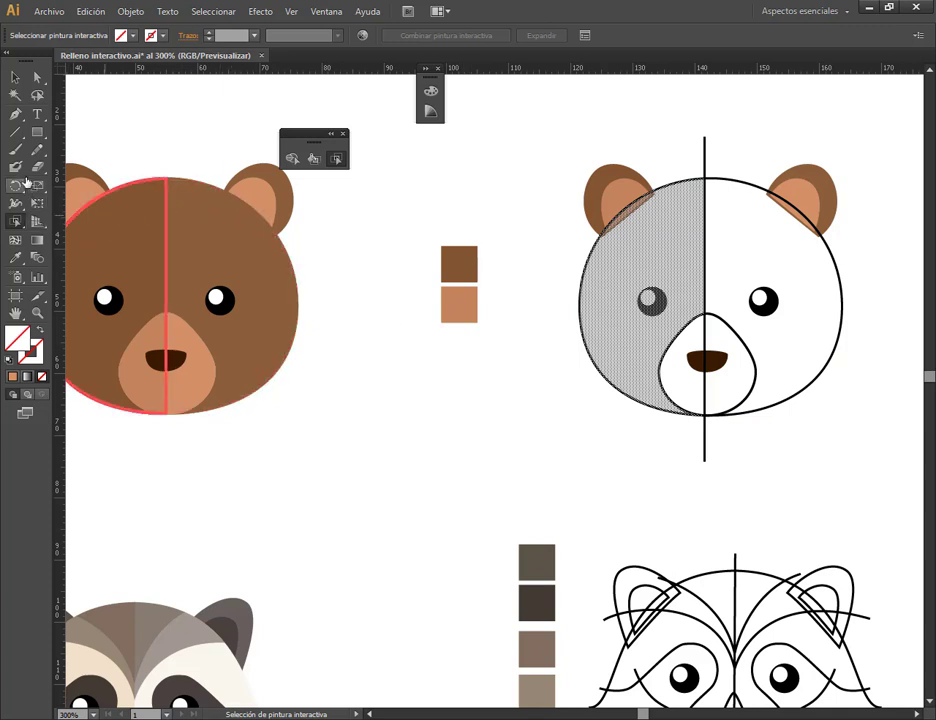
left_click(15, 257)
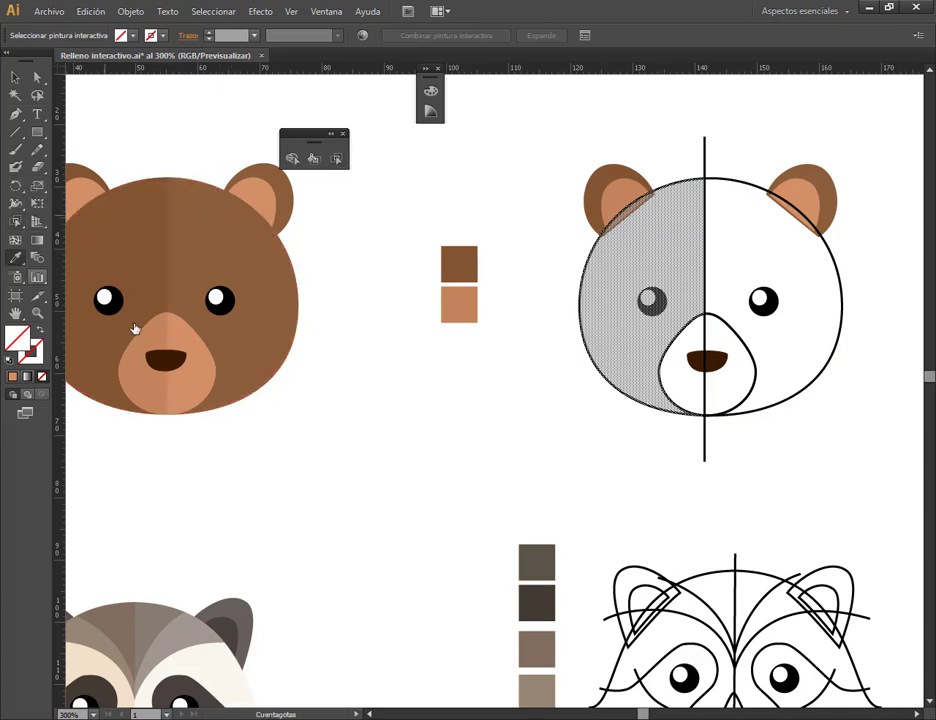
left_click(453, 272)
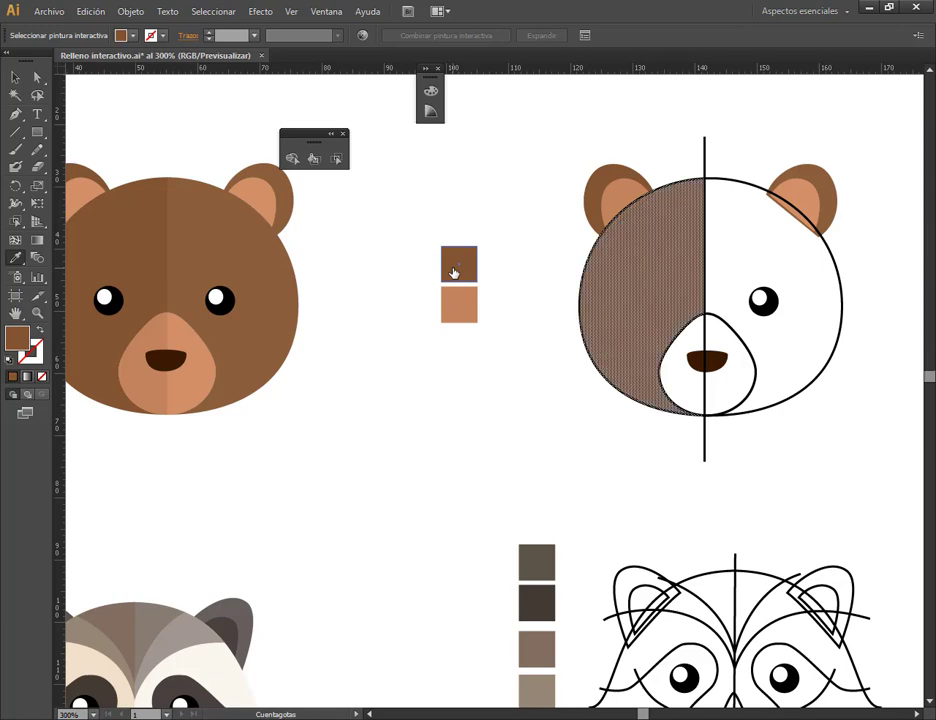
left_click(15, 76)
left_click(603, 132)
Step: Select the face's right half and fill it with the dark brown swatch
left_click(649, 235)
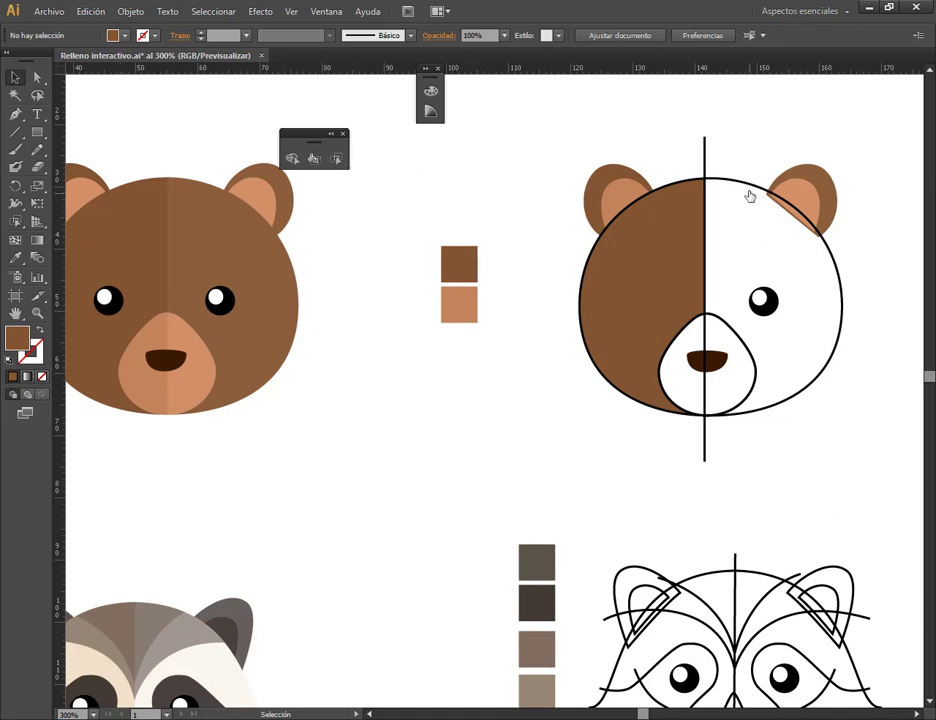
left_click(15, 77)
left_click(740, 183)
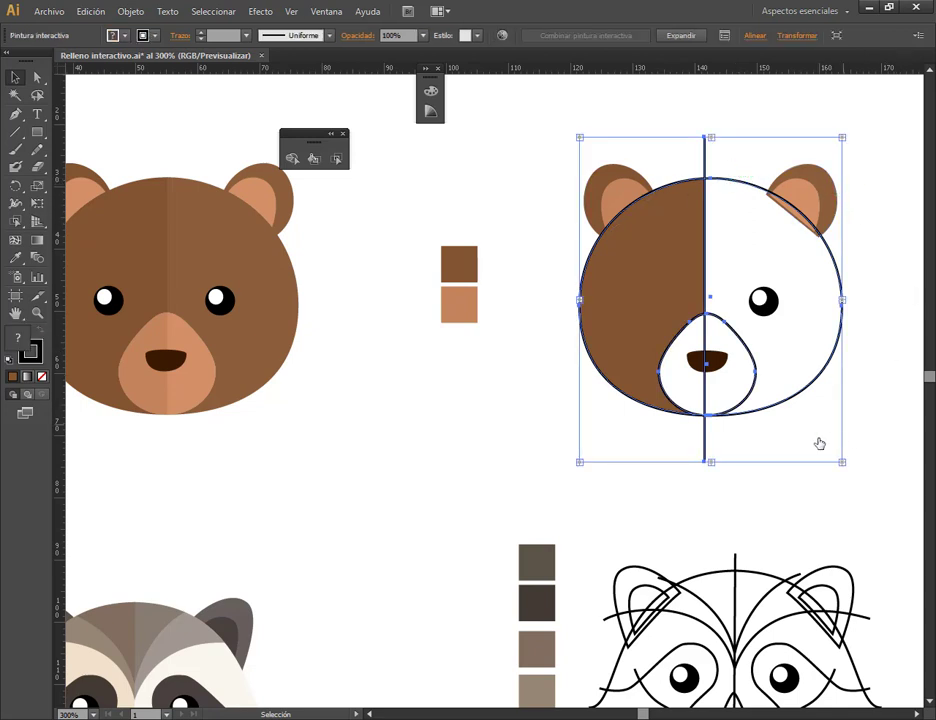
left_click(482, 179)
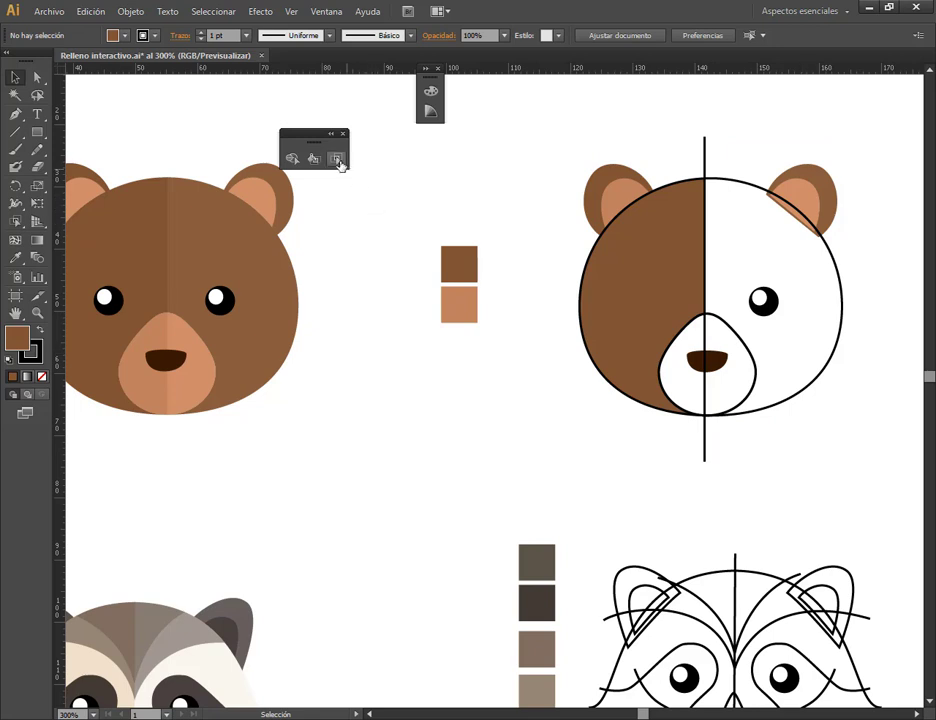
left_click(336, 158)
left_click(757, 250)
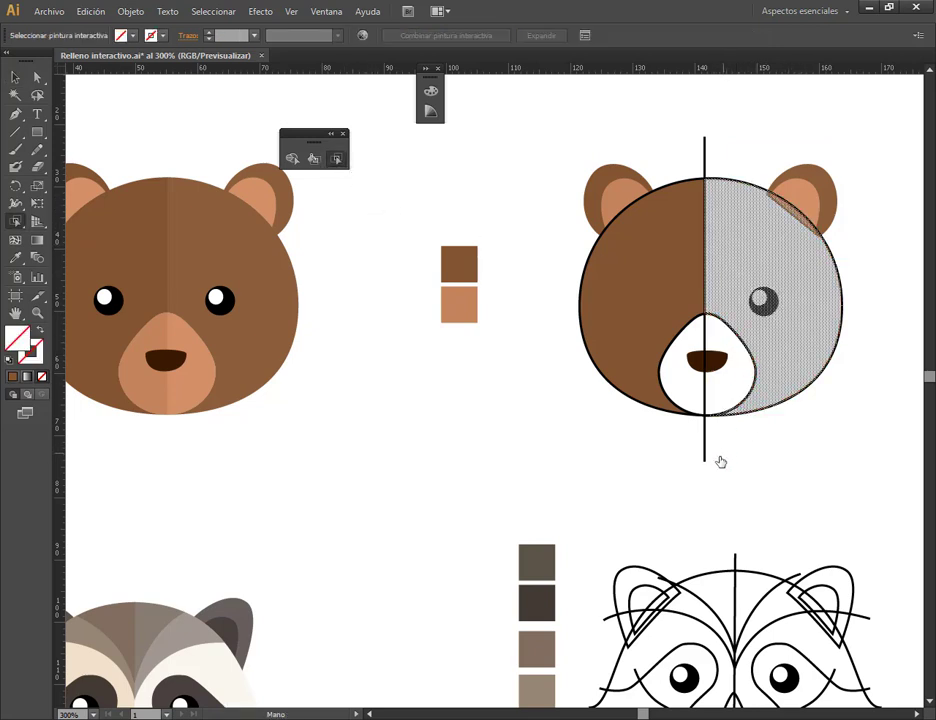
left_click_drag(721, 459, 577, 454)
key("i")
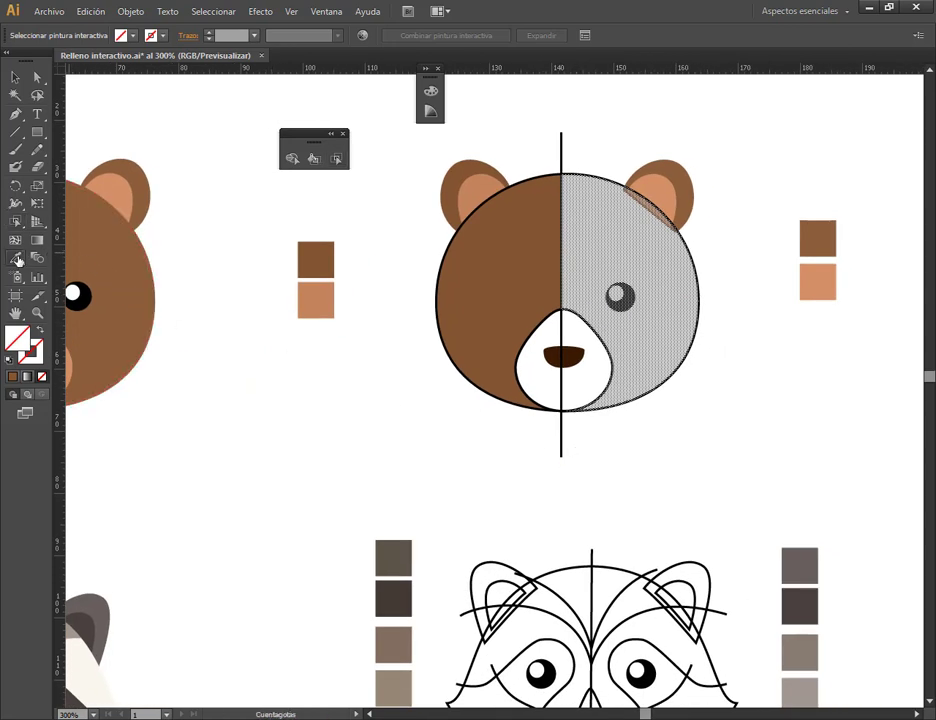
left_click(830, 244)
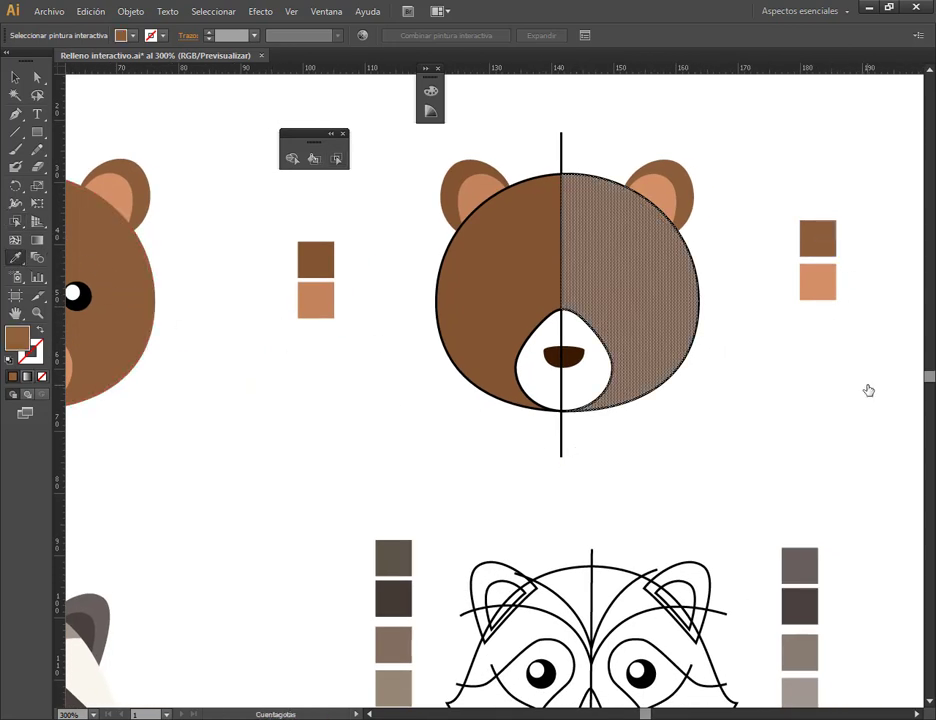
Step: Fill the nose's right half light orange and left half orange, then reselect the group
left_click(336, 158)
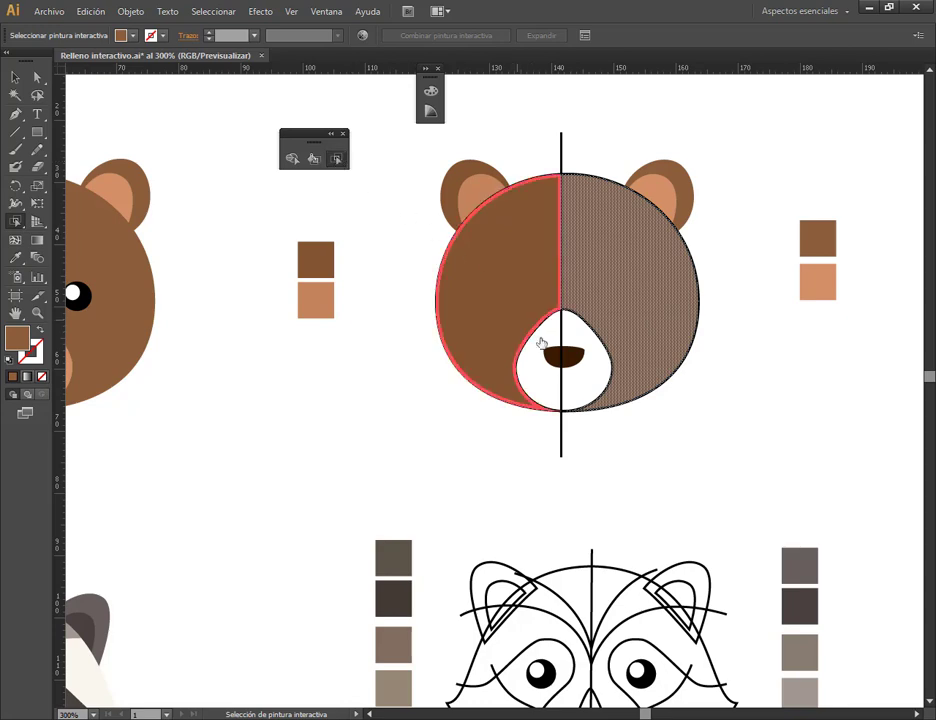
left_click(600, 376)
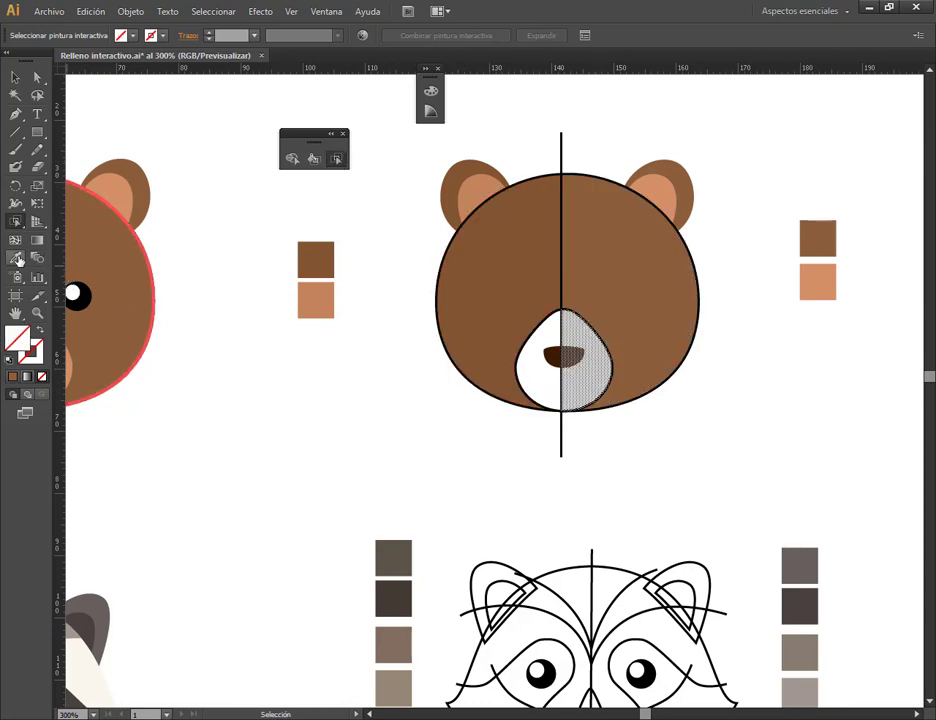
key("i")
left_click(829, 288)
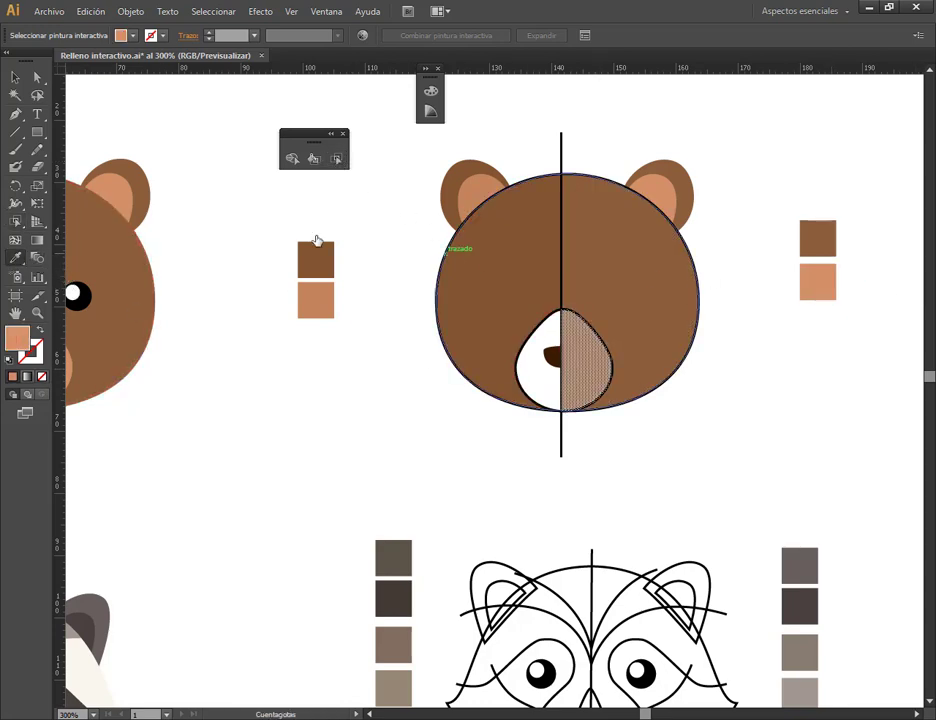
left_click(336, 158)
left_click(523, 376)
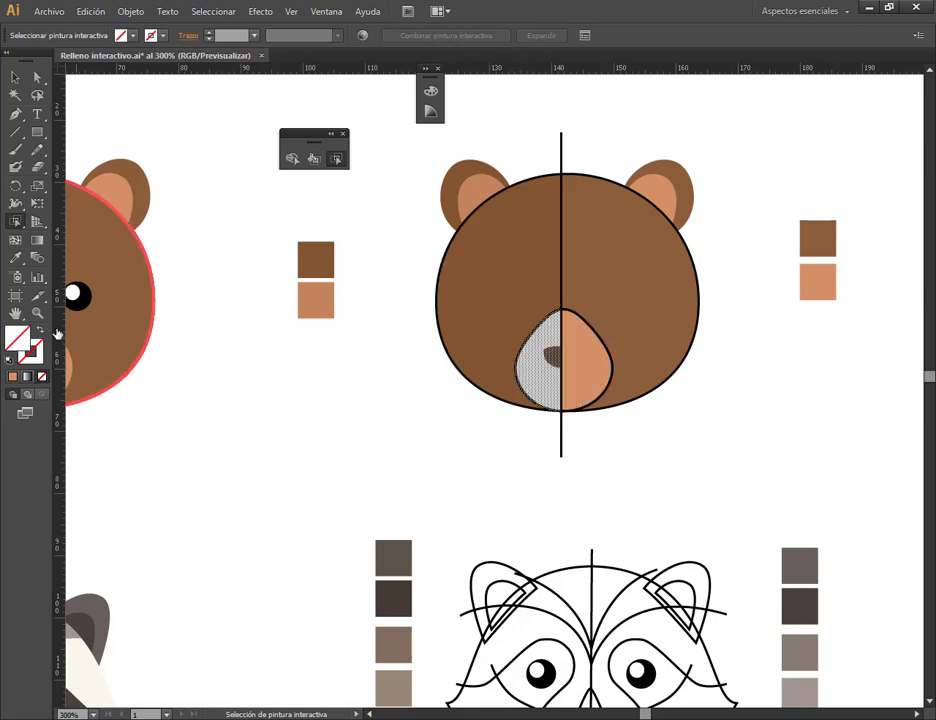
left_click(17, 260)
left_click(324, 302)
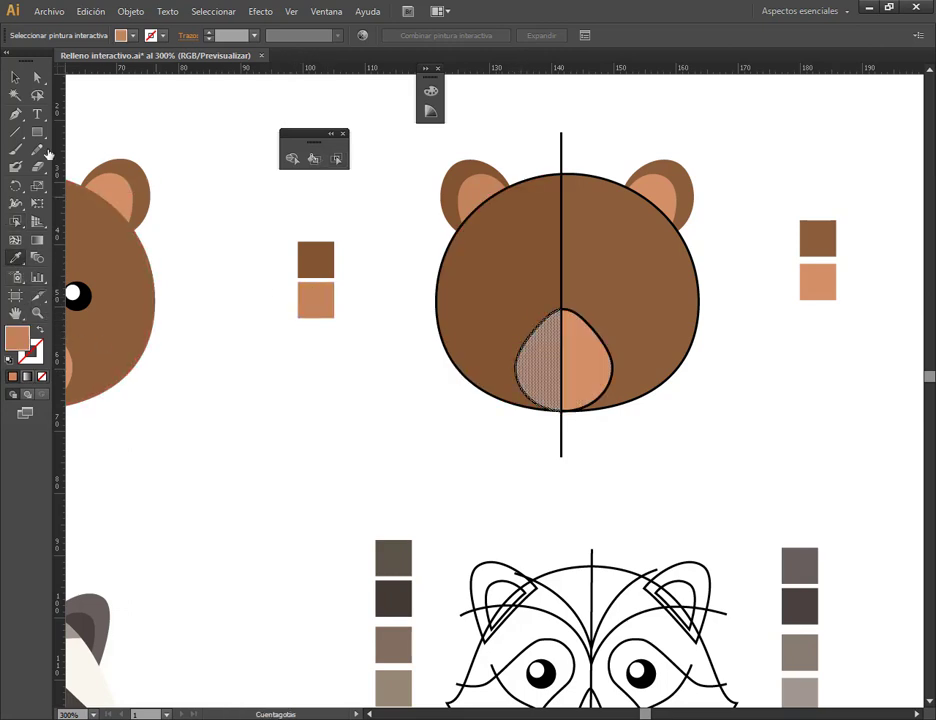
left_click(15, 78)
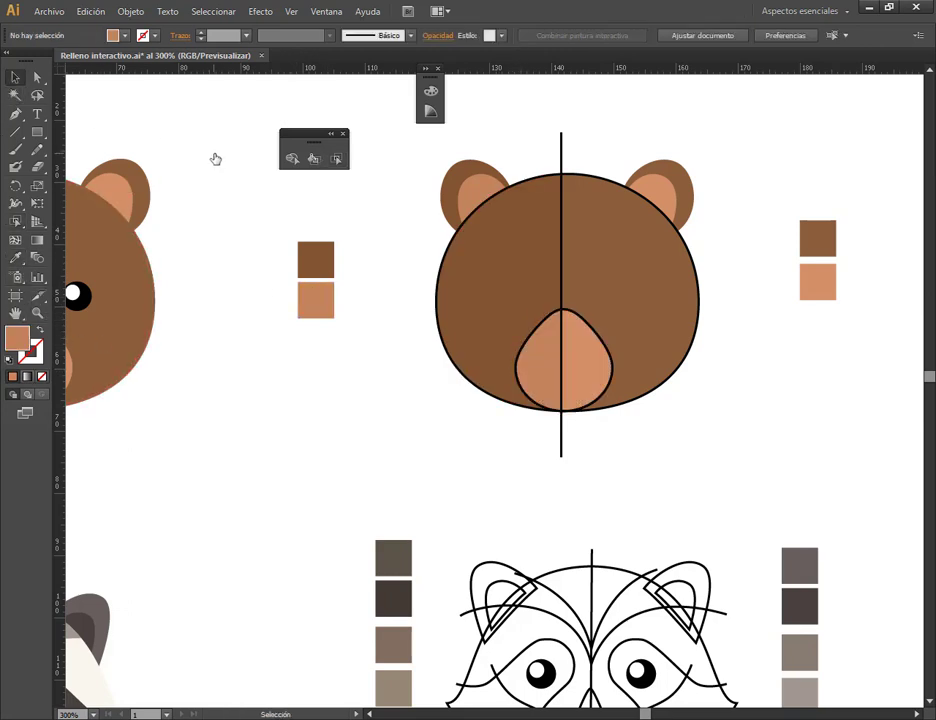
left_click(571, 213)
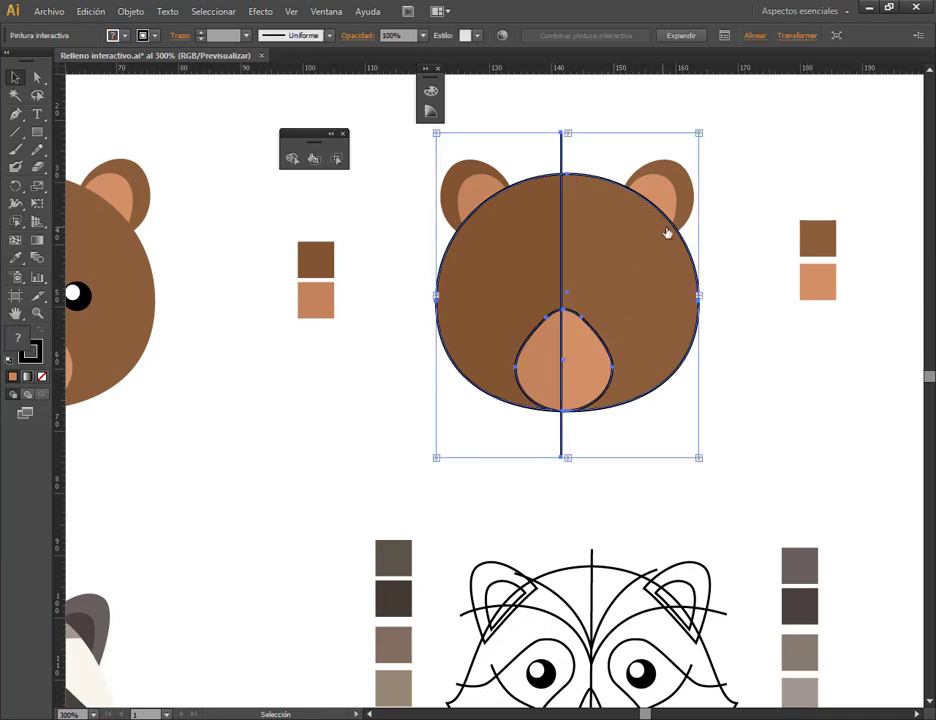
Step: Set the Live Paint head's stroke to None to remove the black outlines
left_click(155, 35)
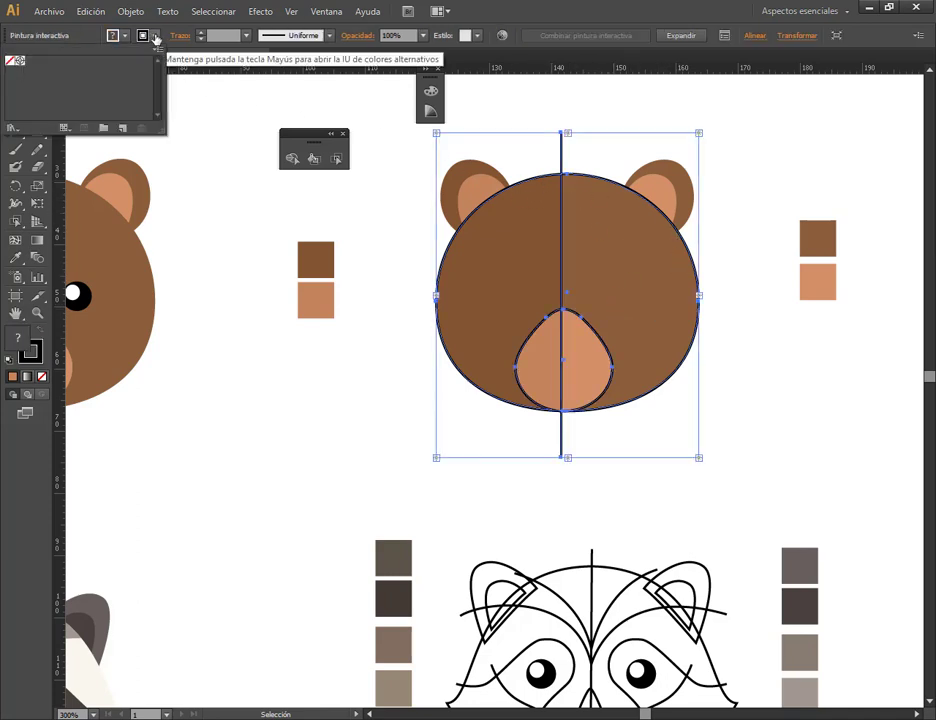
left_click(12, 62)
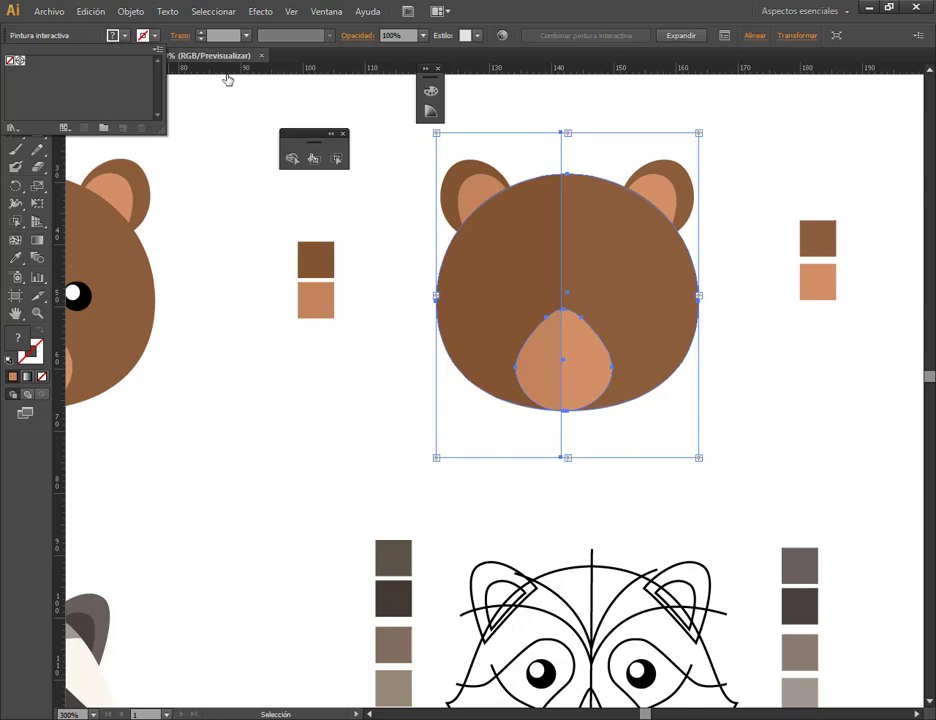
left_click(562, 94)
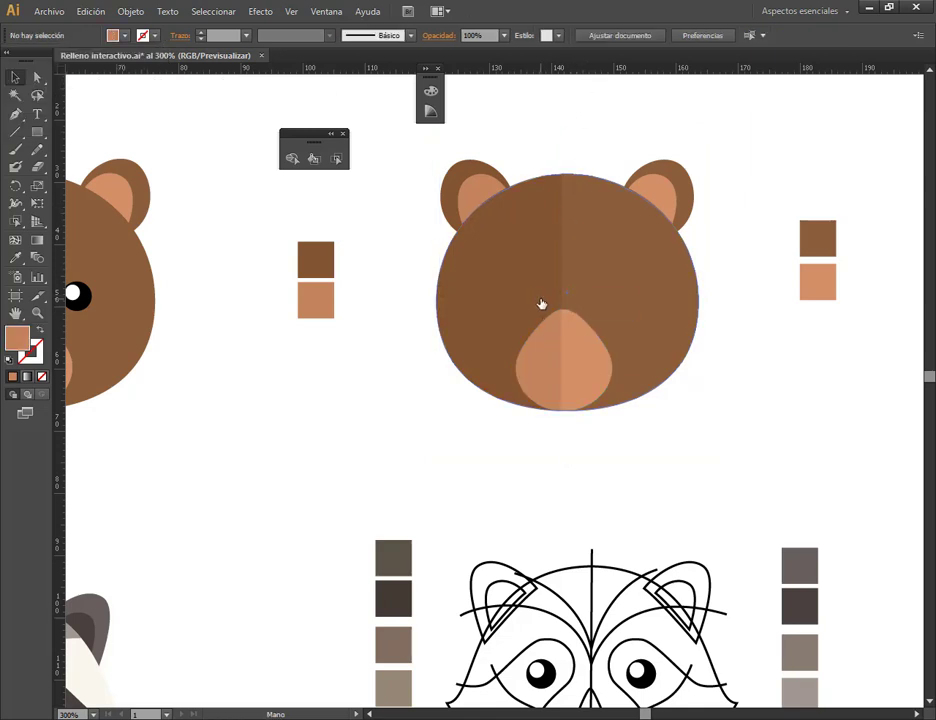
left_click_drag(541, 307, 681, 307)
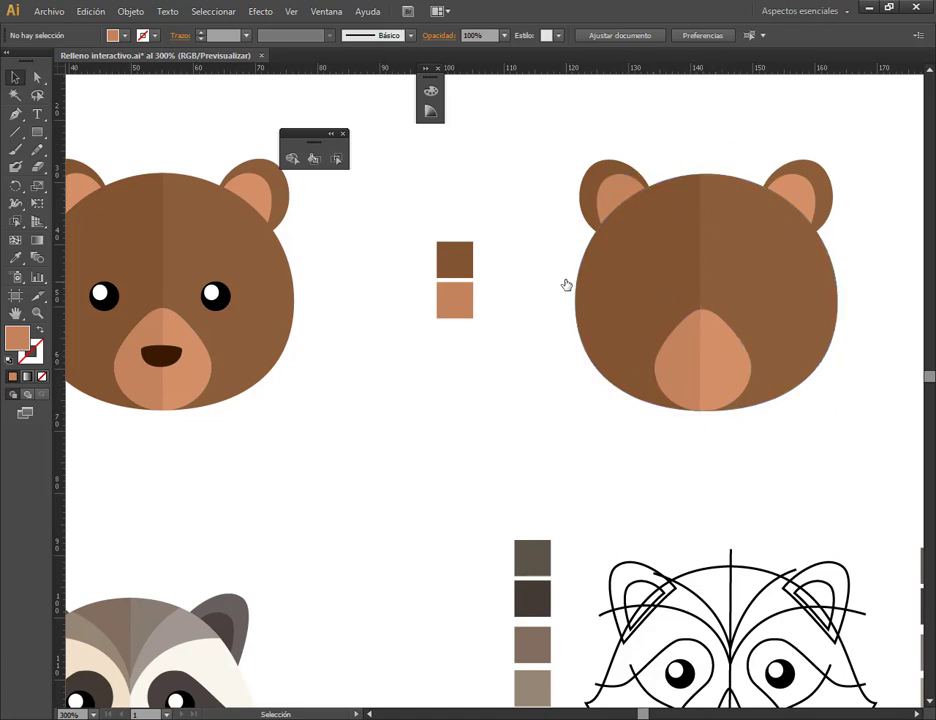
Step: Select the head with both ears and send it behind the eyes and nose
mouse_move(570, 137)
left_mouse_down()
mouse_move(823, 177)
mouse_move(830, 186)
left_mouse_up()
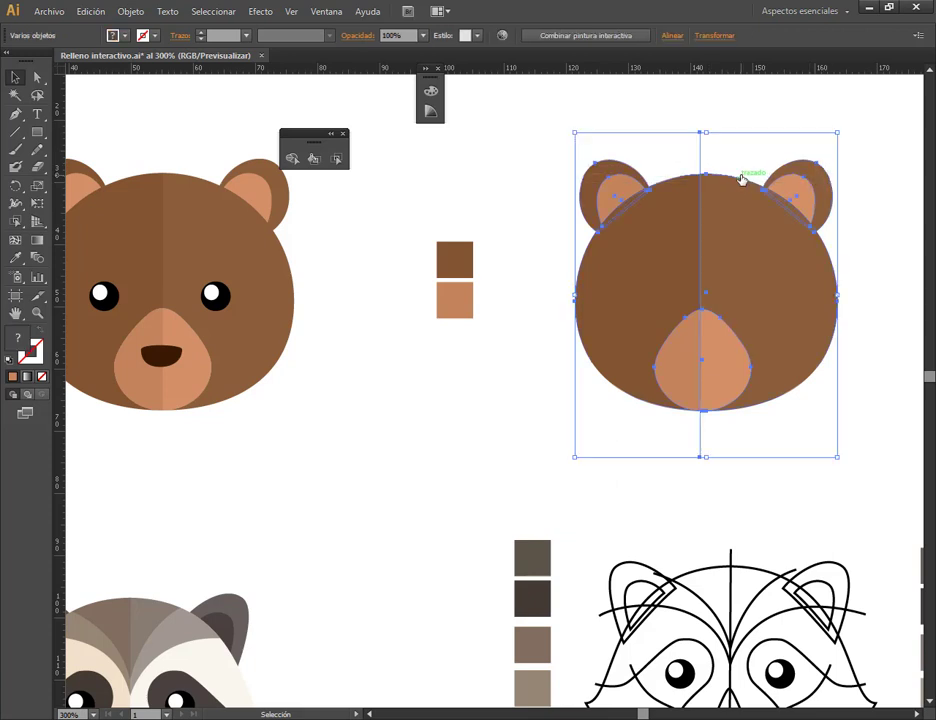
key("k")
left_click(702, 212)
key("v")
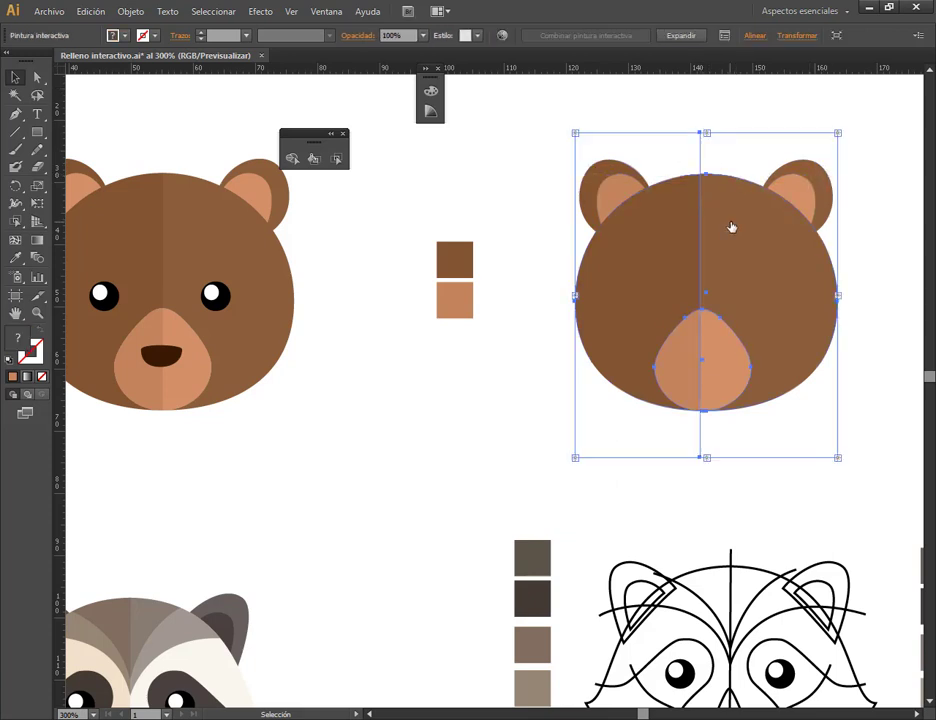
left_click_drag(796, 272, 582, 332)
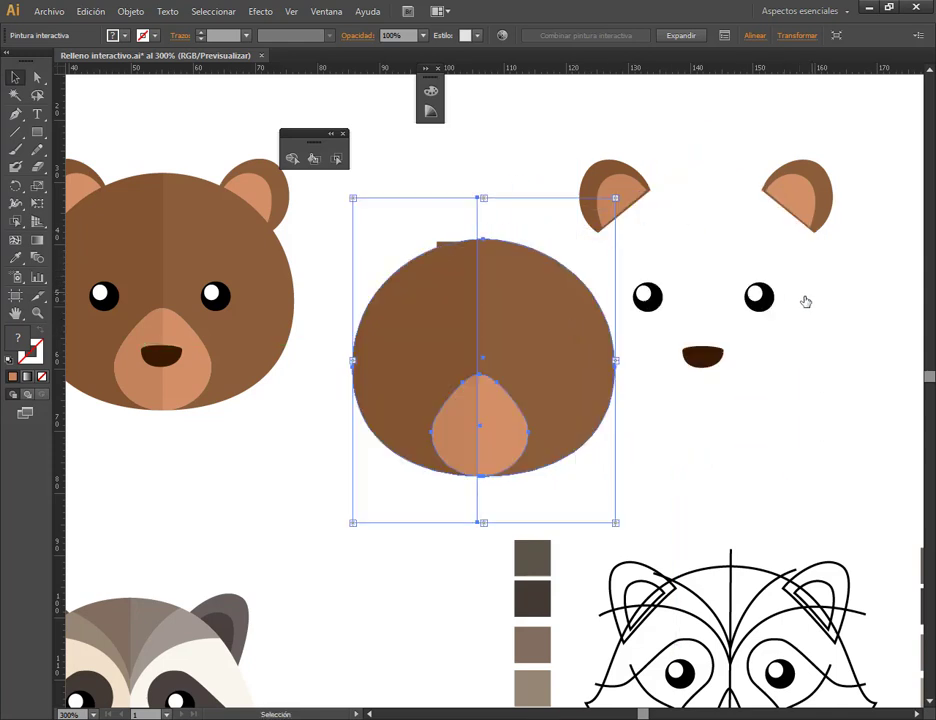
key("ctrl+z")
left_click_drag(569, 131, 847, 218)
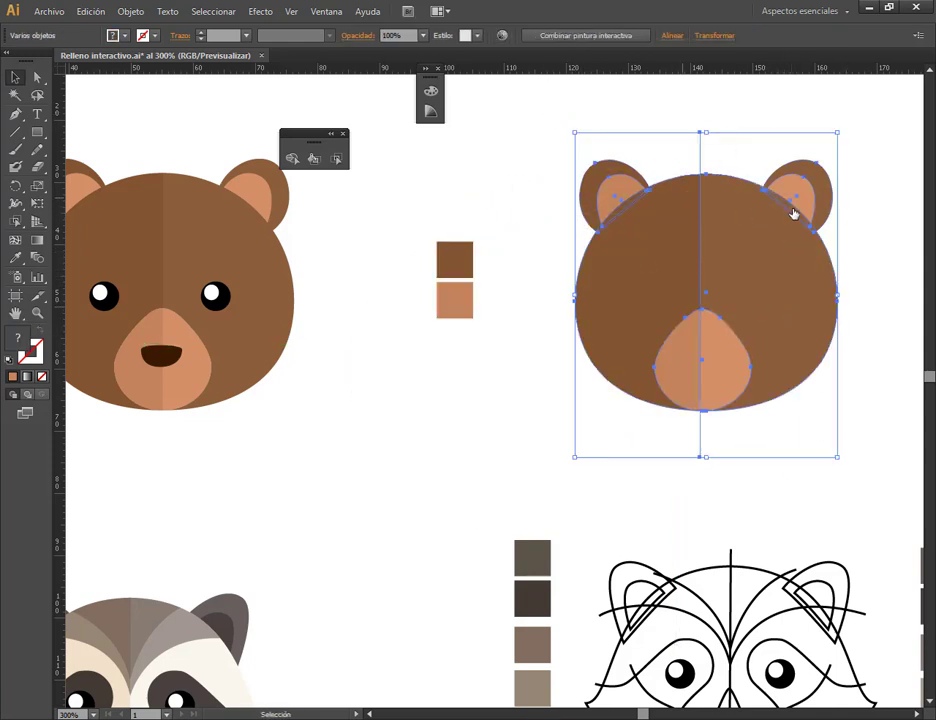
left_click(131, 12)
mouse_move(157, 44)
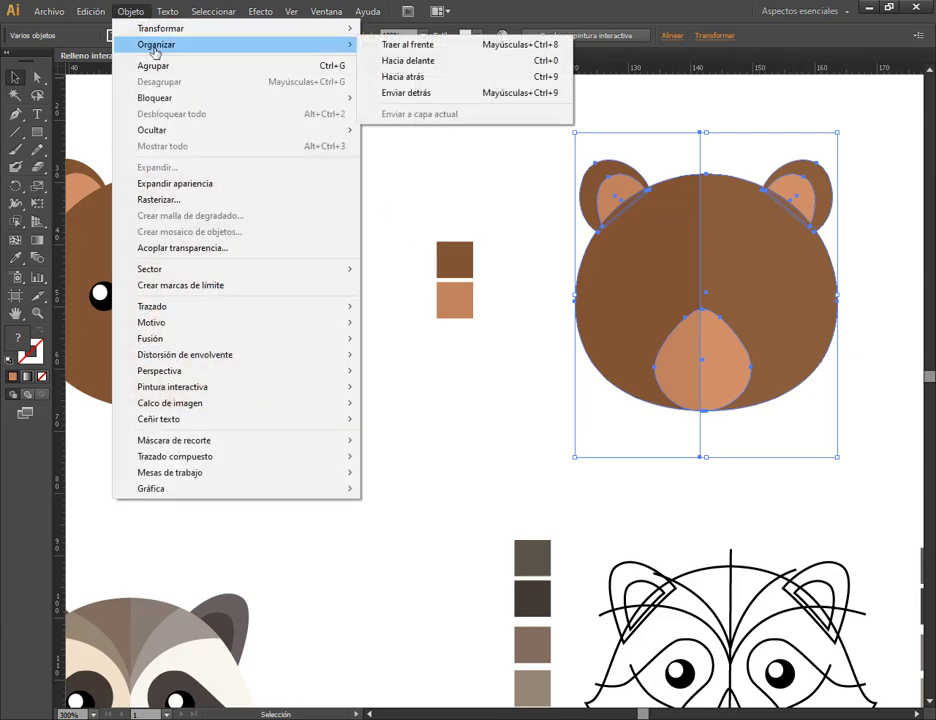
left_click(430, 93)
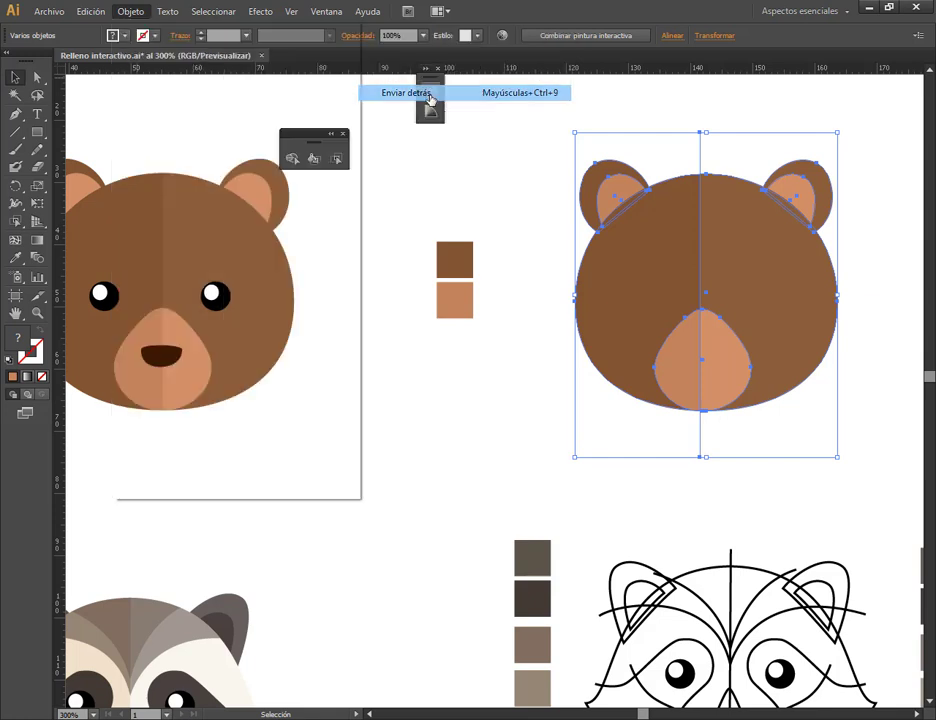
left_click(498, 203)
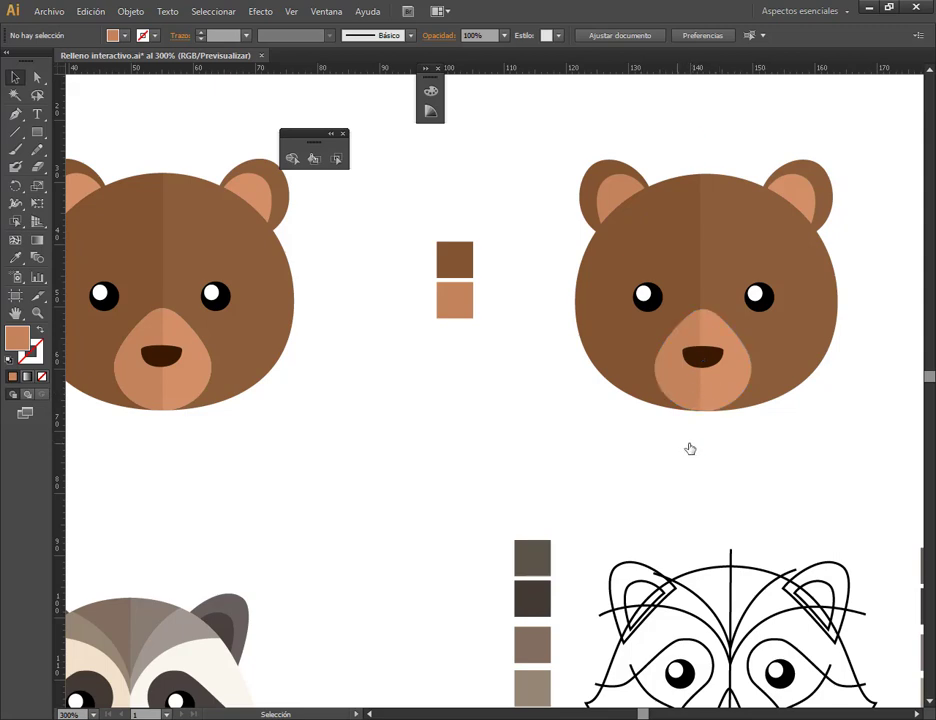
mouse_move(704, 511)
left_mouse_down()
mouse_move(719, 424)
mouse_move(719, 305)
left_mouse_up()
left_click_drag(717, 558, 675, 297)
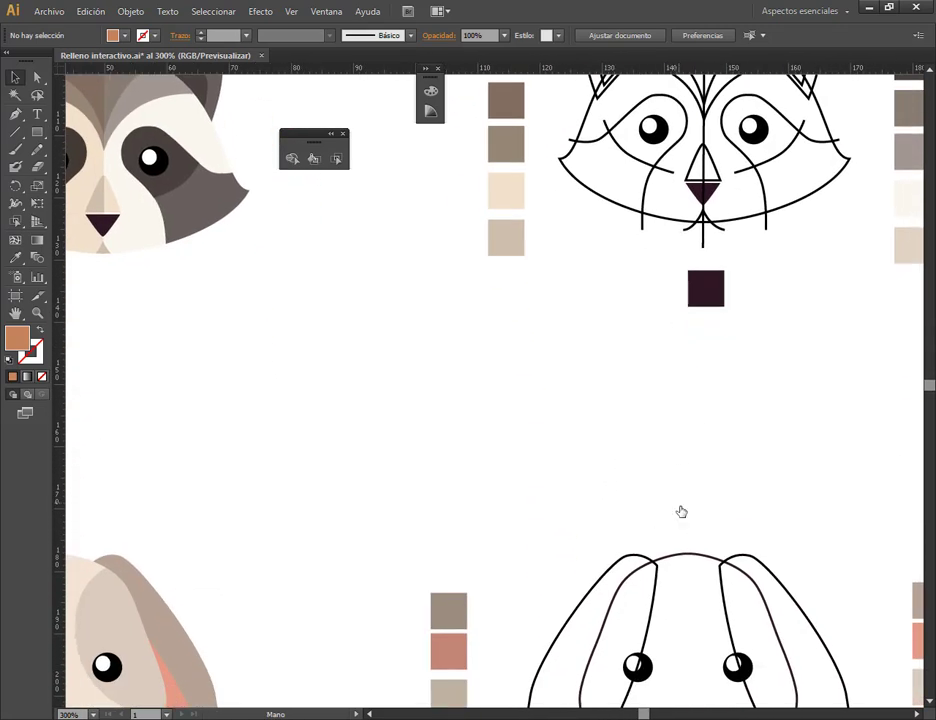
mouse_move(679, 509)
left_mouse_down()
mouse_move(657, 308)
mouse_move(679, 324)
mouse_move(650, 440)
left_mouse_up()
scroll(659, 319, "down", 2)
scroll(673, 295, "down", 1)
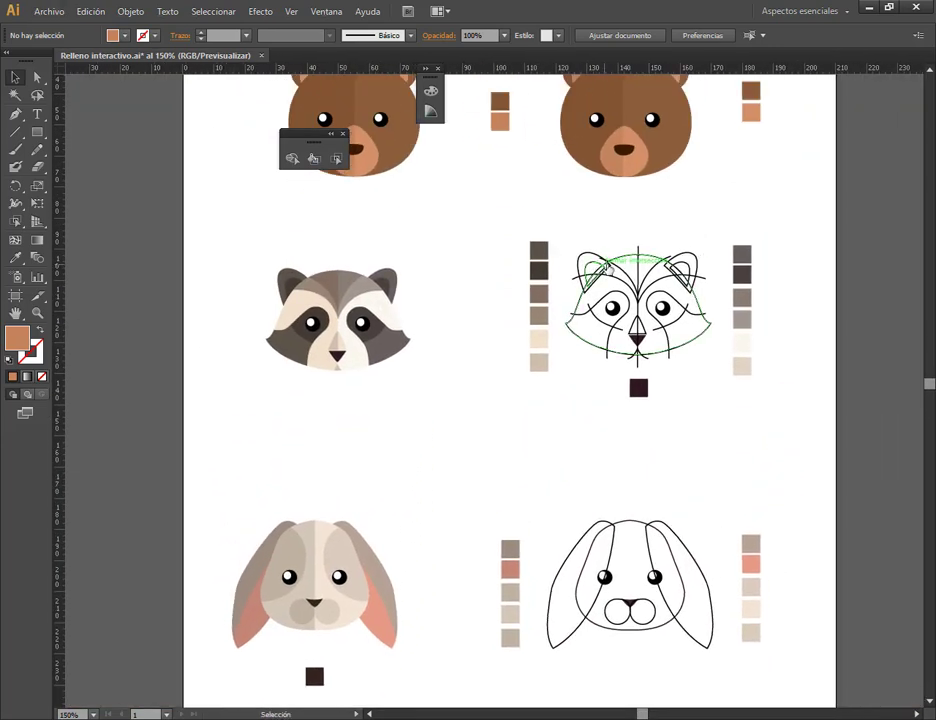
scroll(628, 272, "up", 2)
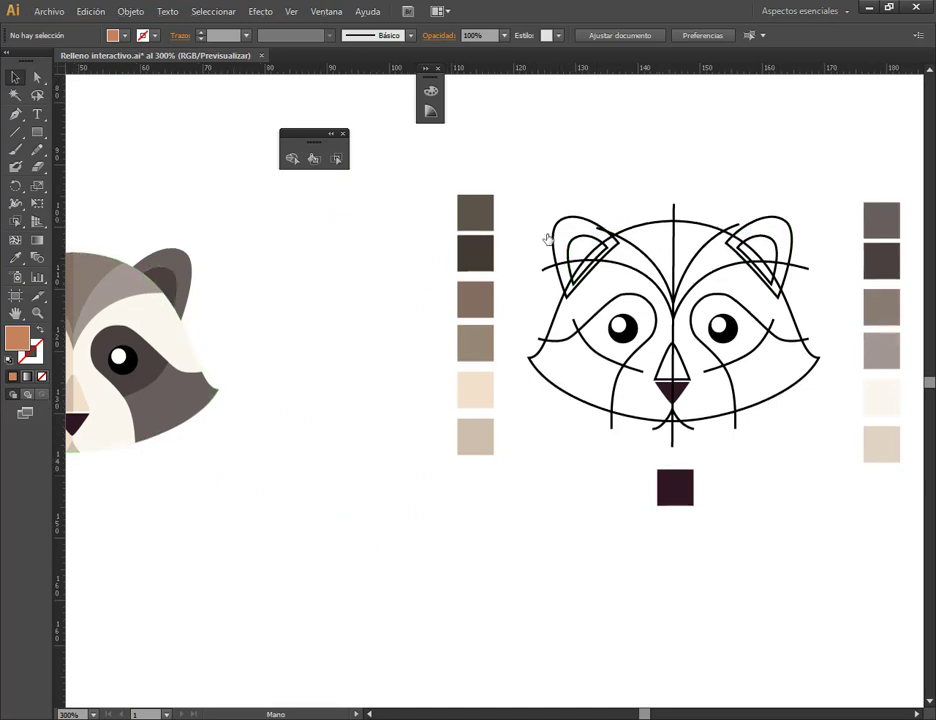
scroll(550, 213, "down", 5)
left_click_drag(553, 190, 718, 241)
scroll(718, 241, "left", 3)
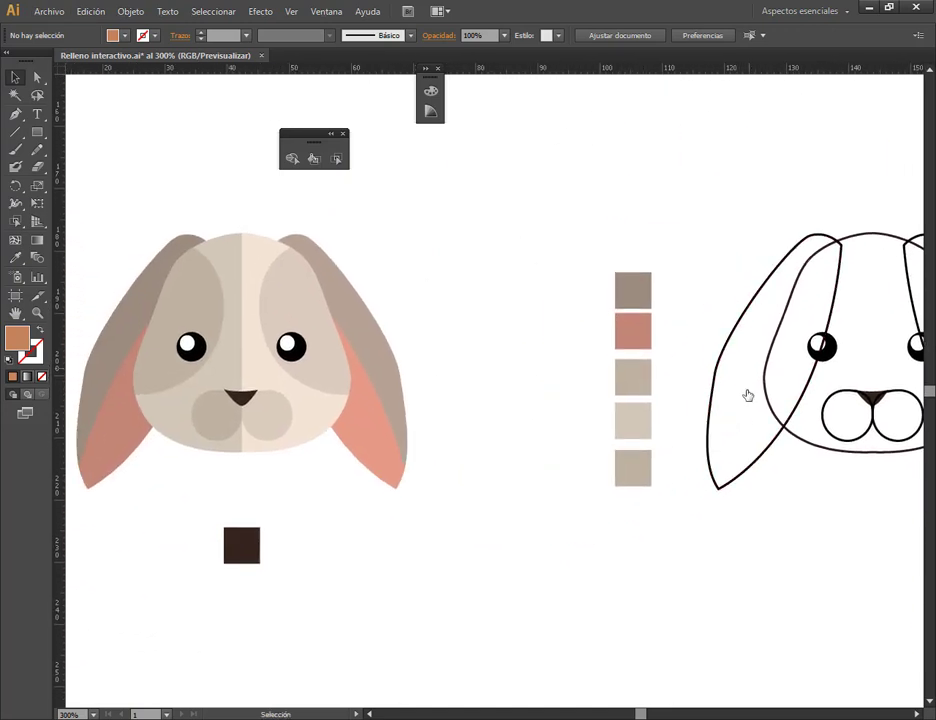
scroll(776, 470, "right", 3)
scroll(600, 479, "down", 2)
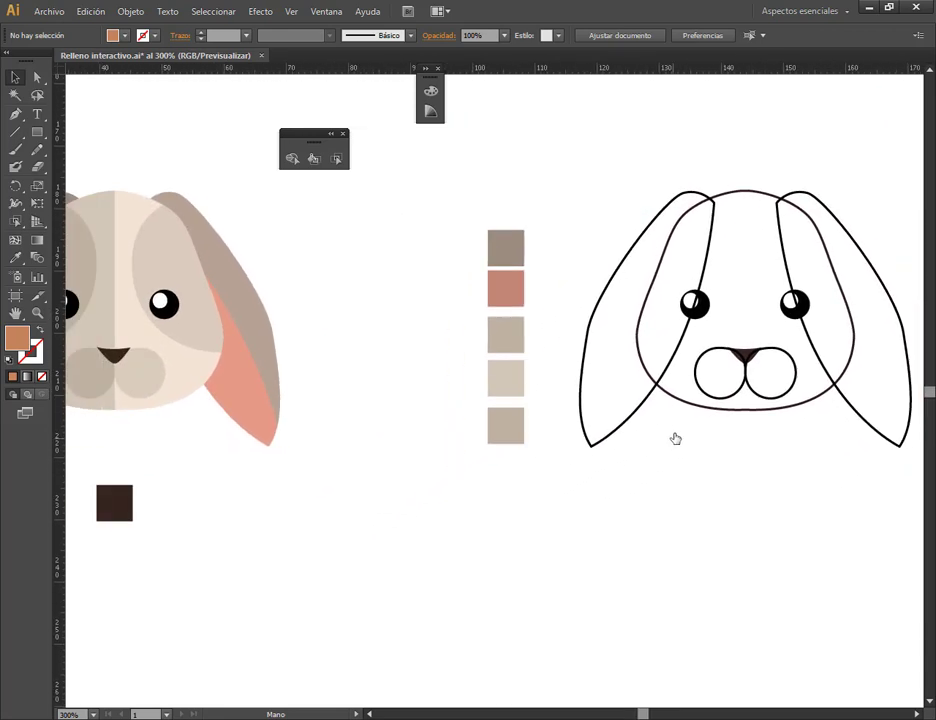
scroll(645, 375, "down", 1)
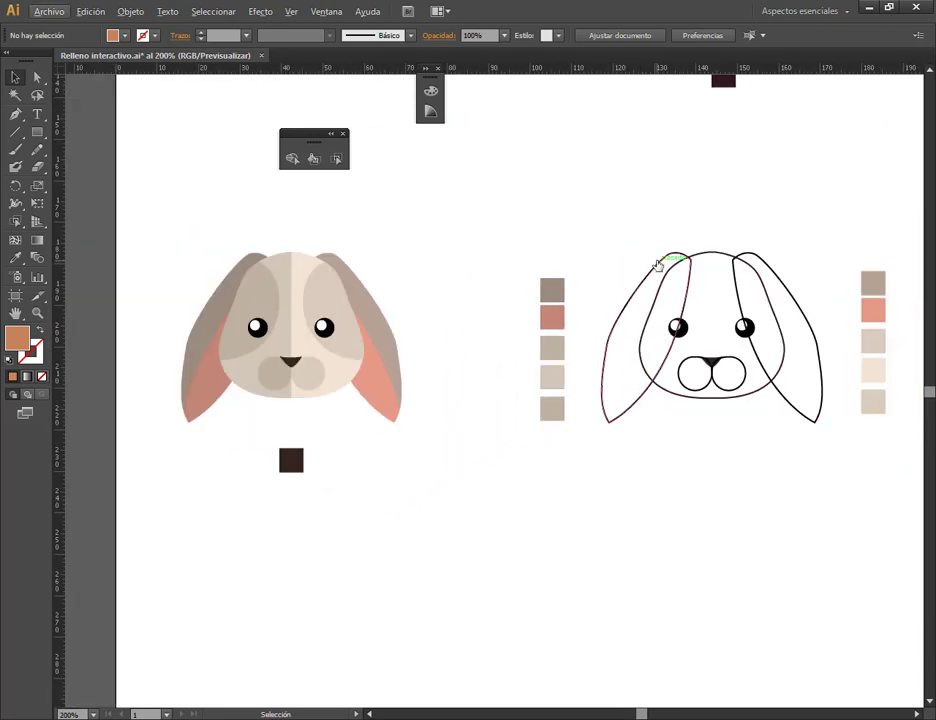
left_click(656, 266)
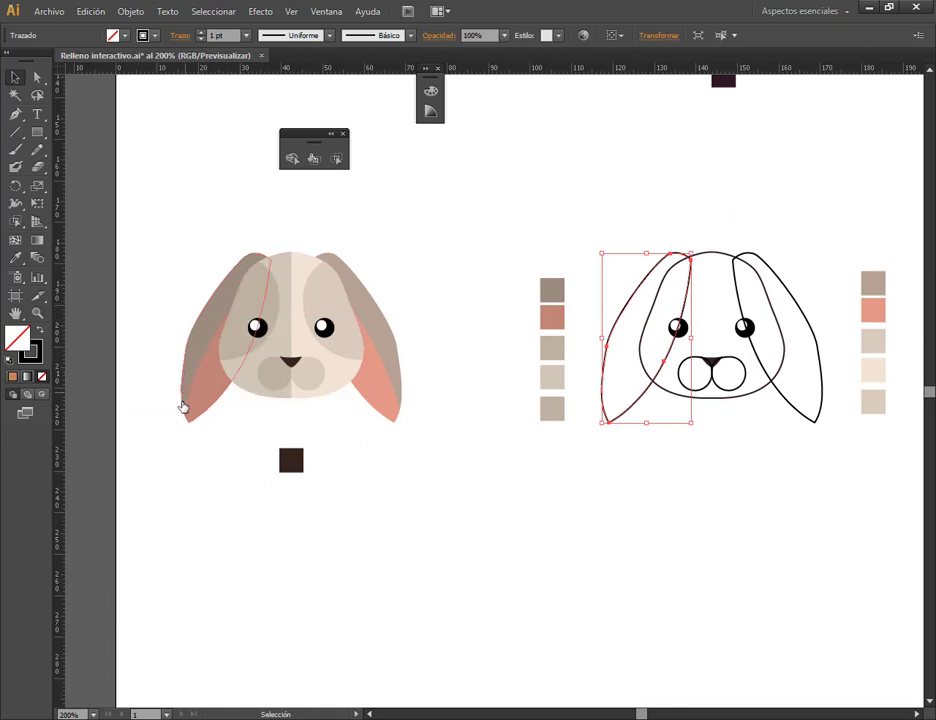
left_click(631, 547)
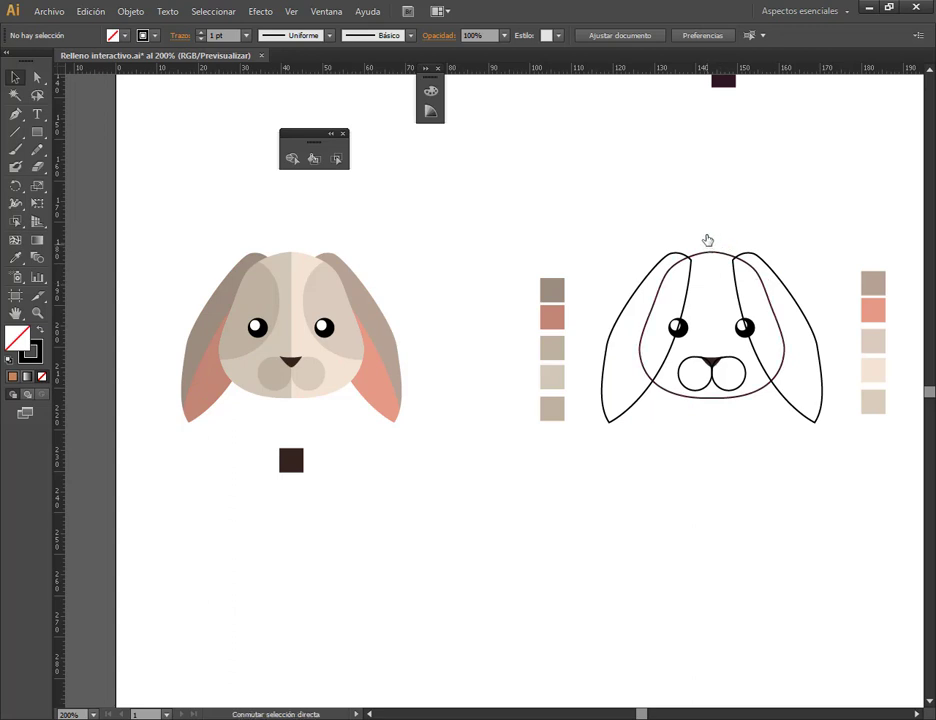
left_click_drag(598, 219, 844, 465)
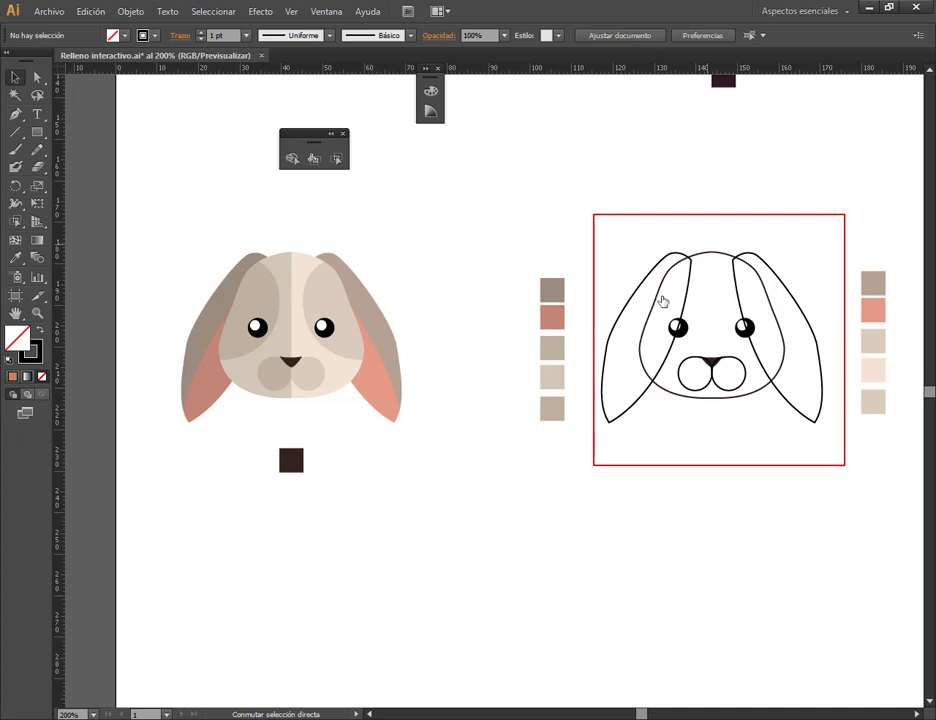
left_click_drag(667, 306, 585, 442)
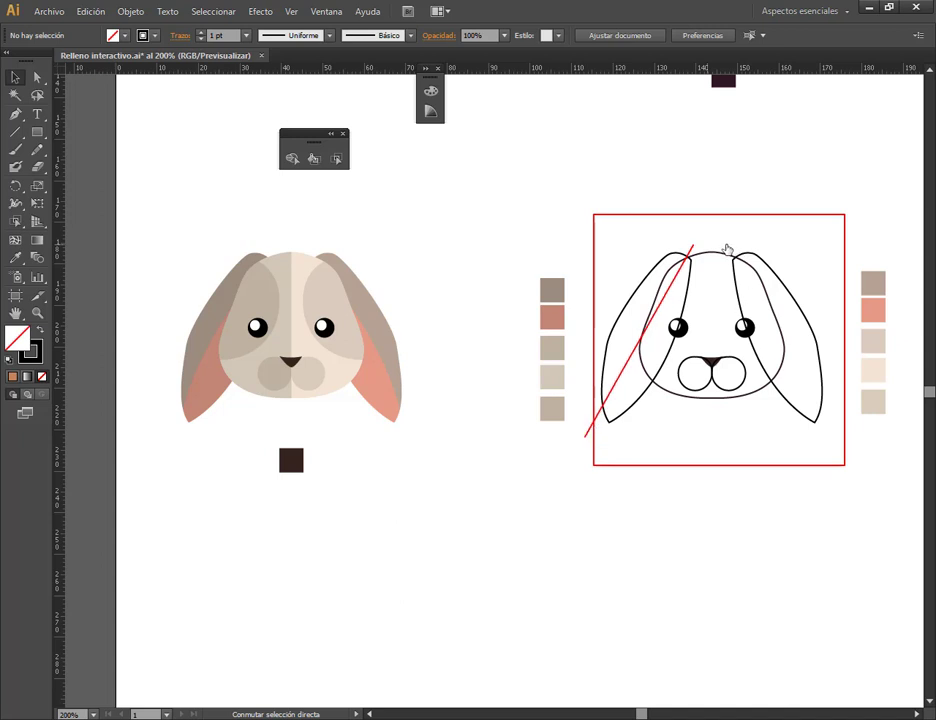
left_click_drag(781, 316, 840, 442)
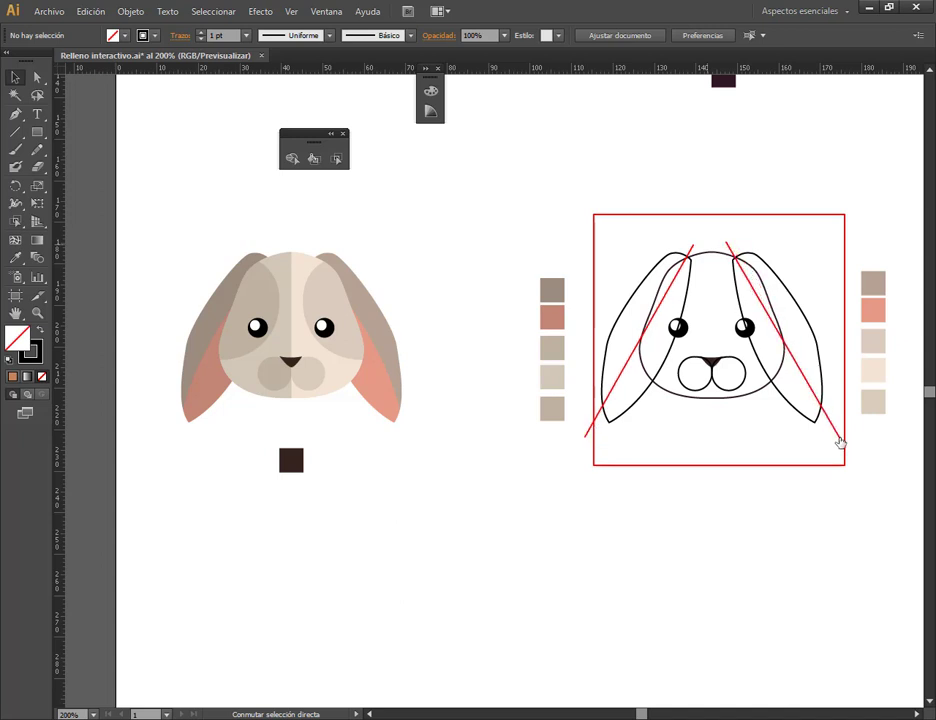
left_click_drag(711, 240, 714, 421)
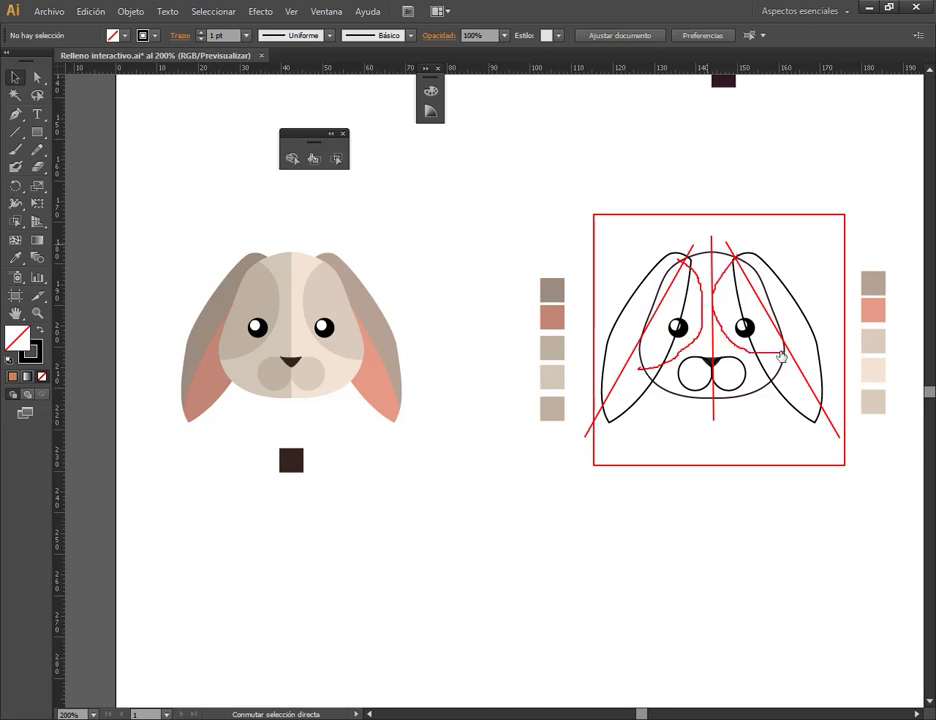
key("ctrl+shift+a")
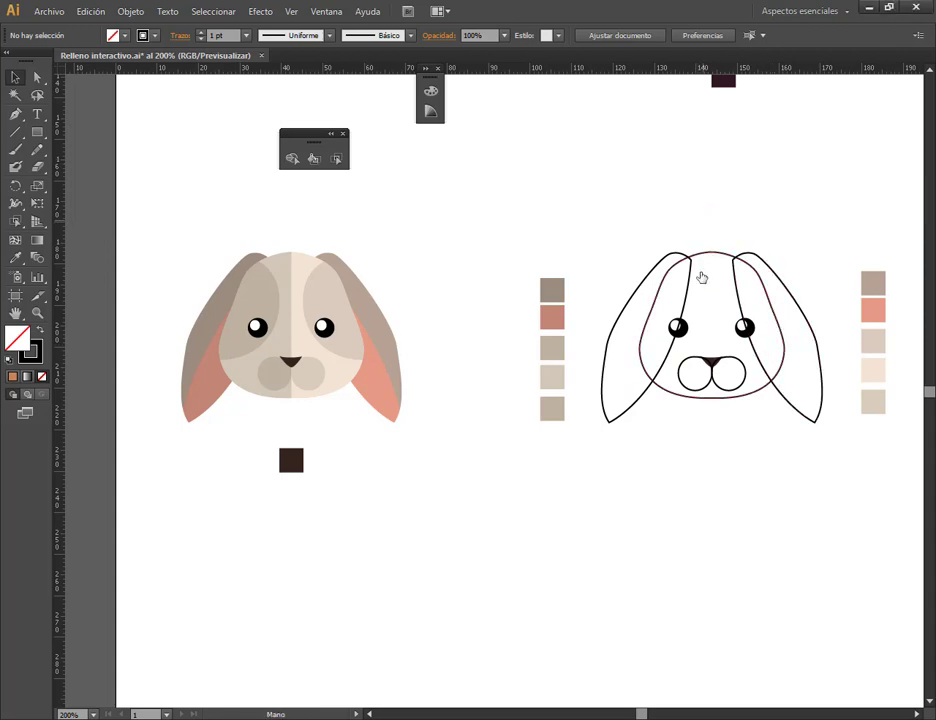
left_click_drag(672, 210, 627, 445)
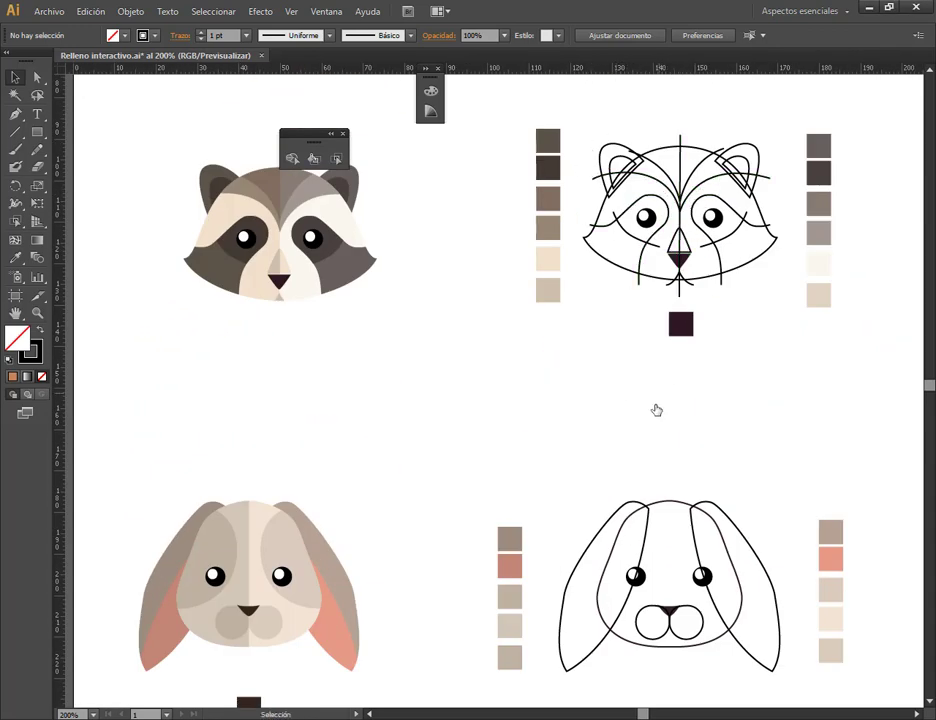
left_click_drag(656, 409, 620, 362)
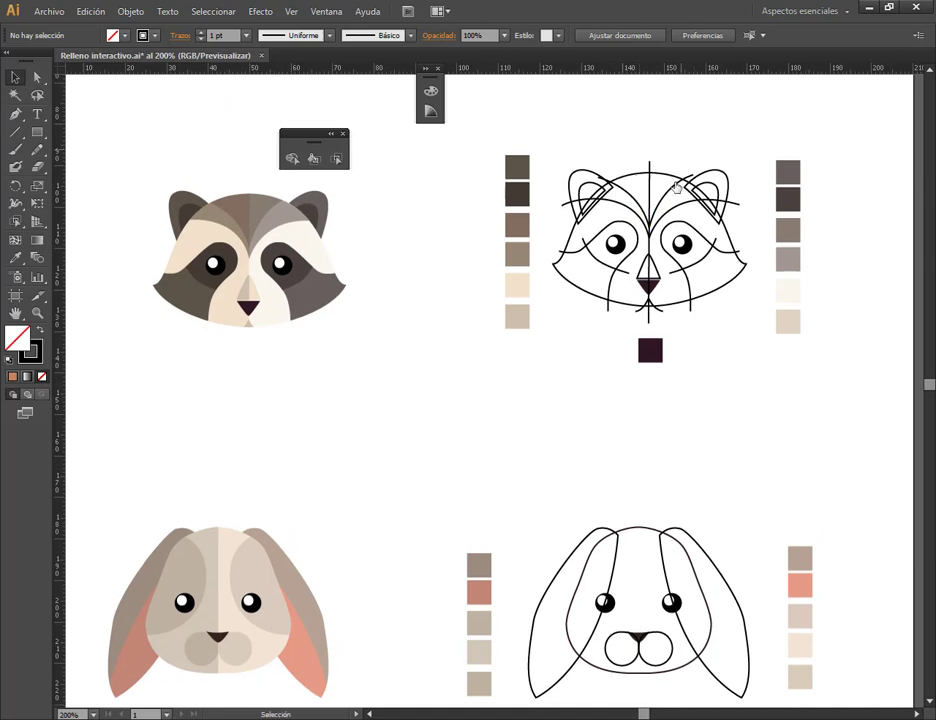
mouse_move(577, 461)
left_mouse_down()
mouse_move(591, 265)
mouse_move(560, 442)
left_mouse_up()
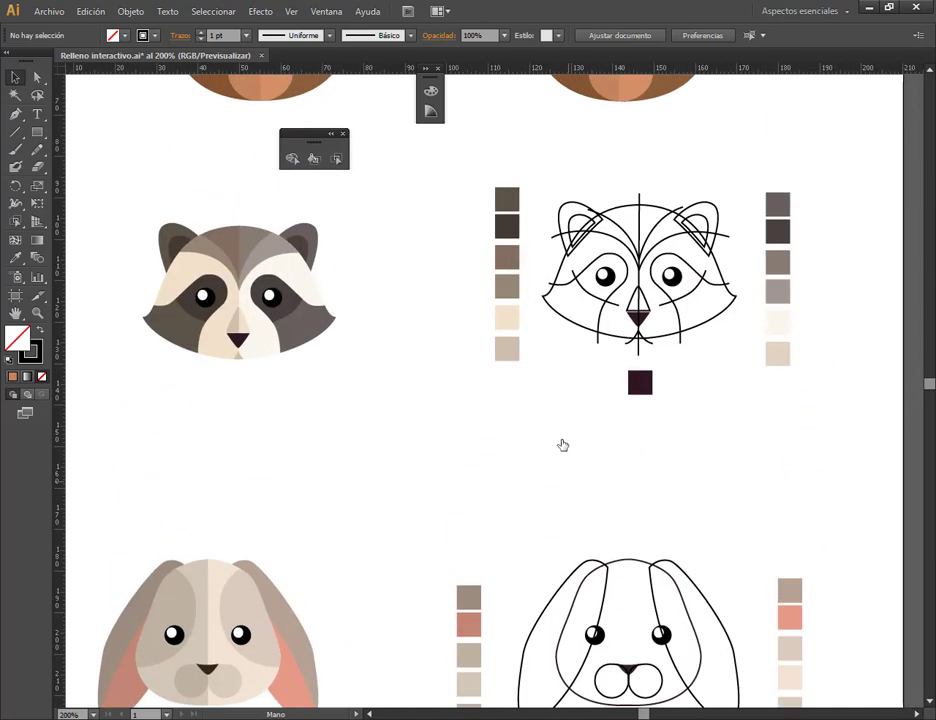
left_click(573, 221)
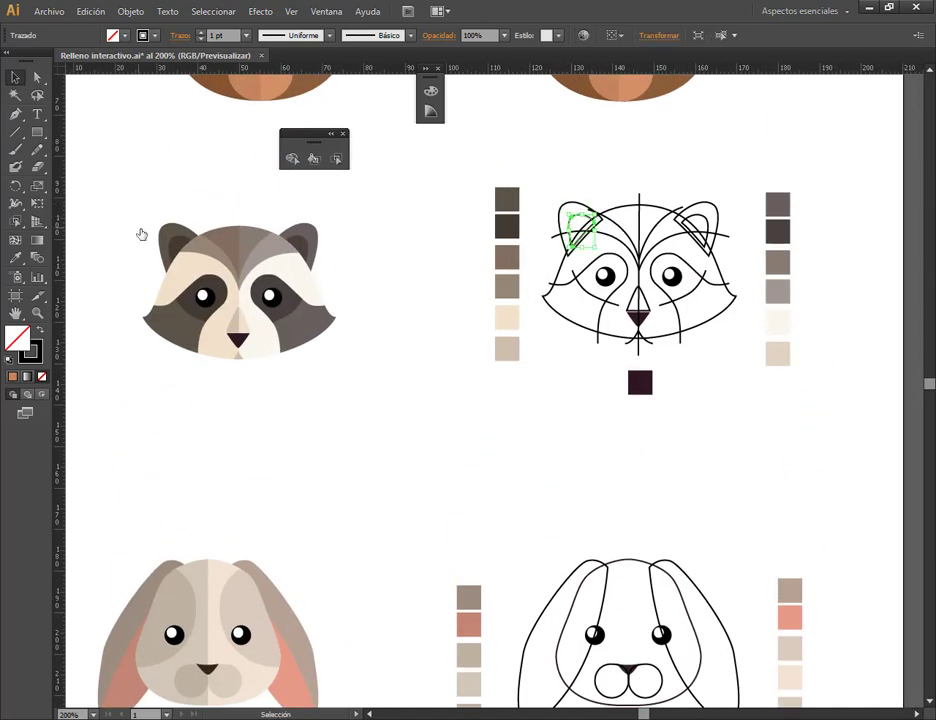
left_click_drag(701, 221, 706, 232)
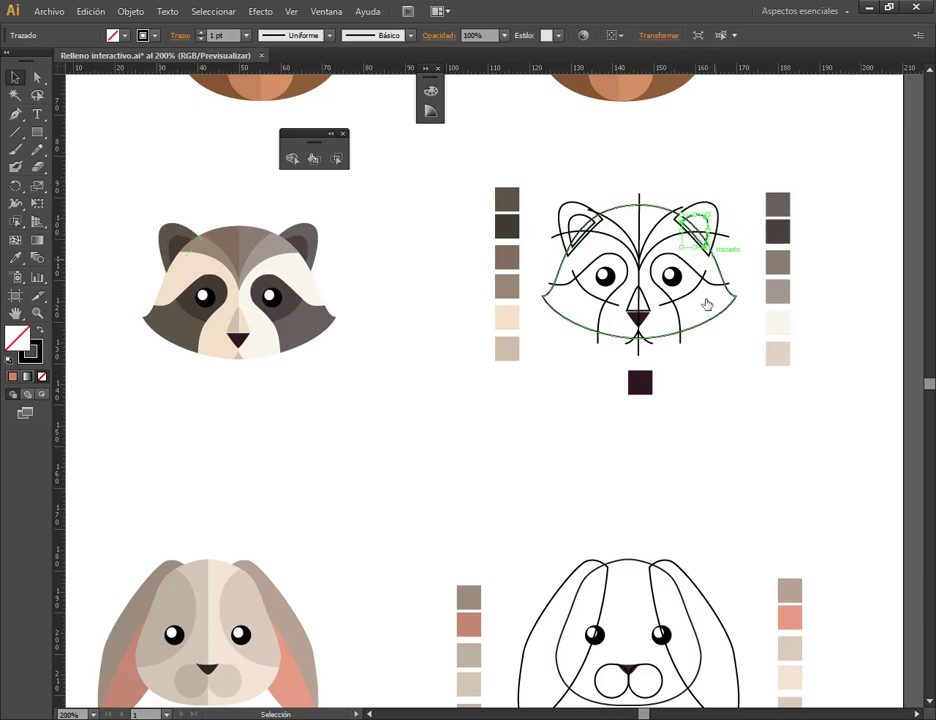
left_click_drag(685, 449, 722, 192)
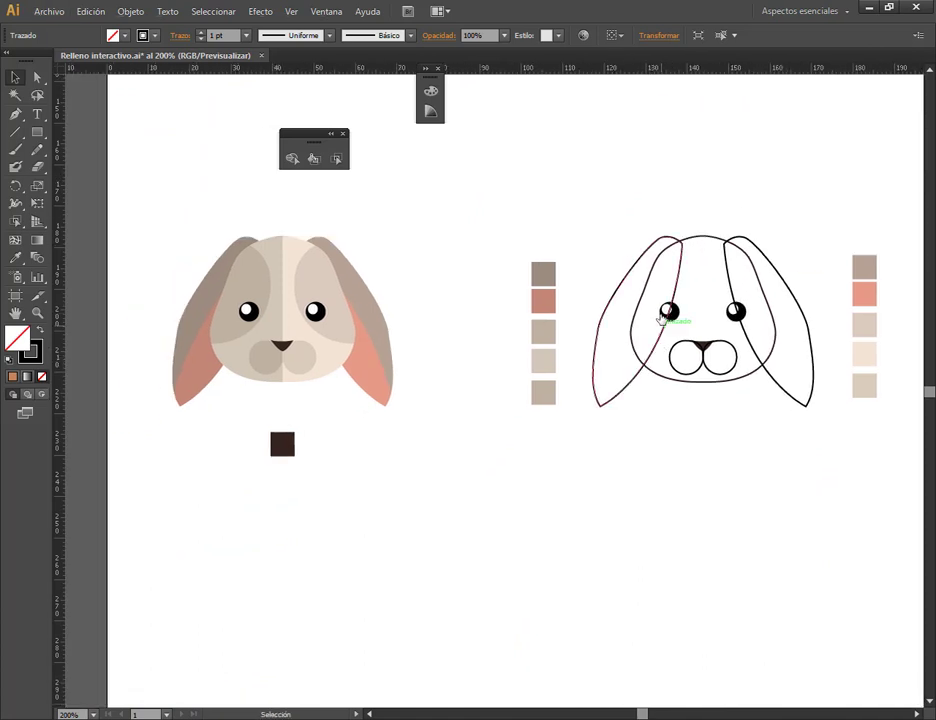
key("ctrl+plus")
mouse_move(621, 313)
left_mouse_down()
mouse_move(731, 296)
mouse_move(748, 278)
left_mouse_up()
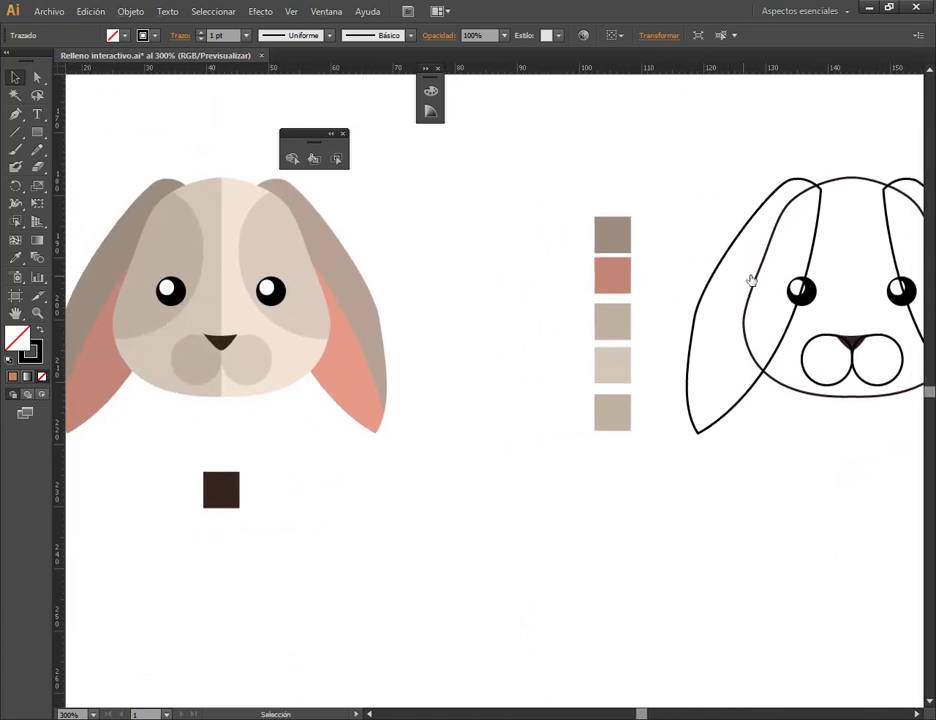
key("ctrl+minus")
left_click(815, 230)
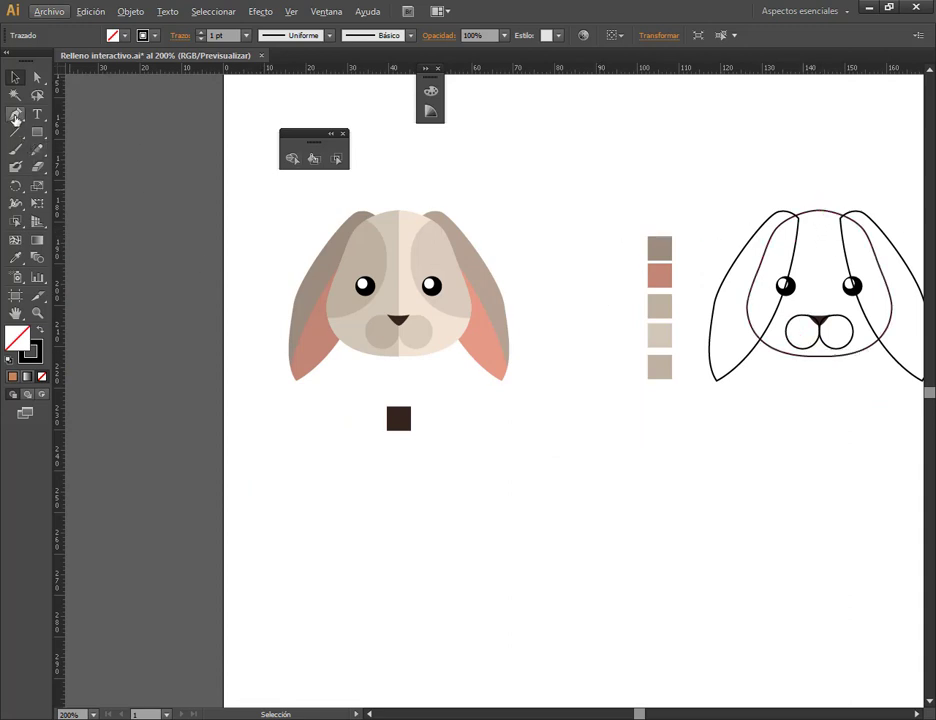
Step: Draw a straight line from below the bunny's left ear tip to near the head top
left_click(15, 113)
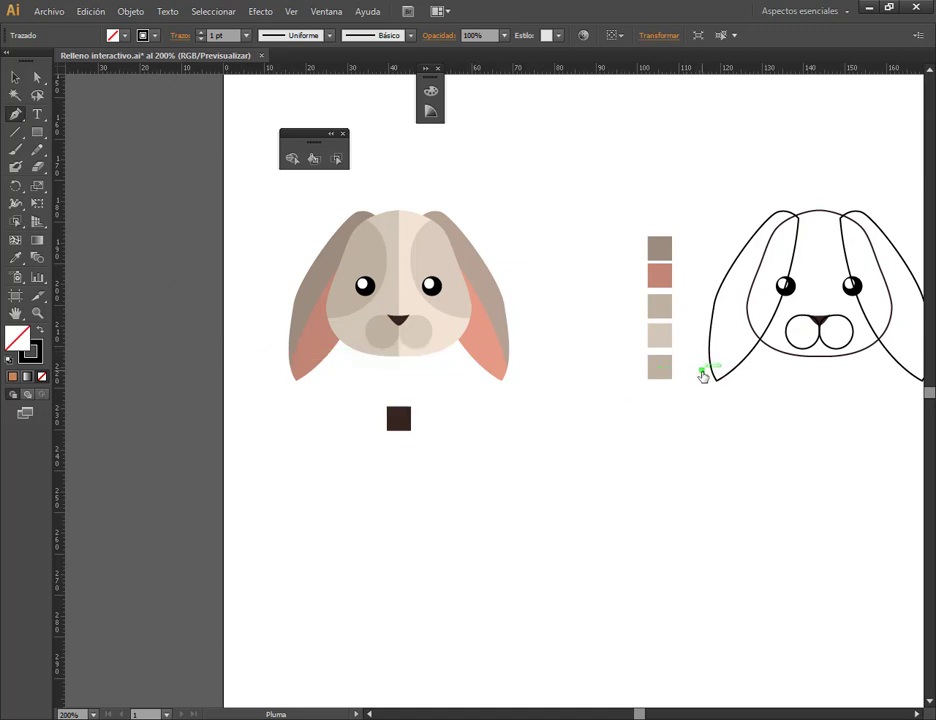
left_click(701, 370)
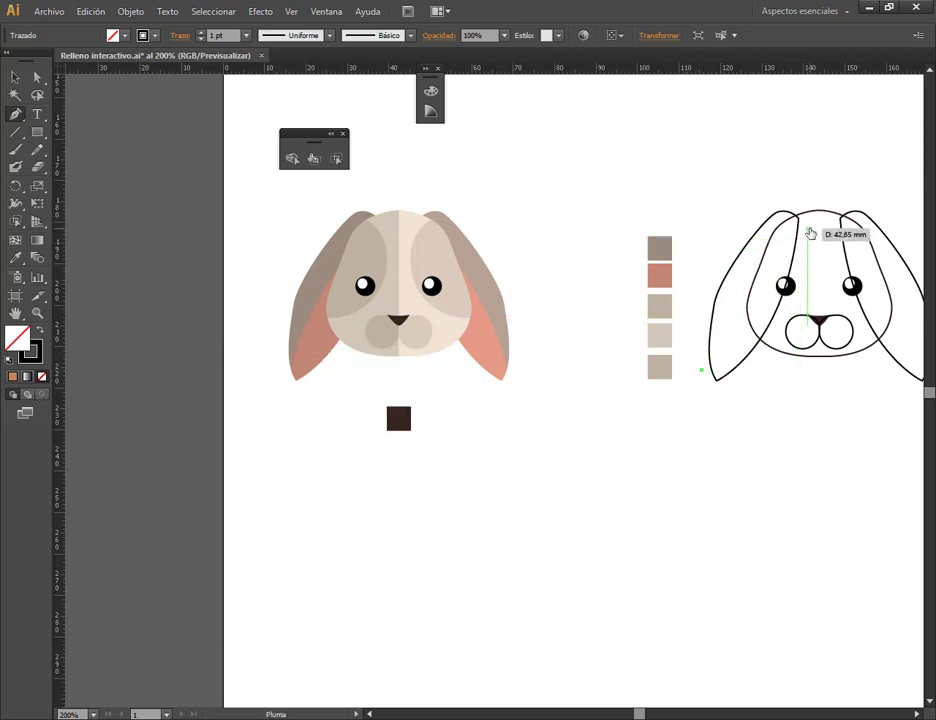
left_click(807, 229)
scroll(848, 247, "up", 1)
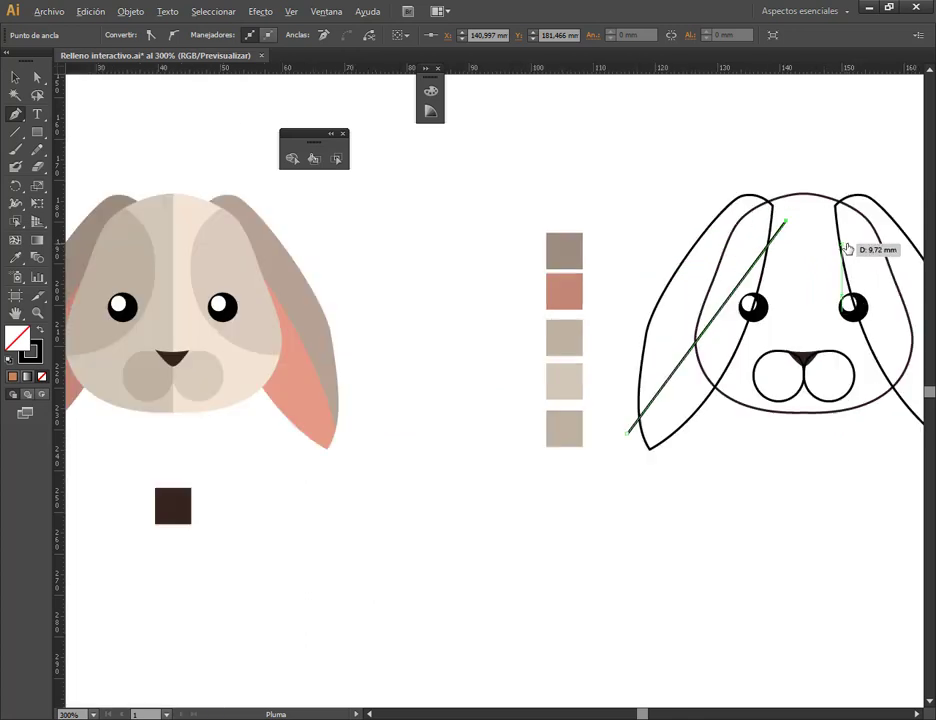
scroll(848, 247, "up", 2)
Step: Make both endpoints smooth and bend the line into an arc across the face
key("ctrl")
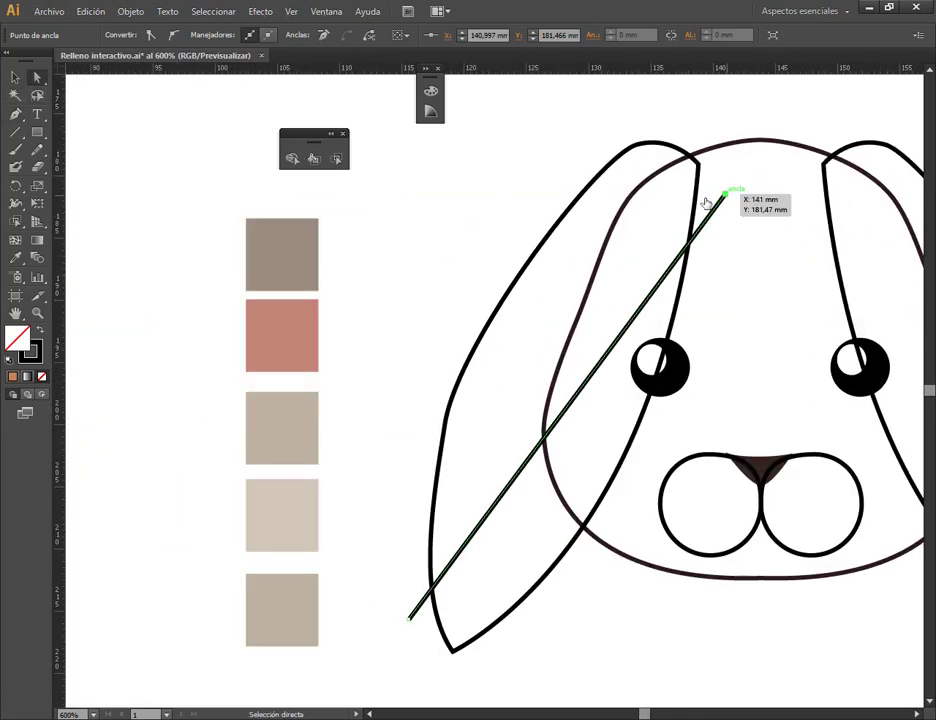
mouse_move(724, 191)
left_mouse_down()
mouse_move(622, 318)
mouse_move(724, 208)
left_mouse_up()
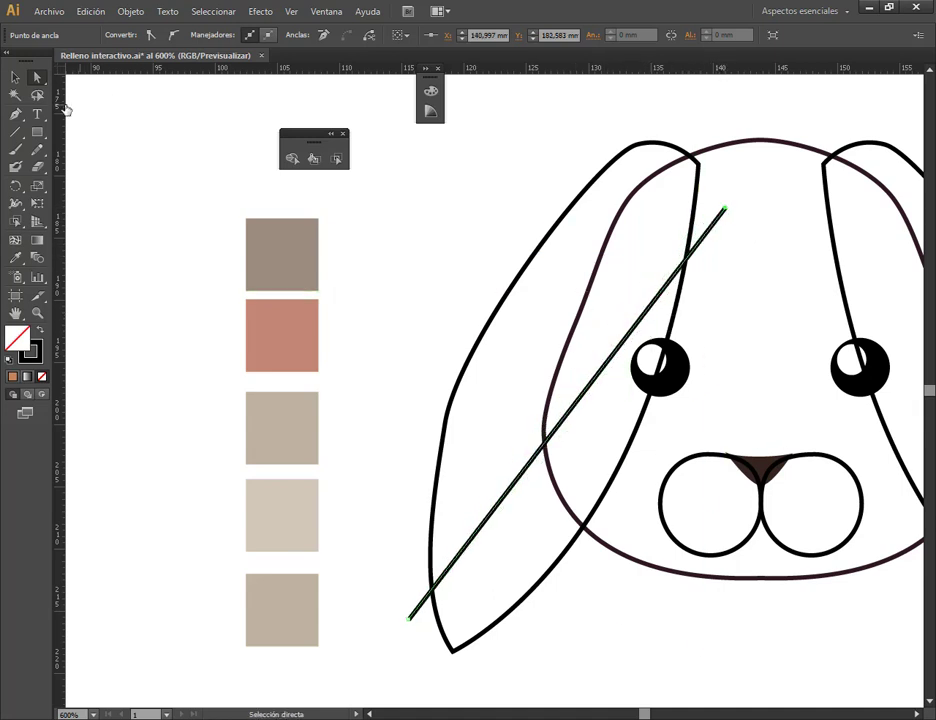
left_click(173, 34)
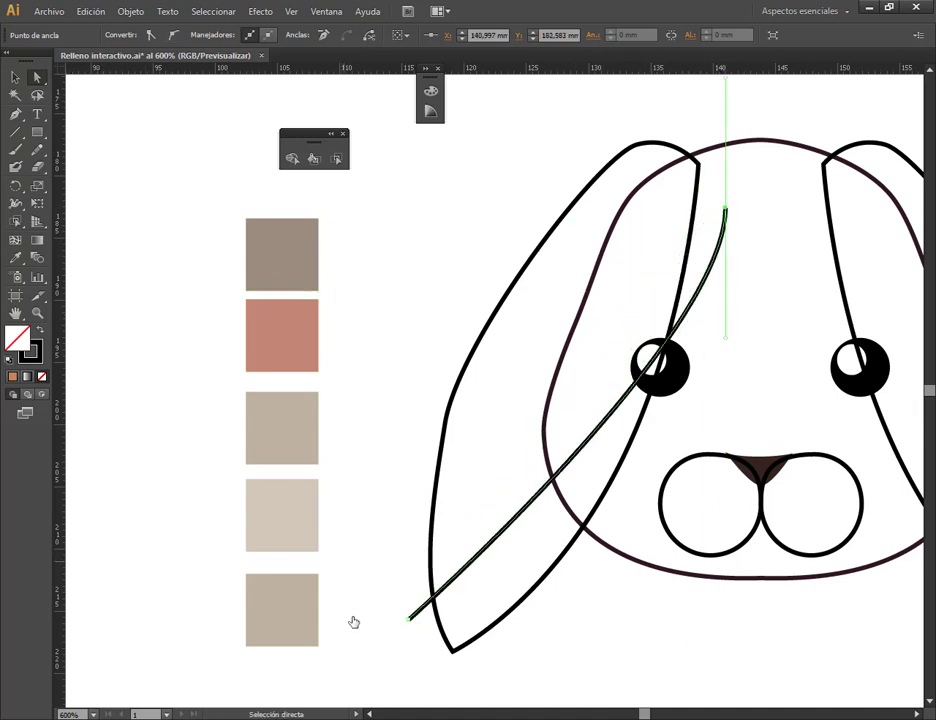
left_click(409, 620)
left_click(173, 34)
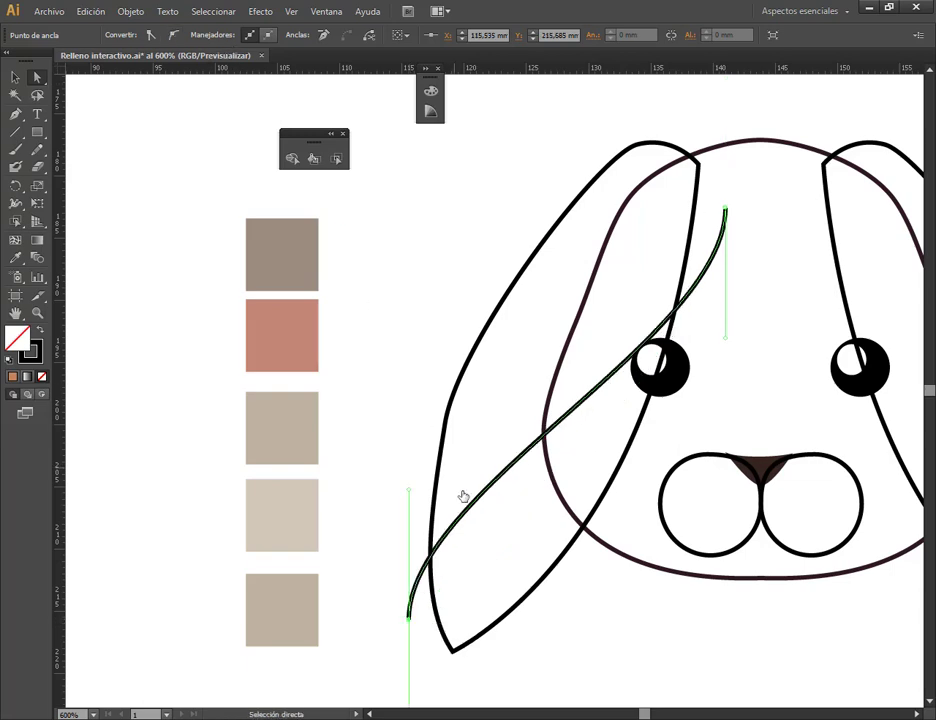
left_click_drag(726, 343, 668, 278)
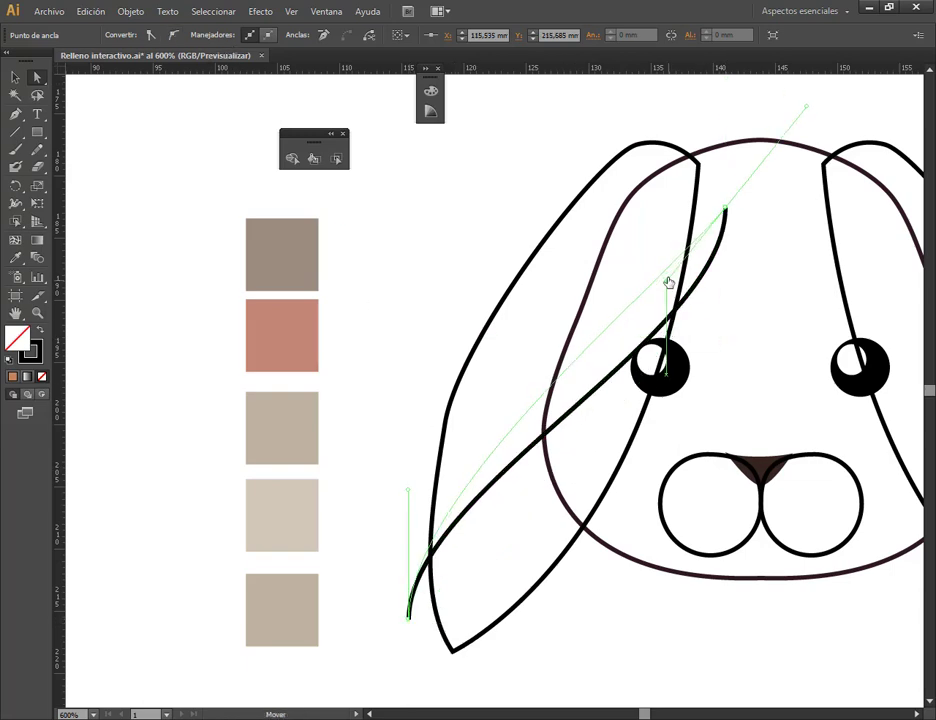
Step: Fine-tune the arc: raise the top endpoint, adjust its curvature, lower the bottom endpoint
scroll(664, 318, "down", 3)
key("alt")
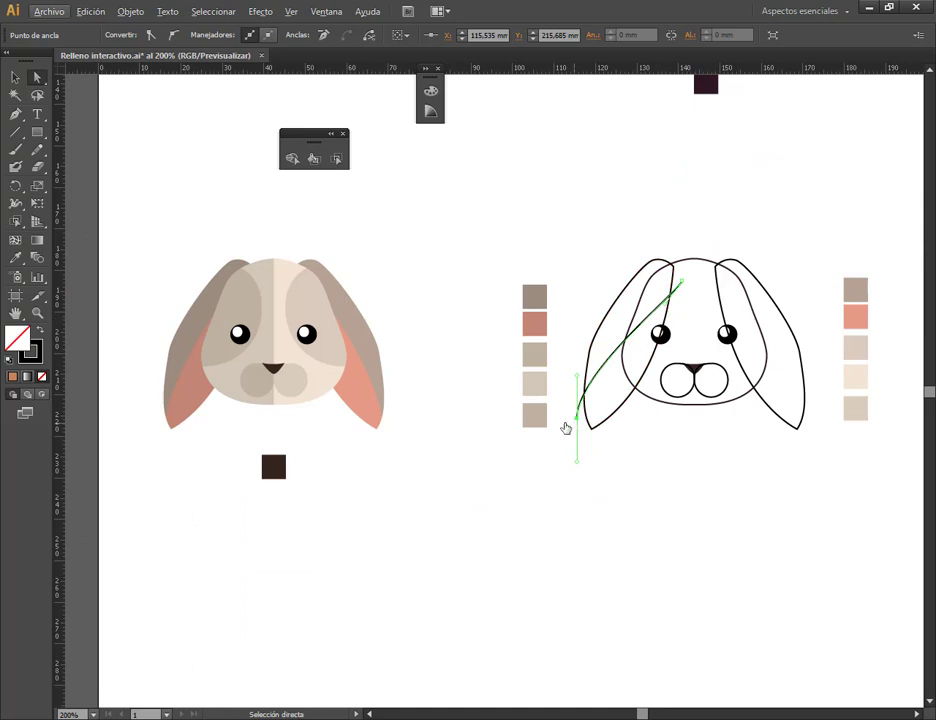
left_click_drag(684, 289, 688, 252)
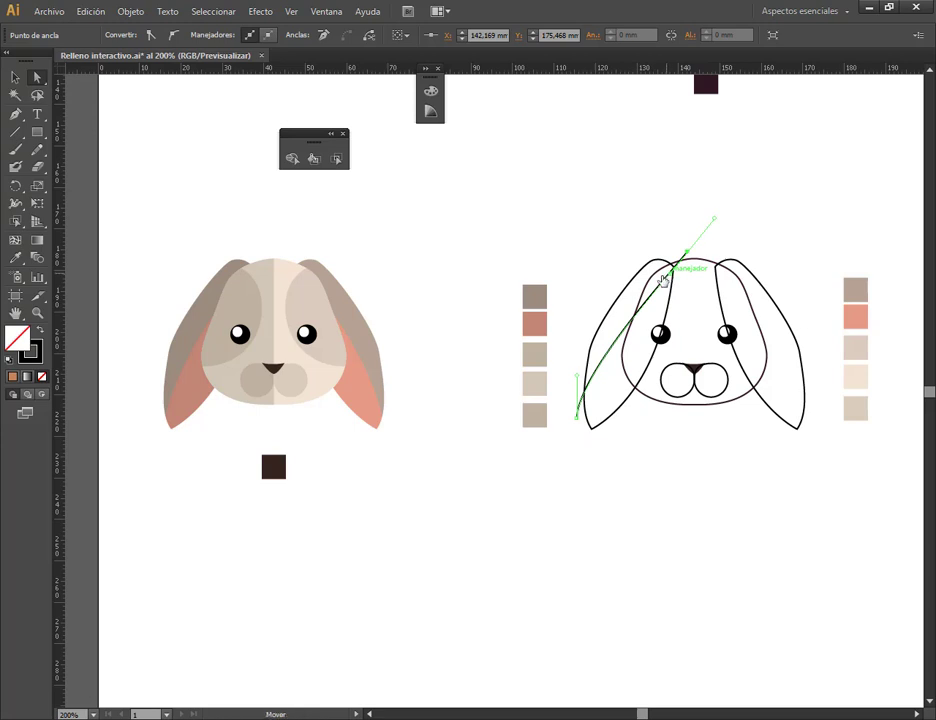
mouse_move(663, 281)
left_mouse_down()
mouse_move(696, 270)
mouse_move(689, 254)
left_mouse_up()
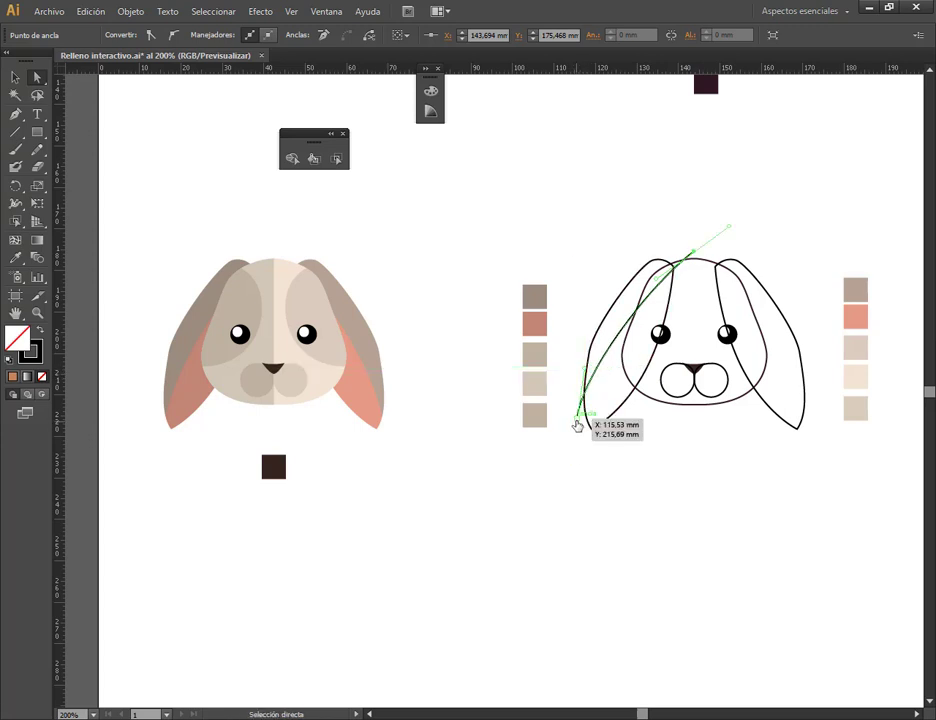
left_click_drag(579, 426, 577, 441)
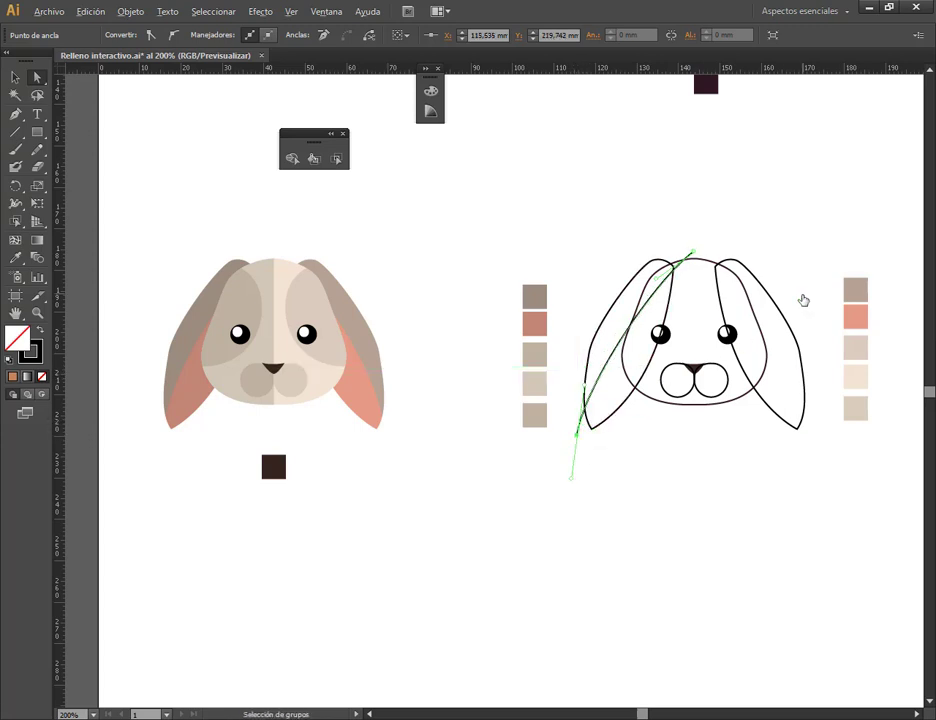
scroll(816, 298, "up", 1, "alt")
key("v")
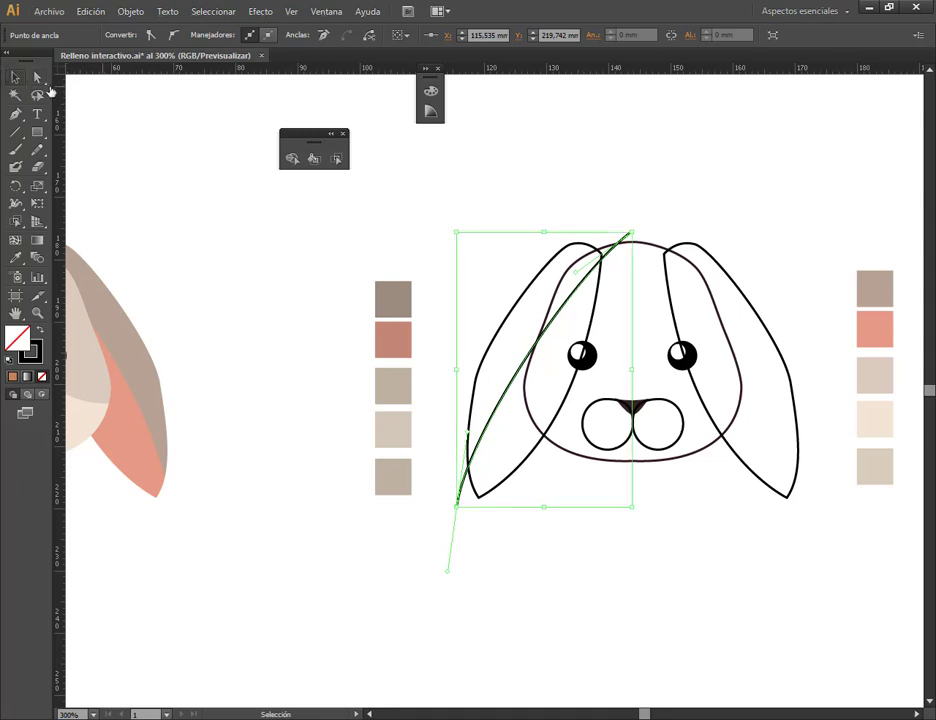
Step: Shift the curve's top anchor slightly left, then pan toward the coloured reference bunny
left_click(675, 211)
left_click(626, 238)
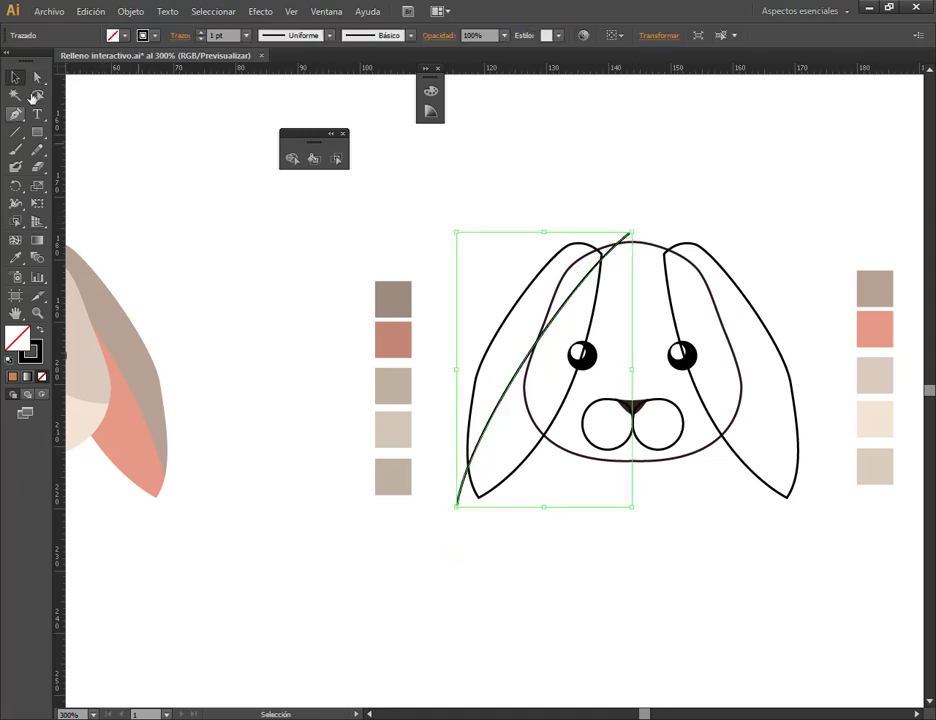
left_click(37, 77)
left_click_drag(630, 236, 621, 236)
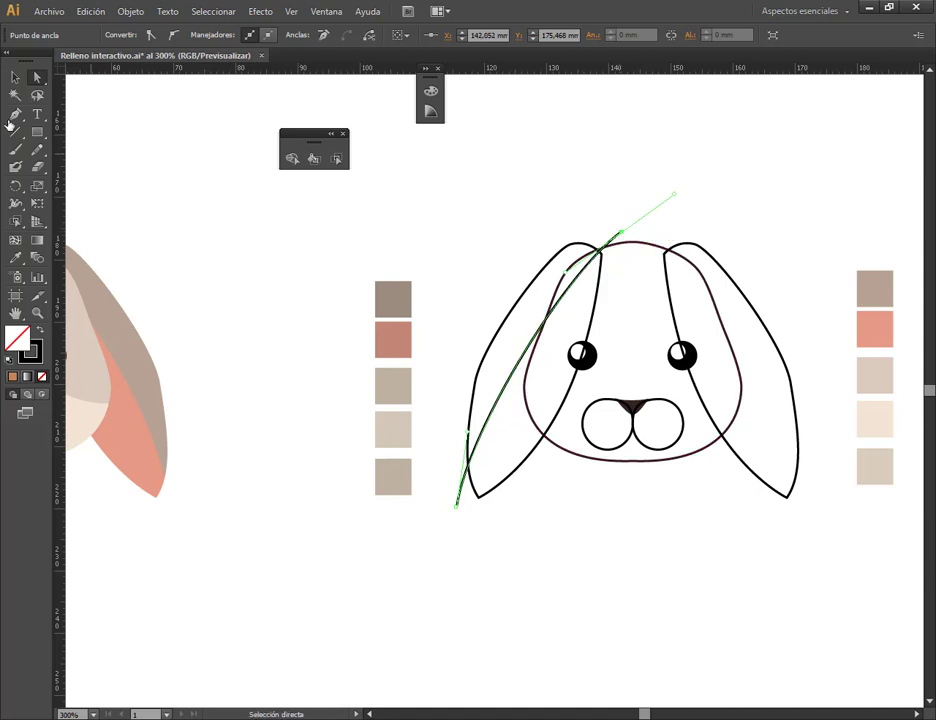
left_click(15, 77)
left_click_drag(661, 192, 575, 207)
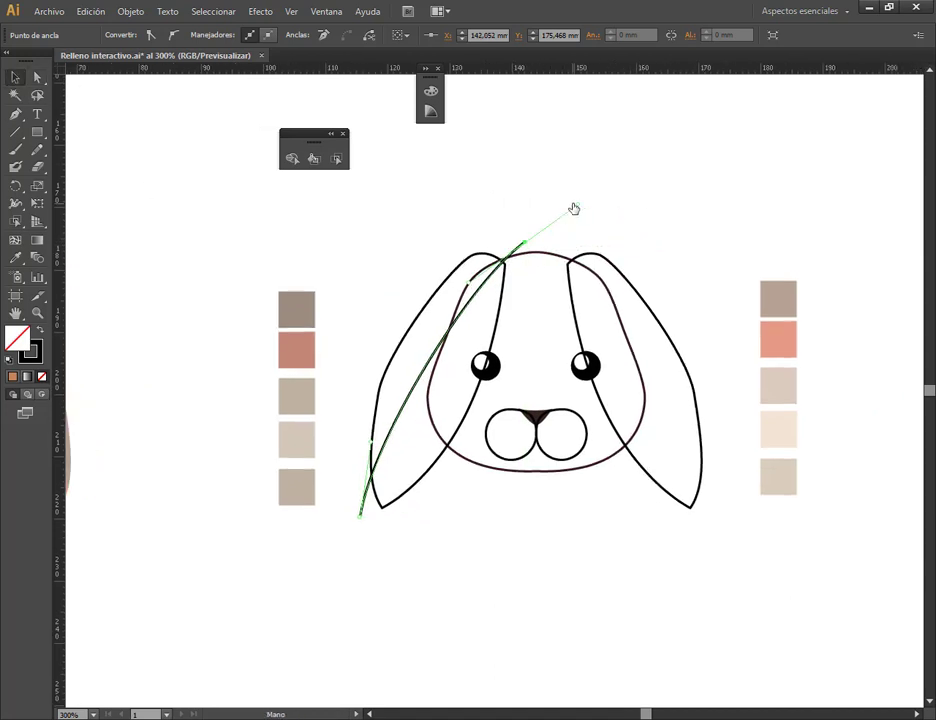
left_click(504, 207)
mouse_move(476, 330)
left_mouse_down()
mouse_move(720, 288)
mouse_move(629, 267)
left_mouse_up()
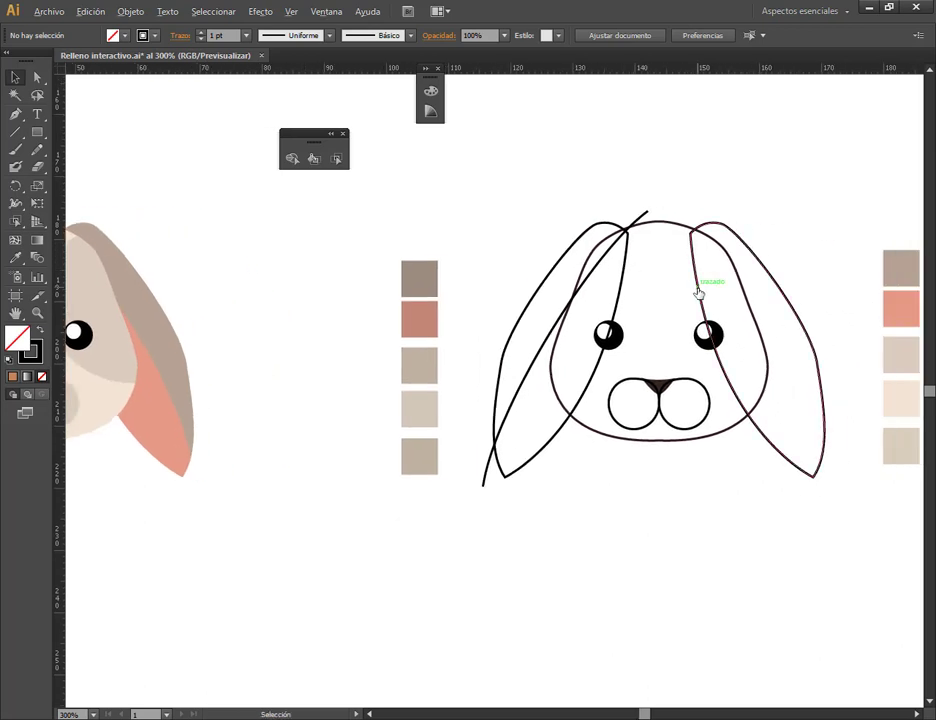
Step: Draw a circle with the Ellipse tool over the bunny's left eye area, then compare with the reference bunny
scroll(700, 291, "up", 1)
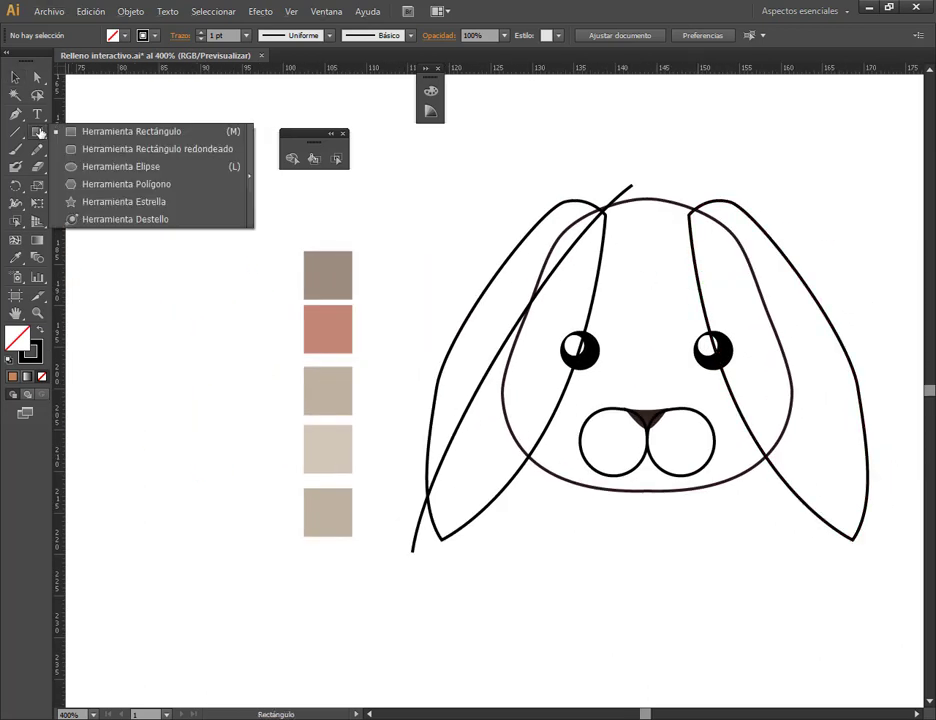
left_click_drag(39, 132, 110, 165)
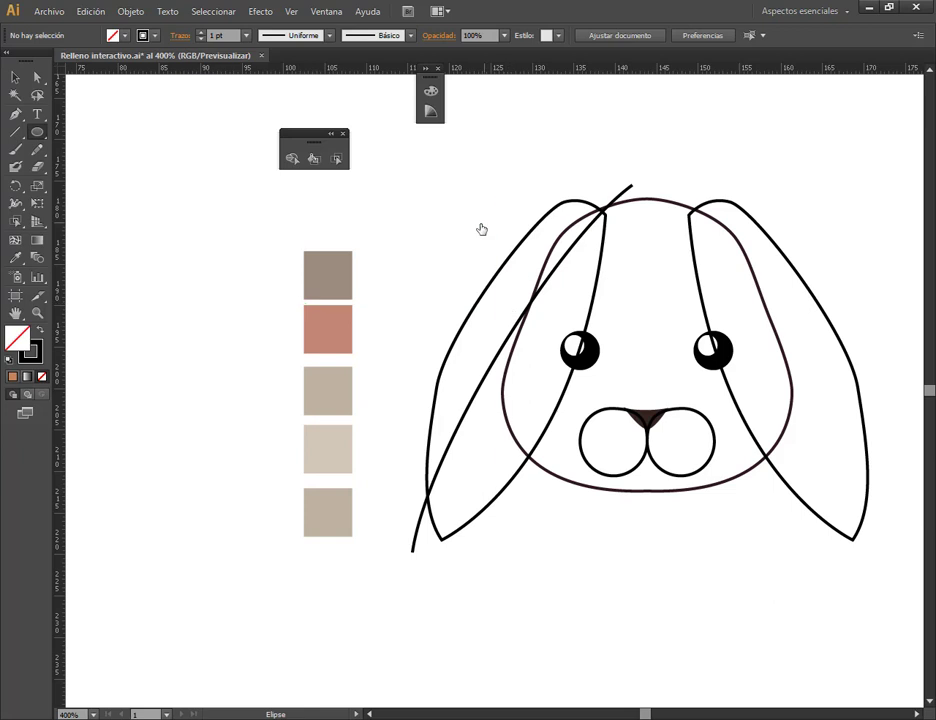
left_click_drag(456, 206, 632, 418)
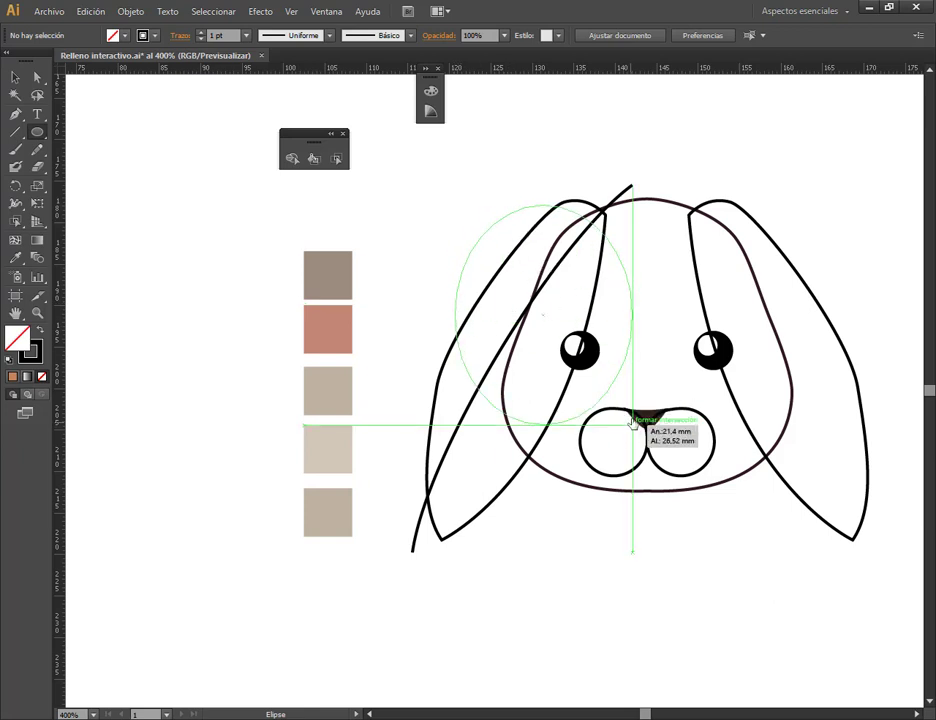
left_click_drag(632, 418, 642, 409)
key("ctrl+minus")
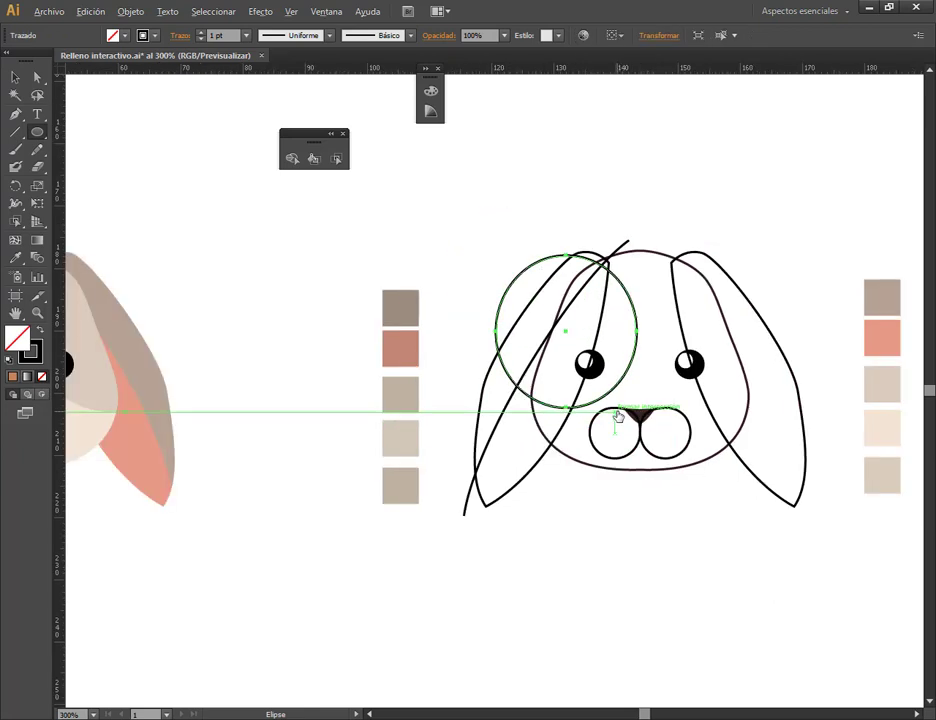
left_click_drag(574, 444, 688, 378)
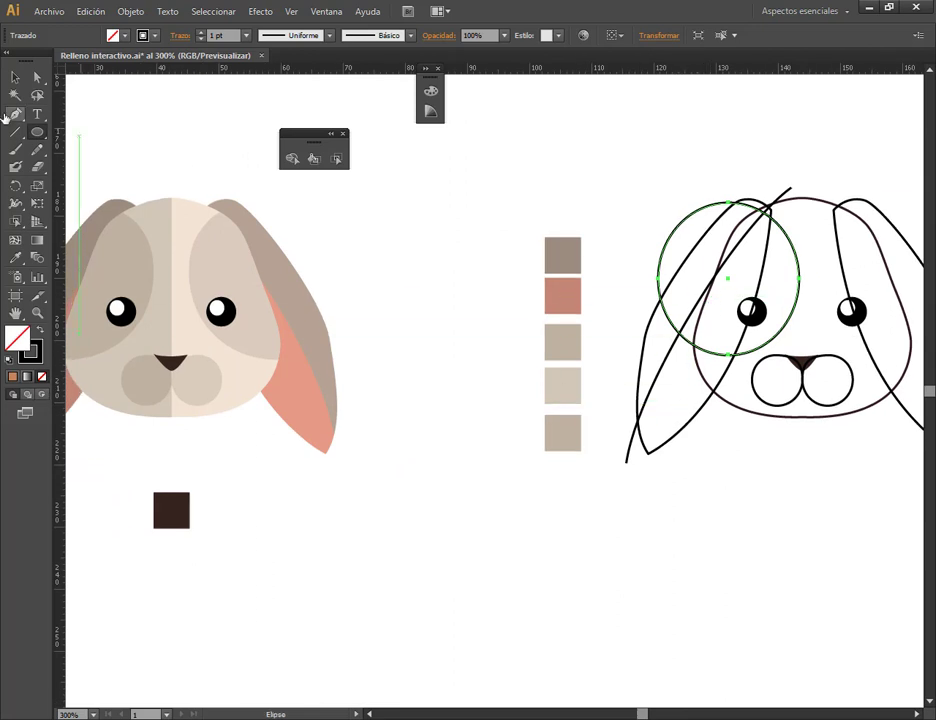
Step: Adjust the circle's right anchor with Direct Selection and select its top anchor
left_click(37, 77)
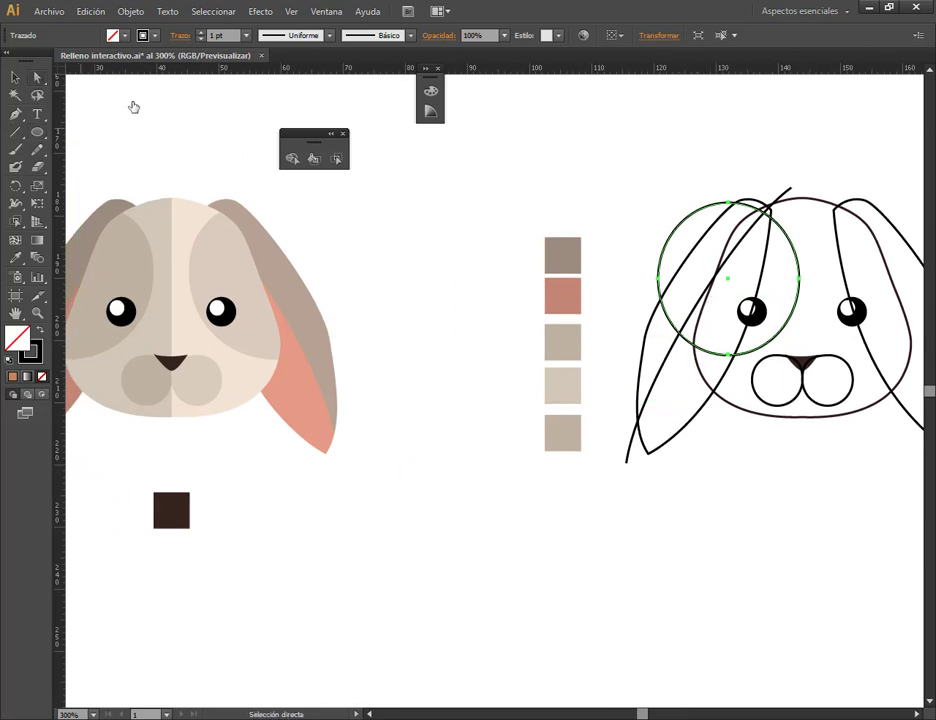
left_click(801, 284)
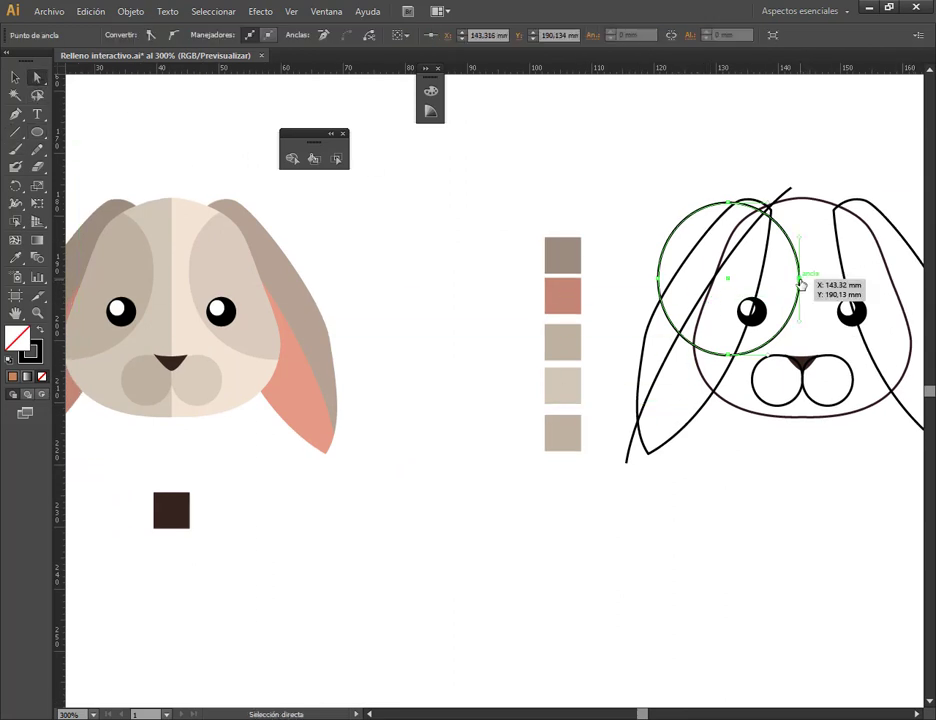
left_click_drag(798, 285, 791, 284)
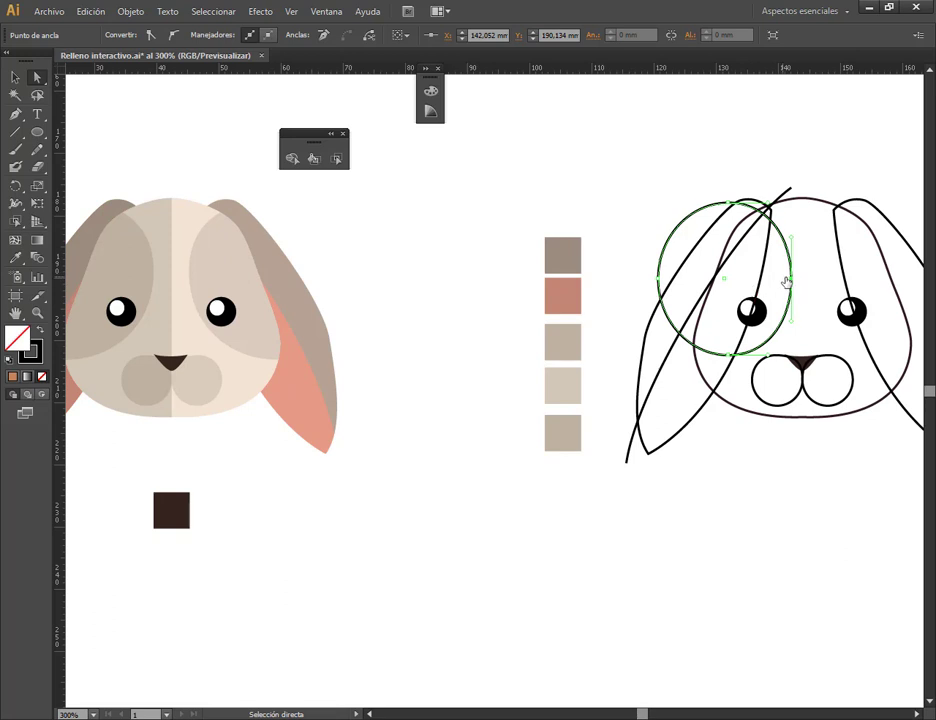
left_click_drag(787, 283, 797, 283)
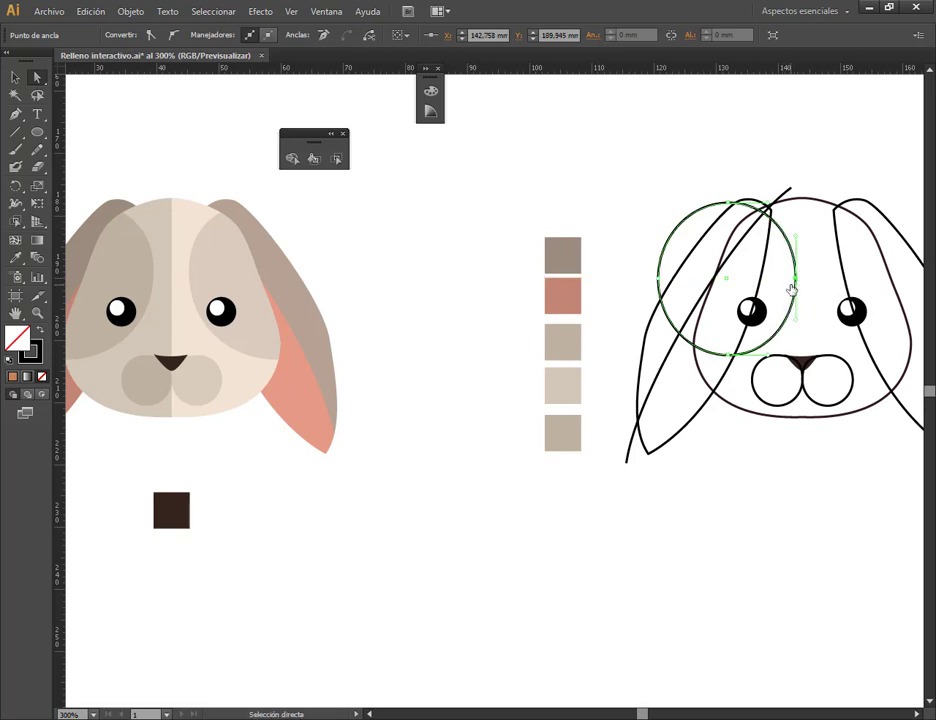
scroll(830, 305, "up", 1)
left_click_drag(809, 309, 777, 330)
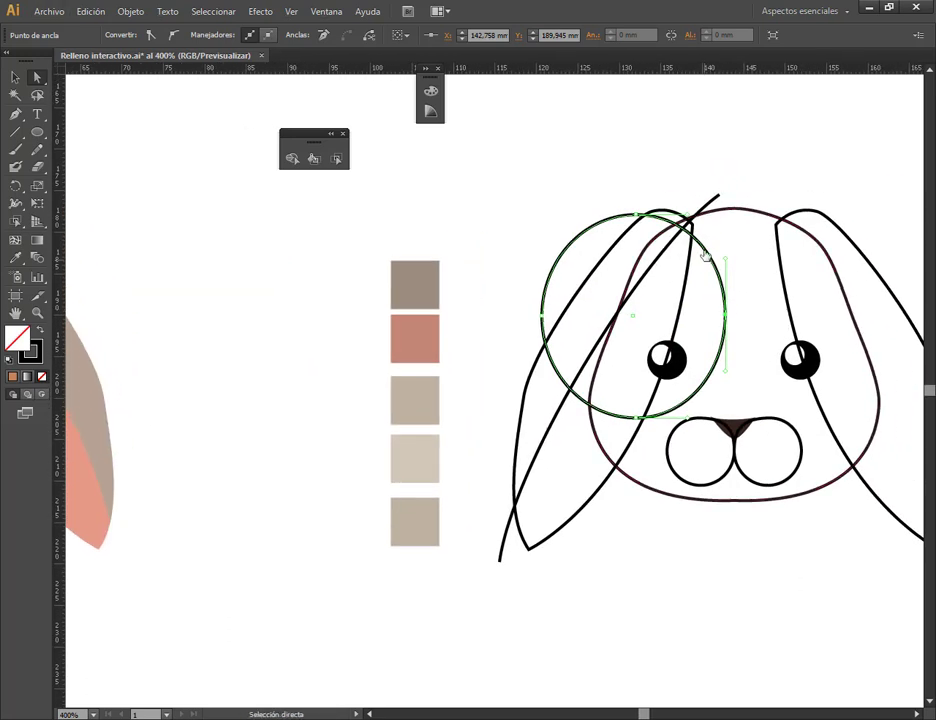
left_click(636, 216)
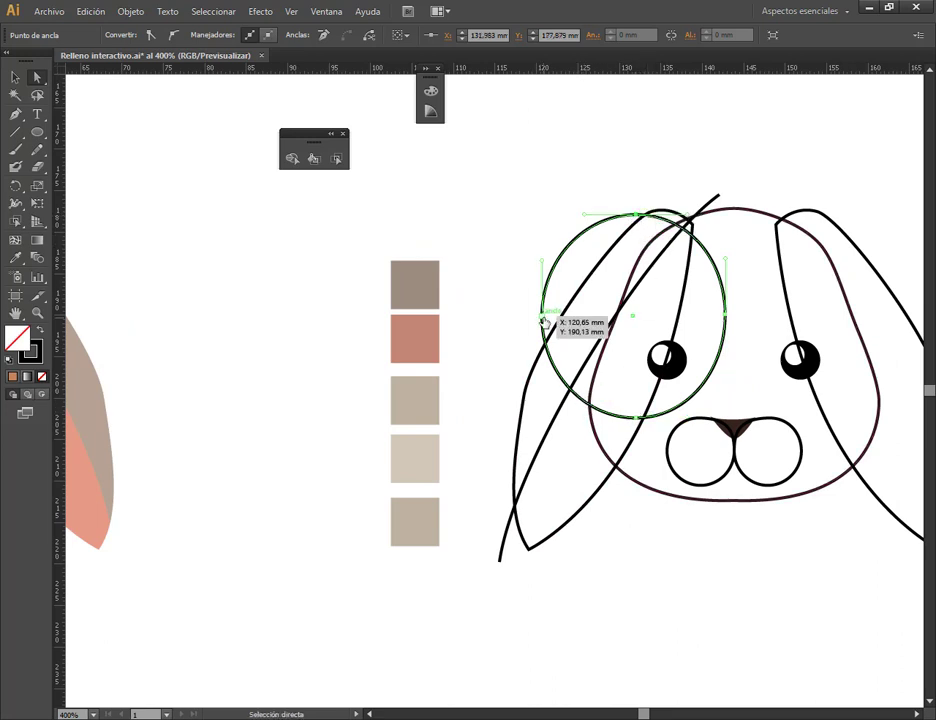
scroll(668, 386, "up", 1)
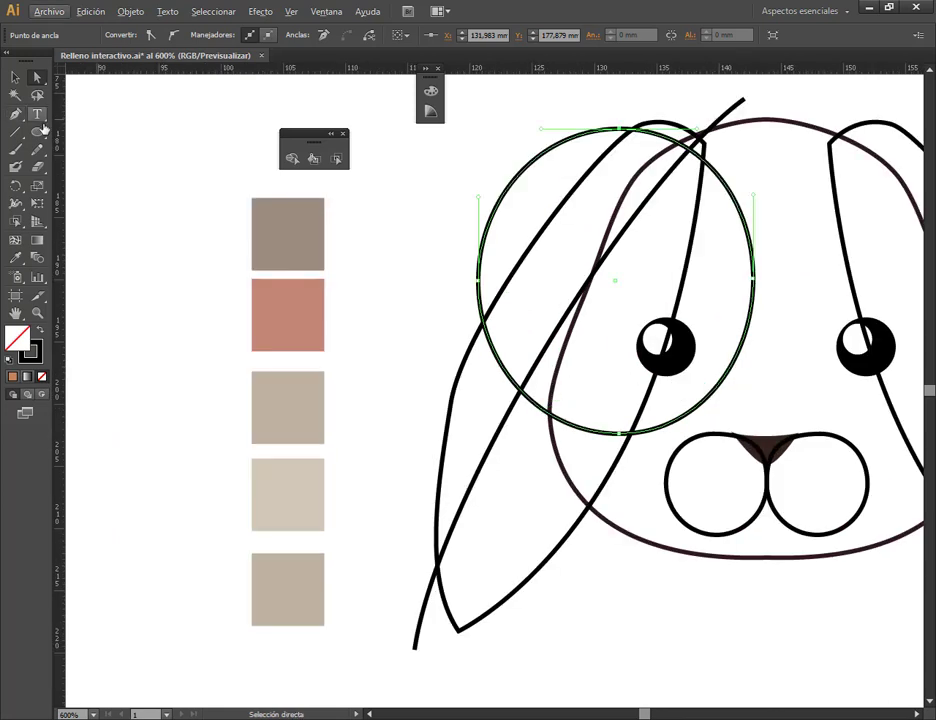
Step: Add an anchor on the circle's lower left and delete the left anchor, leaving an open arc
left_click(18, 116)
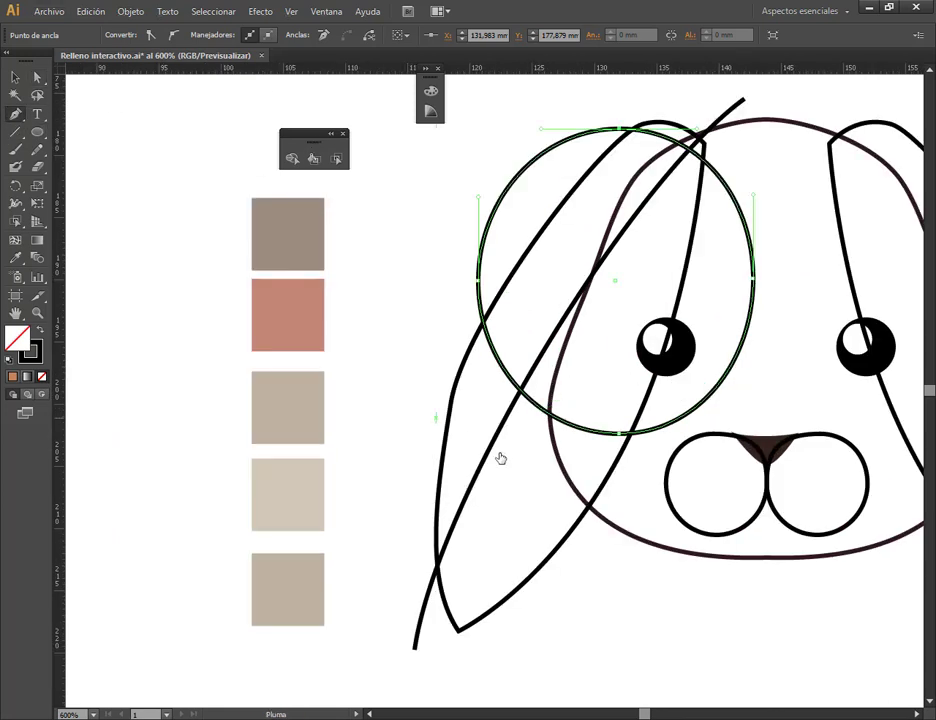
left_click(530, 402)
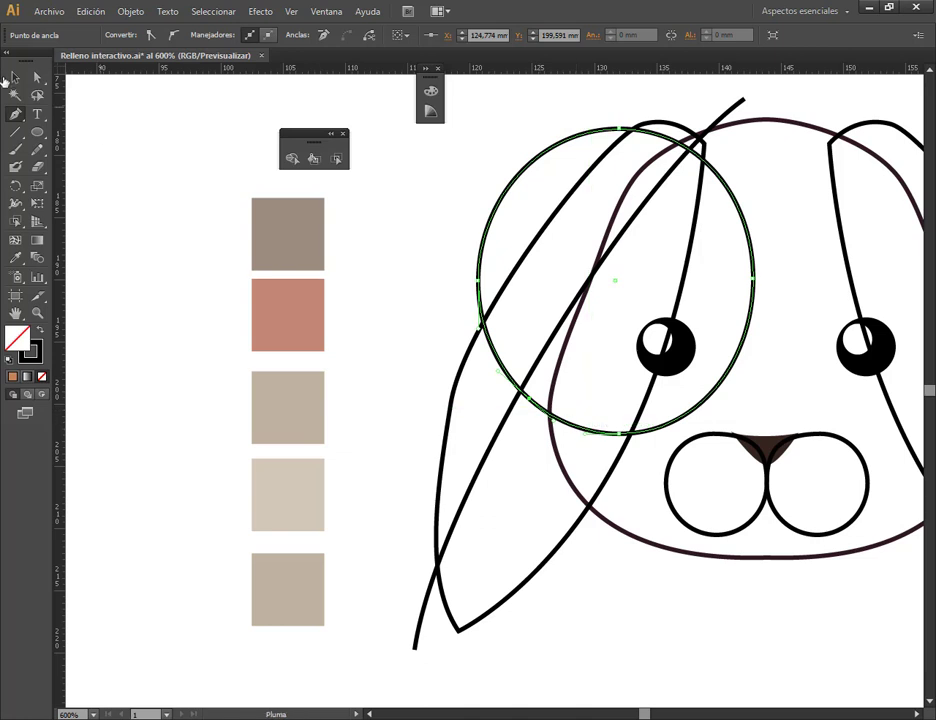
left_click(37, 77)
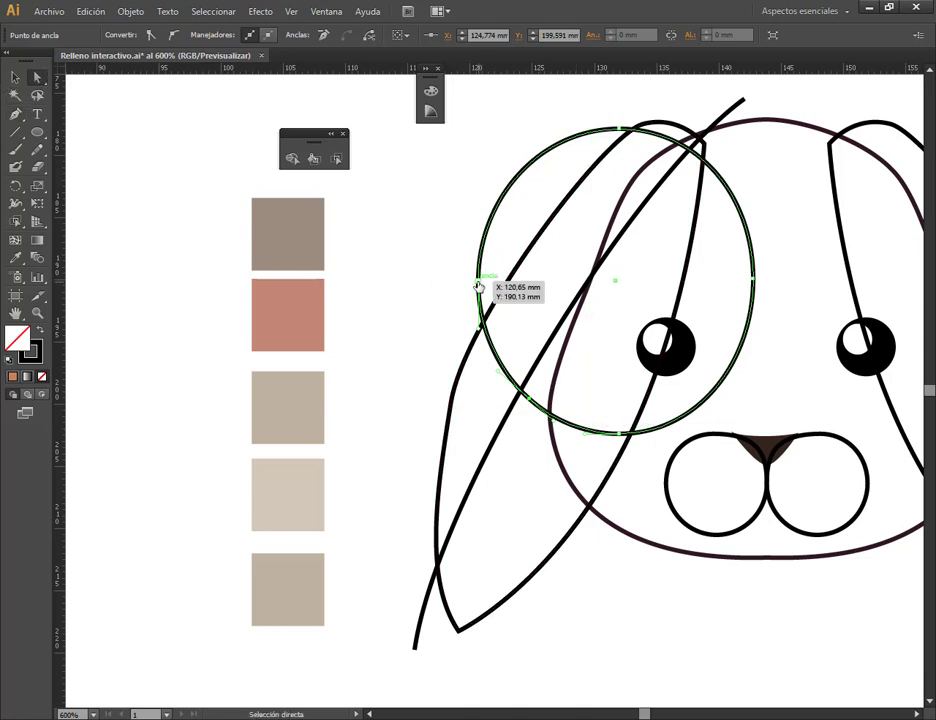
left_click(478, 281)
key("Delete")
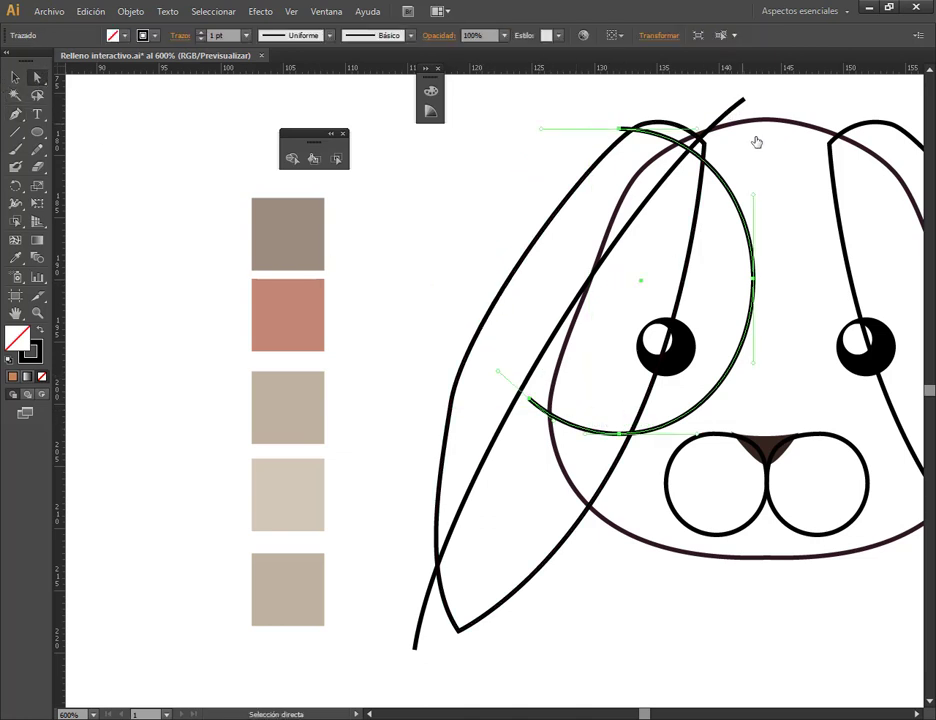
Step: Check the new arc's selection and recentre the view on the bunny's face
left_click(15, 77)
left_click(497, 115)
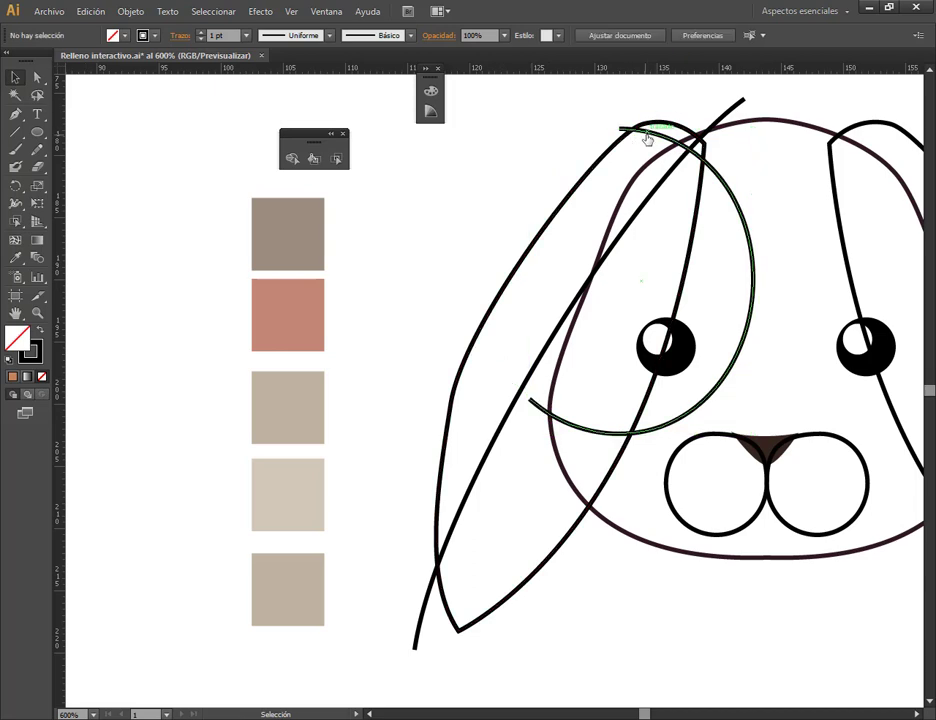
left_click(648, 132)
left_click_drag(704, 292, 479, 355)
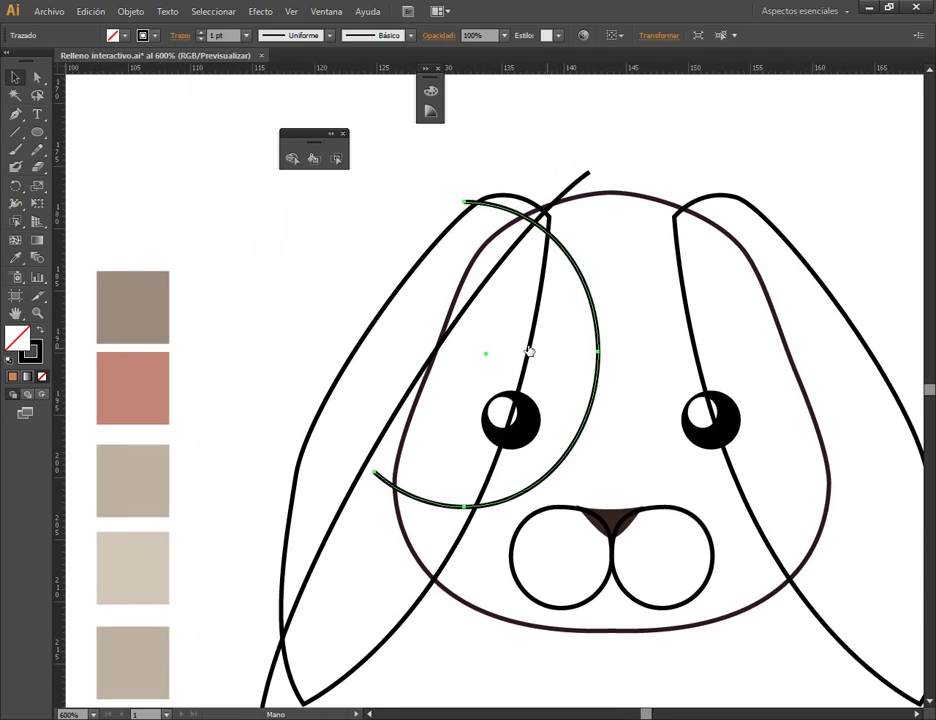
left_click(507, 282)
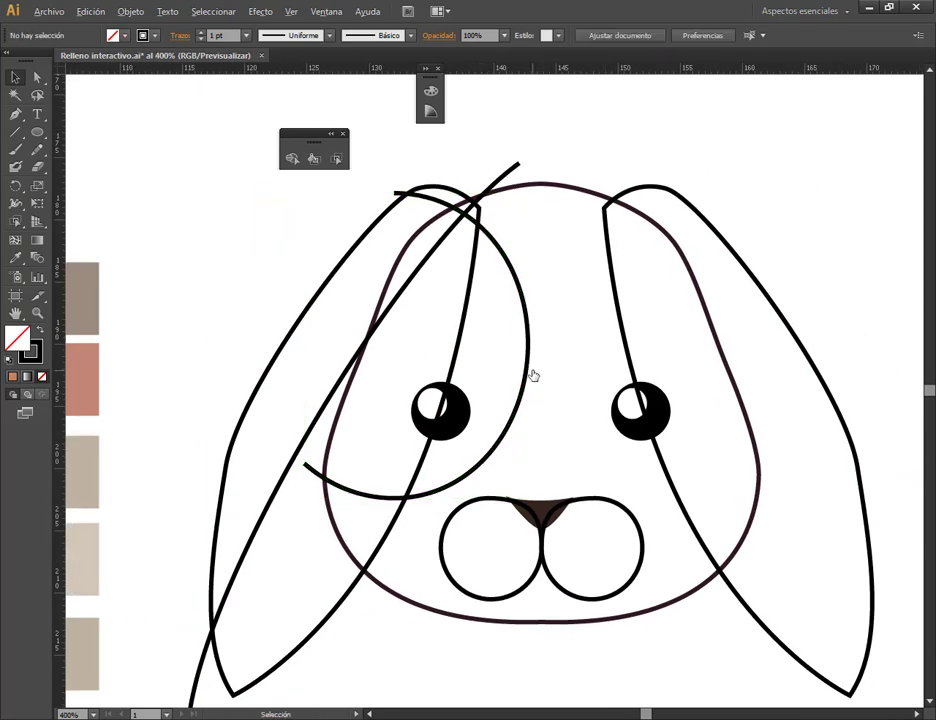
scroll(533, 375, "down", 1)
left_click(15, 131)
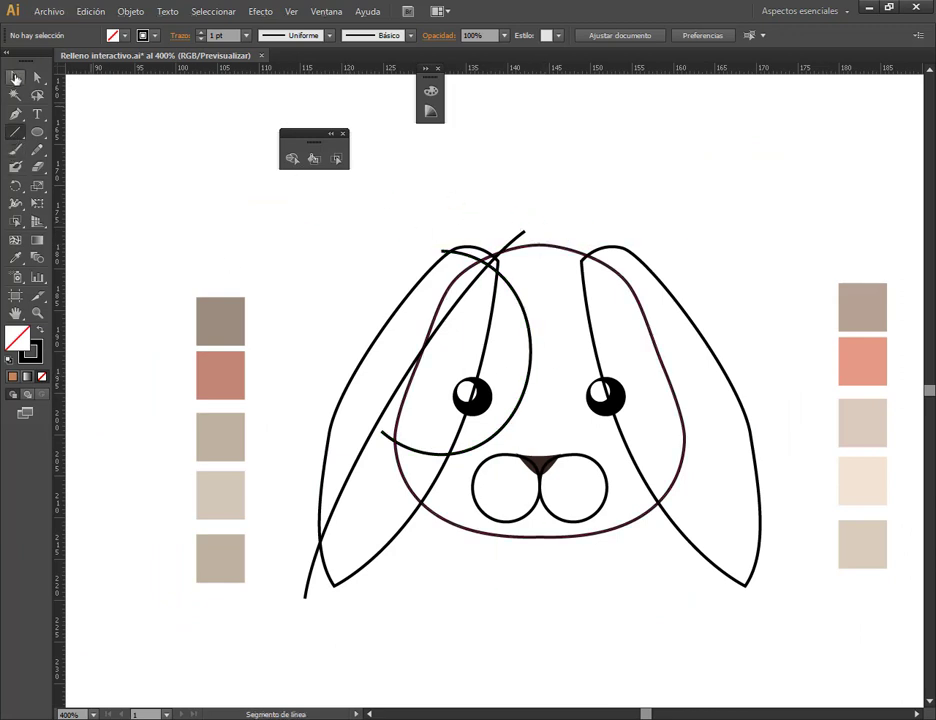
left_click(15, 78)
Step: Reflect copies of the left eye arc and diagonal ear curve onto the right side, nudged left
left_click(502, 293)
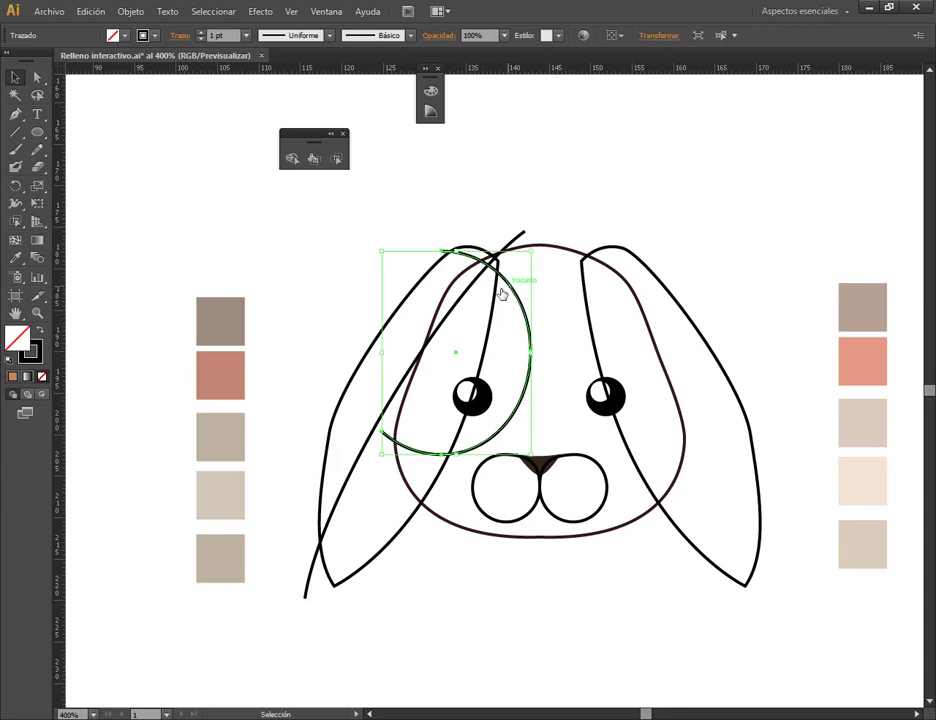
left_click(466, 297, "shift")
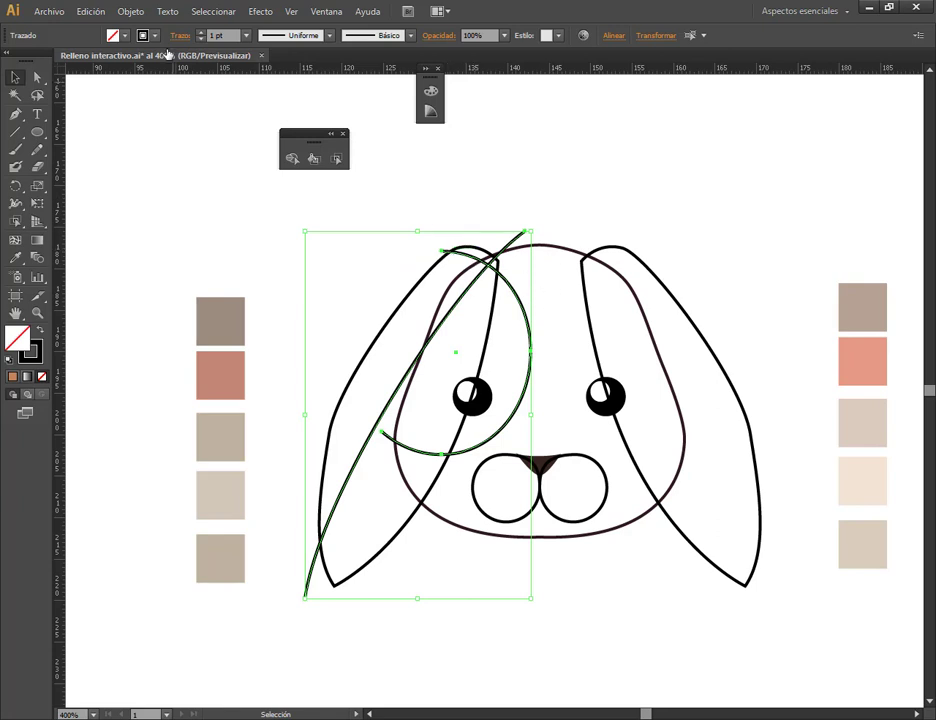
left_click(131, 12)
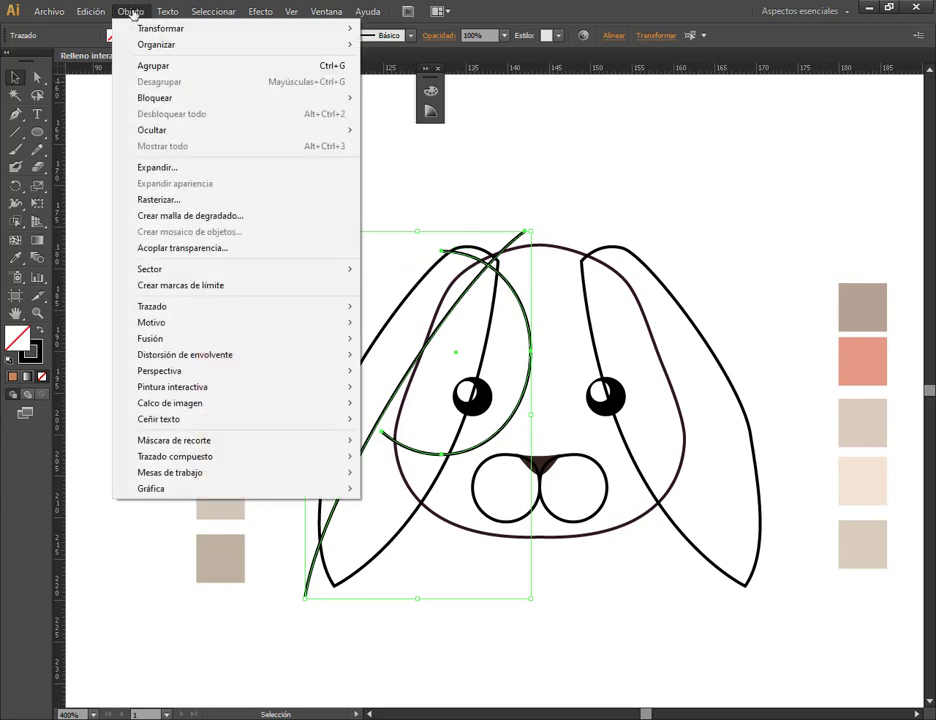
mouse_move(160, 28)
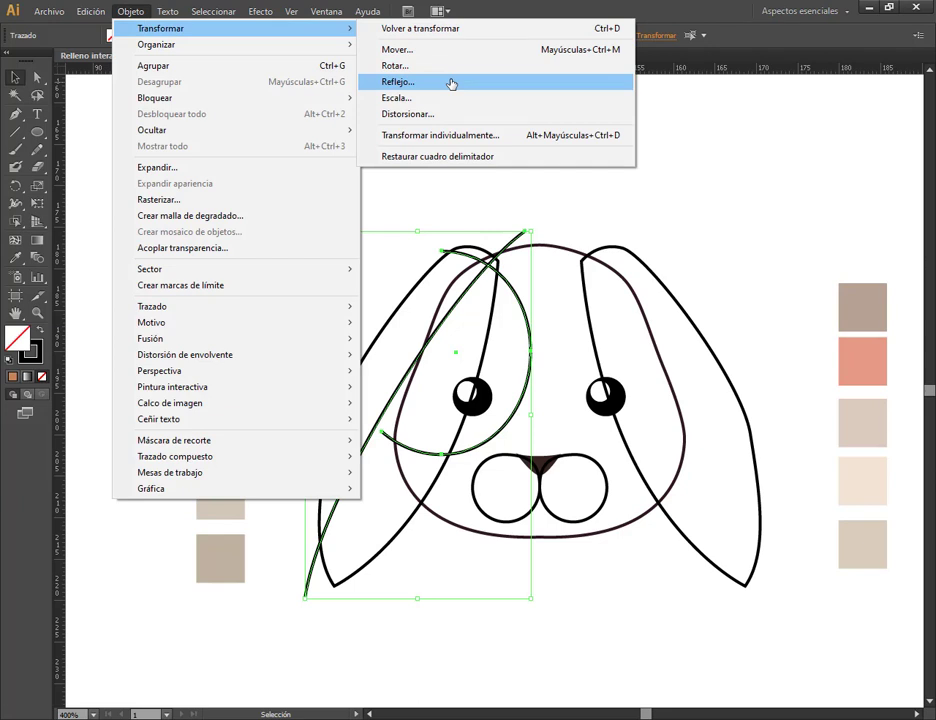
left_click(451, 84)
left_click(694, 235)
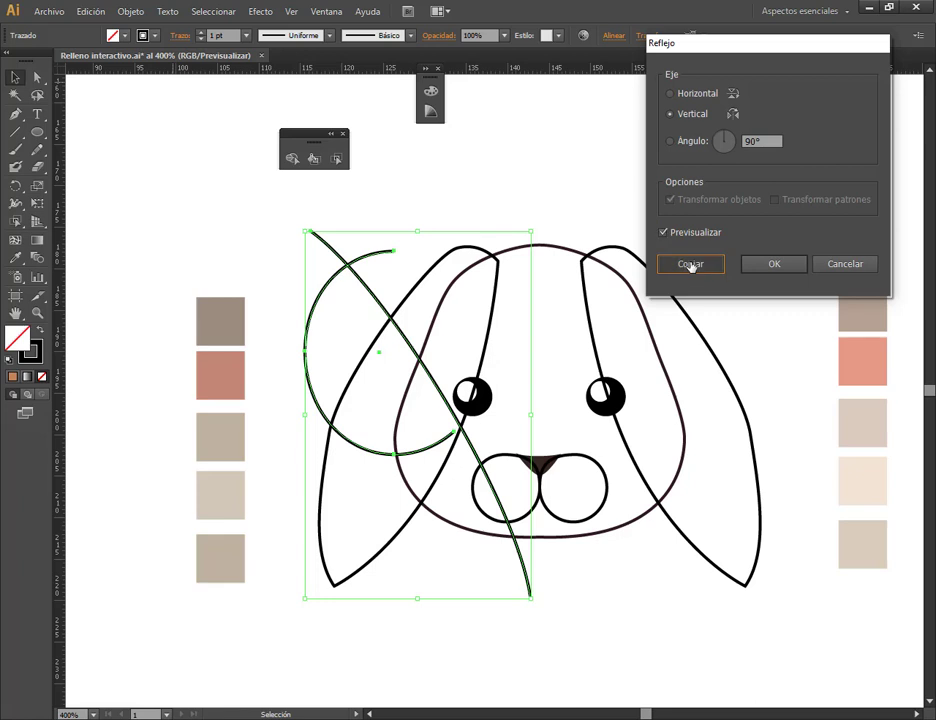
left_click(689, 265)
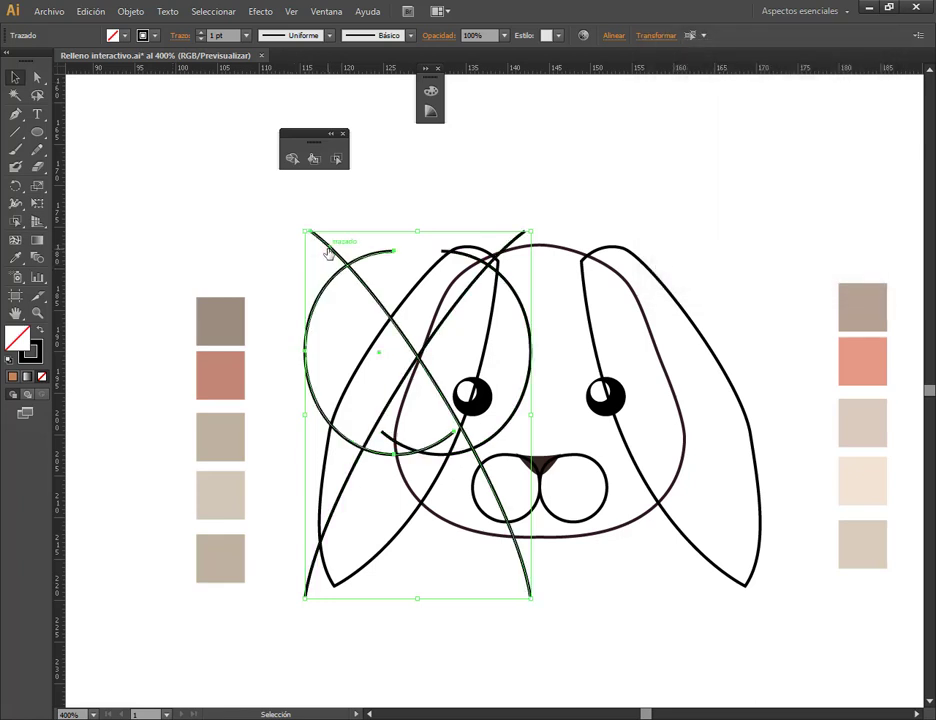
left_click_drag(328, 253, 588, 279)
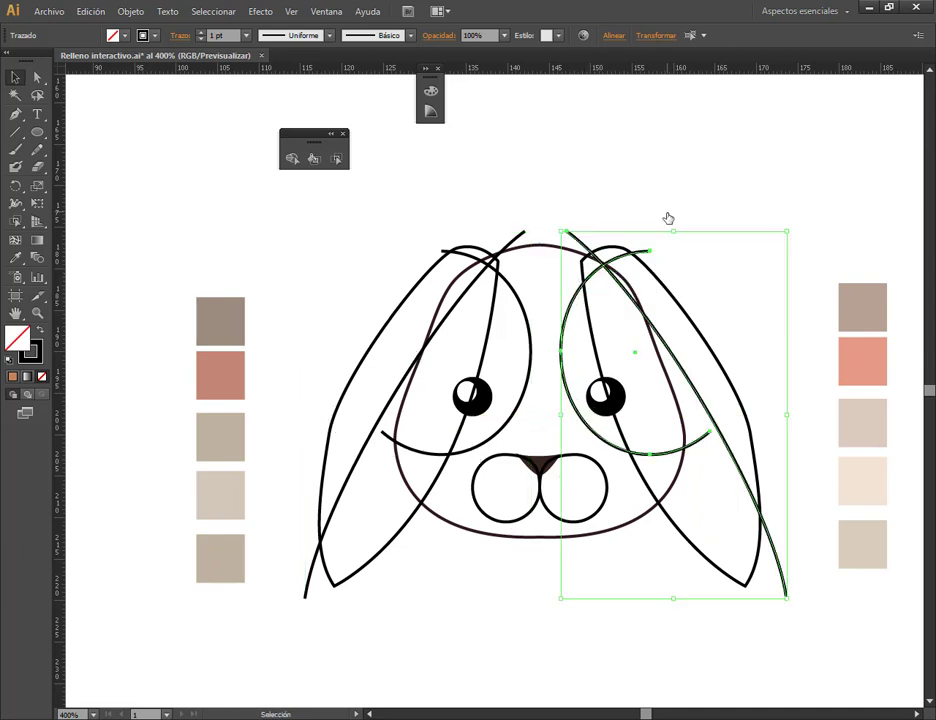
key("Left")
left_click(705, 188)
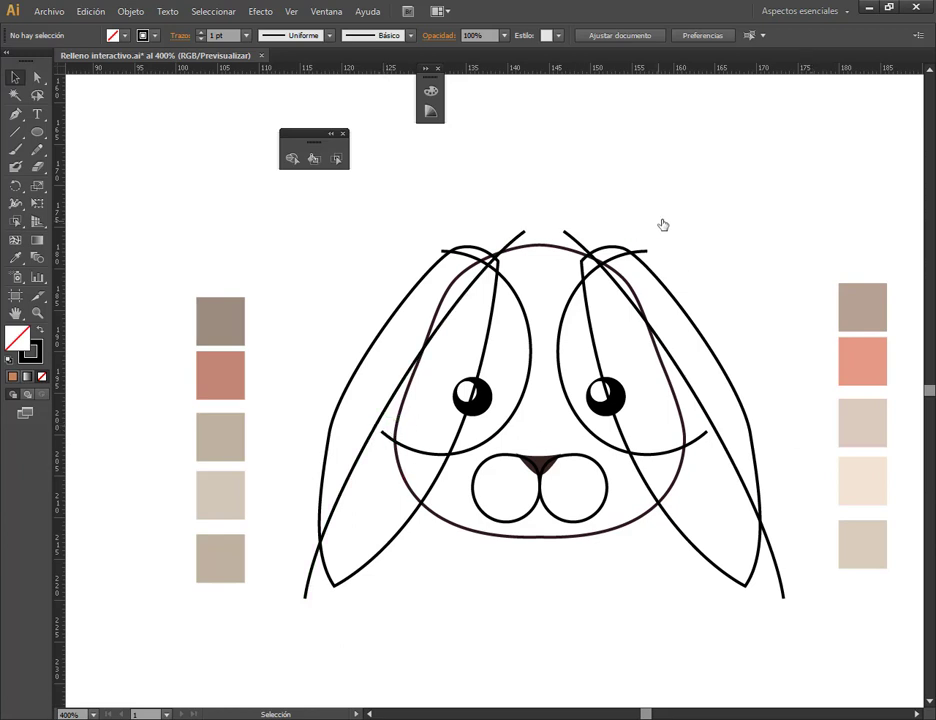
Step: Select the eye arcs, ear and head outlines in turn, ending with the left ear and diagonal curve
left_click(527, 320)
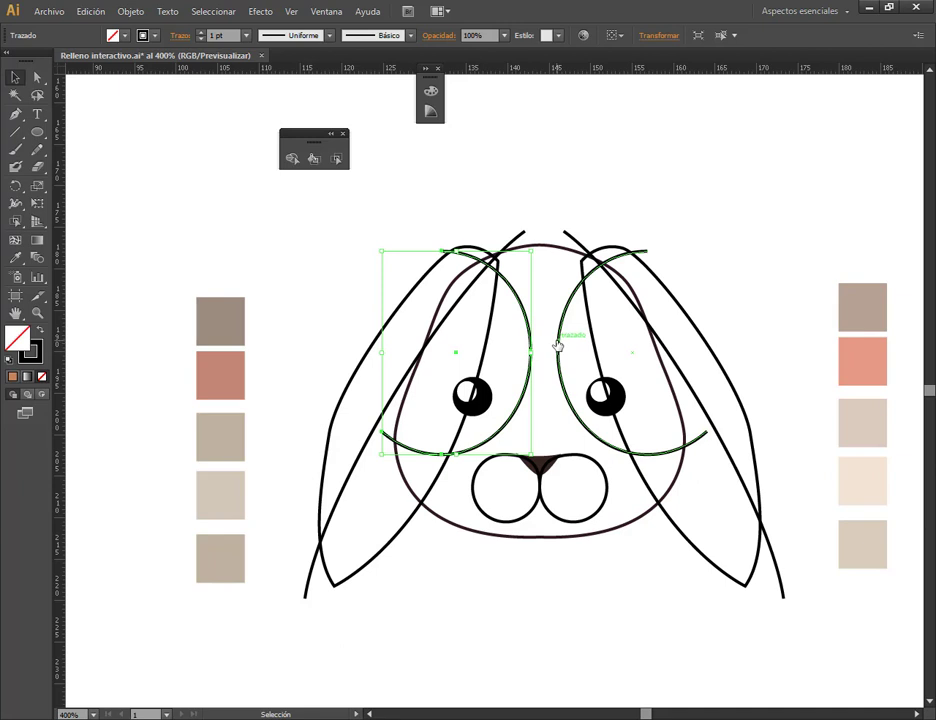
left_click(555, 343)
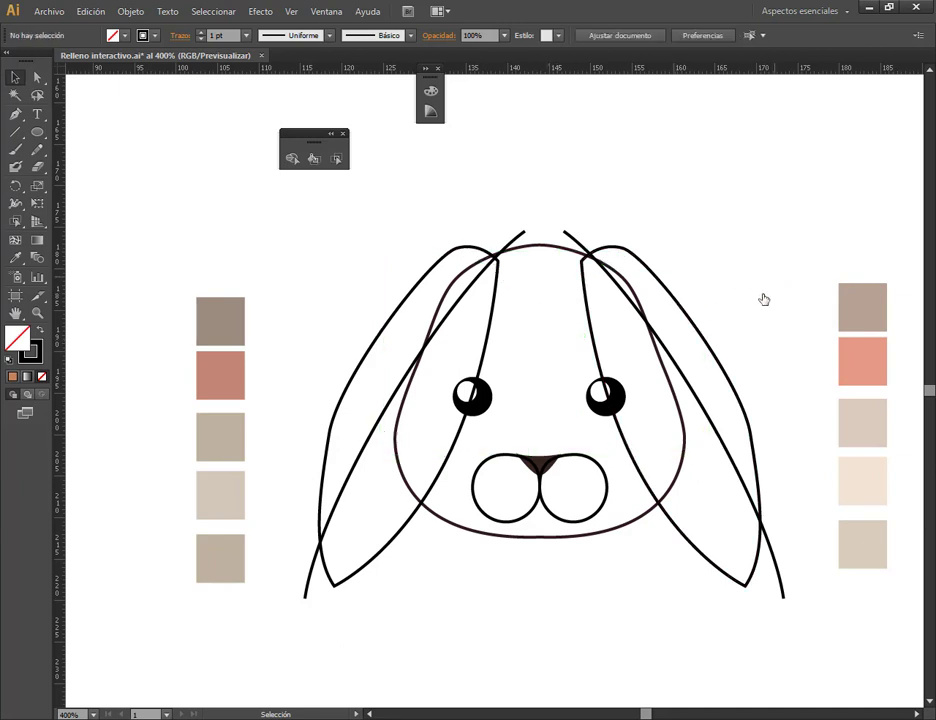
left_click(410, 382)
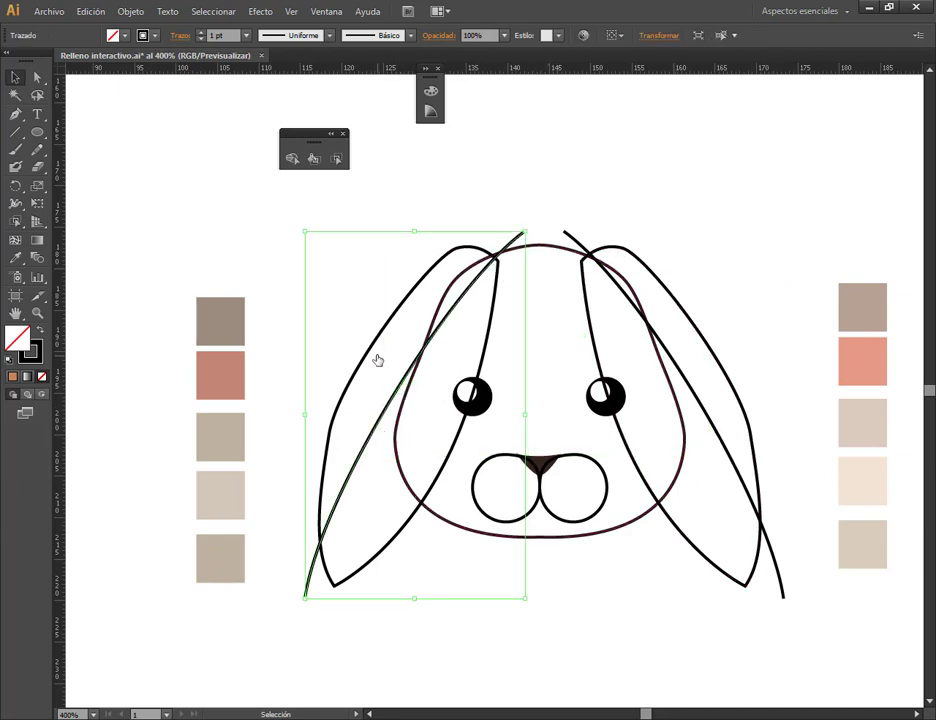
left_click(371, 351, "shift")
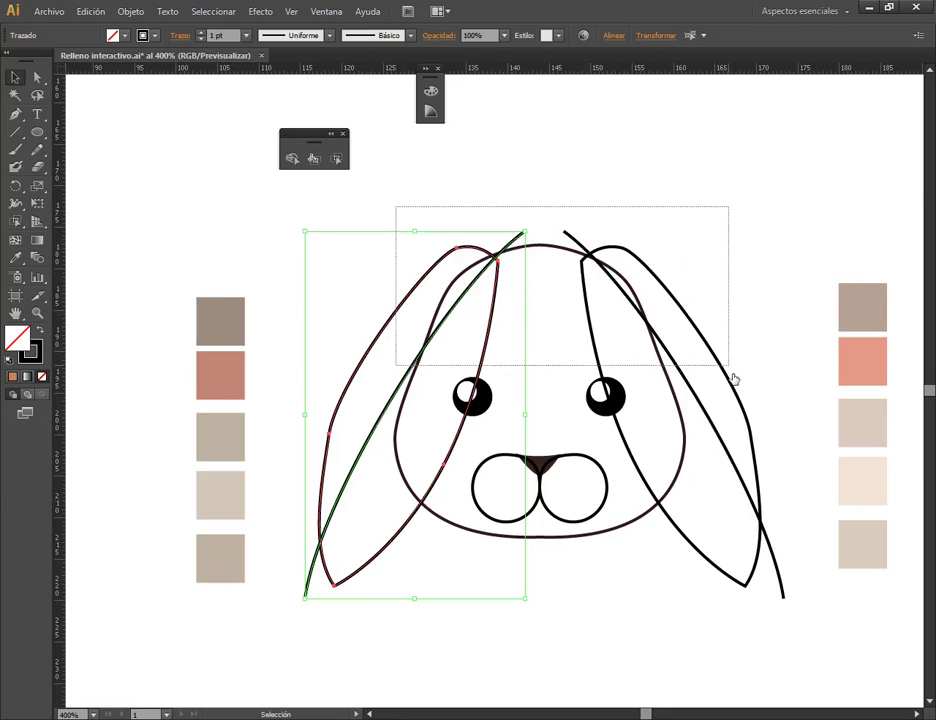
left_click_drag(444, 213, 722, 378)
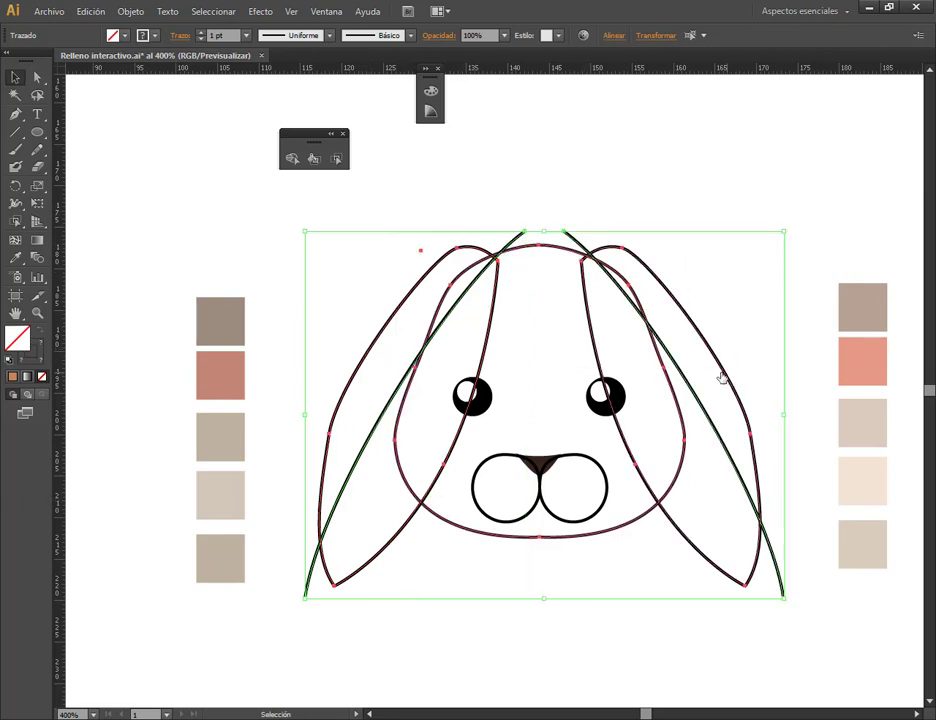
left_click(547, 203)
left_click(324, 472)
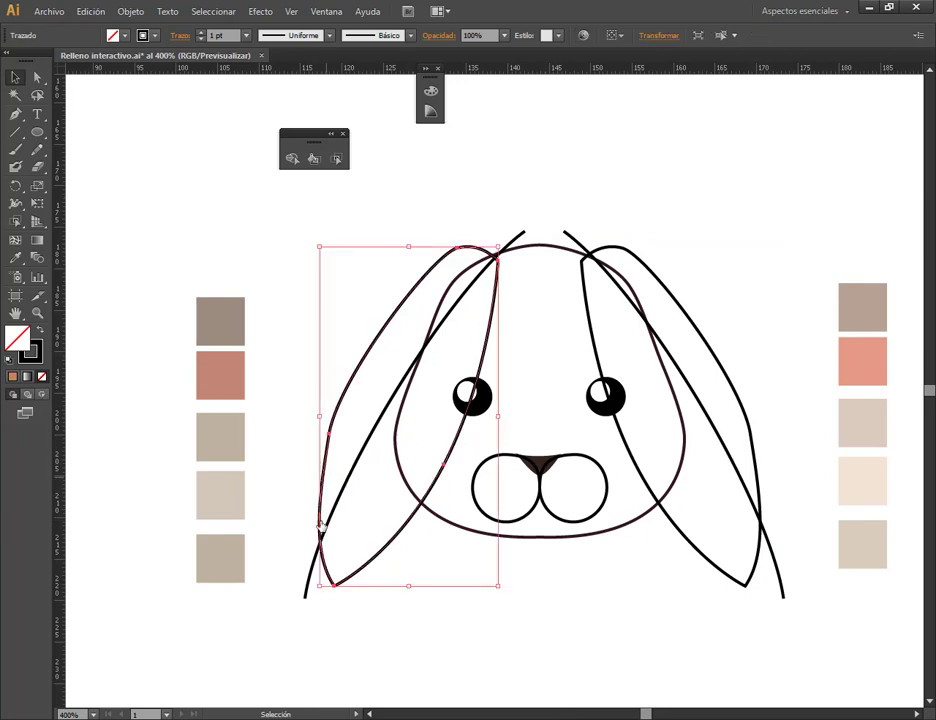
left_click(311, 572, "shift")
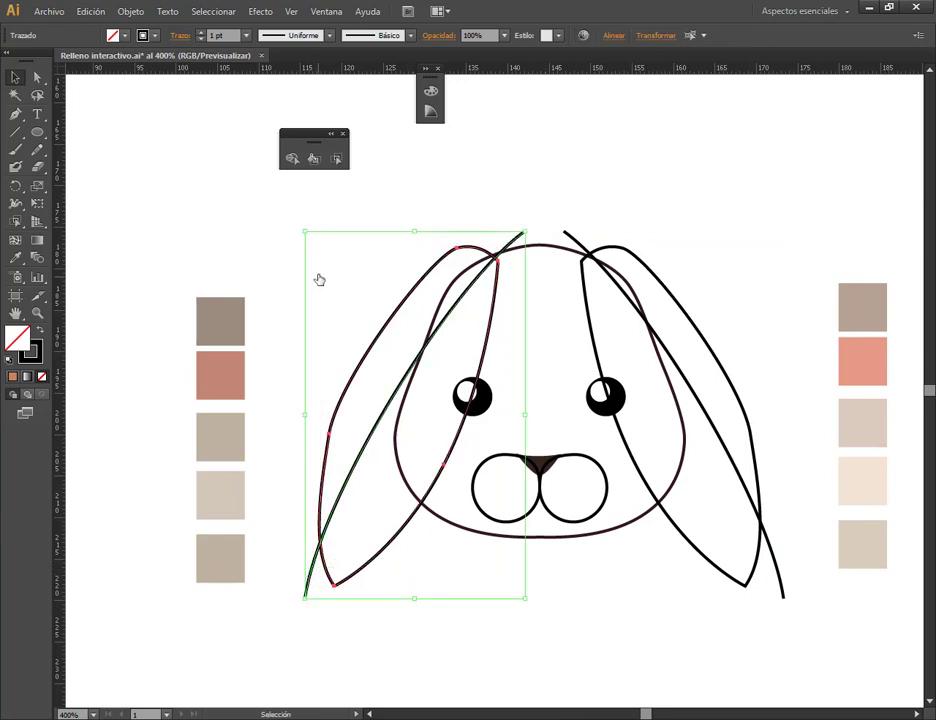
Step: Test the Live Paint Bucket on the left ear paths, then select and deselect the right ear curves
left_click(313, 159)
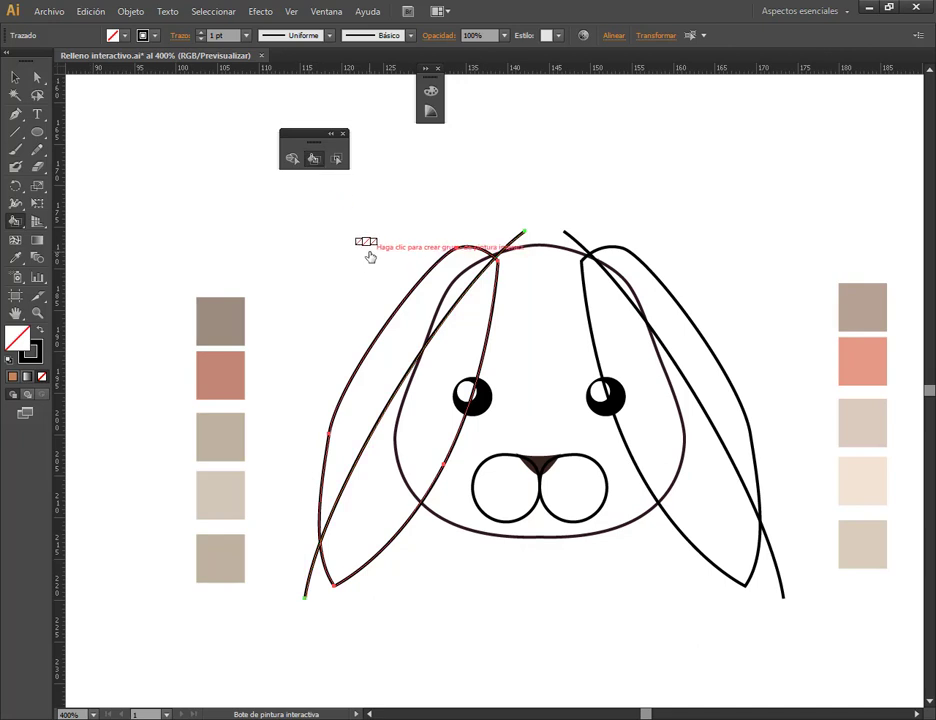
left_click(380, 330)
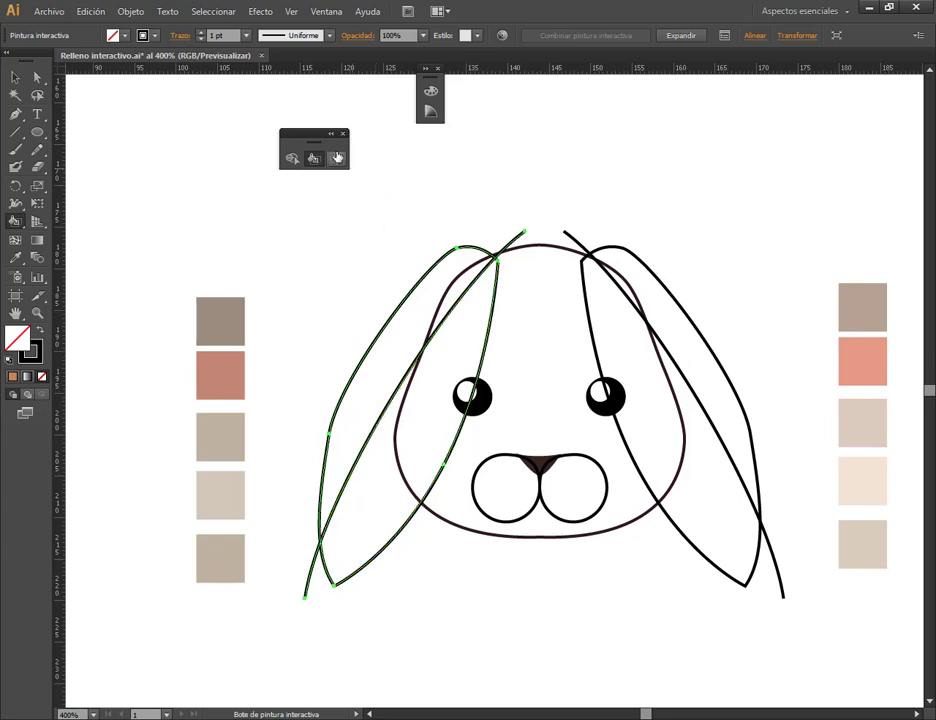
left_click(338, 157)
left_click(414, 334)
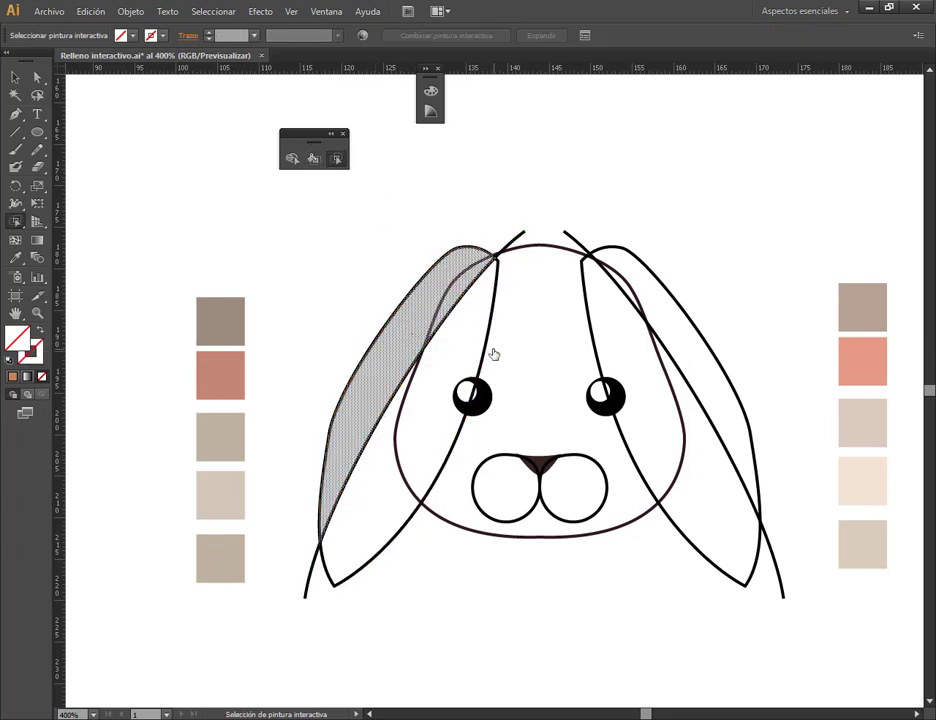
left_click(15, 77)
left_click(630, 204)
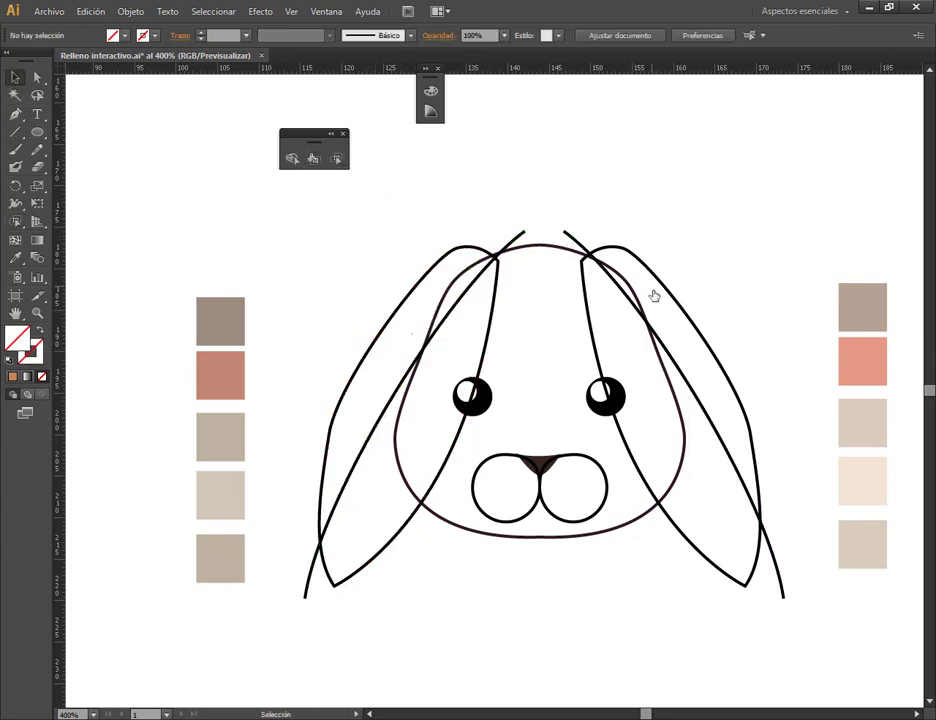
left_click(758, 465)
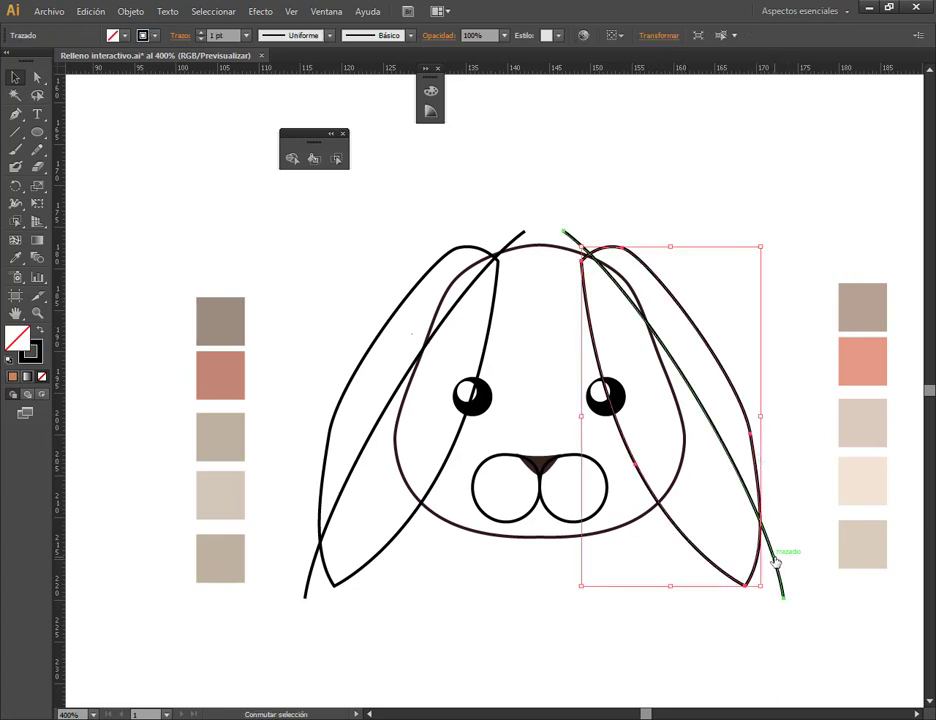
left_click(775, 562, "shift")
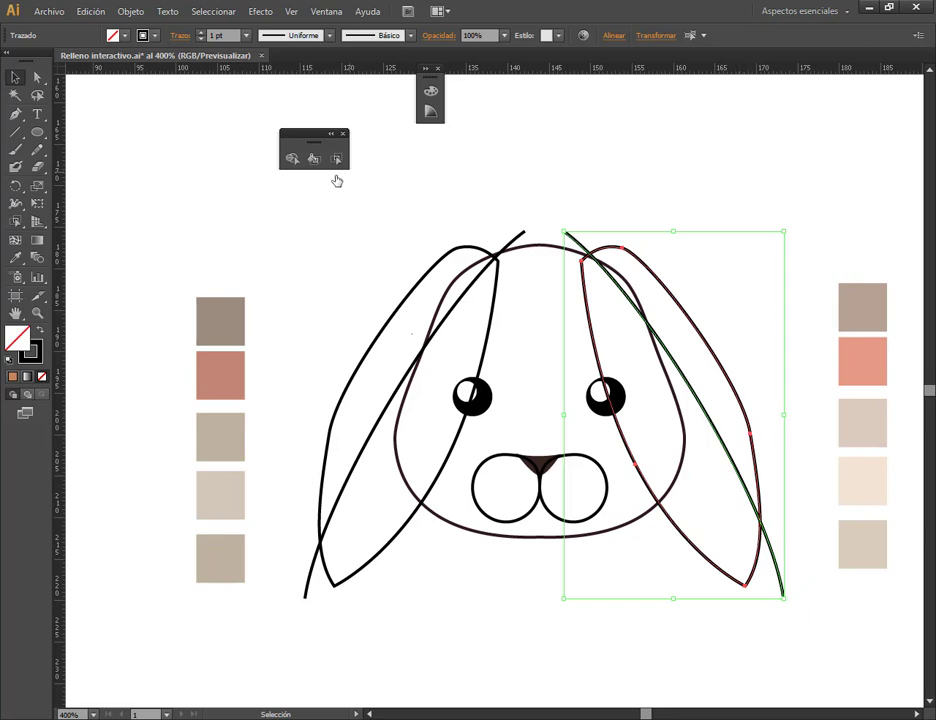
left_click(520, 320)
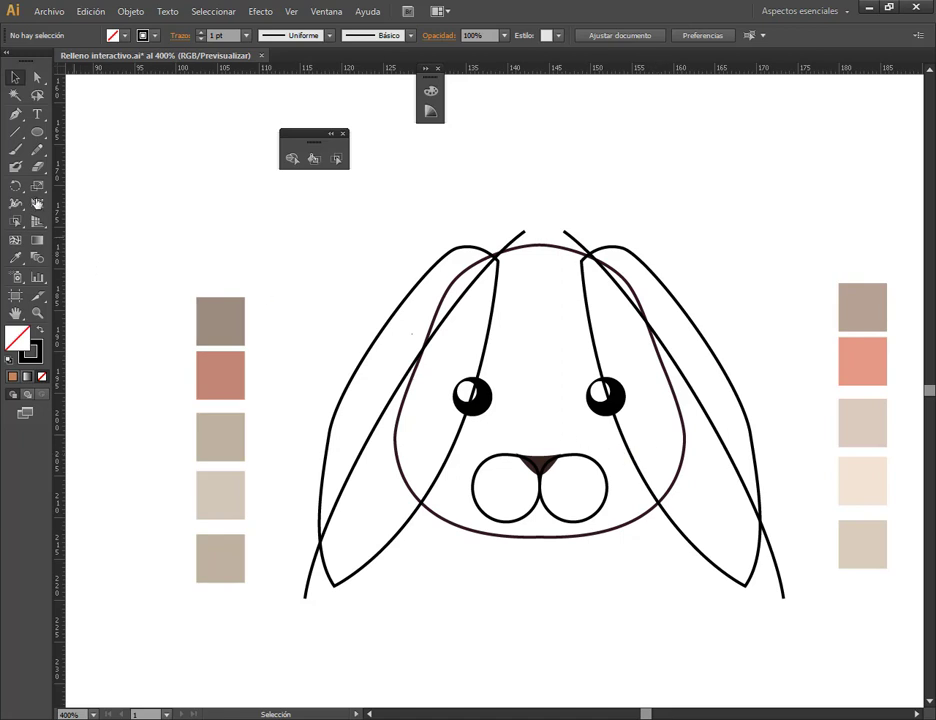
Step: Draw a vertical Line Segment down the bunny's centre from above the head to below the chin
left_click(15, 131)
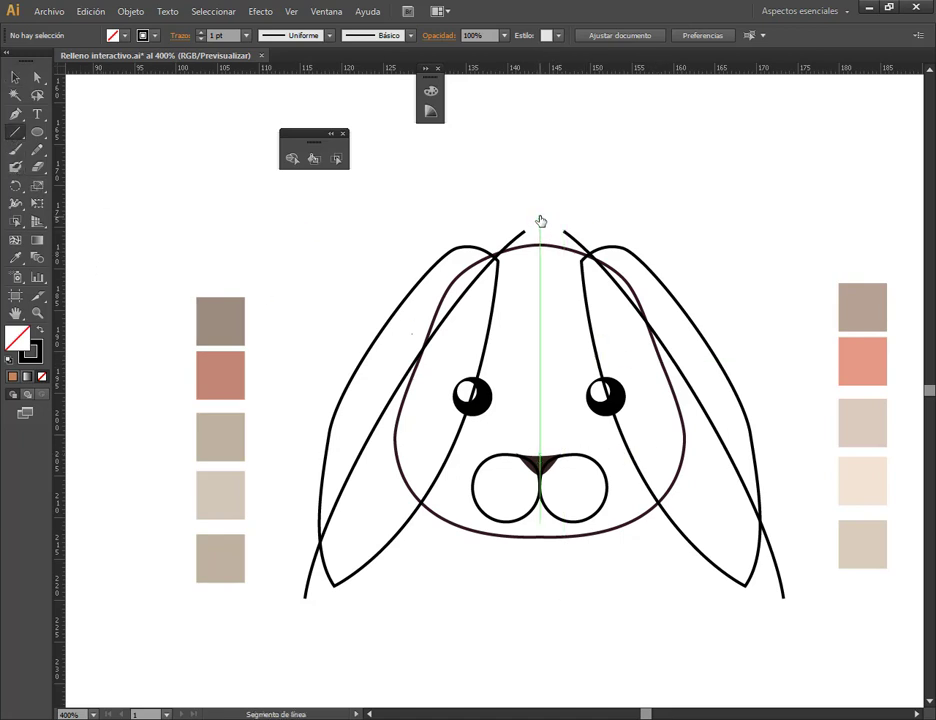
left_click_drag(539, 216, 539, 602)
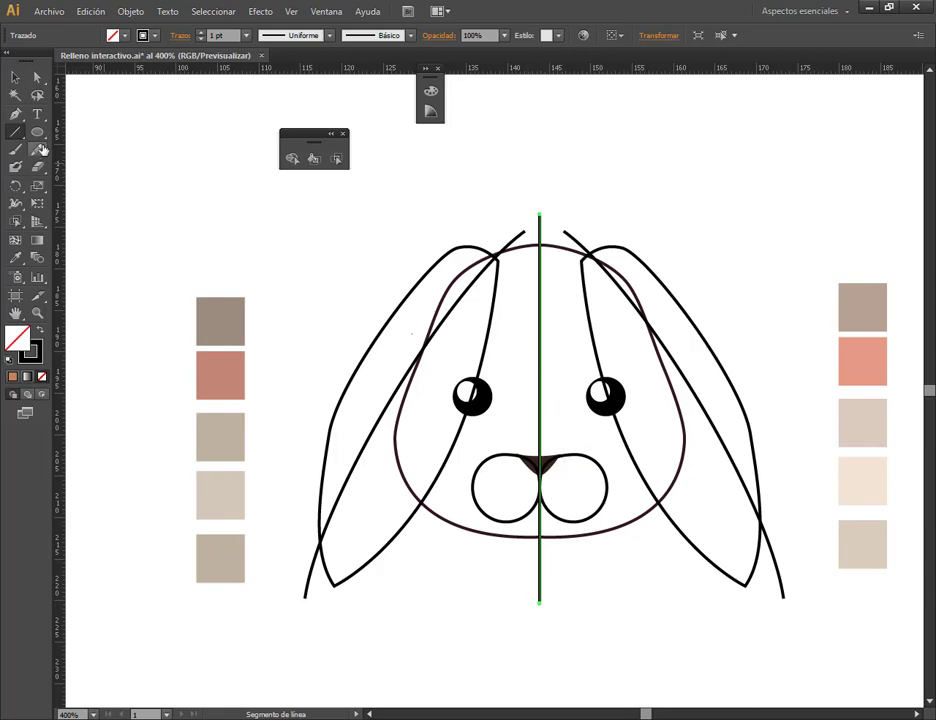
left_click(15, 77)
left_click(360, 200)
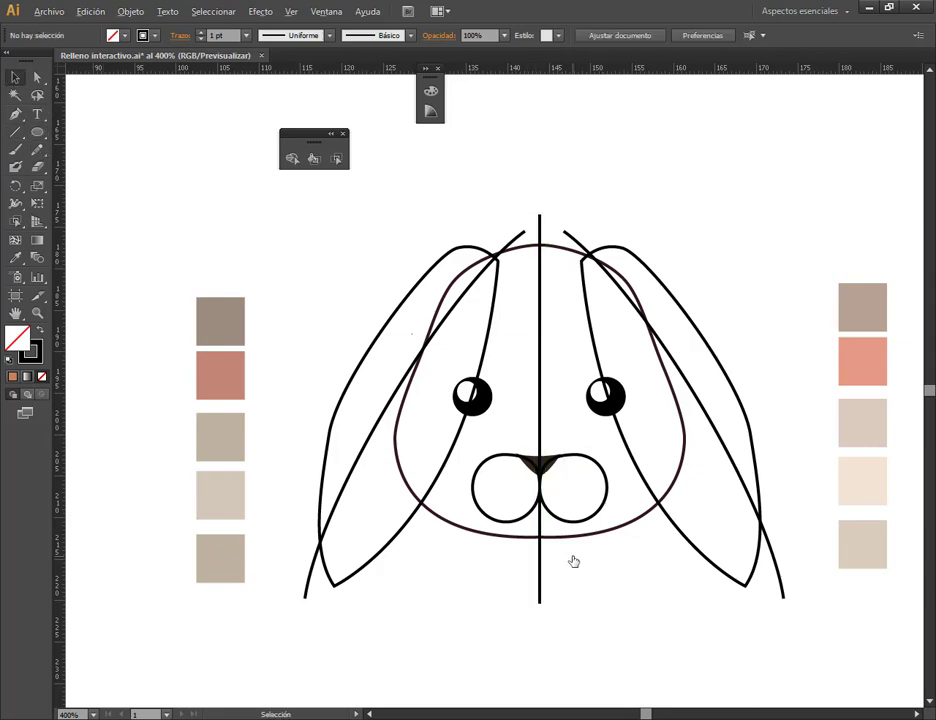
Step: Reframe the bunny and move a muzzle circle down and to the left
scroll(573, 561, "down", 1, "alt")
scroll(573, 561, "down", 1, "alt")
left_click_drag(440, 600, 522, 464)
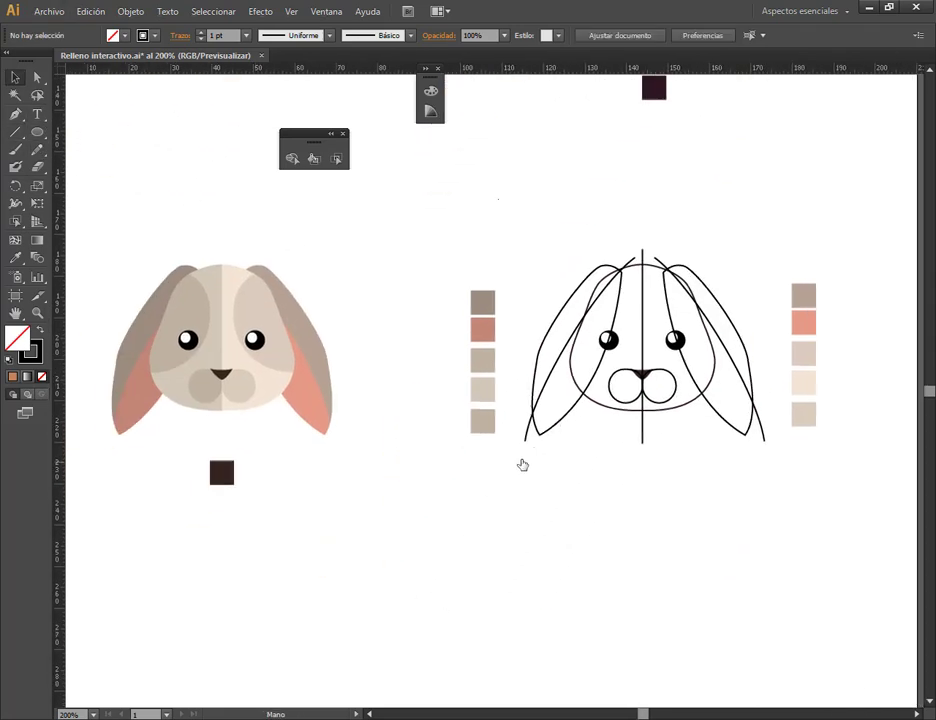
scroll(500, 460, "up", 1, "alt")
left_click_drag(690, 355, 740, 322)
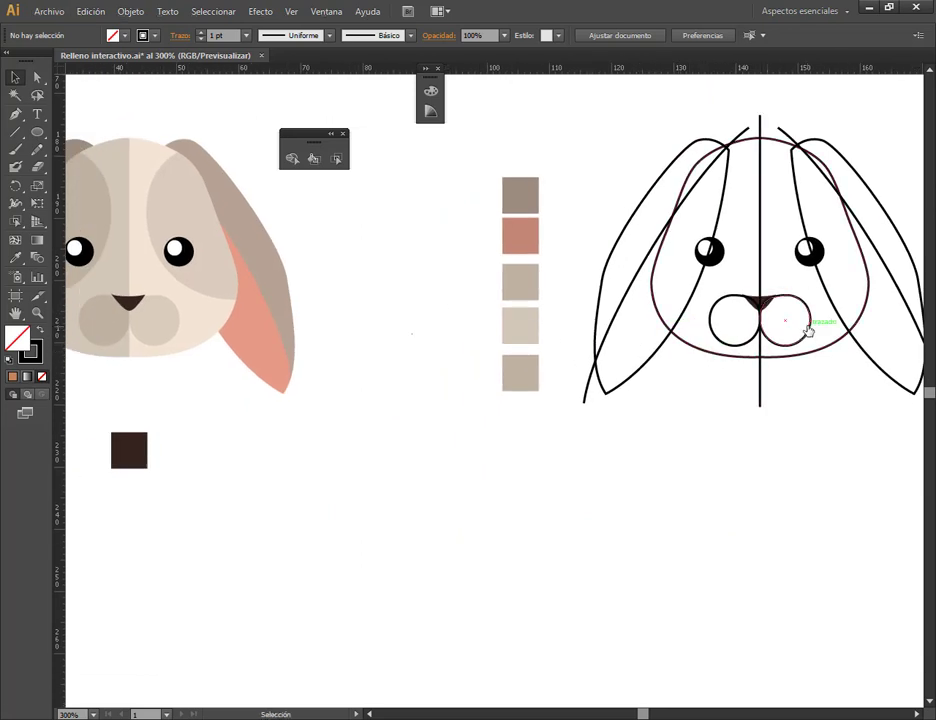
mouse_move(808, 330)
left_mouse_down()
mouse_move(689, 370)
mouse_move(710, 372)
left_mouse_up()
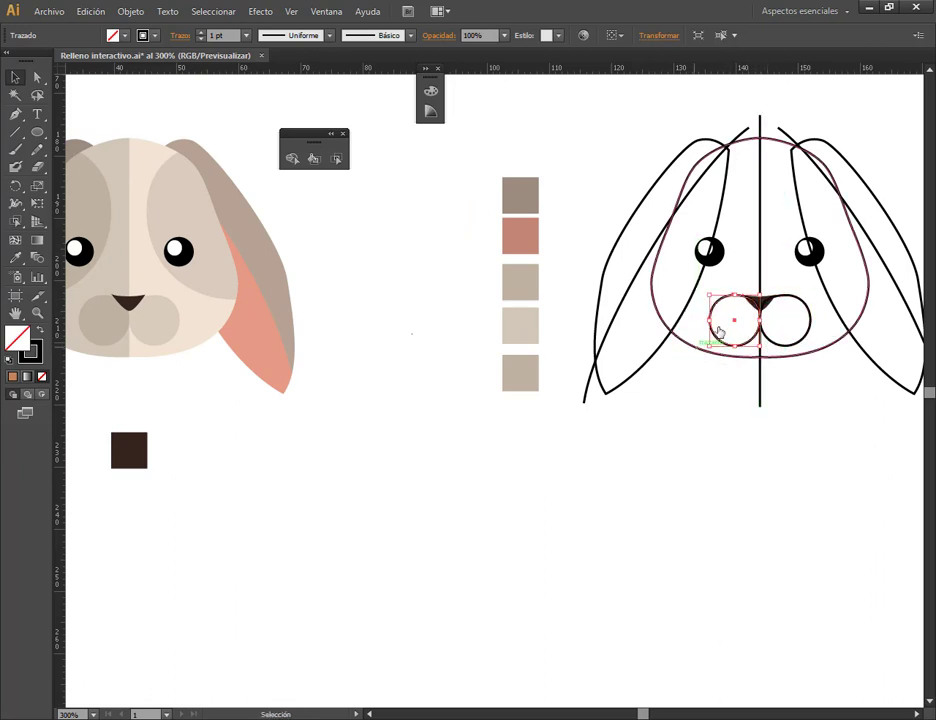
Step: Pan between the bunny, raccoon and bear drawings to compare them
key("space")
left_click_drag(758, 212, 693, 528)
left_click_drag(656, 198, 621, 403)
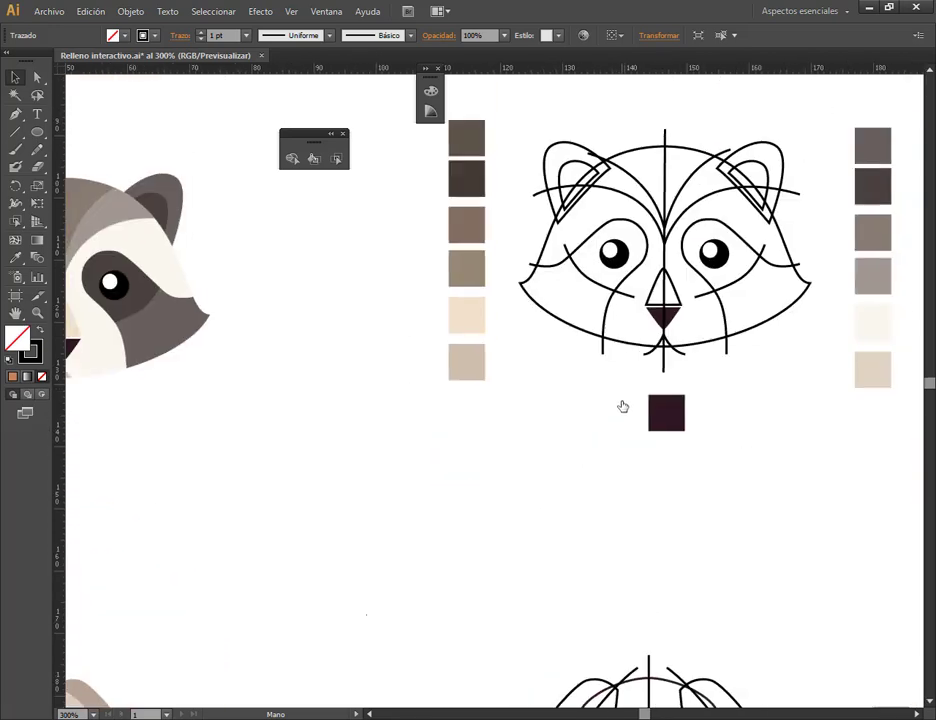
left_click_drag(688, 504, 733, 165)
left_click_drag(739, 306, 785, 156)
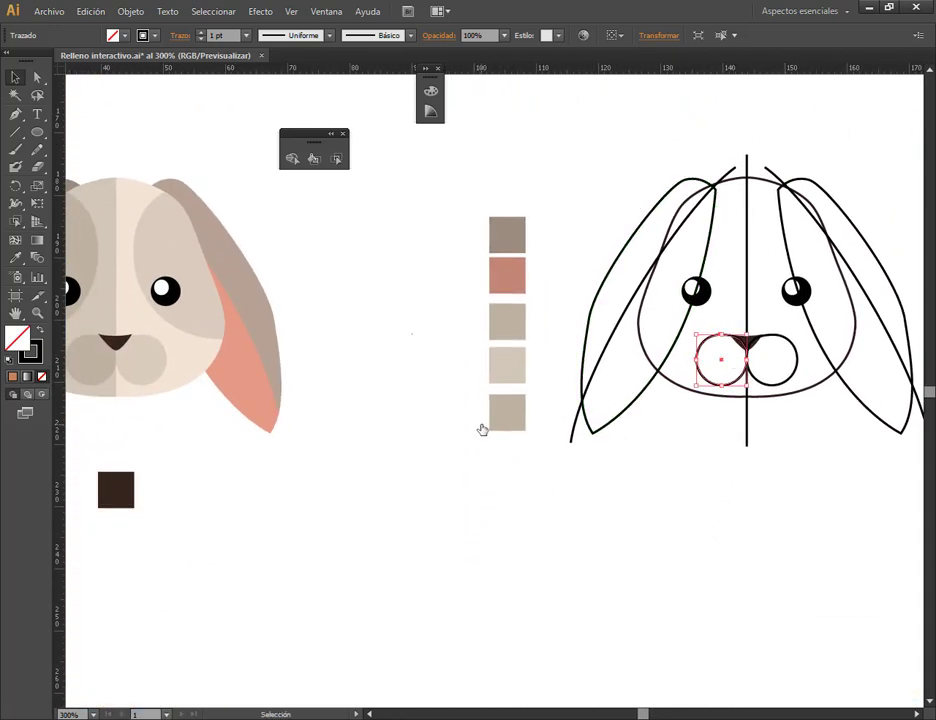
left_click(795, 345)
left_click(797, 482)
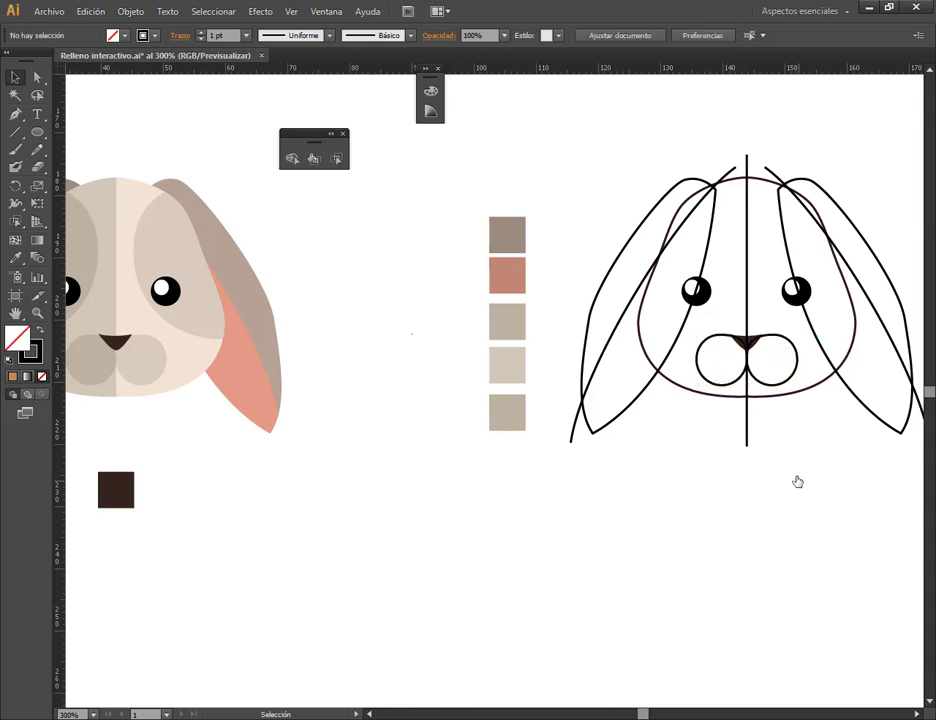
scroll(702, 440, "down", 1)
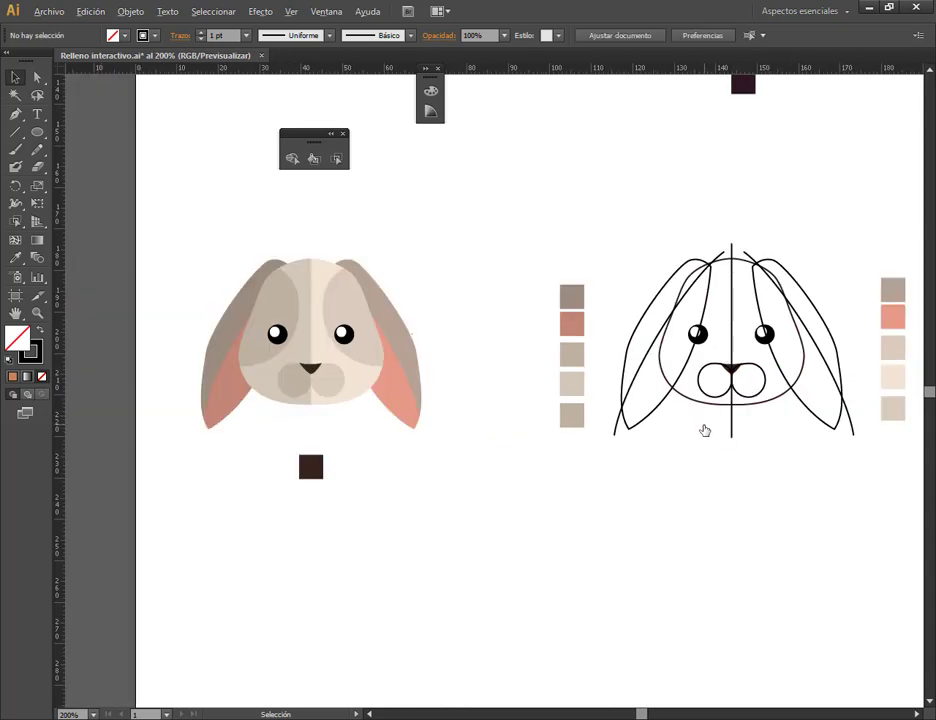
scroll(702, 440, "down", 1)
left_click_drag(759, 313, 613, 424)
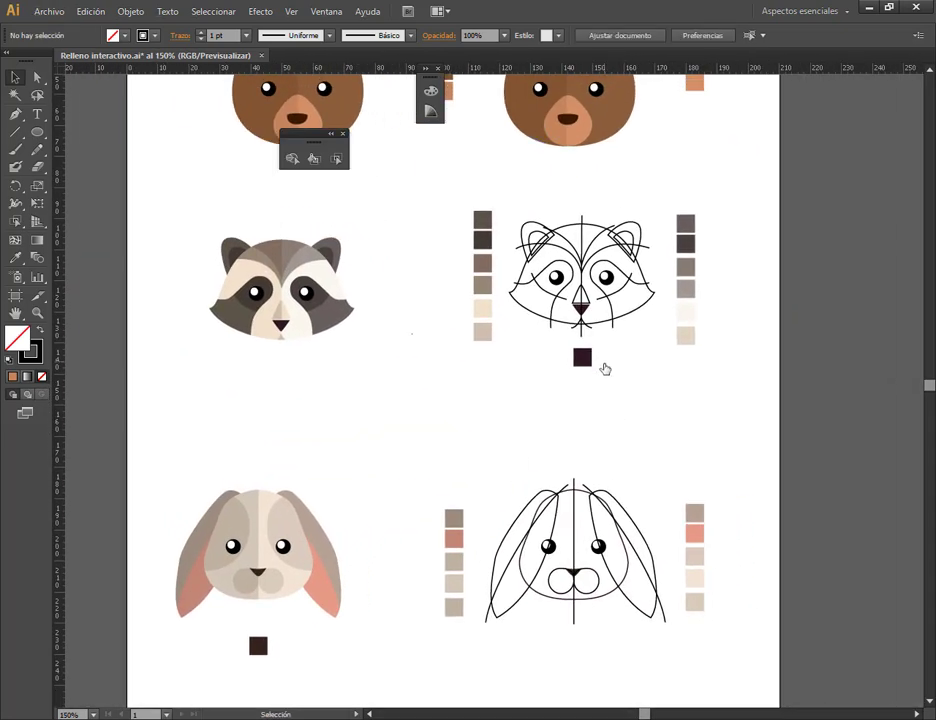